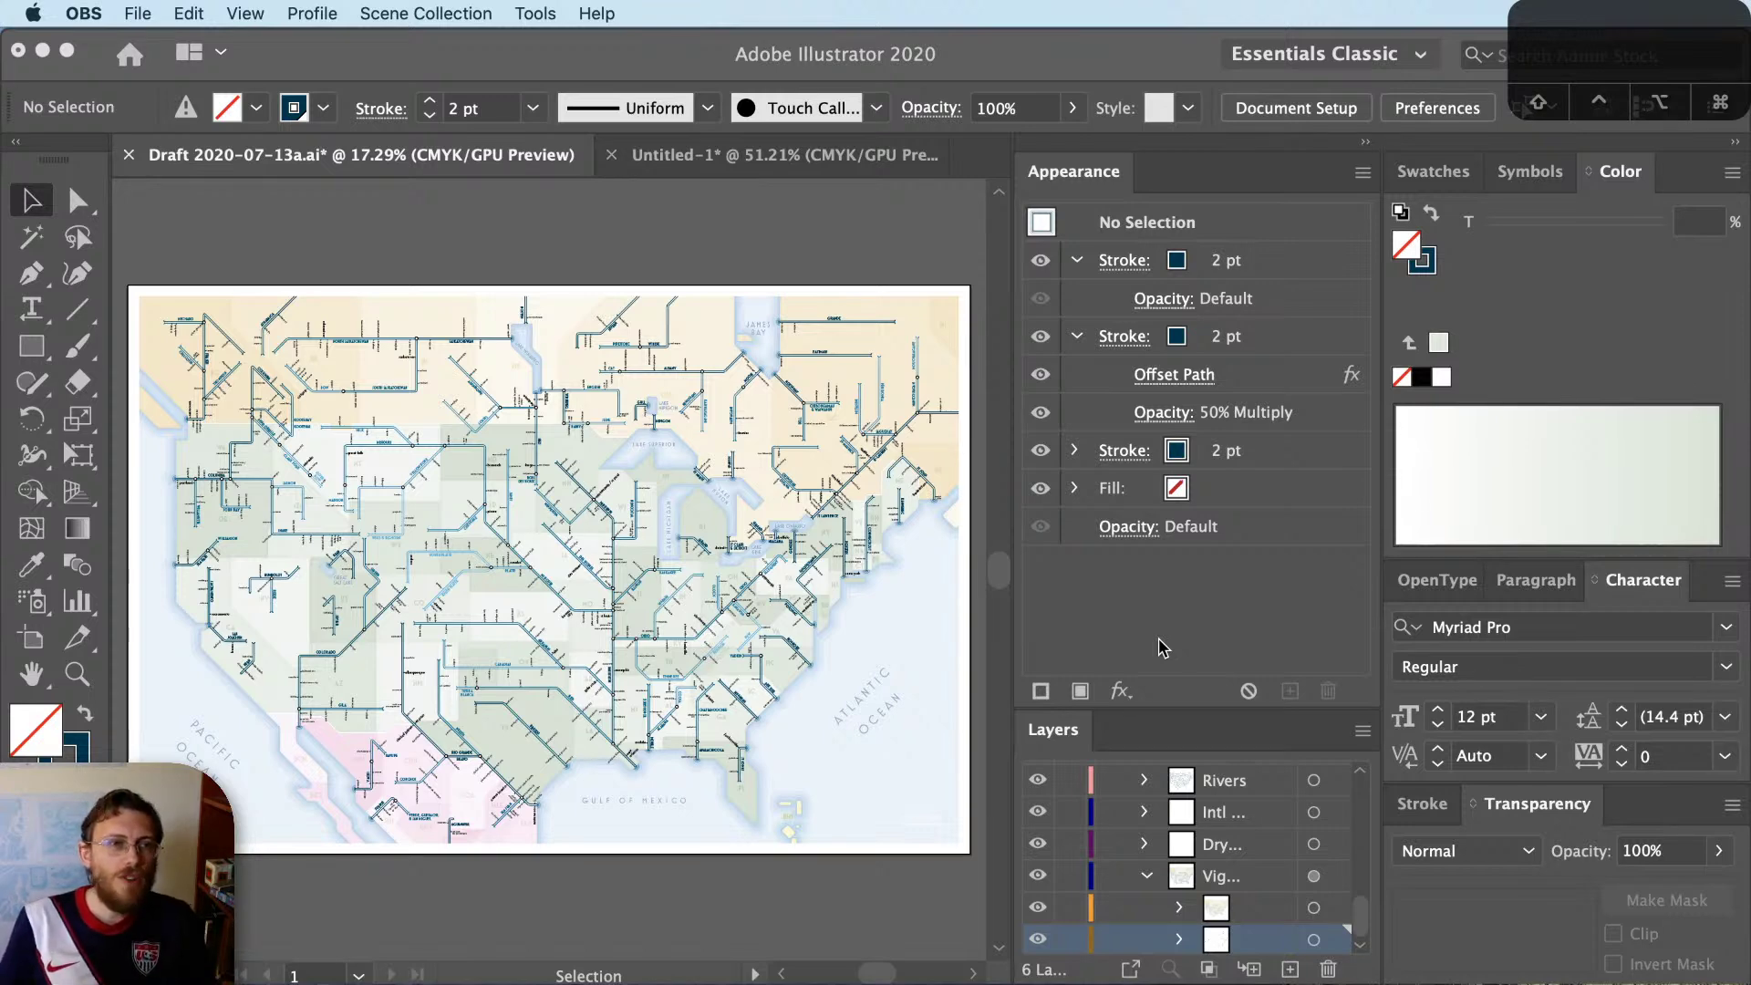
pyautogui.click(690, 203)
pyautogui.click(511, 13)
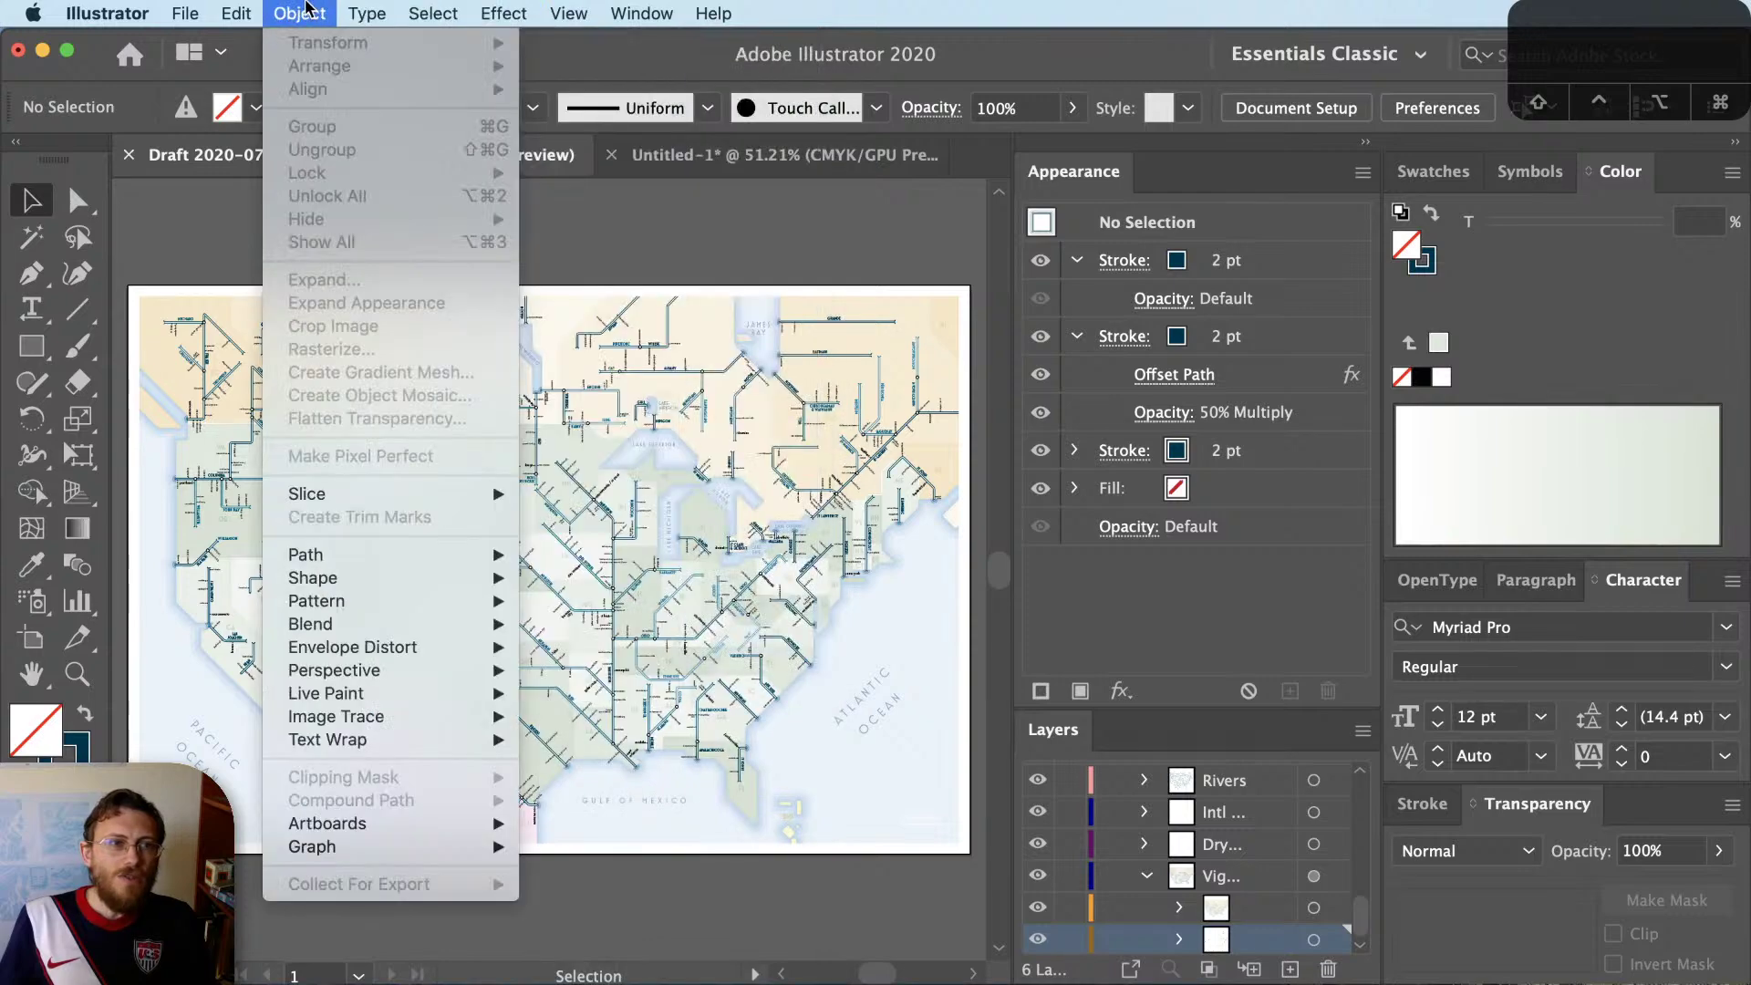
pyautogui.click(1046, 9)
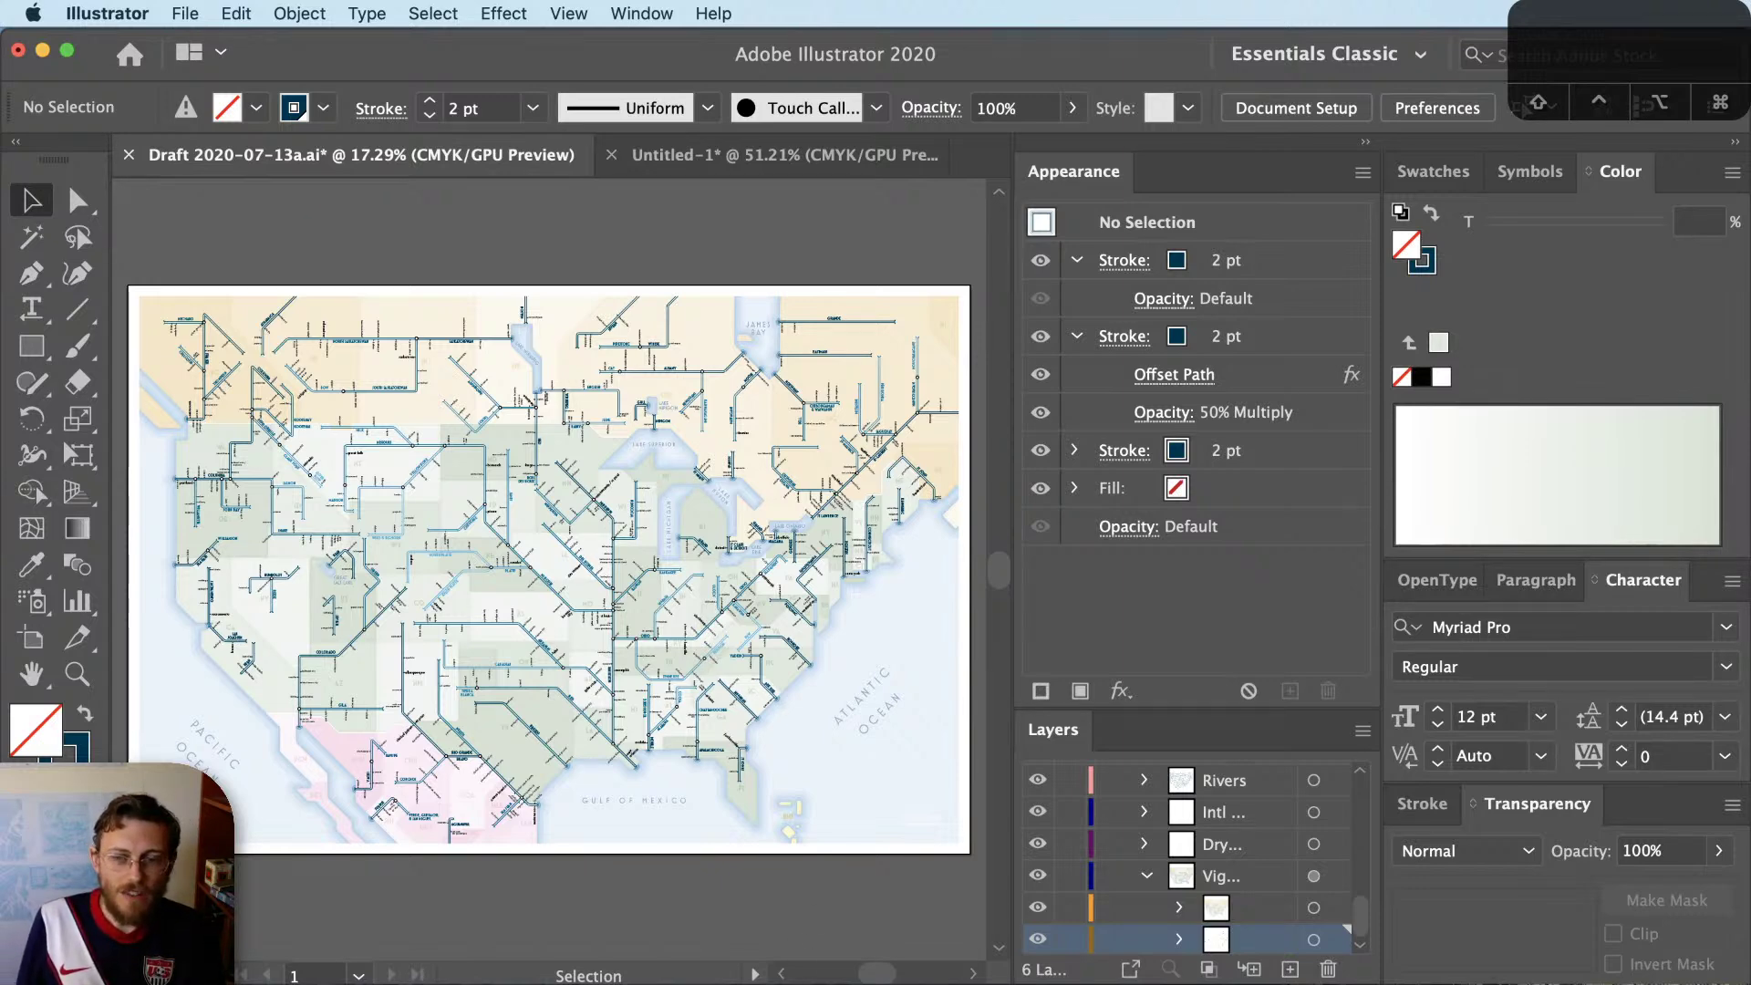
# Switch to Chrome, open the tutorials page from somethingaboutmaps.com and browse its list down to The Power of Appearances
pyautogui.press('super+Tab')
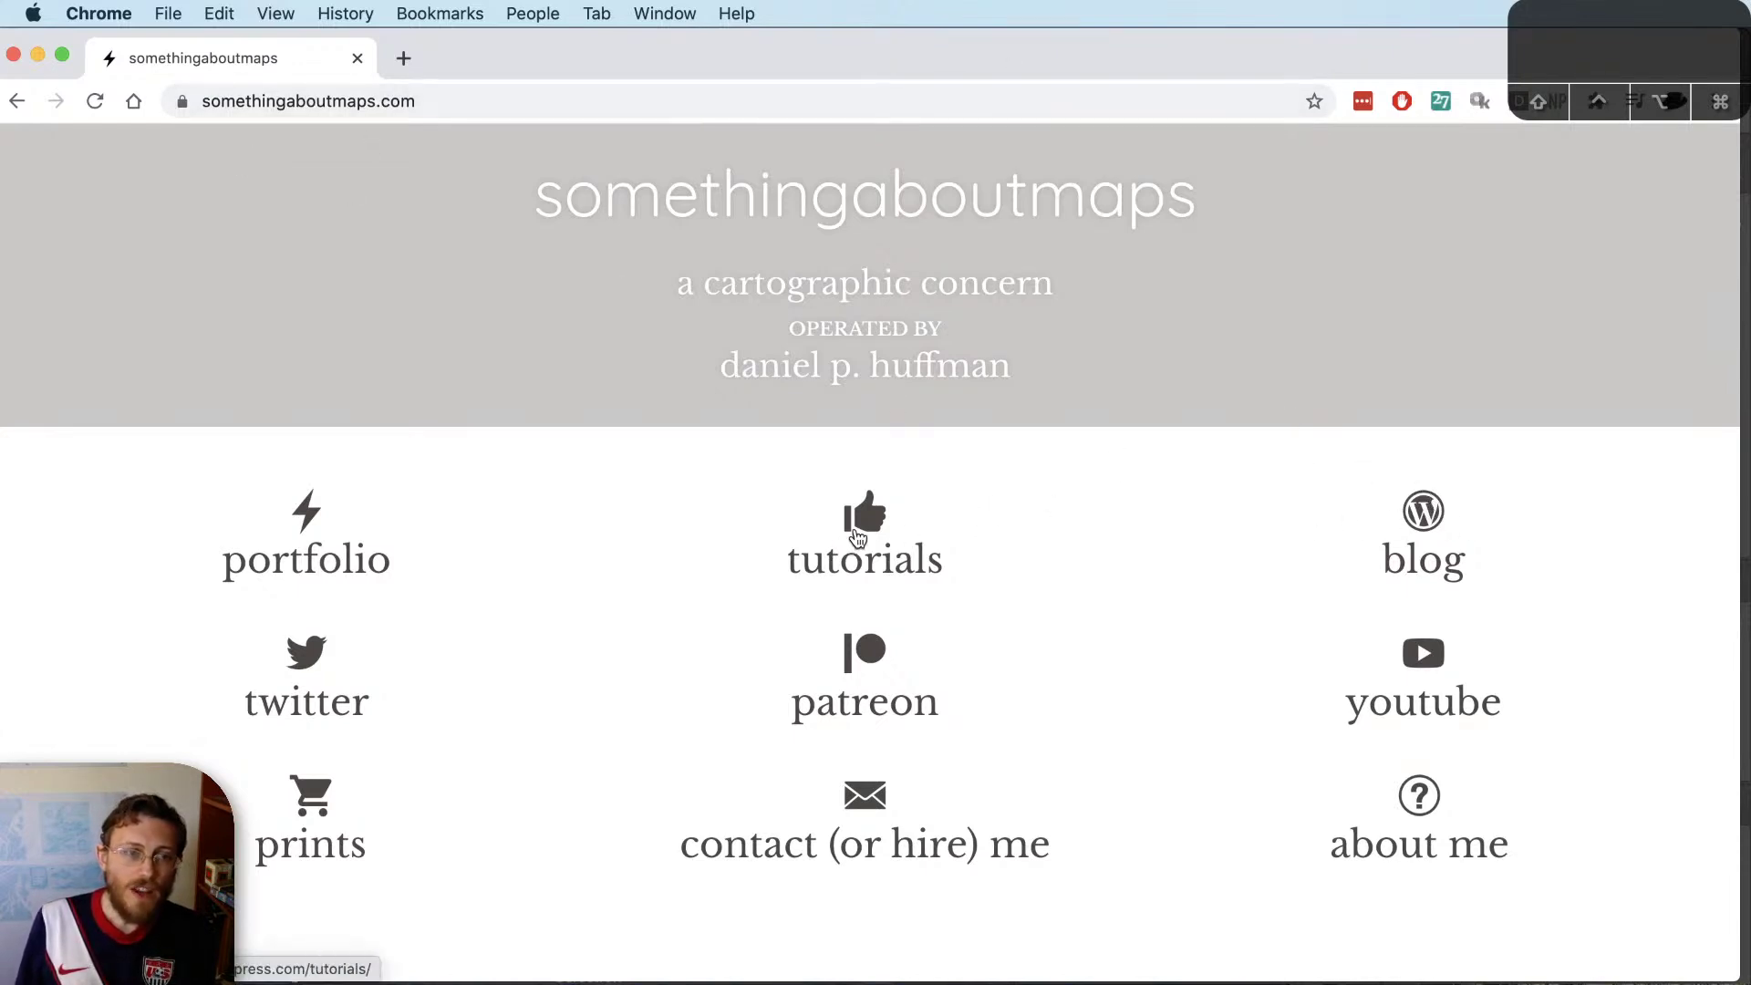
pyautogui.click(850, 544)
pyautogui.scroll(-4, 844, 509)
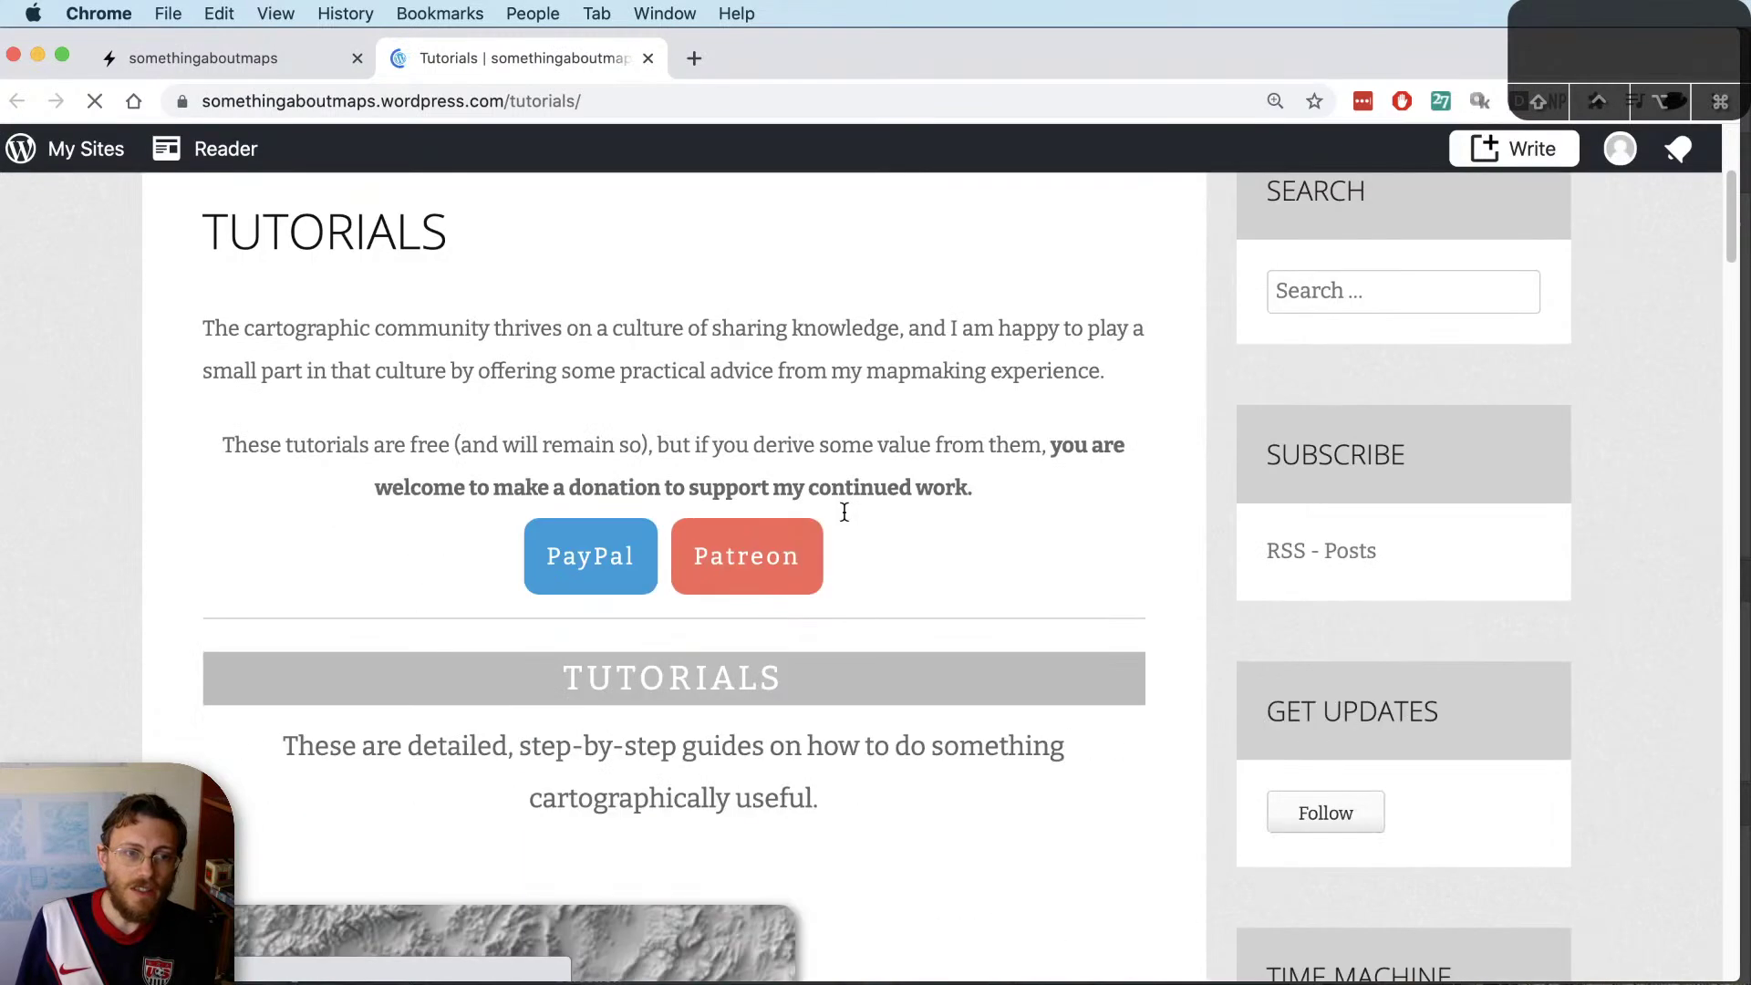
pyautogui.scroll(-12, 844, 511)
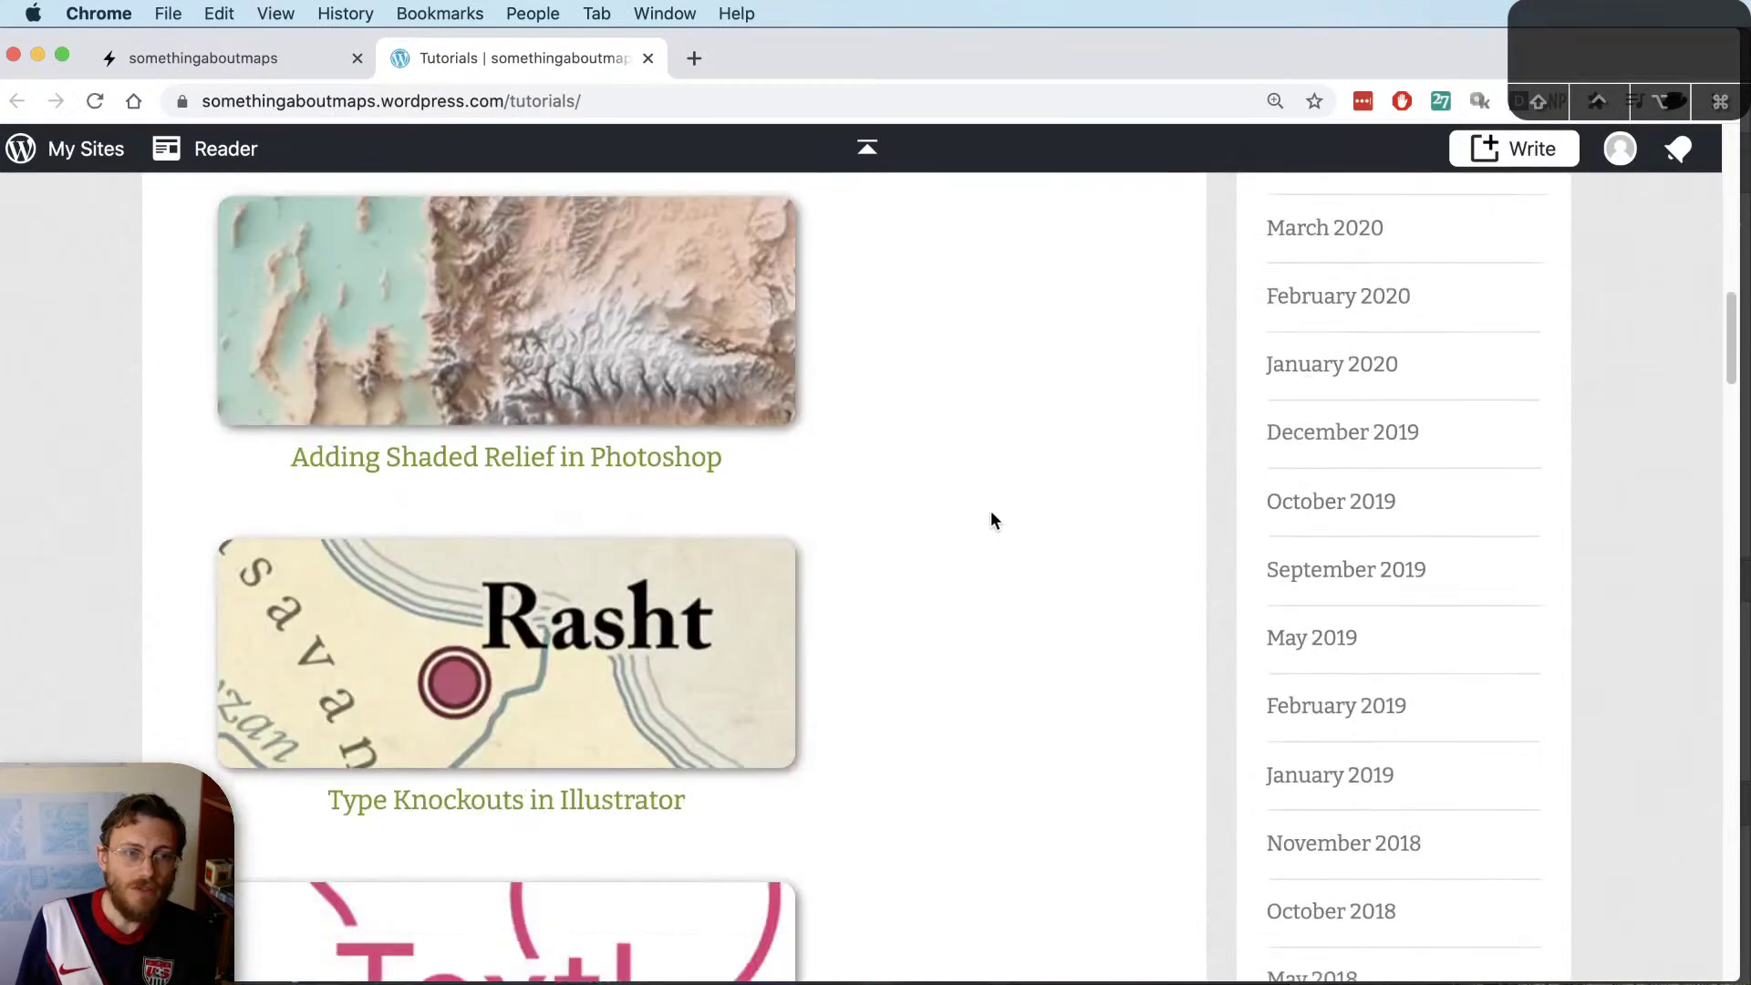
pyautogui.scroll(-10, 991, 514)
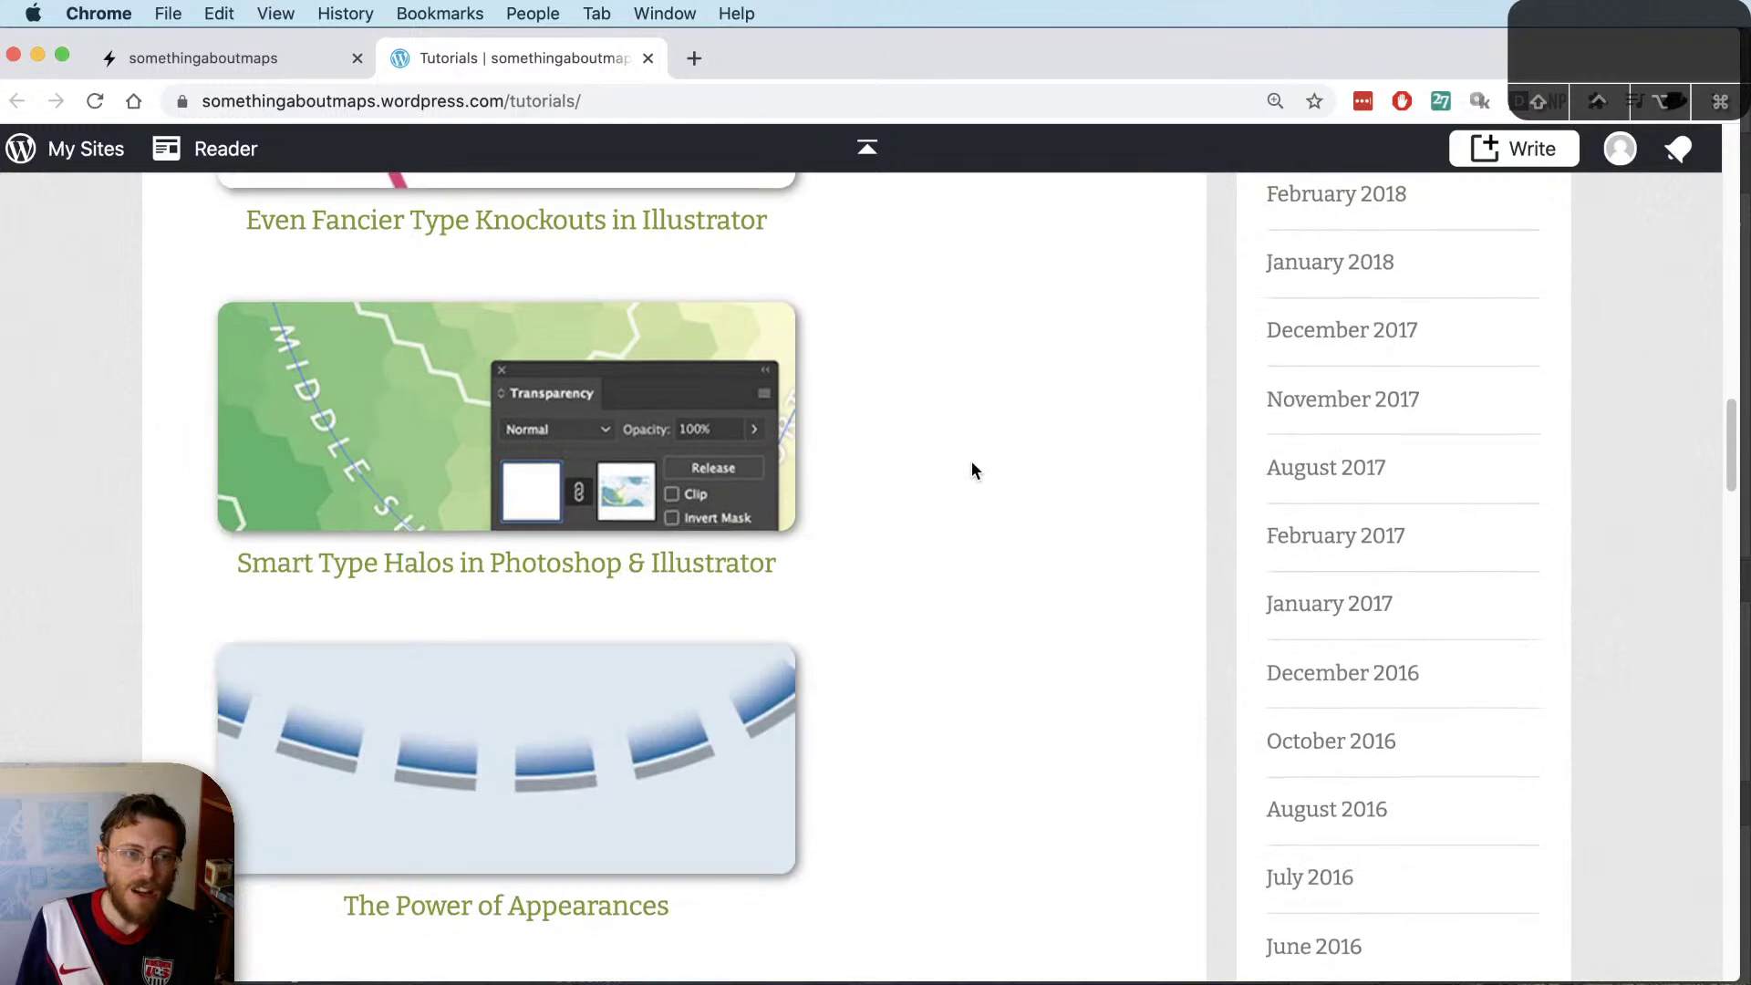
pyautogui.scroll(-4, 972, 470)
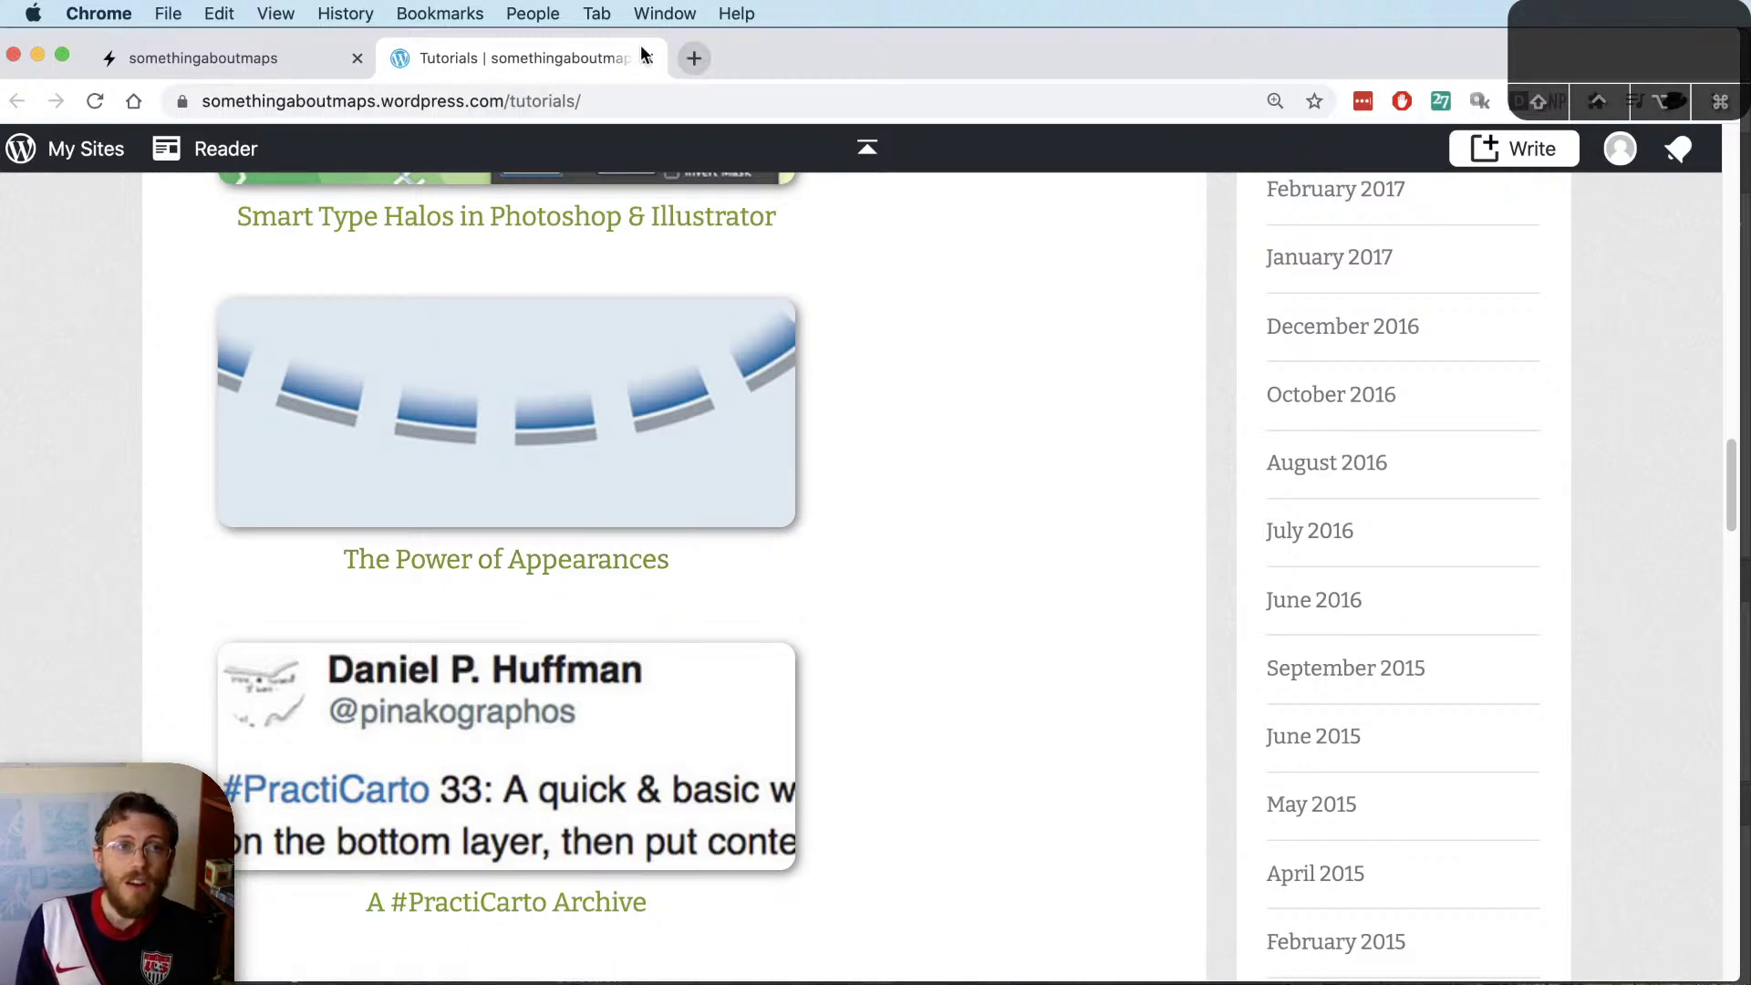
# Close the tutorials page in its own window, move the remaining browser window out of view and return to Illustrator
pyautogui.moveTo(630, 57); pyautogui.dragTo(808, 199)
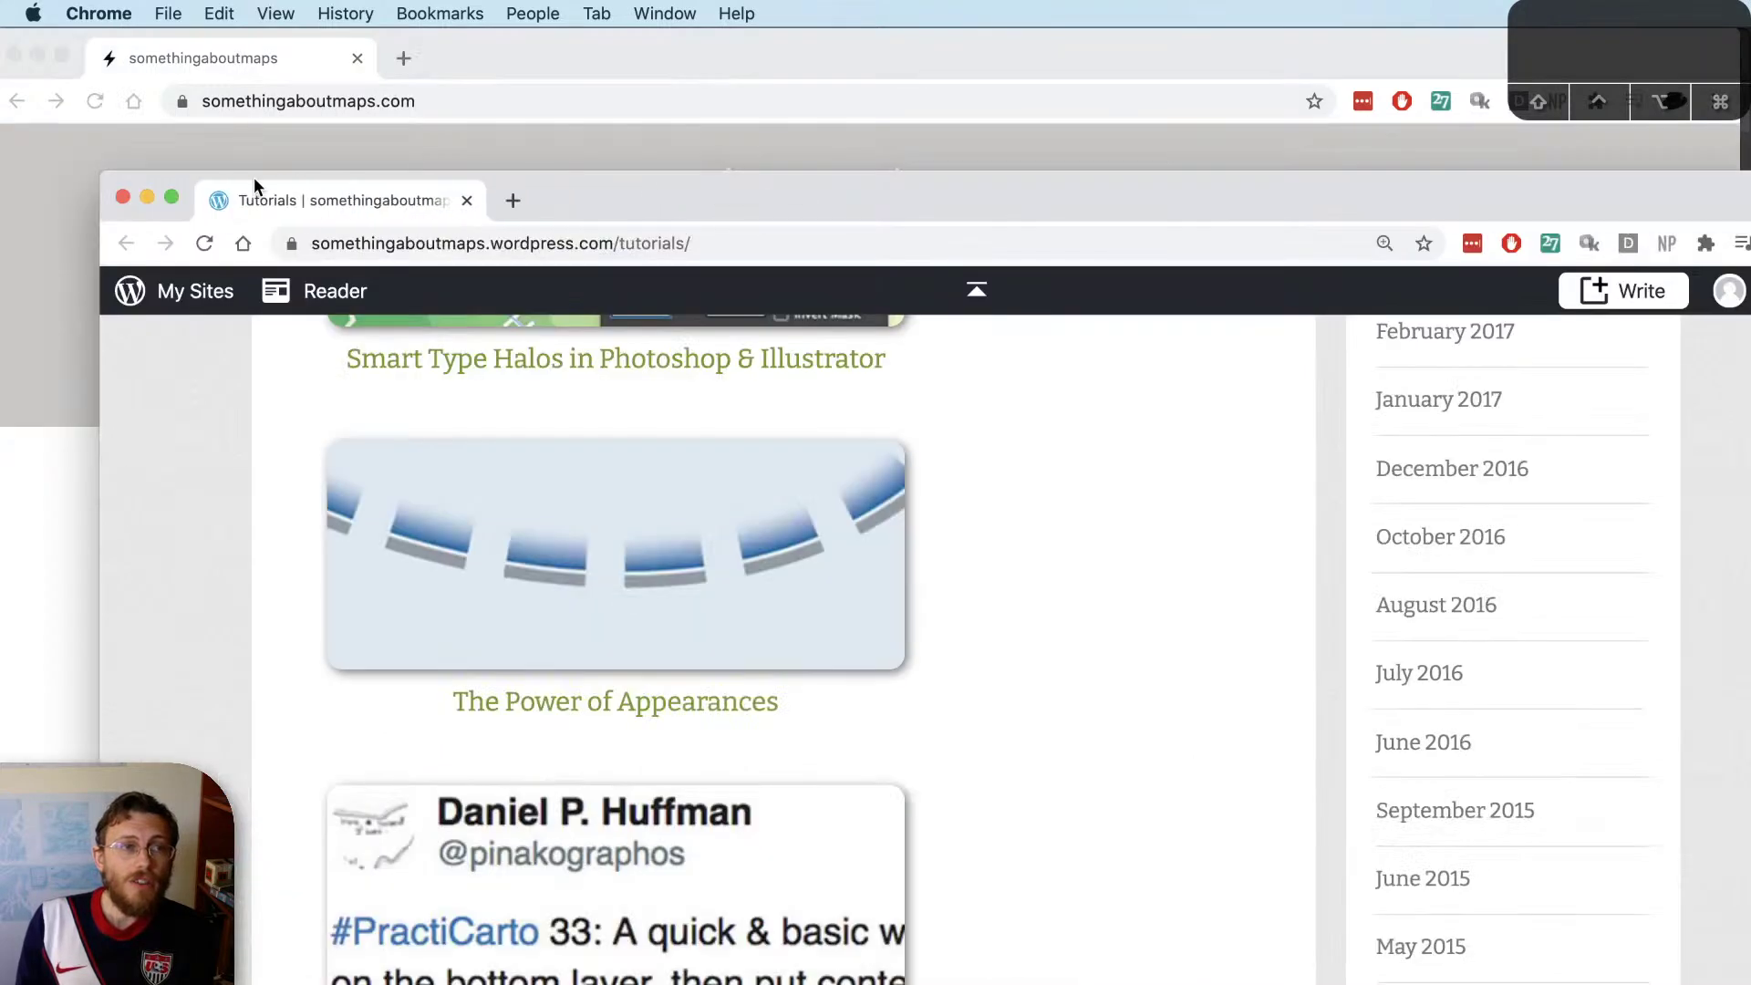
pyautogui.click(124, 197)
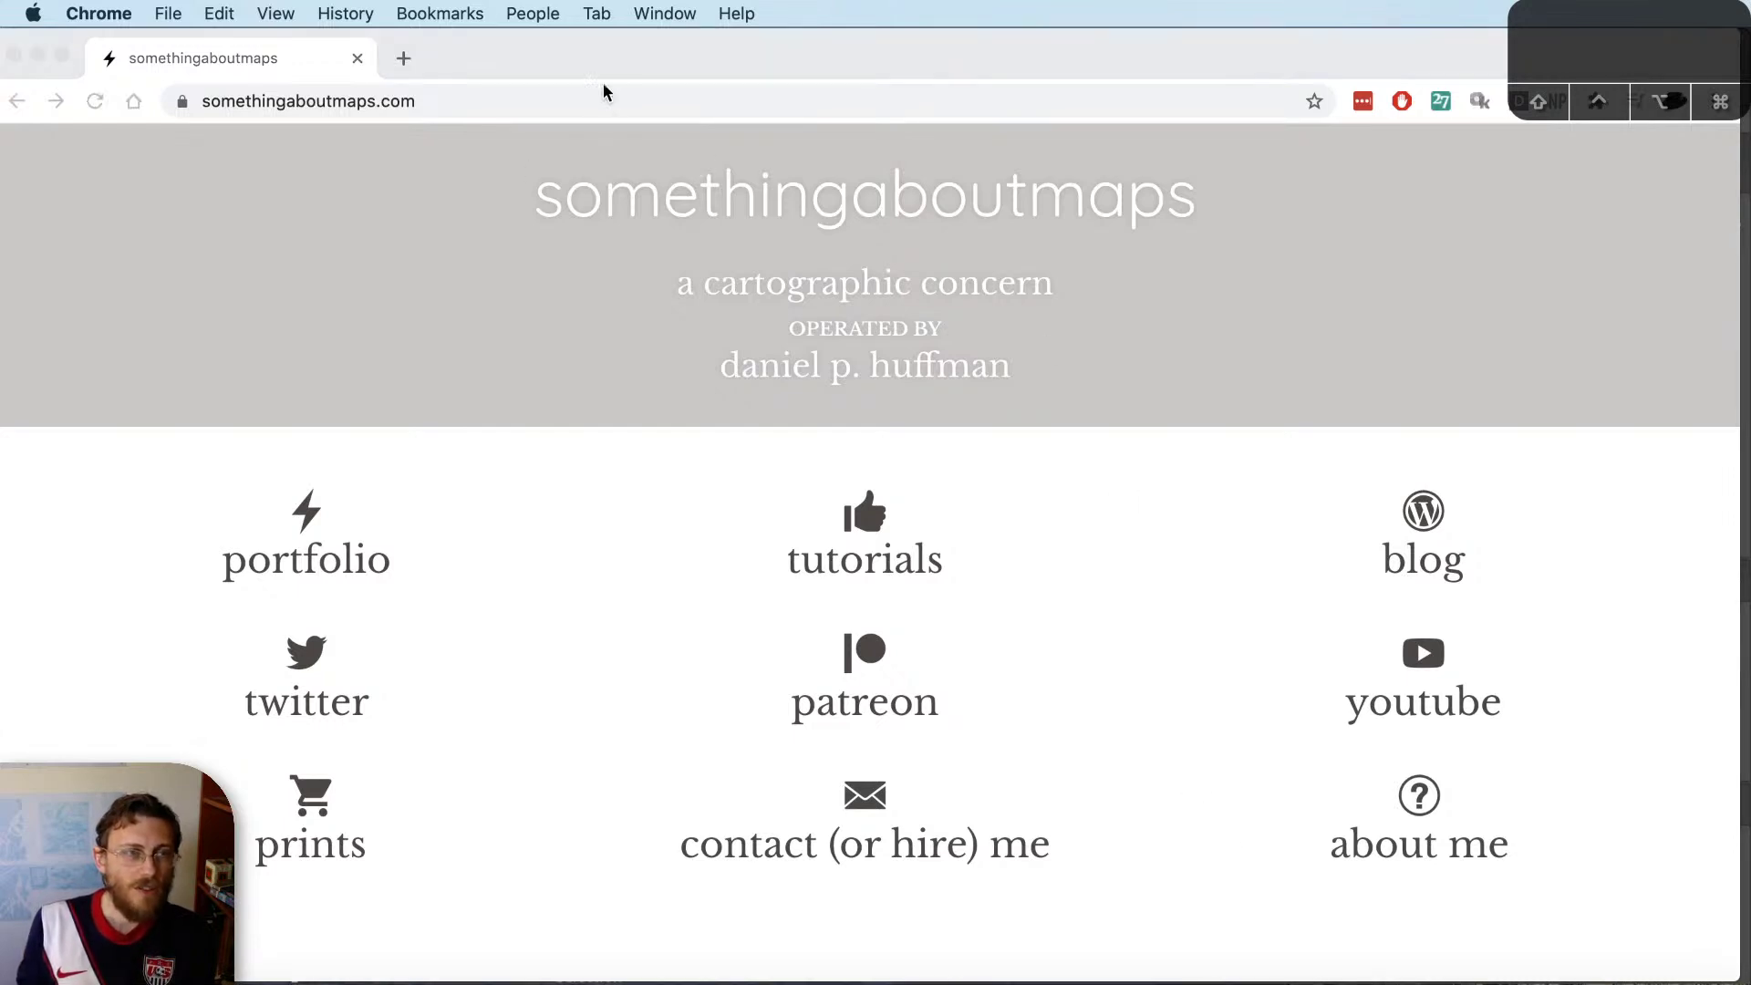
pyautogui.moveTo(588, 42); pyautogui.dragTo(606, 969)
pyautogui.click(643, 907)
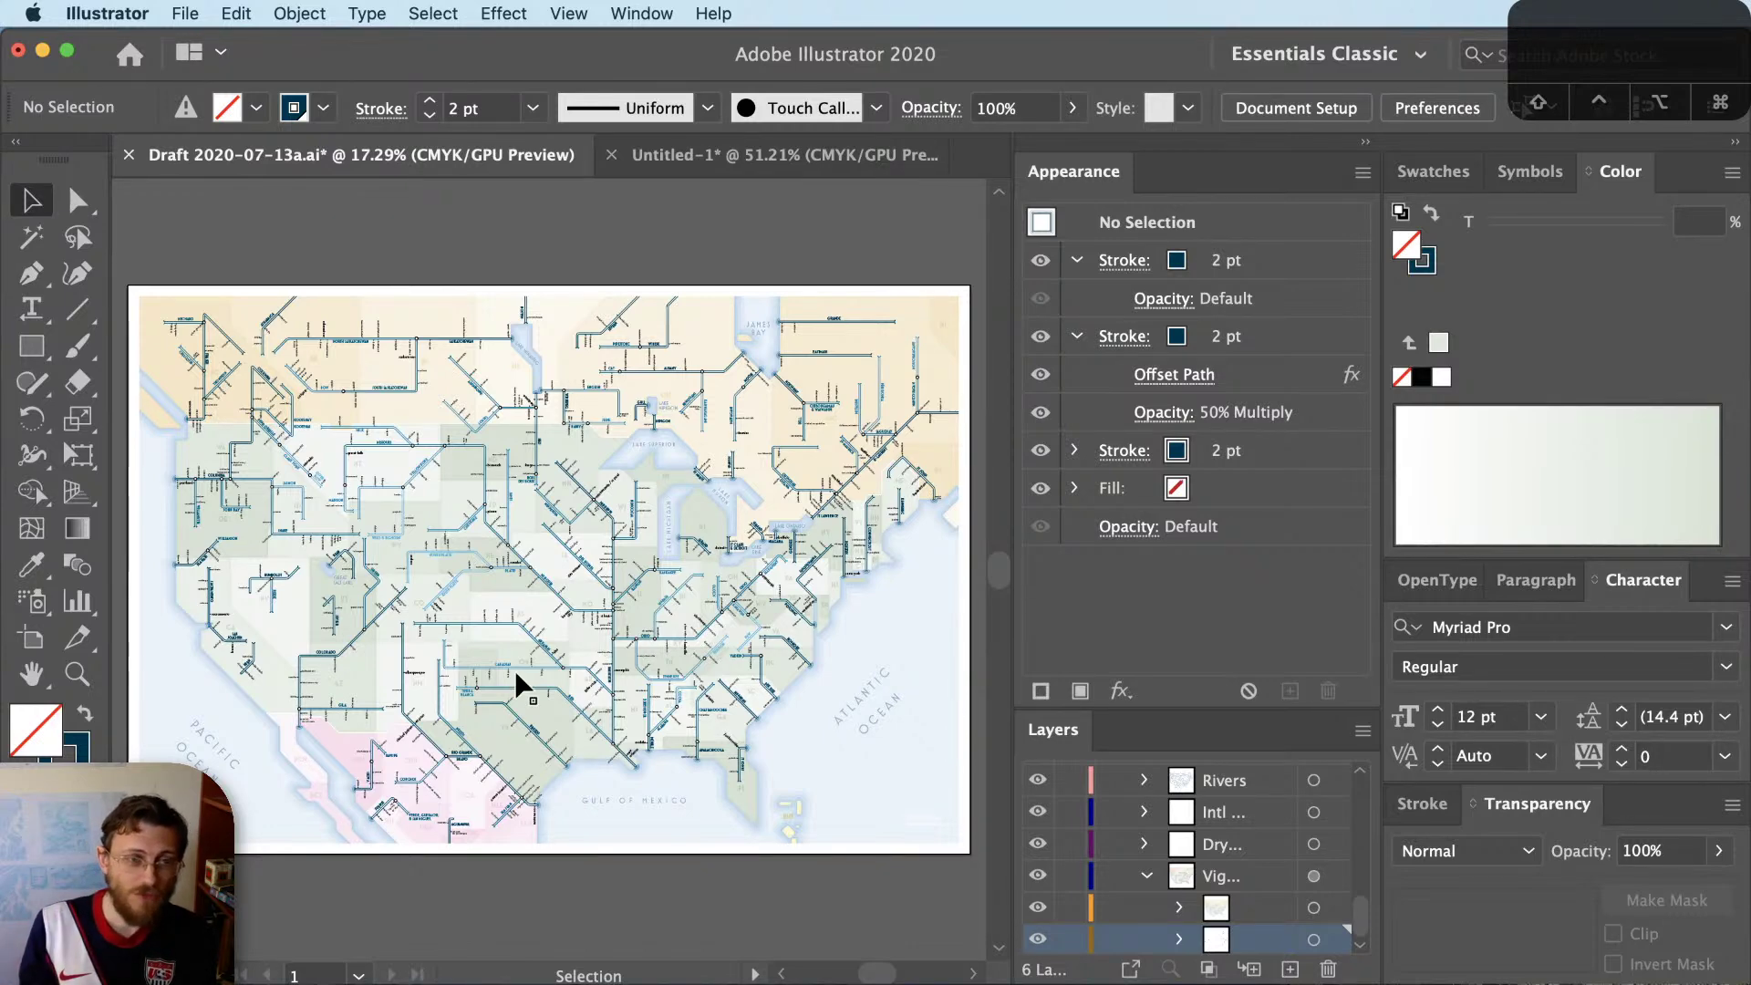
# Examine the Atlantic coastline of the river map up close around the Savannah and Pee Dee mouths, and in the wider eastern view
pyautogui.press('z')
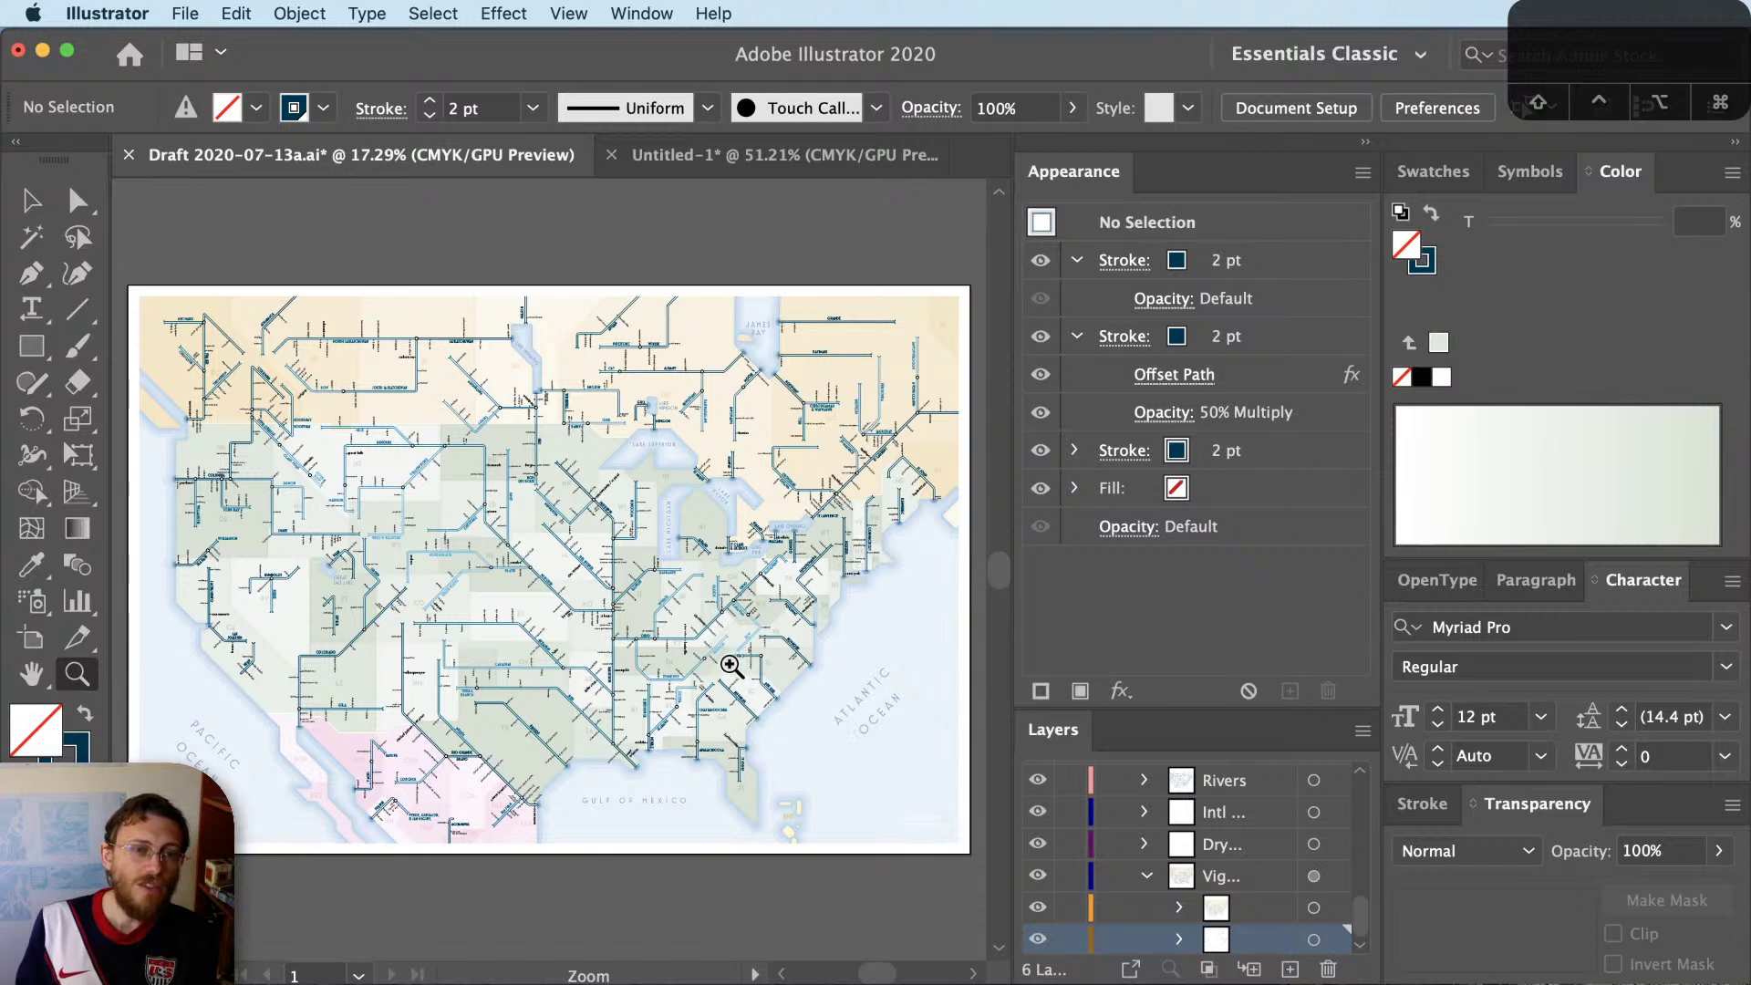
pyautogui.moveTo(824, 751); pyautogui.dragTo(831, 749)
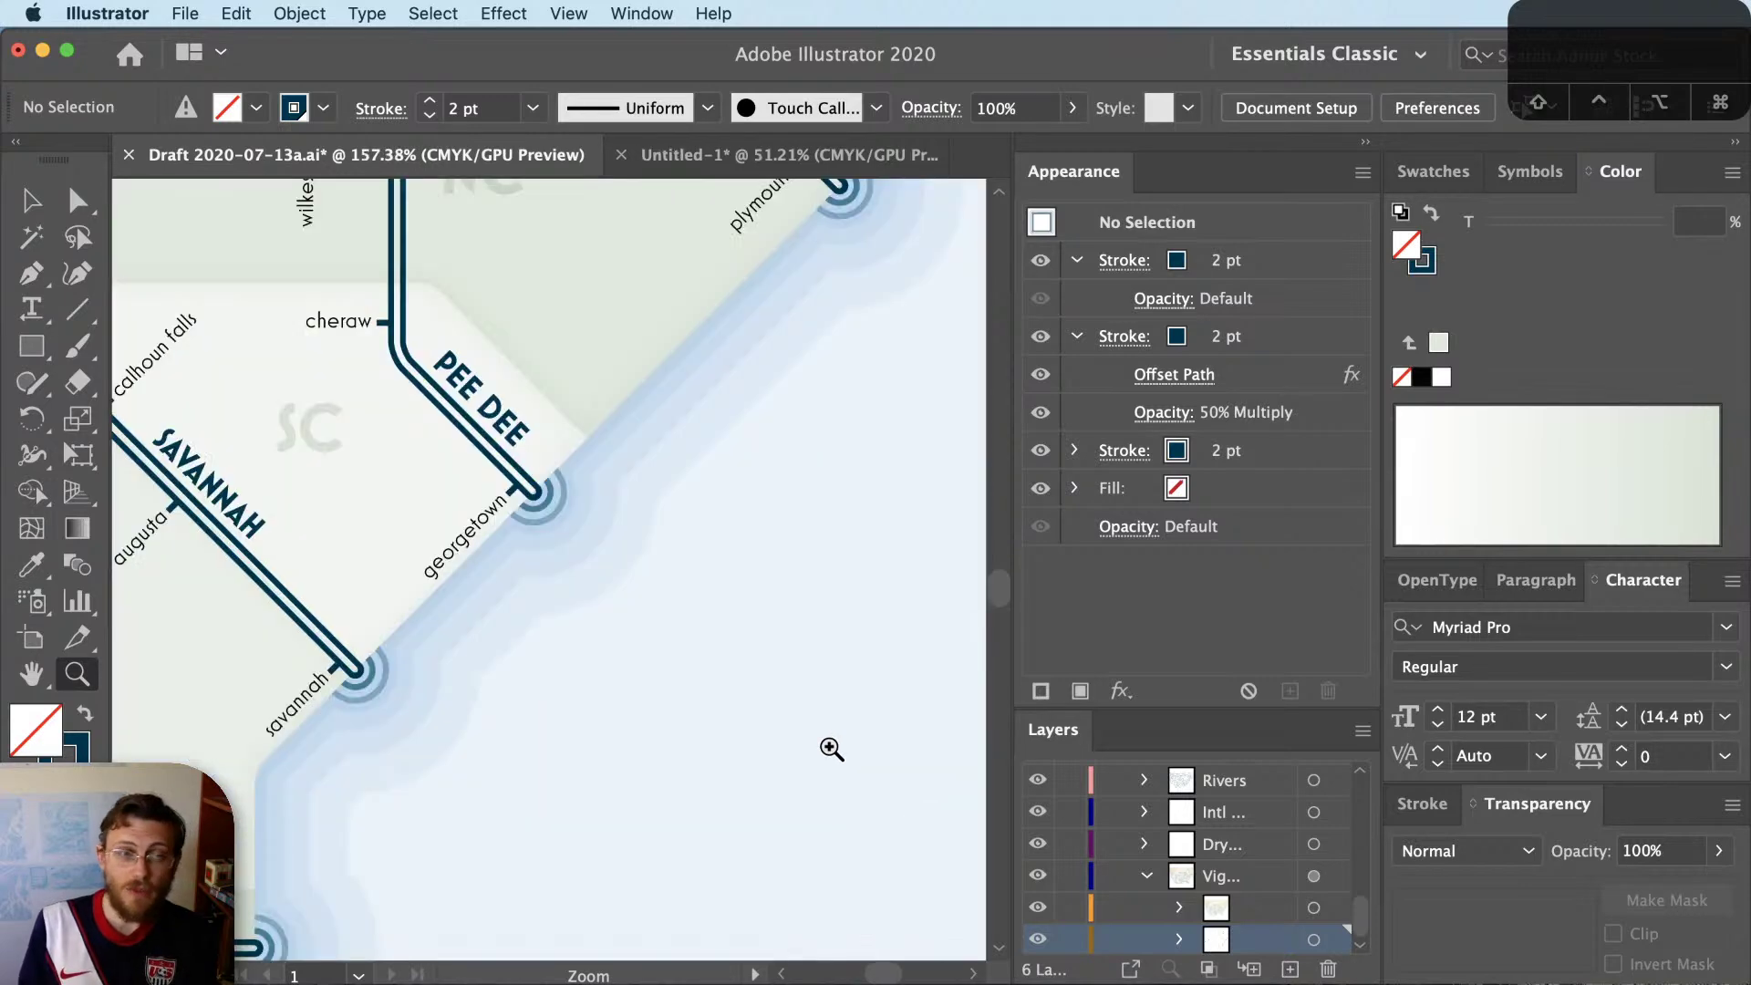
pyautogui.press('super+minus')
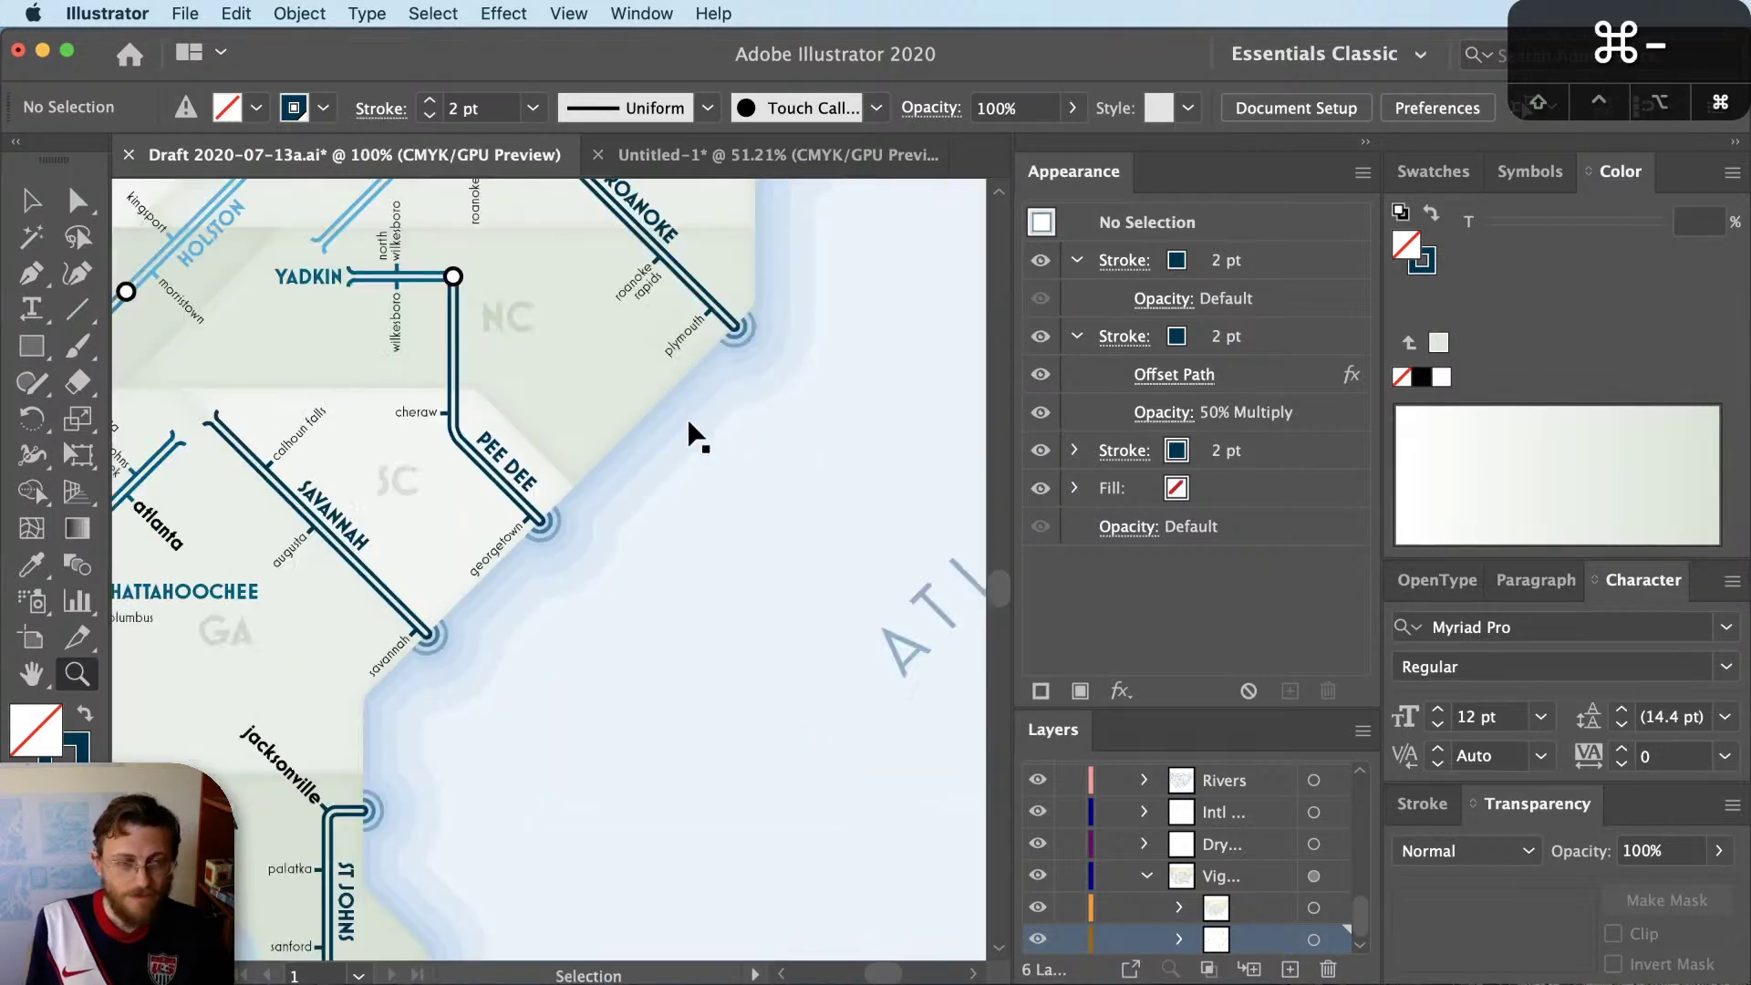
pyautogui.press('super+minus')
pyautogui.press('super+minus')
pyautogui.press('super+minus')
pyautogui.press('super+minus')
pyautogui.press('space')
pyautogui.moveTo(669, 411); pyautogui.dragTo(801, 586)
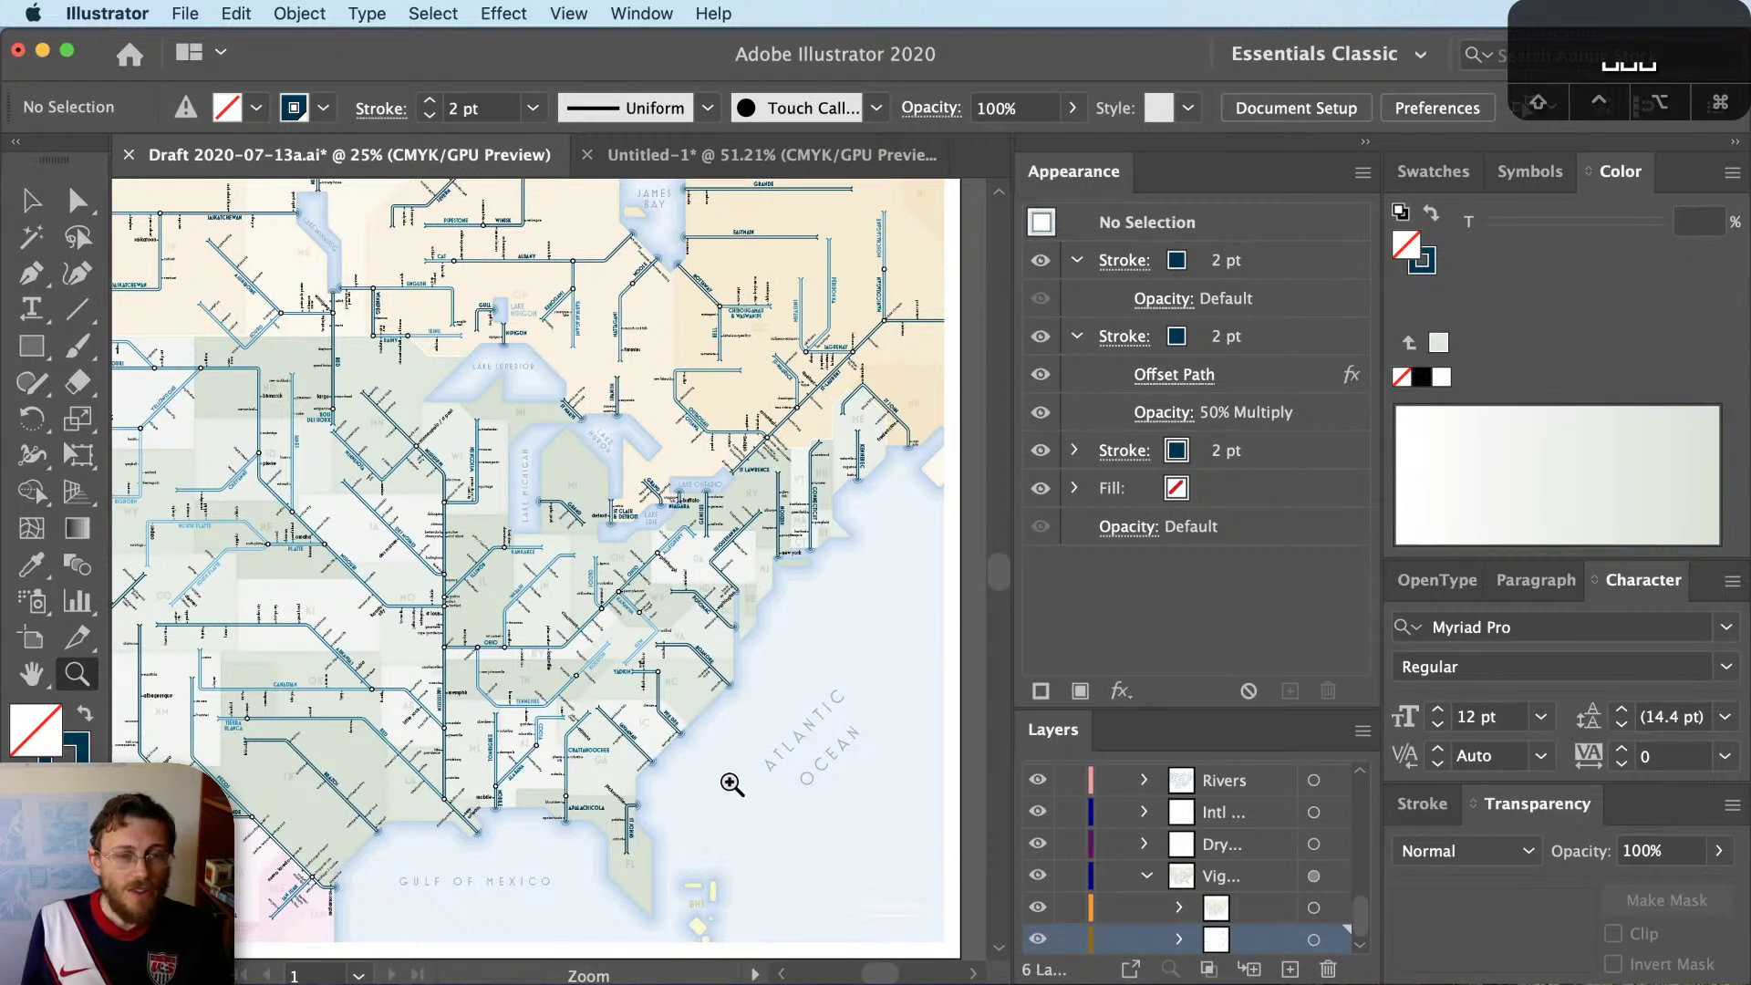
# Select the small ellipse at the Pee Dee river mouth by Georgetown and inspect its ring strokes up close
pyautogui.moveTo(731, 783); pyautogui.dragTo(656, 701)
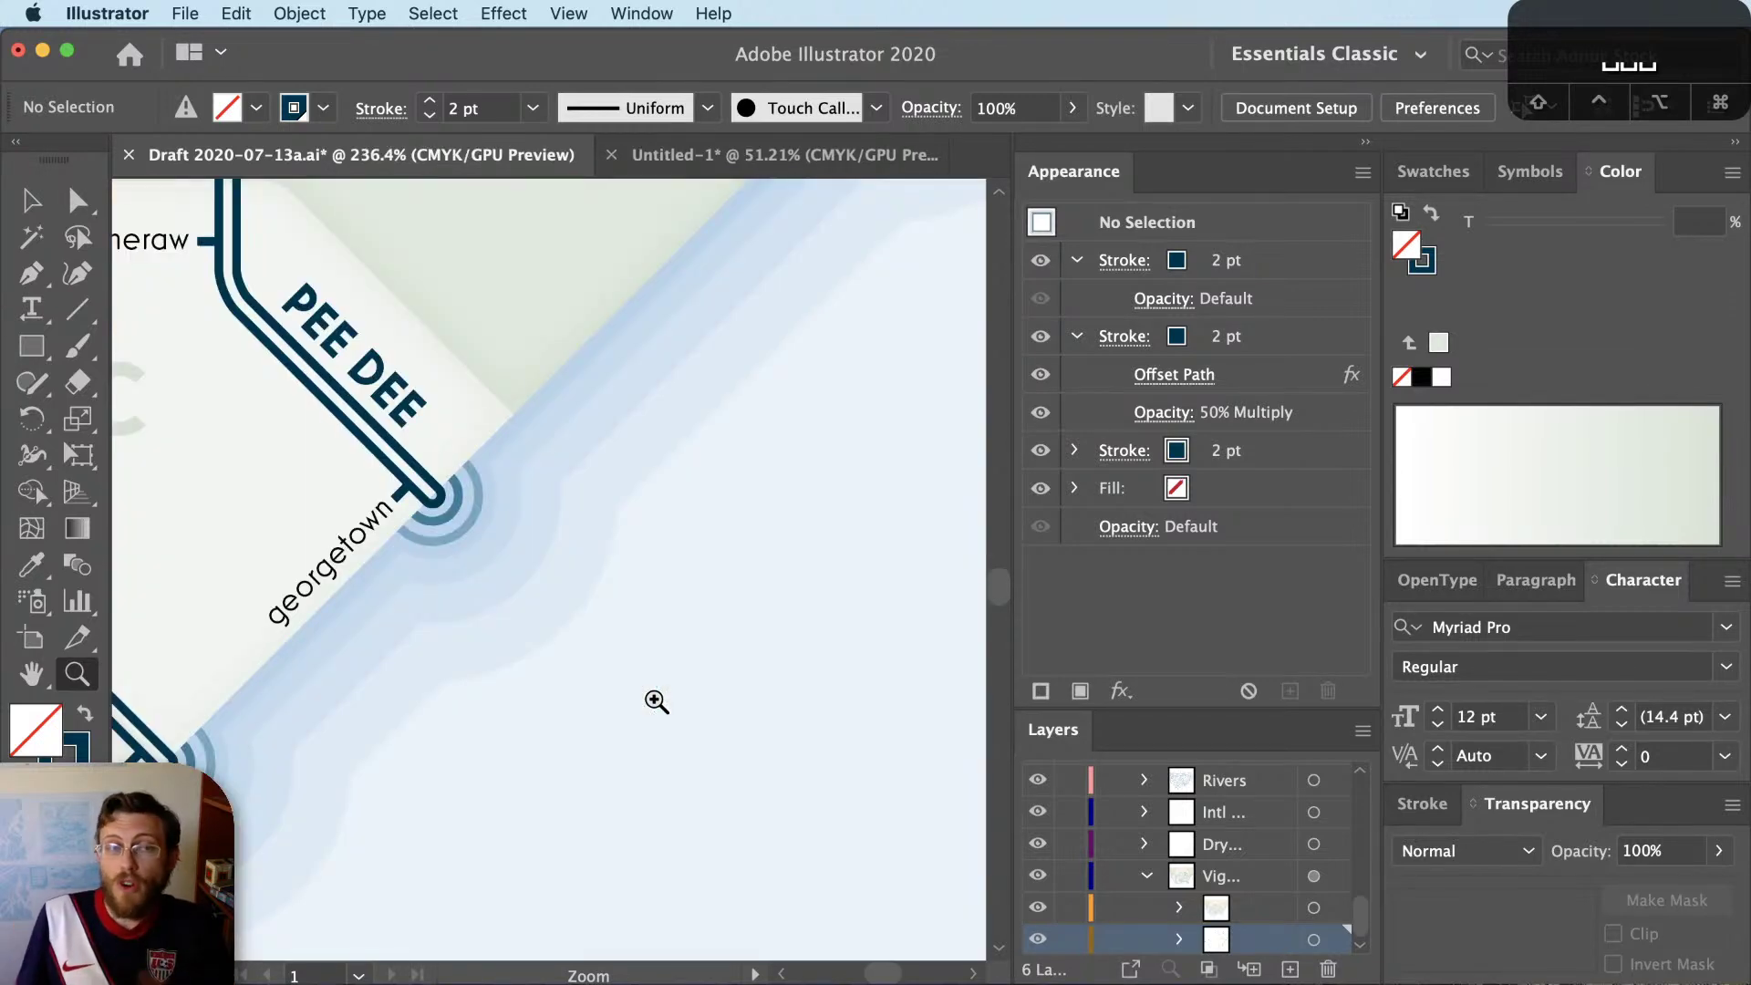
pyautogui.moveTo(547, 589); pyautogui.dragTo(747, 696)
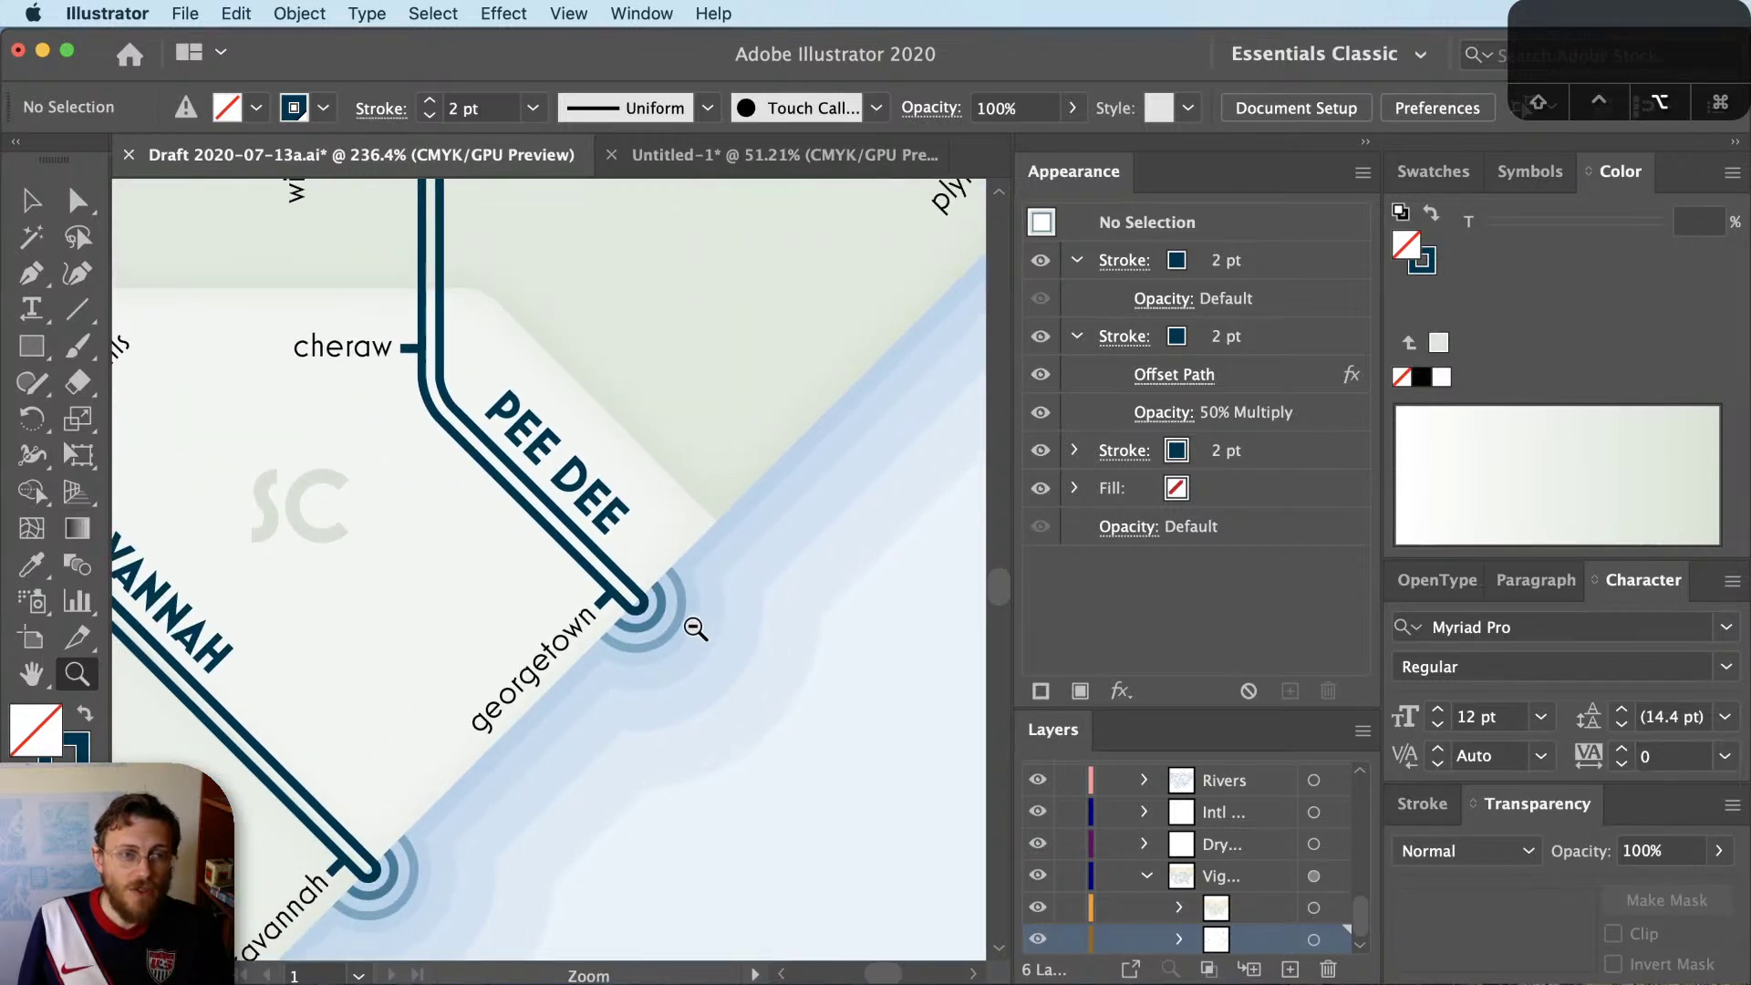
pyautogui.click(688, 625)
pyautogui.click(656, 617)
pyautogui.scroll(-3, 688, 633)
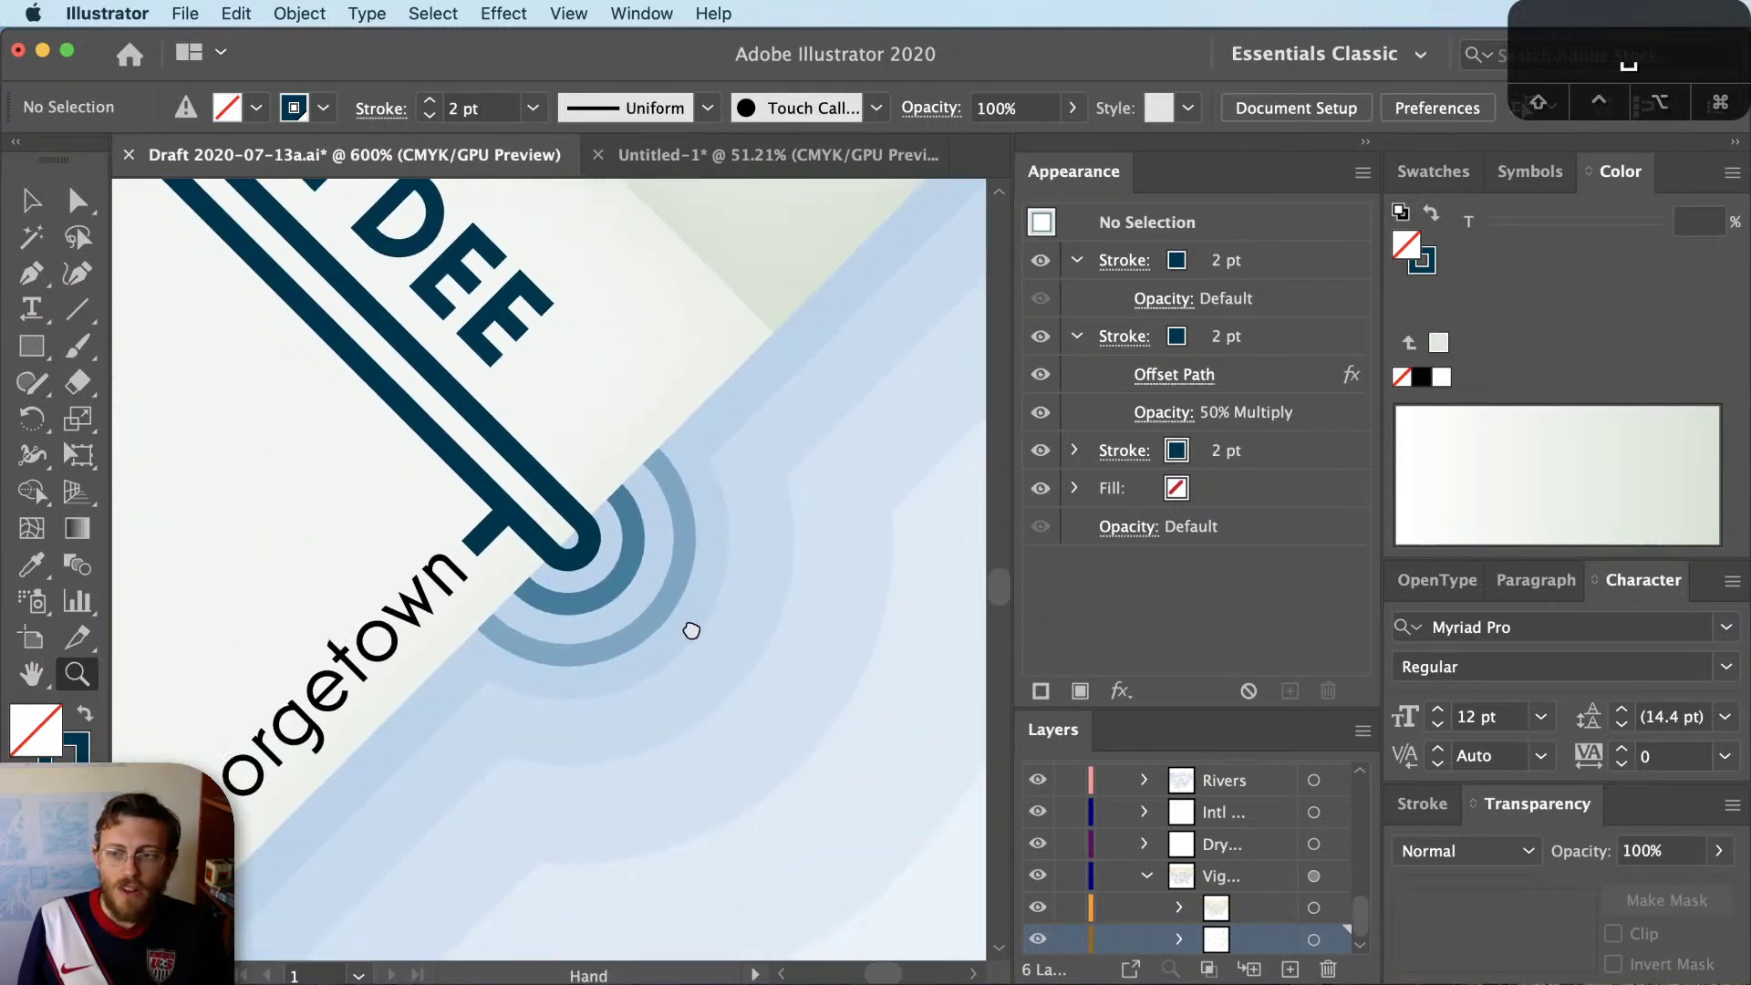
pyautogui.press('v')
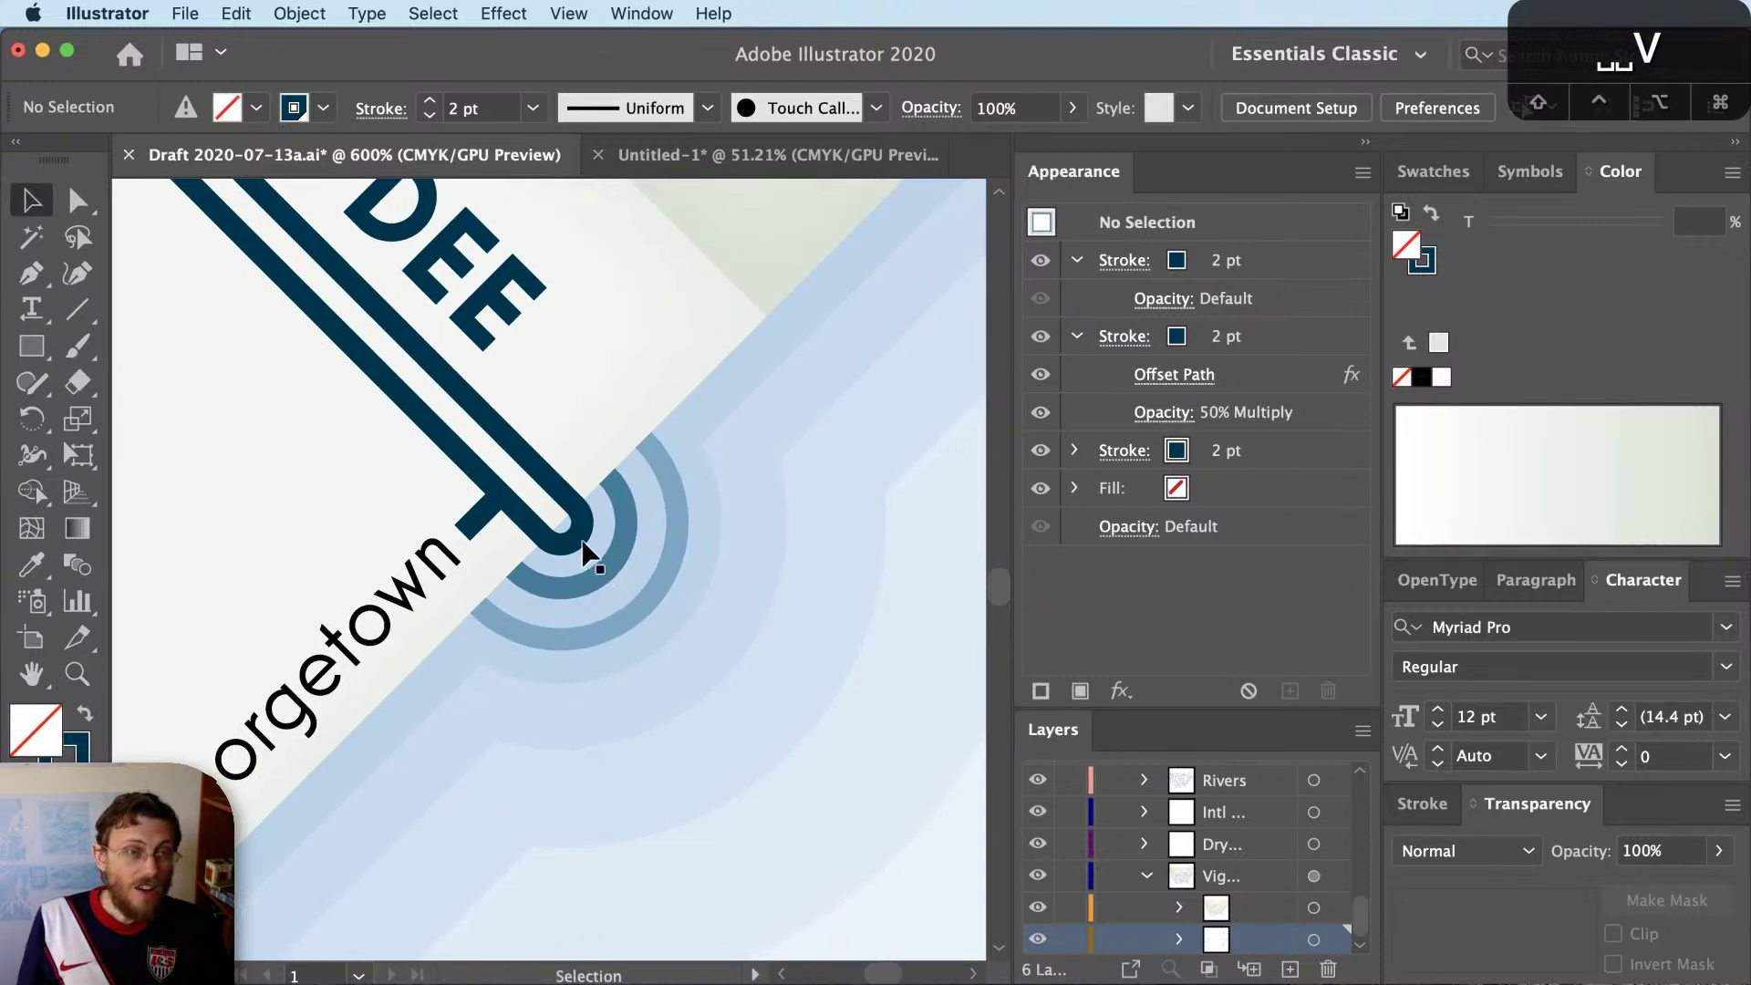
pyautogui.click(576, 541)
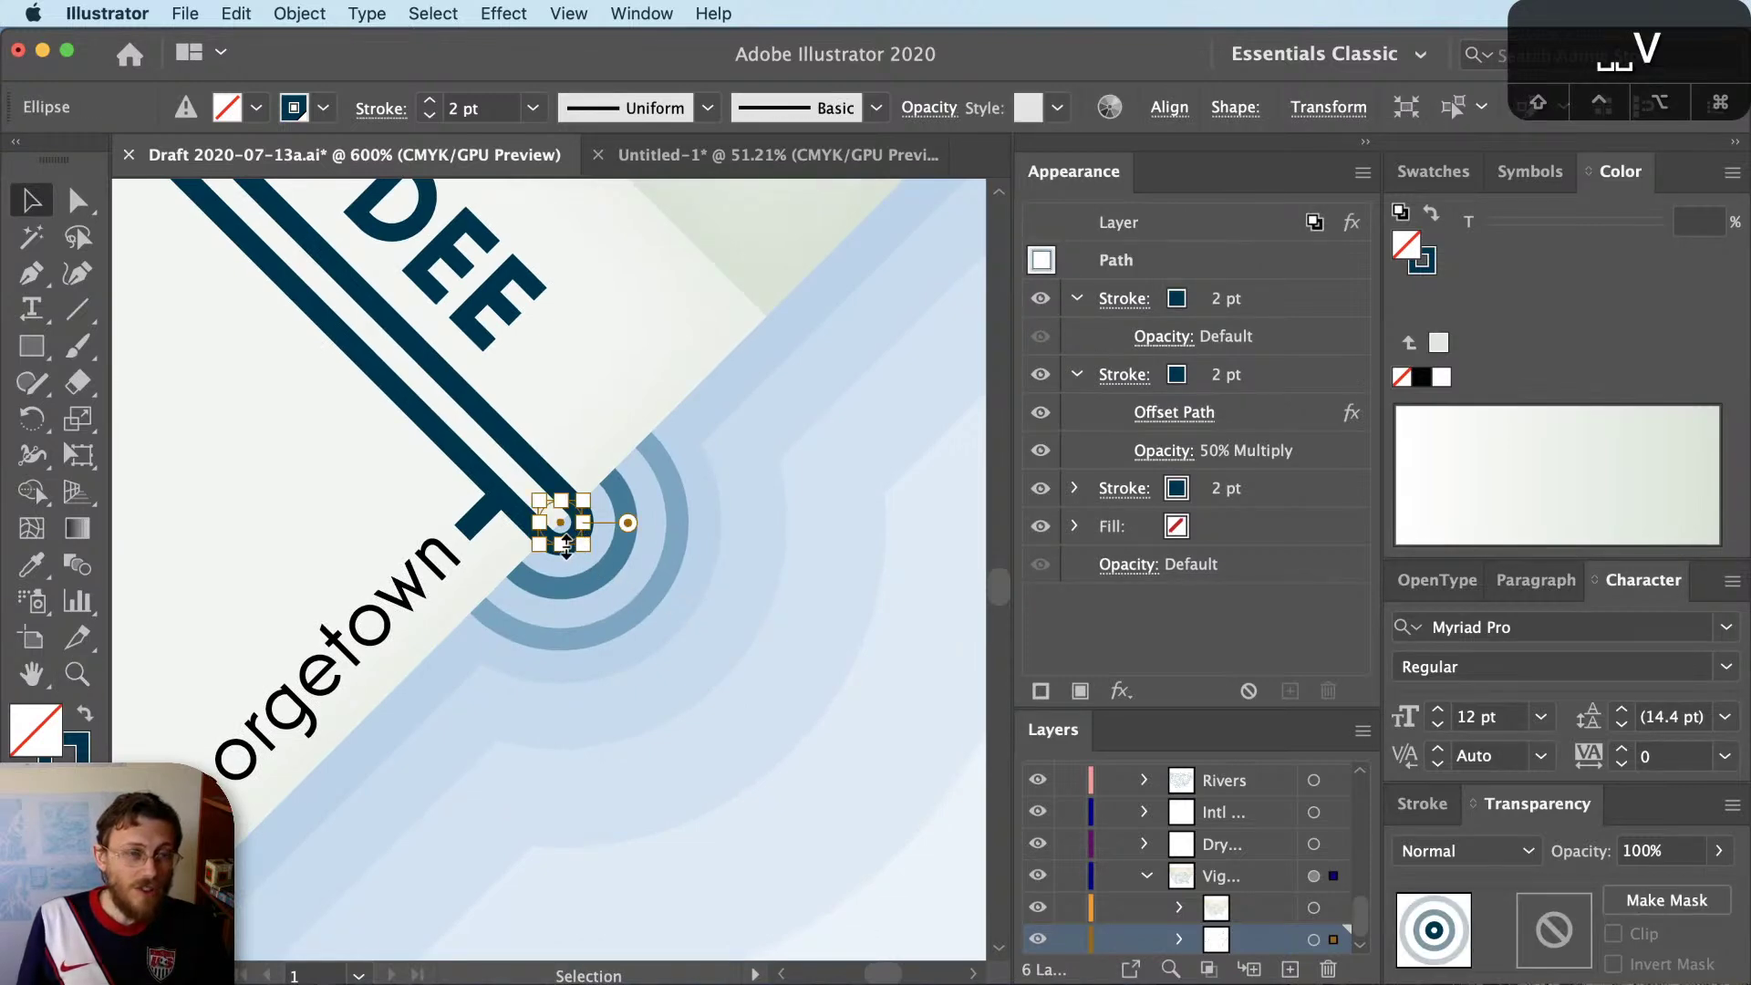
pyautogui.press('super+equal')
pyautogui.press('super+equal')
pyautogui.press('super+equal')
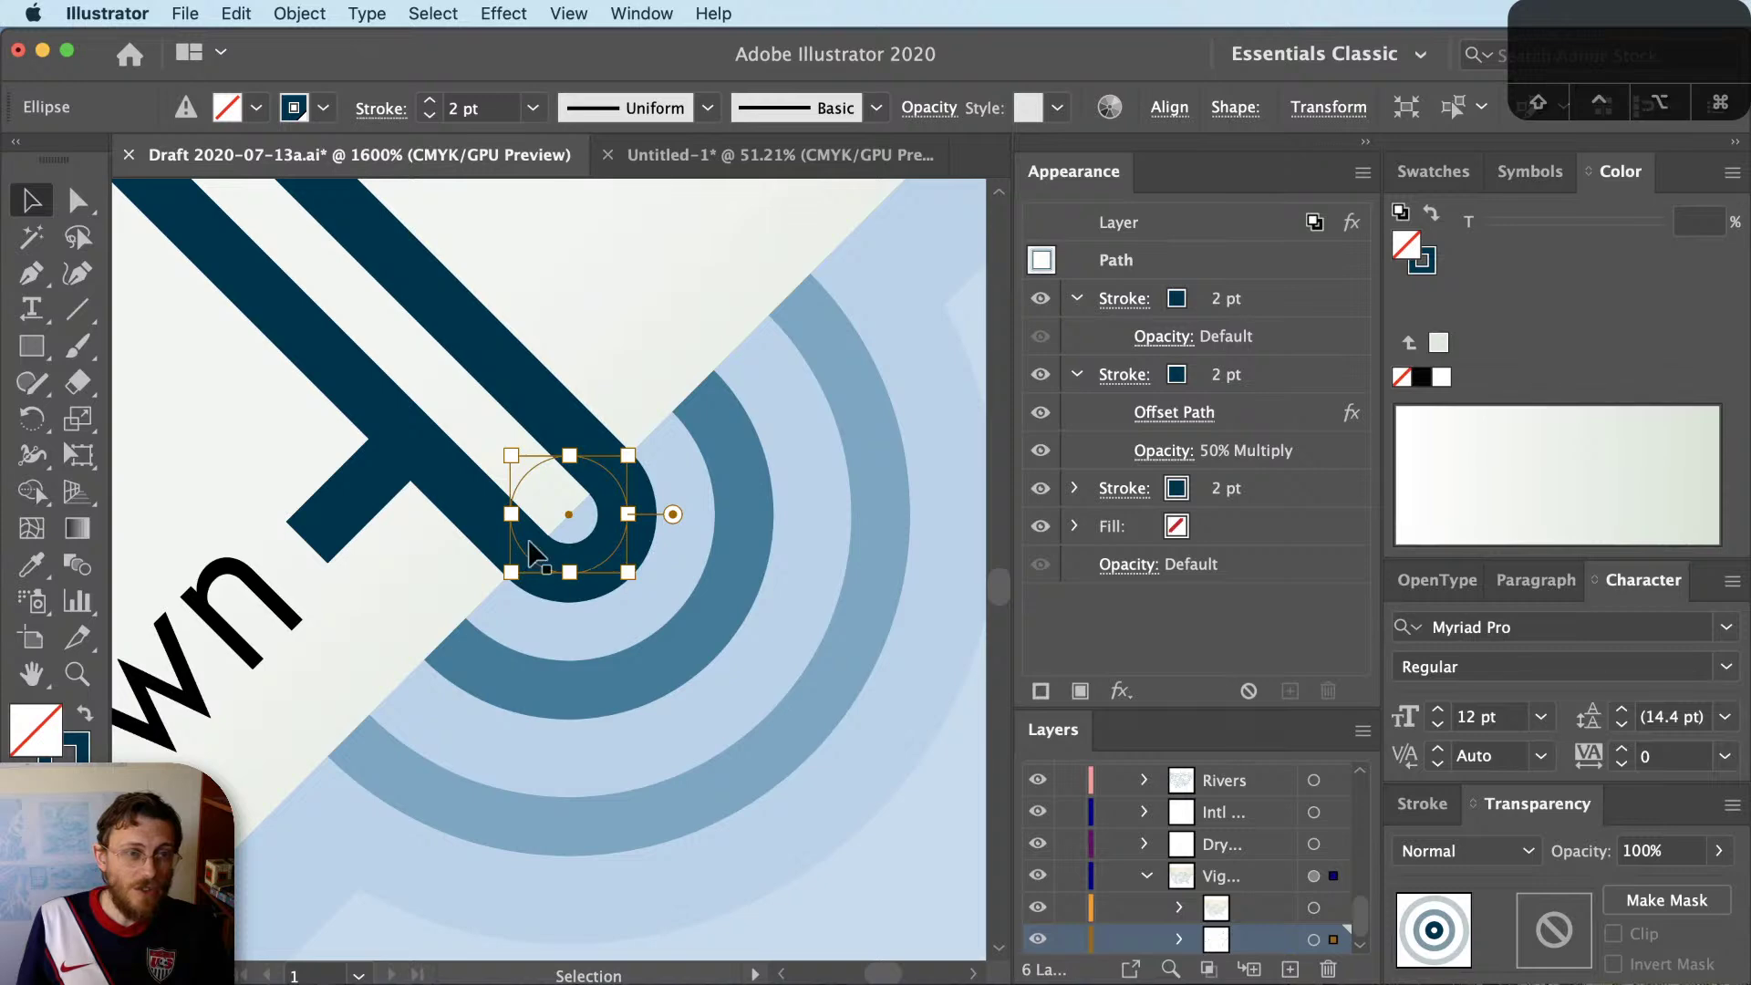
# Move the ellipse away from the end of the Pee Dee line into the water and deselect it
pyautogui.moveTo(619, 558)
pyautogui.mouseDown()
pyautogui.moveTo(812, 766)
pyautogui.moveTo(571, 539)
pyautogui.moveTo(603, 554)
pyautogui.mouseUp()
pyautogui.press('super+minus')
pyautogui.press('super+minus')
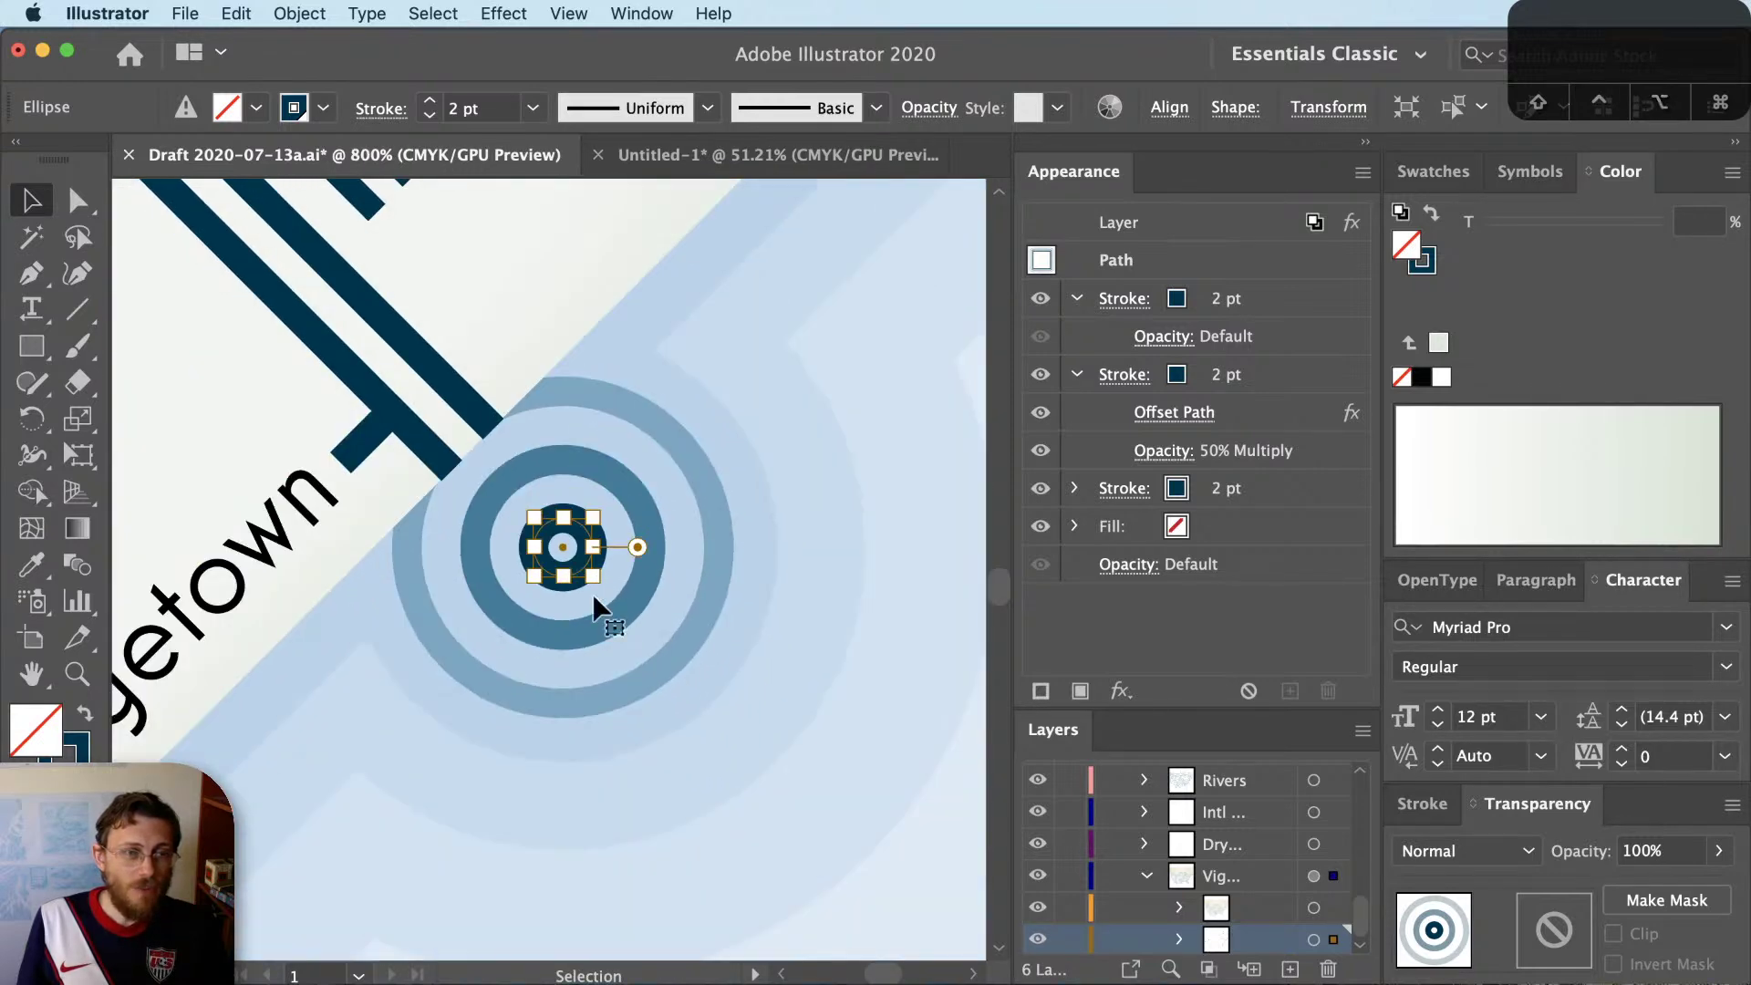
pyautogui.press('super+shift+a')
pyautogui.press('v')
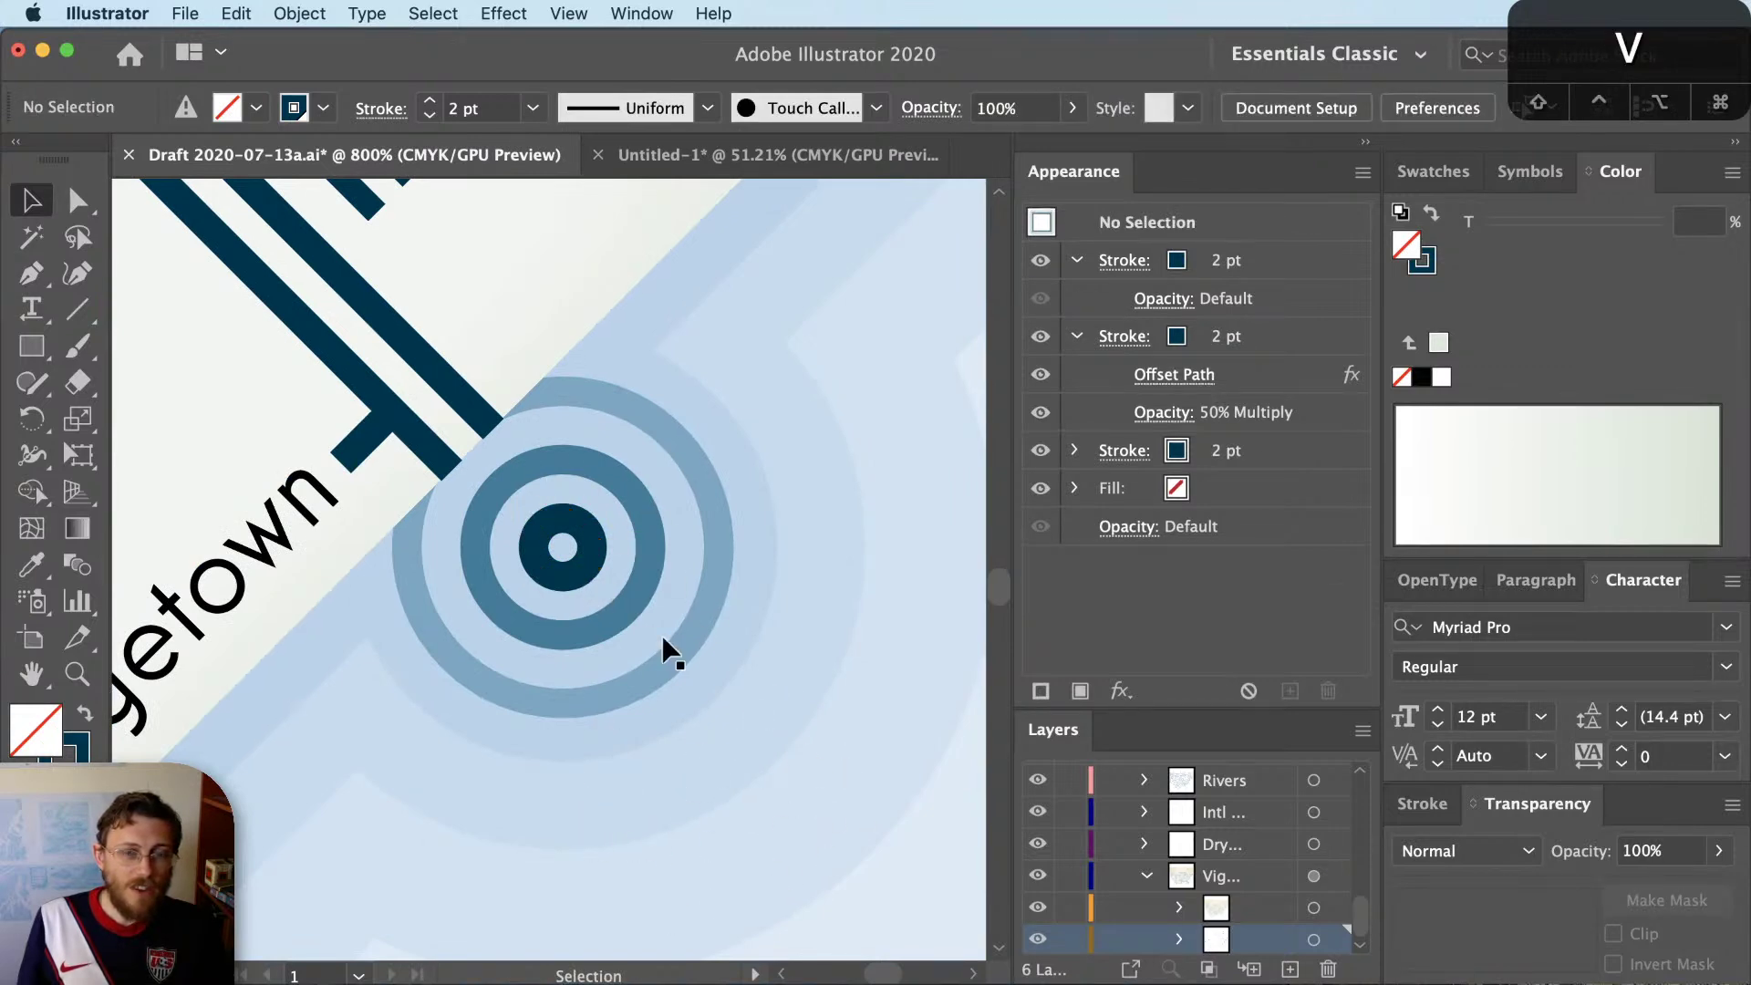
# Reshape the ellipse into an irregular form by pulling individual anchor points apart, keeping its stroke rings attached
pyautogui.moveTo(589, 574); pyautogui.dragTo(804, 558)
pyautogui.press('a')
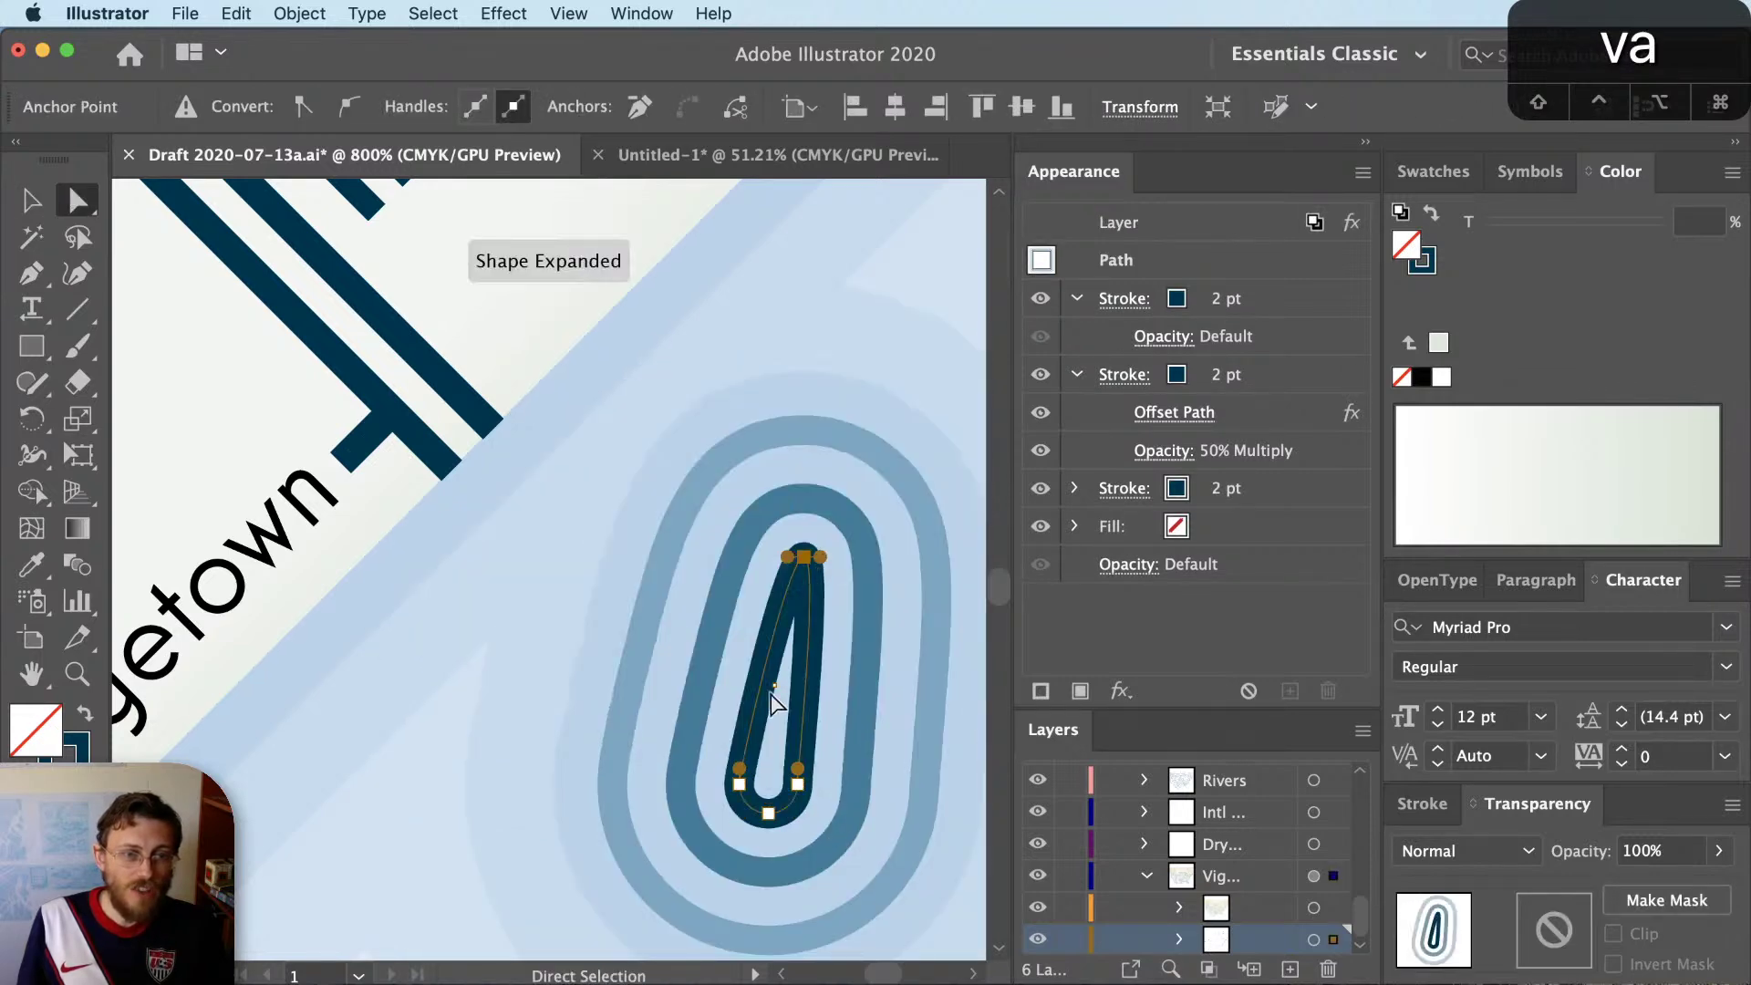
pyautogui.moveTo(741, 783); pyautogui.dragTo(650, 593)
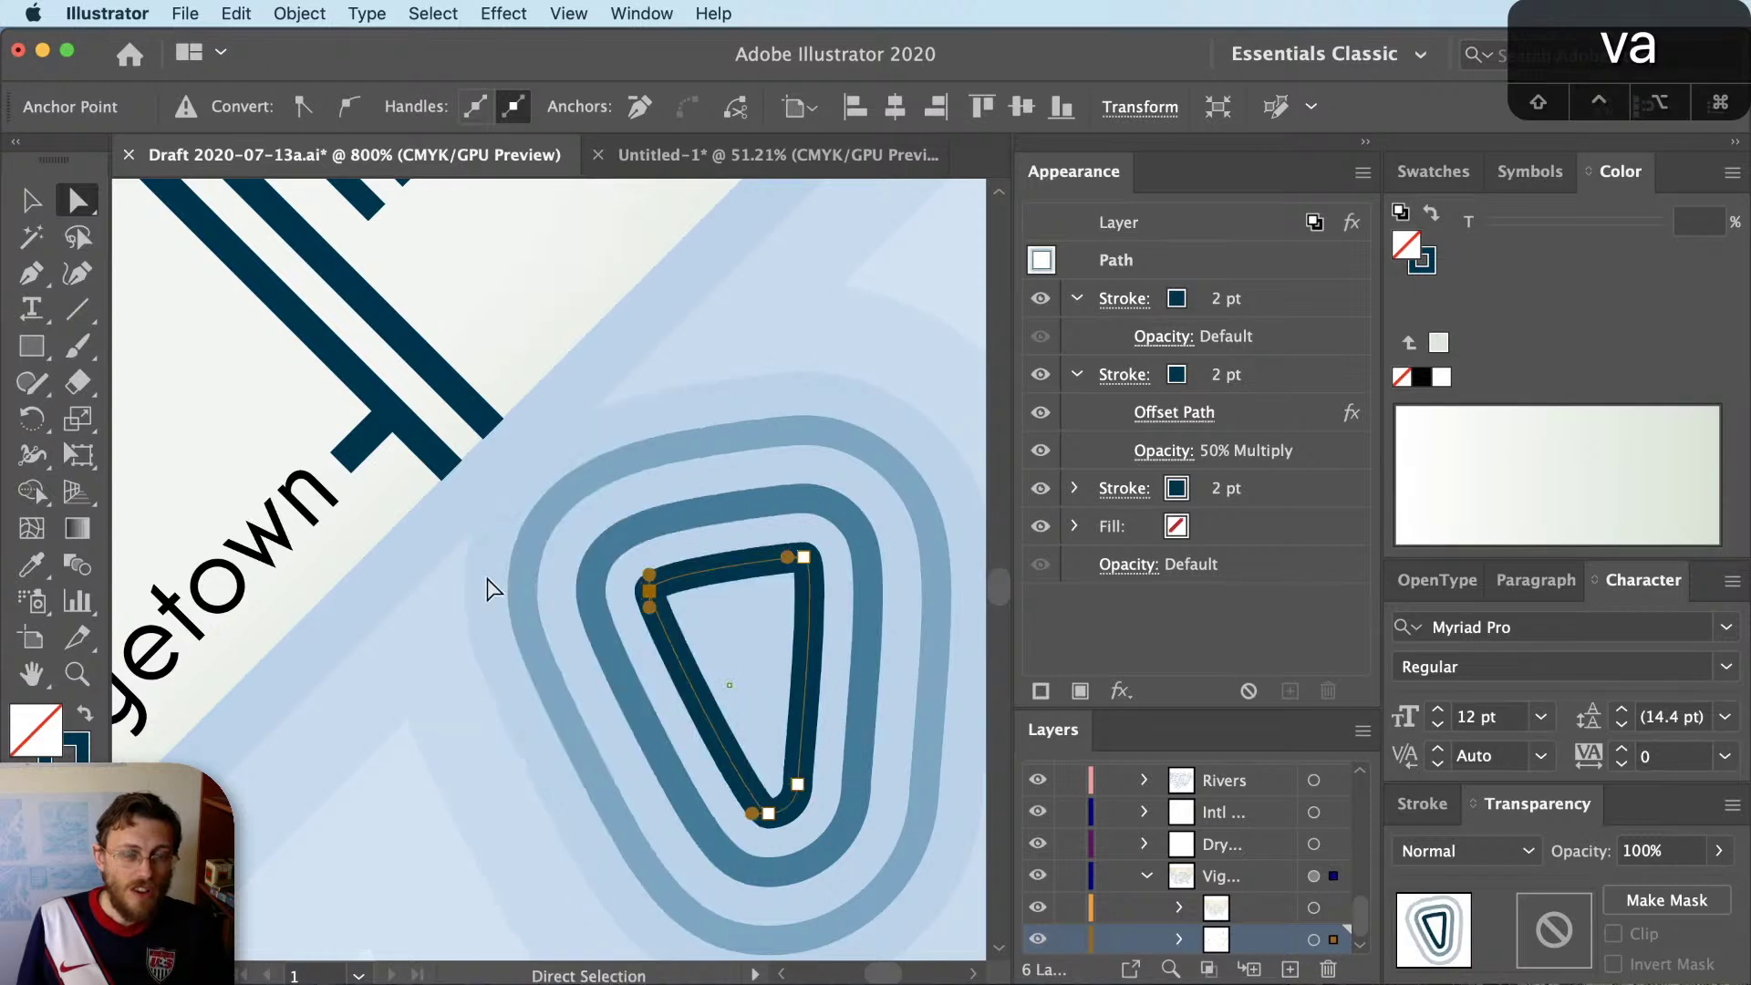
pyautogui.press('super')
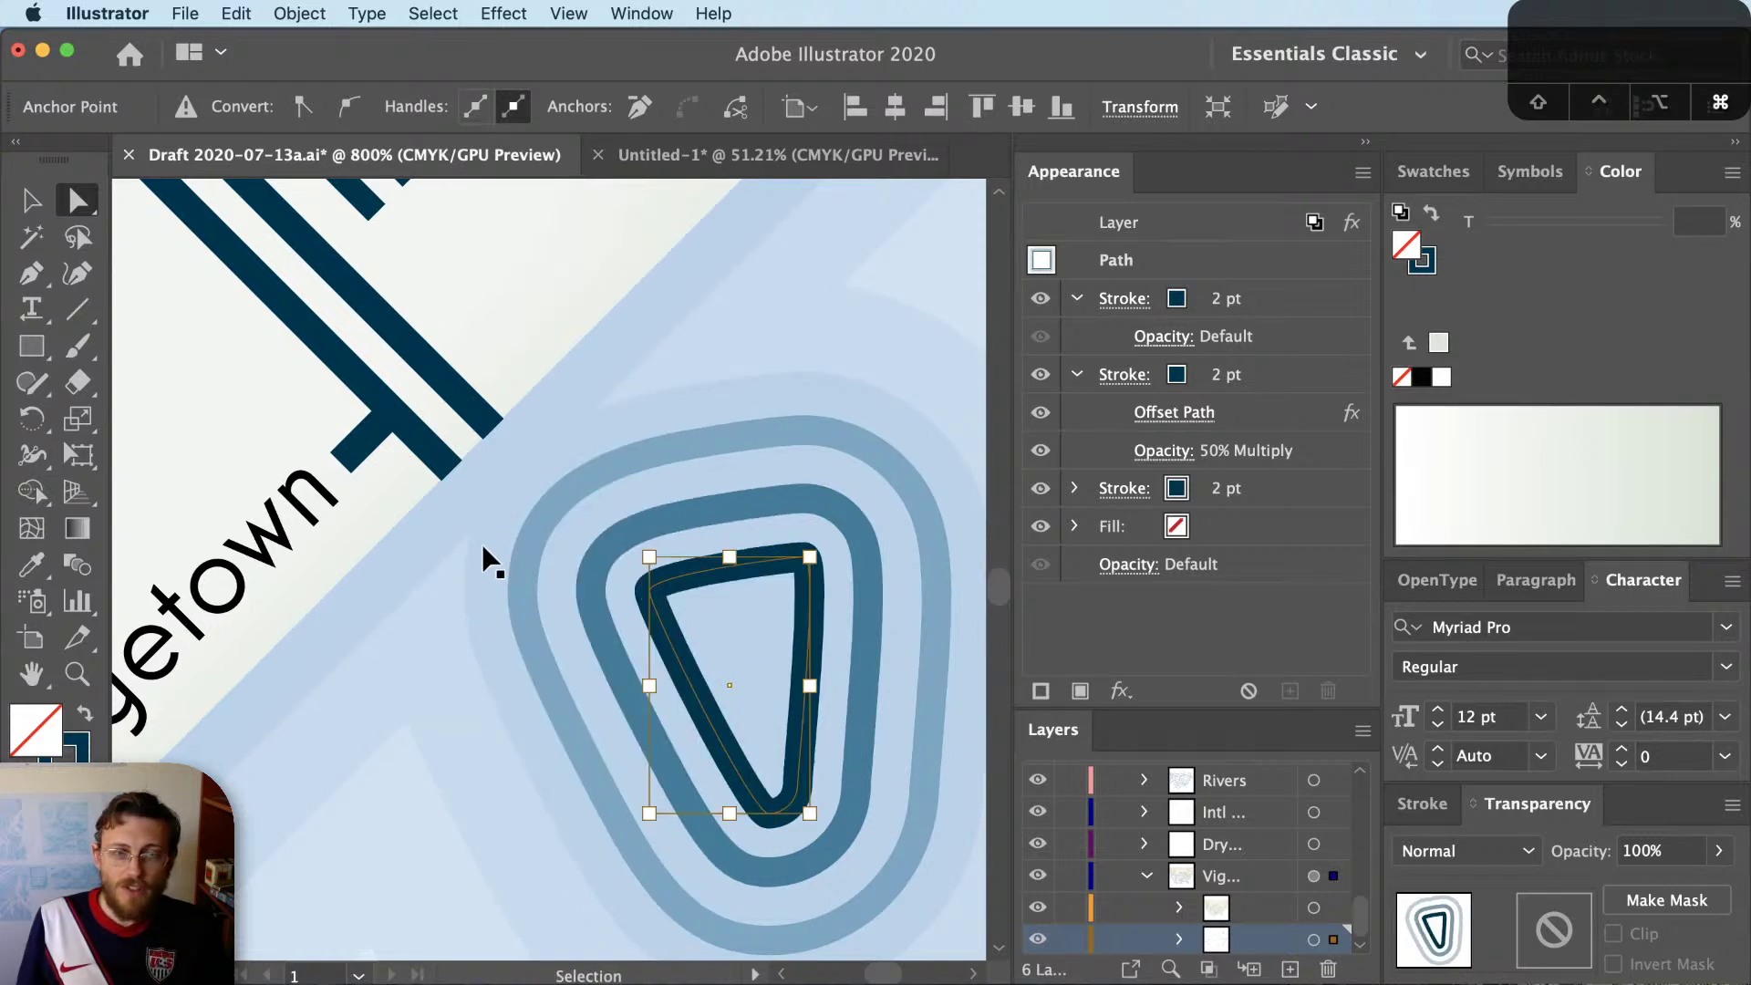
# Undo the anchor point edits and the move of the ellipse by Georgetown
pyautogui.press('super+z')
pyautogui.press('super+z')
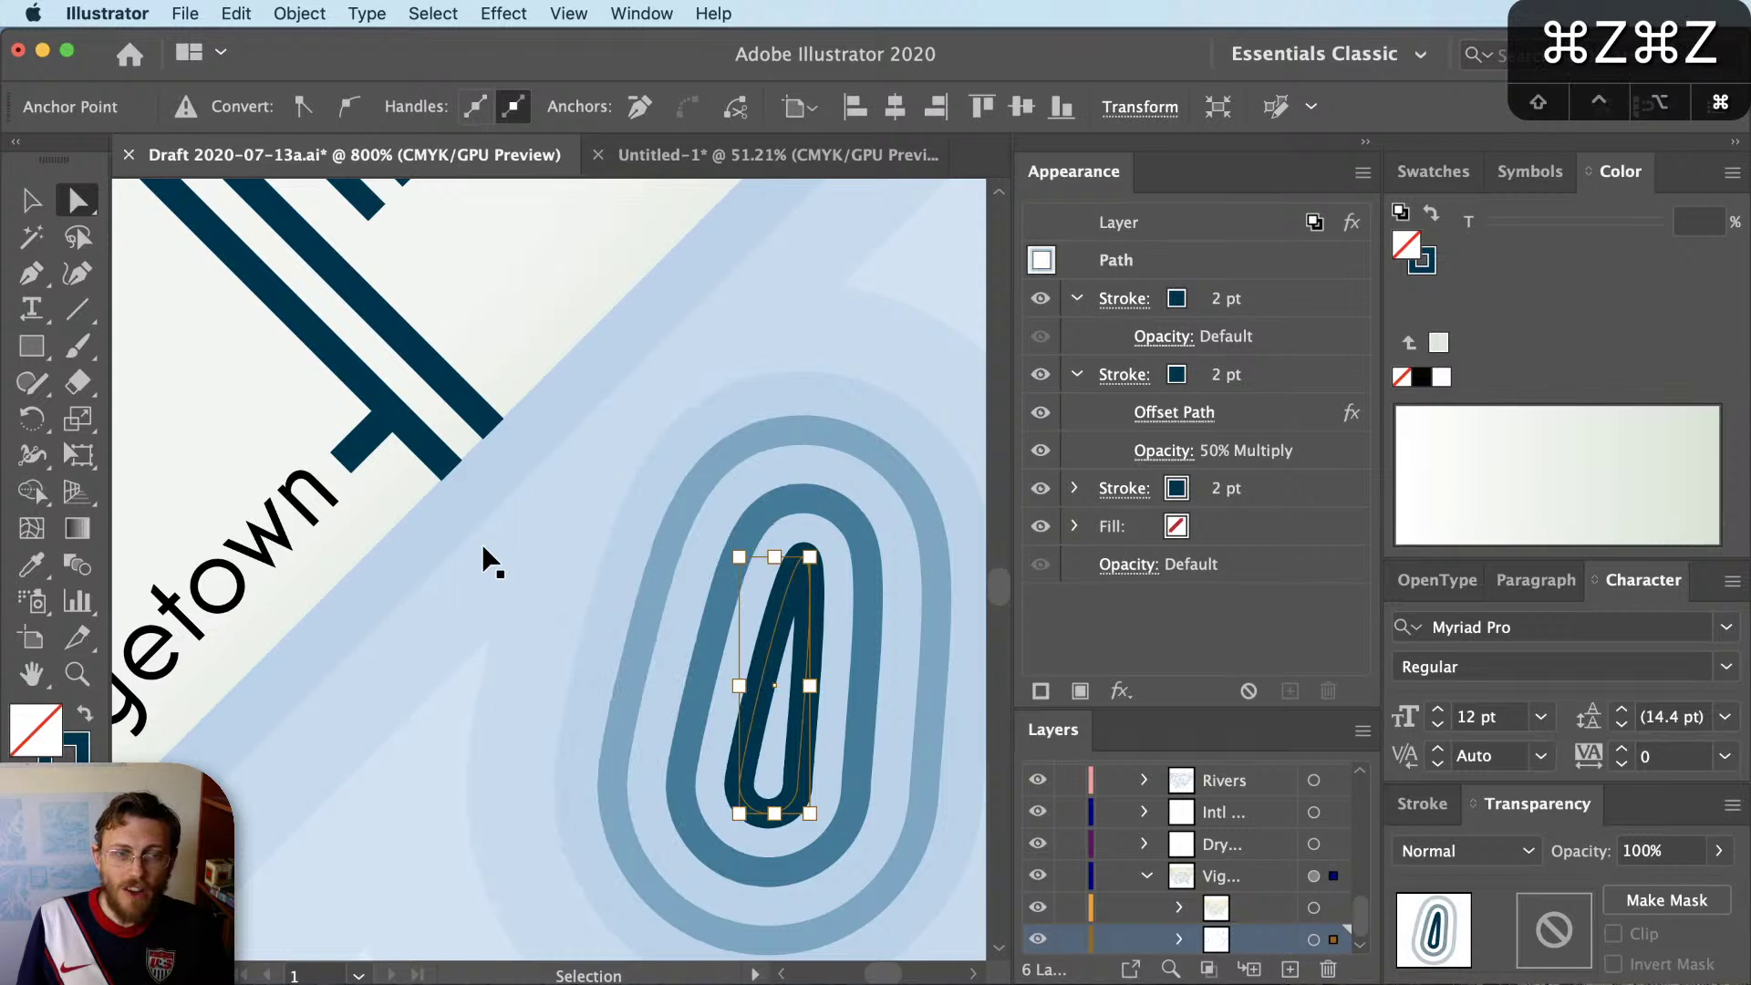
pyautogui.press('super+z')
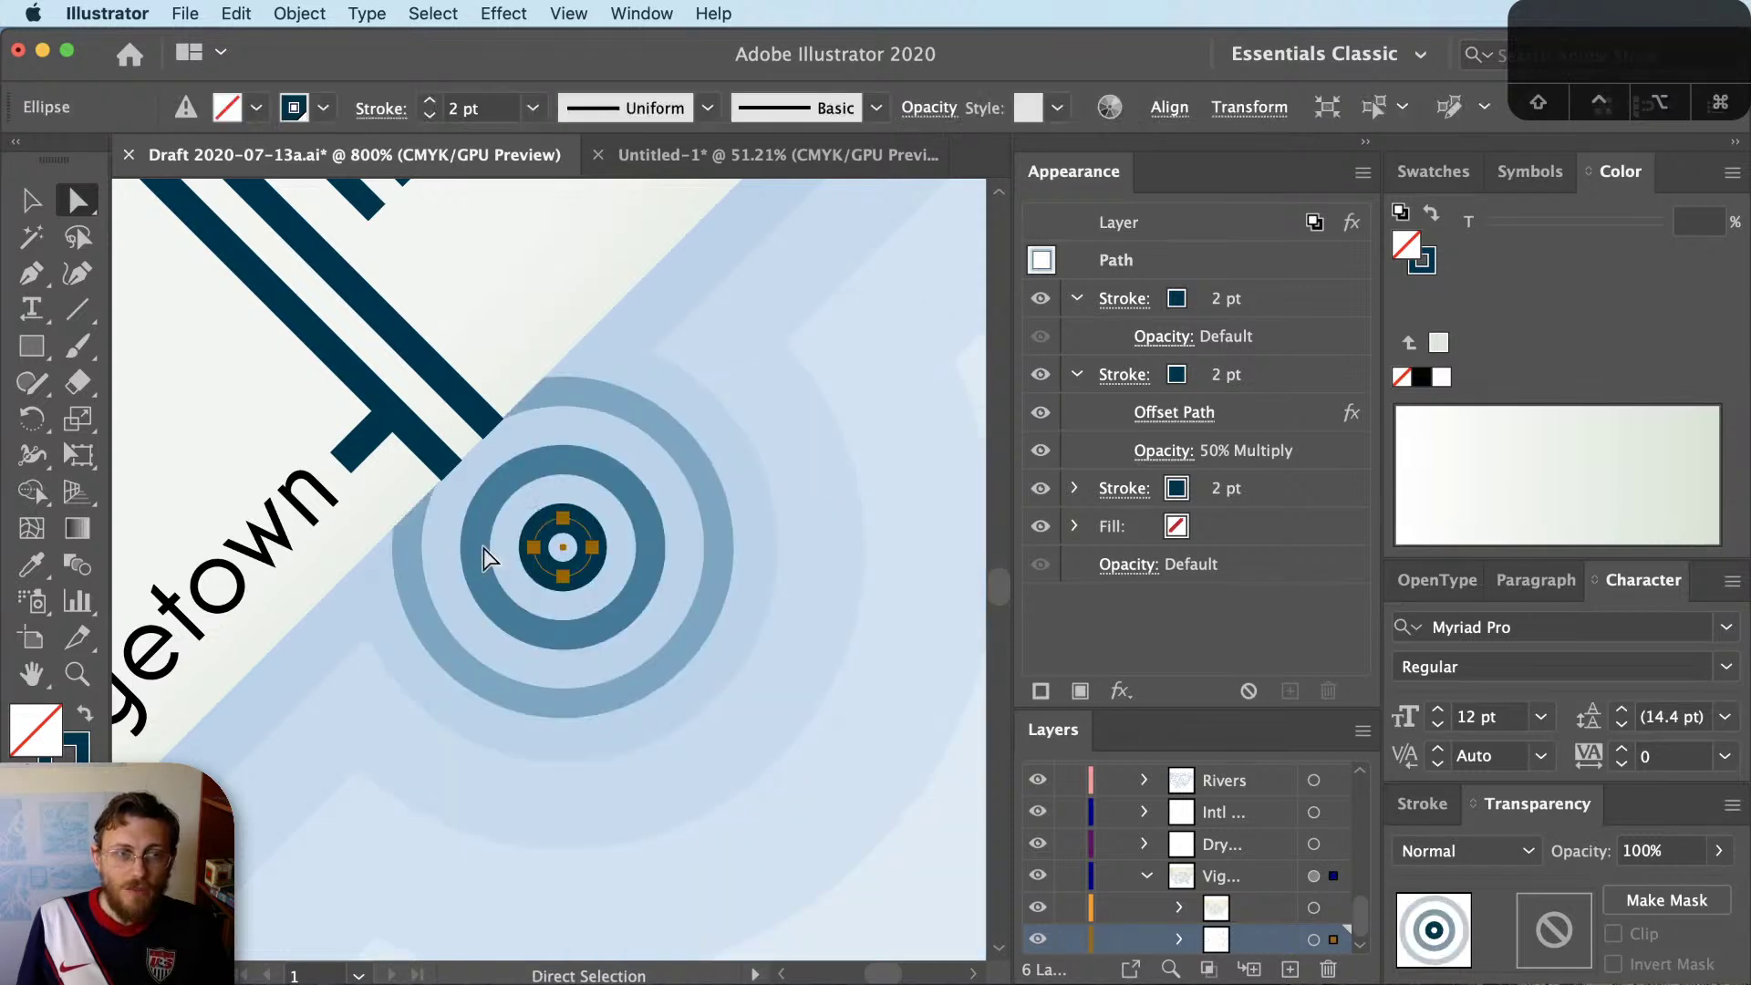
pyautogui.press('super+z')
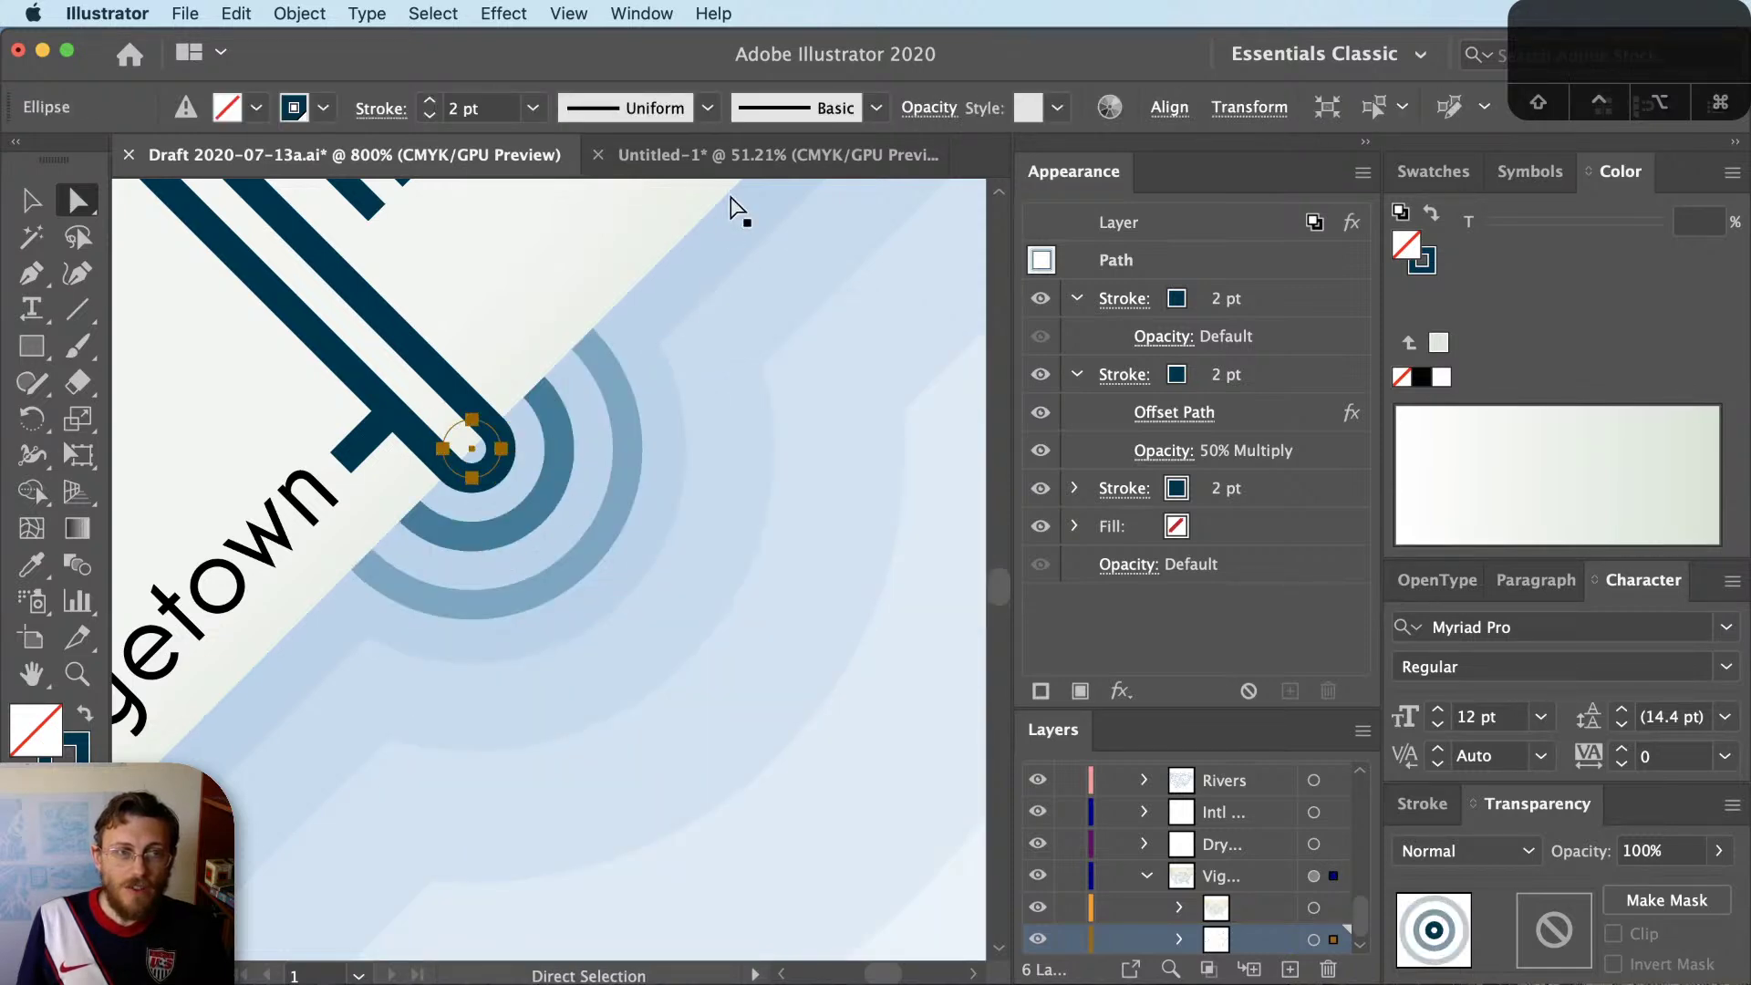
# Switch to the blank Untitled-1 document and activate the Selection tool
pyautogui.click(744, 157)
pyautogui.press('v')
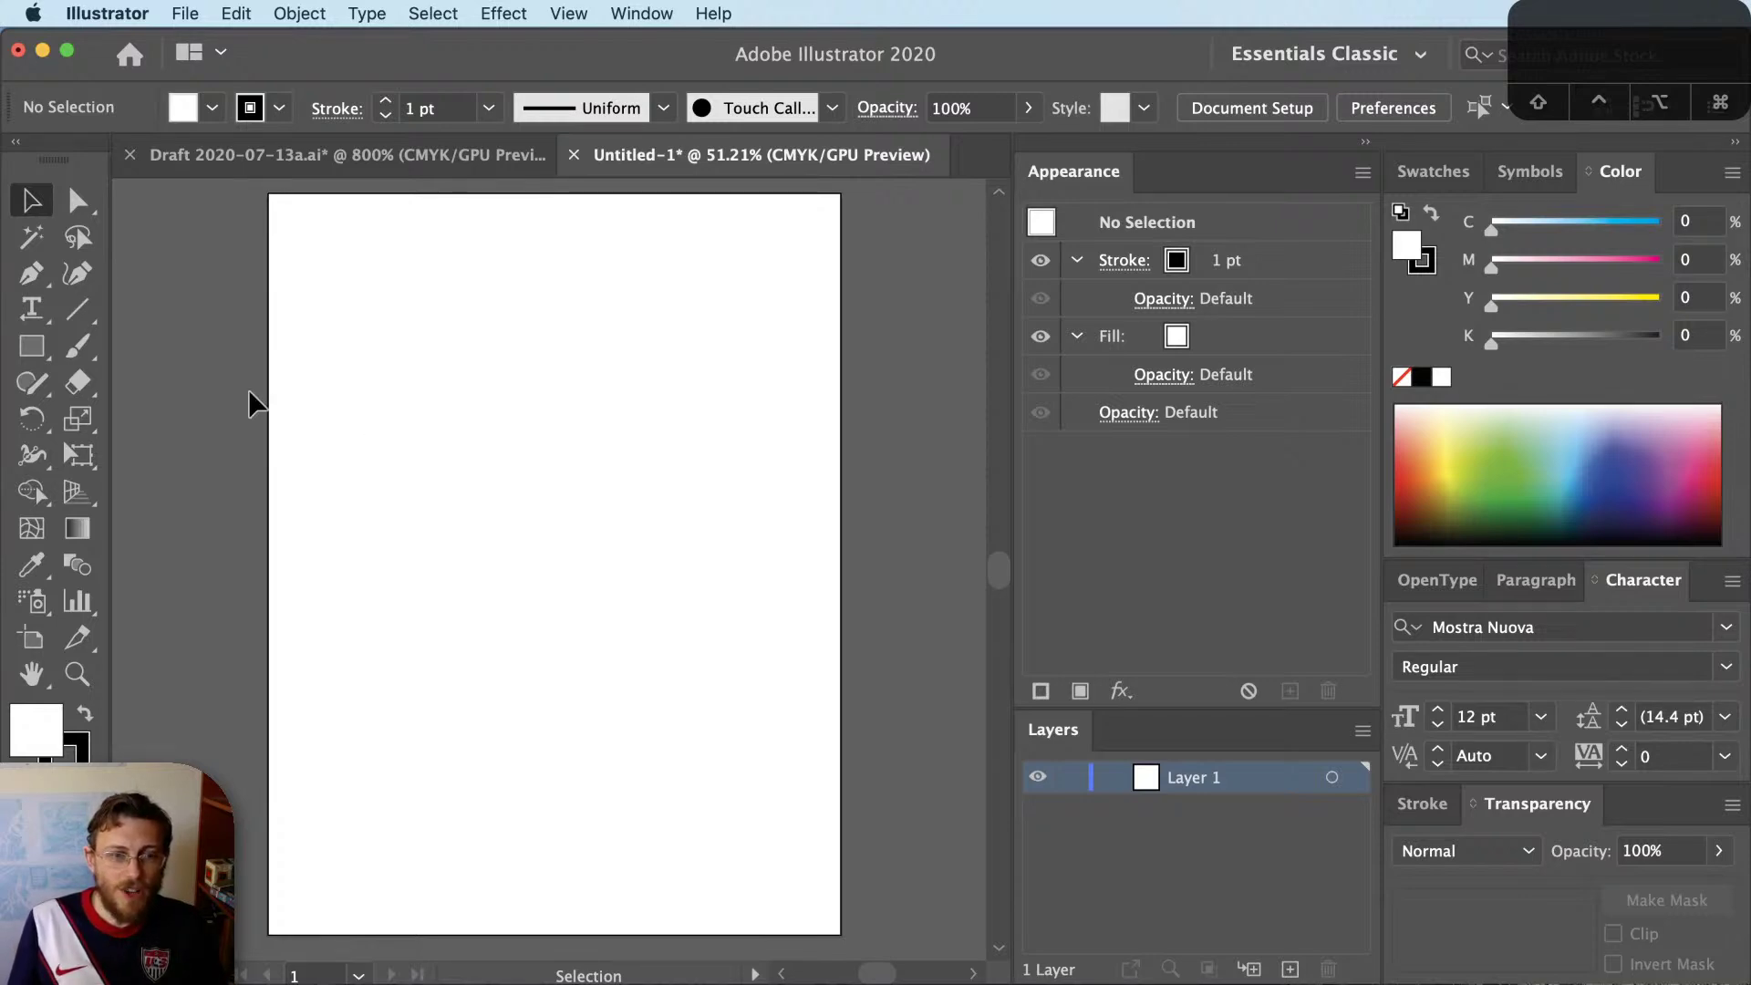
pyautogui.press('super+Tab')
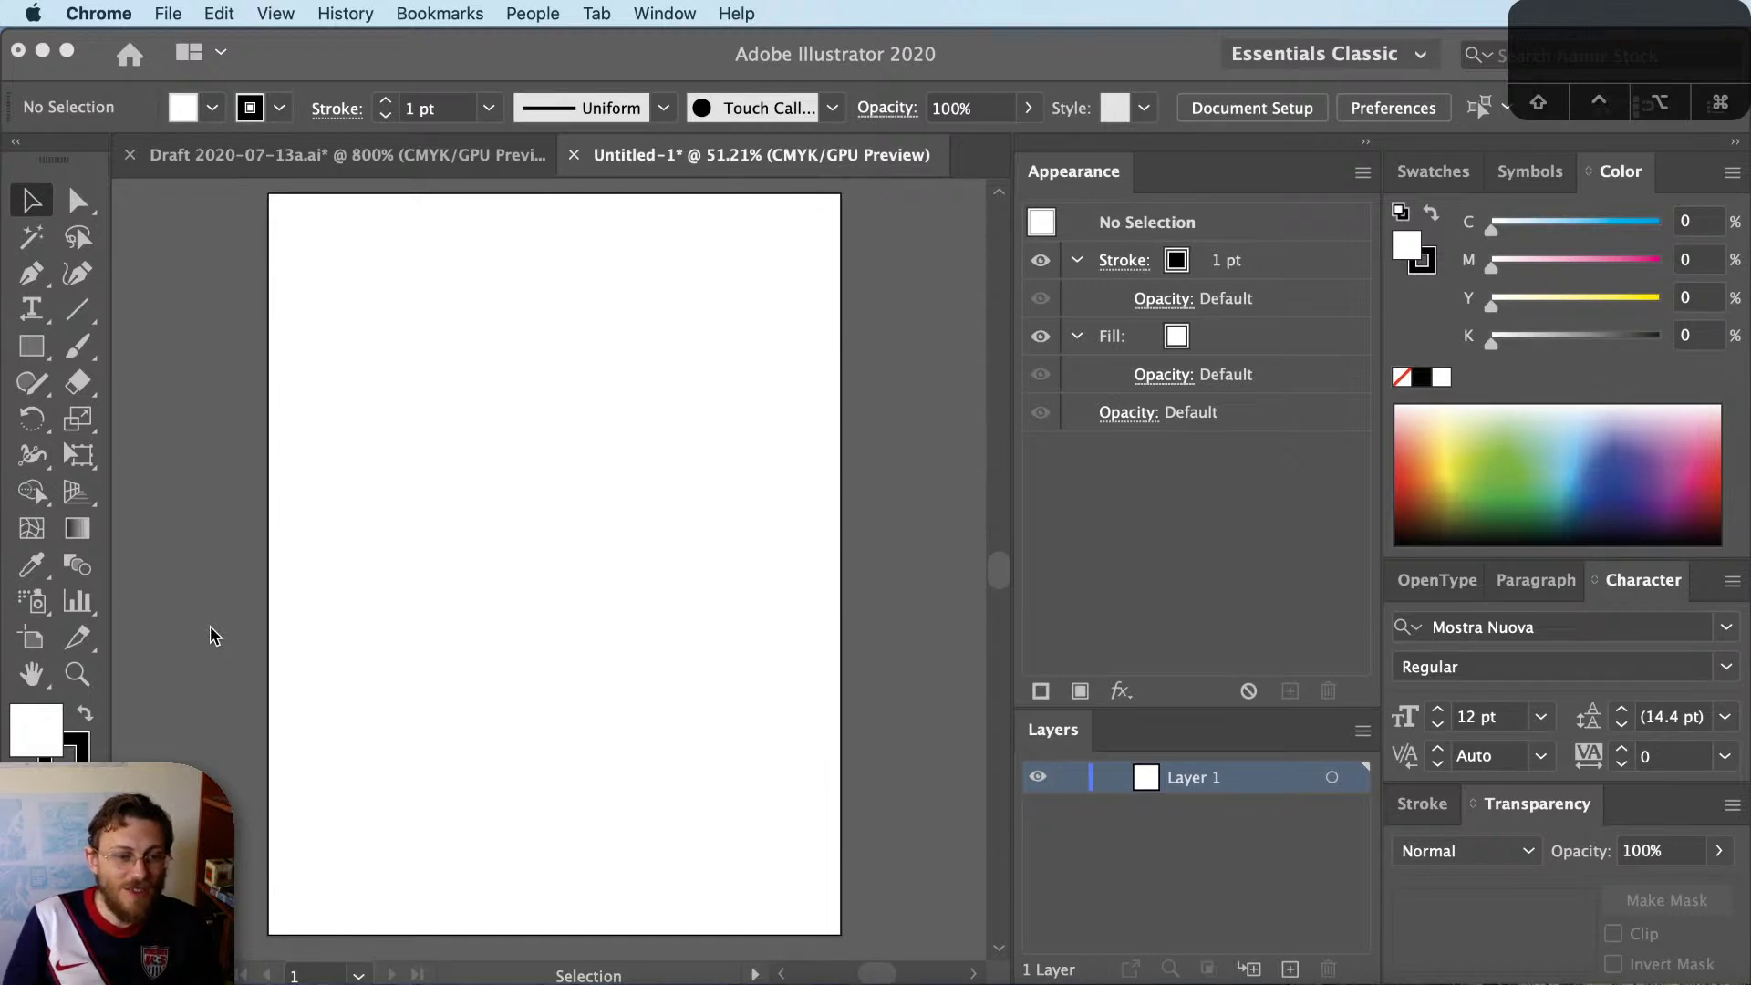
pyautogui.click(178, 489)
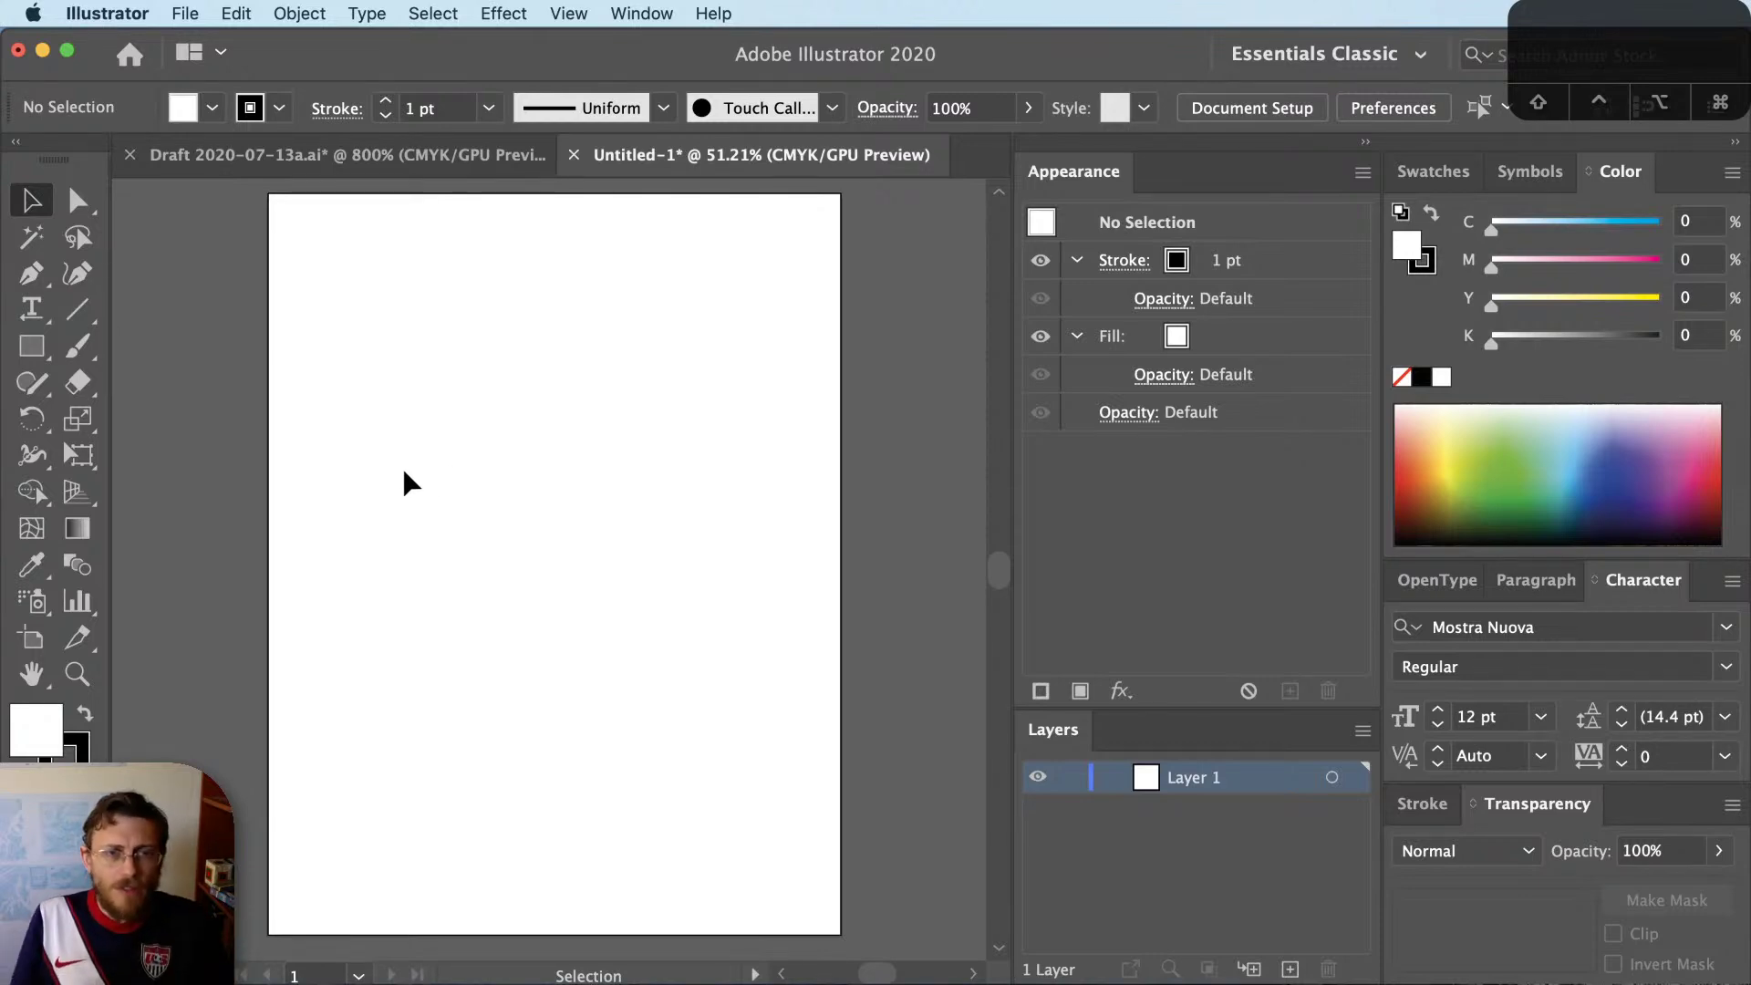
# Draw a seven-sided polygon with the Polygon tool and give it a light blue fill with 38% cyan
pyautogui.press('super+1')
pyautogui.press('super+equal')
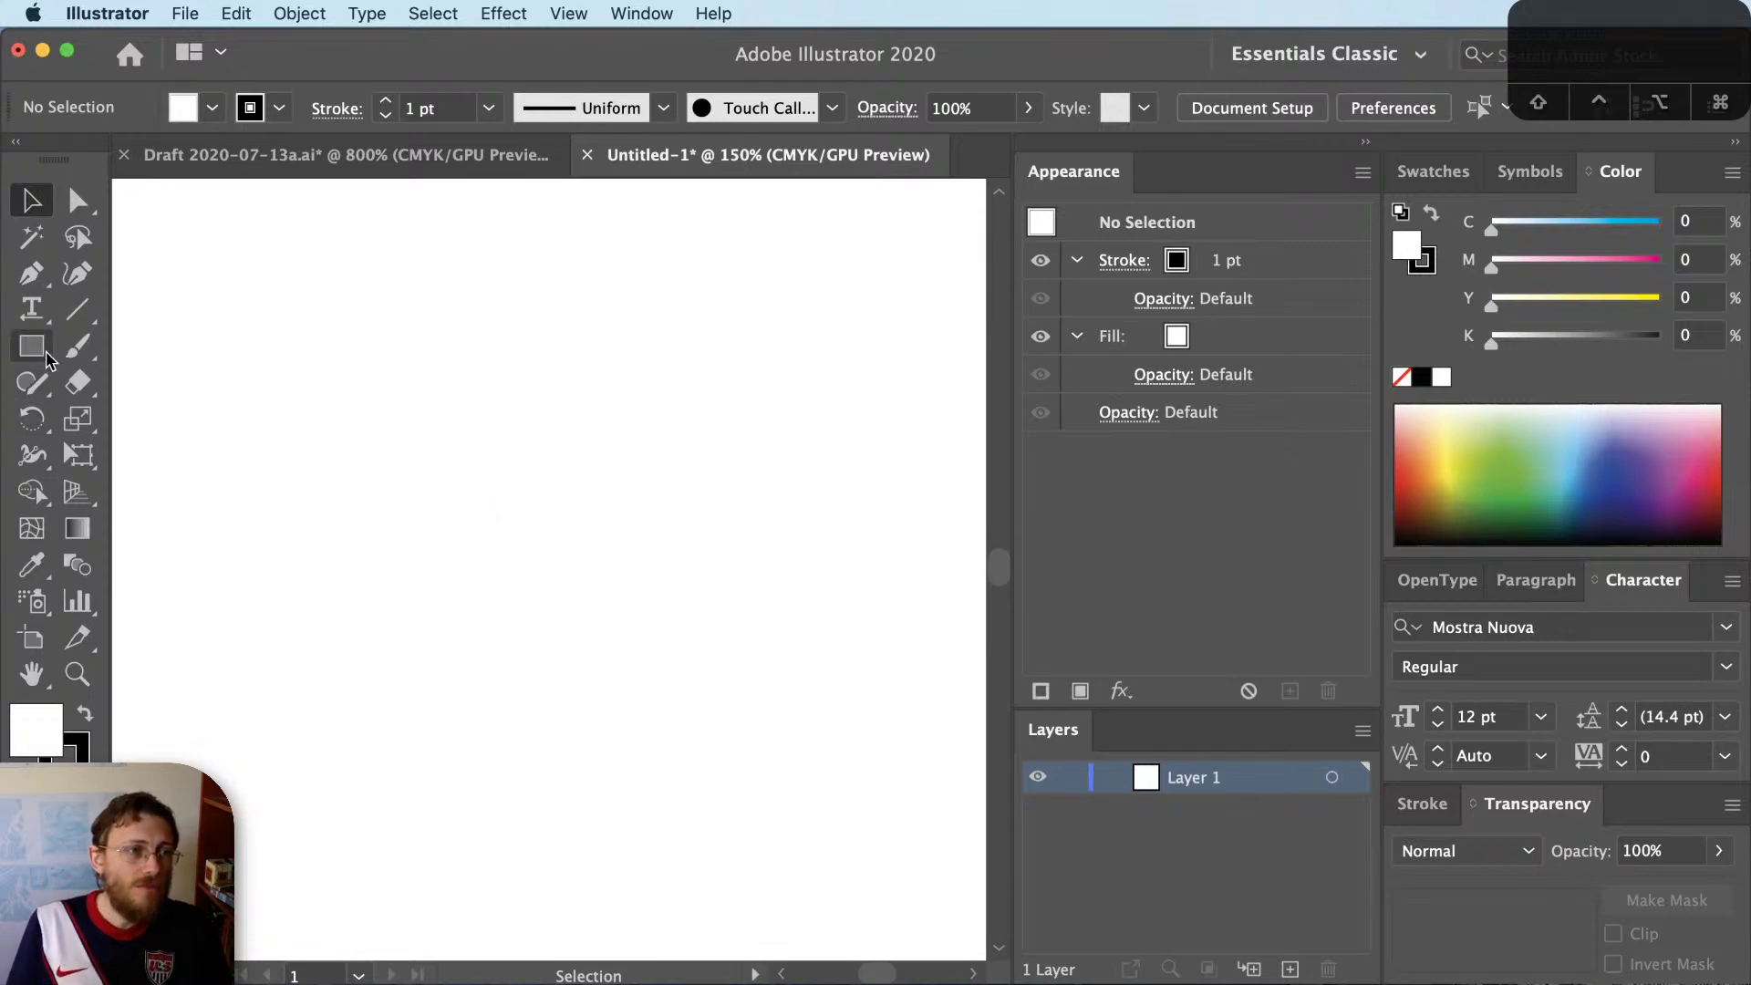
pyautogui.click(37, 354)
pyautogui.moveTo(37, 353); pyautogui.dragTo(222, 453)
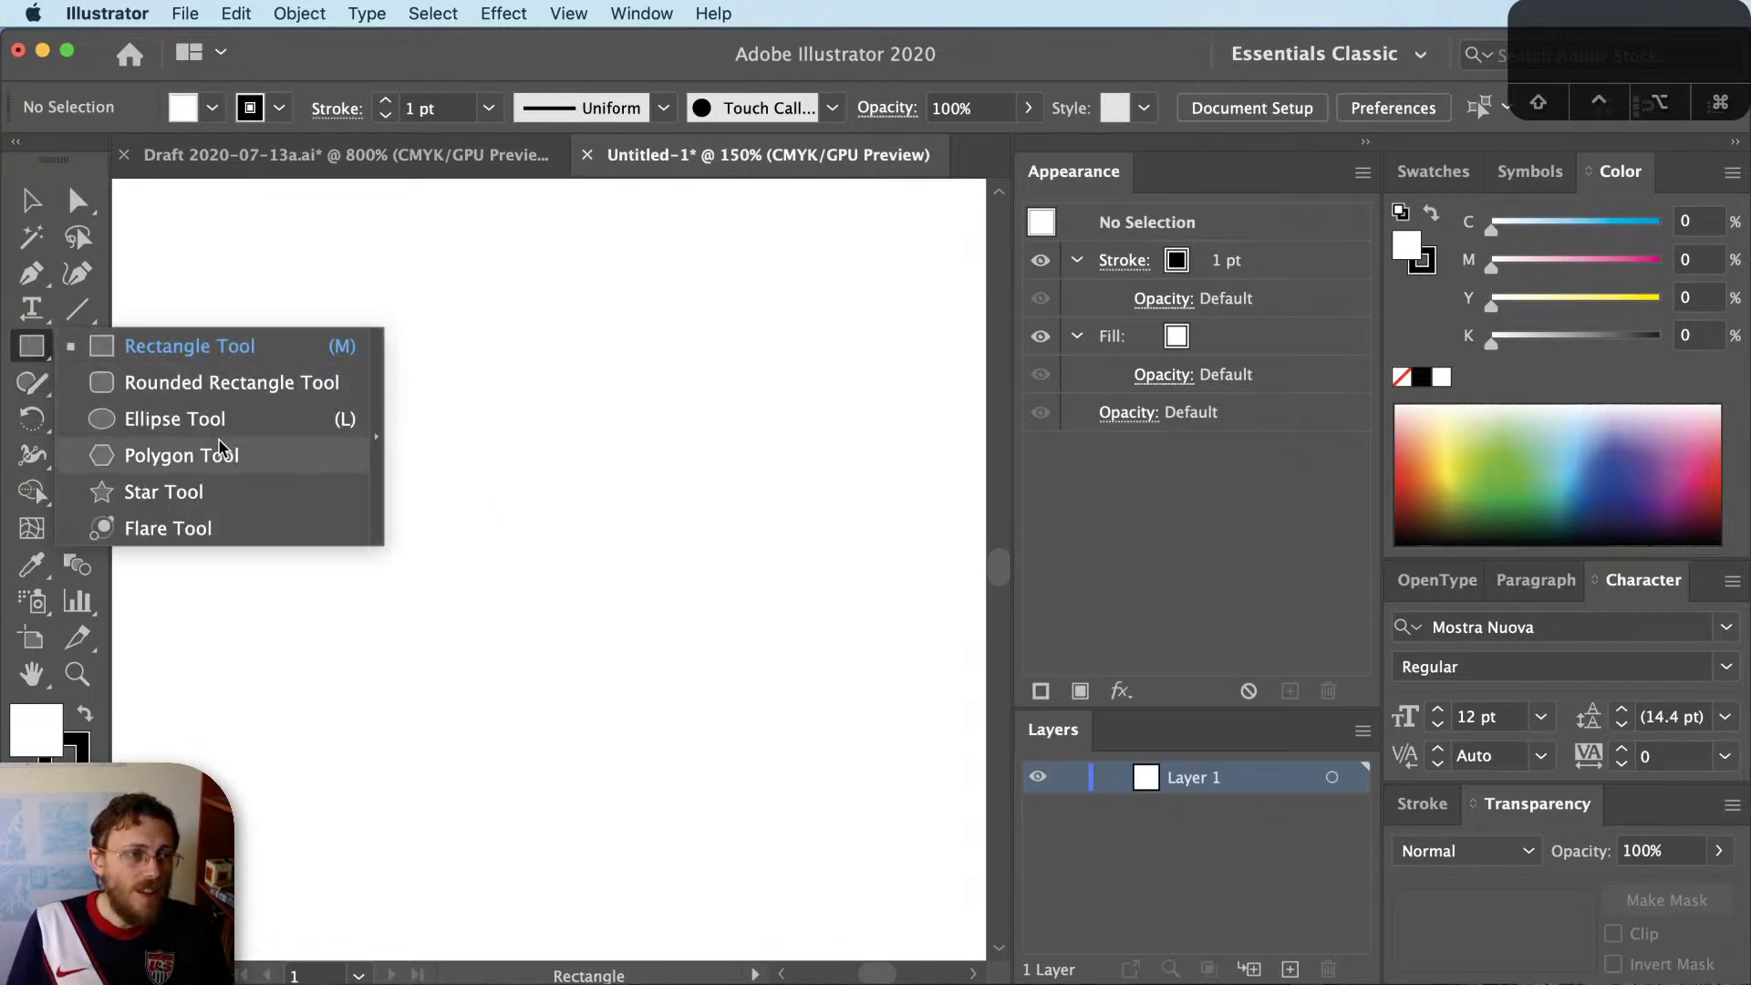
pyautogui.moveTo(449, 489); pyautogui.dragTo(617, 540)
pyautogui.press('Up')
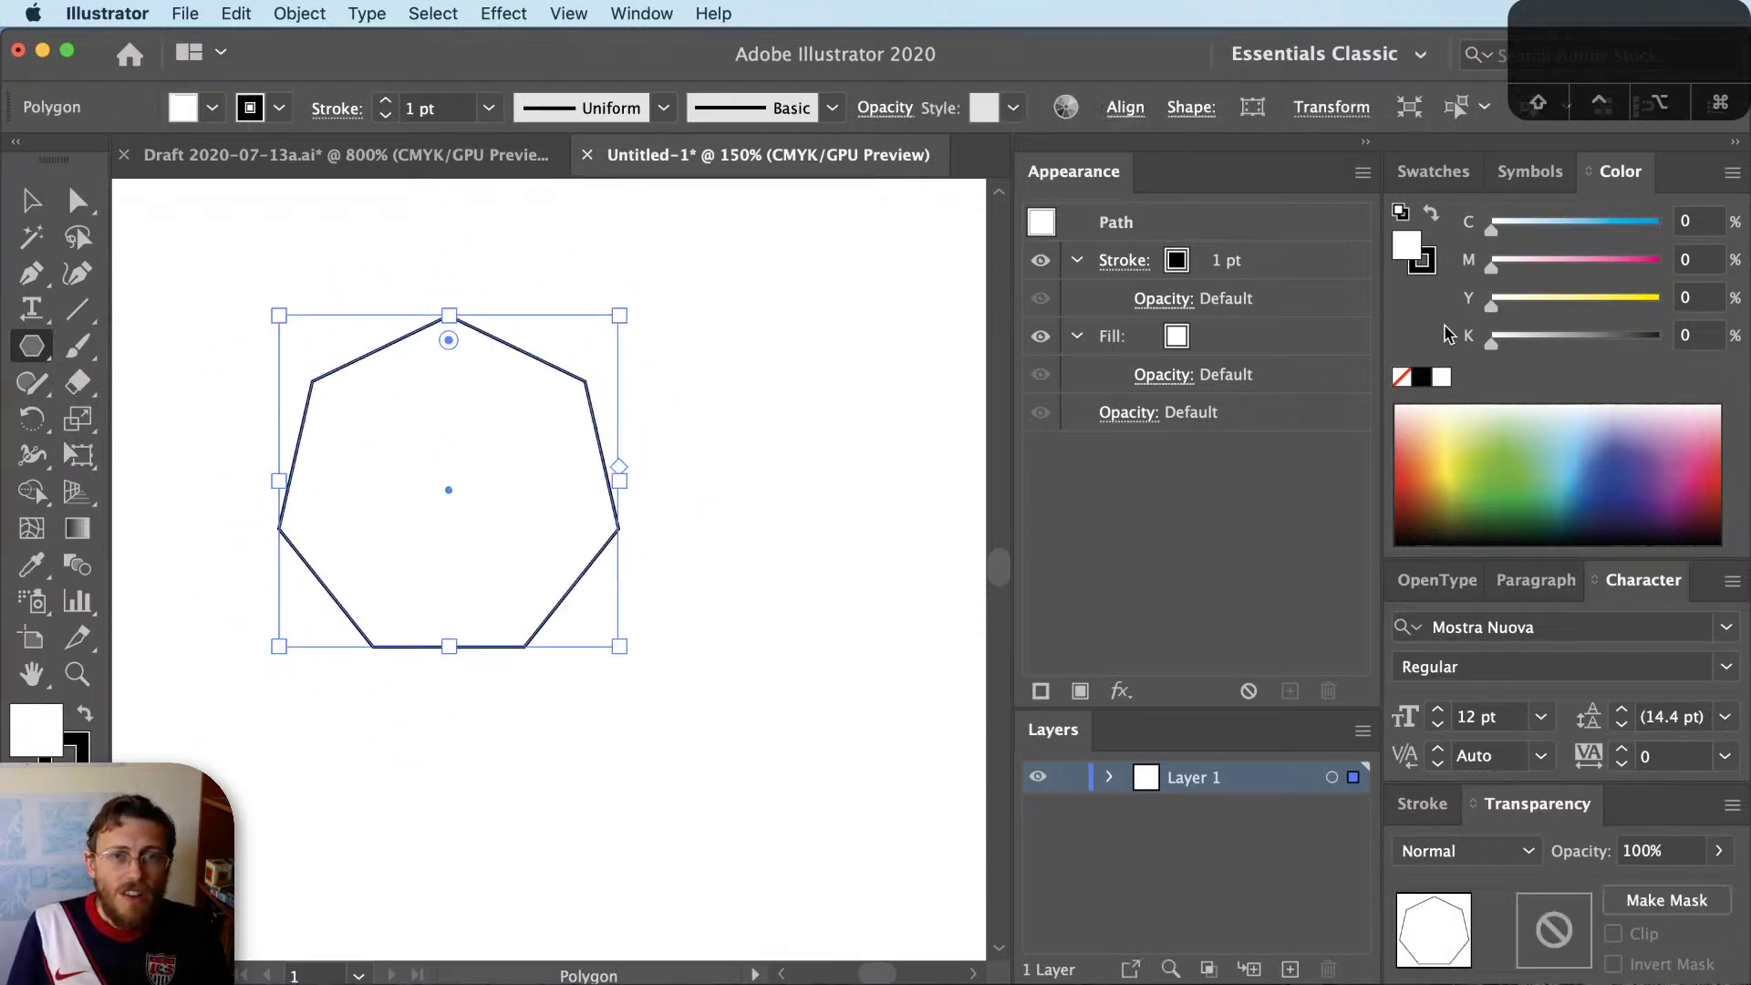
pyautogui.click(1557, 230)
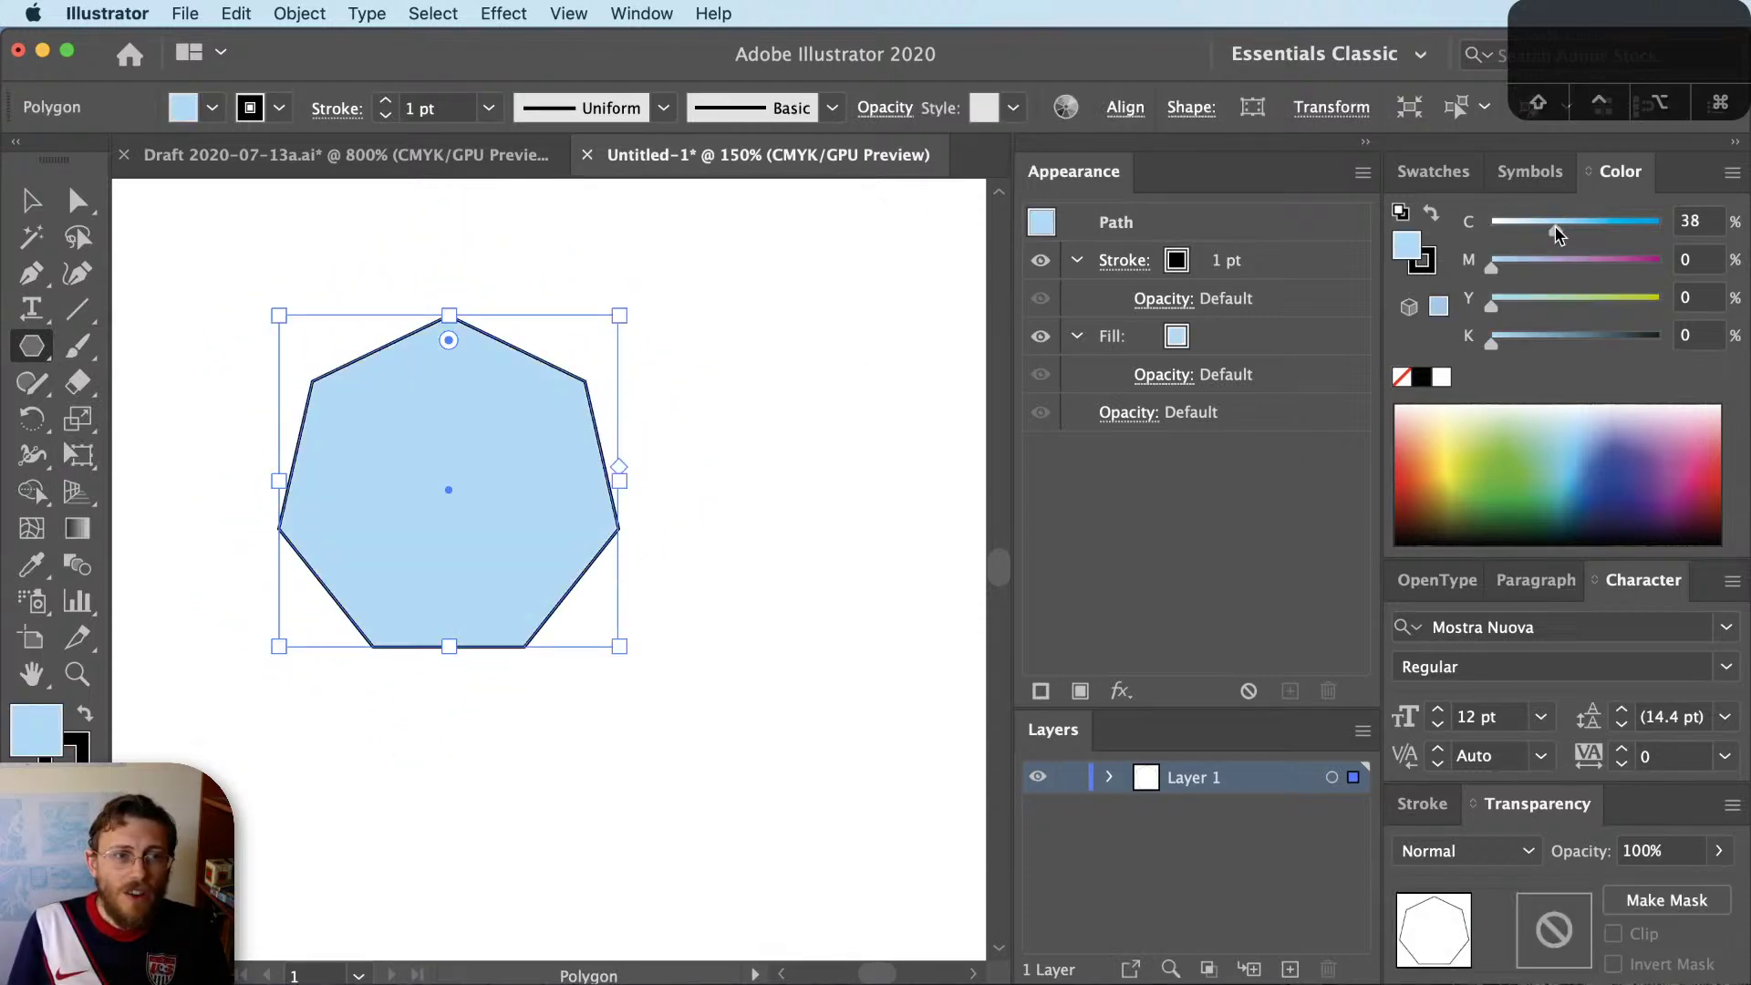
# Set the polygon's fill to green with 76% yellow and its stroke weight to 4 pt
pyautogui.click(1621, 301)
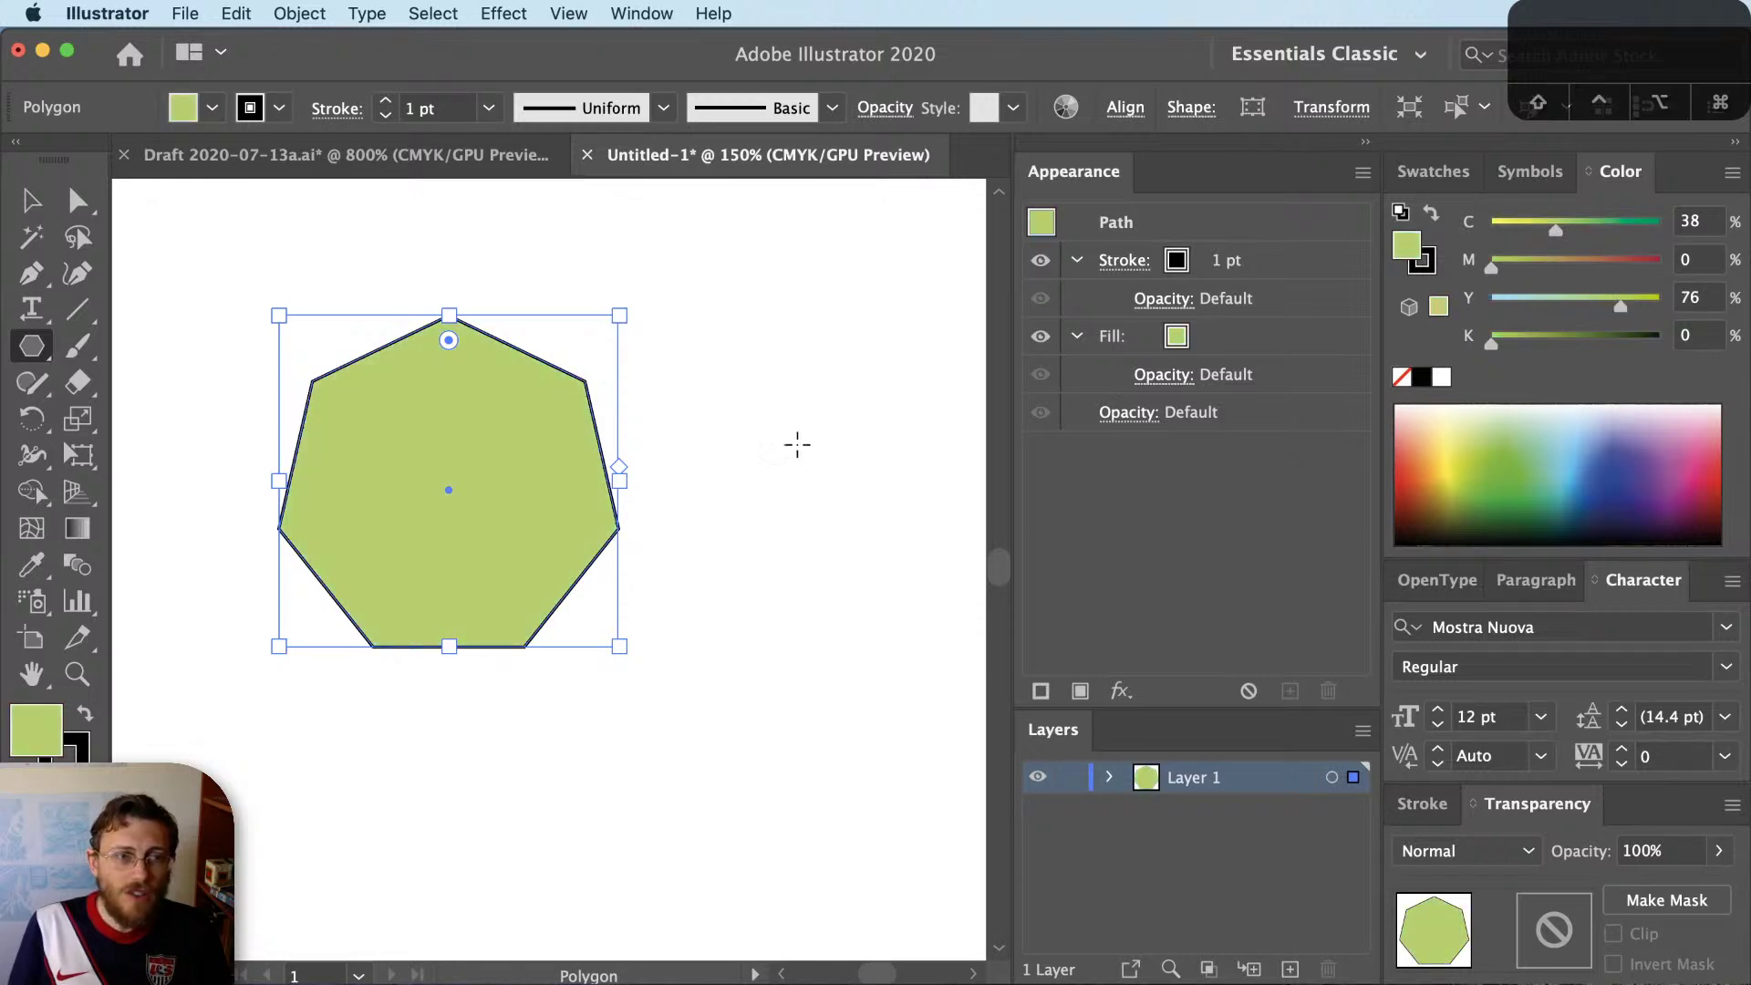
pyautogui.press('super+shift+a')
pyautogui.press('v')
pyautogui.click(599, 497)
pyautogui.press('x')
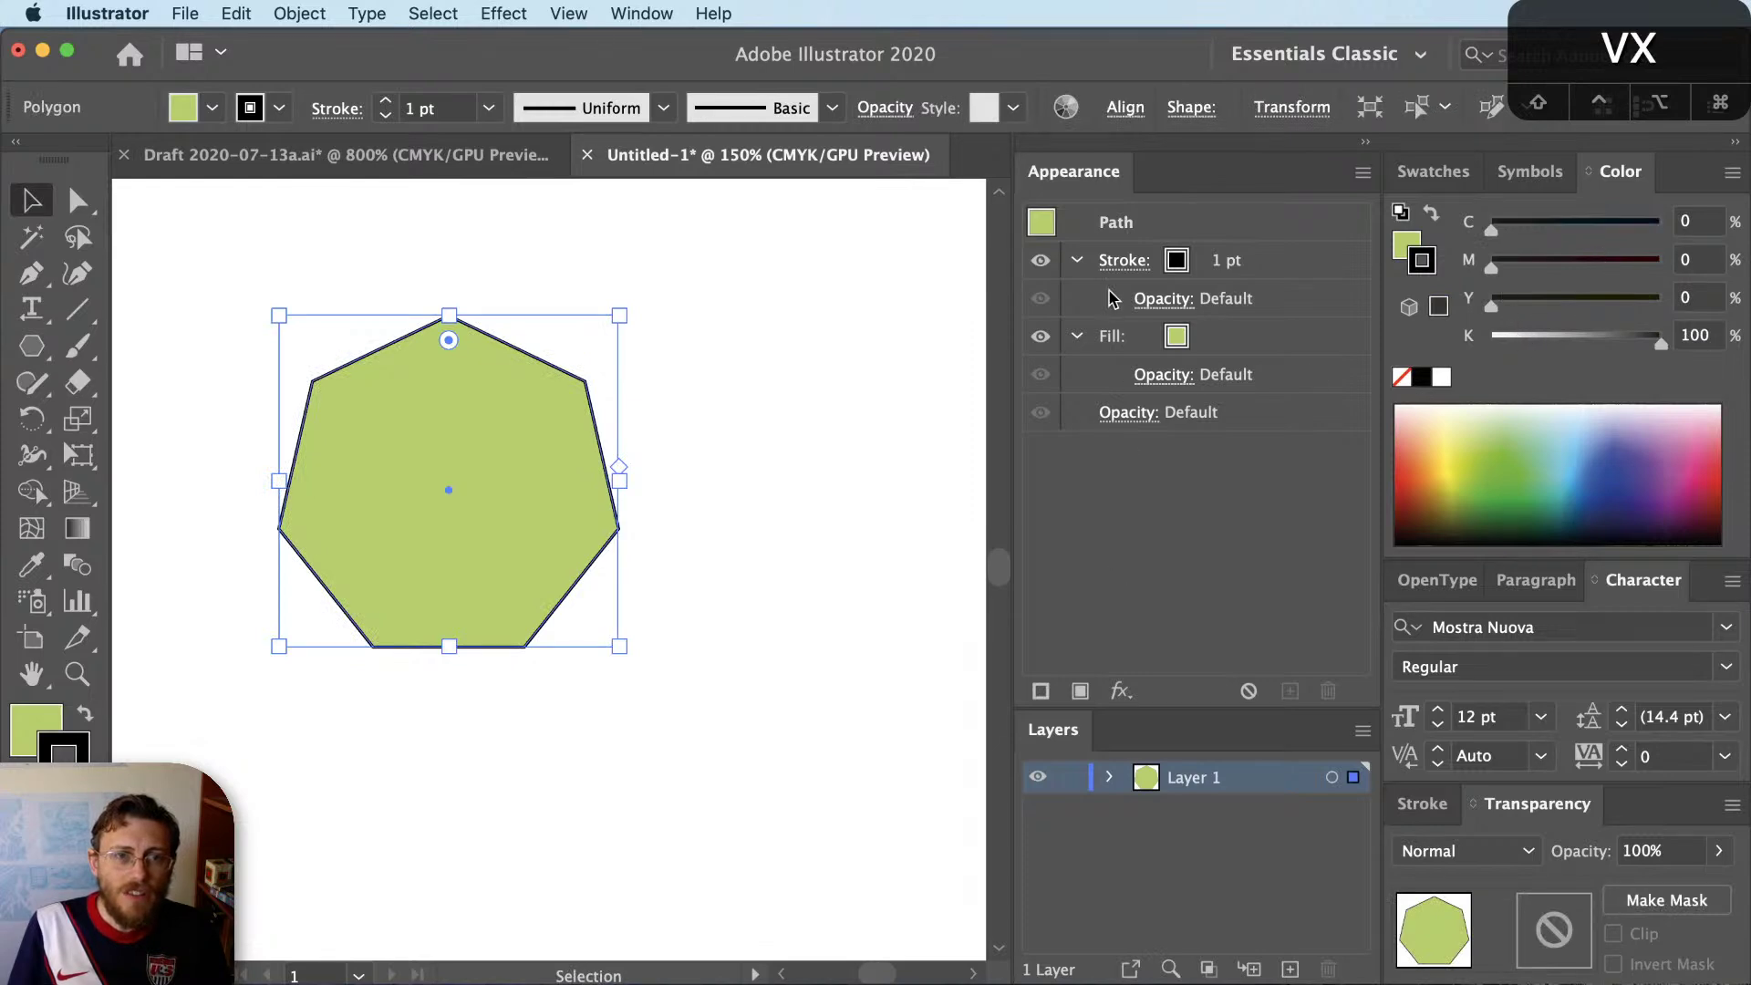
pyautogui.click(1124, 262)
pyautogui.click(909, 297)
pyautogui.click(909, 297)
pyautogui.click(908, 297)
pyautogui.click(744, 255)
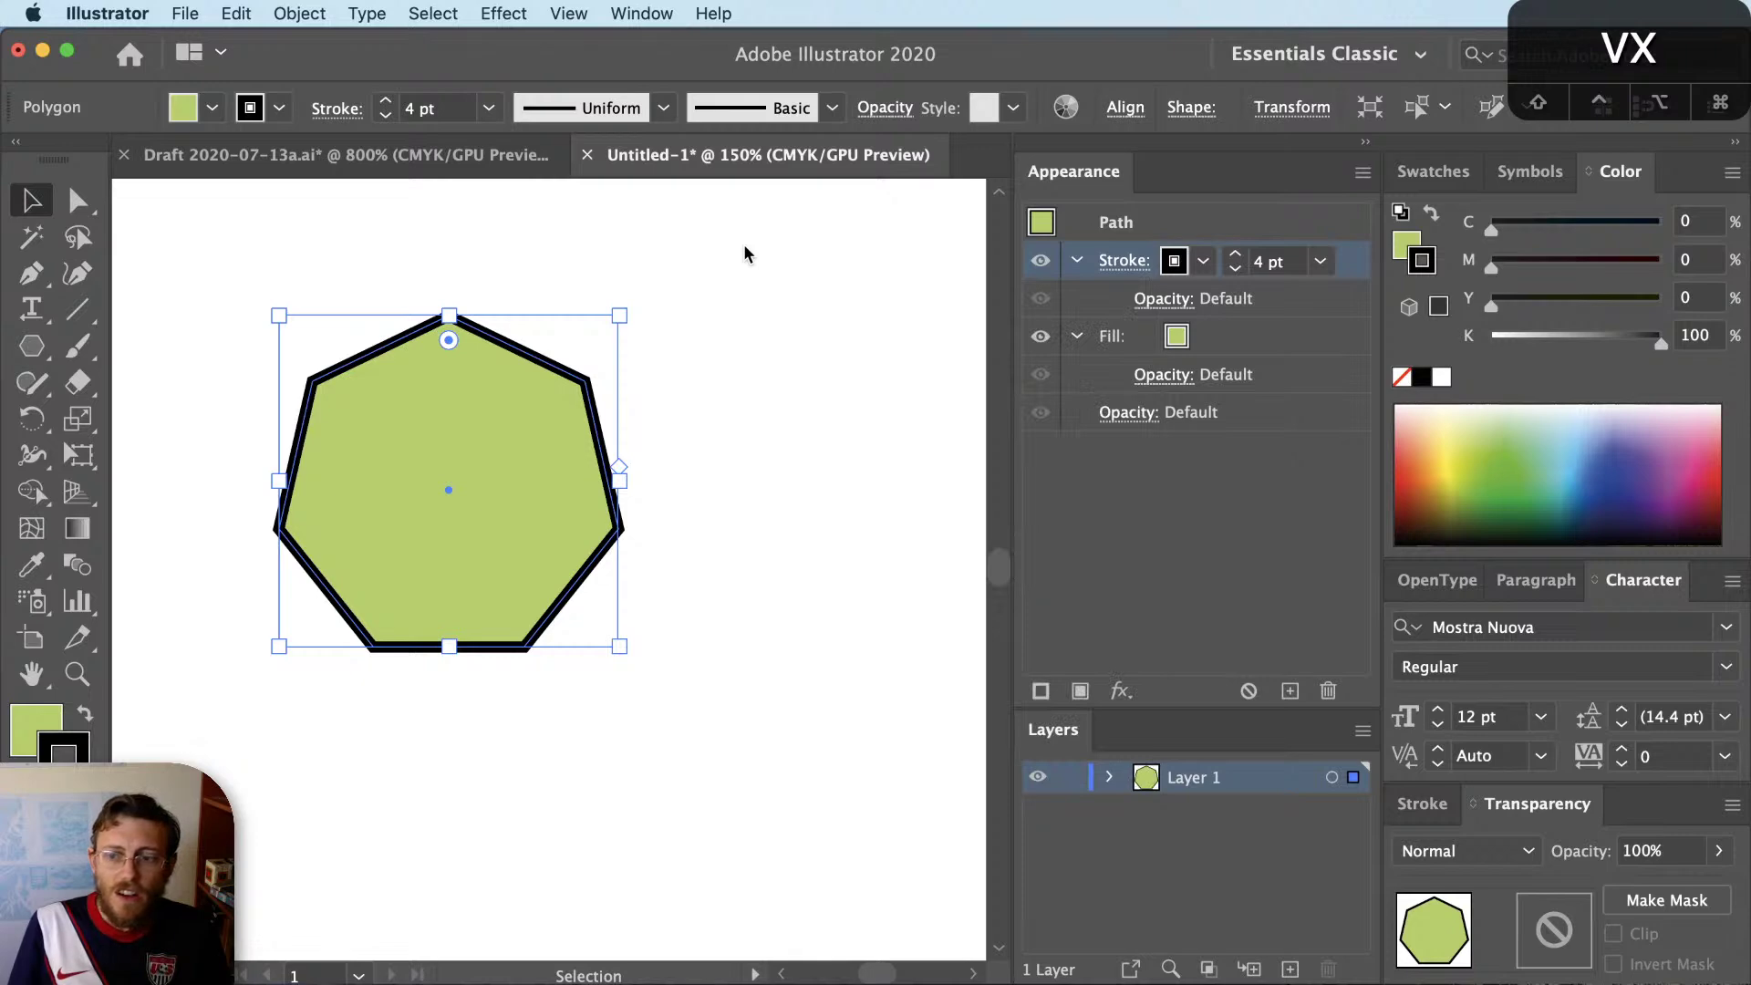
# Move the whole polygon down and to the right, toward the middle of the canvas
pyautogui.press('super+shift+a')
pyautogui.press('a')
pyautogui.press('v')
pyautogui.click(592, 399)
pyautogui.press('a')
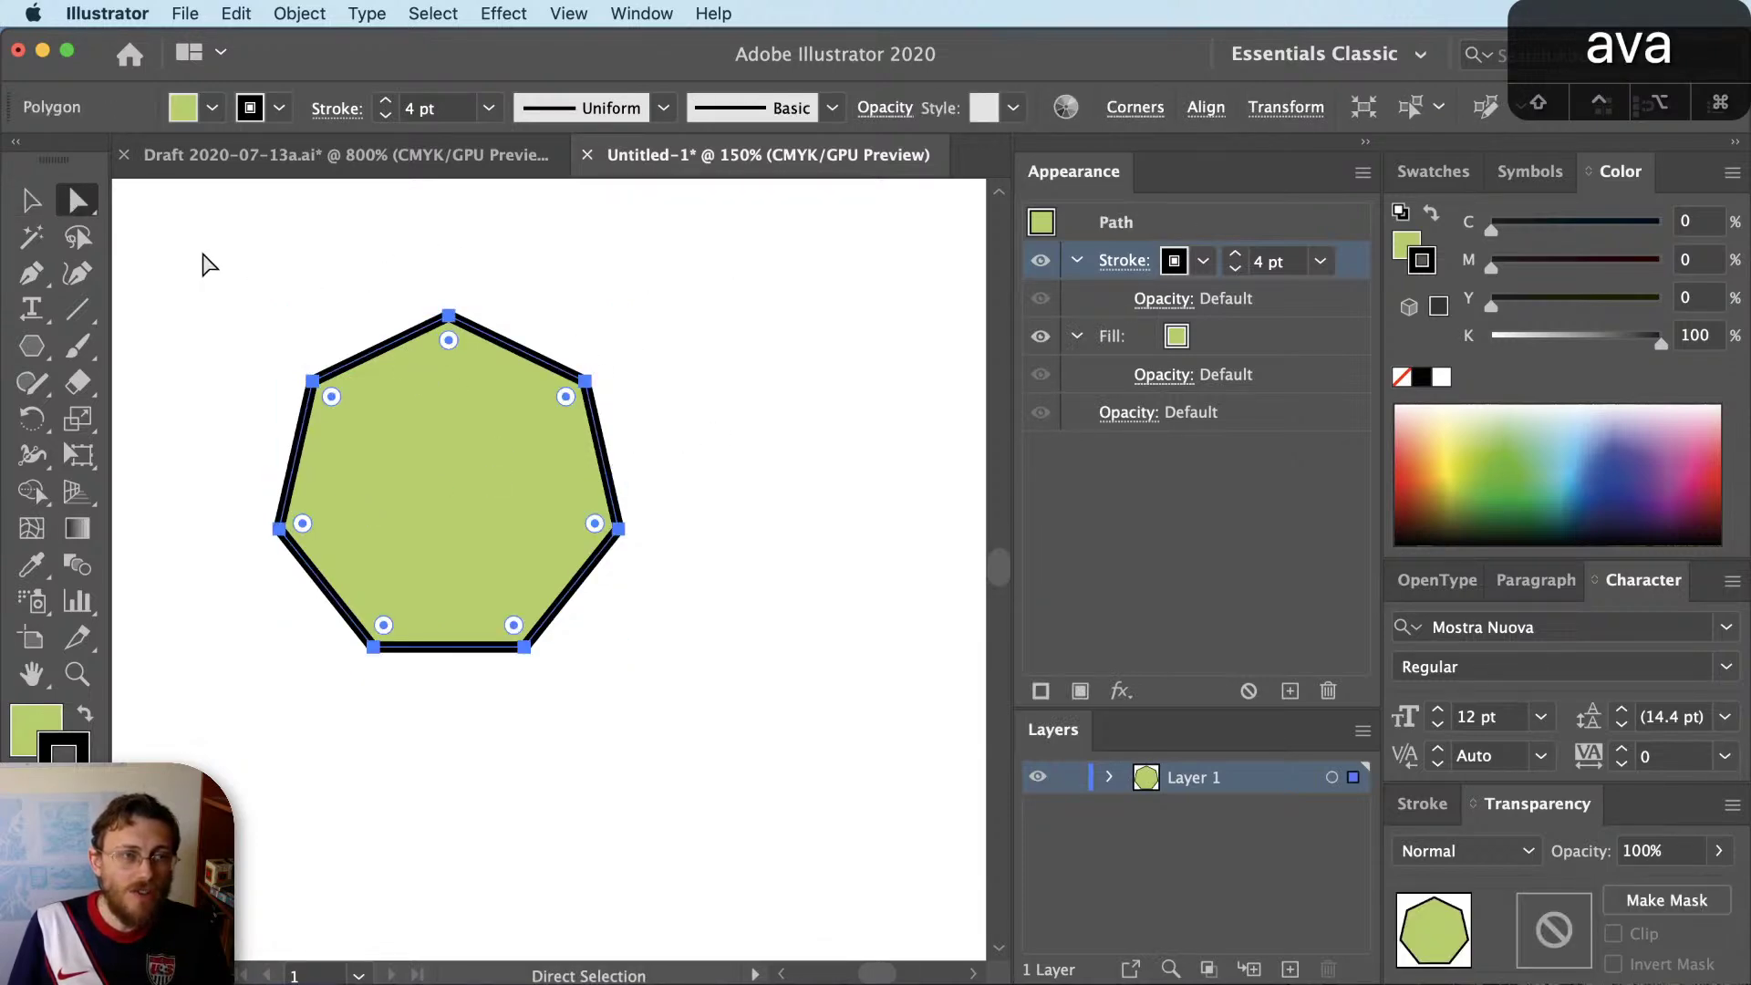
pyautogui.press('v')
pyautogui.press('super+shift+a')
pyautogui.moveTo(422, 313); pyautogui.dragTo(543, 373)
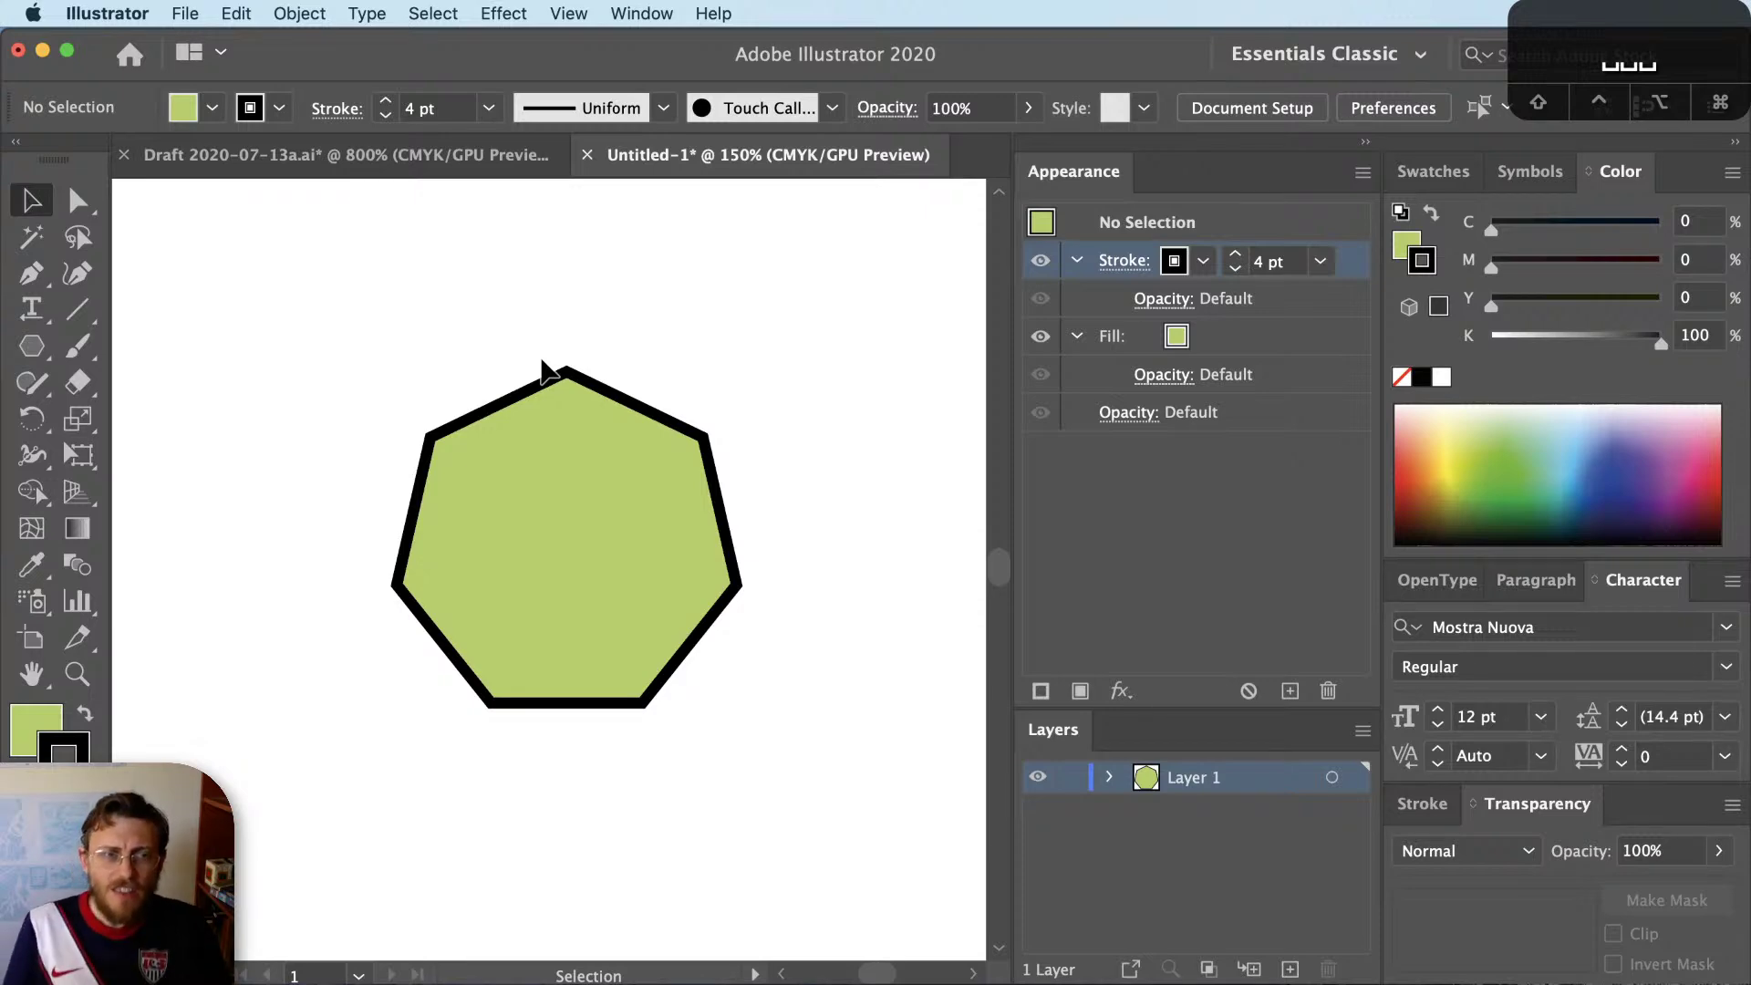
# Examine the polygon's anchor points with the Direct Selection tool and its bare path in Outline view
pyautogui.click(594, 458)
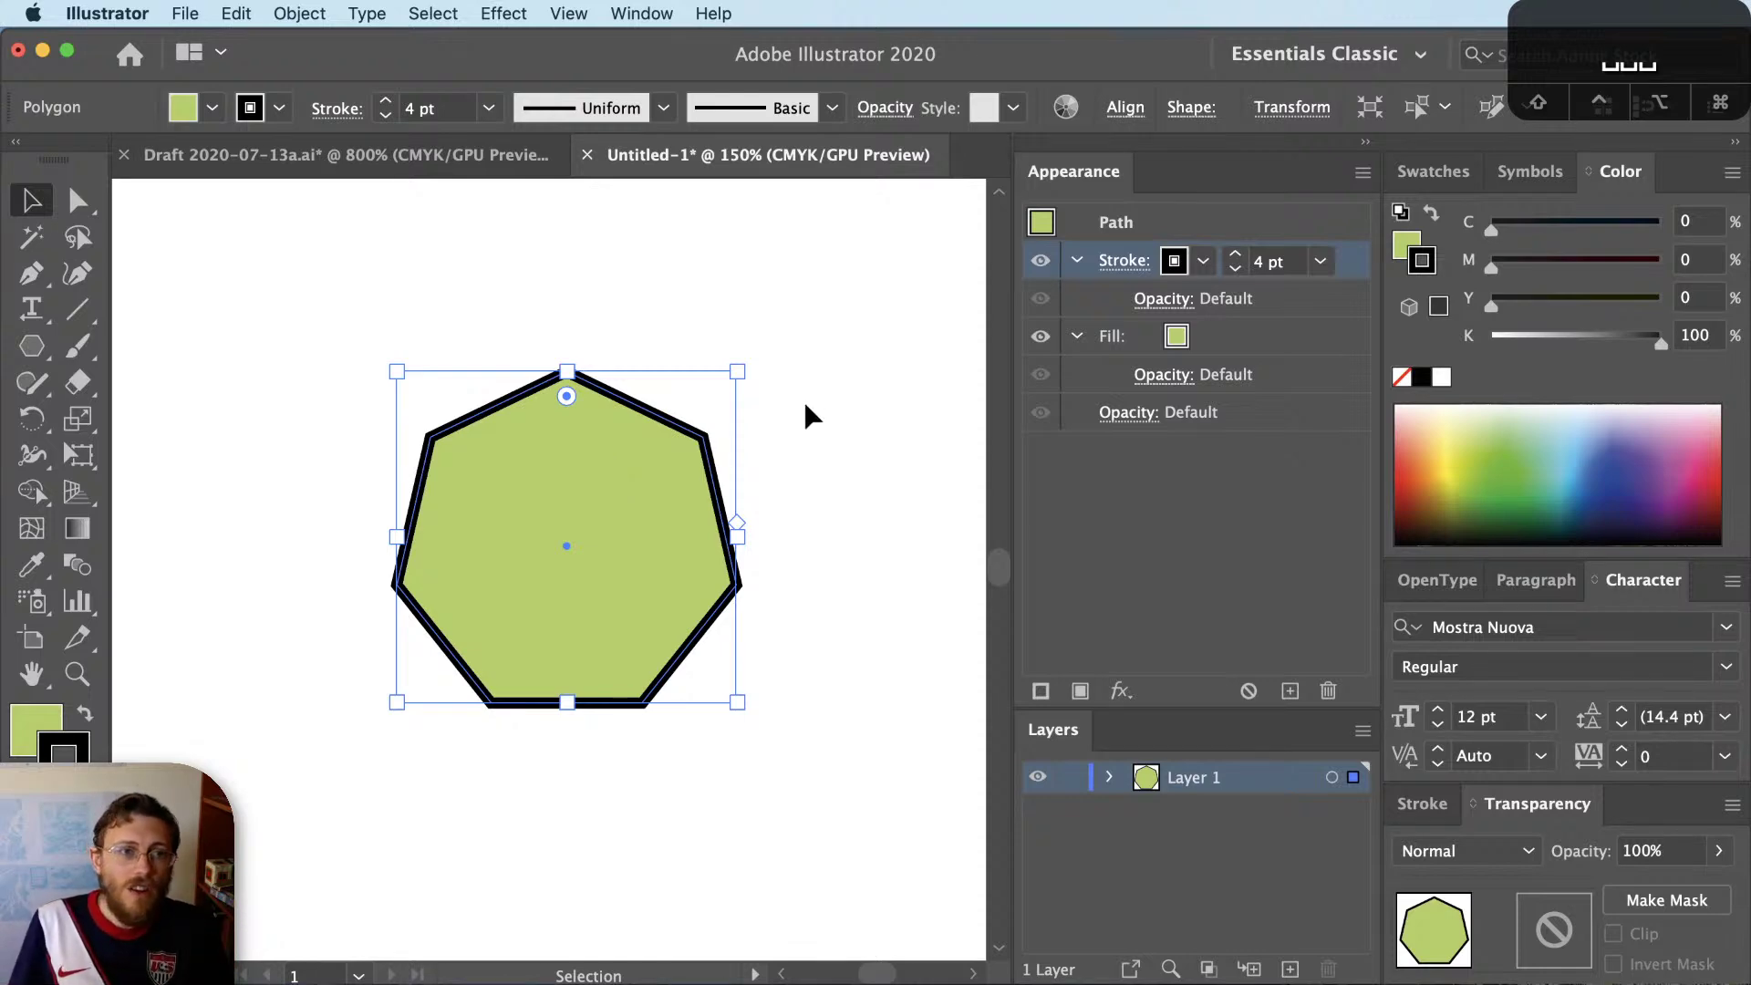
pyautogui.press('a')
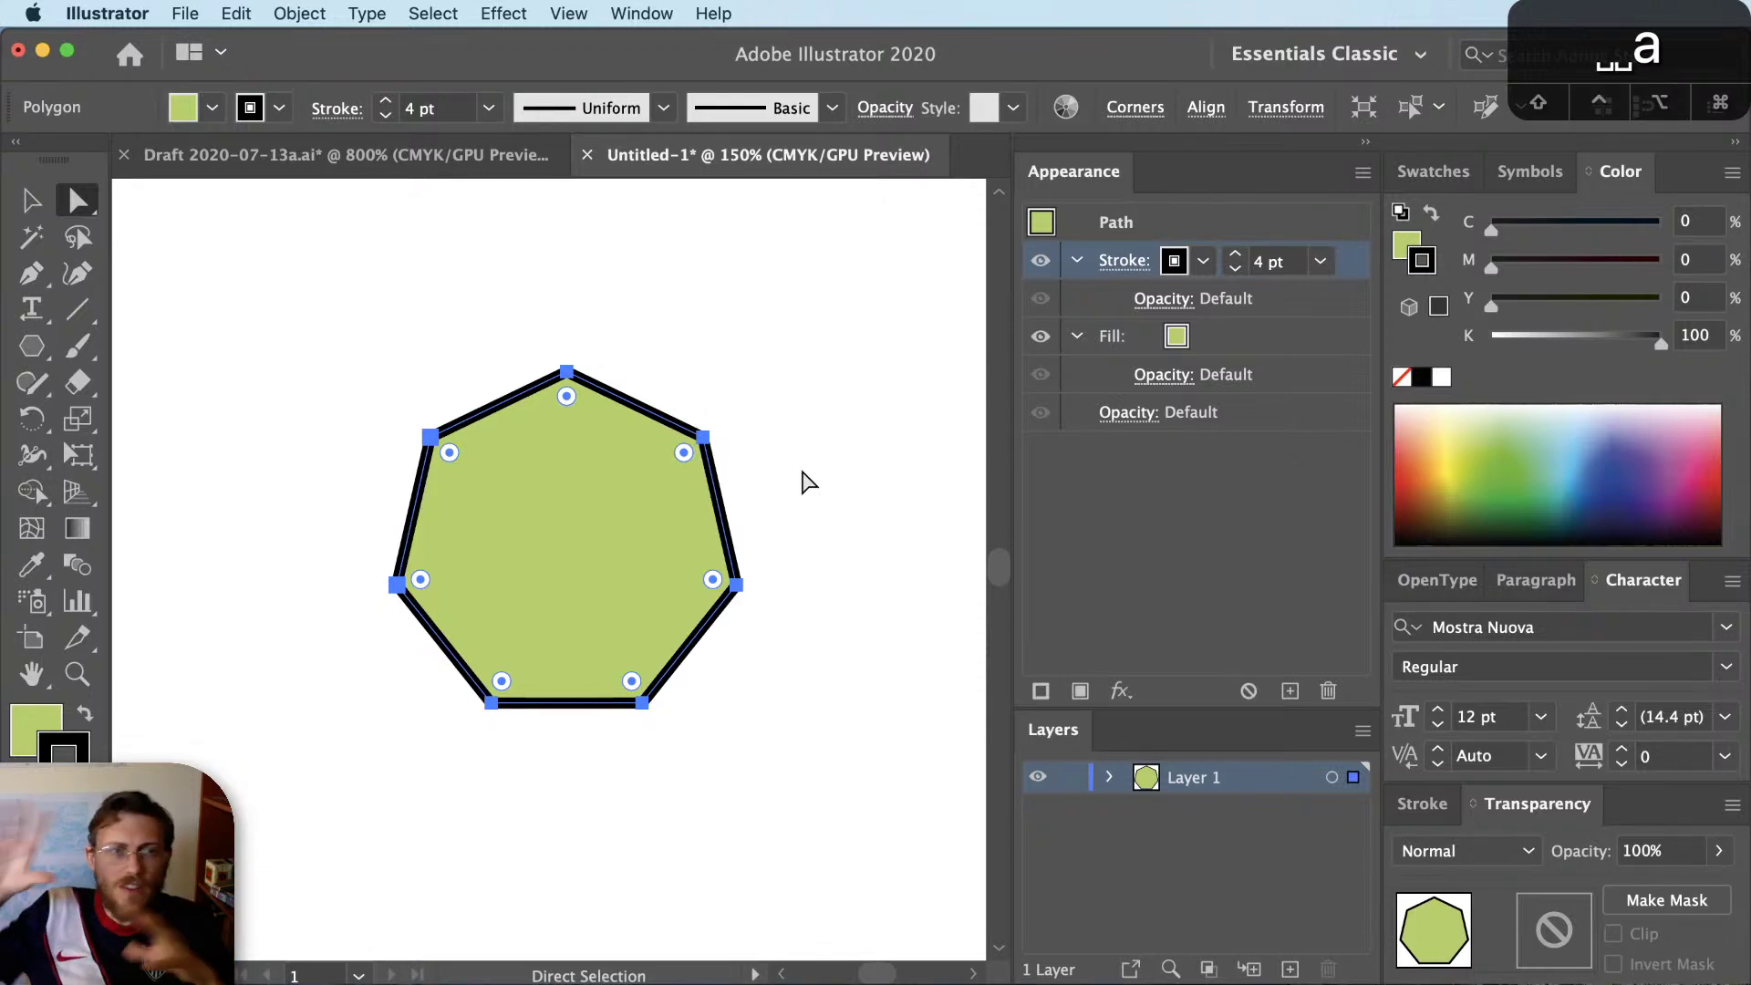
pyautogui.click(803, 478)
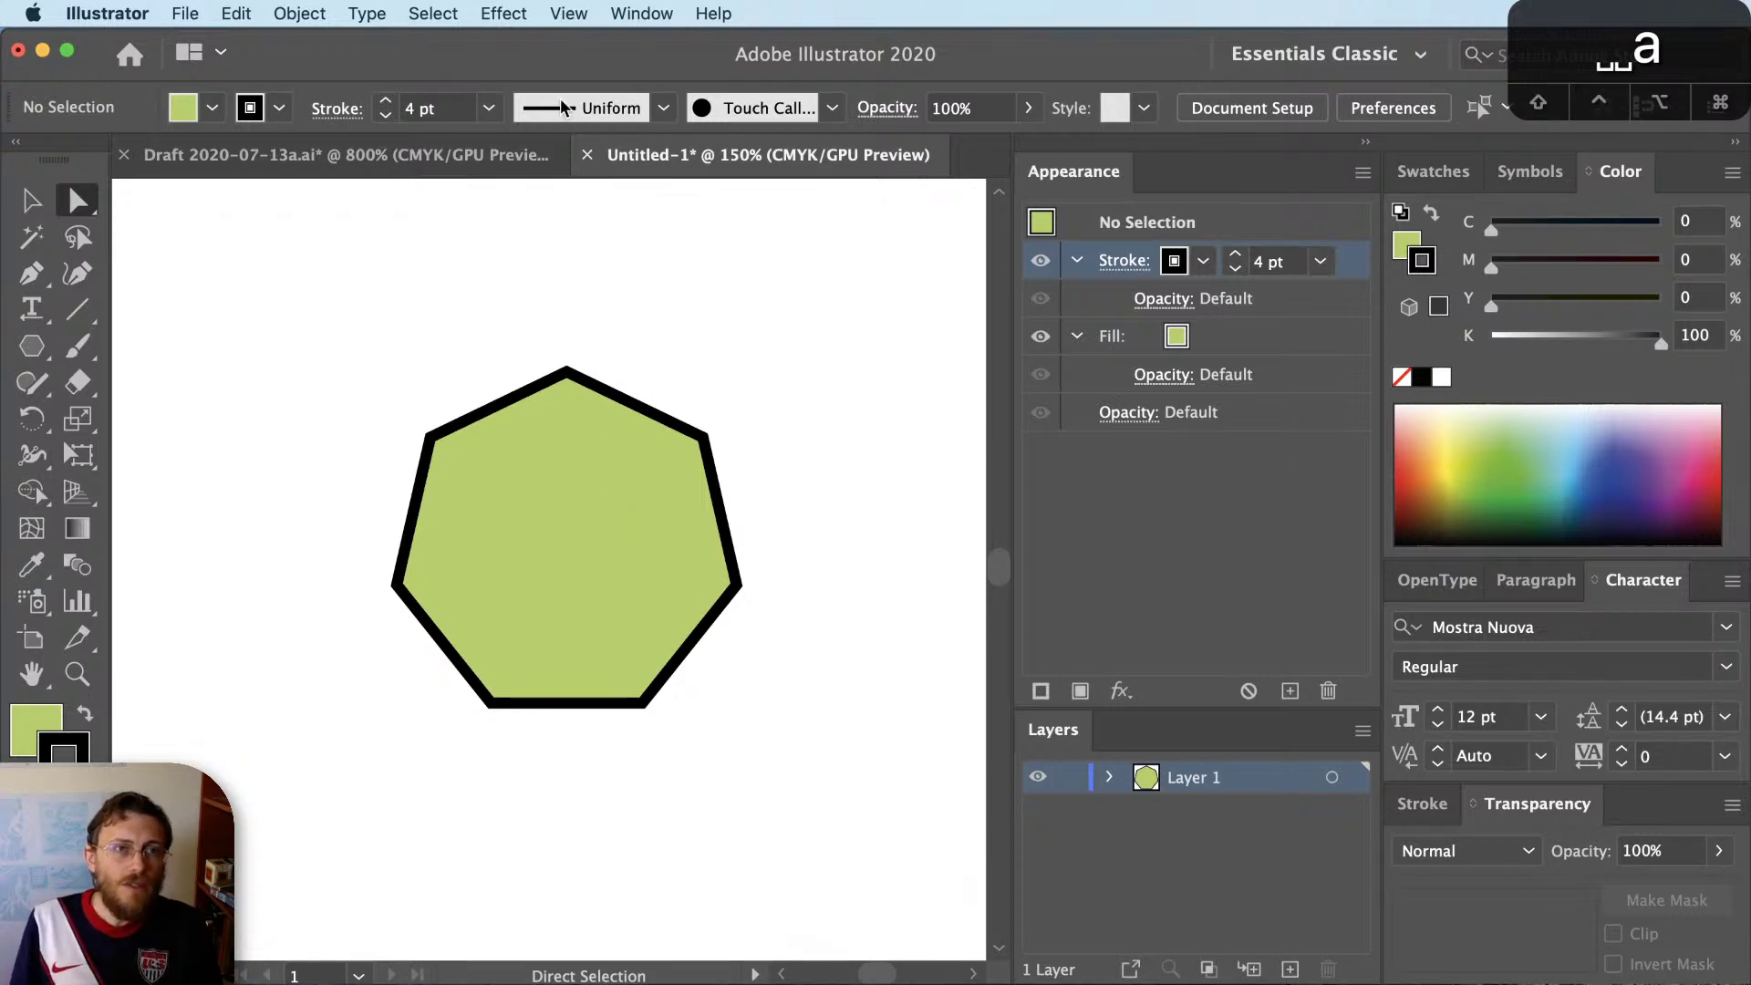
pyautogui.click(571, 14)
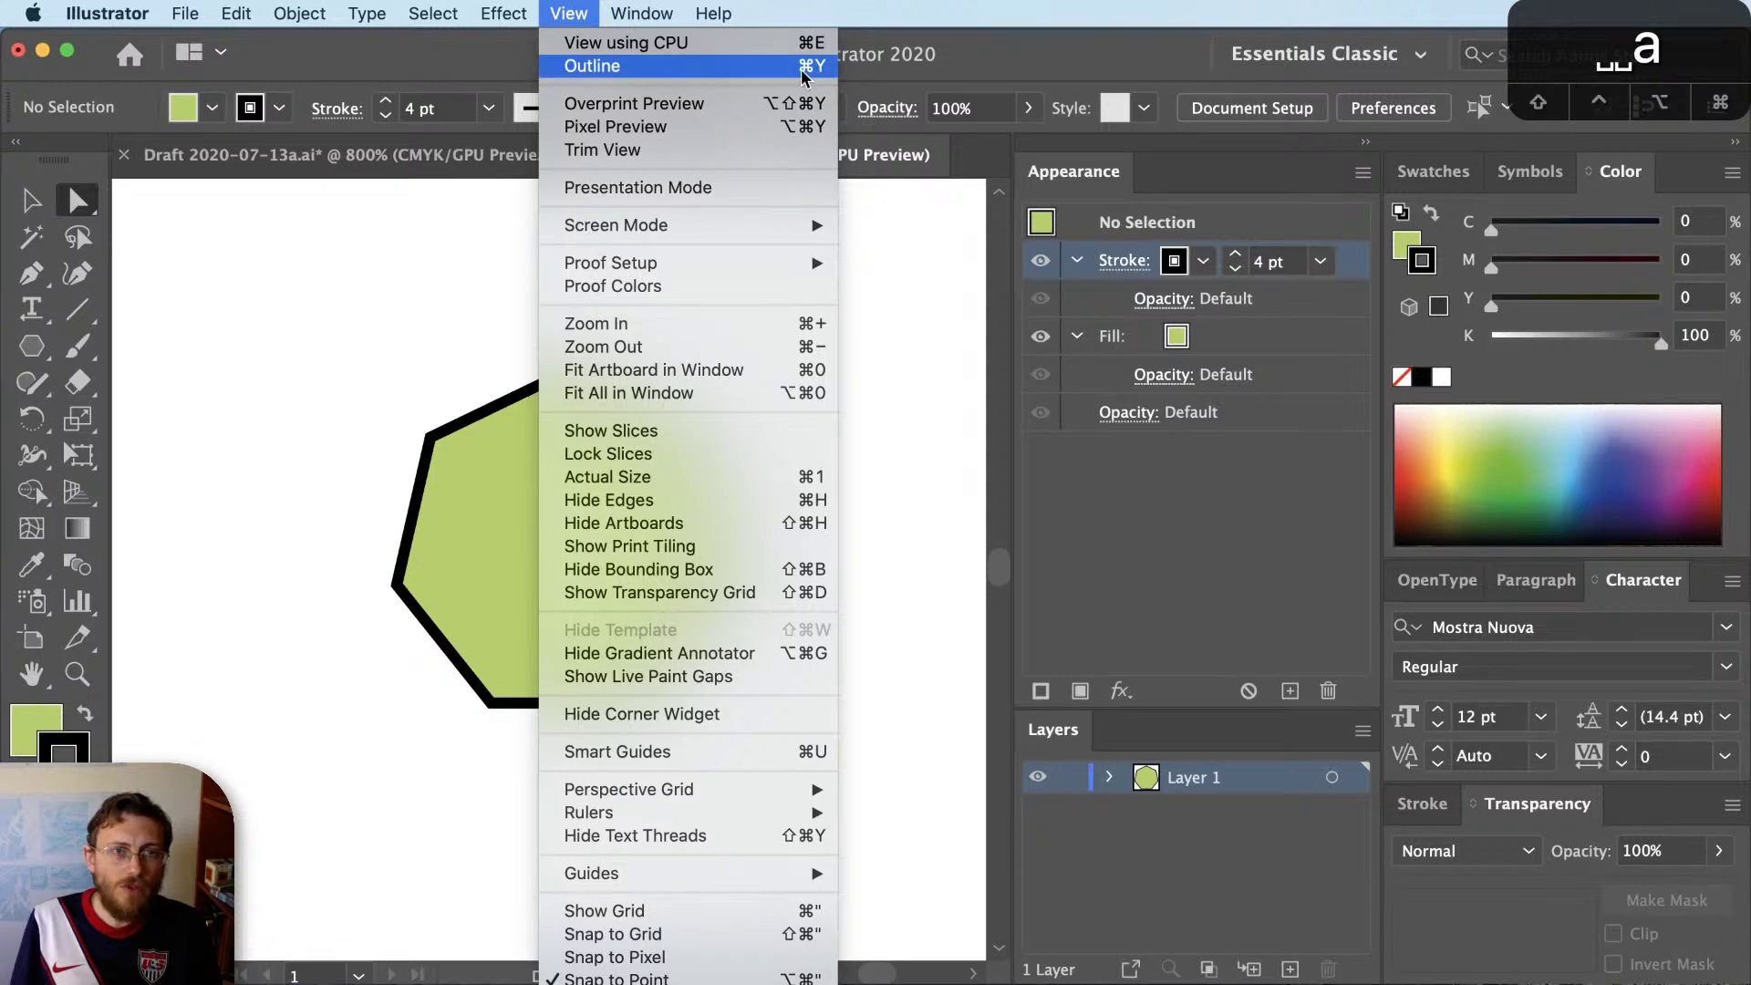
pyautogui.click(357, 266)
pyautogui.press('super+y')
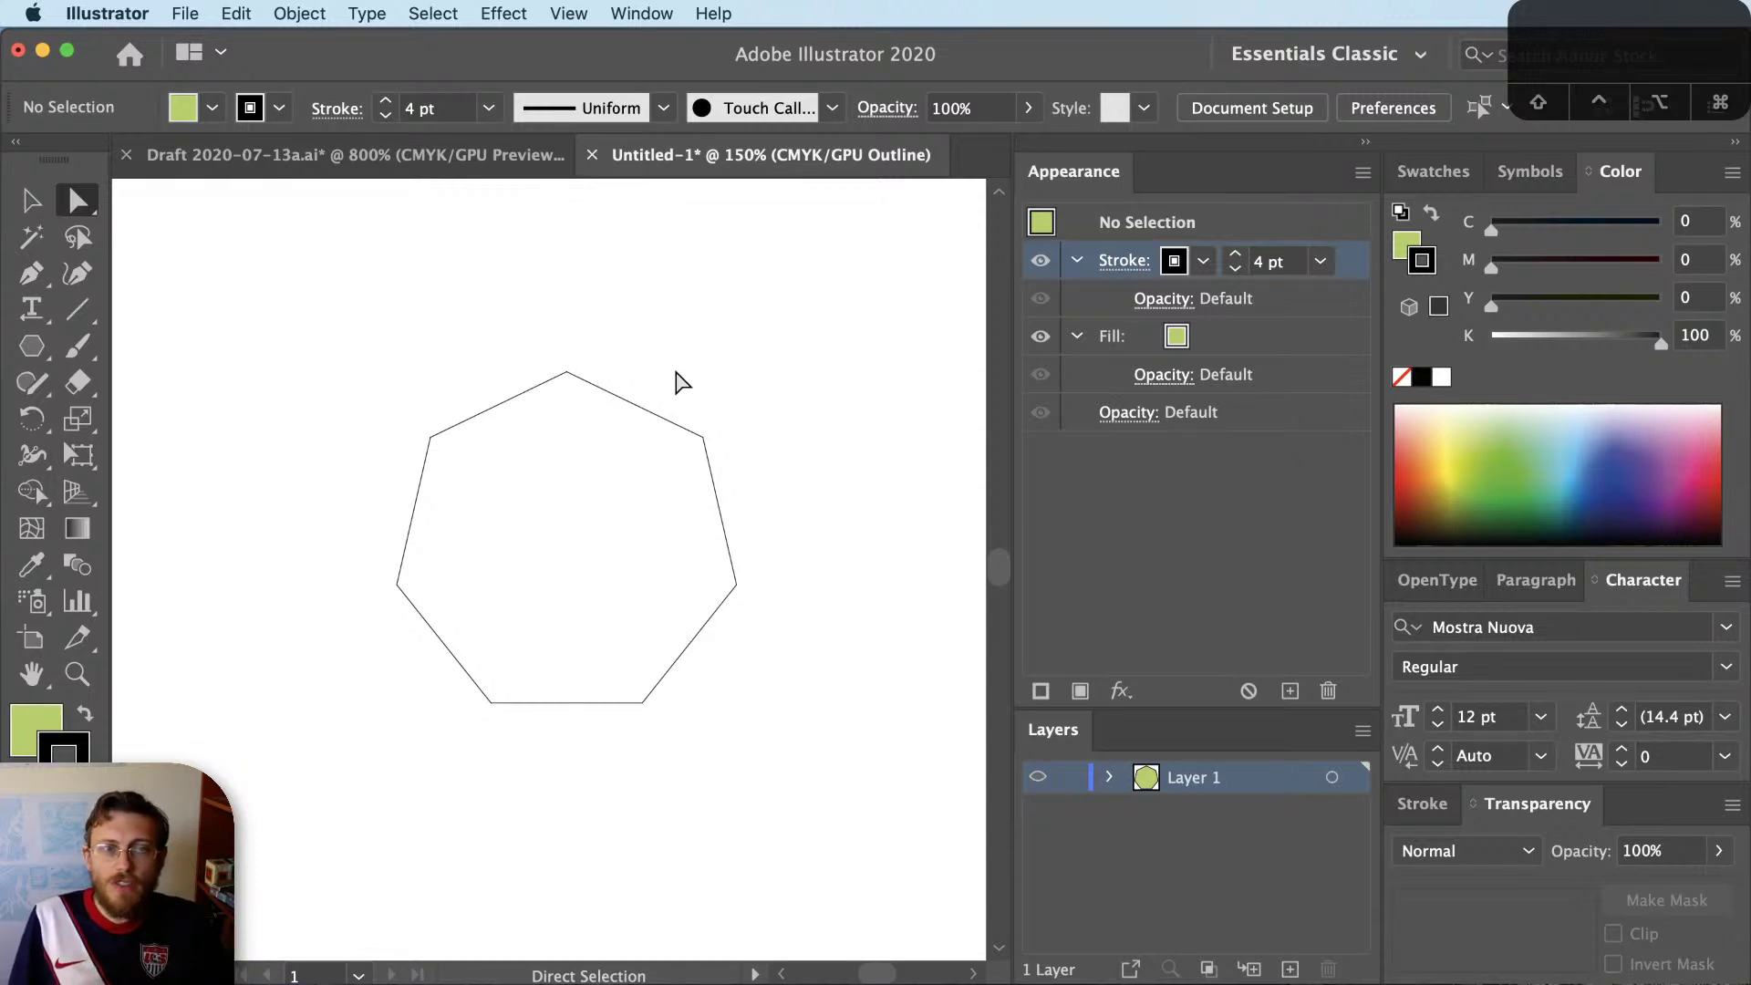
# Switch to the Draft 2020-07-13a.ai river map and examine its paths in Outline view, from the full artboard to the Pennsylvania and Great Lakes area
pyautogui.click(501, 162)
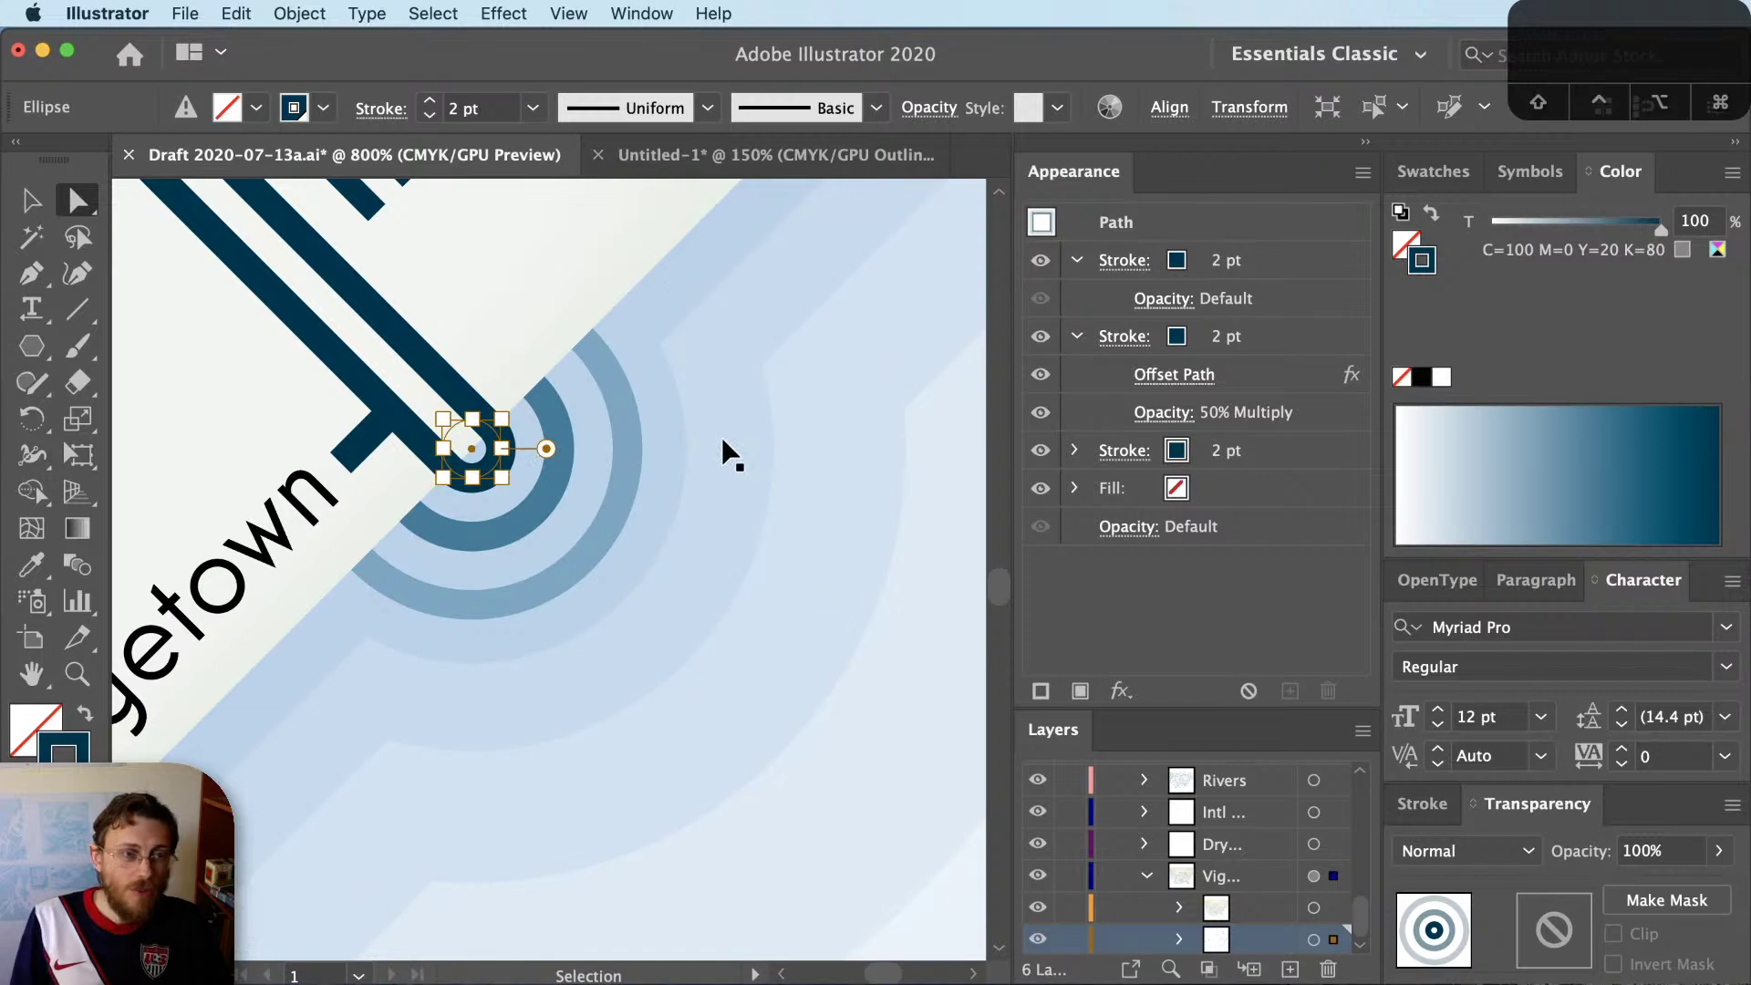
pyautogui.press('super+0')
pyautogui.press('super+y')
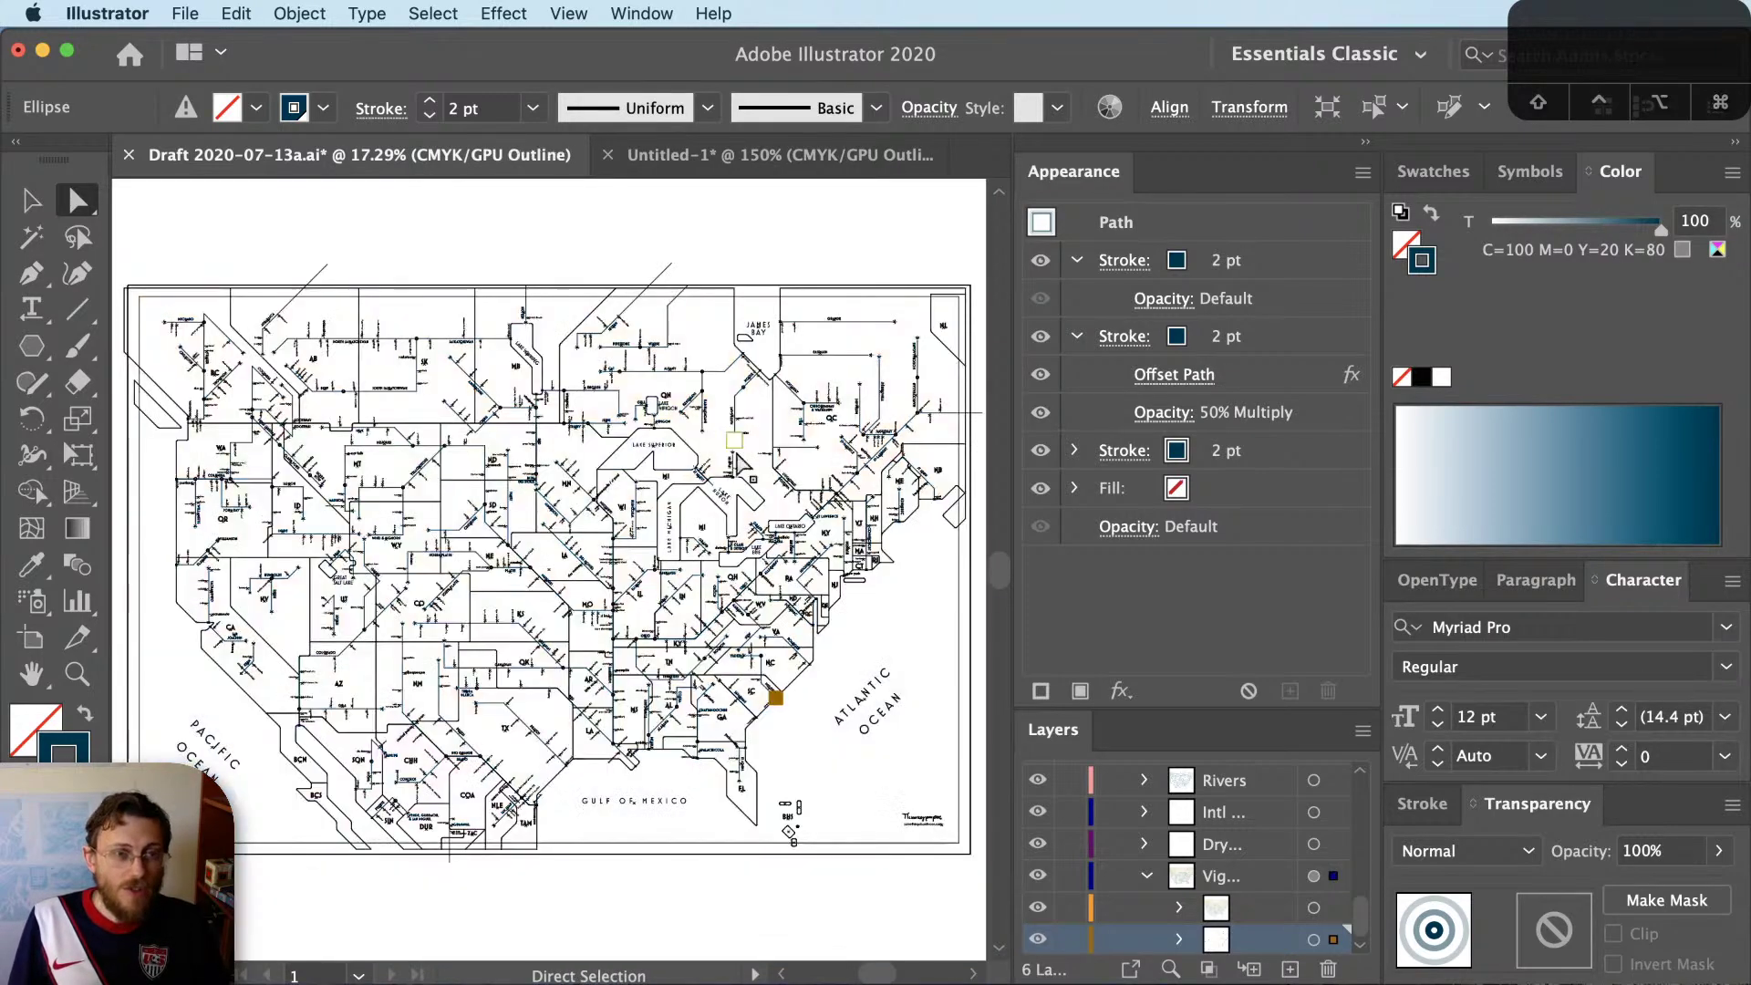
pyautogui.scroll(2, 820, 584)
pyautogui.scroll(2, 855, 610)
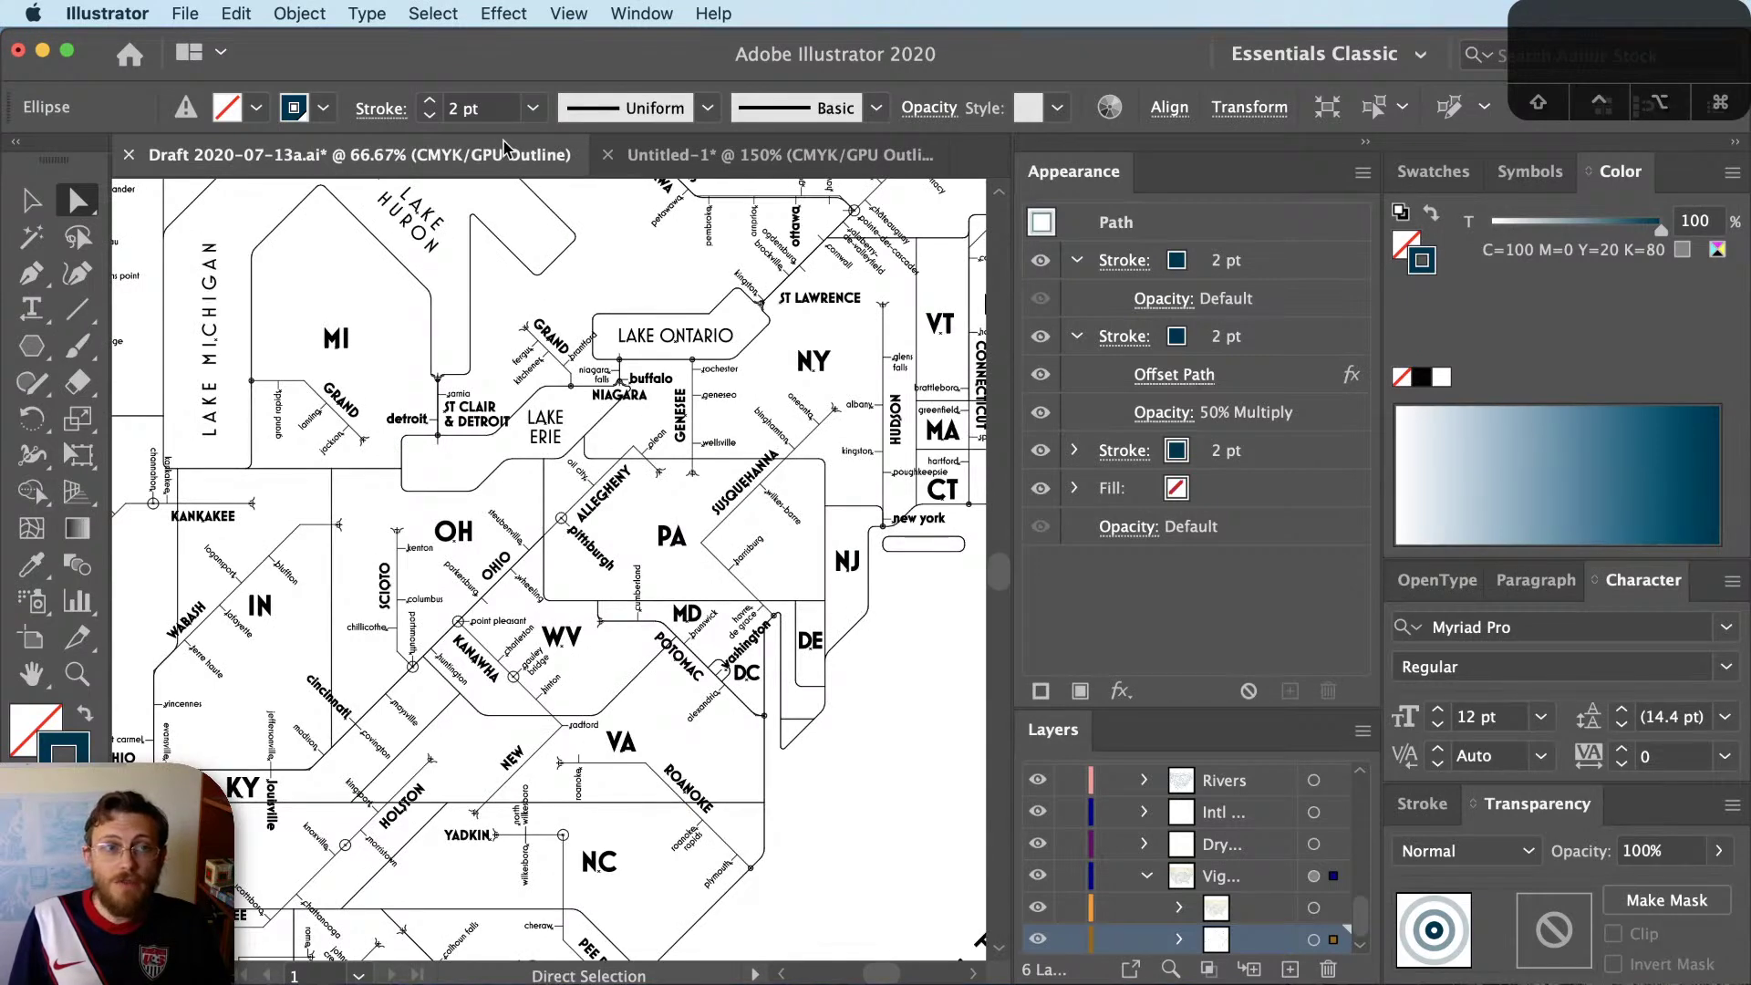
# Return to the Untitled-1 document, restore Preview mode and select the green polygon
pyautogui.click(694, 147)
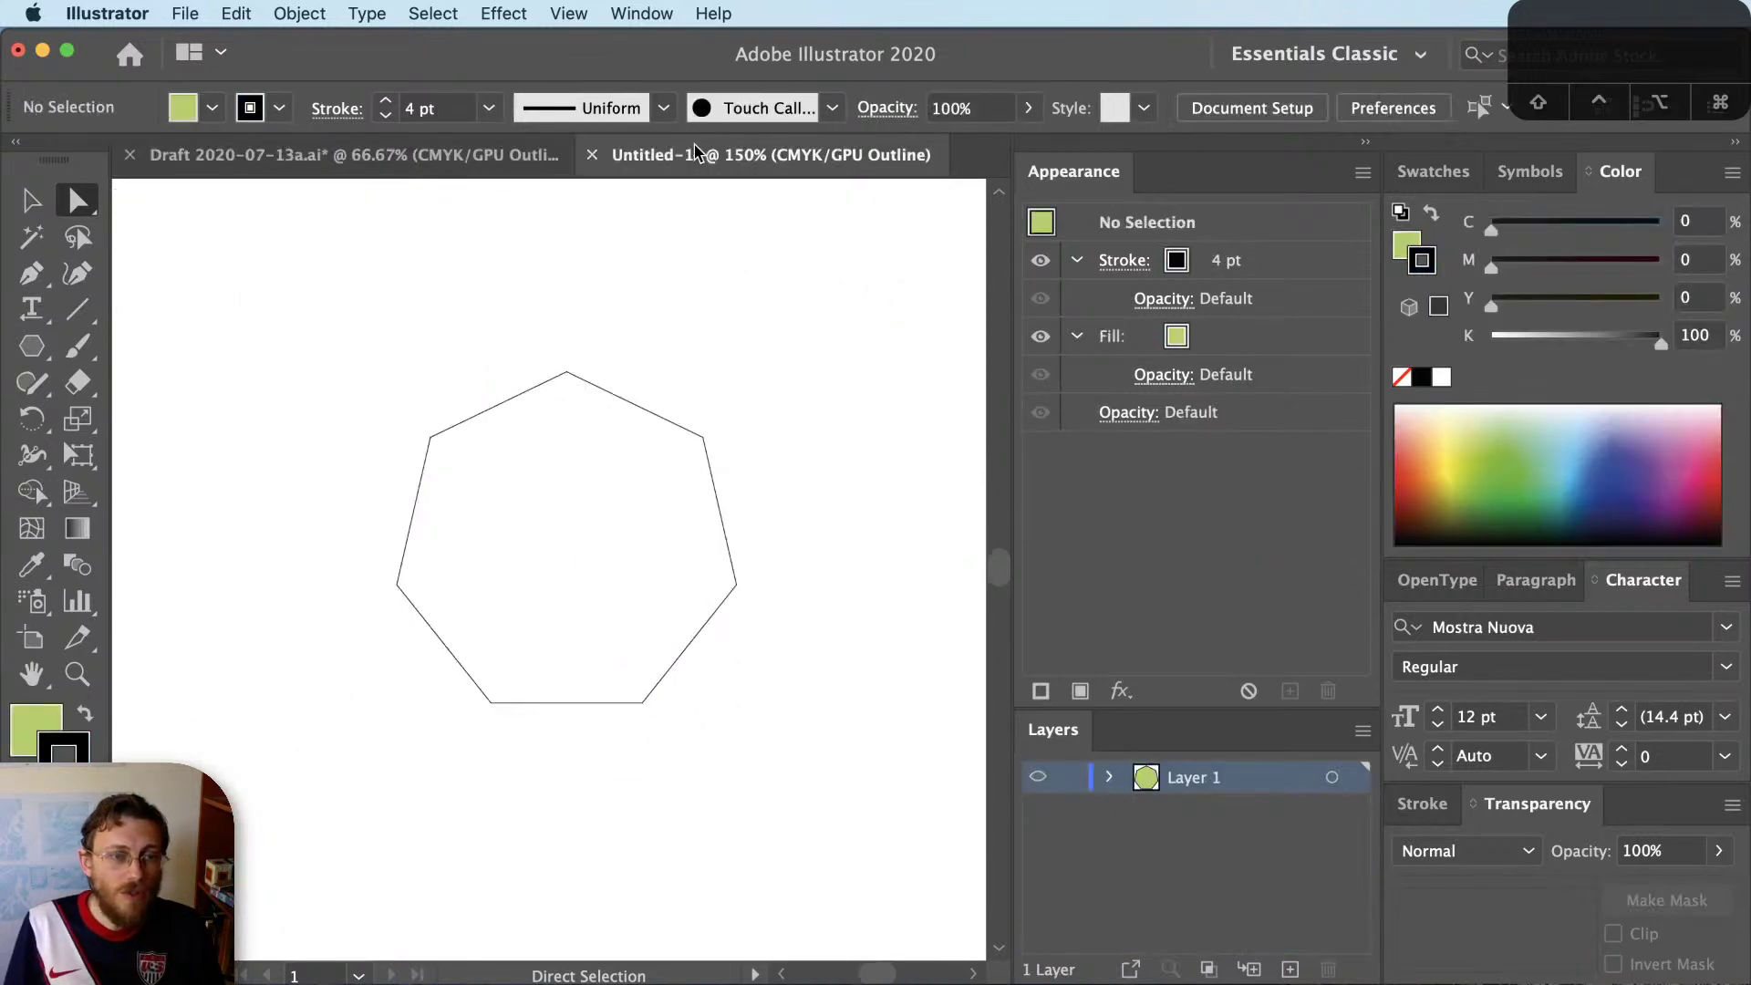
pyautogui.press('super+y')
pyautogui.press('a')
pyautogui.click(633, 545)
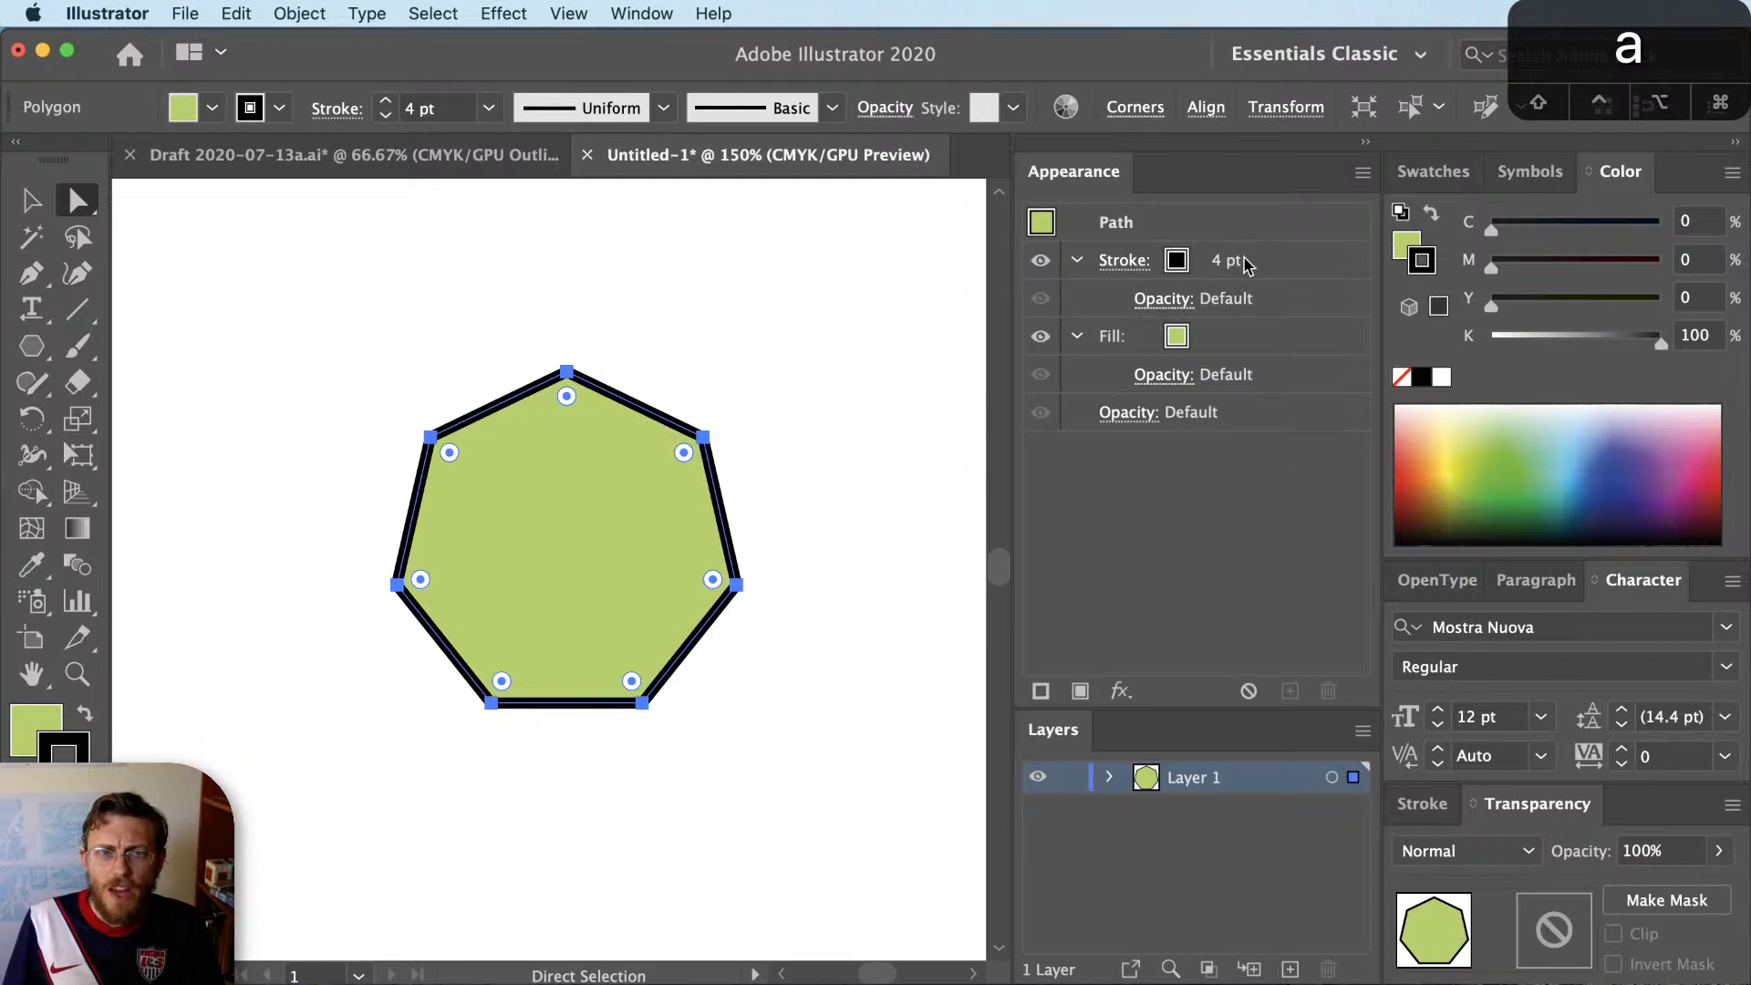
pyautogui.click(1295, 339)
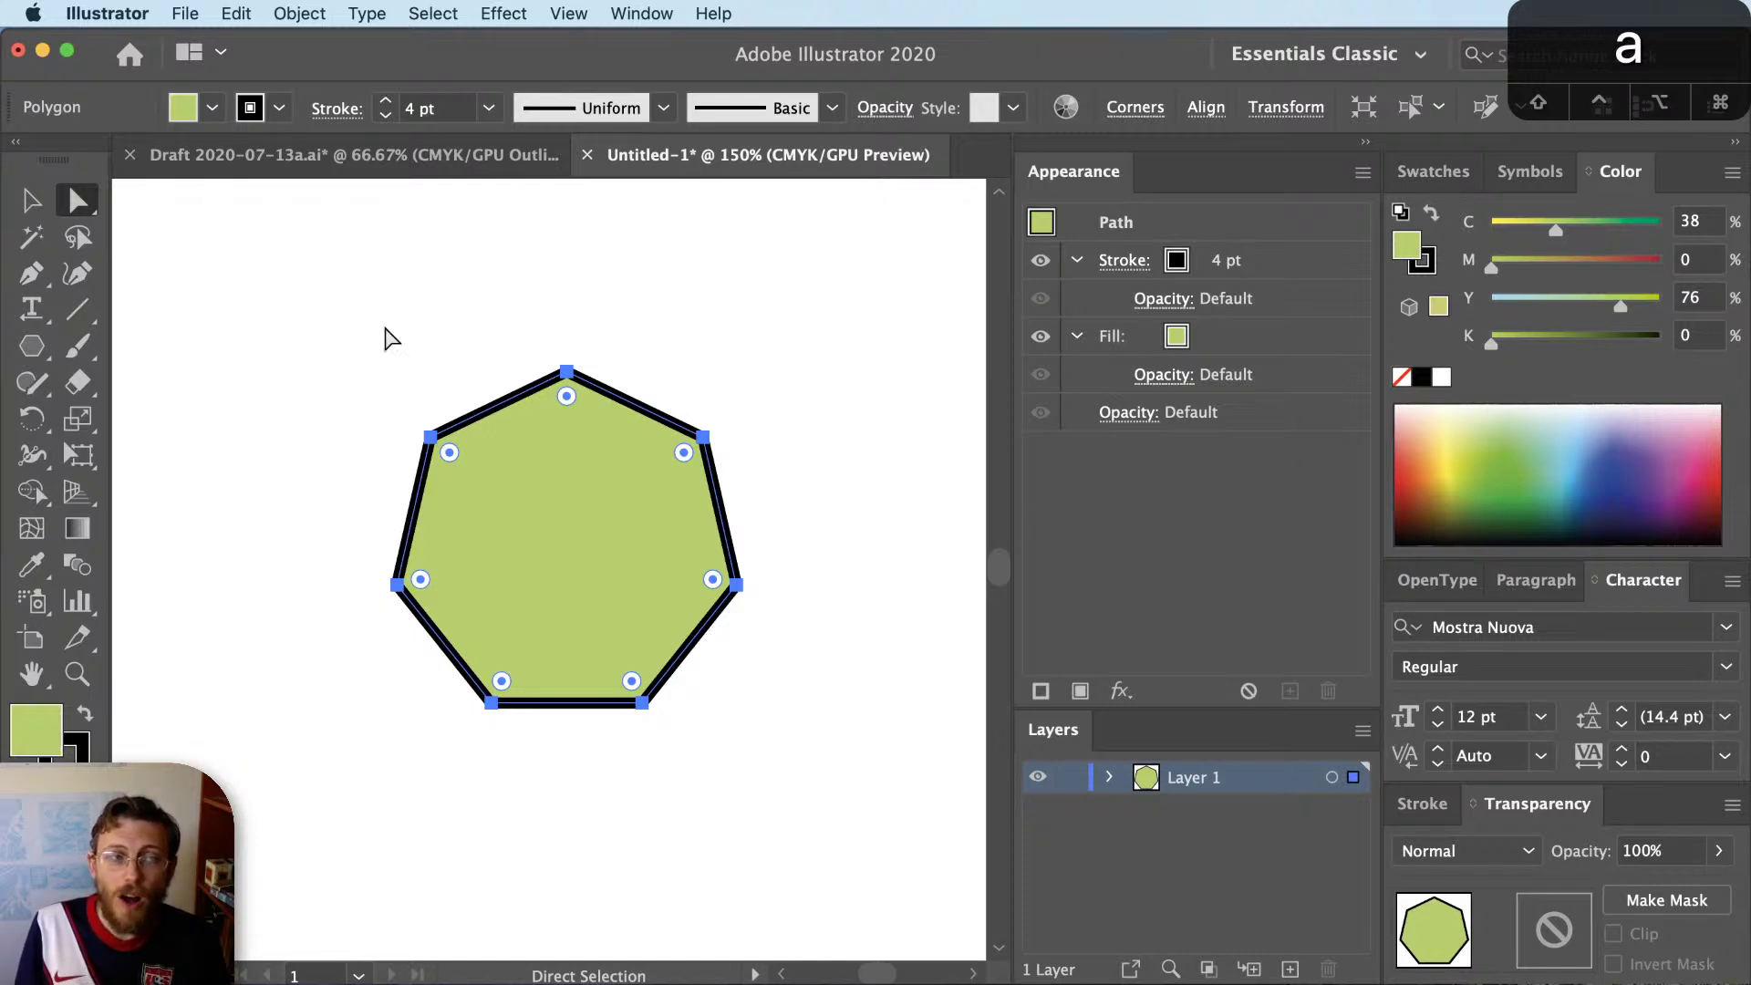
pyautogui.click(629, 324)
pyautogui.click(630, 547)
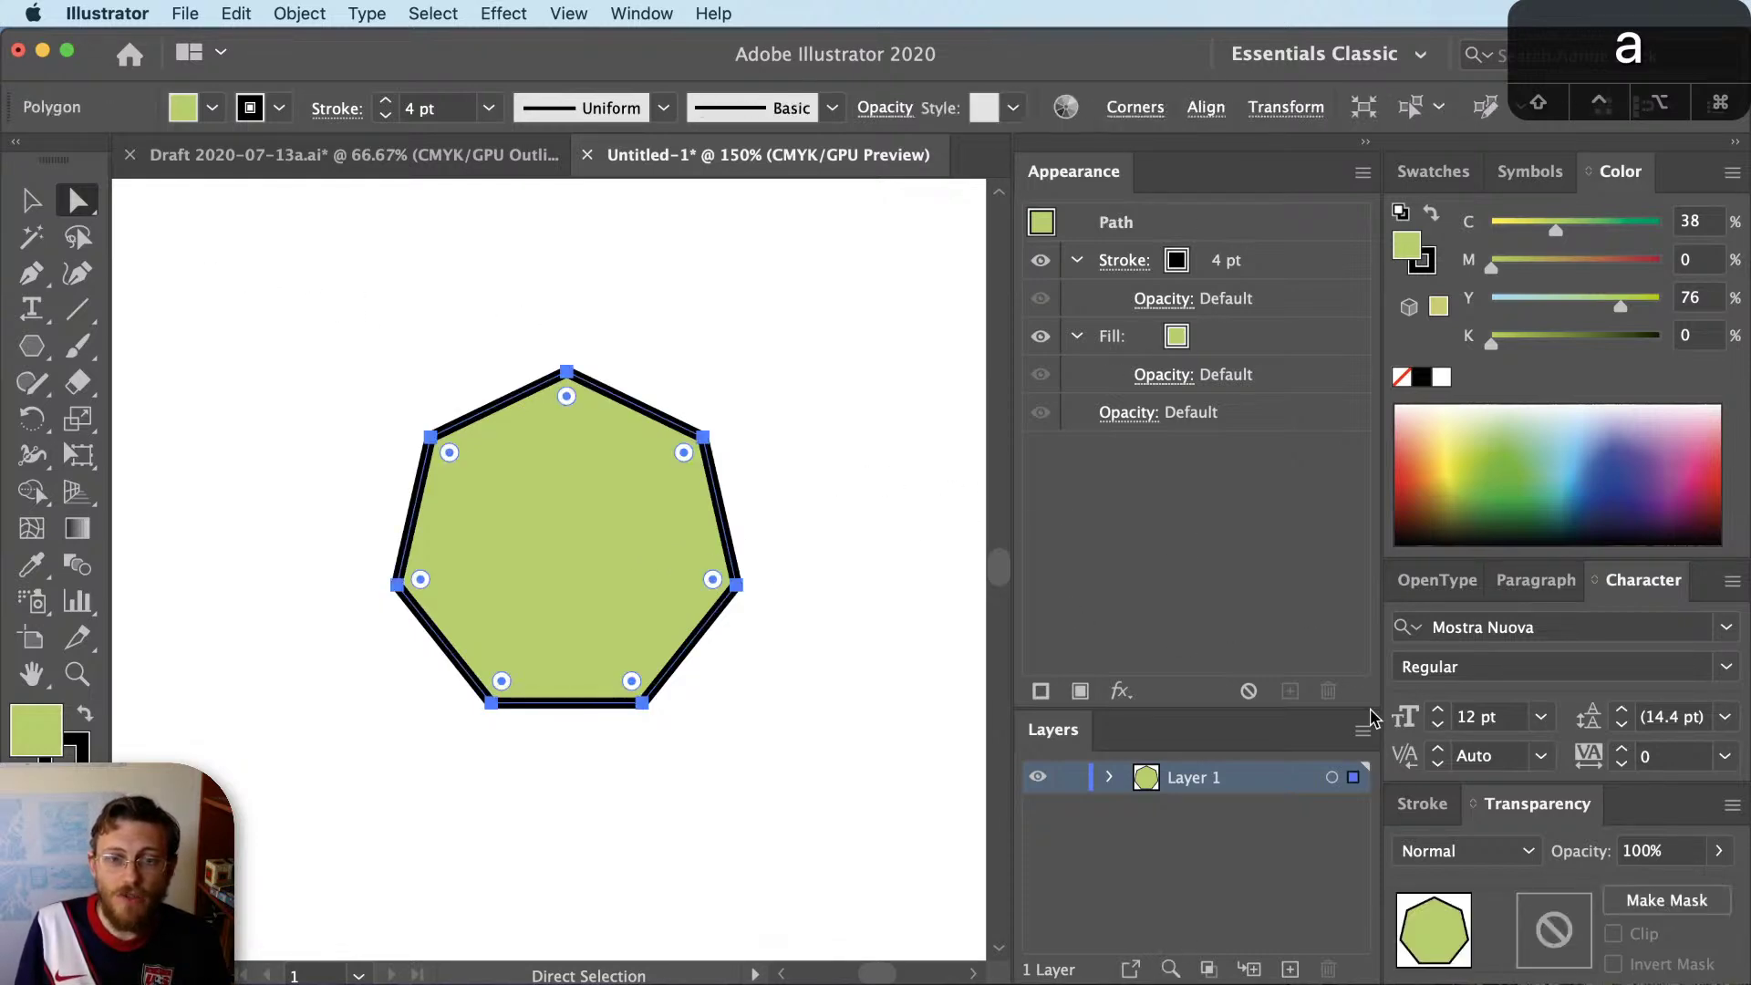
# Float the Transparency panel beside the artwork and make two overlapping copies of the polygon, one lower left and one above
pyautogui.moveTo(1496, 804); pyautogui.dragTo(827, 511)
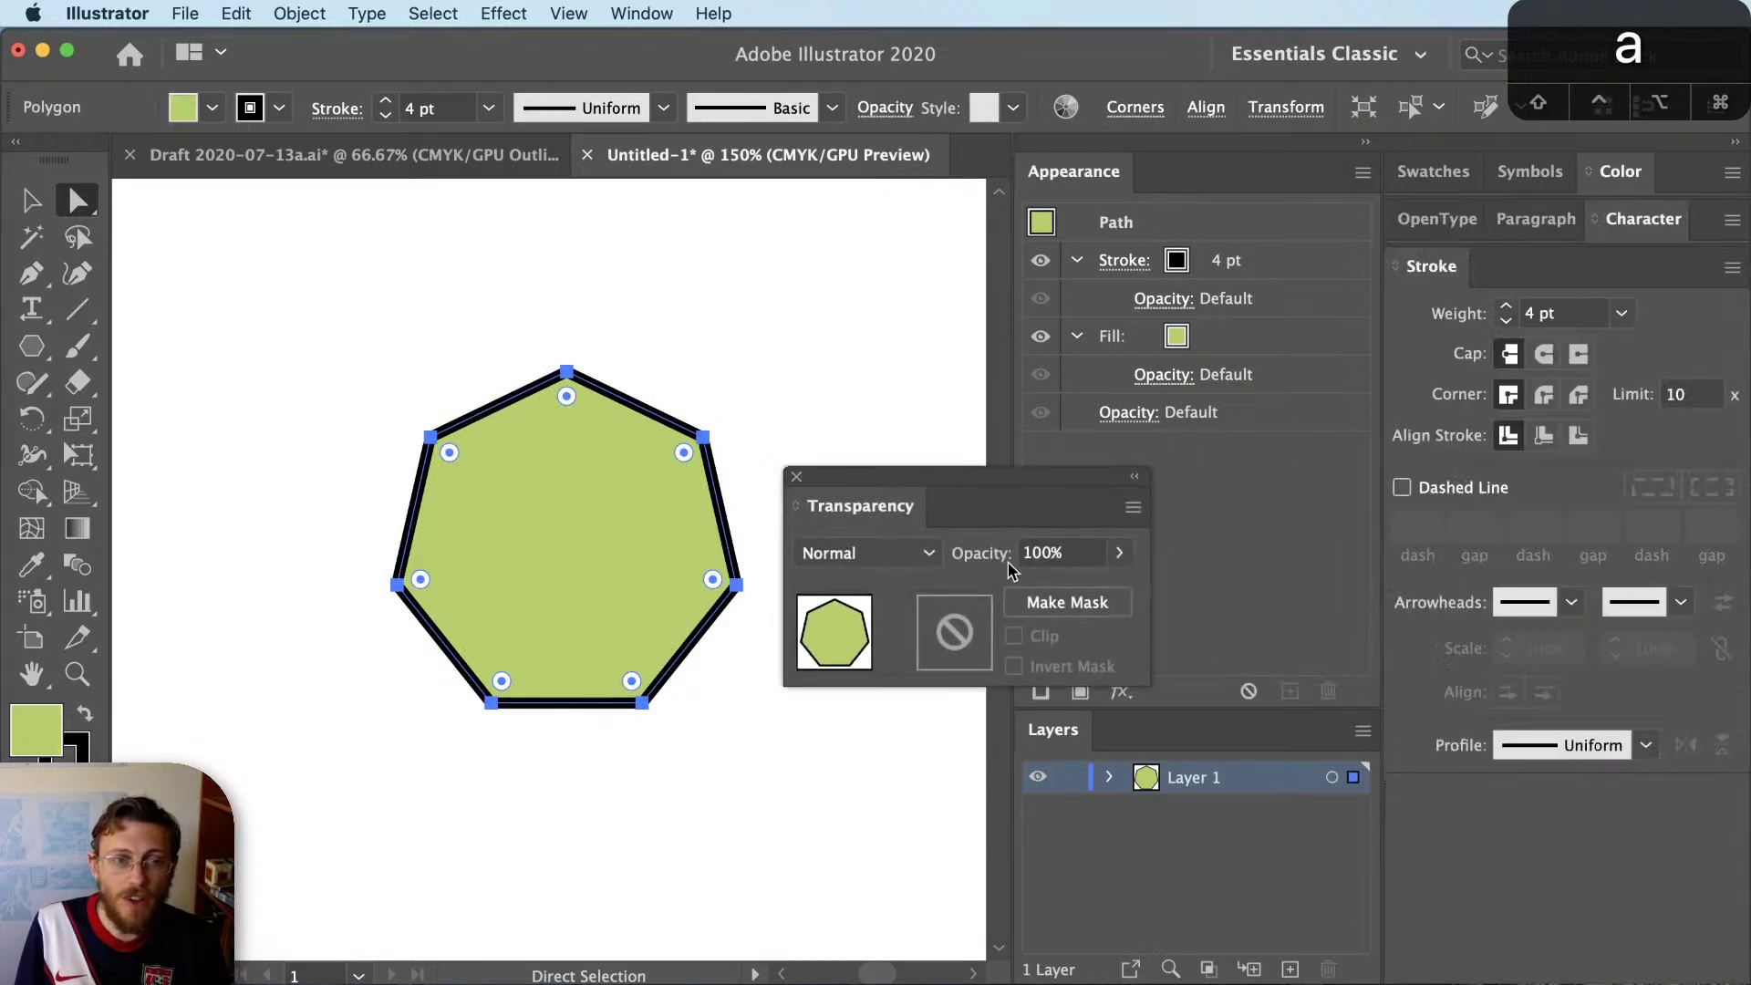
pyautogui.click(757, 502)
pyautogui.moveTo(520, 508); pyautogui.dragTo(555, 392)
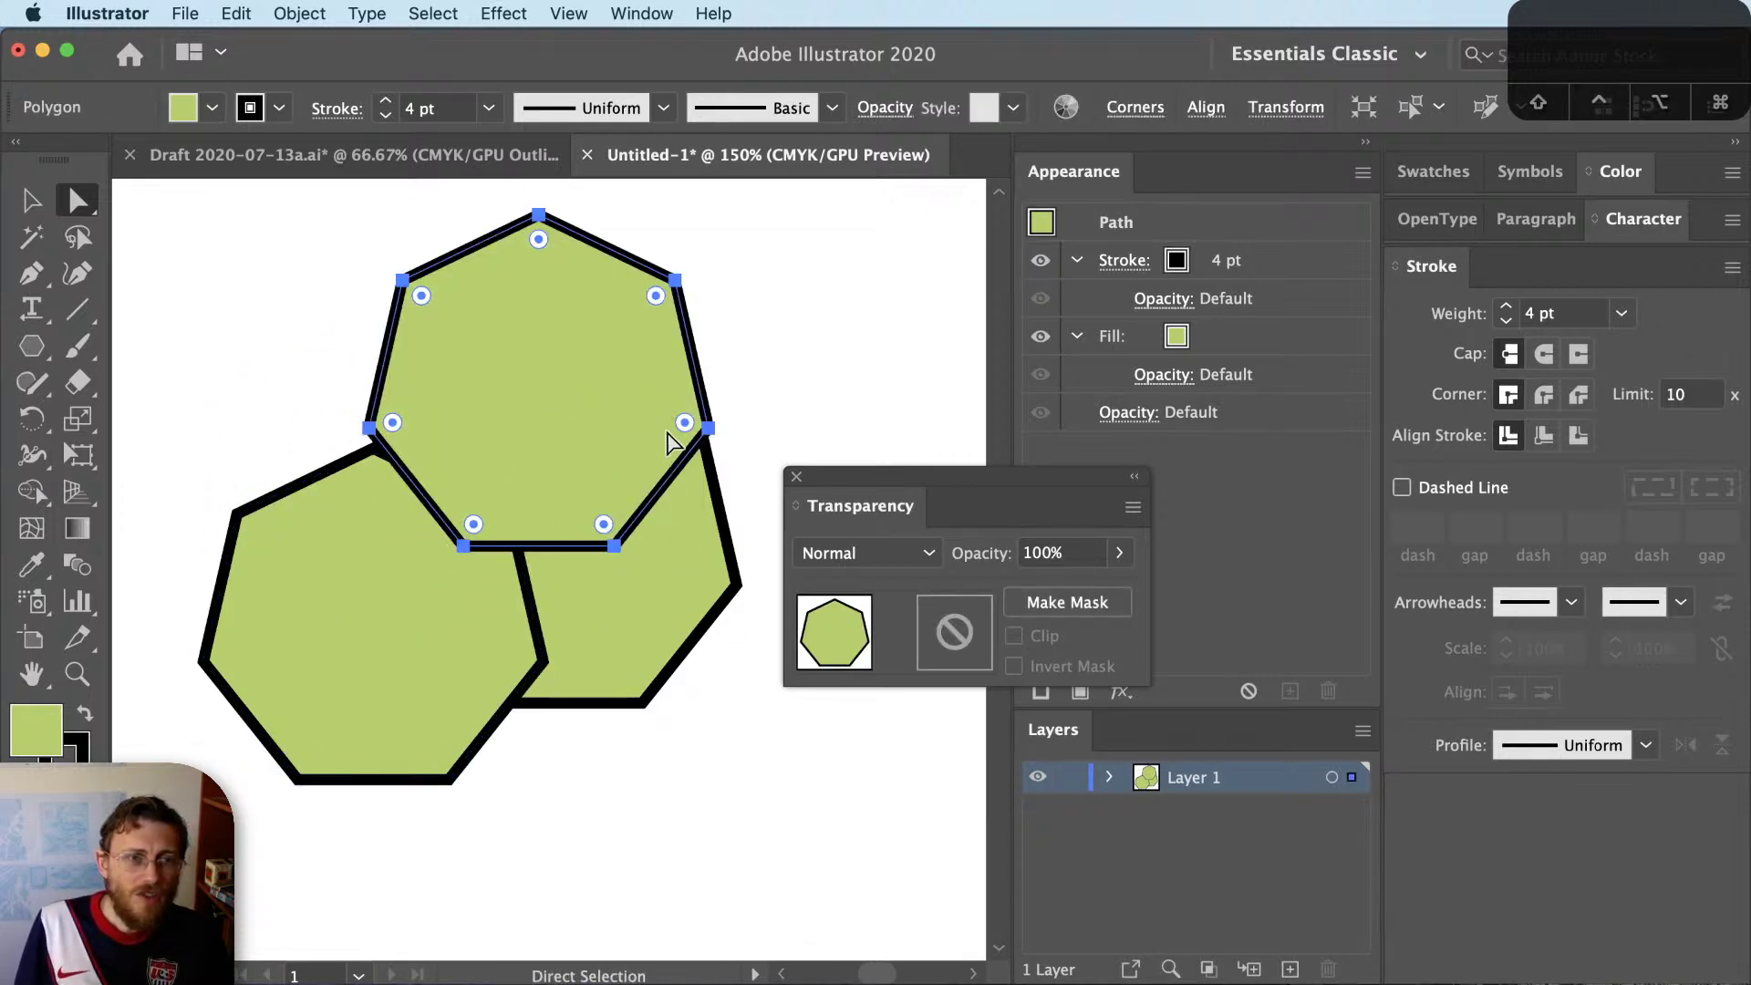
pyautogui.press('super+shift+a')
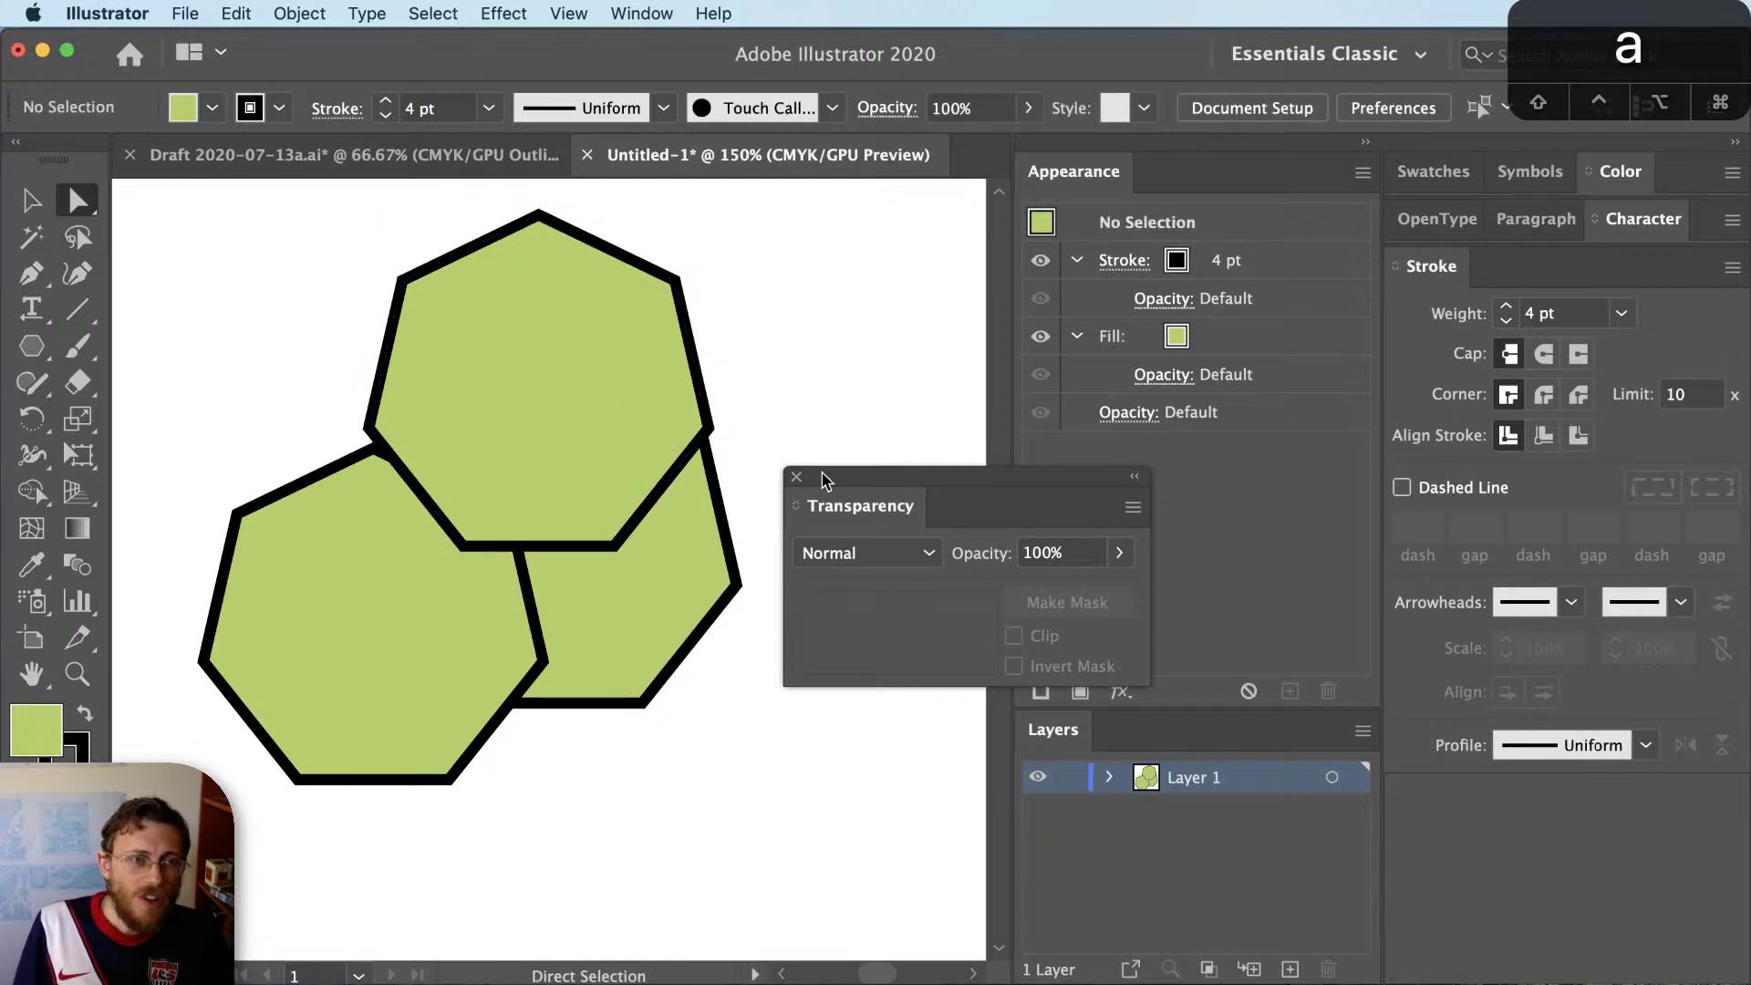
# Reduce the opacity of the whole topmost polygon to 60%, affecting both fill and stroke
pyautogui.click(704, 447)
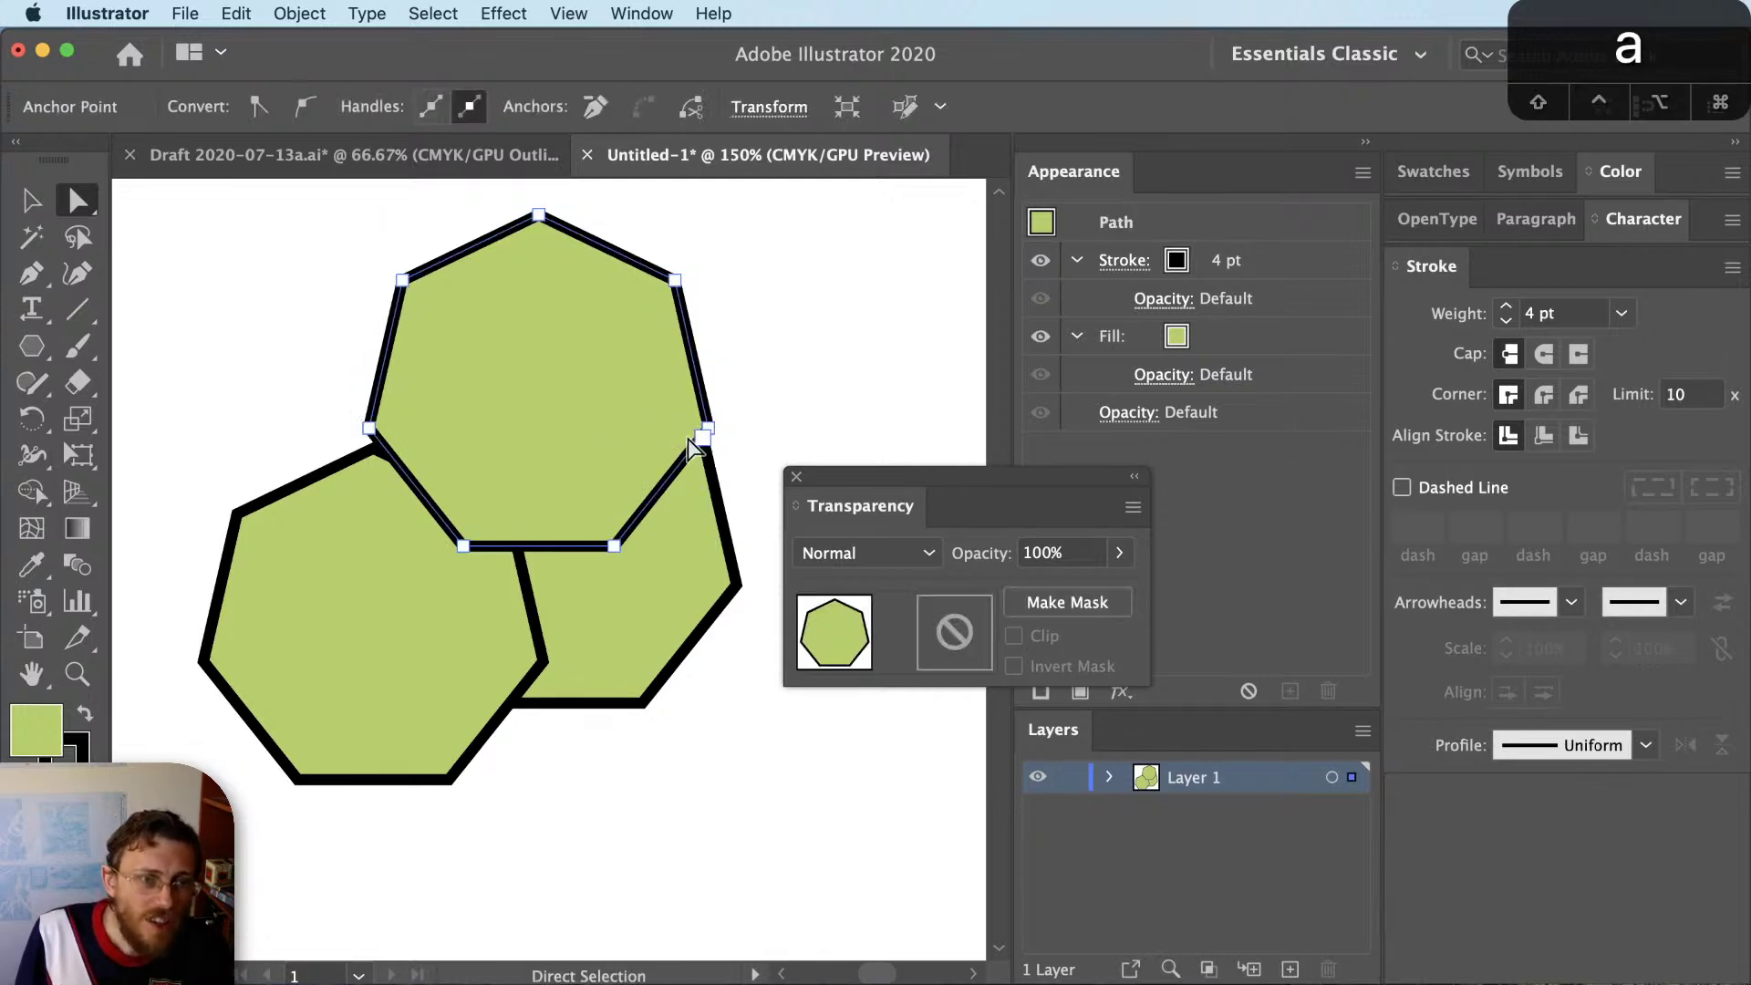
pyautogui.click(1120, 553)
pyautogui.moveTo(1112, 589); pyautogui.dragTo(1069, 590)
pyautogui.click(892, 426)
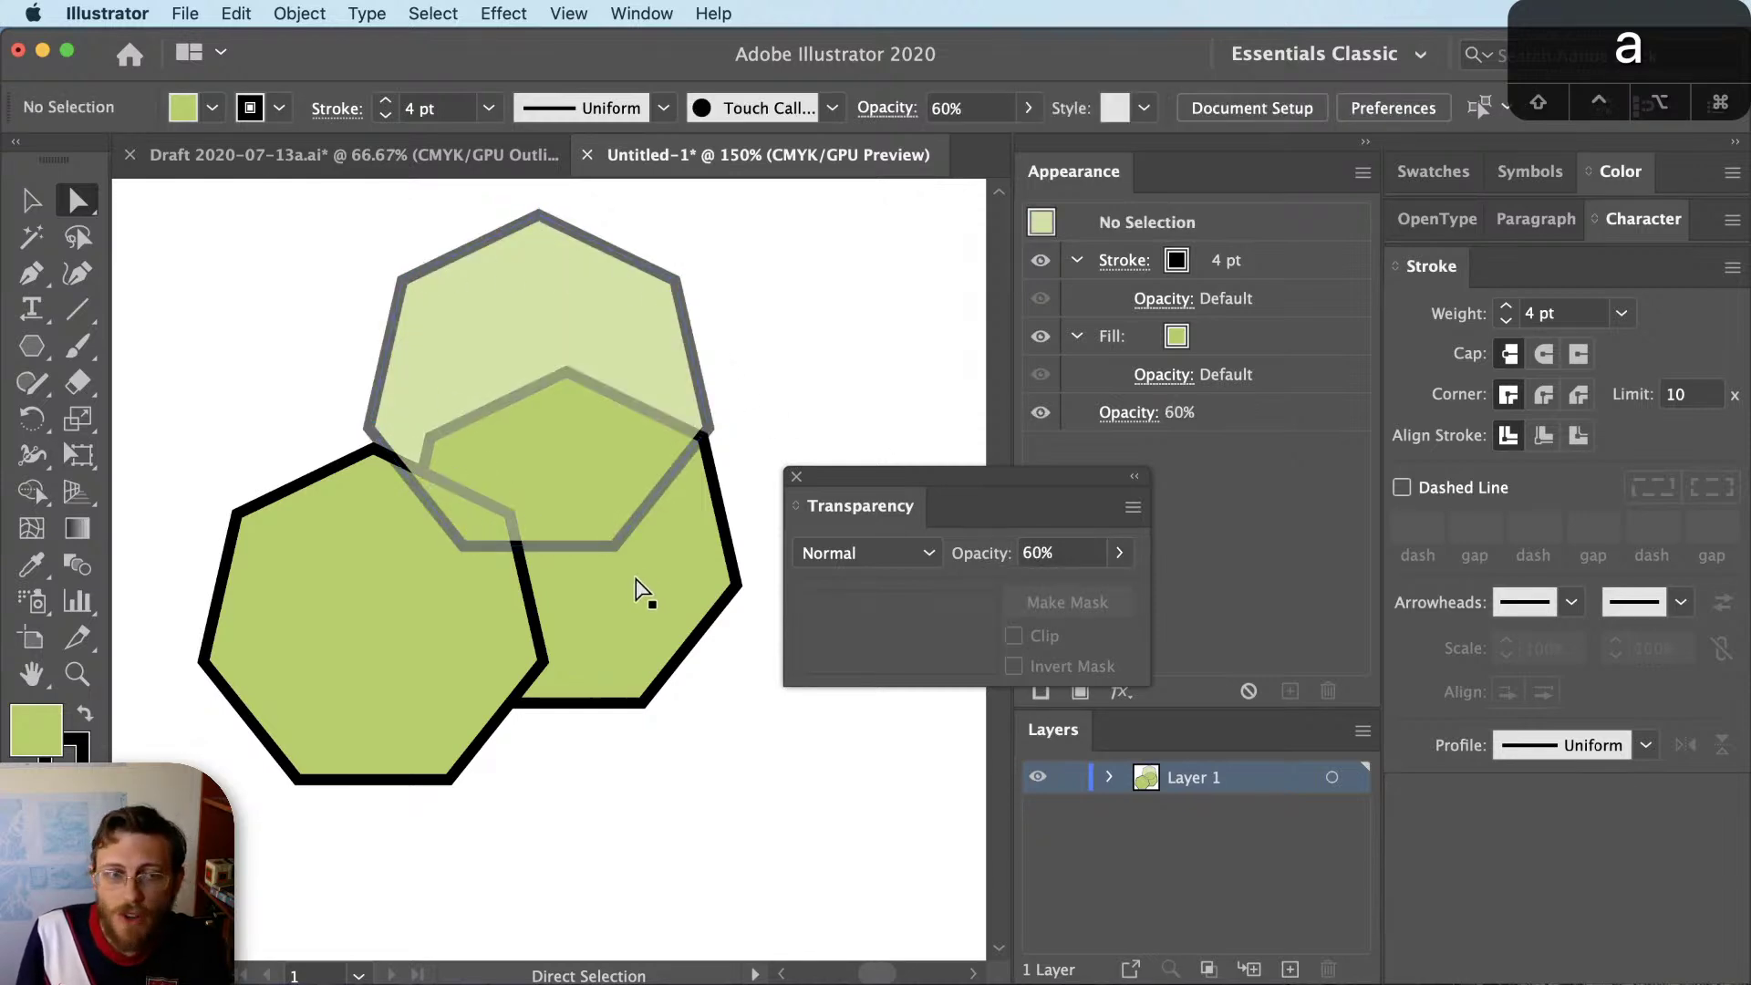
# Set only the fill opacity of the lower-left polygon to 51%, leaving its stroke opacity at default
pyautogui.click(381, 625)
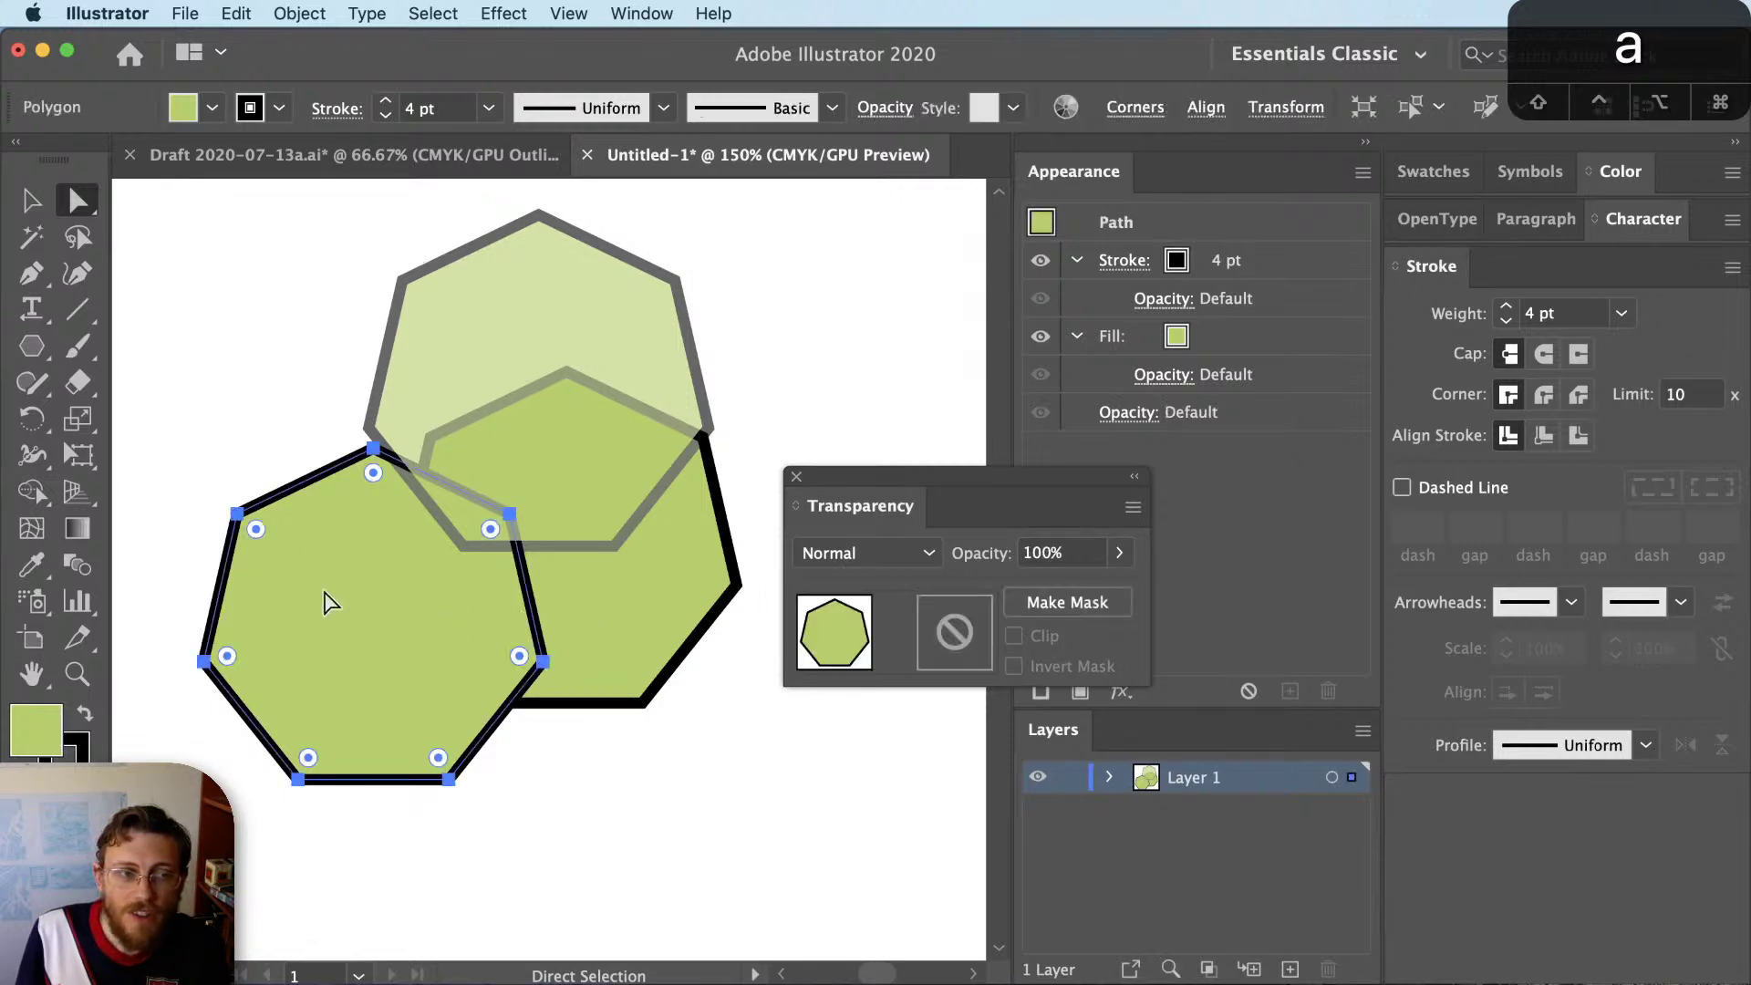
pyautogui.moveTo(1034, 480); pyautogui.dragTo(1280, 546)
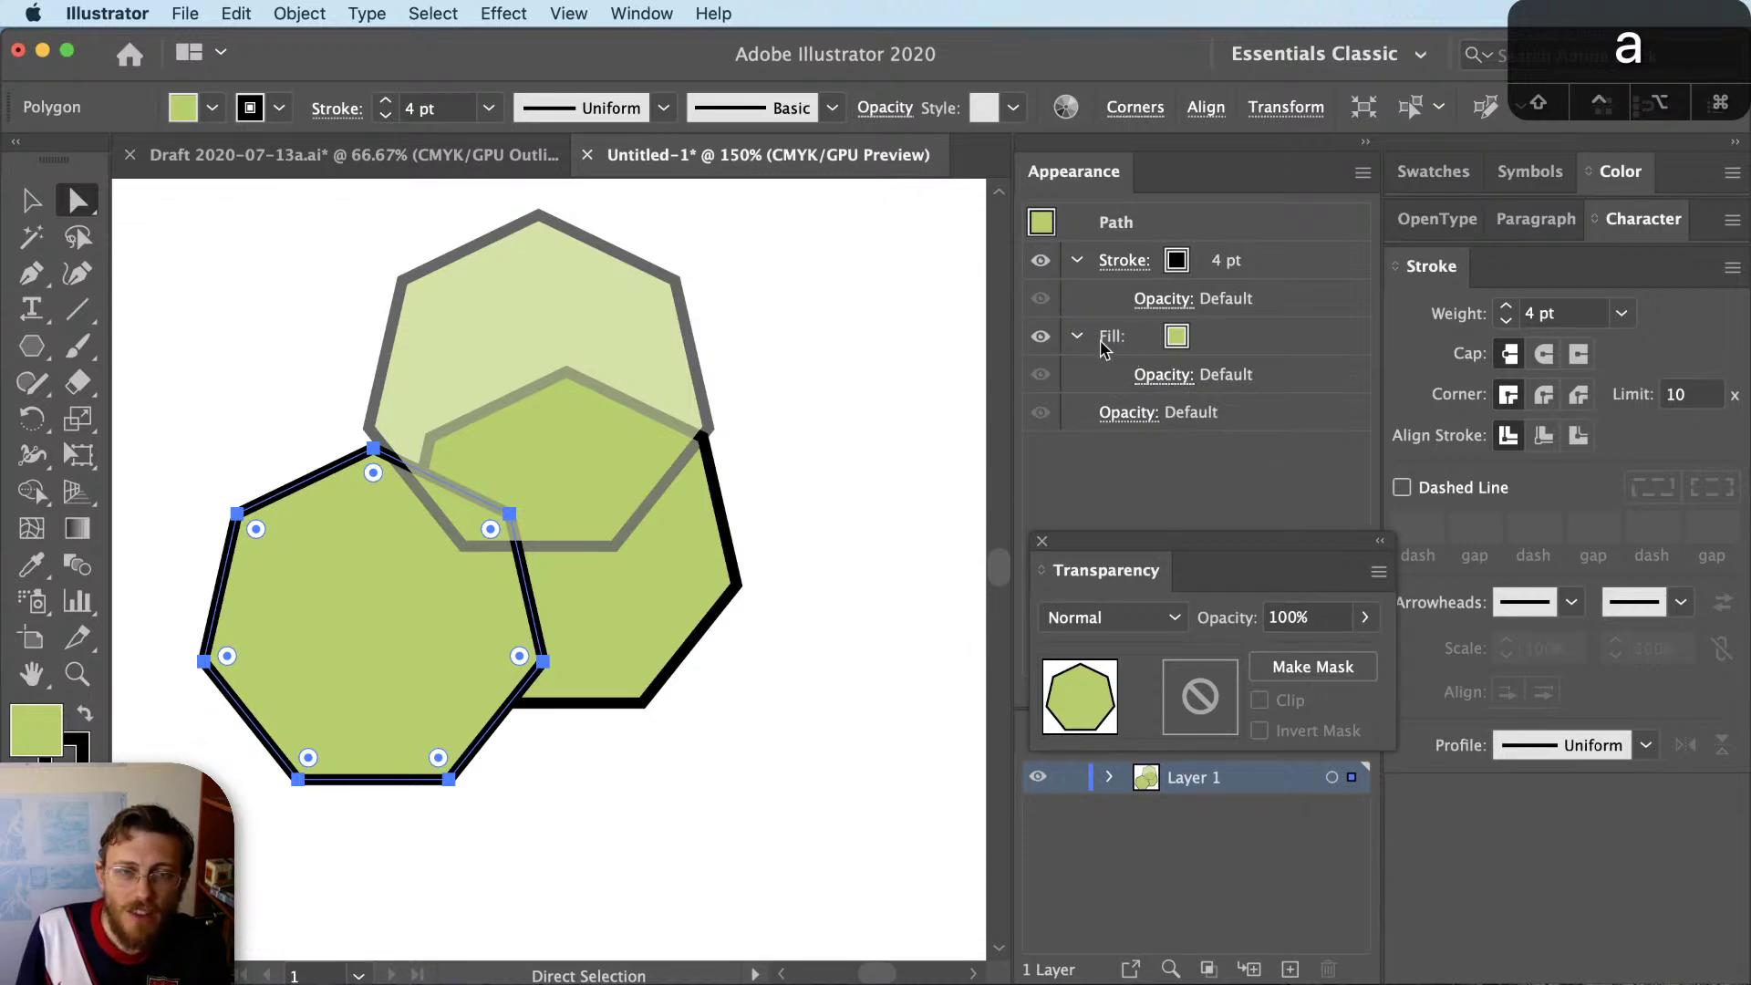
pyautogui.click(1166, 398)
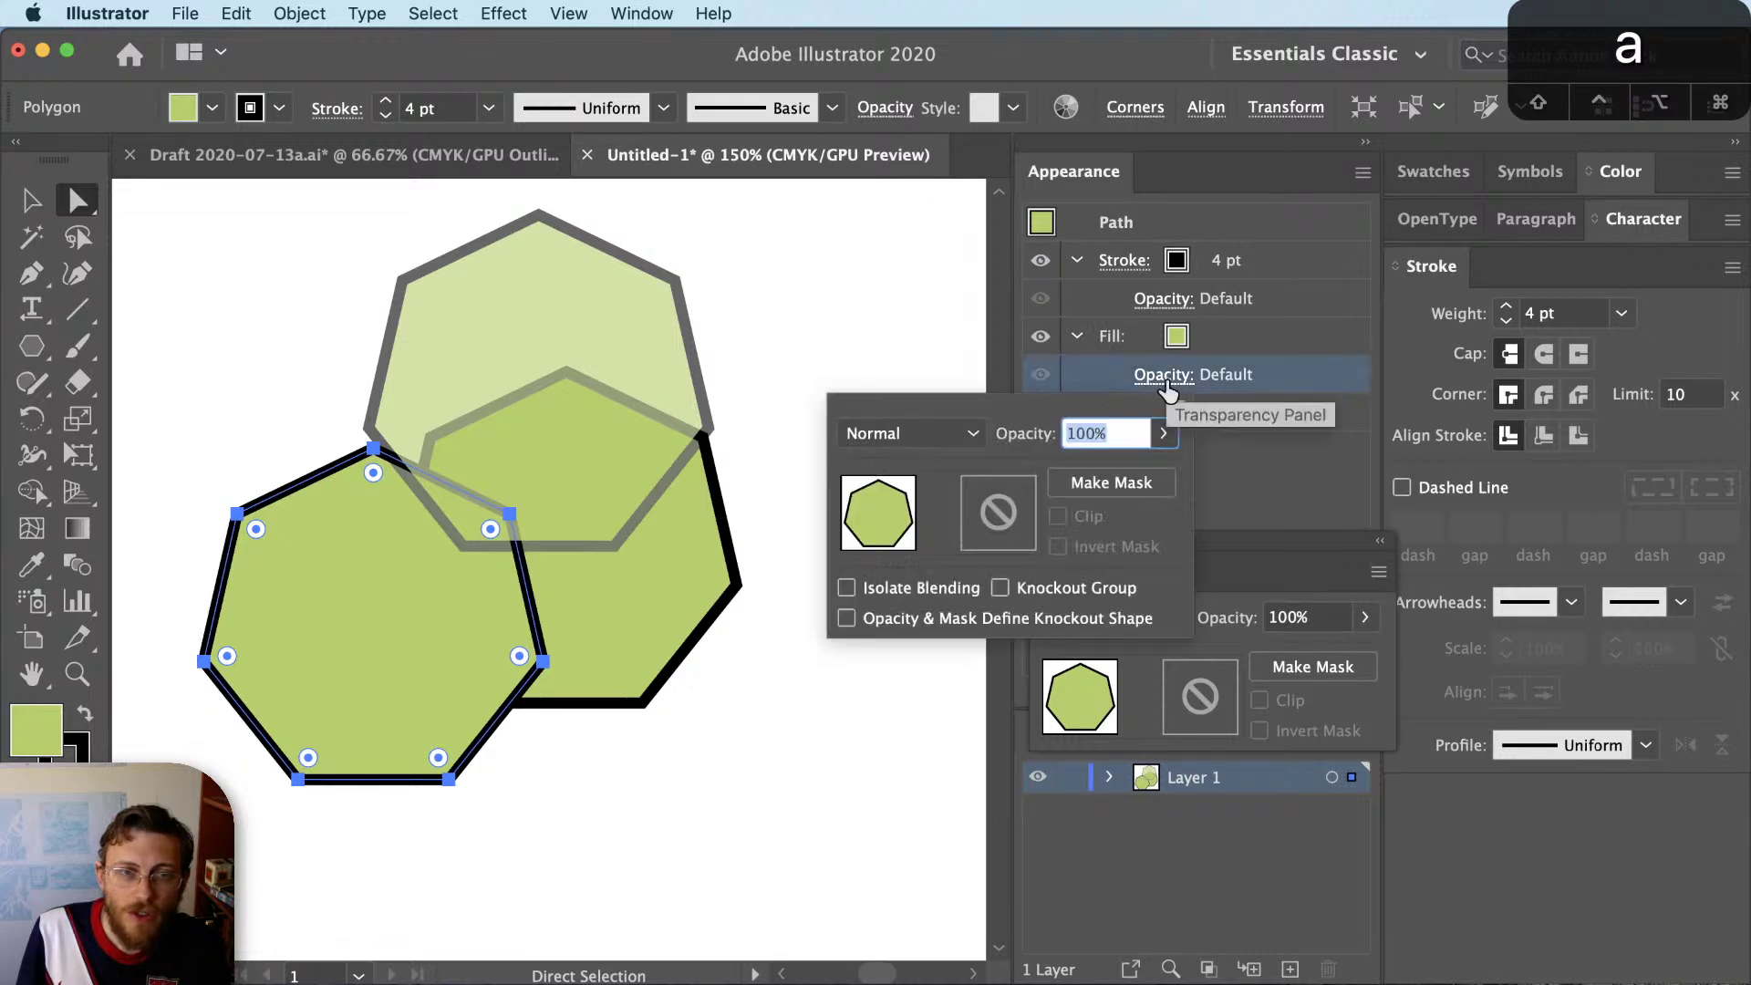
pyautogui.click(1164, 434)
pyautogui.moveTo(1156, 470); pyautogui.dragTo(1104, 472)
pyautogui.click(922, 329)
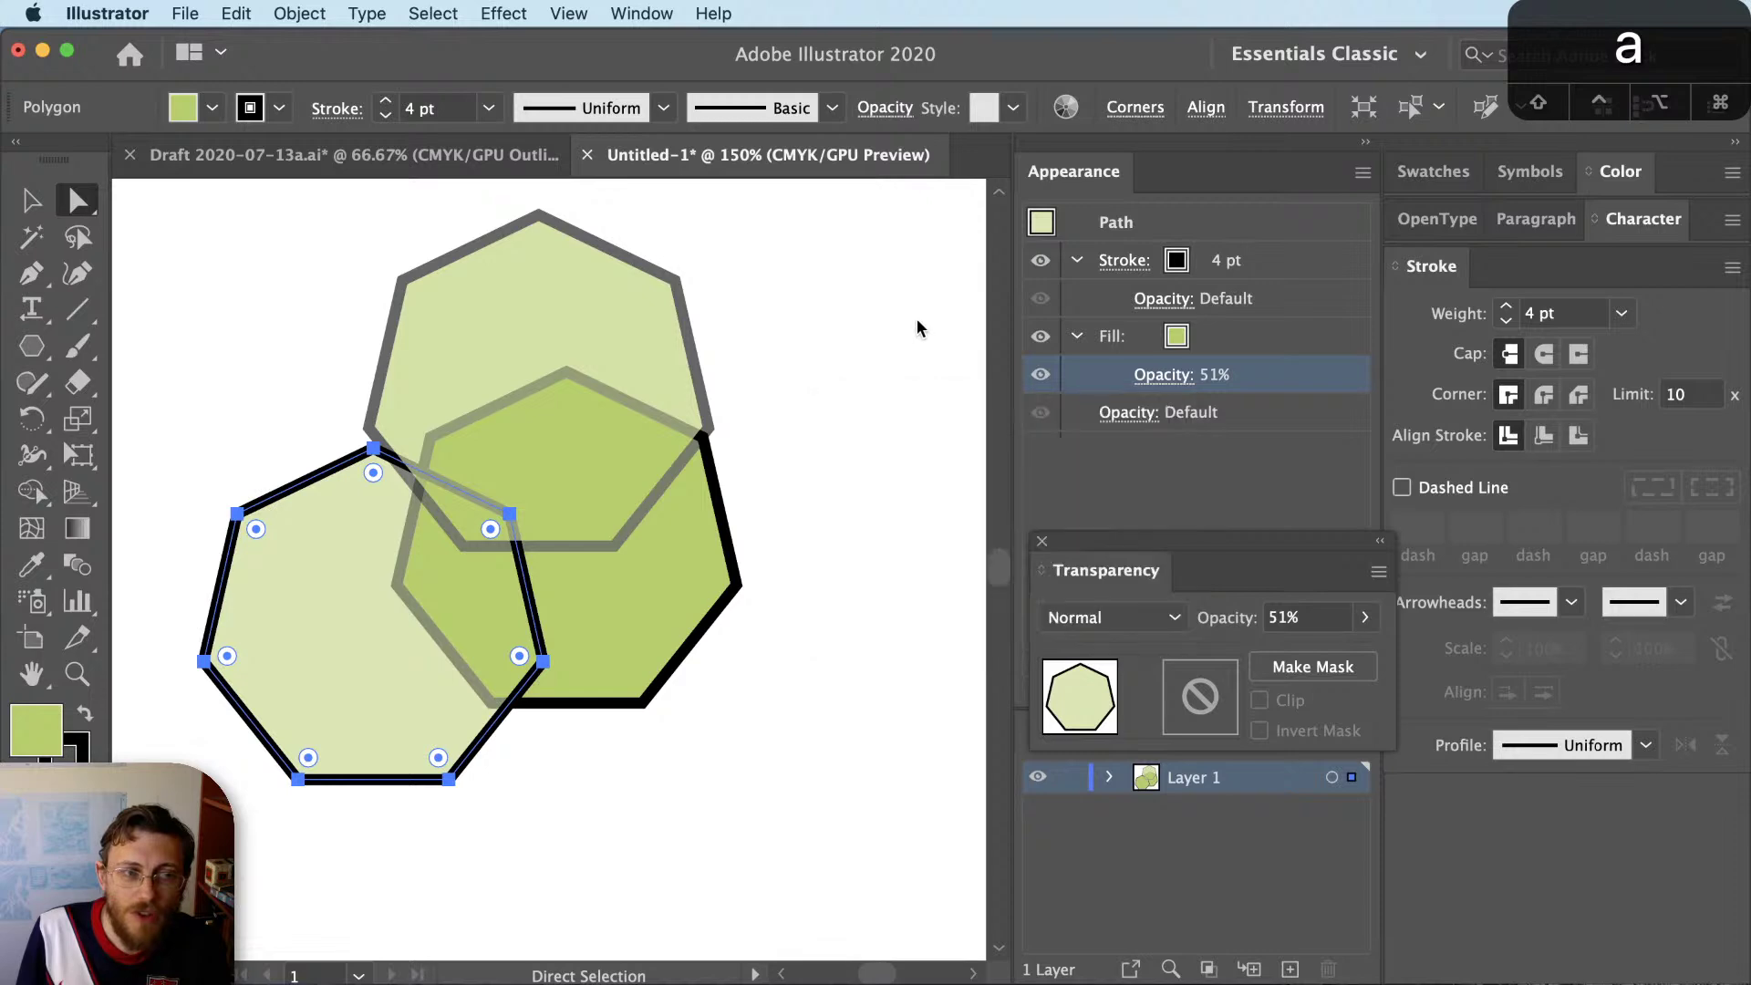
pyautogui.click(872, 594)
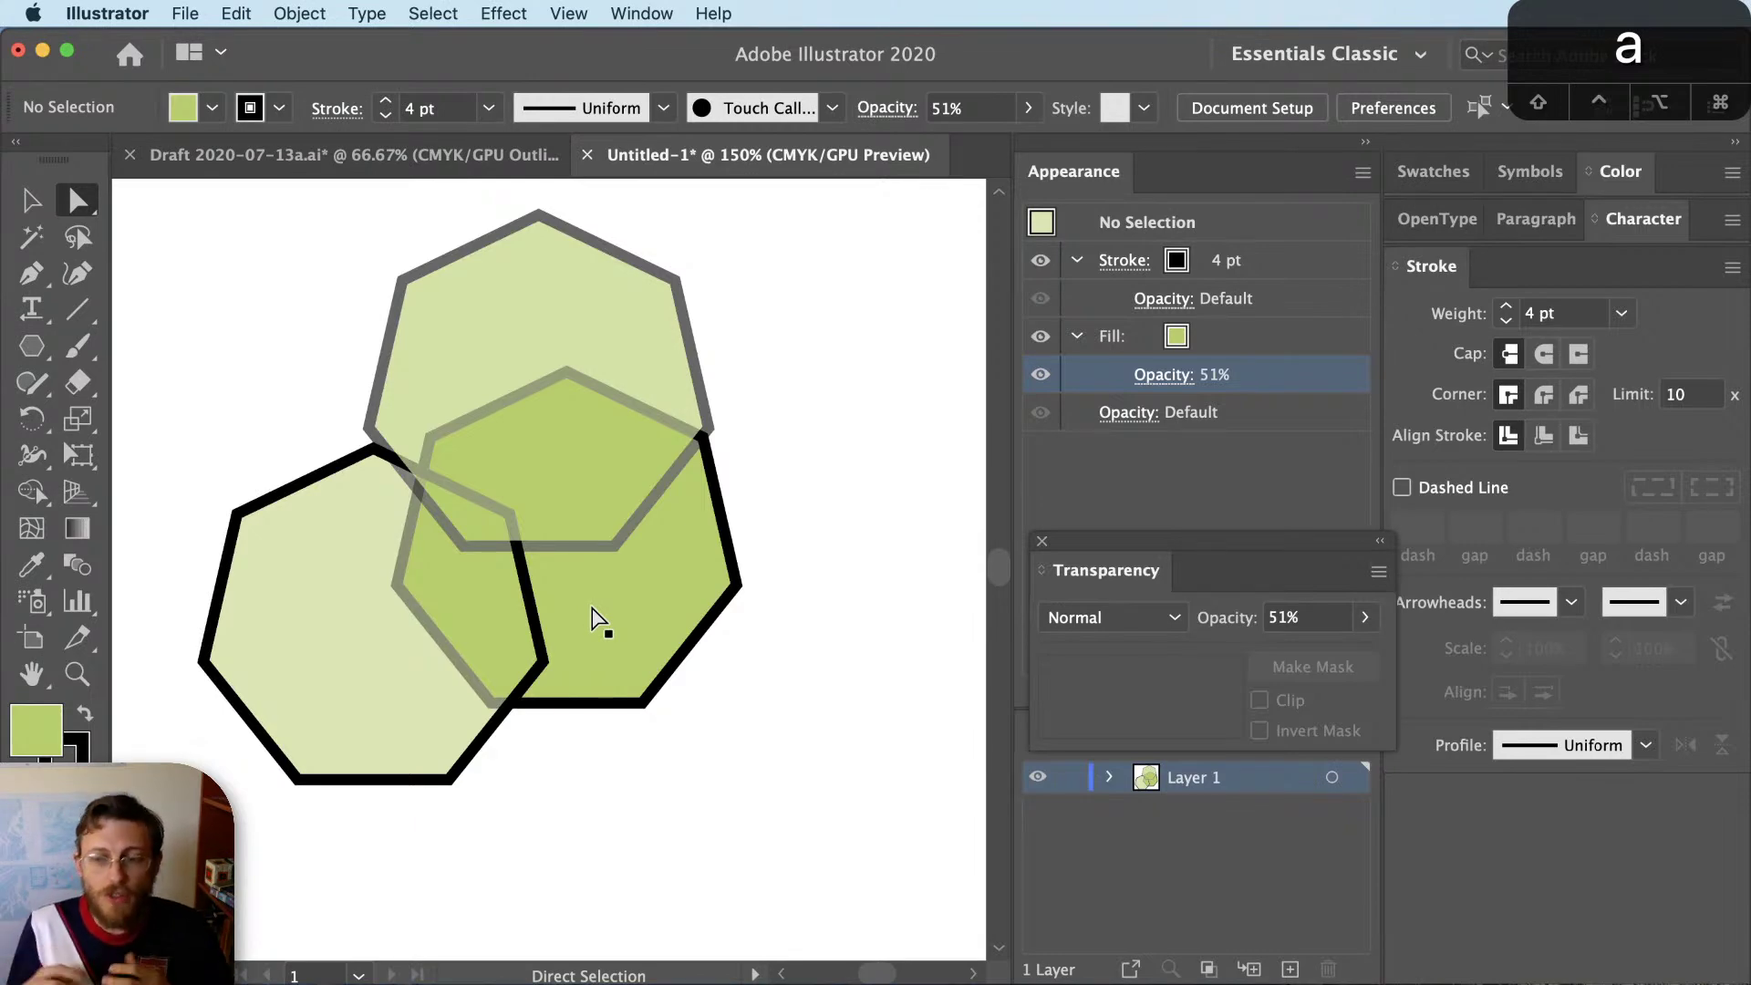
# Move the opaque polygon clear of the others to the lower right and place its stroke beneath its fill in the appearance order
pyautogui.moveTo(626, 617)
pyautogui.mouseDown()
pyautogui.moveTo(770, 672)
pyautogui.moveTo(823, 761)
pyautogui.mouseUp()
pyautogui.click(1079, 261)
pyautogui.click(1077, 298)
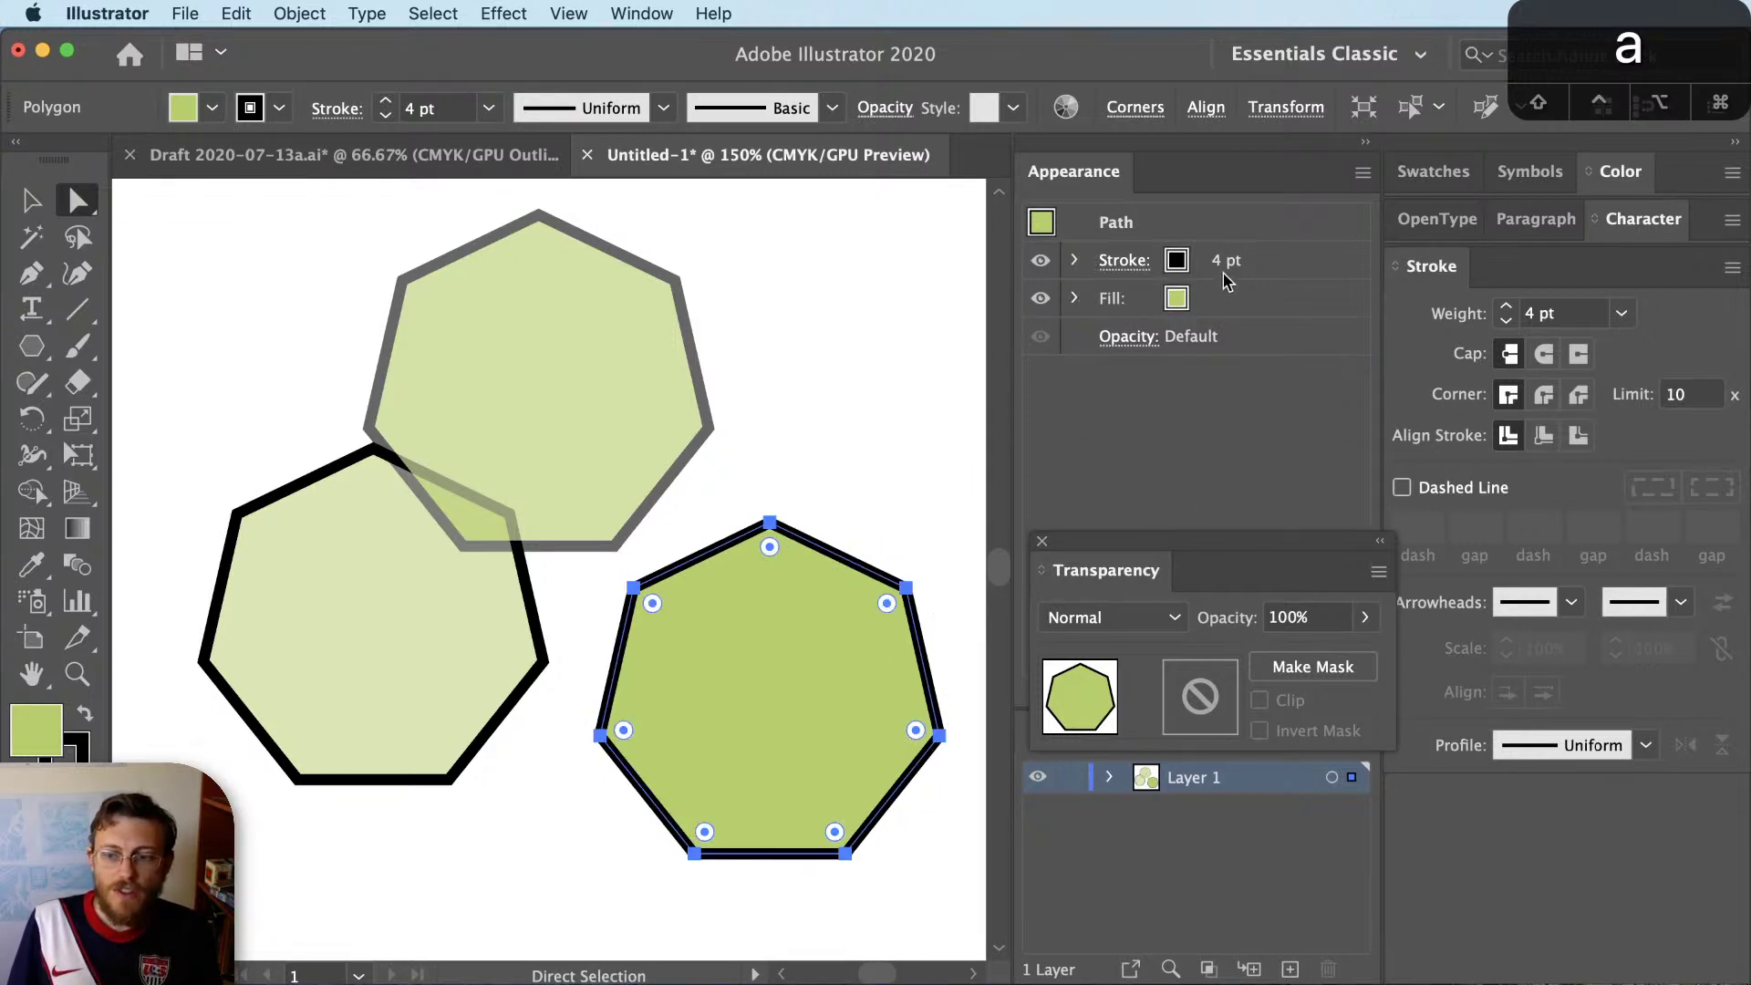
pyautogui.moveTo(1261, 271); pyautogui.dragTo(1259, 313)
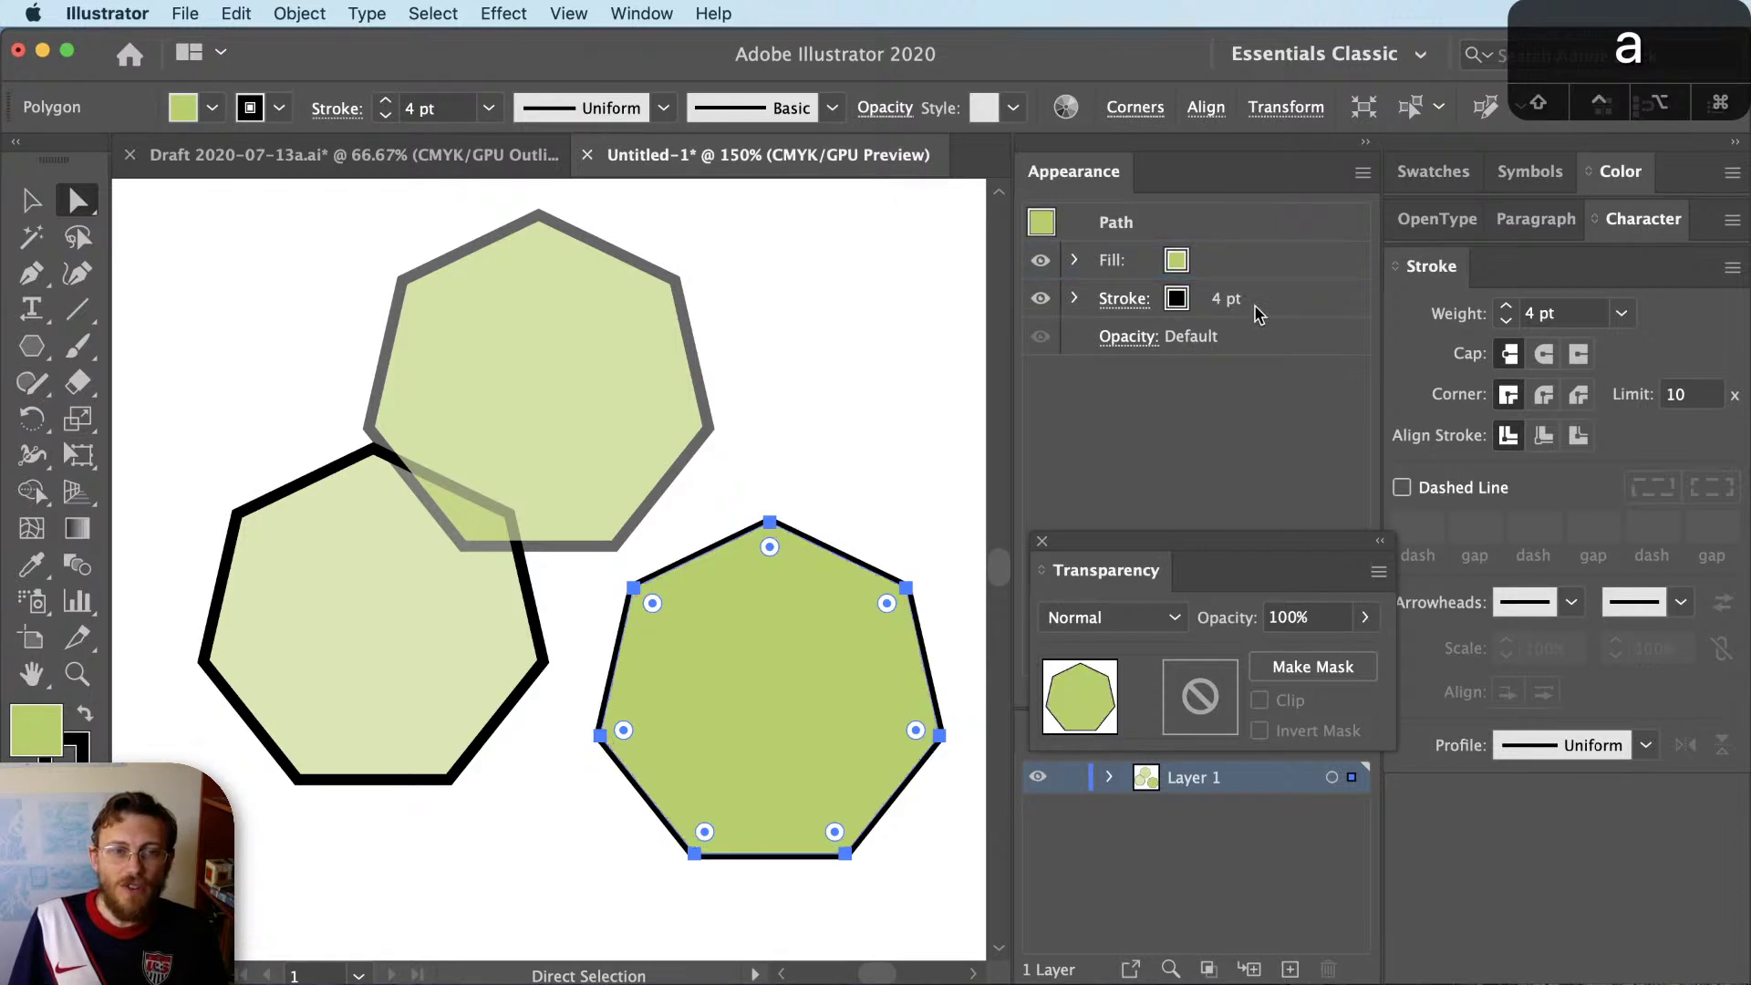
pyautogui.click(930, 410)
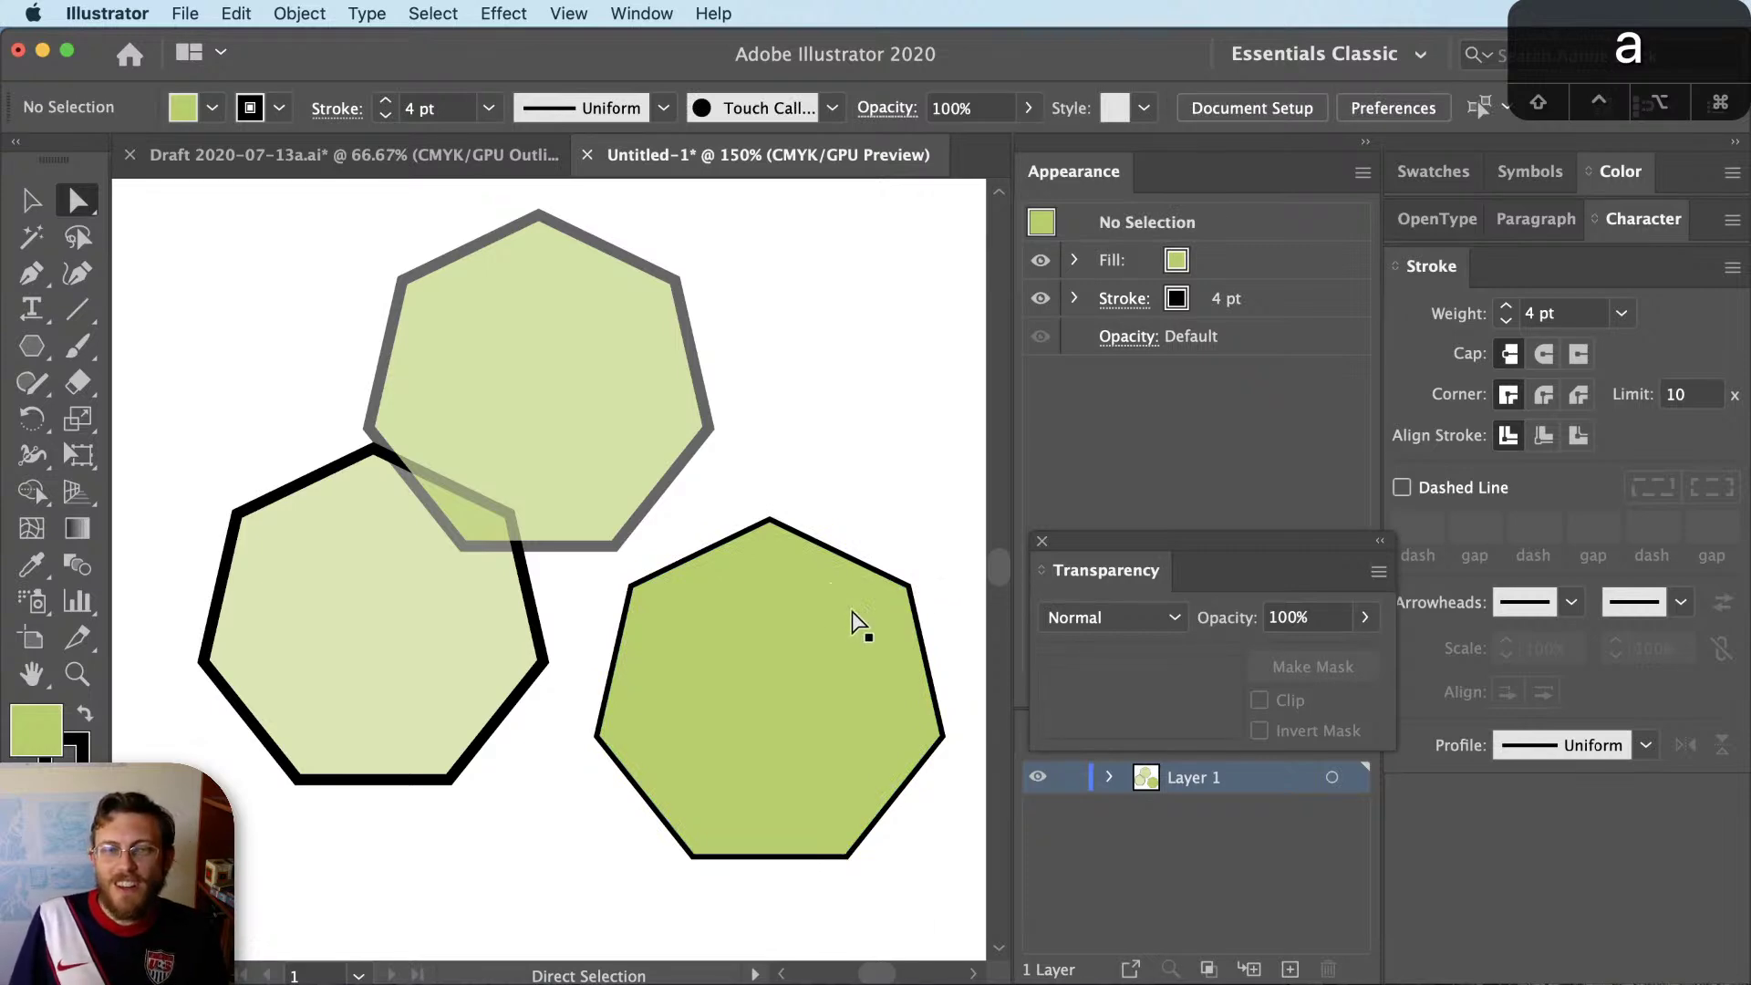
# Examine the topmost polygon's appearance, expanding its stroke and fill entries to compare their opacity with the overall path opacity
pyautogui.click(816, 679)
pyautogui.click(894, 476)
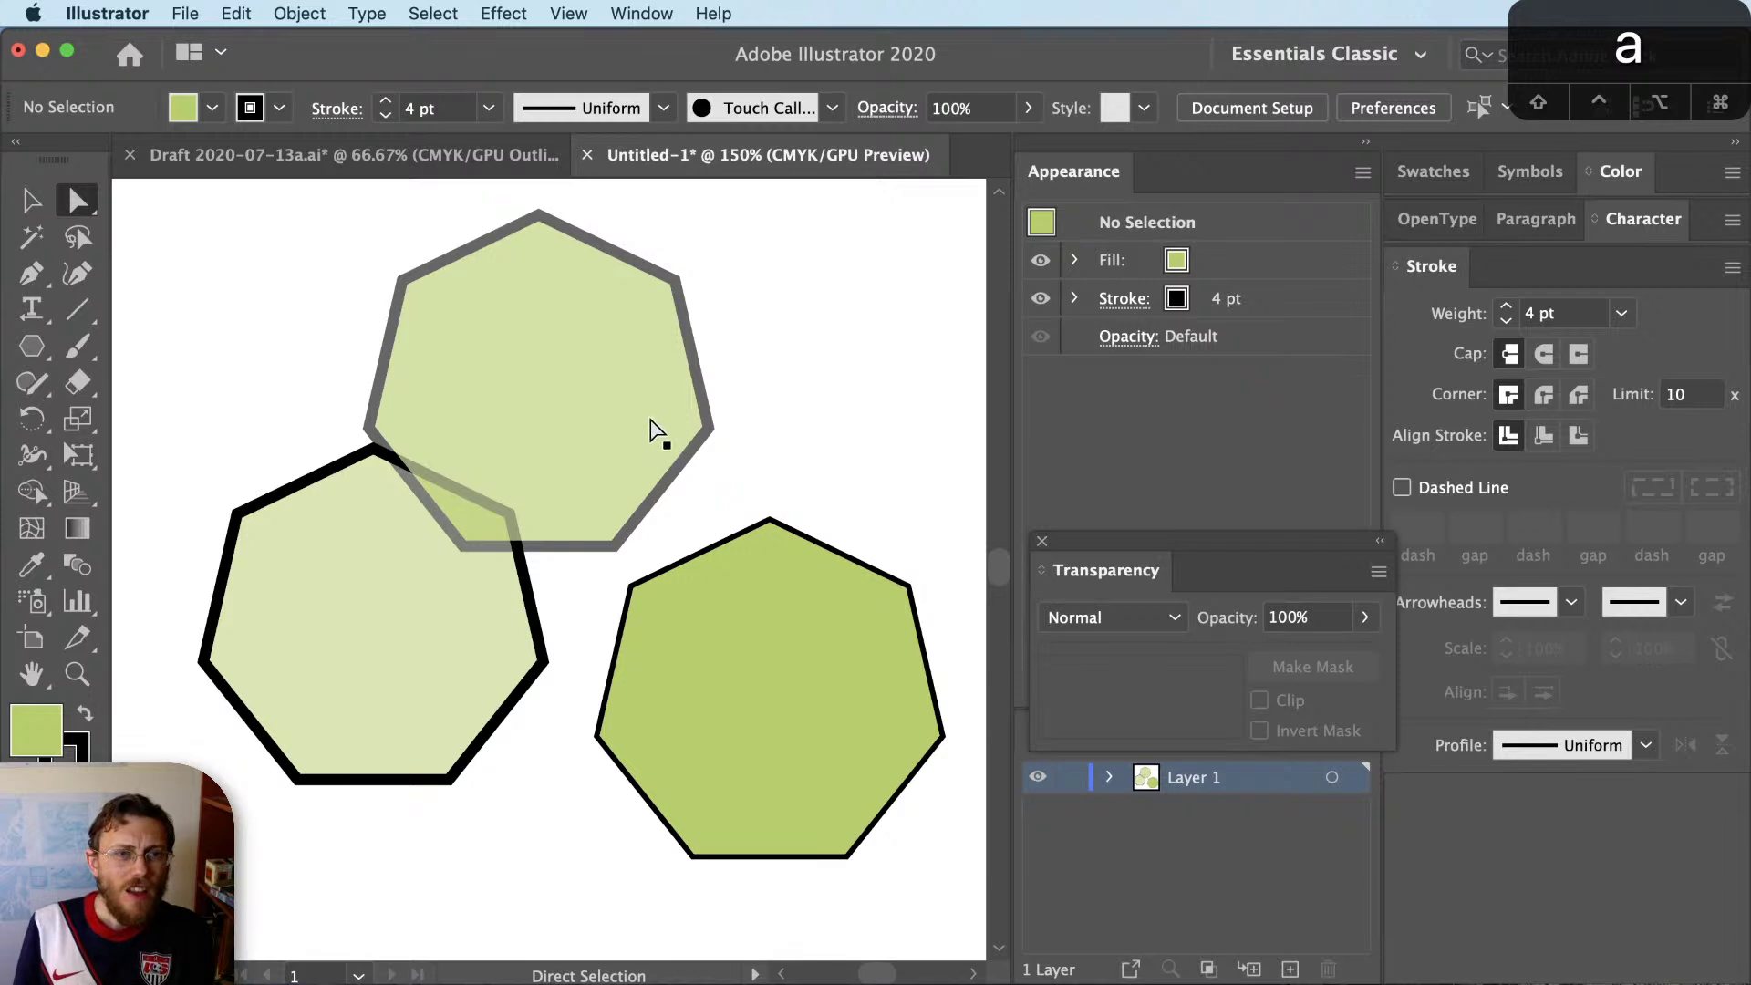
pyautogui.click(642, 421)
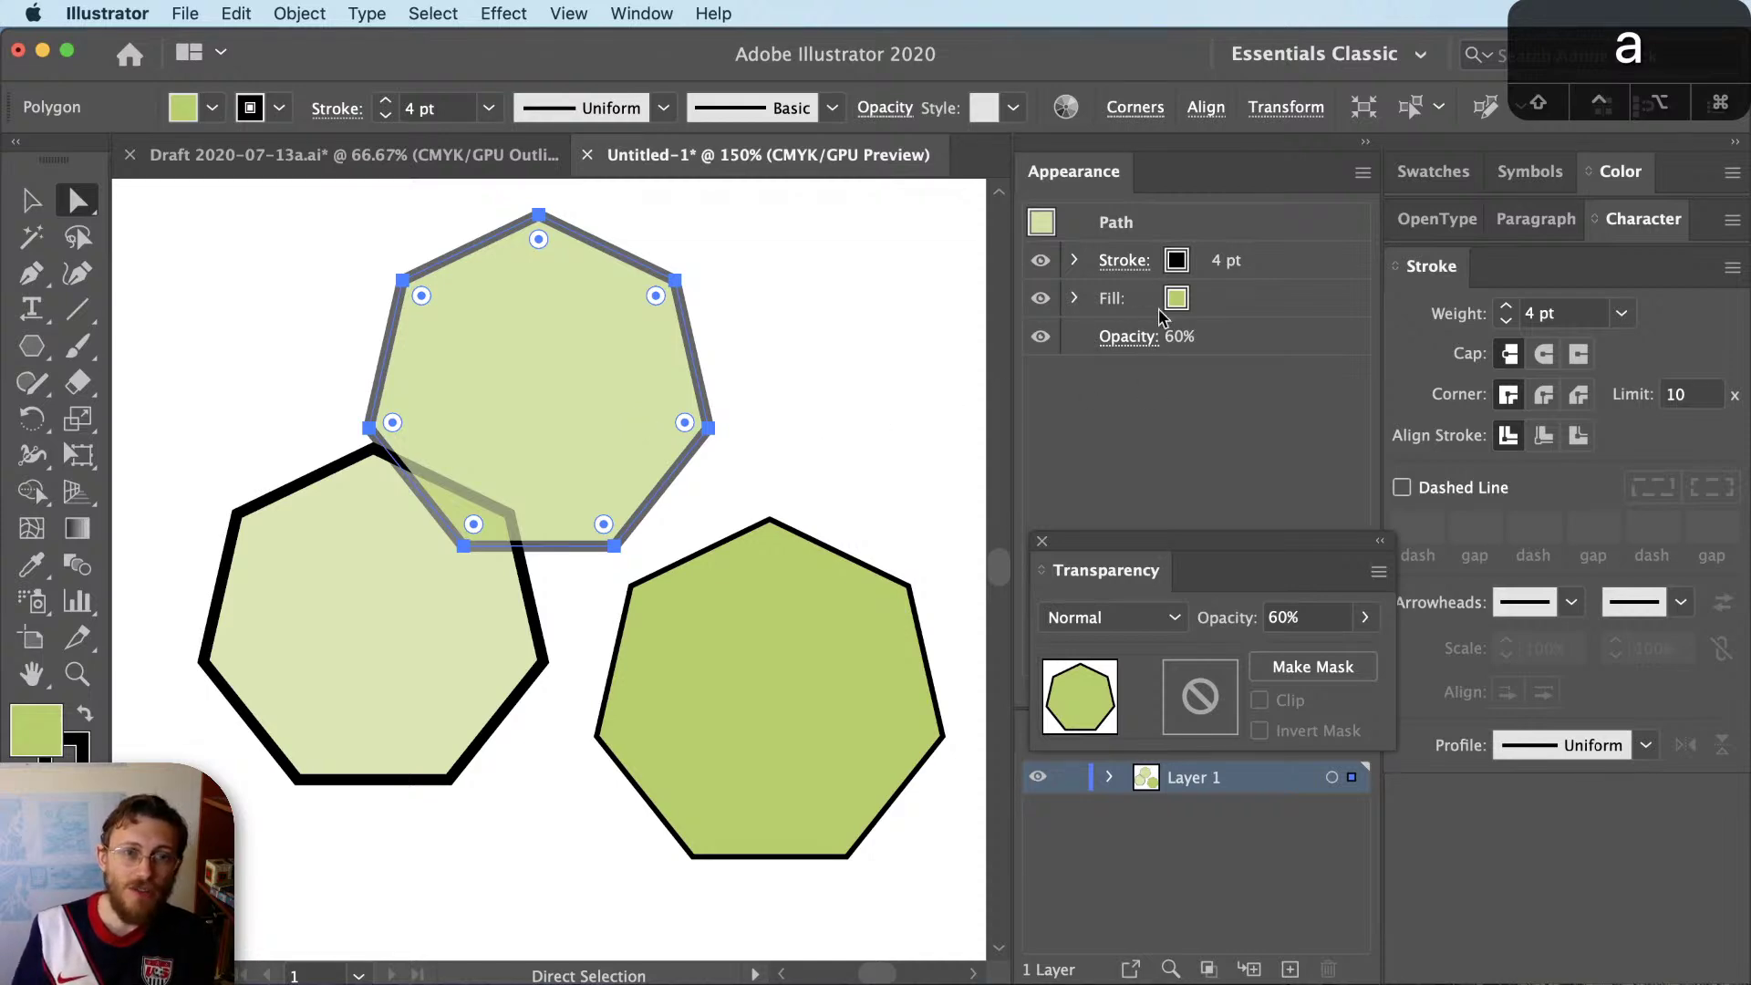
pyautogui.click(1075, 298)
pyautogui.click(1076, 266)
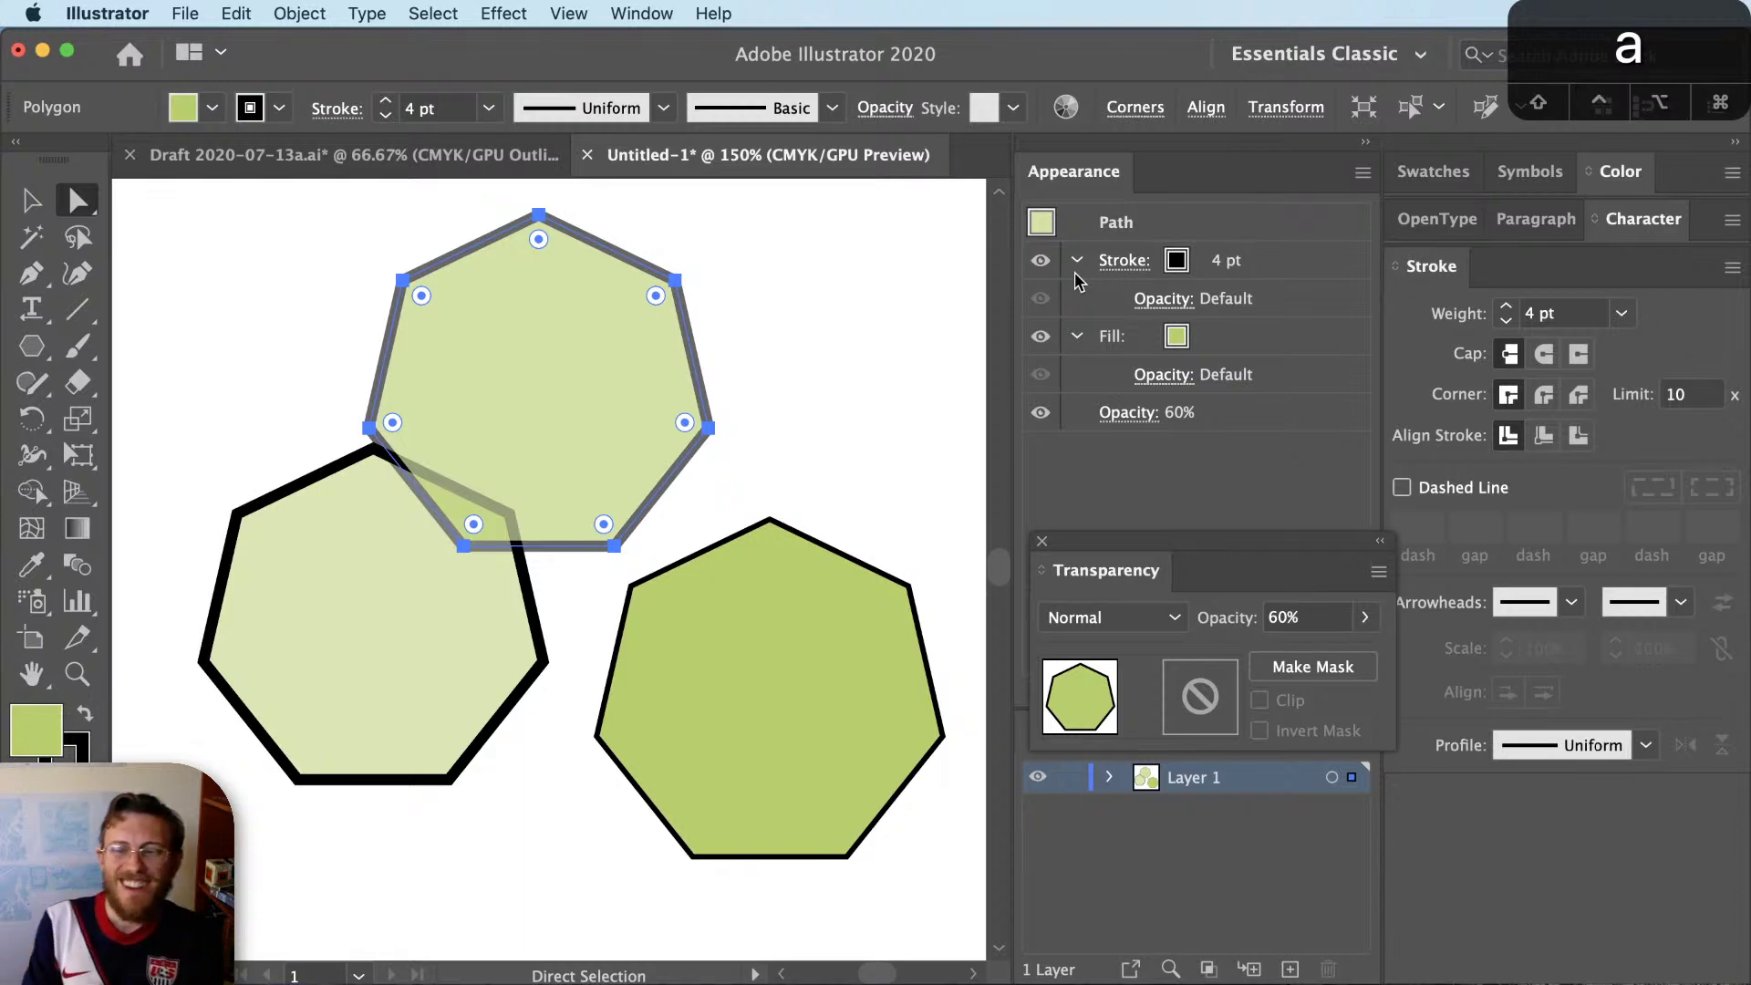
# Move the lower-right polygon slightly upward and leave it deselected
pyautogui.click(872, 311)
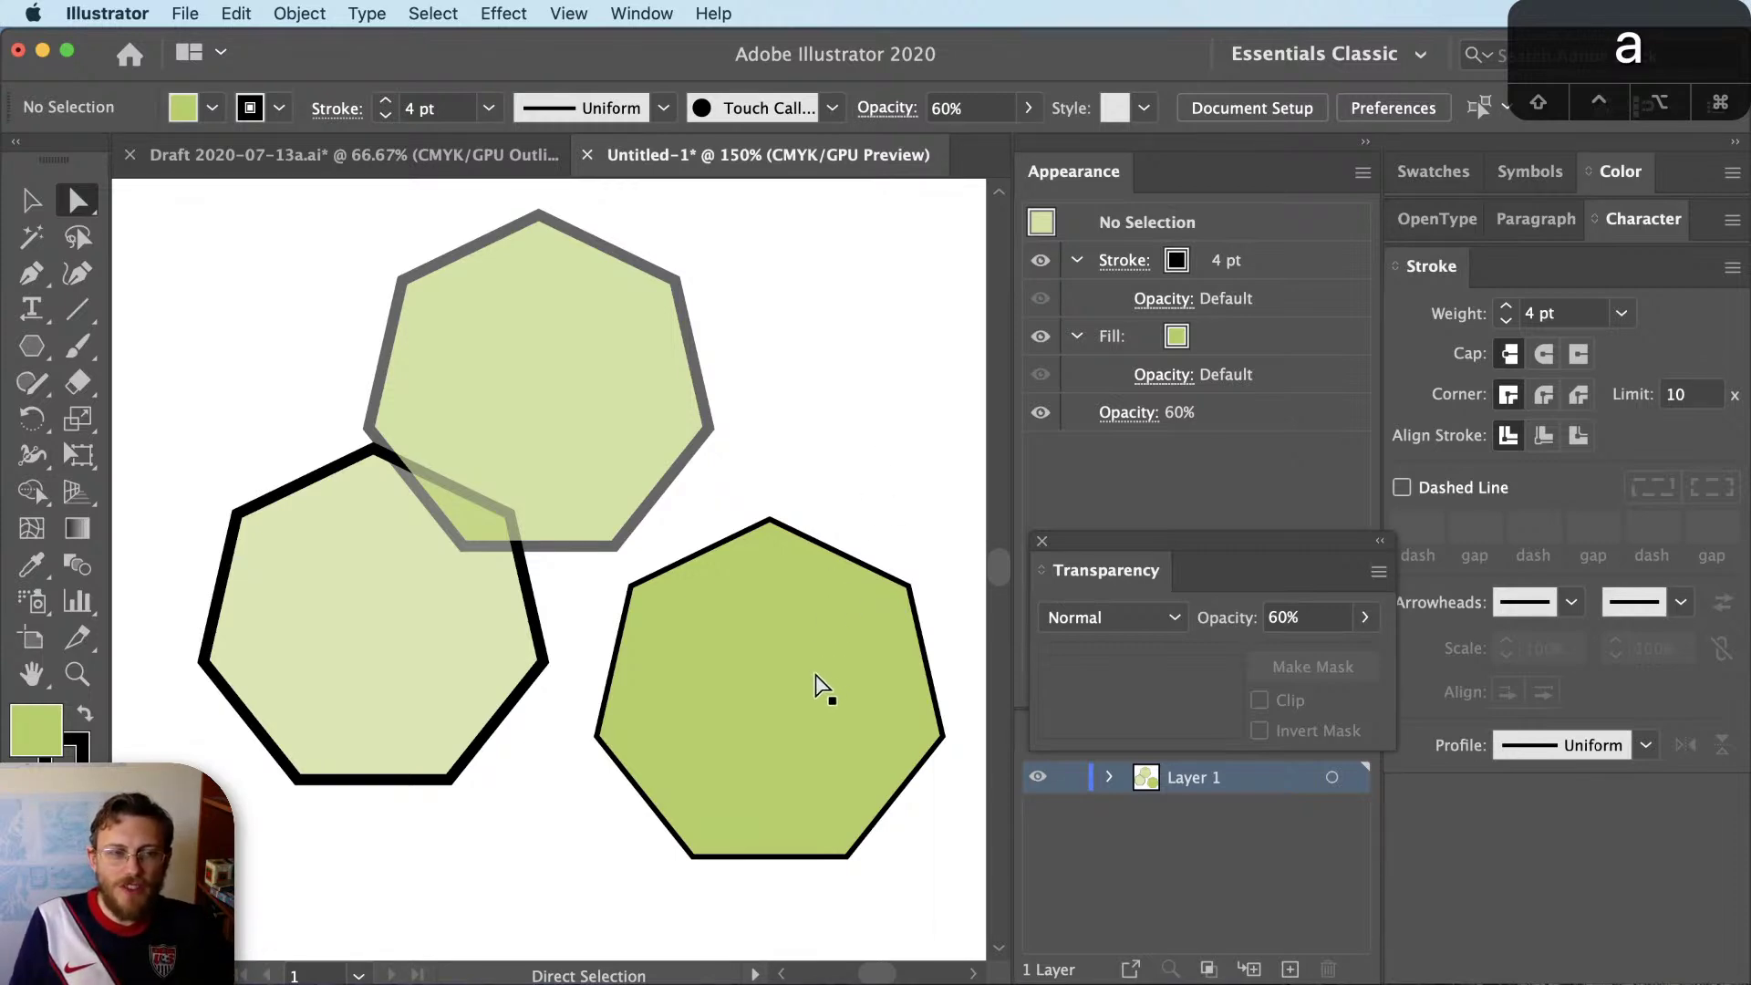
pyautogui.moveTo(784, 664)
pyautogui.mouseDown()
pyautogui.moveTo(672, 595)
pyautogui.moveTo(762, 618)
pyautogui.moveTo(790, 649)
pyautogui.mouseUp()
pyautogui.click(878, 398)
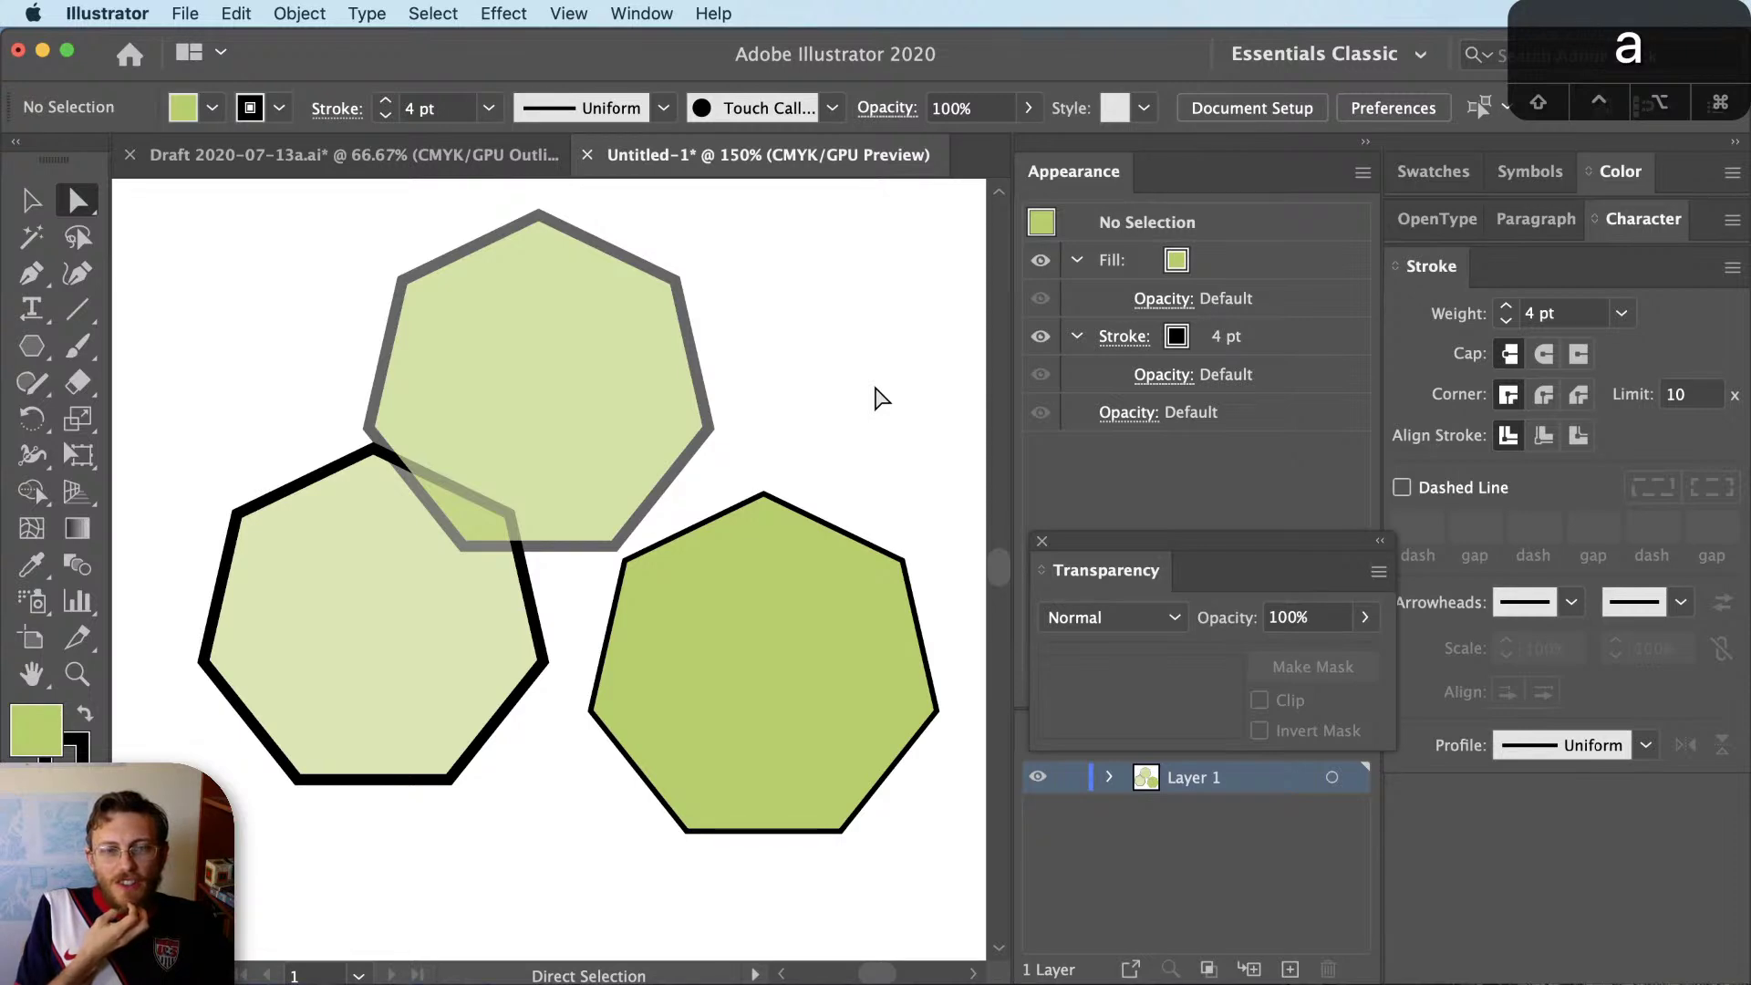
# Dock the floating Transparency panel below the Stroke panel and leave the lower-right polygon deselected
pyautogui.click(783, 602)
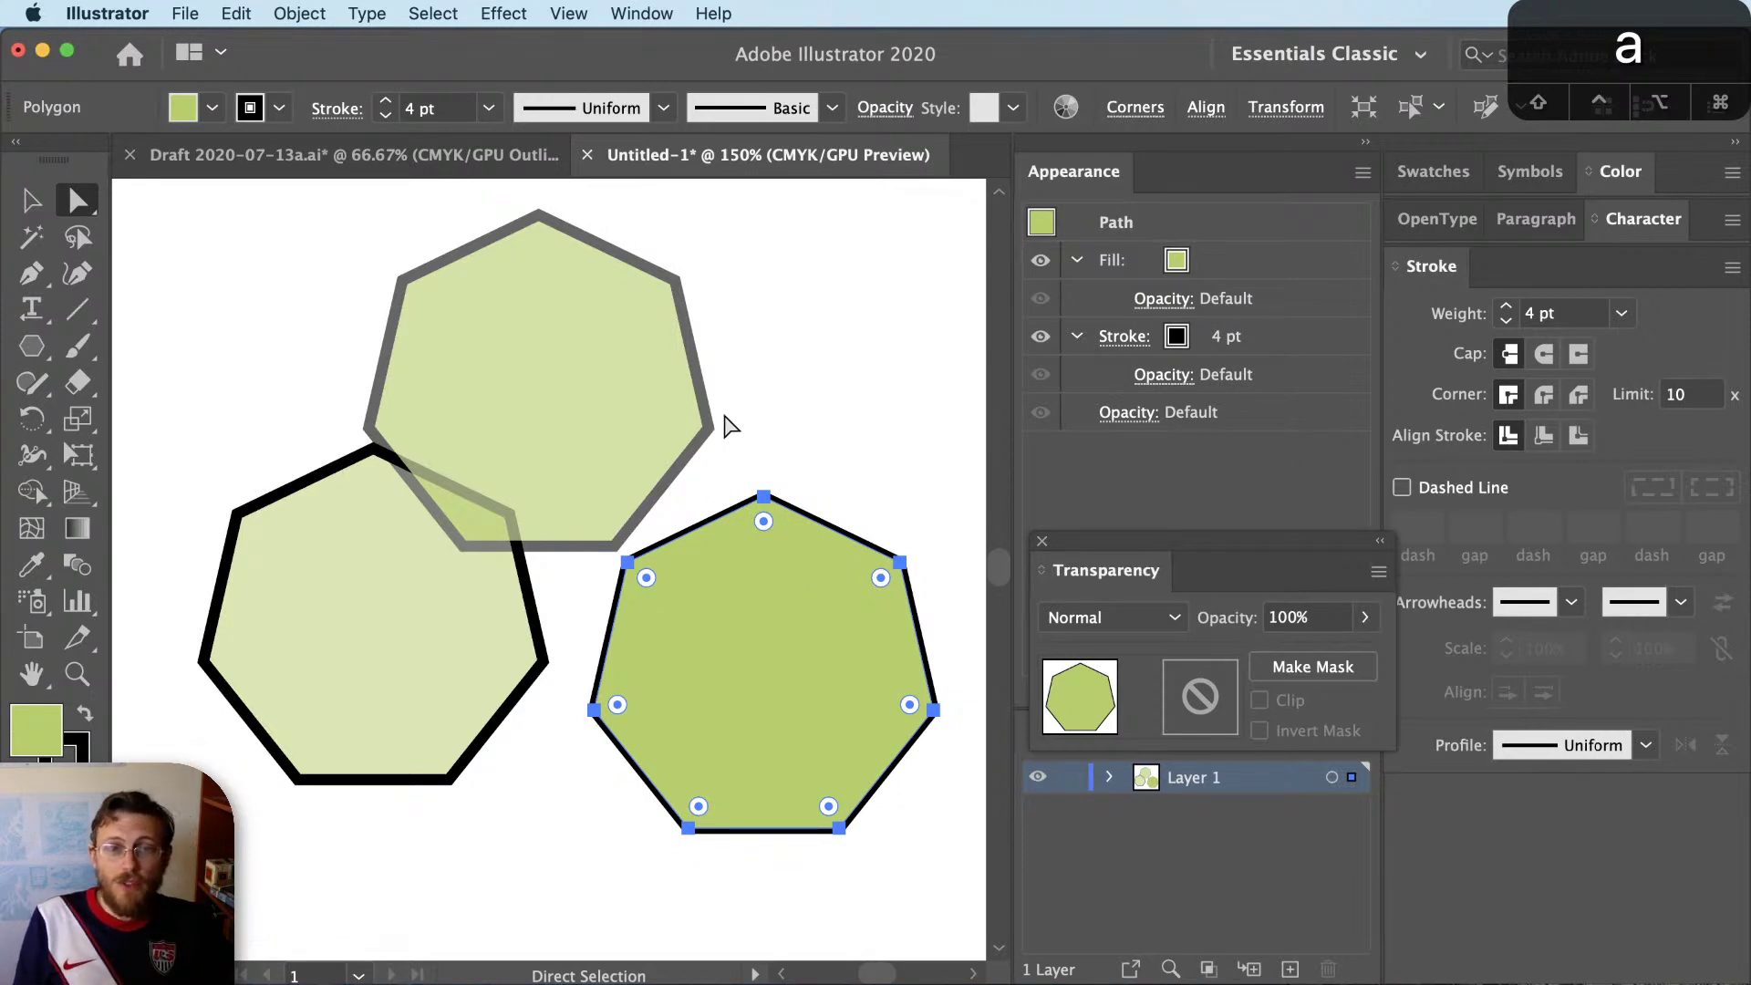
pyautogui.moveTo(1073, 546)
pyautogui.mouseDown()
pyautogui.moveTo(1383, 731)
pyautogui.moveTo(1439, 791)
pyautogui.moveTo(1459, 492)
pyautogui.moveTo(1463, 809)
pyautogui.mouseUp()
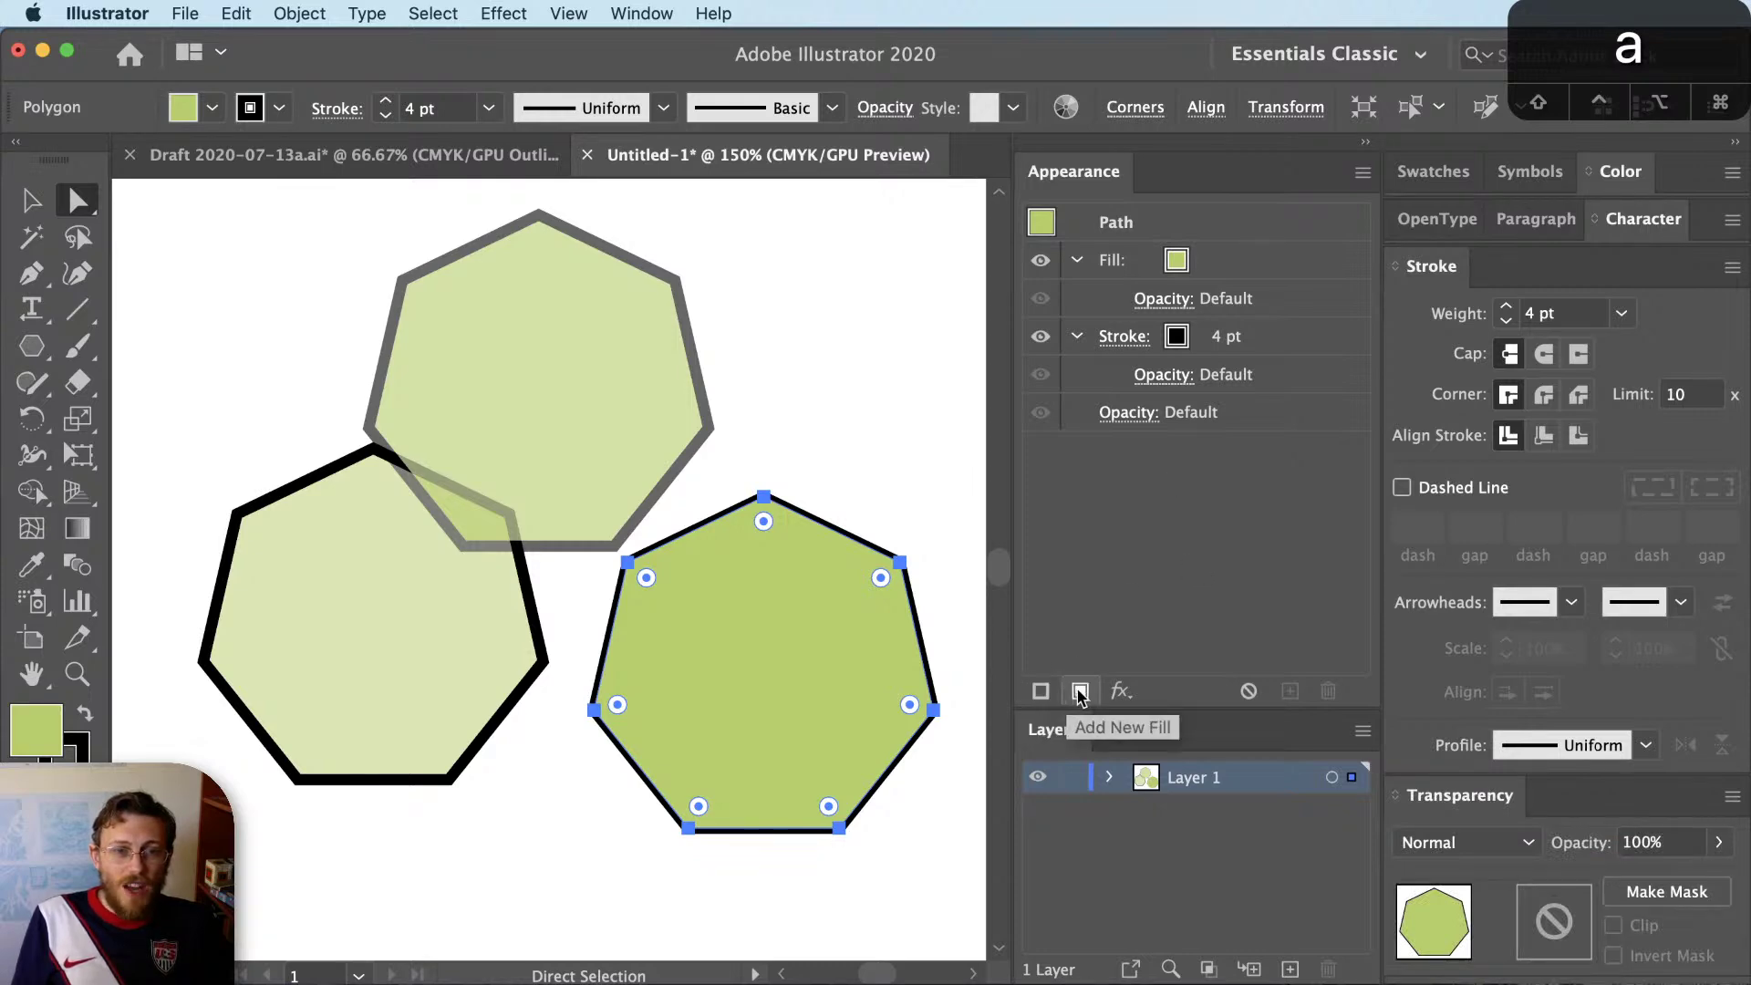
pyautogui.click(508, 802)
# Draw a freehand wavy line with the Pencil tool in the empty area below the polygons
pyautogui.press('space')
pyautogui.moveTo(493, 809)
pyautogui.mouseDown()
pyautogui.moveTo(665, 496)
pyautogui.moveTo(661, 452)
pyautogui.mouseUp()
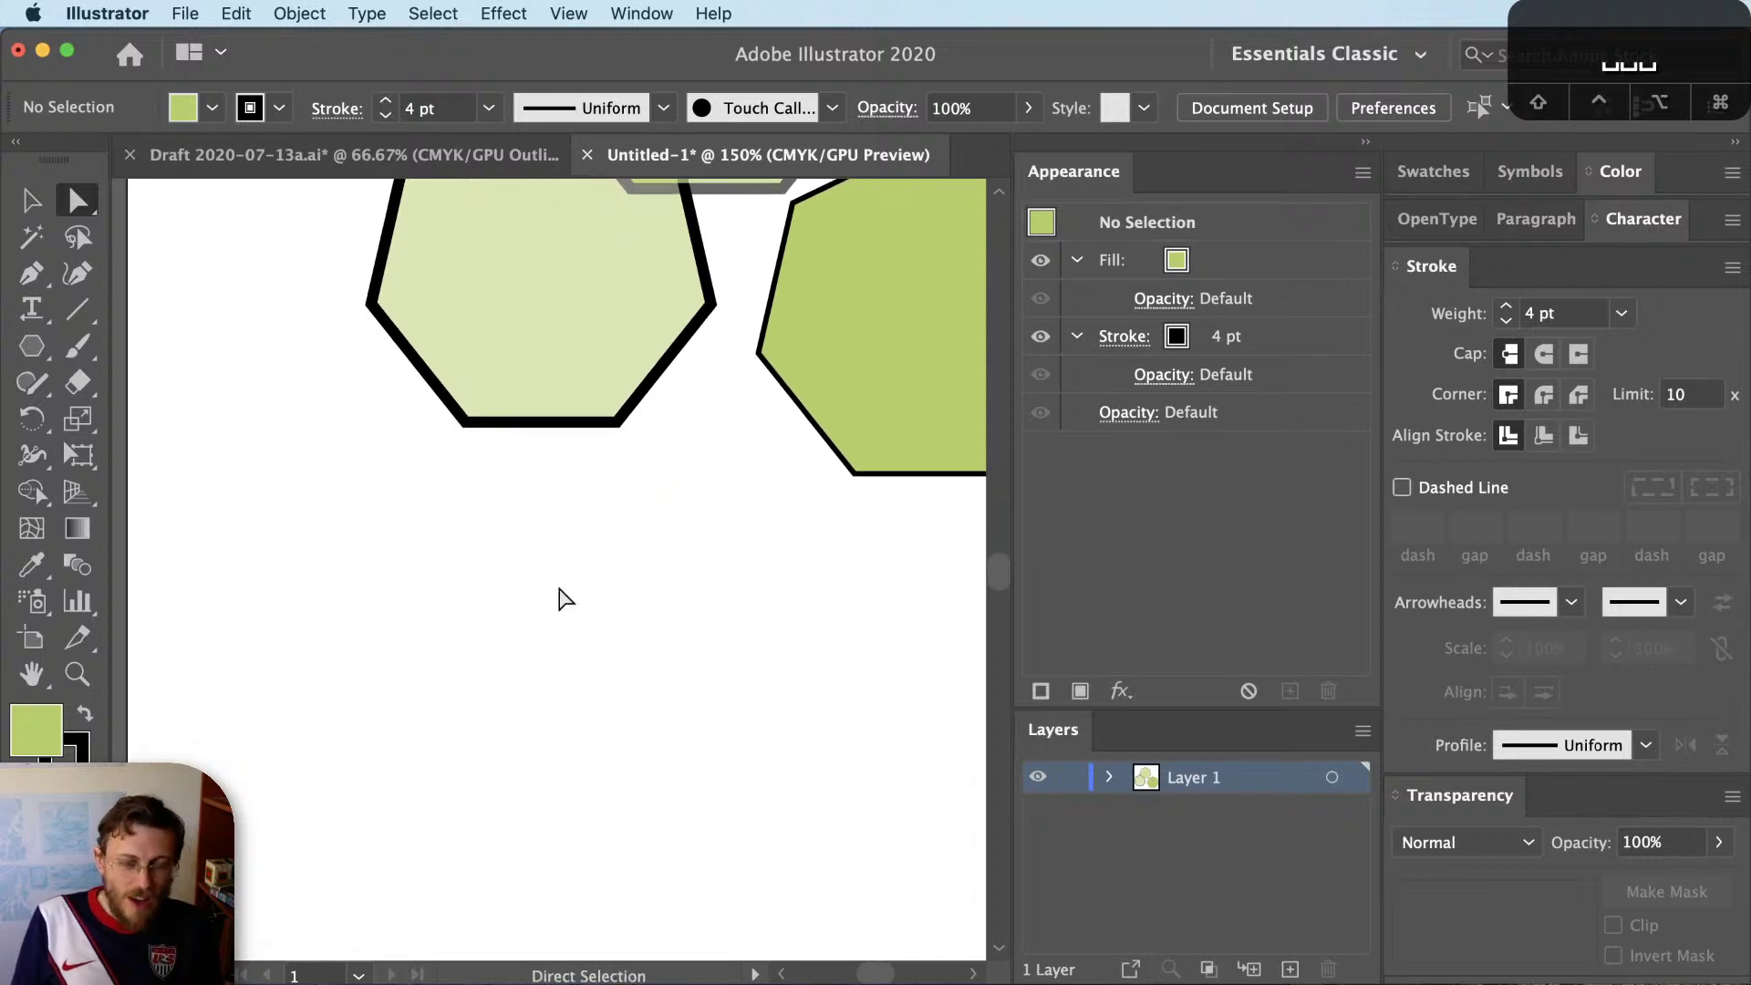
pyautogui.press('n')
pyautogui.moveTo(311, 757)
pyautogui.mouseDown()
pyautogui.moveTo(529, 665)
pyautogui.moveTo(718, 630)
pyautogui.mouseUp()
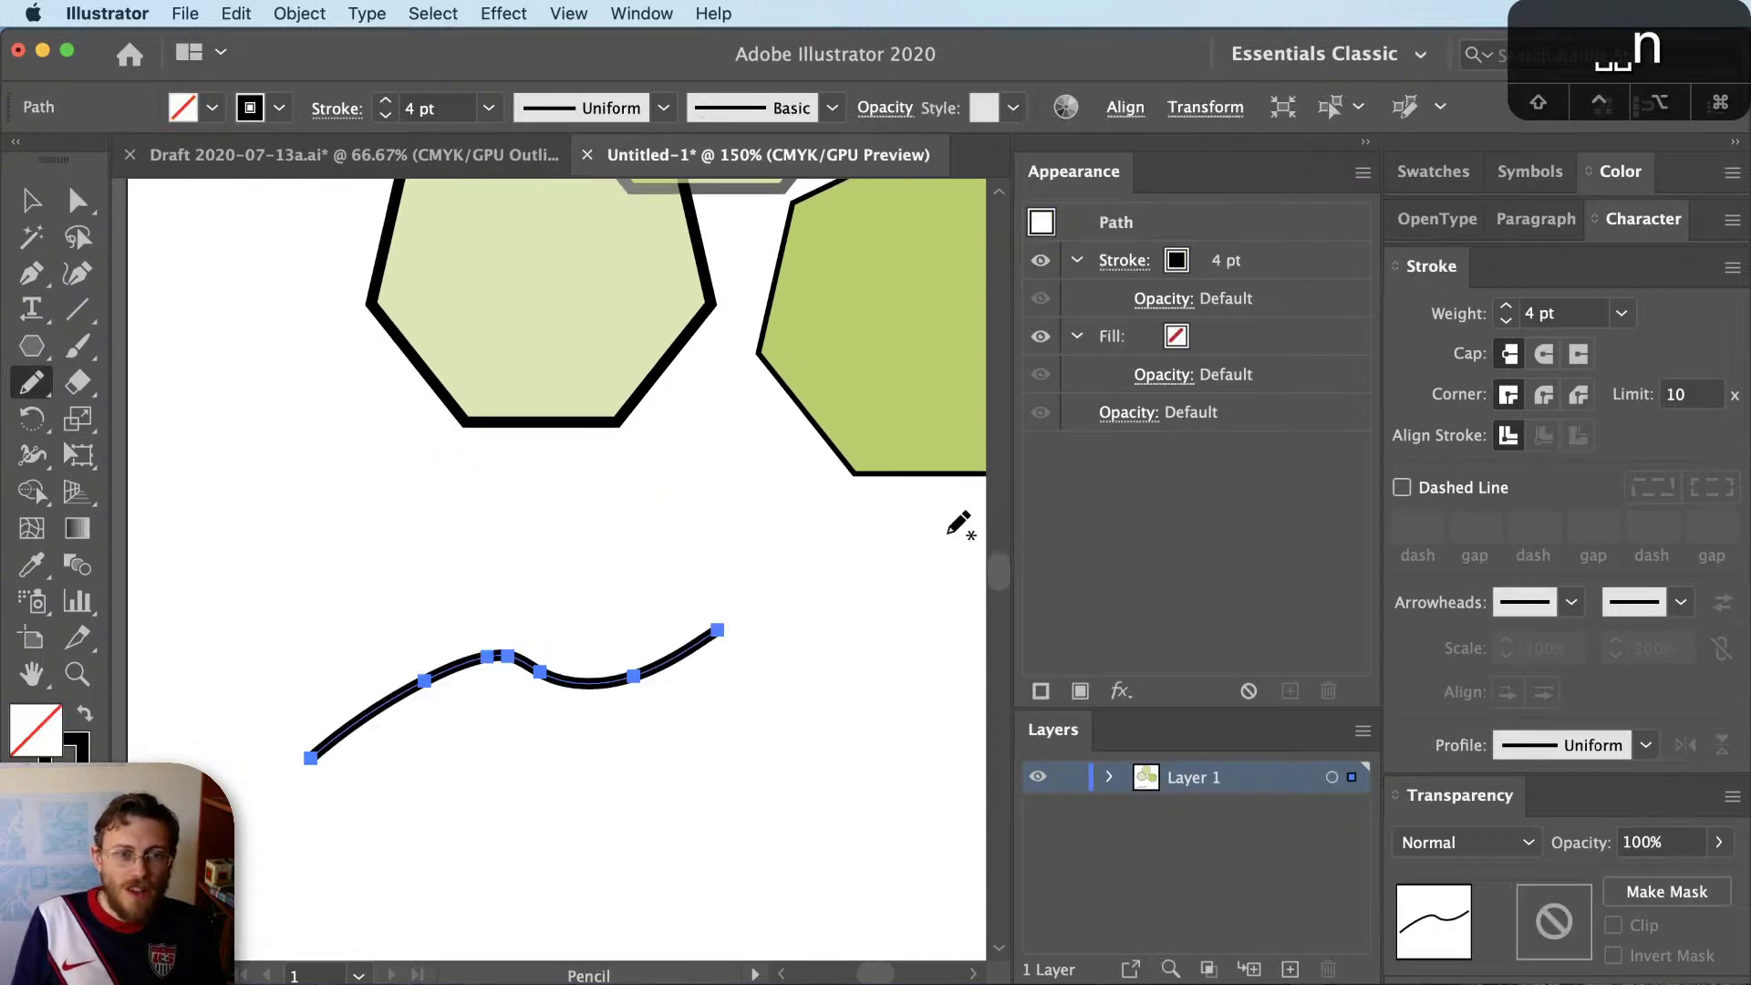
pyautogui.press('v')
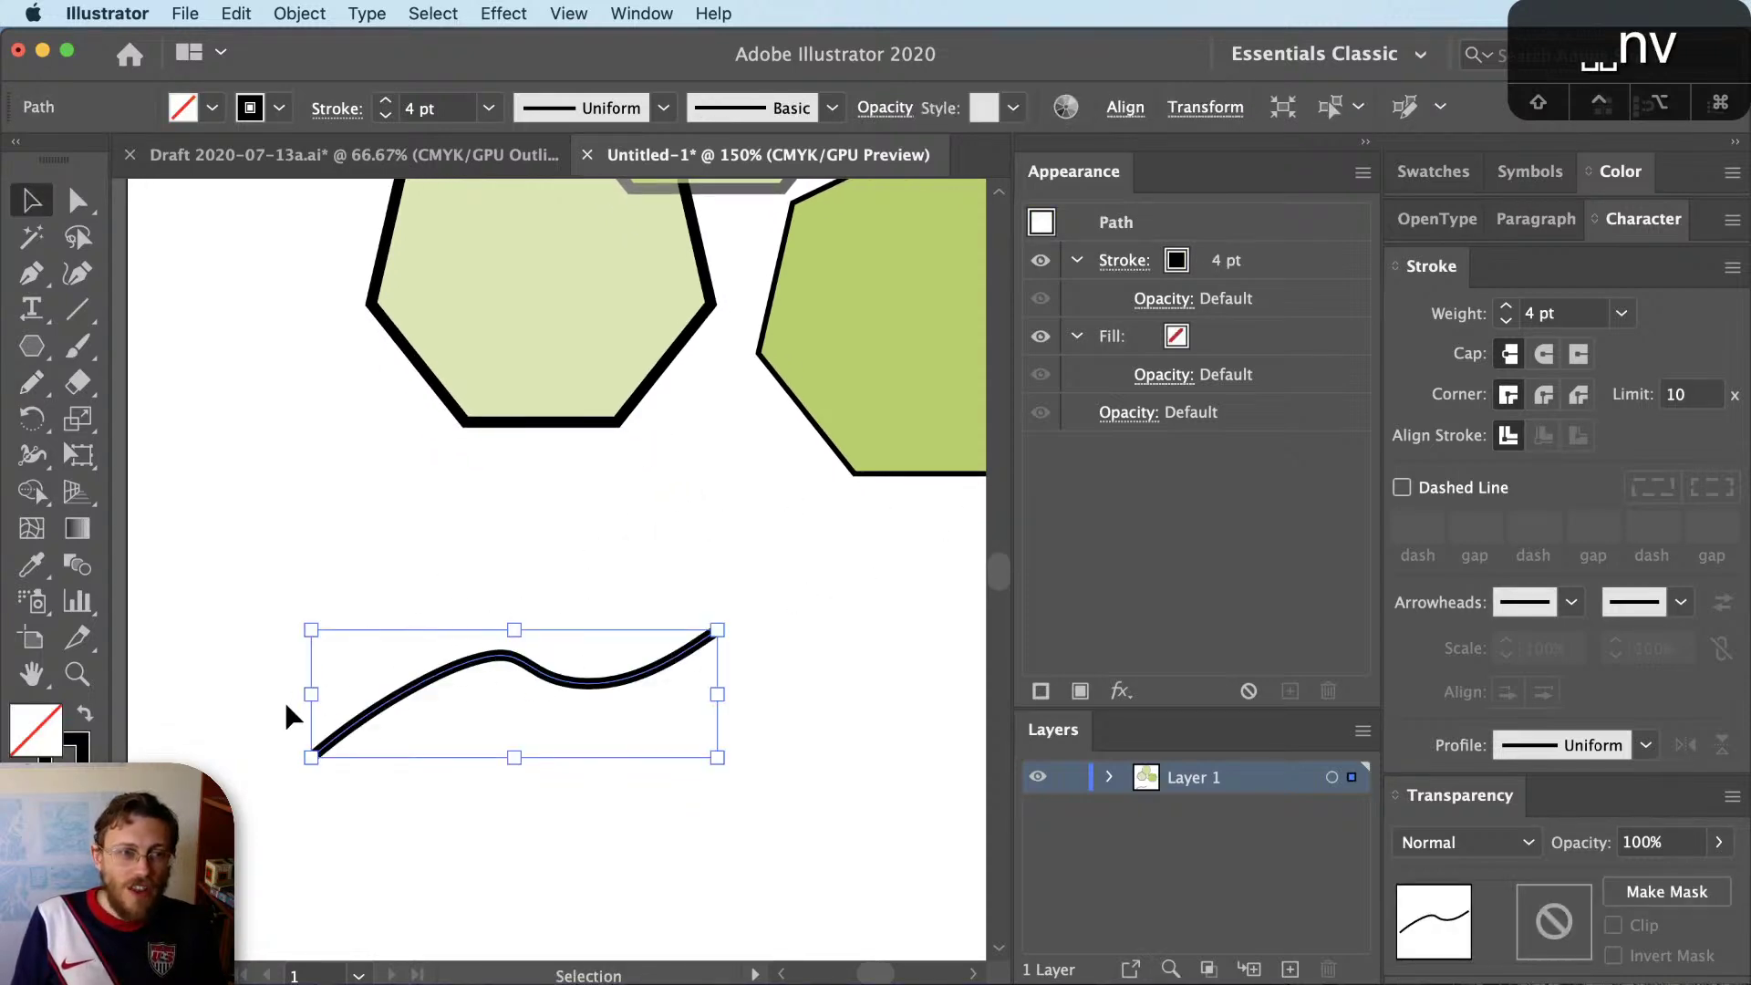
# Add a second stroke above the wavy line's black stroke, colour it yellow and set its weight to 2 pt
pyautogui.scroll(2, 301, 703)
pyautogui.moveTo(613, 735); pyautogui.dragTo(492, 723)
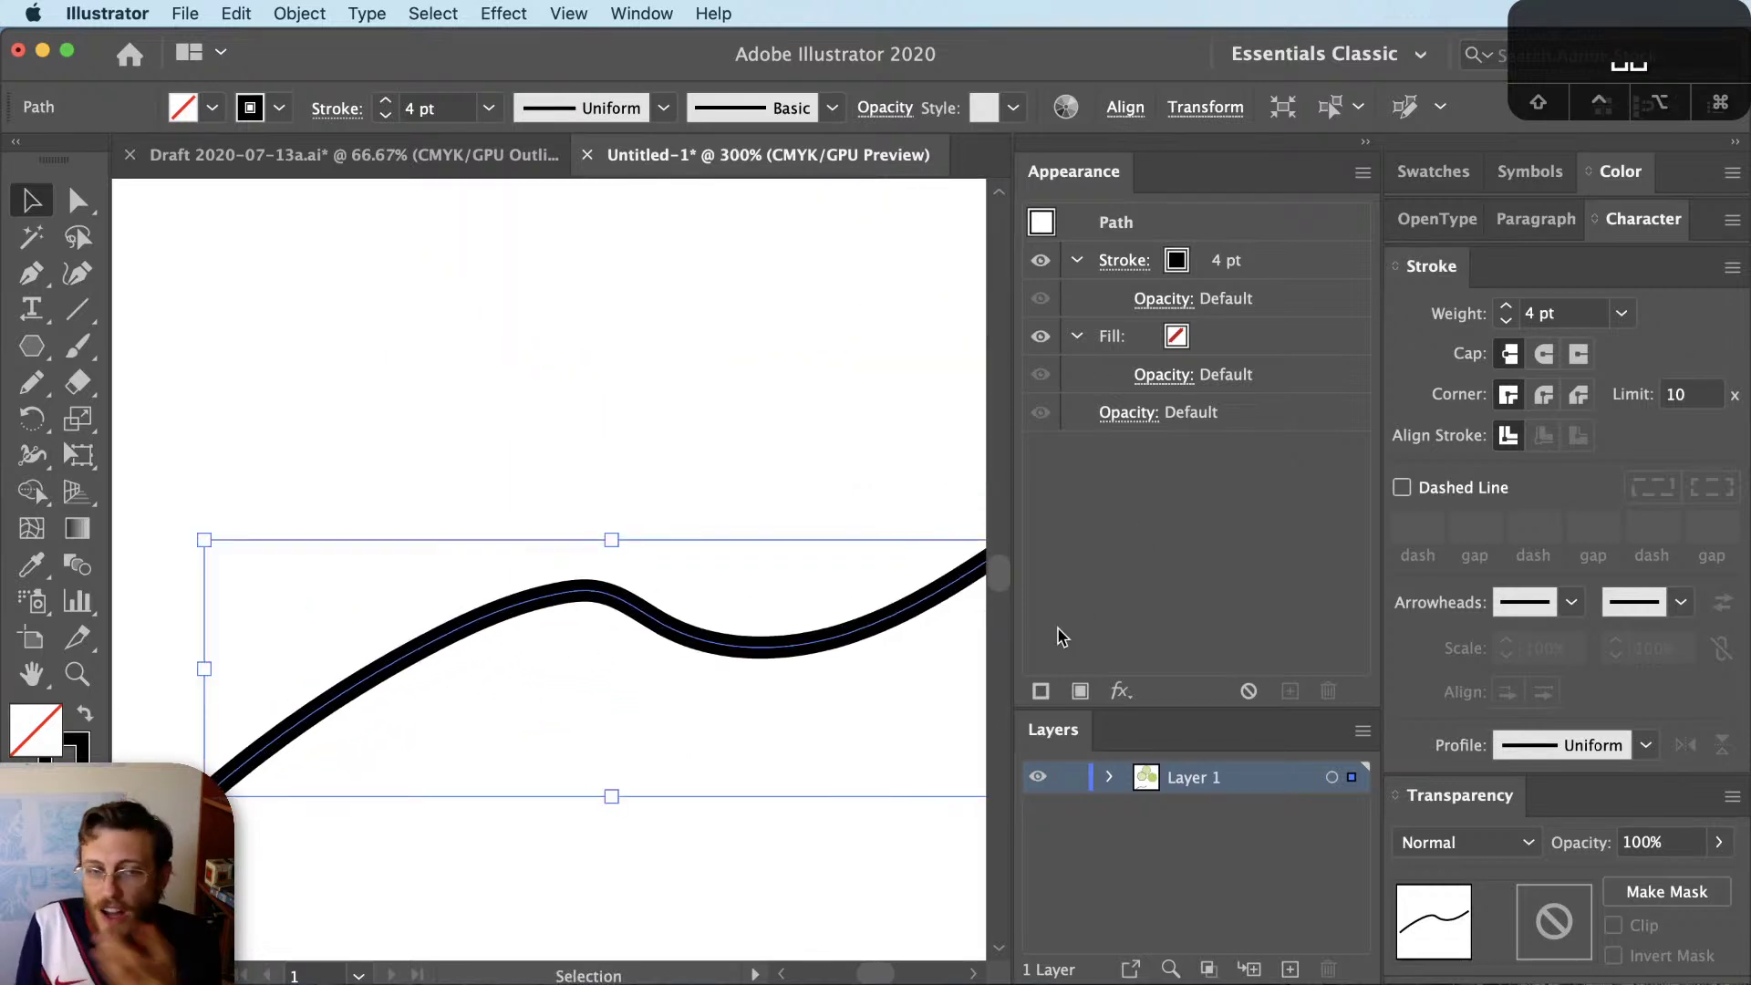
pyautogui.click(1040, 691)
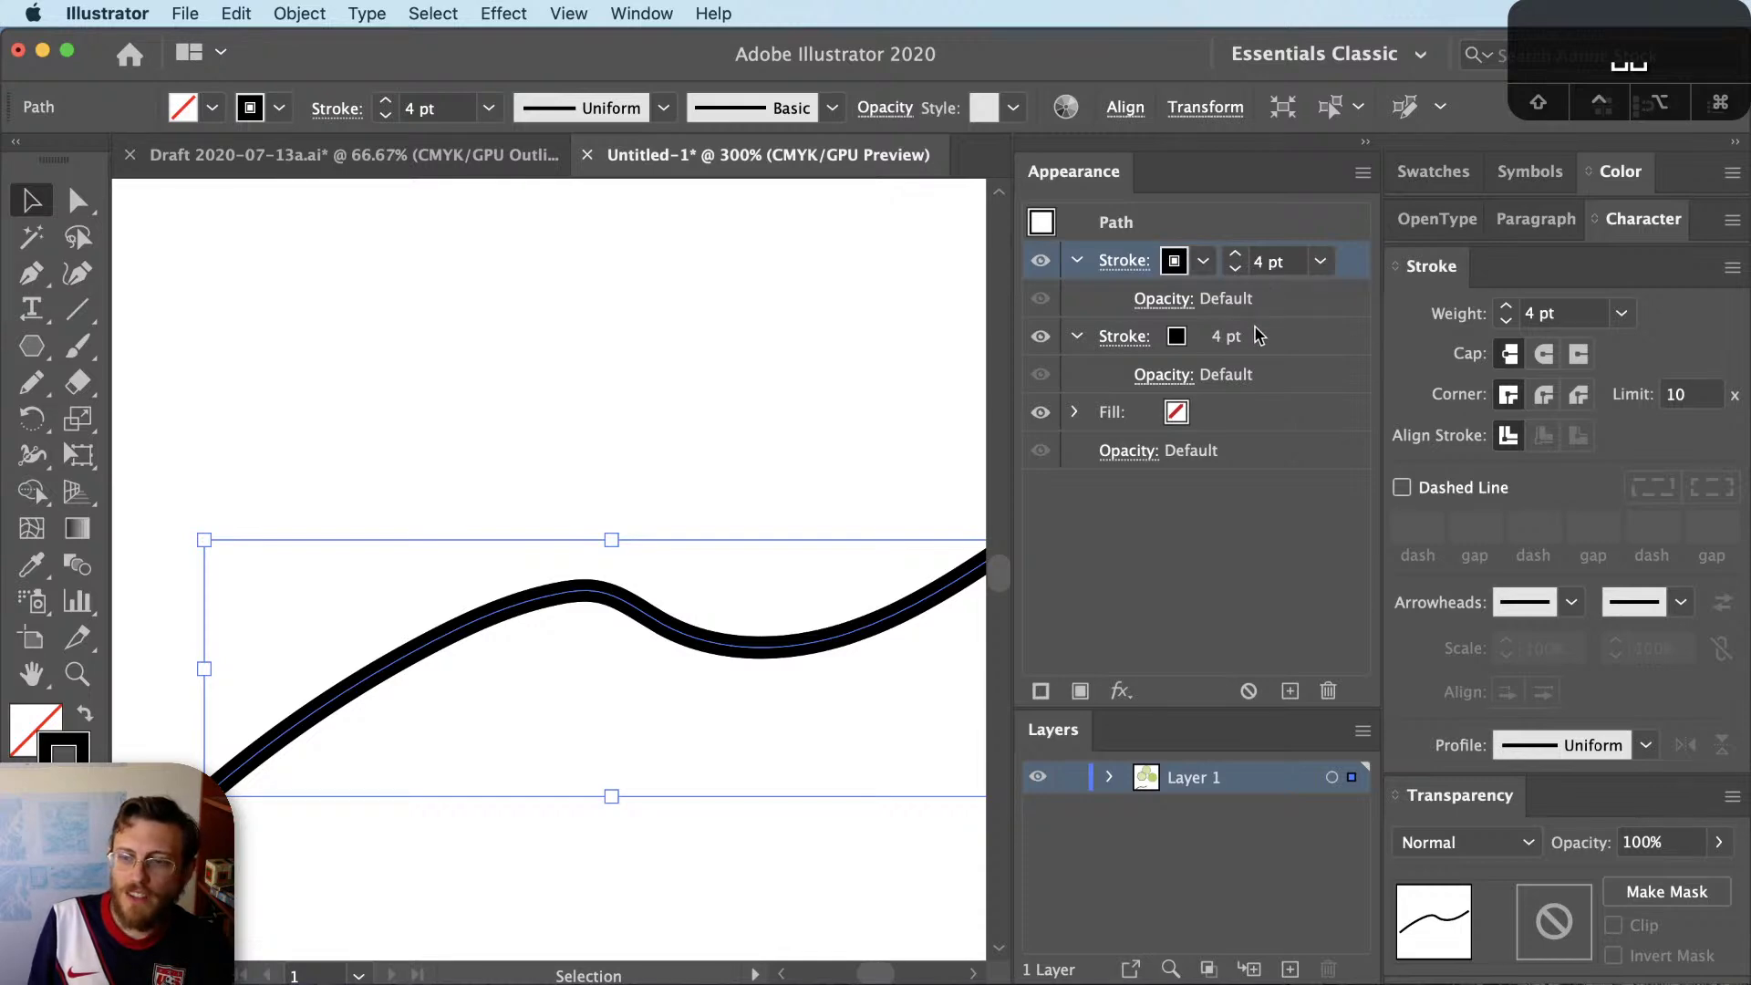
pyautogui.click(1181, 263)
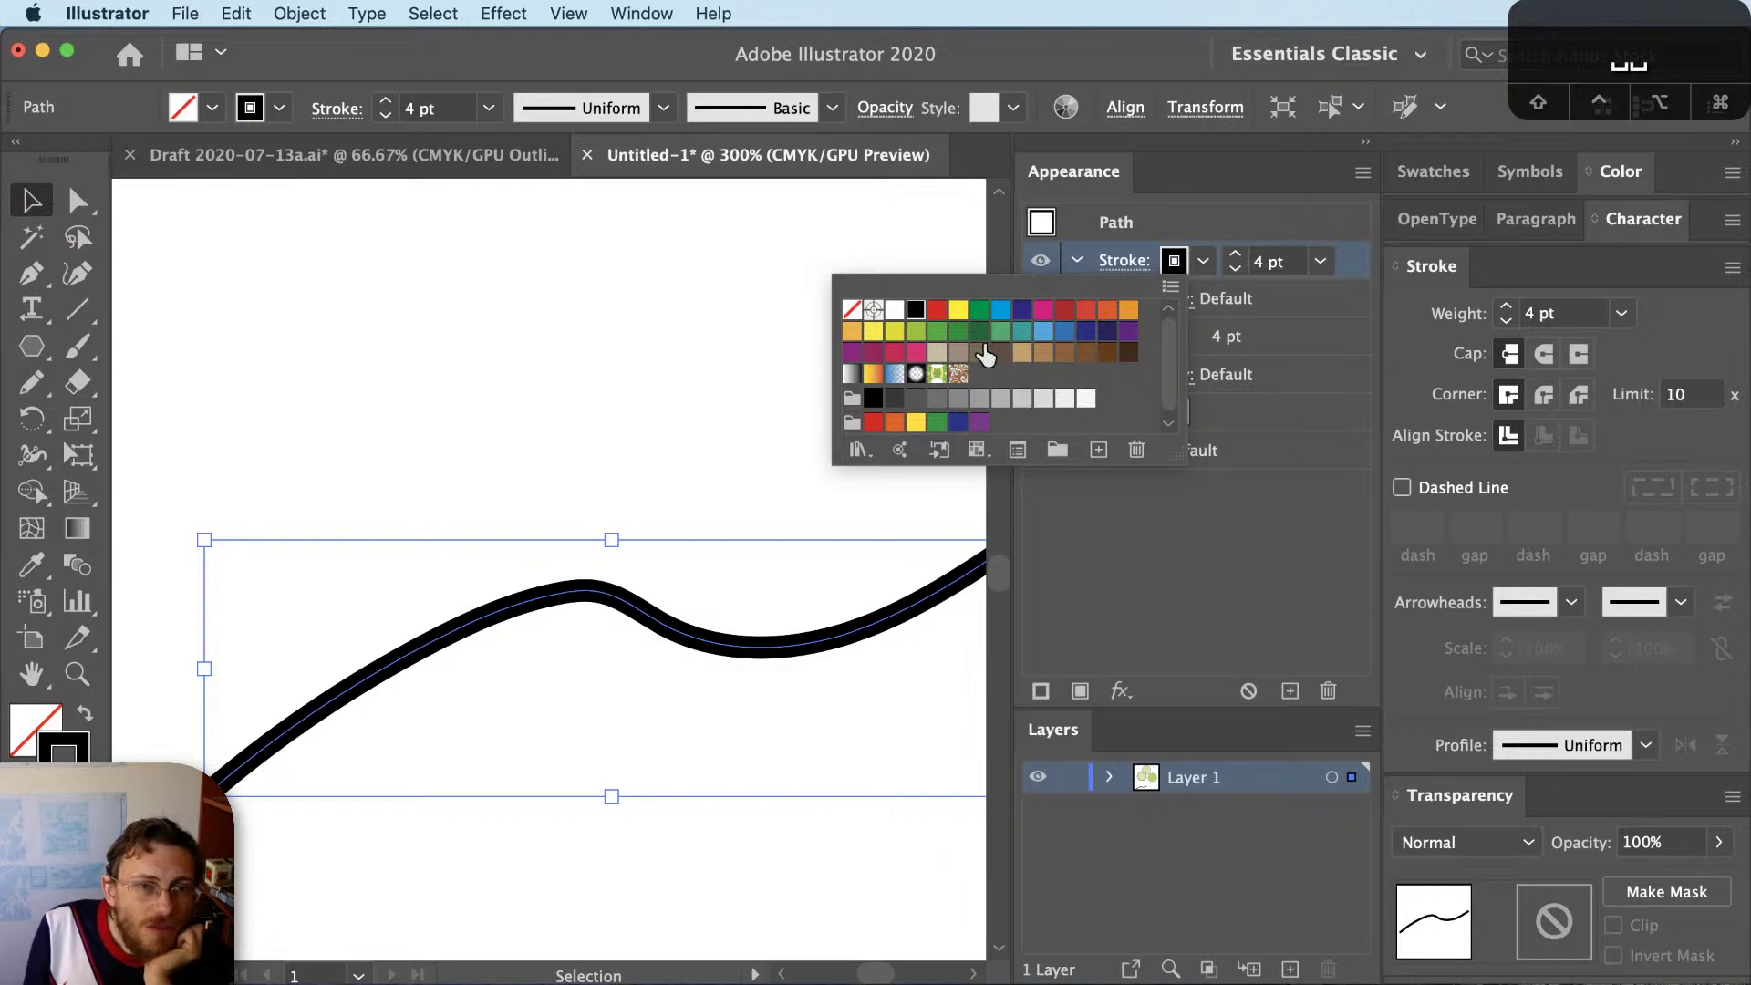
pyautogui.click(959, 311)
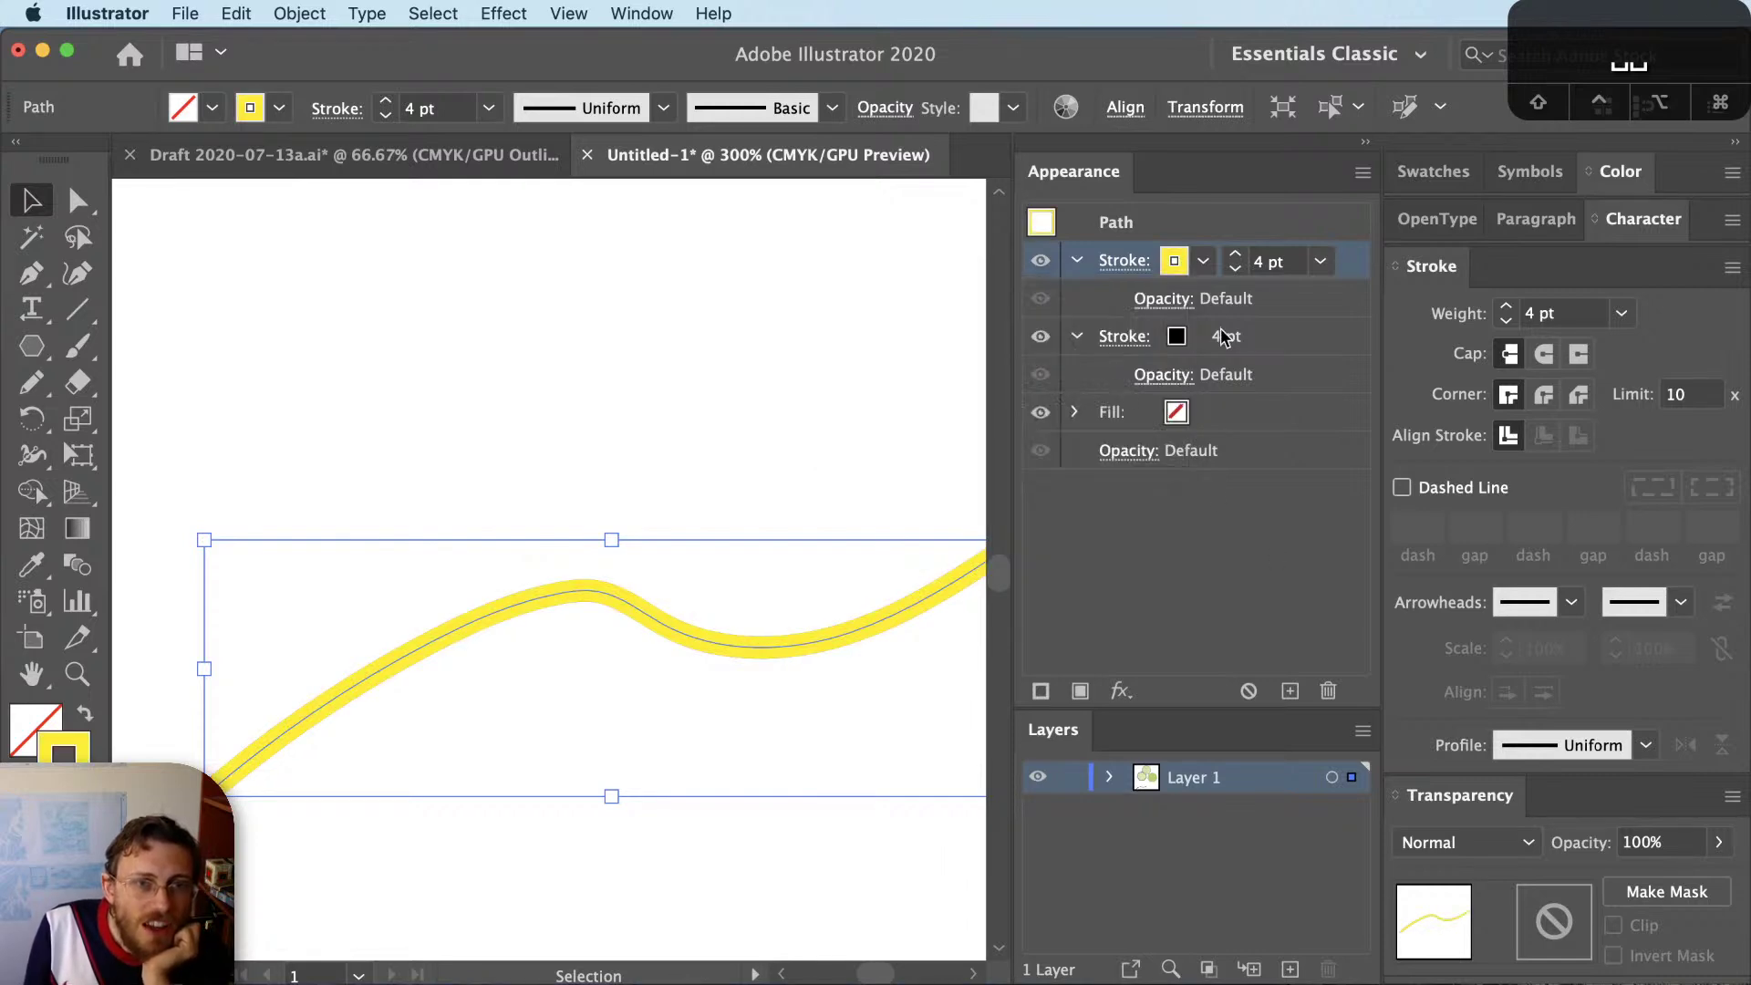
pyautogui.click(1236, 268)
pyautogui.click(1236, 269)
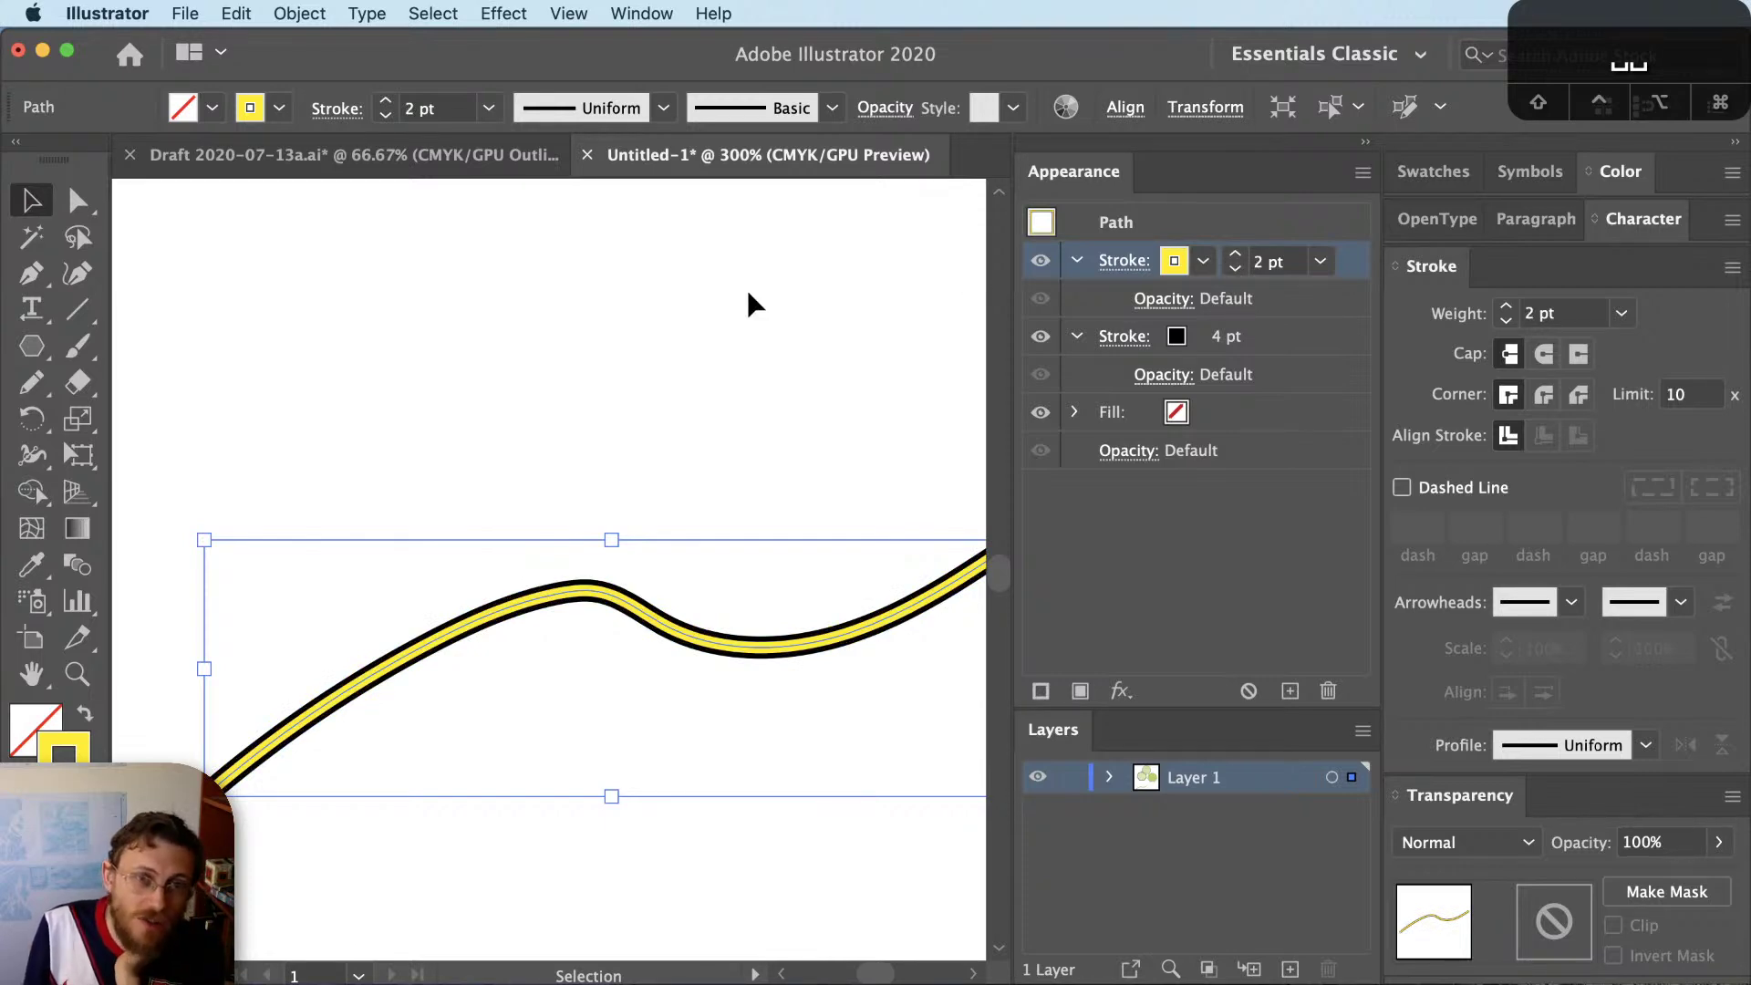
pyautogui.click(1238, 340)
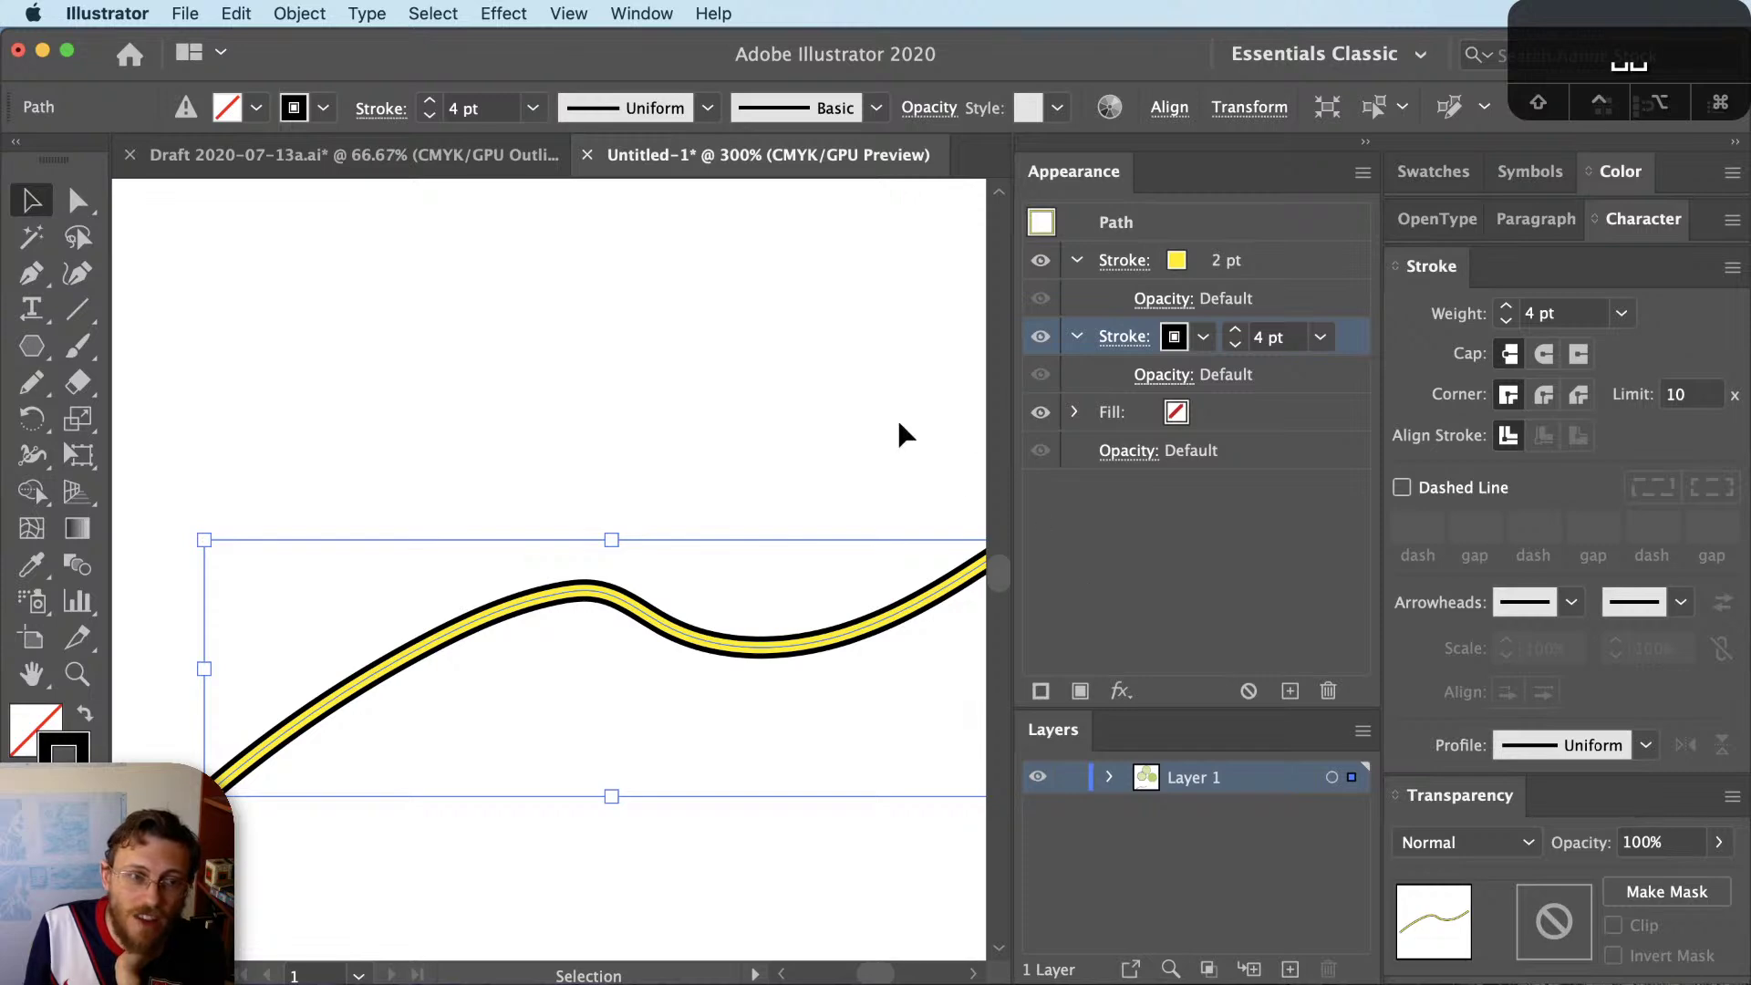
pyautogui.click(889, 452)
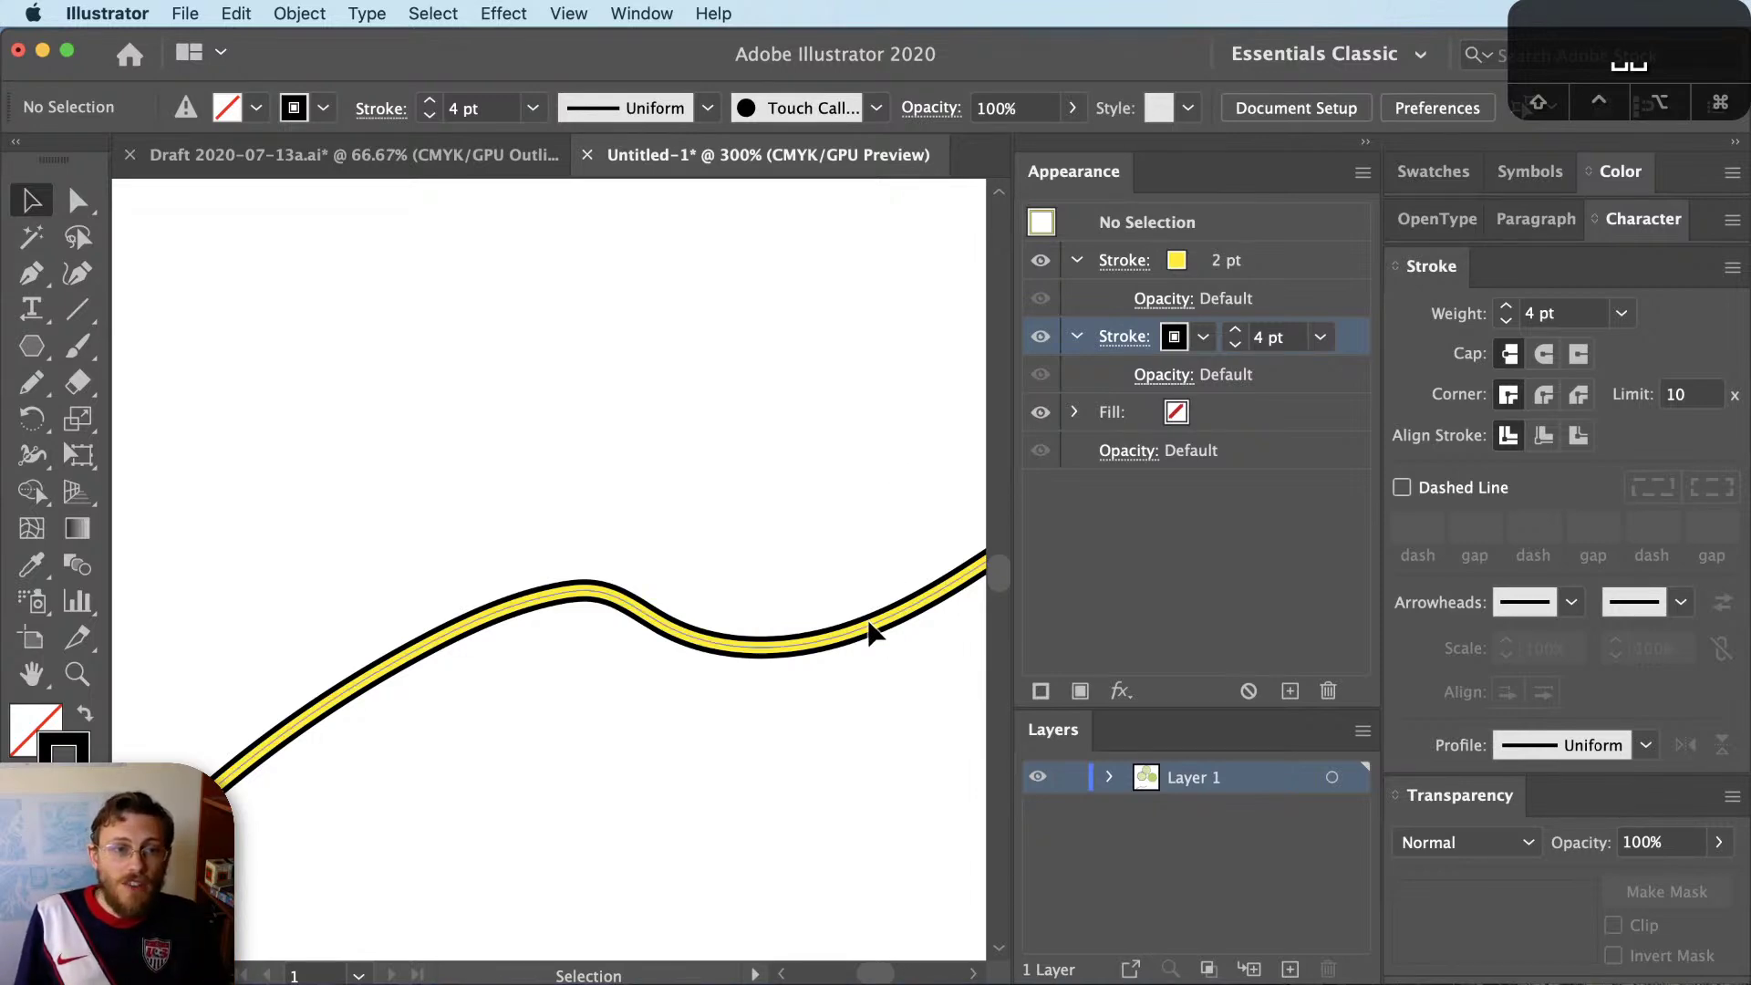
# Reshape the left part of the wavy line by moving its inner anchor point and adjusting the end point's handle upward
pyautogui.click(871, 630)
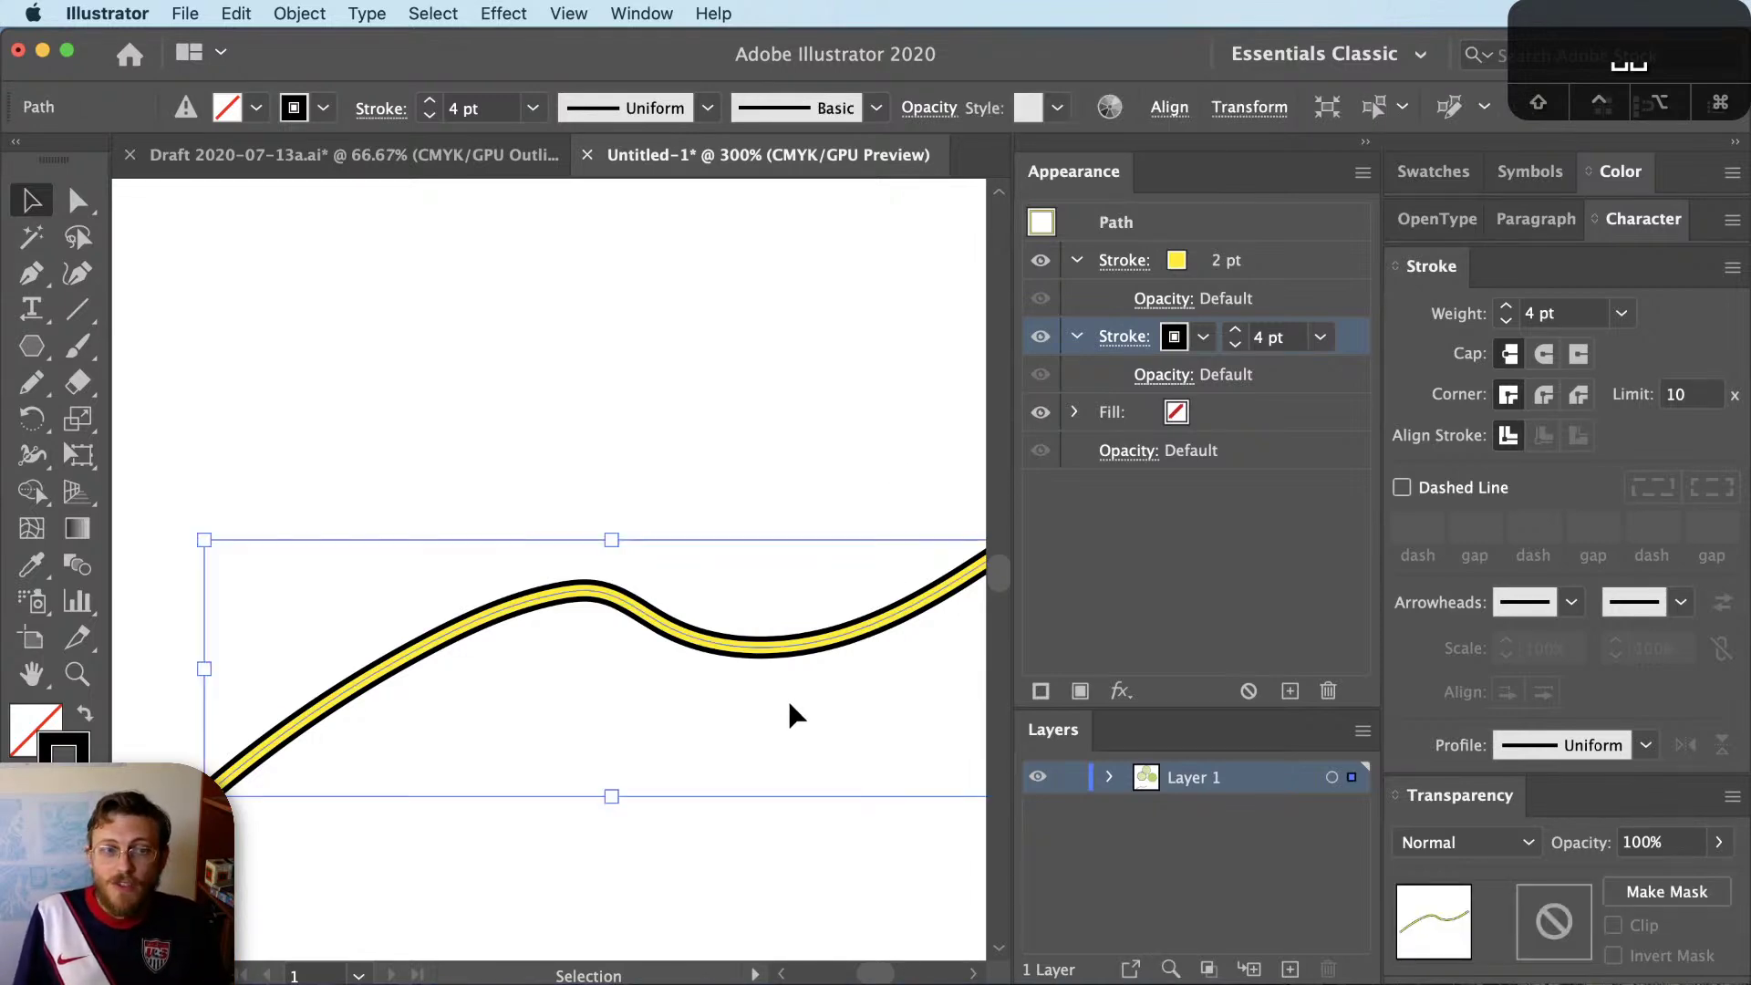
pyautogui.click(698, 691)
pyautogui.click(680, 641)
pyautogui.press('a')
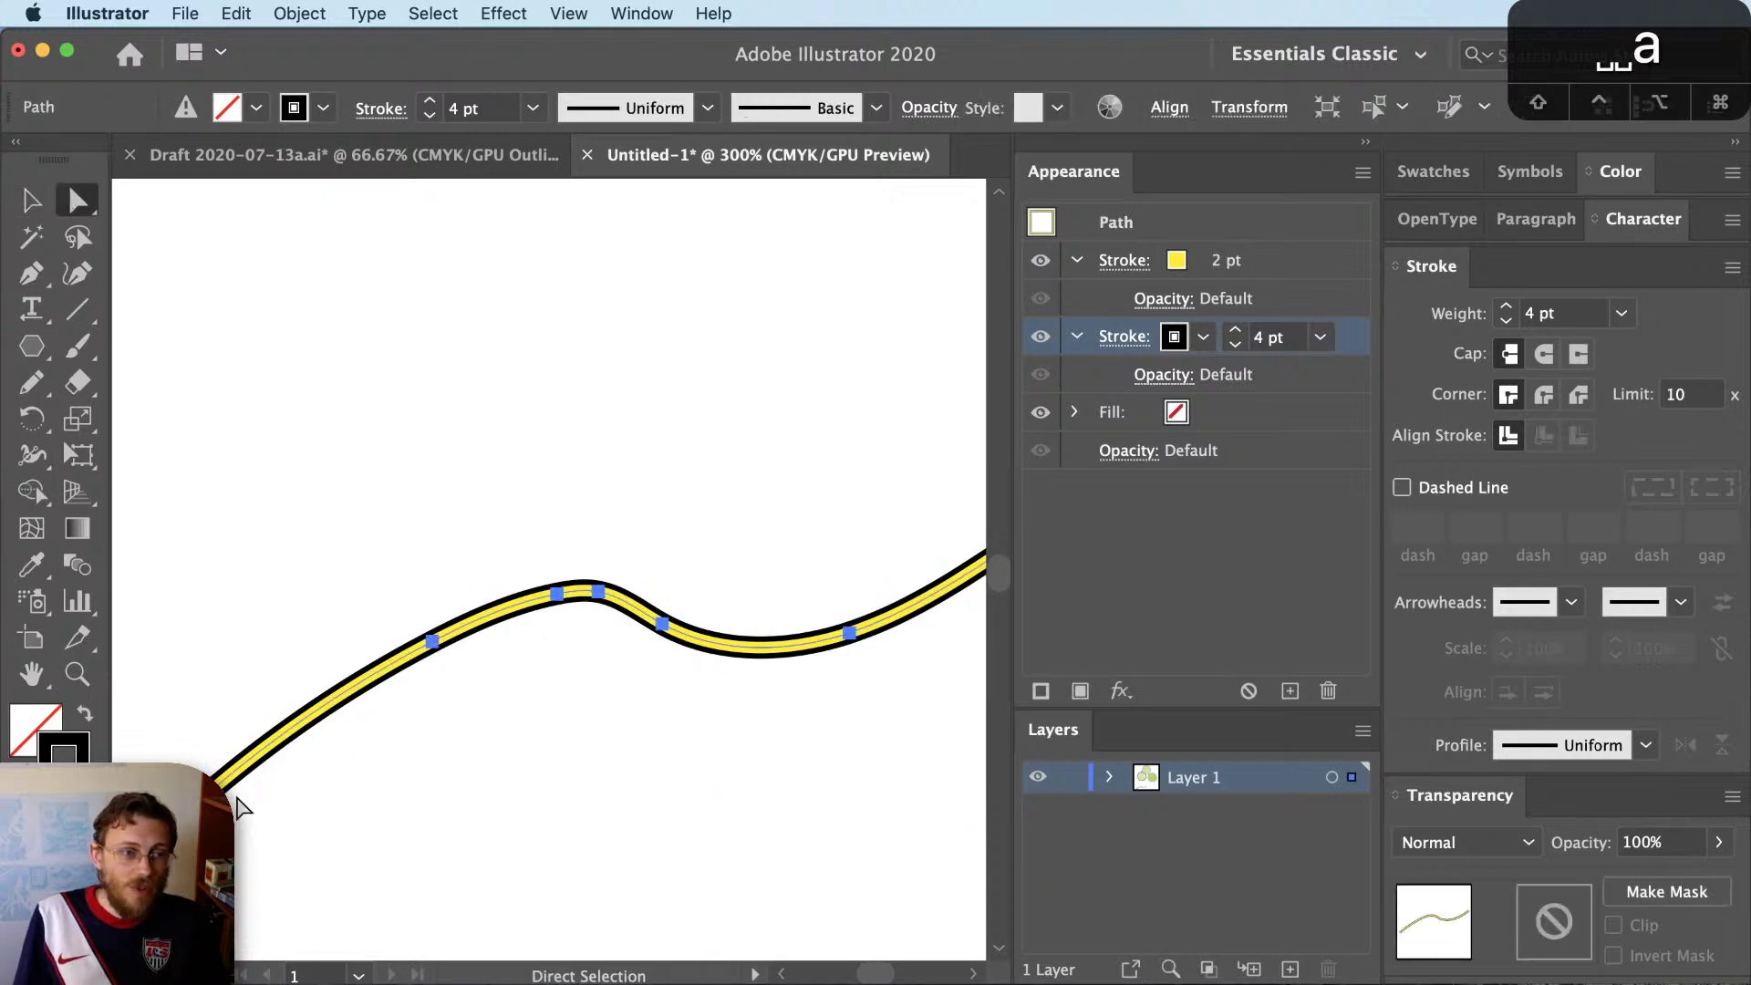
pyautogui.moveTo(433, 642); pyautogui.dragTo(330, 372)
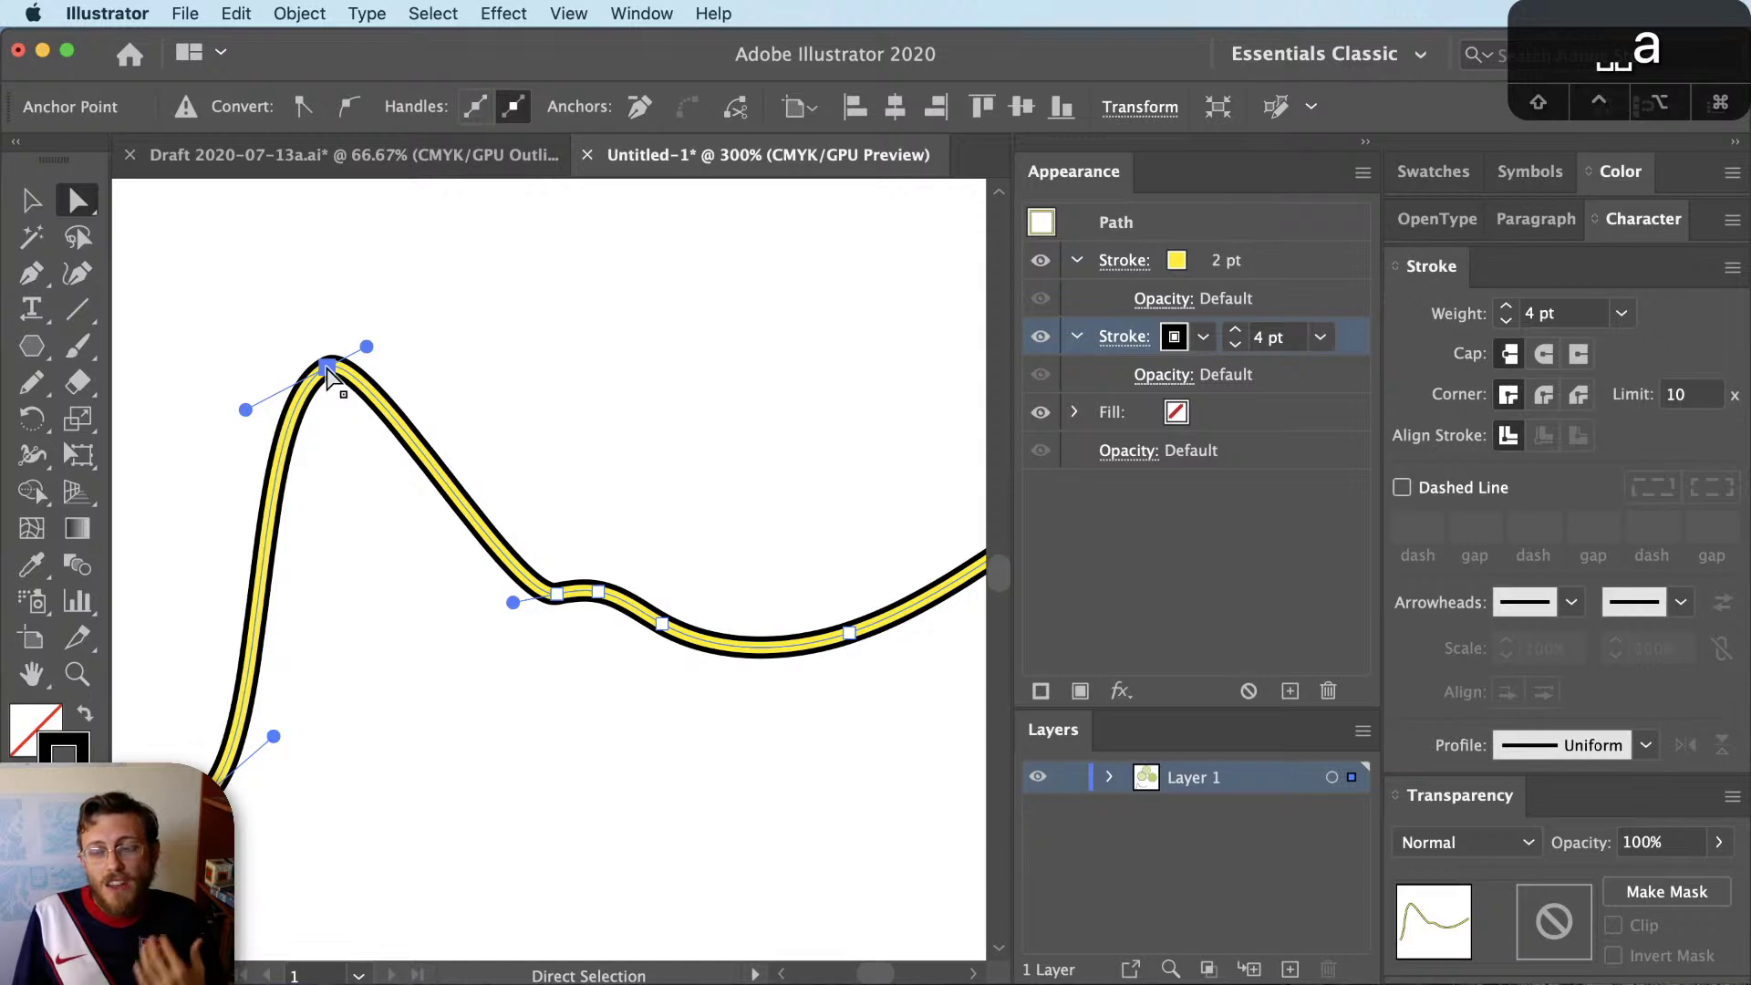
pyautogui.moveTo(328, 367); pyautogui.dragTo(372, 618)
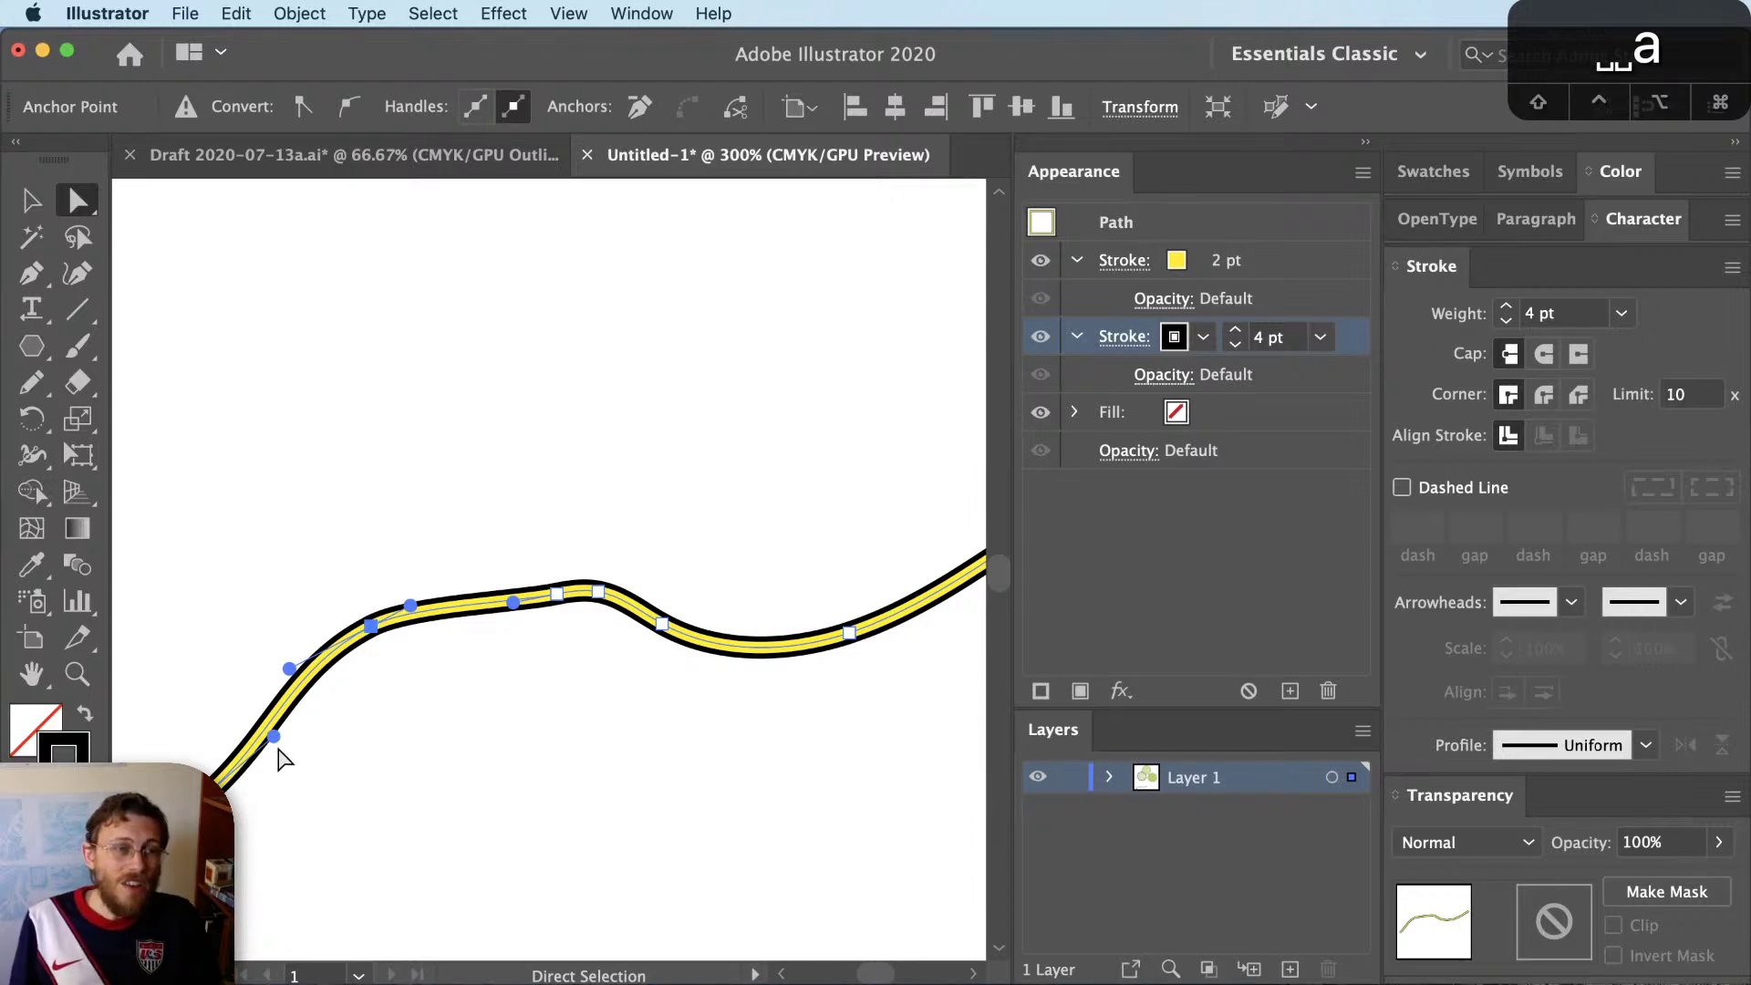
pyautogui.moveTo(275, 739); pyautogui.dragTo(256, 575)
pyautogui.click(474, 538)
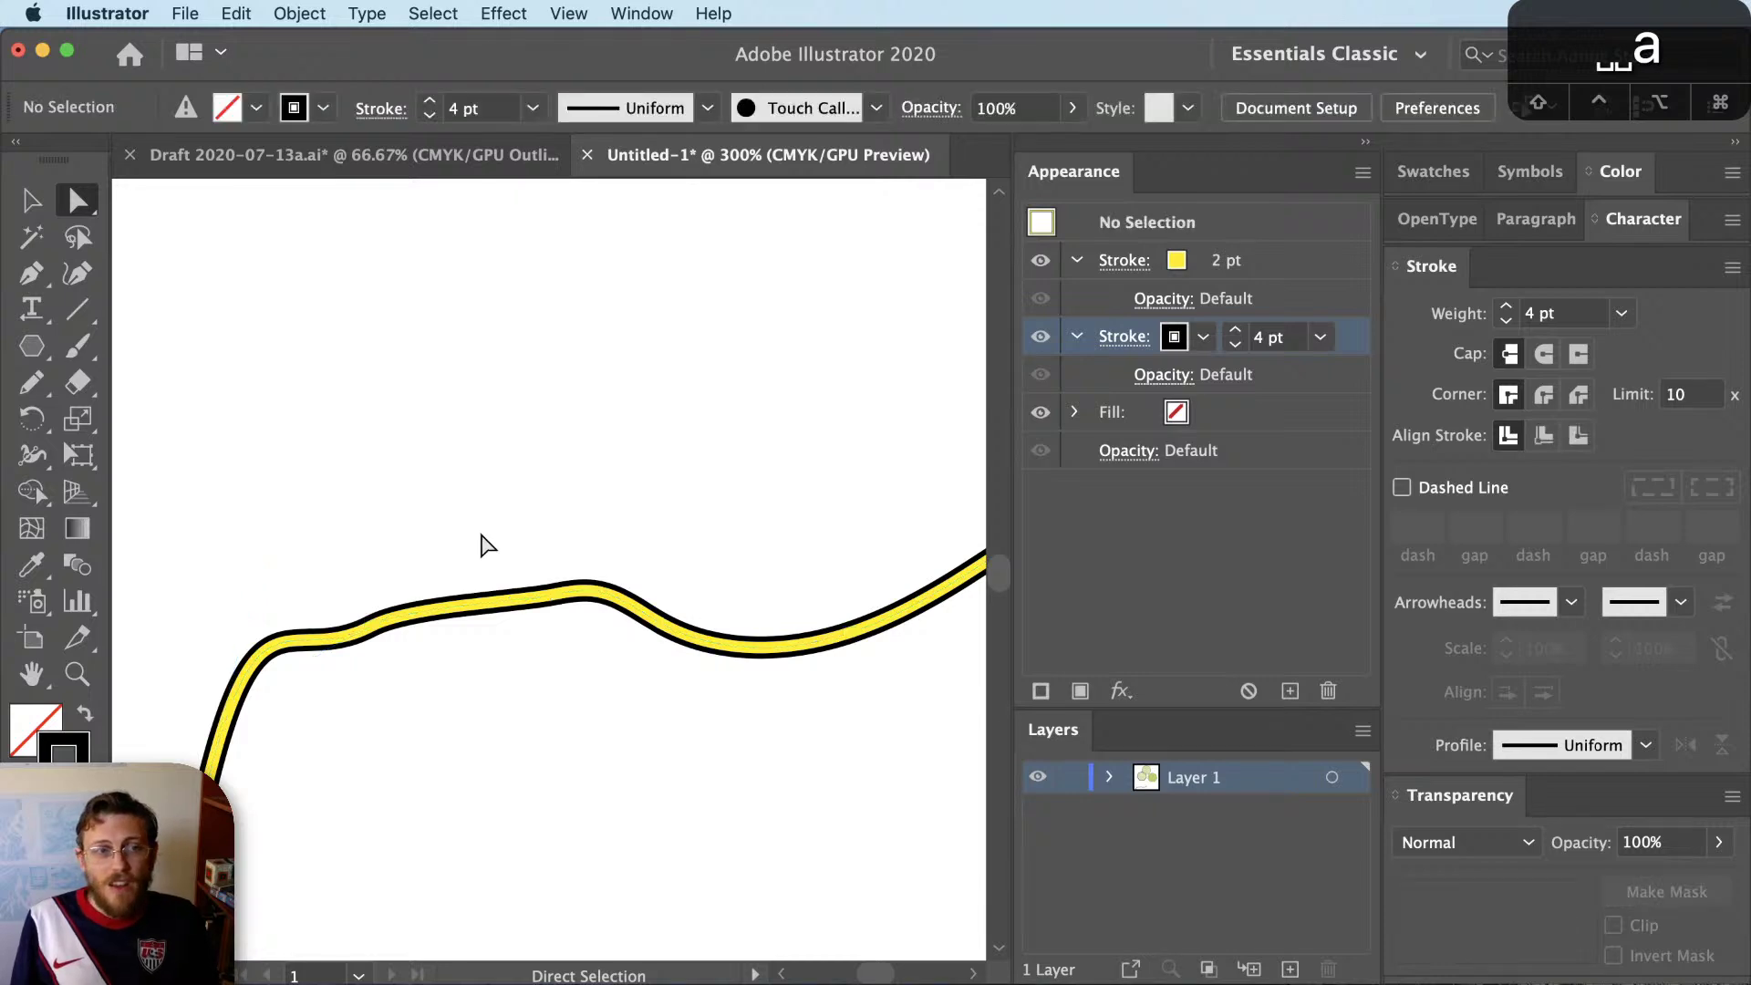
# Place the line's black stroke above the yellow one in the appearance order and return it beneath
pyautogui.press('v')
pyautogui.click(586, 600)
pyautogui.moveTo(1333, 340); pyautogui.dragTo(1331, 258)
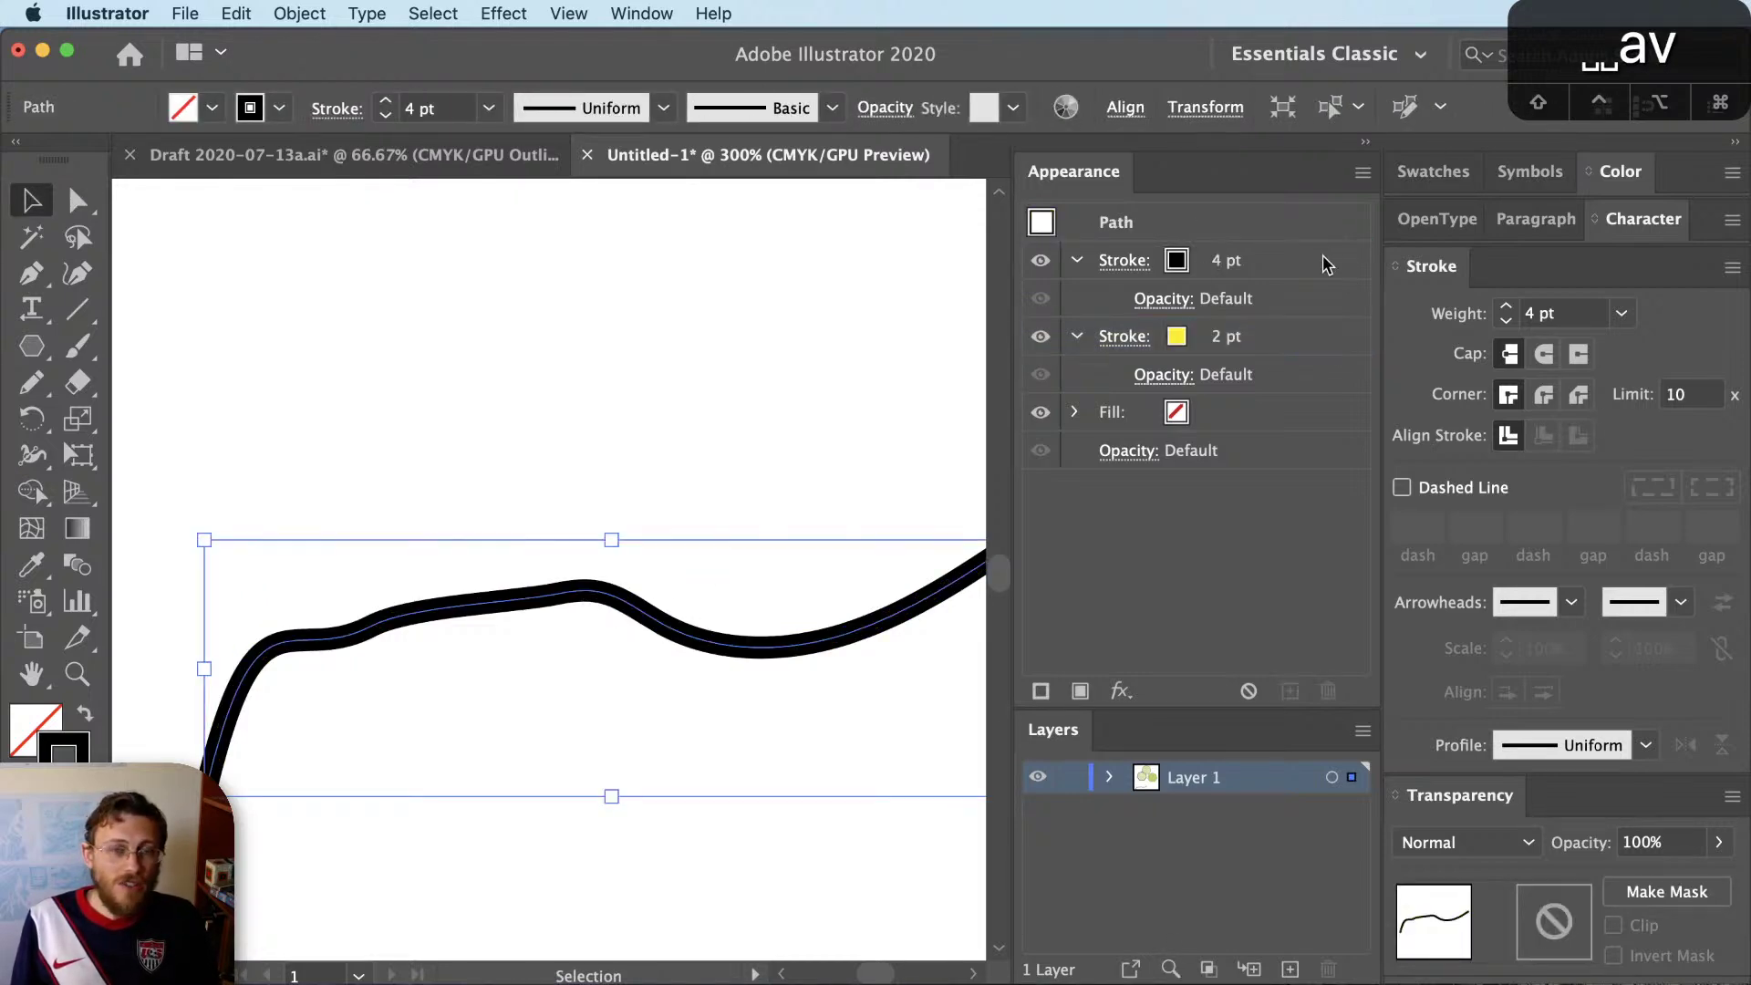
pyautogui.moveTo(1293, 271); pyautogui.dragTo(1286, 388)
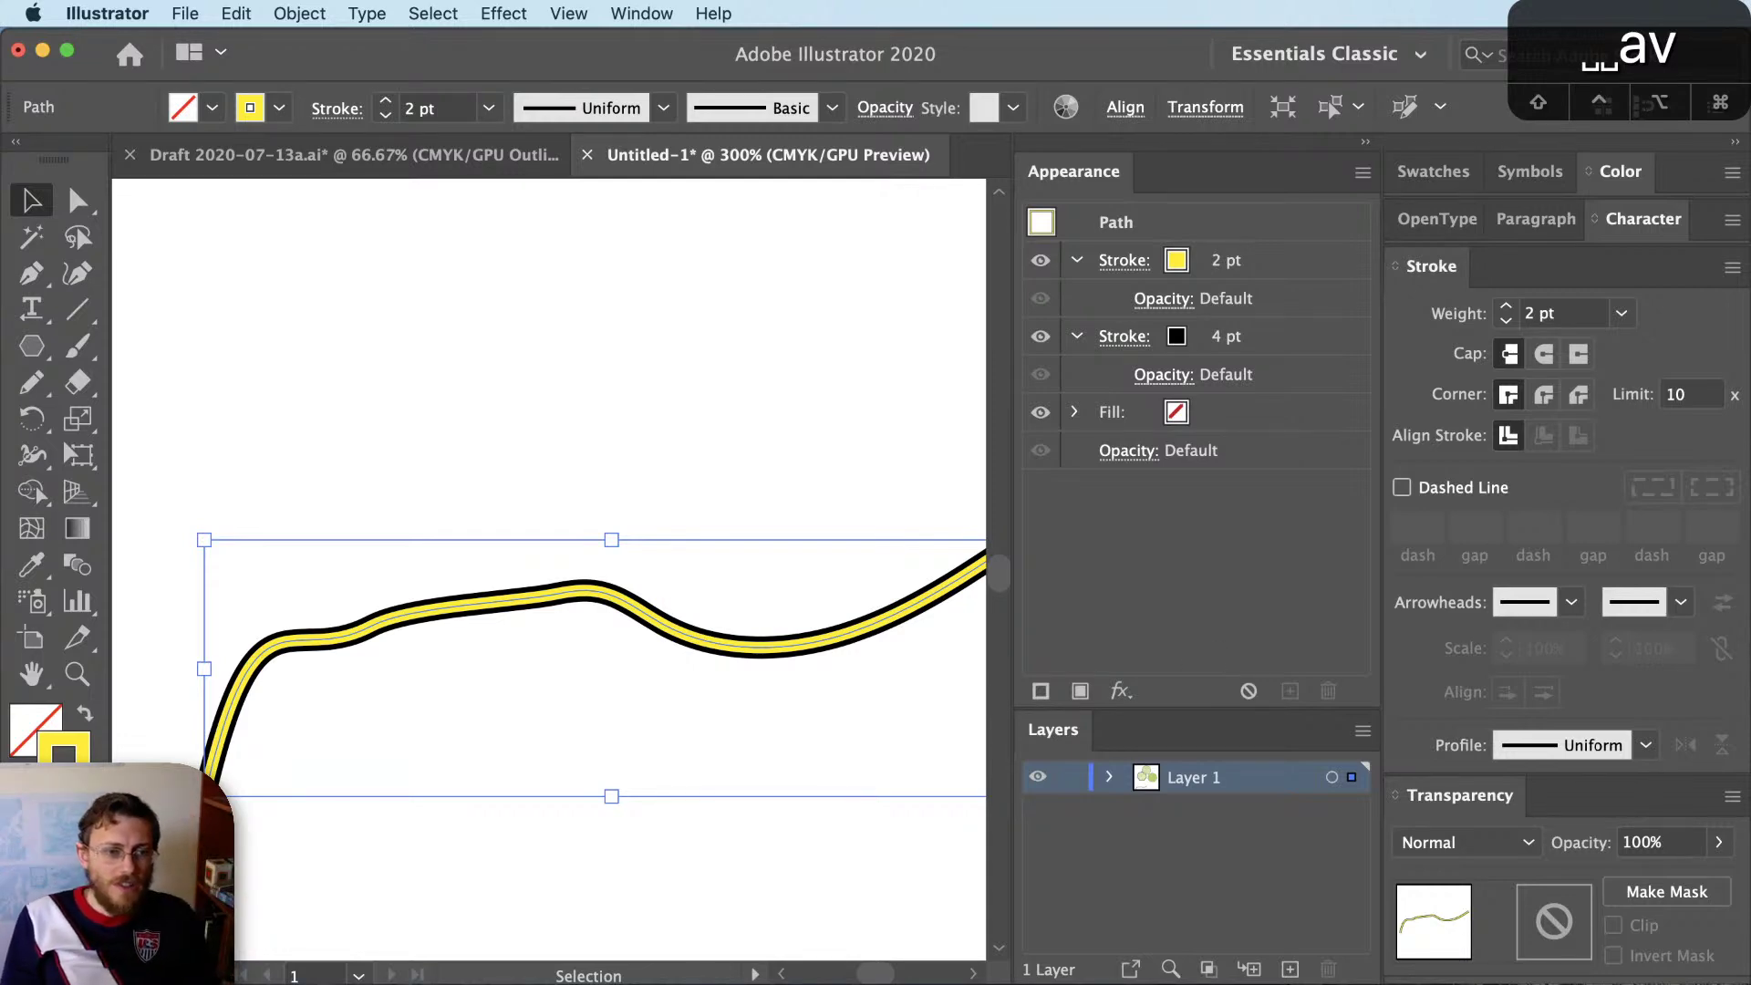
# Switch to Chrome, open nacis.org and read its Annual Meeting page, minimizing the browser when done
pyautogui.press('super+Tab')
pyautogui.write('nacis.org')
pyautogui.press('Return')
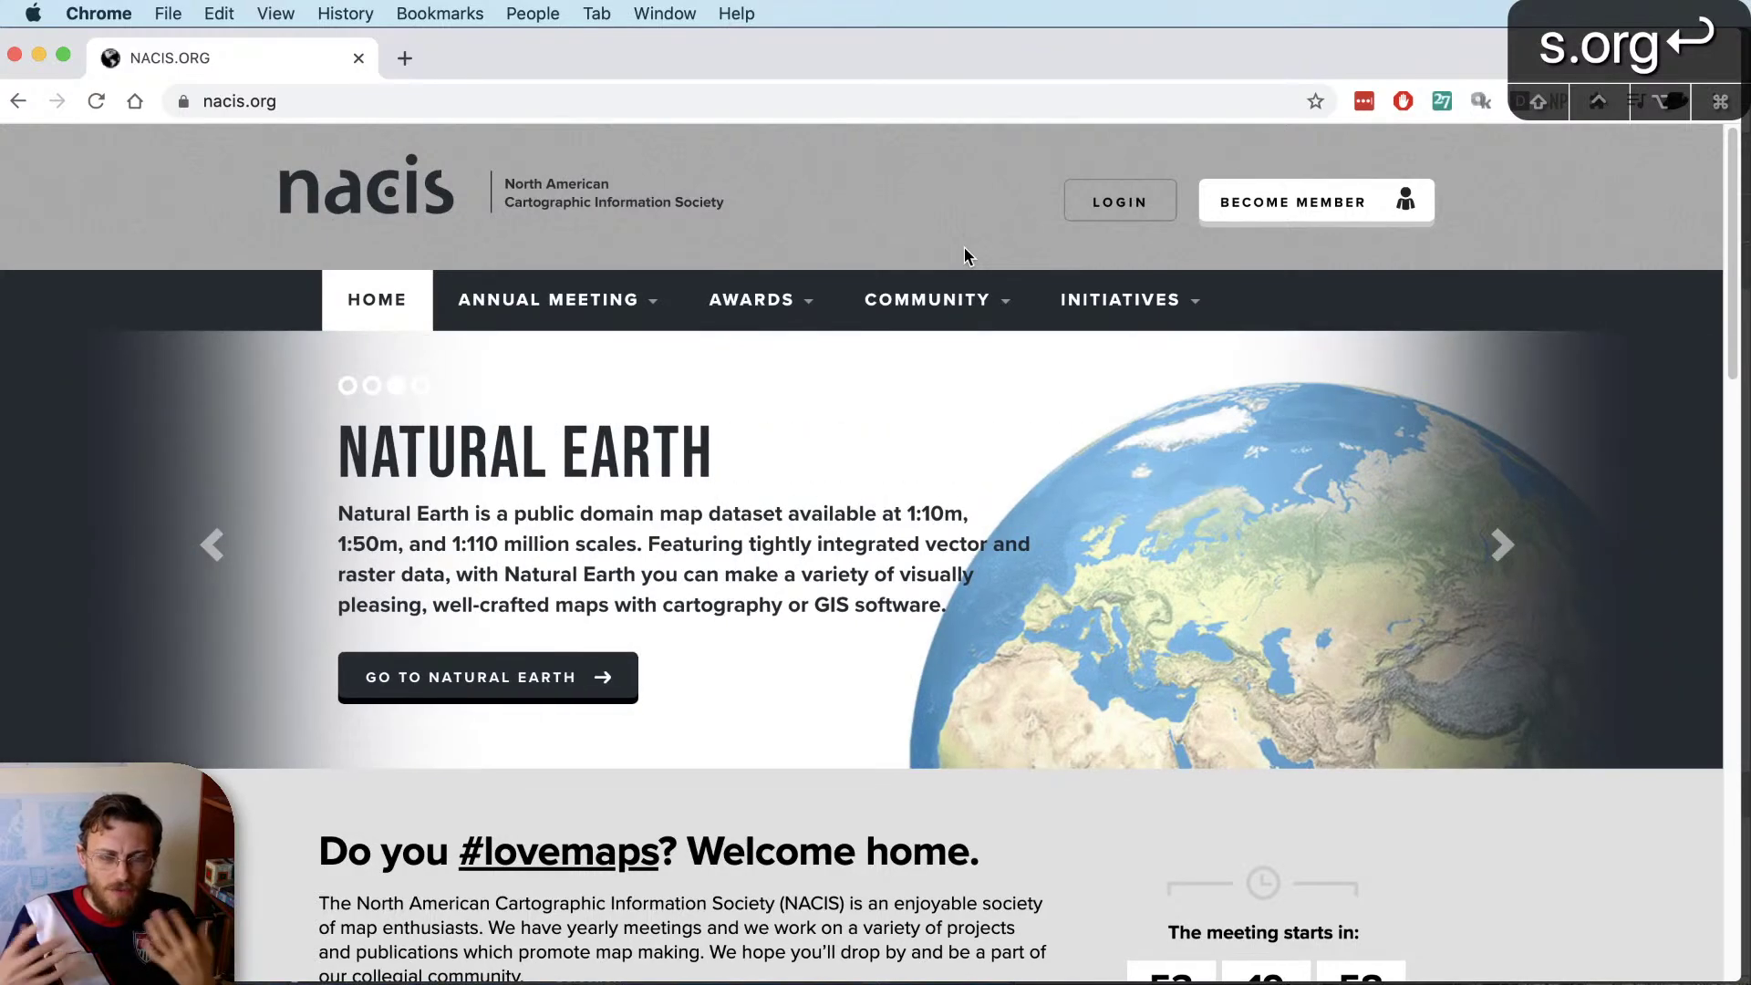
pyautogui.click(491, 292)
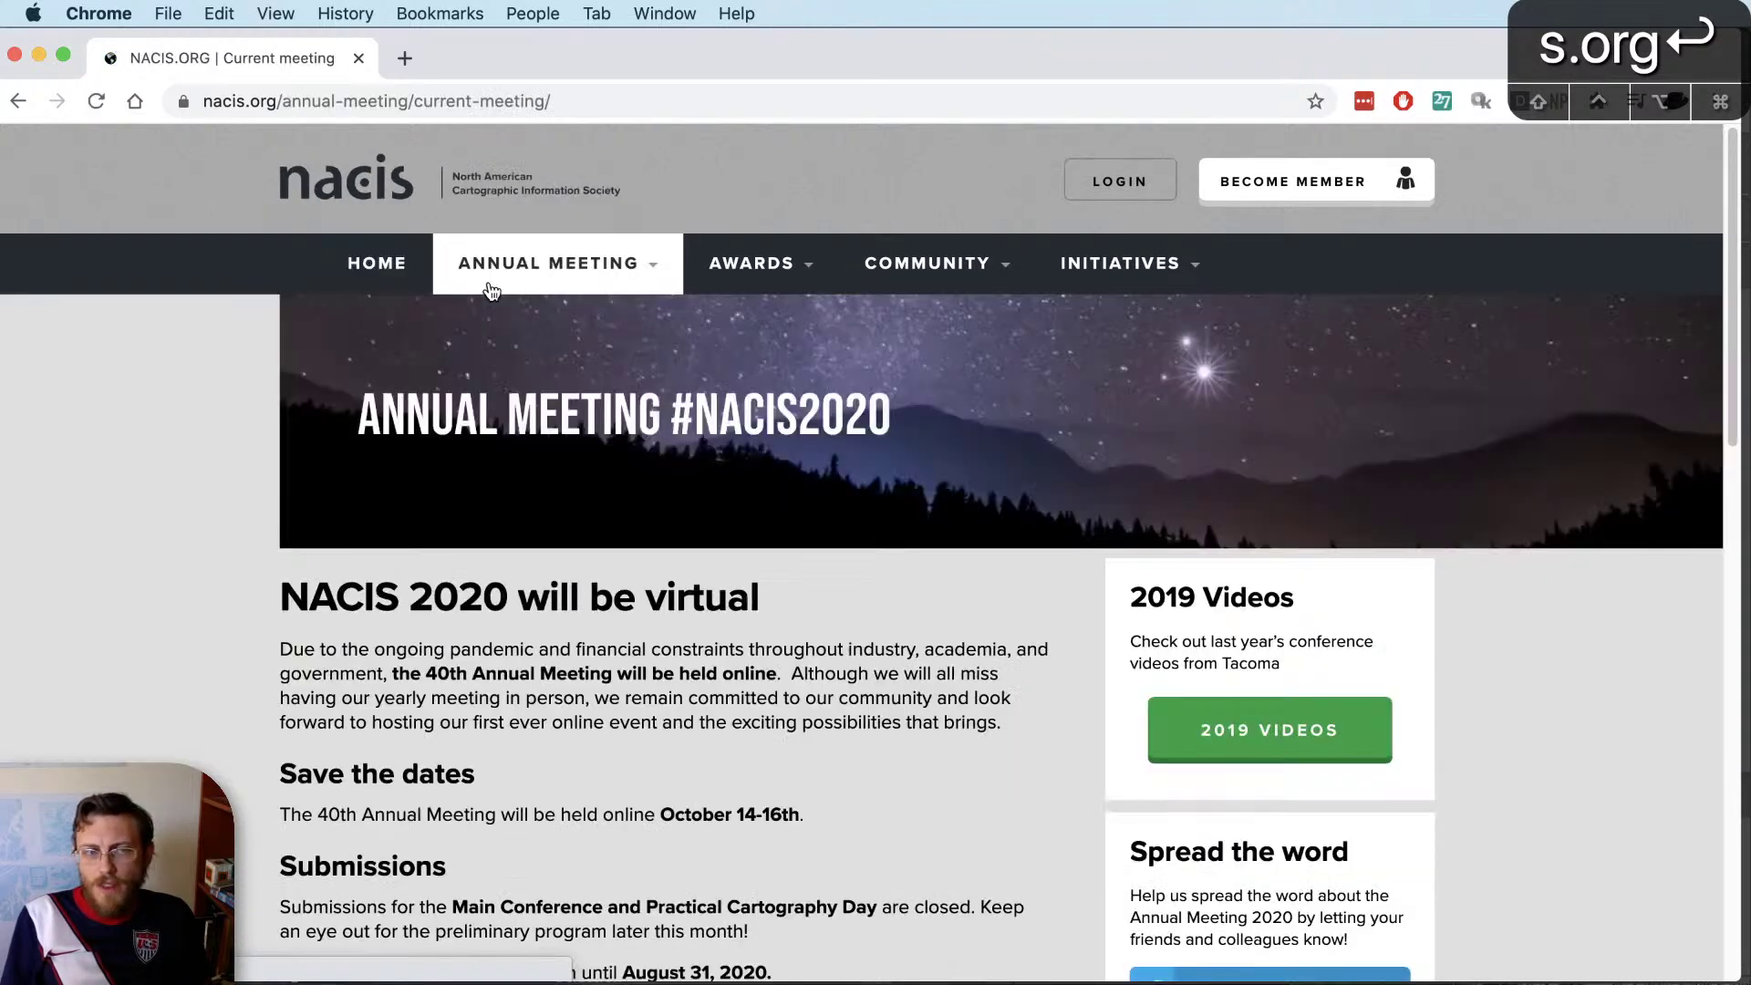
pyautogui.scroll(-1, 265, 460)
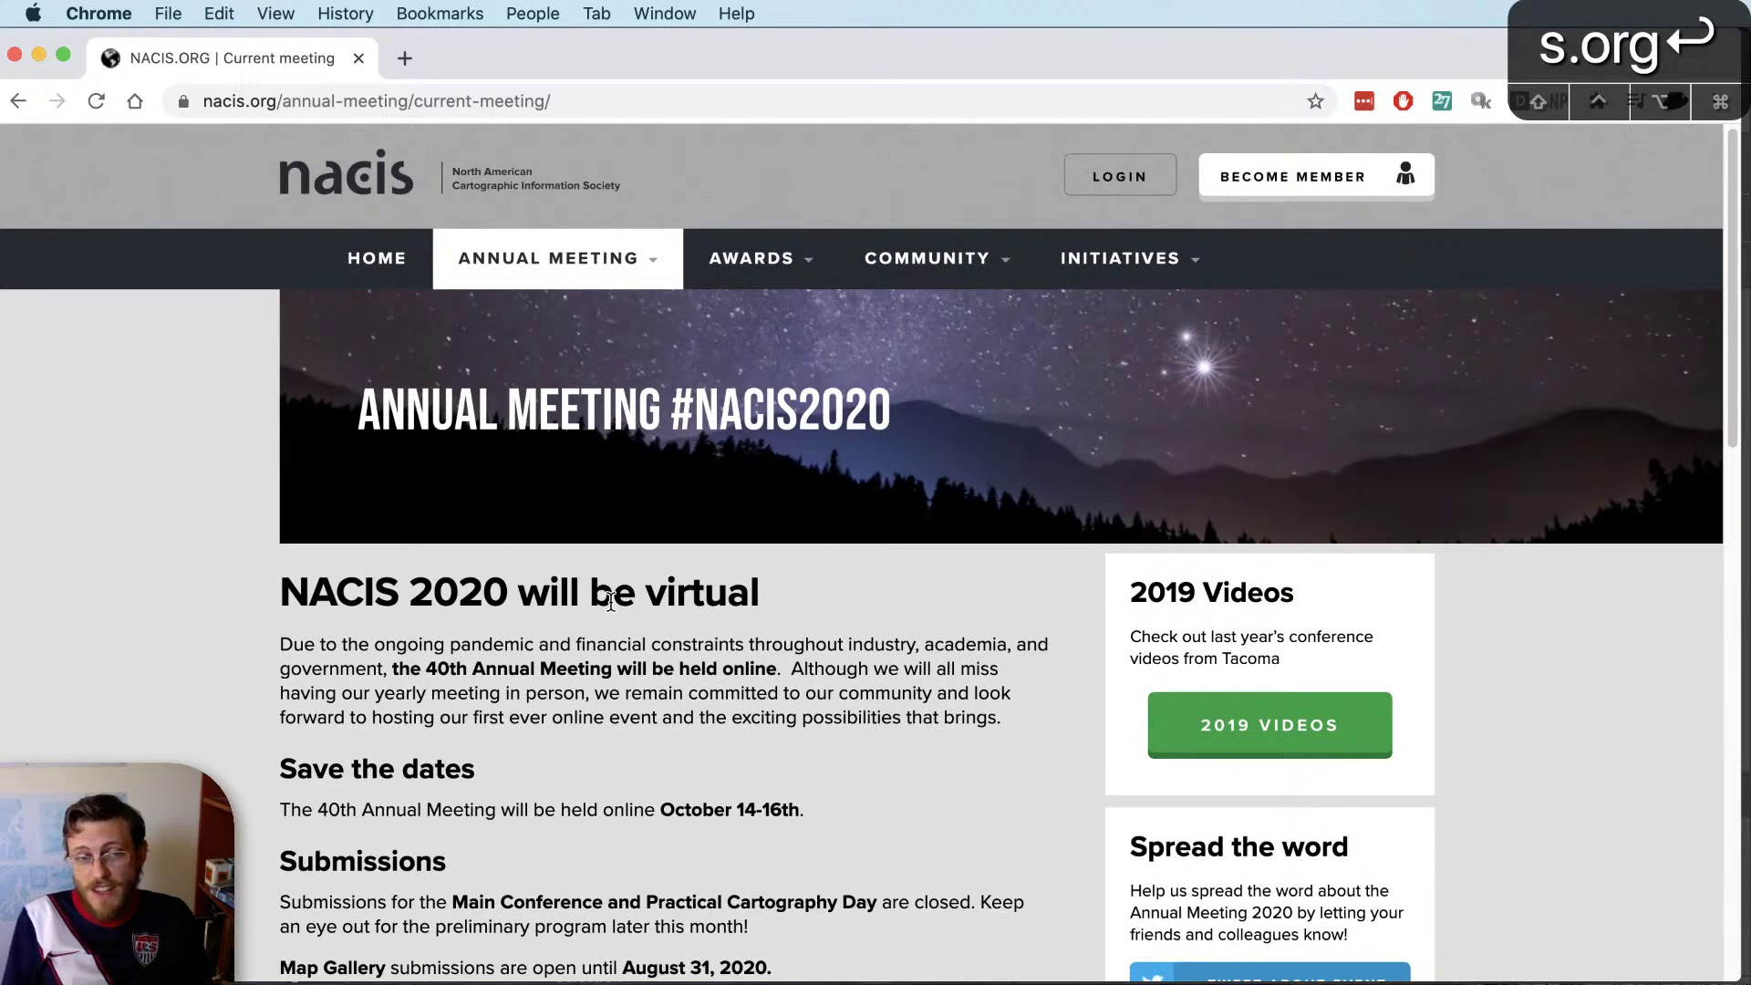
pyautogui.scroll(-1, 611, 600)
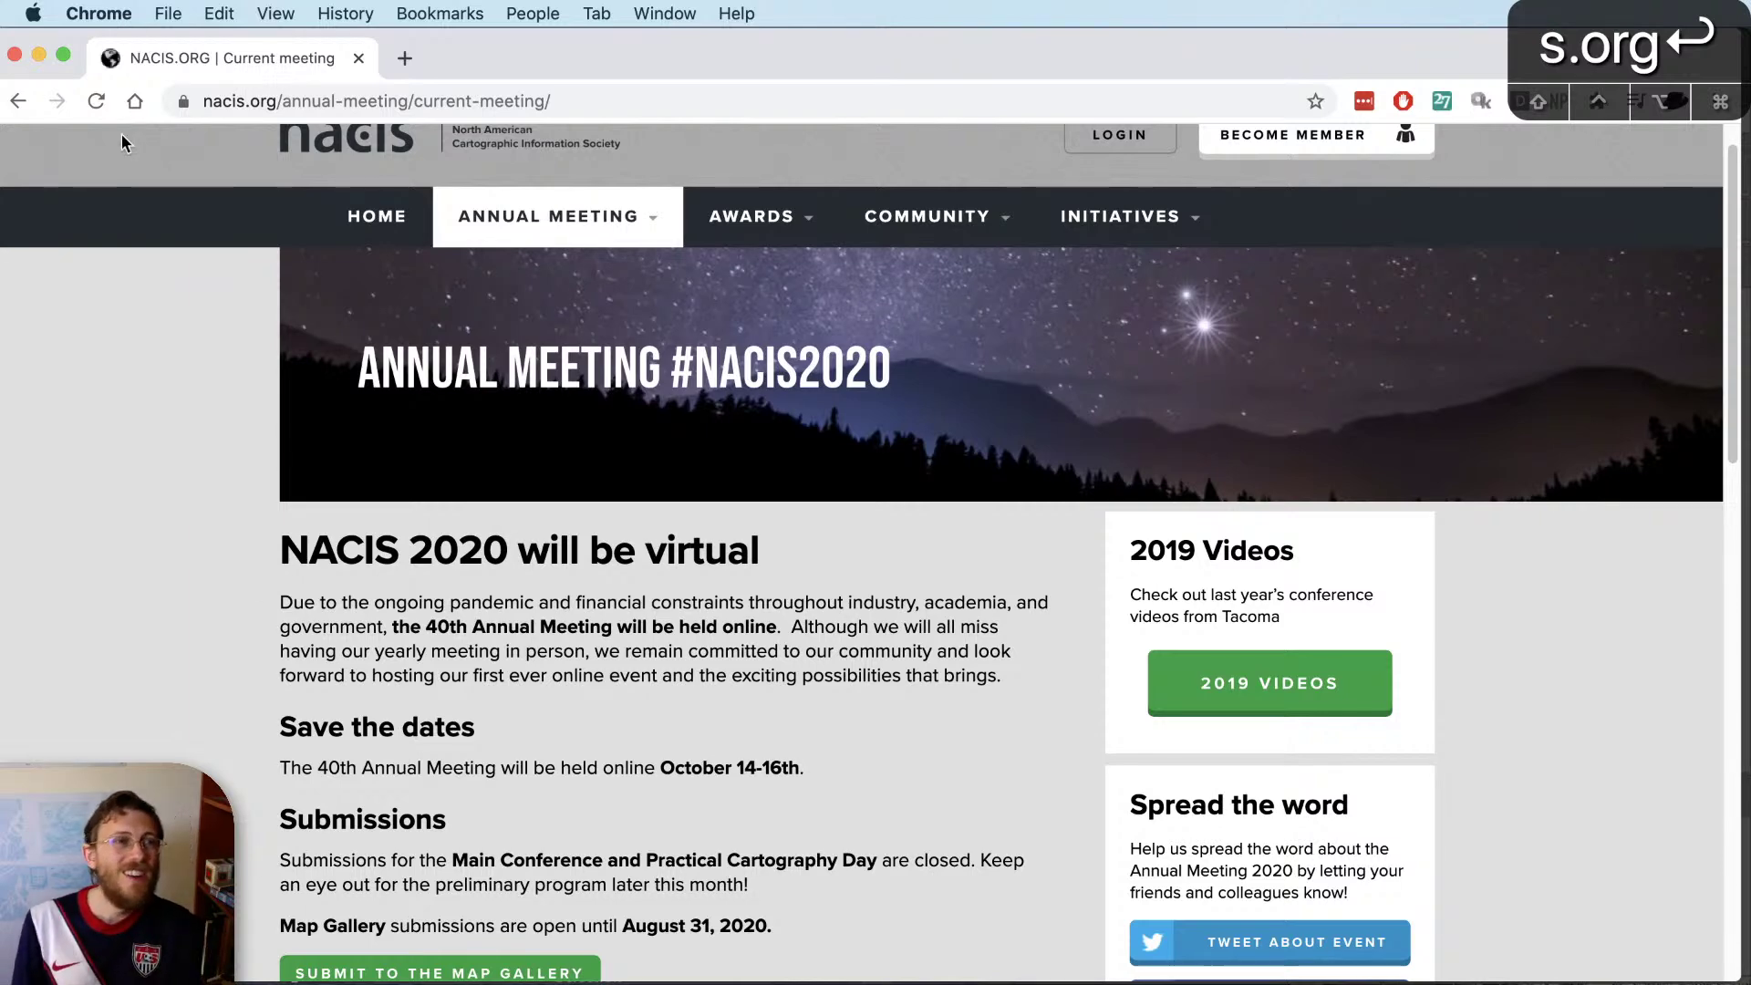
pyautogui.moveTo(186, 58); pyautogui.dragTo(370, 777)
pyautogui.press('super+m')
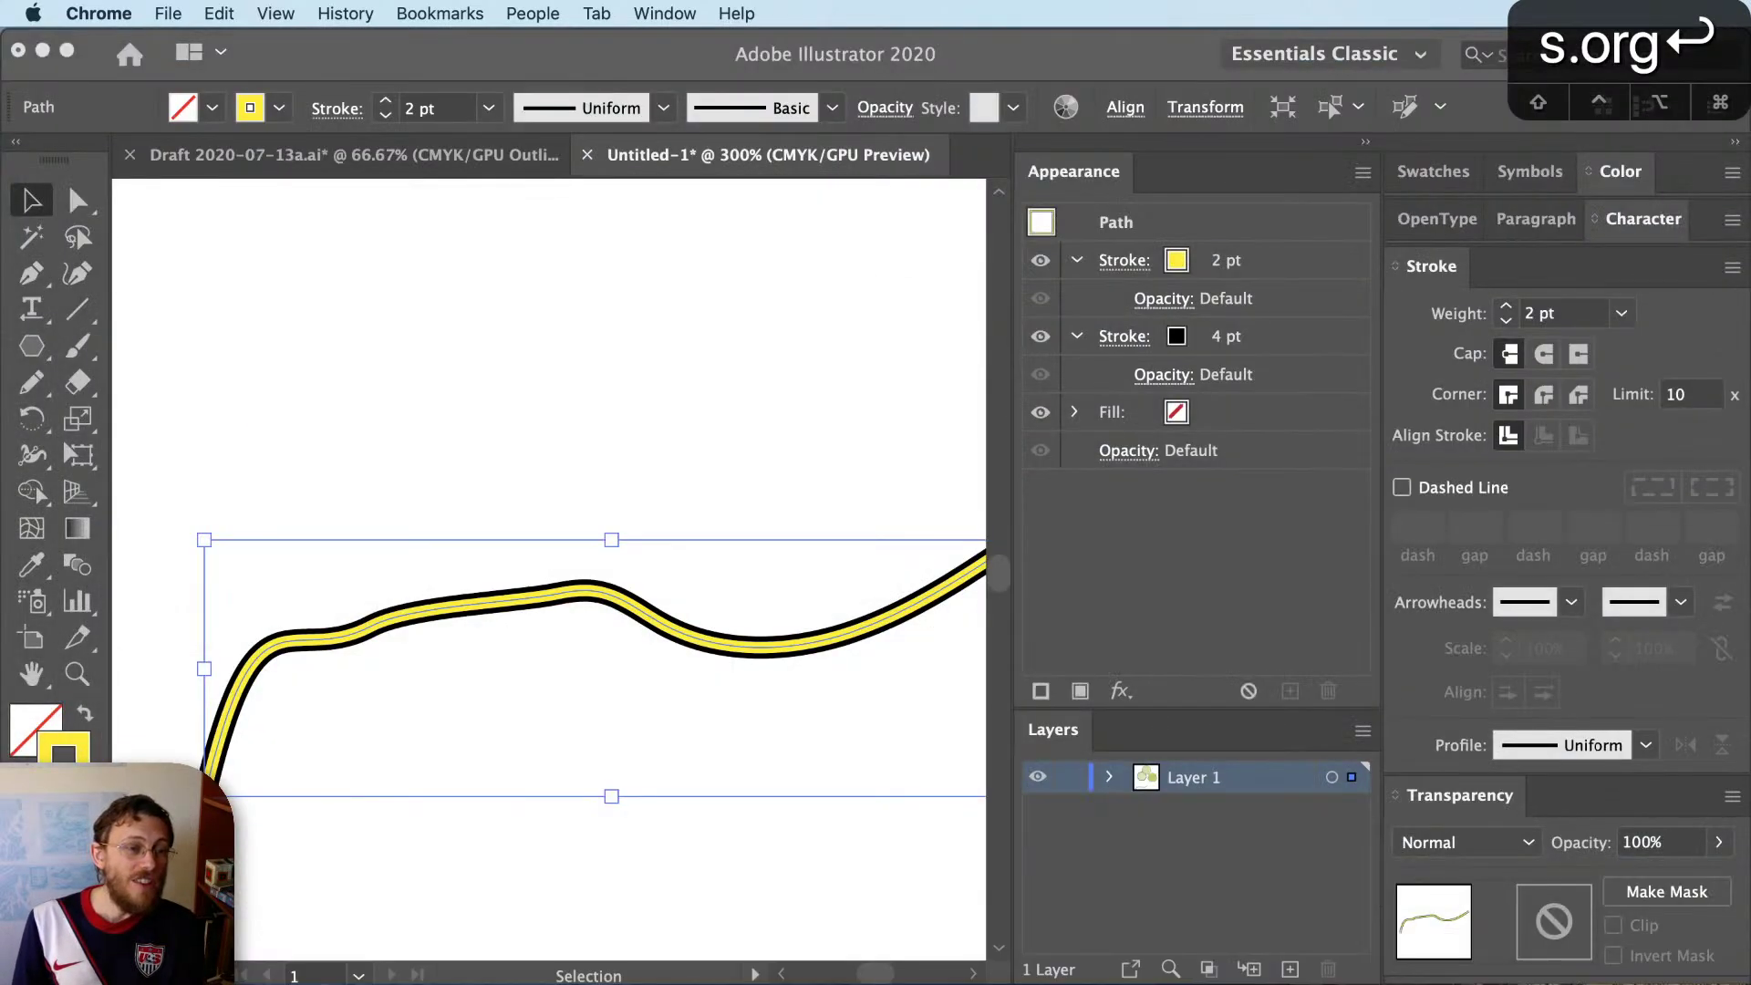
# Move one of the wavy line's middle anchor points up and to the left, and leave the line deselected
pyautogui.click(517, 368)
pyautogui.press('a')
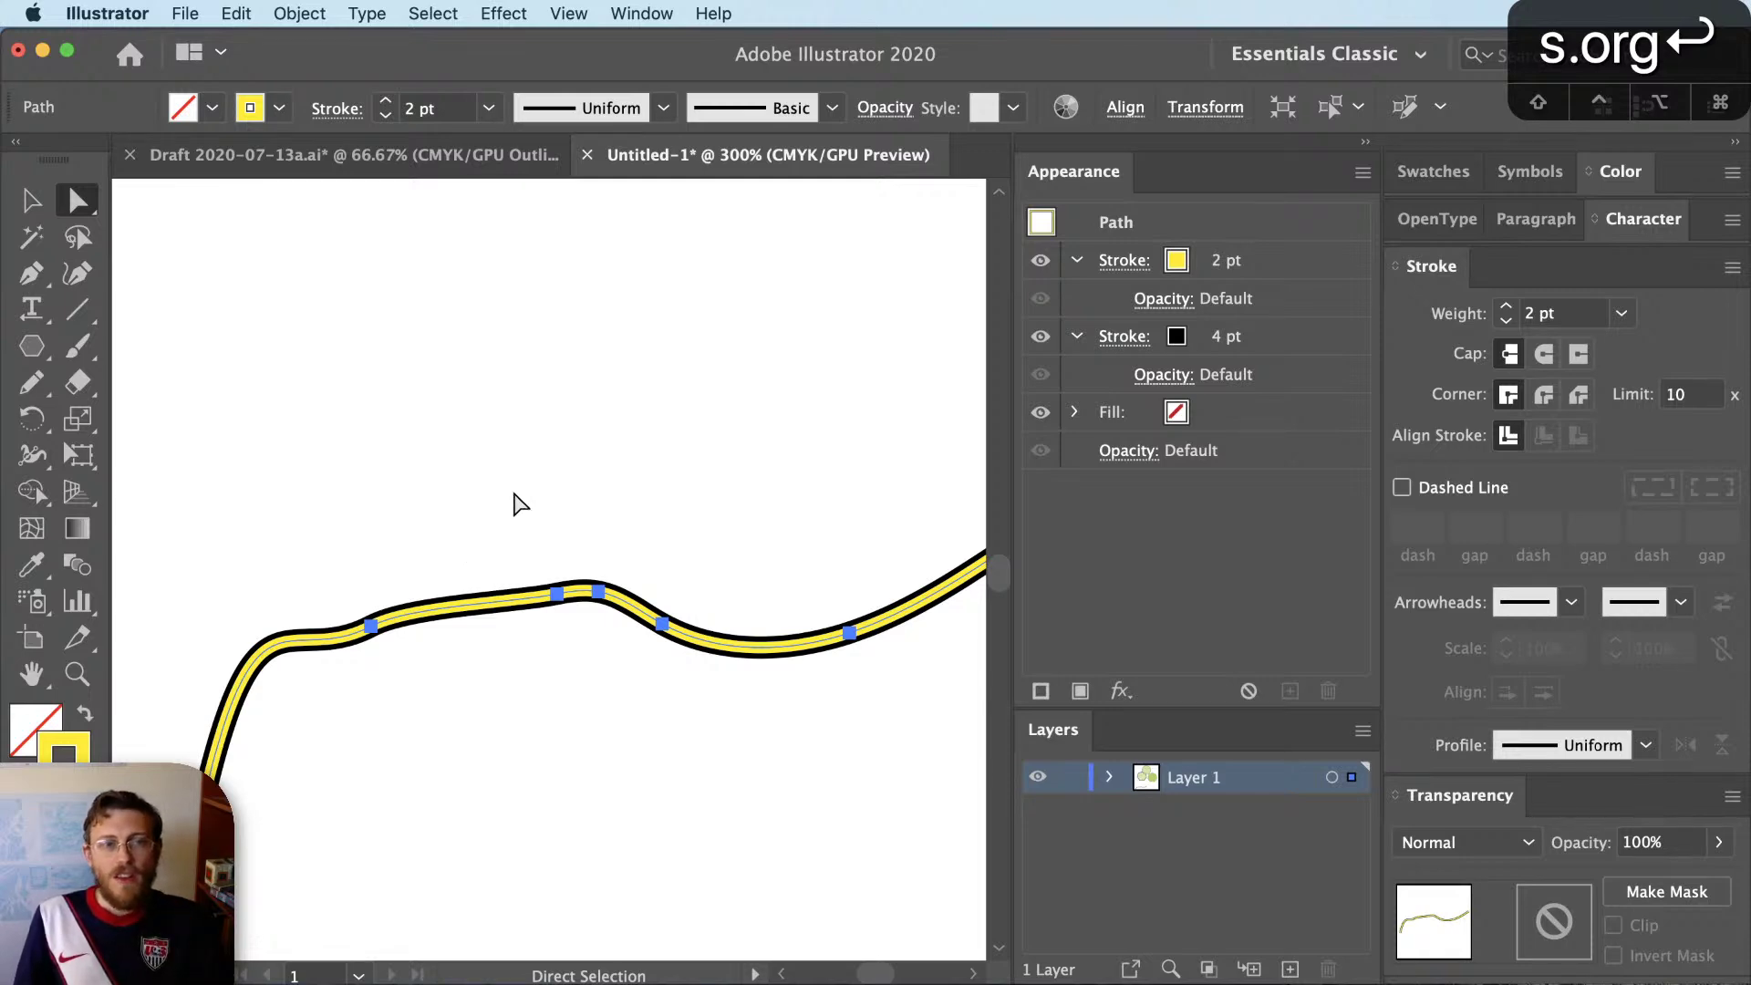
pyautogui.click(515, 501)
pyautogui.click(560, 596)
pyautogui.moveTo(566, 607); pyautogui.dragTo(511, 504)
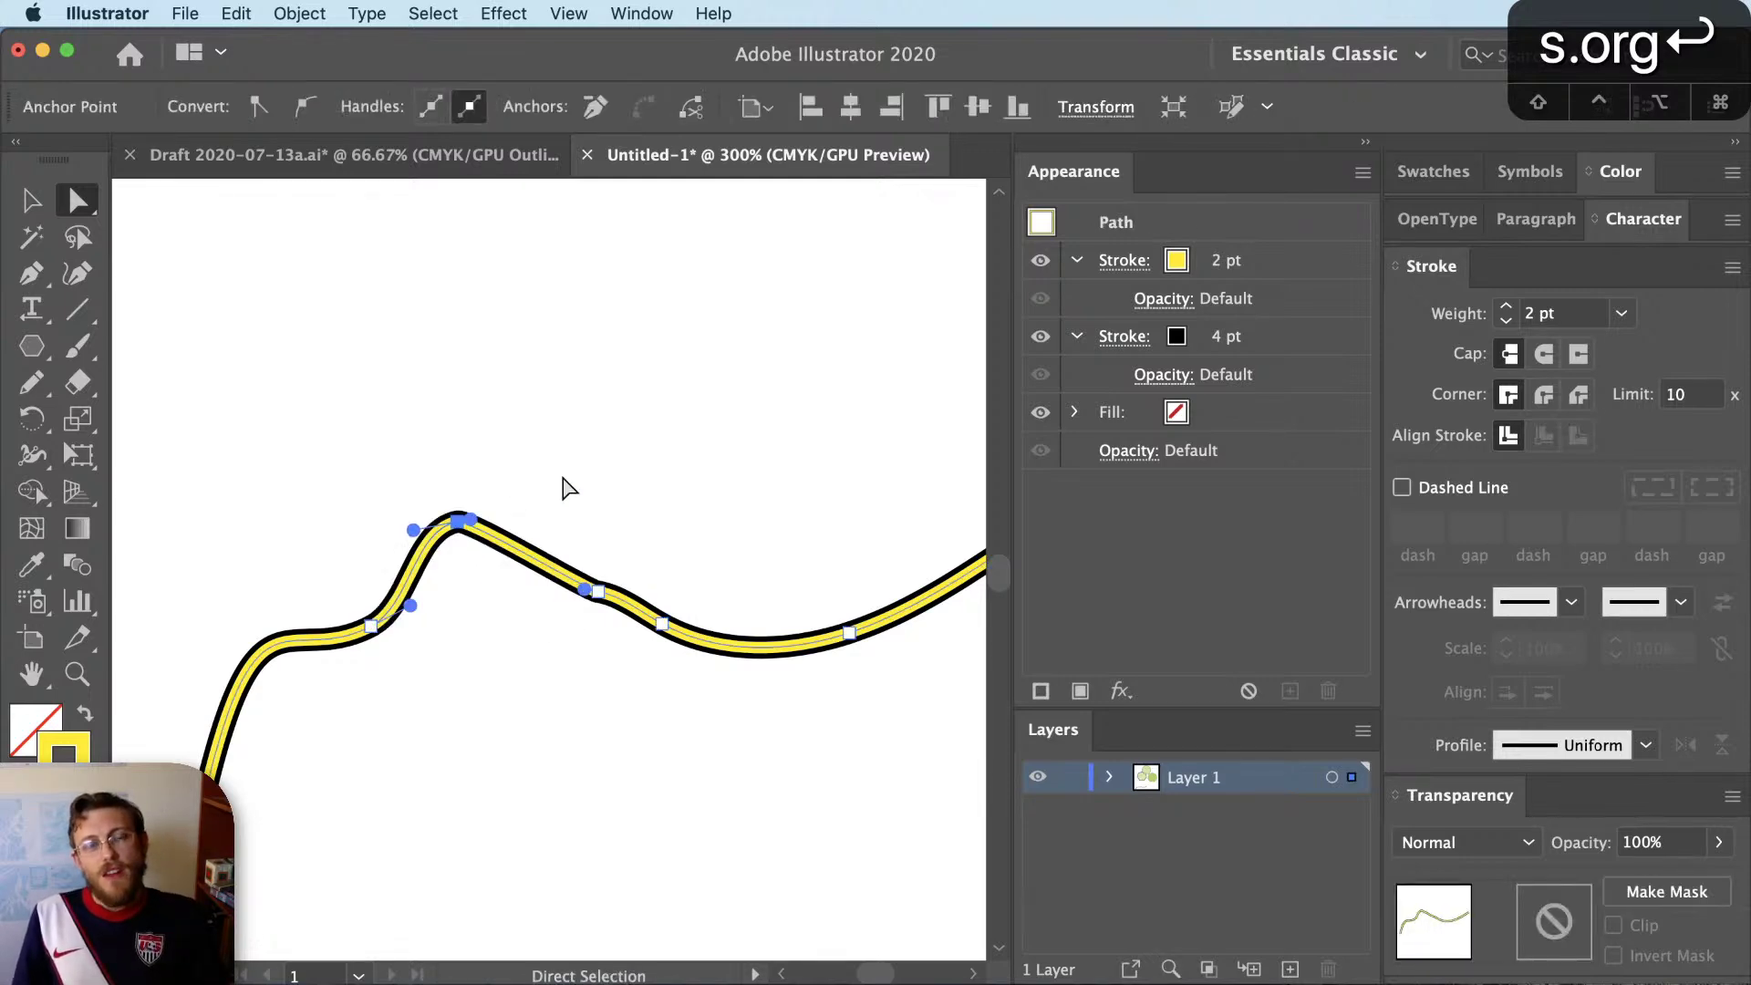
pyautogui.click(609, 467)
pyautogui.moveTo(613, 472); pyautogui.dragTo(867, 852)
pyautogui.click(872, 863)
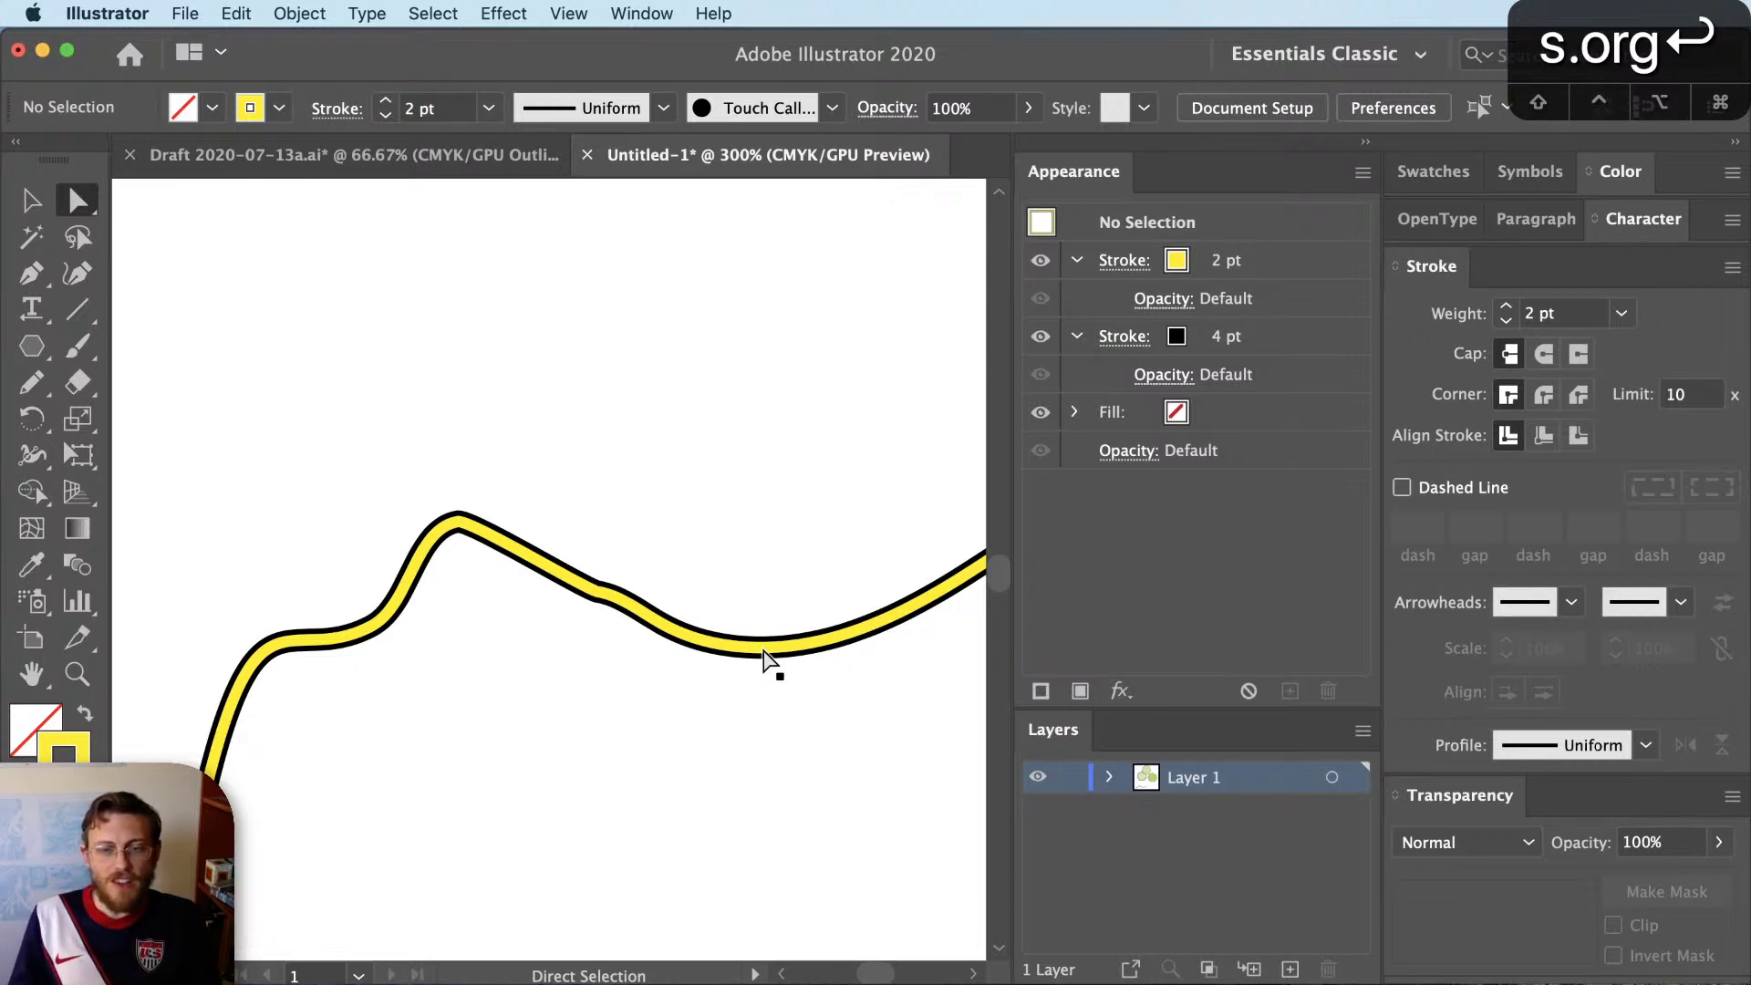
# Try adding three new layers above Layer 1 and undo the addition
pyautogui.keyDown('alt'); pyautogui.scroll(-2, 765, 649); pyautogui.keyUp('alt')
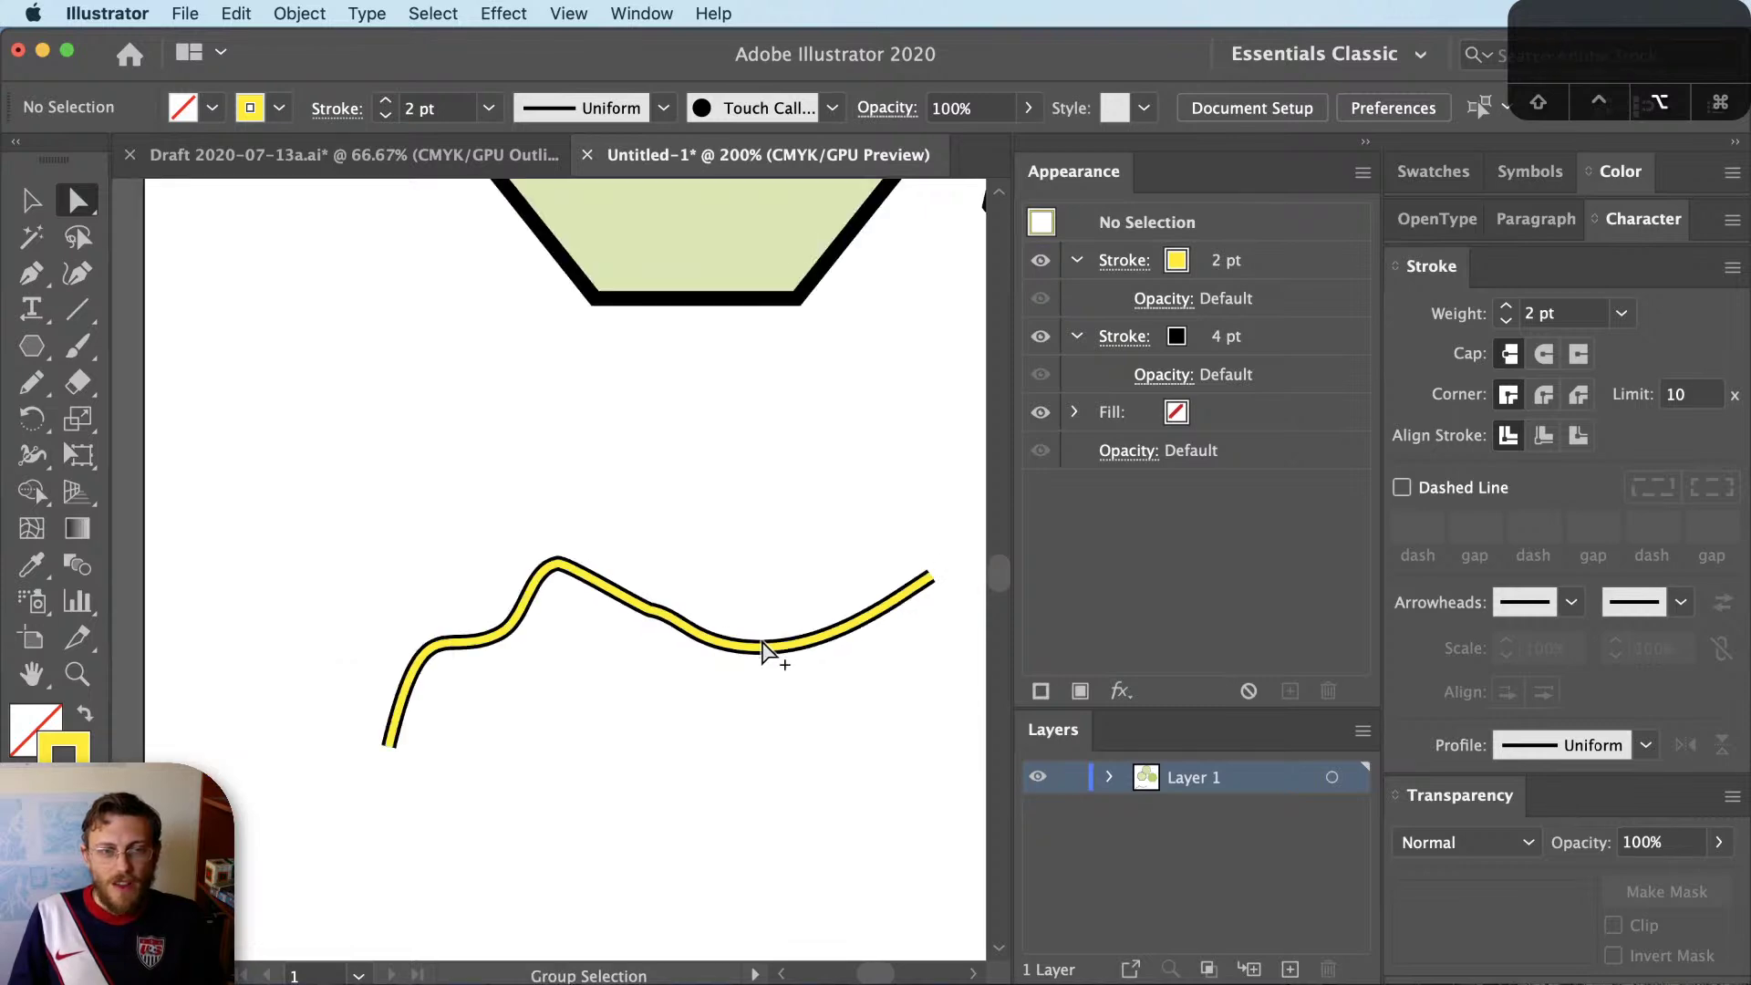
pyautogui.keyDown('alt'); pyautogui.scroll(-1, 764, 649); pyautogui.keyUp('alt')
pyautogui.moveTo(766, 657); pyautogui.dragTo(417, 469)
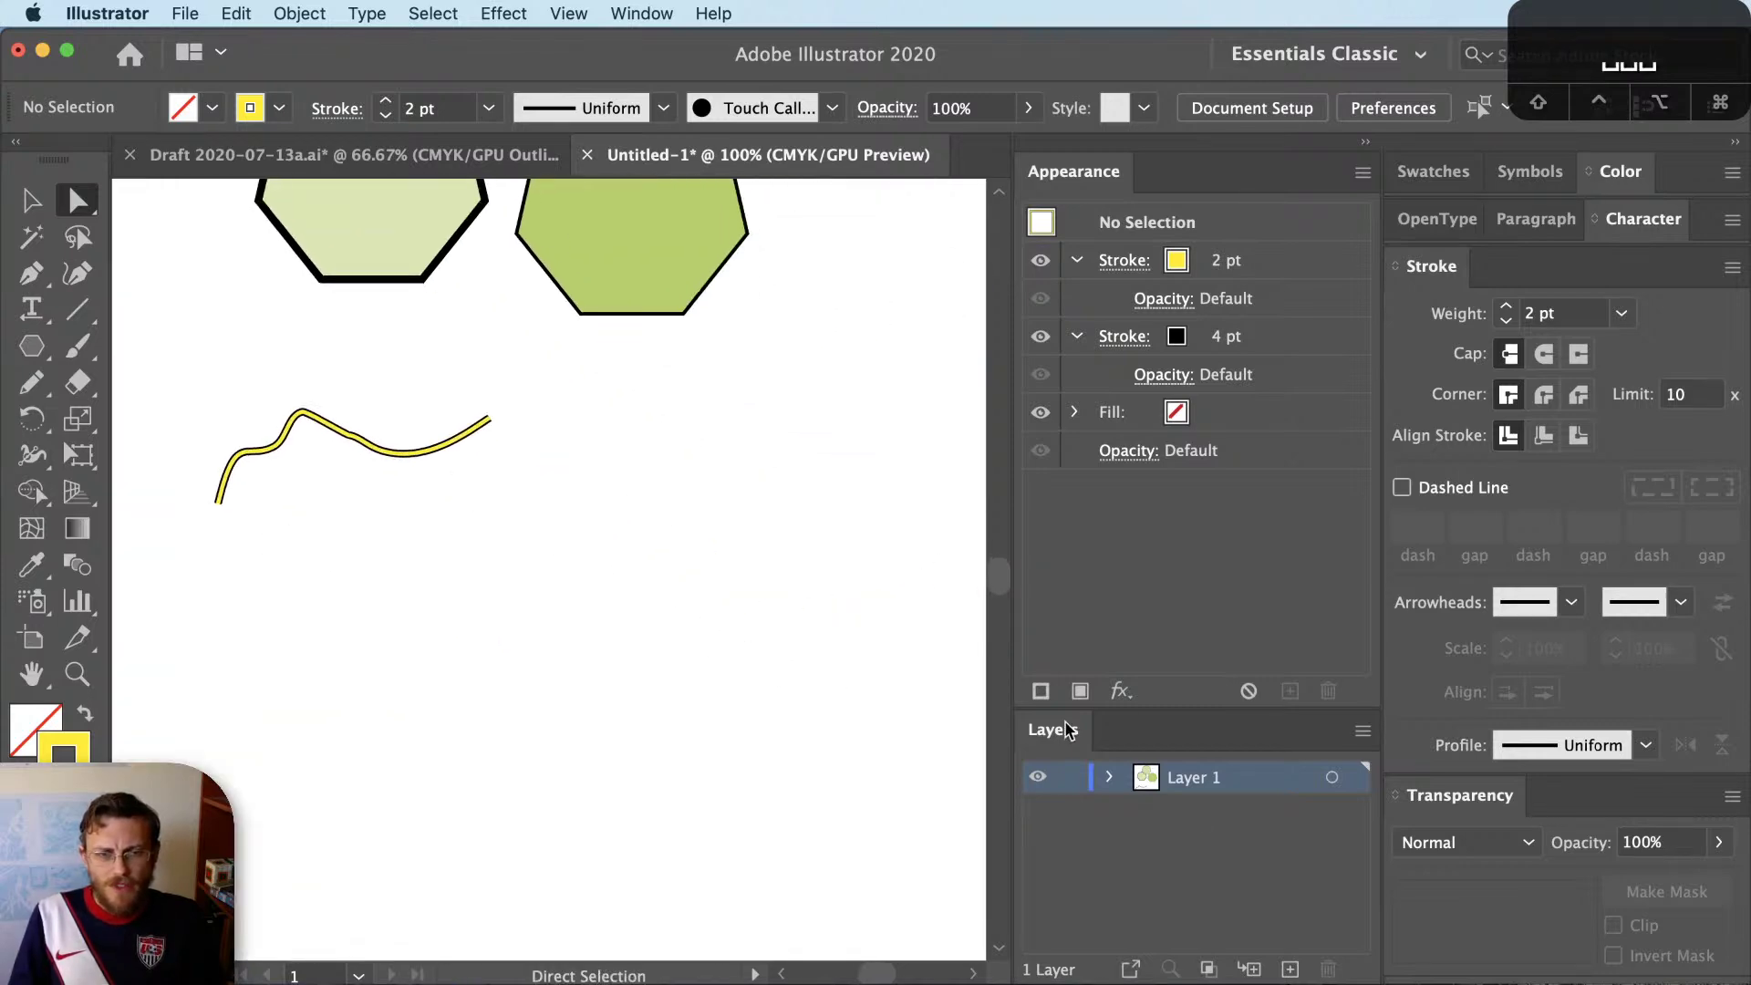
pyautogui.click(1291, 969)
pyautogui.click(1291, 968)
pyautogui.click(1291, 969)
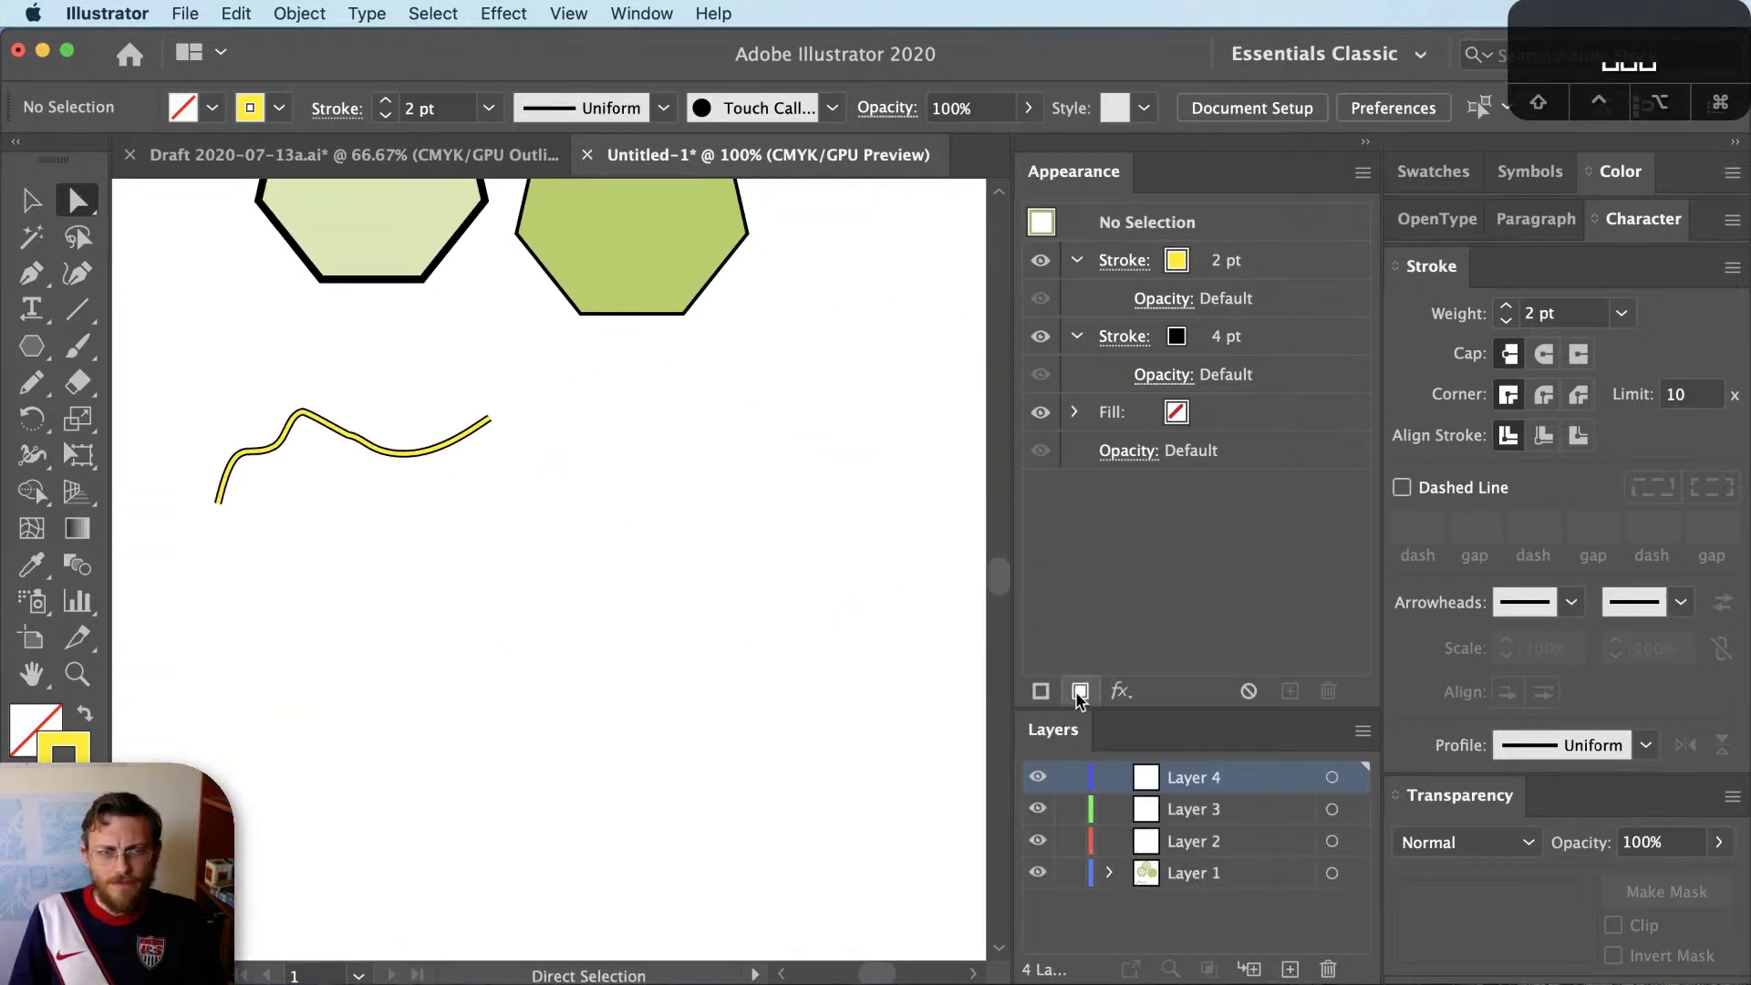
pyautogui.press('super+z')
# Switch to the river map Draft 2020-07-13a.ai, show it in preview mode and examine its river lines and background shading
pyautogui.click(354, 154)
pyautogui.press('super+y')
pyautogui.press('super+y')
pyautogui.moveTo(567, 645); pyautogui.dragTo(734, 554)
pyautogui.moveTo(555, 682); pyautogui.dragTo(794, 508)
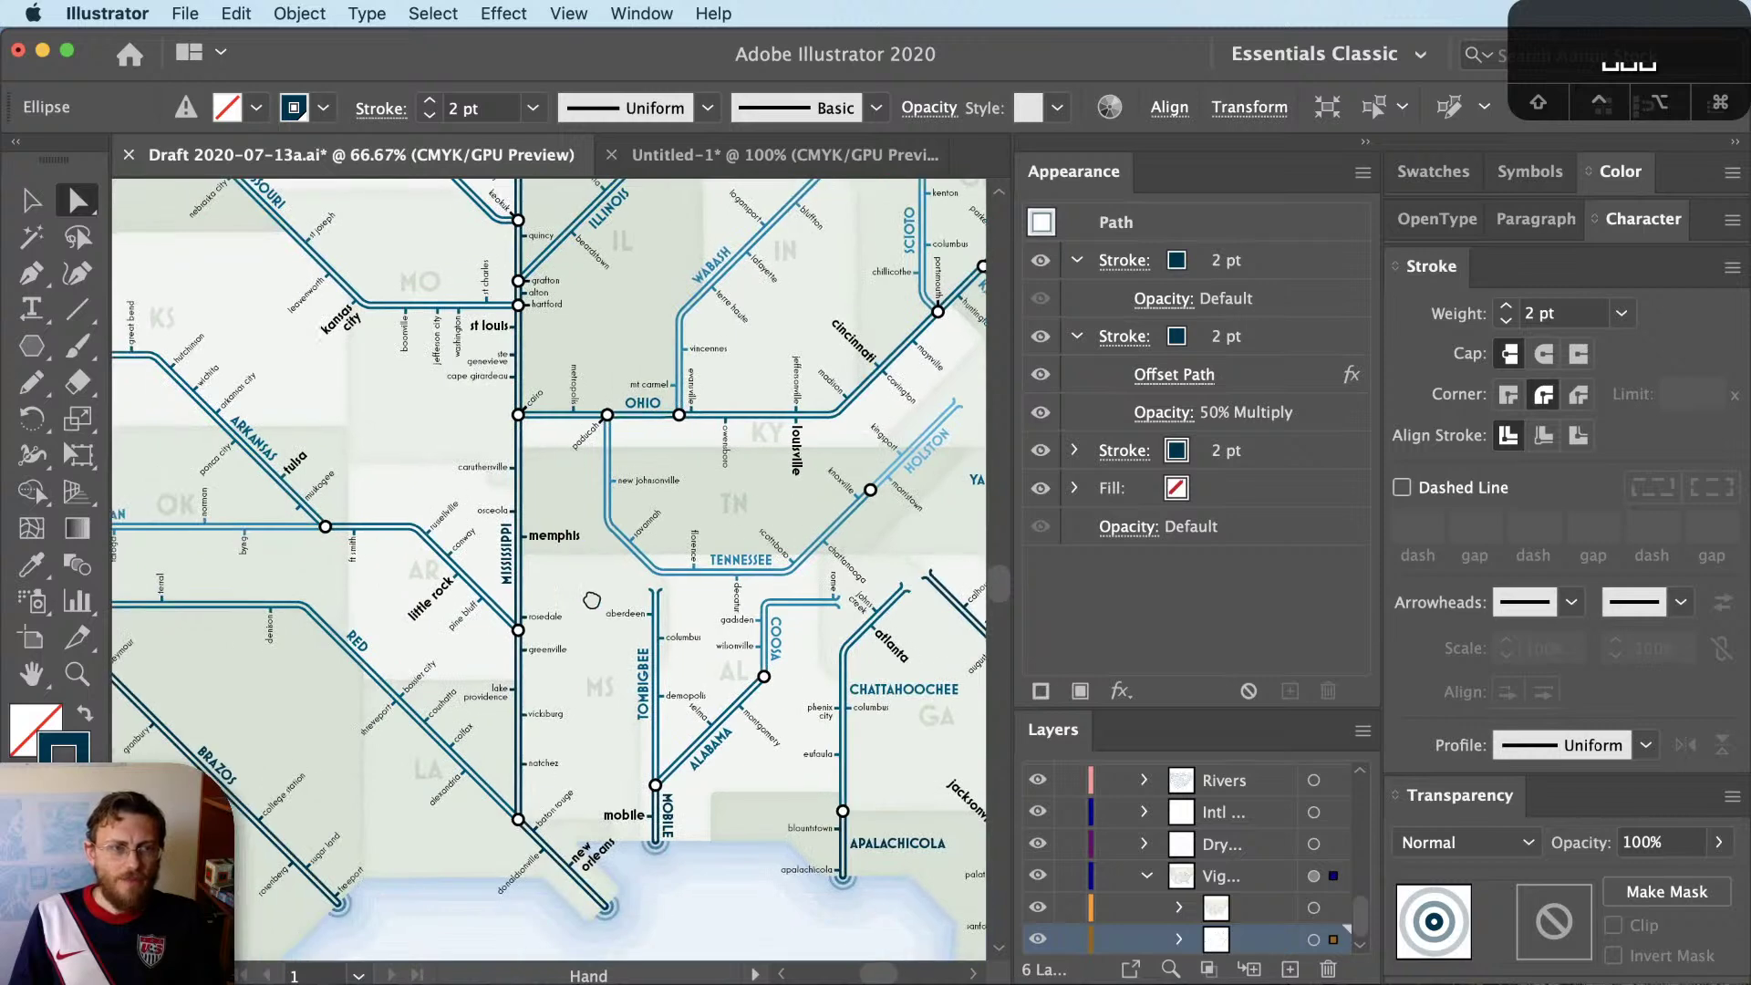
pyautogui.moveTo(567, 598); pyautogui.dragTo(824, 621)
pyautogui.press('z')
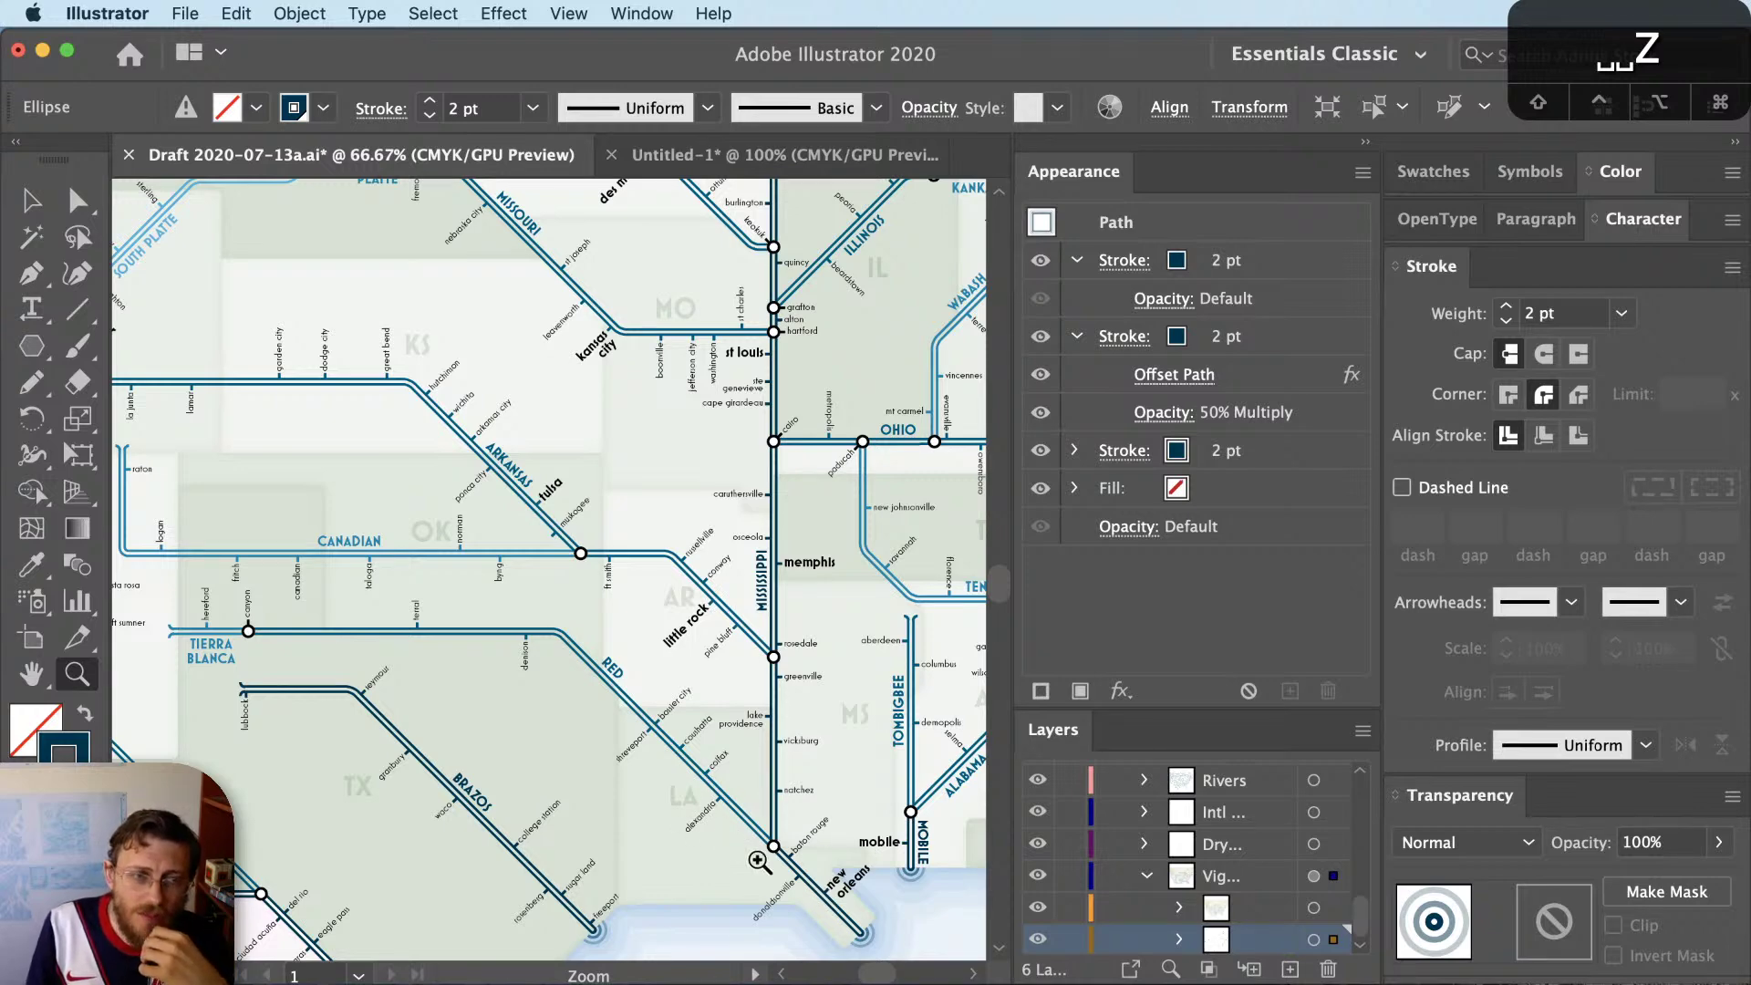
pyautogui.scroll(5, 732, 844)
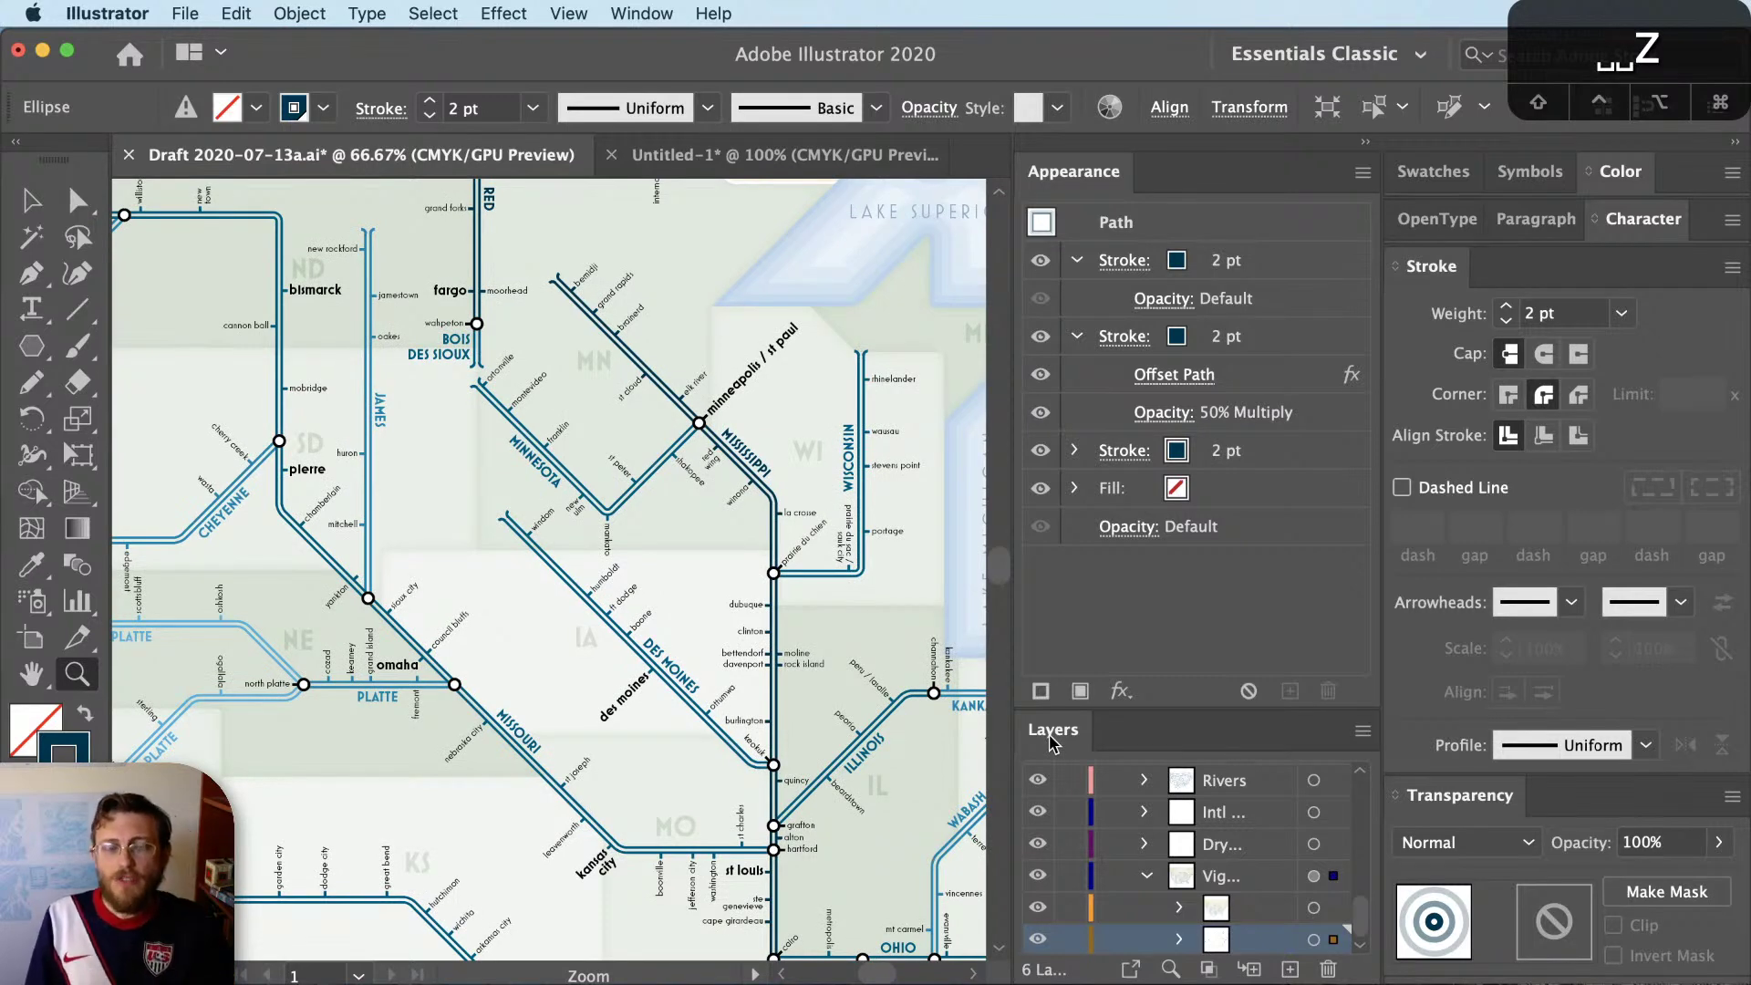
# Collapse the river map's vignette layer, highlight it in the layer list, and return to the Untitled-1 document
pyautogui.click(1148, 876)
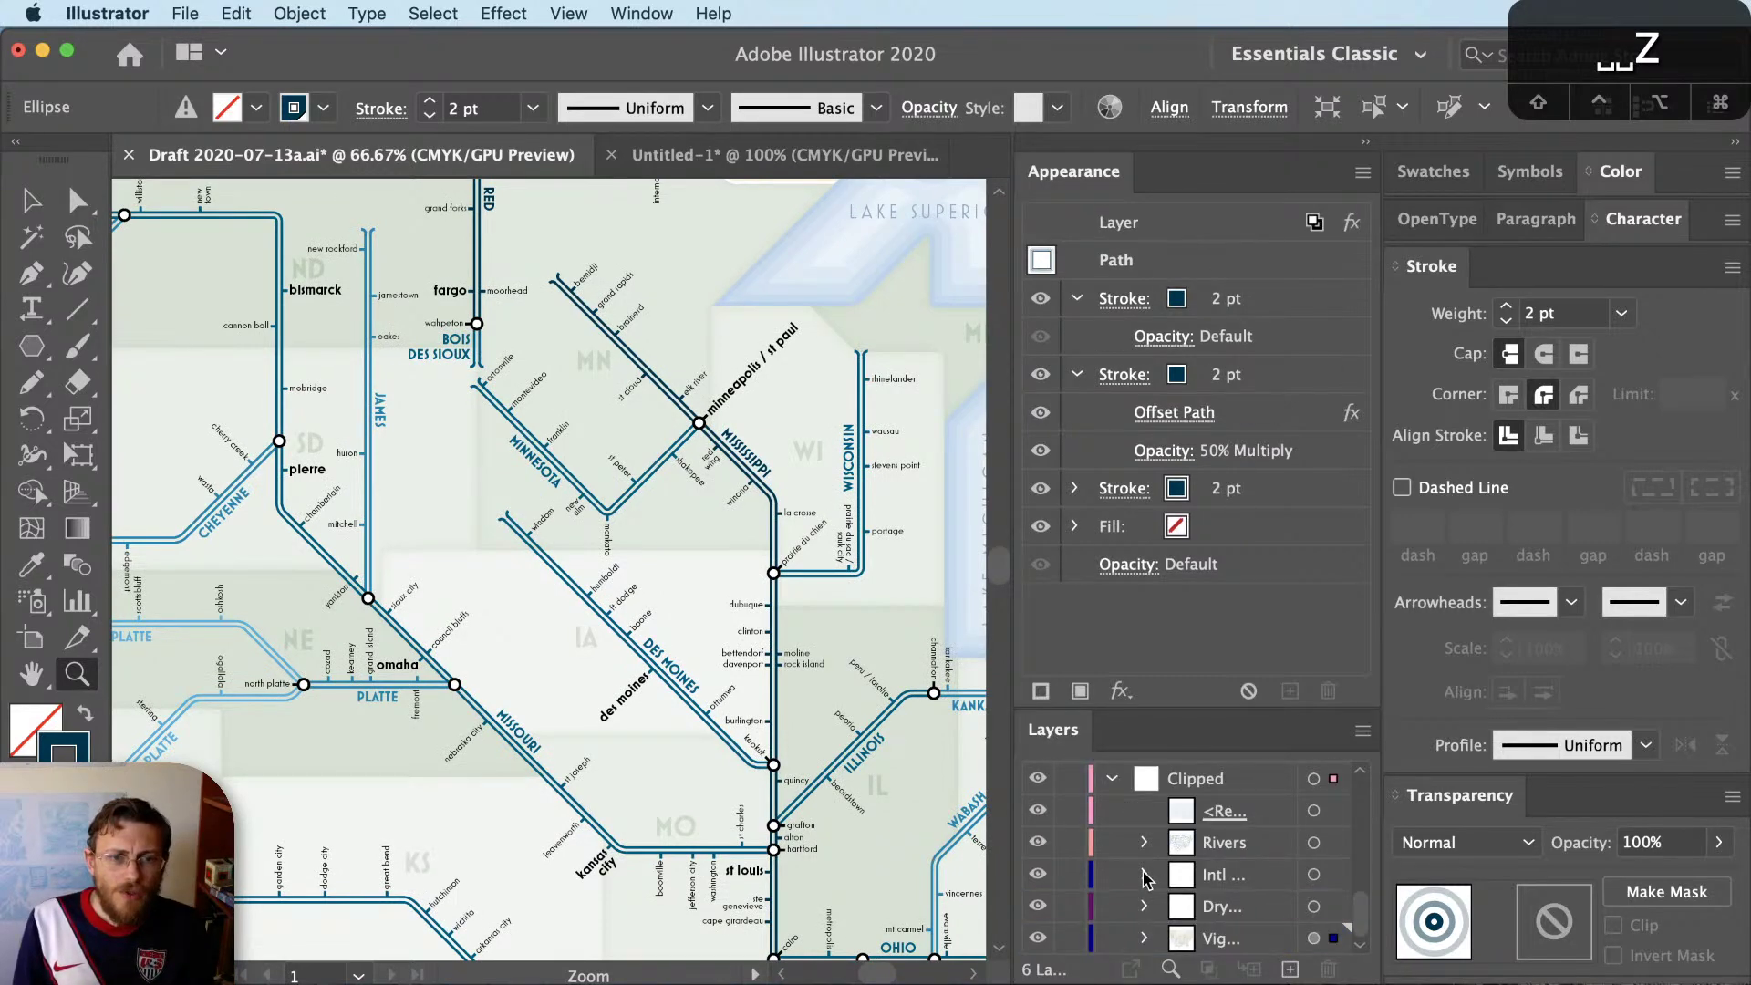
pyautogui.click(1227, 937)
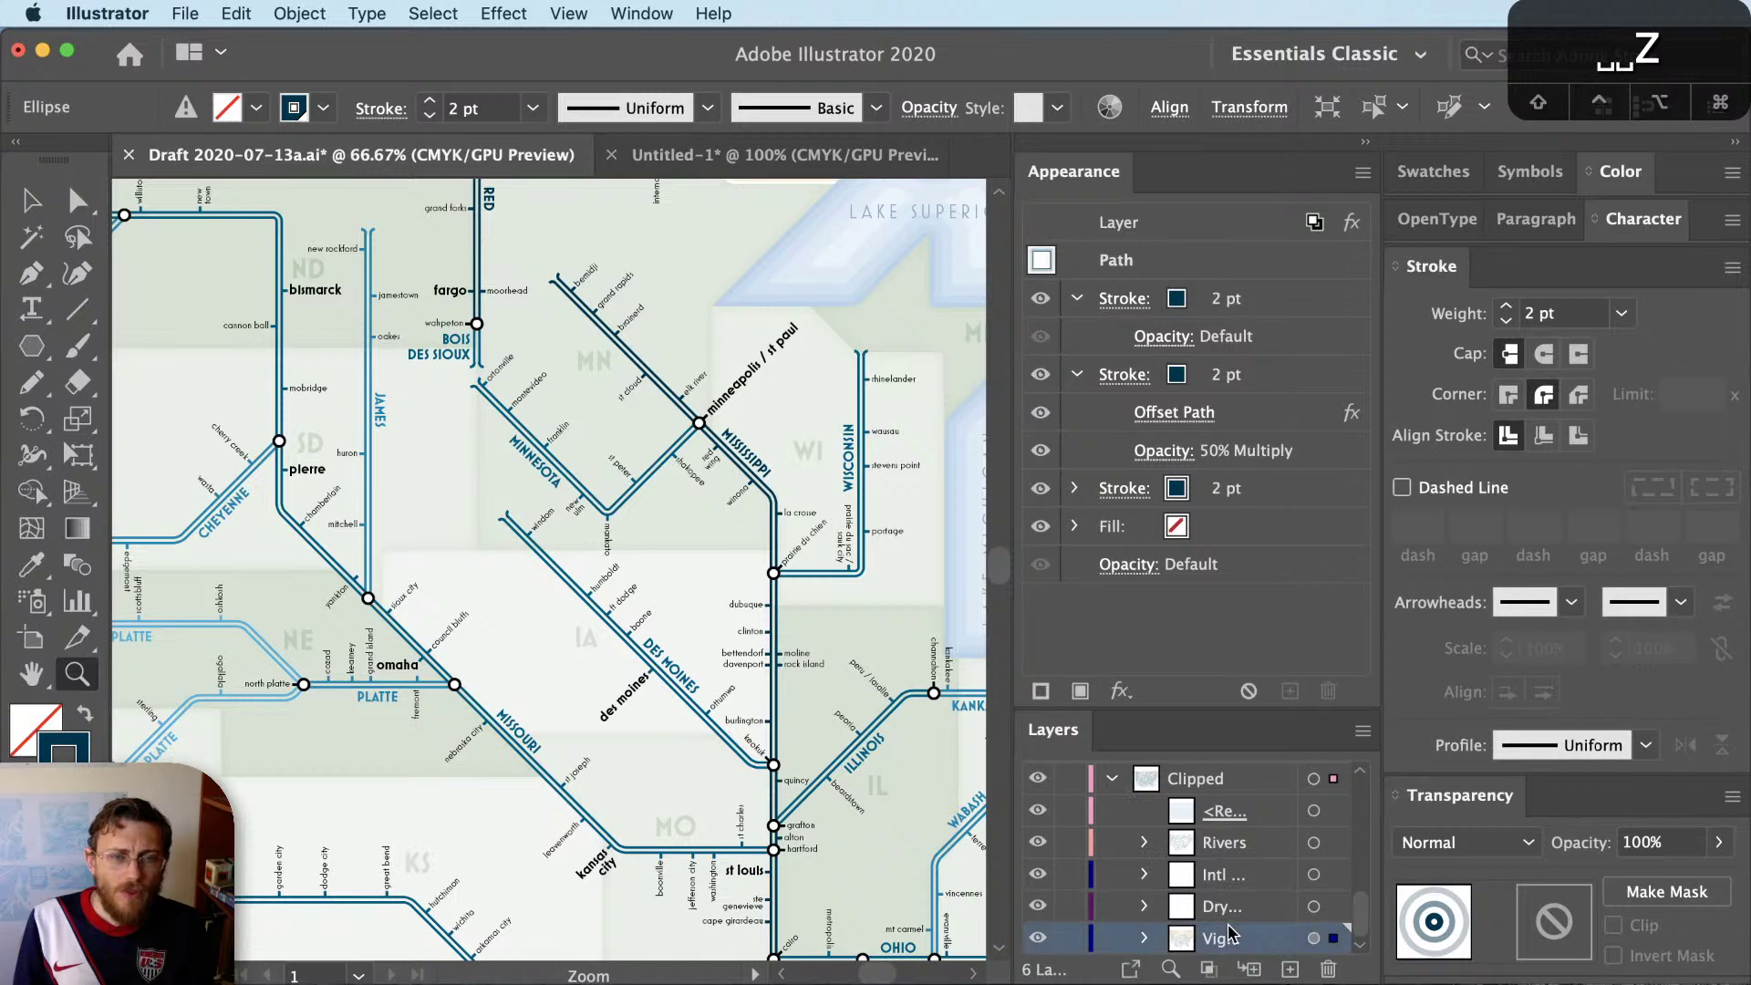
pyautogui.click(746, 157)
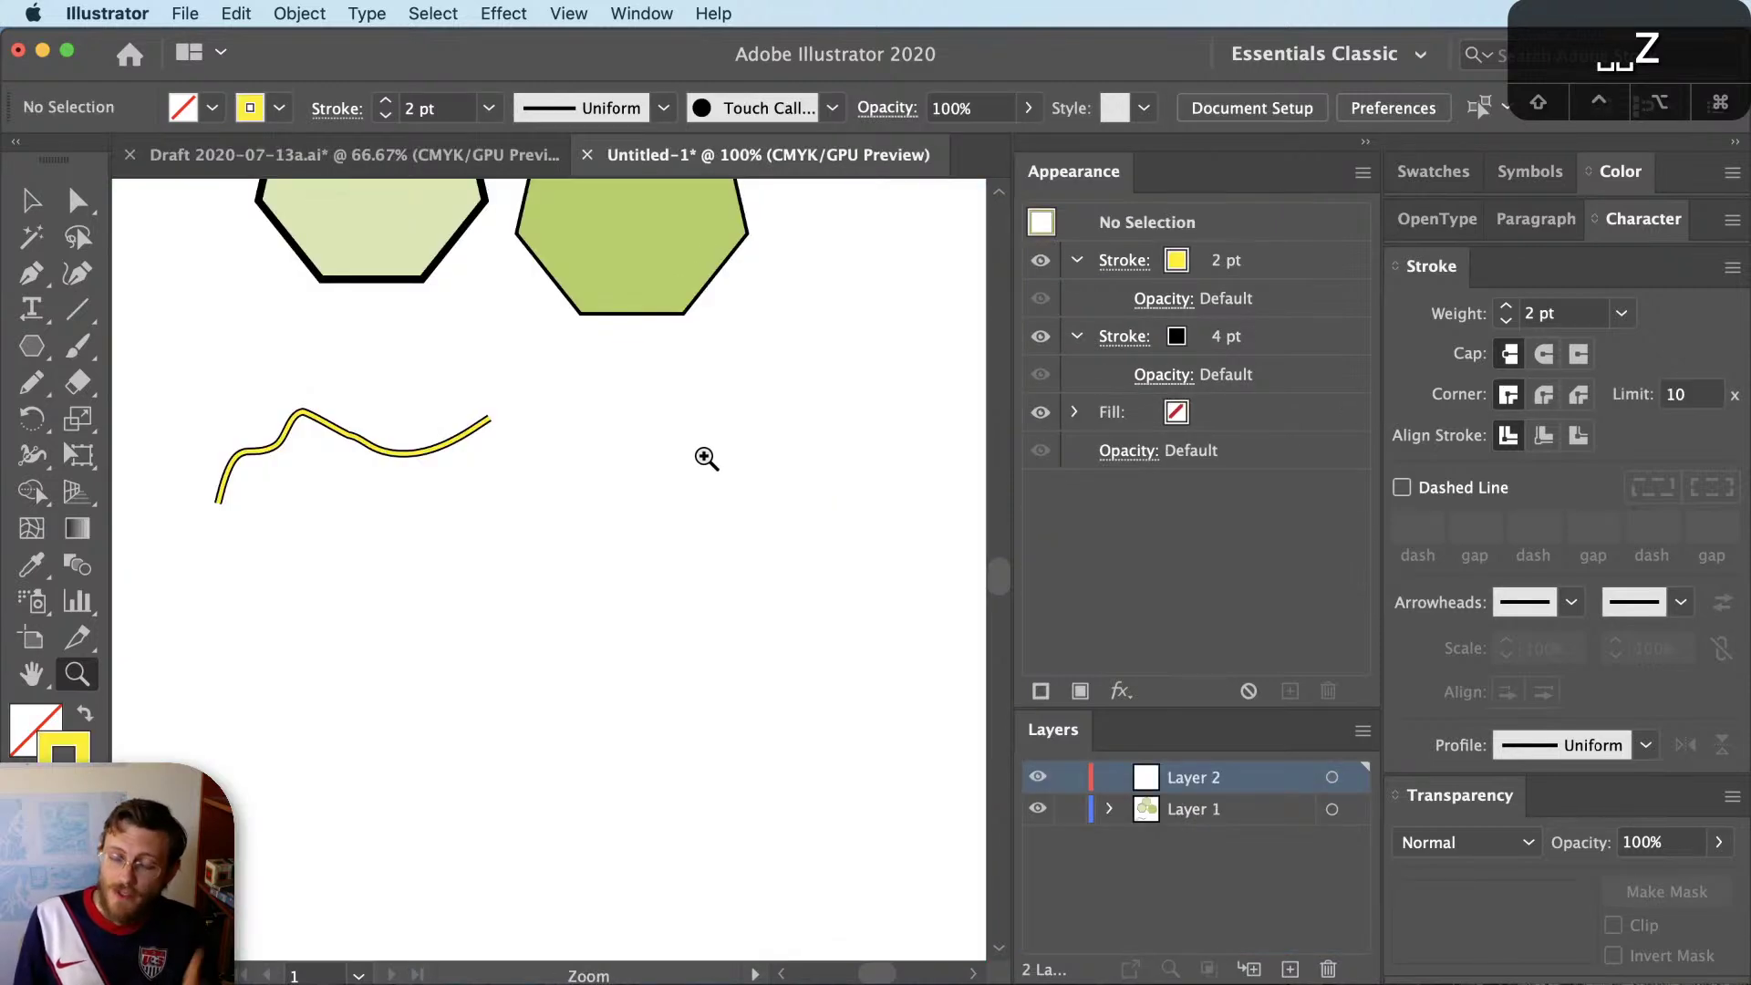
# Draw a small circle on Layer 2 in the empty area below the rightmost green polygon
pyautogui.press('v')
pyautogui.press('space')
pyautogui.moveTo(675, 449); pyautogui.dragTo(754, 637)
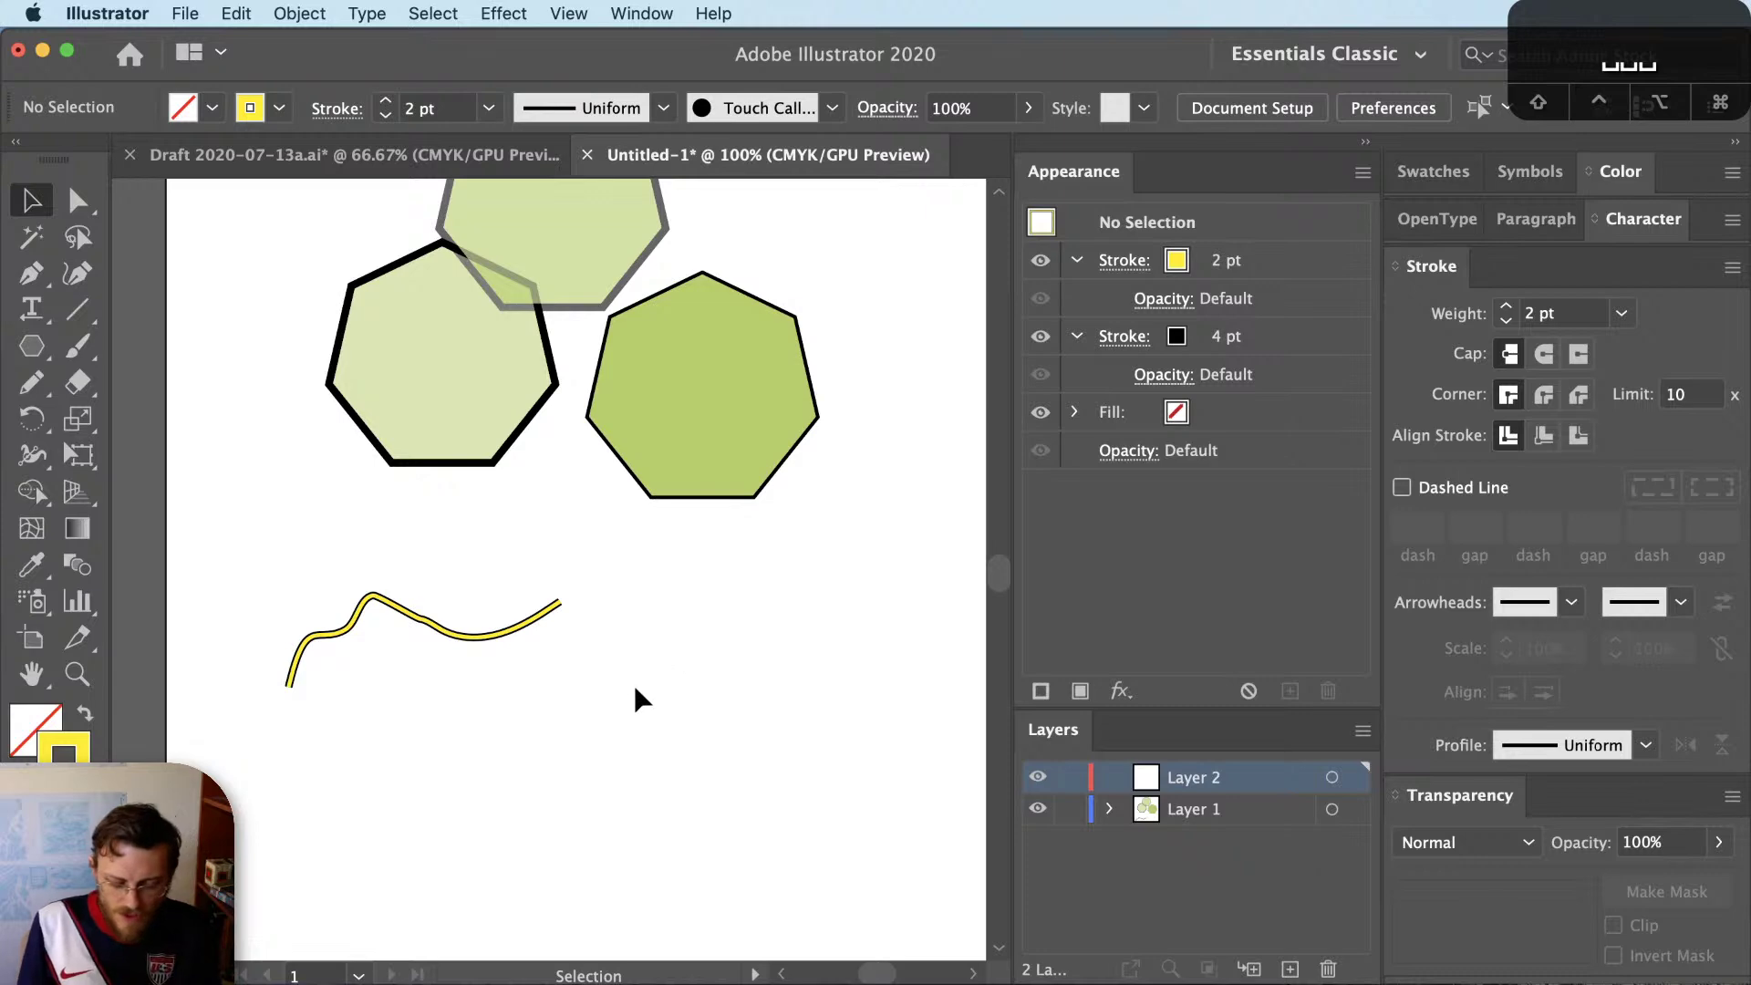
pyautogui.press('l')
pyautogui.moveTo(621, 690)
pyautogui.mouseDown()
pyautogui.moveTo(758, 781)
pyautogui.moveTo(718, 748)
pyautogui.mouseUp()
pyautogui.press('v')
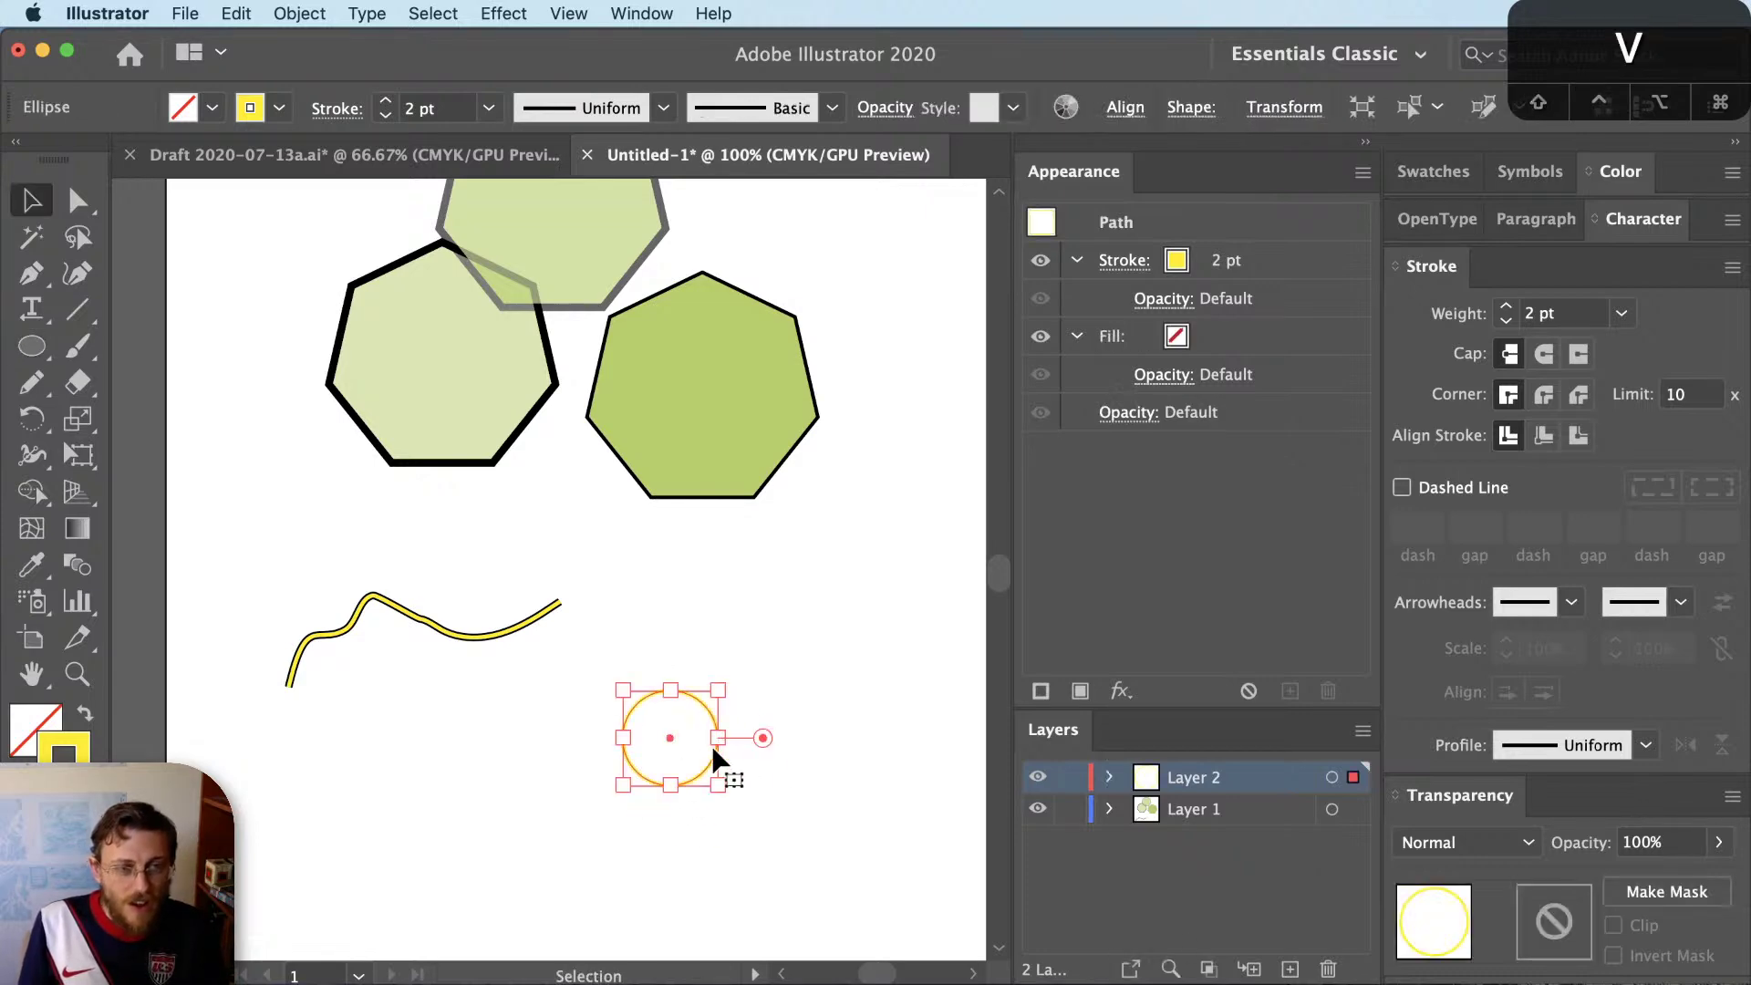
# Swap the circle's stroke and fill for solid yellow, then duplicate it into a cluster of five overlapping circles
pyautogui.hotkey('shift', 'x')
pyautogui.press('super+shift+b')
pyautogui.press('v')
pyautogui.moveTo(683, 743); pyautogui.dragTo(620, 774)
pyautogui.moveTo(621, 774); pyautogui.dragTo(609, 685)
pyautogui.click(832, 629)
pyautogui.press('v')
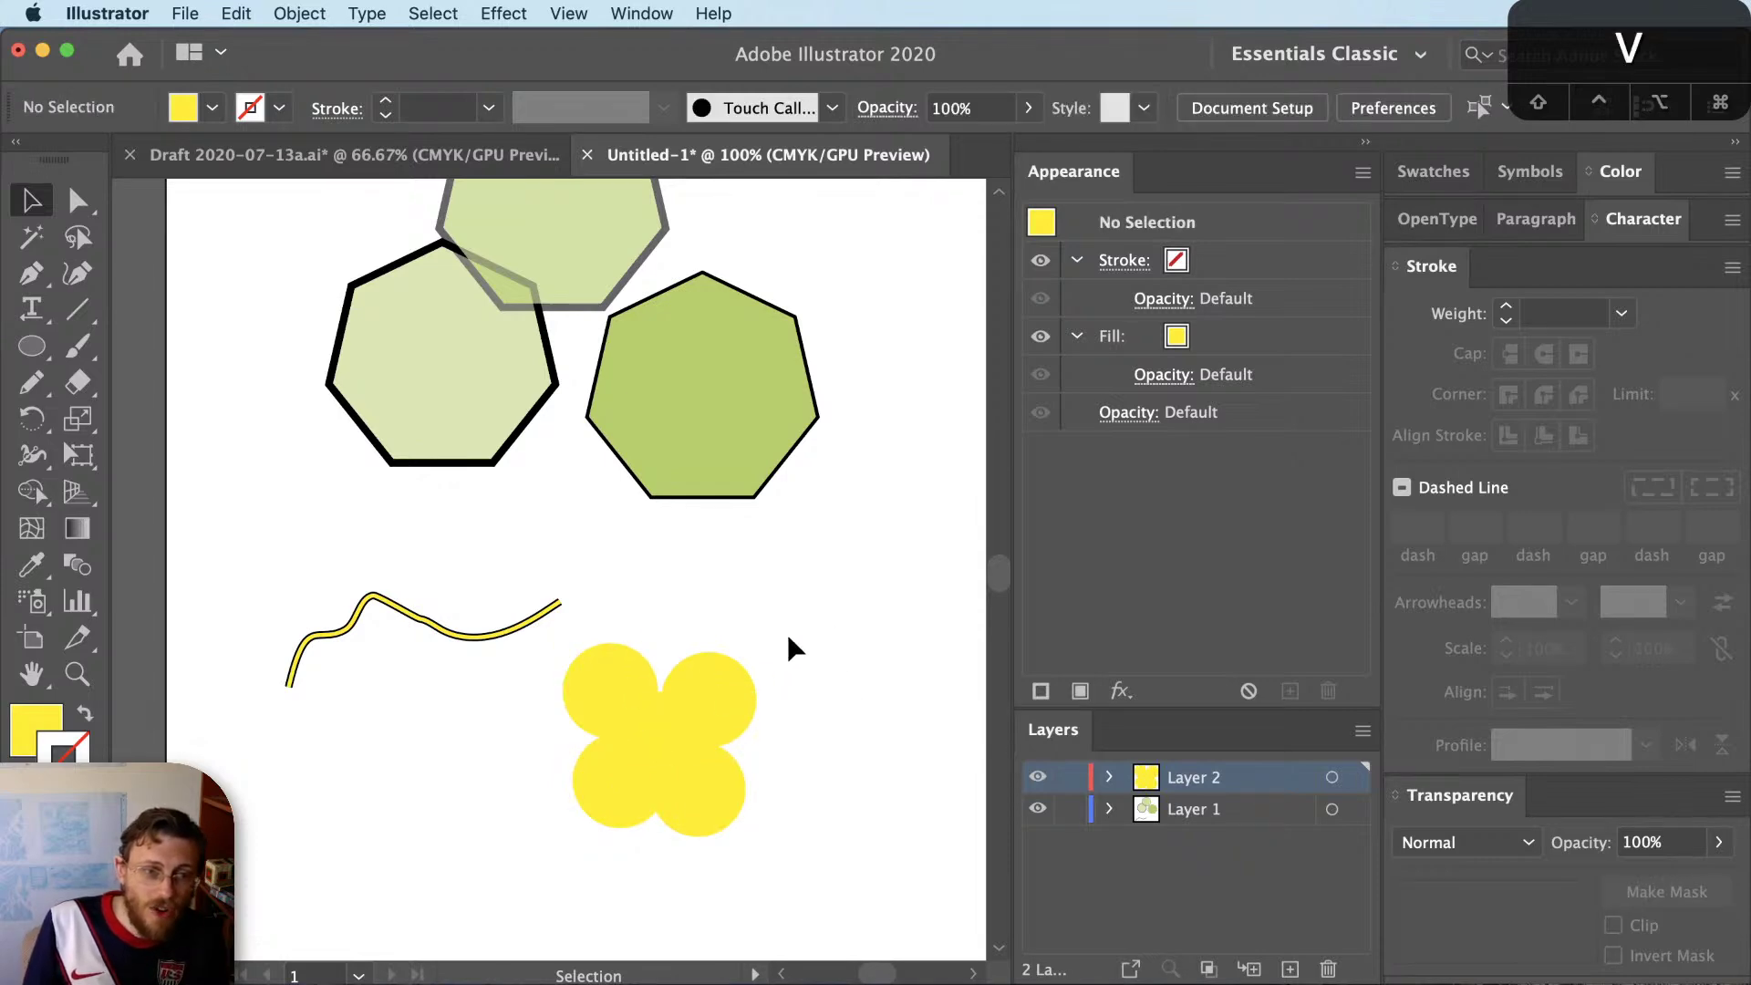
# Select all five yellow circles and pick a slightly greener yellow fill for them from the color spectrum
pyautogui.press('v')
pyautogui.press('z')
pyautogui.moveTo(808, 610); pyautogui.dragTo(532, 844)
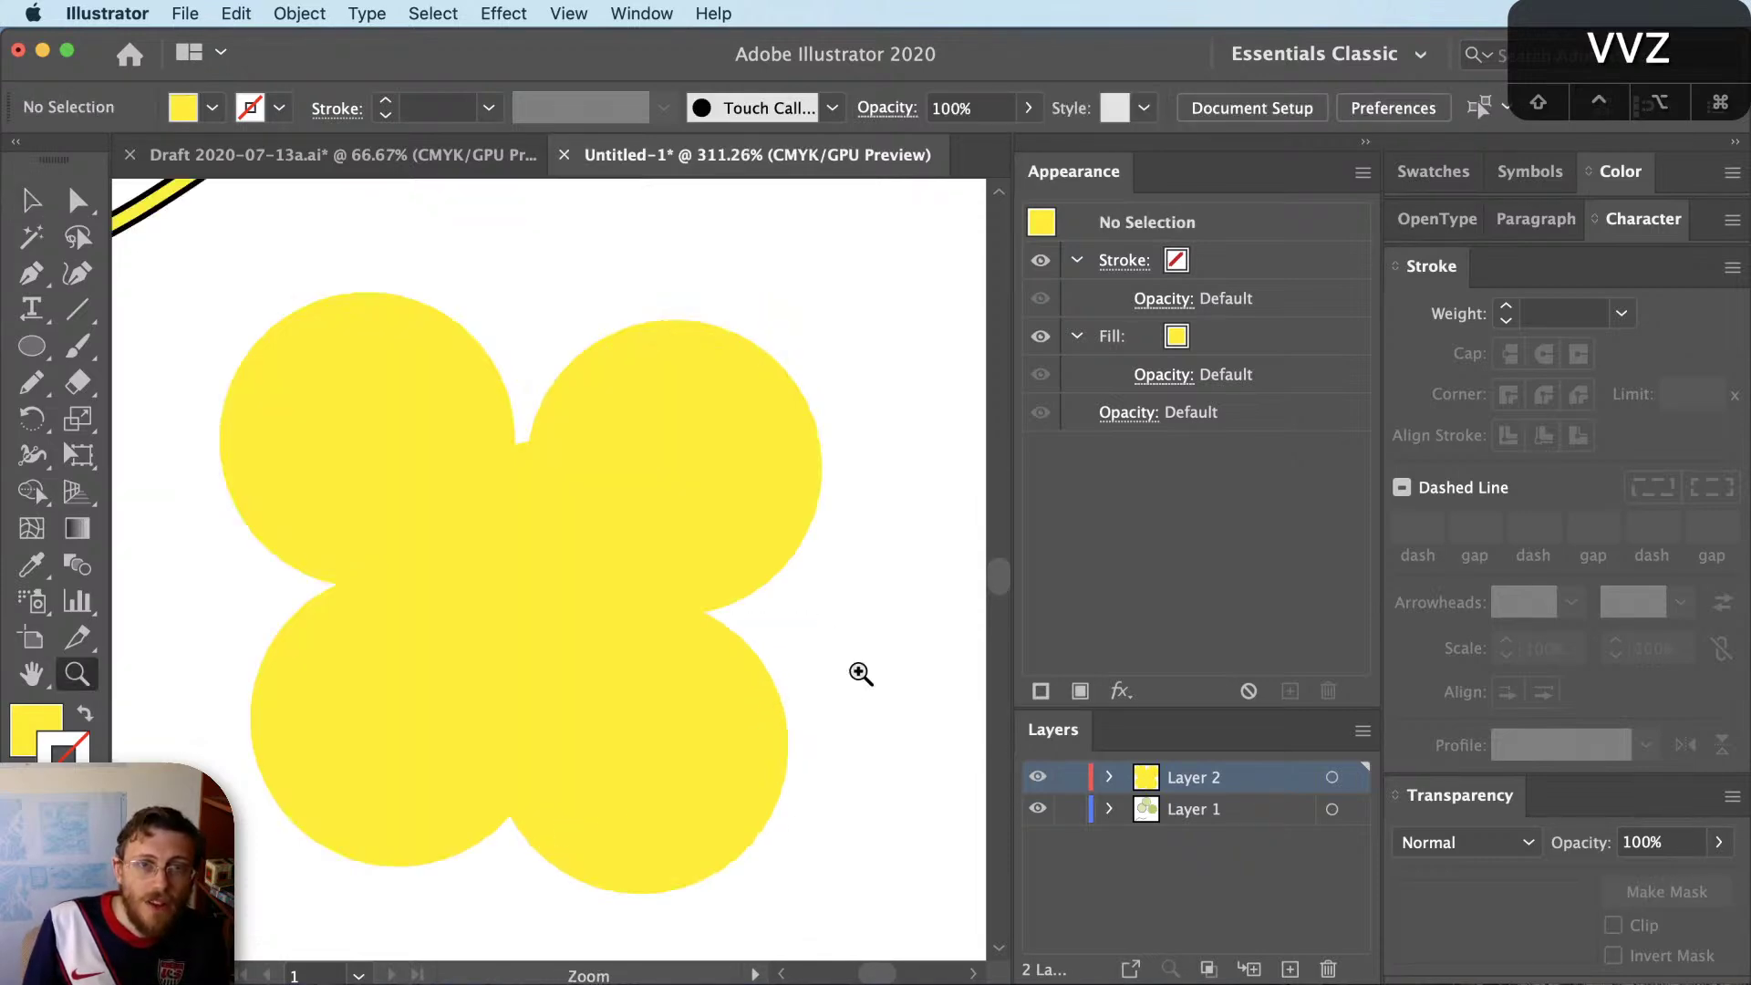
pyautogui.press('v')
pyautogui.moveTo(889, 347); pyautogui.dragTo(342, 798)
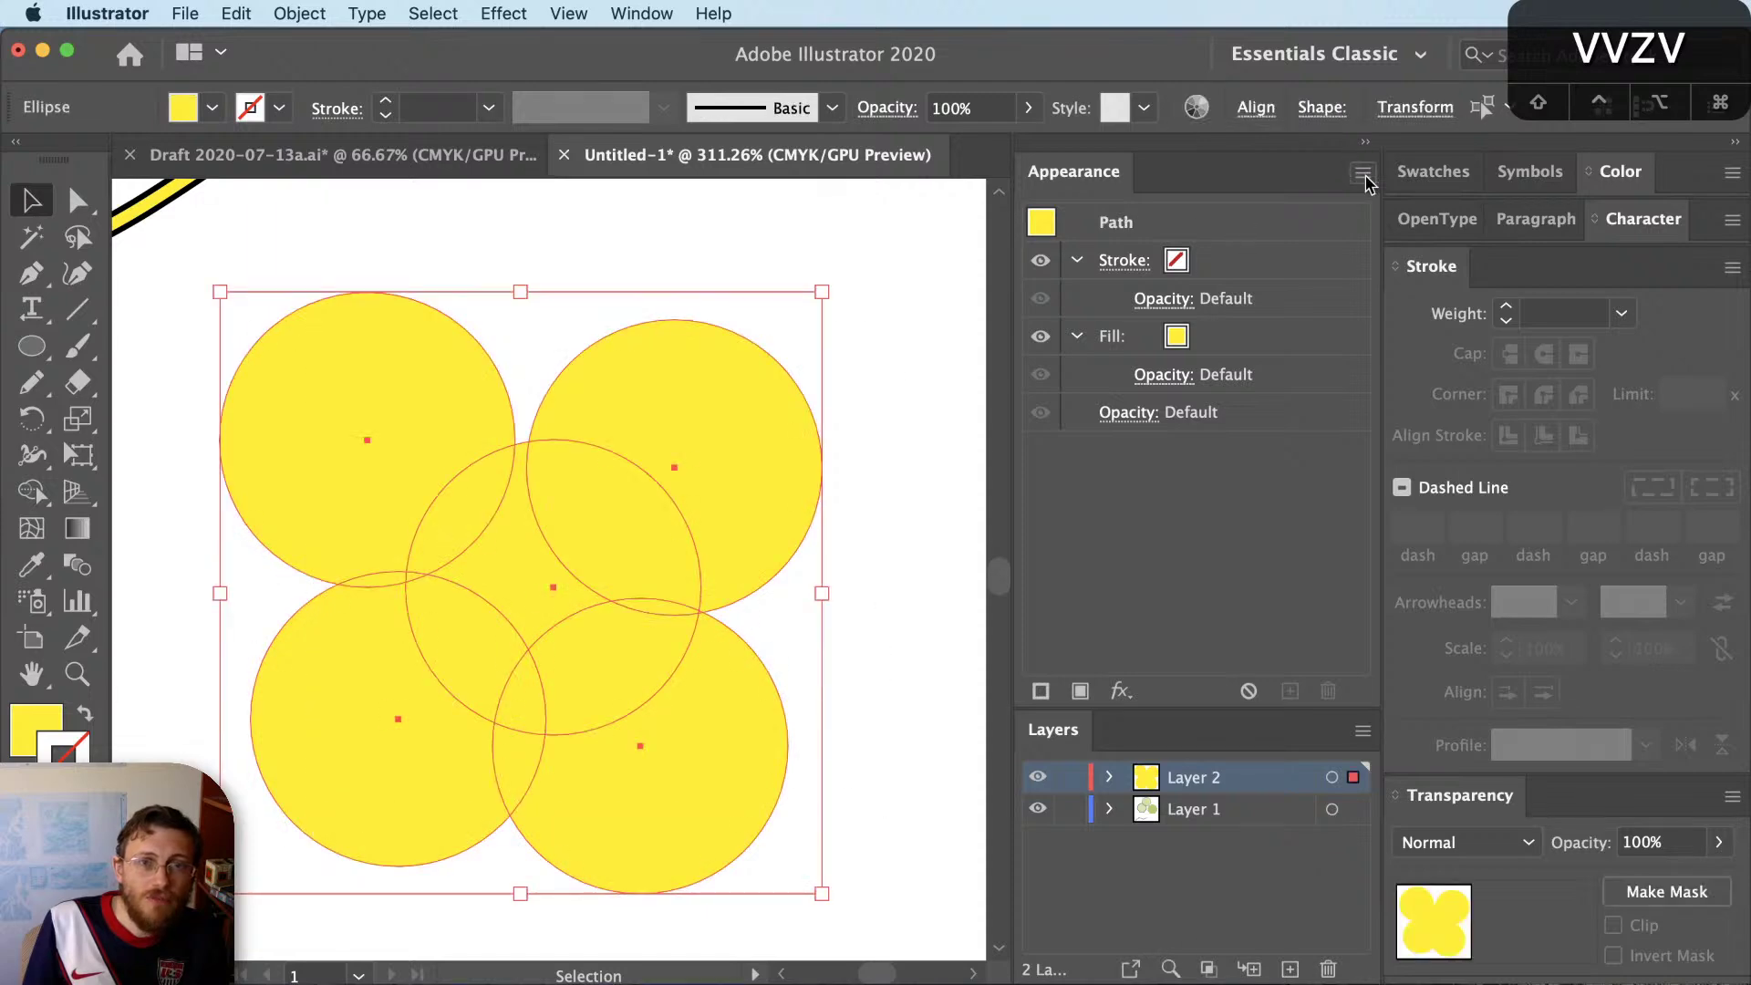
pyautogui.click(1589, 177)
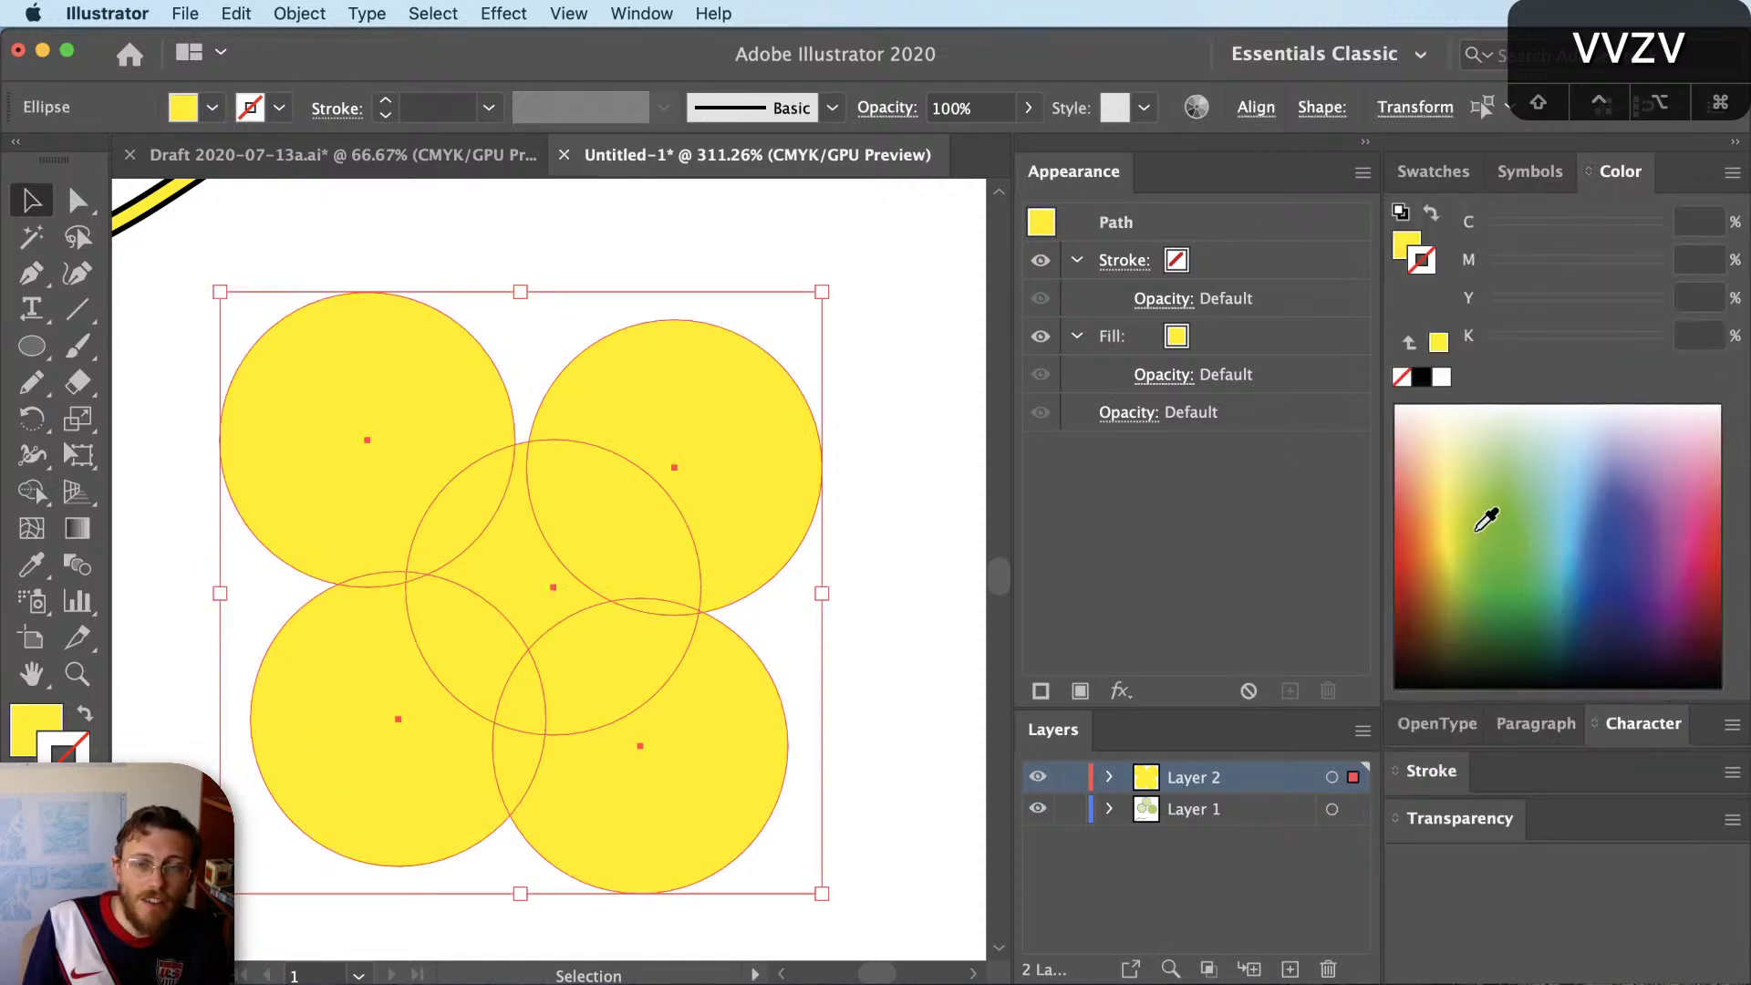
pyautogui.click(1487, 493)
pyautogui.press('super+z')
pyautogui.press('x')
pyautogui.click(1459, 497)
pyautogui.moveTo(1460, 497); pyautogui.dragTo(1454, 539)
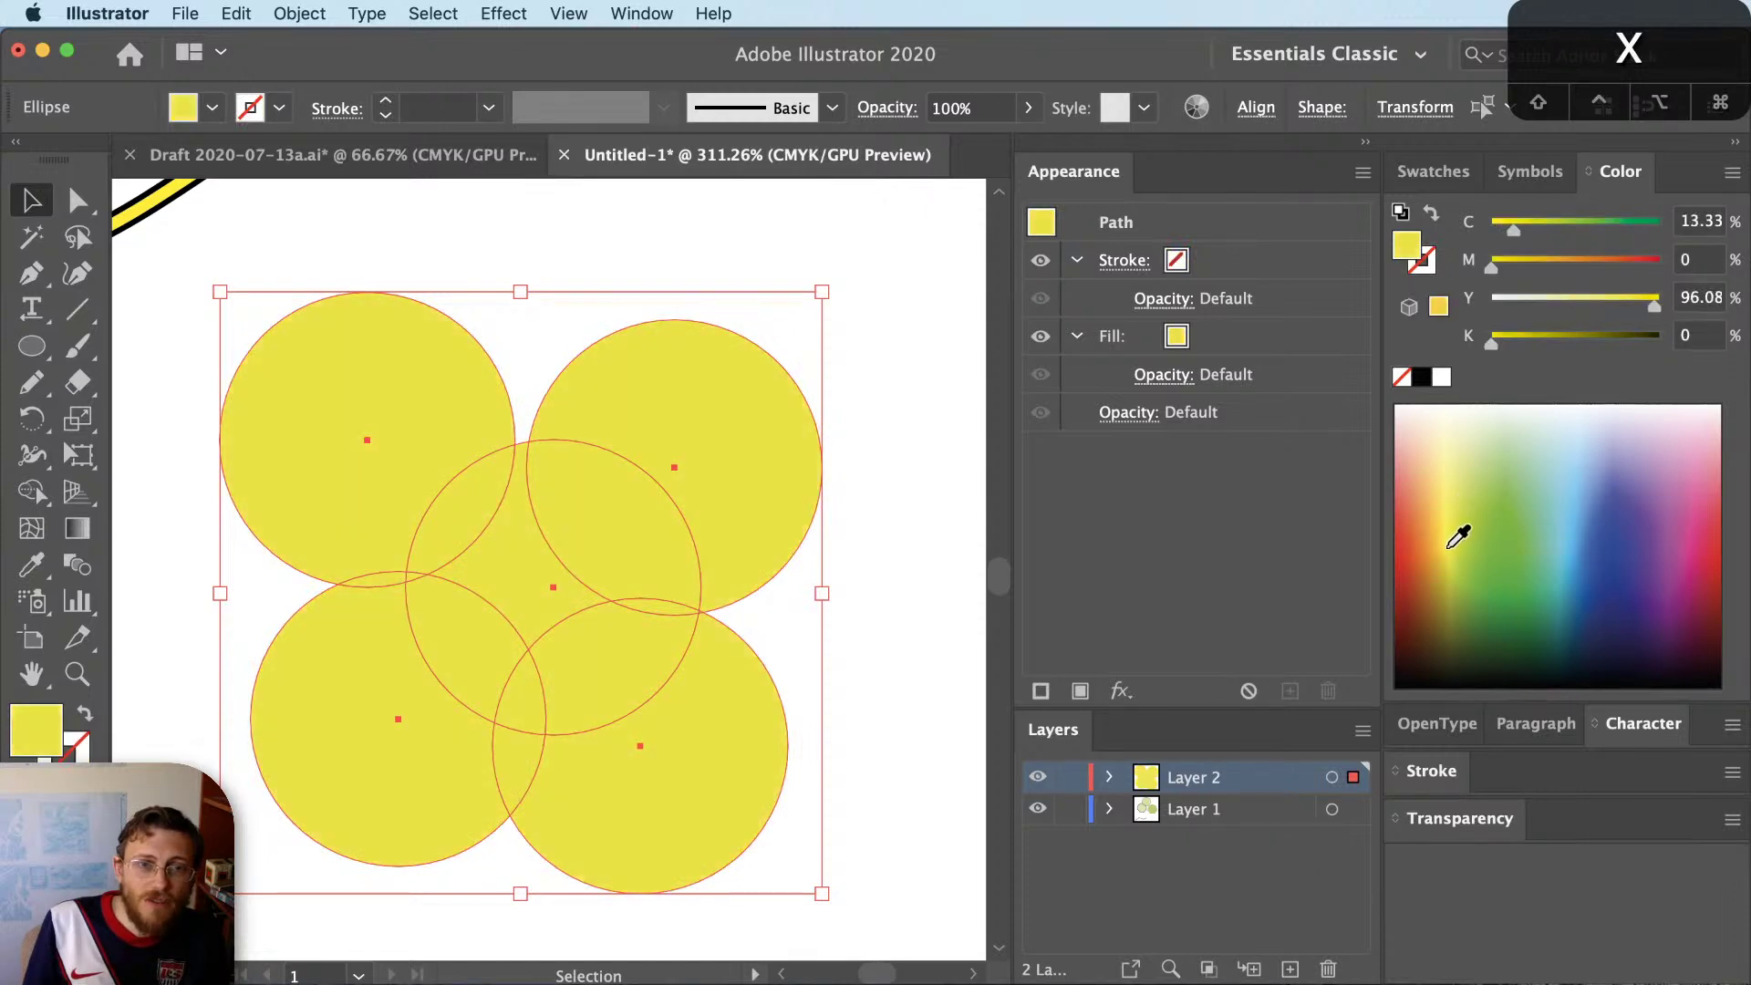
# Recolor the selected circles blue by setting cyan to 100%, yellow to 0% and black to 35%, and deselect them
pyautogui.click(1521, 352)
pyautogui.moveTo(1521, 351); pyautogui.dragTo(1551, 345)
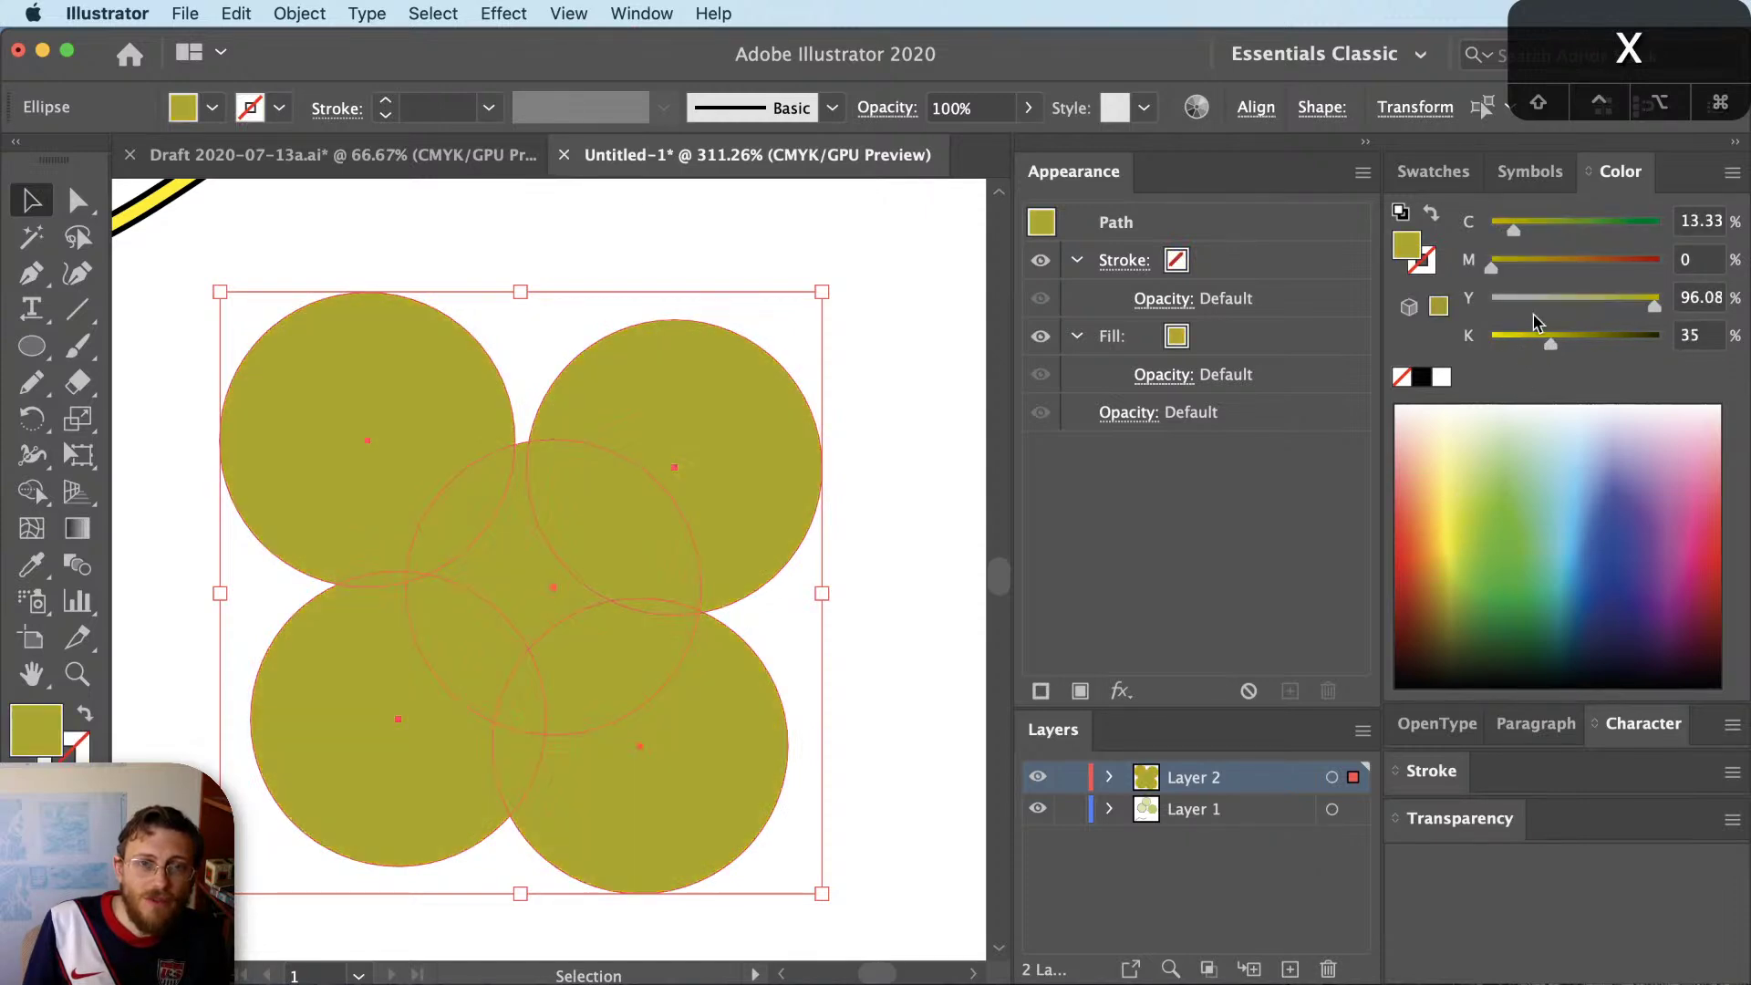
pyautogui.moveTo(1514, 230); pyautogui.dragTo(1661, 230)
pyautogui.moveTo(1531, 310); pyautogui.dragTo(1489, 306)
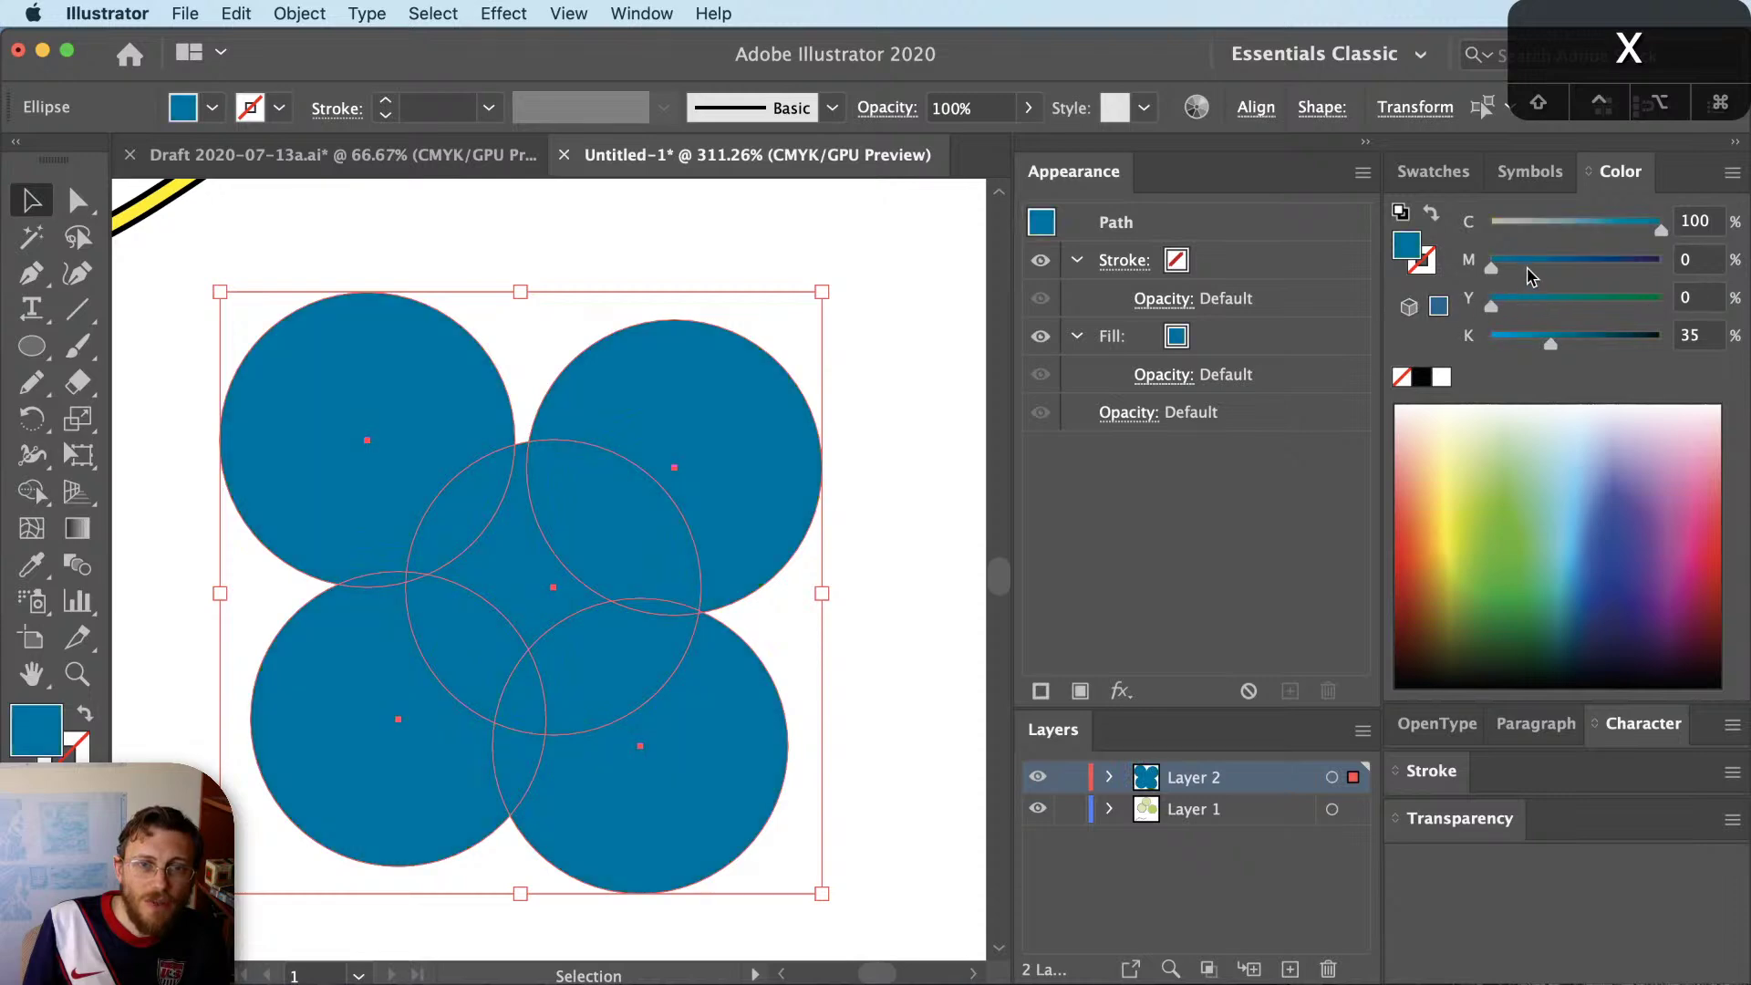
pyautogui.click(364, 235)
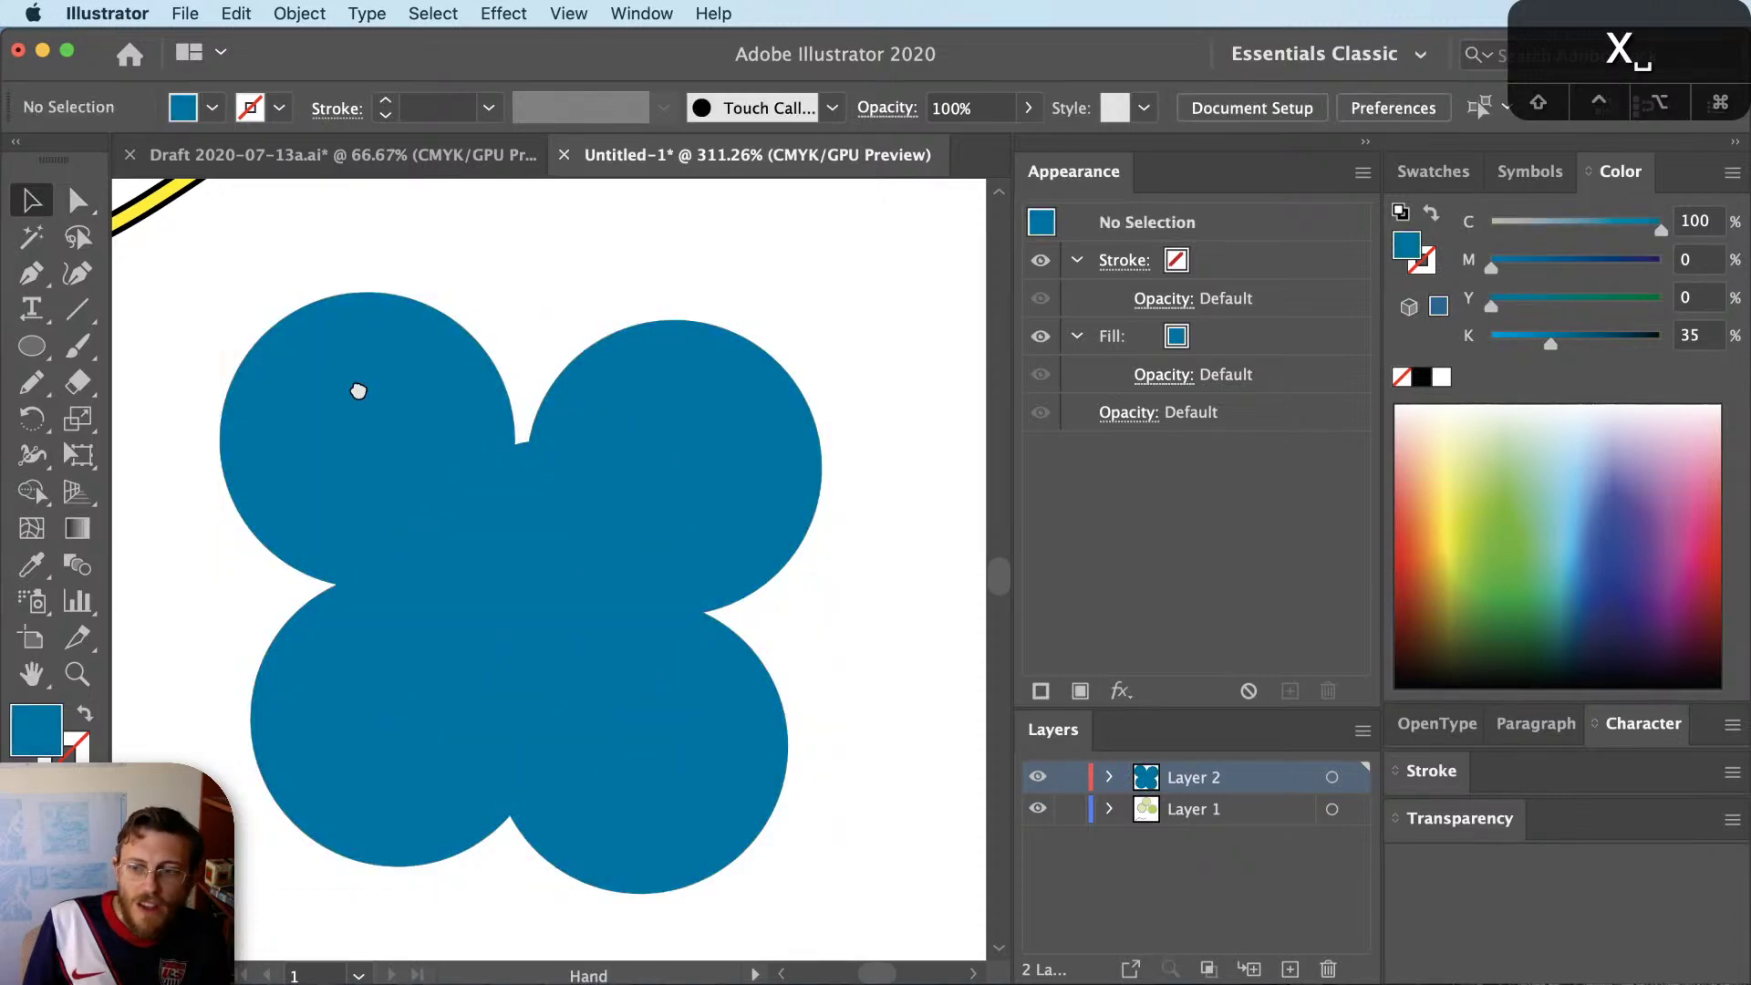
pyautogui.moveTo(356, 383); pyautogui.dragTo(548, 410)
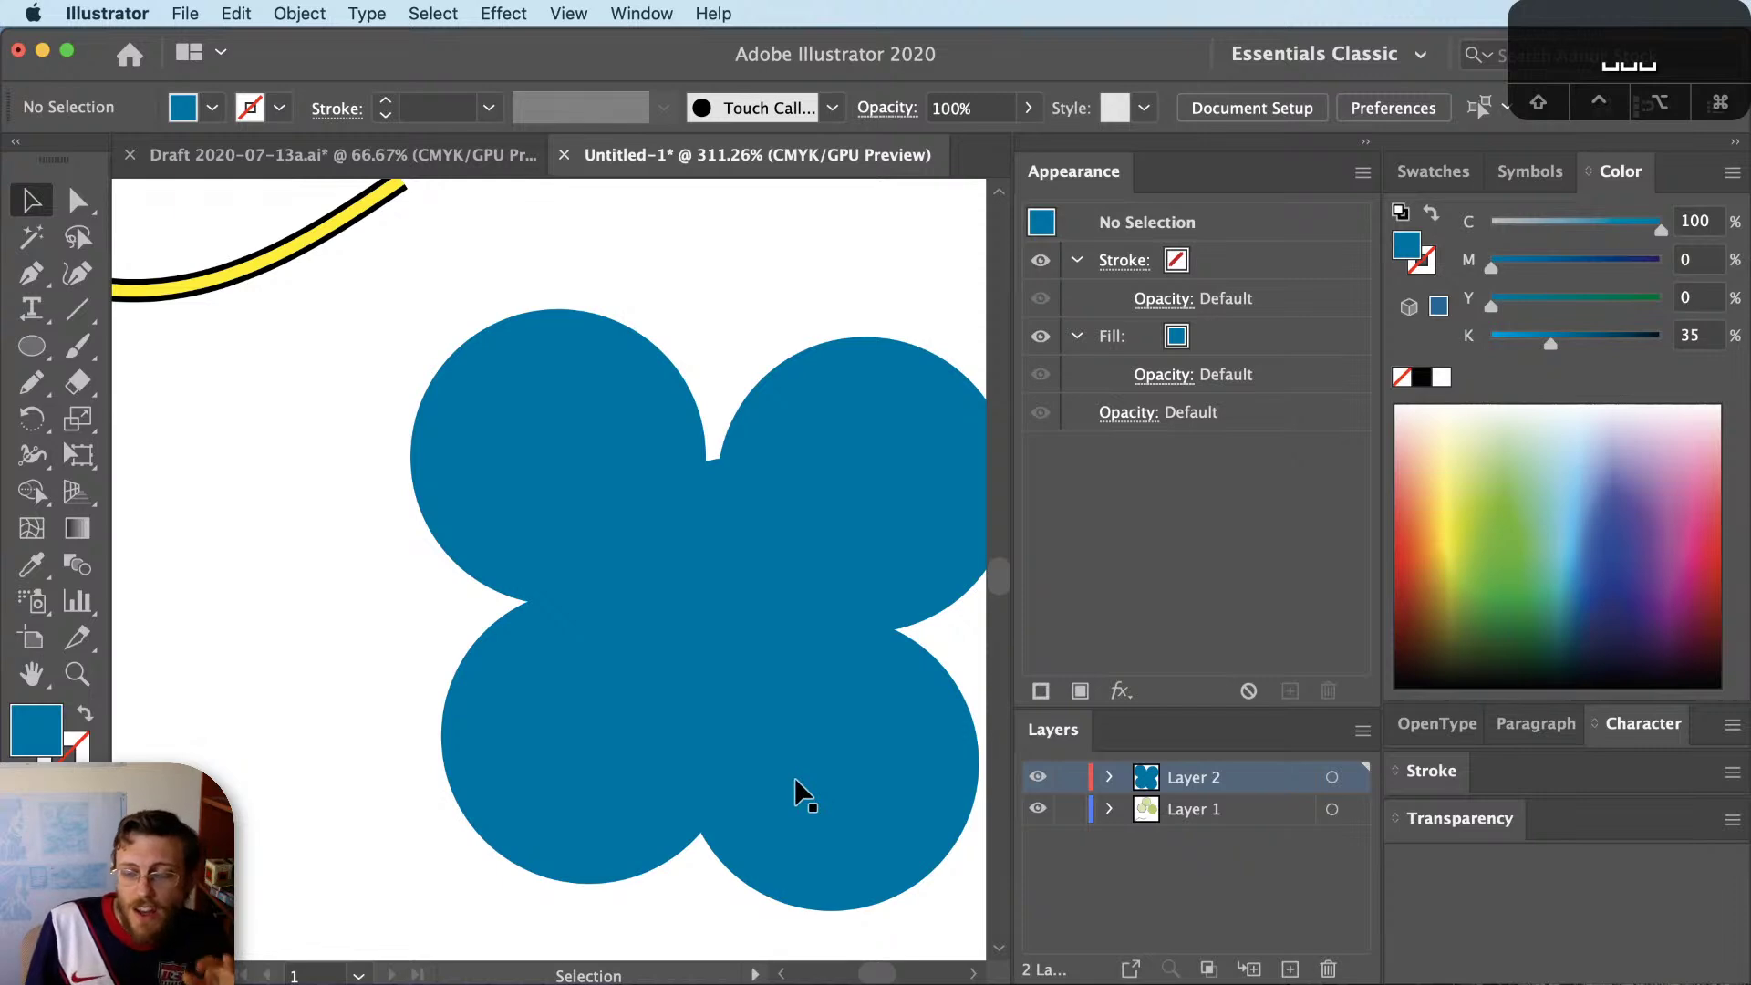
# Select all the circles on Layer 2 and set their object opacity to 50%
pyautogui.click(1349, 778)
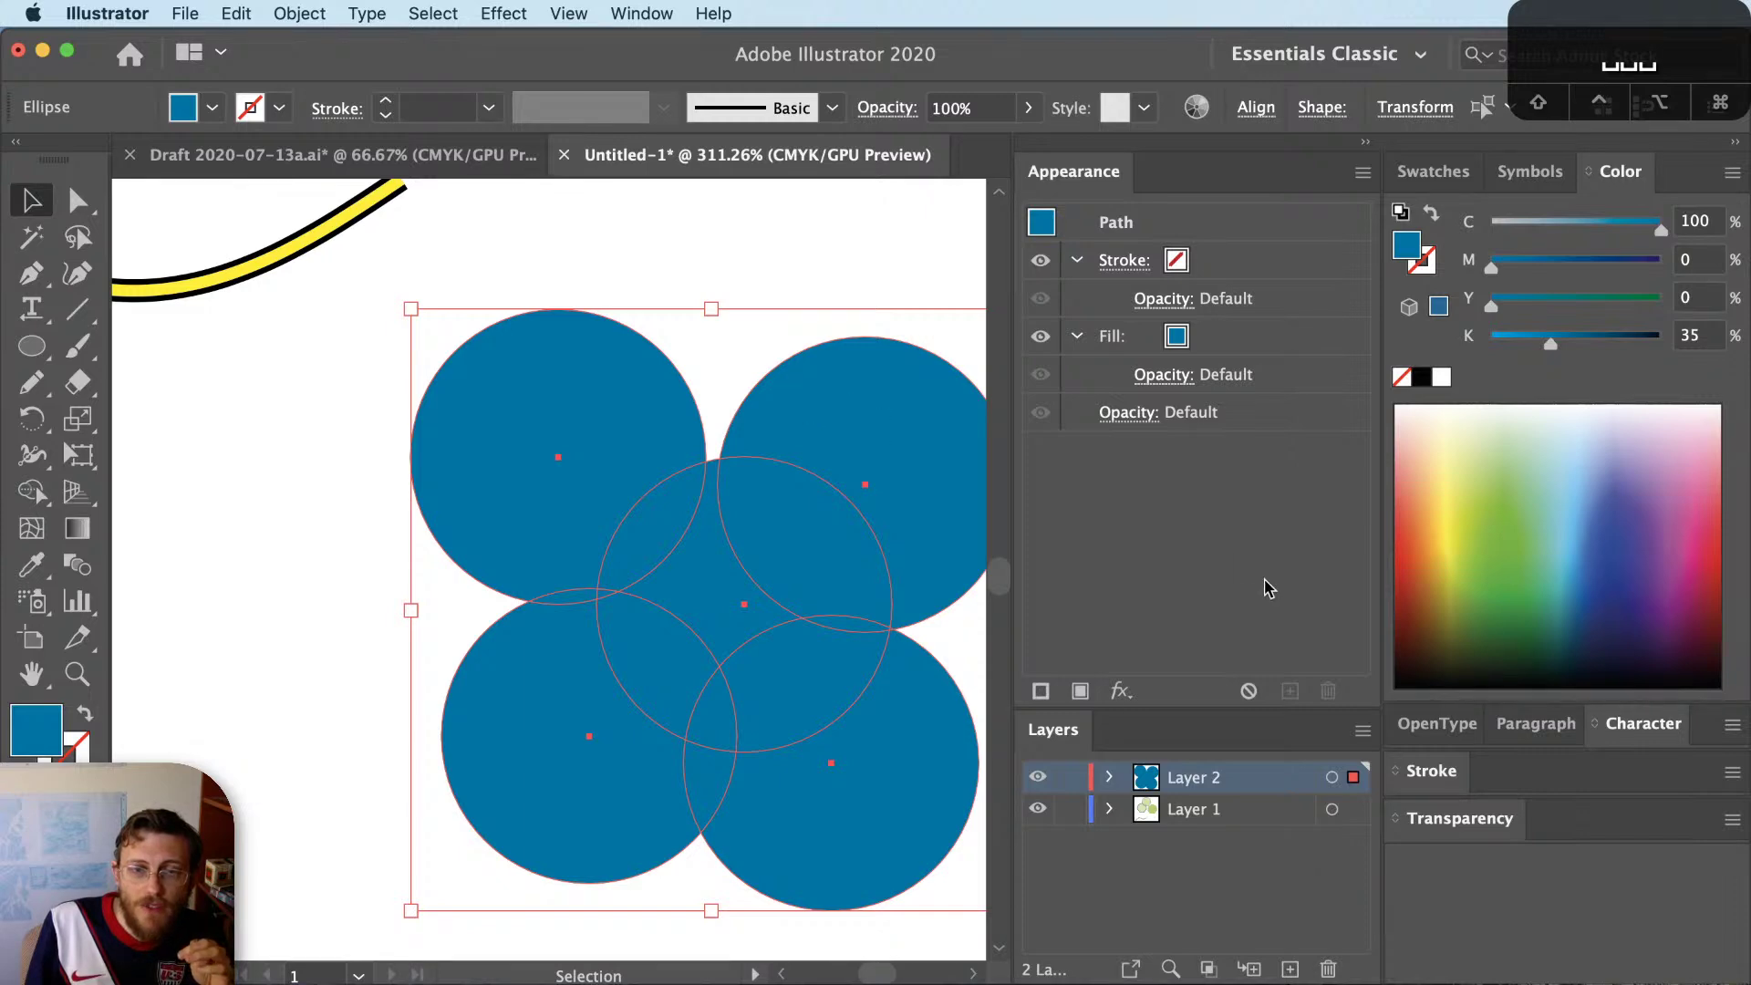
pyautogui.click(1416, 821)
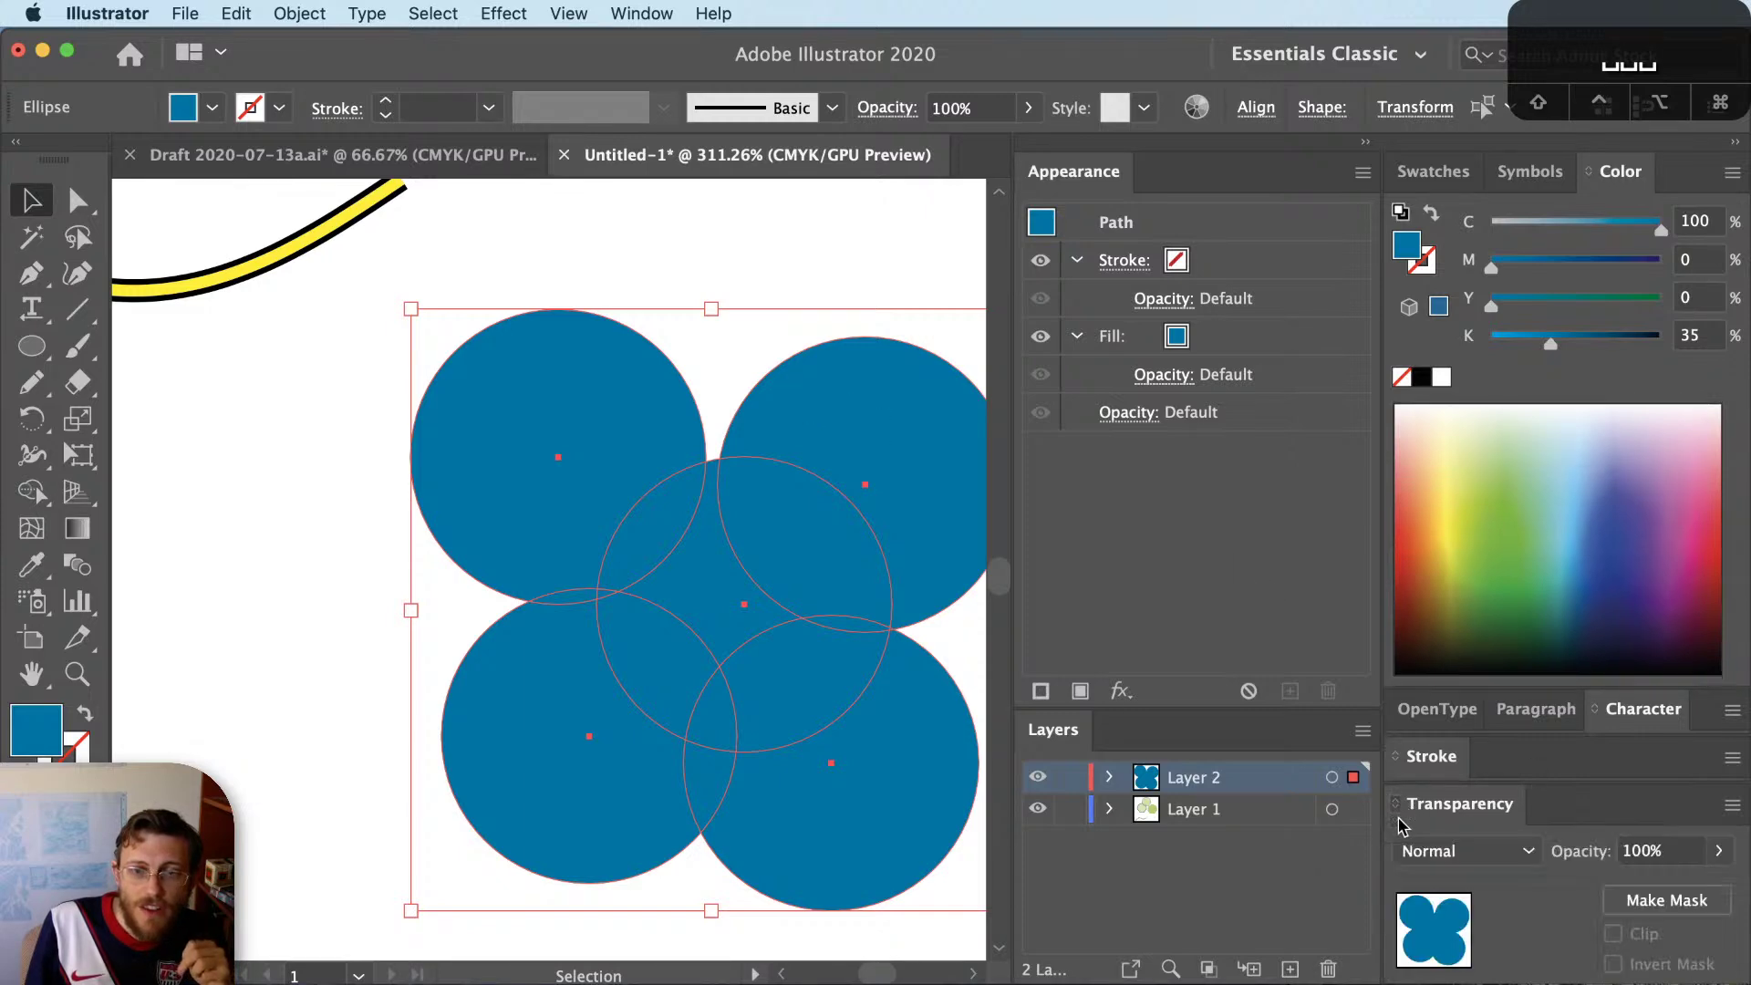
pyautogui.write('50')
pyautogui.press('Return')
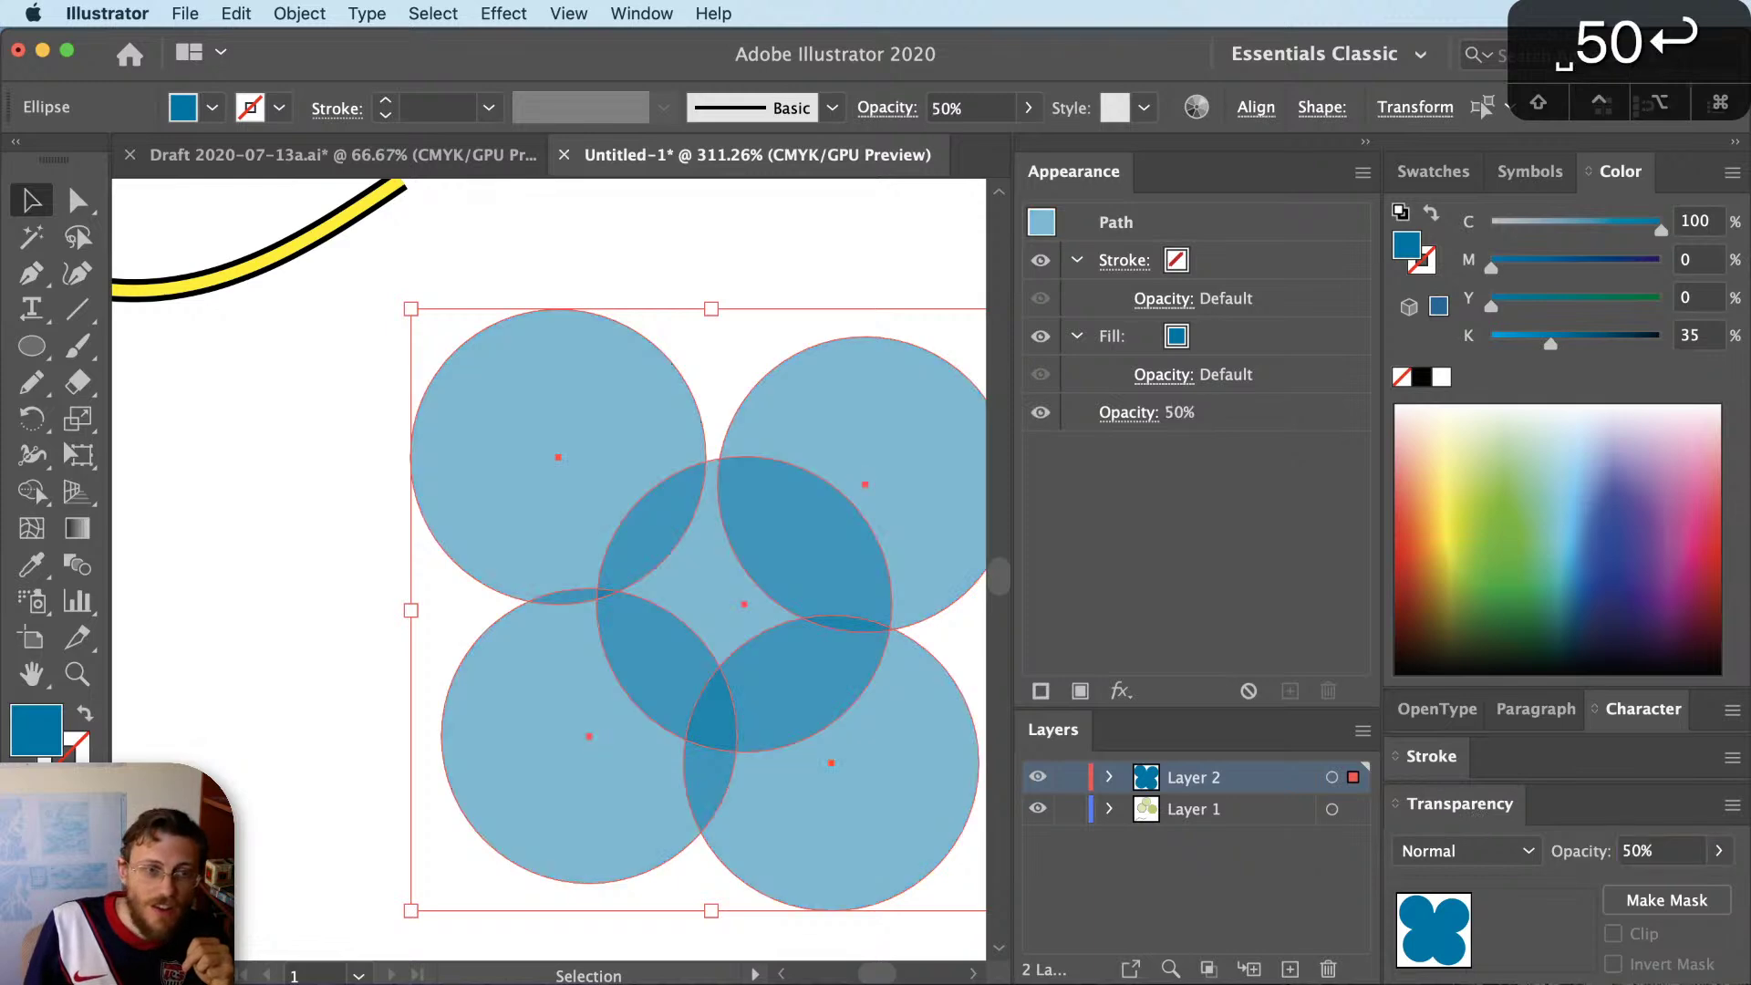
# Rearrange three of the translucent circles so the five form an overlapping cloud shape, and clear the selection
pyautogui.click(308, 739)
pyautogui.moveTo(511, 743); pyautogui.dragTo(666, 456)
pyautogui.moveTo(672, 659); pyautogui.dragTo(530, 641)
pyautogui.moveTo(824, 821); pyautogui.dragTo(841, 668)
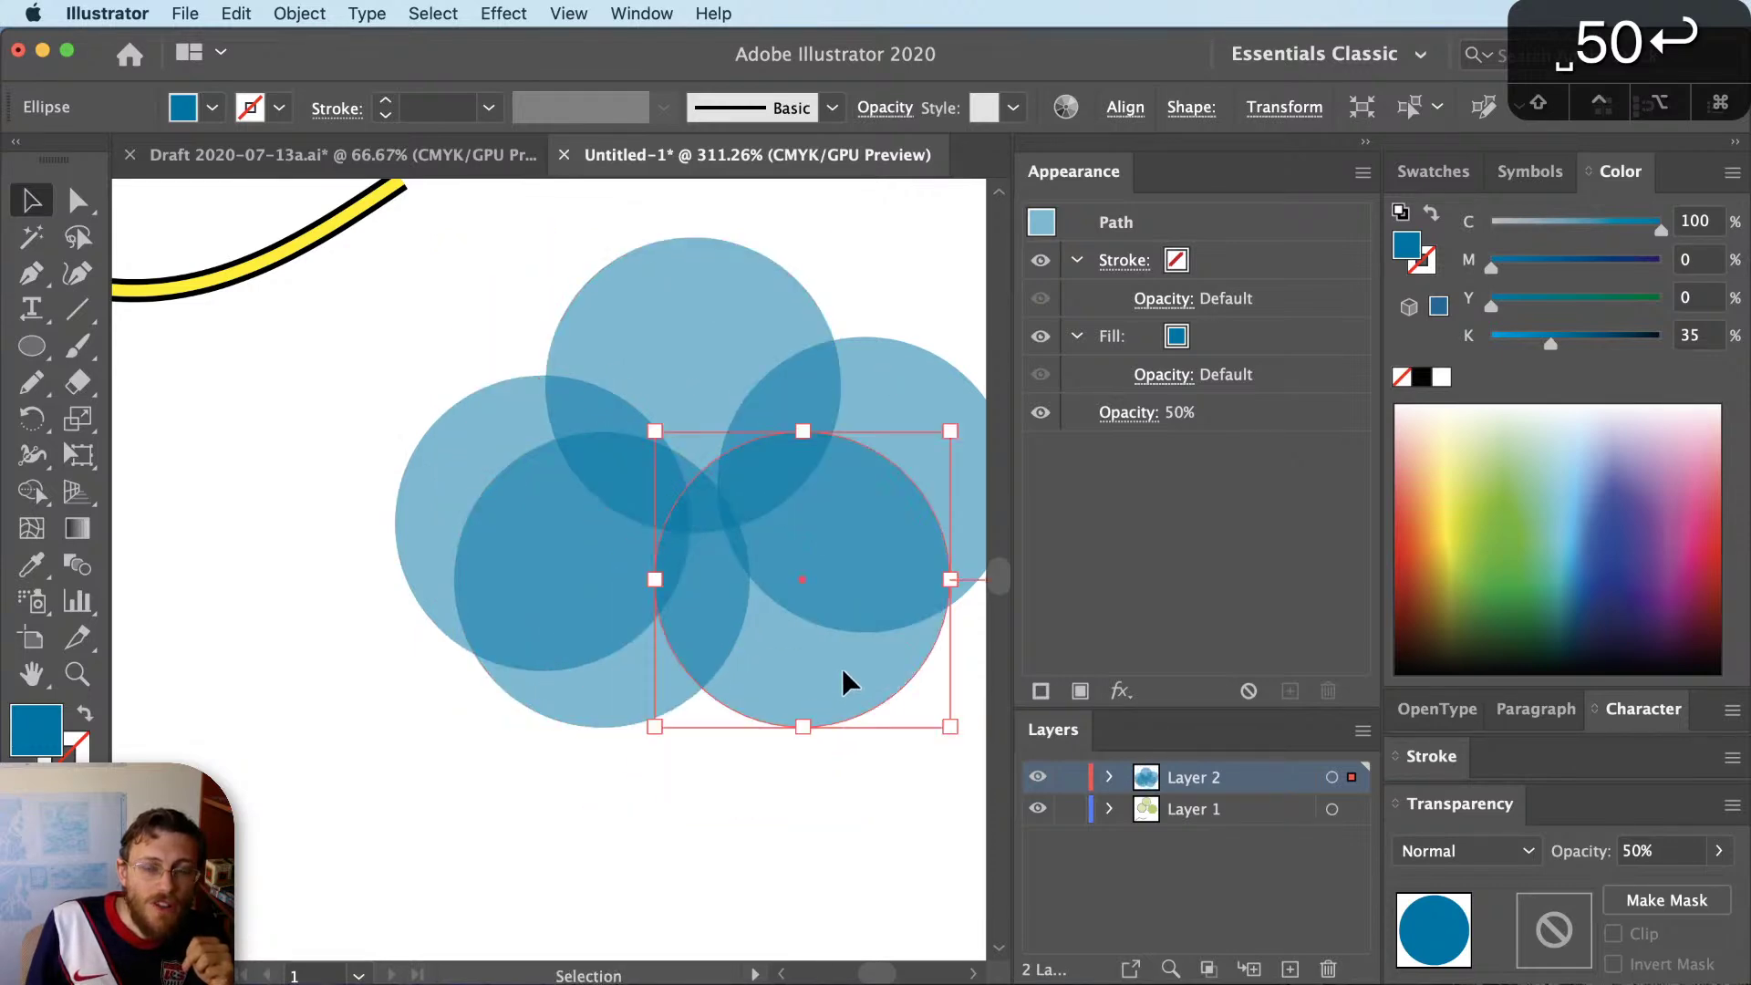
pyautogui.click(402, 862)
pyautogui.scroll(5, 398, 852)
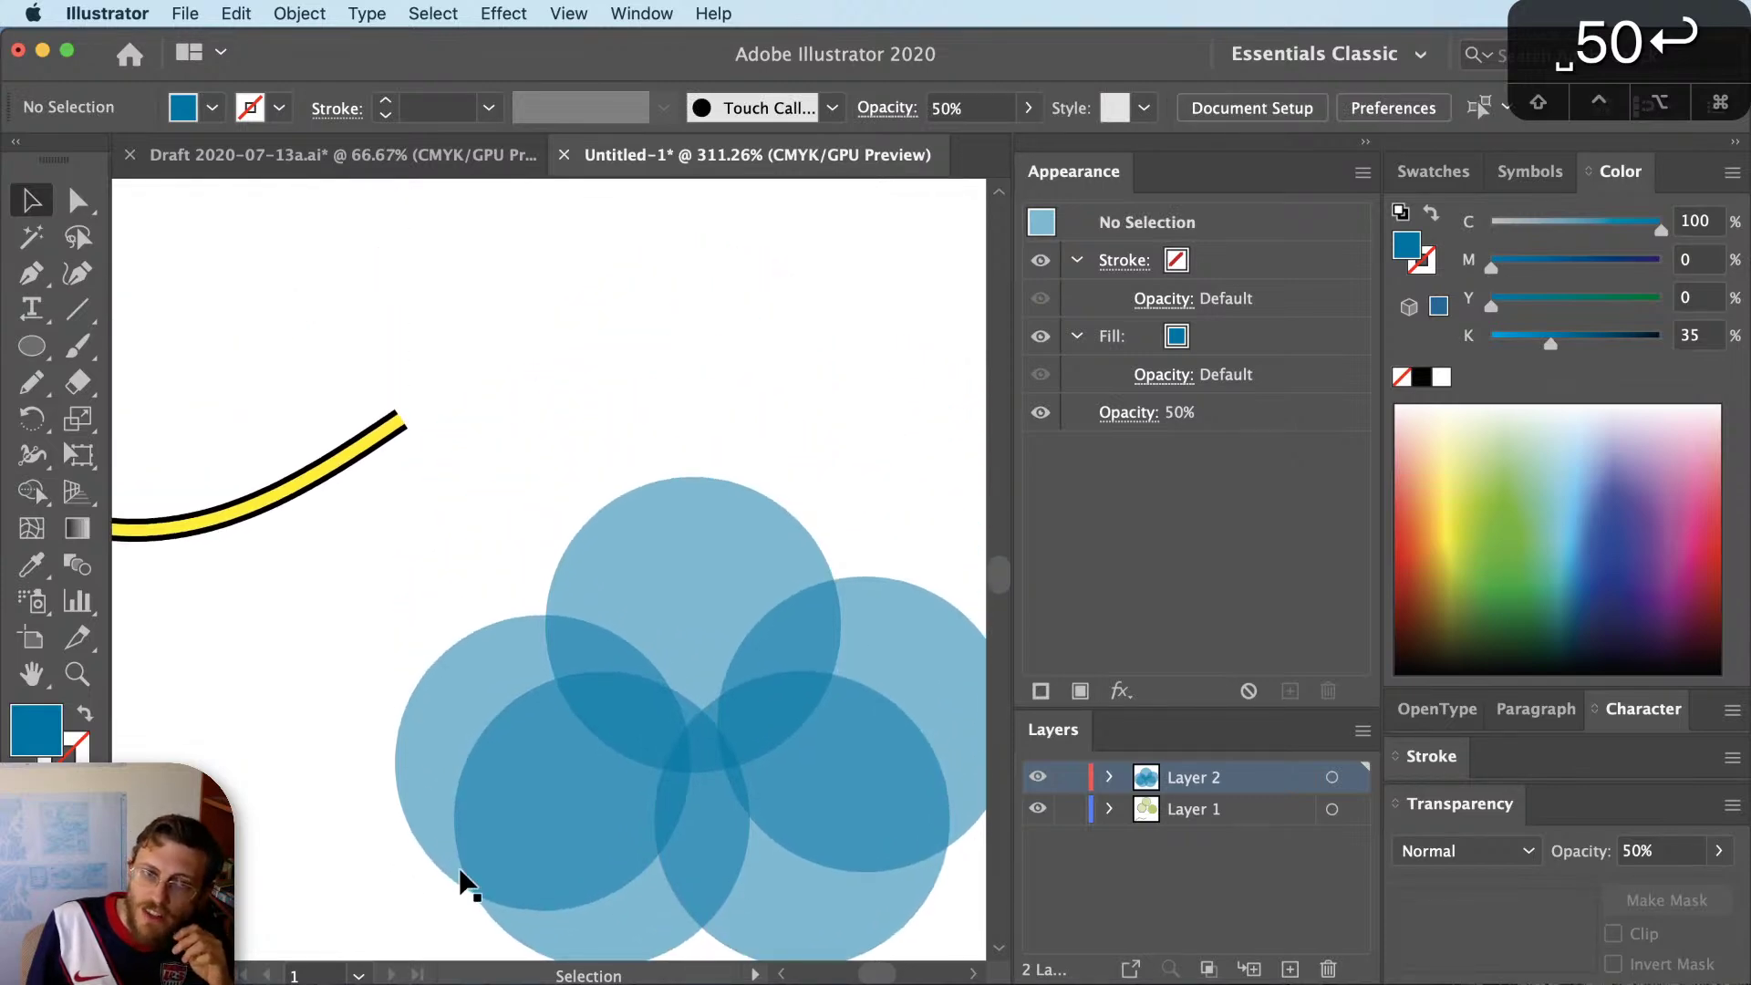
pyautogui.scroll(-4, 458, 868)
pyautogui.scroll(-2, 469, 883)
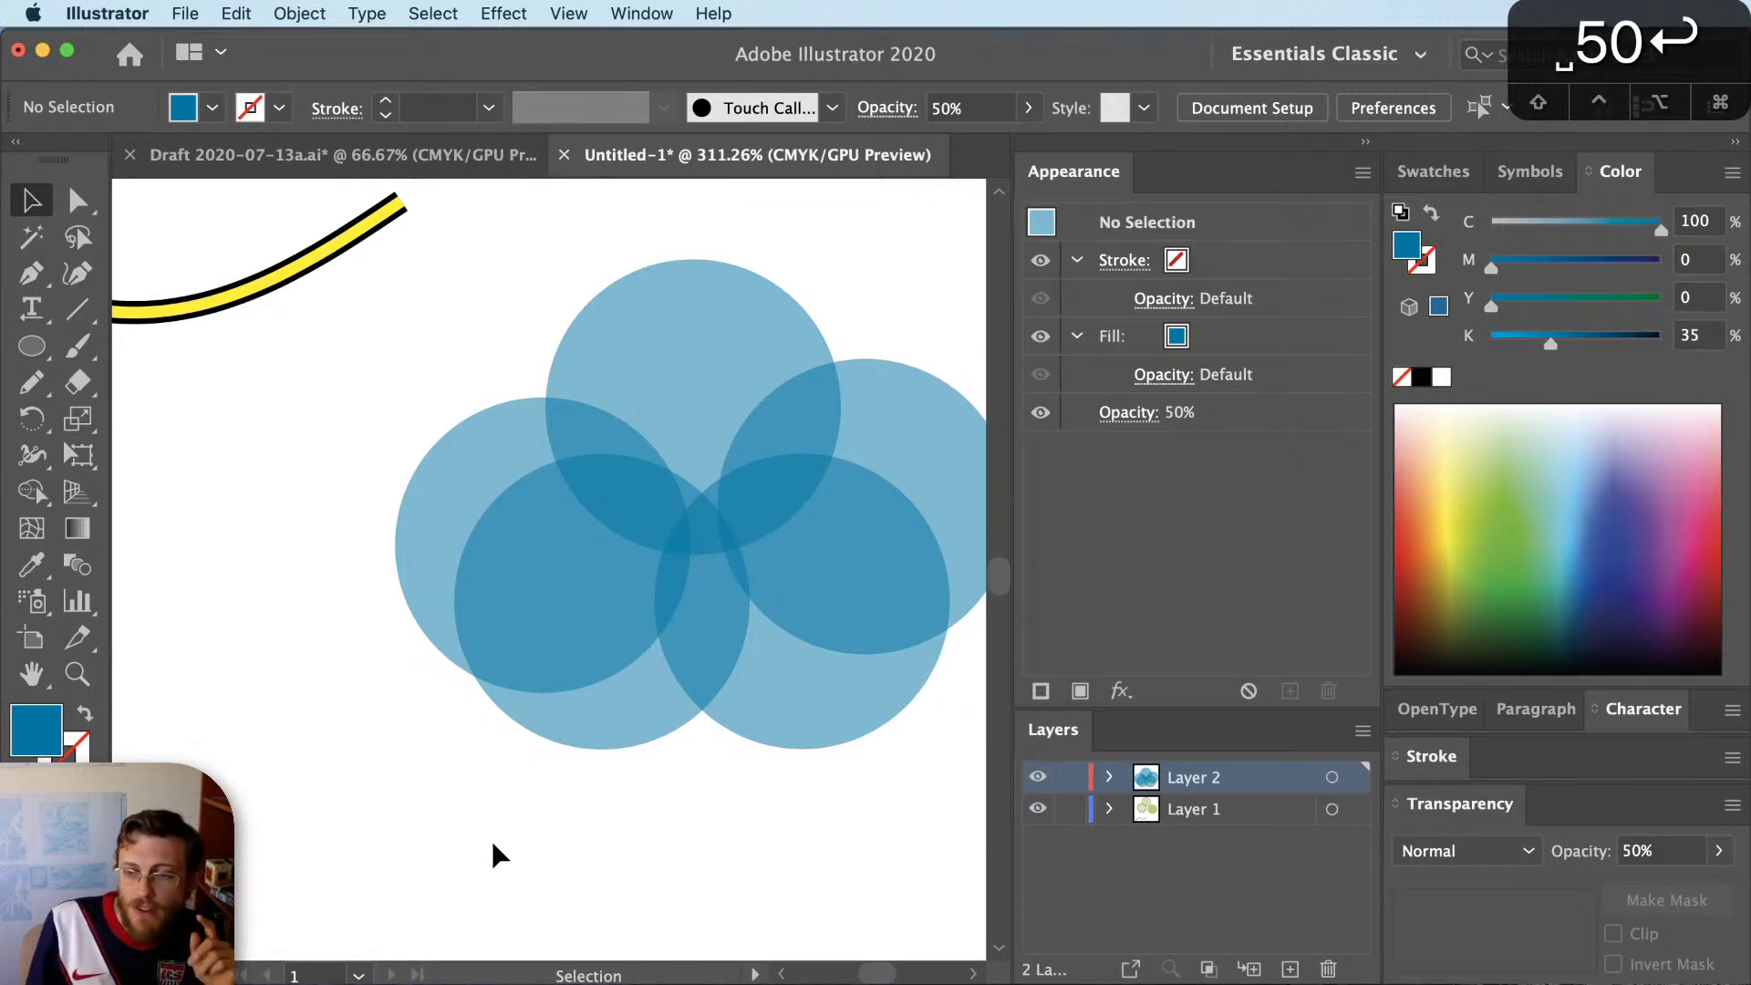
# Expand Layer 2 and target its first two ellipses individually to examine their separate appearance settings
pyautogui.click(1110, 777)
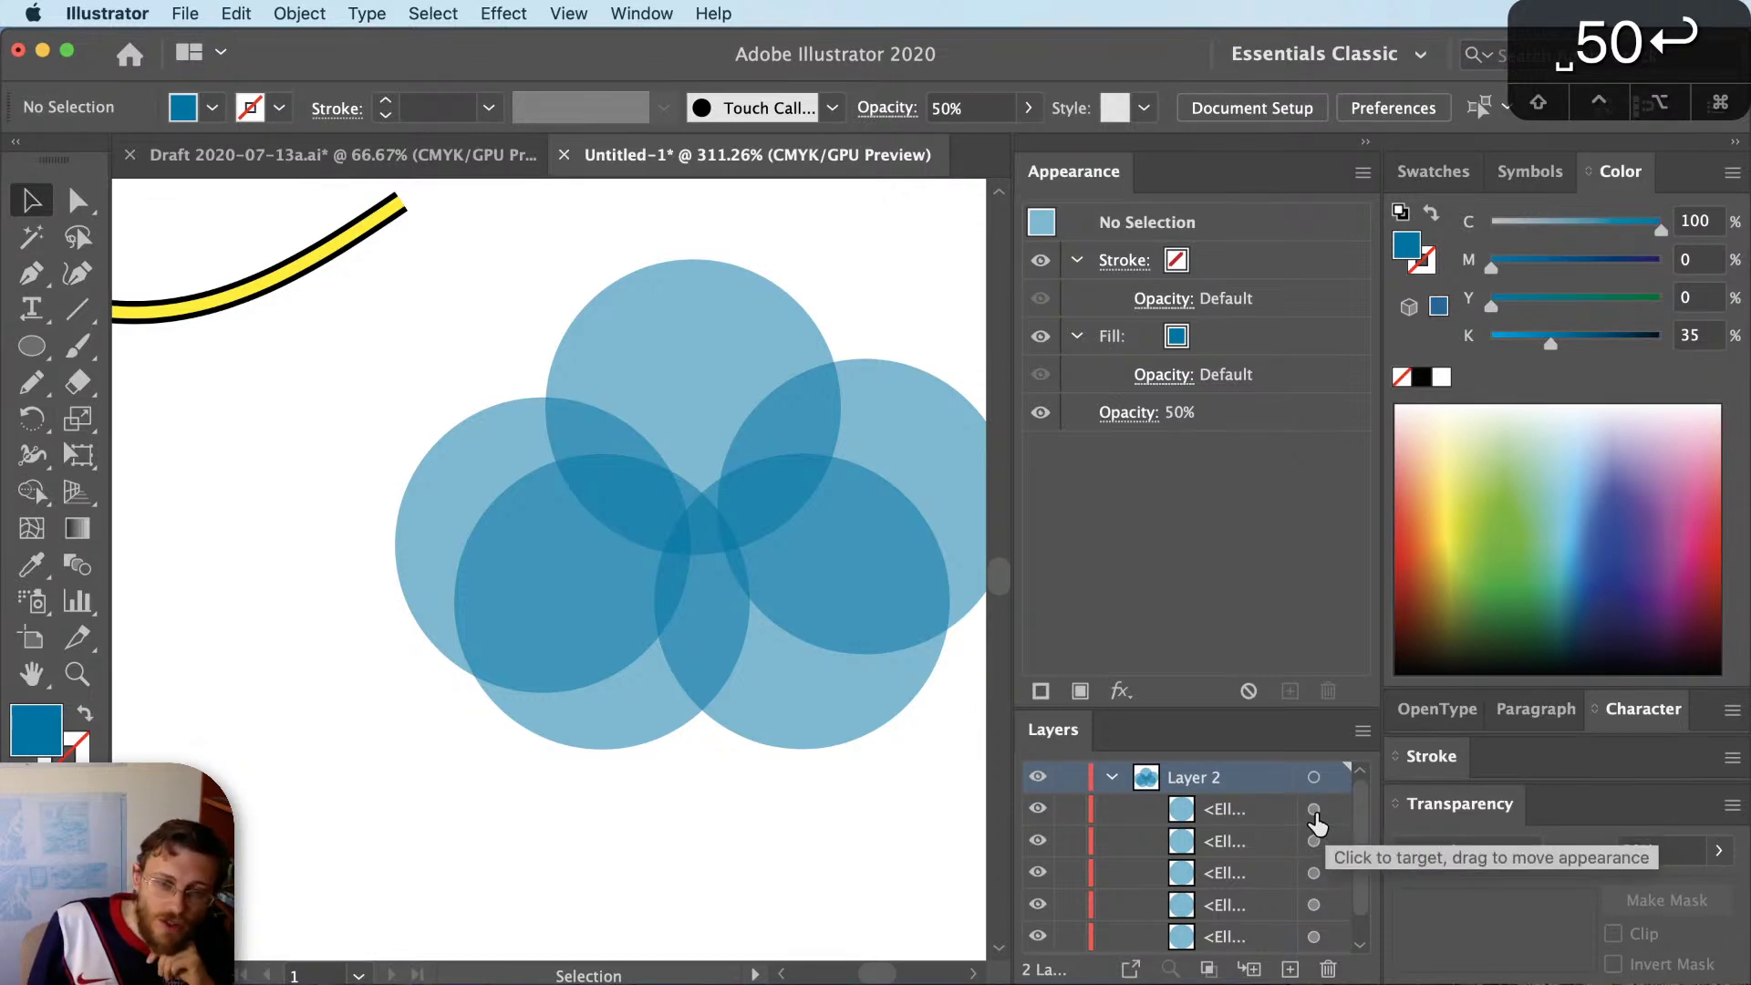
pyautogui.click(1313, 810)
pyautogui.click(1314, 840)
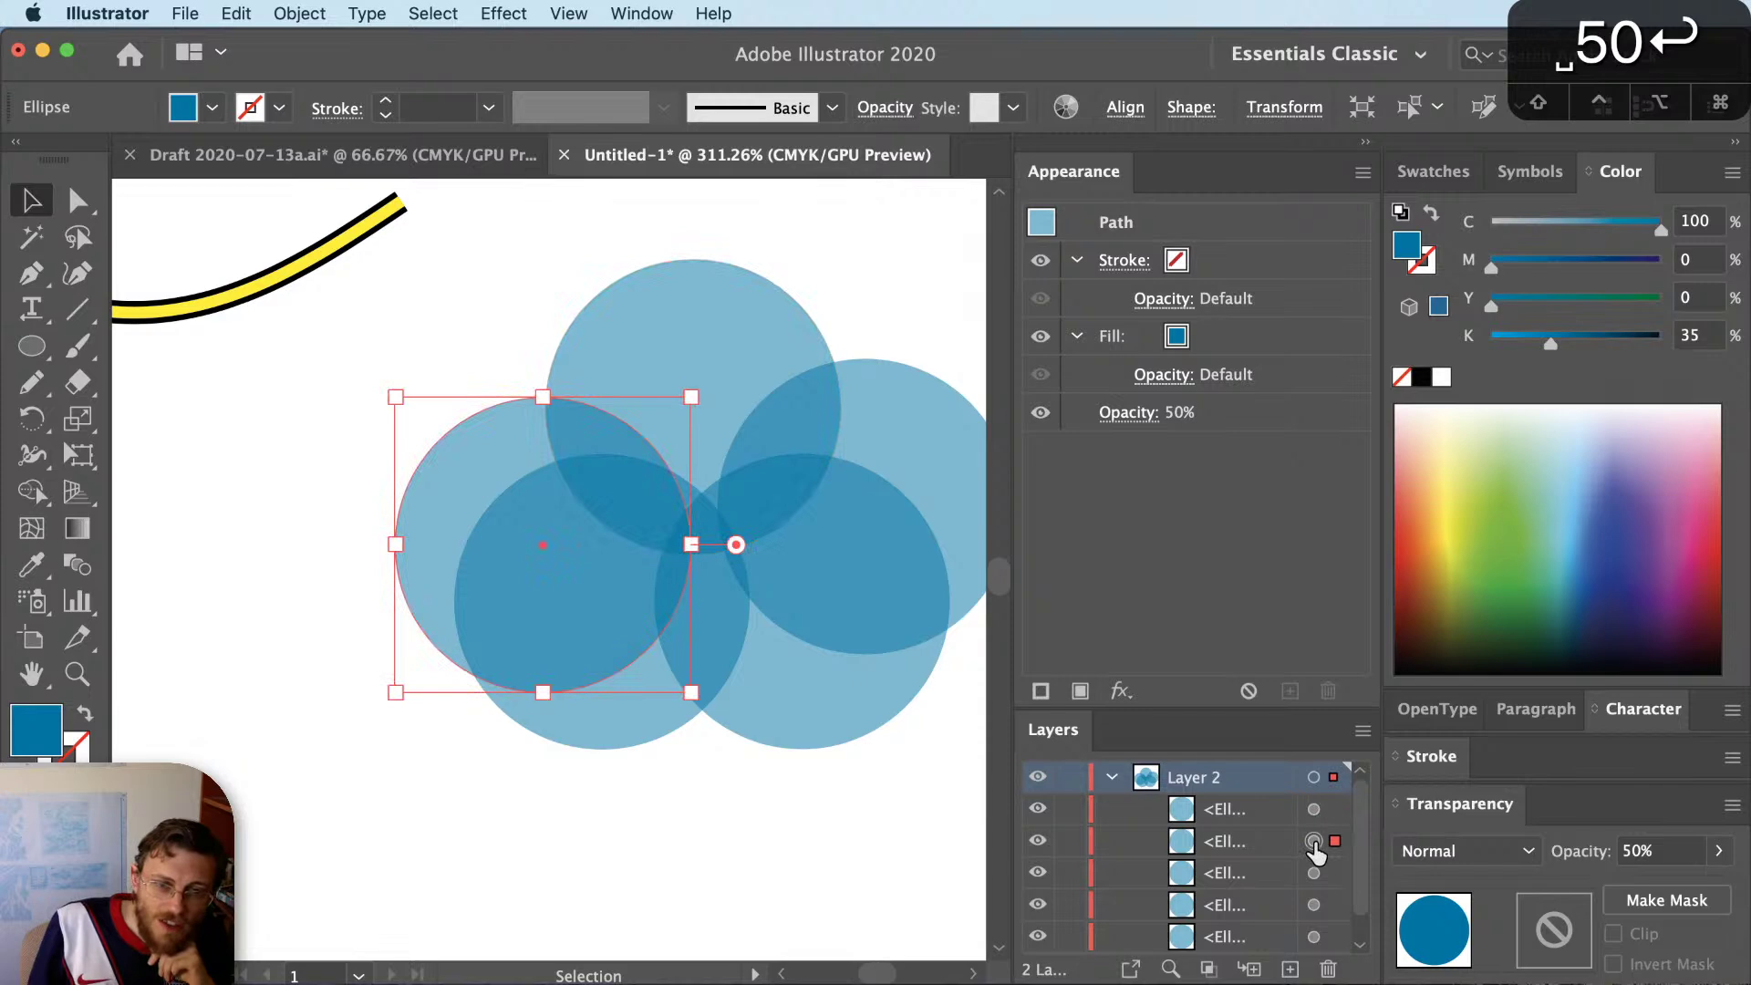
pyautogui.click(1315, 809)
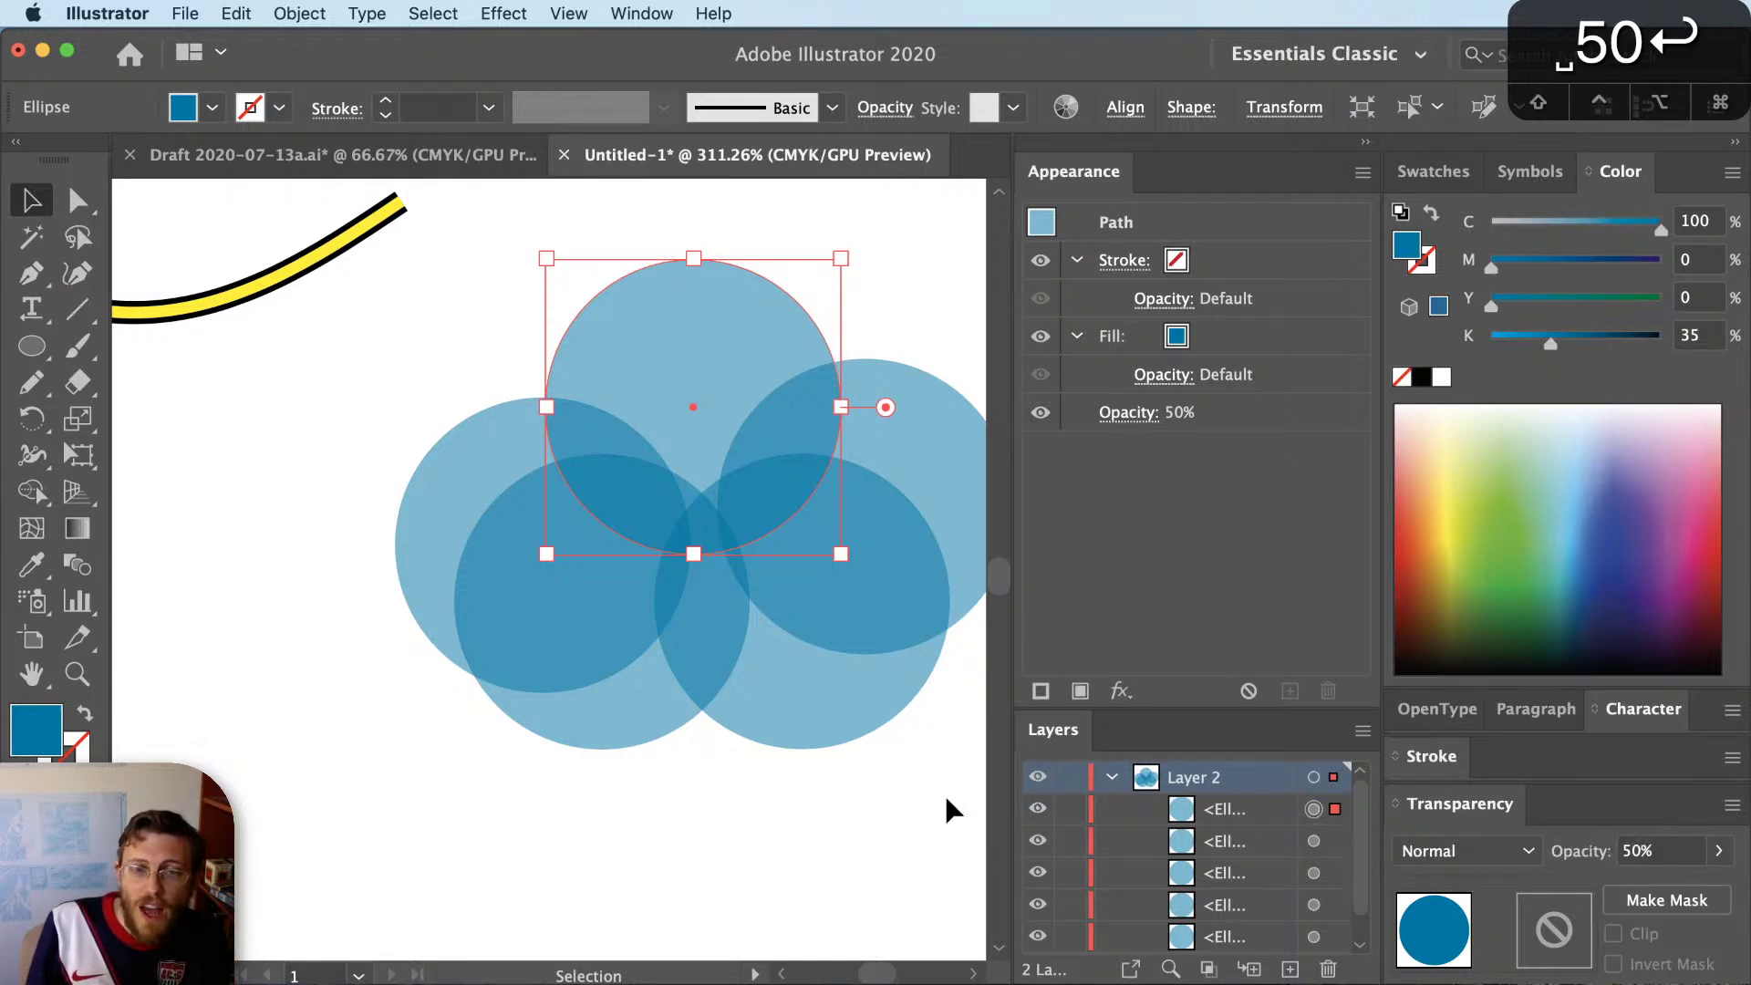
# Select all the ellipses on Layer 2, restore their individual opacity to 100%, and deselect them
pyautogui.click(1334, 778)
pyautogui.click(1641, 850)
pyautogui.write('100')
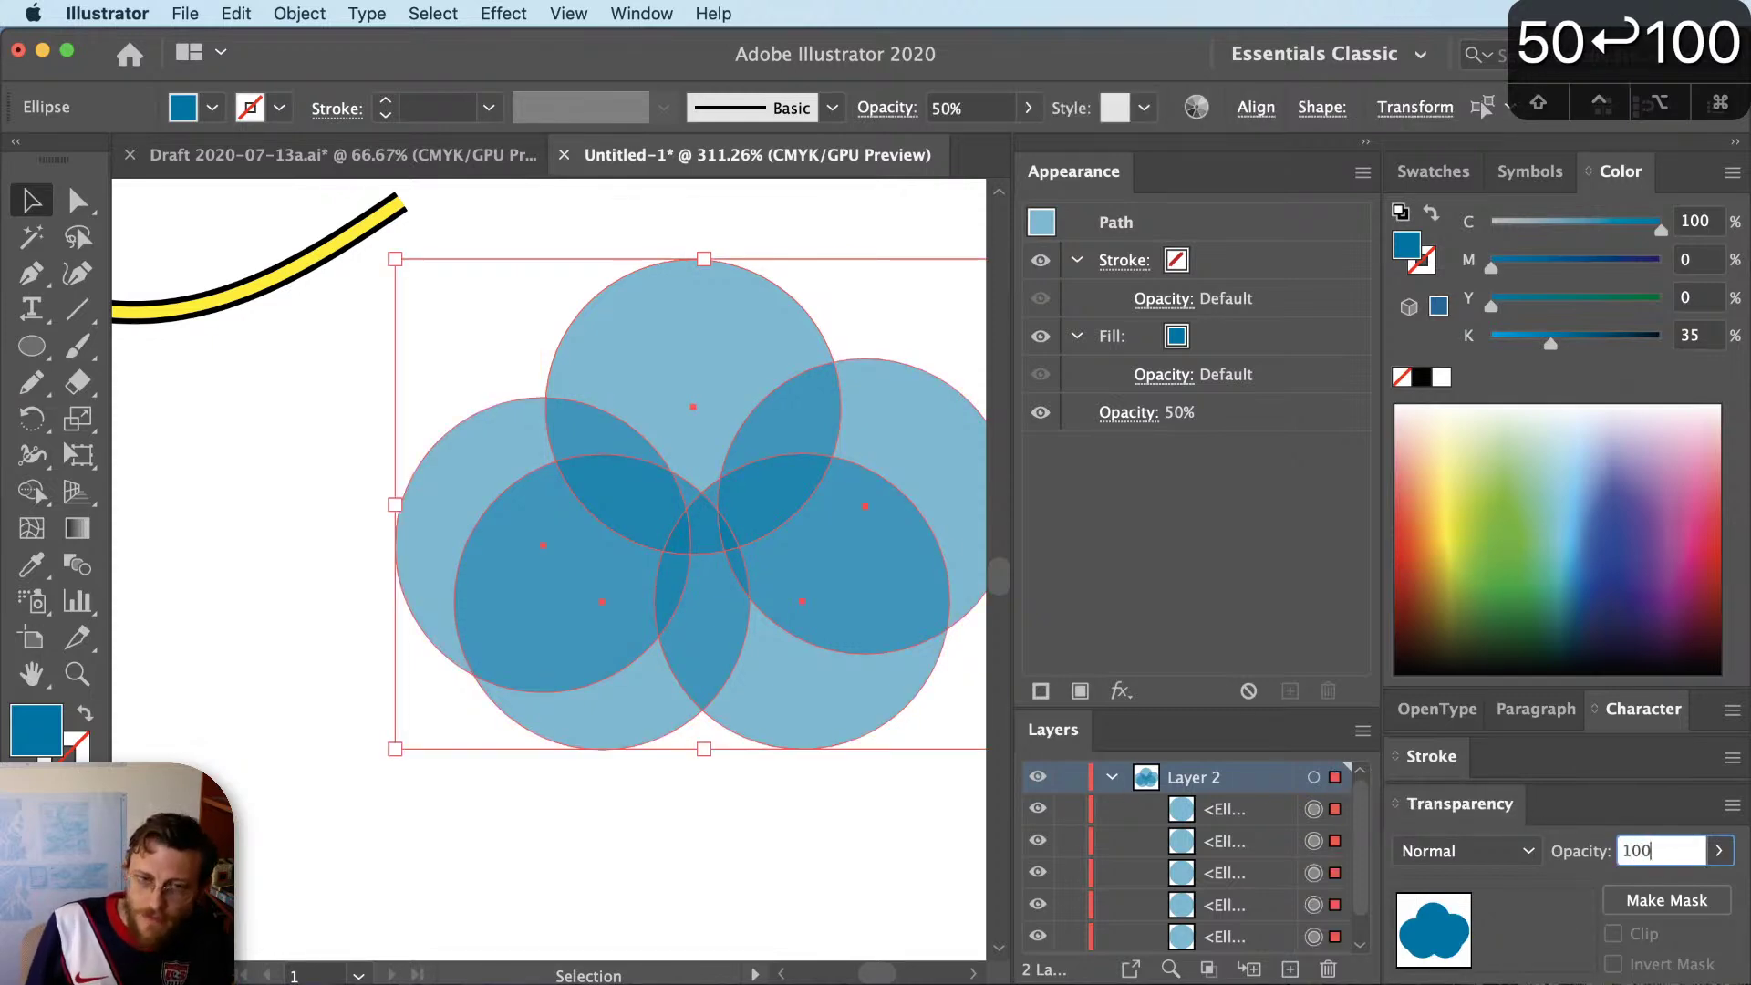
pyautogui.press('Return')
pyautogui.click(861, 821)
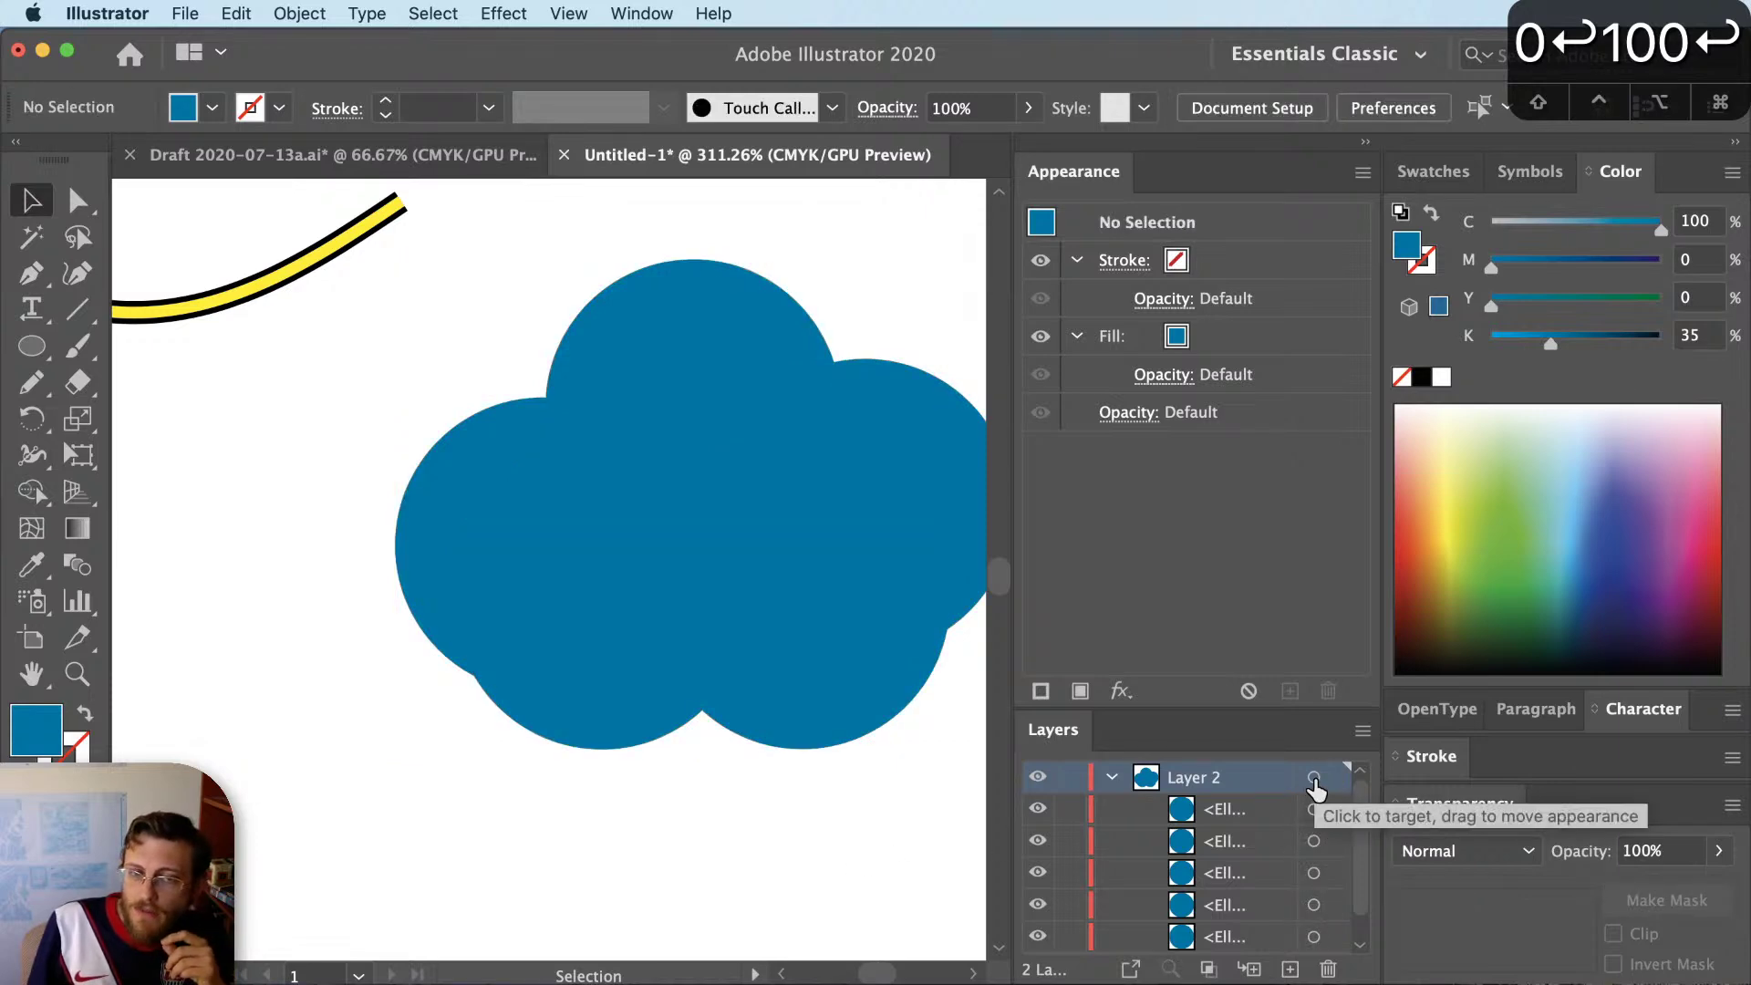
# Target Layer 2 as a whole, set the layer's opacity to 50%, and deselect its artwork
pyautogui.click(1313, 778)
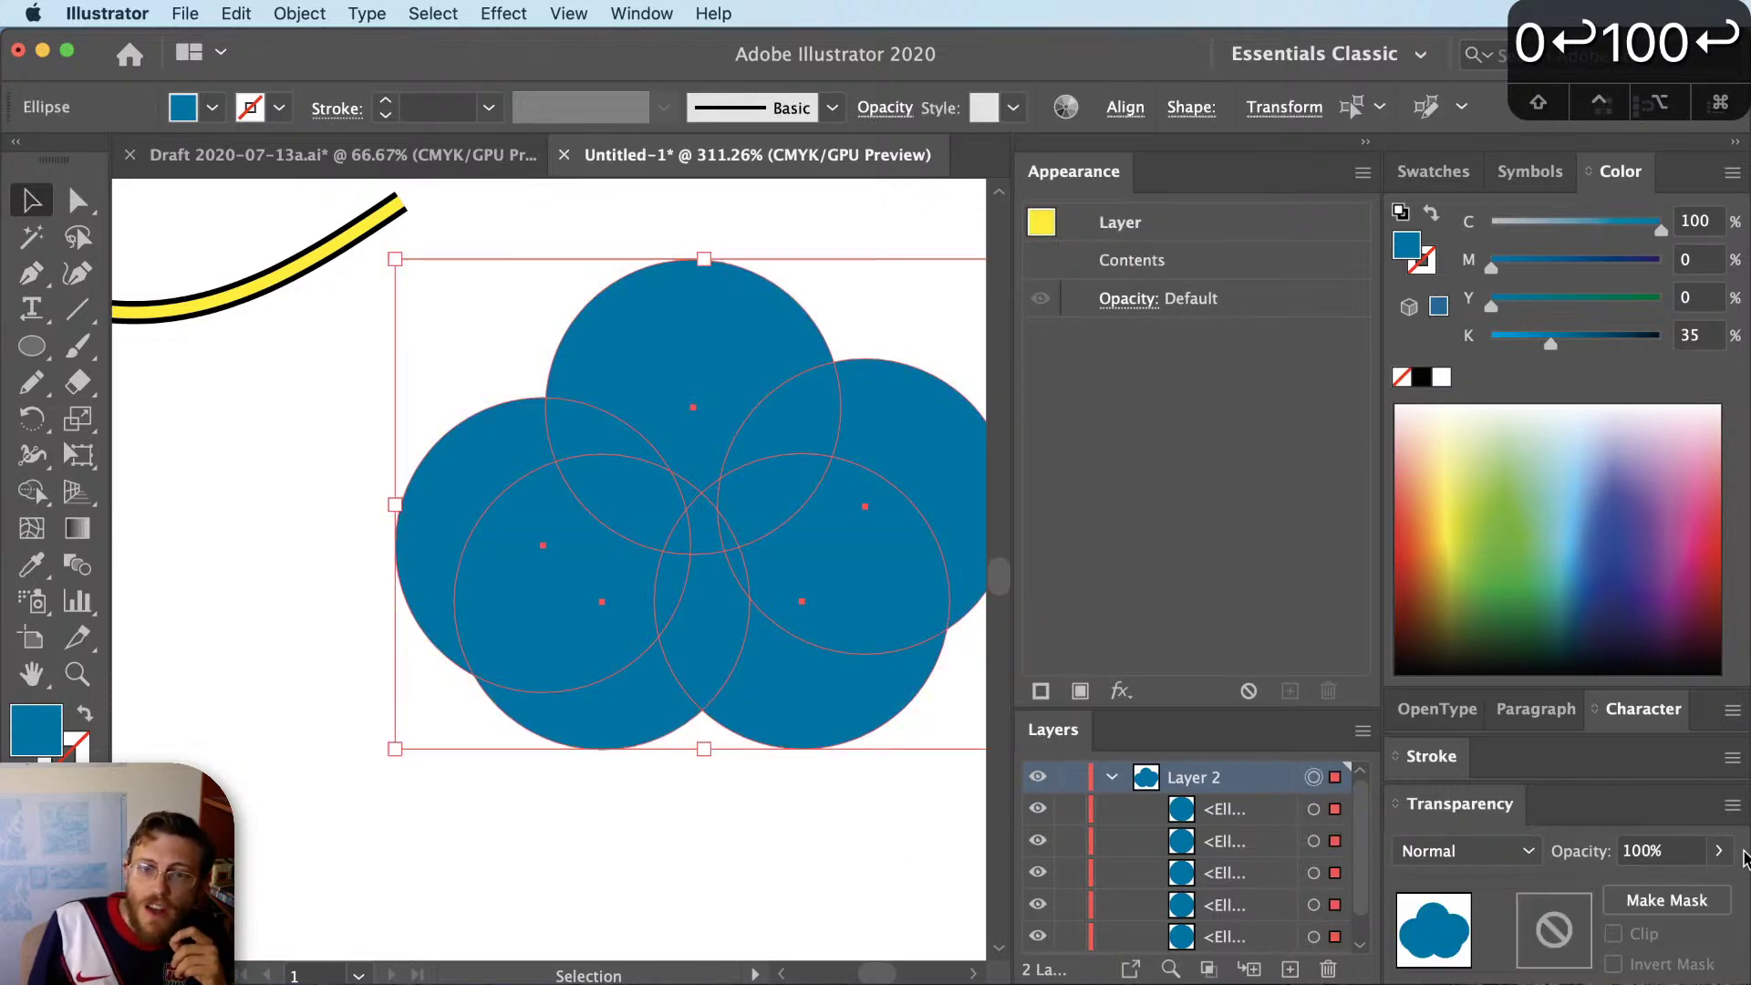
pyautogui.click(1662, 850)
pyautogui.write('50')
pyautogui.press('Return')
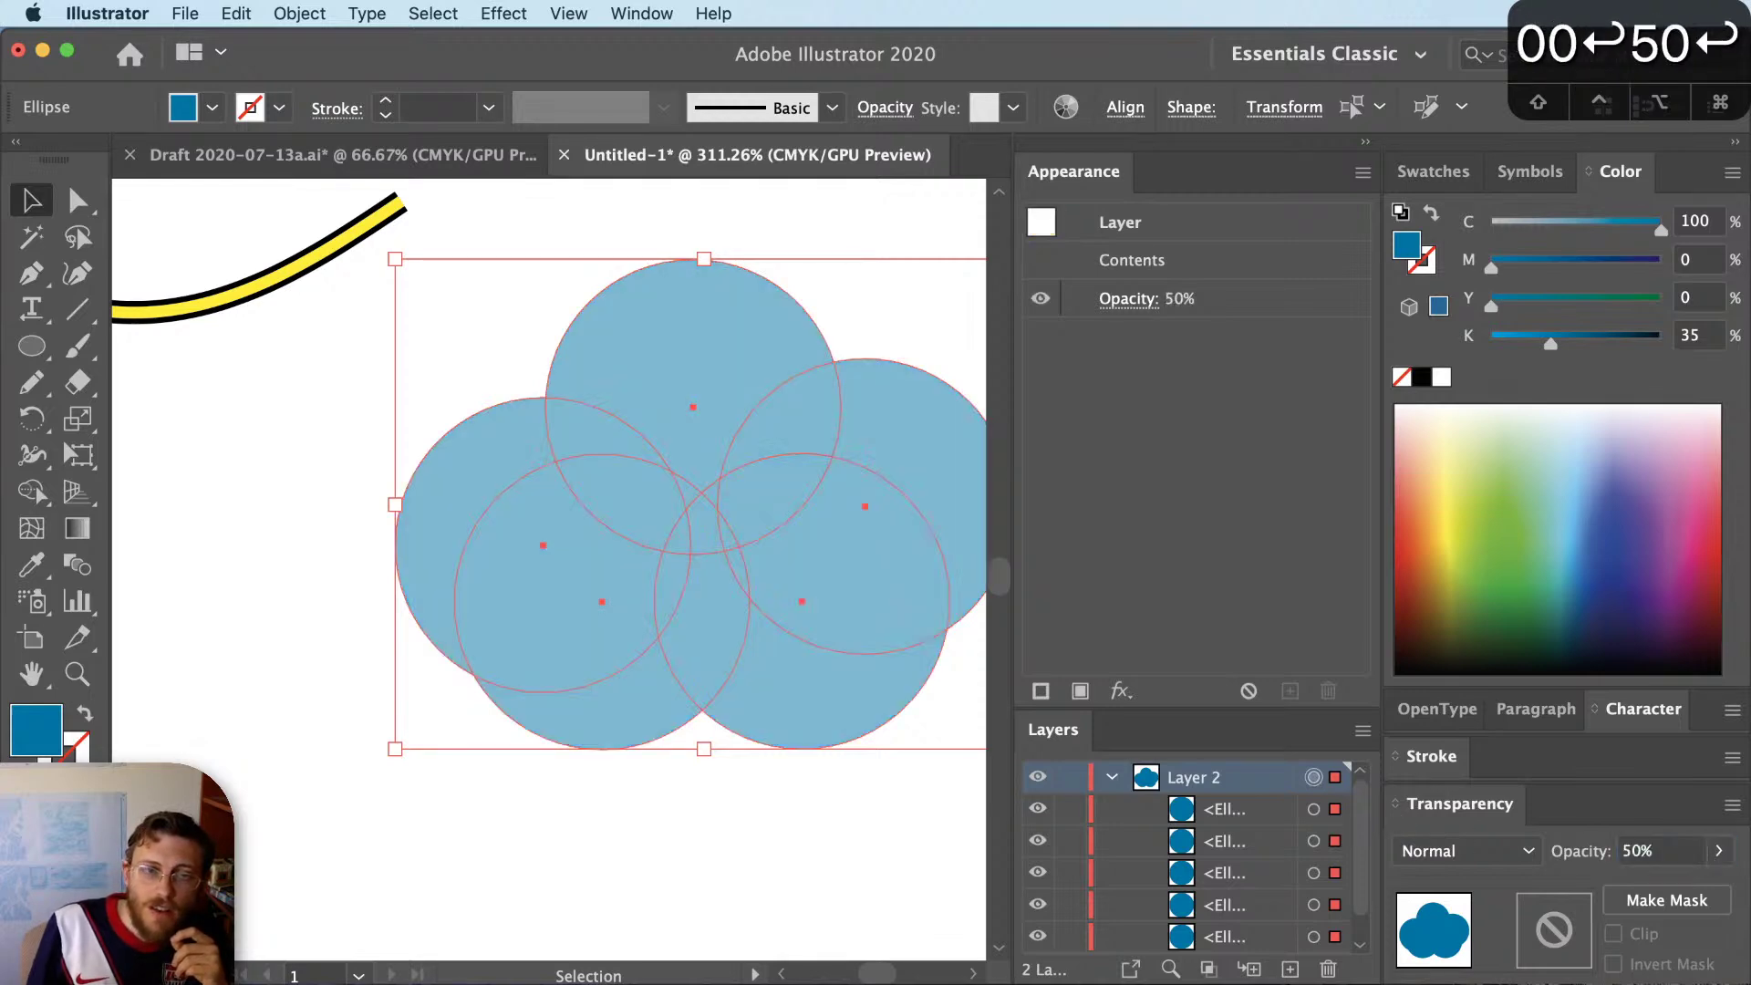
pyautogui.click(777, 817)
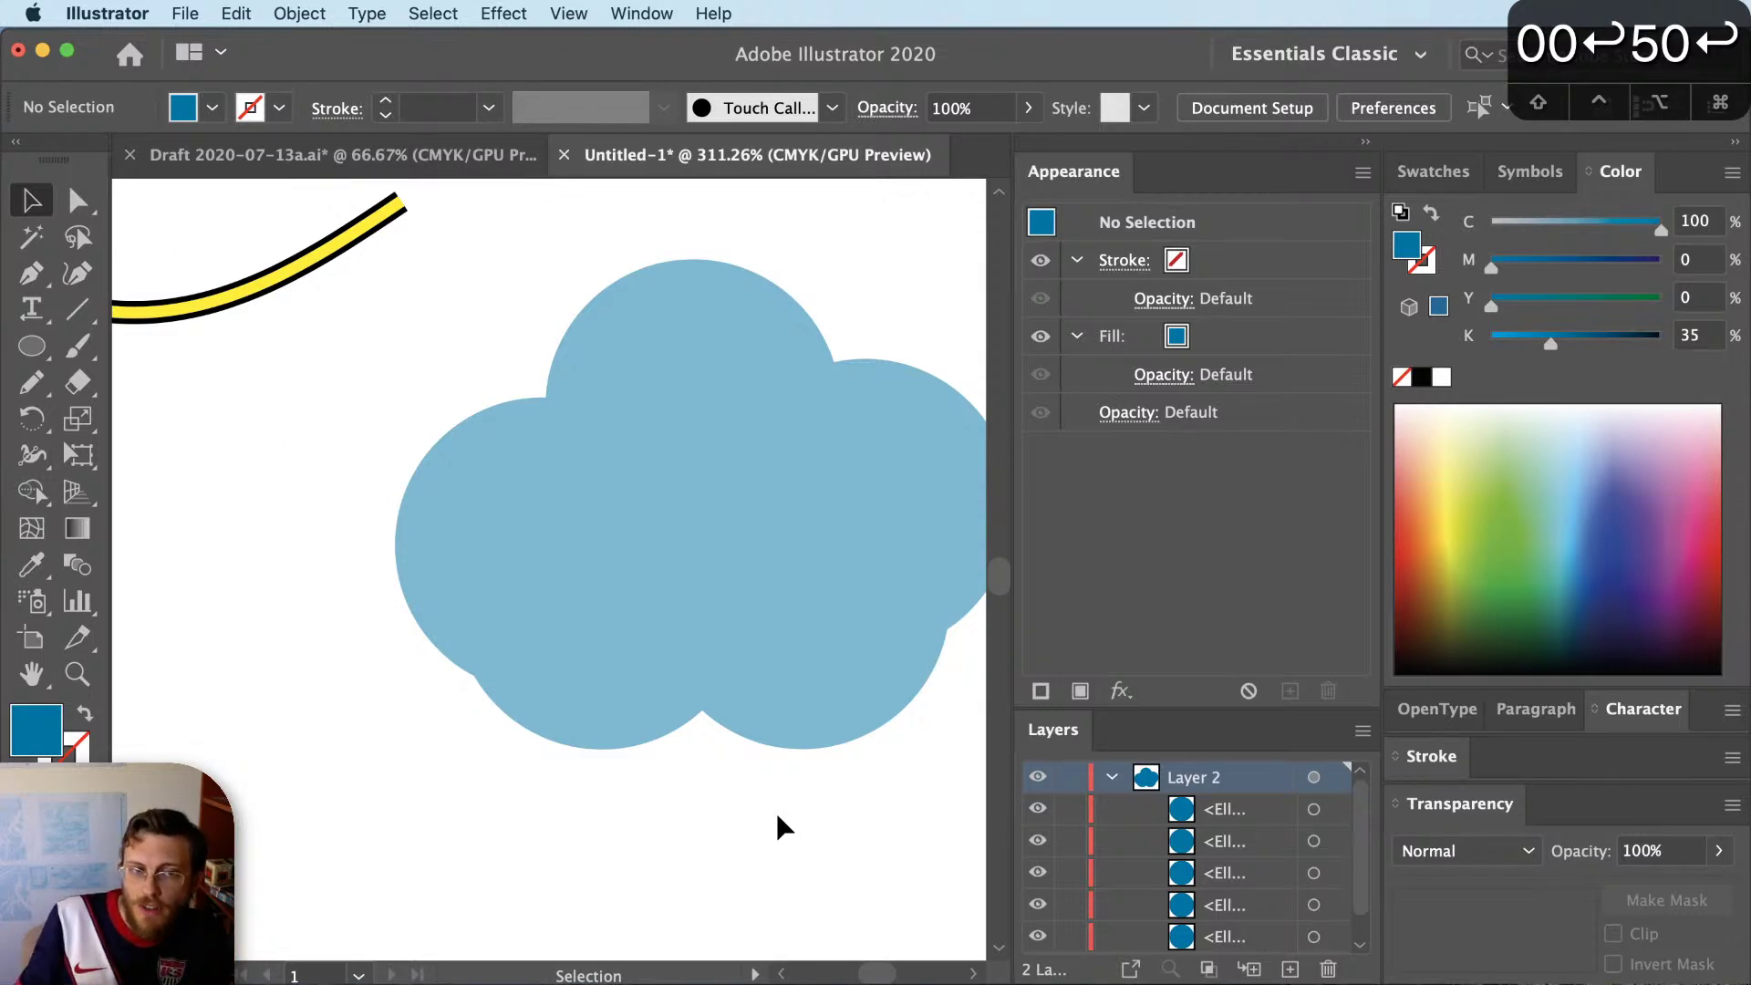
# Add a new layer above Layer 2 and build a cluster of four overlapping circles on it below the wavy line
pyautogui.scroll(-4, 725, 766)
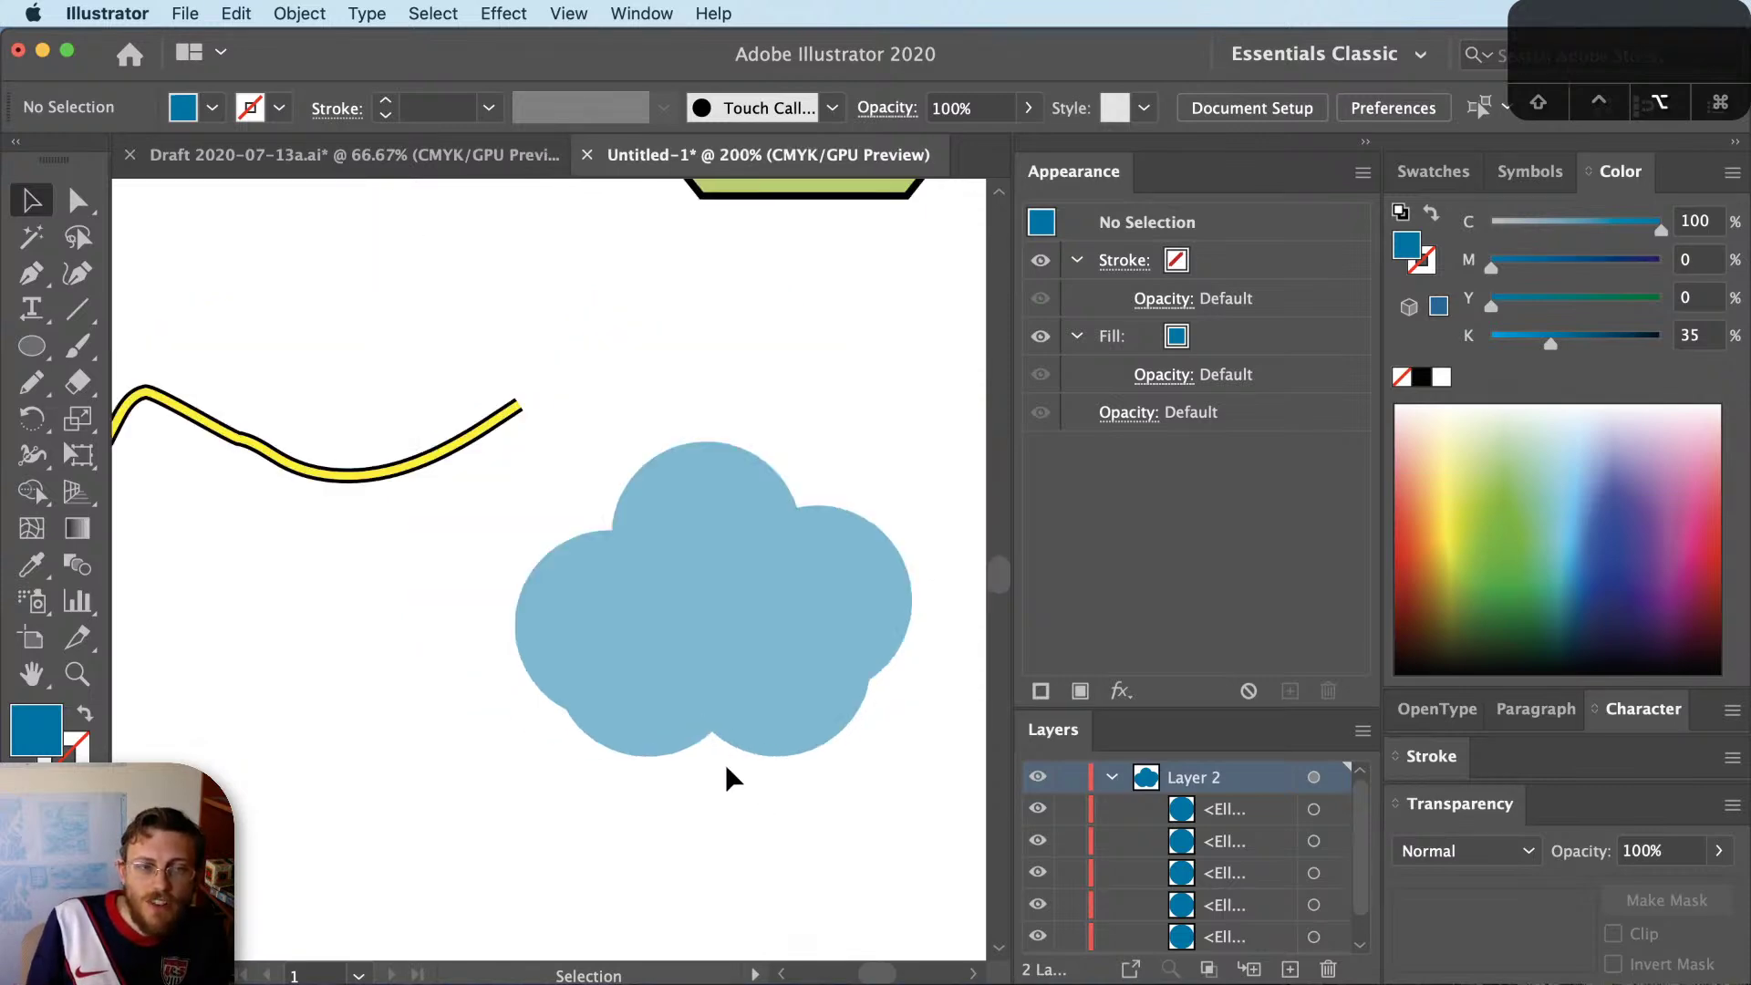
pyautogui.moveTo(725, 763); pyautogui.dragTo(793, 607)
pyautogui.click(1290, 969)
pyautogui.press('l')
pyautogui.moveTo(467, 619); pyautogui.dragTo(584, 736)
pyautogui.press('v')
pyautogui.keyDown('alt'); pyautogui.moveTo(560, 738); pyautogui.dragTo(459, 632); pyautogui.keyUp('alt')
pyautogui.press('cmd+a')
pyautogui.click(642, 850)
pyautogui.press('v')
# Select the four new circles and turn their fill gray by reducing cyan to 13%
pyautogui.moveTo(358, 567); pyautogui.dragTo(593, 807)
pyautogui.moveTo(1661, 230); pyautogui.dragTo(1512, 230)
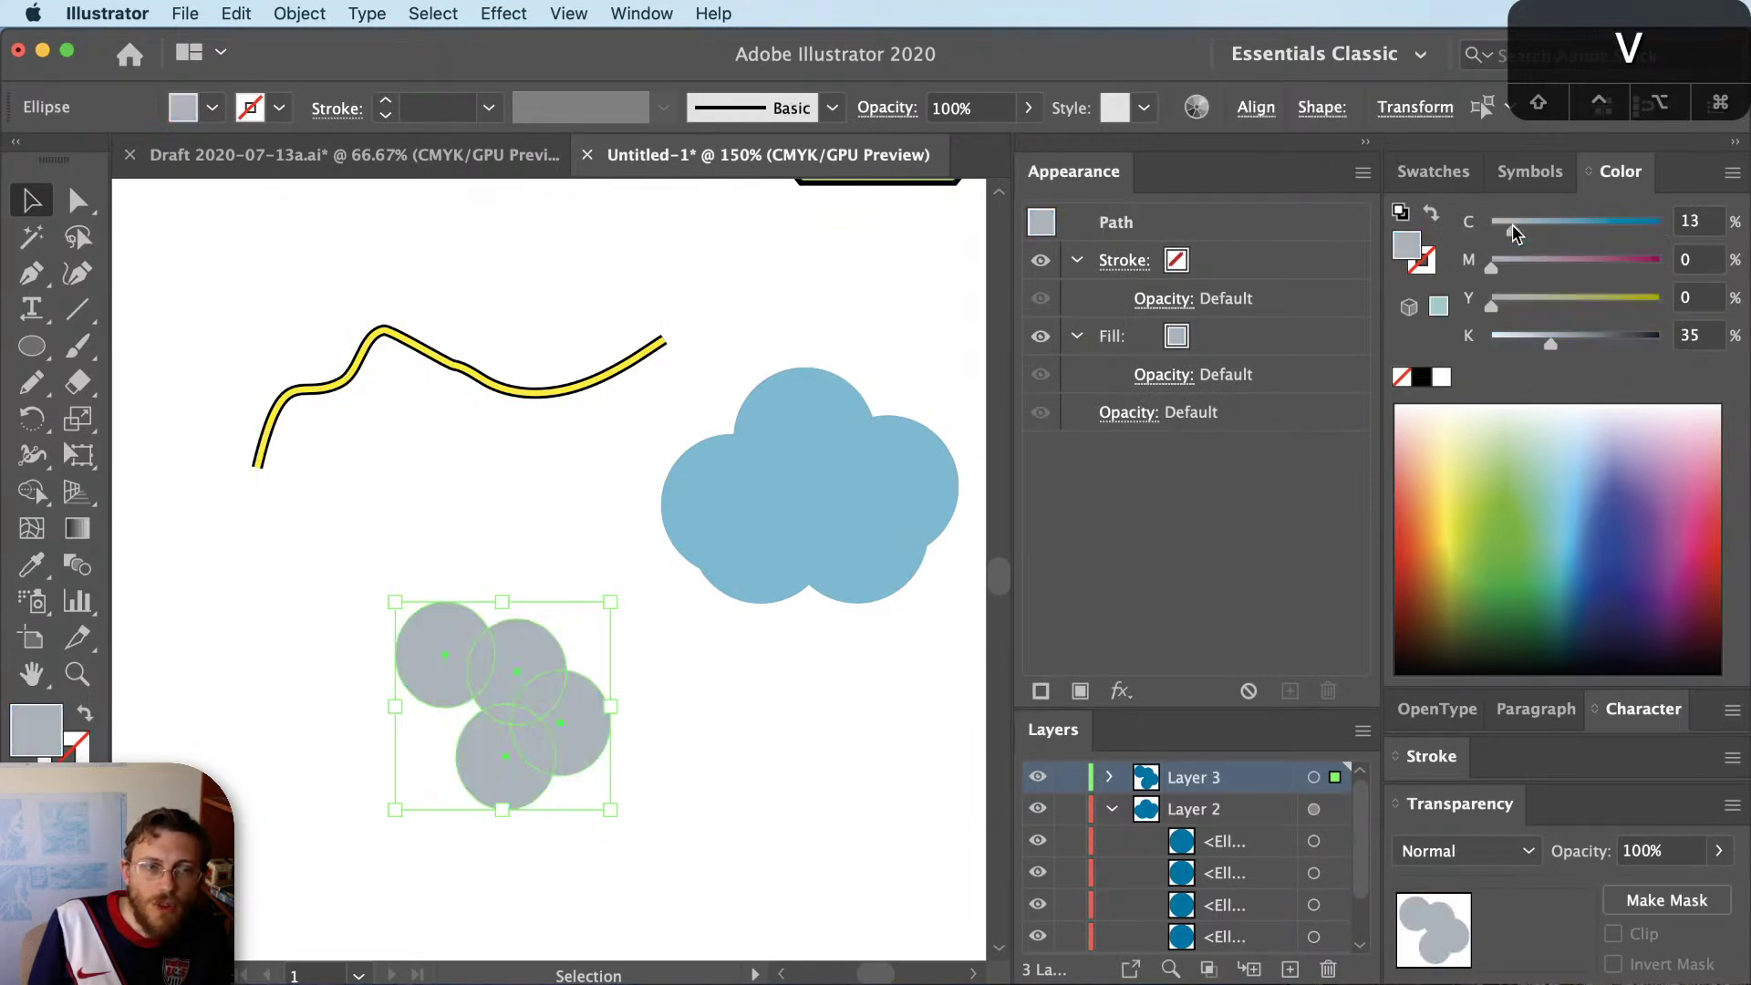
pyautogui.moveTo(684, 809); pyautogui.dragTo(390, 602)
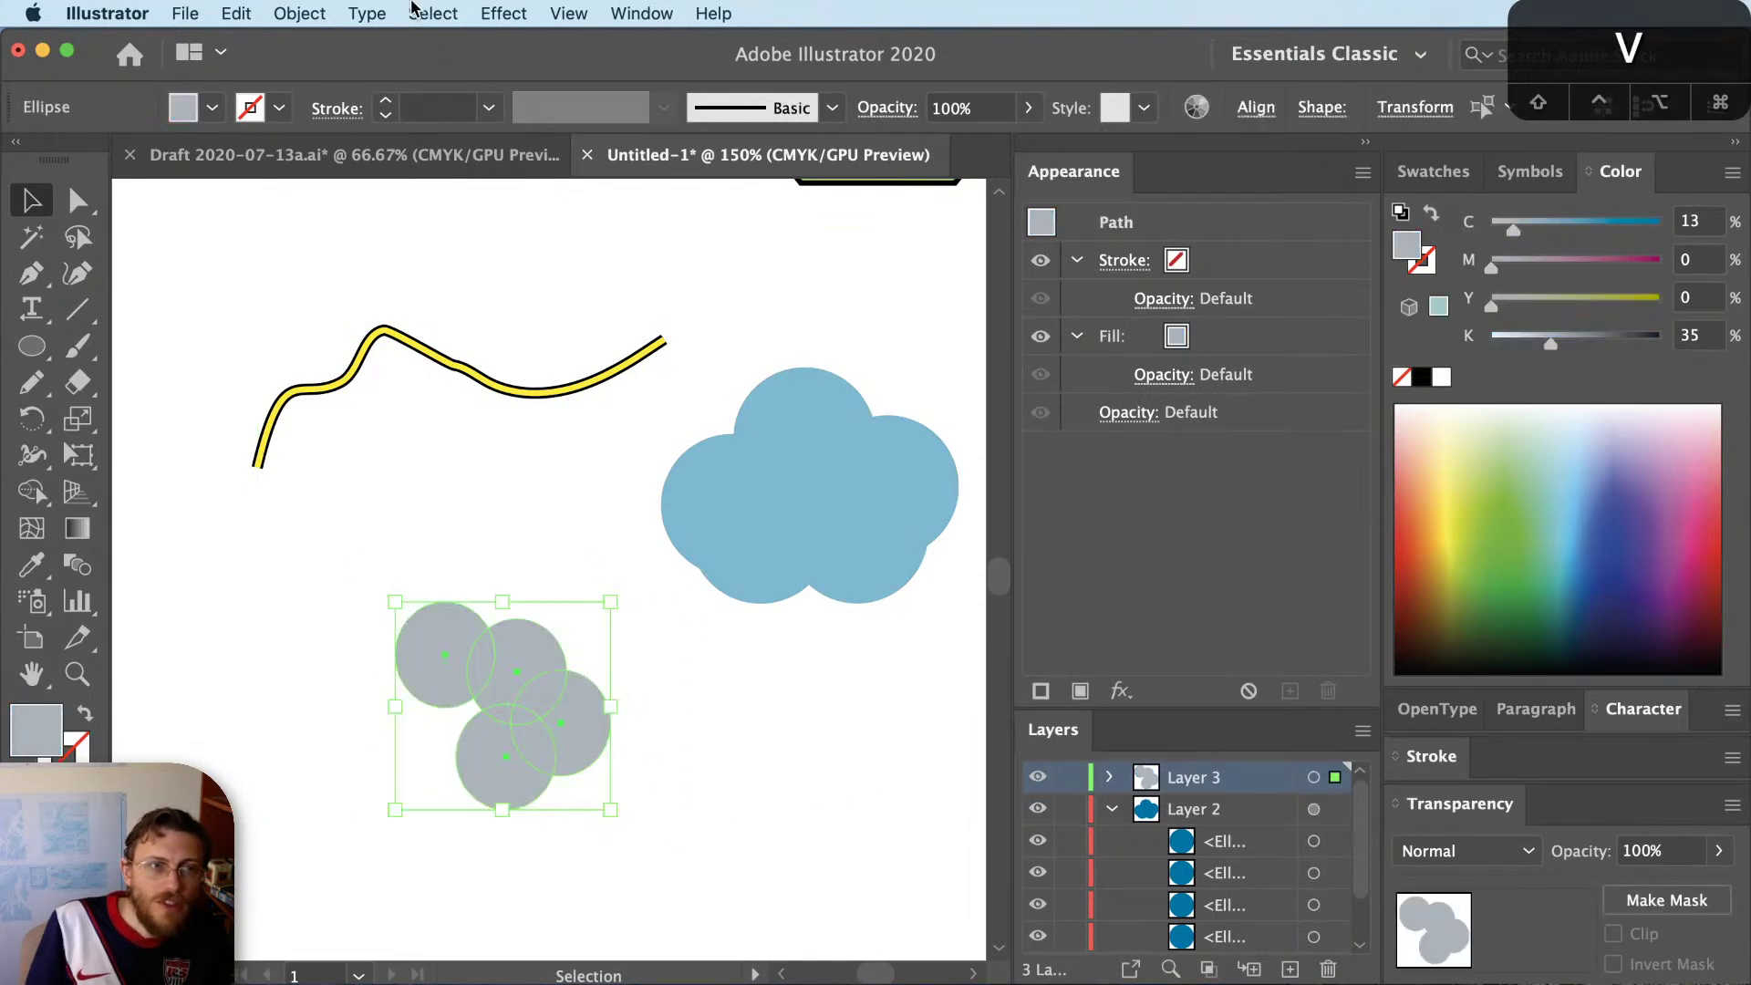
# Apply a Drop Shadow effect to the four gray circles with both offsets at 2 and a blur of 3
pyautogui.click(502, 13)
pyautogui.moveTo(584, 327)
pyautogui.click(913, 330)
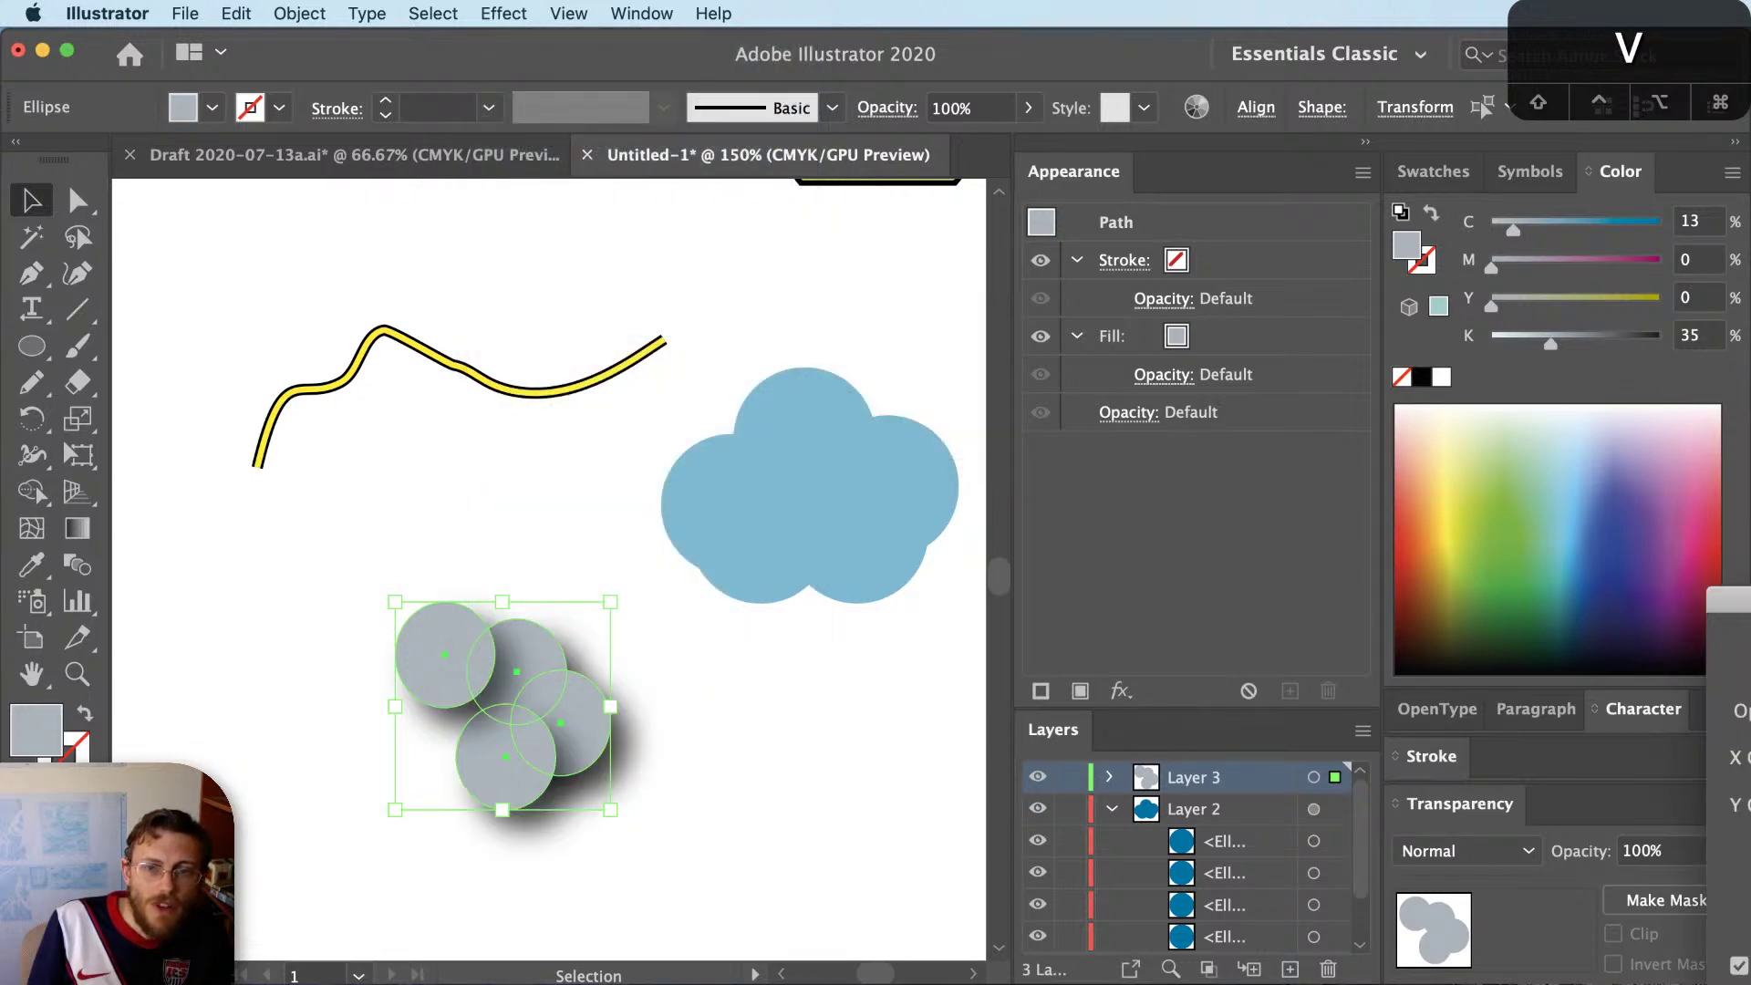
pyautogui.write('2')
pyautogui.press('Tab')
pyautogui.write('2')
pyautogui.press('Tab')
pyautogui.write('3')
pyautogui.press('Tab')
pyautogui.press('Return')
pyautogui.click(899, 840)
pyautogui.moveTo(675, 825); pyautogui.dragTo(714, 829)
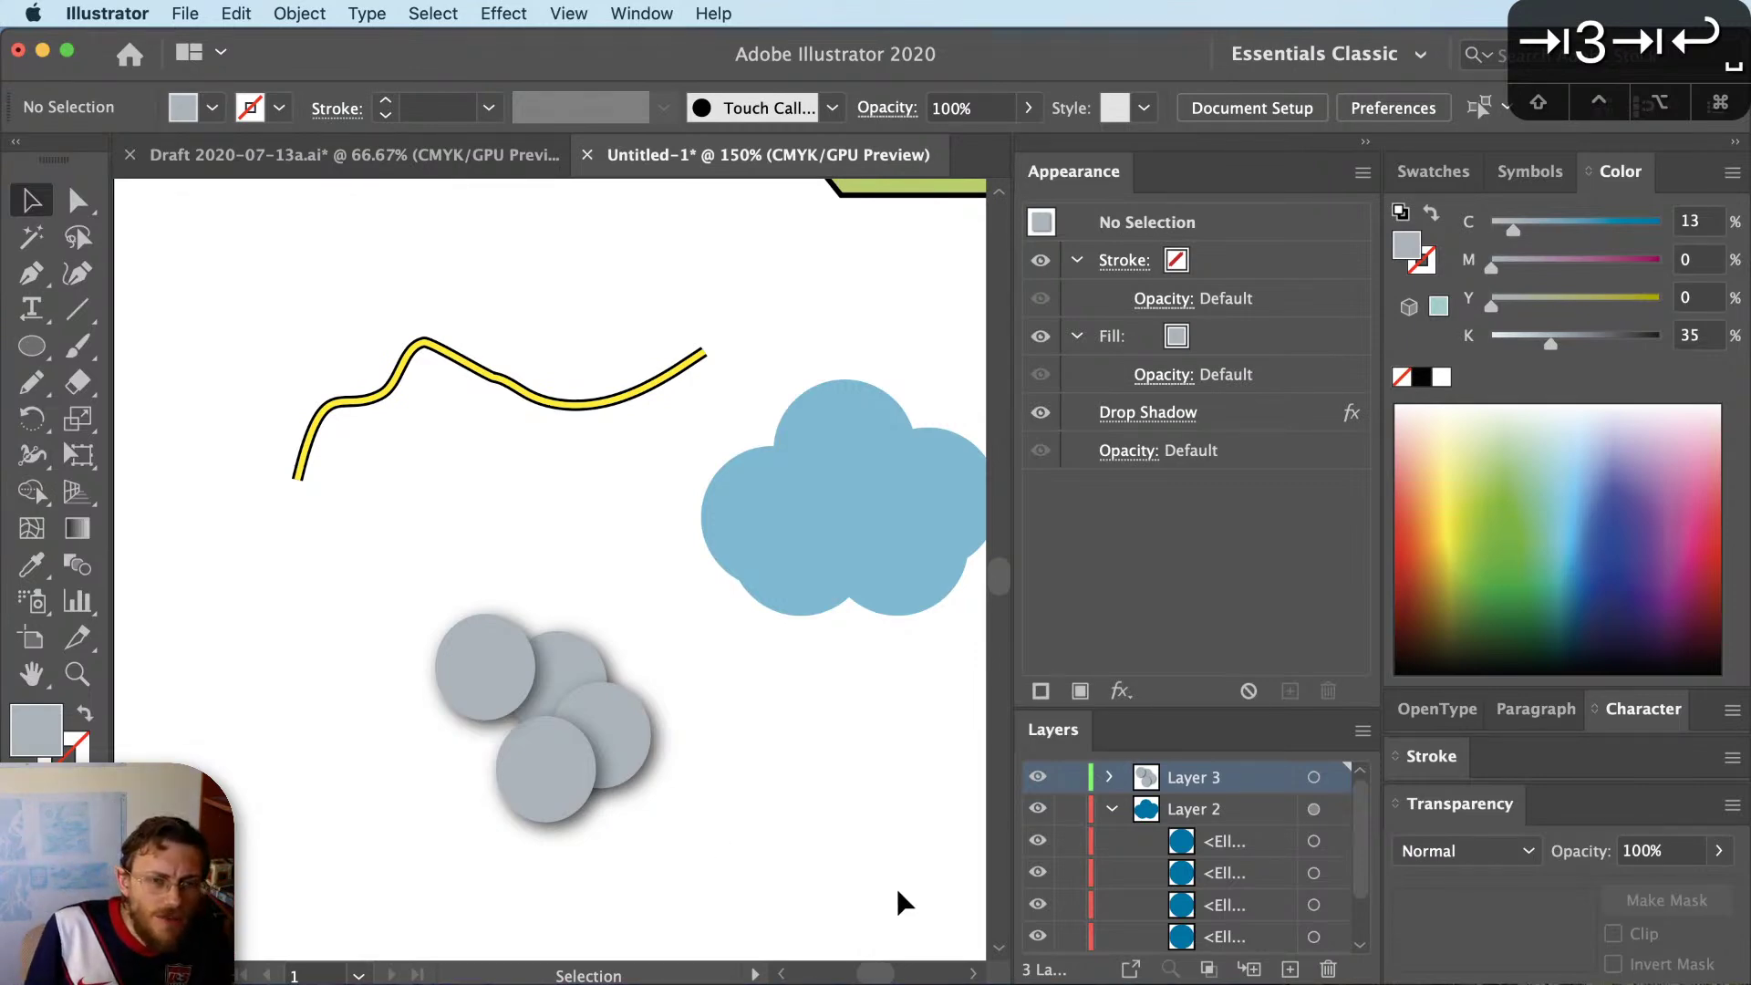
# Add another layer above Layer 3 and create a small cluster of overlapping gray ellipses on it below the blue cloud
pyautogui.click(1289, 969)
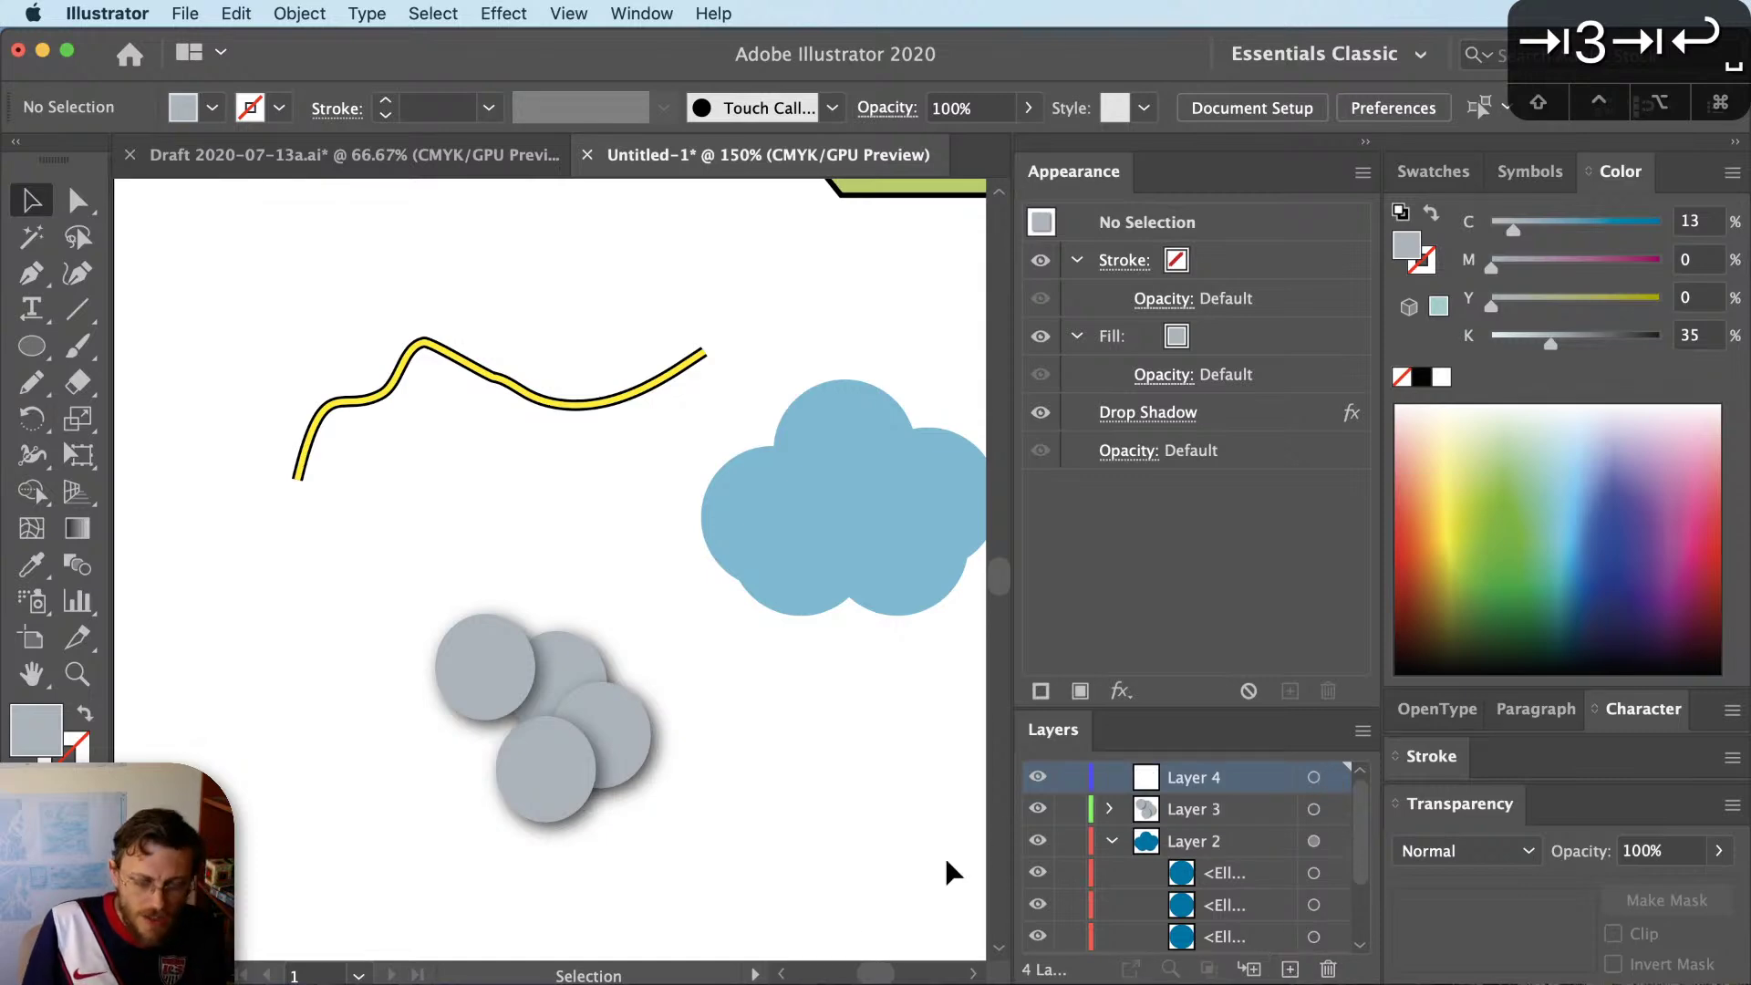
pyautogui.press('l')
pyautogui.moveTo(790, 856)
pyautogui.mouseDown()
pyautogui.moveTo(868, 914)
pyautogui.moveTo(841, 862)
pyautogui.moveTo(767, 842)
pyautogui.mouseUp()
pyautogui.press('v')
pyautogui.moveTo(764, 840); pyautogui.dragTo(781, 892)
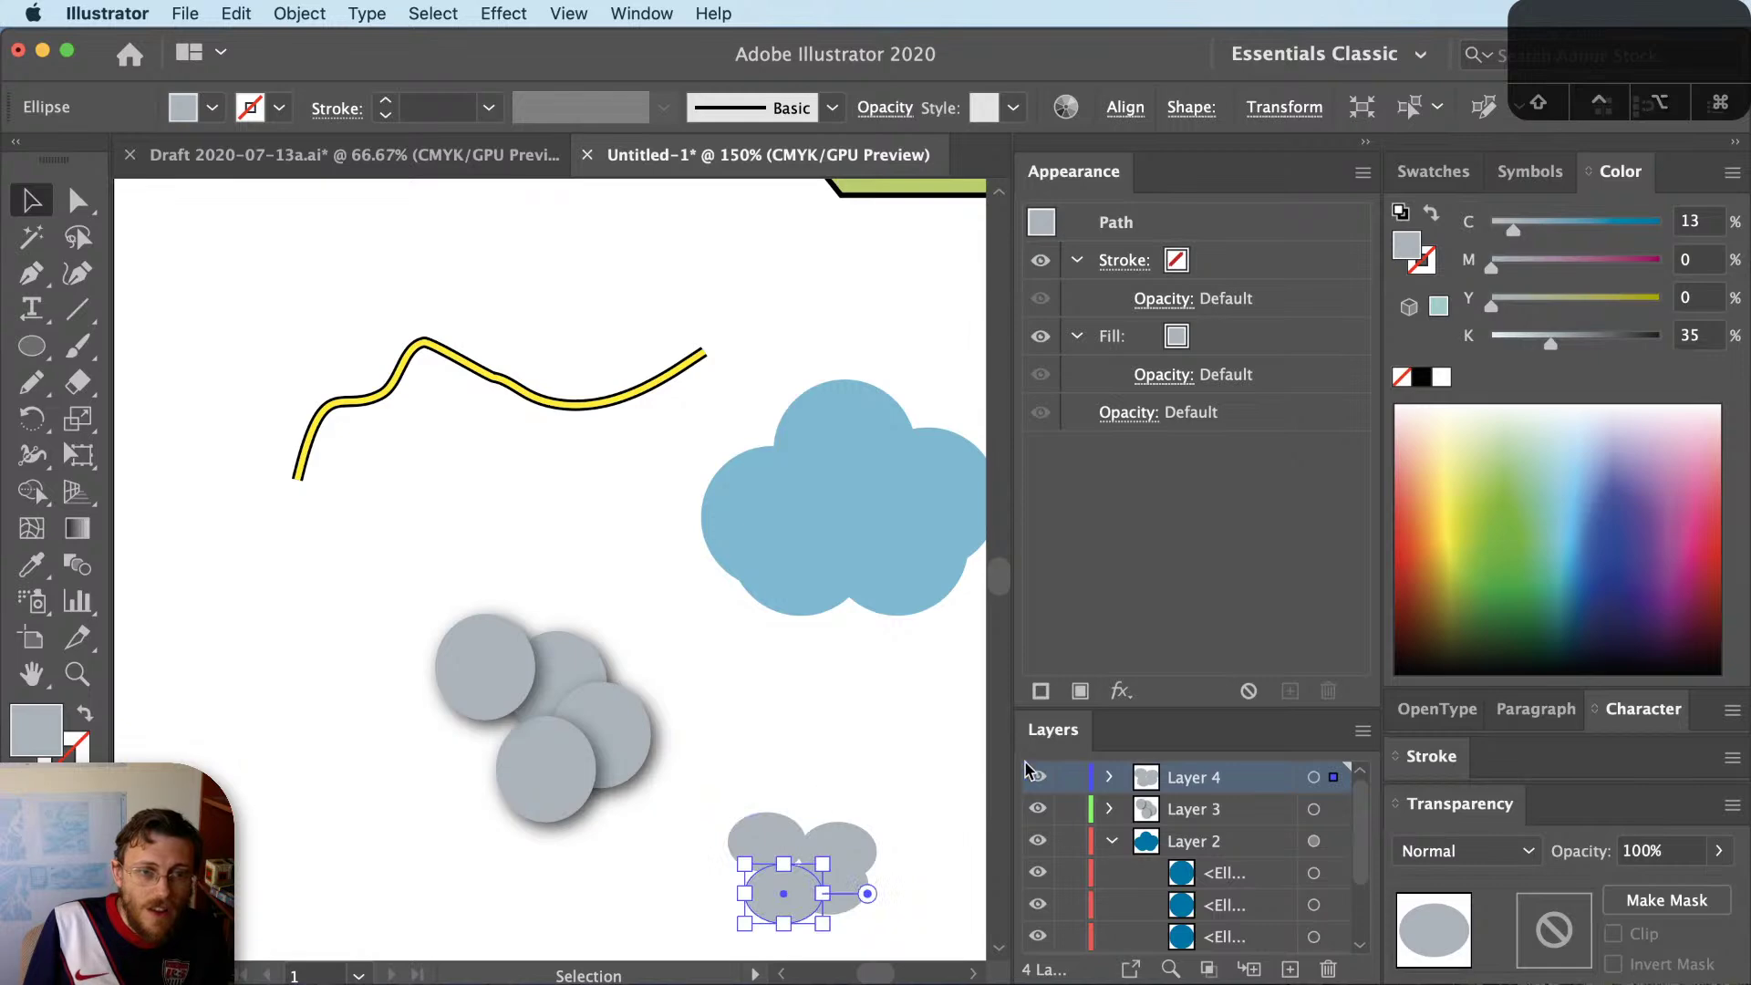
# Target the whole of Layer 4 and reapply the last Drop Shadow effect to it
pyautogui.press('super+shift+a')
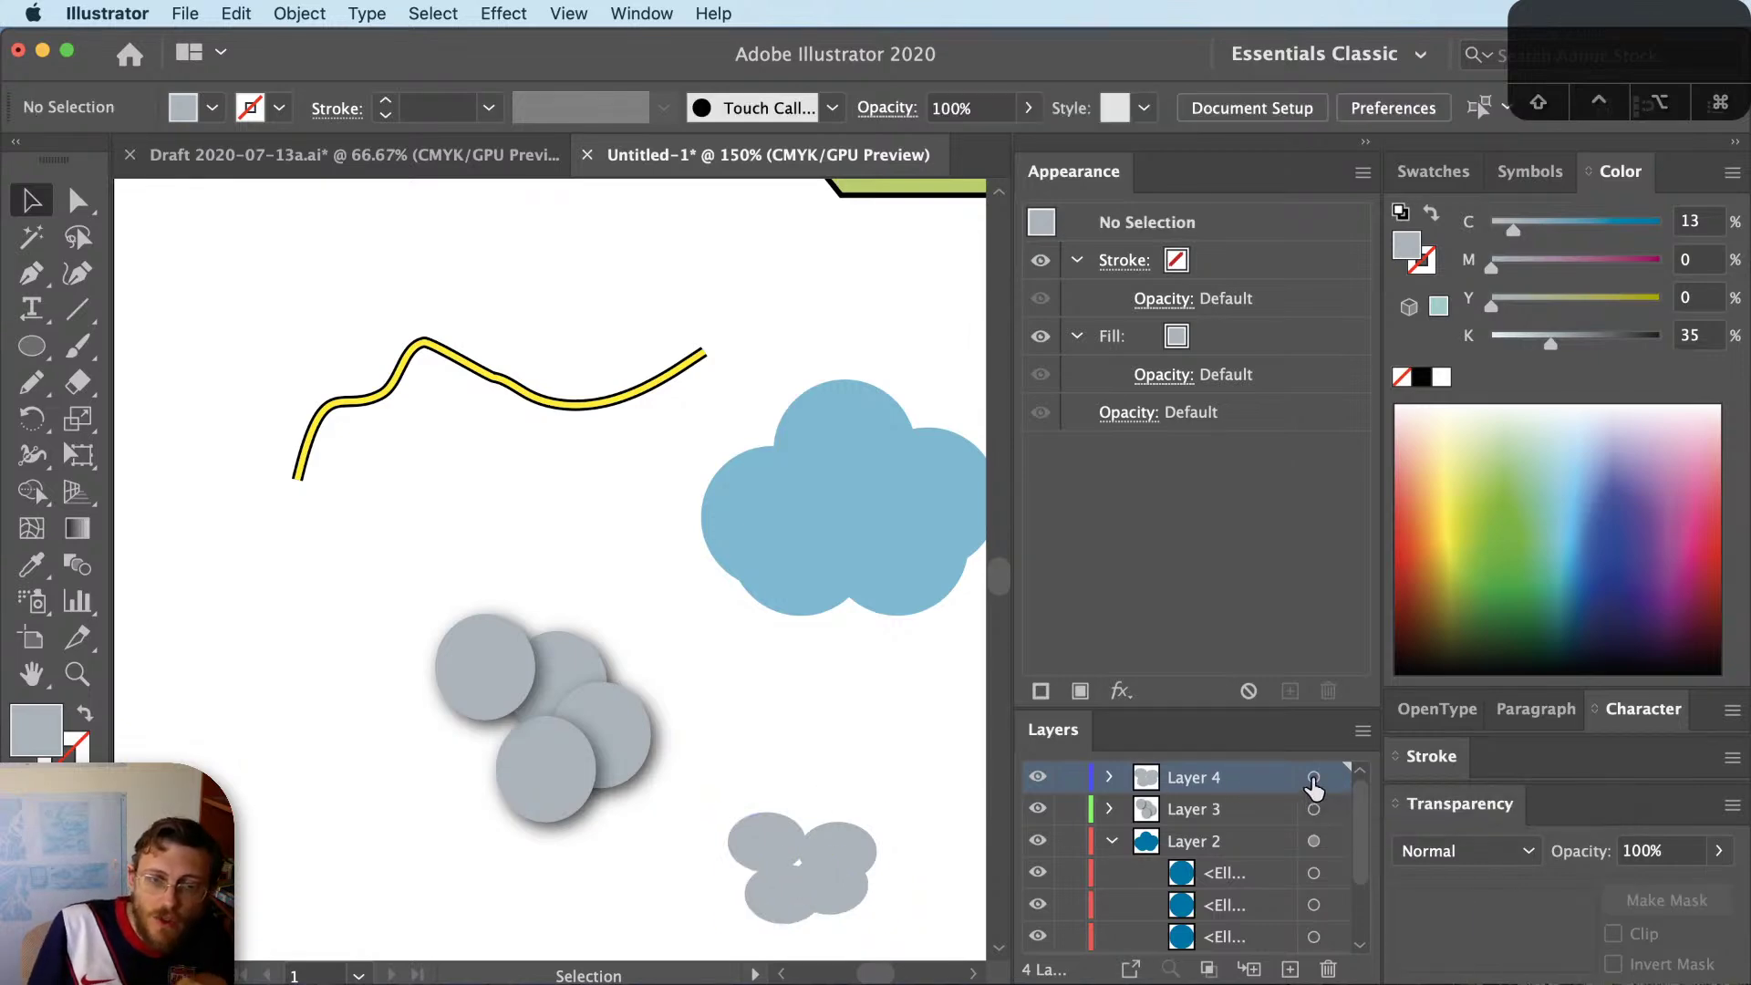
pyautogui.click(1313, 778)
pyautogui.click(504, 13)
pyautogui.click(525, 44)
pyautogui.press('super+shift+a')
pyautogui.scroll(-2, 644, 820)
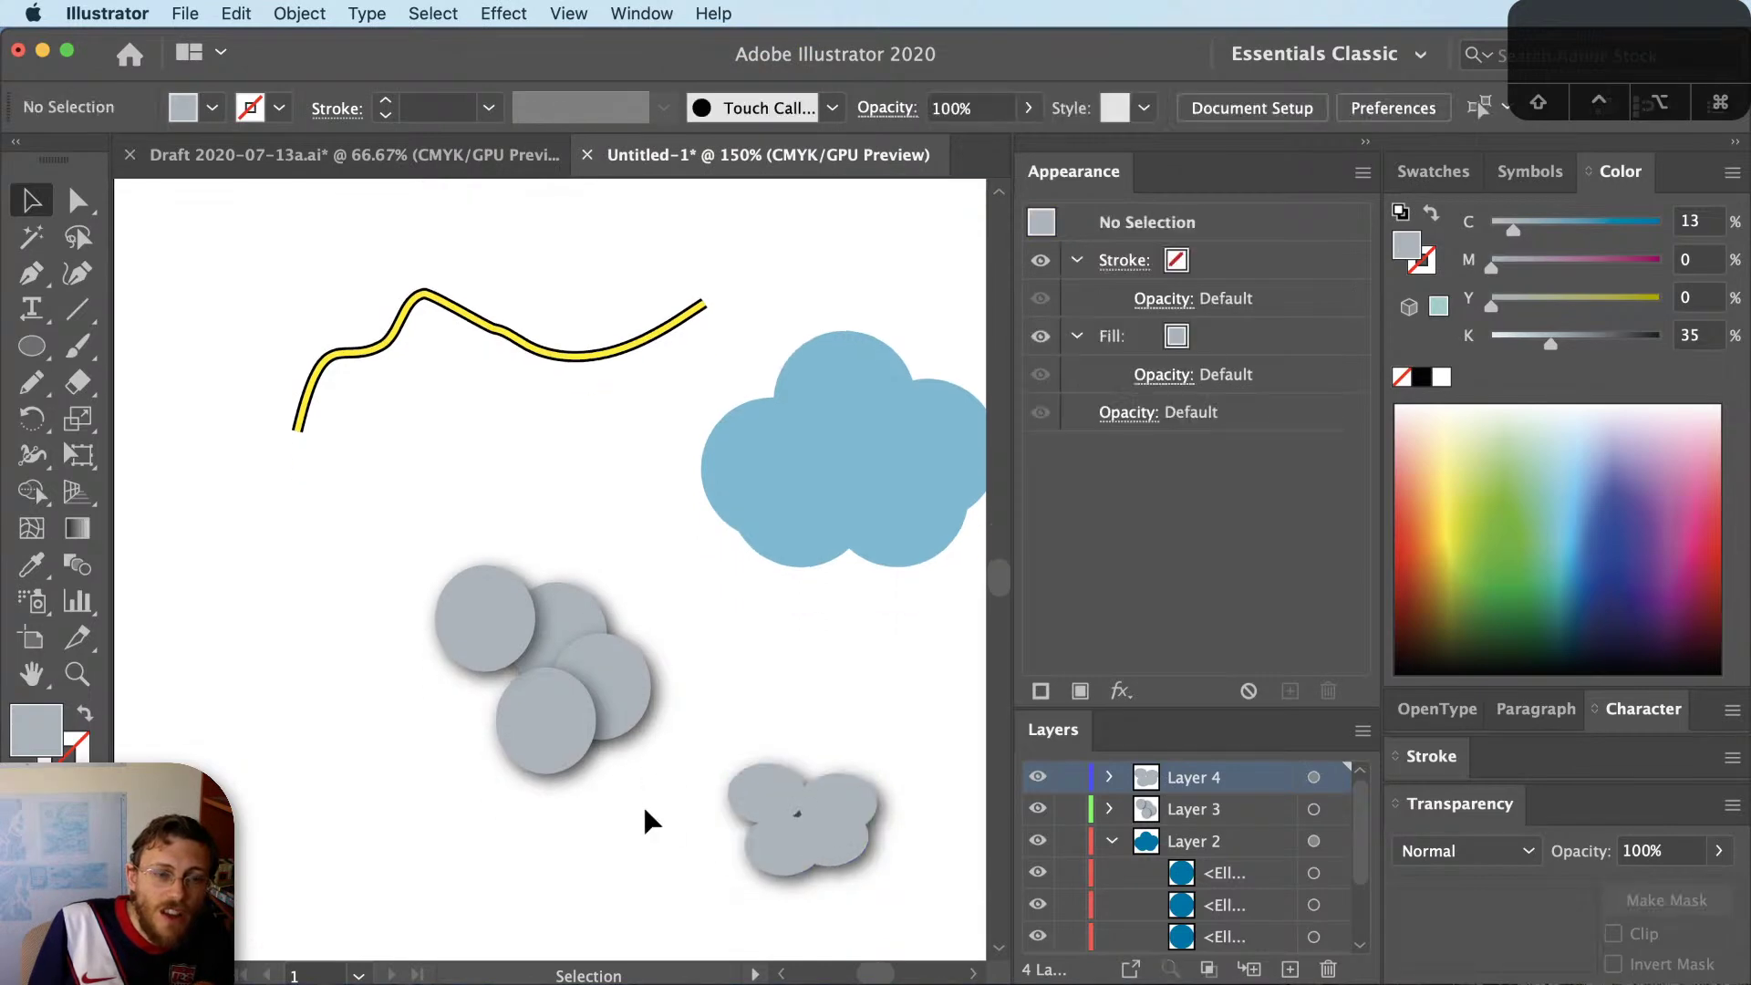
pyautogui.scroll(-4, 644, 821)
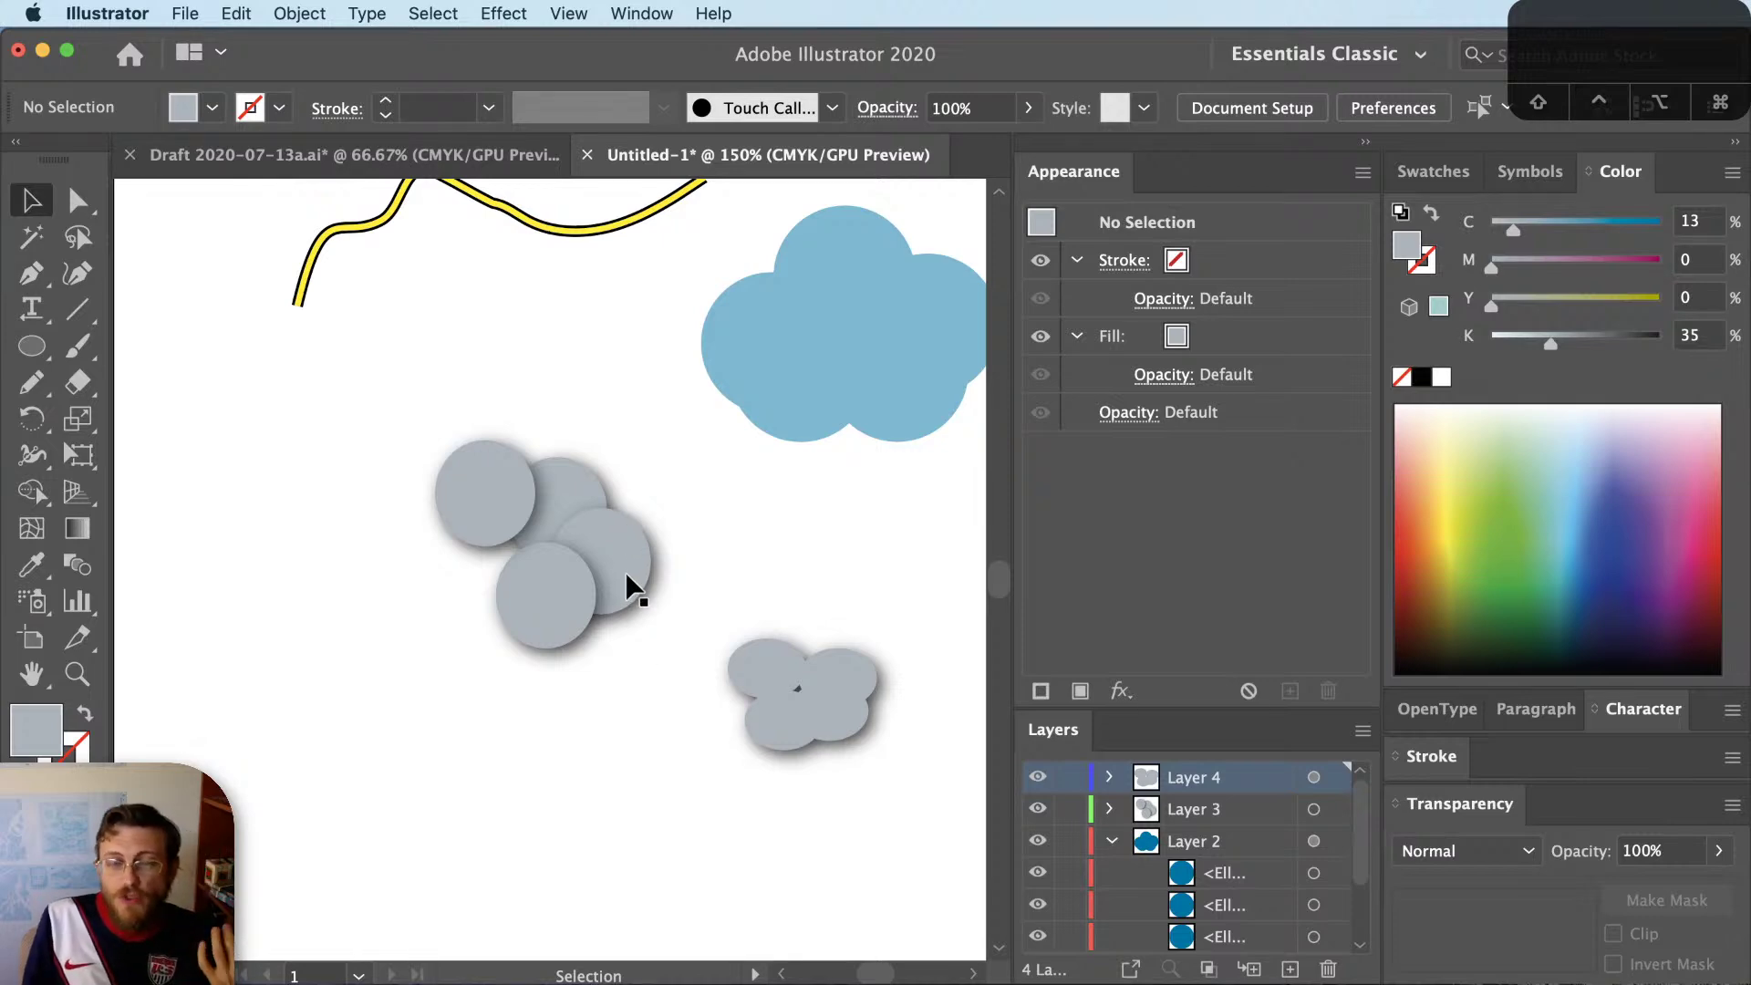
# Add a layer above Layer 4 and draw a wide rectangle below the gray circles, filled with 100% cyan and 0% black
pyautogui.click(1291, 969)
pyautogui.press('m')
pyautogui.moveTo(383, 745); pyautogui.dragTo(567, 798)
pyautogui.click(1659, 227)
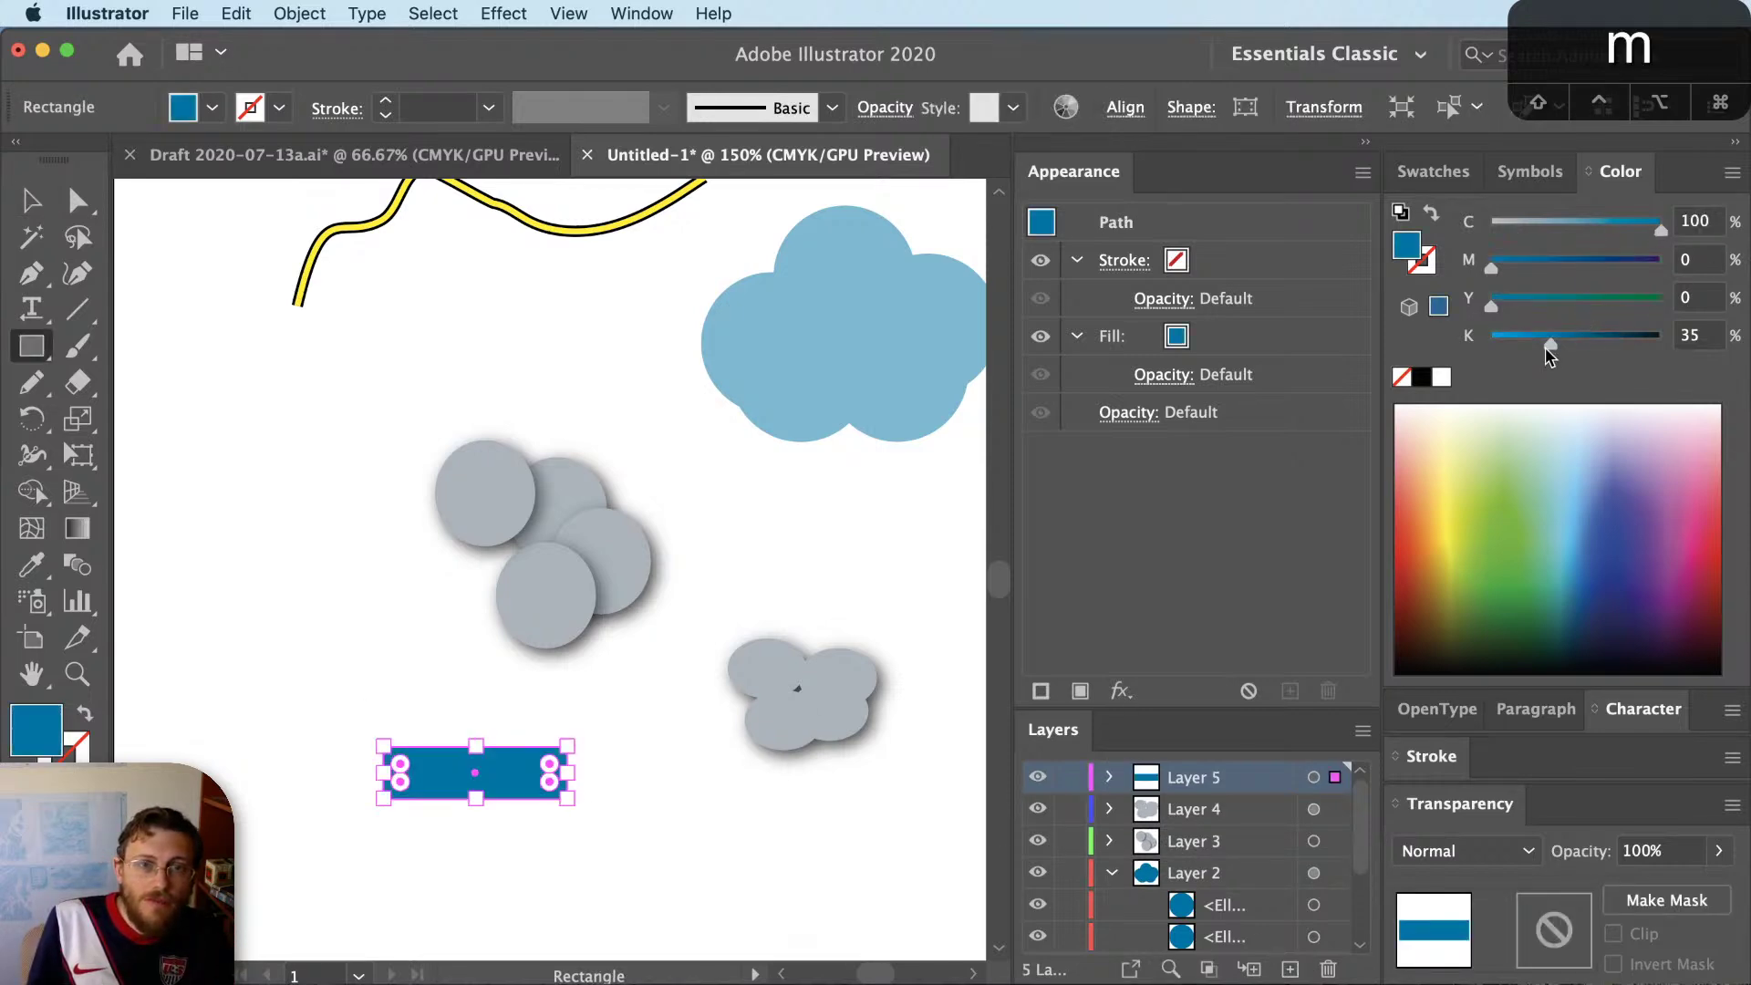
pyautogui.moveTo(1551, 343); pyautogui.dragTo(1491, 344)
pyautogui.press('shift+super+a')
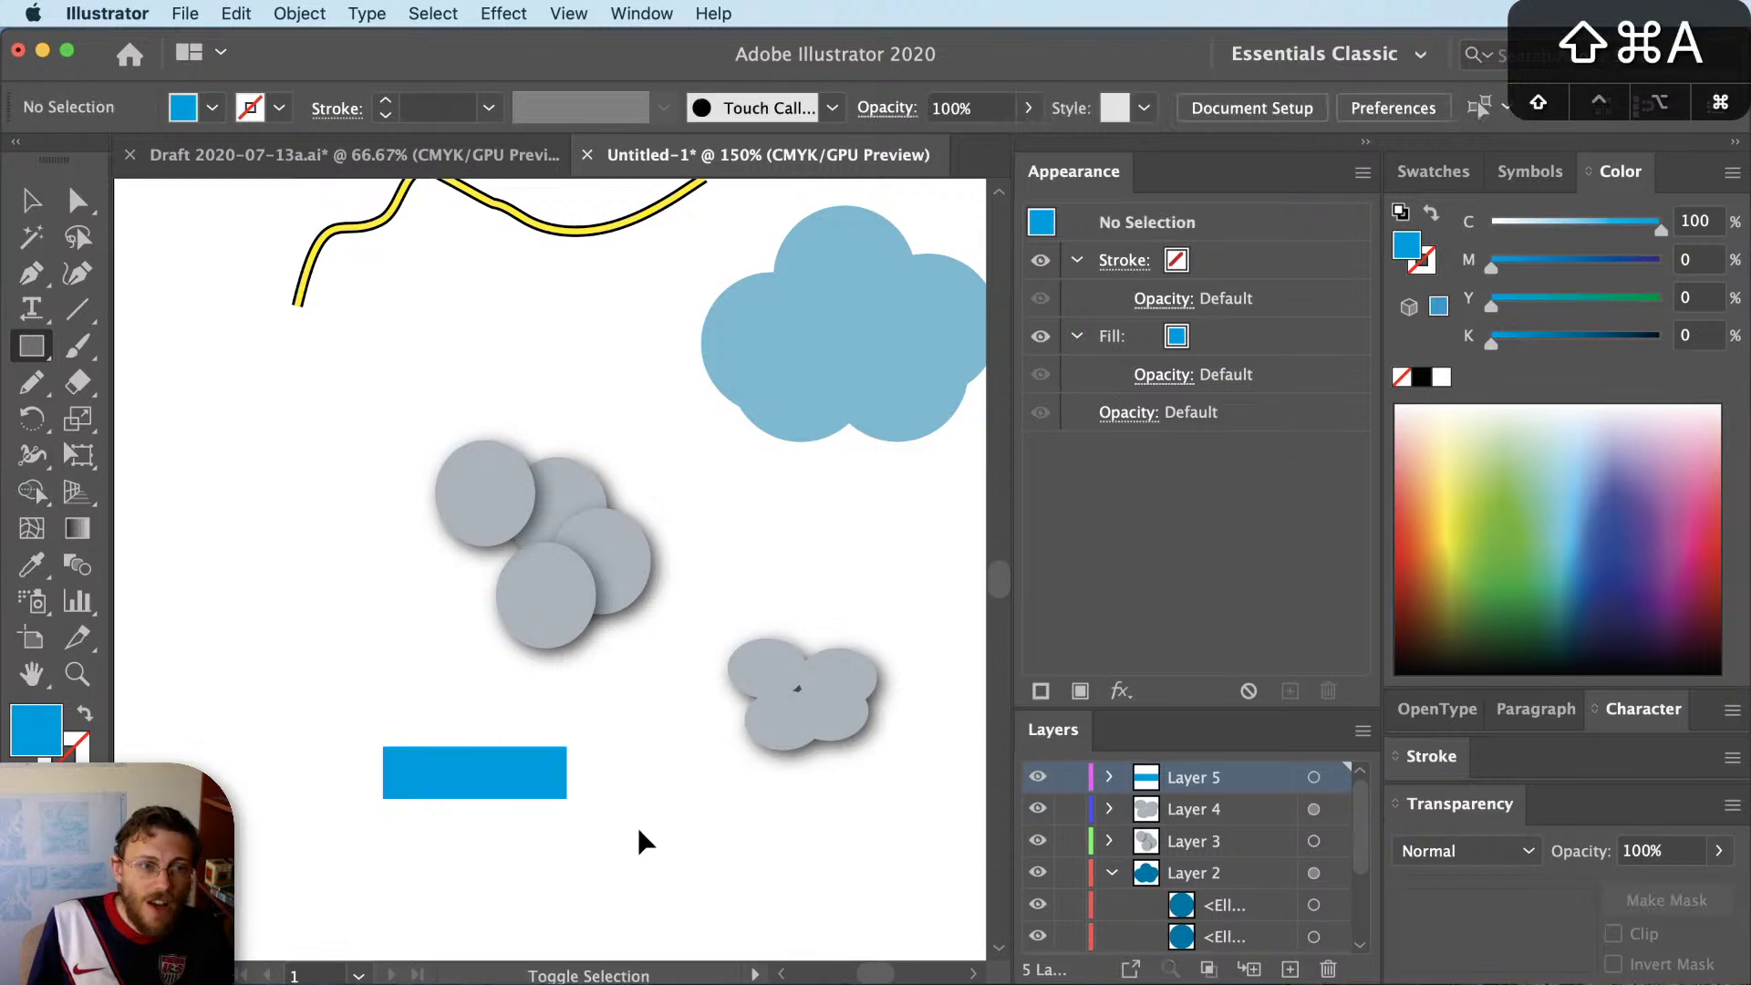
# Add the text "Words", place it over the middle of the blue rectangle and fill it white
pyautogui.press('t')
pyautogui.click(566, 853)
pyautogui.write('Words')
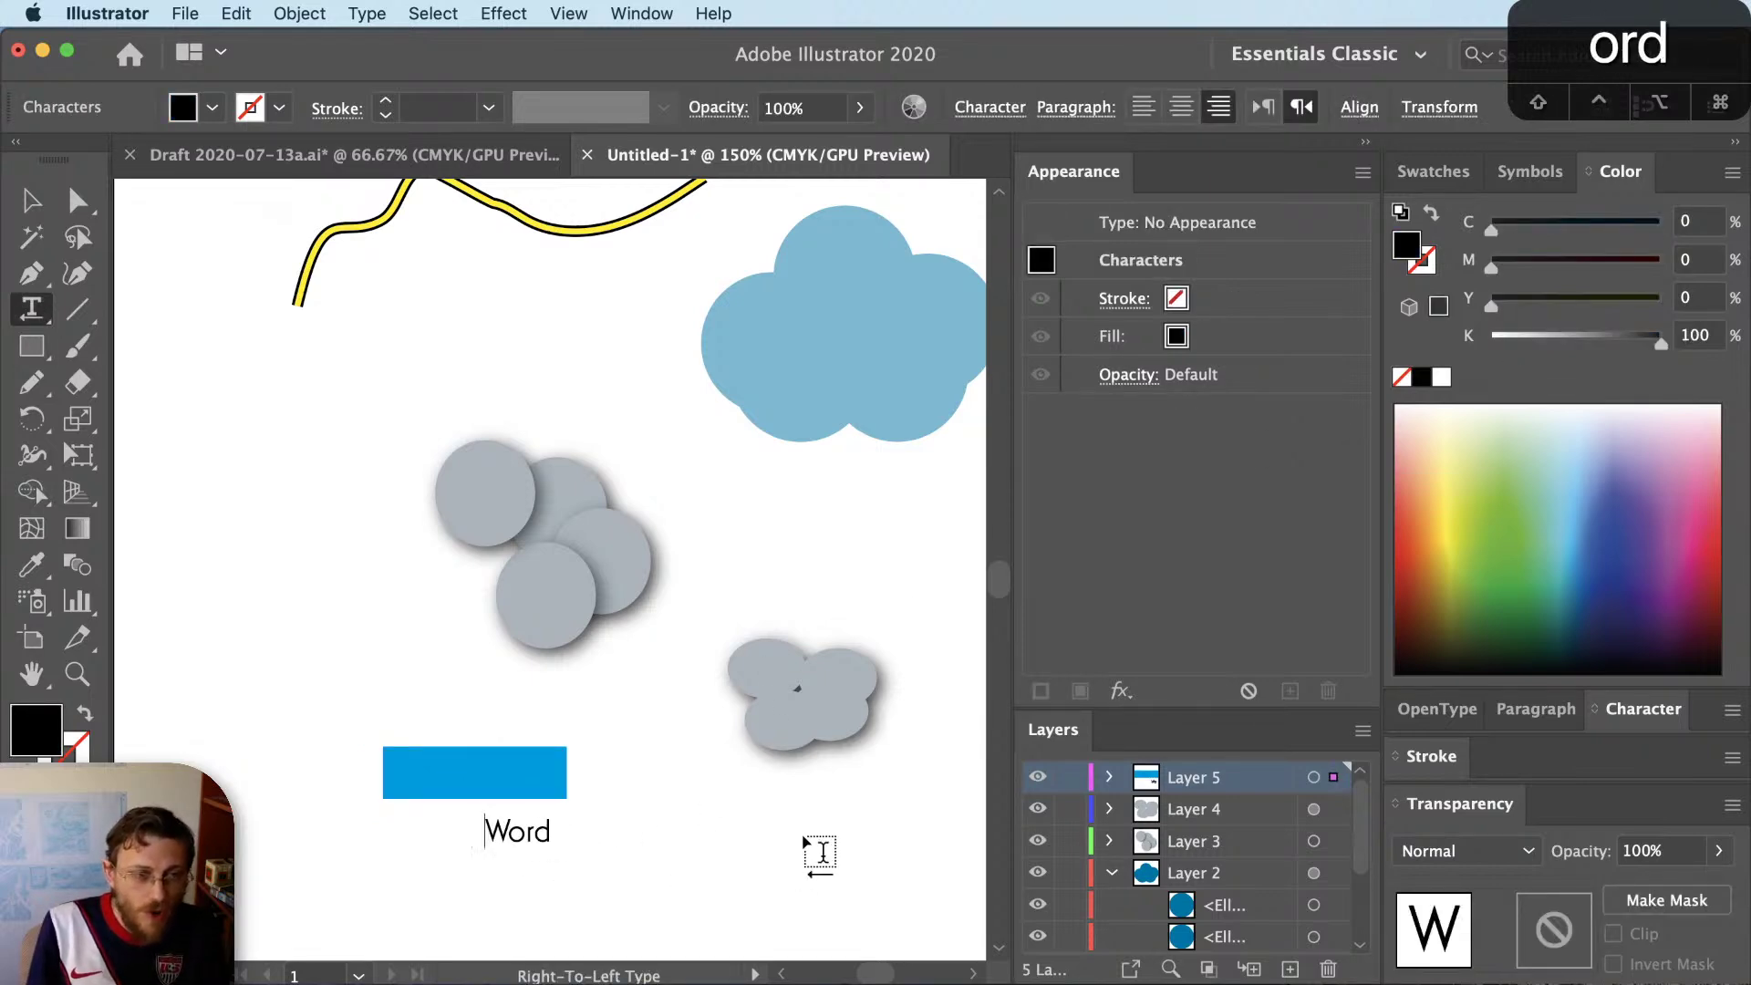
pyautogui.press('Escape')
pyautogui.moveTo(566, 835); pyautogui.dragTo(464, 754)
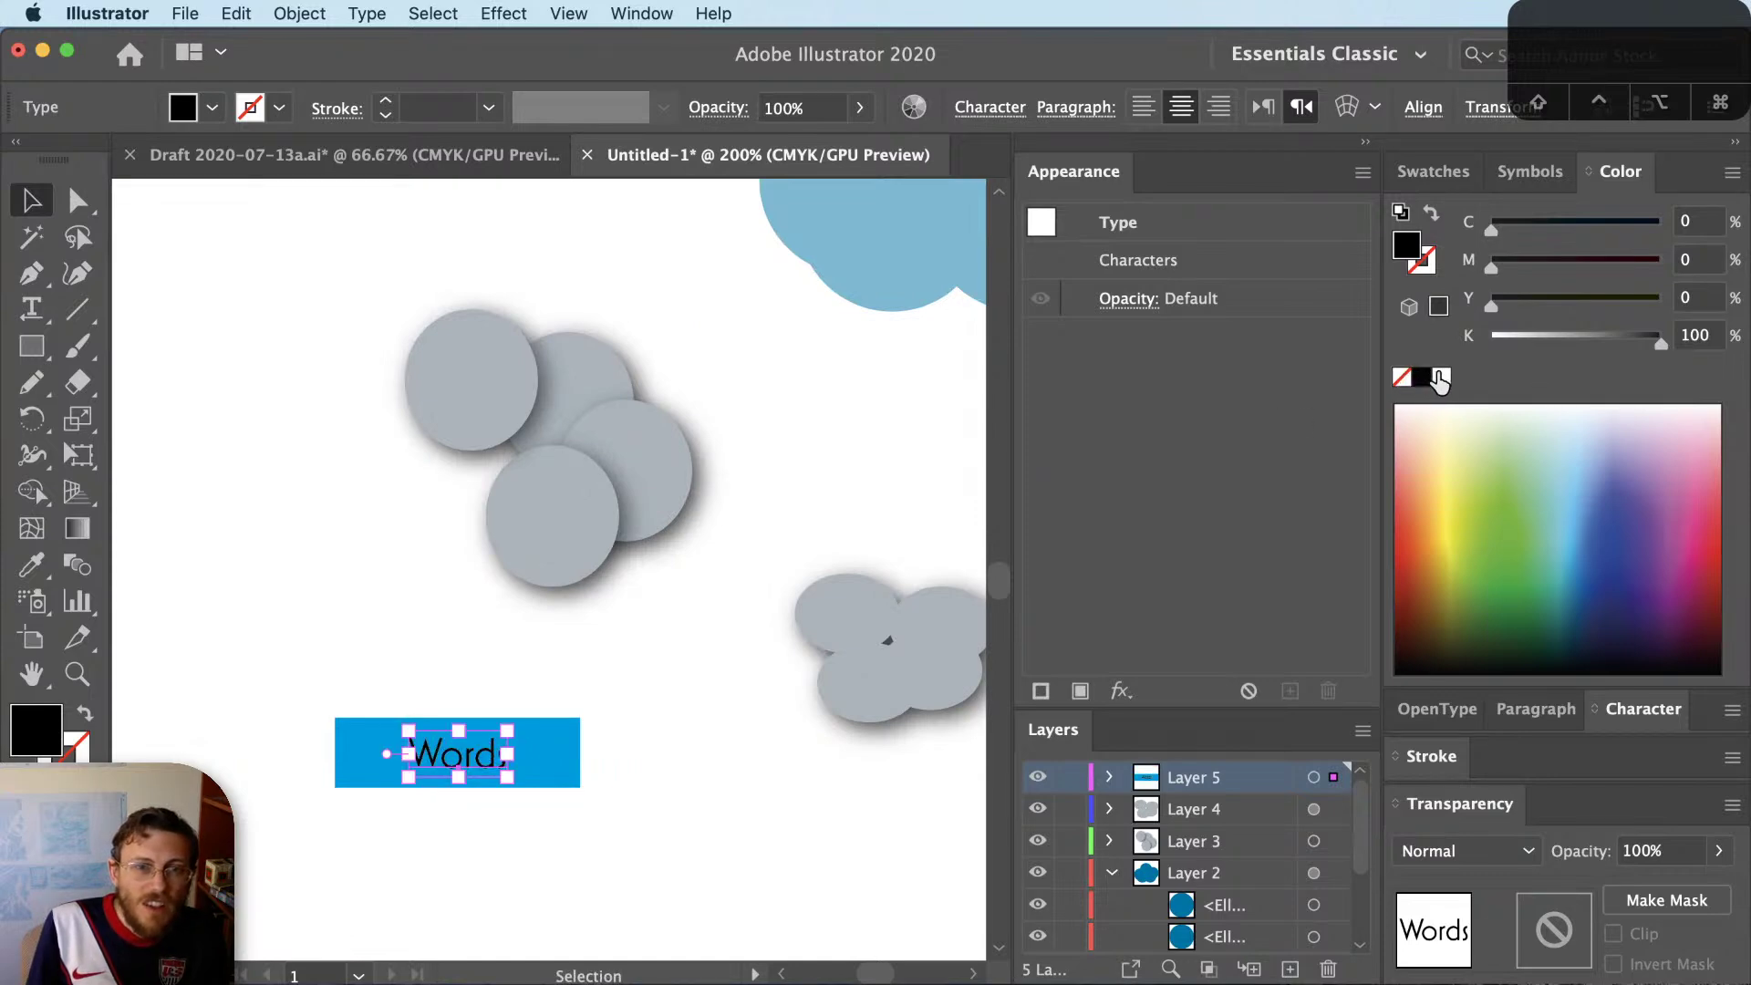
pyautogui.click(1440, 380)
pyautogui.press('shift+super+a')
pyautogui.press('v')
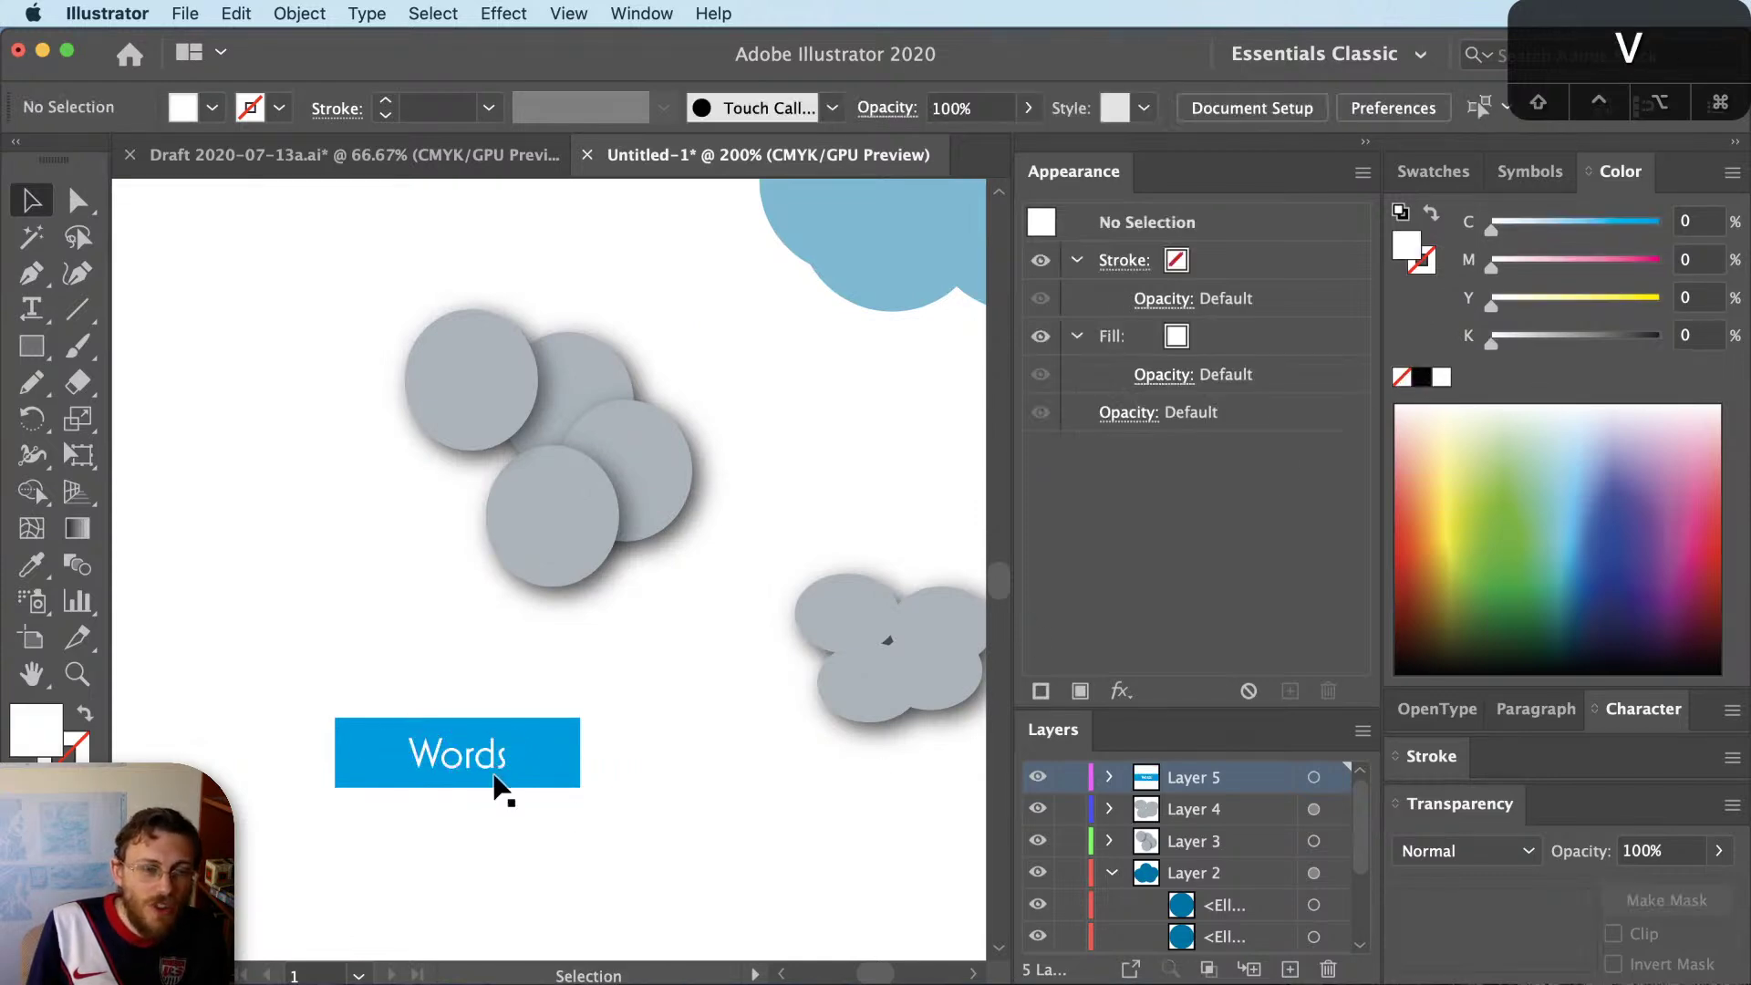
# Select the rectangle and text on Layer 5 and apply the last Drop Shadow effect to each object
pyautogui.click(1315, 777)
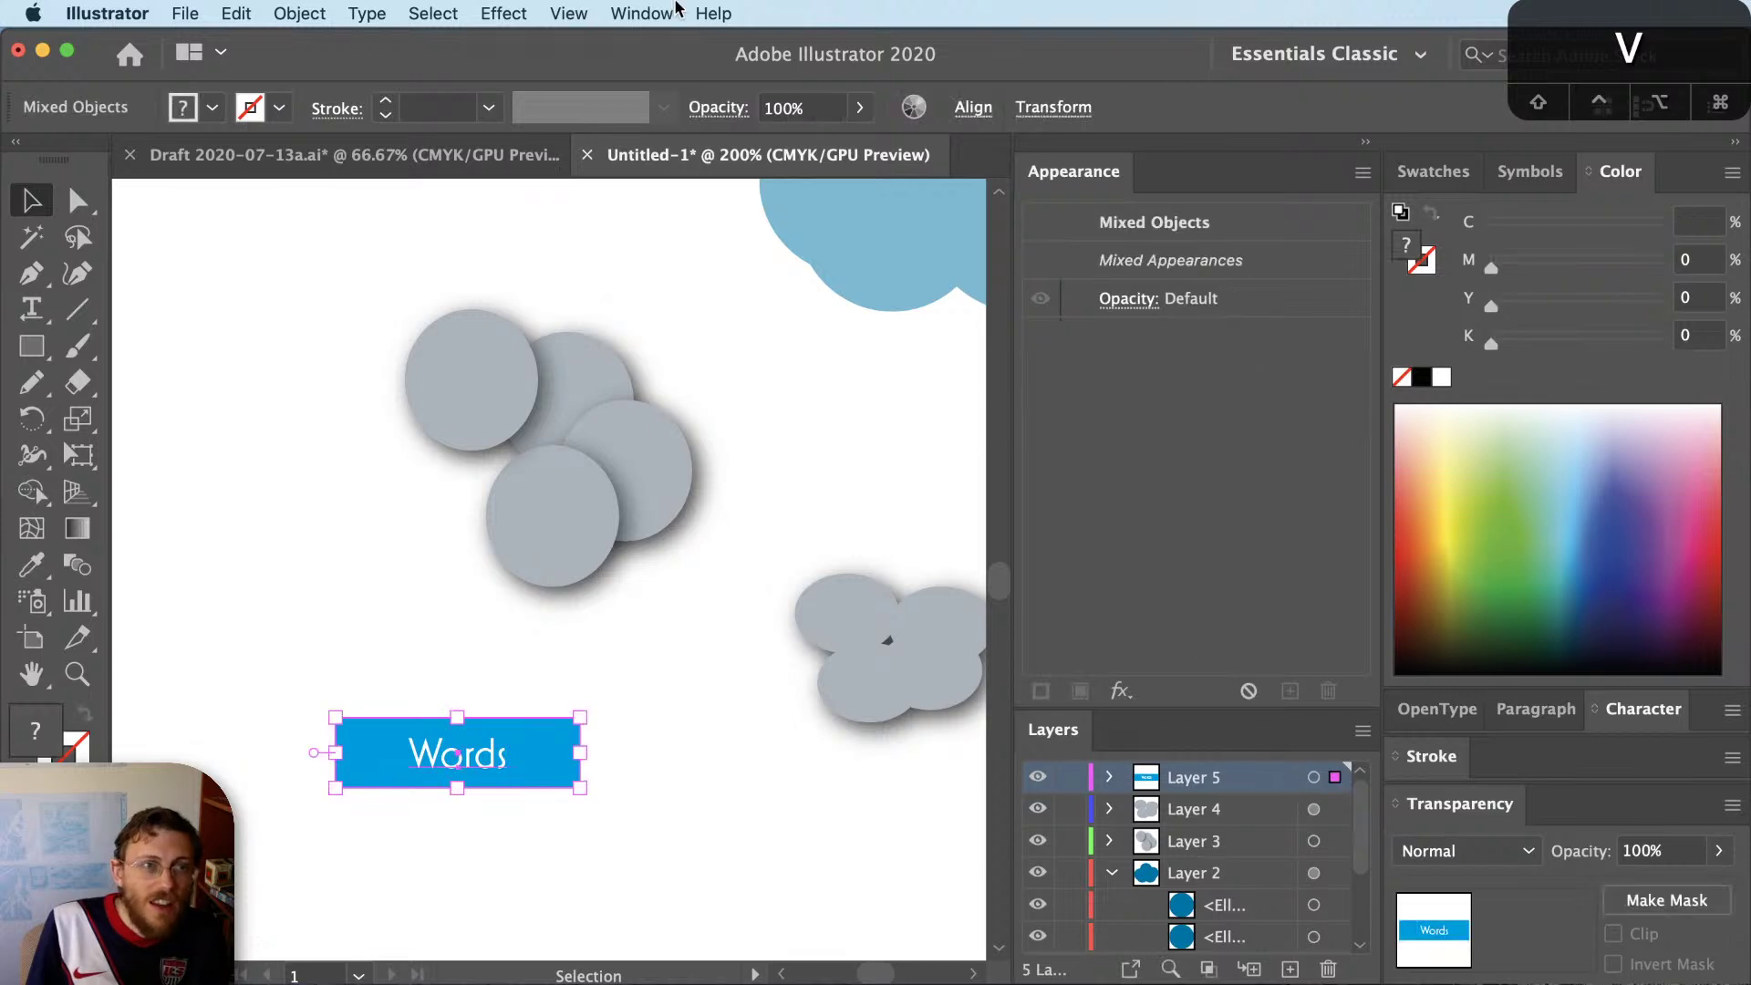
pyautogui.click(527, 13)
pyautogui.click(547, 39)
pyautogui.click(336, 813)
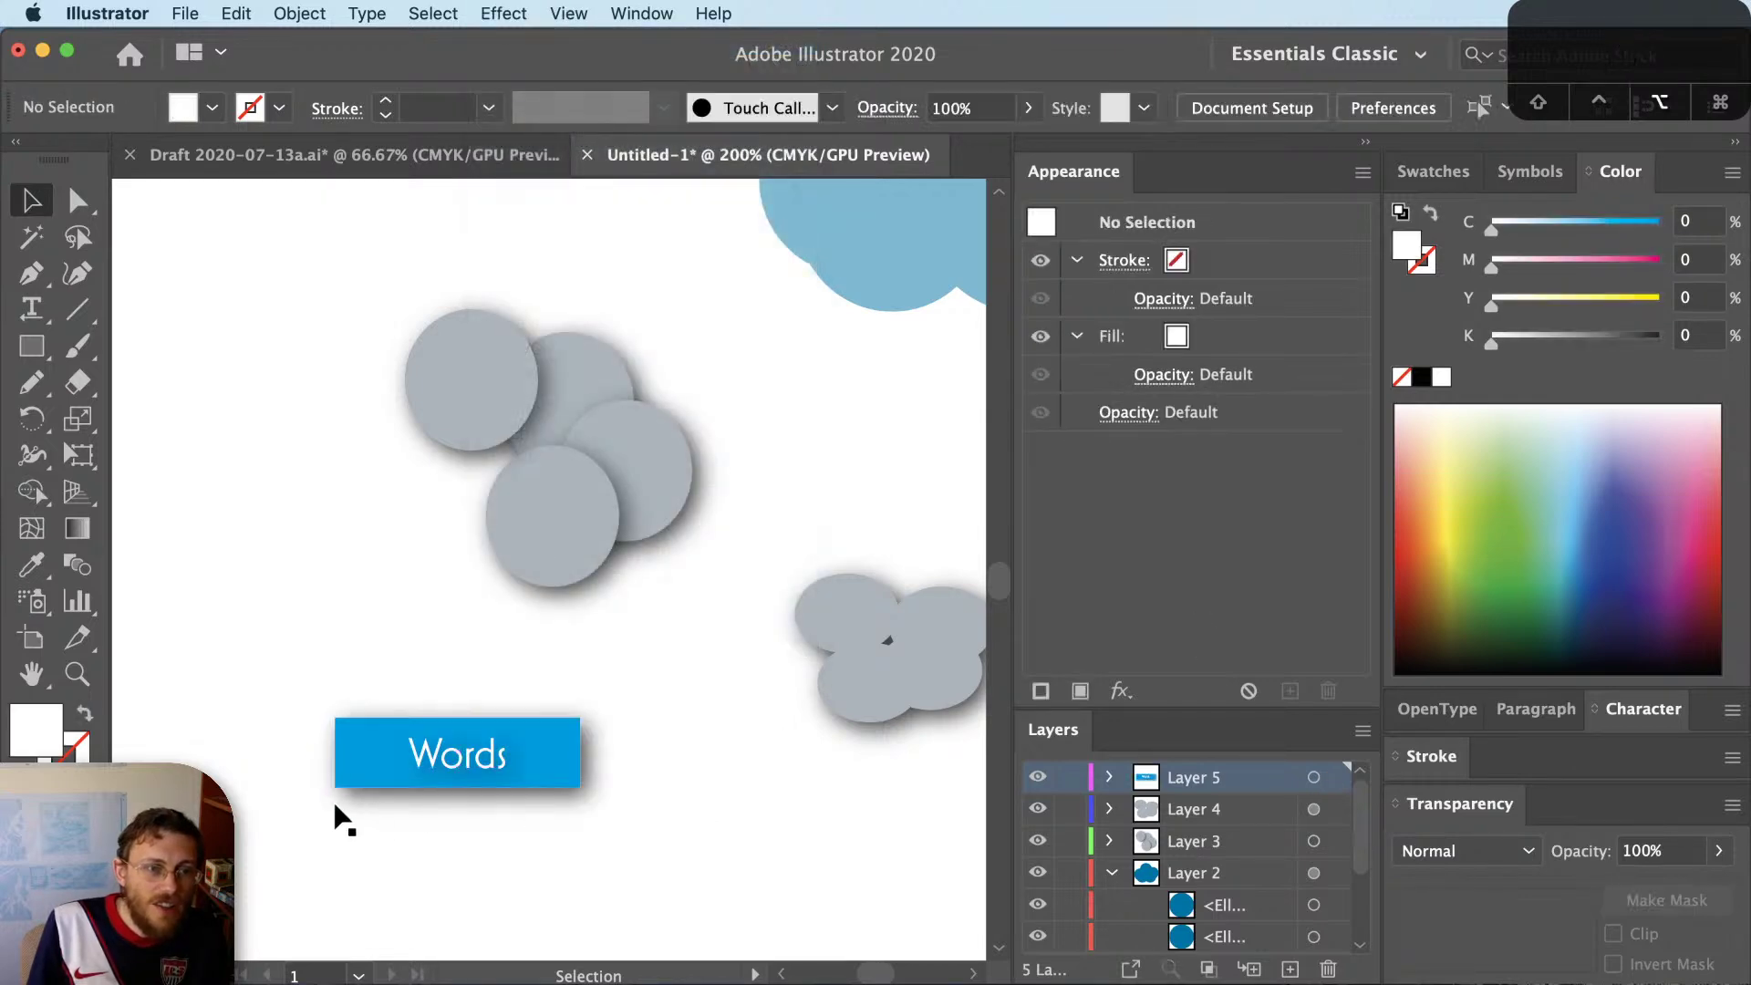
# Edit the Drop Shadow on the "Words" text, setting both offsets to .5 and the blur to 1
pyautogui.scroll(5, 337, 813)
pyautogui.click(633, 666)
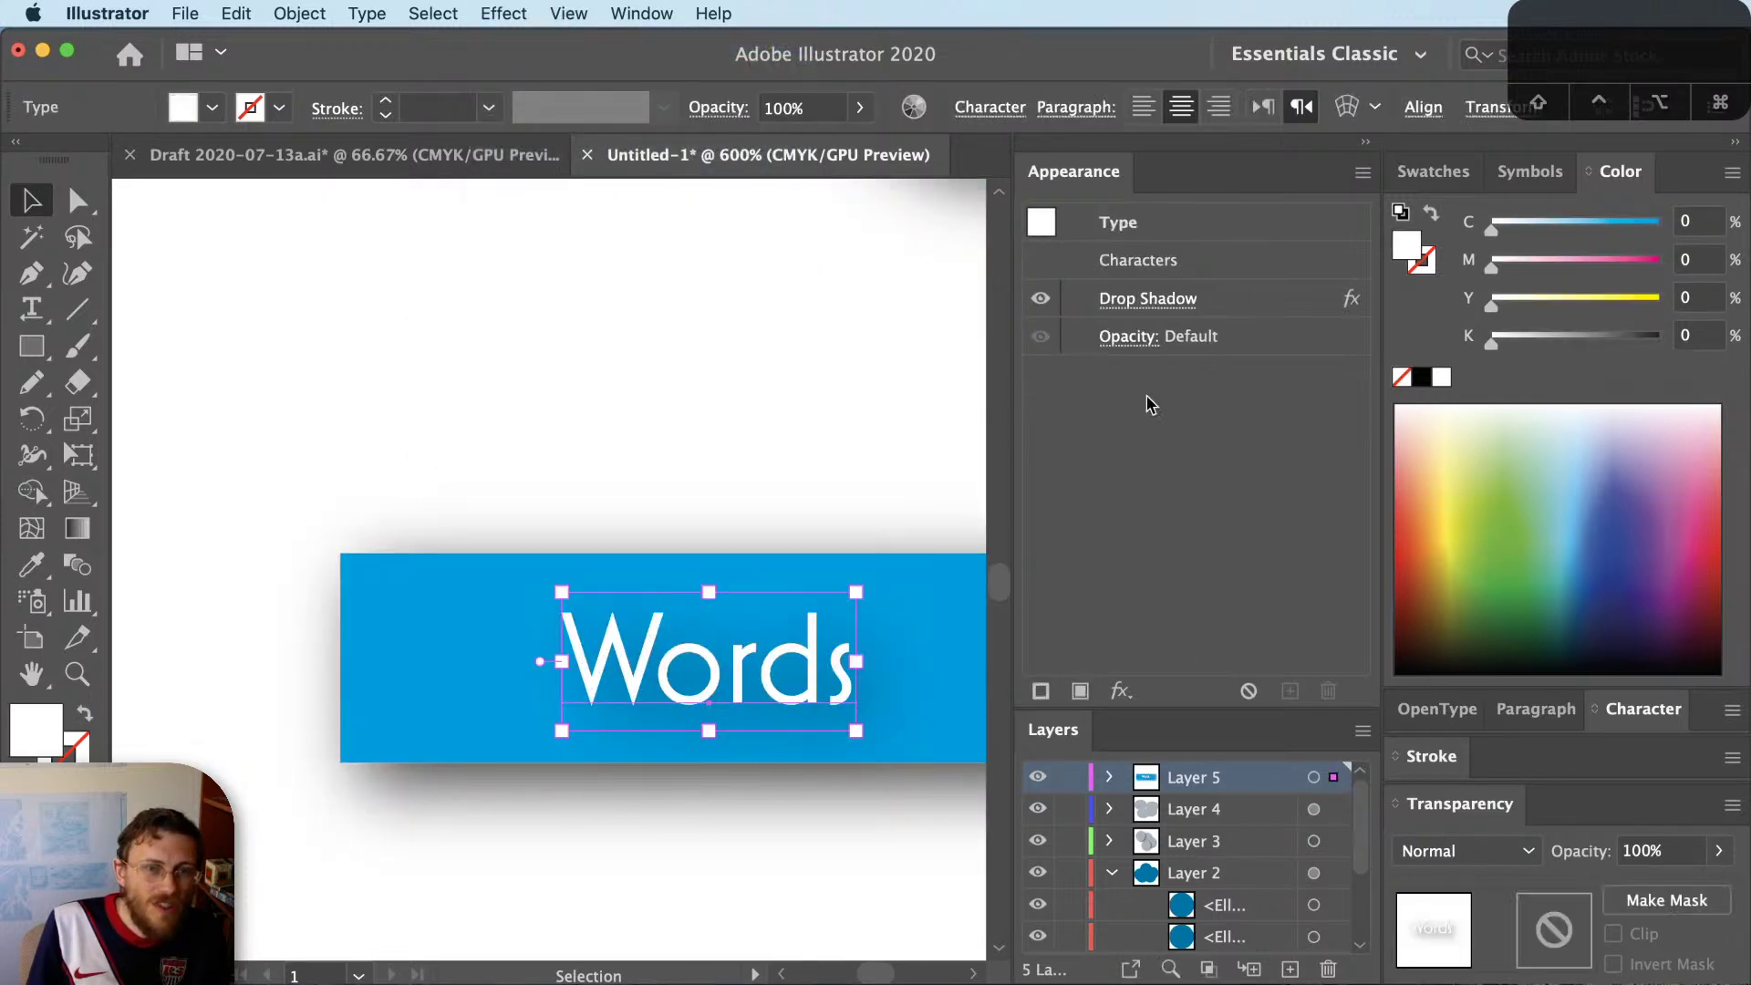
pyautogui.click(1152, 301)
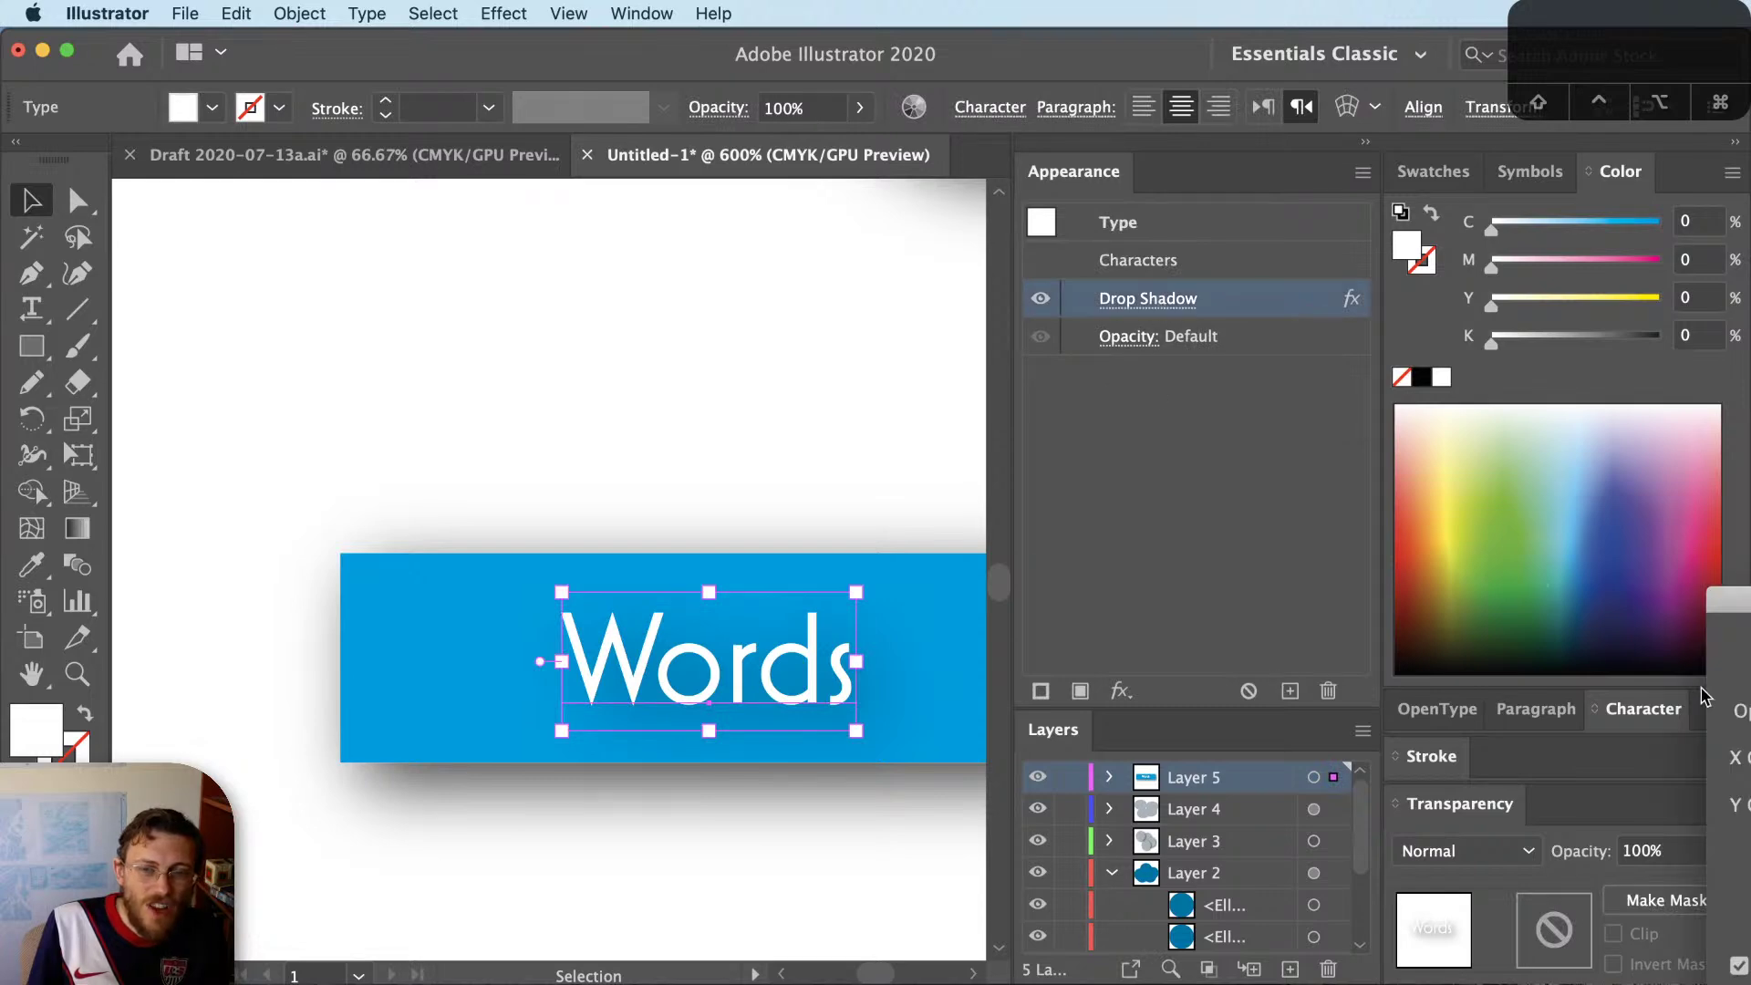
pyautogui.write('.5')
pyautogui.press('Tab')
pyautogui.write('.5')
pyautogui.press('Tab')
pyautogui.write('1')
pyautogui.press('Return')
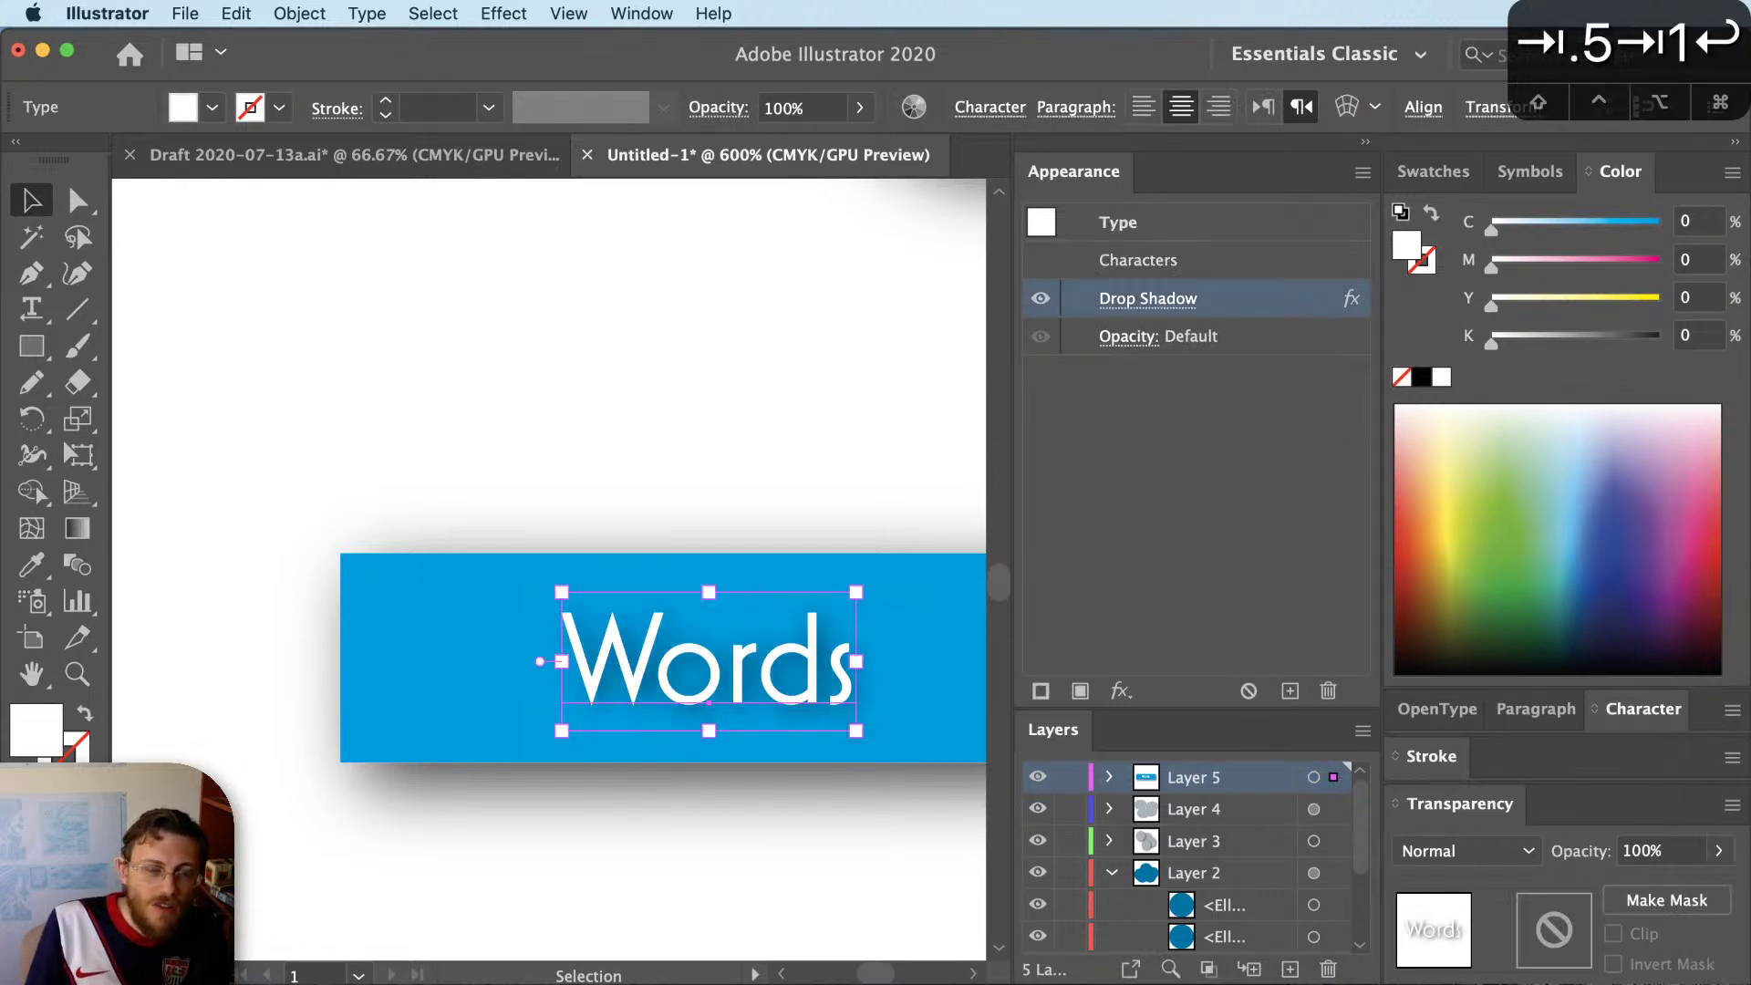
pyautogui.click(566, 457)
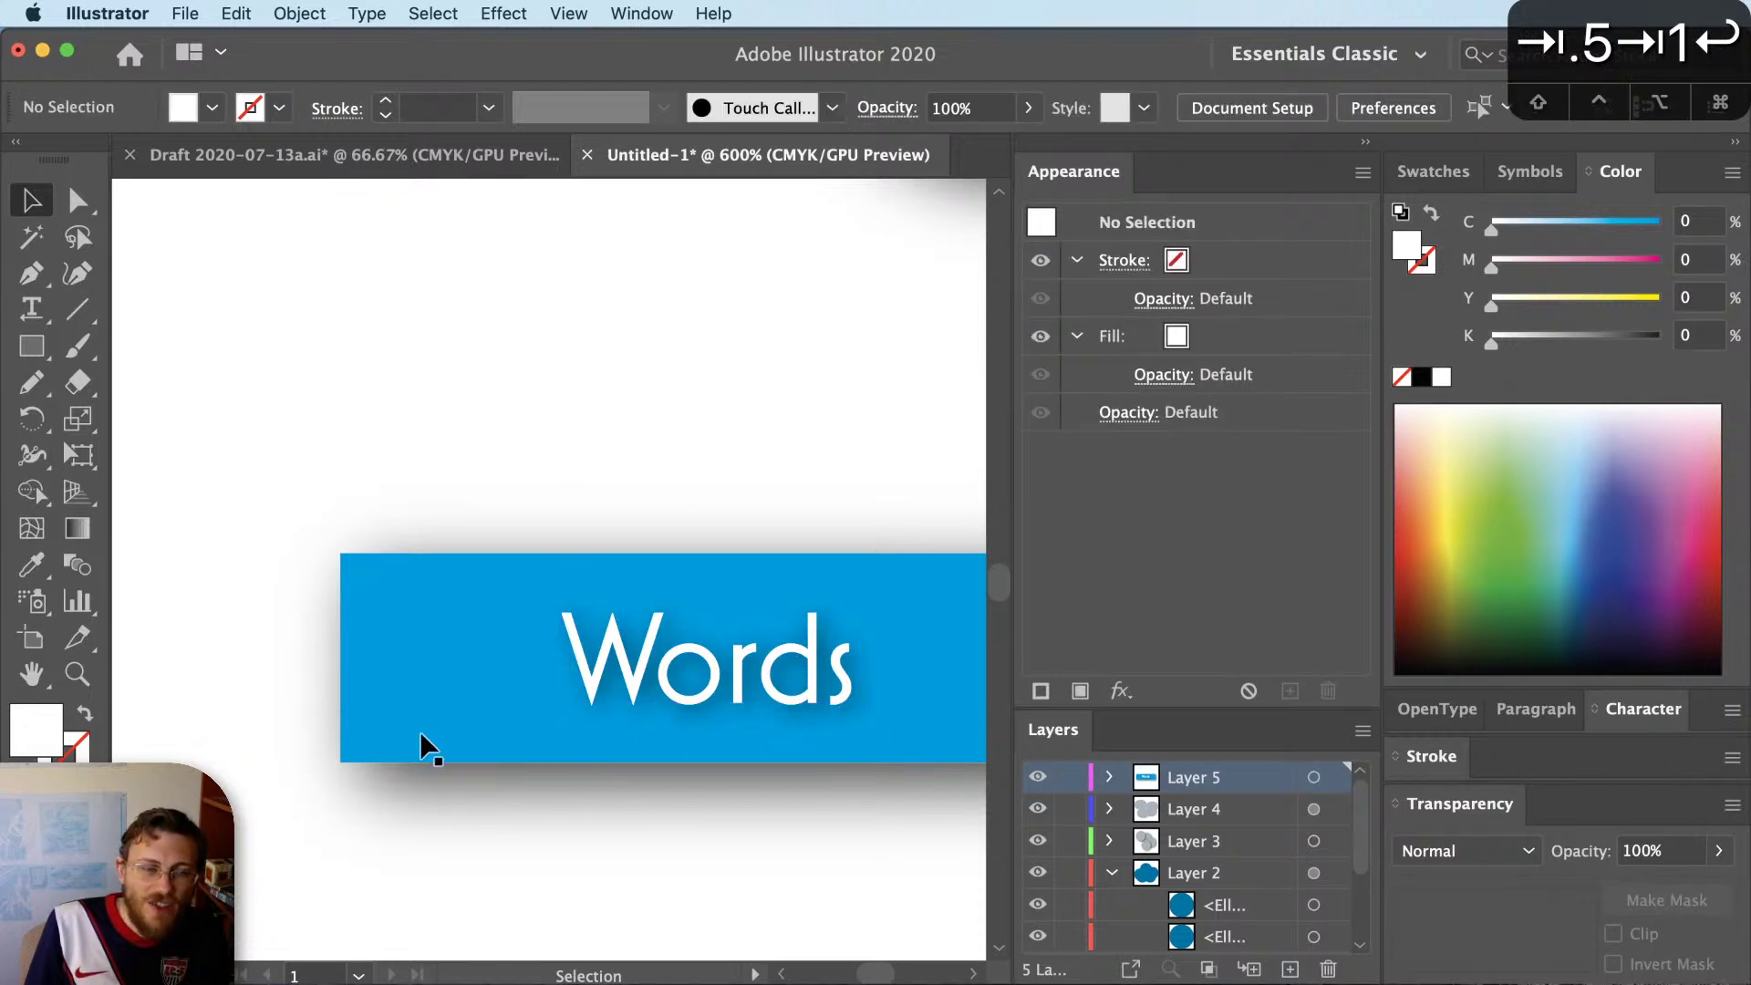
# Undo the text shadow edit and the Drop Shadow on the rectangle and text
pyautogui.scroll(-2, 429, 739)
pyautogui.press('super+z')
pyautogui.press('super+z')
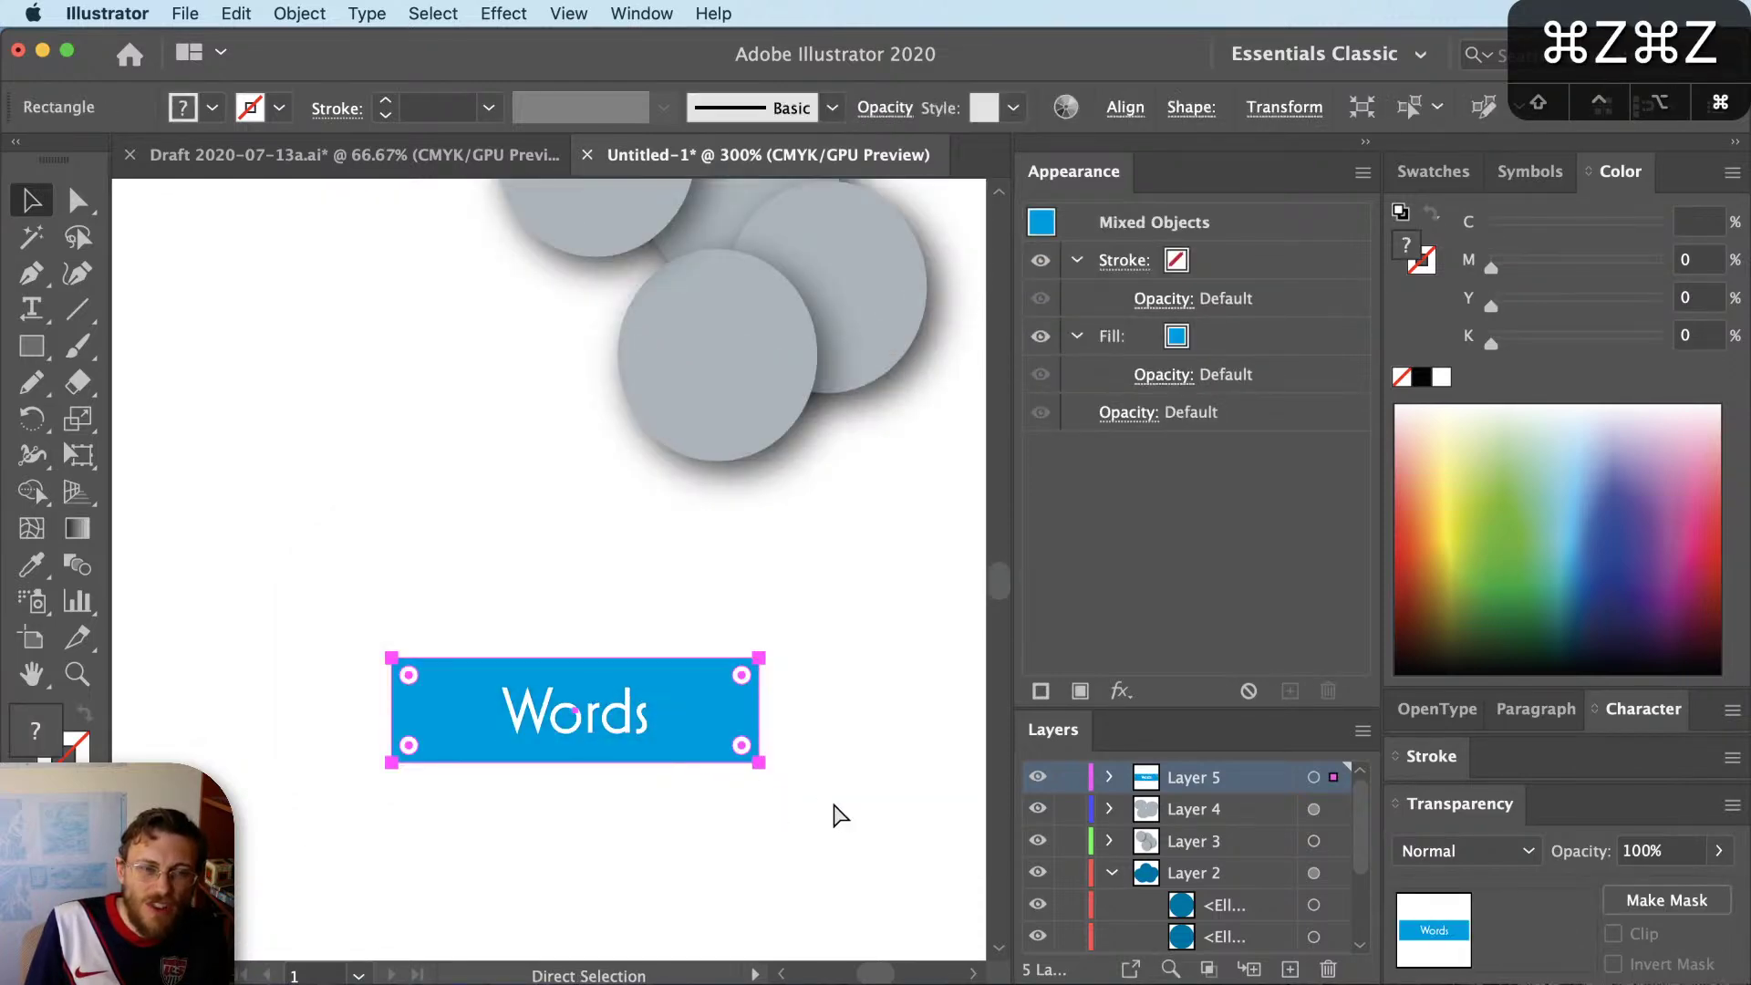
pyautogui.click(869, 808)
# Target the whole of Layer 5 and apply the last Drop Shadow effect to the layer
pyautogui.click(1313, 777)
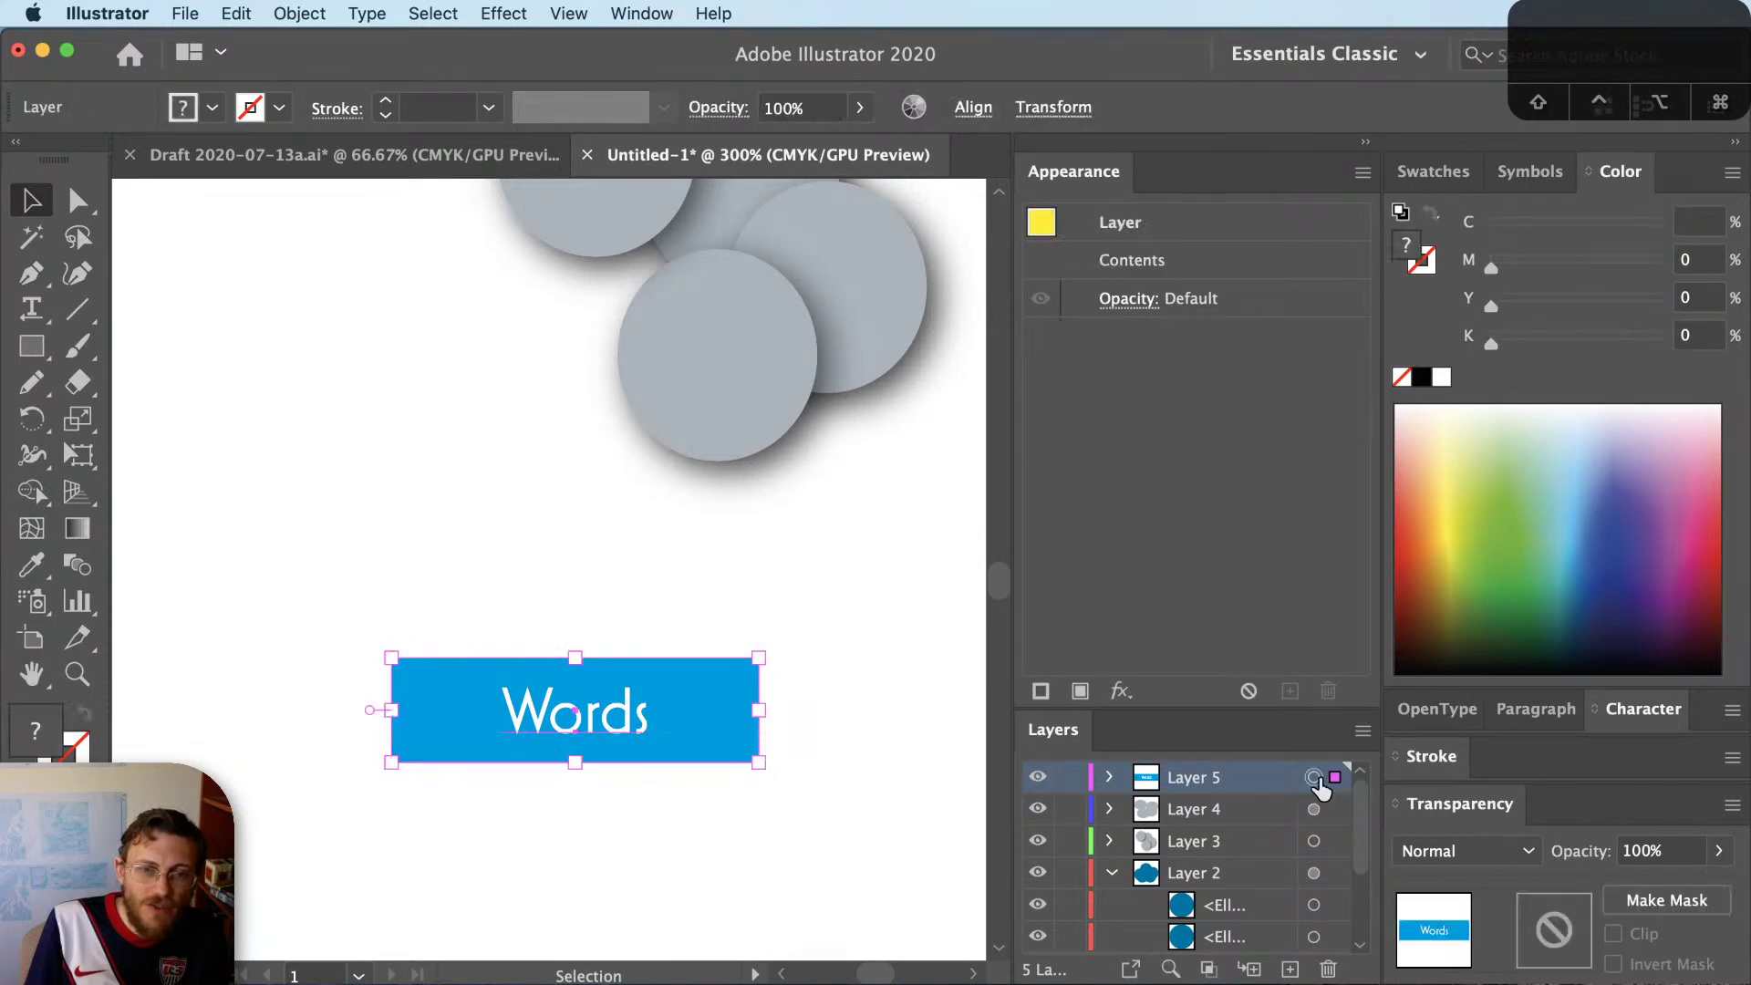
pyautogui.click(503, 13)
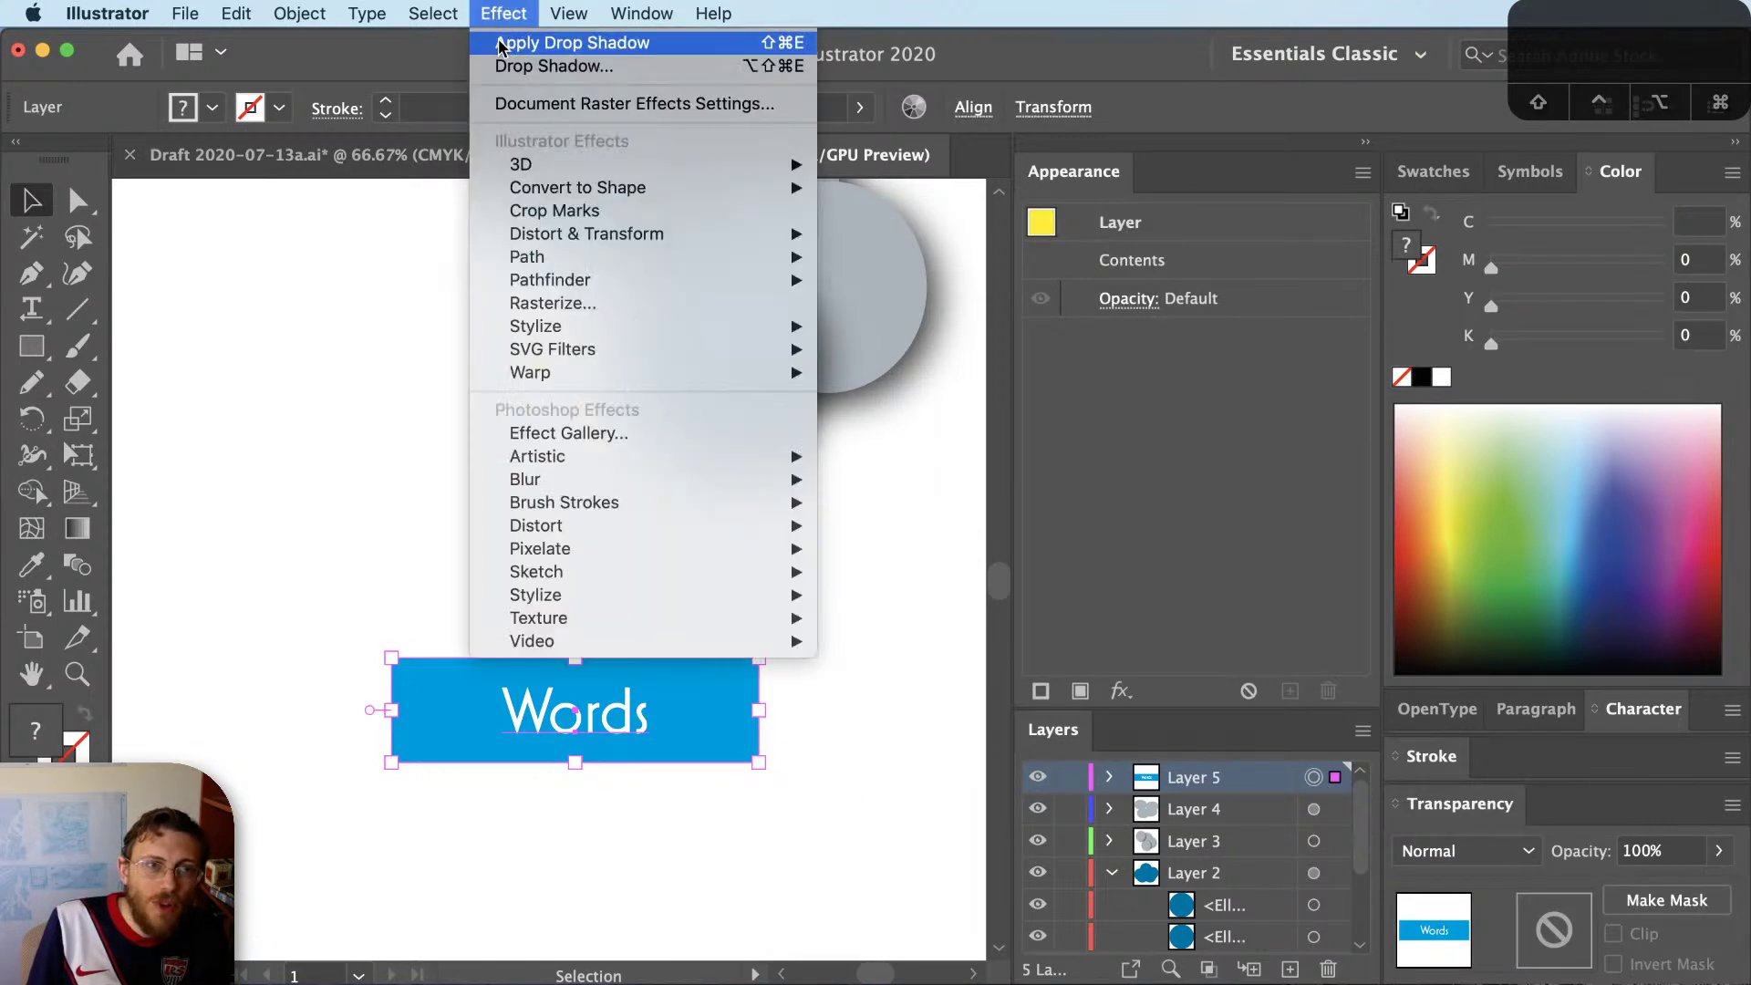
pyautogui.click(552, 43)
pyautogui.click(822, 775)
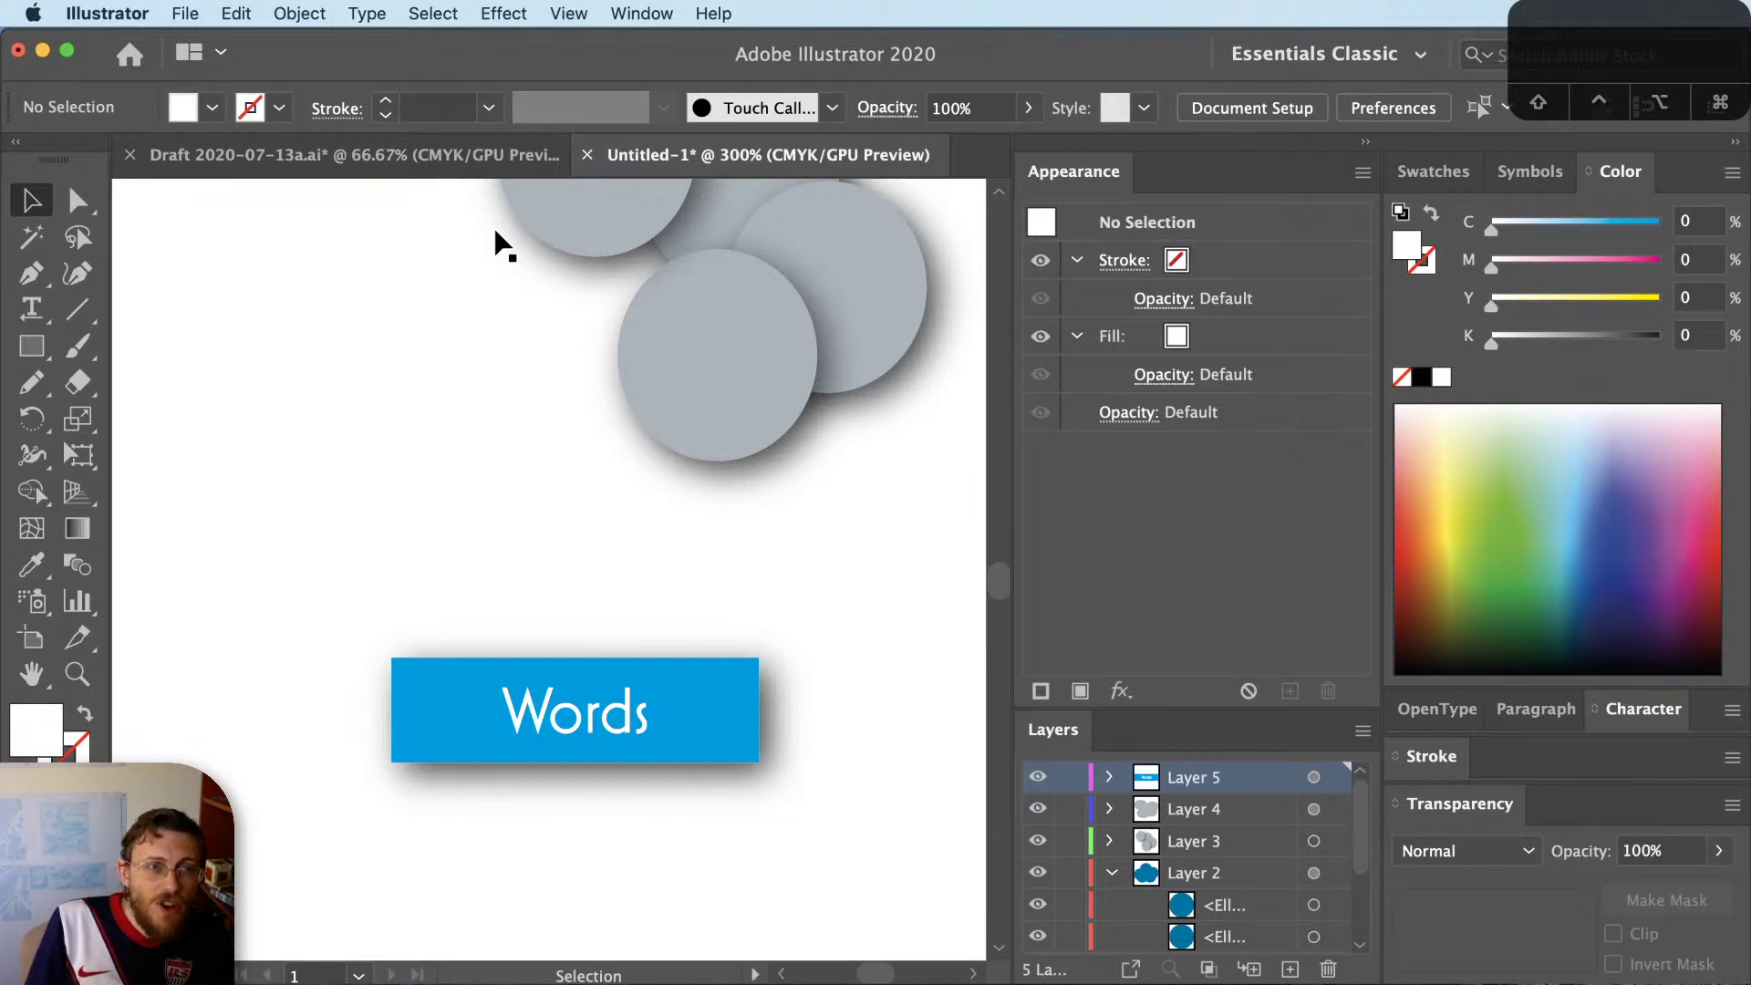
# Switch to the Draft 2020-07-13a.ai map document, collapse the lowest expanded sublayer in Clipped and clear the selection
pyautogui.click(173, 157)
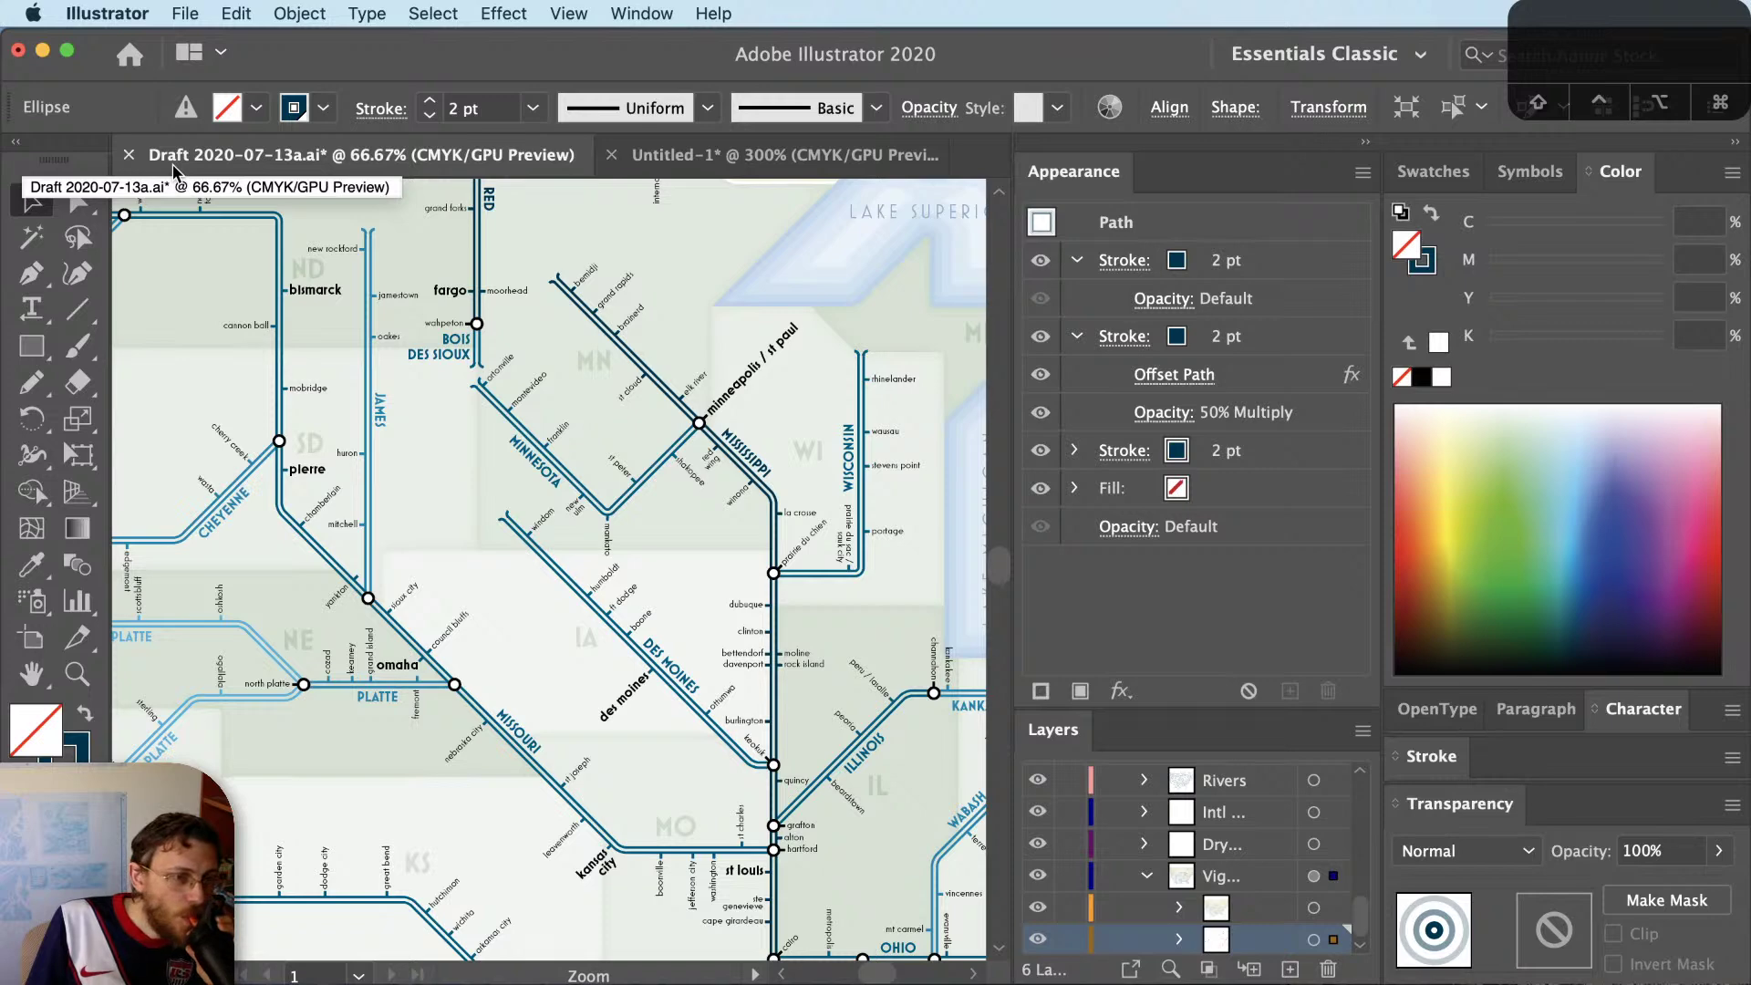
pyautogui.click(1147, 875)
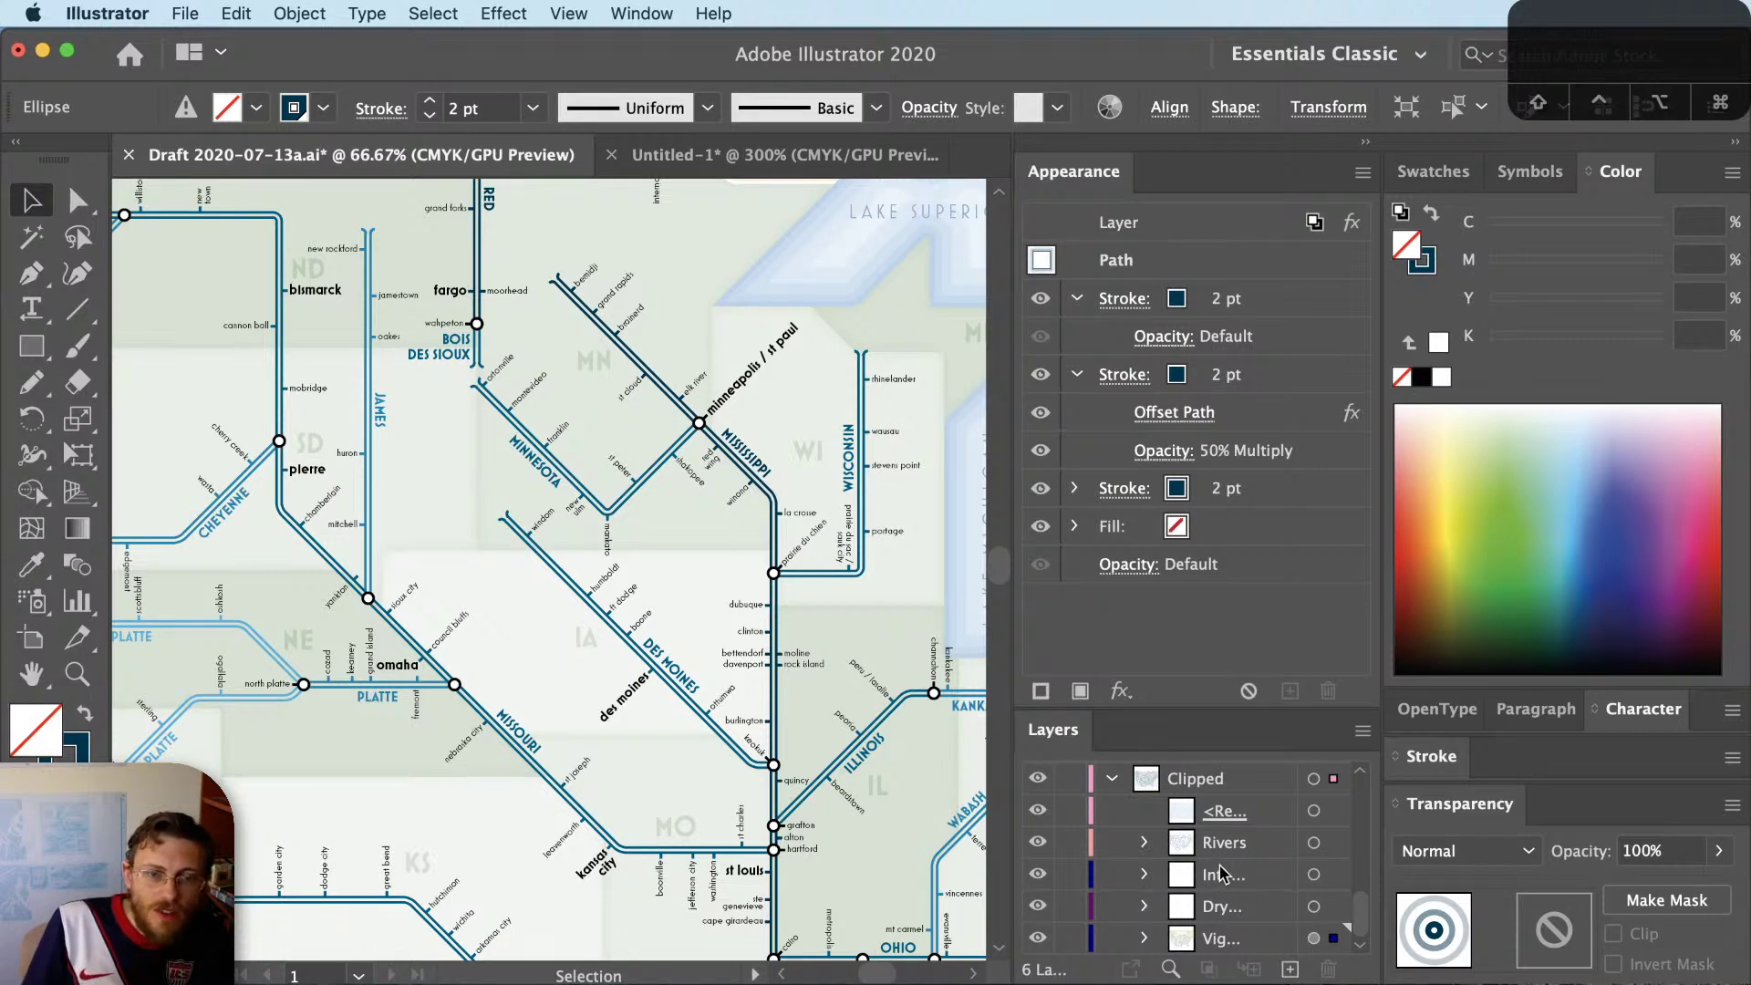
pyautogui.scroll(2, 1151, 868)
pyautogui.click(1071, 842)
pyautogui.scroll(3, 1177, 877)
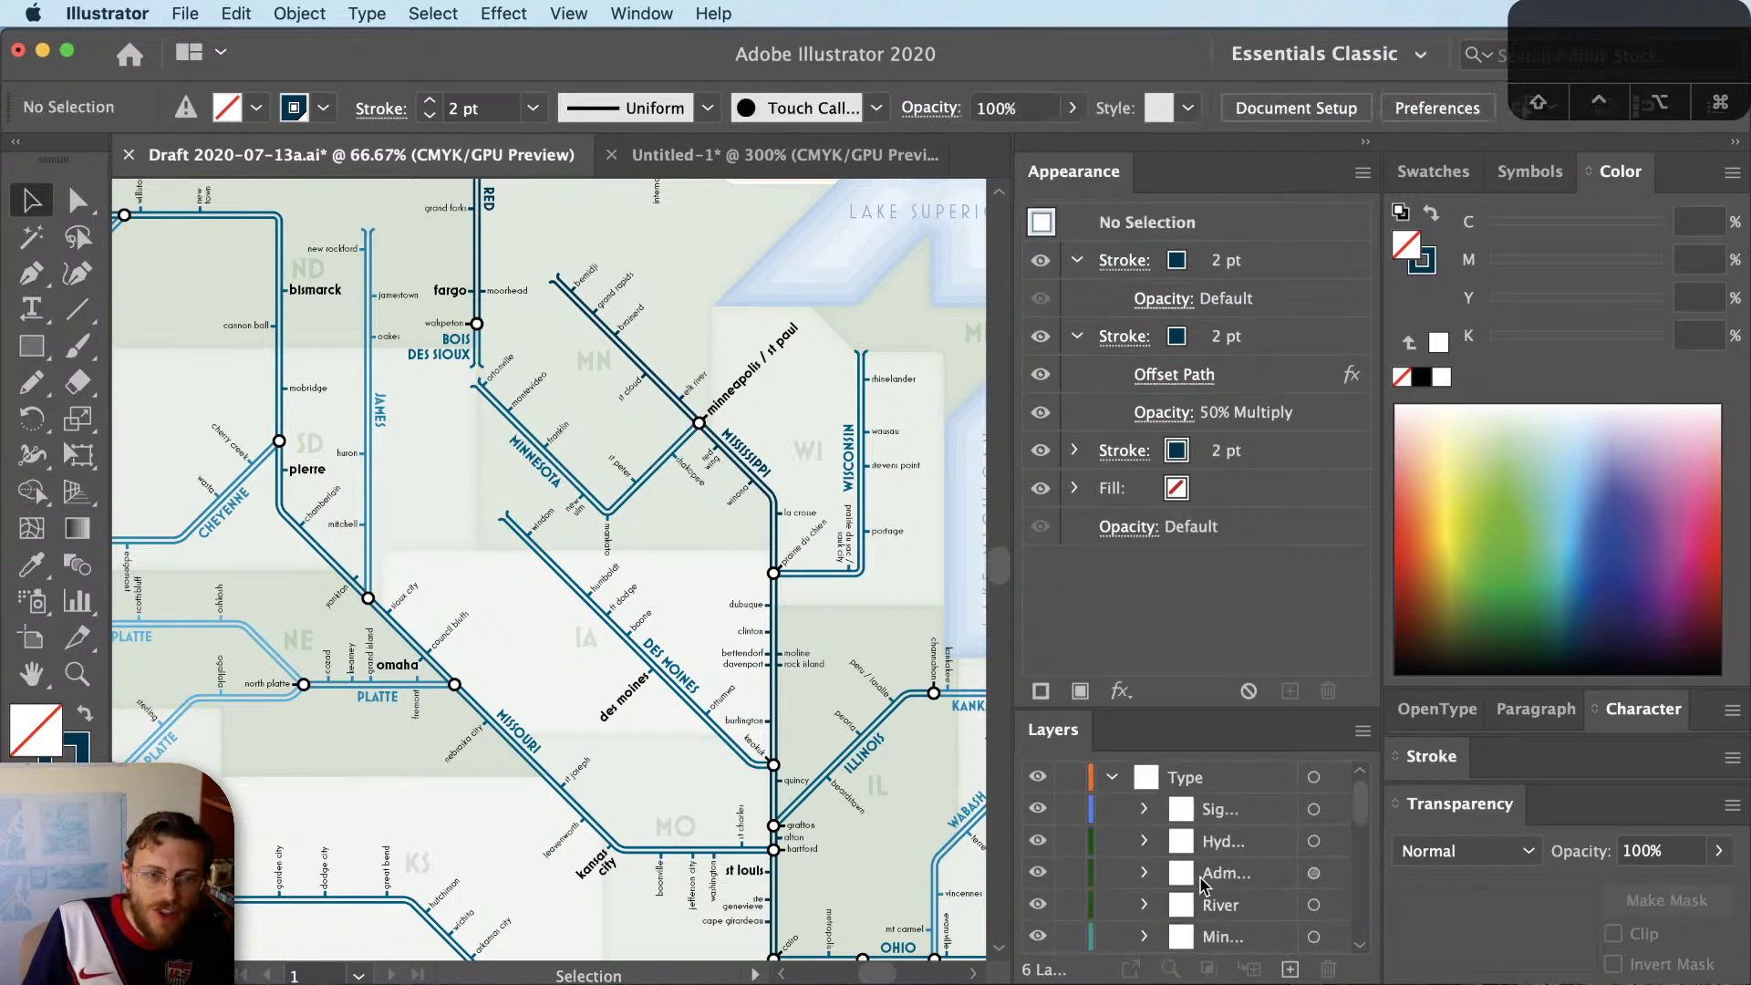
# Detach the Layers panel over the map, widen it to show full names and keep the Type layer expanded
pyautogui.moveTo(1054, 729); pyautogui.dragTo(460, 387)
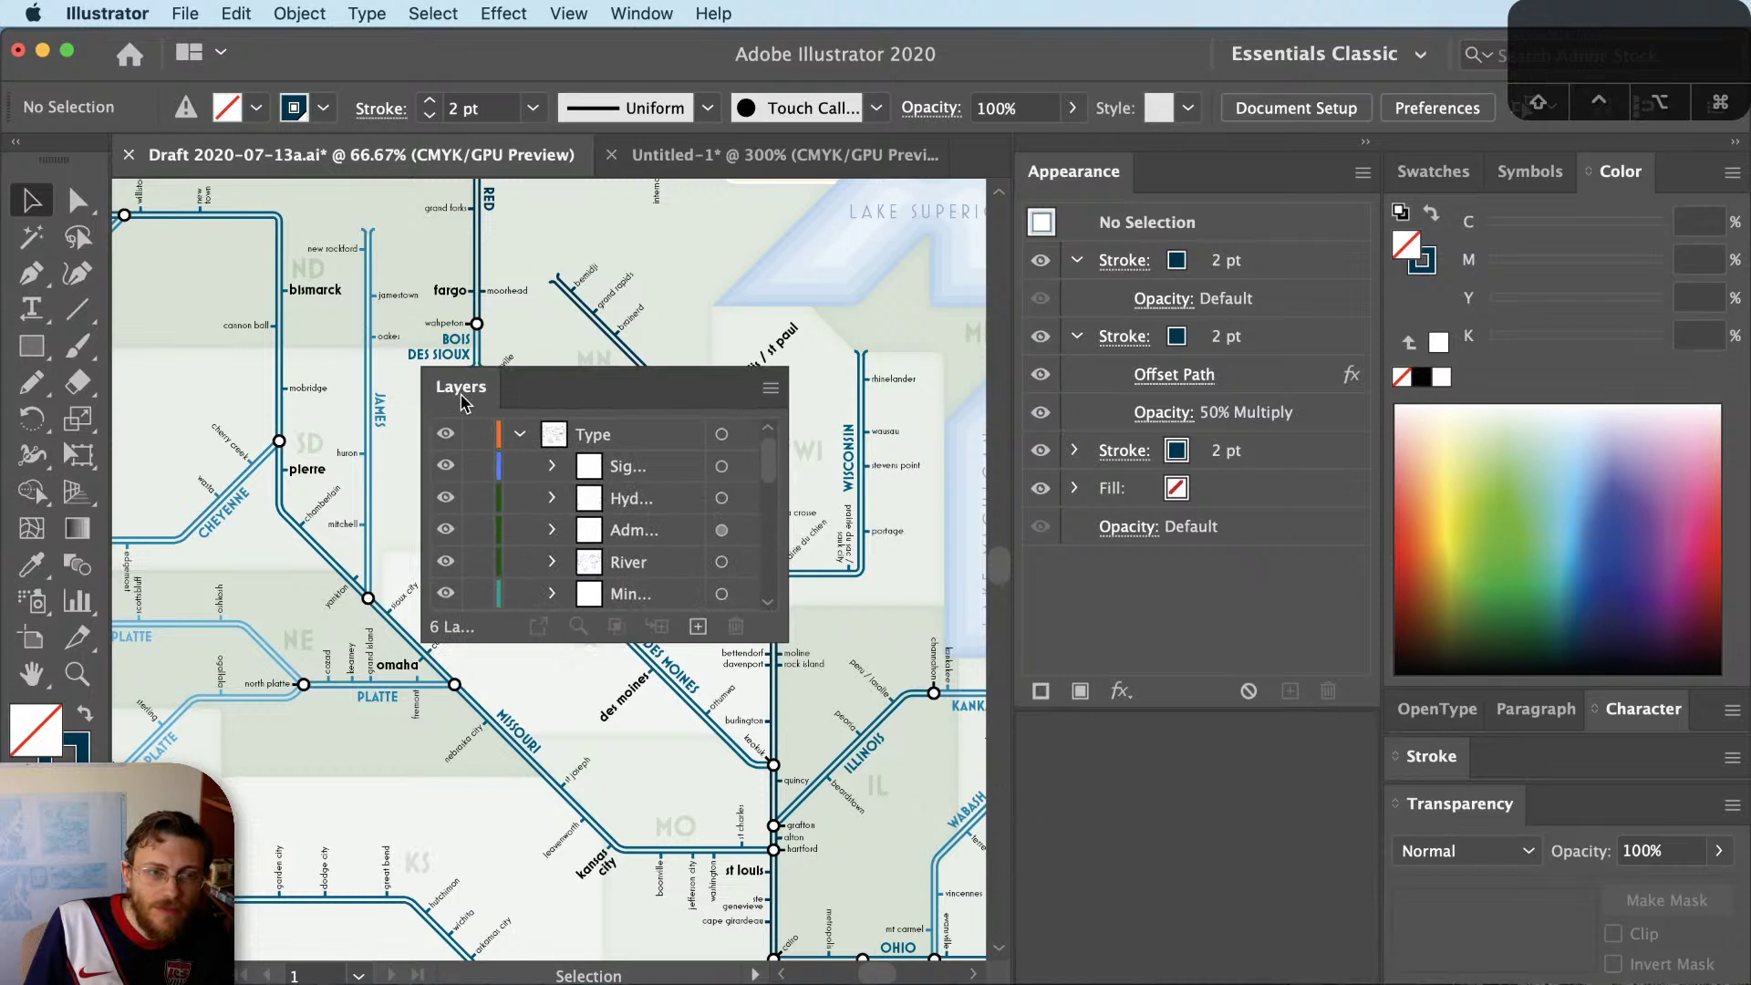
pyautogui.click(518, 434)
pyautogui.click(519, 530)
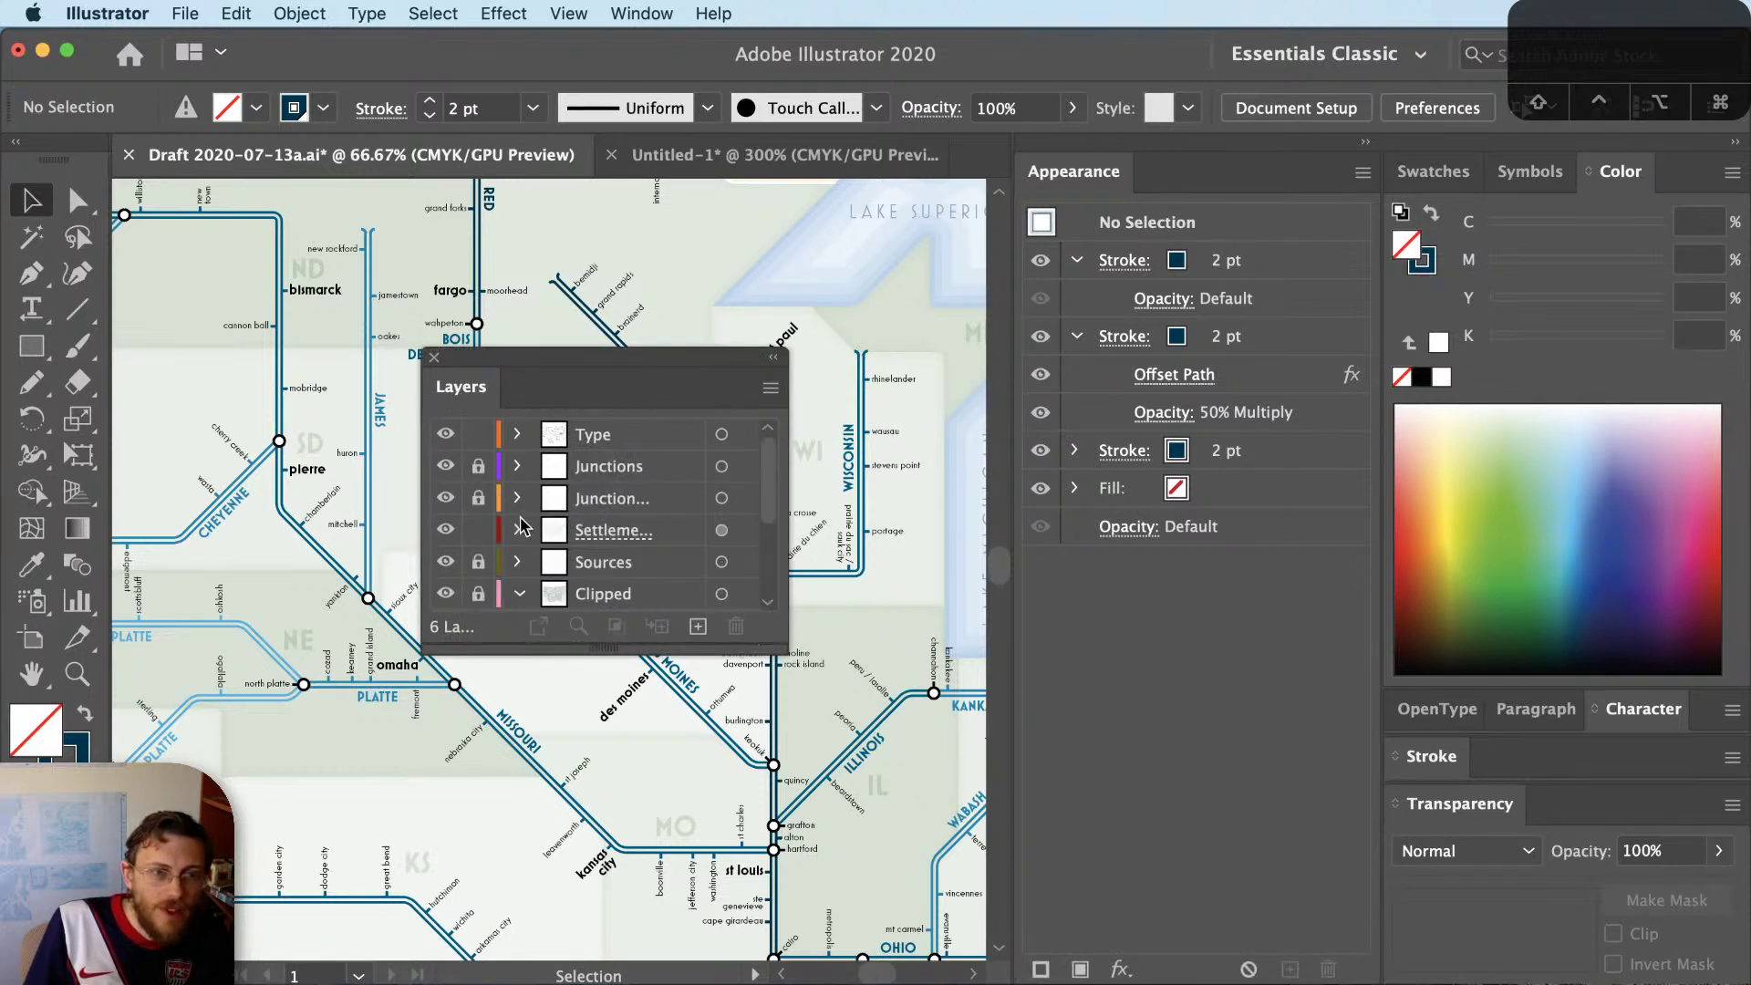
pyautogui.click(518, 434)
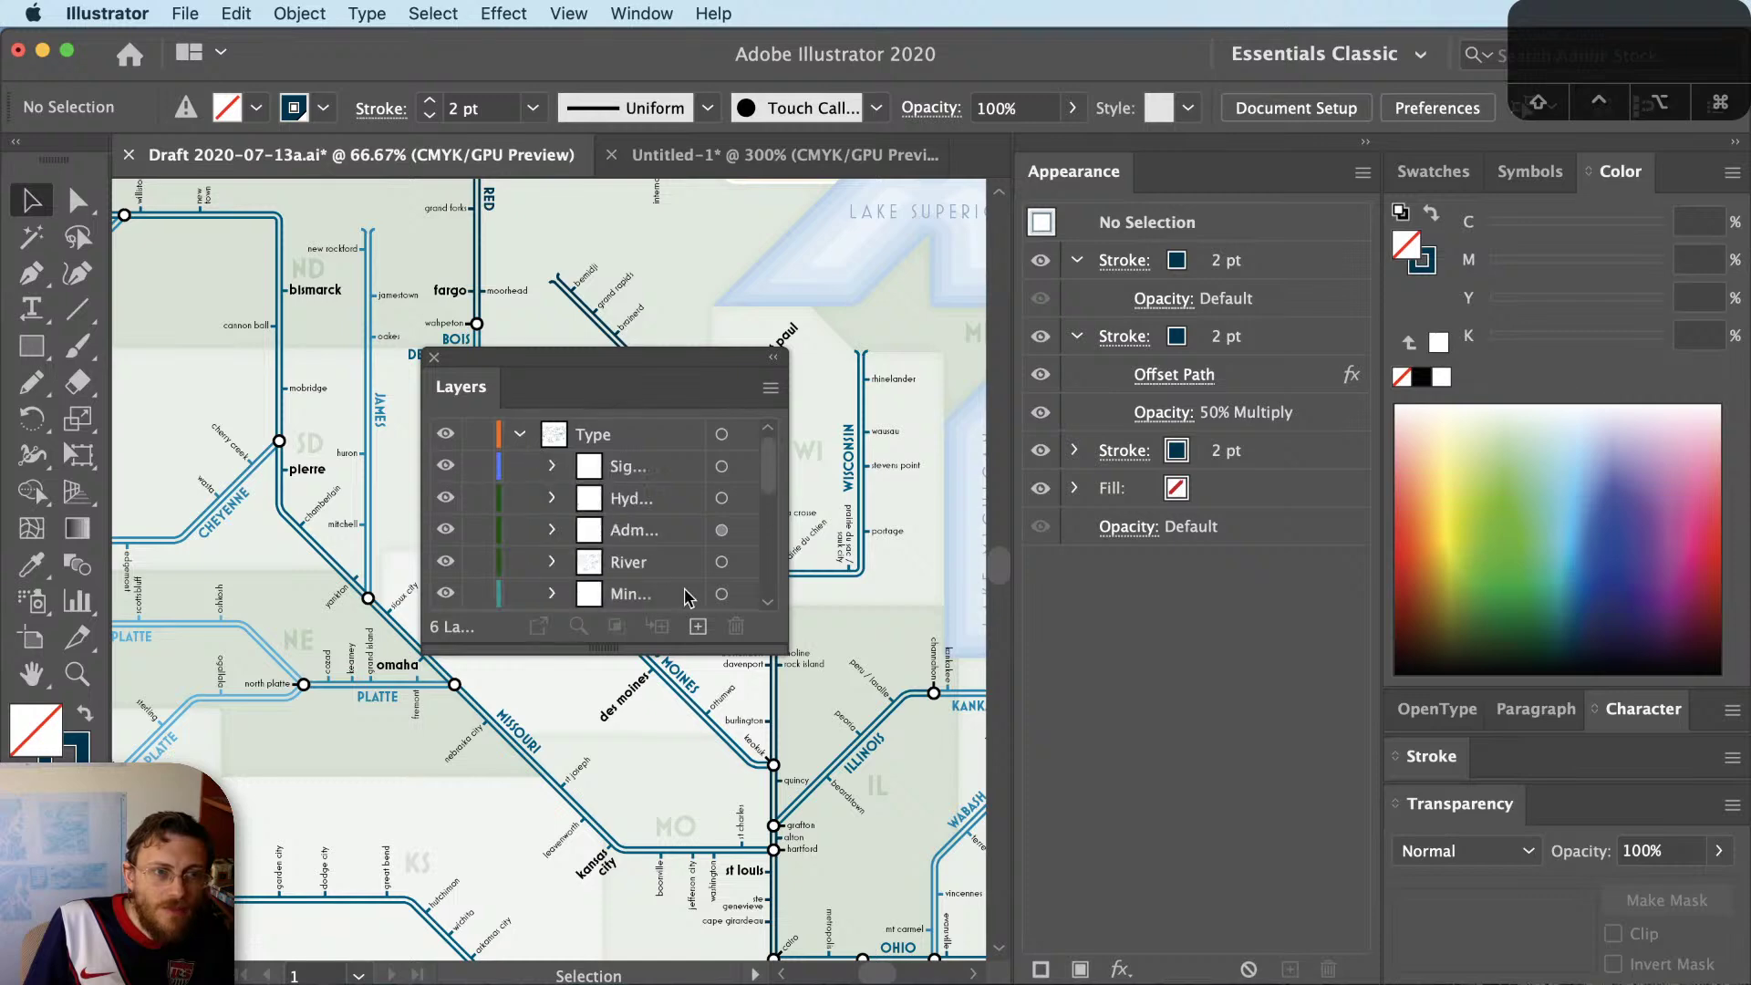
pyautogui.moveTo(783, 625); pyautogui.dragTo(969, 629)
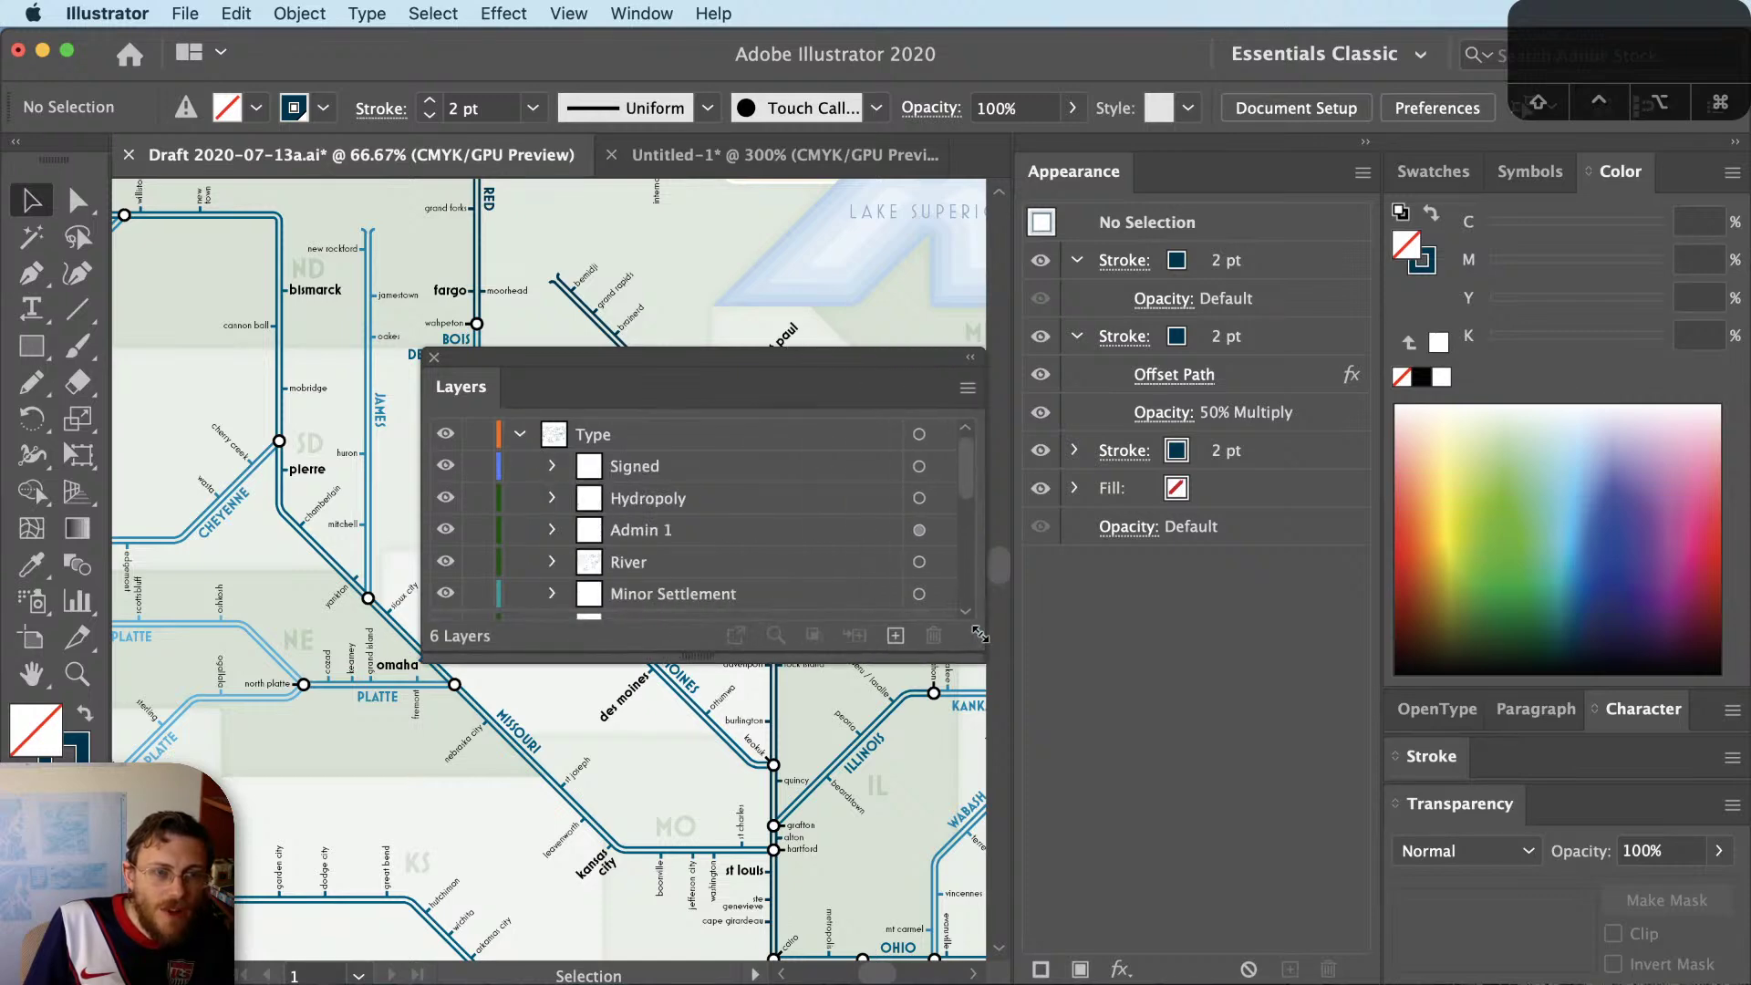
pyautogui.moveTo(816, 350); pyautogui.dragTo(500, 654)
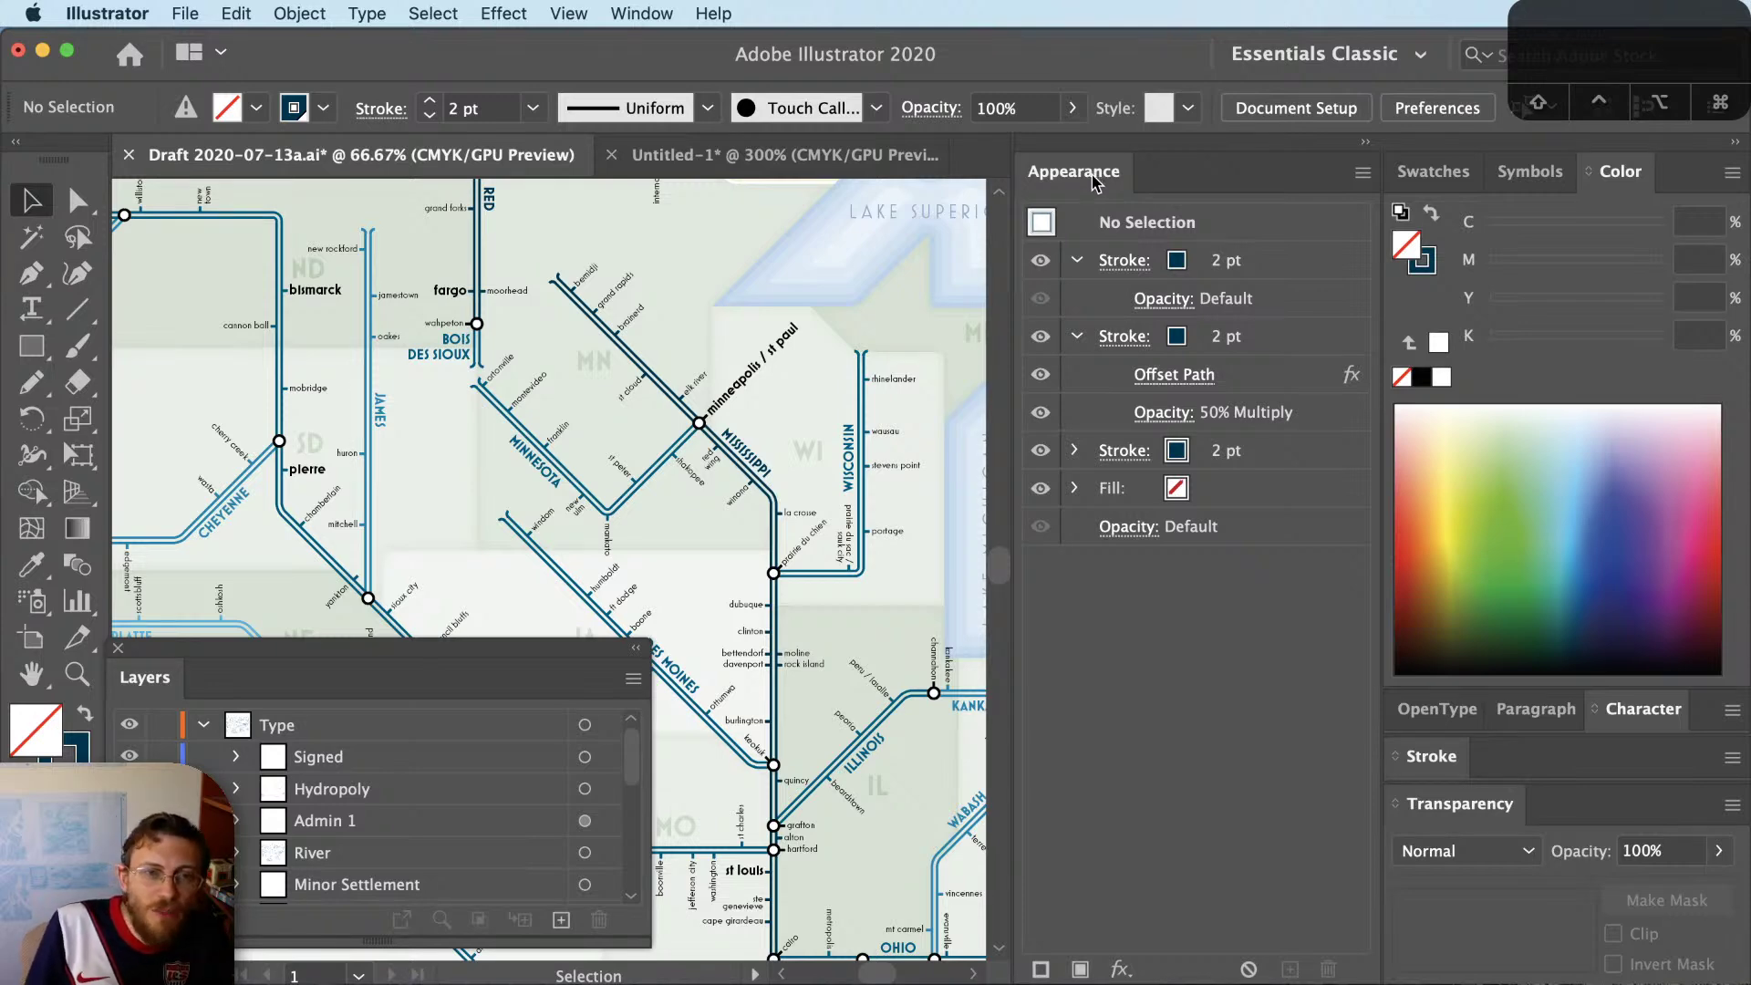
pyautogui.moveTo(540, 653); pyautogui.dragTo(526, 688)
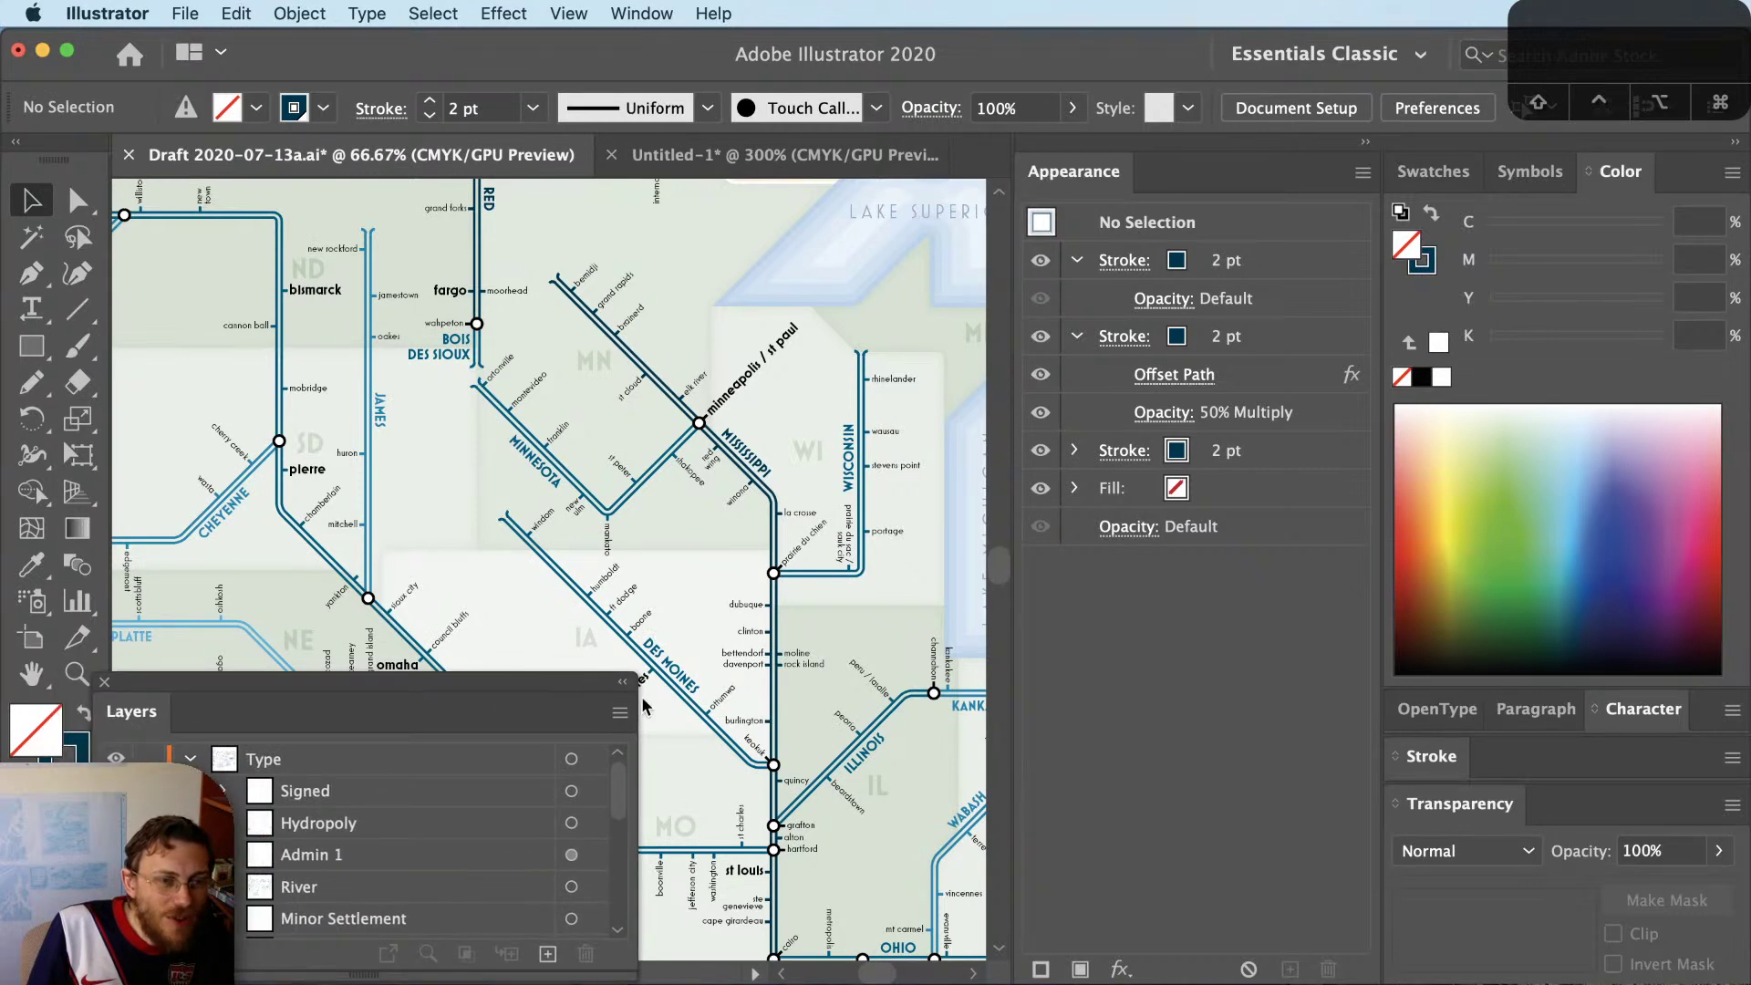
# Select all labels on the Minor Settlement sublayer and examine their appearance around dubuque and clinton
pyautogui.scroll(-2, 402, 839)
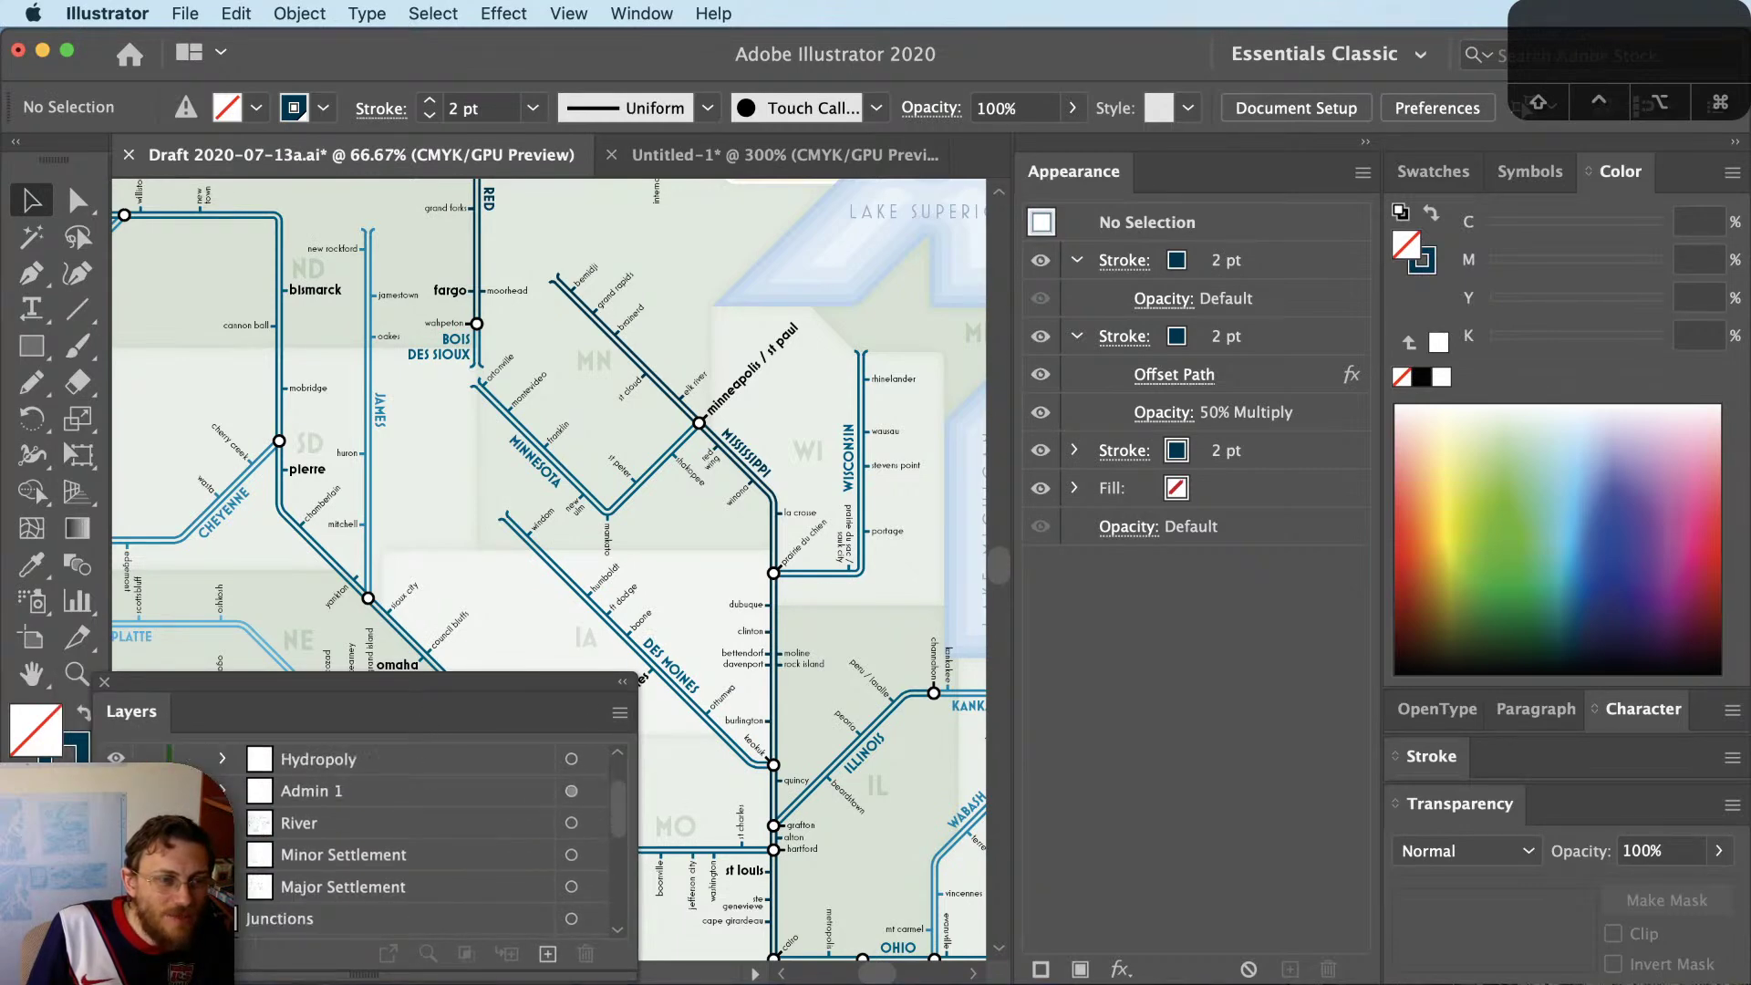
pyautogui.scroll(2, 401, 839)
pyautogui.scroll(-2, 401, 839)
pyautogui.click(592, 857)
pyautogui.scroll(5, 788, 660)
pyautogui.scroll(-2, 788, 660)
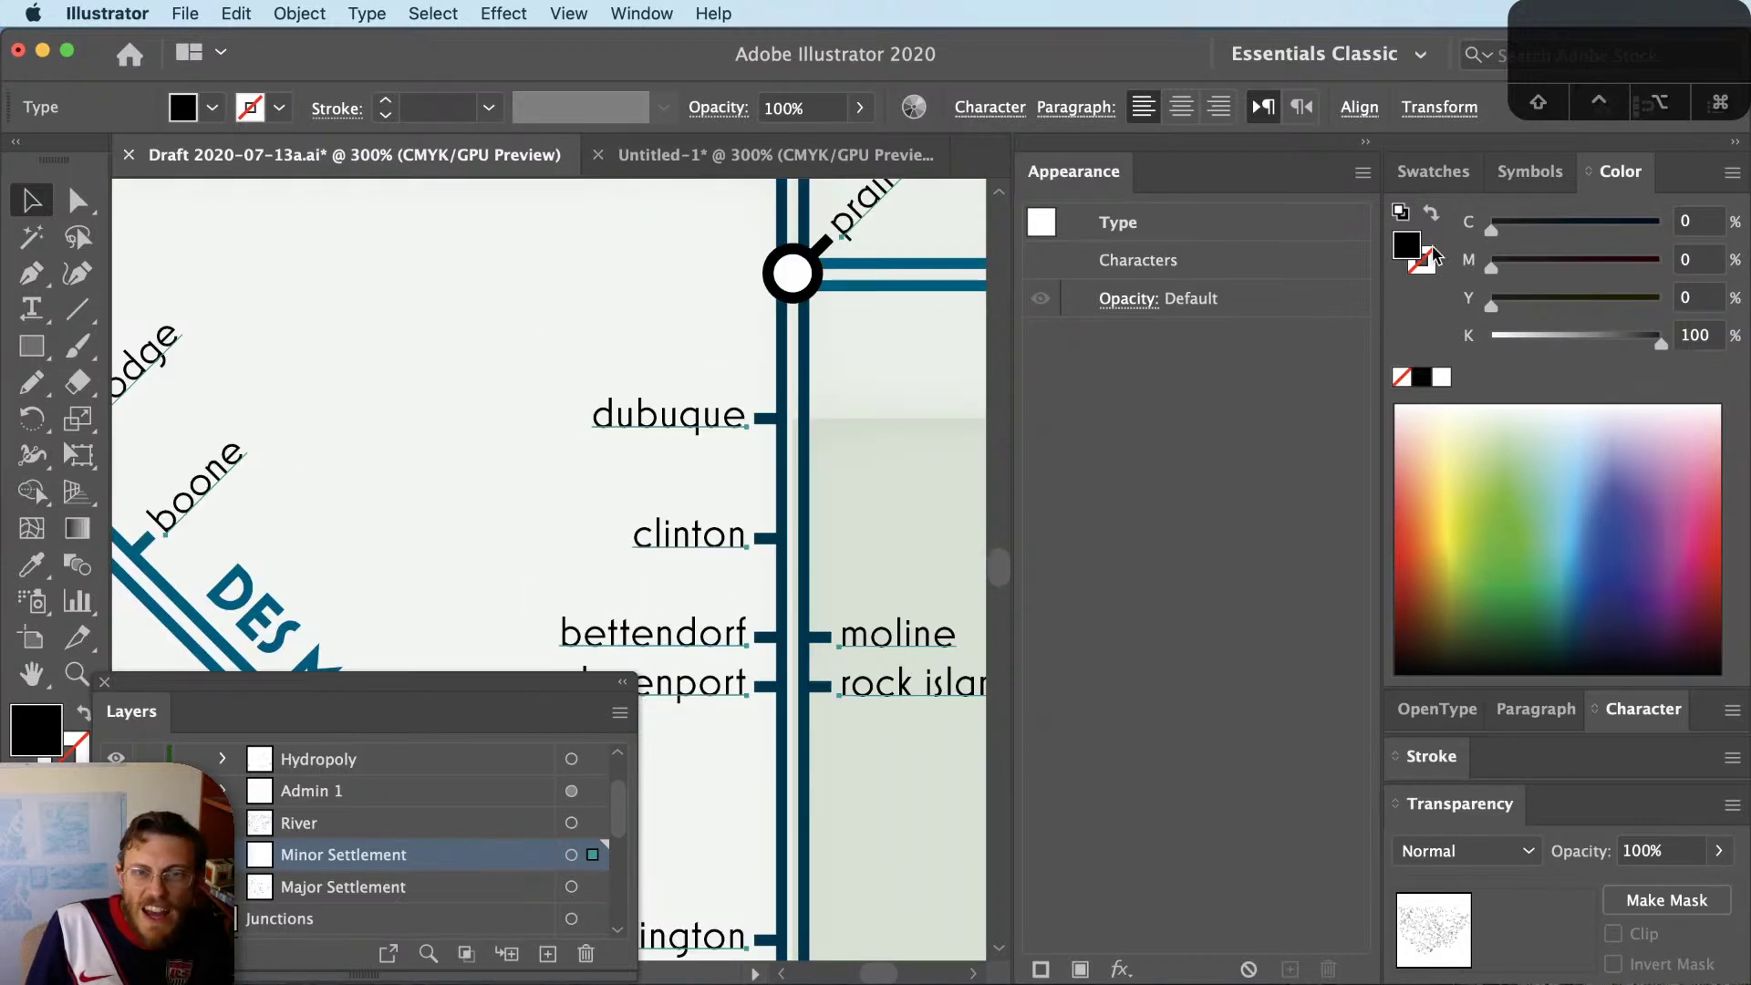
# Add a sublayer above Minor Settlement, target it and add a white fill to its layer appearance
pyautogui.click(549, 955)
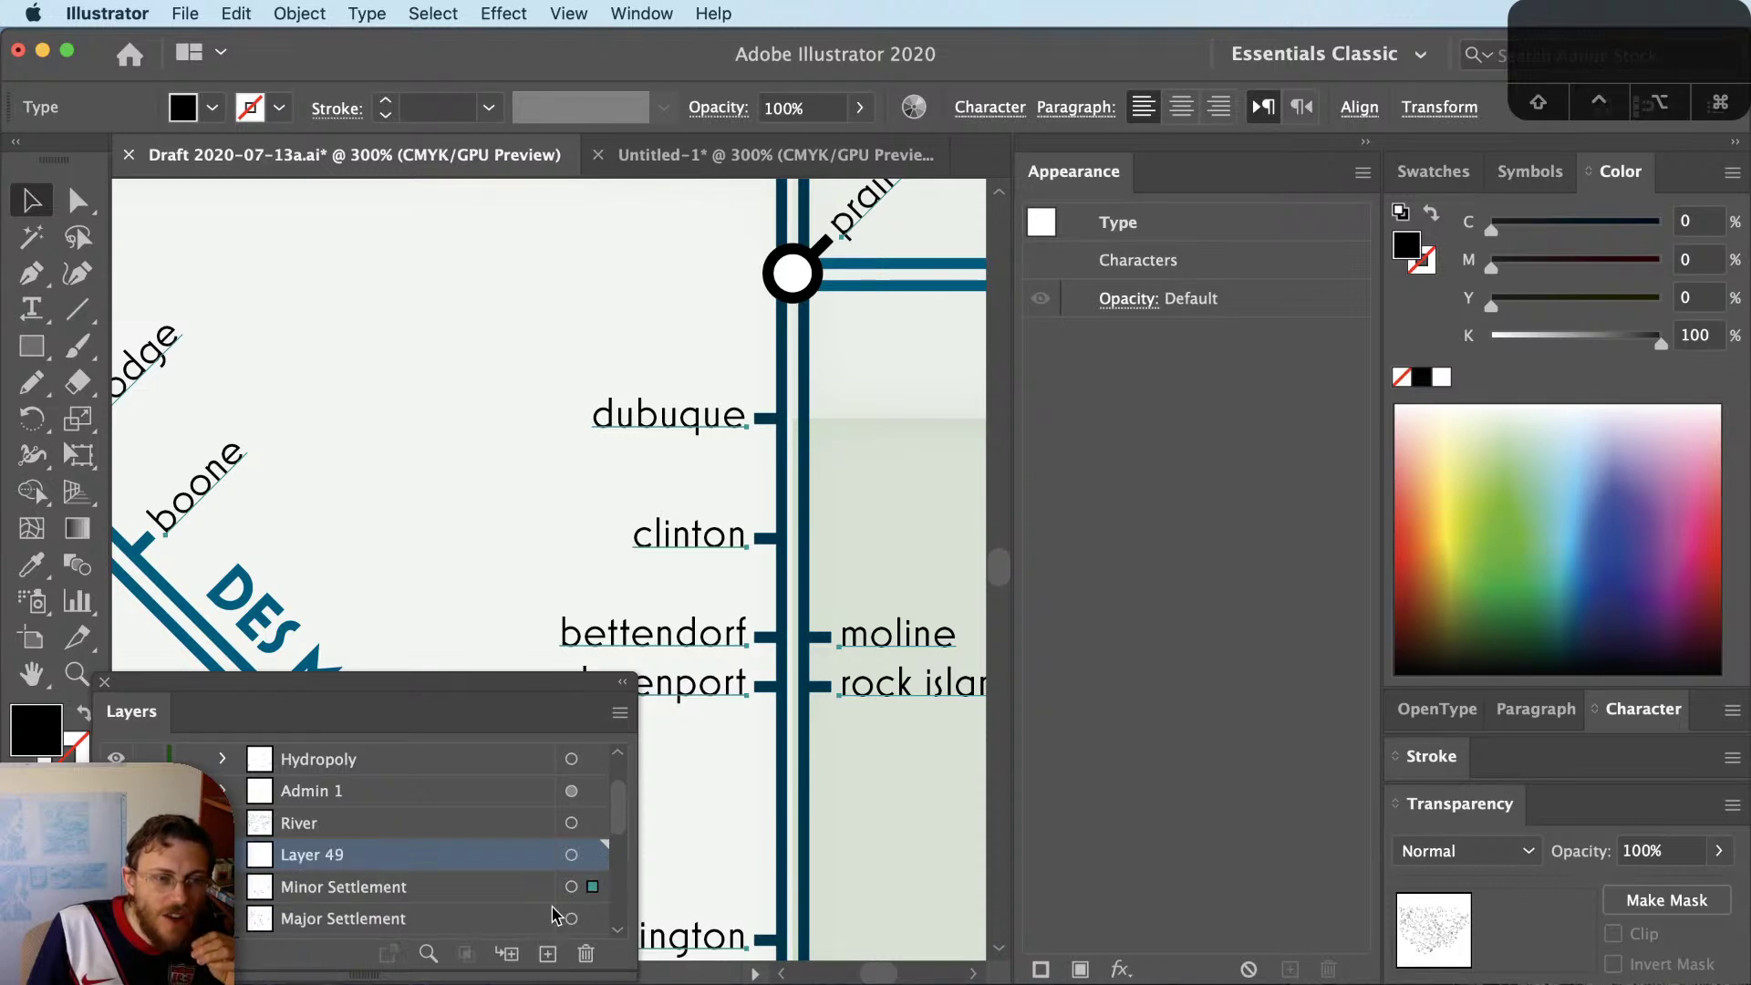
pyautogui.click(571, 854)
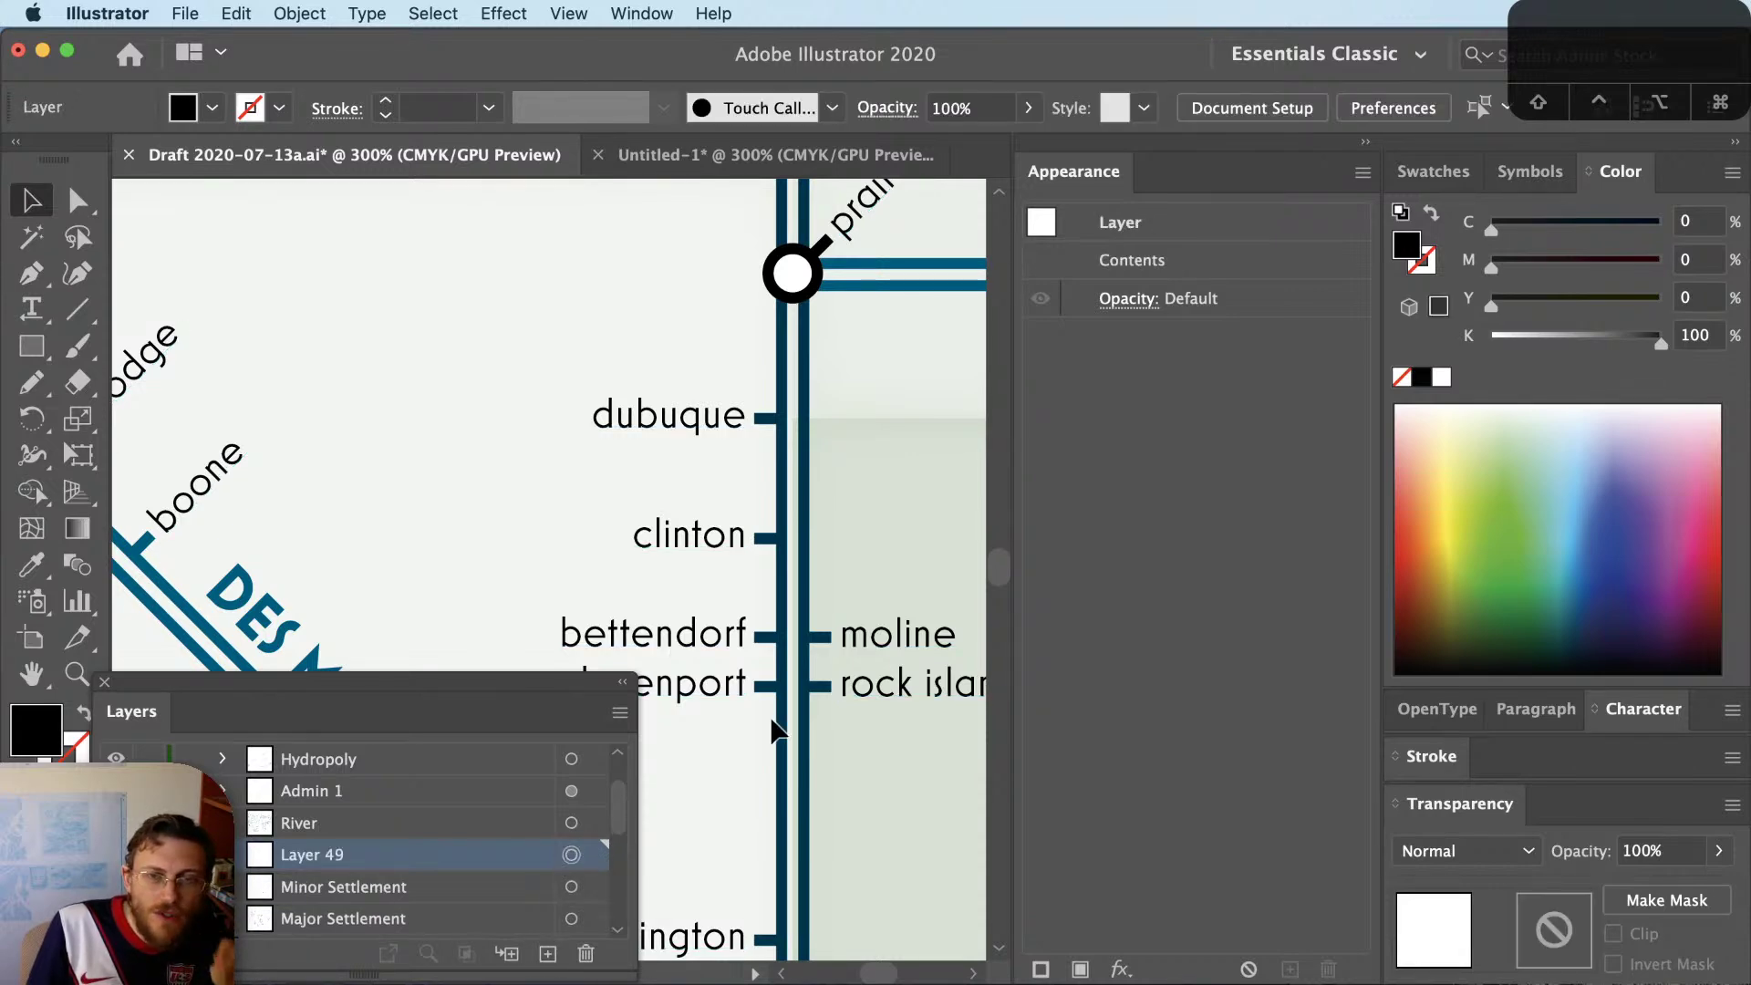
pyautogui.click(1080, 970)
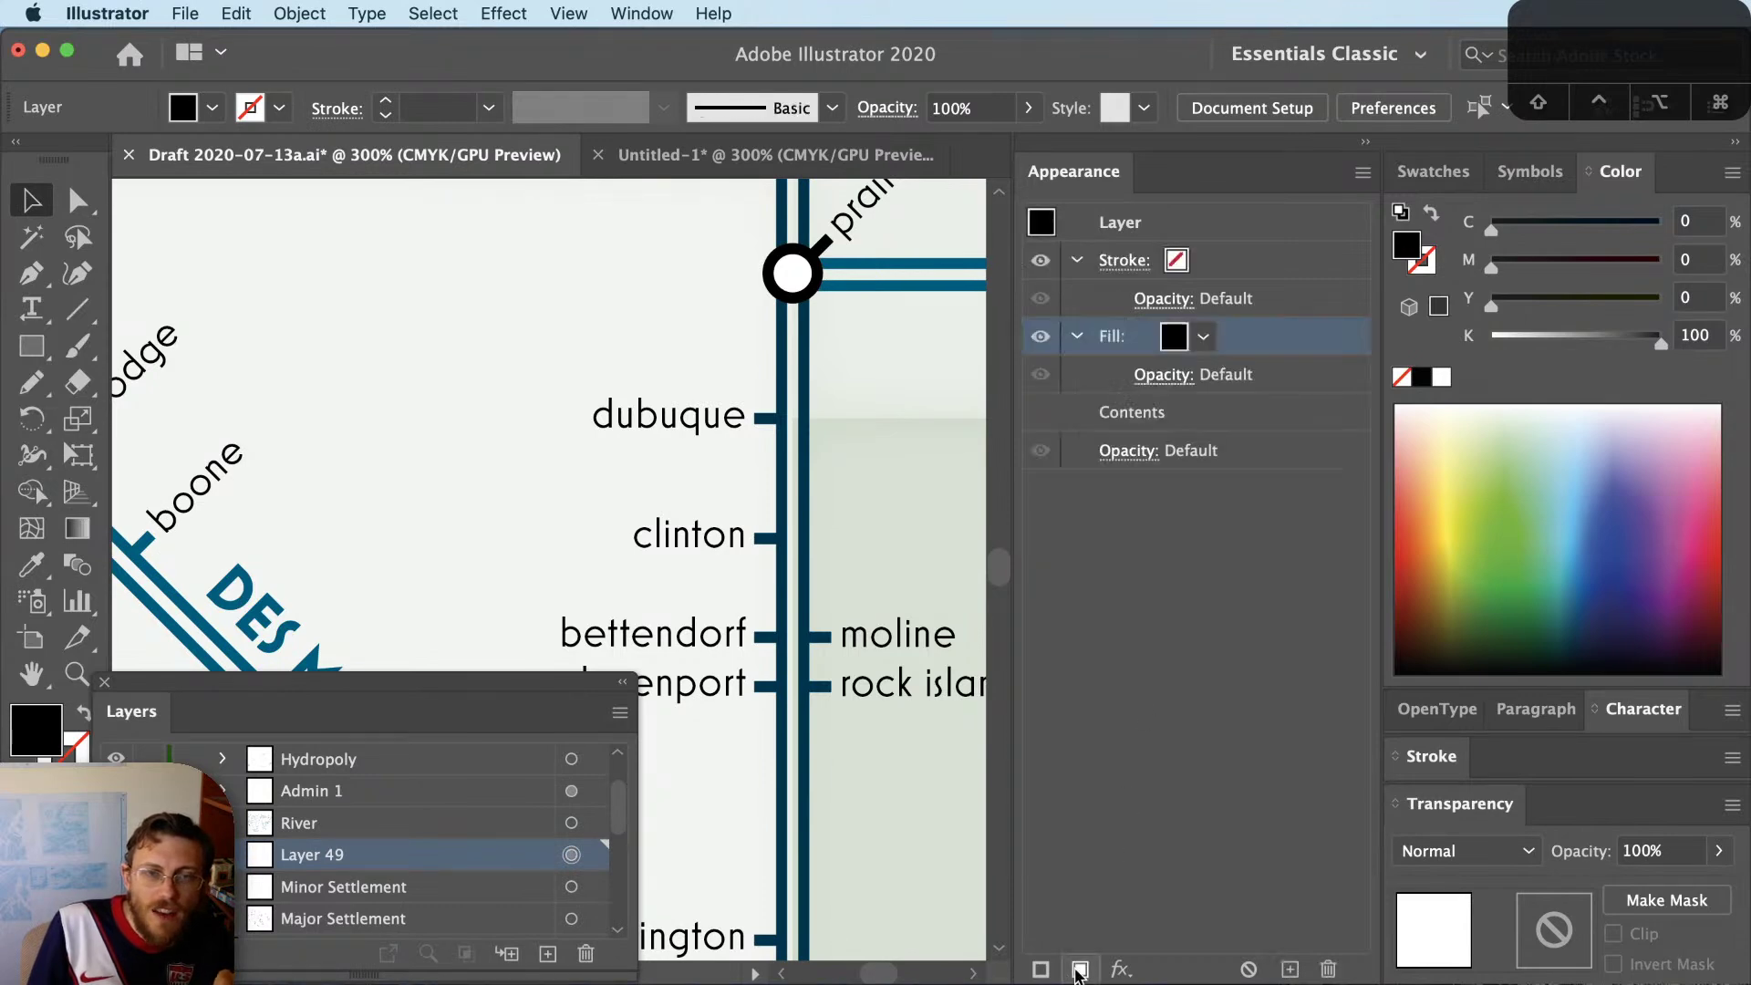
pyautogui.click(1203, 337)
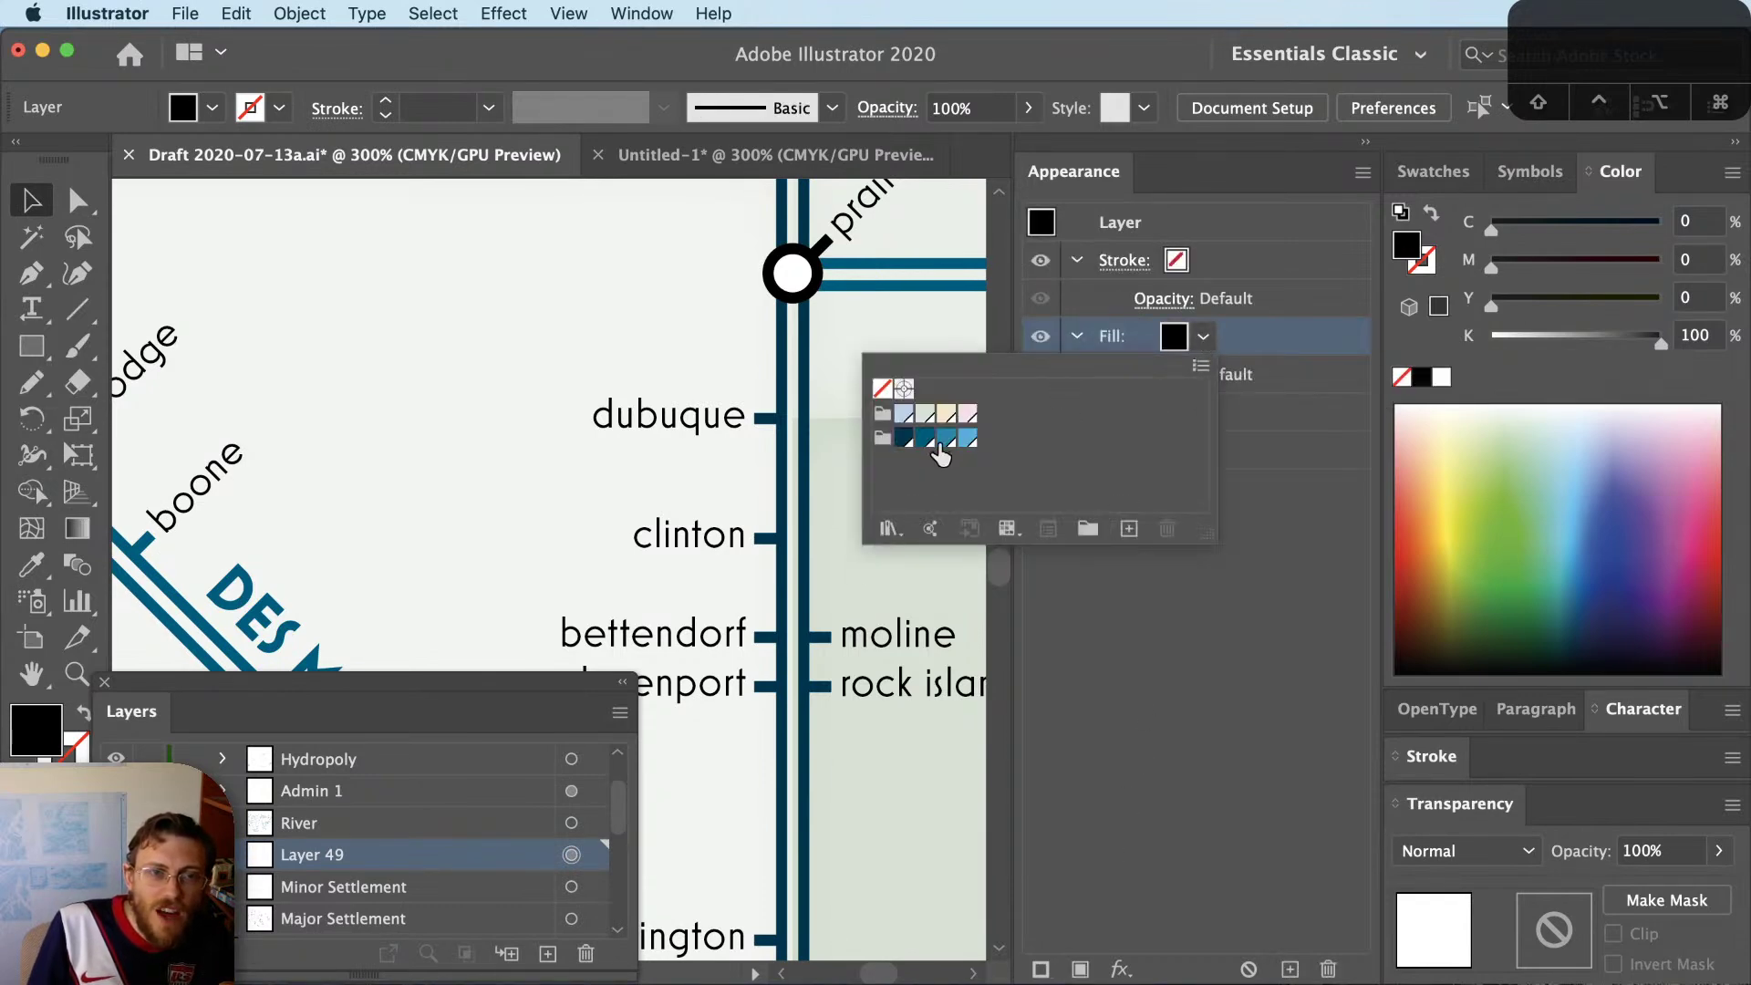
pyautogui.click(1441, 377)
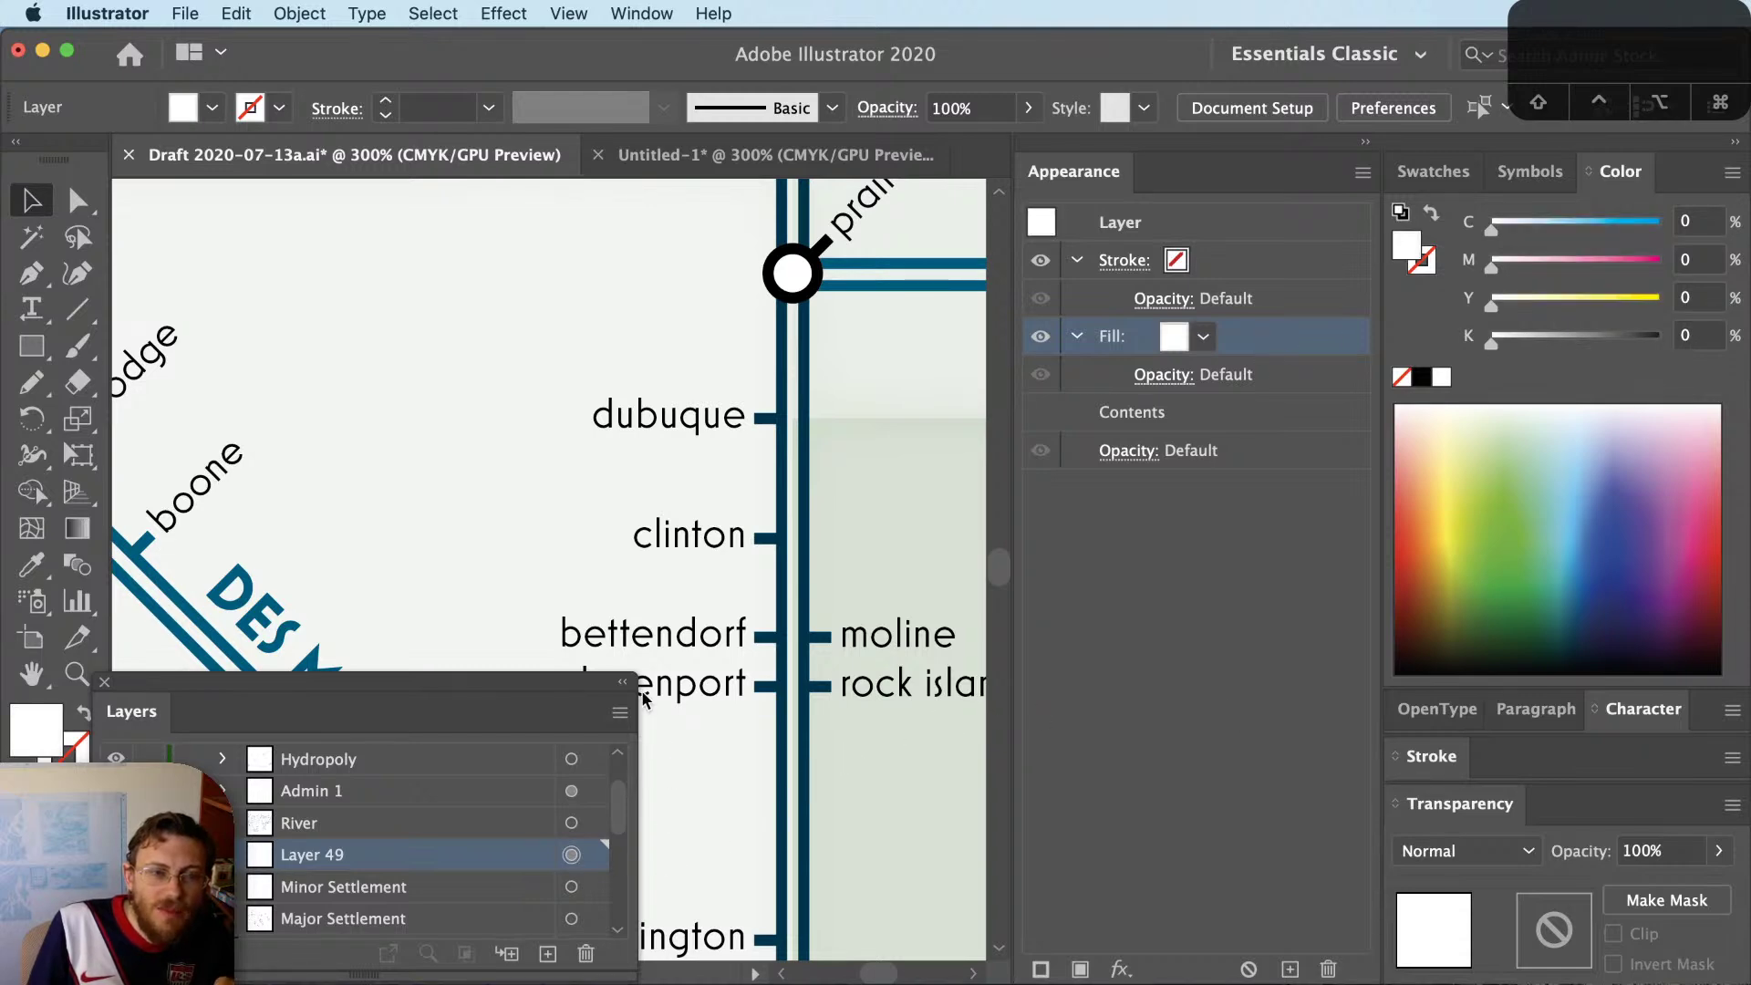
# Move the clinton and rock island labels from the Minor Settlement sublayer onto the white-filled Layer 49
pyautogui.click(677, 689)
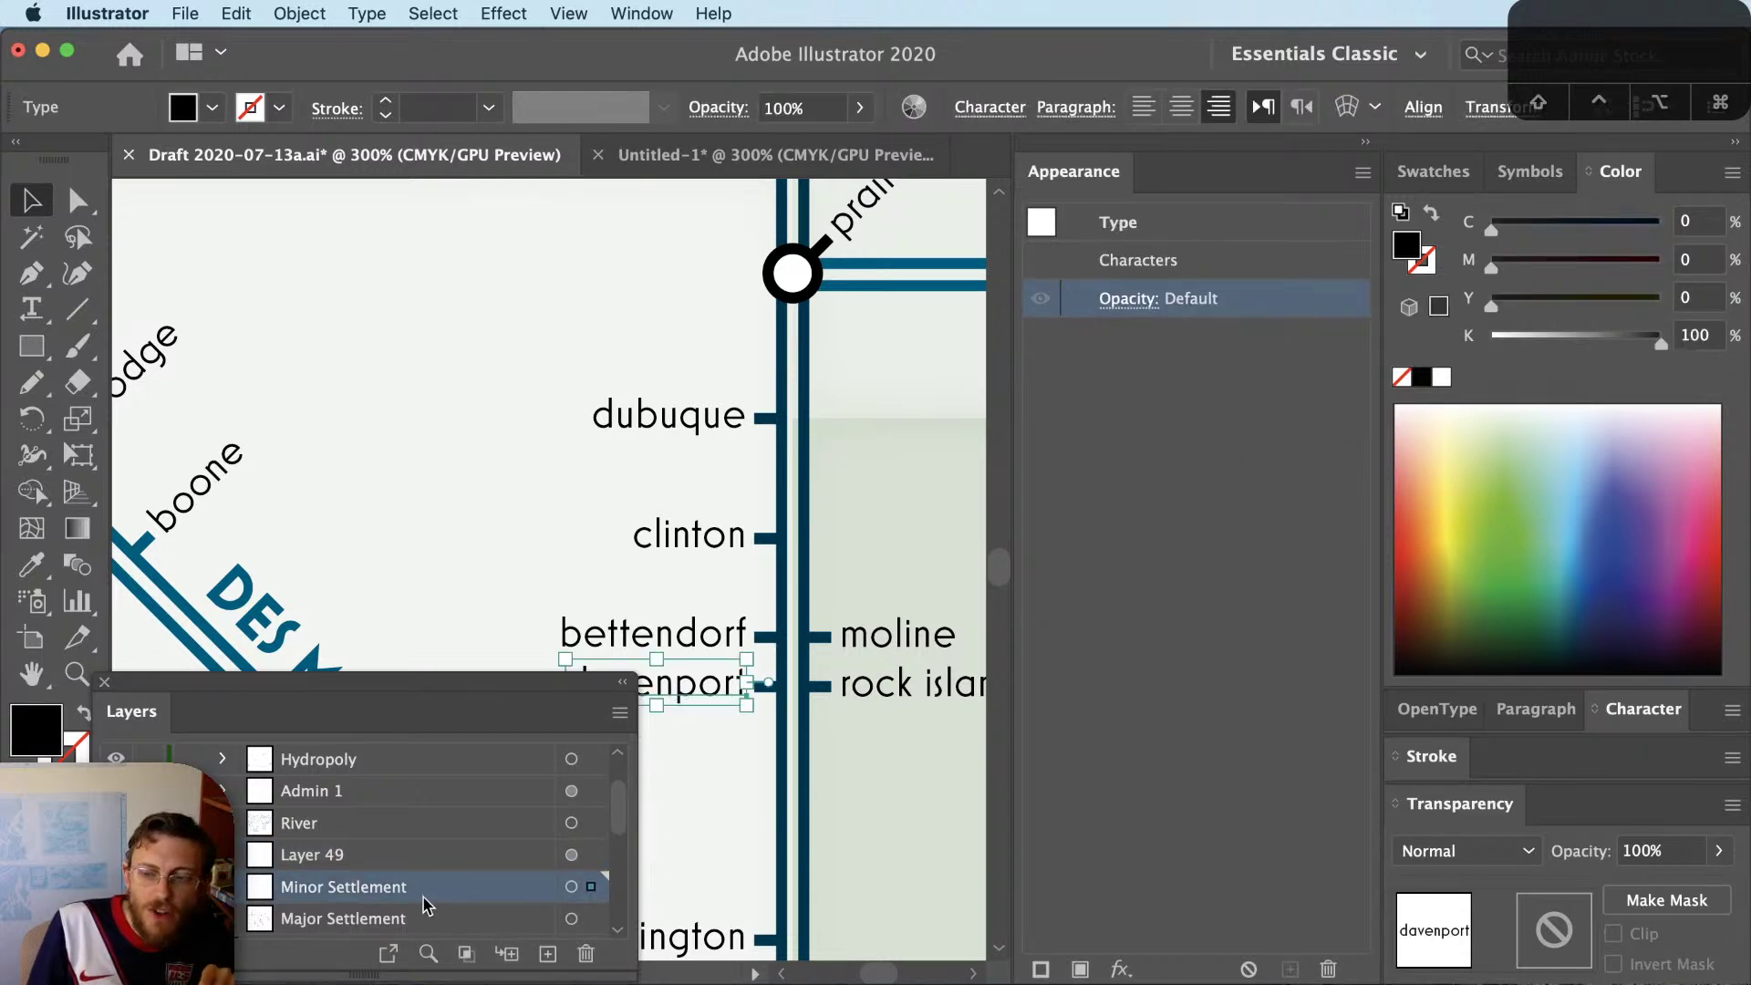
pyautogui.click(707, 538)
pyautogui.moveTo(592, 886); pyautogui.dragTo(597, 871)
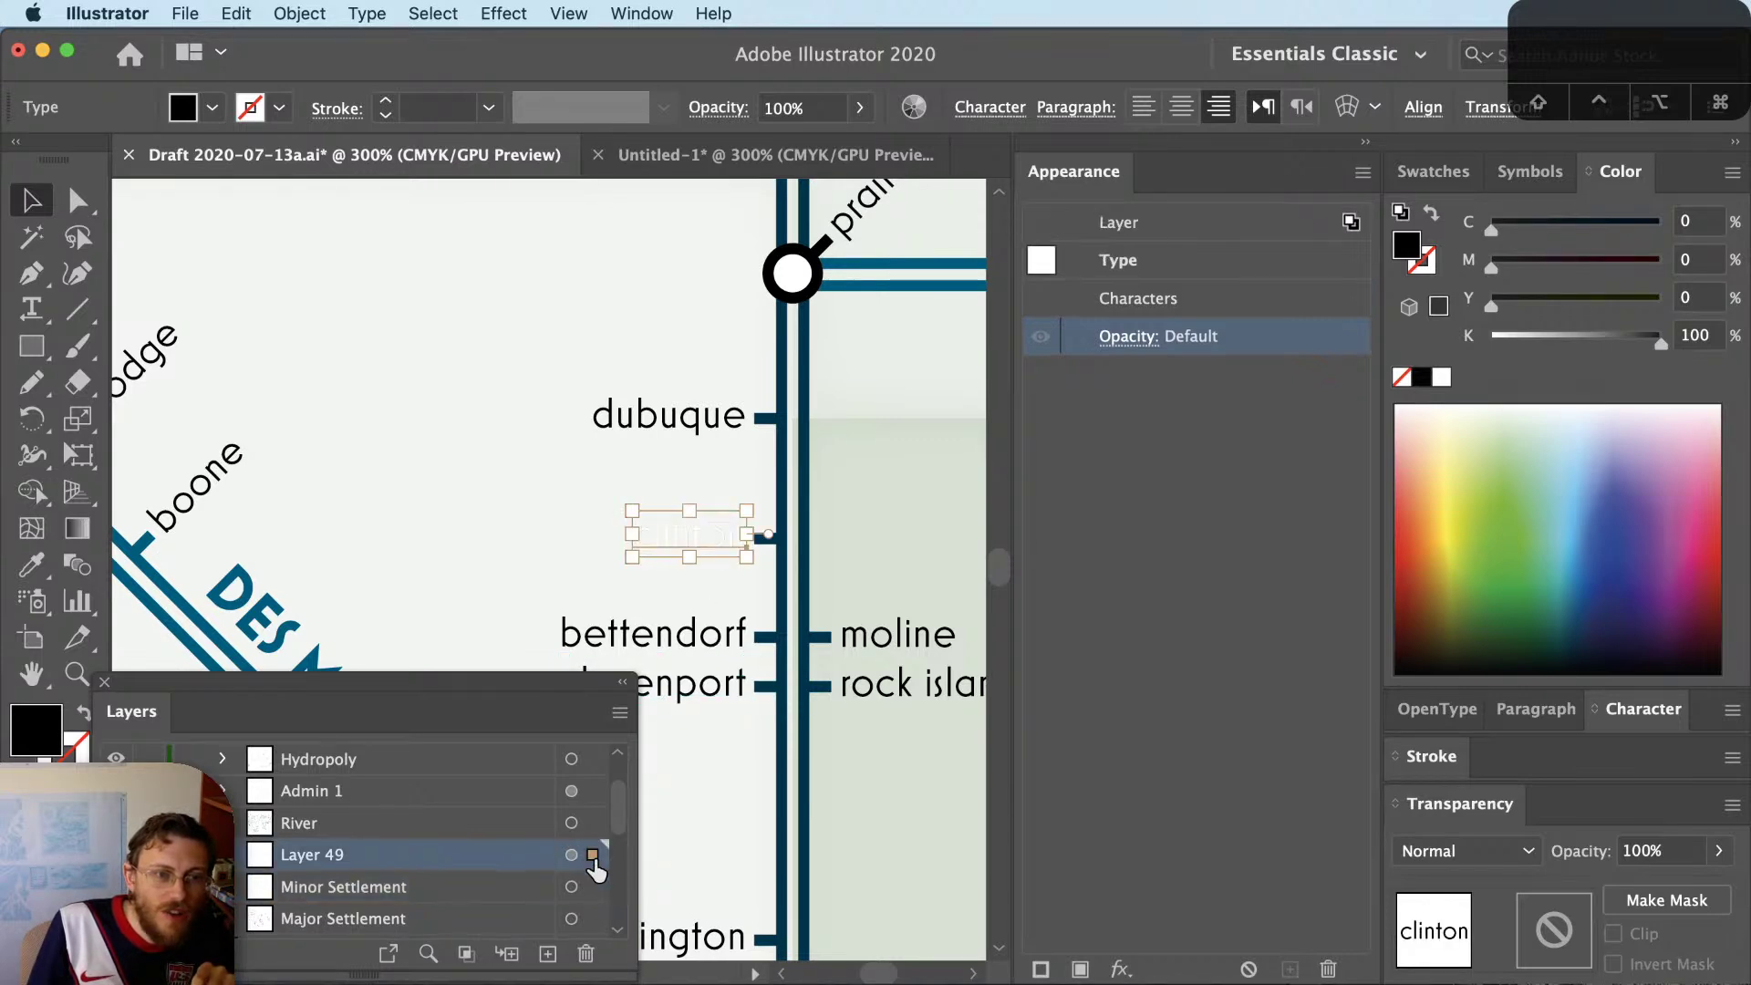
pyautogui.click(380, 887)
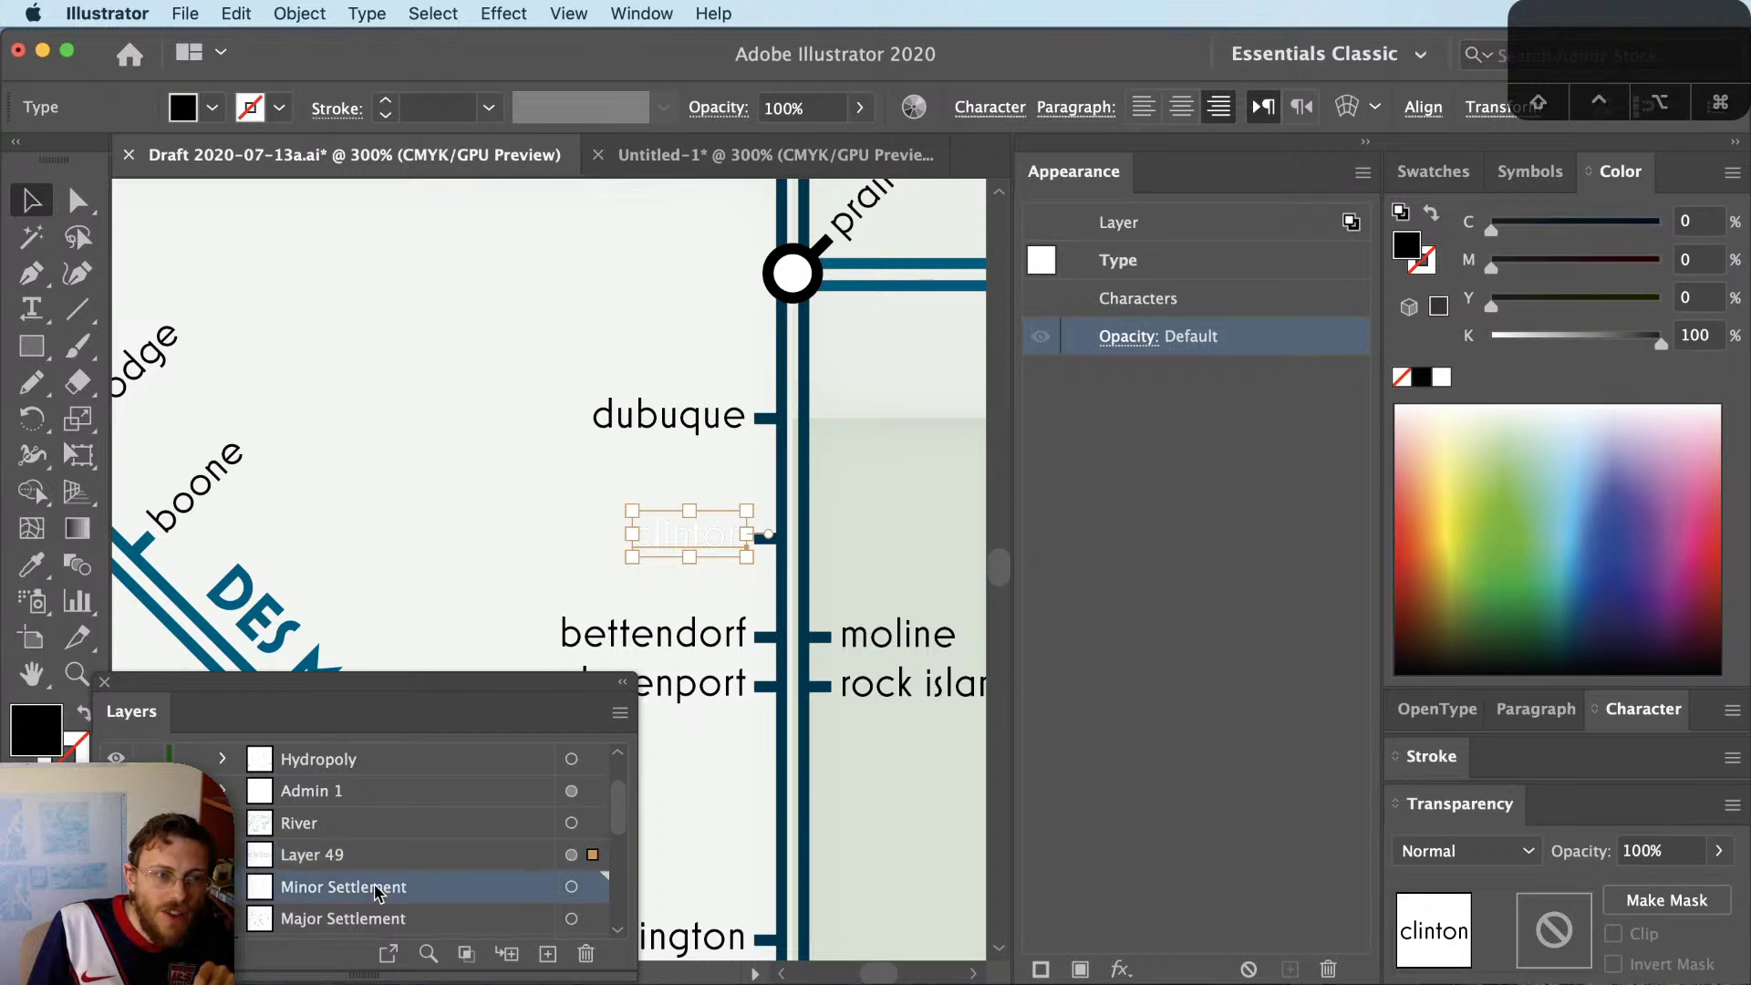
pyautogui.click(866, 686)
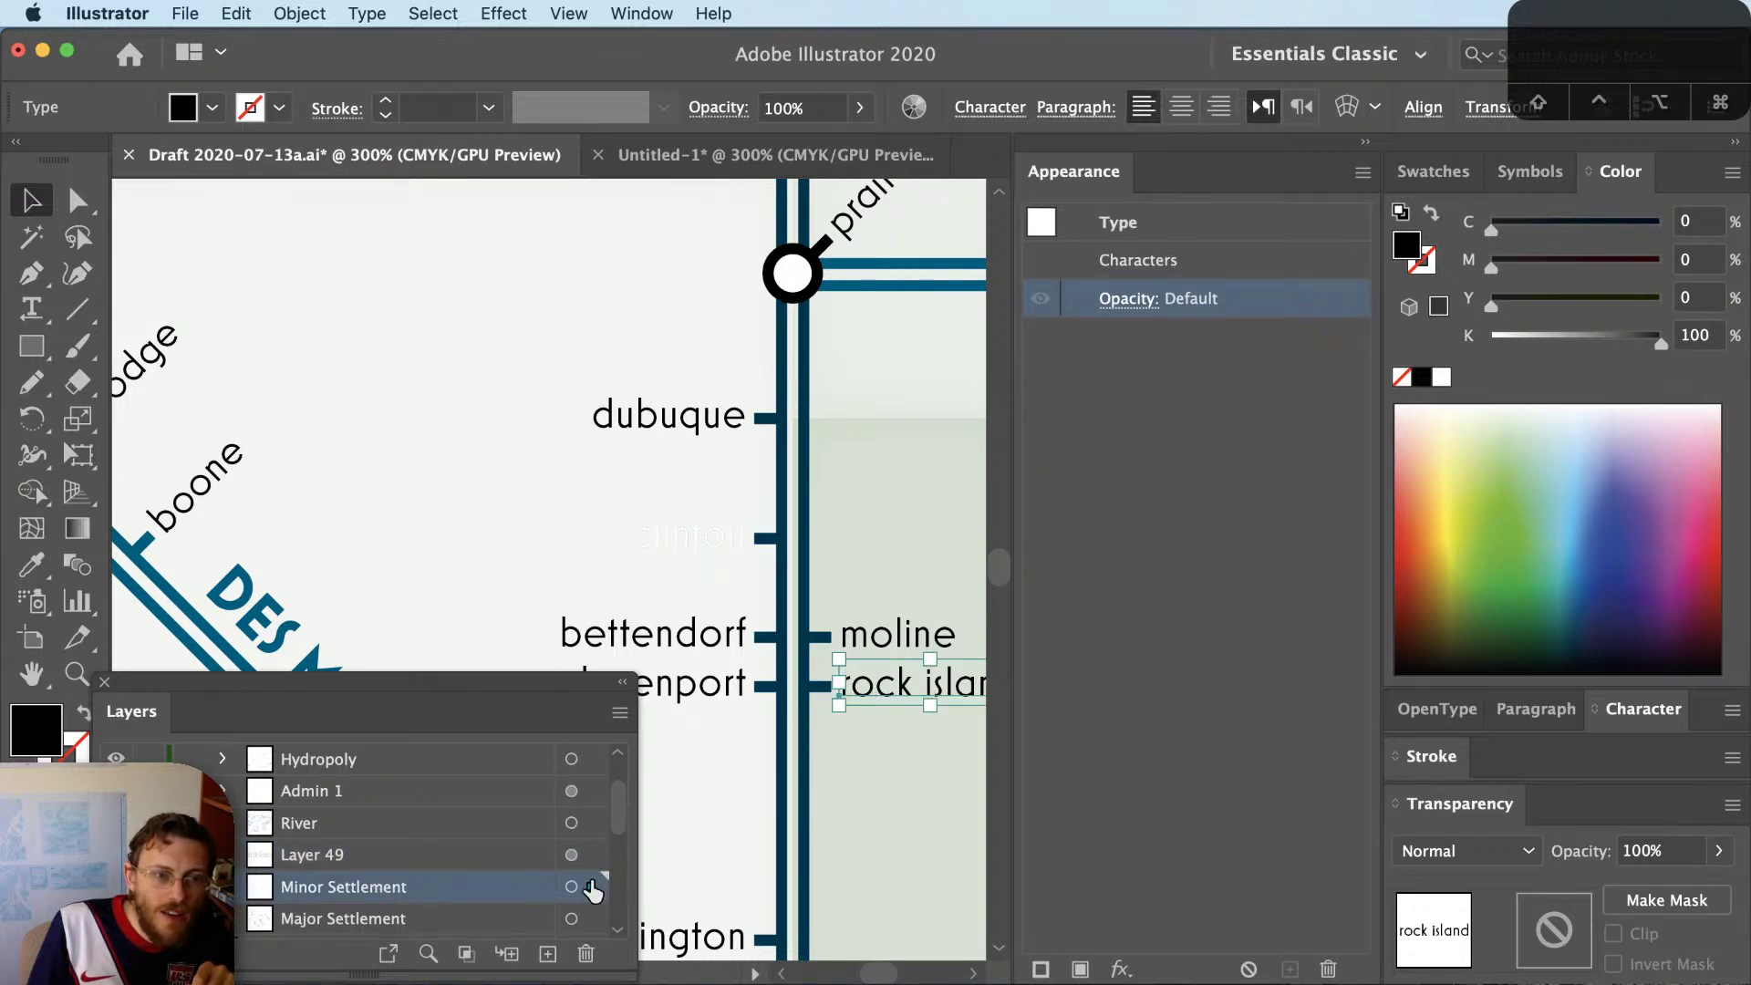
pyautogui.moveTo(593, 885); pyautogui.dragTo(590, 858)
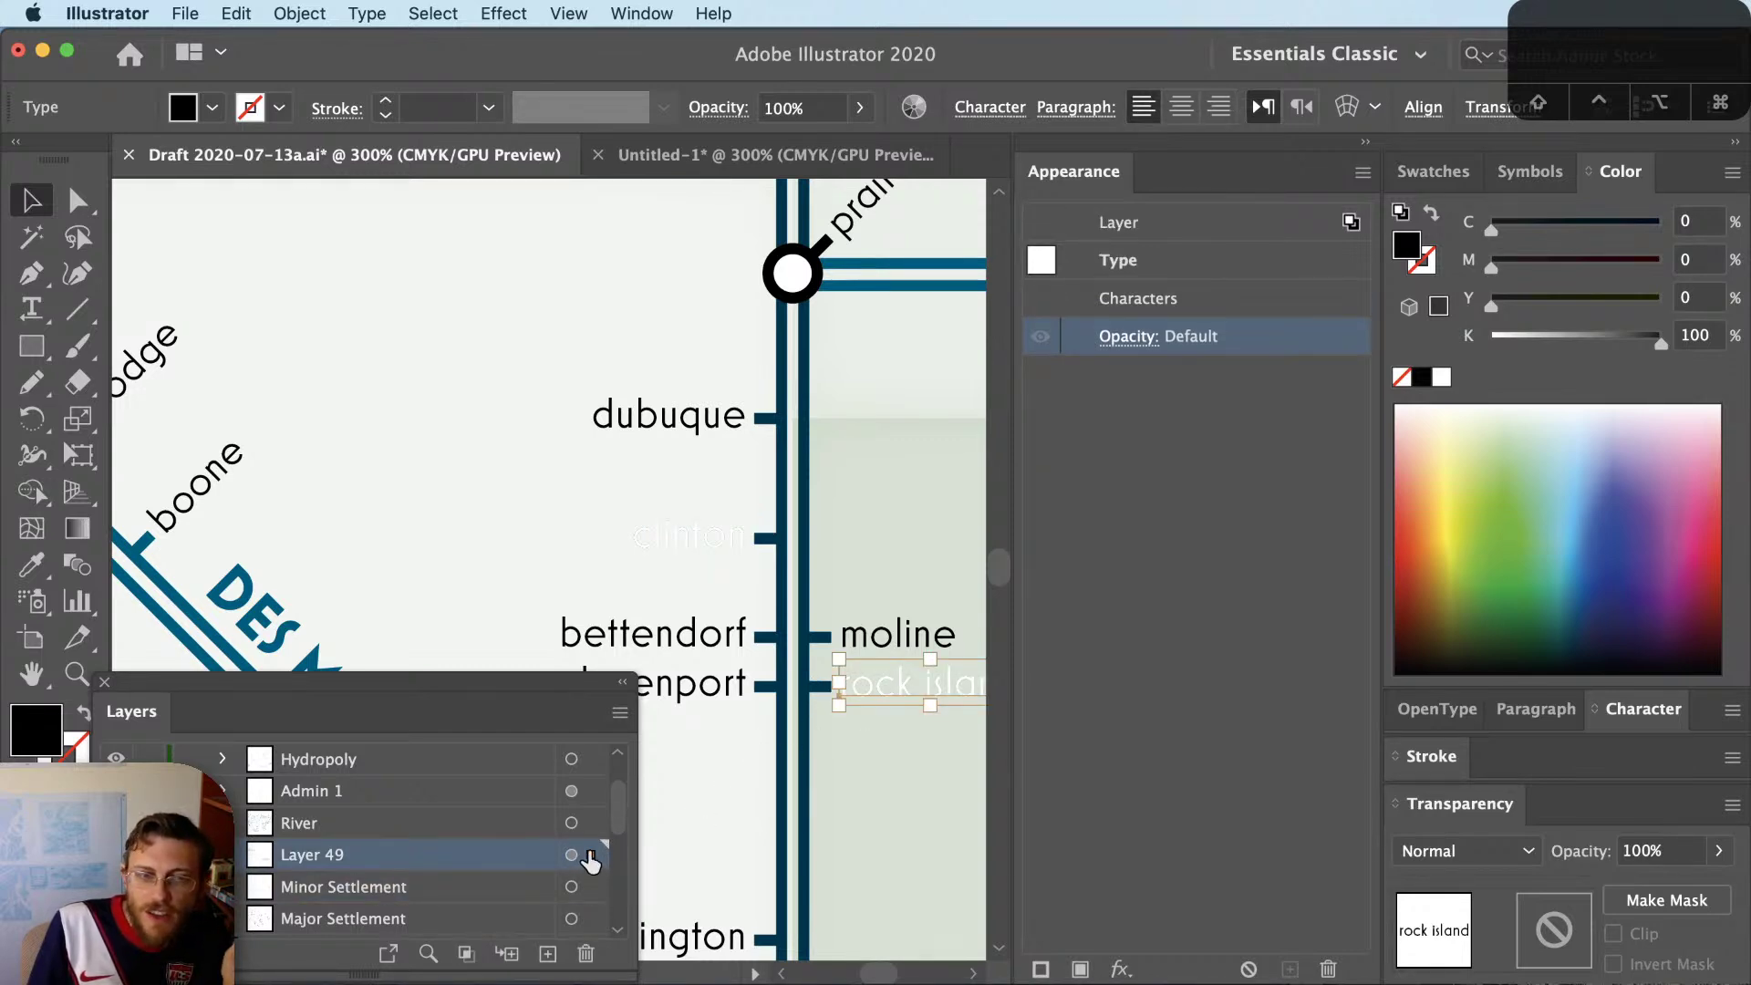
# Try a white fill on the moline label, restore black and move the label onto Layer 49
pyautogui.click(857, 639)
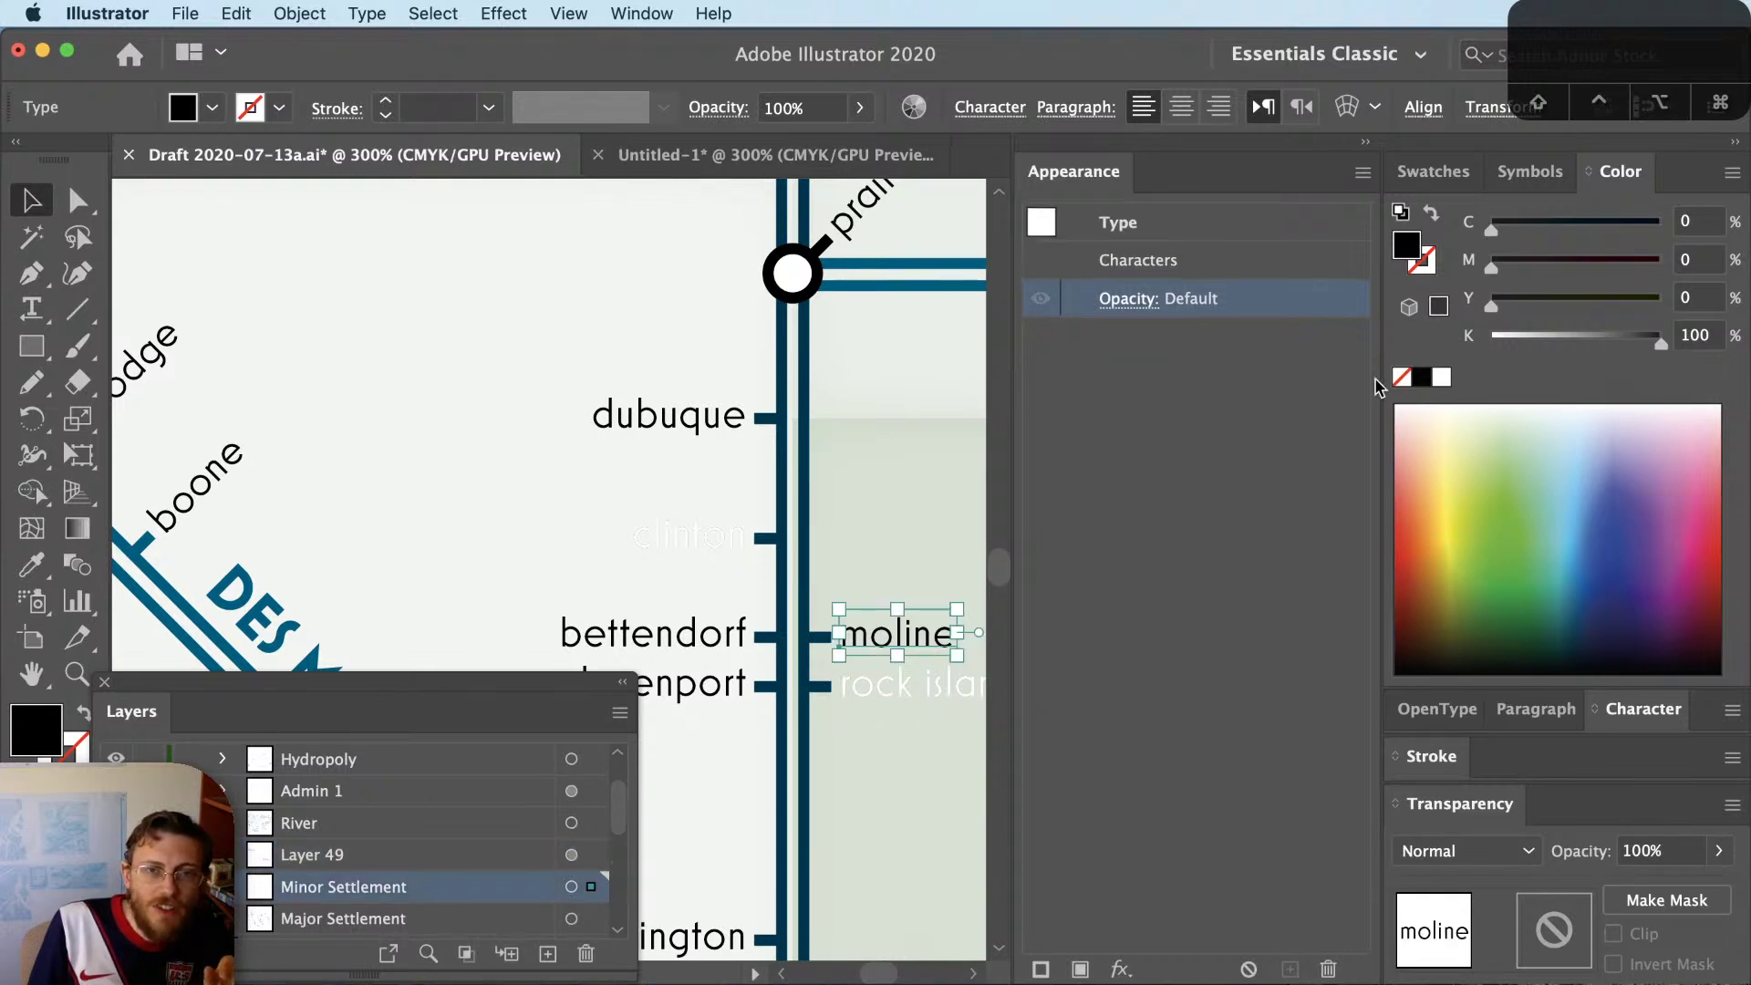
pyautogui.click(1441, 377)
pyautogui.click(1421, 377)
pyautogui.moveTo(588, 892); pyautogui.dragTo(591, 855)
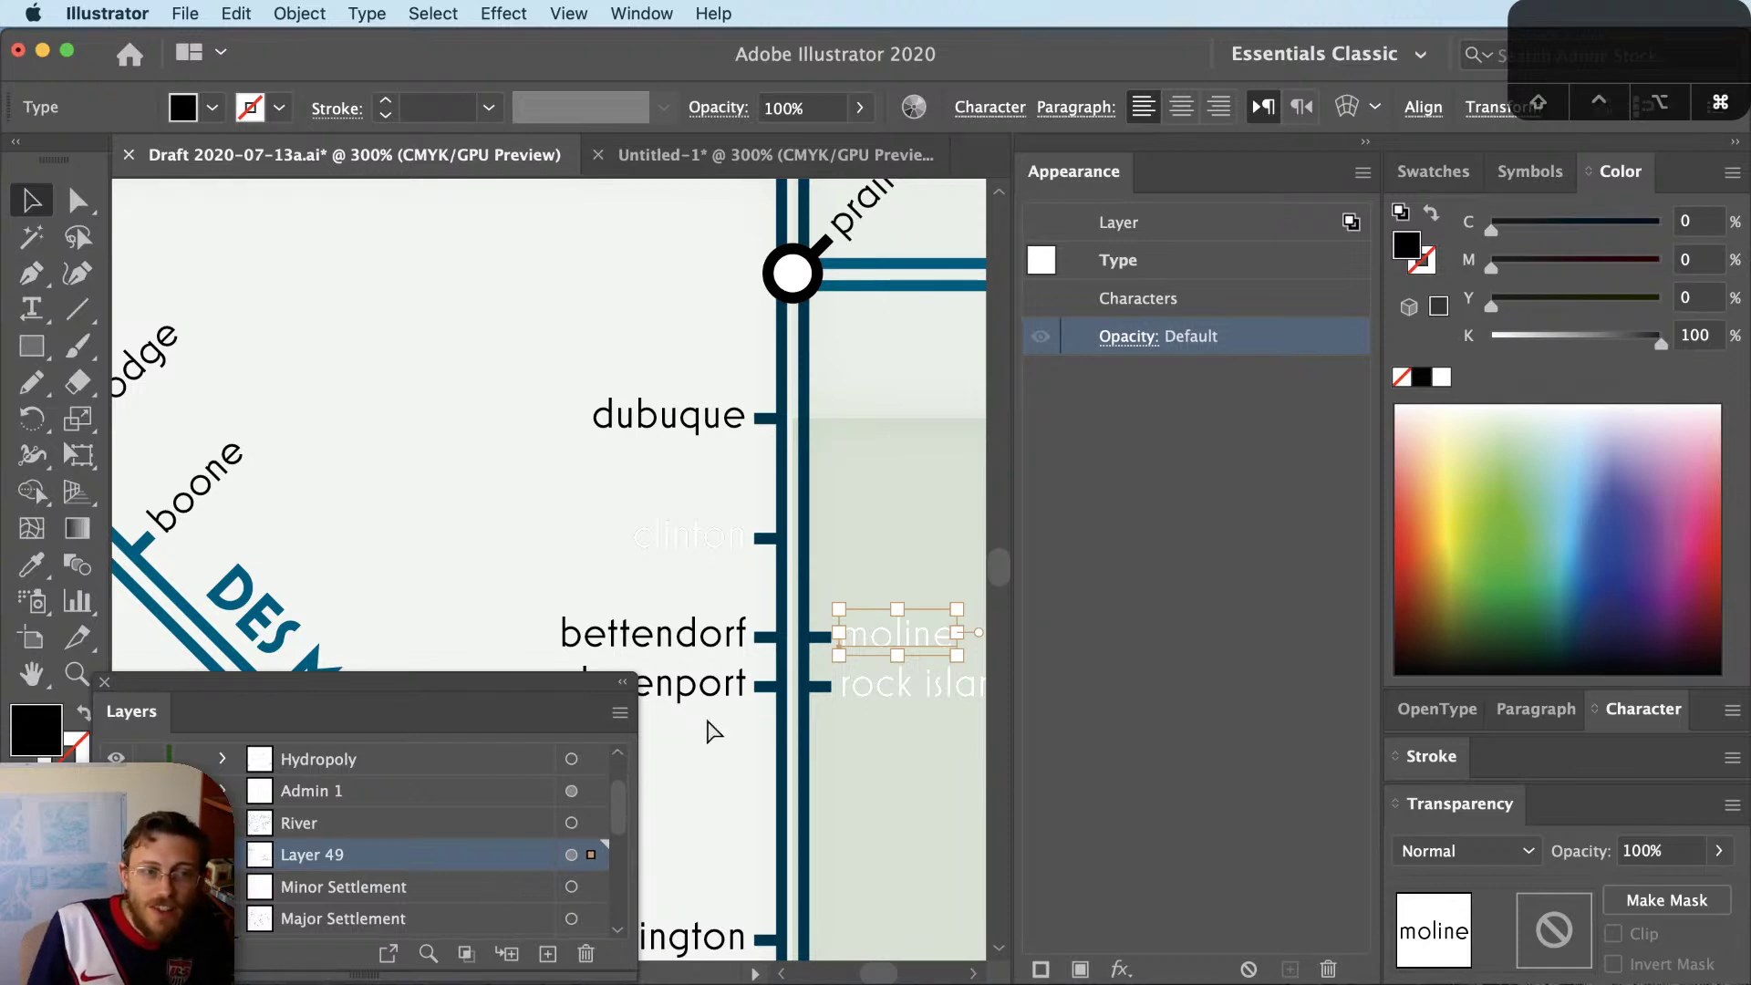
# Undo the moves of the moline, rock island and clinton labels onto Layer 49
pyautogui.press('cmd+z')
pyautogui.press('cmd+z')
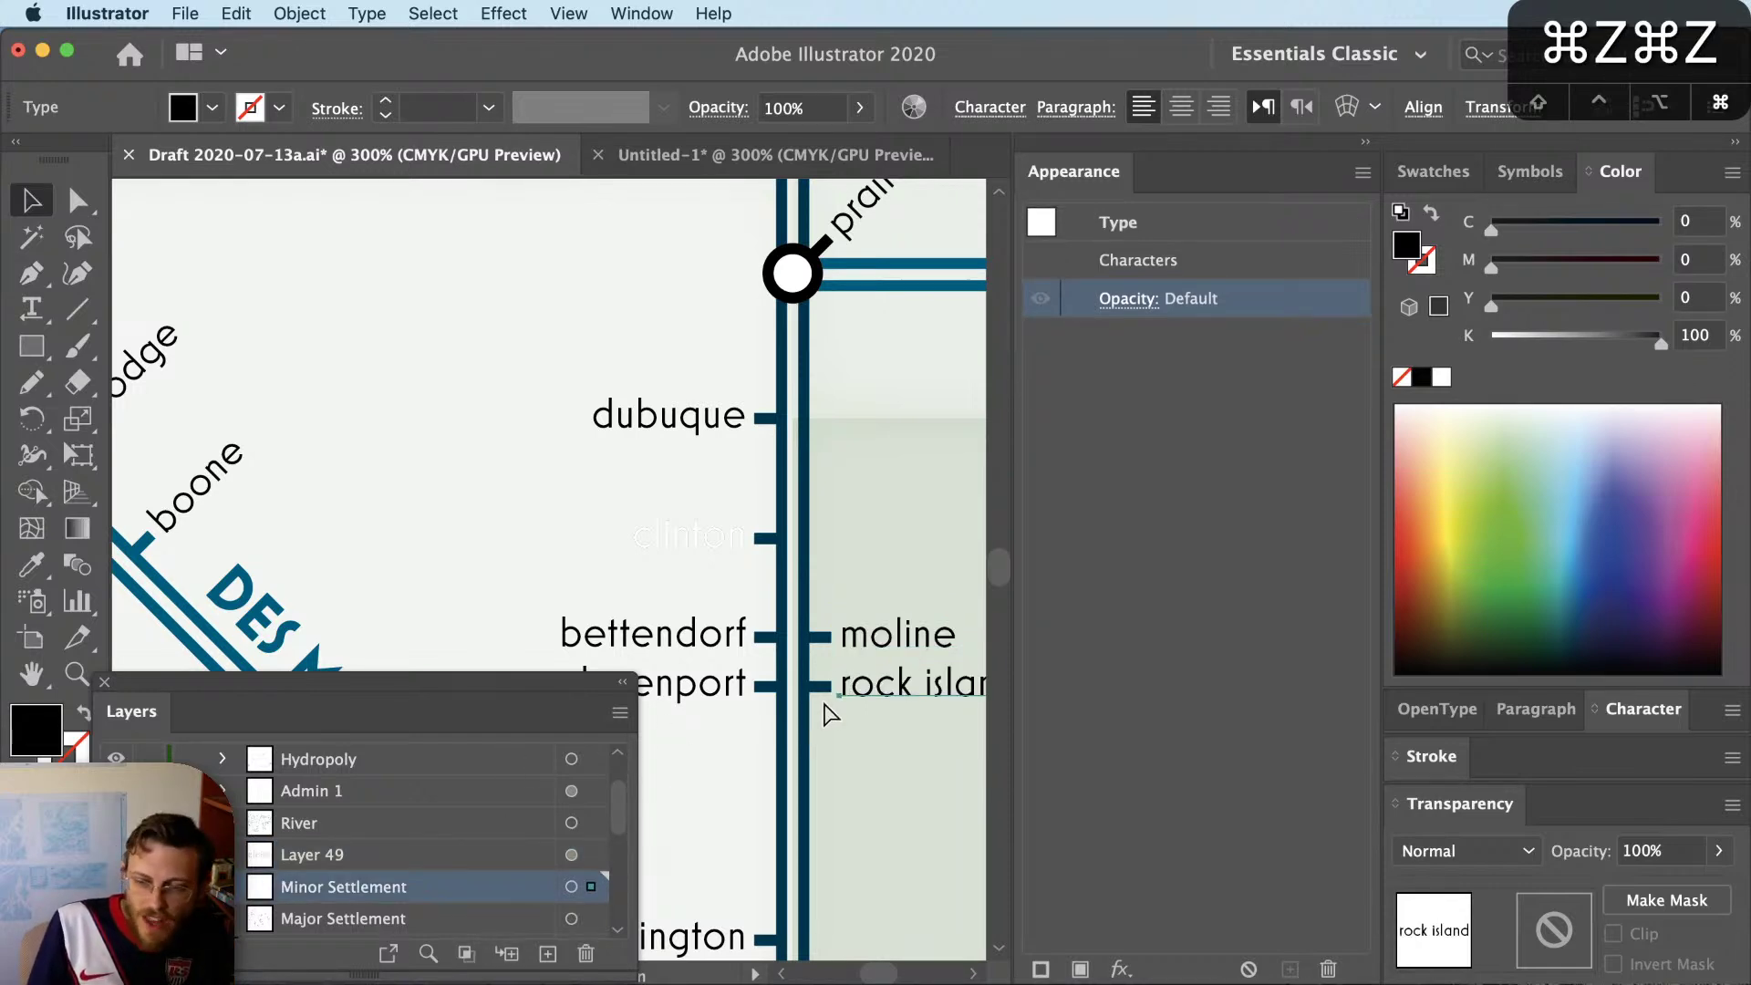
pyautogui.press('cmd+z')
pyautogui.press('cmd+z')
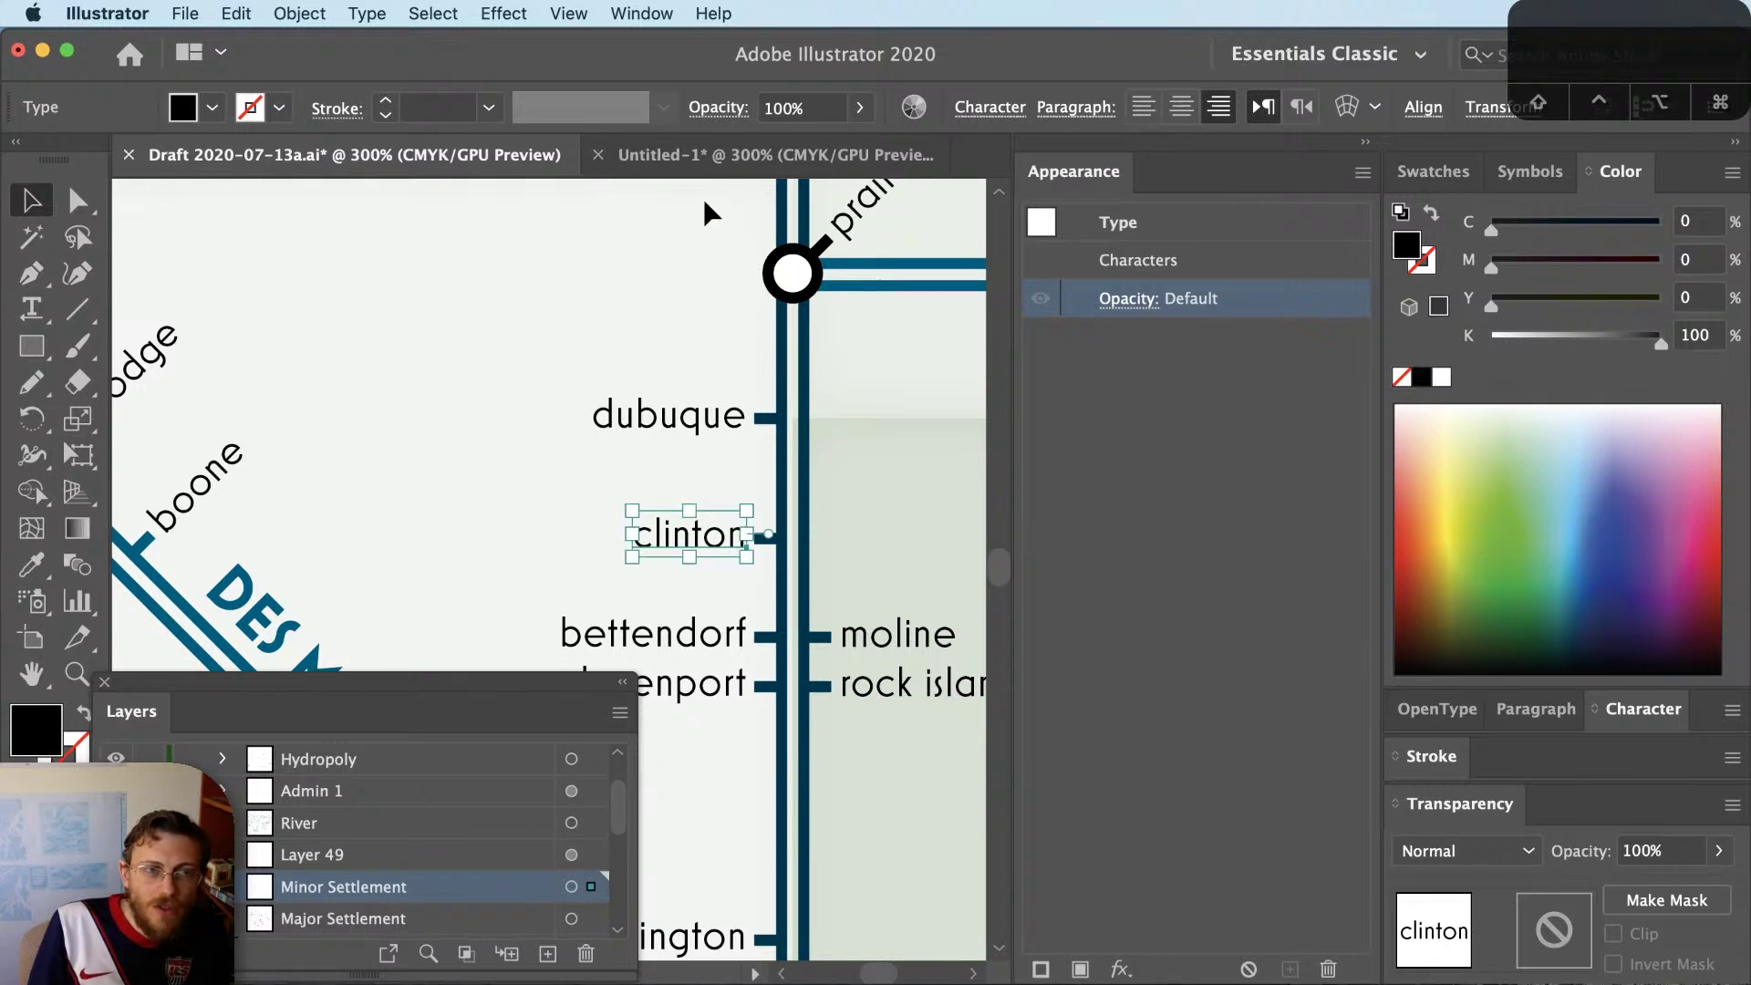
# Switch to the Untitled-1 document, collapse the contents of Layer 2 and add a new layer above Layer 5
pyautogui.click(770, 157)
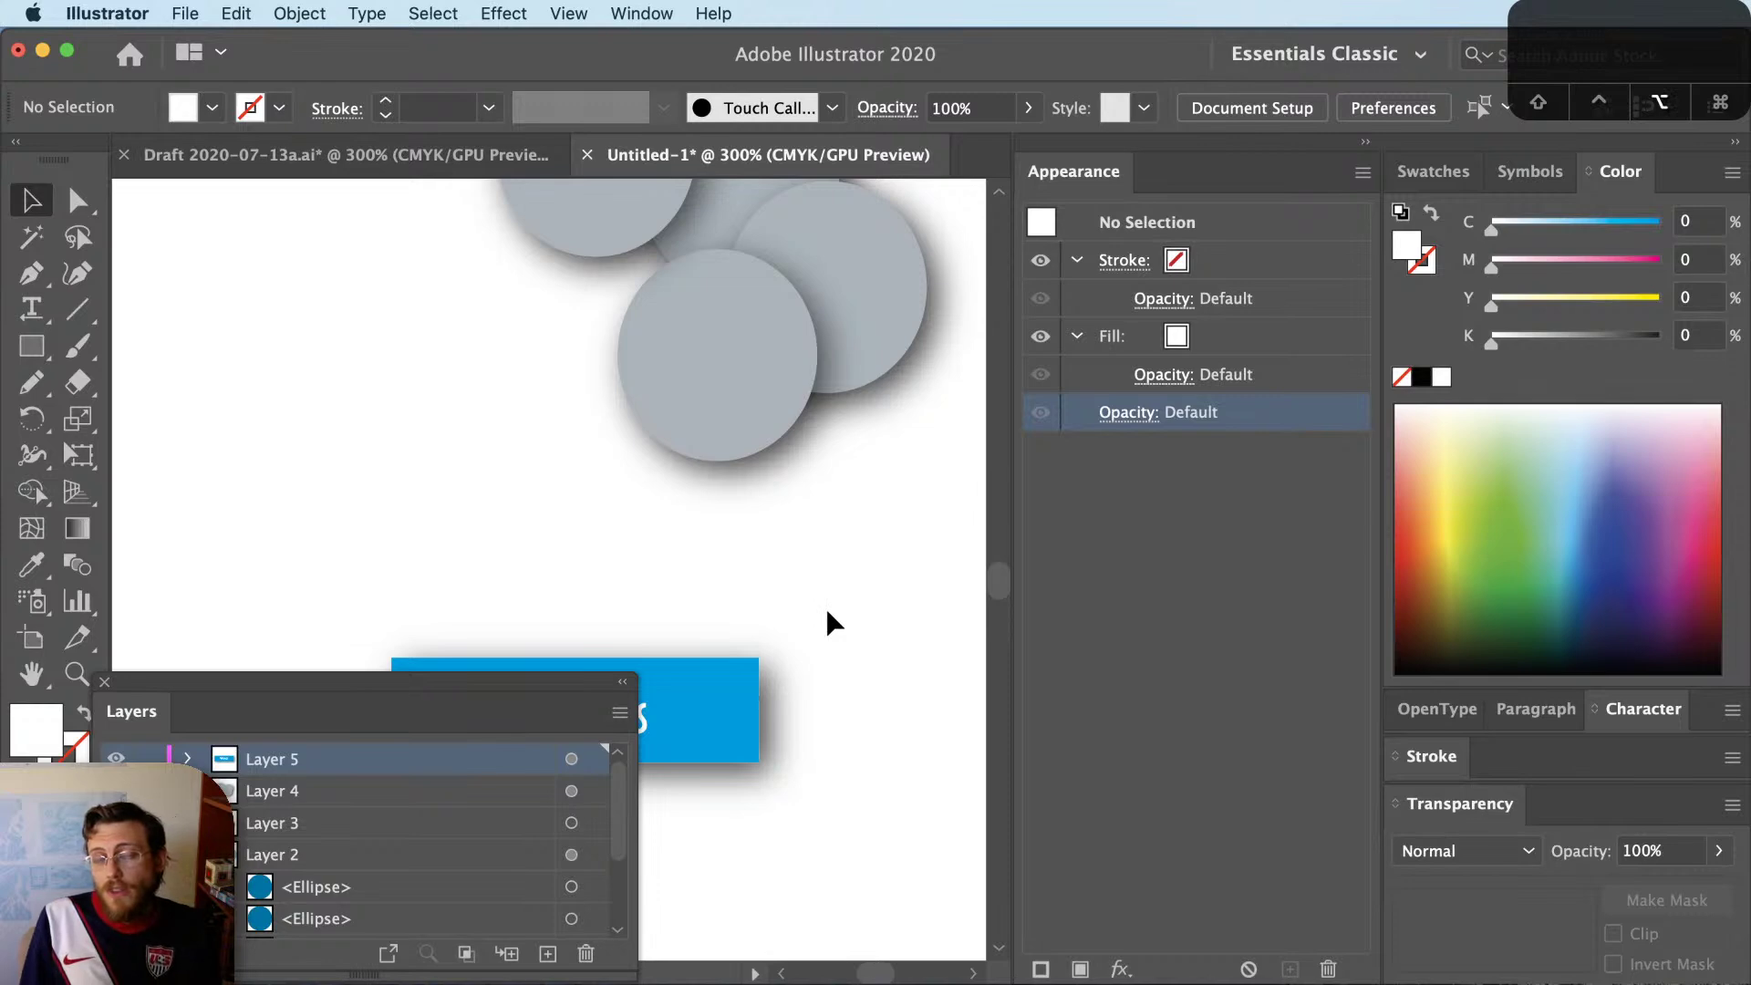
pyautogui.press('super+minus')
pyautogui.press('super+minus')
pyautogui.hscroll(3, 824, 608)
pyautogui.scroll(3, 824, 607)
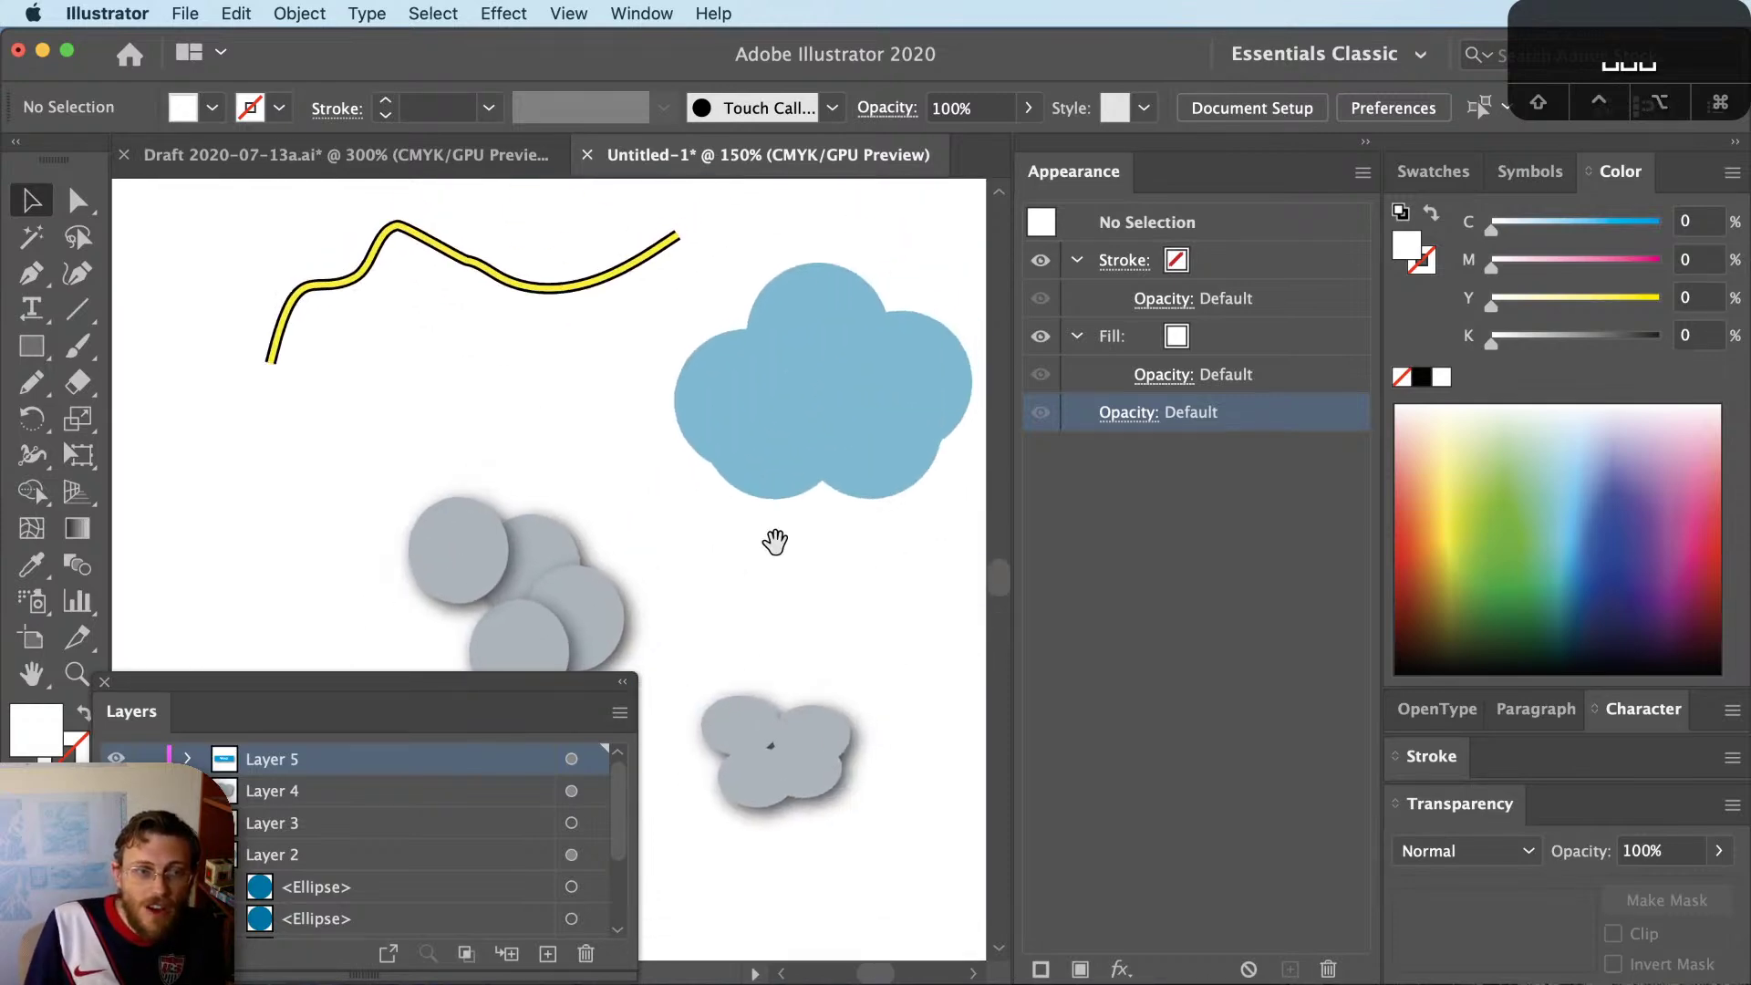
pyautogui.scroll(-3, 775, 542)
pyautogui.hscroll(3, 776, 542)
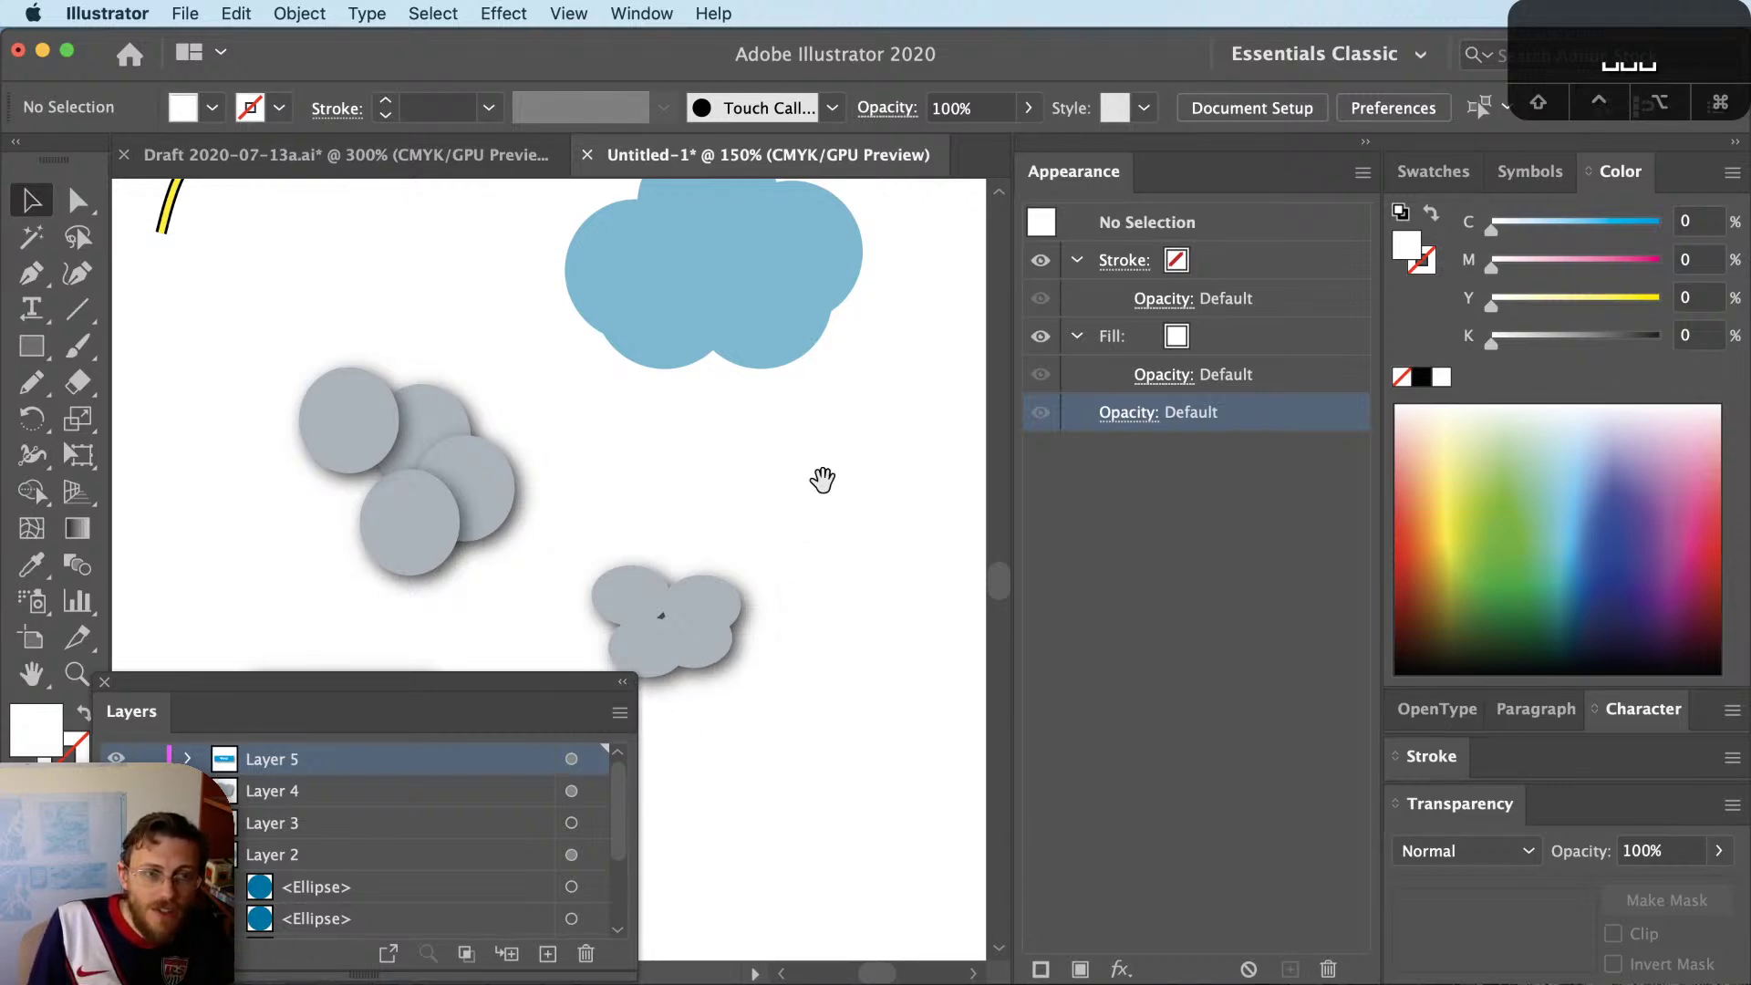
pyautogui.moveTo(821, 484); pyautogui.dragTo(818, 779)
pyautogui.moveTo(761, 597); pyautogui.dragTo(589, 763)
pyautogui.moveTo(656, 516); pyautogui.dragTo(839, 771)
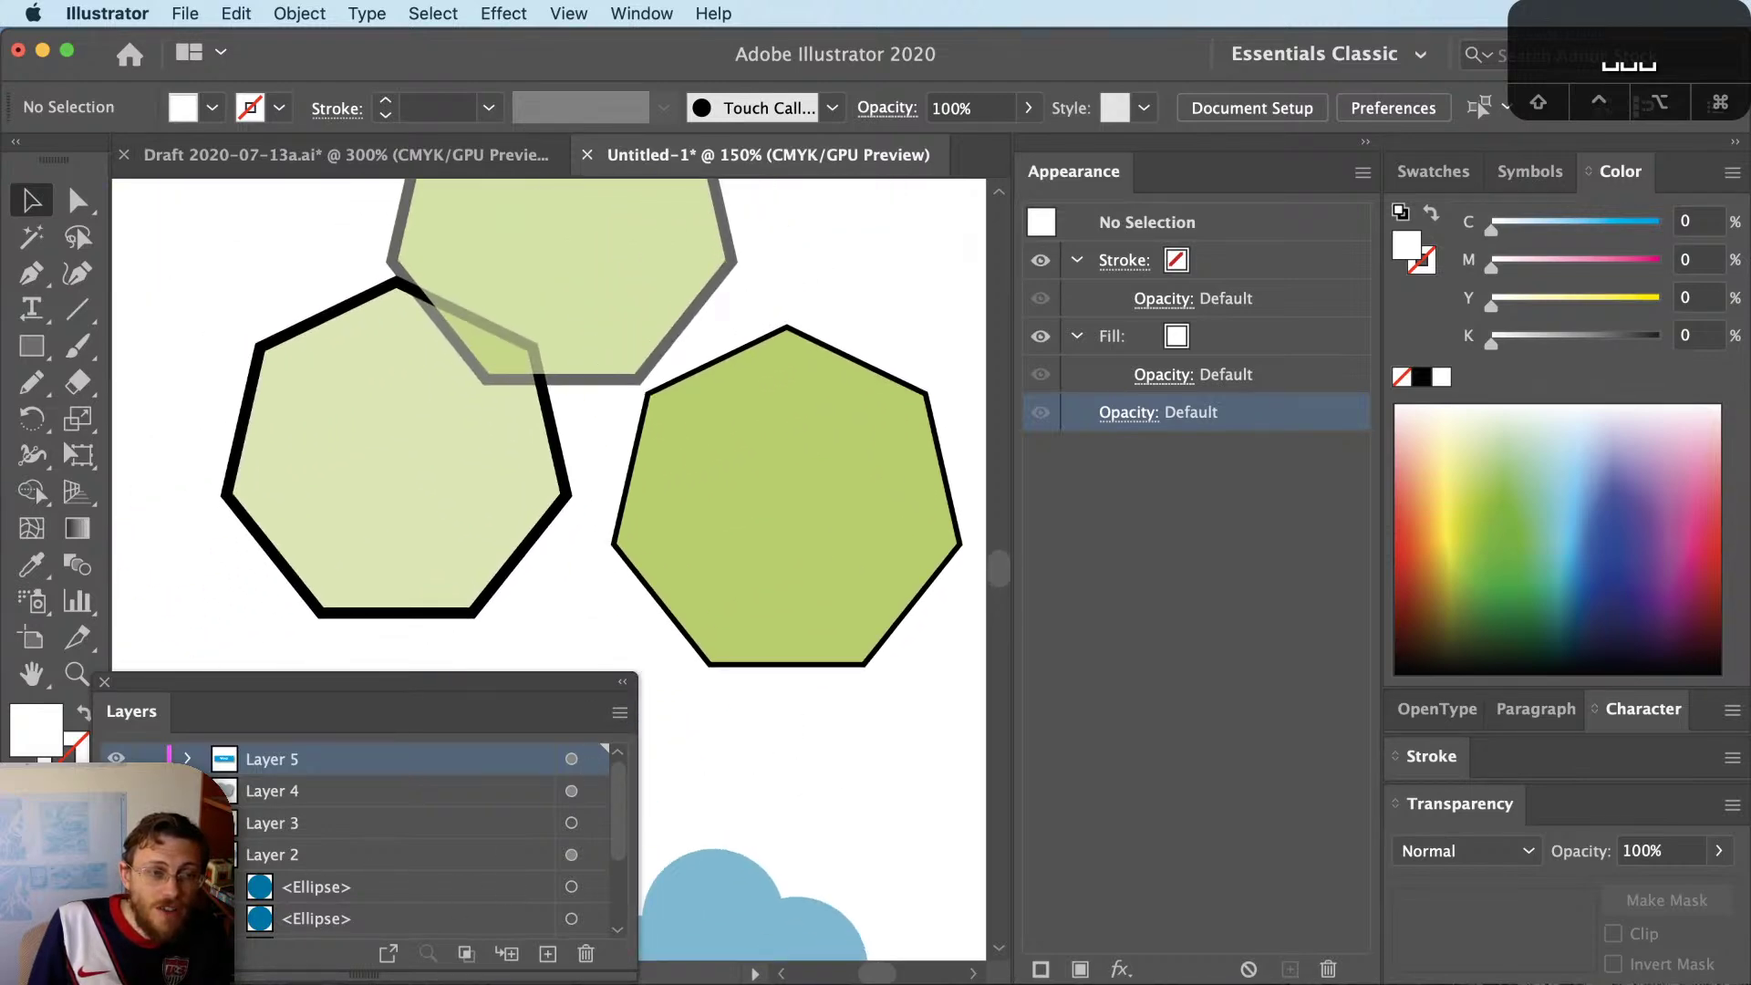
pyautogui.click(187, 855)
pyautogui.click(548, 953)
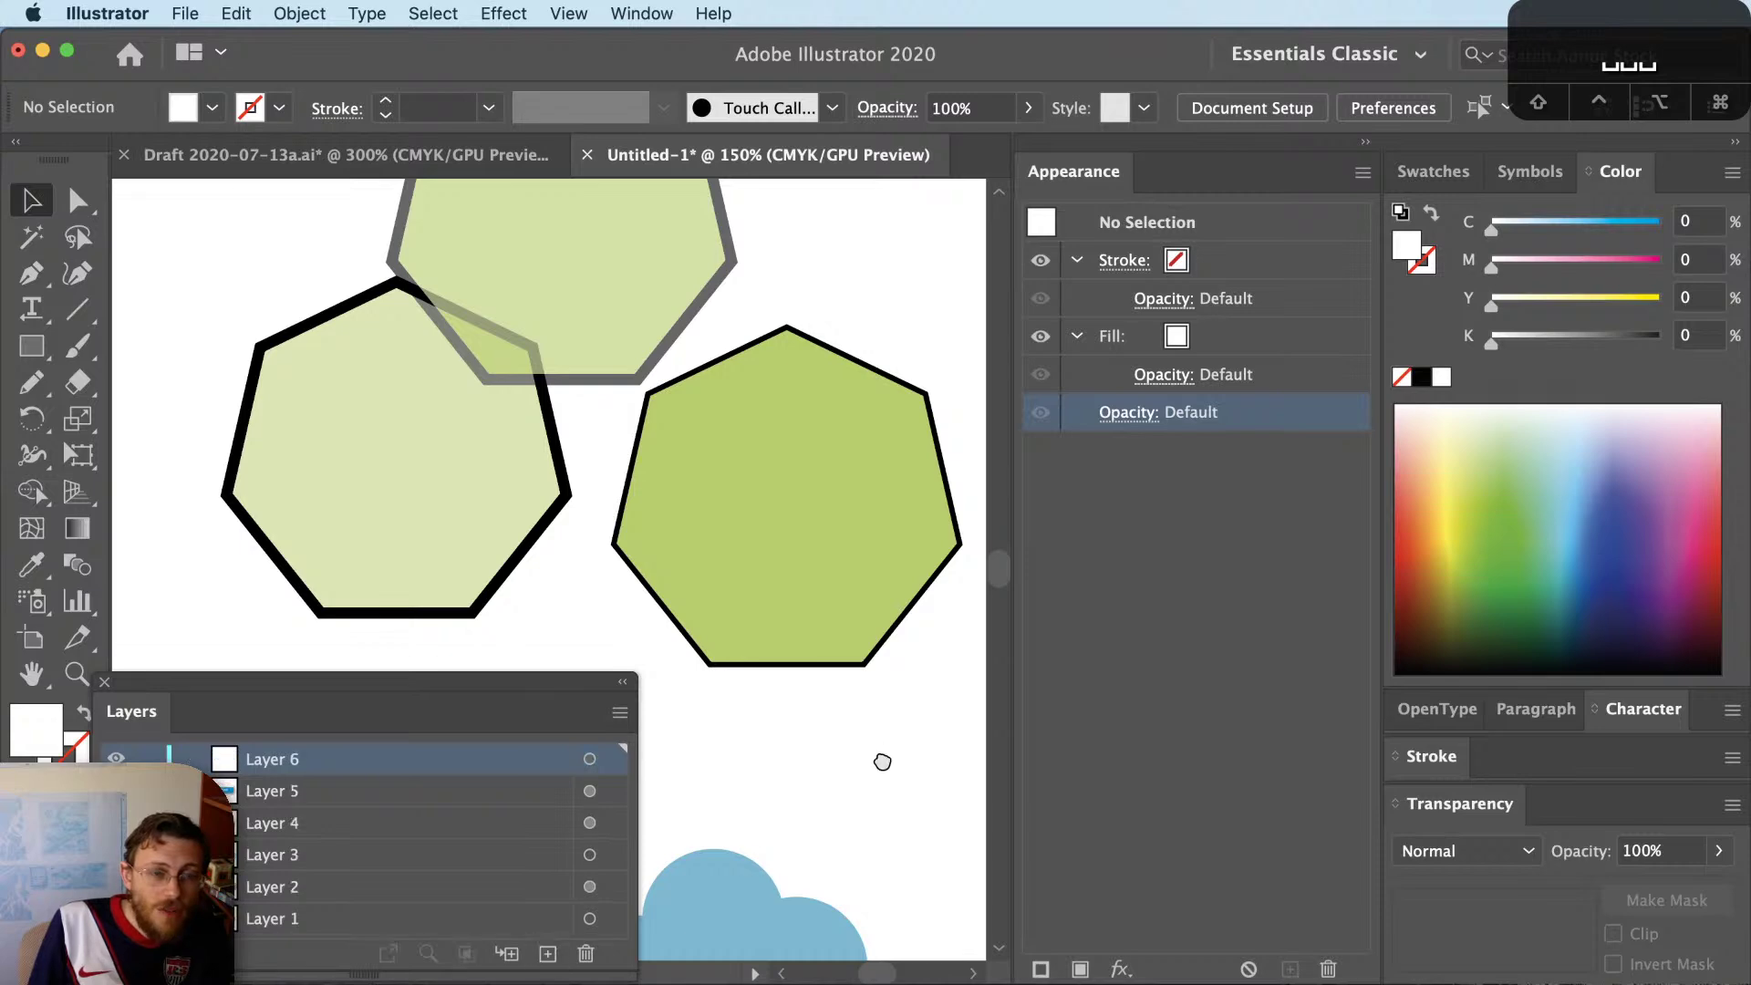
# Target the empty Layer 6 and add a black fill to its layer appearance
pyautogui.moveTo(883, 755); pyautogui.dragTo(559, 508)
pyautogui.click(590, 759)
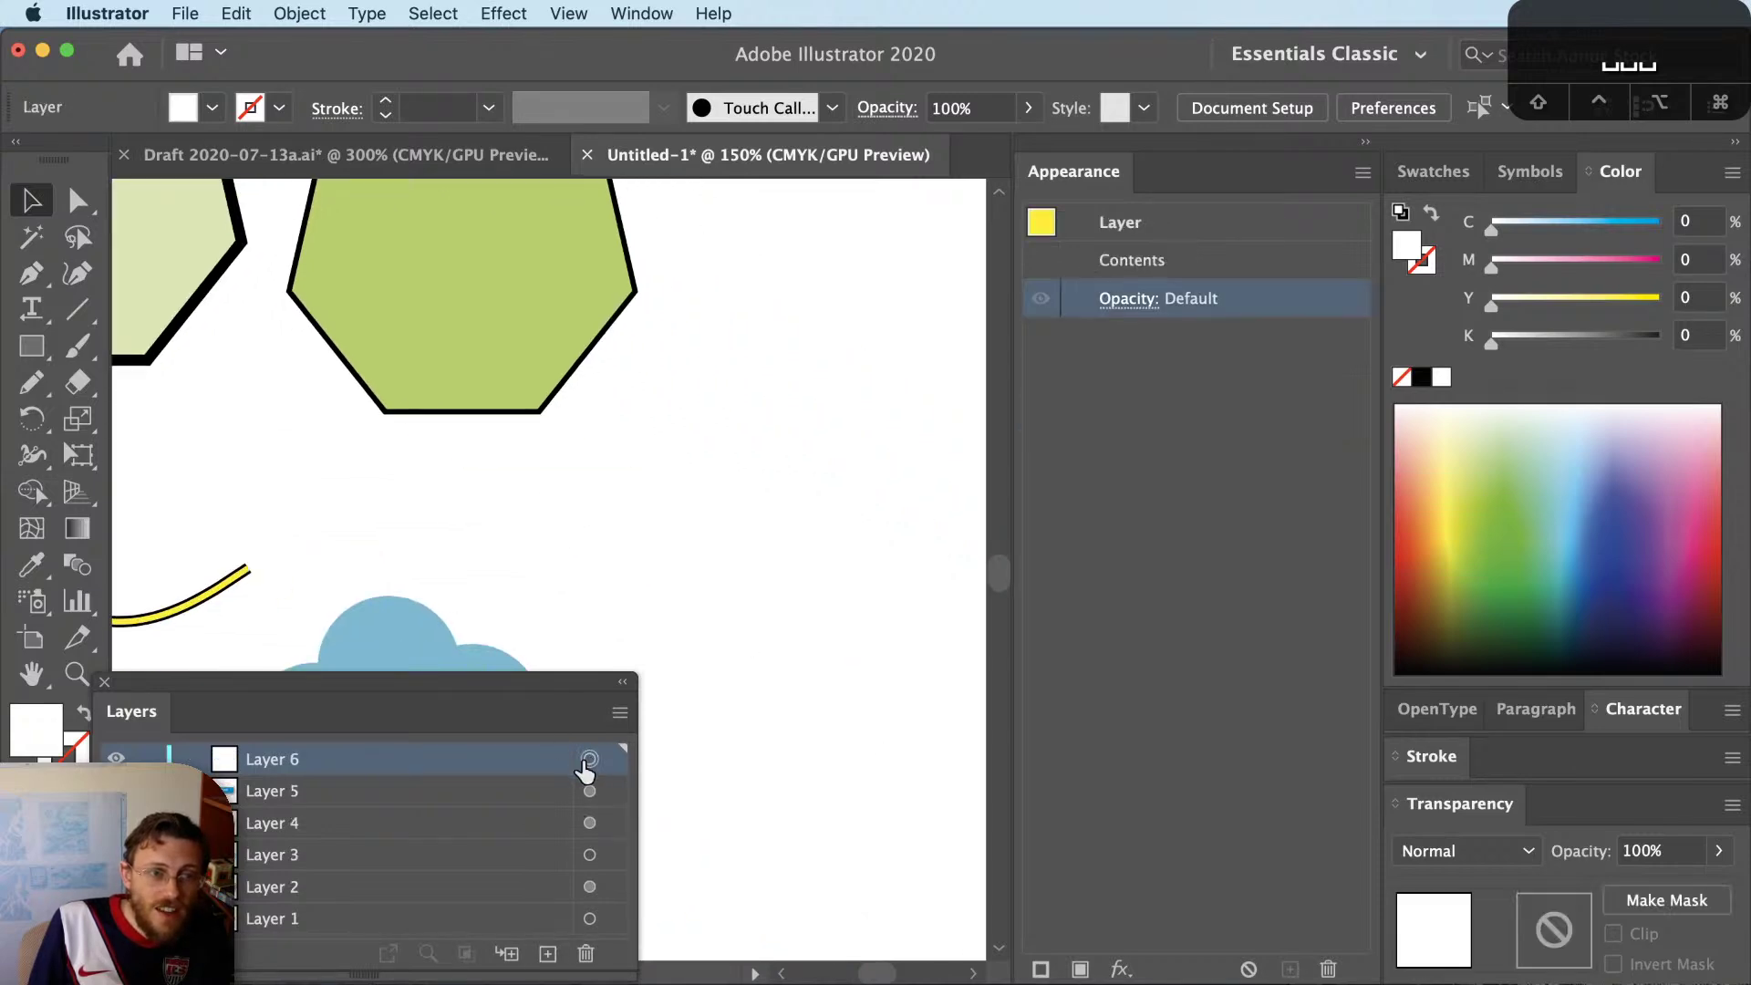
pyautogui.click(1077, 968)
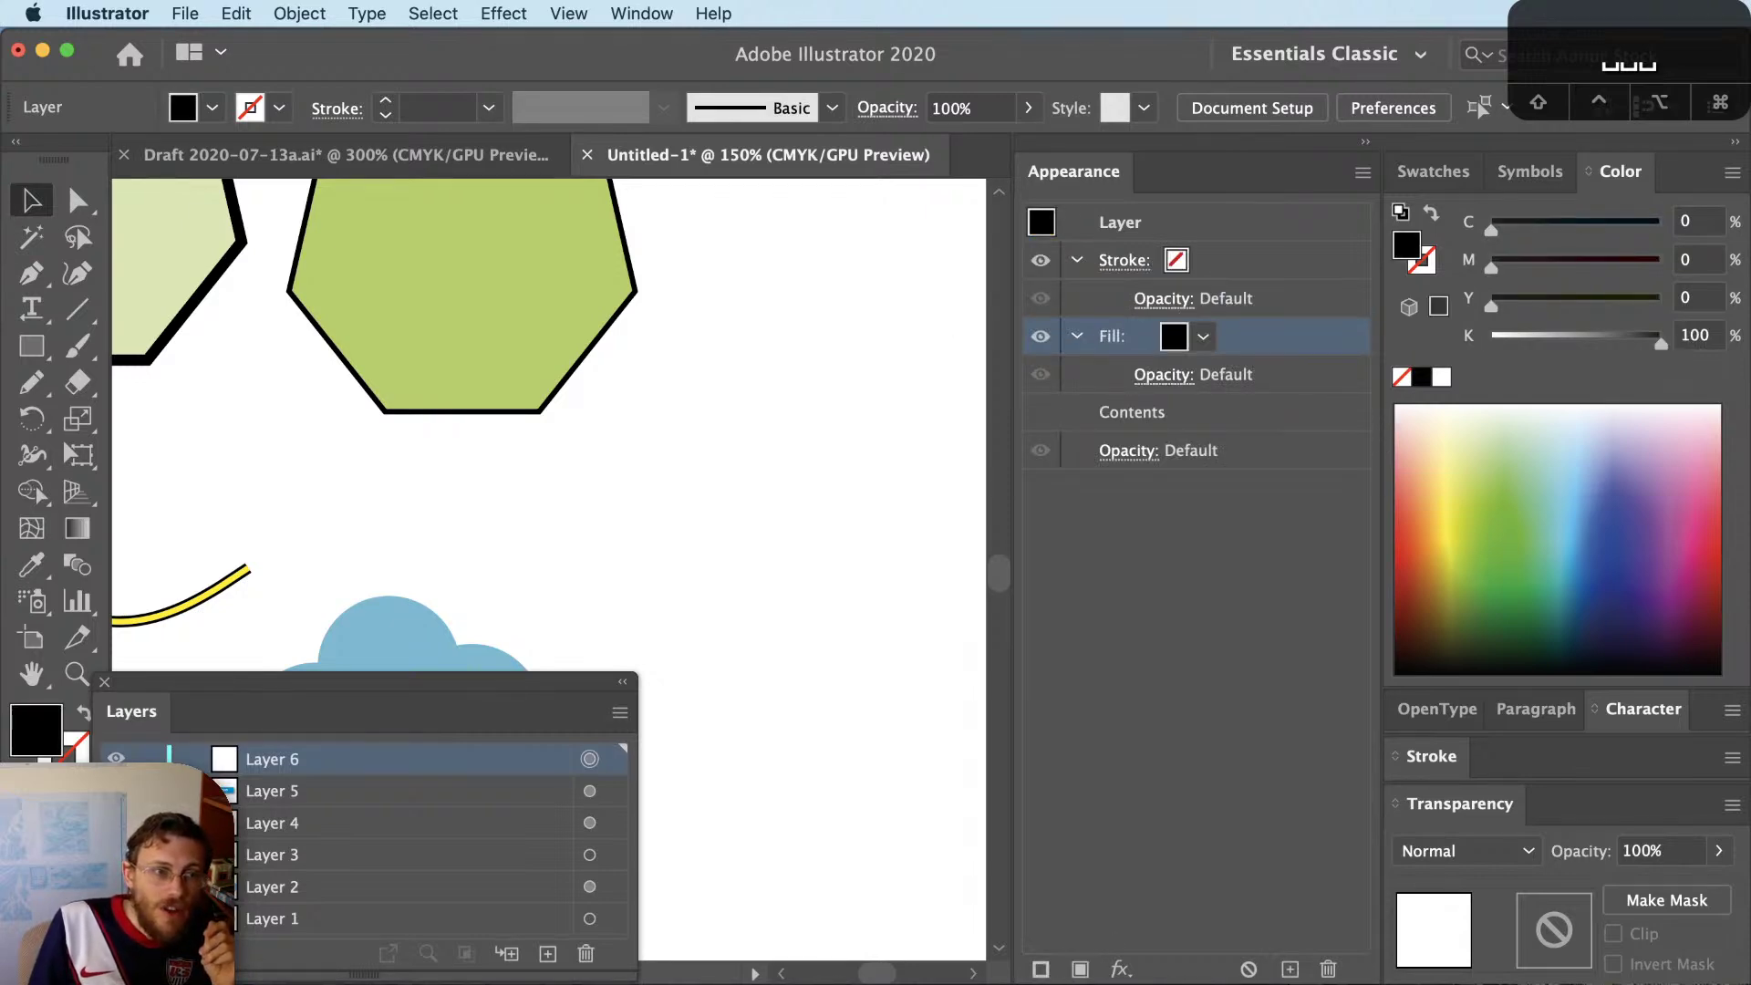
# Transfer the blue cloud's uppermost circle from Layer 2 to Layer 6 and place it just below the green heptagon
pyautogui.click(394, 638)
pyautogui.moveTo(516, 496); pyautogui.dragTo(735, 473)
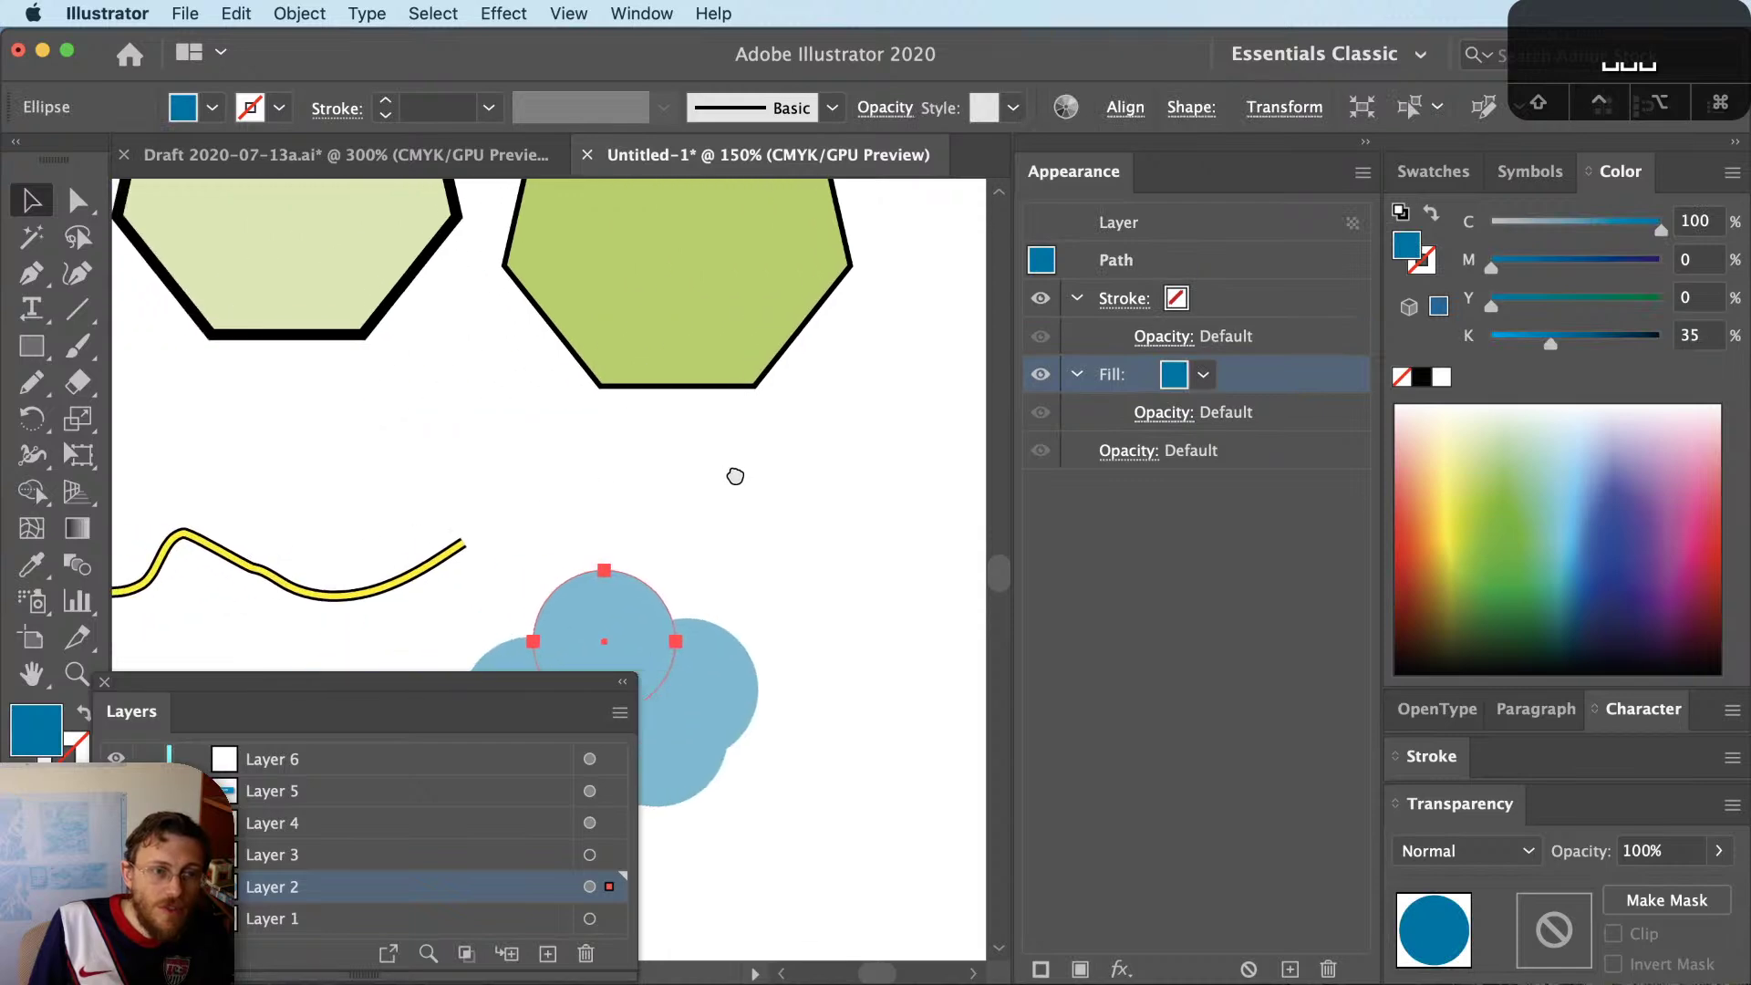
pyautogui.moveTo(613, 892); pyautogui.dragTo(612, 759)
pyautogui.moveTo(609, 638); pyautogui.dragTo(803, 451)
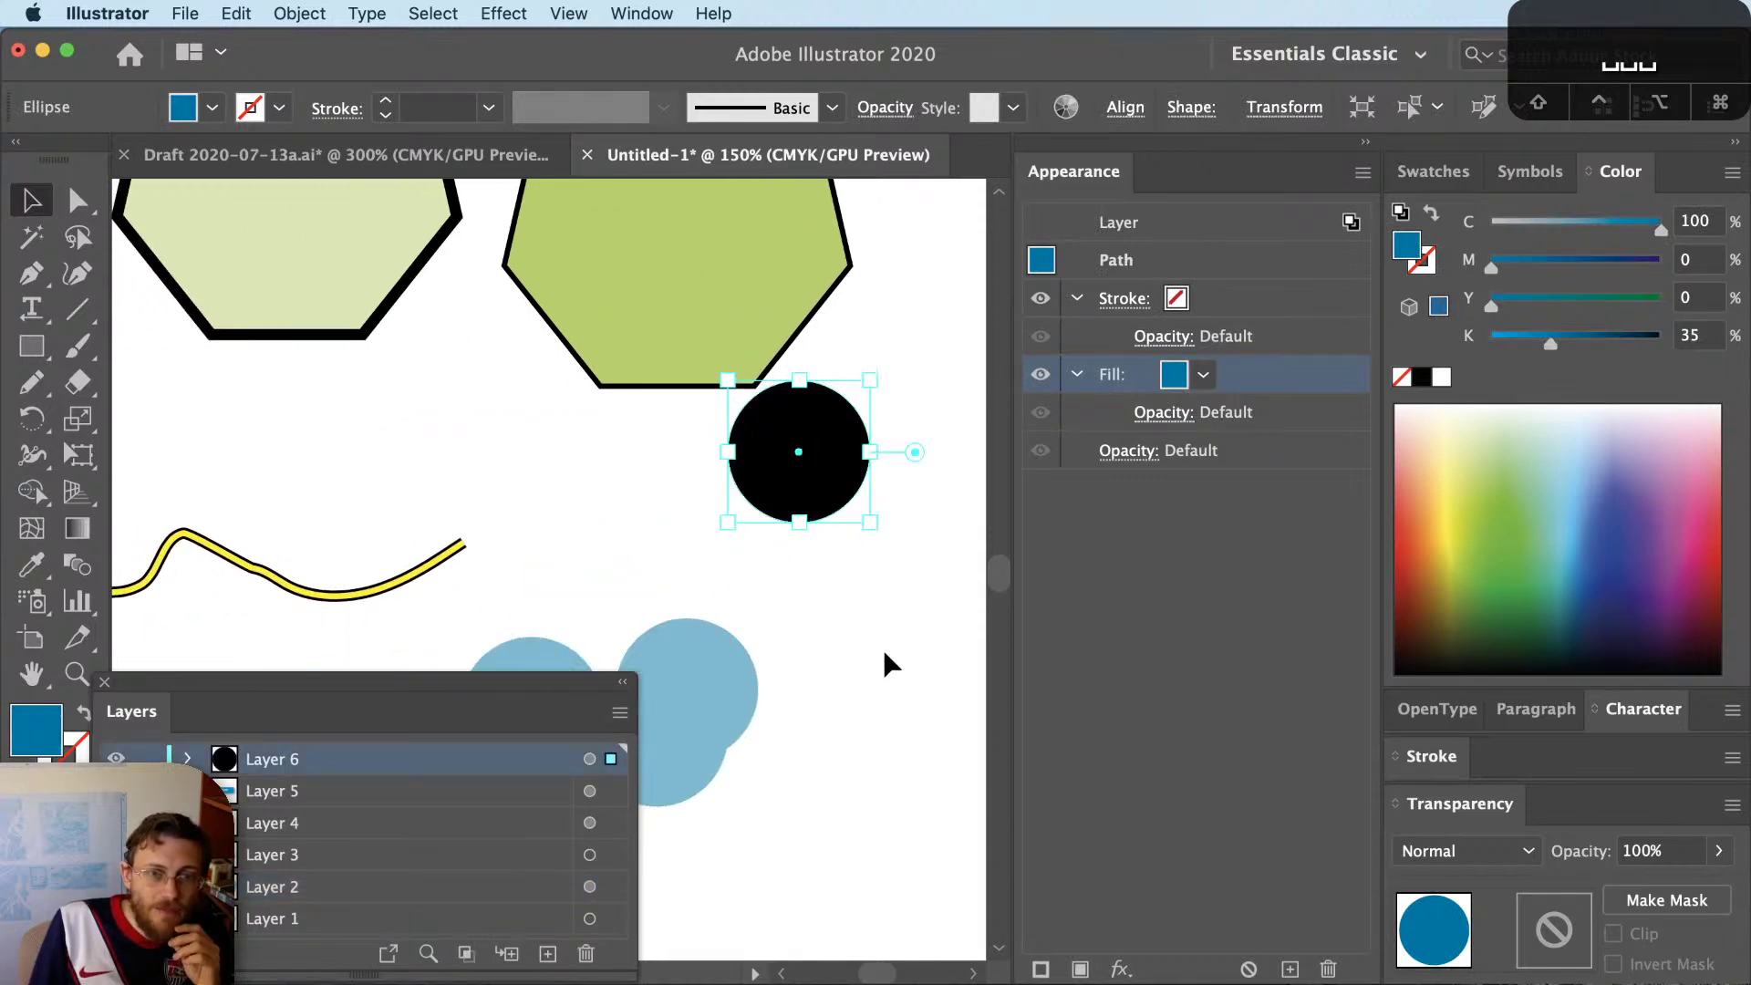
# Expand Layer 6 and compare the circle's own appearance with that of the targeted layer
pyautogui.click(894, 655)
pyautogui.click(782, 498)
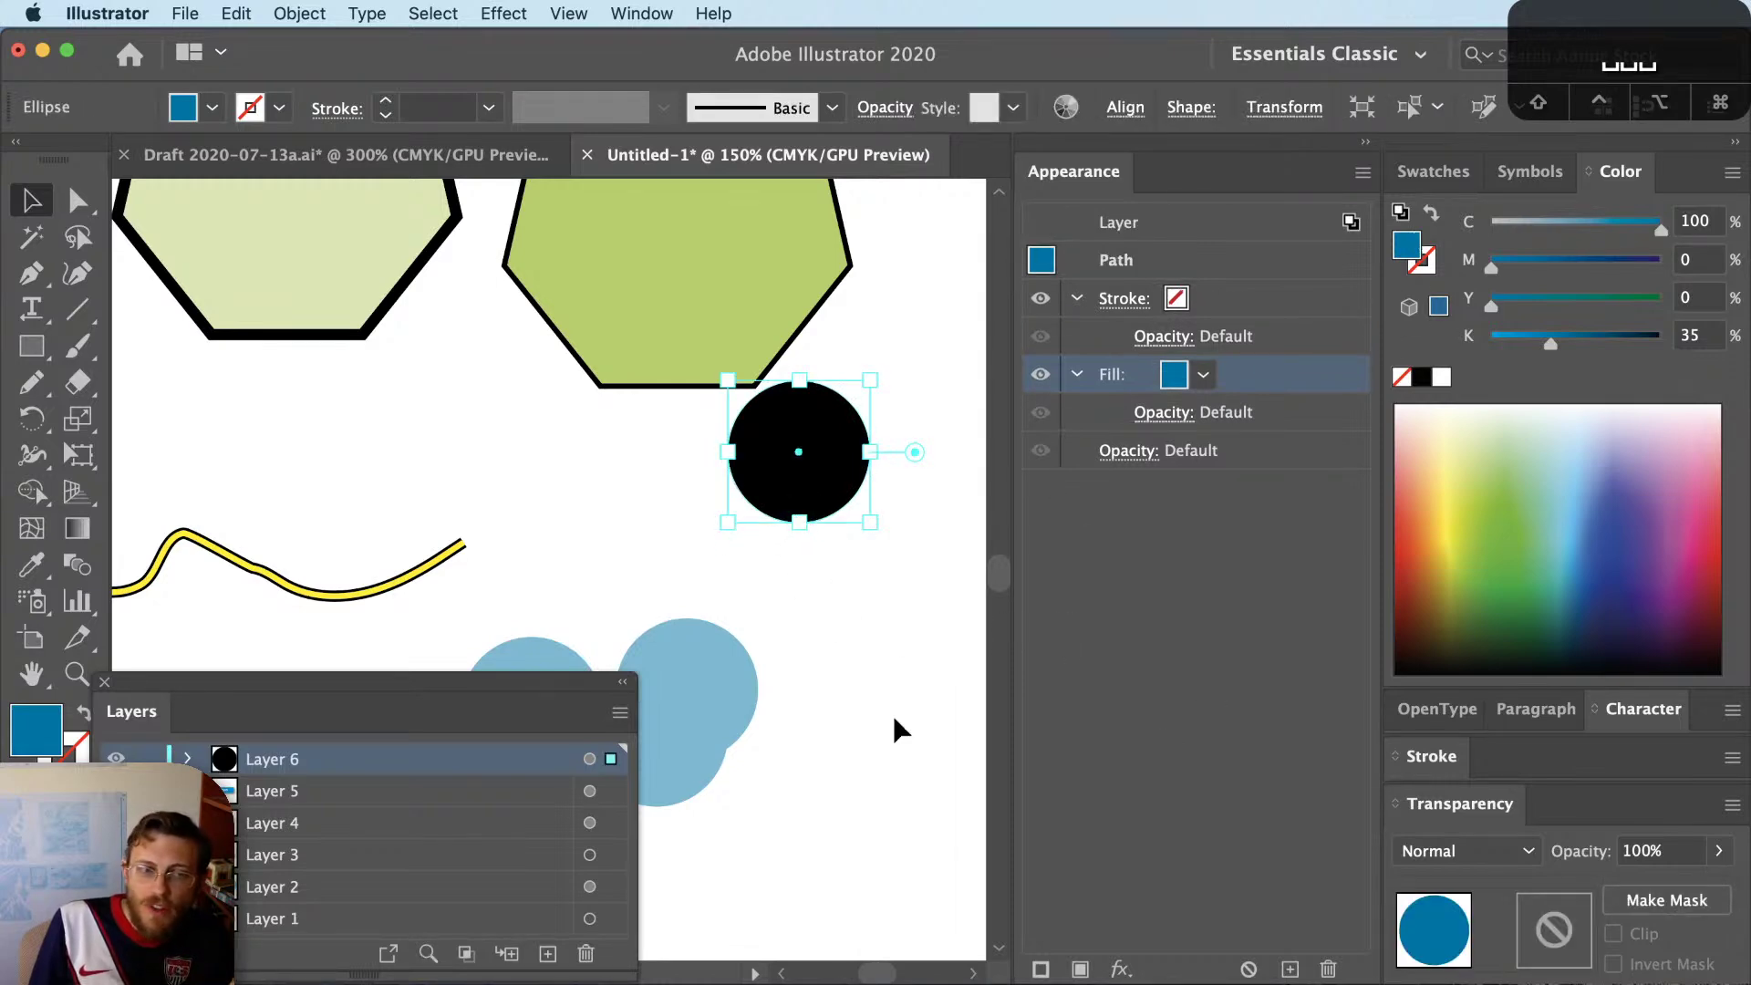
pyautogui.click(188, 759)
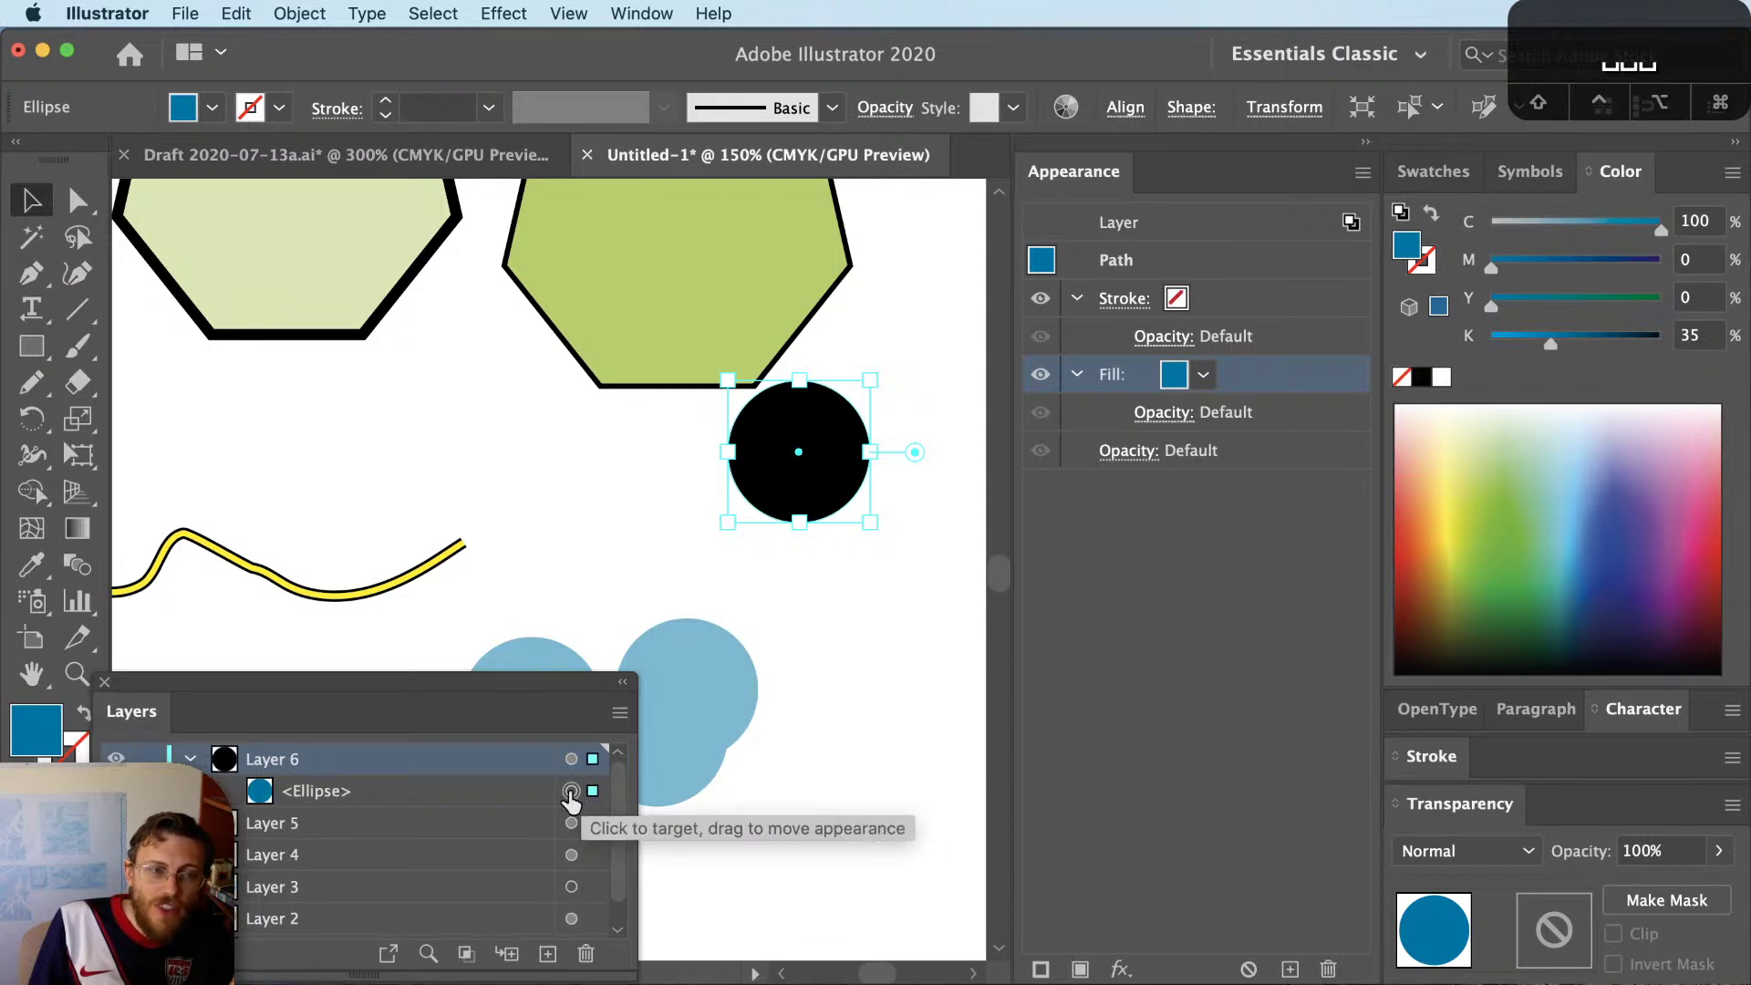
pyautogui.click(571, 758)
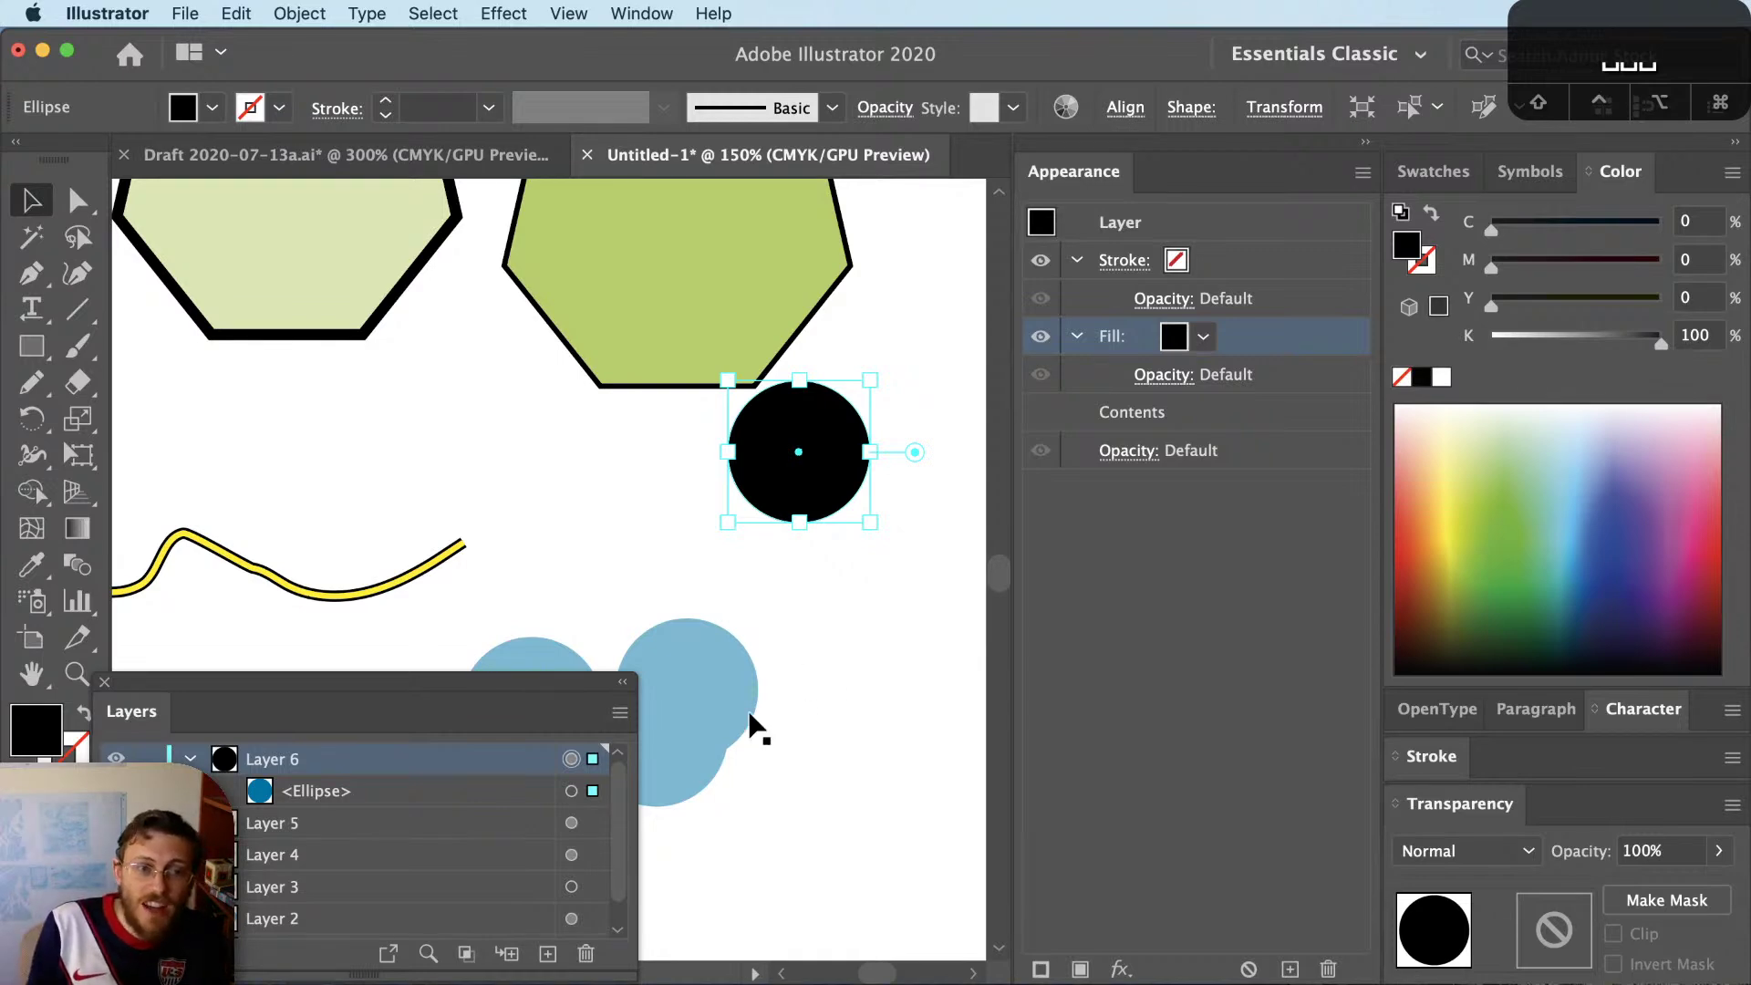
# Nest Layer 6 inside a new parent layer and give the parent a 1 pt stroke with 100% magenta and 0% black
pyautogui.click(547, 955)
pyautogui.moveTo(255, 792); pyautogui.dragTo(298, 763)
pyautogui.click(571, 760)
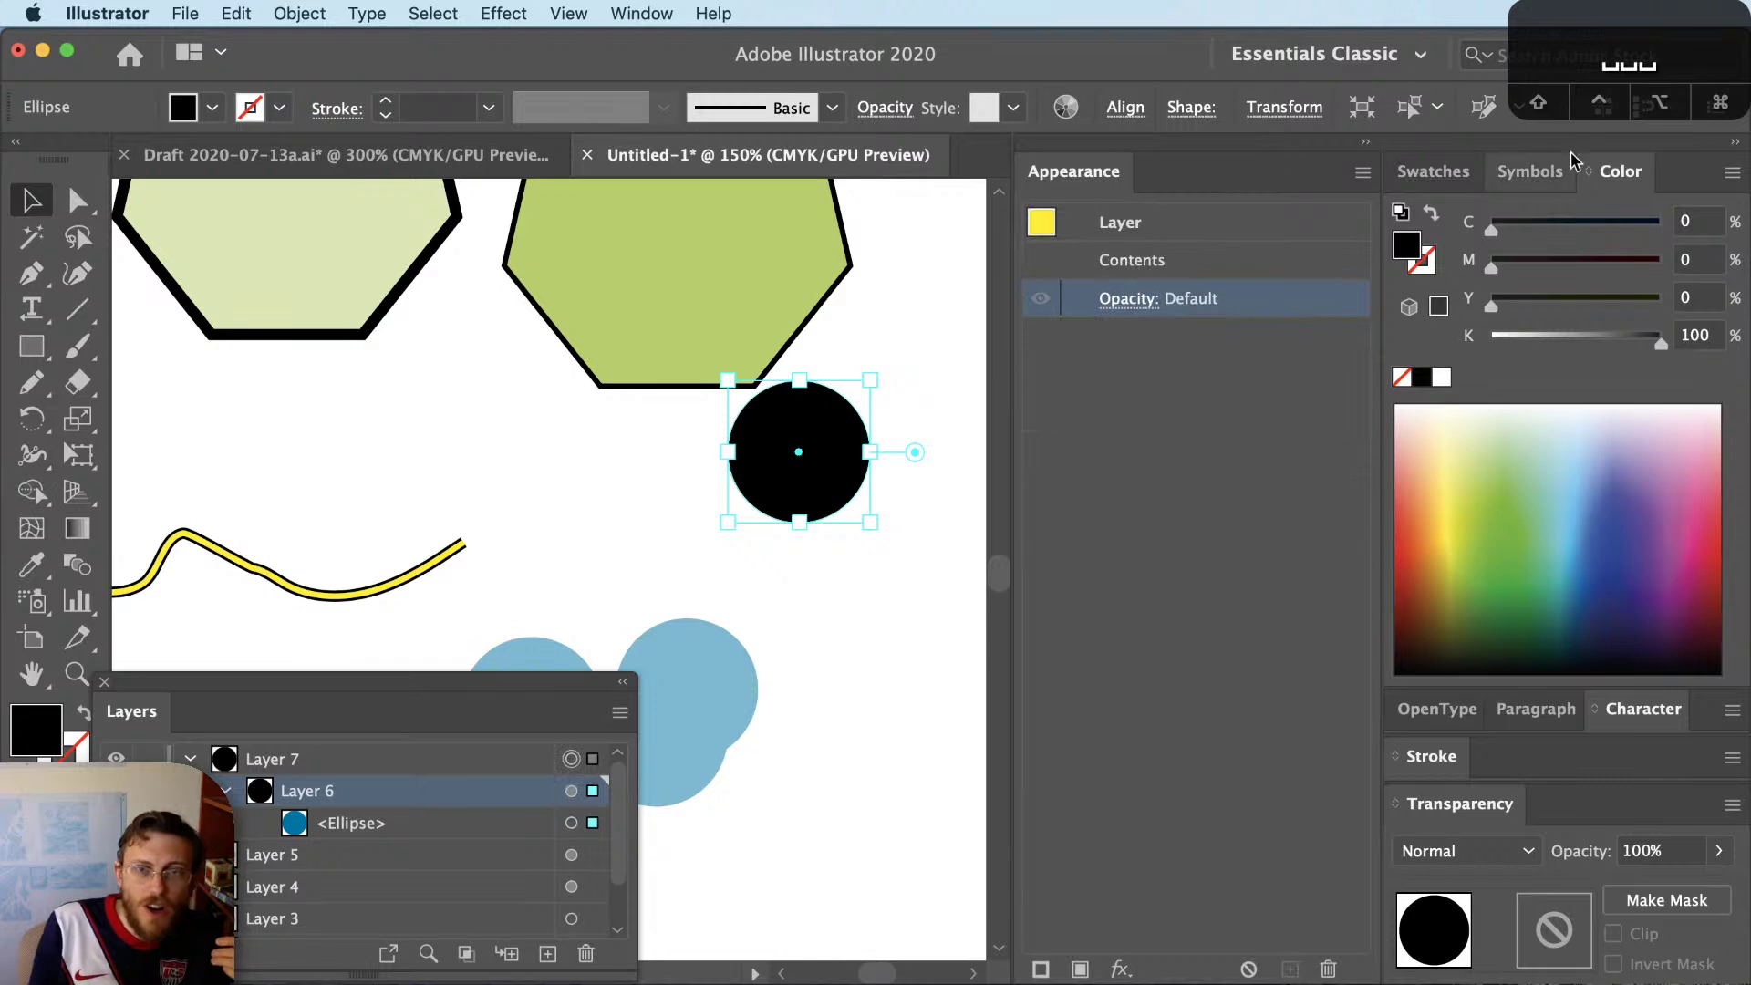
pyautogui.click(1054, 967)
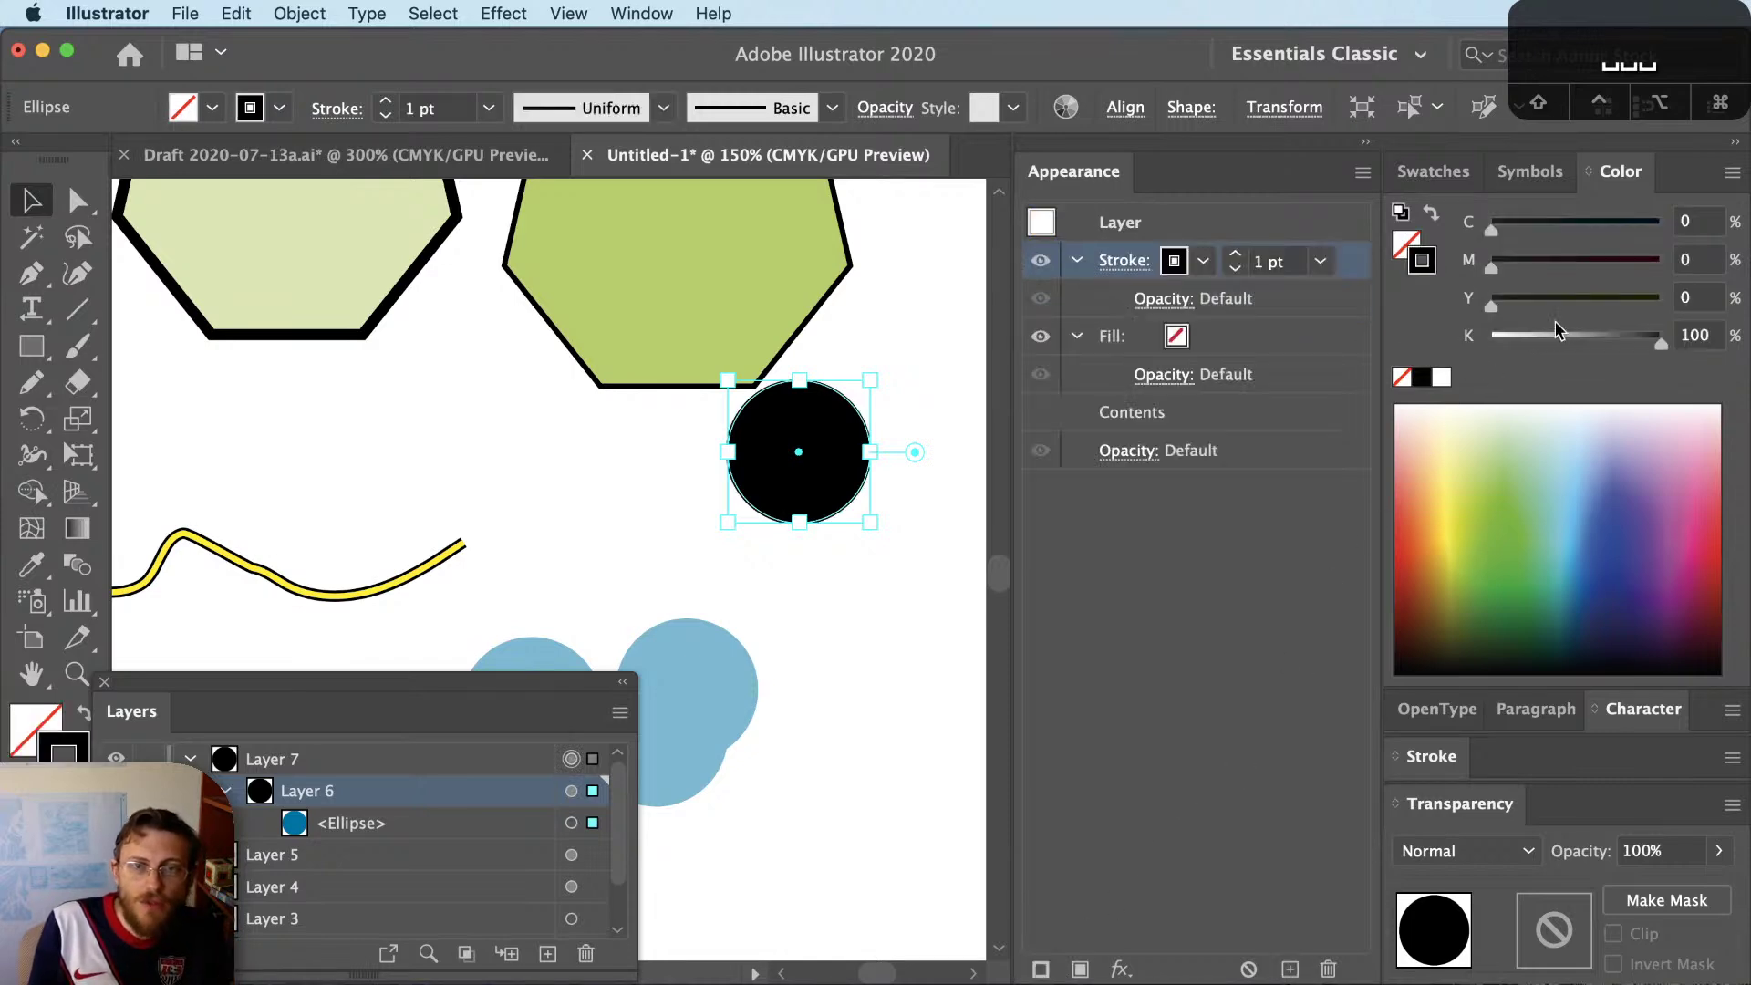
pyautogui.moveTo(1554, 331); pyautogui.dragTo(1388, 332)
pyautogui.moveTo(1631, 267); pyautogui.dragTo(1662, 265)
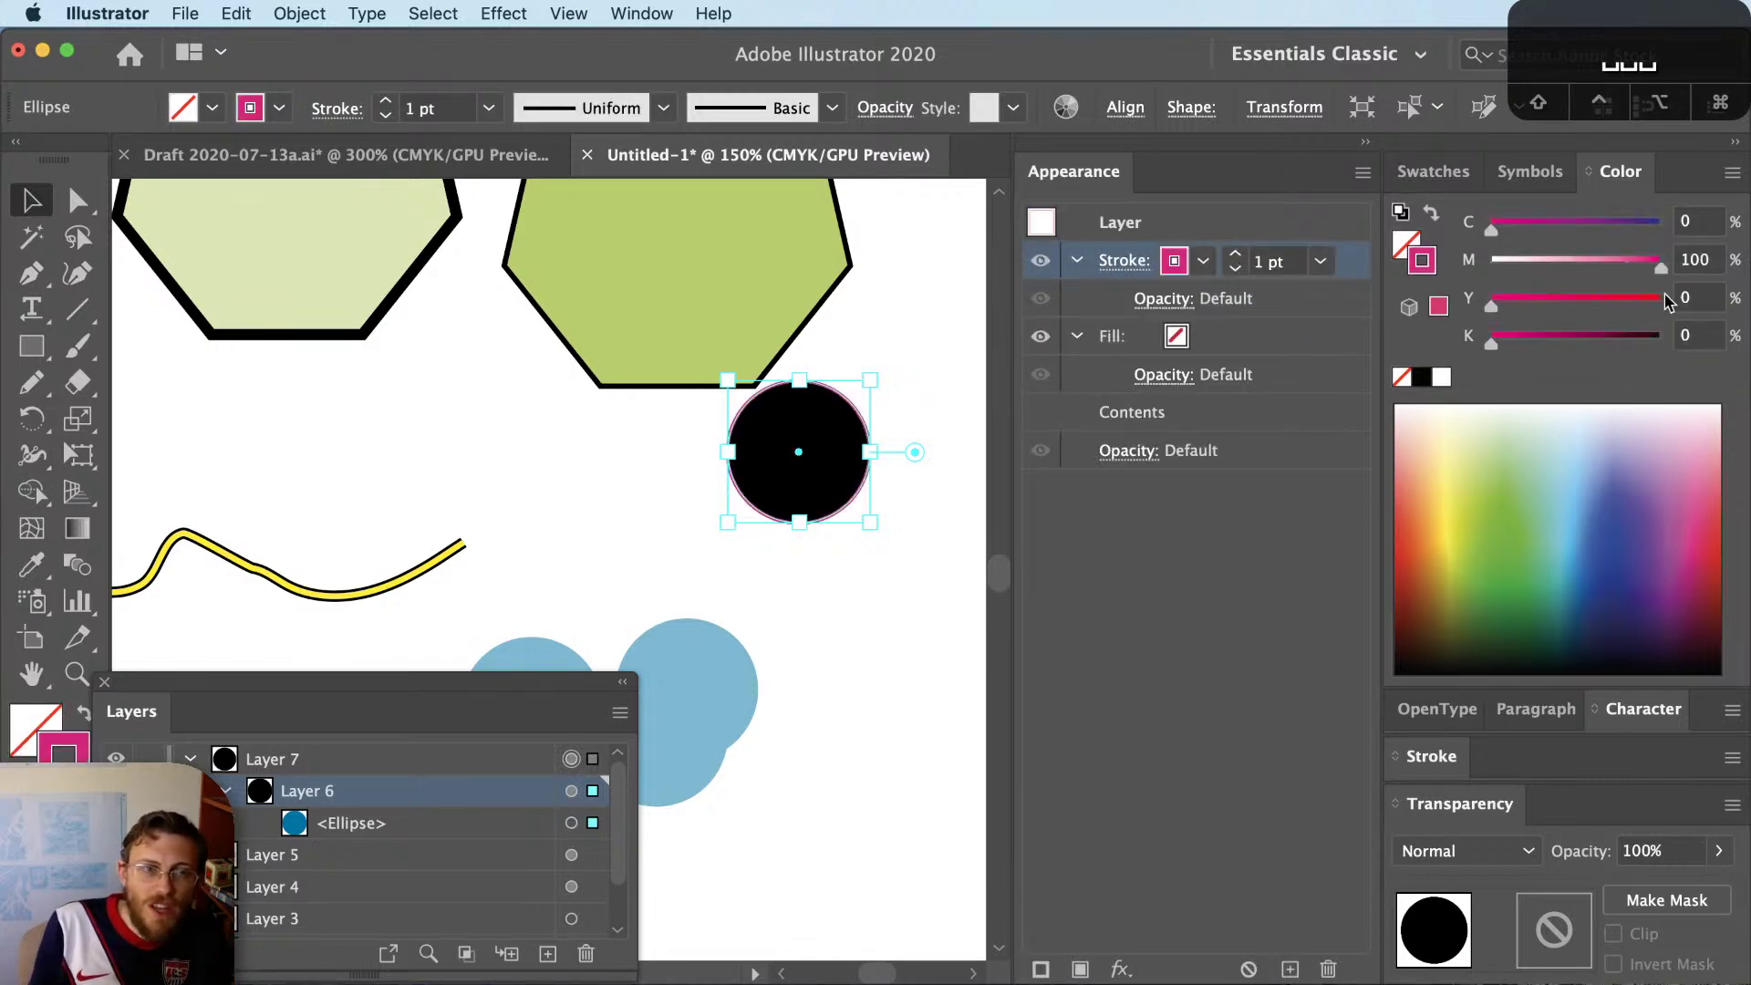
pyautogui.click(923, 675)
# Examine the nested circle's appearance stack with its two parent layers and clear the selection
pyautogui.click(593, 822)
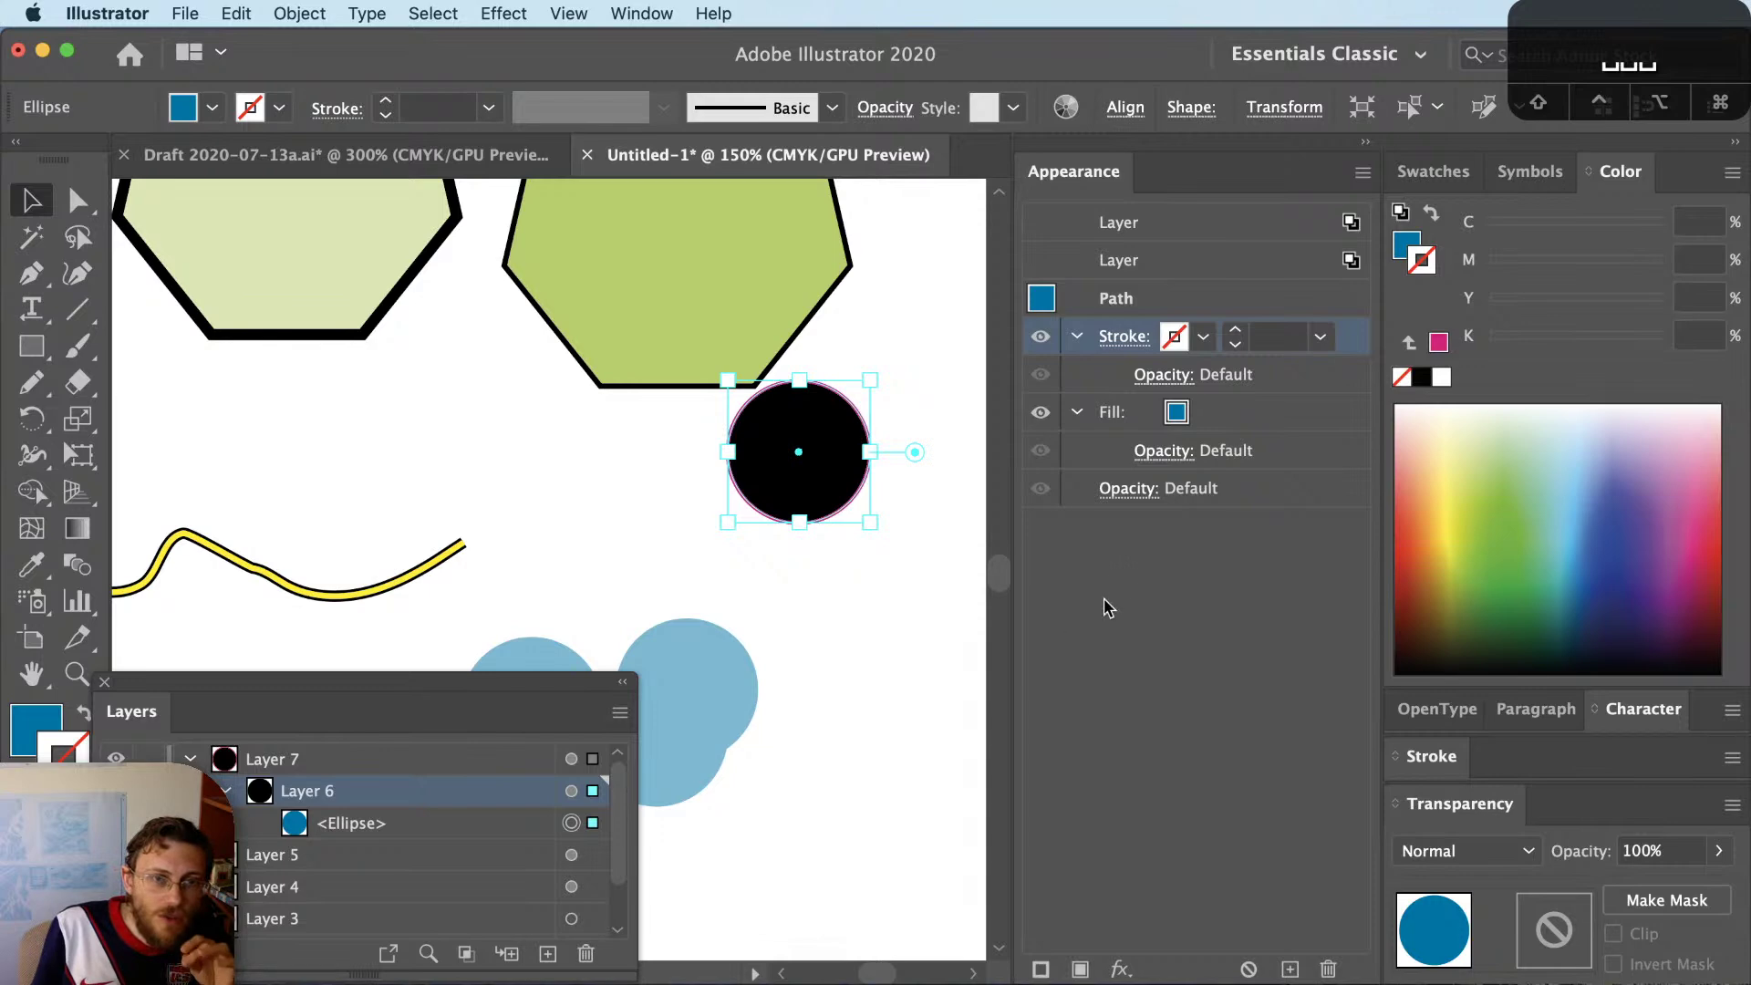
pyautogui.click(793, 782)
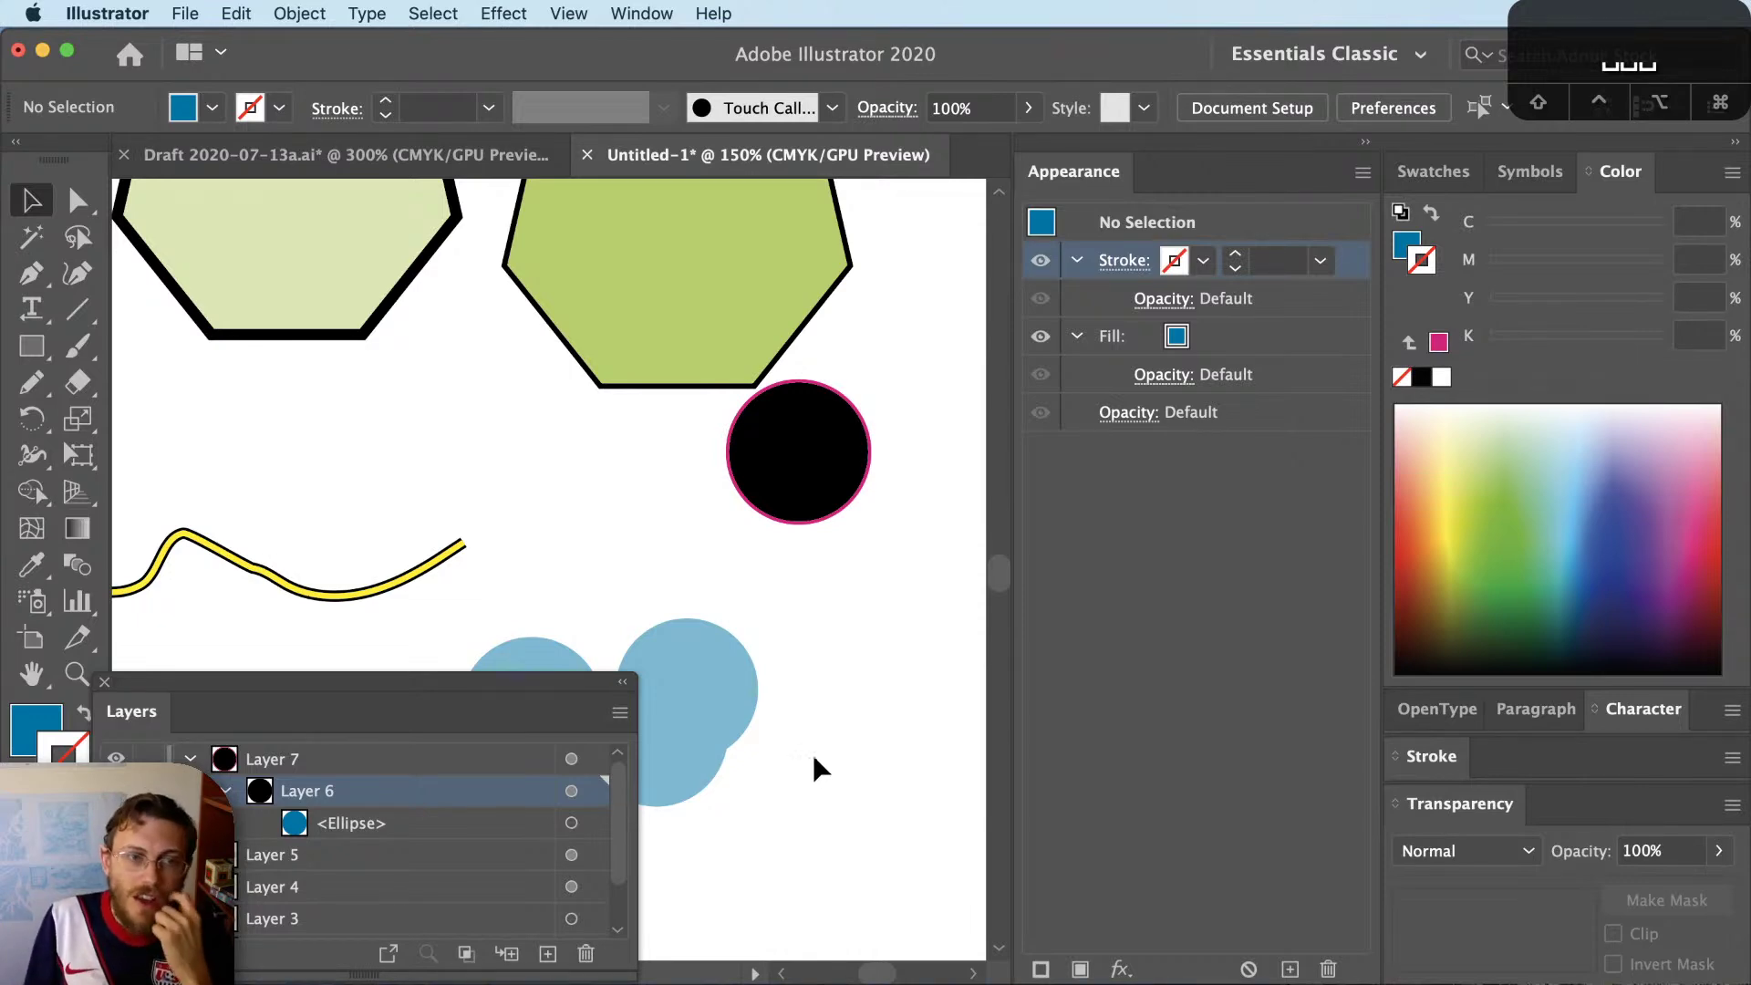
pyautogui.click(801, 454)
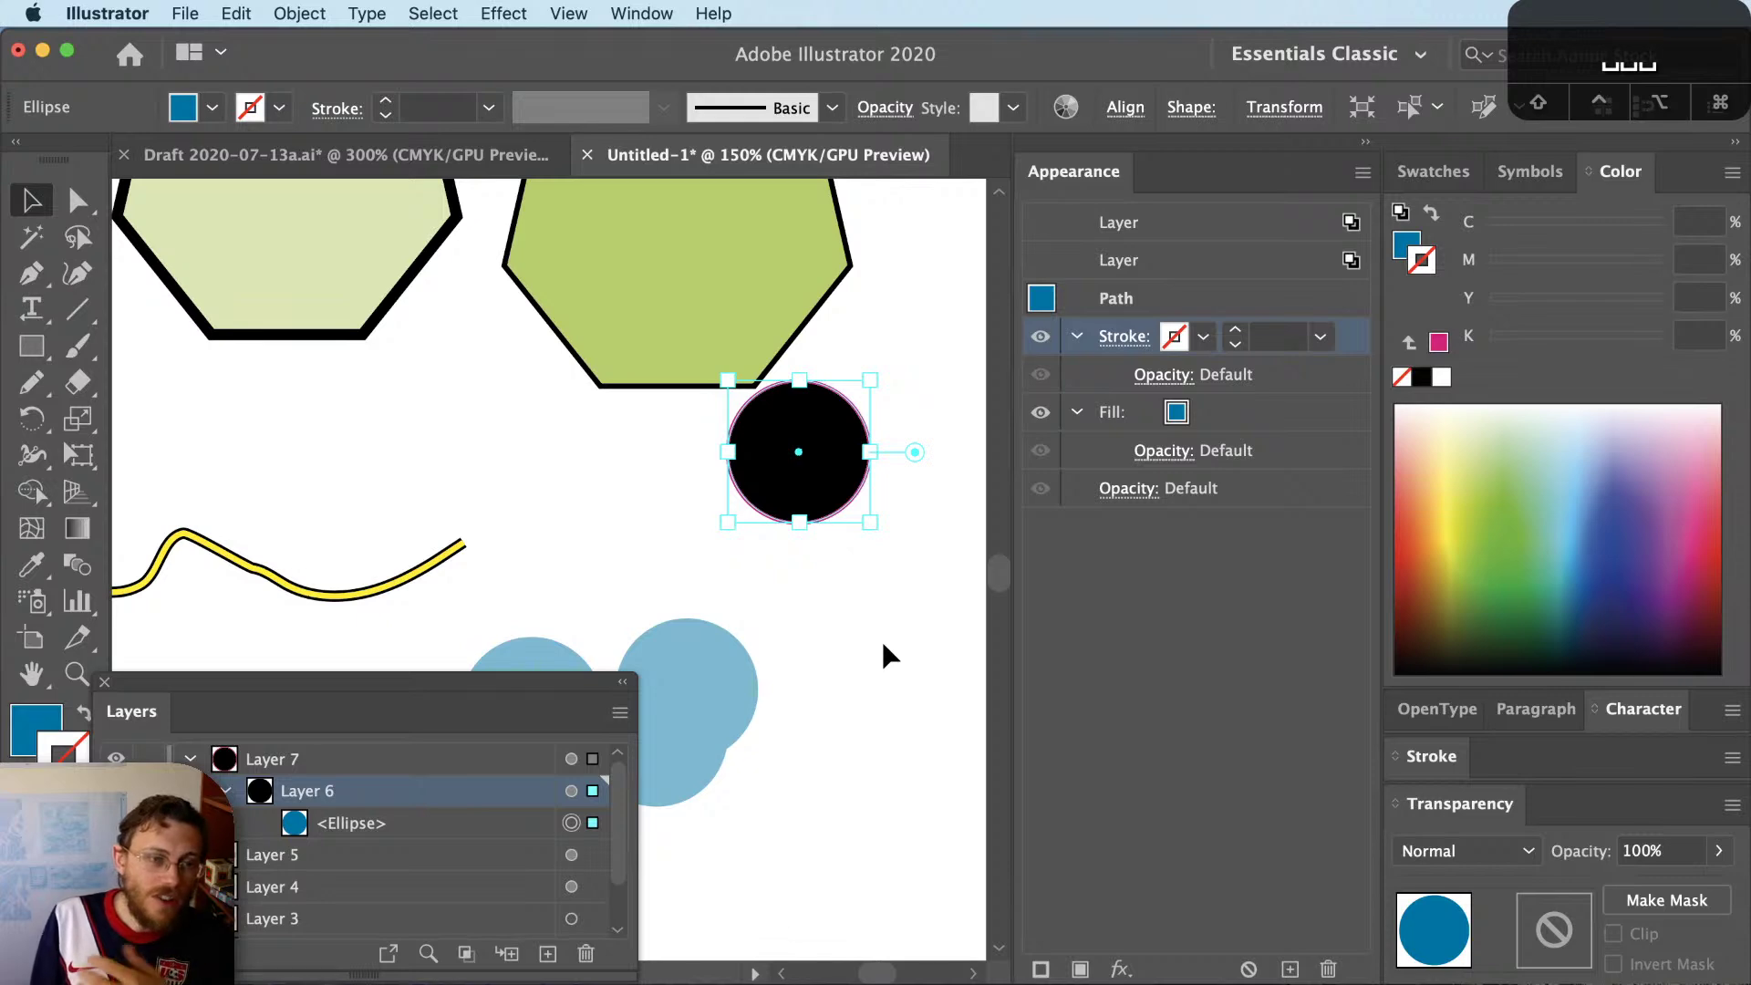
pyautogui.click(884, 644)
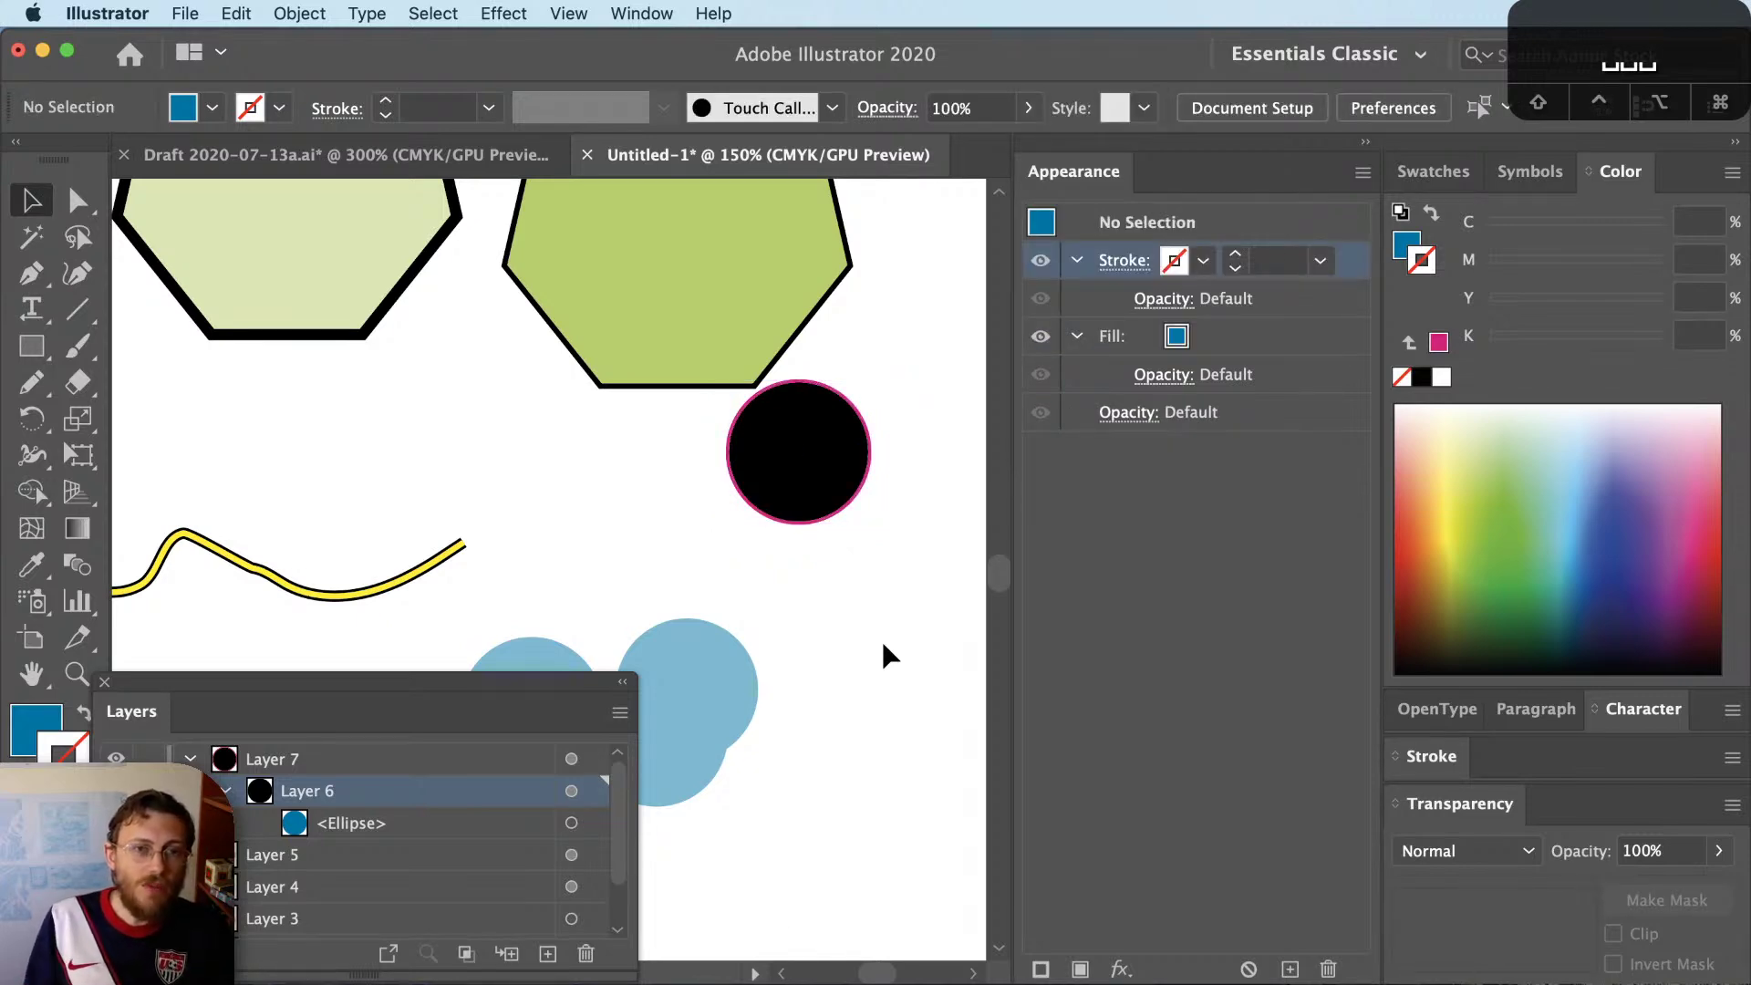
# Inspect individual anchor points on the yellow and black line with the Direct Selection tool and clear the selection
pyautogui.press('a')
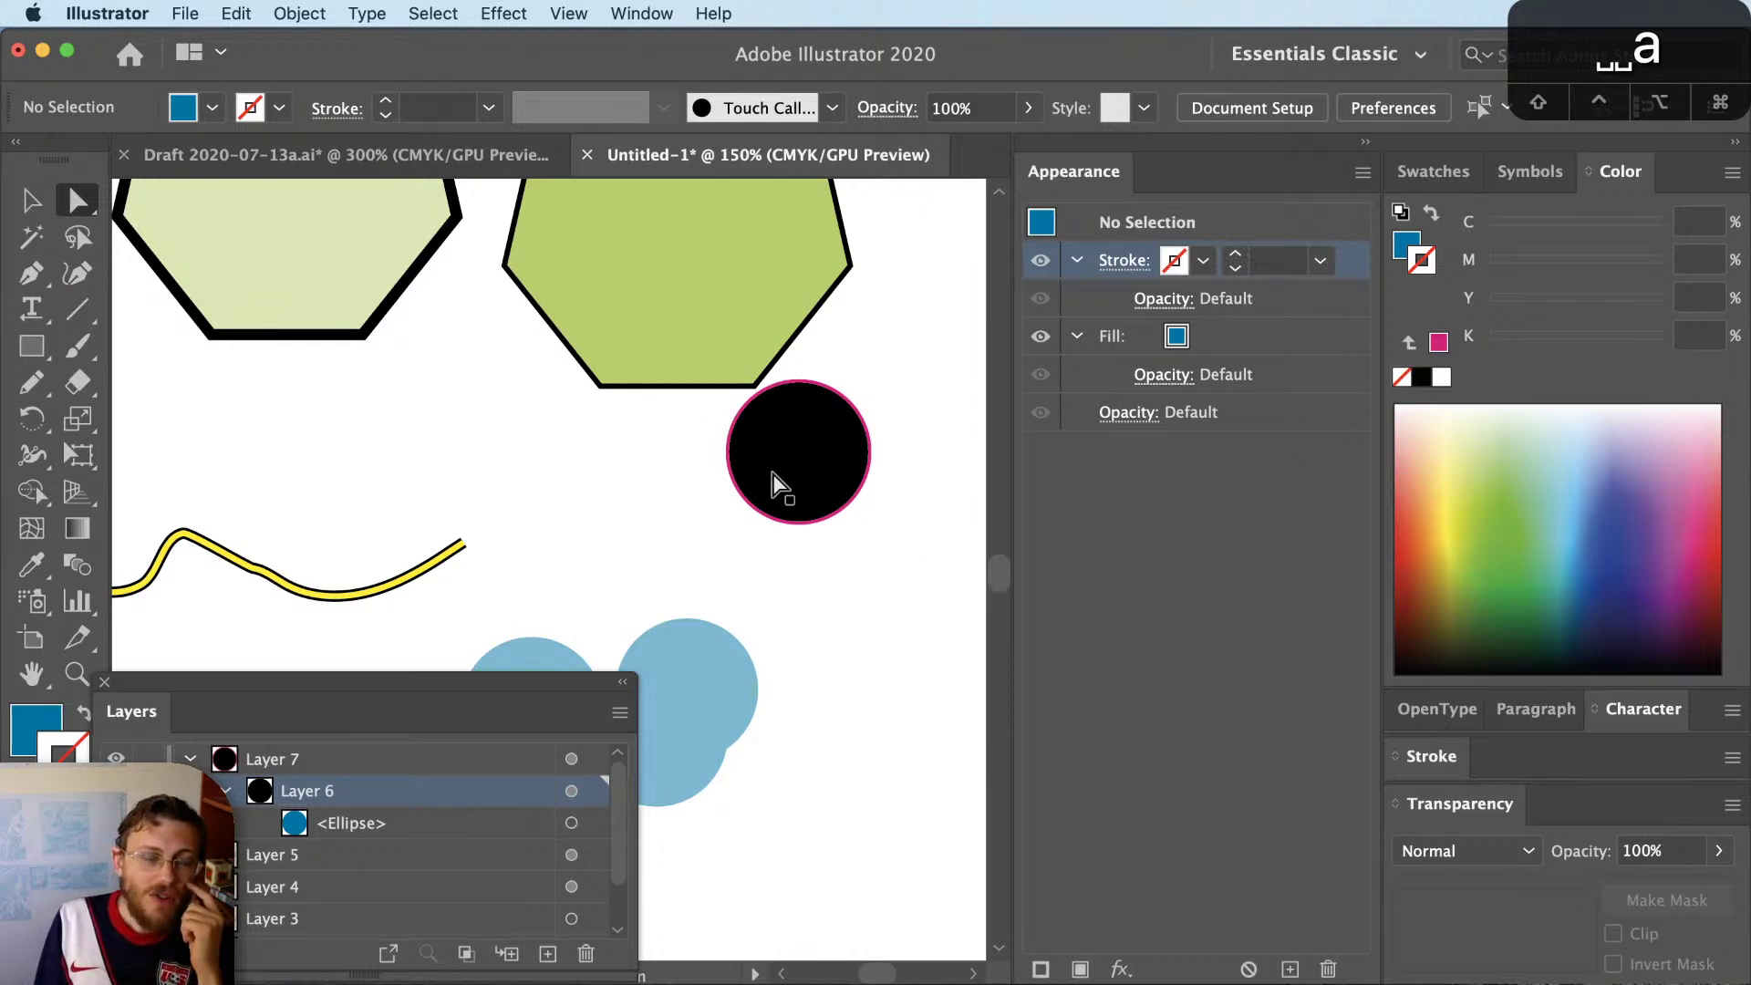
pyautogui.click(465, 543)
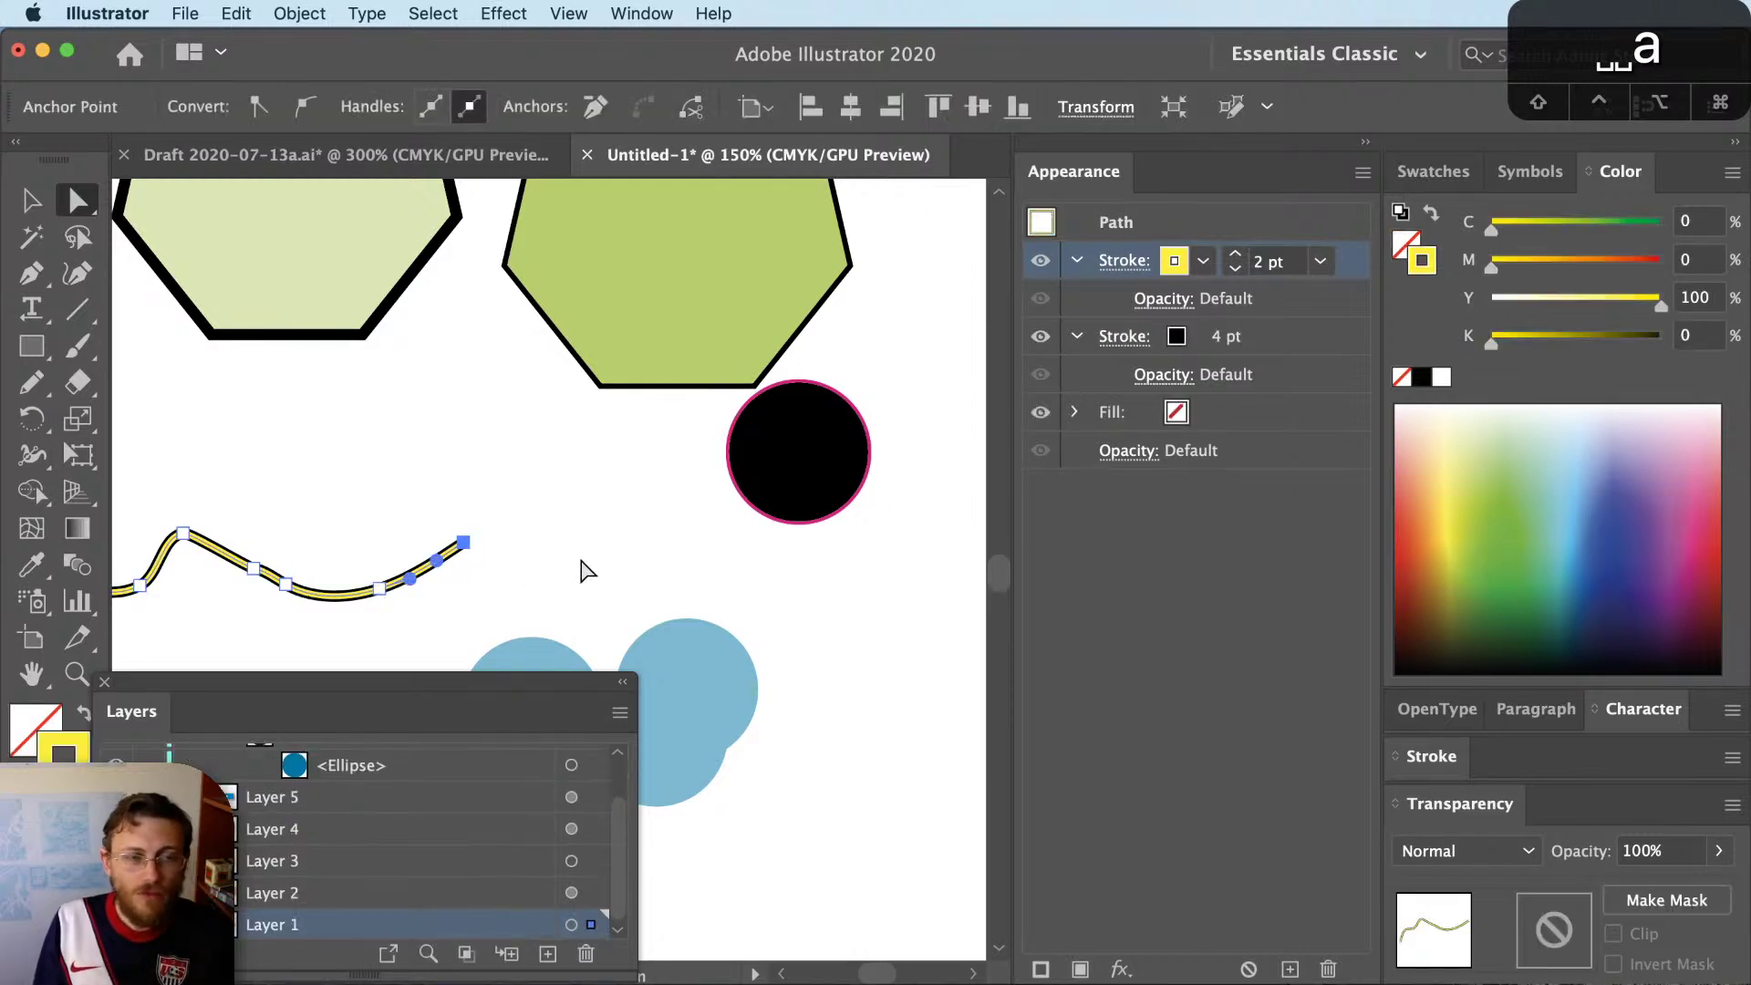
pyautogui.click(516, 575)
pyautogui.moveTo(516, 575); pyautogui.dragTo(919, 586)
pyautogui.click(833, 617)
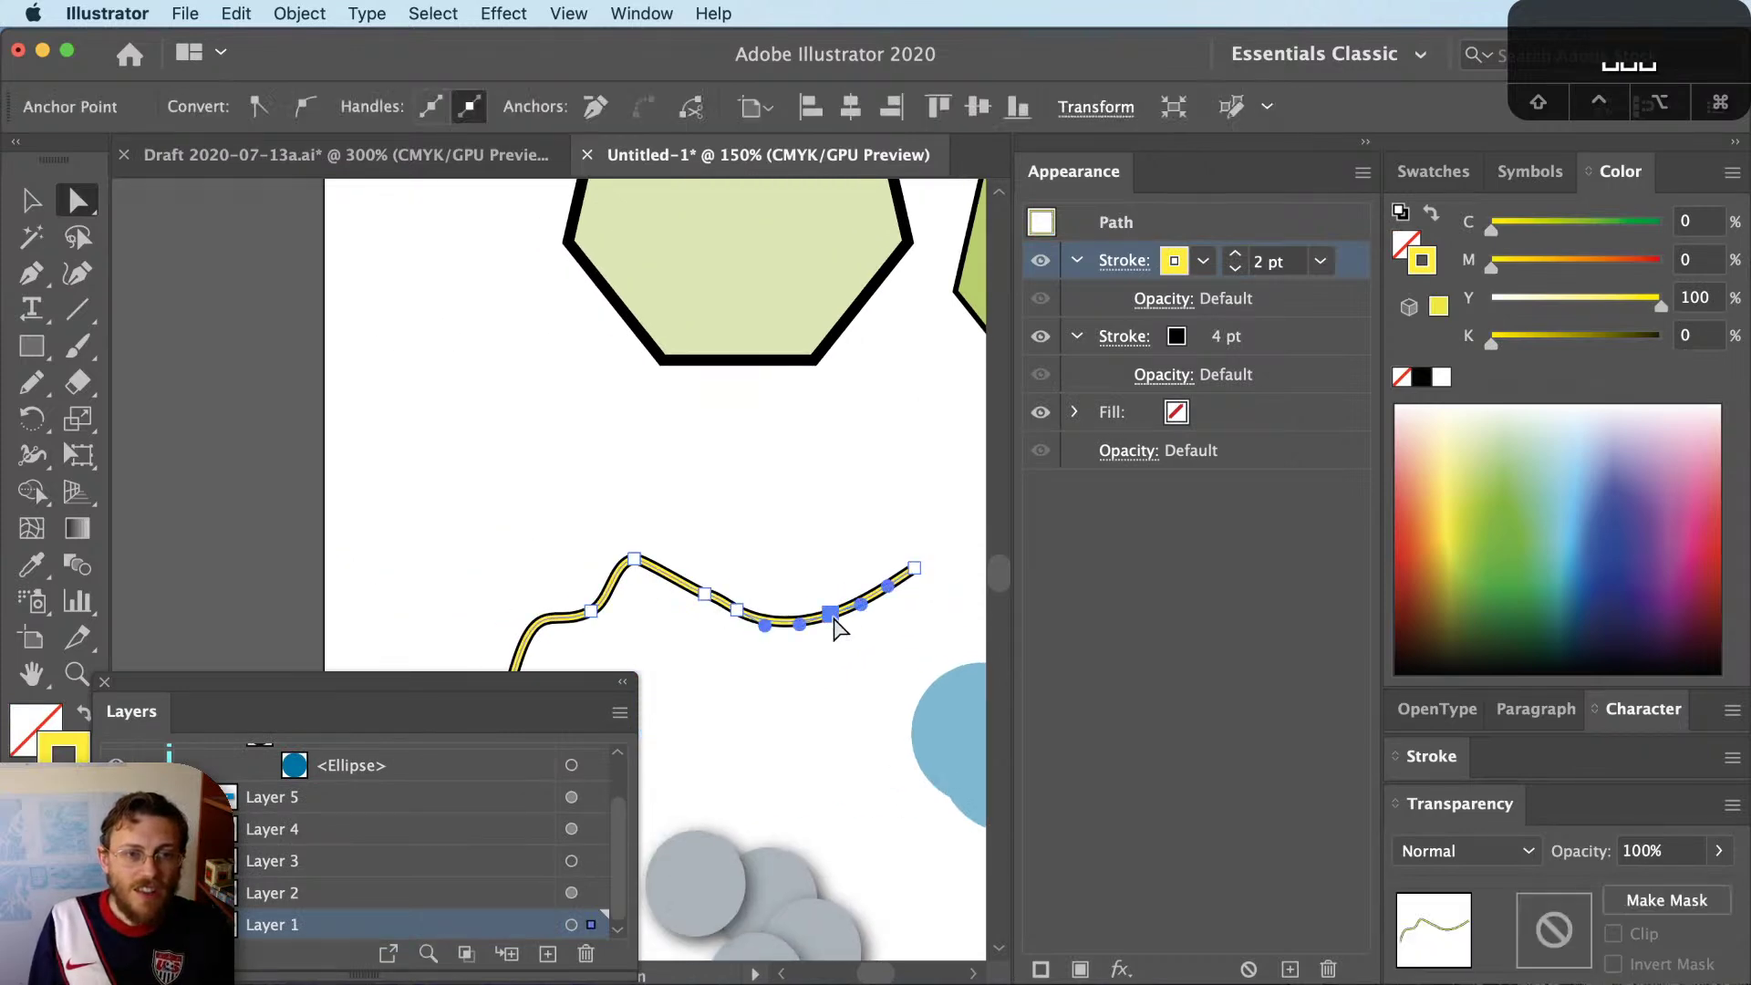
pyautogui.click(857, 496)
pyautogui.moveTo(857, 496); pyautogui.dragTo(473, 463)
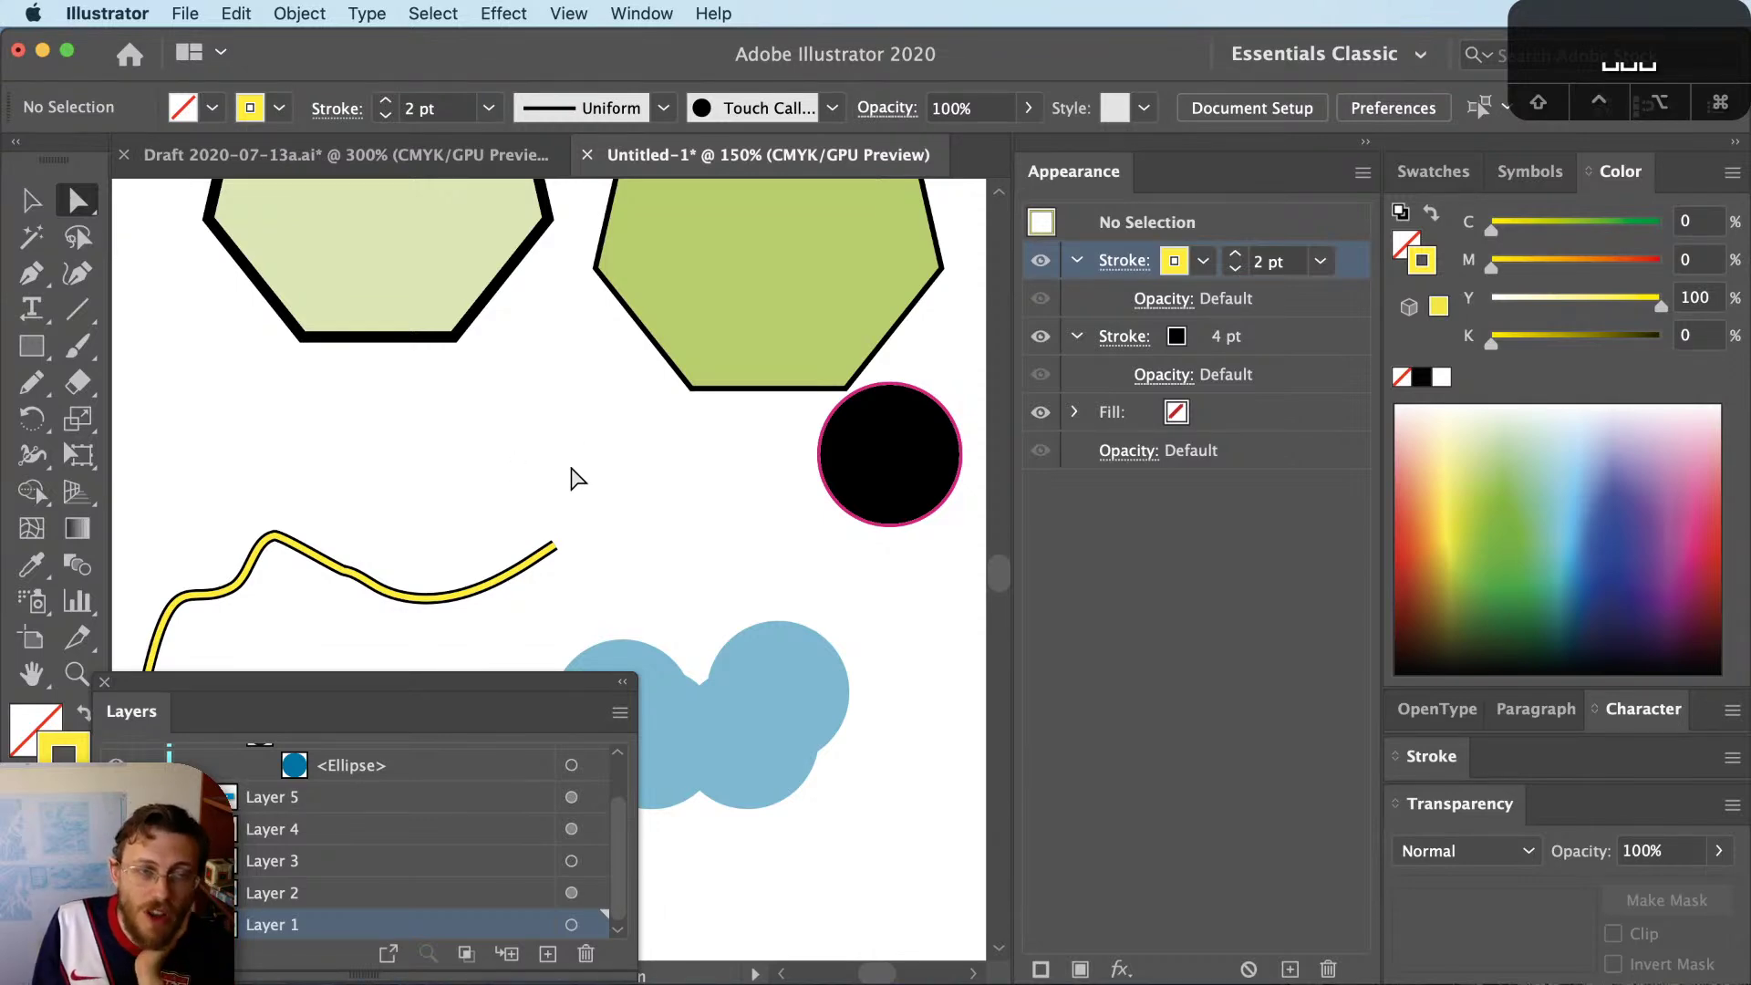
# Select the black circle to view its appearance, switch to TextEdit and back to Illustrator, and activate the Selection tool
pyautogui.click(900, 493)
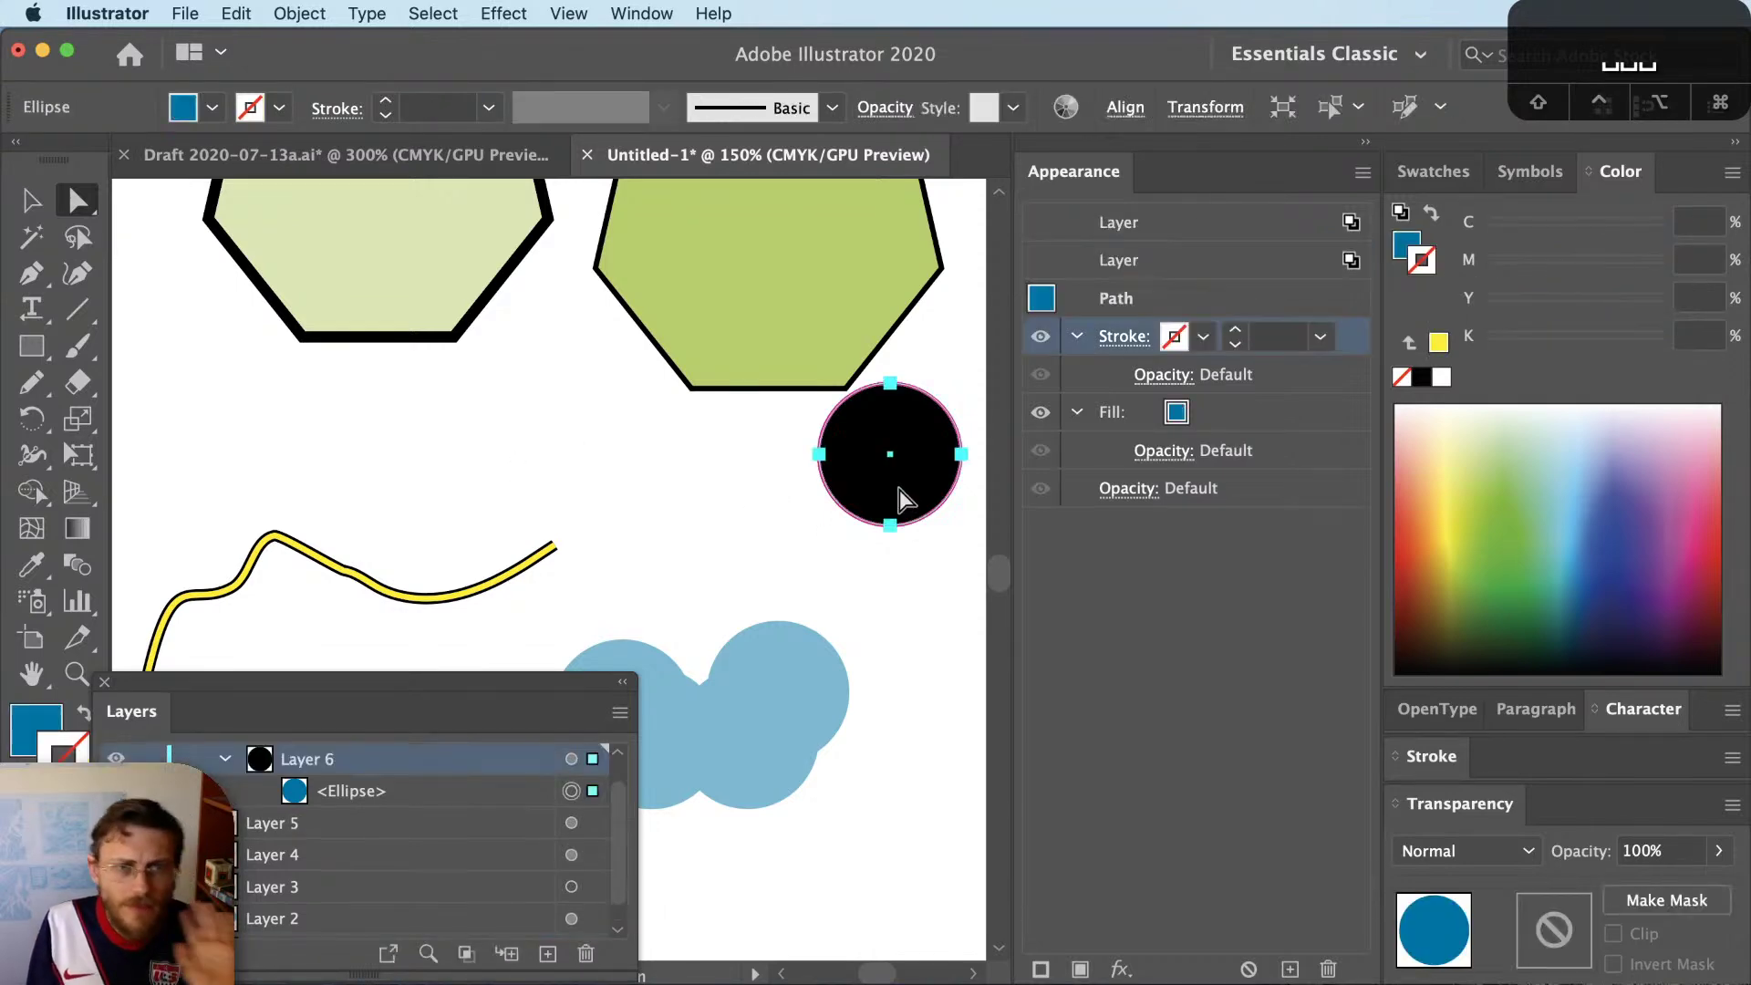
pyautogui.press('super+Tab')
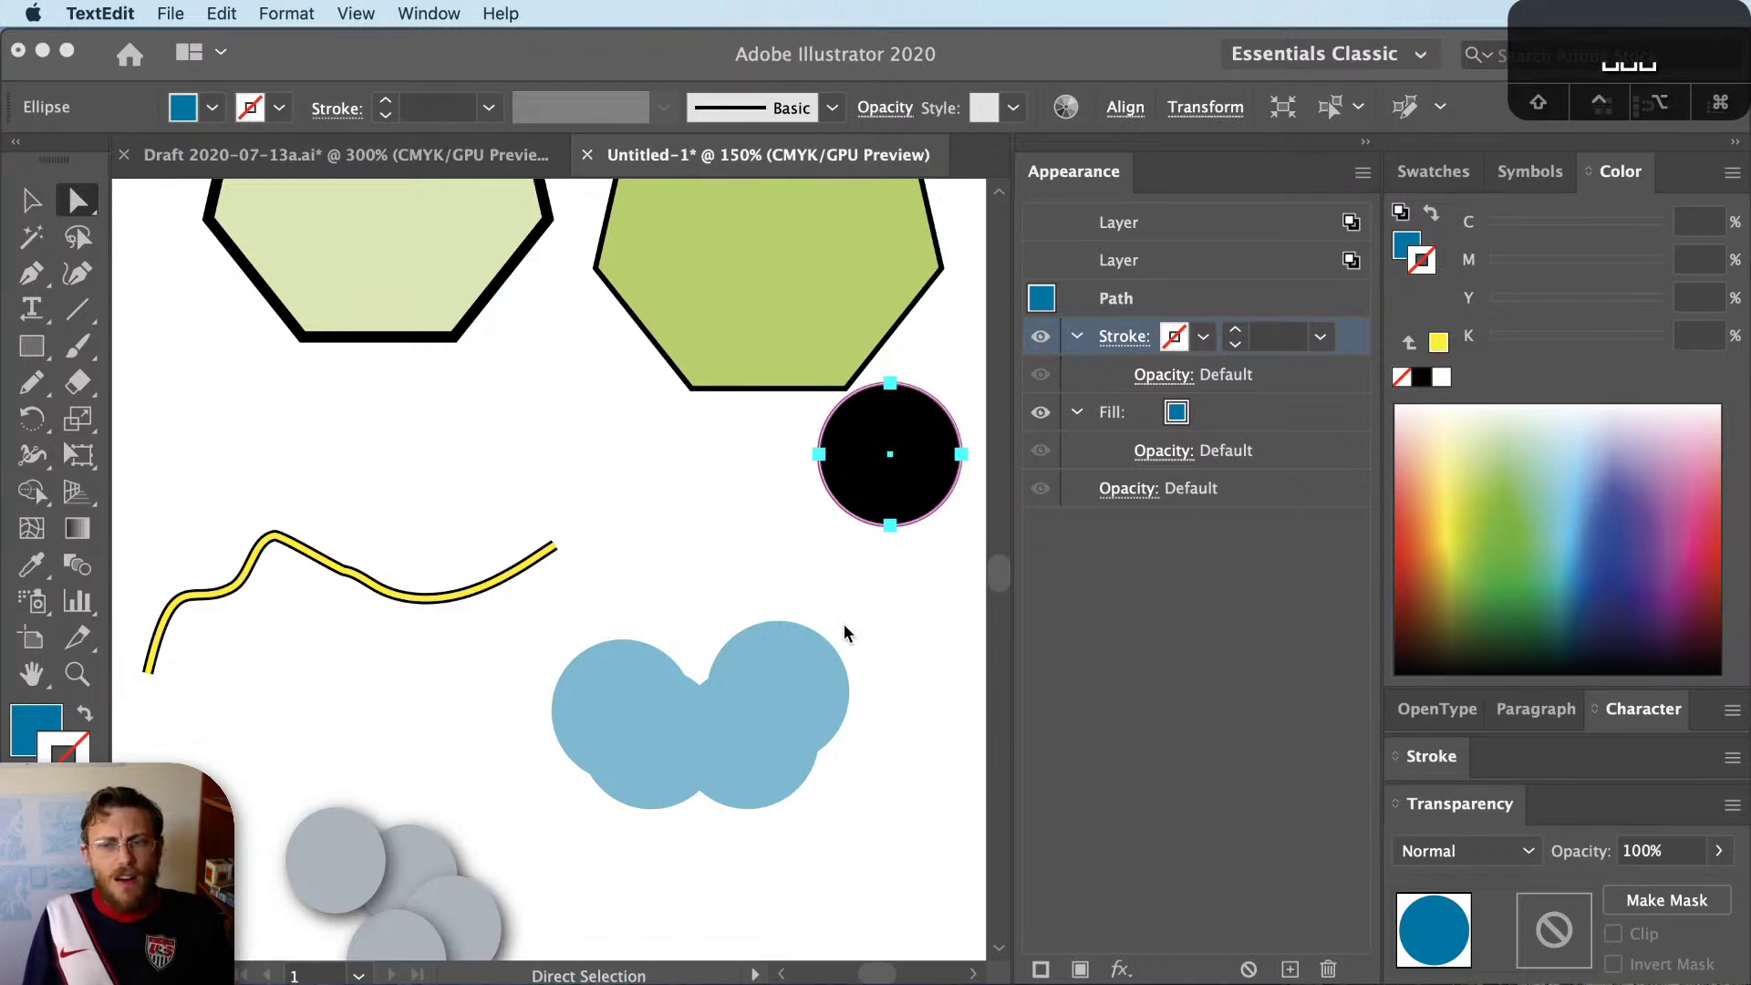
pyautogui.press('super+Tab')
pyautogui.press('v')
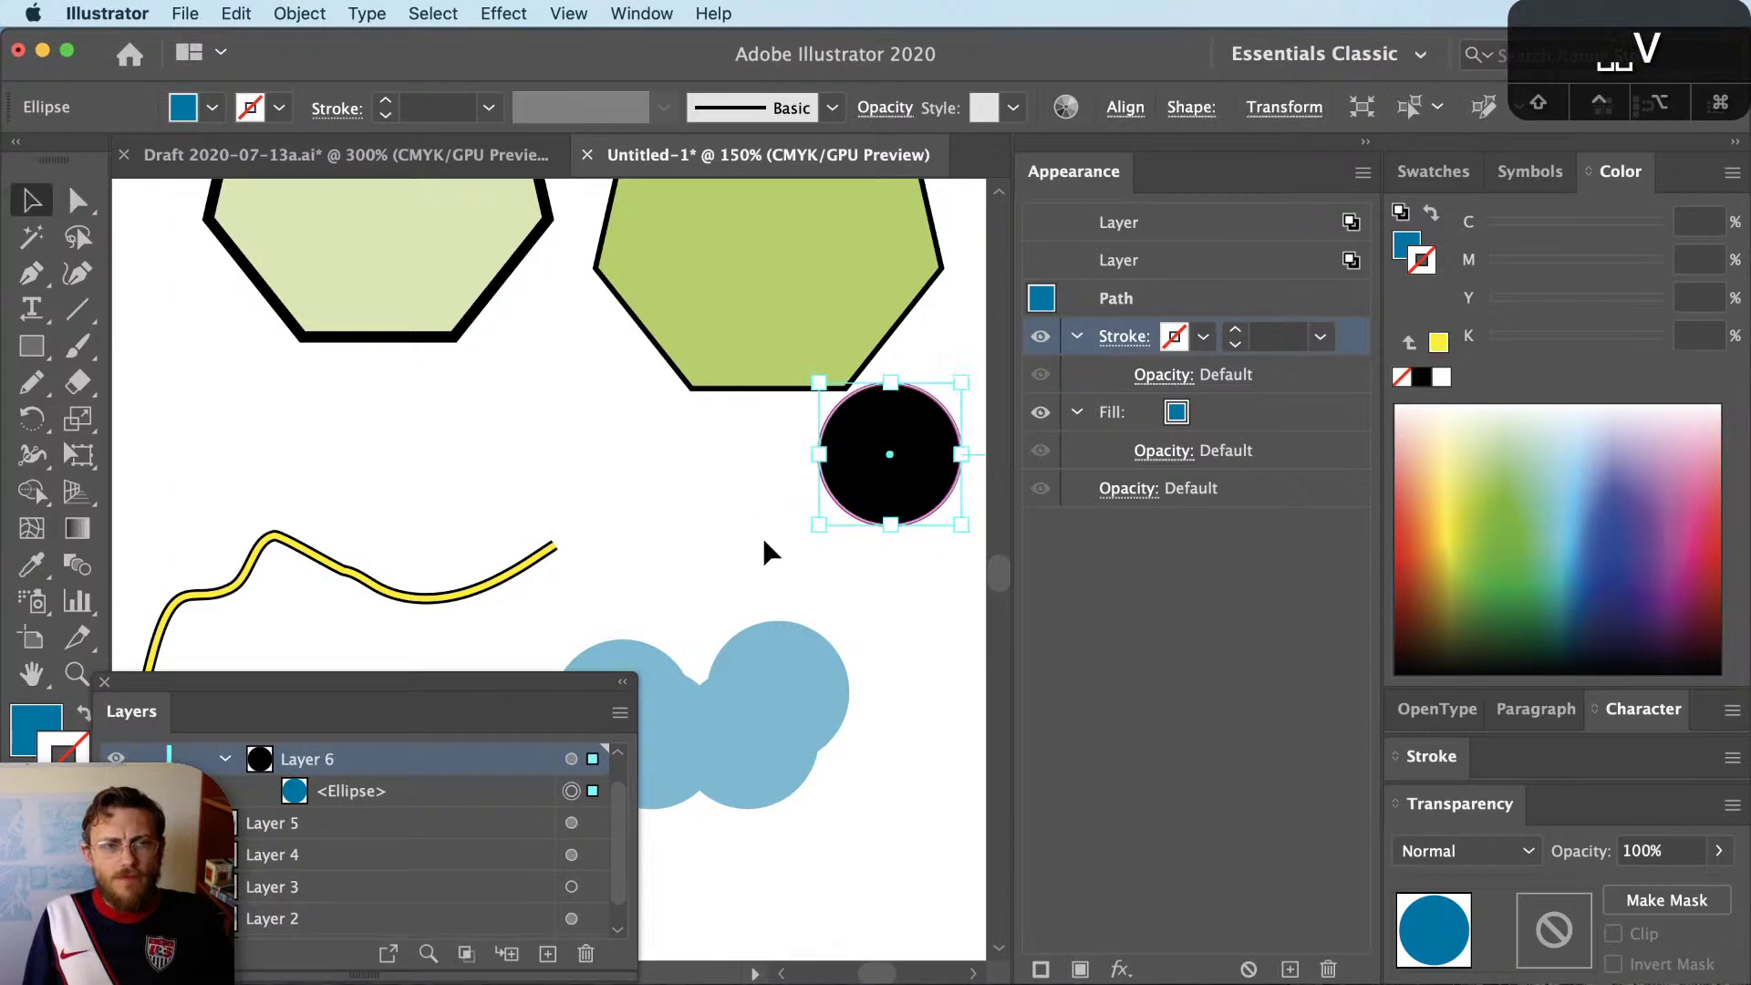
# Move Layer 6 with the circle out of its parent Layer 7 to the top of the layer stack
pyautogui.click(799, 540)
pyautogui.scroll(1, 565, 807)
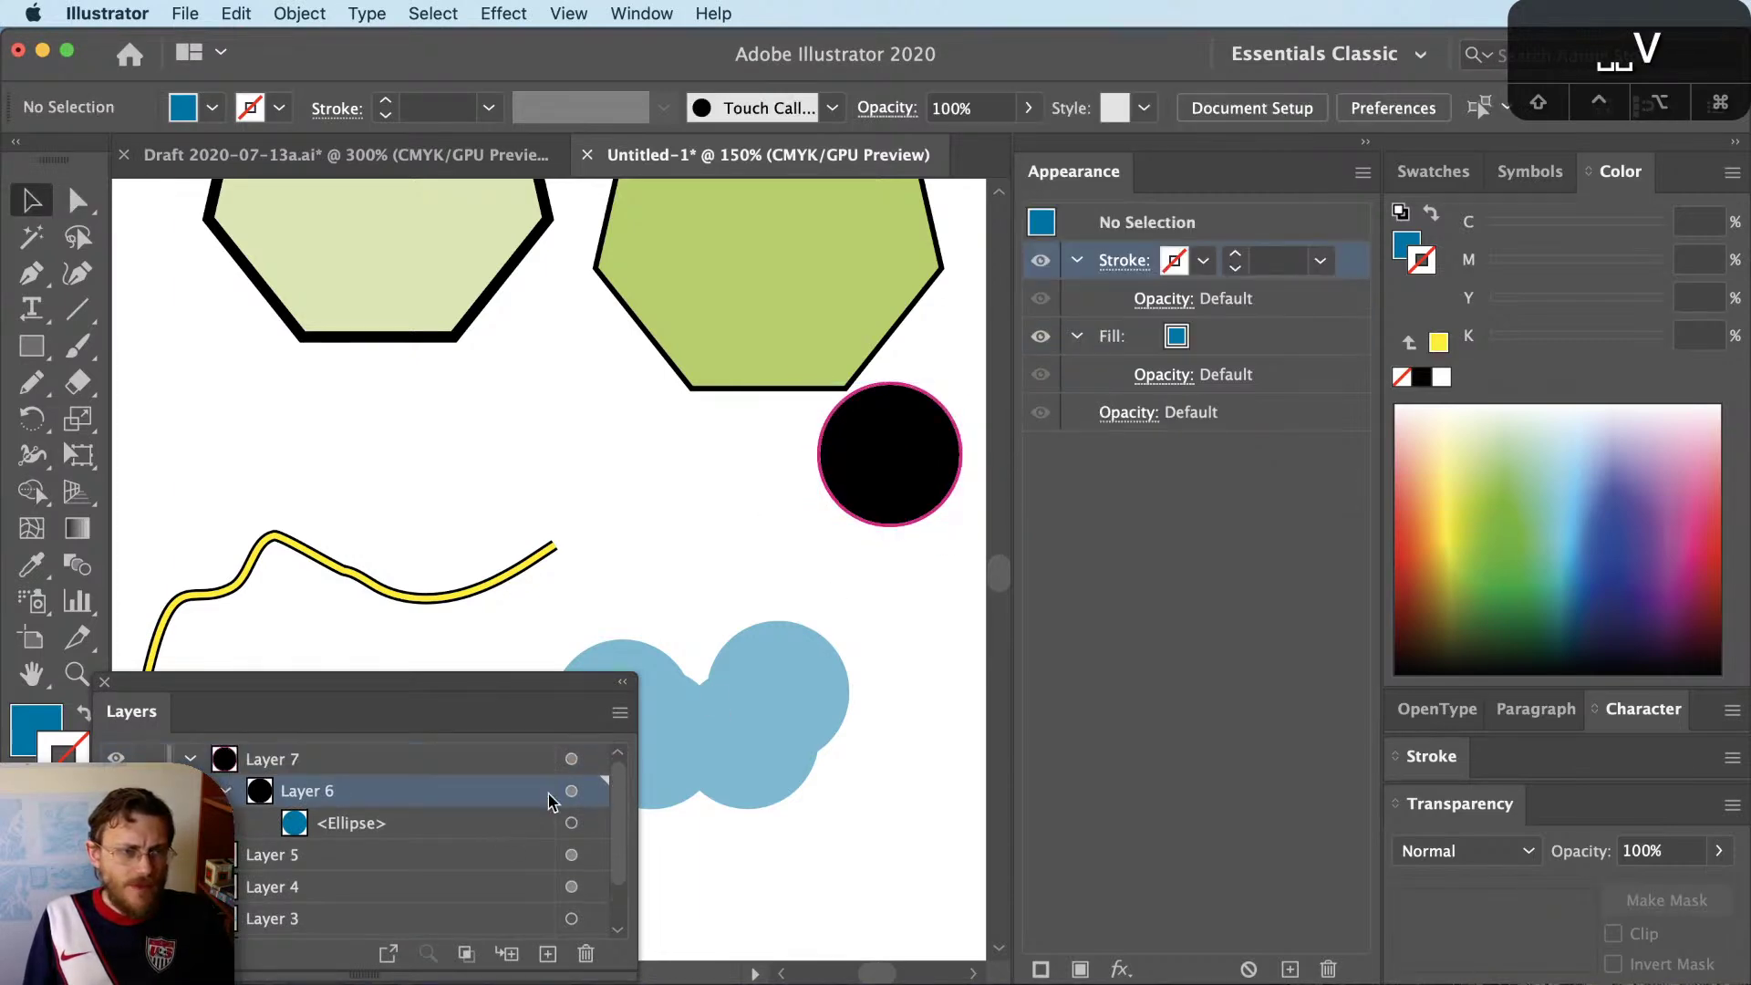
pyautogui.click(903, 497)
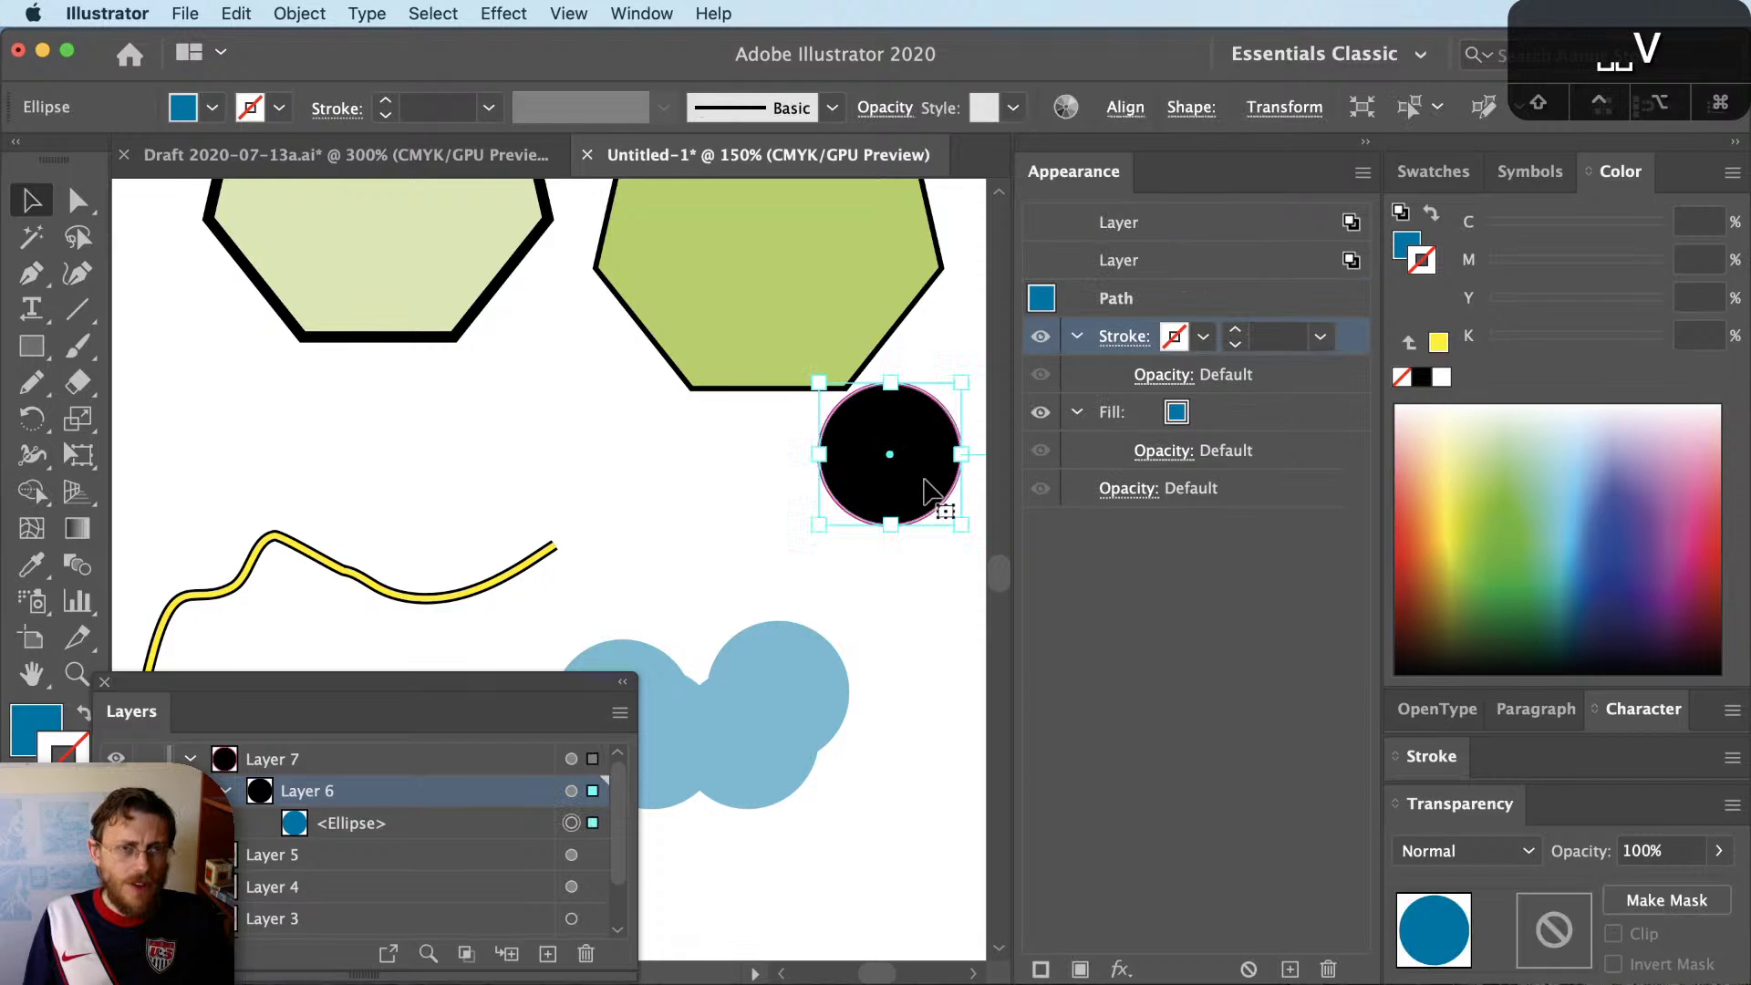
pyautogui.moveTo(402, 792); pyautogui.dragTo(383, 754)
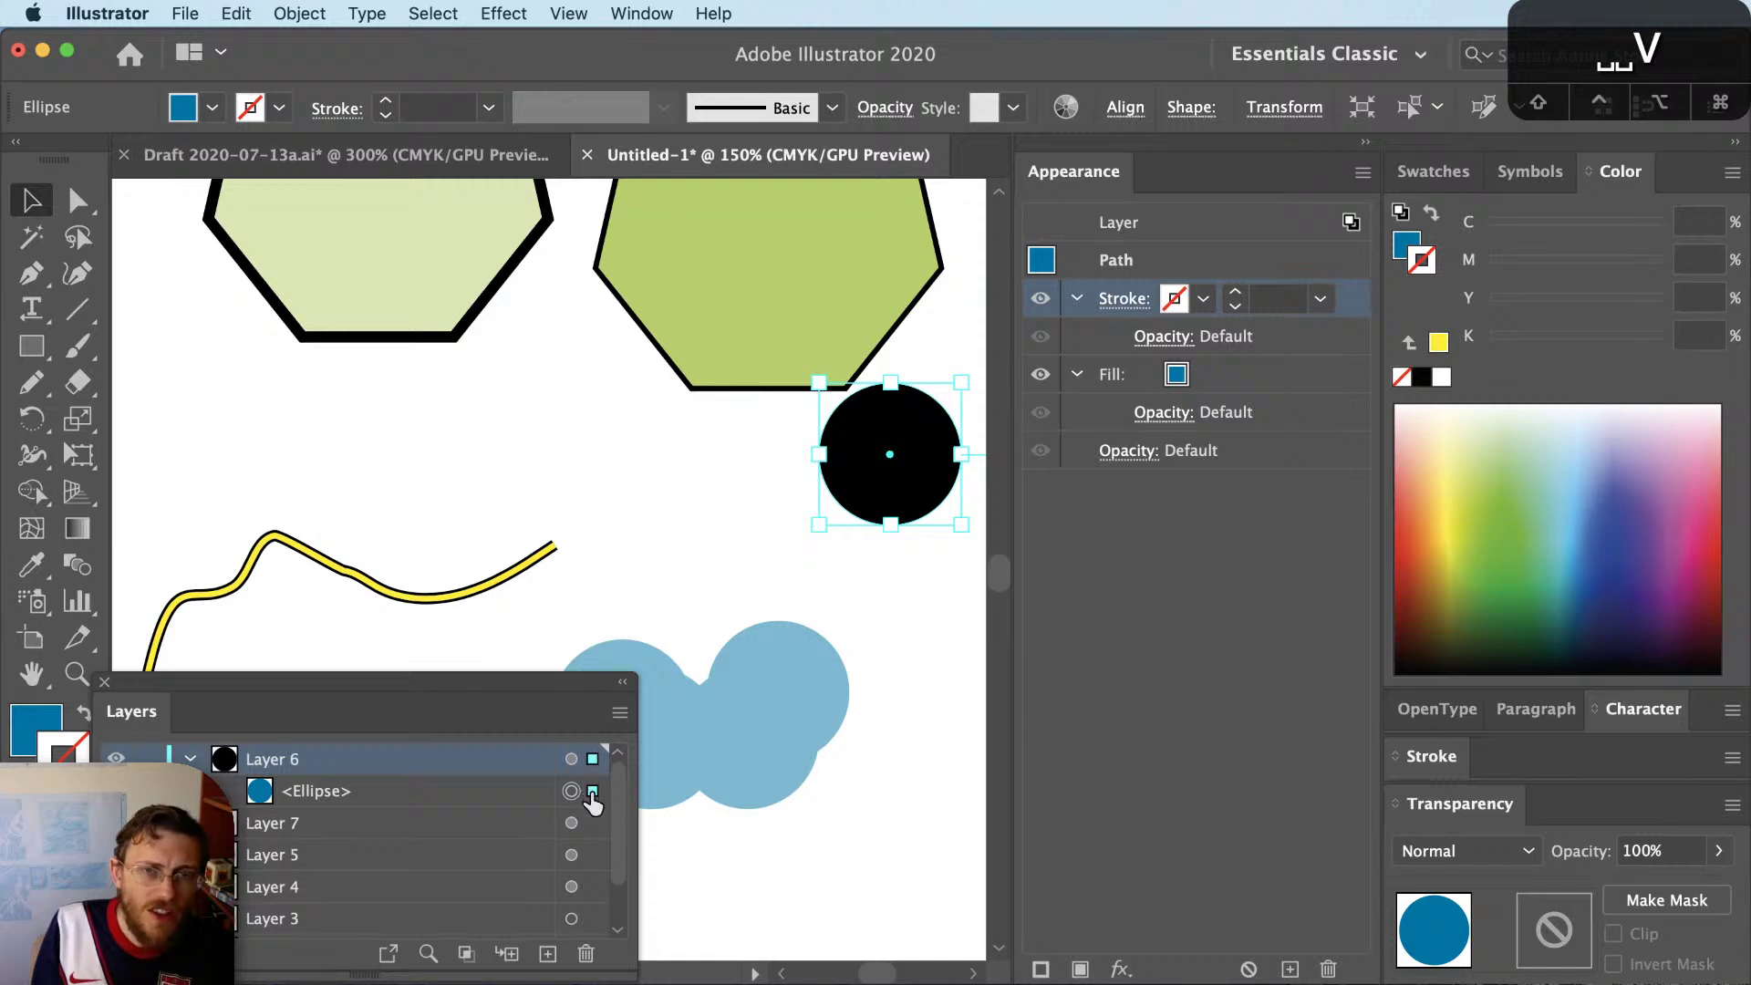
# Target Layer 6 and reorder its appearance so the black fill sits below the layer contents
pyautogui.click(570, 758)
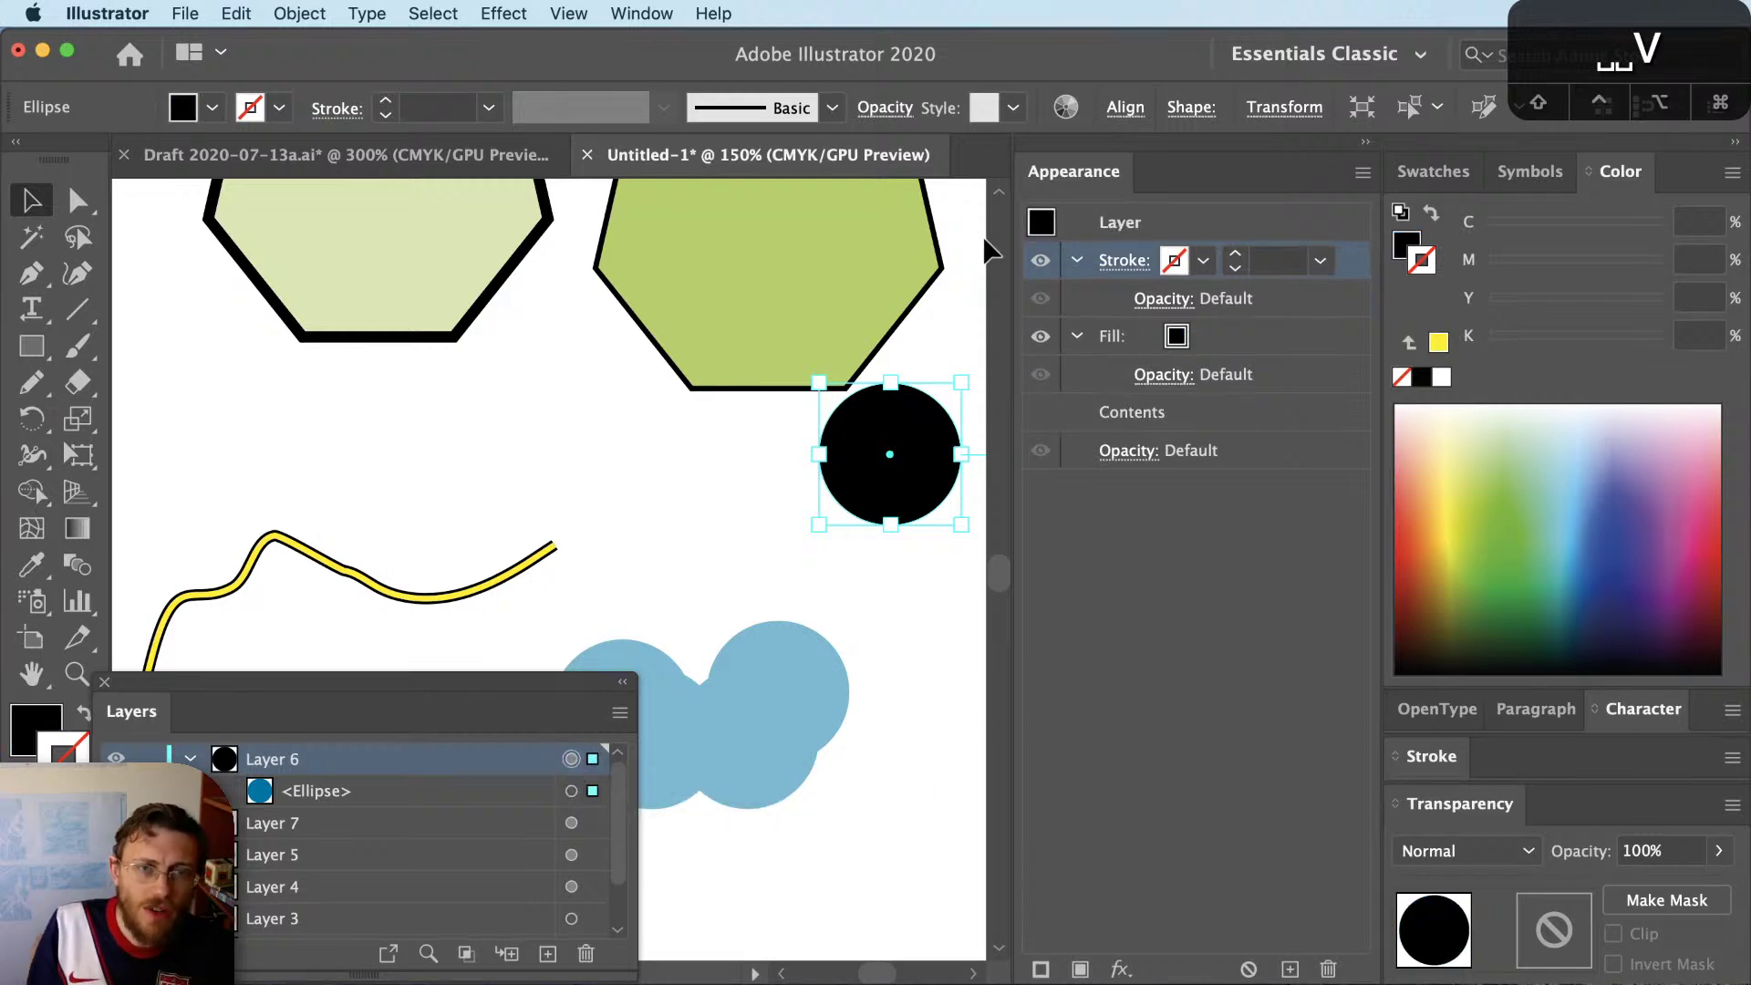
pyautogui.click(1223, 425)
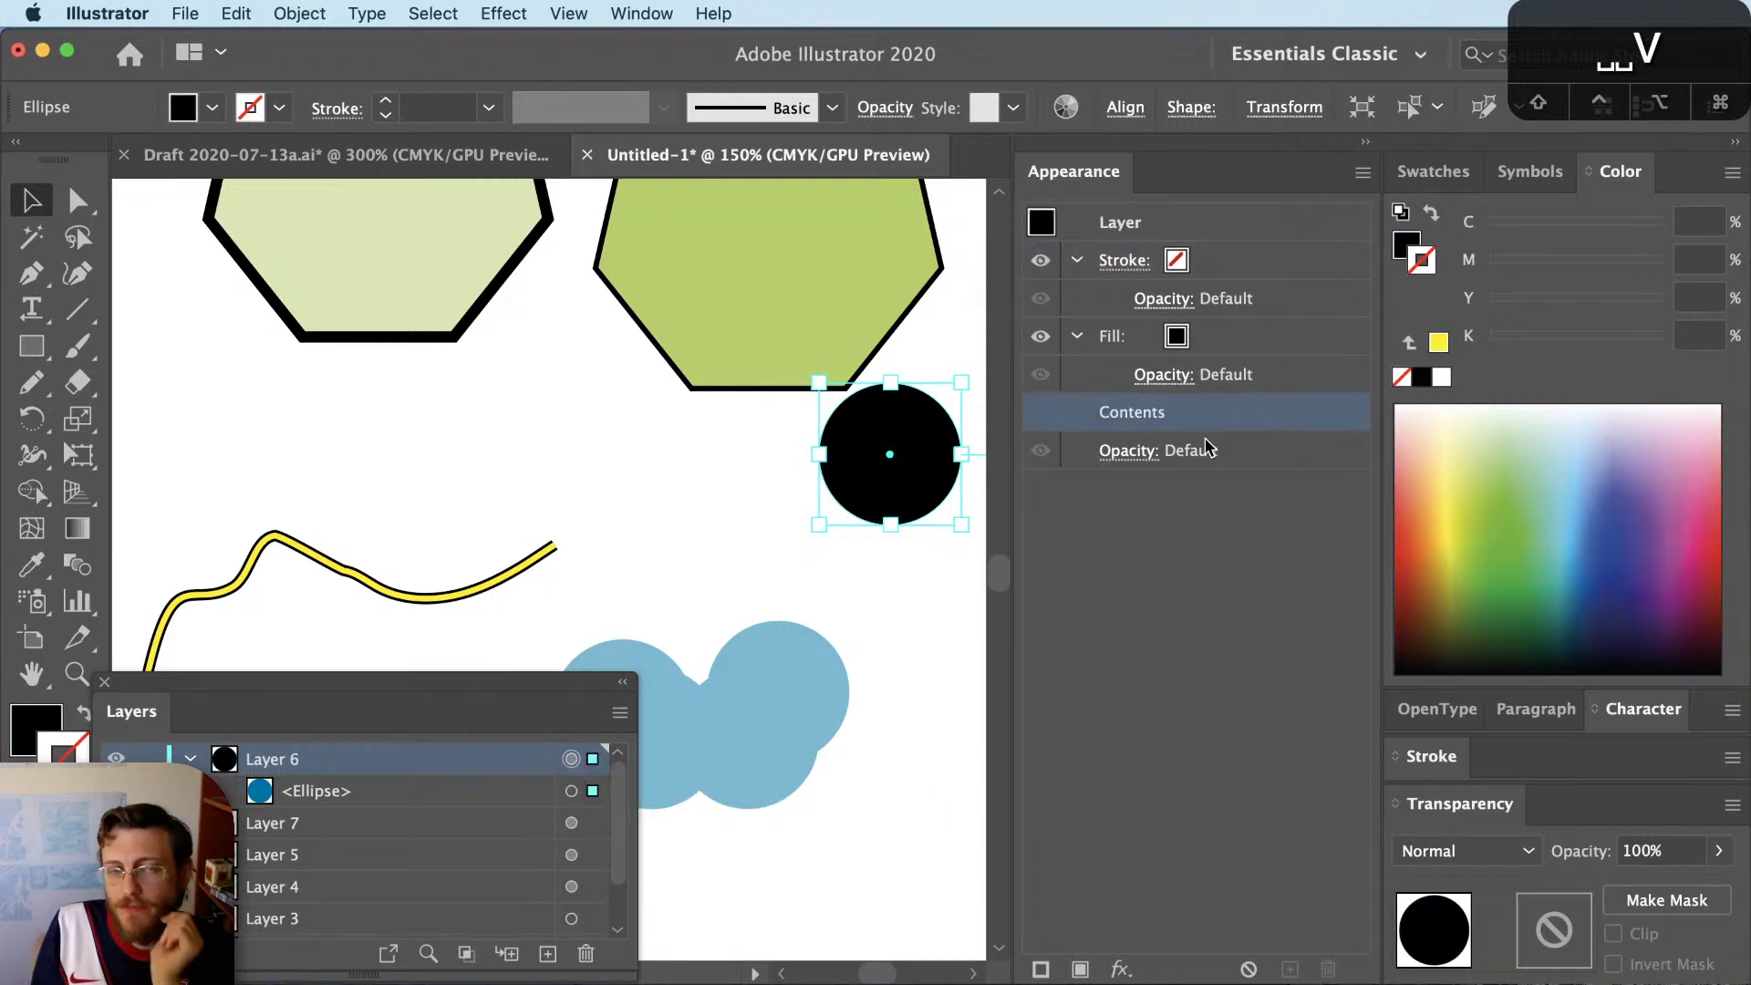
pyautogui.moveTo(1250, 346); pyautogui.dragTo(1250, 424)
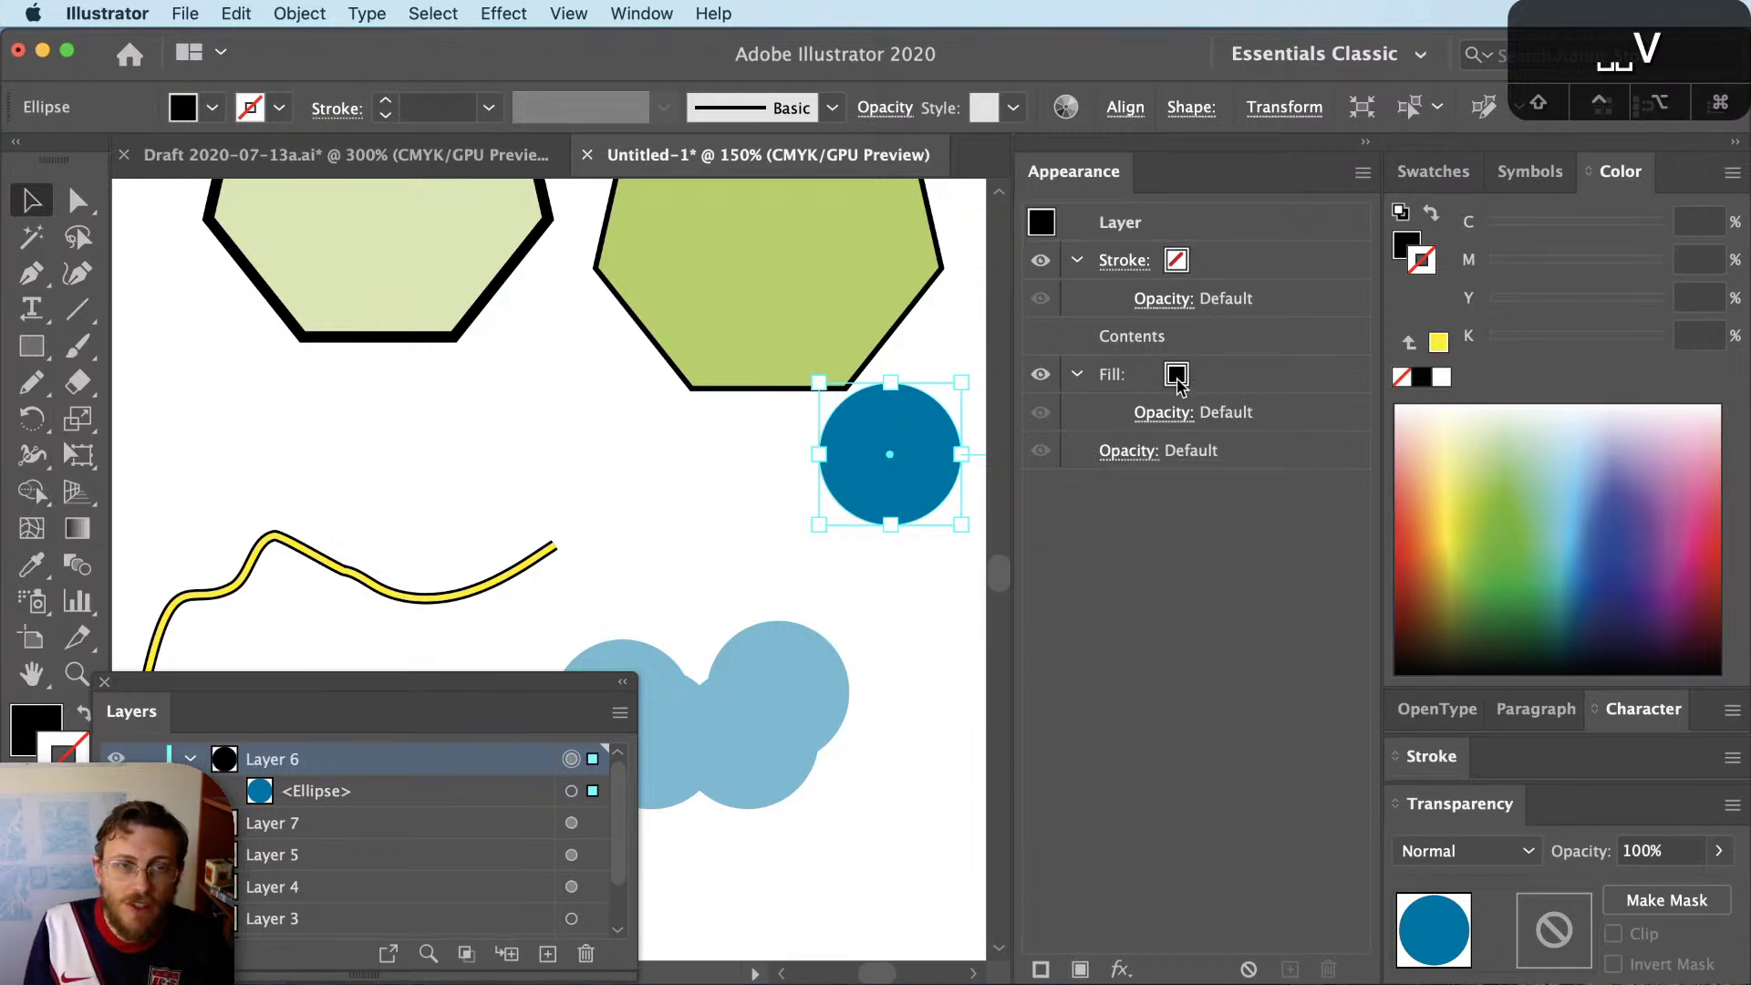
# Give Layer 6 a 1 pt black stroke placed below its contents, and clear the selection
pyautogui.click(1140, 266)
pyautogui.click(1421, 377)
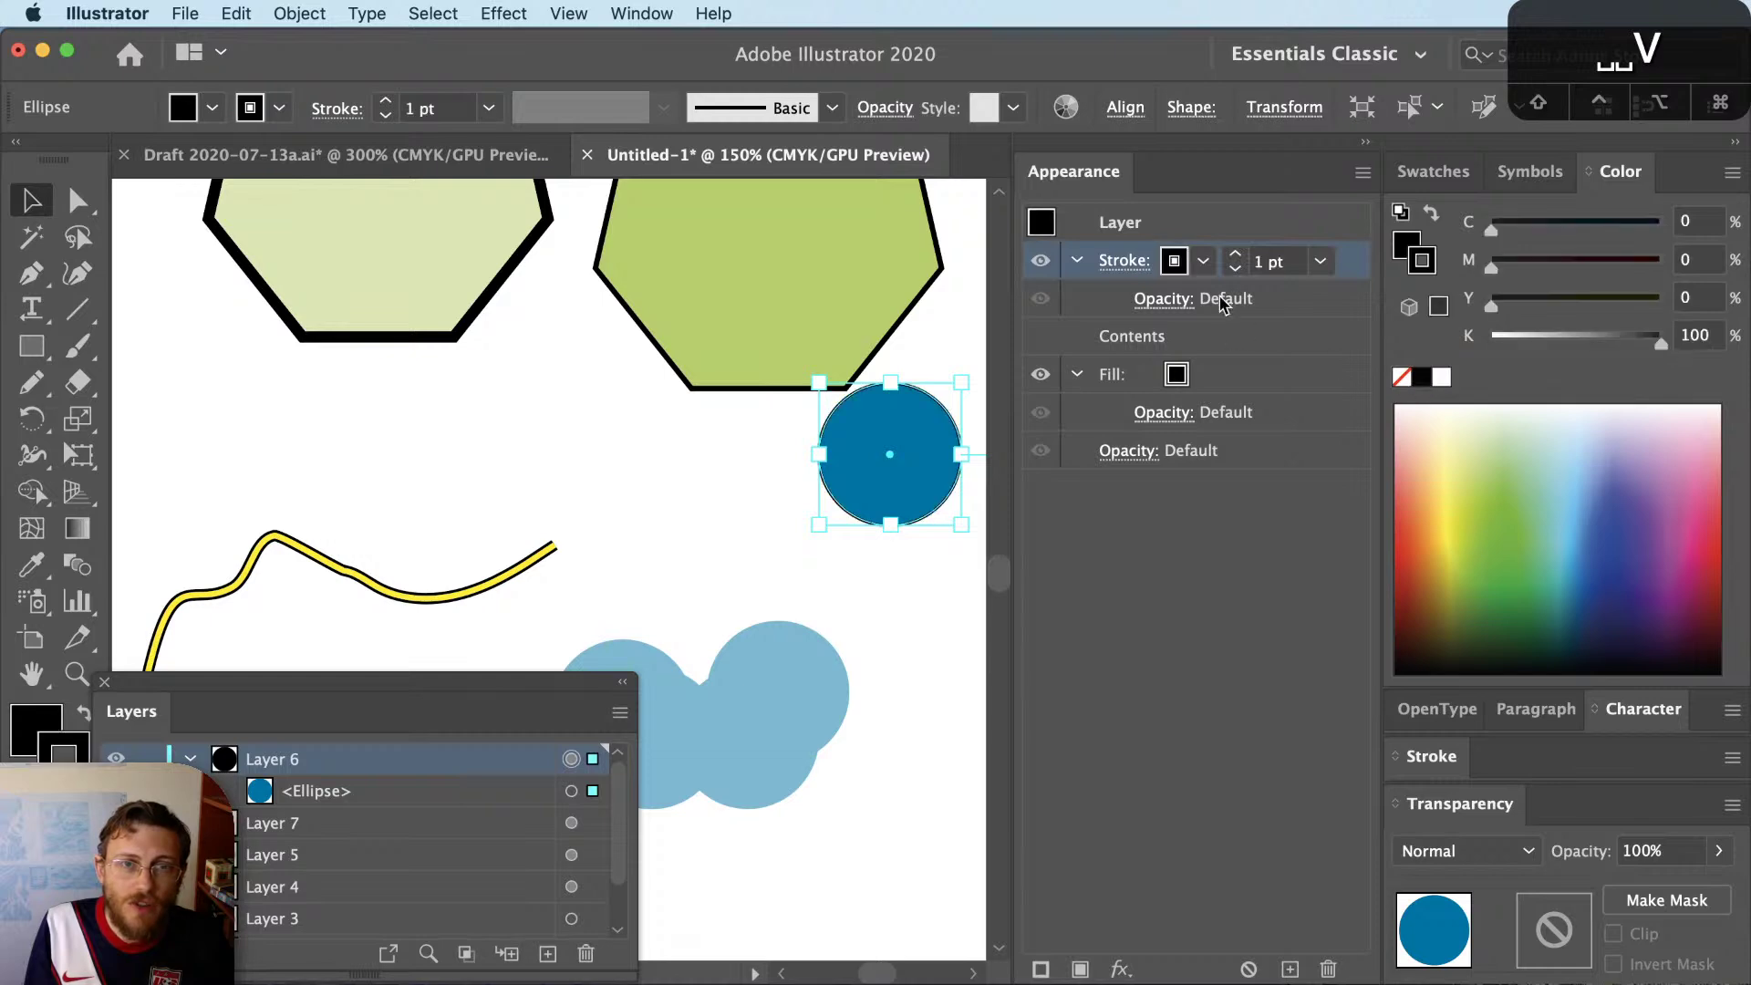
pyautogui.moveTo(1340, 260); pyautogui.dragTo(1327, 367)
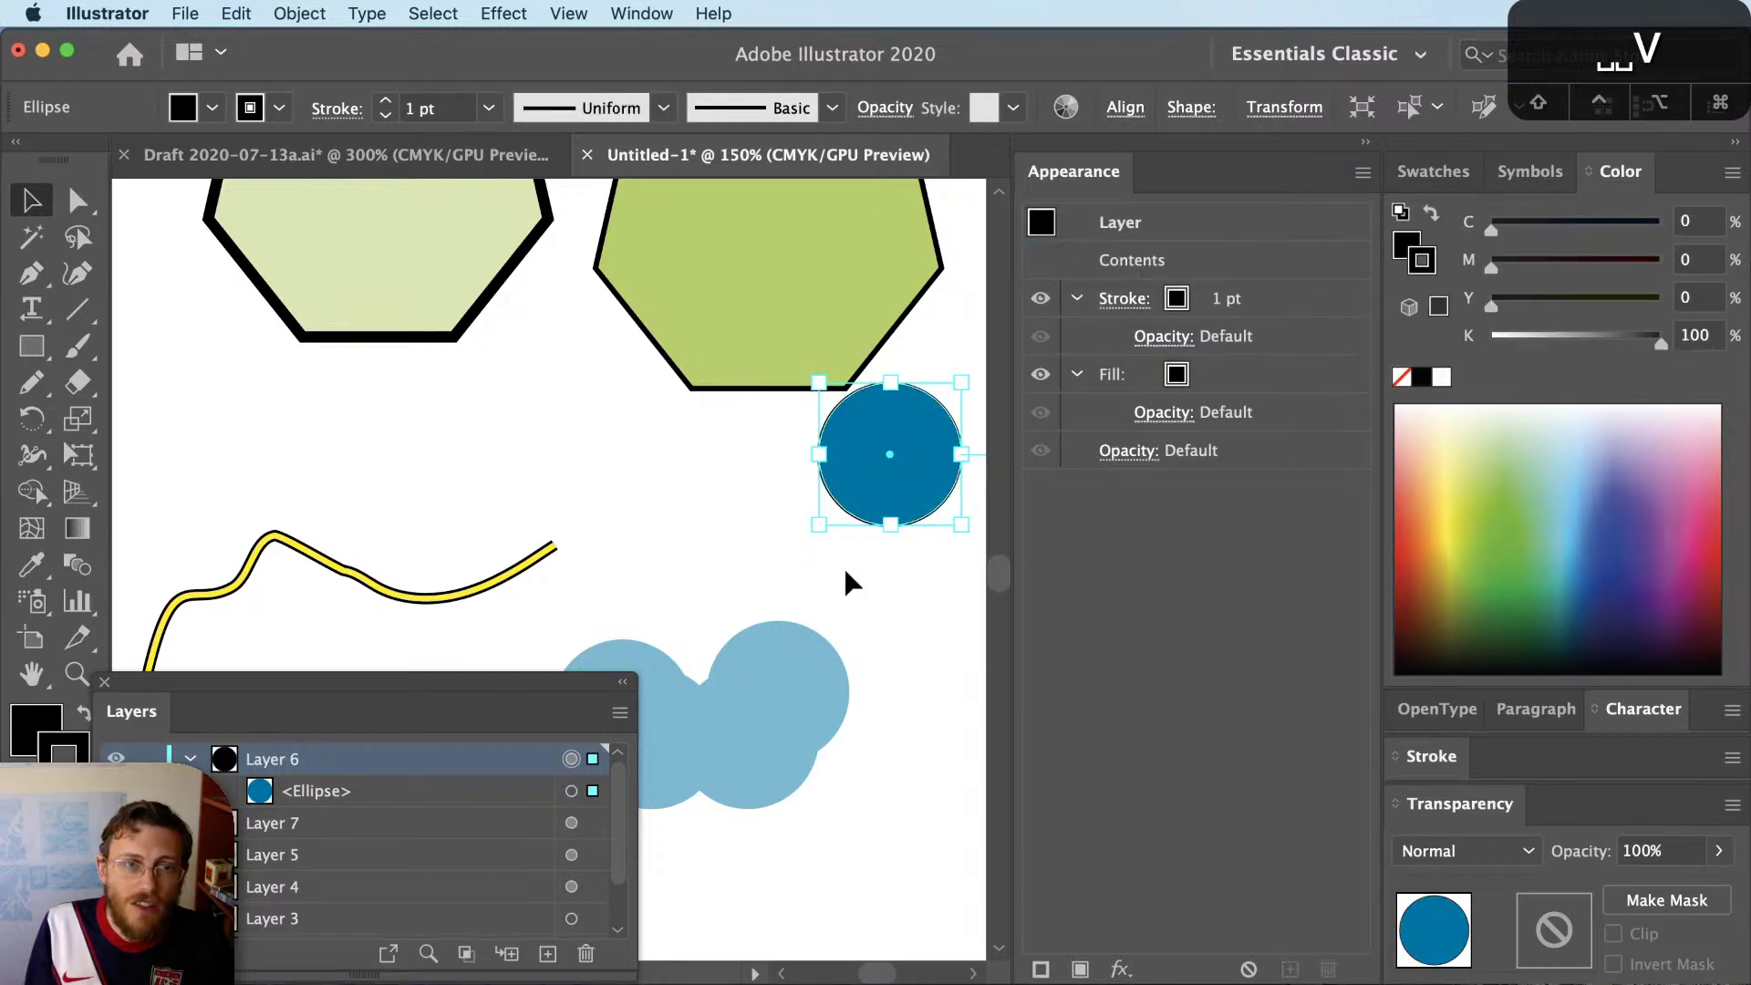
pyautogui.click(850, 573)
# Add a new layer and place the point text "Words" on it in the empty area below the blue circle
pyautogui.scroll(1, 927, 571)
pyautogui.moveTo(920, 561); pyautogui.dragTo(720, 478)
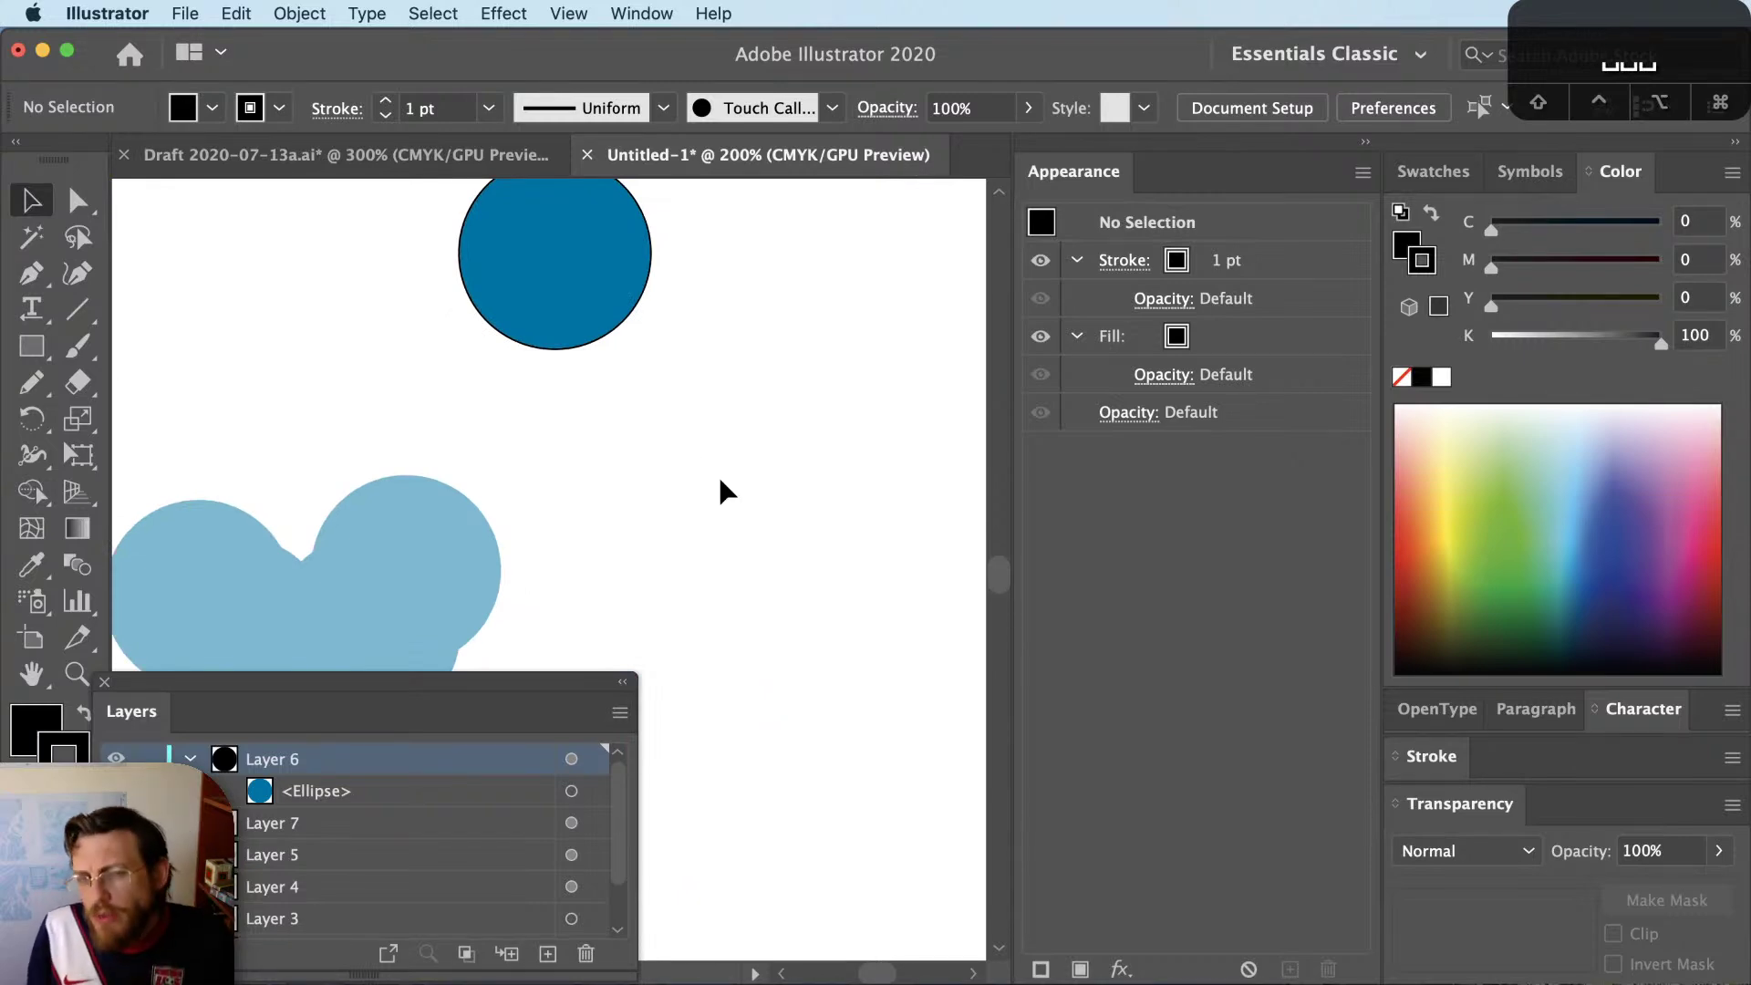
pyautogui.click(547, 953)
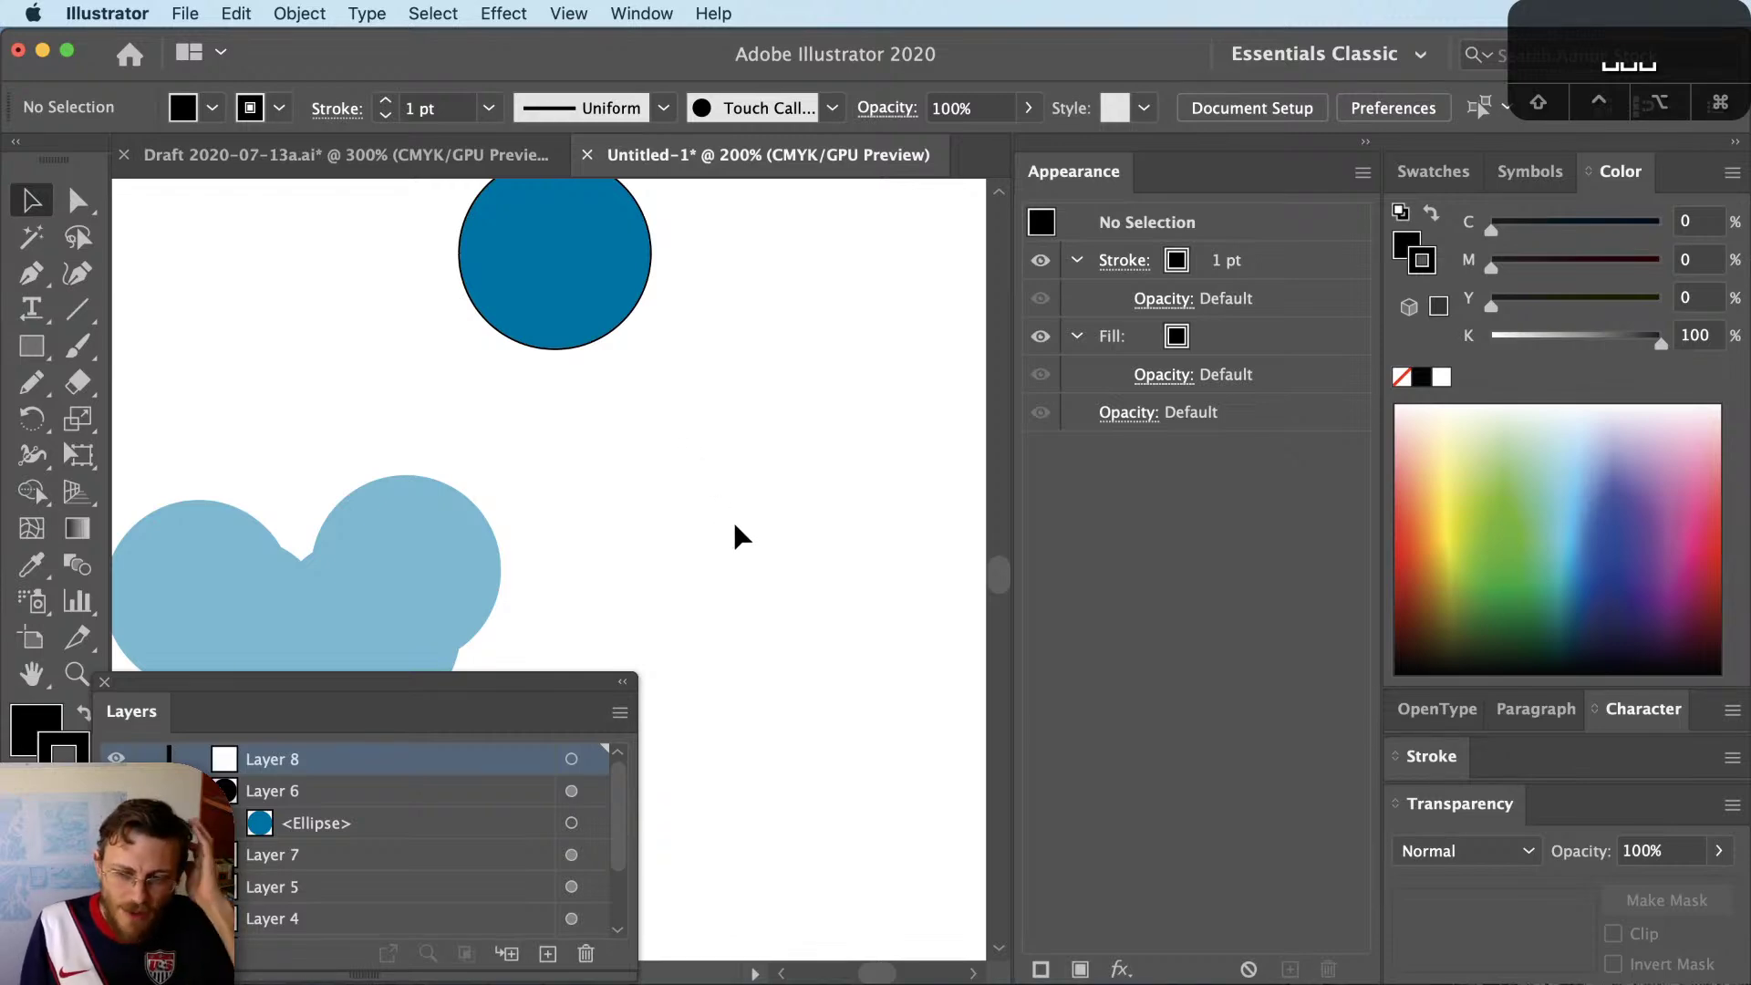
pyautogui.press('t')
pyautogui.click(631, 497)
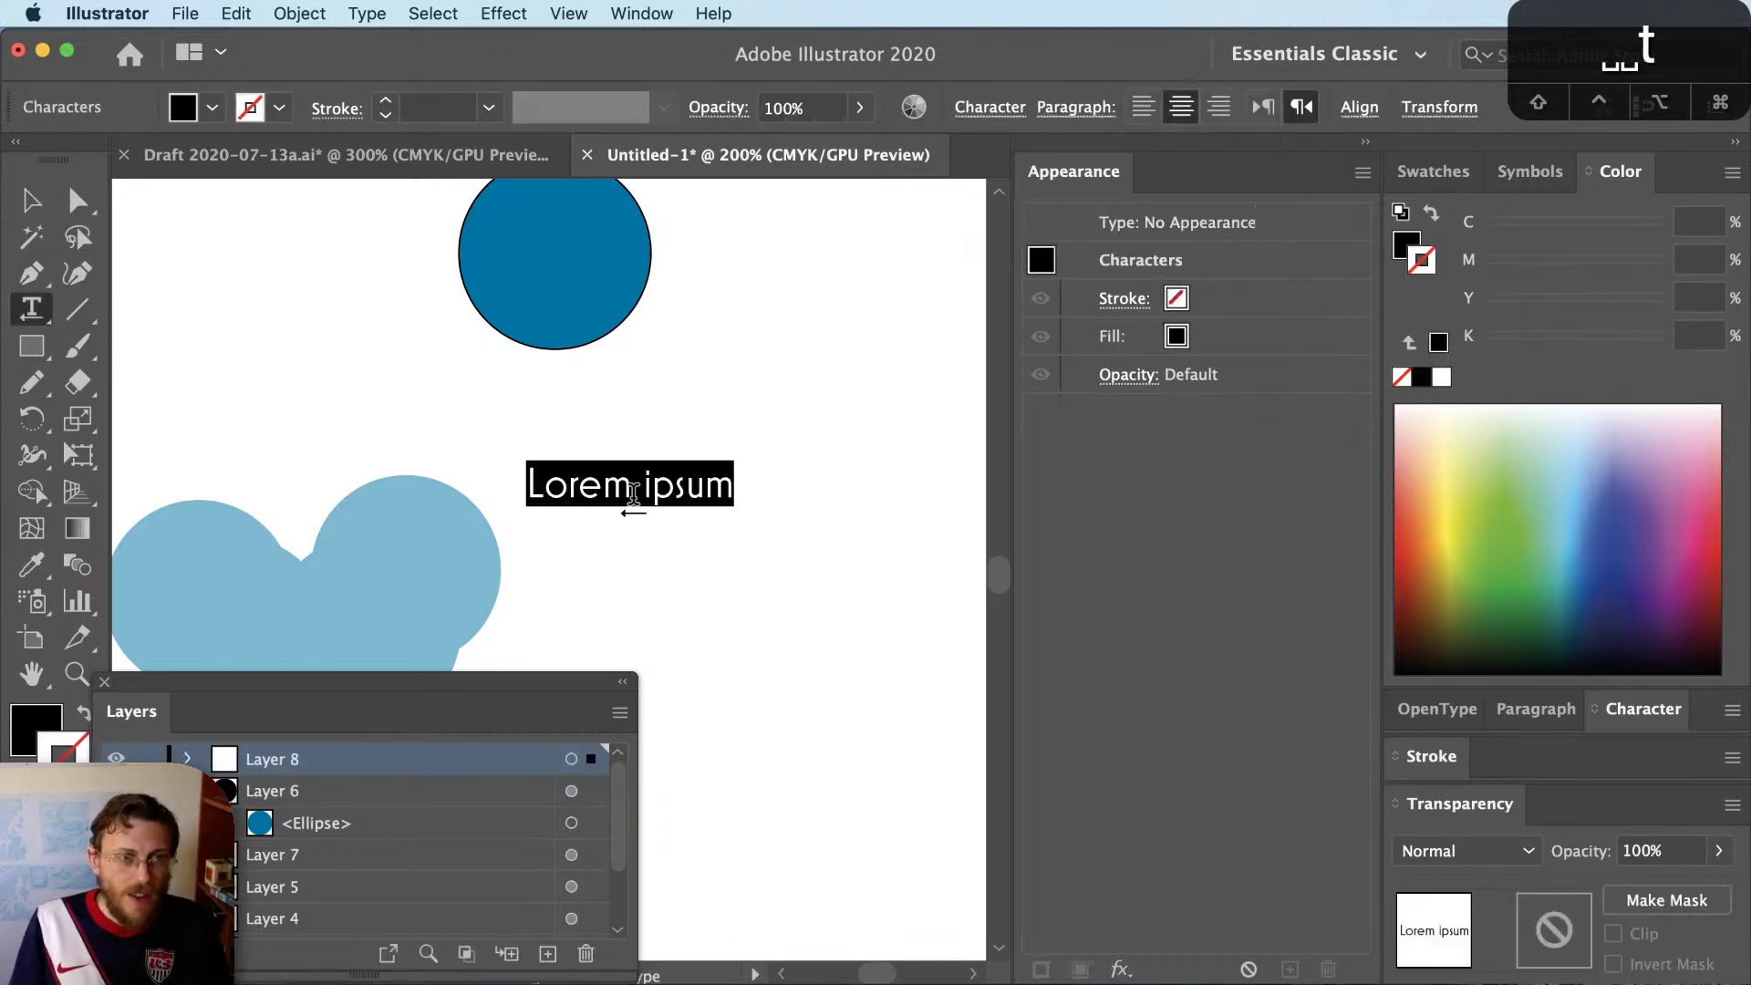
pyautogui.write('Words')
pyautogui.press('Escape')
# Expand Layer 8 in the layer list and target the whole layer for appearance editing
pyautogui.press('super+equal')
pyautogui.press('super+equal')
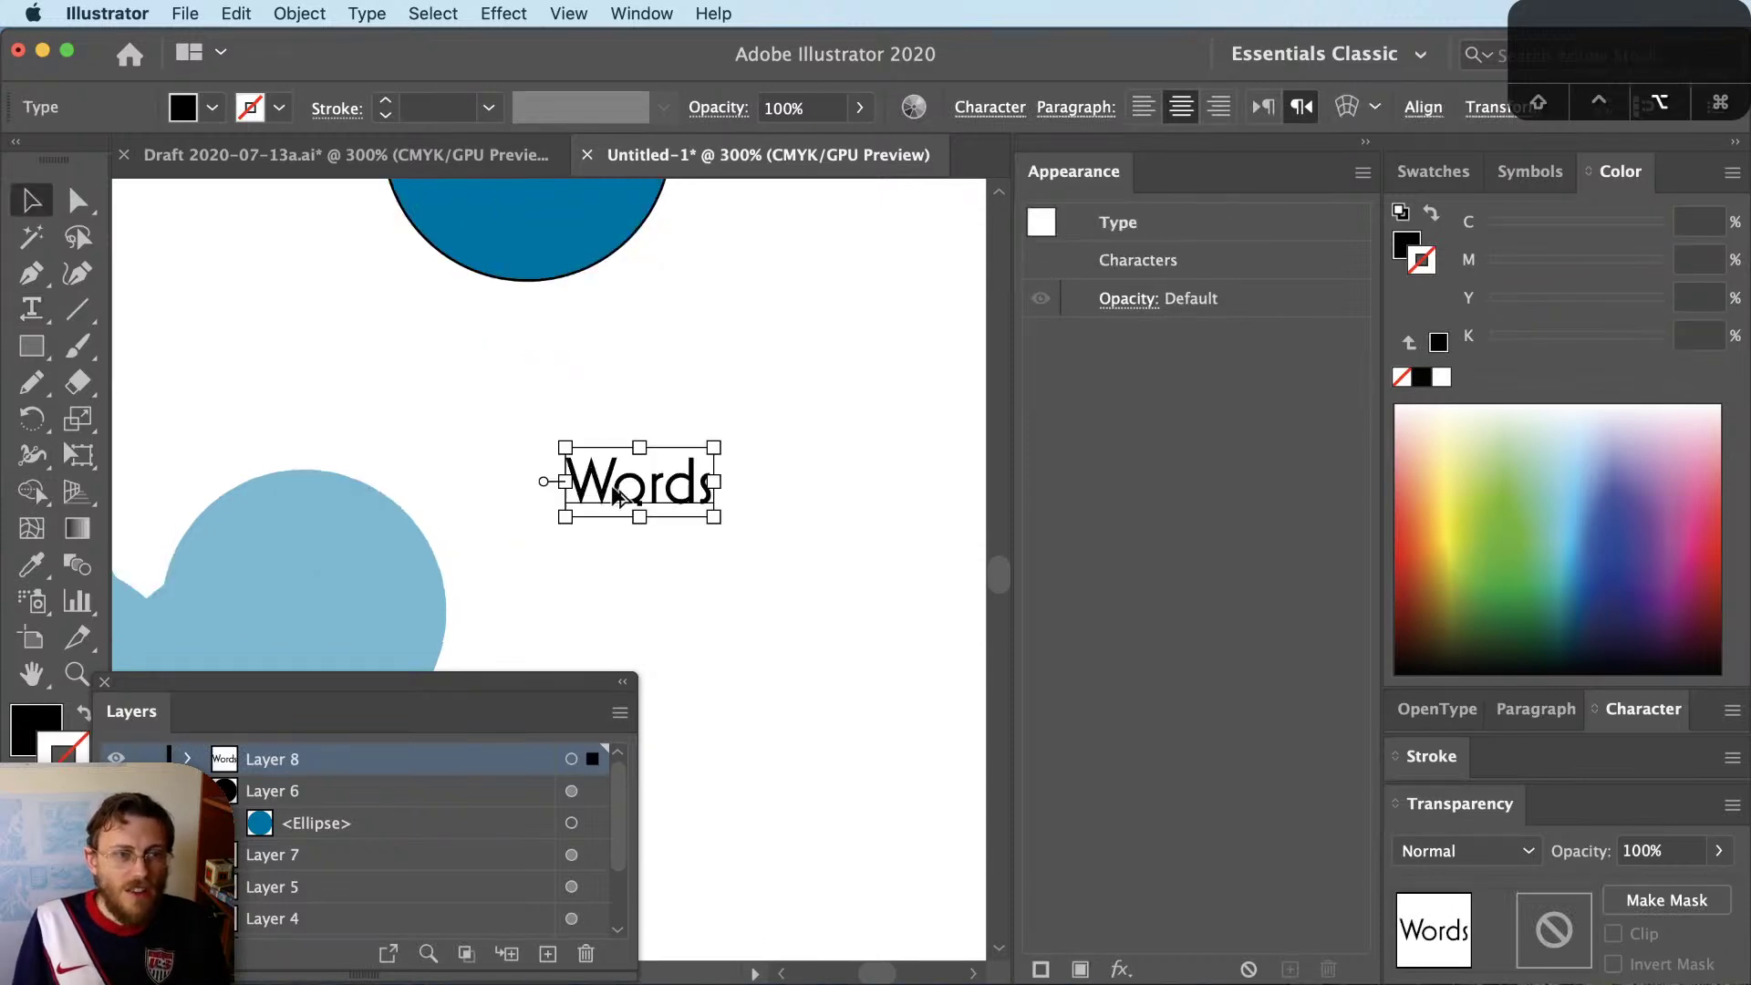
pyautogui.click(188, 759)
pyautogui.press('super+shift+a')
pyautogui.click(571, 759)
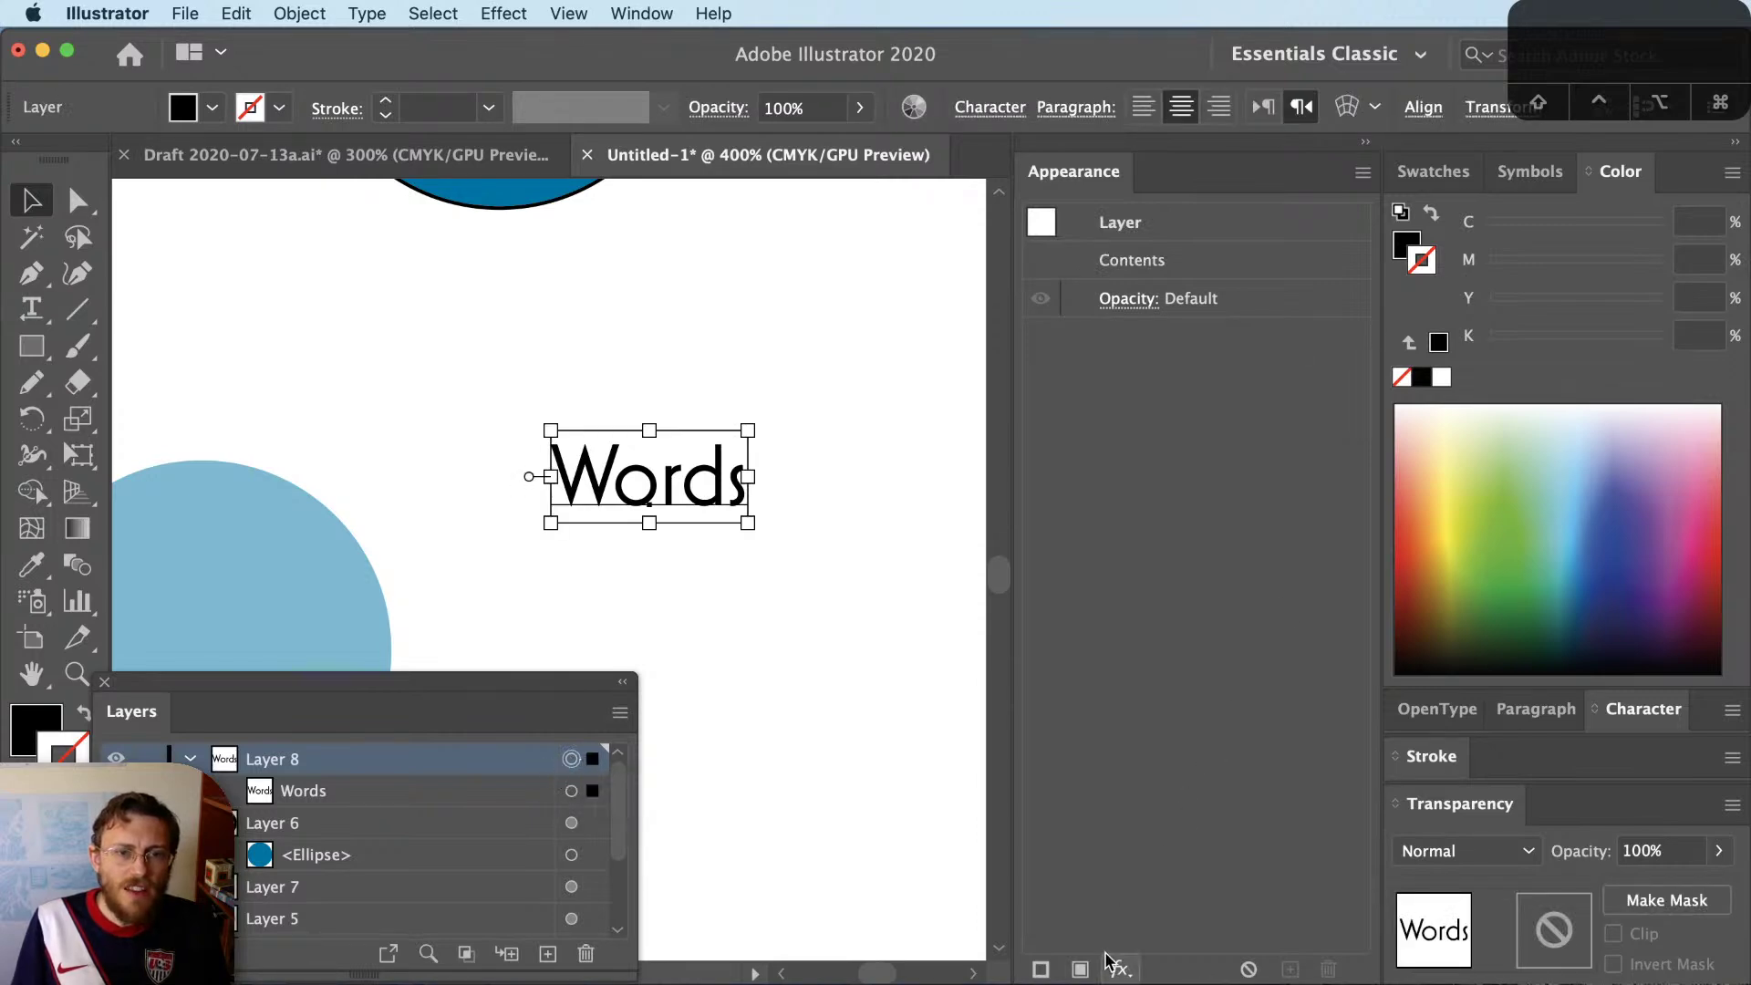
pyautogui.click(1080, 969)
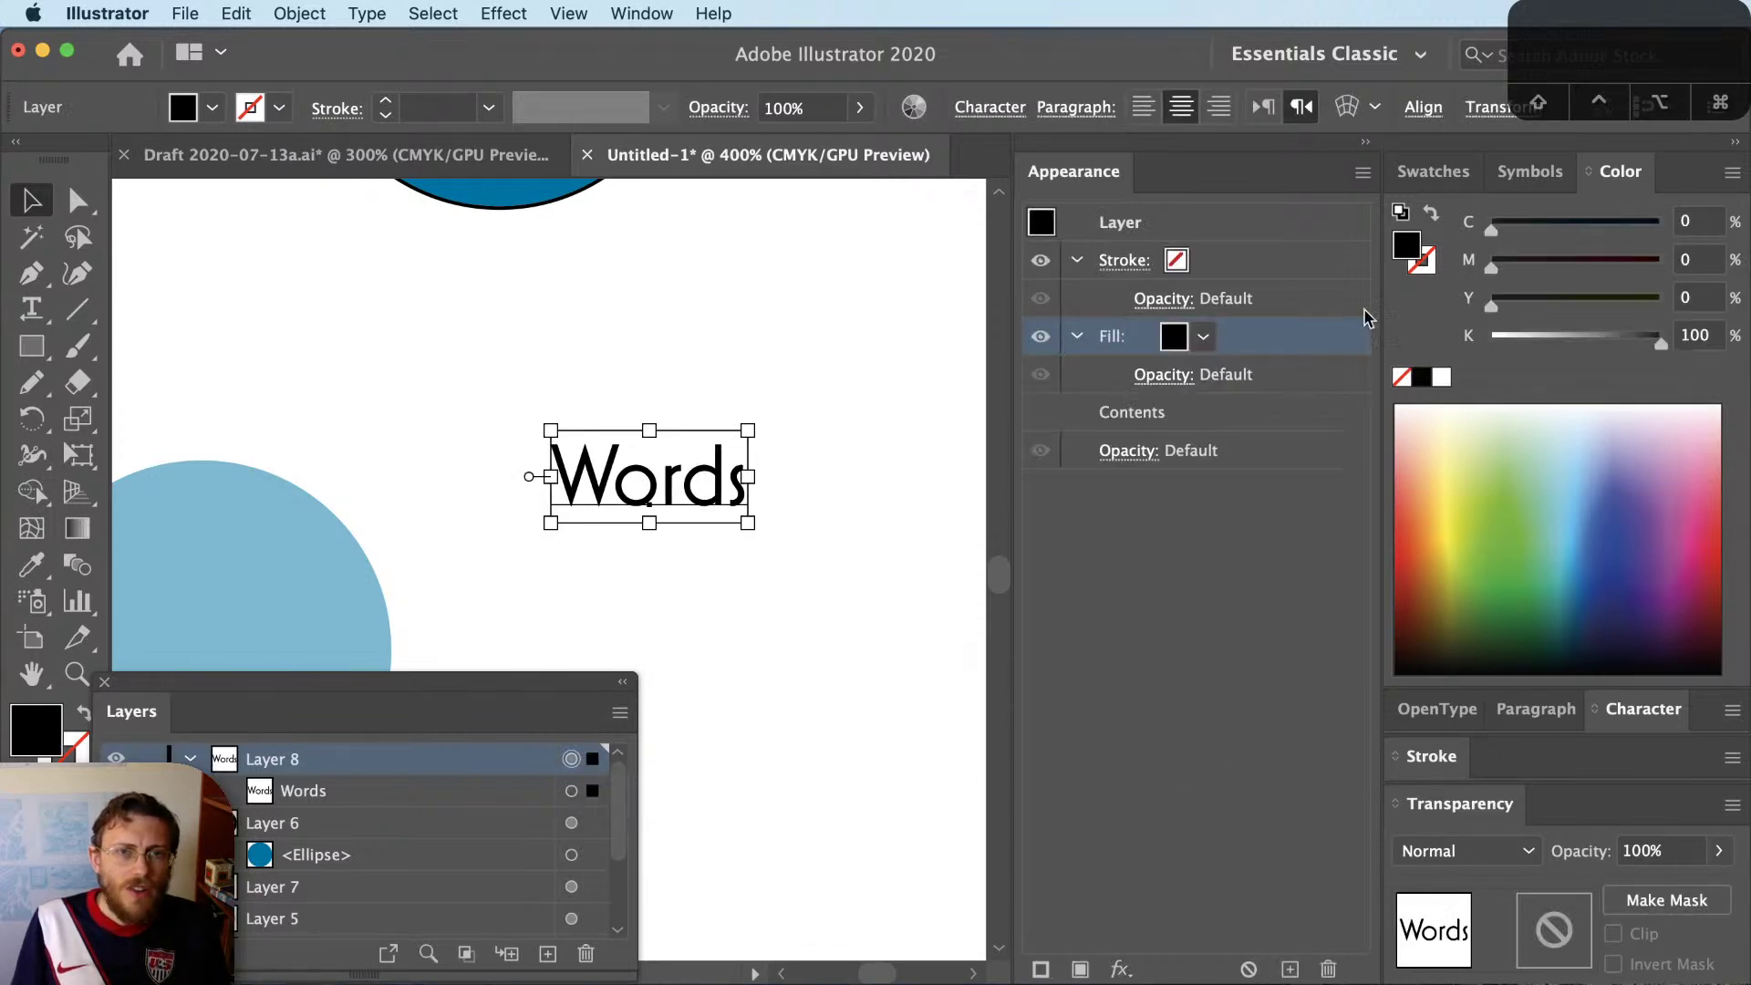
pyautogui.click(1433, 173)
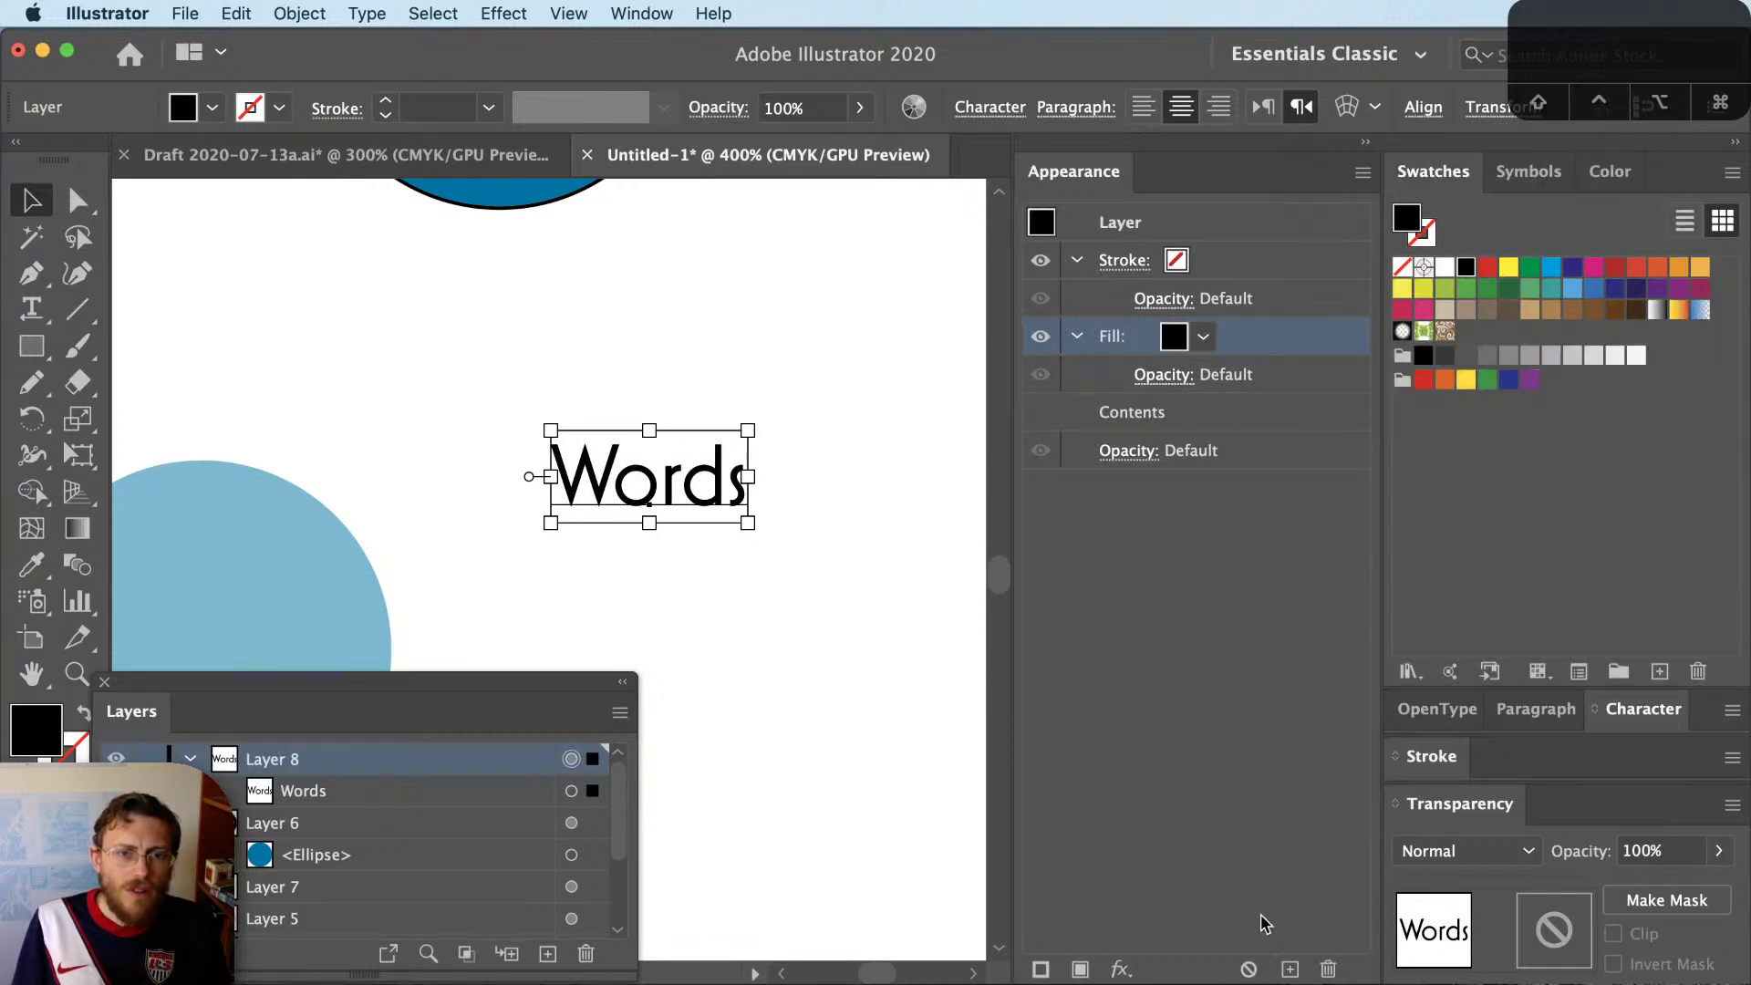
pyautogui.click(1249, 969)
# Add a 1 pt yellow stroke to Layer 8 and place it below the layer contents
pyautogui.click(1041, 969)
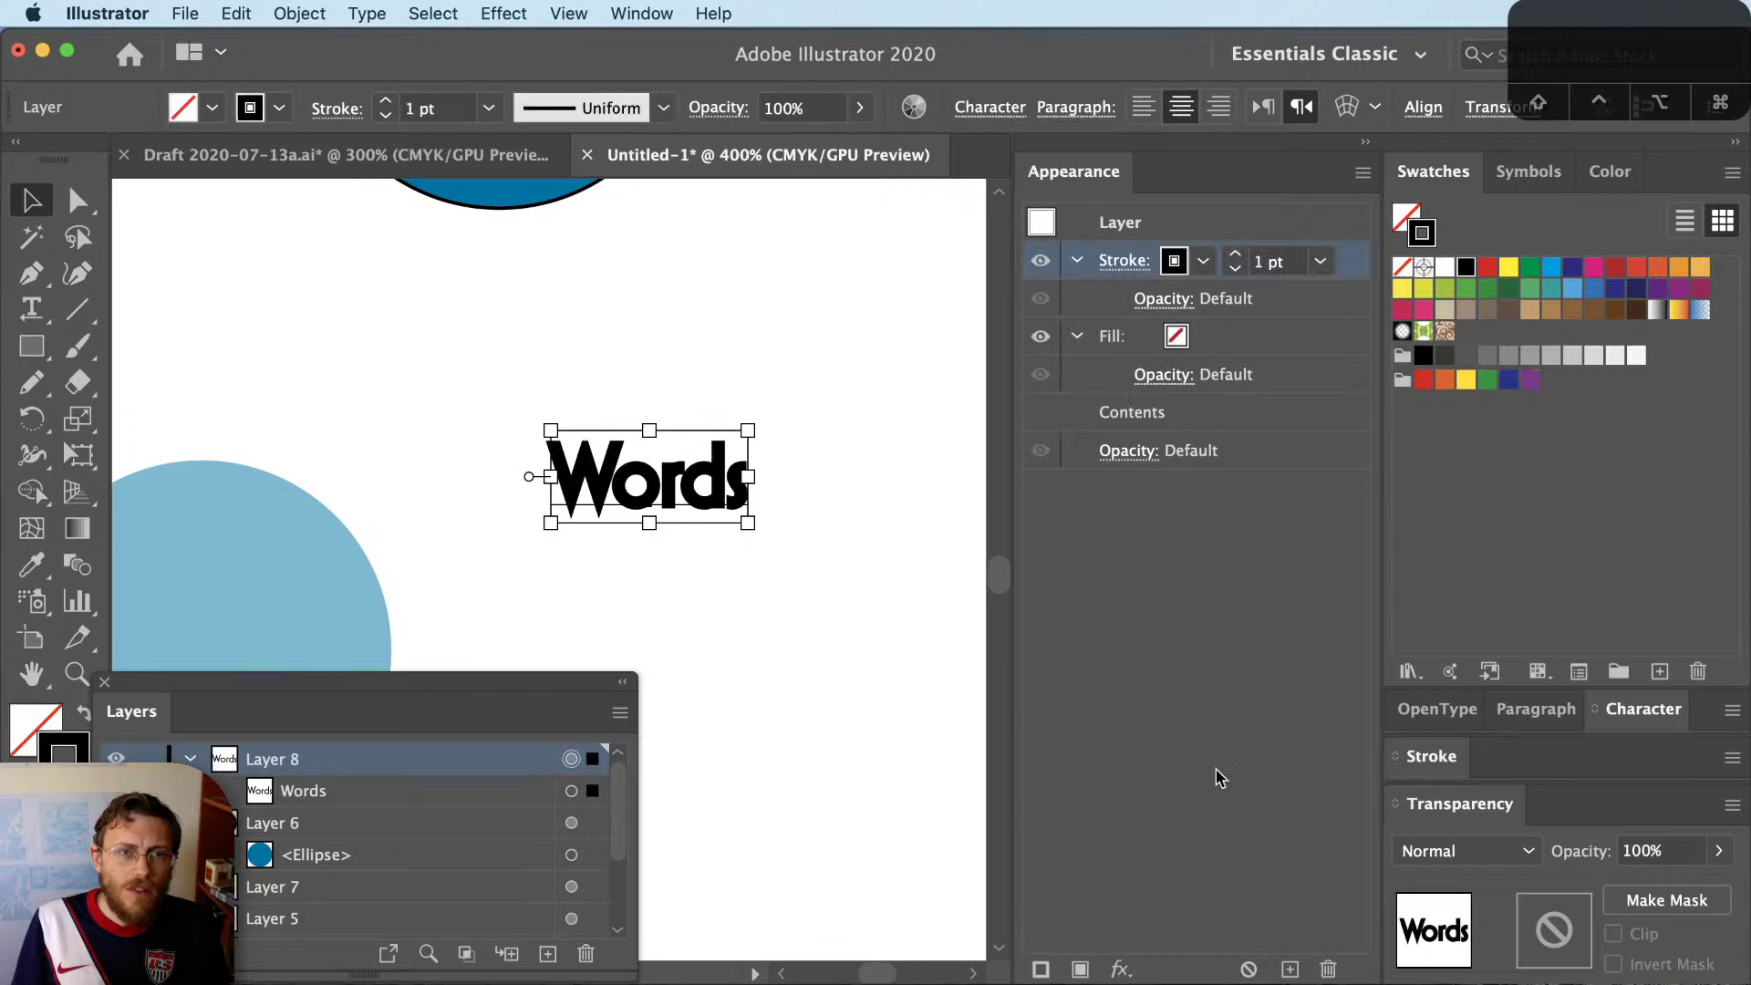
pyautogui.click(1508, 267)
pyautogui.moveTo(1356, 274); pyautogui.dragTo(1321, 429)
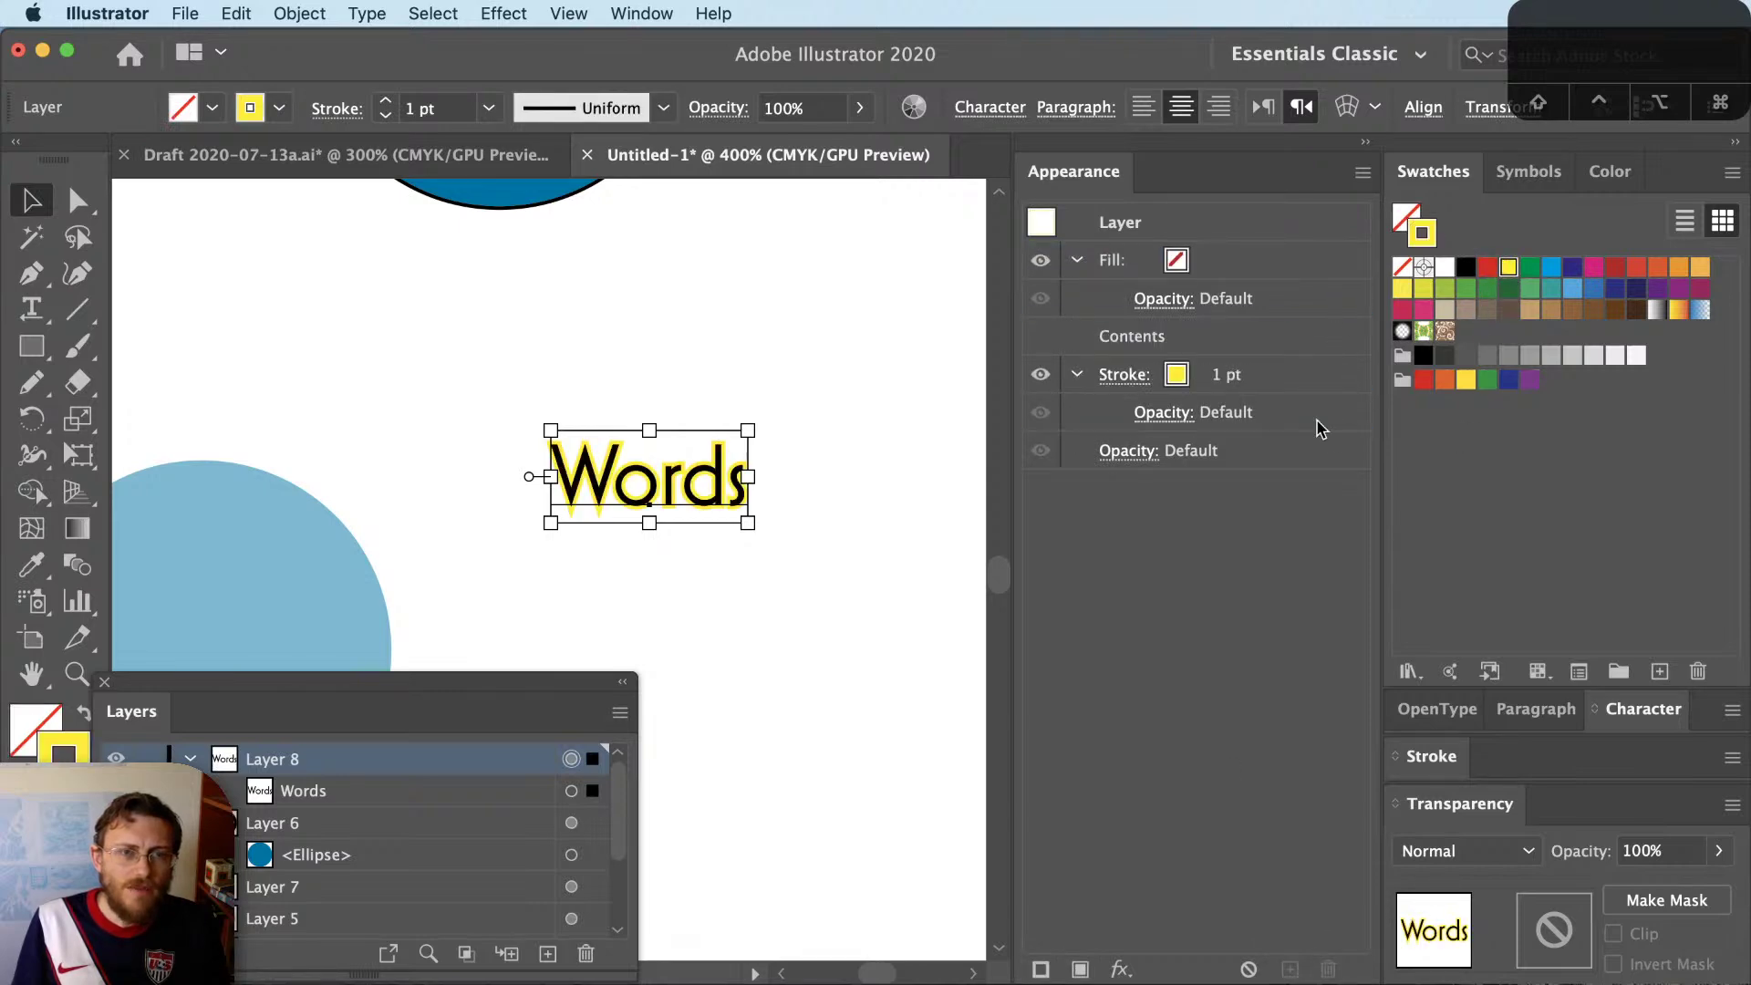
# Set the yellow layer stroke around "Words" to round corner joins and clear the selection
pyautogui.scroll(3, 584, 488)
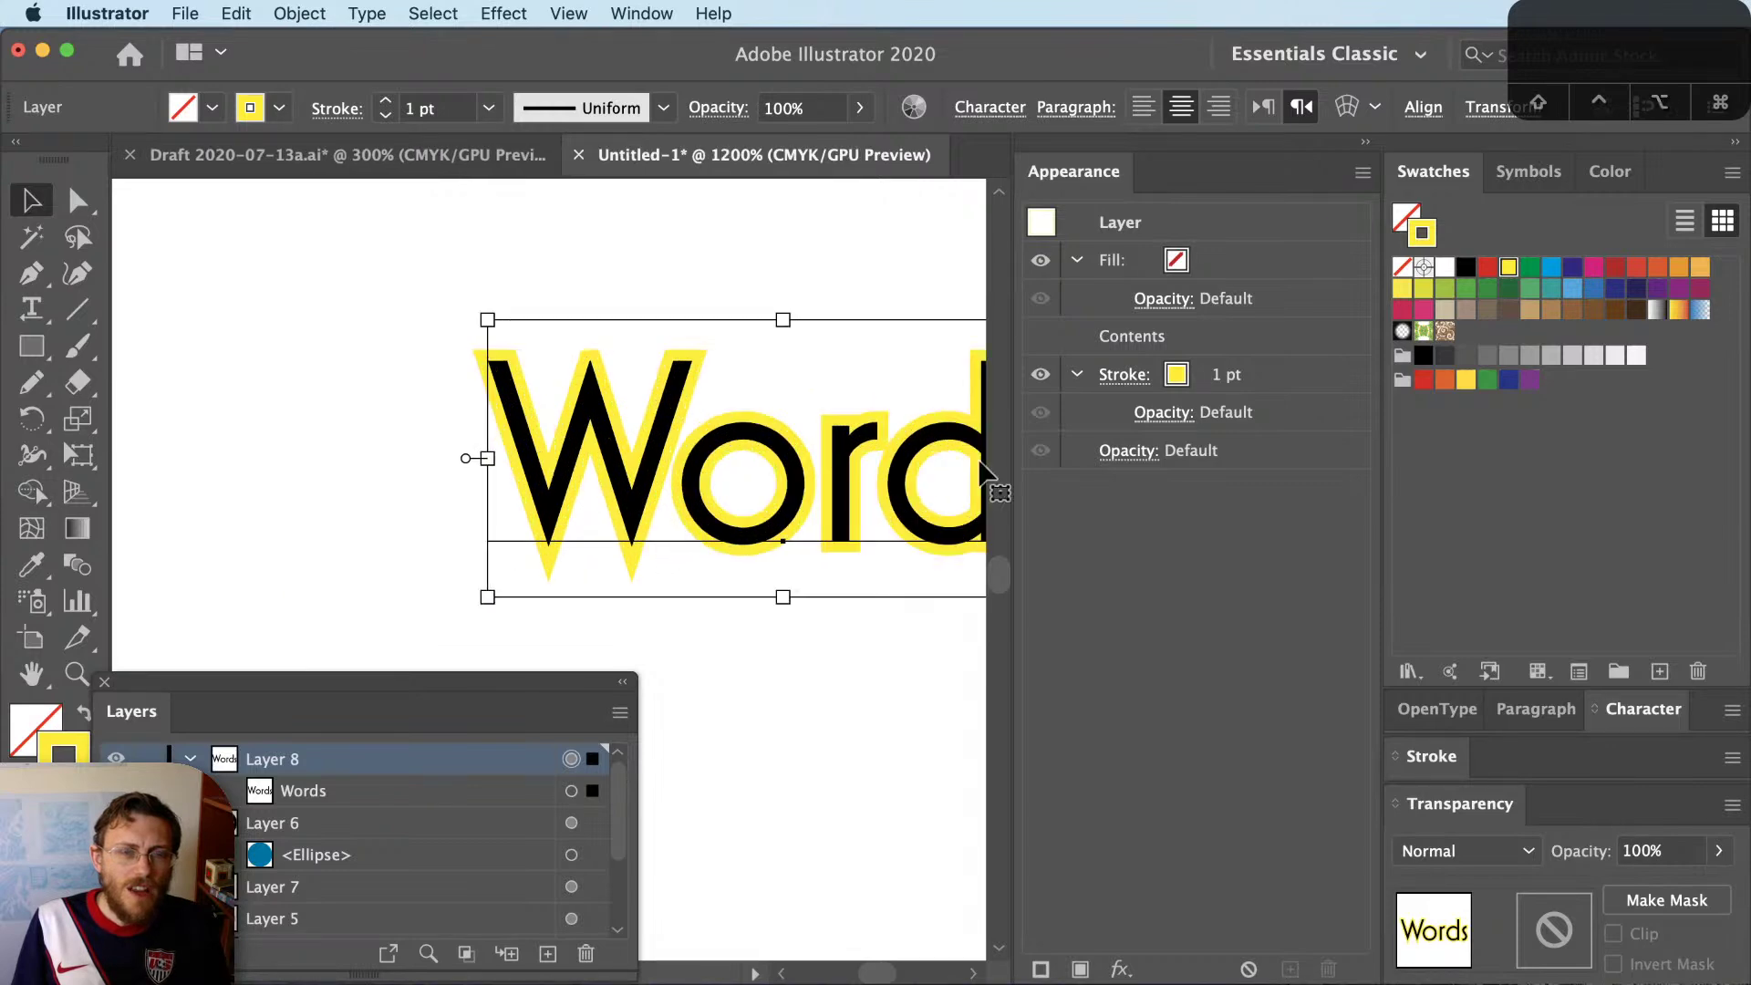
pyautogui.click(1127, 382)
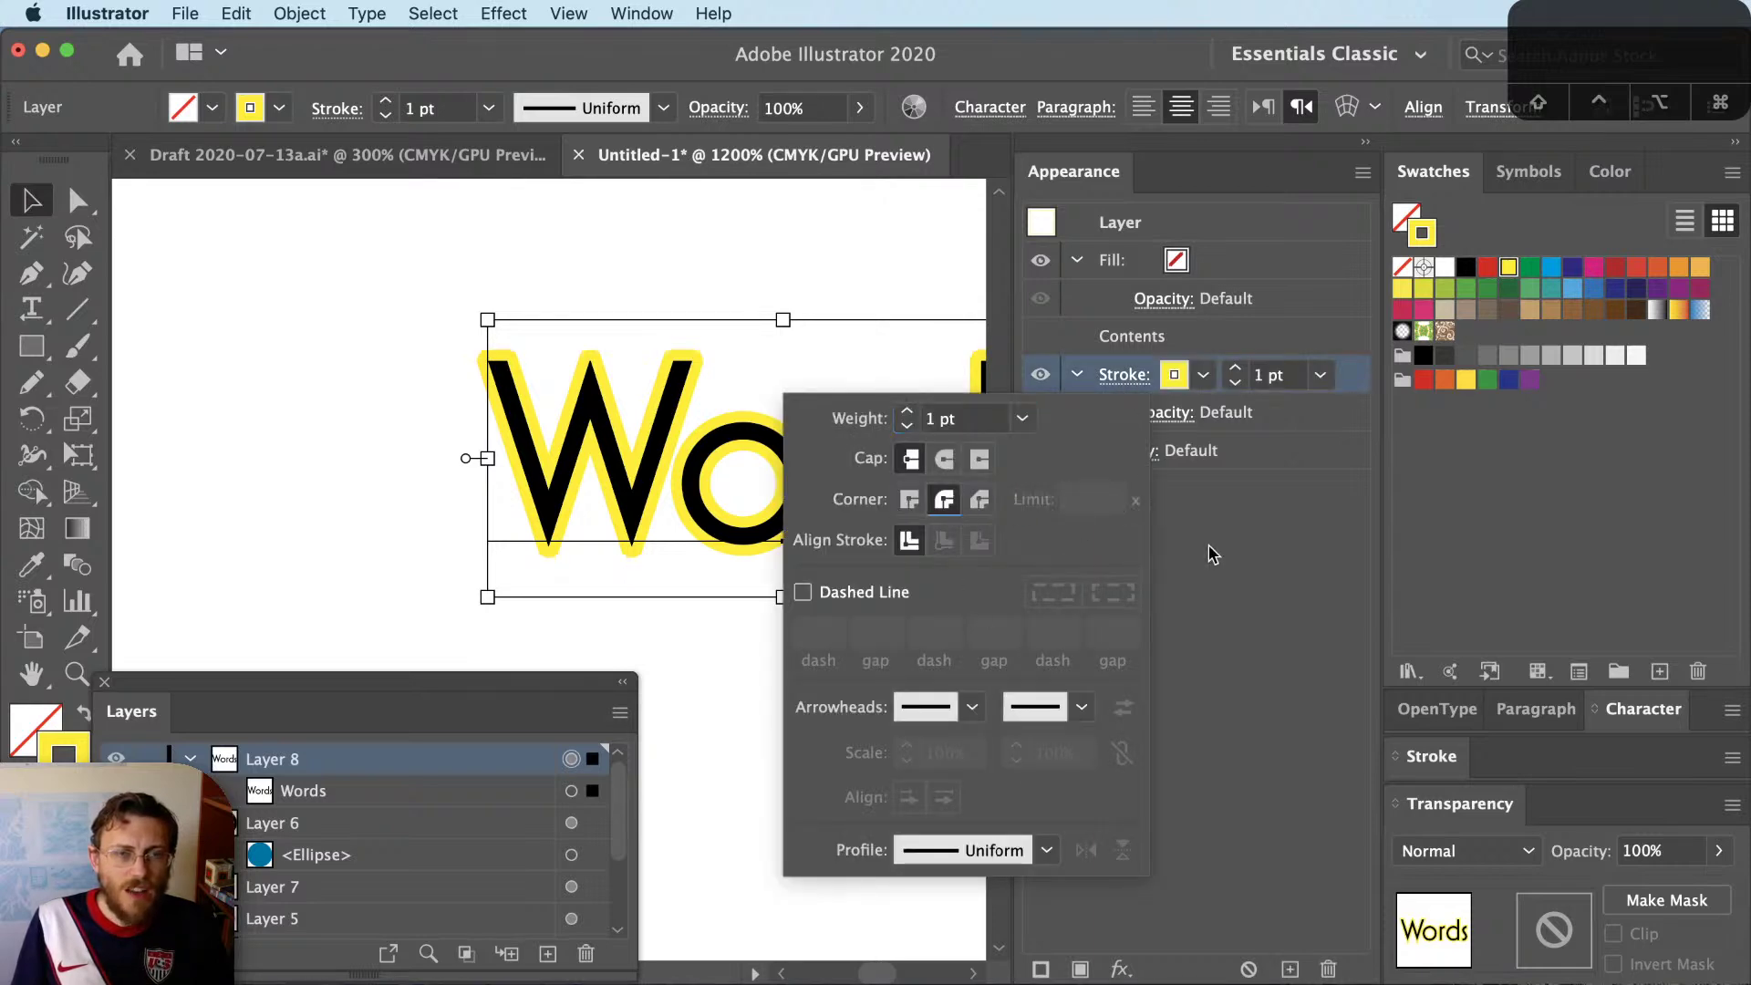
pyautogui.click(836, 687)
pyautogui.scroll(-1, 836, 687)
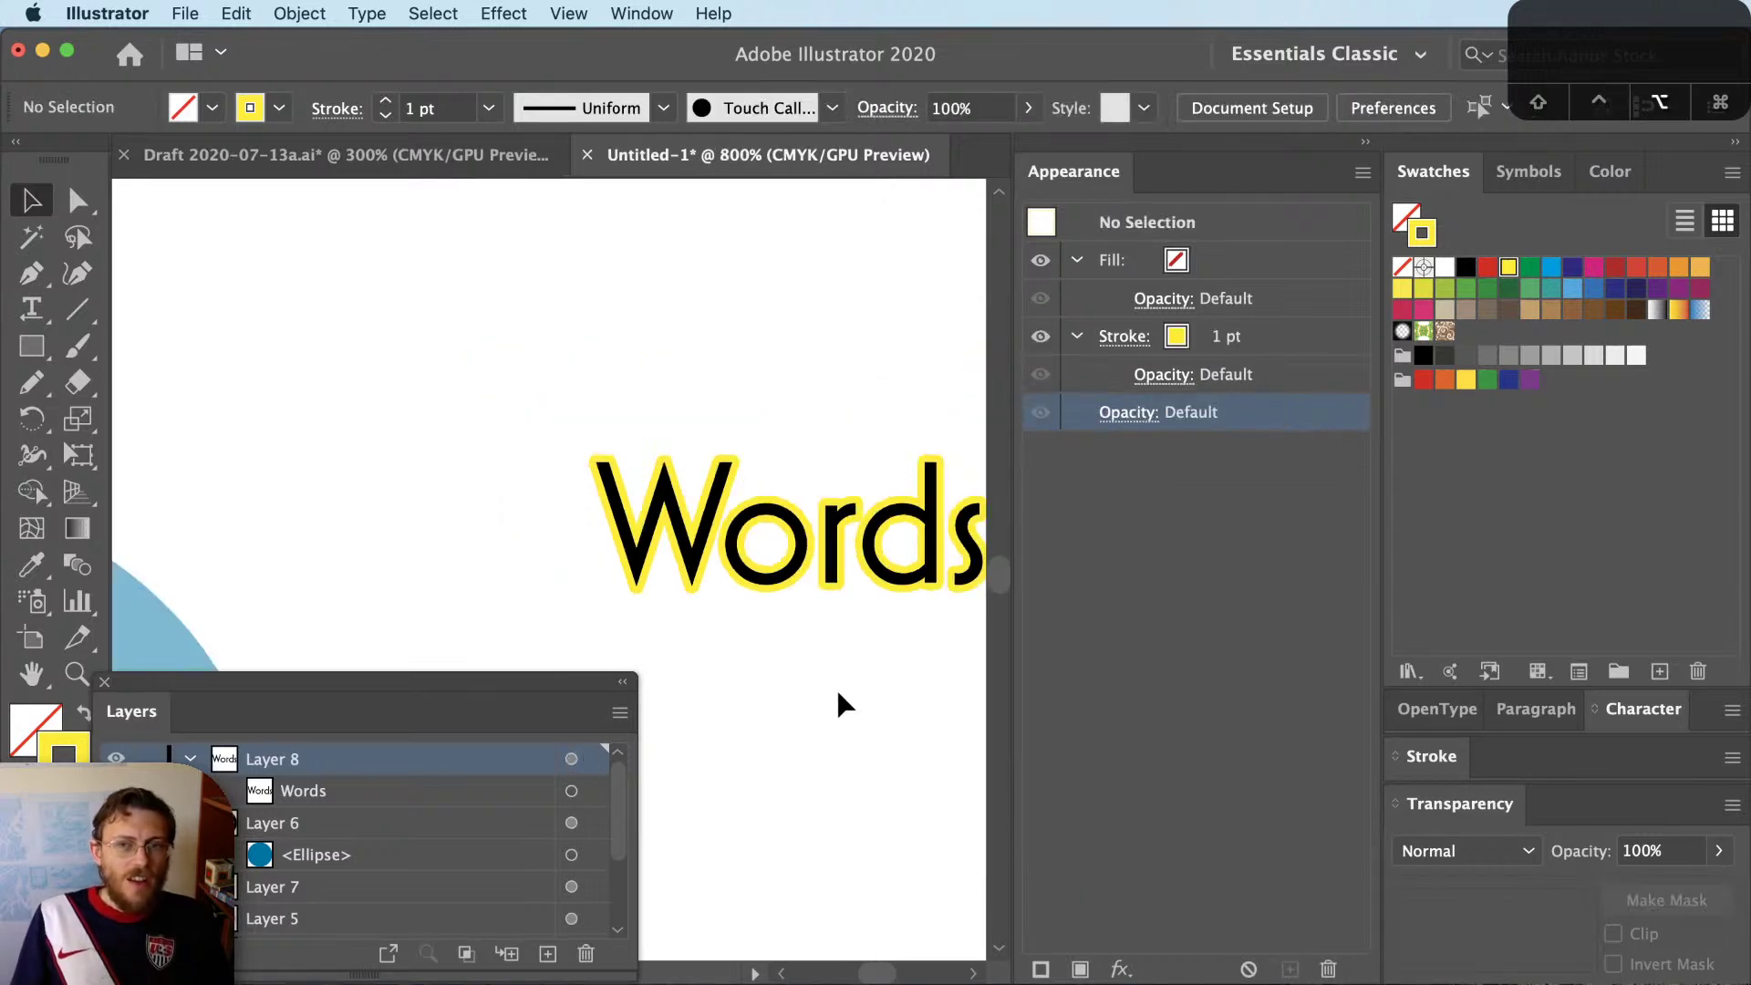
pyautogui.scroll(-3, 835, 687)
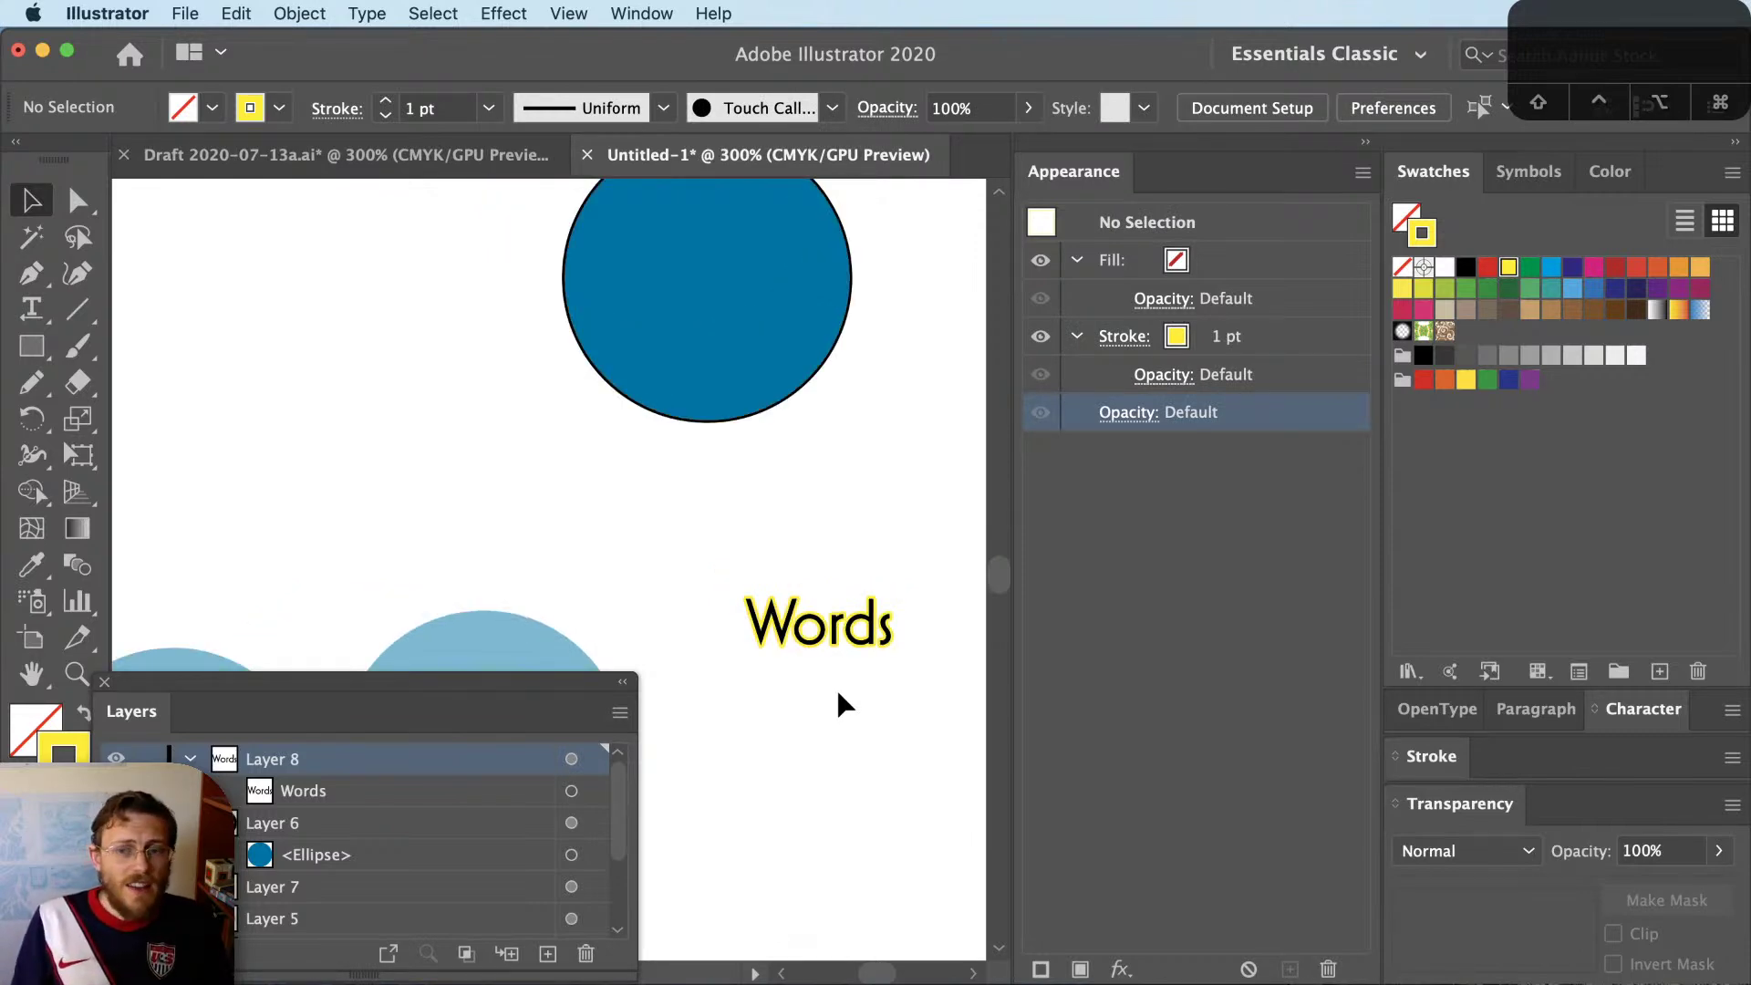
# Switch to the Draft 2020-07-13a.ai map and examine the coastal waterlines from New York down past New Jersey
pyautogui.click(506, 156)
pyautogui.press('super+shift+a')
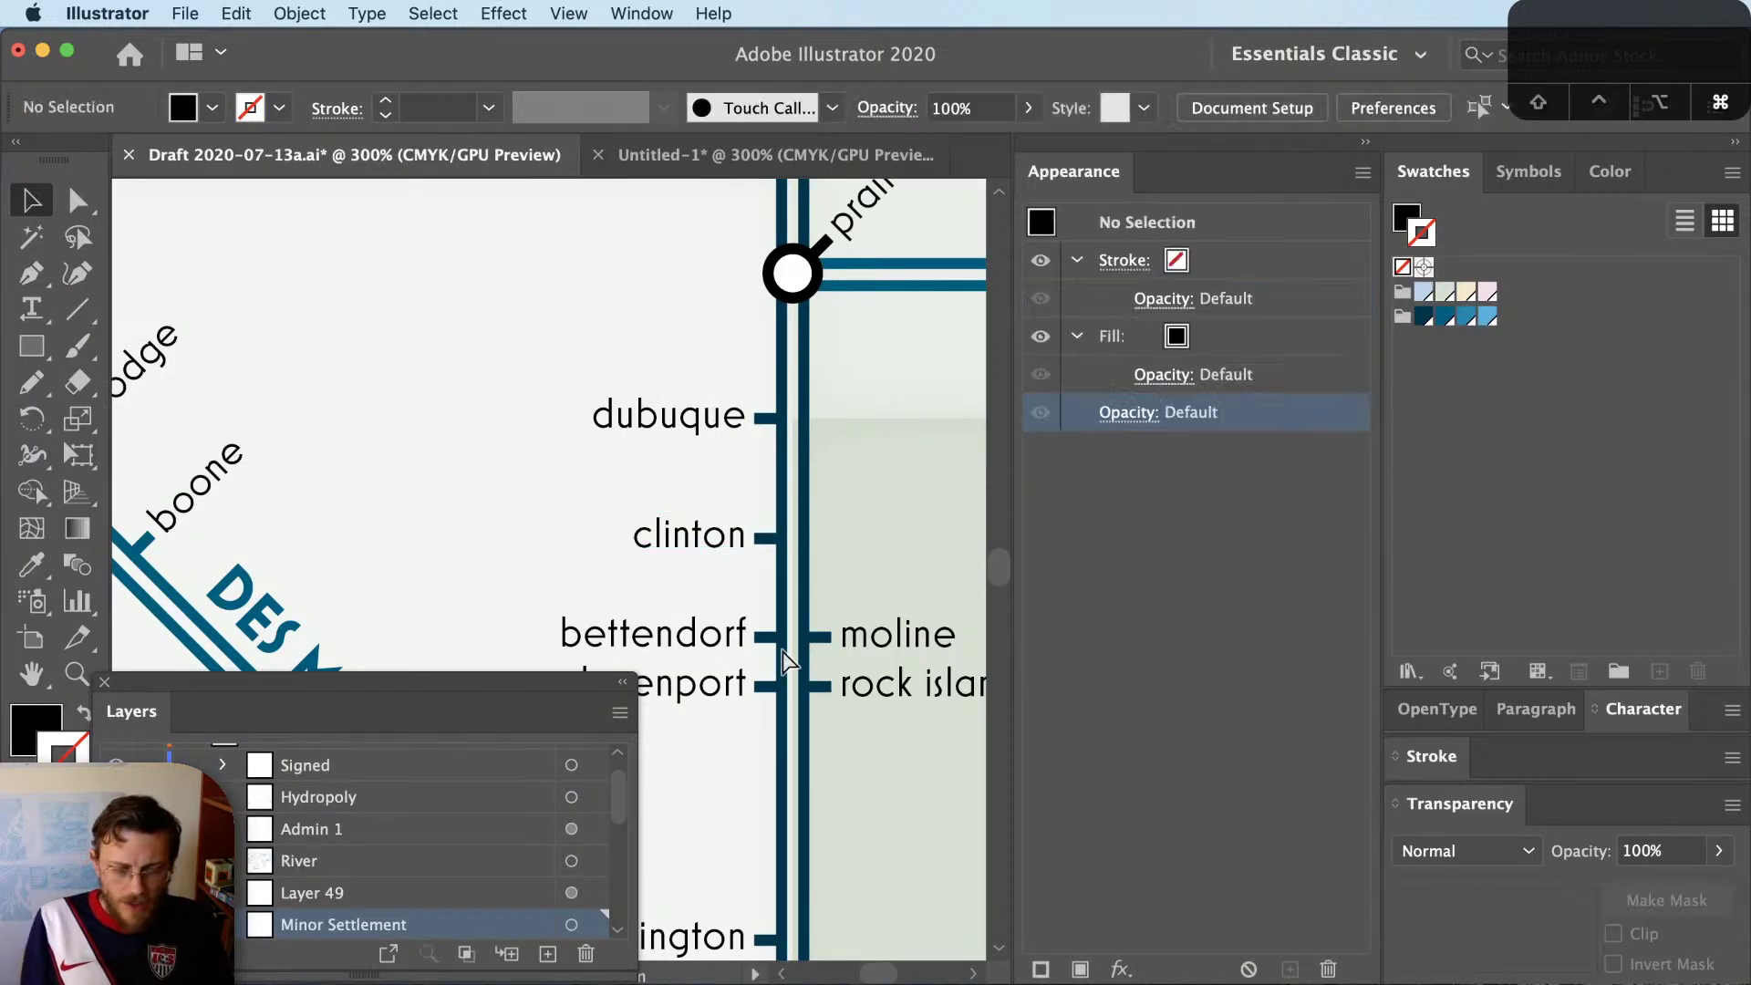
pyautogui.press('super+0')
pyautogui.press('z')
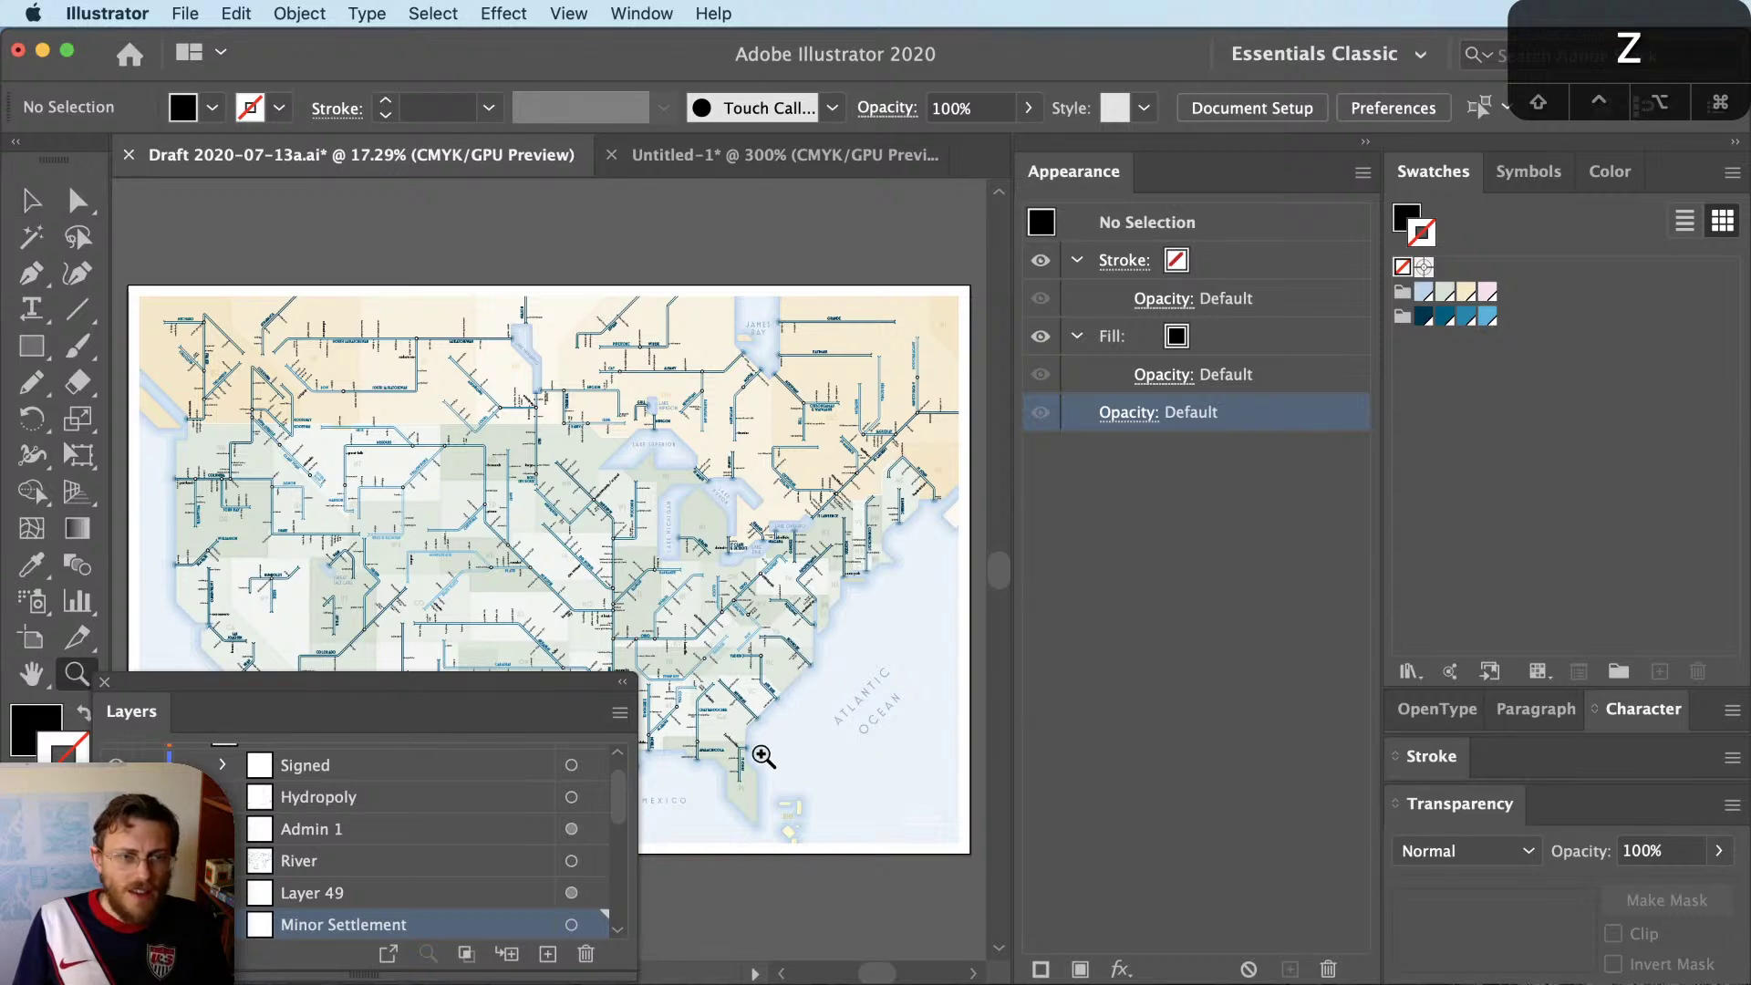
pyautogui.click(913, 595)
pyautogui.press('space')
pyautogui.moveTo(550, 467); pyautogui.dragTo(847, 406)
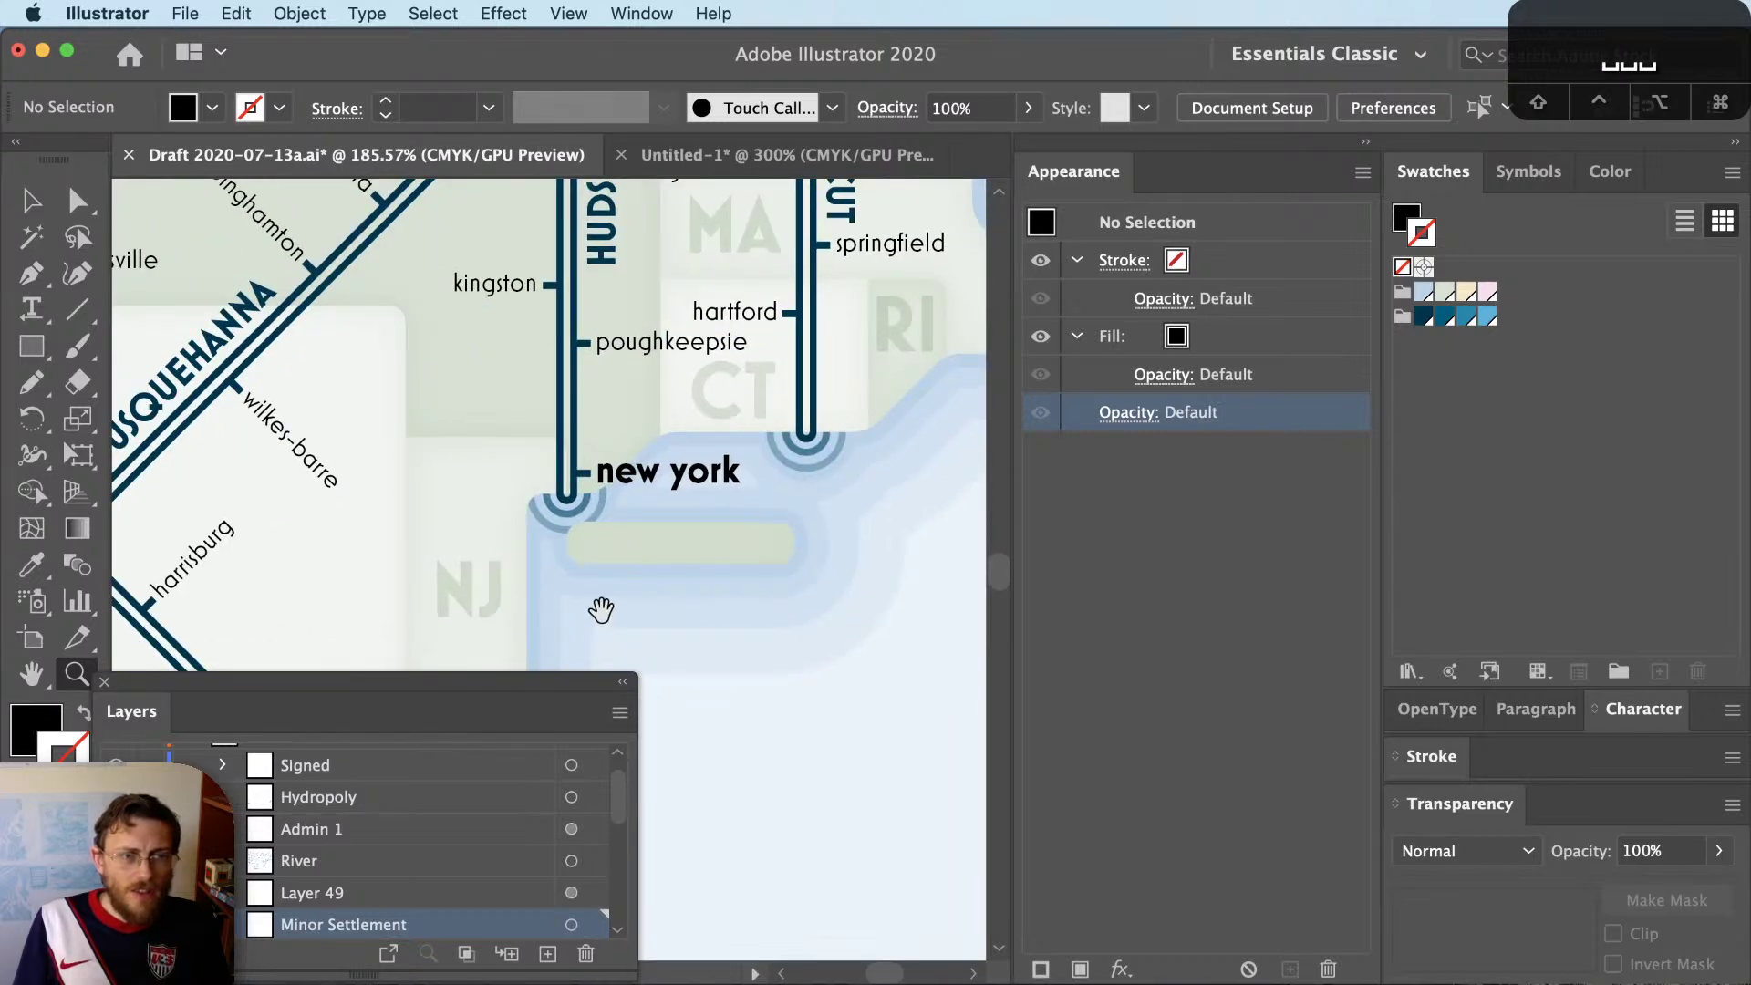
pyautogui.moveTo(666, 609); pyautogui.dragTo(868, 429)
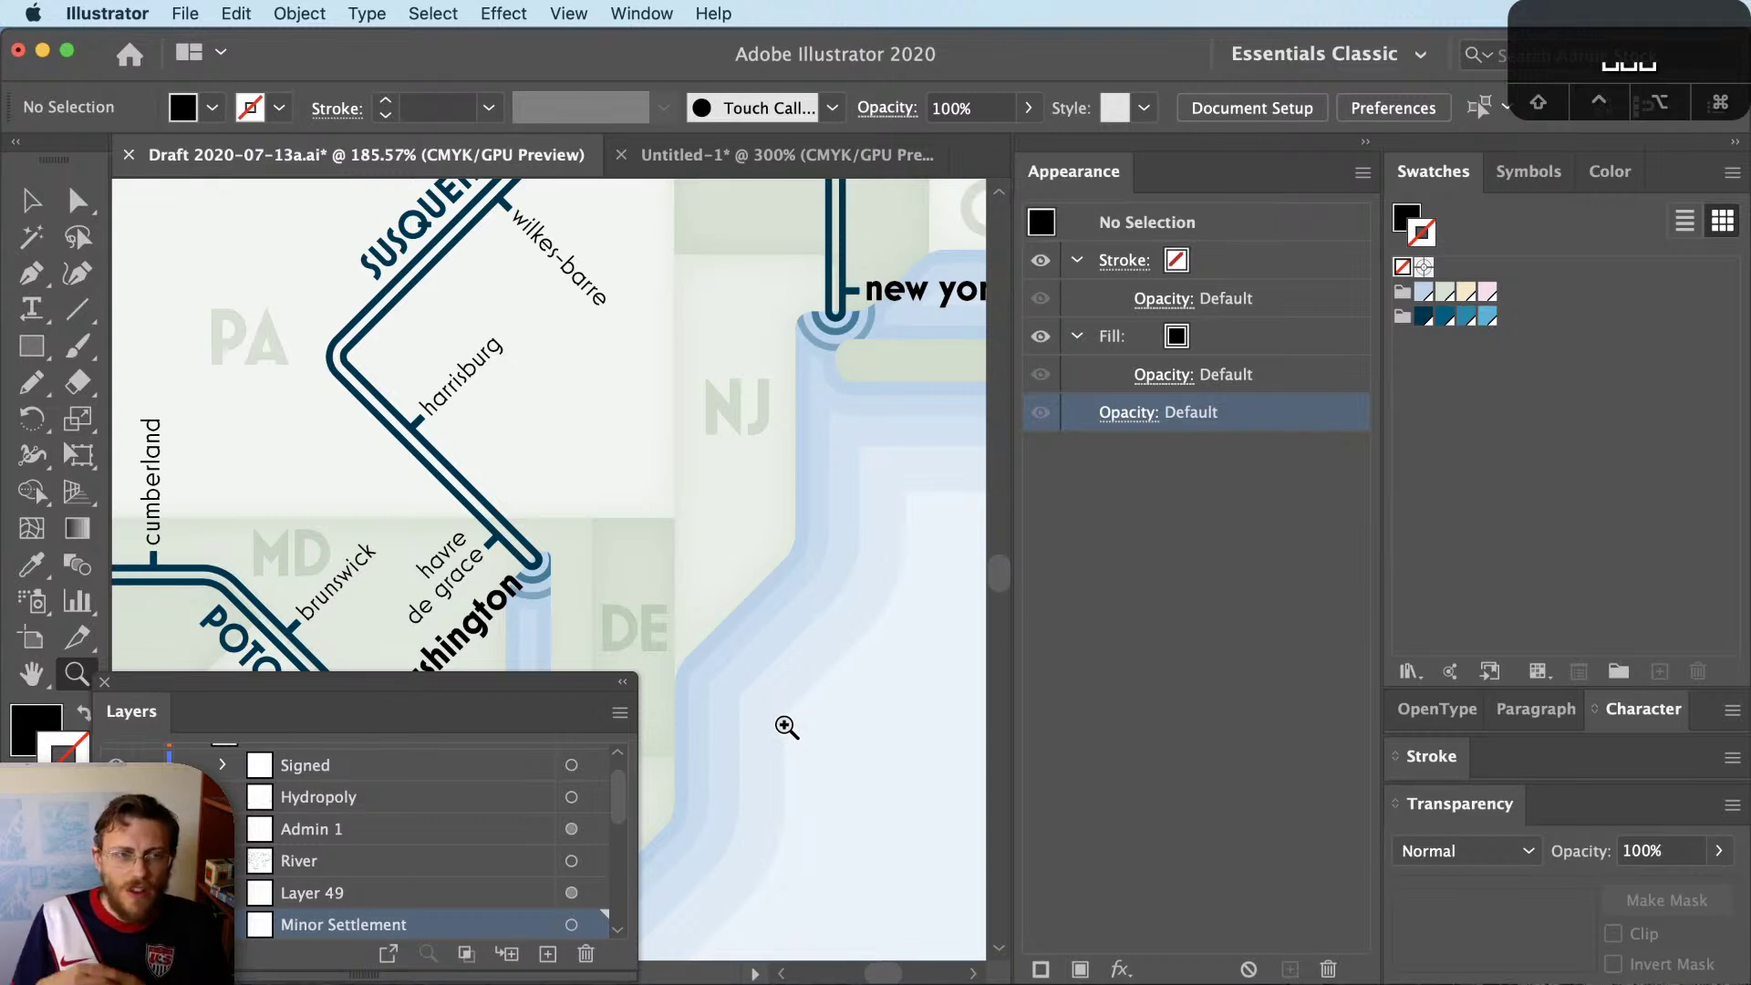
# Switch to Chrome and search for "waterlines", "maps" and "cartographic perspectives"
pyautogui.press('super+Tab')
pyautogui.write('waterlines')
pyautogui.press('Return')
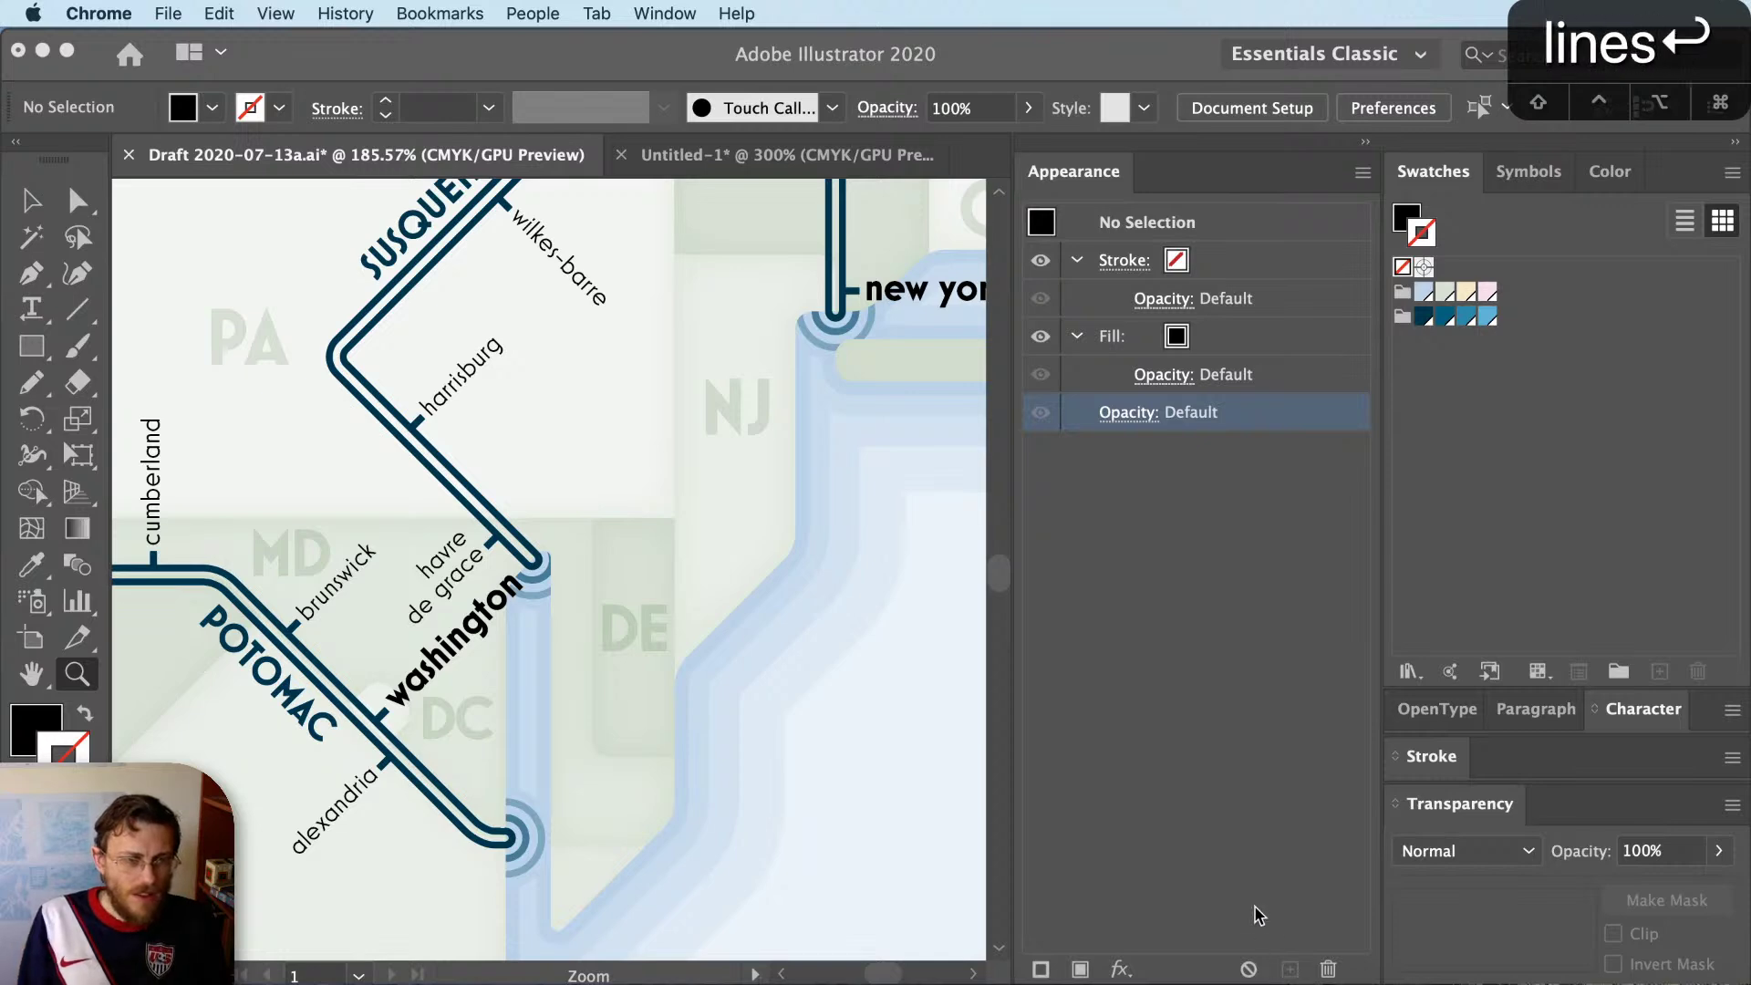
pyautogui.write('maps')
pyautogui.press('Return')
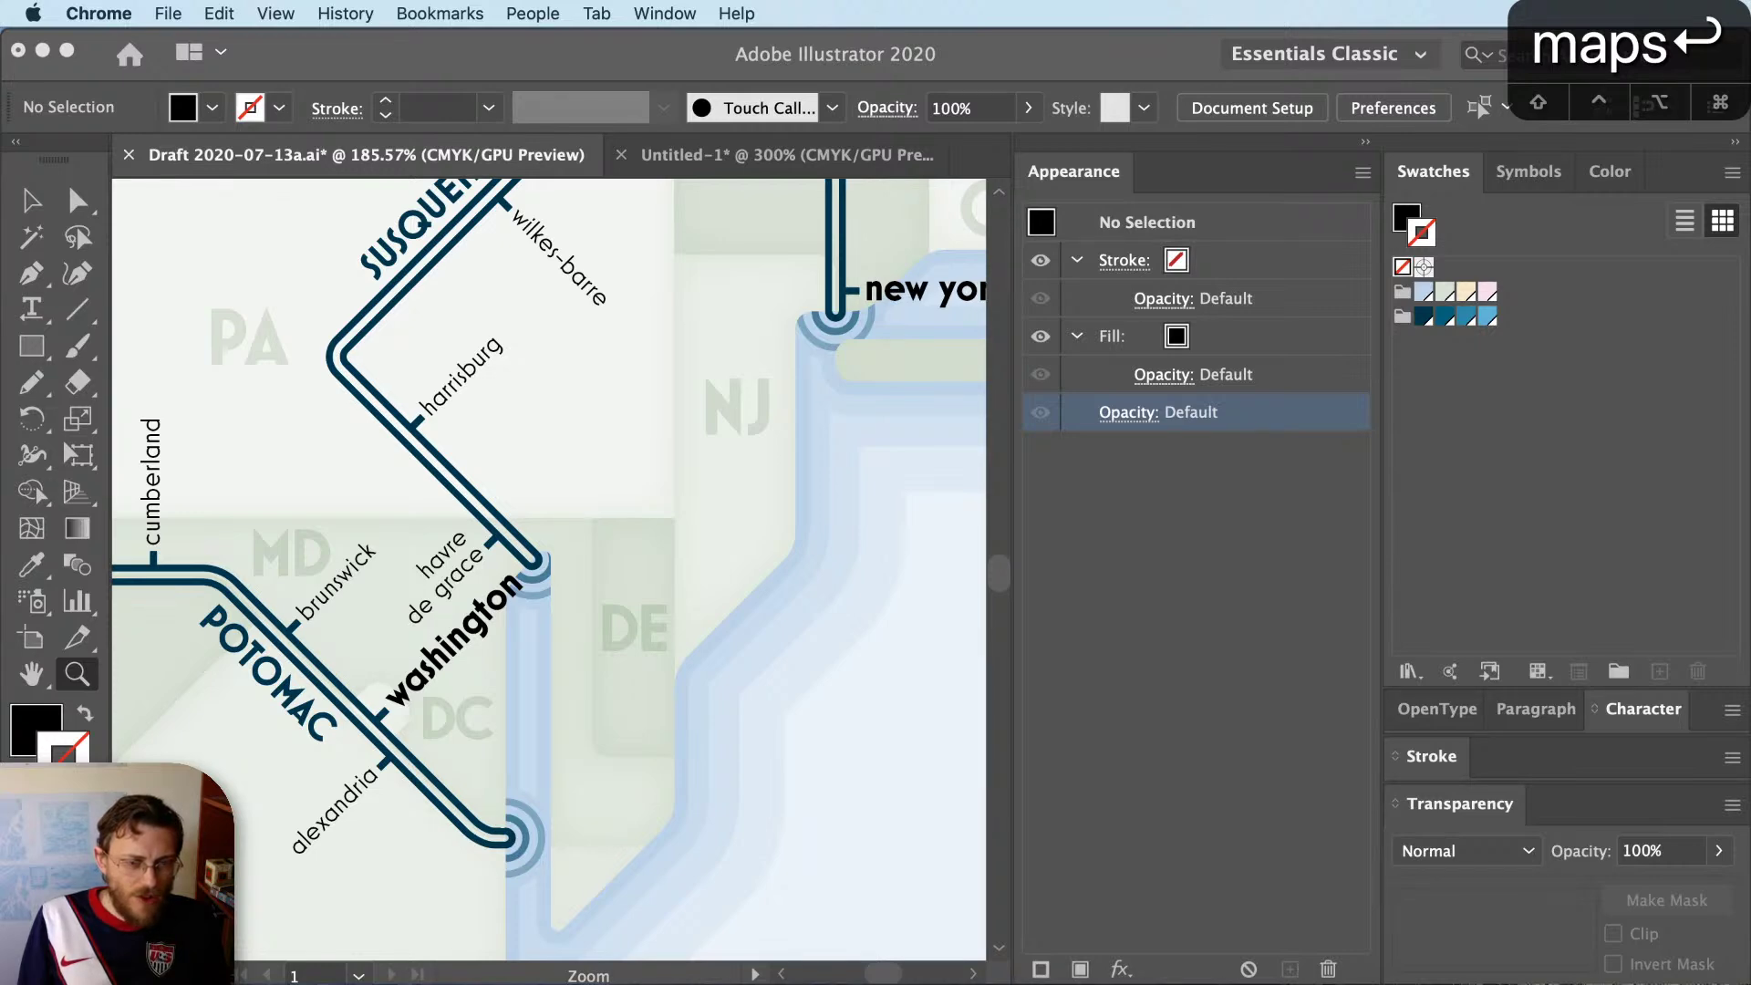
pyautogui.write('cartographic per')
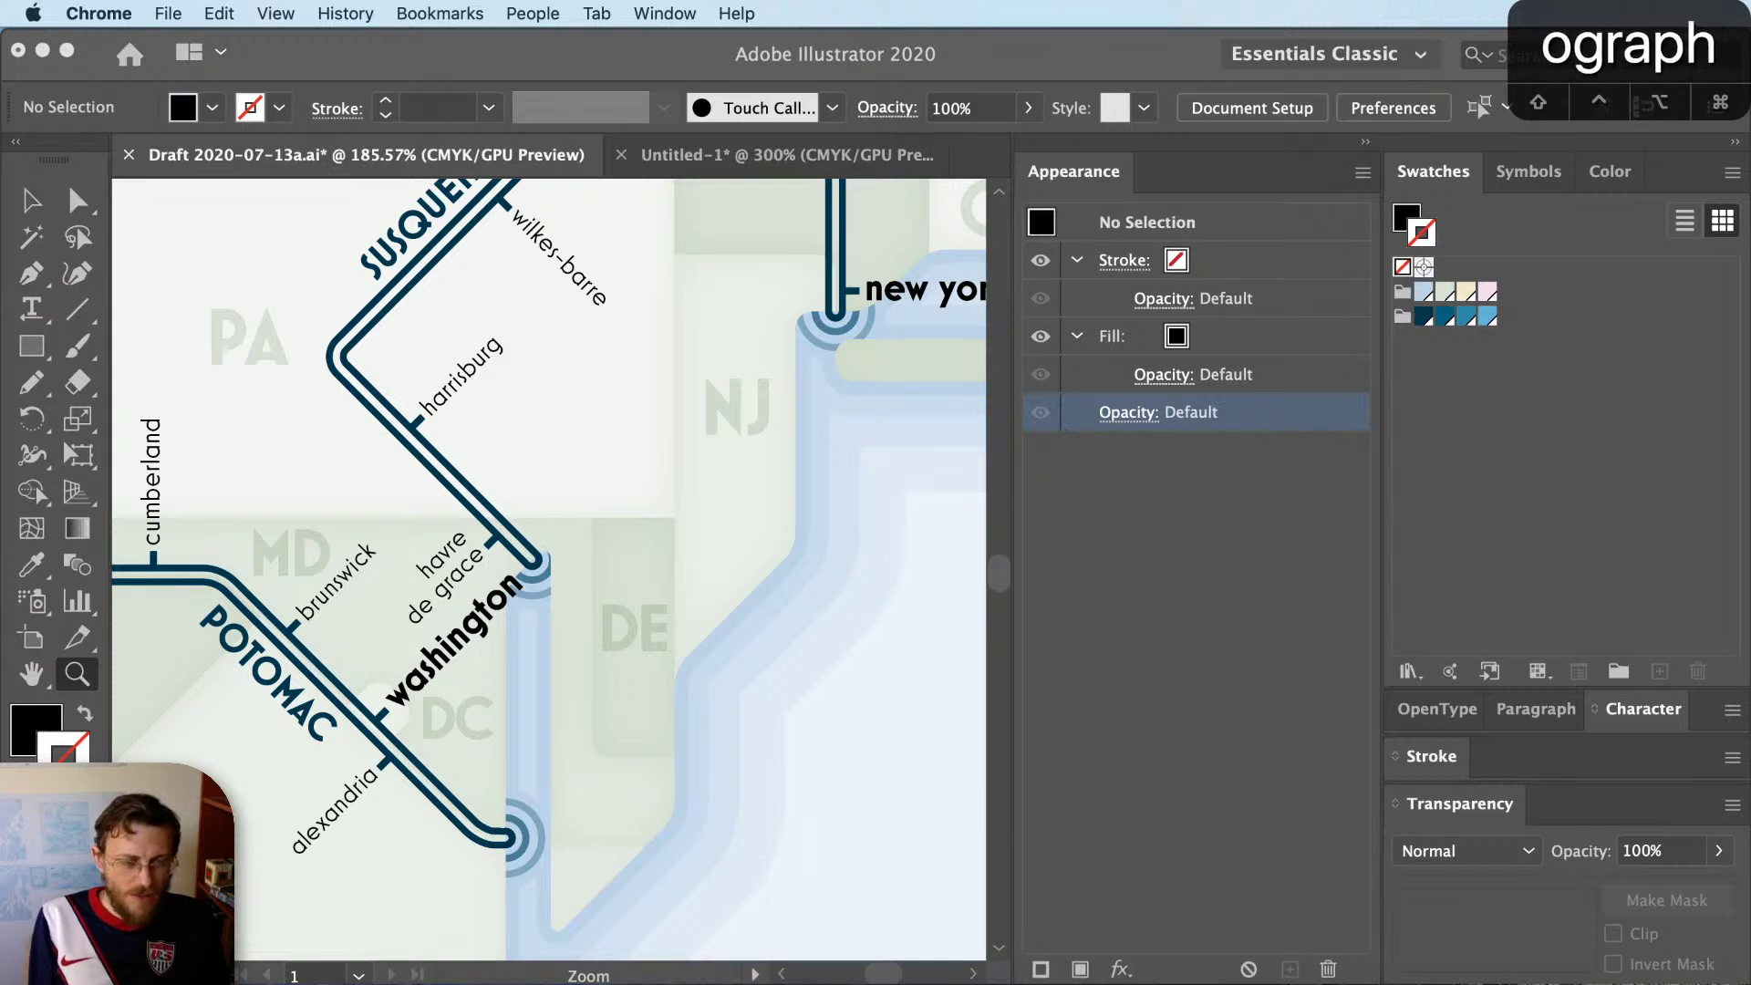
pyautogui.write('spectives')
pyautogui.press('Return')
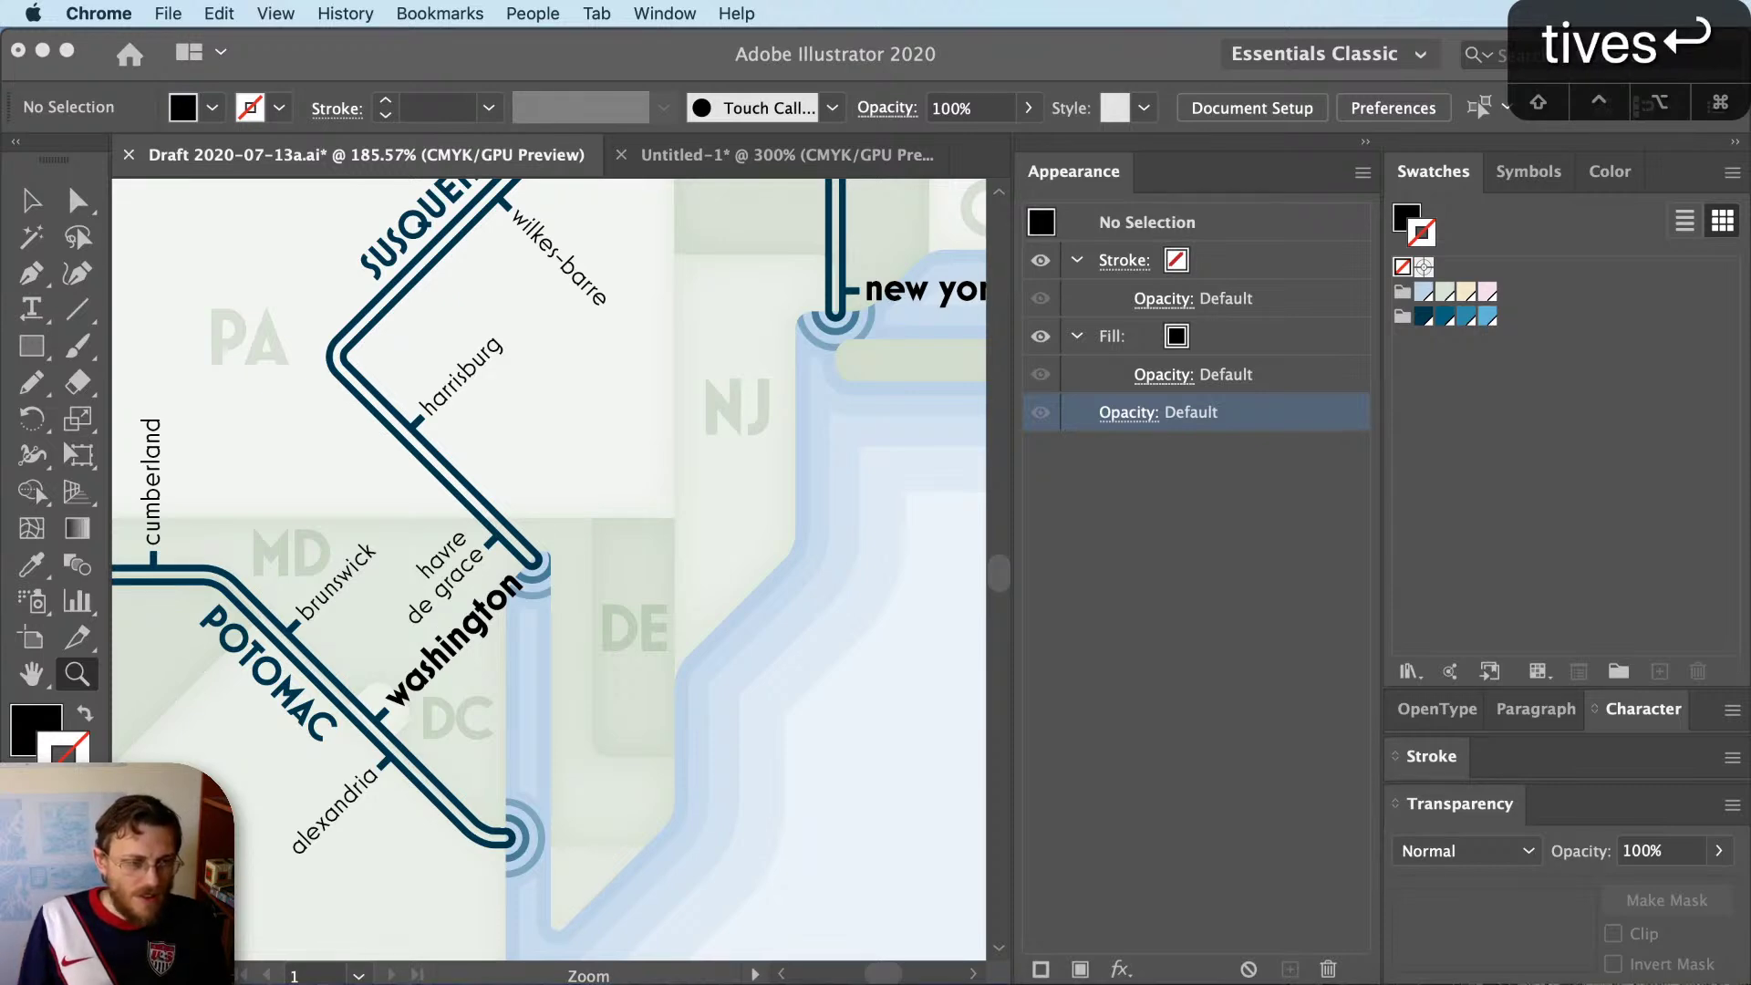
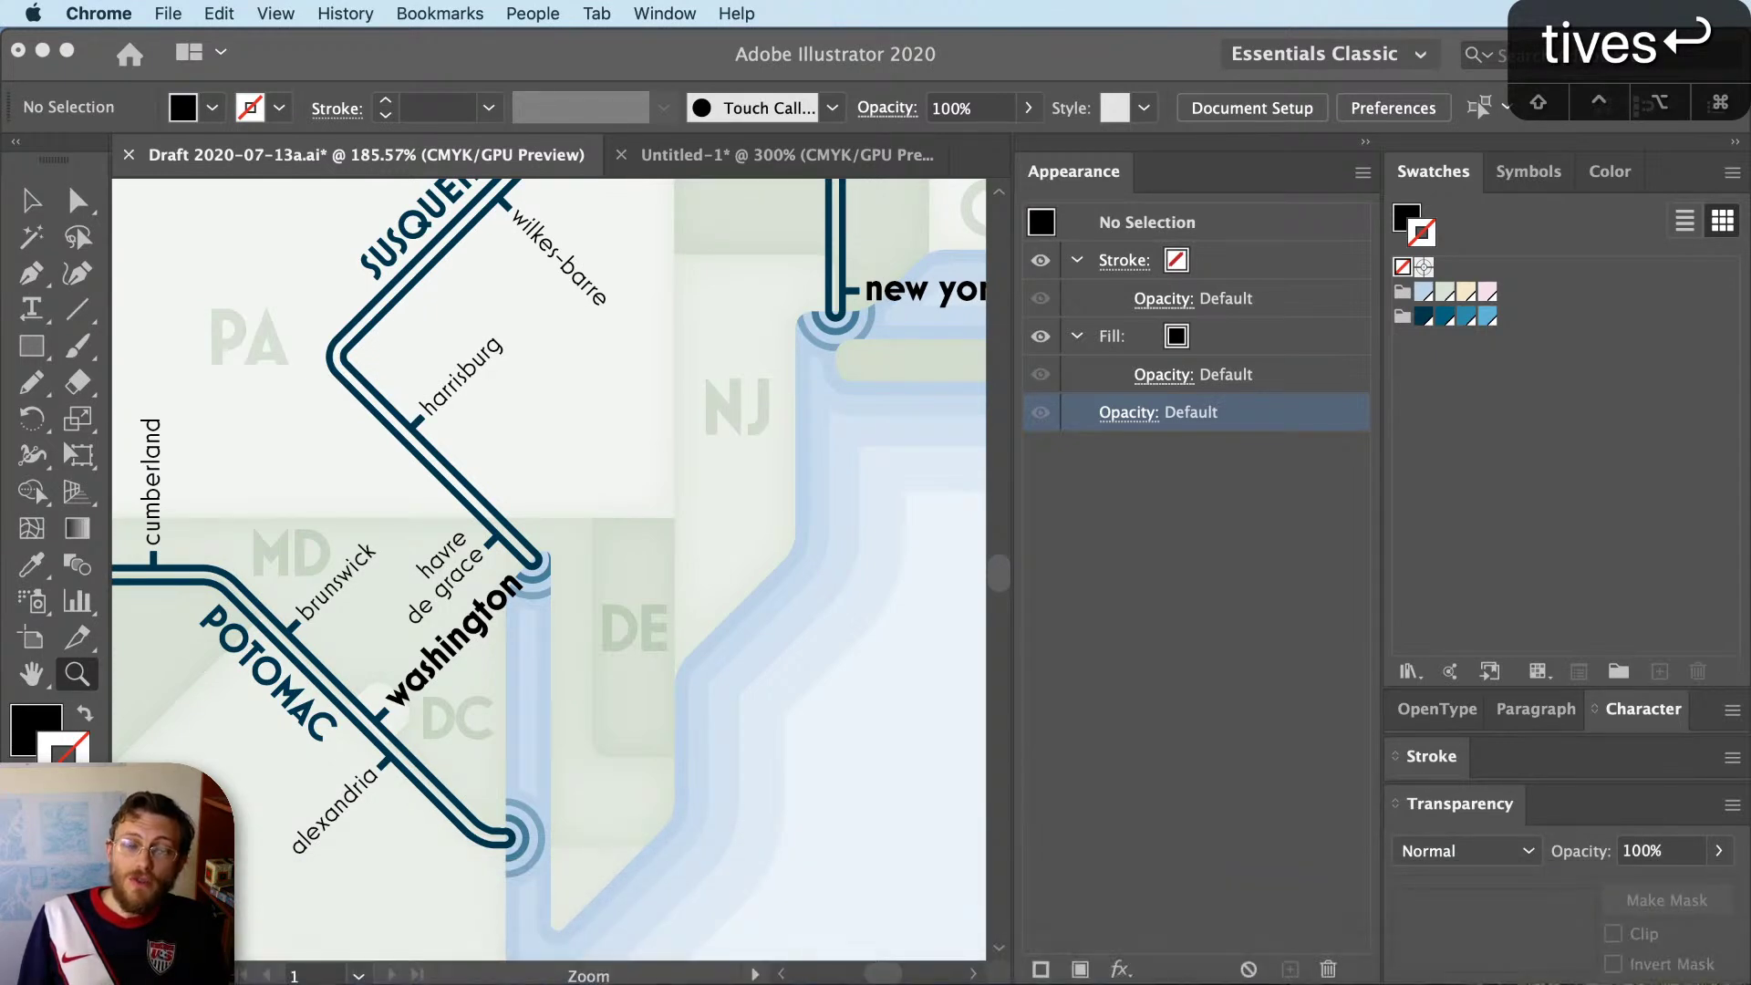
# Return to Illustrator and select all objects in the Areas sublayer of the Vignettes layer
pyautogui.click(1151, 649)
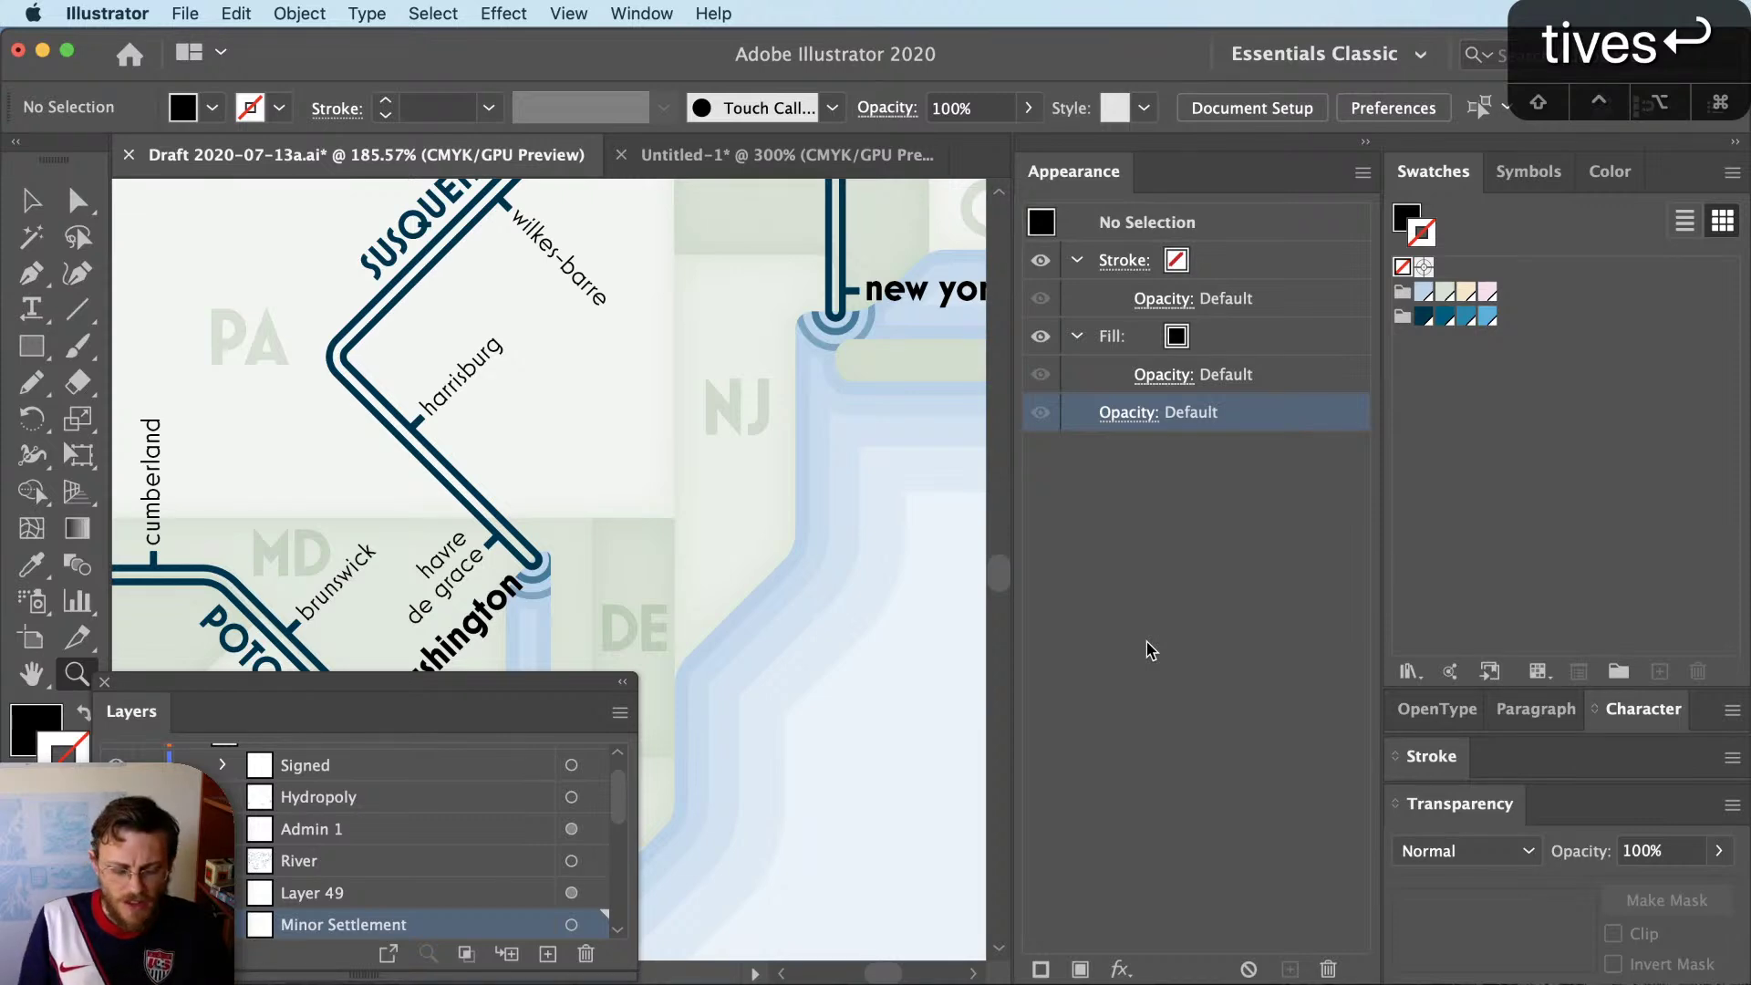
pyautogui.press('v')
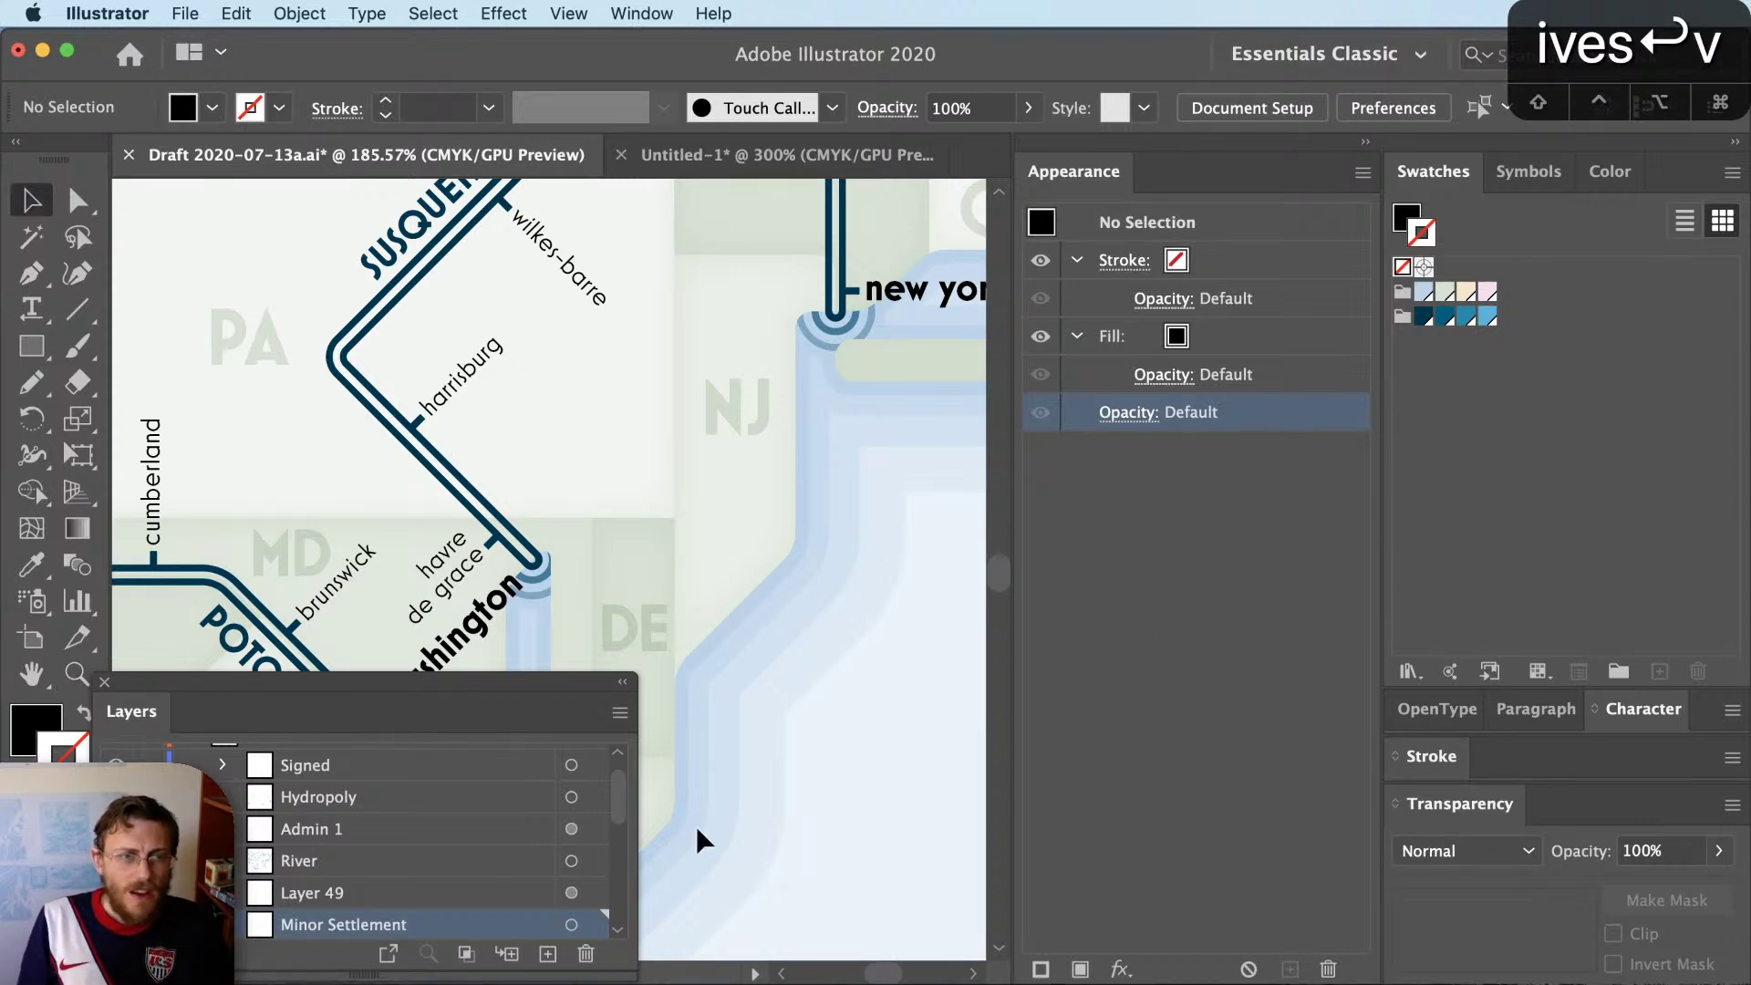
pyautogui.scroll(-5, 441, 857)
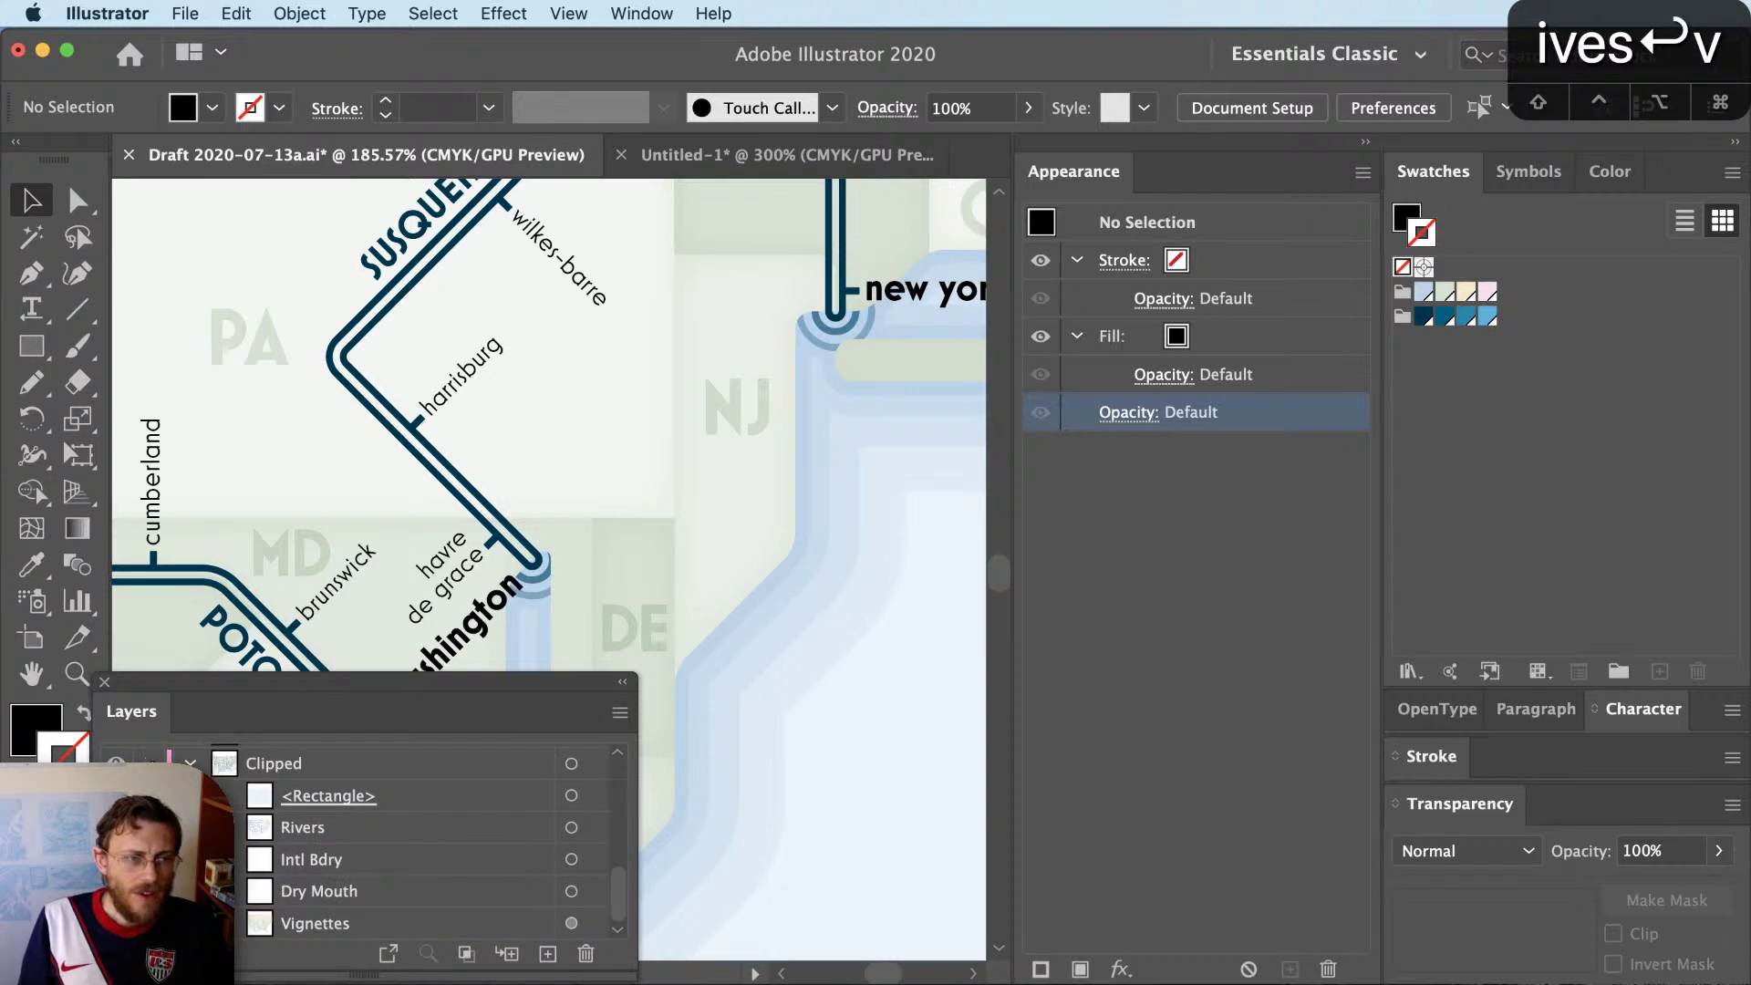
pyautogui.scroll(-2, 343, 889)
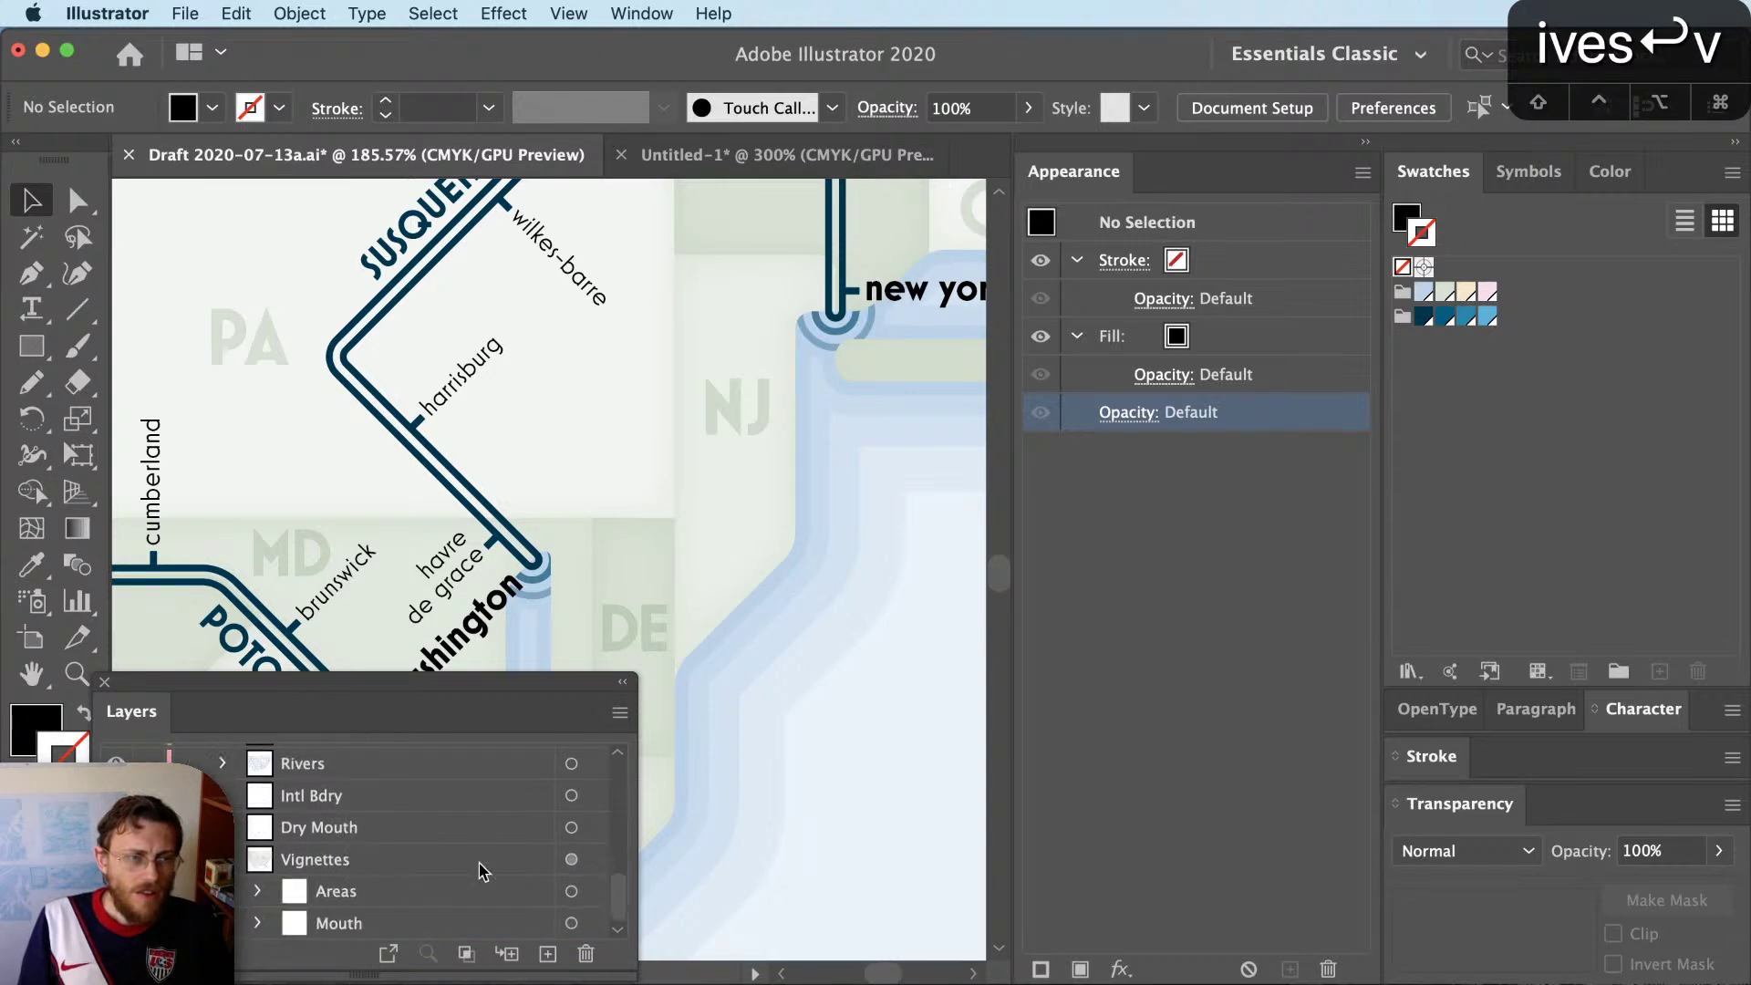
pyautogui.click(592, 891)
pyautogui.press('super+minus')
pyautogui.press('super+minus')
pyautogui.press('super+minus')
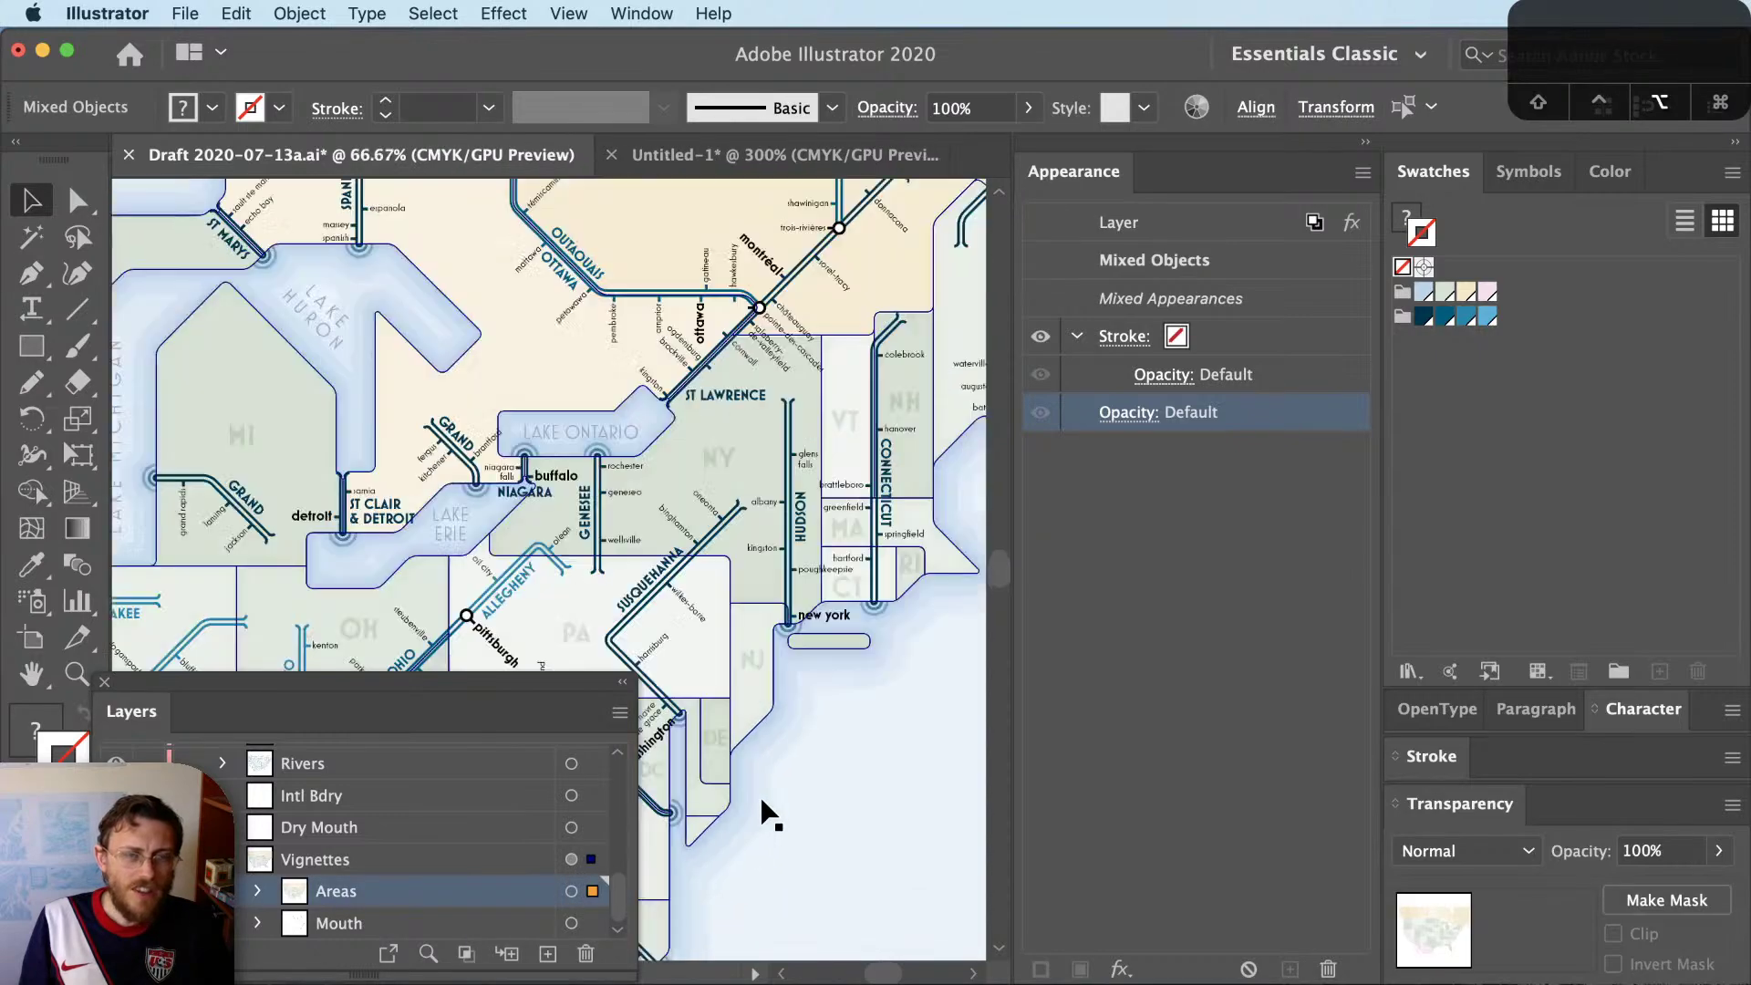
# Examine the waterlines along the New Jersey coast at 200% and clear the selection of the Vignettes artwork
pyautogui.moveTo(755, 688); pyautogui.dragTo(755, 610)
pyautogui.press('super+equal')
pyautogui.press('super+equal')
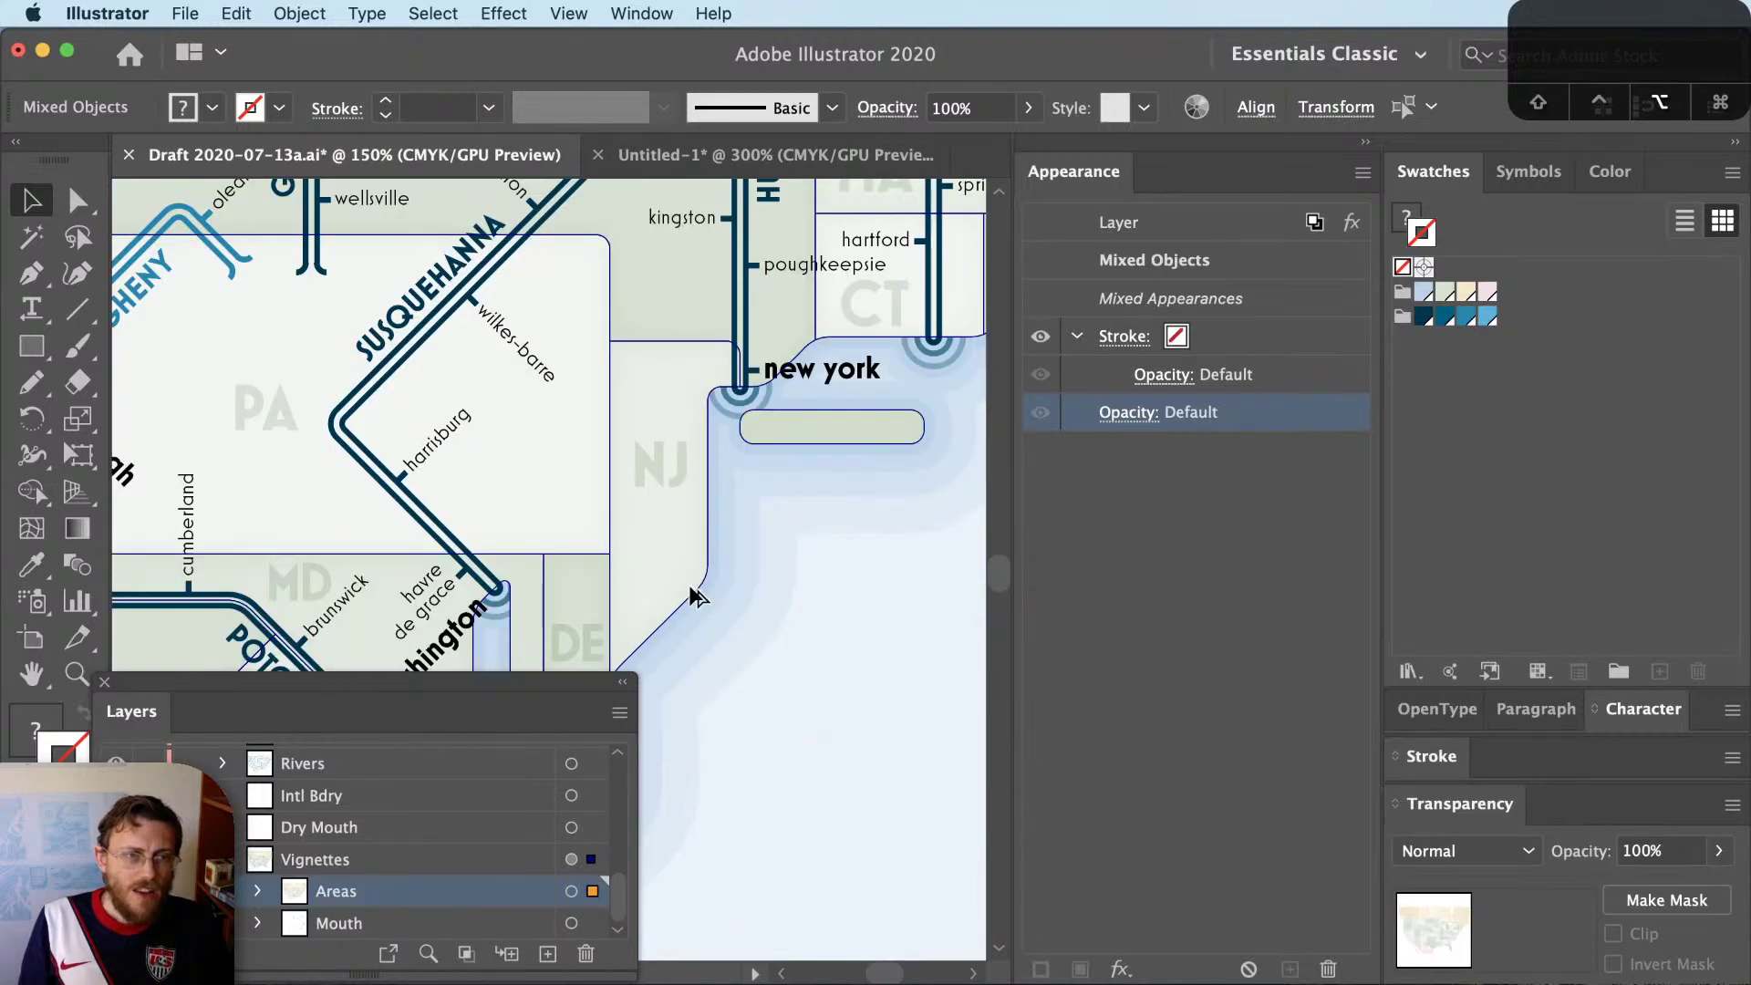
pyautogui.press('super+equal')
pyautogui.hscroll(-3, 891, 763)
pyautogui.press('shift+super+a')
pyautogui.press('v')
pyautogui.click(597, 894)
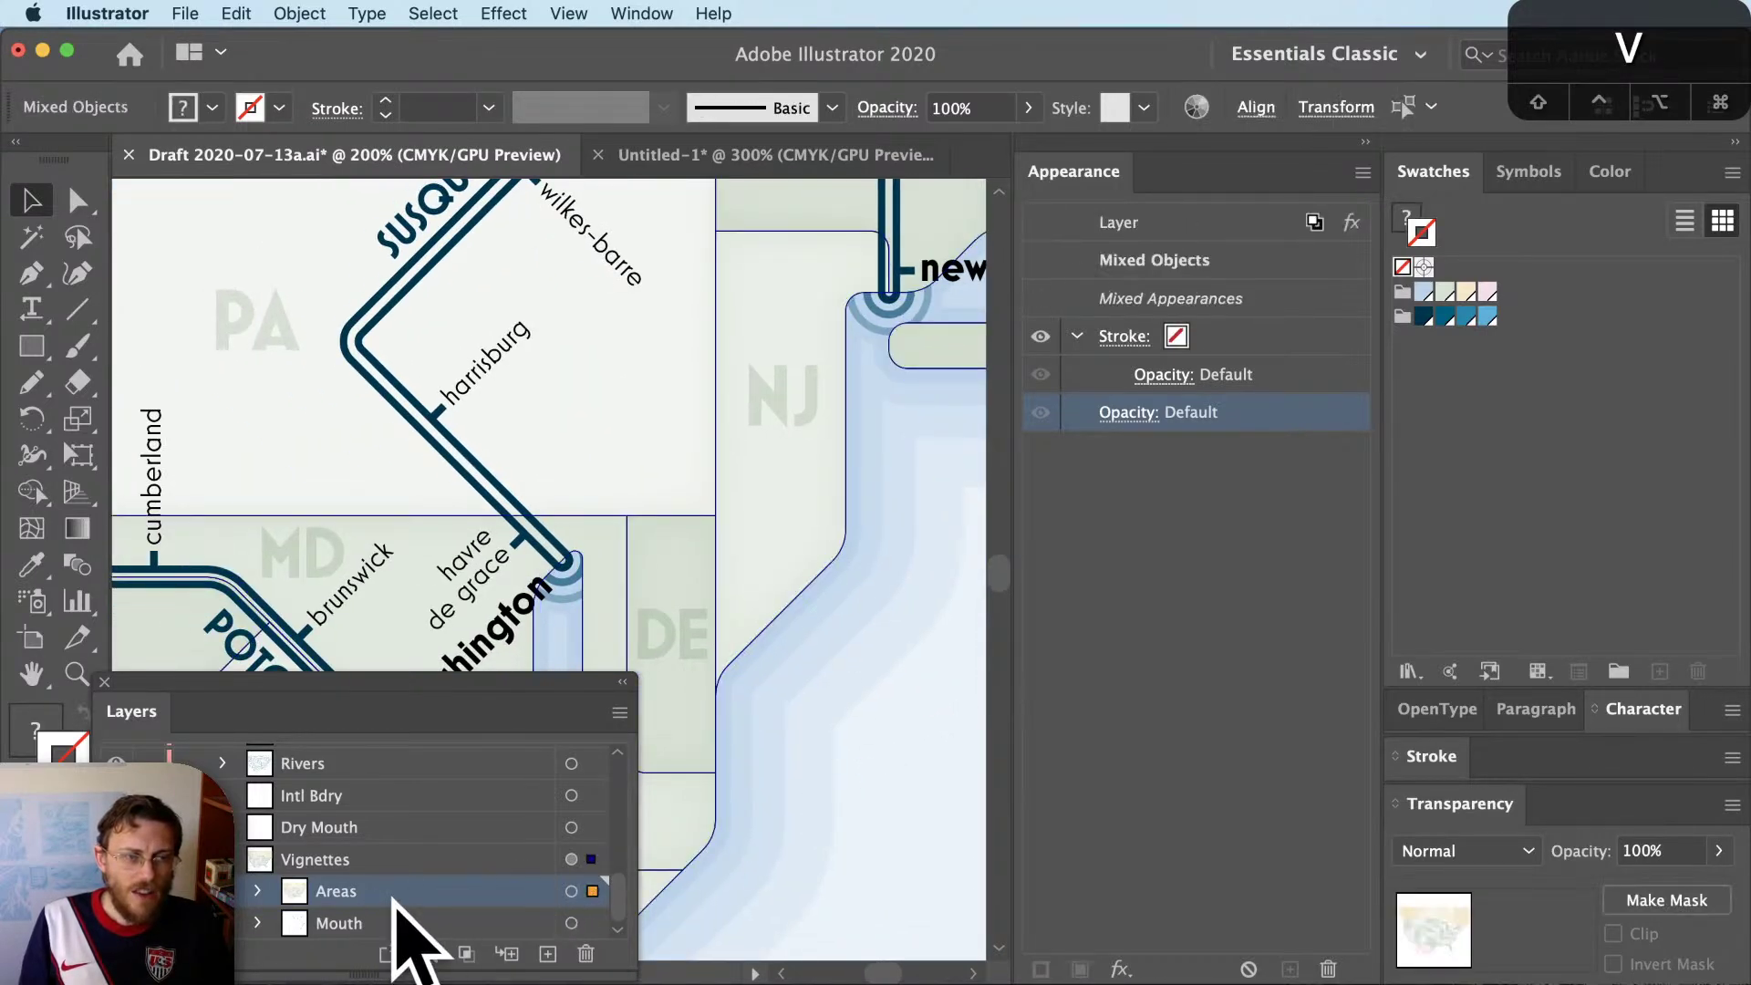
pyautogui.keyDown('shift'); pyautogui.click(593, 860); pyautogui.keyUp('shift')
pyautogui.click(593, 862)
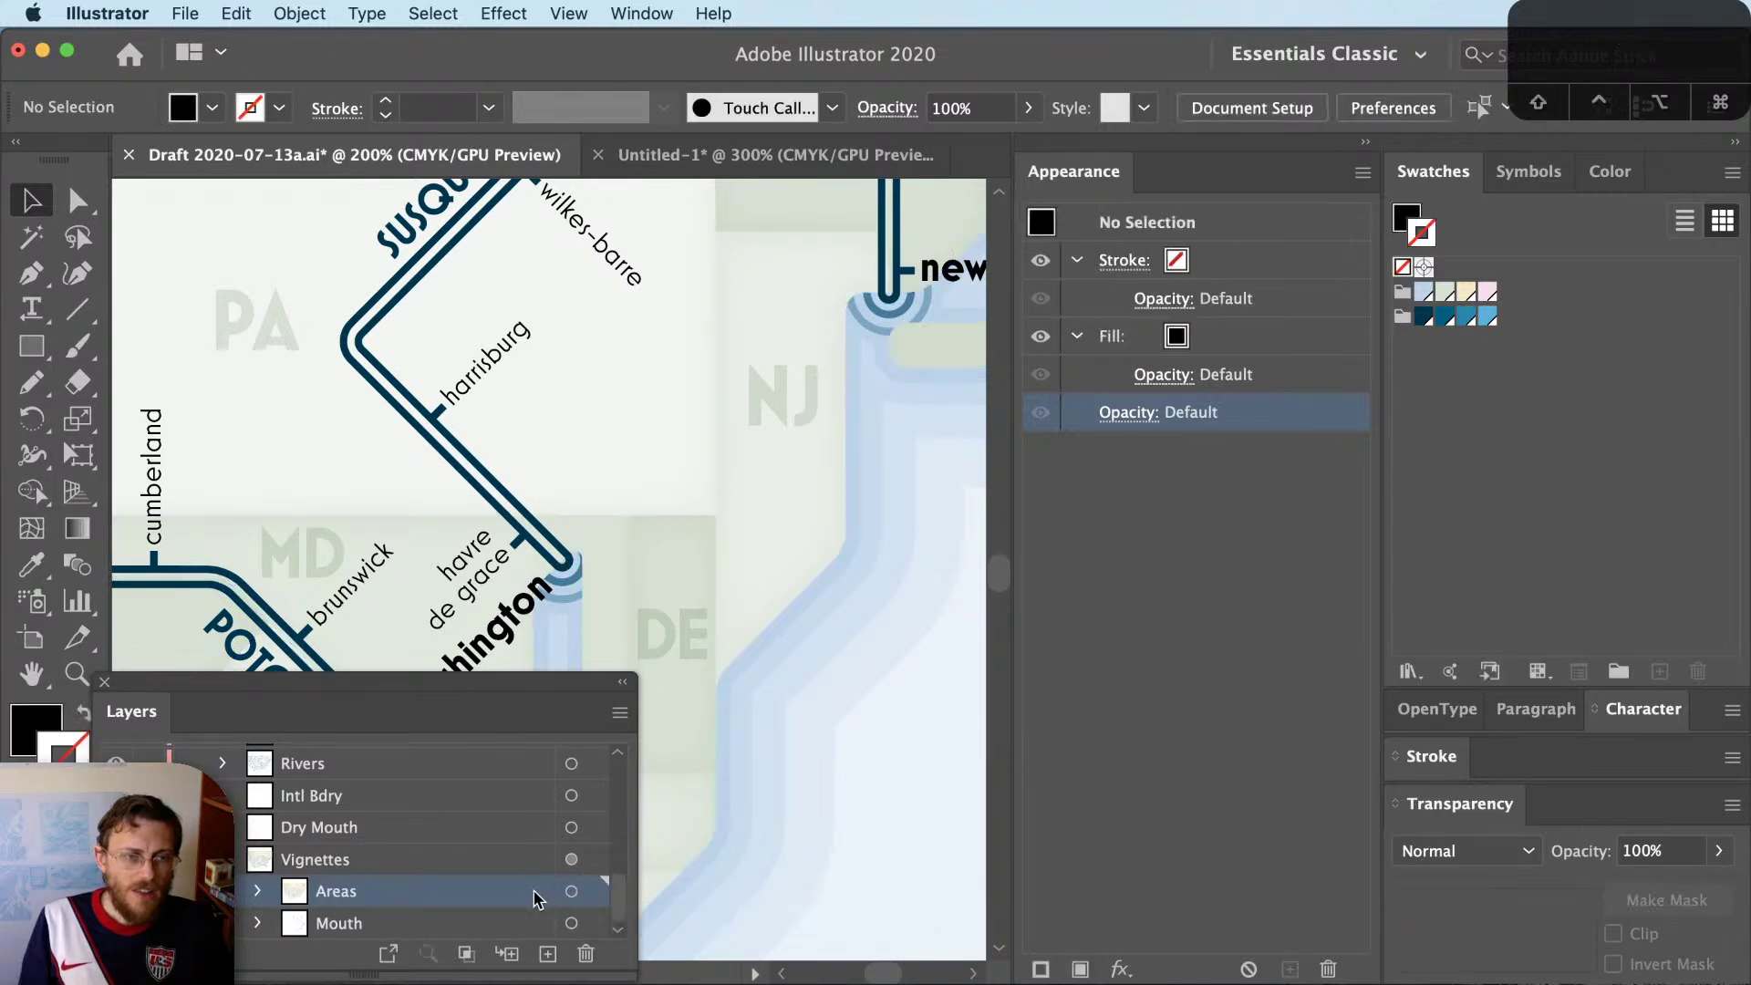
# Target the Vignettes layer and expand all its fills to inspect the Offset Path effects beneath them
pyautogui.click(571, 860)
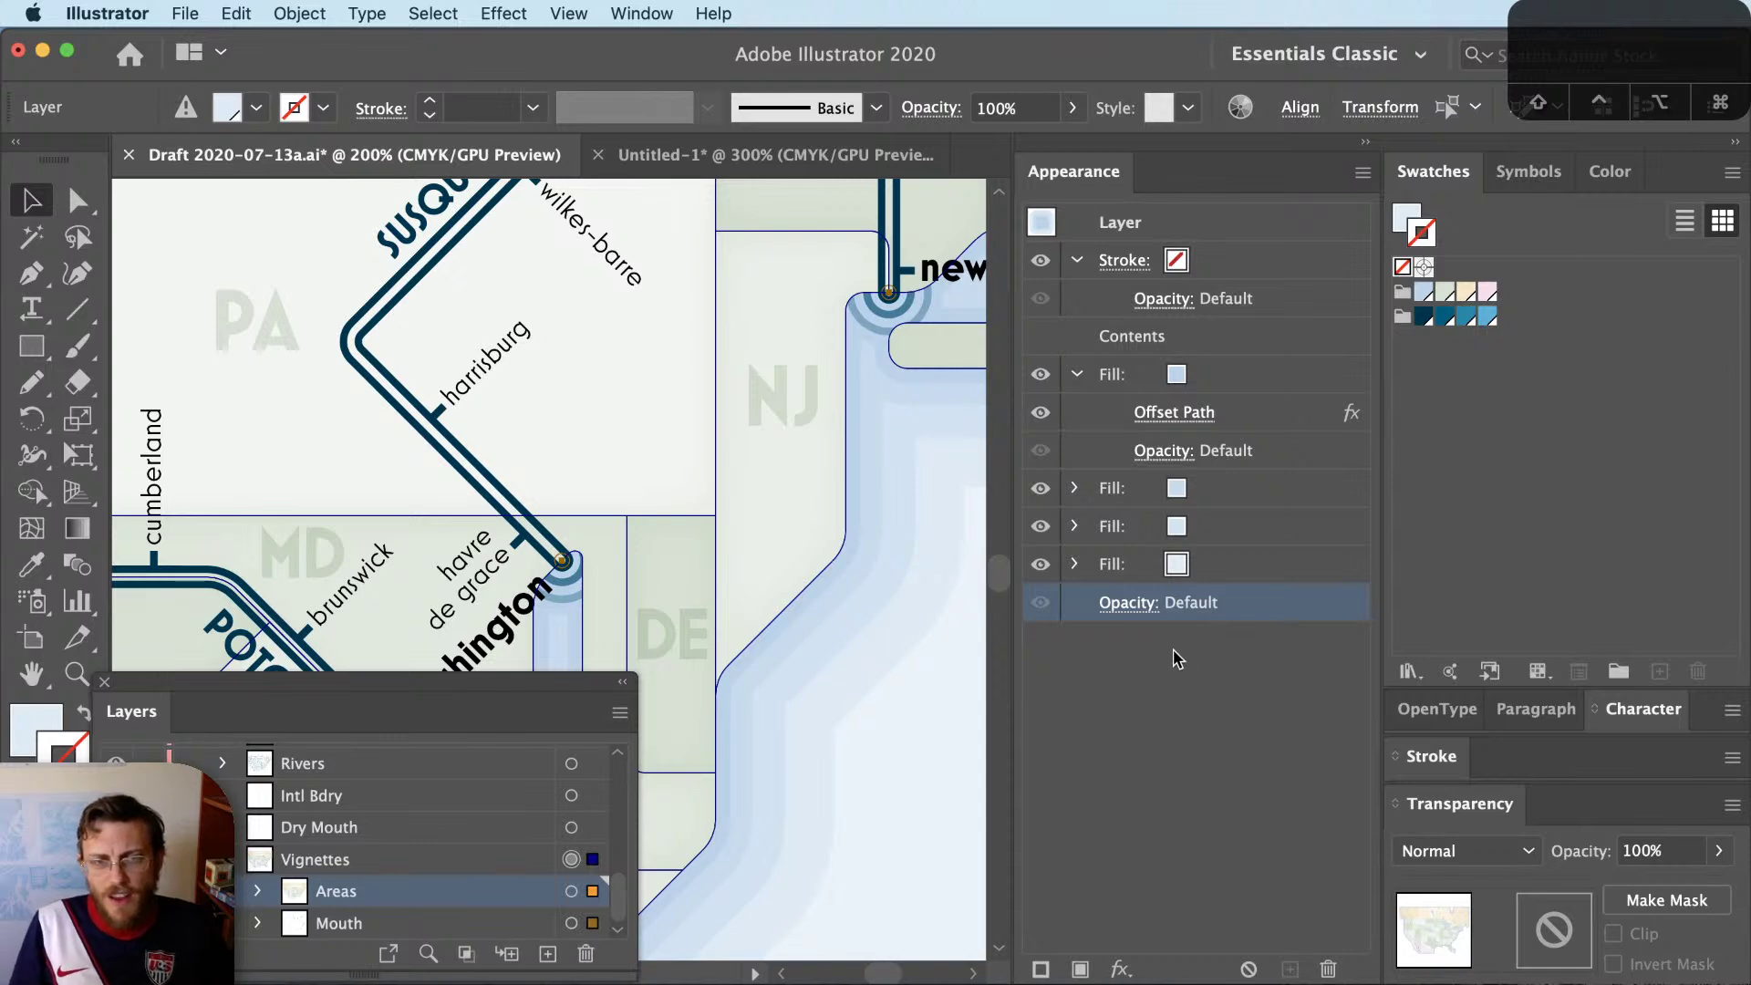
pyautogui.click(1076, 565)
pyautogui.click(1076, 526)
pyautogui.click(1076, 489)
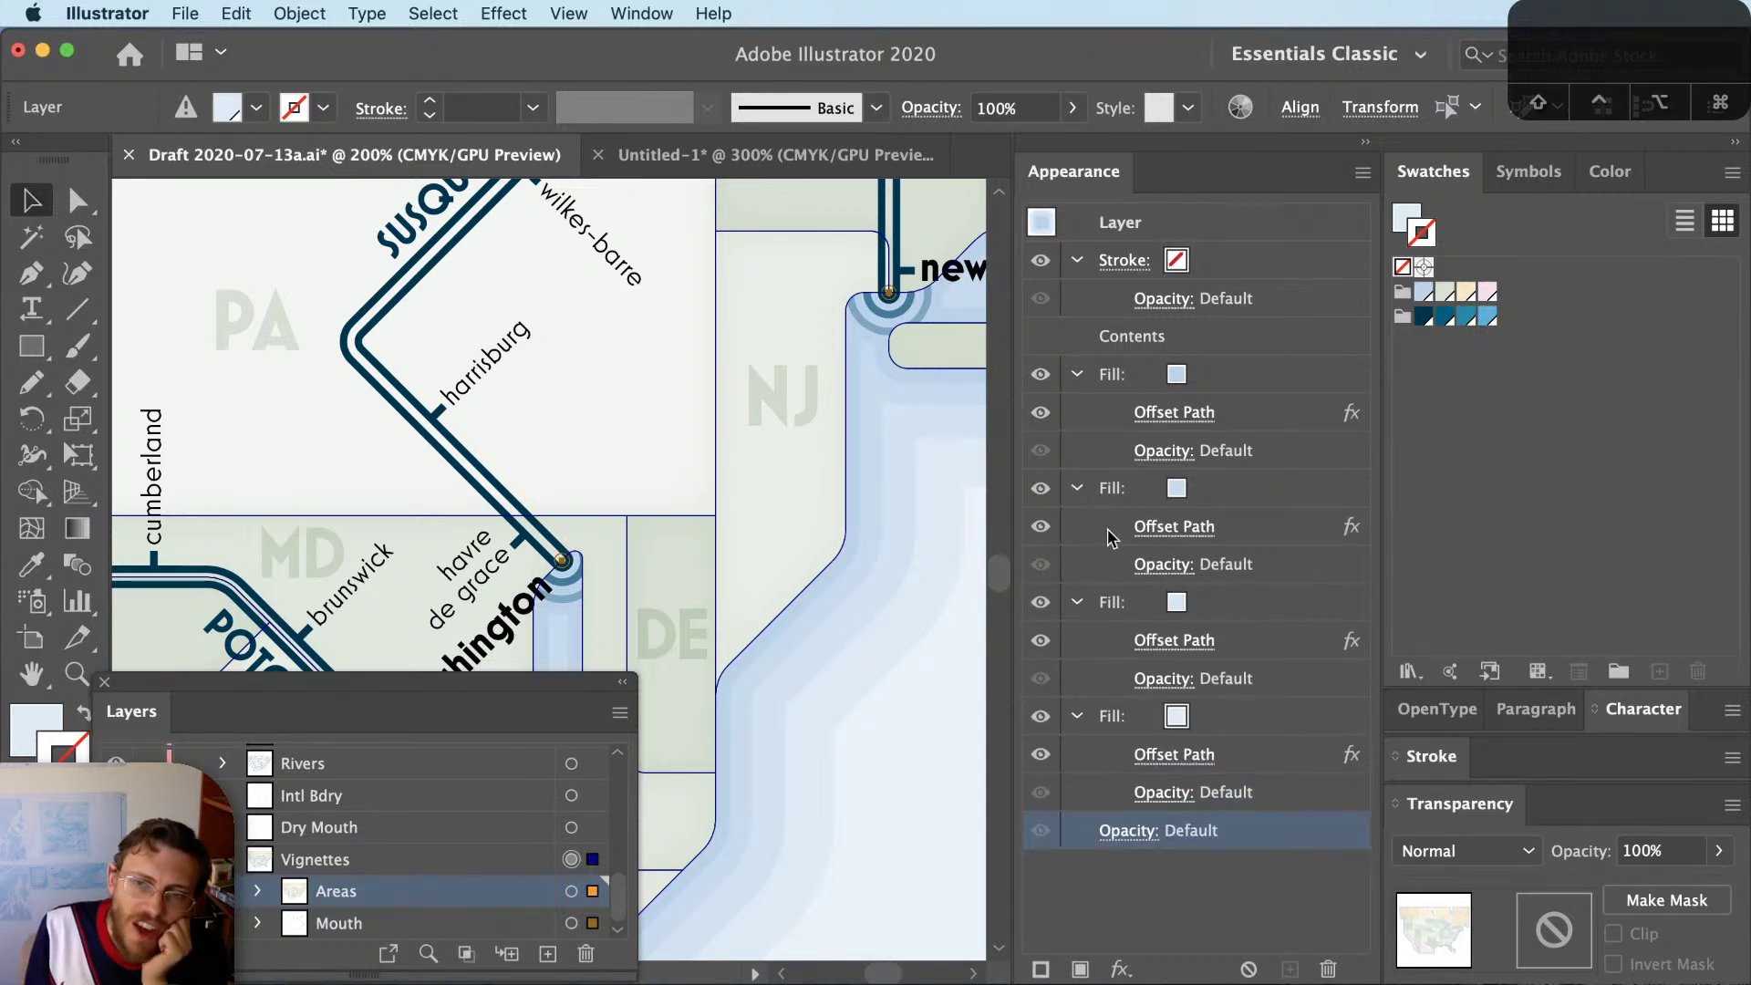
# Switch to the Untitled-1 document and delete all of its sample artwork
pyautogui.click(865, 159)
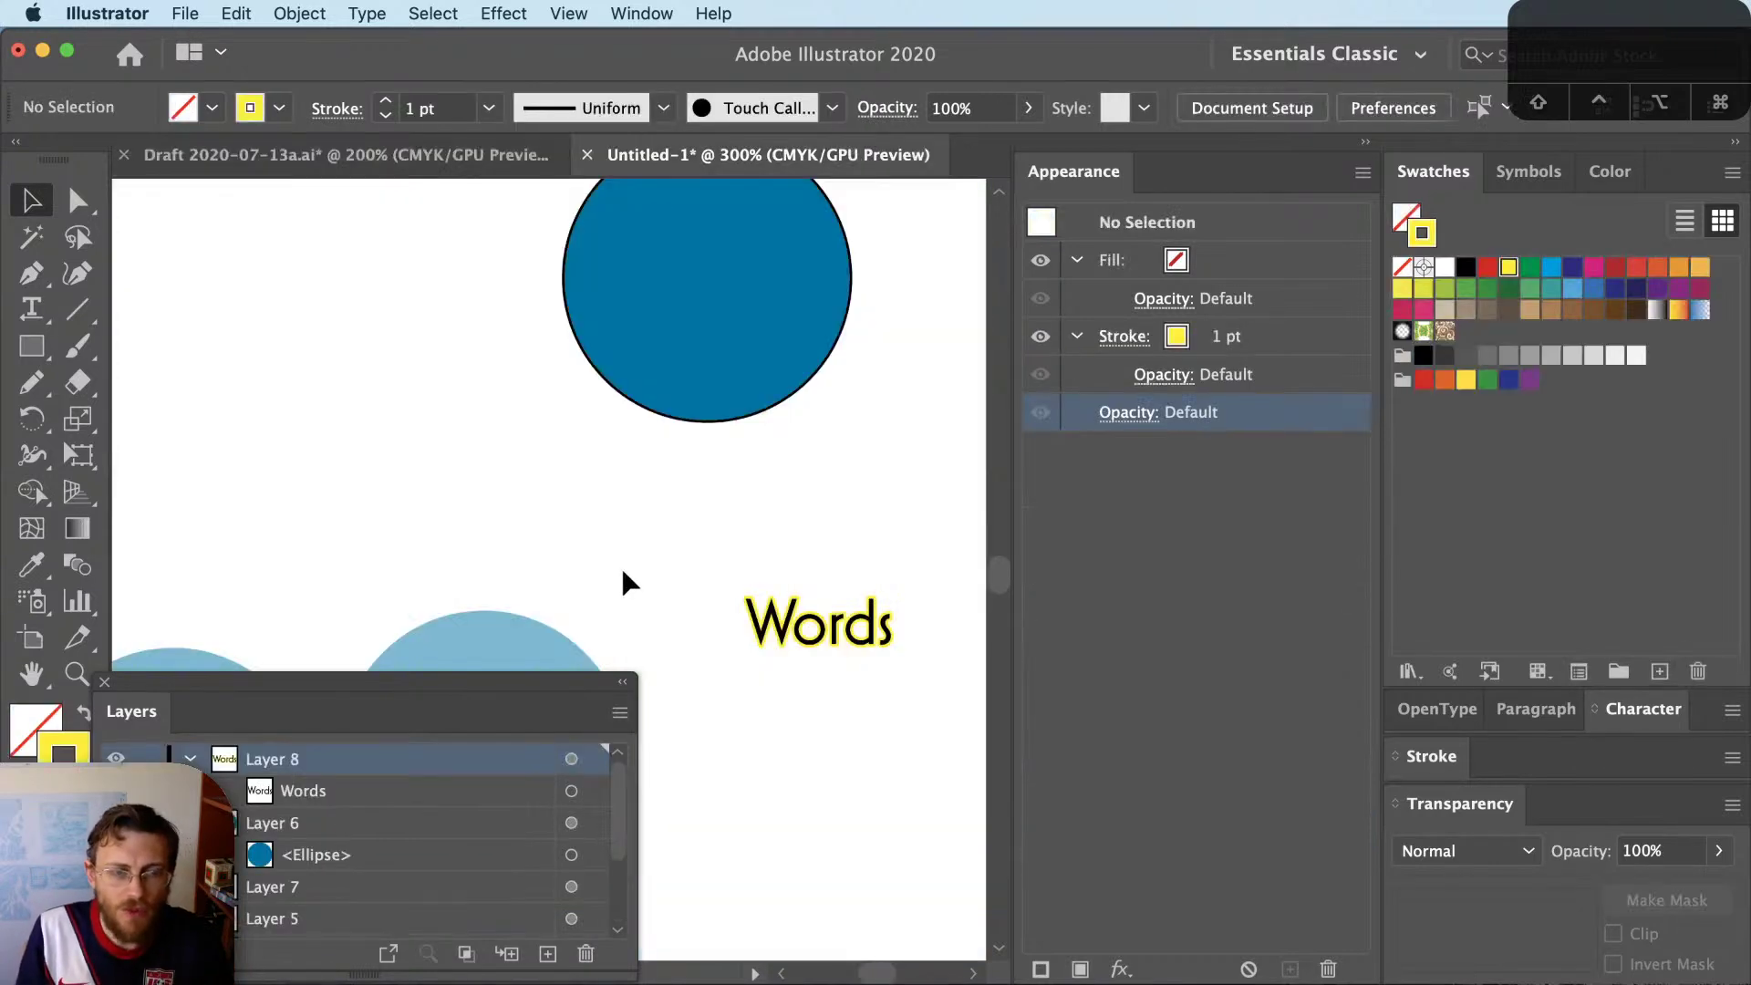
pyautogui.scroll(-2, 926, 643)
pyautogui.press('cmd+a')
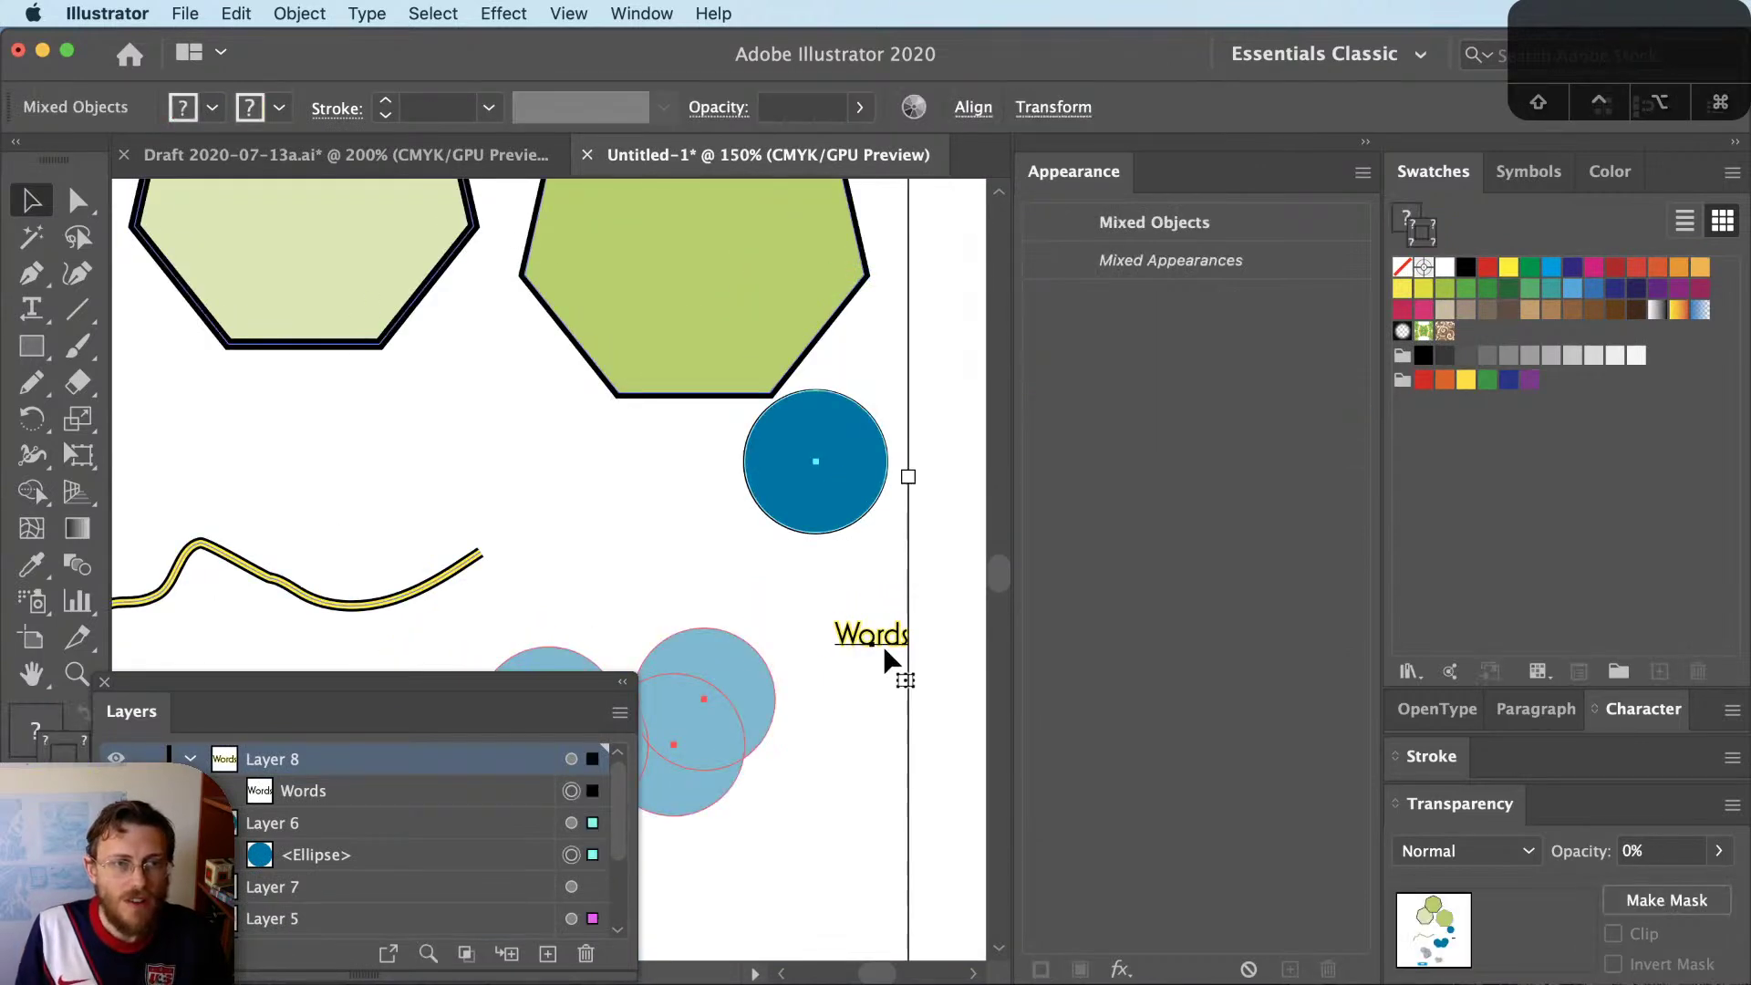
pyautogui.press('BackSpace')
# Draw a rectangle with a dark blue fill and no stroke on Layer 8
pyautogui.press('m')
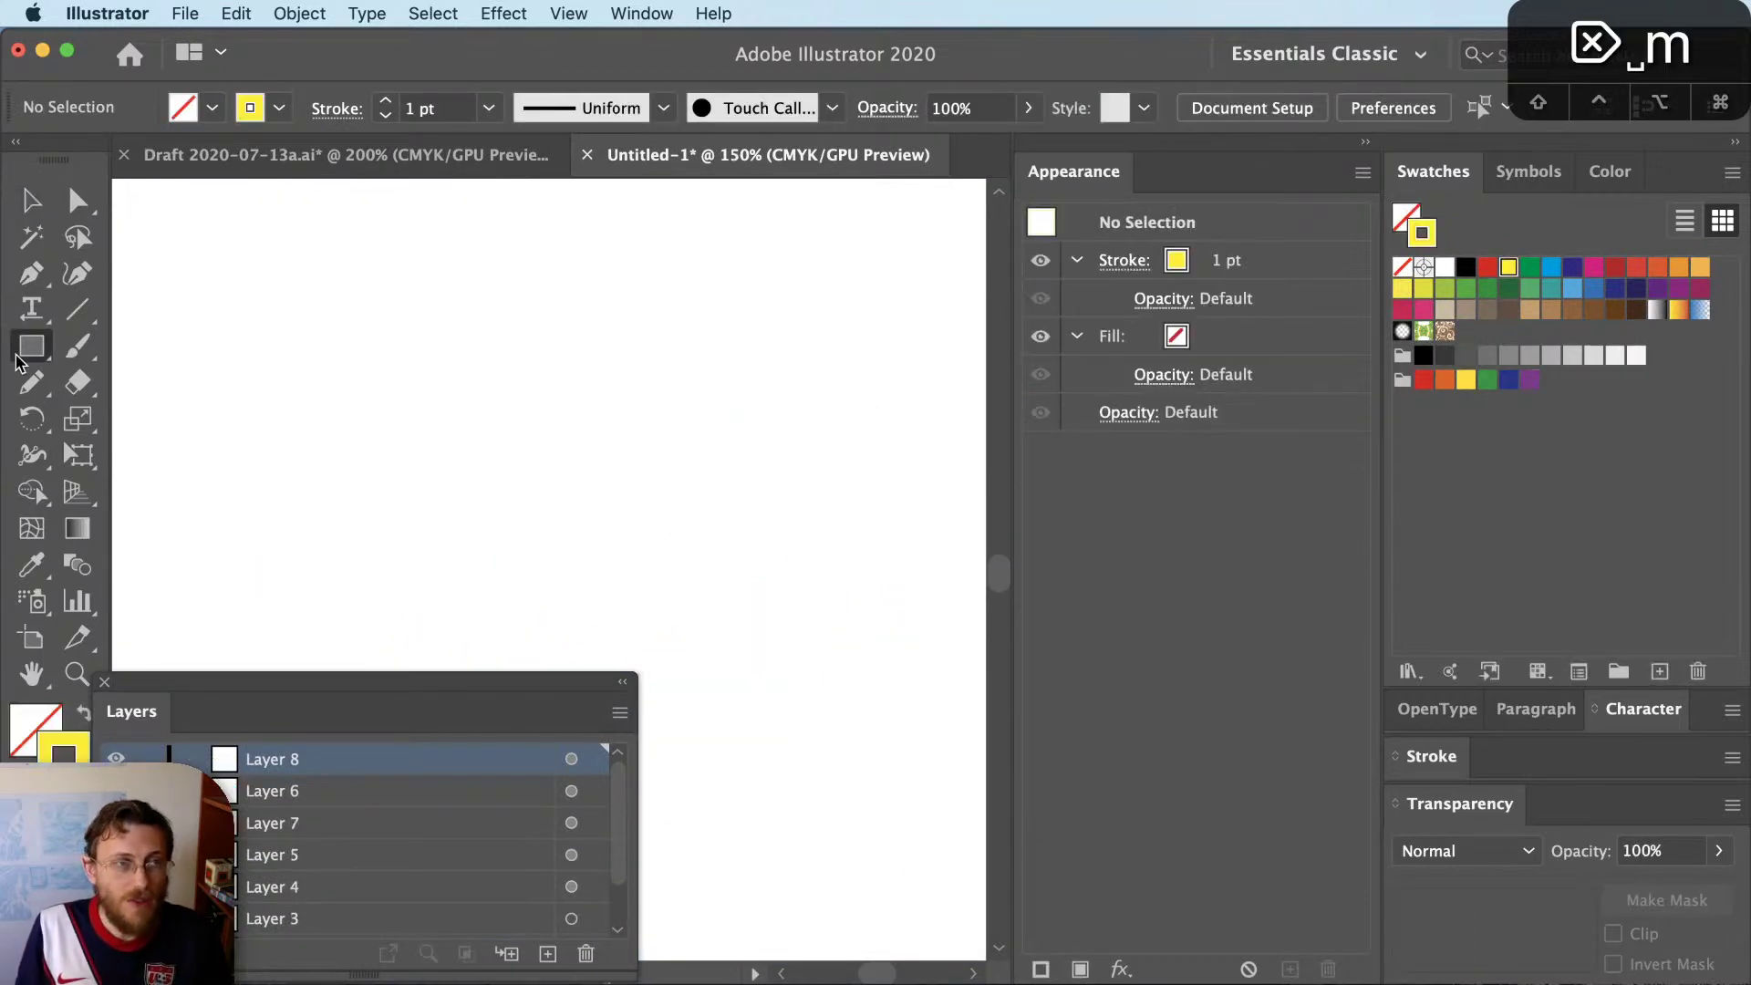
pyautogui.hotkey('shift', 'x')
pyautogui.click(1572, 266)
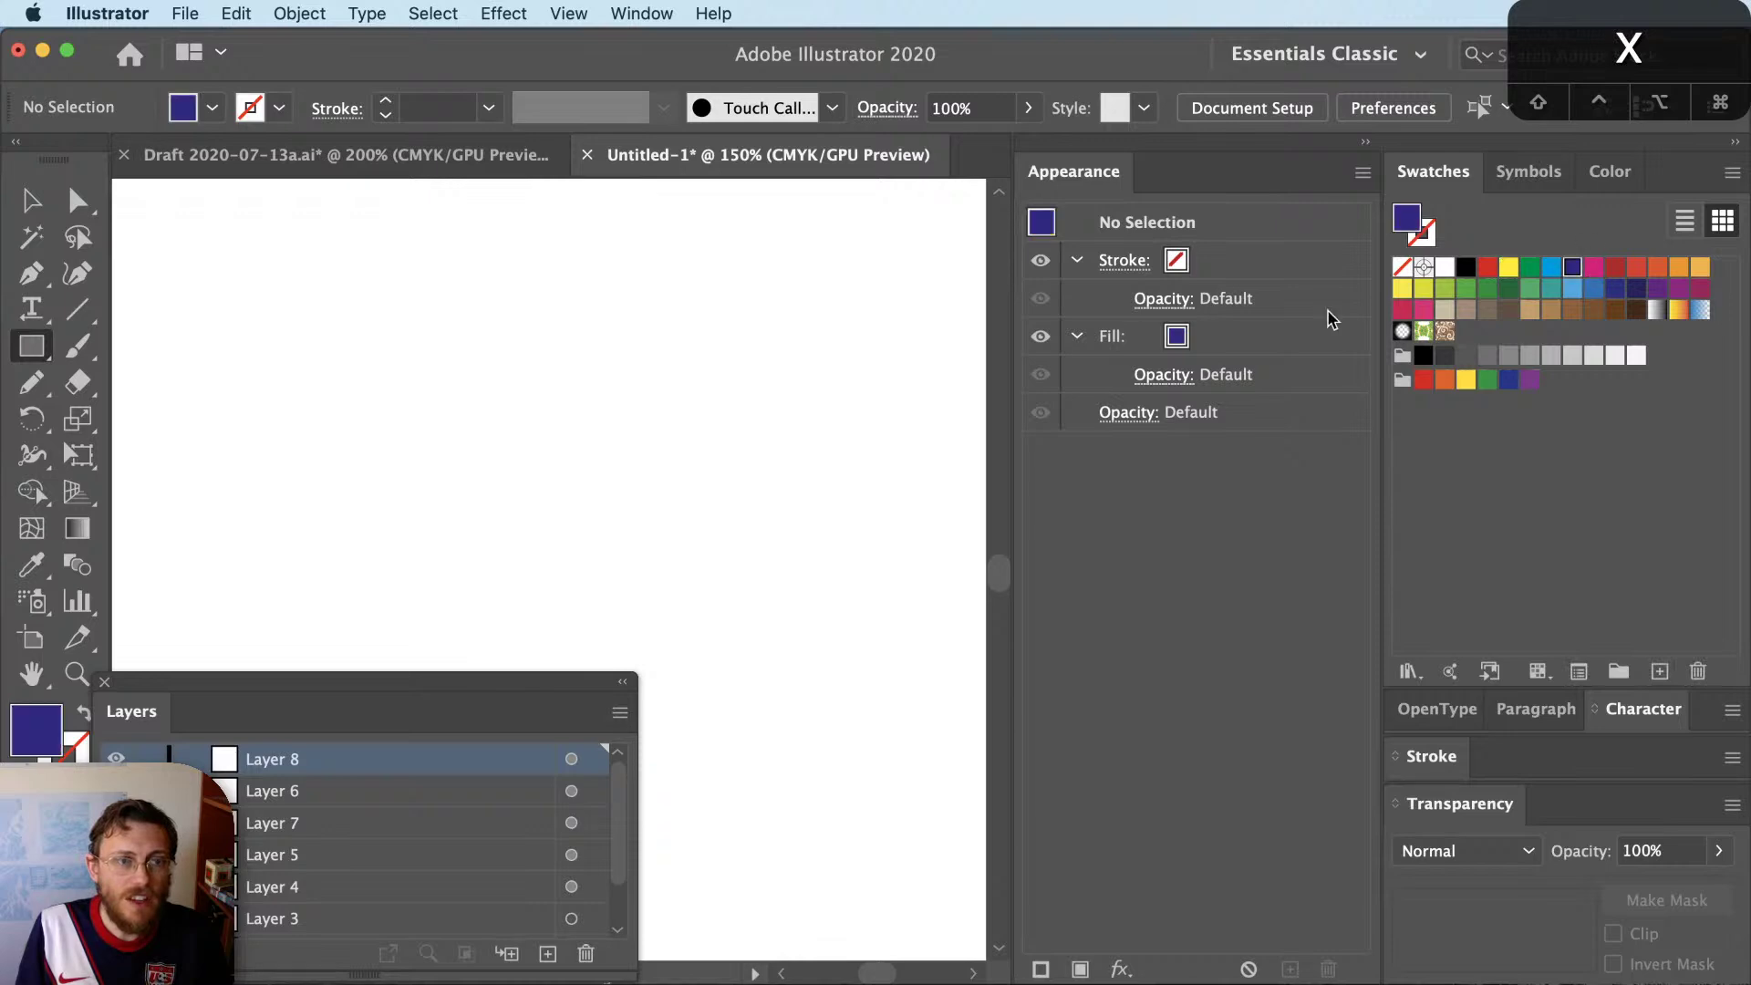
pyautogui.moveTo(555, 508); pyautogui.dragTo(704, 607)
pyautogui.click(32, 201)
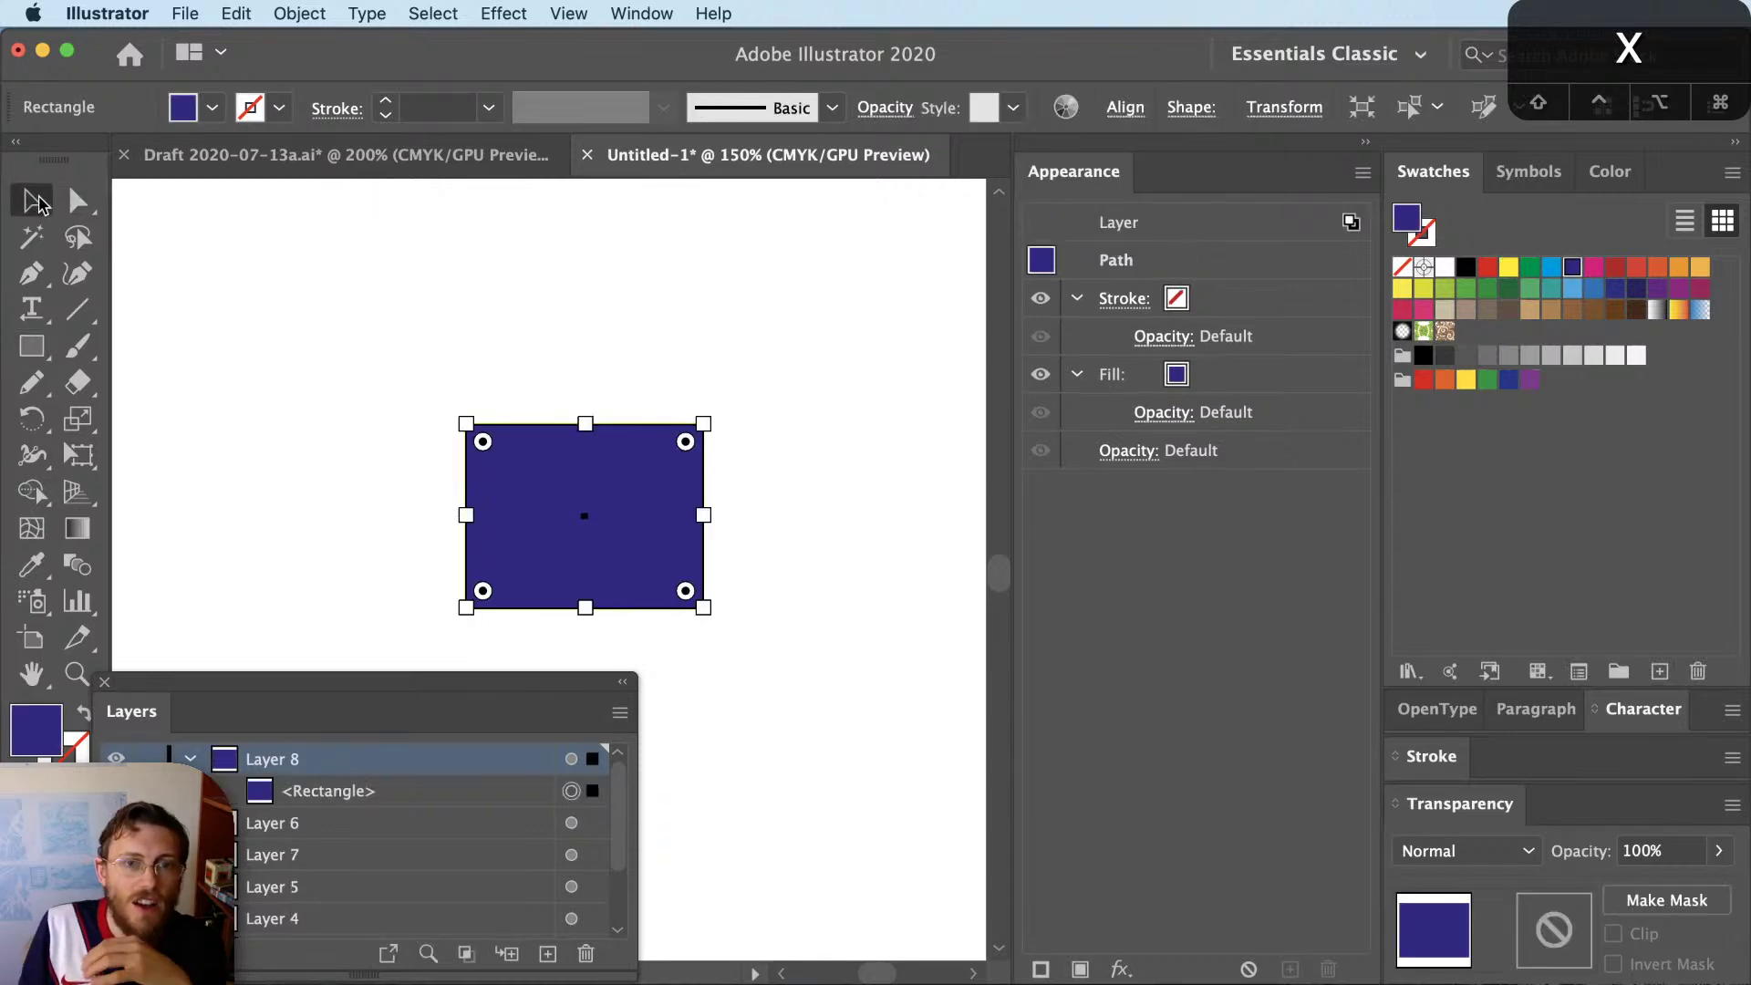
# Add a new 1 pt black stroke to the rectangle and change its fill to light blue
pyautogui.click(1041, 970)
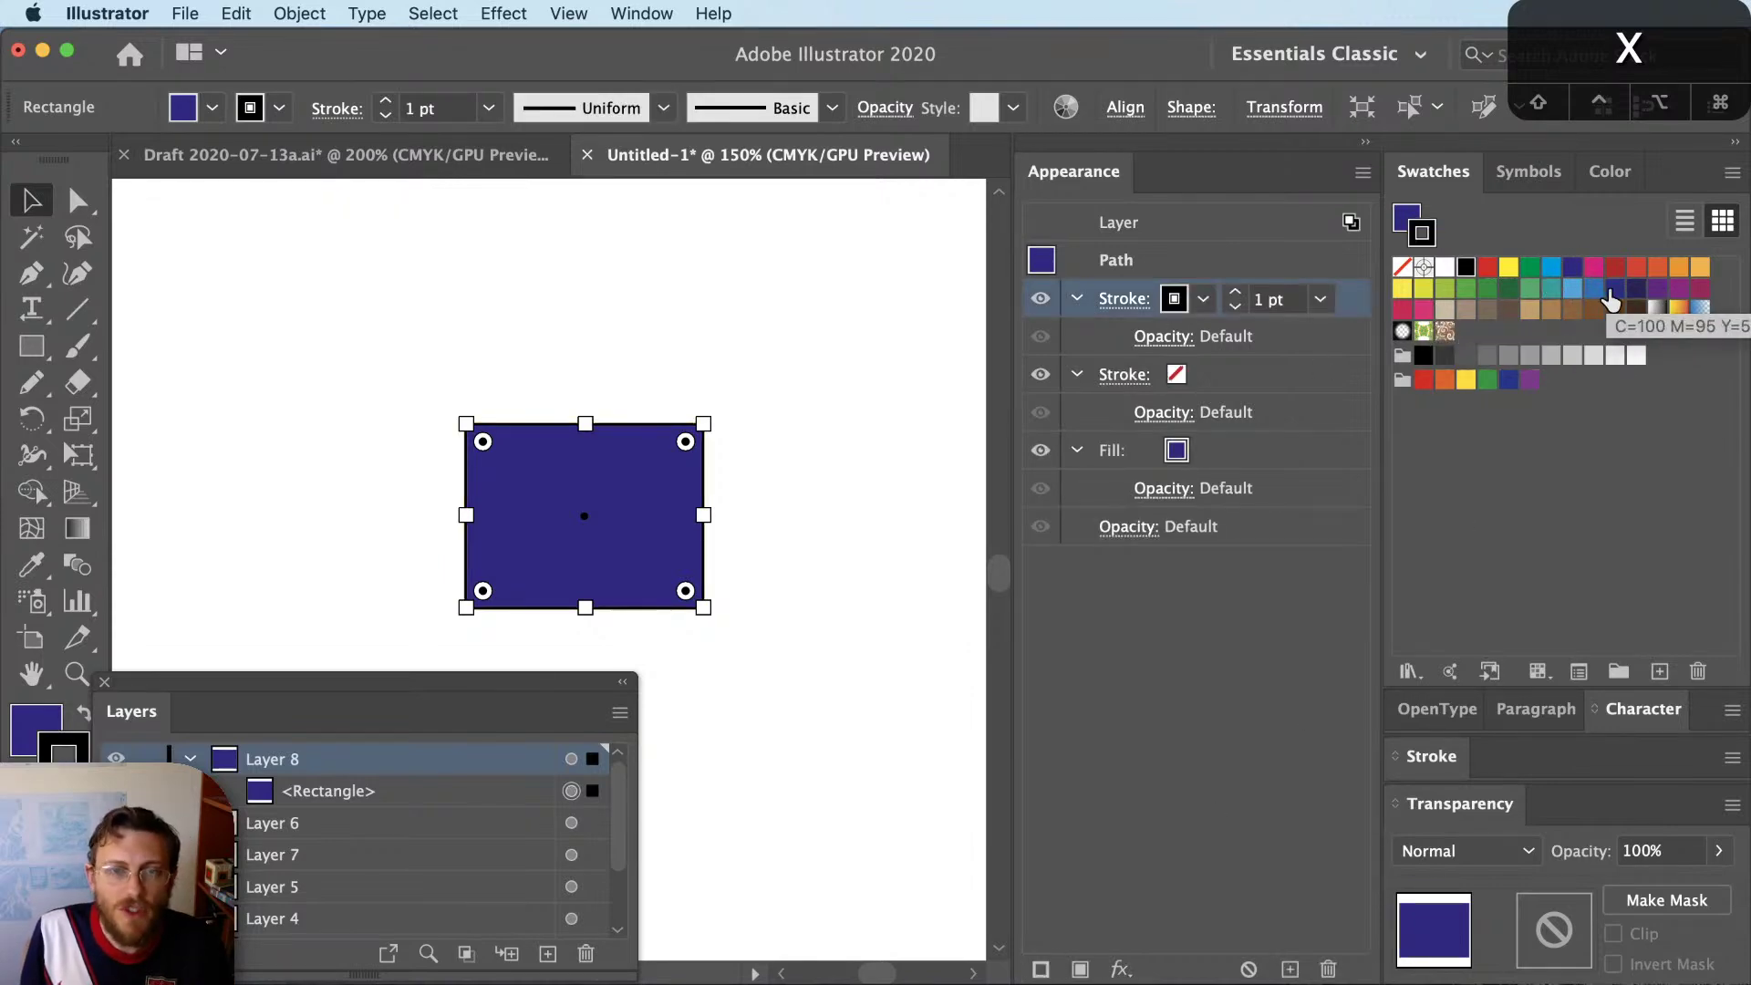
pyautogui.press('x')
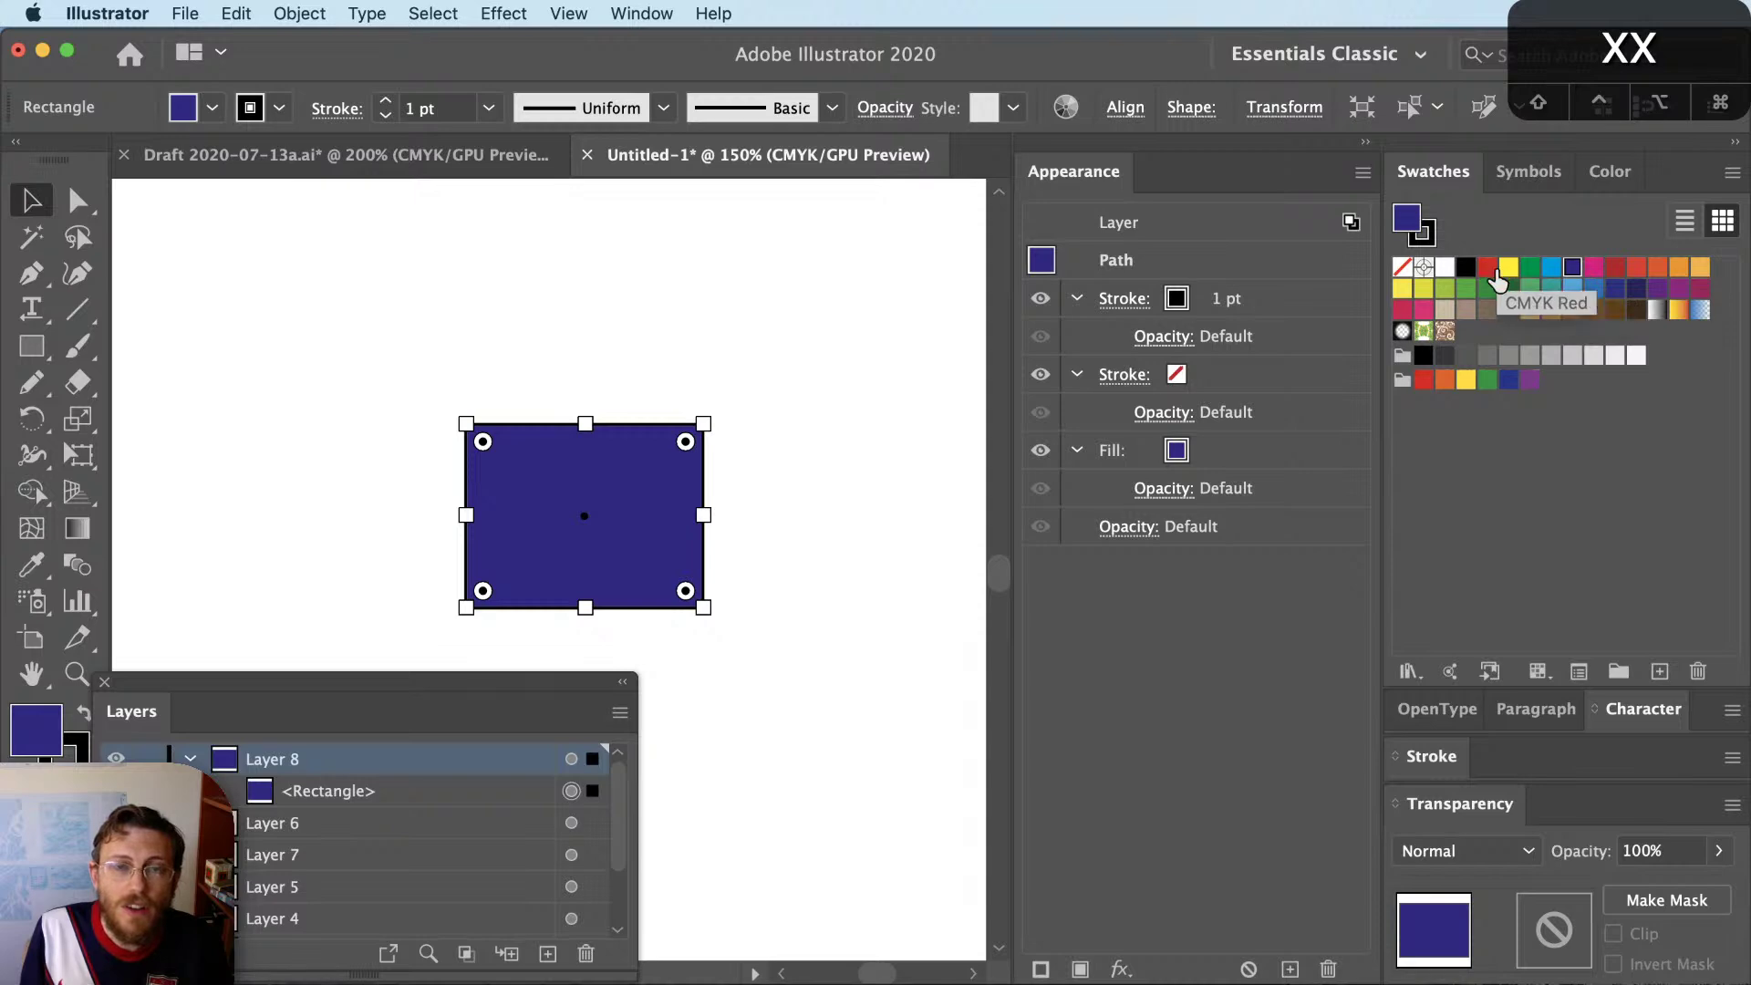
pyautogui.click(1573, 299)
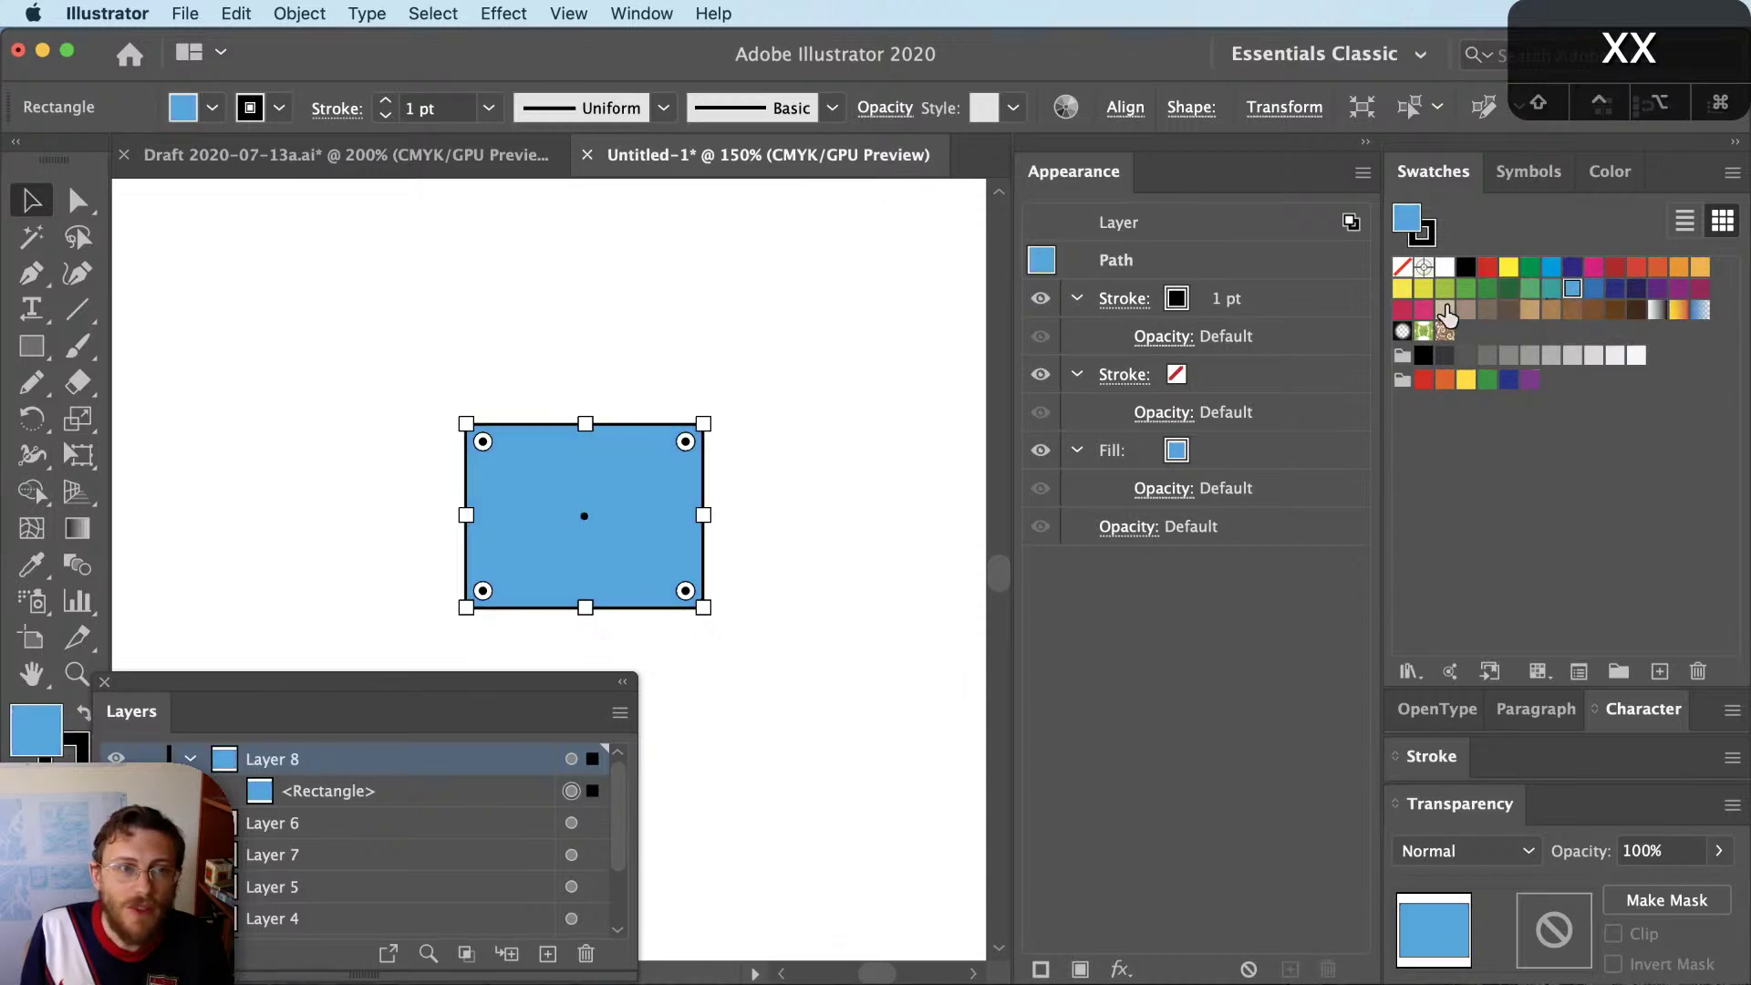
pyautogui.press('x')
pyautogui.click(831, 457)
pyautogui.click(710, 543)
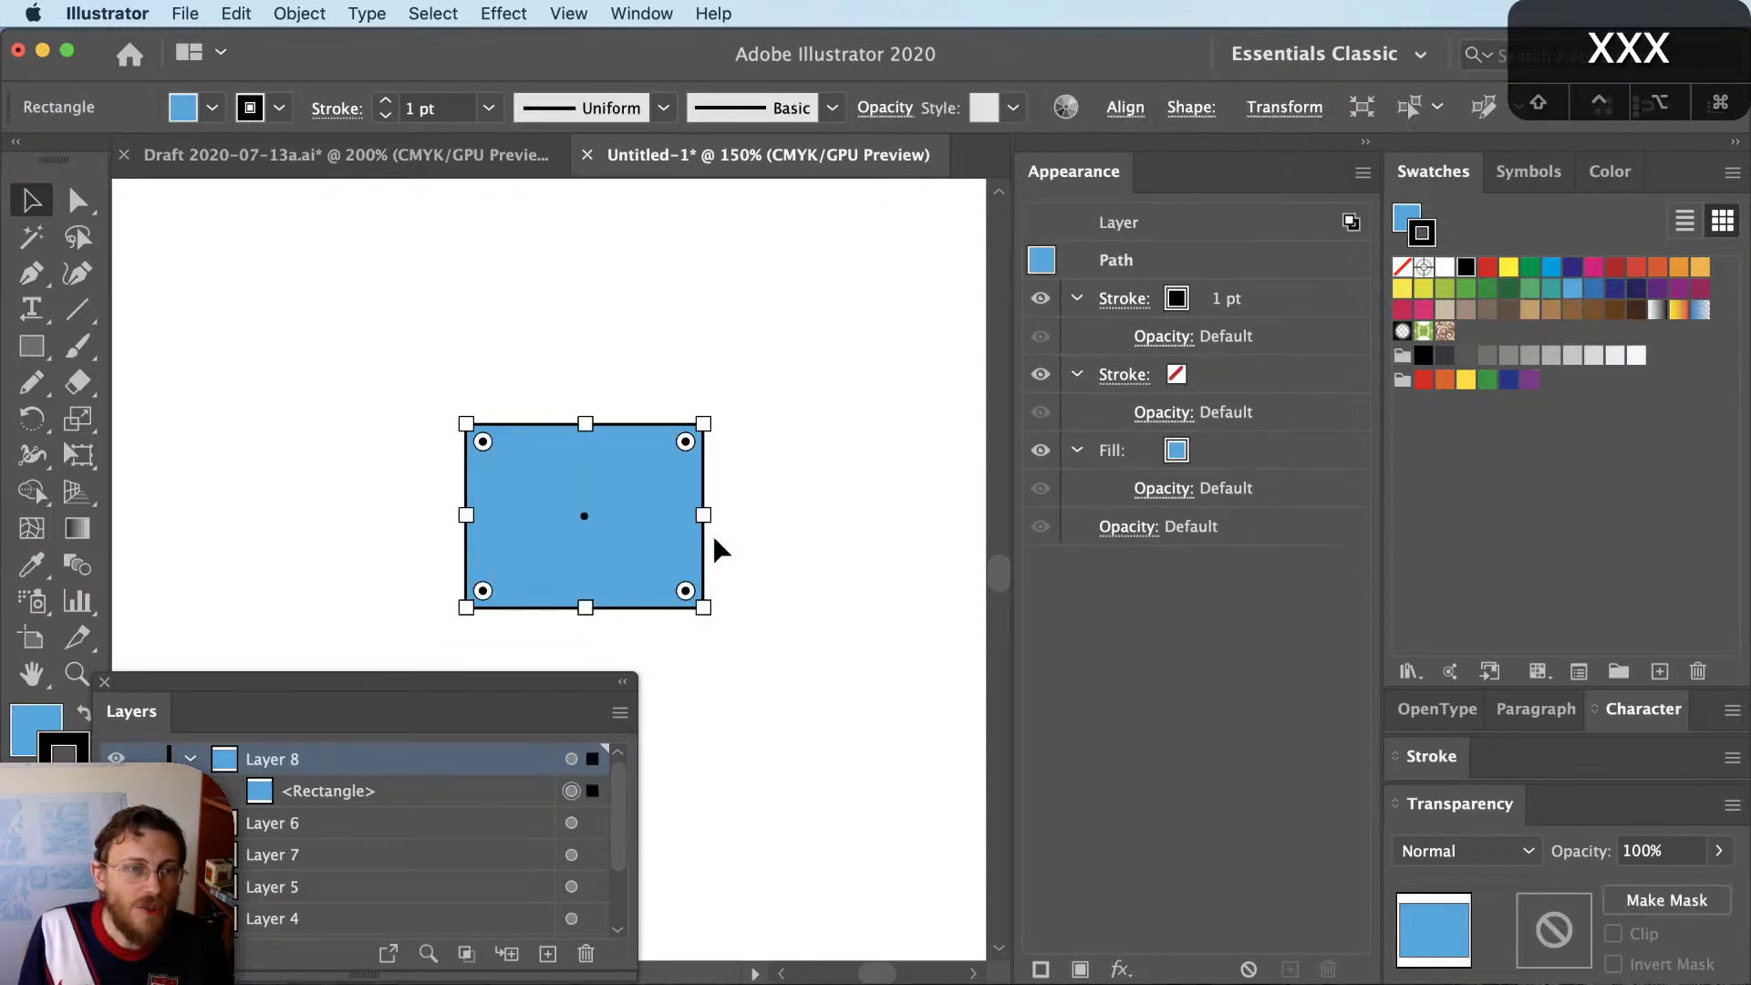
# Apply an Offset Path effect of 10 pt with Miter joins to the rectangle's black stroke and clear the selection
pyautogui.click(1286, 297)
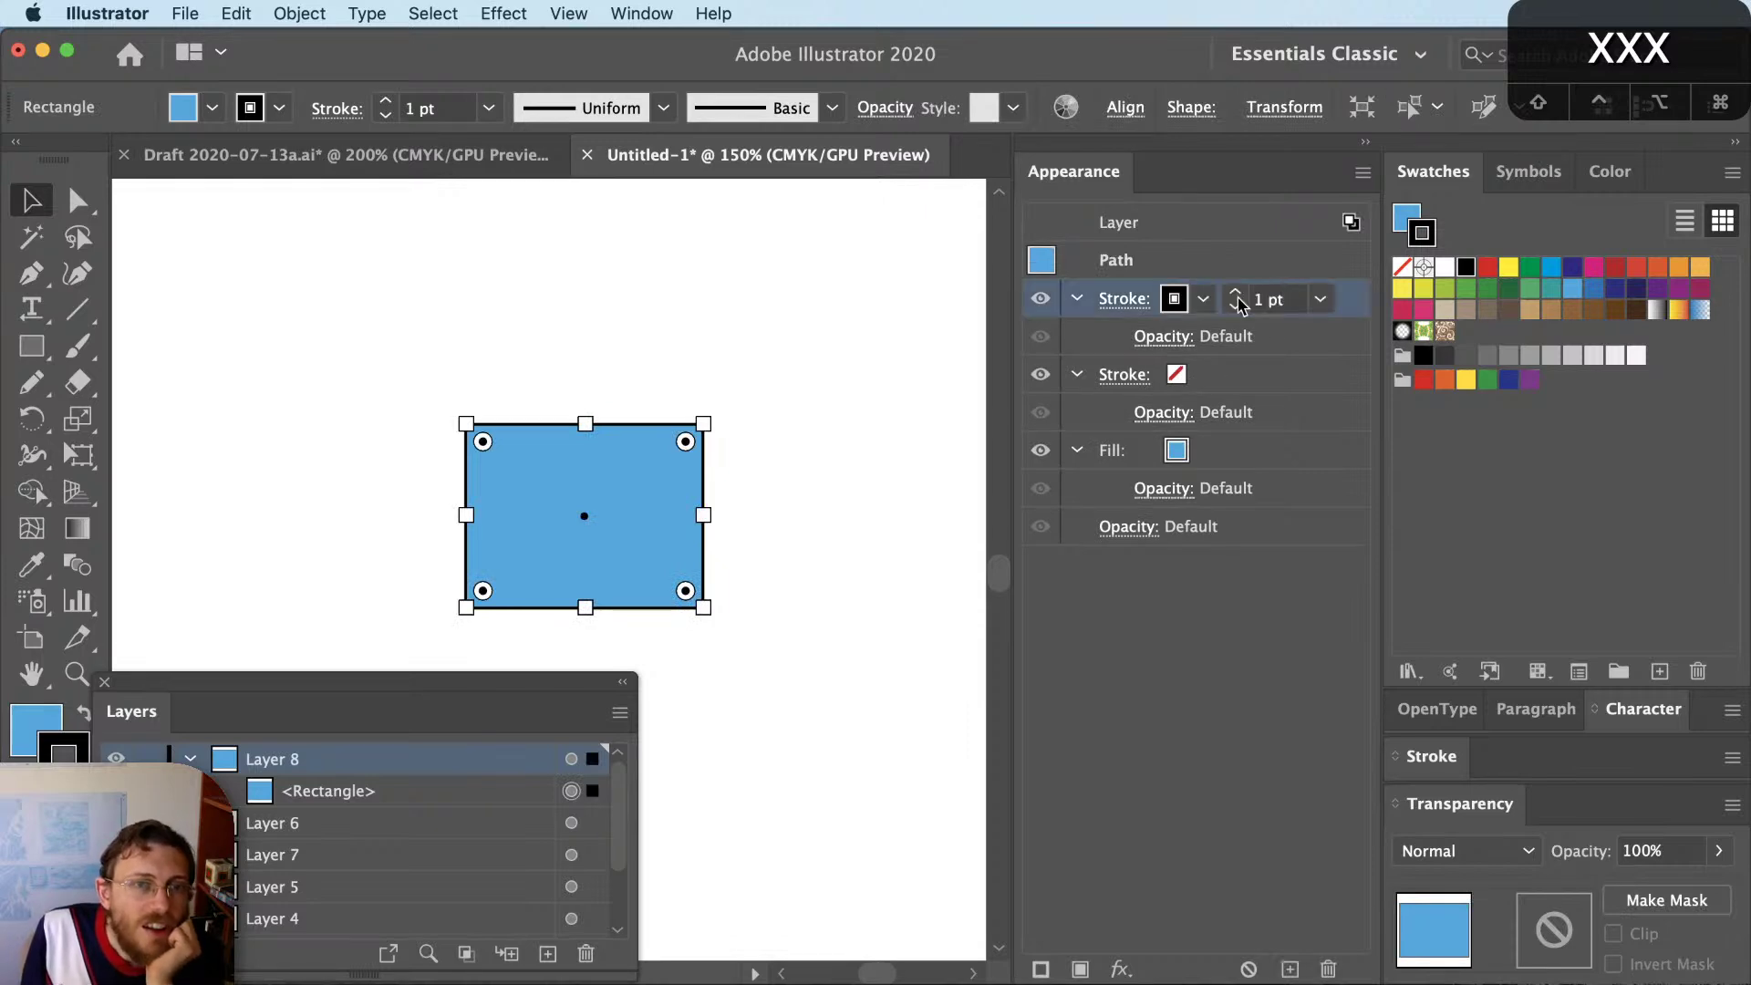
pyautogui.click(326, 11)
pyautogui.moveTo(393, 555)
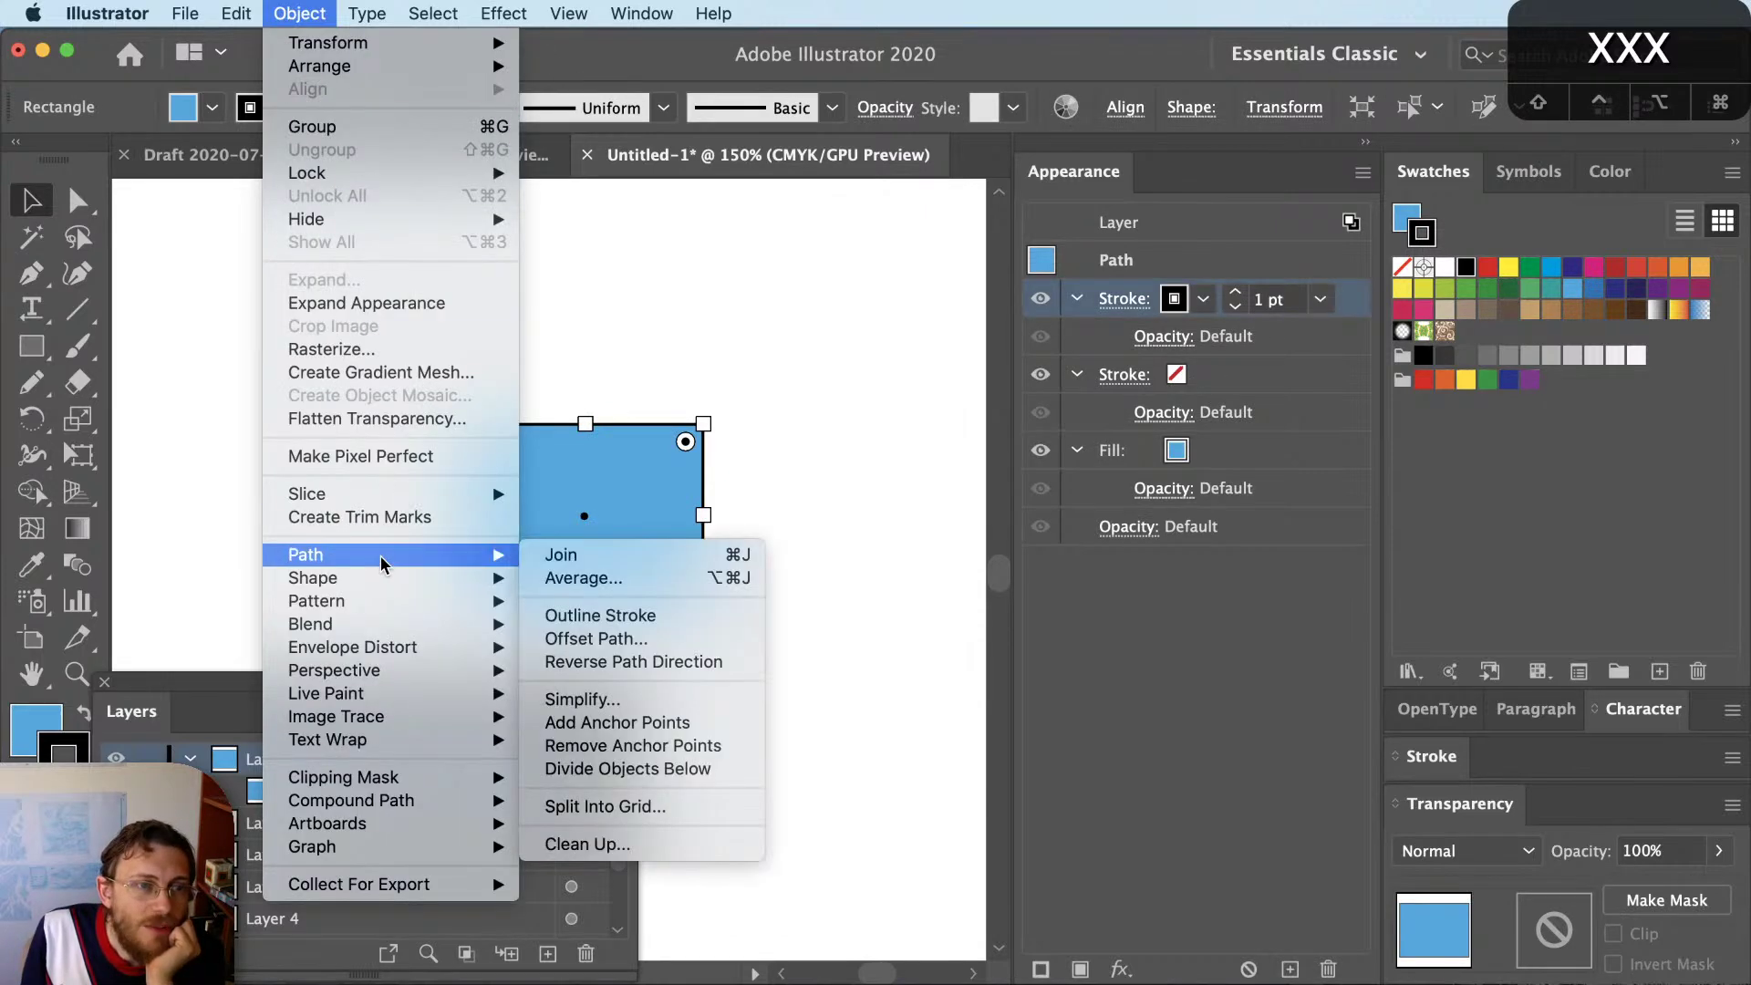
pyautogui.moveTo(503, 13)
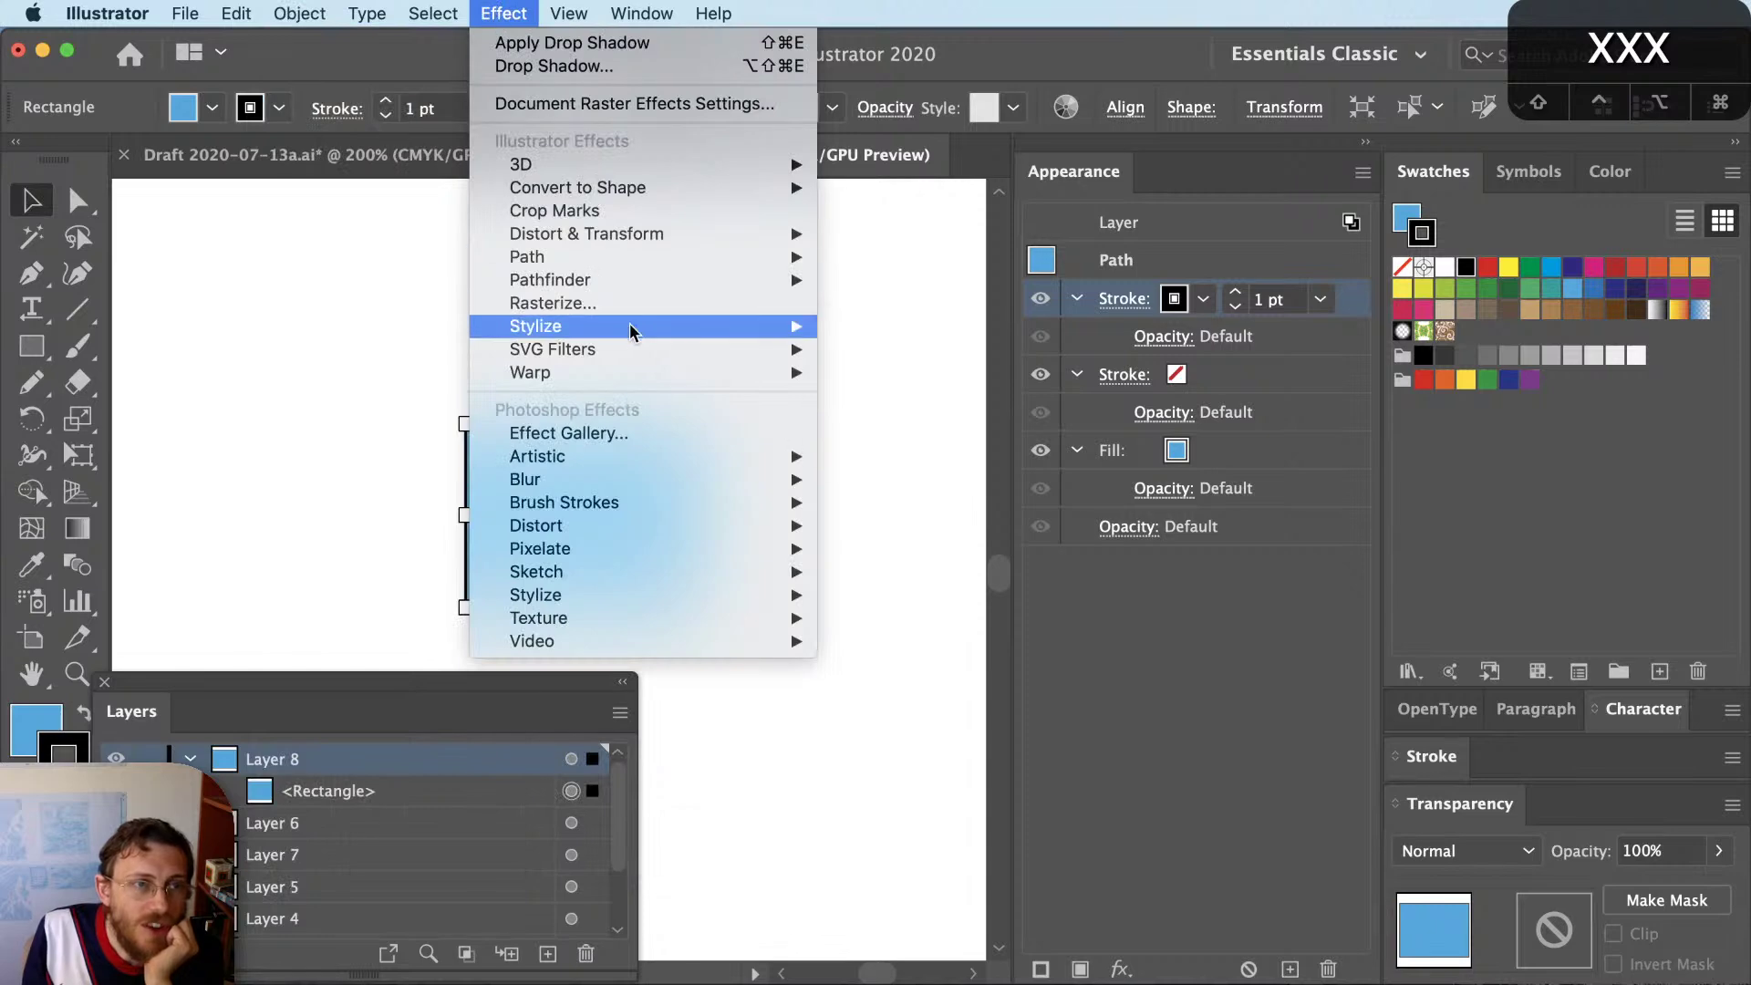
pyautogui.moveTo(635, 334)
pyautogui.moveTo(655, 258)
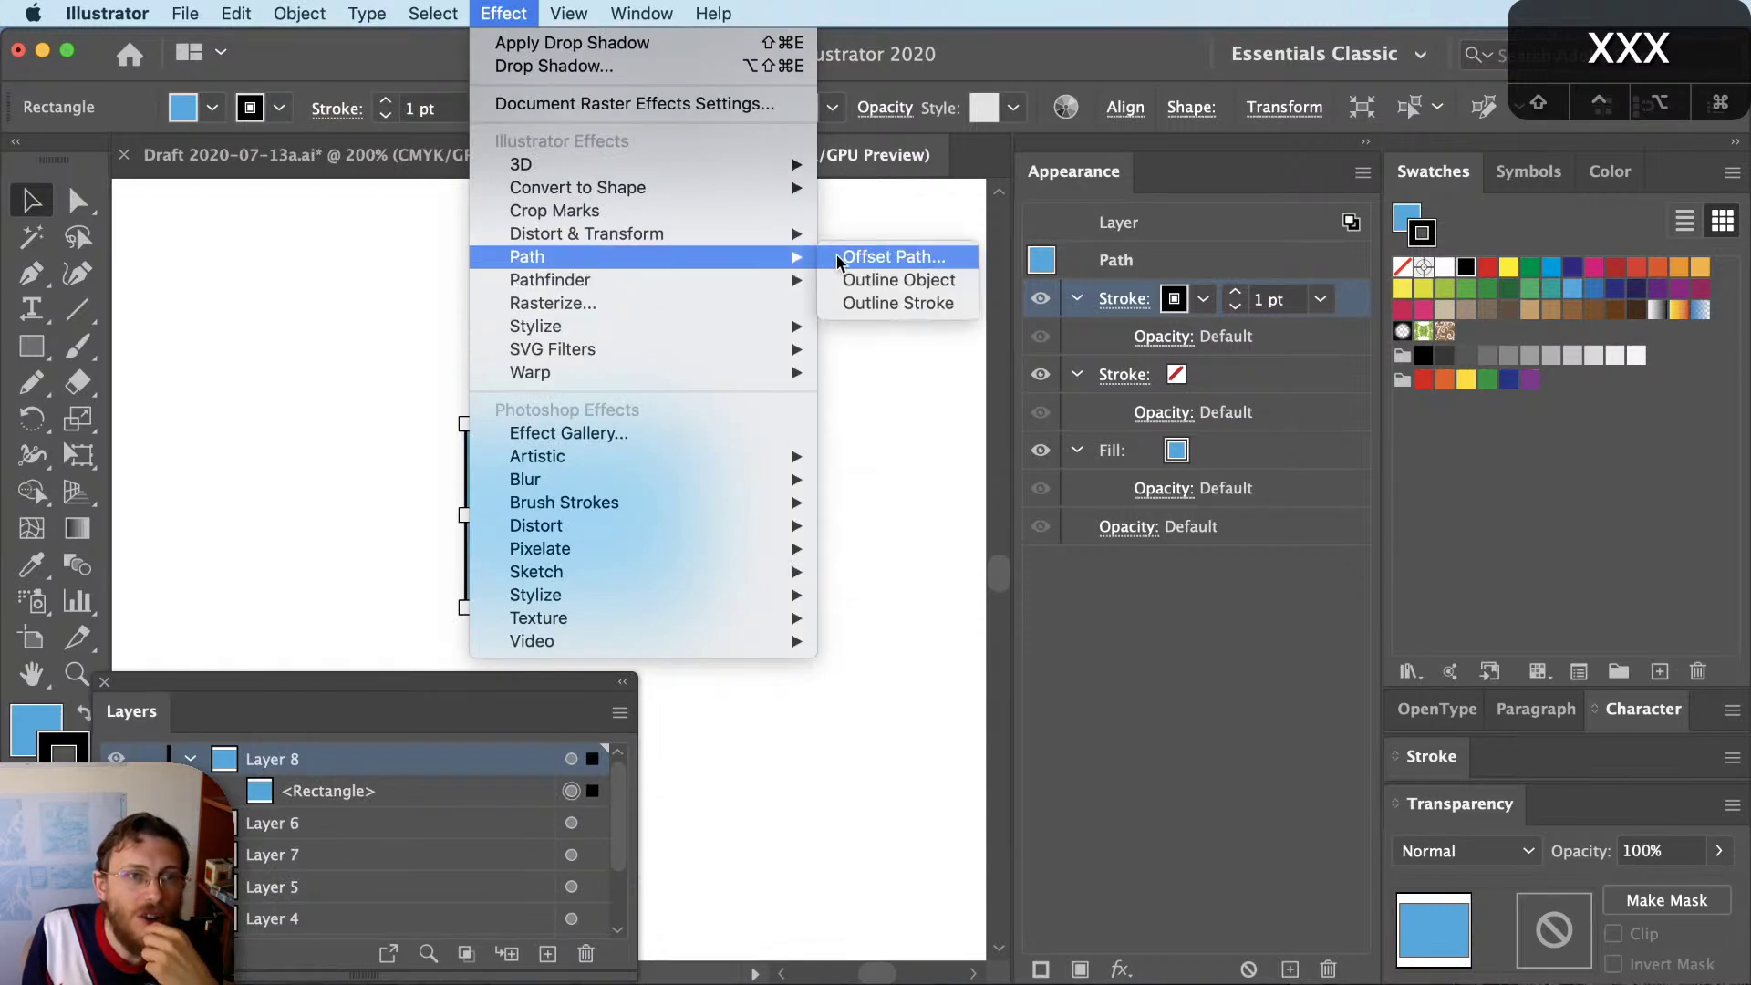
pyautogui.click(949, 259)
pyautogui.moveTo(1487, 606); pyautogui.dragTo(974, 630)
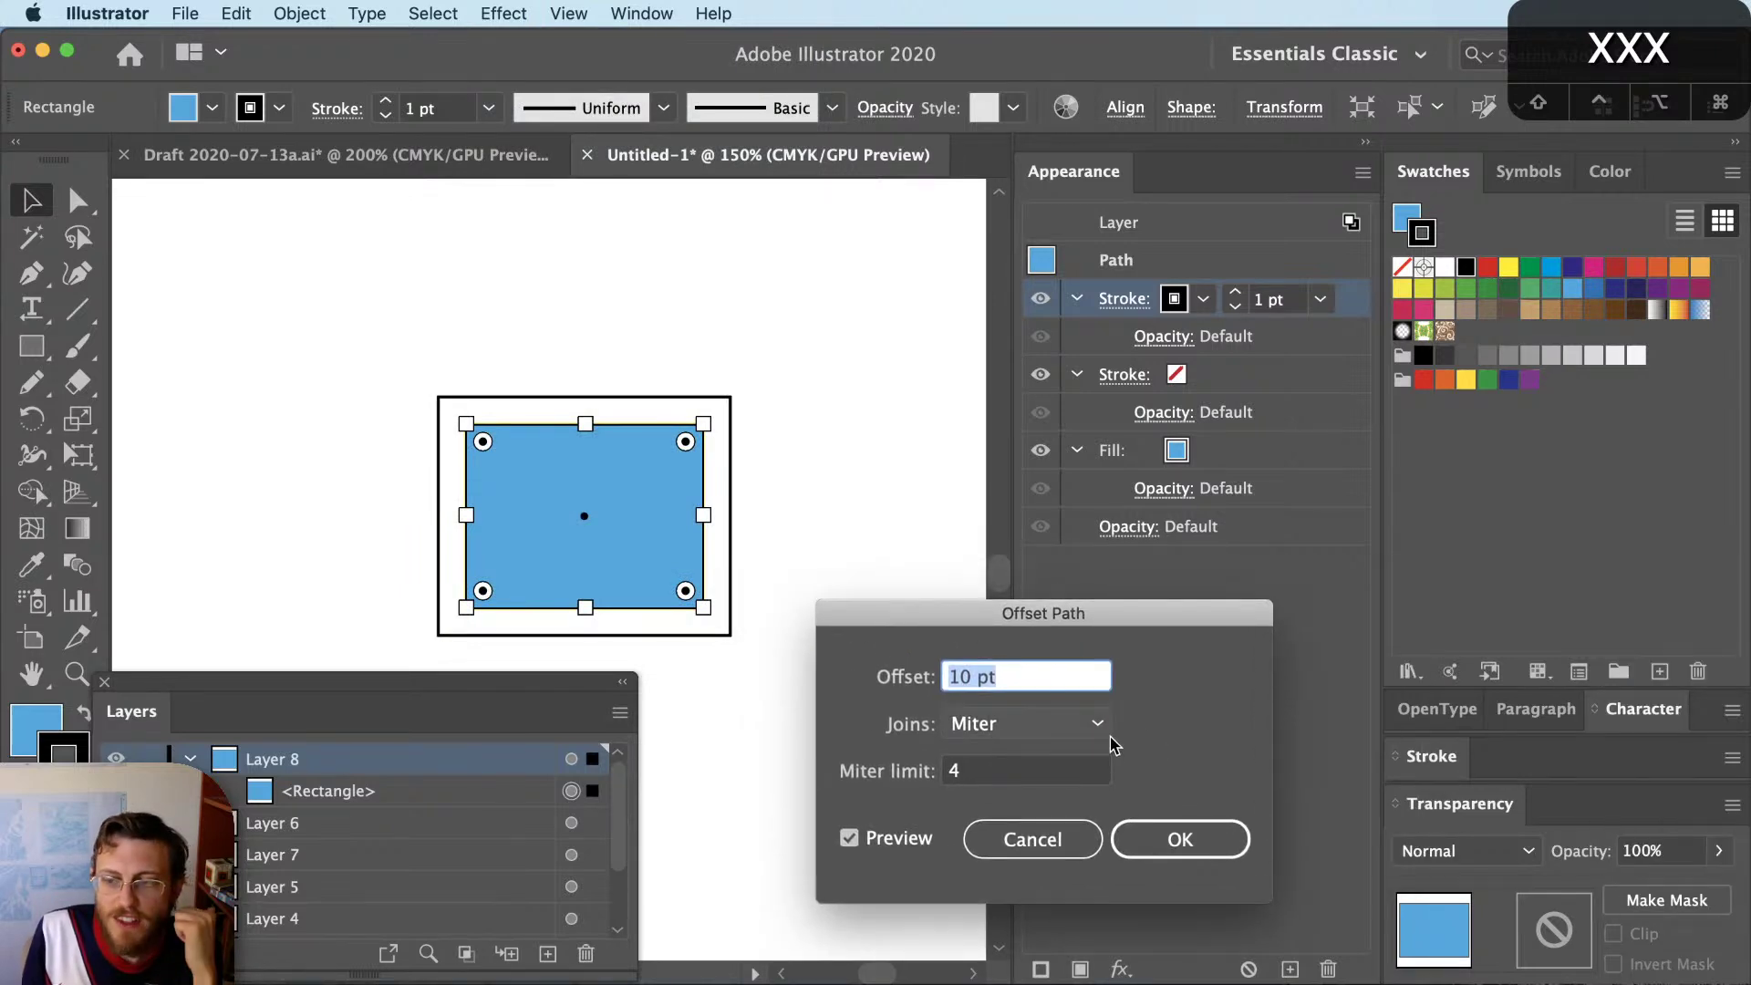
pyautogui.click(1235, 837)
pyautogui.click(777, 539)
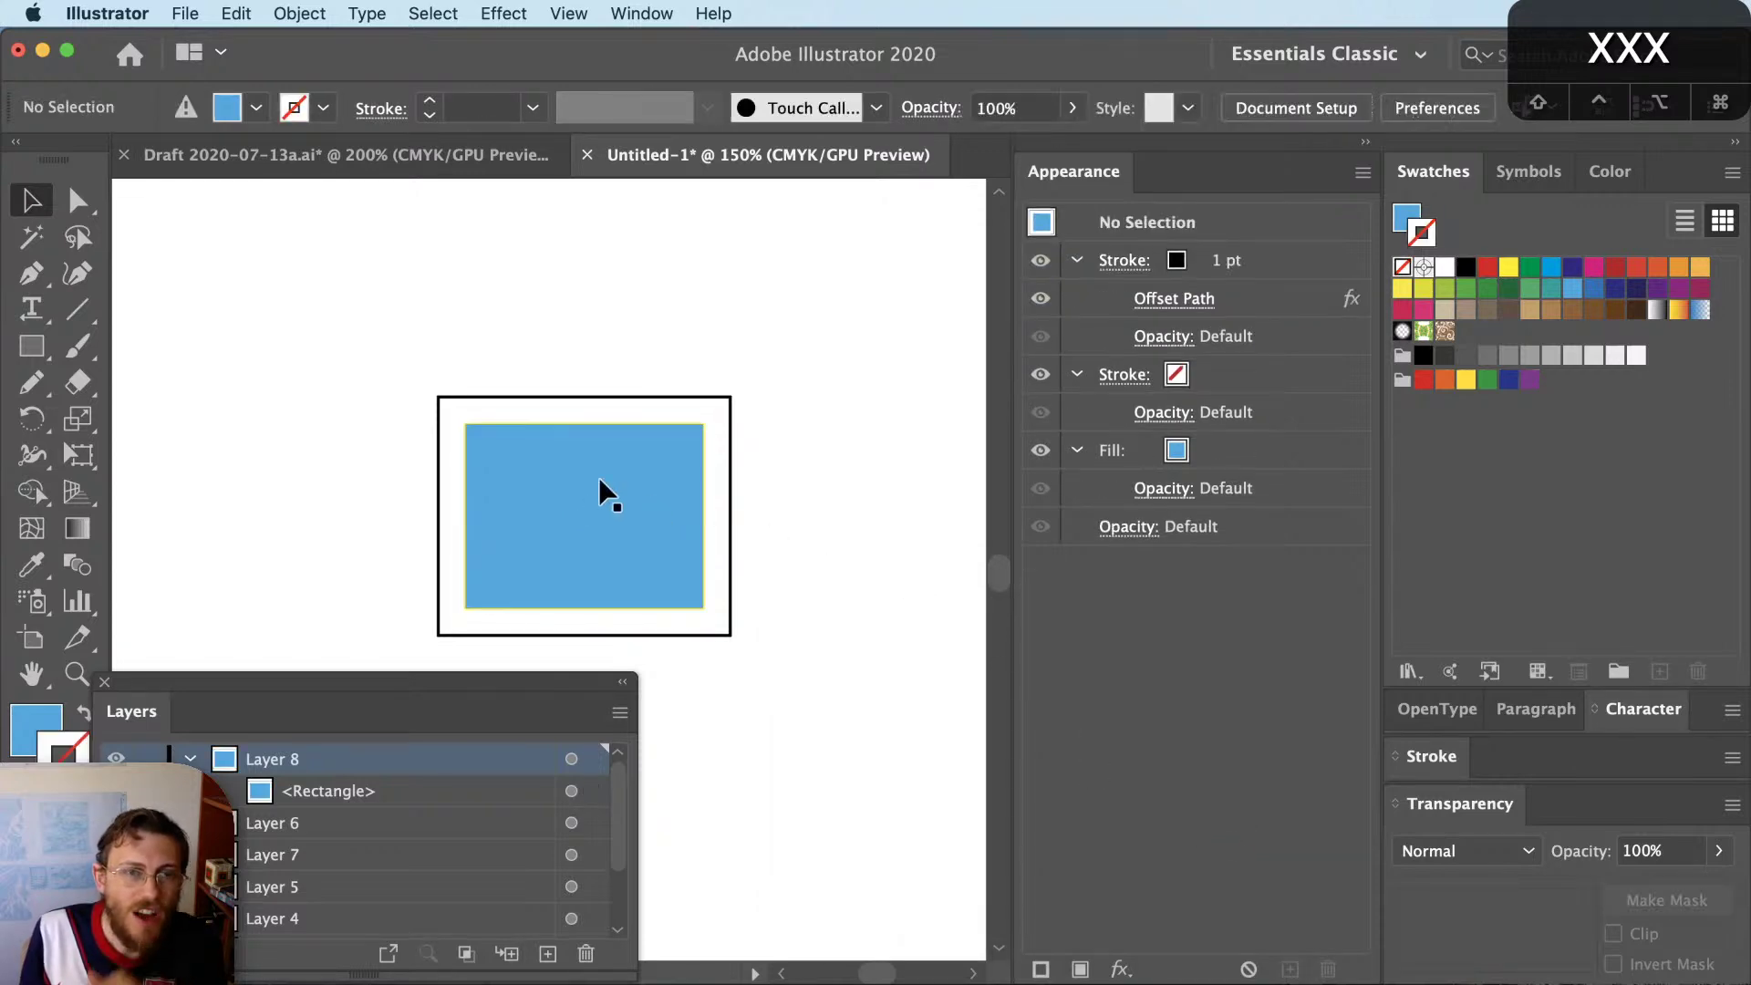
# Change the joins of the black stroke's Offset Path effect to Round and deselect the rectangle
pyautogui.scroll(2, 442, 462)
pyautogui.click(675, 525)
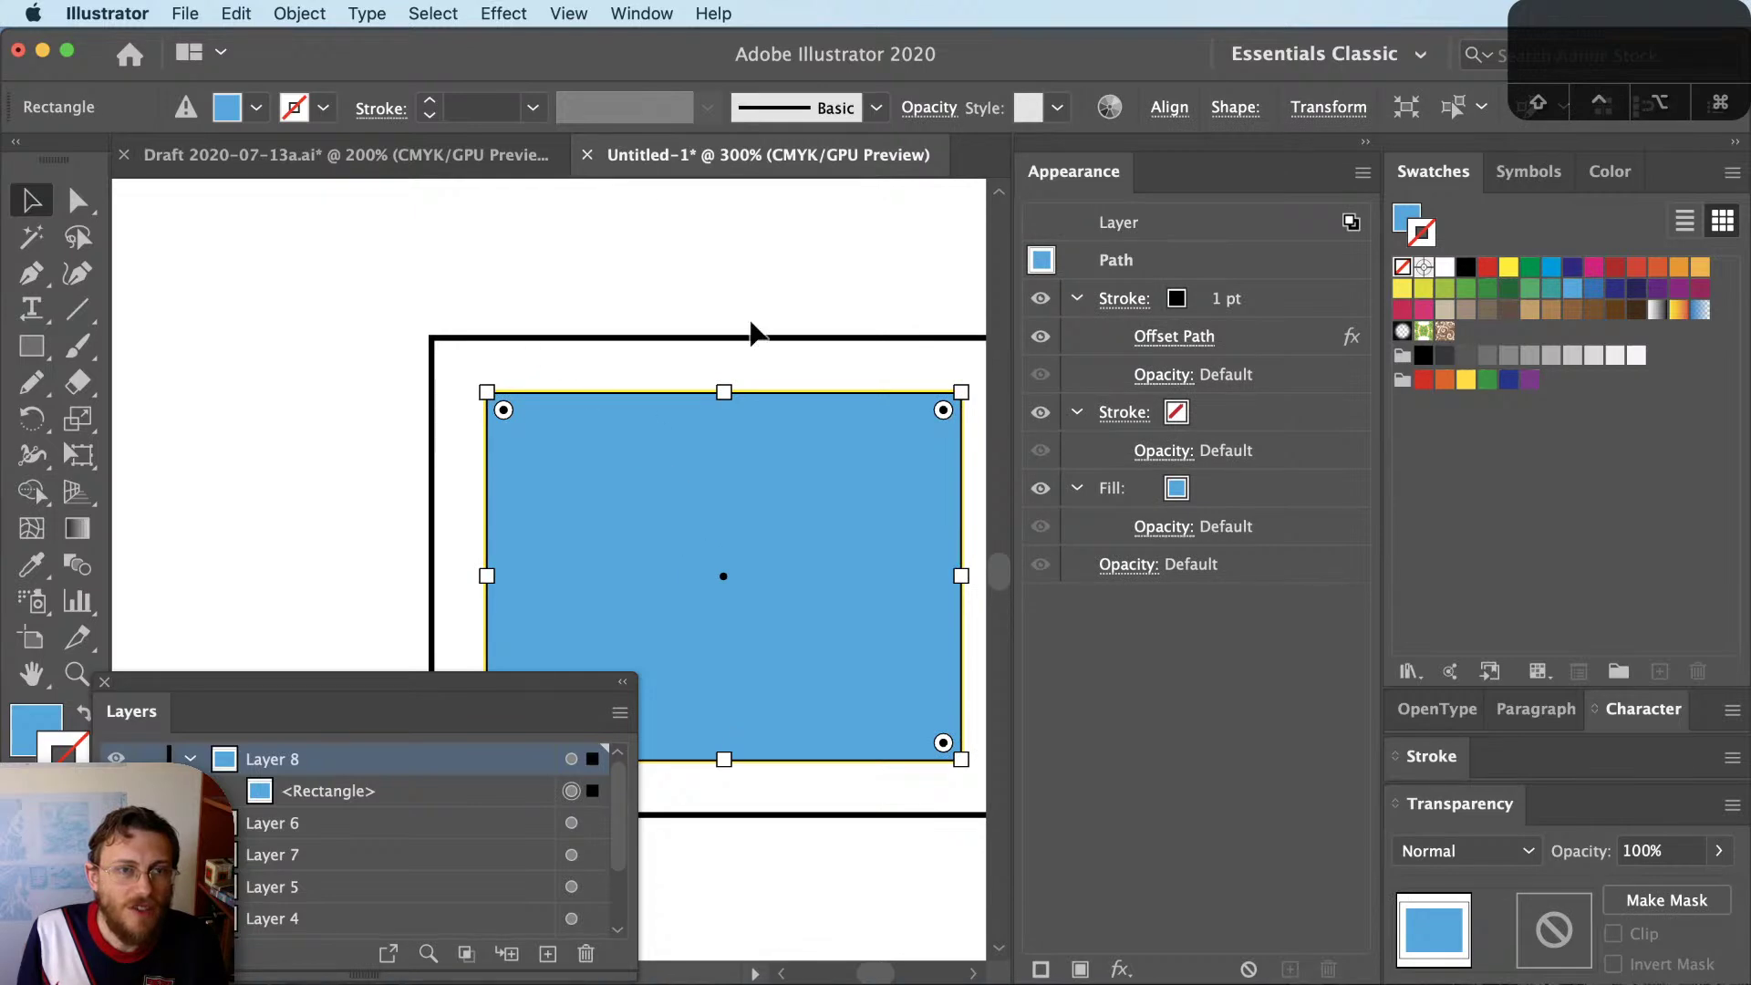
pyautogui.click(1263, 310)
pyautogui.click(1259, 342)
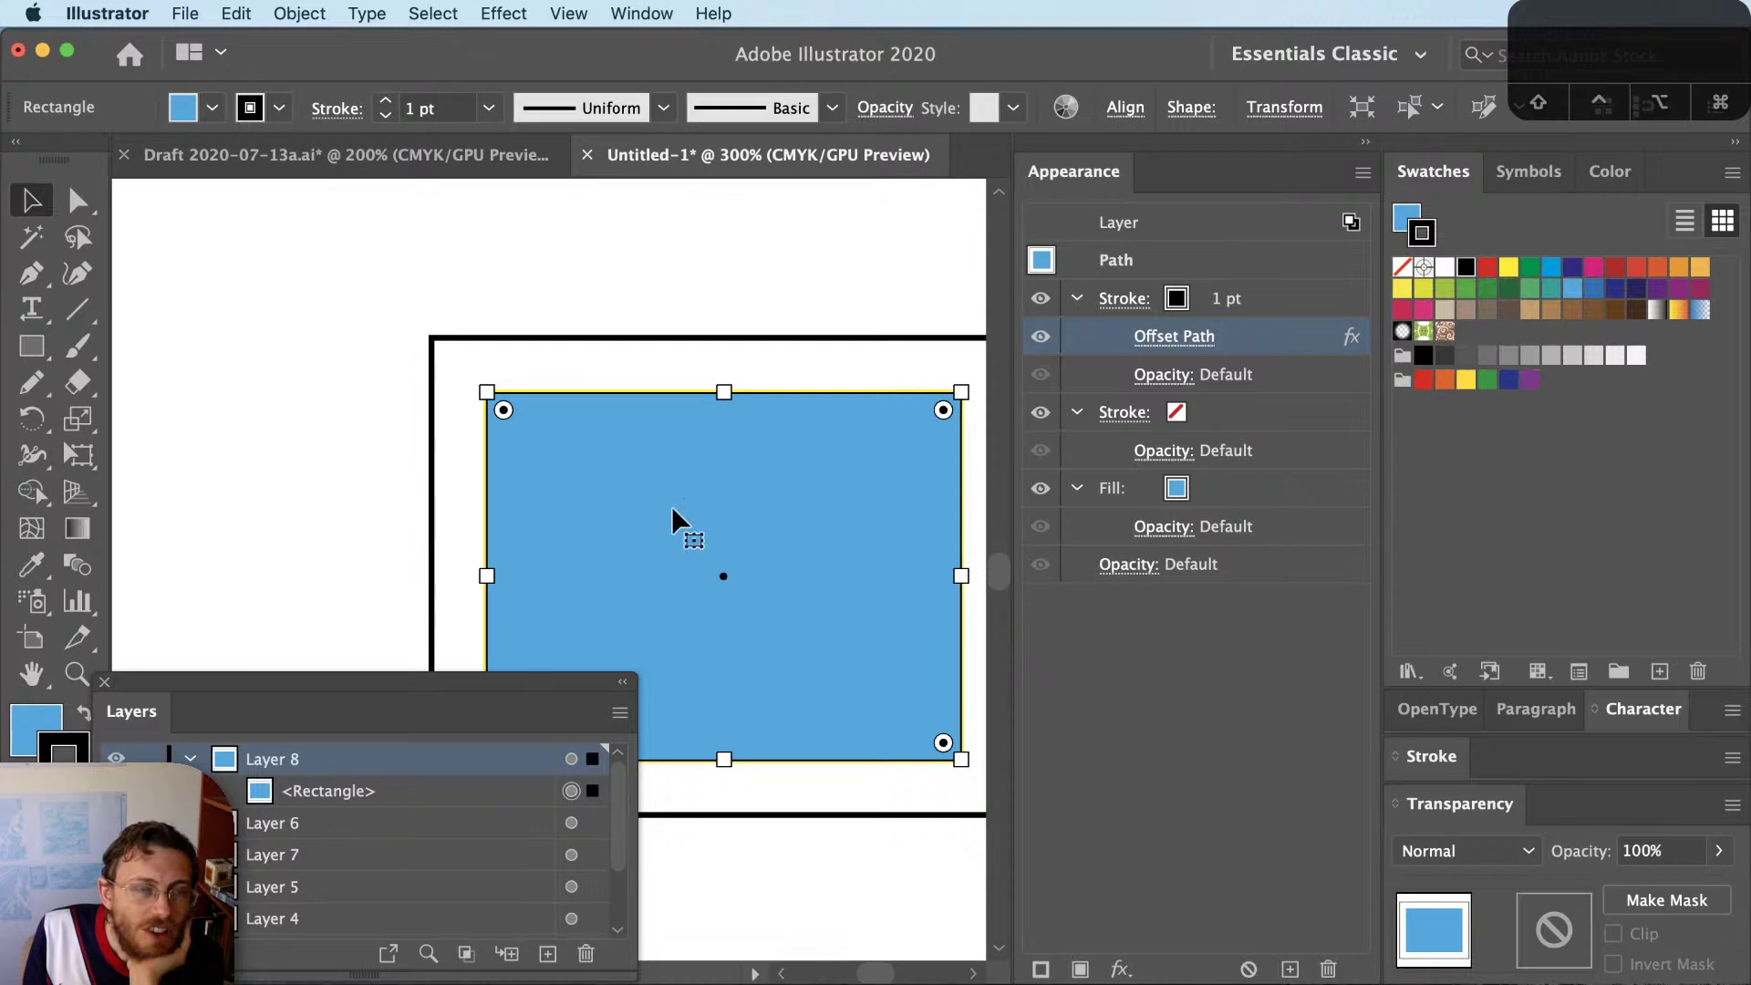
pyautogui.click(1190, 339)
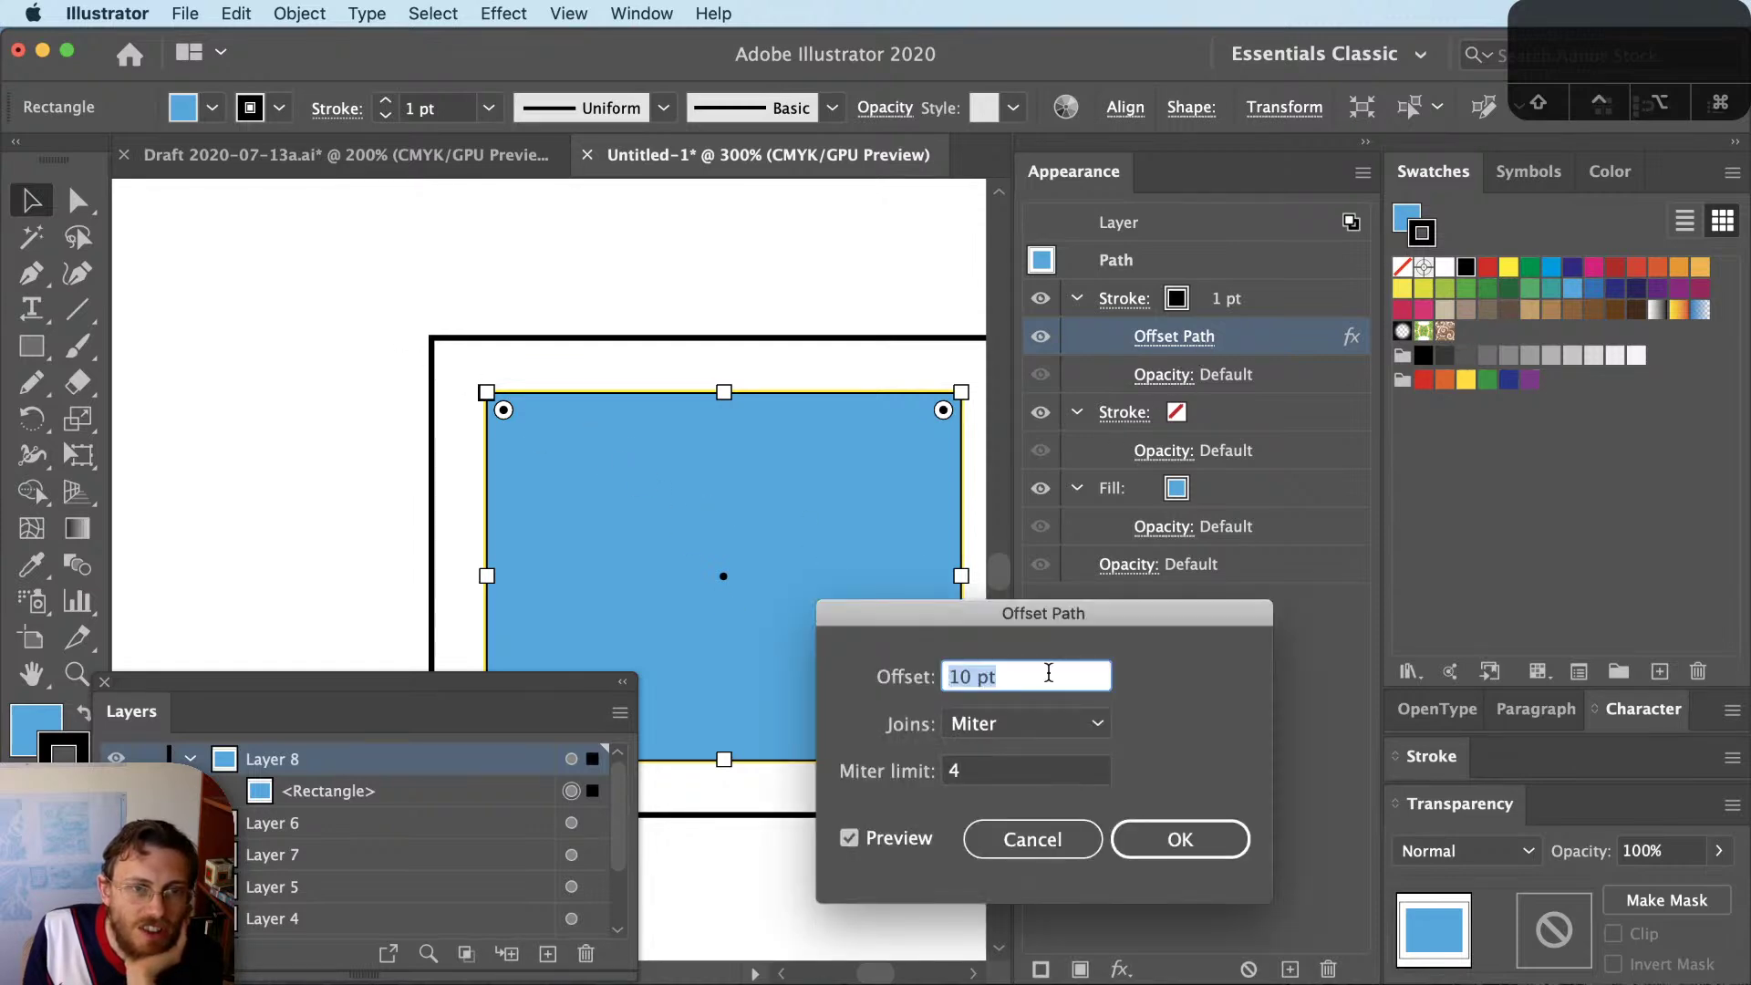
pyautogui.click(1048, 723)
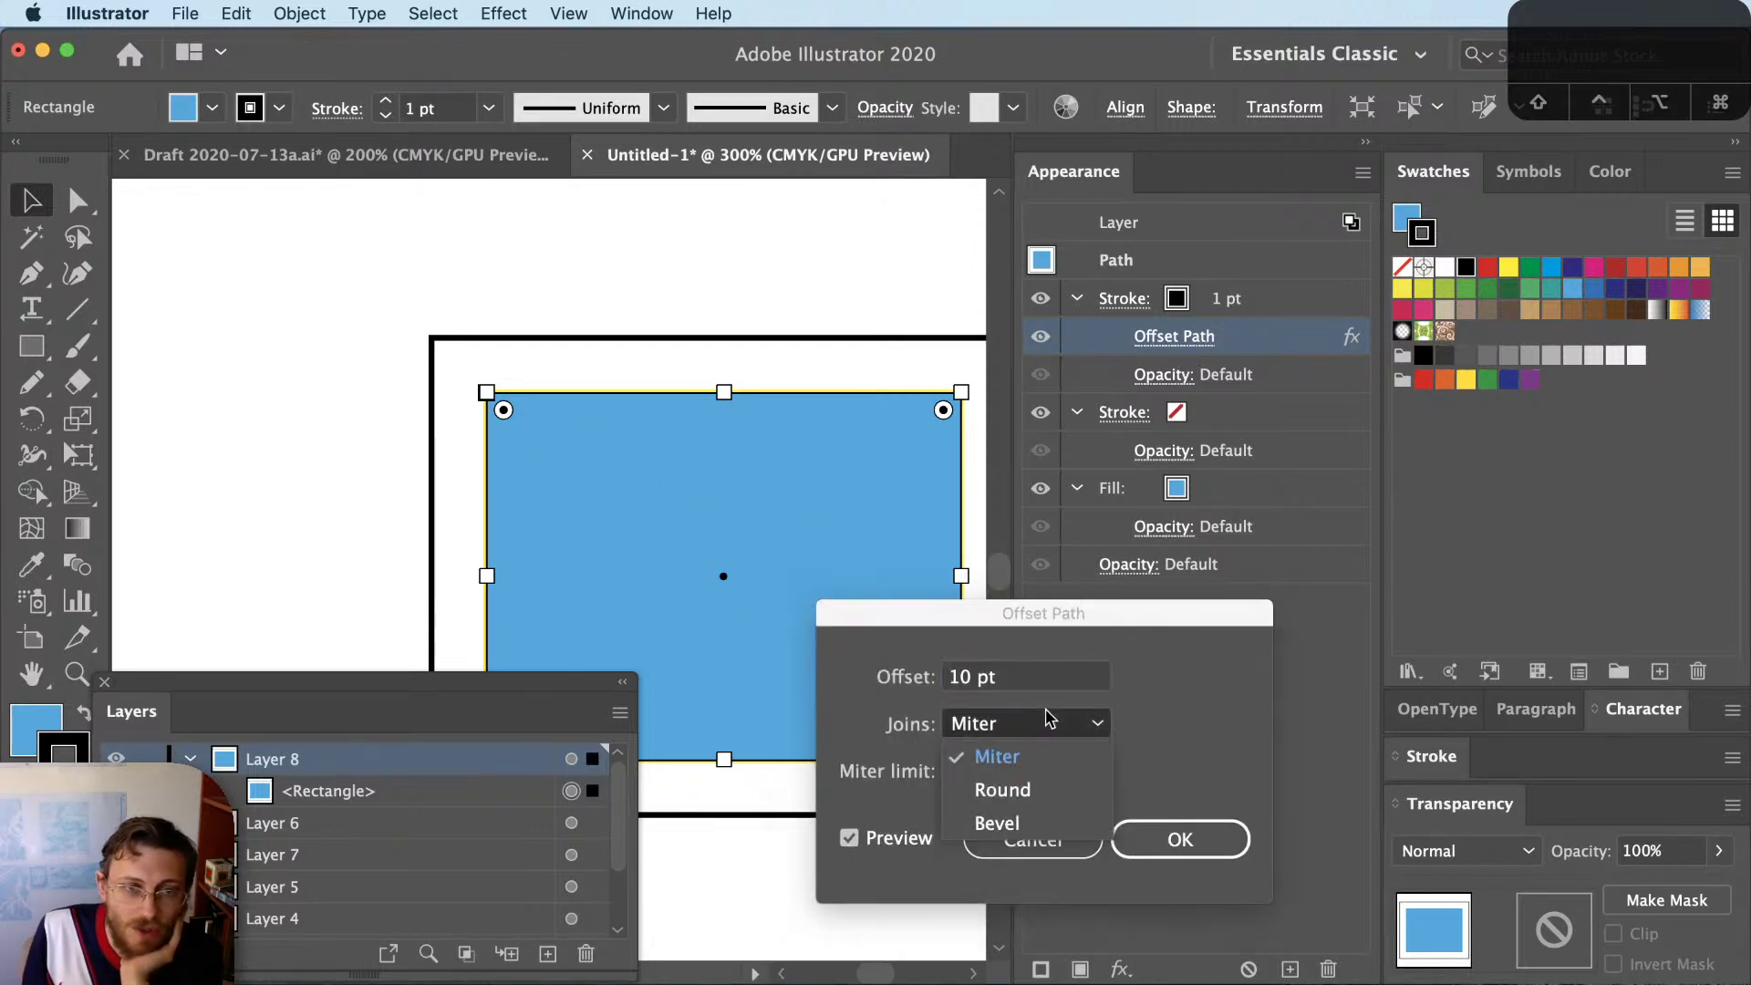
pyautogui.click(1058, 786)
pyautogui.click(1233, 844)
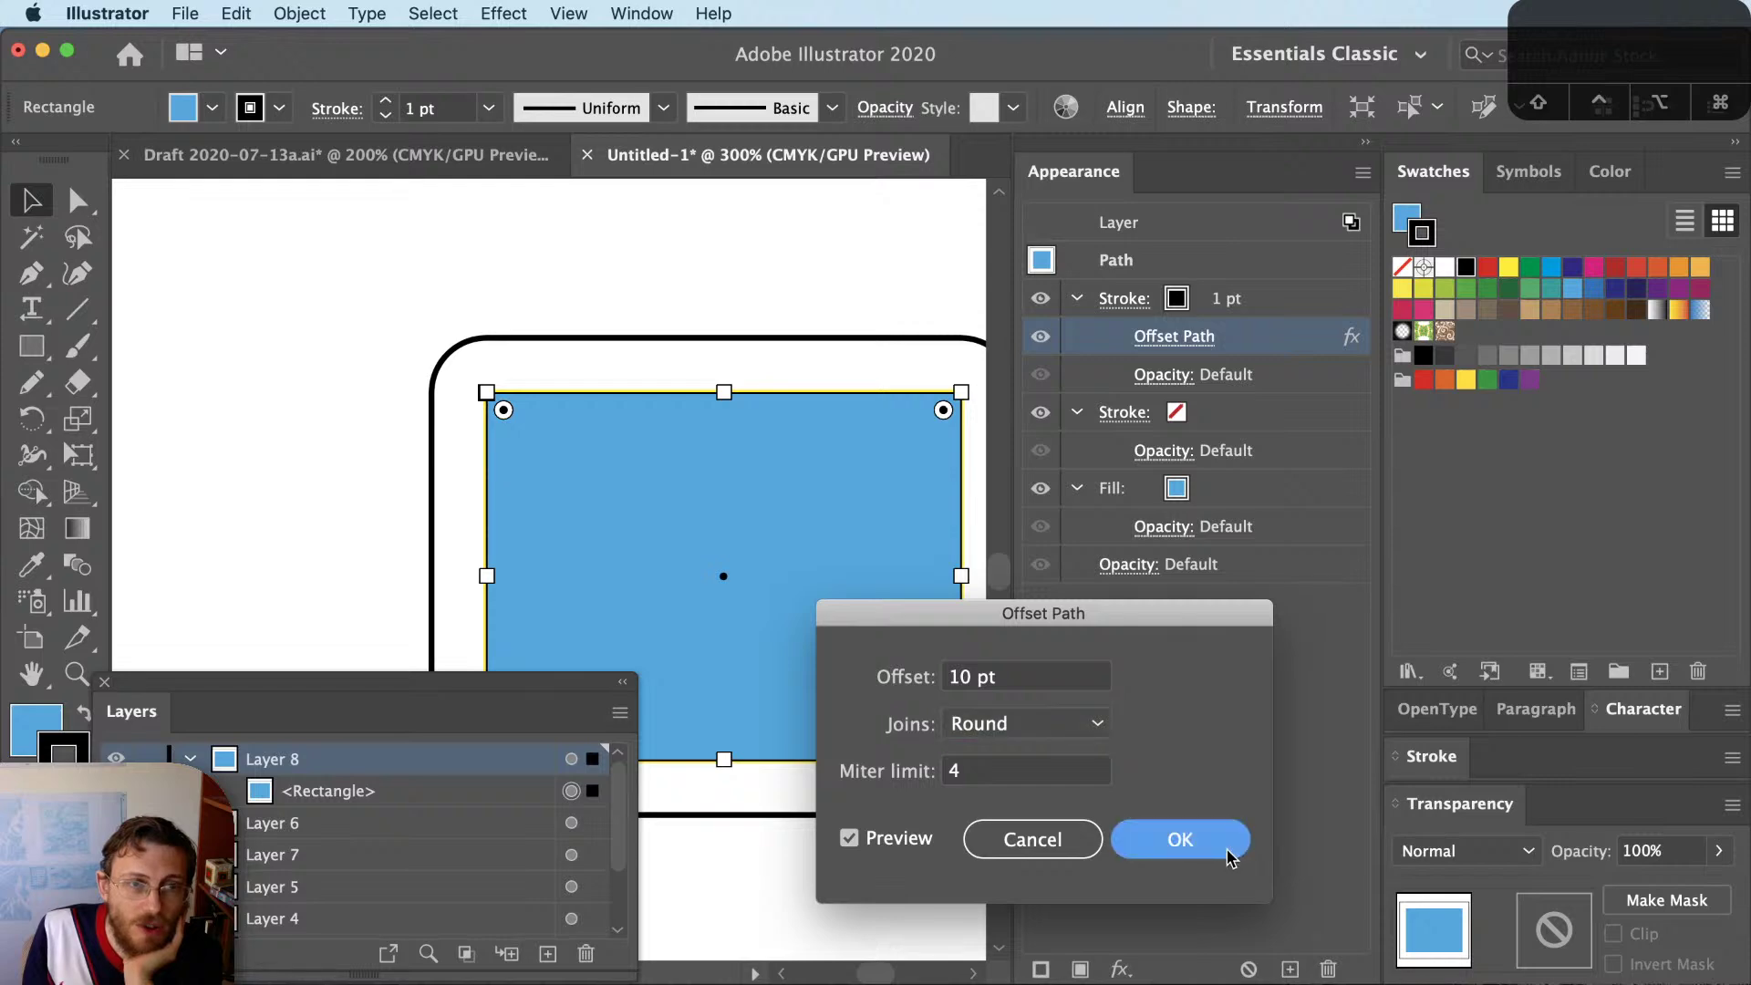
pyautogui.click(743, 281)
# Return to the Draft 2020-07-13a.ai map and examine the contents of the Areas sublayer within the Vignettes layer
pyautogui.click(496, 159)
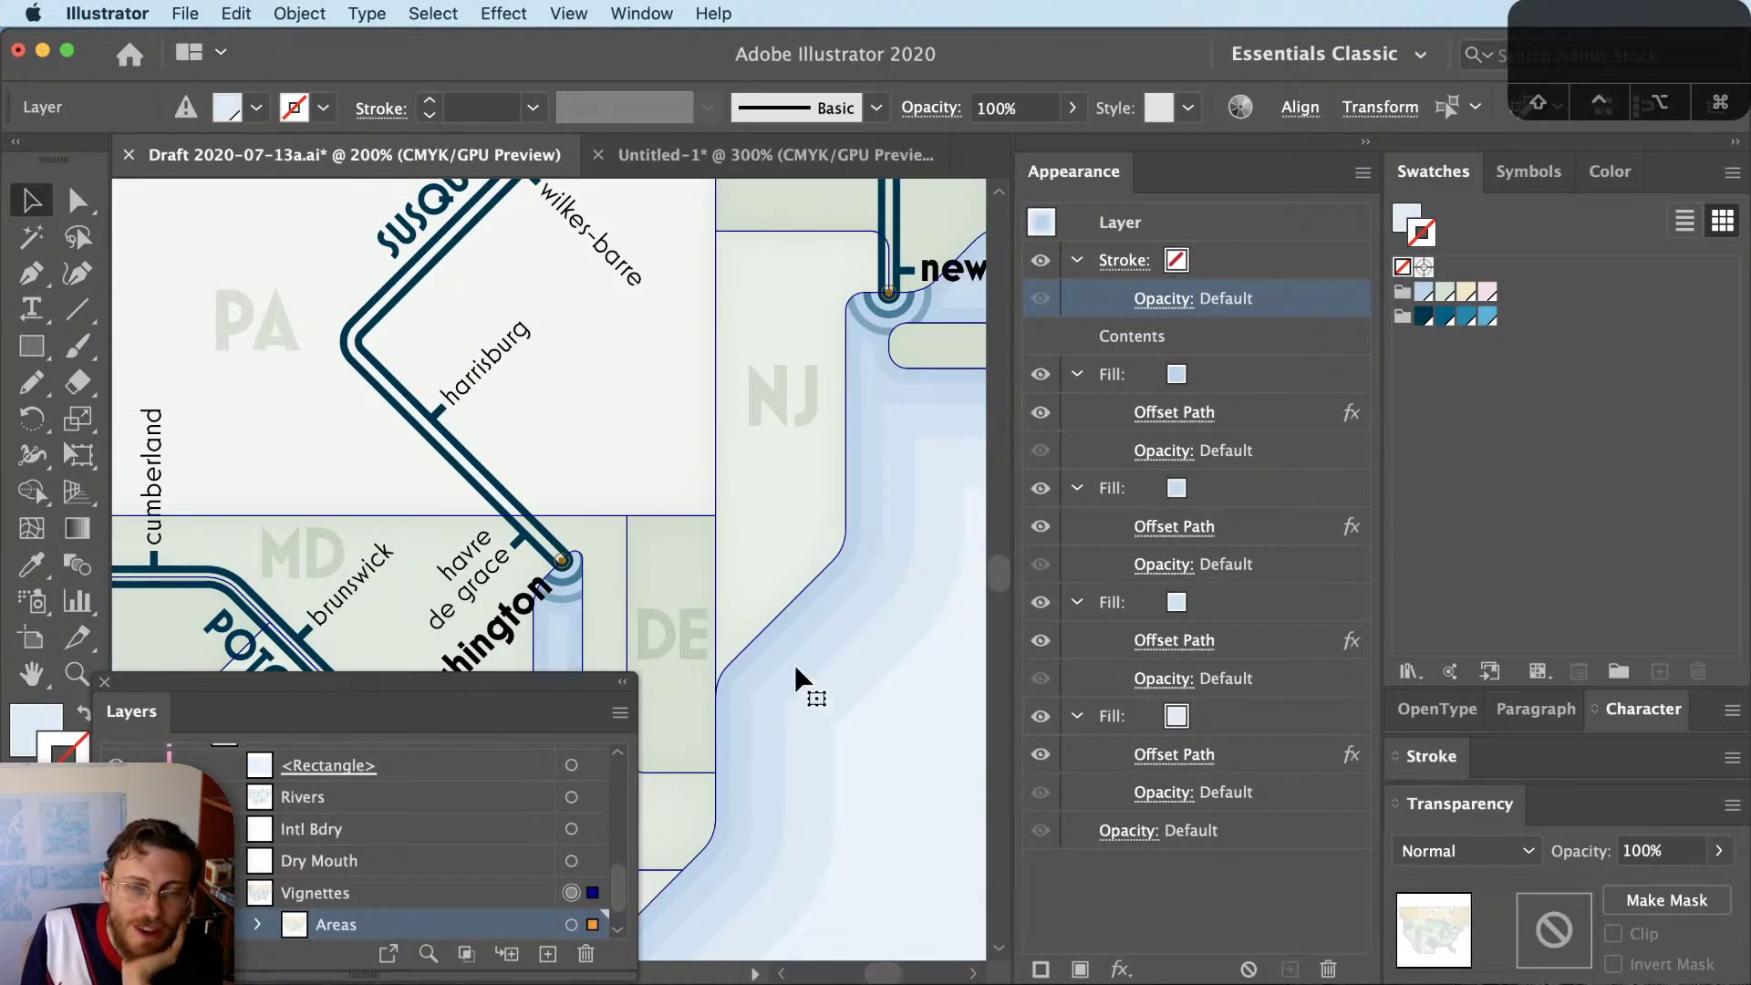
pyautogui.scroll(-1, 541, 887)
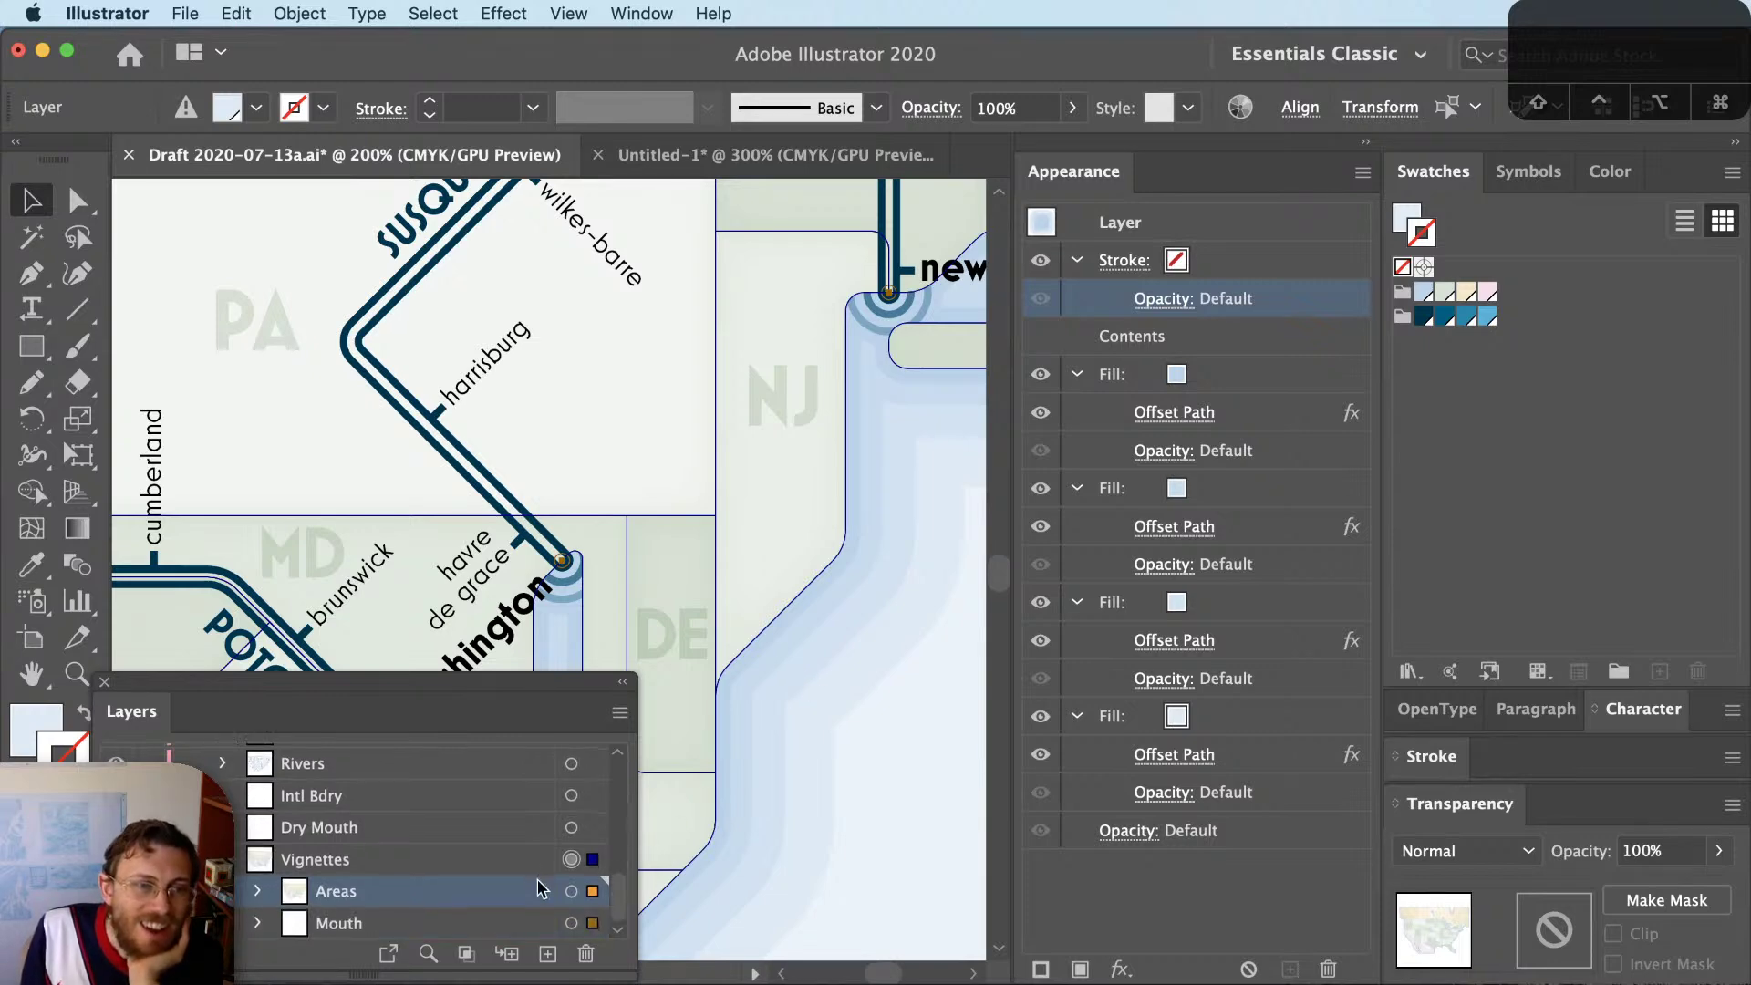
pyautogui.click(573, 892)
pyautogui.click(302, 867)
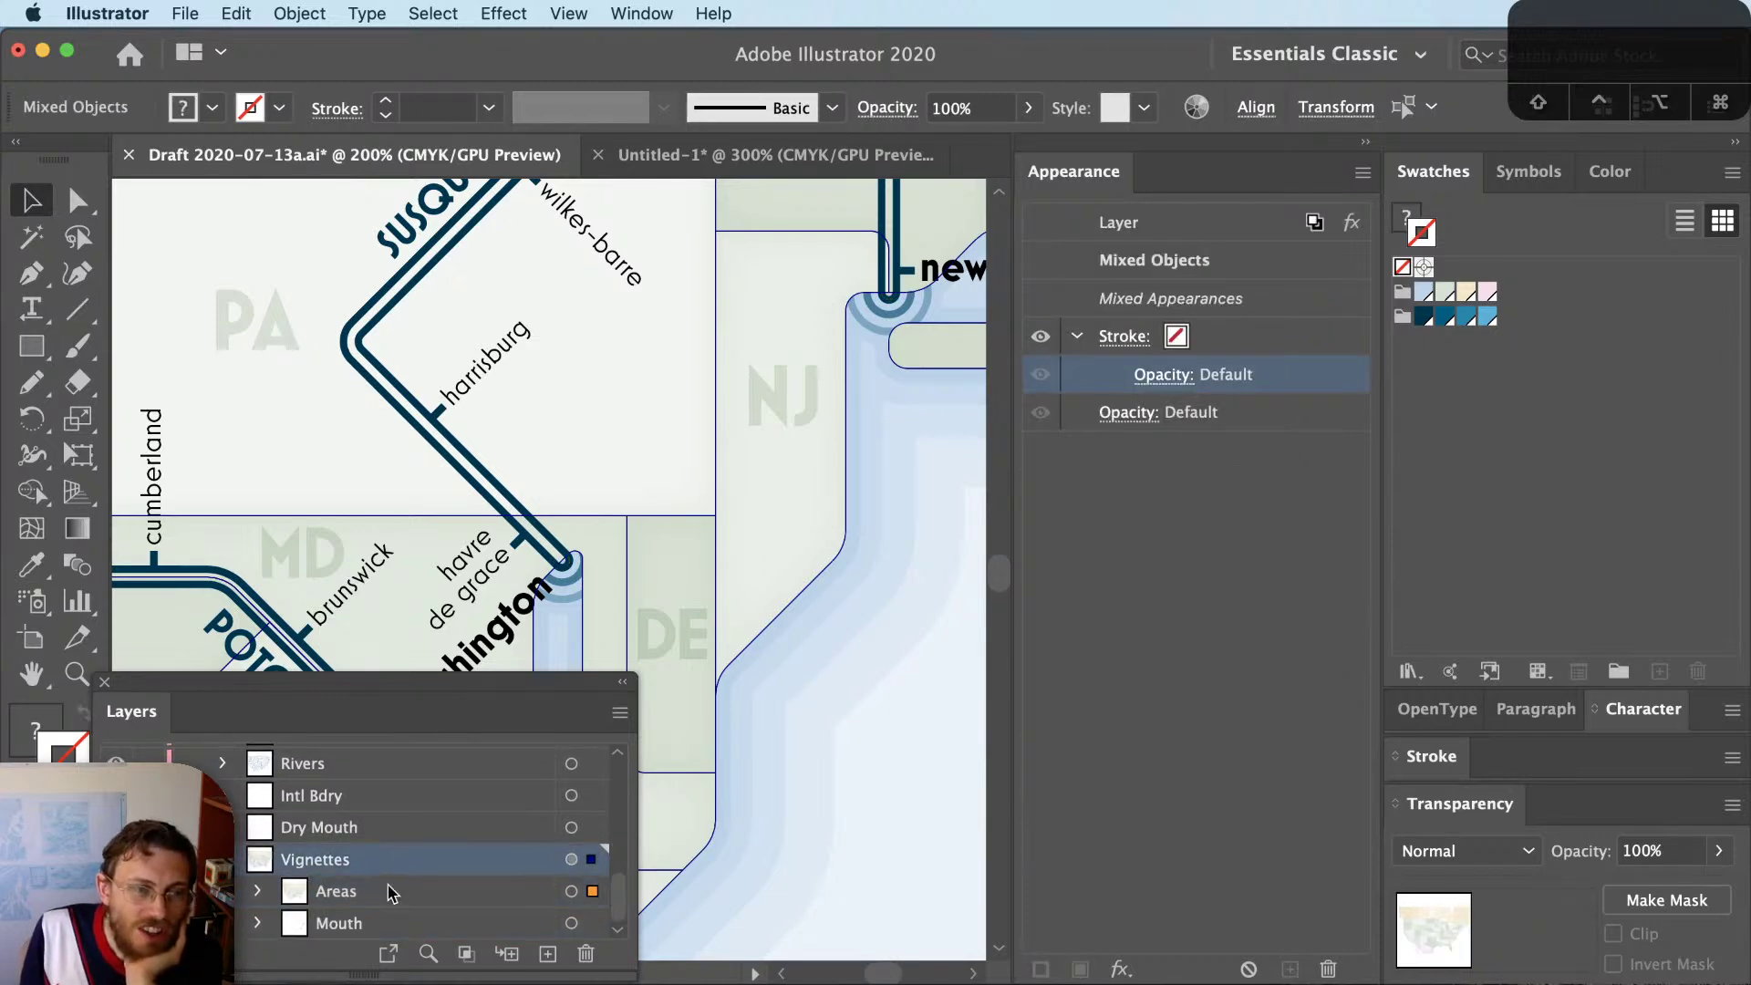
pyautogui.click(545, 900)
pyautogui.click(258, 891)
pyautogui.scroll(-5, 264, 899)
pyautogui.scroll(5, 260, 896)
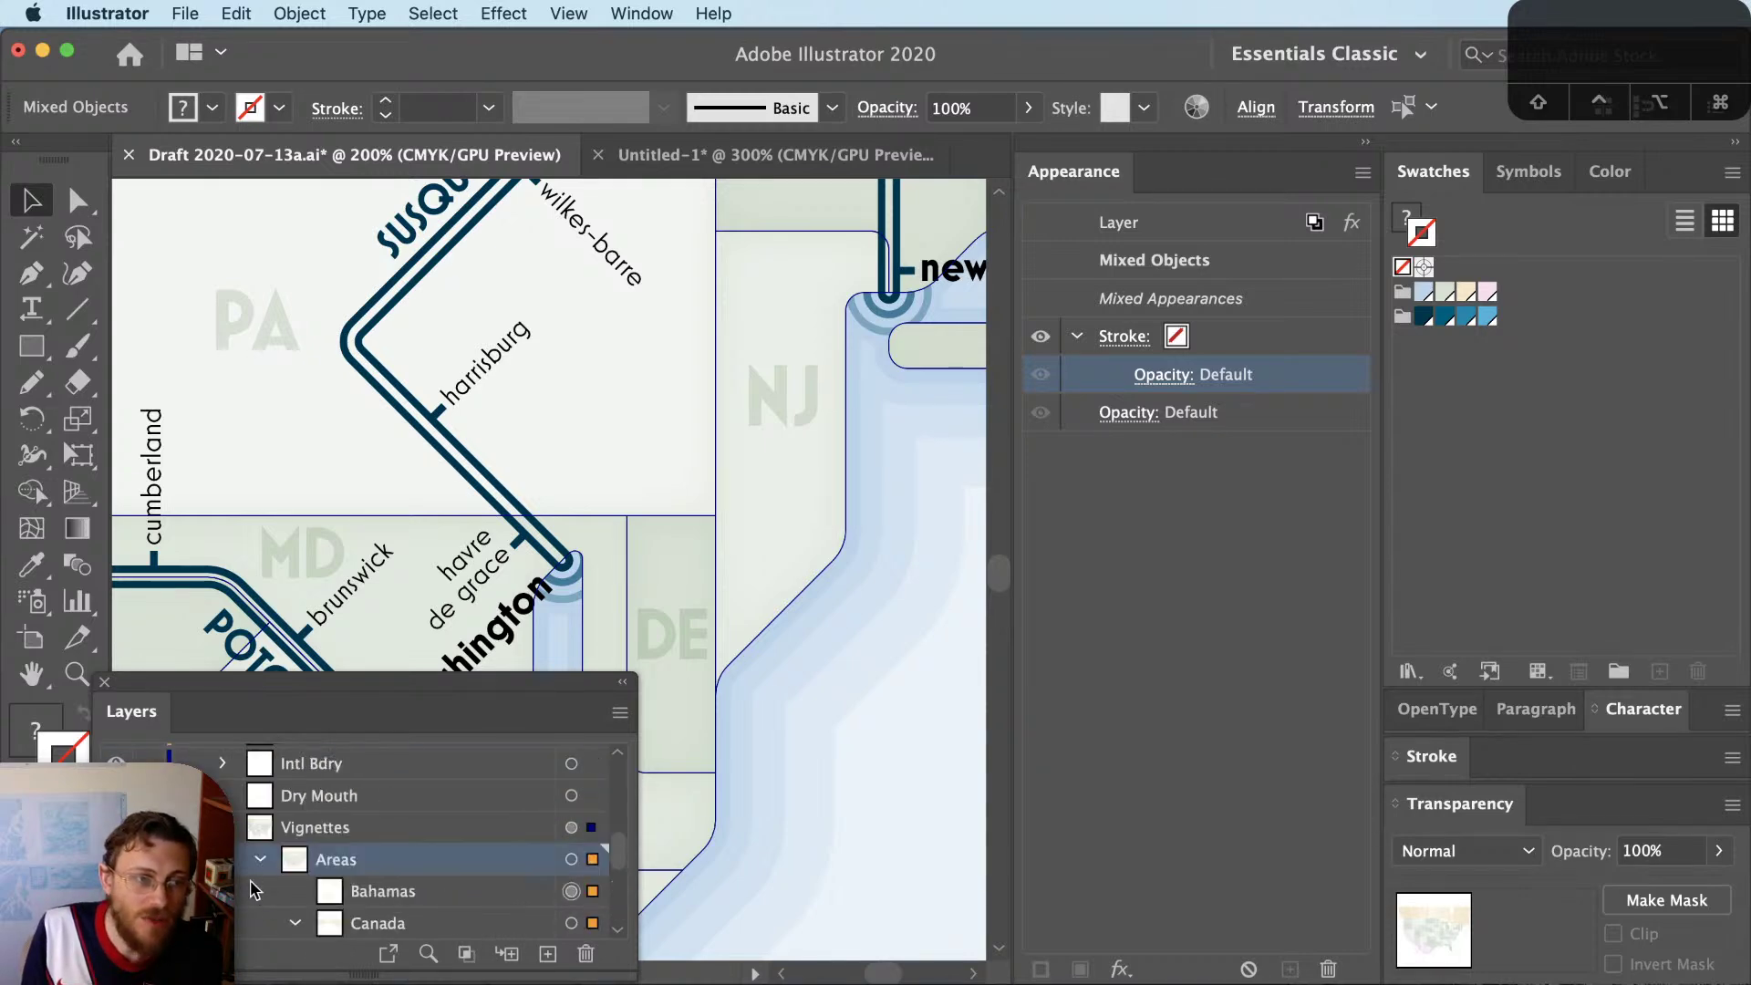
pyautogui.click(260, 860)
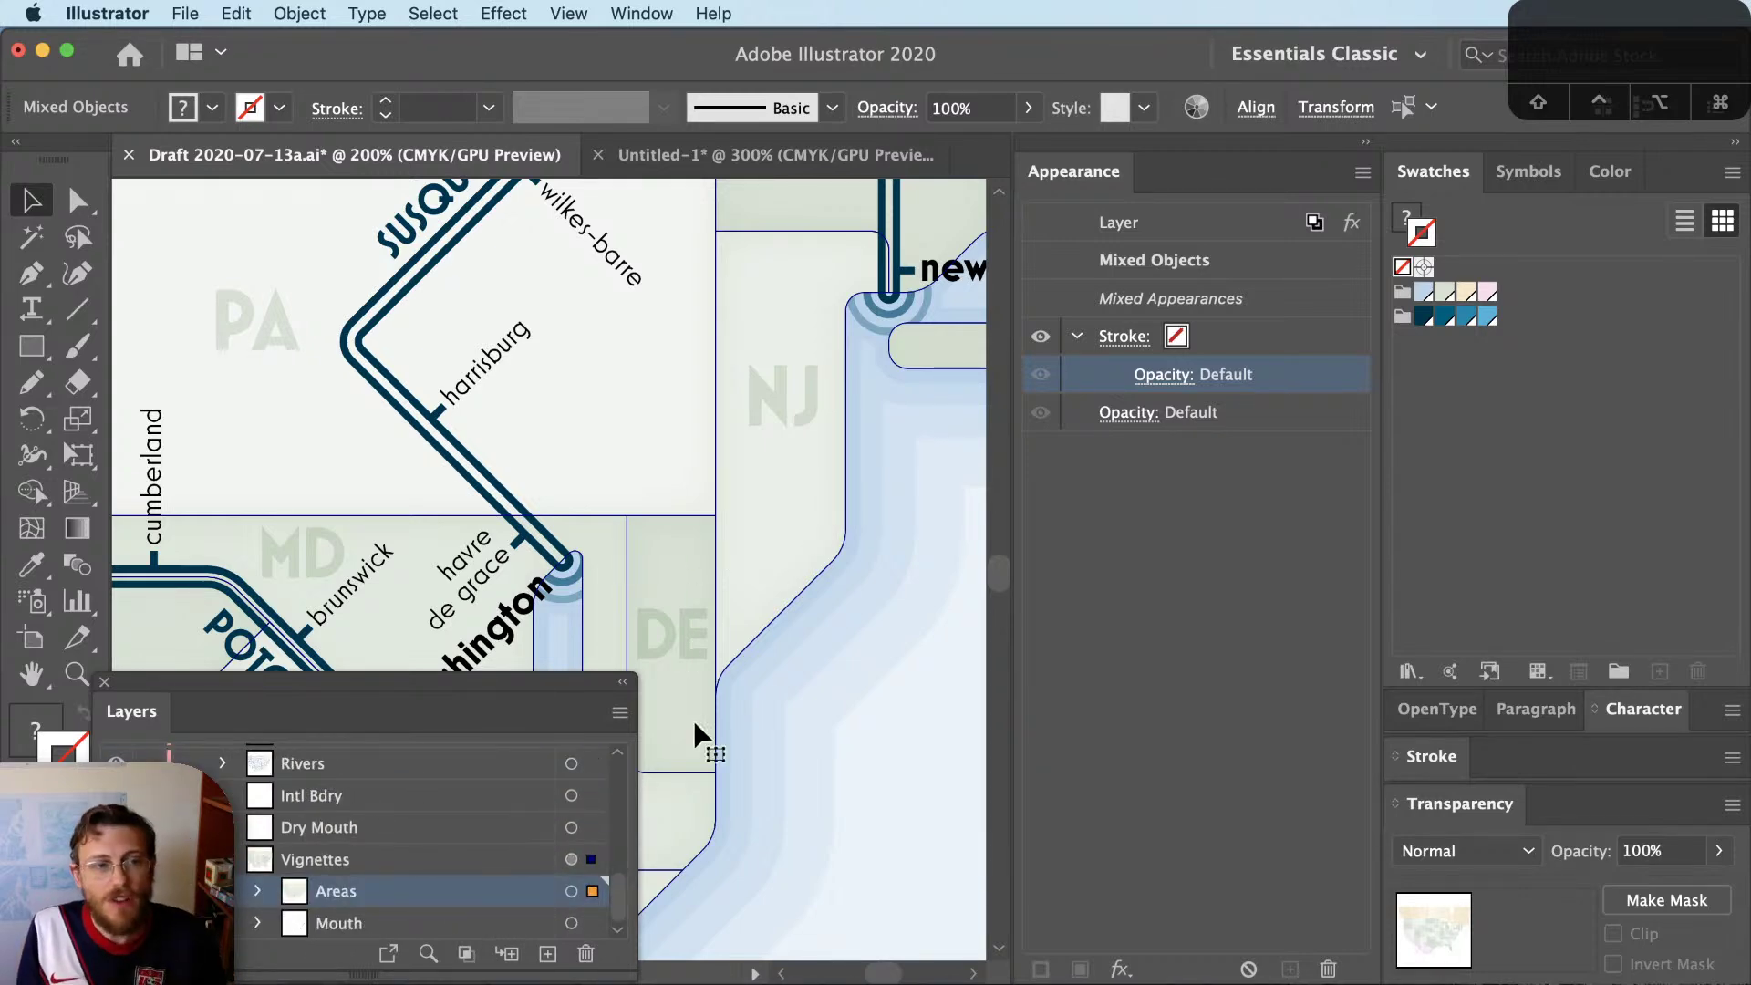
# Target the Vignettes layer and check the Offset Path settings of its lowest fill without changing them
pyautogui.click(572, 859)
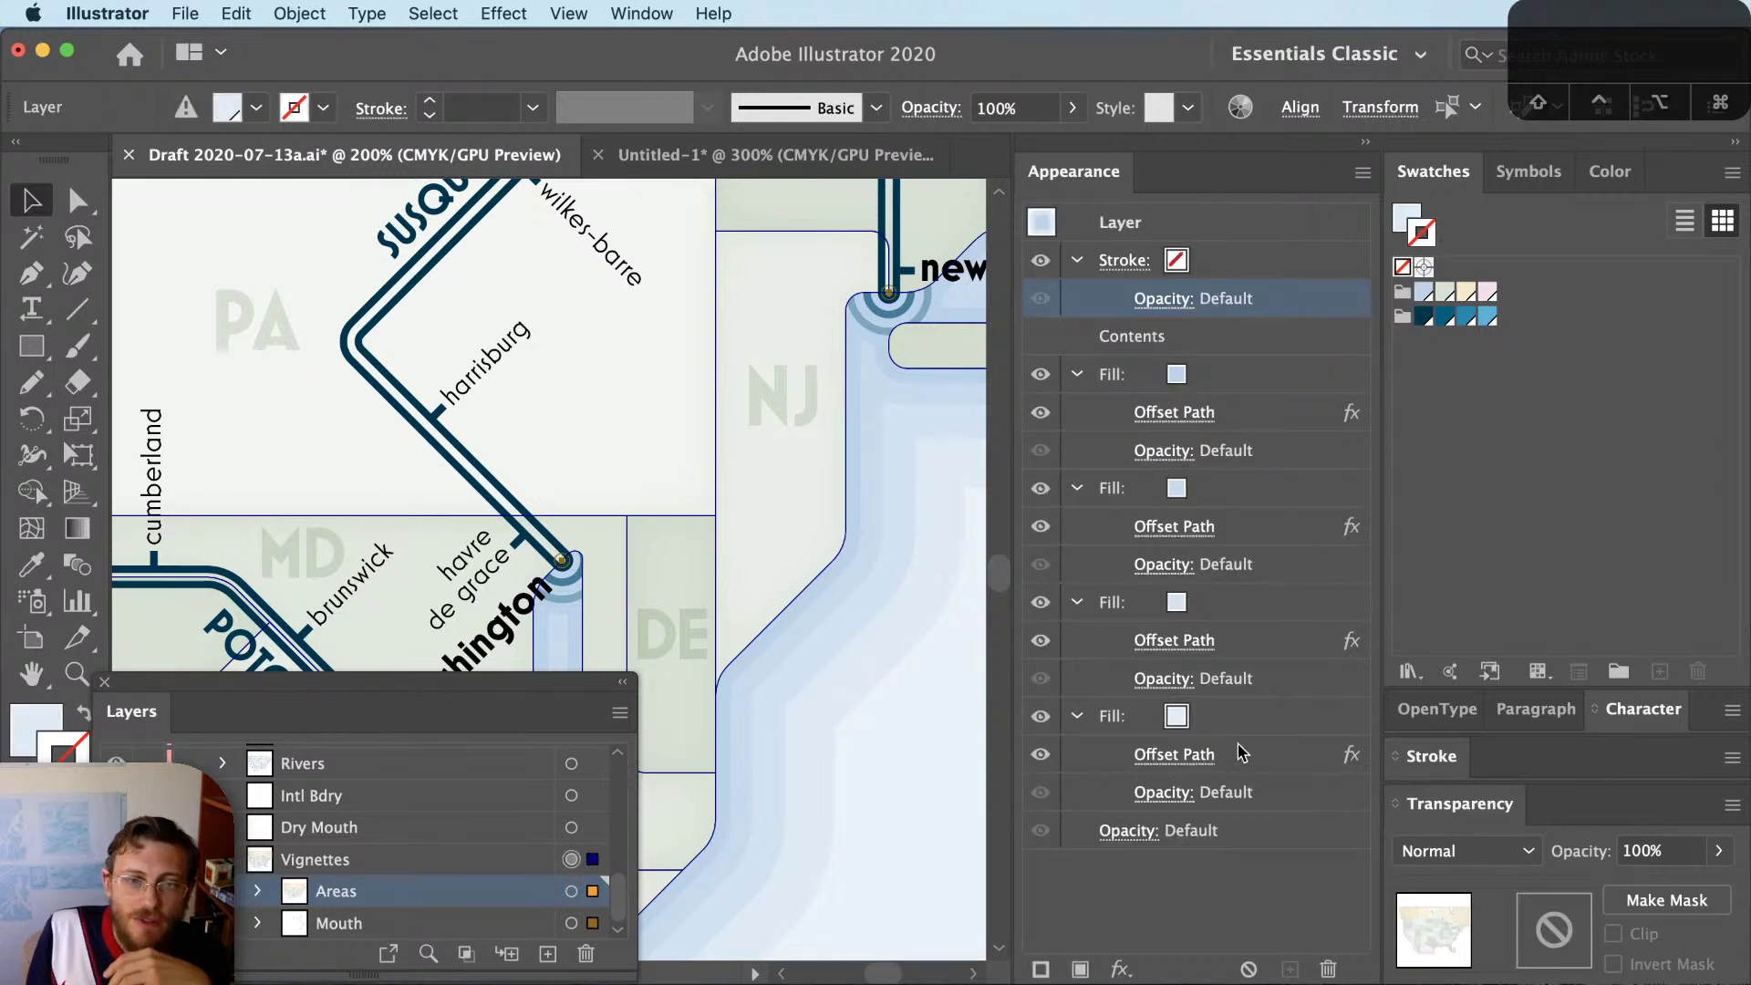
pyautogui.click(1253, 721)
pyautogui.click(1208, 764)
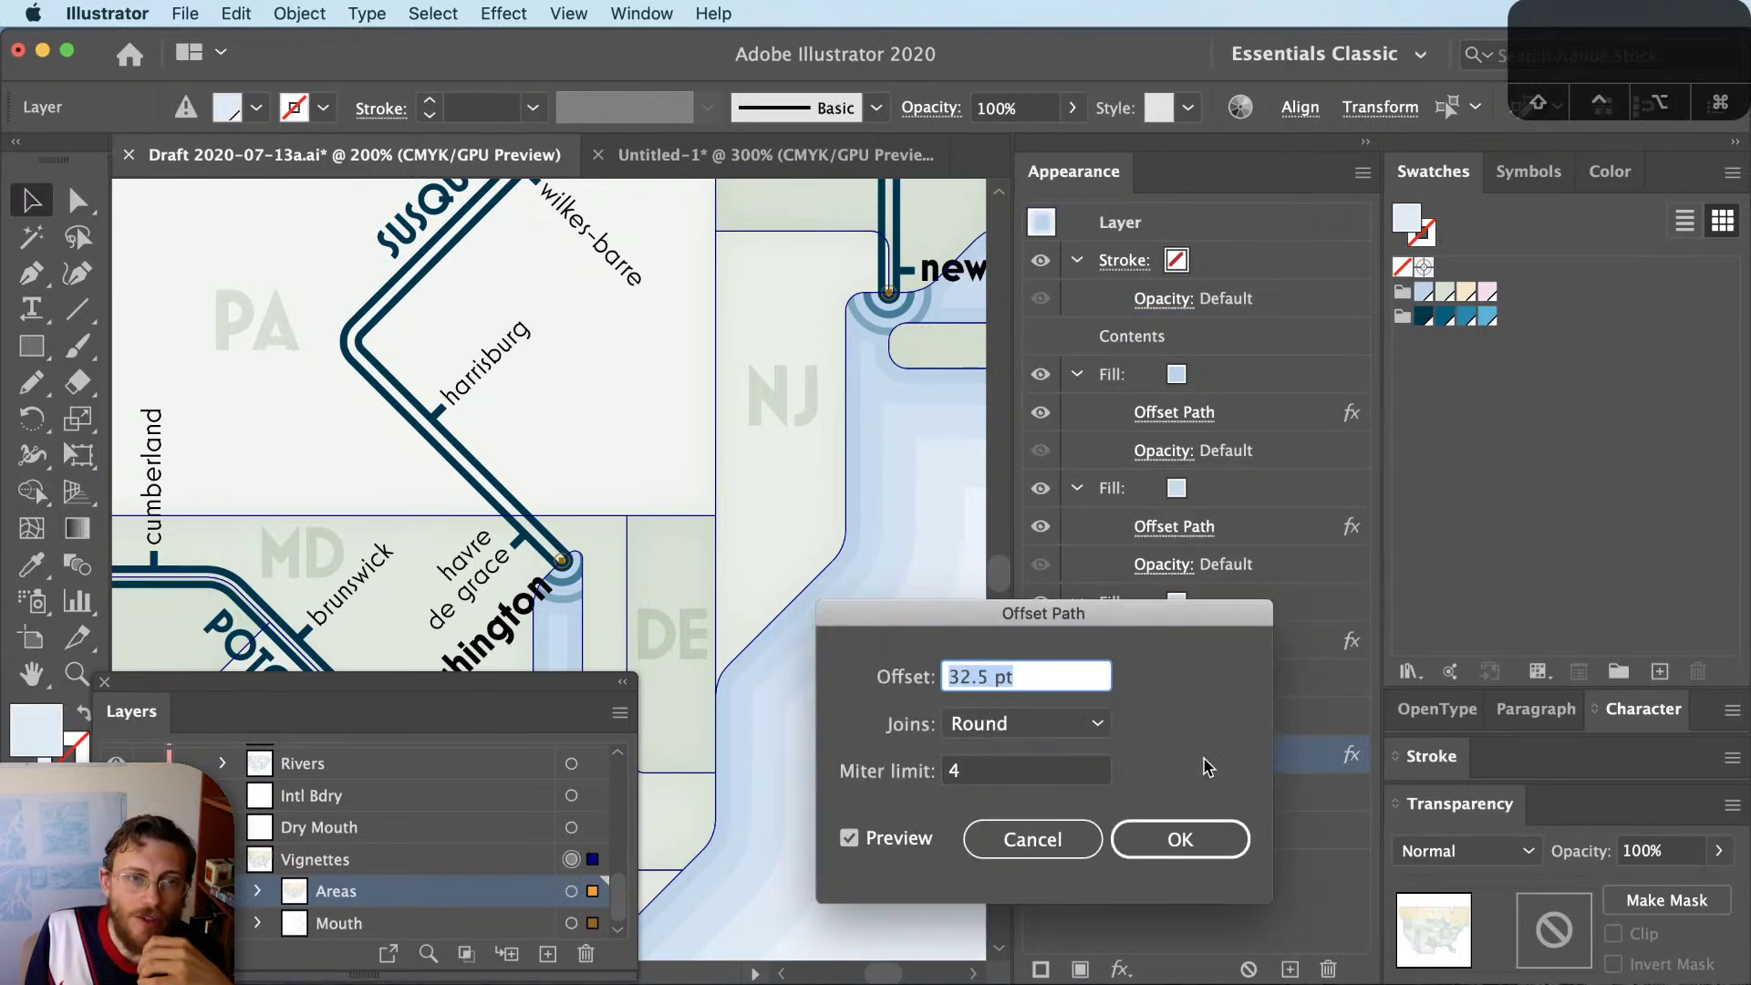
pyautogui.click(1032, 839)
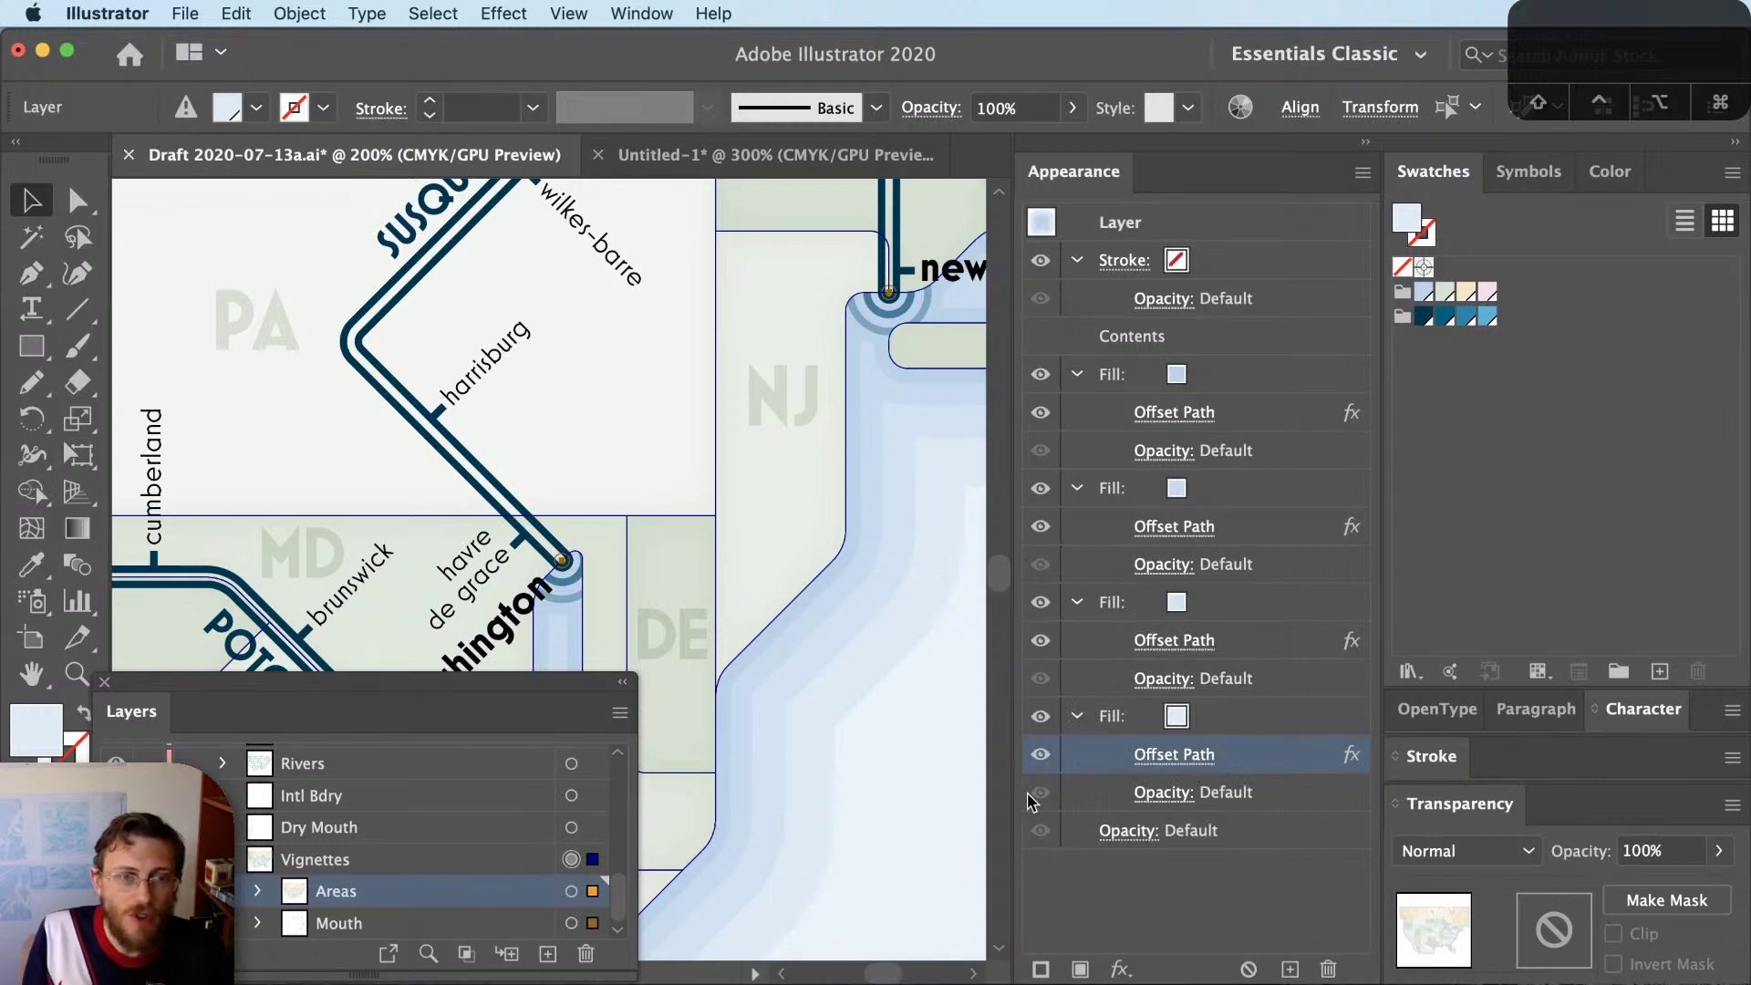
# Hide and reshow the lowest fill of the Vignettes layer to compare its waterline band along the coast
pyautogui.click(1047, 722)
pyautogui.click(1043, 719)
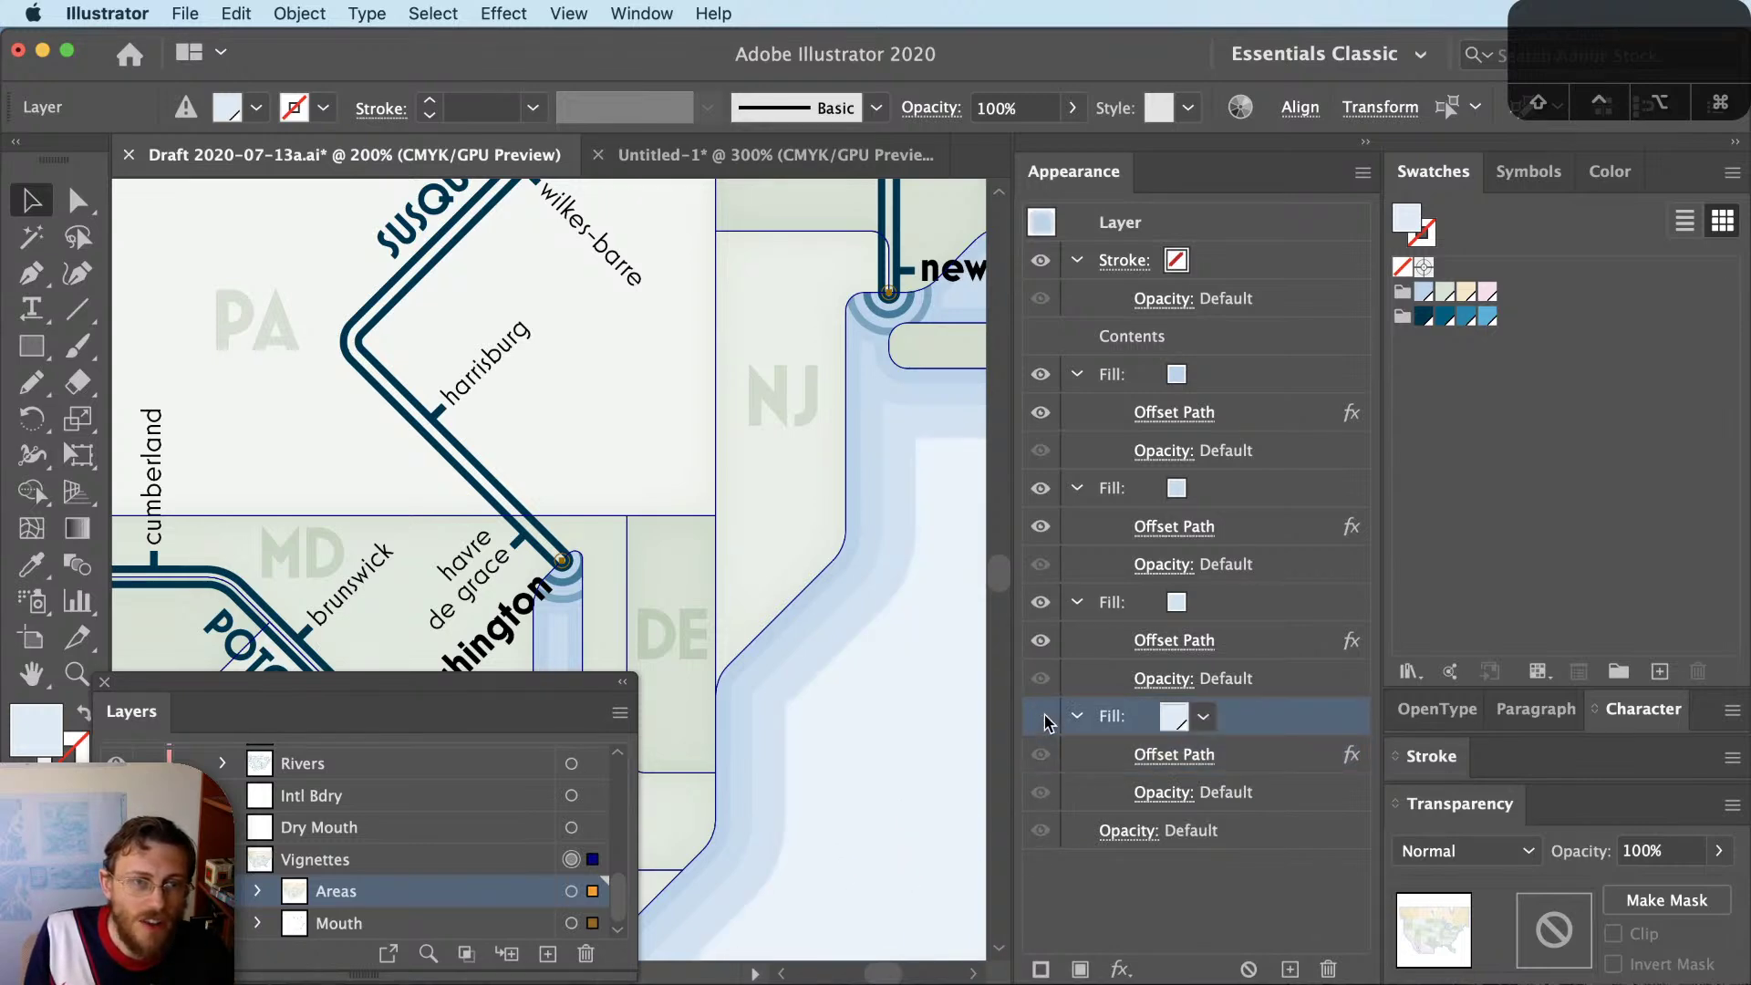
pyautogui.click(1042, 719)
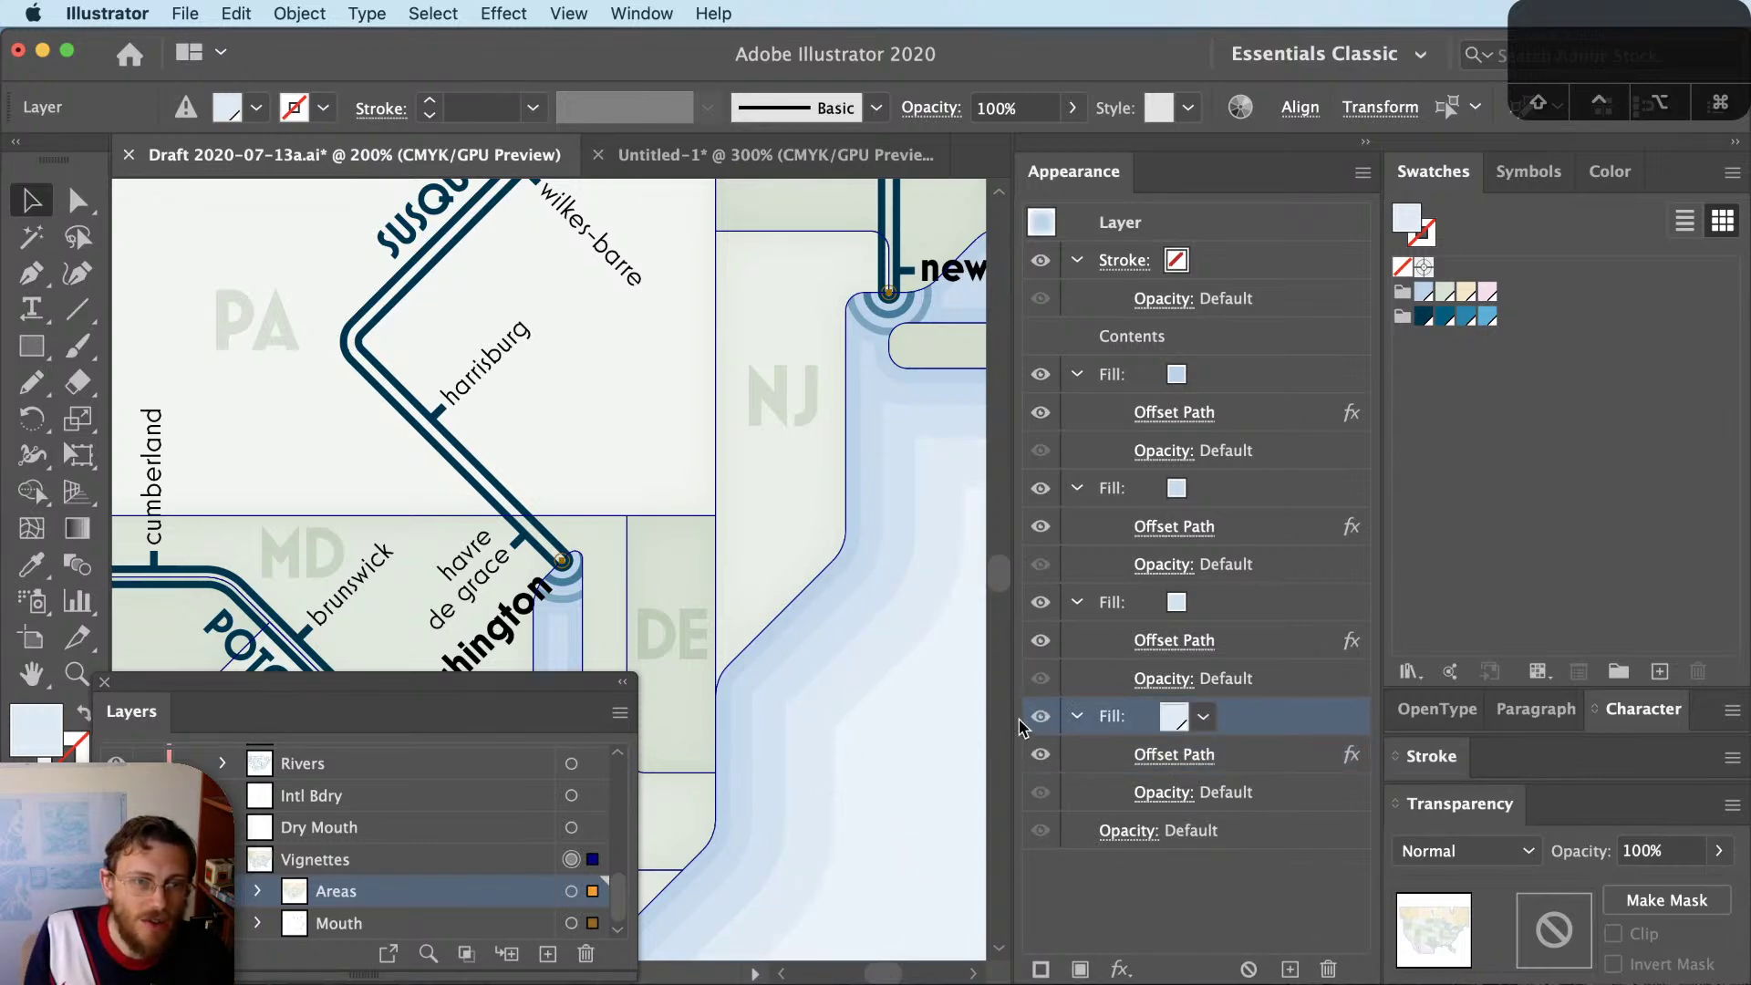
# Hide all four Offset Path fills of the Vignettes layer one at a time, from the lowest to the uppermost
pyautogui.click(1043, 718)
pyautogui.click(1048, 602)
pyautogui.click(1041, 602)
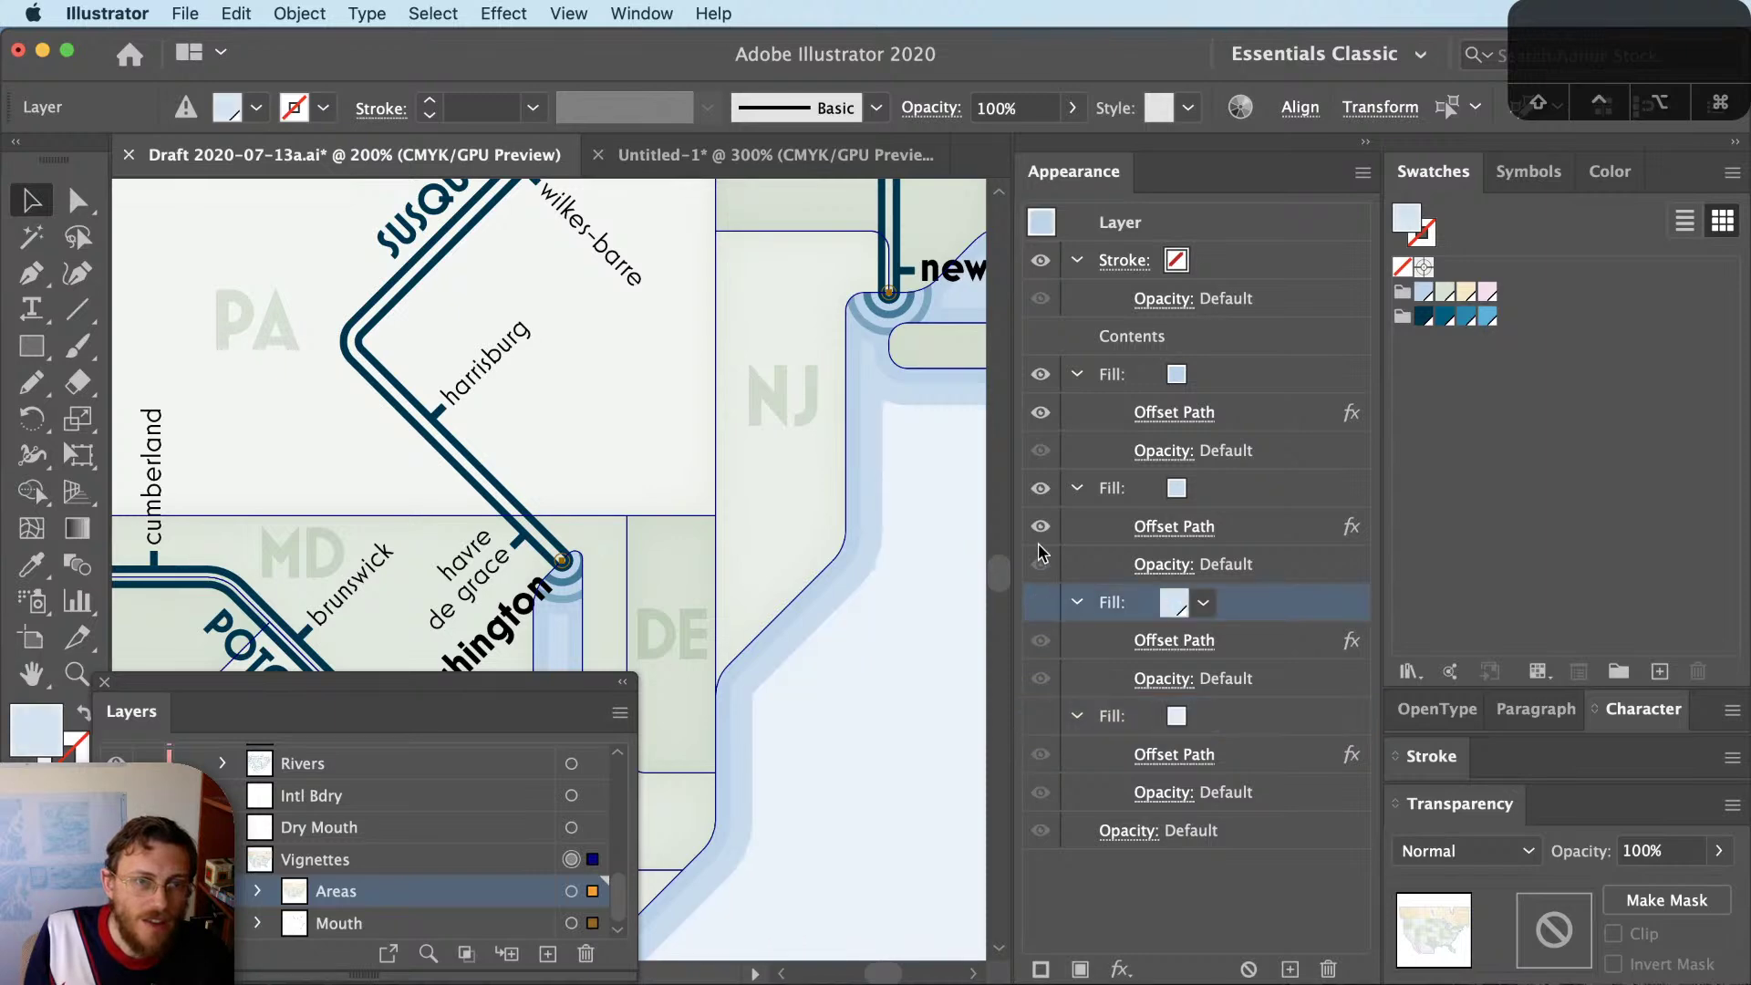
pyautogui.click(1047, 527)
pyautogui.click(1047, 498)
pyautogui.click(1041, 489)
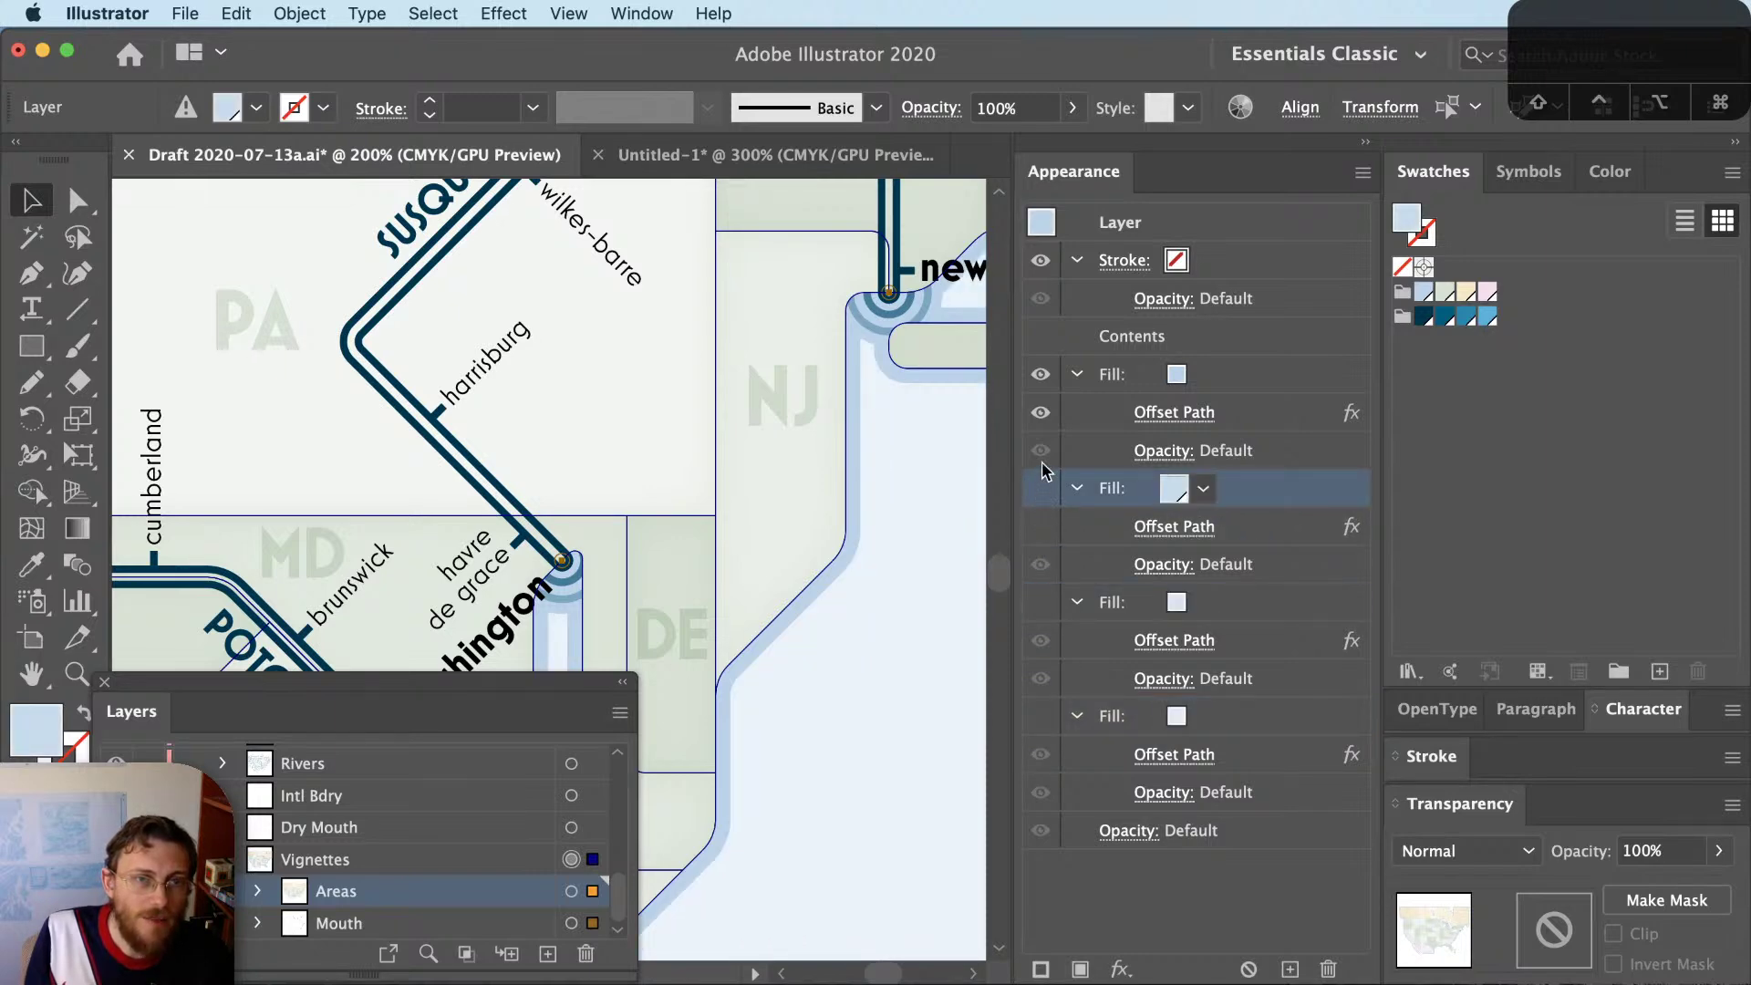
pyautogui.click(1213, 377)
pyautogui.click(1040, 375)
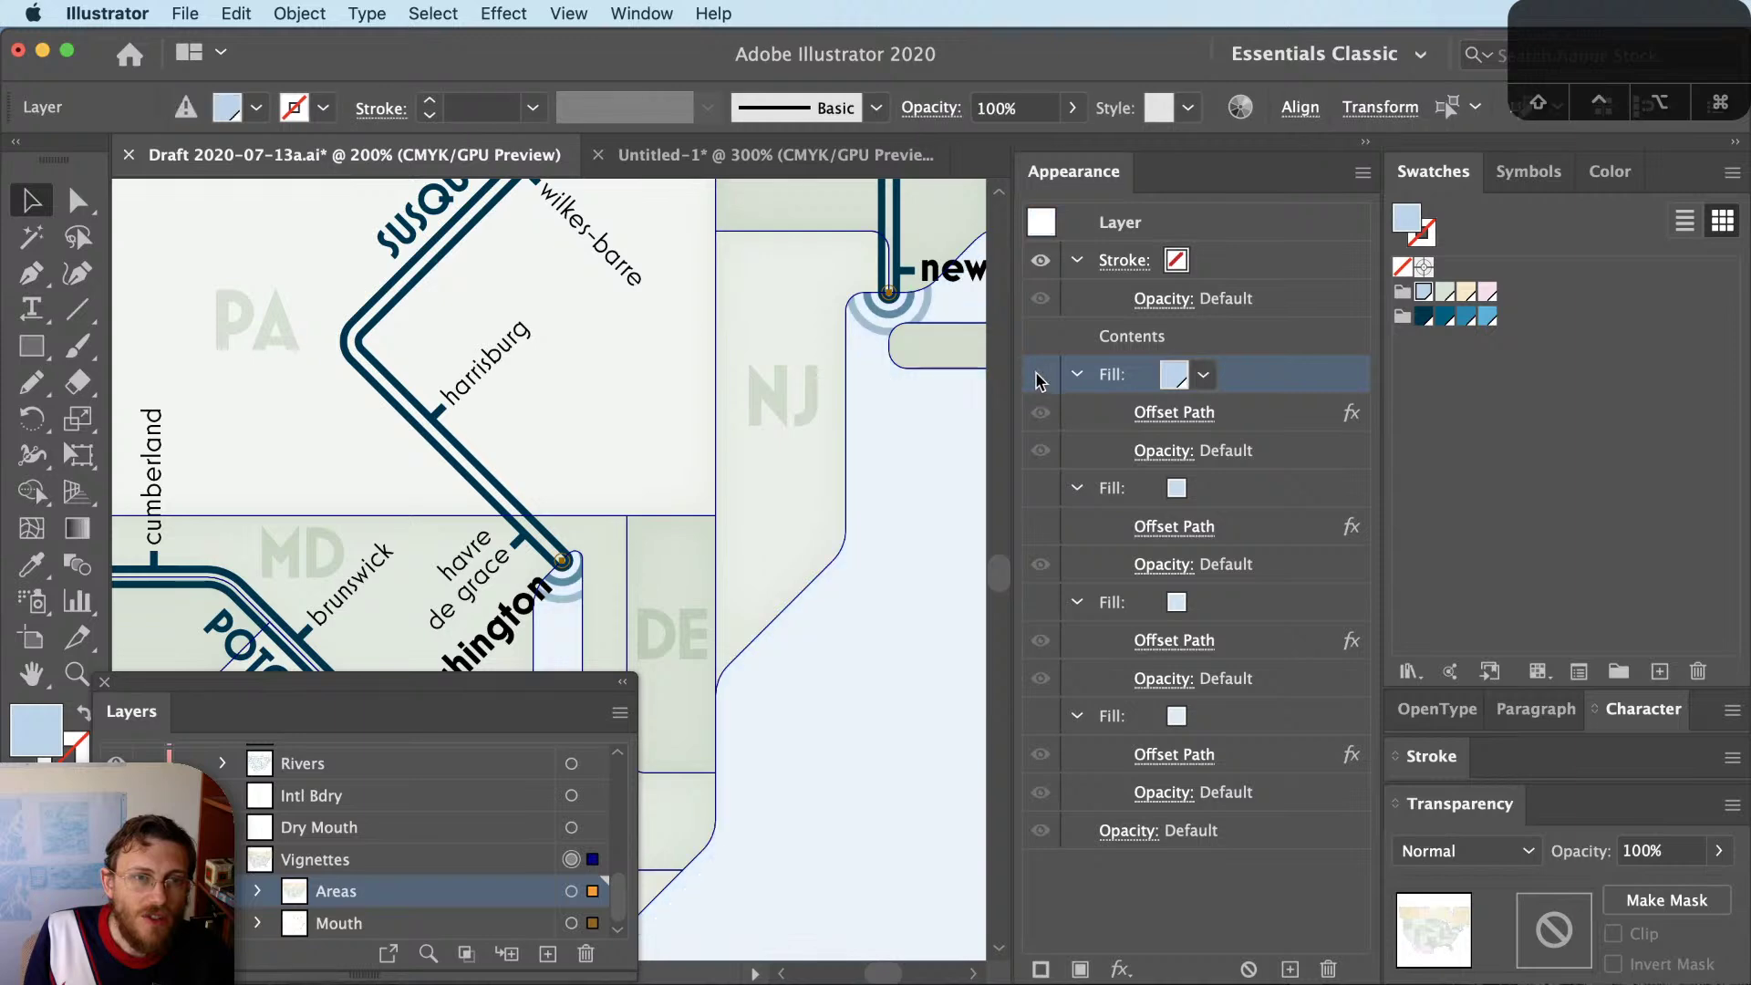
# Reshow the two uppermost fills of the Vignettes layer in turn, checking each one's Offset Path settings without changing them
pyautogui.click(1039, 376)
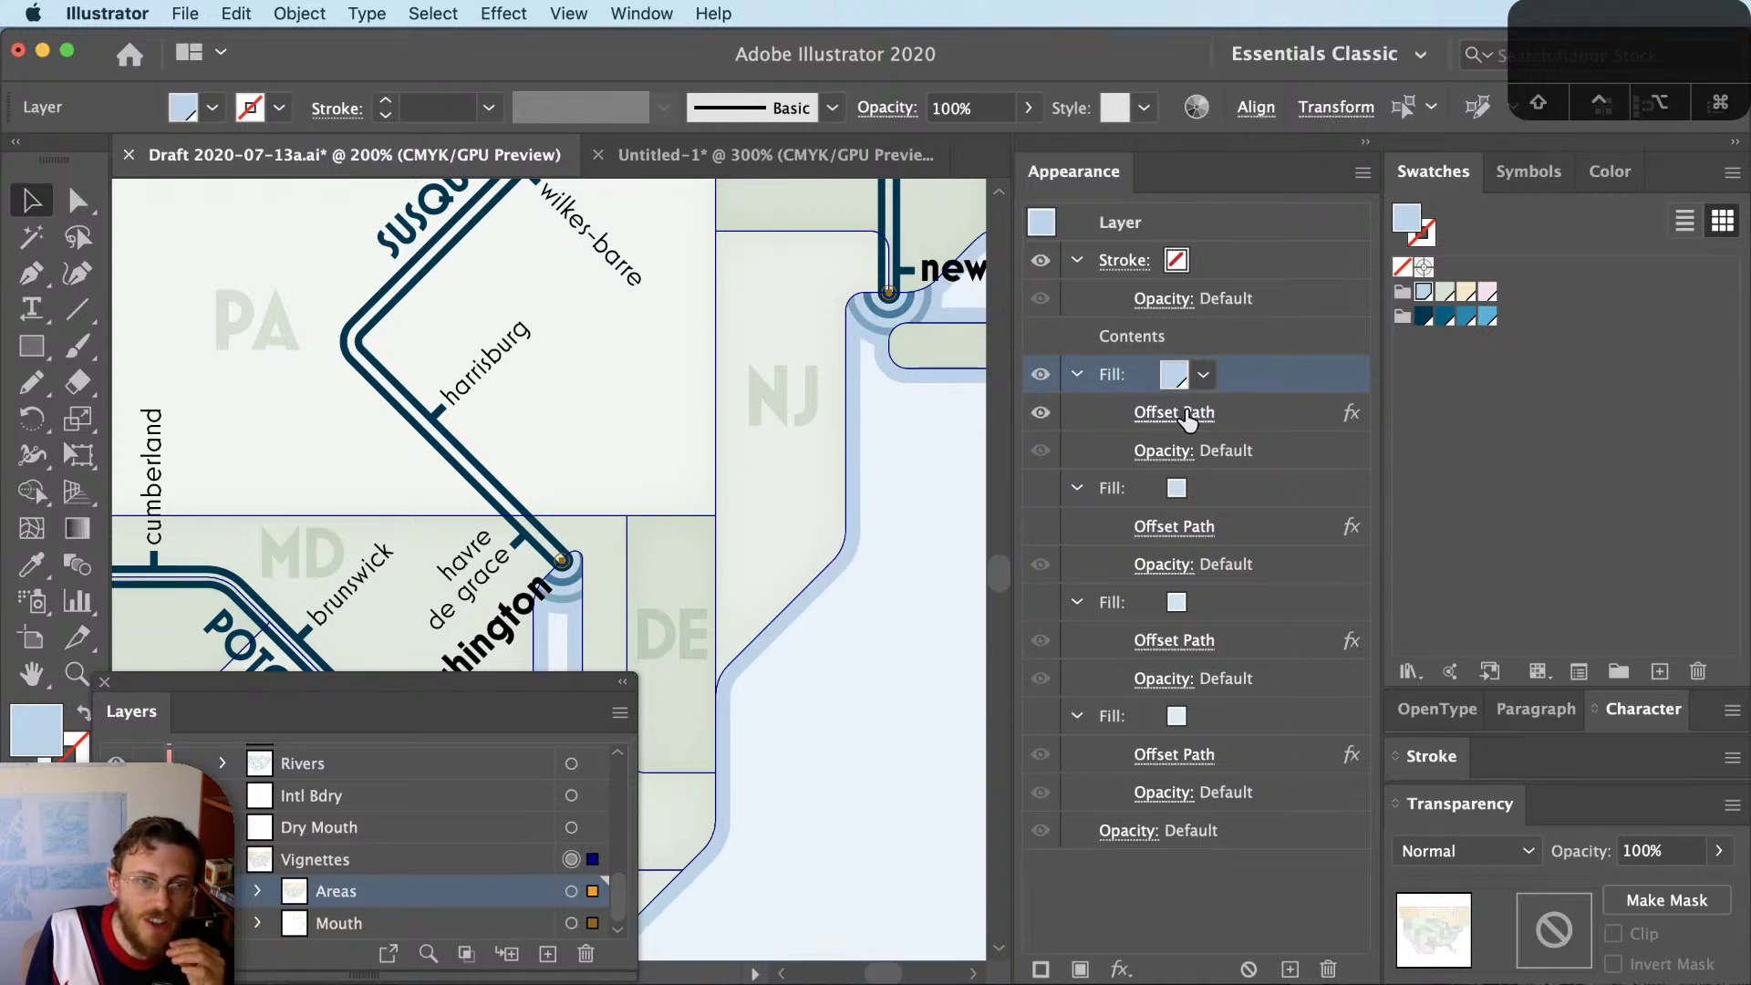
pyautogui.click(1174, 412)
pyautogui.click(1063, 832)
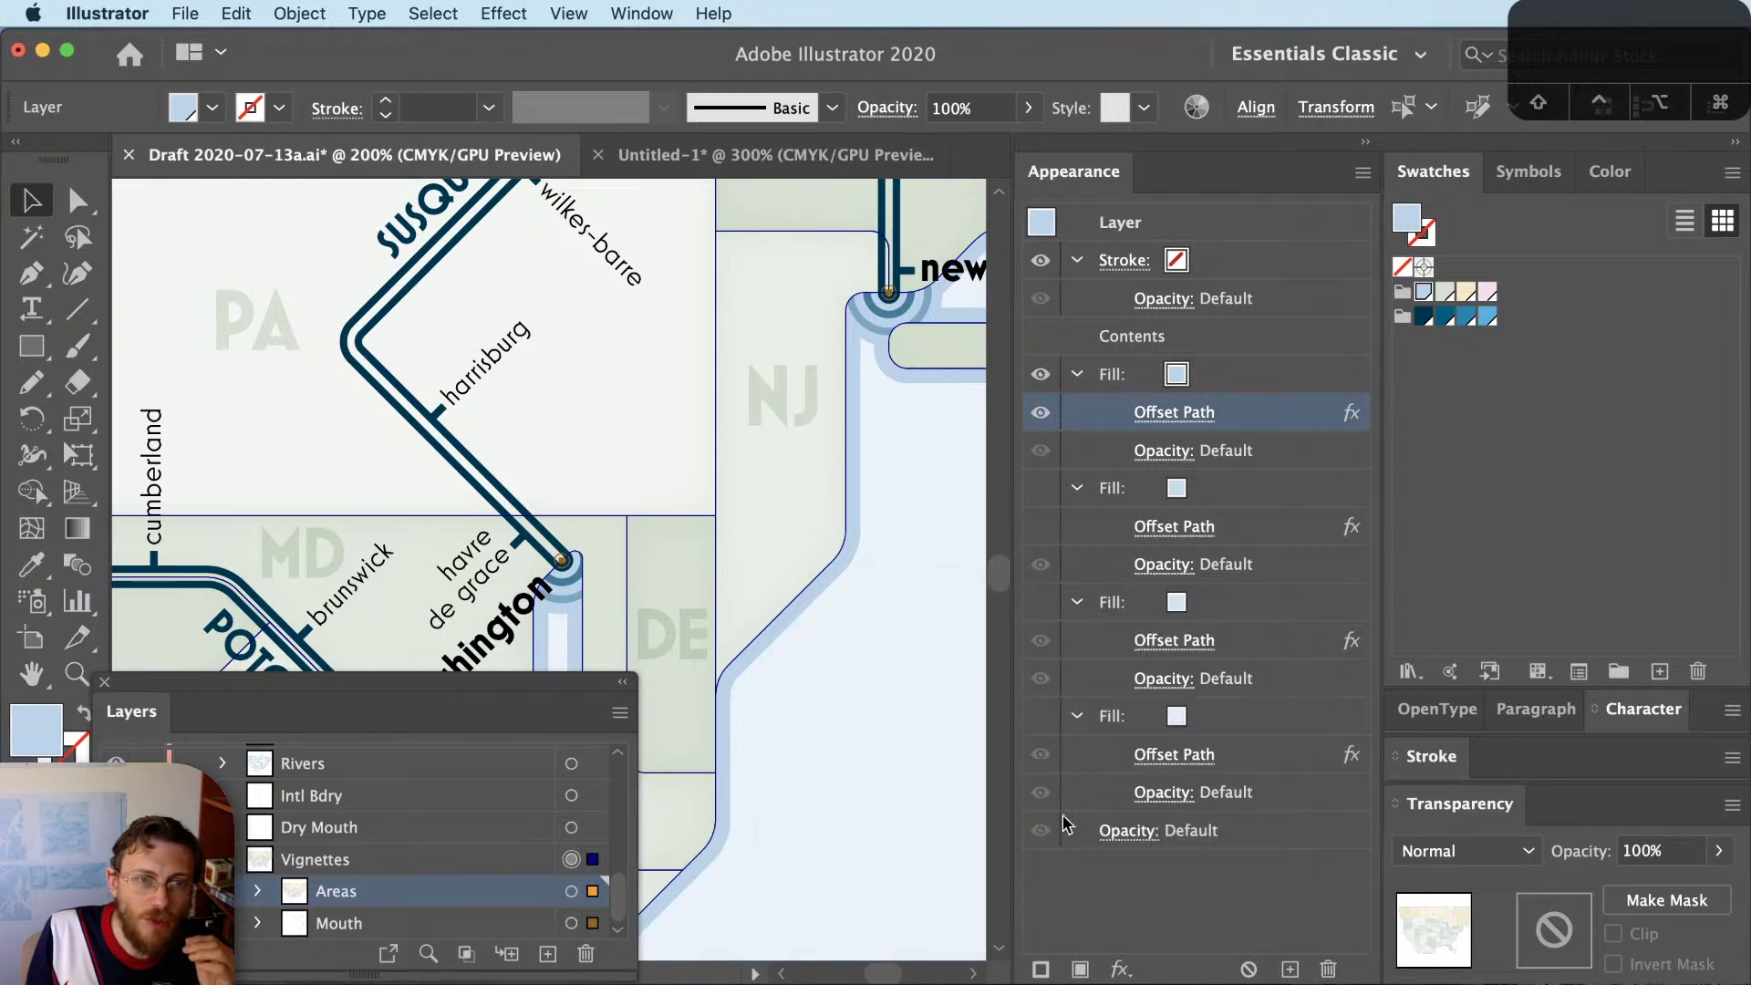
pyautogui.click(1044, 493)
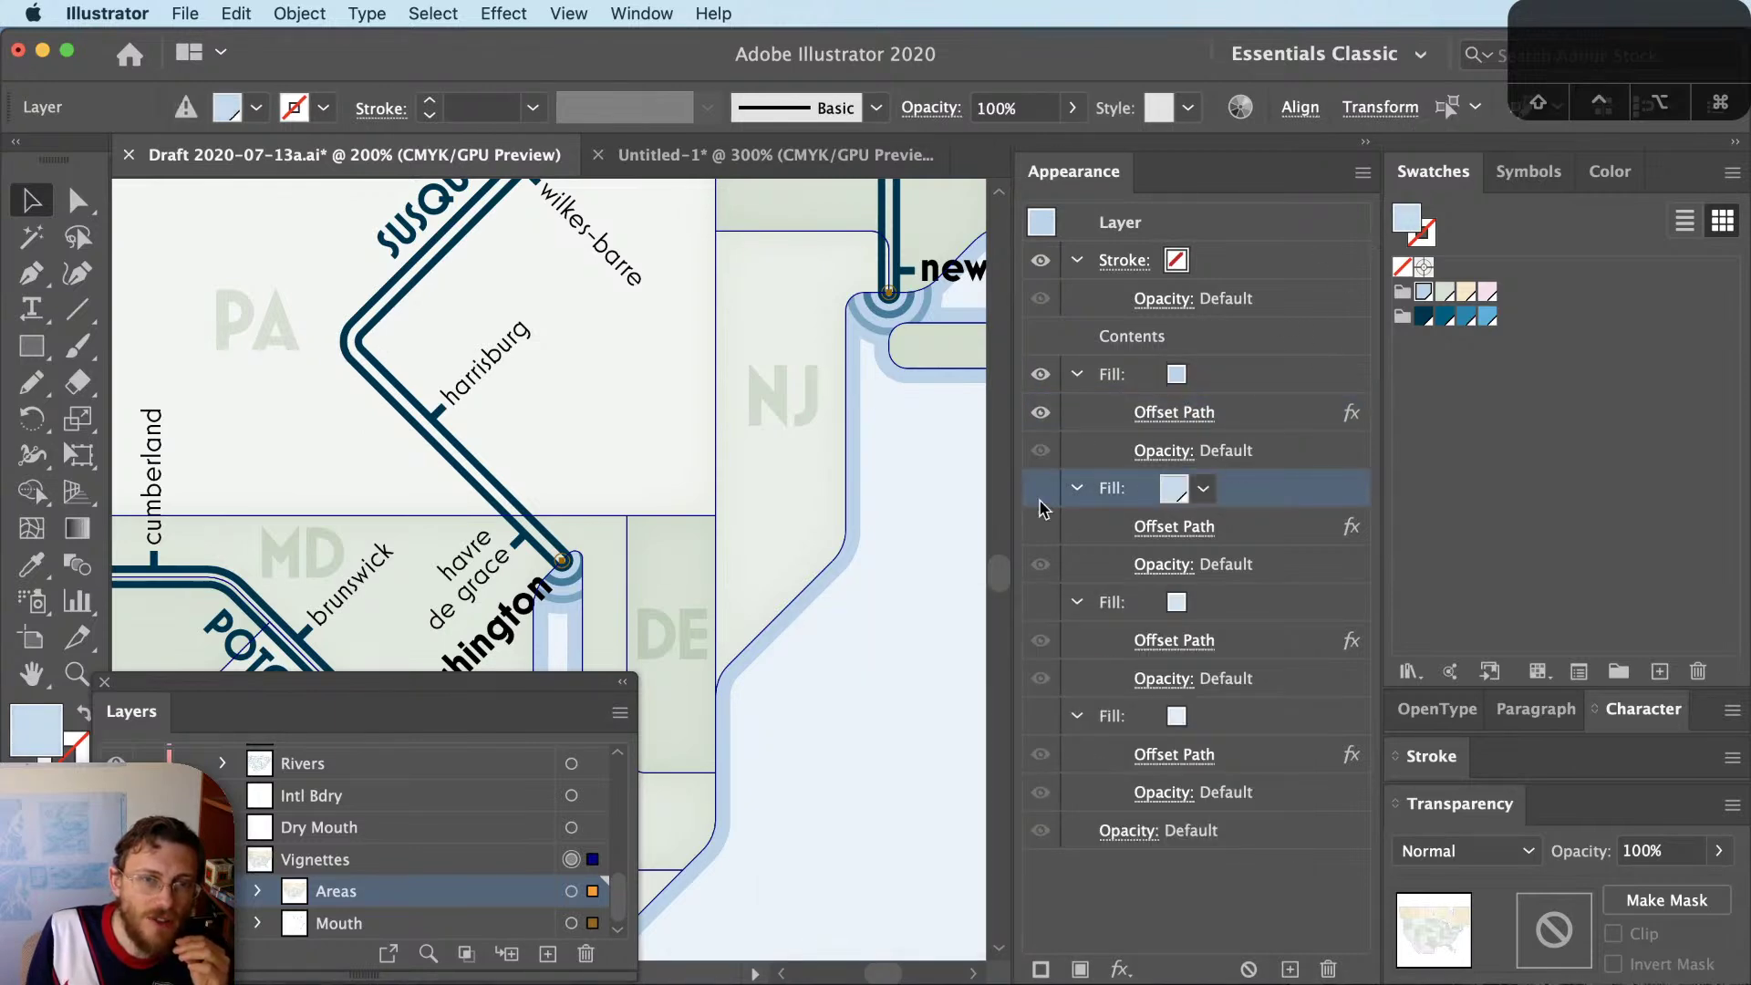
pyautogui.click(1049, 528)
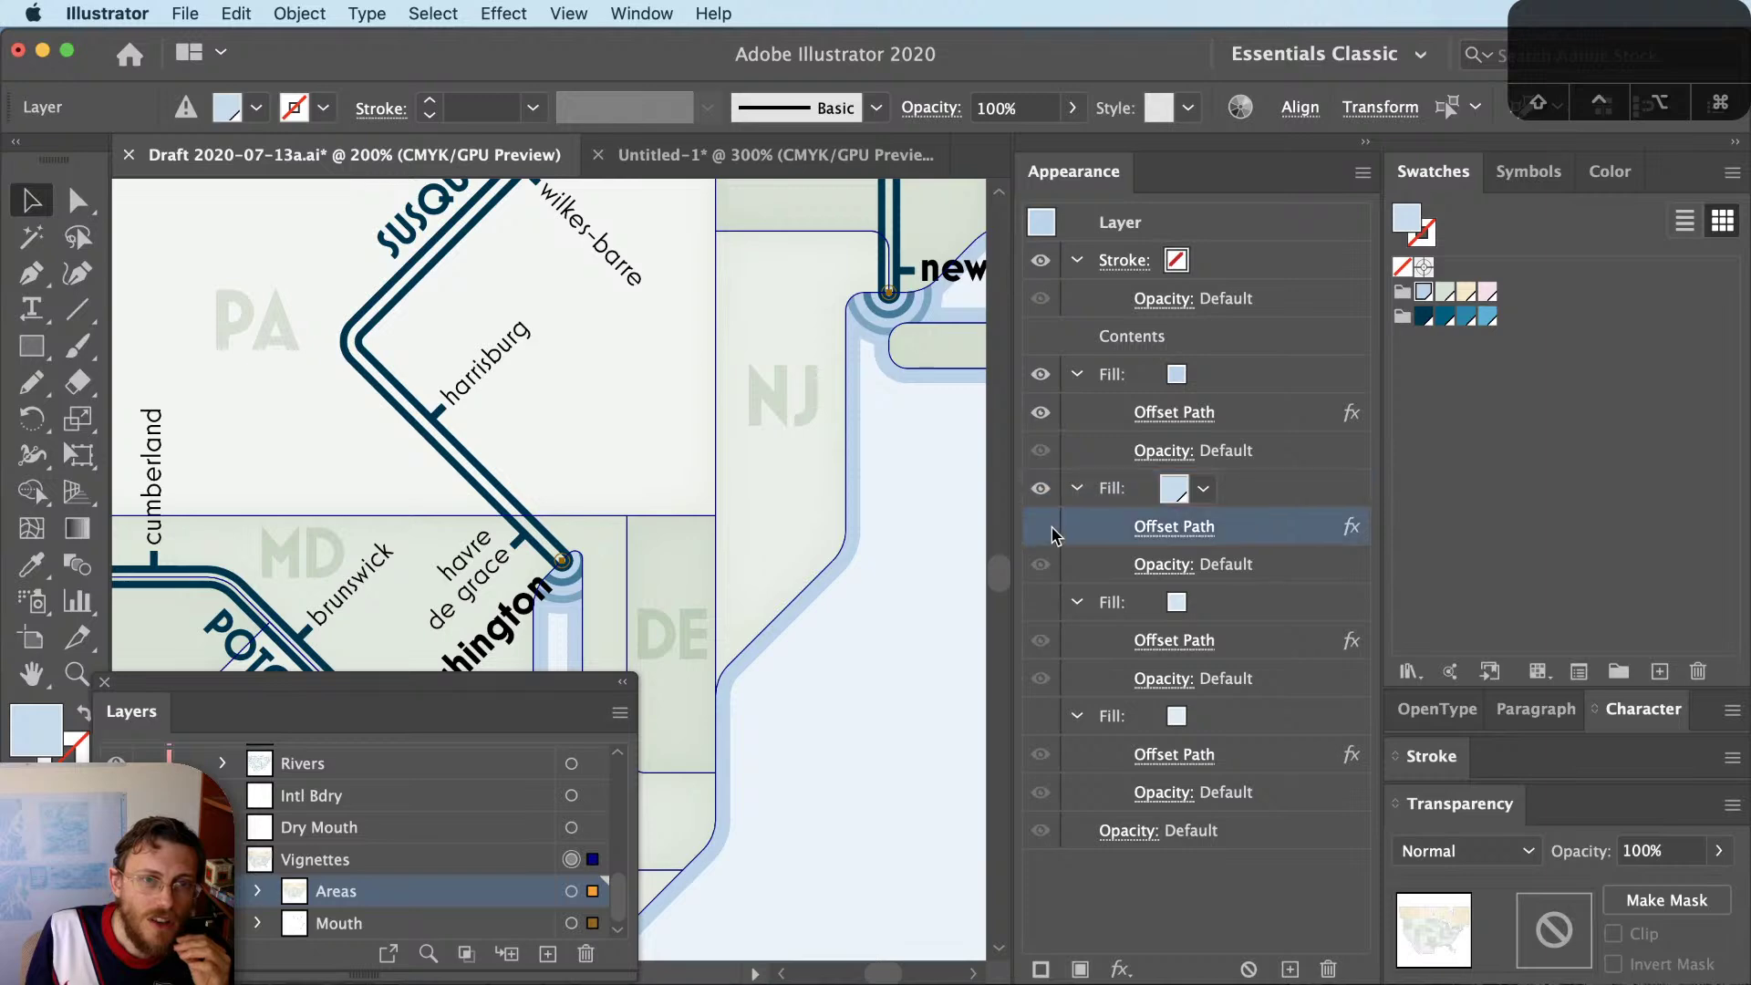
pyautogui.click(1168, 526)
pyautogui.click(1040, 837)
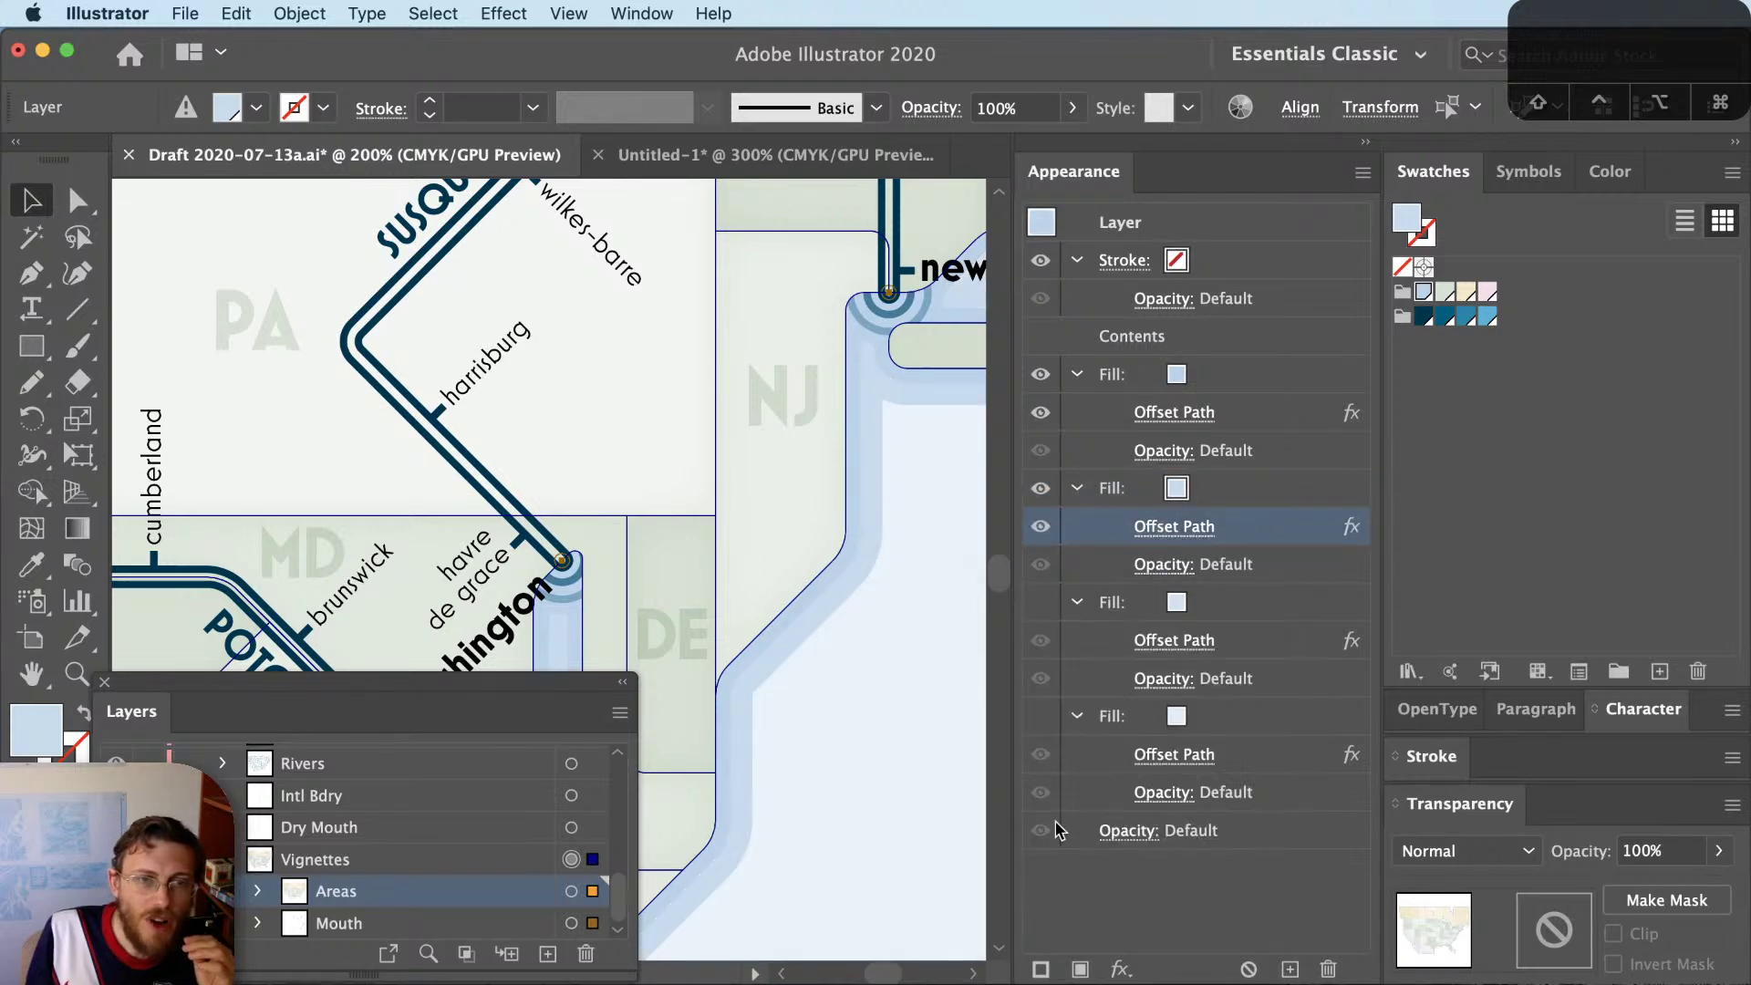
# Reshow the two lowest fills of the Vignettes layer to complete the stack of coastal waterline bands
pyautogui.click(1058, 602)
pyautogui.click(1040, 714)
pyautogui.click(1040, 716)
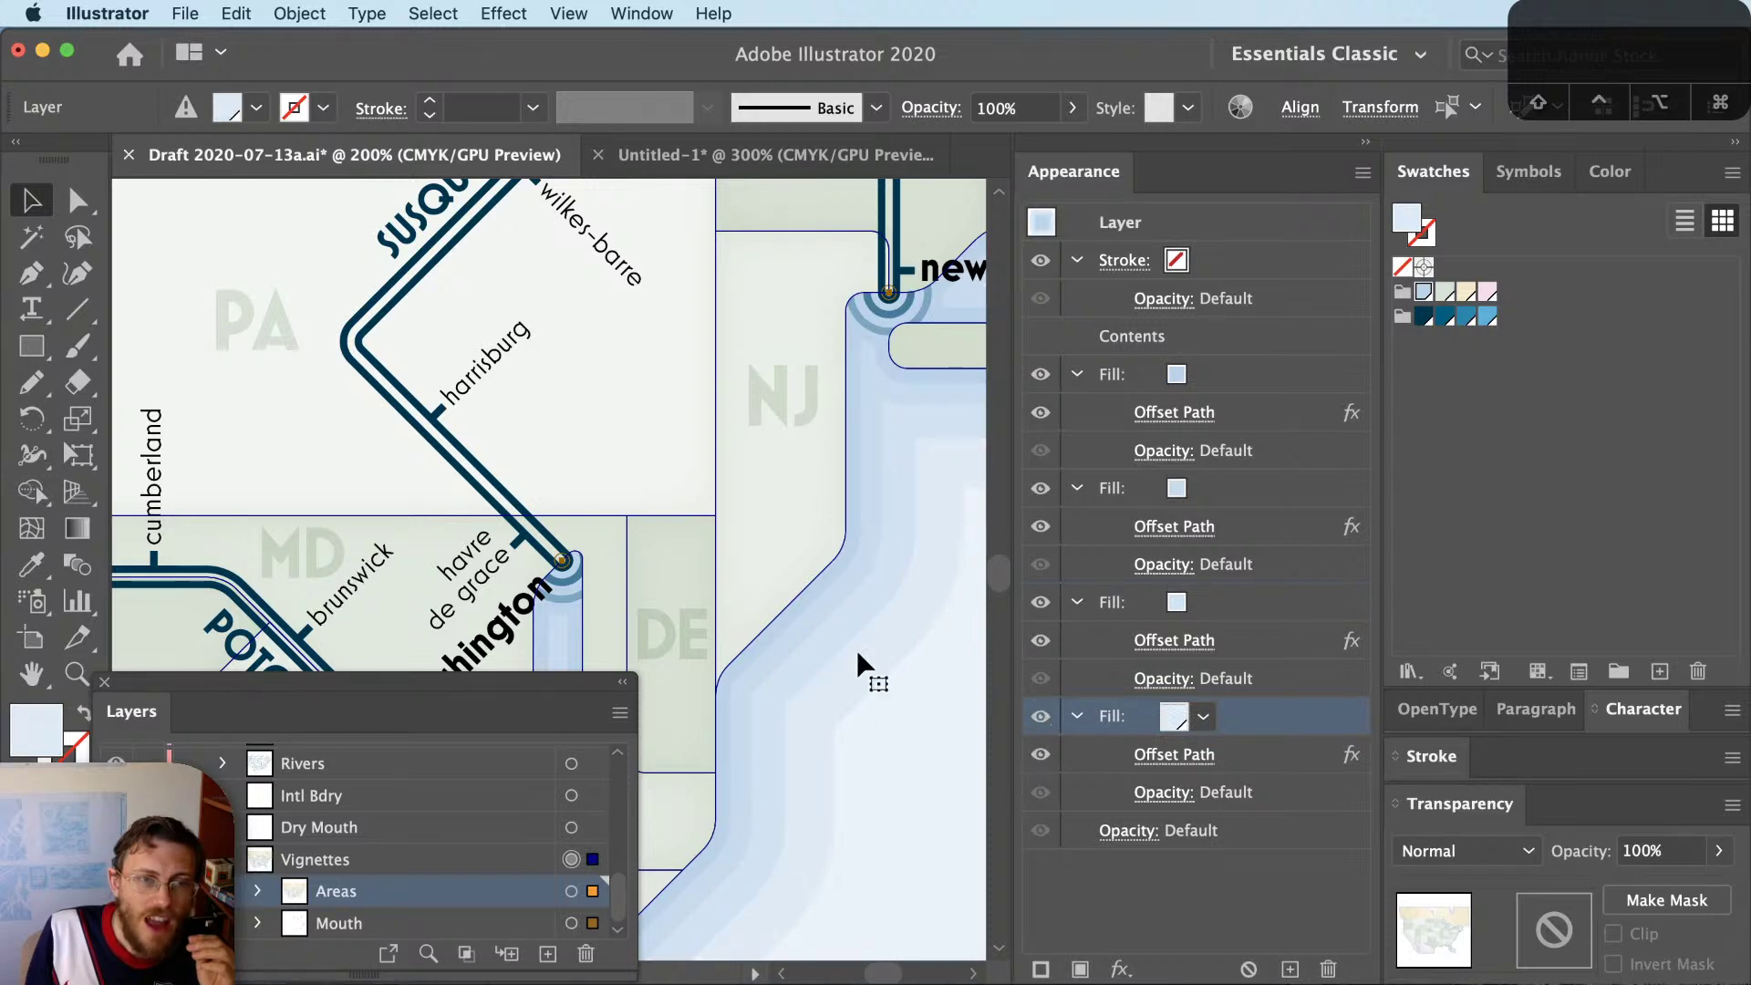
# Draw a small test rectangle in the open water on the Vignettes layer and delete it
pyautogui.click(841, 578)
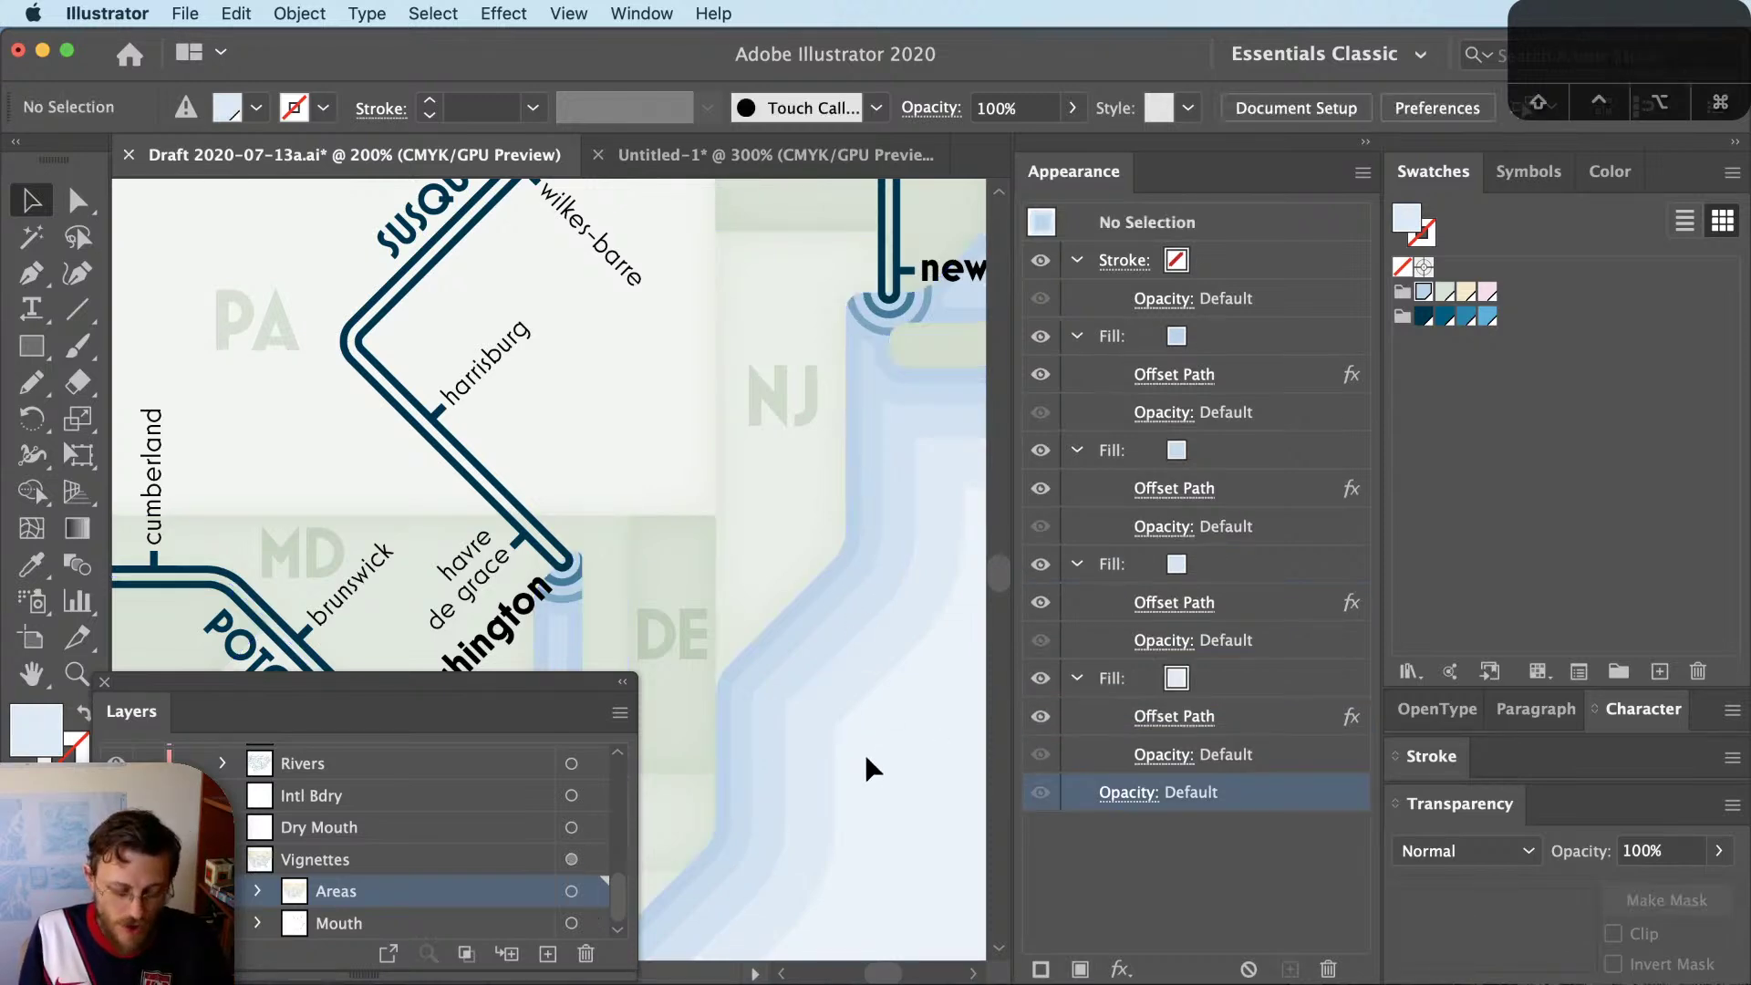
pyautogui.click(501, 837)
pyautogui.click(501, 859)
pyautogui.press('m')
pyautogui.moveTo(827, 737); pyautogui.dragTo(909, 820)
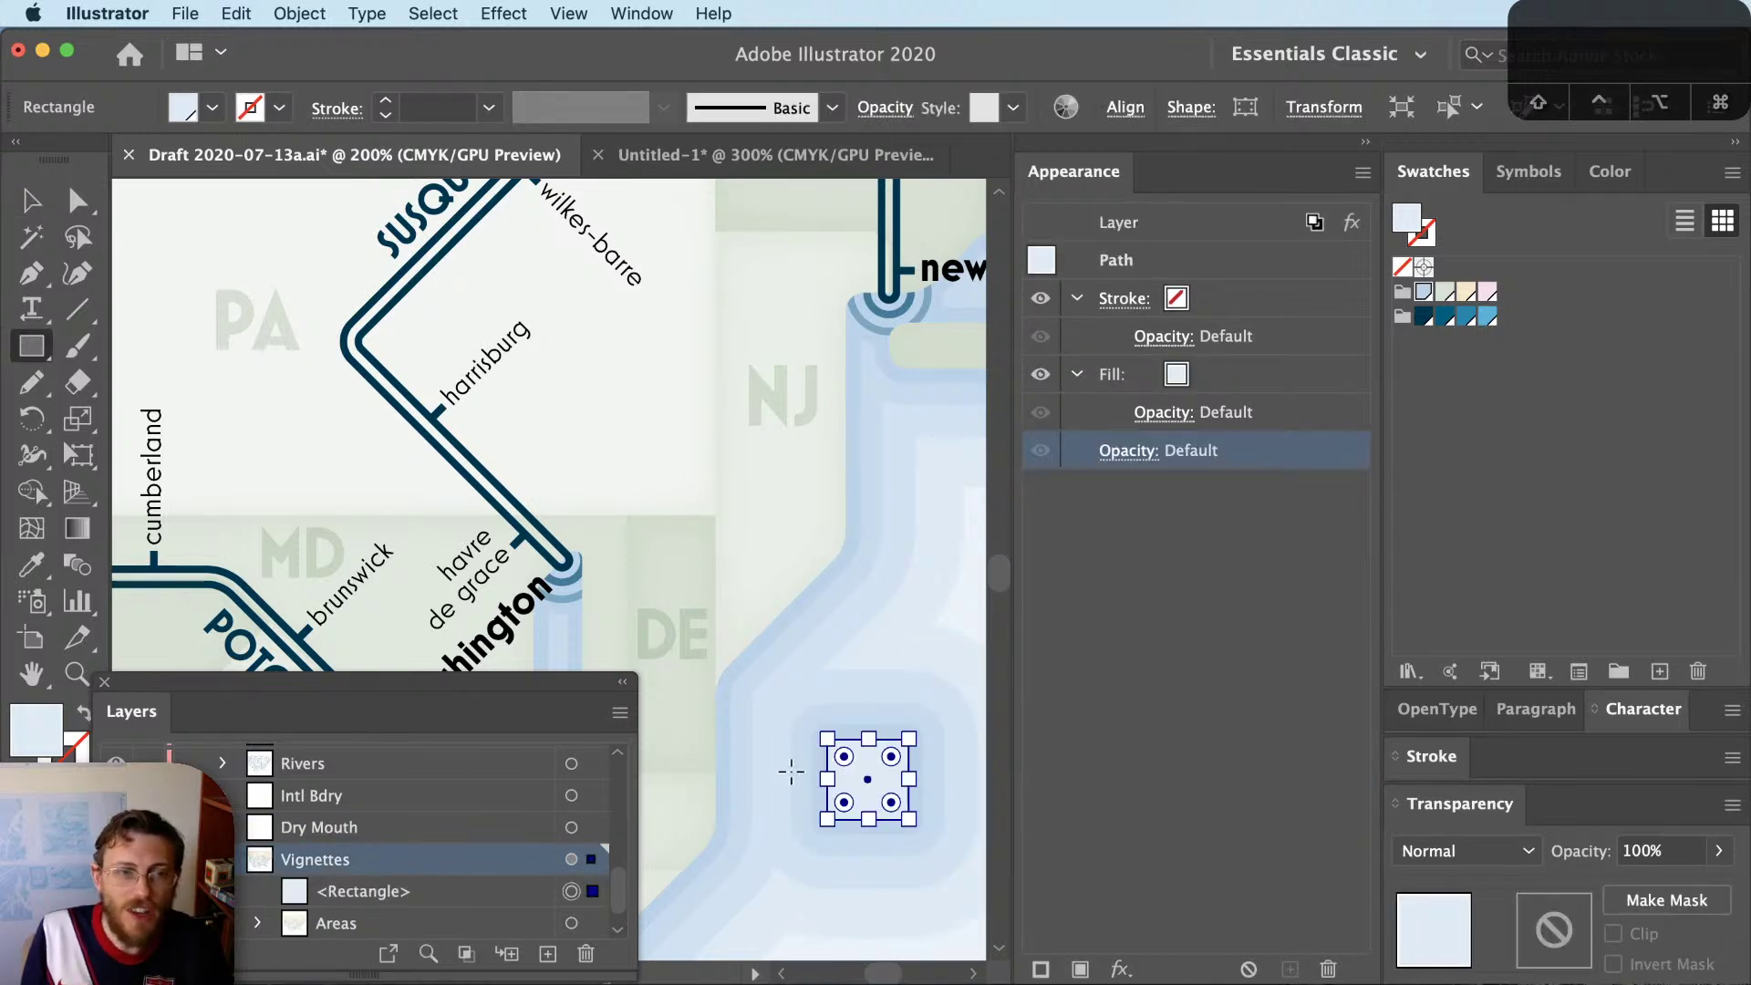
pyautogui.press('BackSpace')
# Switch to the Untitled-1 document and remove the yellow stroke from Layer 8's appearance
pyautogui.click(731, 155)
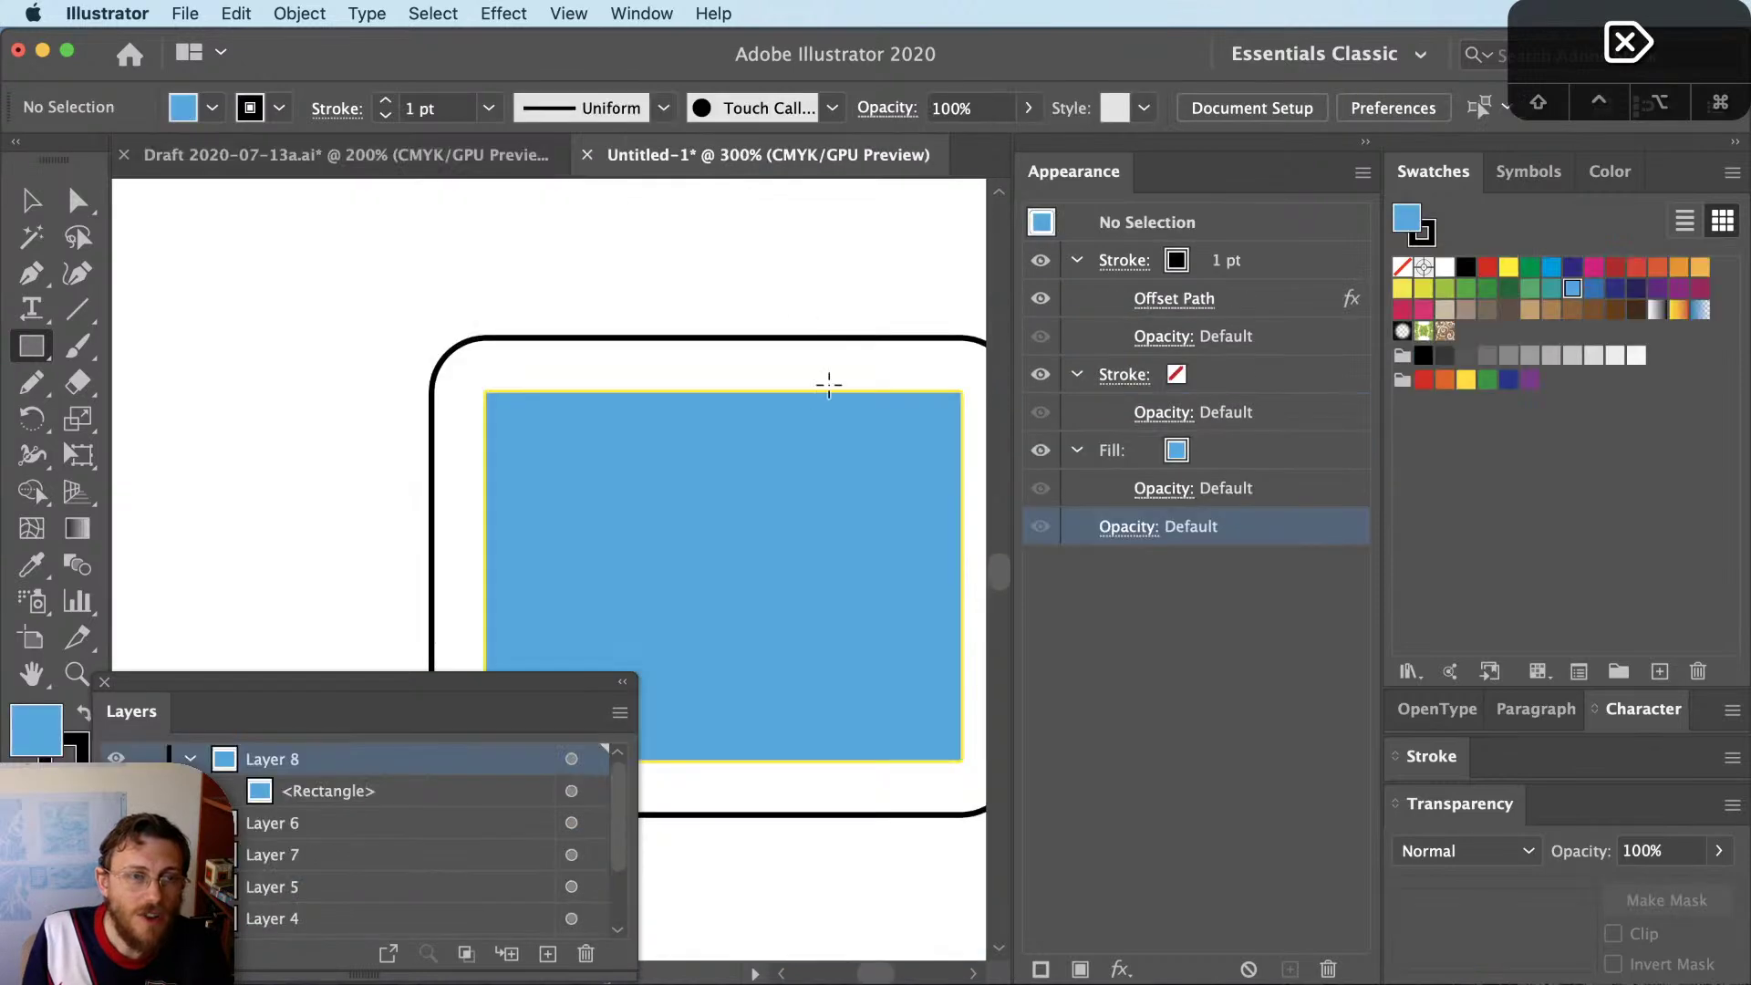
pyautogui.press('v')
pyautogui.click(605, 489)
pyautogui.press('super+minus')
pyautogui.press('super+minus')
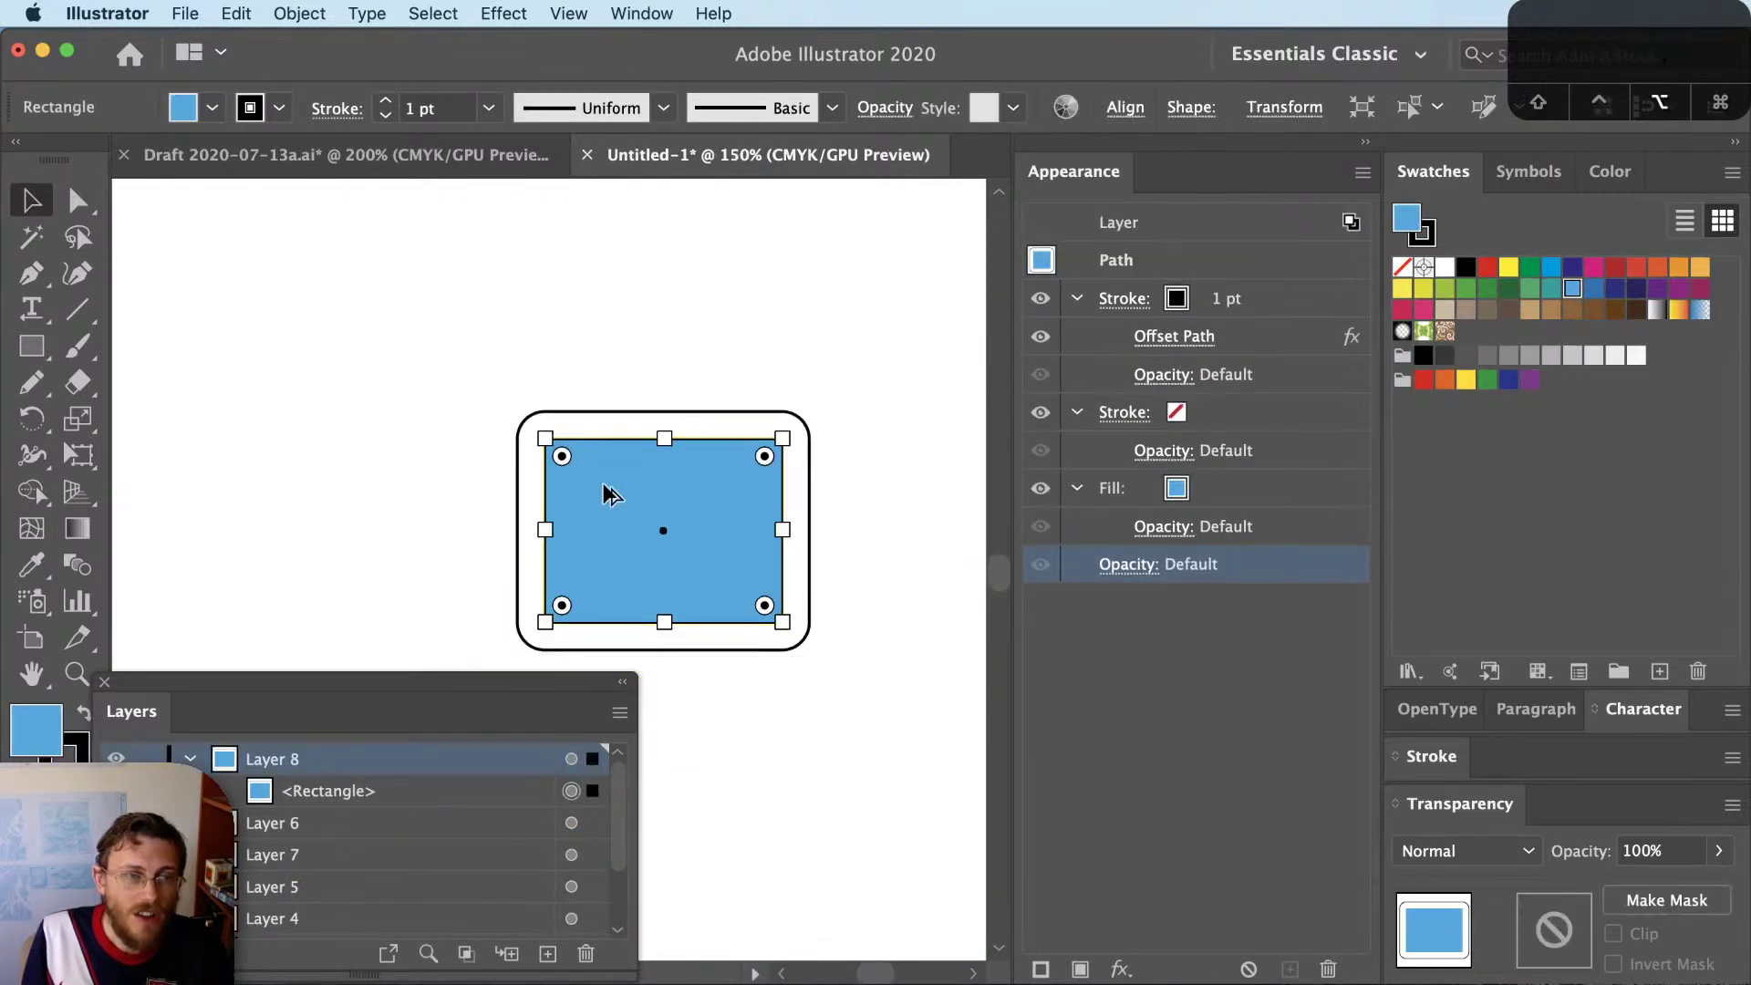
pyautogui.moveTo(700, 489); pyautogui.dragTo(783, 552)
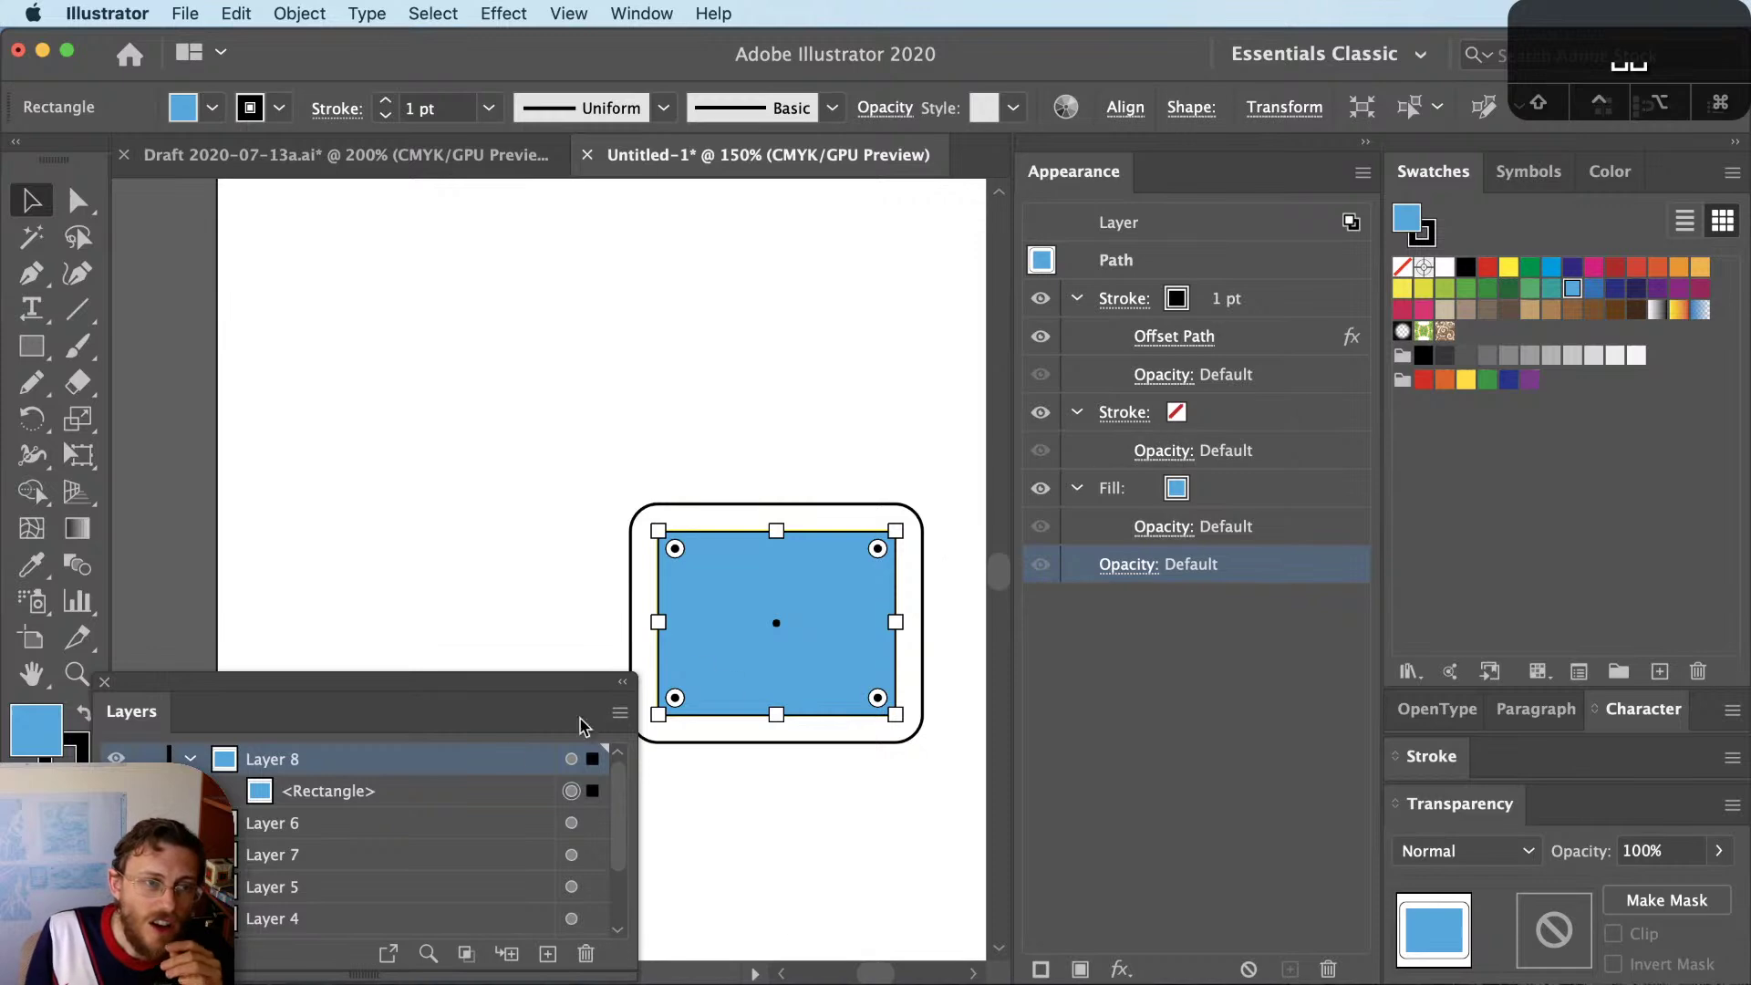
pyautogui.click(813, 788)
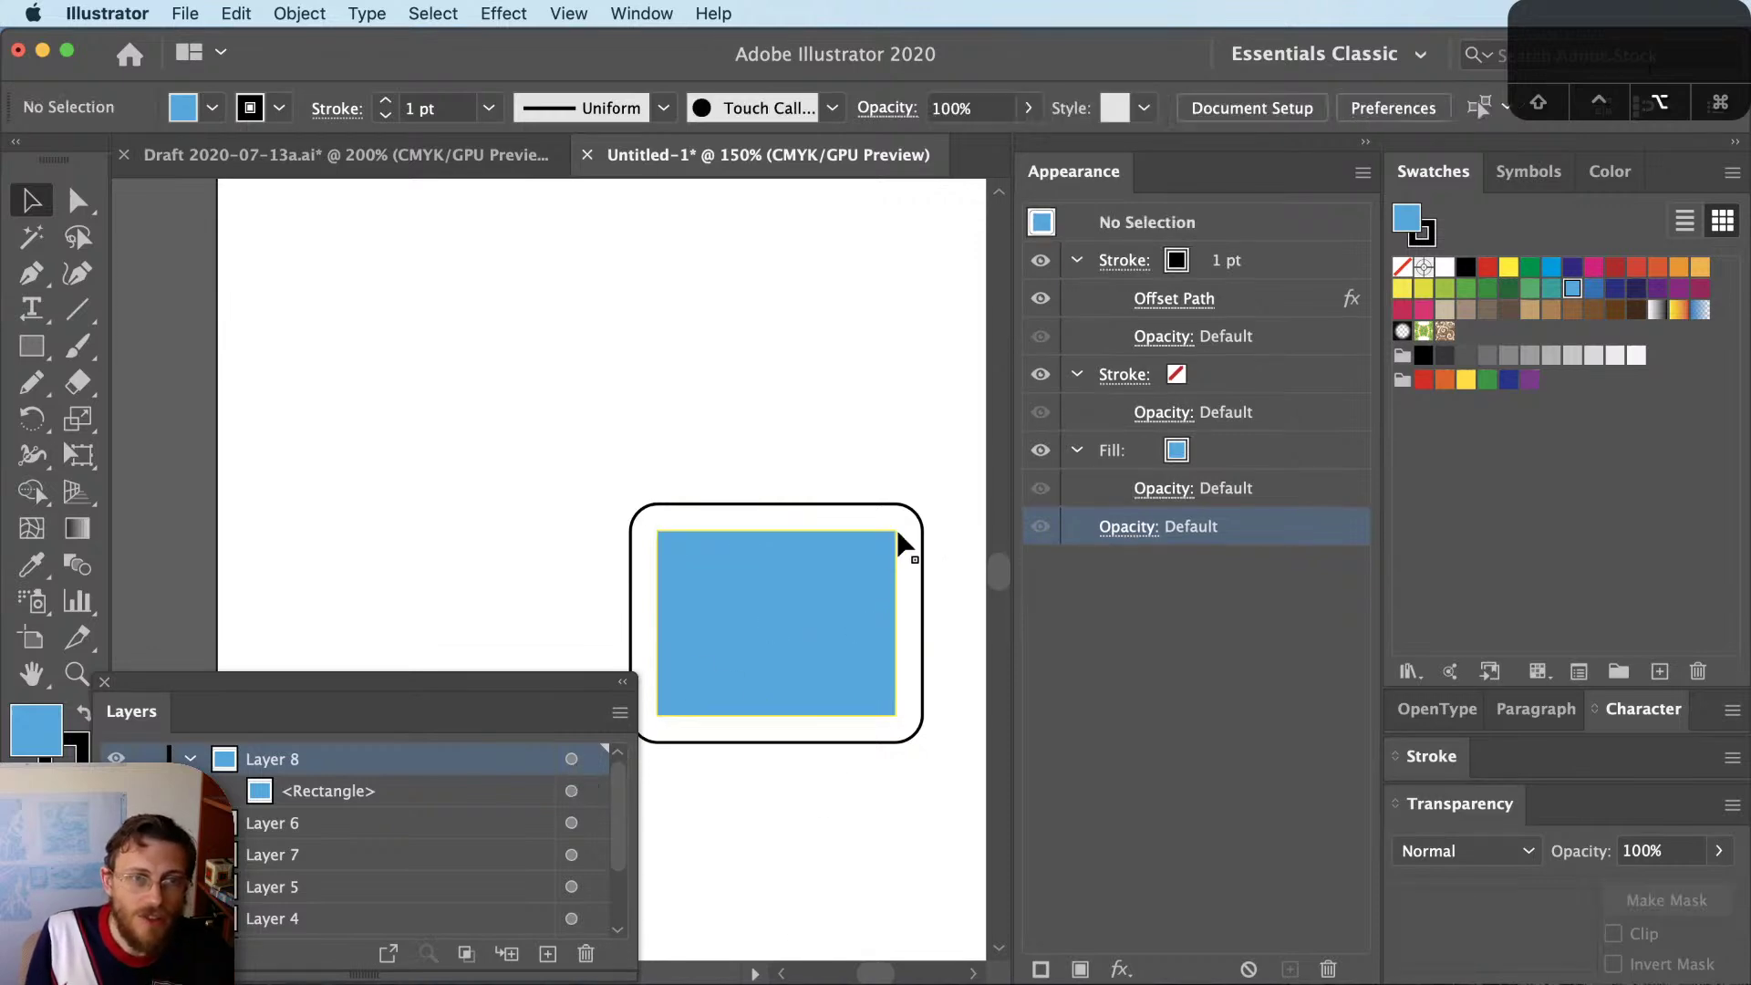
pyautogui.scroll(5, 901, 545)
pyautogui.click(571, 759)
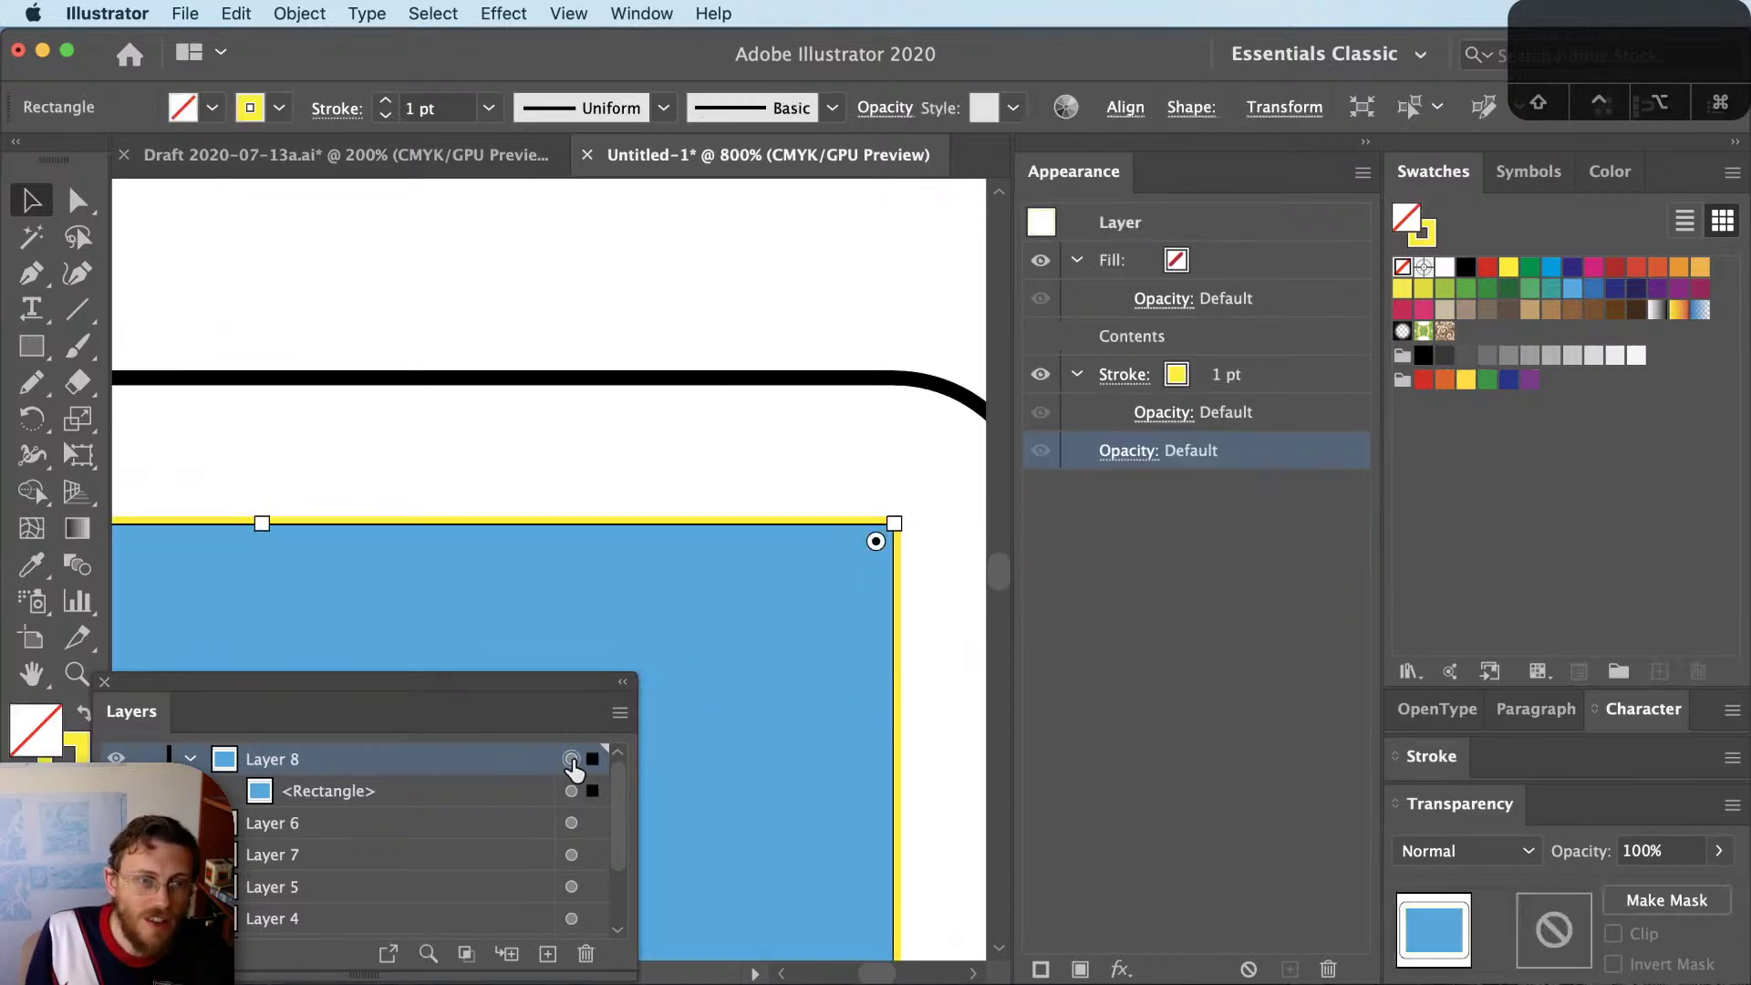
pyautogui.click(1284, 374)
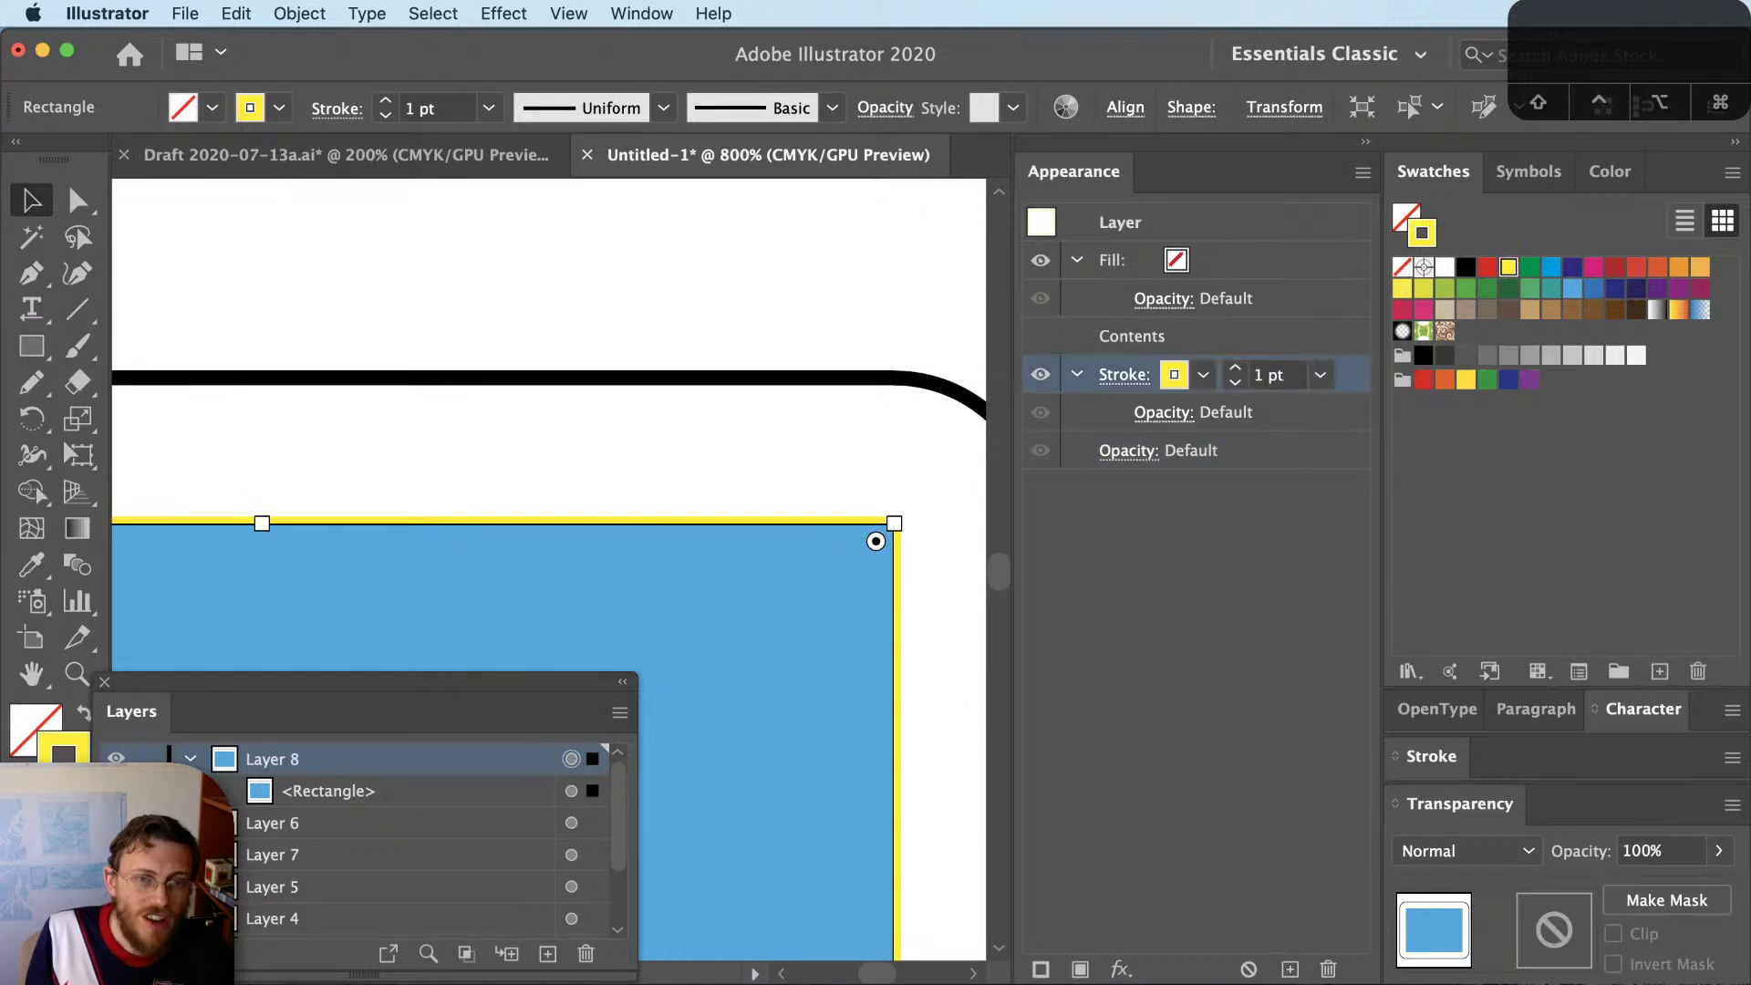
pyautogui.click(1328, 970)
pyautogui.scroll(-4, 957, 646)
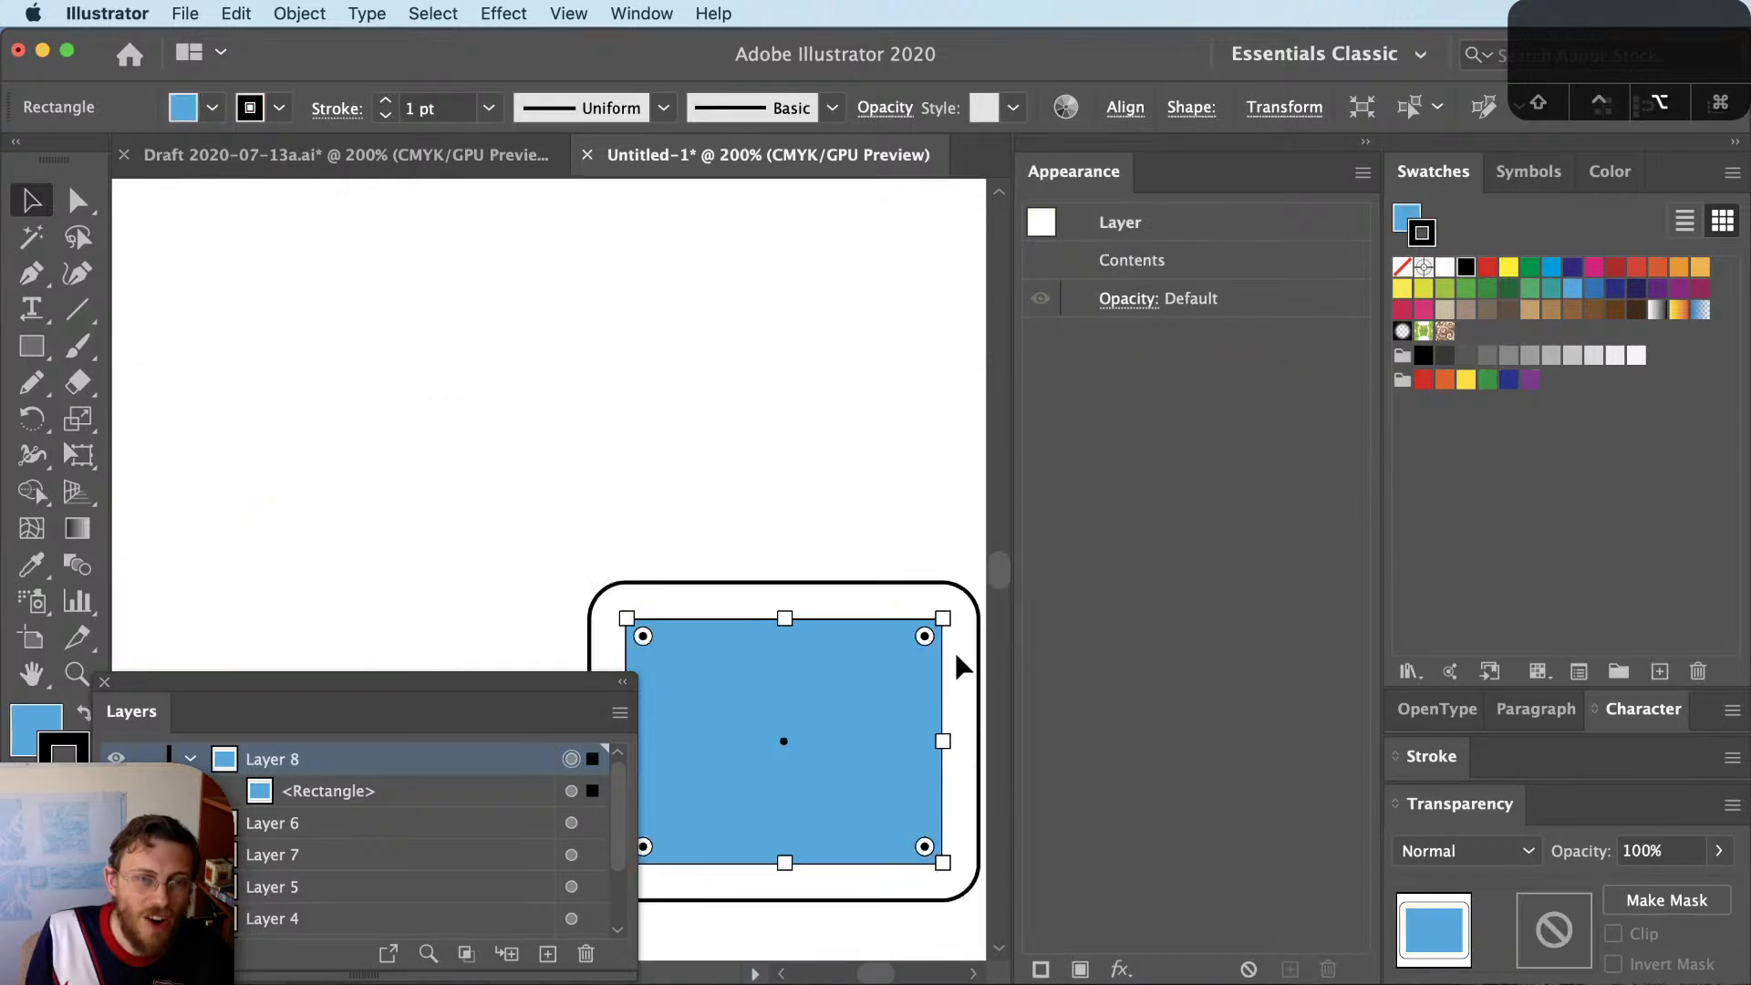
# Select the blue rectangle and give its inner, unpainted stroke a black colour
pyautogui.click(906, 531)
pyautogui.scroll(-1, 867, 639)
pyautogui.scroll(2, 829, 535)
pyautogui.click(830, 593)
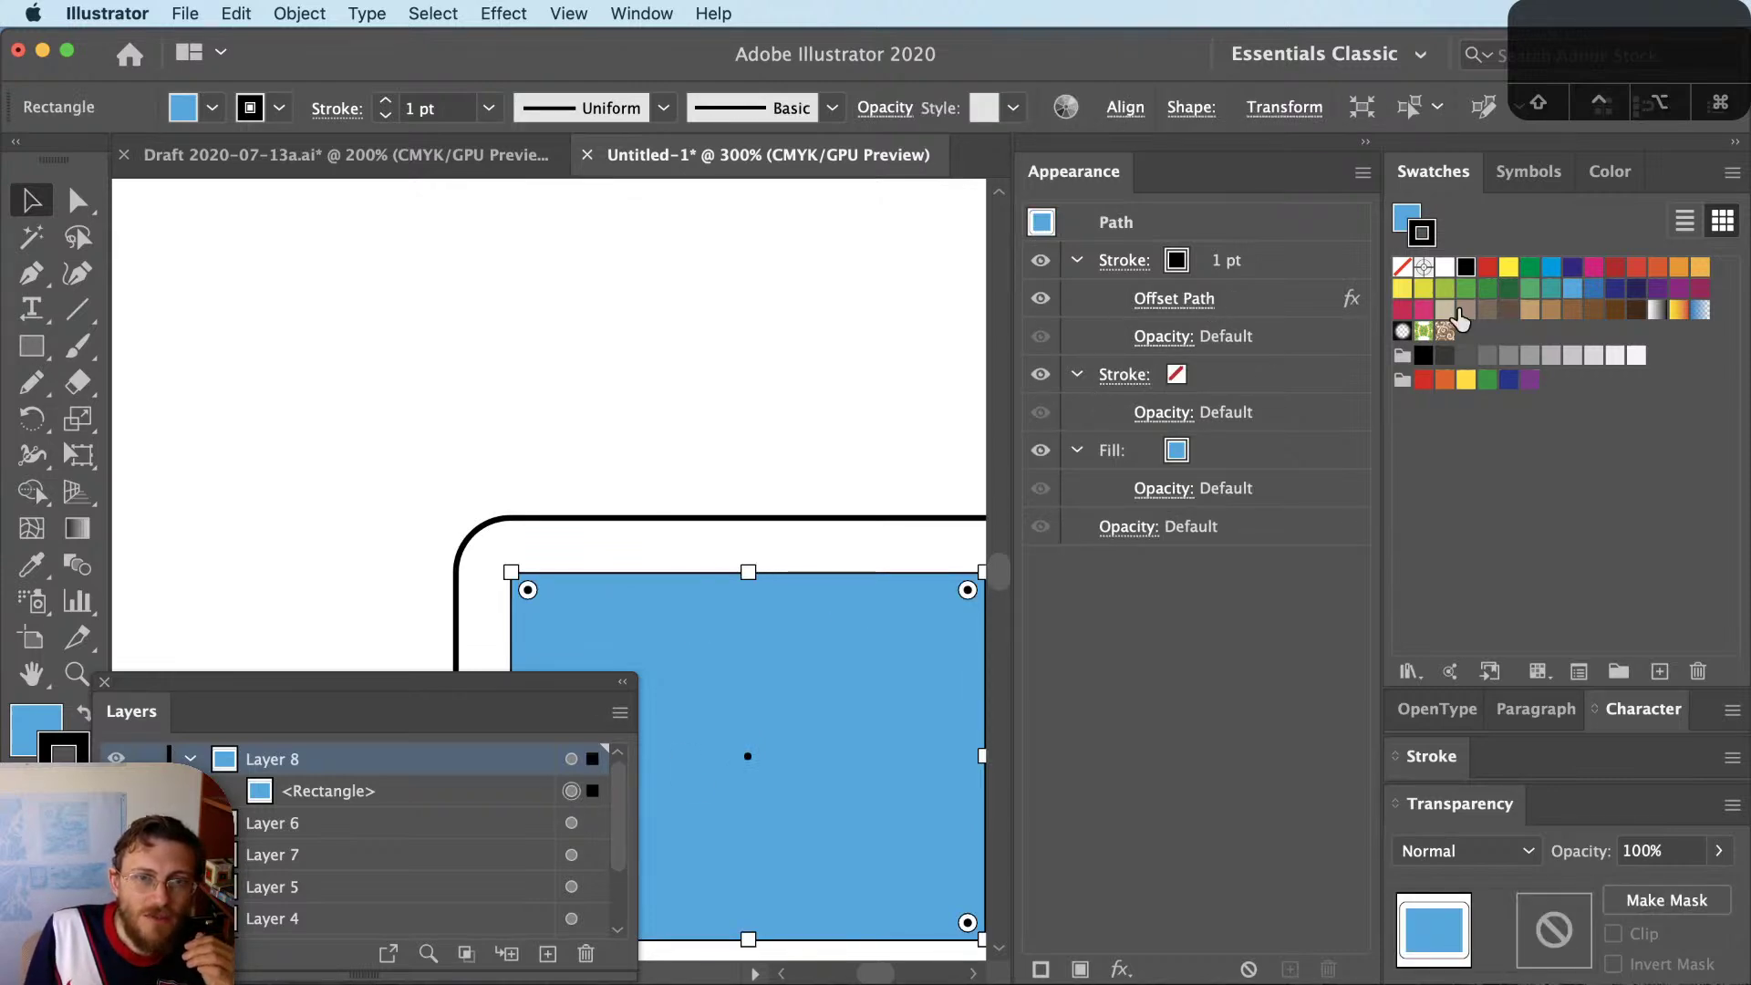
pyautogui.click(1218, 381)
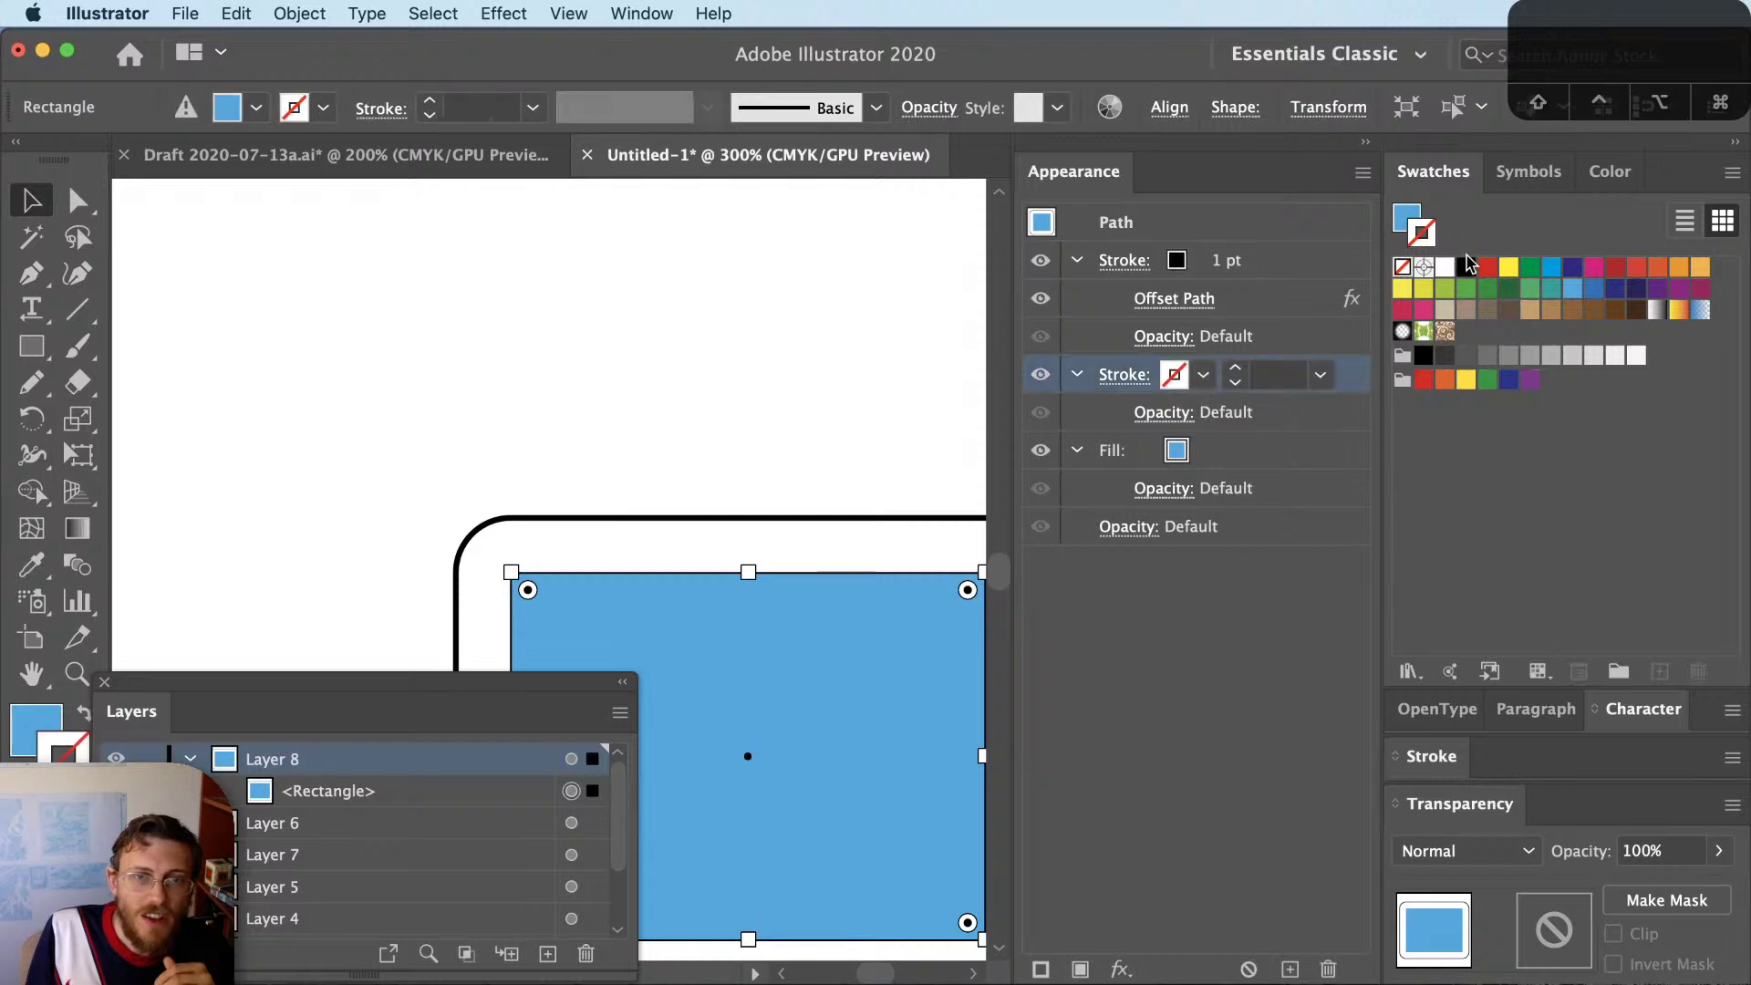
pyautogui.click(1466, 266)
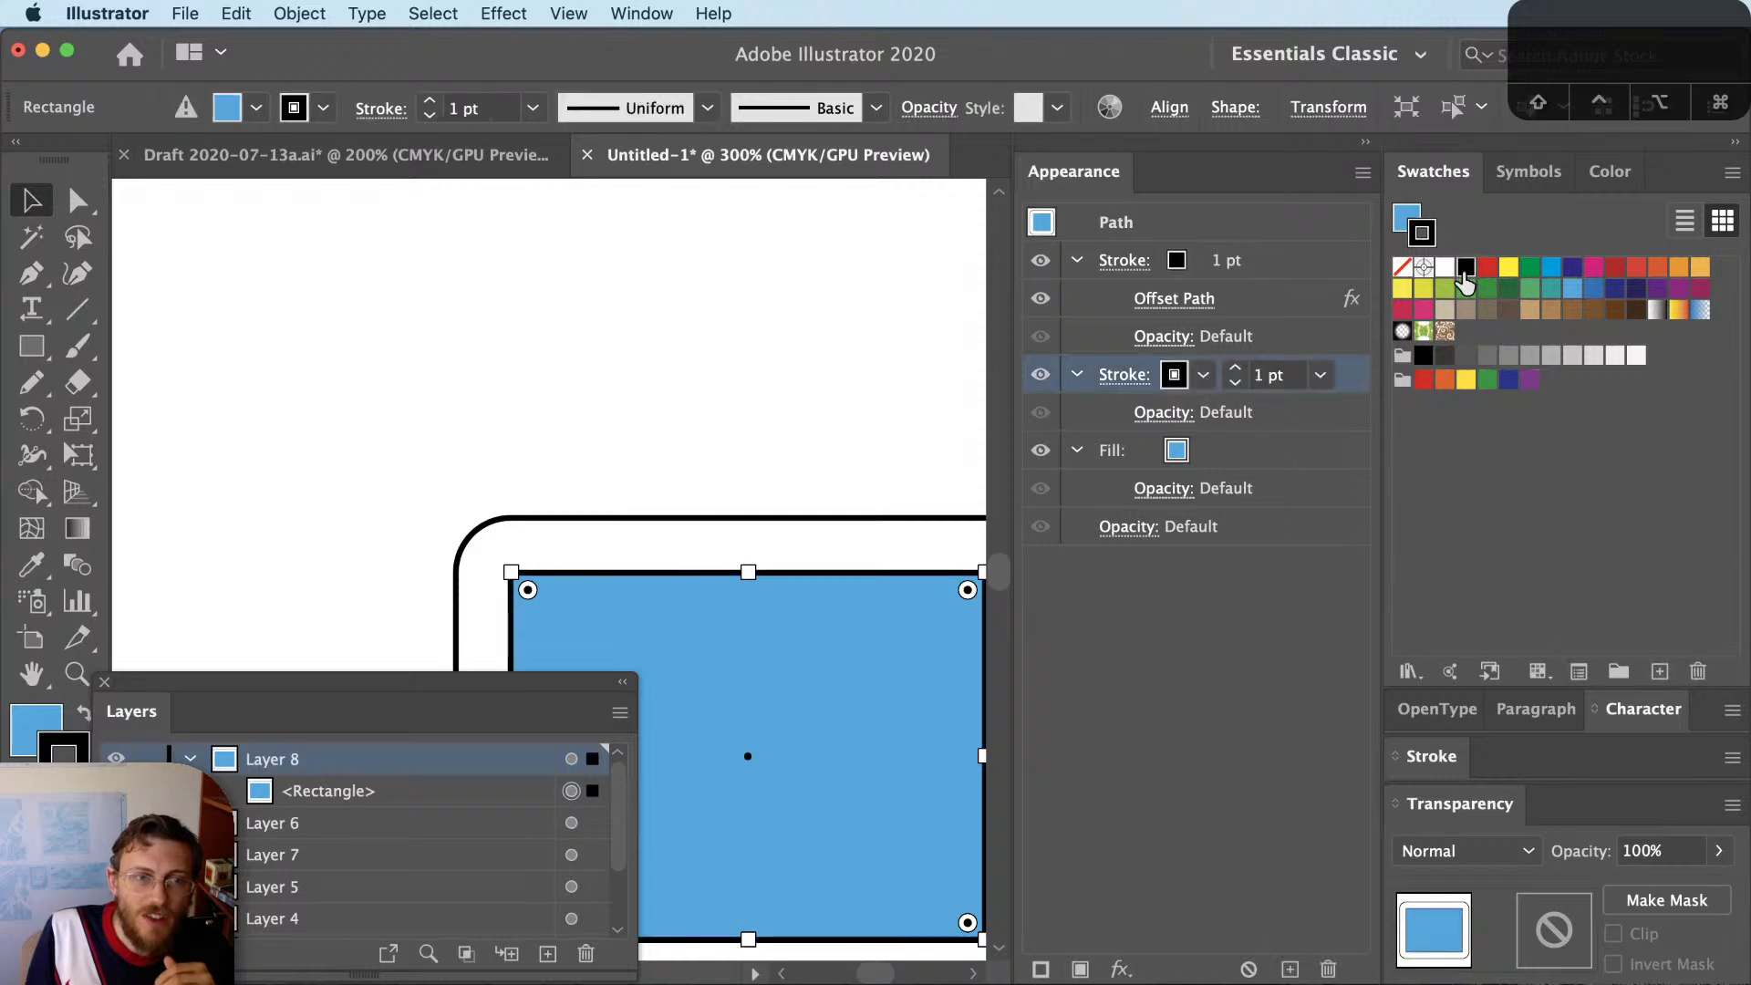
# Set the Offset Path effect on the rectangle's outer stroke to 3 pt
pyautogui.click(1195, 307)
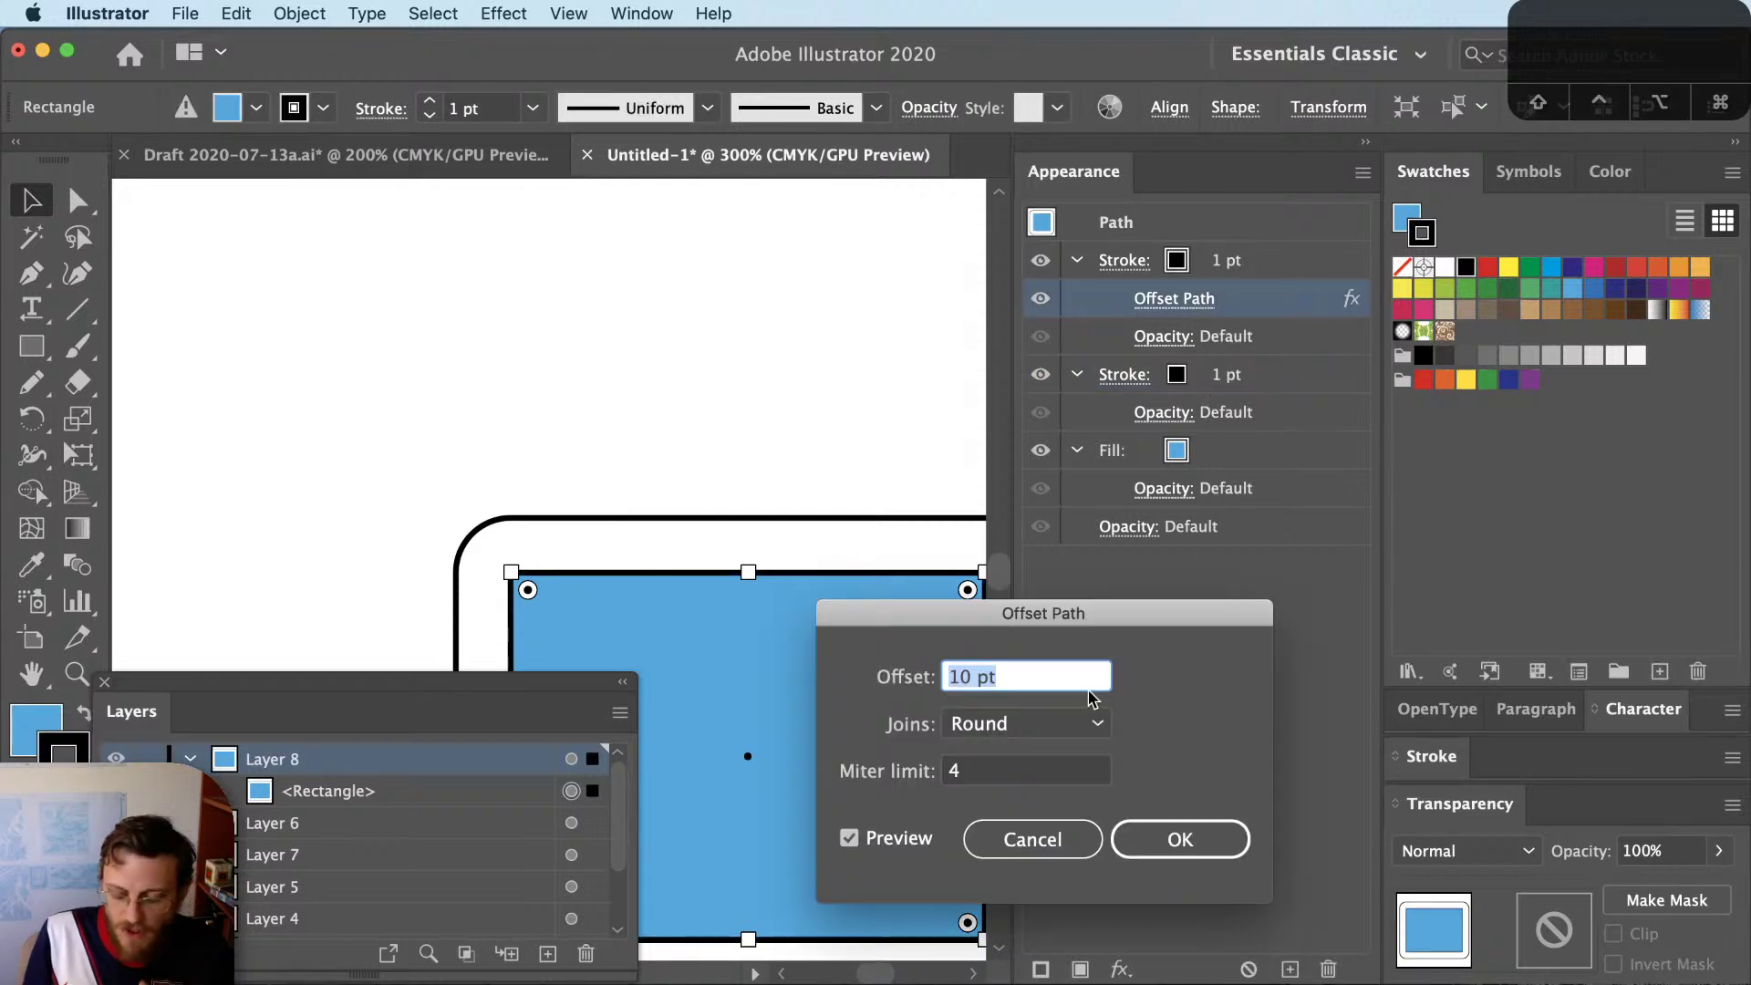
pyautogui.write('3')
pyautogui.press('Return')
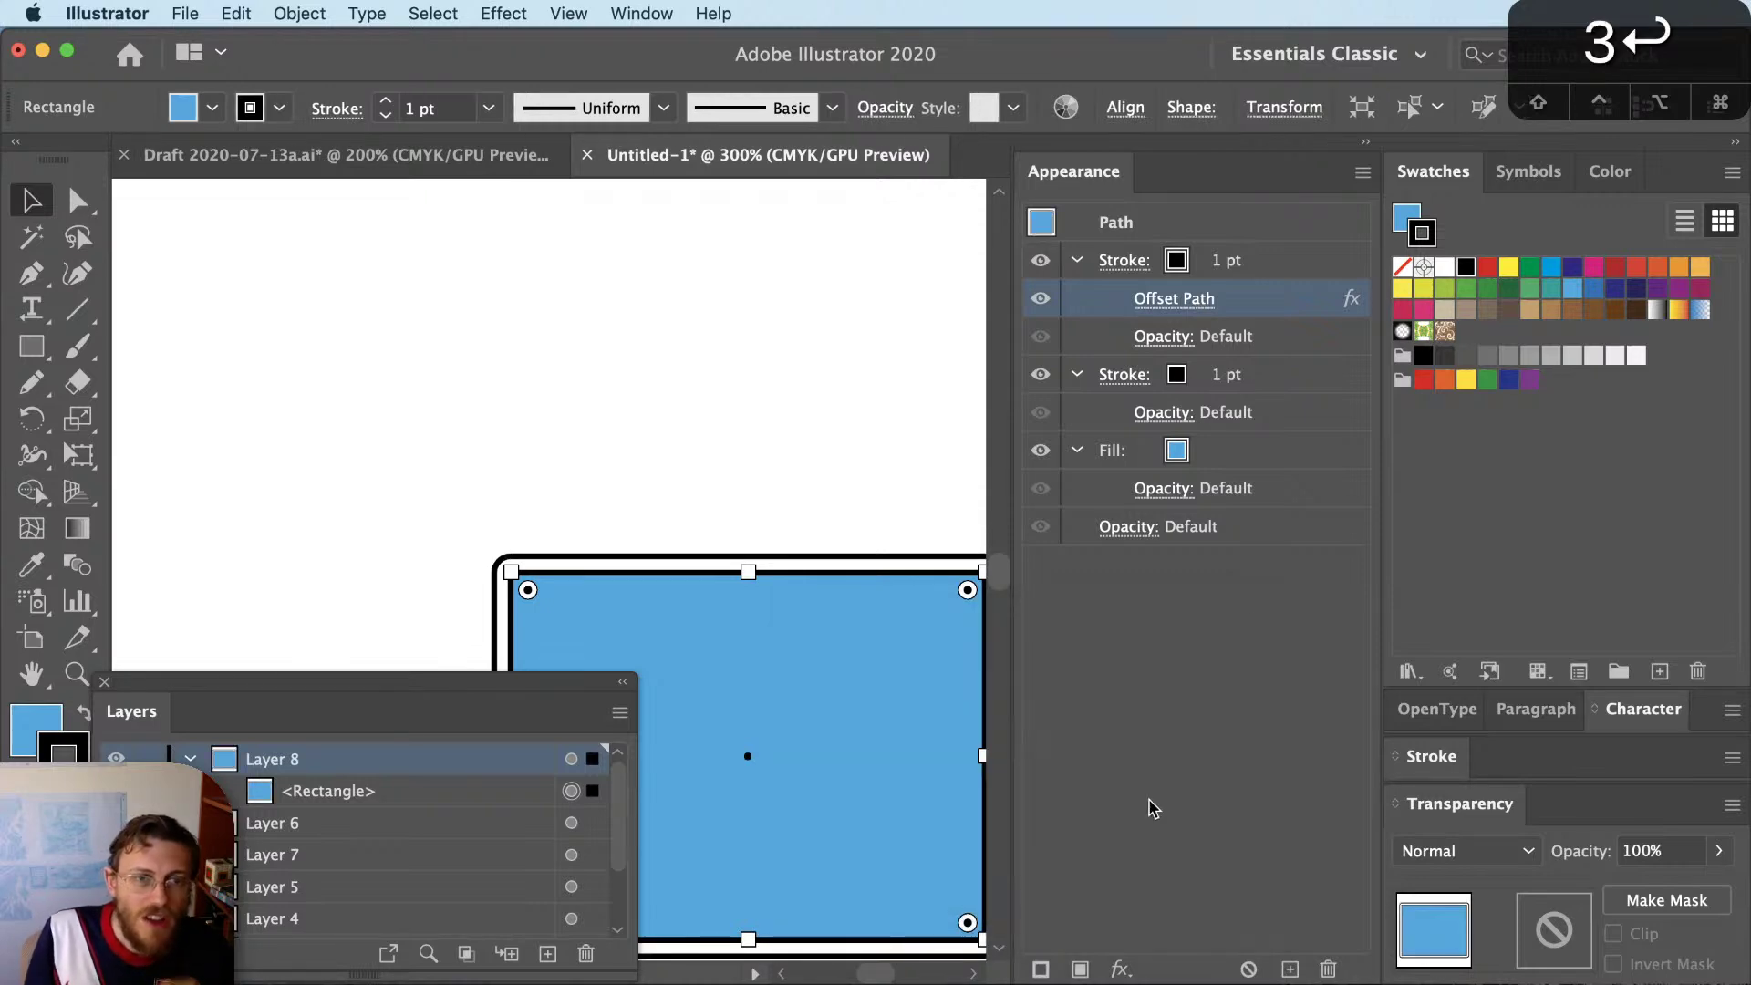
# Add another stroke to the rectangle with an Offset Path effect of 6 pt and Round joins
pyautogui.click(1040, 968)
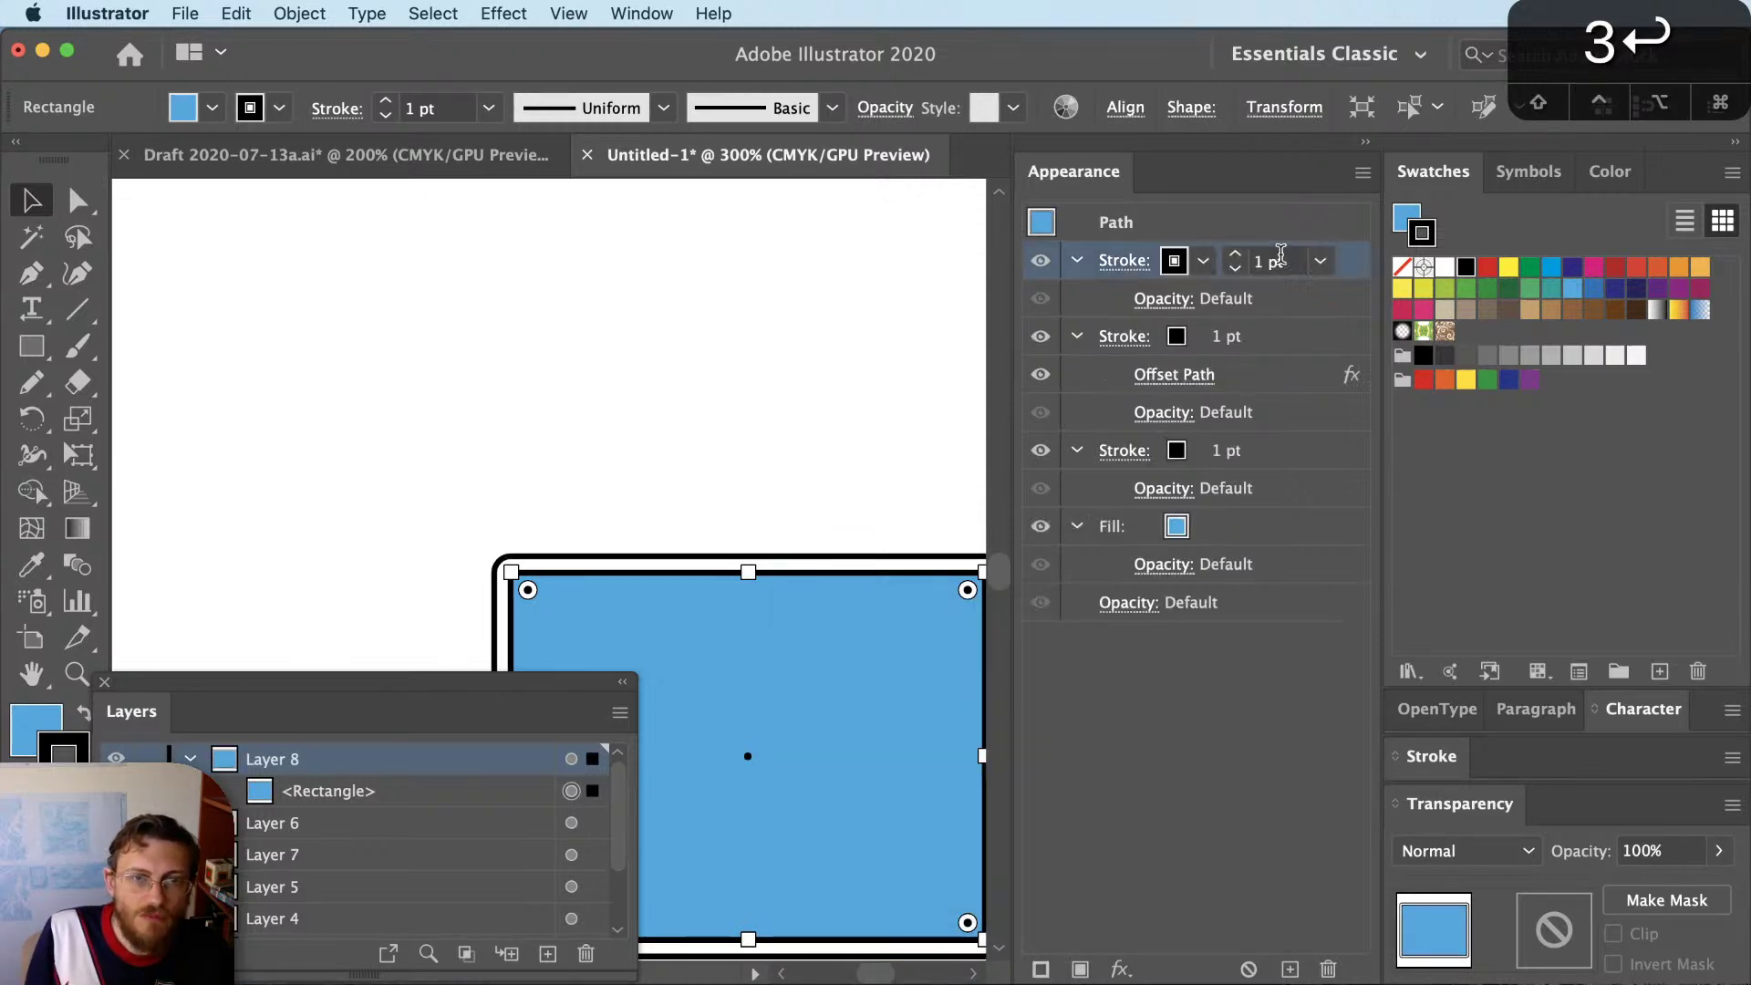
pyautogui.click(500, 12)
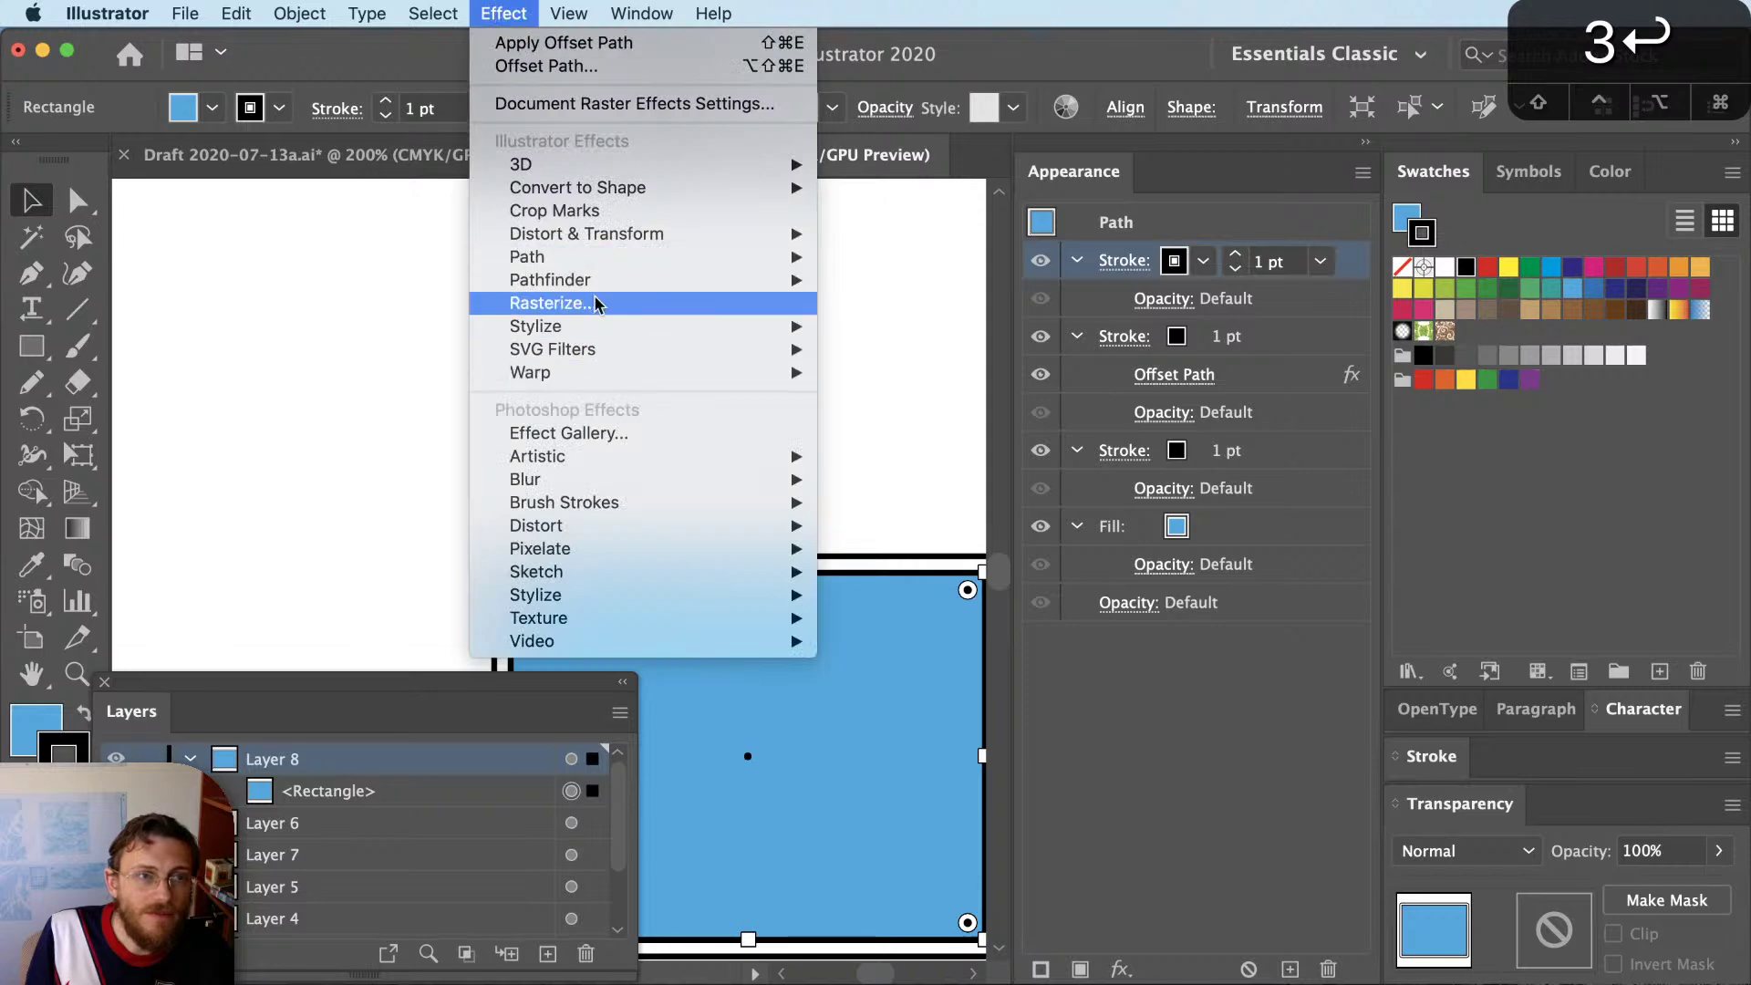
pyautogui.moveTo(547, 257)
pyautogui.click(903, 256)
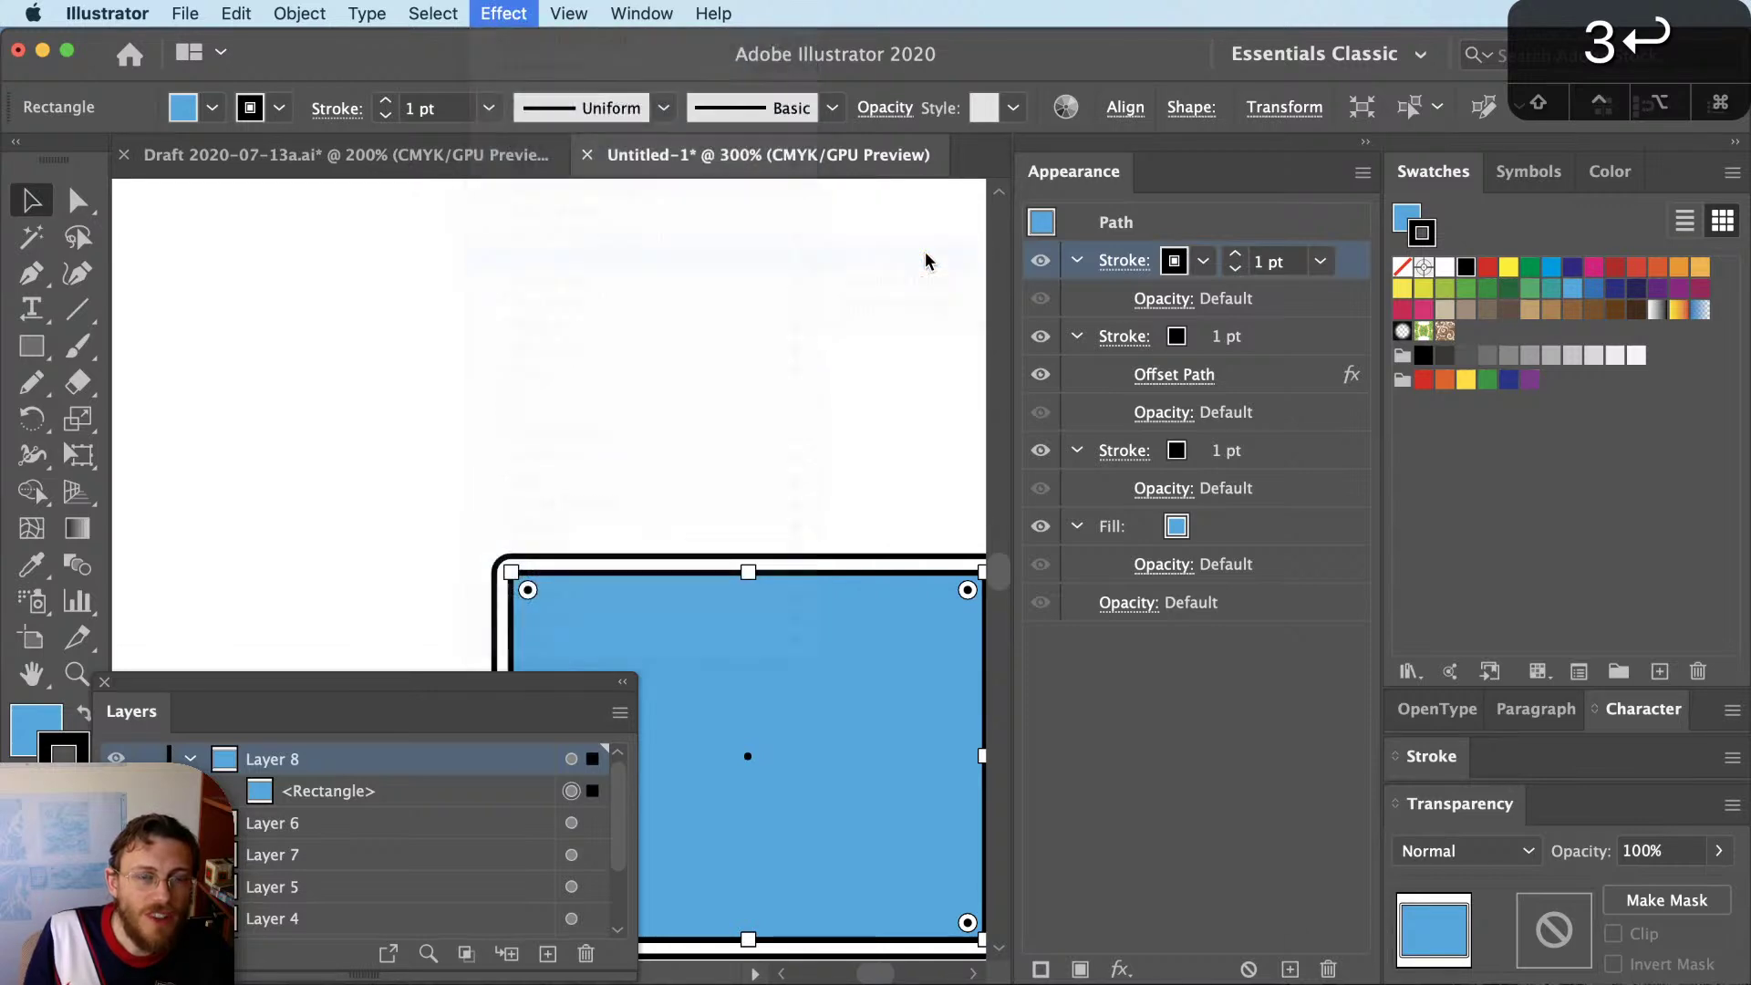
pyautogui.write('6')
pyautogui.press('Return')
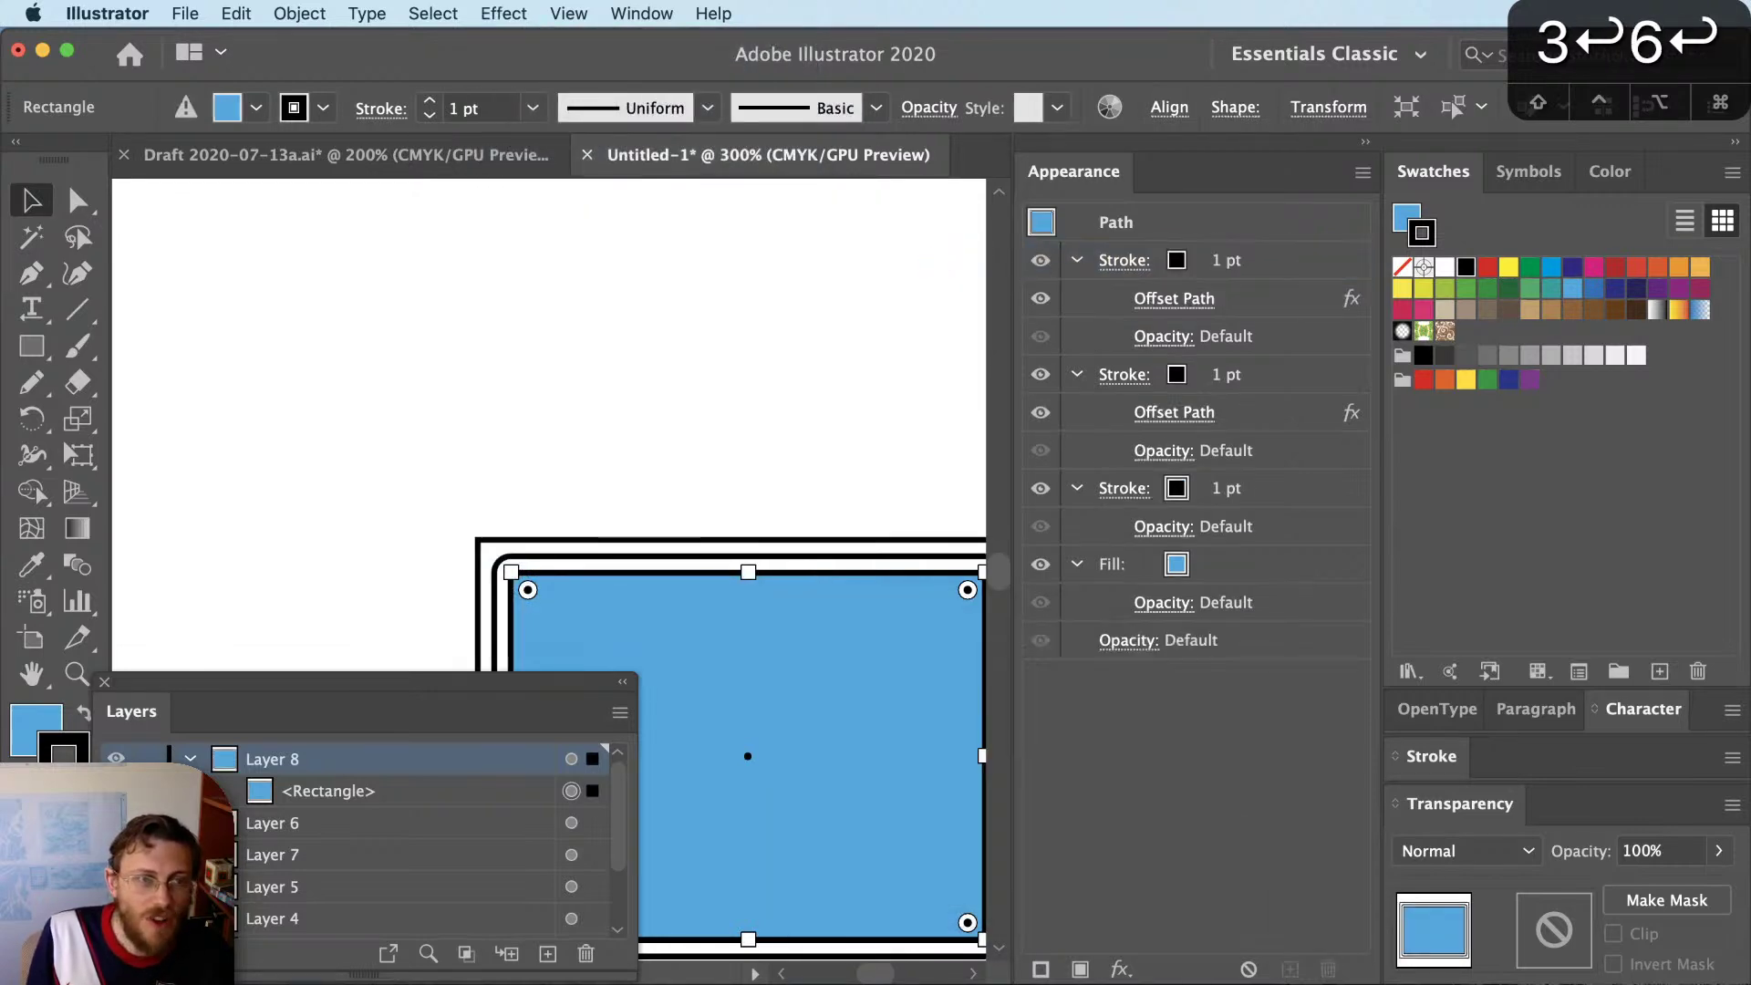
pyautogui.click(1058, 723)
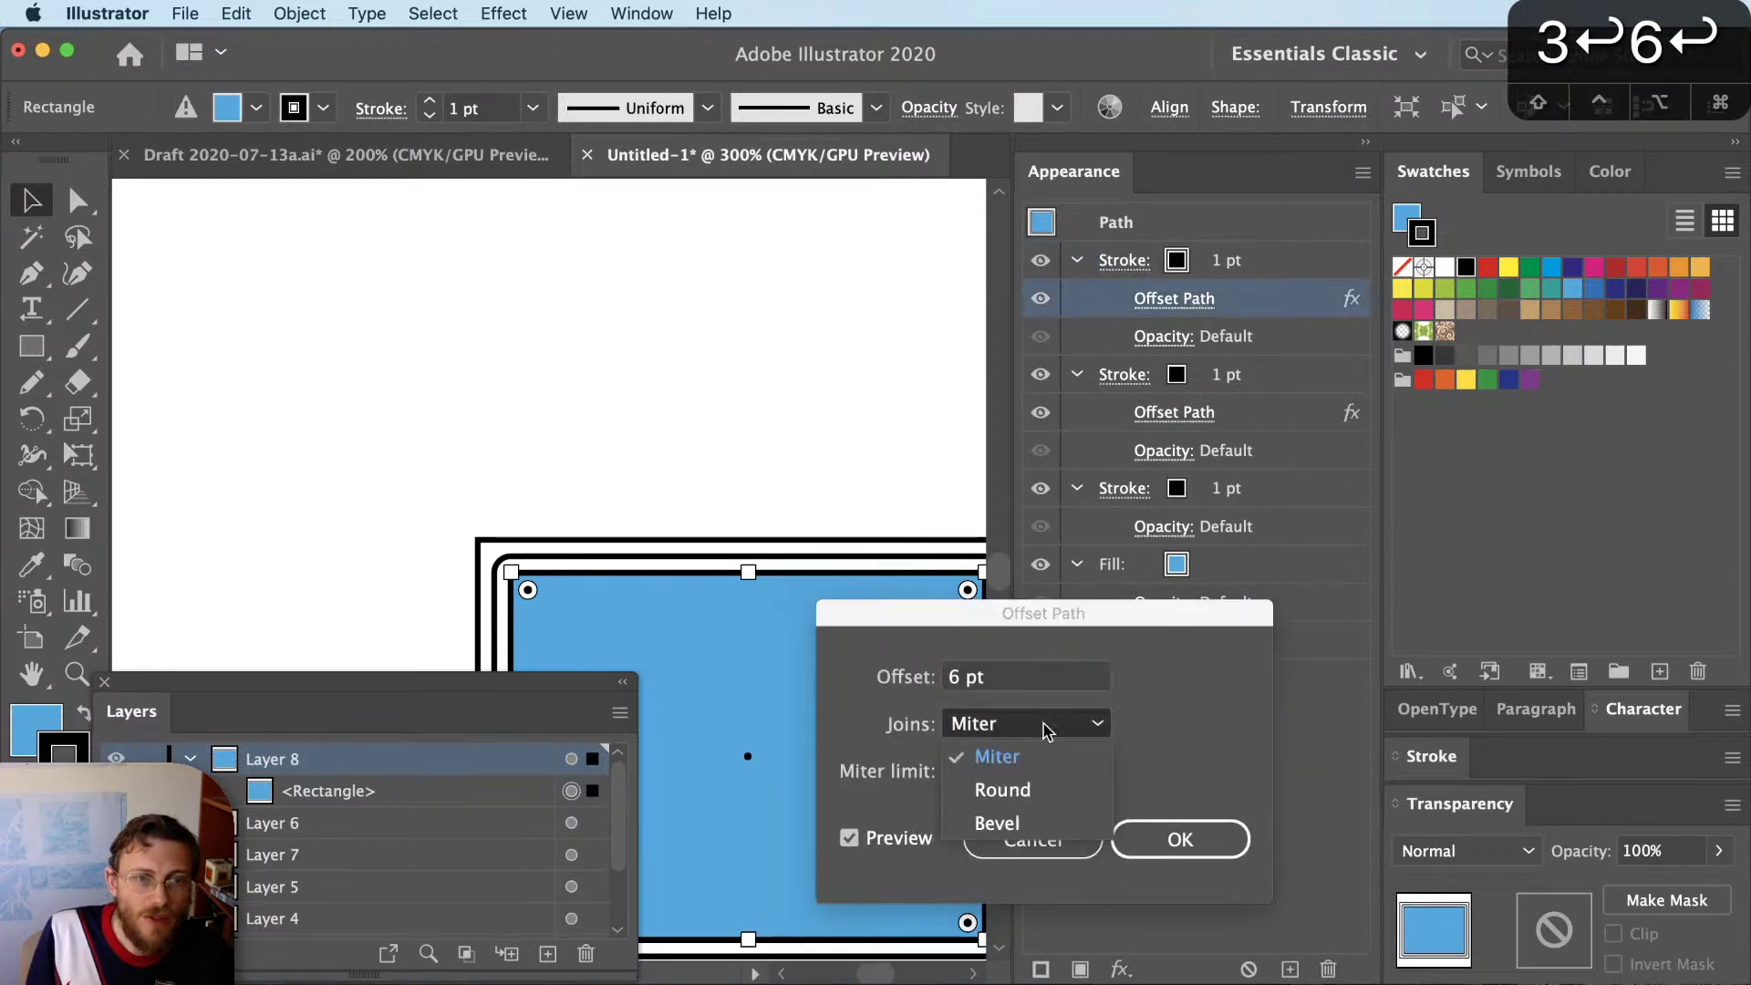
pyautogui.click(1049, 792)
pyautogui.click(1195, 837)
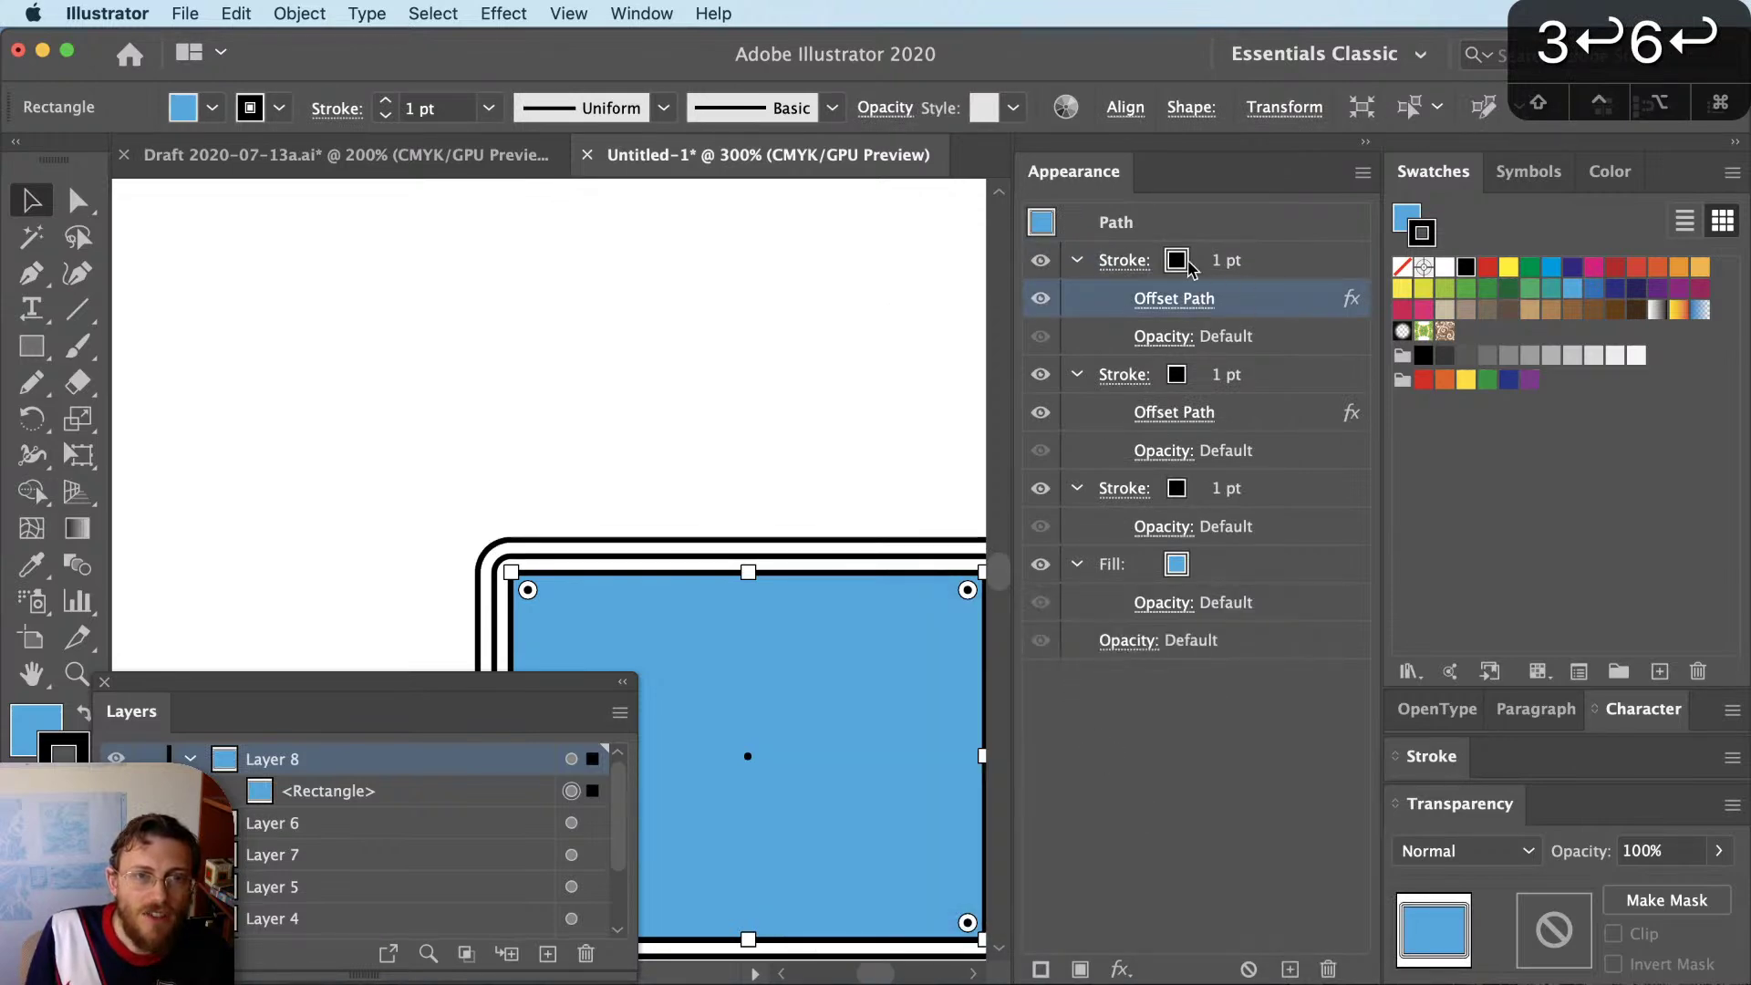
# Recolour the outermost stroke light gray and the middle stroke a darker medium gray
pyautogui.click(1554, 356)
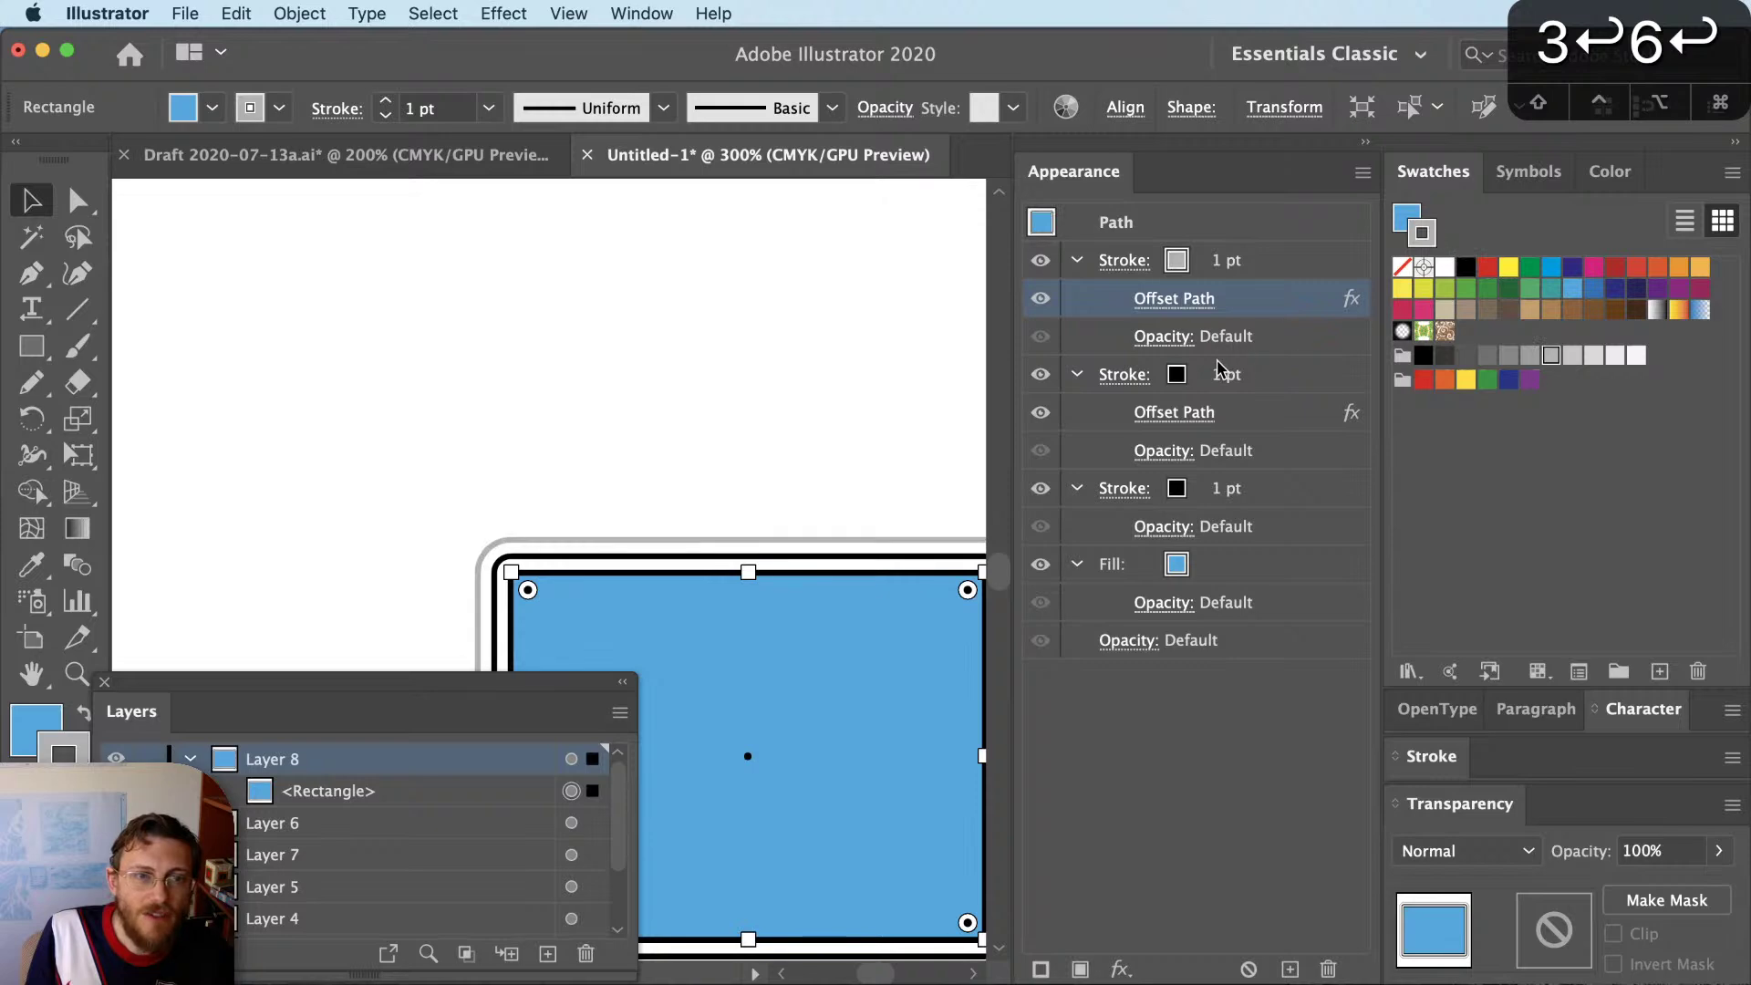
pyautogui.click(1193, 377)
pyautogui.click(1508, 355)
pyautogui.click(912, 468)
pyautogui.click(908, 654)
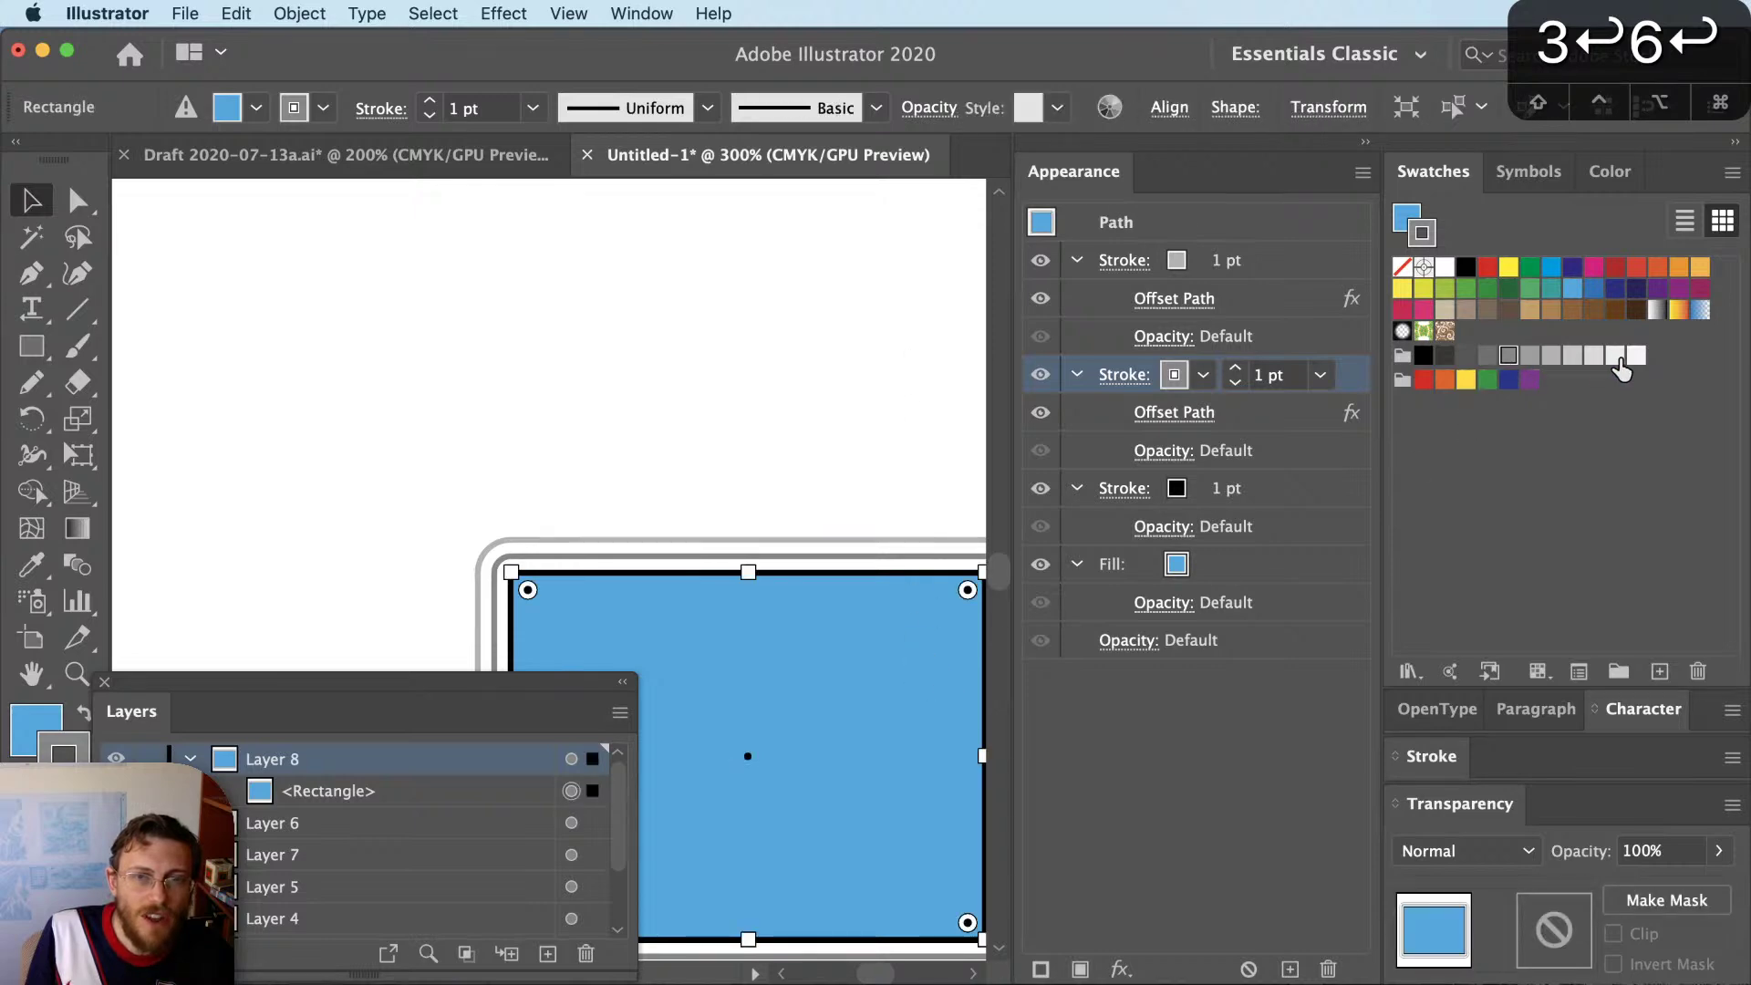
# Change the rectangle's fill from blue to a very light gray swatch and deselect it
pyautogui.press('x')
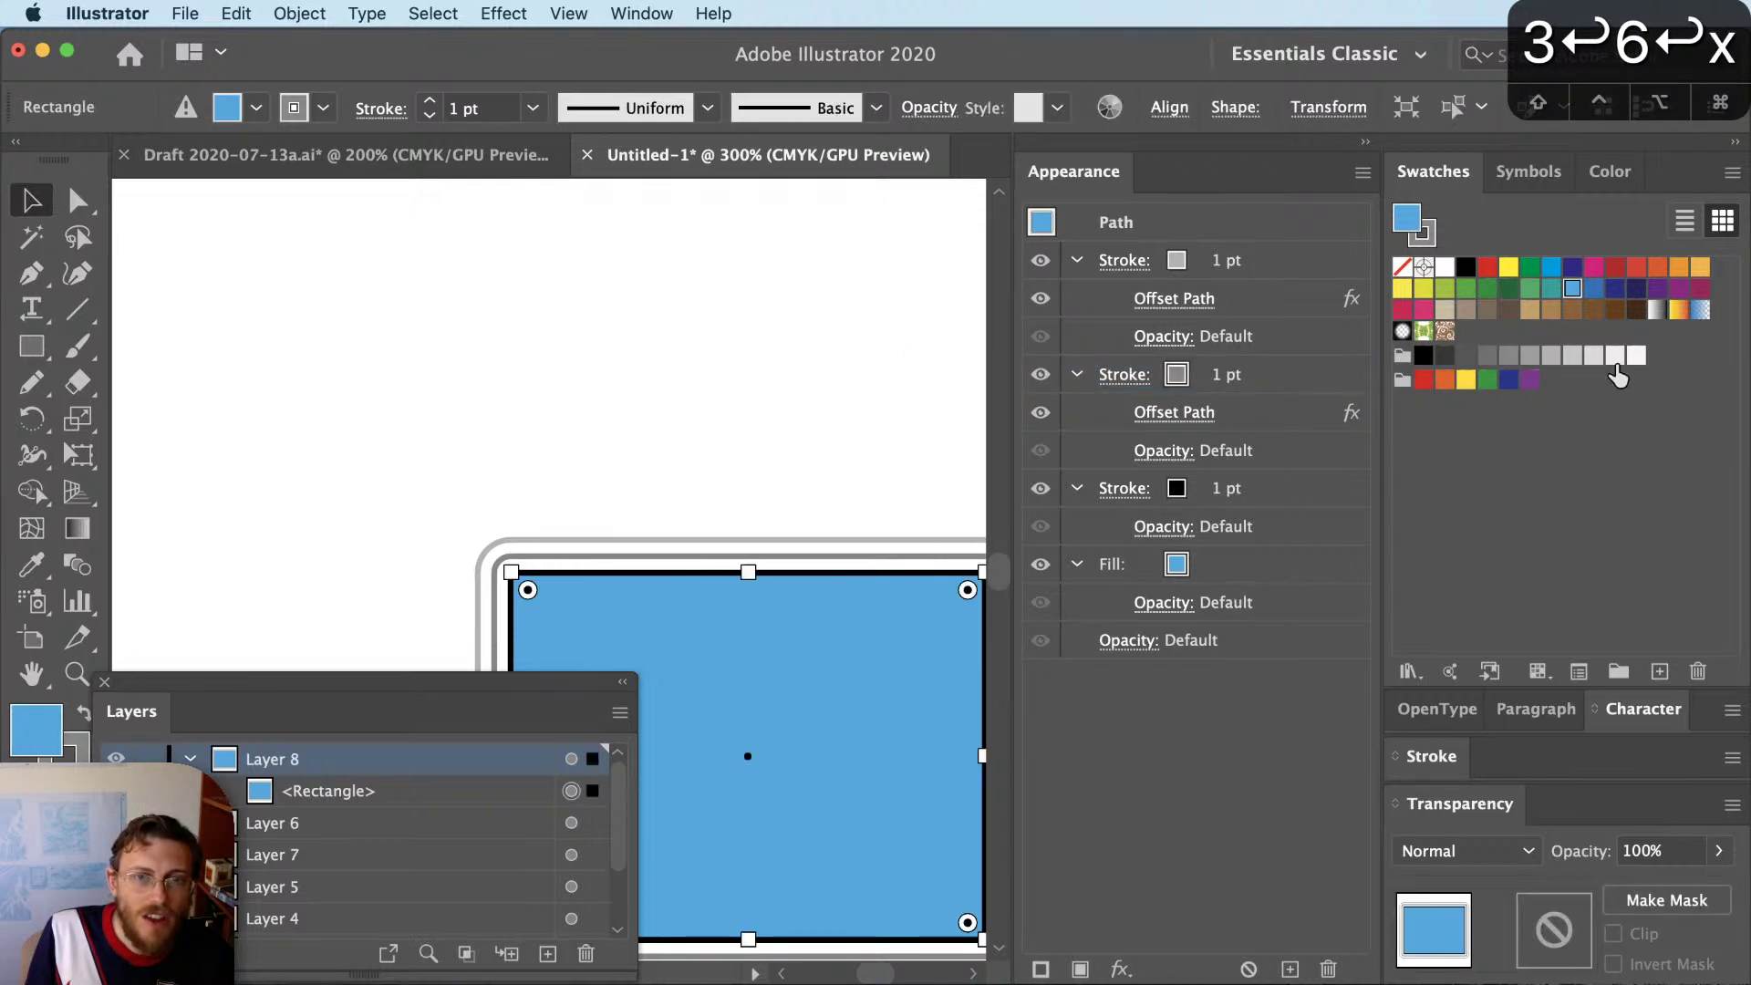
pyautogui.click(1616, 361)
pyautogui.press('super+shift+a')
# Move the rectangle's upper-left anchor point inward and upward to form an irregular four-sided shape, and deselect it
pyautogui.scroll(-2, 795, 353)
pyautogui.scroll(1, 712, 439)
pyautogui.press('a')
pyautogui.moveTo(631, 477)
pyautogui.mouseDown()
pyautogui.moveTo(763, 564)
pyautogui.moveTo(688, 418)
pyautogui.moveTo(453, 379)
pyautogui.moveTo(587, 545)
pyautogui.moveTo(715, 537)
pyautogui.moveTo(802, 589)
pyautogui.moveTo(681, 422)
pyautogui.mouseUp()
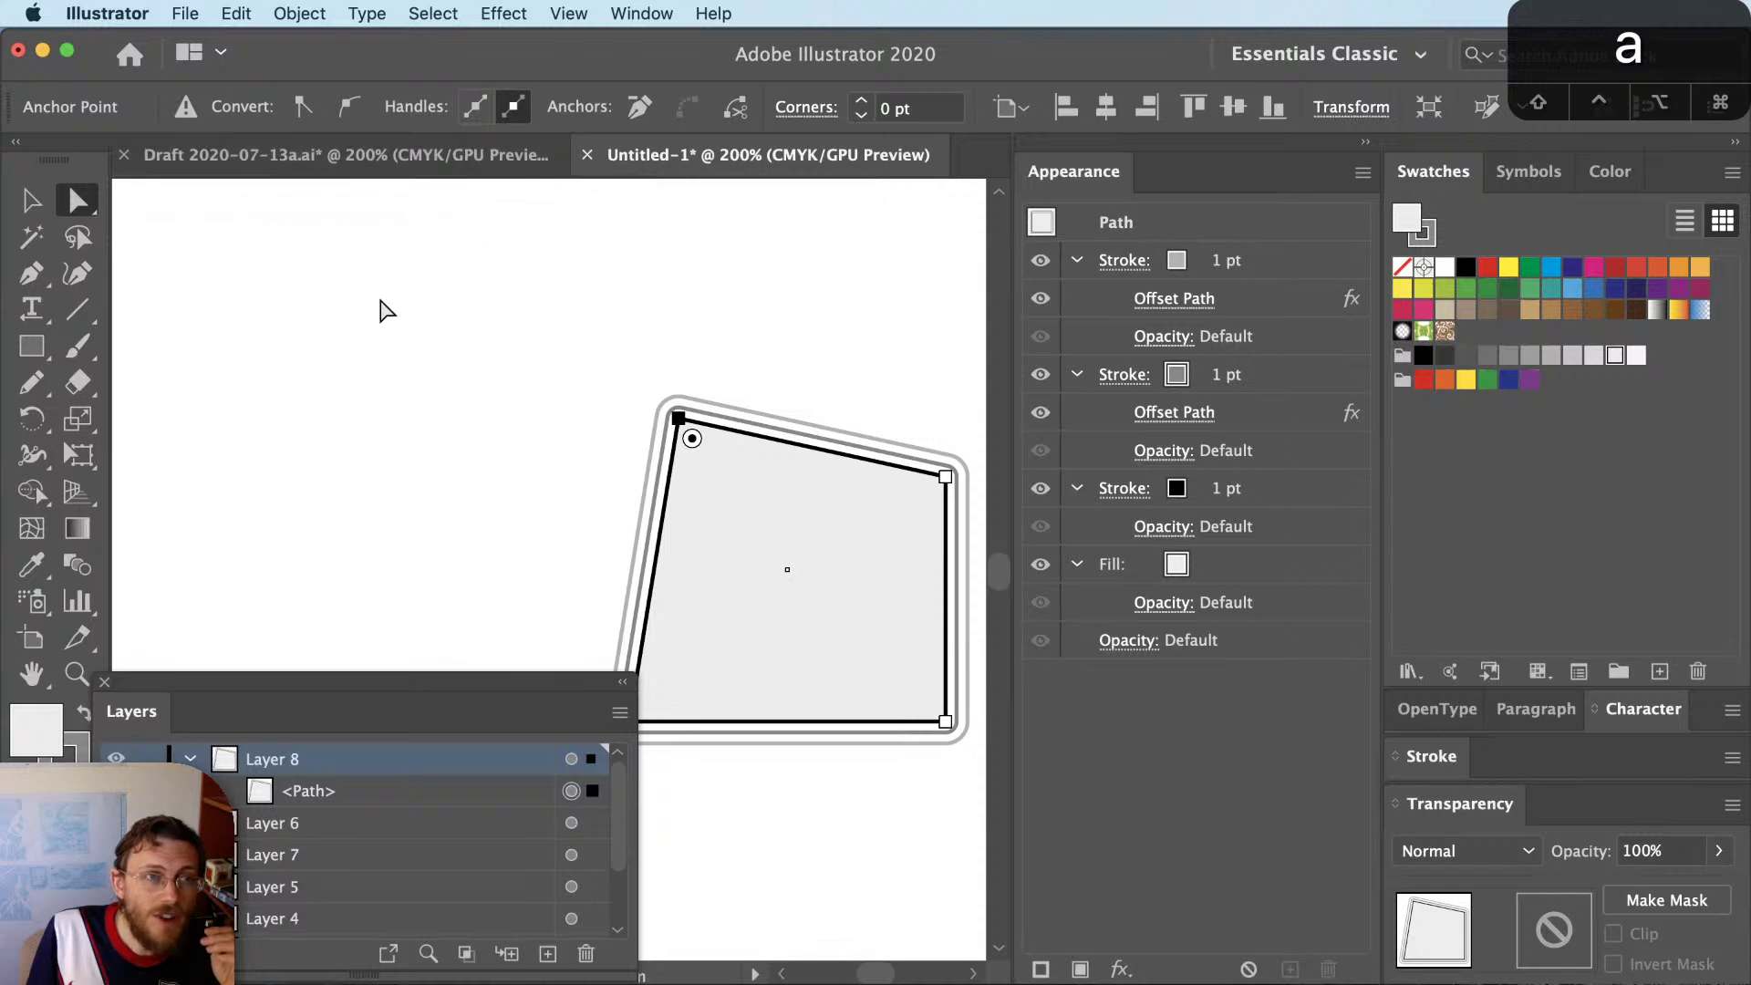
pyautogui.press('v')
pyautogui.click(626, 270)
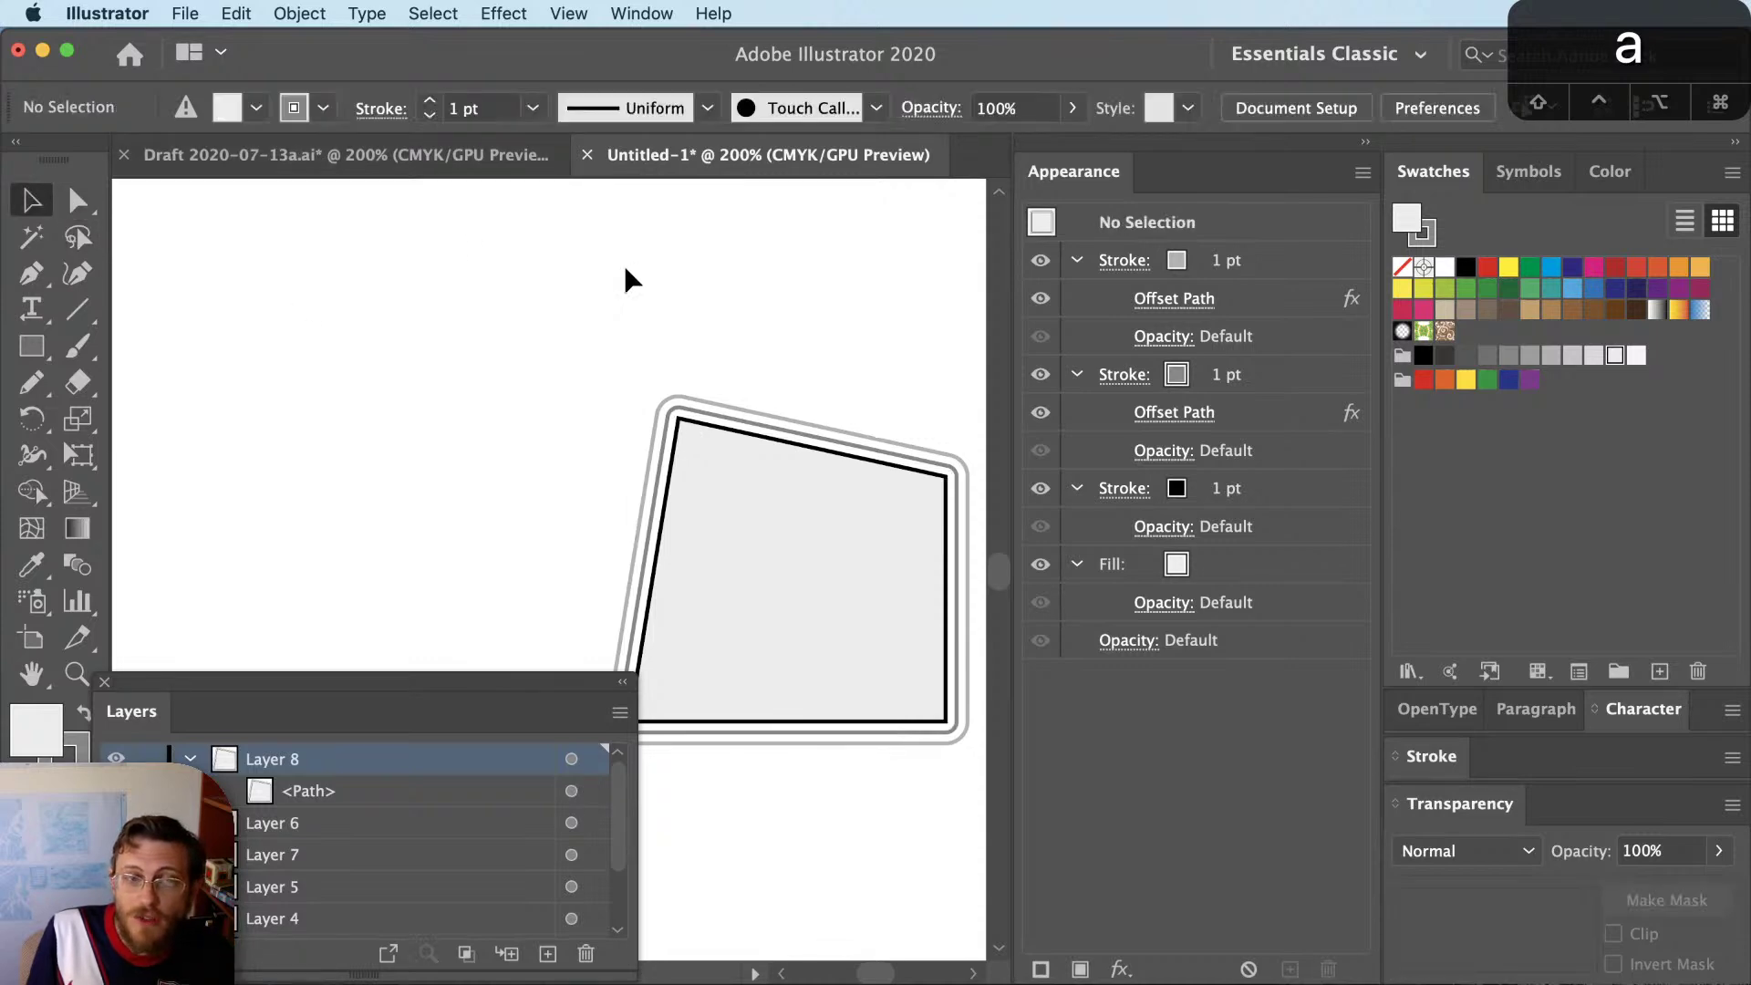
# Save the four-sided shape's appearance as a new graphic style
pyautogui.click(831, 518)
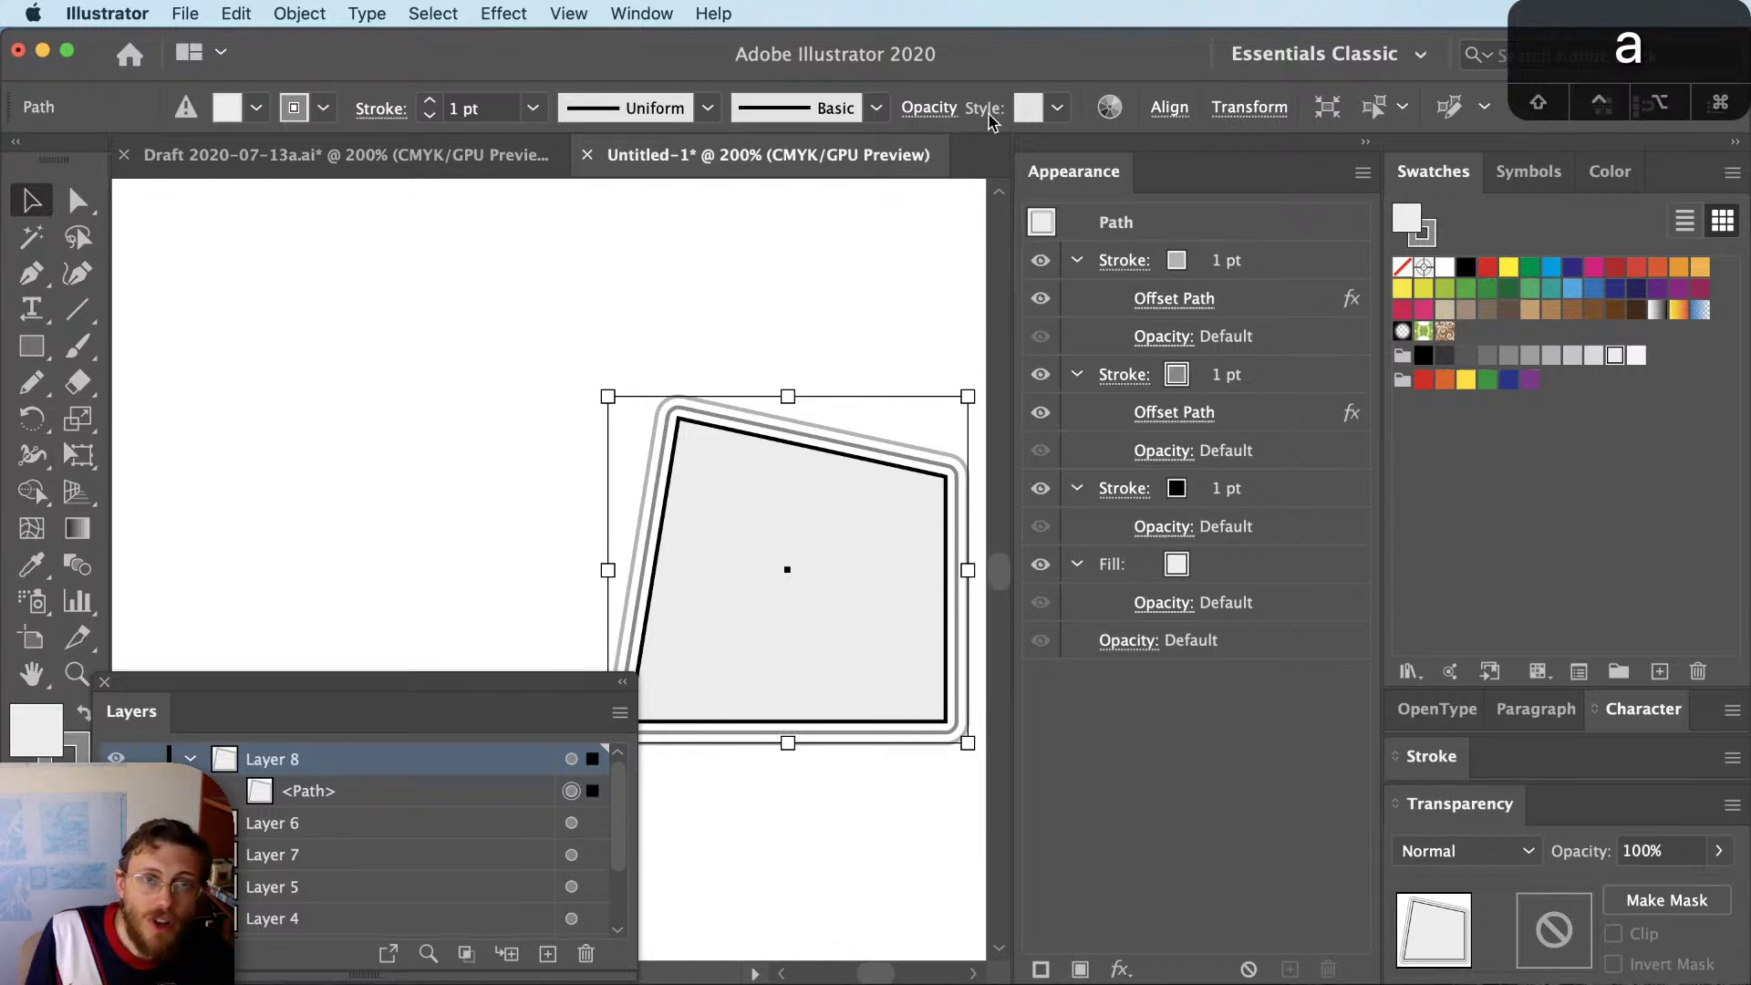
pyautogui.click(588, 12)
pyautogui.moveTo(620, 7)
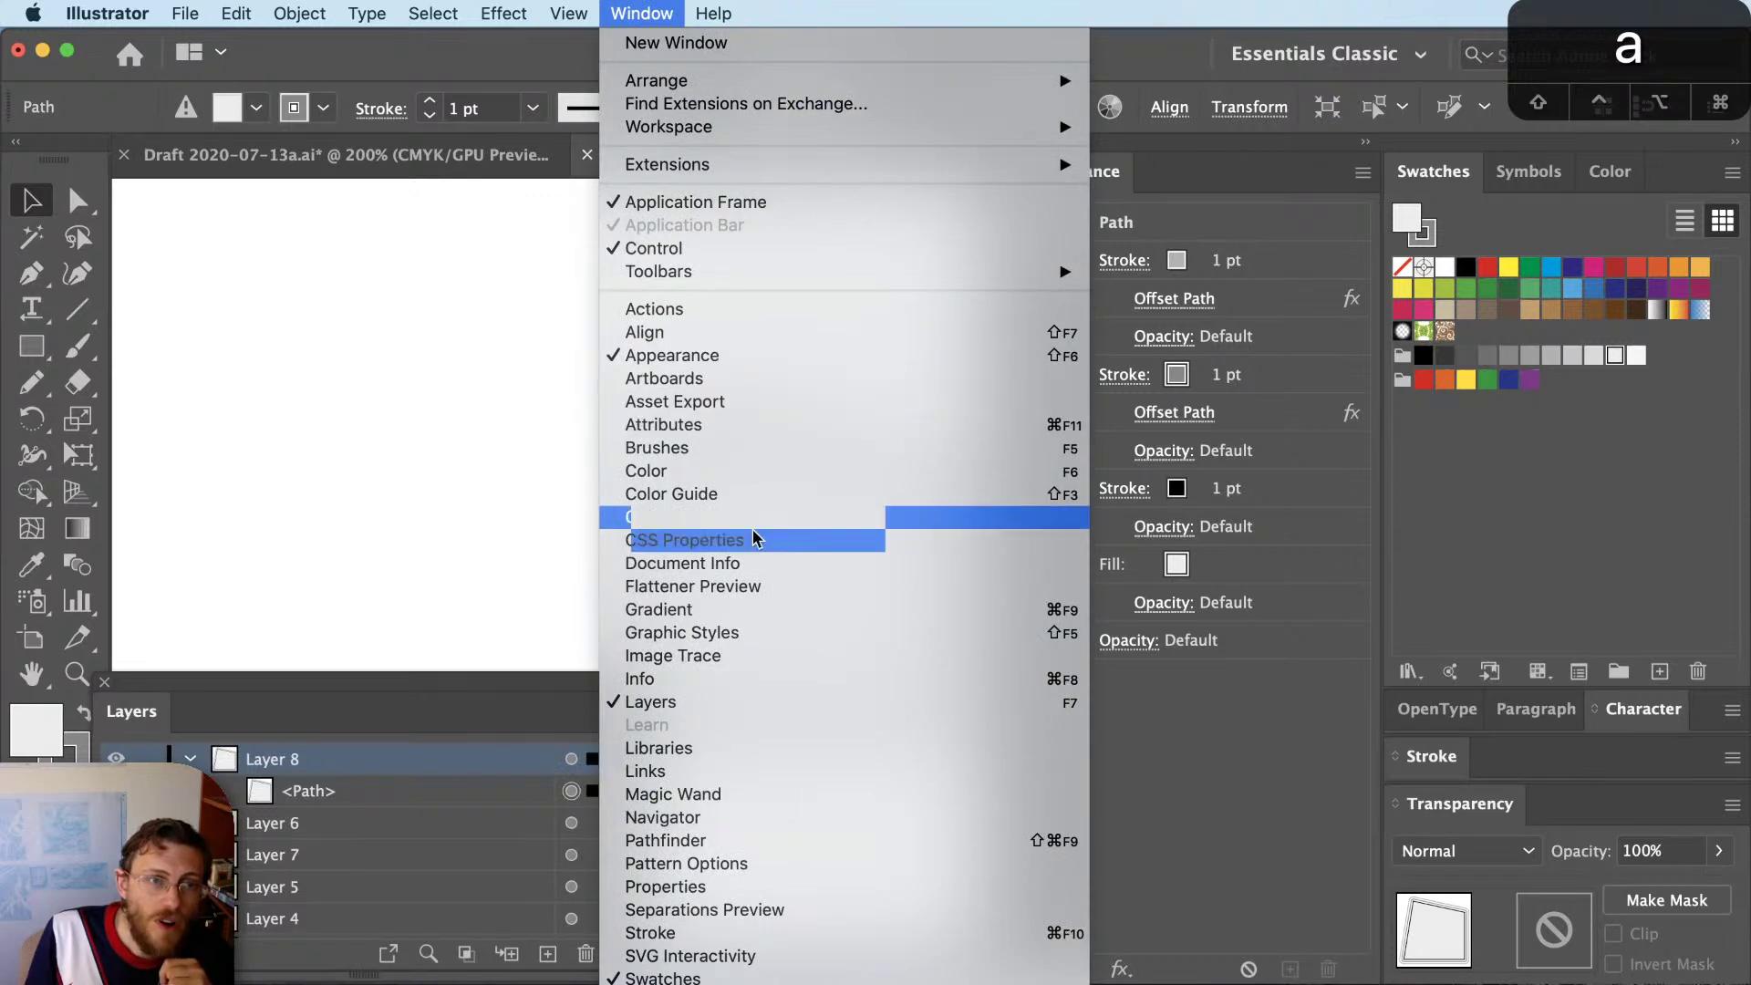
pyautogui.click(790, 632)
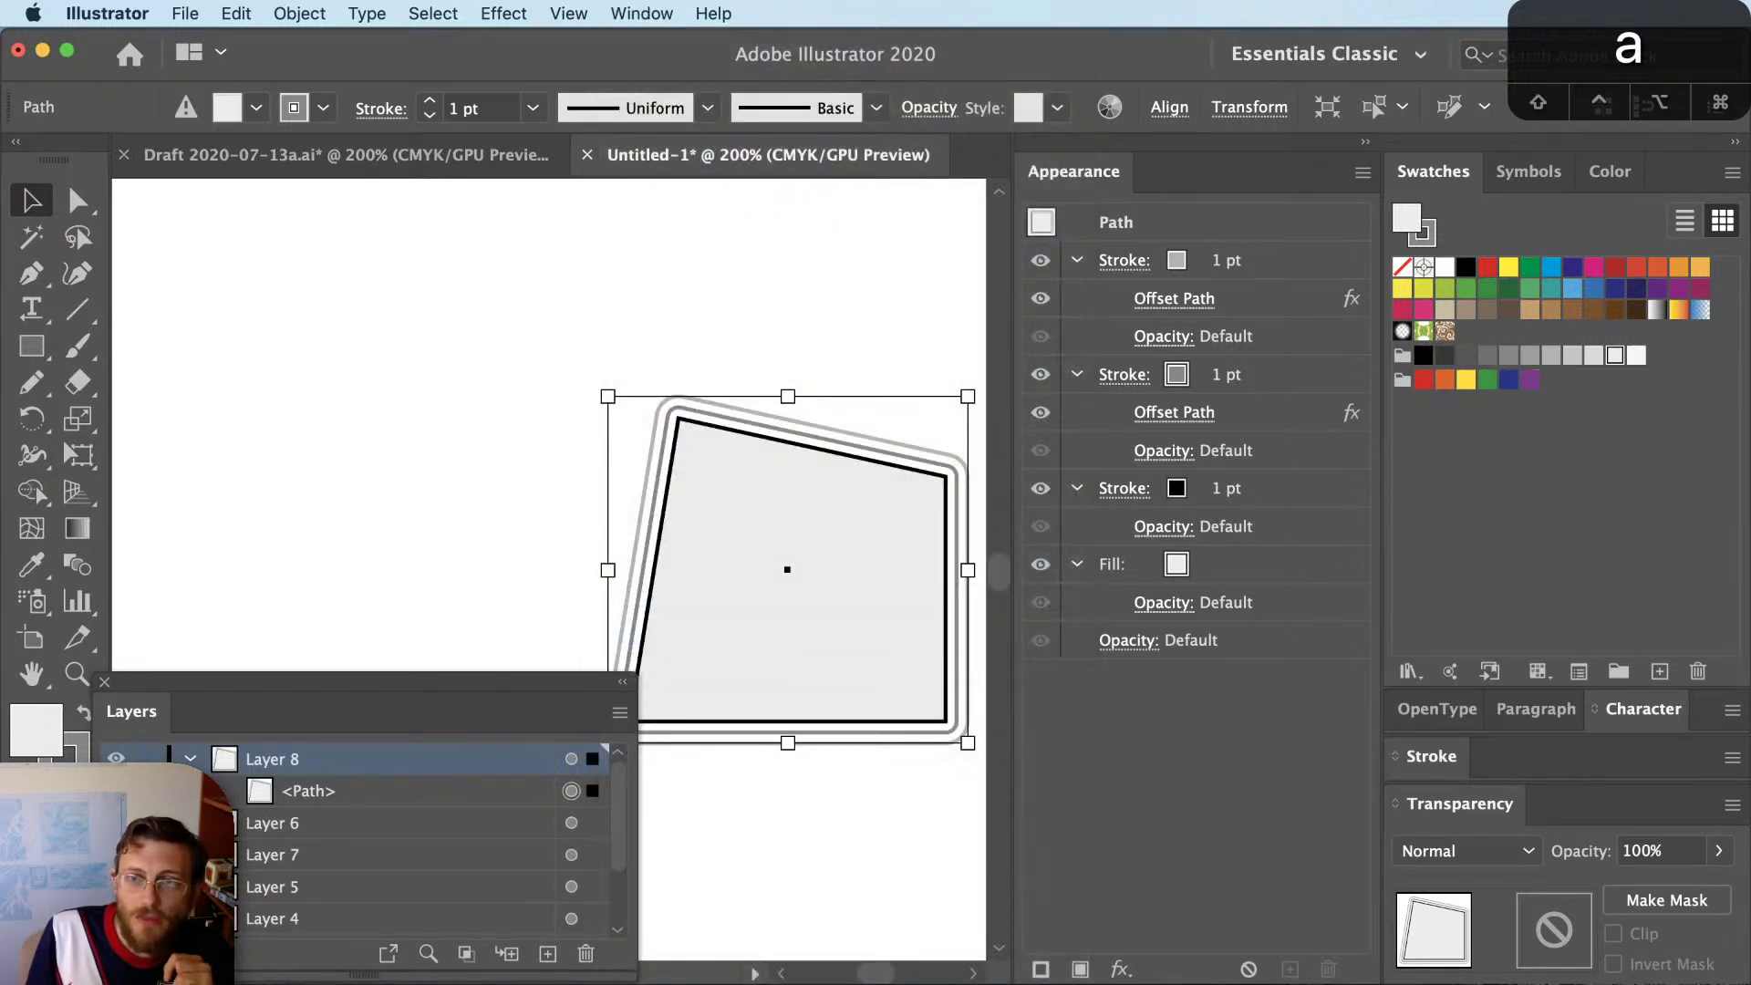
pyautogui.moveTo(447, 312); pyautogui.dragTo(220, 230)
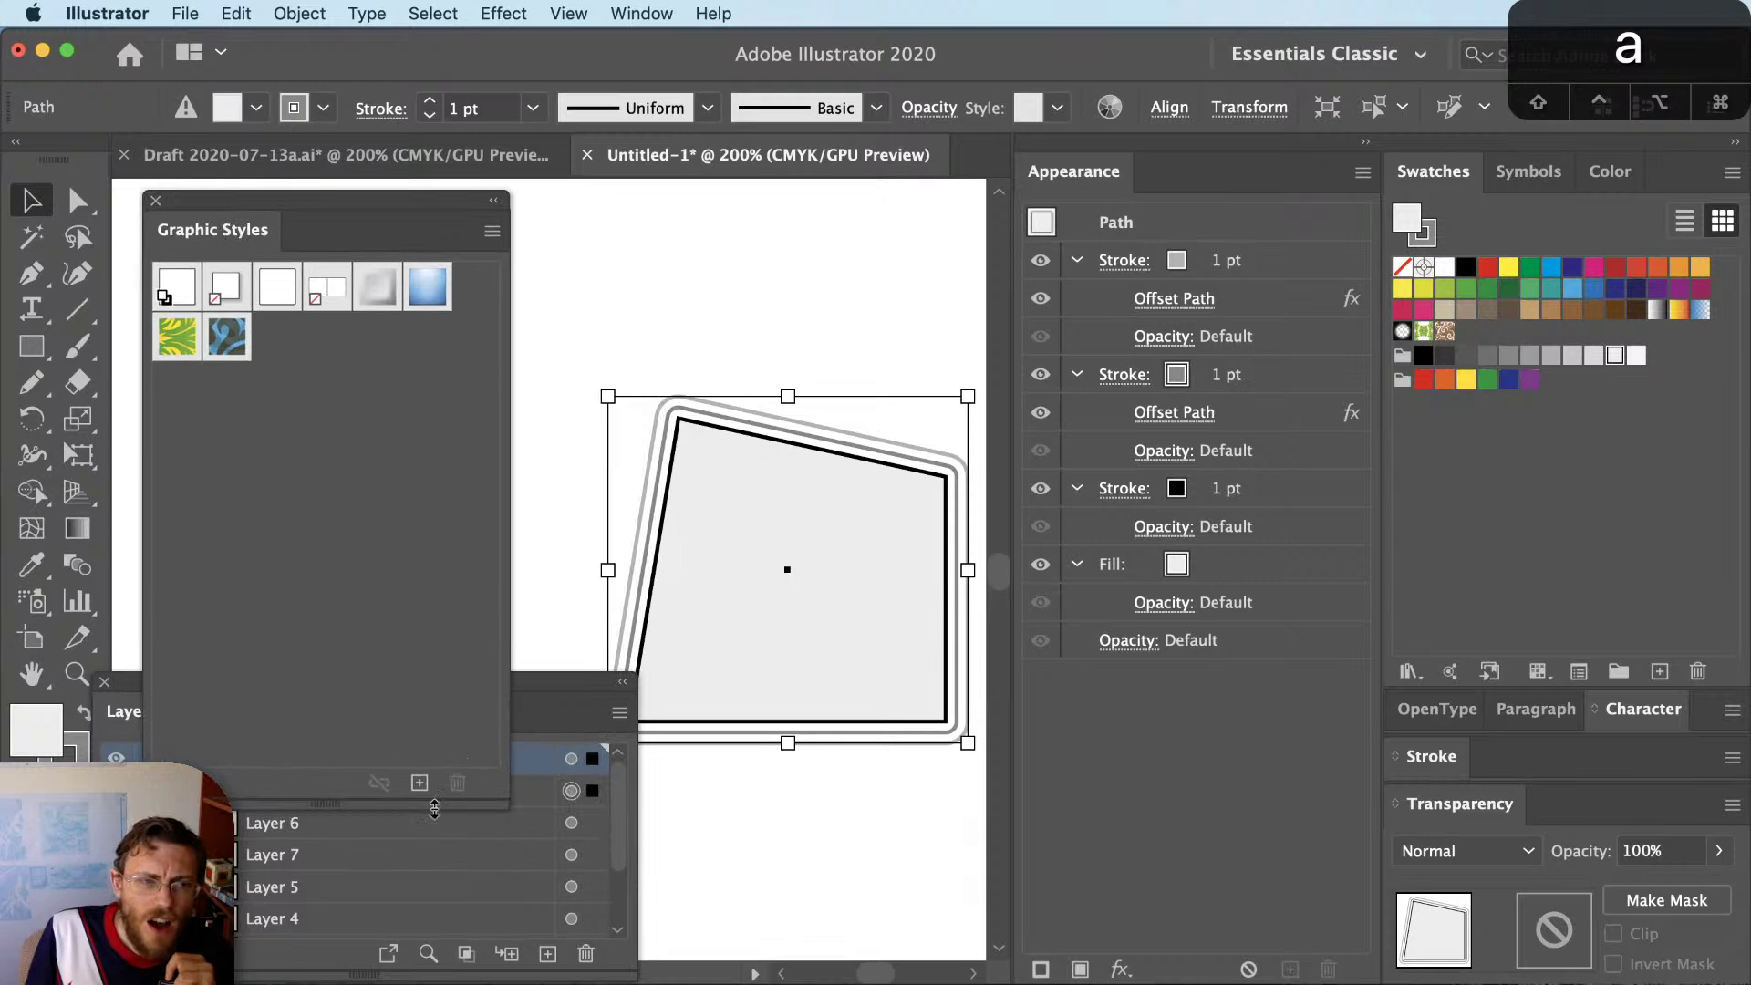
pyautogui.moveTo(434, 808); pyautogui.dragTo(449, 560)
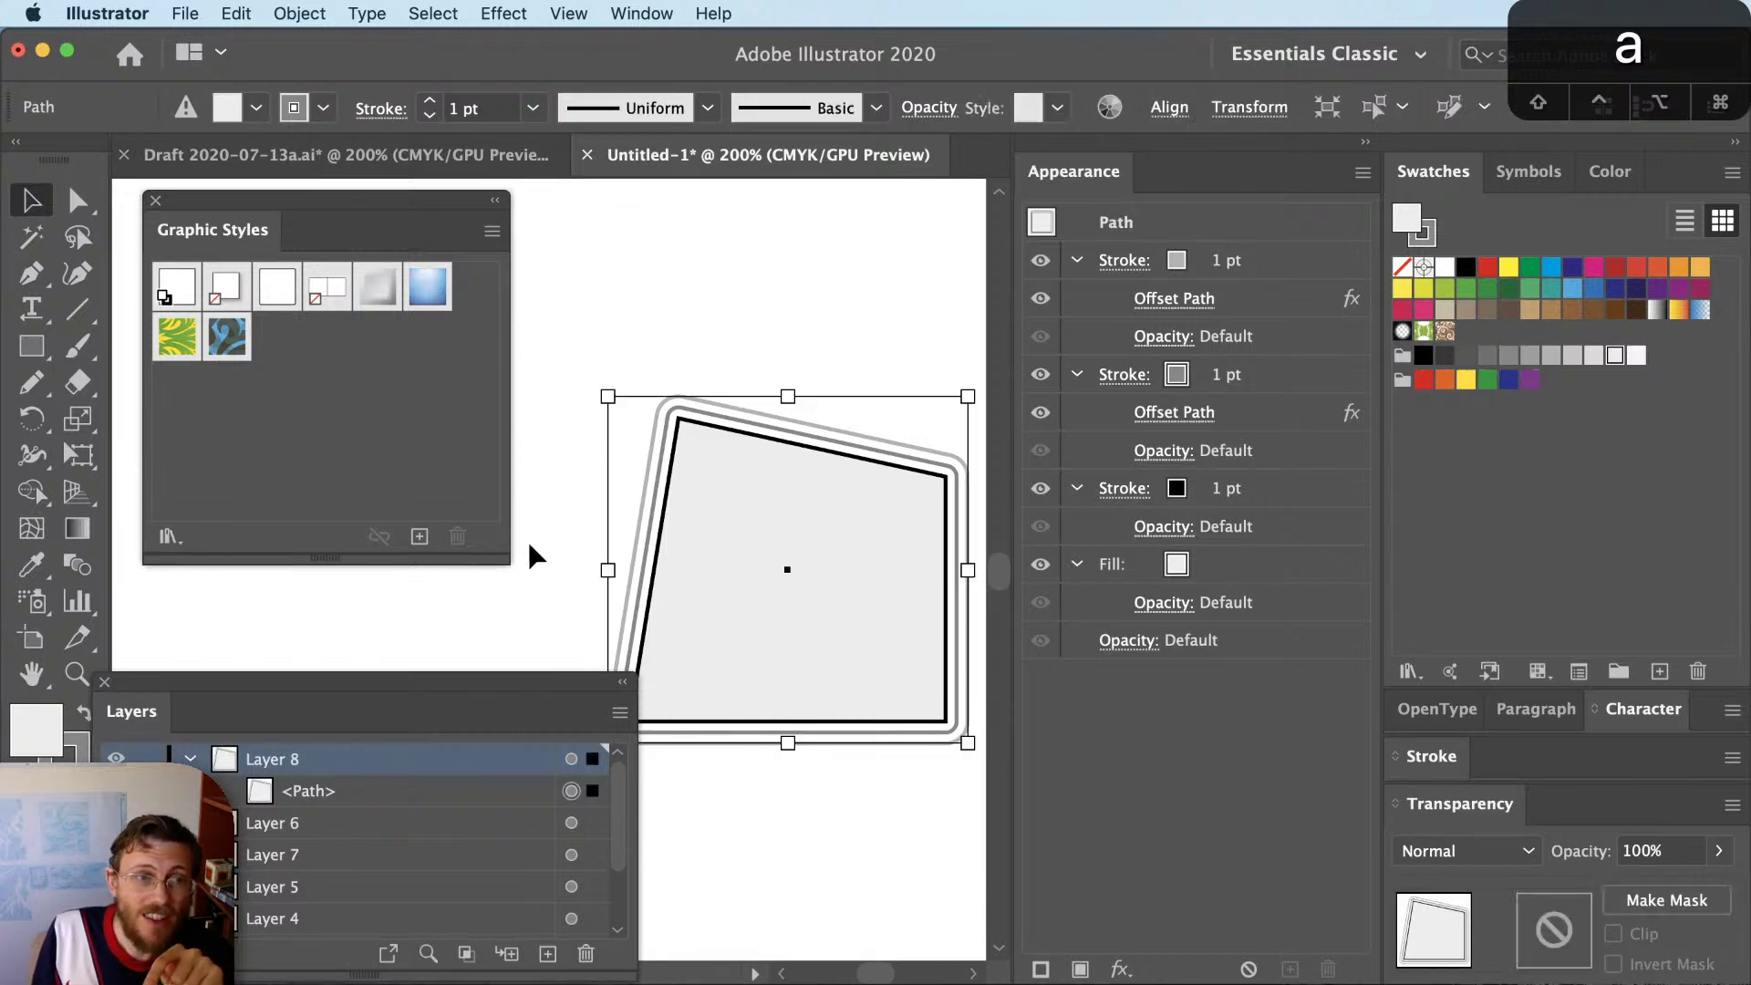
pyautogui.click(420, 538)
pyautogui.click(439, 439)
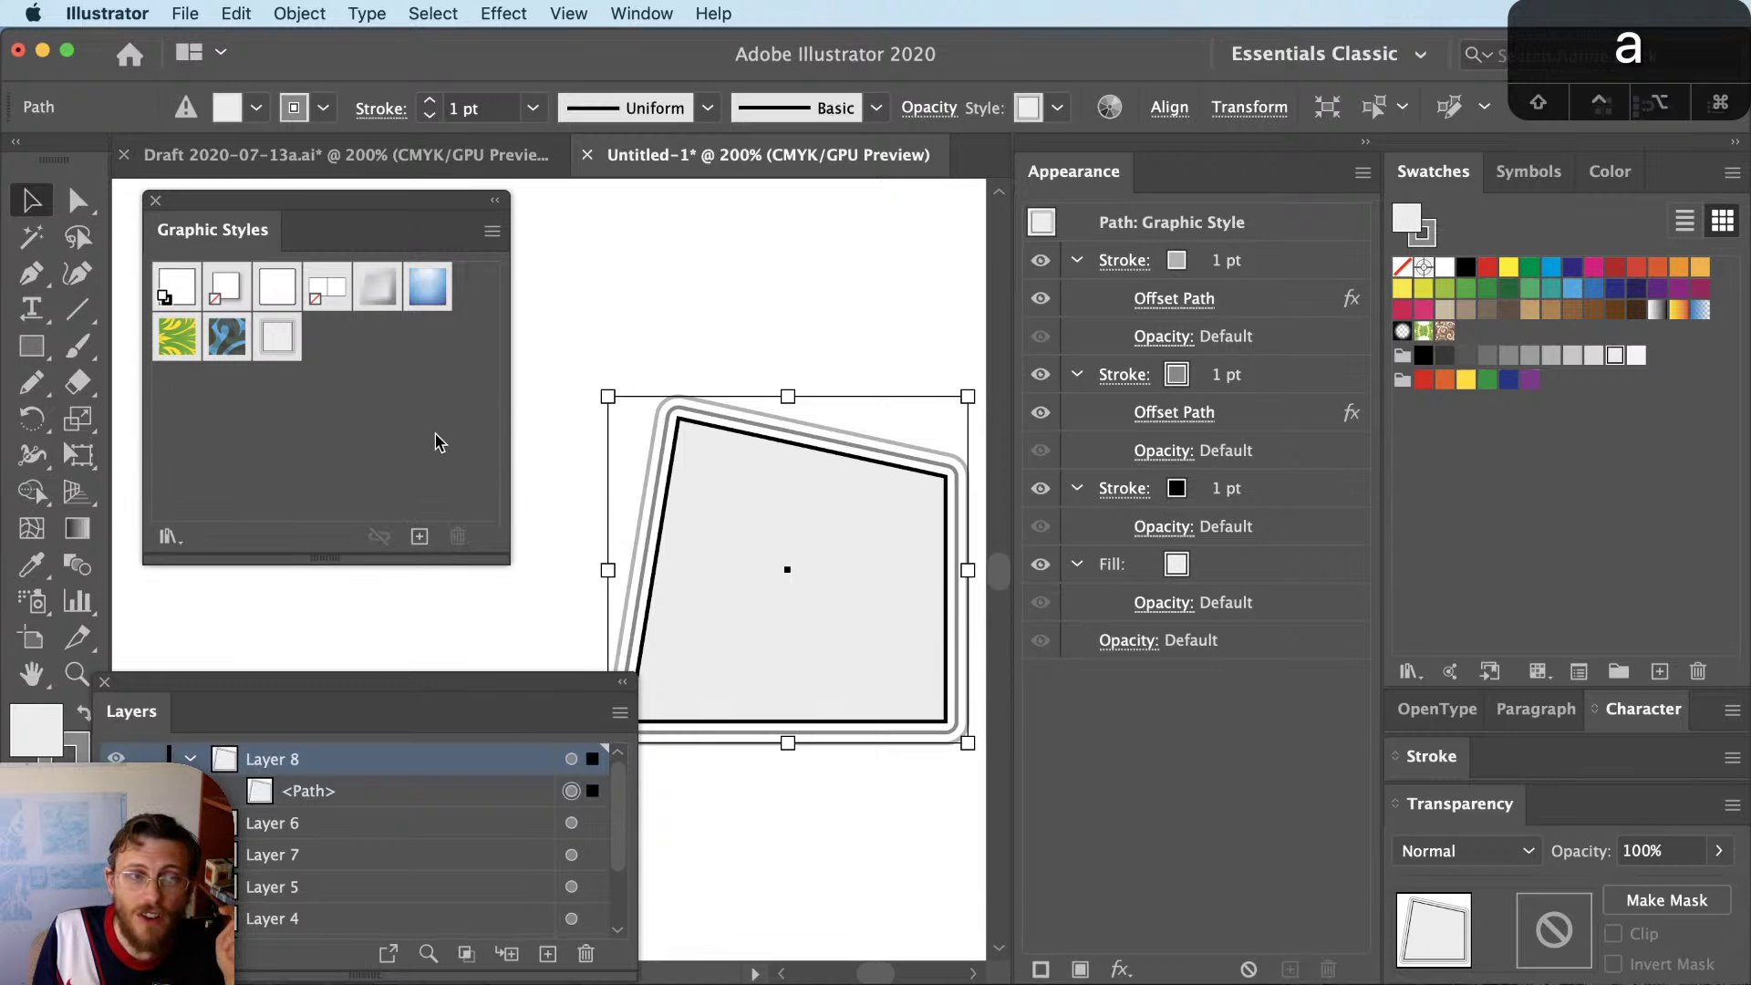
# Try the Large List View for the graphic styles, return to Thumbnail View, and deselect the shape
pyautogui.click(491, 232)
pyautogui.click(666, 558)
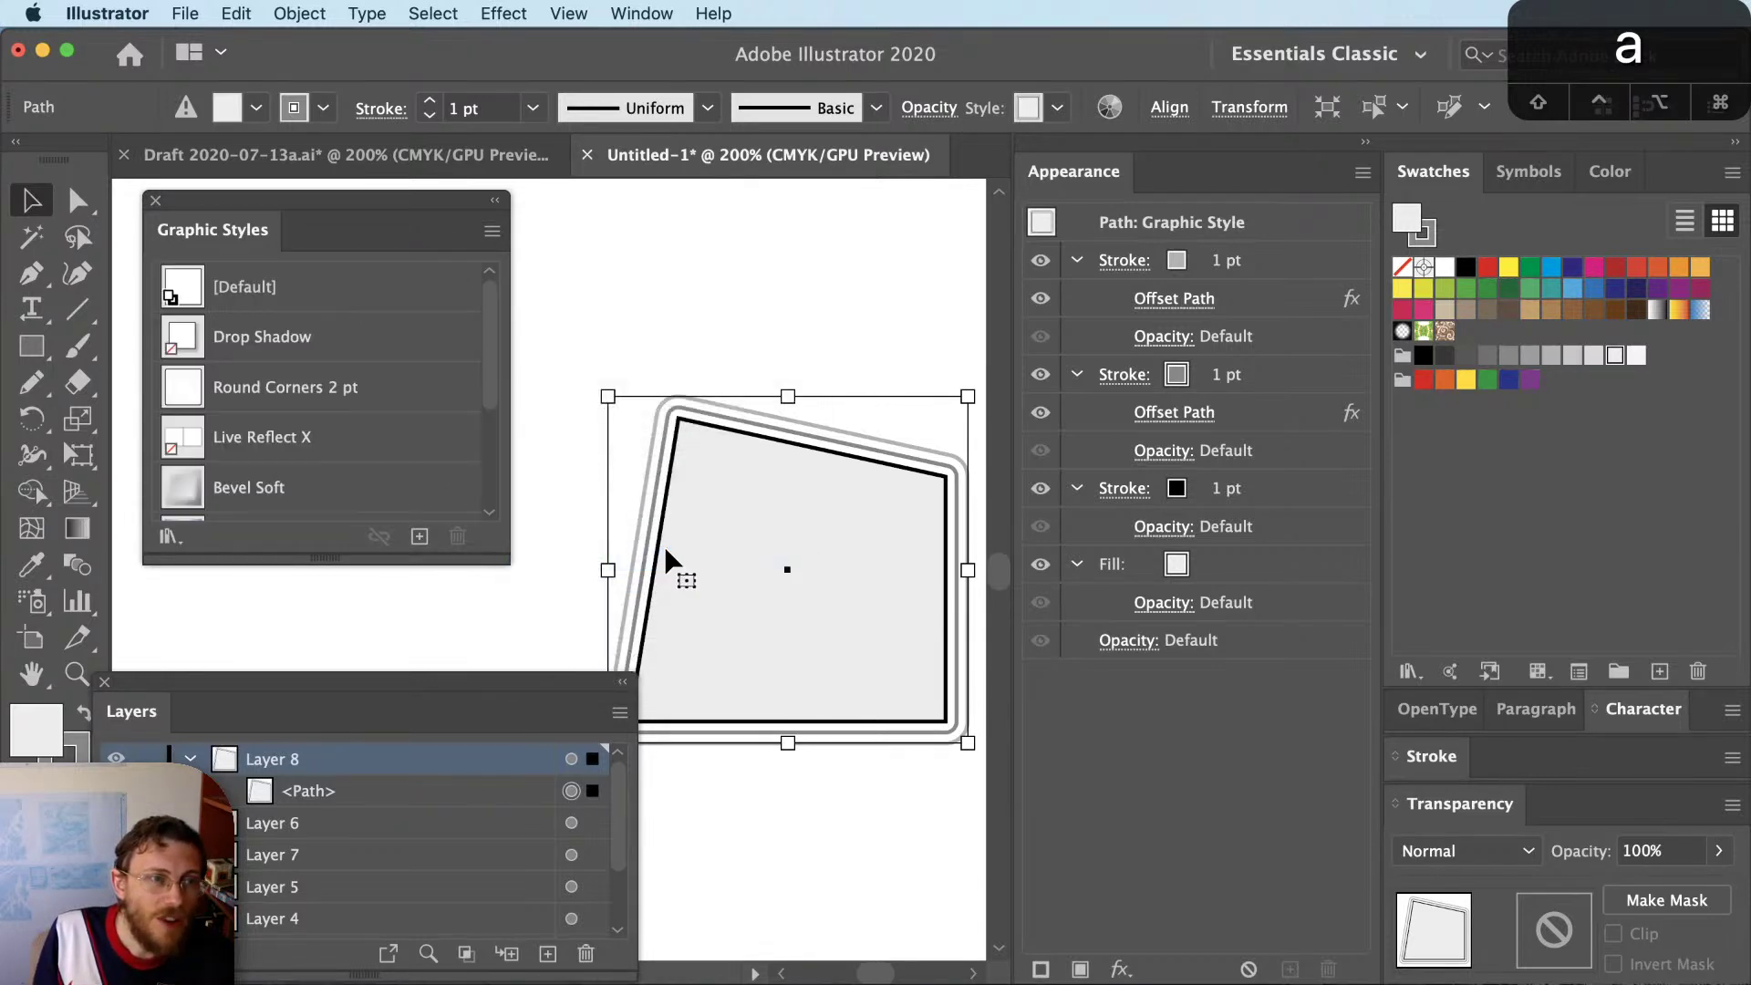
pyautogui.click(490, 232)
pyautogui.click(639, 514)
pyautogui.click(491, 234)
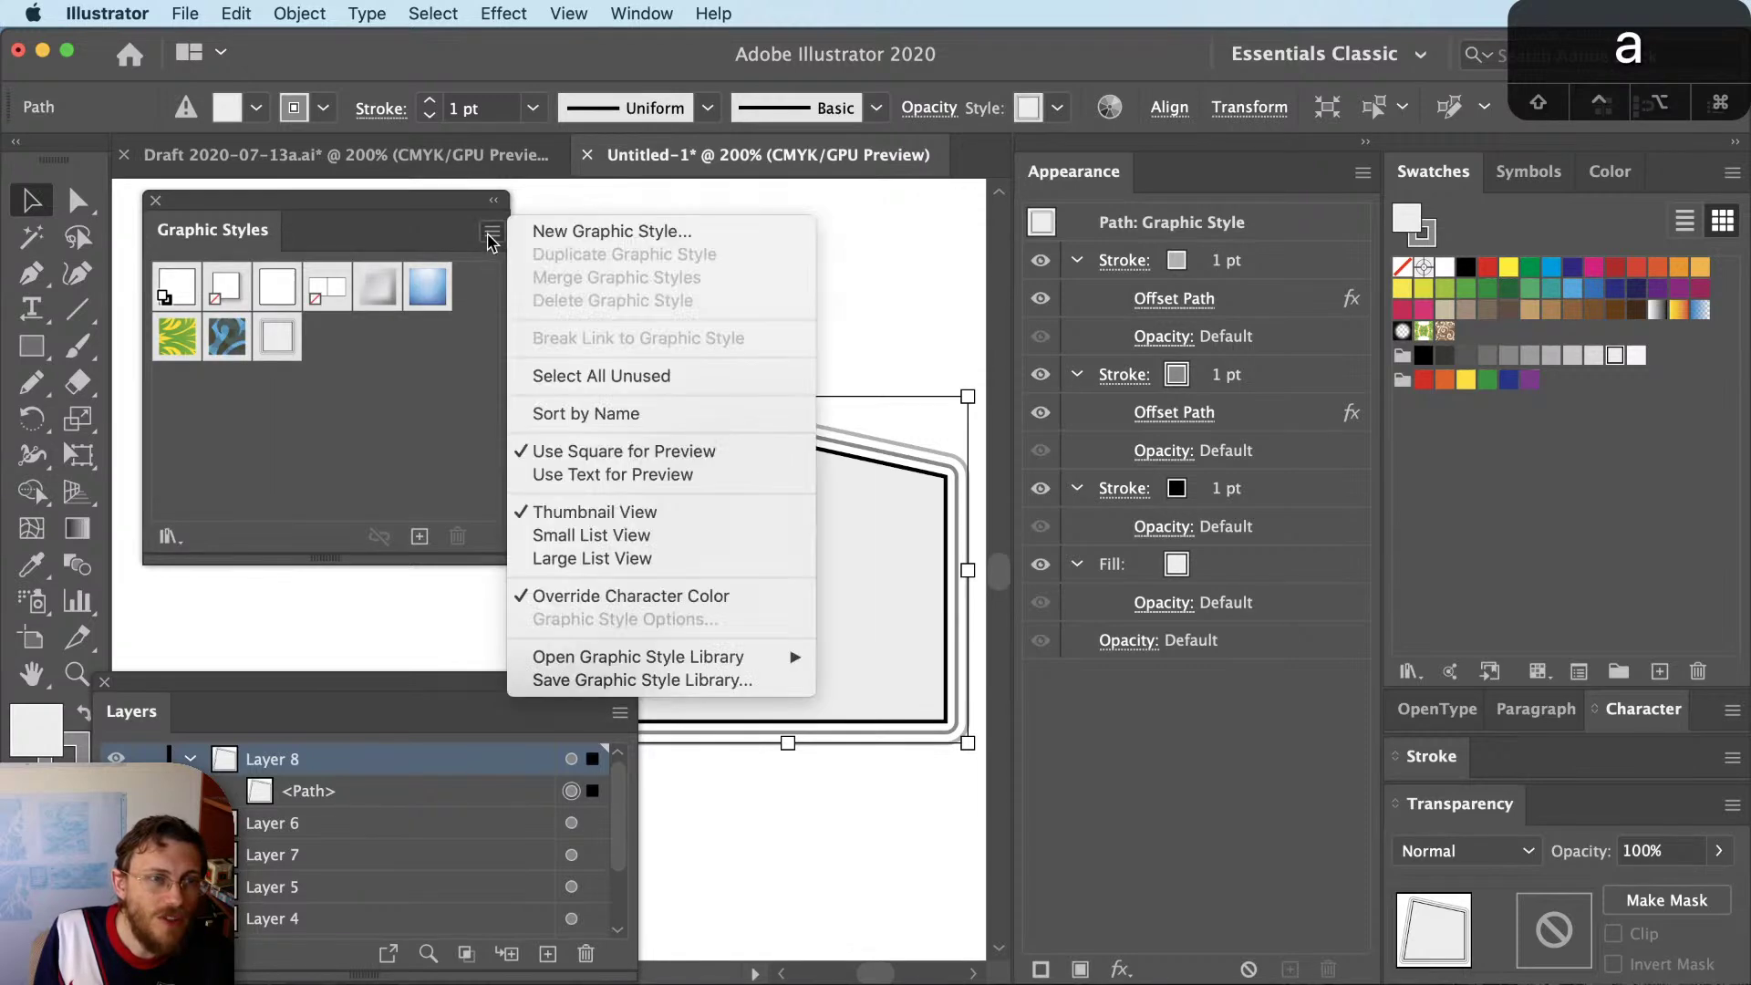
pyautogui.click(424, 453)
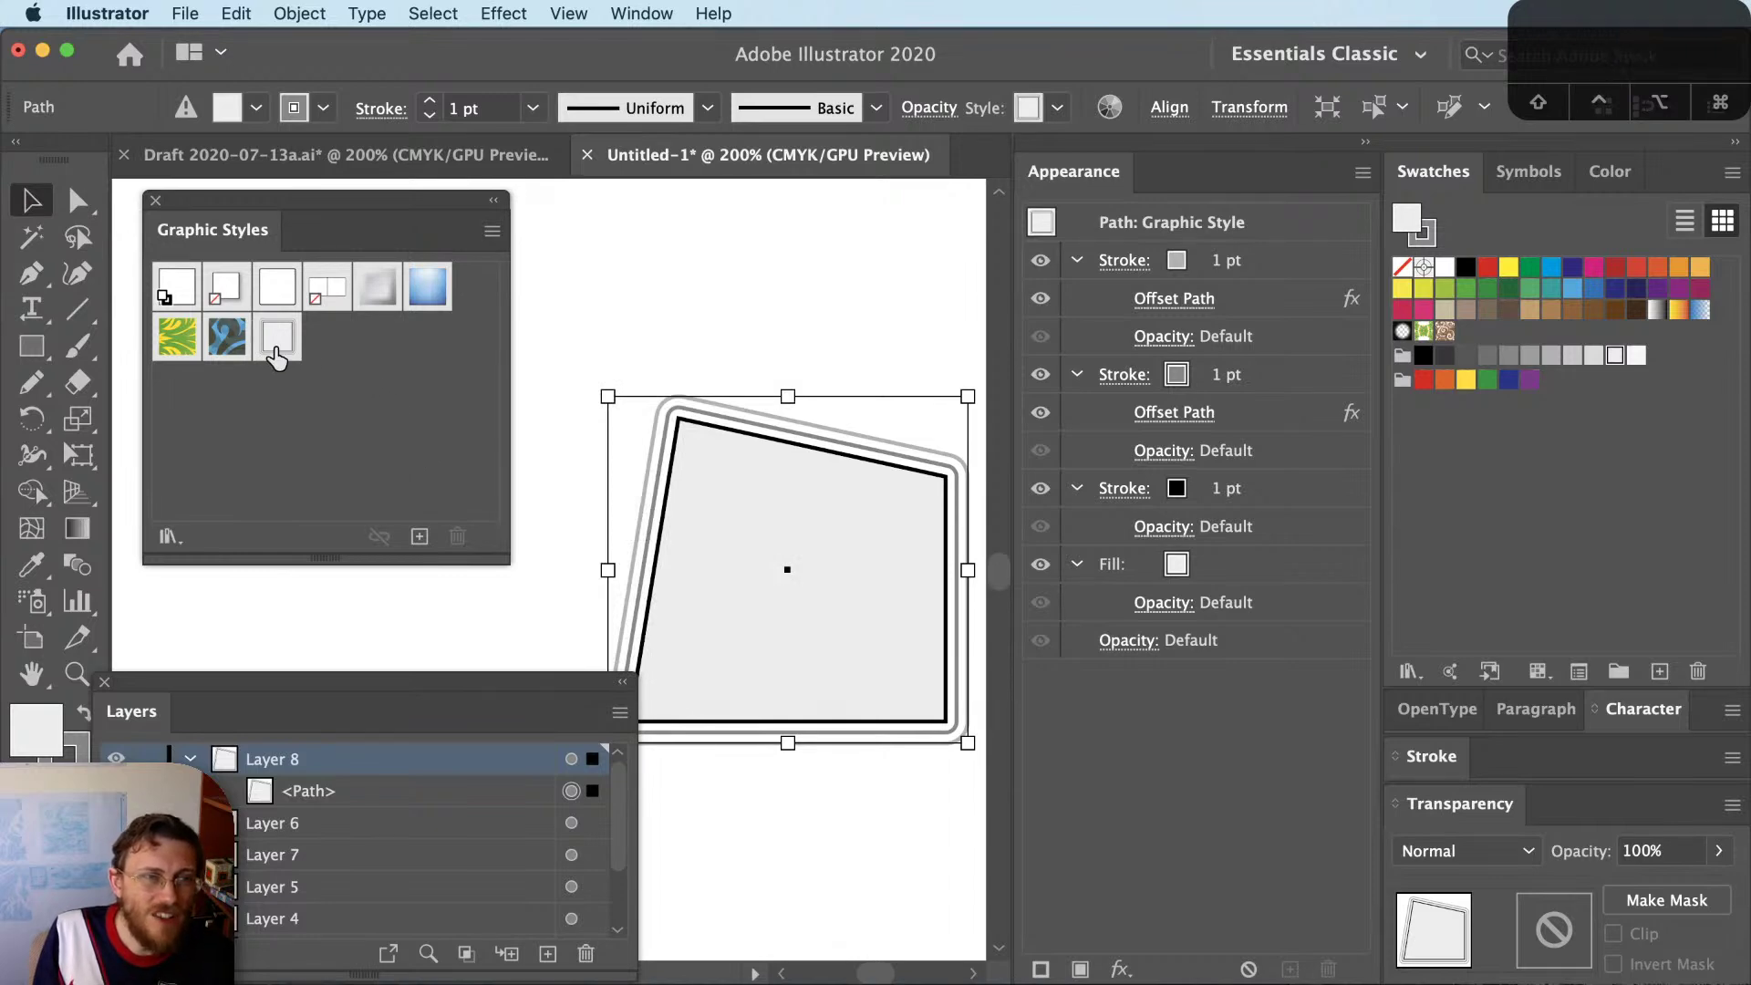
pyautogui.click(749, 303)
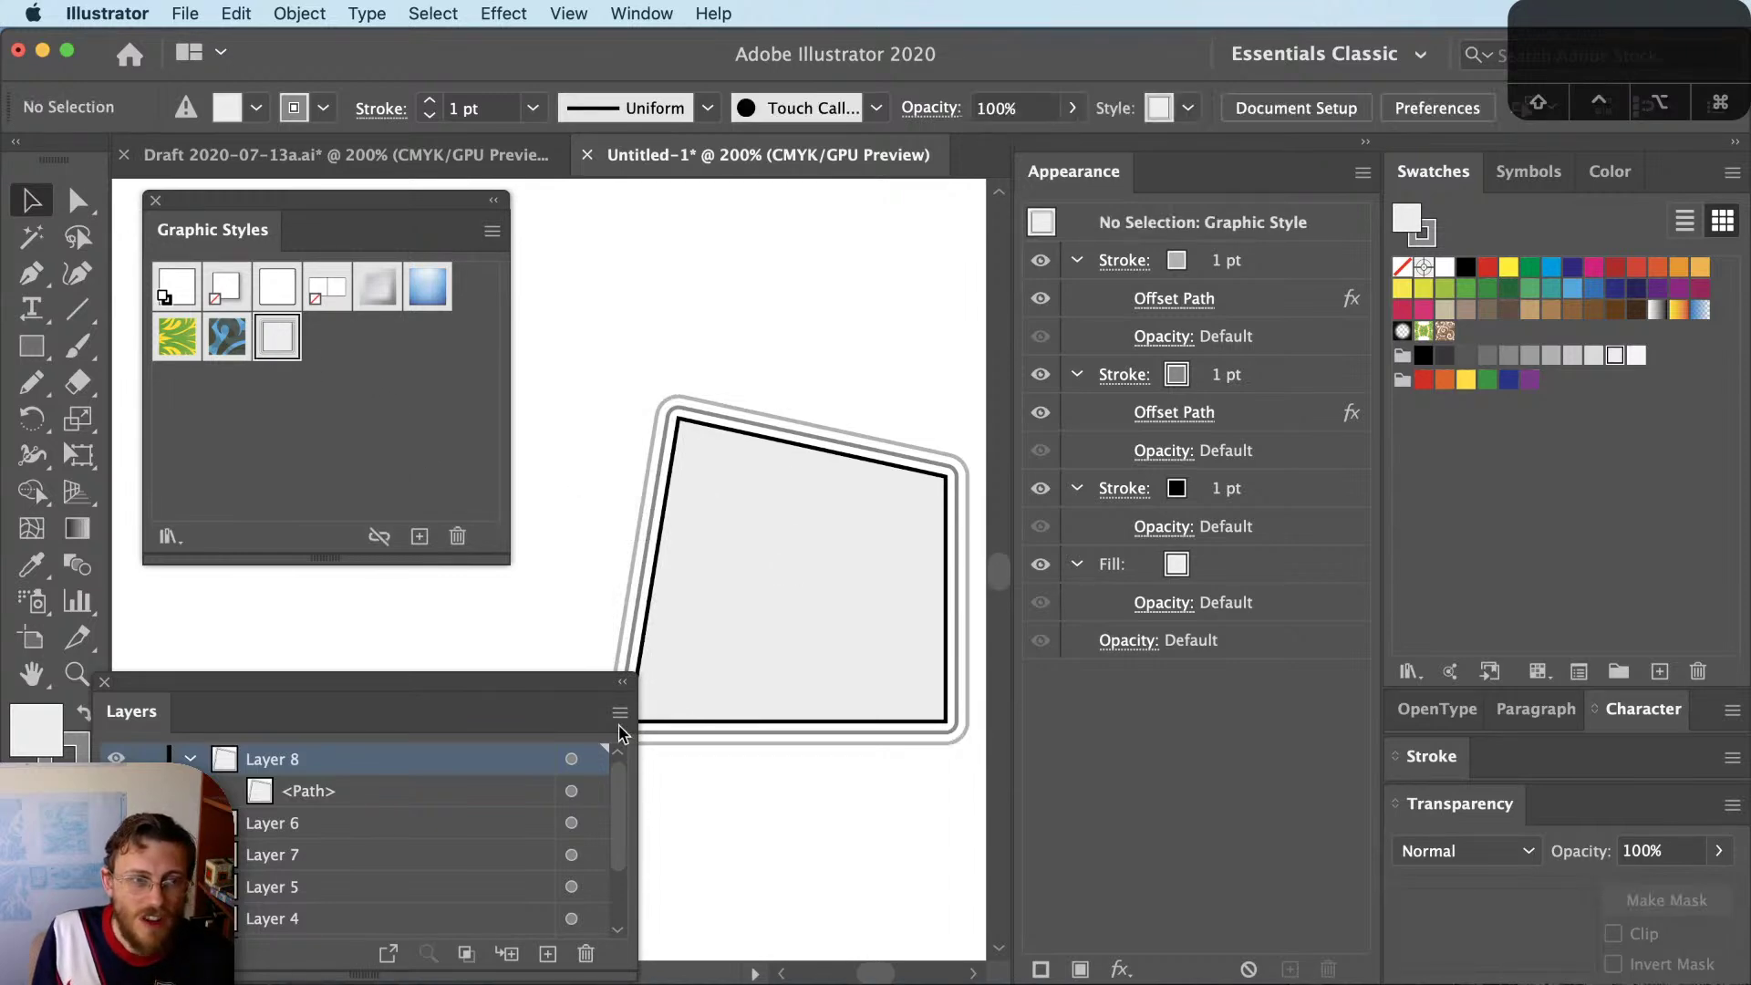
# Add a new layer and draw a small rectangle above the four-sided shape
pyautogui.click(547, 953)
pyautogui.press('m')
pyautogui.moveTo(748, 206); pyautogui.dragTo(873, 310)
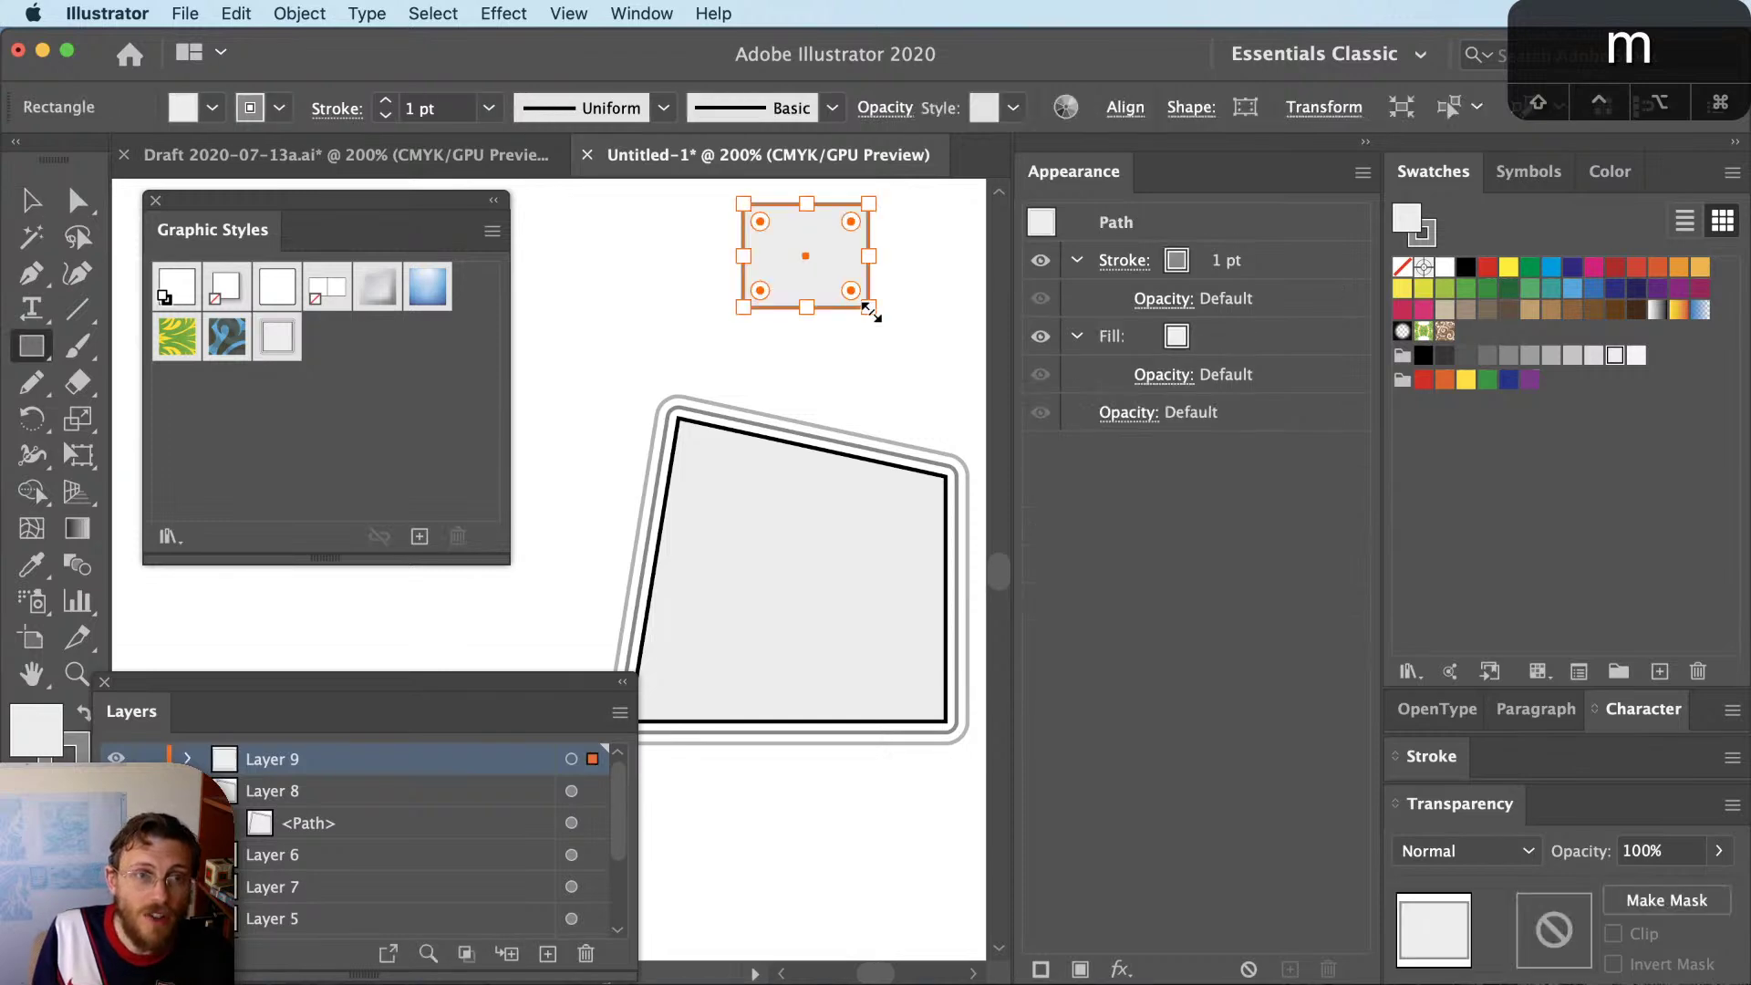
# Apply the saved triple-stroke graphic style to the small rectangle and deselect it
pyautogui.scroll(4, 824, 344)
pyautogui.press('space')
pyautogui.click(274, 337)
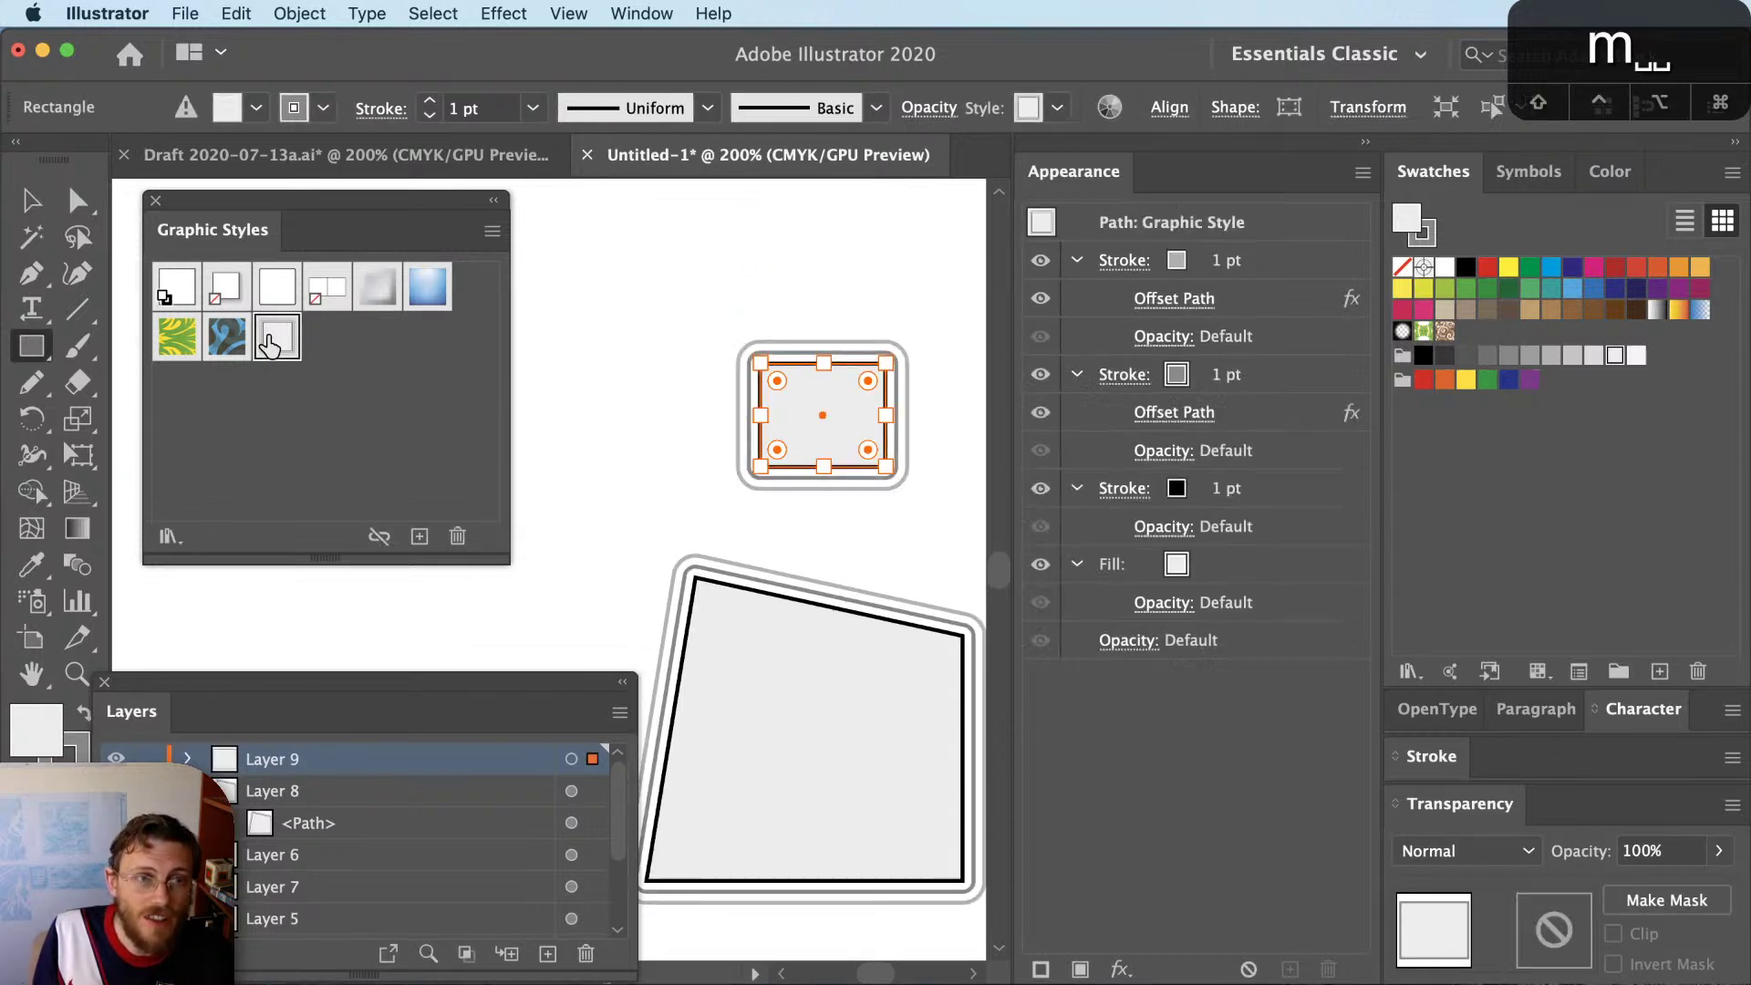
pyautogui.click(36, 214)
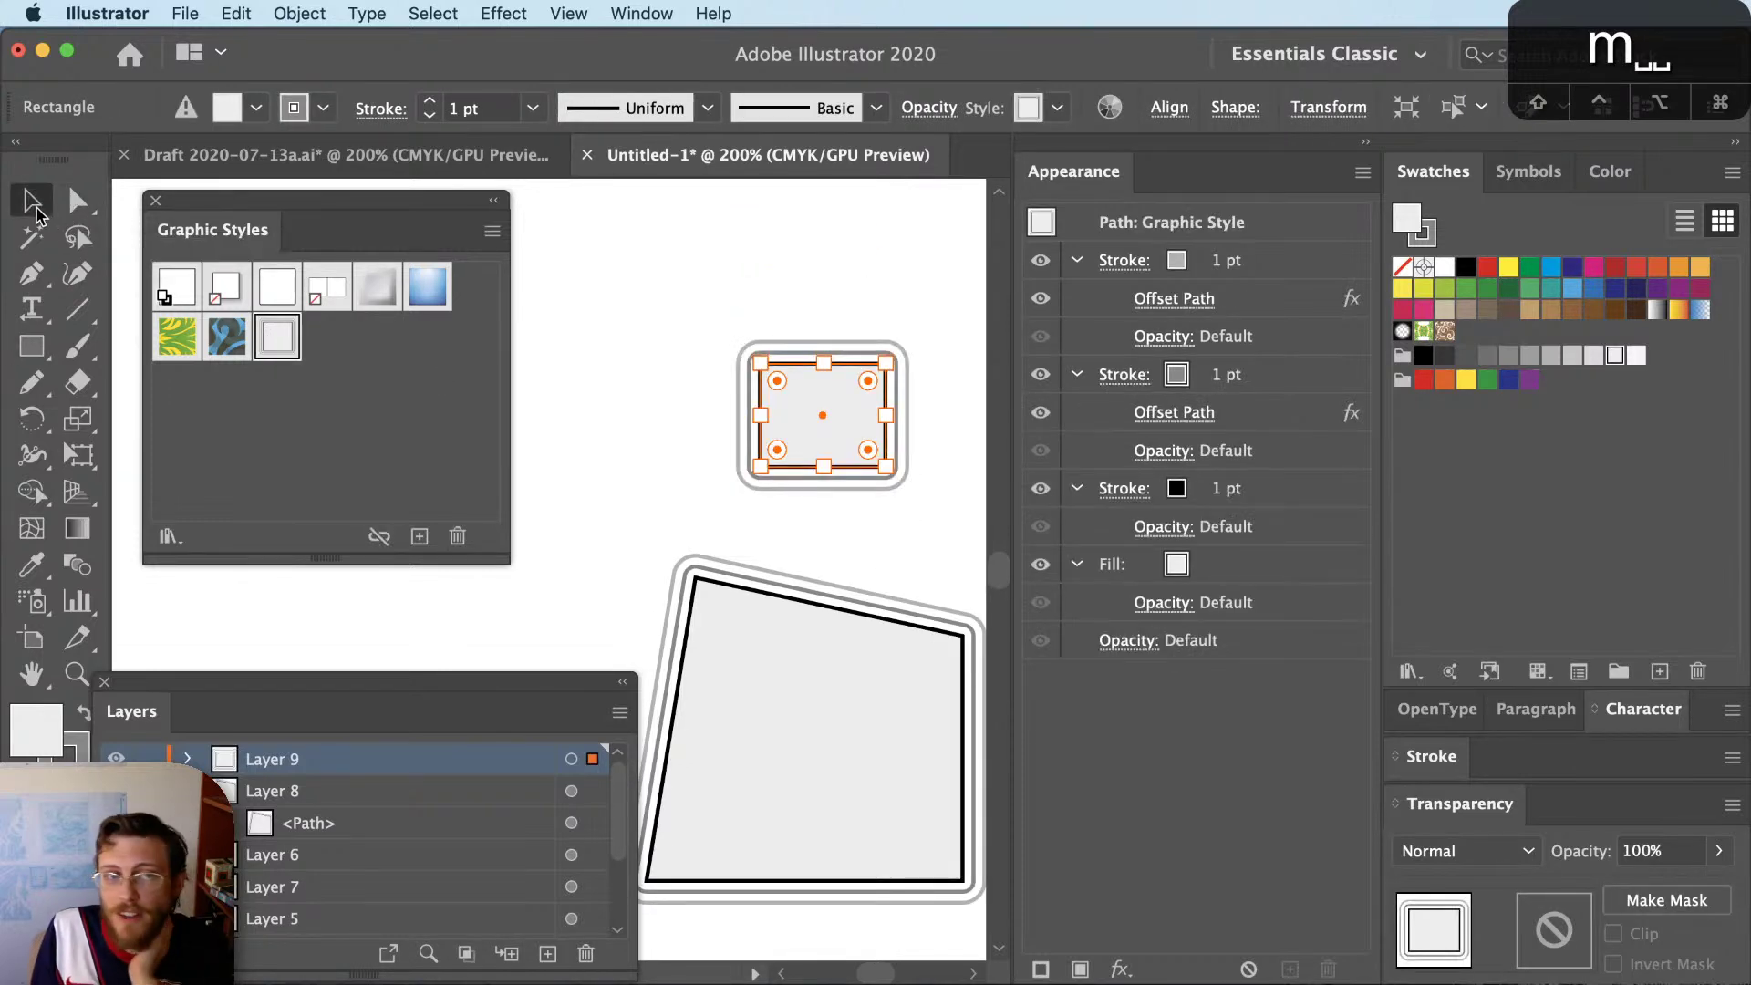
pyautogui.click(759, 270)
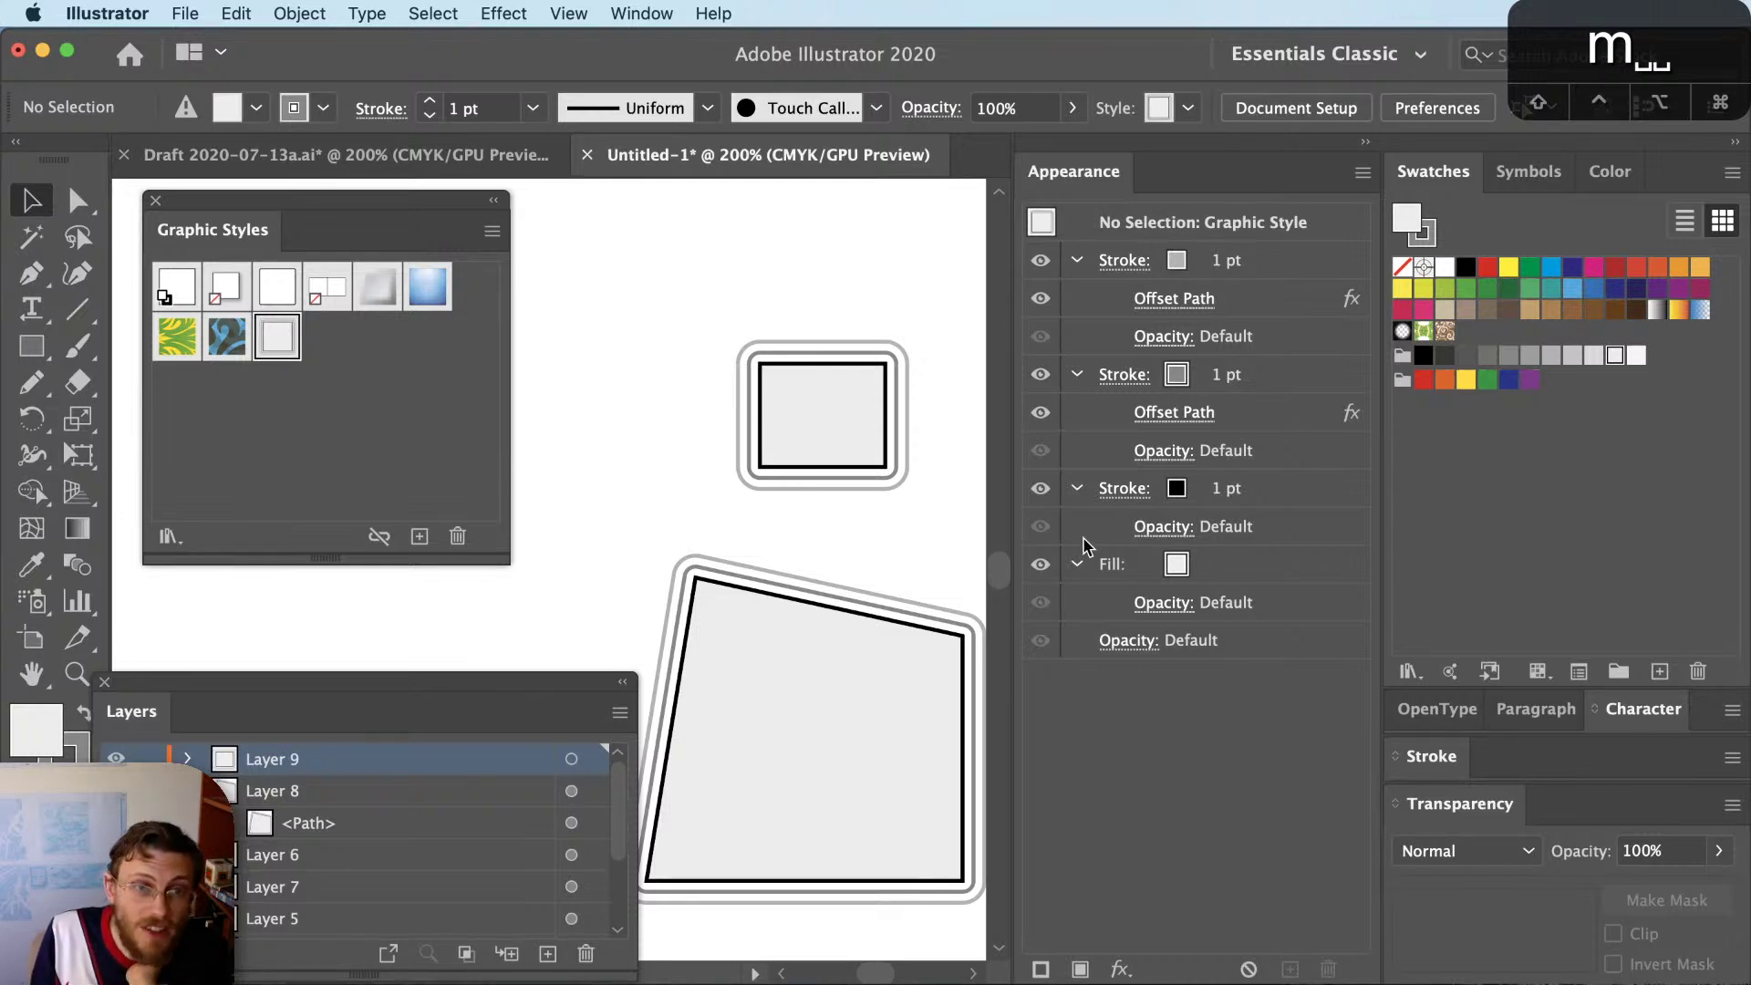
# Try to set the middle stroke's Offset Path to 2 pt with no shape selected
pyautogui.click(1128, 490)
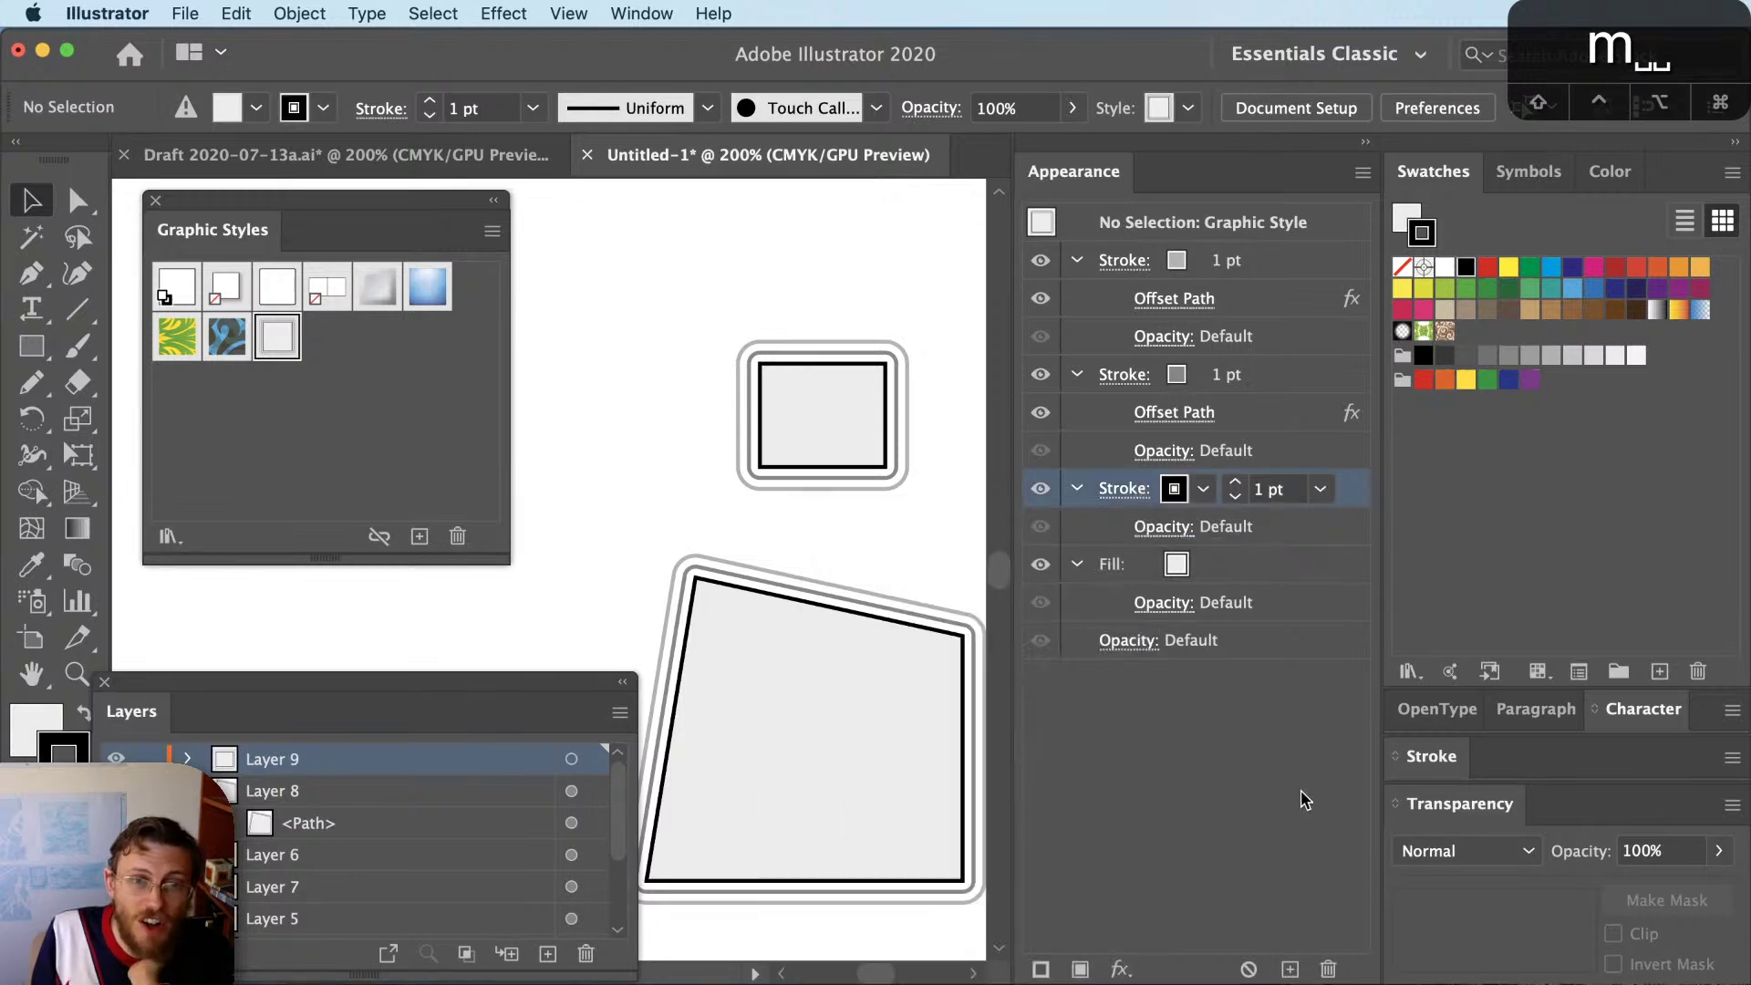
pyautogui.click(1175, 413)
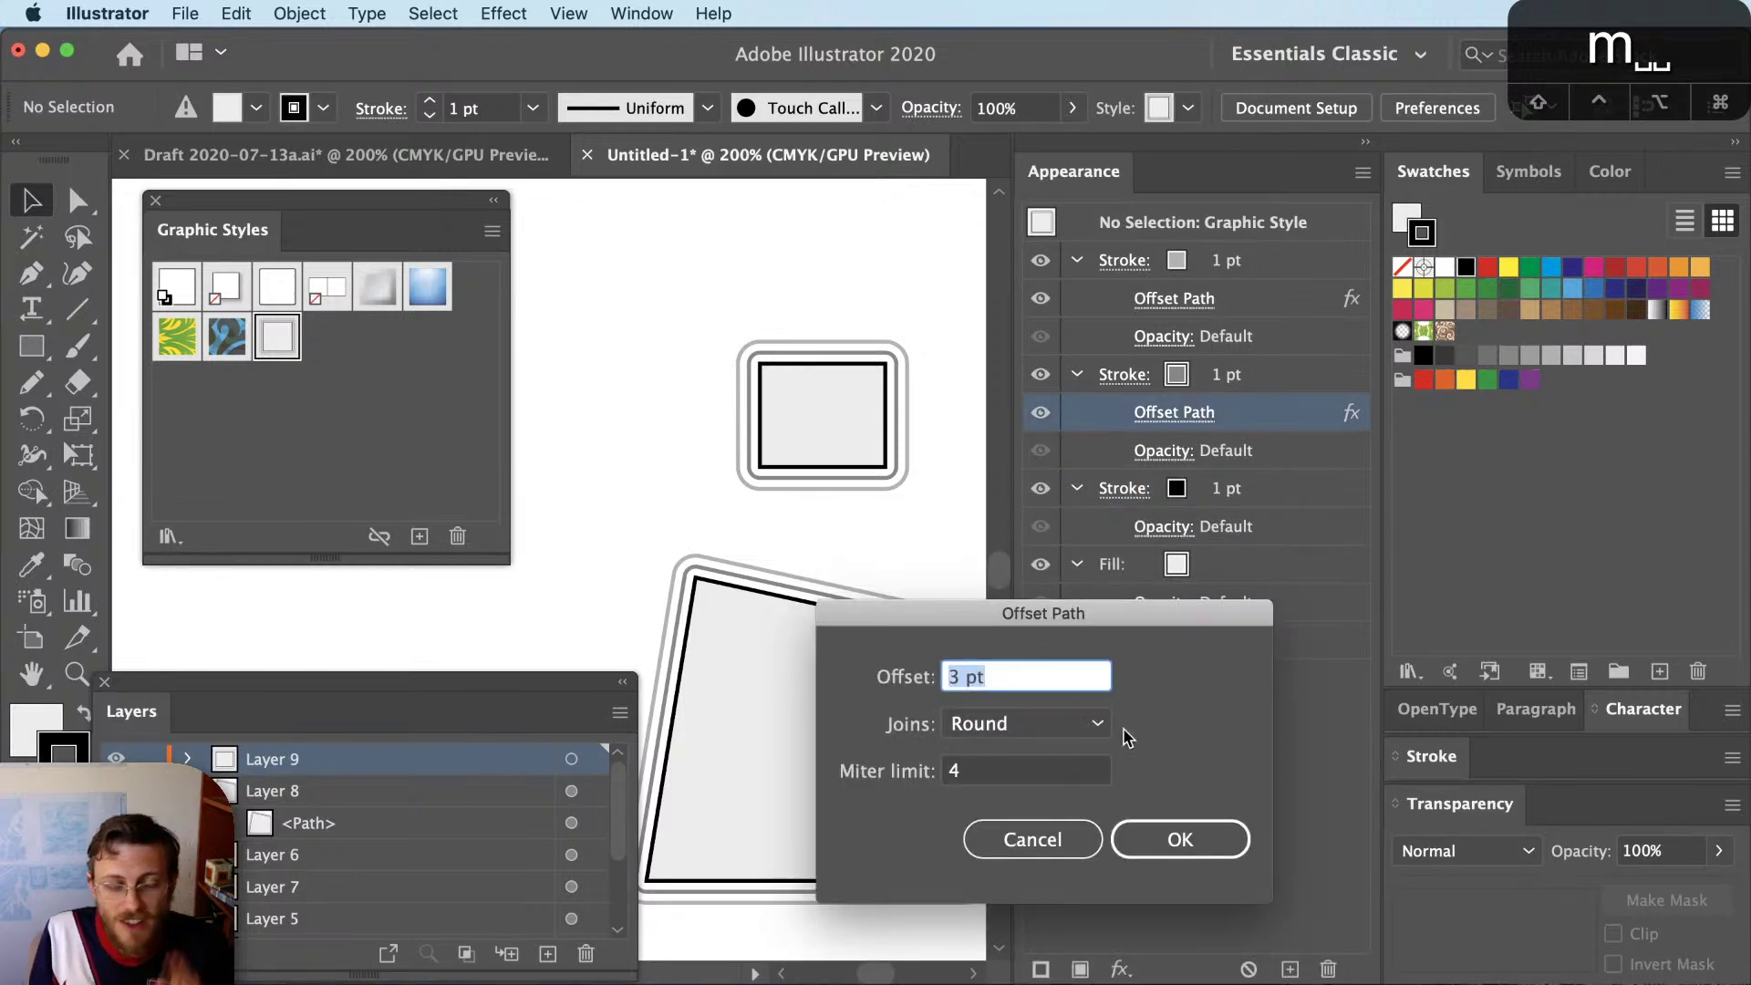
pyautogui.write('2')
pyautogui.press('Return')
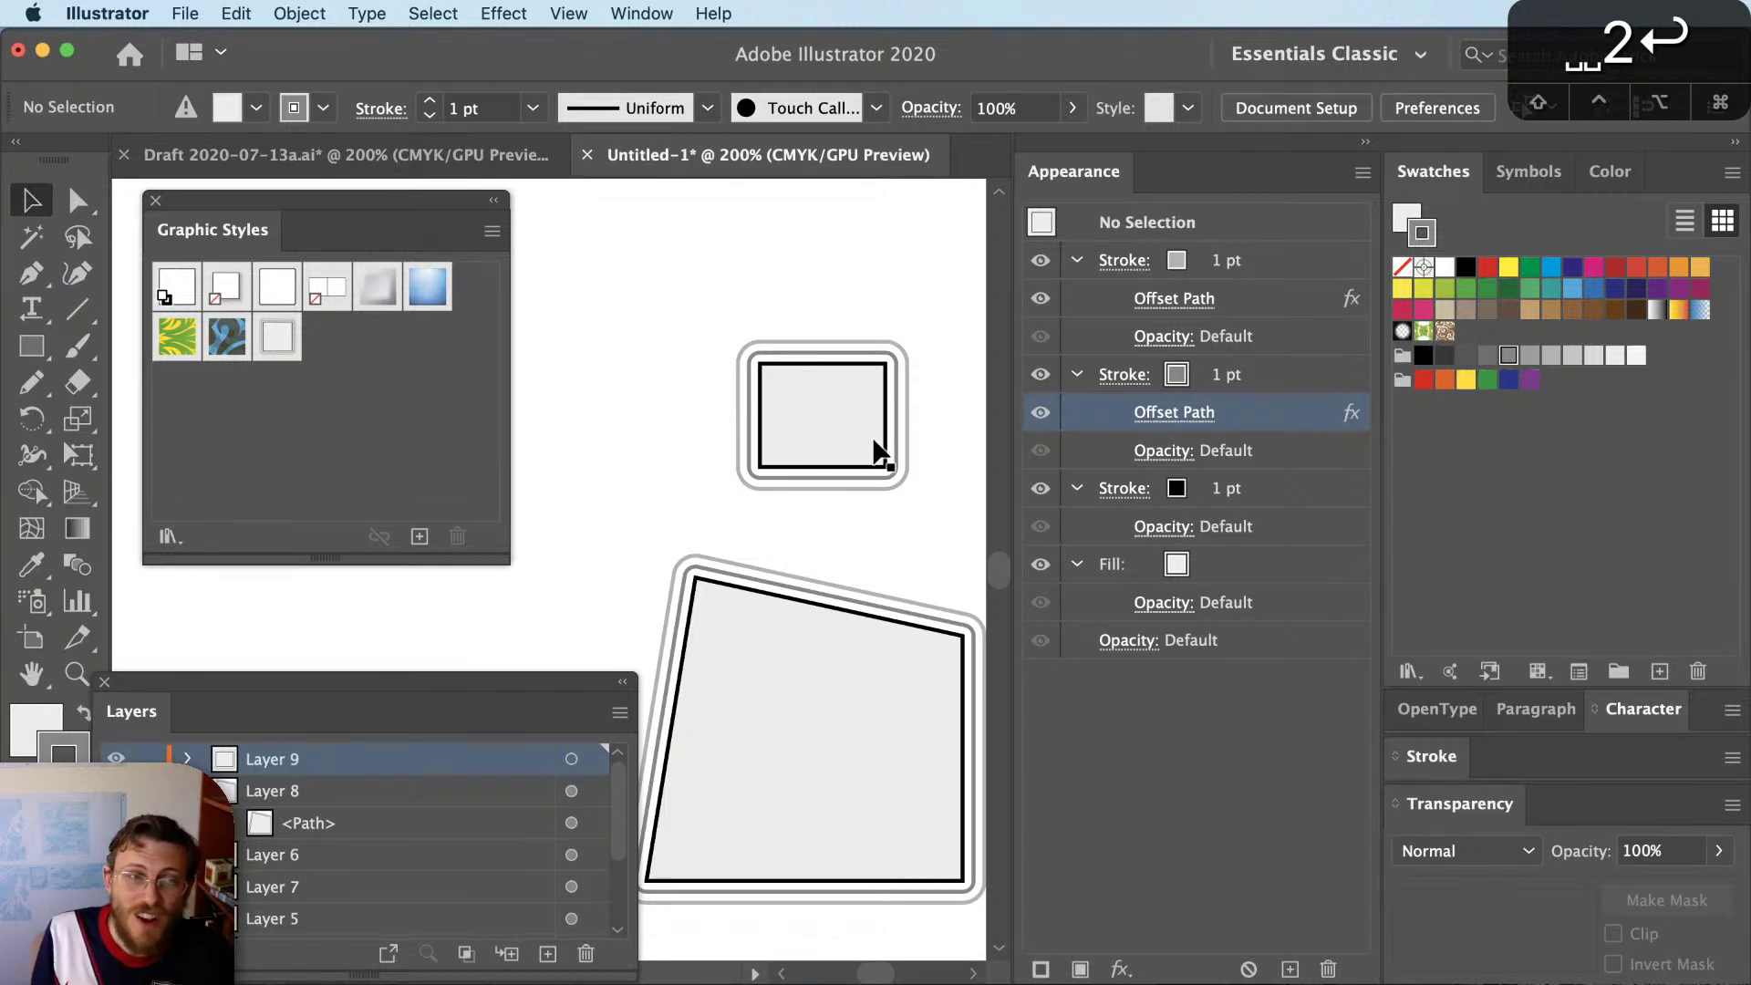
pyautogui.click(882, 394)
pyautogui.click(900, 272)
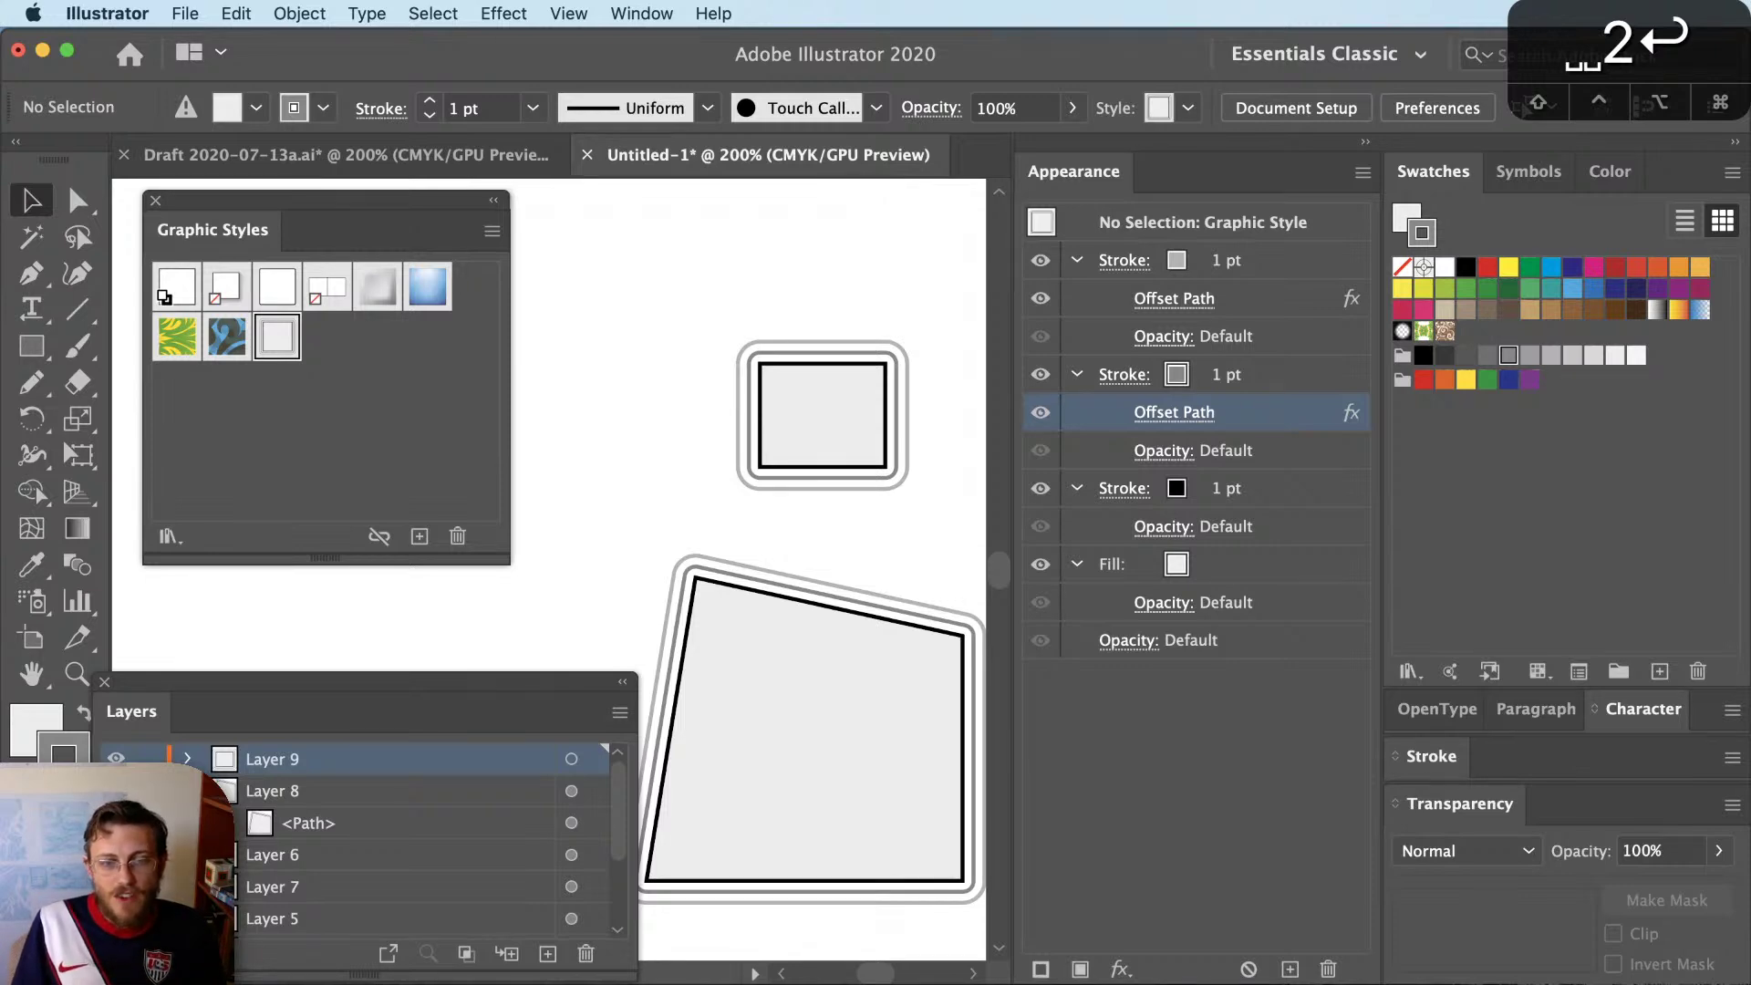
# Switch to Chrome, search the web for the cartographer's maps, and bring up the MapHugger website
pyautogui.press('super+Tab')
pyautogui.write('marty elmer omnitar')
pyautogui.press('Down')
pyautogui.press('Return')
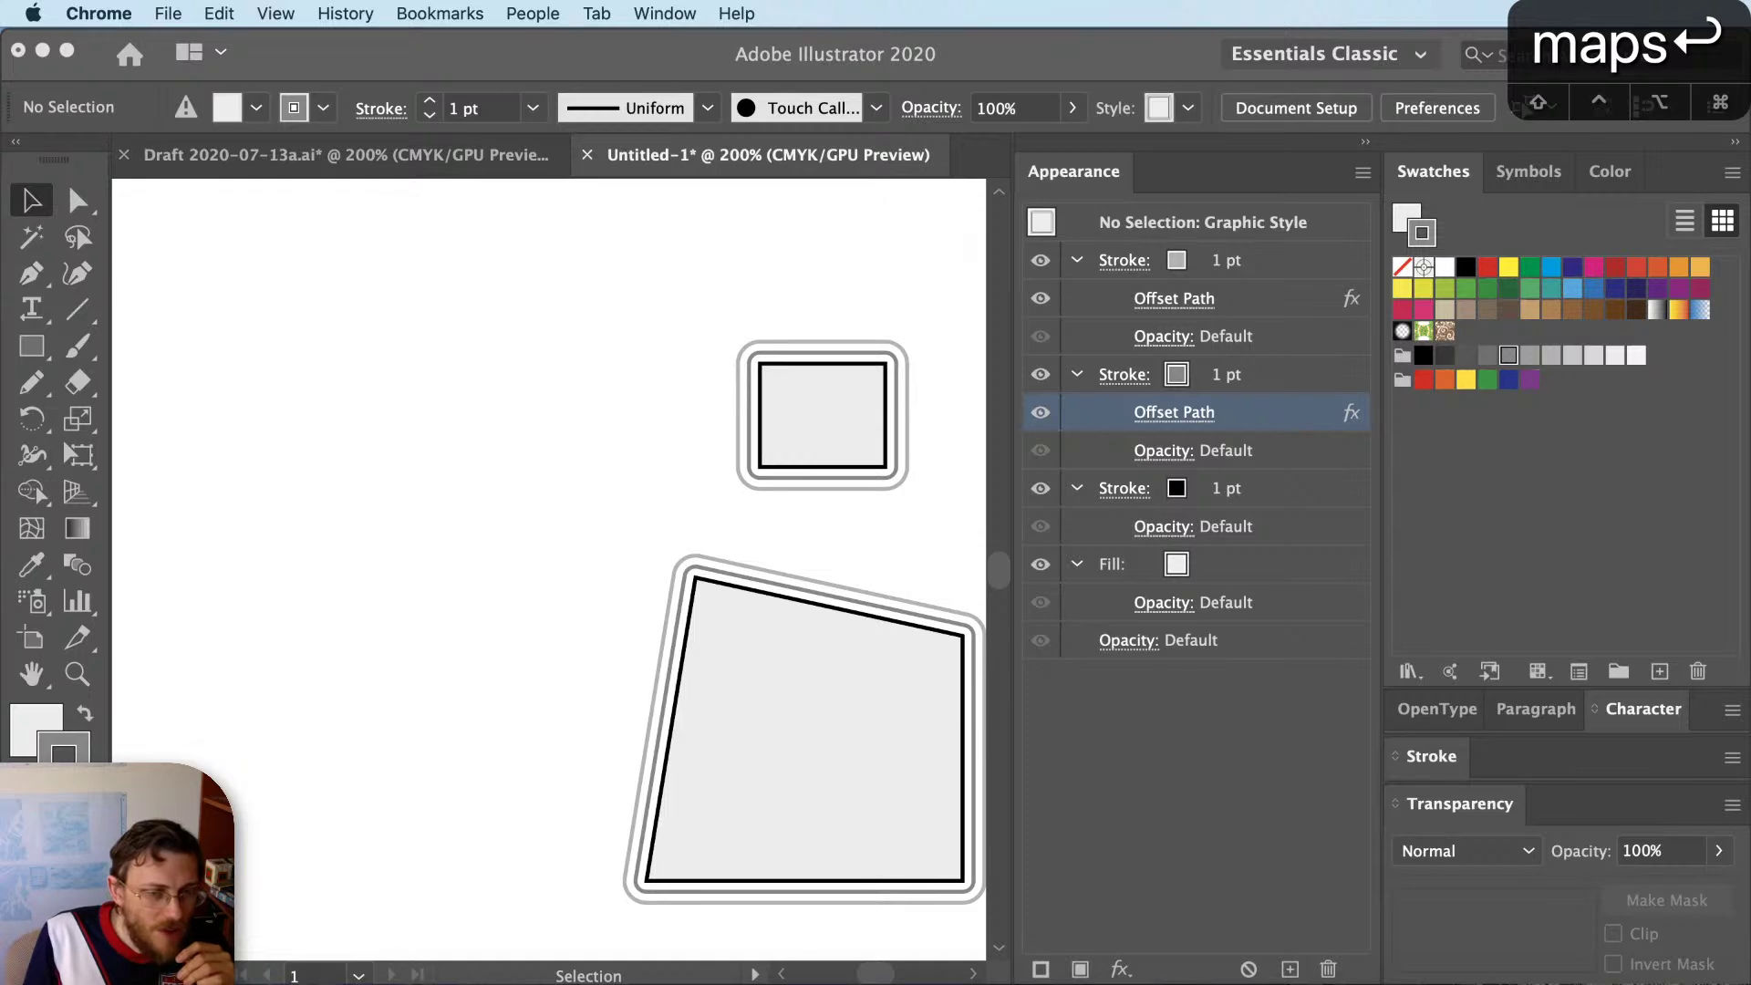
pyautogui.moveTo(1642, 984); pyautogui.dragTo(1288, 36)
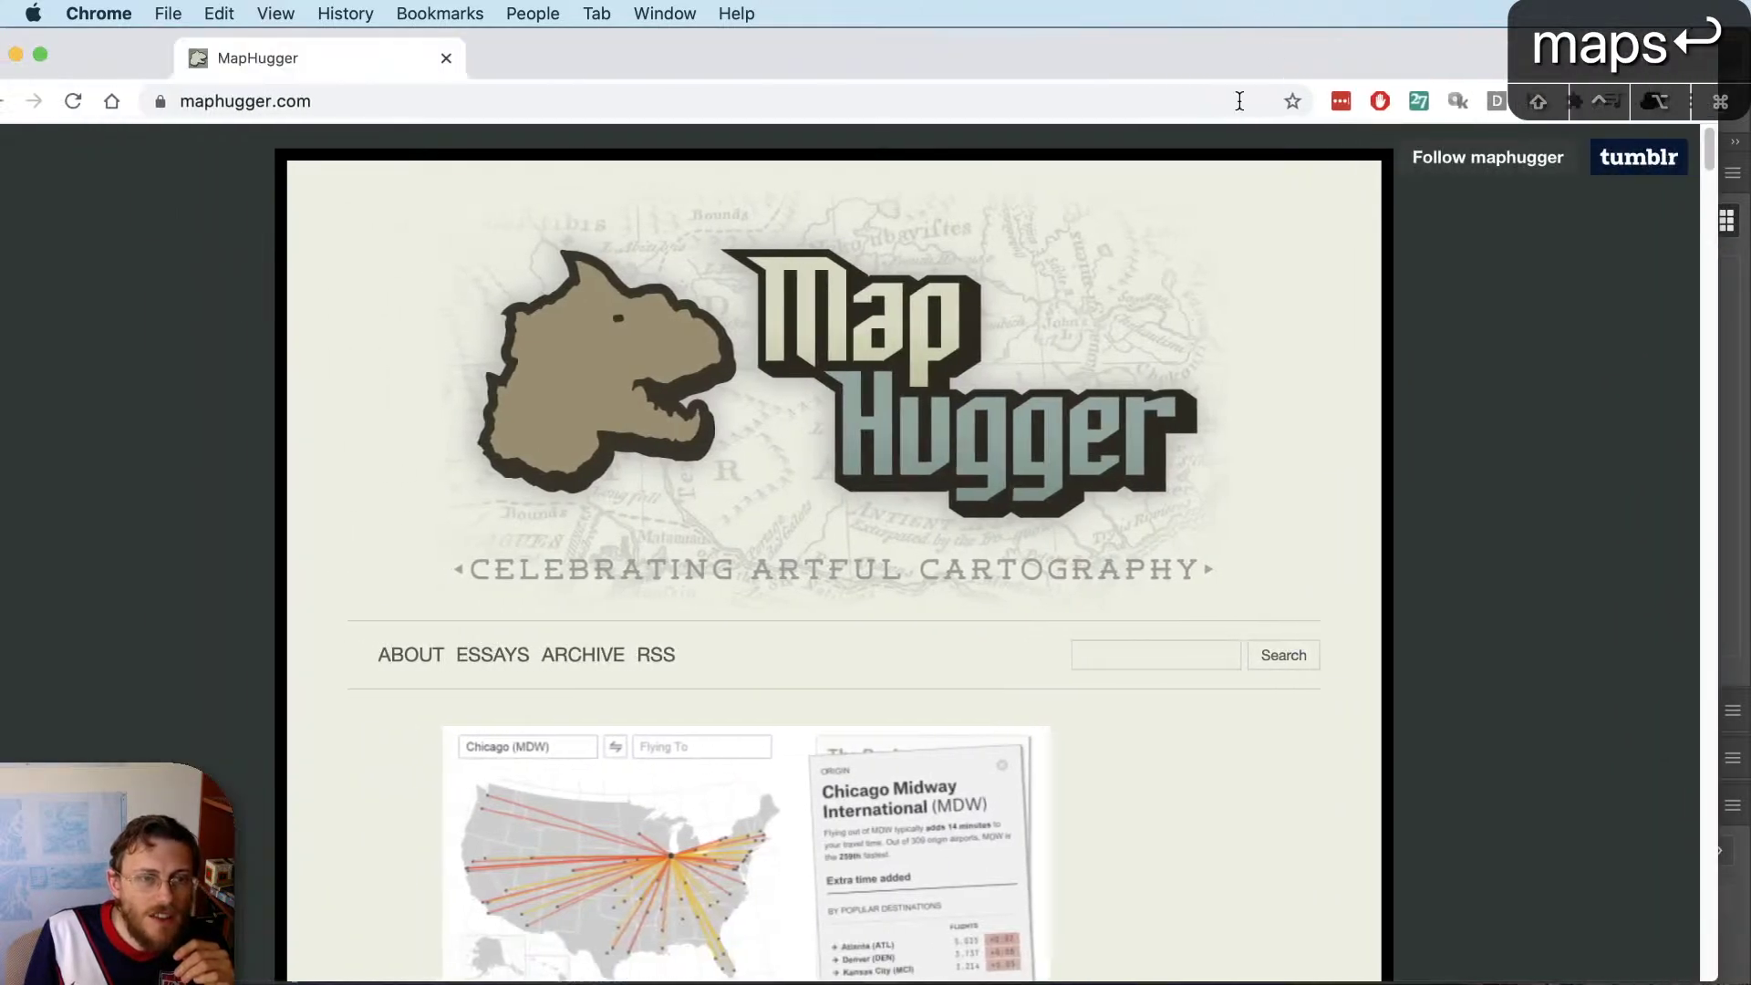
# Look through the map posts on the MapHugger home page and return to its beginning
pyautogui.scroll(-5, 119, 692)
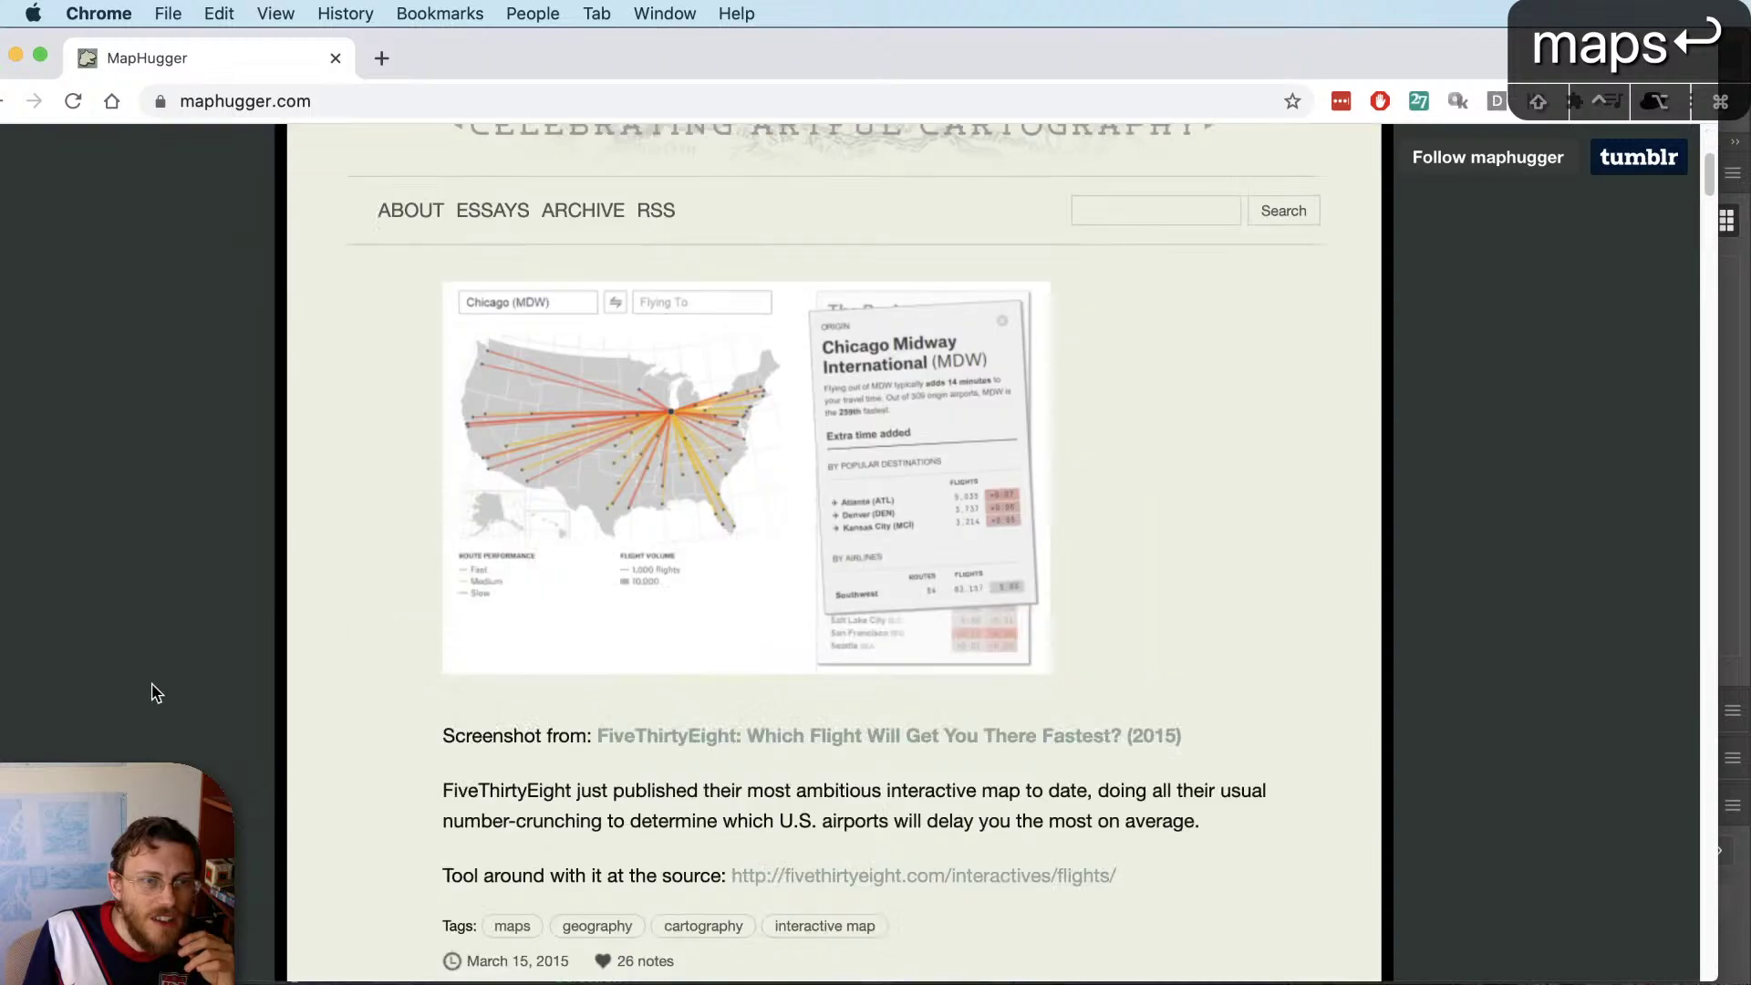
pyautogui.scroll(-13, 160, 689)
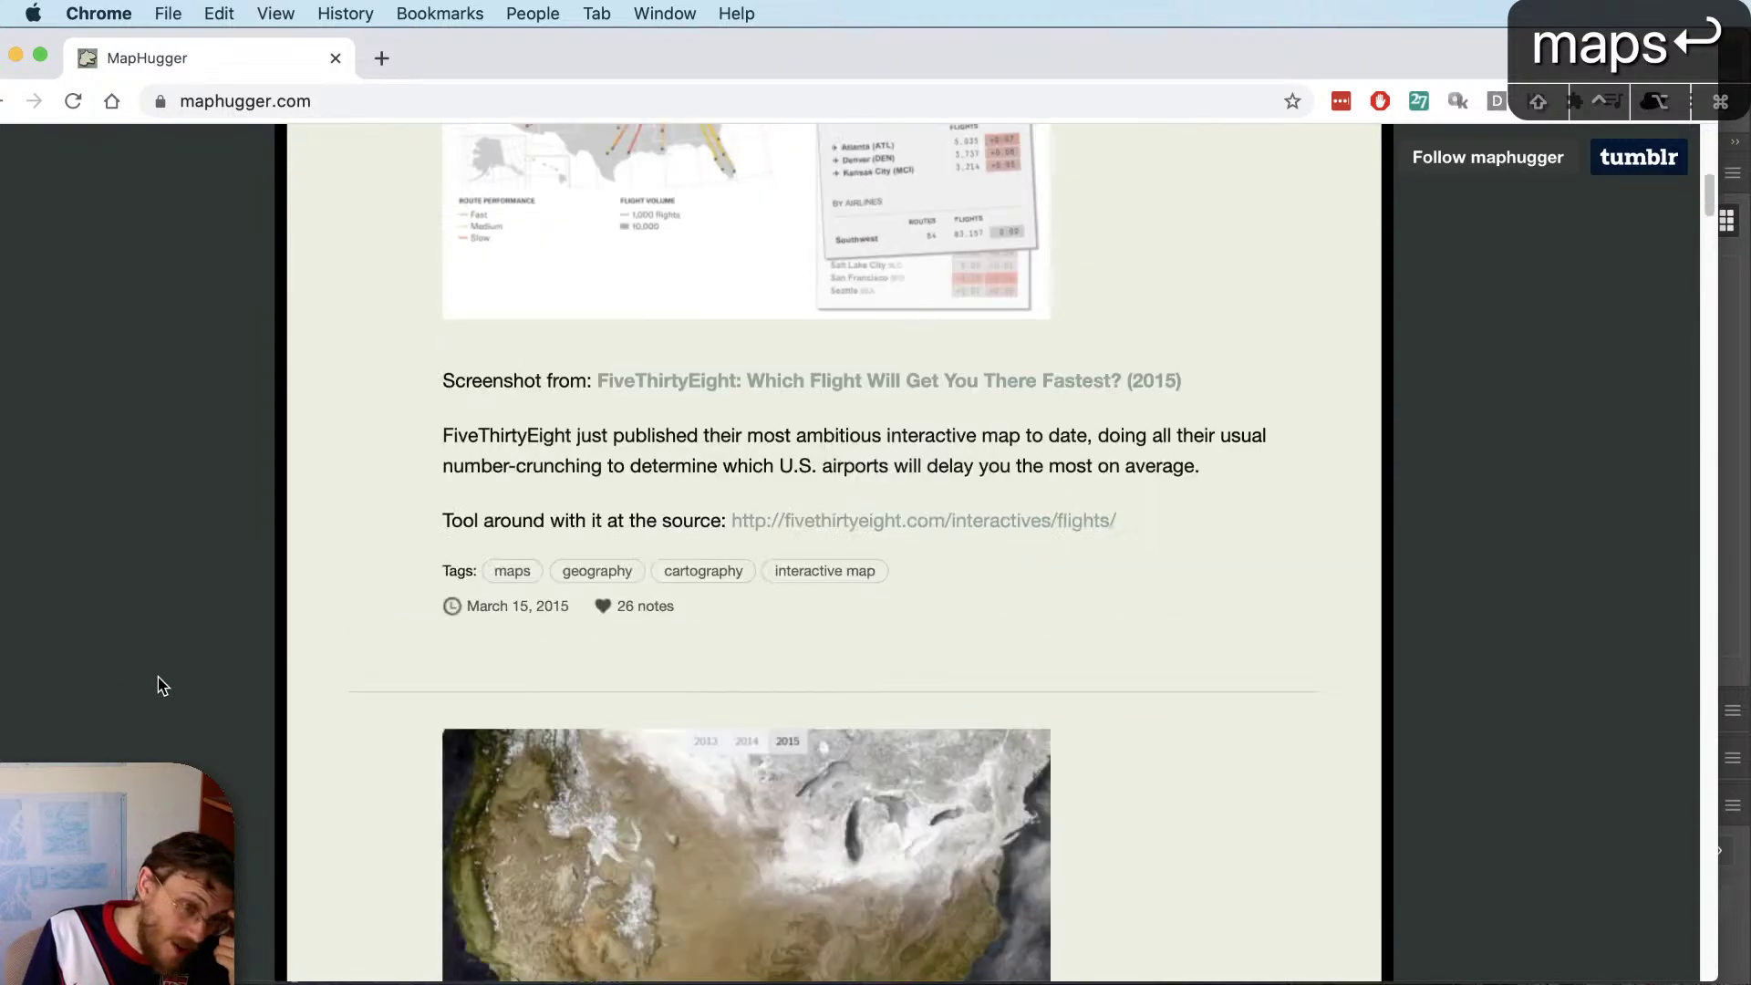
pyautogui.scroll(-20, 161, 686)
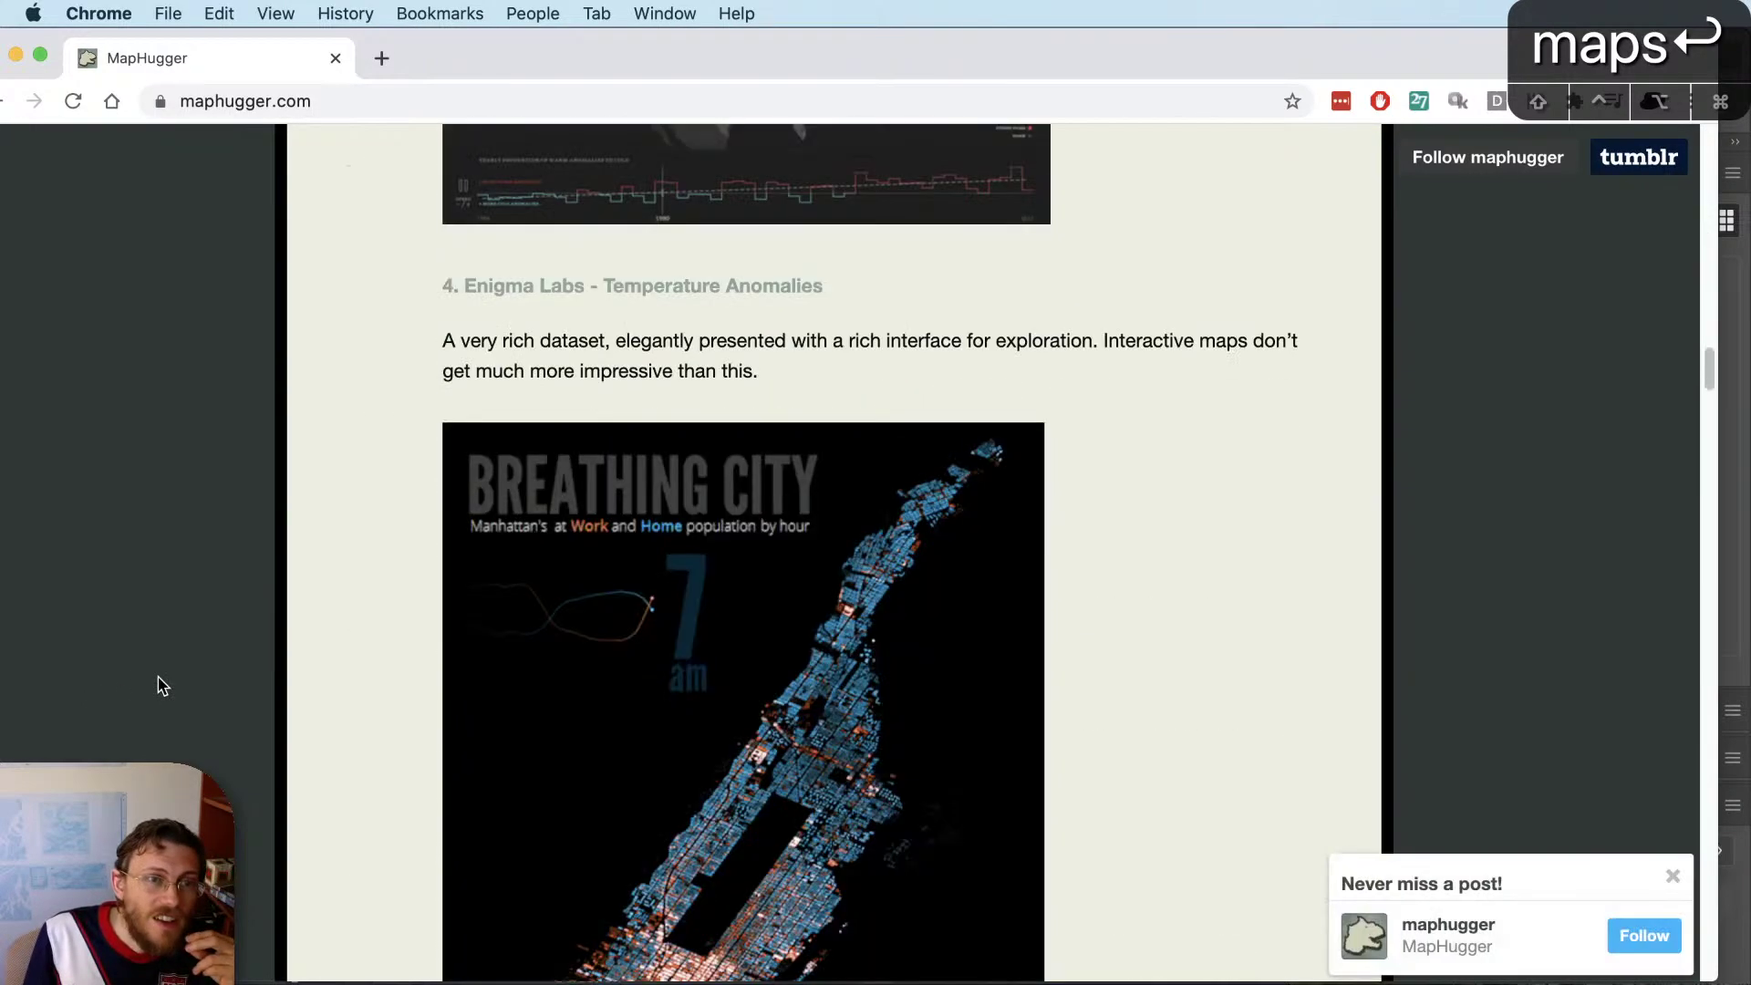
pyautogui.scroll(-20, 161, 686)
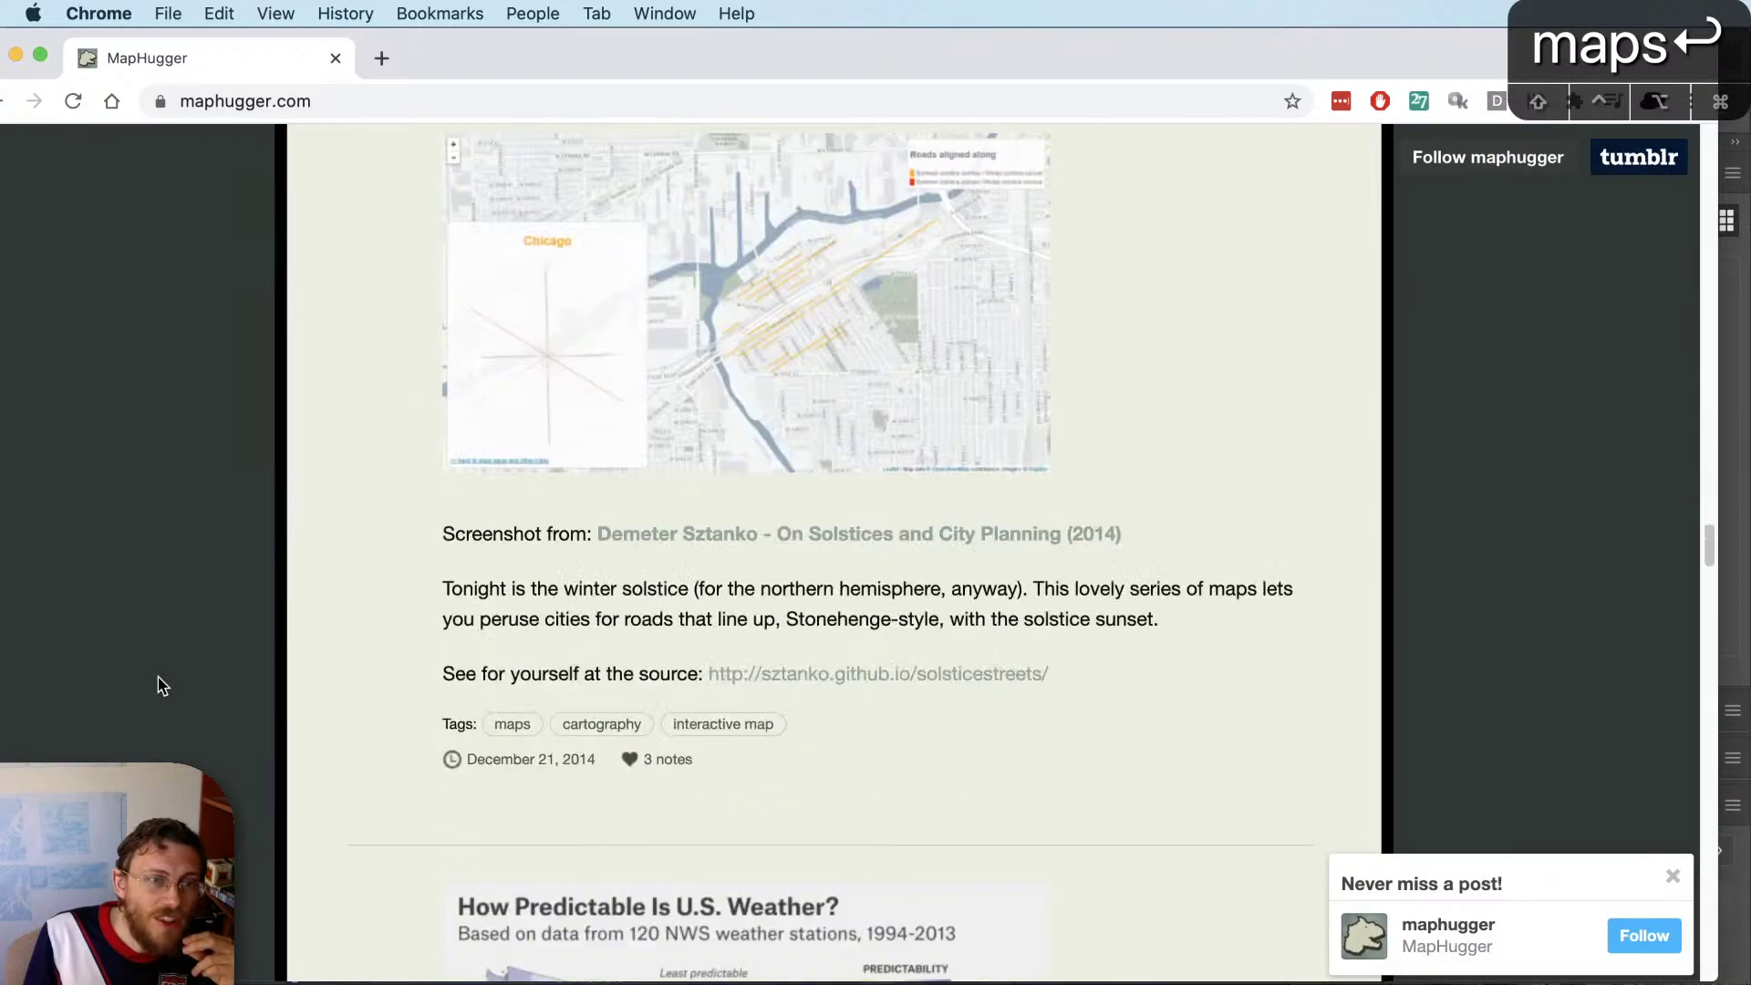
pyautogui.scroll(-20, 160, 685)
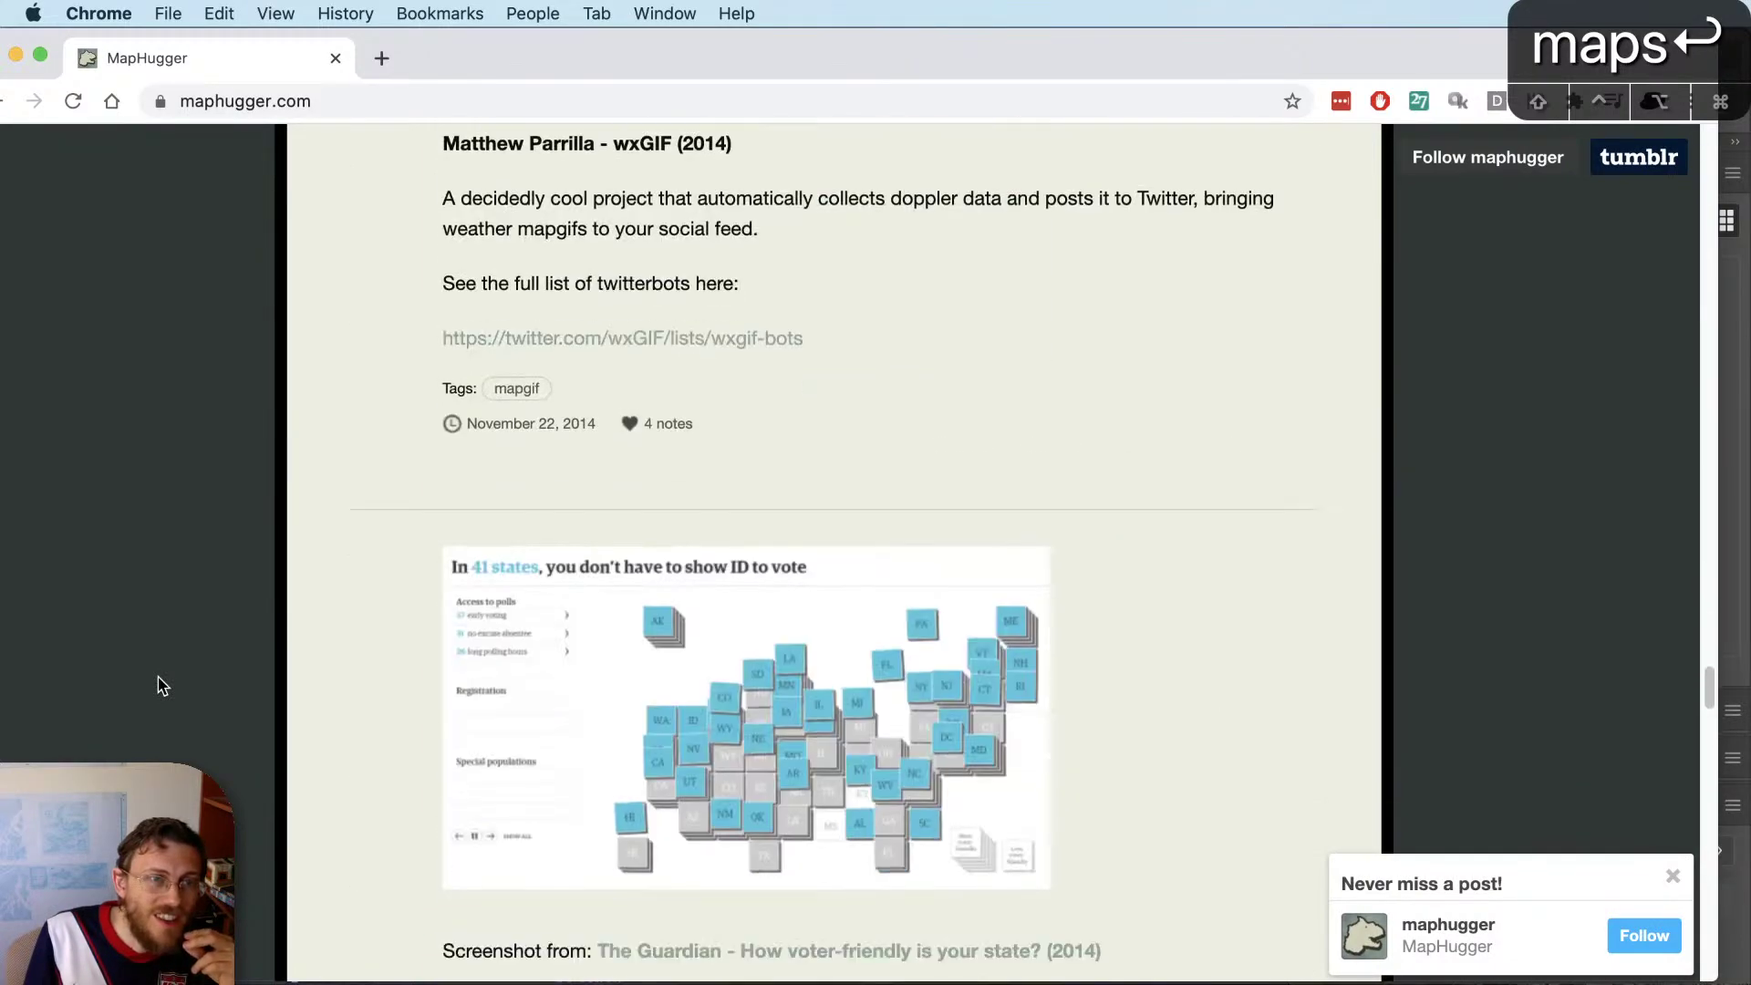
pyautogui.scroll(-20, 161, 686)
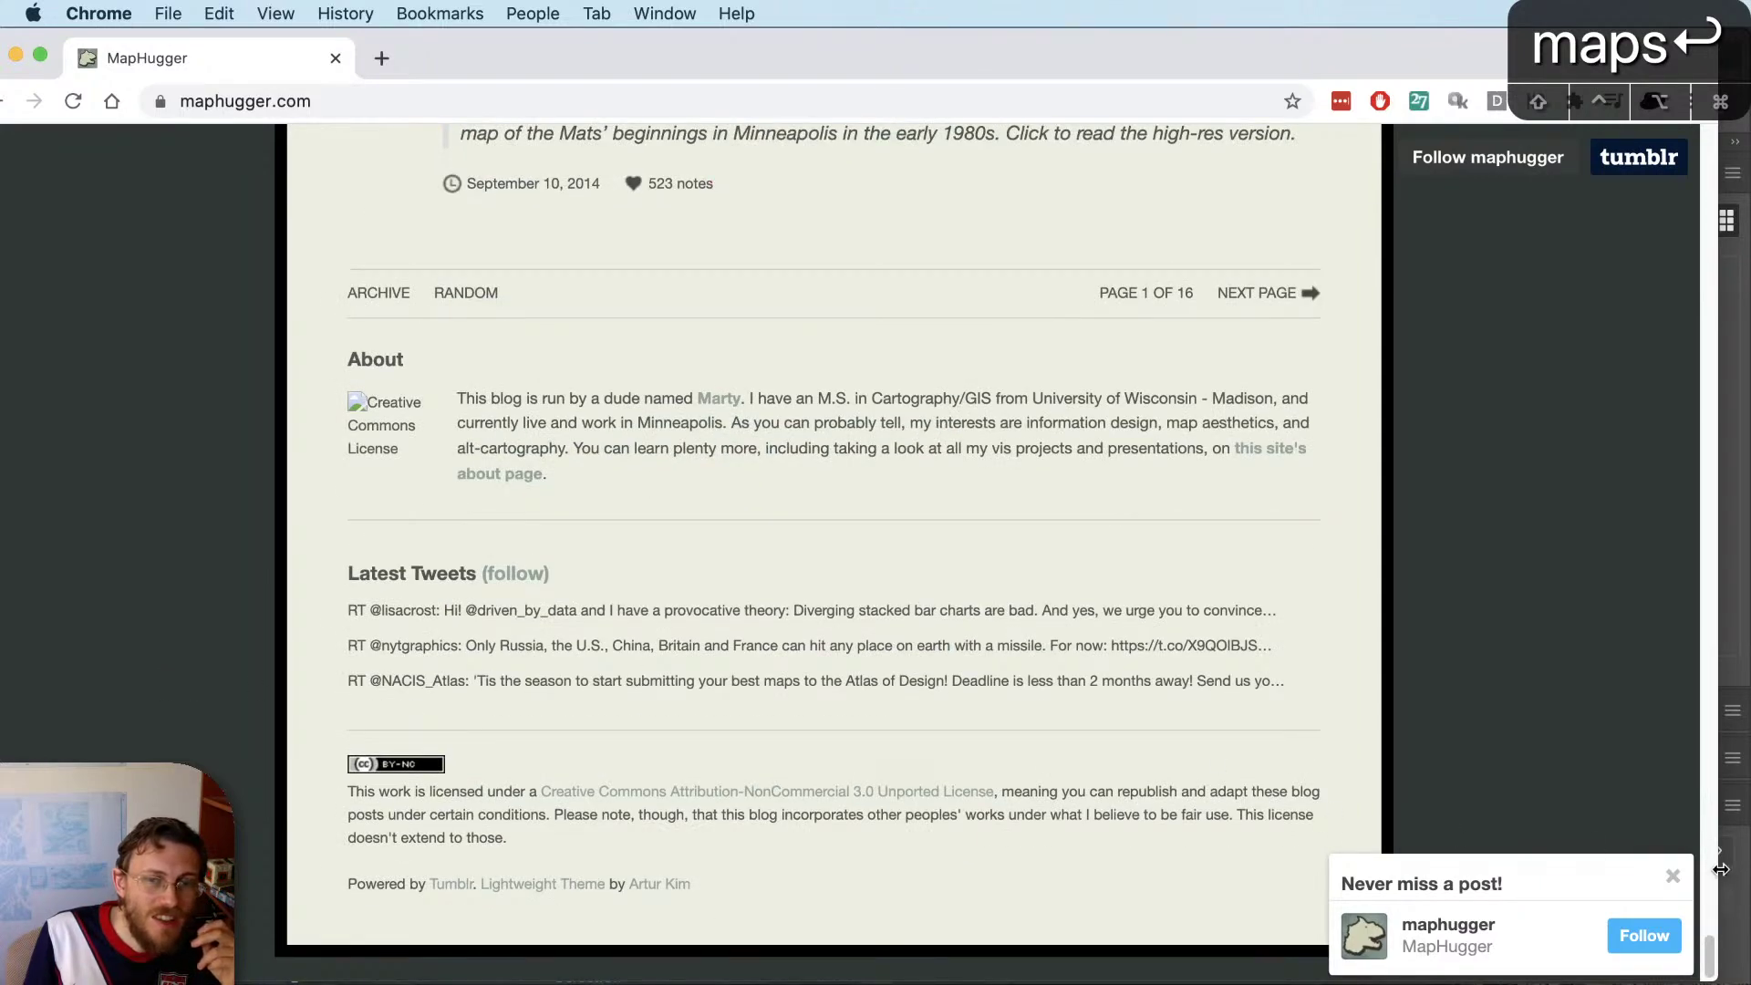
pyautogui.moveTo(1709, 961); pyautogui.dragTo(1709, 155)
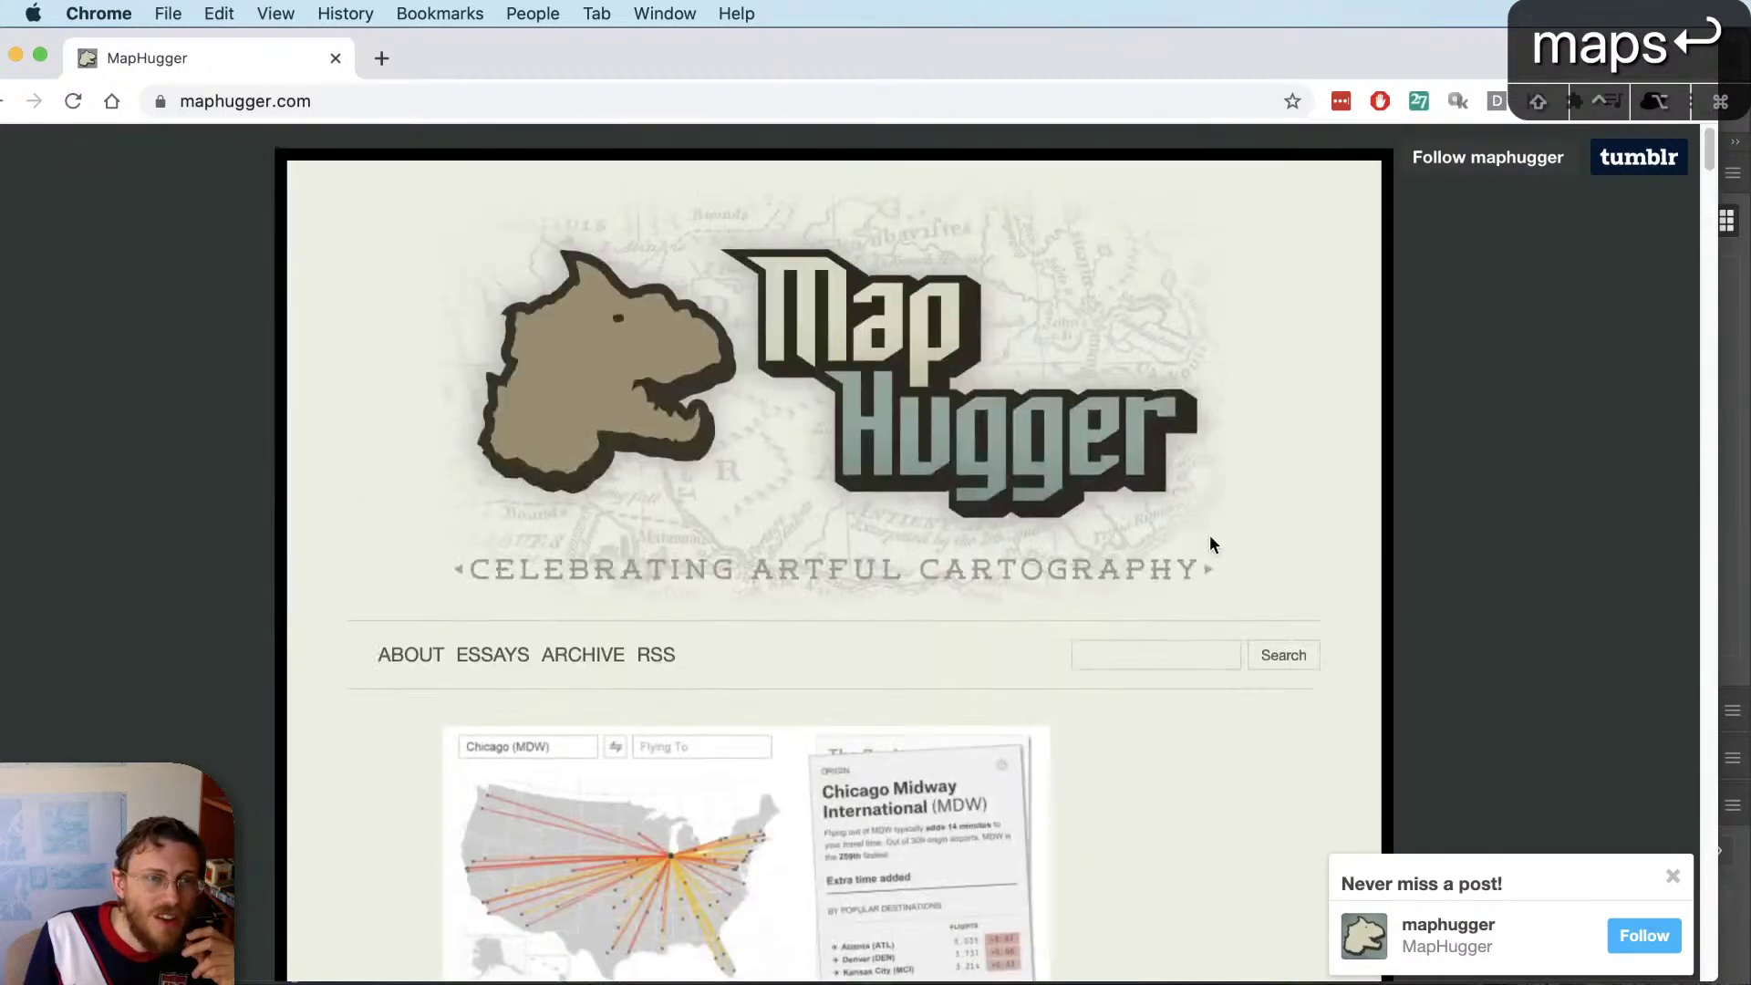
# Open the map portfolio from the site's About page and view the "Video Games vs The Middle East" infographic
pyautogui.click(410, 656)
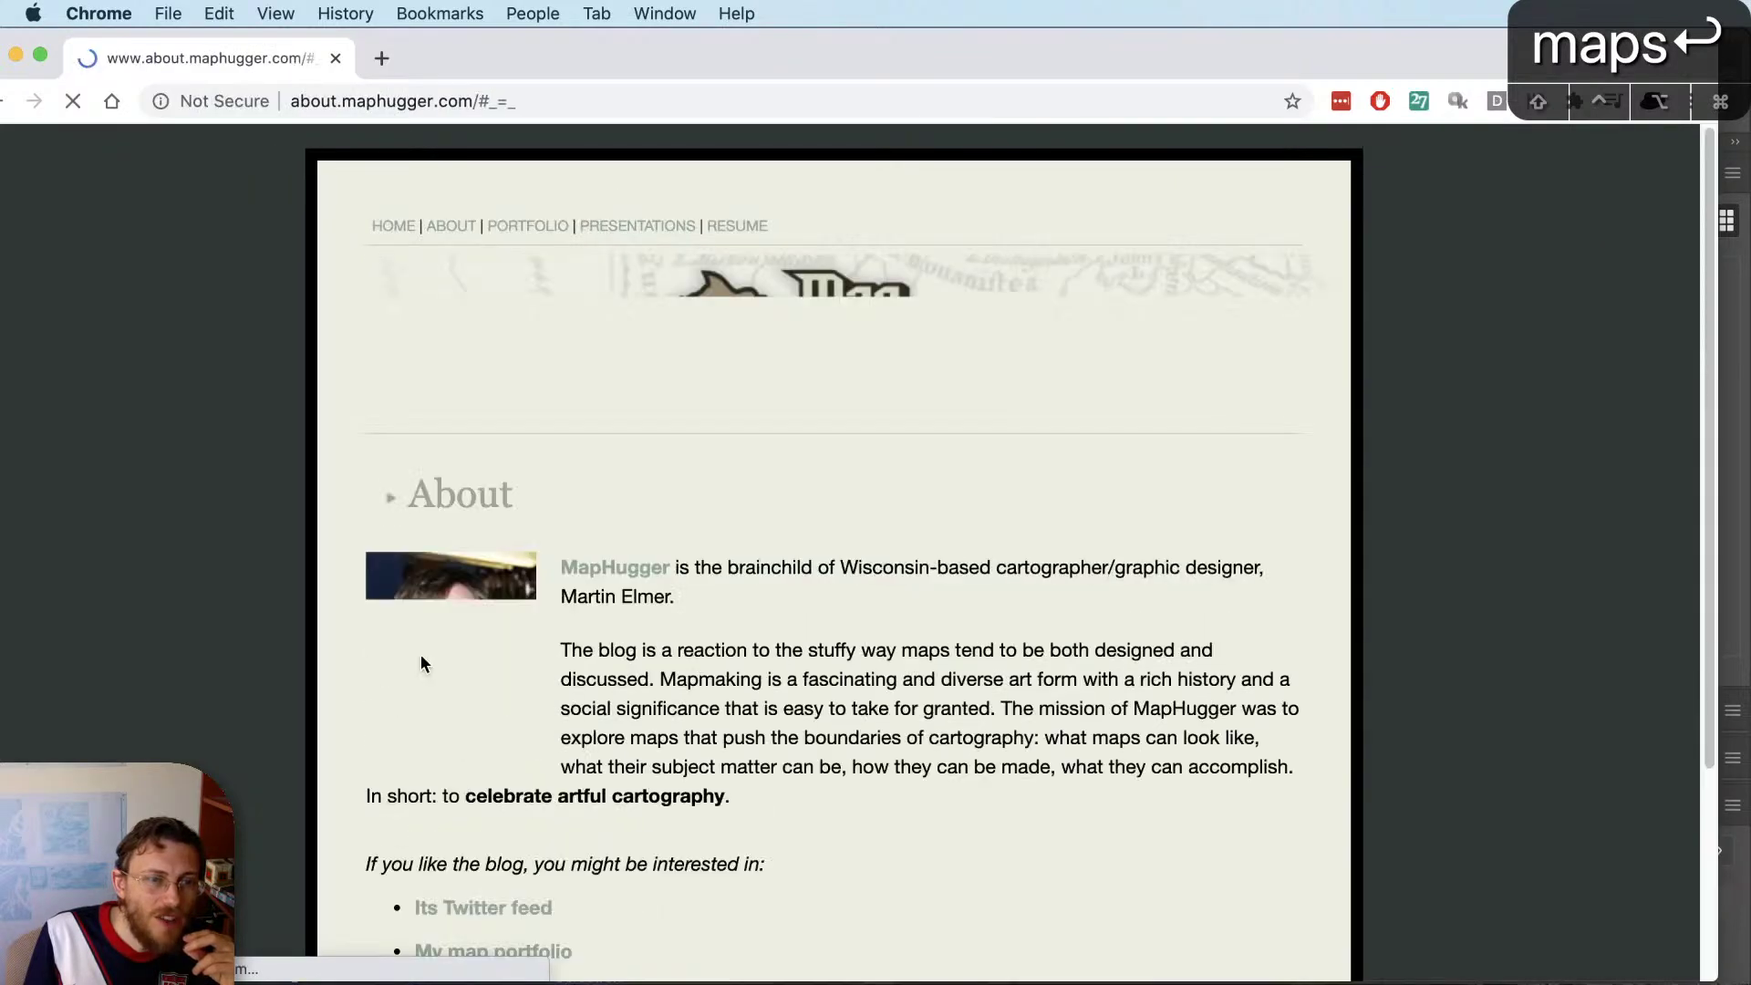
pyautogui.scroll(-3, 420, 654)
pyautogui.click(511, 826)
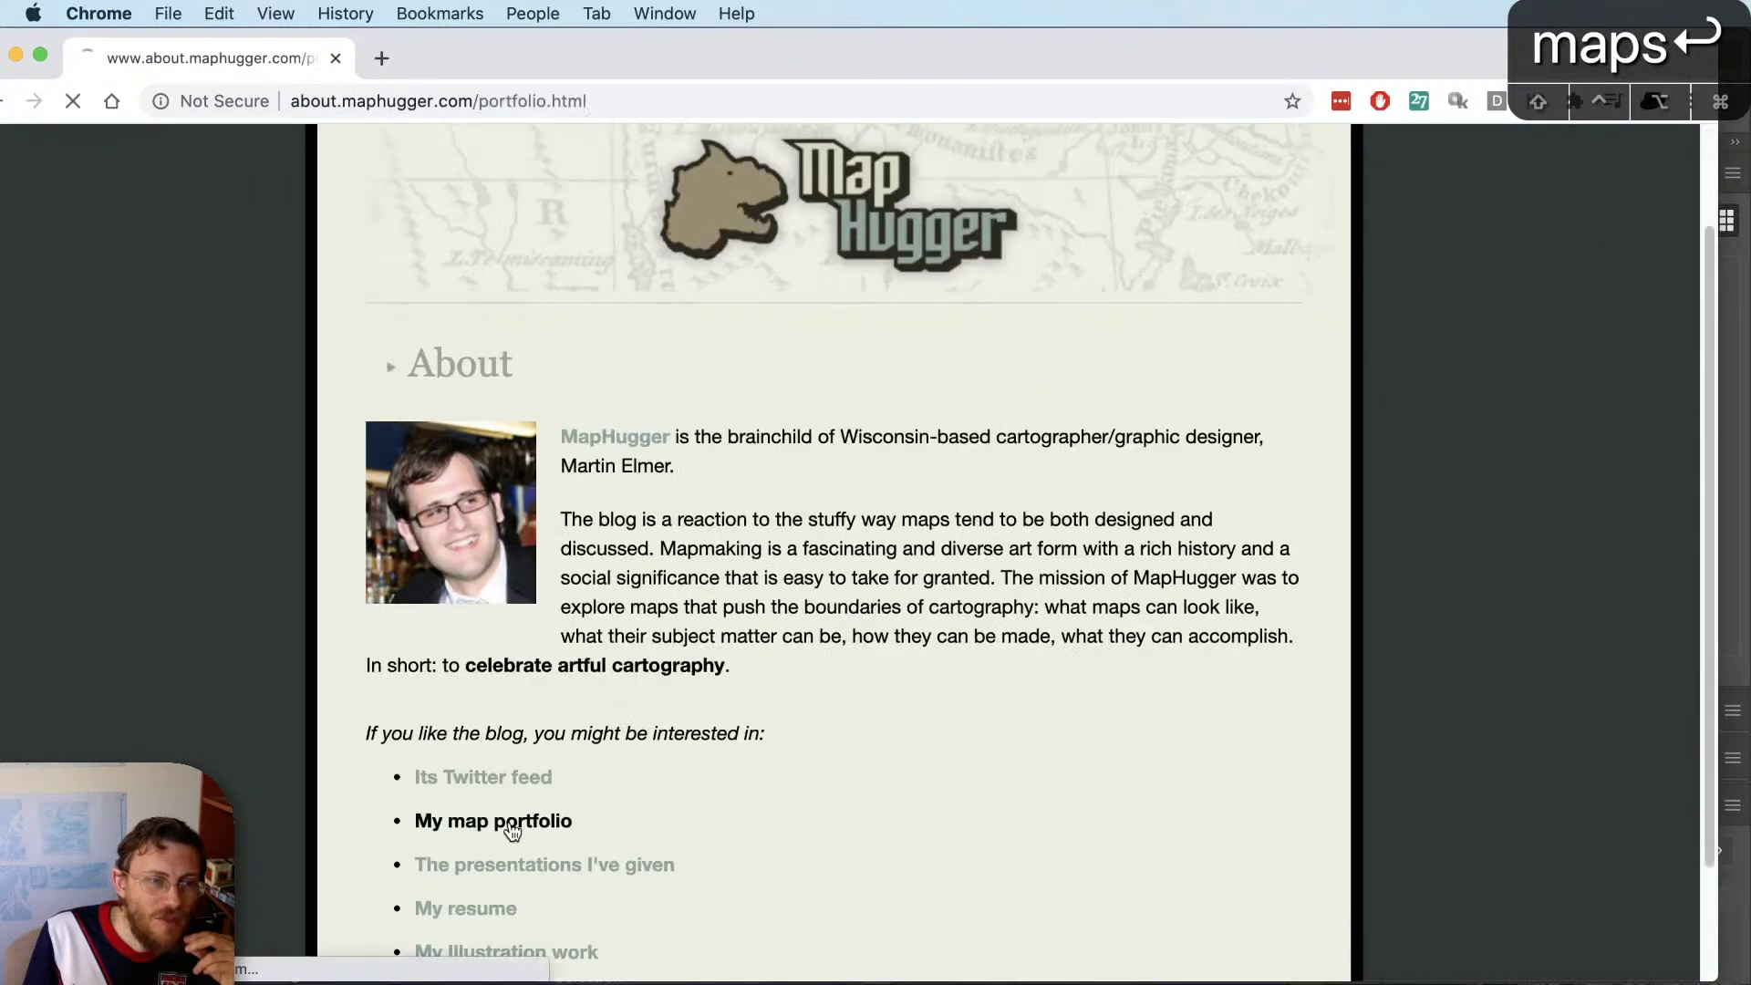
pyautogui.scroll(-7, 394, 775)
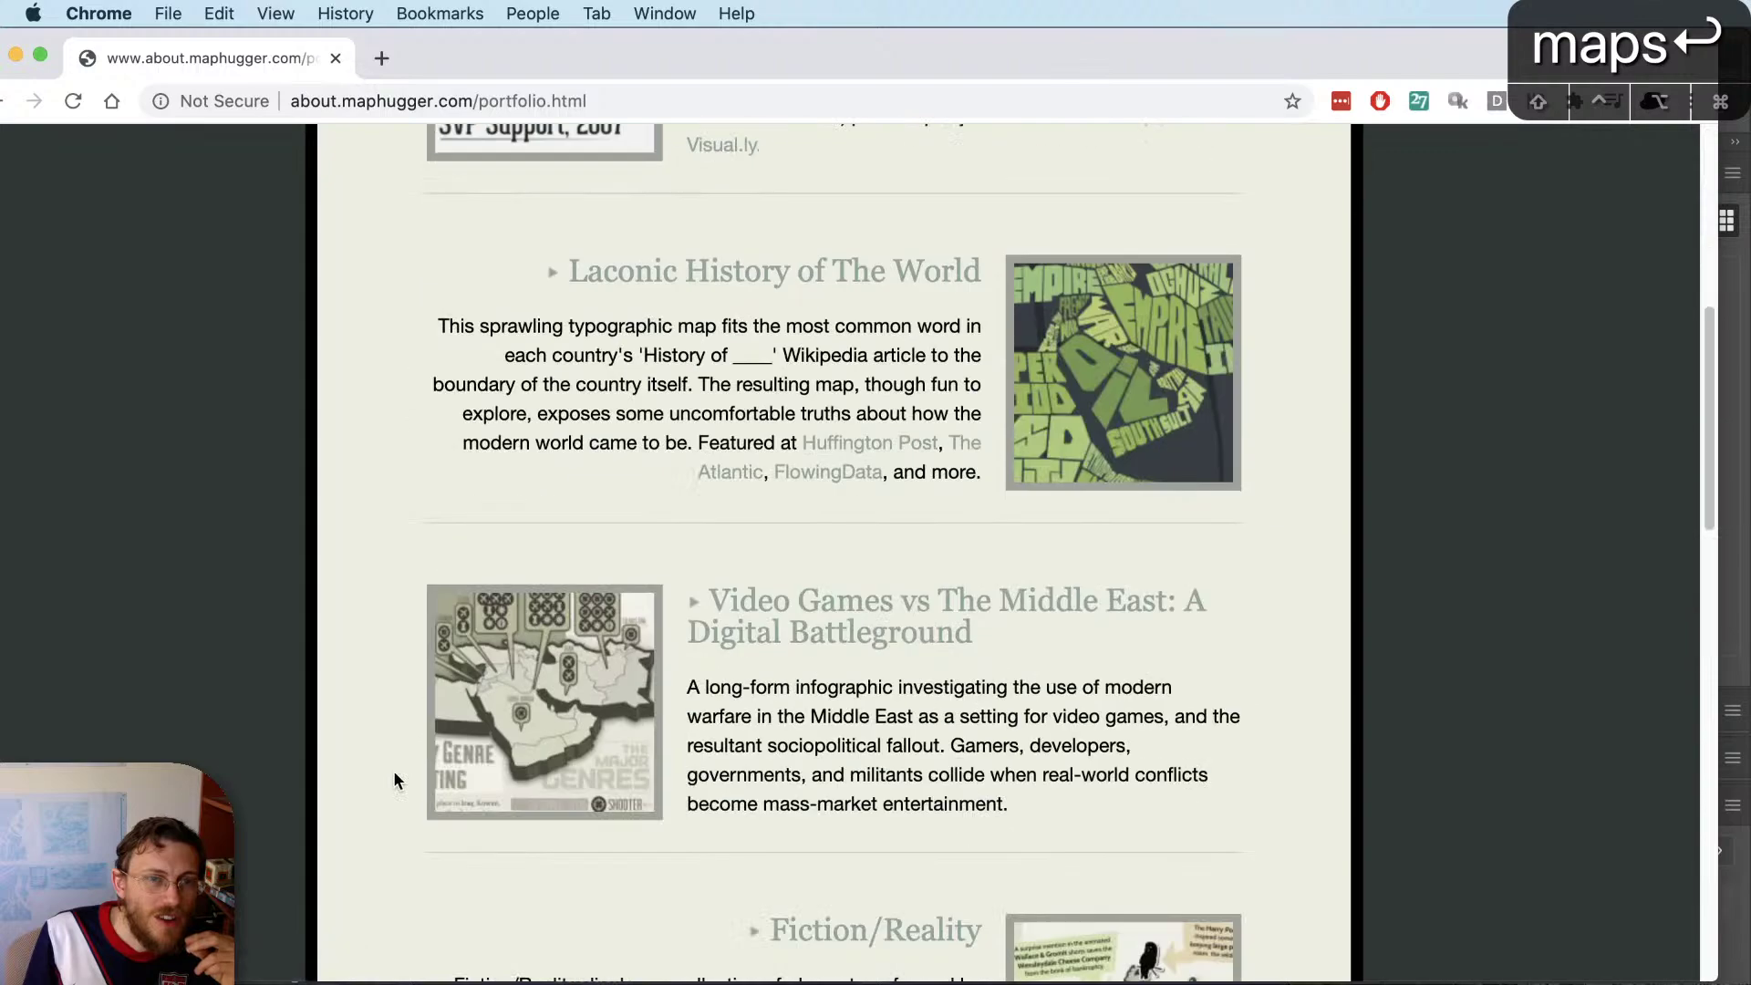
pyautogui.scroll(-4, 394, 775)
pyautogui.click(520, 541)
# Examine the infographic's maps around the "80 Games" section, close the page, and return to Illustrator
pyautogui.scroll(-5, 183, 574)
pyautogui.scroll(-10, 182, 570)
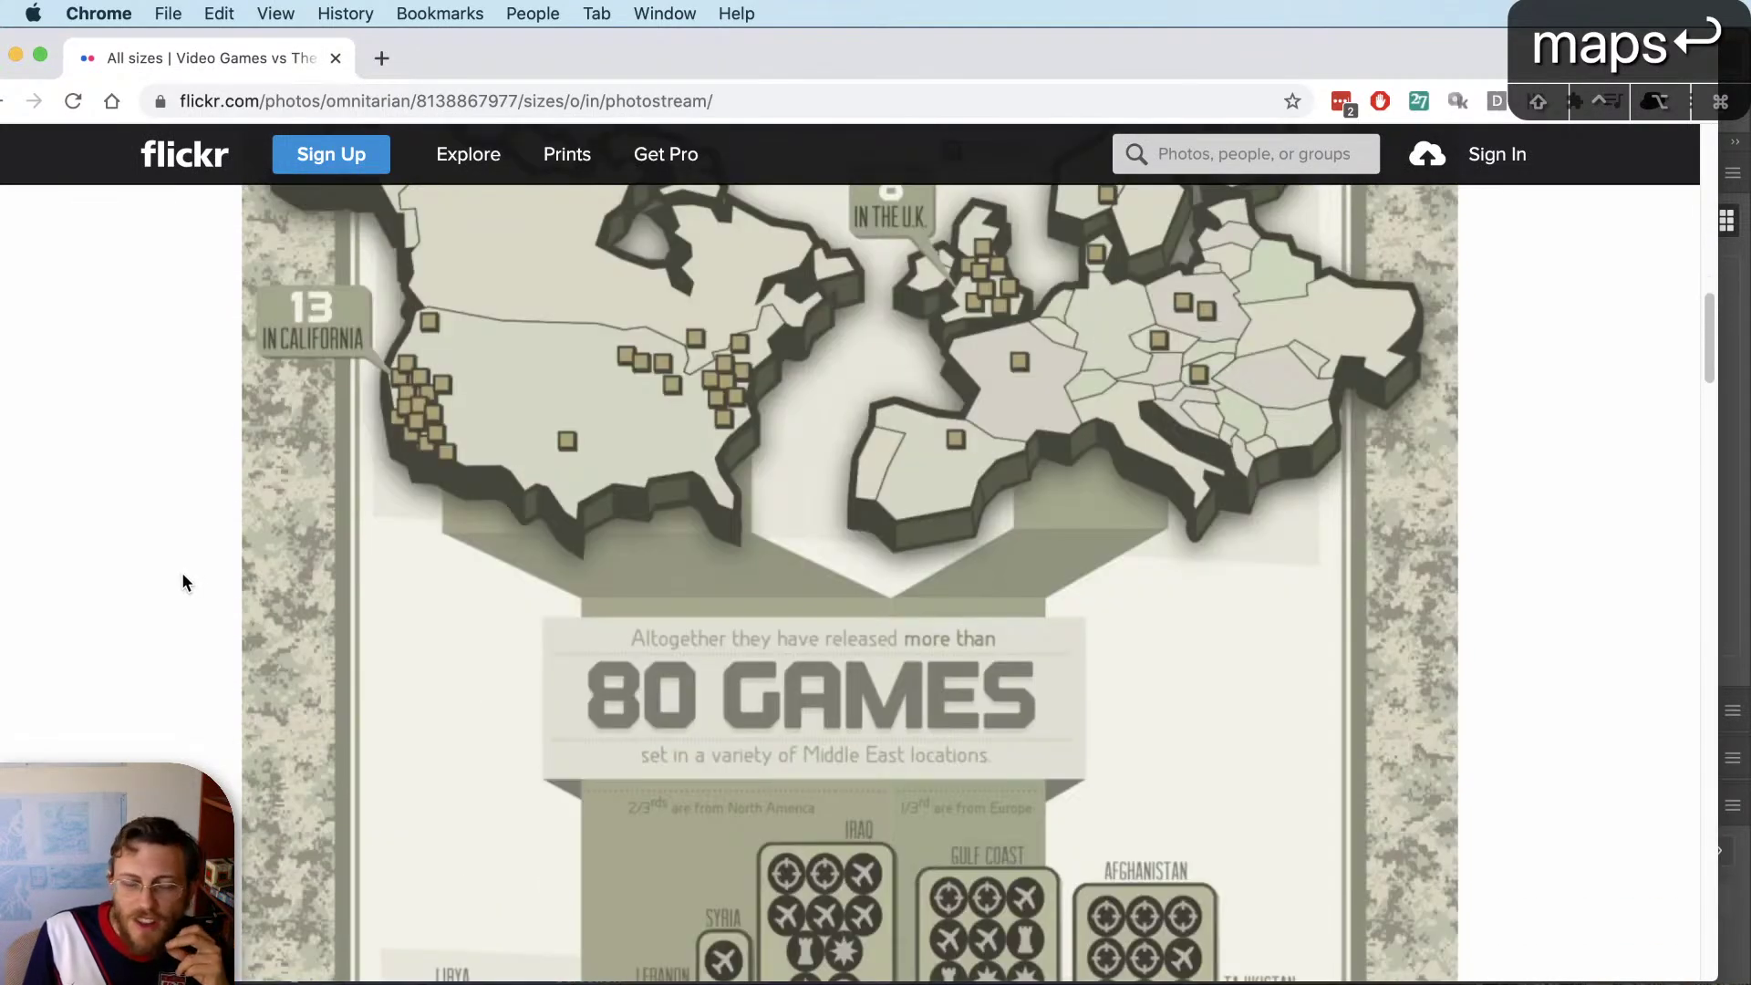
pyautogui.scroll(-2, 183, 576)
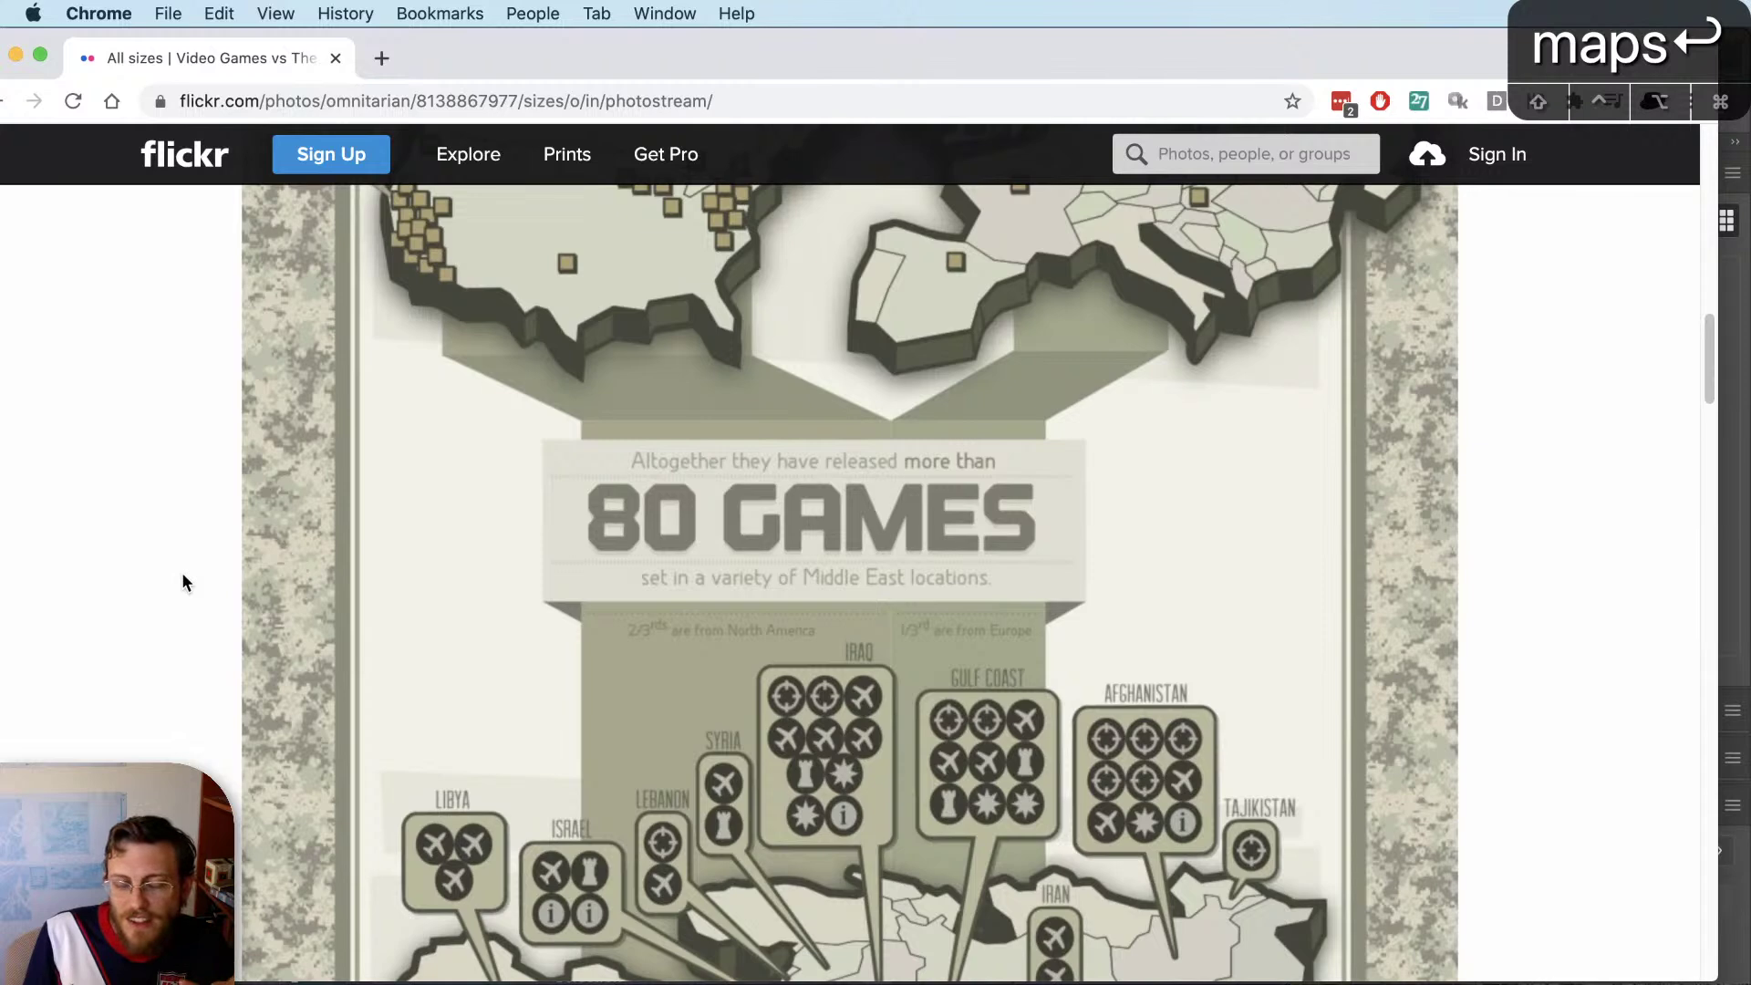
pyautogui.scroll(-1, 183, 582)
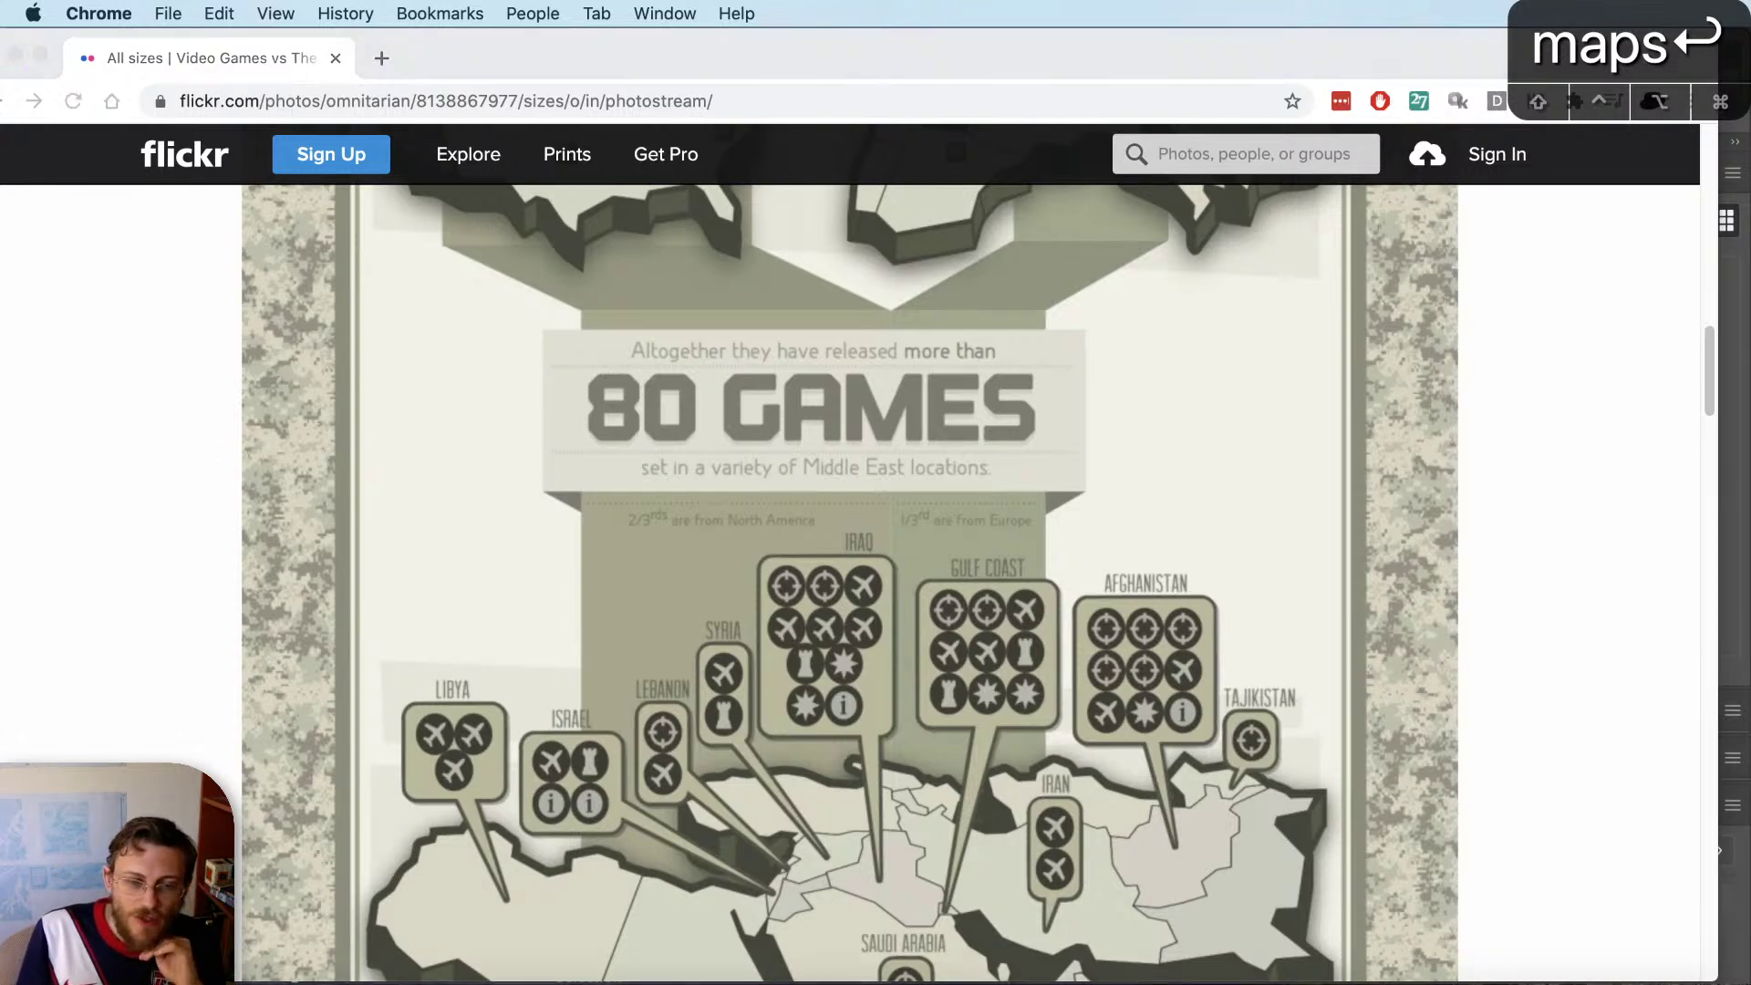
pyautogui.press('super+w')
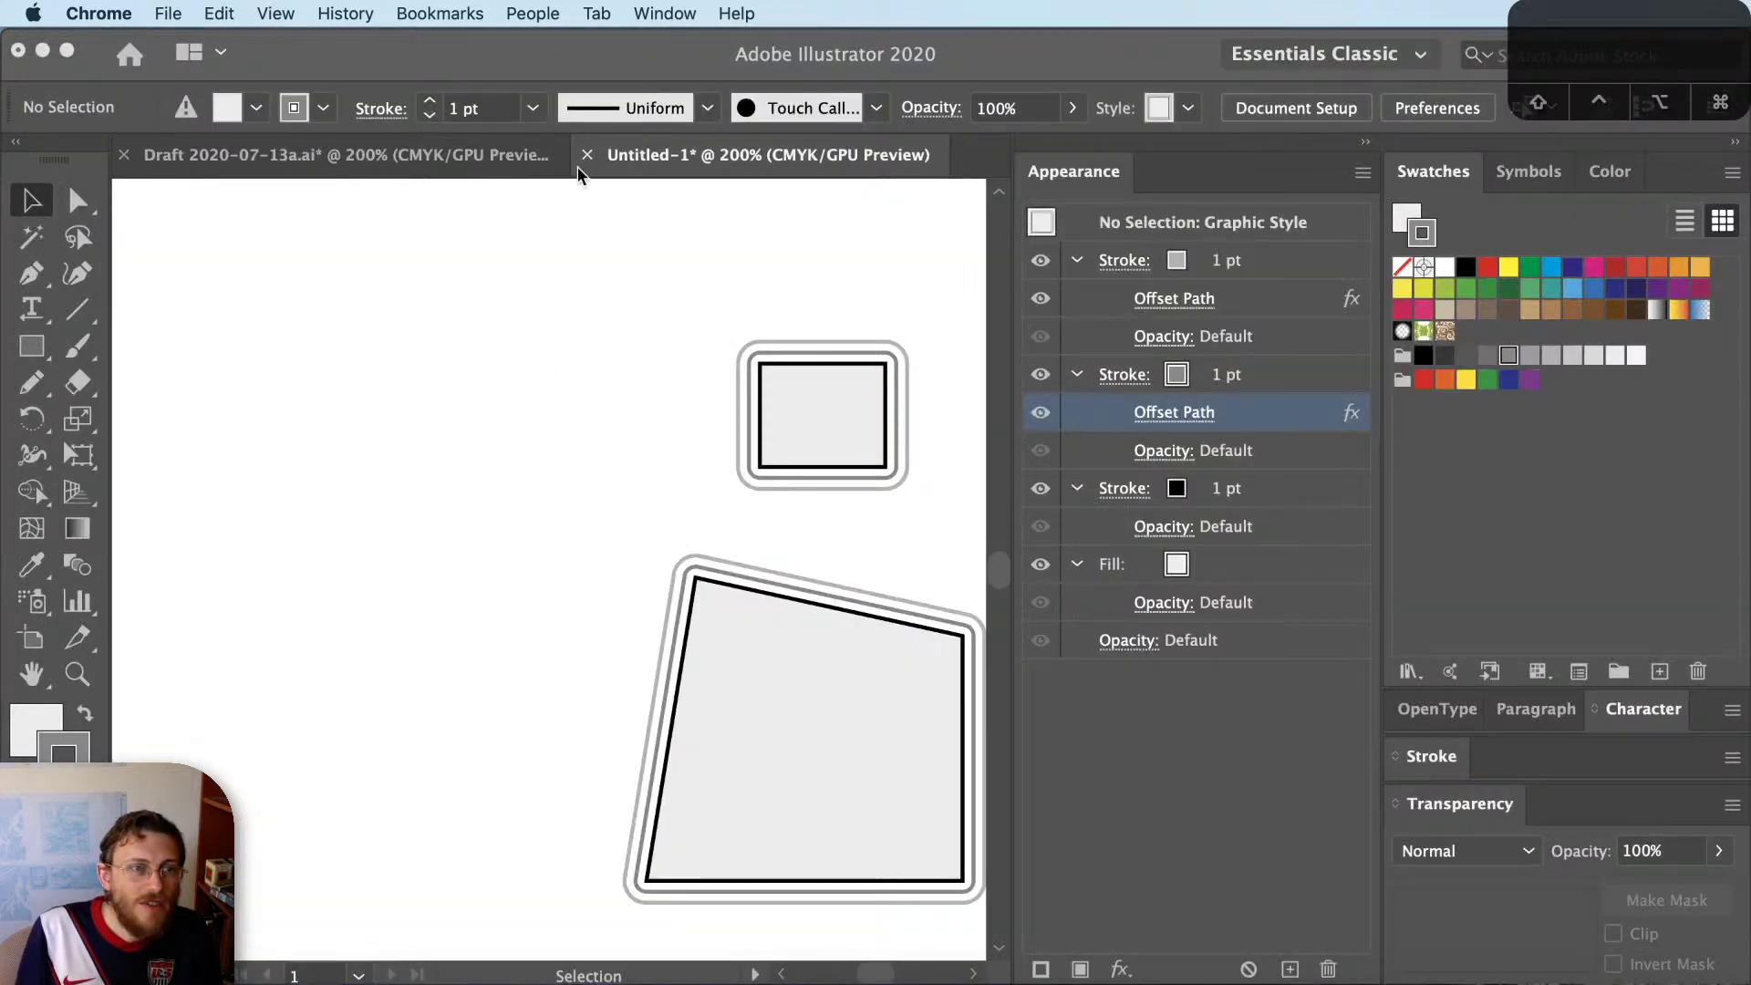
pyautogui.click(549, 593)
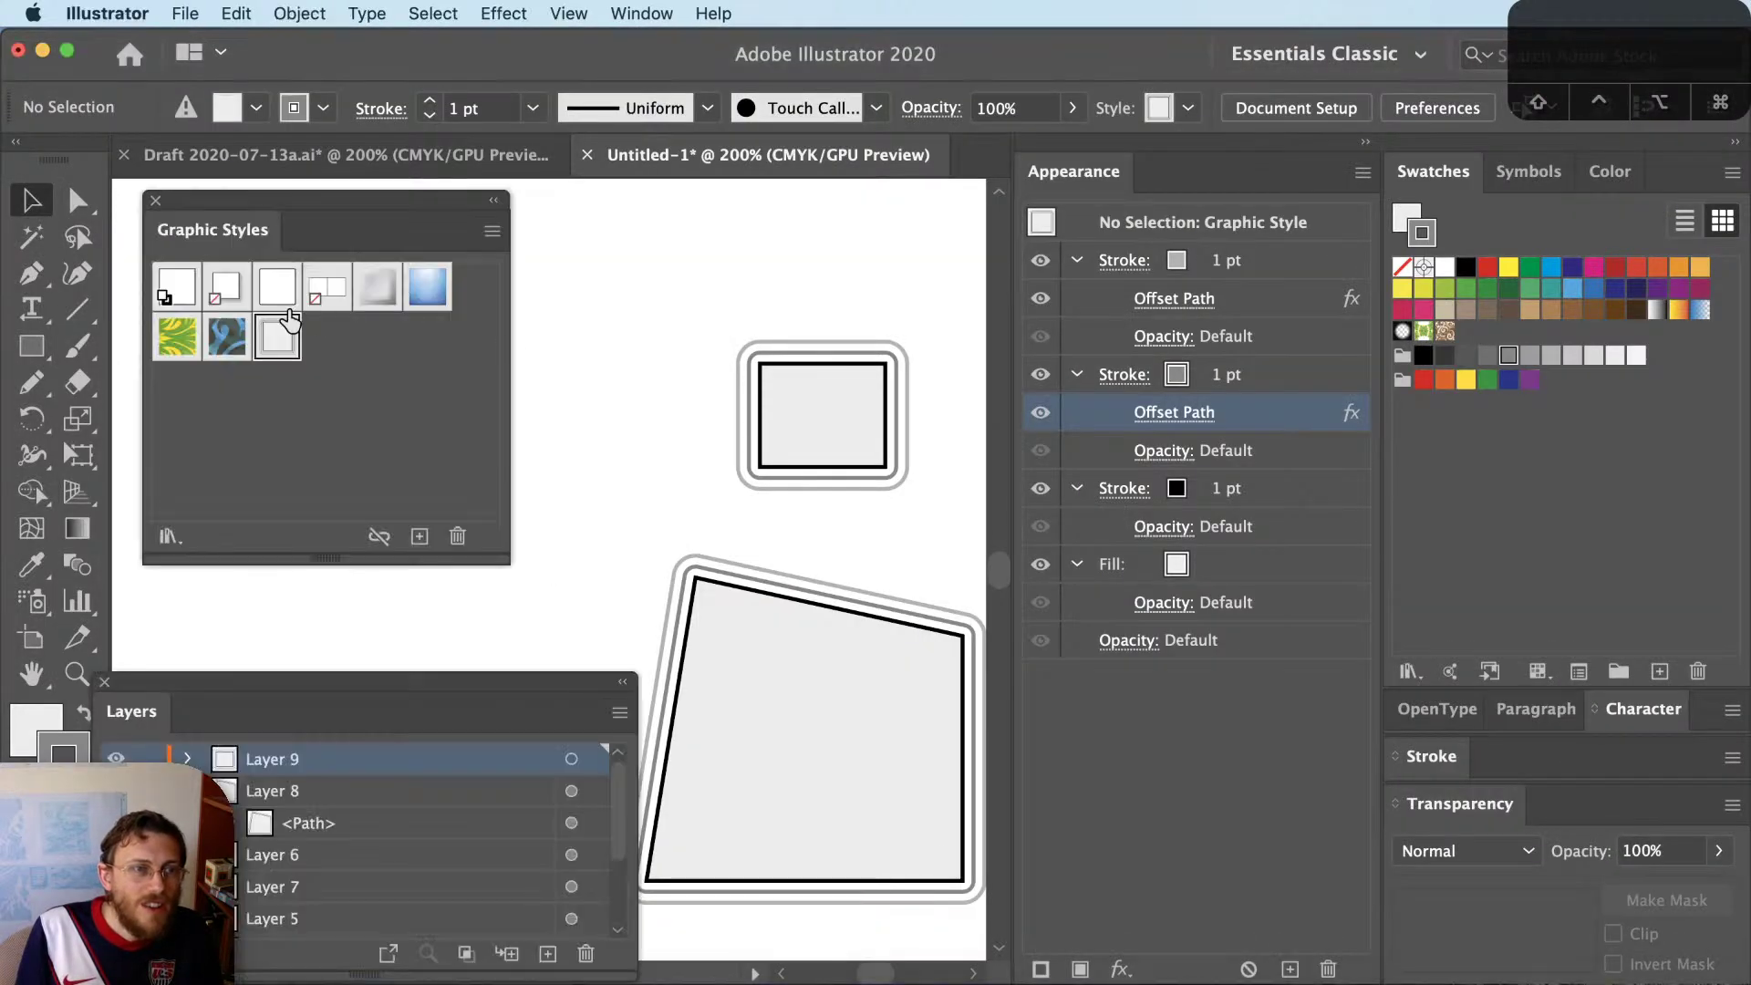
# Preview the document's default graphic styles at enlarged size, including Dusk and Pompadour_GS
pyautogui.moveTo(287, 332)
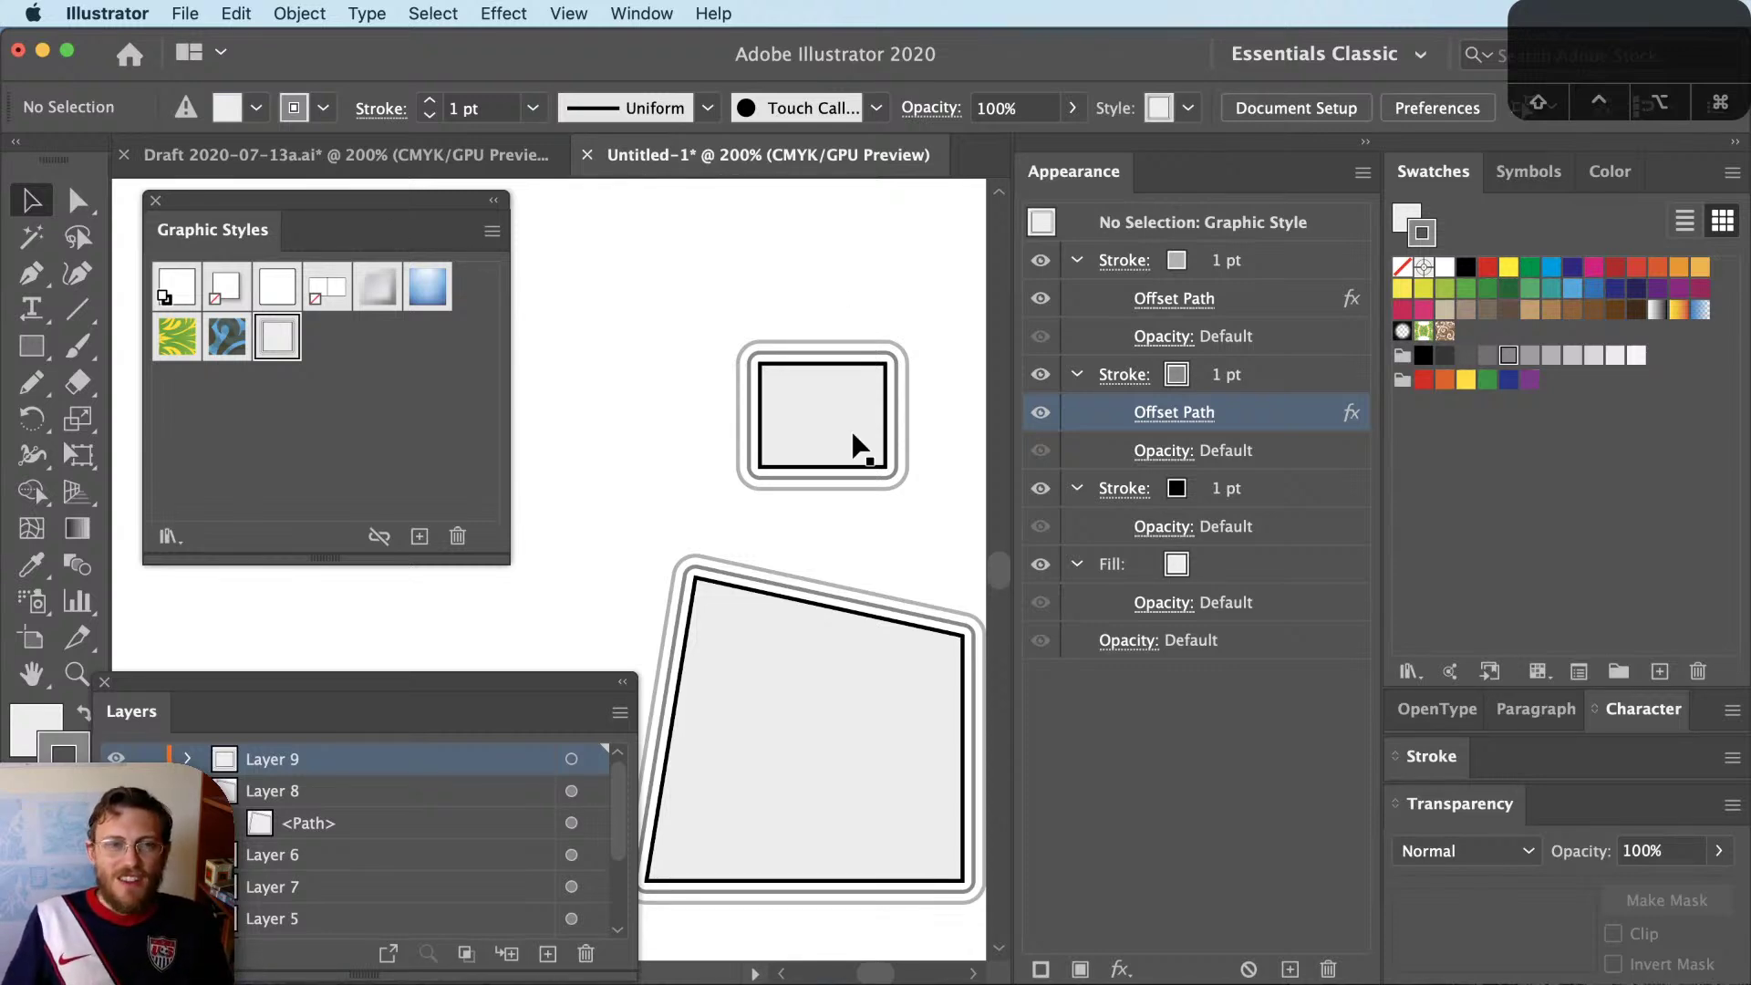
pyautogui.scroll(-1, 833, 436)
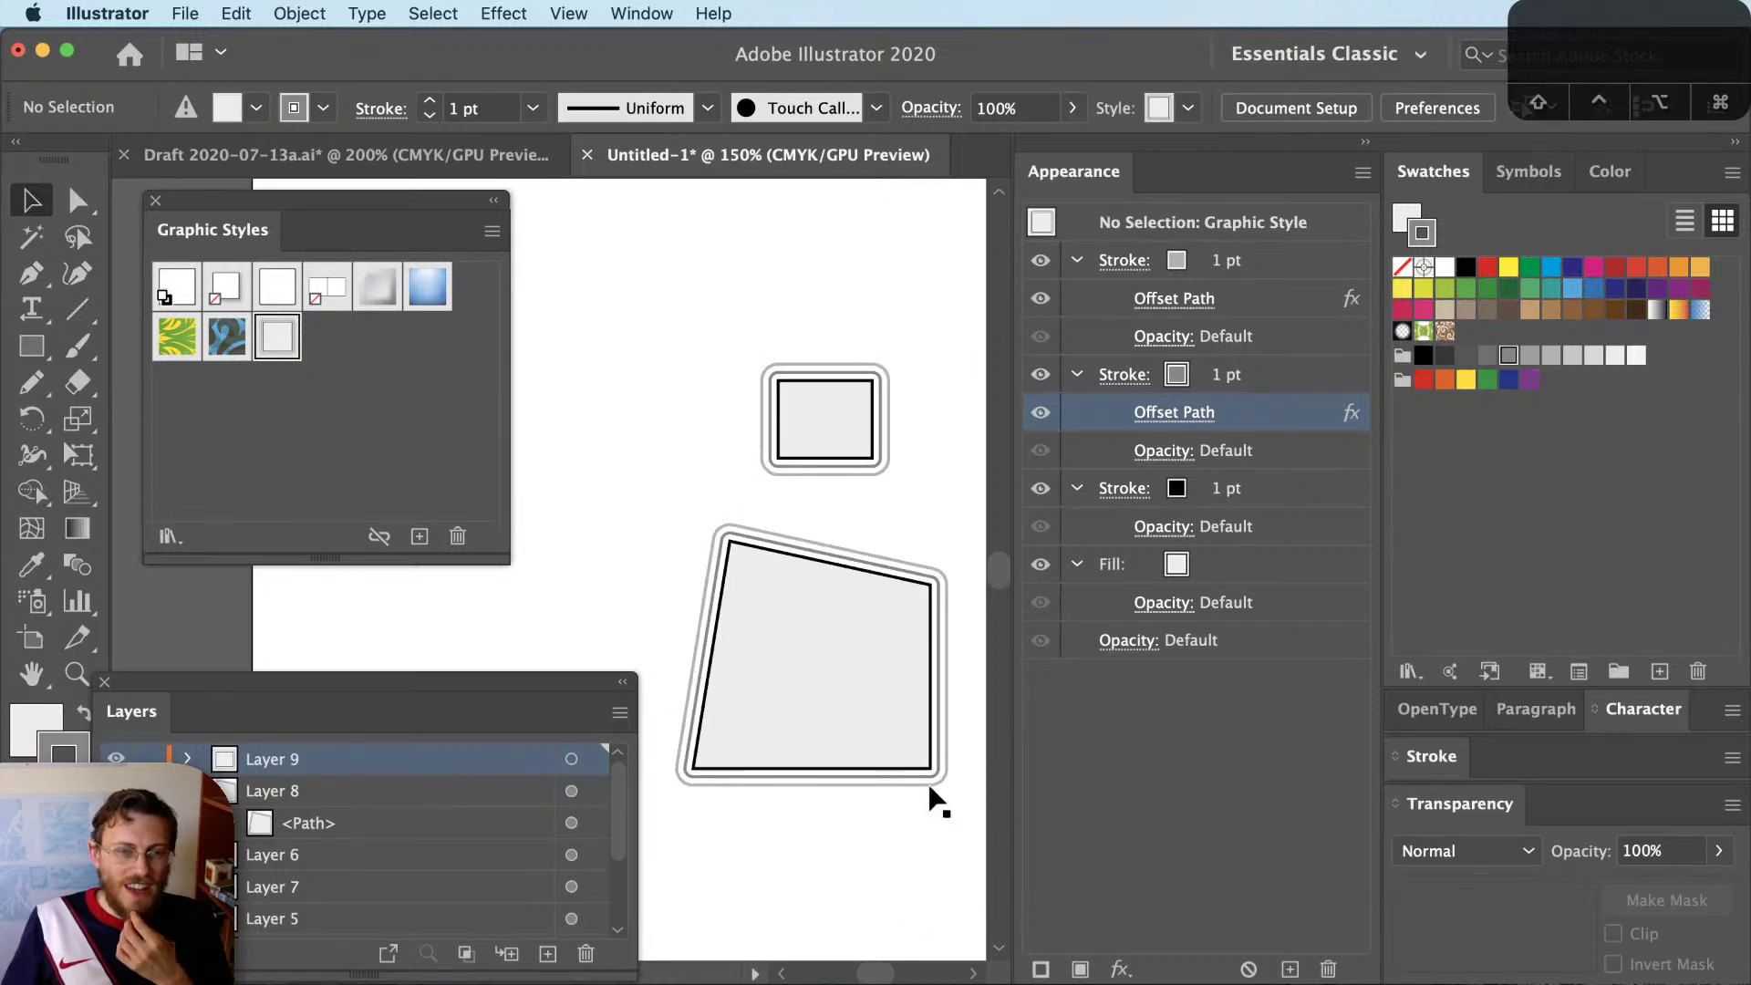
pyautogui.rightClick(387, 293)
pyautogui.rightClick(196, 332)
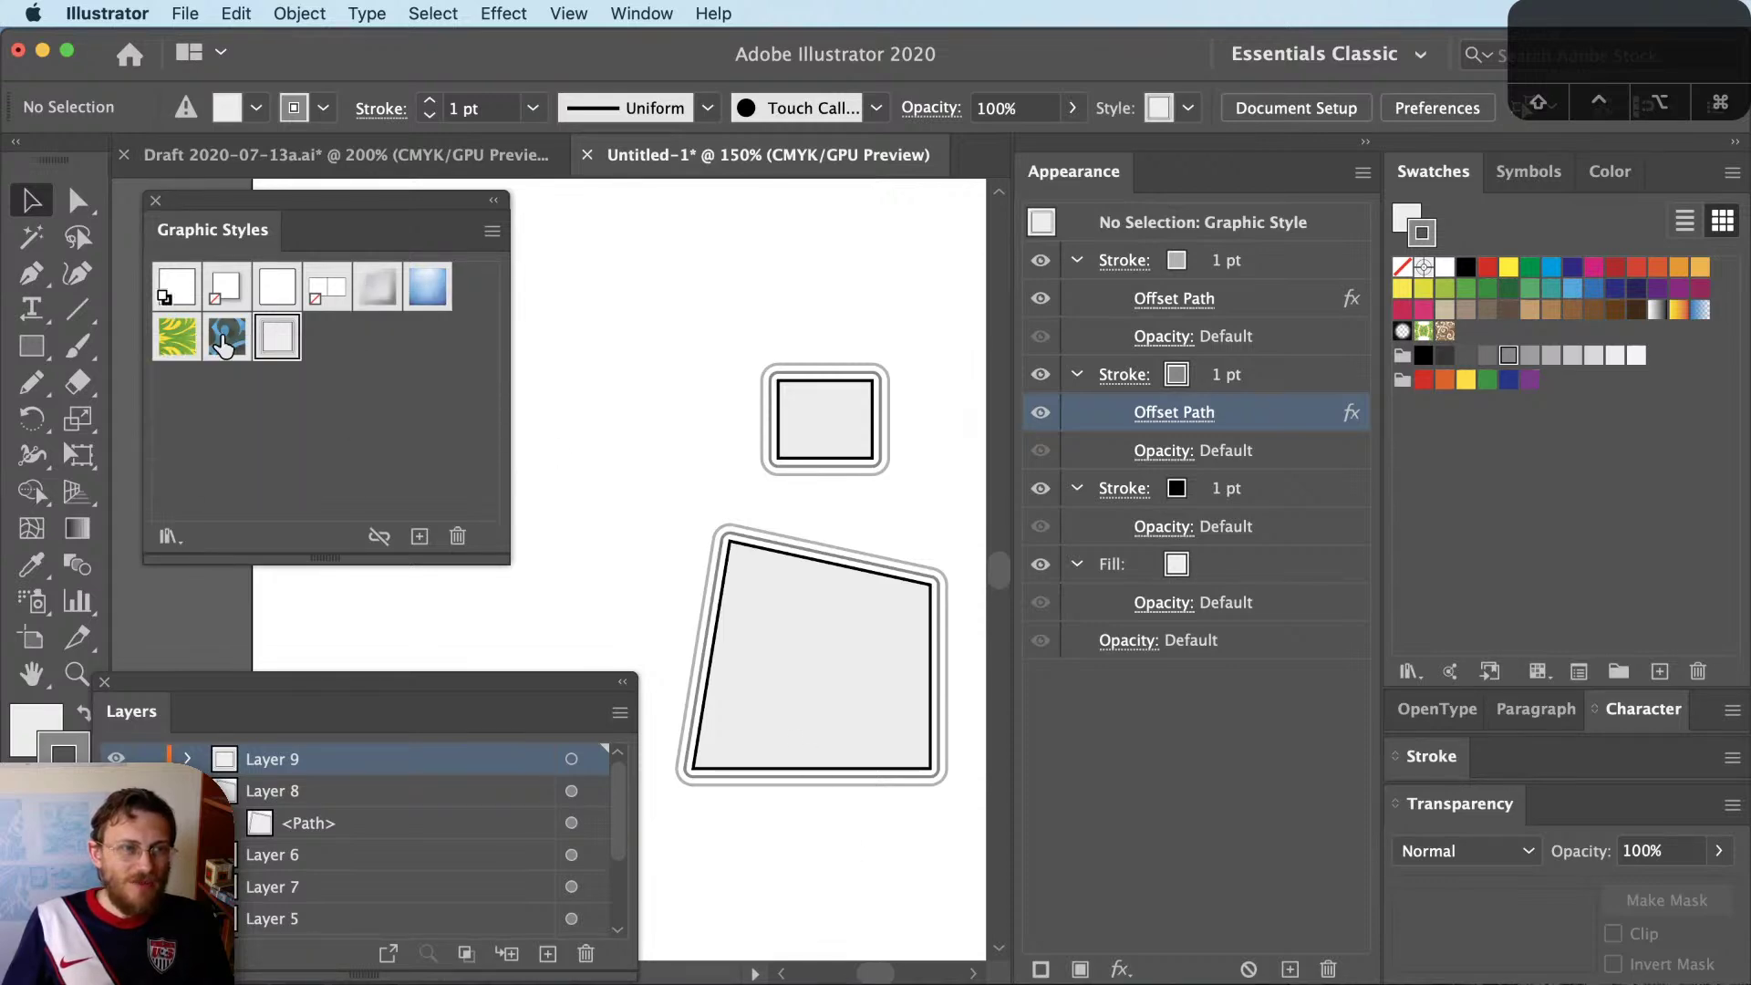
pyautogui.rightClick(440, 290)
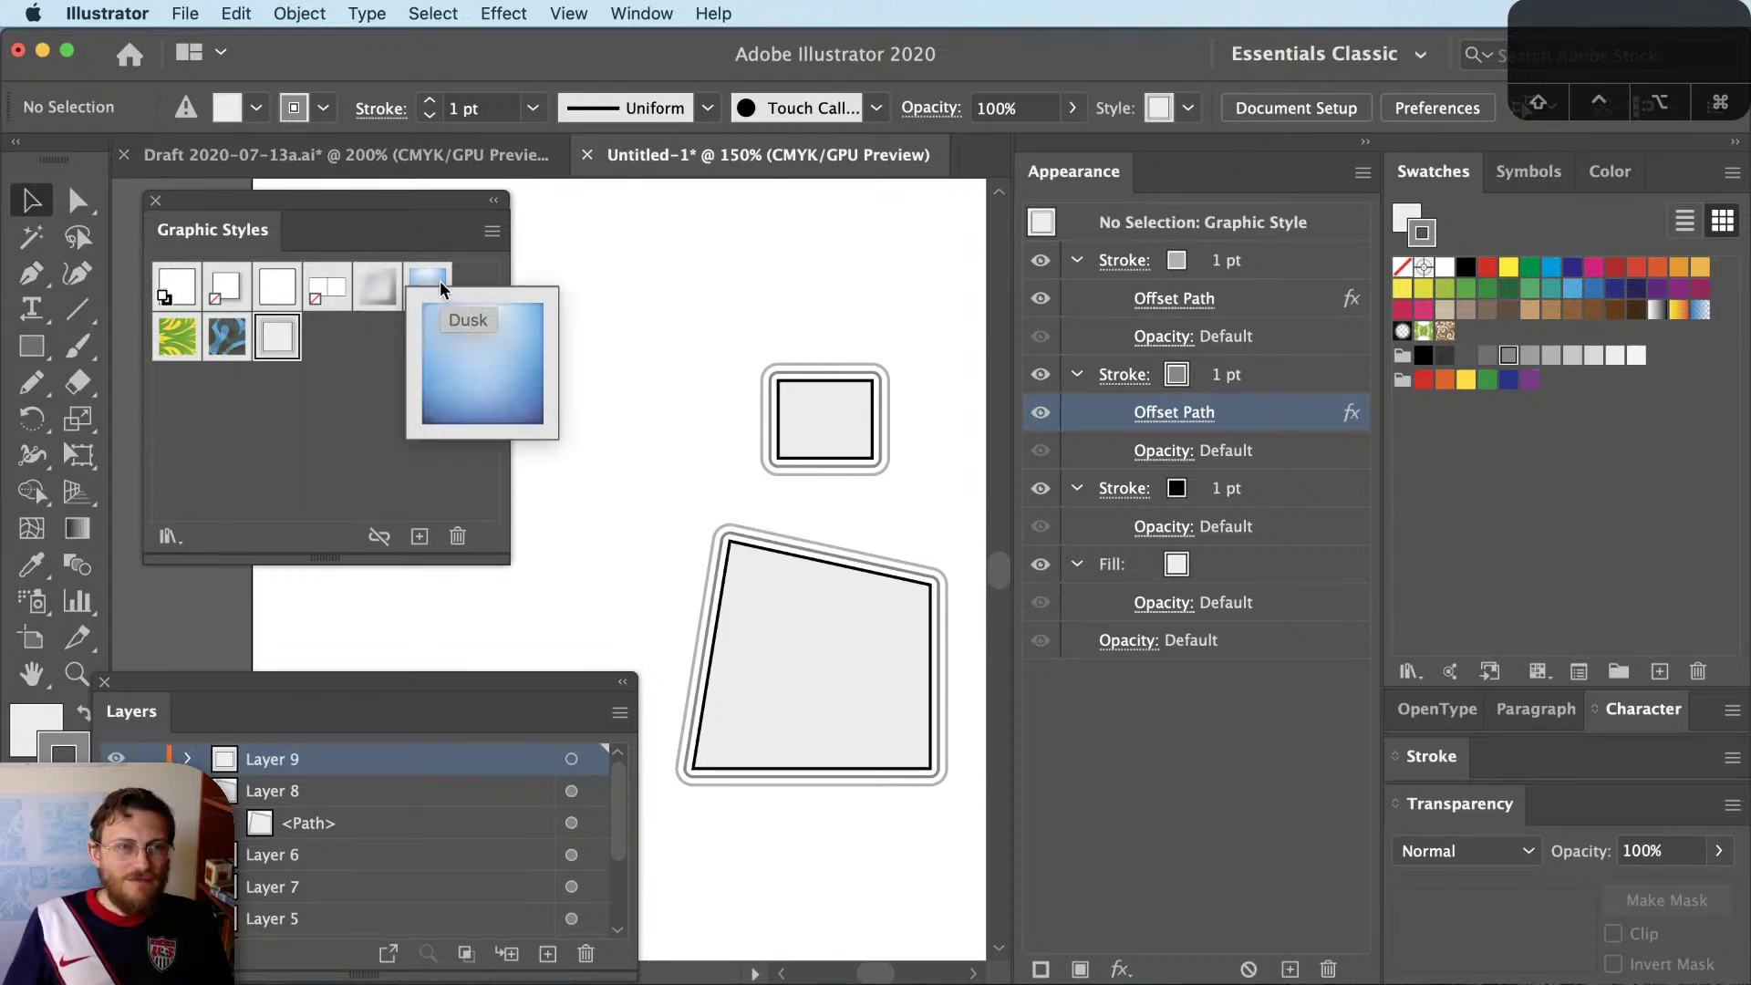
pyautogui.rightClick(382, 290)
pyautogui.rightClick(228, 337)
pyautogui.rightClick(179, 339)
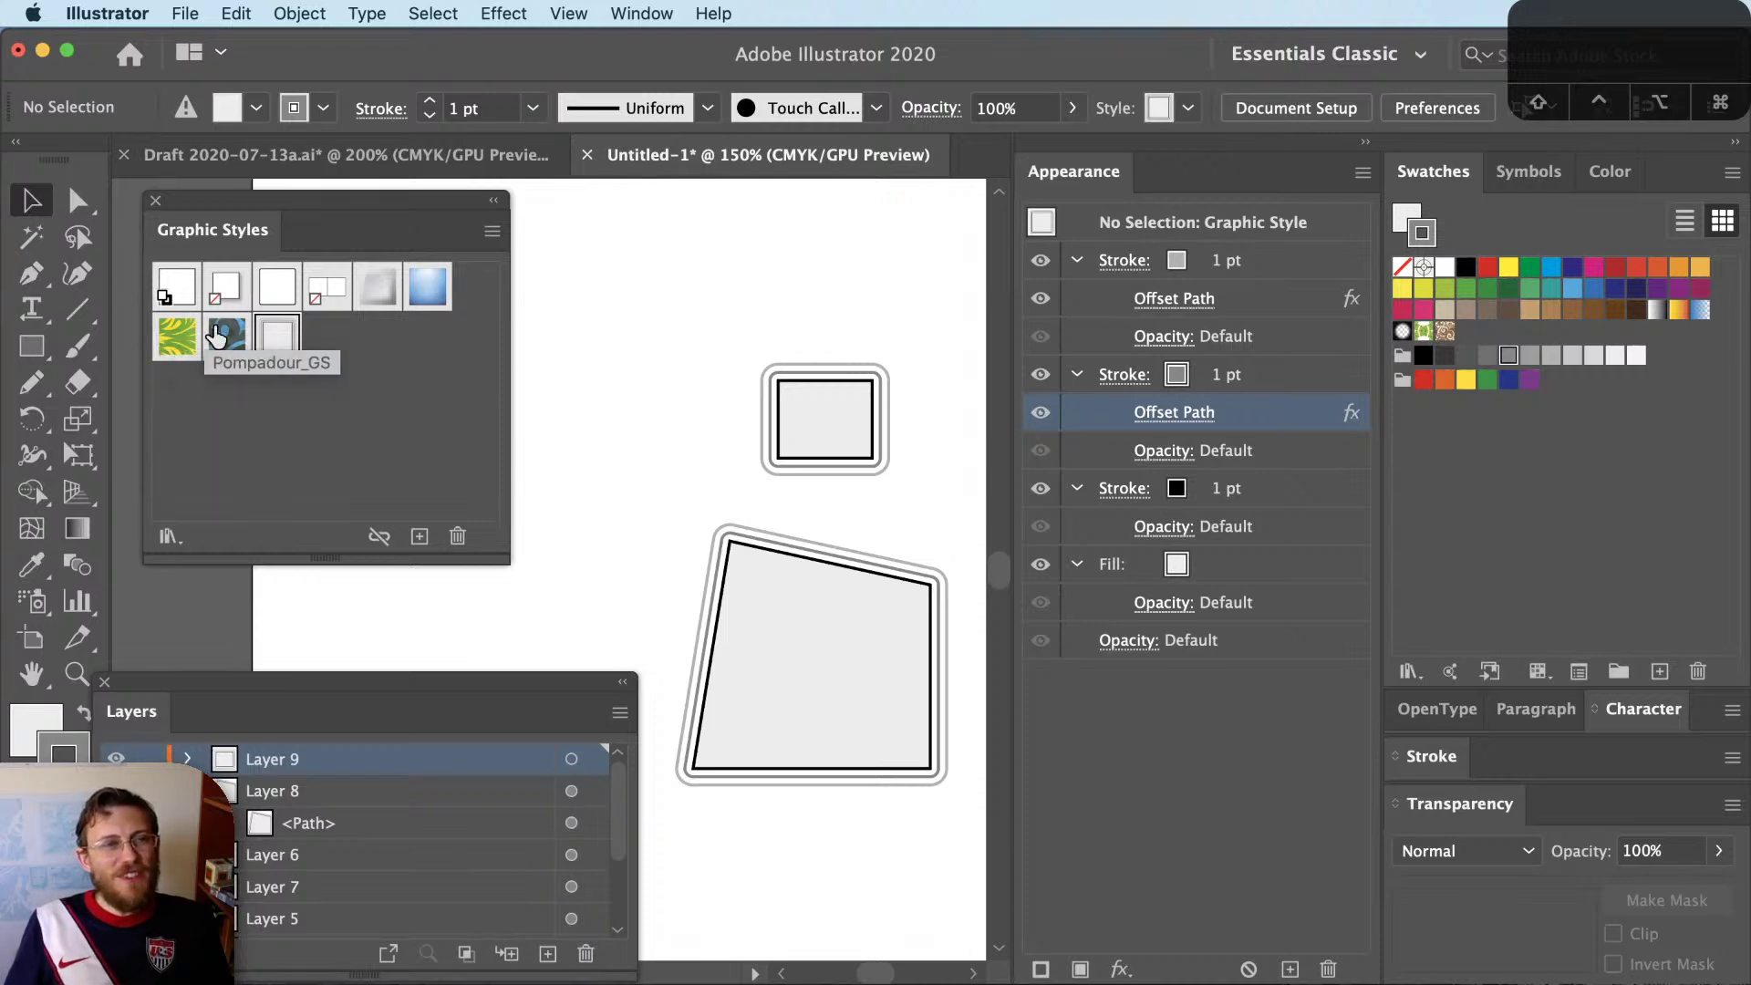
pyautogui.rightClick(218, 331)
pyautogui.rightClick(179, 339)
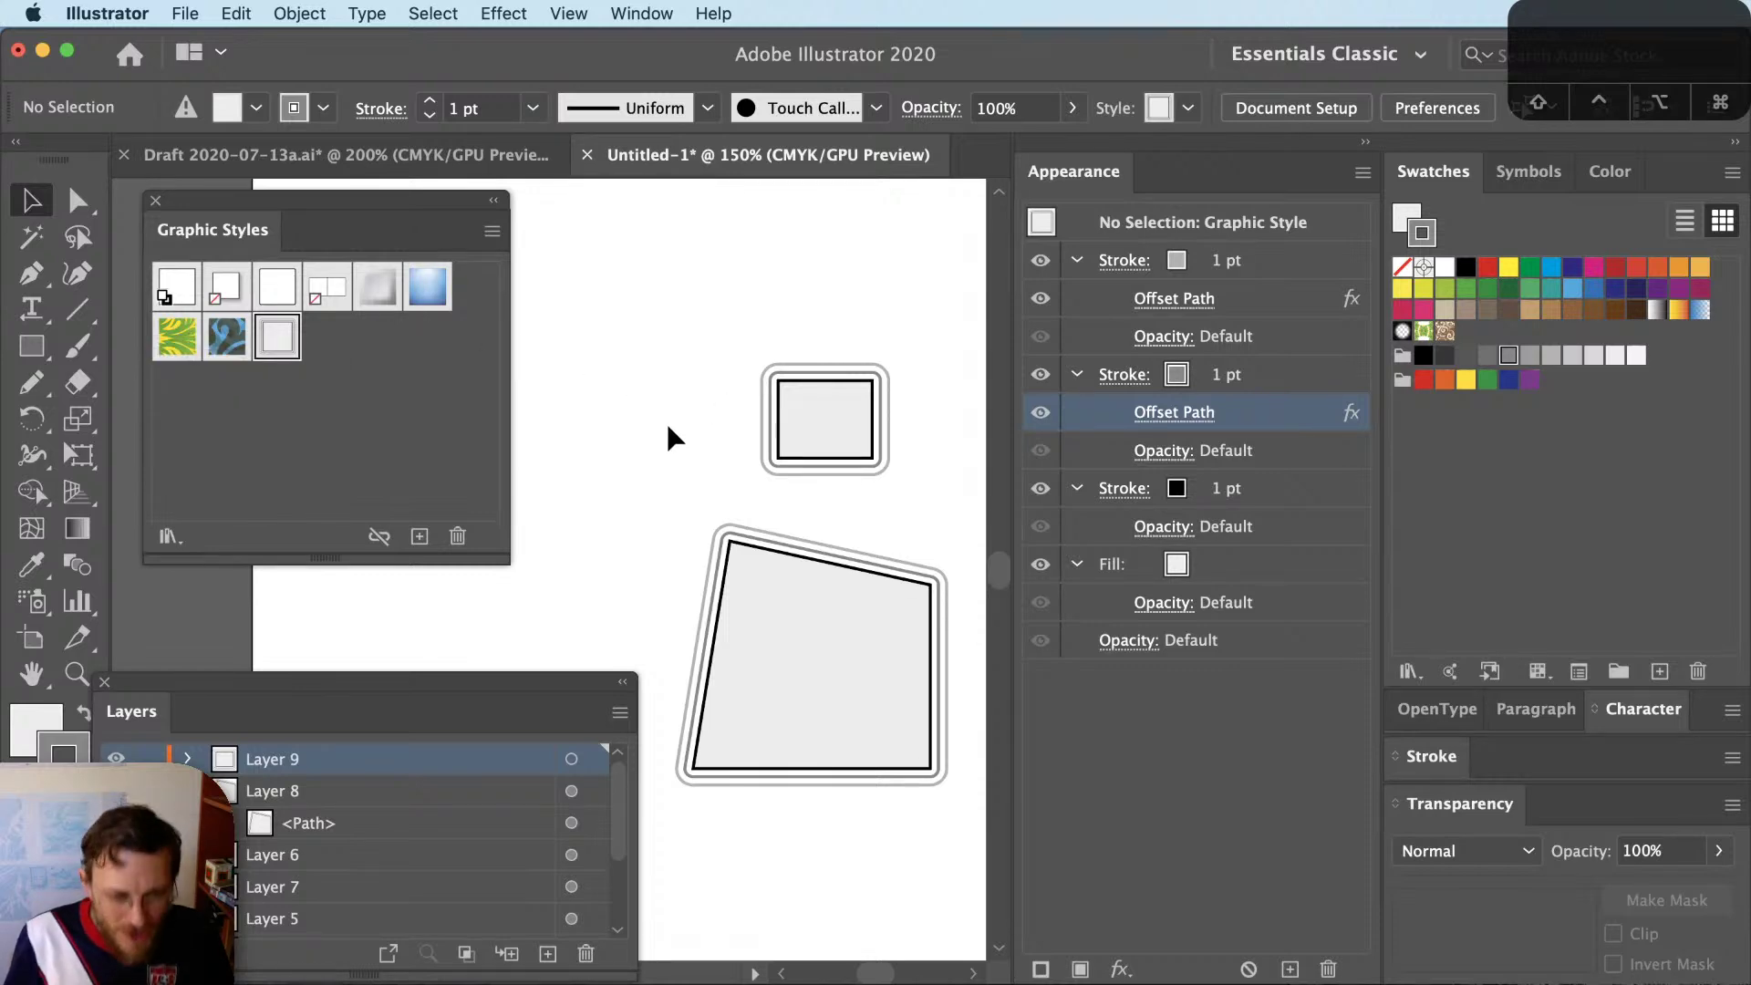
# Switch to the Draft 2020-07-13a.ai map, examine its coastline vignettes, and find the Vignettes layer with its Areas and Mouth sublayers
pyautogui.press('super+Tab')
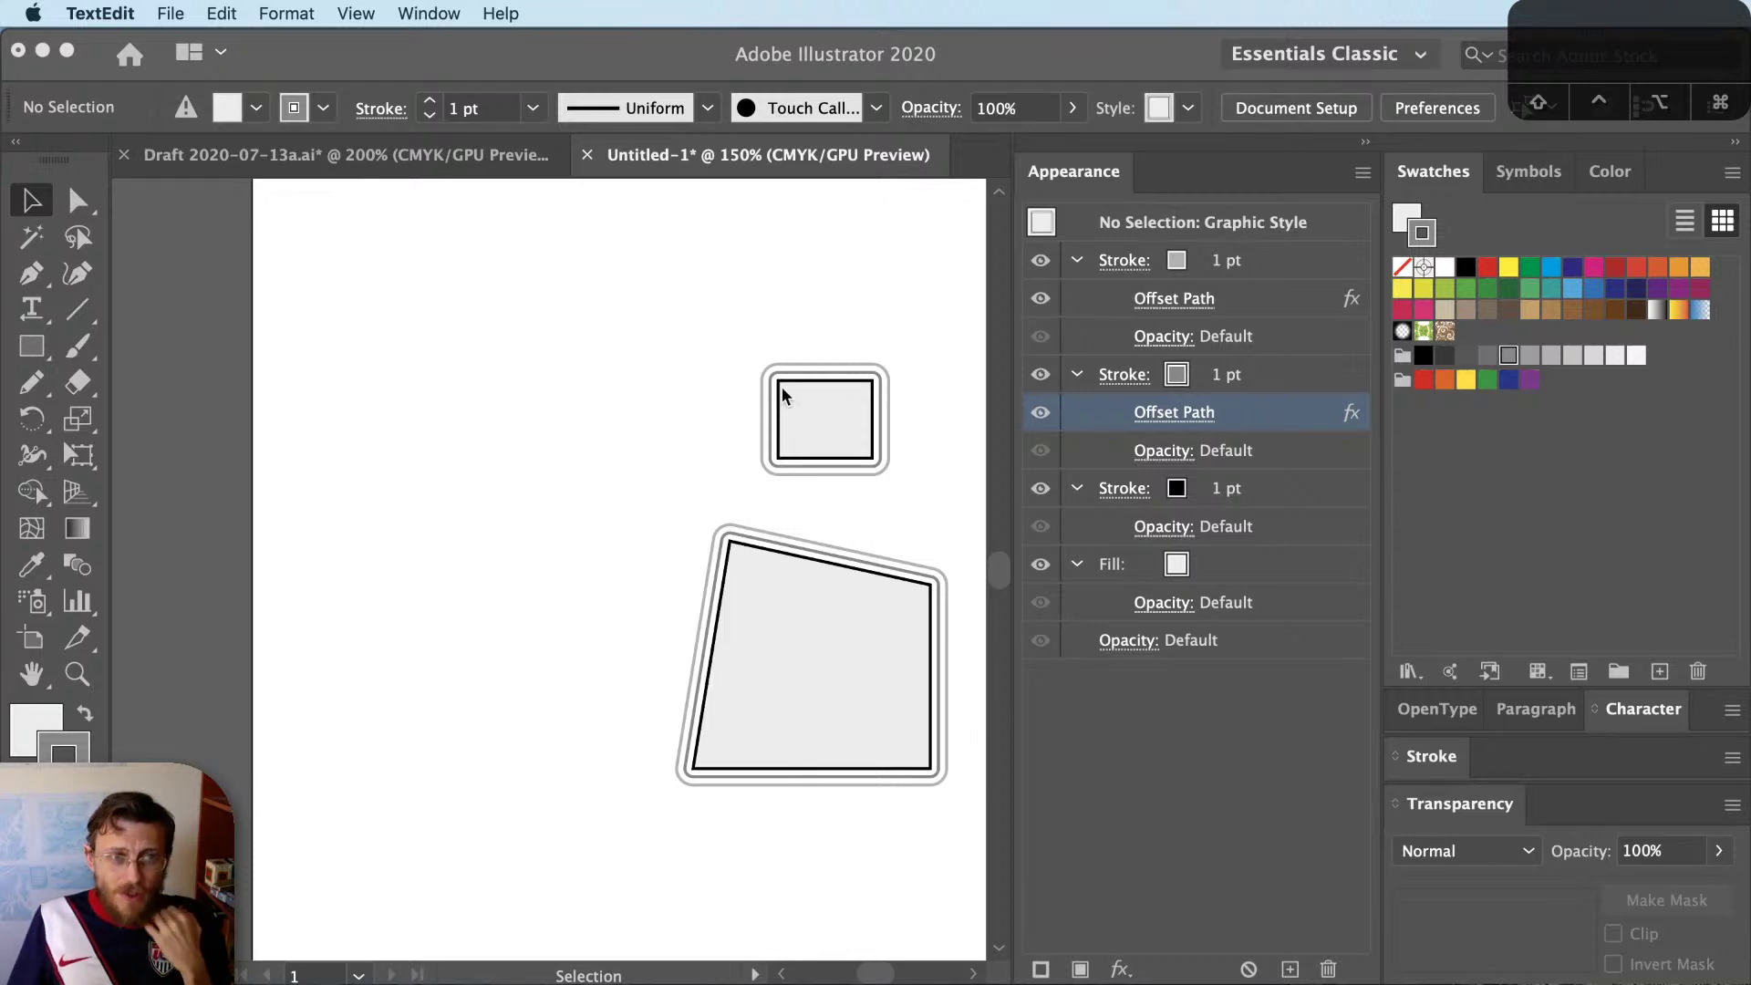
pyautogui.click(451, 177)
pyautogui.click(447, 166)
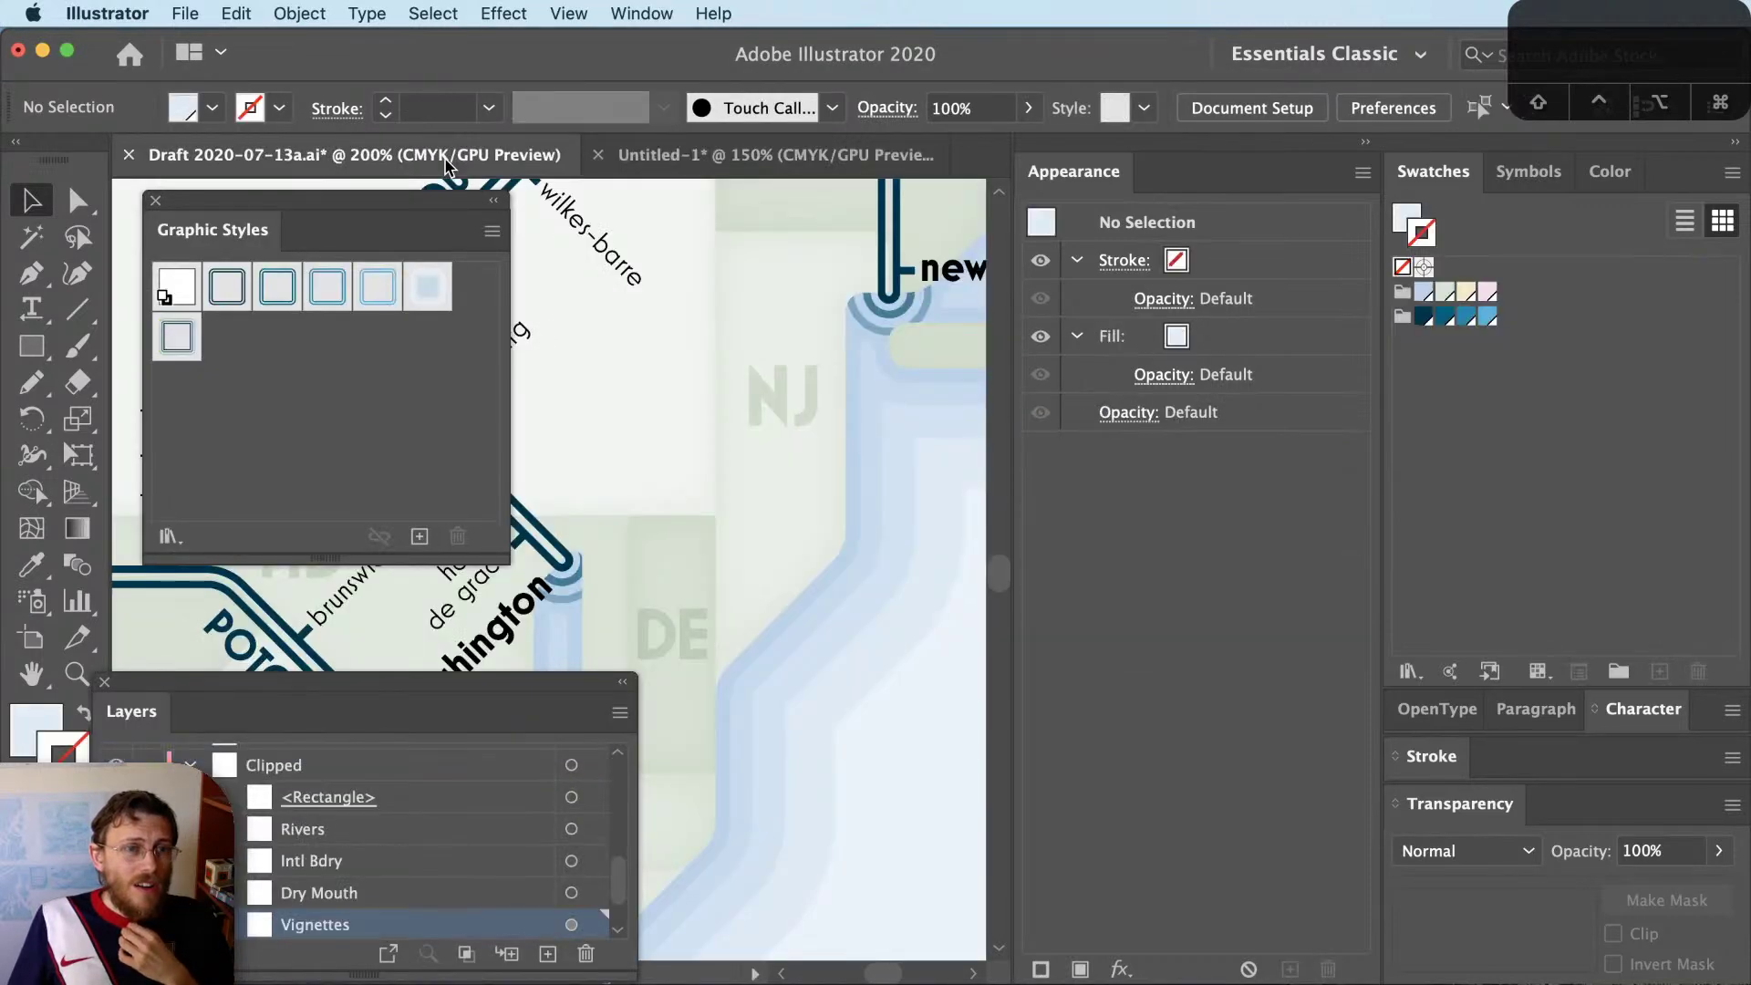
pyautogui.scroll(-5, 934, 599)
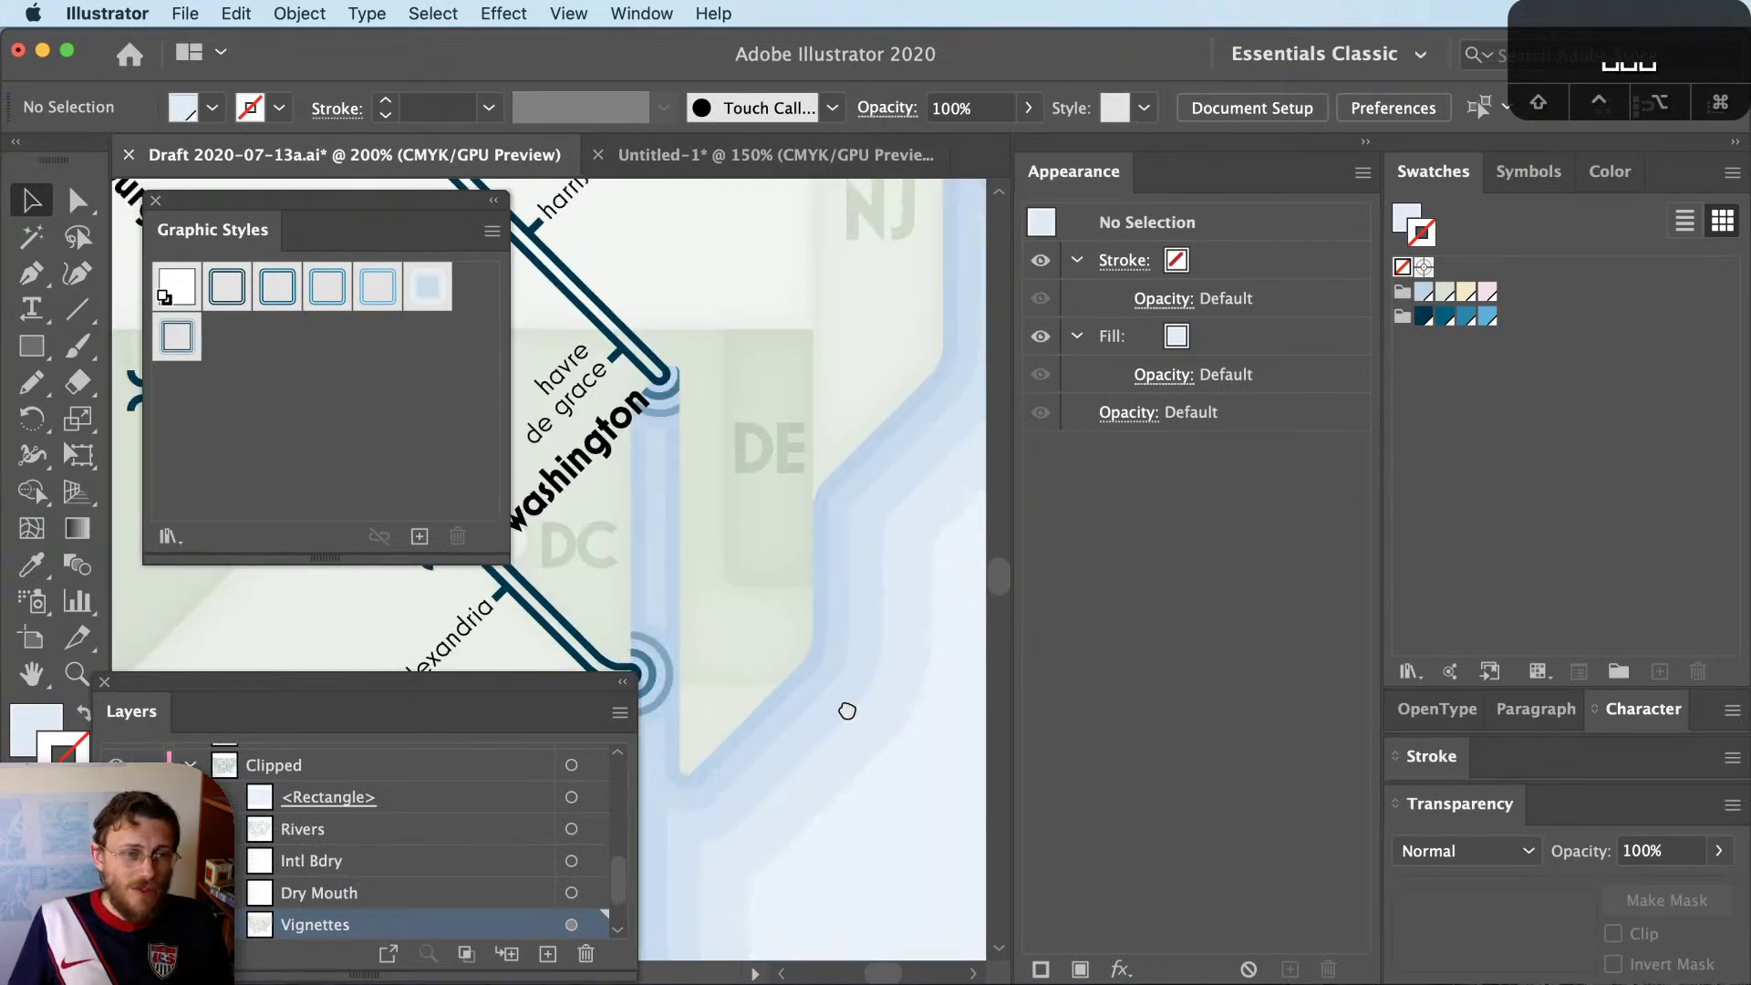
pyautogui.scroll(5, 852, 700)
pyautogui.scroll(-2, 547, 921)
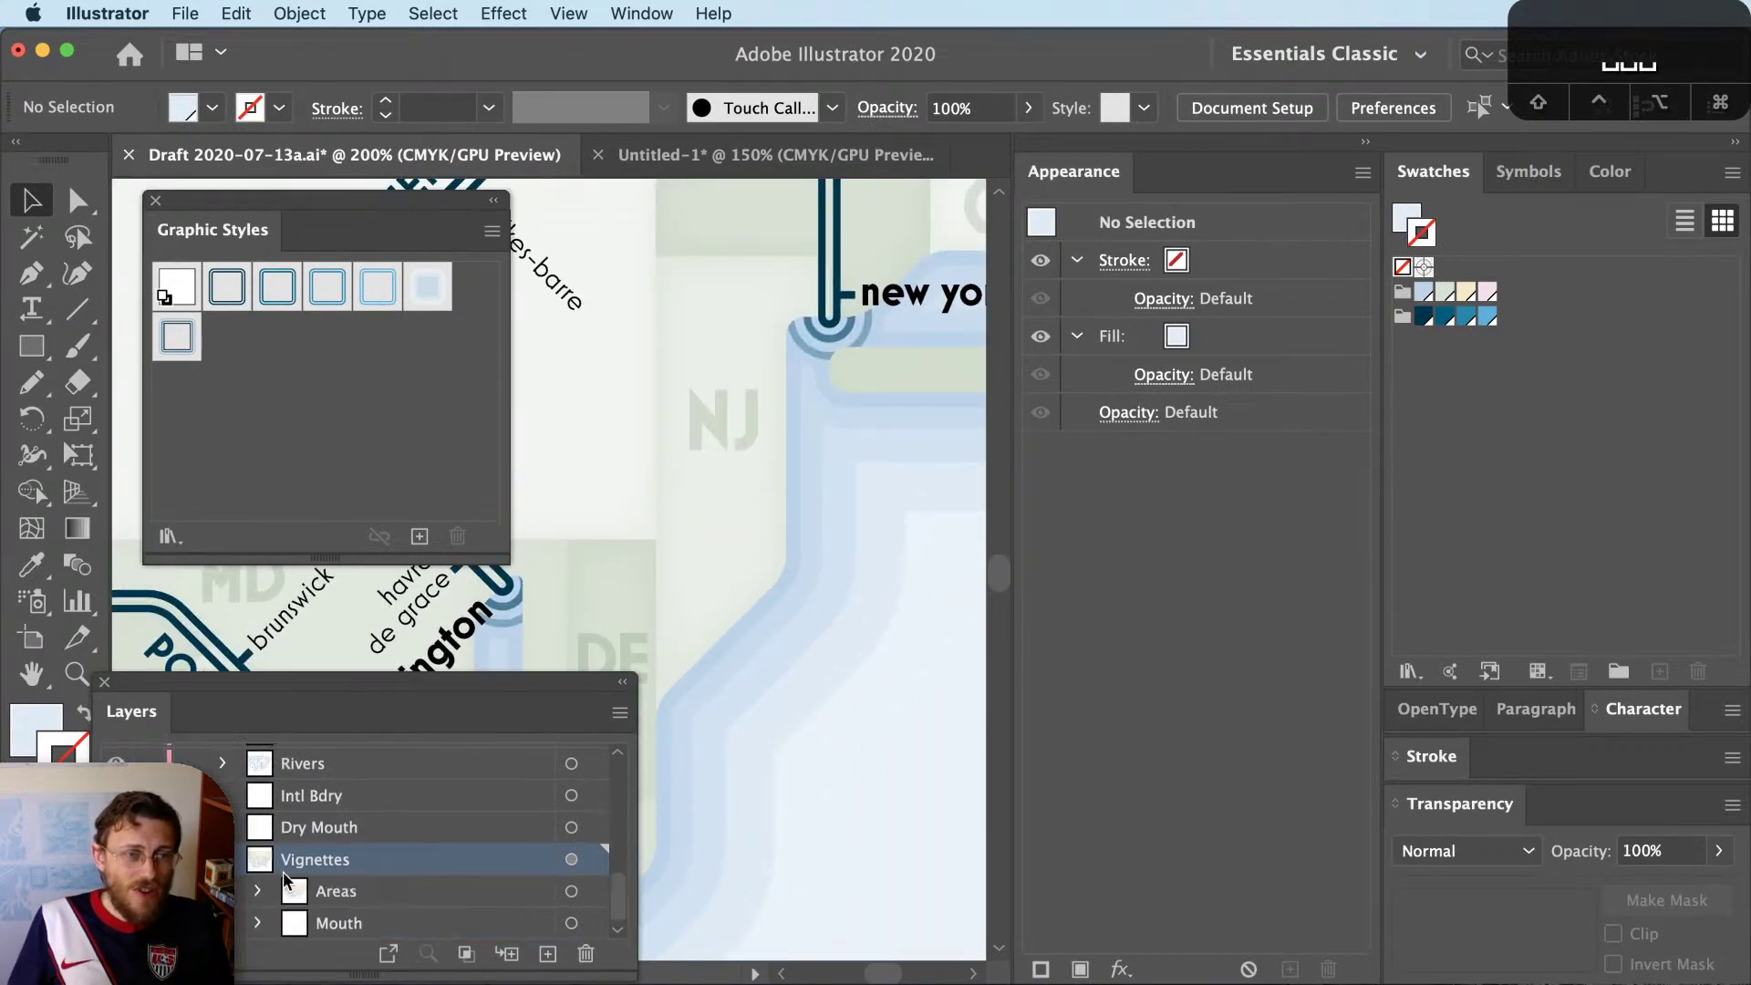
# Try moving the New Jersey area out into the ocean to see its vignette follow, and undo the move
pyautogui.click(666, 625)
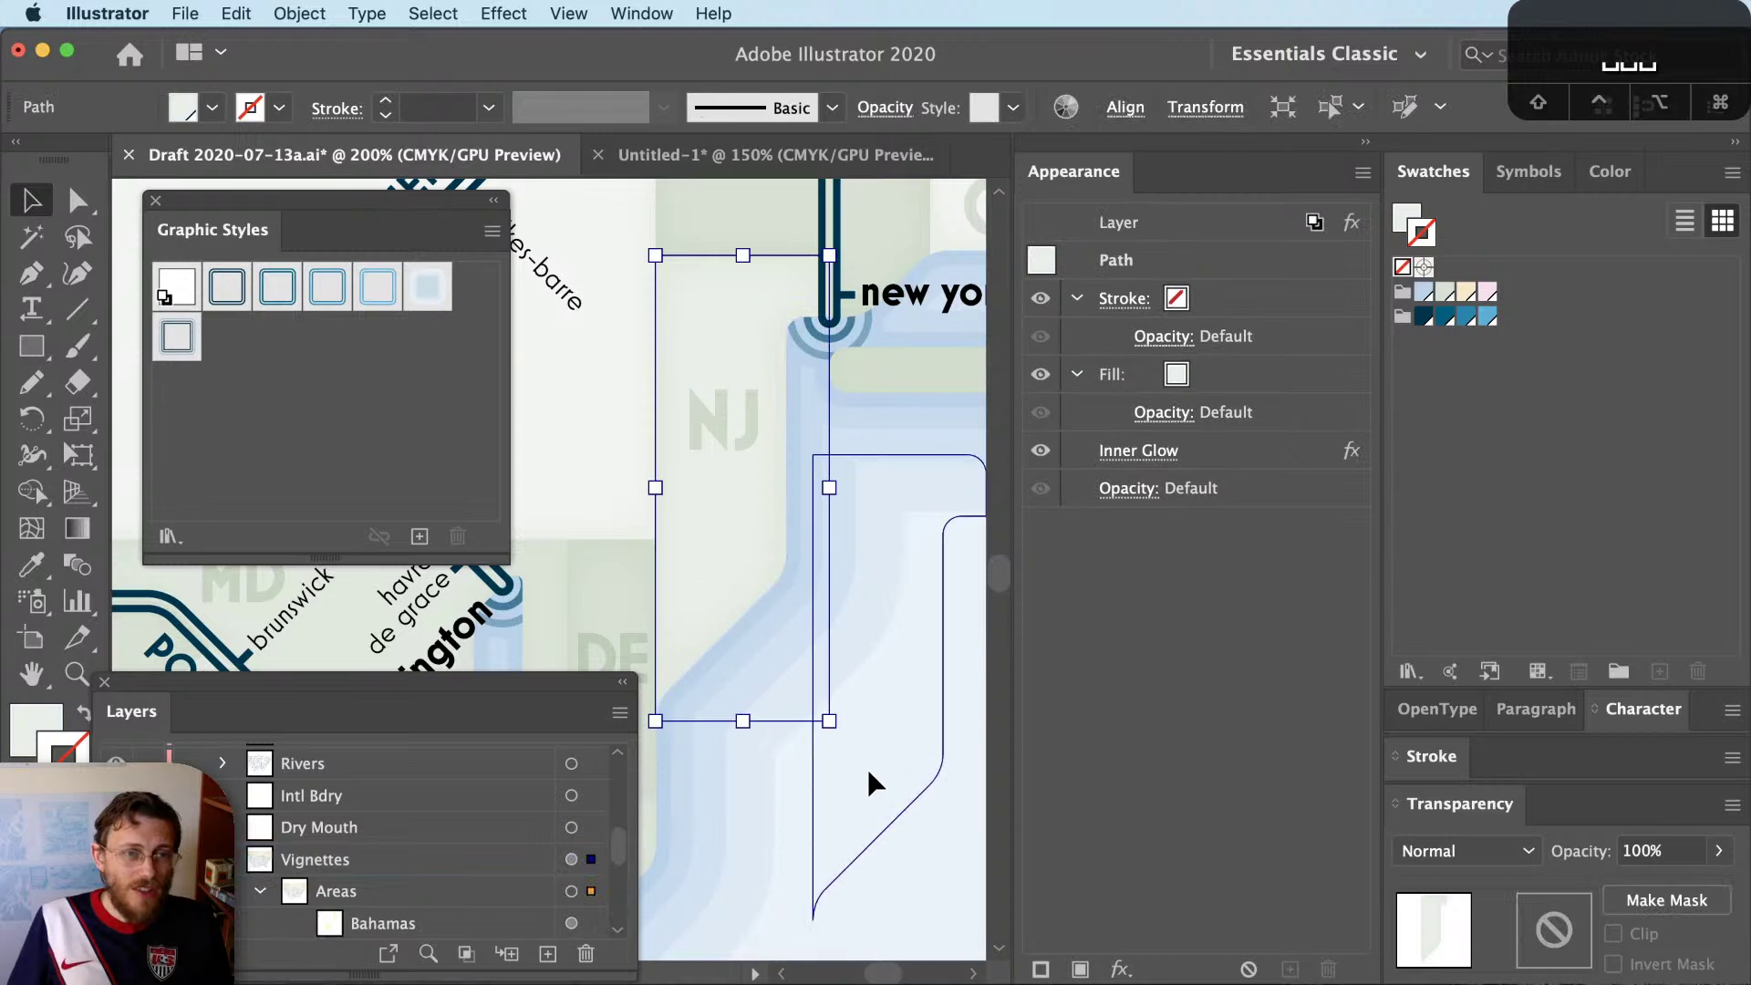
pyautogui.click(867, 775)
pyautogui.press('a')
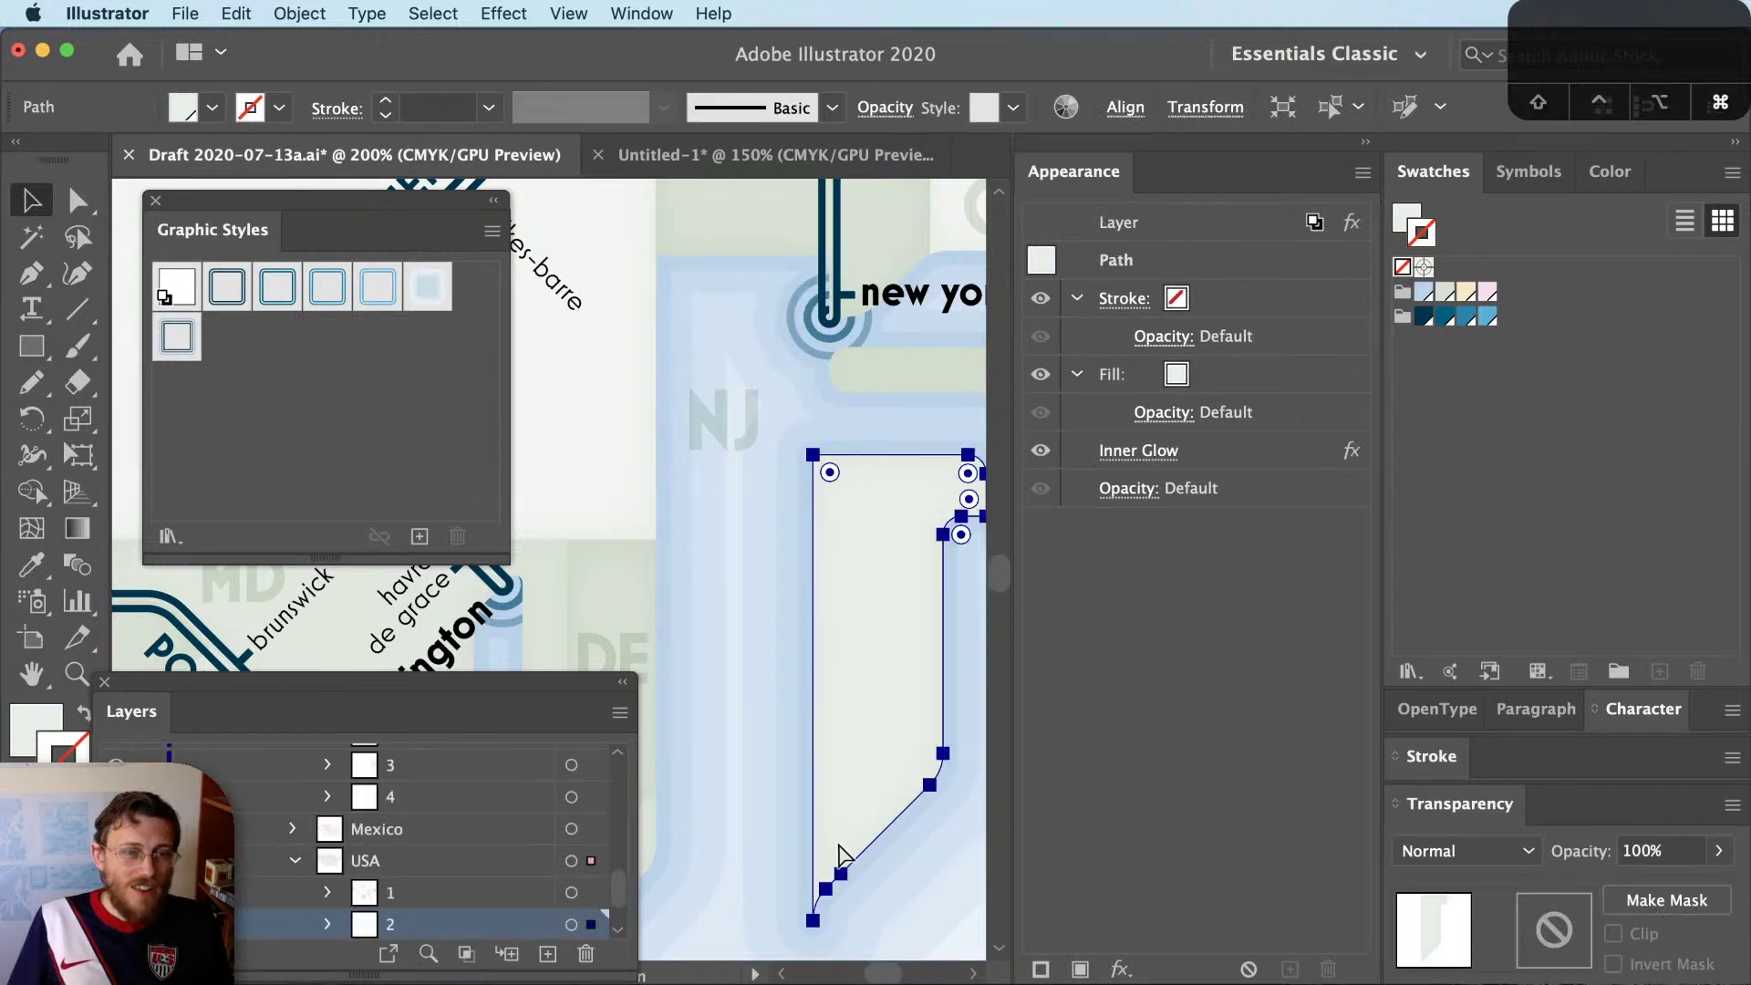
pyautogui.press('super+z')
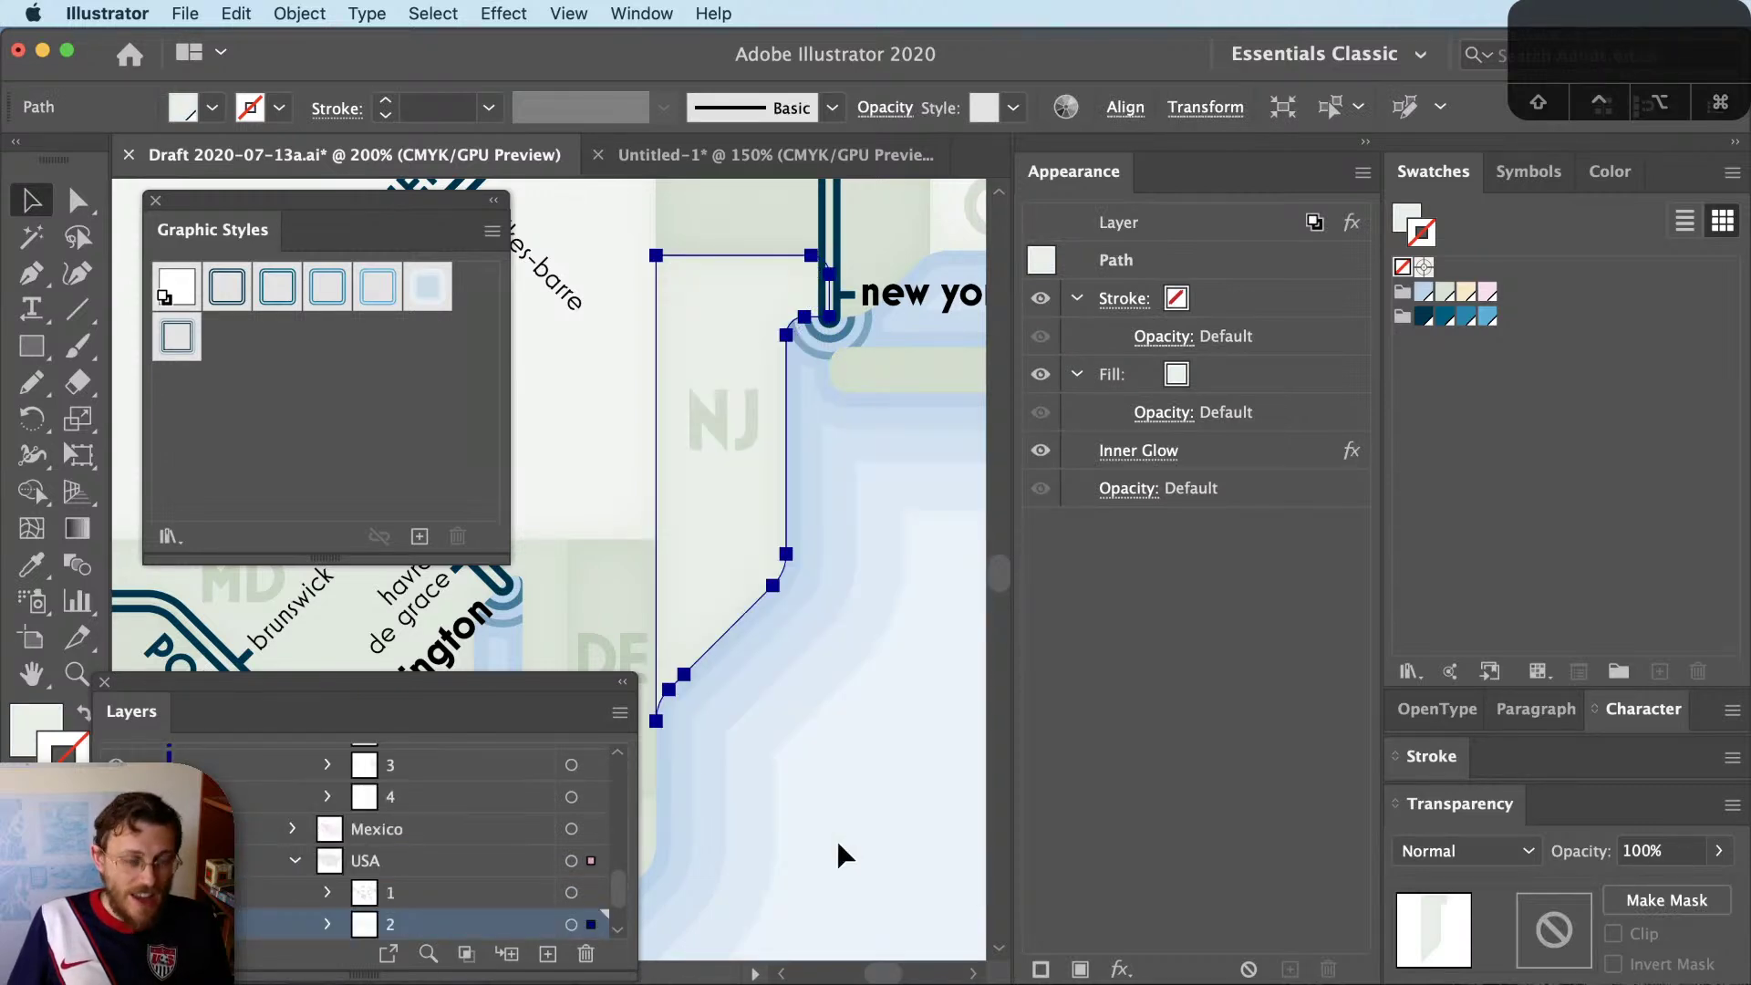
# Target the whole Vignettes layer to view the Offset Path fills in its appearance
pyautogui.click(501, 865)
pyautogui.scroll(5, 534, 902)
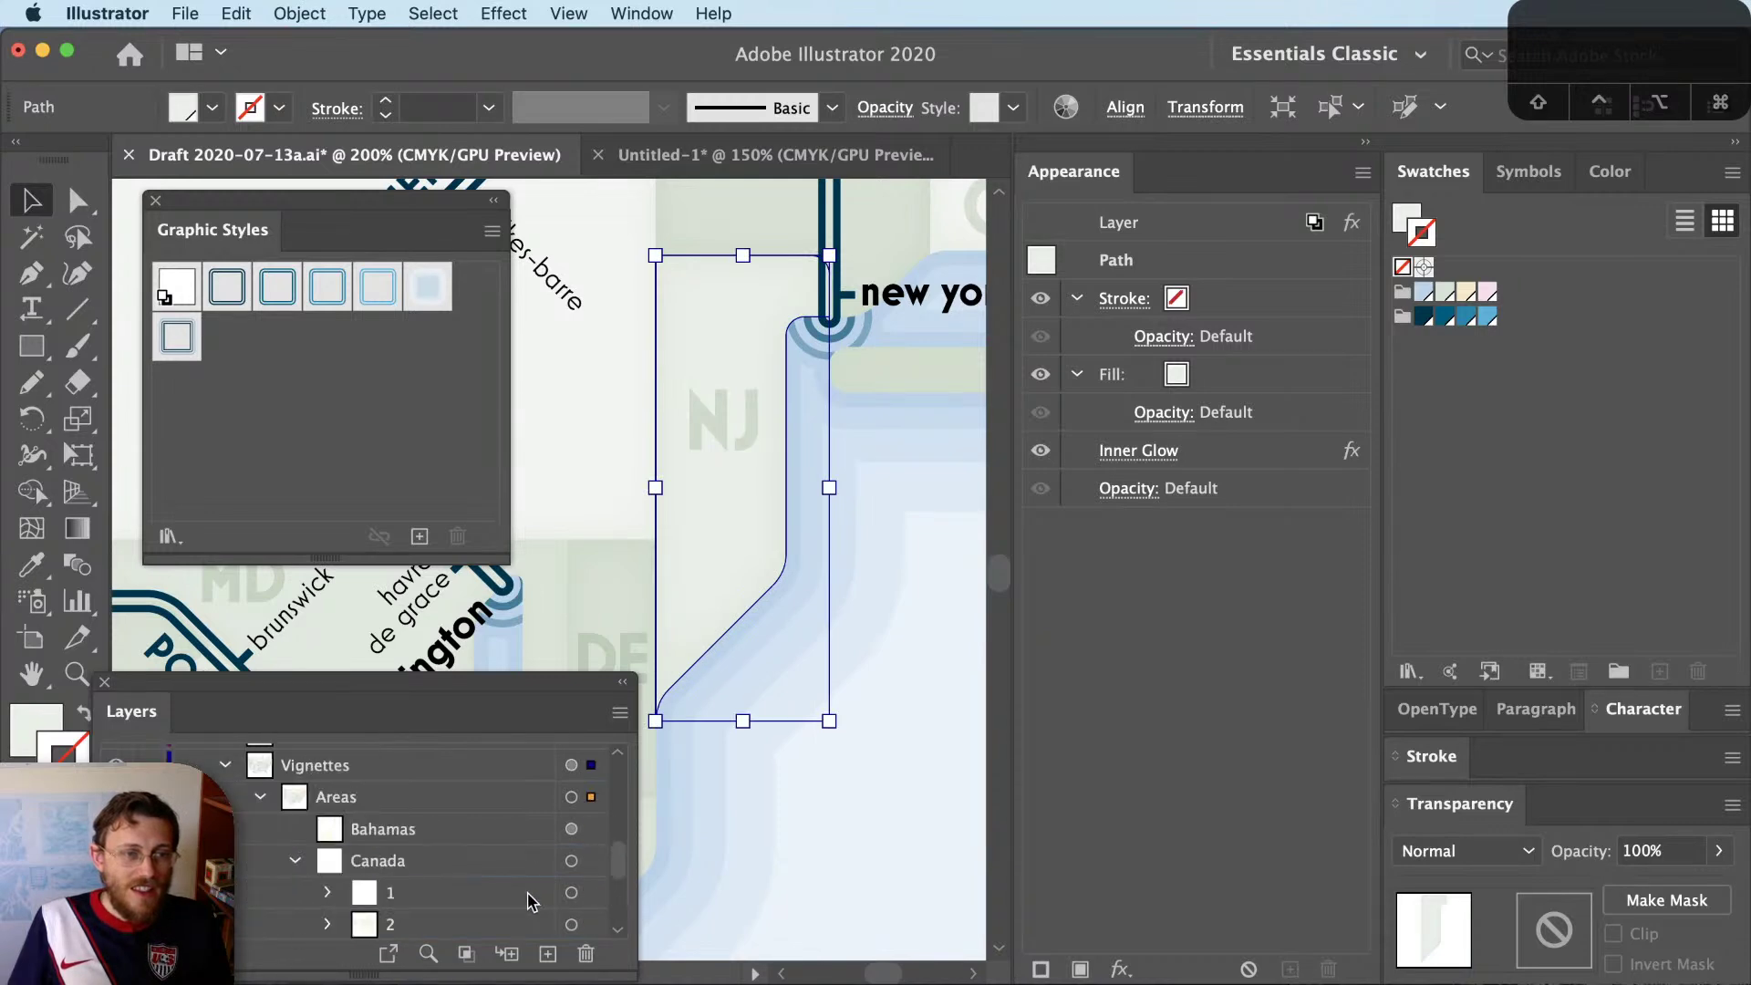
pyautogui.click(572, 765)
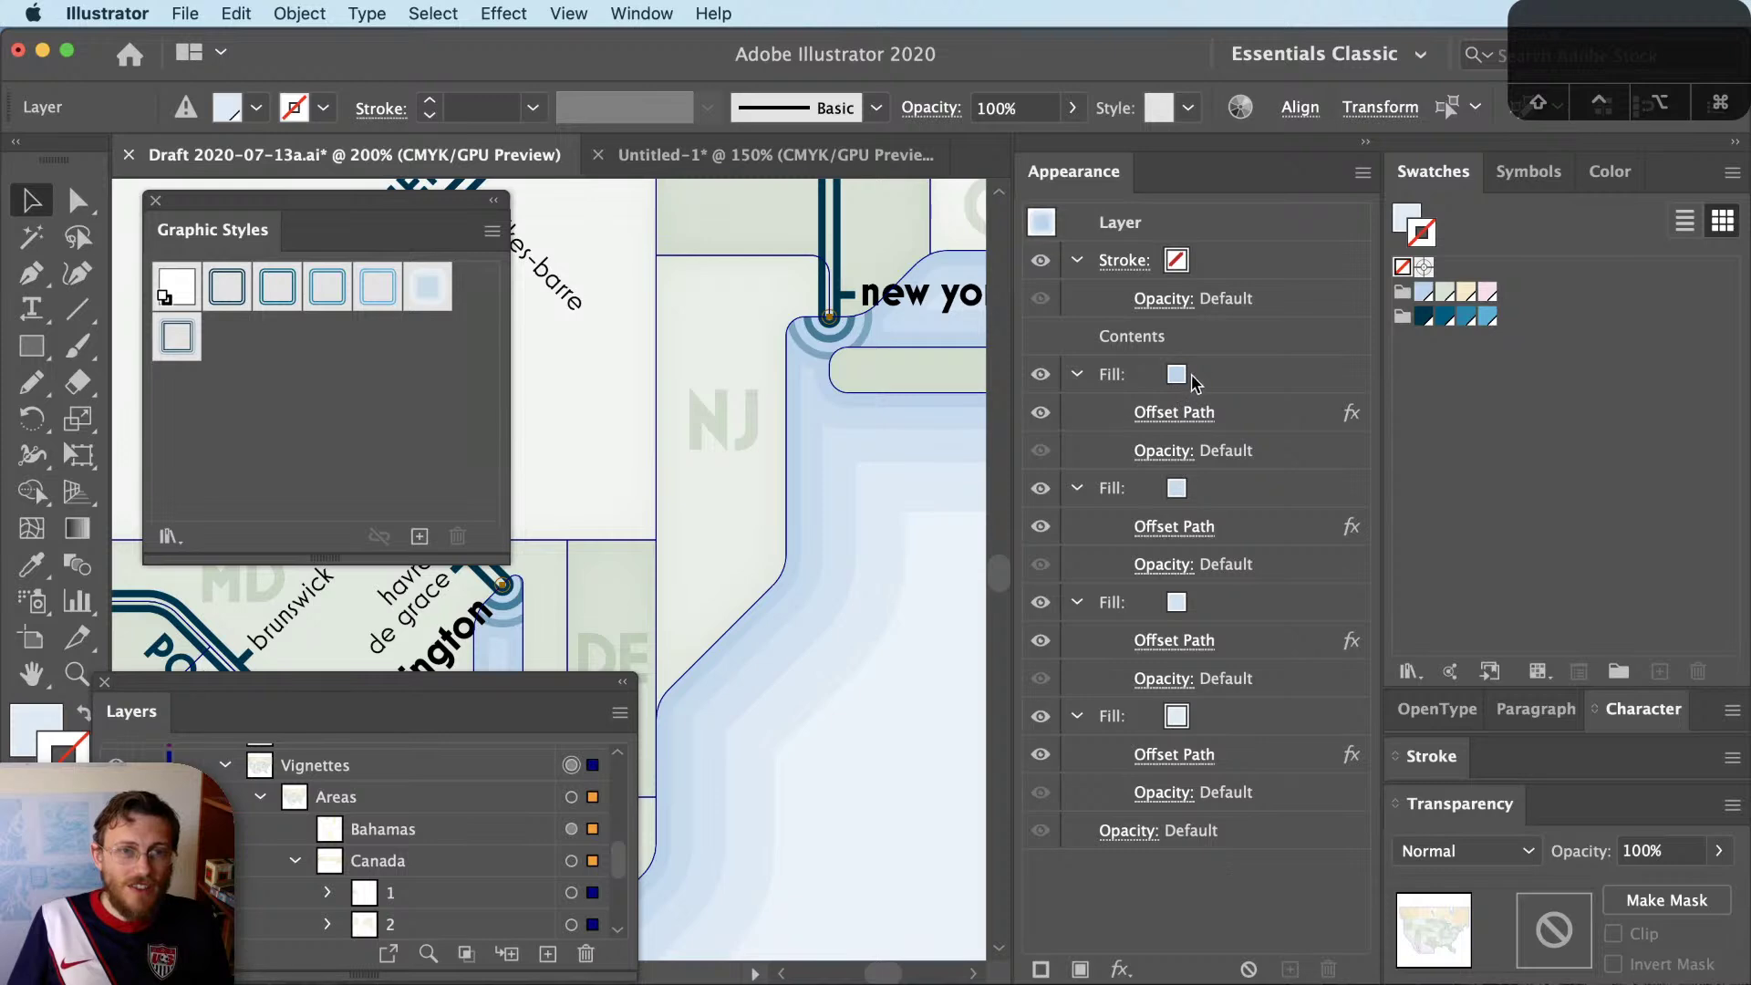
# Try placing the Vignettes layer's first Offset Path fill above Contents, undo it, and deselect everything
pyautogui.click(1215, 376)
pyautogui.moveTo(1218, 381); pyautogui.dragTo(1223, 332)
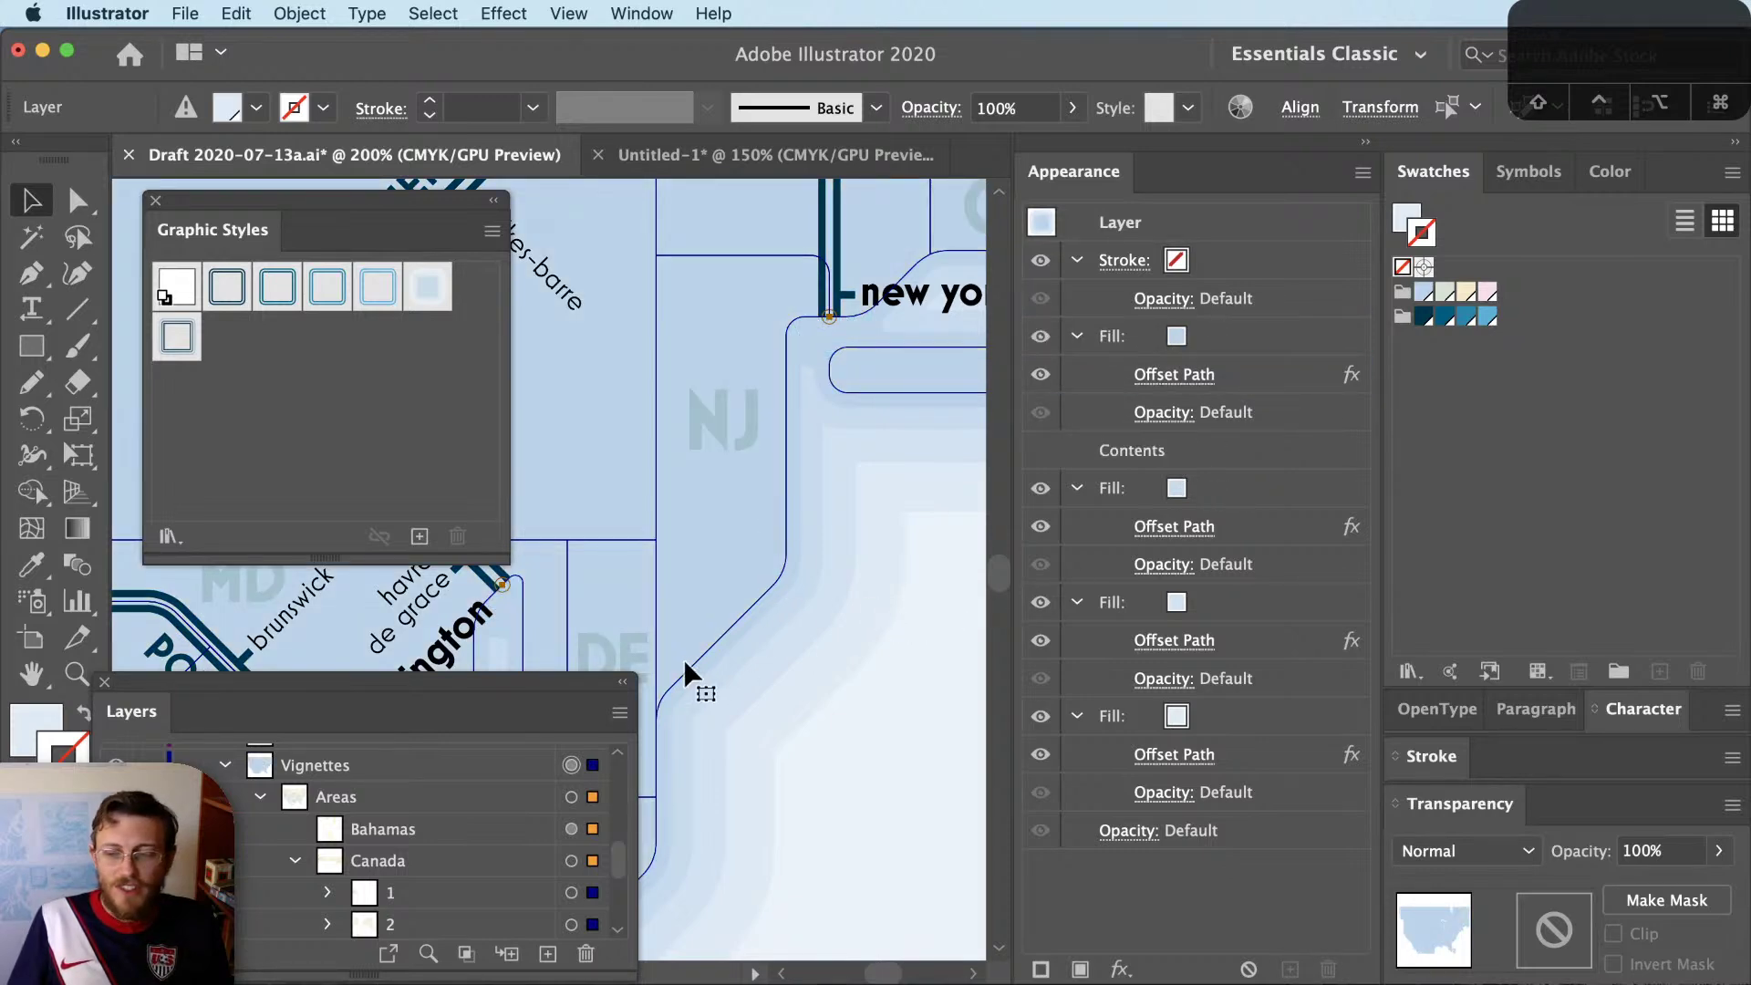
pyautogui.click(782, 369)
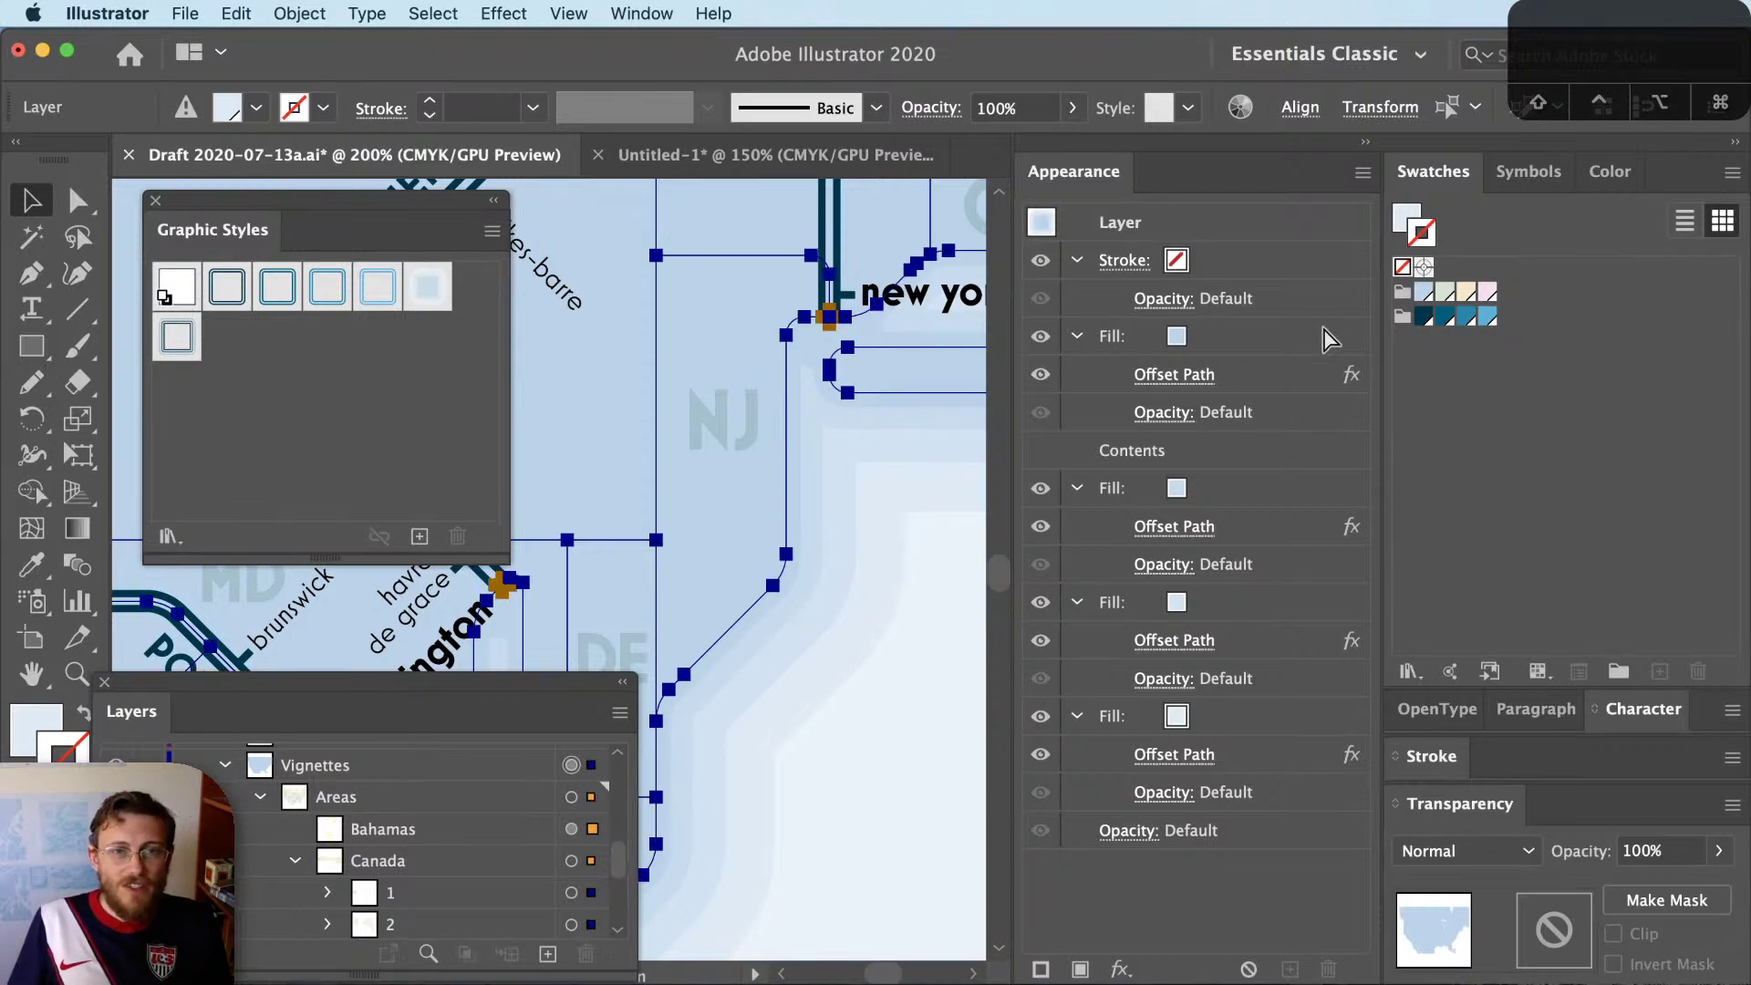
pyautogui.press('super+z')
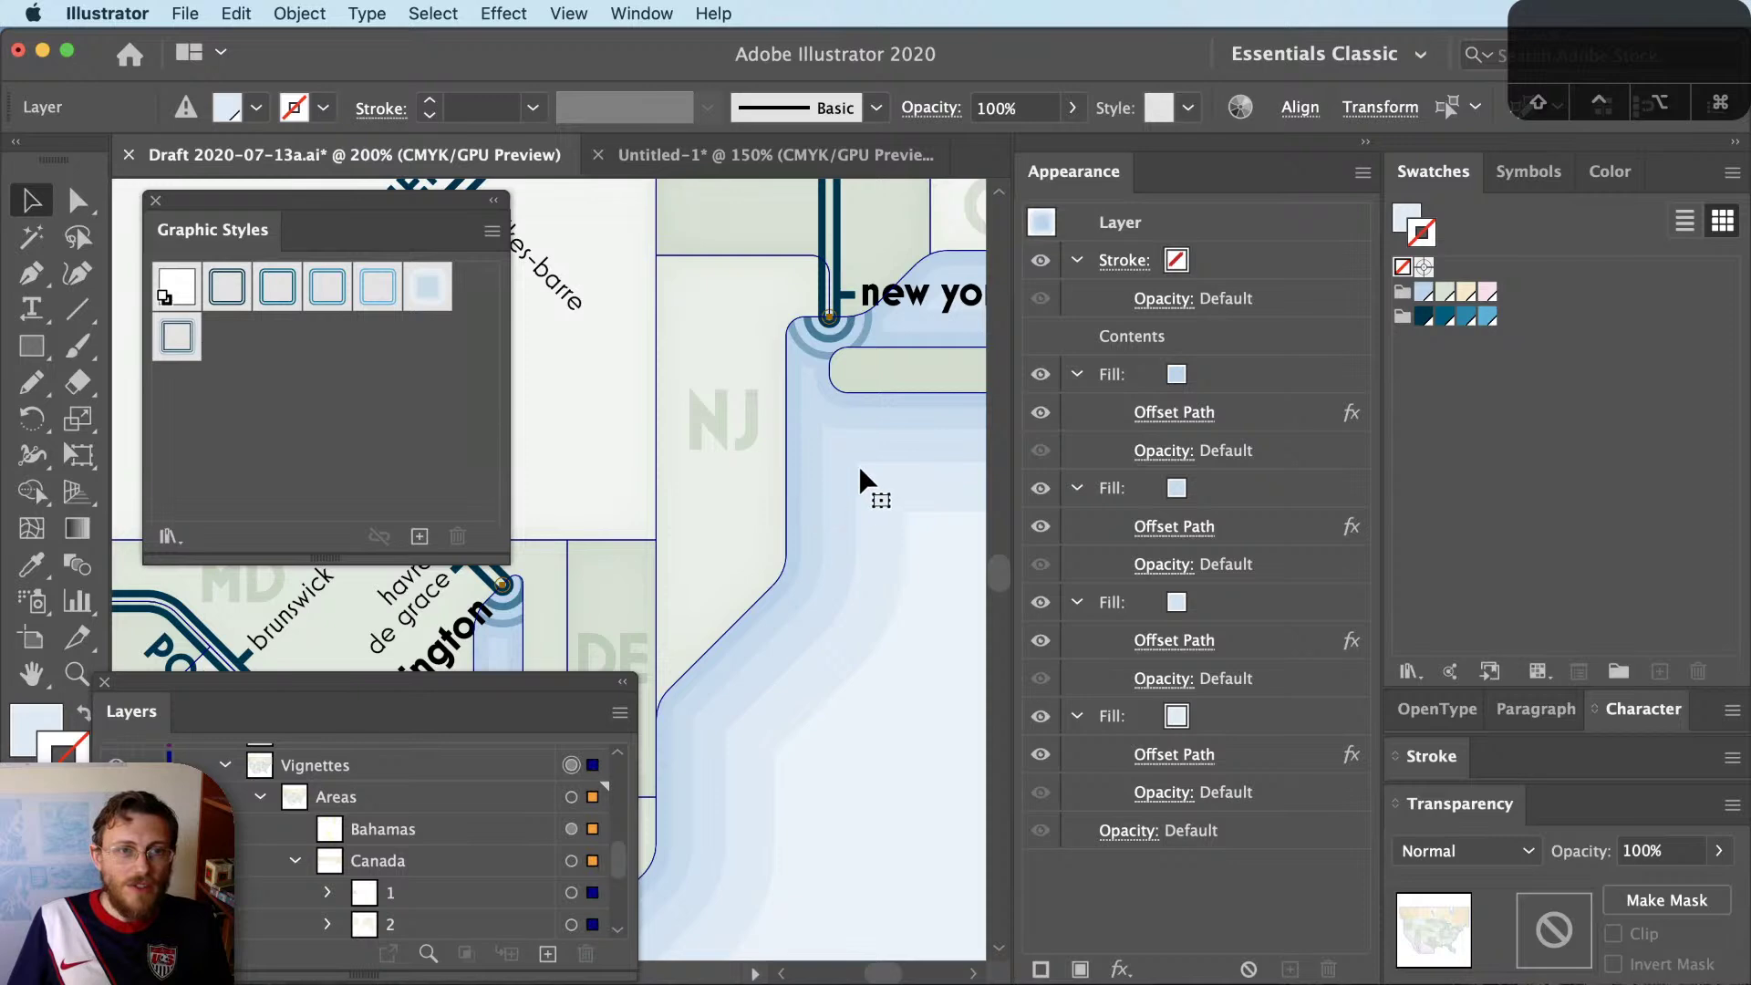
pyautogui.press('super+shift+a')
# Move the river mouth circle near Plymouth offshore, away from the end of the Roanoke line
pyautogui.scroll(-15, 853, 456)
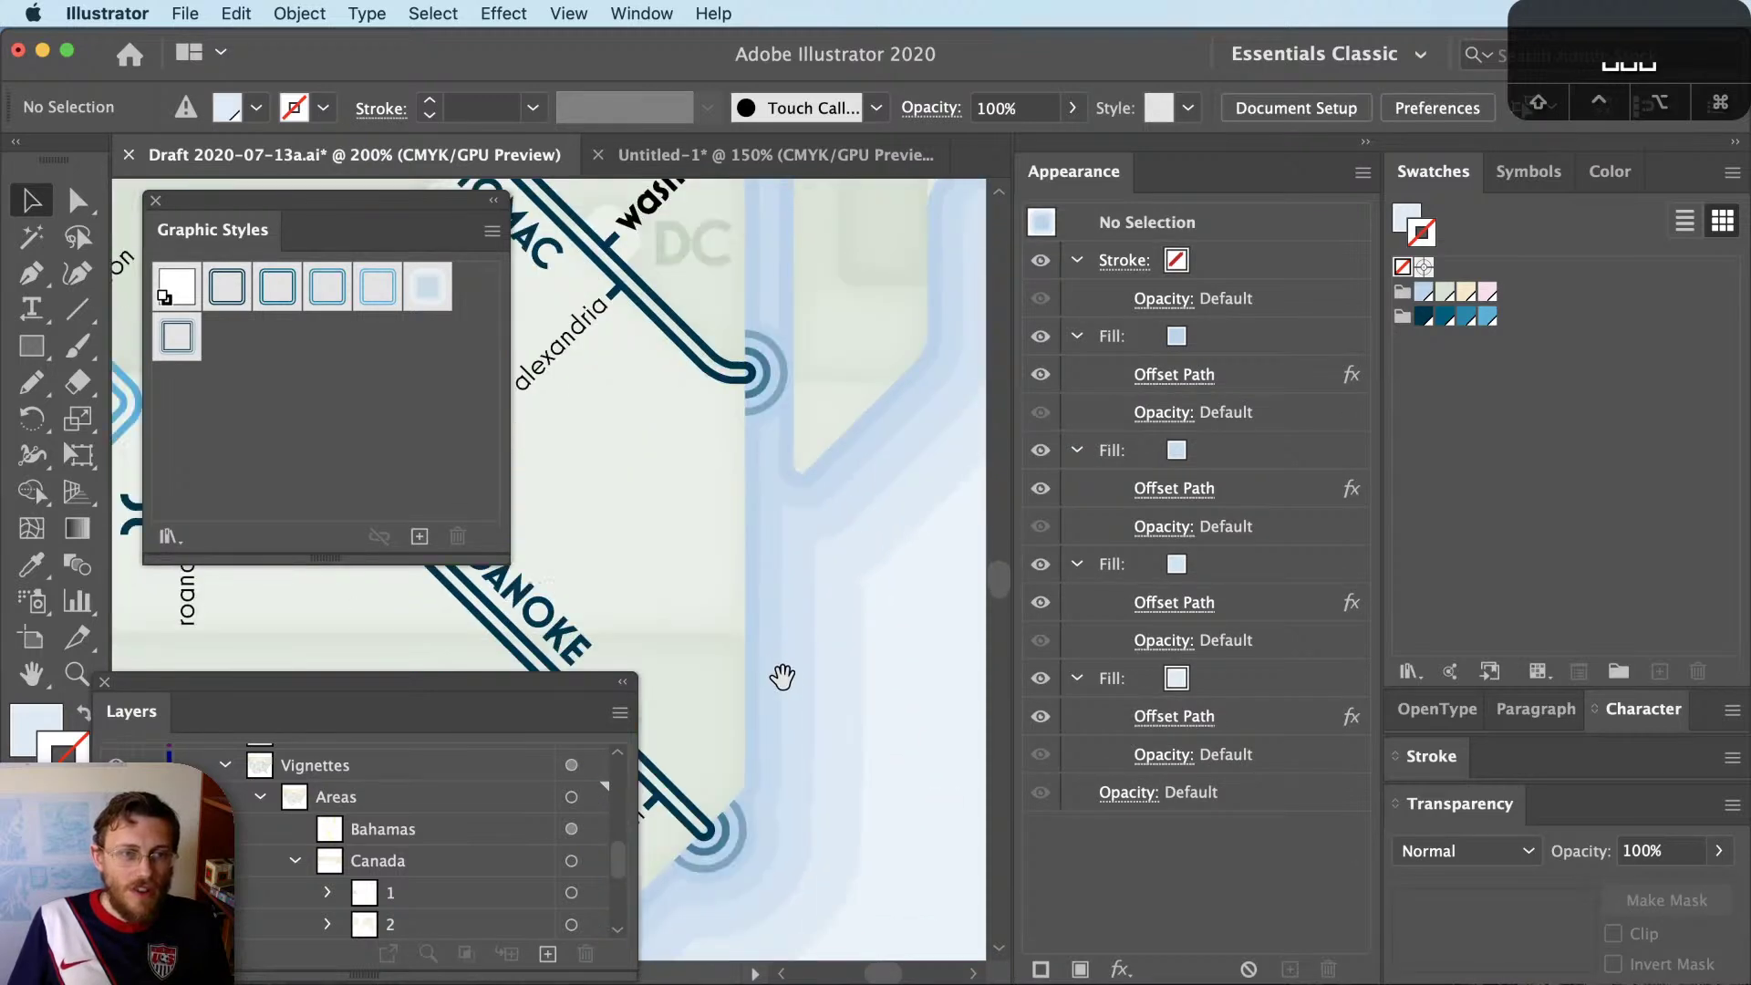
pyautogui.scroll(4, 852, 633)
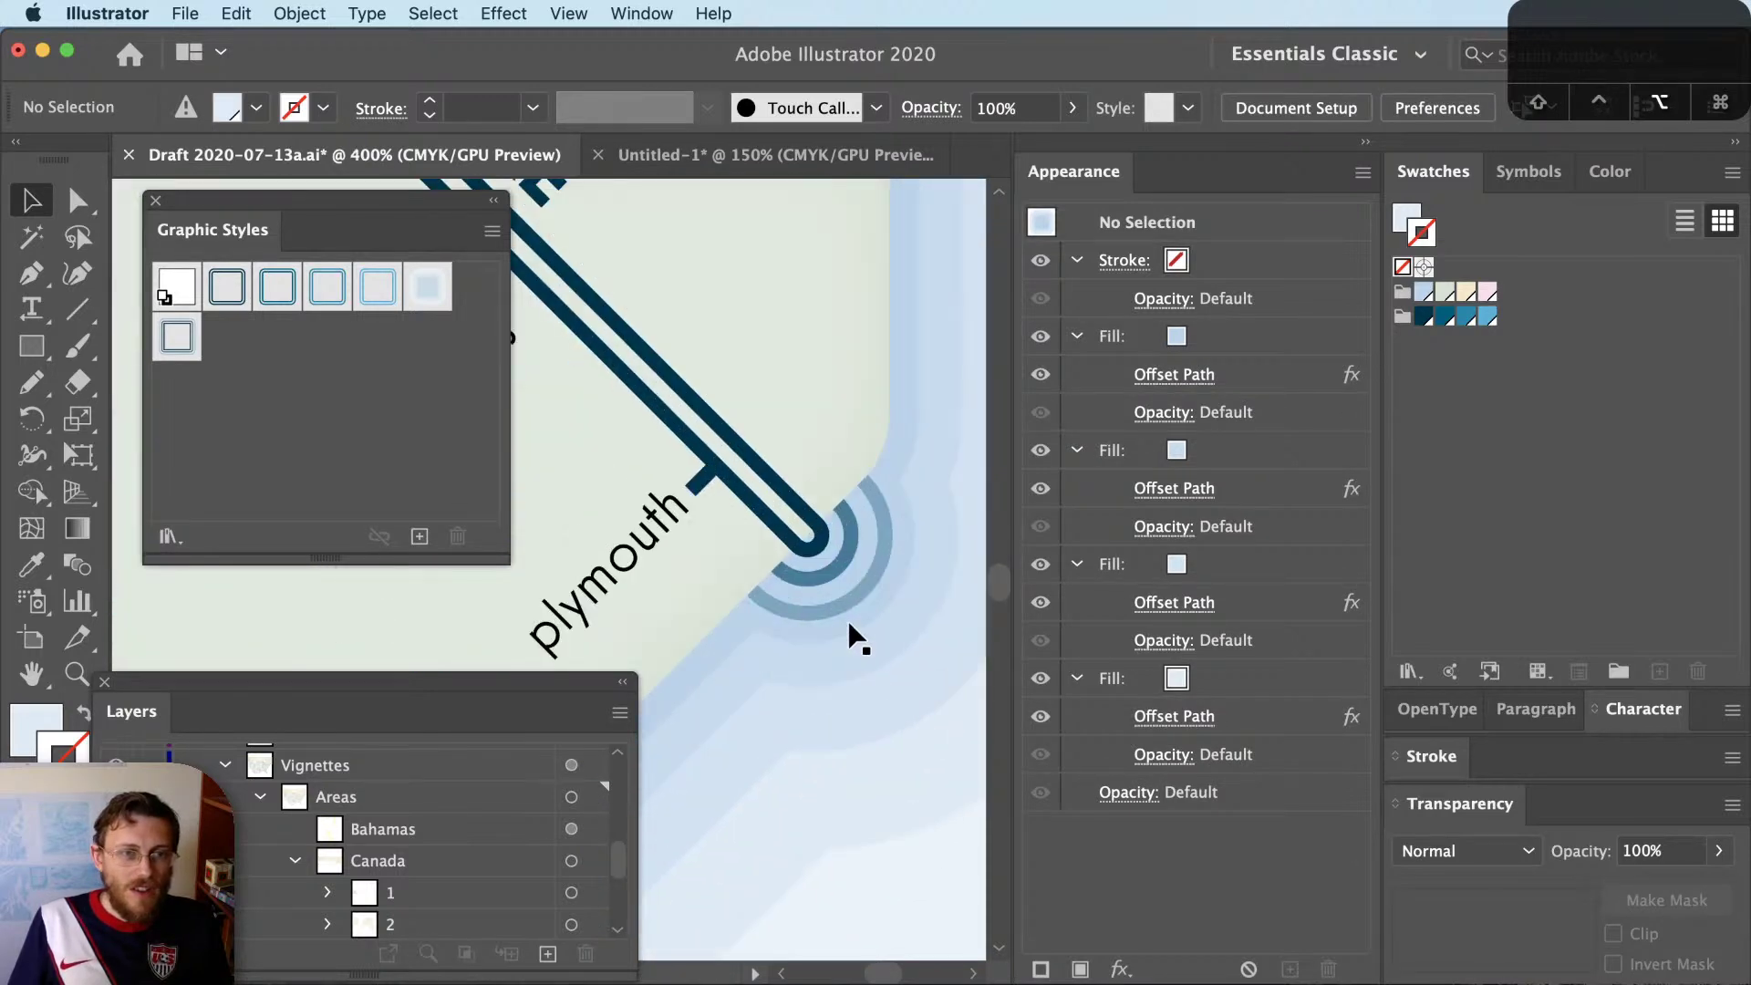
pyautogui.click(811, 507)
pyautogui.scroll(5, 812, 507)
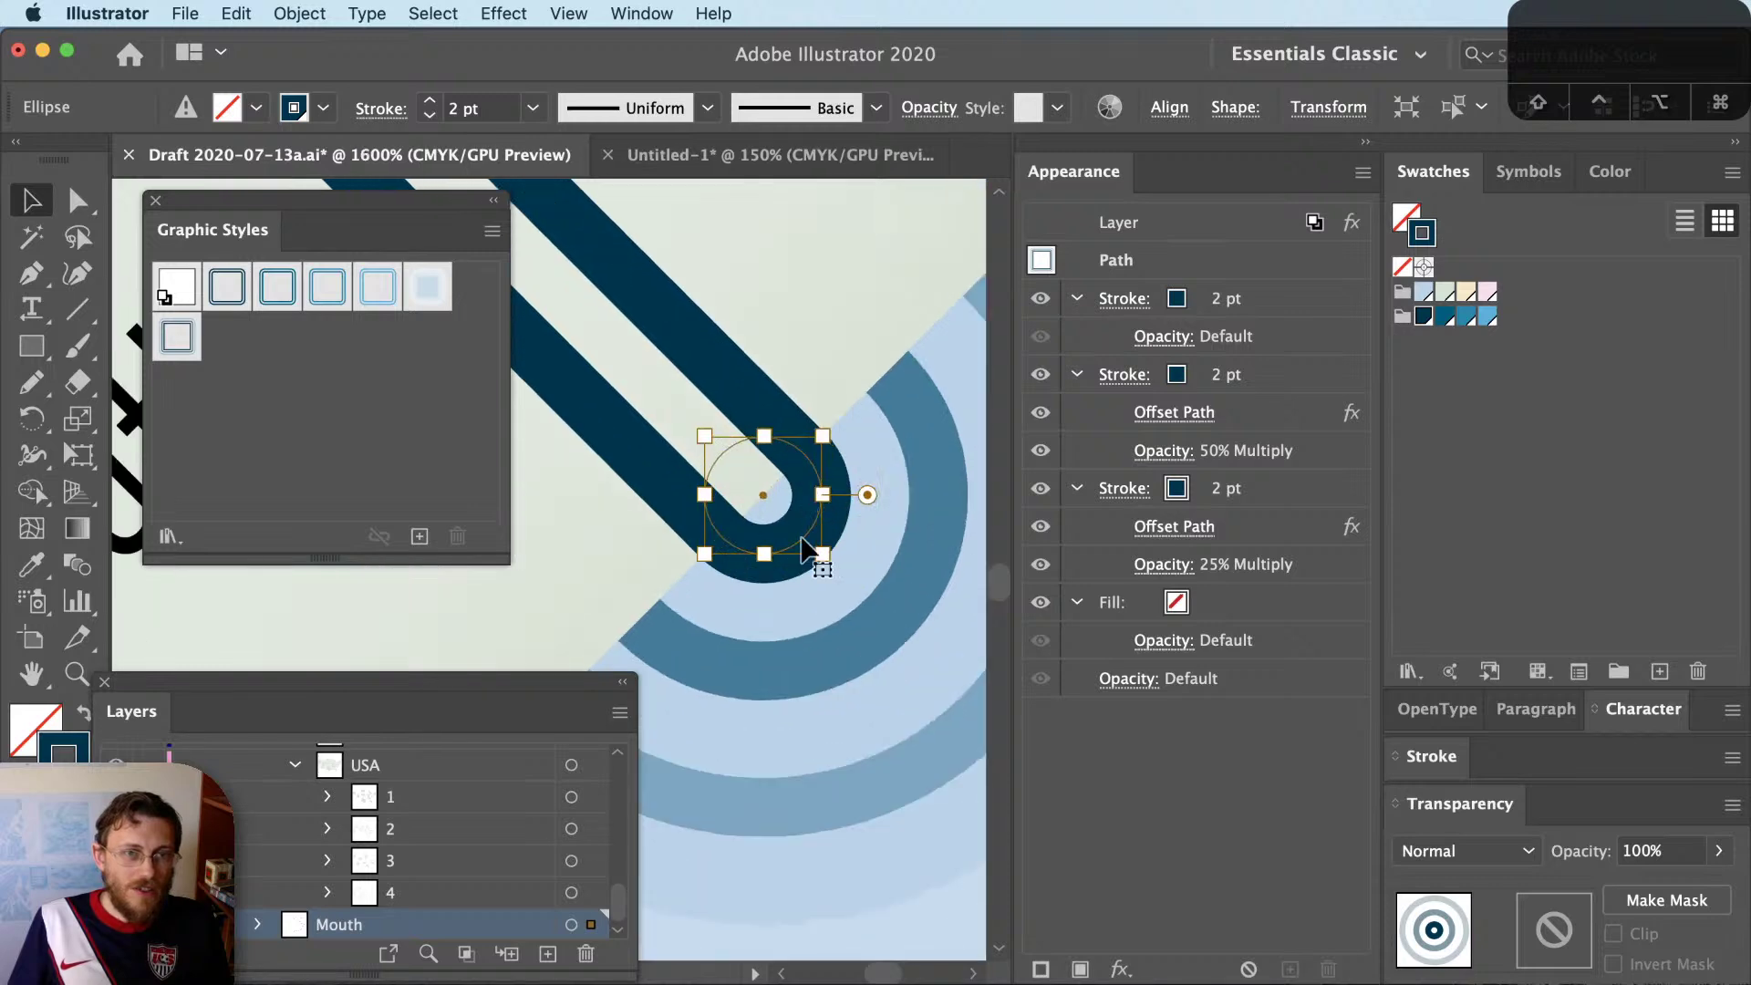
pyautogui.moveTo(911, 810); pyautogui.dragTo(911, 810)
pyautogui.scroll(-3, 821, 501)
pyautogui.hscroll(2, 821, 501)
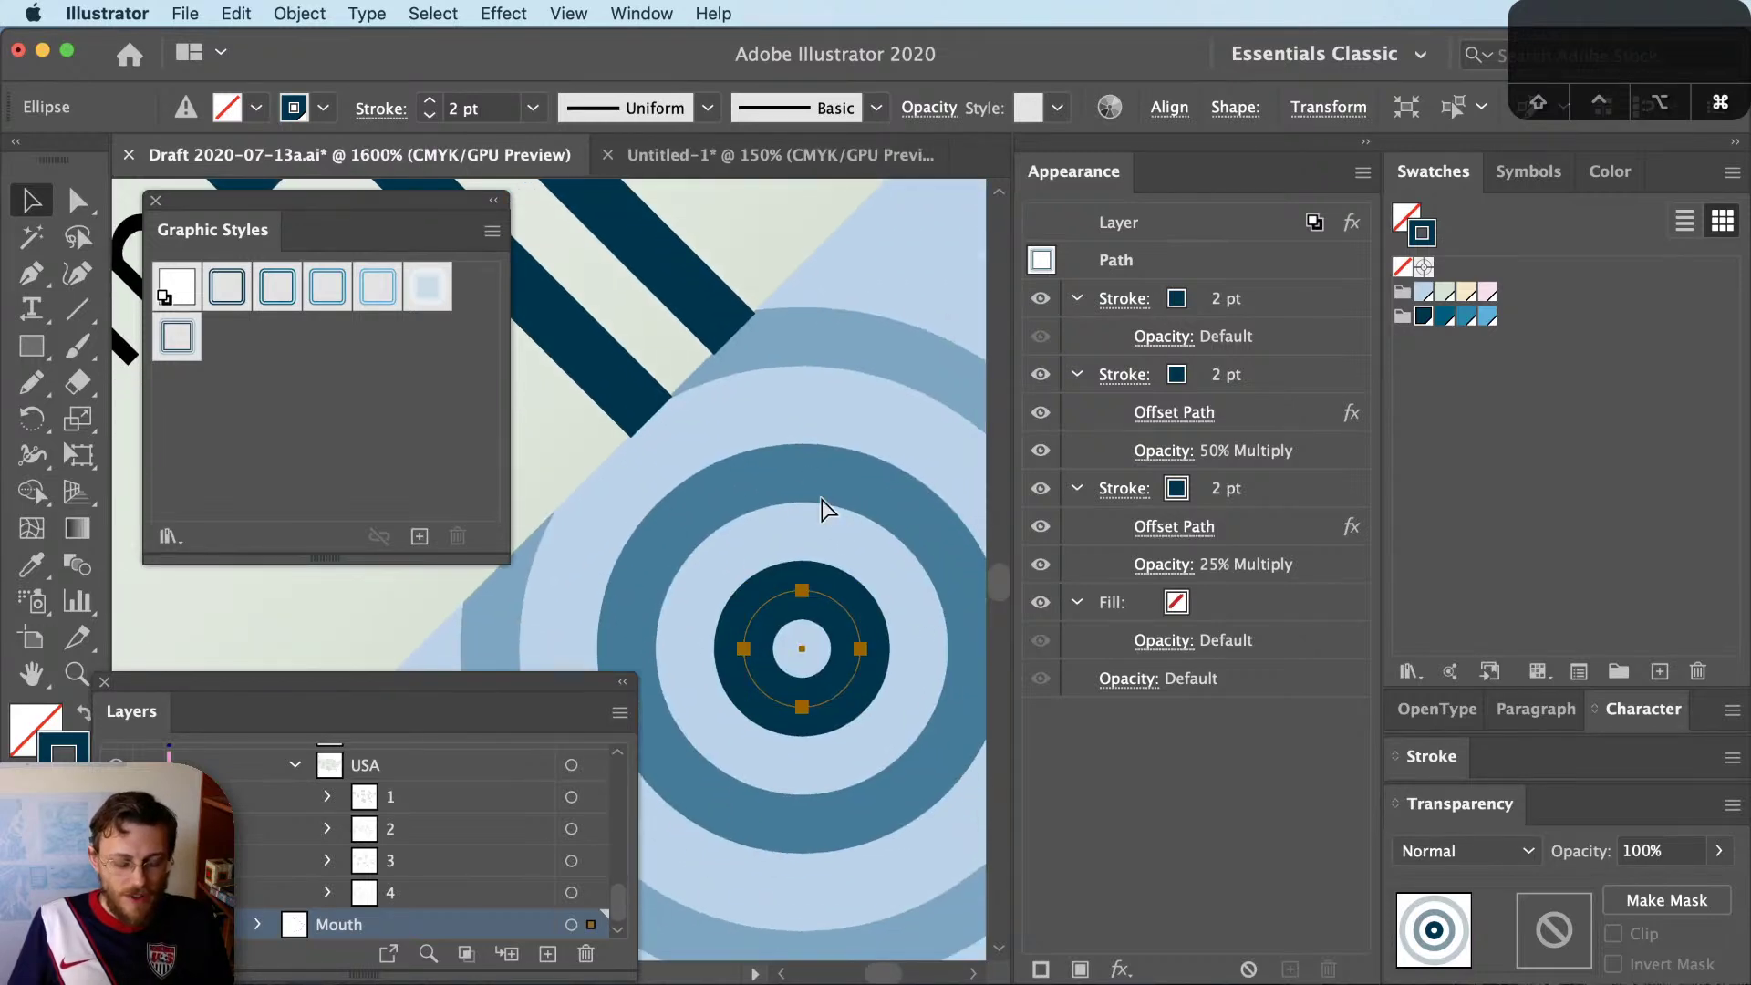
# Compare the mouth circle in outline and preview modes, and inspect its stacked strokes
pyautogui.press('super+y')
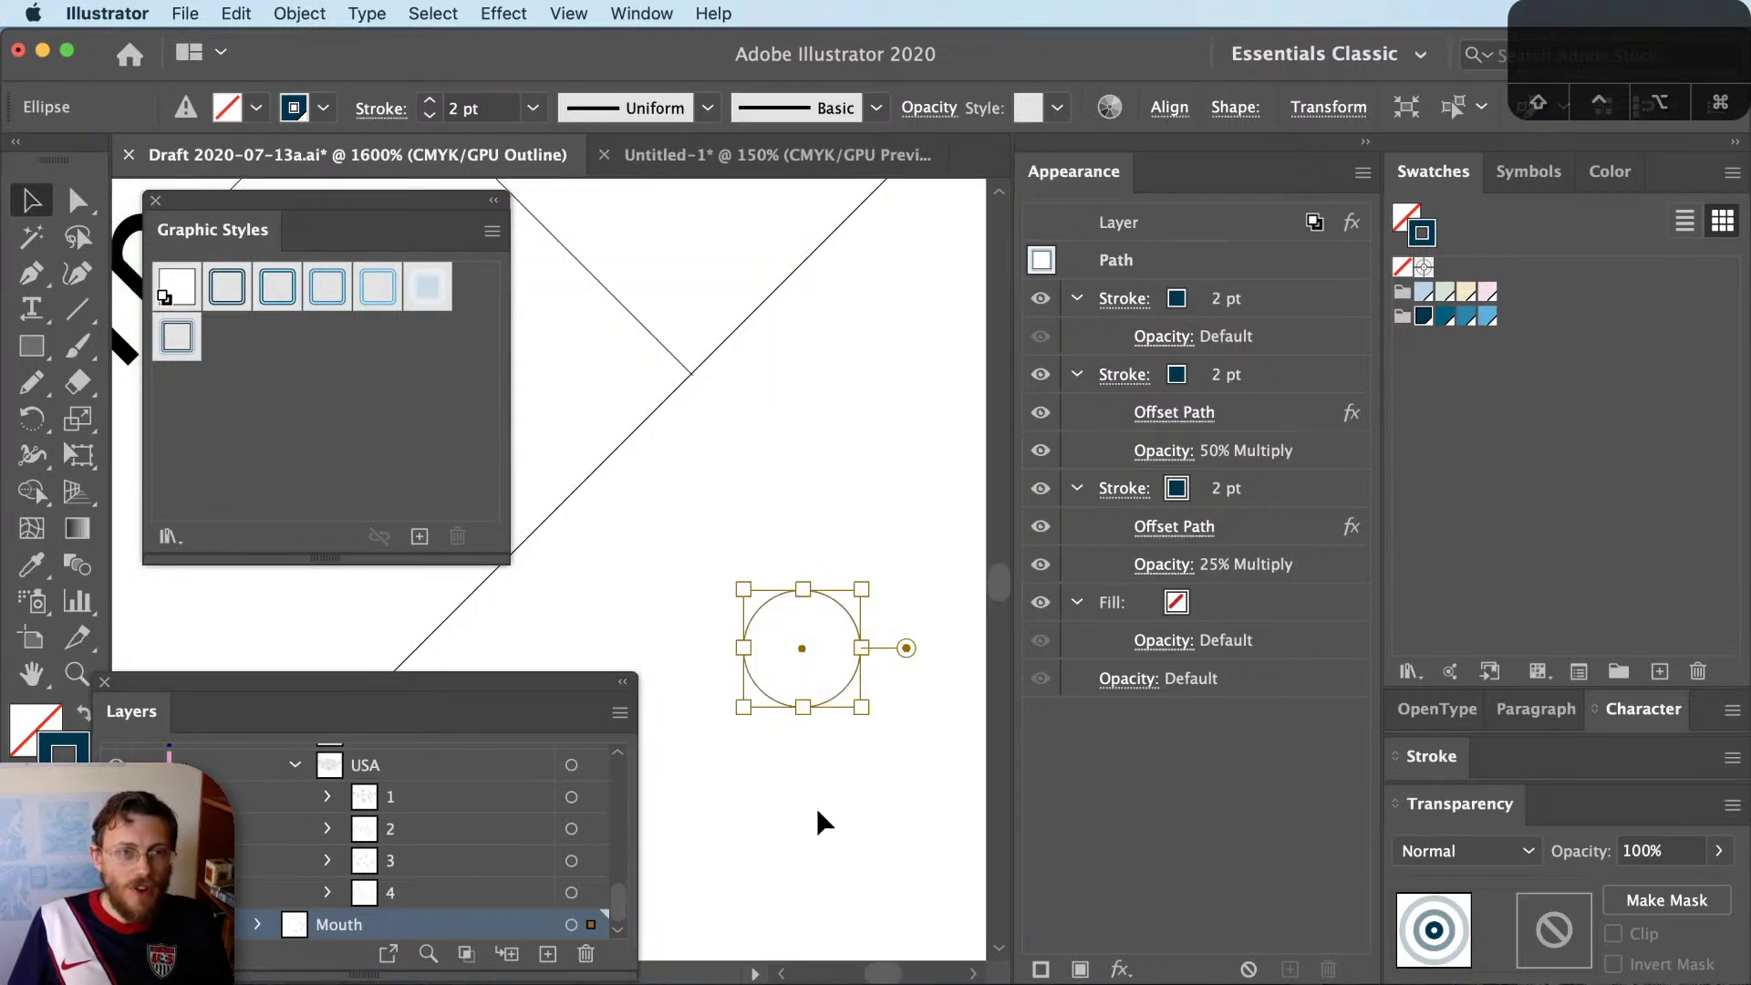
pyautogui.press('a')
pyautogui.press('super+y')
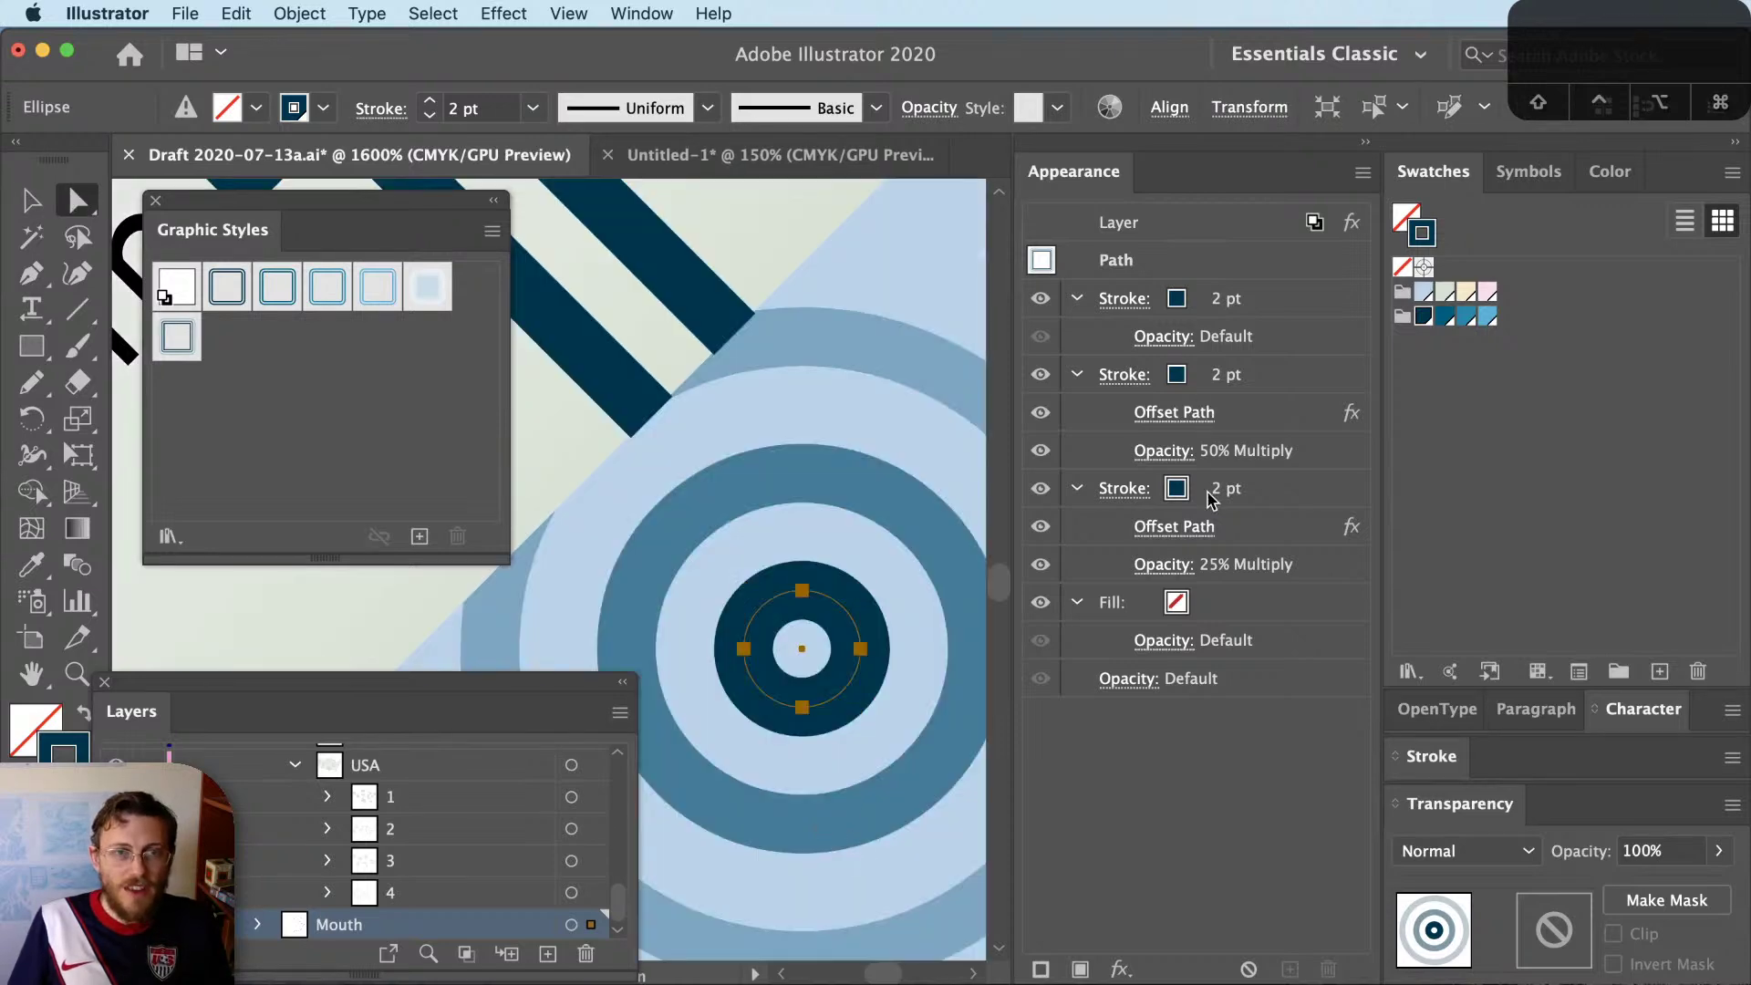
pyautogui.click(1209, 304)
pyautogui.click(1264, 374)
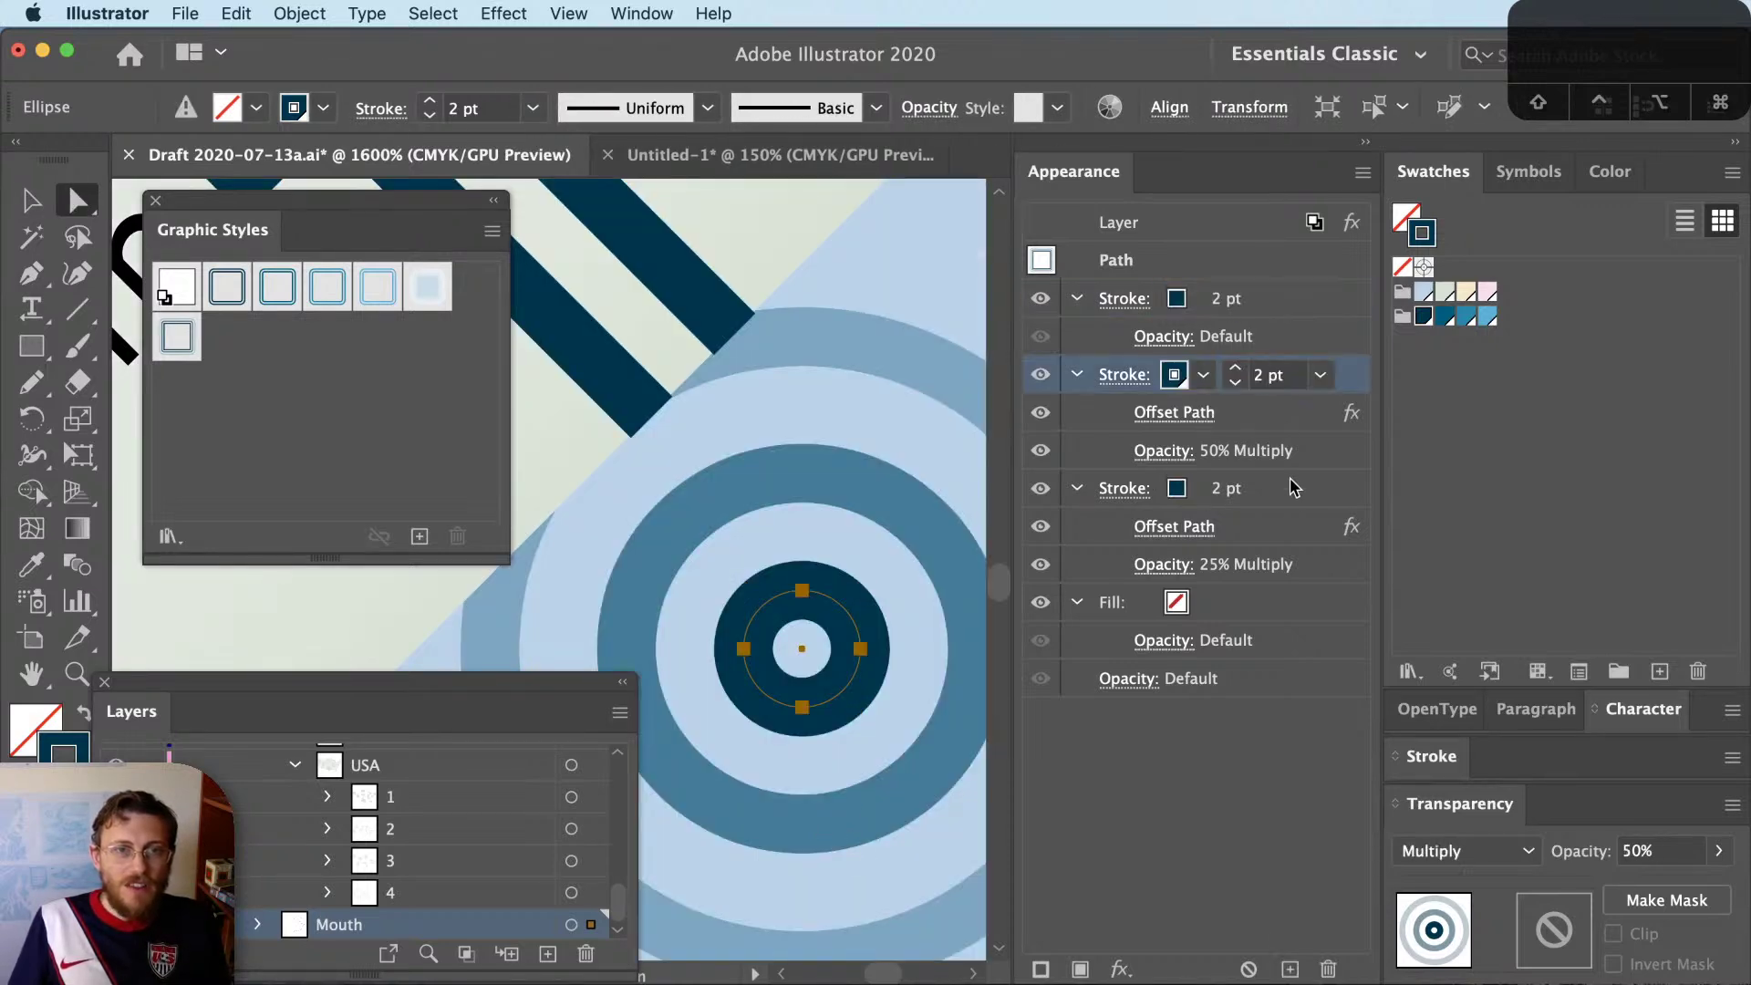
pyautogui.click(1288, 490)
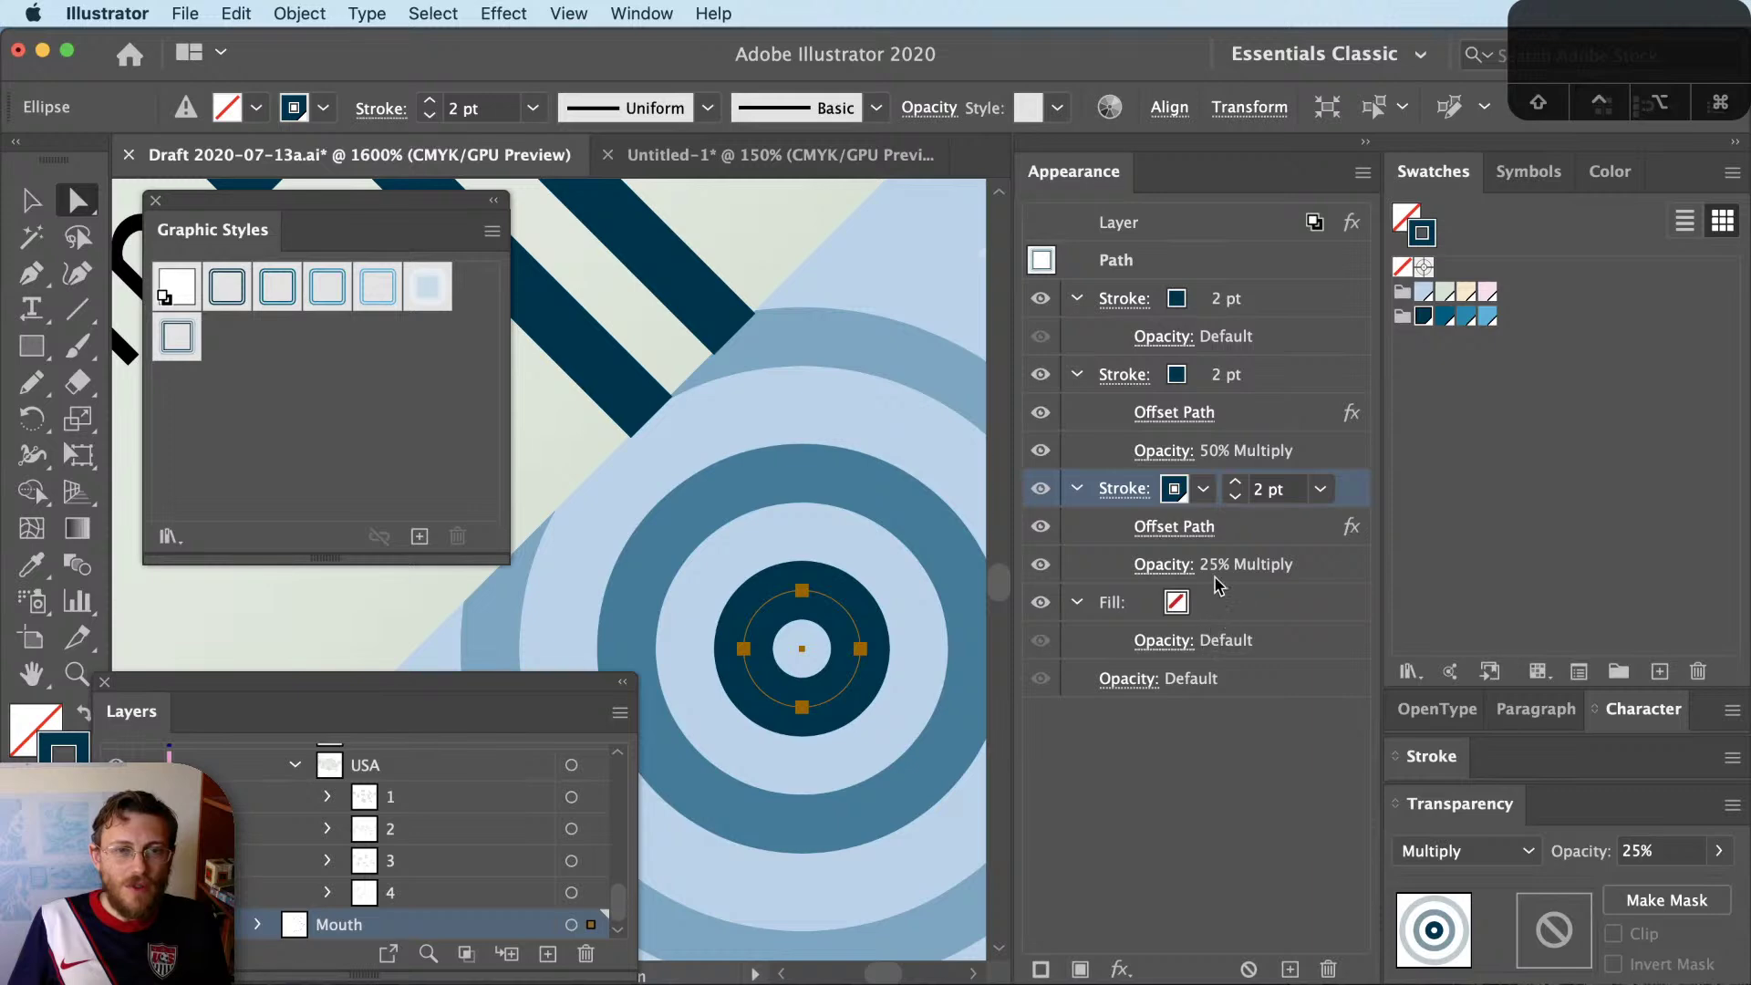
pyautogui.click(1277, 338)
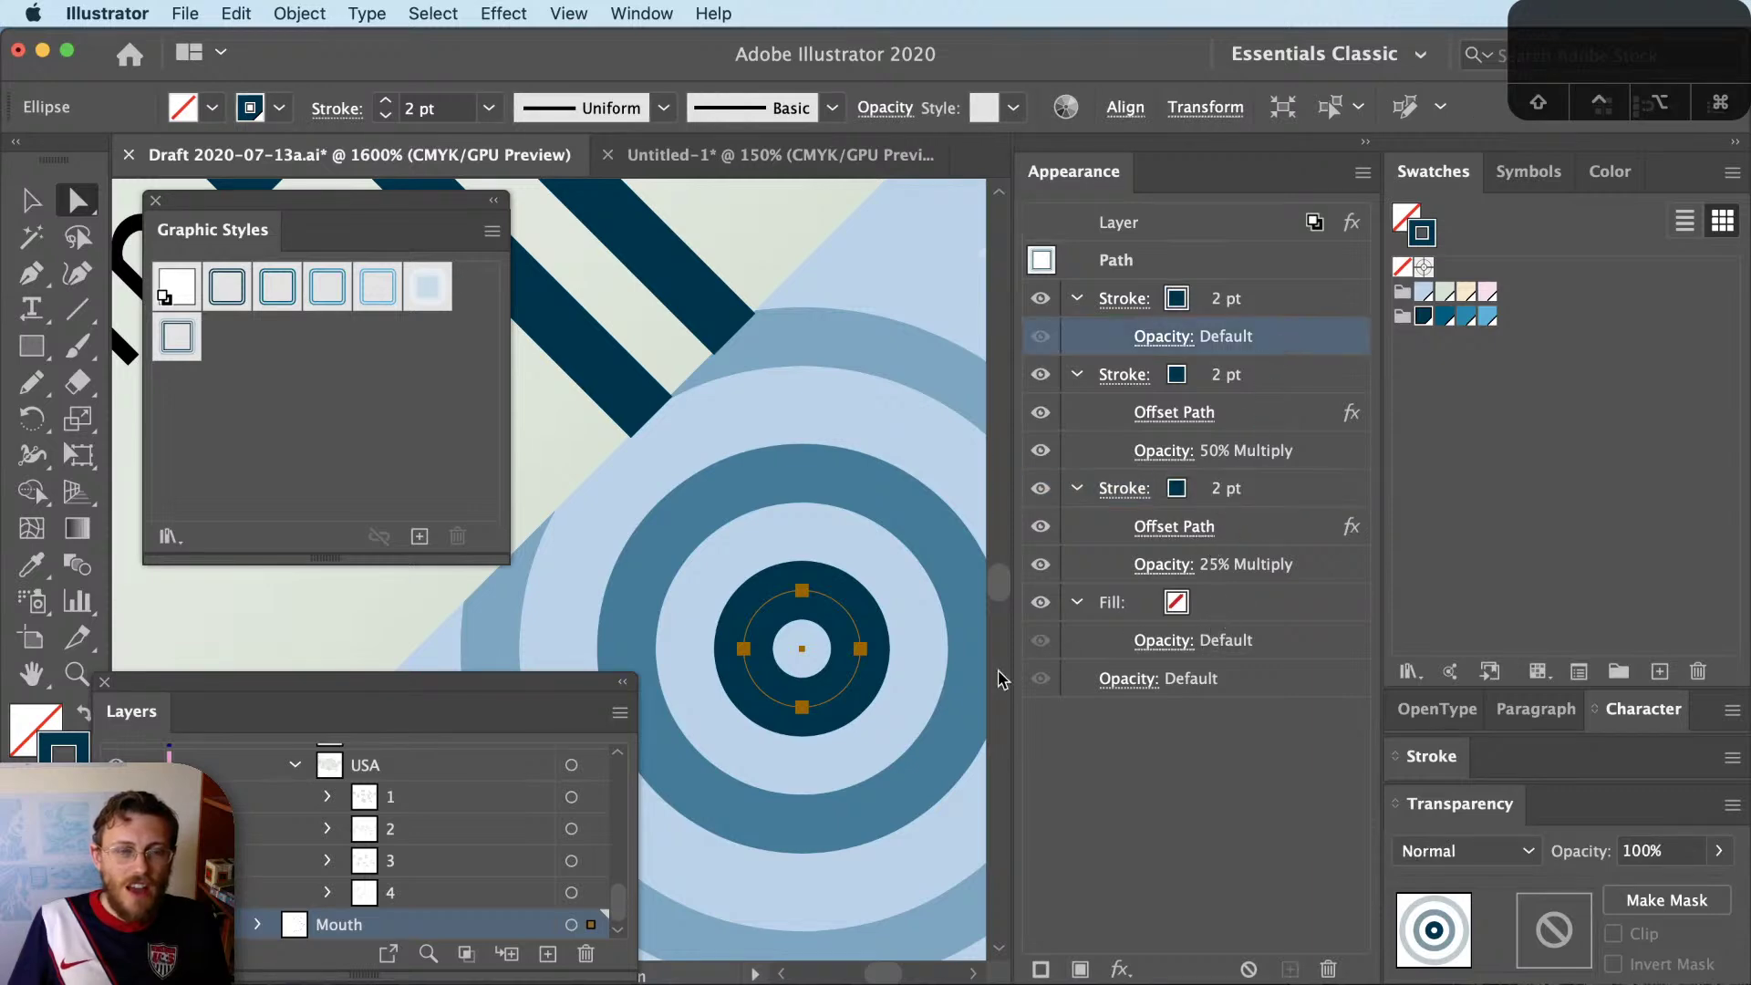
# Examine the opacity and blending settings of the mouth circle's two offset strokes
pyautogui.scroll(-5, 794, 729)
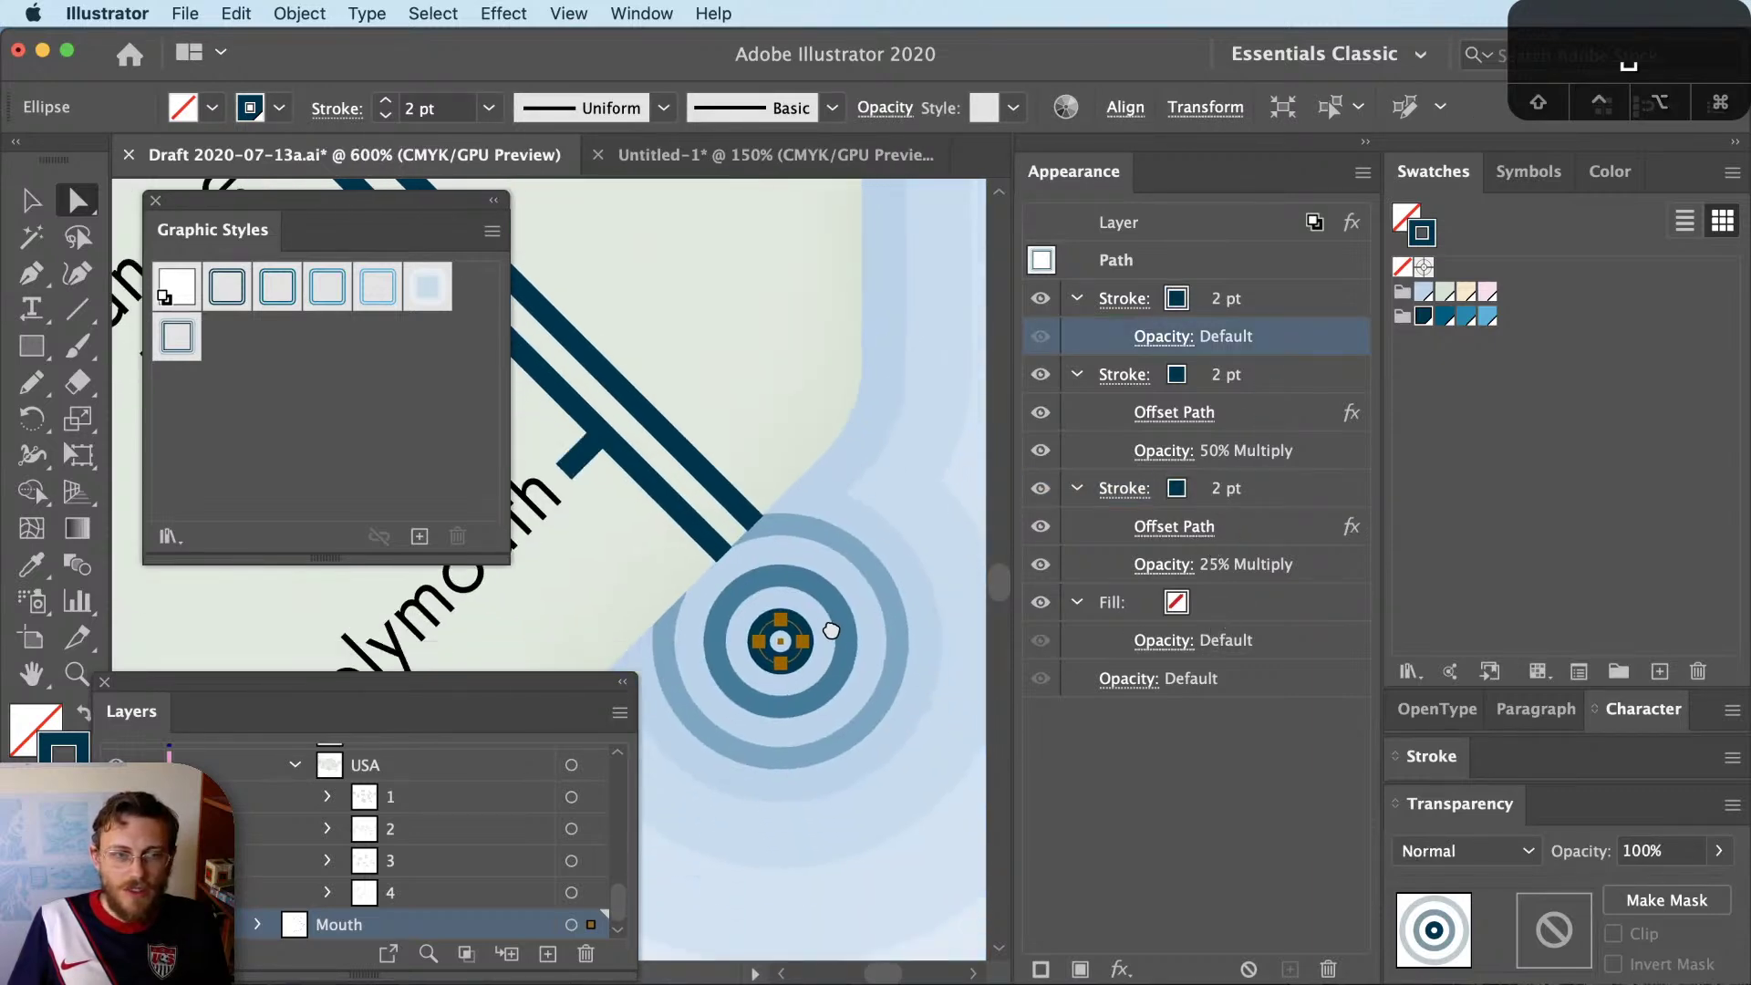
pyautogui.click(1167, 312)
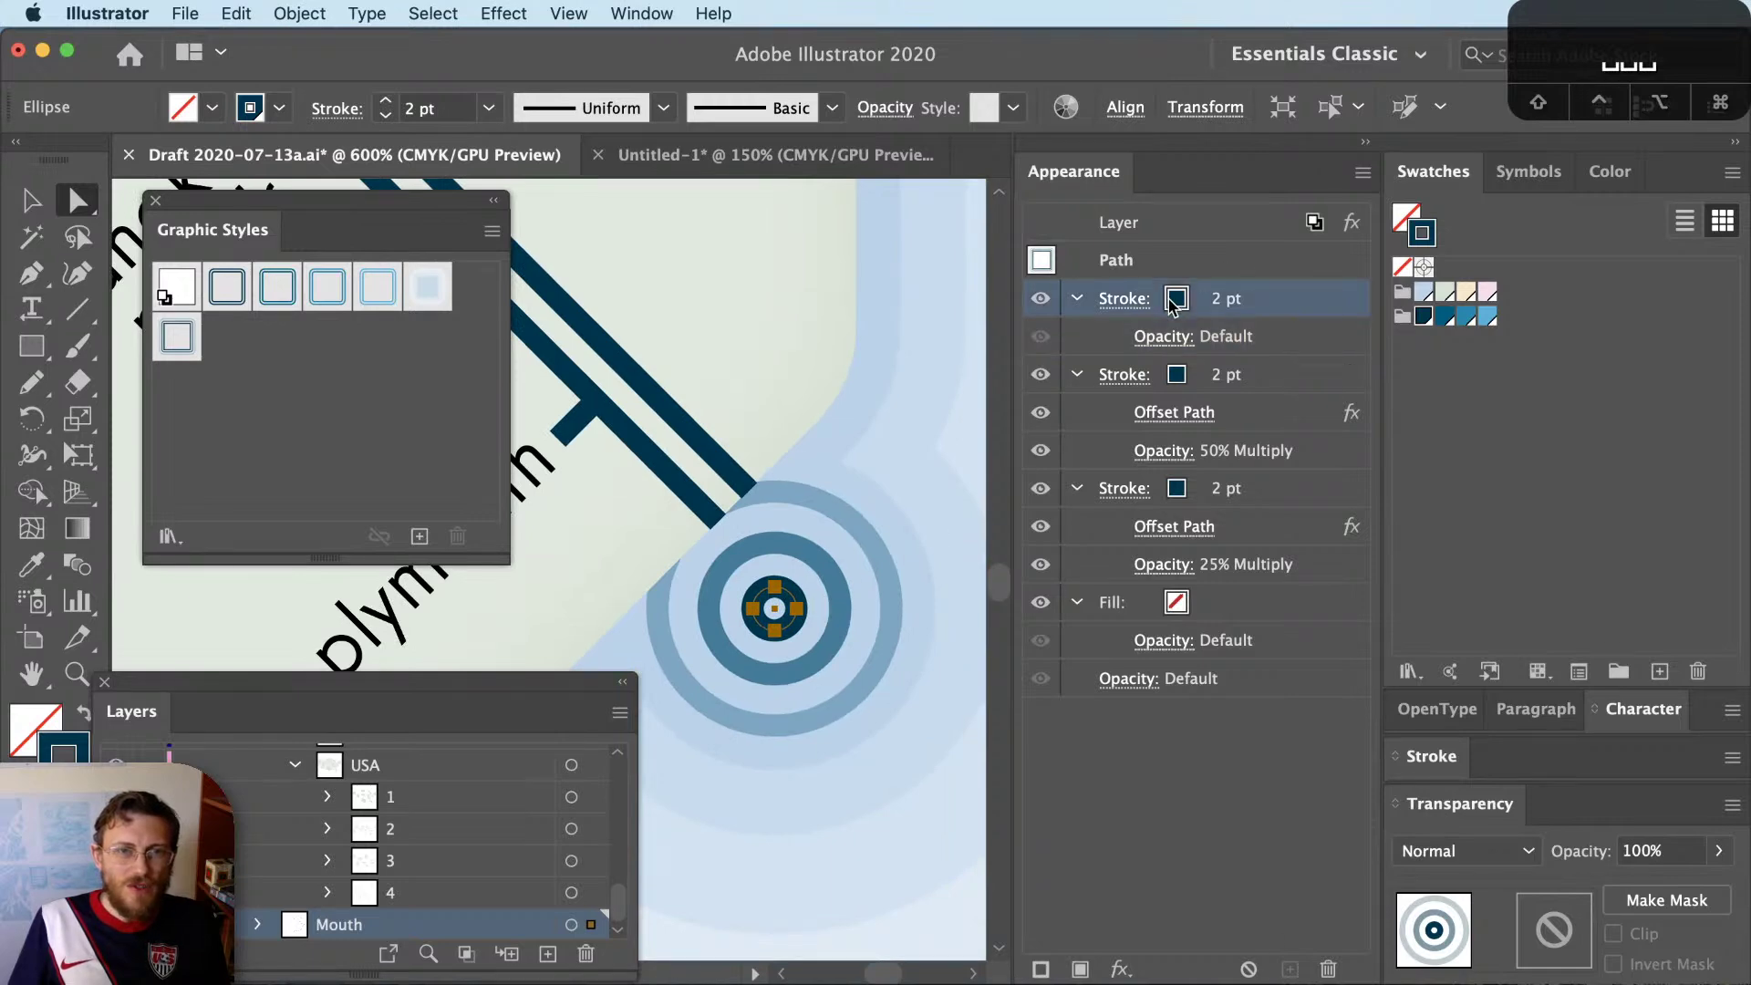
pyautogui.click(1186, 376)
pyautogui.click(1300, 454)
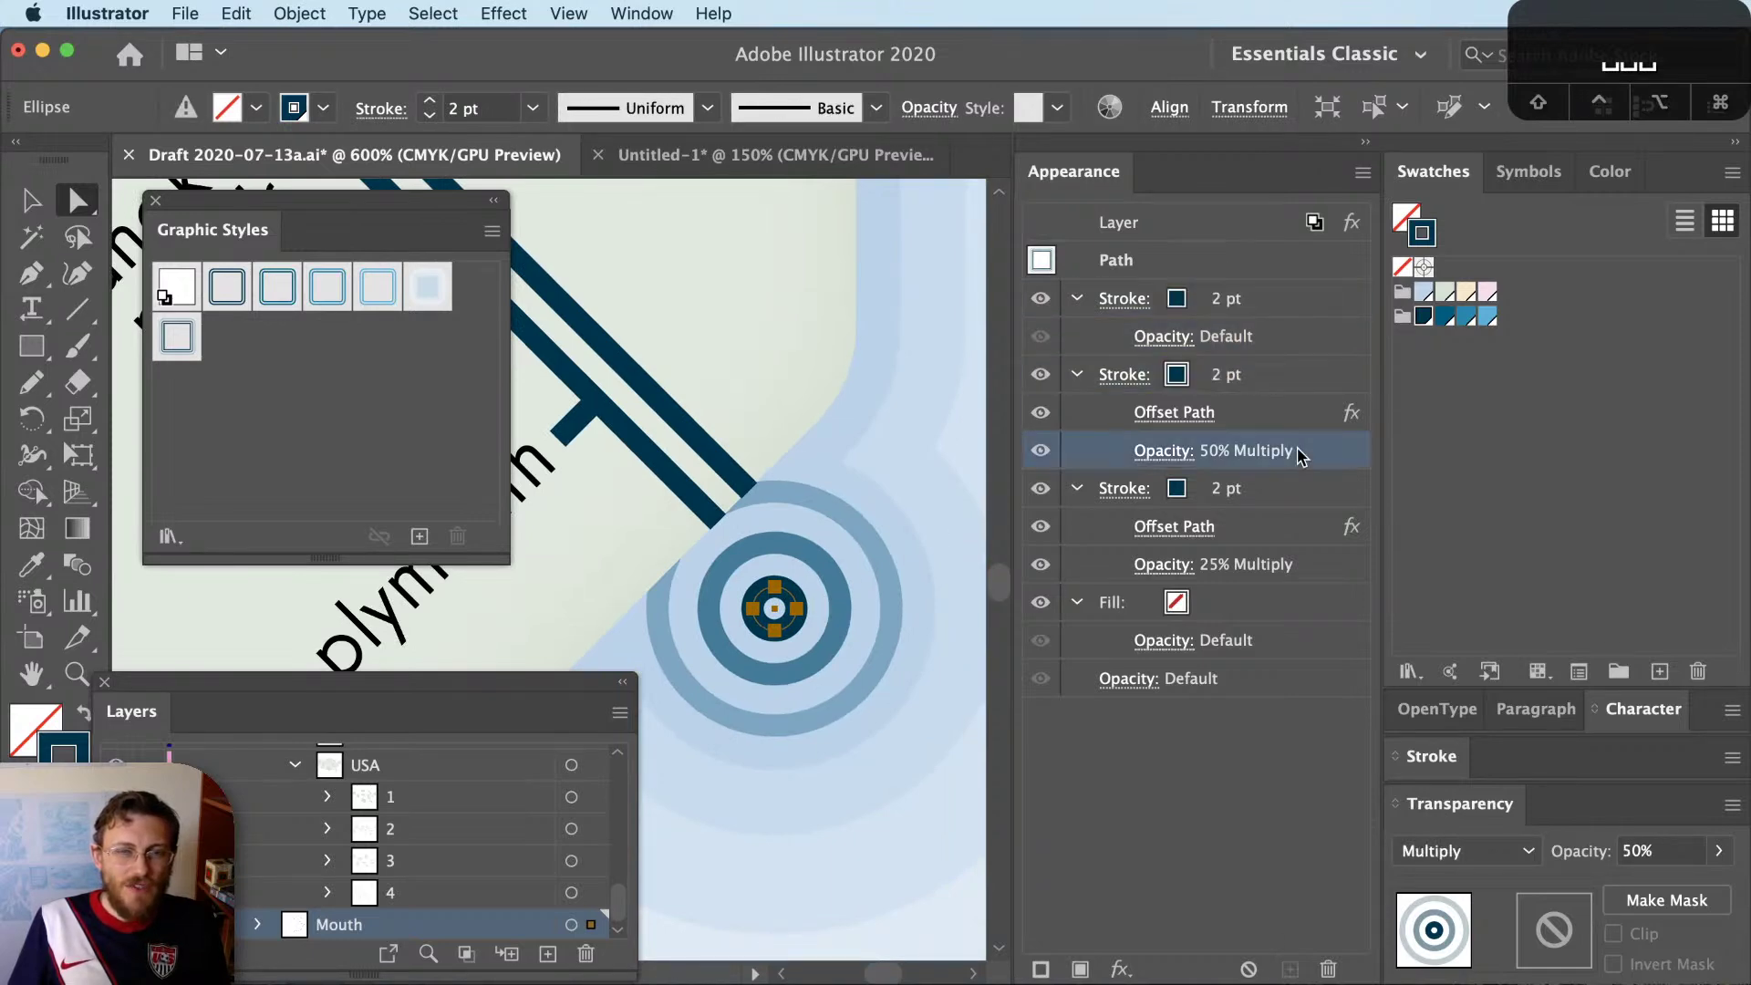
pyautogui.click(1276, 565)
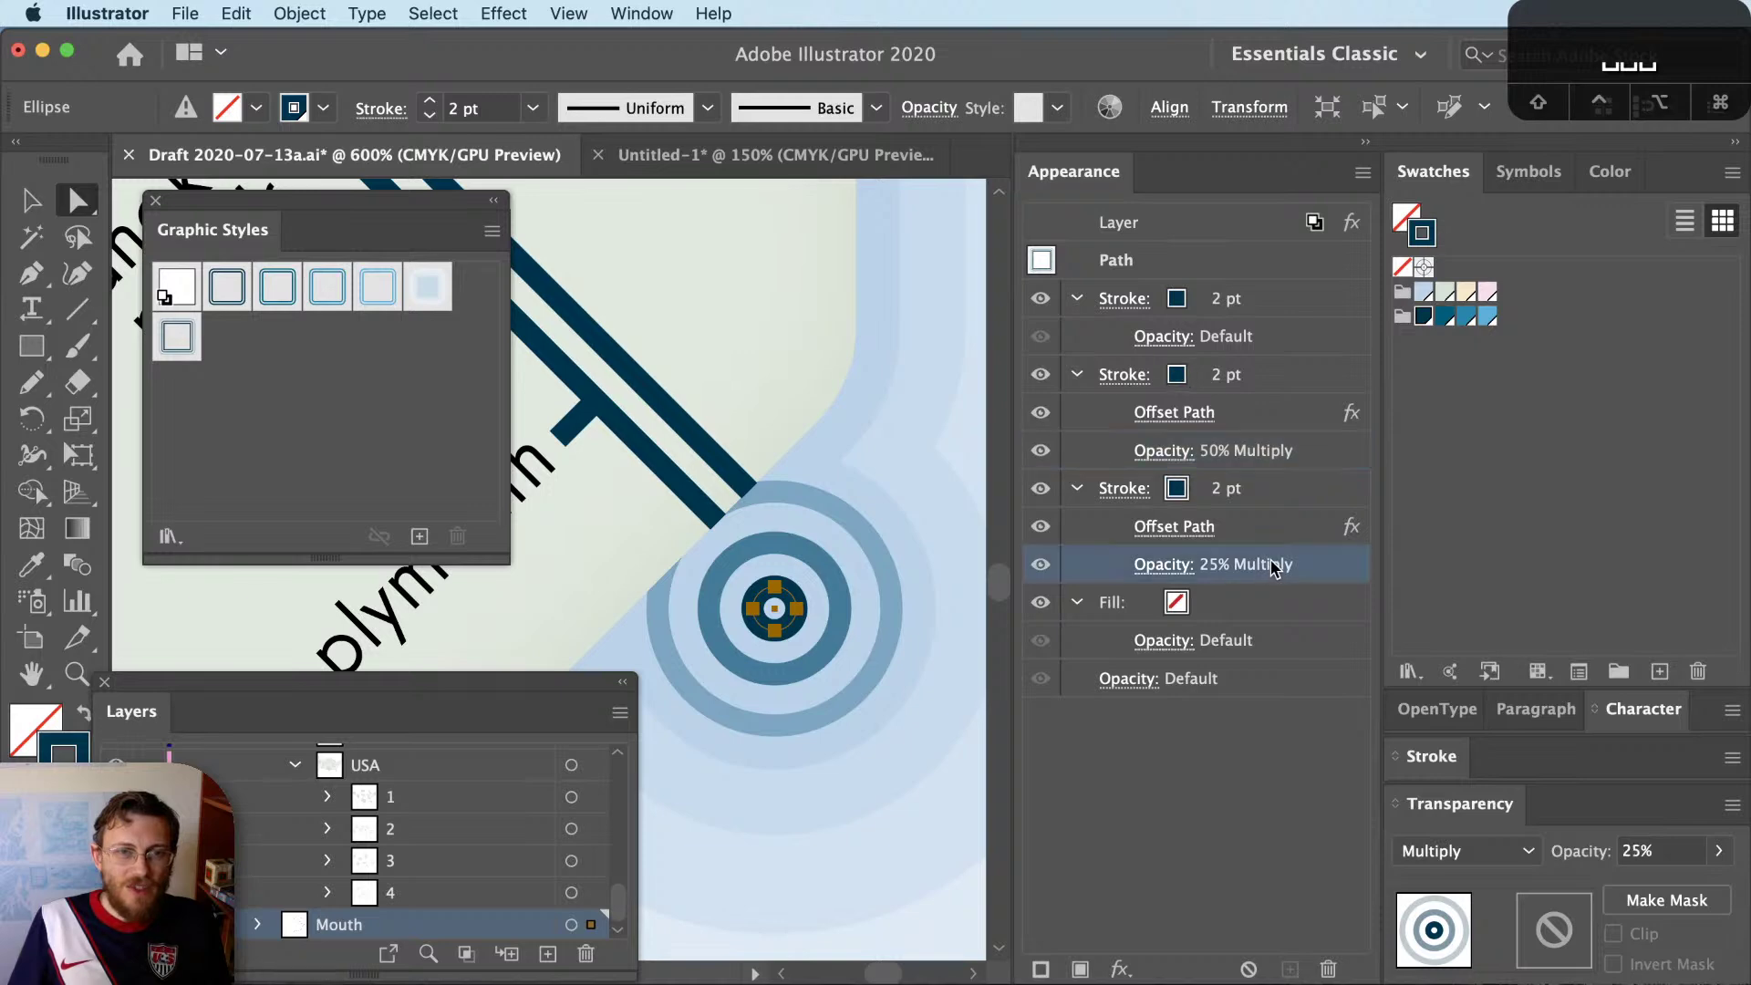
# Hide and restore each offset stroke of the mouth circle, and view the outermost stroke's Offset Path settings without changing them
pyautogui.click(1040, 490)
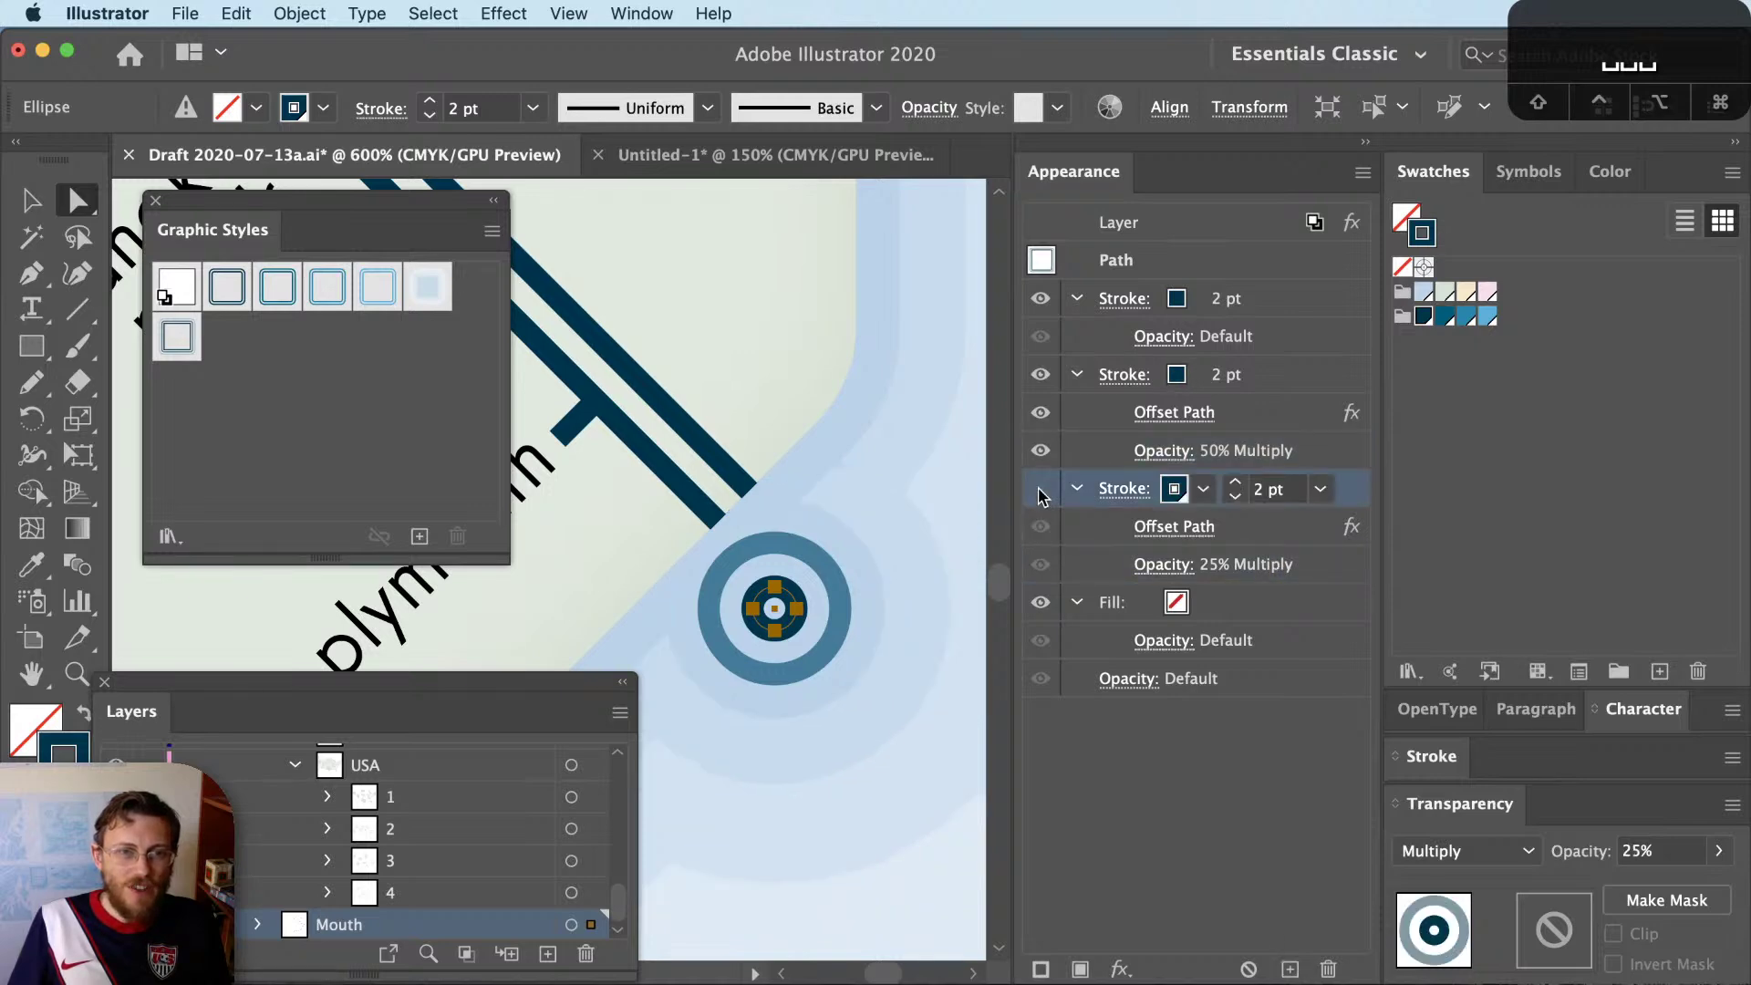
pyautogui.click(1040, 489)
pyautogui.click(1040, 375)
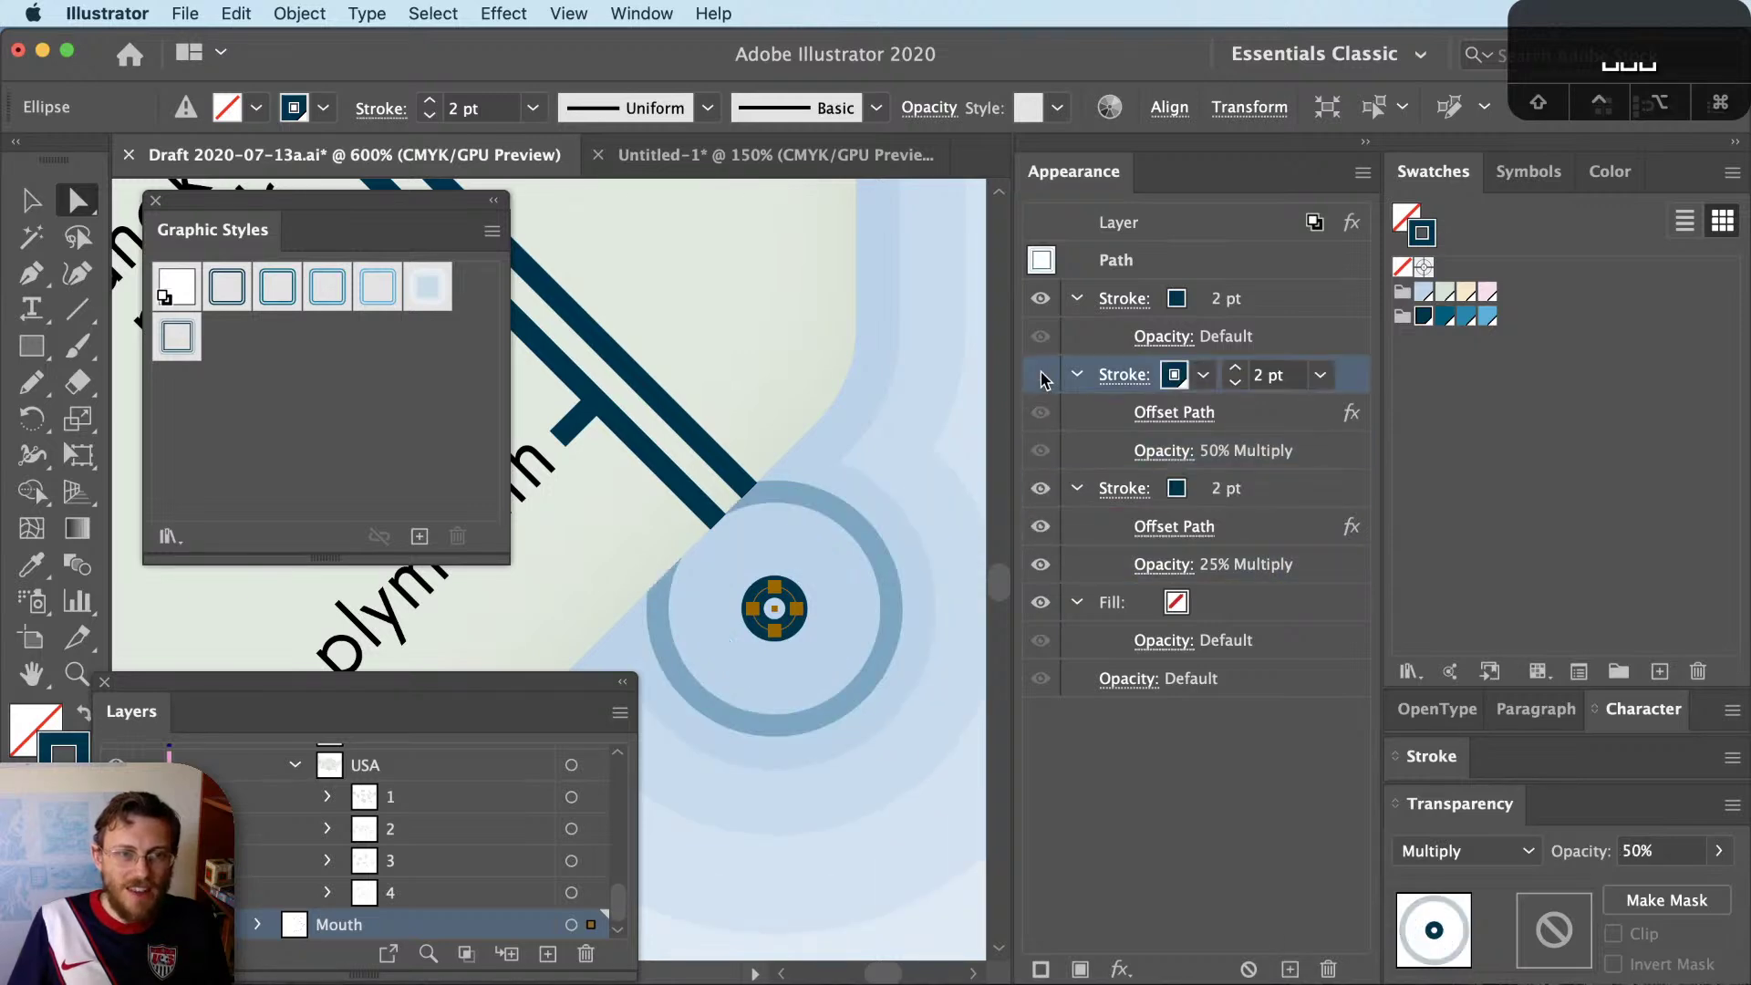
pyautogui.click(1040, 375)
pyautogui.click(1174, 527)
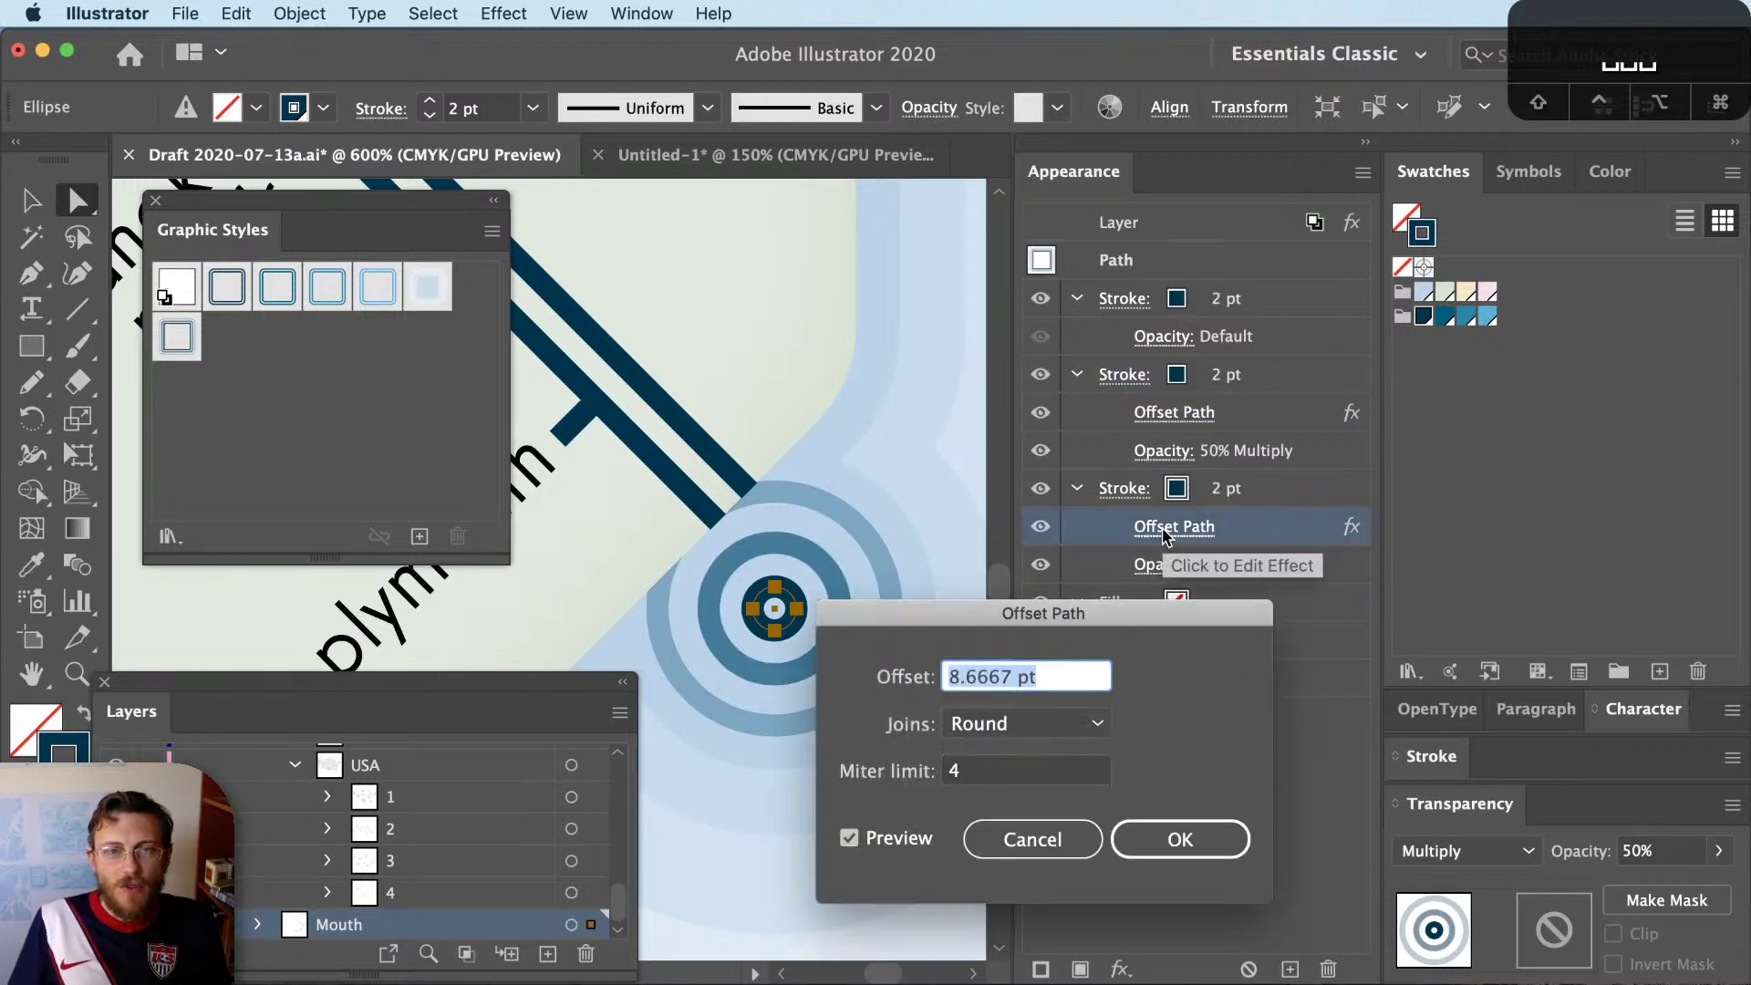
pyautogui.click(1035, 841)
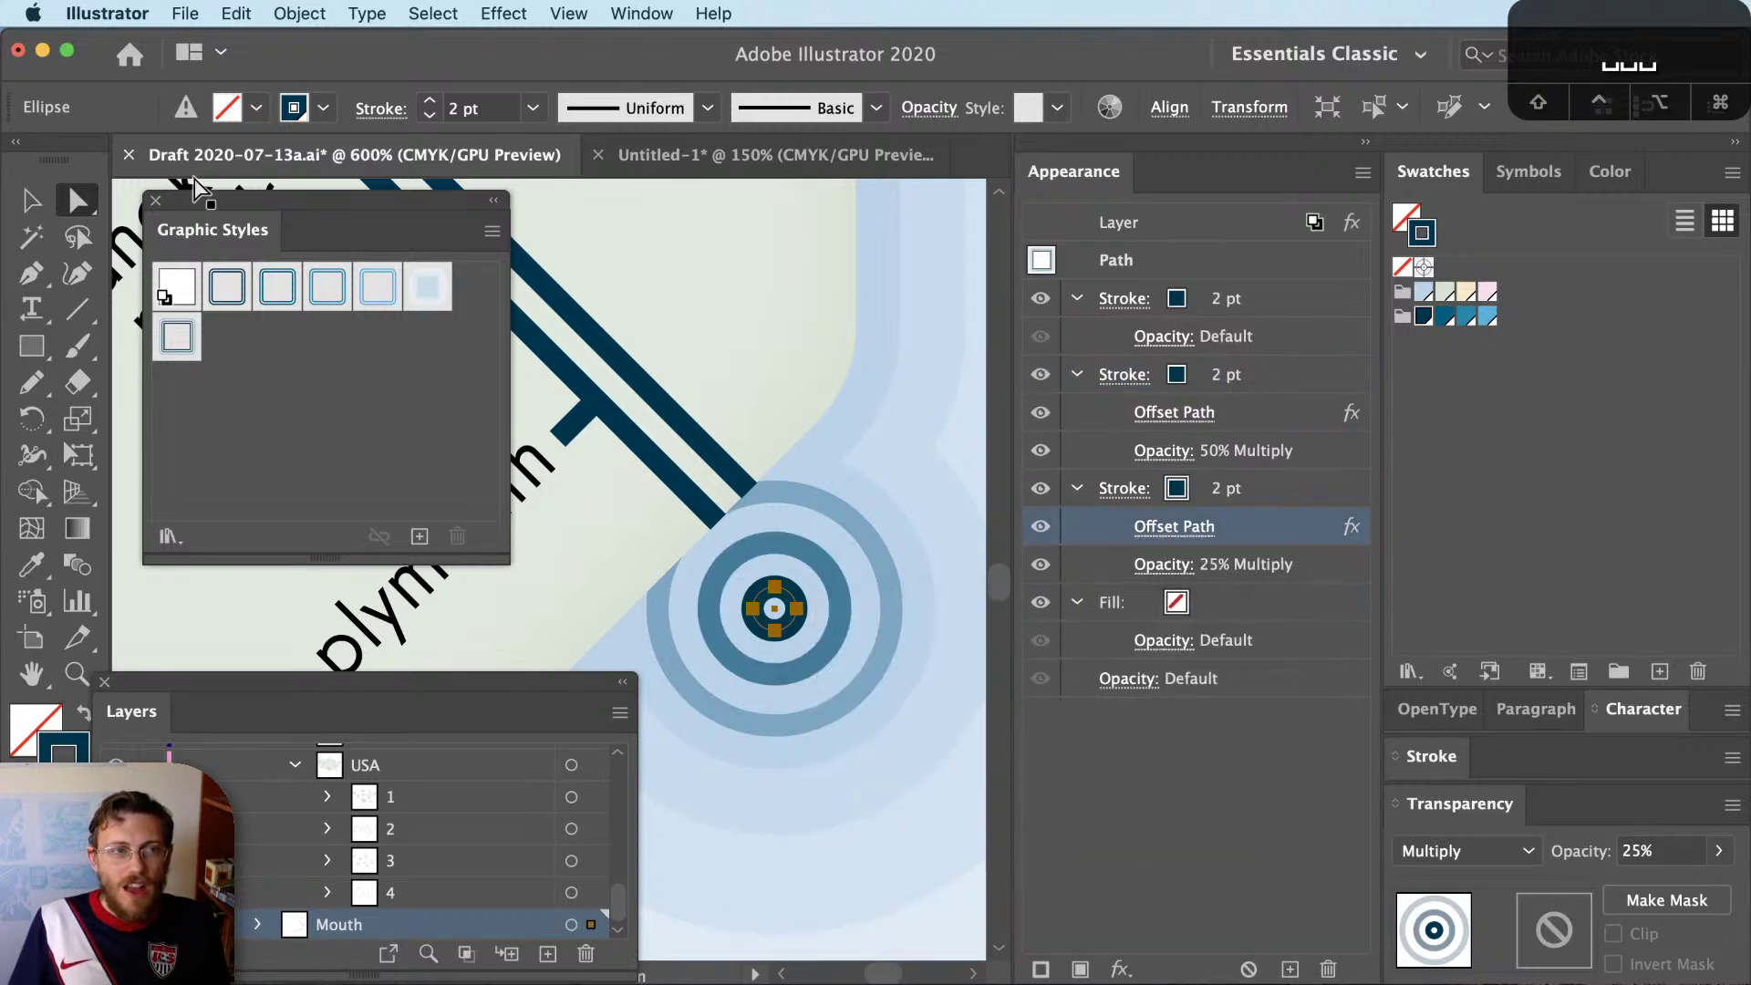
# Collapse the Areas sublayer of the Vignettes layer and deselect the mouth circle
pyautogui.scroll(5, 337, 820)
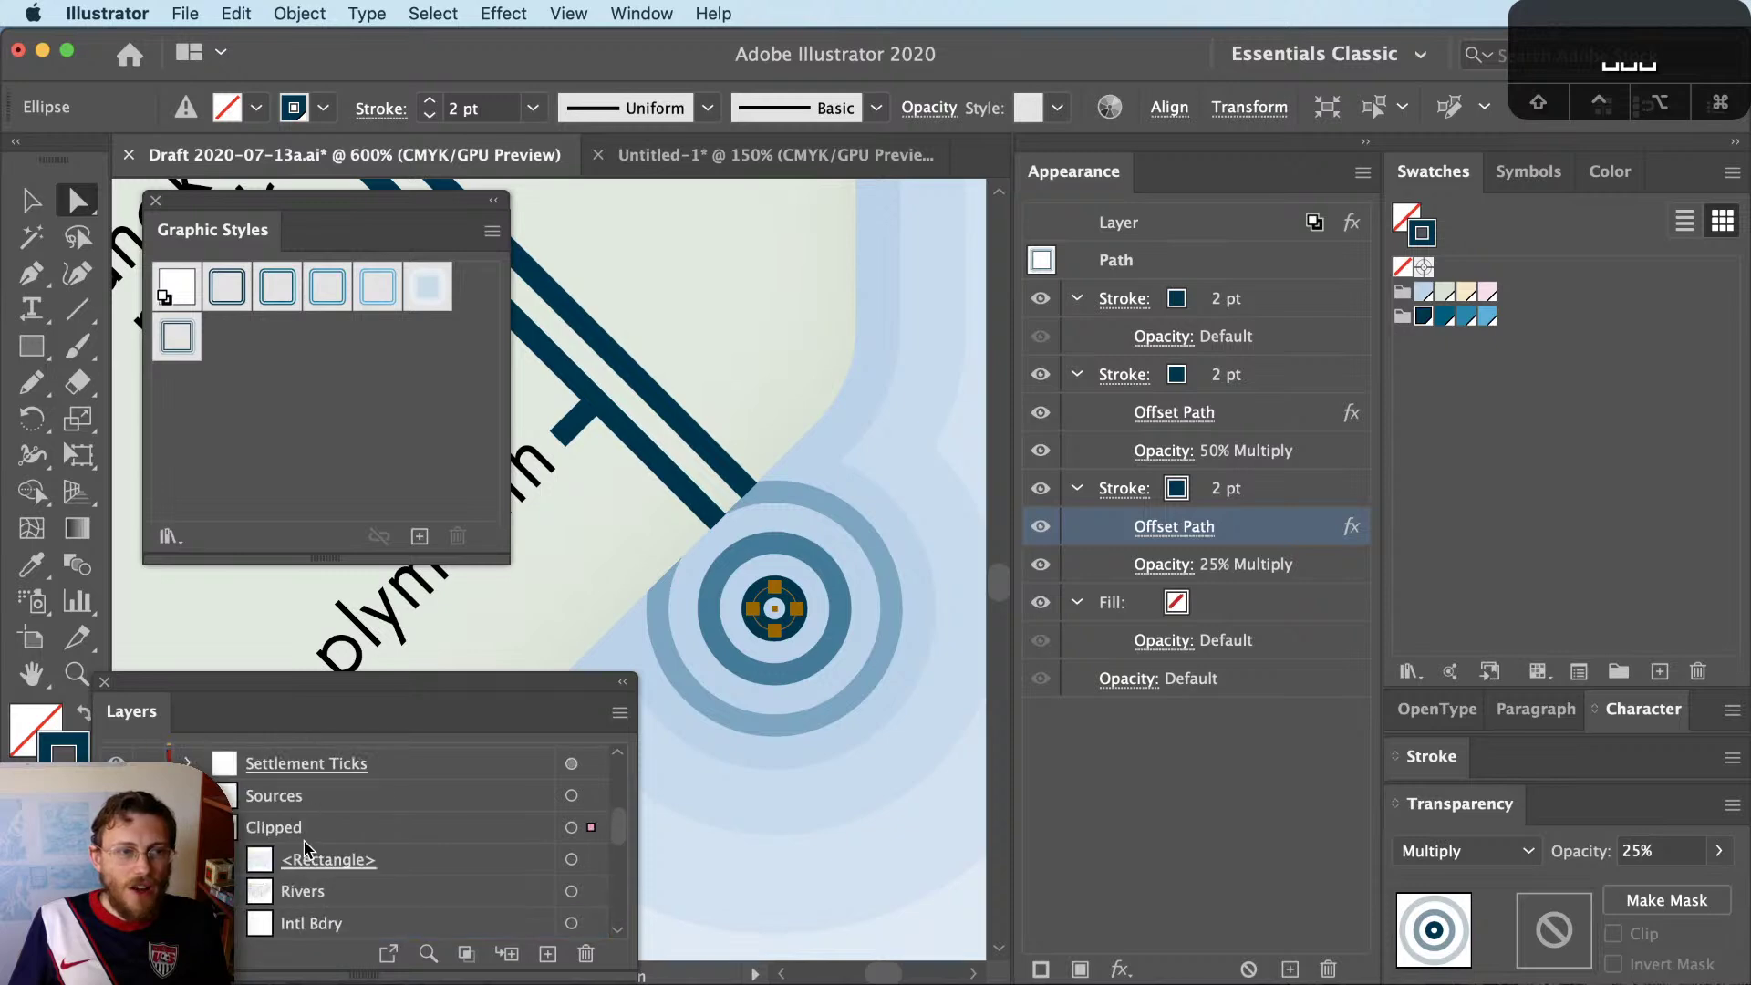
pyautogui.scroll(-3, 301, 853)
pyautogui.click(258, 862)
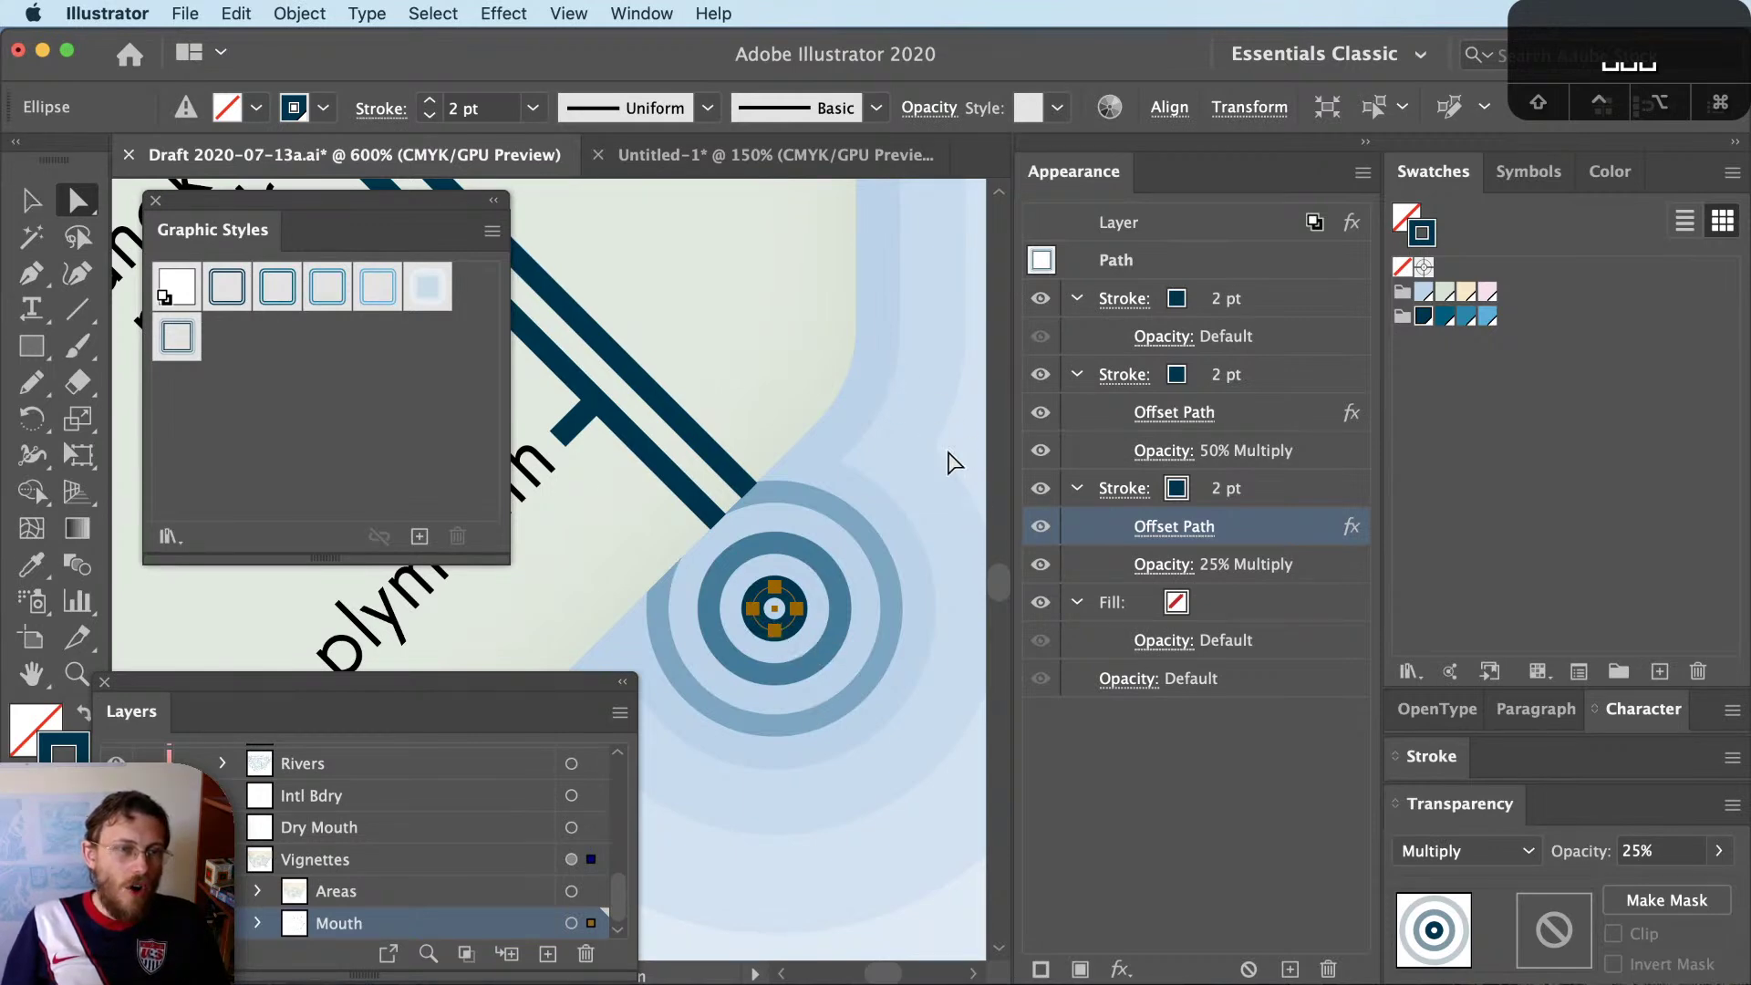
pyautogui.scroll(-3, 925, 555)
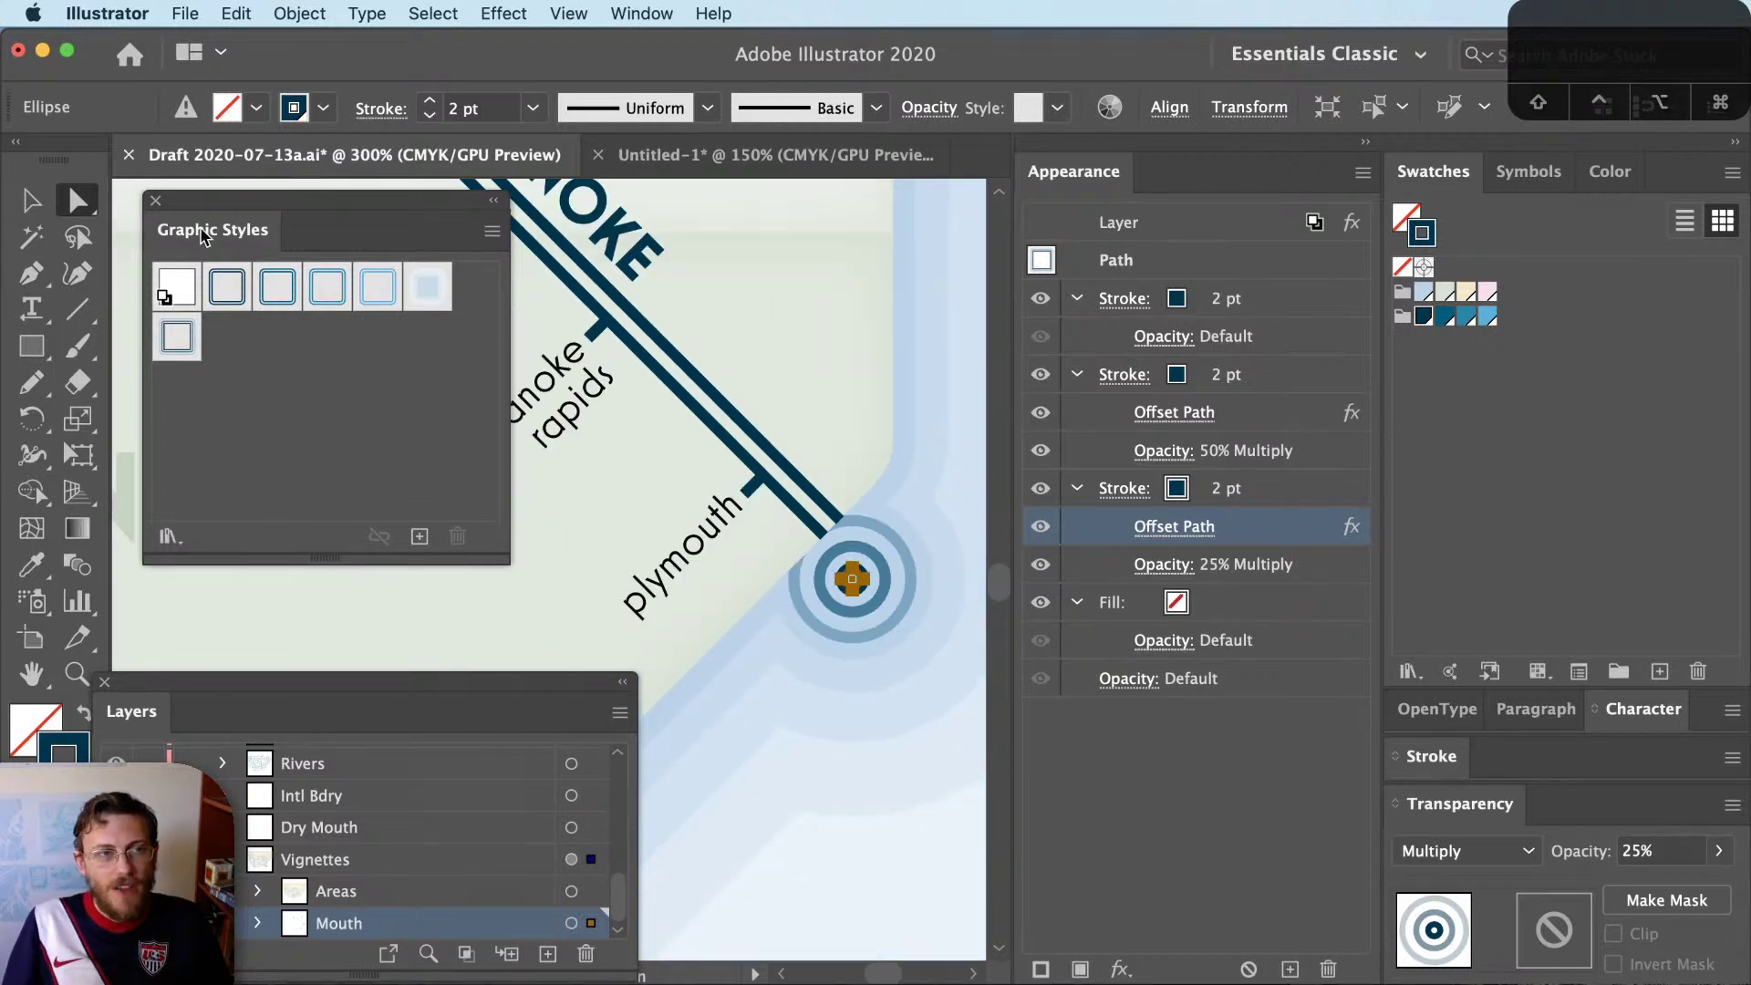
pyautogui.click(30, 200)
pyautogui.click(780, 354)
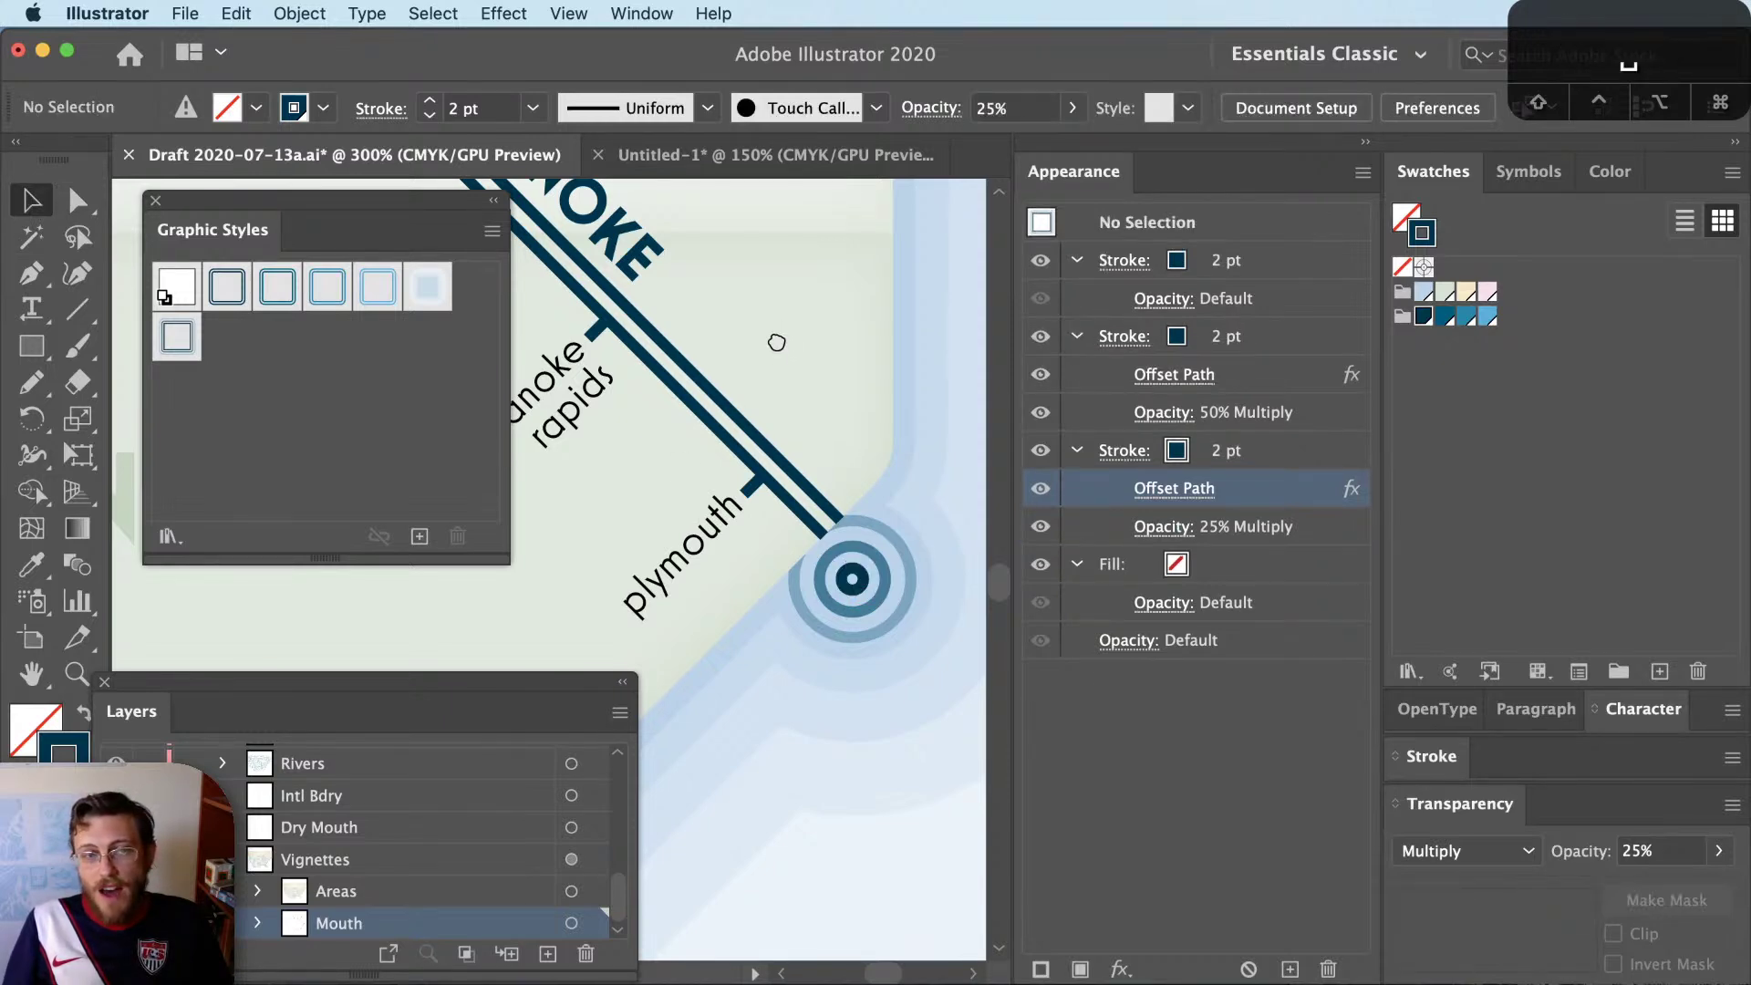
pyautogui.moveTo(774, 340); pyautogui.dragTo(778, 380)
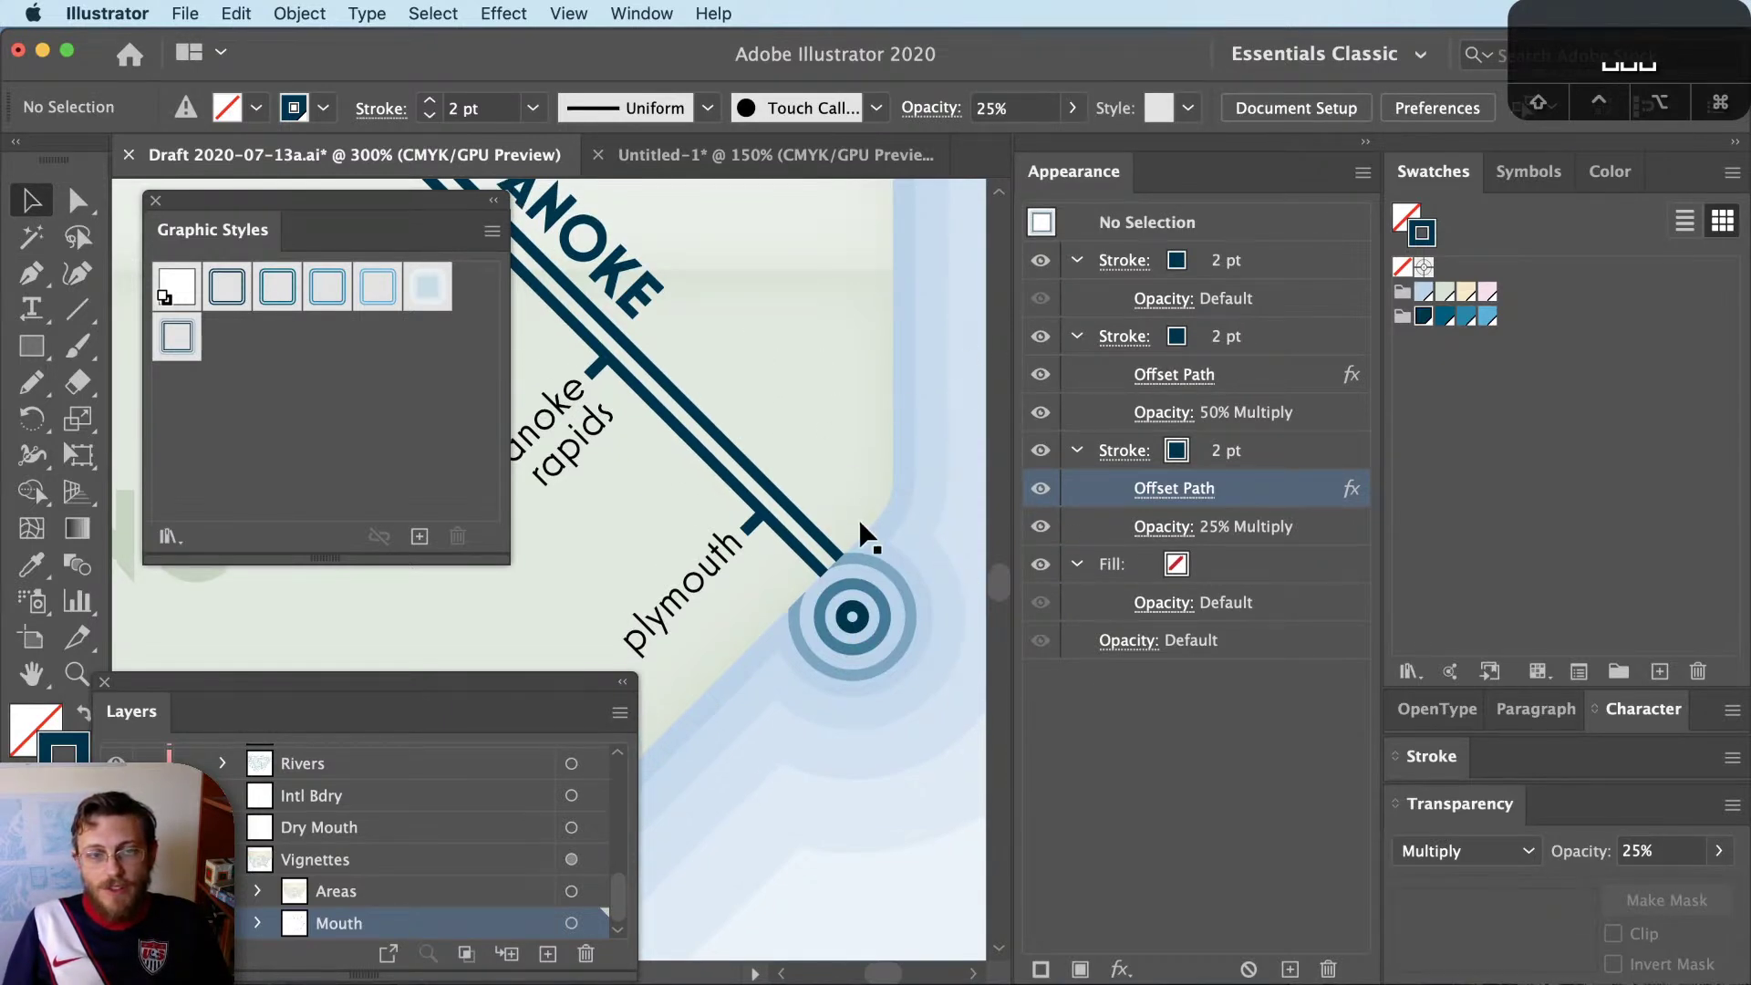
# Try moving the Intl Bdry anchor point on the coast near Plymouth outward, undo it, and deselect the path
pyautogui.moveTo(632, 515); pyautogui.dragTo(578, 461)
pyautogui.press('super+equal')
pyautogui.press('a')
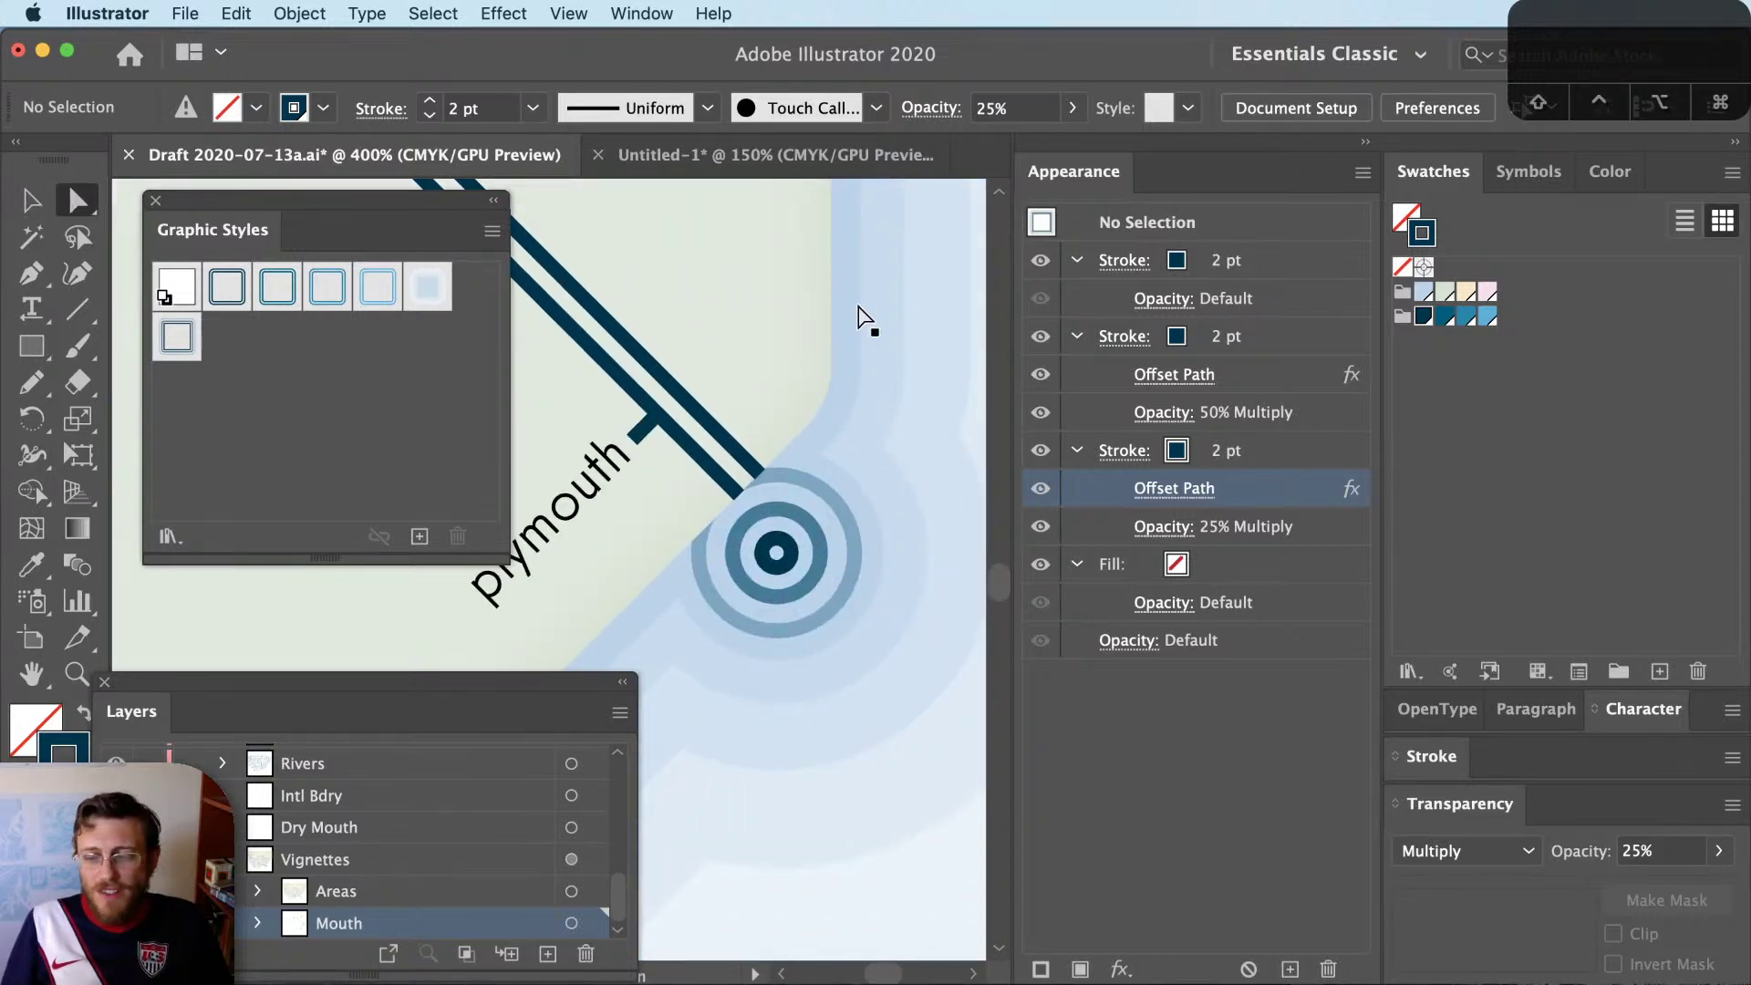
pyautogui.click(831, 358)
pyautogui.moveTo(830, 365); pyautogui.dragTo(898, 372)
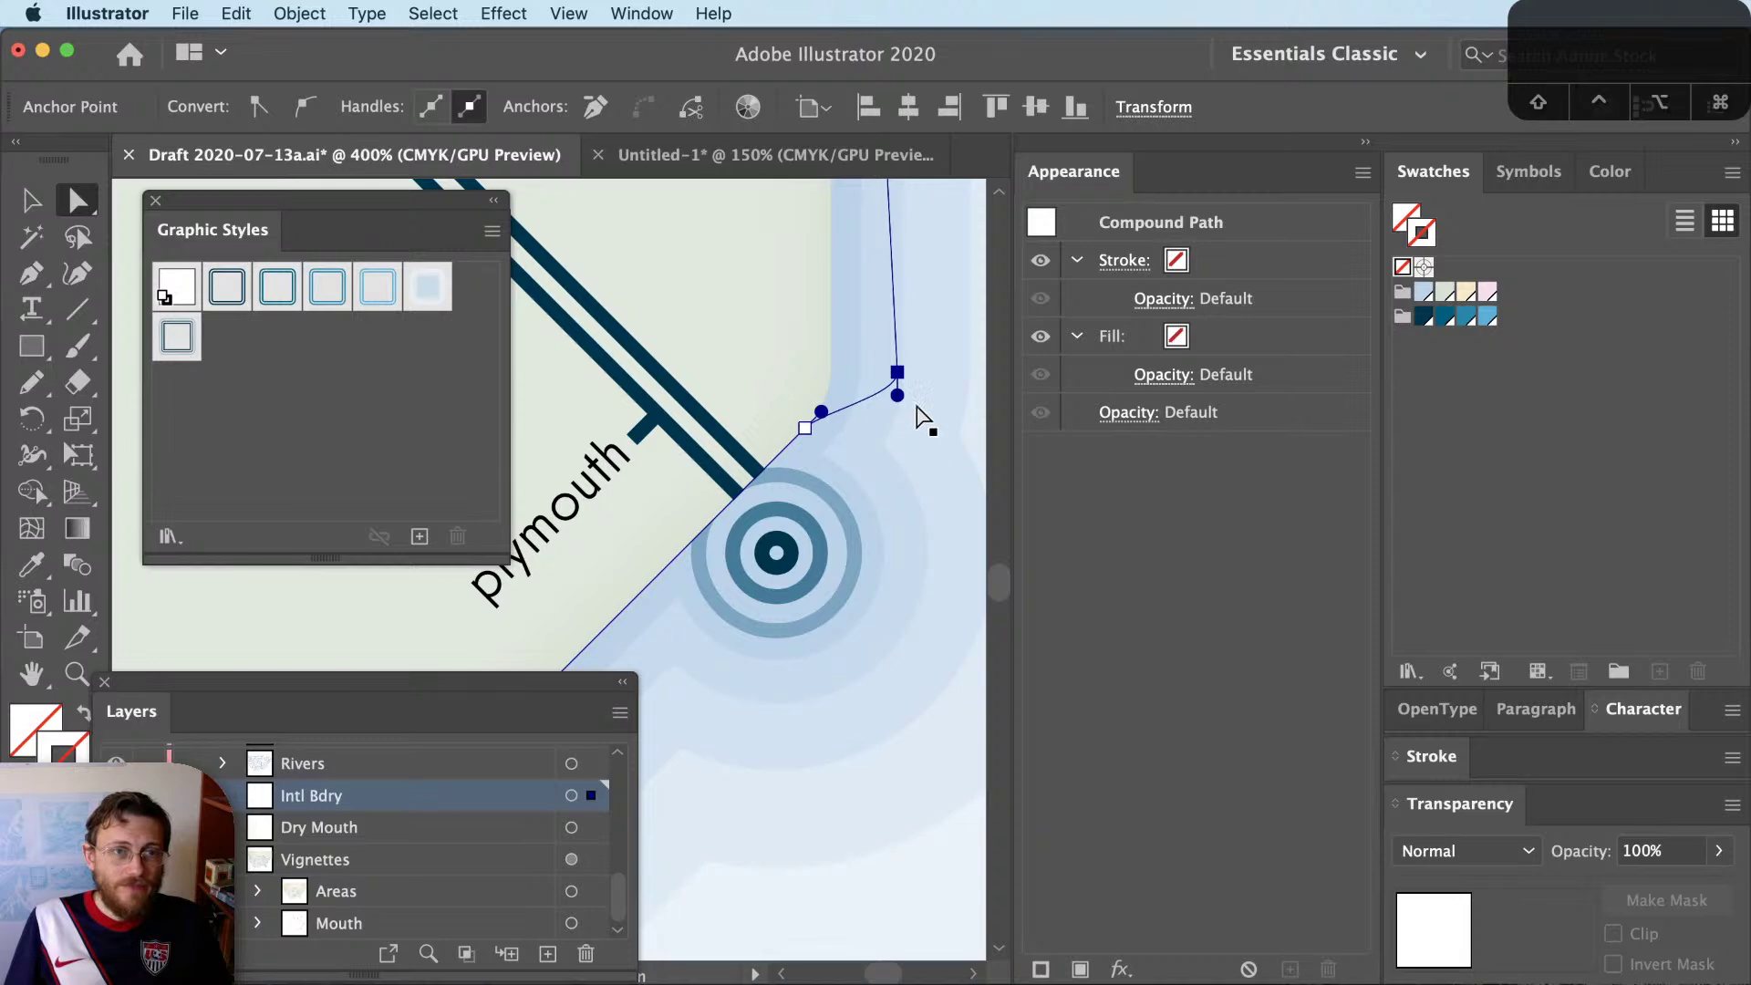
pyautogui.press('super+z')
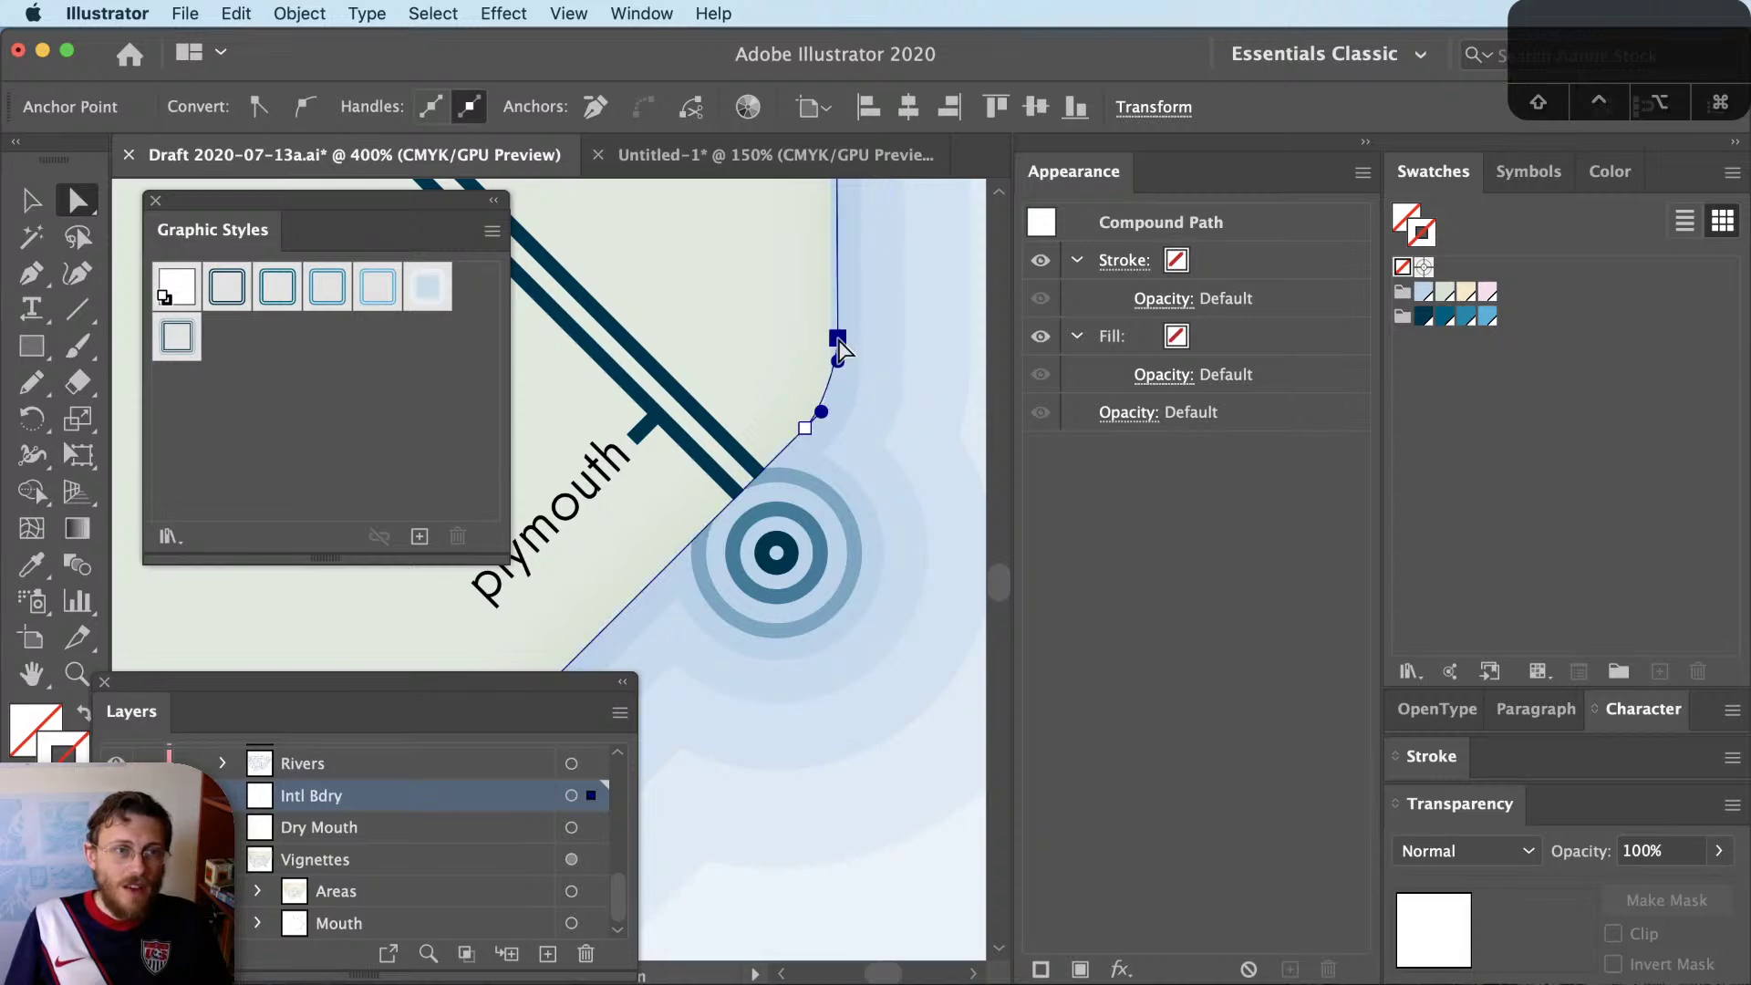
pyautogui.press('super+shift+z')
pyautogui.press('super+z')
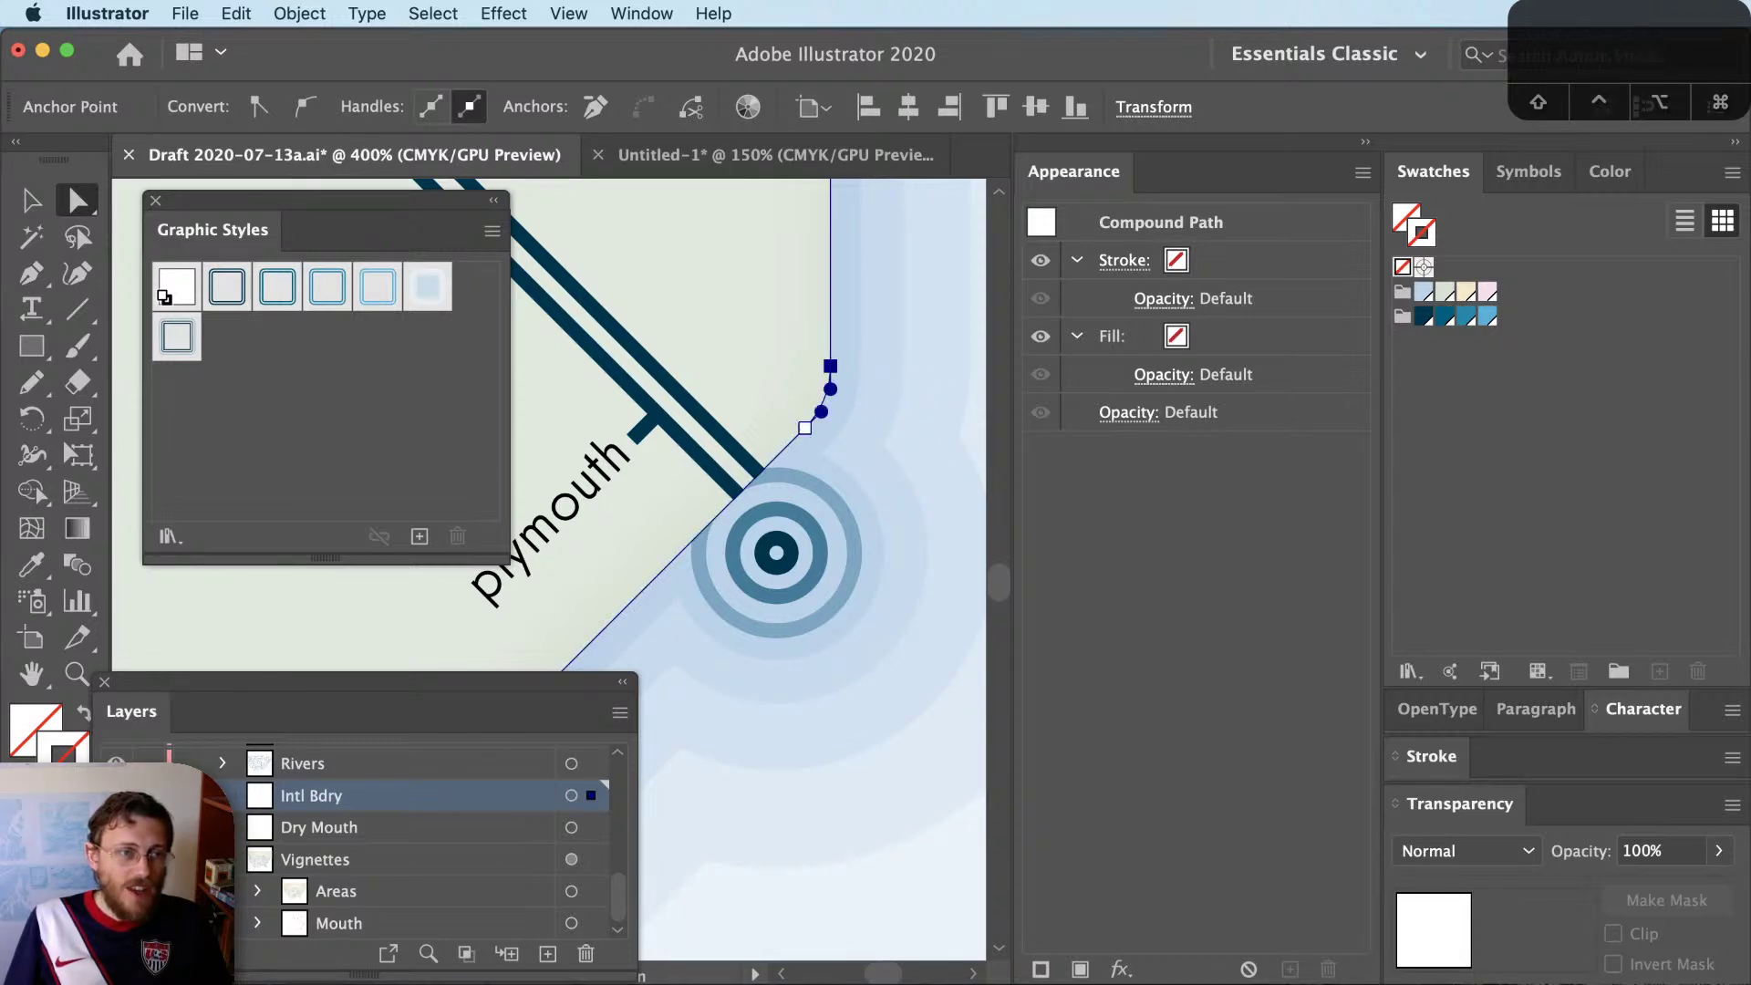
pyautogui.press('super+shift+a')
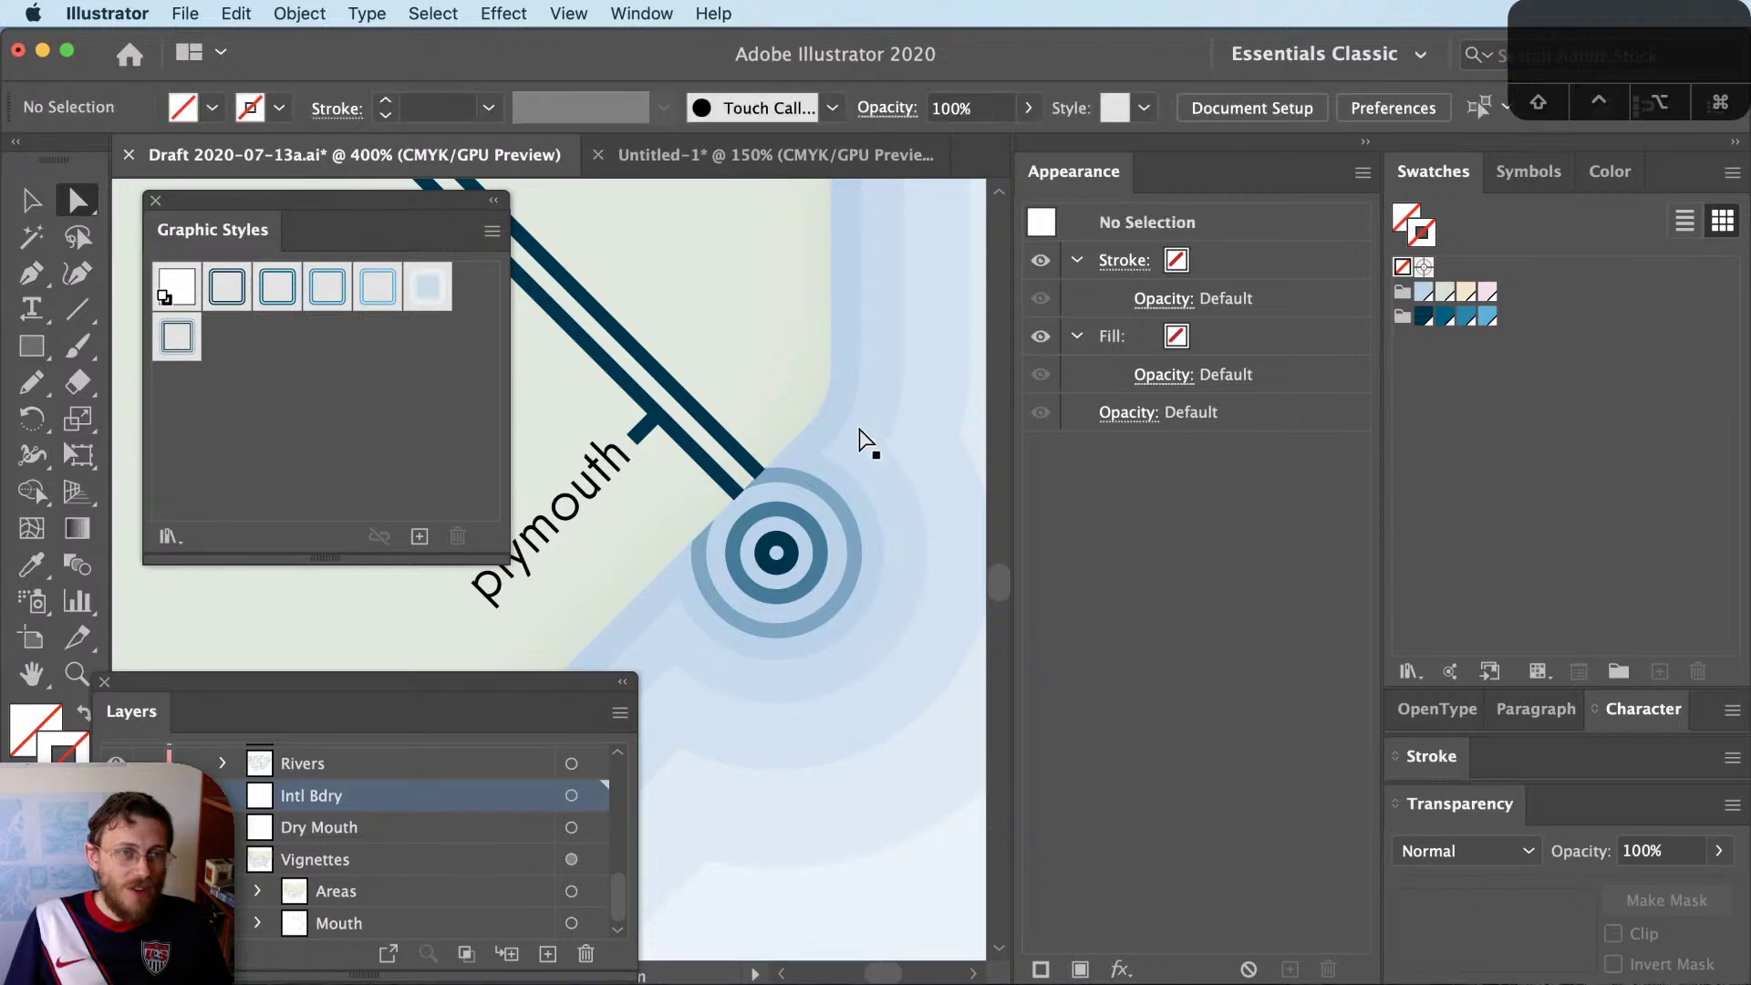
# Try moving the USA land area's corner anchor point near Plymouth outward, undo the move, and deselect the path
pyautogui.click(831, 399)
pyautogui.moveTo(815, 438); pyautogui.dragTo(854, 464)
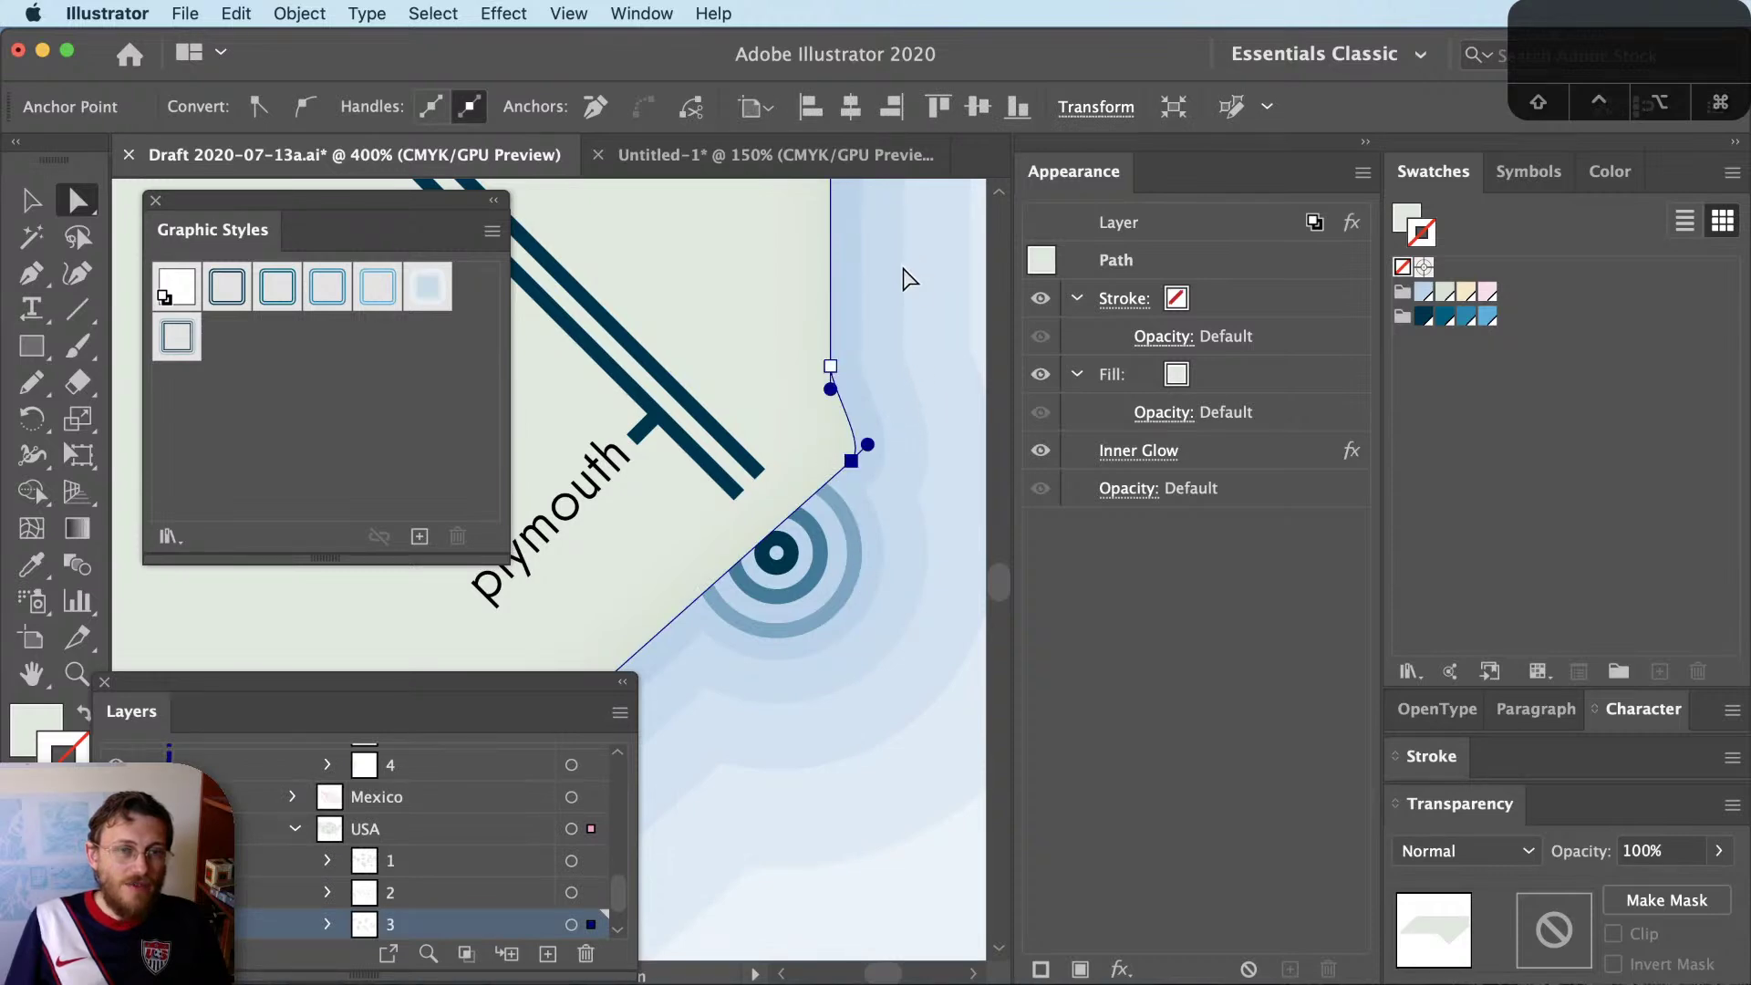
pyautogui.press('super+z')
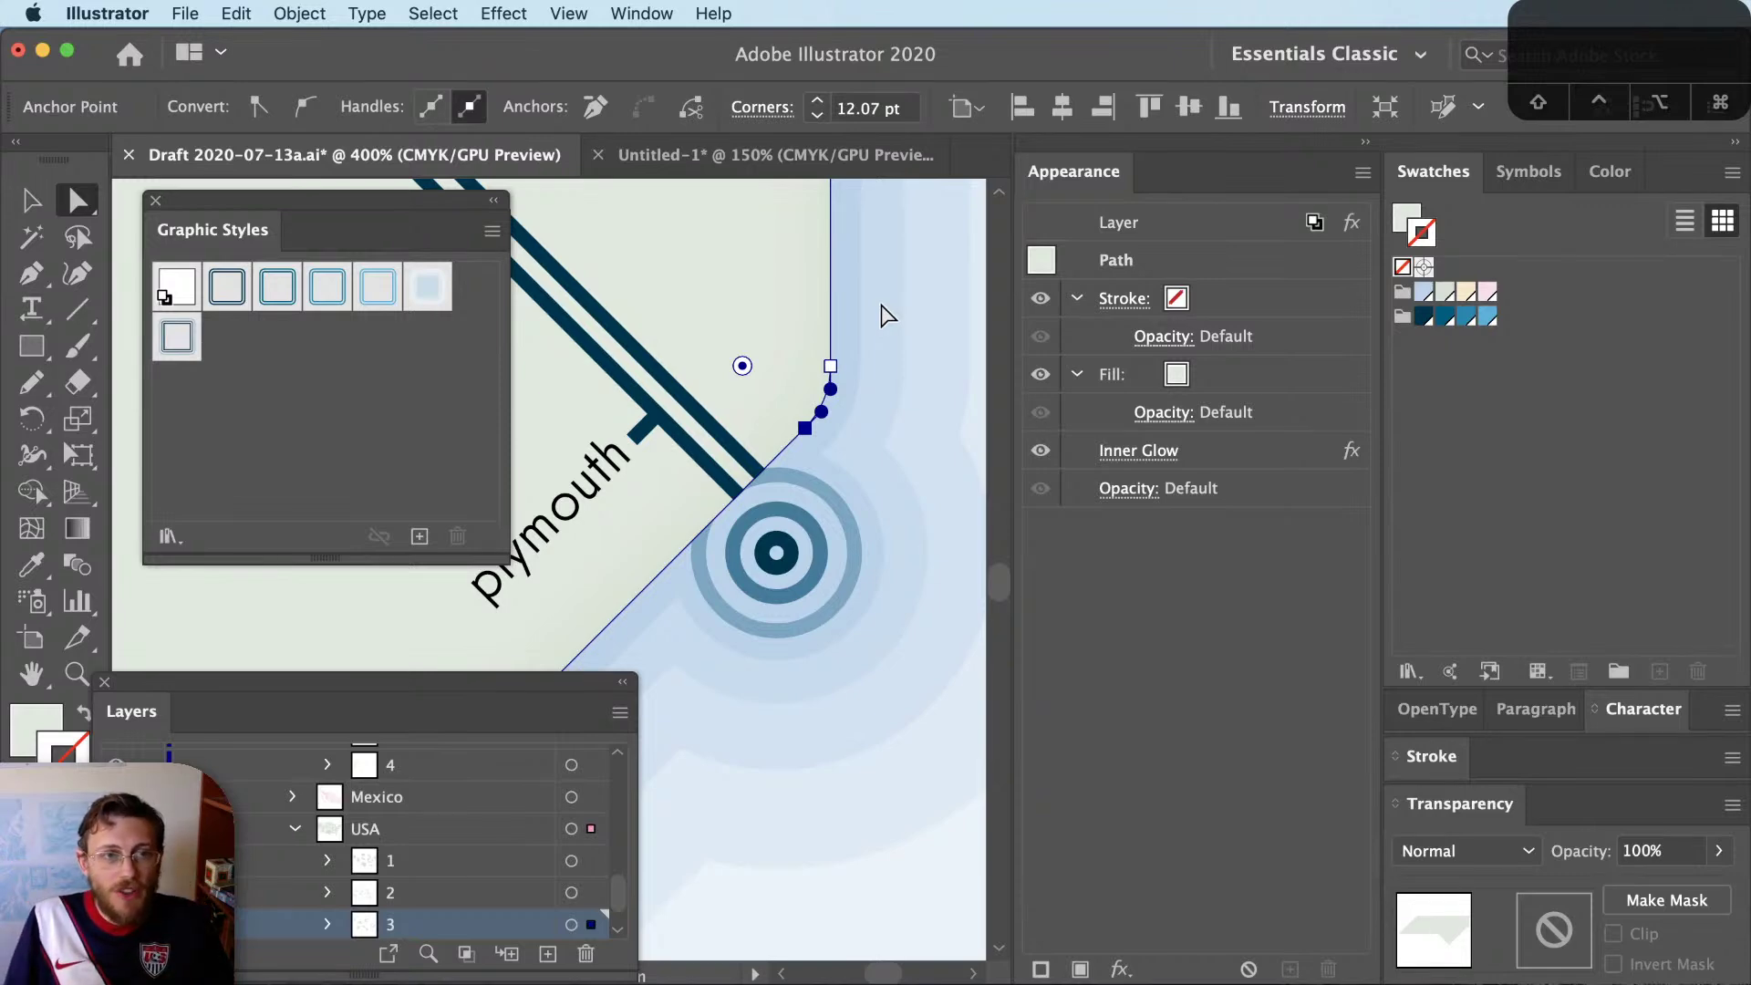
pyautogui.click(29, 202)
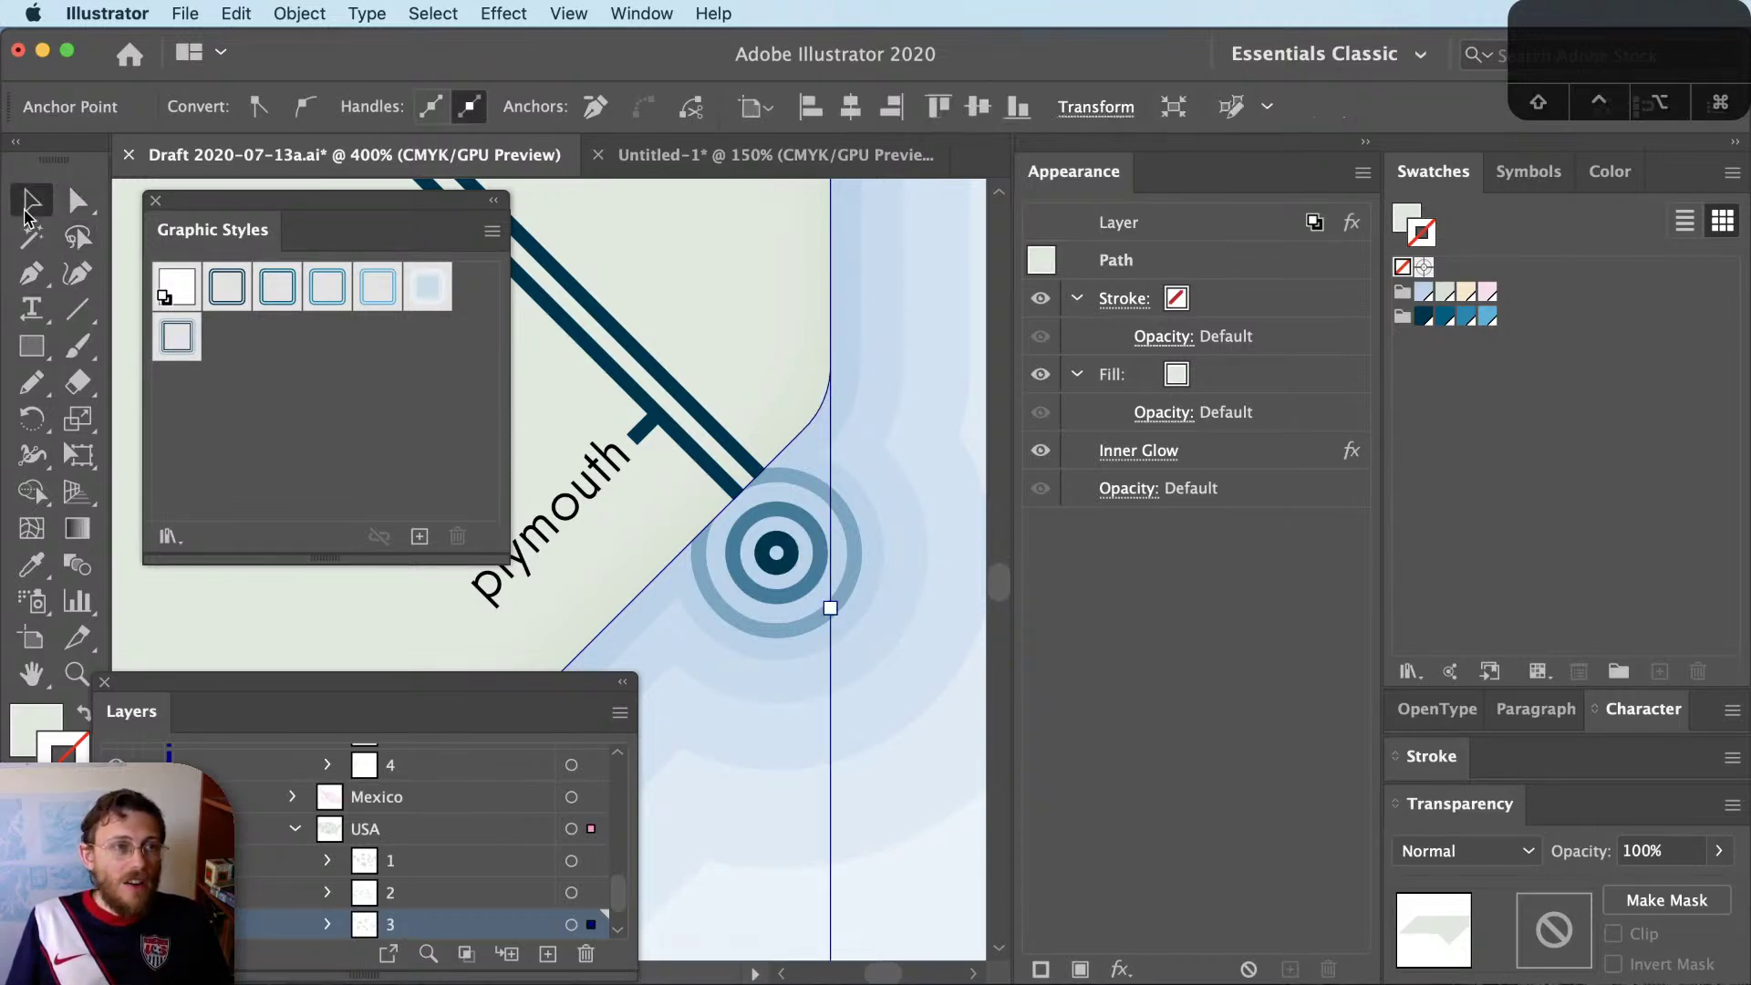
pyautogui.click(672, 545)
# Draw a small circle on the land southwest of Plymouth in a new top-level layer and fill it with the darkest blue swatch
pyautogui.moveTo(672, 548); pyautogui.dragTo(845, 518)
pyautogui.press('l')
pyautogui.moveTo(612, 494); pyautogui.dragTo(687, 554)
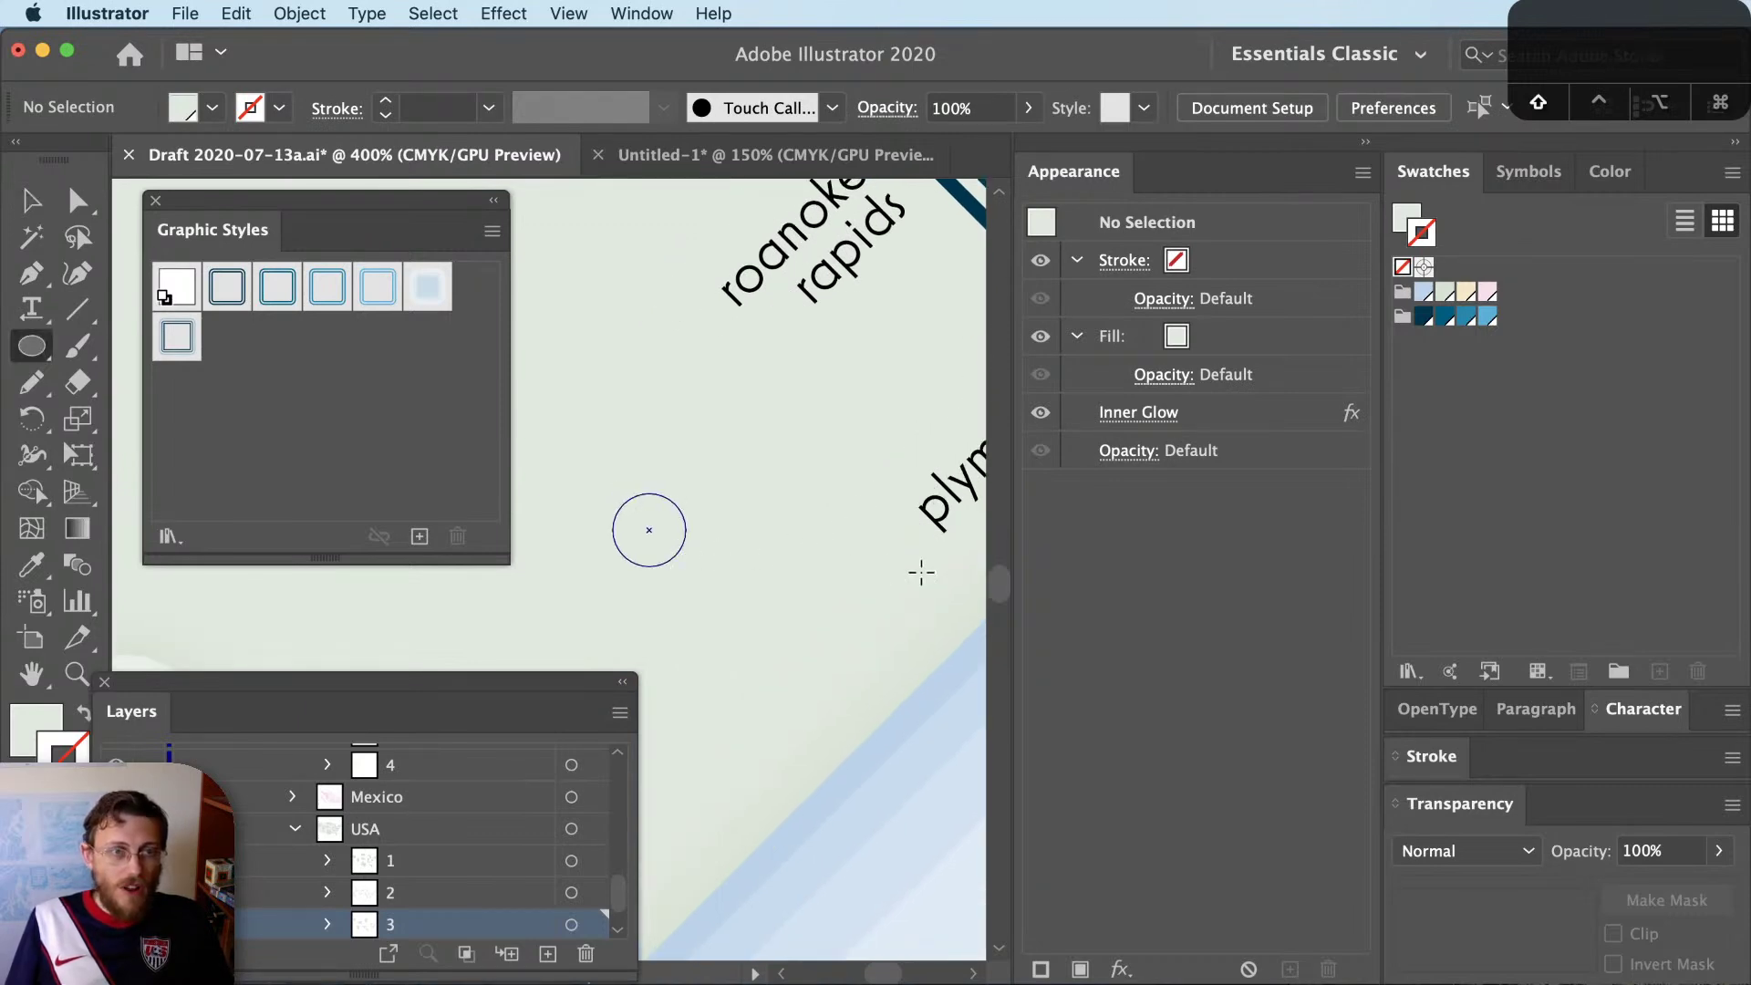
pyautogui.moveTo(606, 923)
pyautogui.mouseDown()
pyautogui.moveTo(588, 774)
pyautogui.moveTo(611, 730)
pyautogui.moveTo(625, 580)
pyautogui.moveTo(587, 911)
pyautogui.moveTo(332, 922)
pyautogui.moveTo(339, 749)
pyautogui.mouseUp()
pyautogui.press('x')
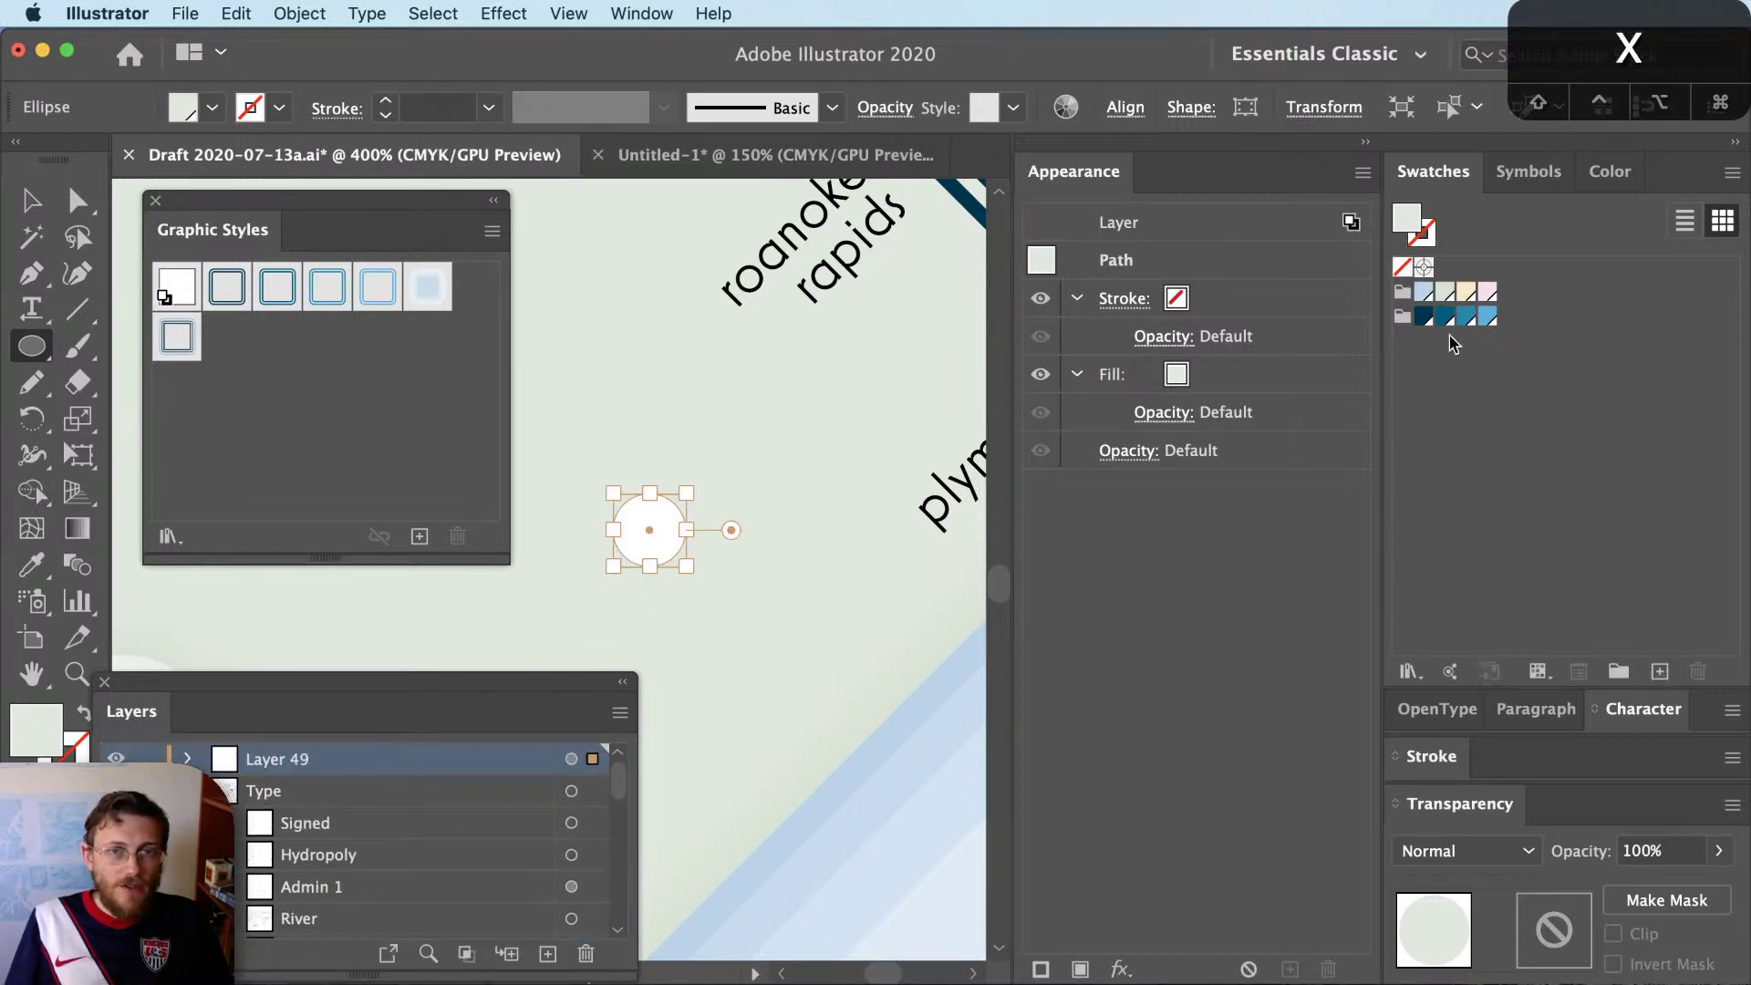
pyautogui.click(1424, 318)
pyautogui.click(1424, 318)
# Target Layer 49 and delete the white fill from its layer-level appearance
pyautogui.press('v')
pyautogui.click(188, 759)
pyautogui.click(571, 759)
pyautogui.click(1272, 354)
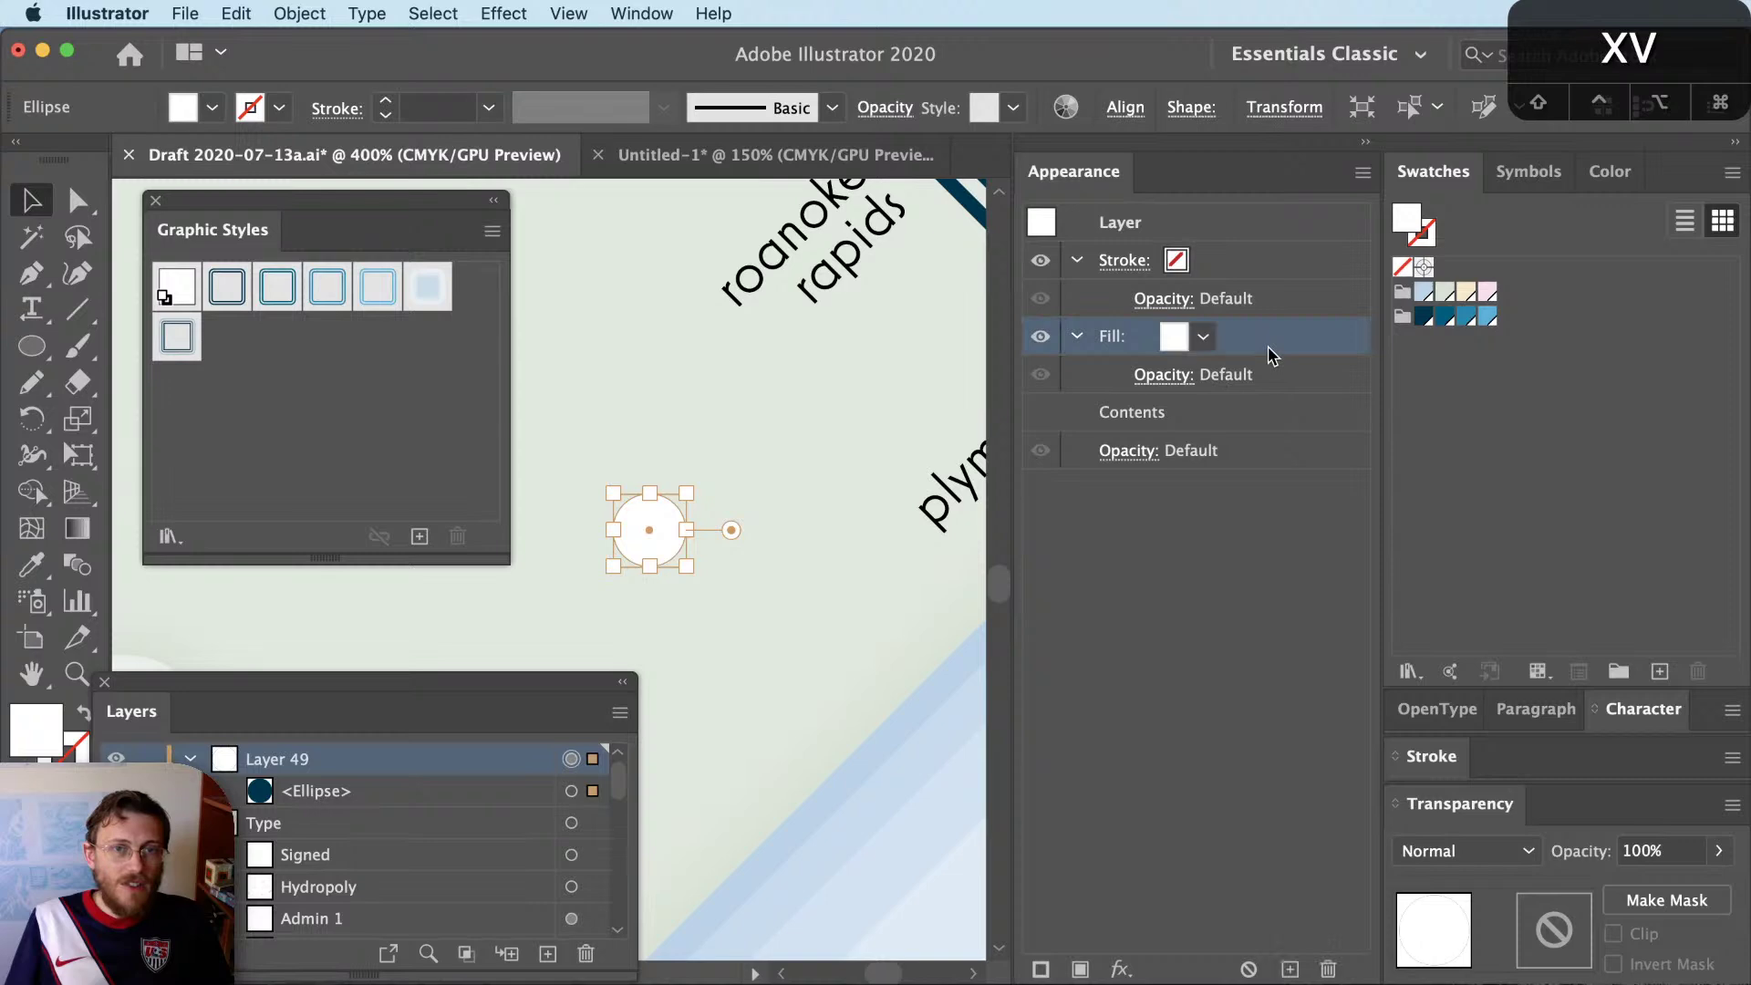
pyautogui.click(1328, 970)
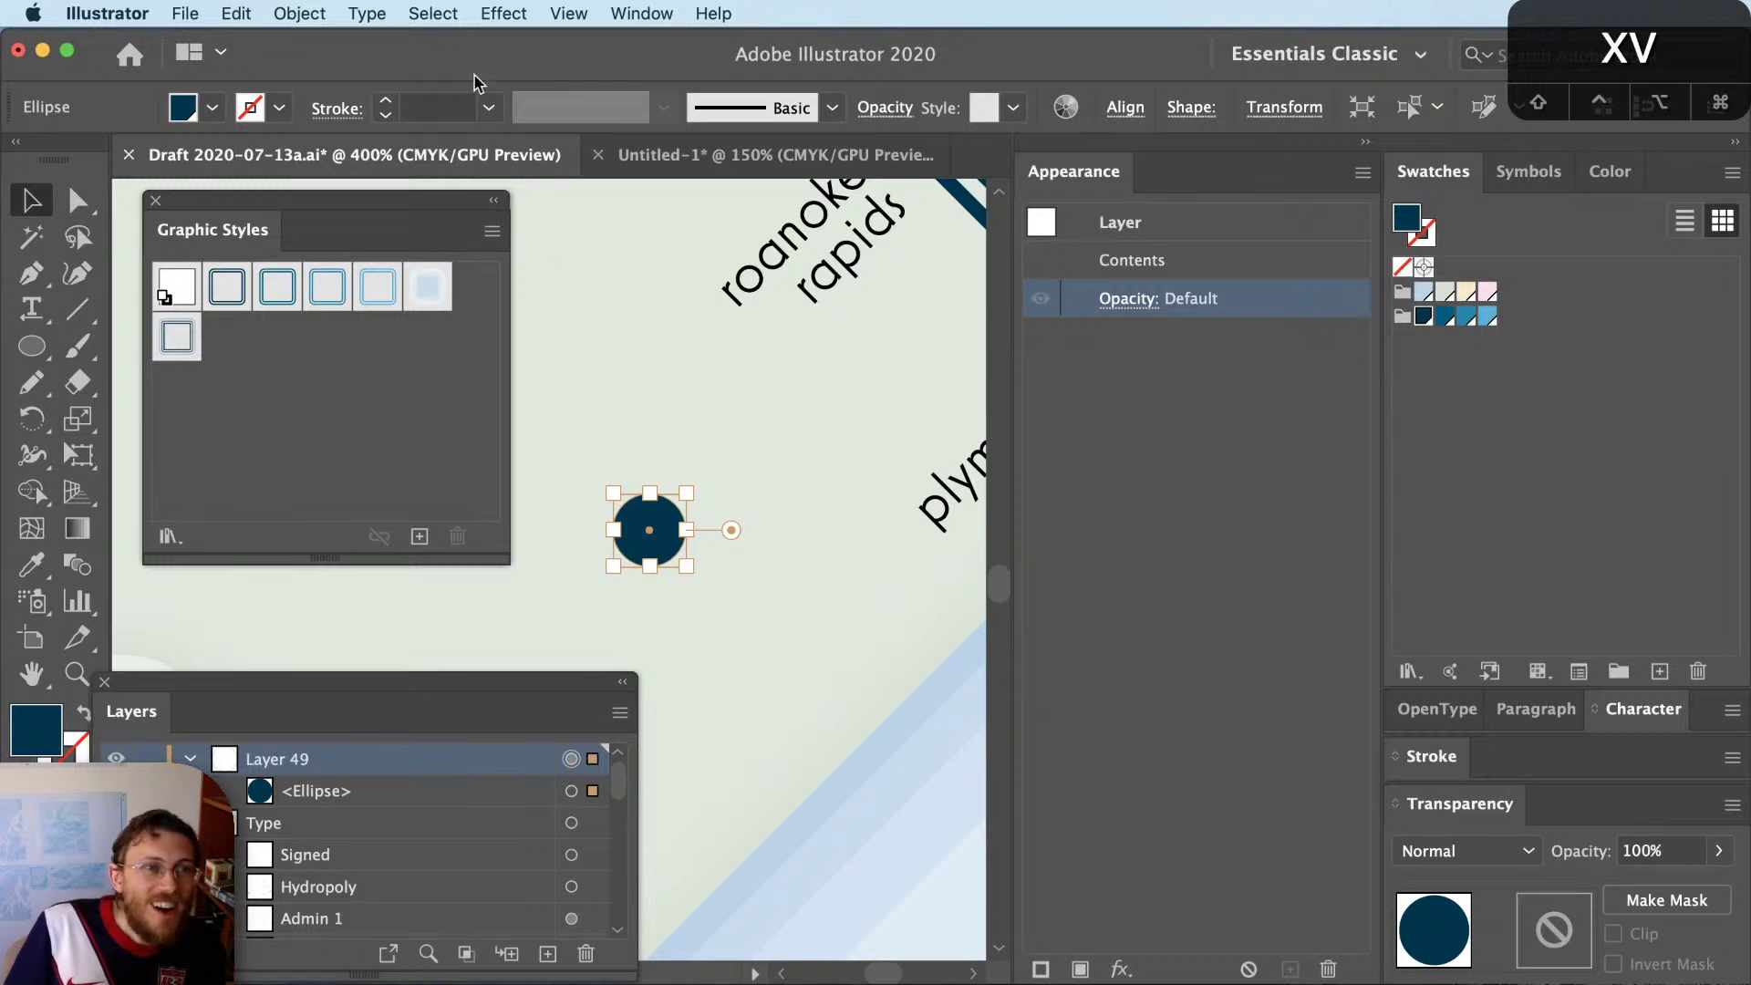
# Swap the circle's fill to its stroke and create an Offset Path copy at 2 pt with round joins
pyautogui.hotkey('shift', 'x')
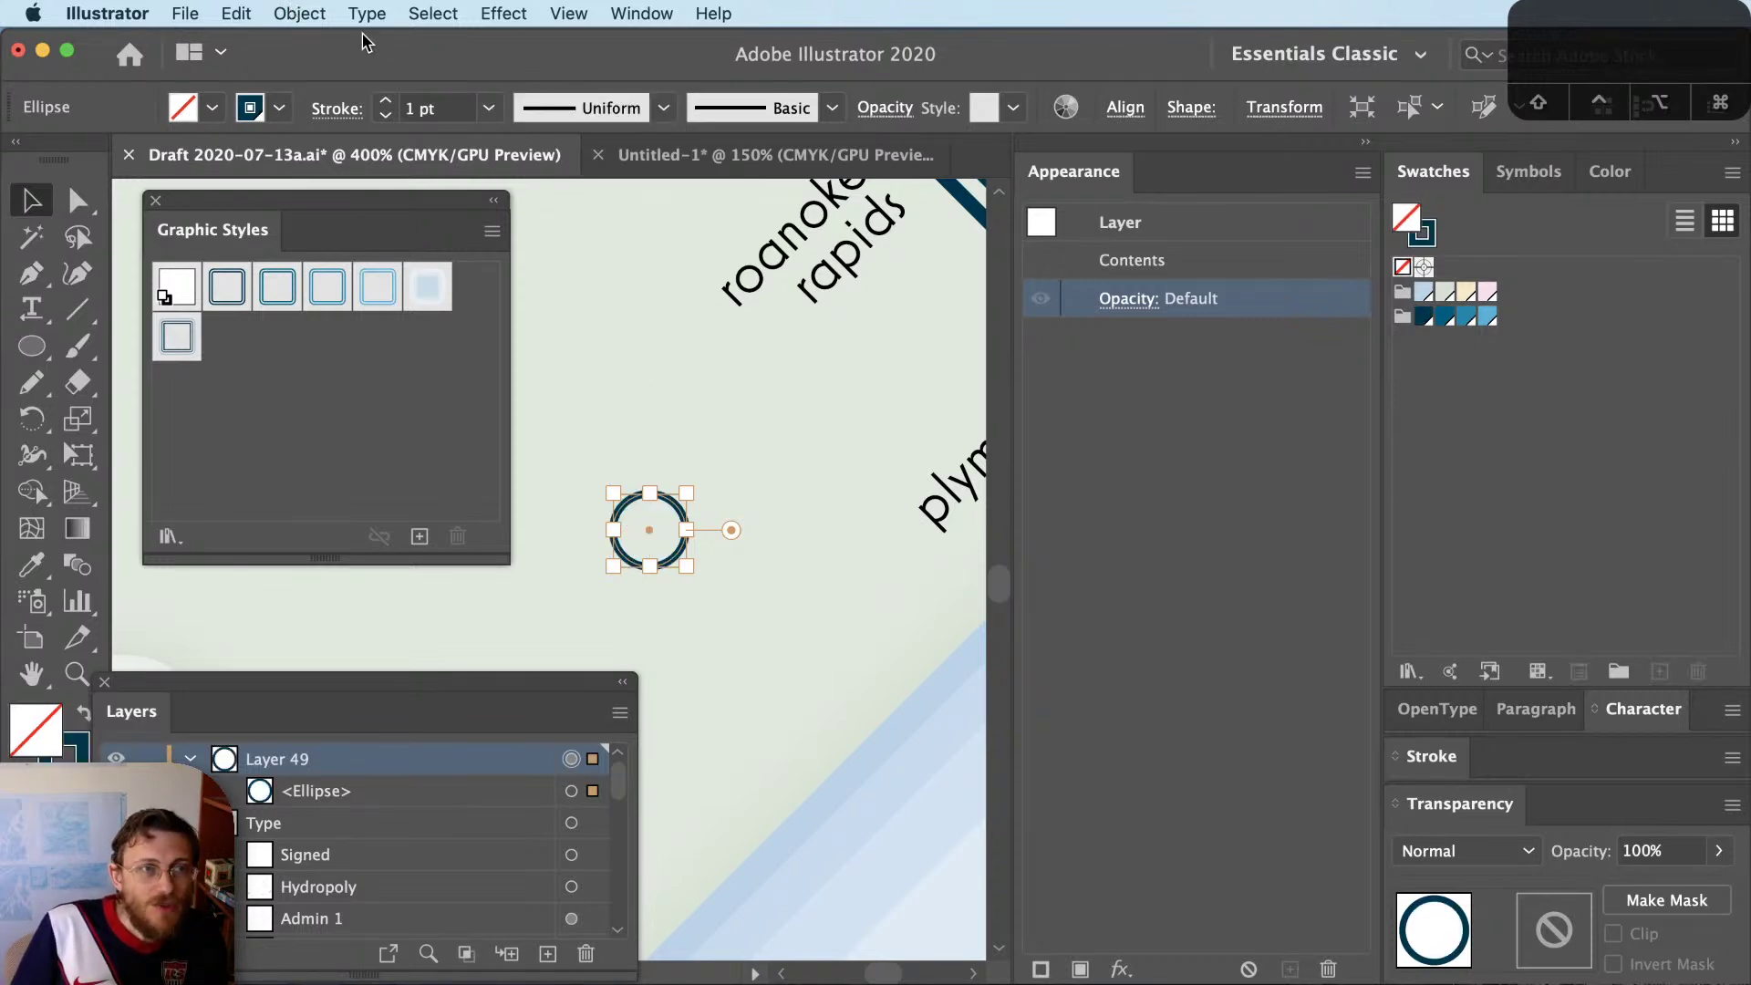
pyautogui.click(281, 13)
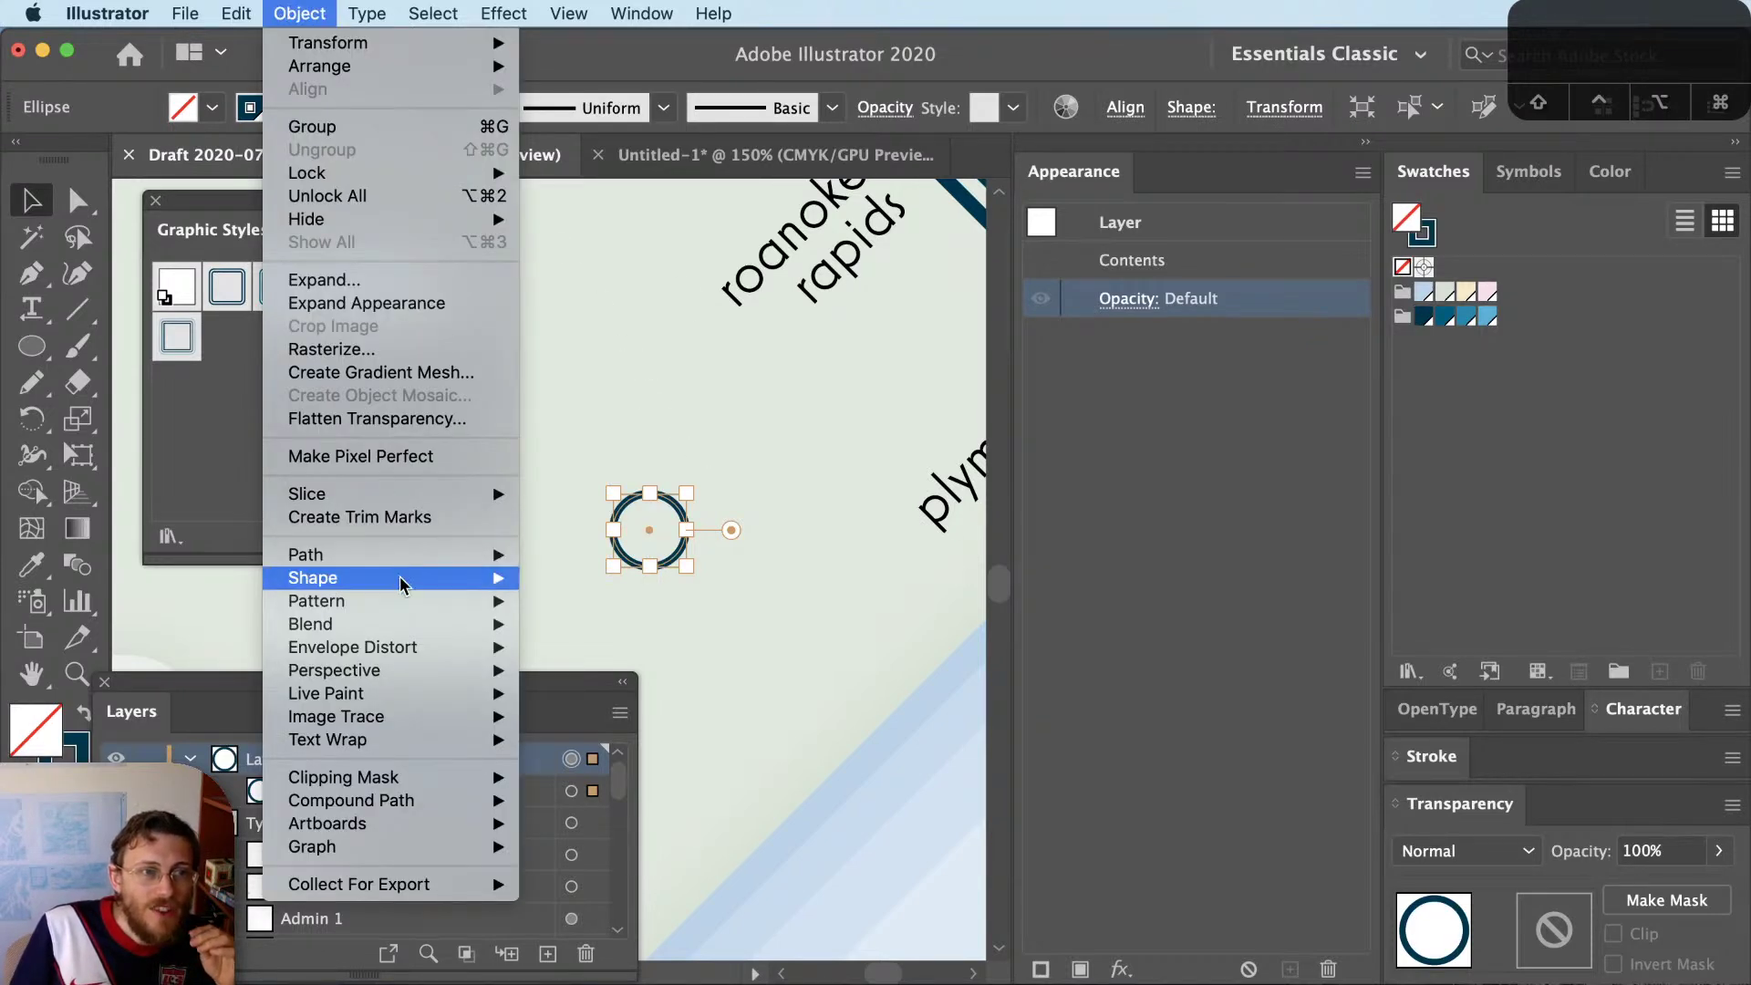
pyautogui.moveTo(420, 554)
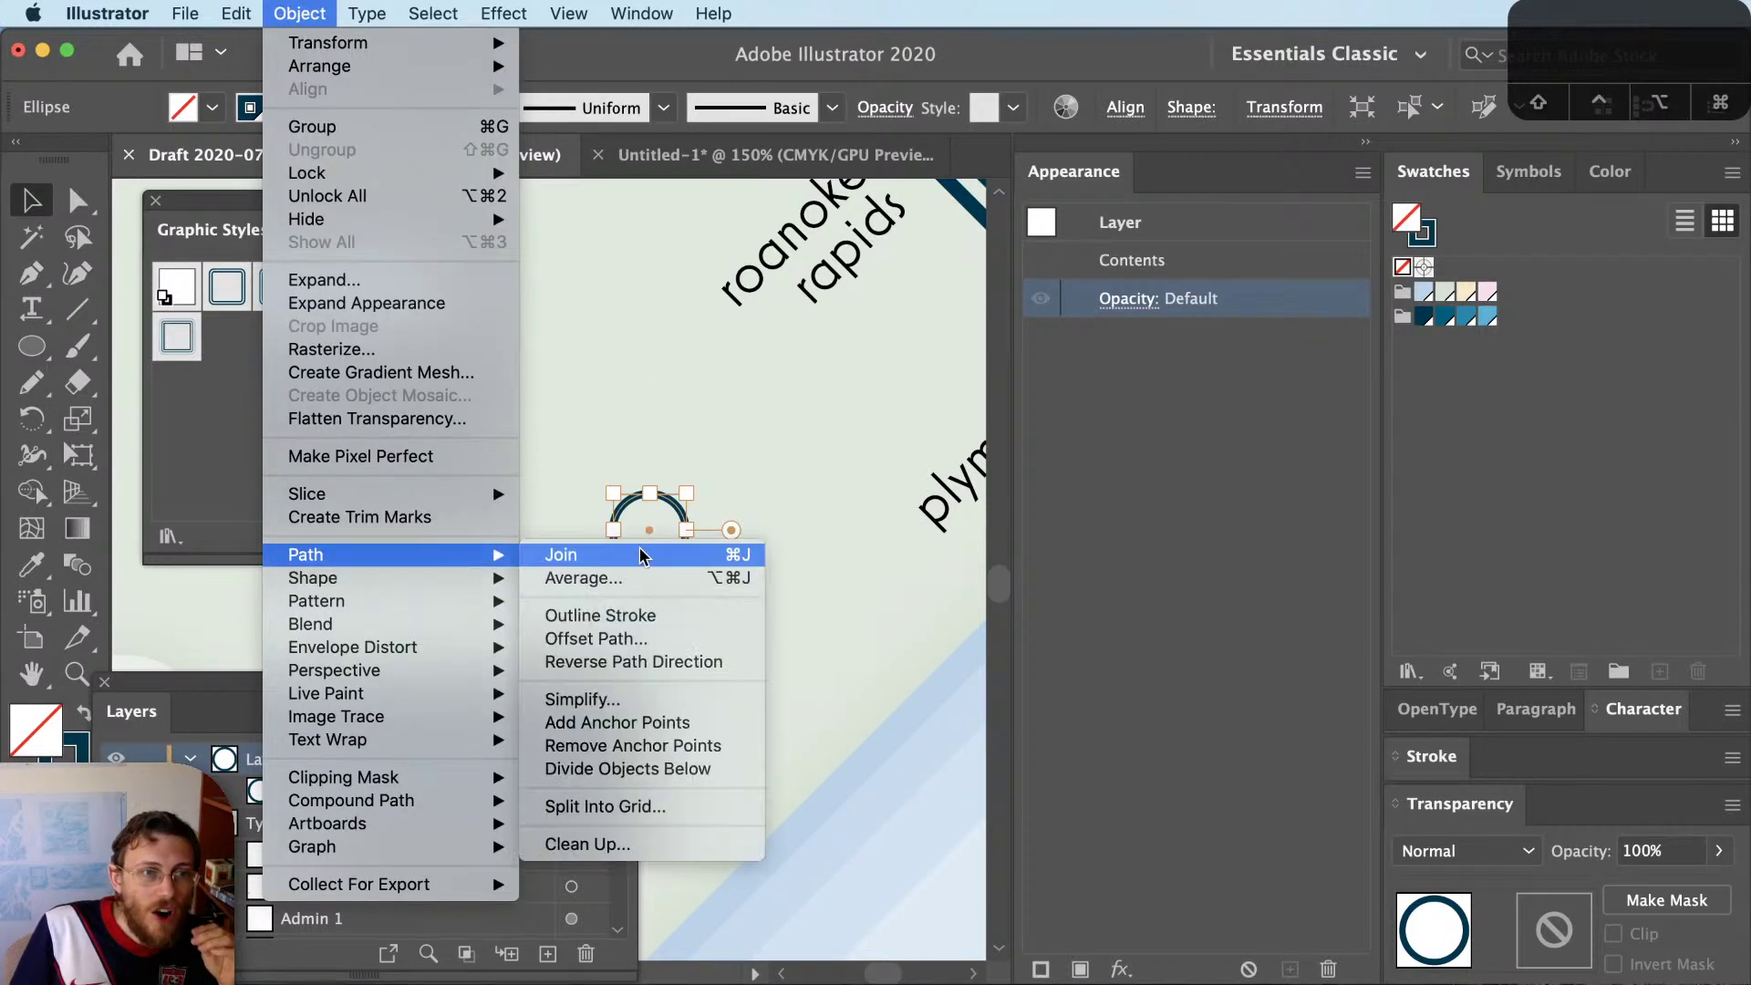
pyautogui.click(711, 641)
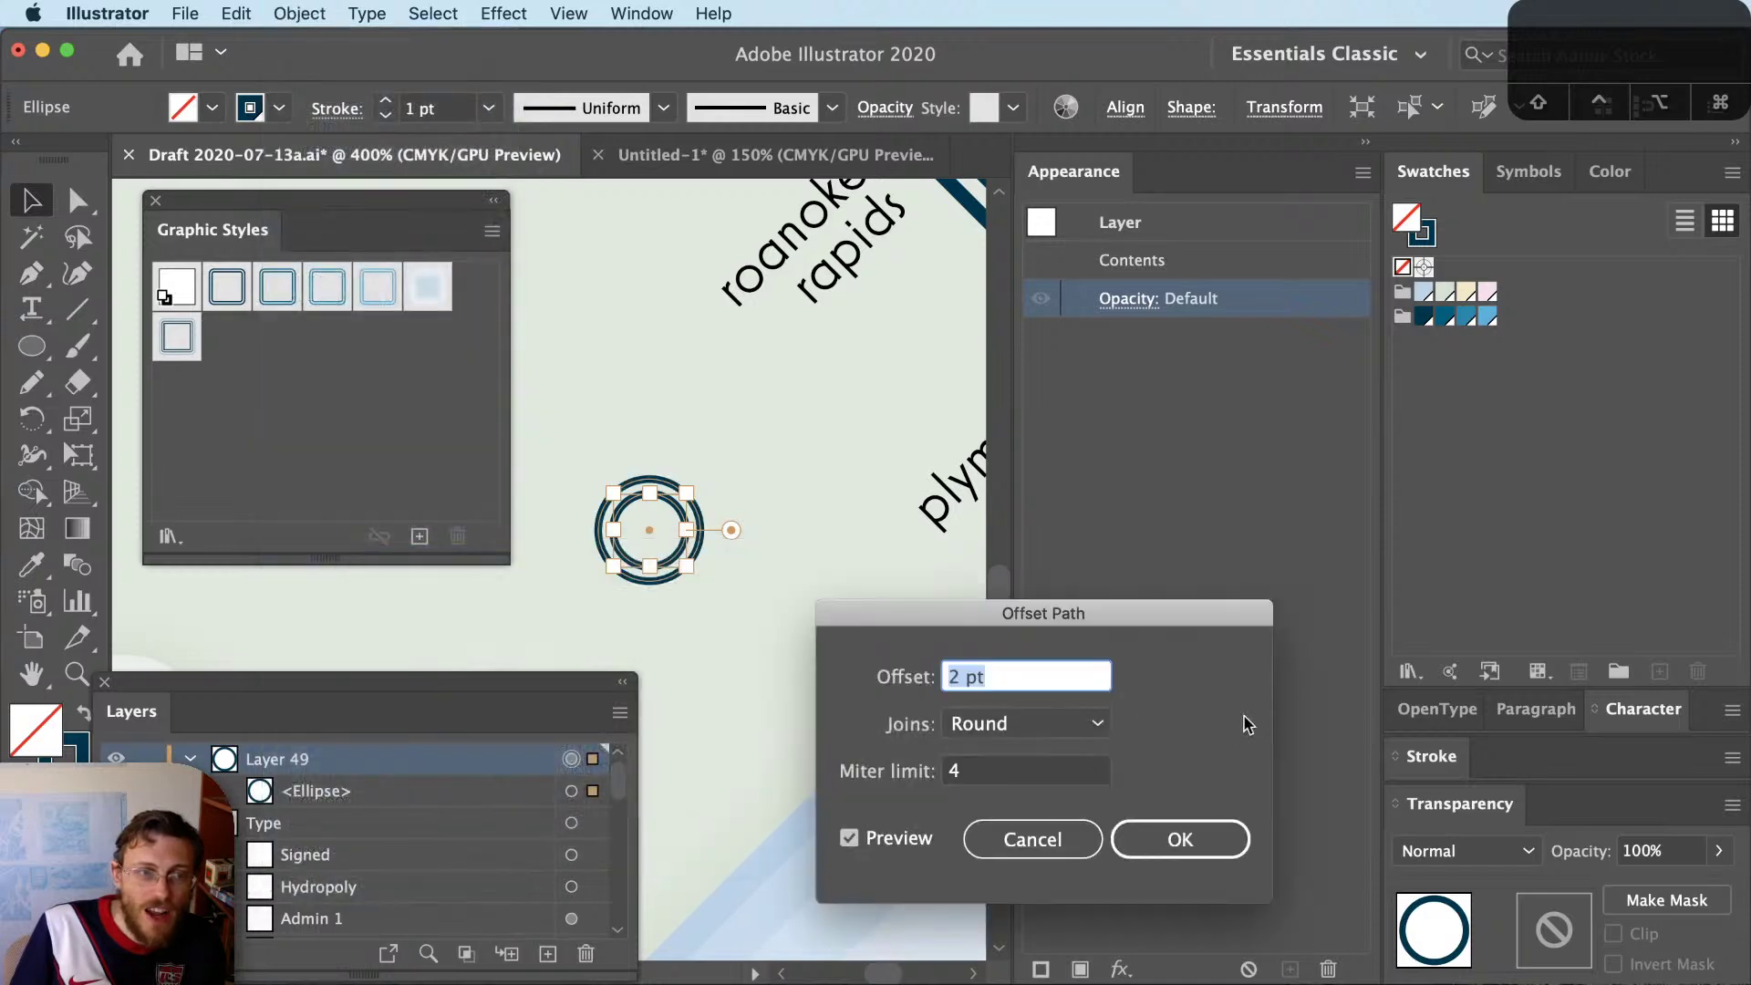
pyautogui.click(1208, 844)
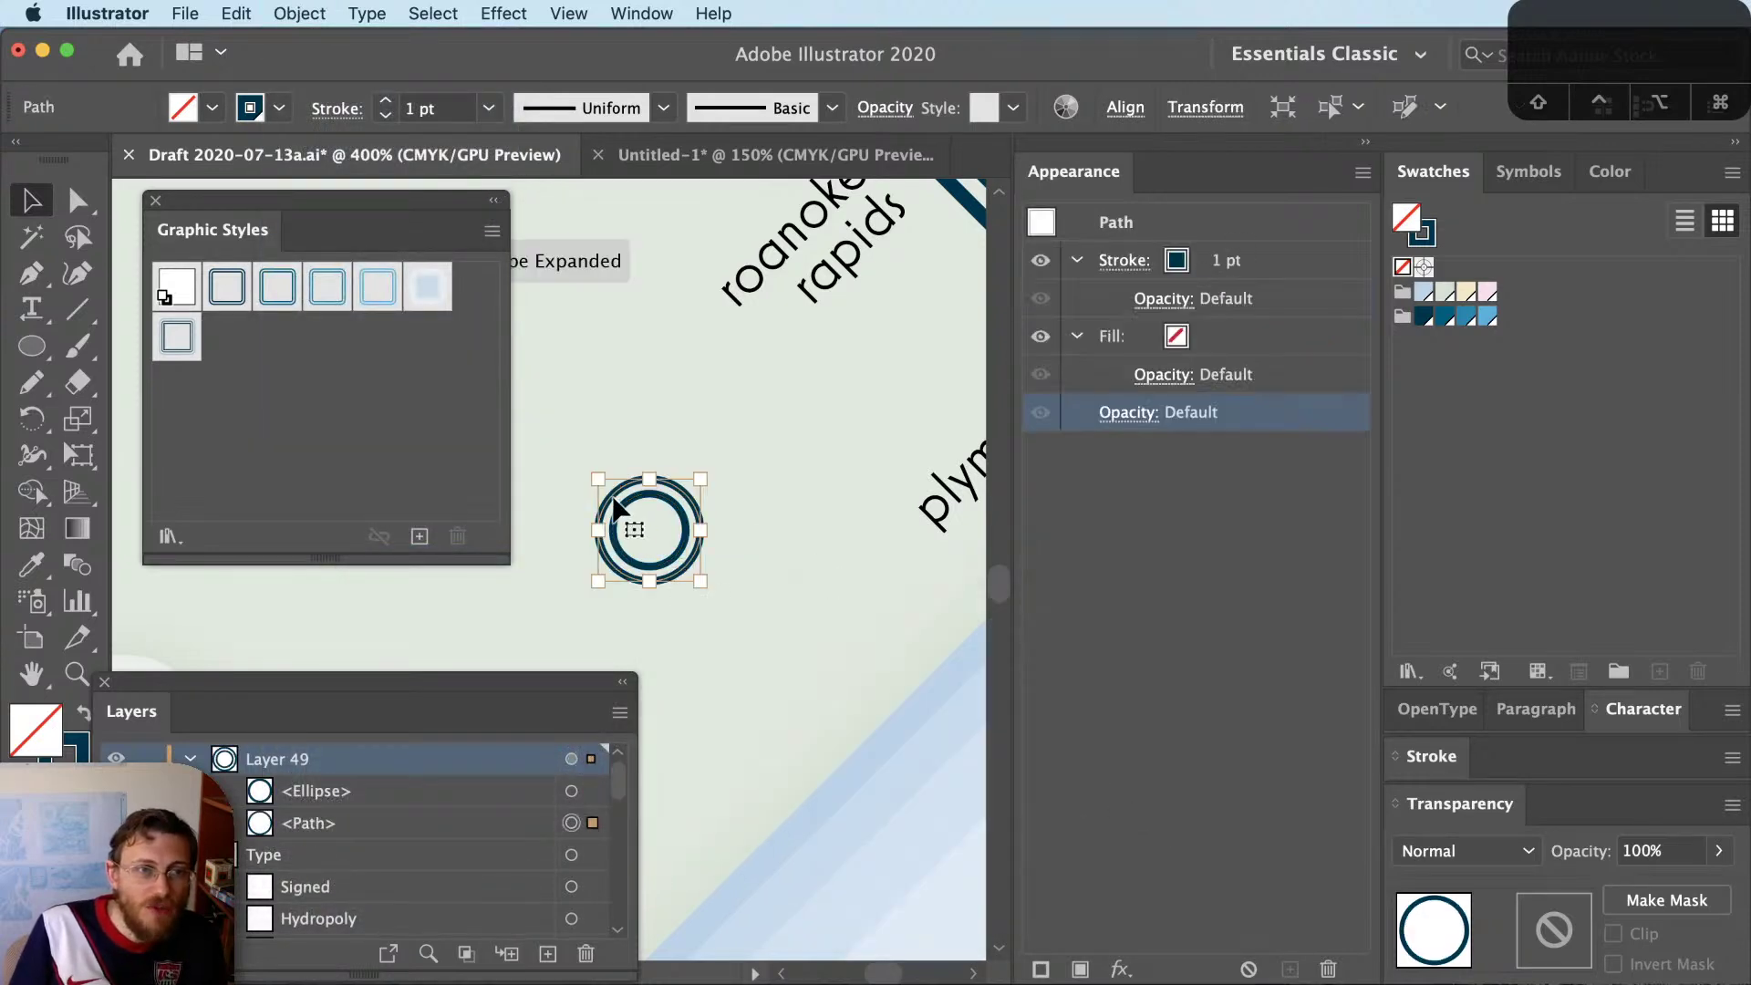
# Examine the original circle and its offset copy up close, including in outline view
pyautogui.press('super+equal')
pyautogui.press('super+equal')
pyautogui.press('super+equal')
pyautogui.press('super+shift+a')
pyautogui.press('v')
pyautogui.click(663, 483)
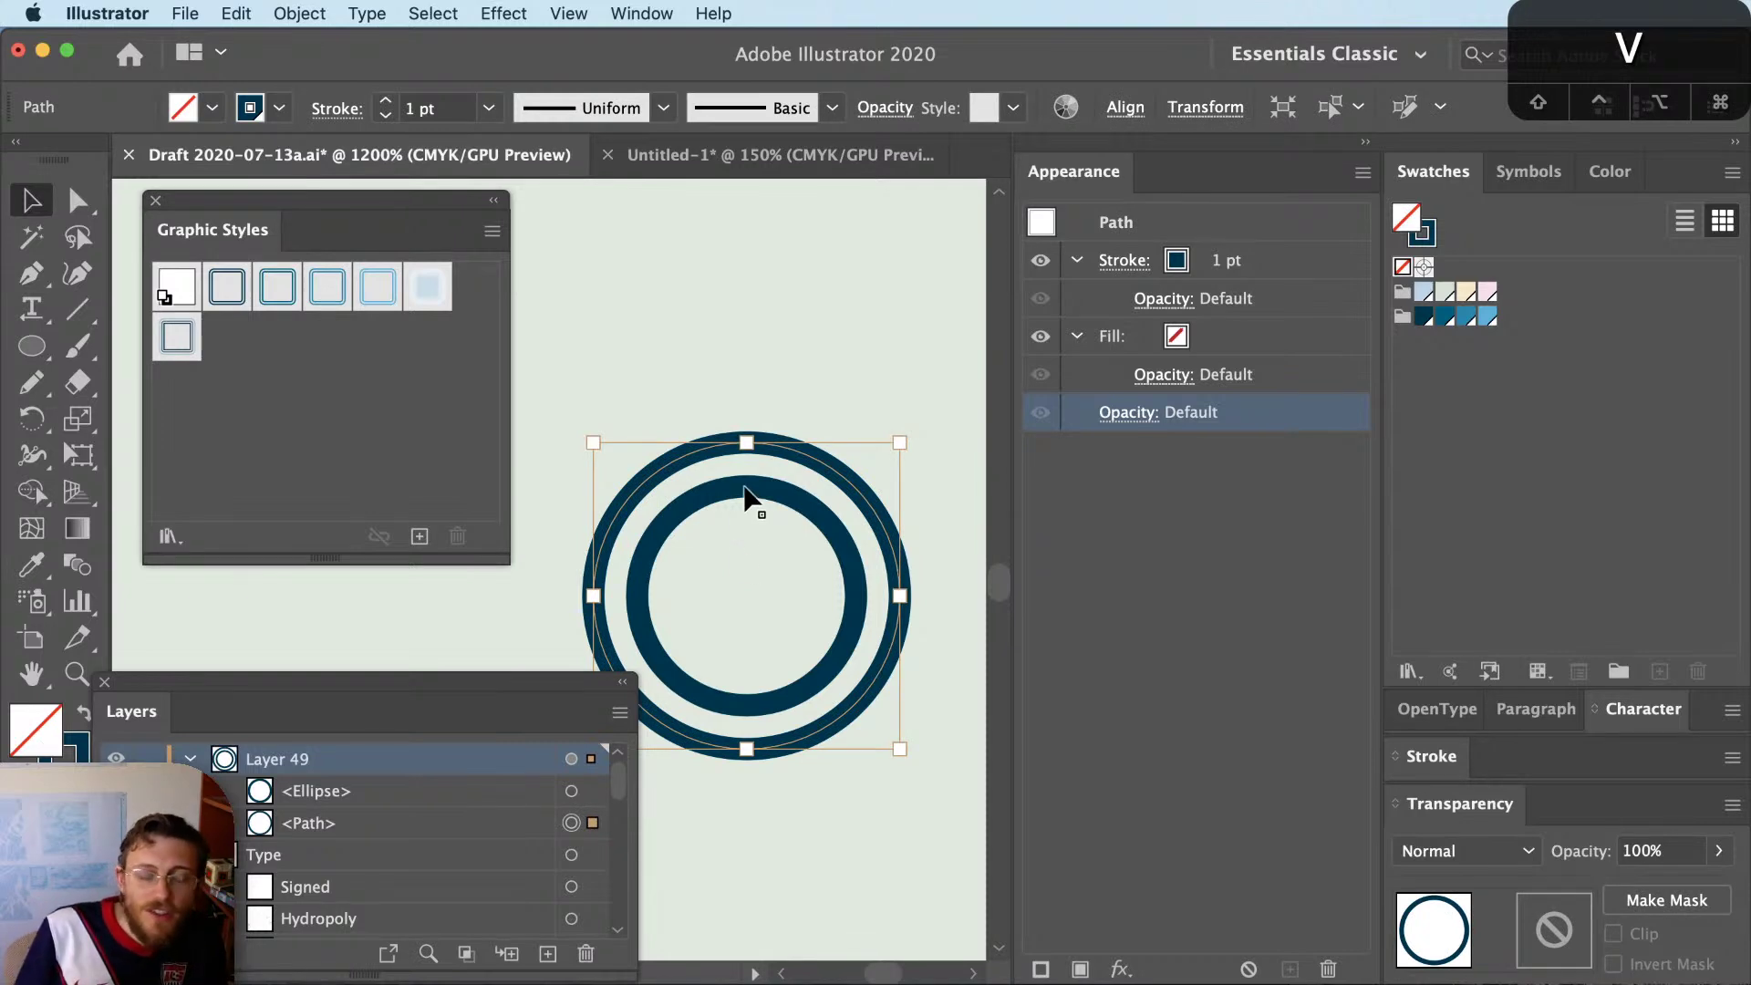
pyautogui.press('super+y')
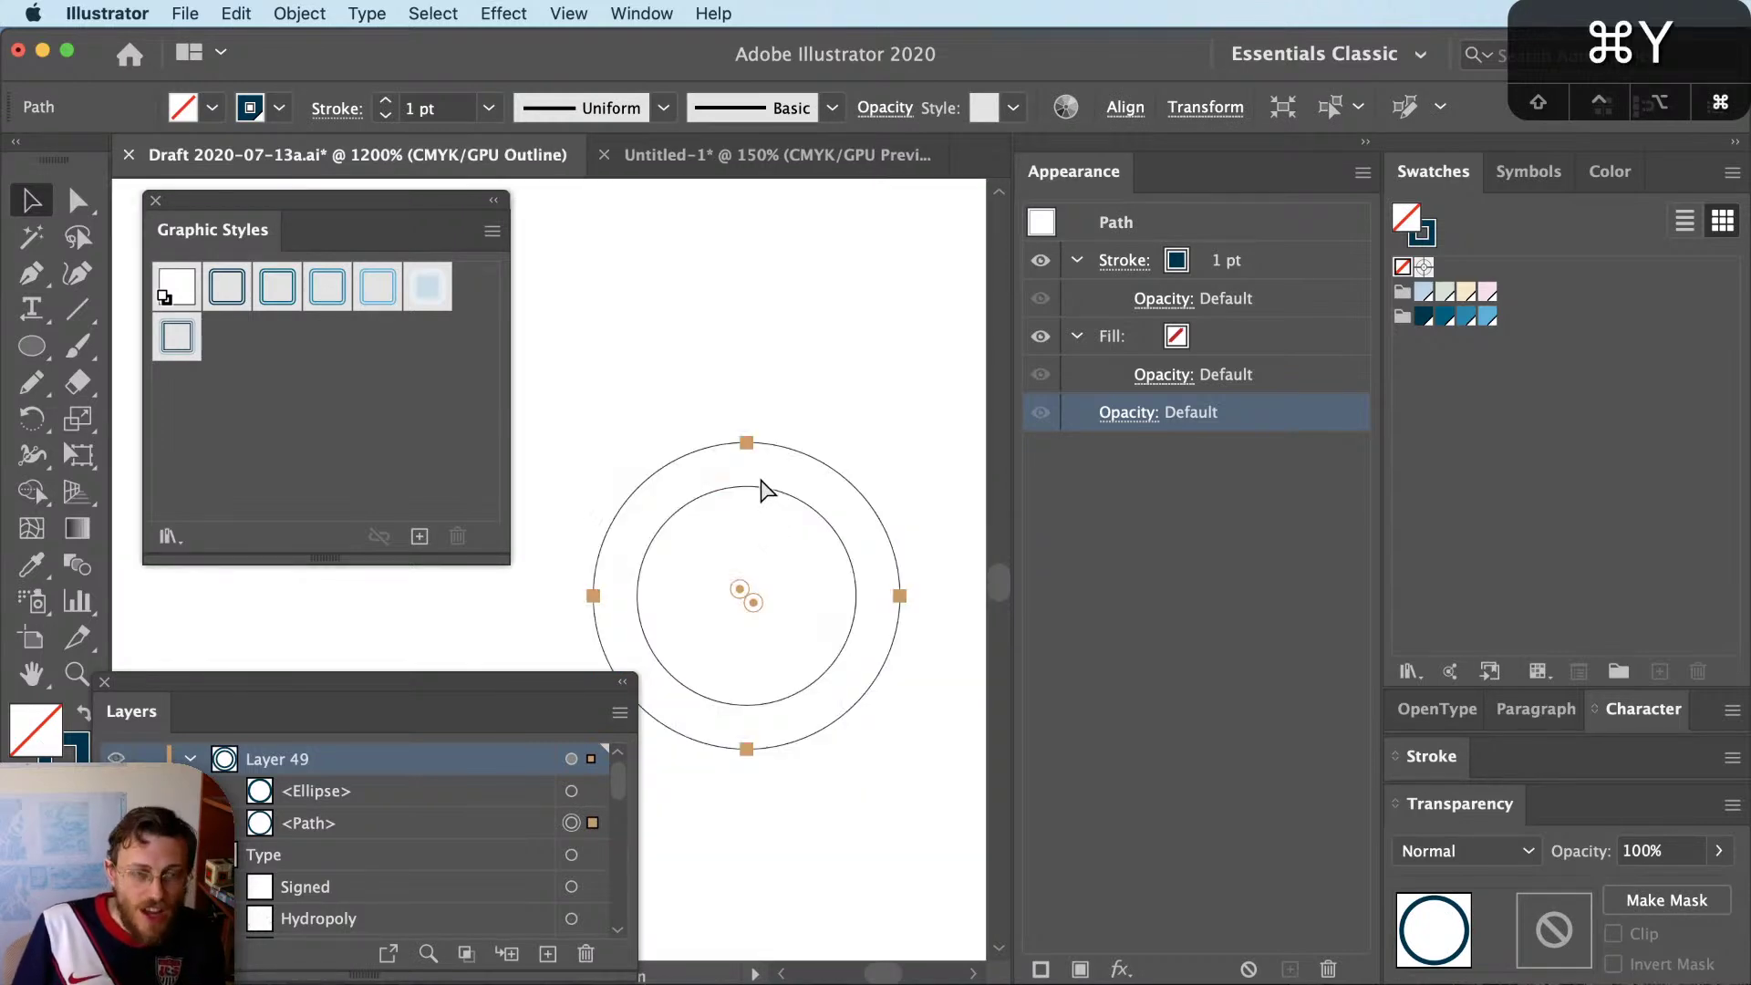
pyautogui.press('super+y')
# Move the original inner circle away from its offset copy so the two rings overlap at one side
pyautogui.doubleClick(835, 565)
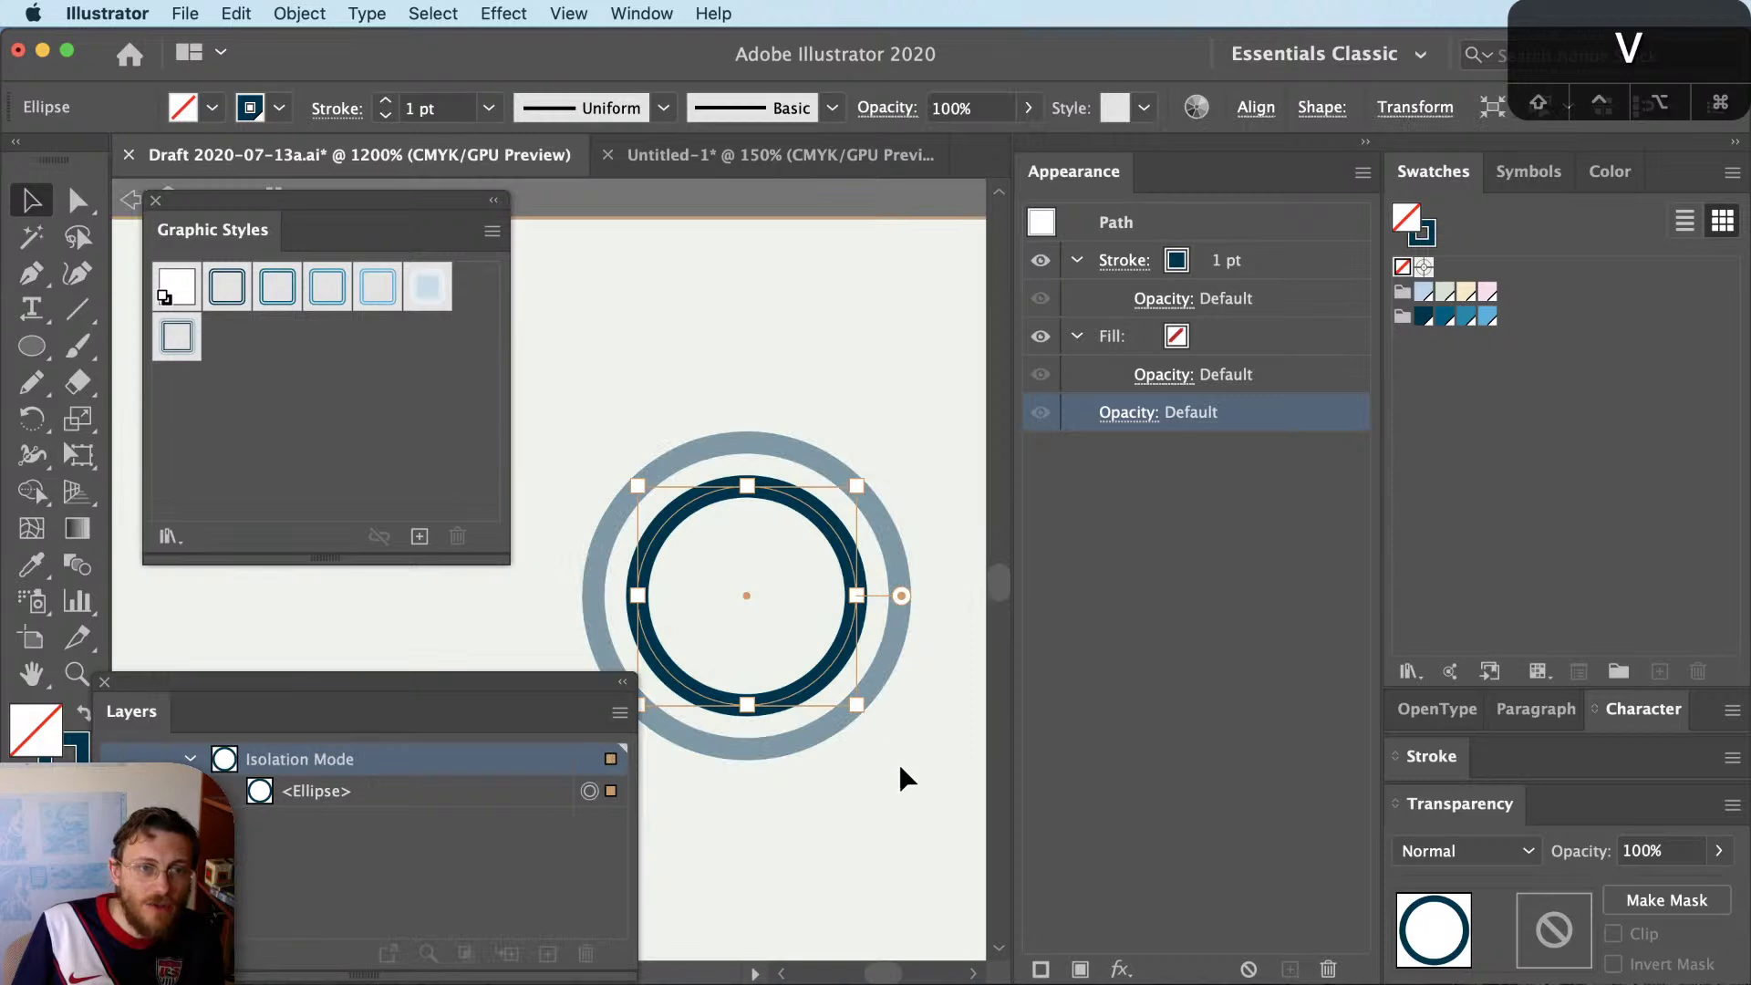
pyautogui.doubleClick(900, 776)
pyautogui.moveTo(841, 672); pyautogui.dragTo(931, 824)
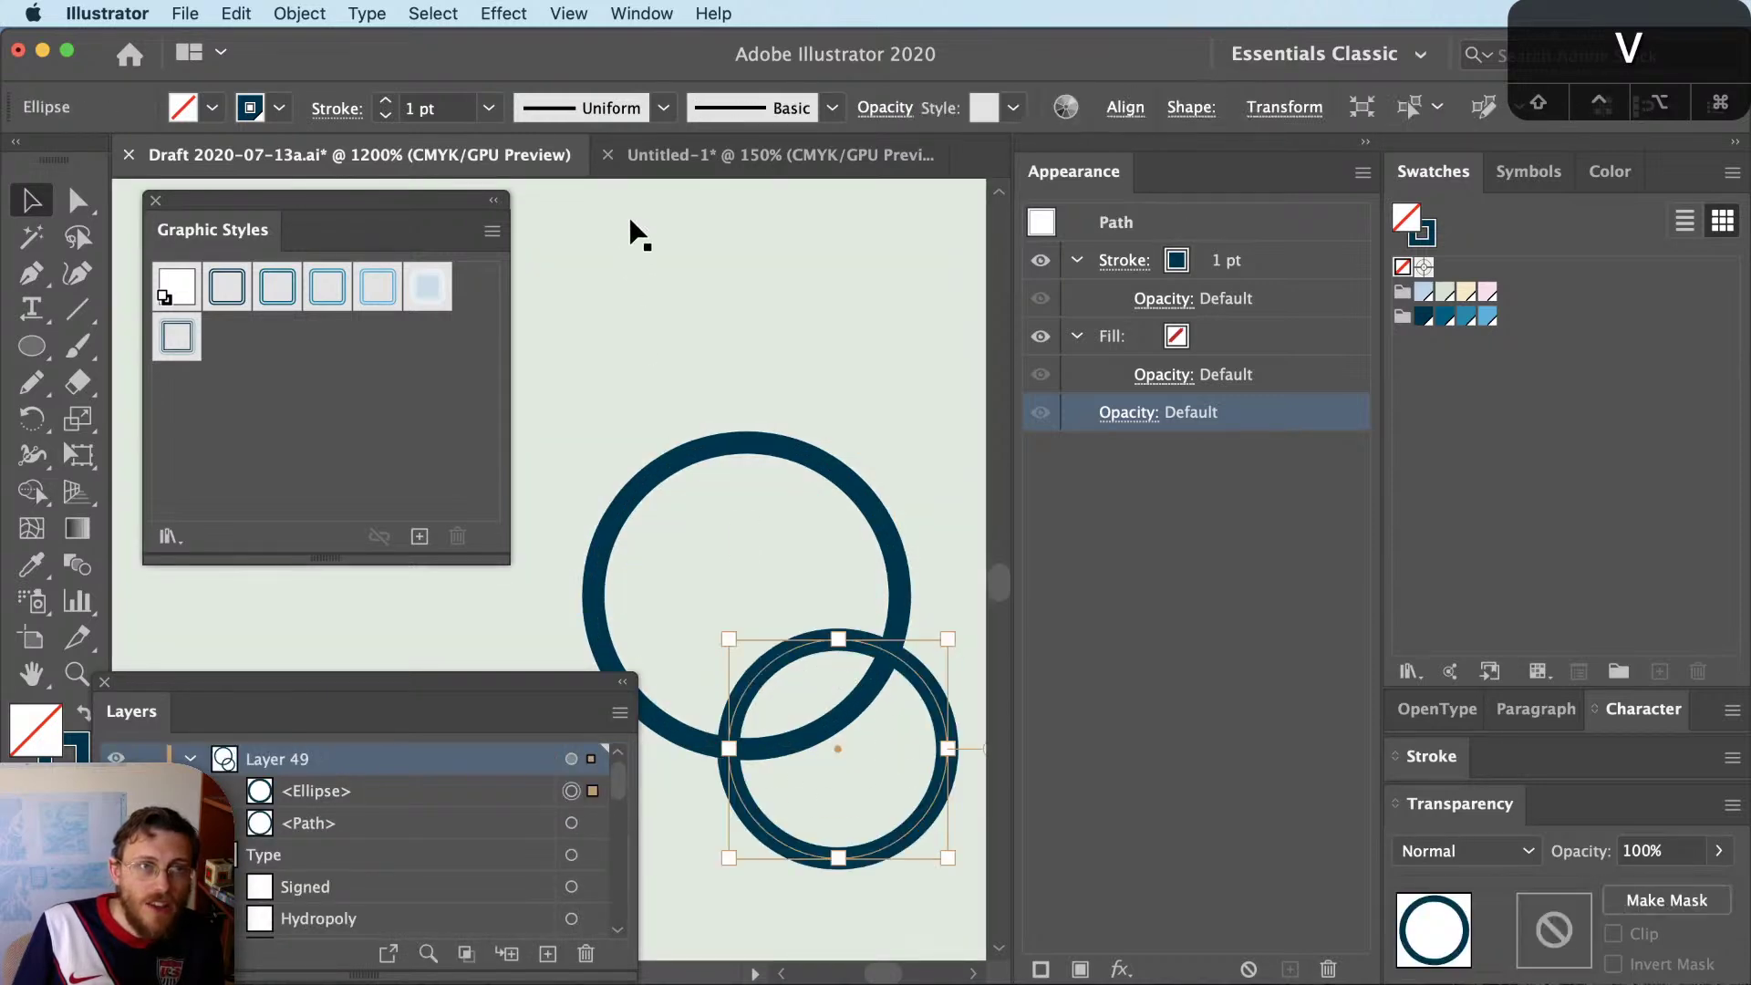
pyautogui.click(509, 13)
pyautogui.click(509, 13)
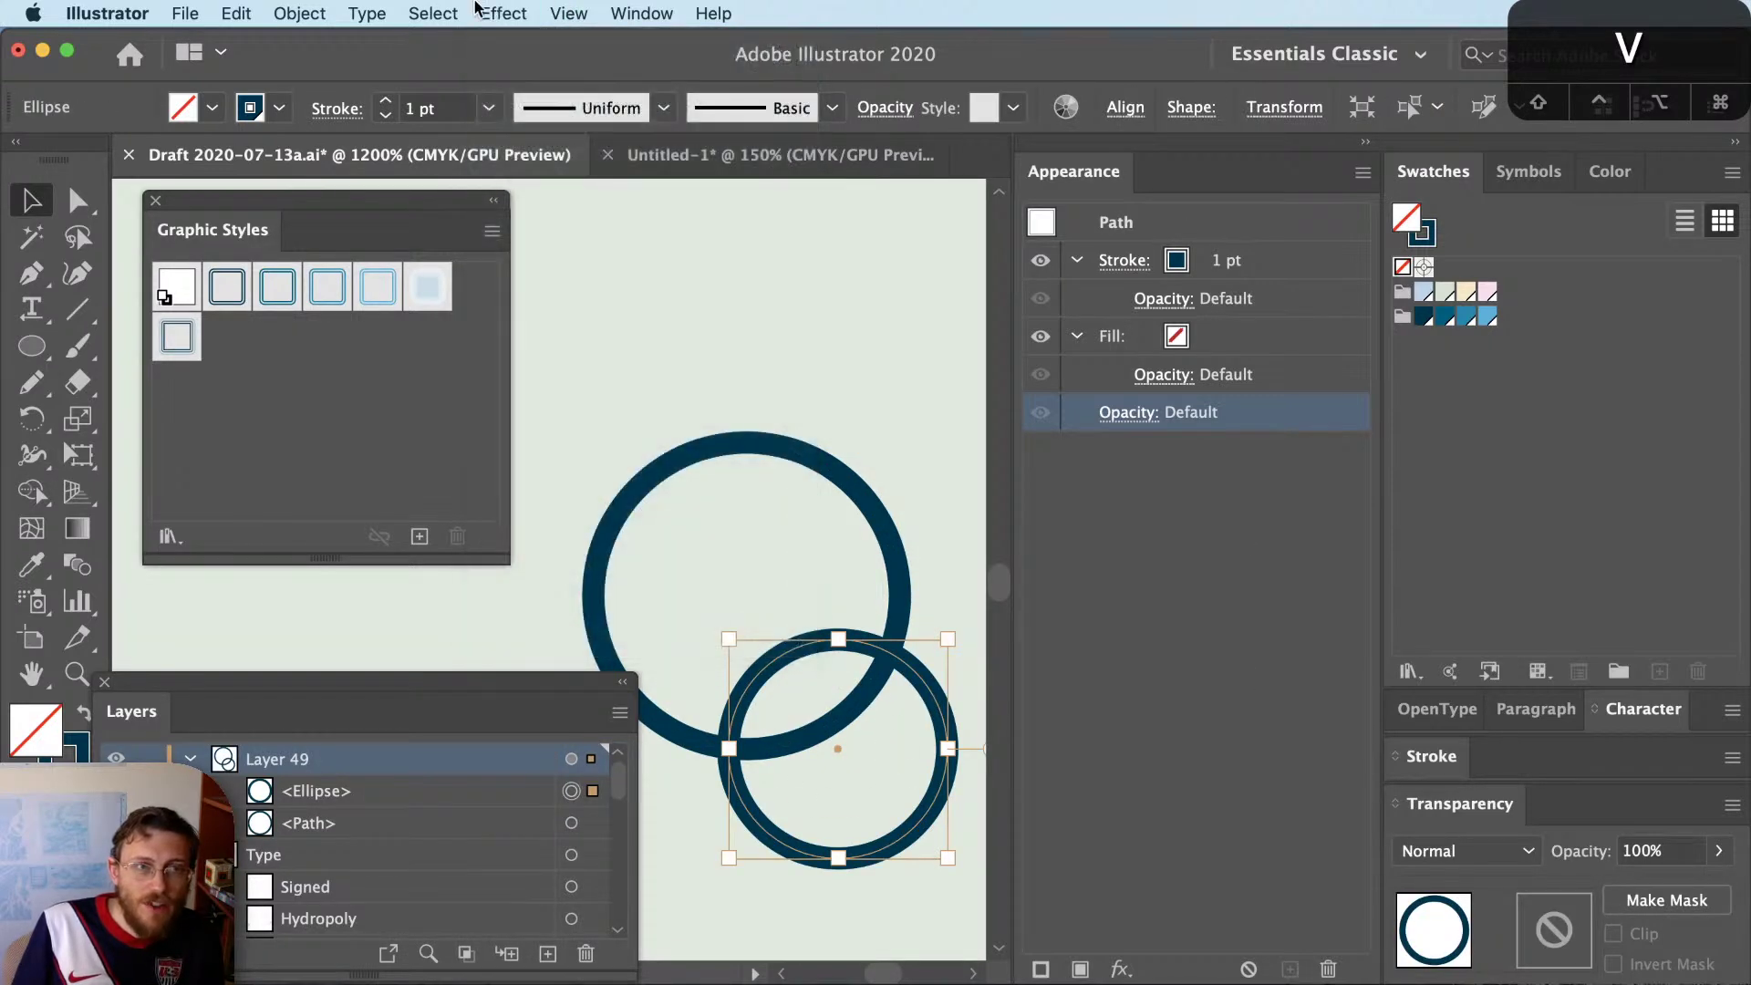
# Delete both demonstration circles from Layer 49
pyautogui.scroll(-3, 924, 679)
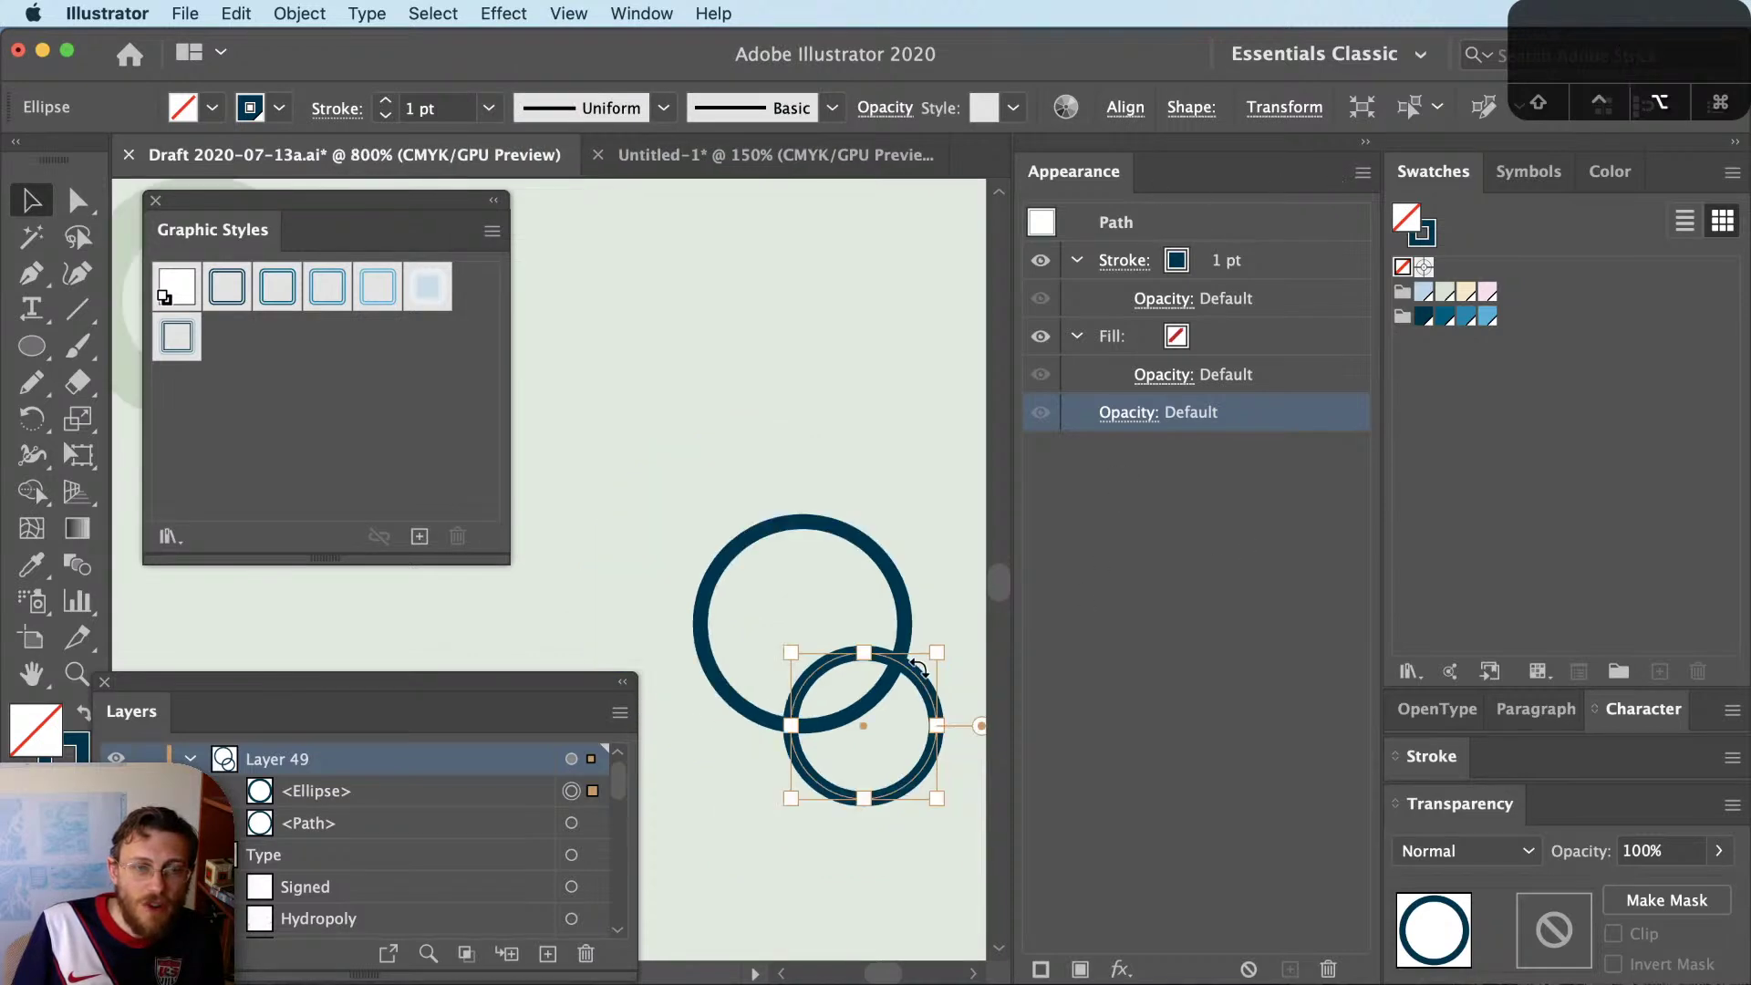
pyautogui.scroll(-2, 924, 680)
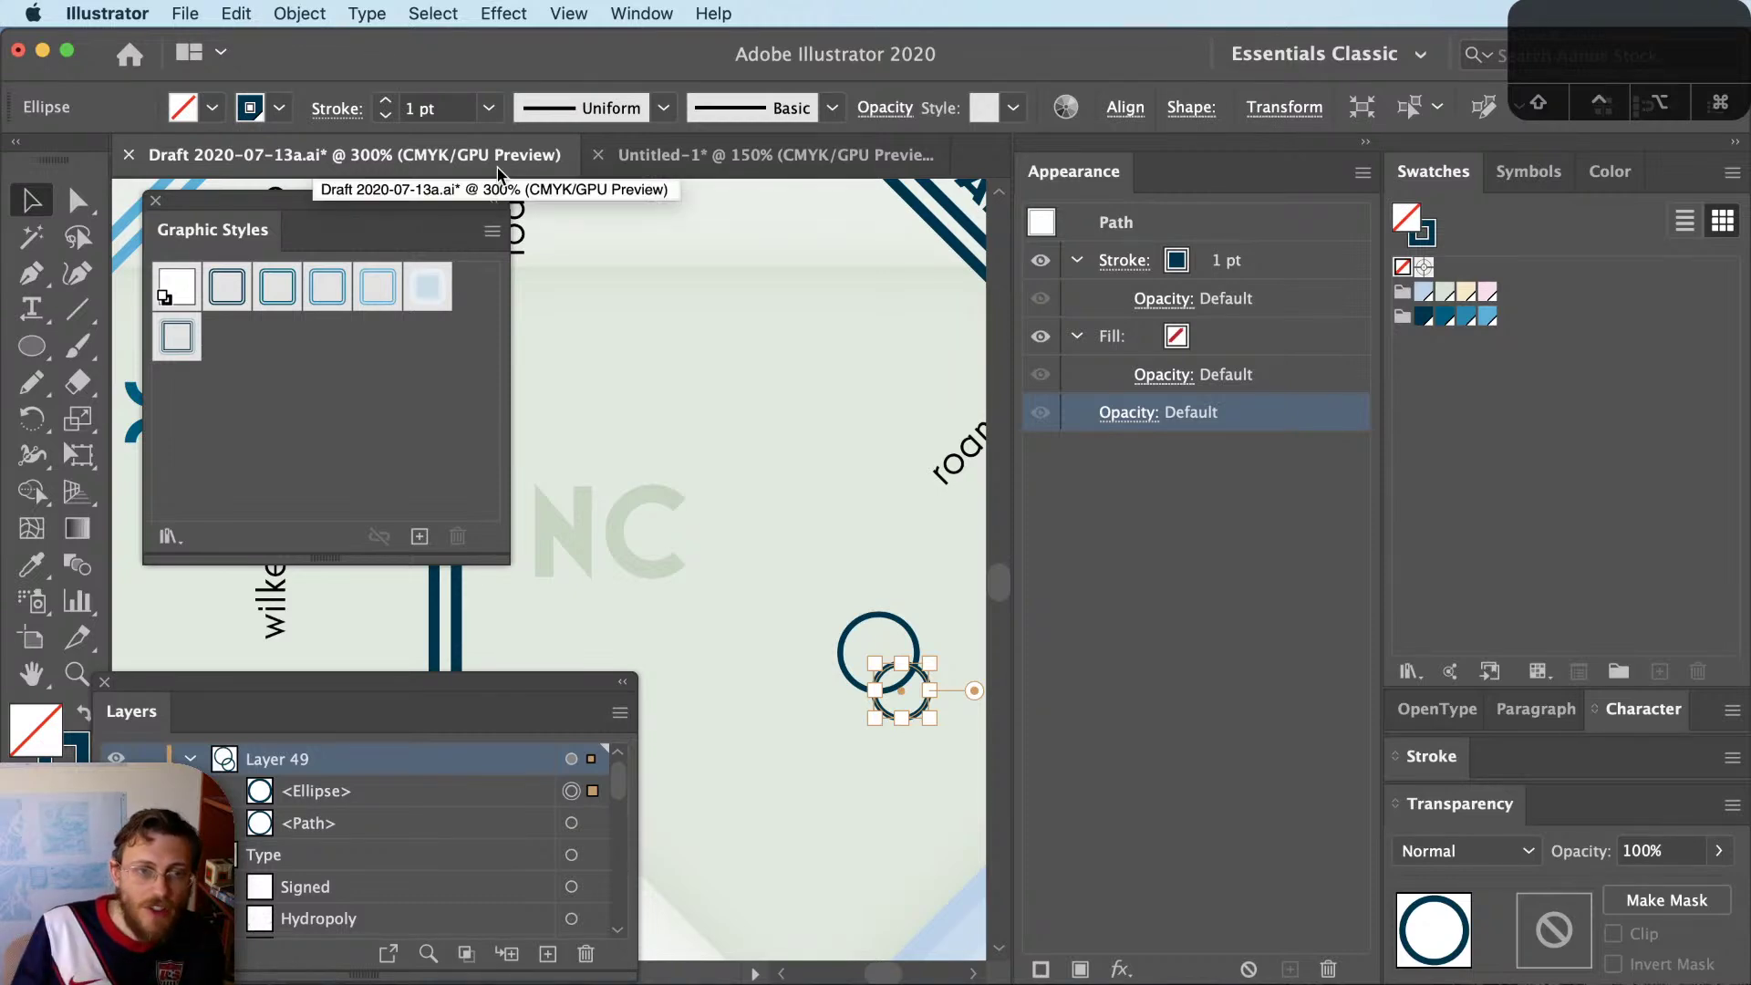
pyautogui.press('BackSpace')
pyautogui.click(909, 691)
pyautogui.press('BackSpace')
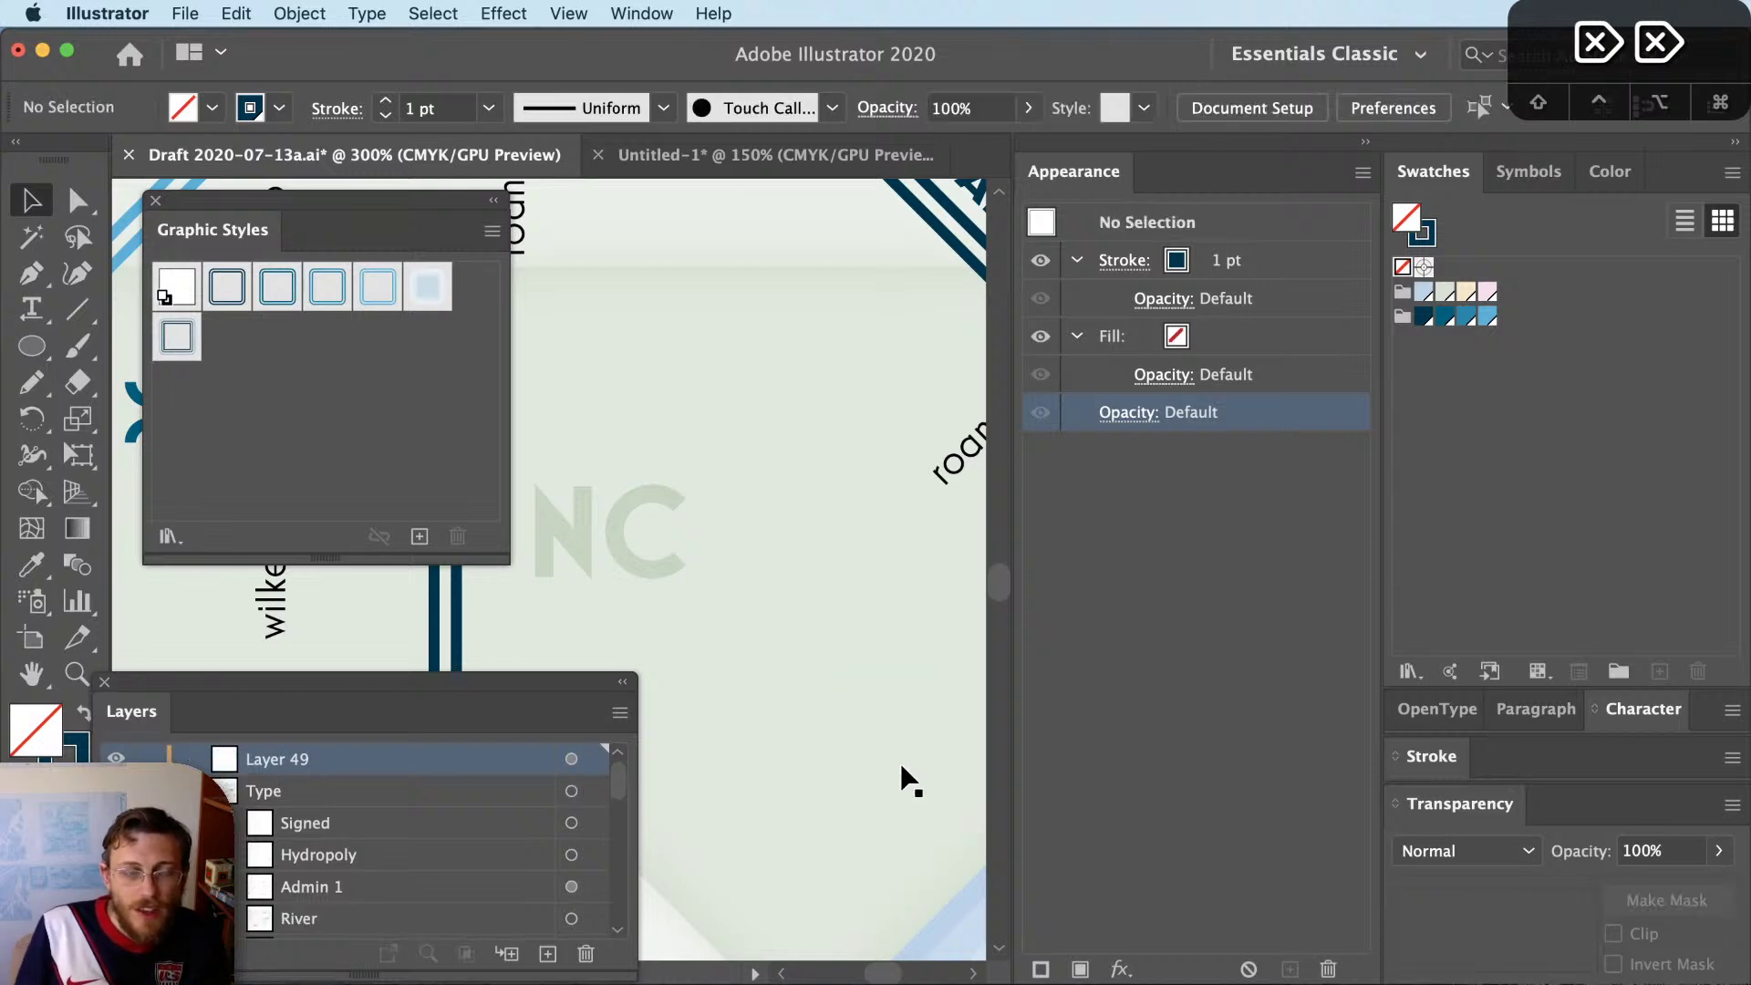
# Select the Plymouth mouth circle, locate the Vignettes layer that contains it, and expand the whole layer's appearance
pyautogui.moveTo(852, 703); pyautogui.dragTo(775, 602)
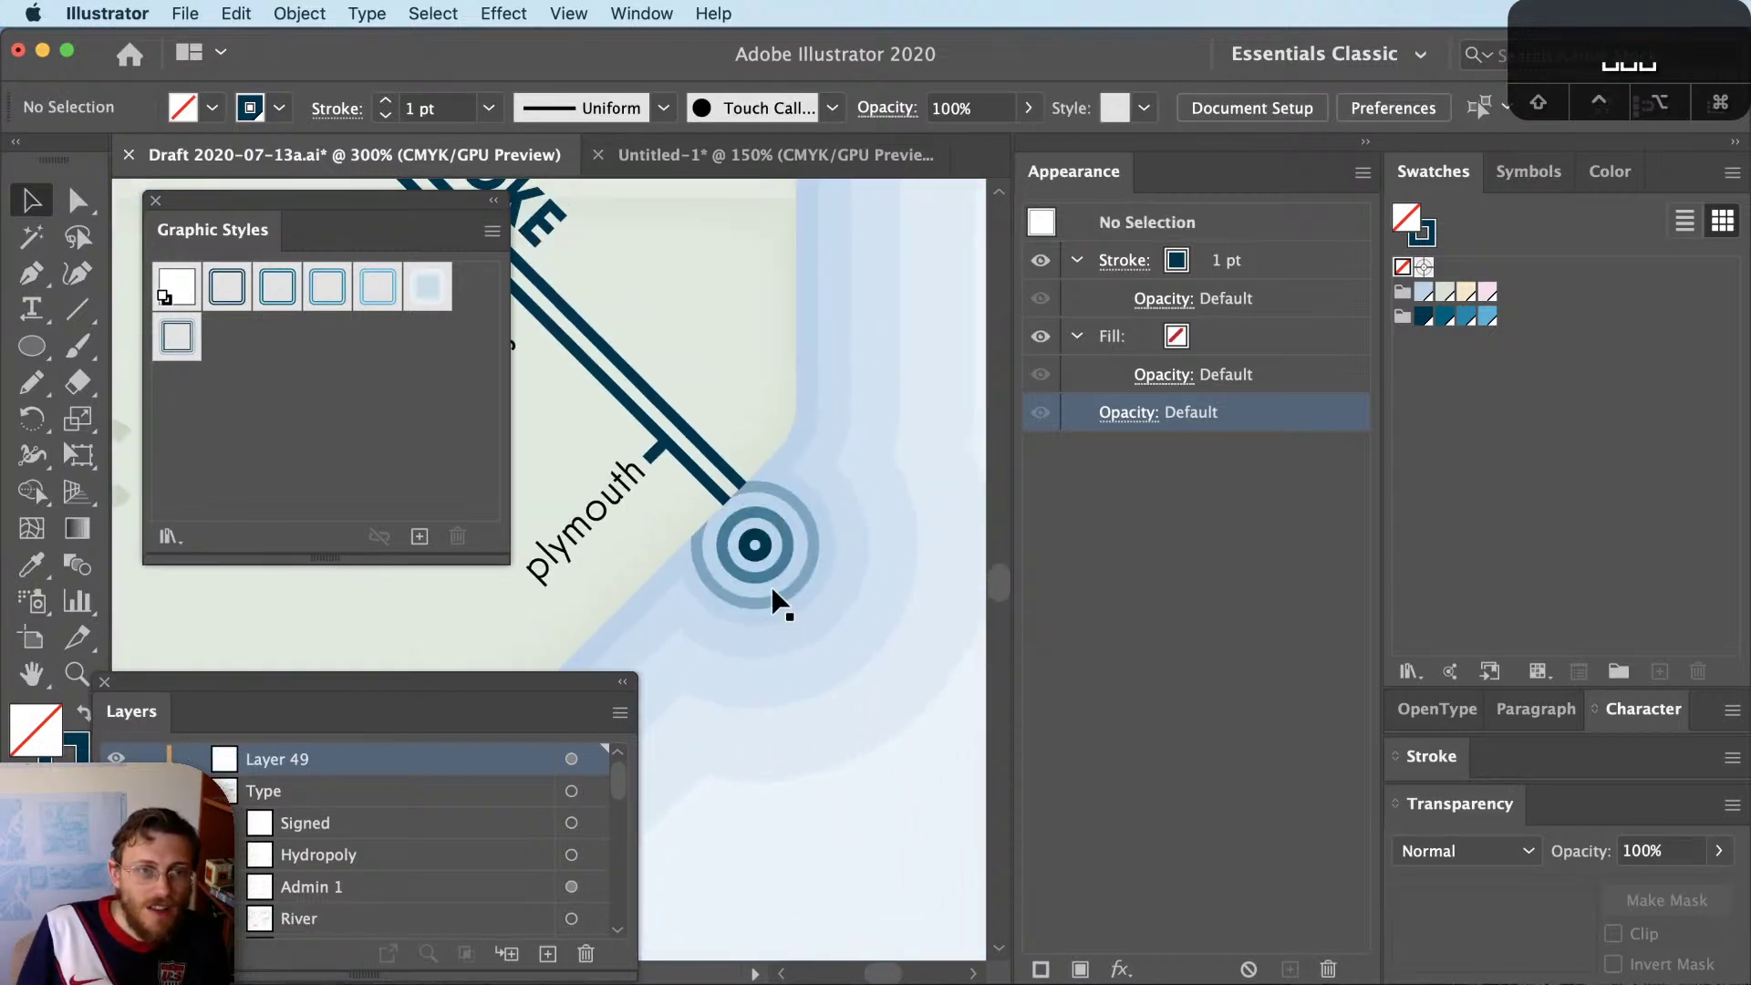
pyautogui.scroll(2, 775, 602)
pyautogui.click(774, 530)
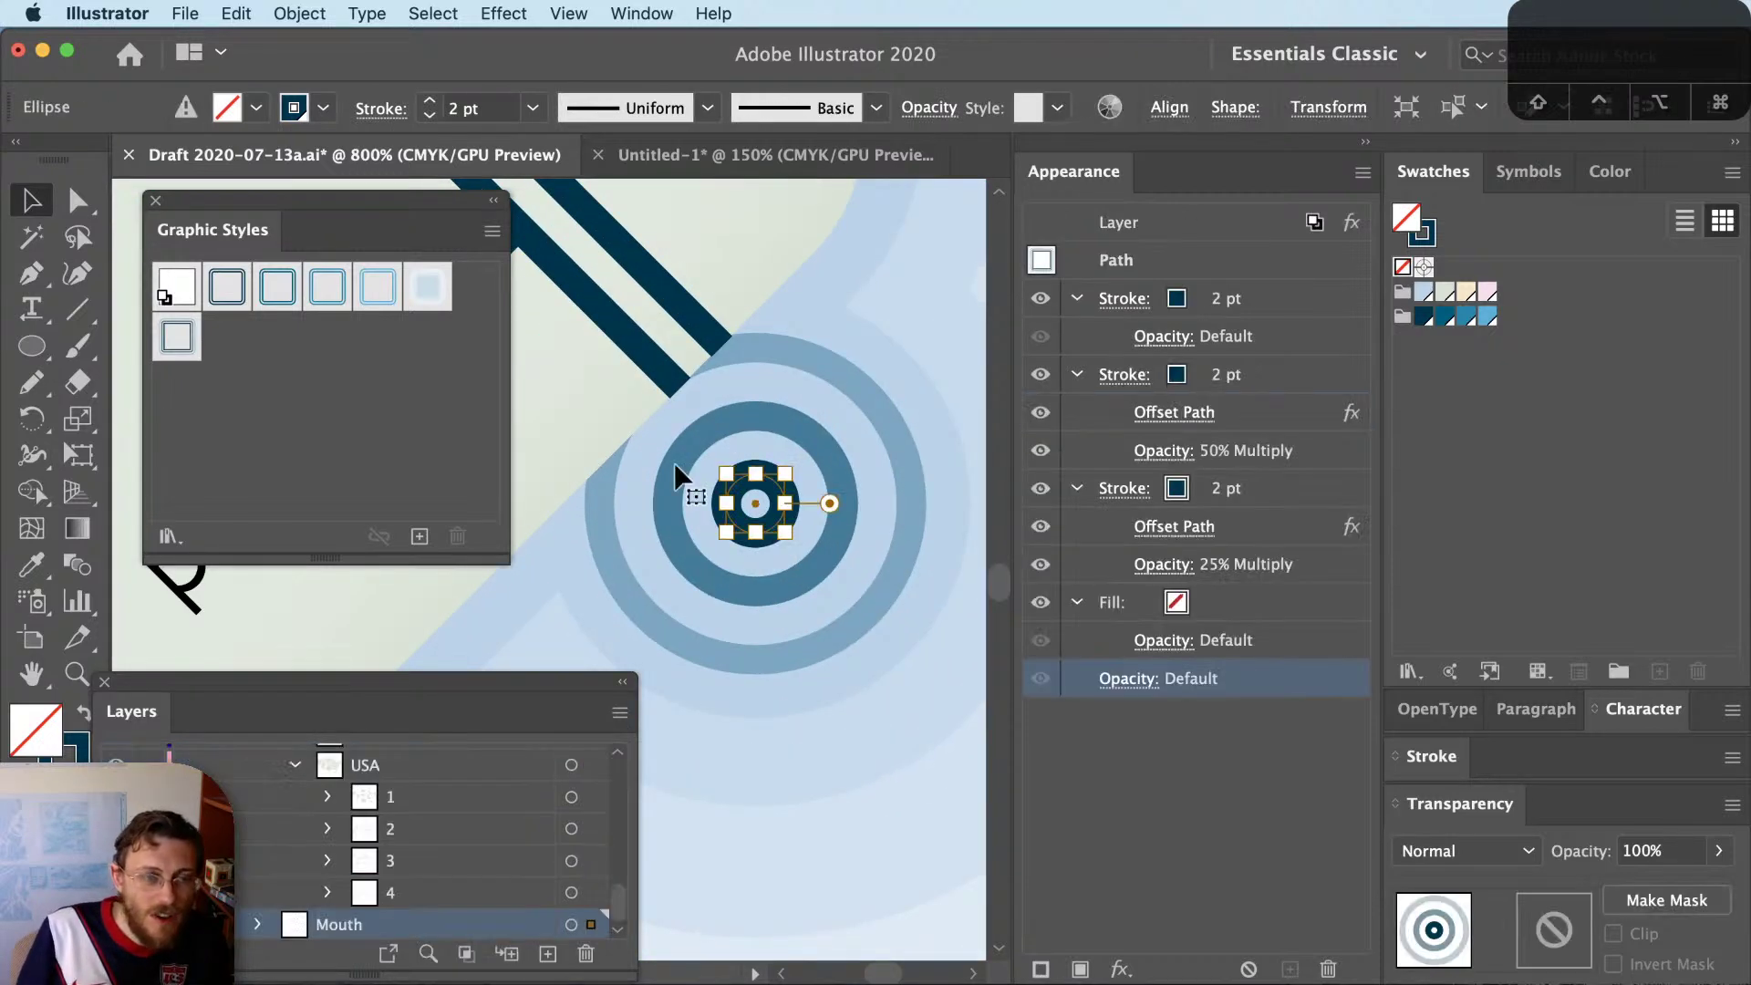
pyautogui.scroll(4, 475, 814)
pyautogui.scroll(1, 411, 812)
pyautogui.click(295, 795)
pyautogui.scroll(4, 319, 835)
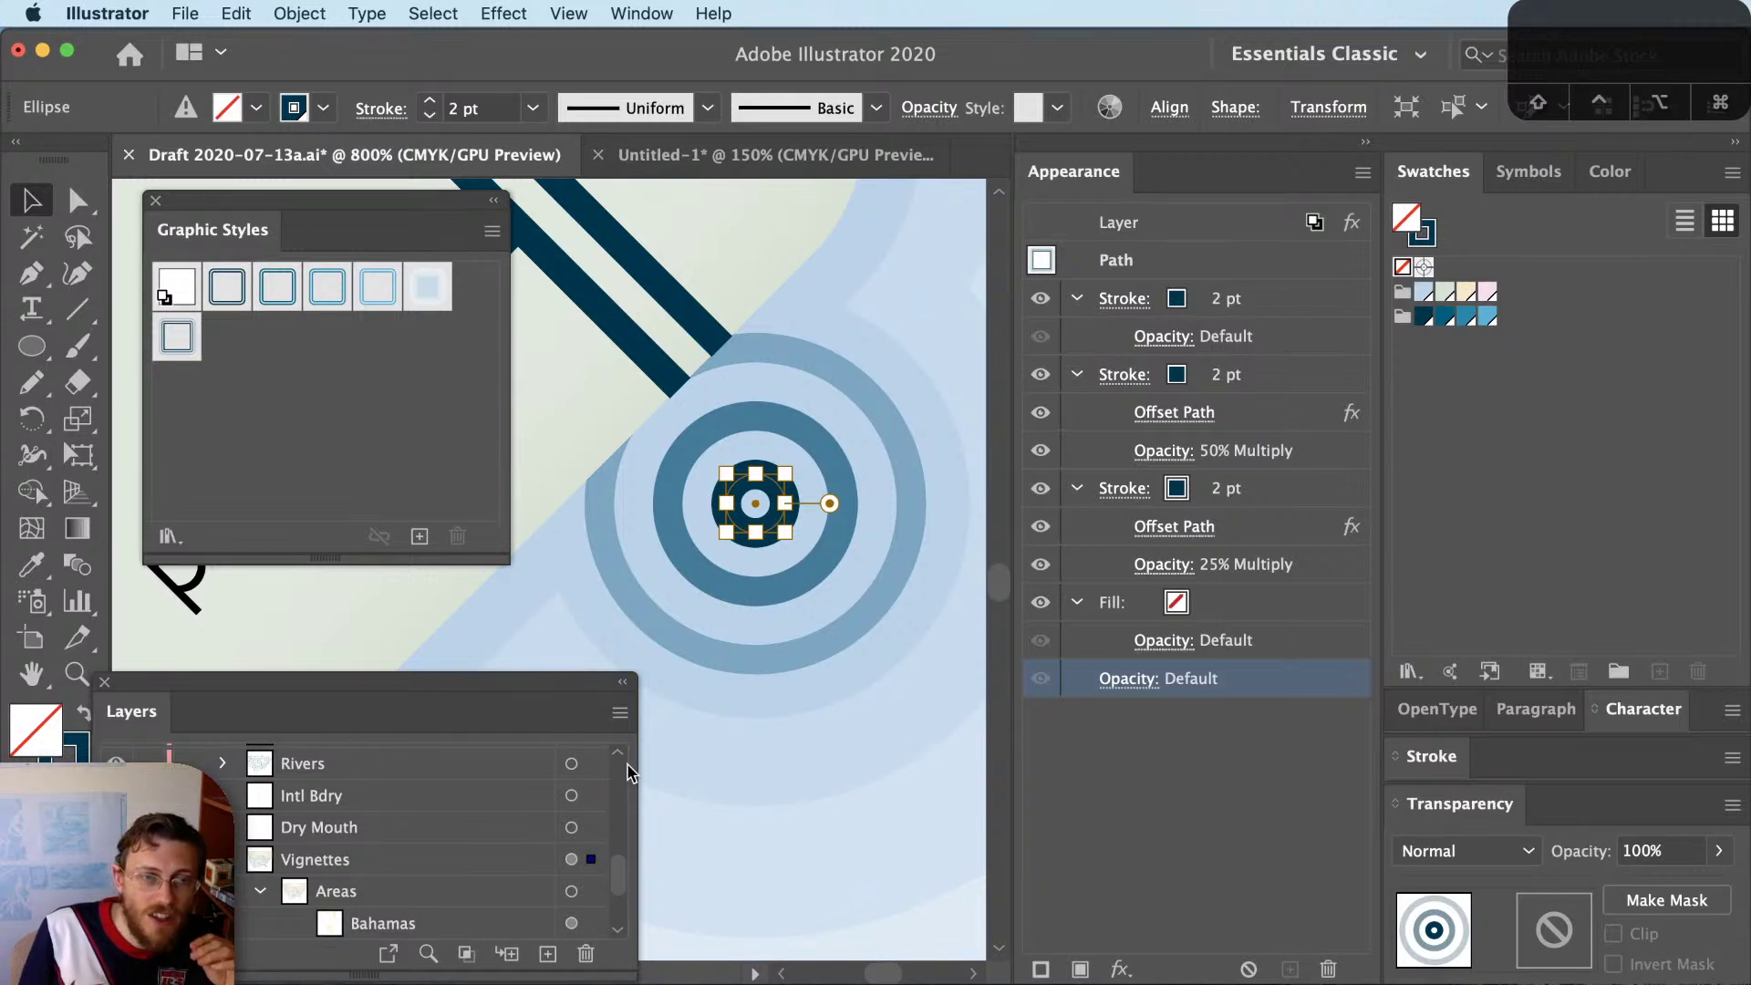
pyautogui.click(237, 11)
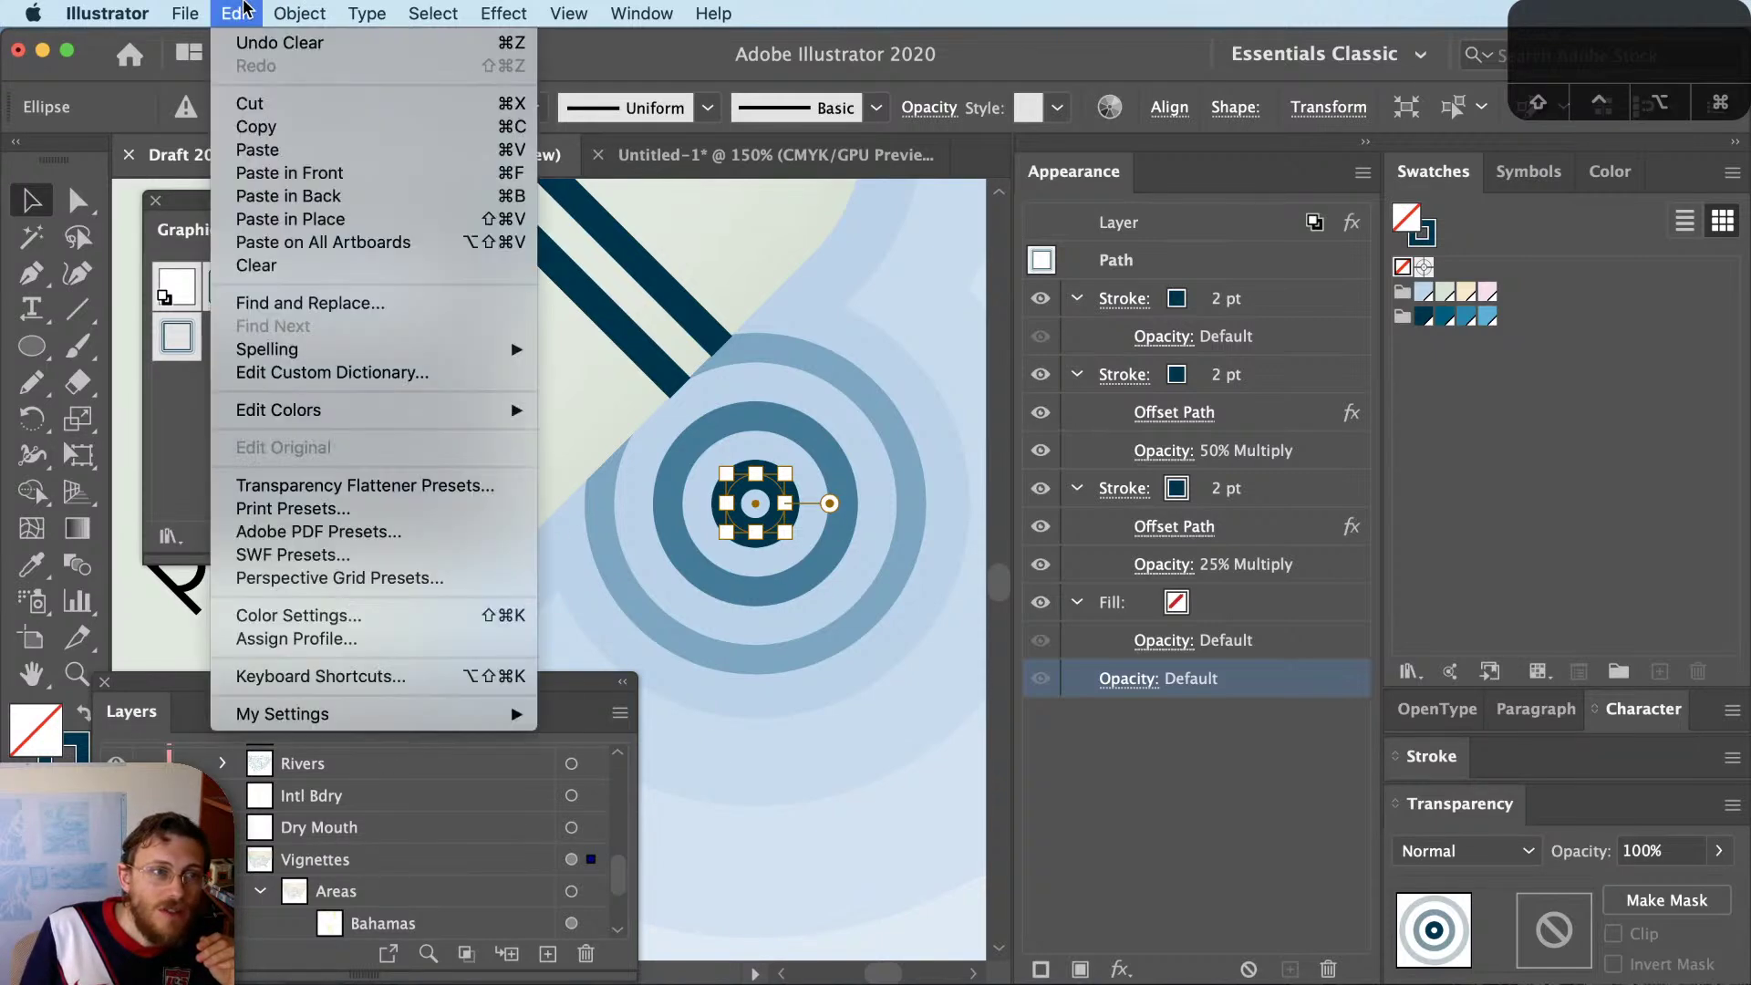
pyautogui.moveTo(271, 11)
pyautogui.click(362, 301)
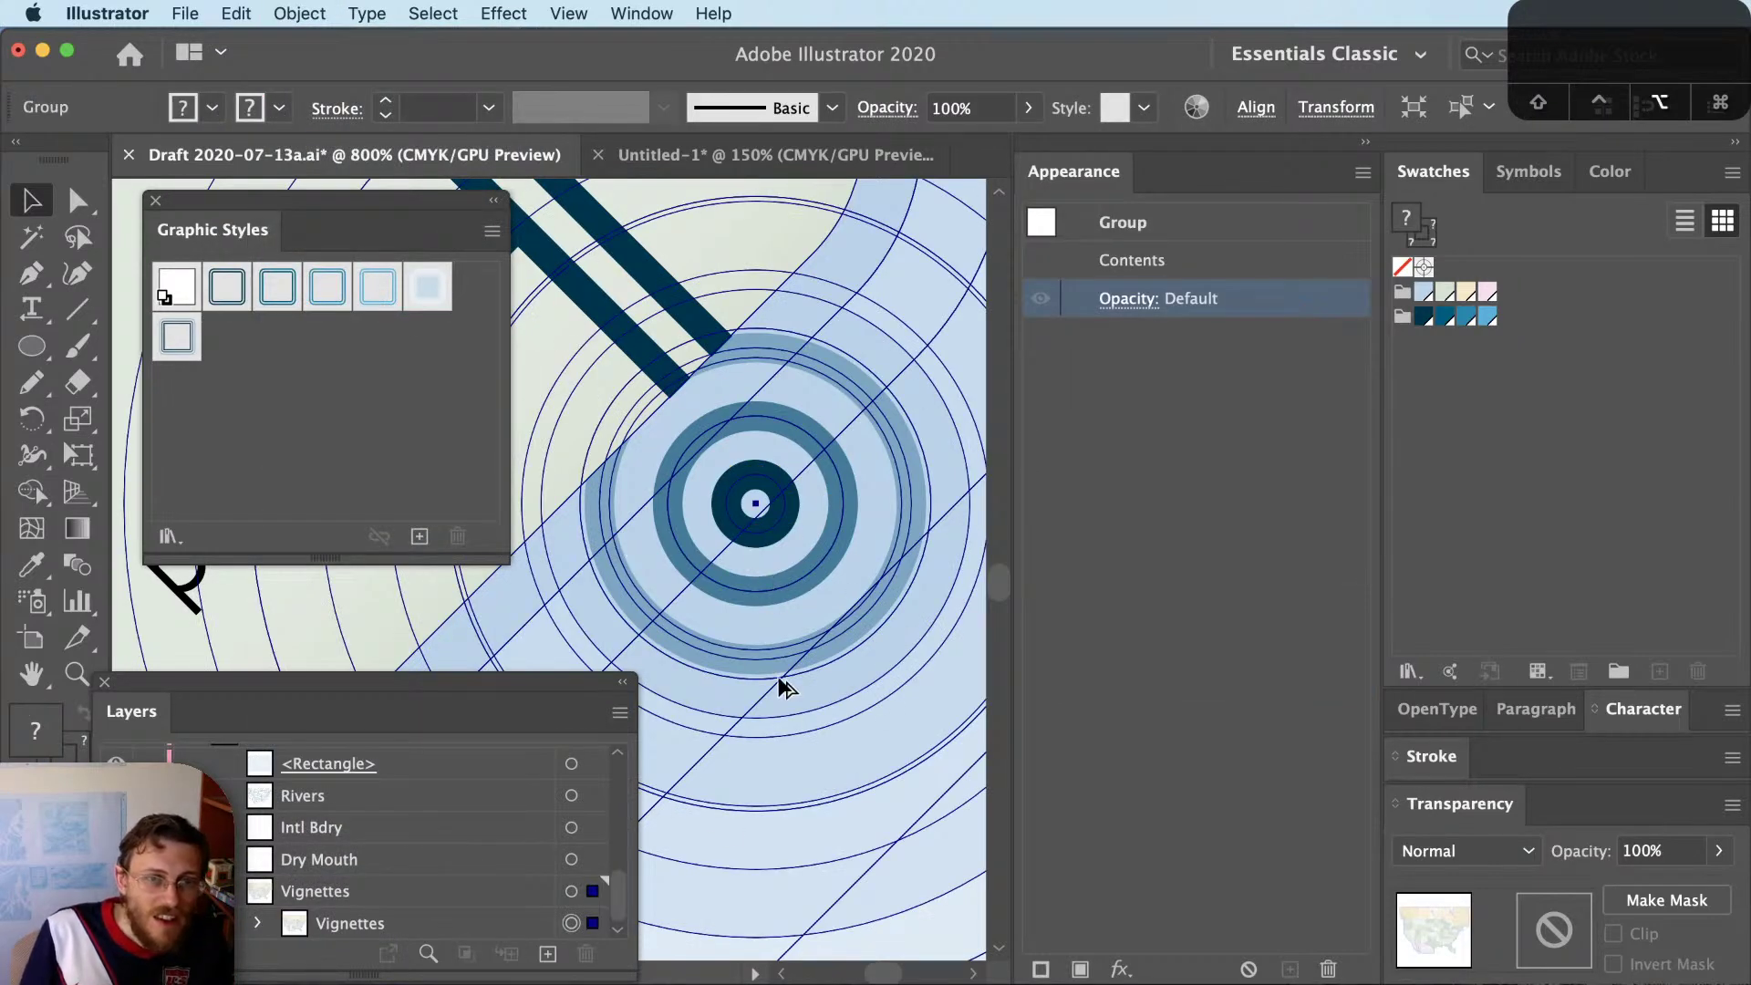
# Examine the expanded vignette paths along the Atlantic coast, and select a single coastline band near Plymouth
pyautogui.scroll(-10, 797, 682)
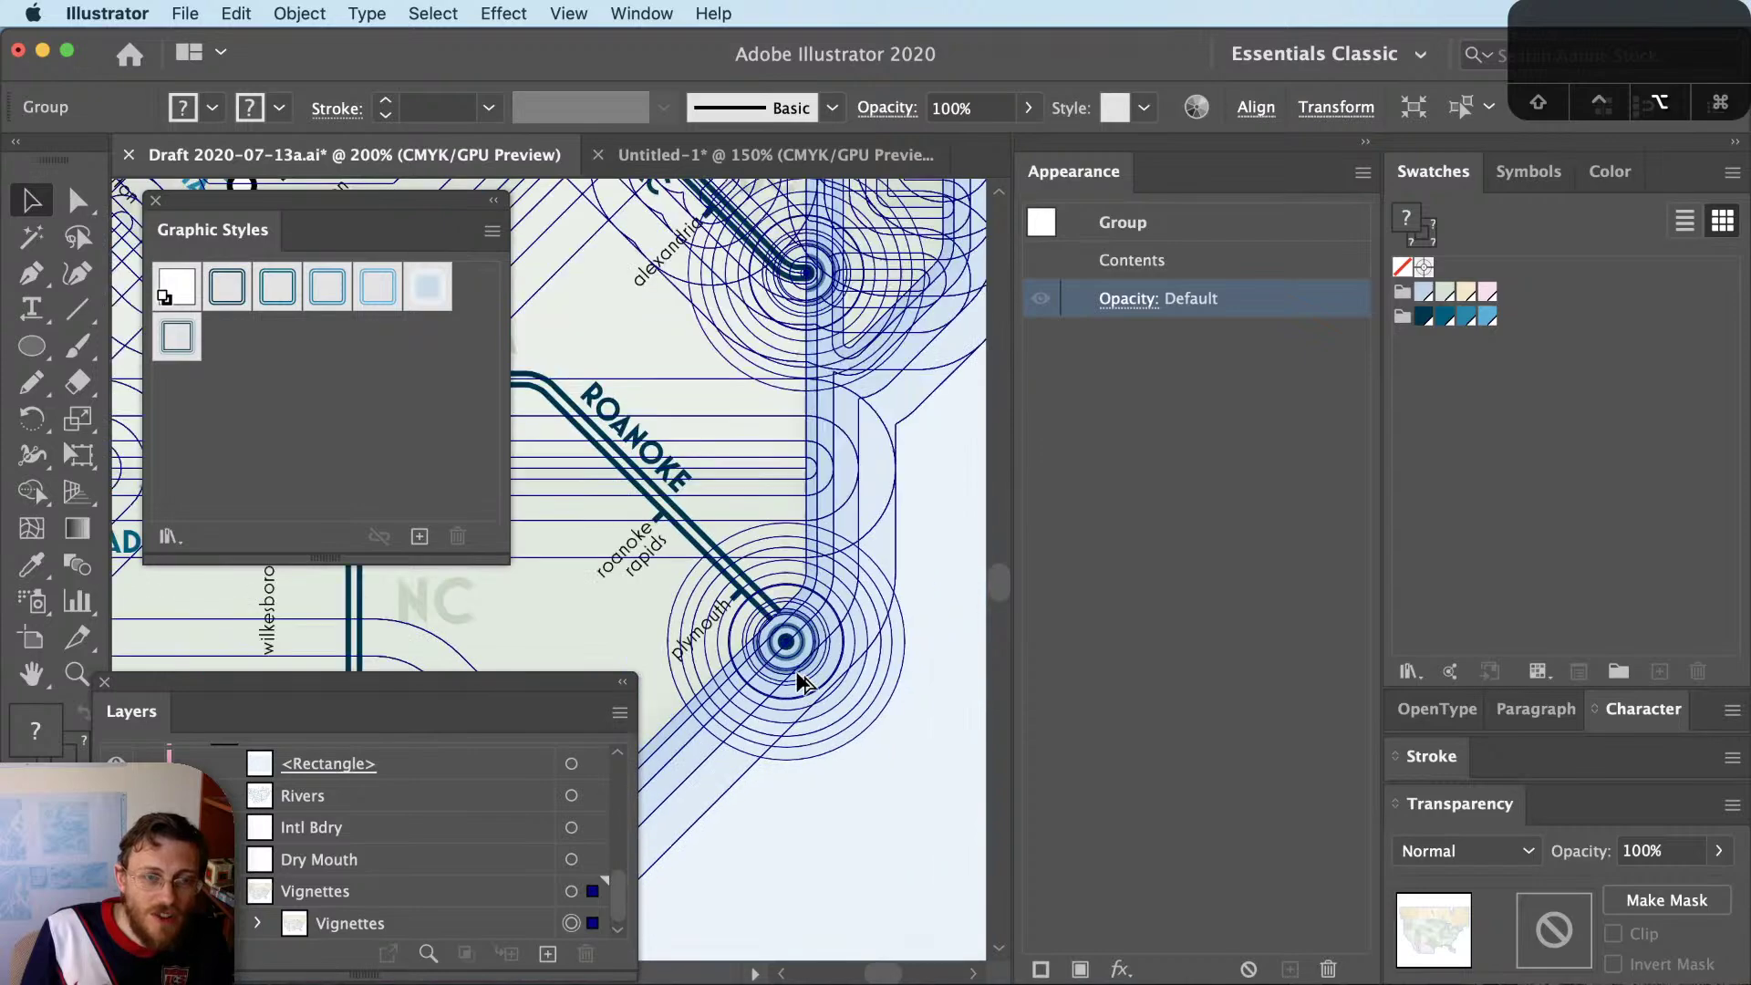
pyautogui.scroll(-2, 796, 682)
pyautogui.scroll(-1, 798, 682)
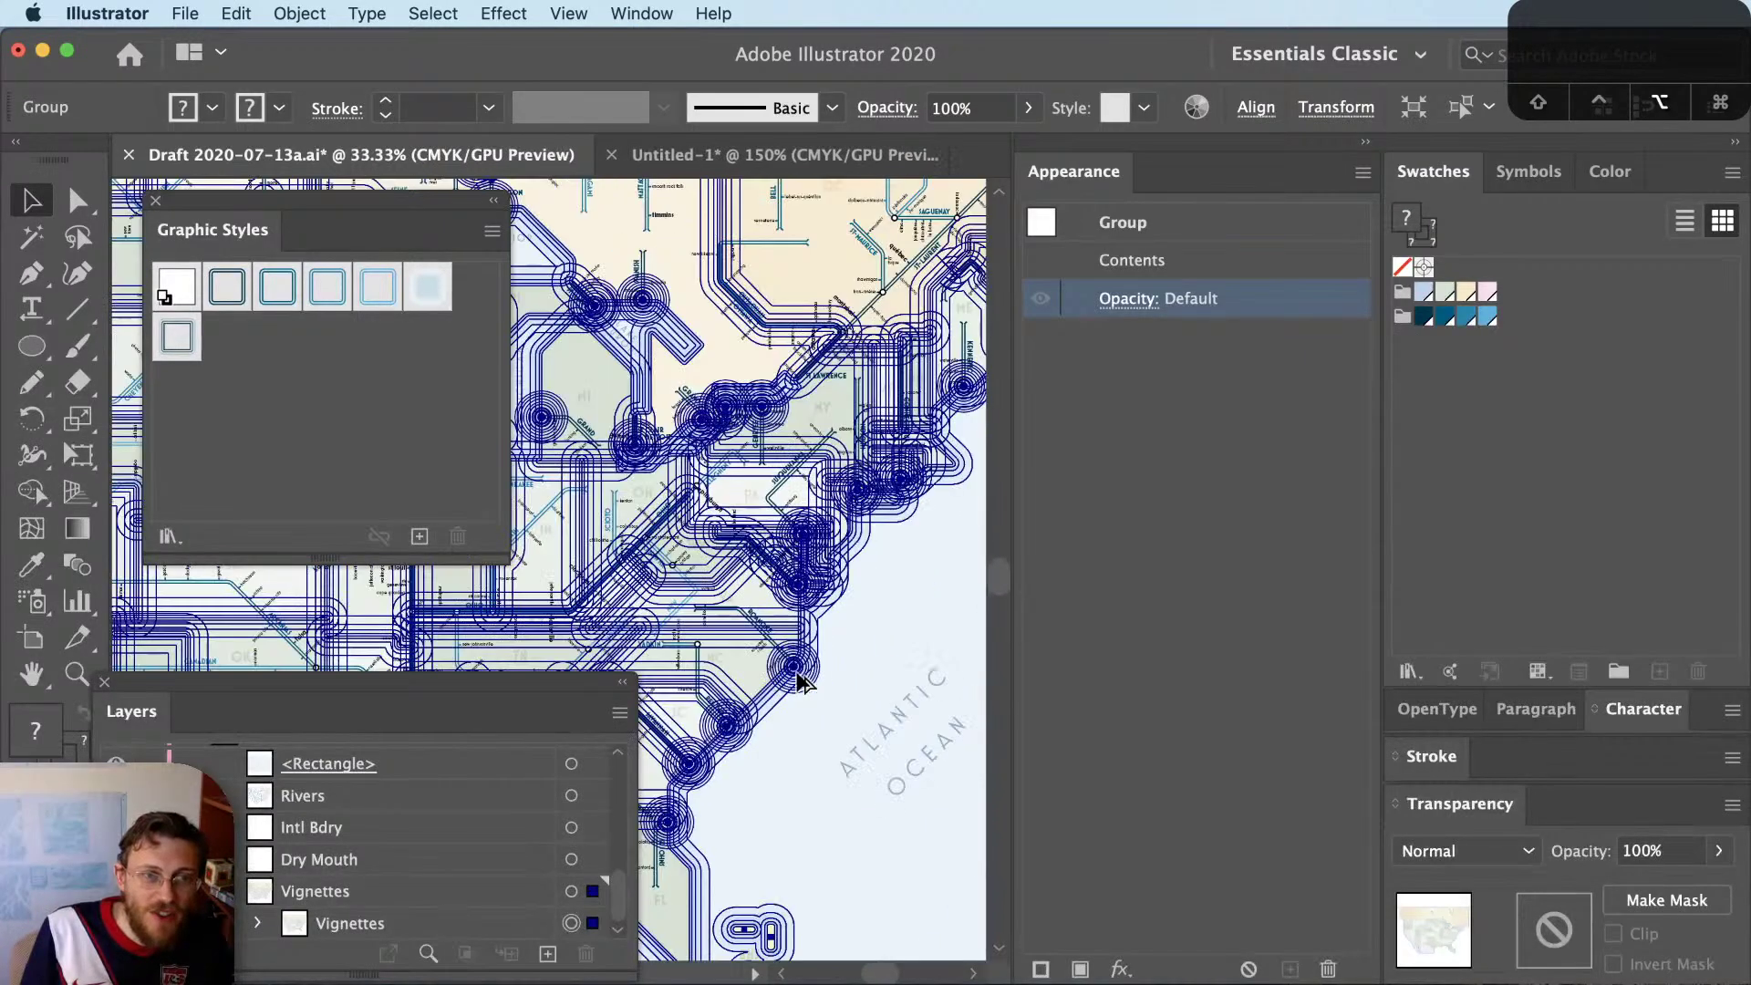
pyautogui.press('z')
pyautogui.moveTo(848, 724); pyautogui.dragTo(735, 575)
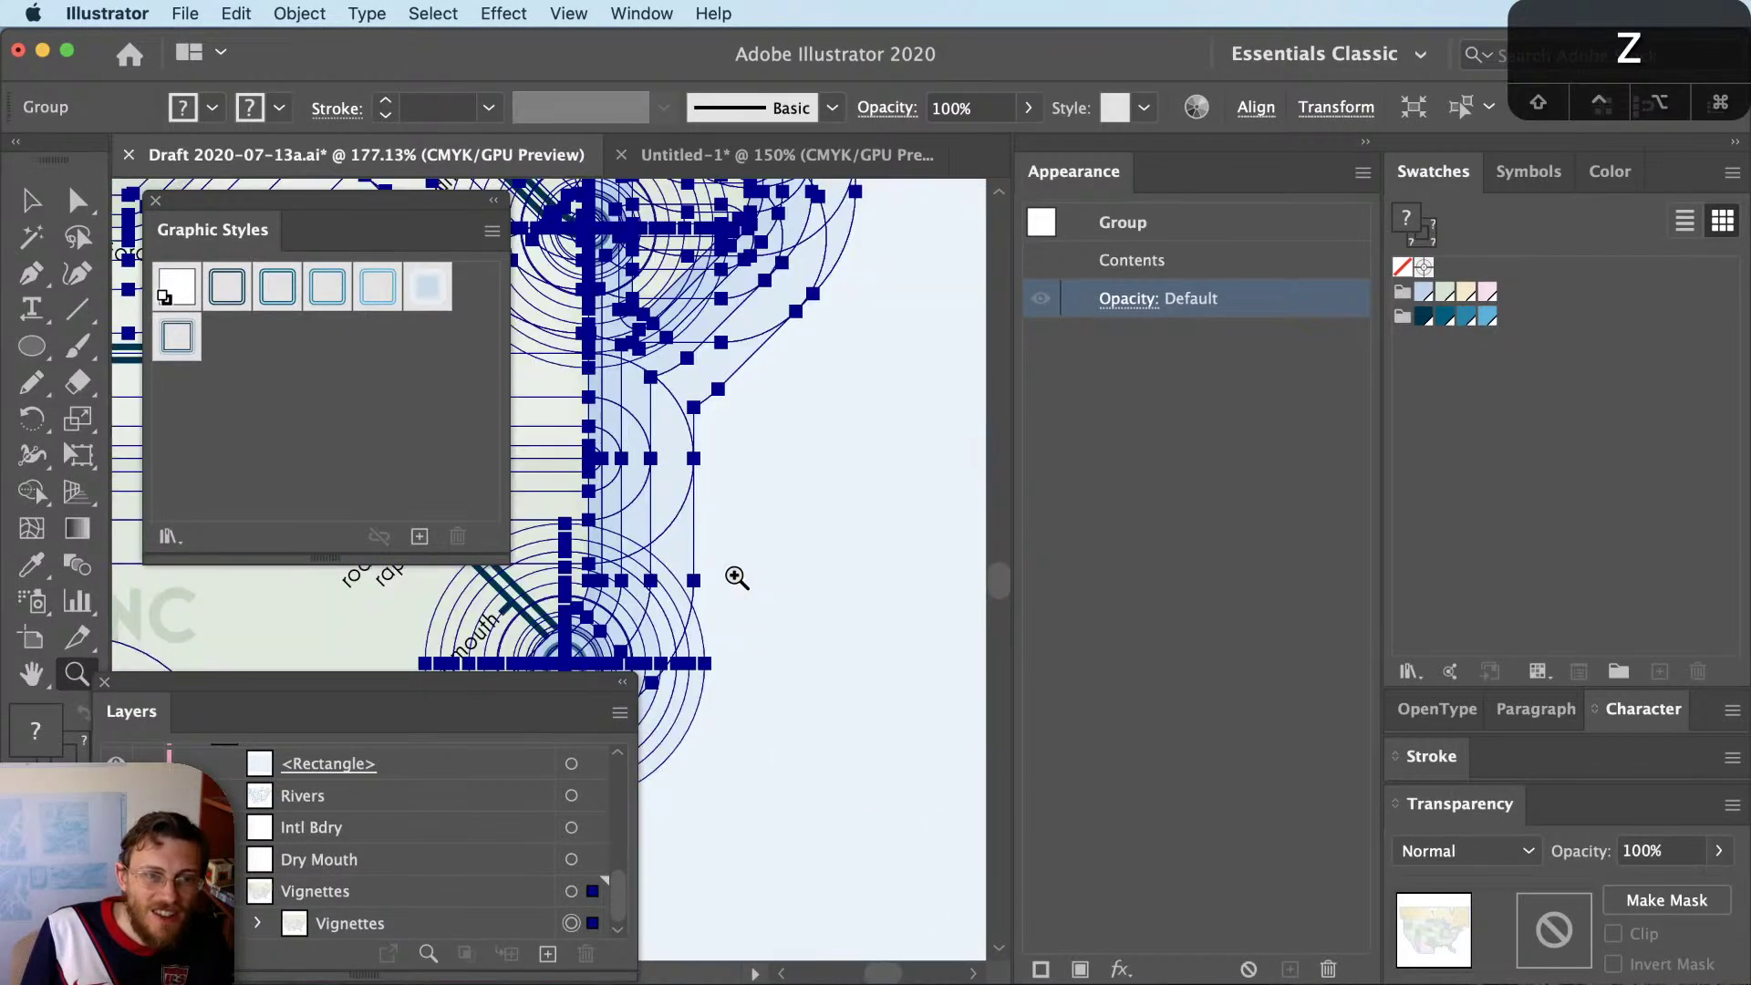
pyautogui.press('cmd+shift+a')
pyautogui.press('a')
pyautogui.click(880, 527)
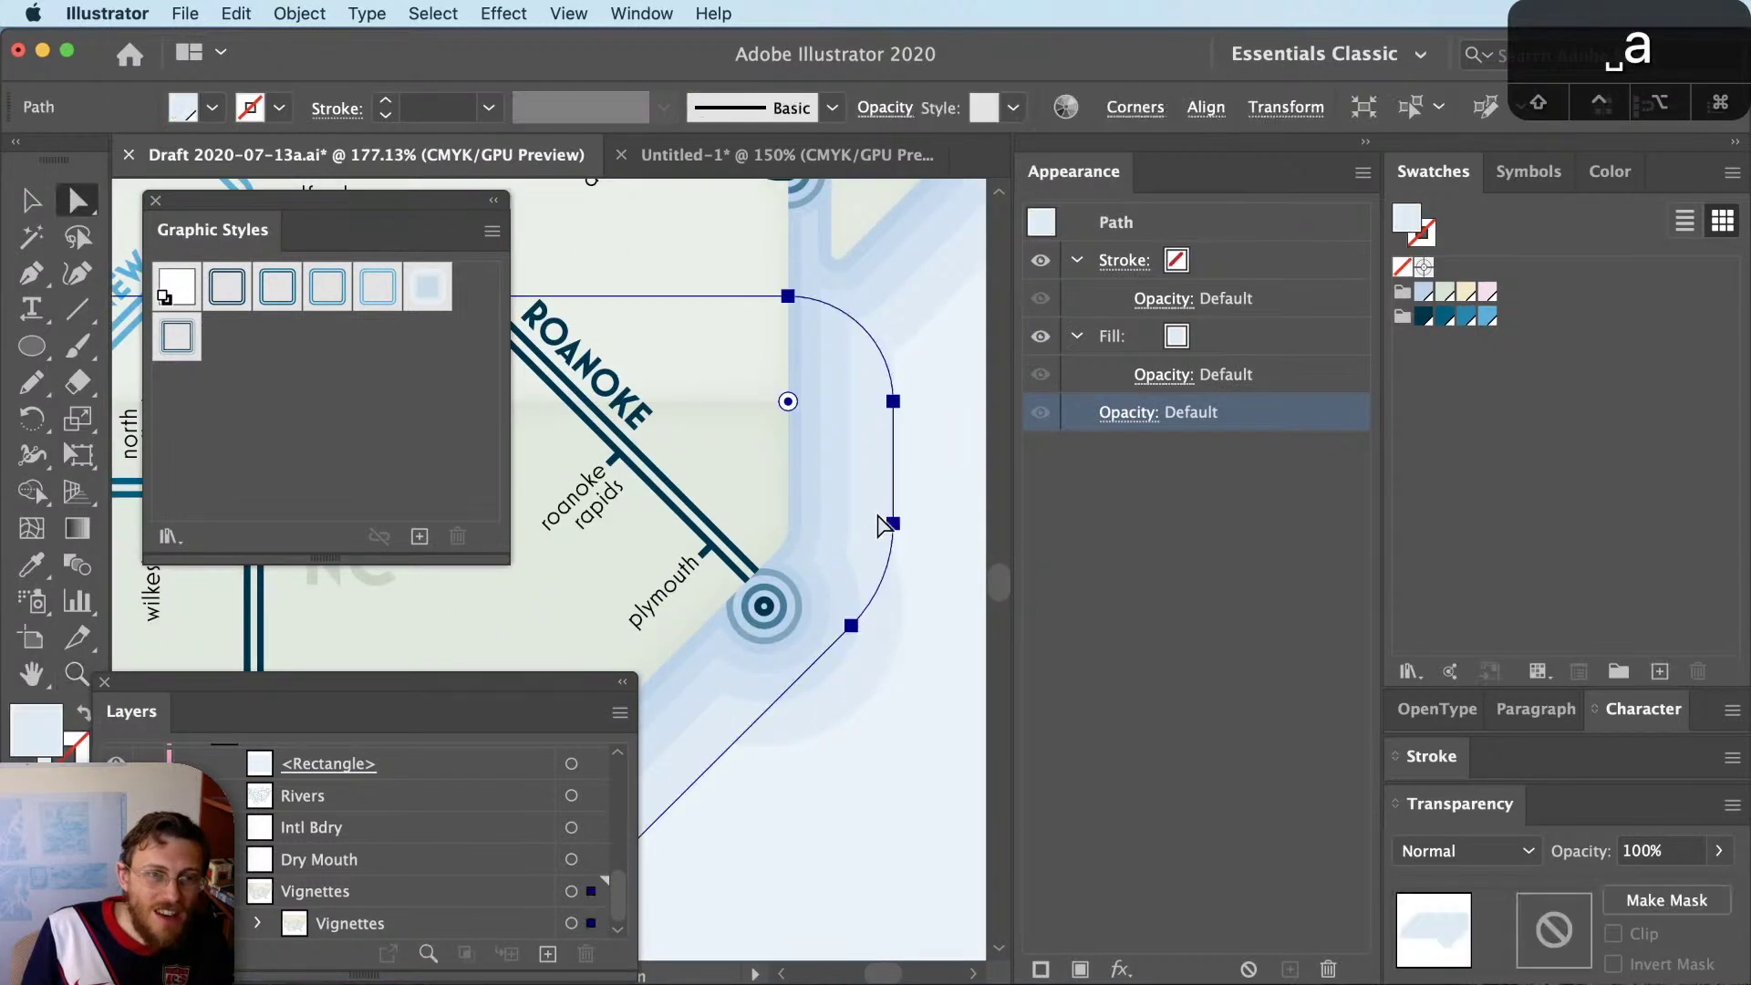
# Undo the Vignettes layer's appearance expansion and deselect the Plymouth mouth circle
pyautogui.click(768, 609)
pyautogui.moveTo(768, 609); pyautogui.dragTo(766, 672)
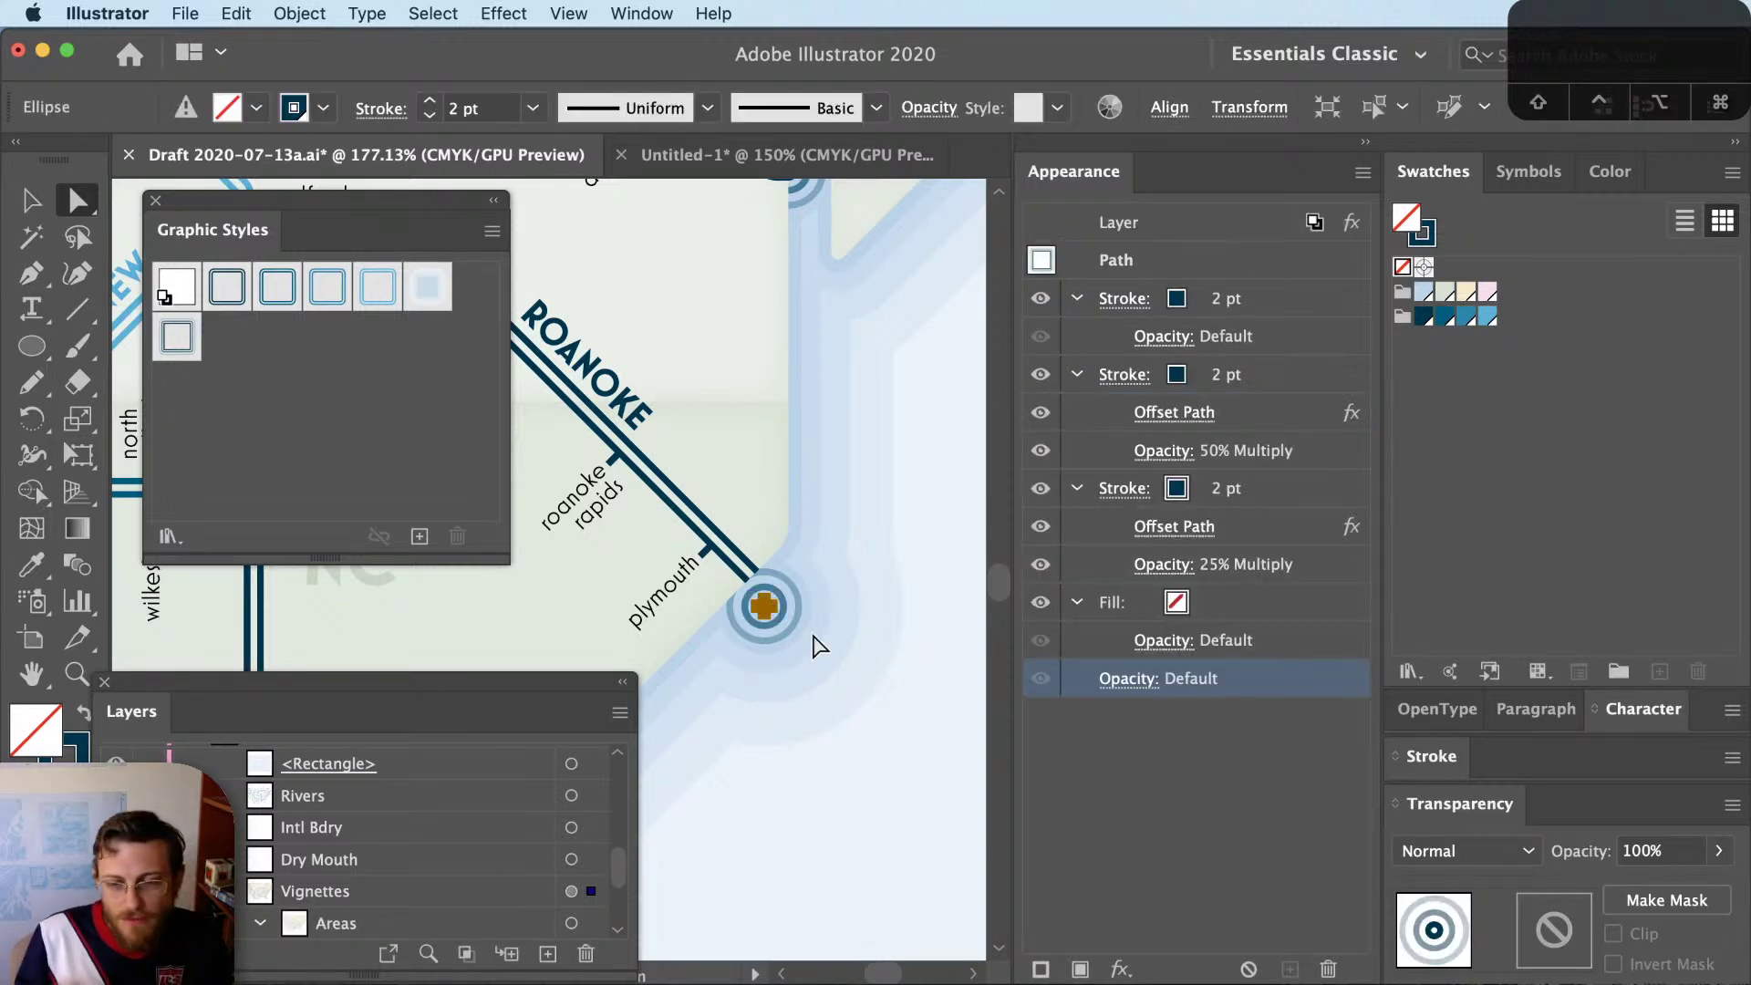
pyautogui.click(815, 646)
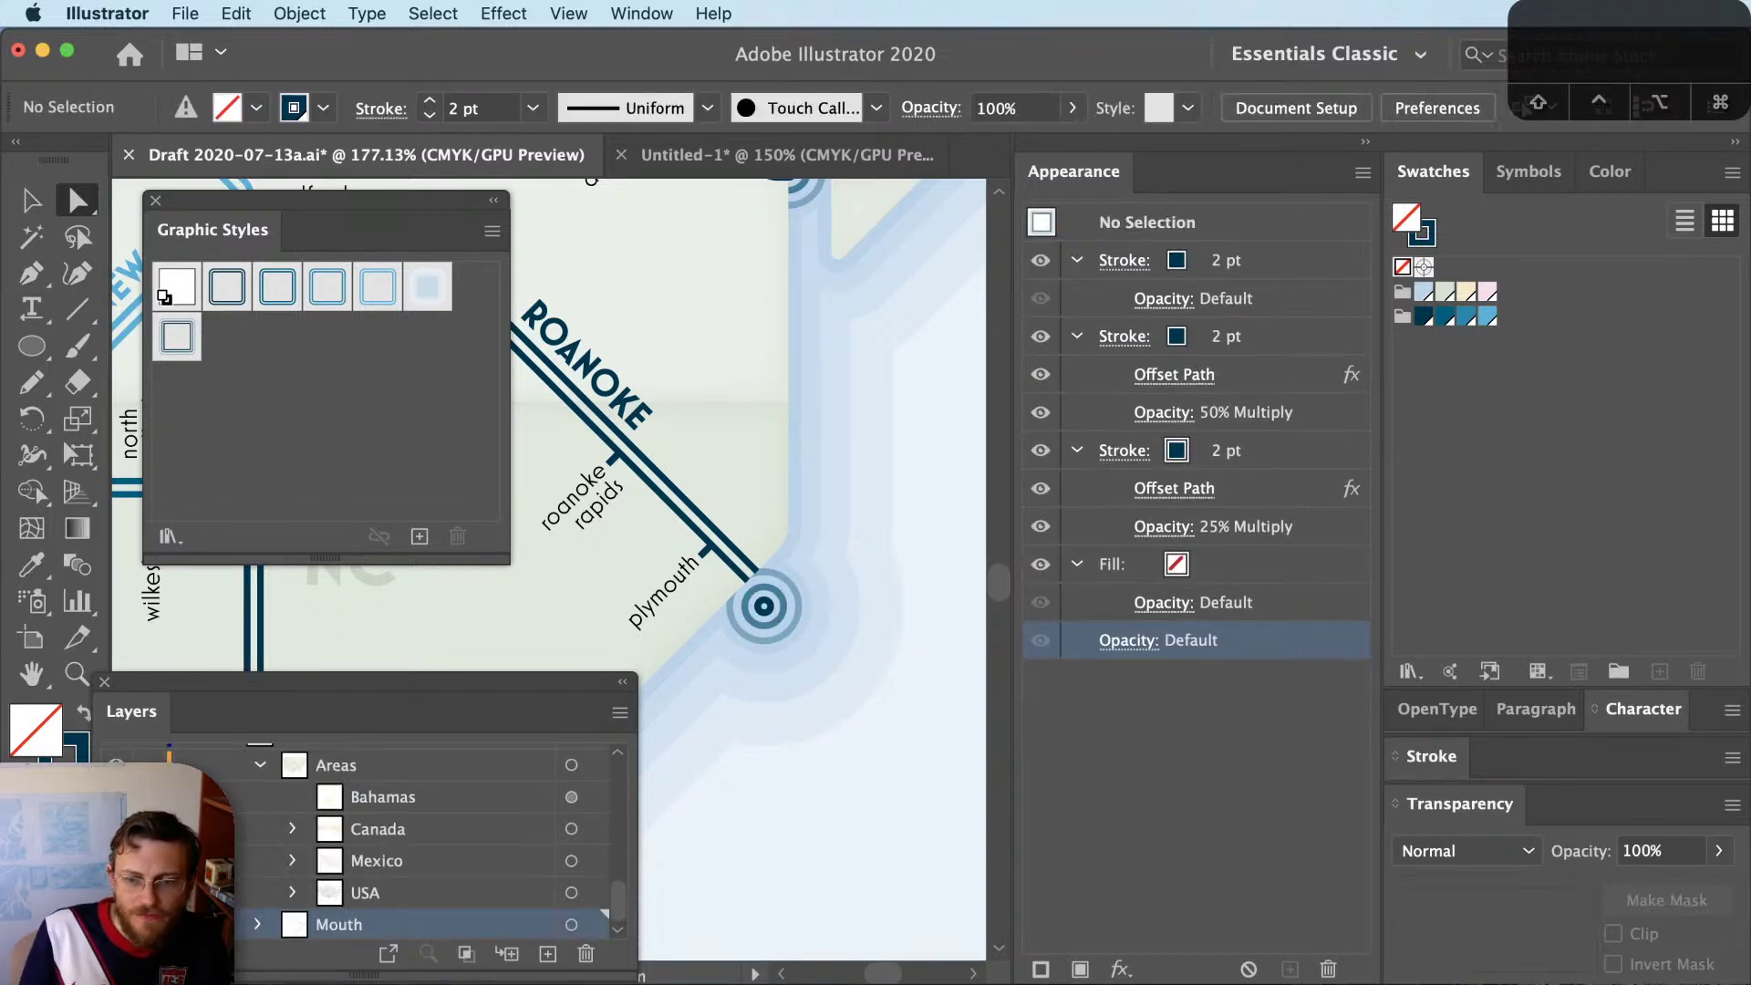
# Switch to the Untitled-1 document and delete the square and the four-sided sample shape
pyautogui.press('super+Tab')
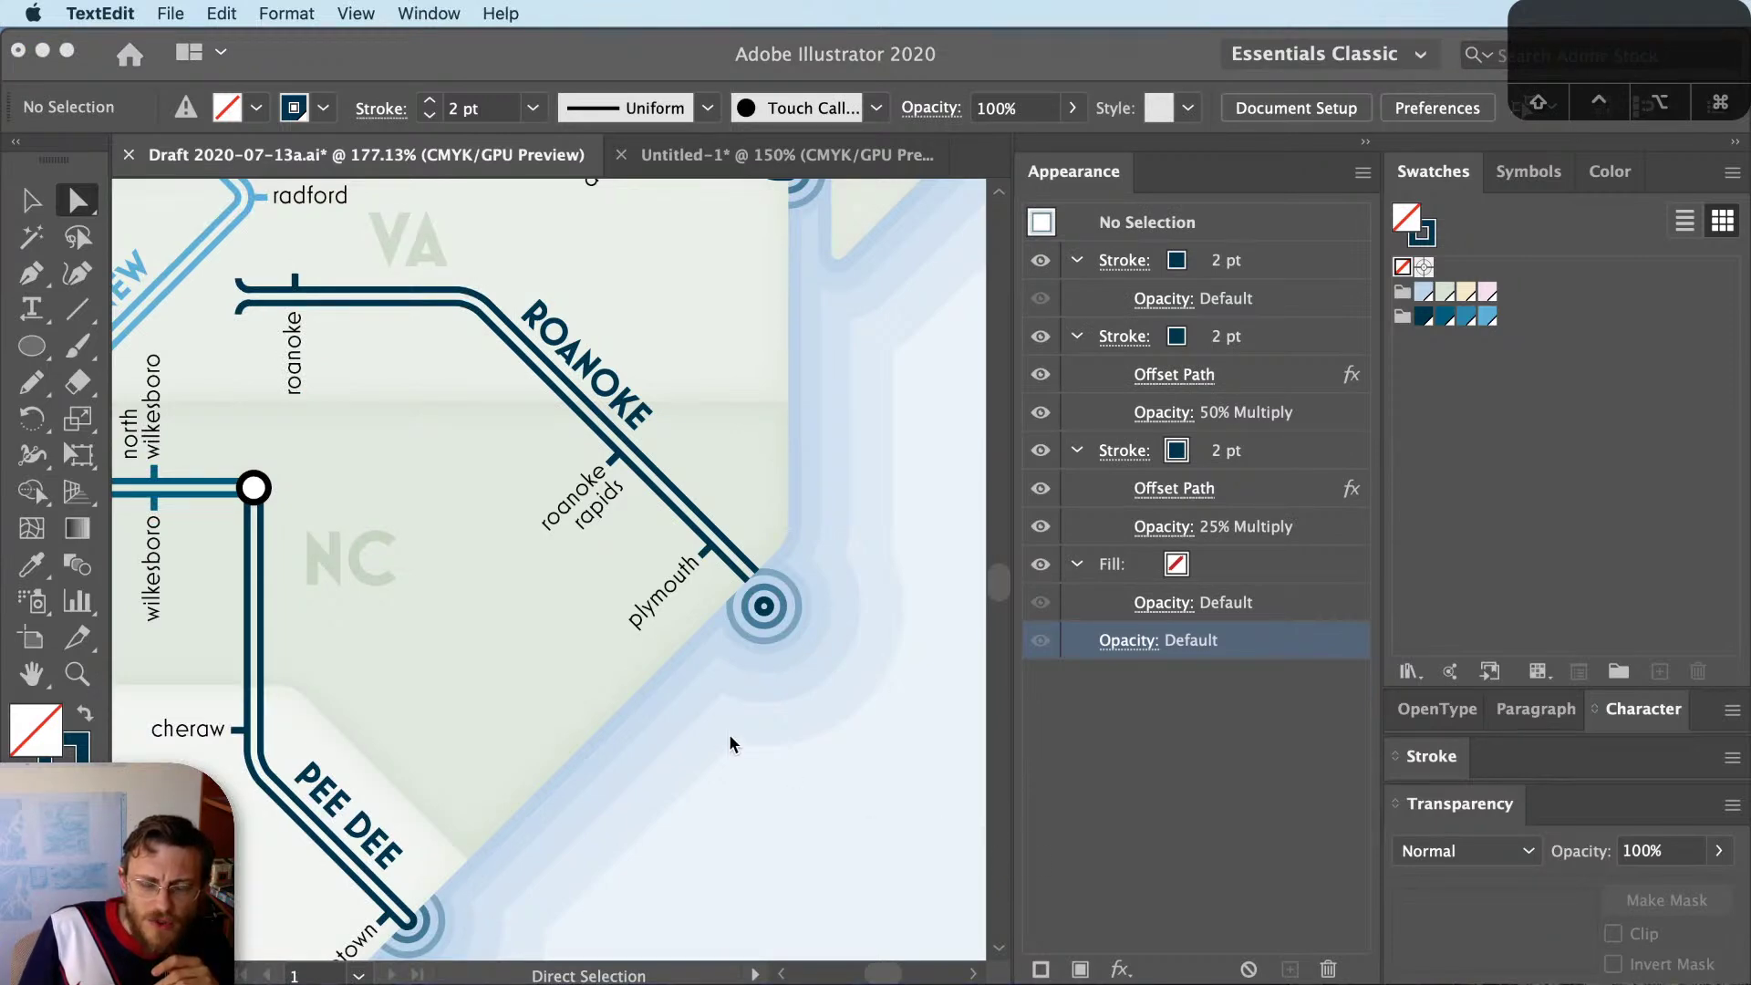
pyautogui.press('super+Tab')
pyautogui.click(780, 162)
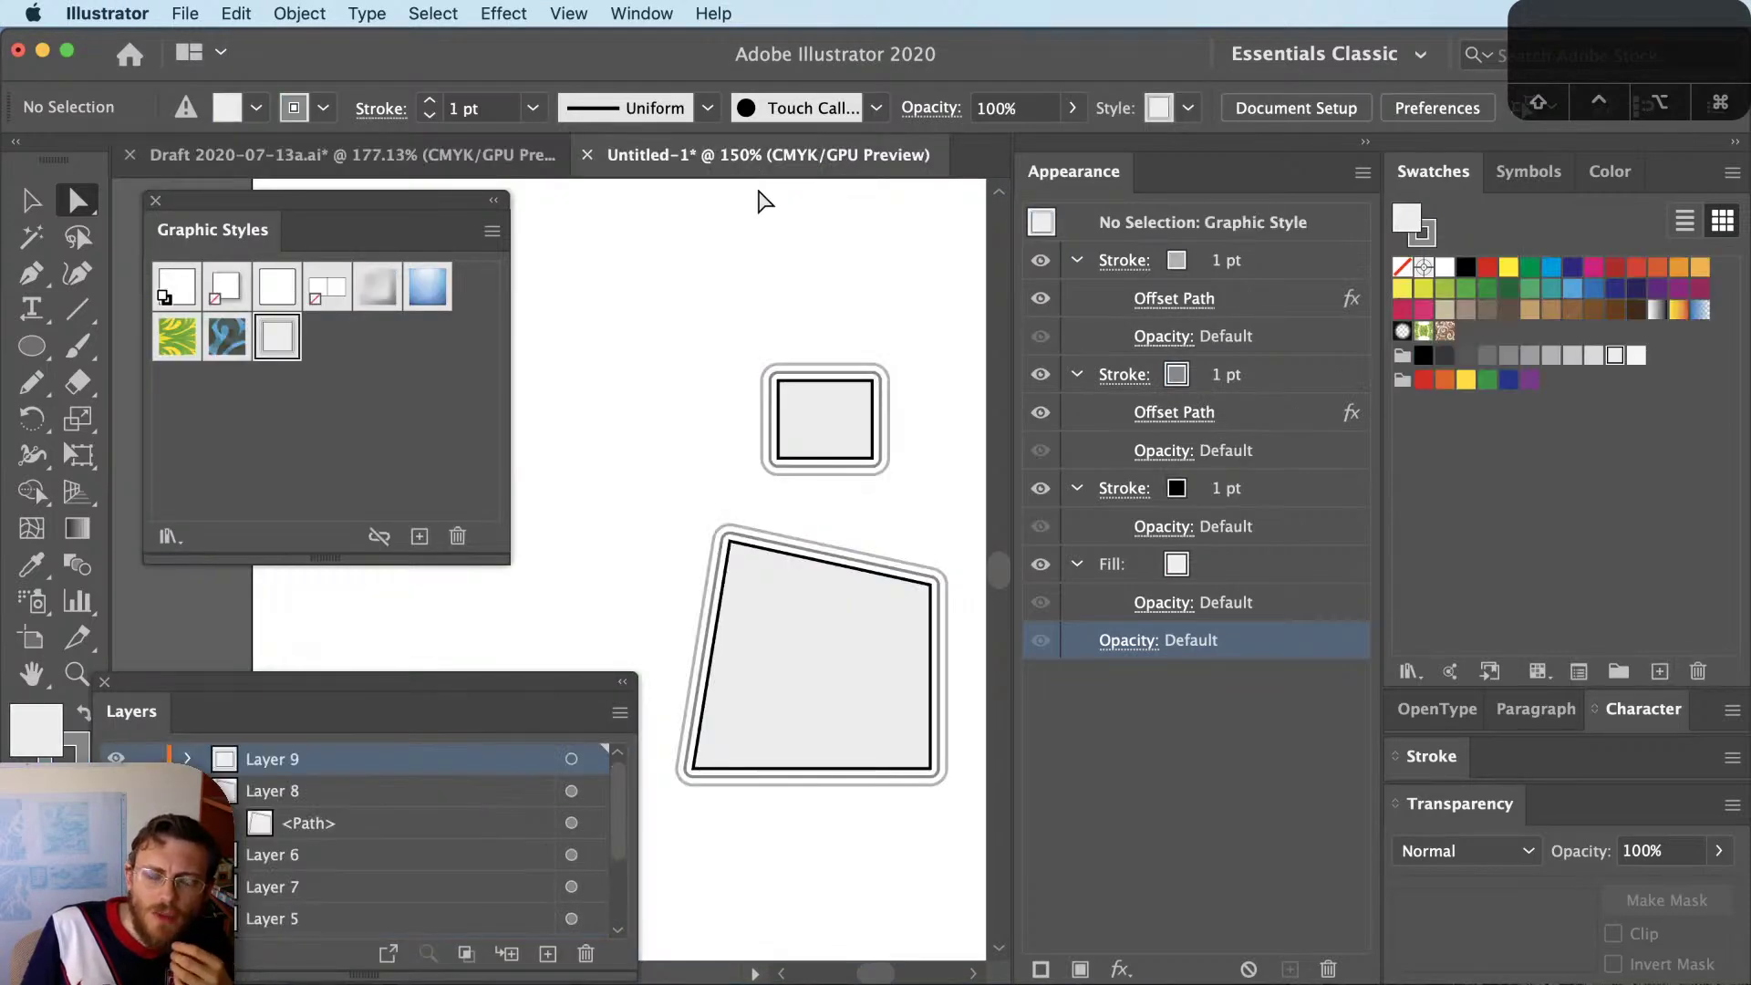
pyautogui.press('a')
pyautogui.moveTo(656, 293); pyautogui.dragTo(969, 853)
pyautogui.press('Delete')
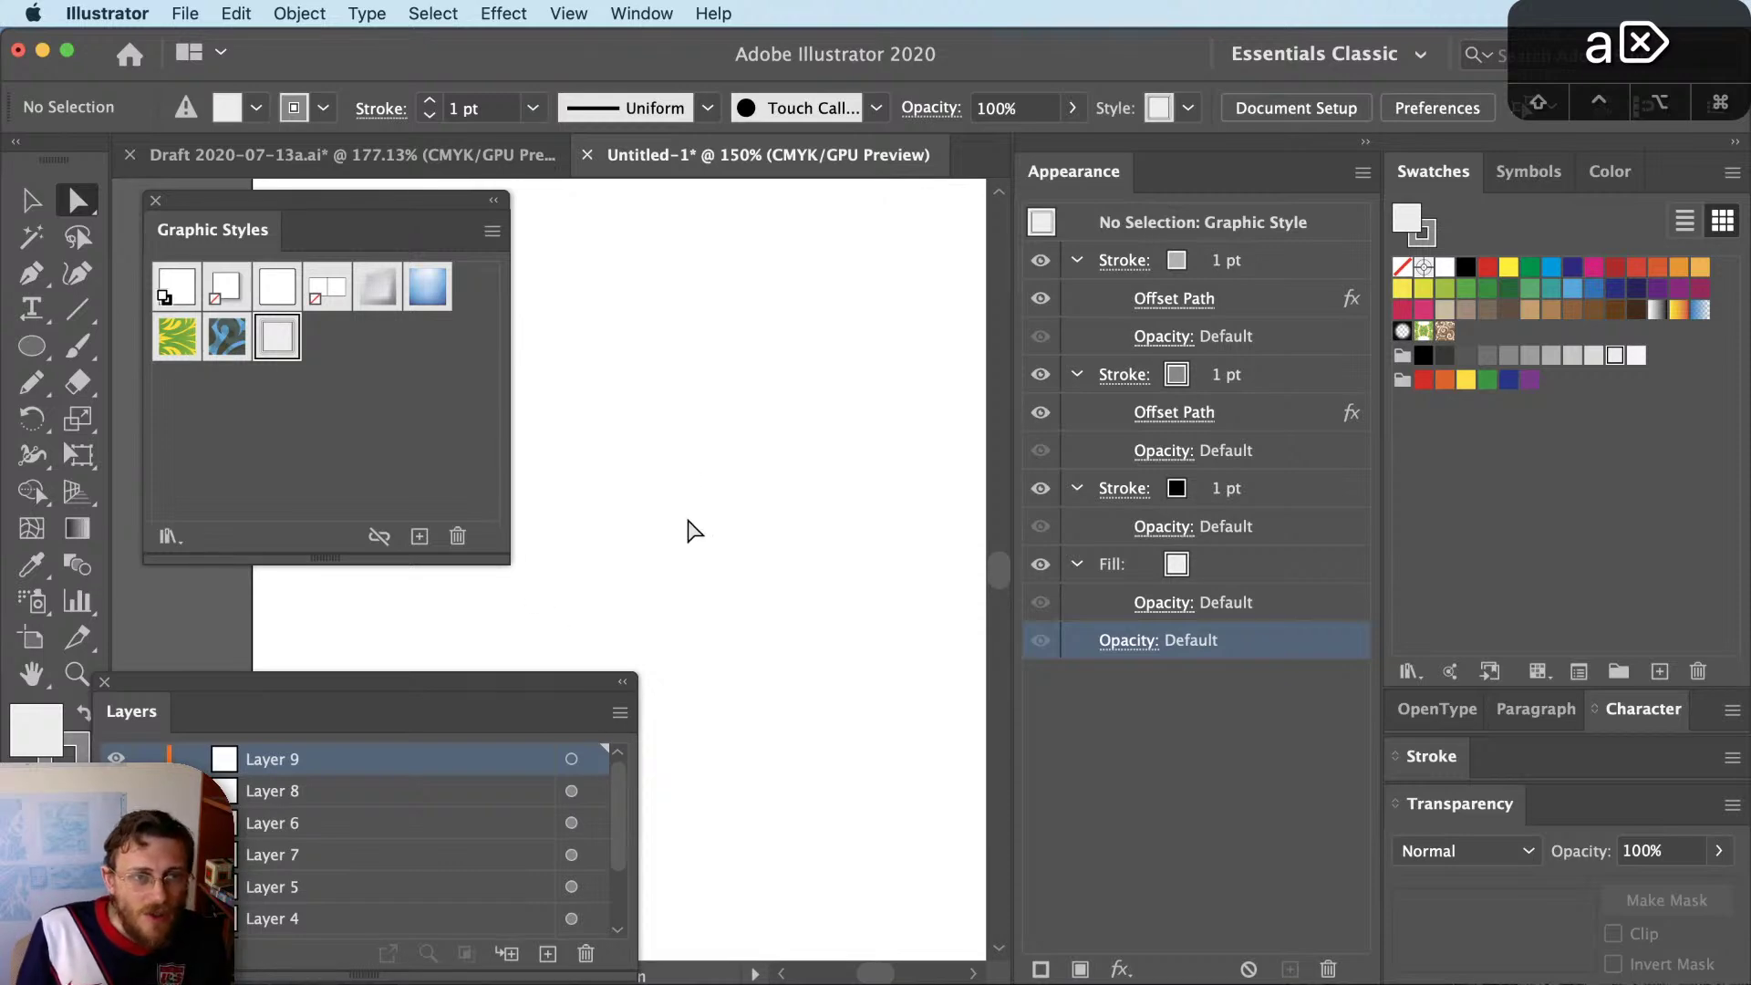
# Place a new point text object reading "Words" on the empty artboard area
pyautogui.press('t')
pyautogui.scroll(1, 755, 558)
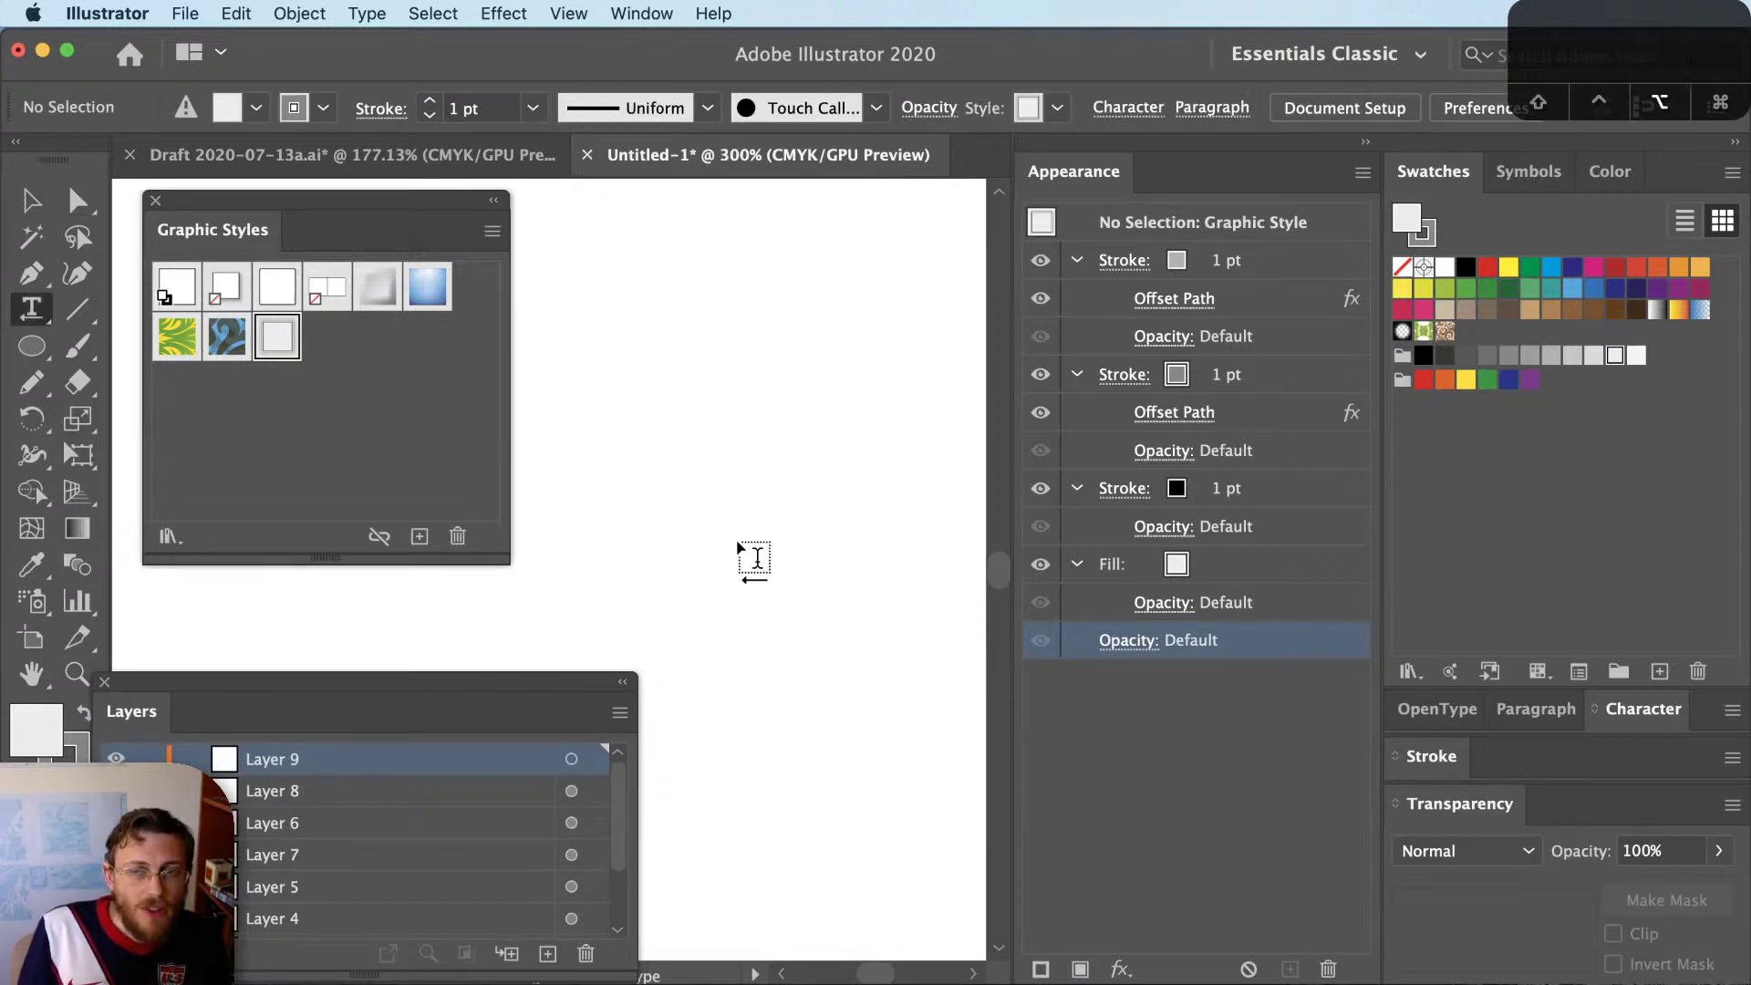
pyautogui.scroll(-1, 756, 559)
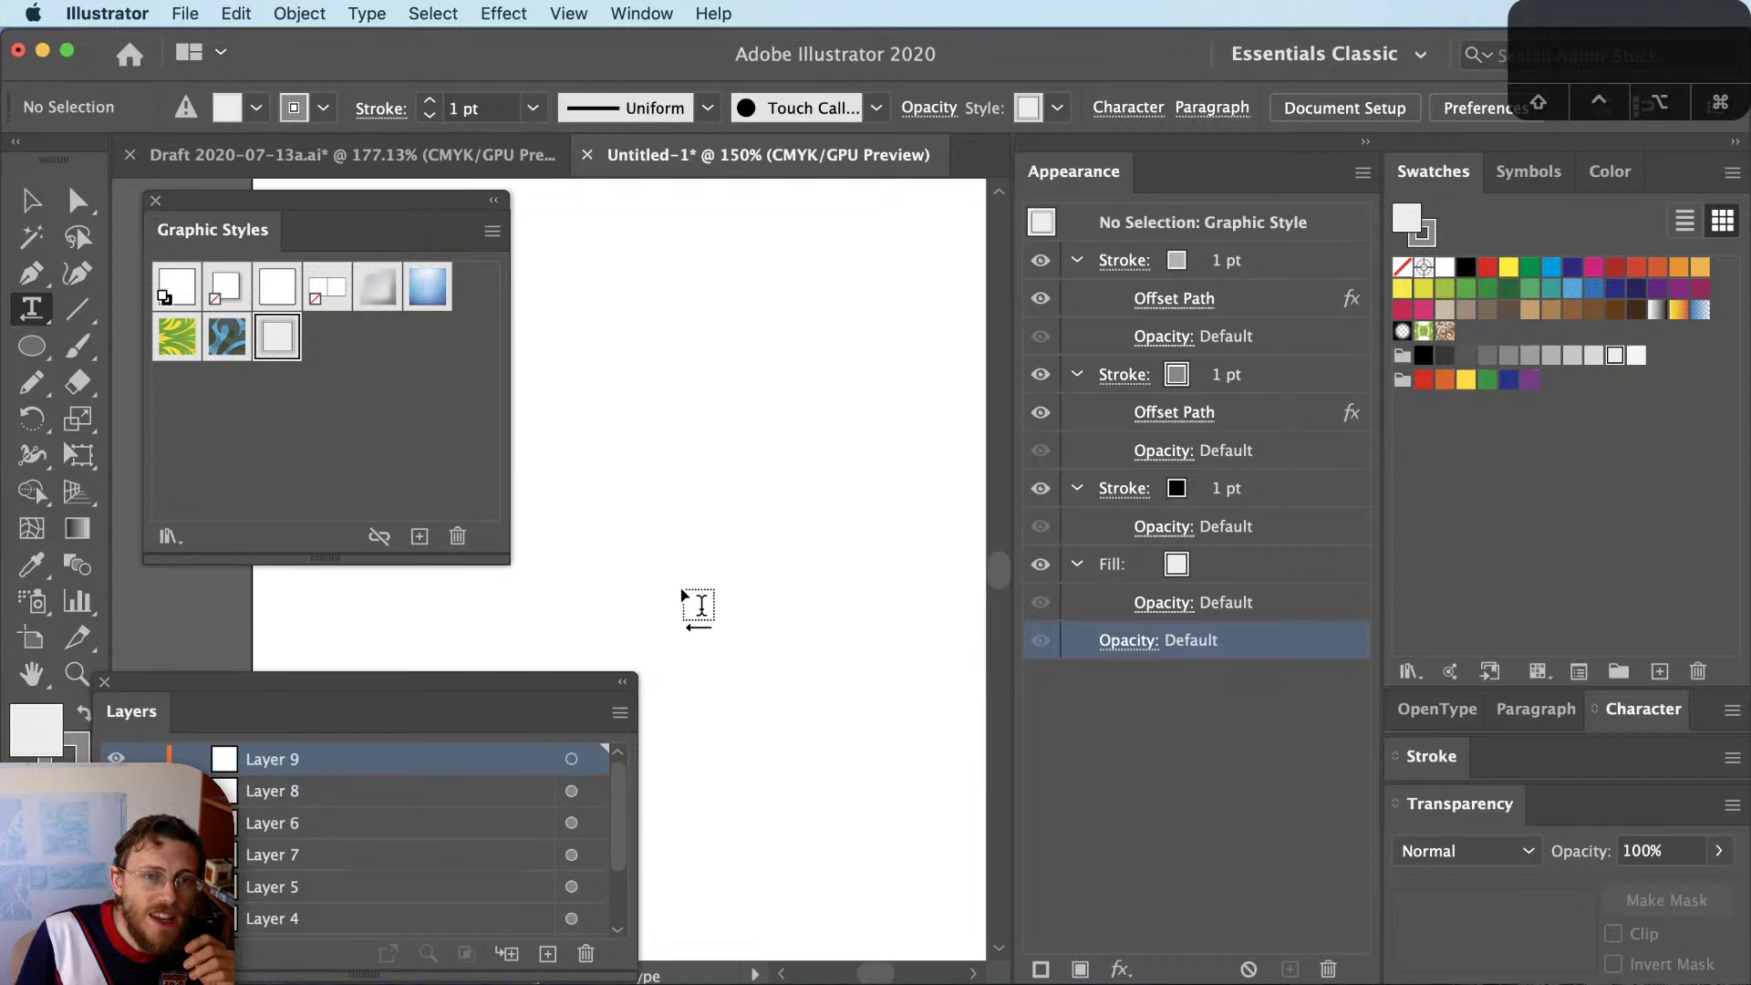
pyautogui.press('v')
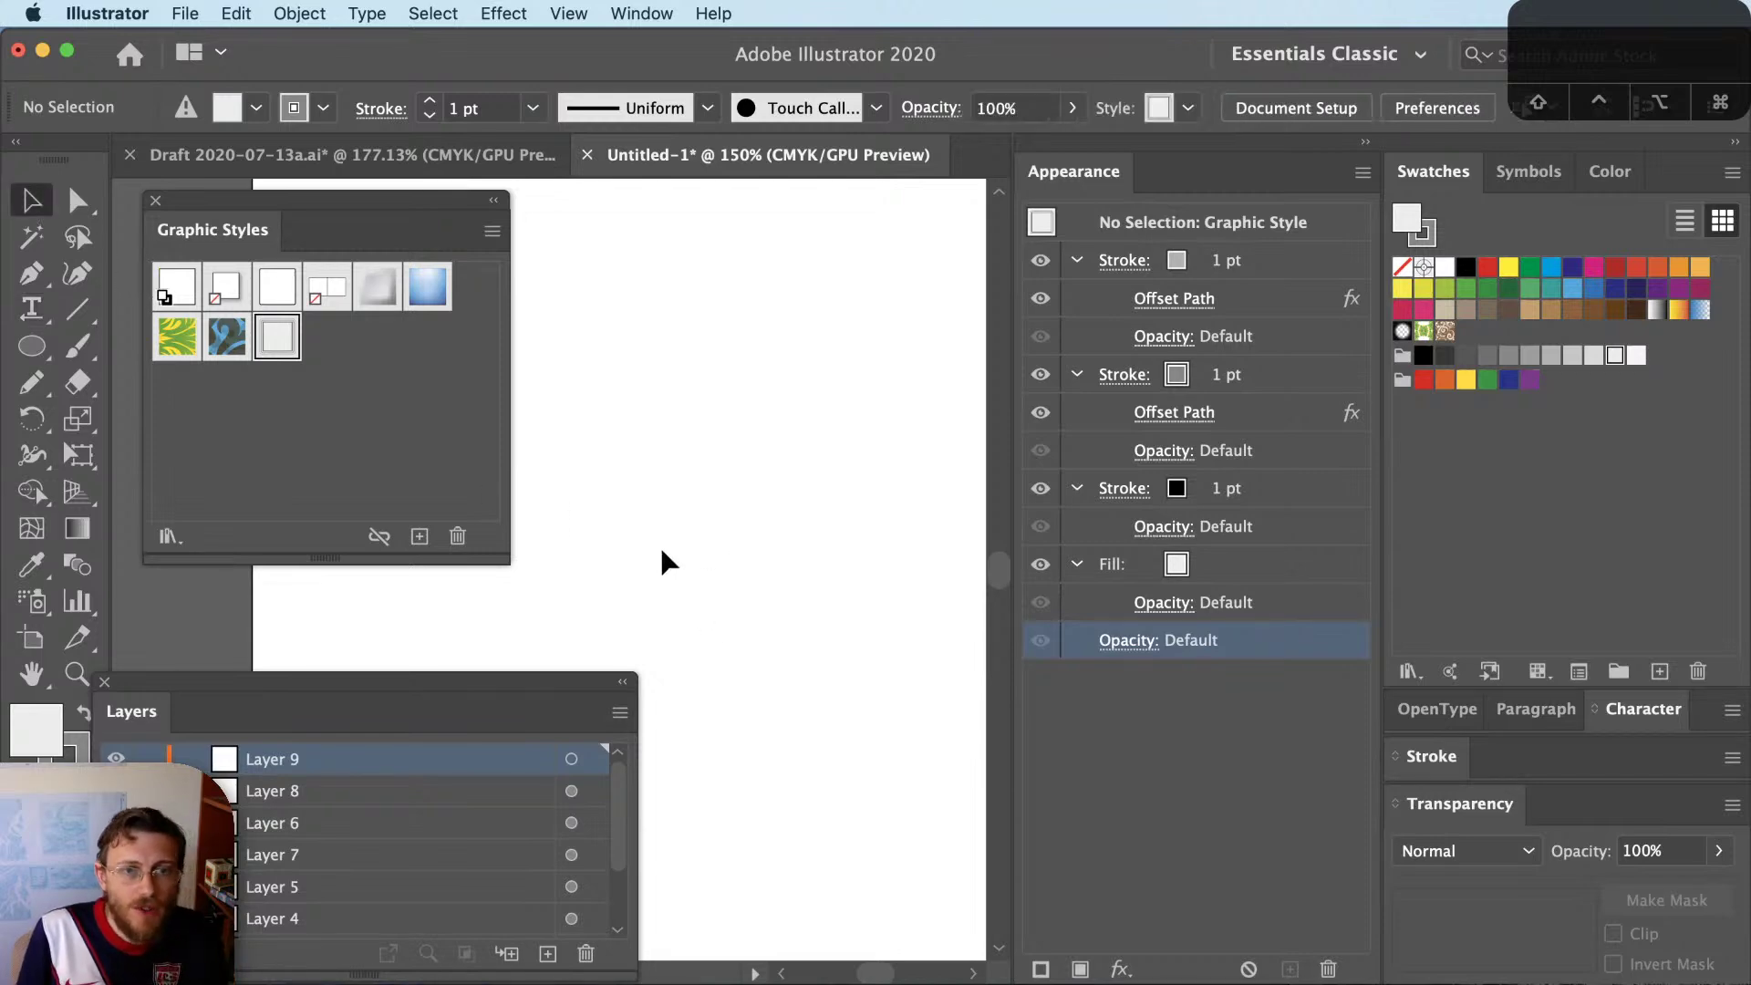
pyautogui.press('t')
pyautogui.click(696, 539)
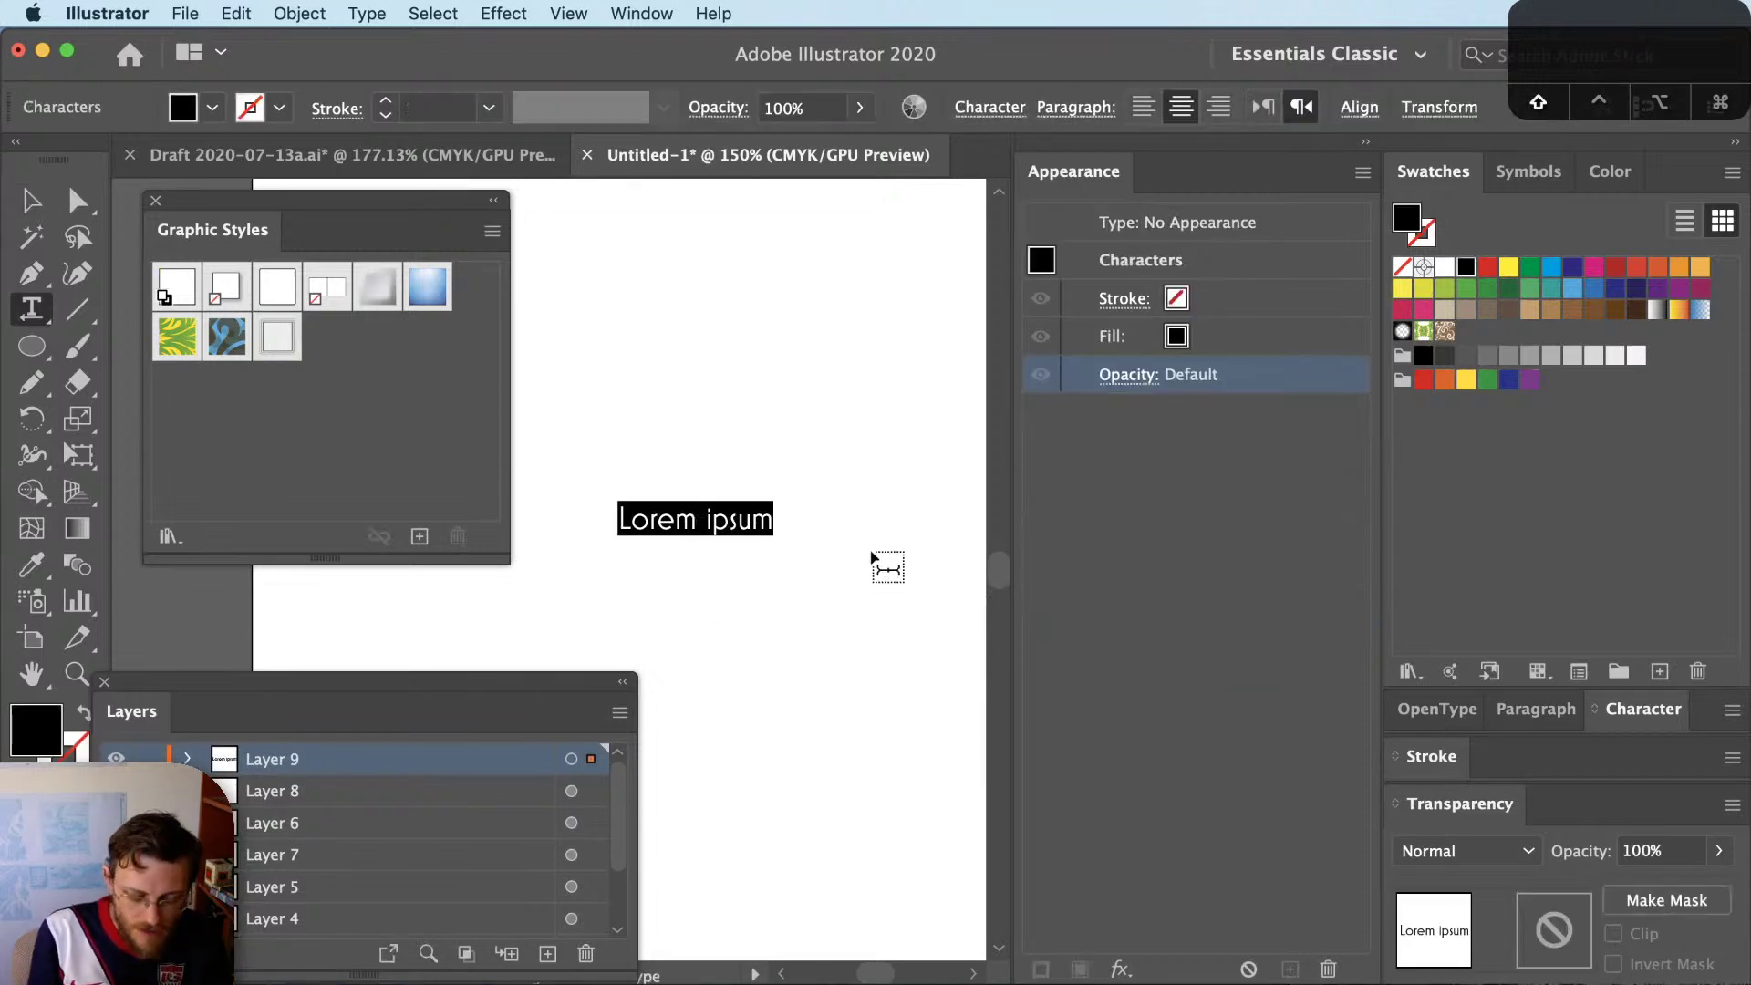
pyautogui.write('Words')
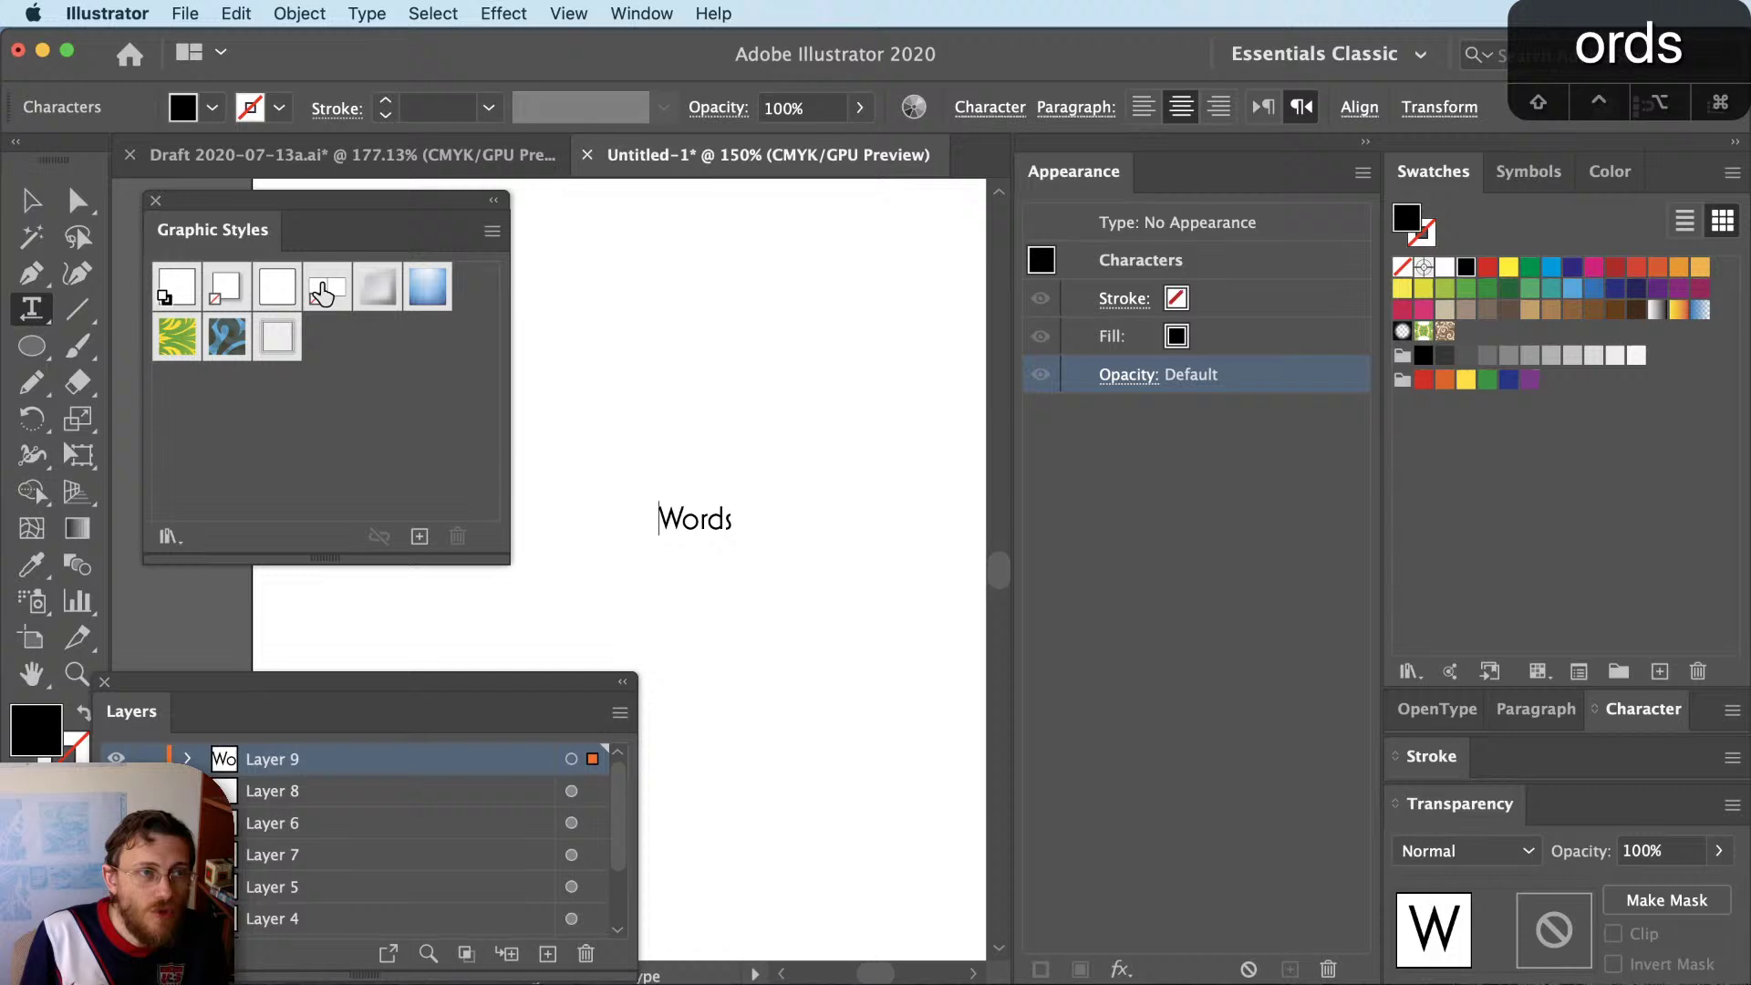
pyautogui.click(31, 200)
# Draw a rectangle around the word, fill it yellow, send it to the back and centre it behind the text
pyautogui.press('super+equal')
pyautogui.press('super+equal')
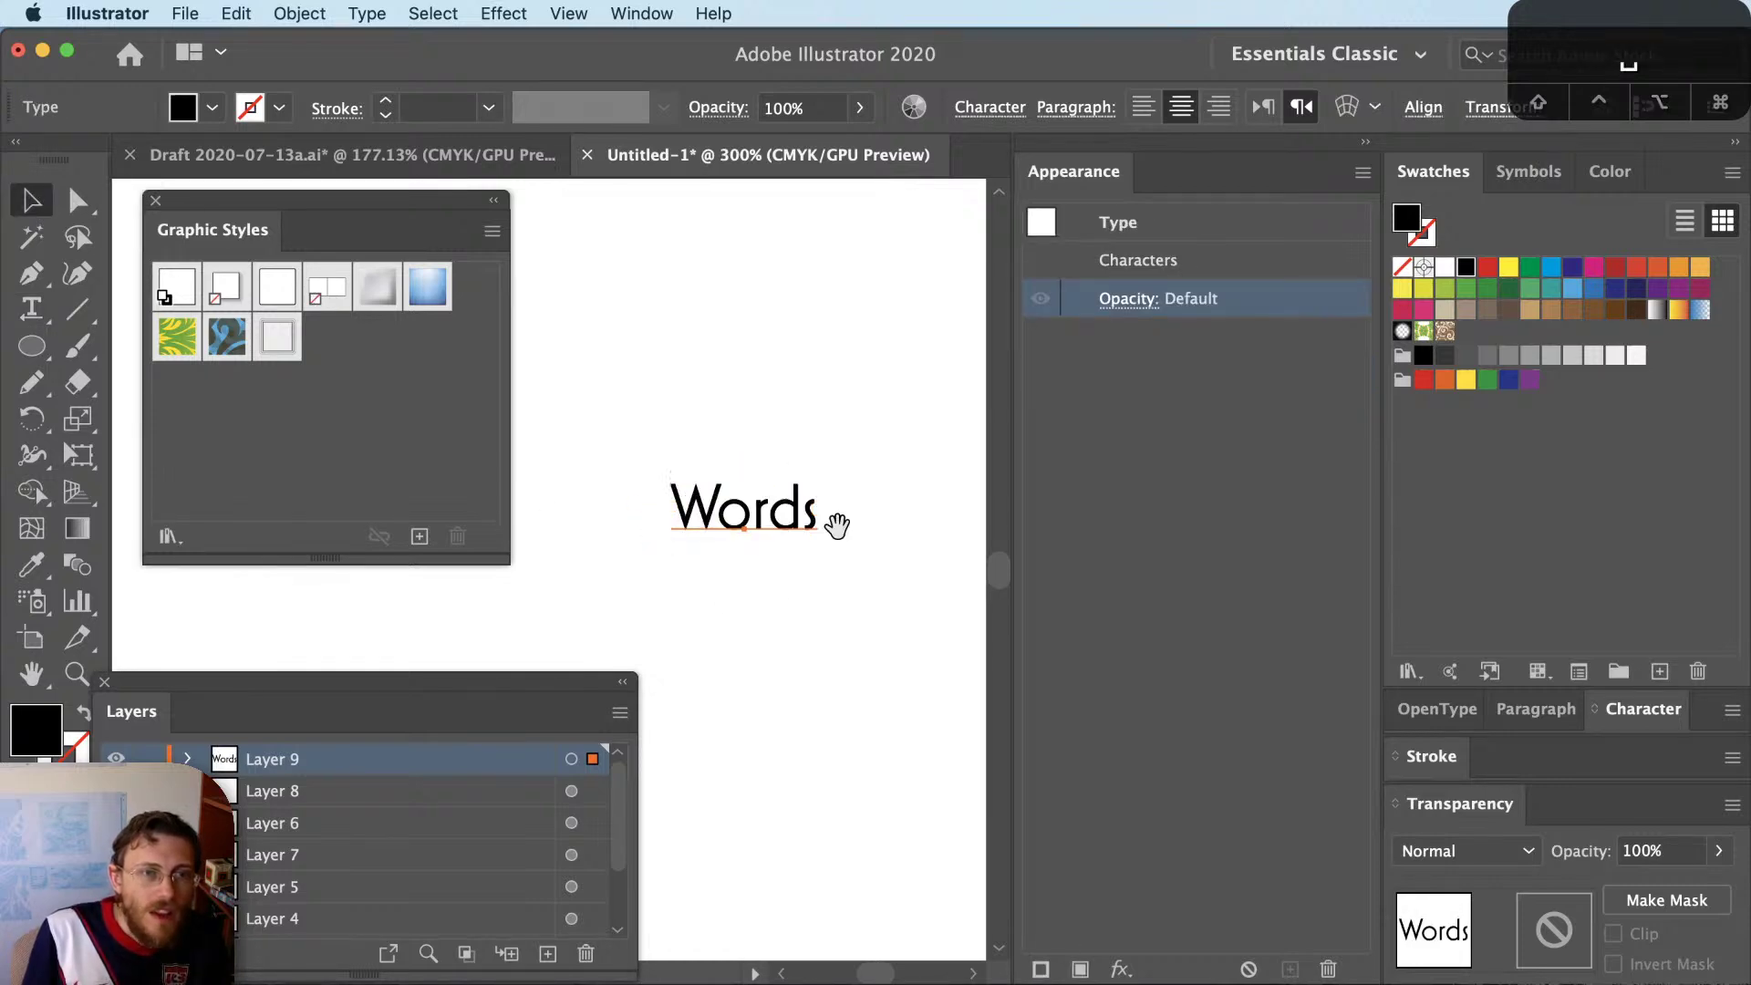
pyautogui.scroll(3, 827, 507)
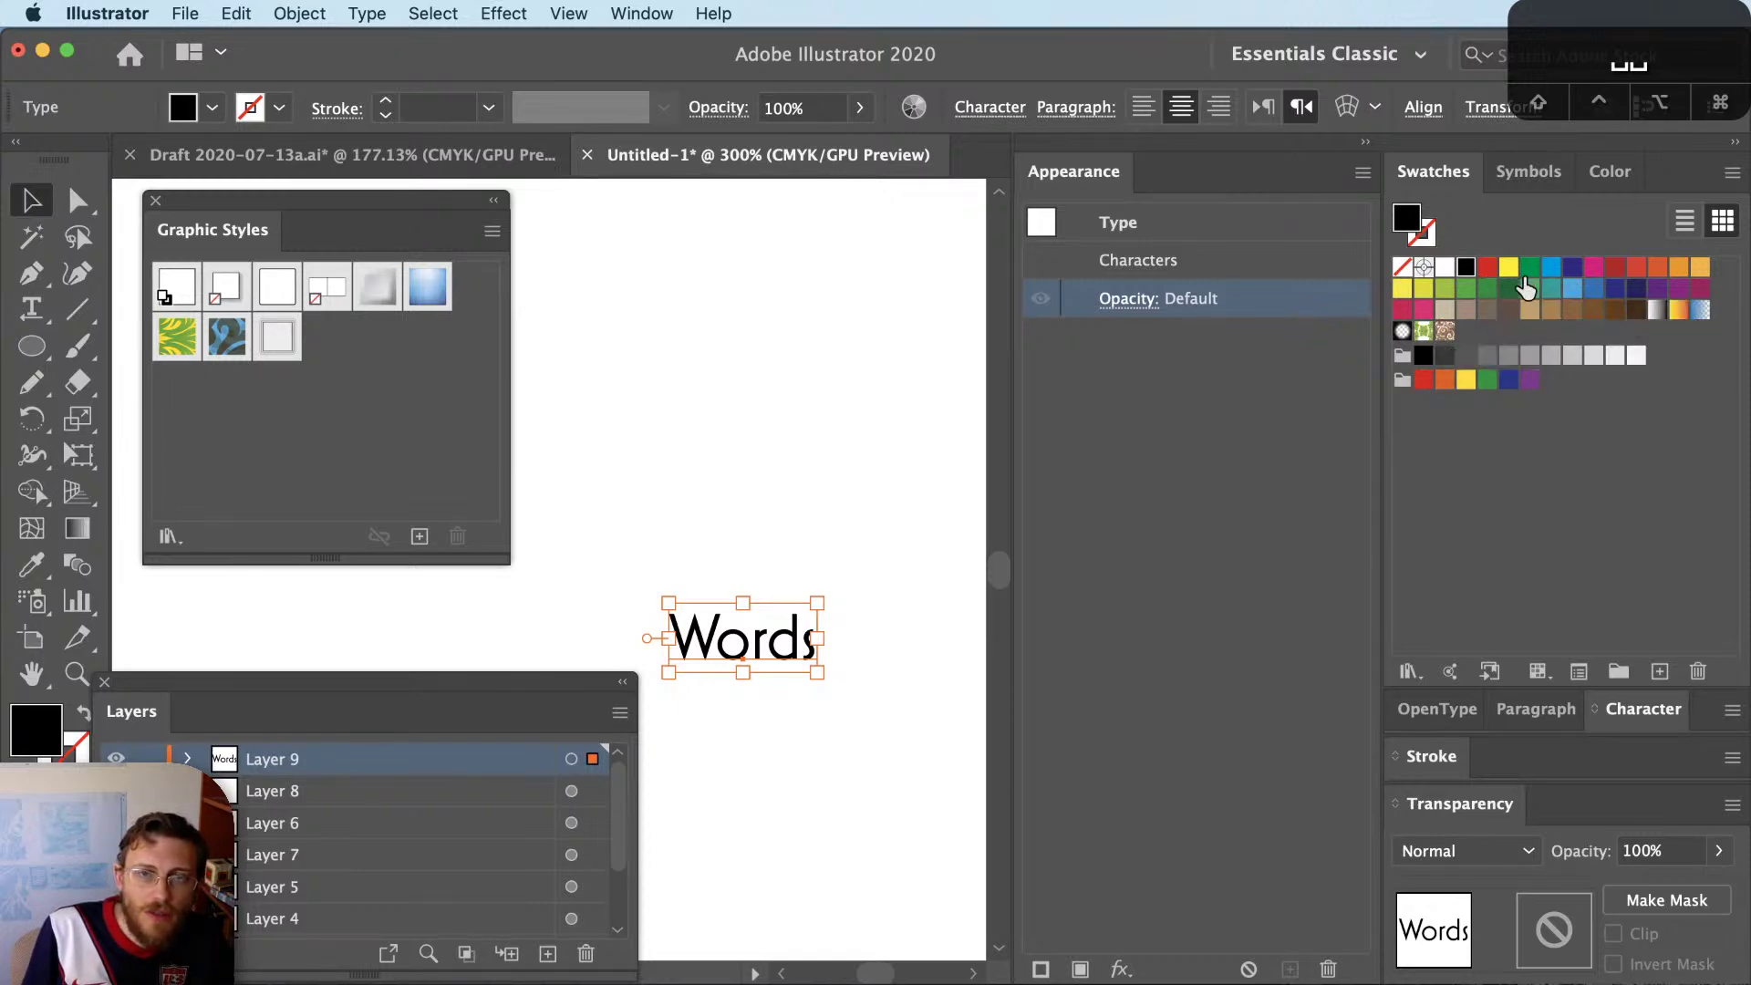
pyautogui.moveTo(839, 491); pyautogui.dragTo(899, 441)
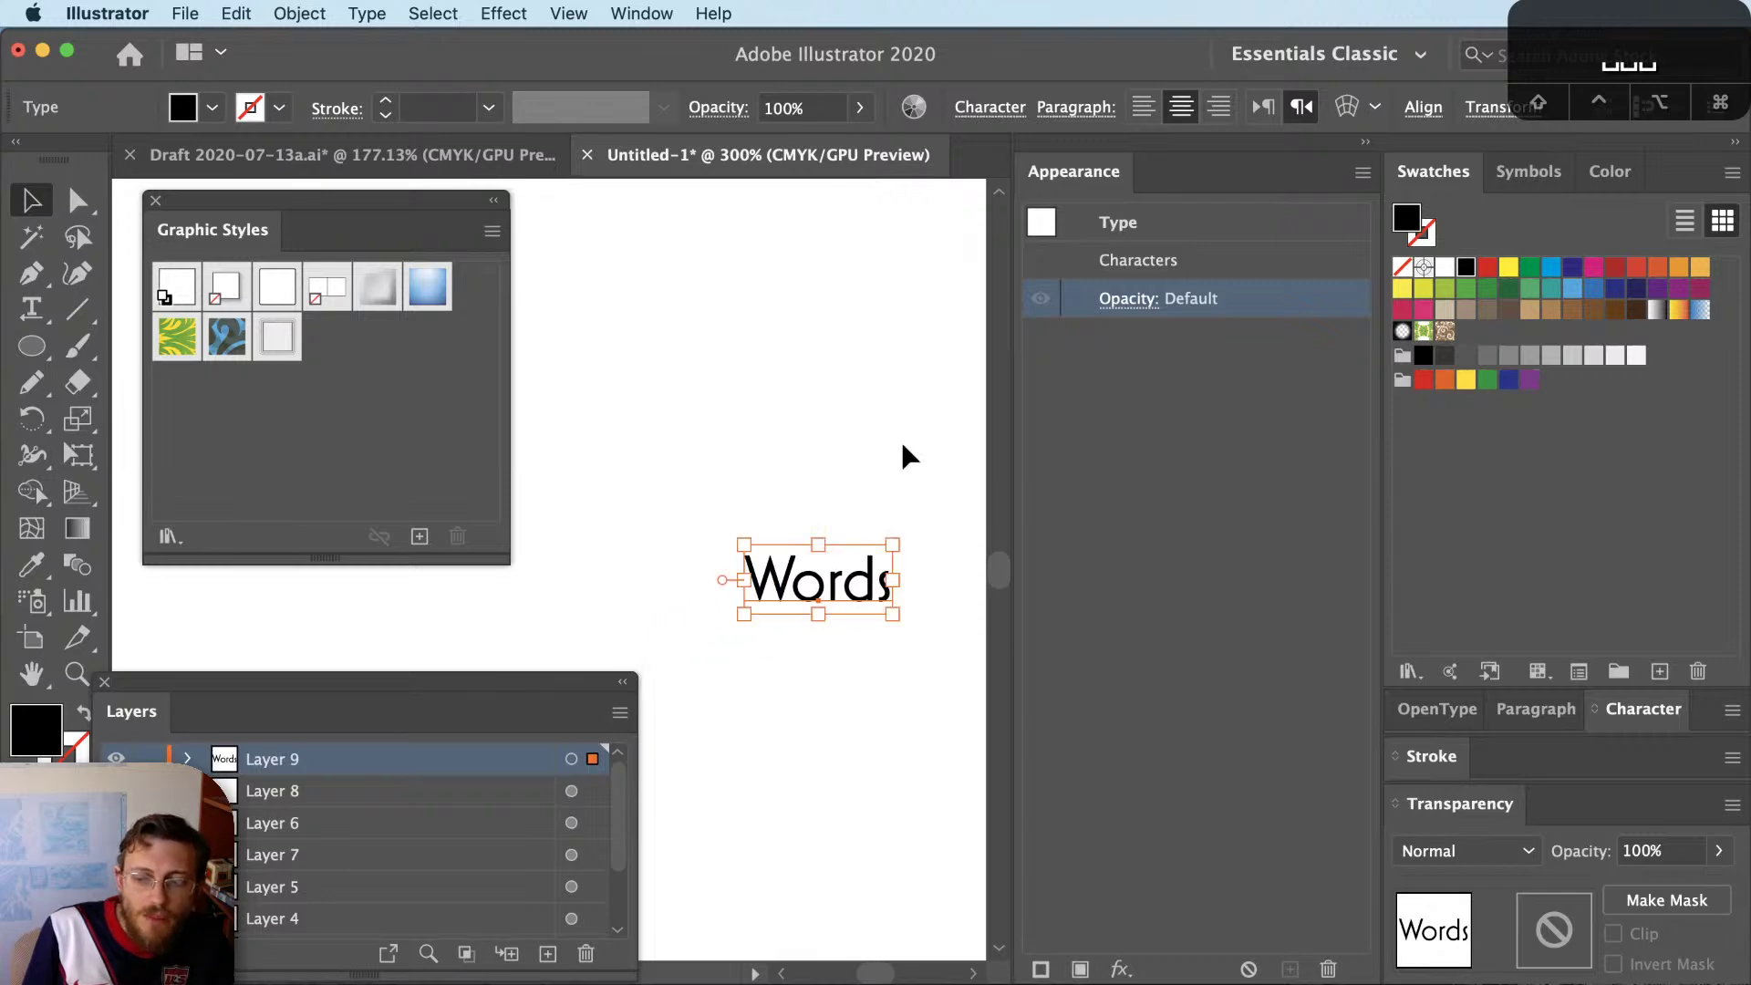
pyautogui.press('m')
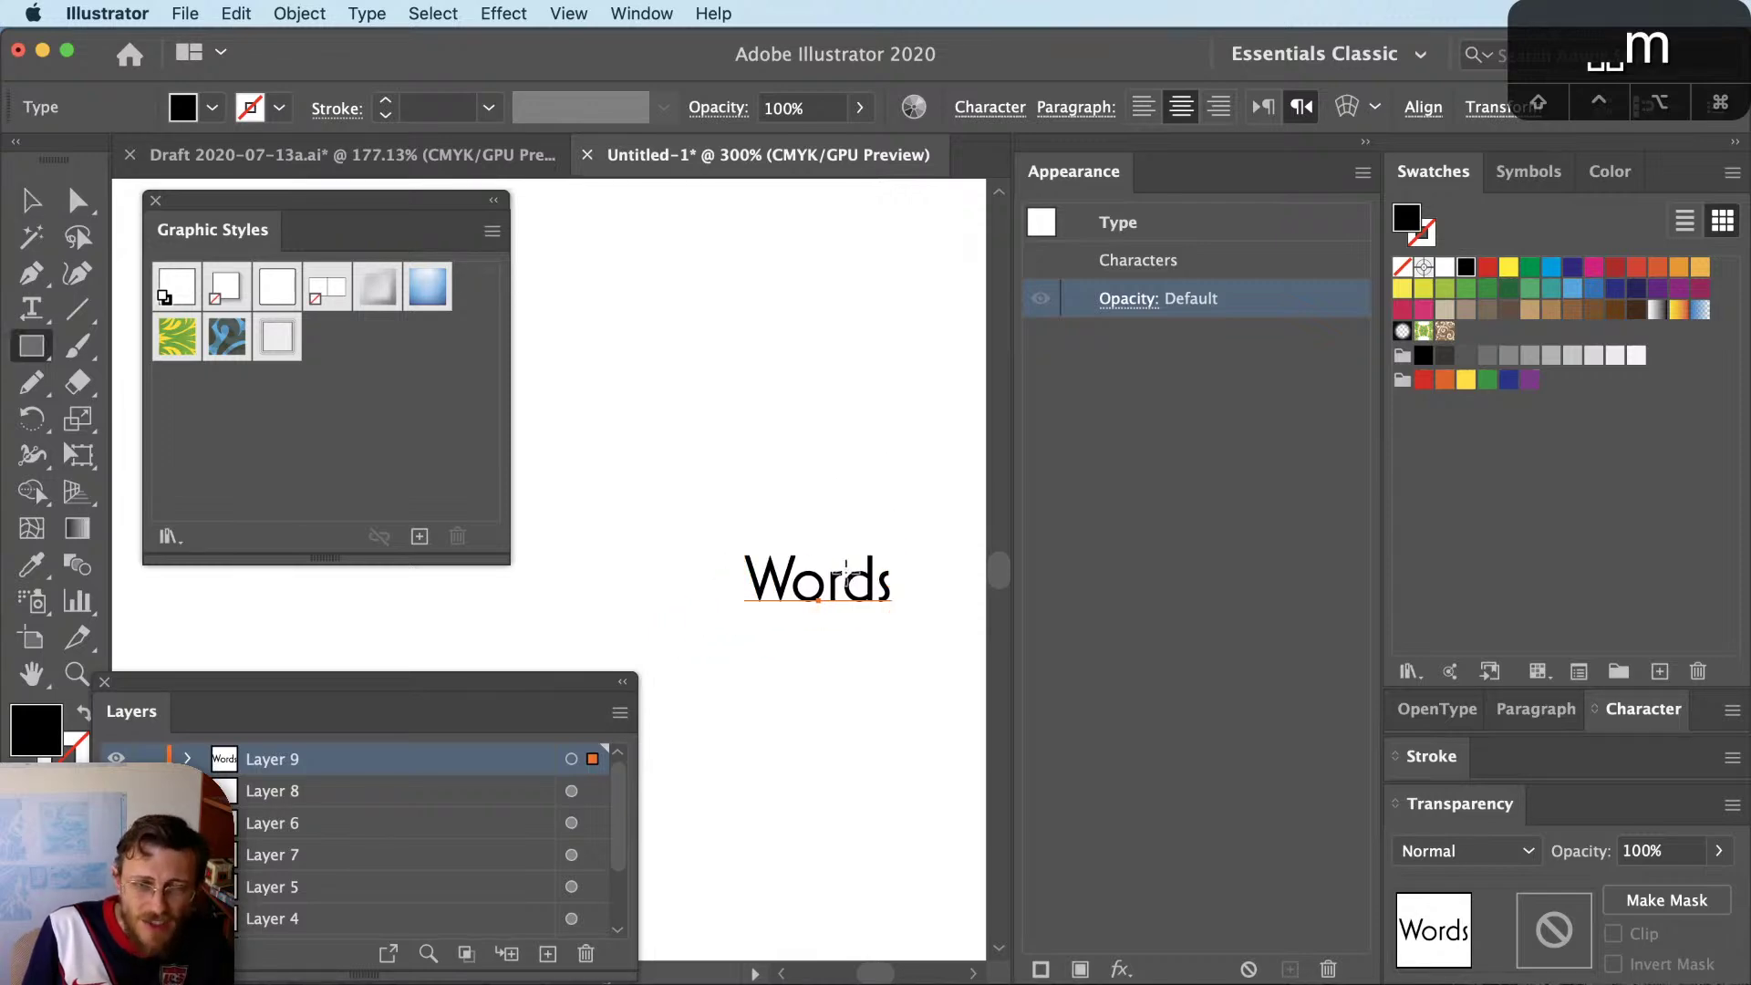
pyautogui.moveTo(705, 531); pyautogui.dragTo(917, 624)
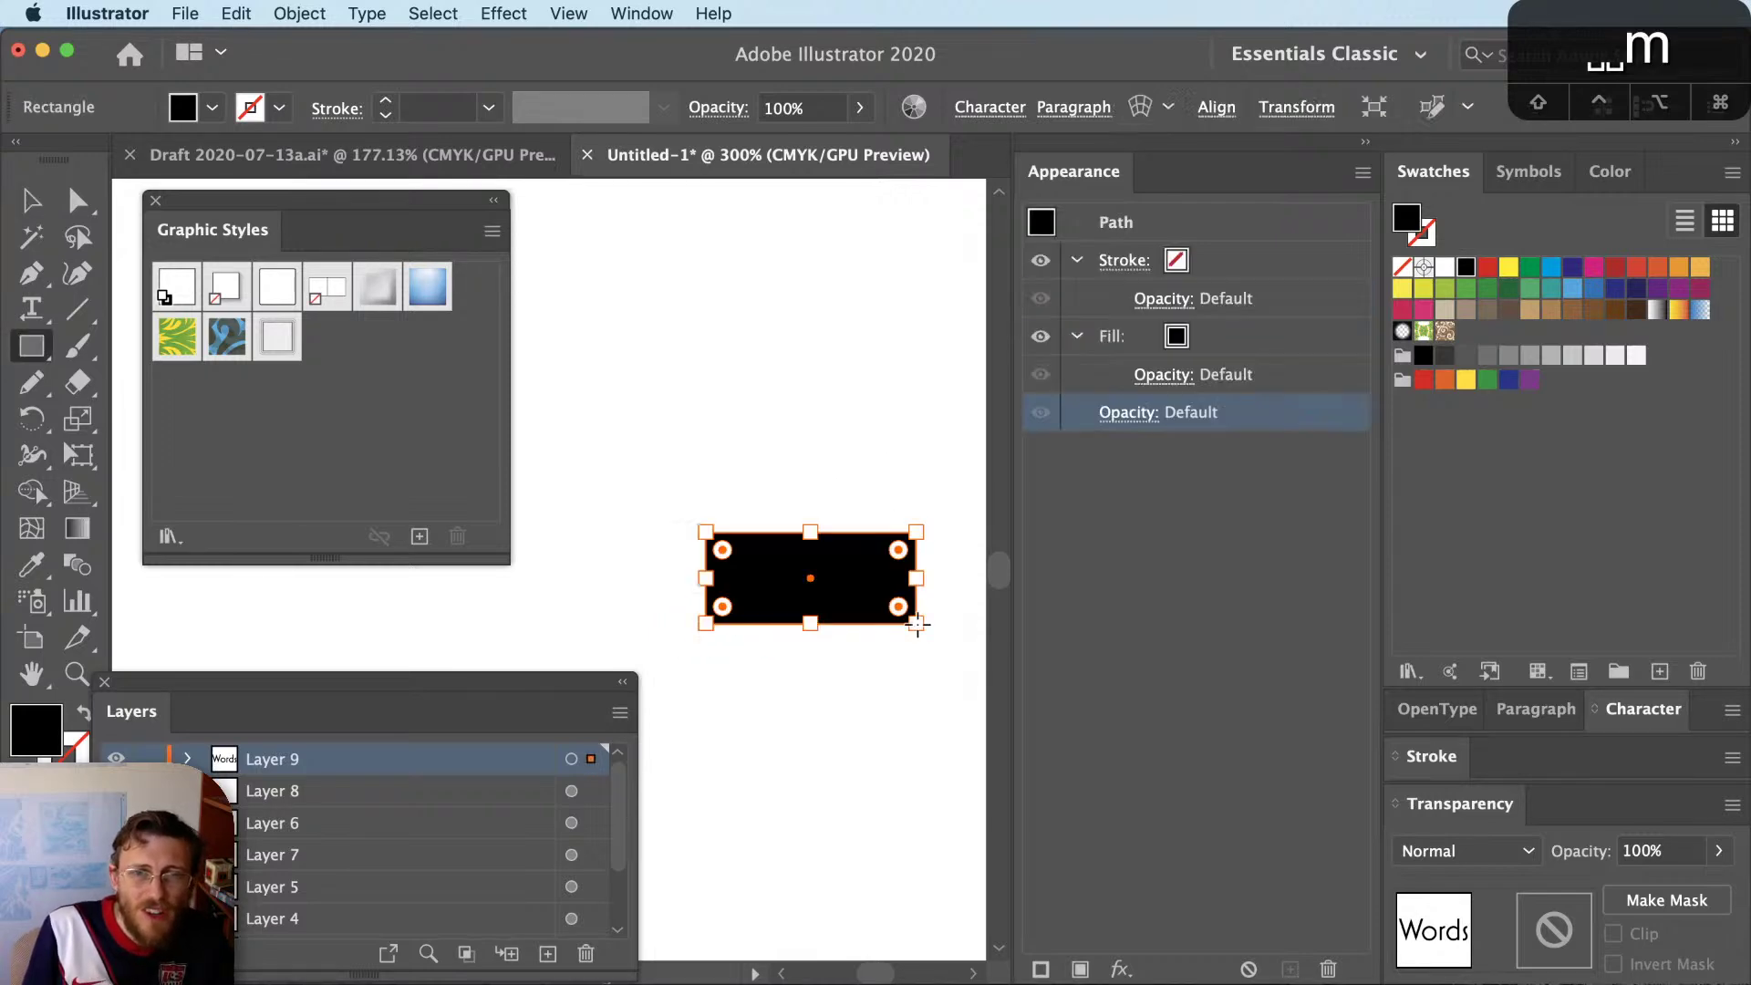
pyautogui.click(1509, 267)
pyautogui.press('super+shift+bracketleft')
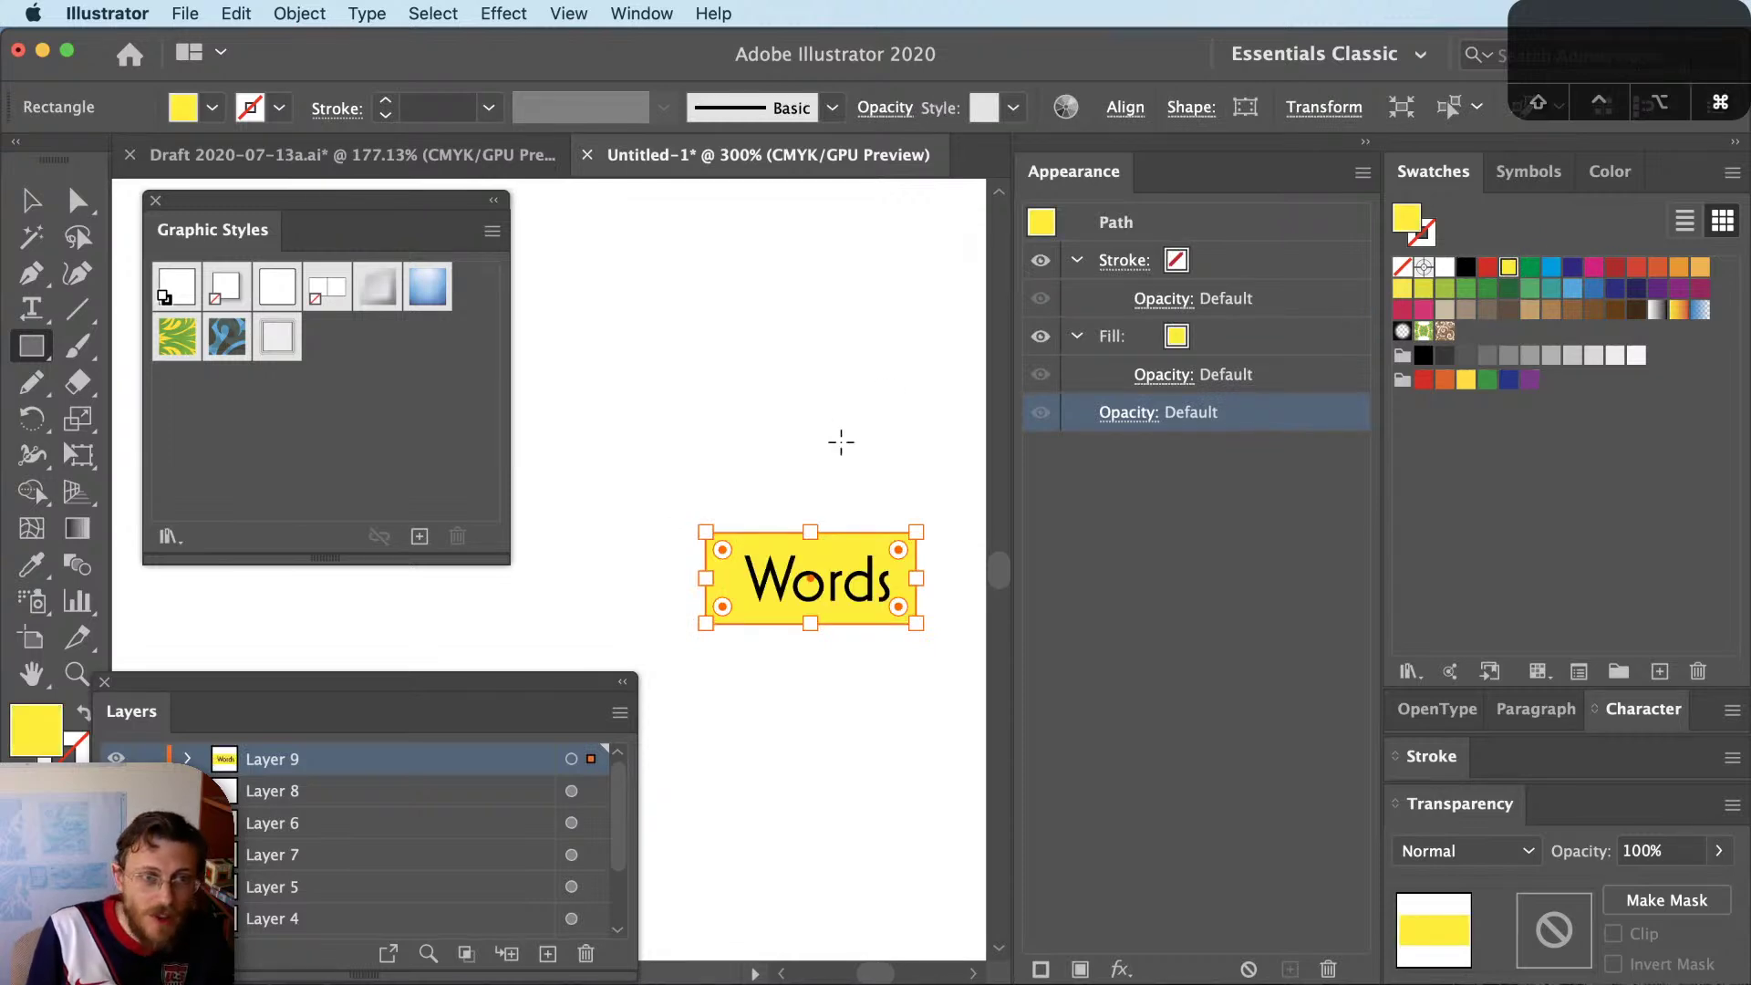
pyautogui.press('super+shift+a')
pyautogui.press('v')
pyautogui.press('v')
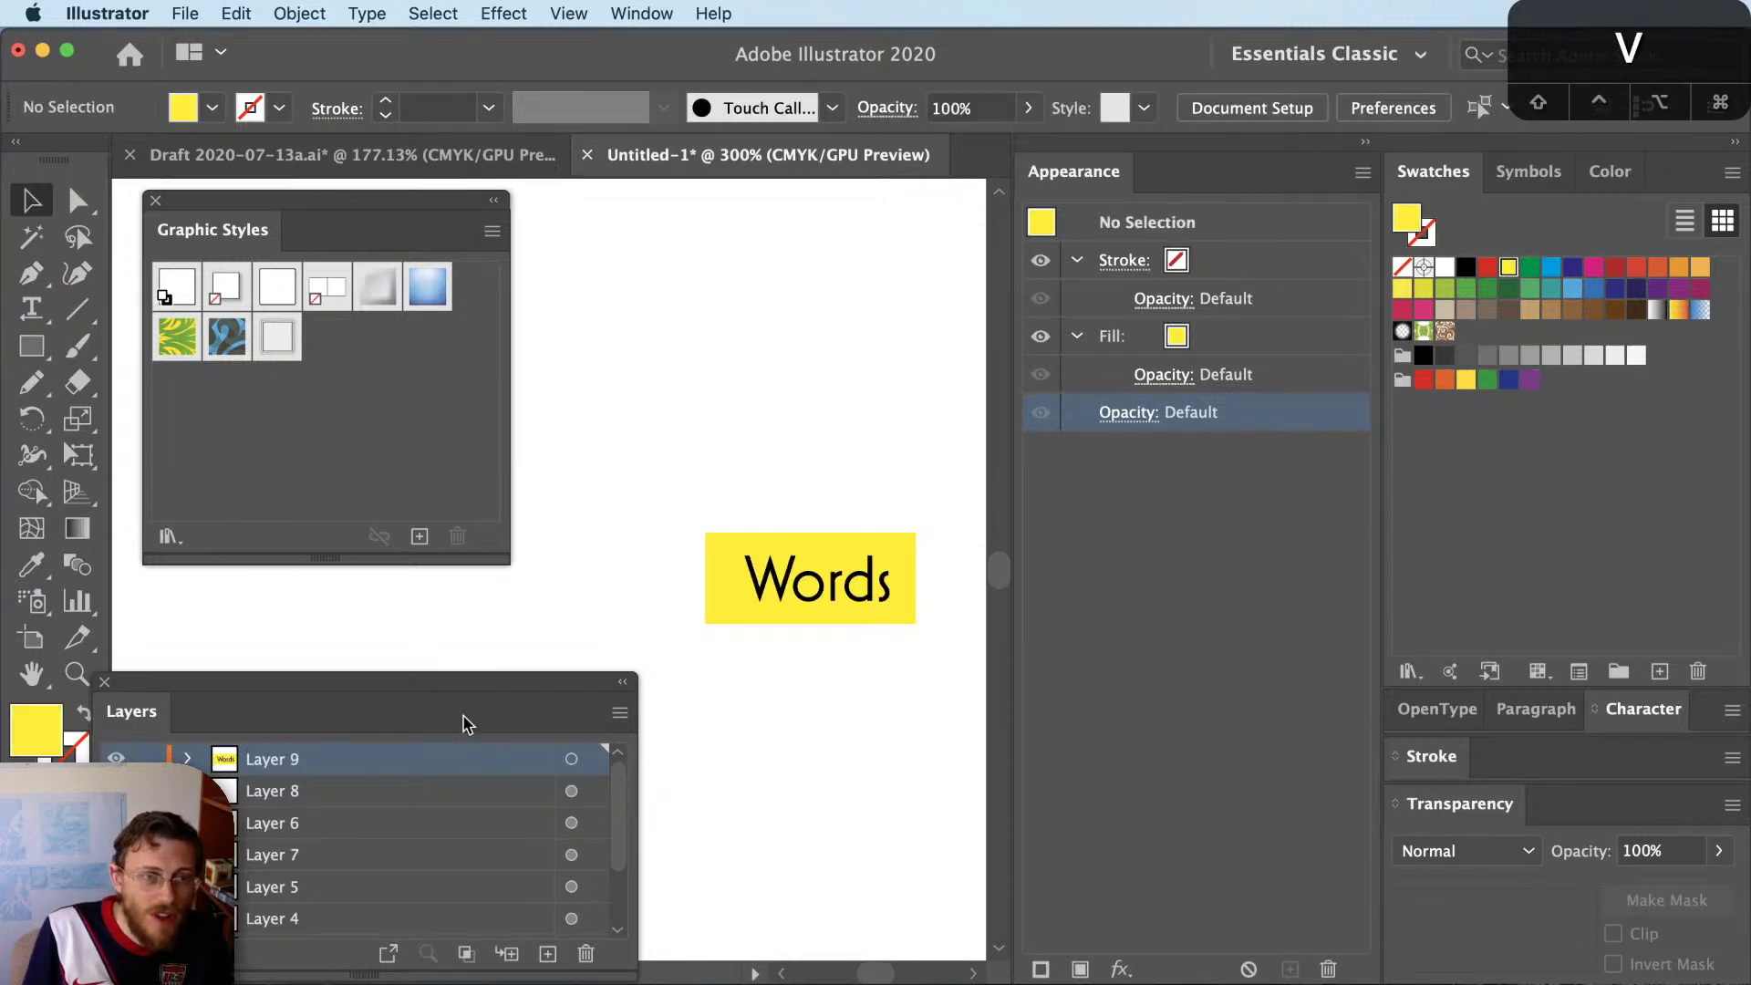
pyautogui.click(737, 613)
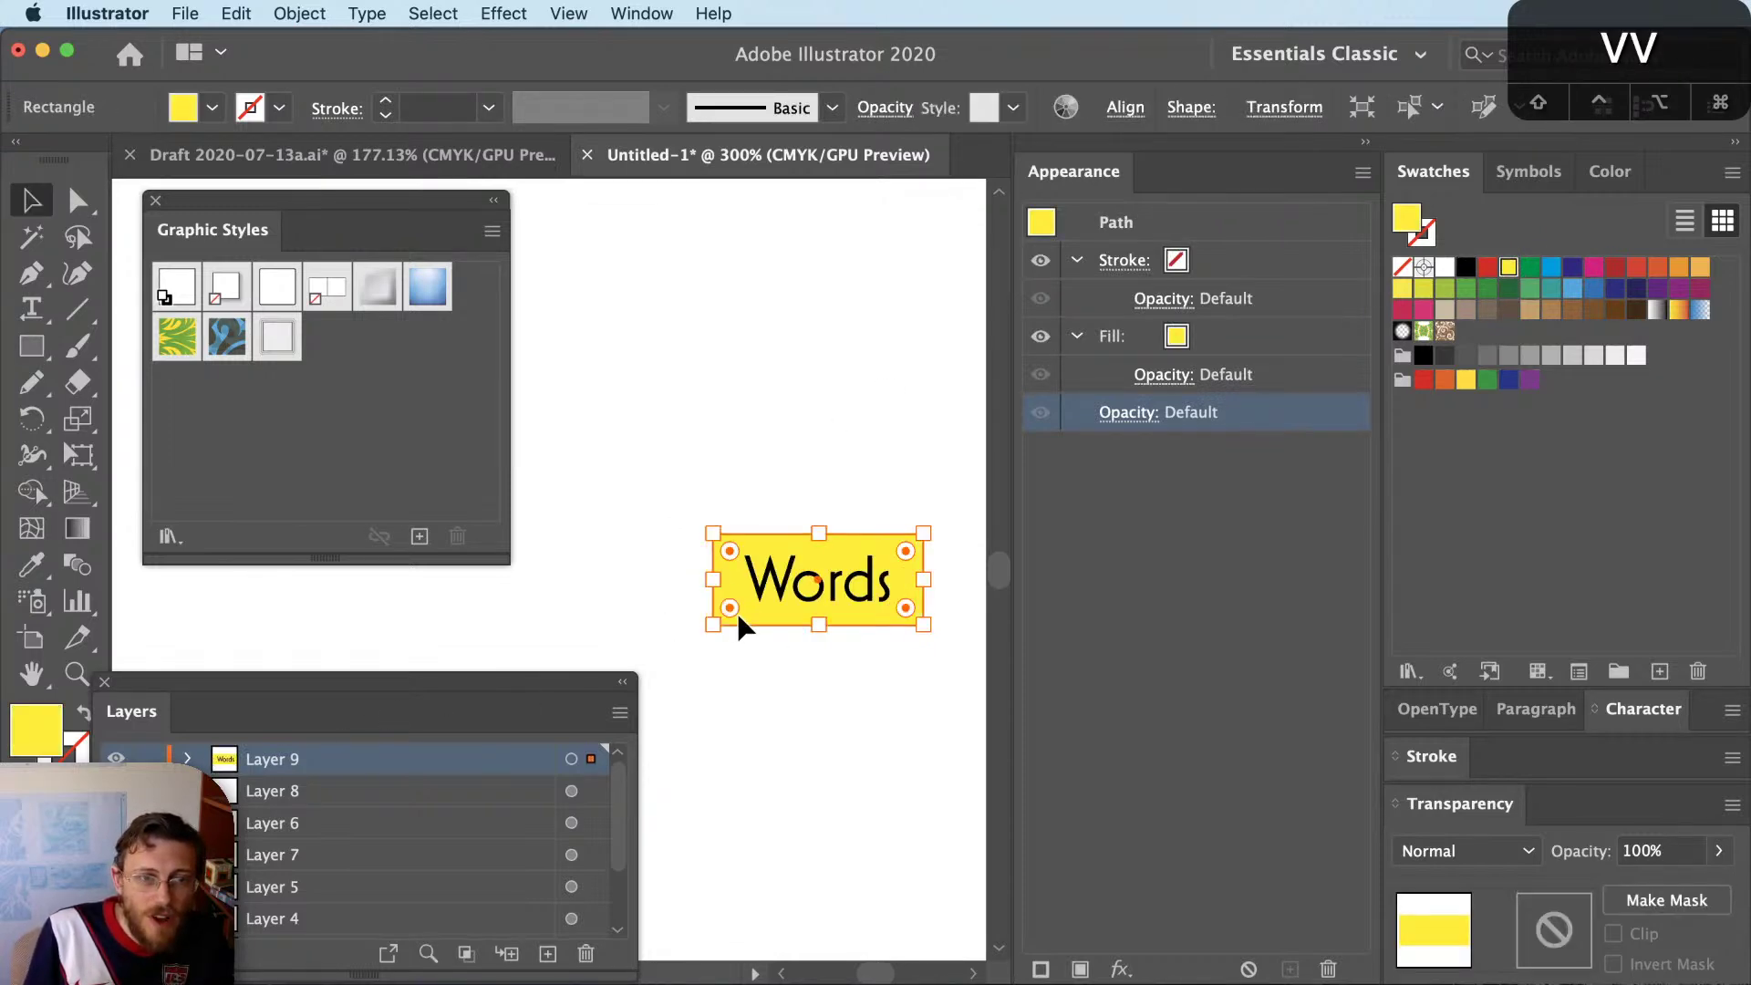
# Replace the text over the yellow rectangle with "Longer Words"
pyautogui.press('t')
pyautogui.click(797, 579)
pyautogui.write('sassadadsadadssads')
pyautogui.press('super+a')
pyautogui.write('Longer Words')
pyautogui.press('Escape')
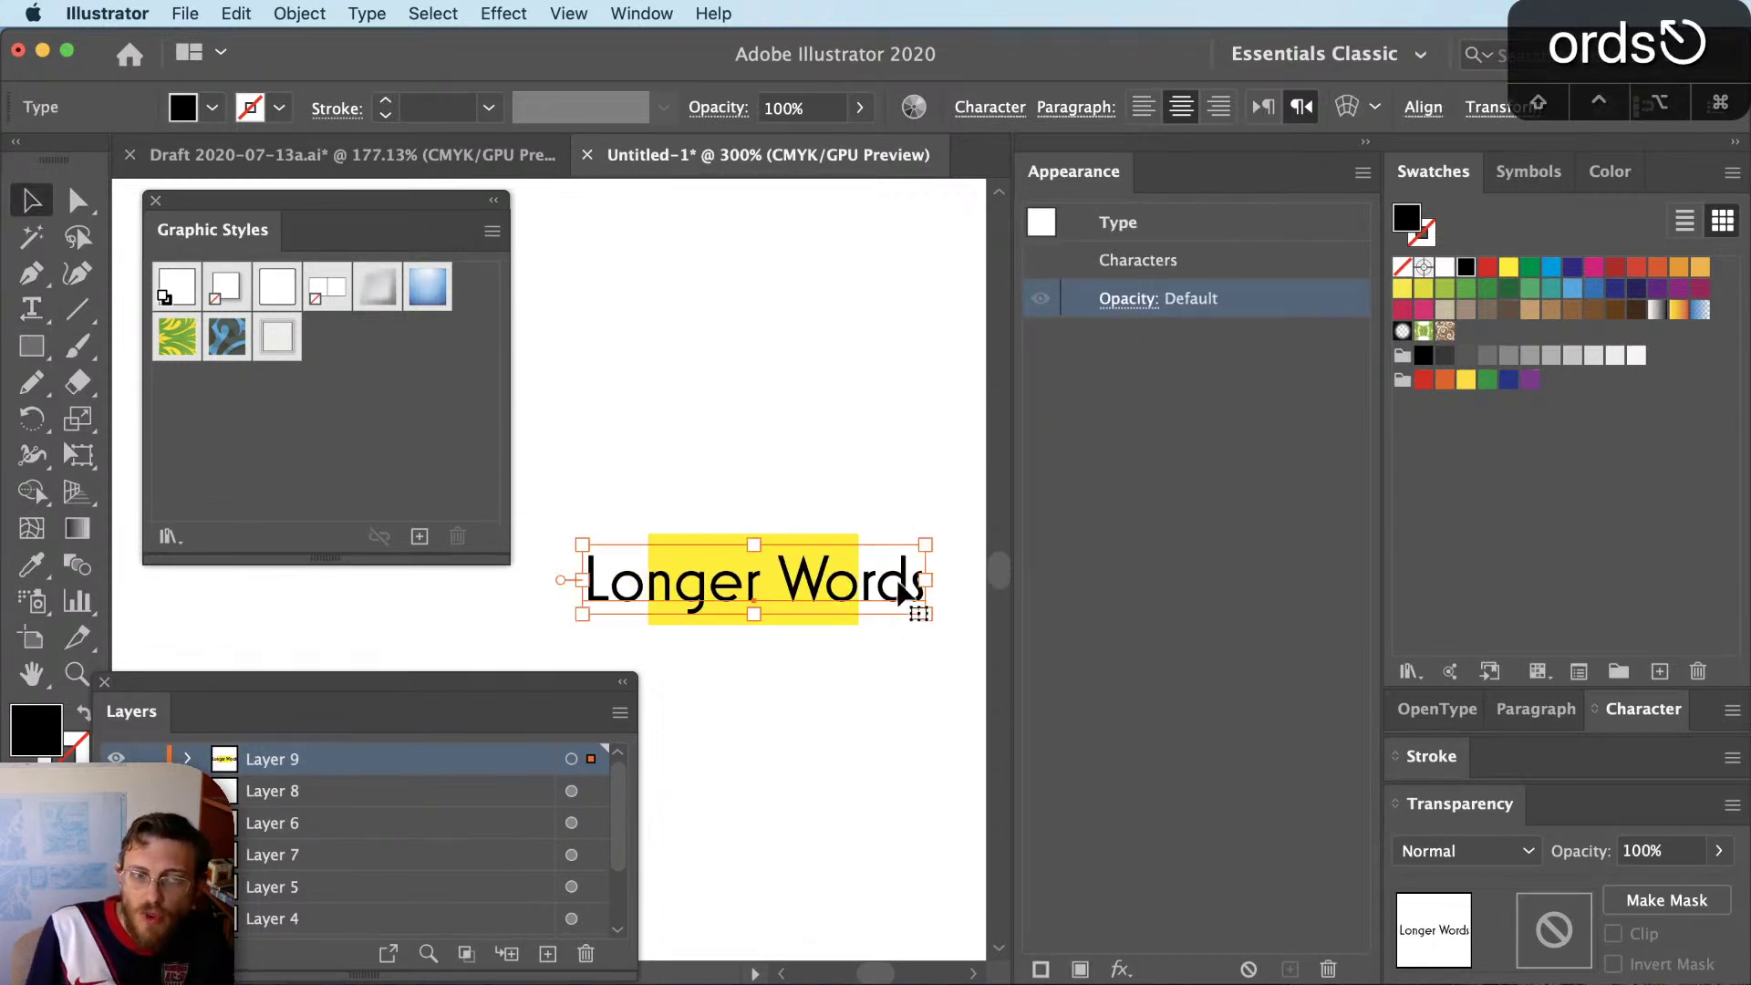
# Move the text slightly upward and delete the yellow rectangle behind it
pyautogui.moveTo(899, 587); pyautogui.dragTo(897, 507)
pyautogui.click(795, 591)
pyautogui.press('Delete')
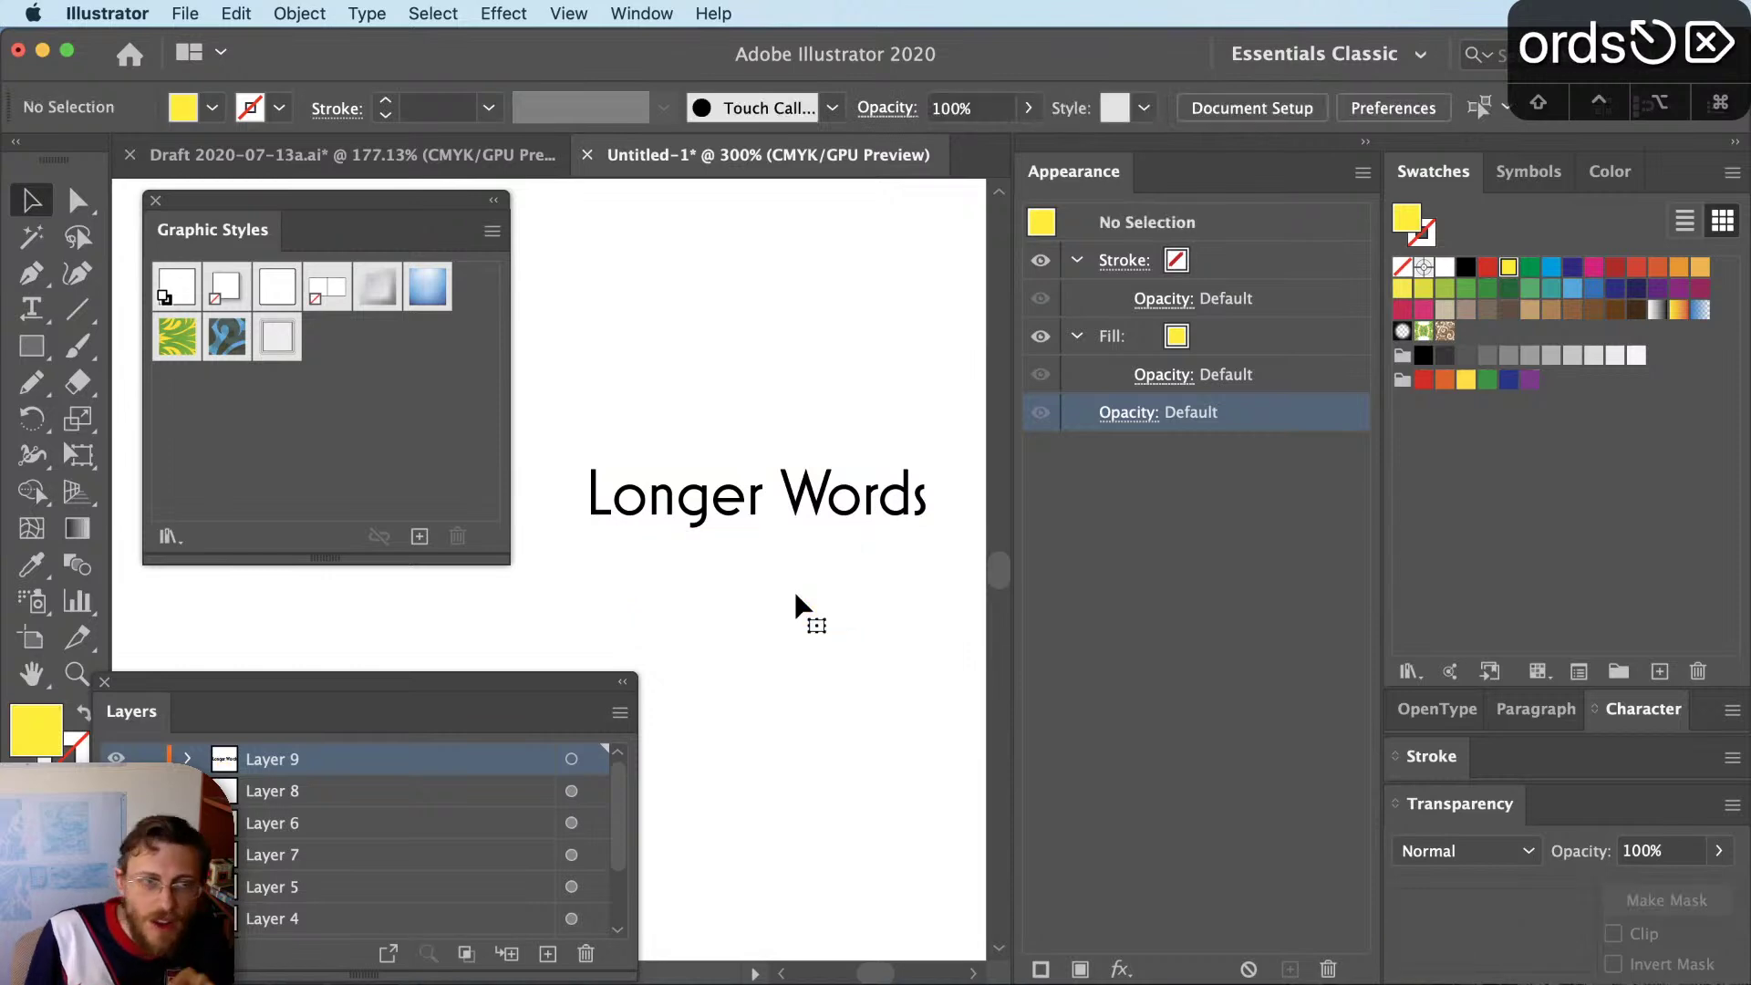
# Target the whole of Layer 9 and add a yellow fill to the layer's appearance
pyautogui.click(847, 520)
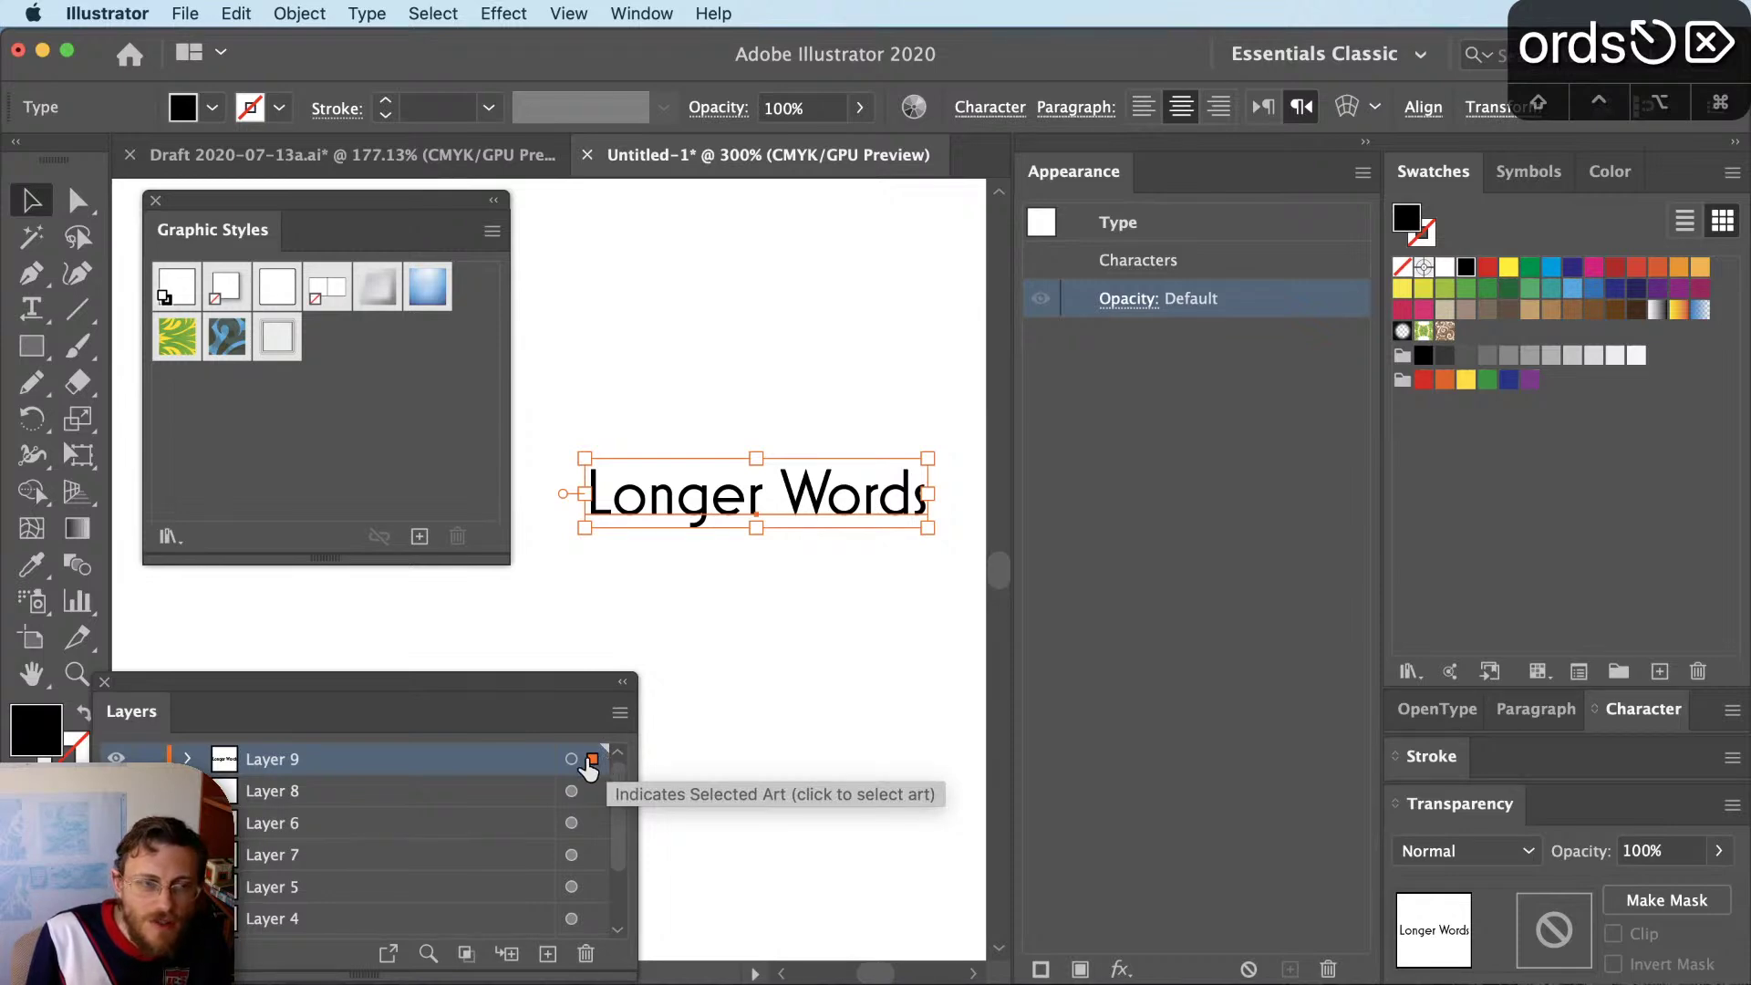
pyautogui.press('shift+super+a')
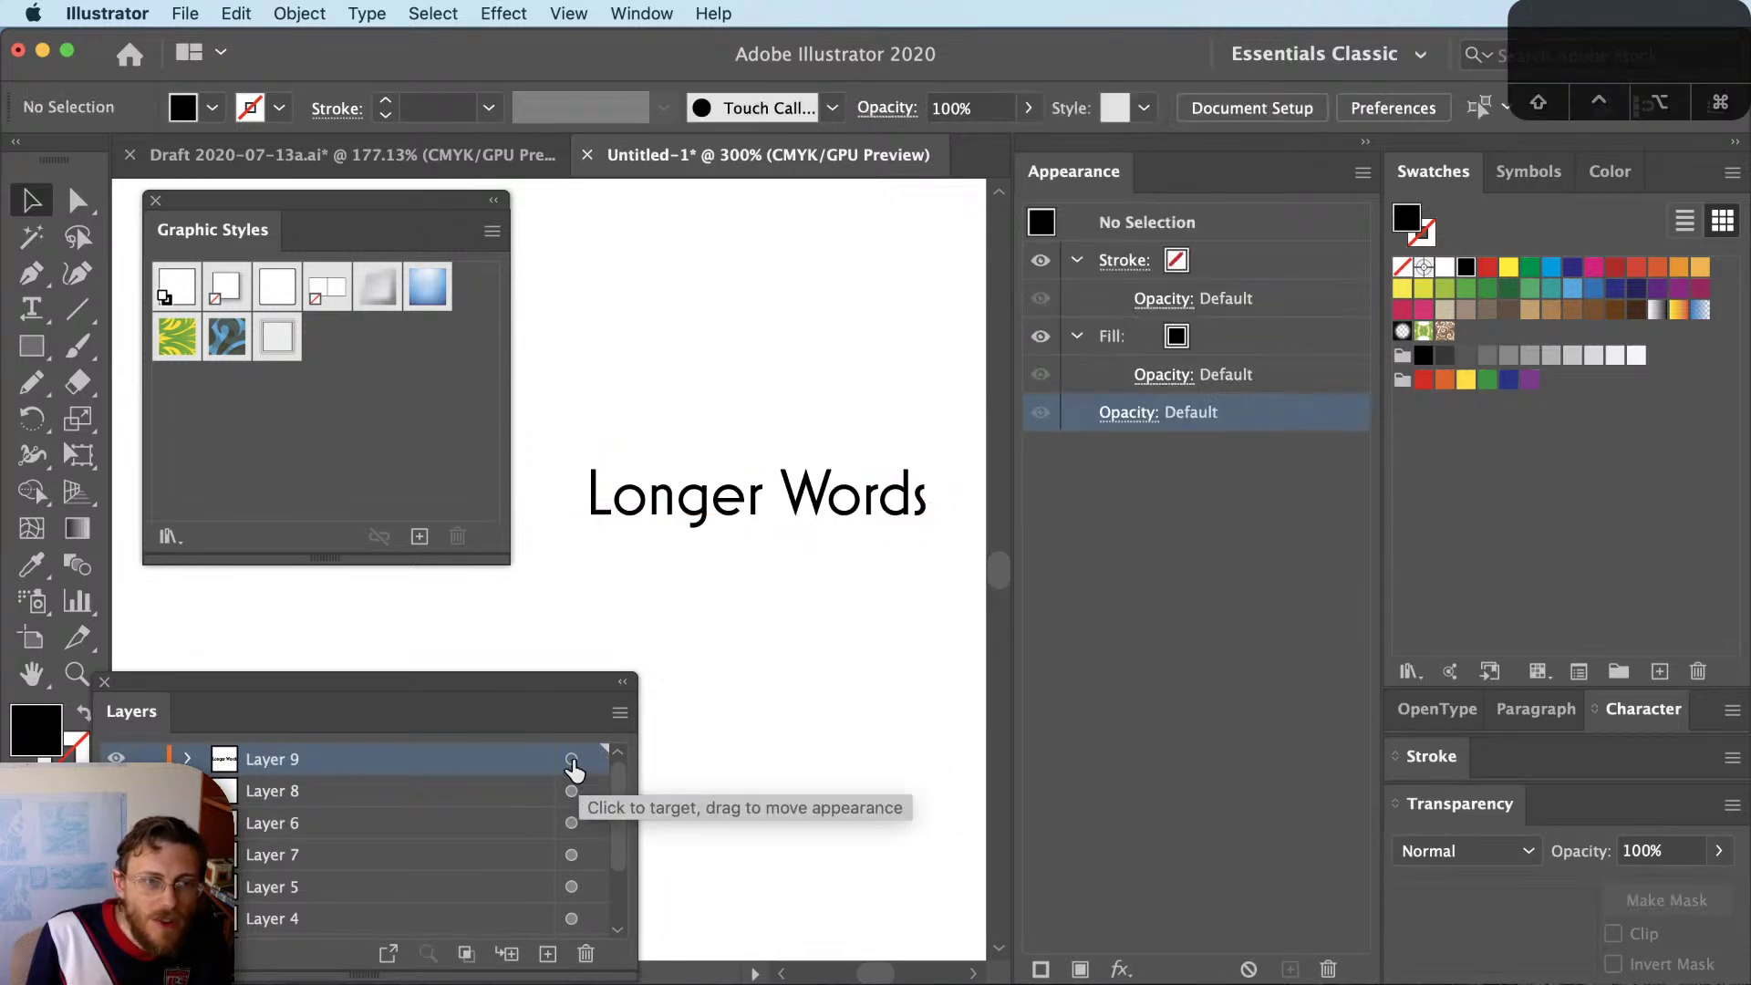
pyautogui.click(571, 759)
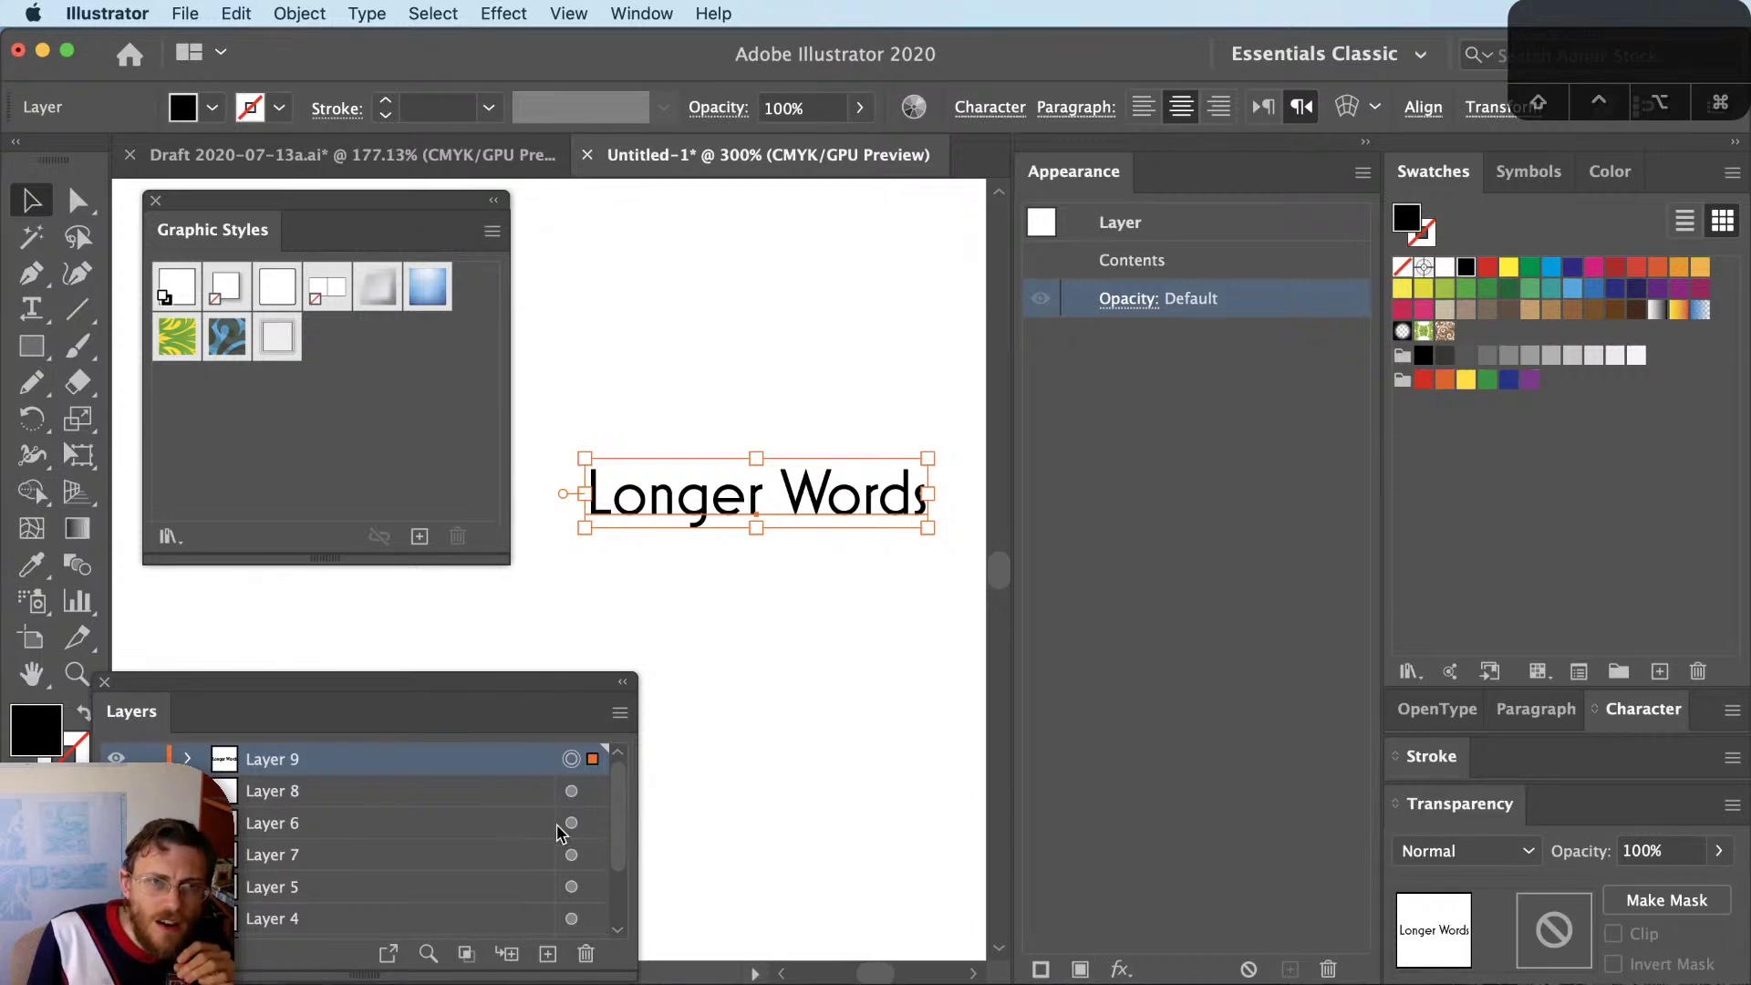
pyautogui.click(1079, 972)
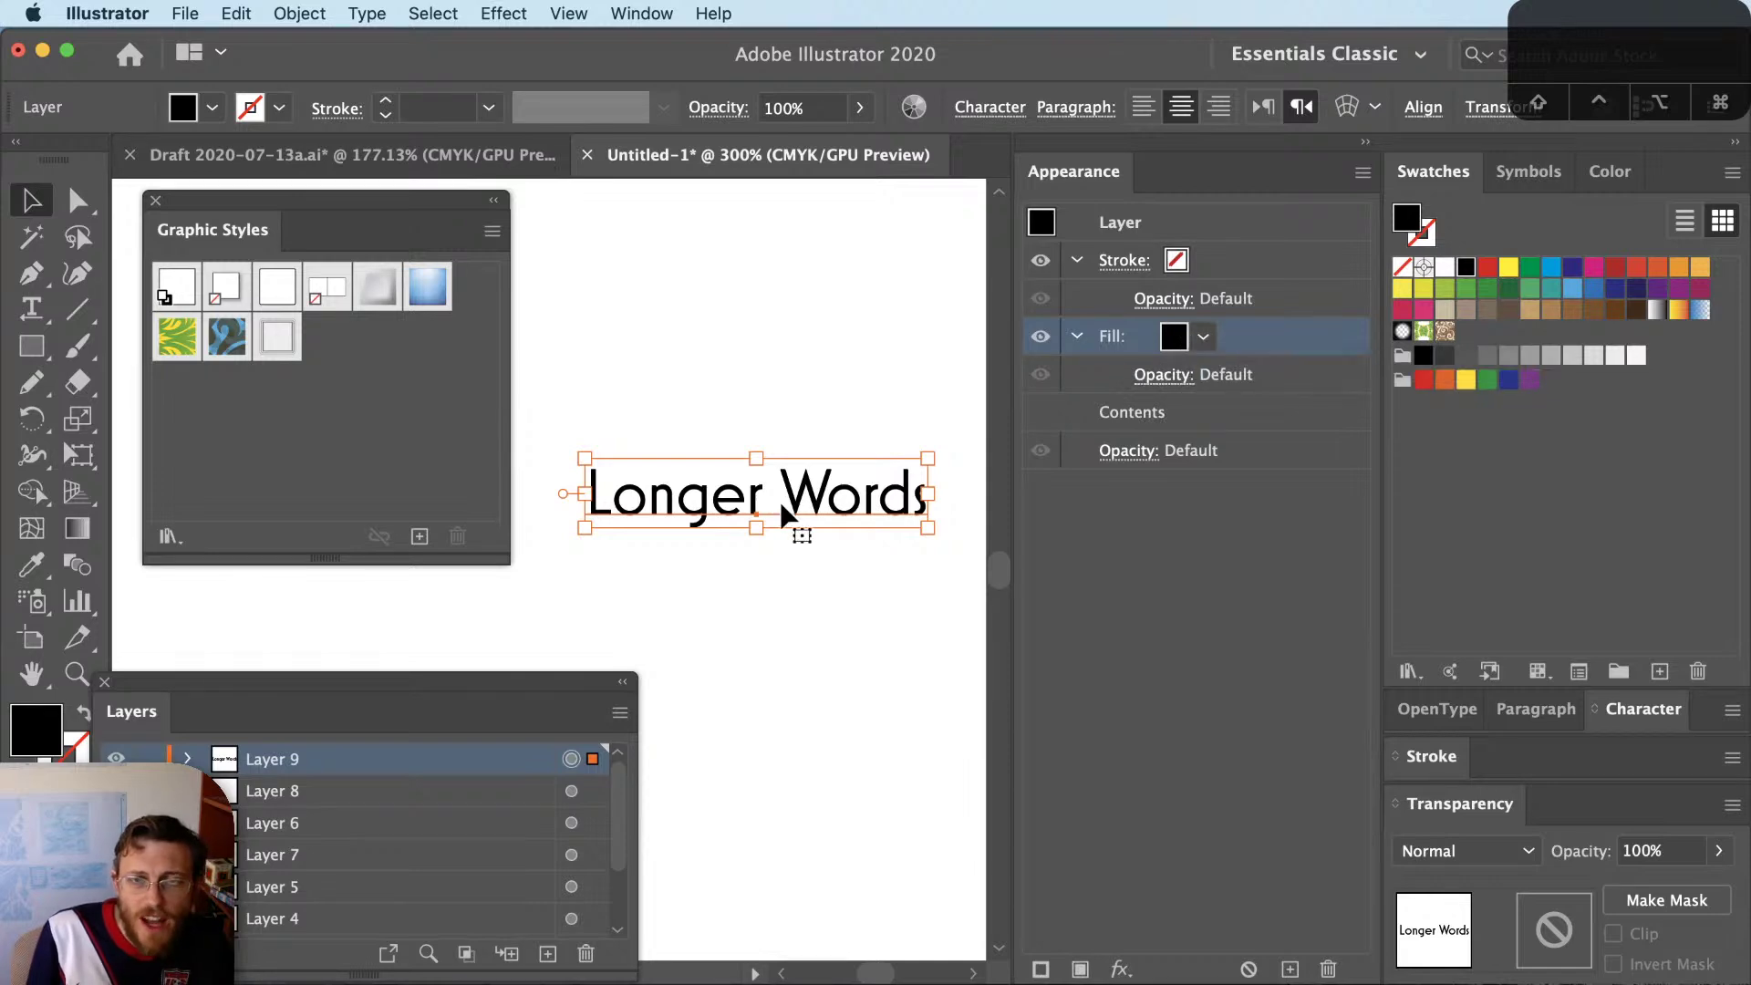
pyautogui.click(1509, 266)
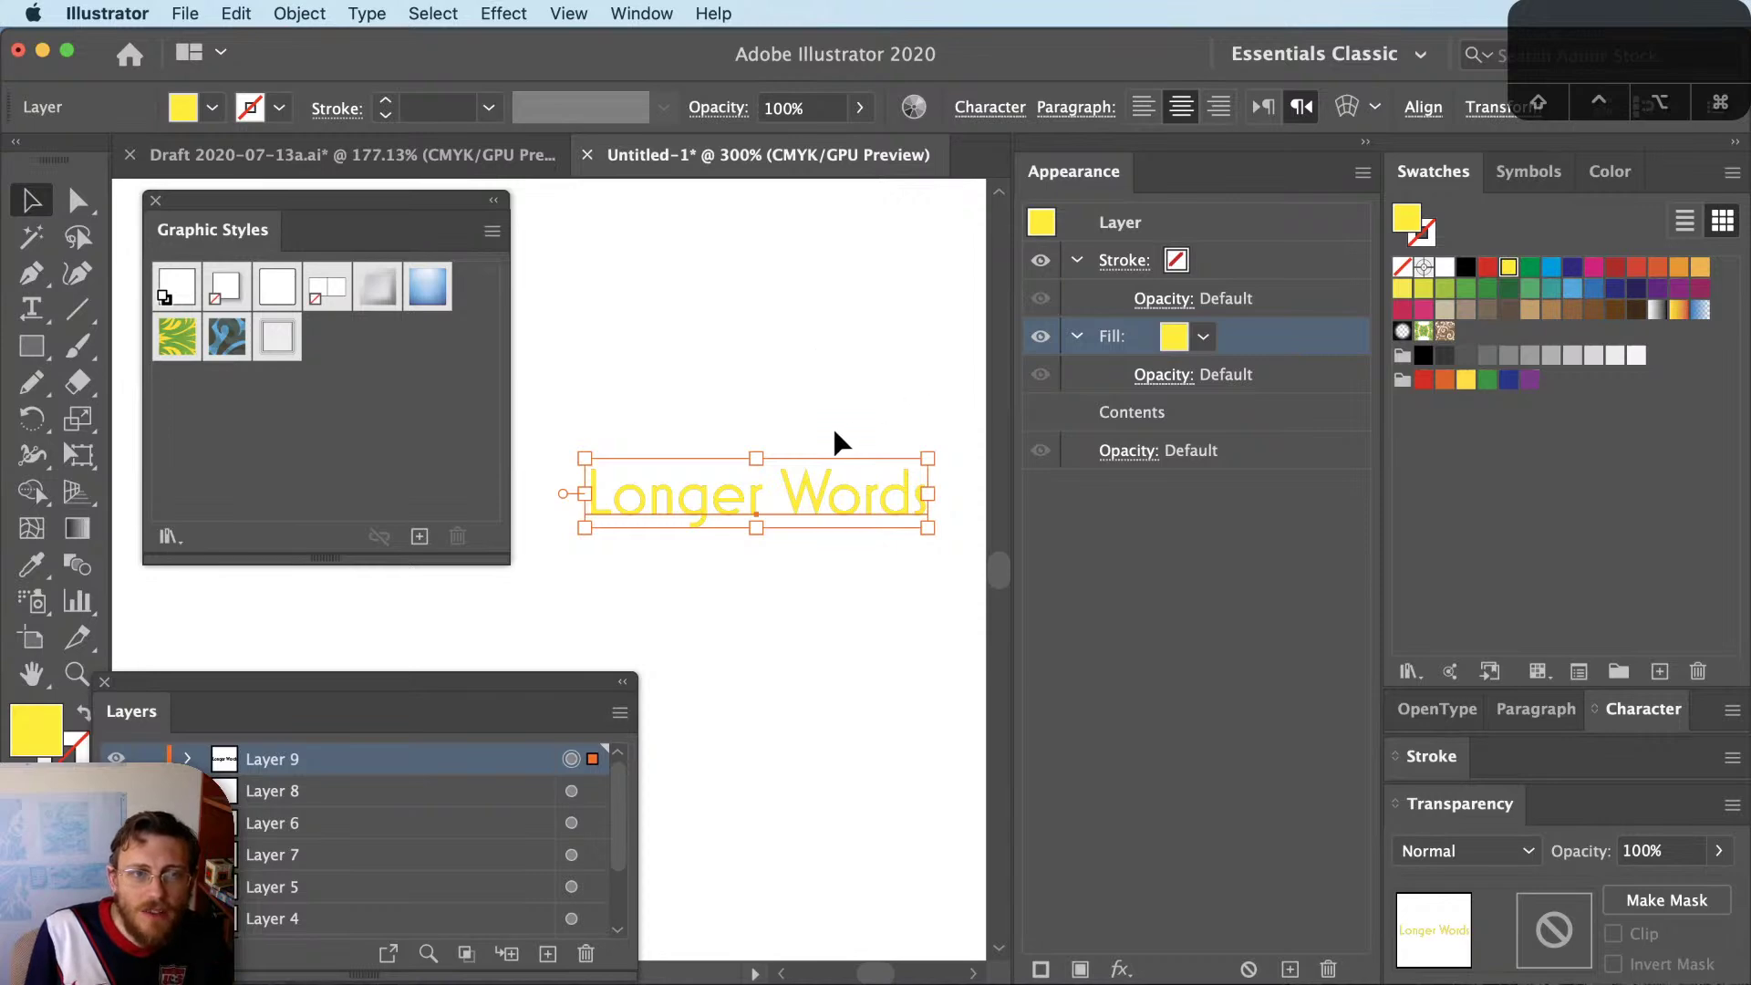
# Convert the layer's yellow fill to a Rounded Rectangle shape, relative size, 18 pt extra width and height, 9 pt corner radius
pyautogui.scroll(1, 715, 454)
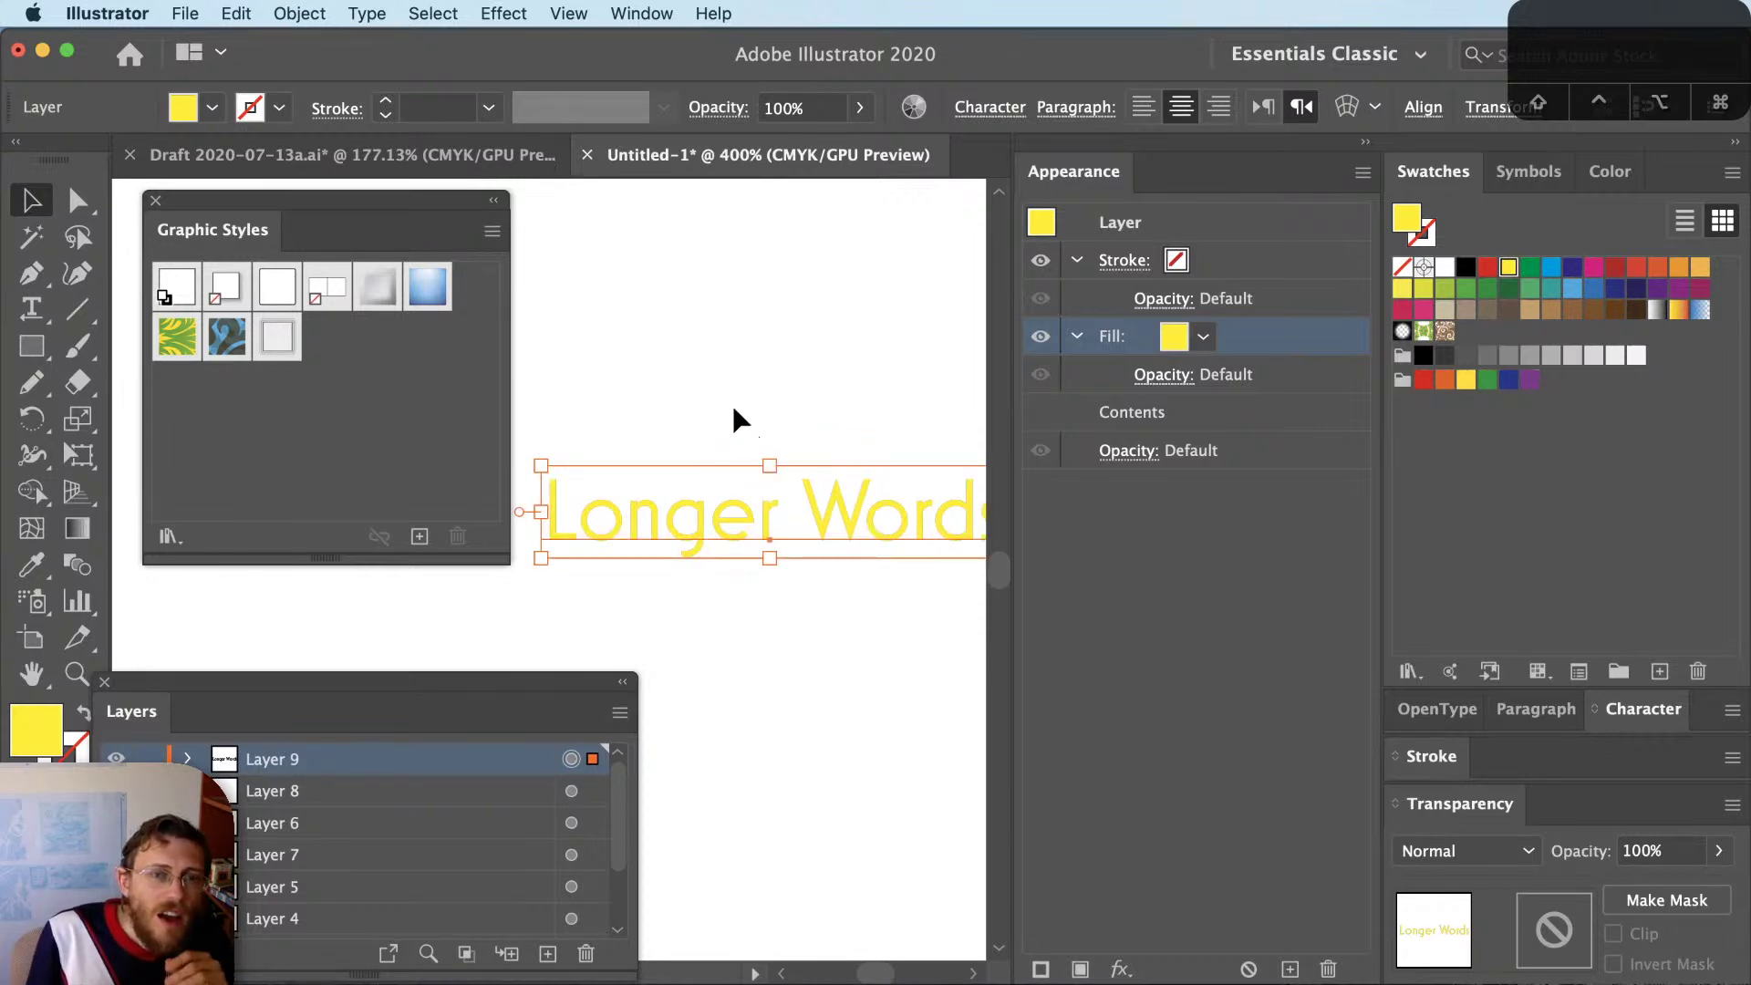
pyautogui.click(507, 12)
pyautogui.moveTo(582, 193)
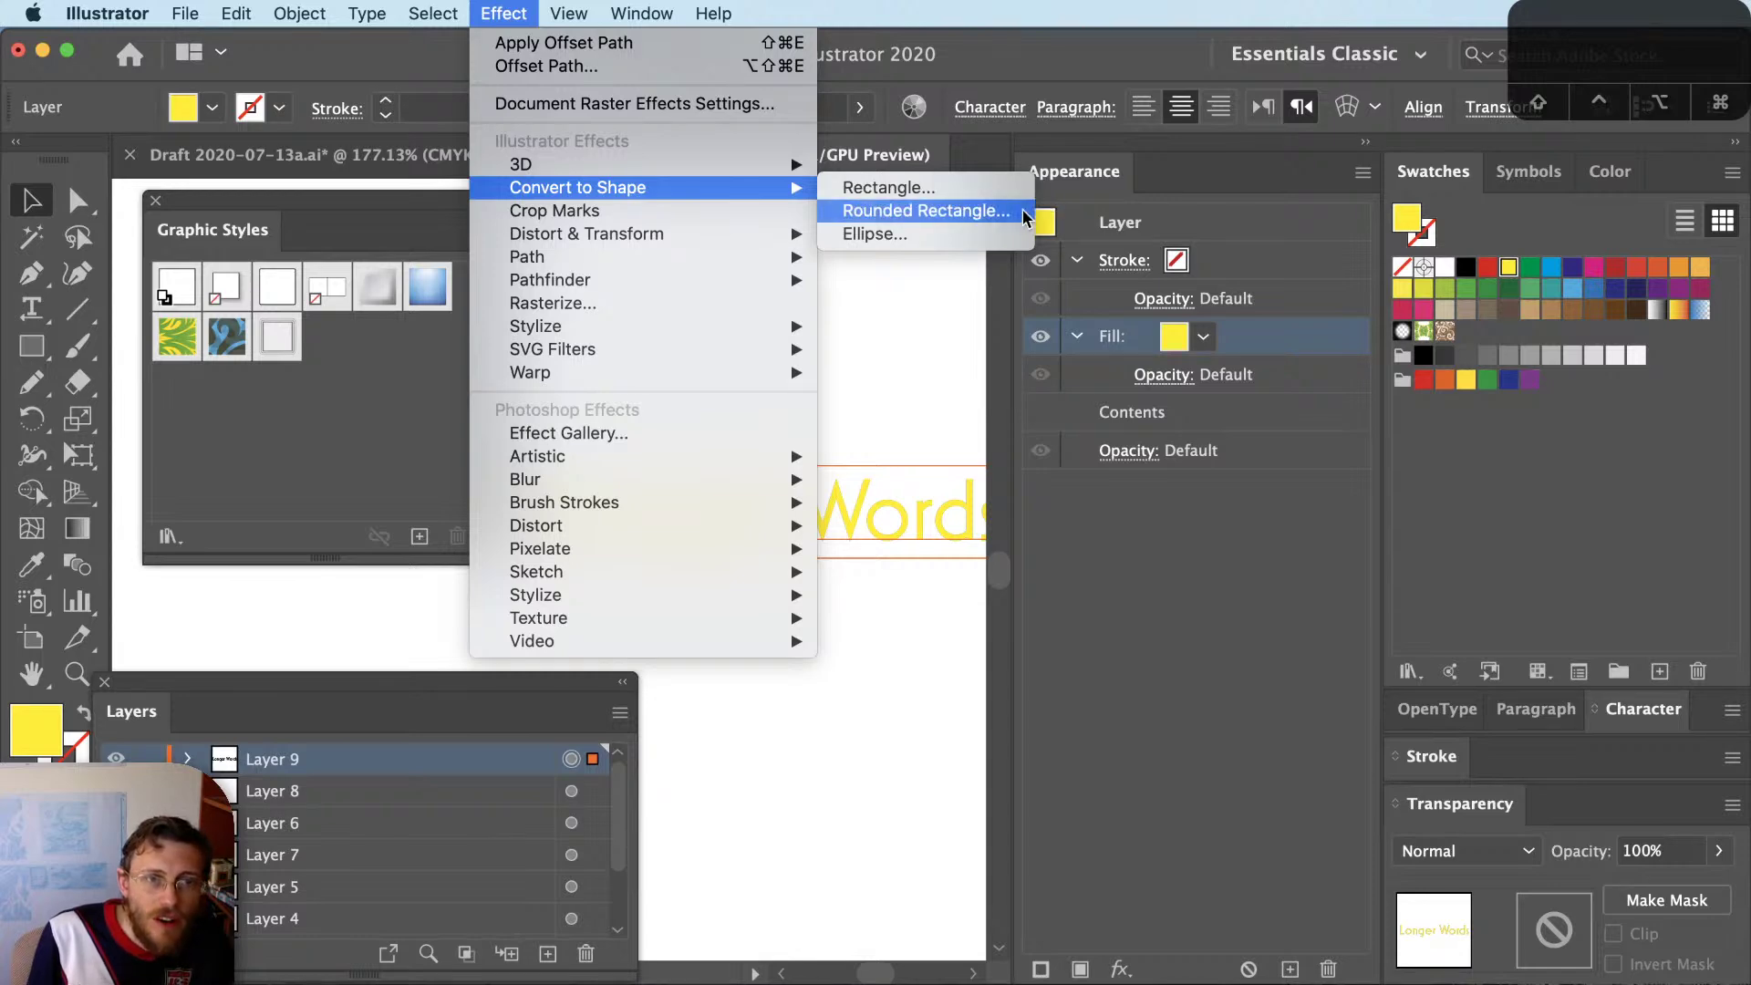
pyautogui.click(967, 211)
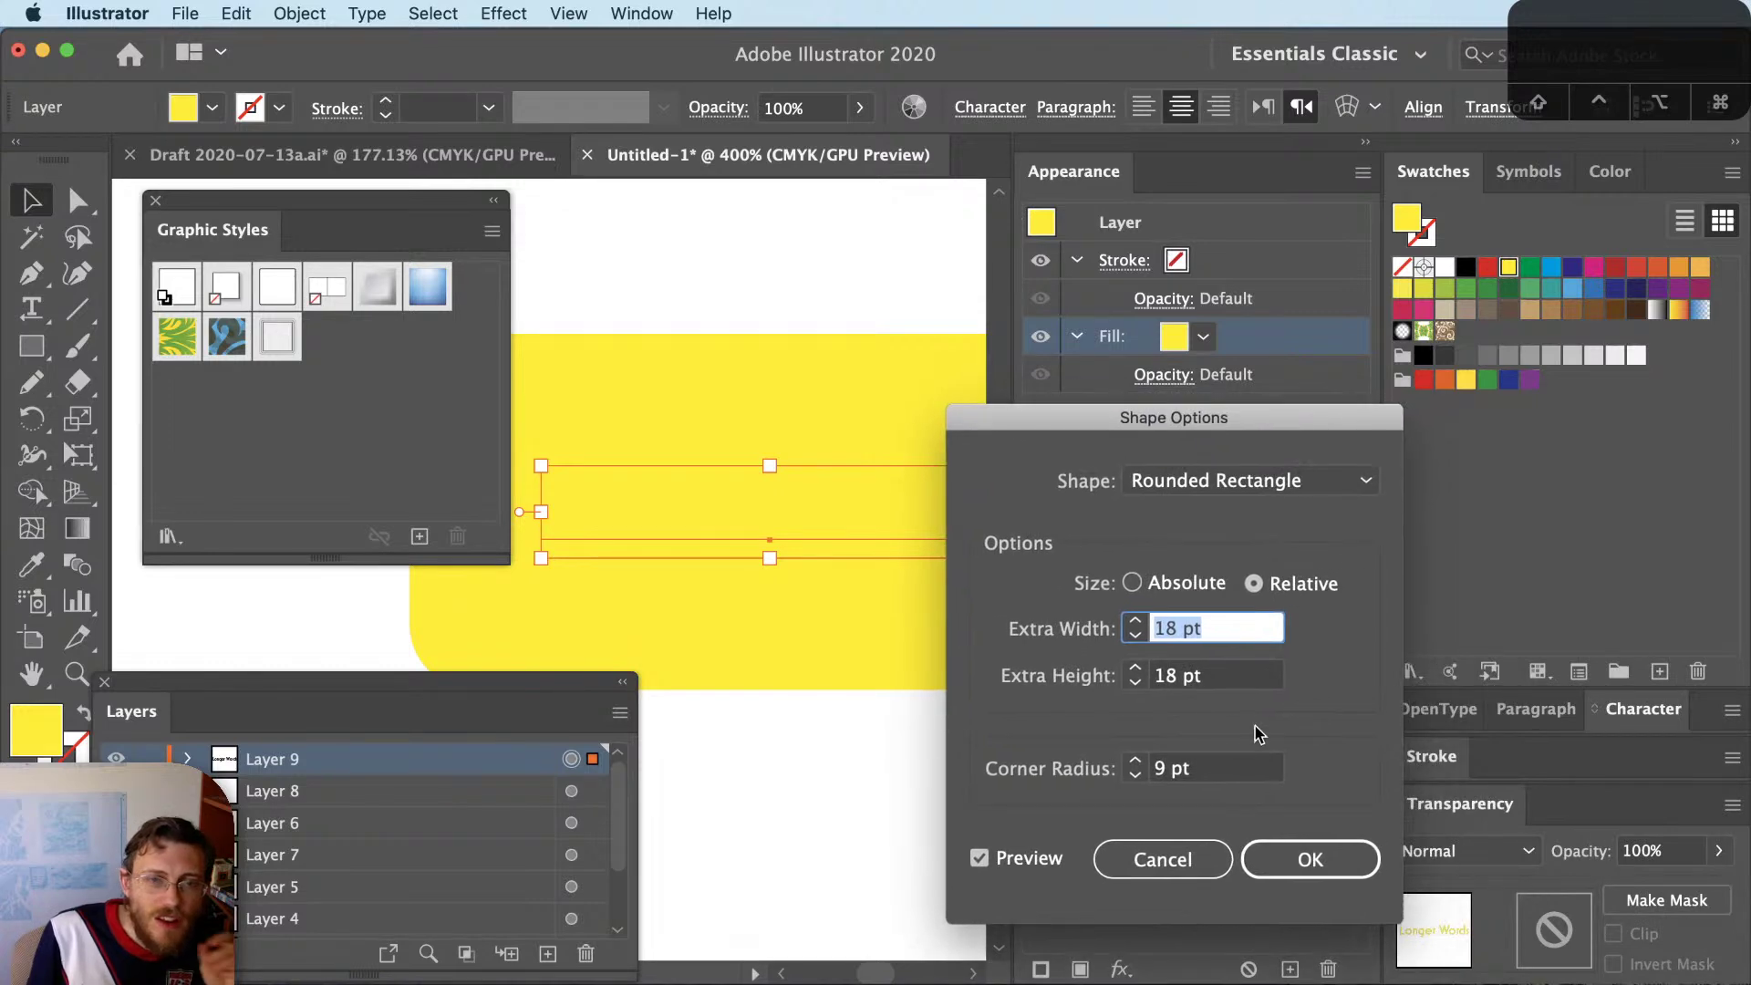
pyautogui.click(1315, 858)
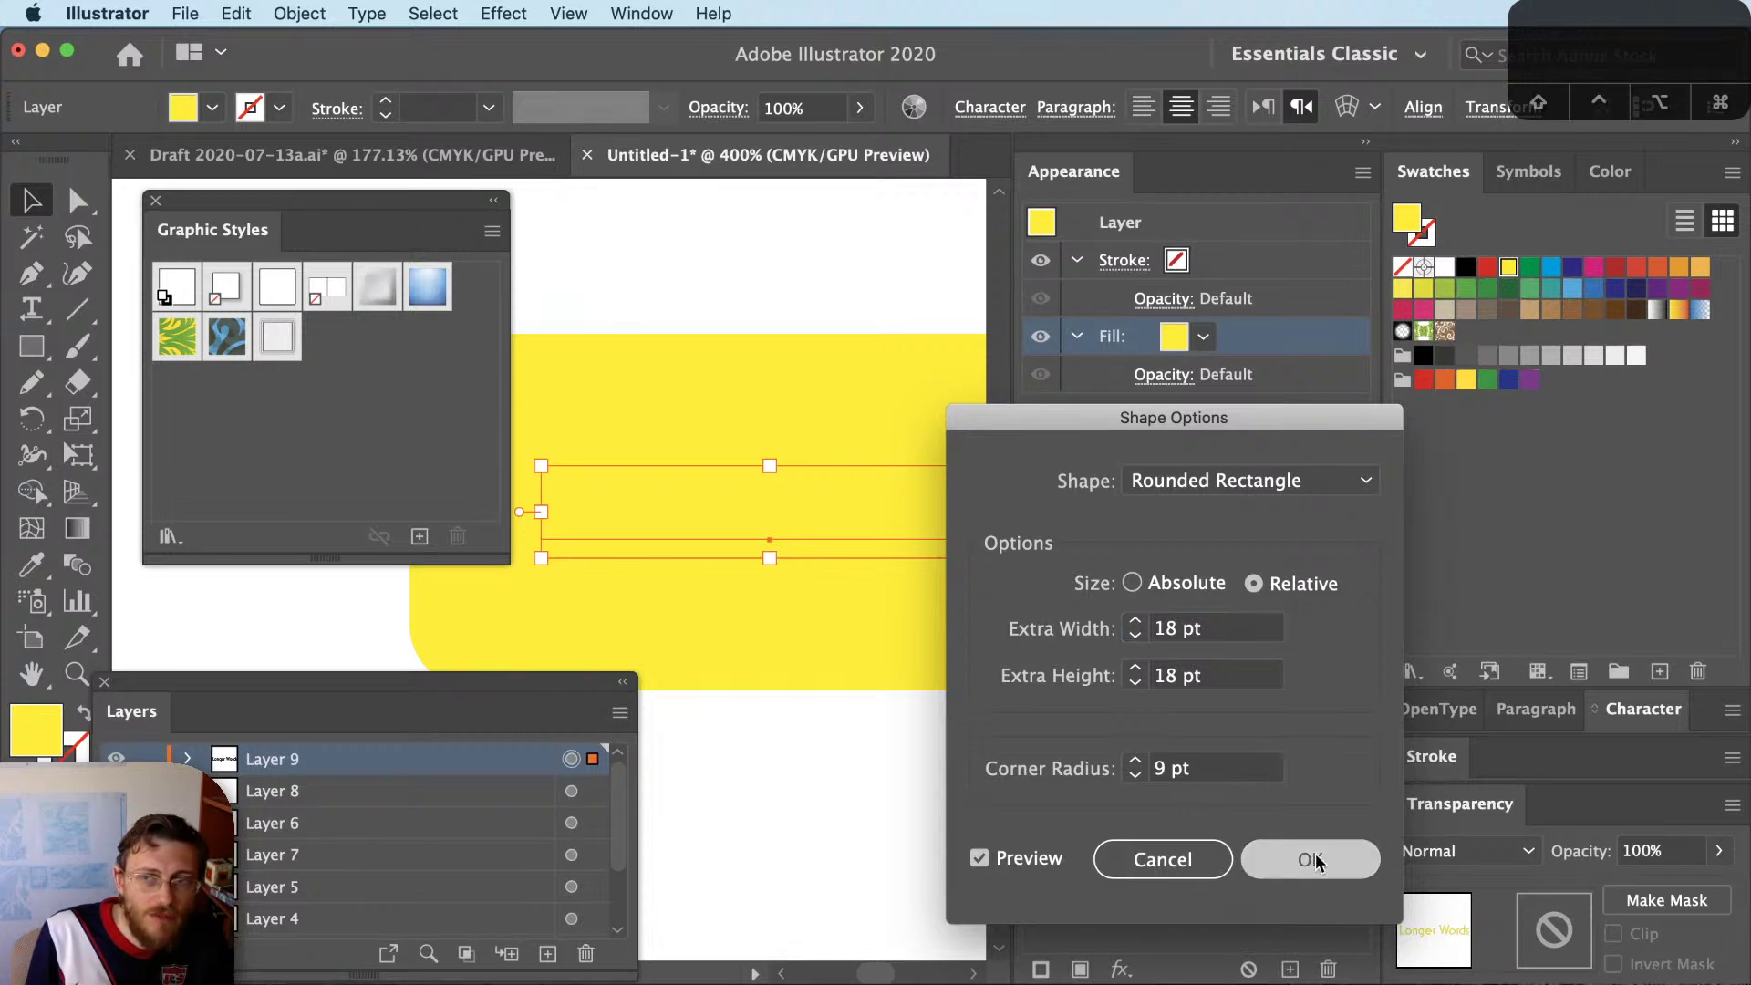
# Reorder the layer's appearance so the yellow rounded-rectangle fill sits below Contents, behind the text
pyautogui.scroll(-1, 815, 737)
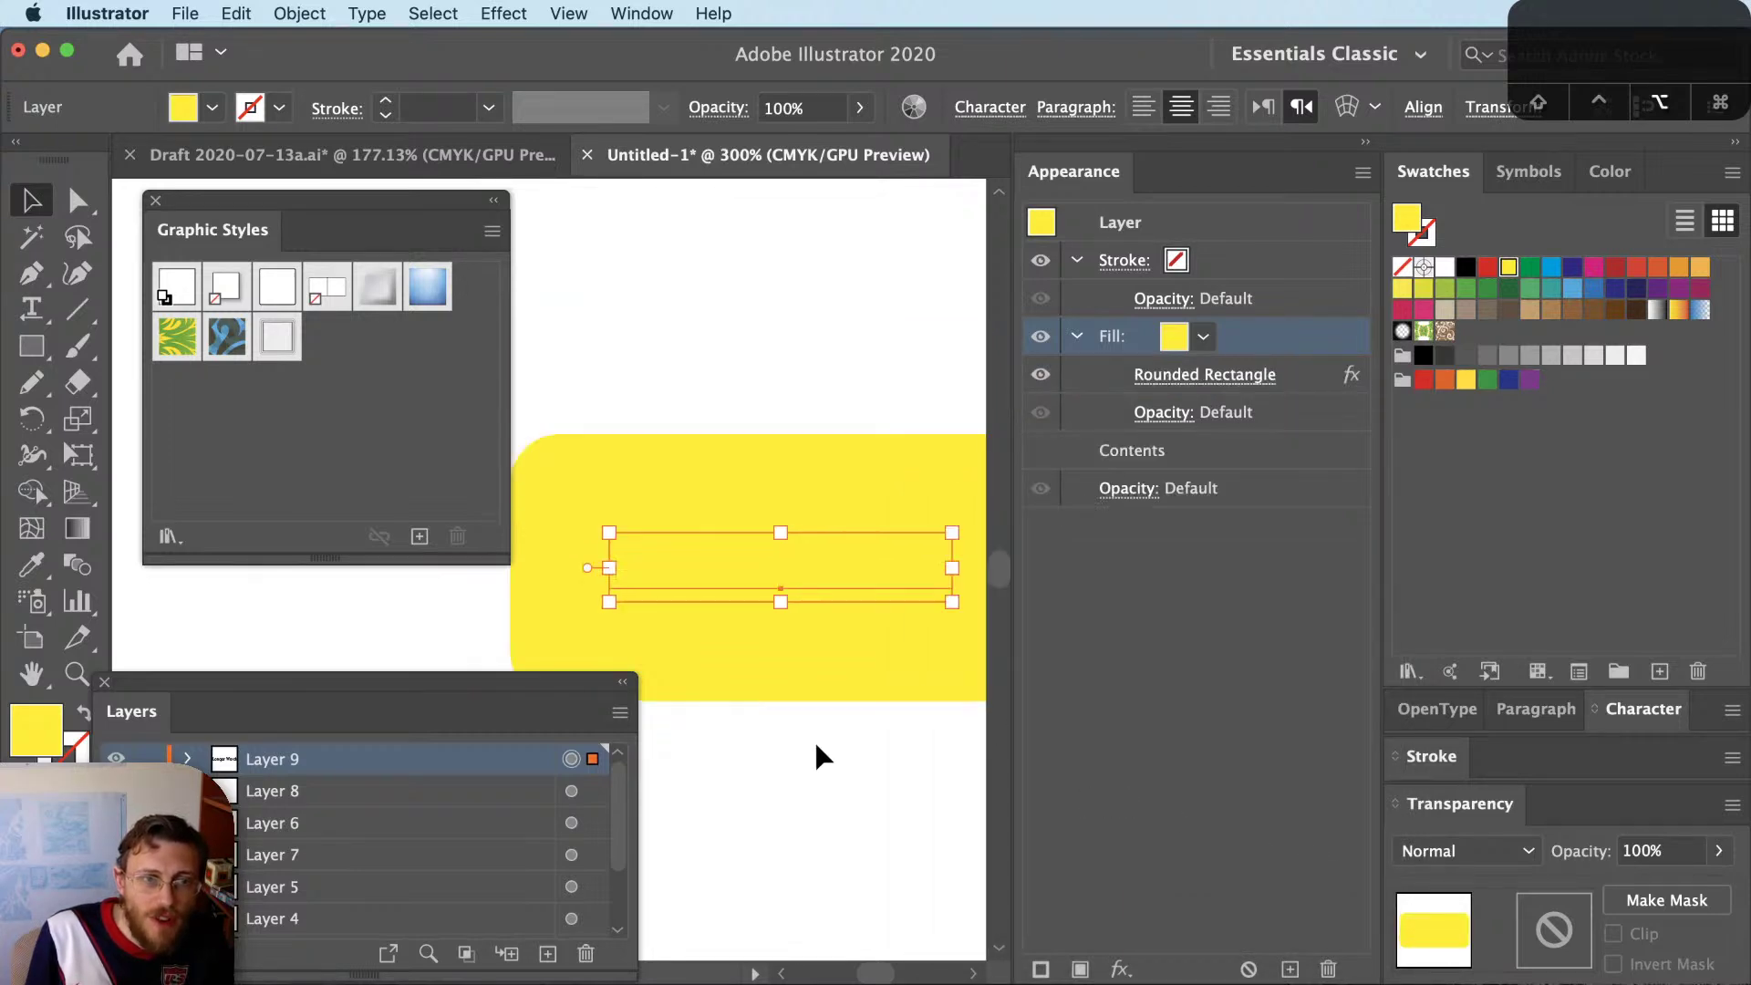
pyautogui.scroll(-1, 816, 757)
pyautogui.click(1290, 375)
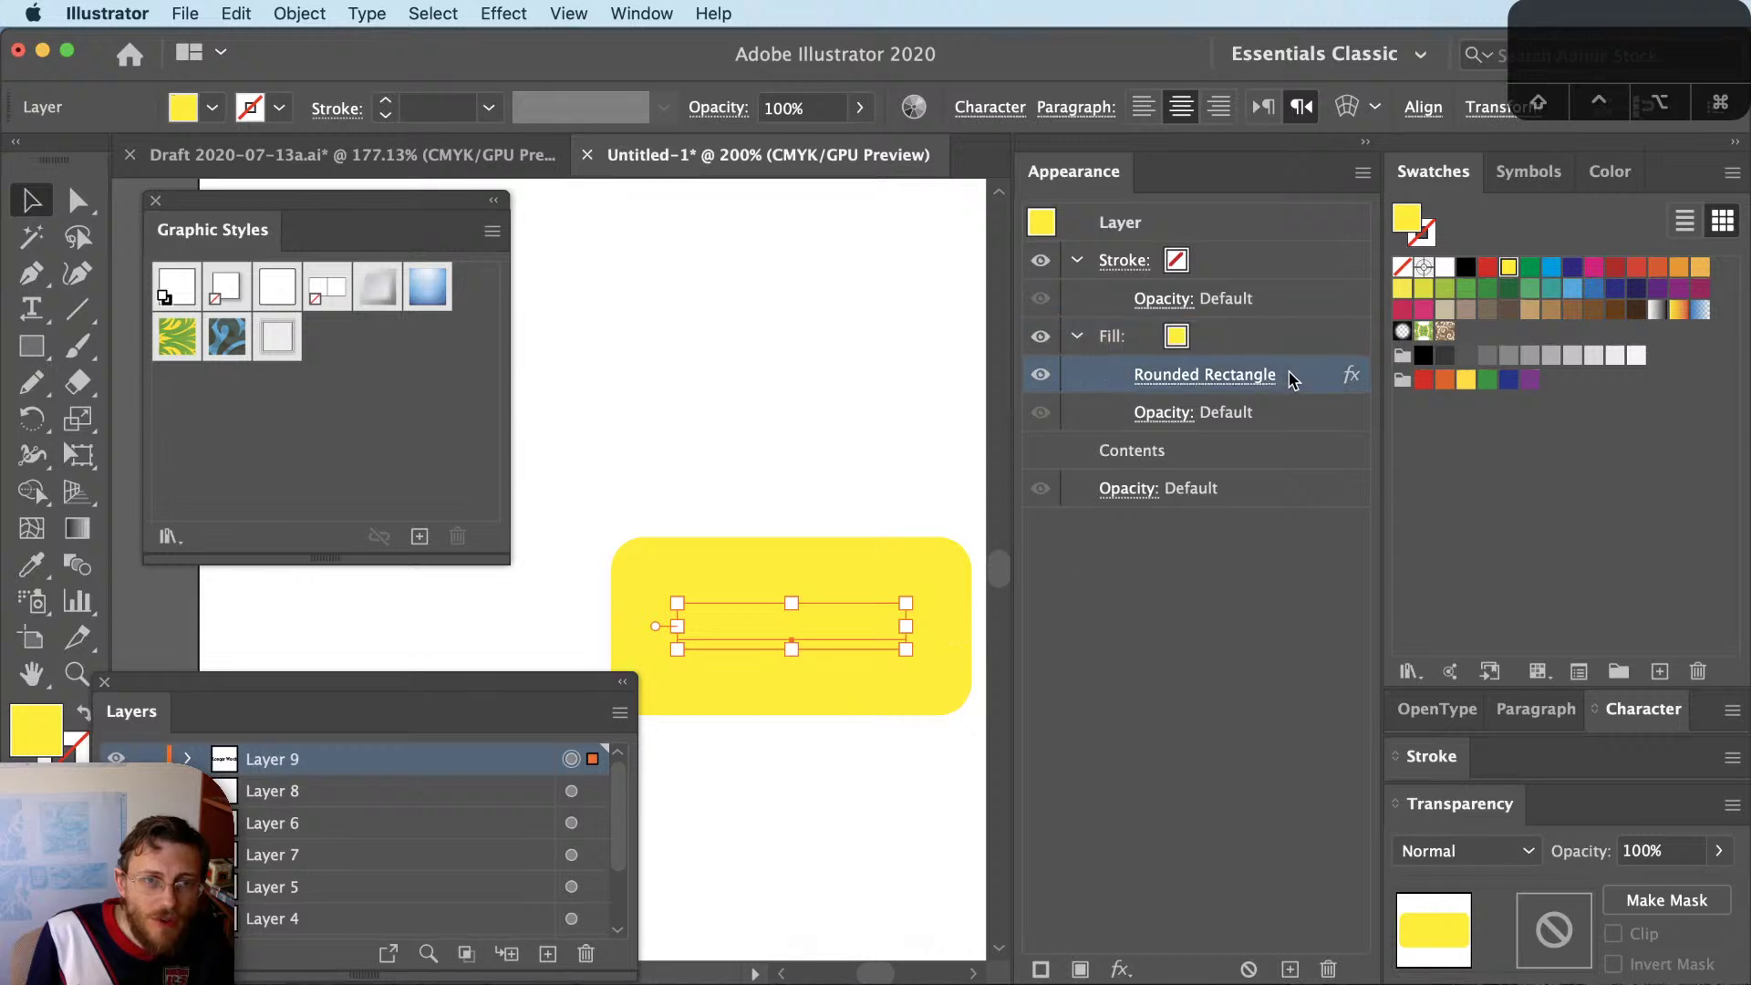
pyautogui.click(1190, 454)
pyautogui.moveTo(1231, 336); pyautogui.dragTo(1209, 466)
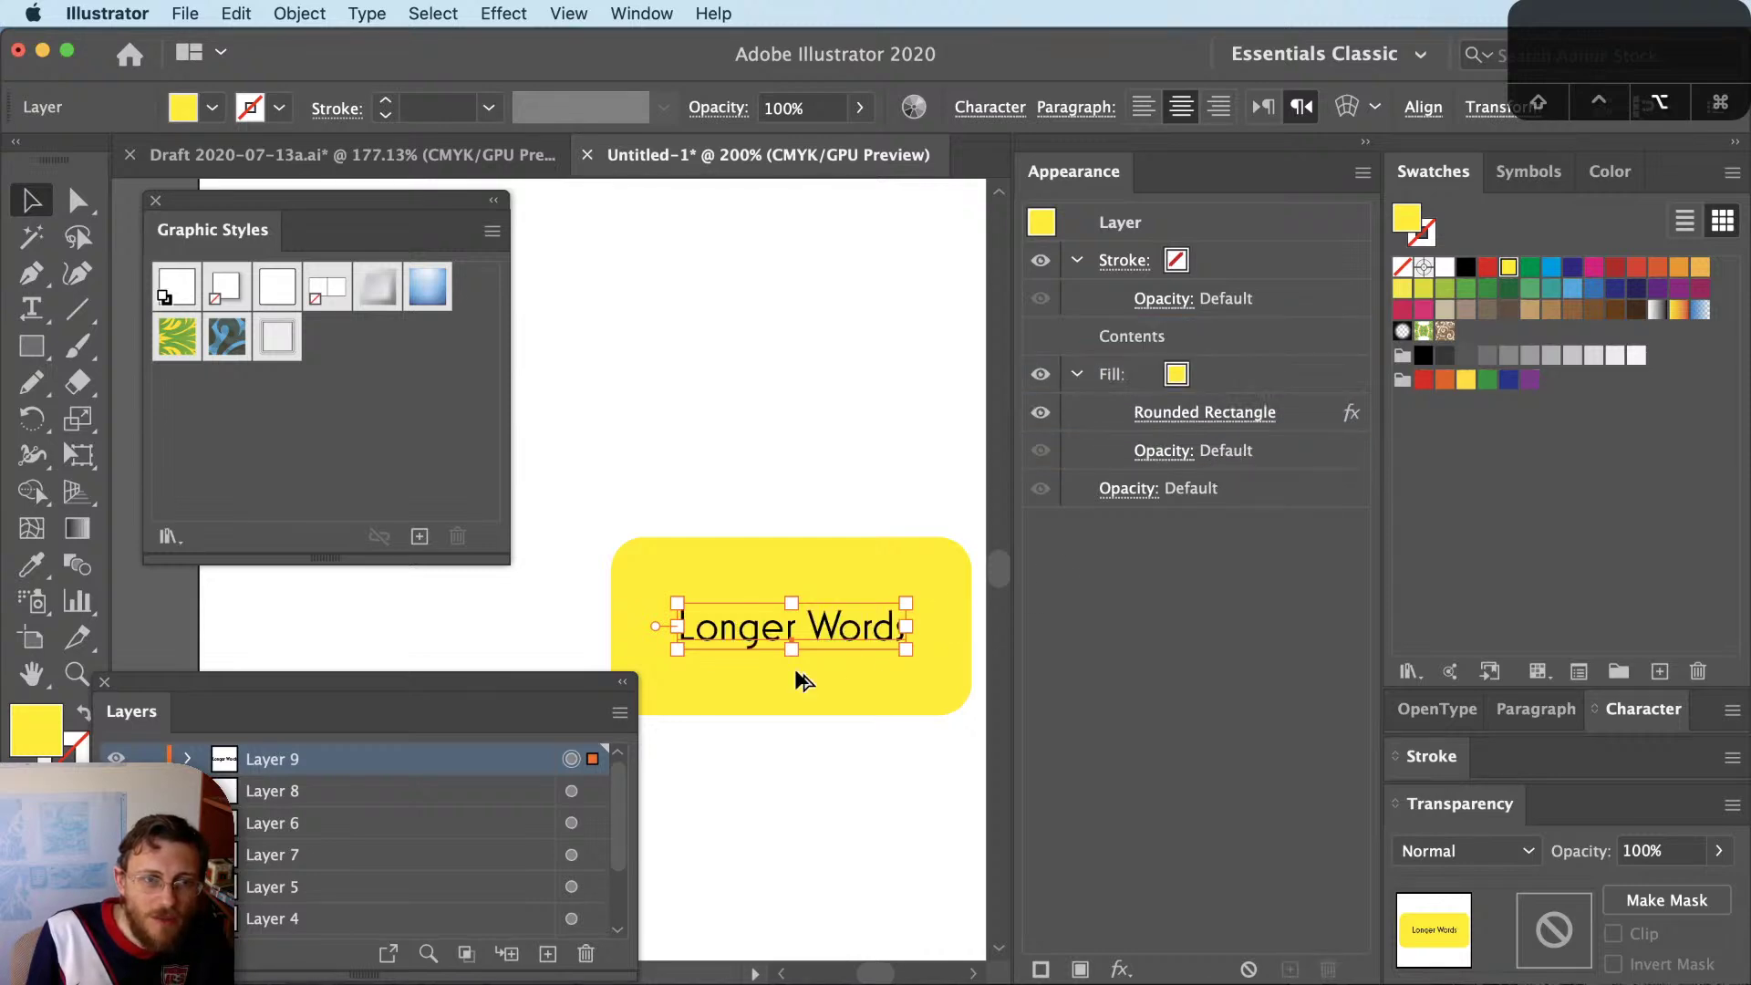
# Lengthen the text by inserting a long run of "a" characters inside "Words", and deselect it
pyautogui.scroll(1, 795, 672)
pyautogui.moveTo(813, 636); pyautogui.dragTo(775, 571)
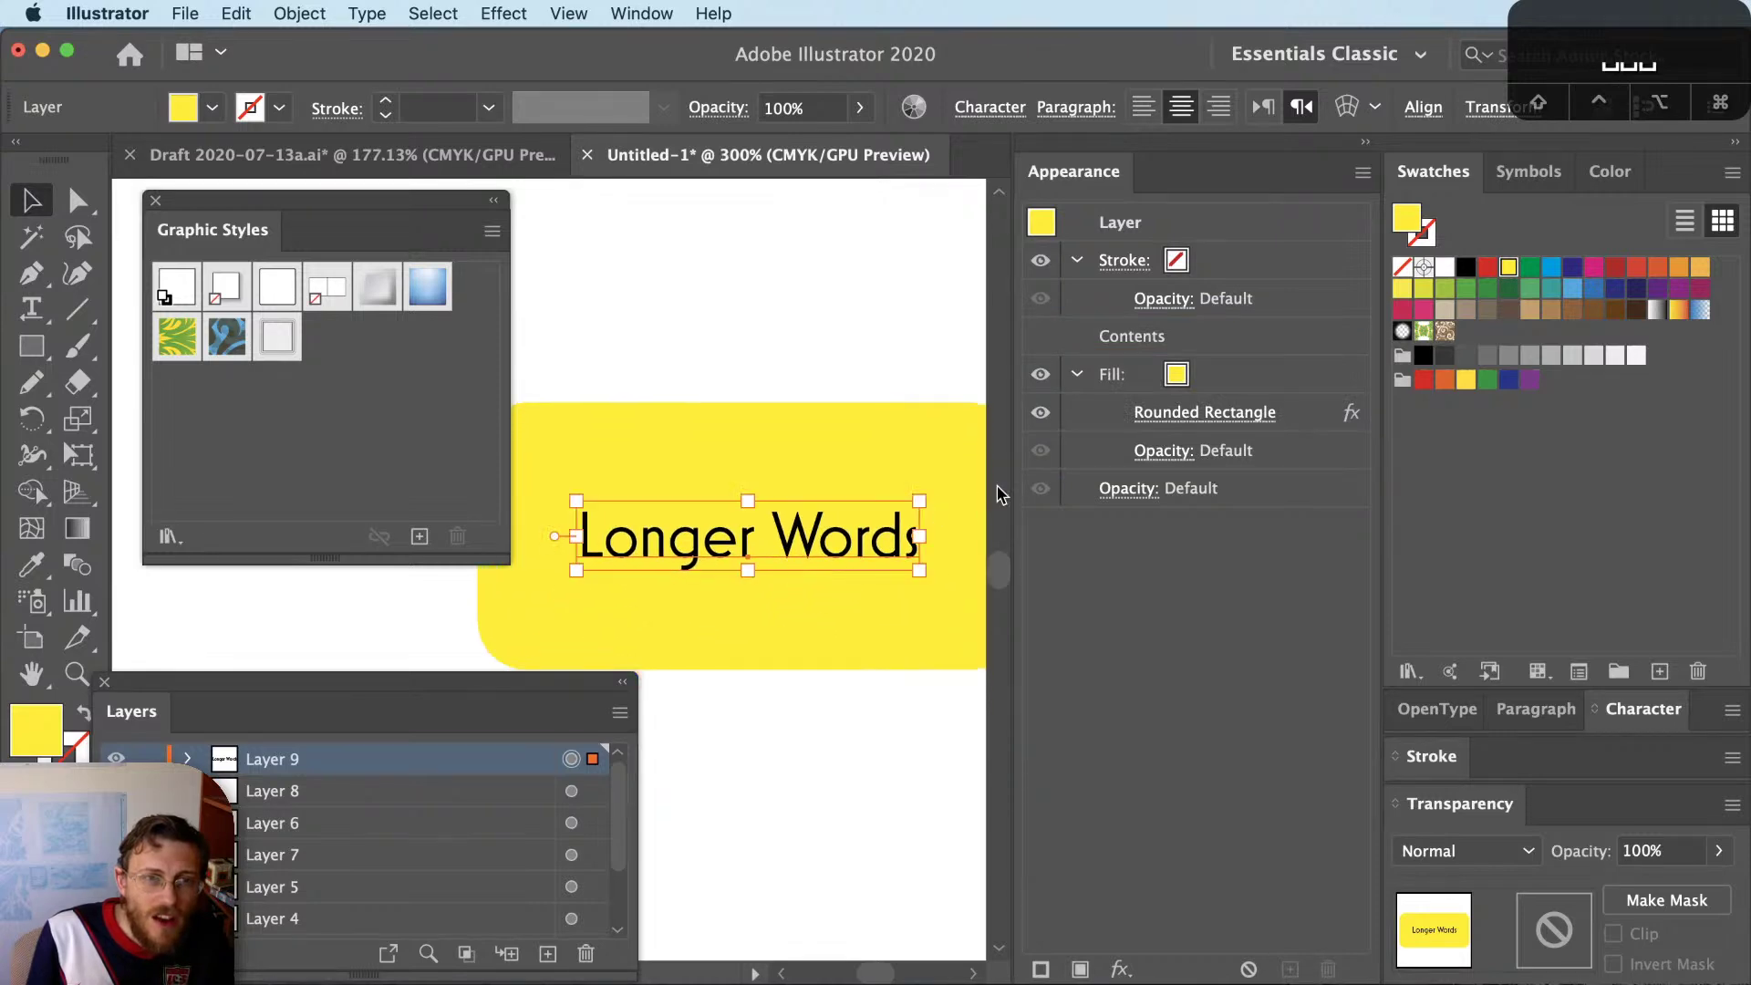
pyautogui.doubleClick(852, 542)
pyautogui.write('aaaaa')
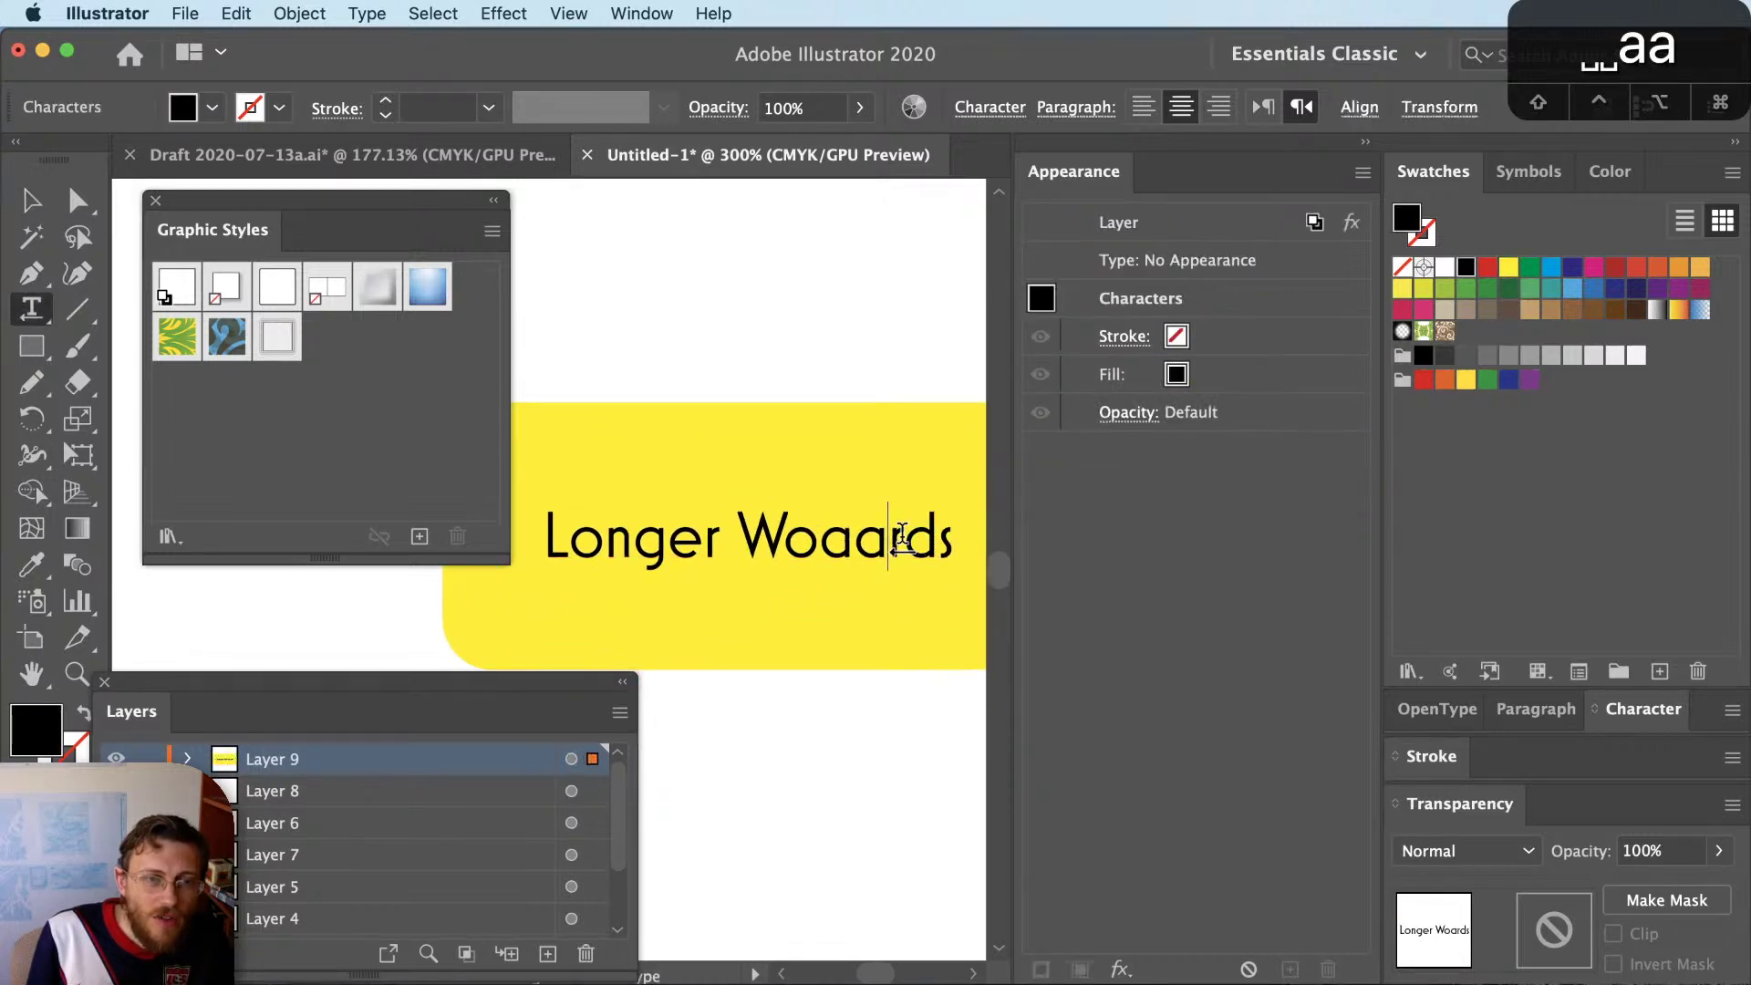
pyautogui.scroll(-2, 782, 714)
pyautogui.write('aaaaaaaaaaa')
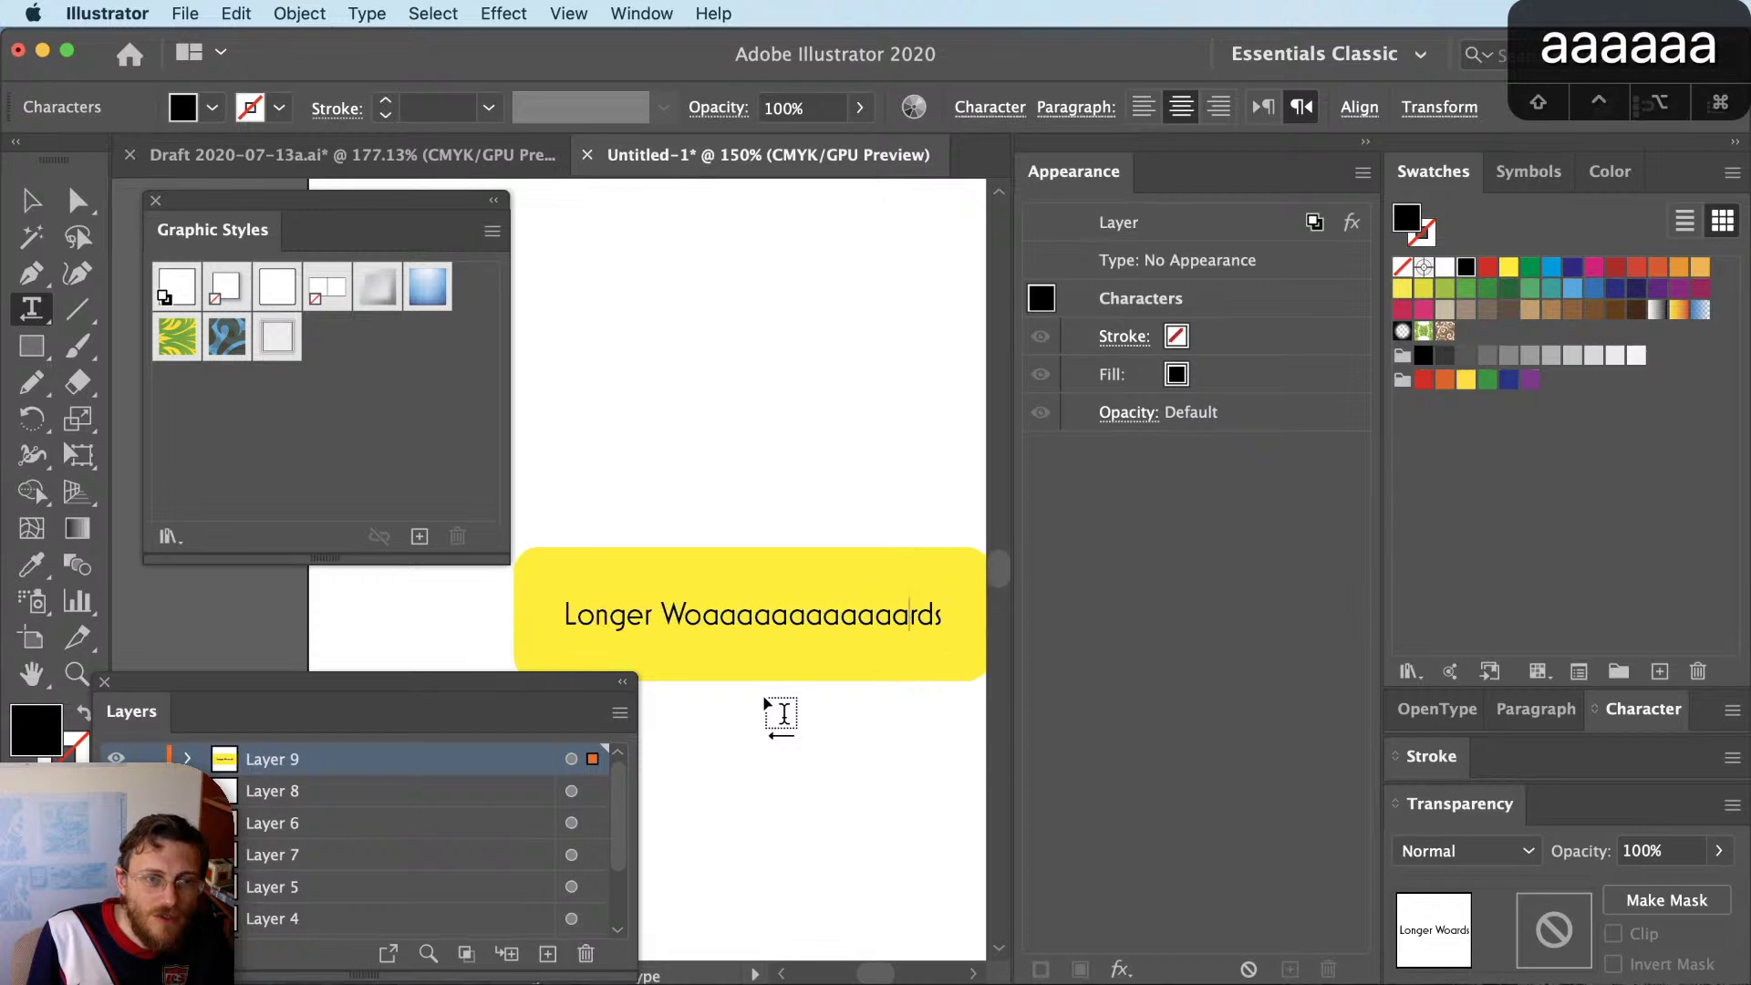
pyautogui.scroll(-1, 764, 696)
pyautogui.scroll(-1, 782, 714)
pyautogui.write('aaaaaa')
pyautogui.press('Escape')
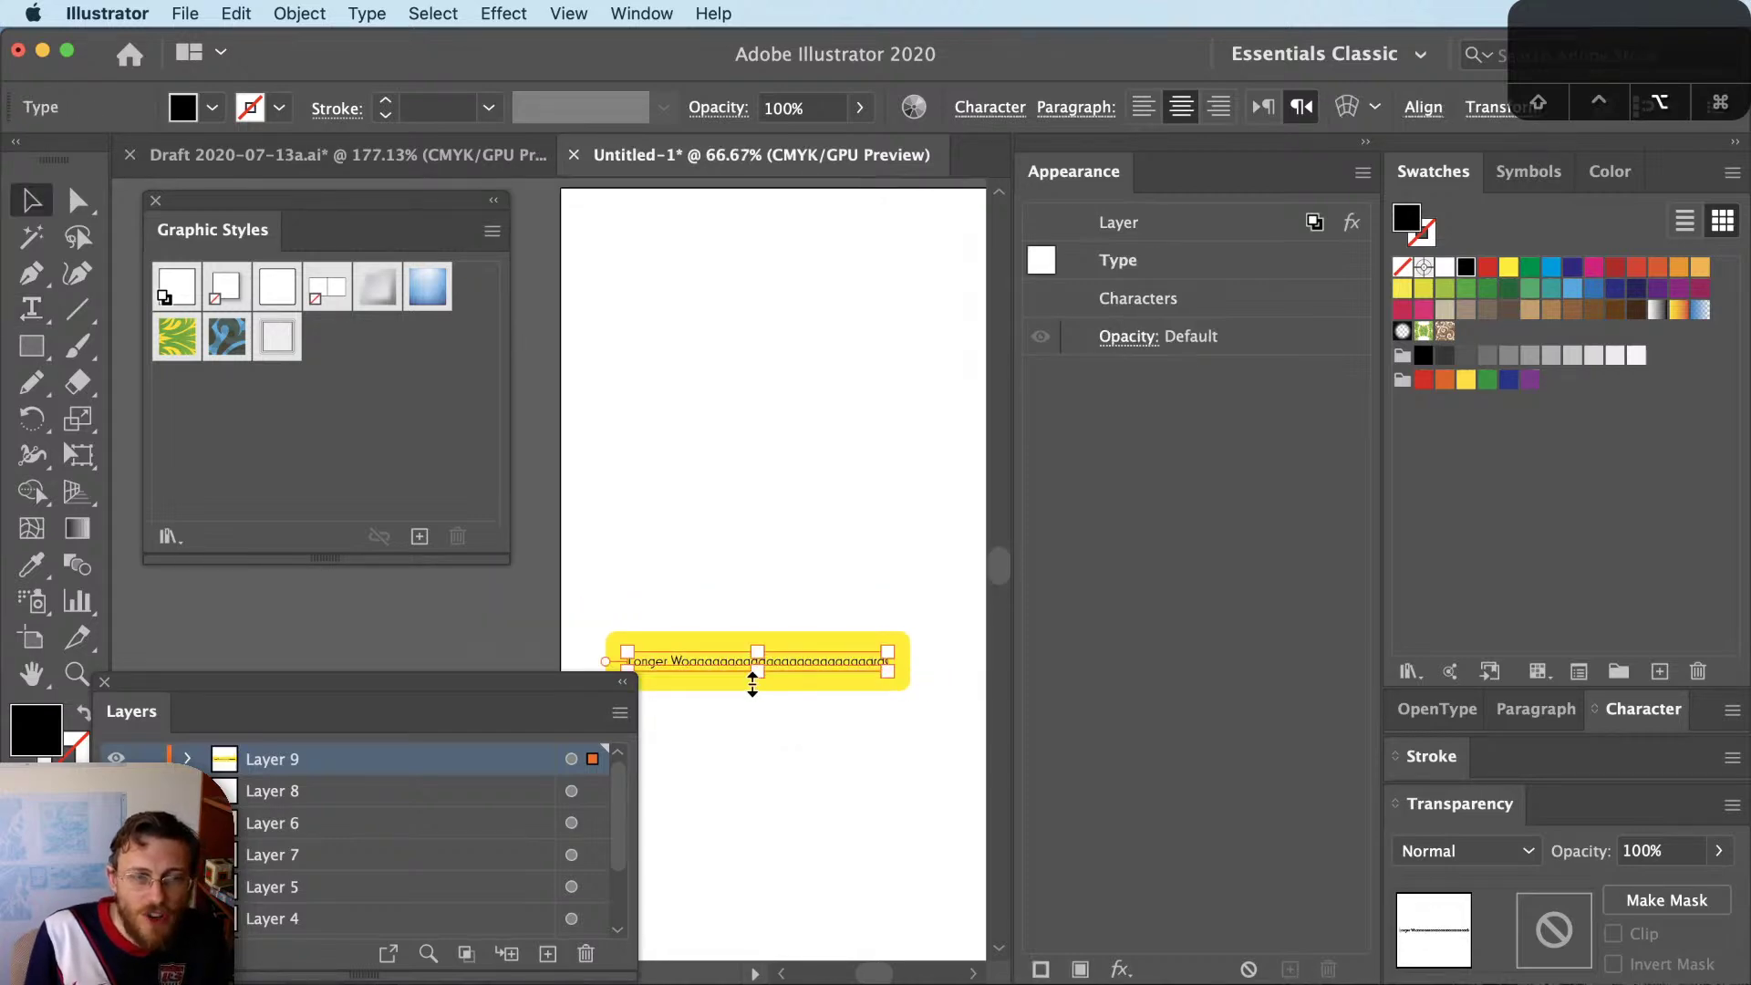
pyautogui.scroll(2, 780, 712)
pyautogui.scroll(-2, 762, 694)
pyautogui.click(747, 672)
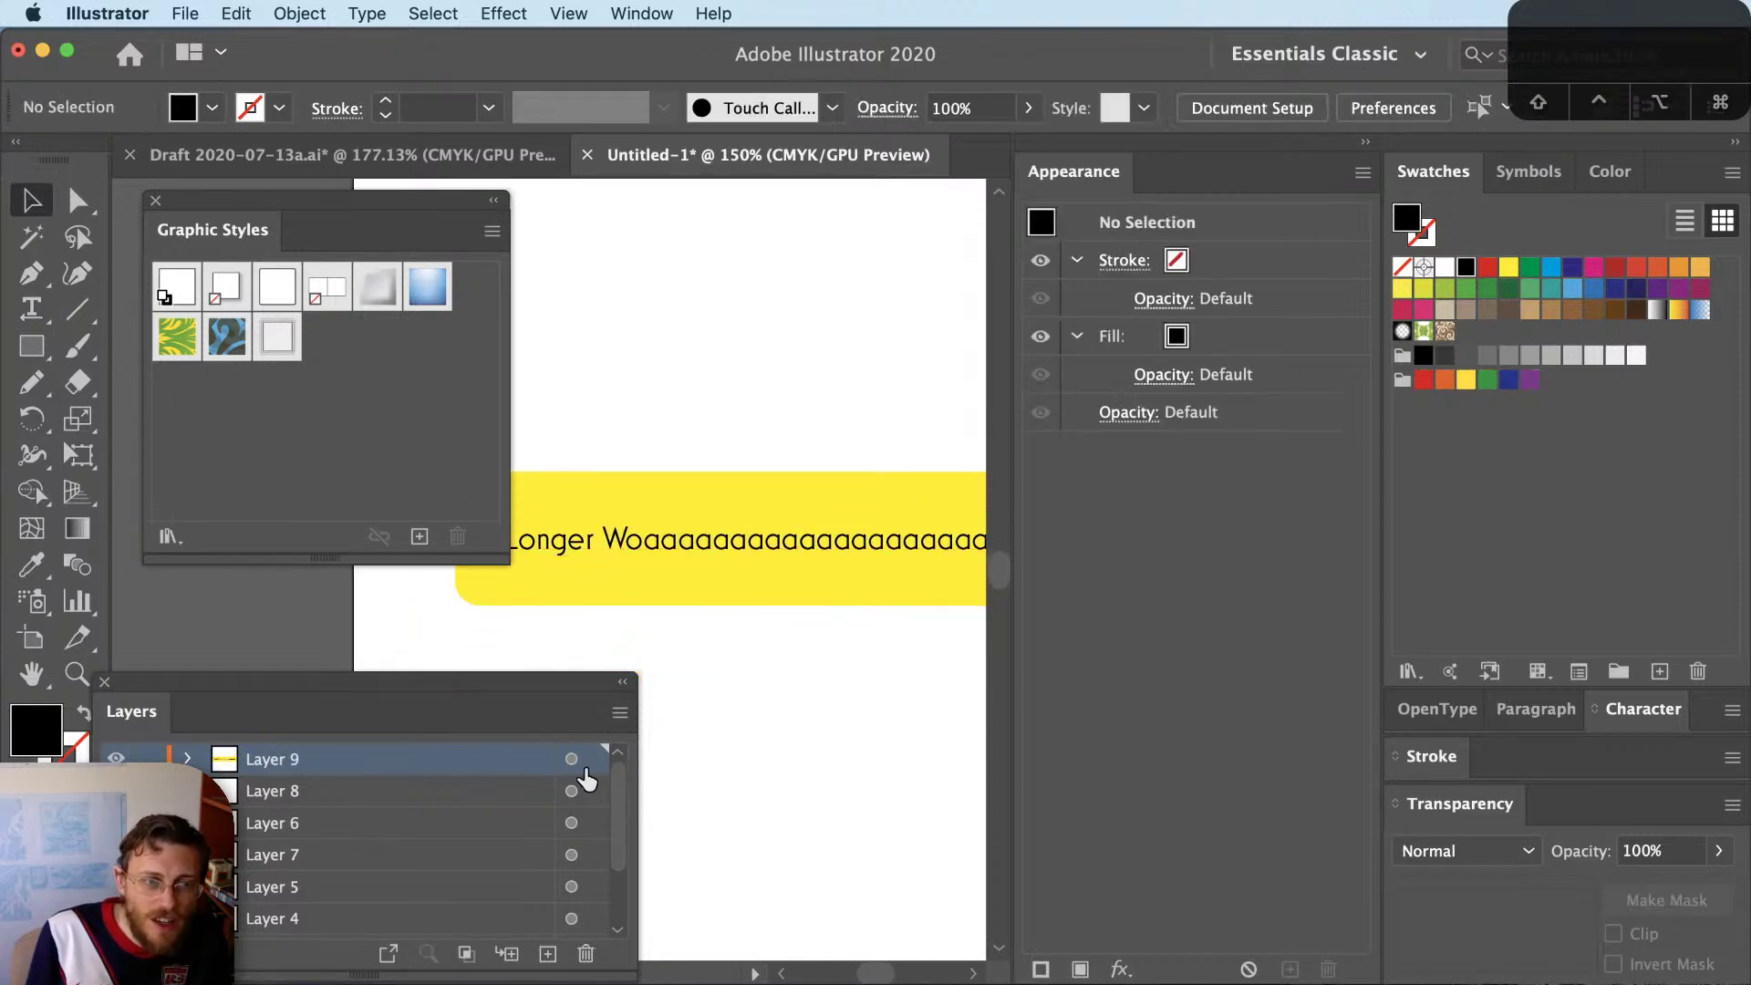
# Set the Rounded Rectangle effect on Layer 9's fill to 4 pt extra width, 4 pt extra height and a 5 pt corner radius
pyautogui.click(571, 758)
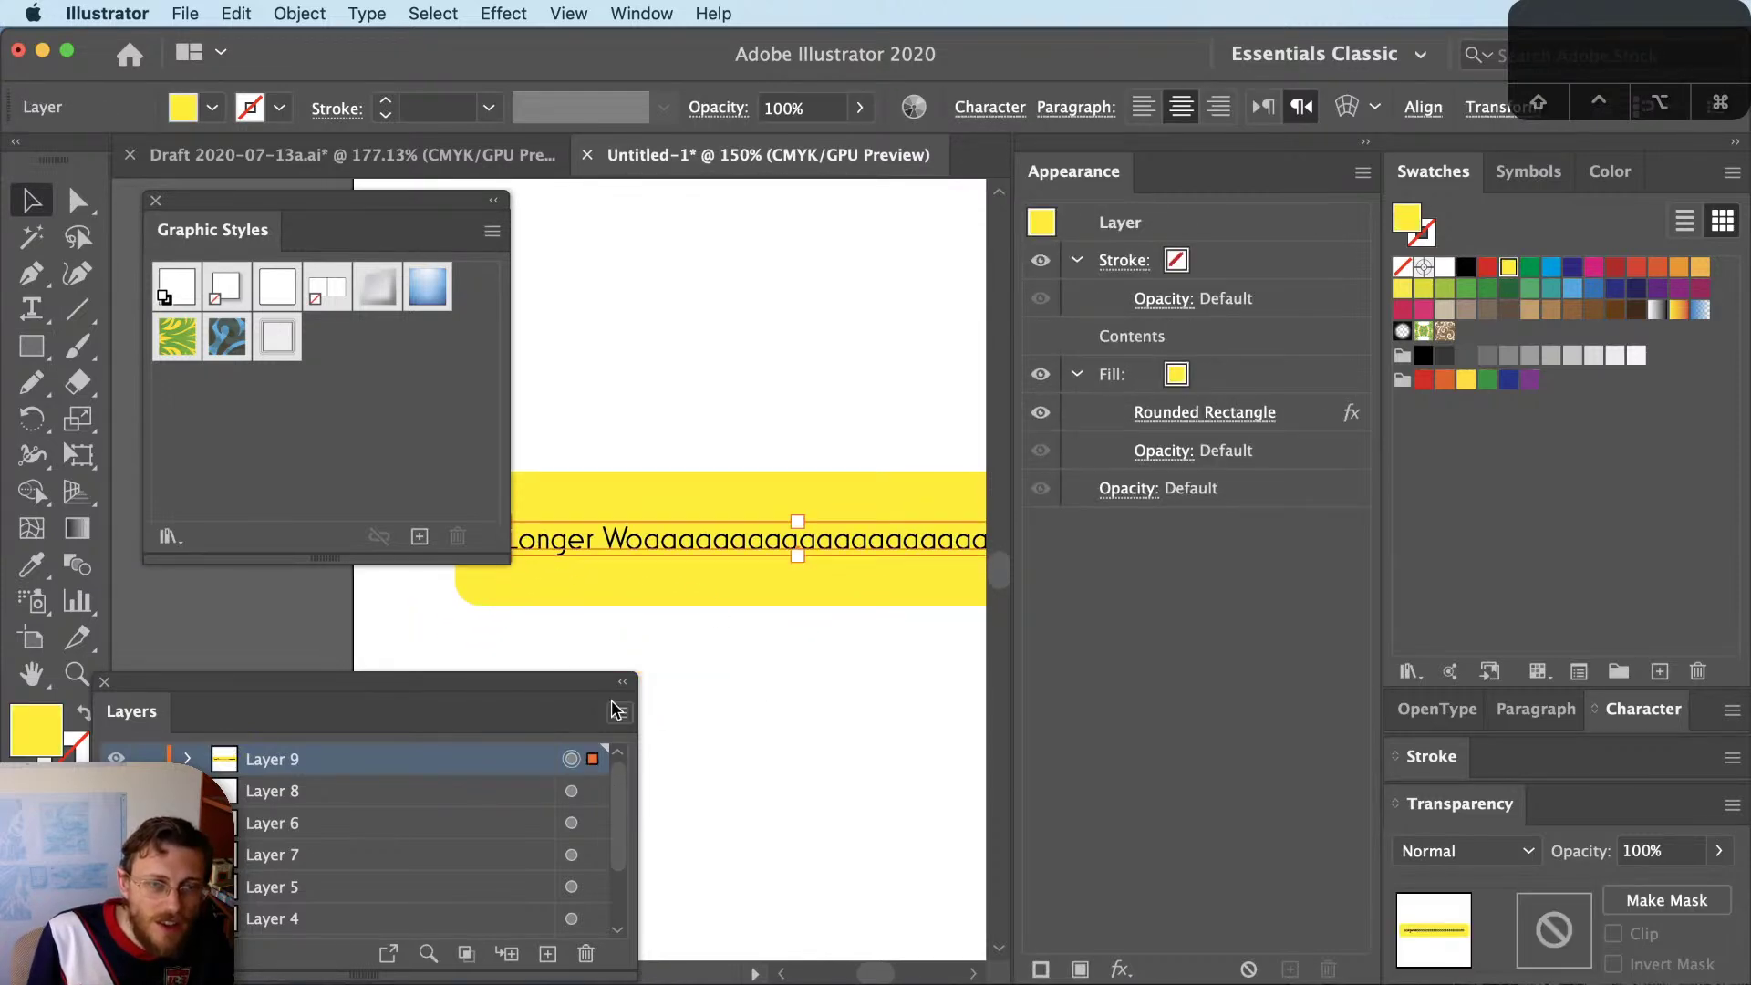
pyautogui.click(1210, 415)
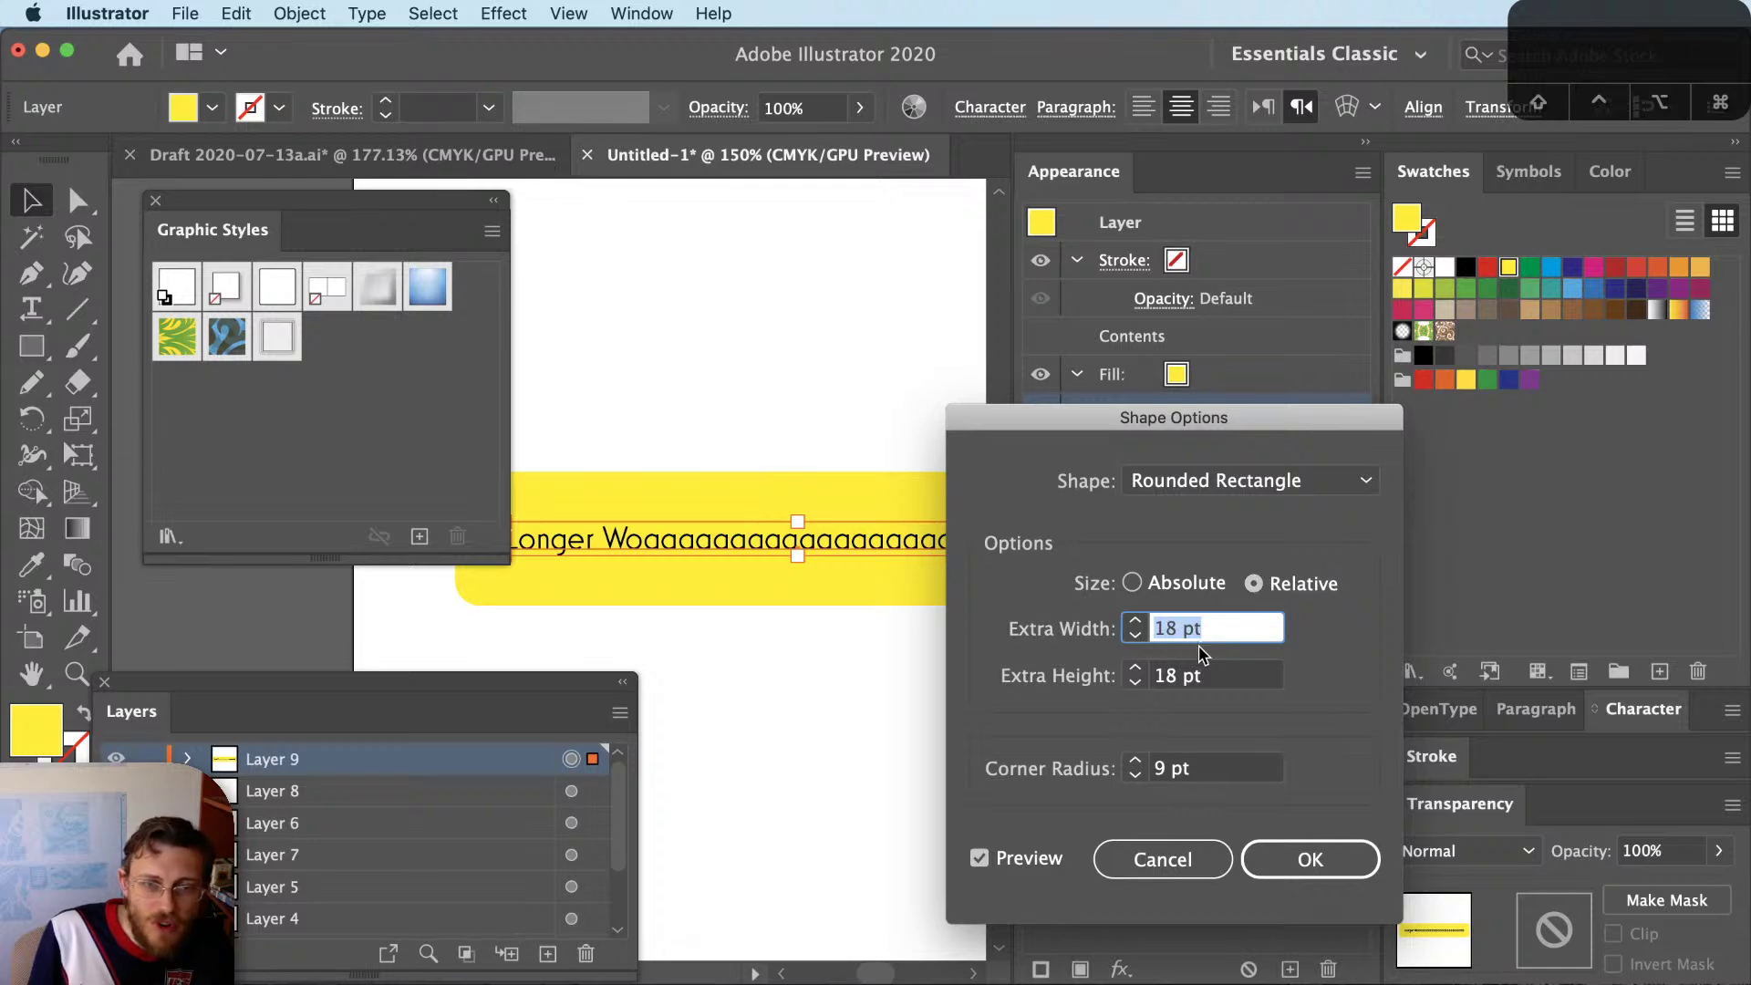
pyautogui.write('4')
pyautogui.press('Tab')
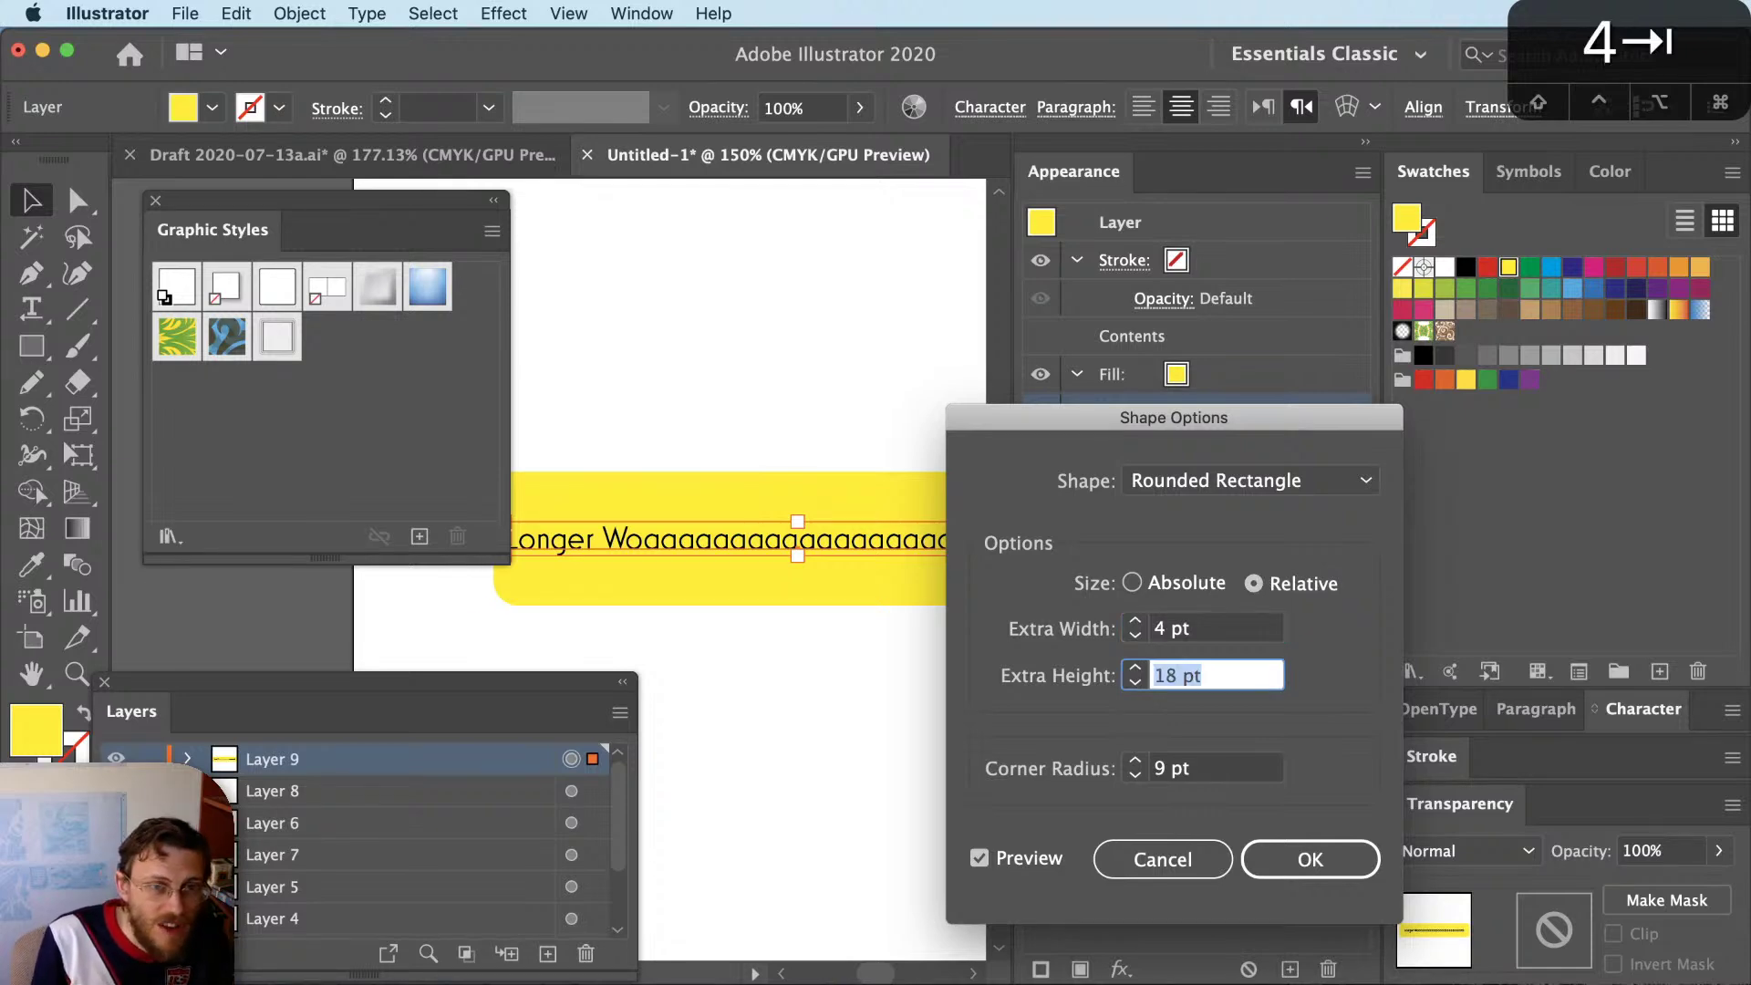
pyautogui.write('4')
pyautogui.press('Tab')
pyautogui.write('5')
pyautogui.press('Tab')
pyautogui.click(1323, 848)
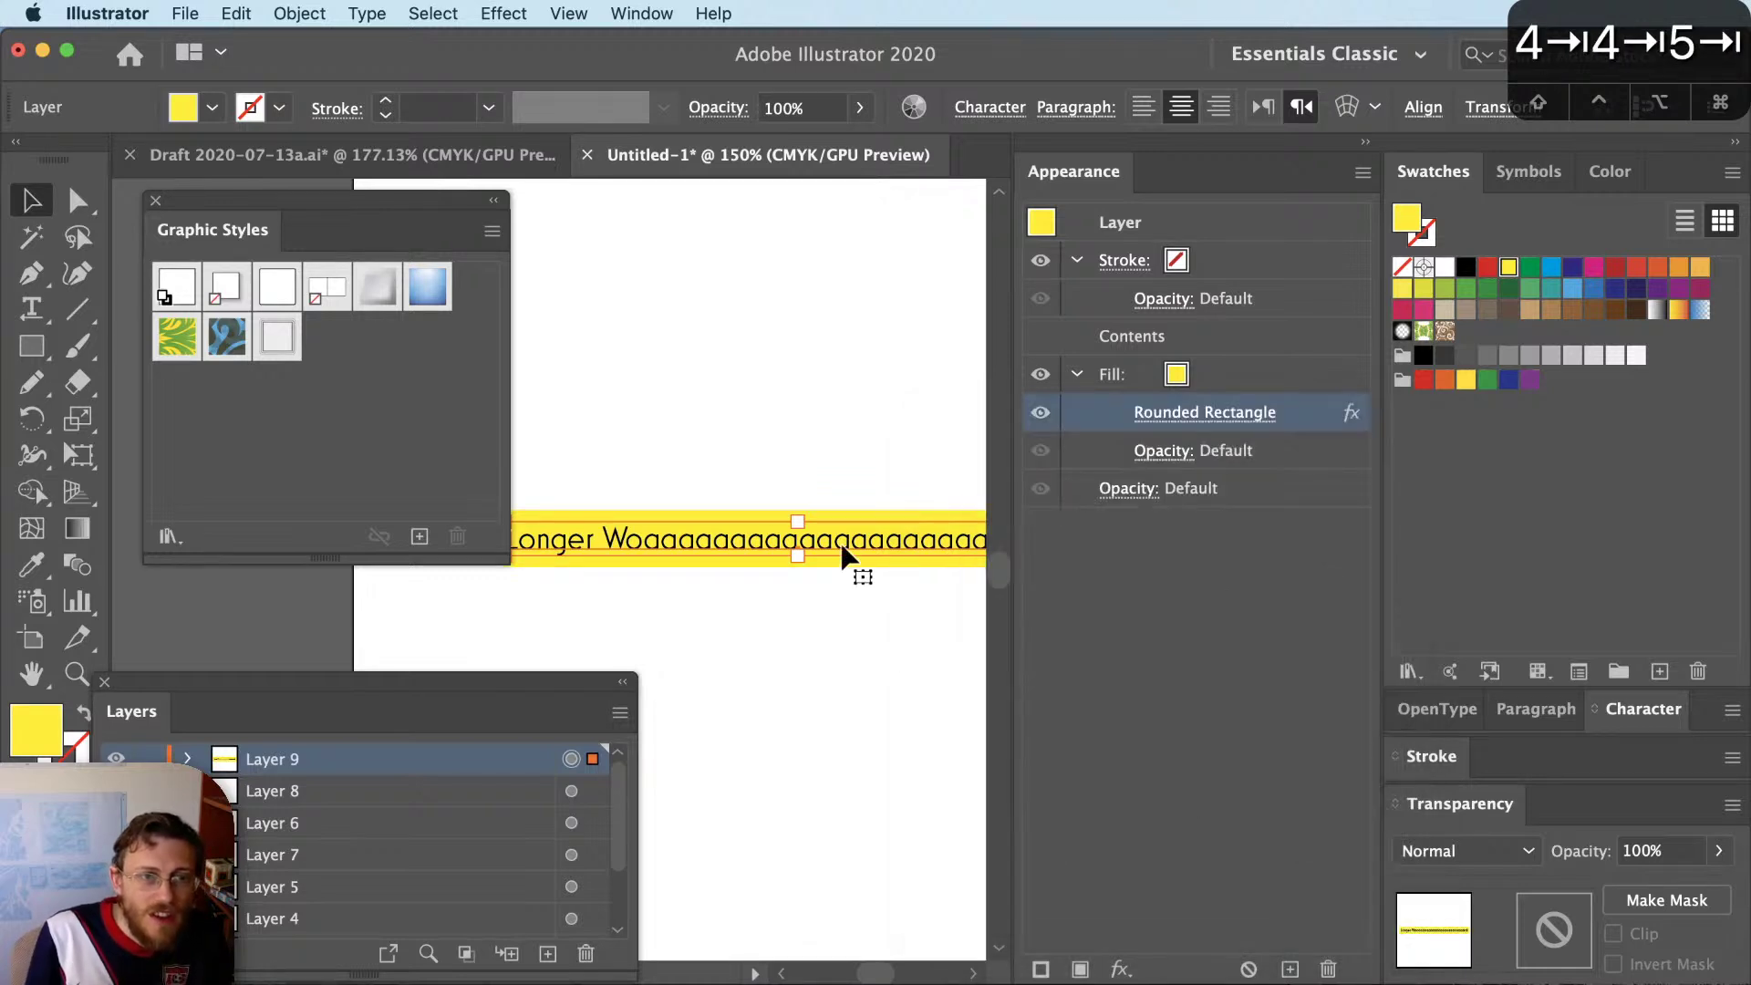
# Replace the long text with "Live Text" and deselect it
pyautogui.tripleClick(844, 559)
pyautogui.write('Live')
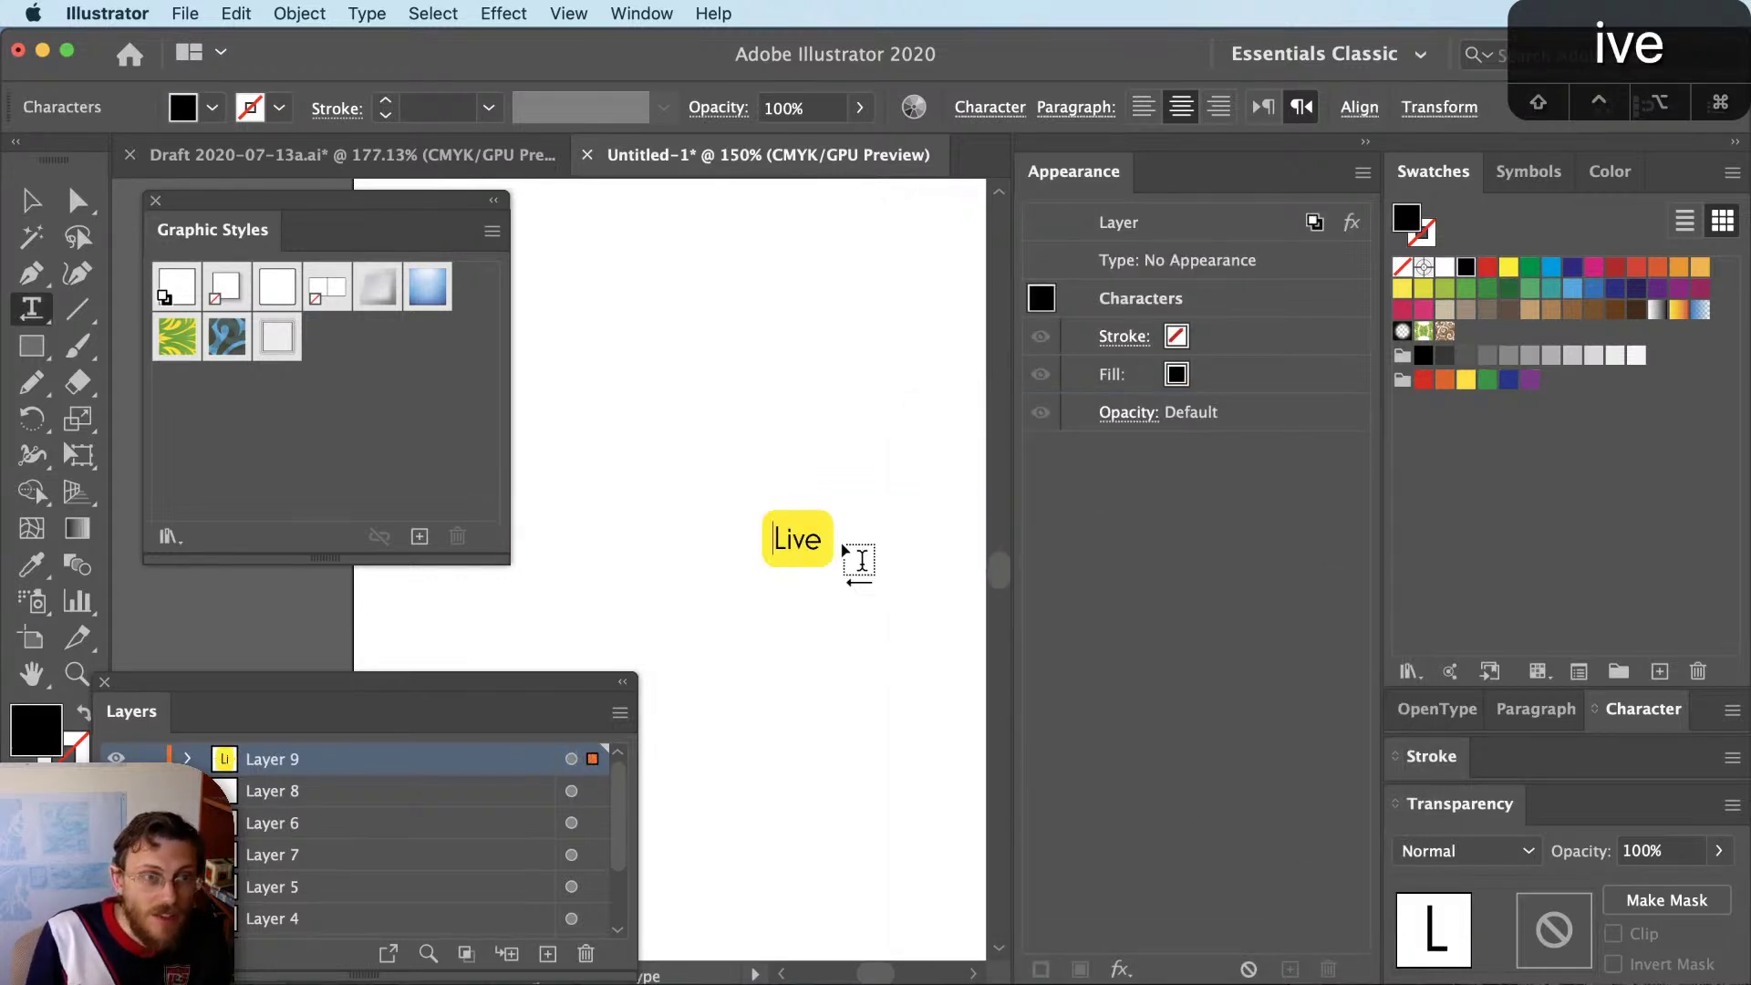
pyautogui.press('Escape')
pyautogui.scroll(4, 841, 540)
pyautogui.scroll(-2, 841, 540)
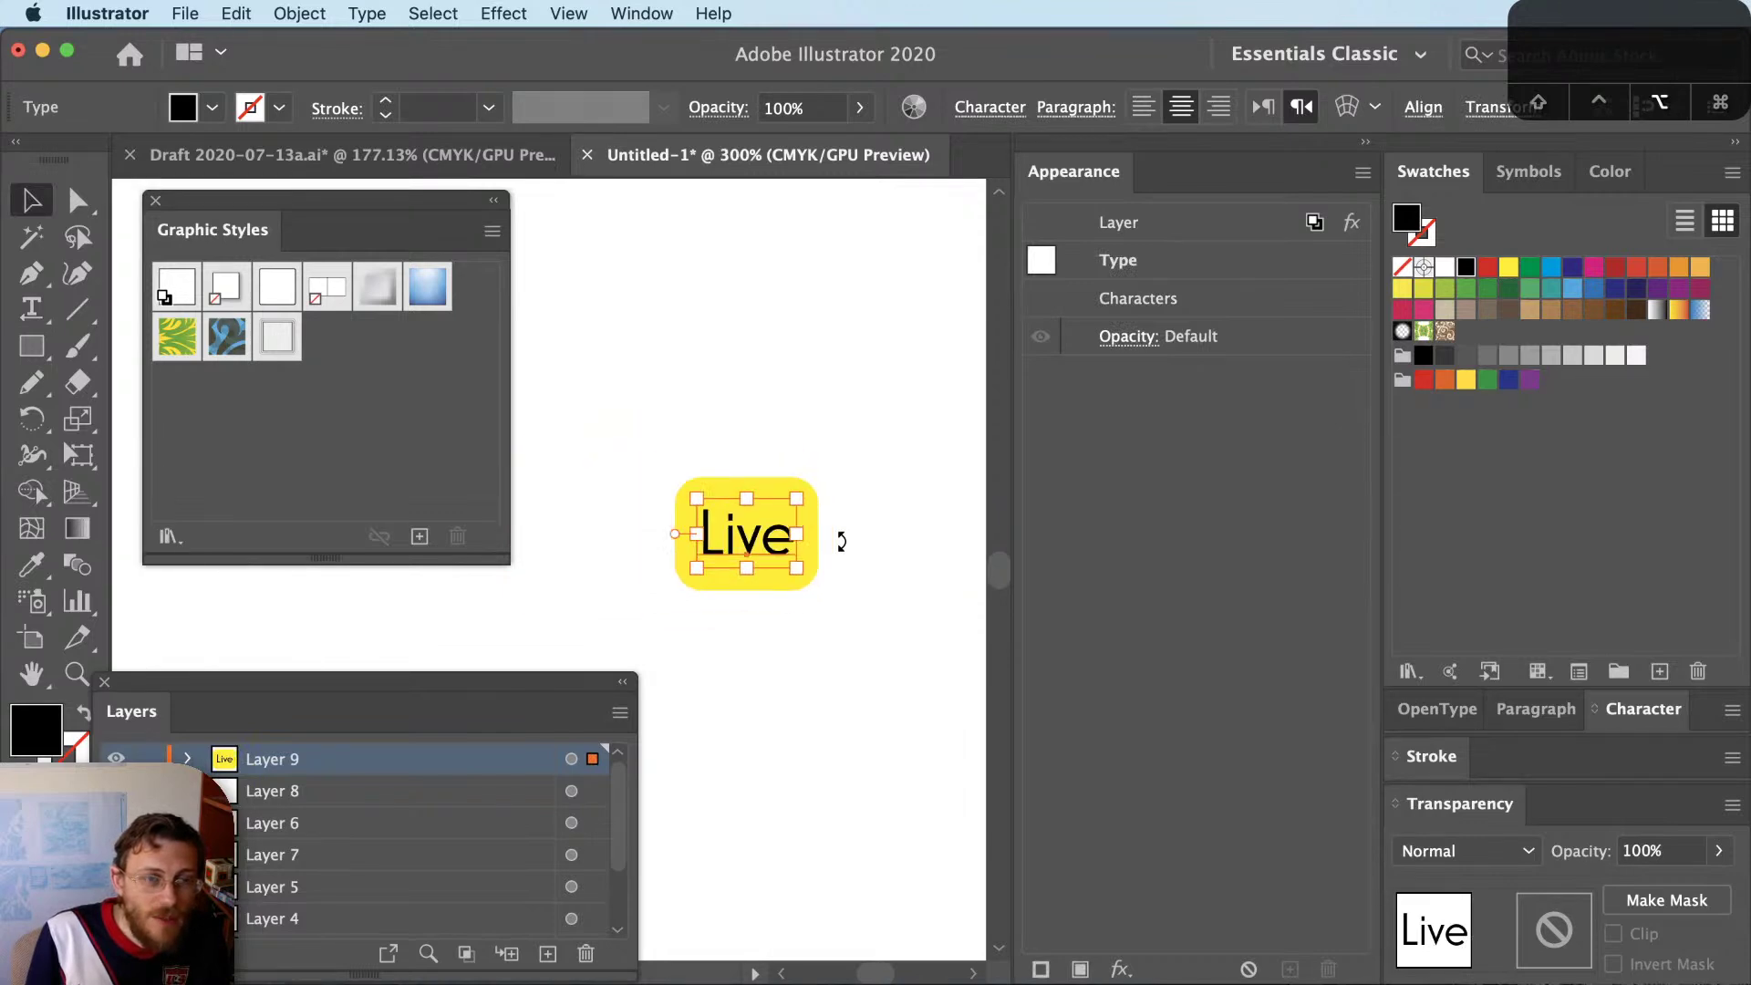
pyautogui.click(750, 543)
pyautogui.press('super+Right')
pyautogui.write('Text')
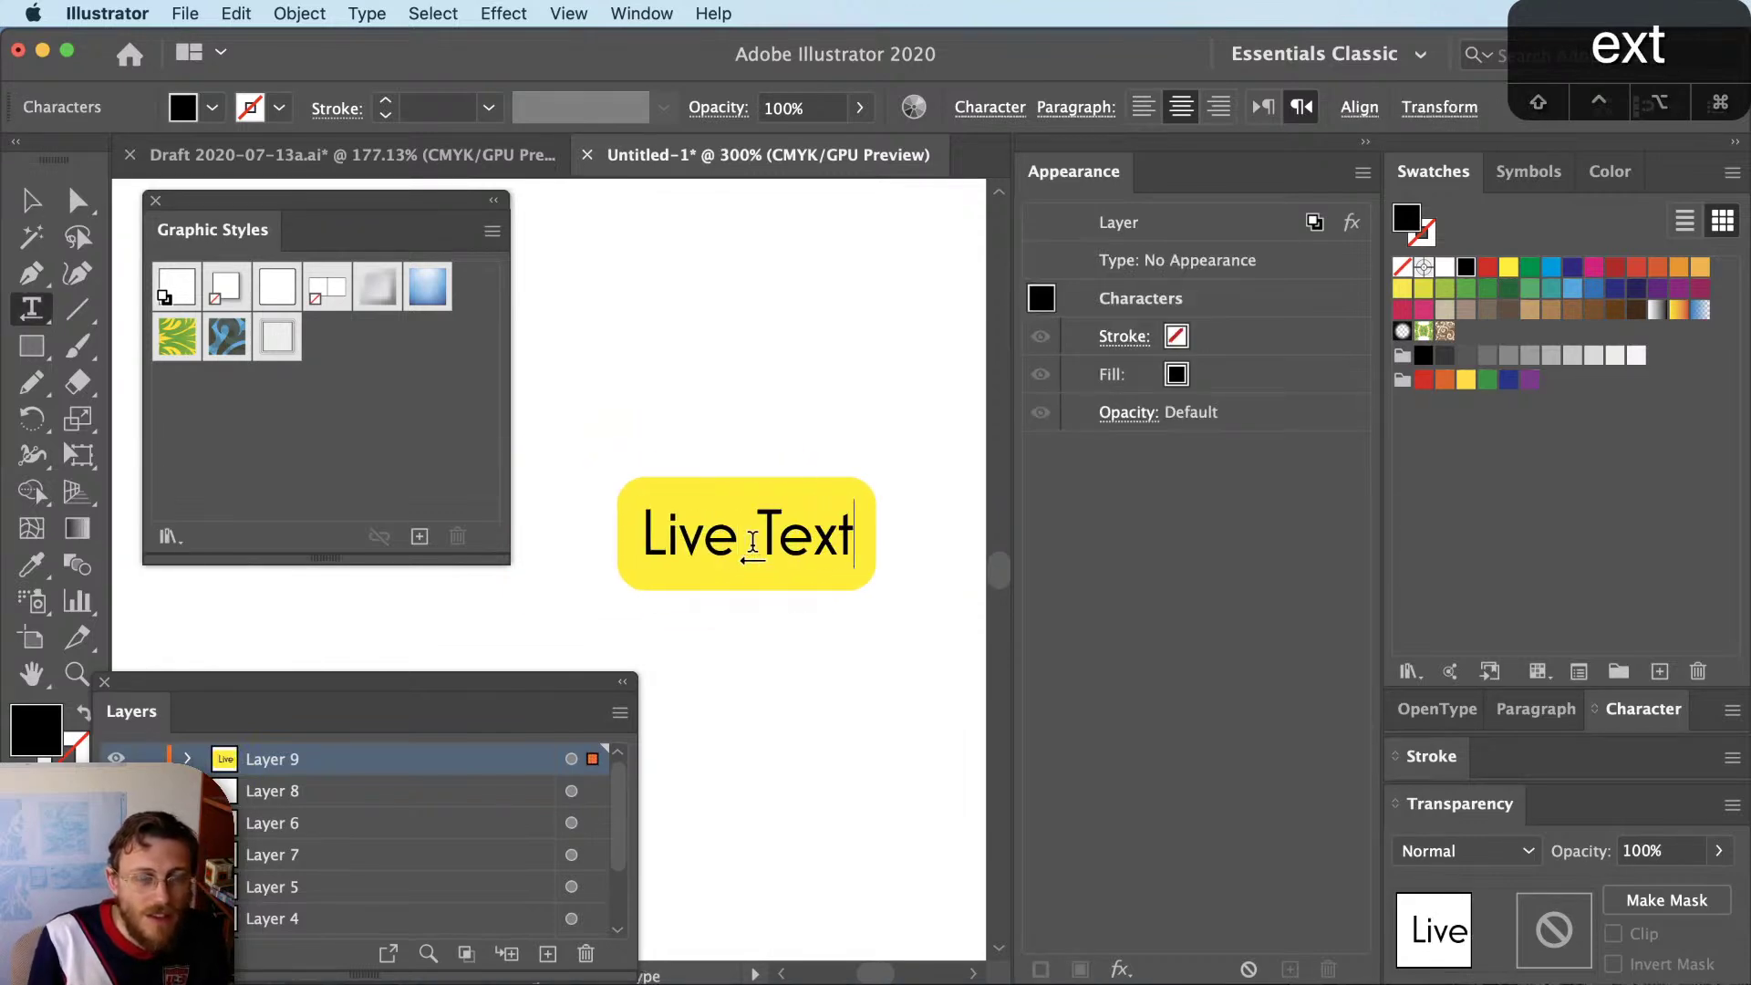
pyautogui.press('Escape')
pyautogui.scroll(-3, 810, 594)
pyautogui.scroll(2, 810, 593)
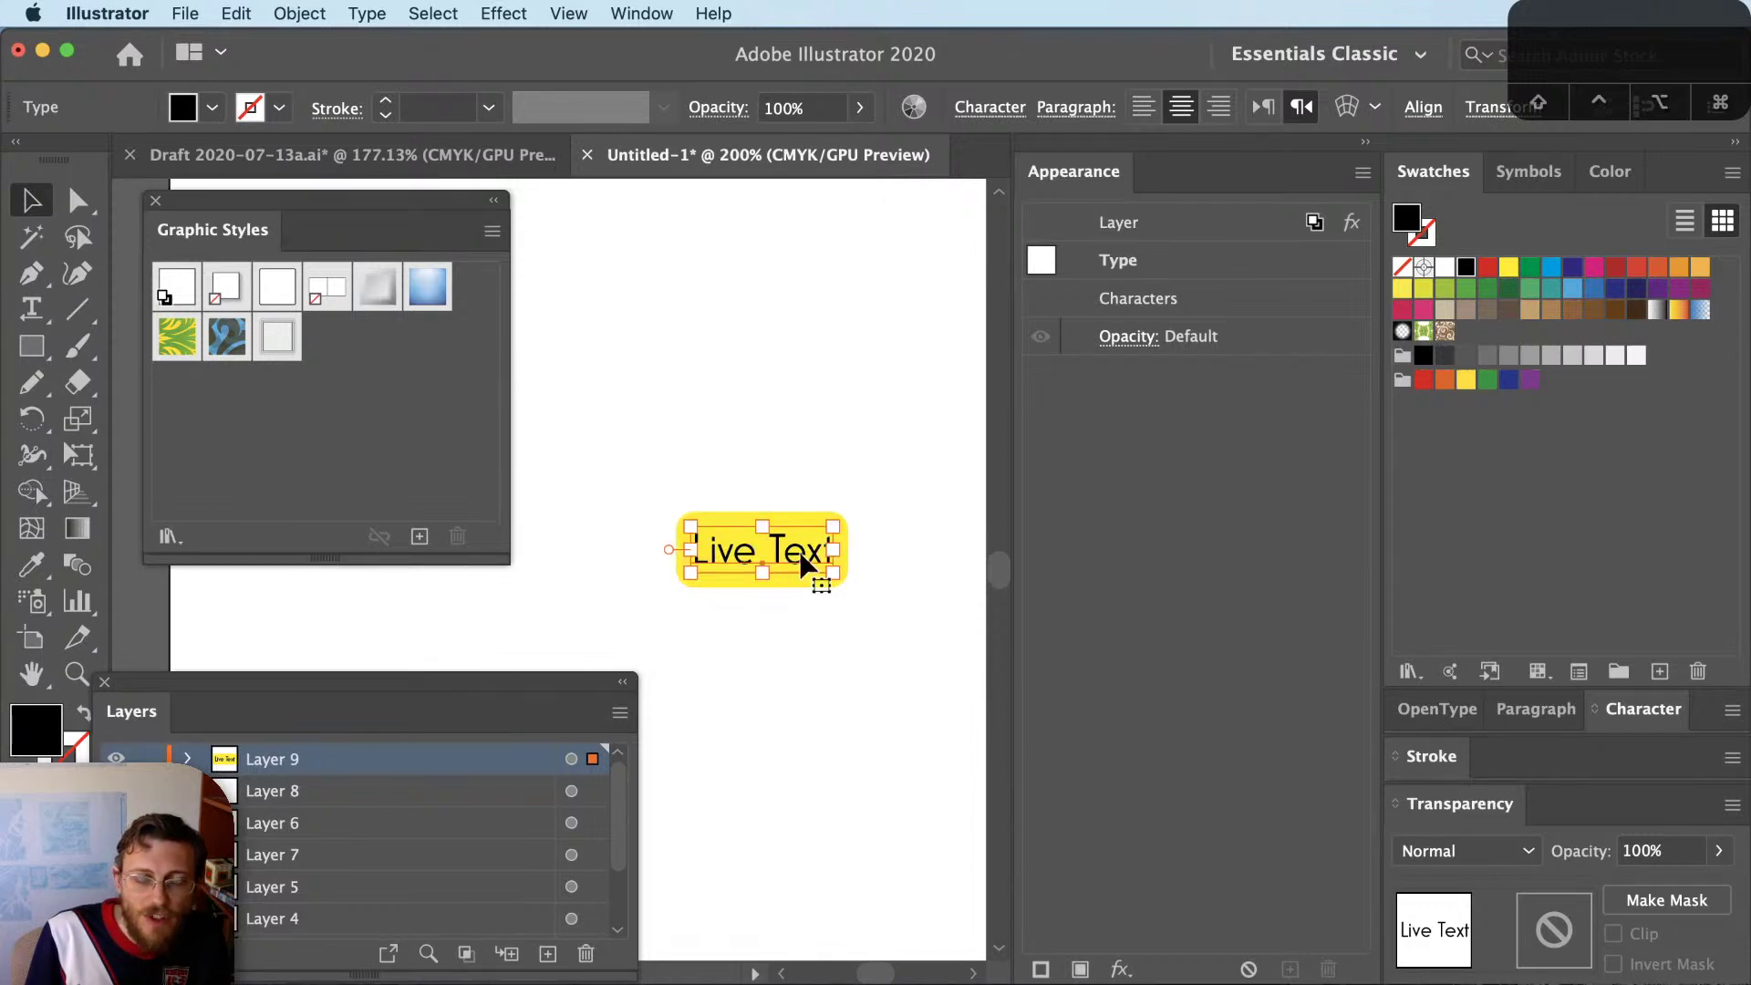
pyautogui.click(803, 686)
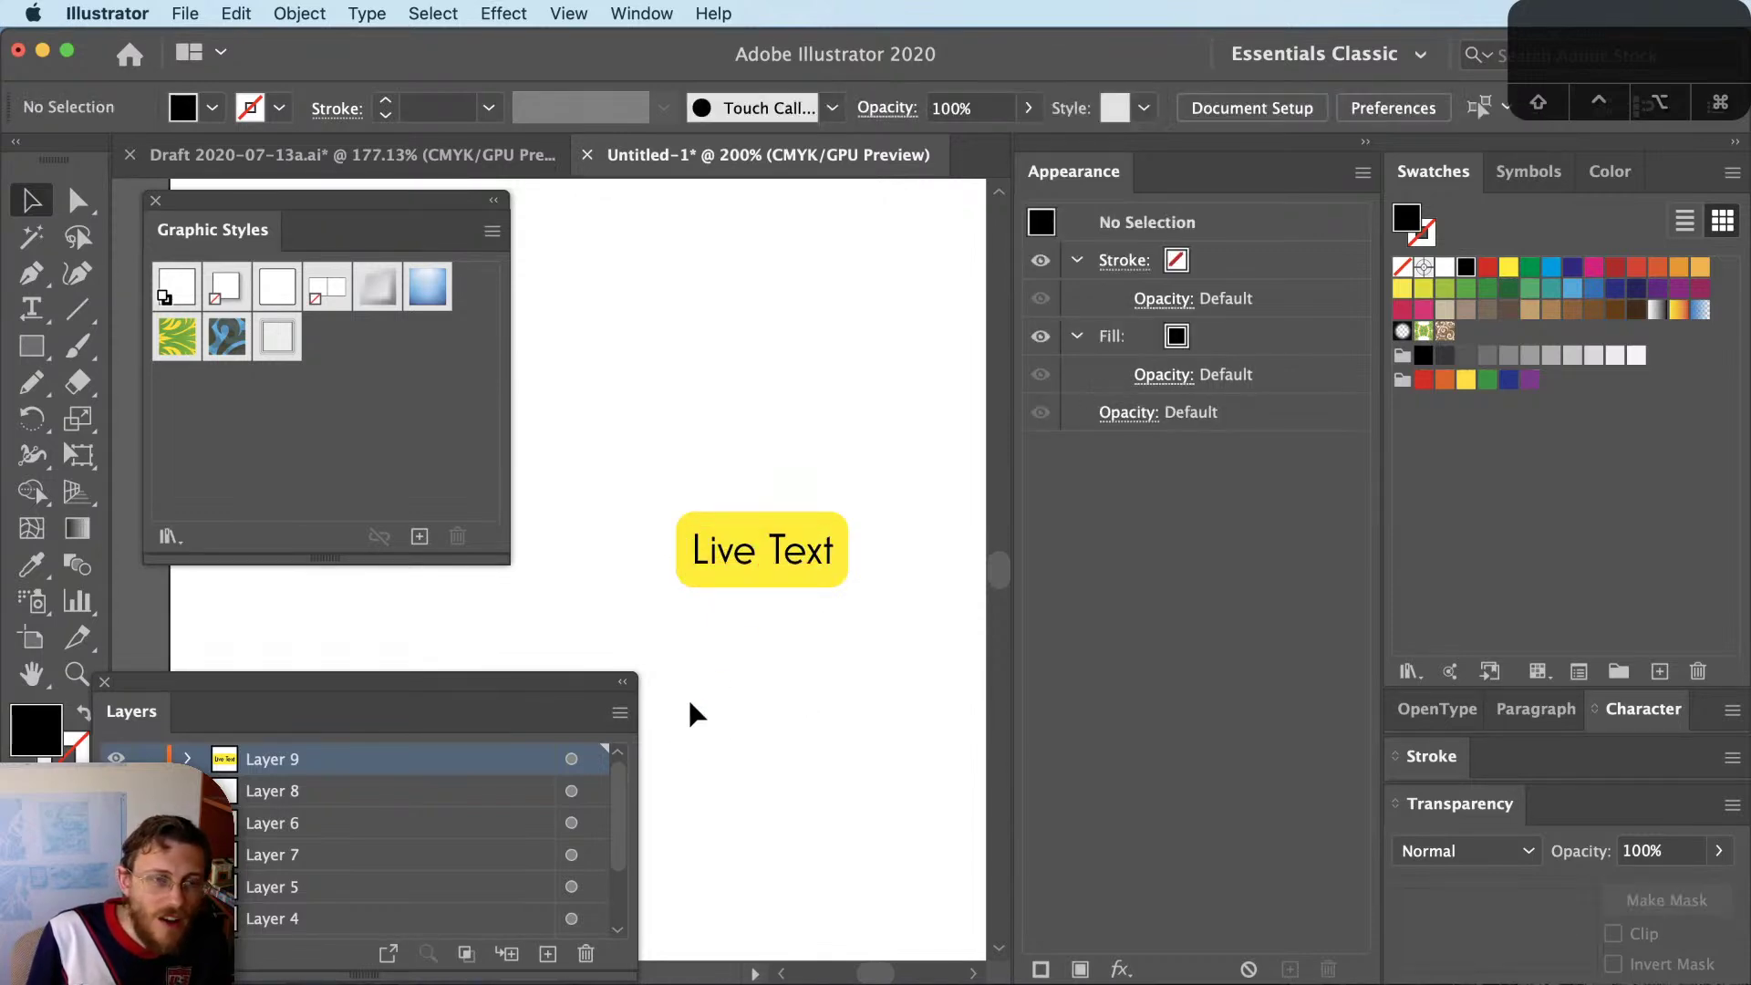
# Add a second text object reading "Something else" below "Live Text" on Layer 9
pyautogui.press('t')
pyautogui.click(743, 725)
pyautogui.write('Somet')
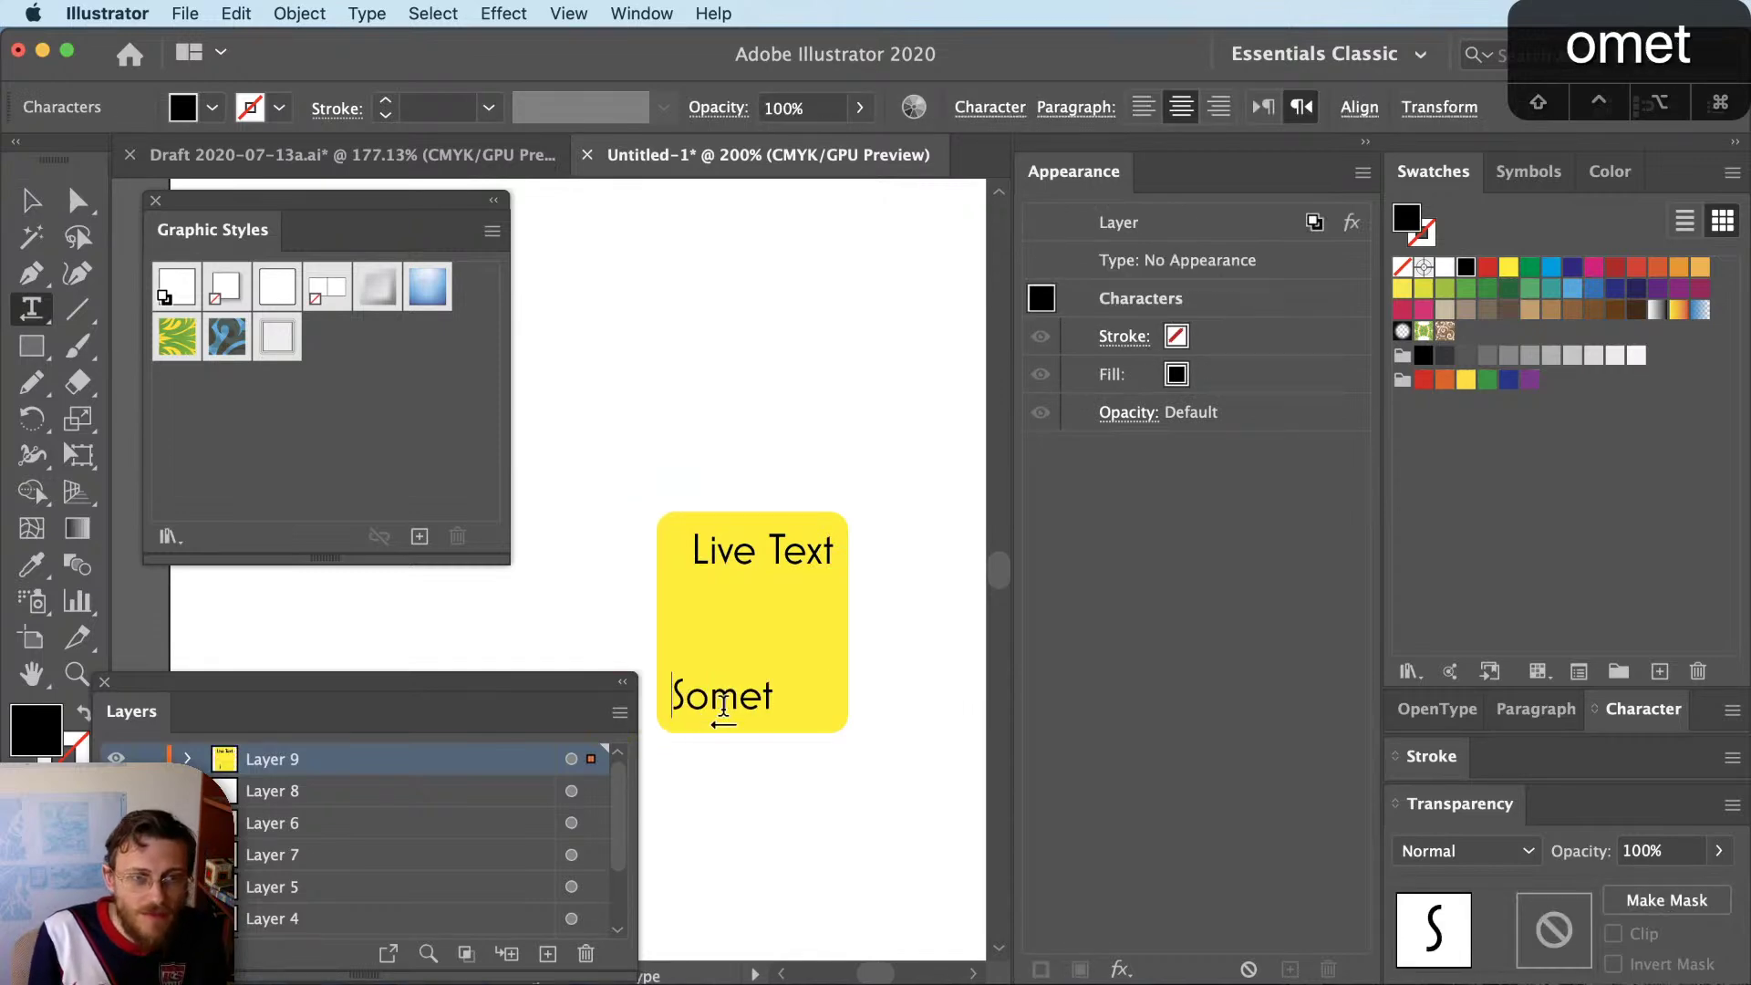
pyautogui.write('hinh else')
pyautogui.press('Escape')
pyautogui.press('t')
pyautogui.moveTo(749, 700); pyautogui.dragTo(768, 700)
pyautogui.write('g')
pyautogui.press('Escape')
pyautogui.press('super+1')
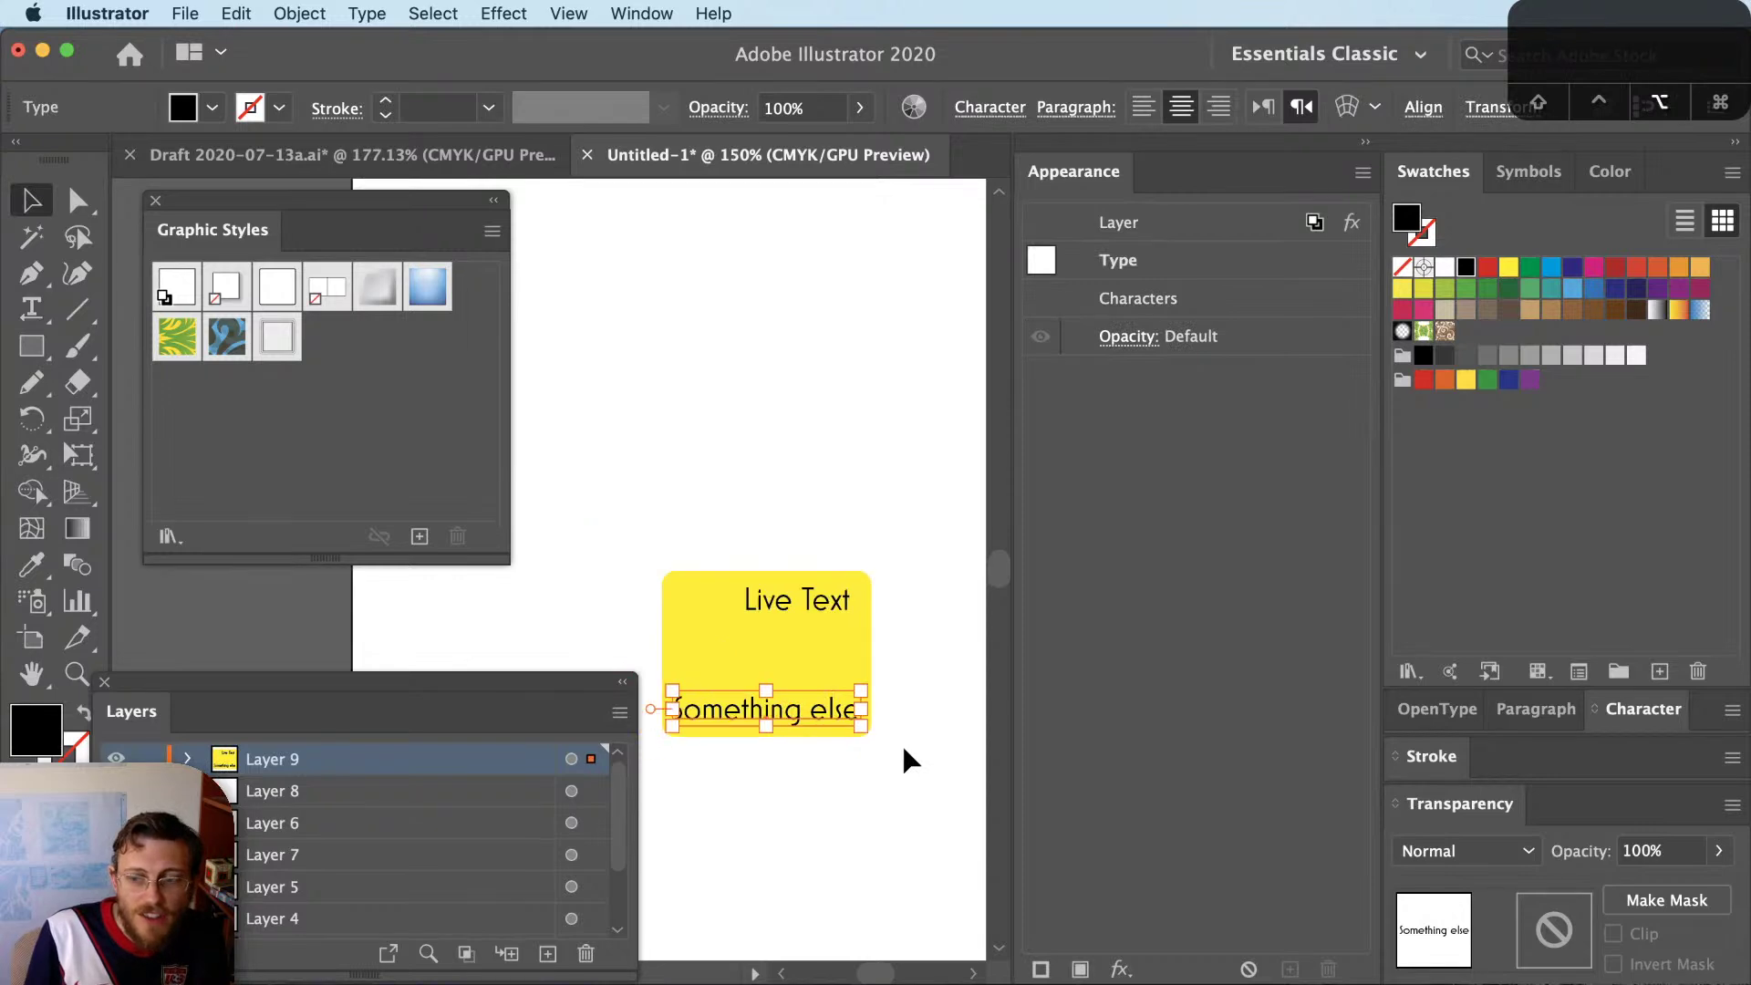
pyautogui.press('super+equal')
# Expand Layer 9 and move its appearance from the whole layer onto the "Something else" text object, then deselect
pyautogui.click(571, 759)
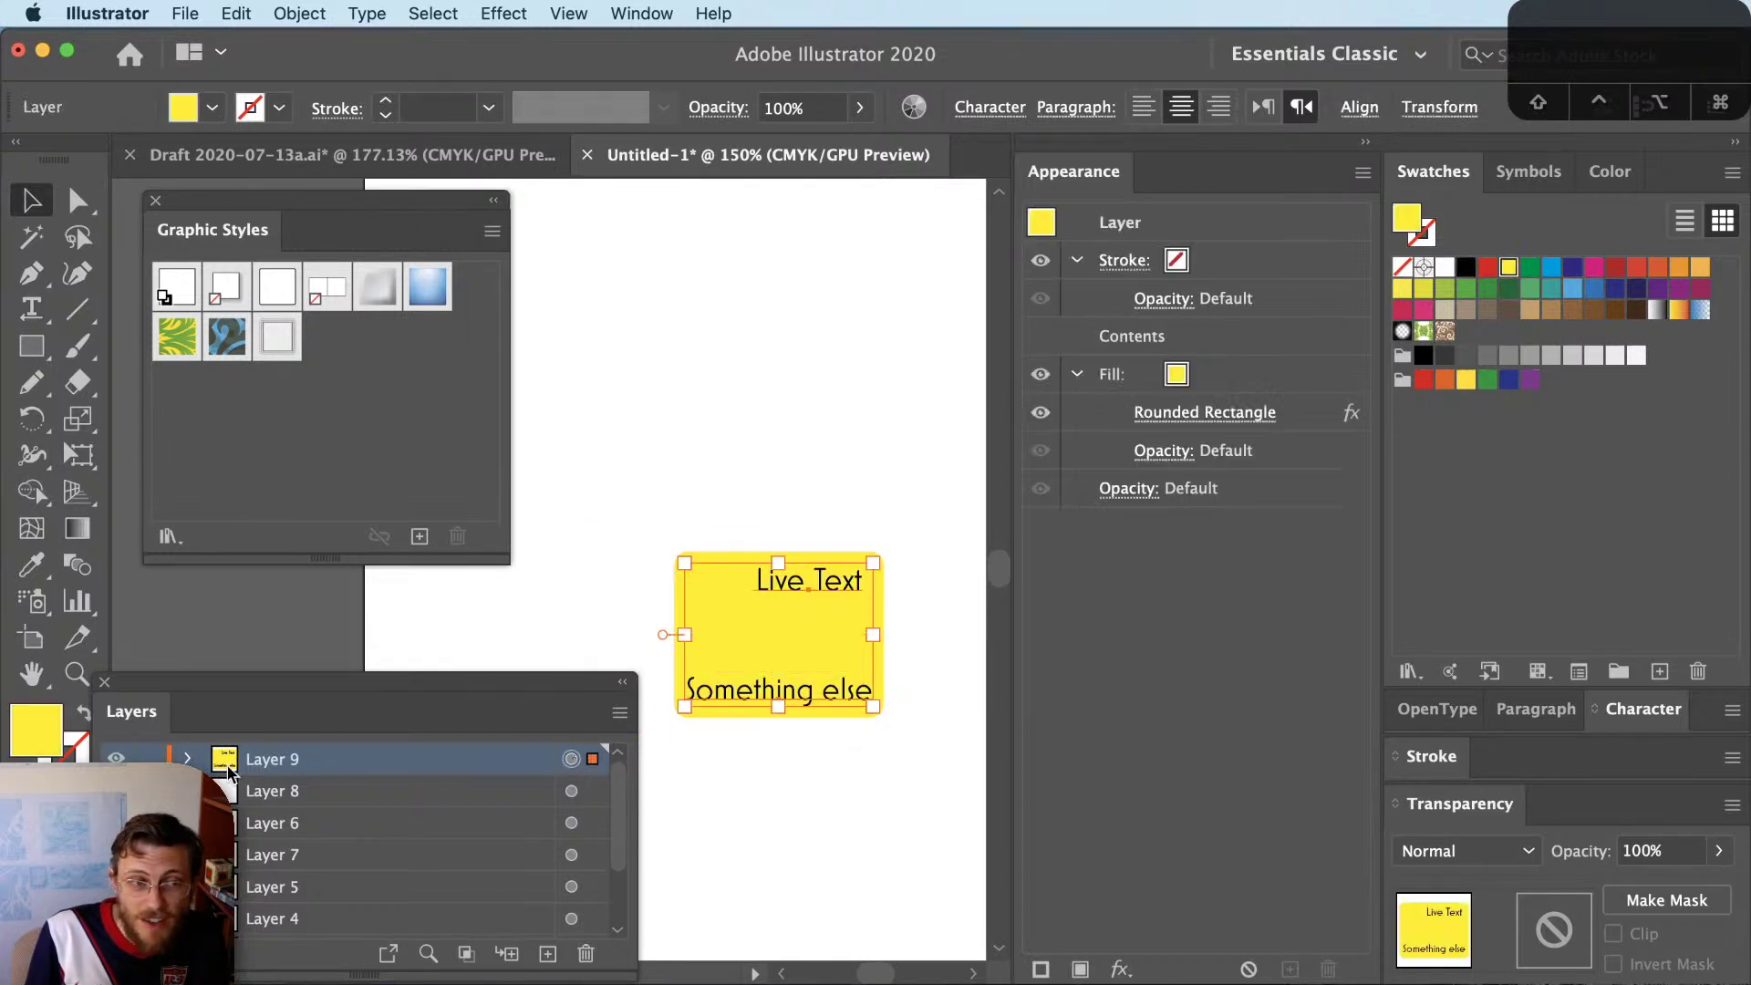
pyautogui.click(188, 758)
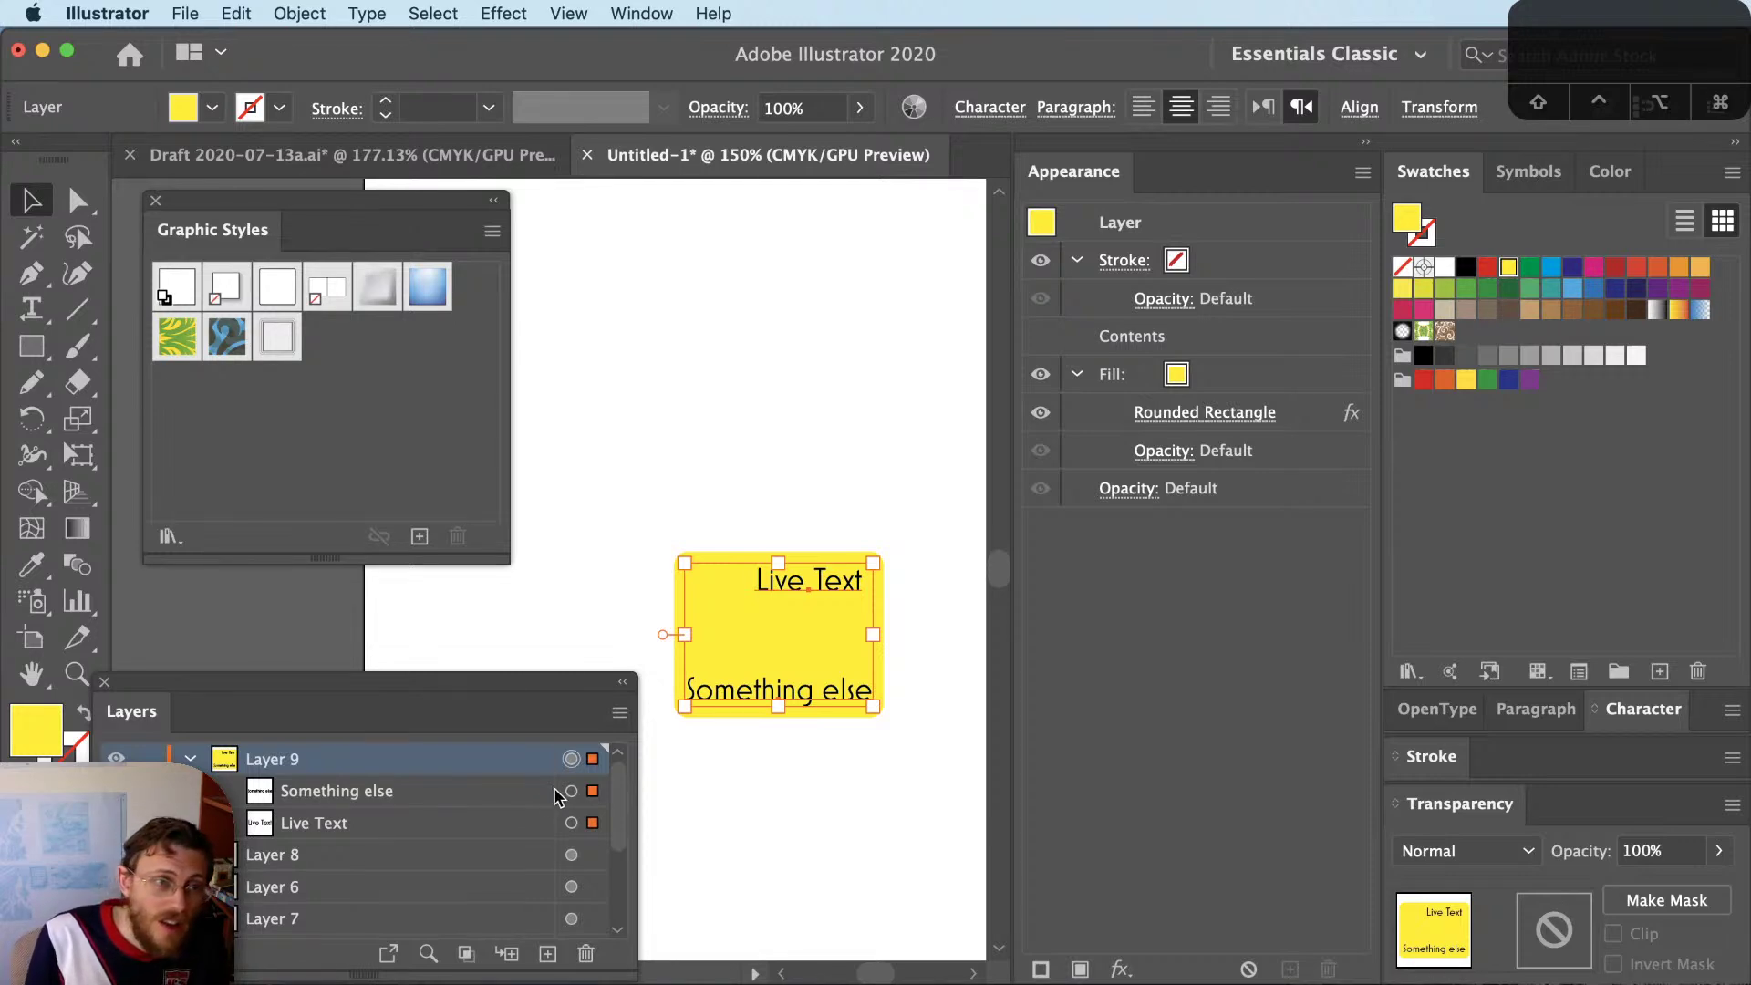
pyautogui.press('super+shift+a')
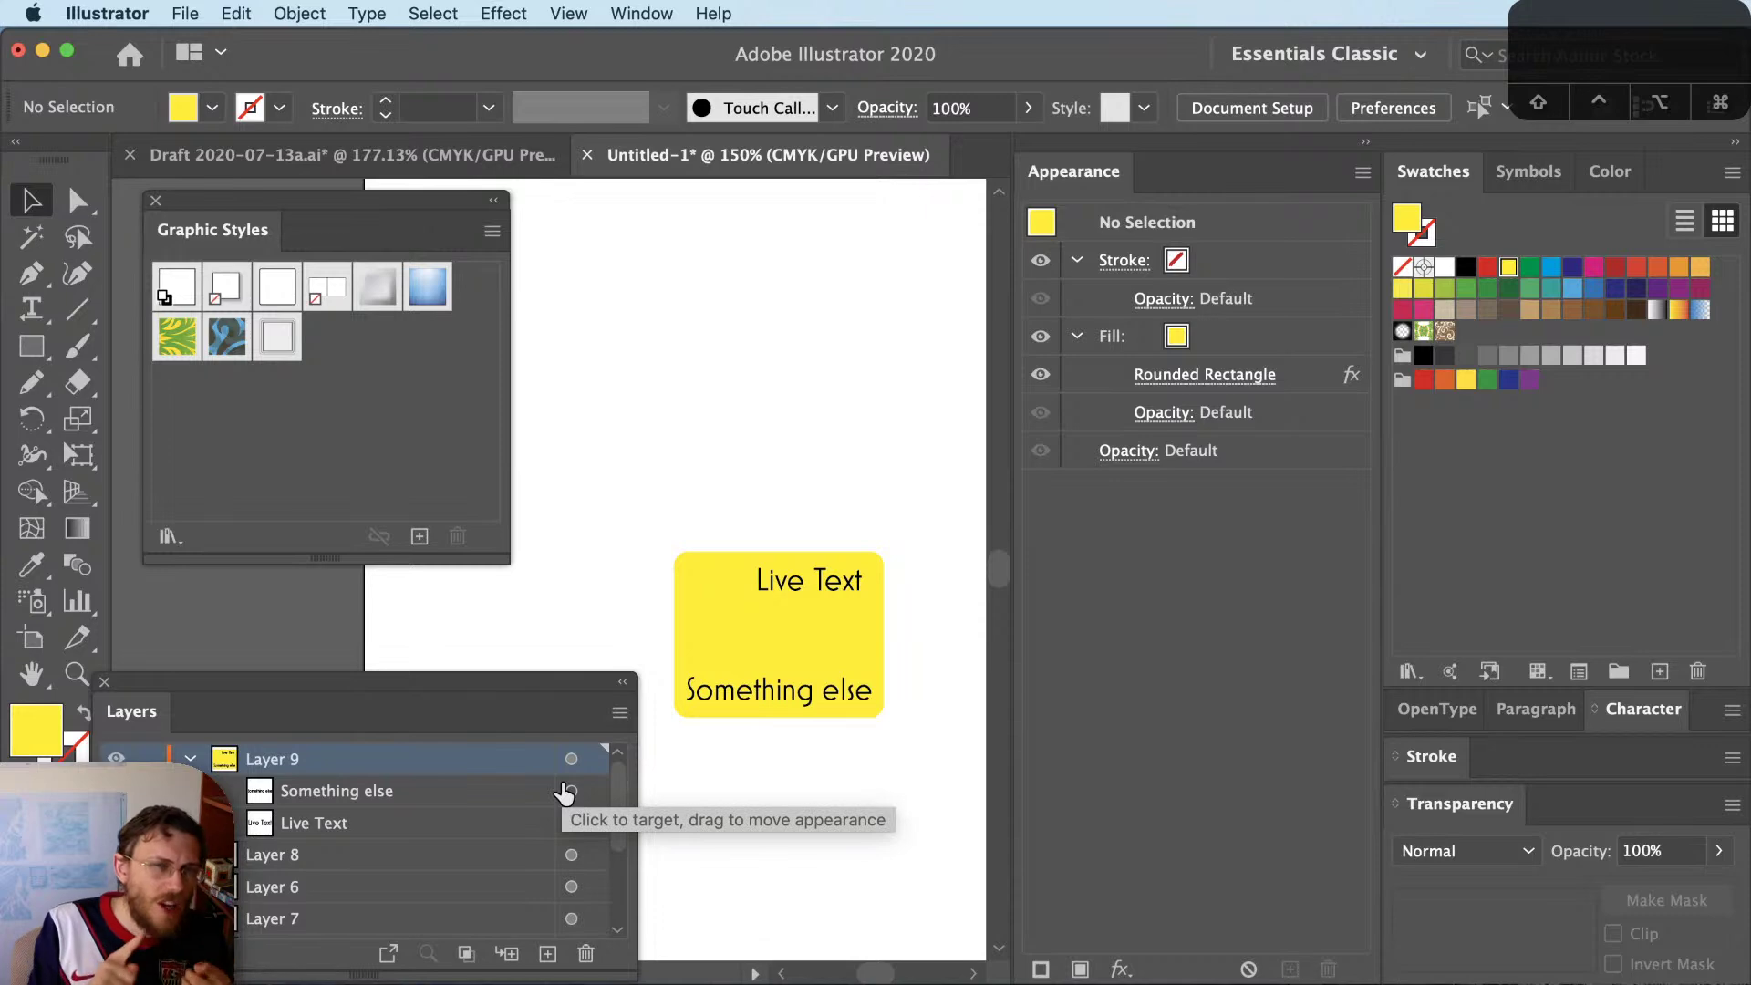
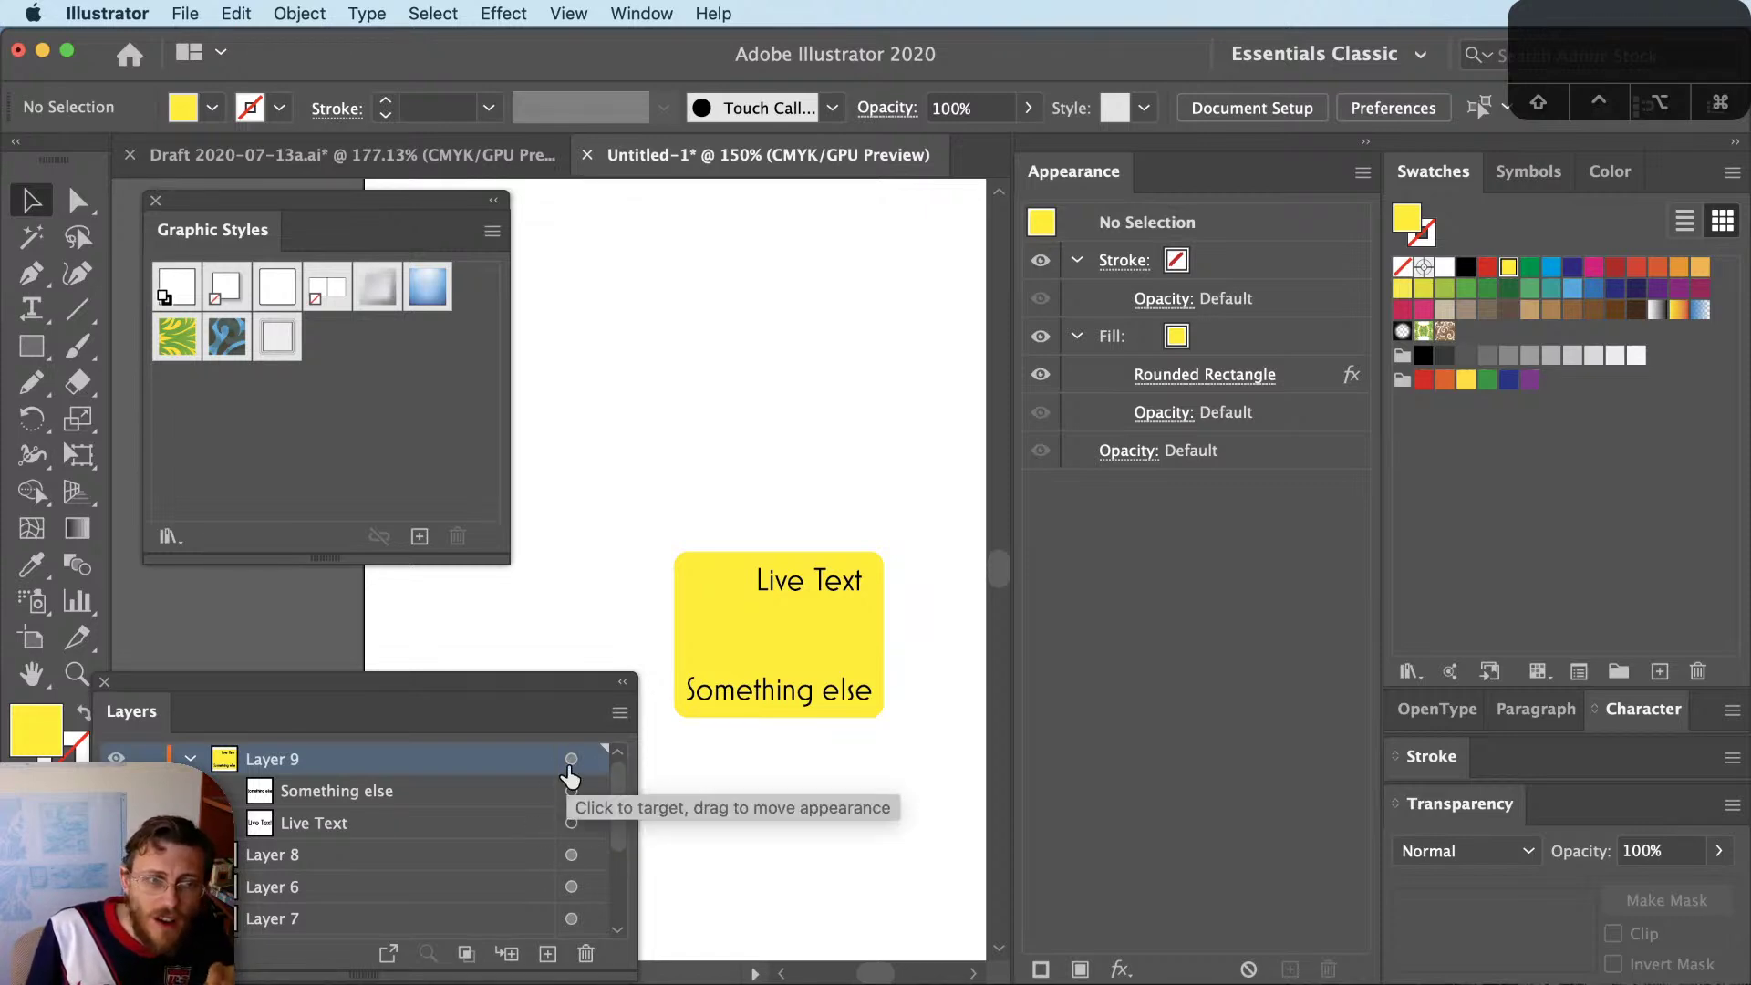
pyautogui.click(571, 758)
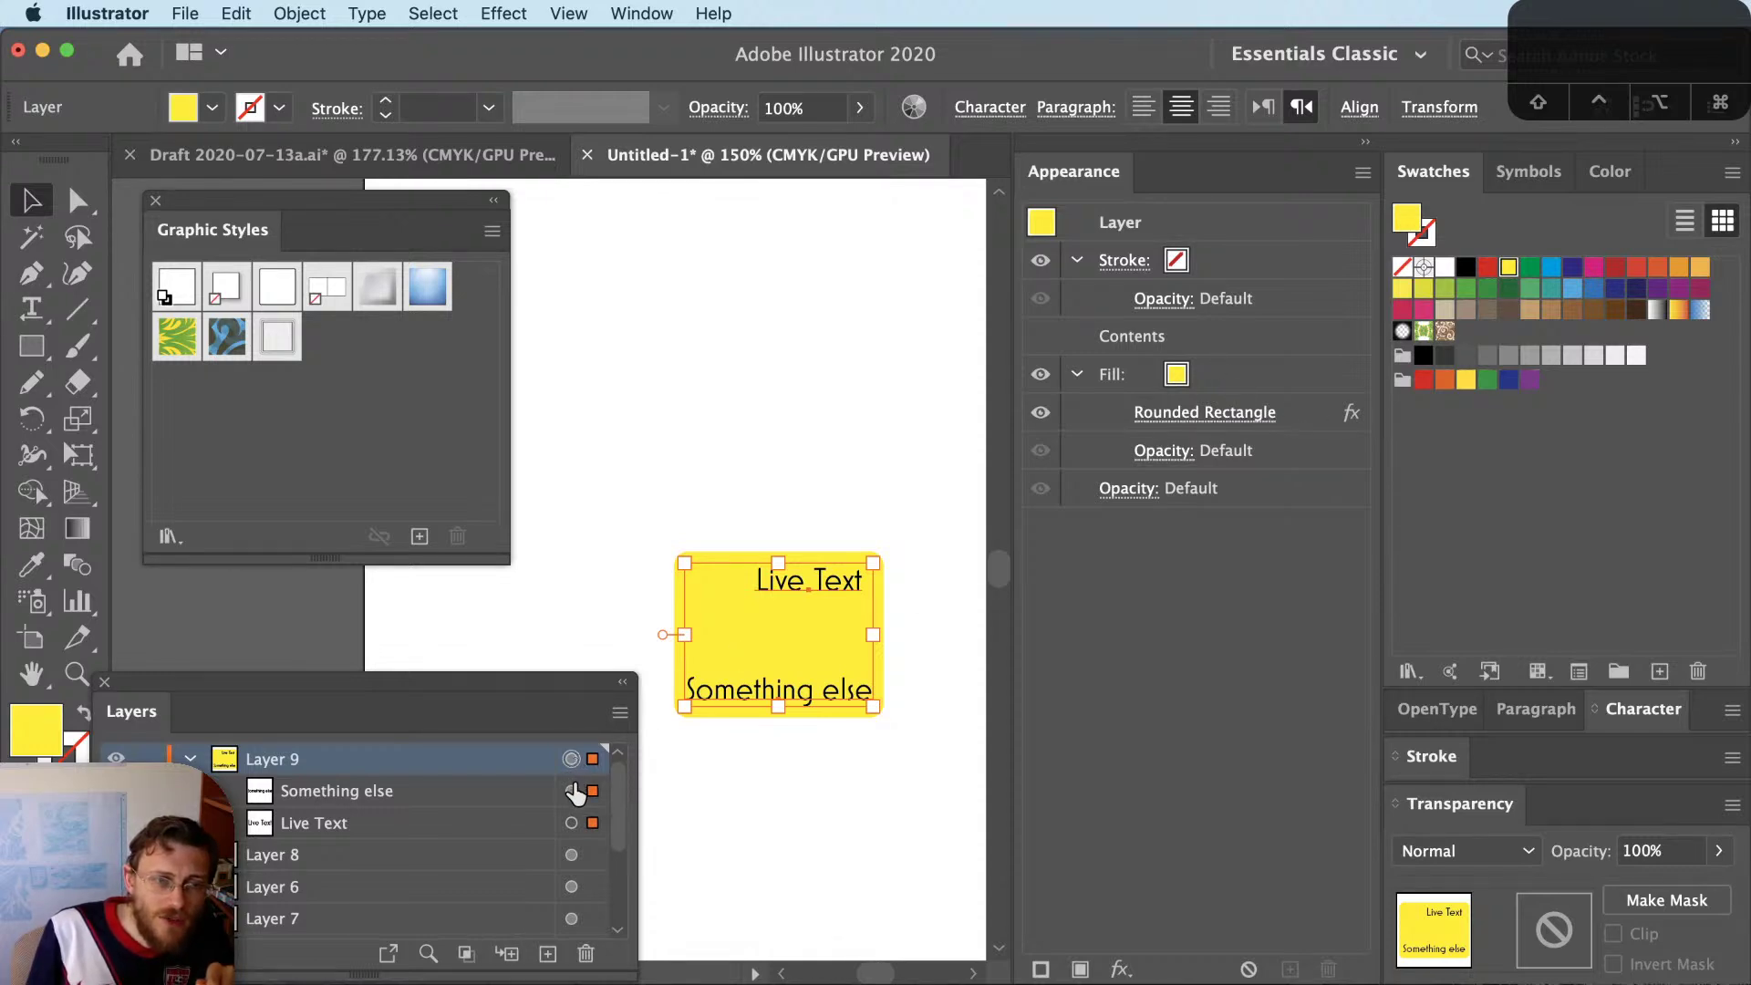
pyautogui.moveTo(572, 795); pyautogui.dragTo(572, 795)
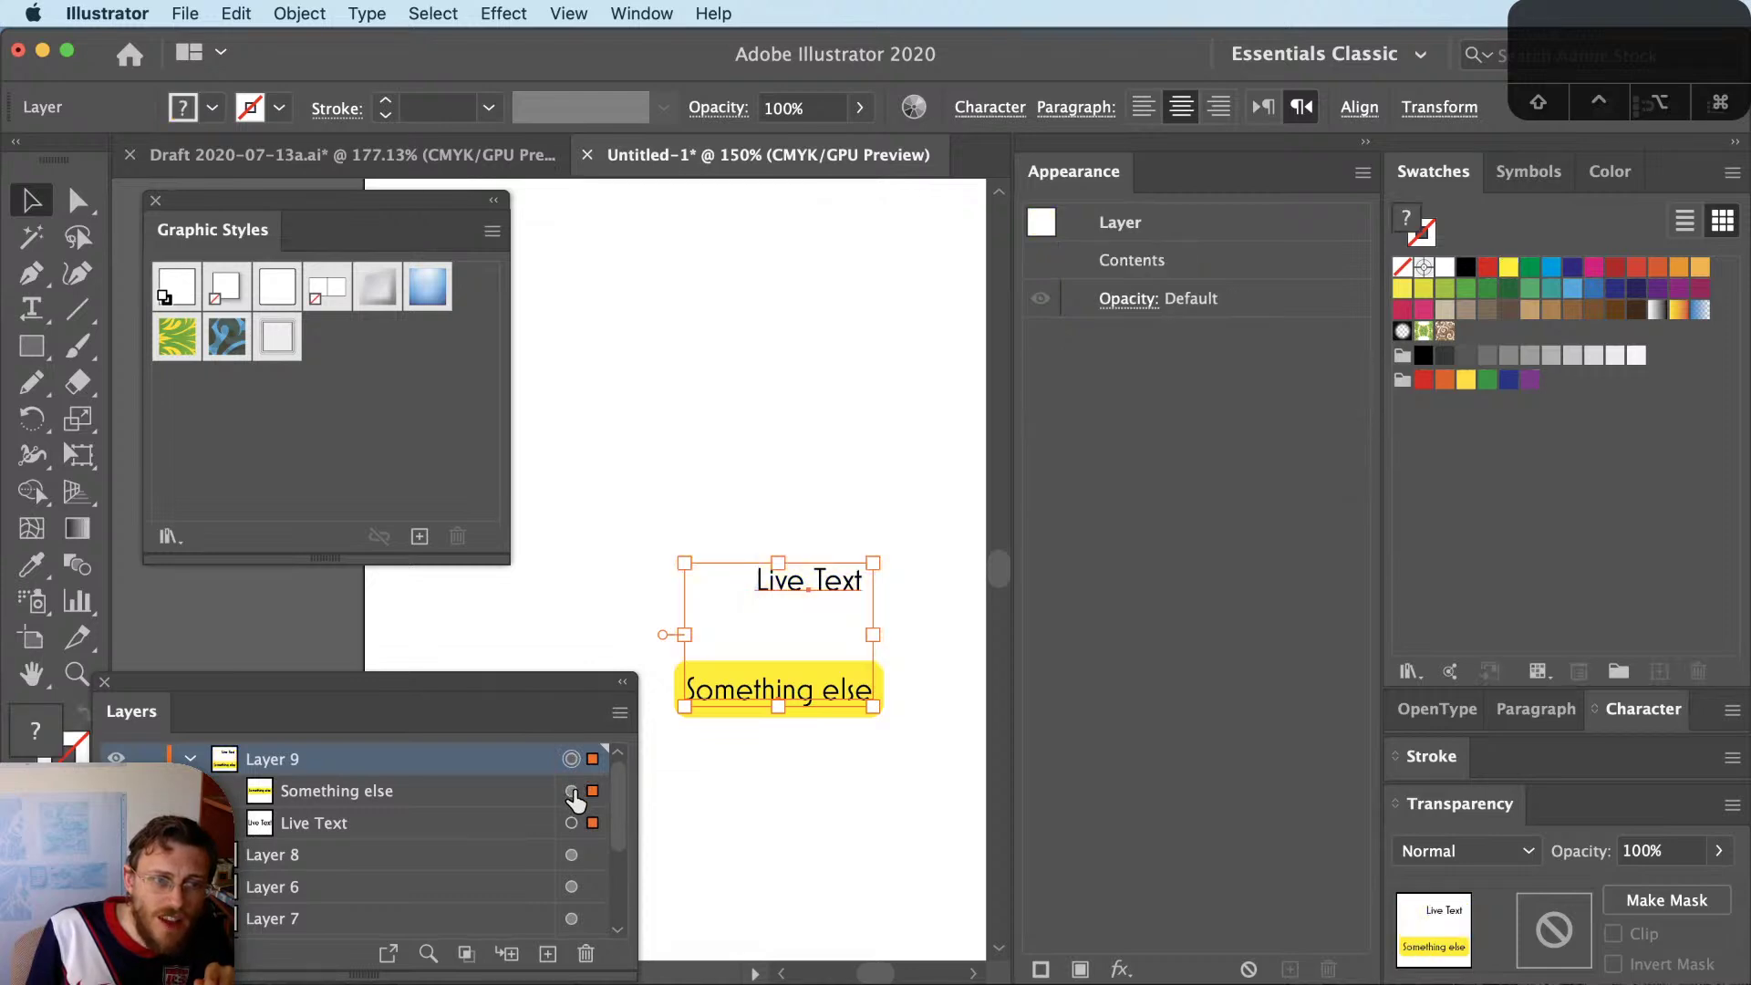
pyautogui.click(508, 792)
pyautogui.click(817, 792)
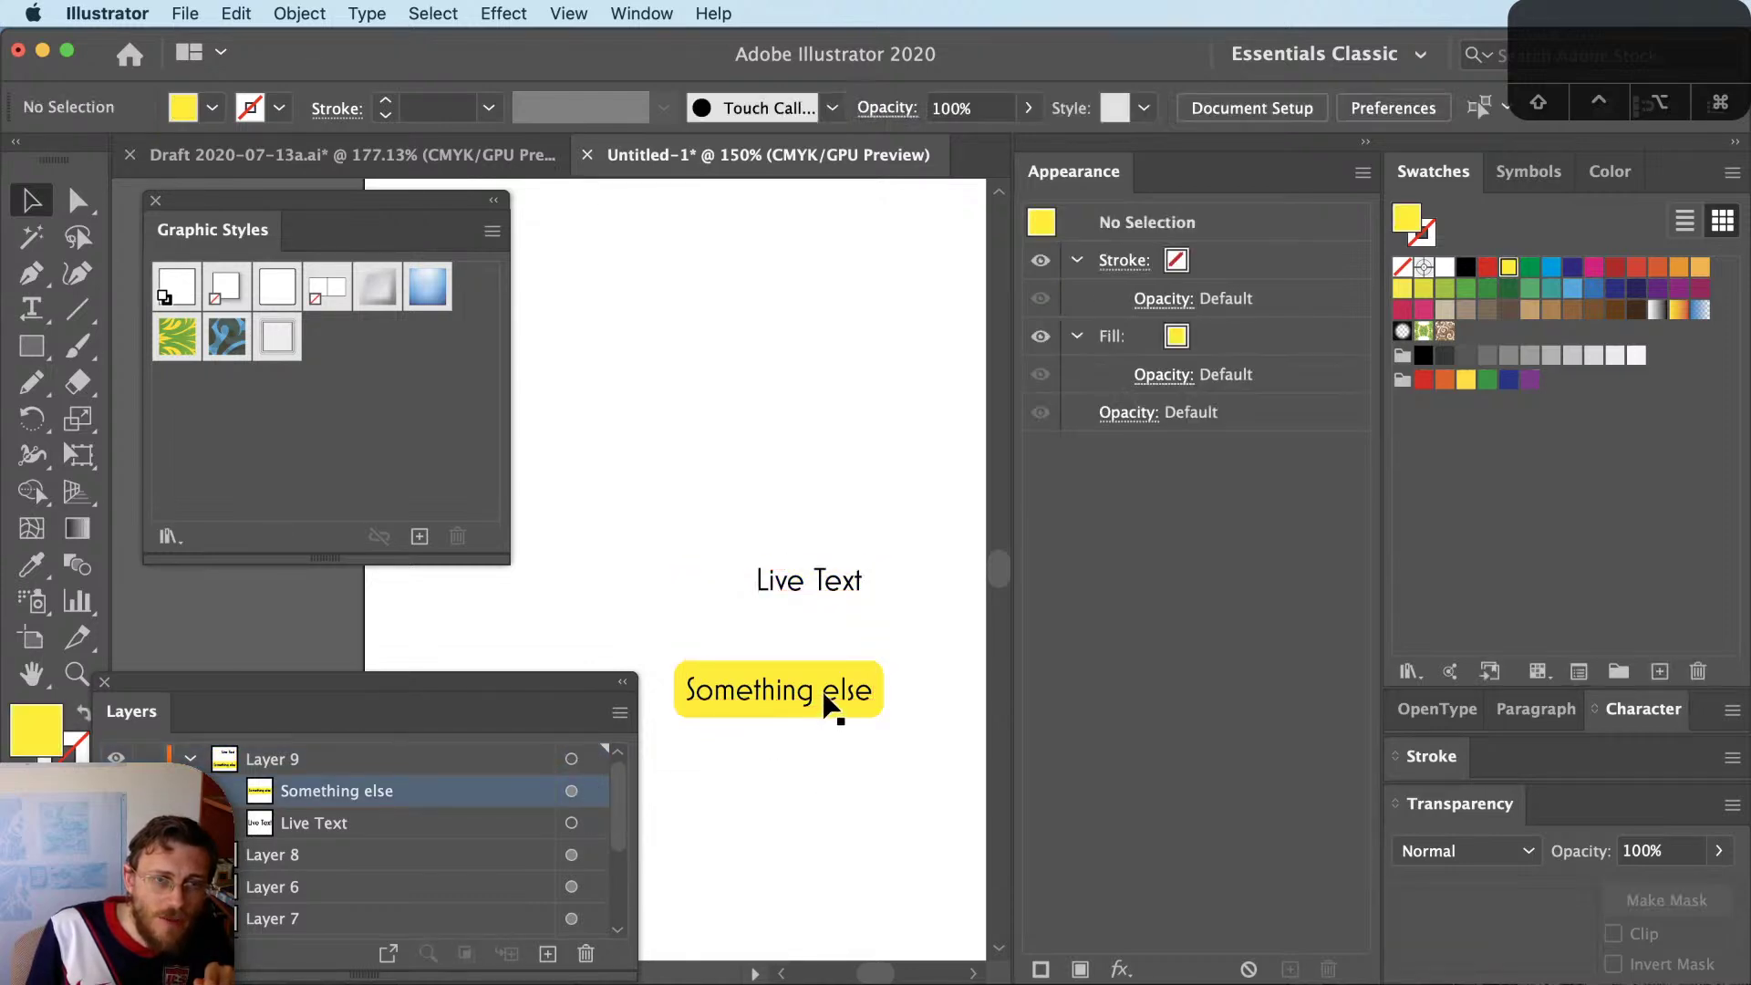
# Examine the appearance attributes of the "Something else" text, including its Characters entry and yellow fill
pyautogui.click(833, 703)
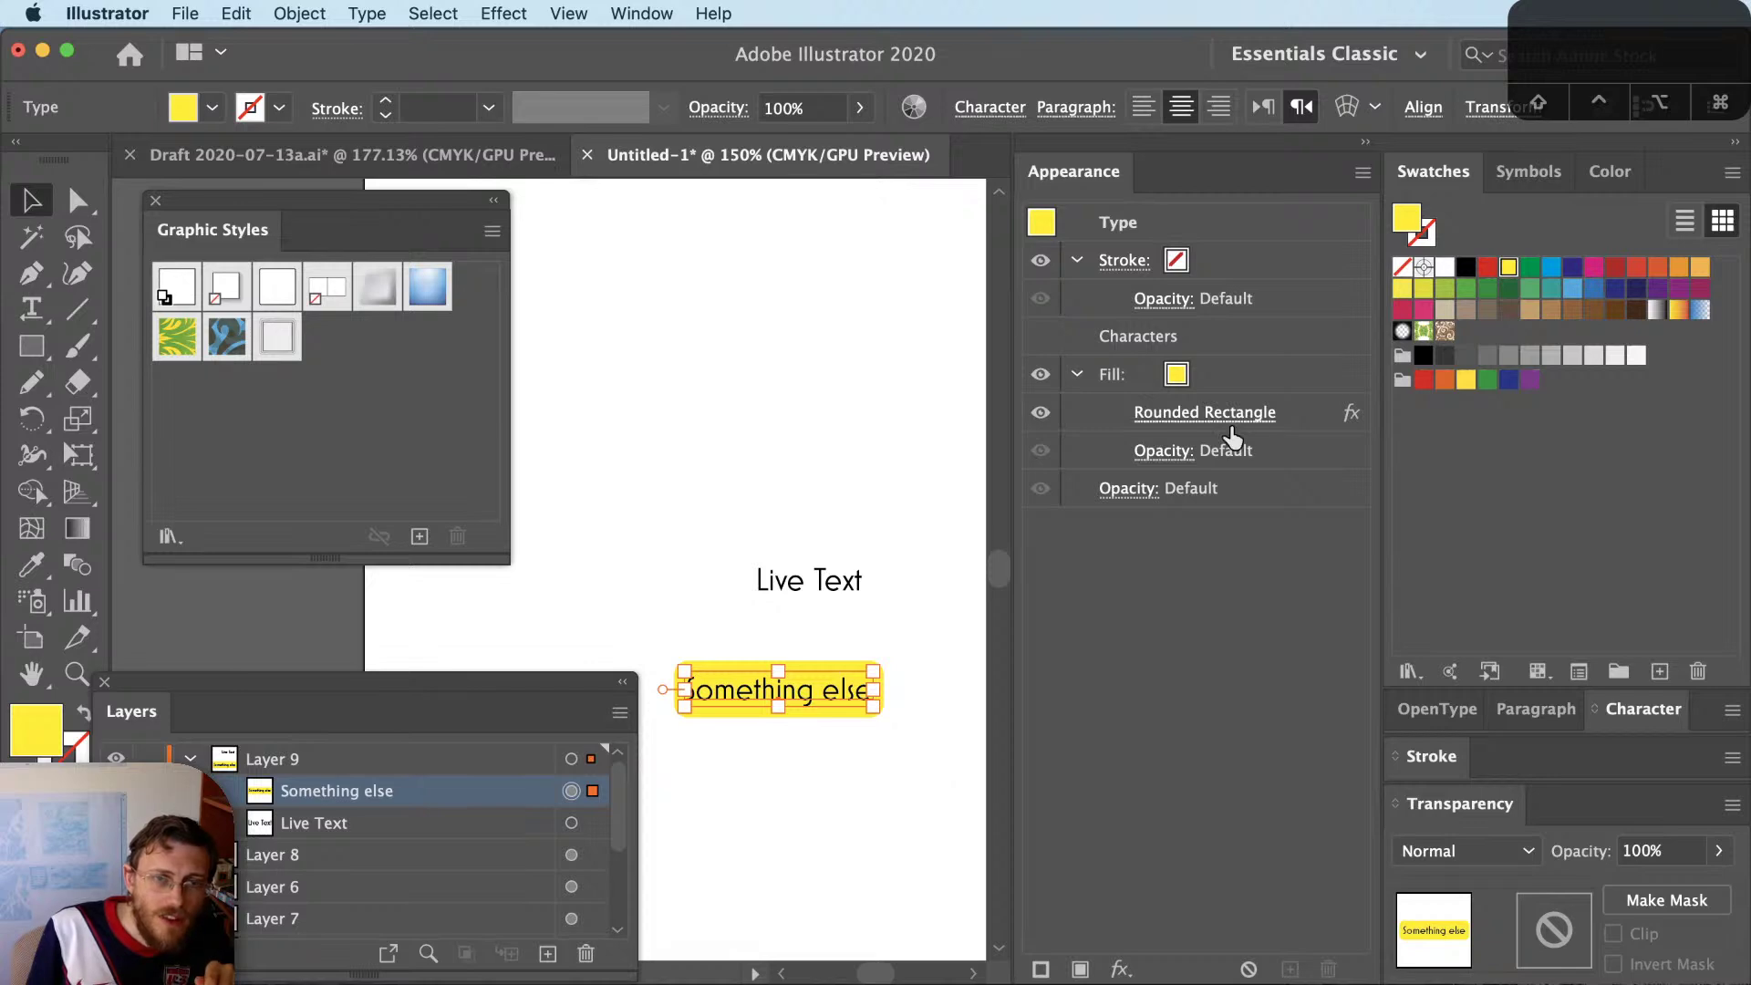
pyautogui.click(1188, 338)
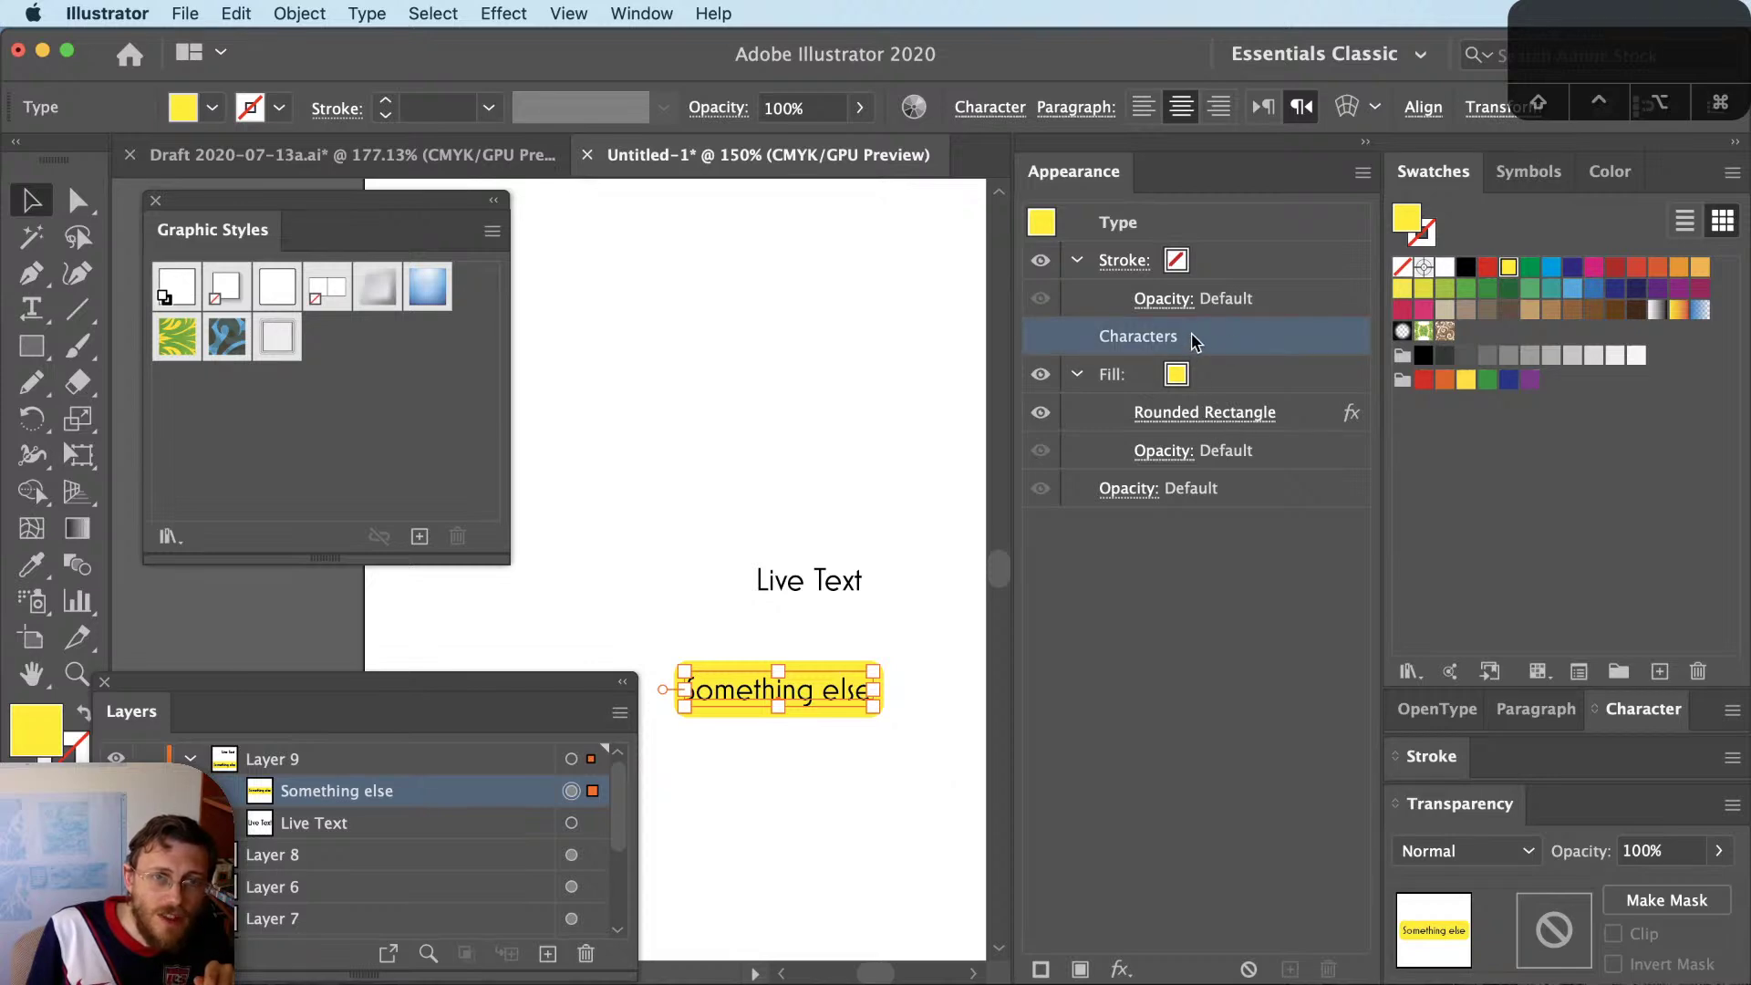
pyautogui.click(1236, 381)
pyautogui.click(893, 780)
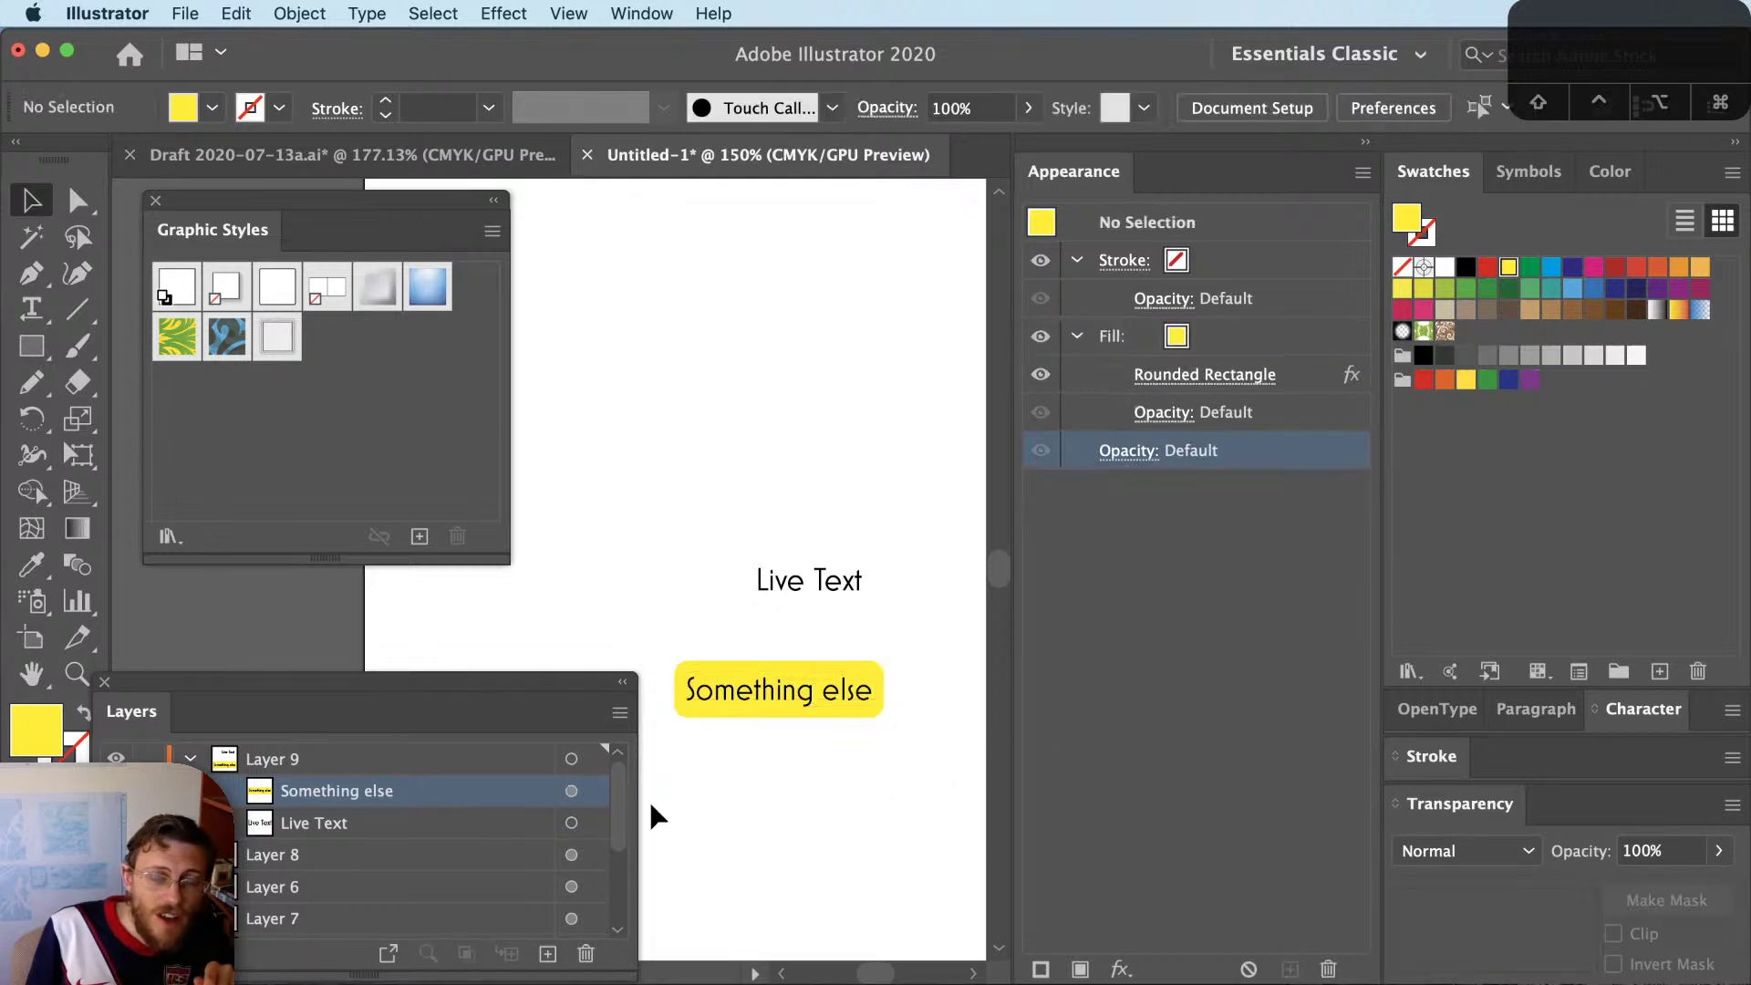
# Copy the appearance of "Something else" onto the "Live Text" object and deselect
pyautogui.click(572, 792)
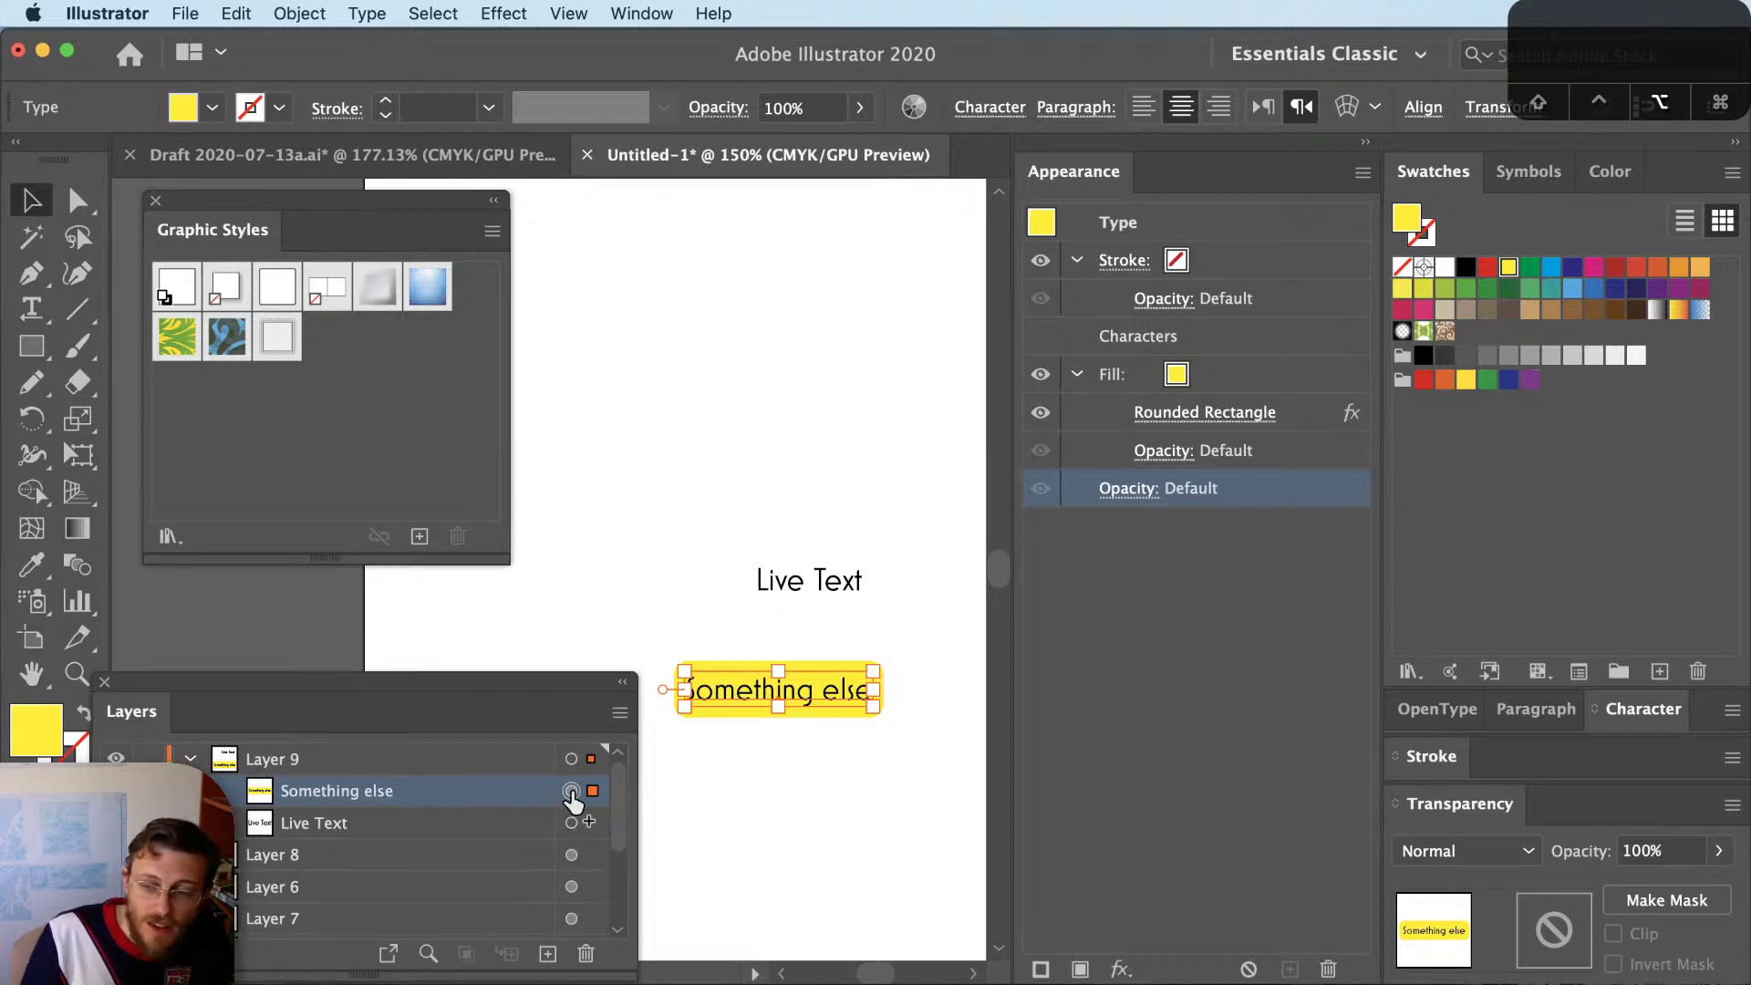
pyautogui.moveTo(572, 797); pyautogui.dragTo(573, 832)
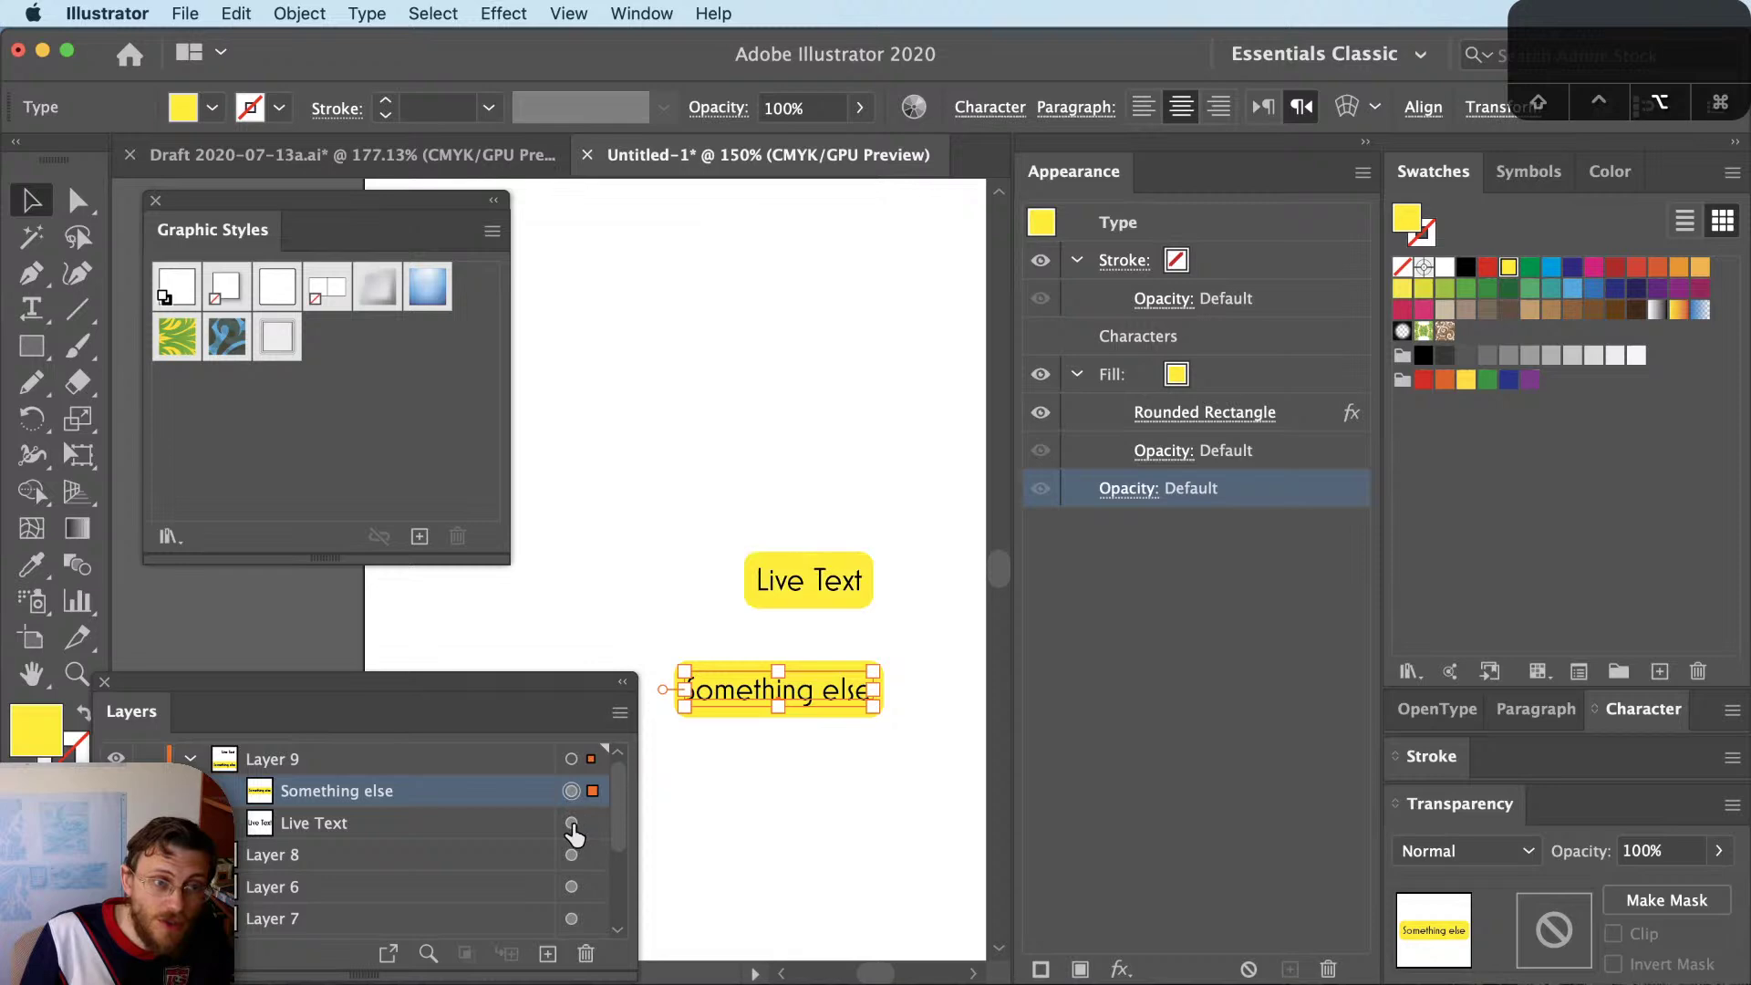
pyautogui.click(727, 809)
# Scatter several duplicates of the "Live Text" label across the empty area above the original
pyautogui.moveTo(768, 602); pyautogui.dragTo(642, 516)
pyautogui.moveTo(643, 516); pyautogui.dragTo(599, 301)
pyautogui.moveTo(599, 301); pyautogui.dragTo(871, 511)
pyautogui.moveTo(871, 510); pyautogui.dragTo(589, 416)
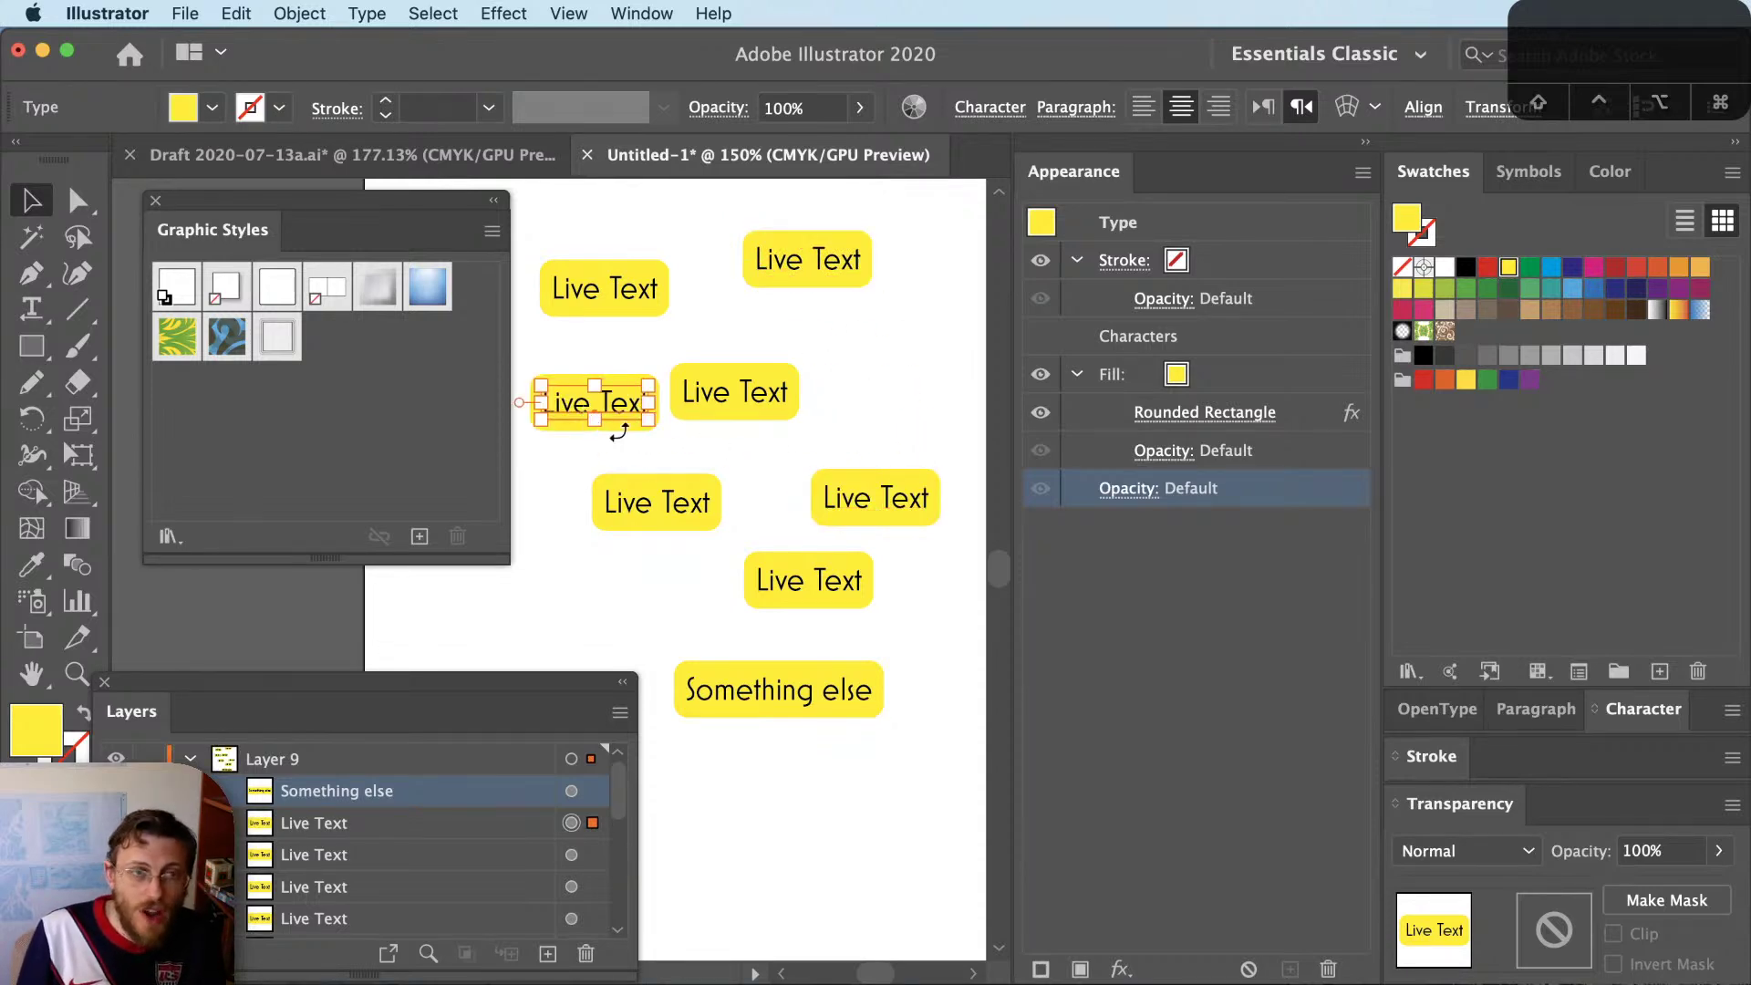
# Undo all the duplicates of the "Live Text" label and clear the selection
pyautogui.press('super+z')
pyautogui.press('super+z')
pyautogui.press('super+z')
pyautogui.press('super+z')
pyautogui.press('super+z')
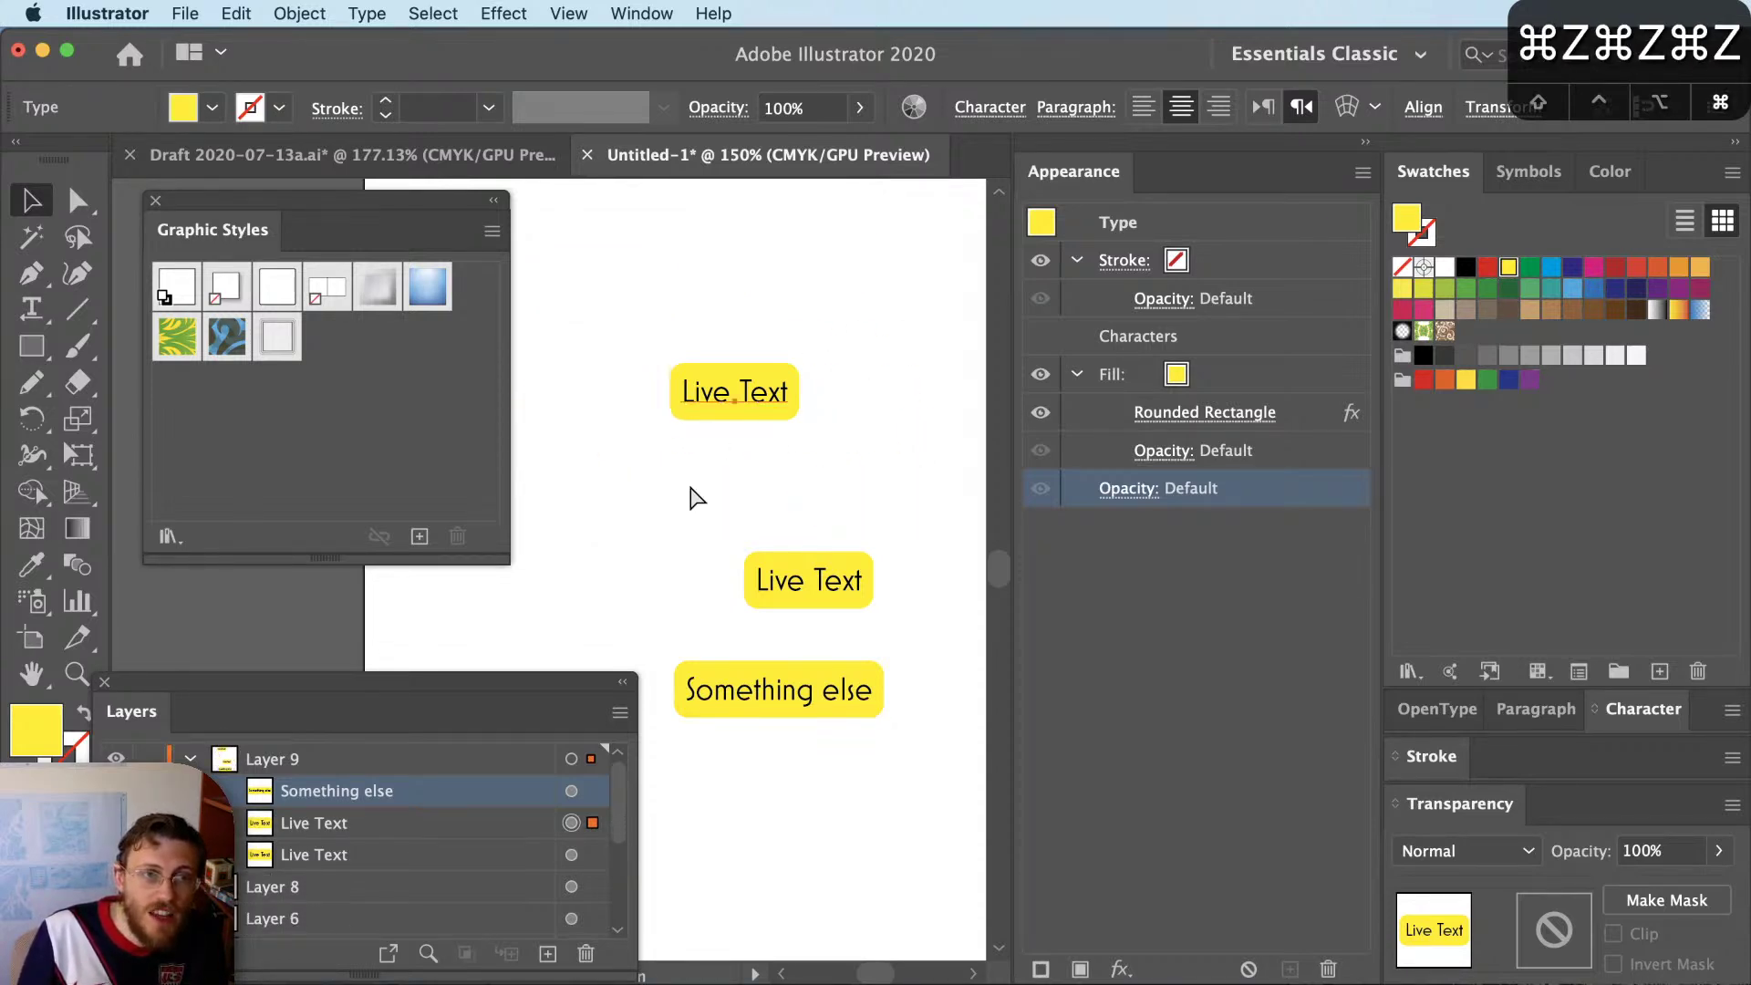
pyautogui.press('super+z')
pyautogui.click(686, 550)
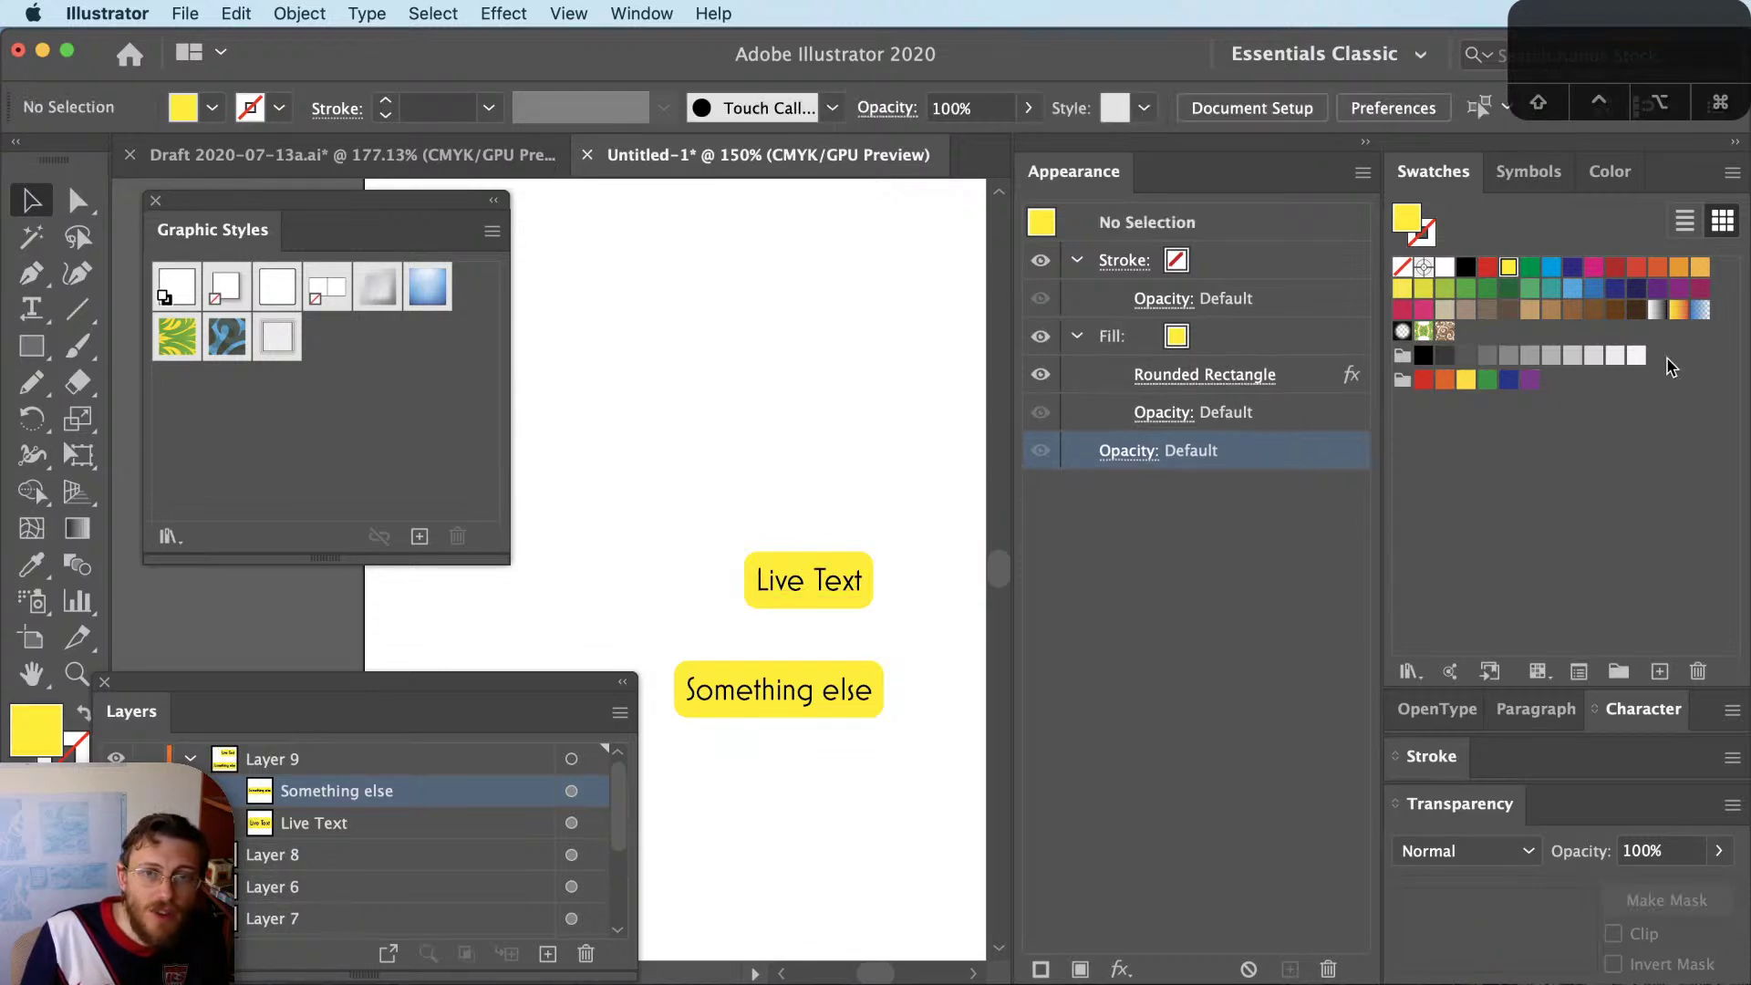
# Replace the orange, green and blue swatches in the bright color group with white and gray swatches
pyautogui.moveTo(1639, 359); pyautogui.dragTo(1507, 383)
pyautogui.press('super+equal')
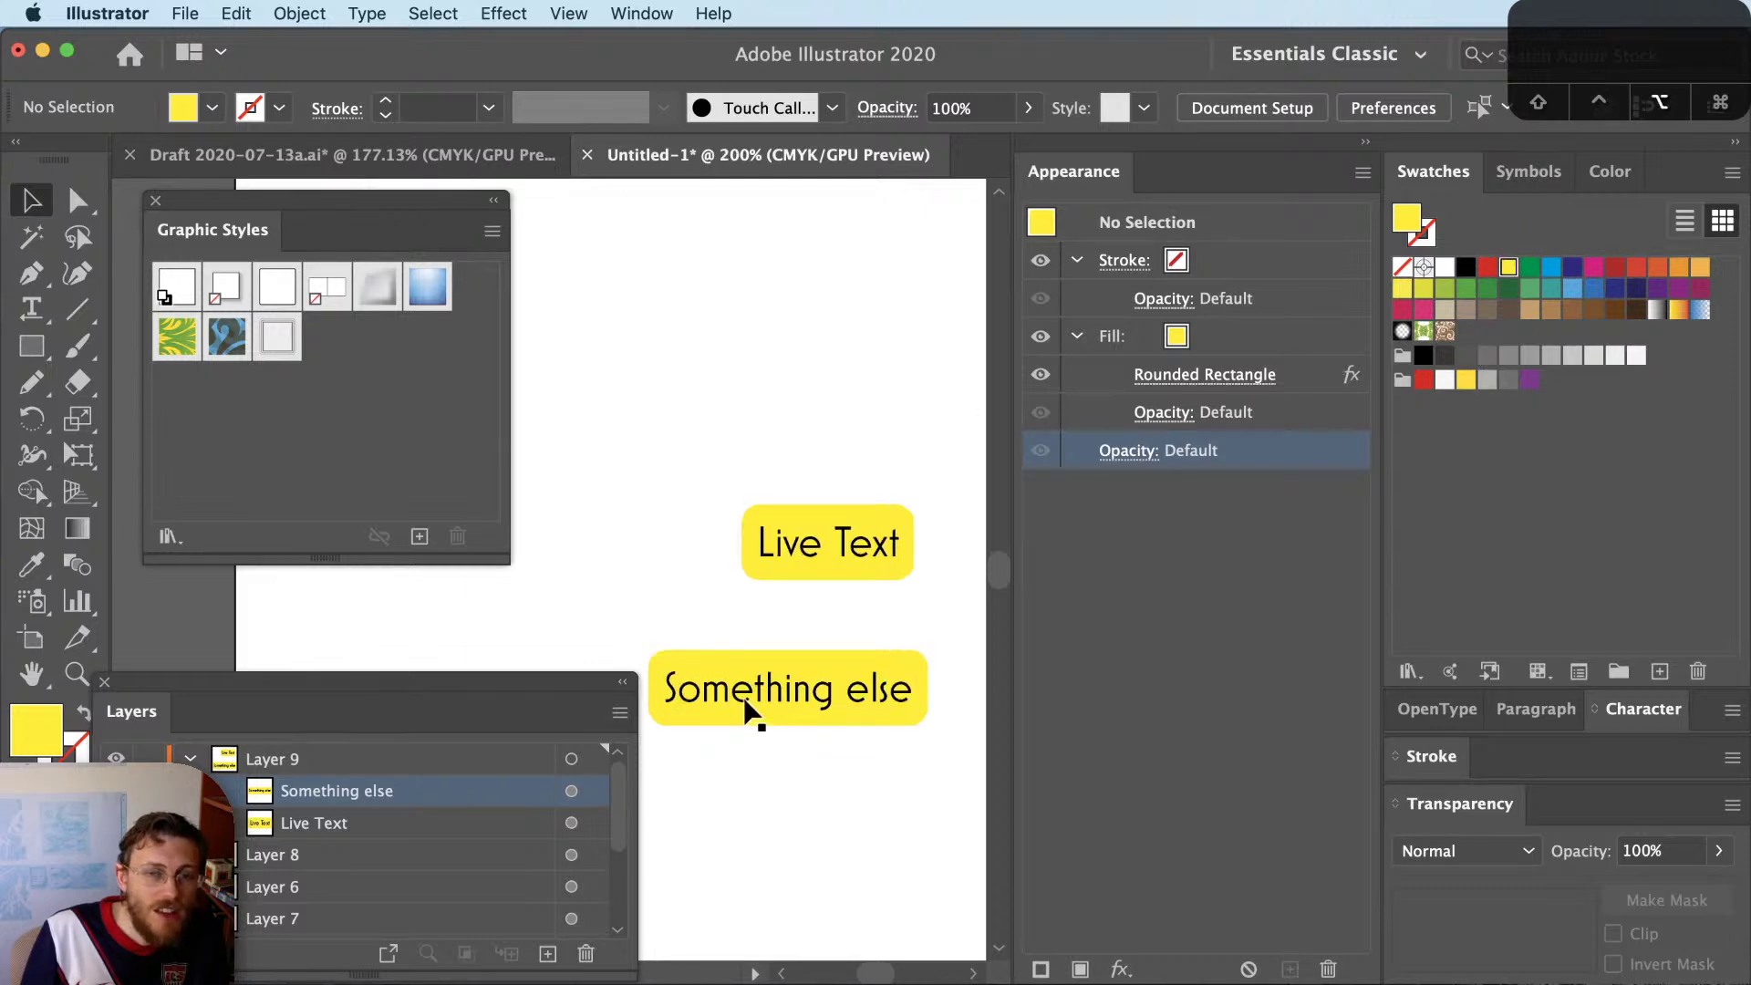
pyautogui.scroll(-2, 748, 712)
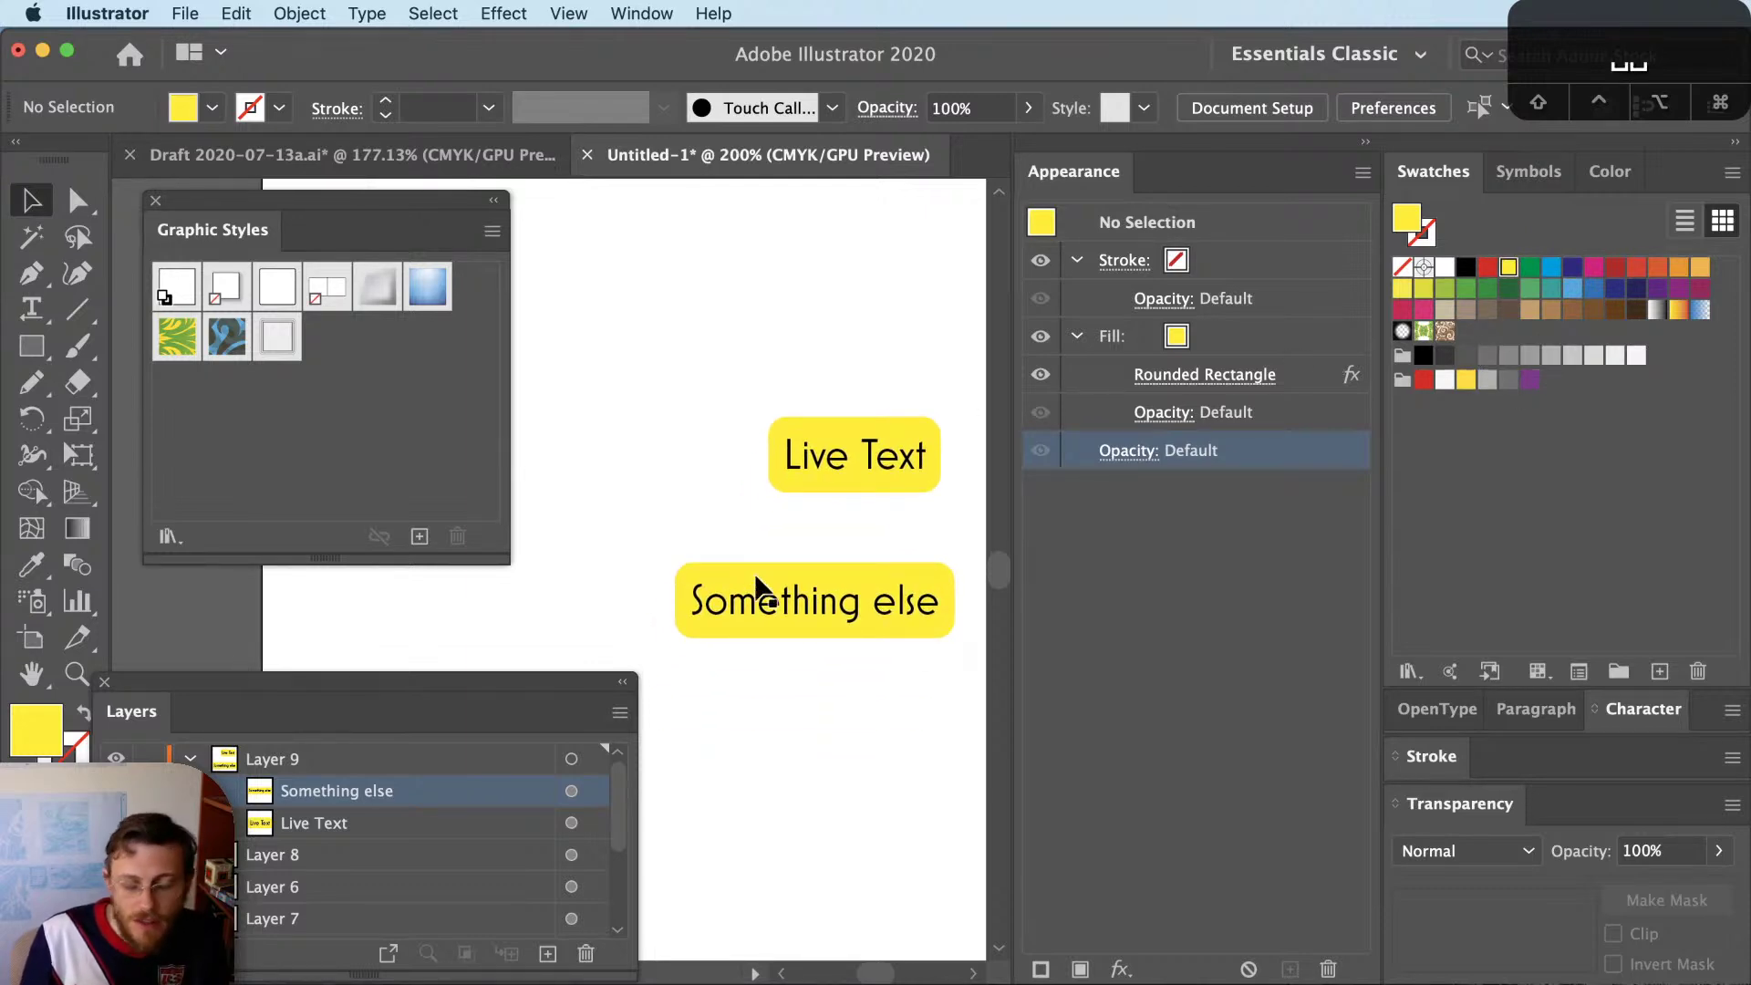
pyautogui.click(865, 635)
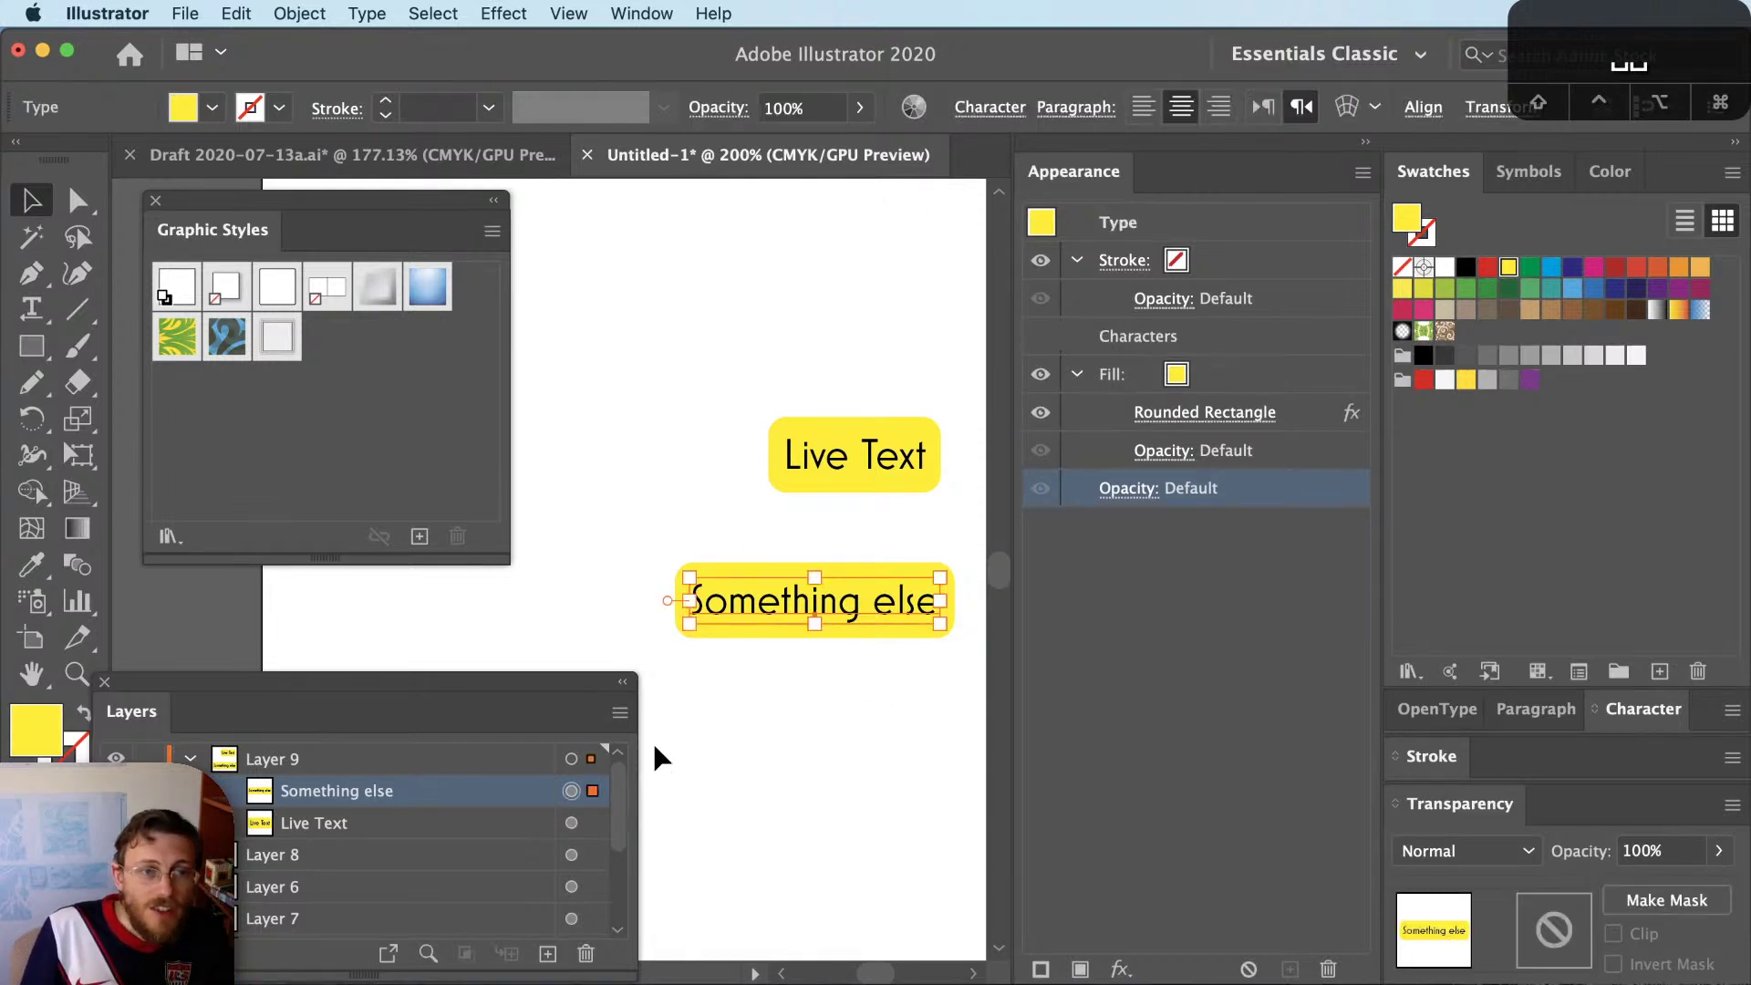
pyautogui.click(868, 770)
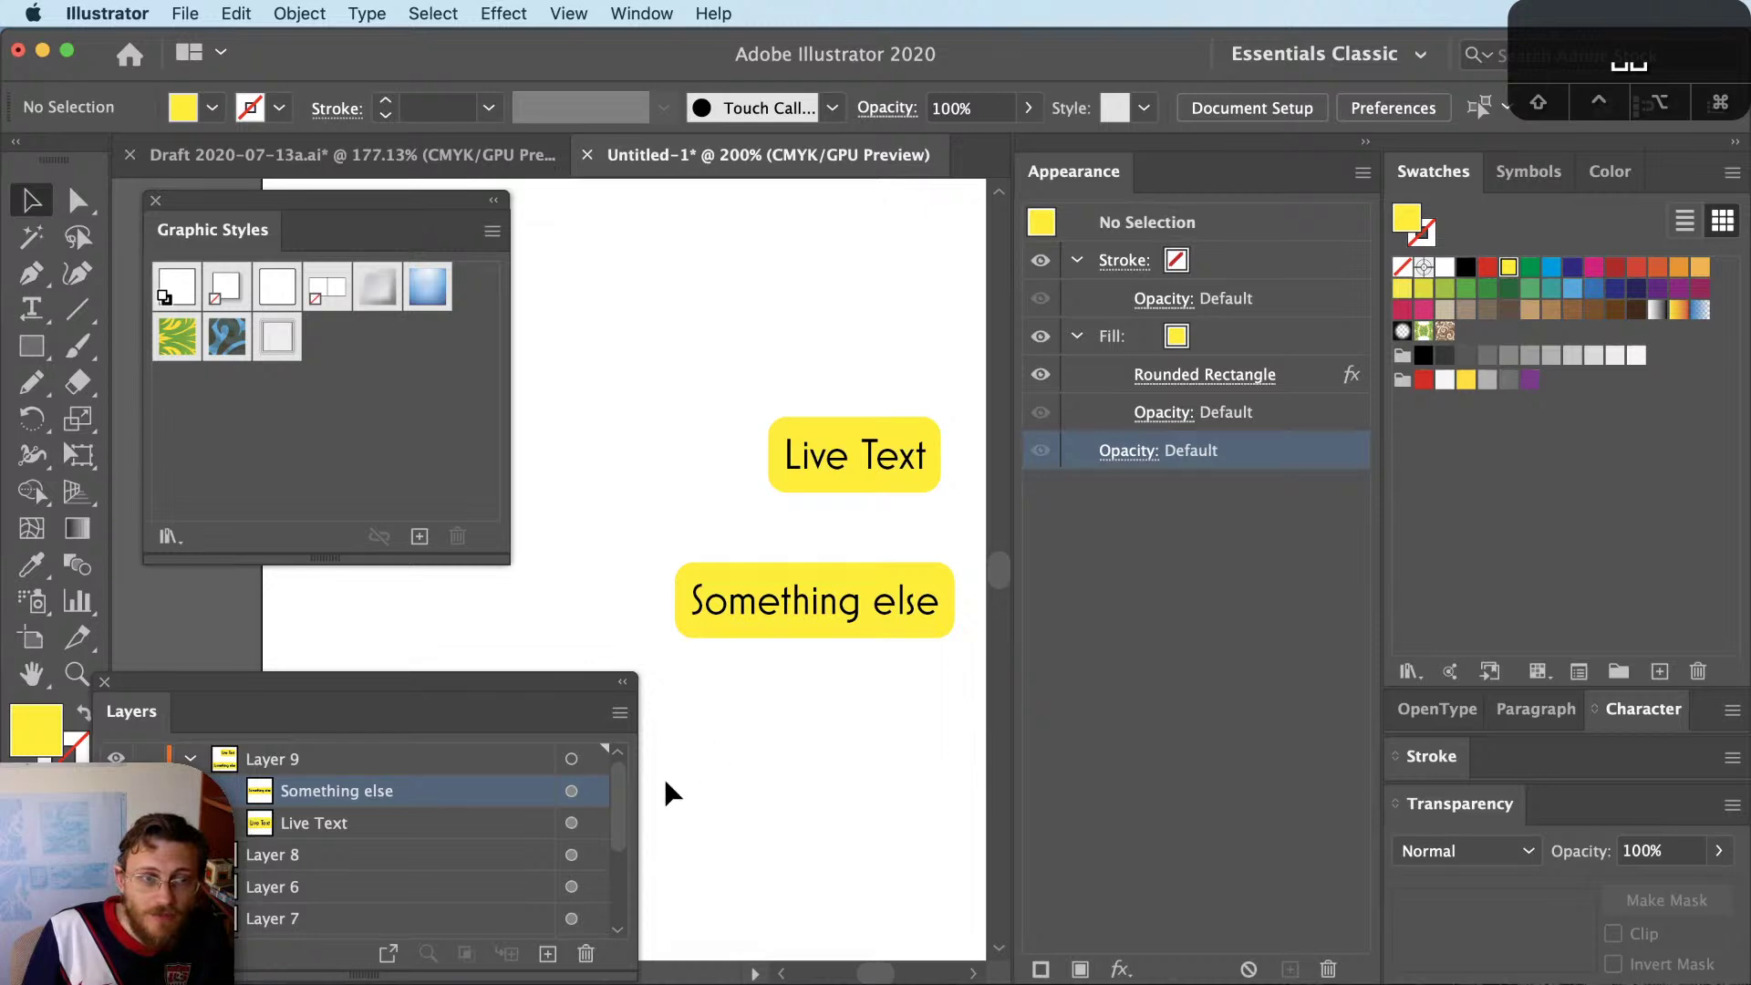
pyautogui.moveTo(767, 691); pyautogui.dragTo(769, 788)
pyautogui.press('v')
pyautogui.moveTo(786, 701); pyautogui.dragTo(774, 675)
pyautogui.click(737, 803)
pyautogui.scroll(-1, 734, 803)
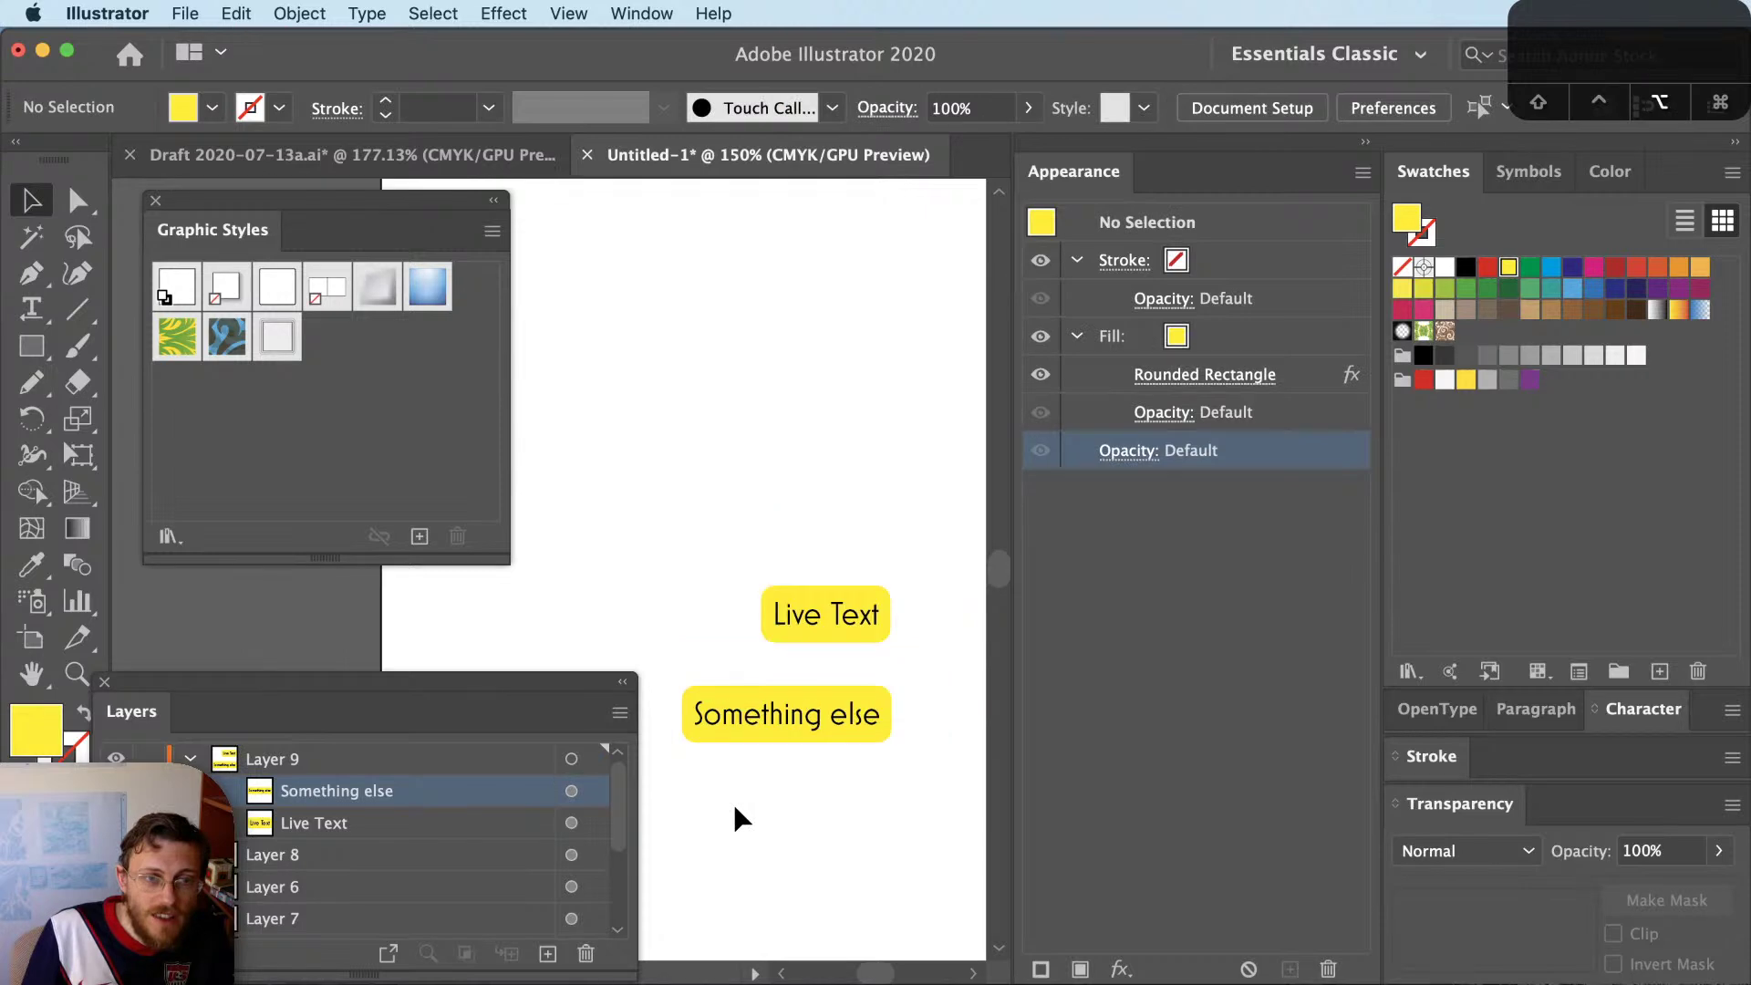
# Apply a Drop Shadow effect to the whole of Layer 9 and deselect the labels
pyautogui.click(571, 759)
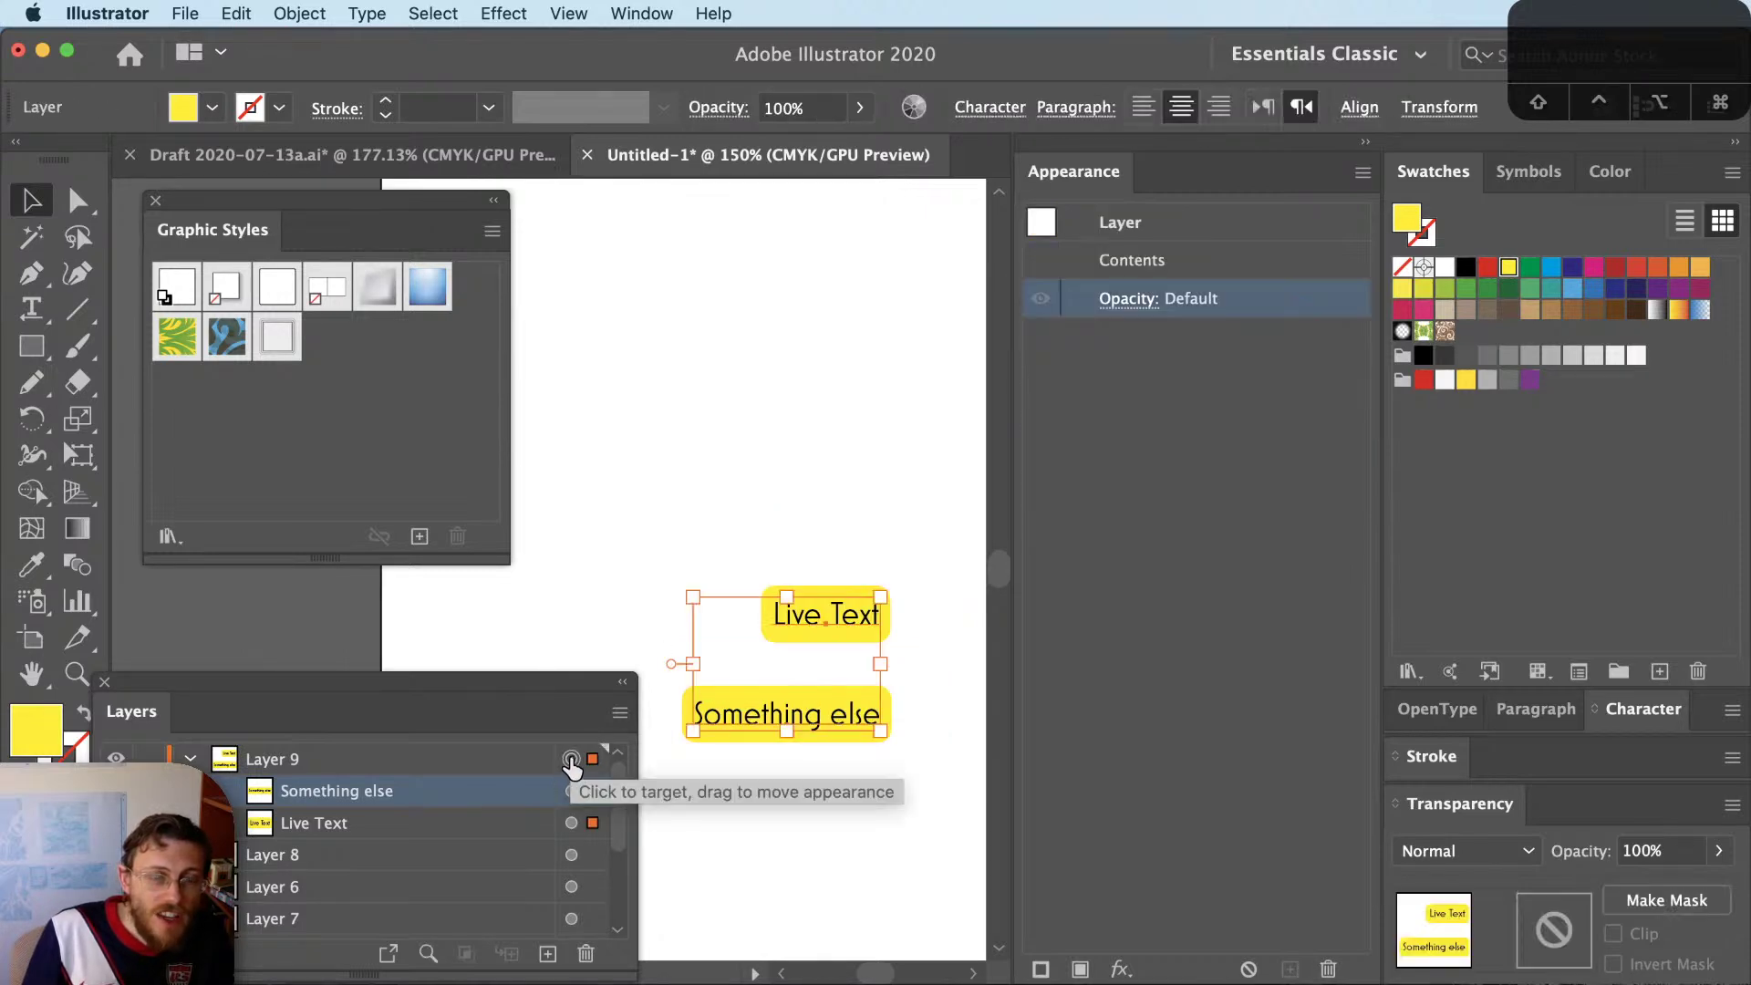
pyautogui.click(517, 13)
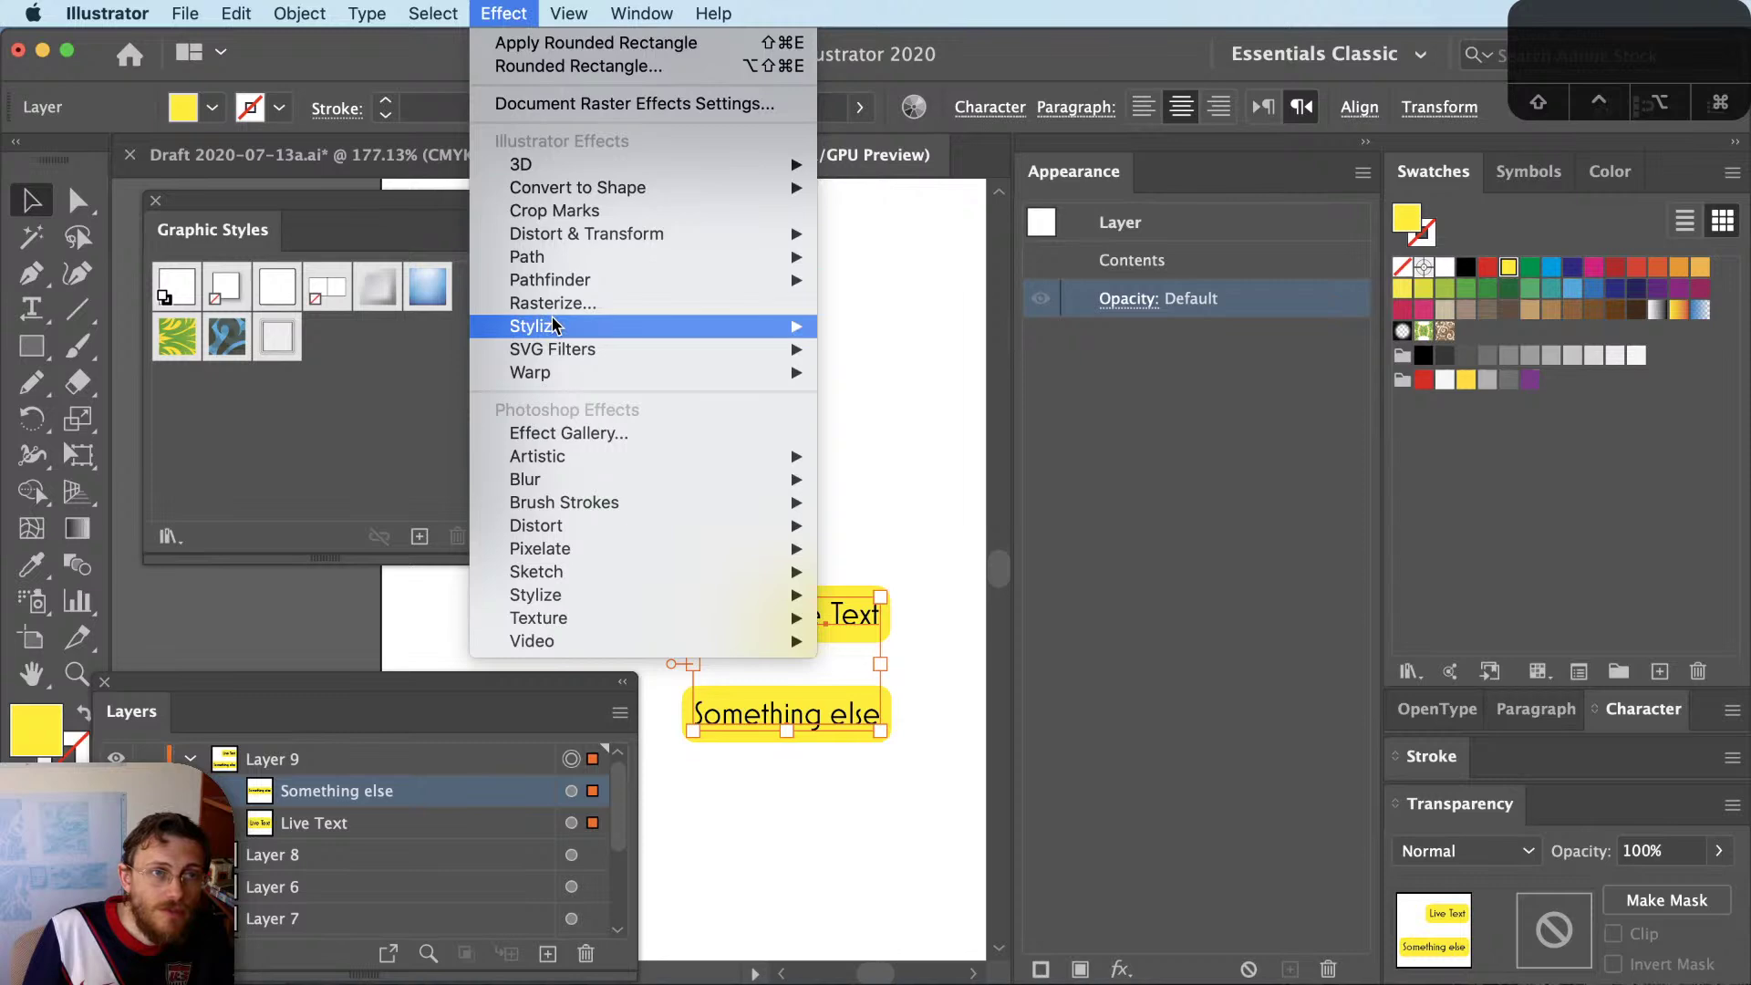
pyautogui.click(858, 326)
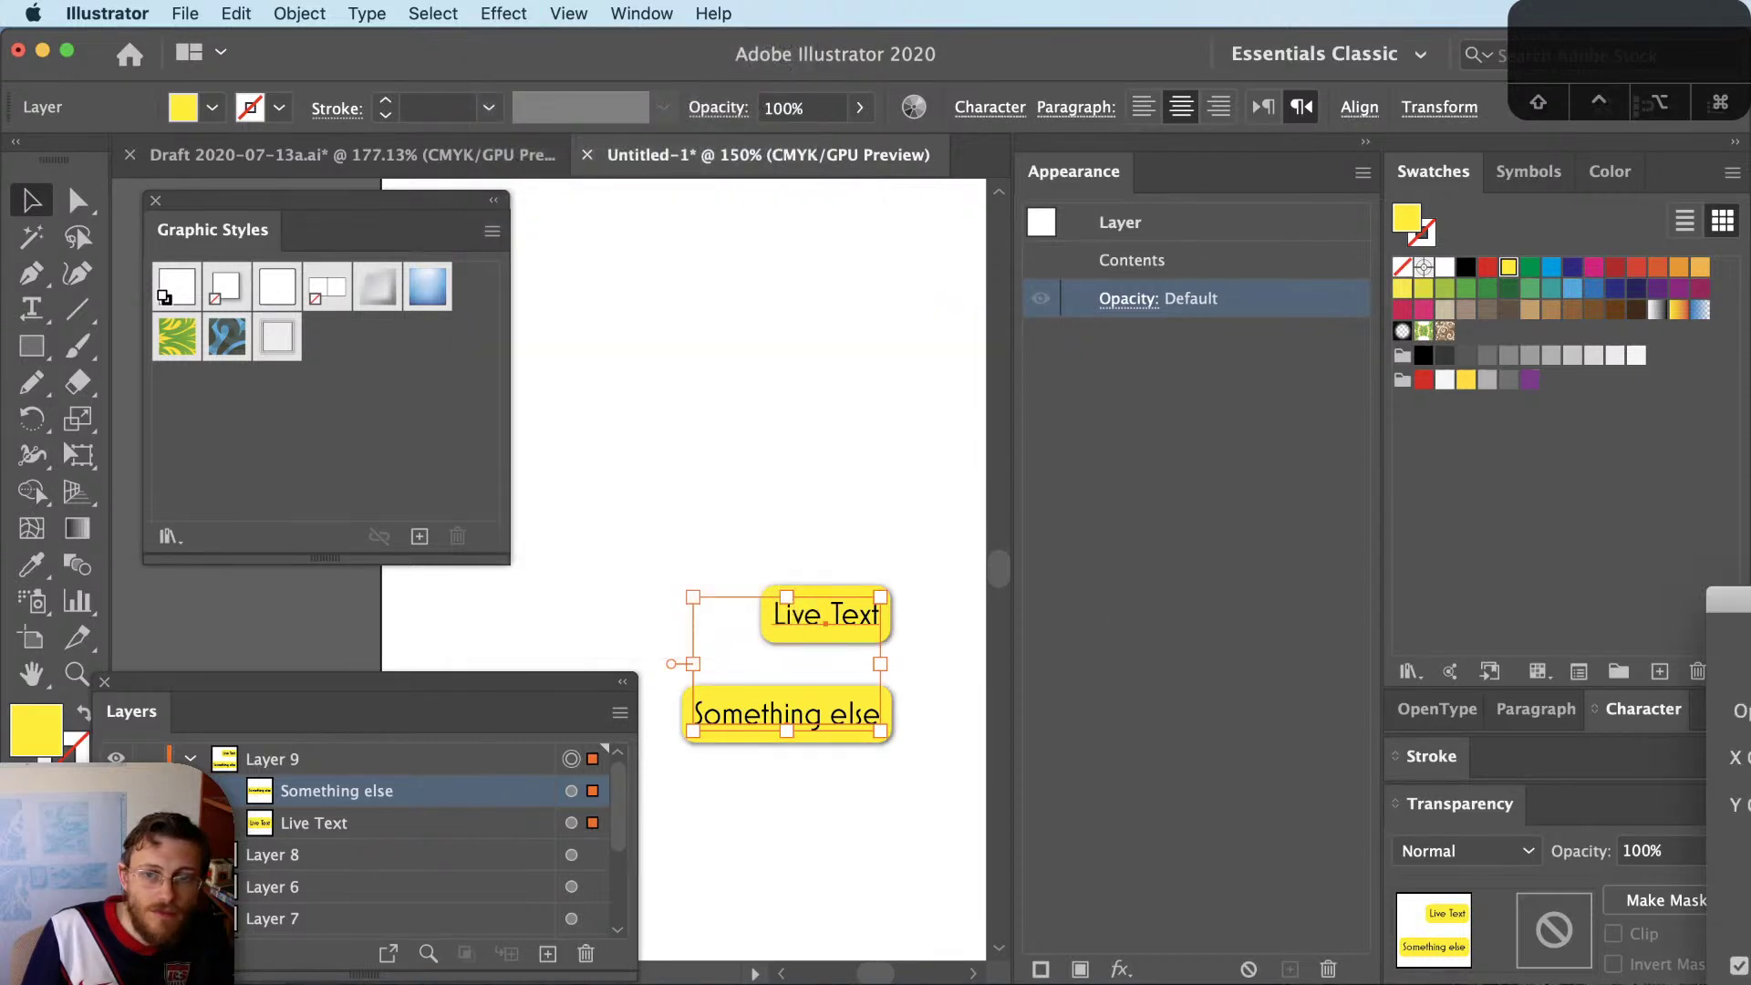
pyautogui.press('Return')
pyautogui.click(799, 819)
pyautogui.moveTo(799, 819); pyautogui.dragTo(828, 508)
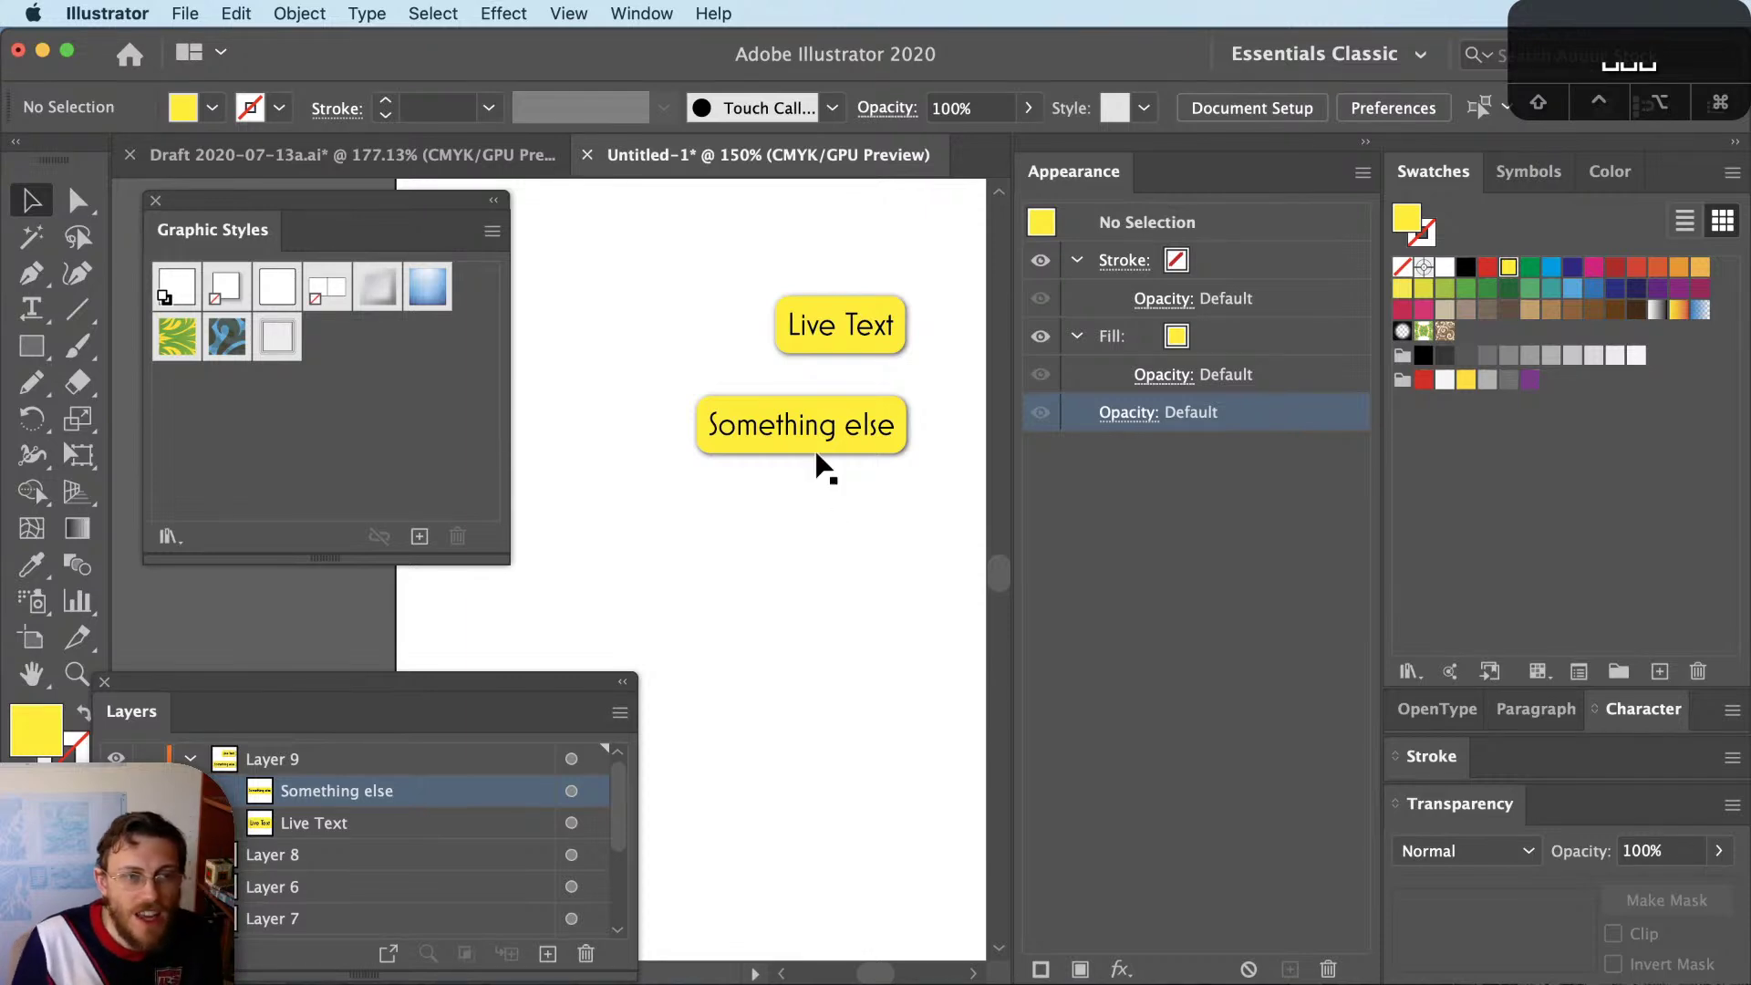
# Move the "Live Text" label left so it sits centered above the "Something else" label, and deselect it
pyautogui.scroll(3, 813, 478)
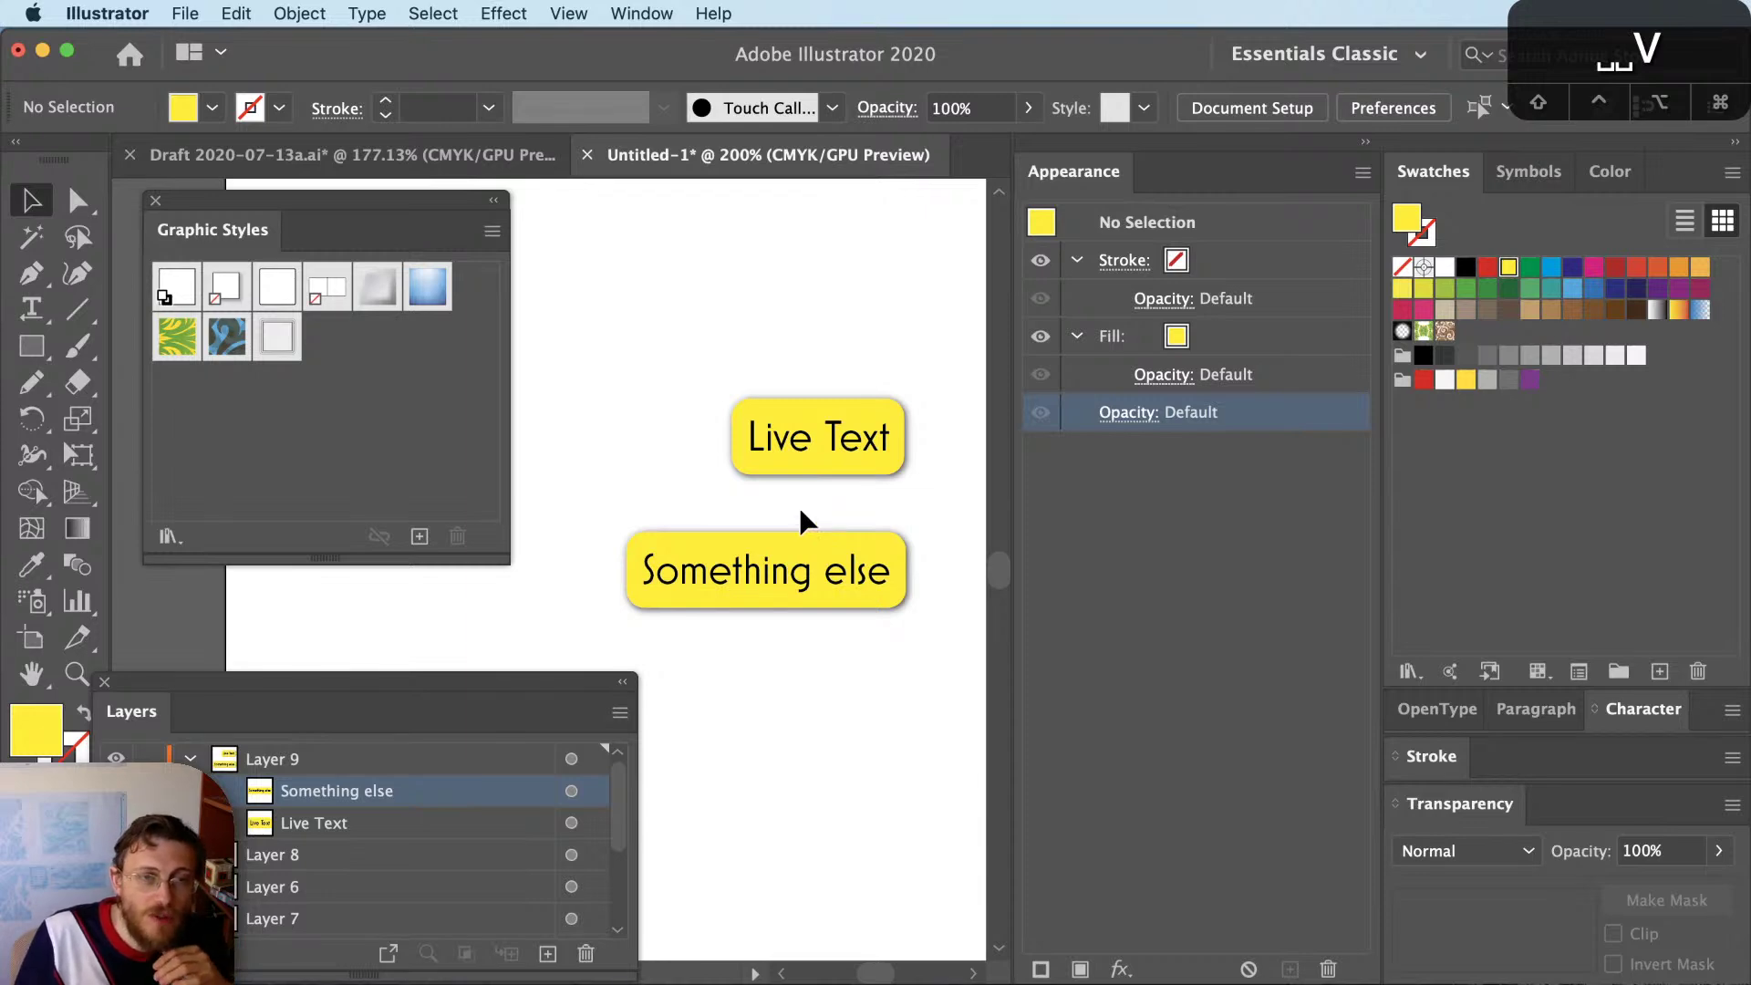
pyautogui.moveTo(851, 444); pyautogui.dragTo(805, 454)
pyautogui.click(837, 358)
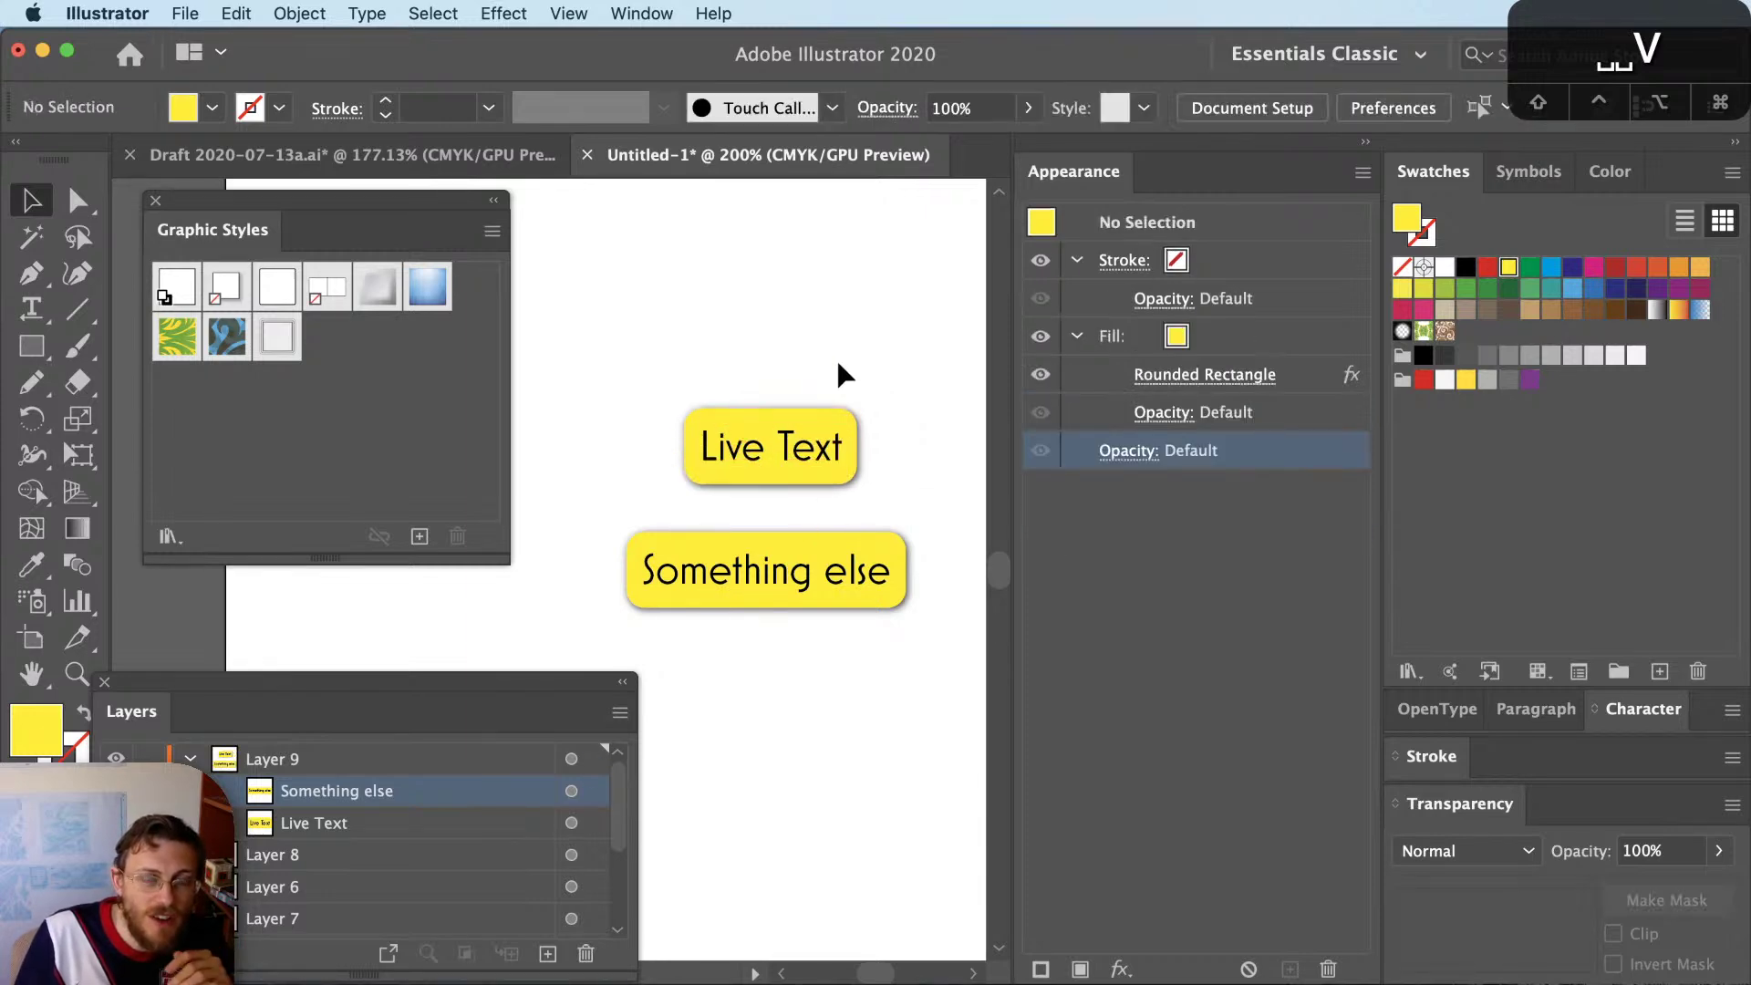
# Replace the "Something else" label's text with "Group Name" and deselect it
pyautogui.doubleClick(806, 591)
pyautogui.doubleClick(806, 580)
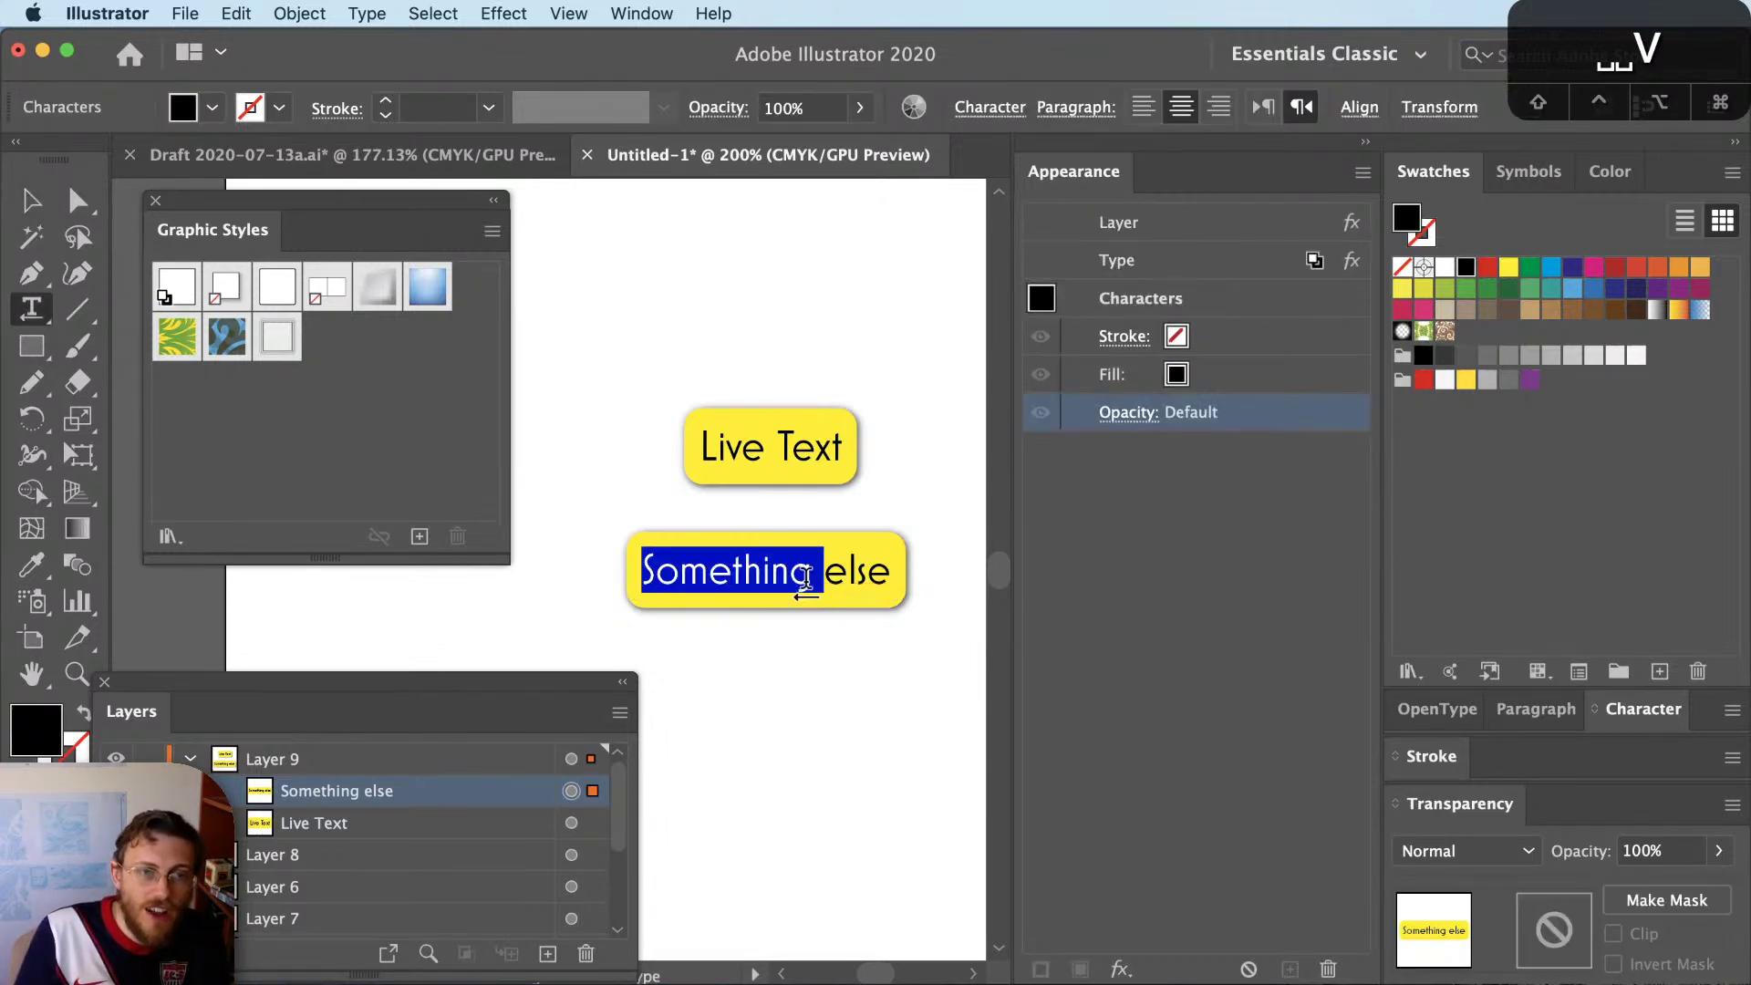
pyautogui.press('super+a')
pyautogui.write('Group Name')
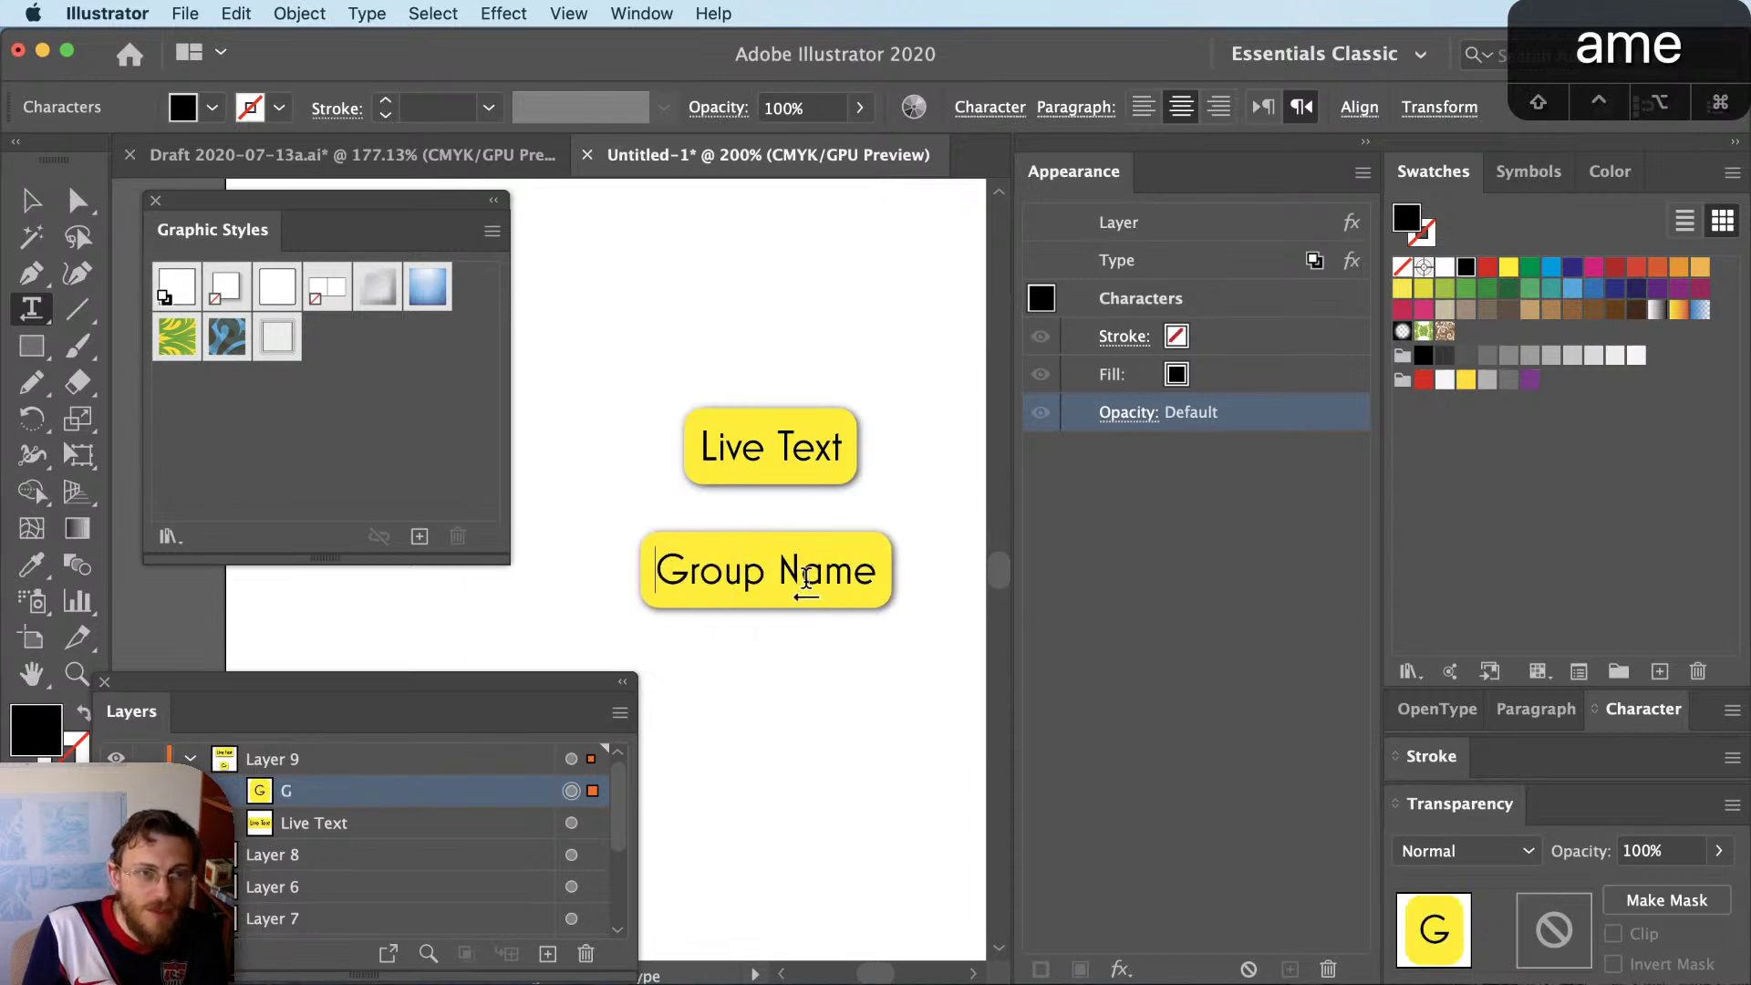
pyautogui.press('Escape')
pyautogui.click(875, 691)
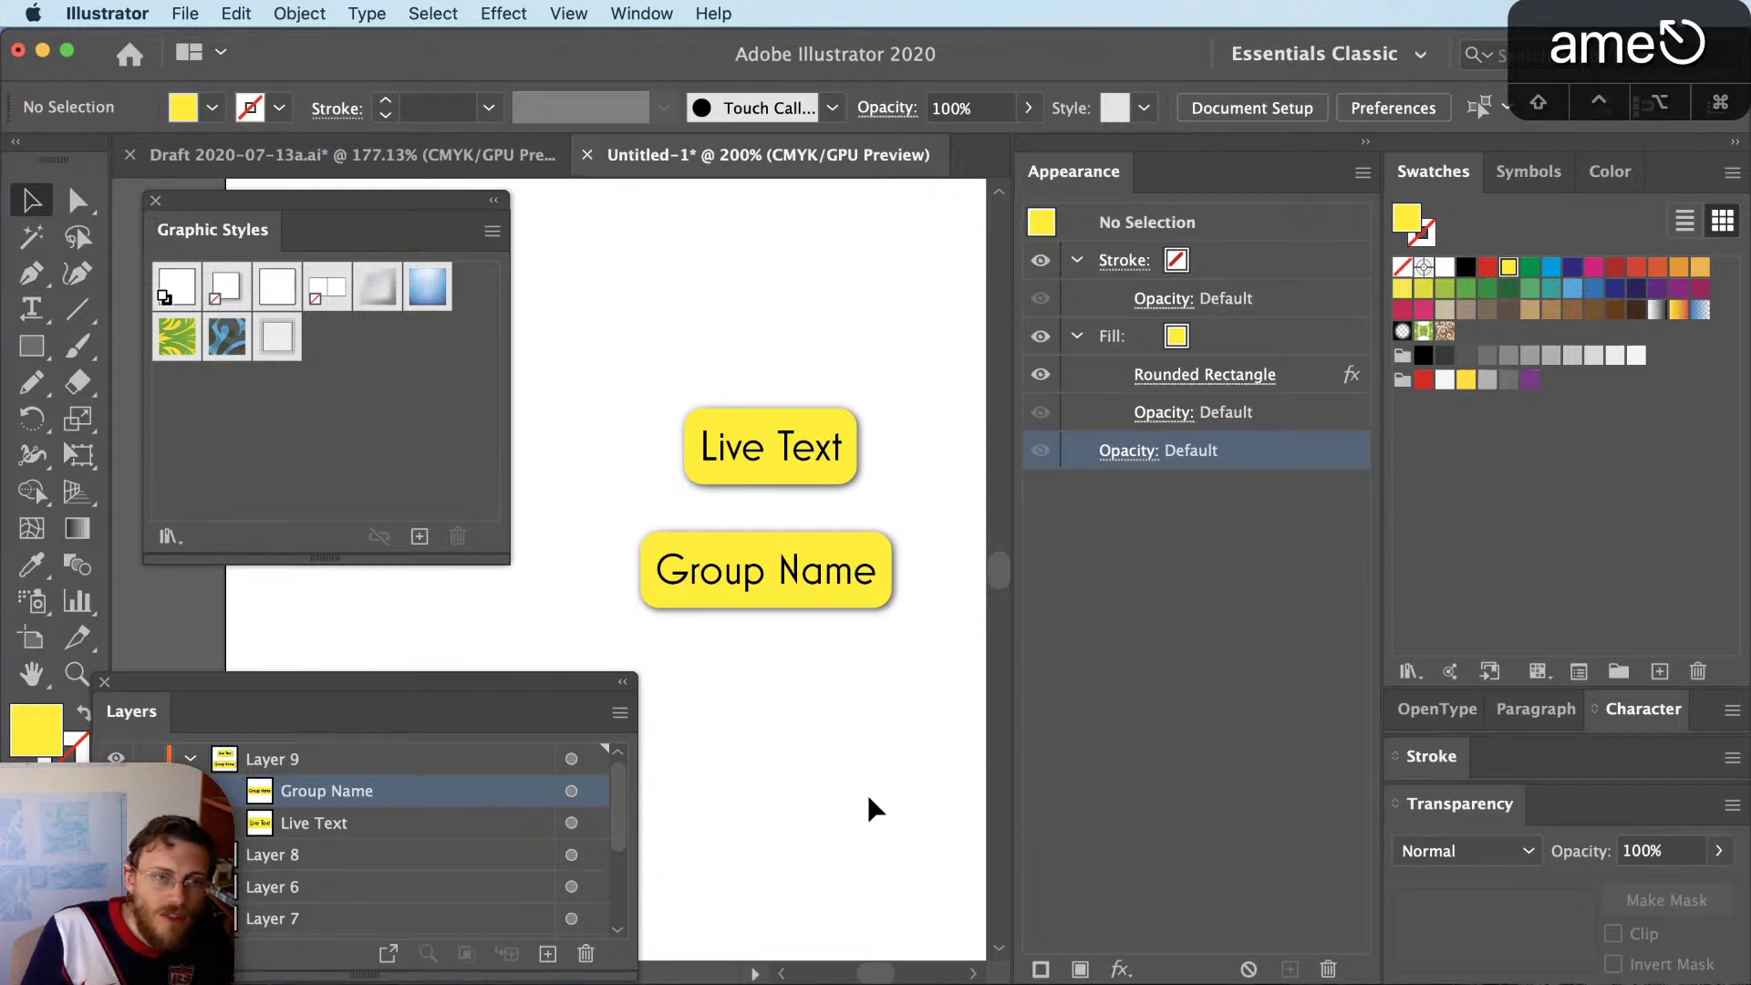
# Duplicate the "Group Name" label below the original and change the copy's text to "1"
pyautogui.moveTo(828, 571); pyautogui.dragTo(881, 753)
pyautogui.press('t')
pyautogui.tripleClick(881, 753)
pyautogui.write('1')
pyautogui.press('Escape')
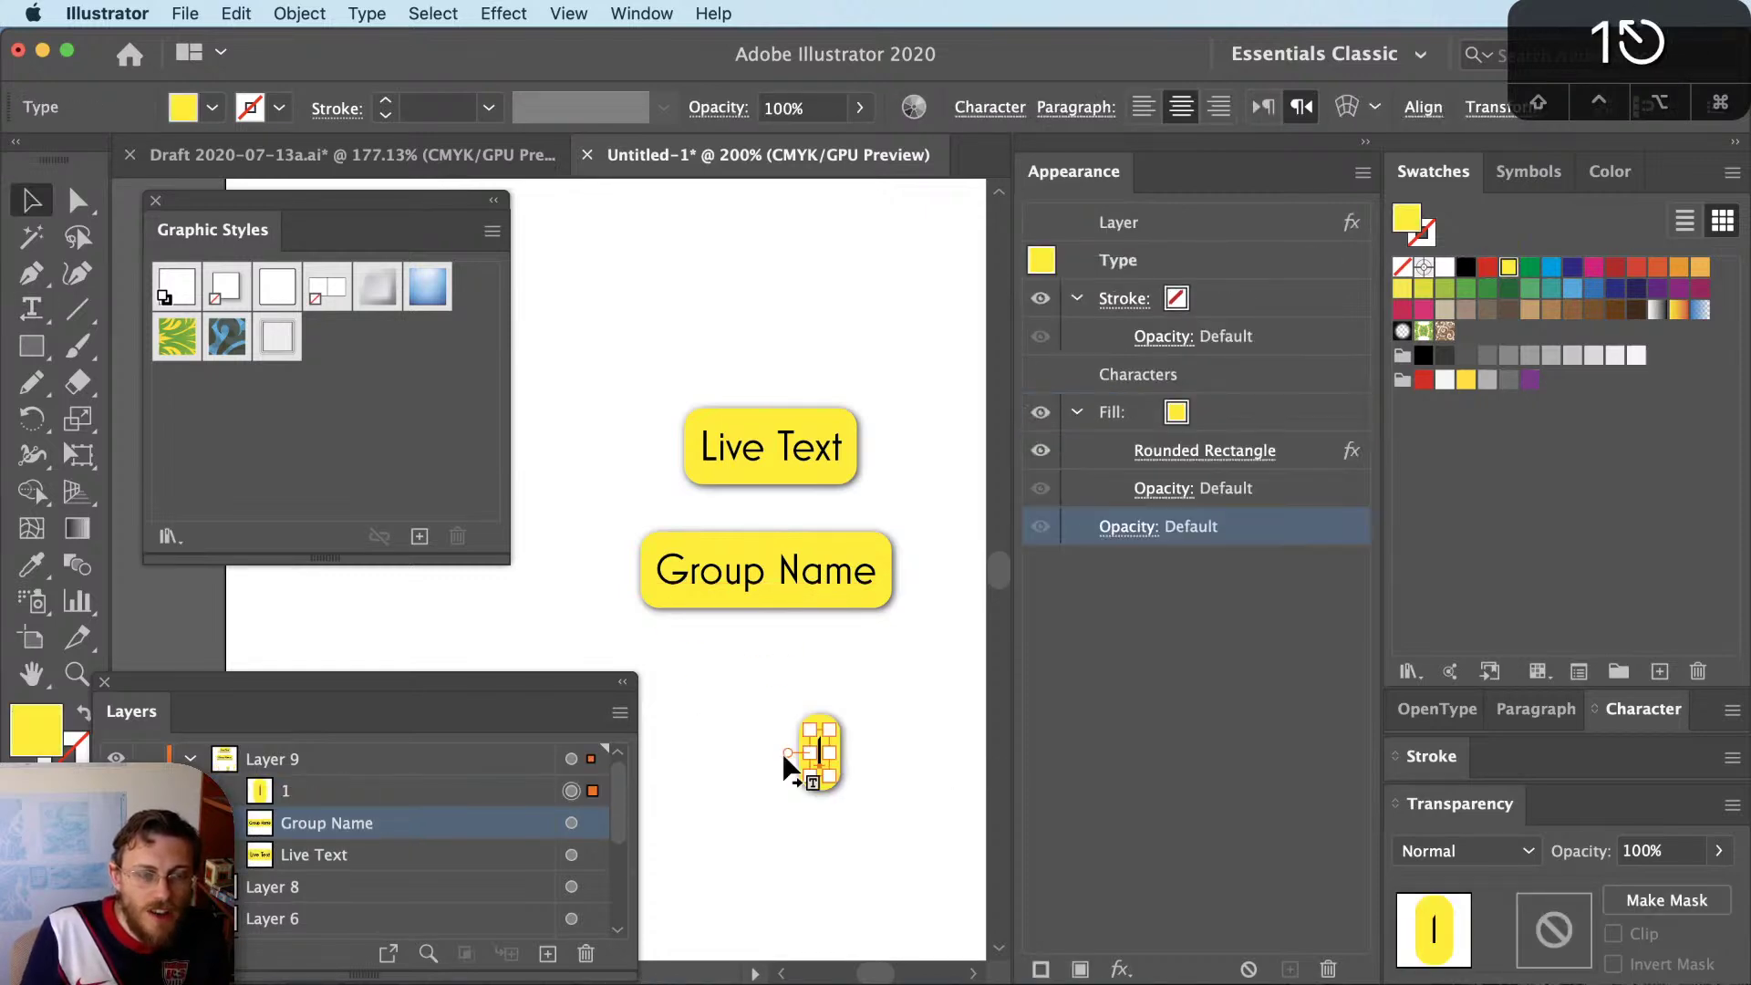
# Change the small single-digit label's text to "4"
pyautogui.scroll(2, 832, 791)
pyautogui.press('t')
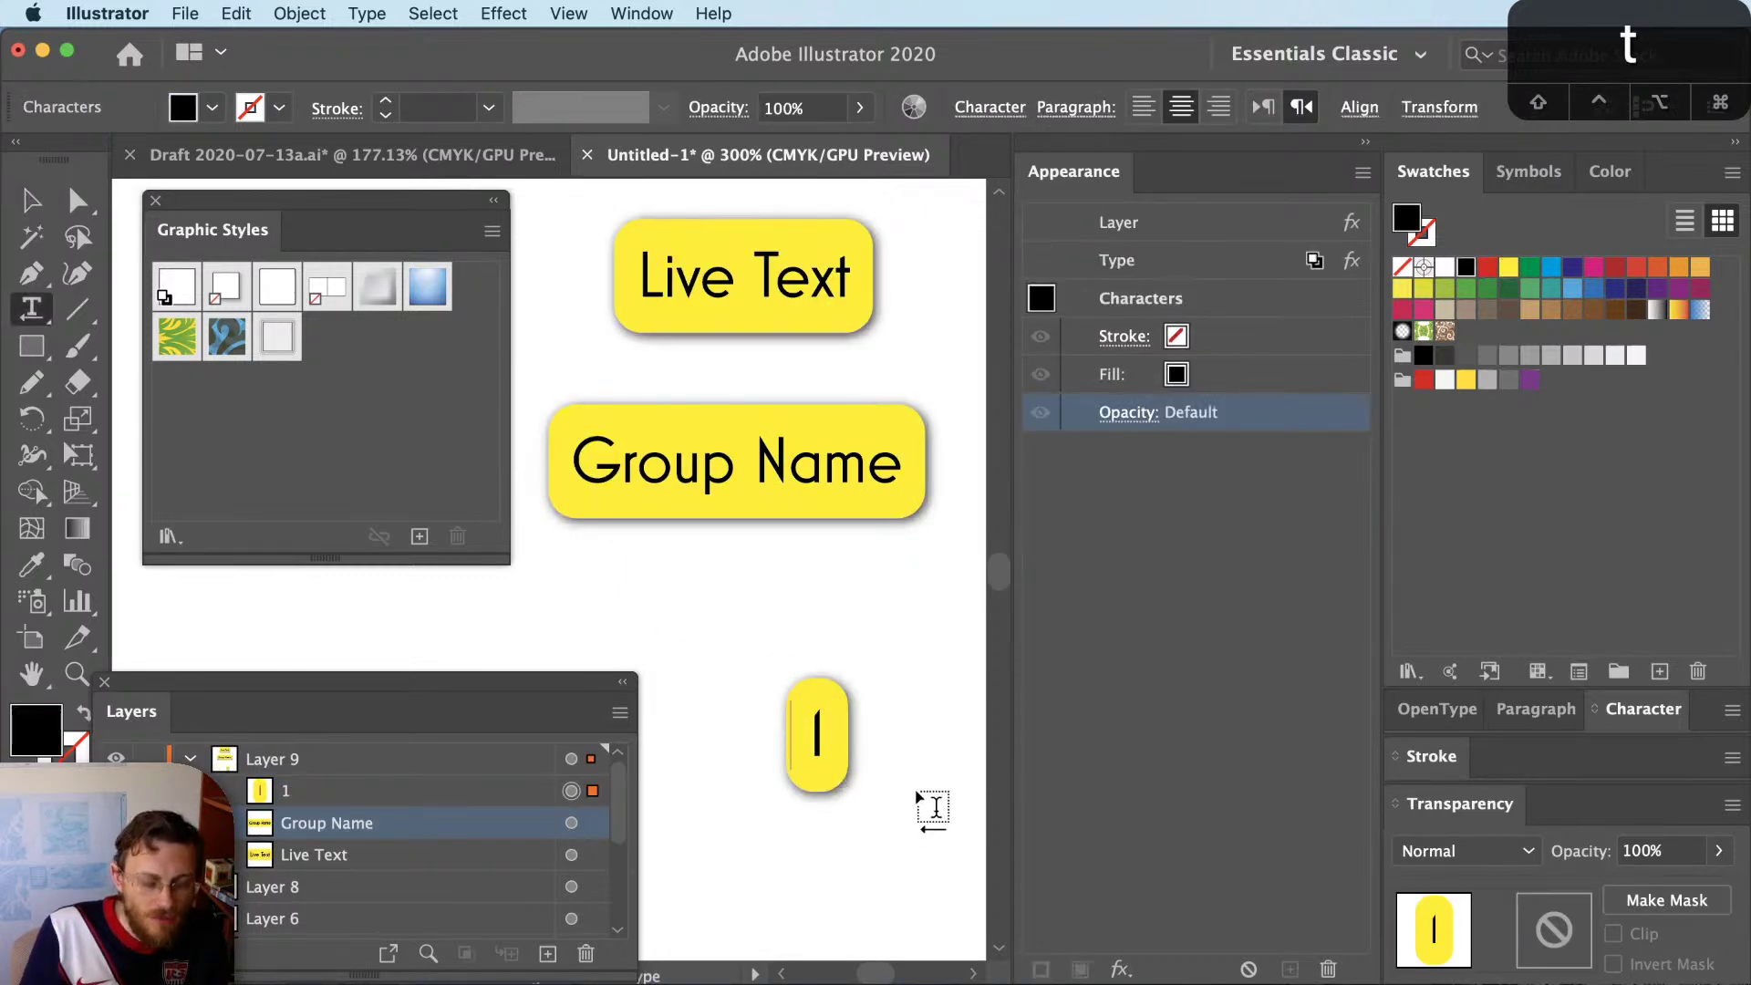
pyautogui.doubleClick(812, 730)
pyautogui.write('4')
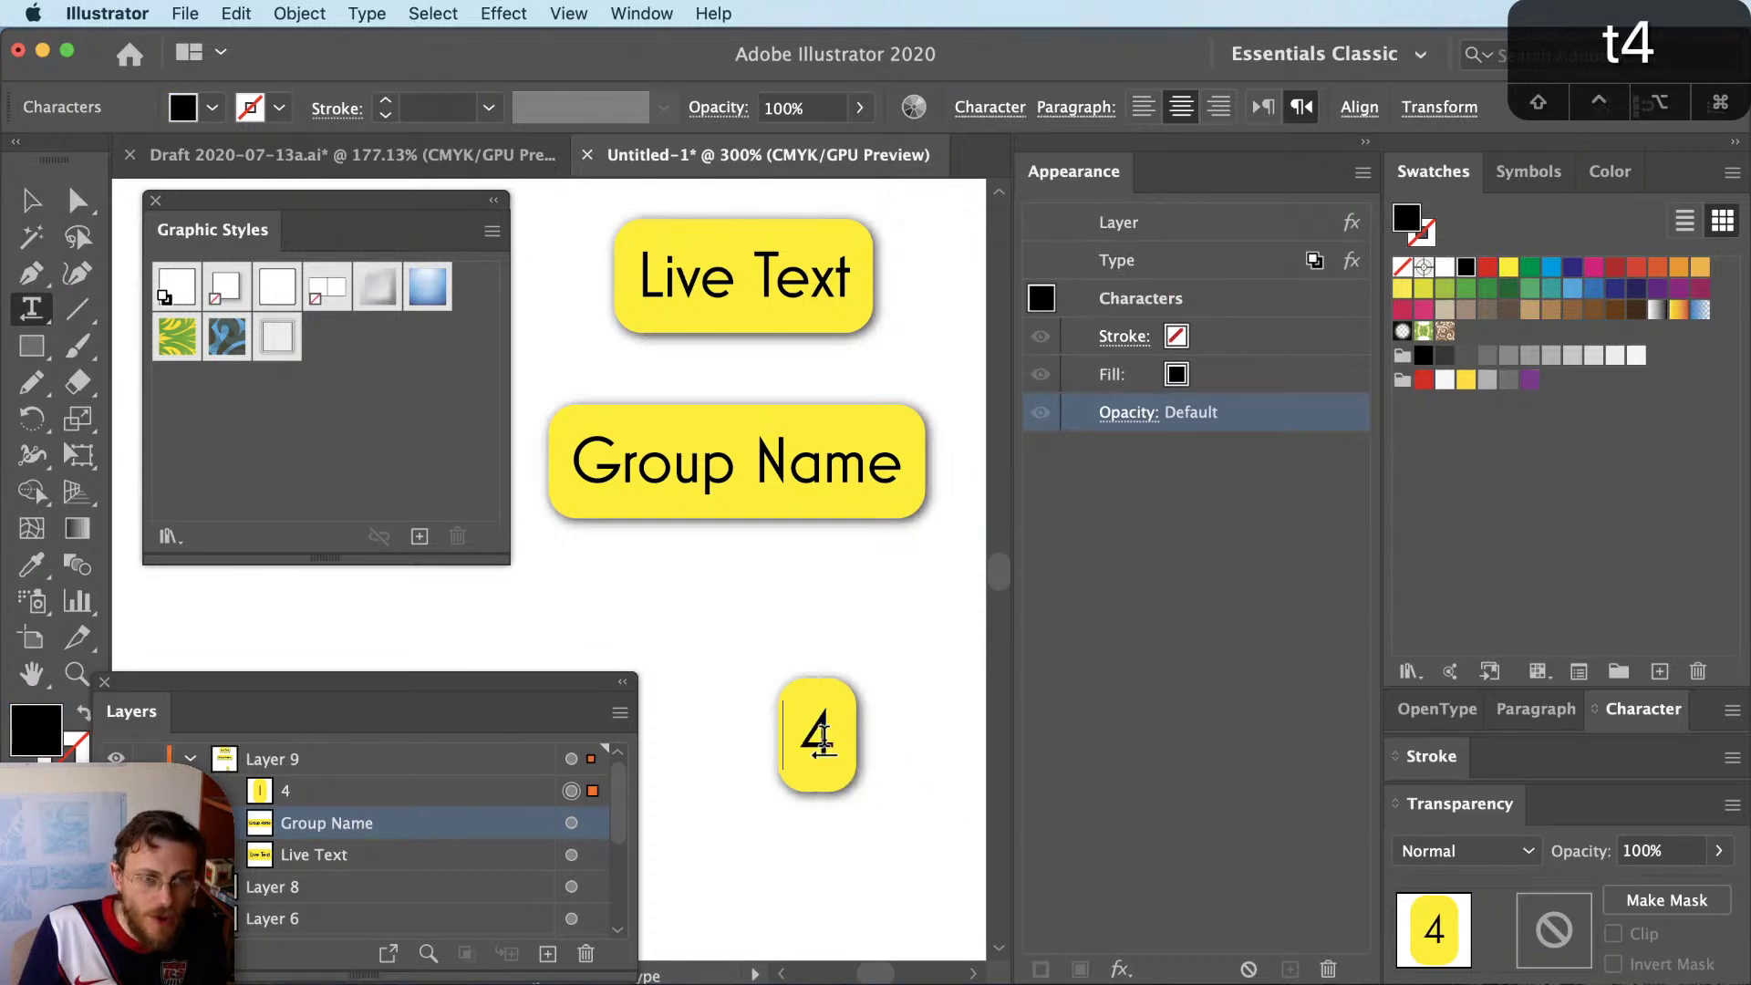
pyautogui.press('Escape')
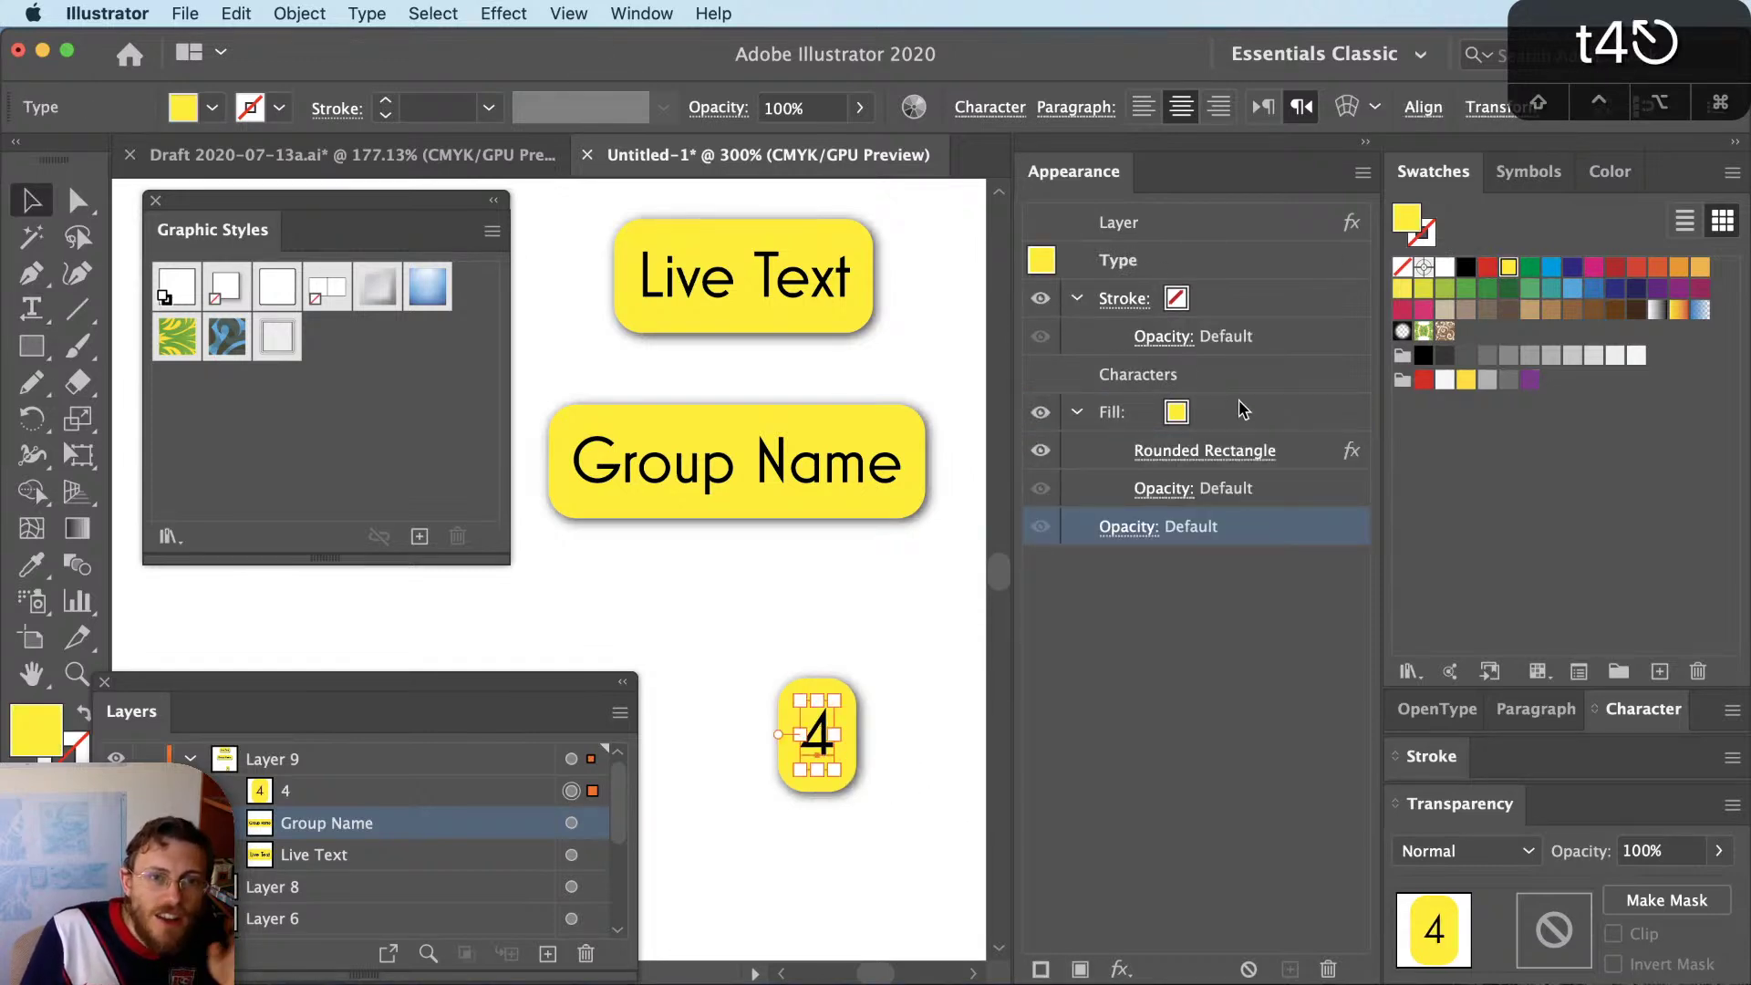
# Remove the Rounded Rectangle effect from the "4" label's fill and start a Convert to Shape Ellipse effect on it instead
pyautogui.click(1308, 451)
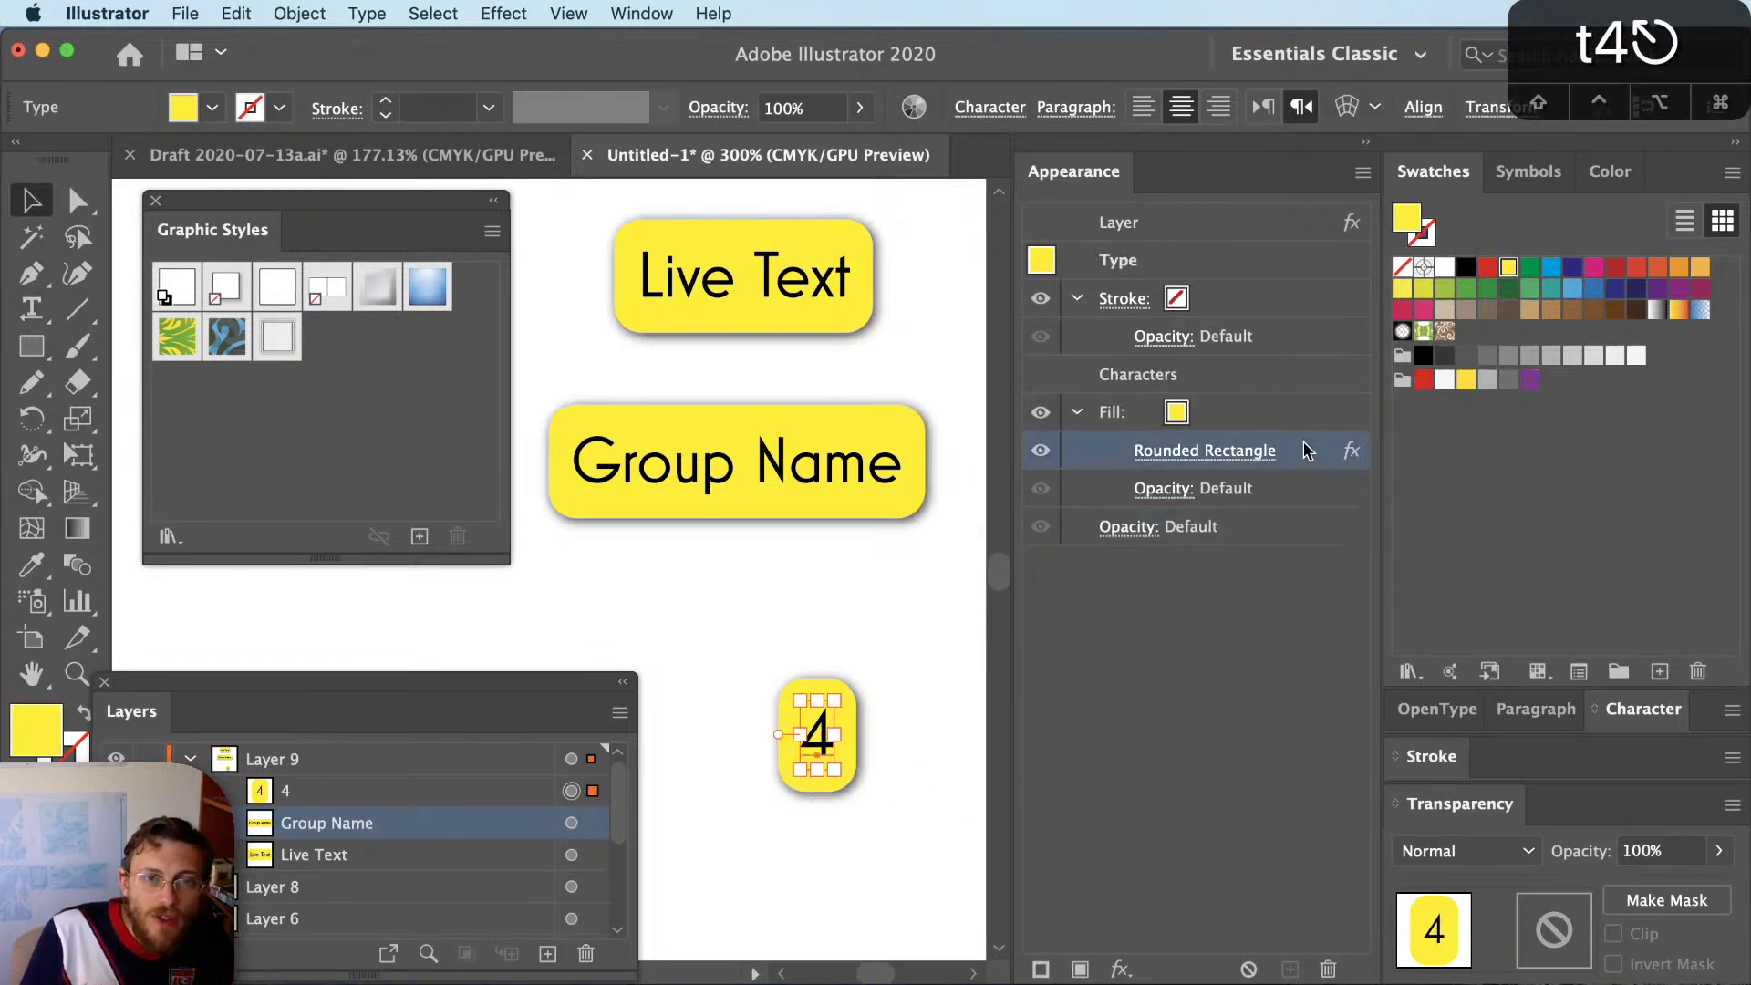
pyautogui.click(1336, 972)
pyautogui.click(1262, 411)
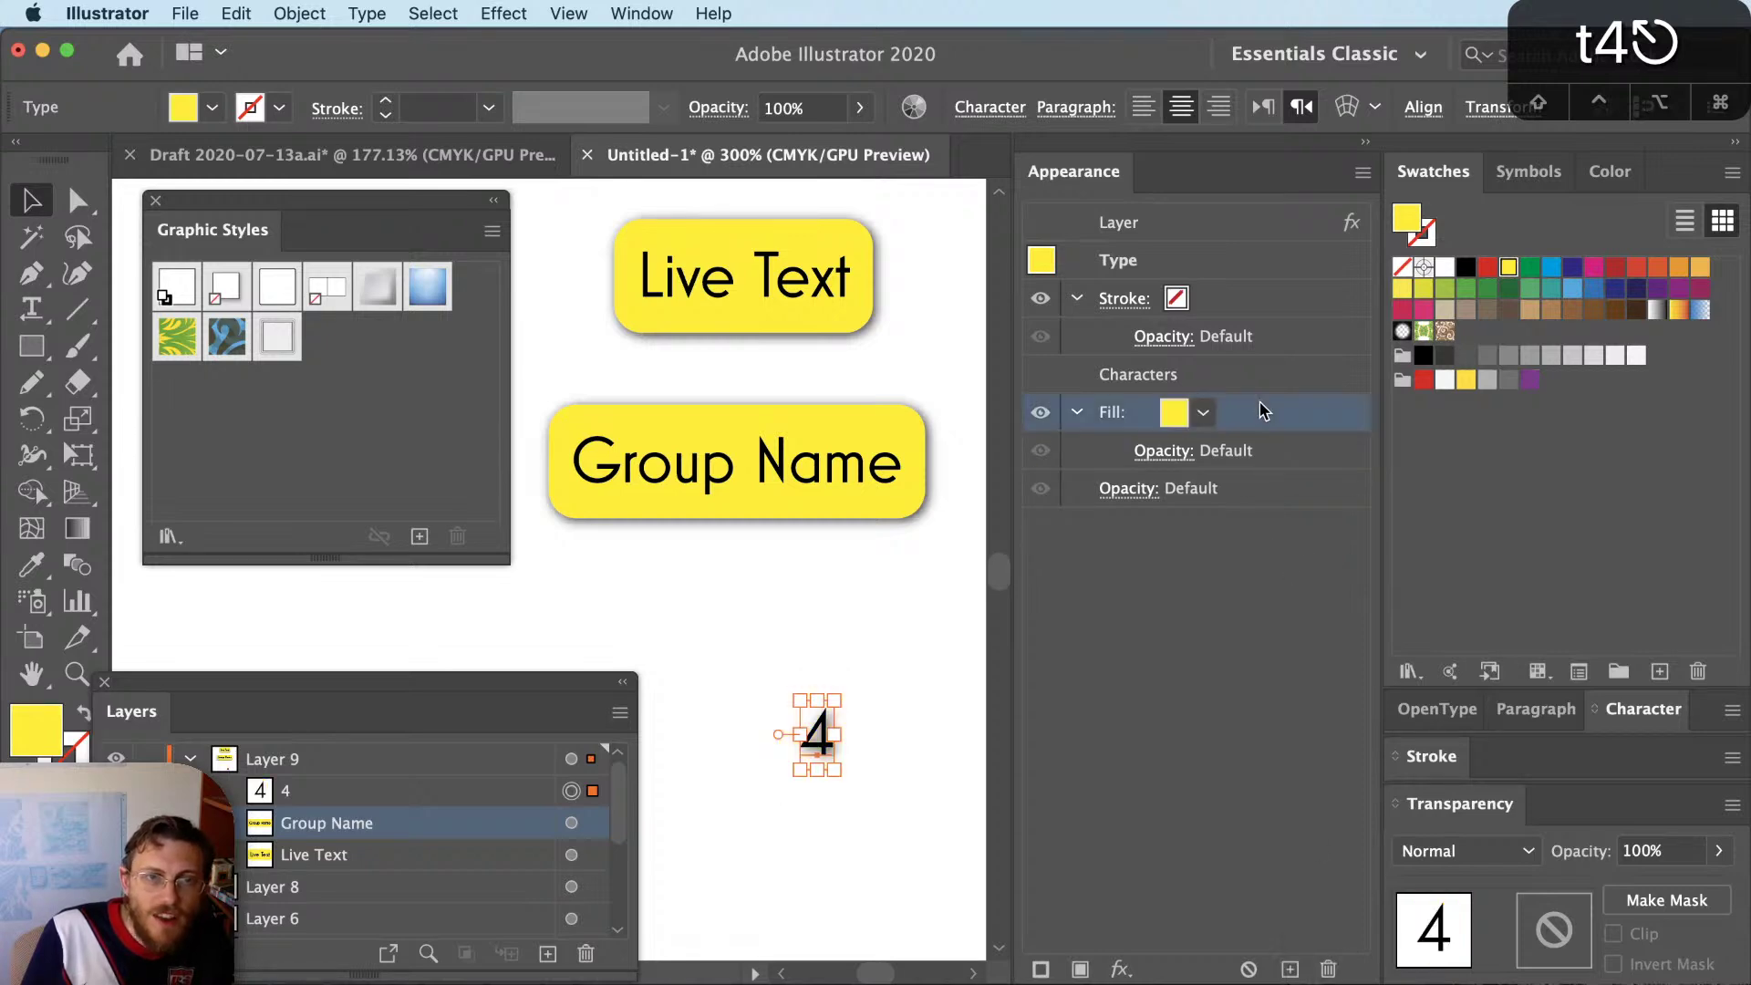
pyautogui.click(504, 12)
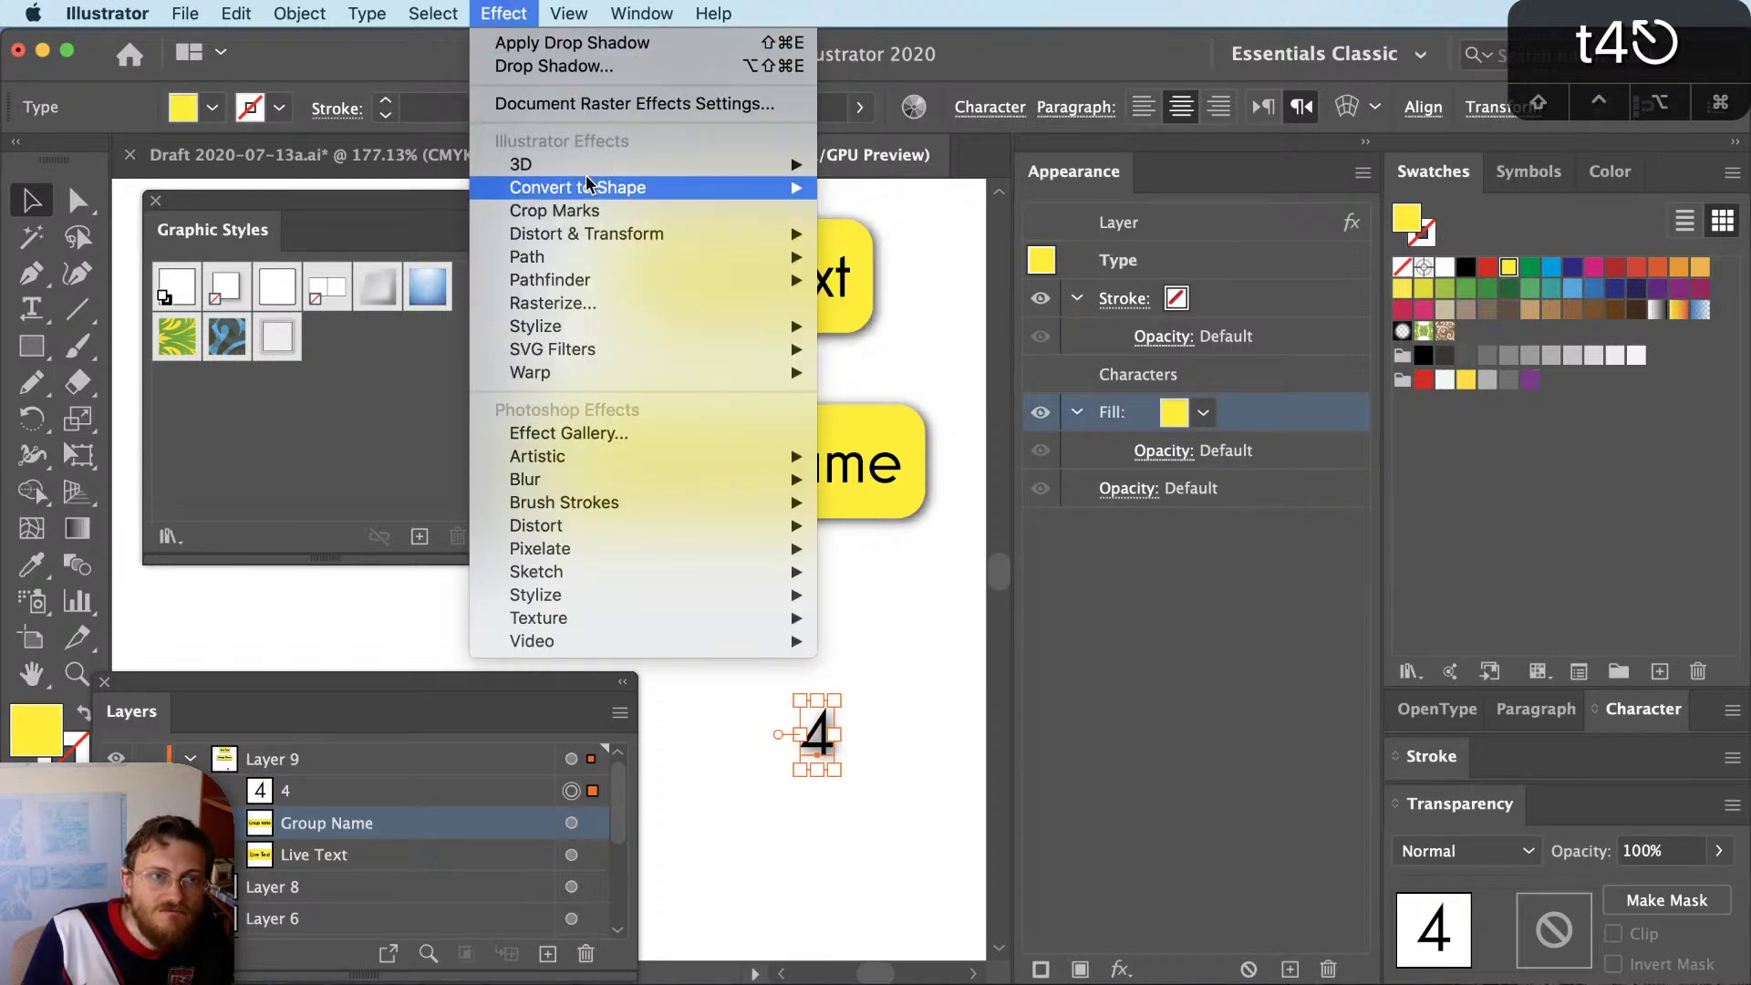
pyautogui.moveTo(629, 189)
pyautogui.click(871, 231)
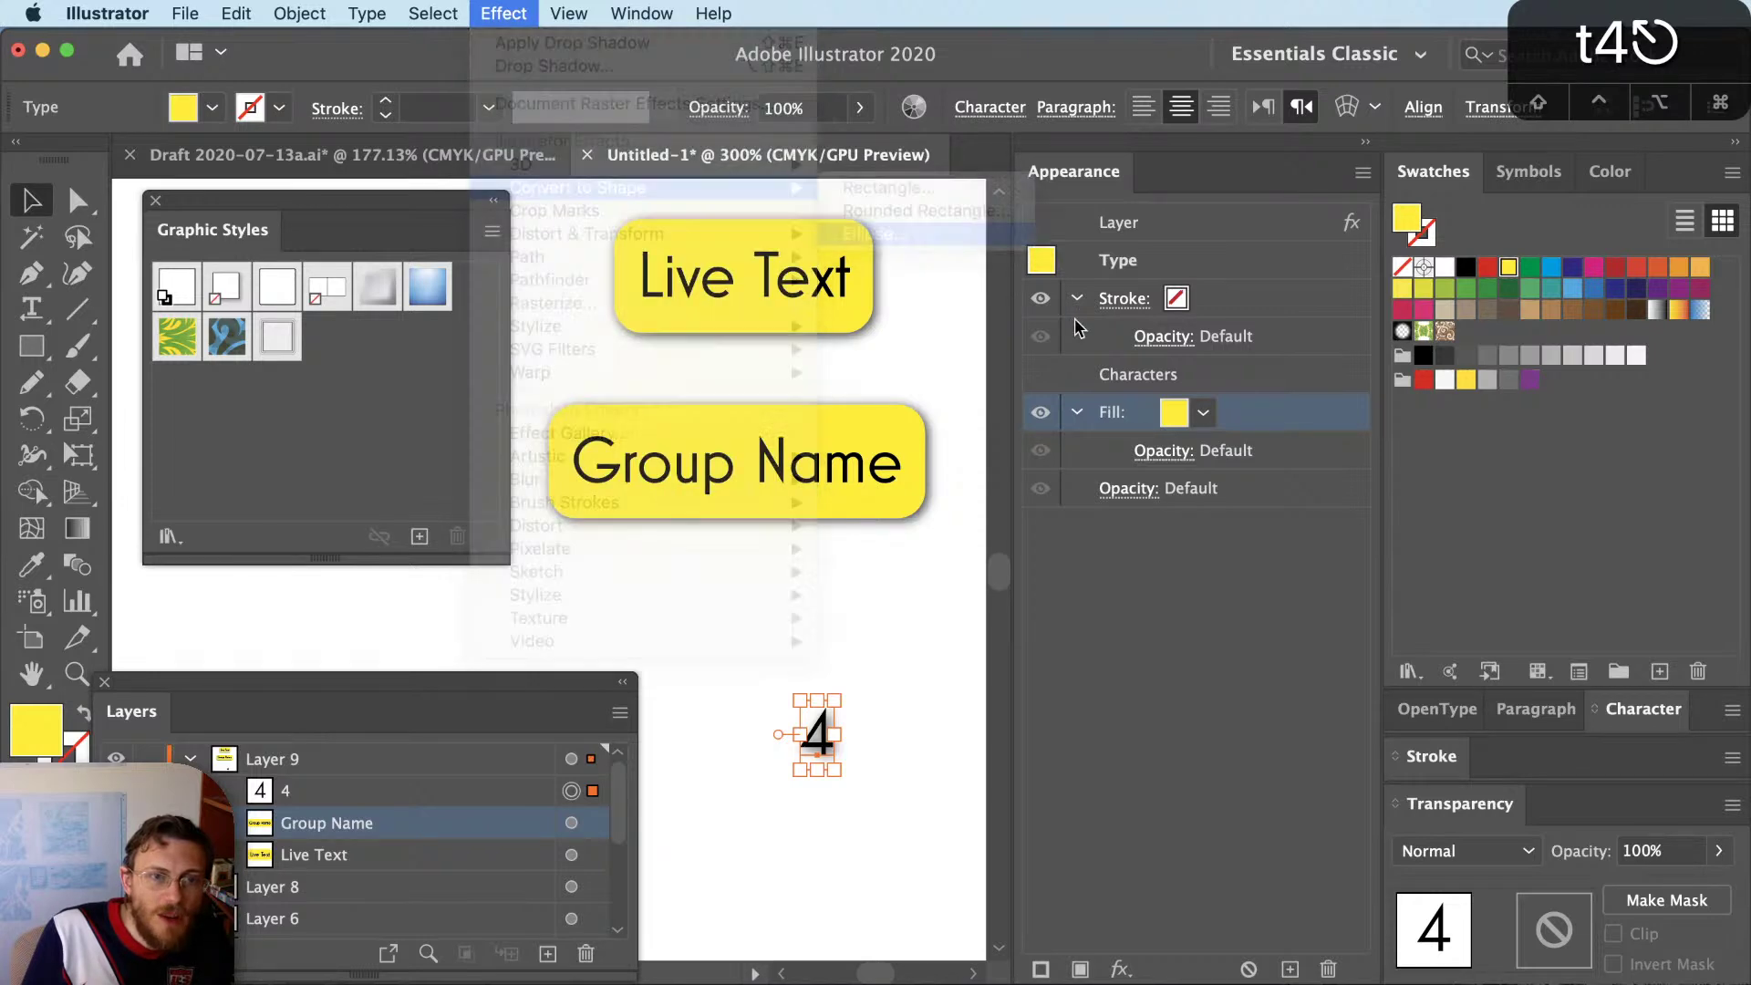
pyautogui.moveTo(1246, 412); pyautogui.dragTo(1475, 415)
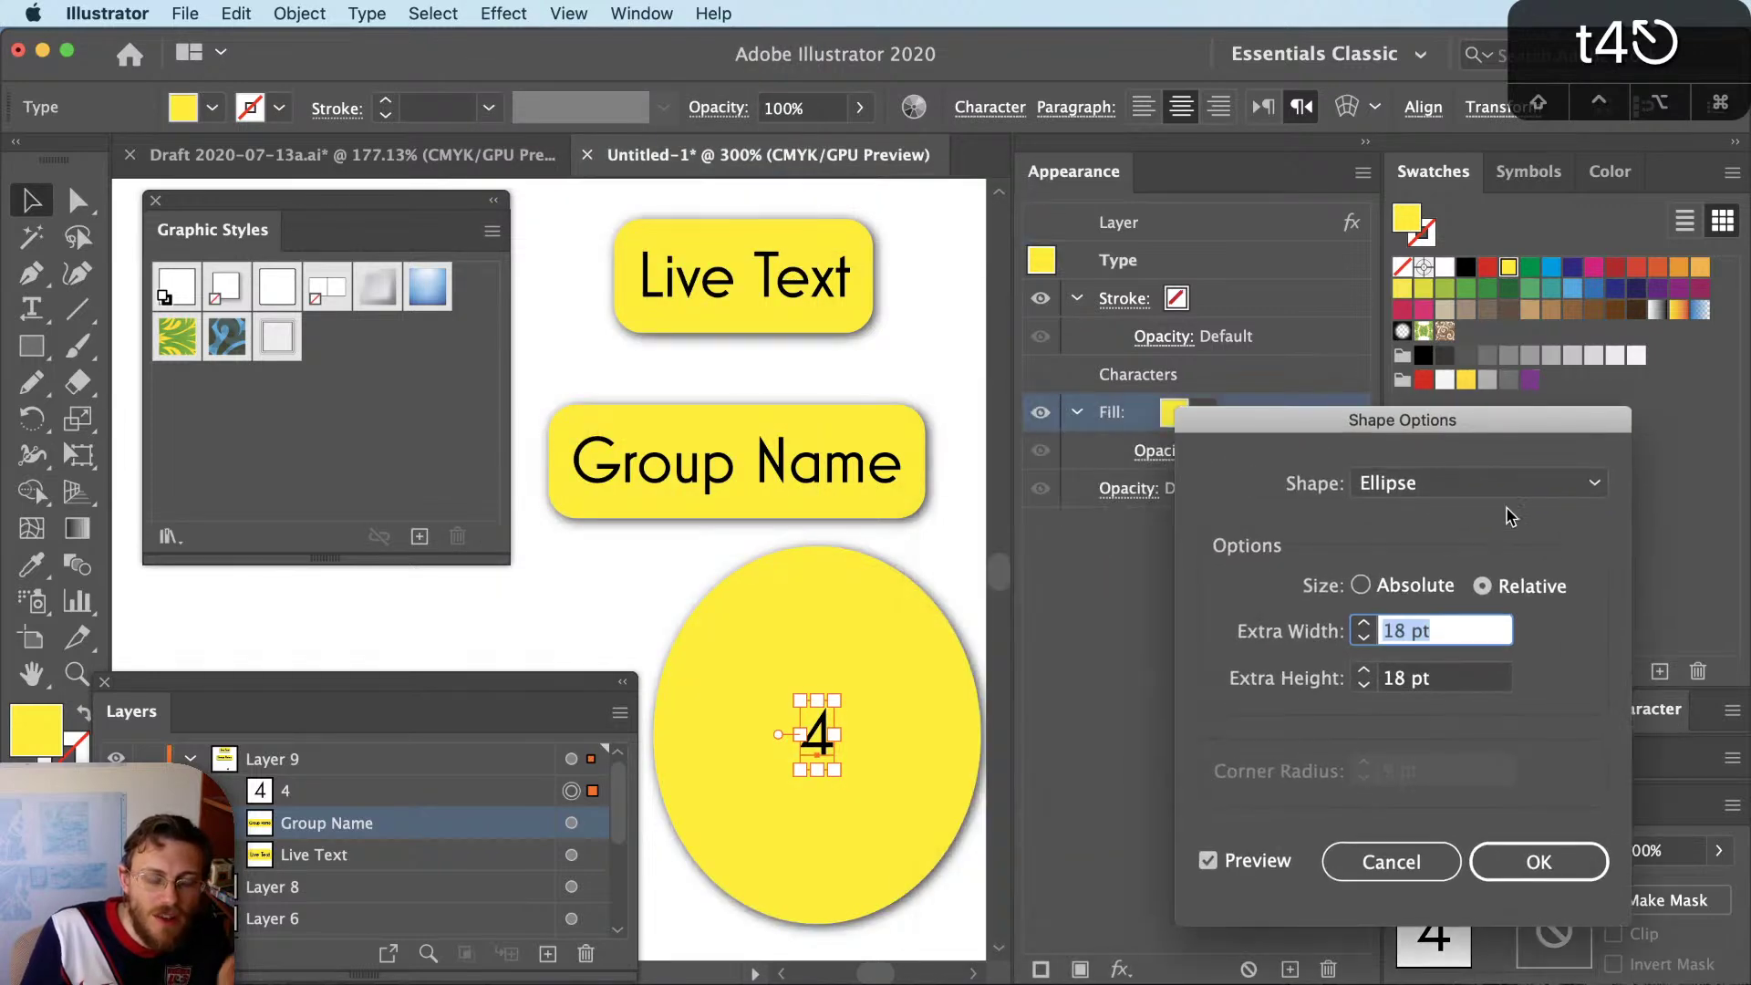
# Try a relative ellipse size with 1 pt extra width and 1 pt extra height
pyautogui.write('1')
pyautogui.press('Tab')
pyautogui.write('1')
pyautogui.press('Tab')
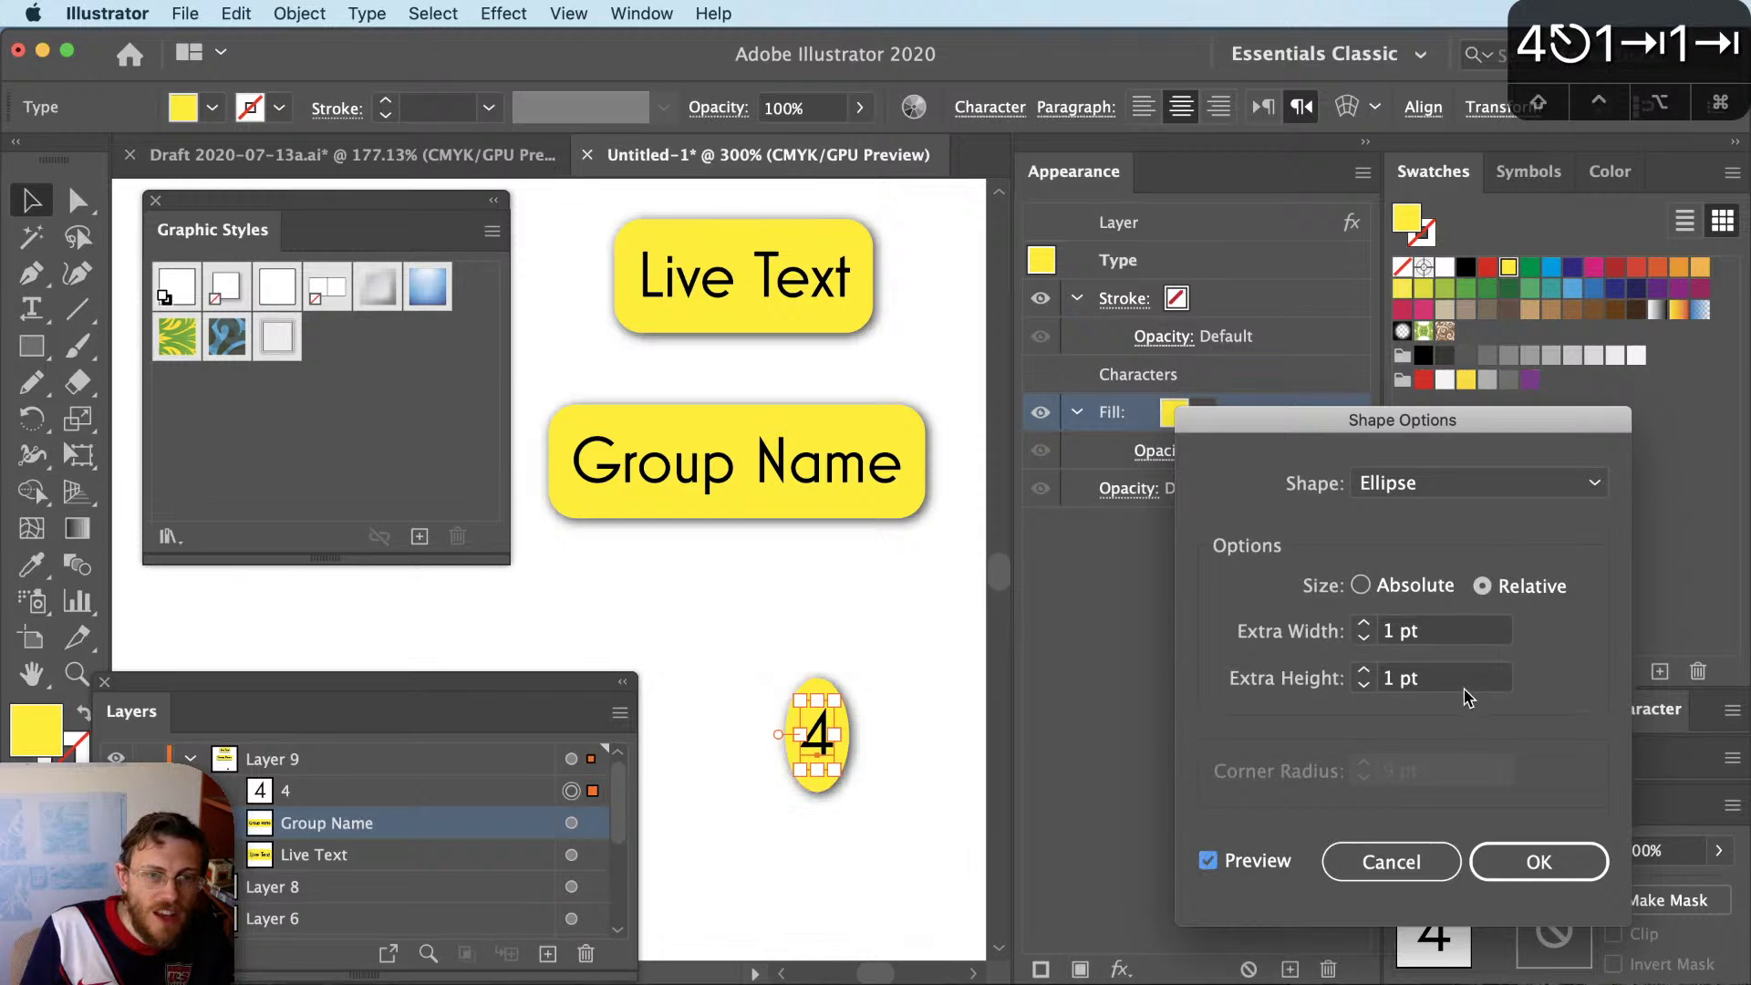
# Switch the ellipse to an absolute size and try 4 pt and 10 pt for both width and height
pyautogui.click(1423, 588)
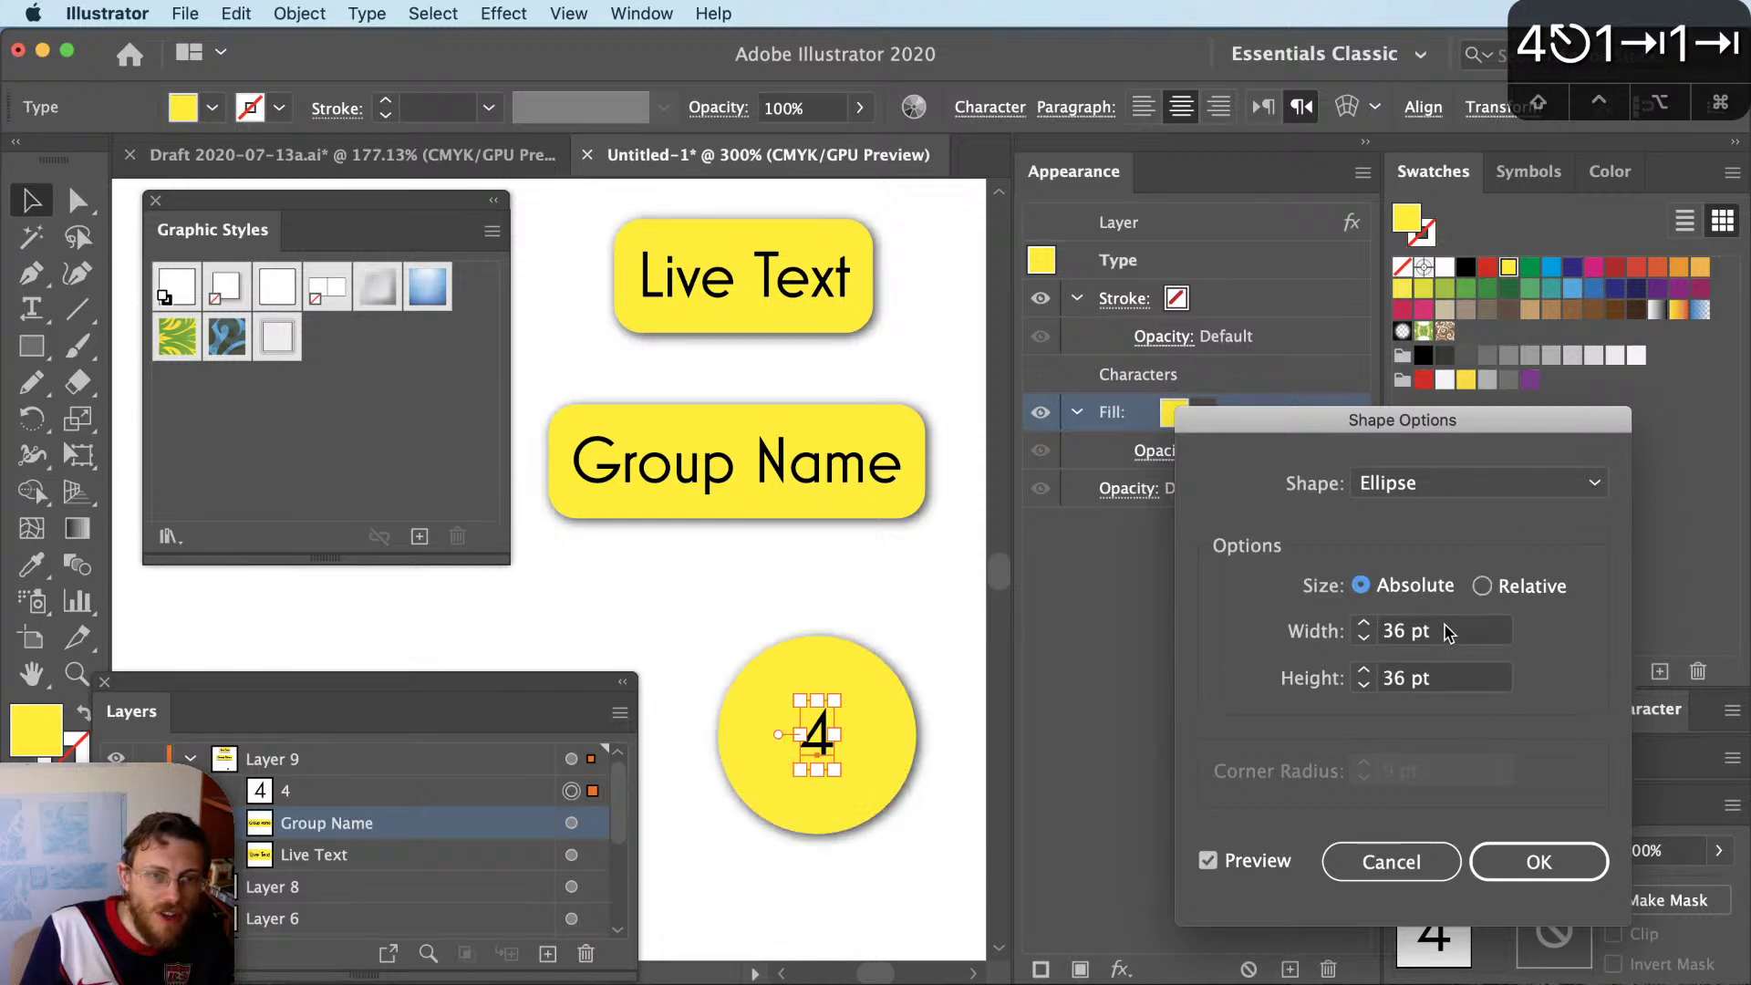
pyautogui.click(1449, 631)
pyautogui.write('4')
pyautogui.press('Tab')
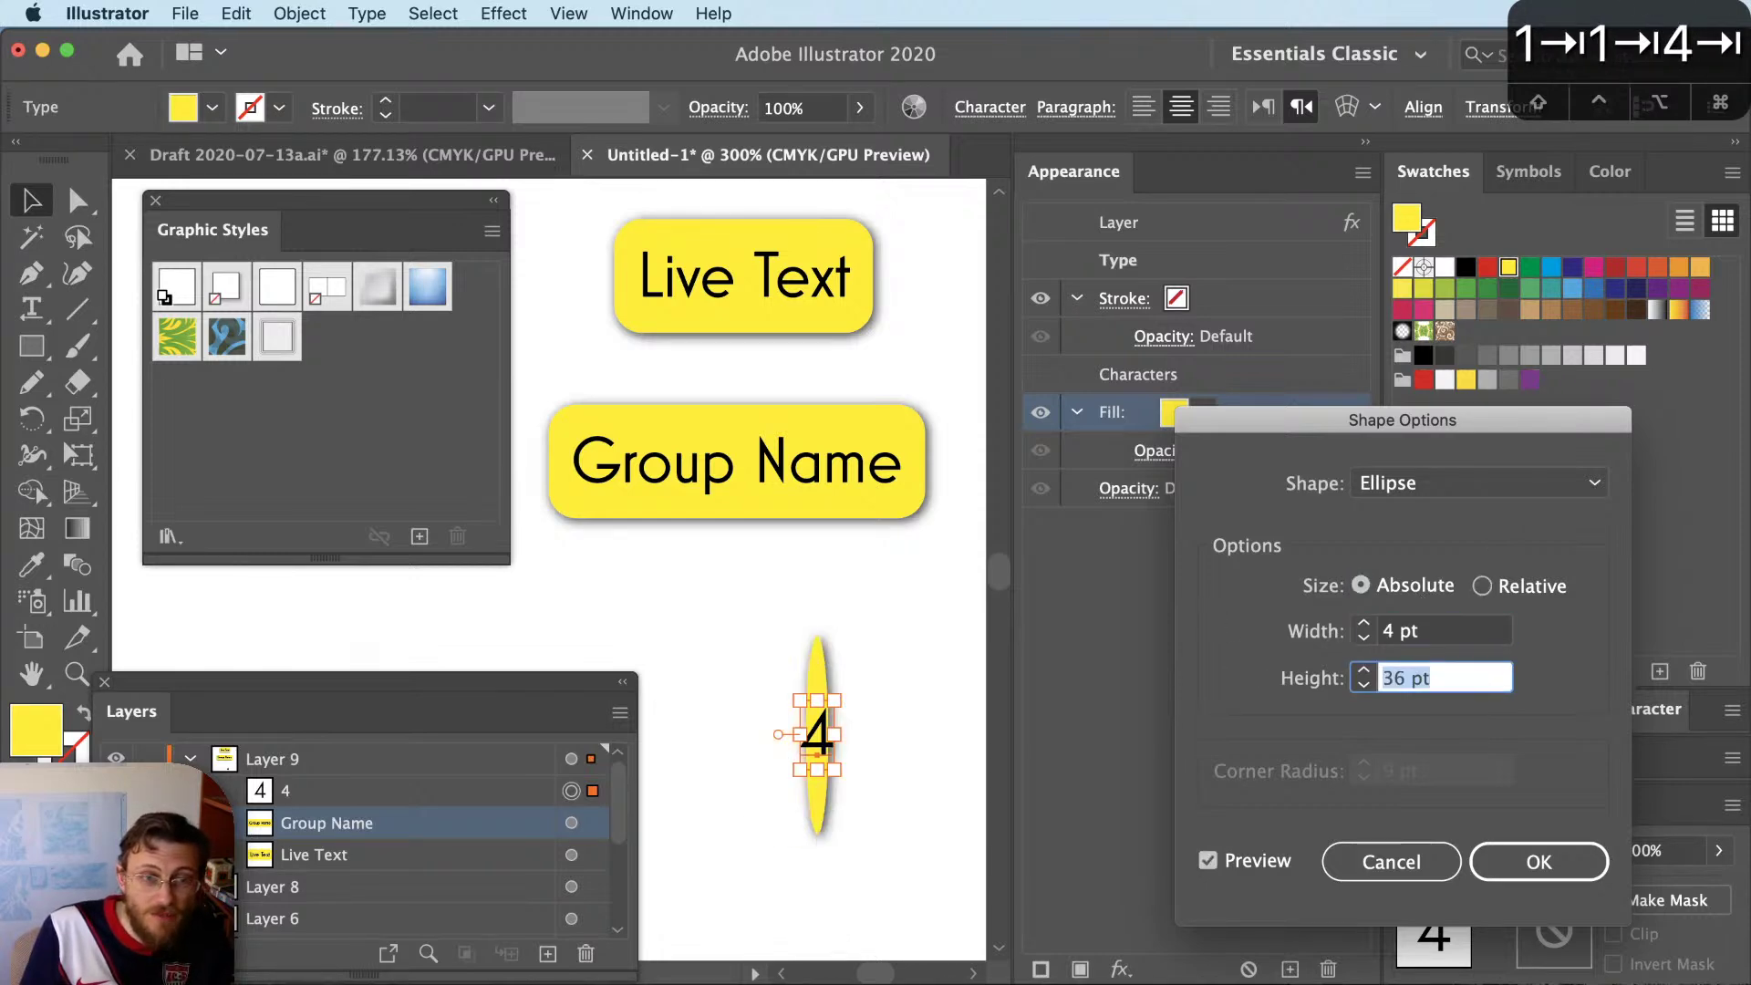
pyautogui.write('4')
pyautogui.press('Tab')
pyautogui.write('10')
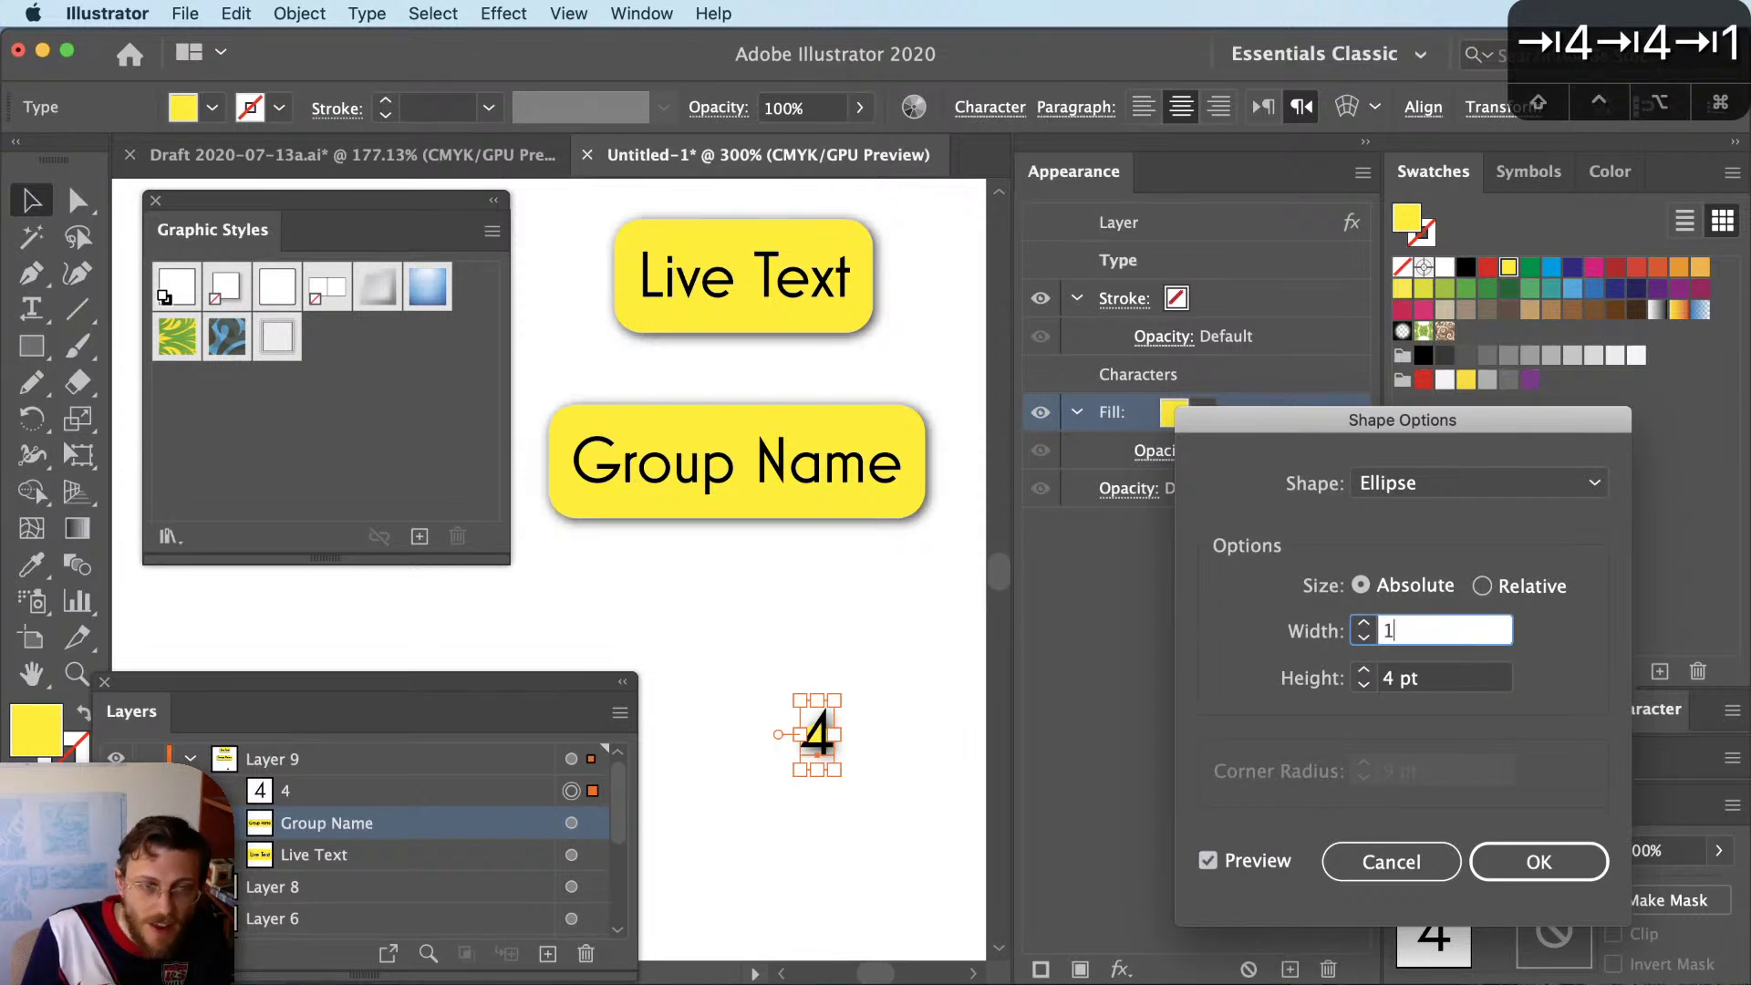
pyautogui.press('Tab')
pyautogui.write('10')
pyautogui.press('Tab')
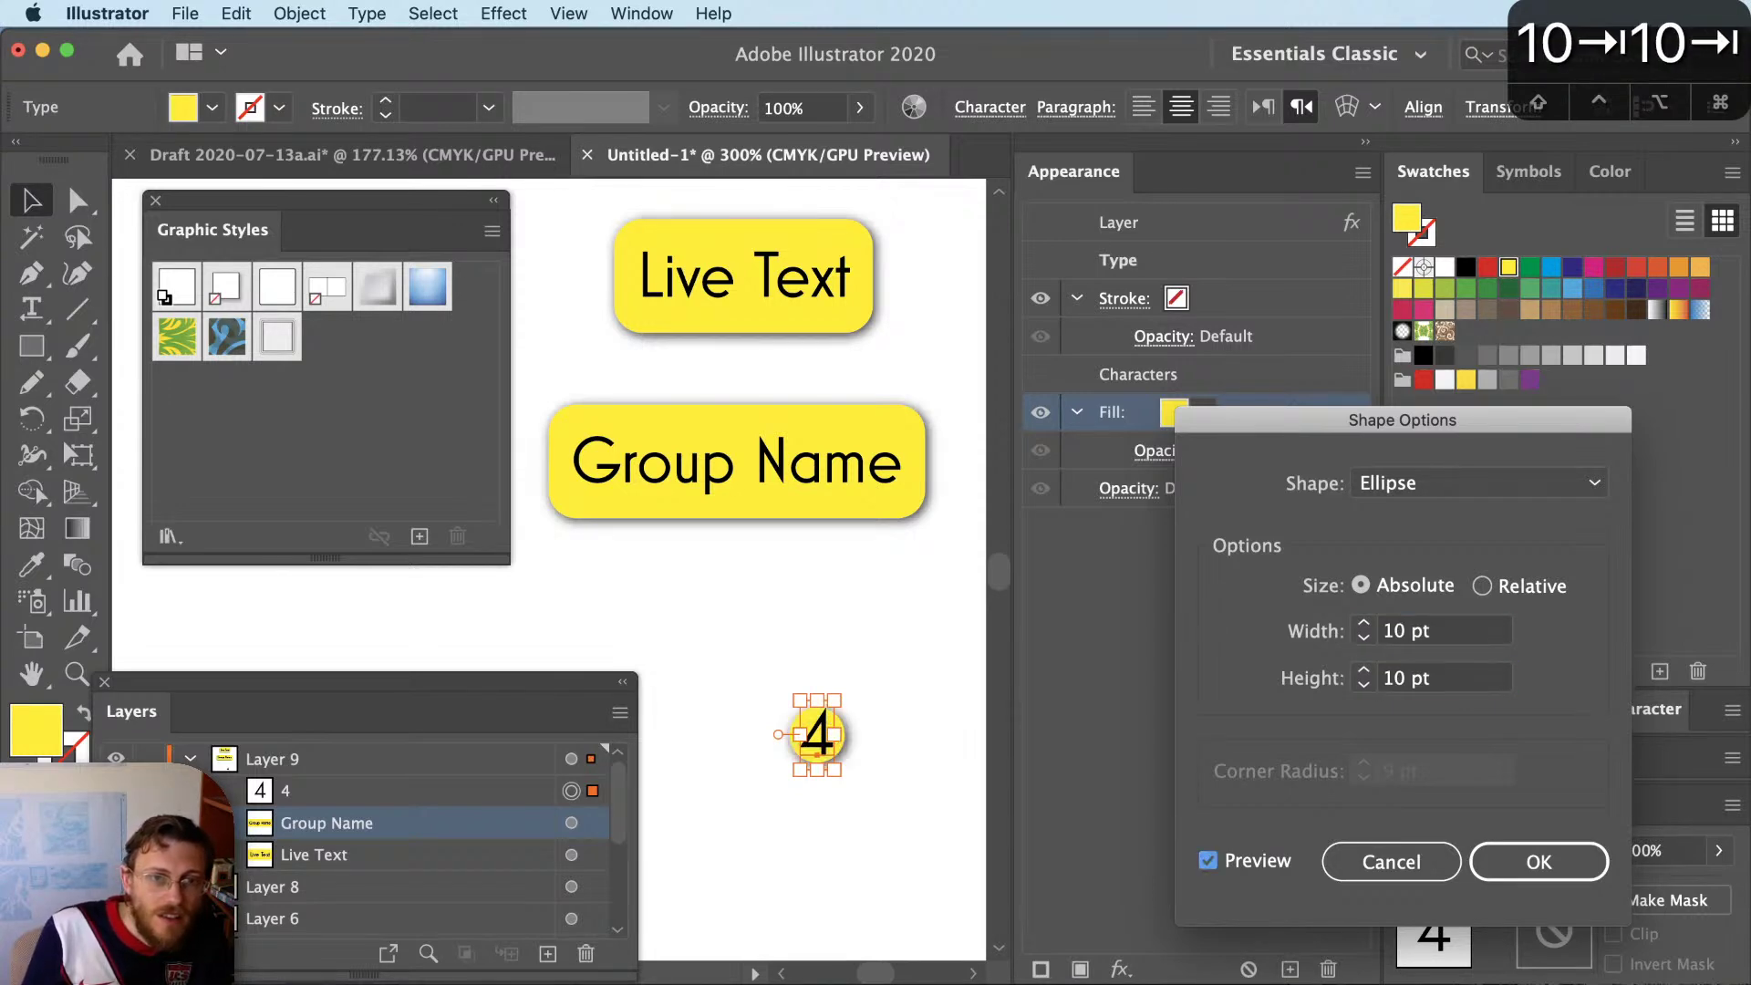
# Set the ellipse's absolute width and height to 15 pt and apply the effect
pyautogui.click(1489, 638)
pyautogui.write('15')
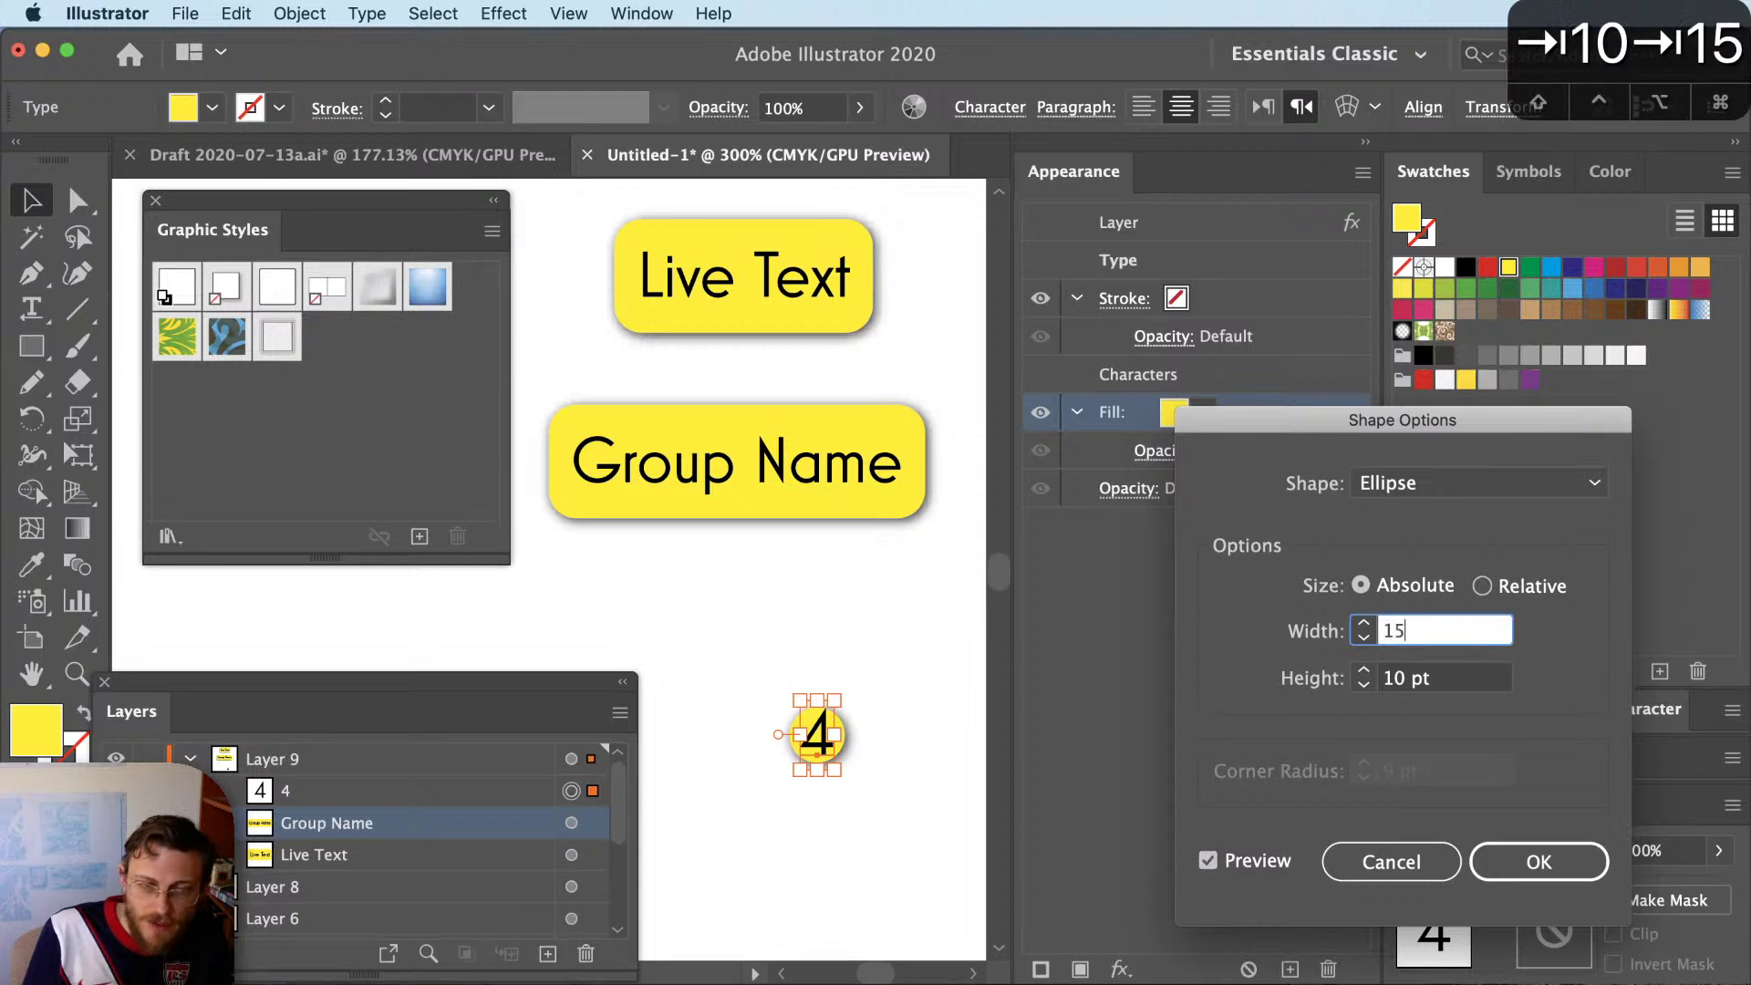
pyautogui.press('Tab')
pyautogui.write('15')
pyautogui.press('Tab')
pyautogui.press('Return')
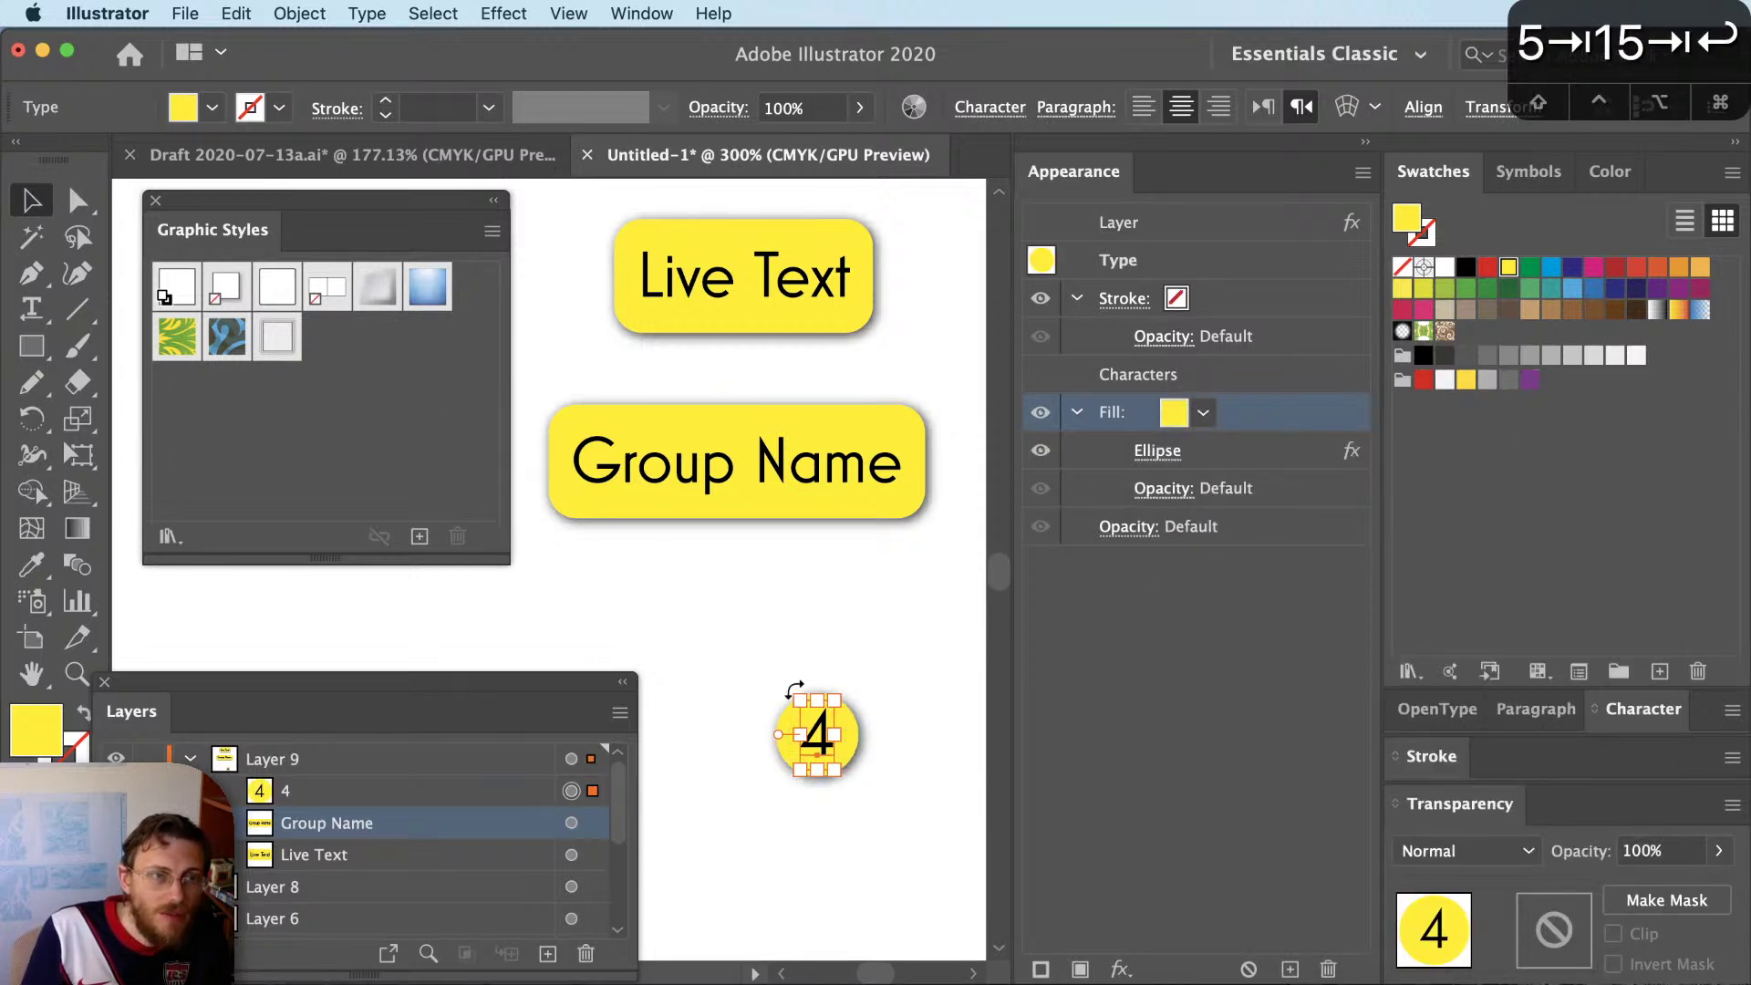
# Move the circular "4" label slightly to the left and deselect it
pyautogui.click(749, 663)
pyautogui.click(843, 749)
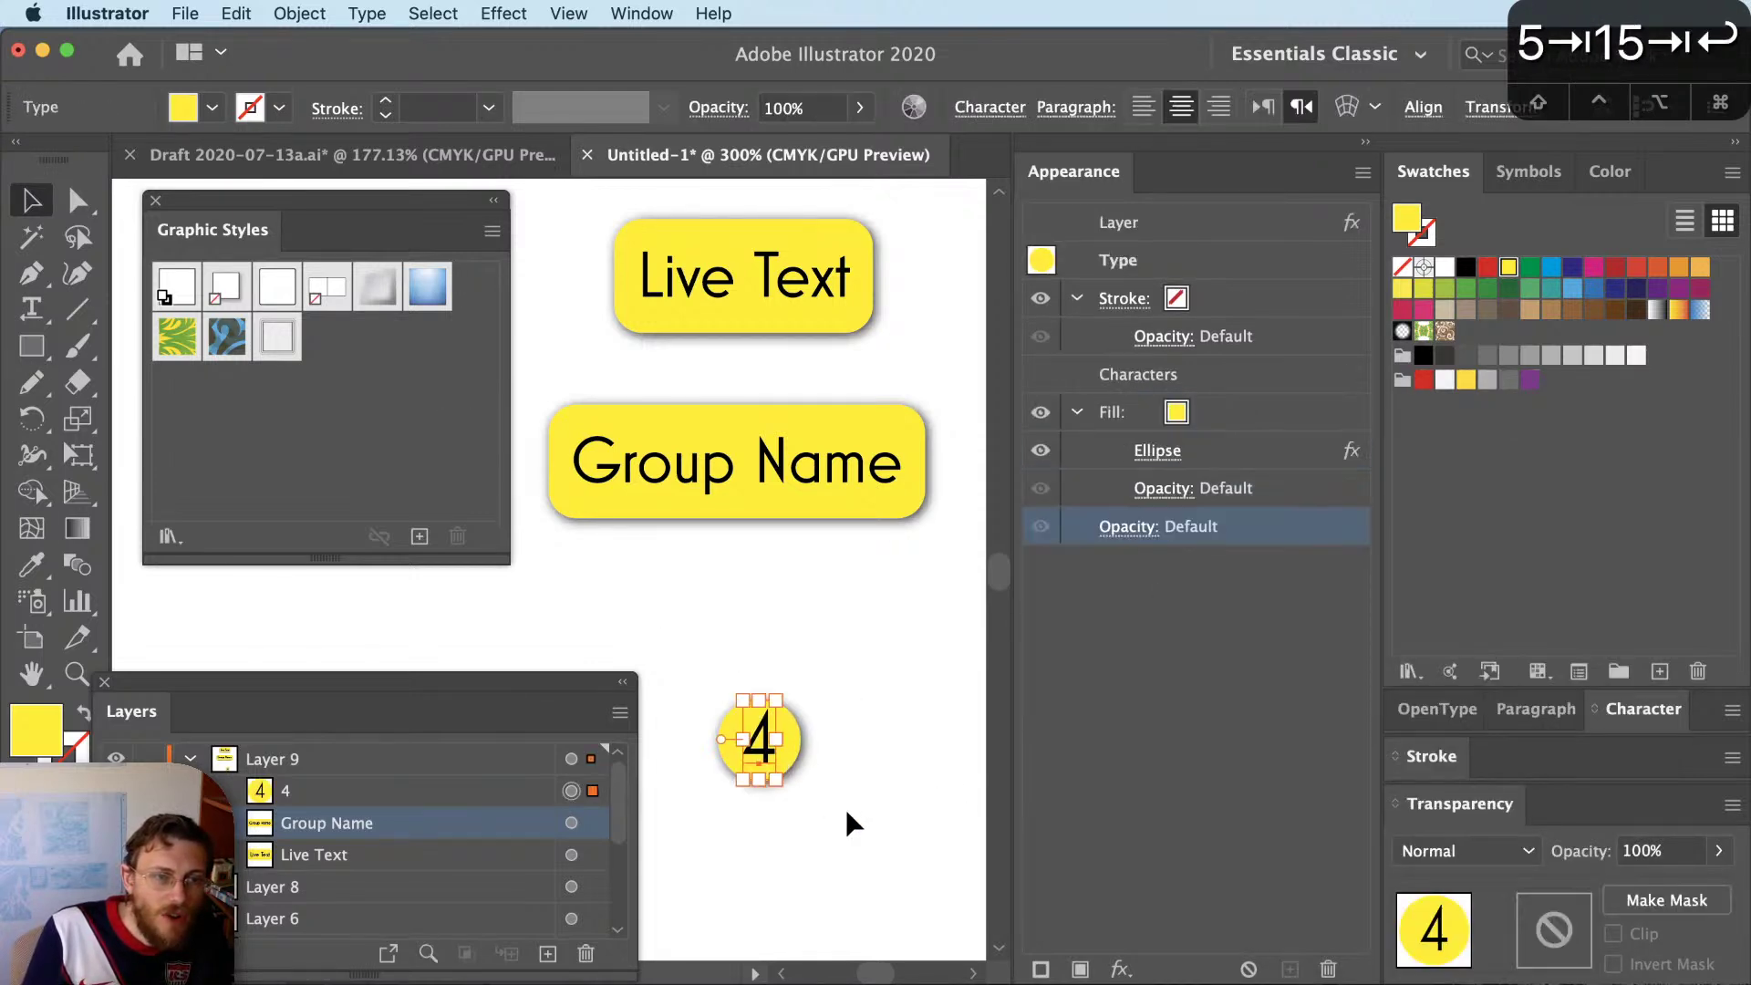
pyautogui.press('super+equal')
pyautogui.press('super+equal')
pyautogui.click(821, 813)
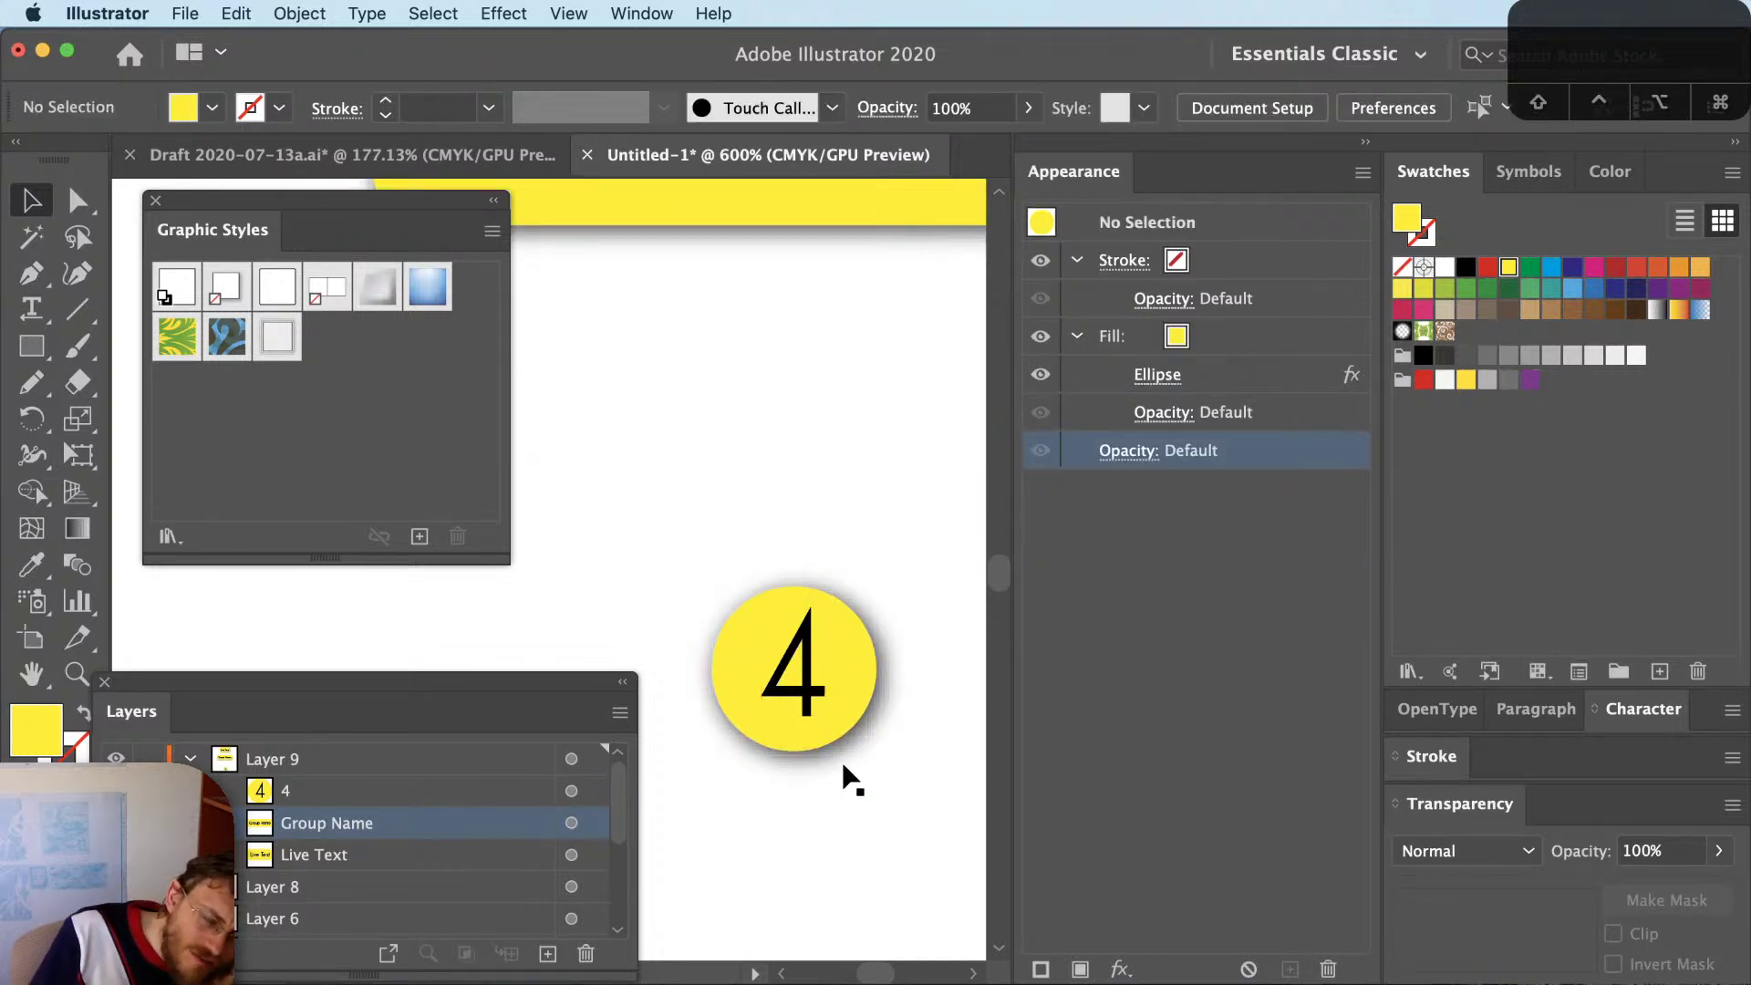
# Start a Distort & Transform Transform effect on the yellow fill of the "4" label
pyautogui.click(812, 693)
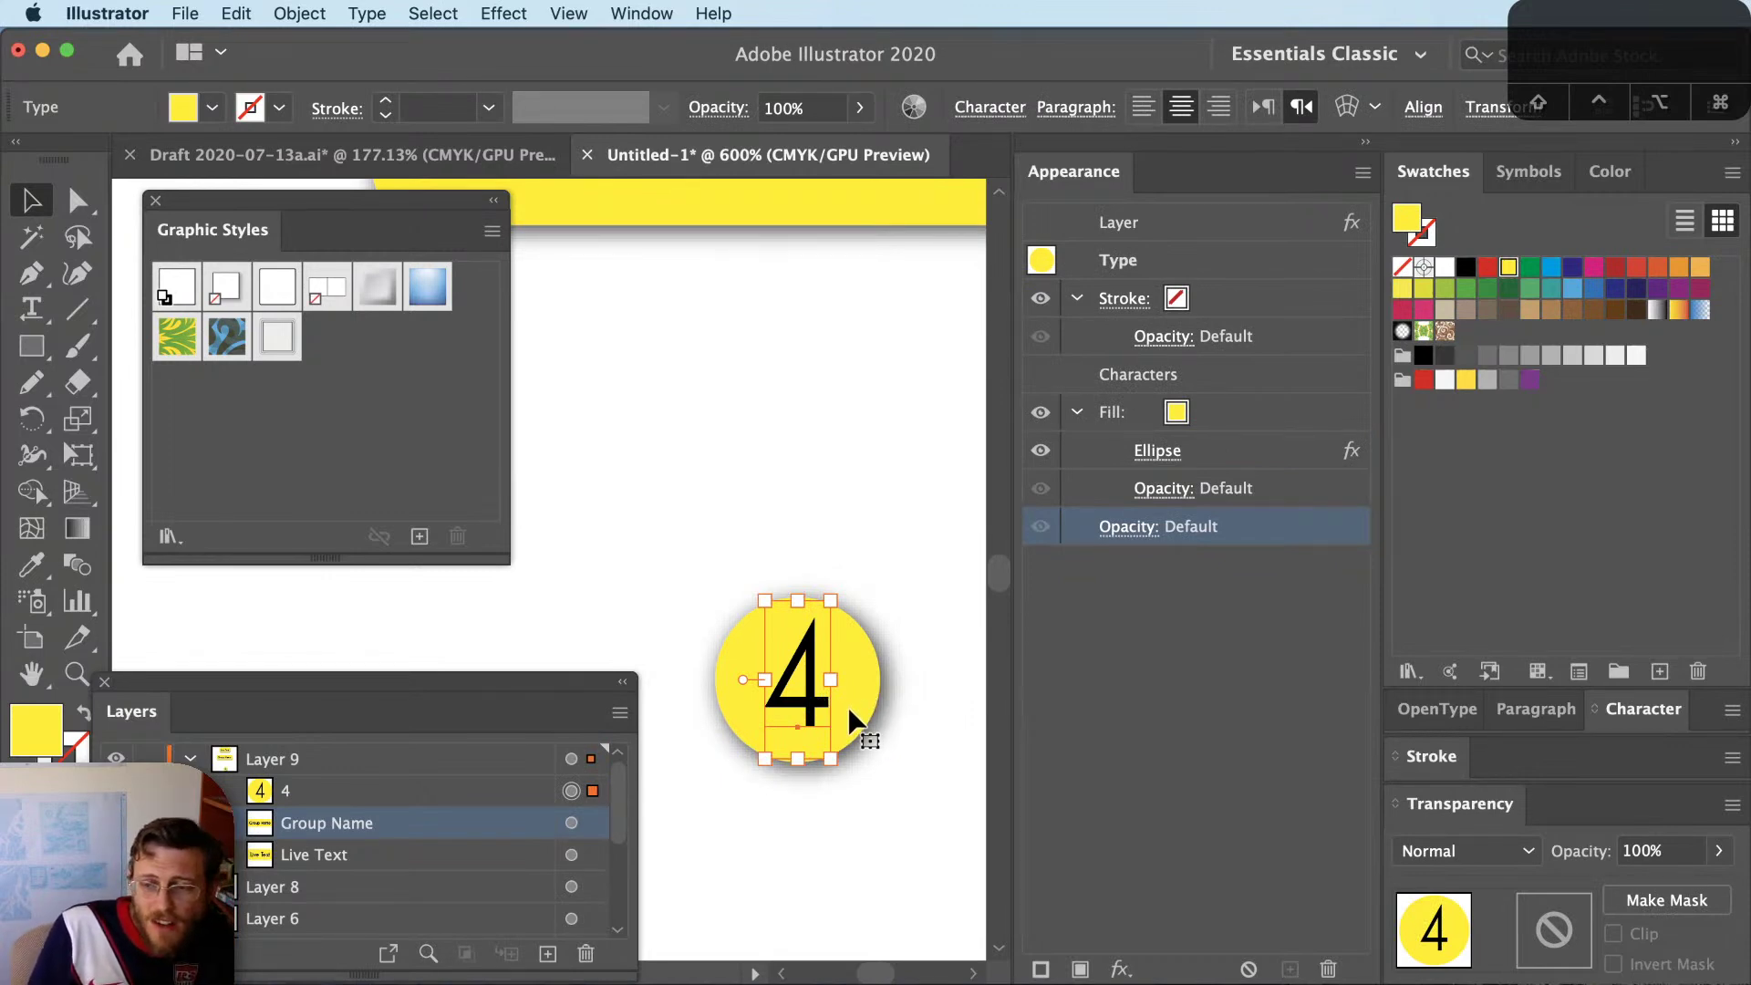
pyautogui.press('t')
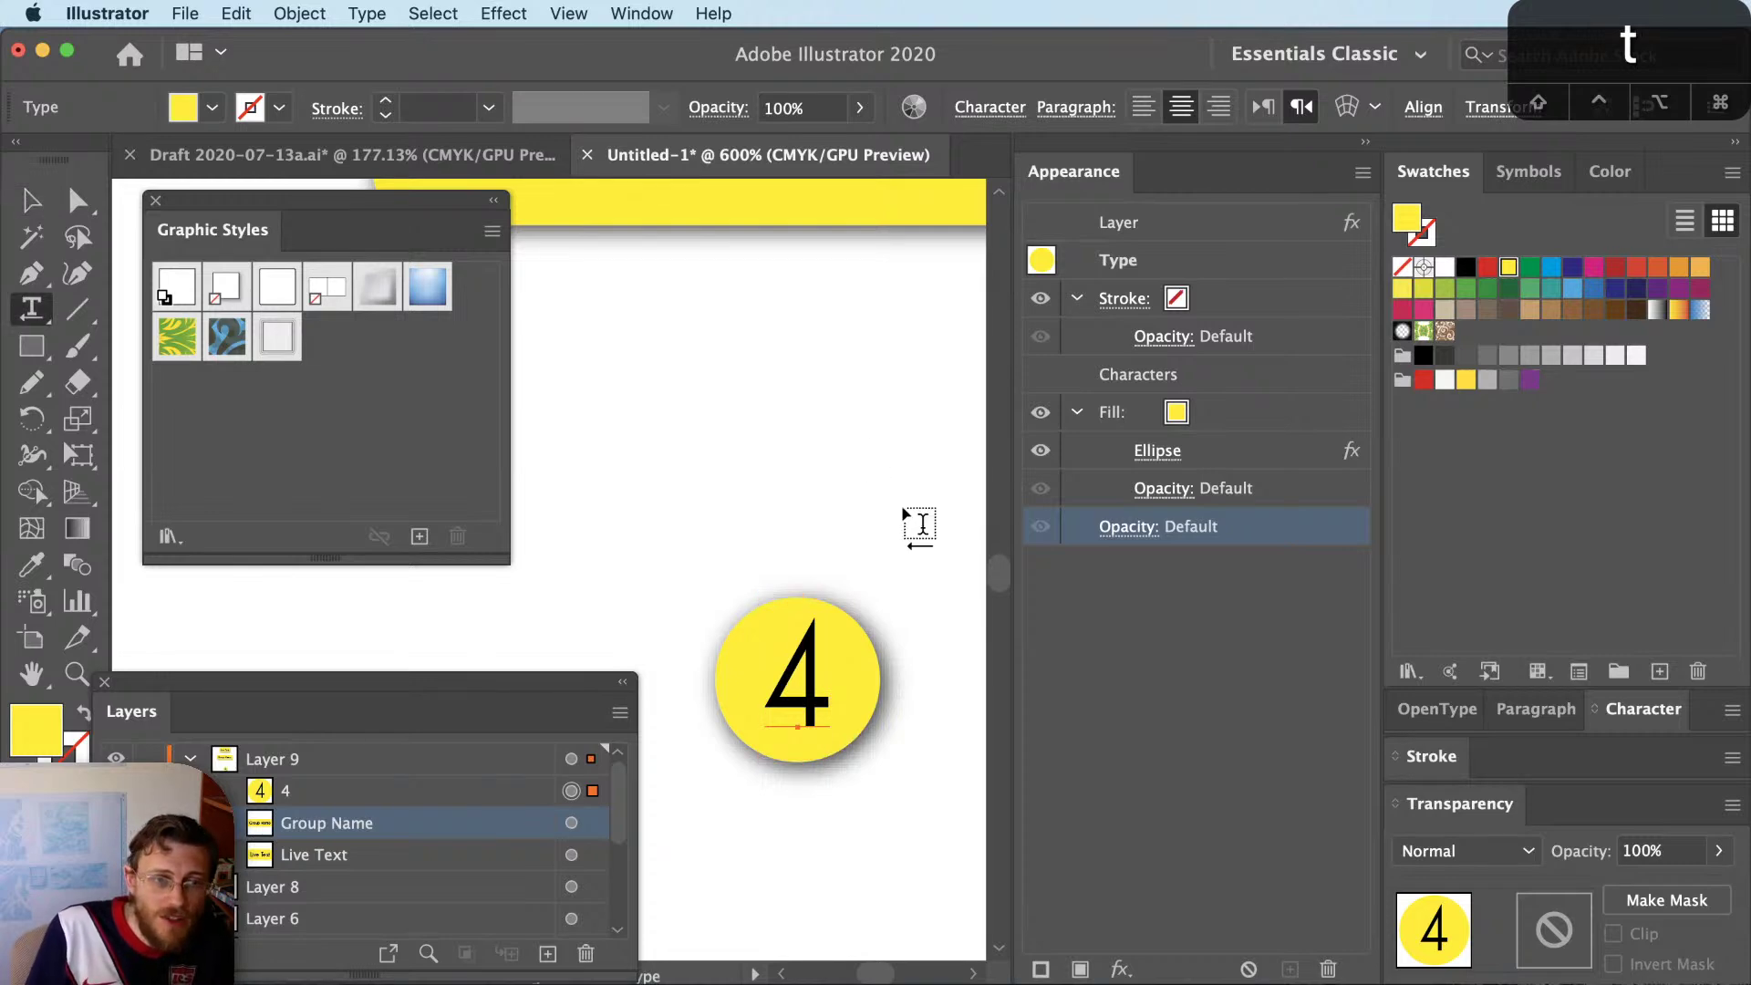
pyautogui.press('v')
pyautogui.click(1200, 418)
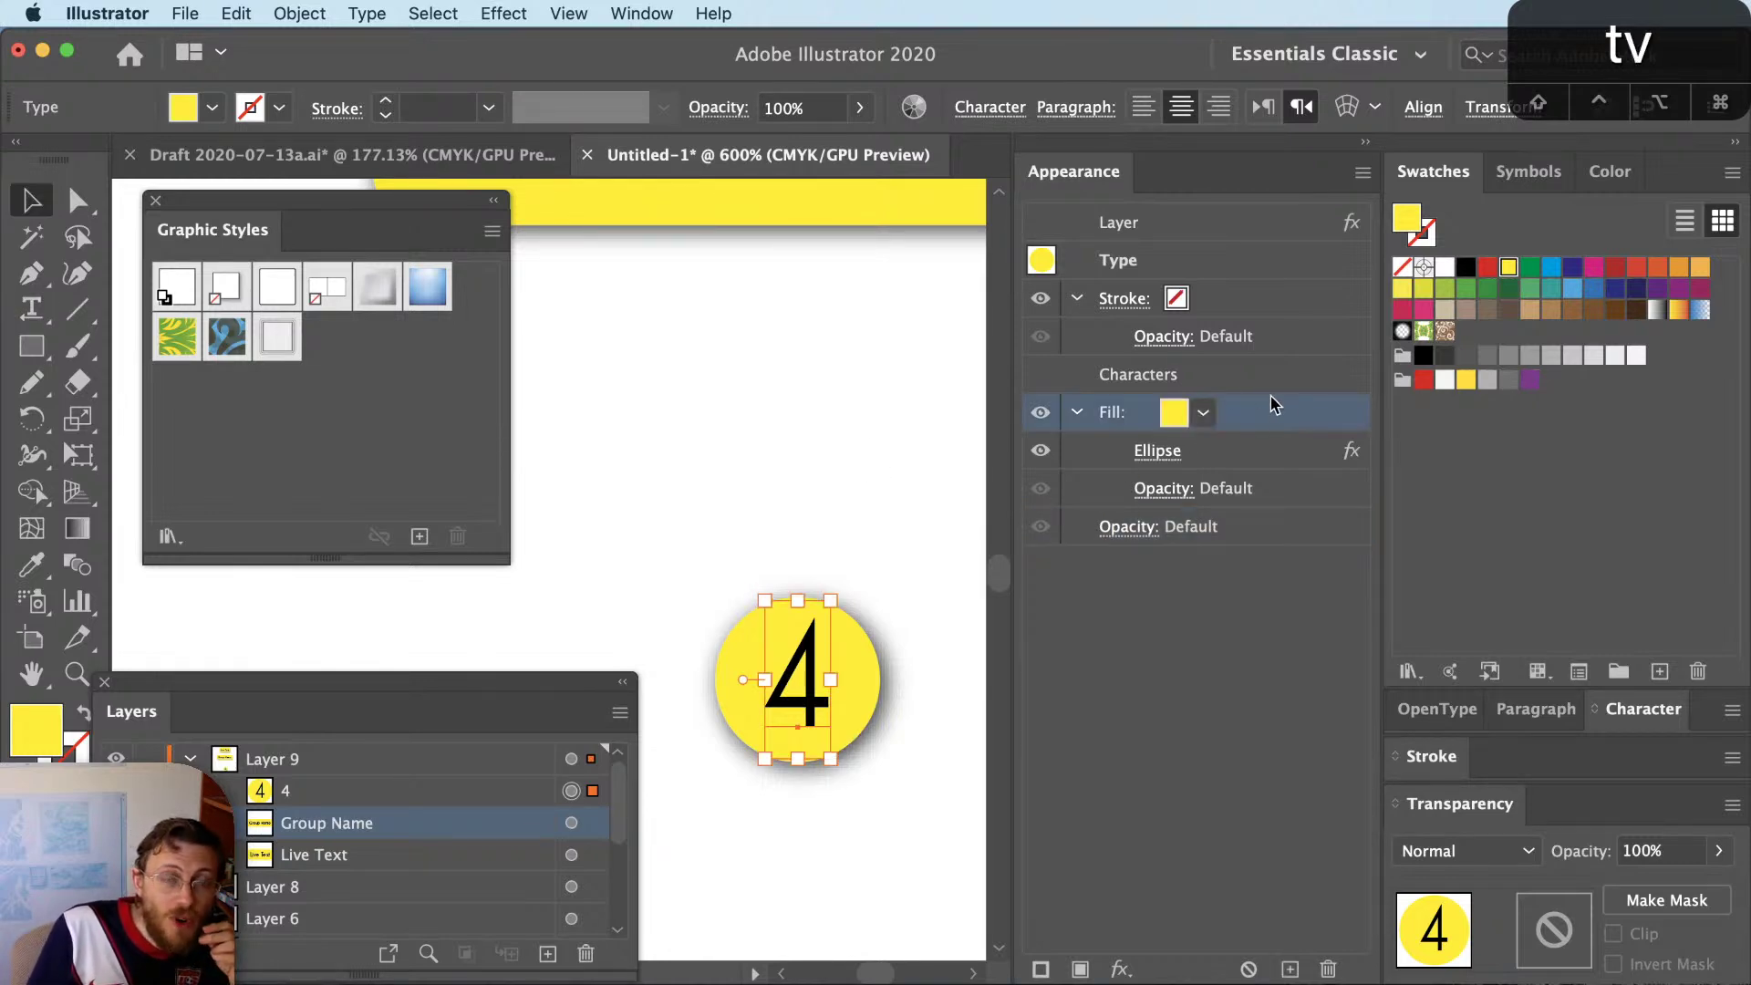
pyautogui.click(503, 11)
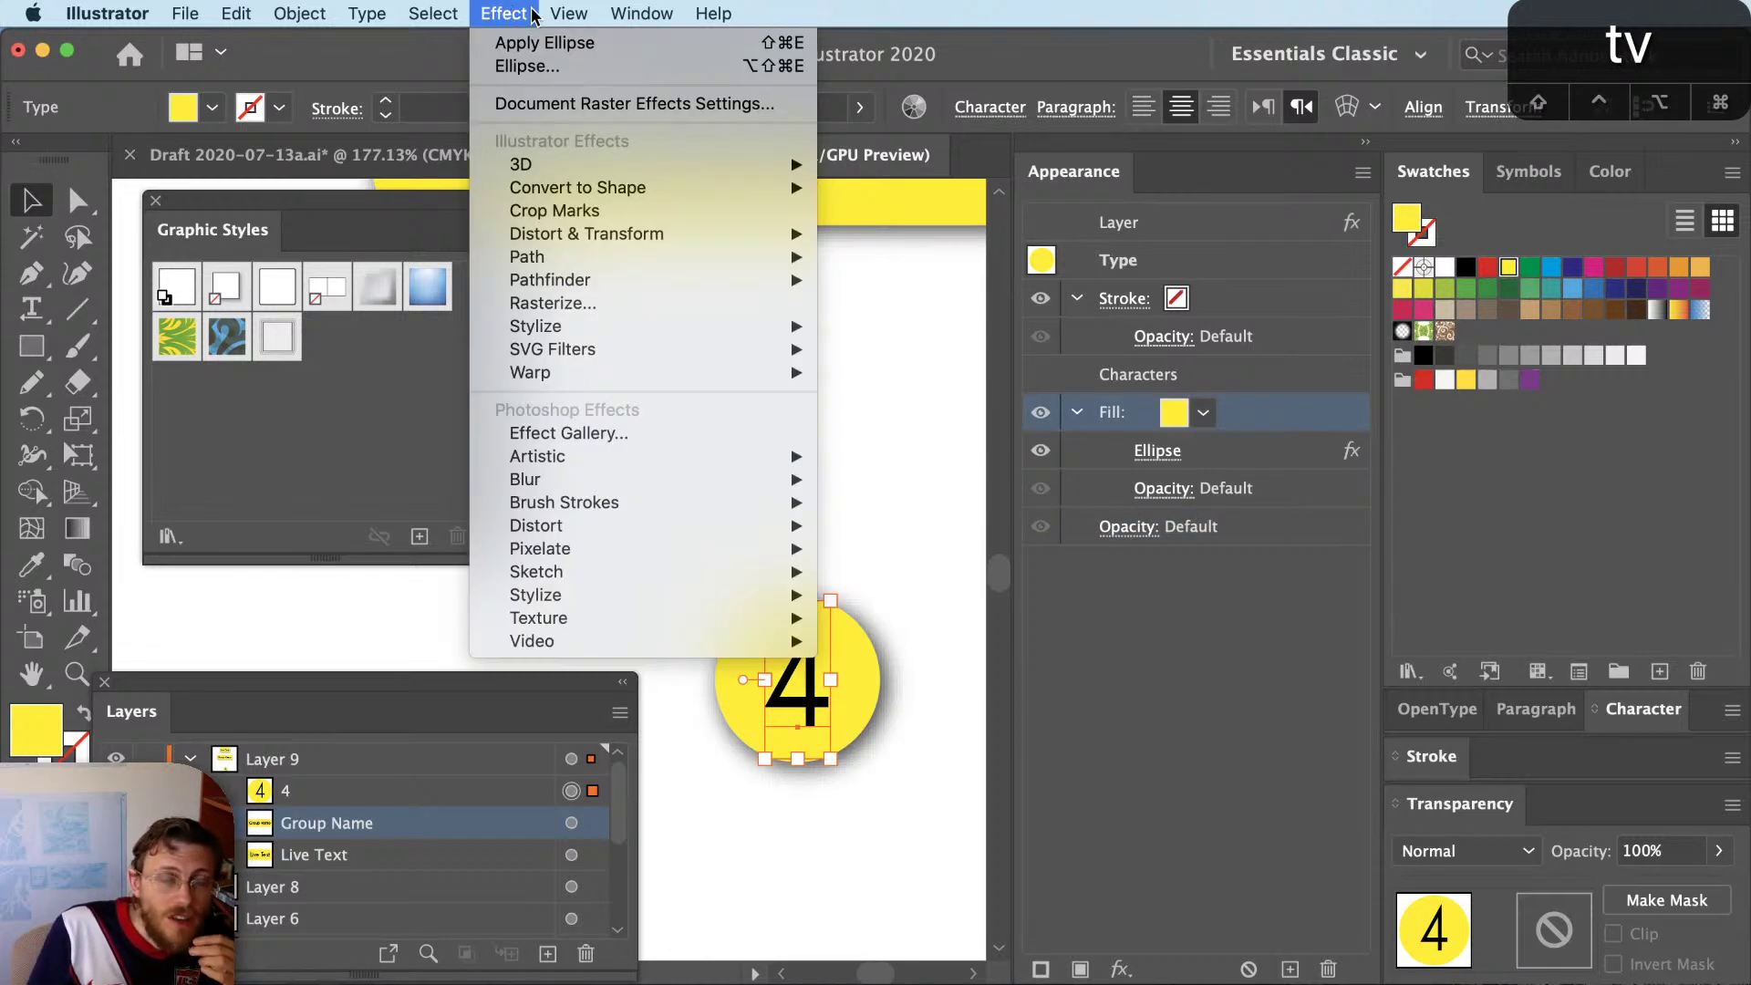
pyautogui.moveTo(748, 235)
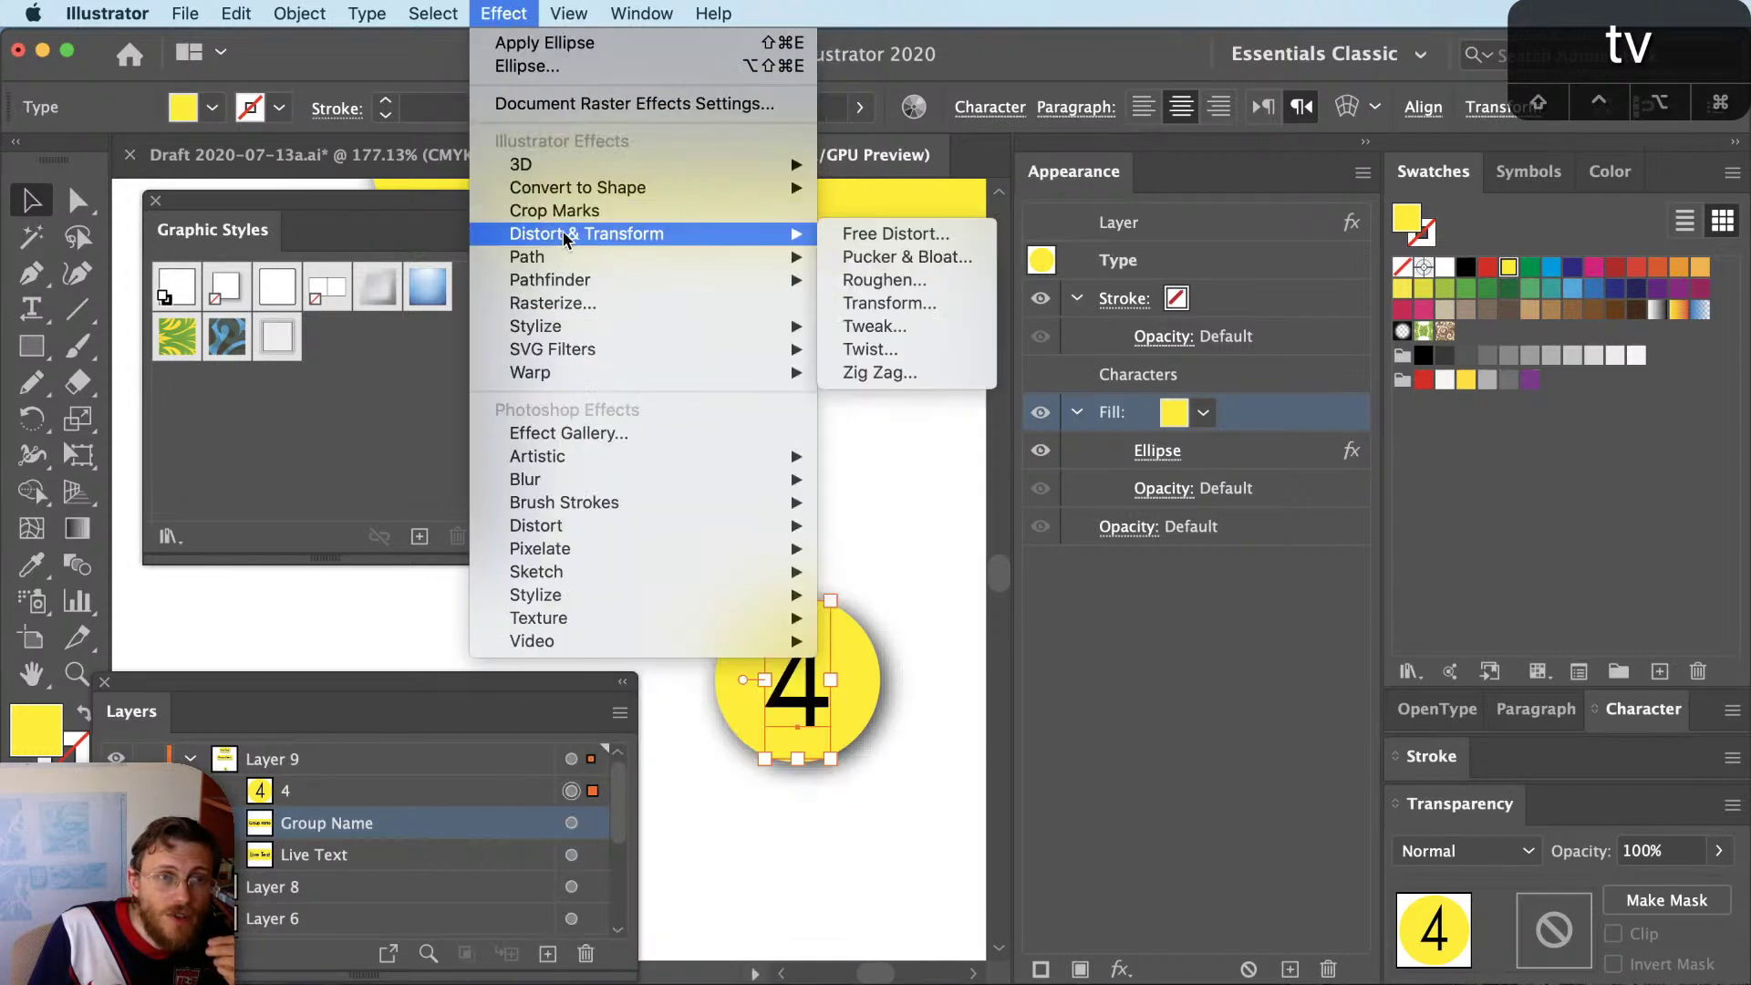
pyautogui.click(954, 313)
pyautogui.moveTo(1733, 284); pyautogui.dragTo(1318, 91)
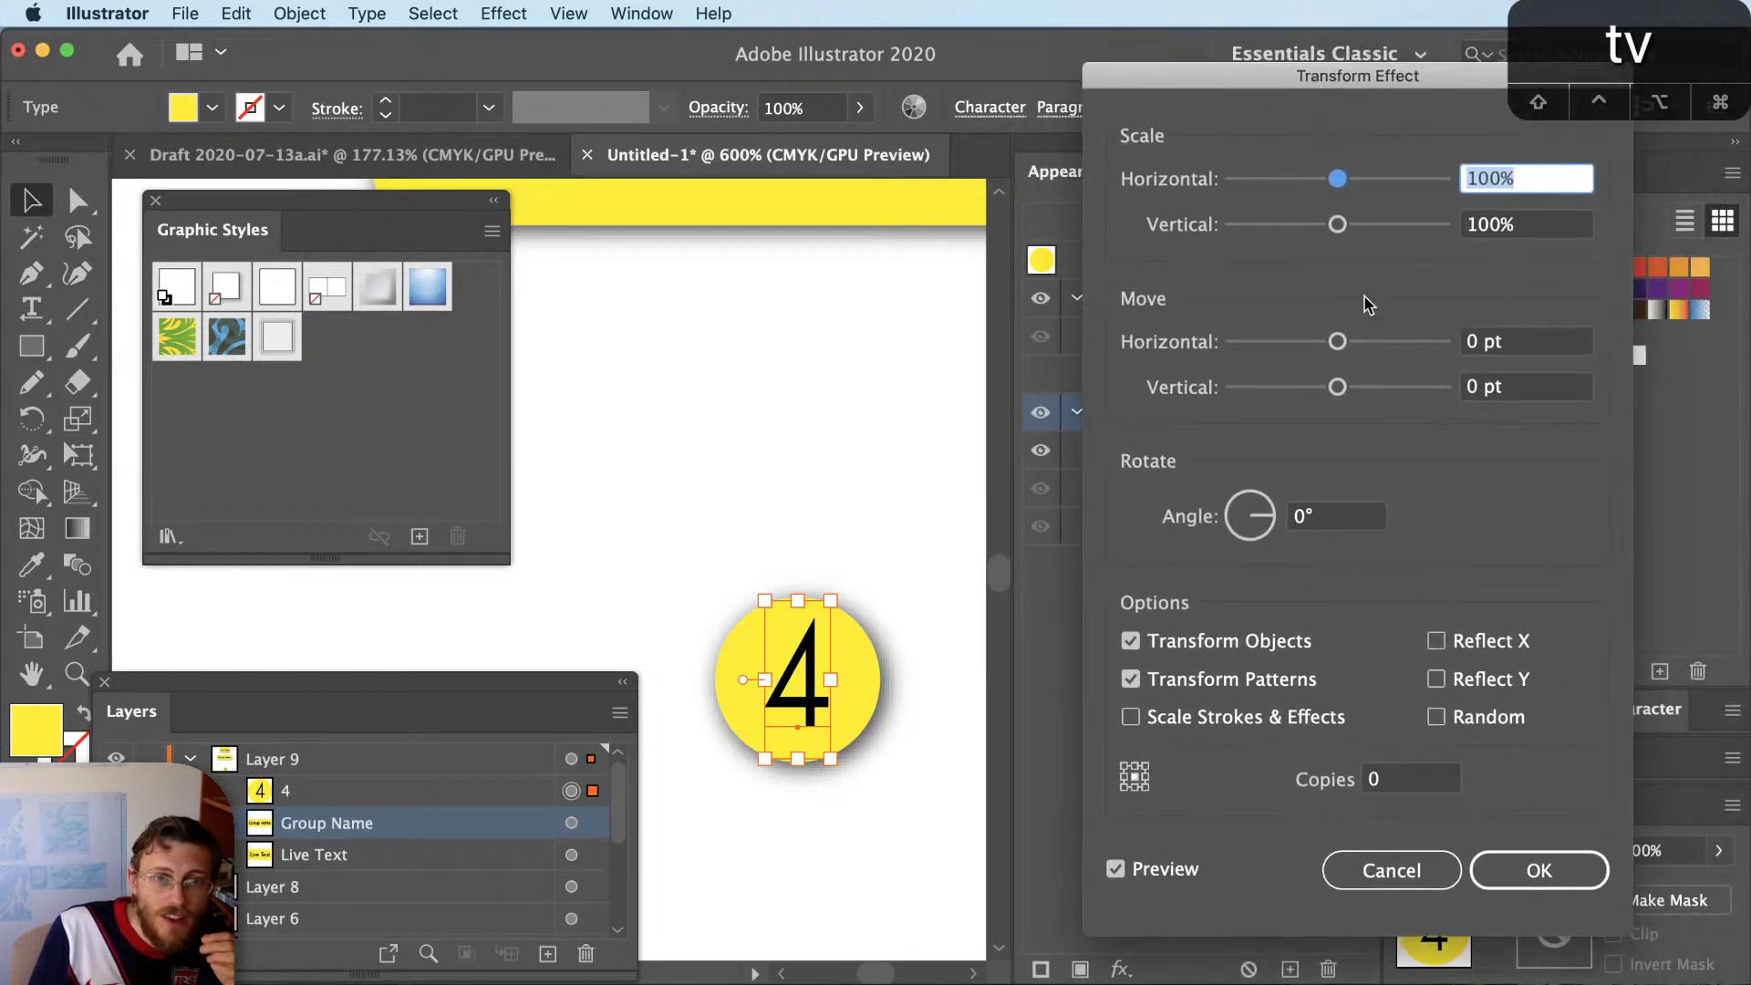
# Try a horizontal move of 1 pt for the fill, reduce it to 0.5 pt and apply the Transform effect
pyautogui.click(1524, 347)
pyautogui.write('1')
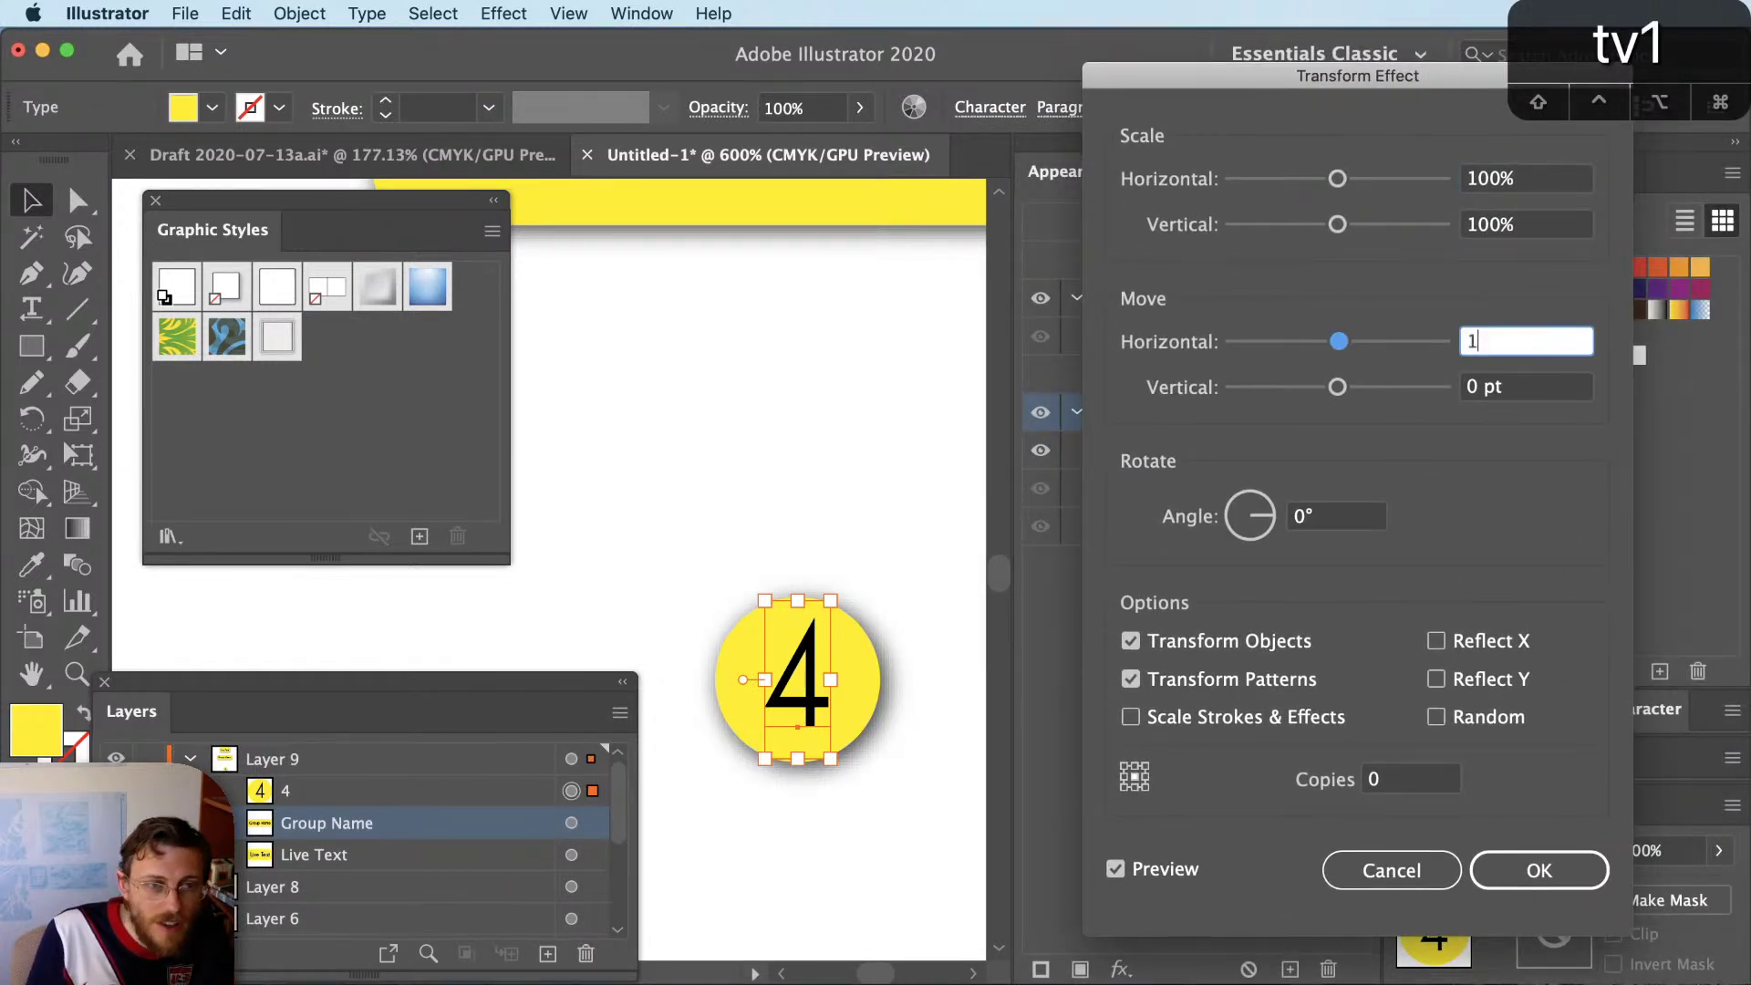
pyautogui.press('Tab')
pyautogui.click(1519, 351)
pyautogui.write('.5')
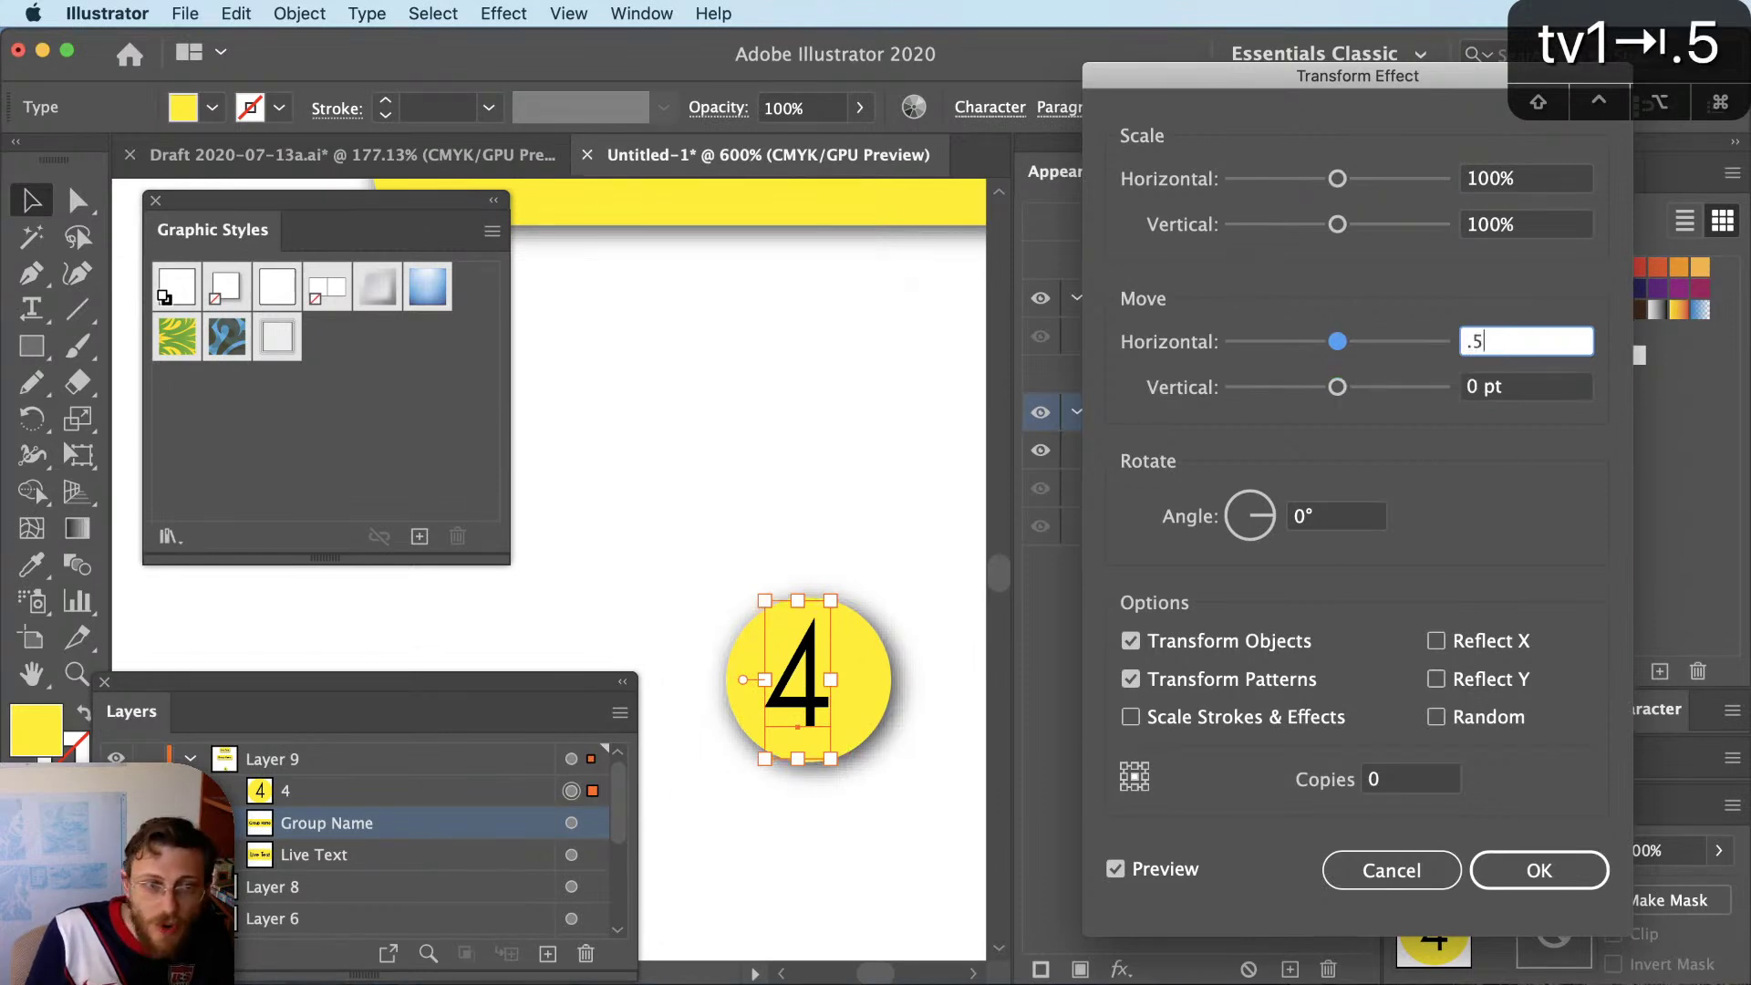
pyautogui.press('Tab')
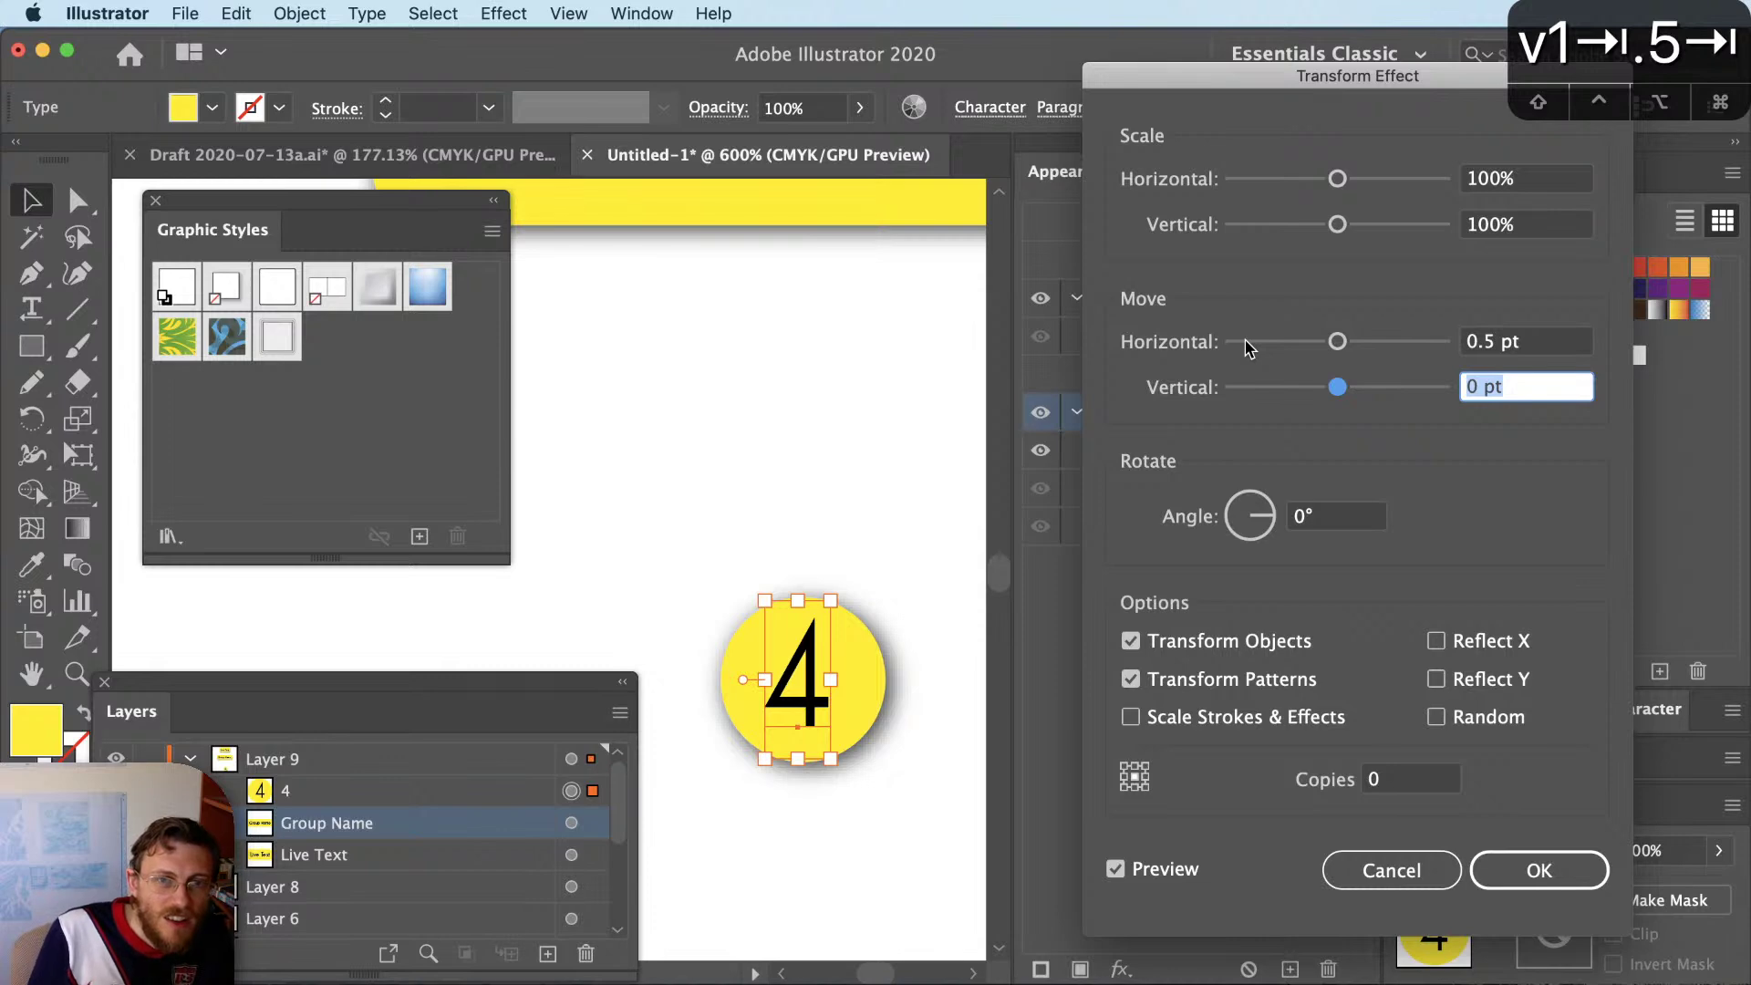
pyautogui.click(1539, 871)
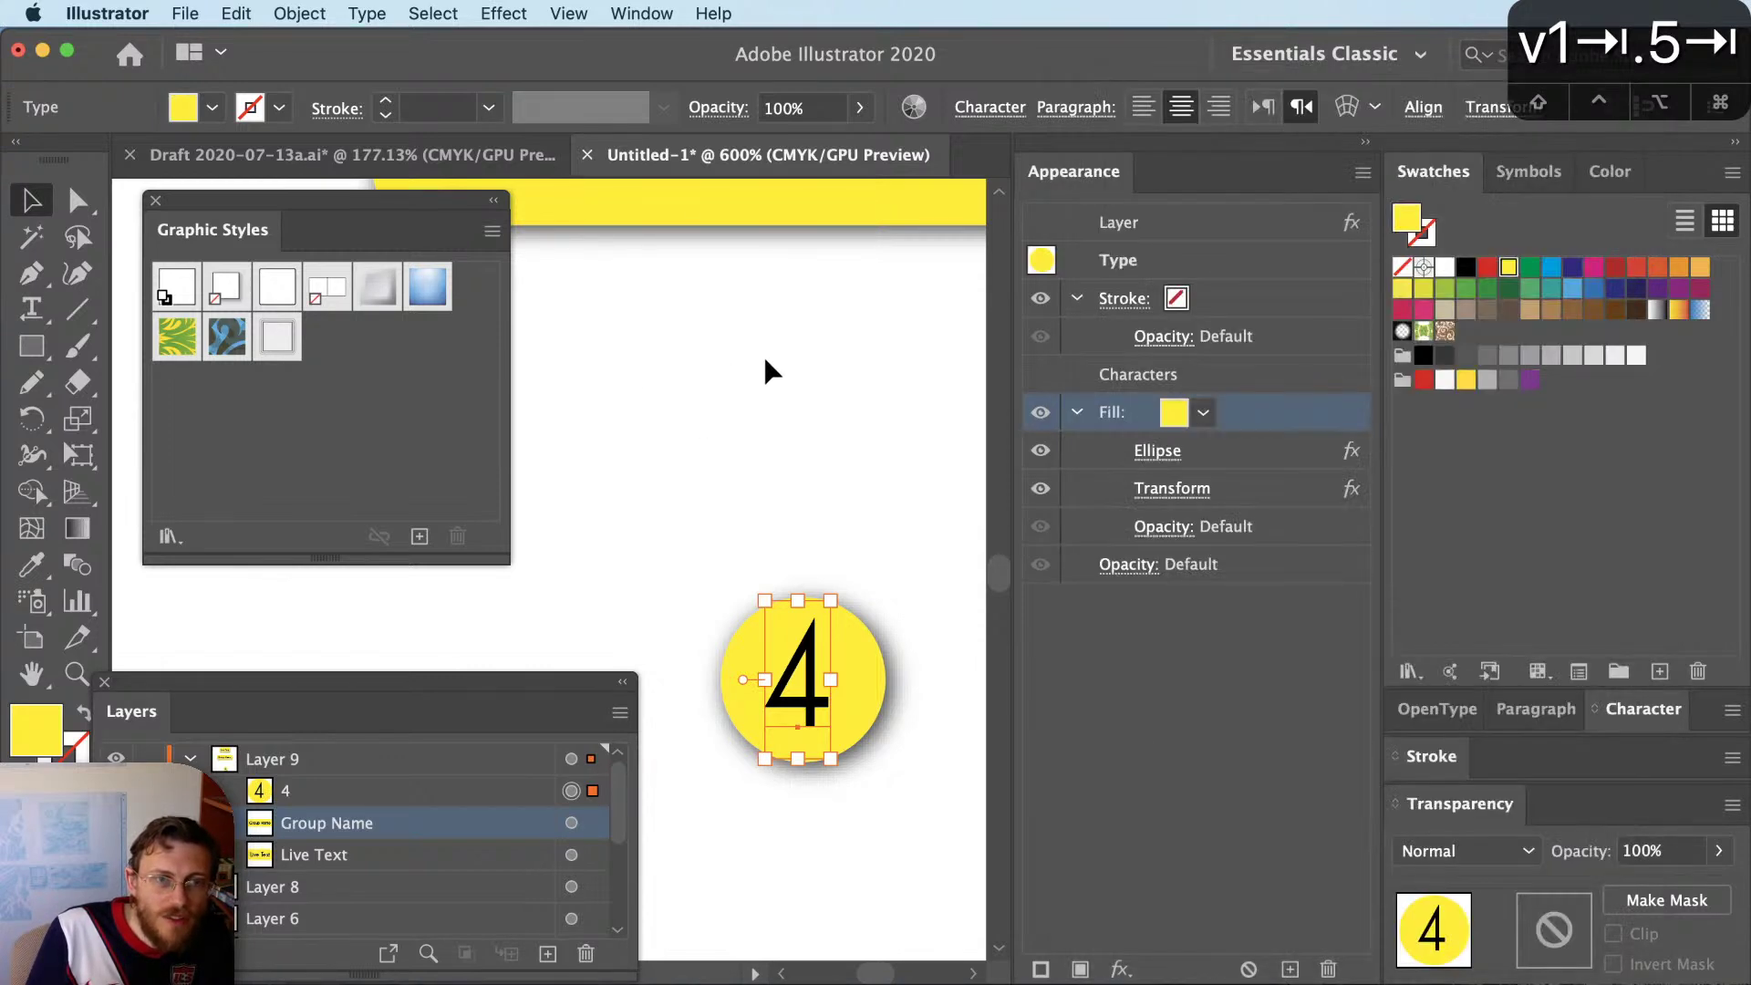
# Undo the Transform effect on the "4" label's fill
pyautogui.click(762, 353)
pyautogui.scroll(-2, 891, 688)
pyautogui.press('cmd+z')
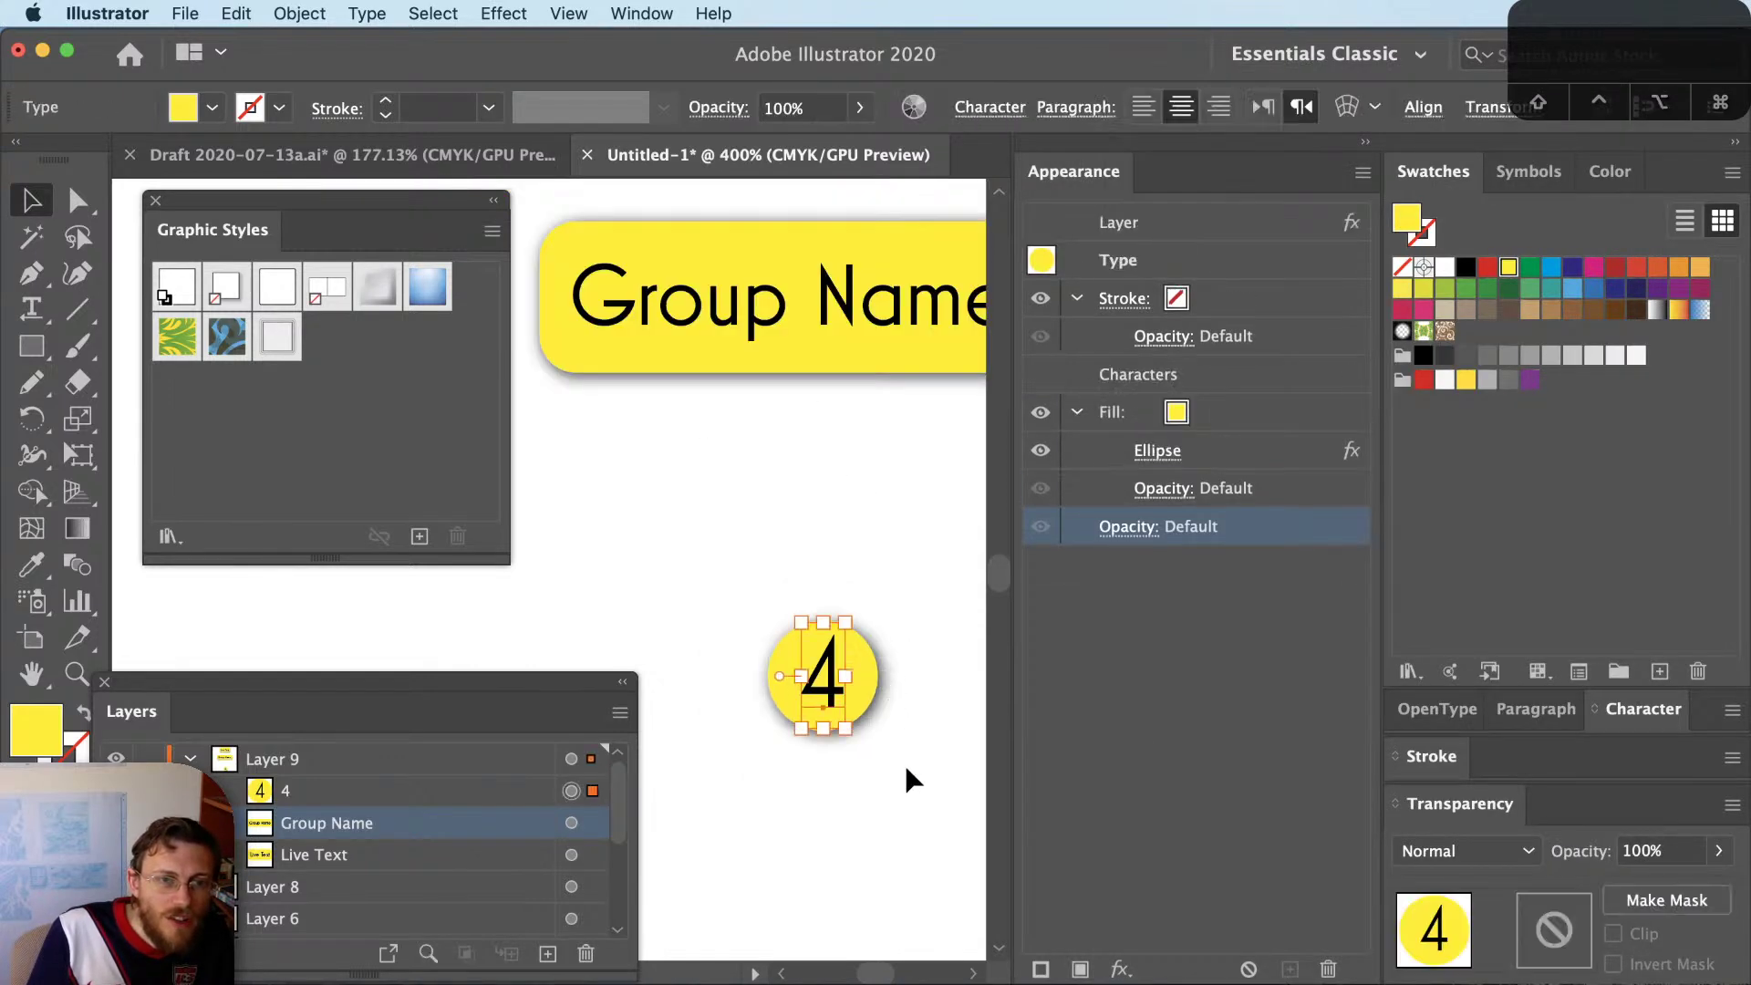
# Place a duplicate of the circular "4" label to the left of the original
pyautogui.click(884, 768)
pyautogui.moveTo(839, 780); pyautogui.dragTo(867, 625)
pyautogui.moveTo(867, 559); pyautogui.dragTo(653, 540)
pyautogui.moveTo(663, 475); pyautogui.dragTo(844, 741)
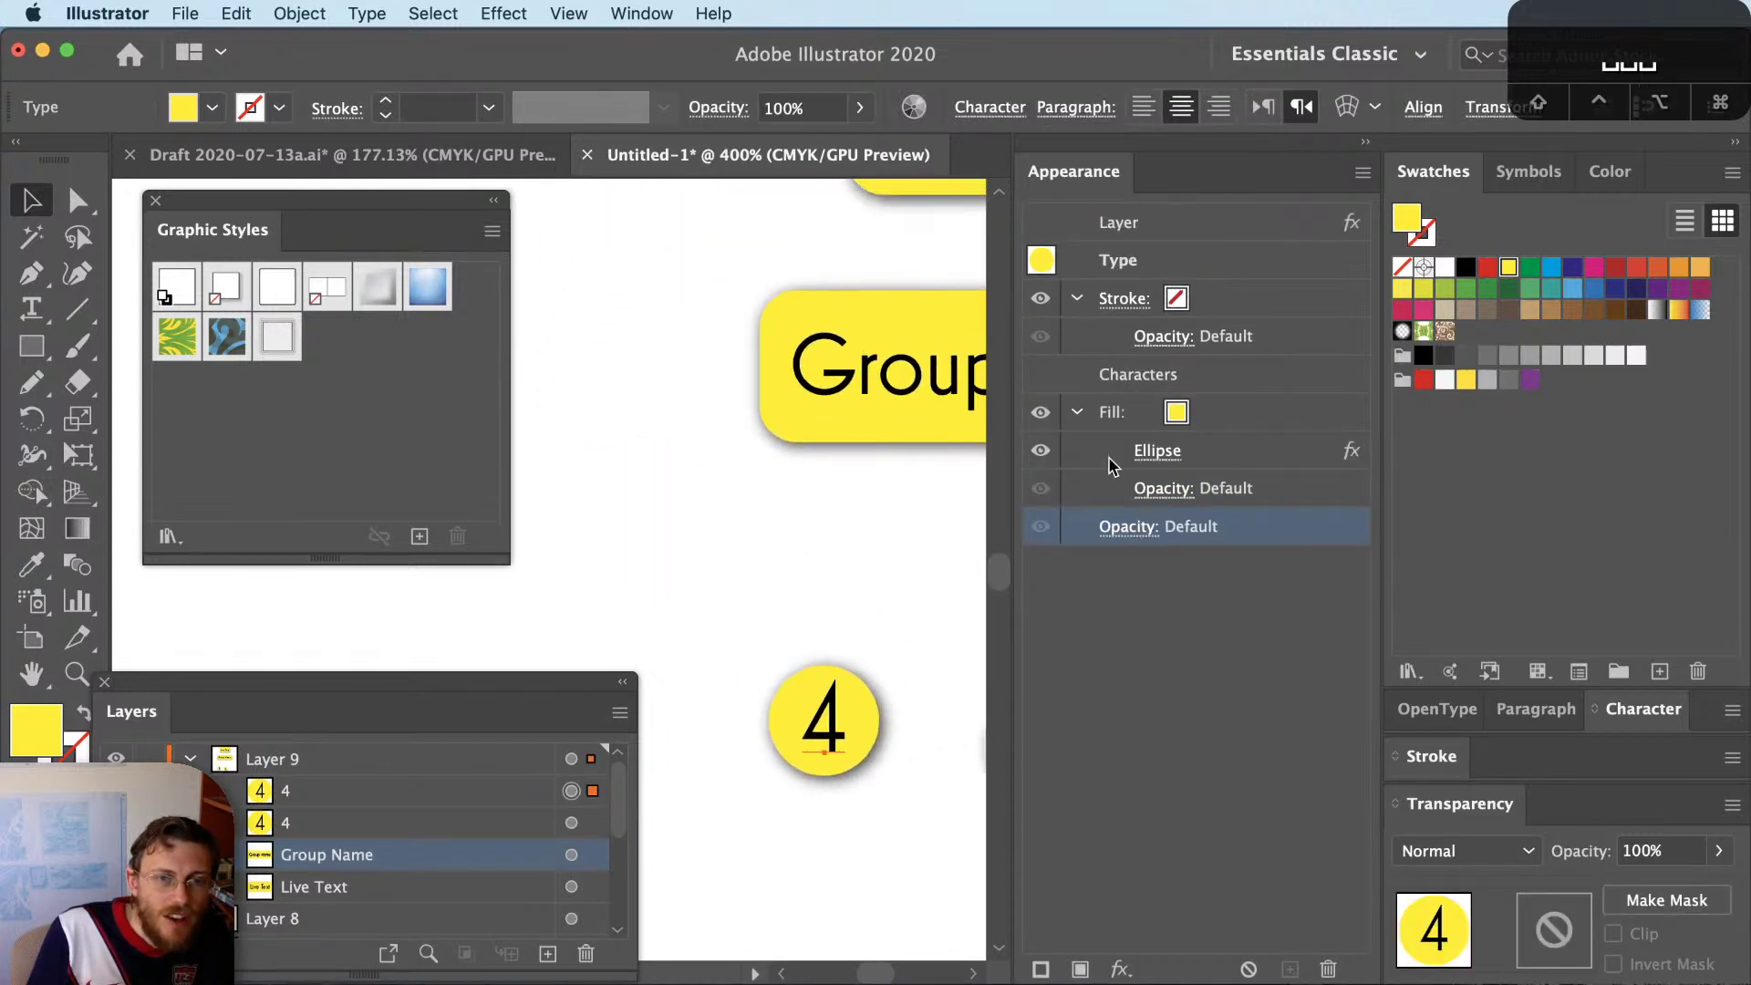
# Apply the Outline Object path effect to the duplicated circular "4" label, above its Characters entry, and deselect the label
pyautogui.click(1282, 422)
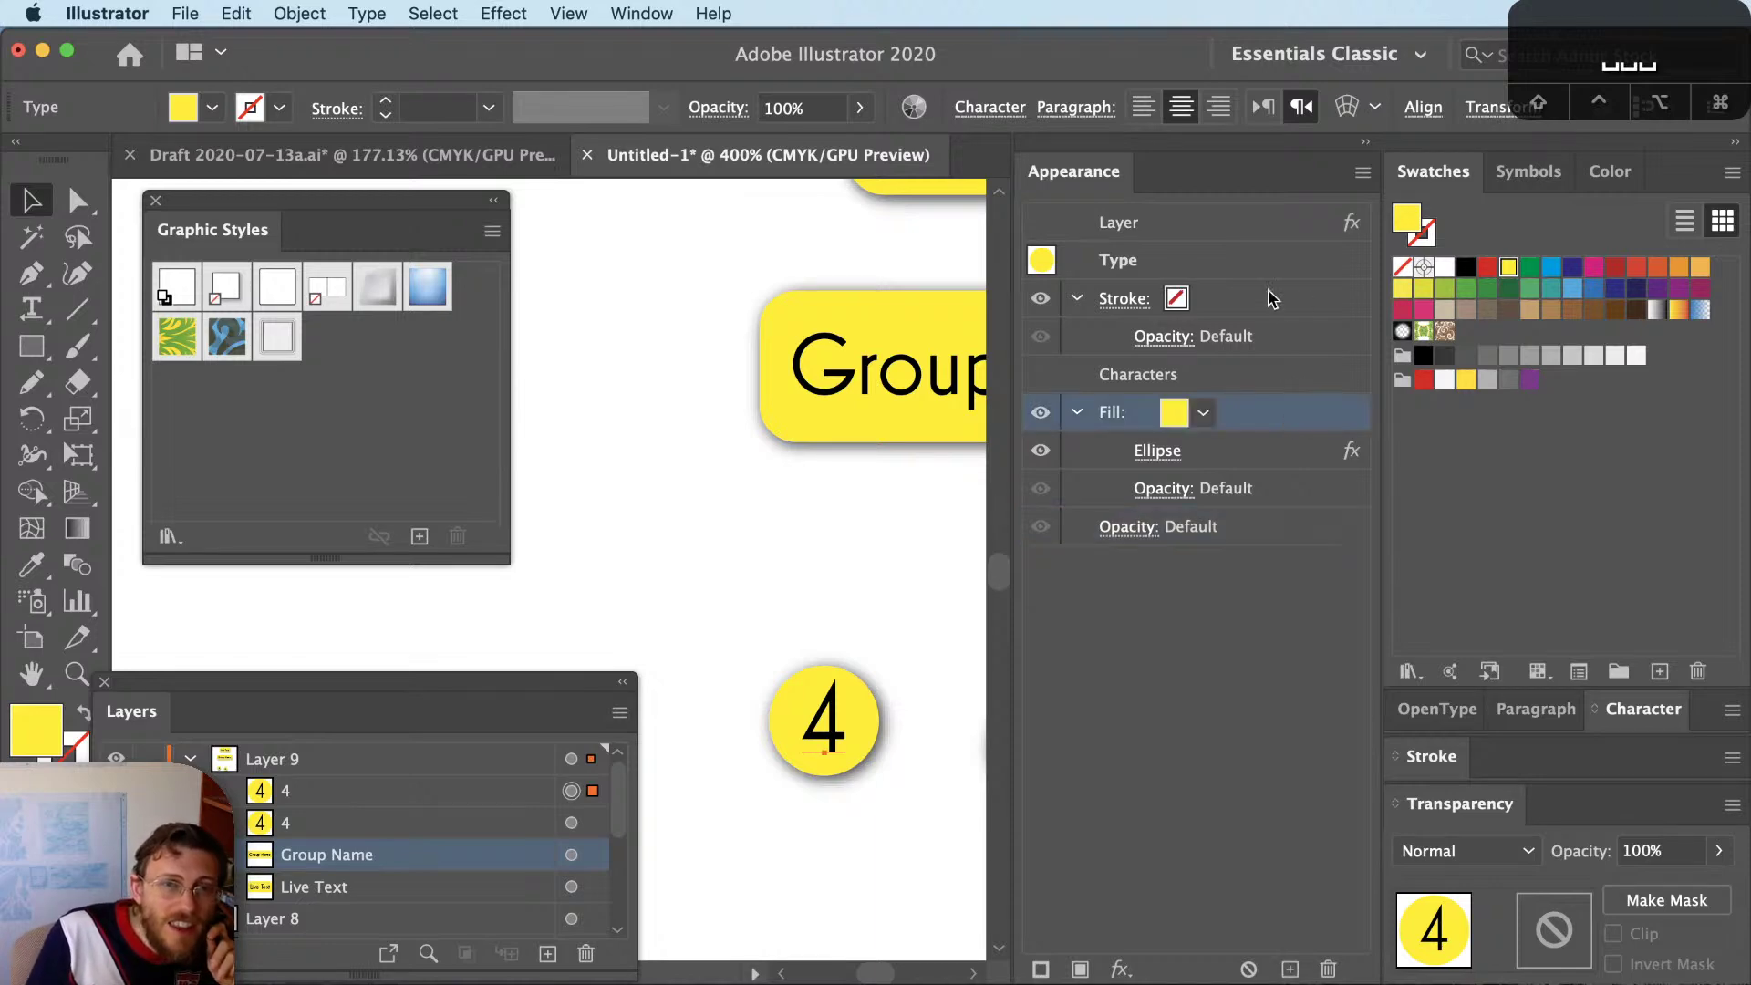
pyautogui.click(1270, 372)
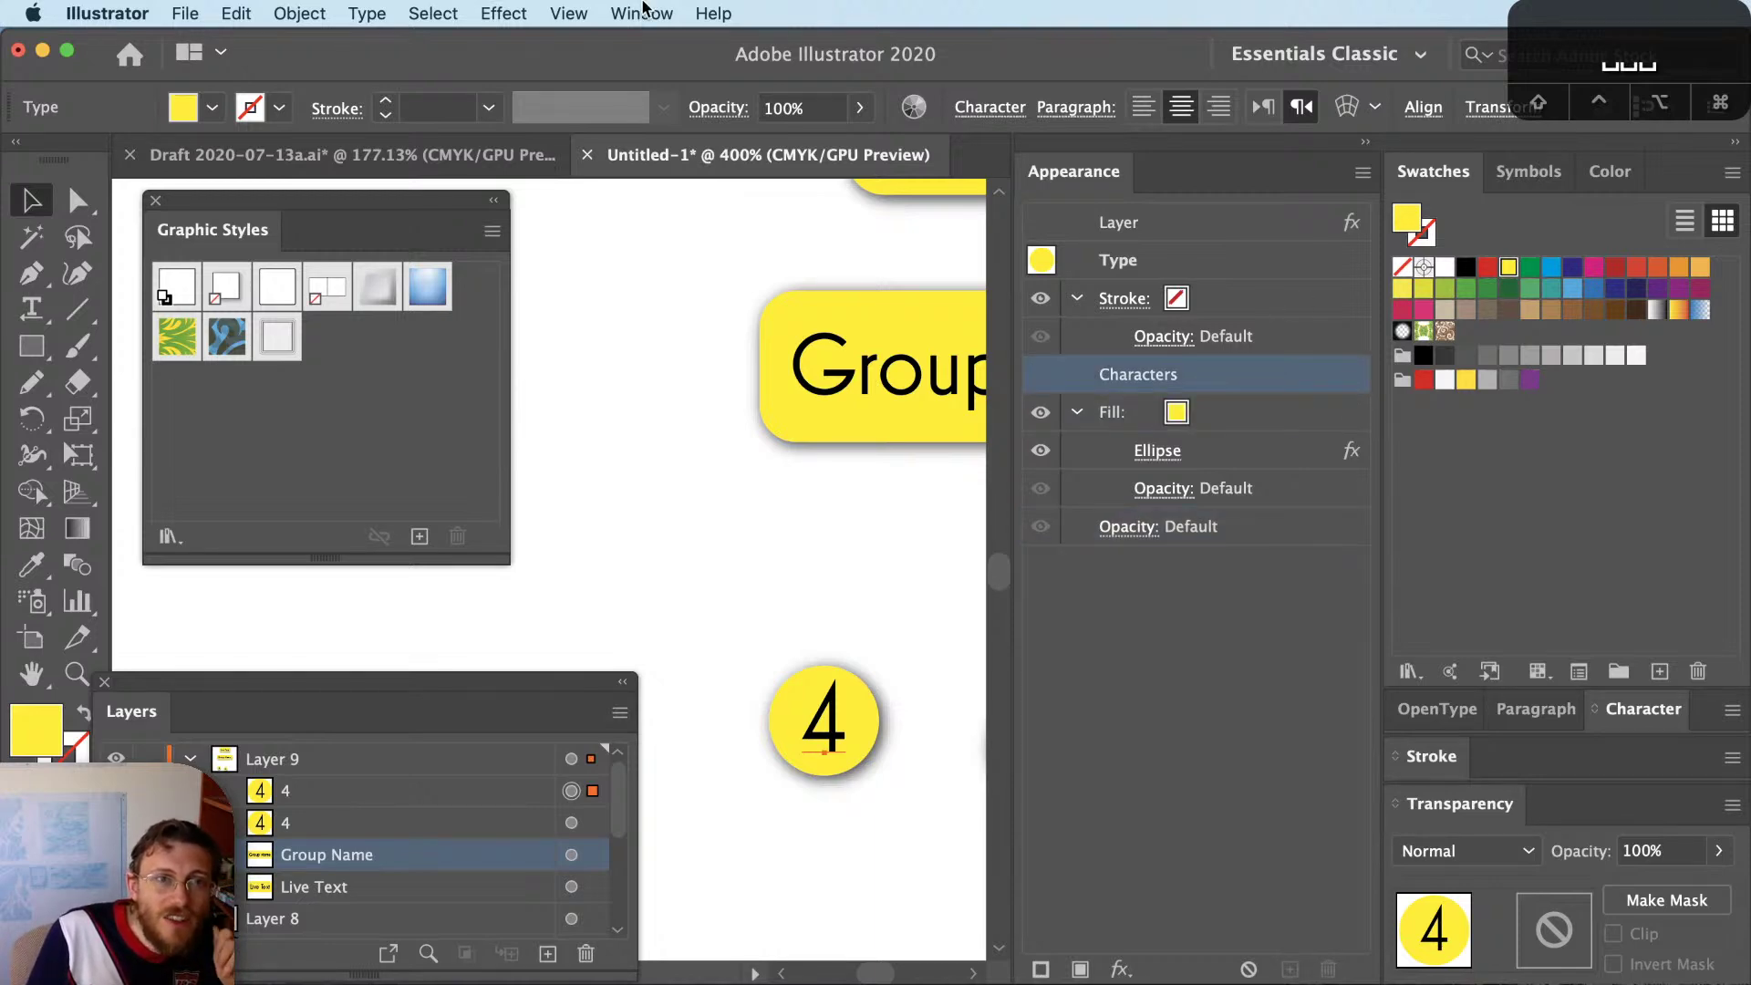
pyautogui.click(503, 12)
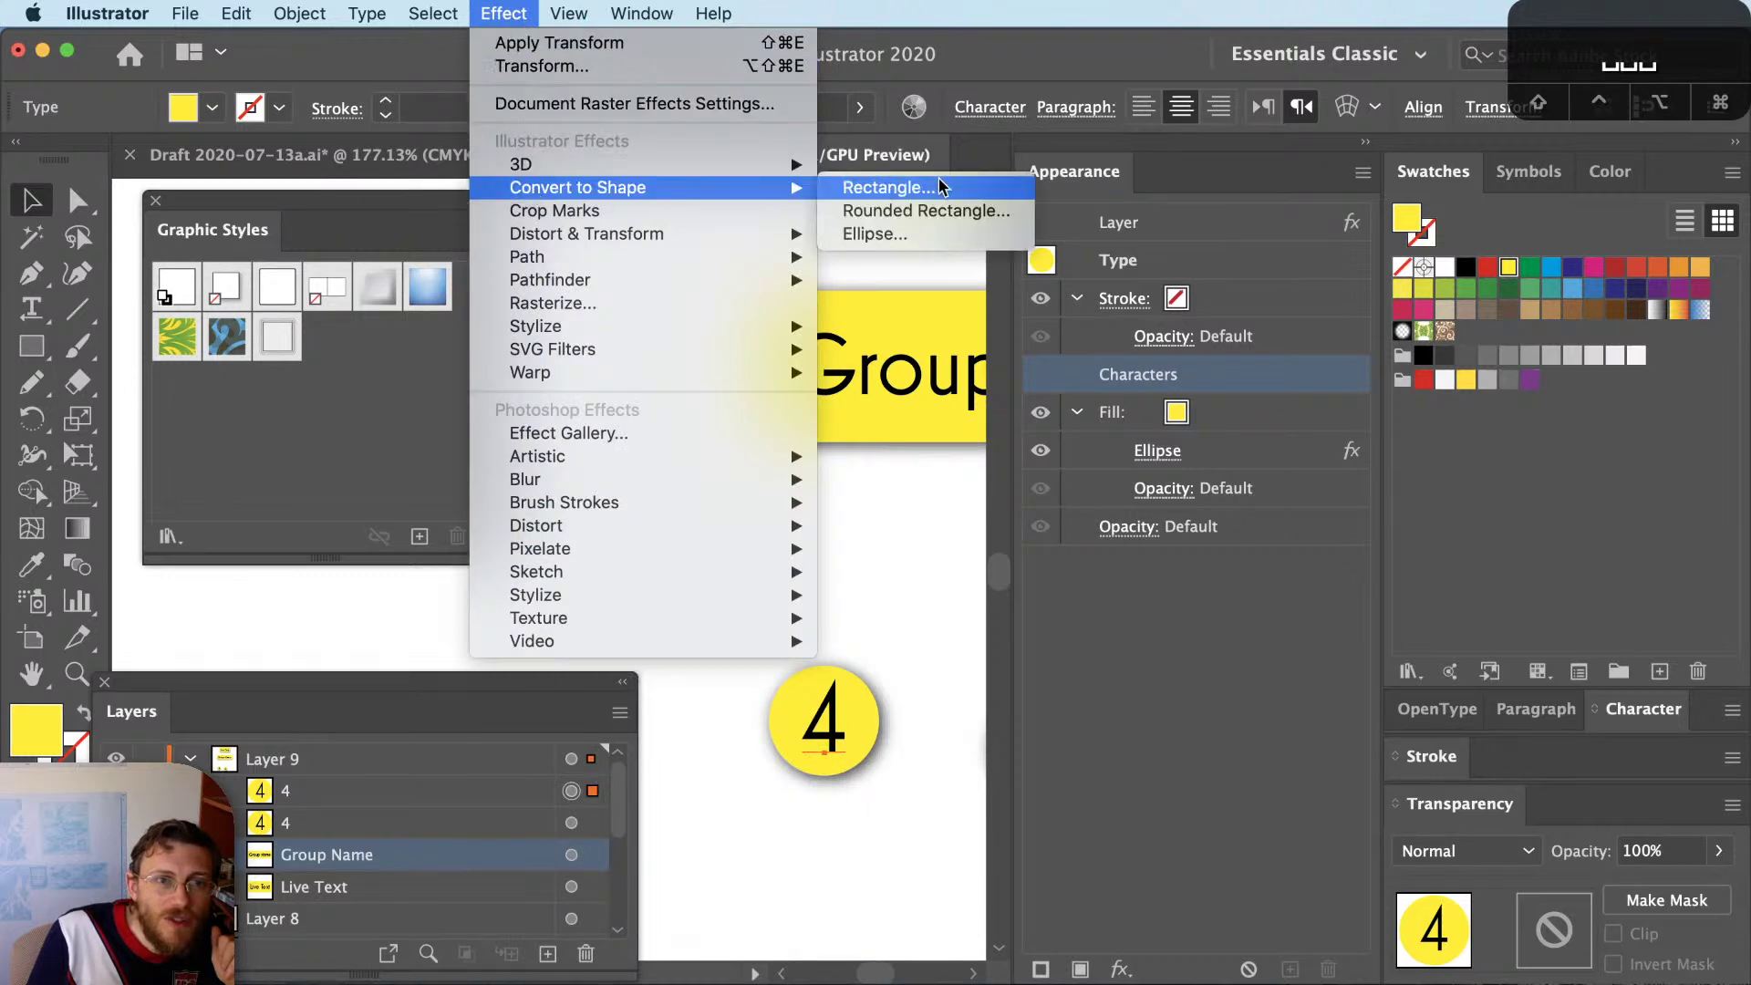
pyautogui.moveTo(672, 269)
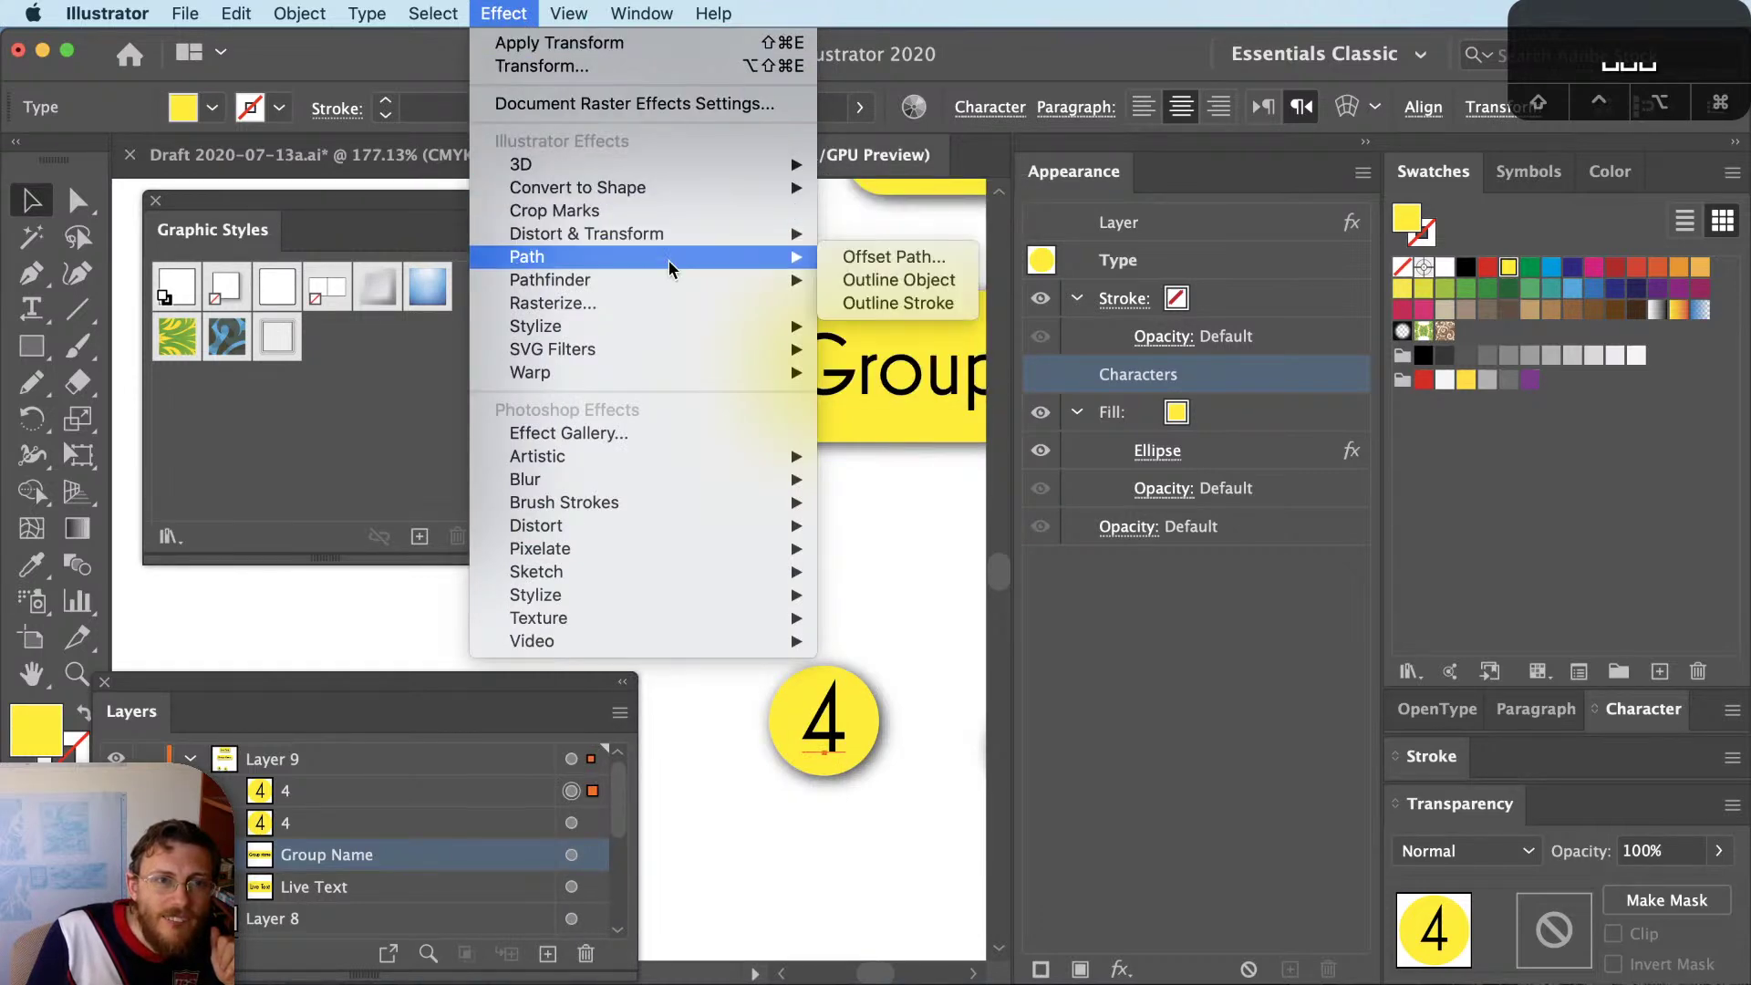
pyautogui.click(932, 280)
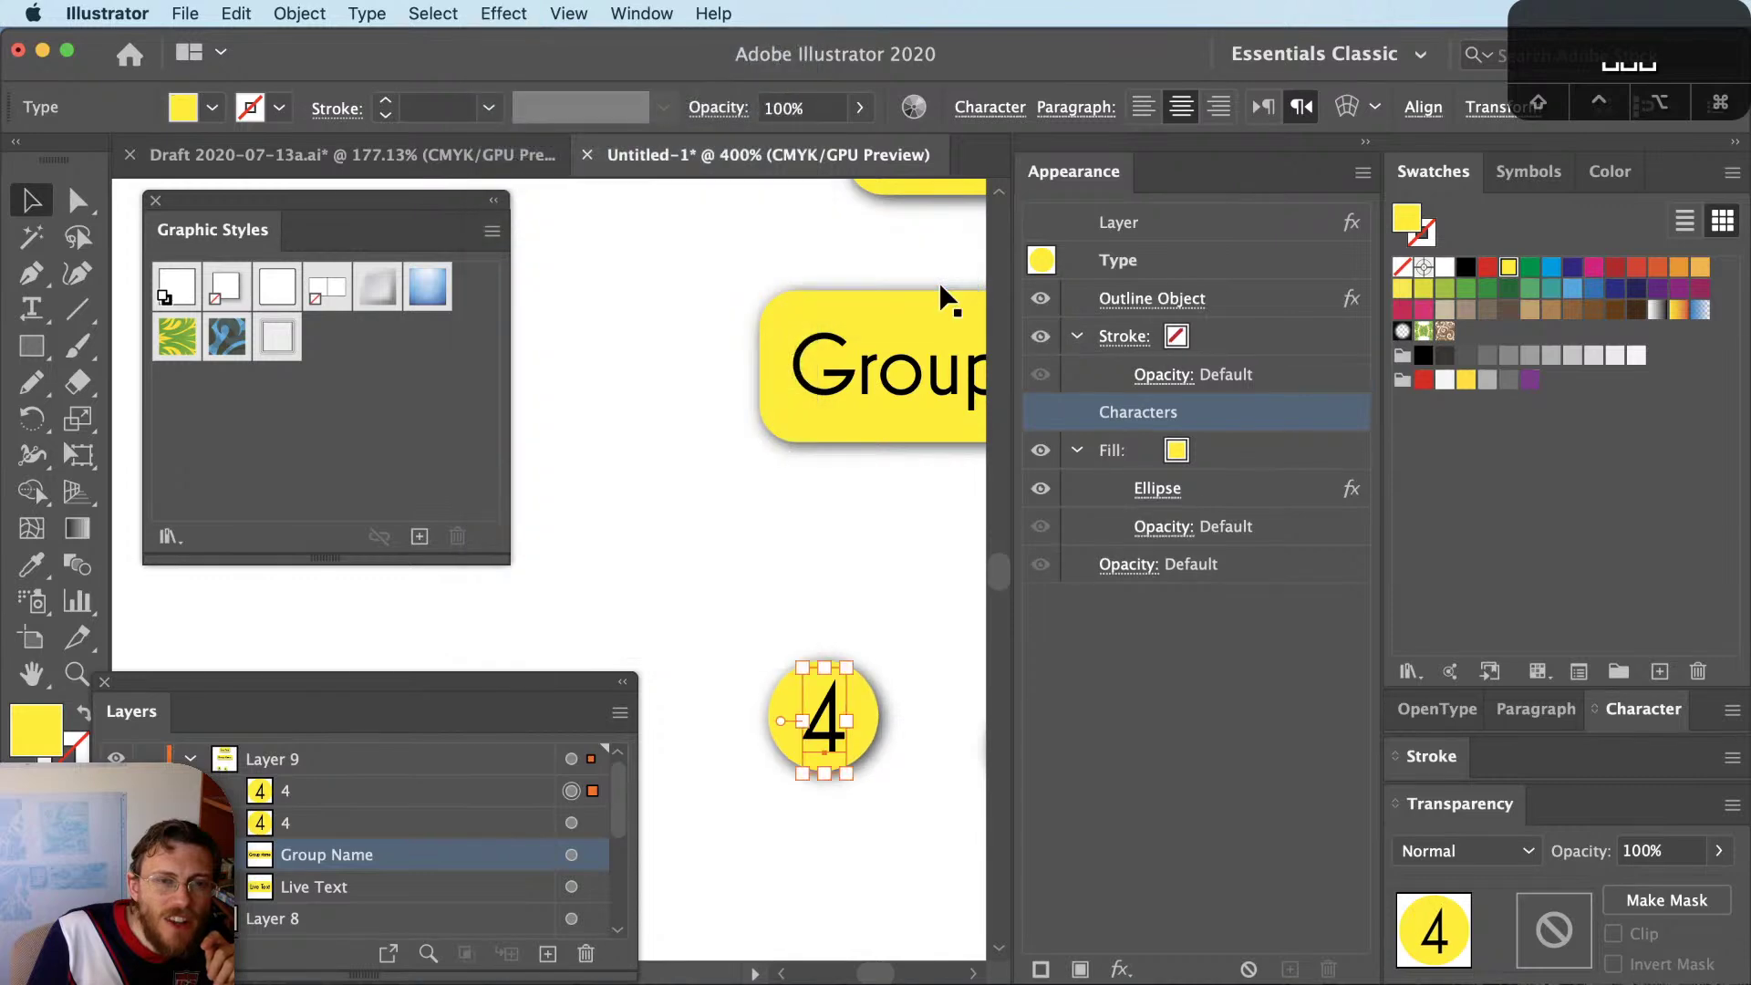
pyautogui.click(903, 567)
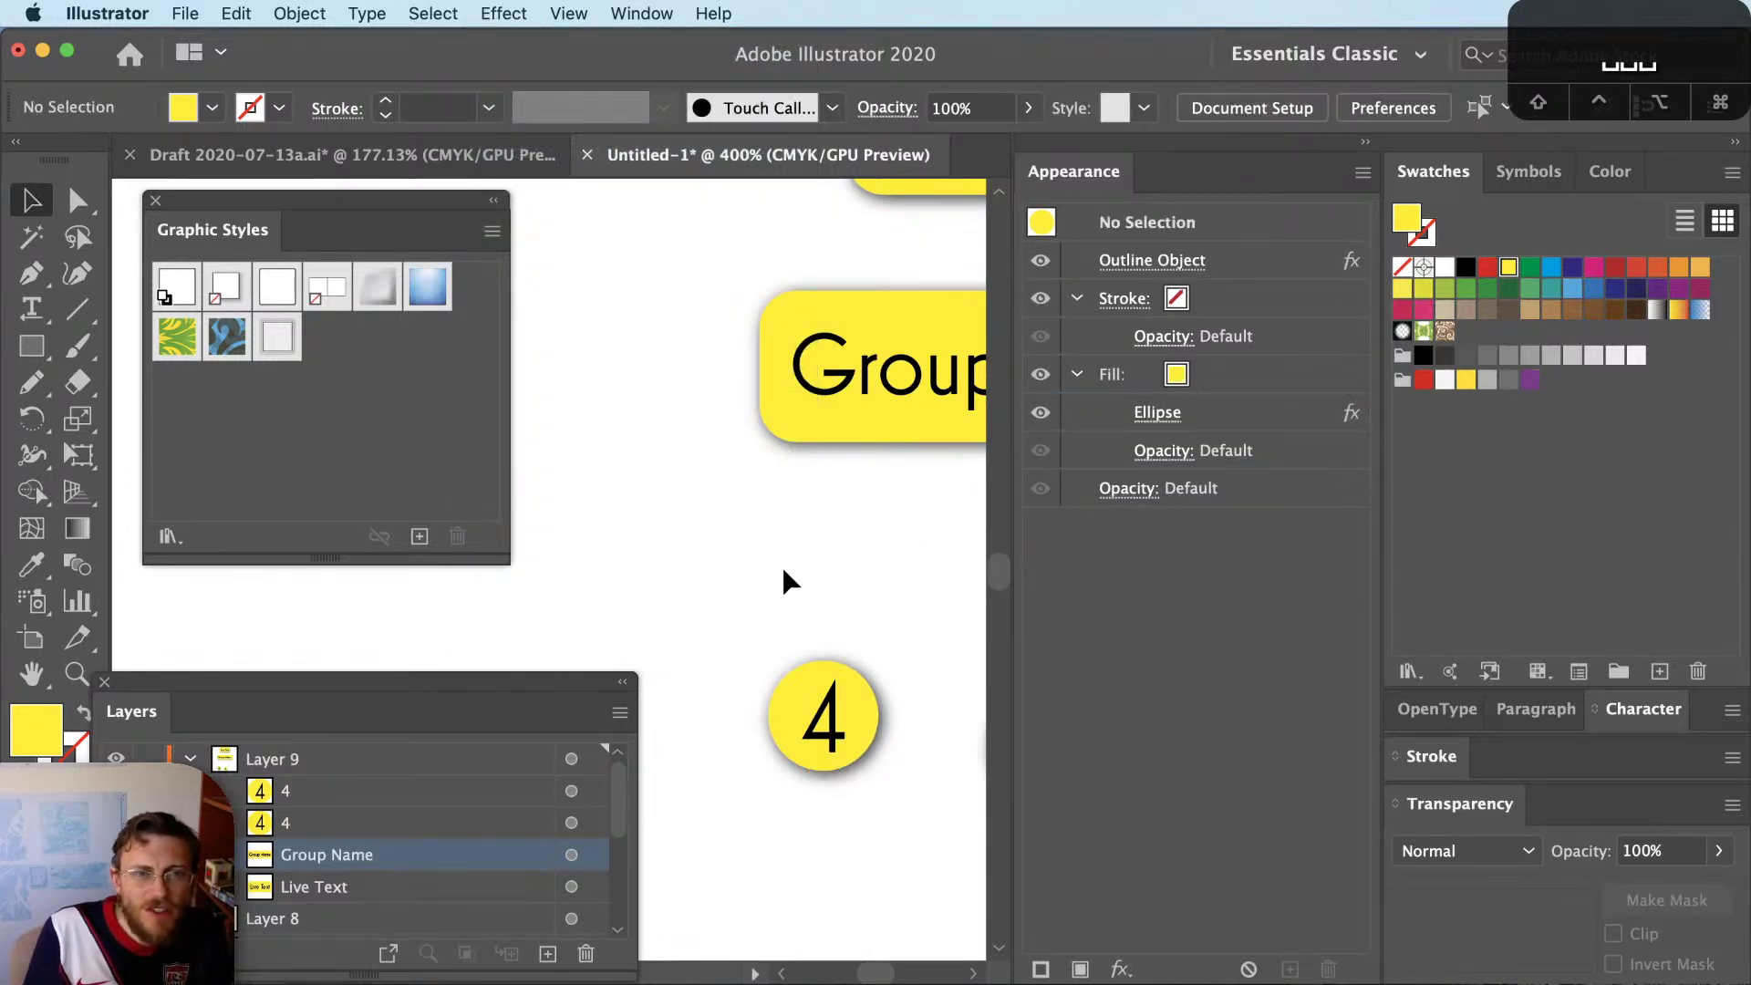
# Place a plain "4" text object below the two circular labels to examine its bounding box, and delete it
pyautogui.press('cmd+minus')
pyautogui.scroll(-3, 814, 614)
pyautogui.press('t')
pyautogui.click(784, 720)
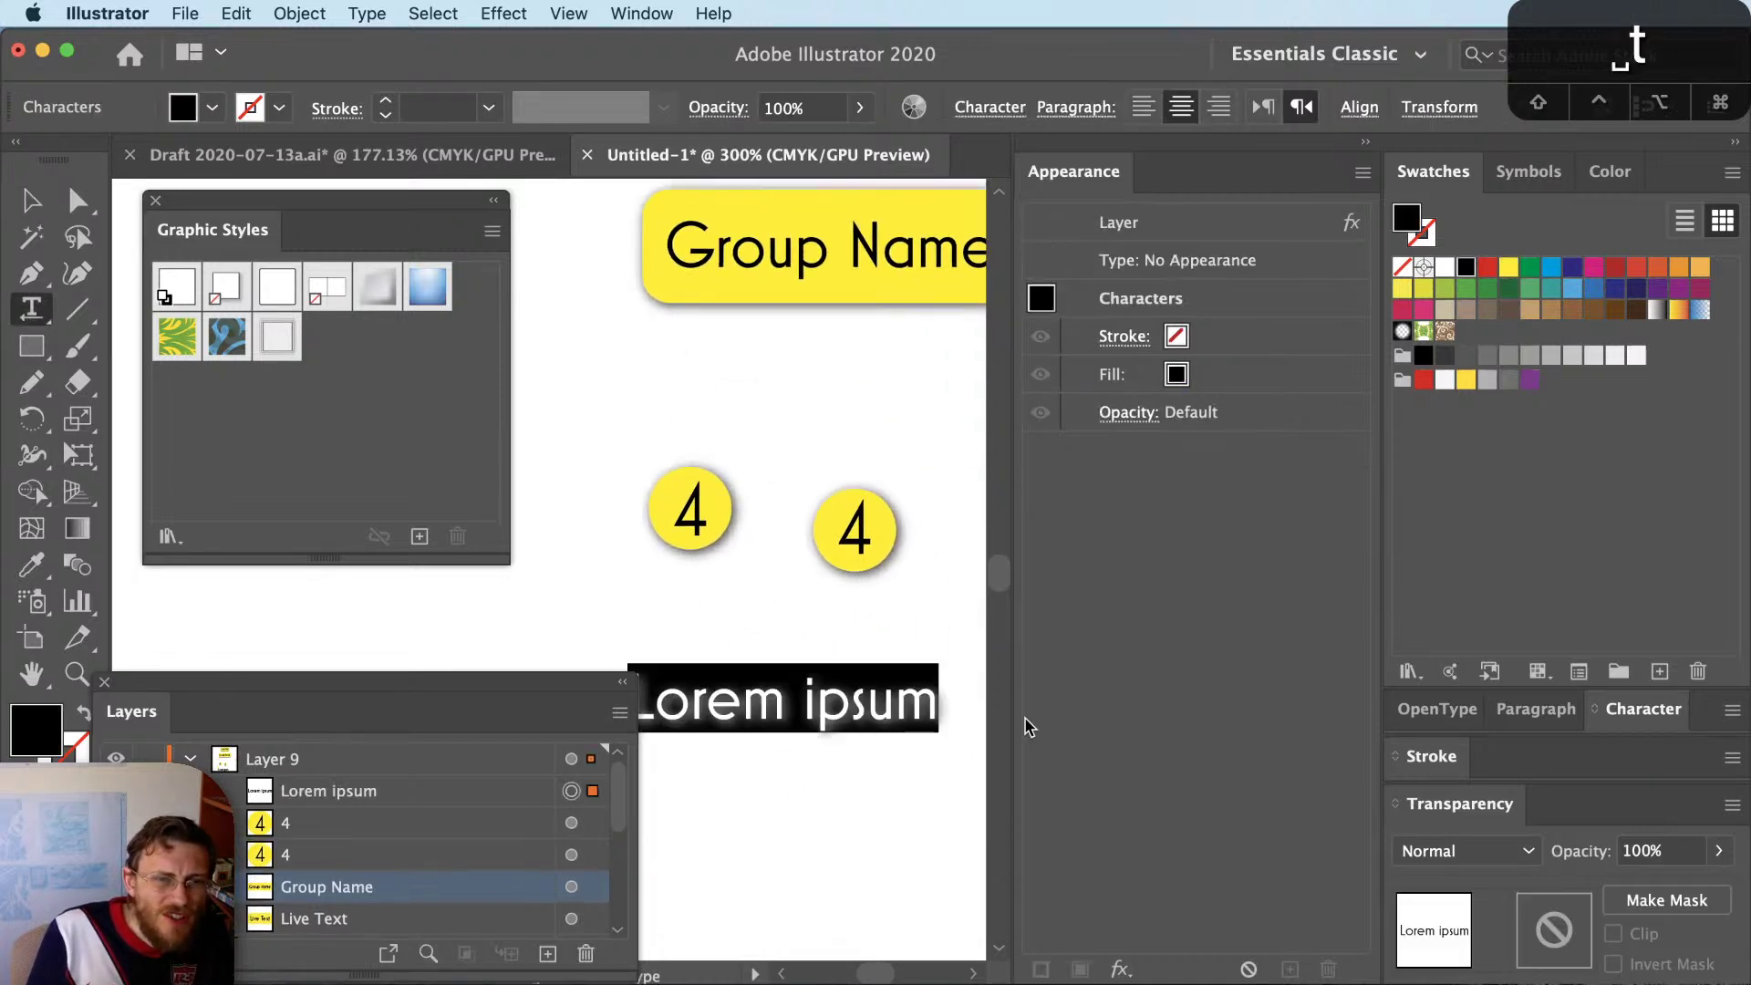
pyautogui.write('4')
pyautogui.press('Escape')
pyautogui.scroll(2, 790, 729)
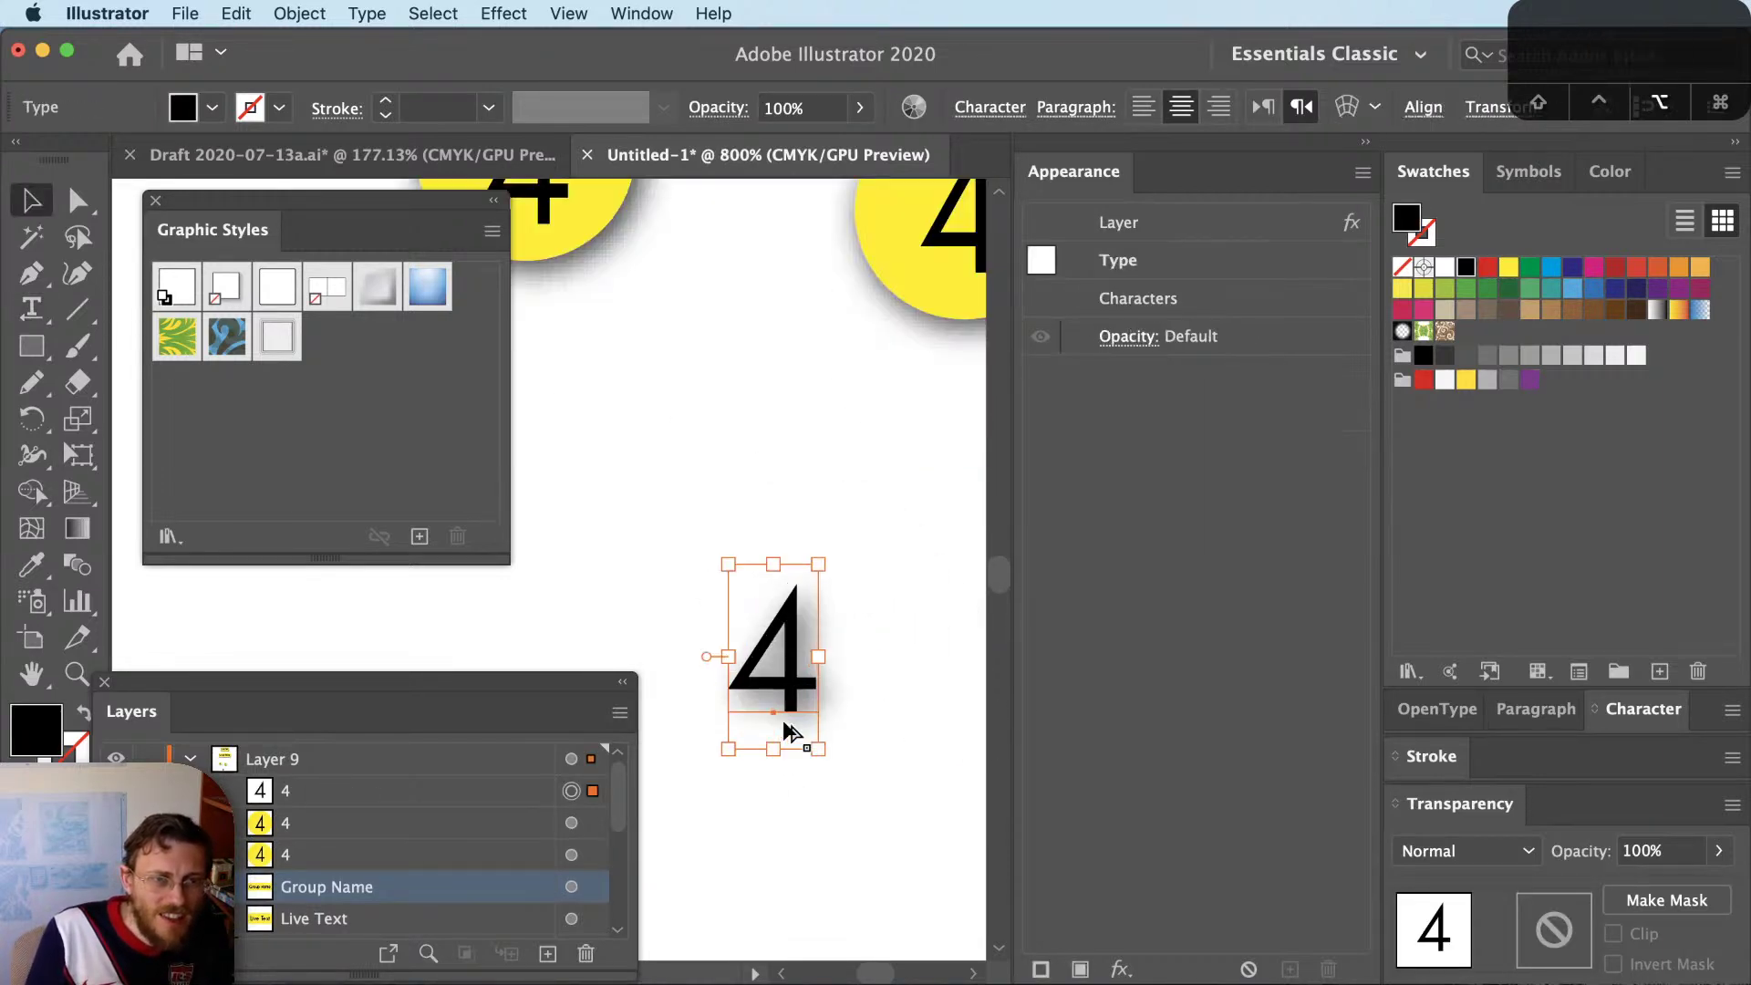
pyautogui.scroll(3, 787, 735)
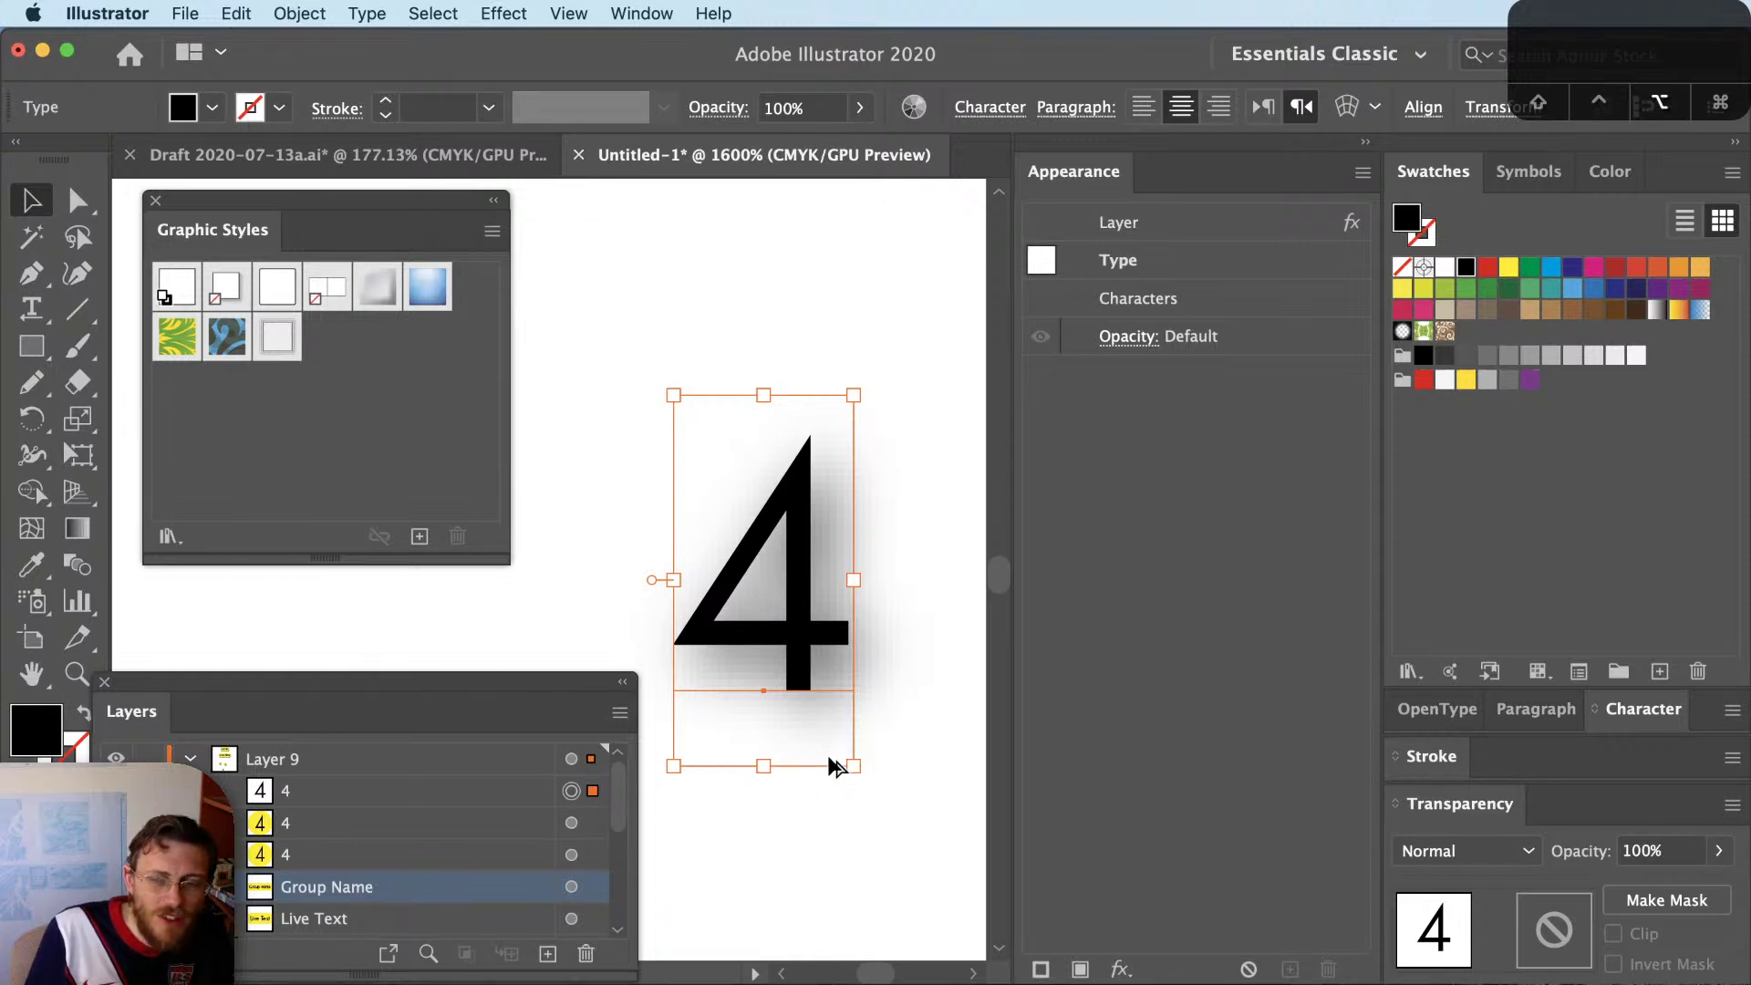
pyautogui.scroll(-6, 828, 755)
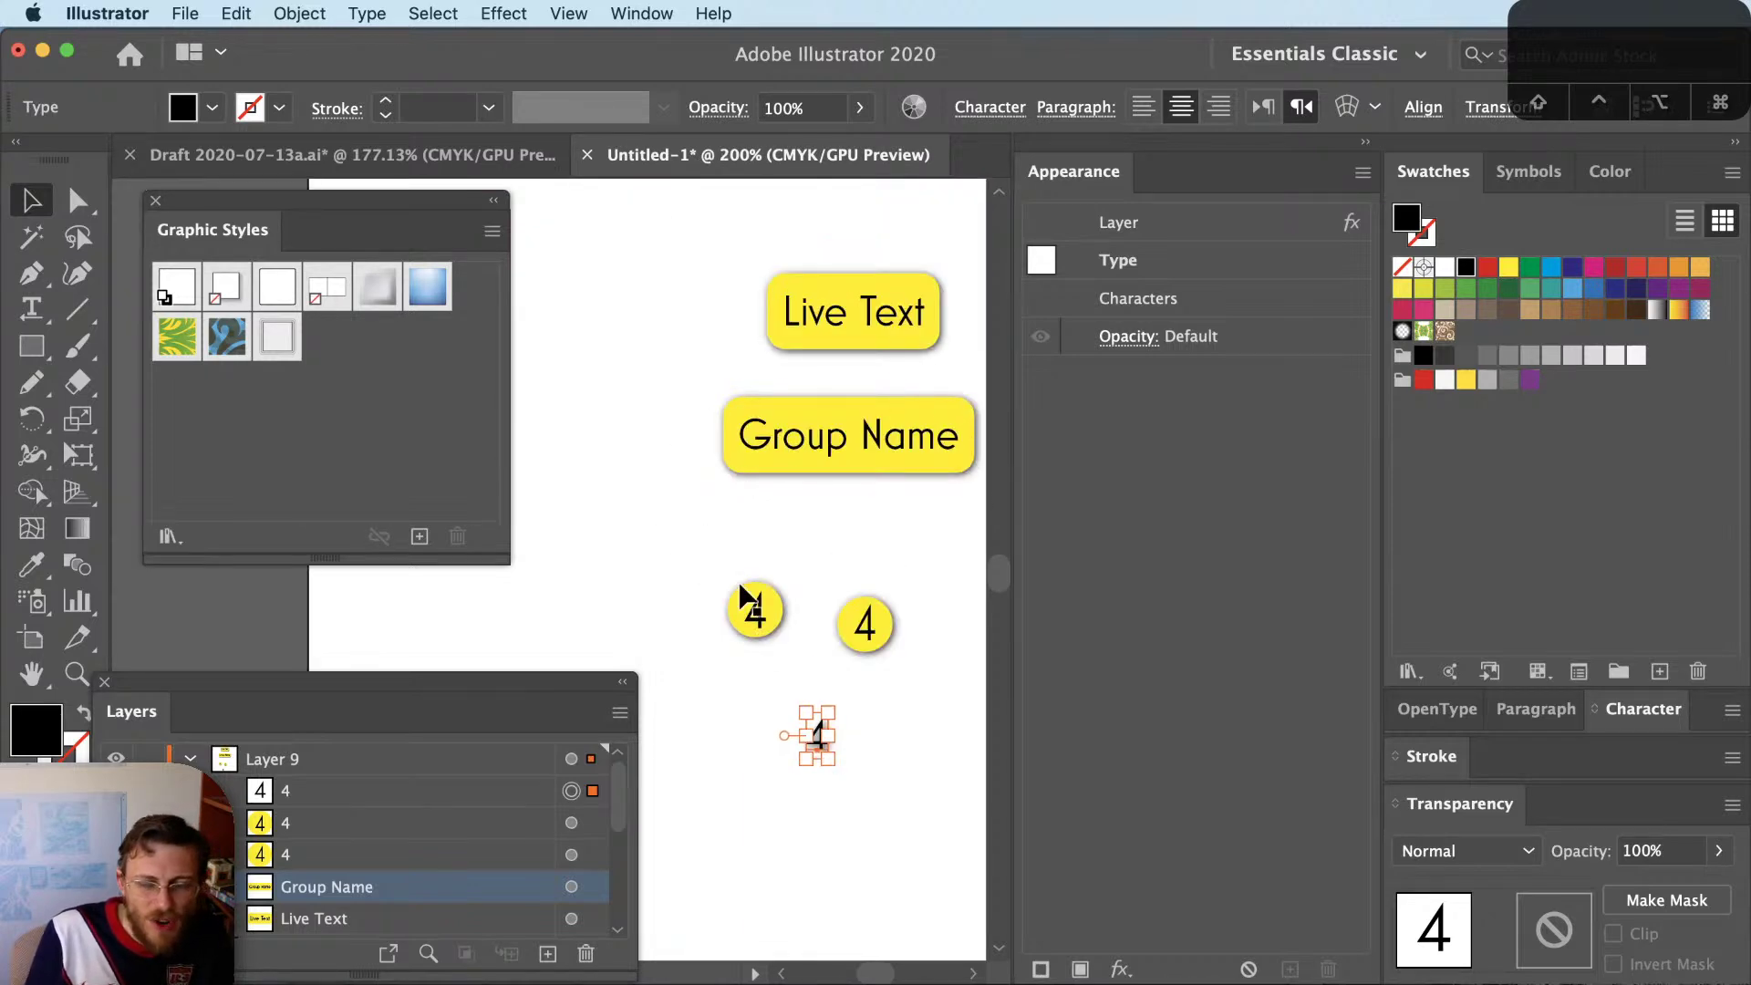
pyautogui.press('Delete')
# Examine the Outline Object effect and the yellow Ellipse fill in the appearance of the duplicated "4" label
pyautogui.click(762, 613)
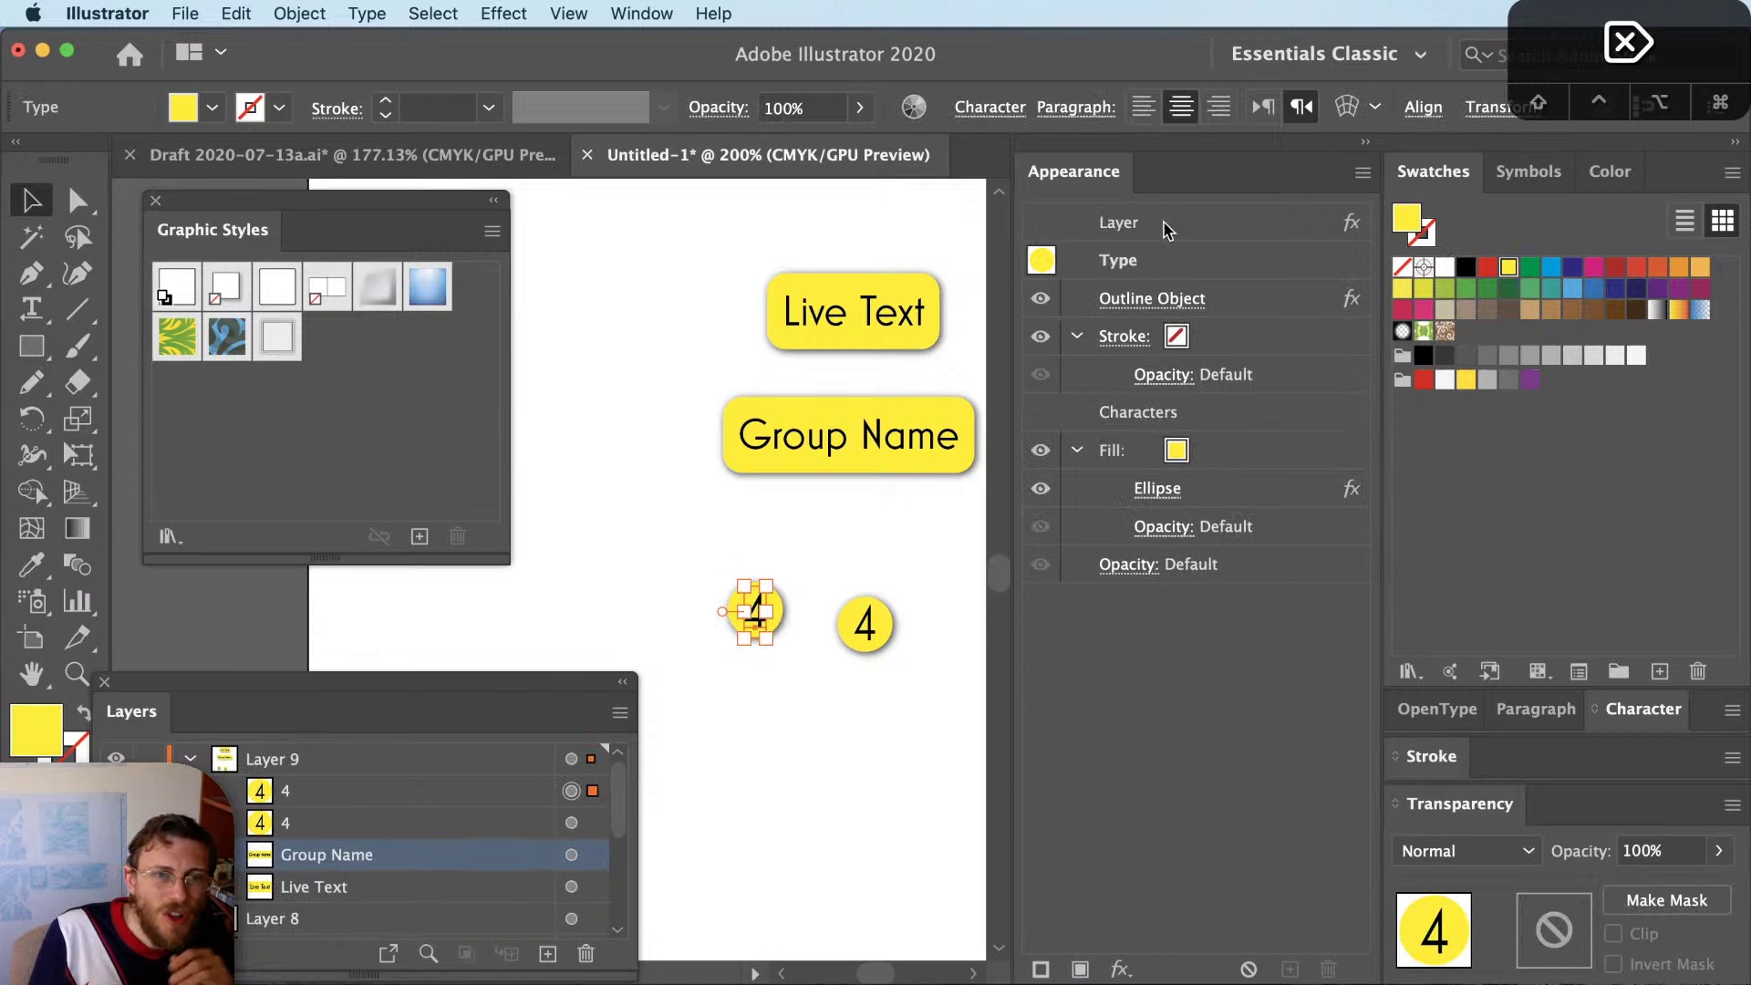
pyautogui.click(1283, 311)
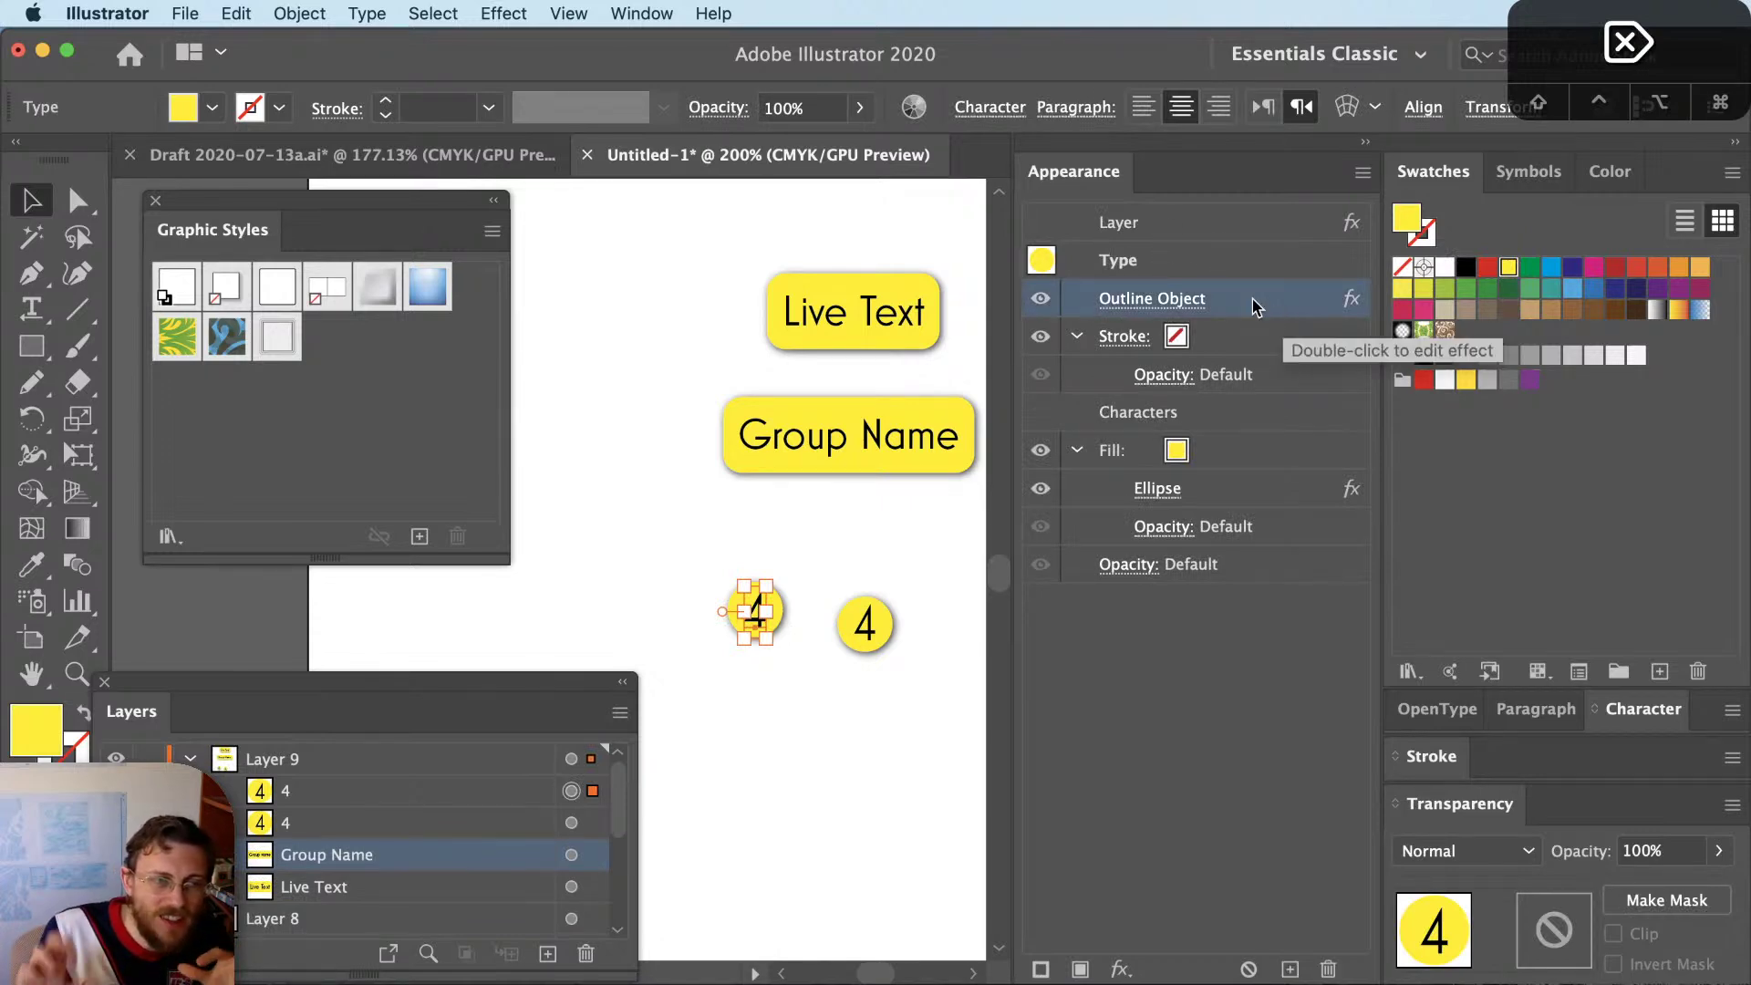
pyautogui.click(1259, 457)
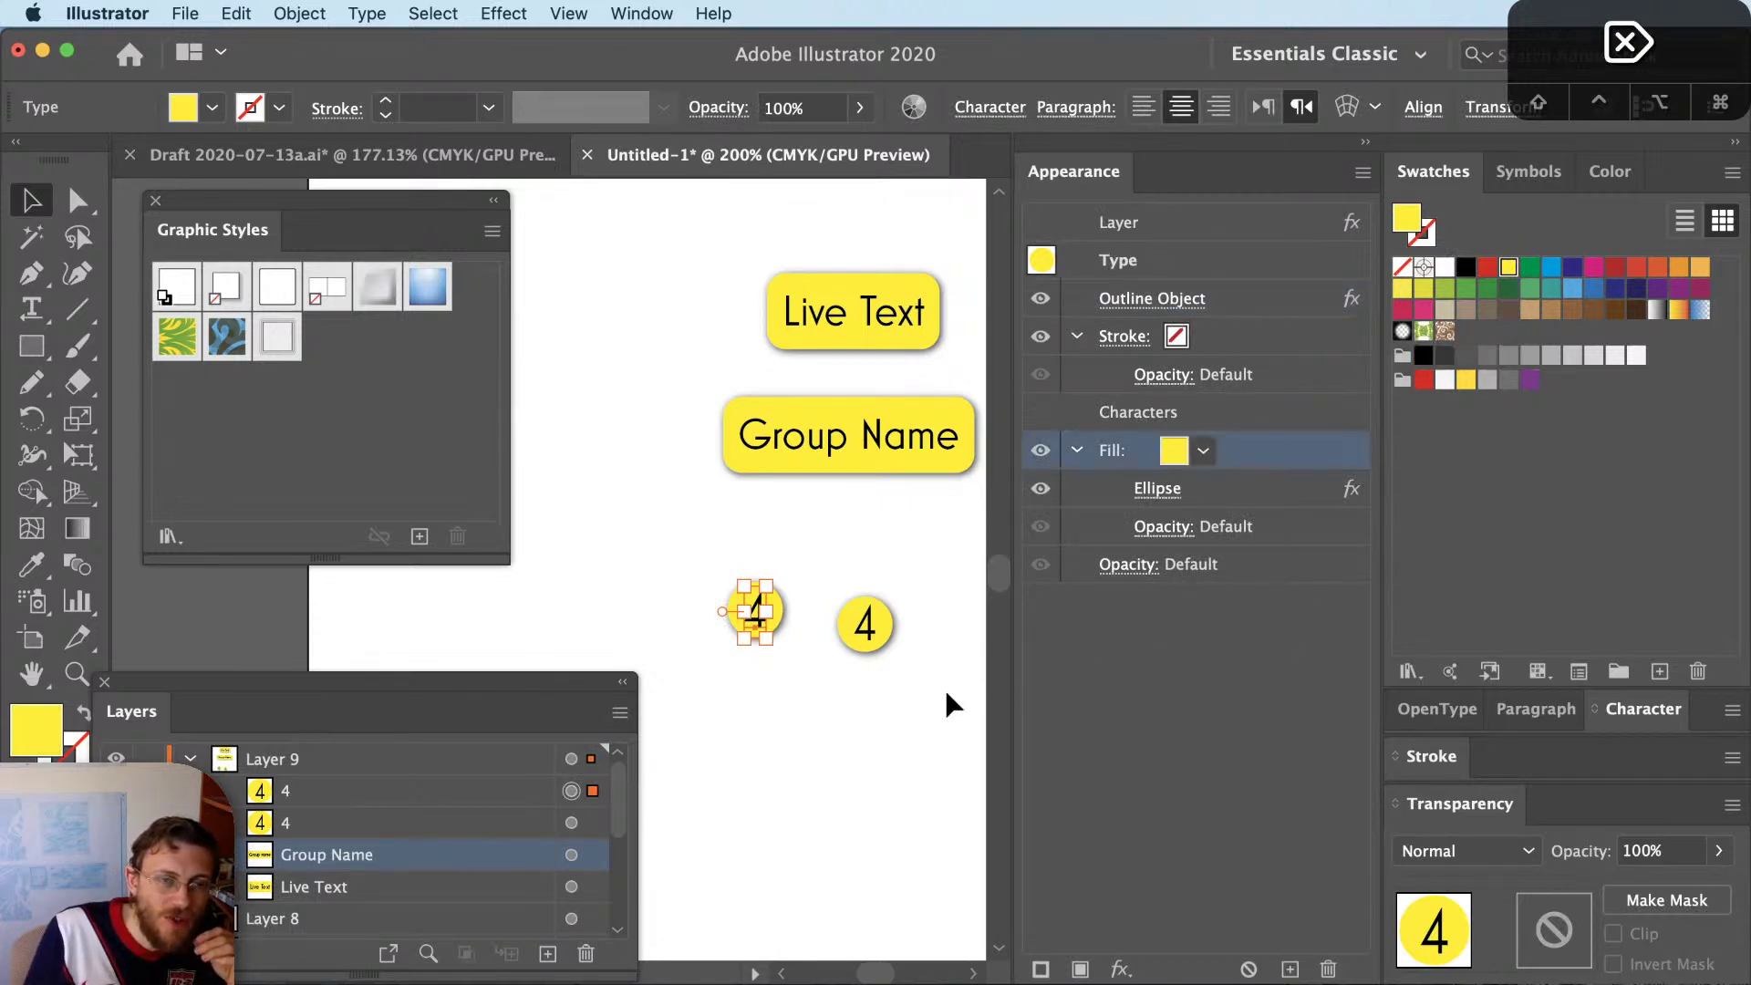
pyautogui.click(703, 564)
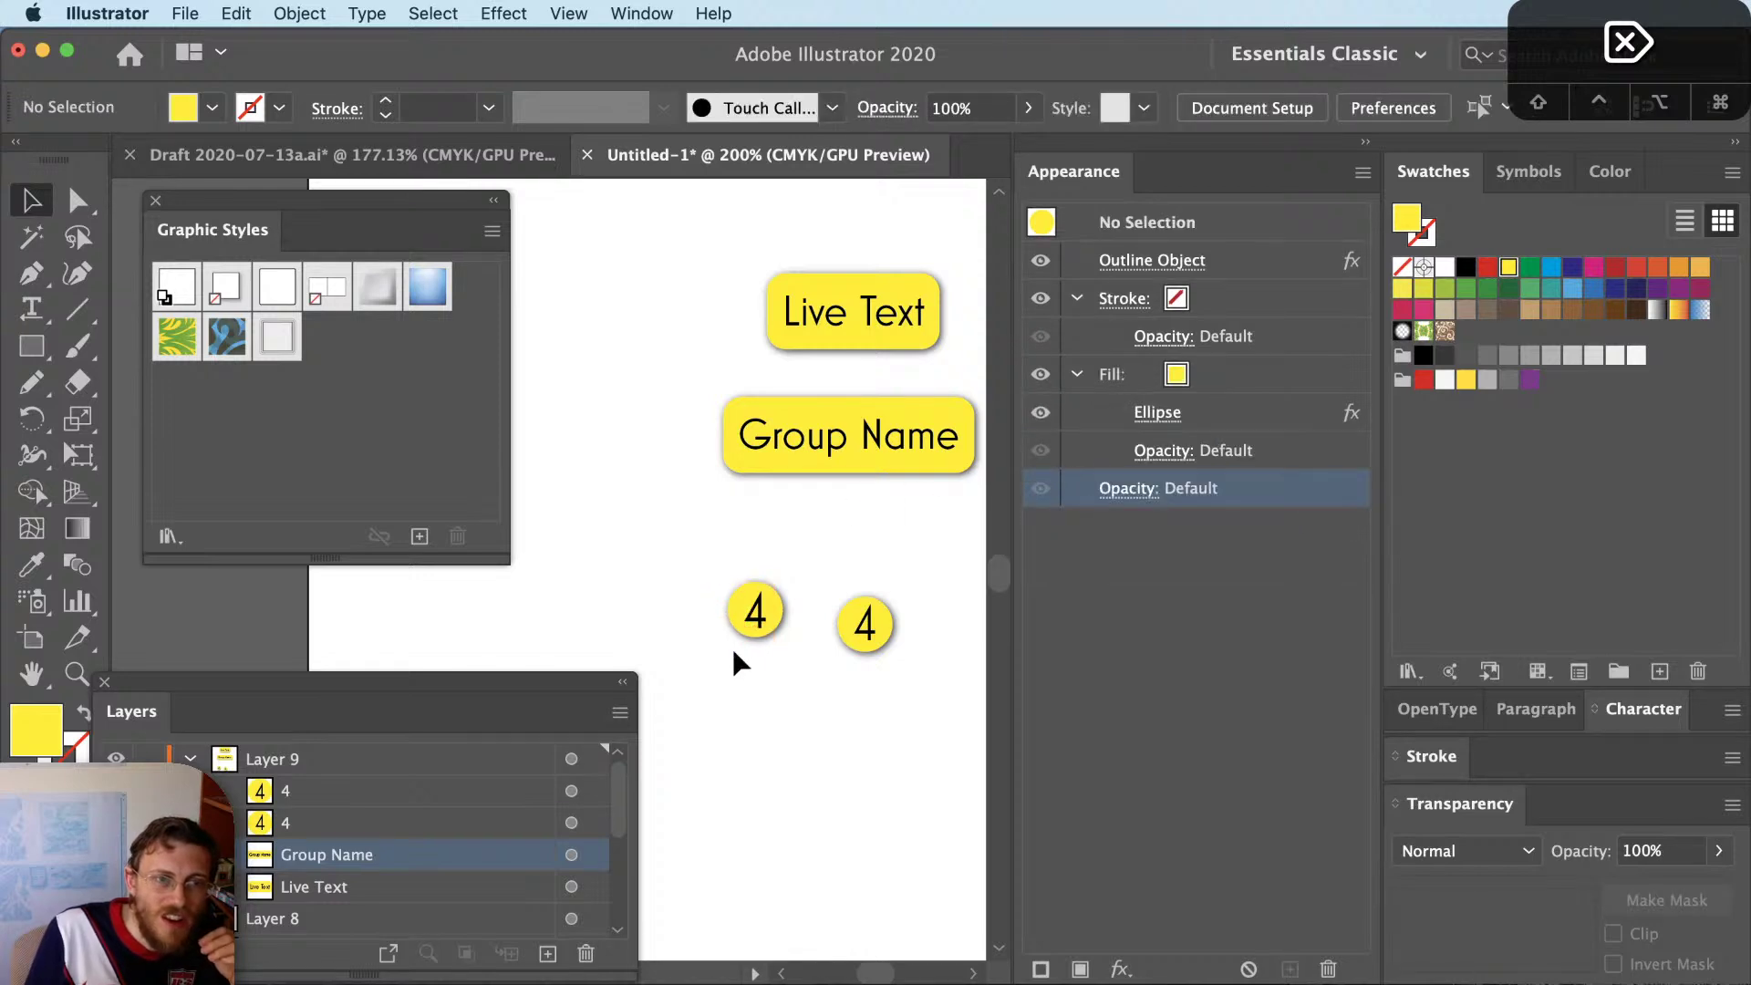
pyautogui.click(776, 626)
pyautogui.click(841, 745)
pyautogui.press('super+Tab')
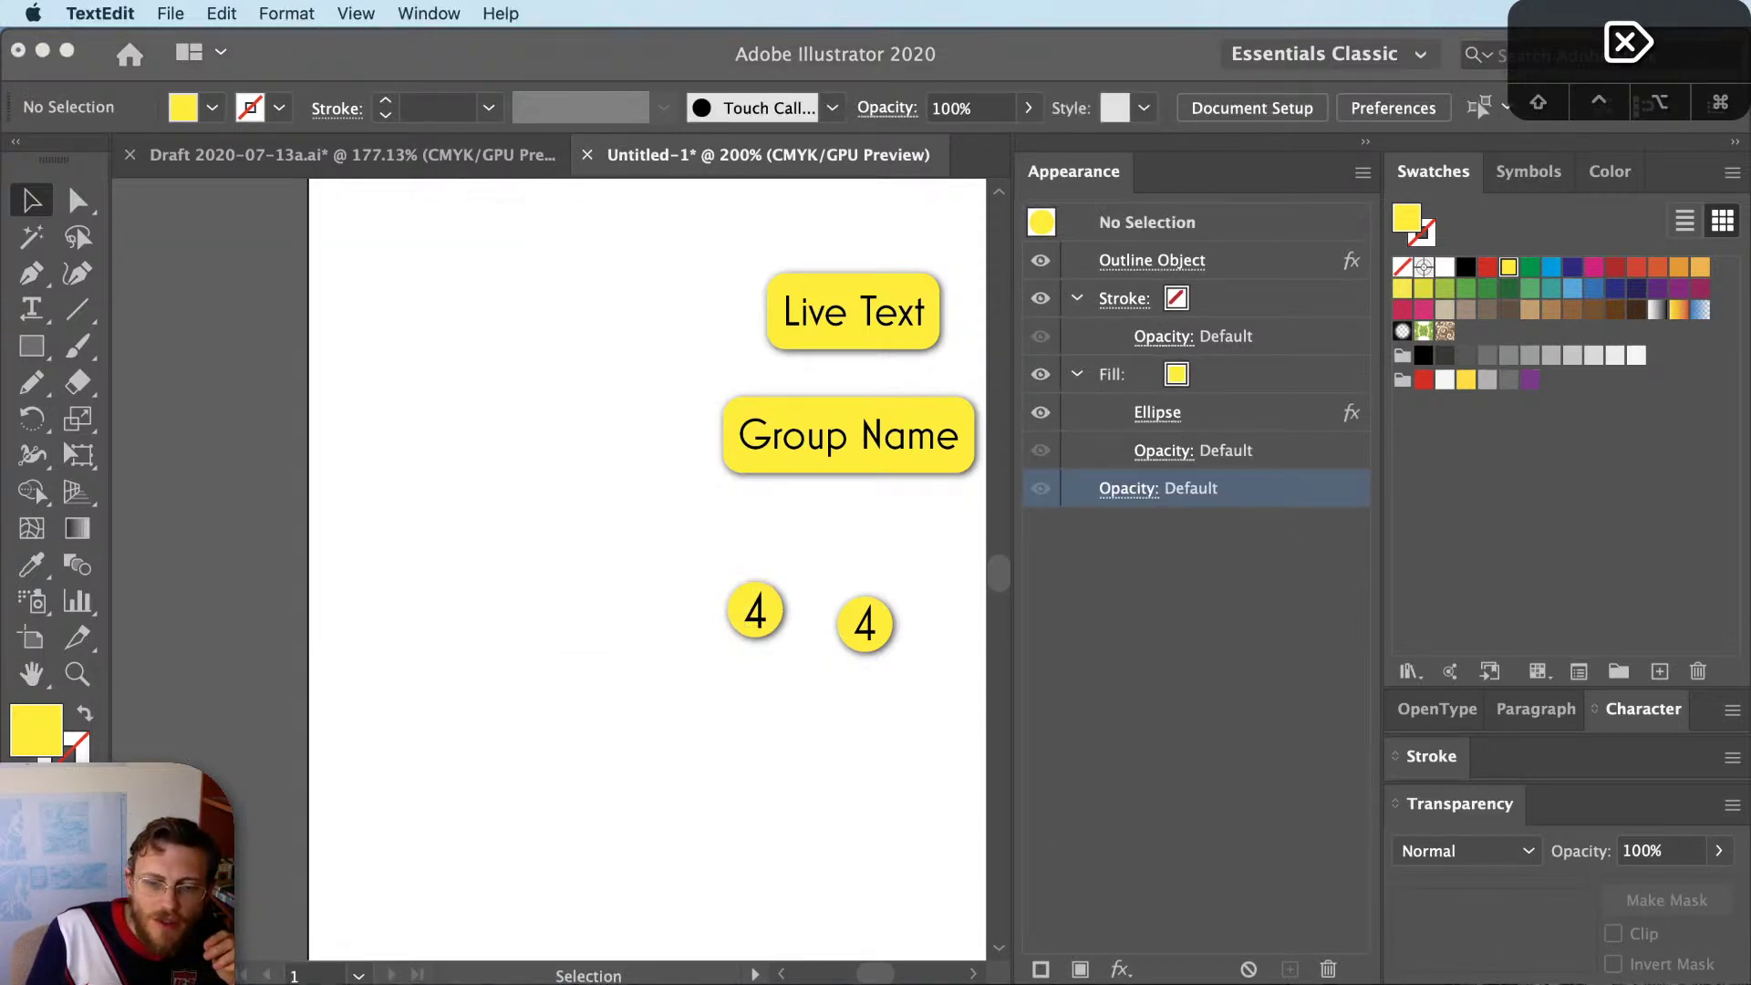
pyautogui.press('BackSpace')
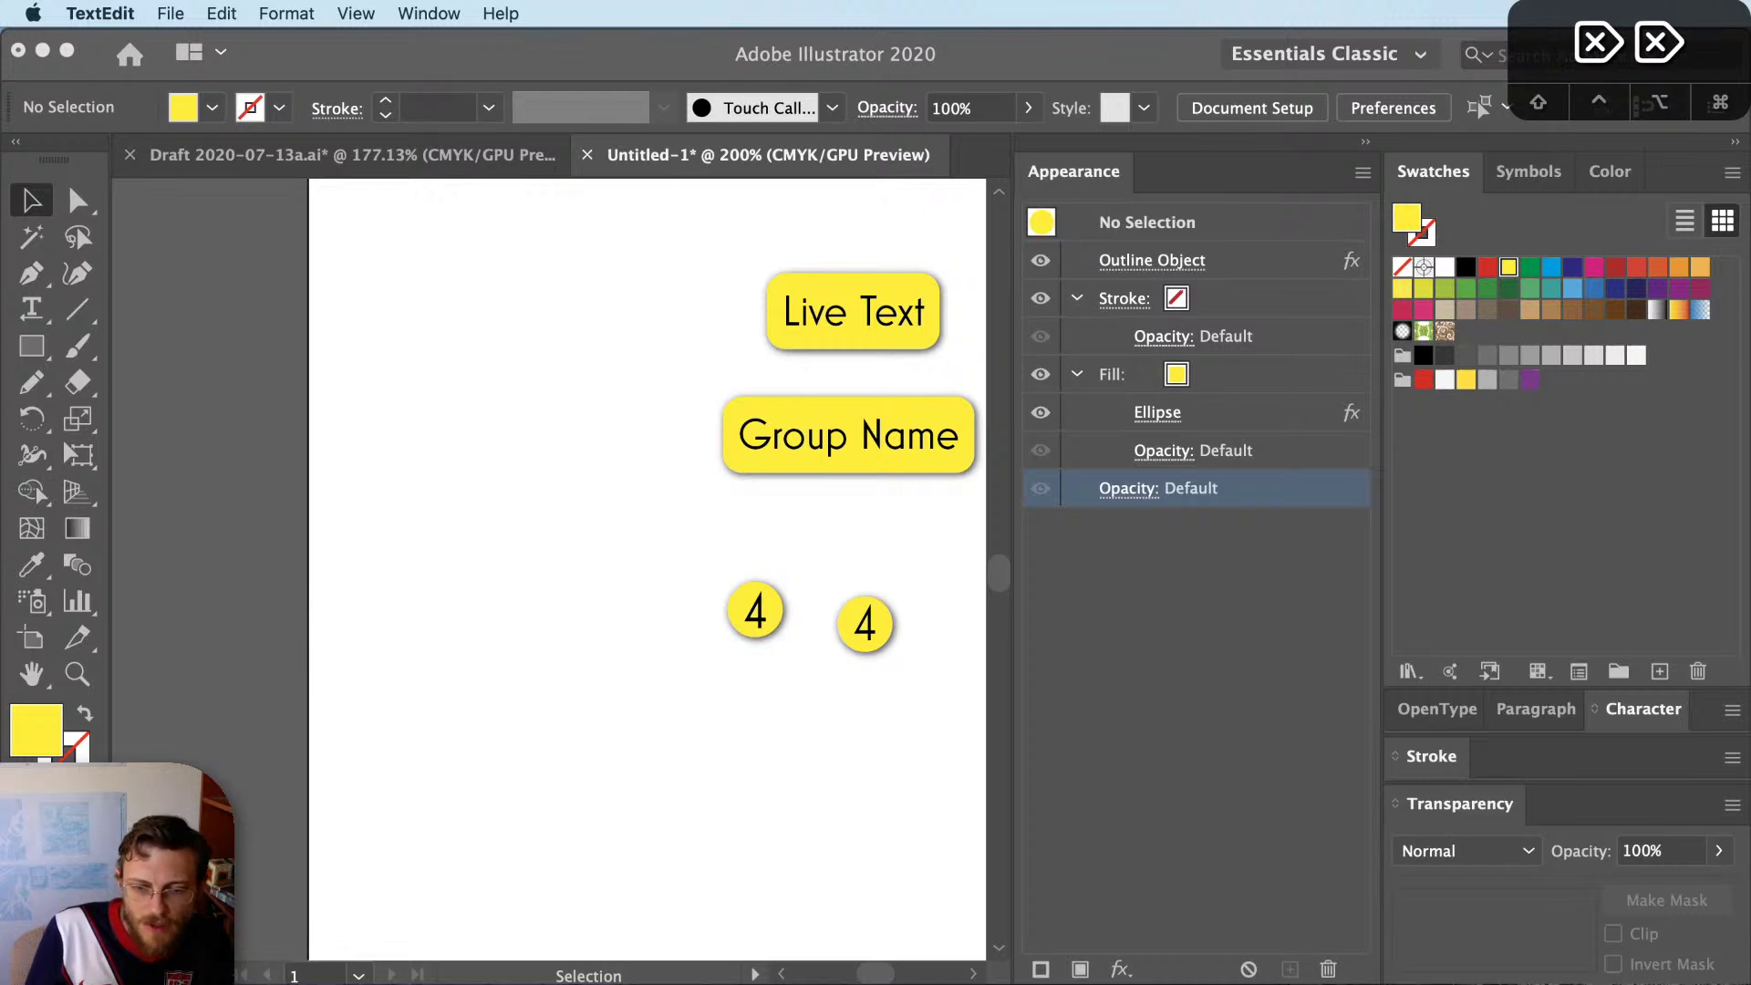
pyautogui.press('BackSpace')
pyautogui.press('Return')
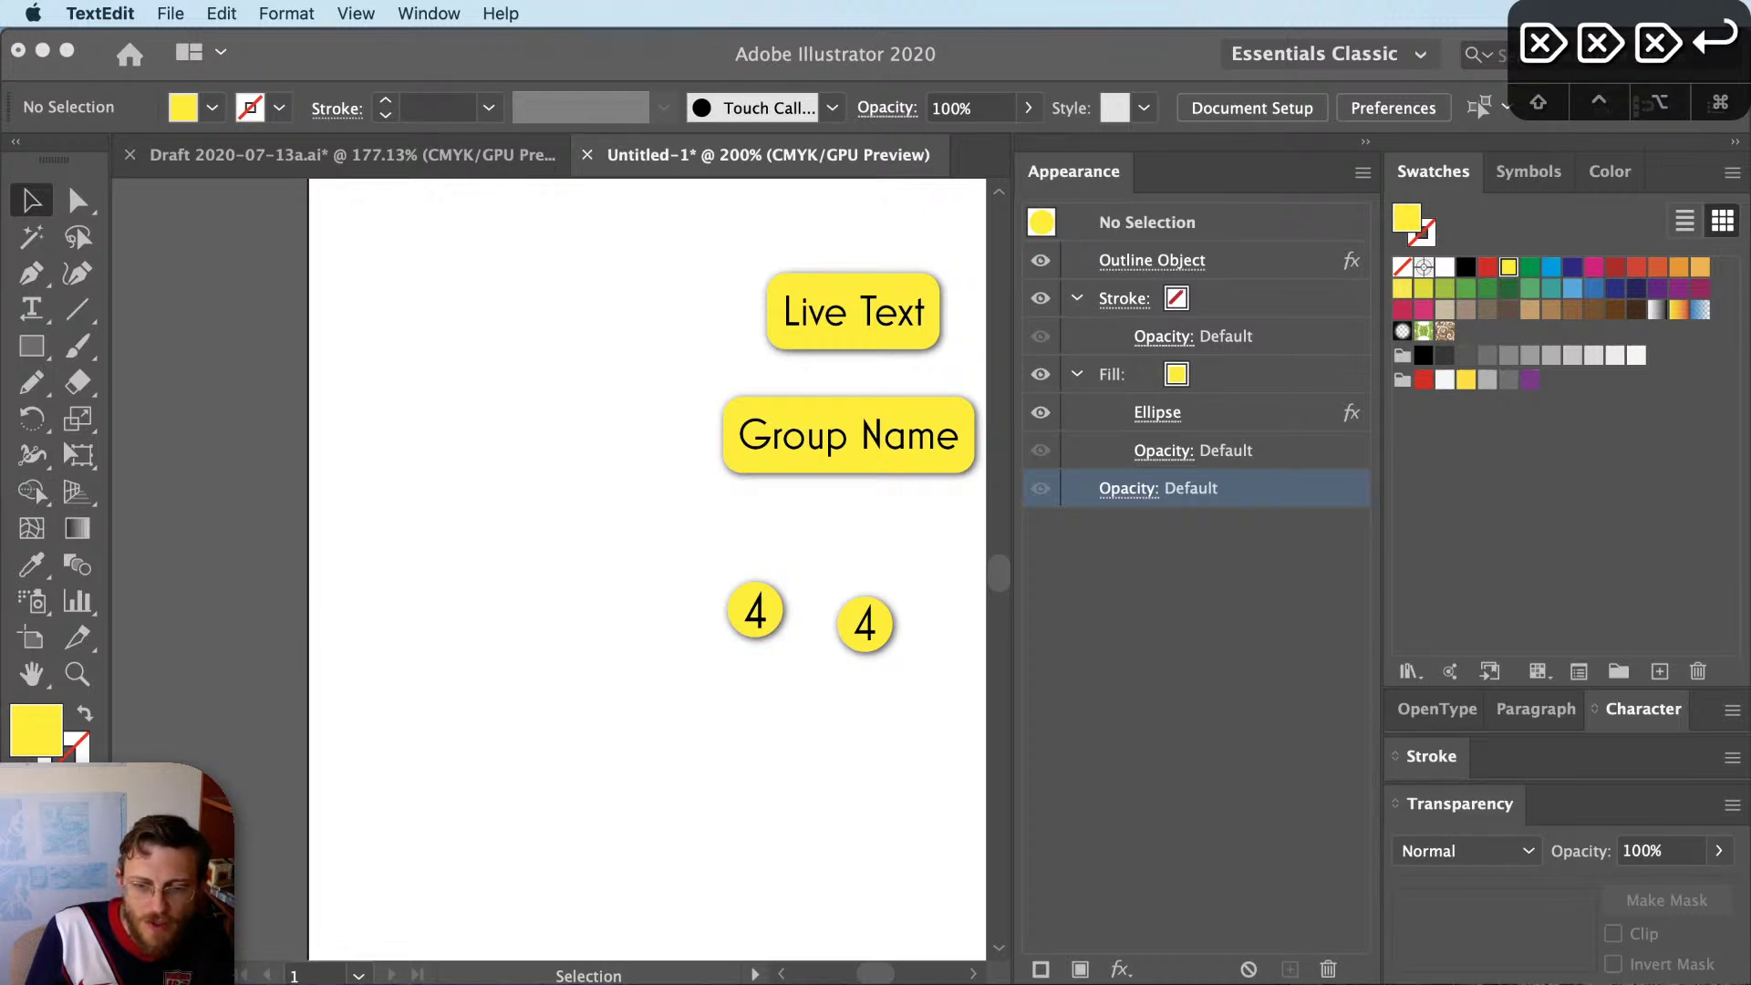
pyautogui.press('BackSpace')
pyautogui.press('BackSpace')
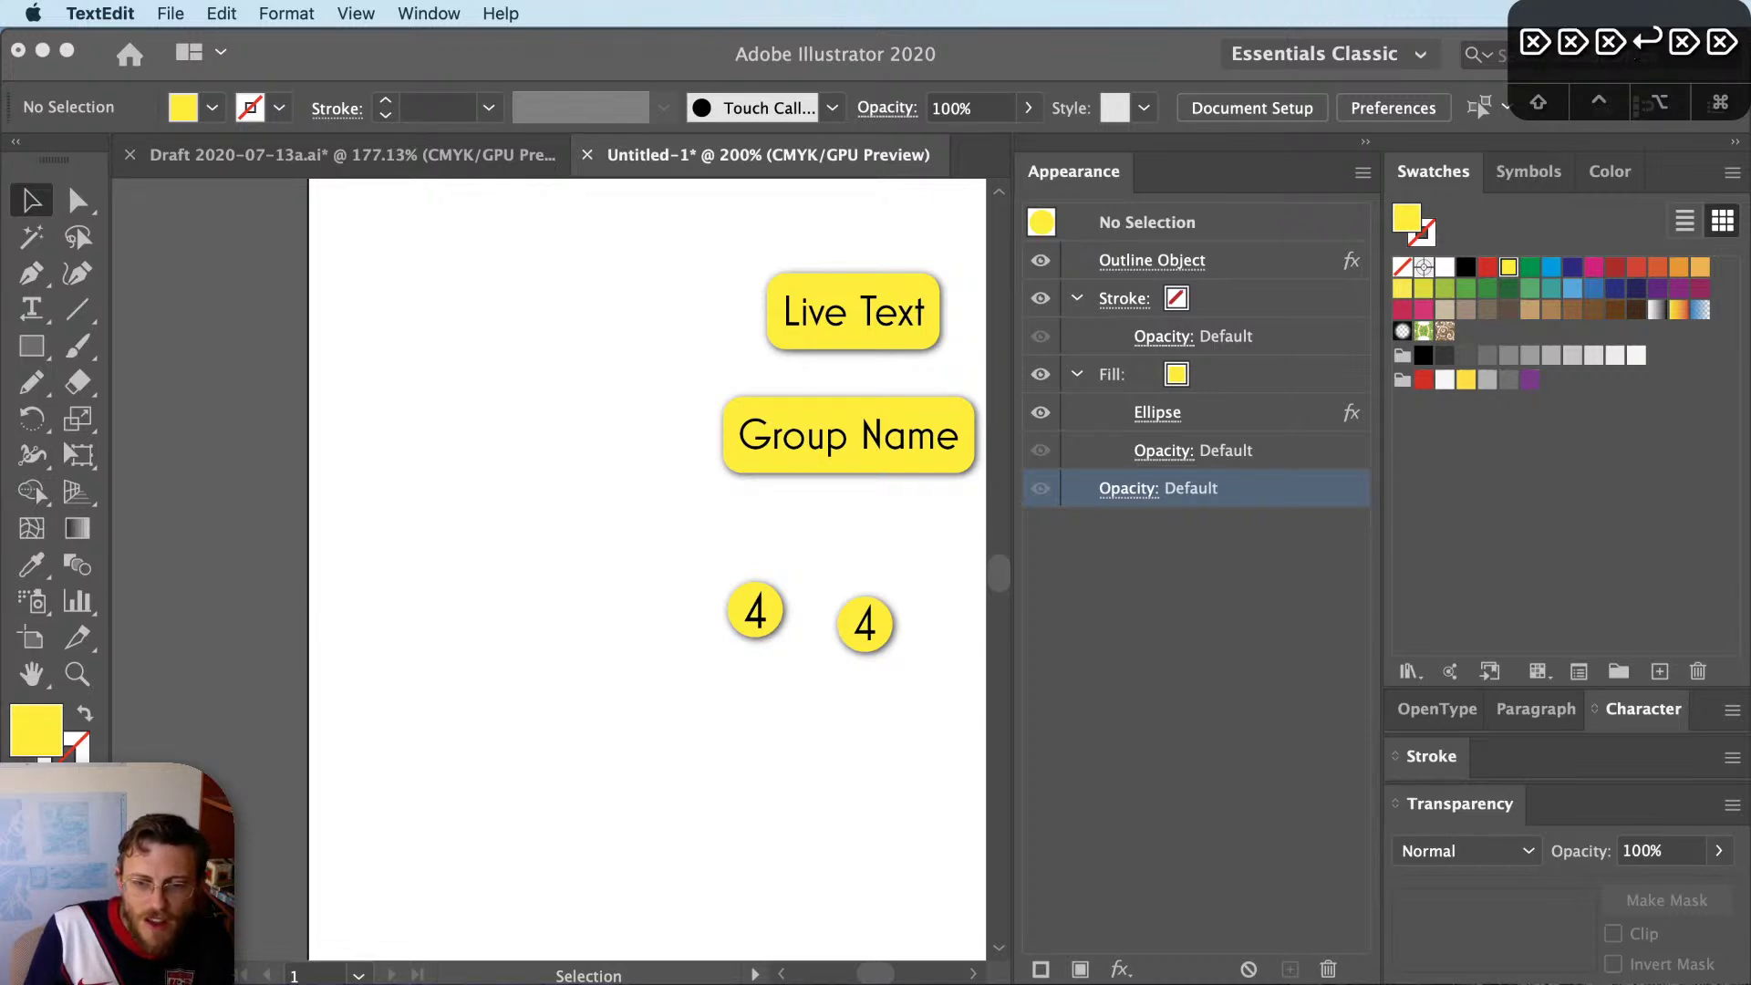
pyautogui.click(763, 638)
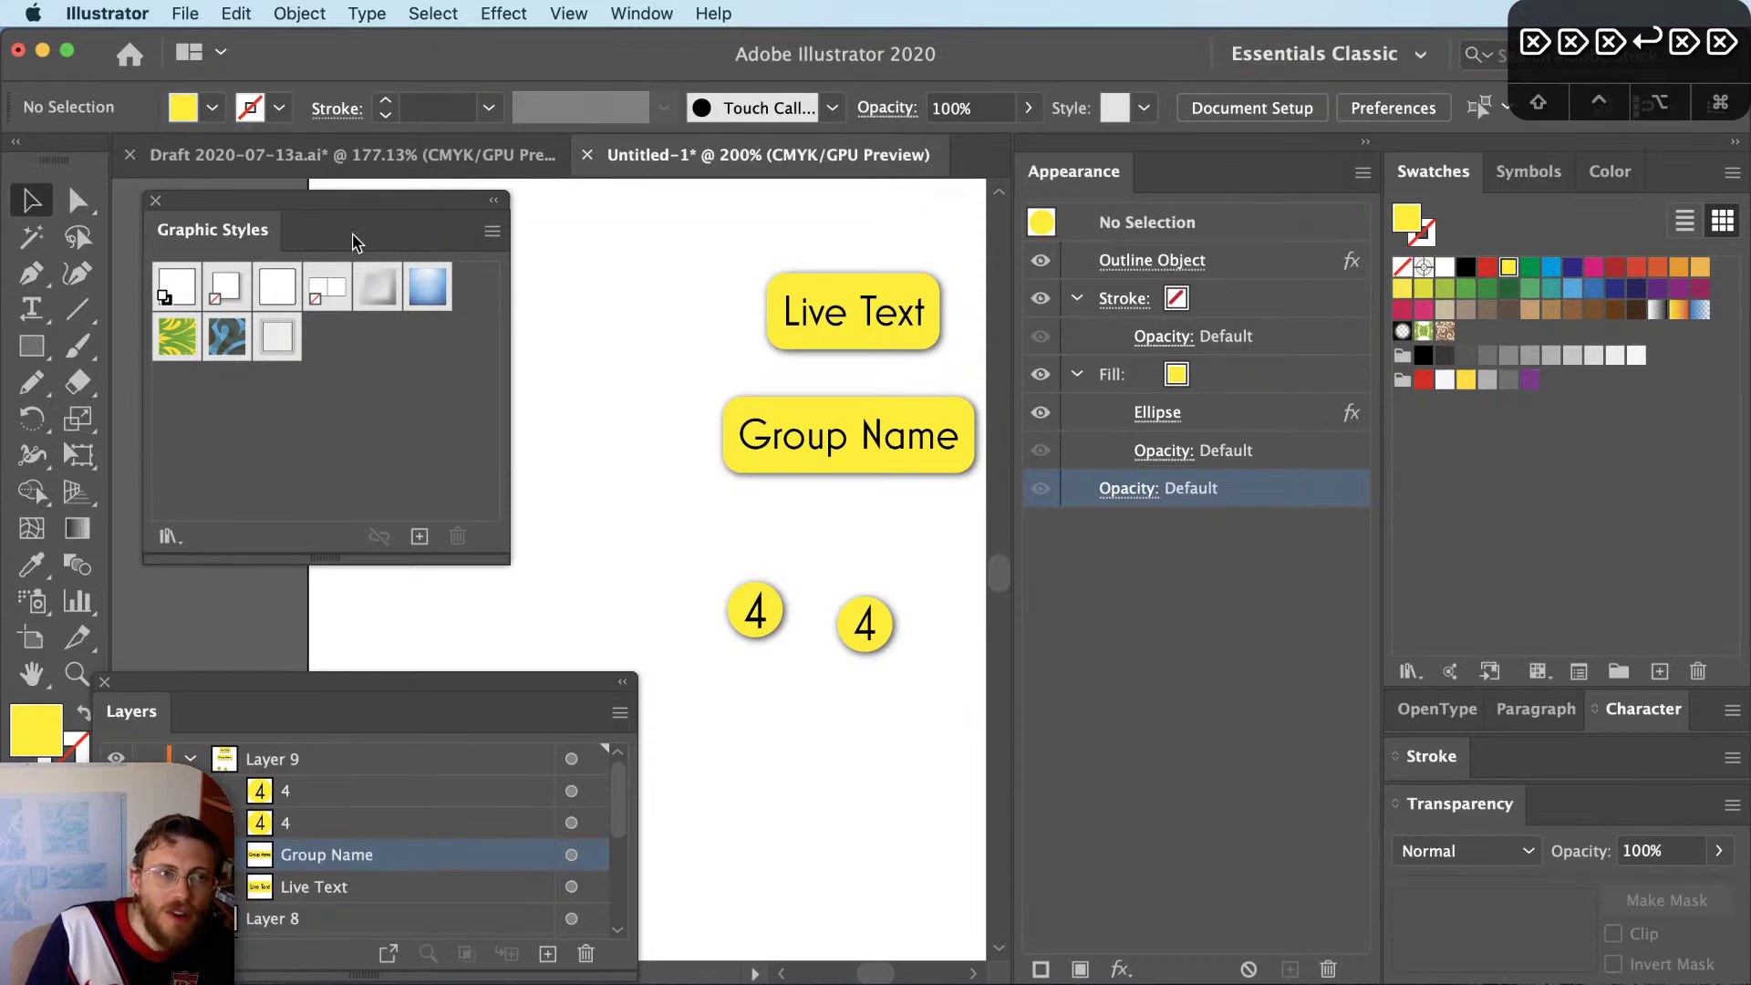
# Switch to the Draft 2020-07-13a.ai map document and deselect all of its artwork
pyautogui.click(349, 159)
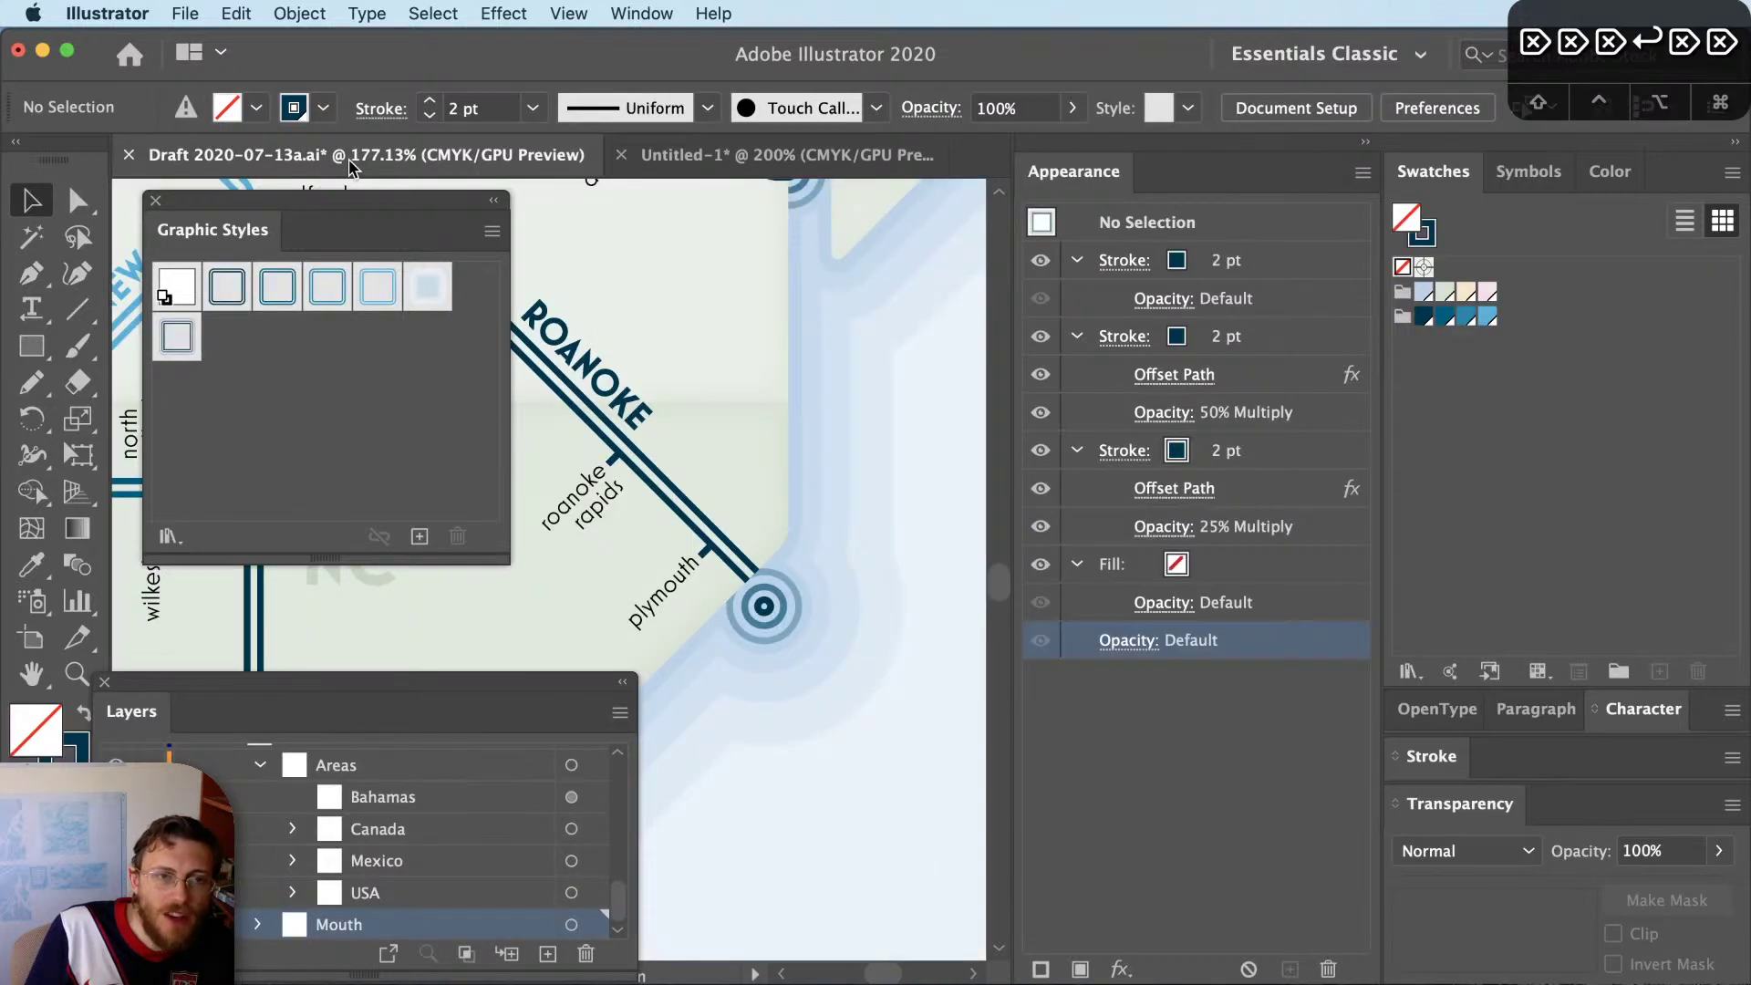
pyautogui.click(714, 548)
pyautogui.press('super+shift+a')
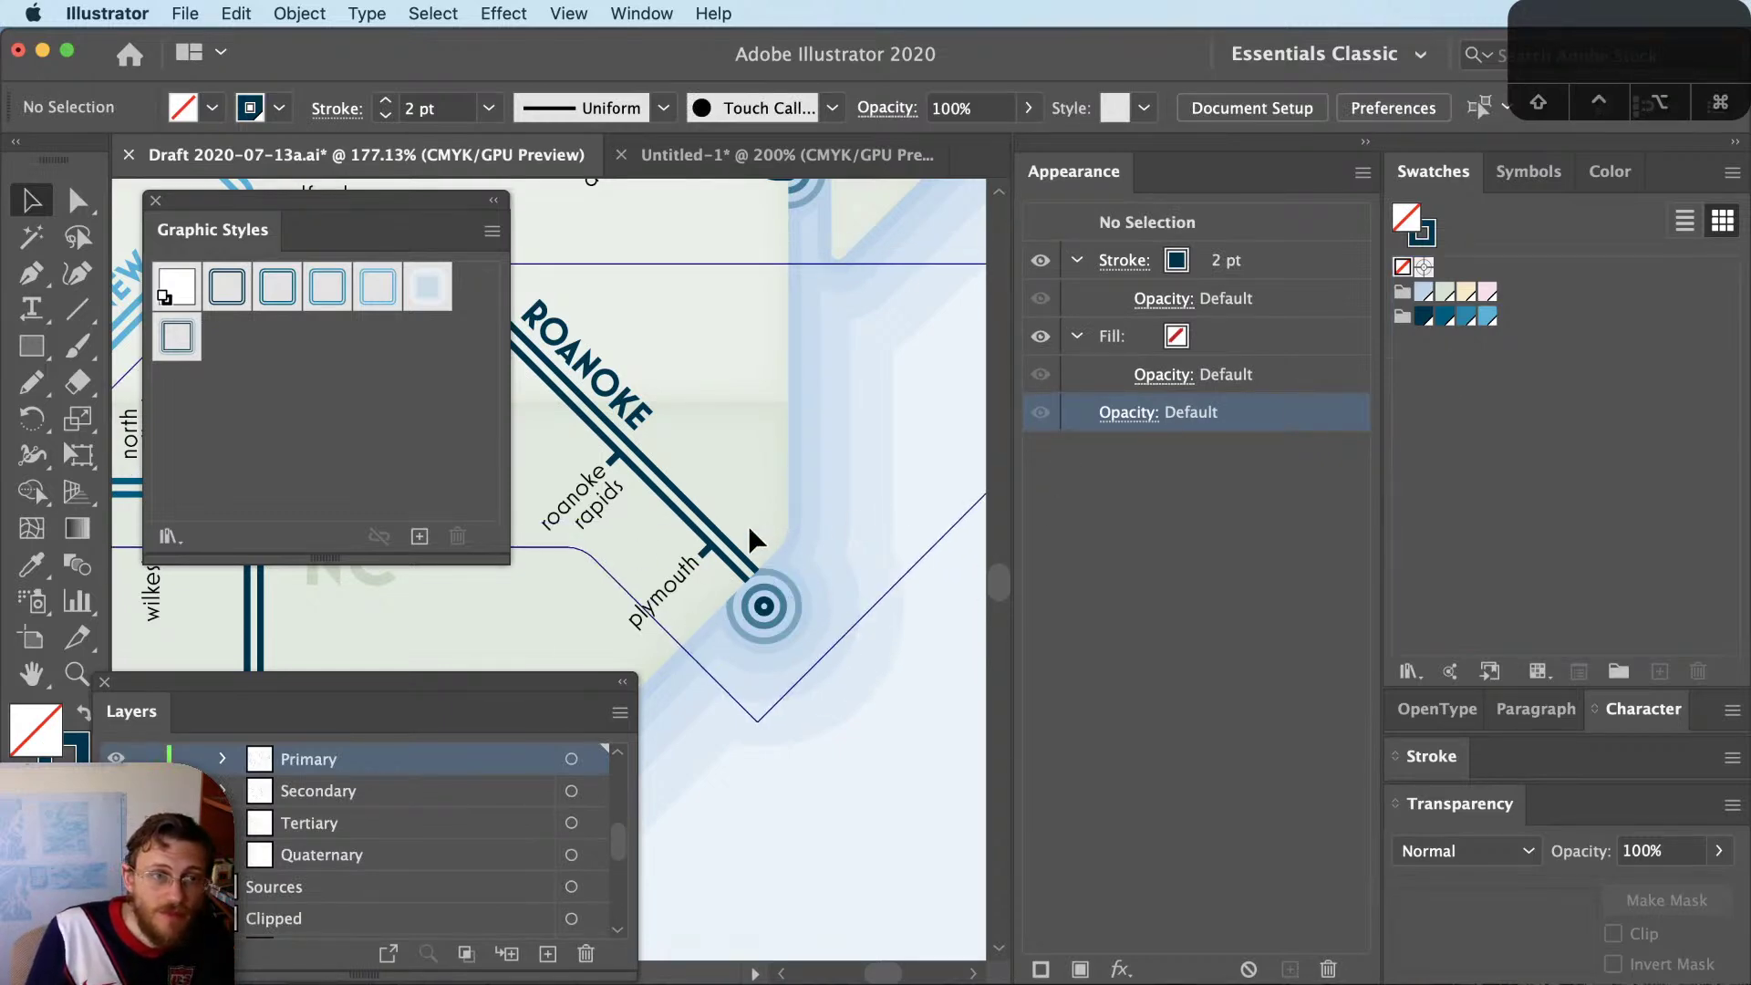
pyautogui.press('super+z')
pyautogui.press('super+z')
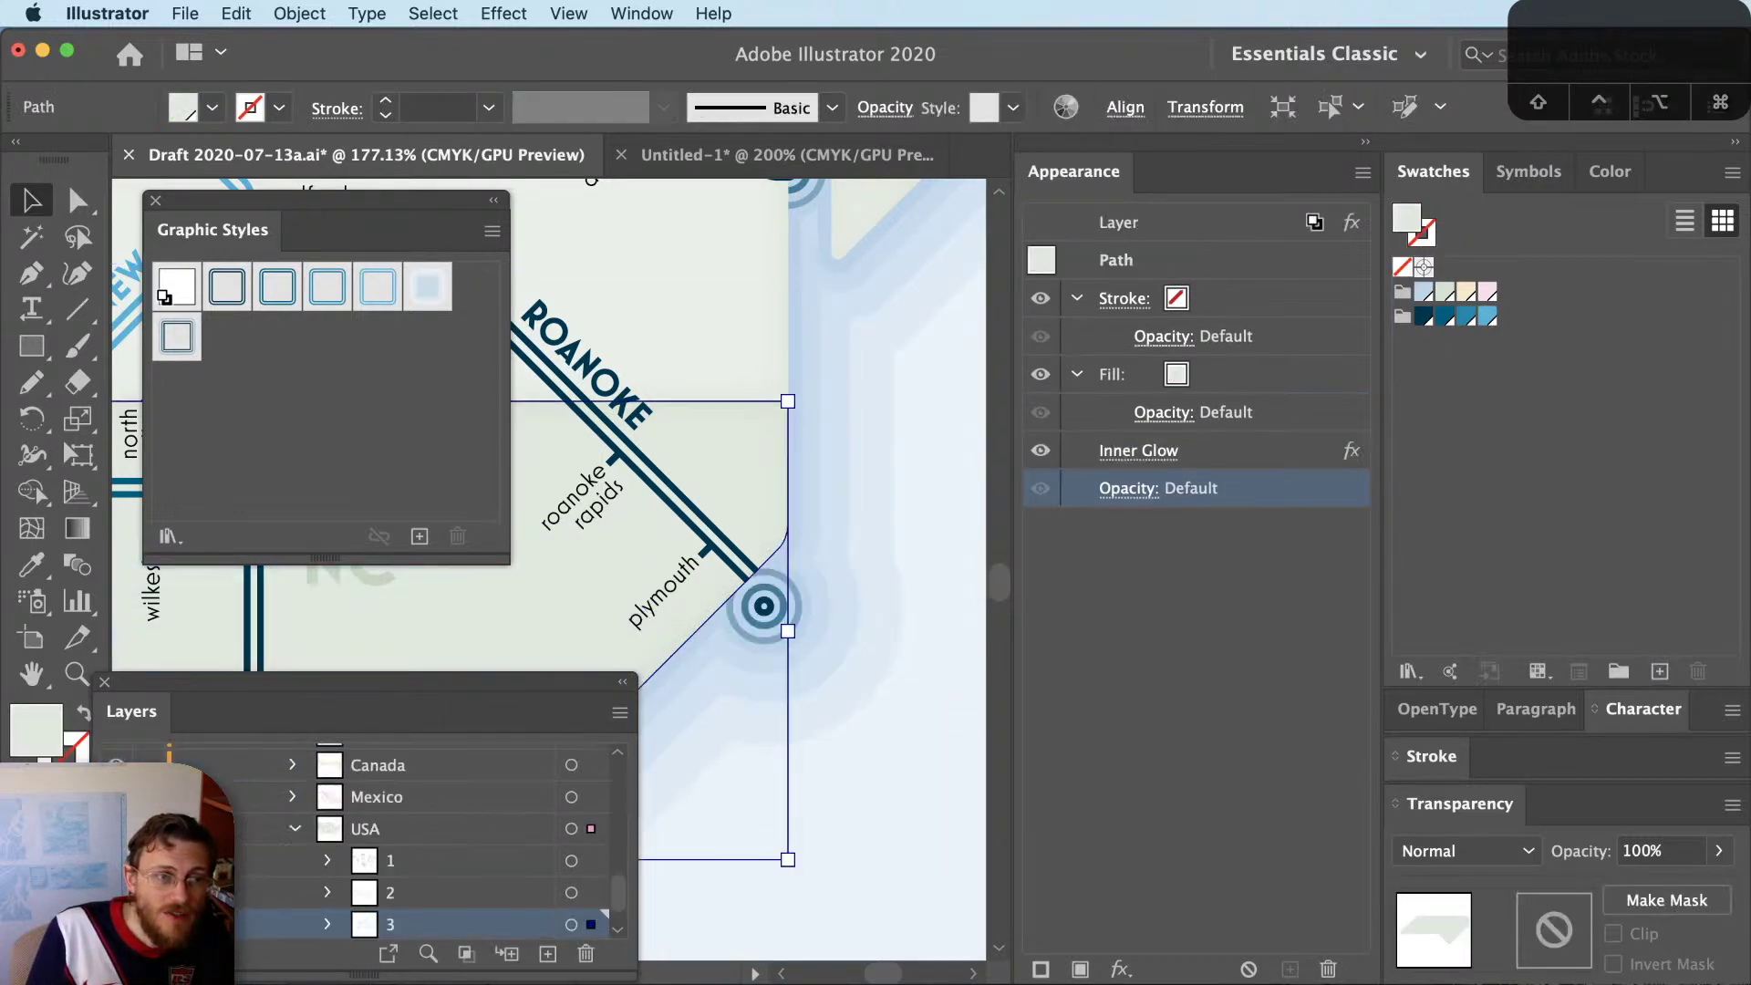
pyautogui.scroll(5, 249, 899)
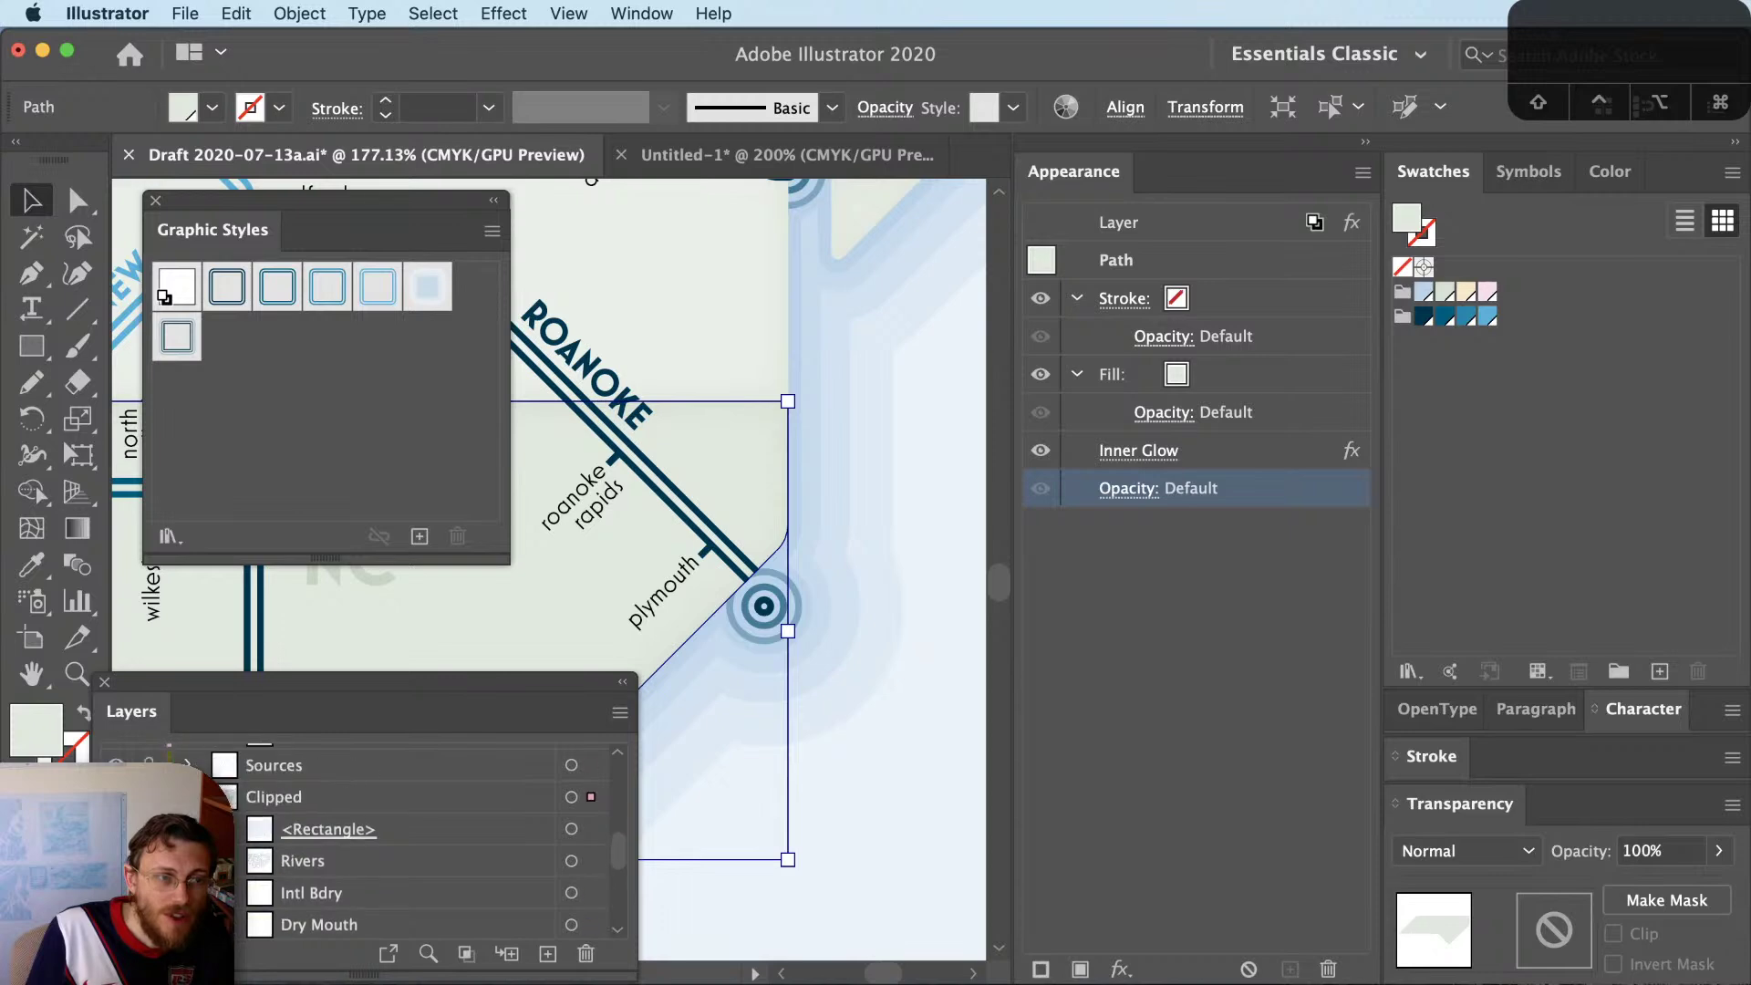
pyautogui.click(648, 575)
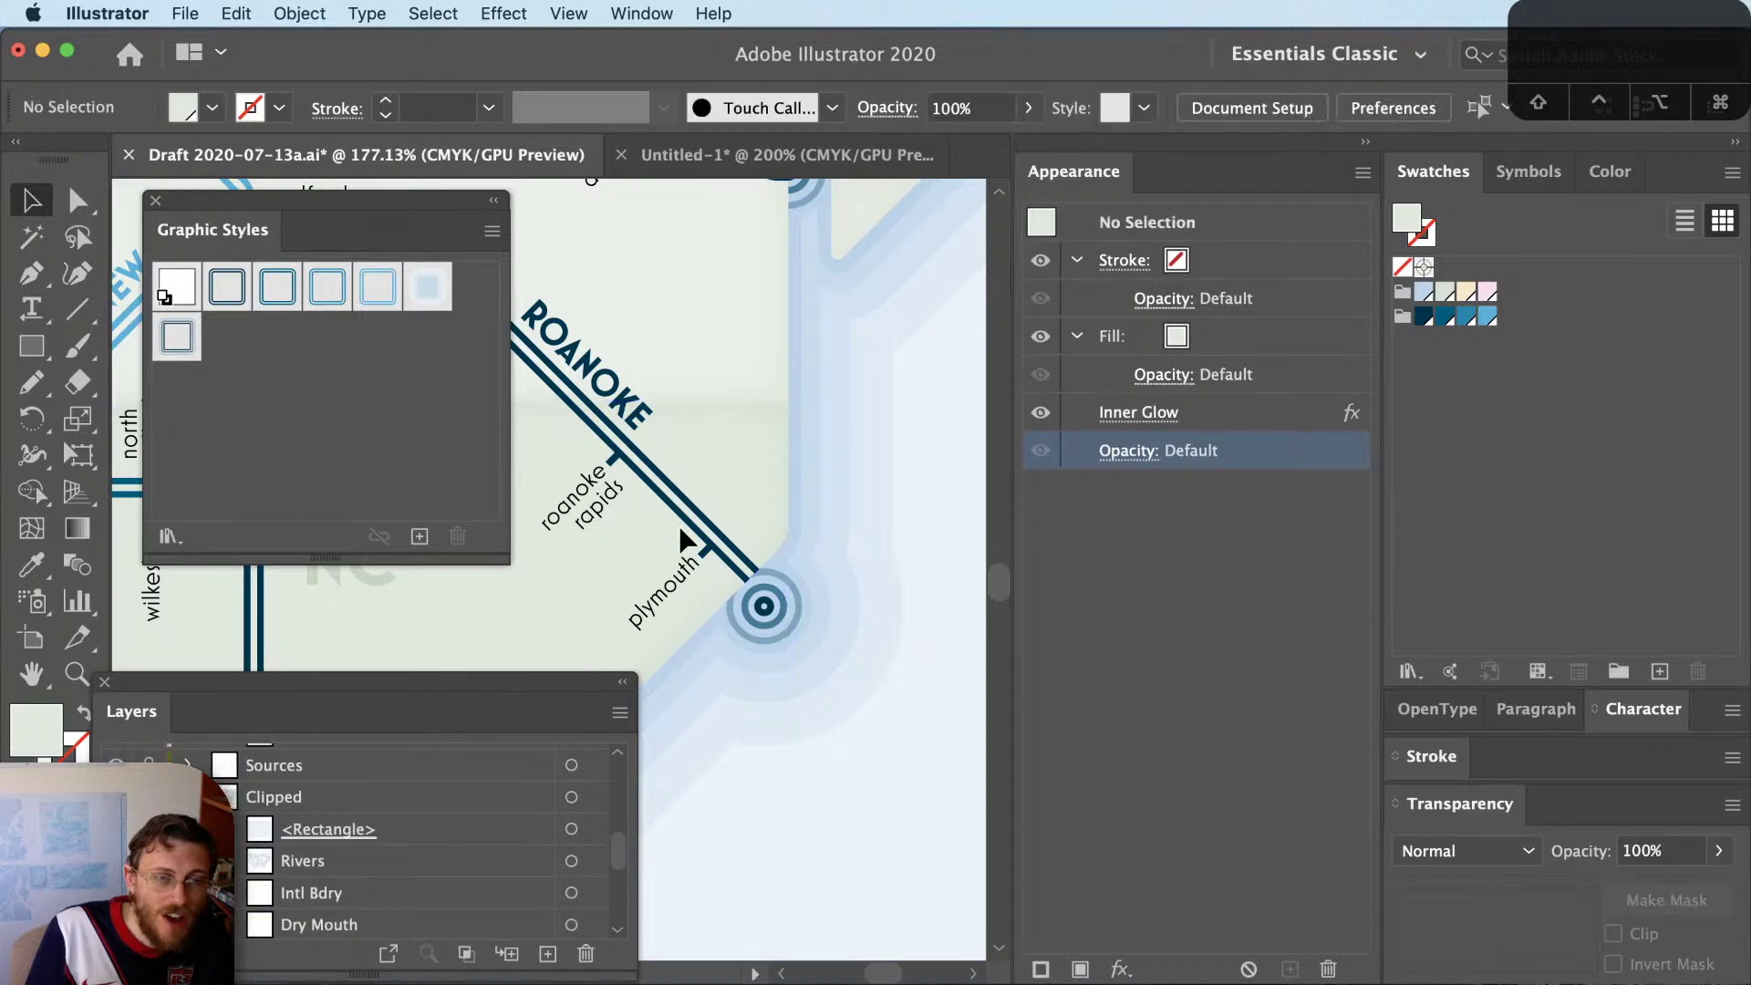
# Unlock the Clipped layer of the map and expand its Rivers sublayer
pyautogui.moveTo(544, 569); pyautogui.dragTo(824, 575)
pyautogui.scroll(5, 331, 899)
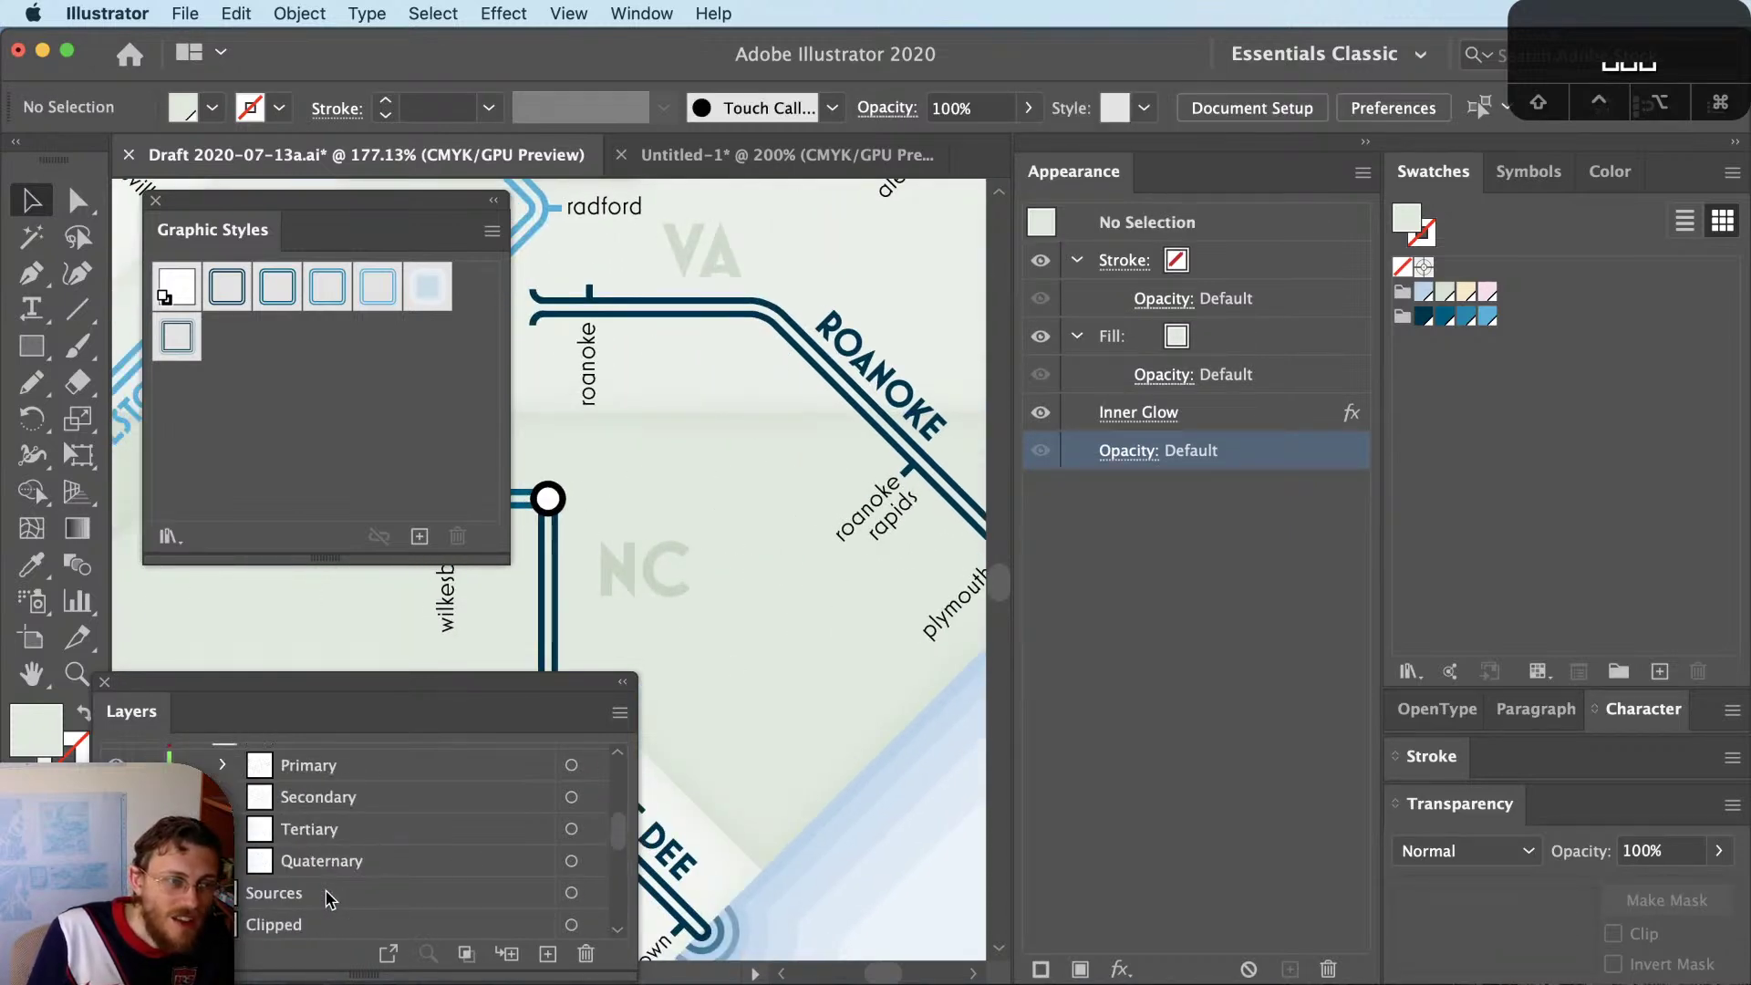
pyautogui.scroll(5, 244, 874)
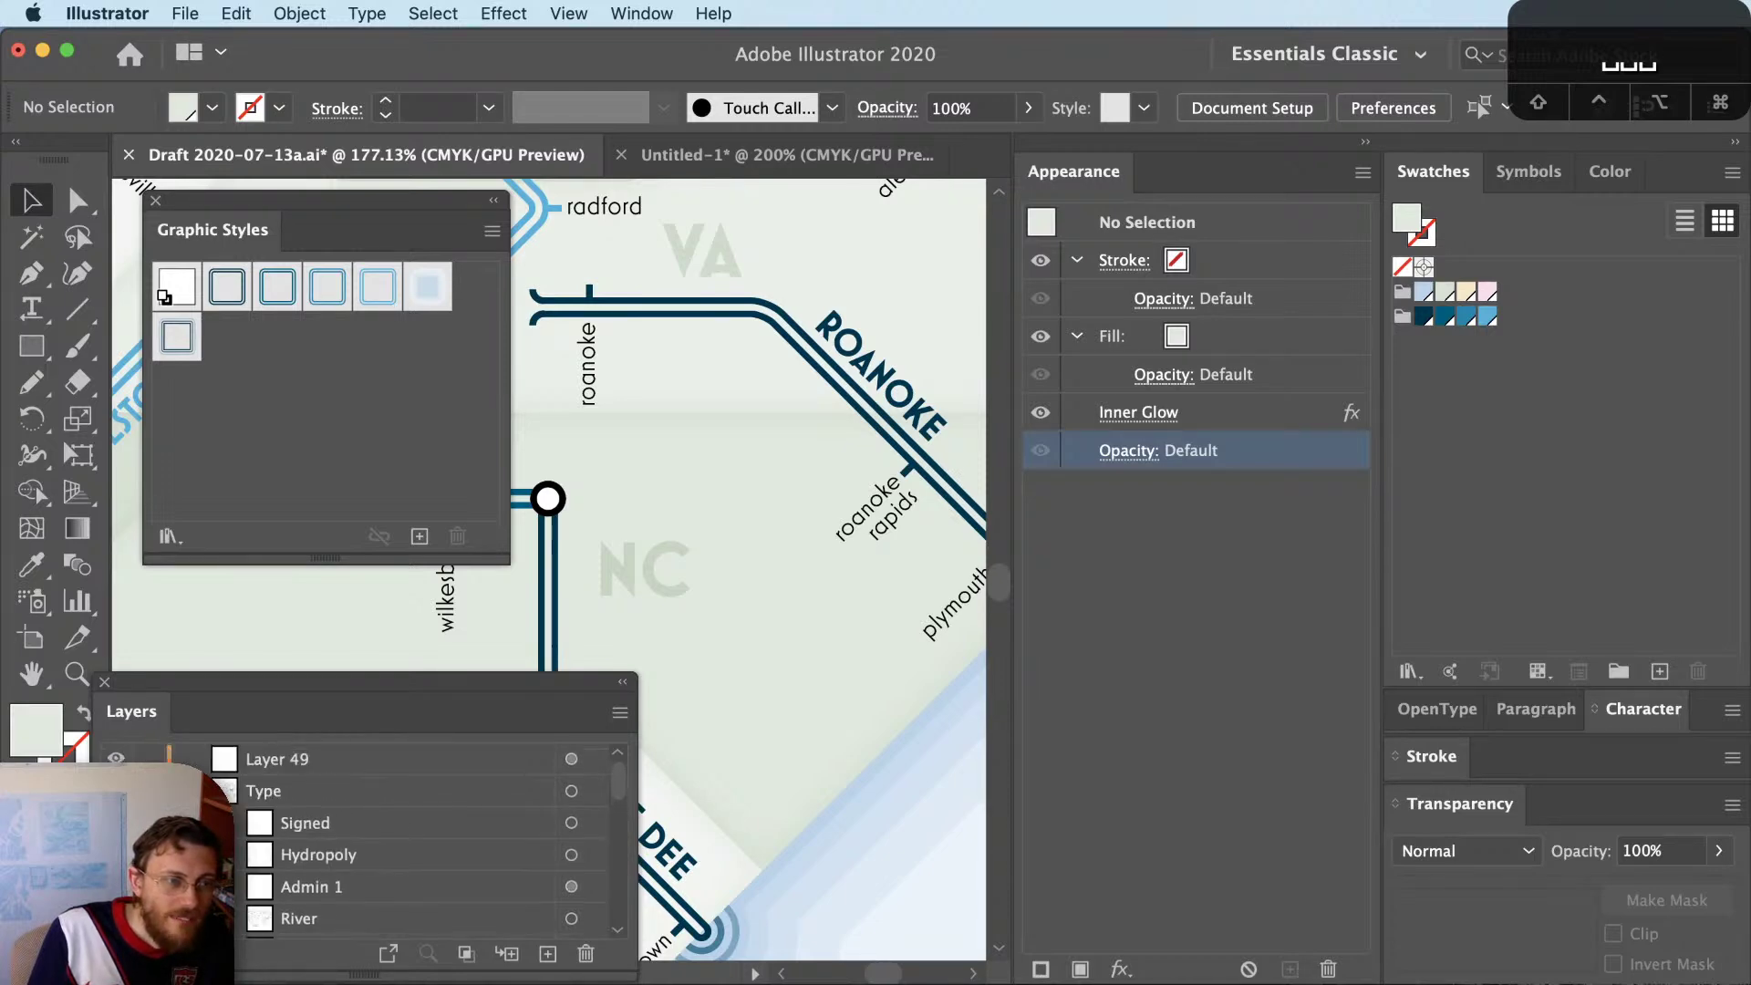
pyautogui.click(229, 790)
pyautogui.scroll(-3, 364, 839)
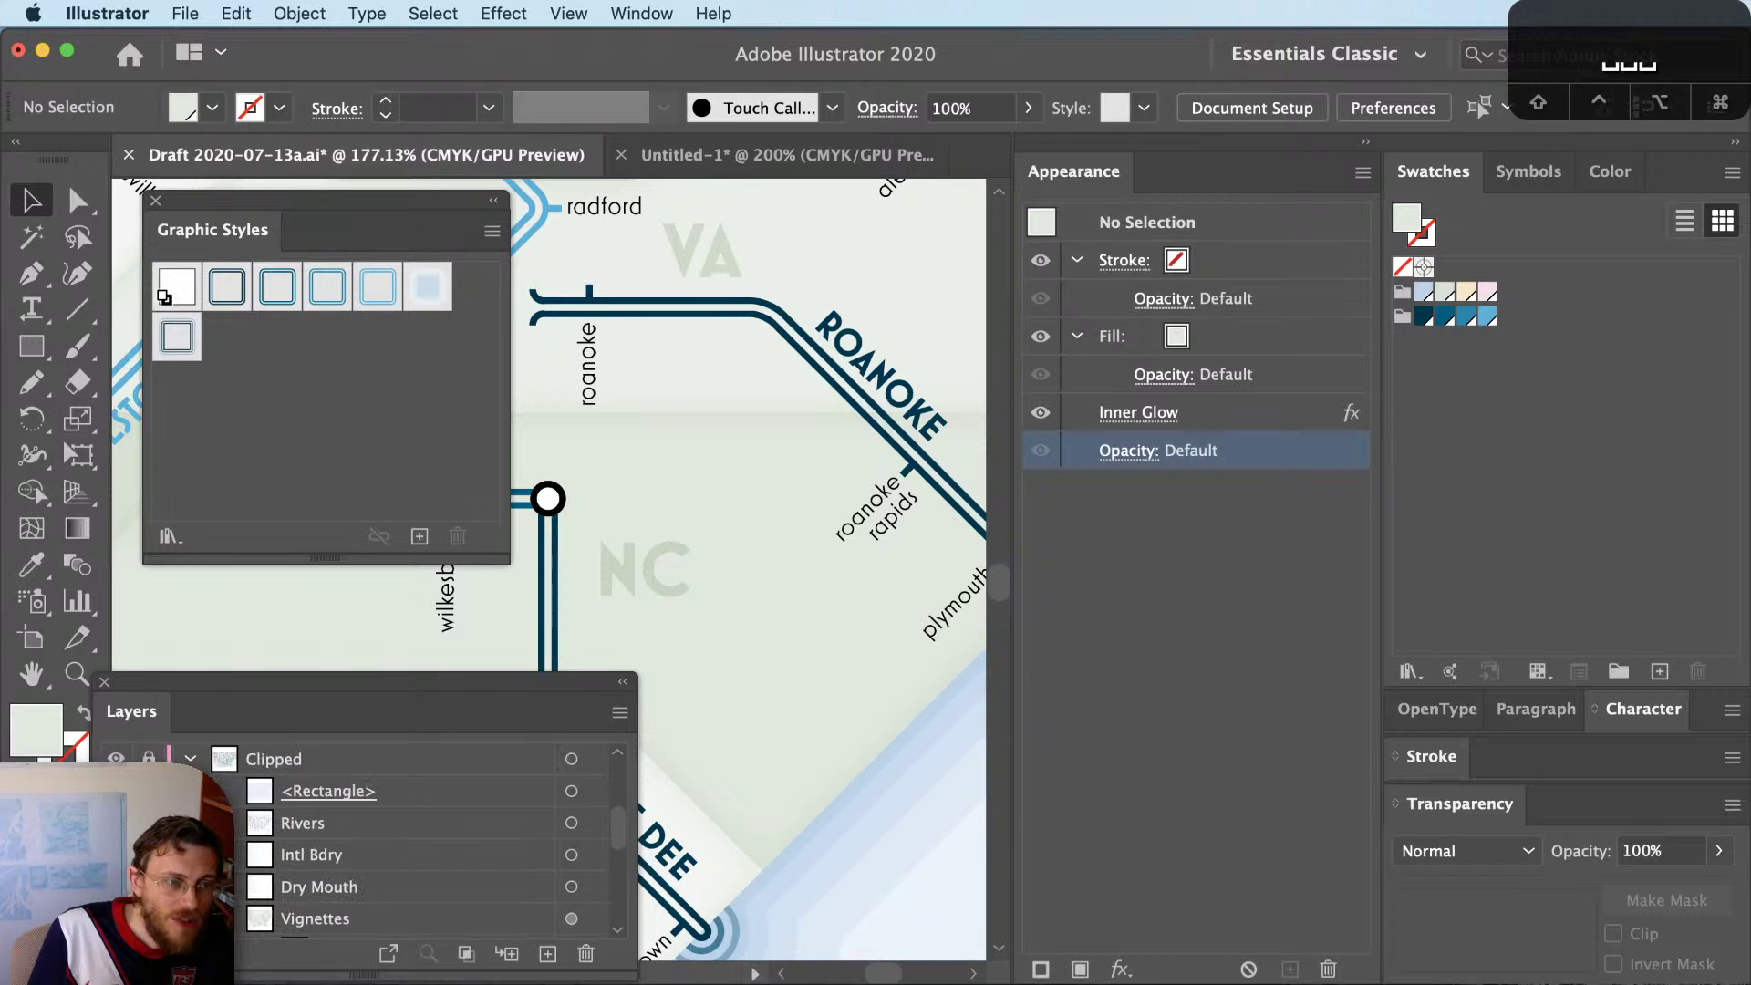
pyautogui.click(237, 823)
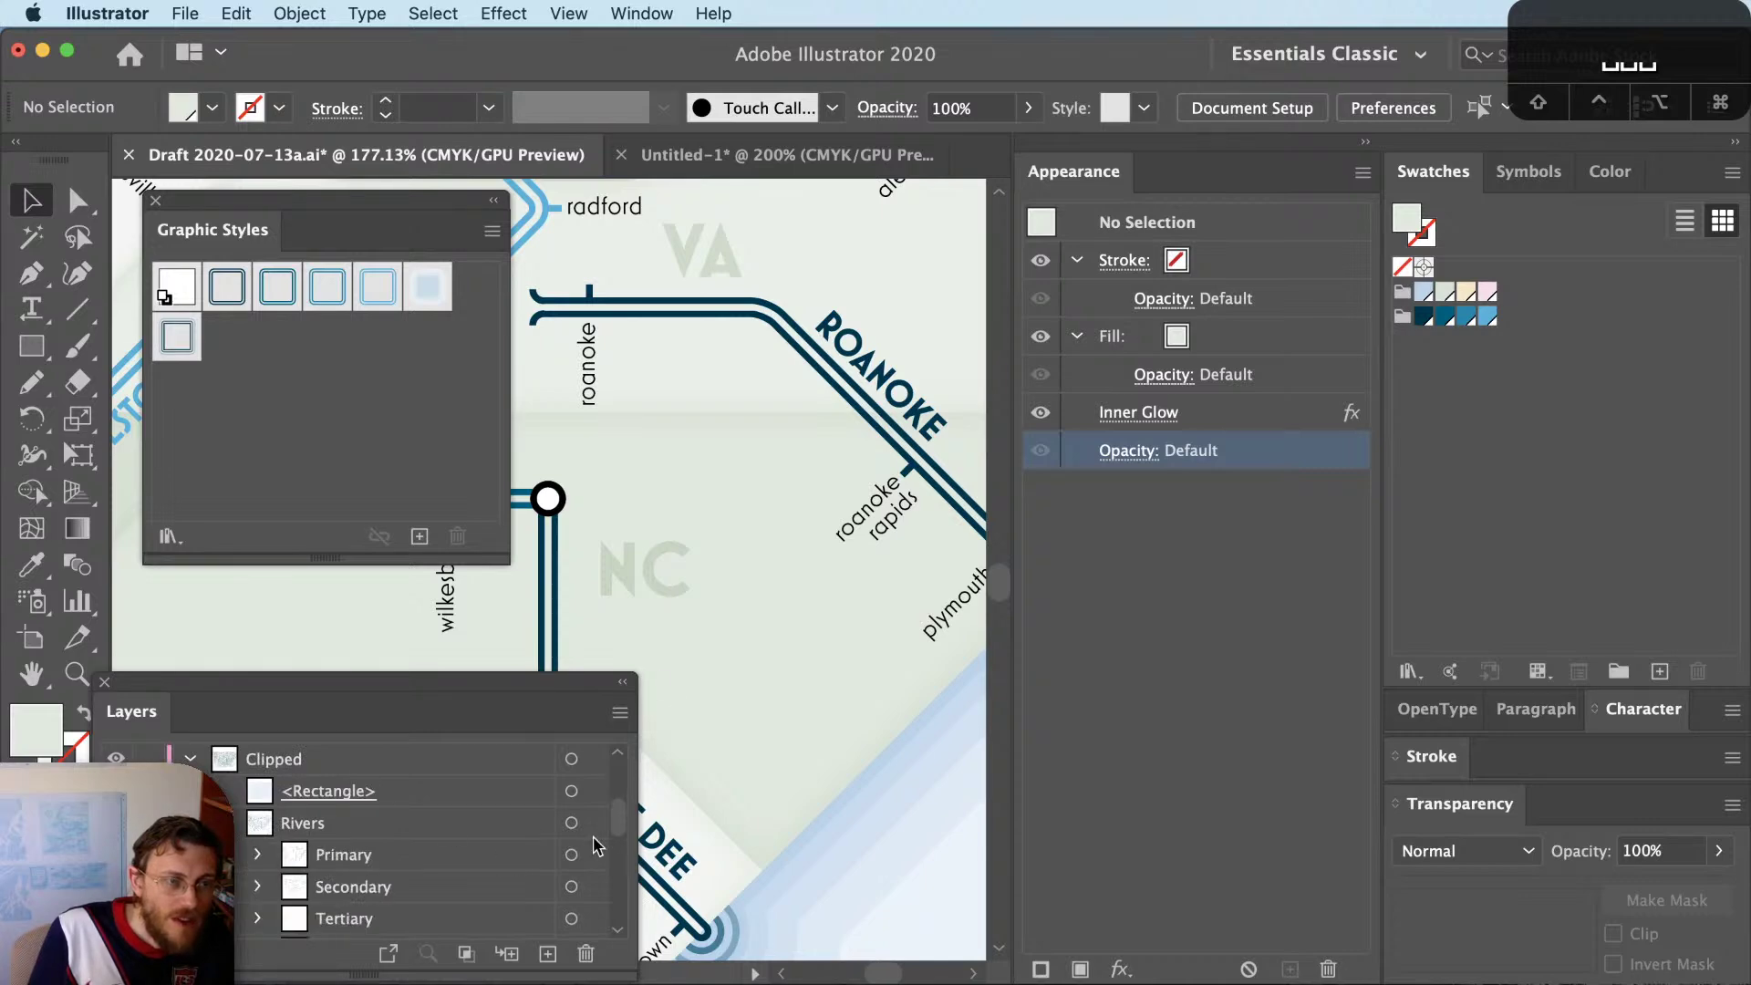
# Select the Pee Dee river line to examine its stacked strokes and Round Corners effect
pyautogui.click(552, 610)
pyautogui.hscroll(-8, 577, 620)
pyautogui.scroll(-5, 576, 620)
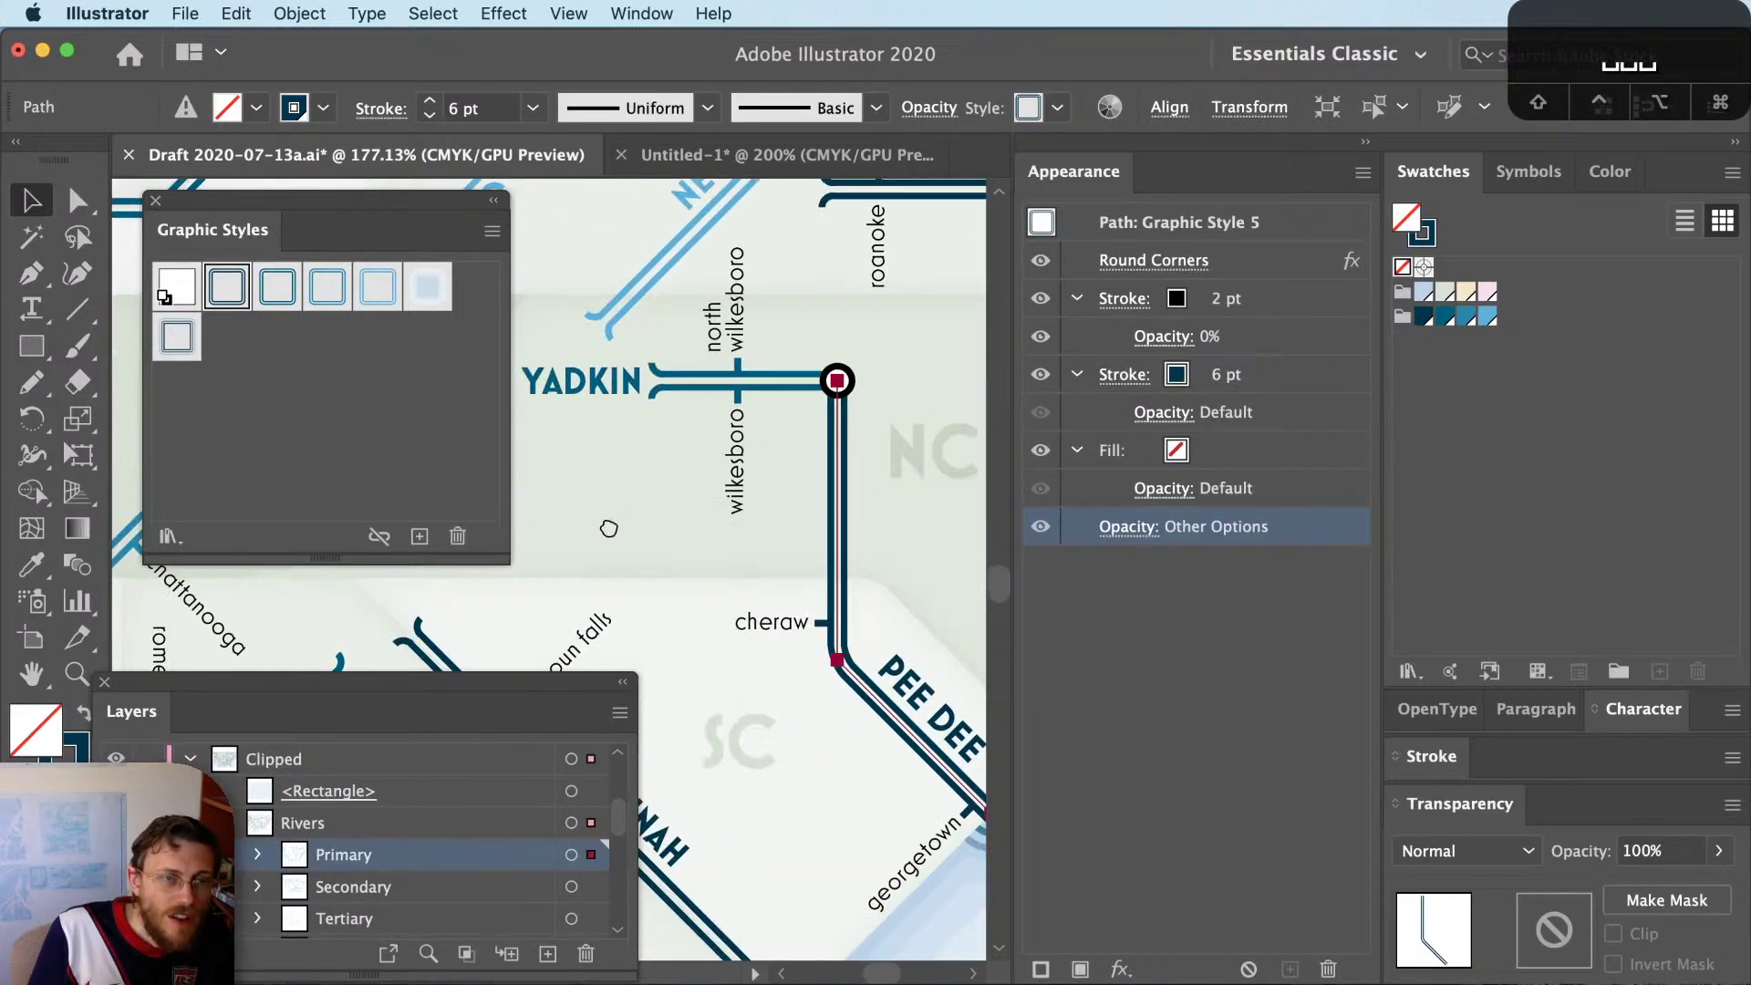
# Inspect the double-line Coosa river near Rome up close, including its strokes and Round Corners effect, and deselect it
pyautogui.hscroll(-10, 774, 414)
pyautogui.scroll(8, 773, 414)
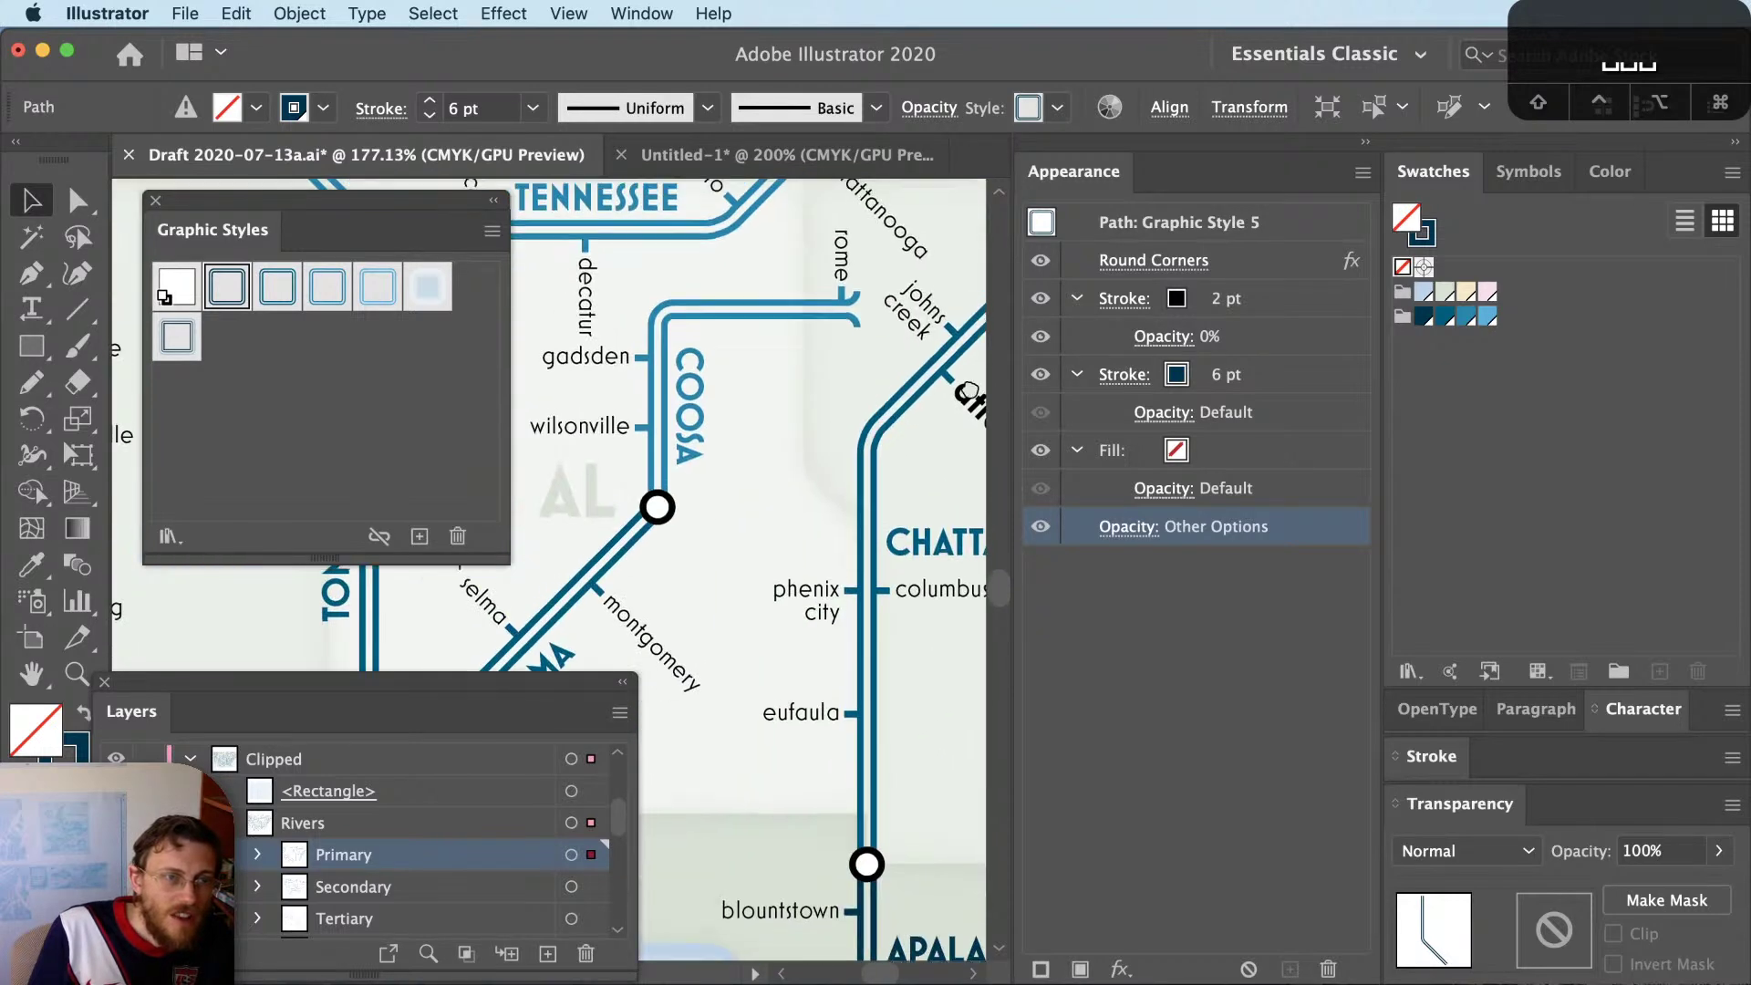
pyautogui.press('super+equal')
pyautogui.scroll(6, 799, 465)
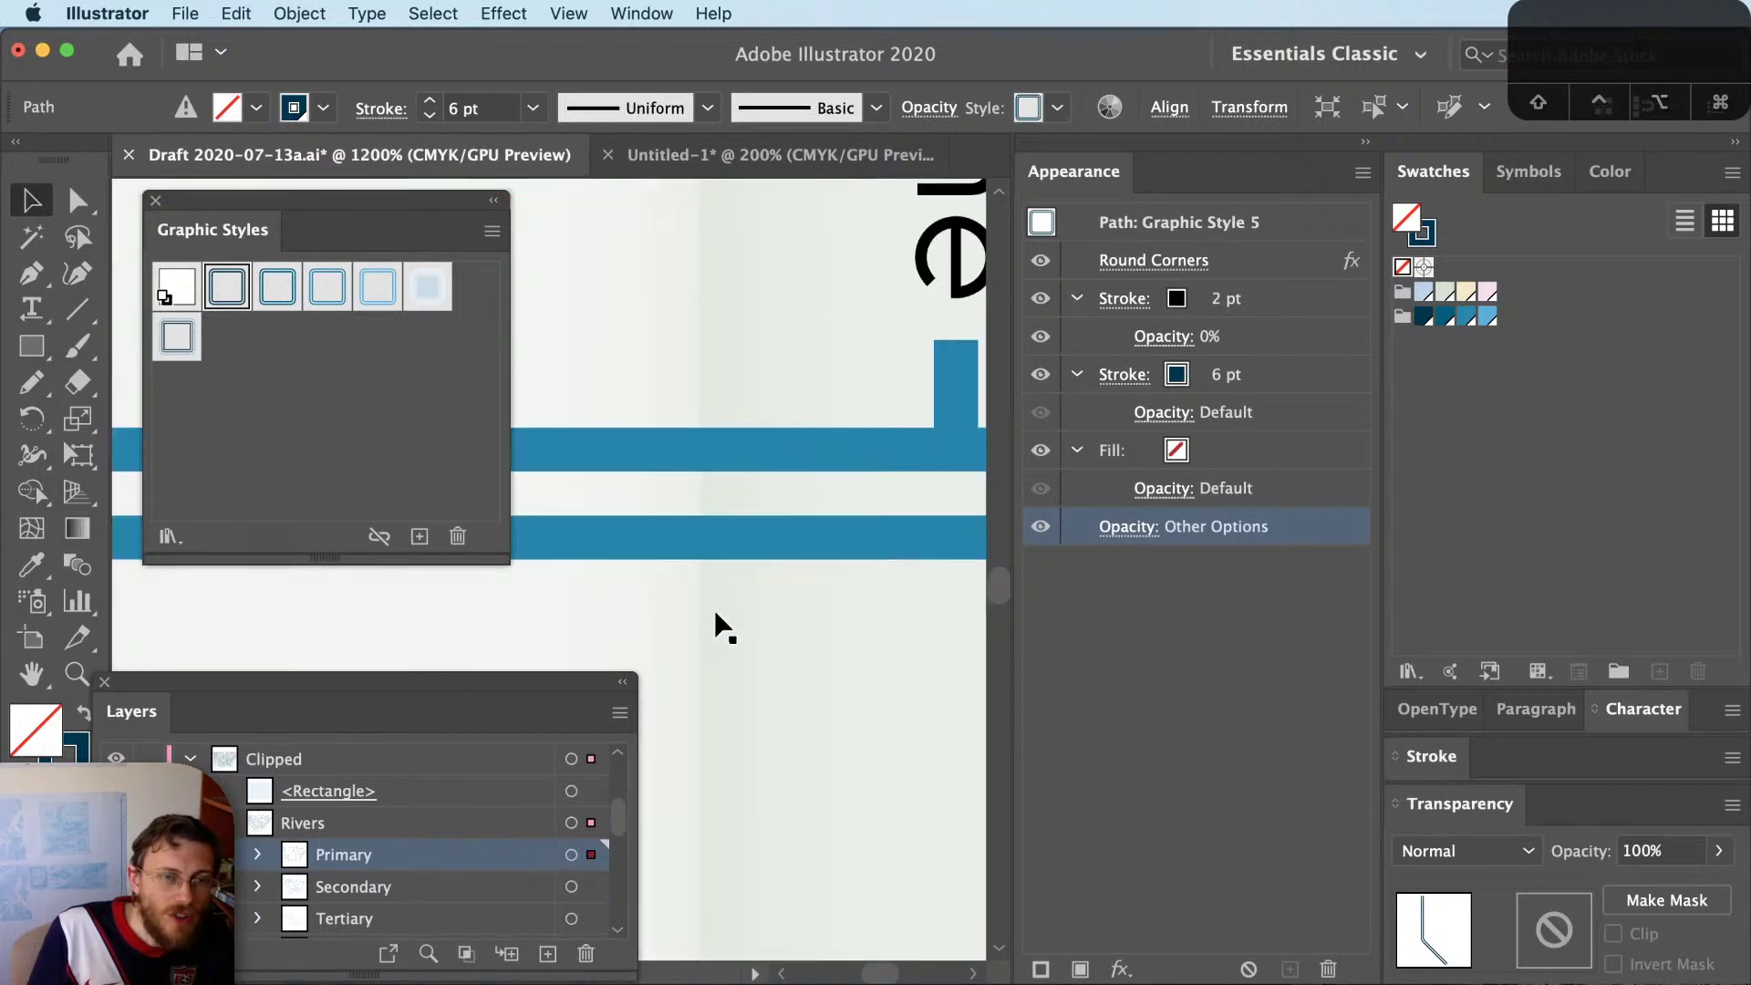
pyautogui.moveTo(727, 606); pyautogui.dragTo(861, 574)
pyautogui.scroll(-3, 770, 574)
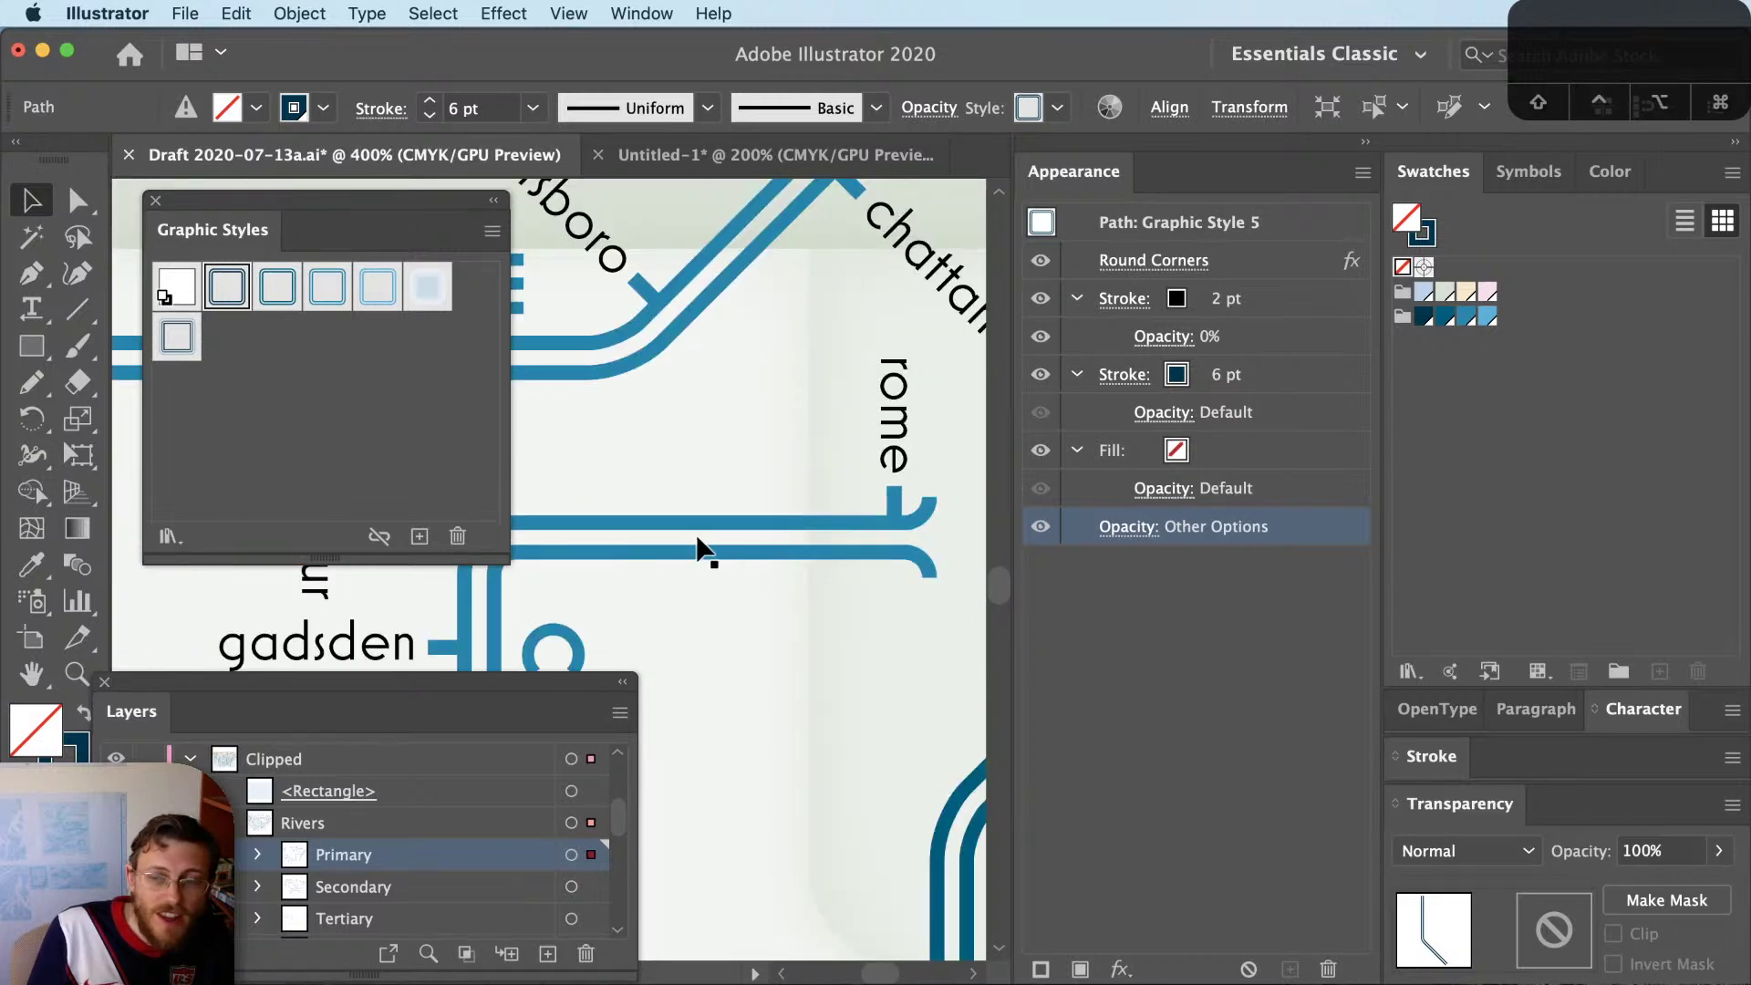
pyautogui.click(796, 550)
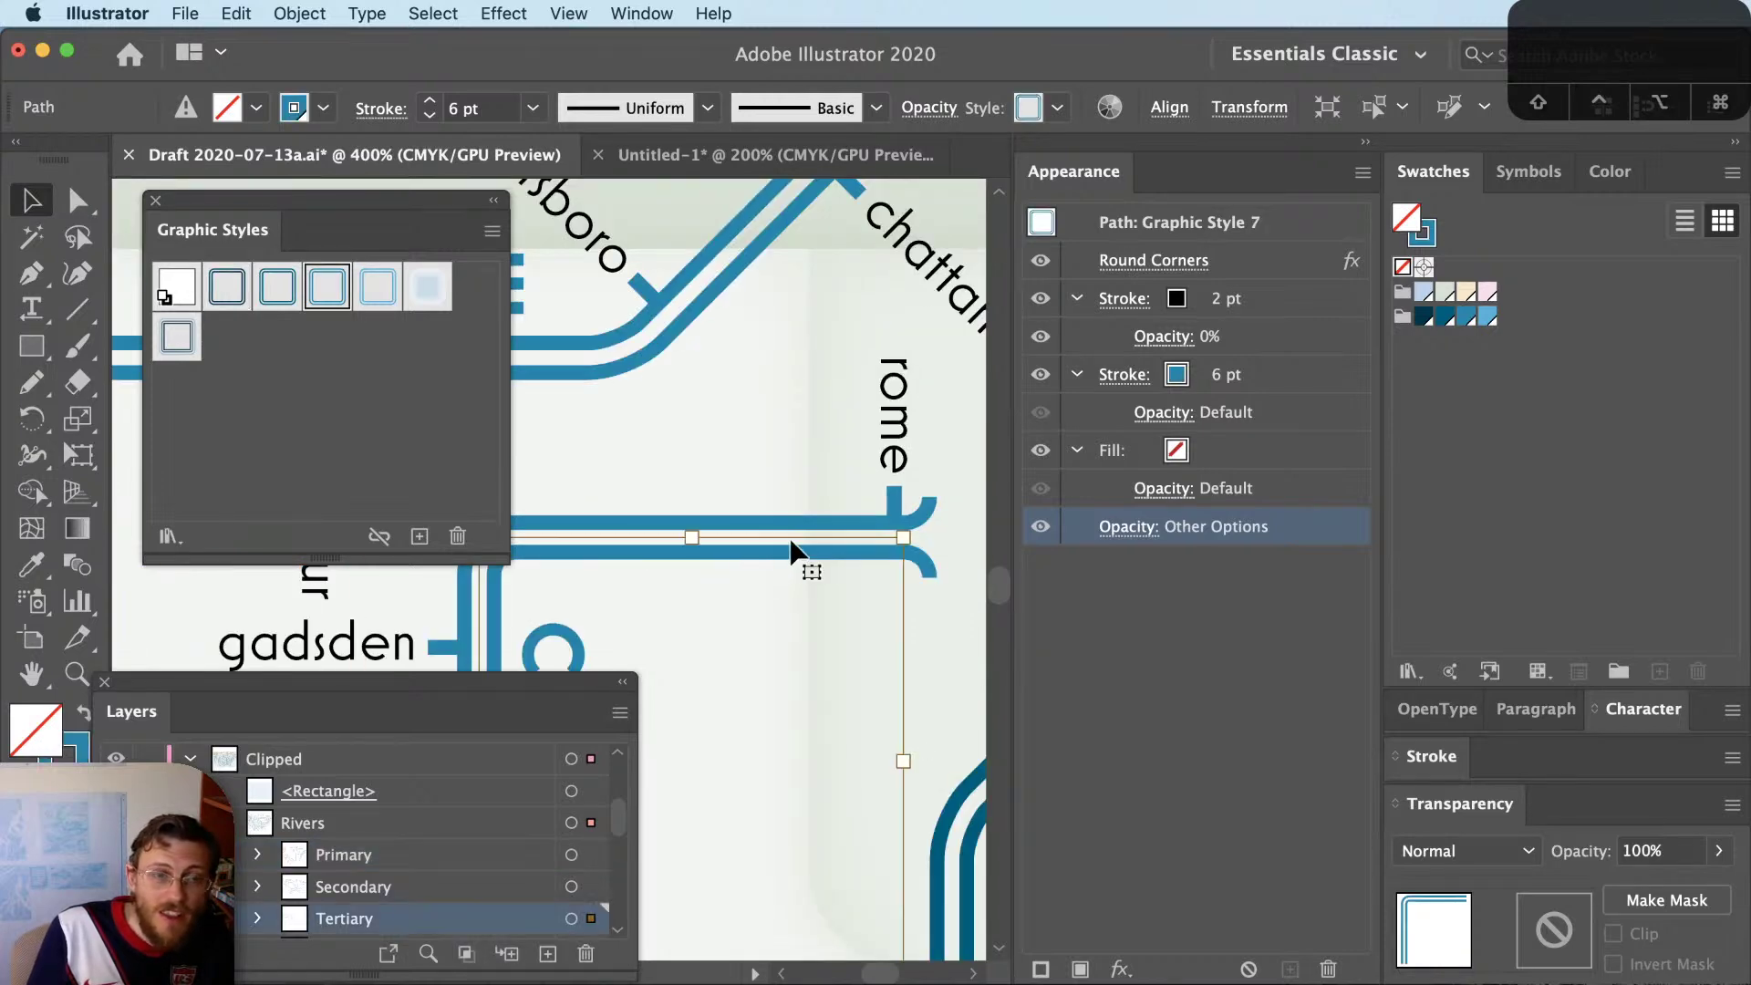
pyautogui.click(833, 771)
# Show the map in Outline view to examine the underlying path of the Coosa river near Rome
pyautogui.moveTo(692, 653); pyautogui.dragTo(821, 645)
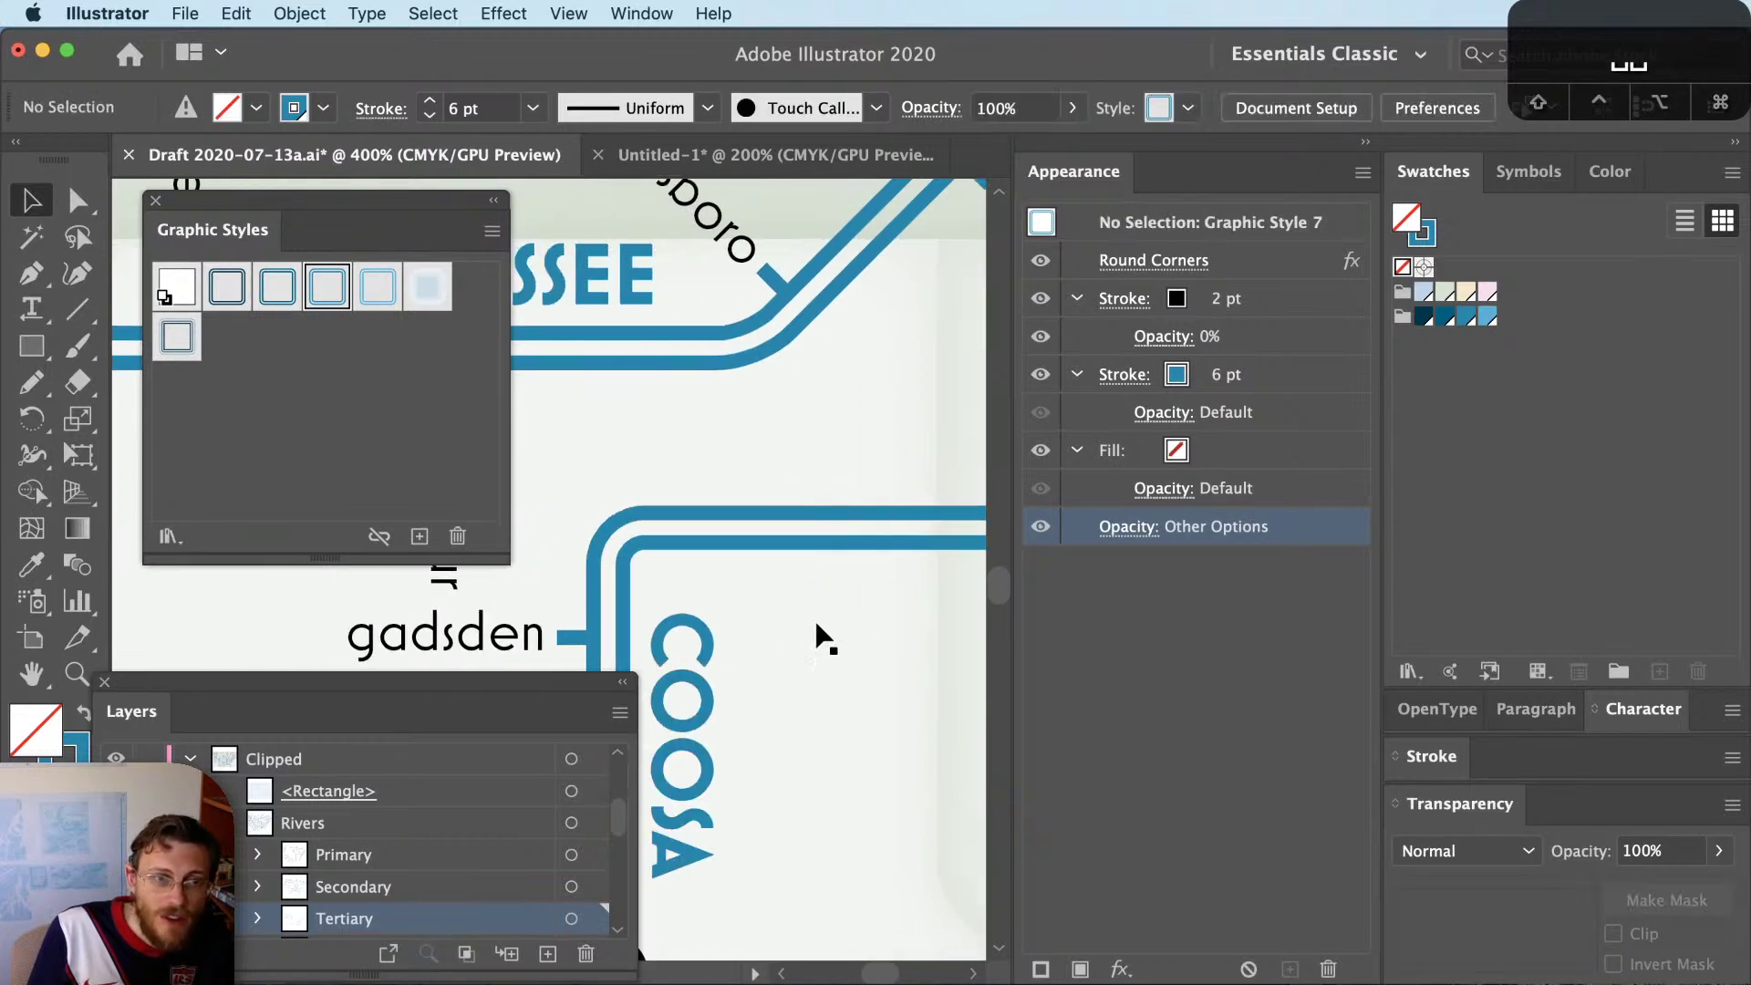
pyautogui.press('super+y')
pyautogui.moveTo(840, 571); pyautogui.dragTo(664, 586)
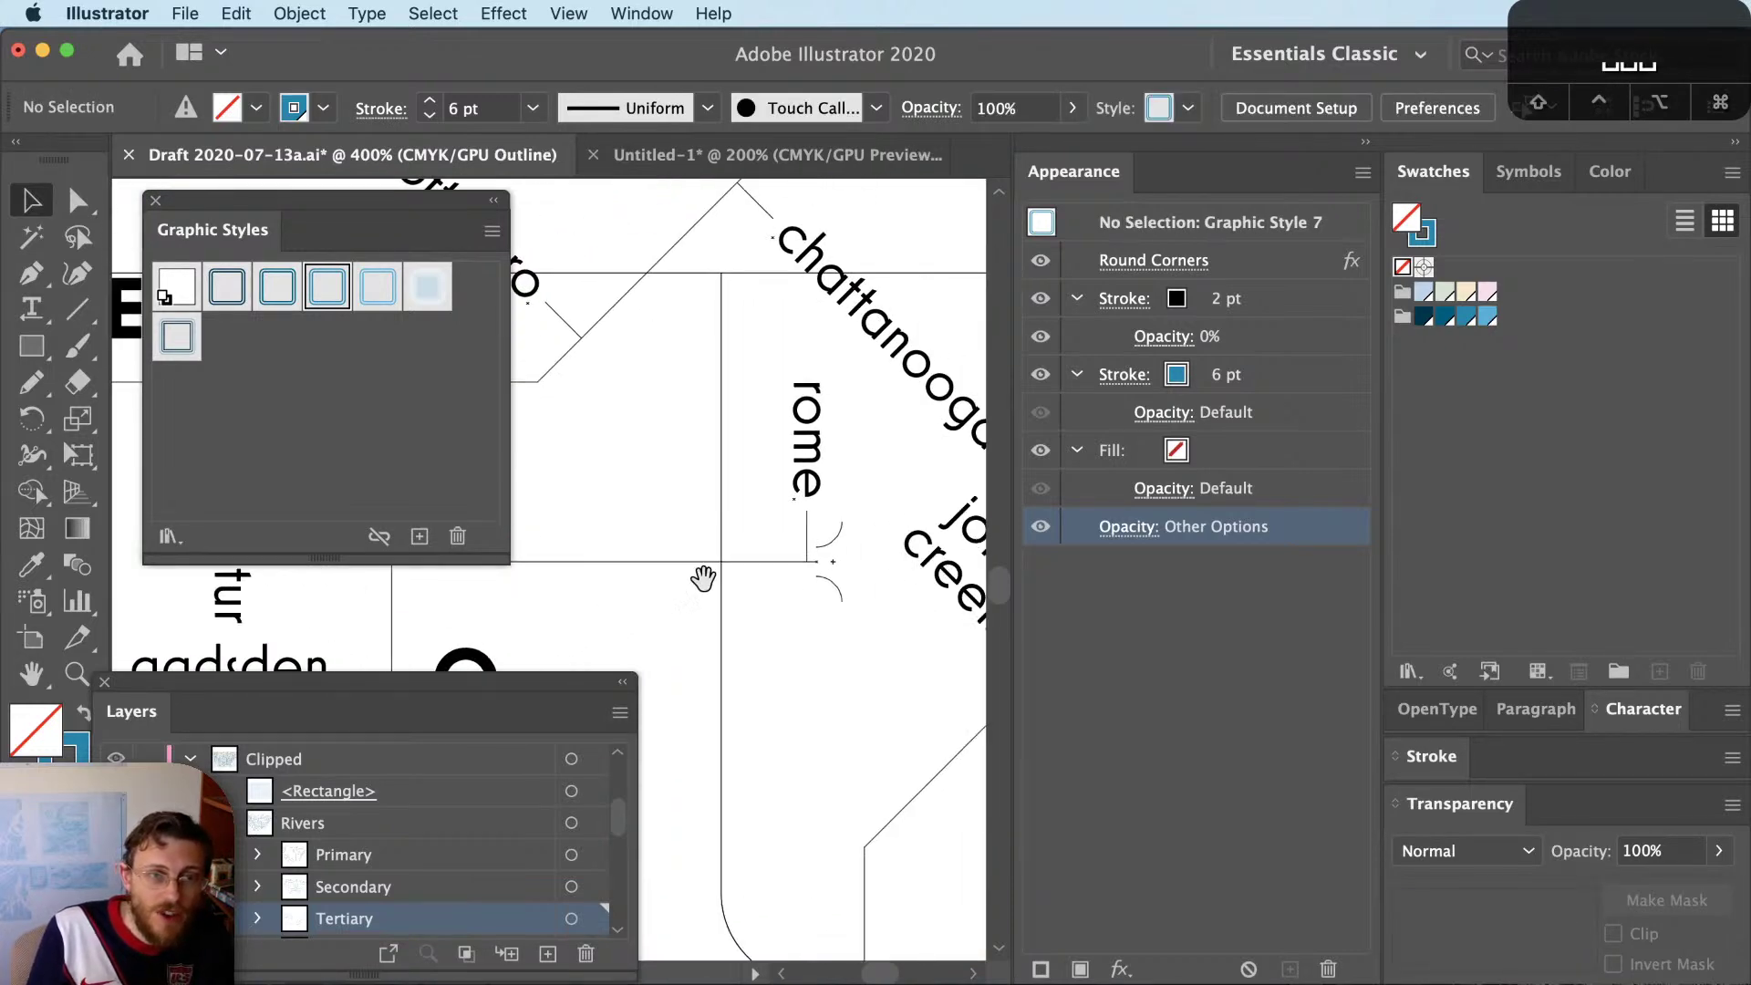
# Select the Coosa river's path near Rome in Outline view to examine its underlying corner geometry
pyautogui.click(775, 561)
pyautogui.moveTo(776, 560); pyautogui.dragTo(894, 576)
pyautogui.keyDown('shift'); pyautogui.click(957, 555); pyautogui.keyUp('shift')
pyautogui.press('v')
pyautogui.click(791, 556)
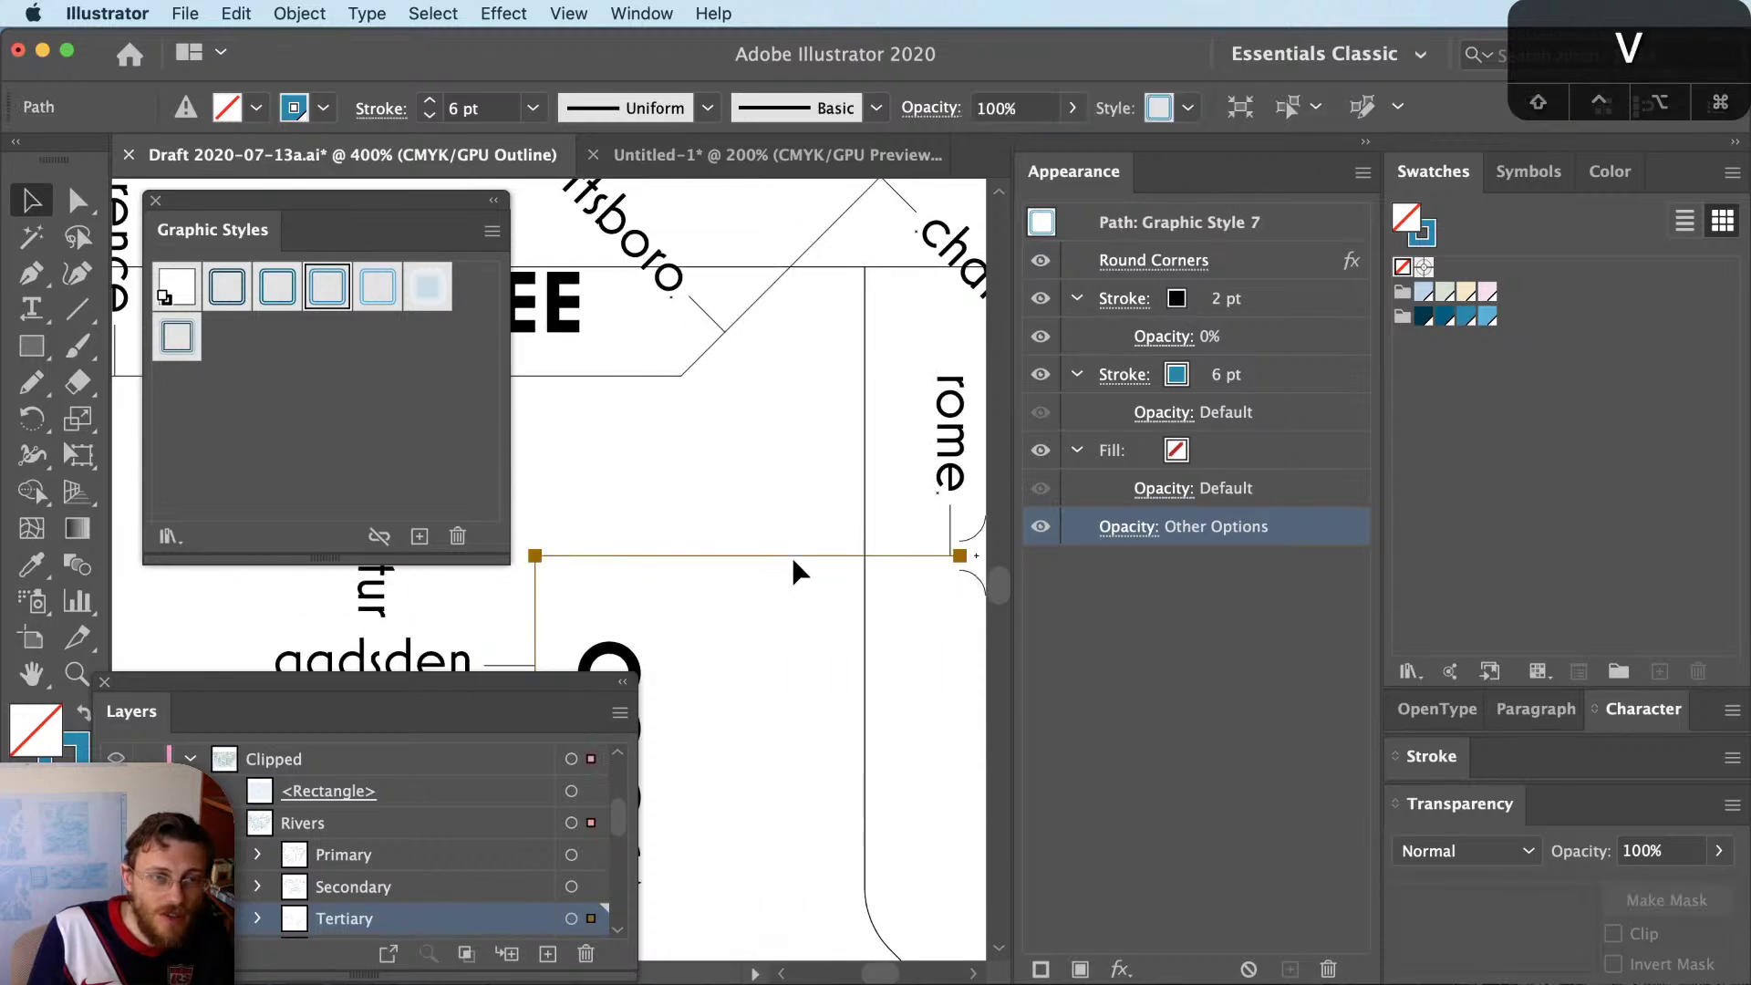
# Return the map to Preview mode to view the Coosa river's double-line bend, and deselect the river
pyautogui.press('super+y')
pyautogui.moveTo(528, 578); pyautogui.dragTo(637, 587)
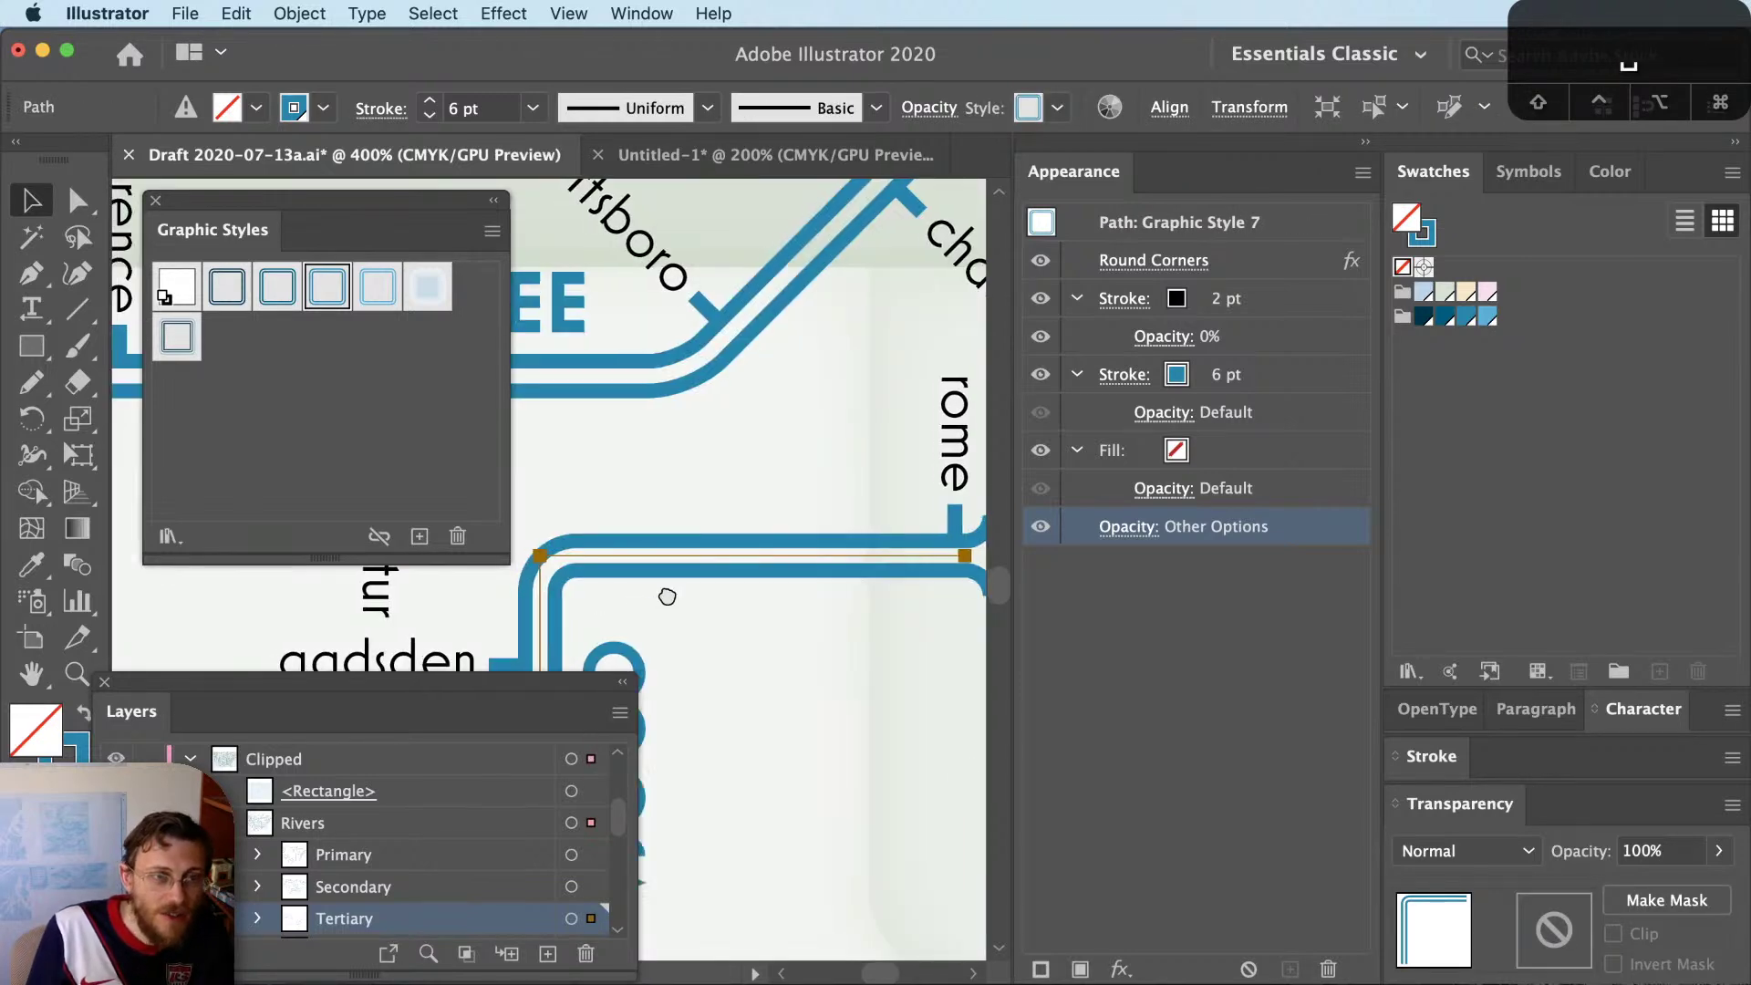
pyautogui.click(731, 586)
pyautogui.press('v')
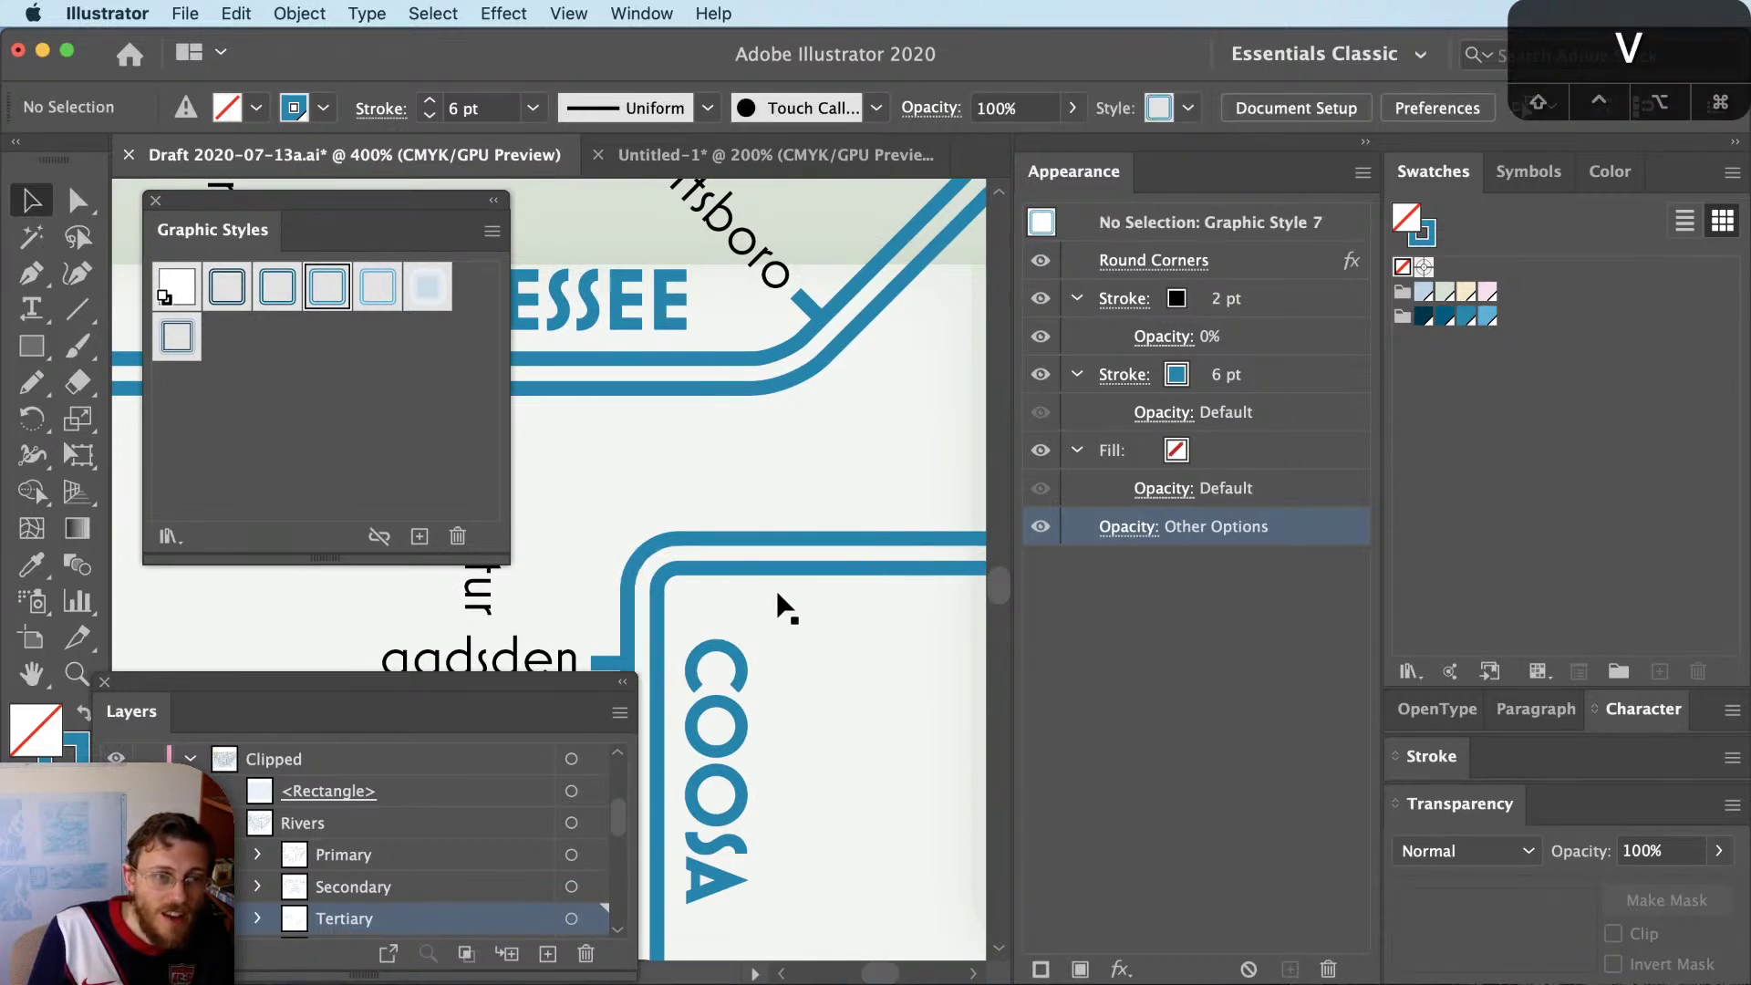
# Select the Coosa river path and locate Round Corners among Illustrator's Stylize effects without applying it
pyautogui.click(786, 558)
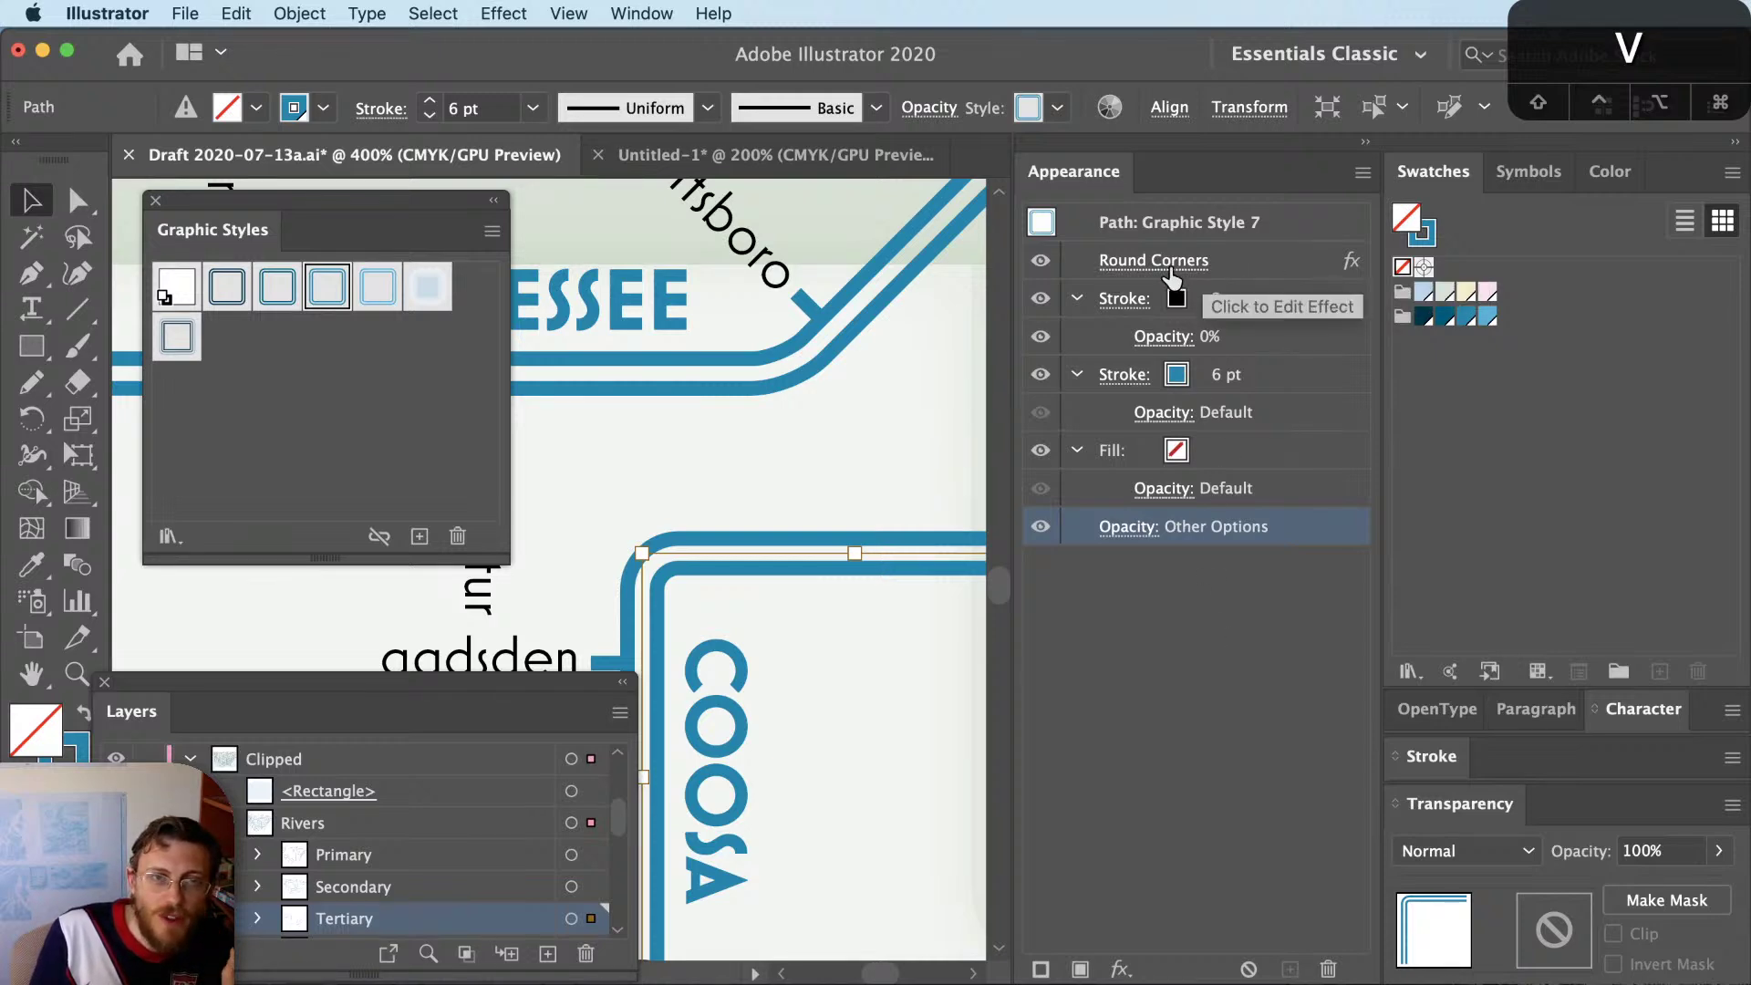
pyautogui.click(568, 13)
pyautogui.moveTo(504, 13)
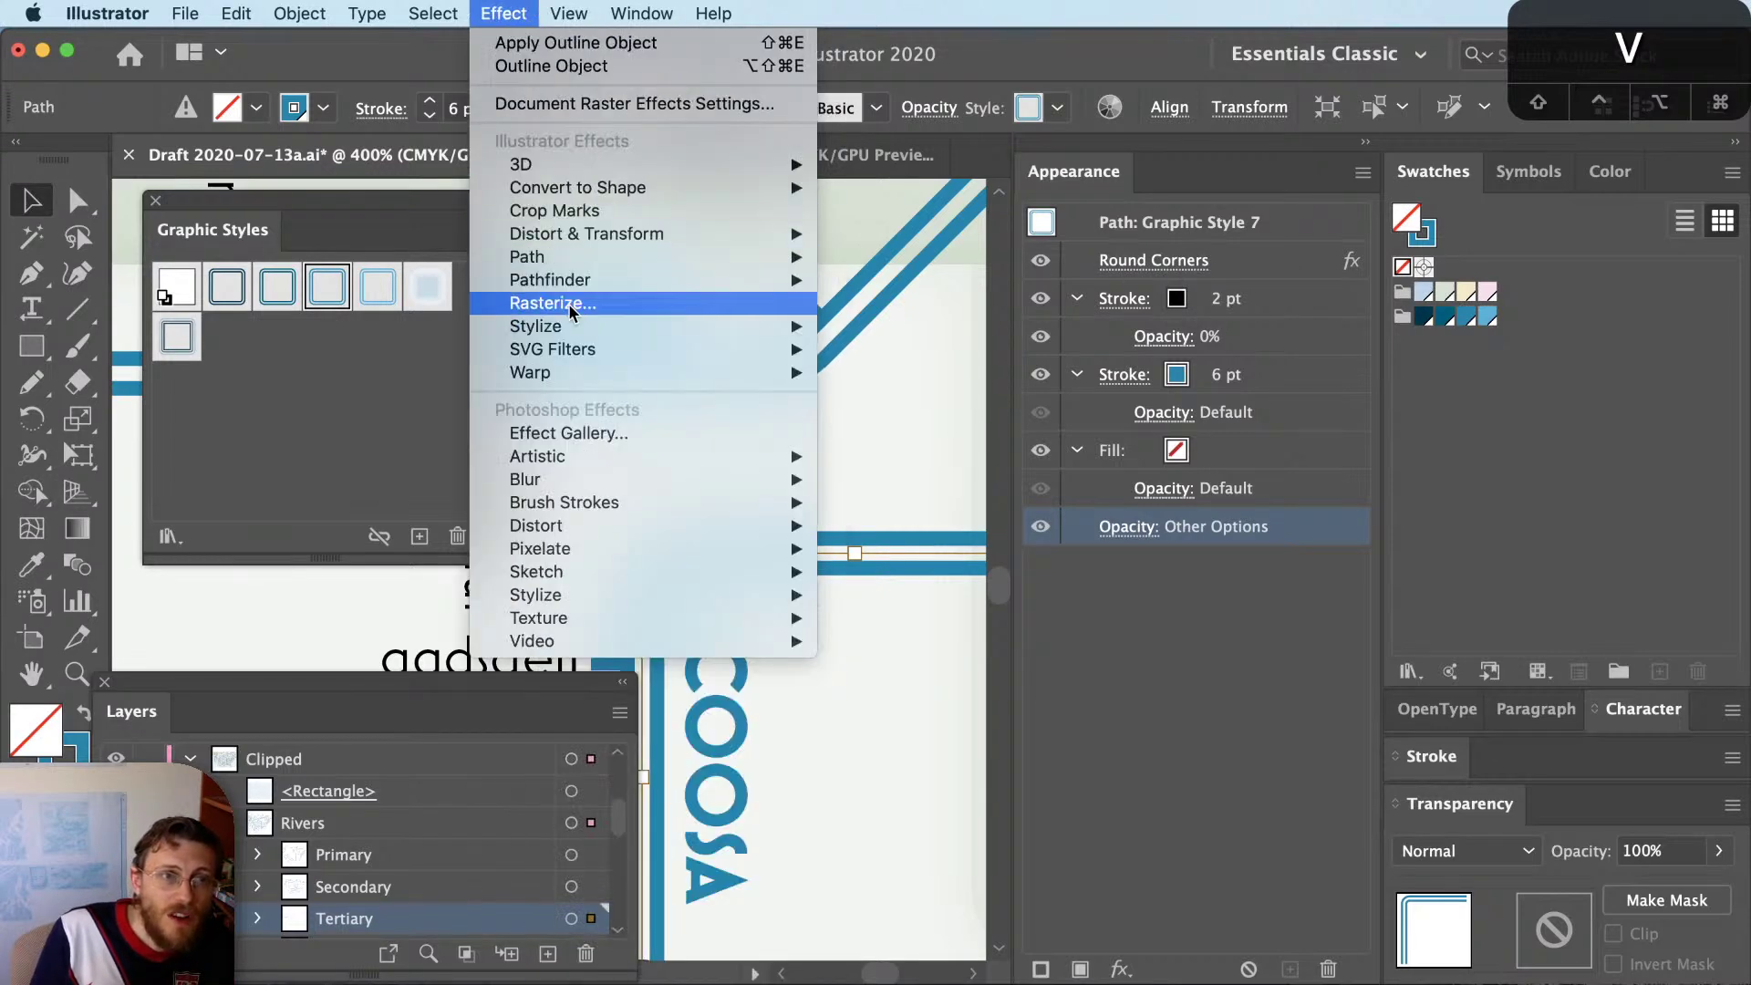
pyautogui.moveTo(573, 336)
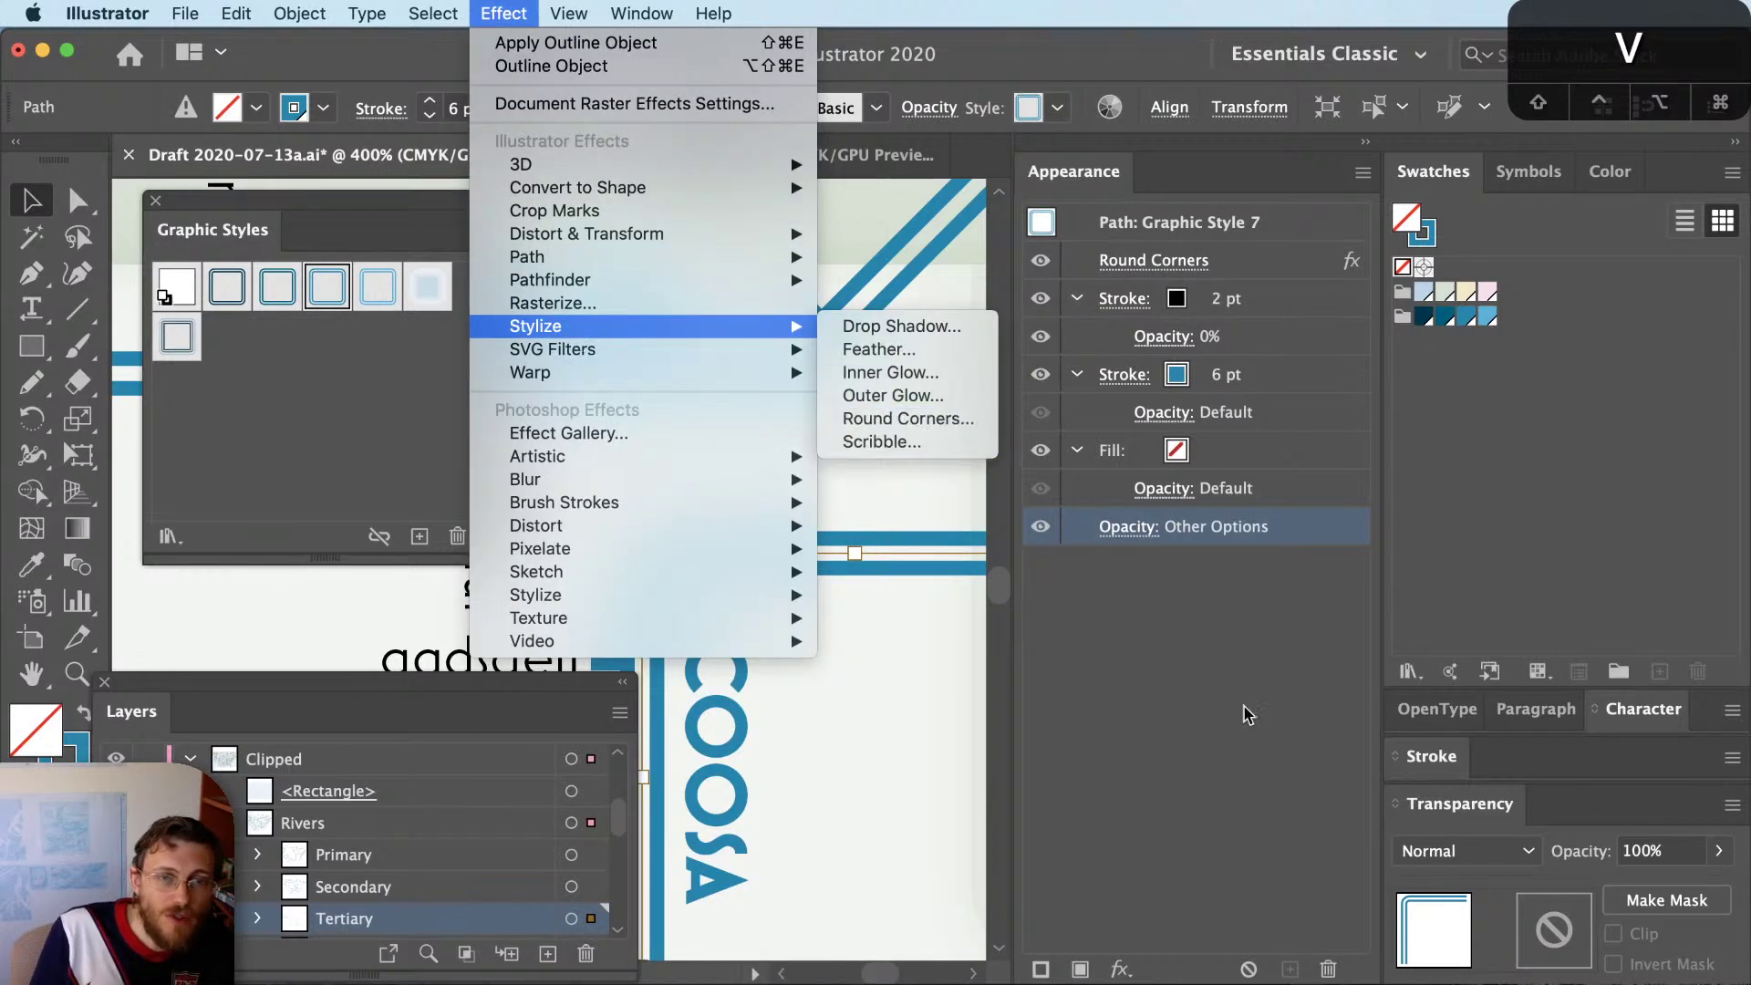
pyautogui.click(1095, 408)
# Temporarily hide the Round Corners effect on the Coosa river to compare its bend without rounding
pyautogui.click(1040, 262)
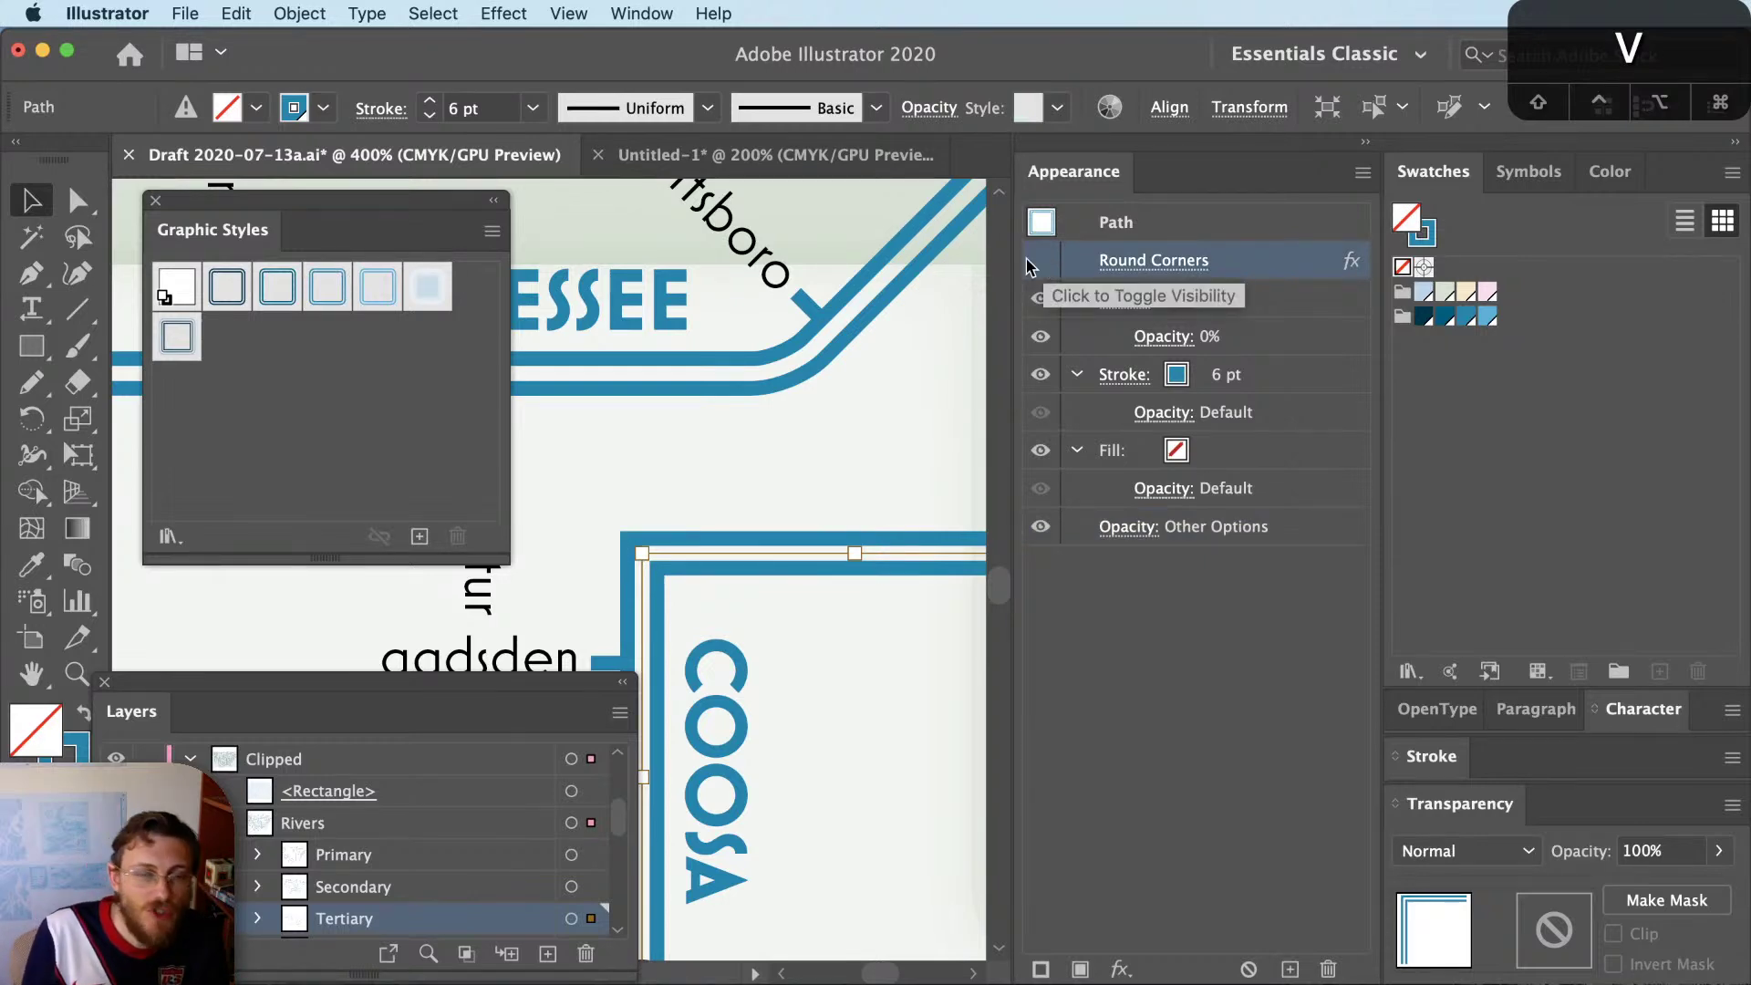
pyautogui.click(661, 469)
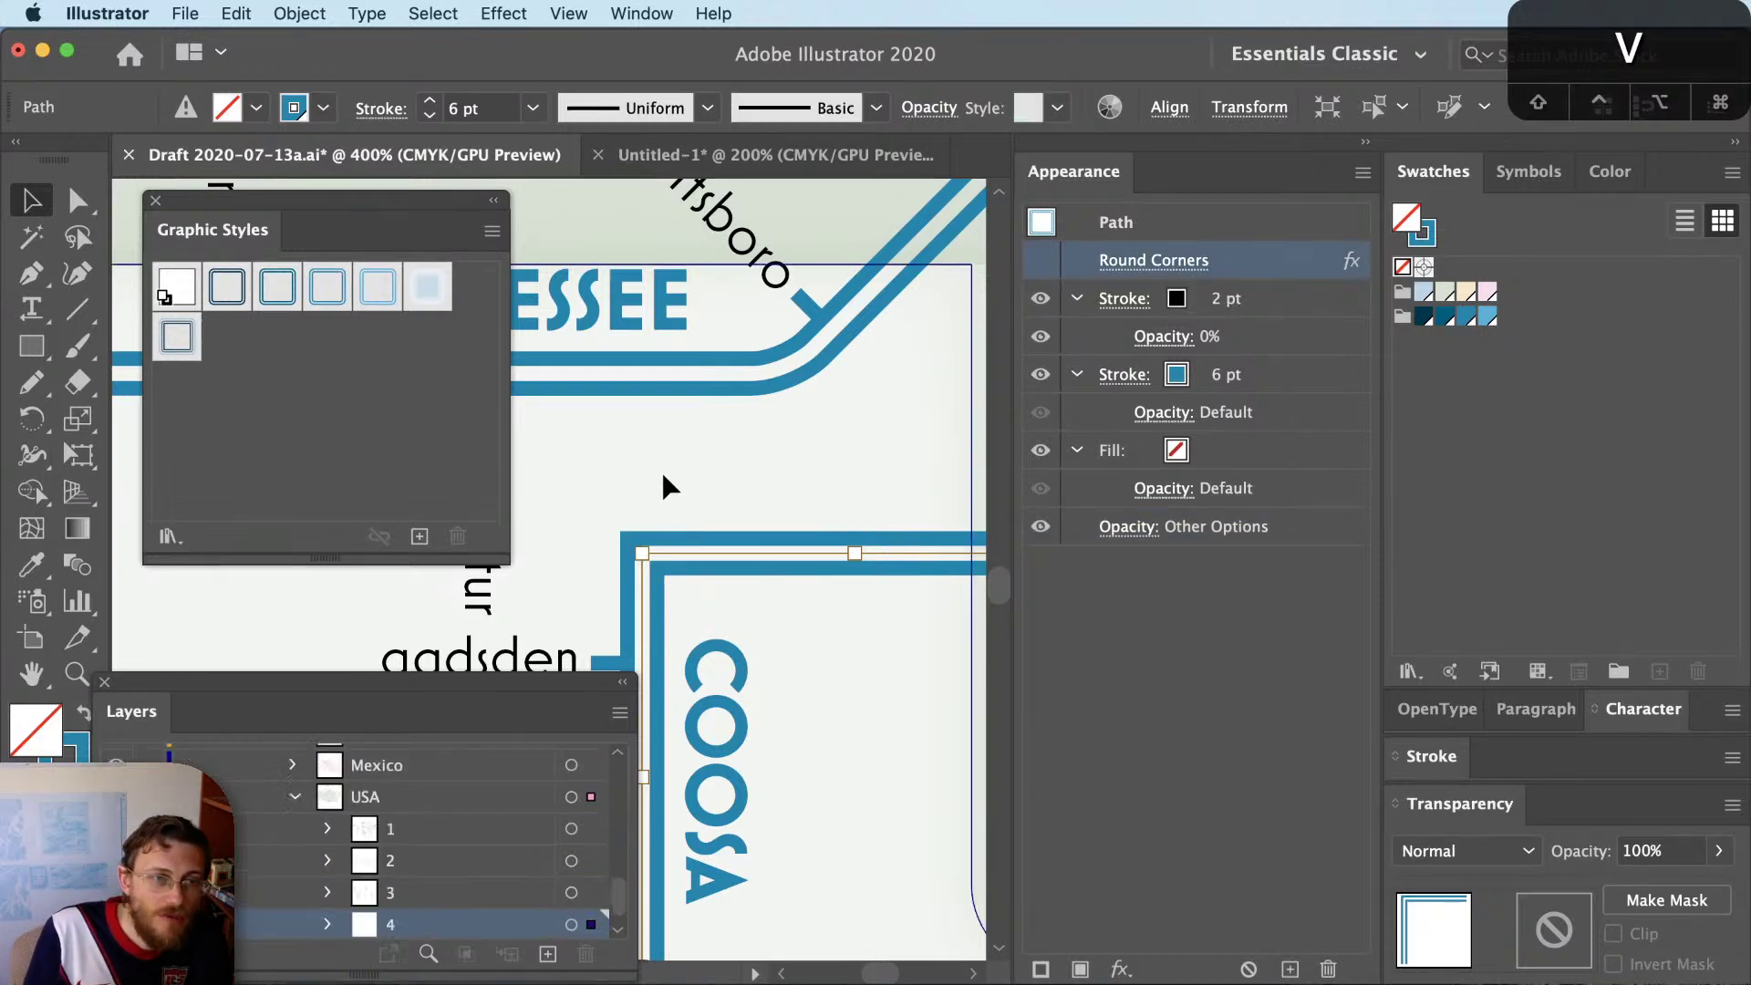
pyautogui.click(792, 631)
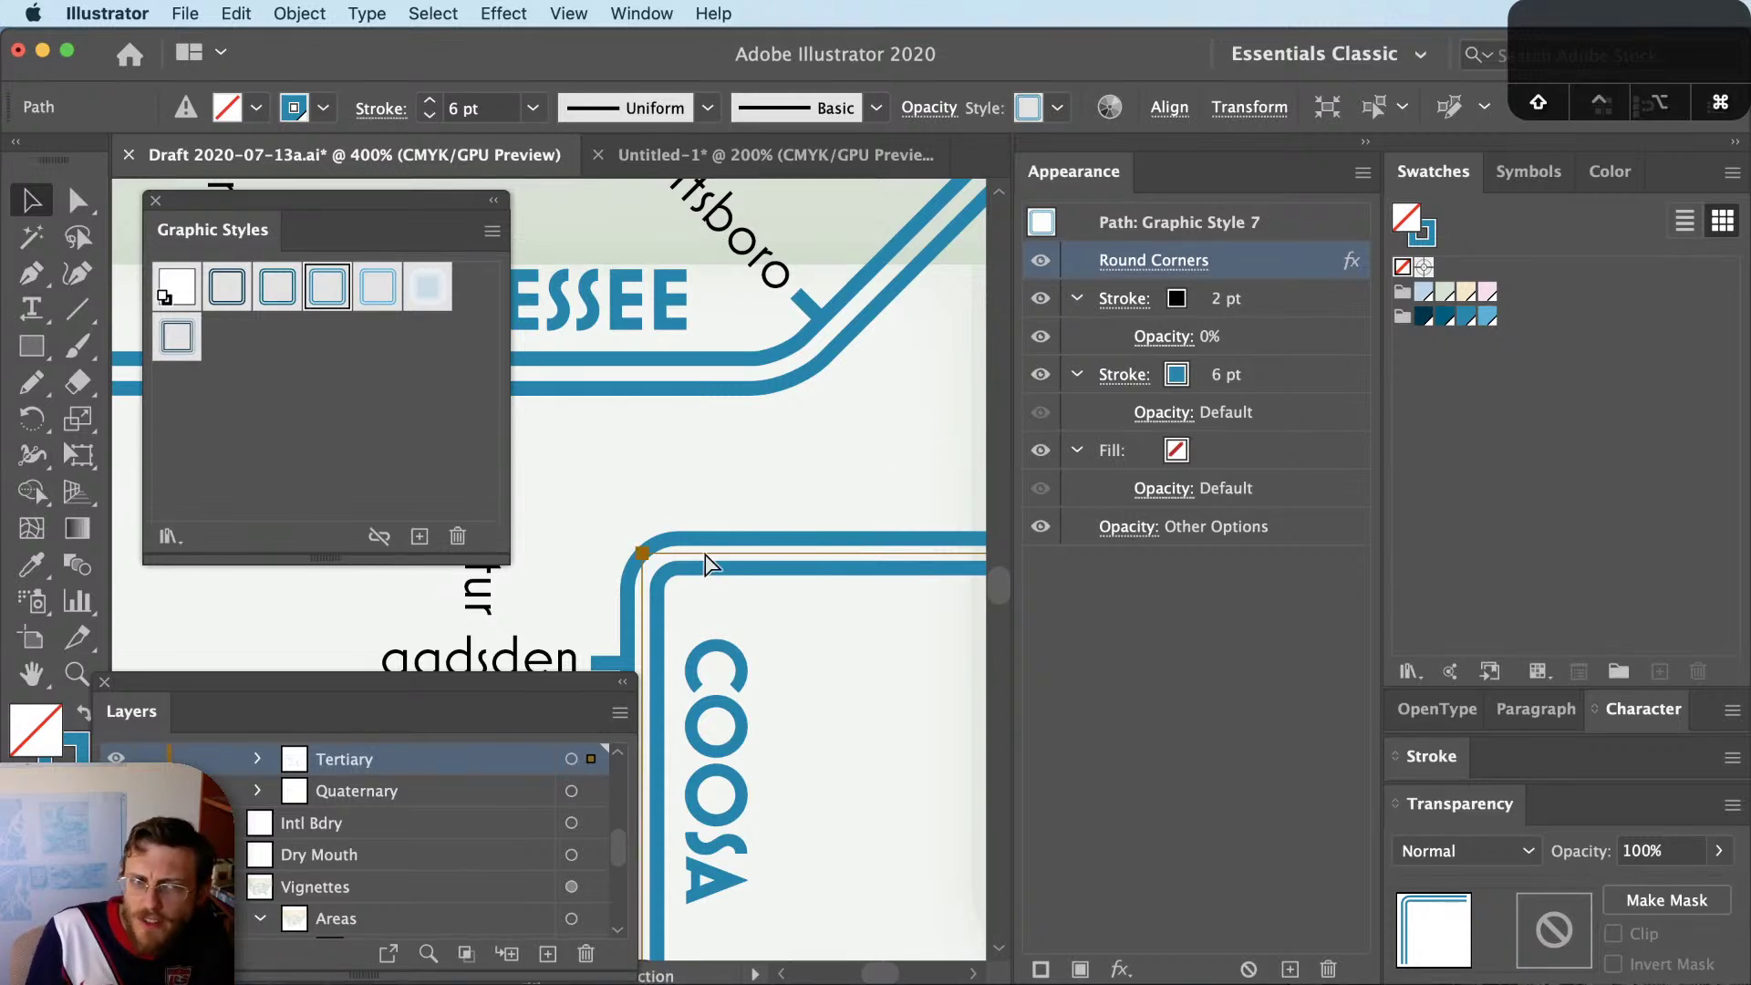
# Select the corner anchor point of the Coosa river with the Direct Selection tool to access its live corner widget
pyautogui.click(684, 580)
pyautogui.press('a')
pyautogui.click(664, 576)
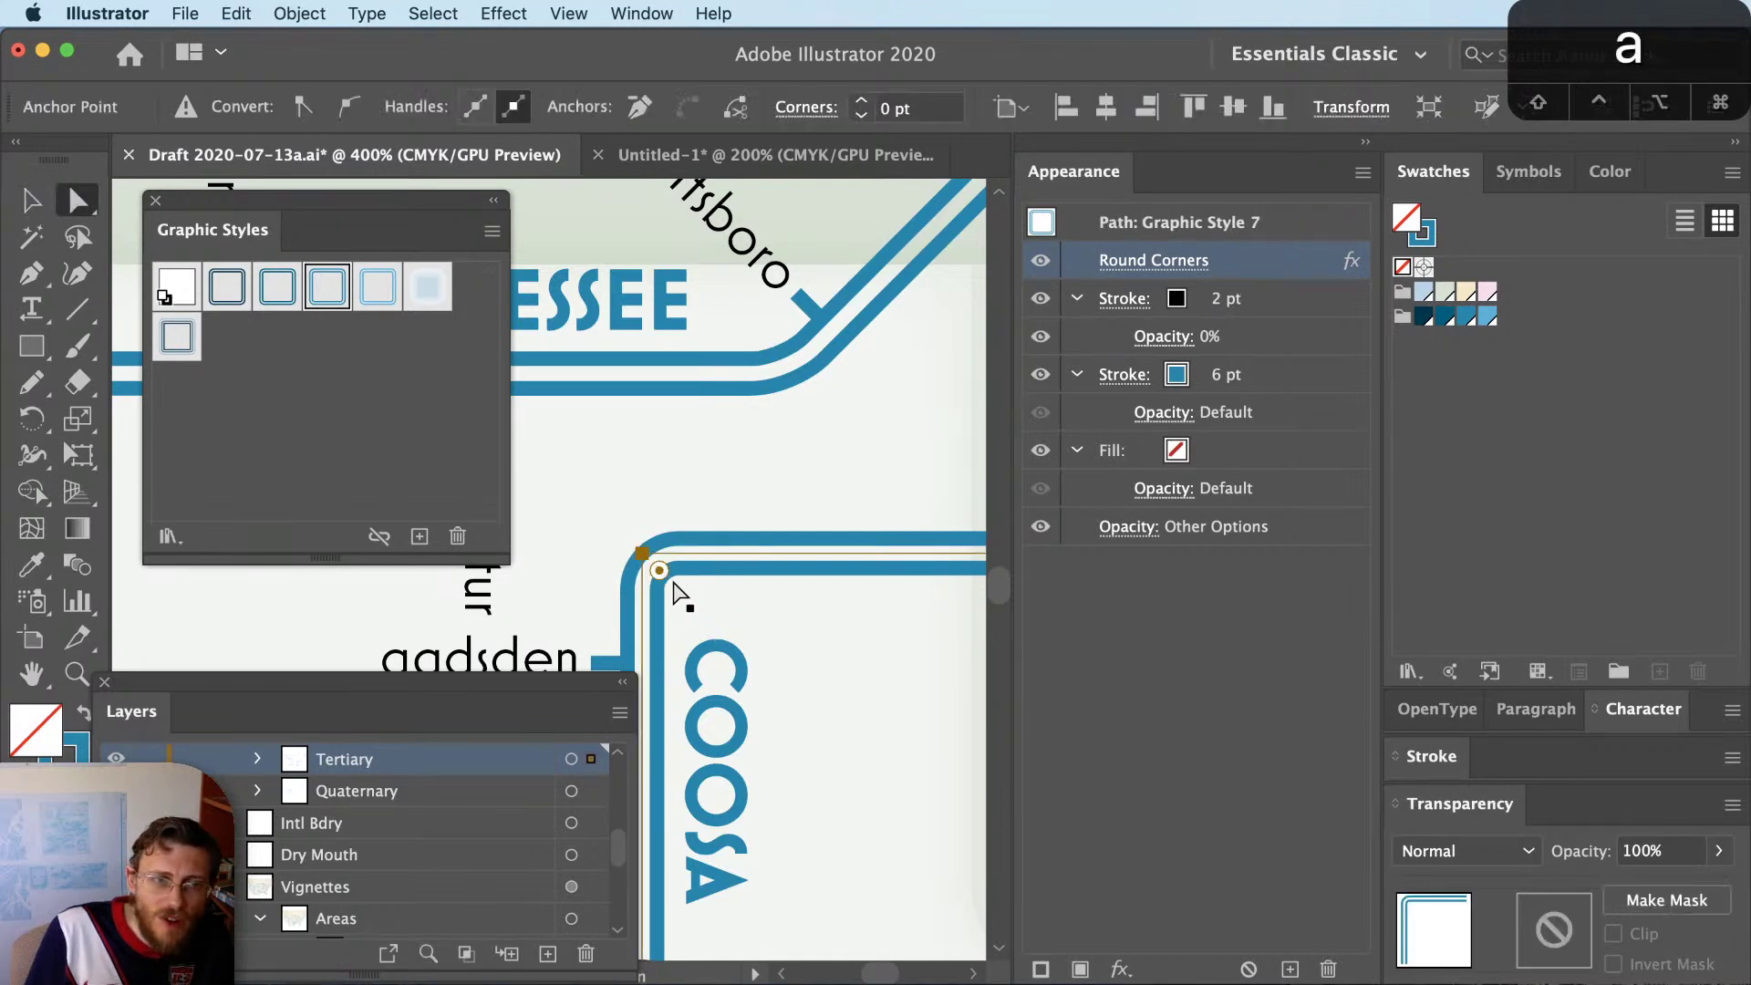
# Try rounding the live corner of the Coosa river path to about 8.48 pt
pyautogui.moveTo(658, 570); pyautogui.dragTo(671, 663)
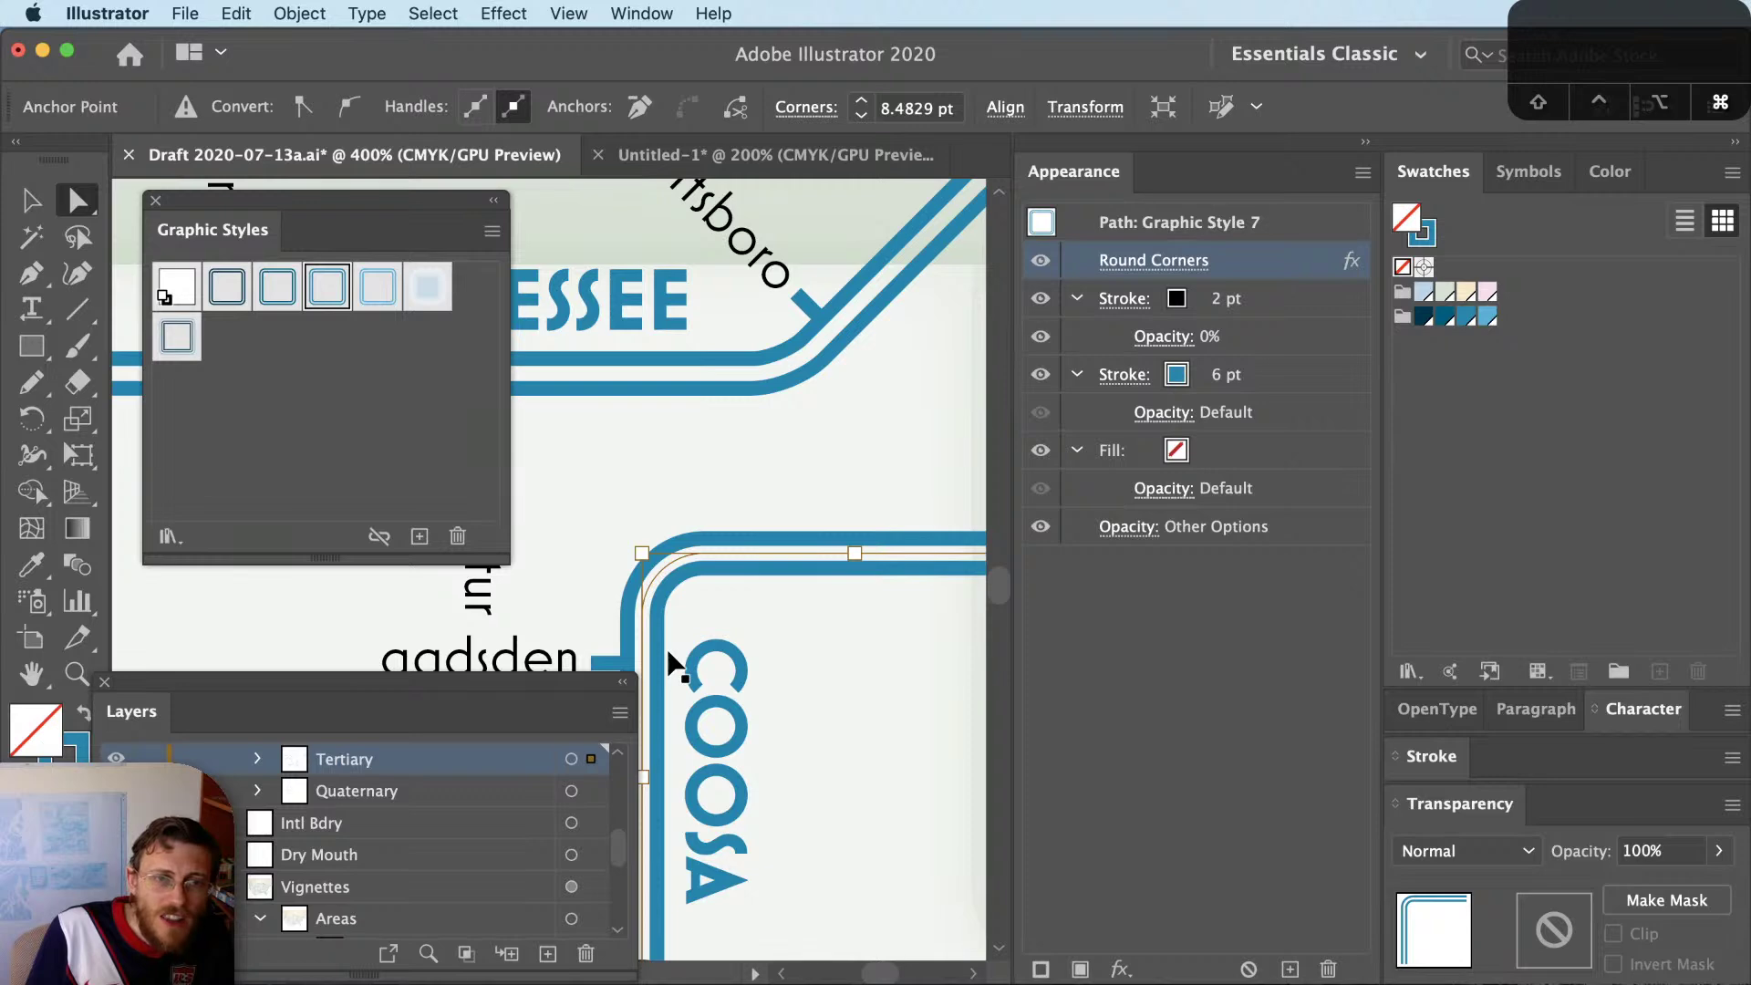
pyautogui.press('super+shift+a')
pyautogui.press('v')
pyautogui.scroll(-2, 672, 663)
pyautogui.scroll(-1, 672, 663)
pyautogui.scroll(1, 744, 672)
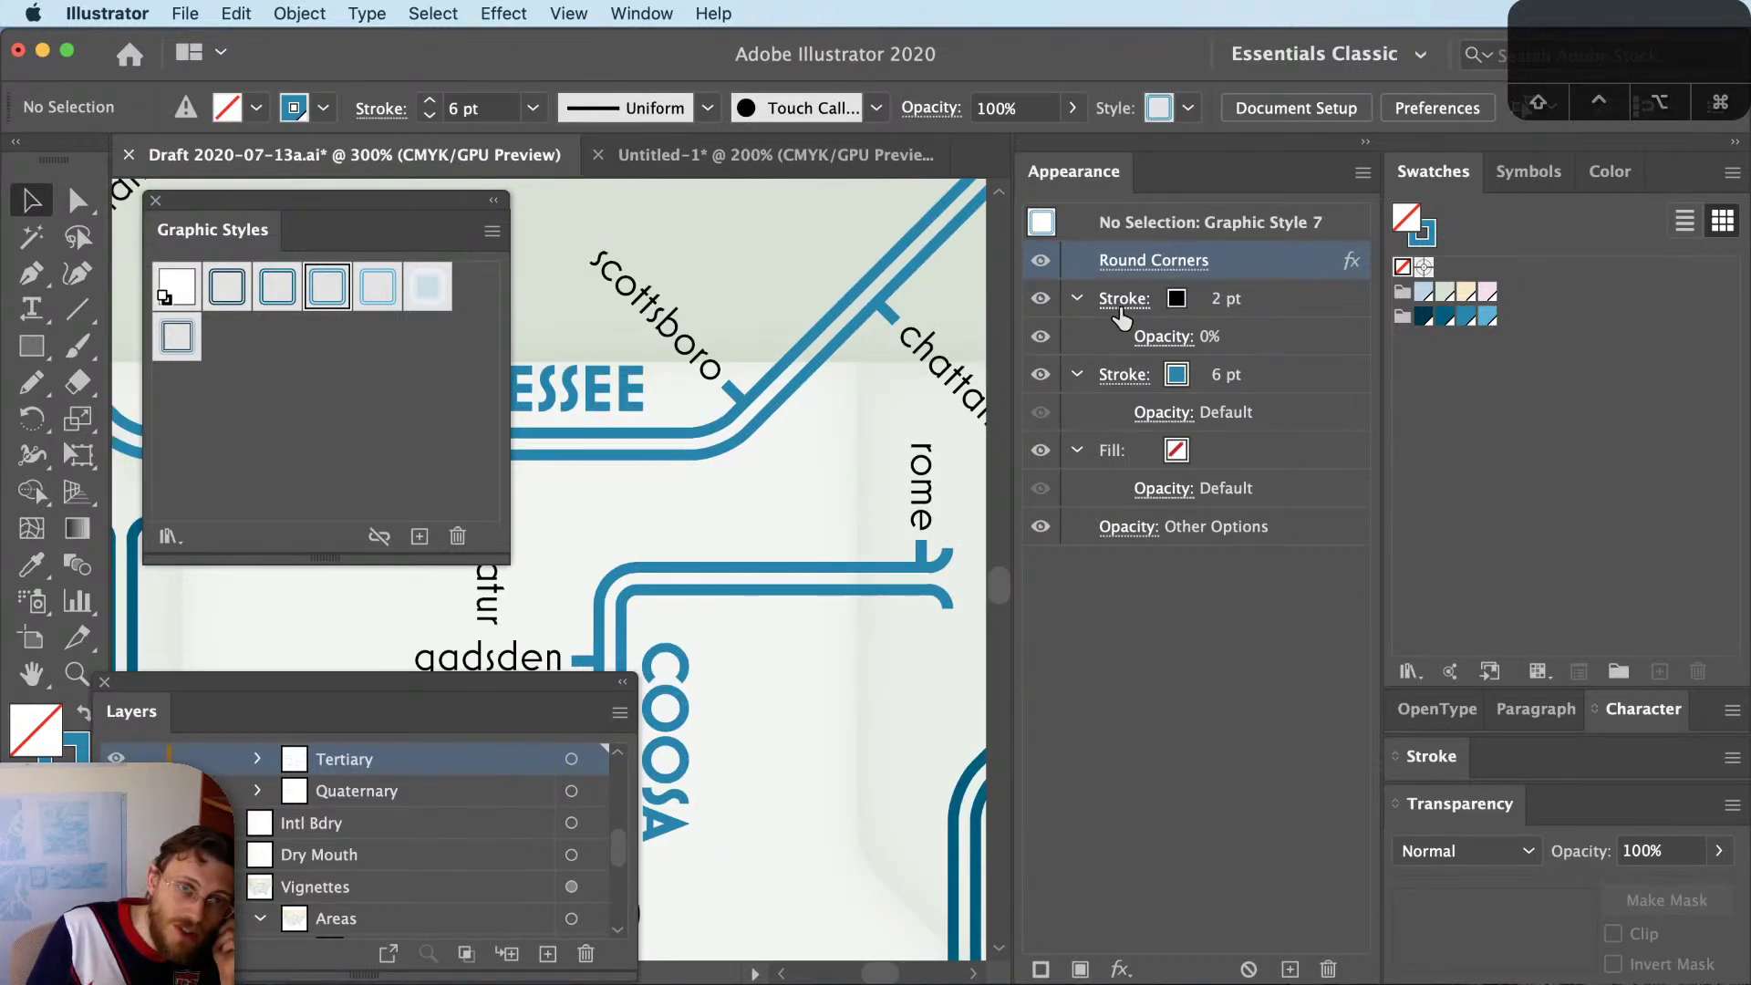
# Select the Coosa river path and examine its Round Corners effect and stroke attributes
pyautogui.click(659, 593)
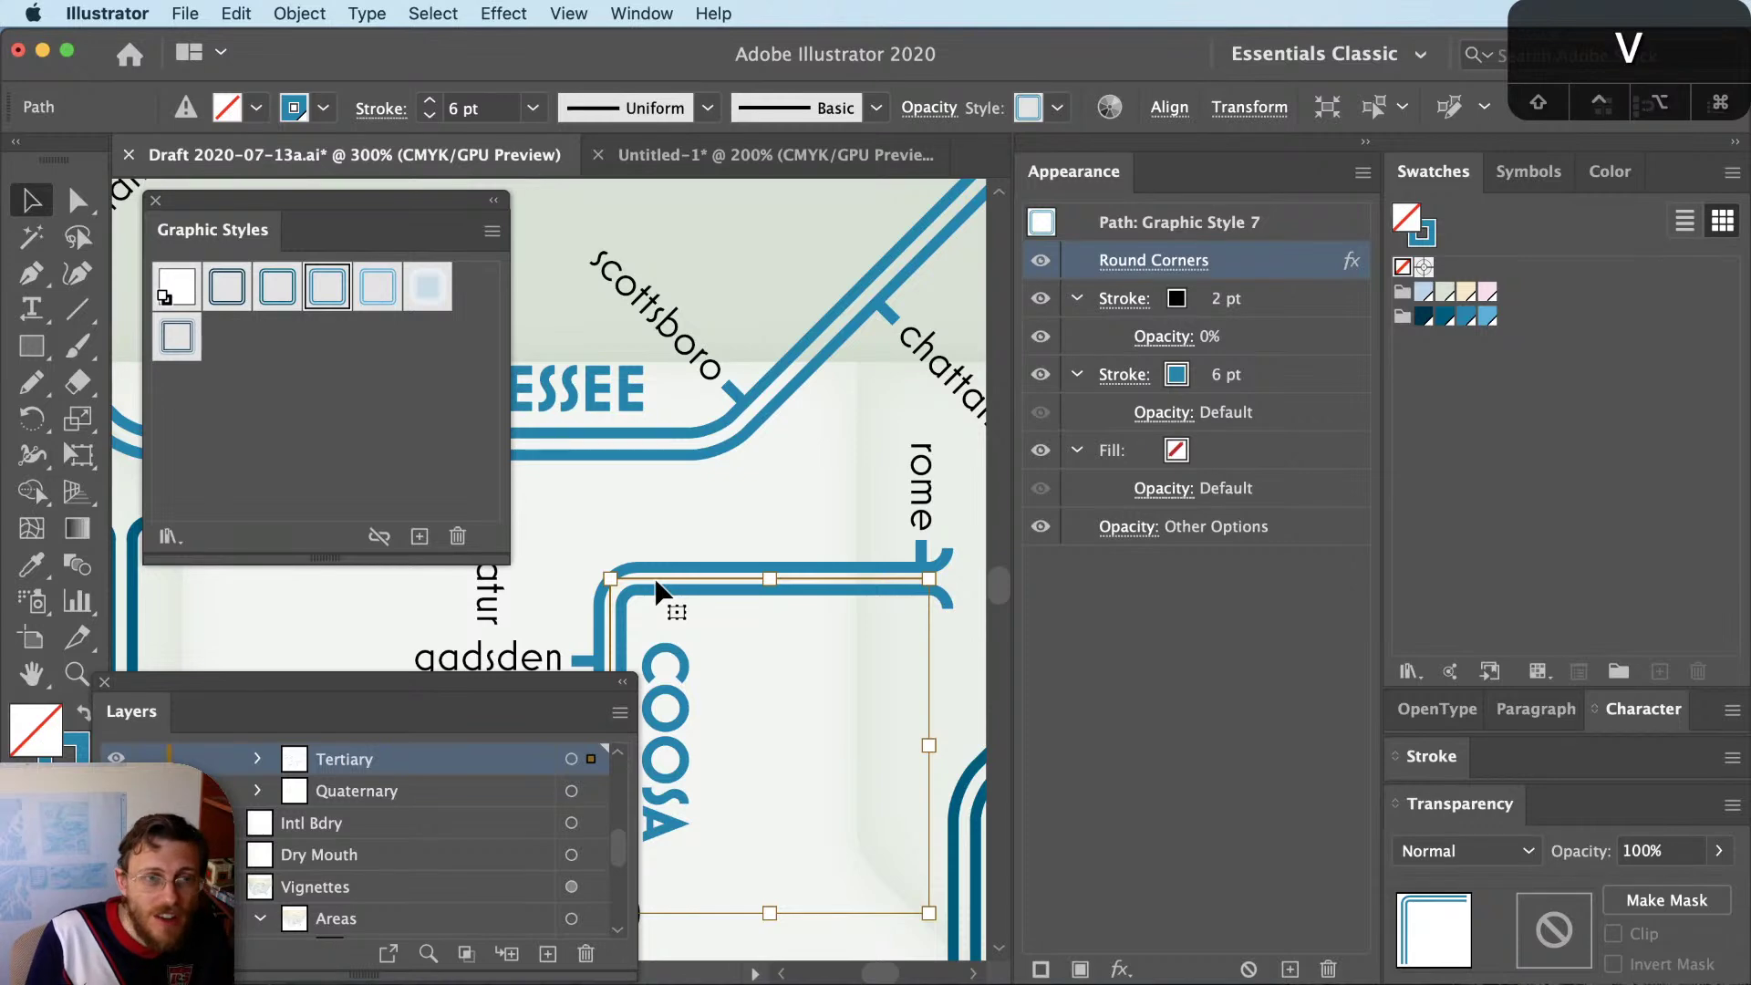
pyautogui.scroll(1, 771, 574)
pyautogui.scroll(-1, 840, 657)
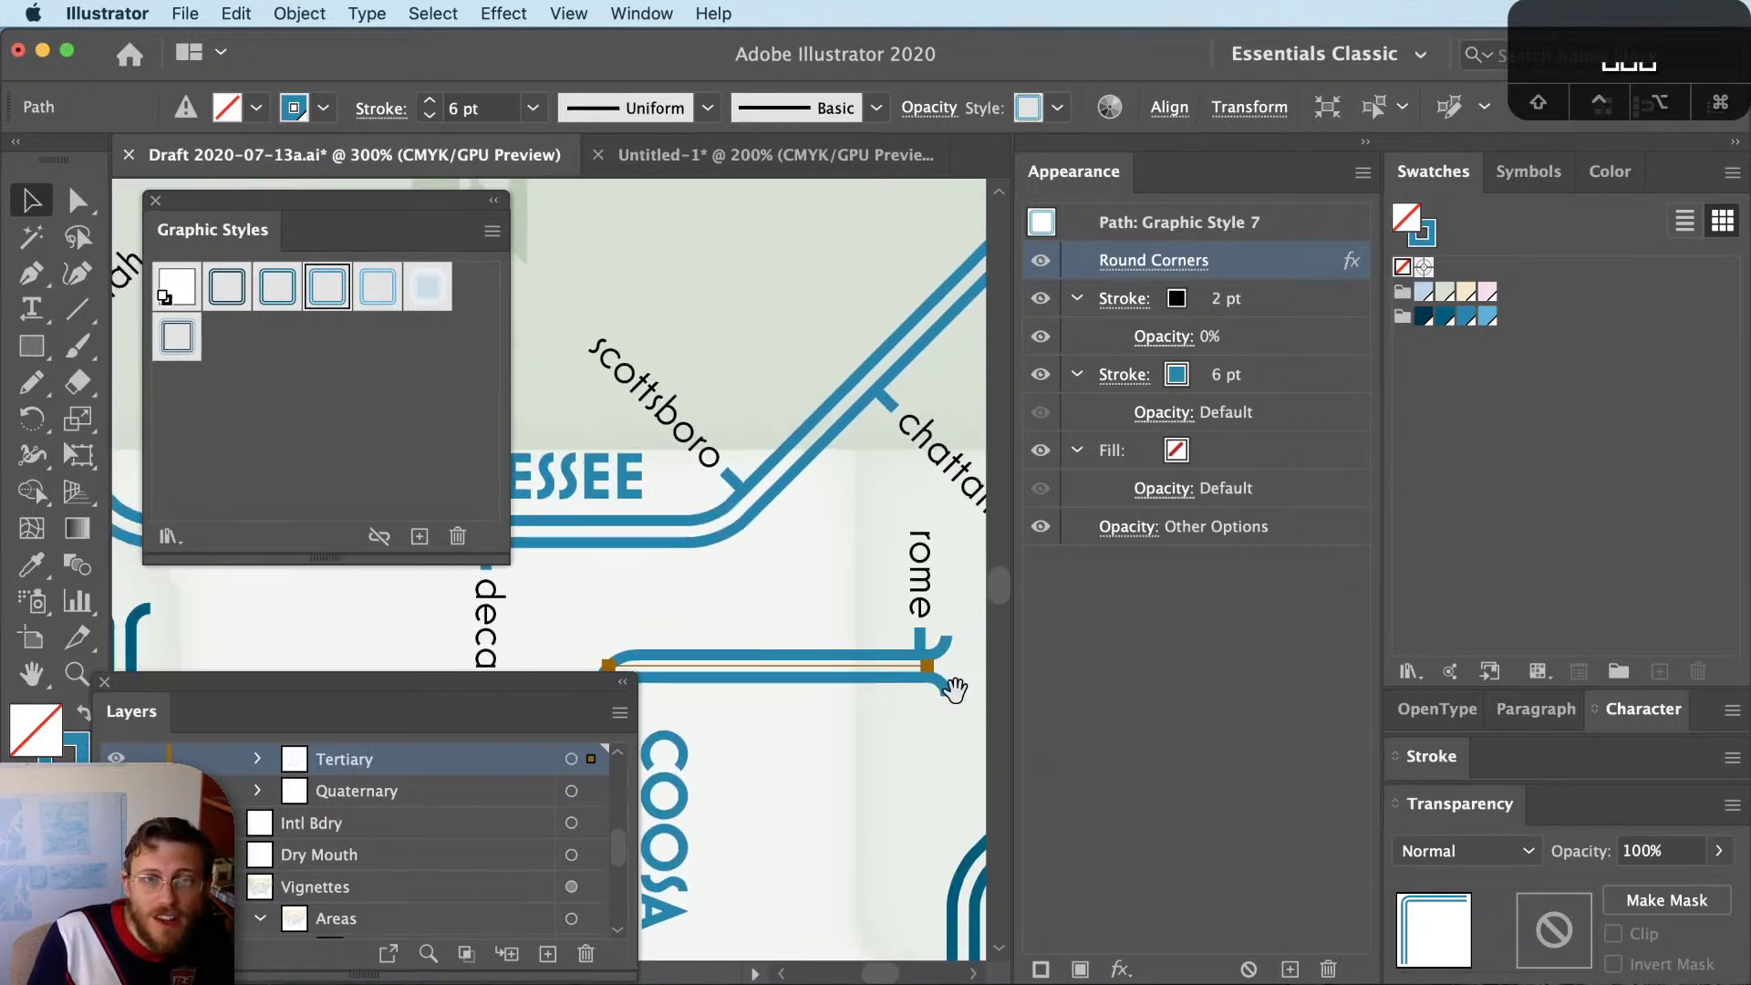
pyautogui.click(1166, 775)
pyautogui.press('super+shift+b')
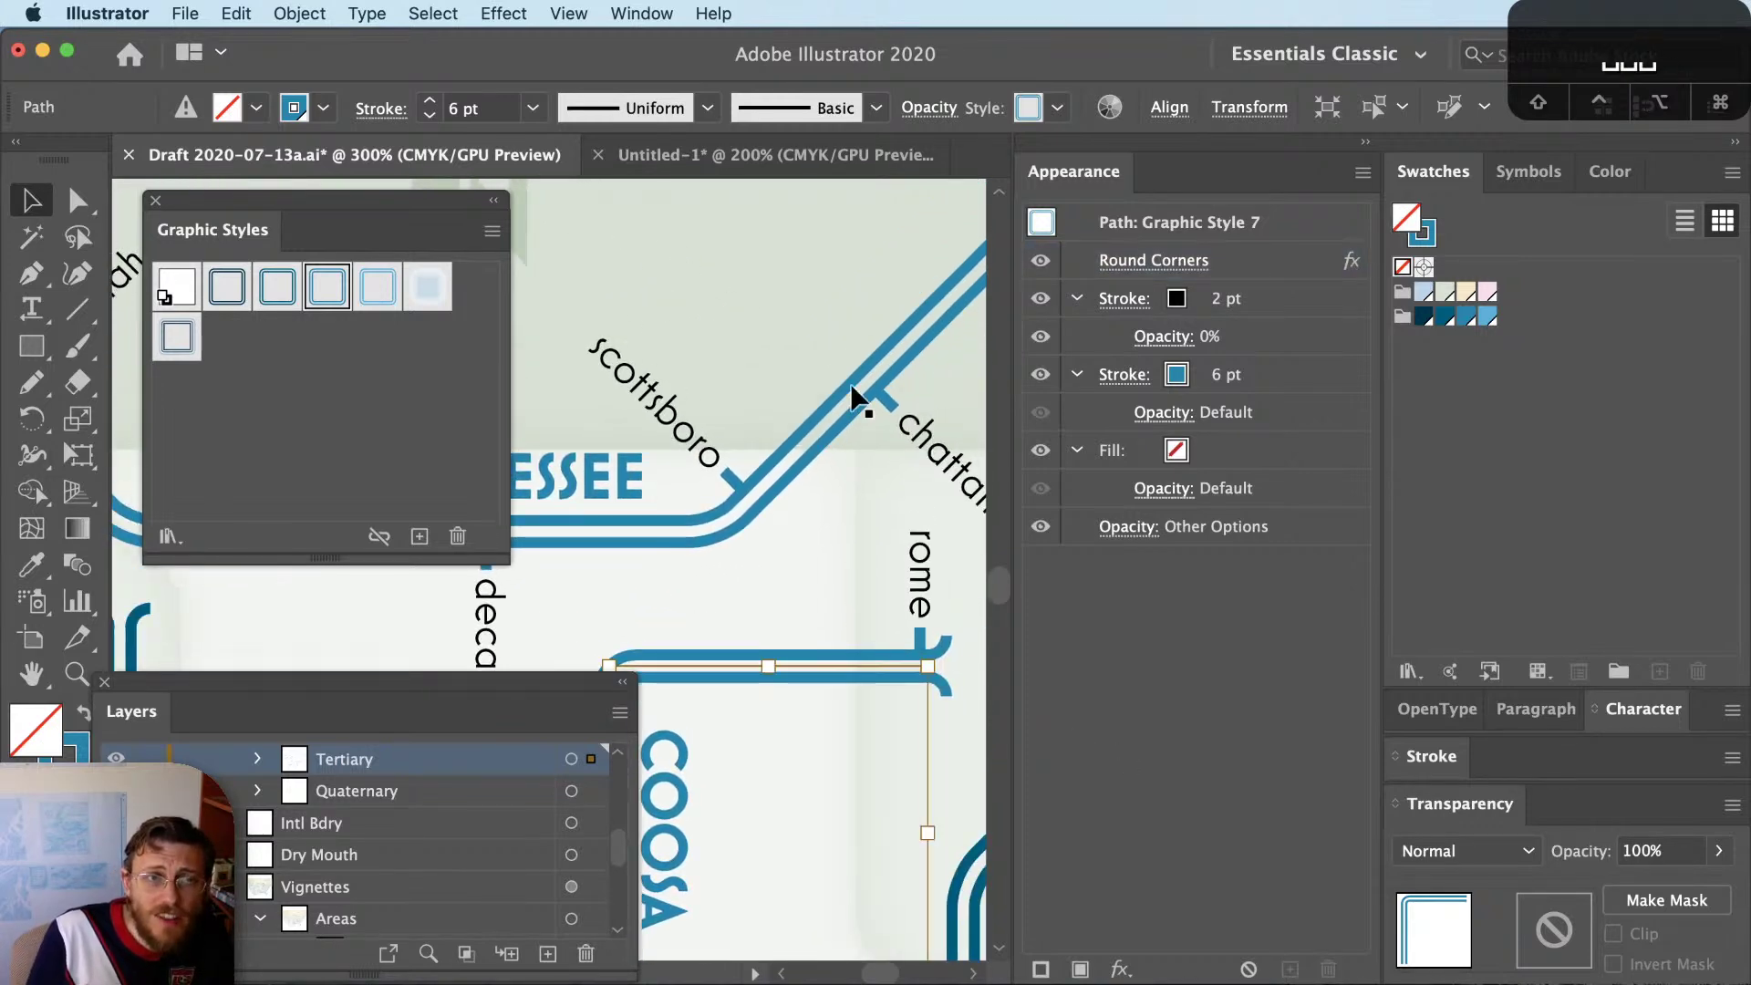
# In the Untitled-1 document, draw a closed, irregular 12-point shape below the number badges with the Pen tool
pyautogui.click(766, 160)
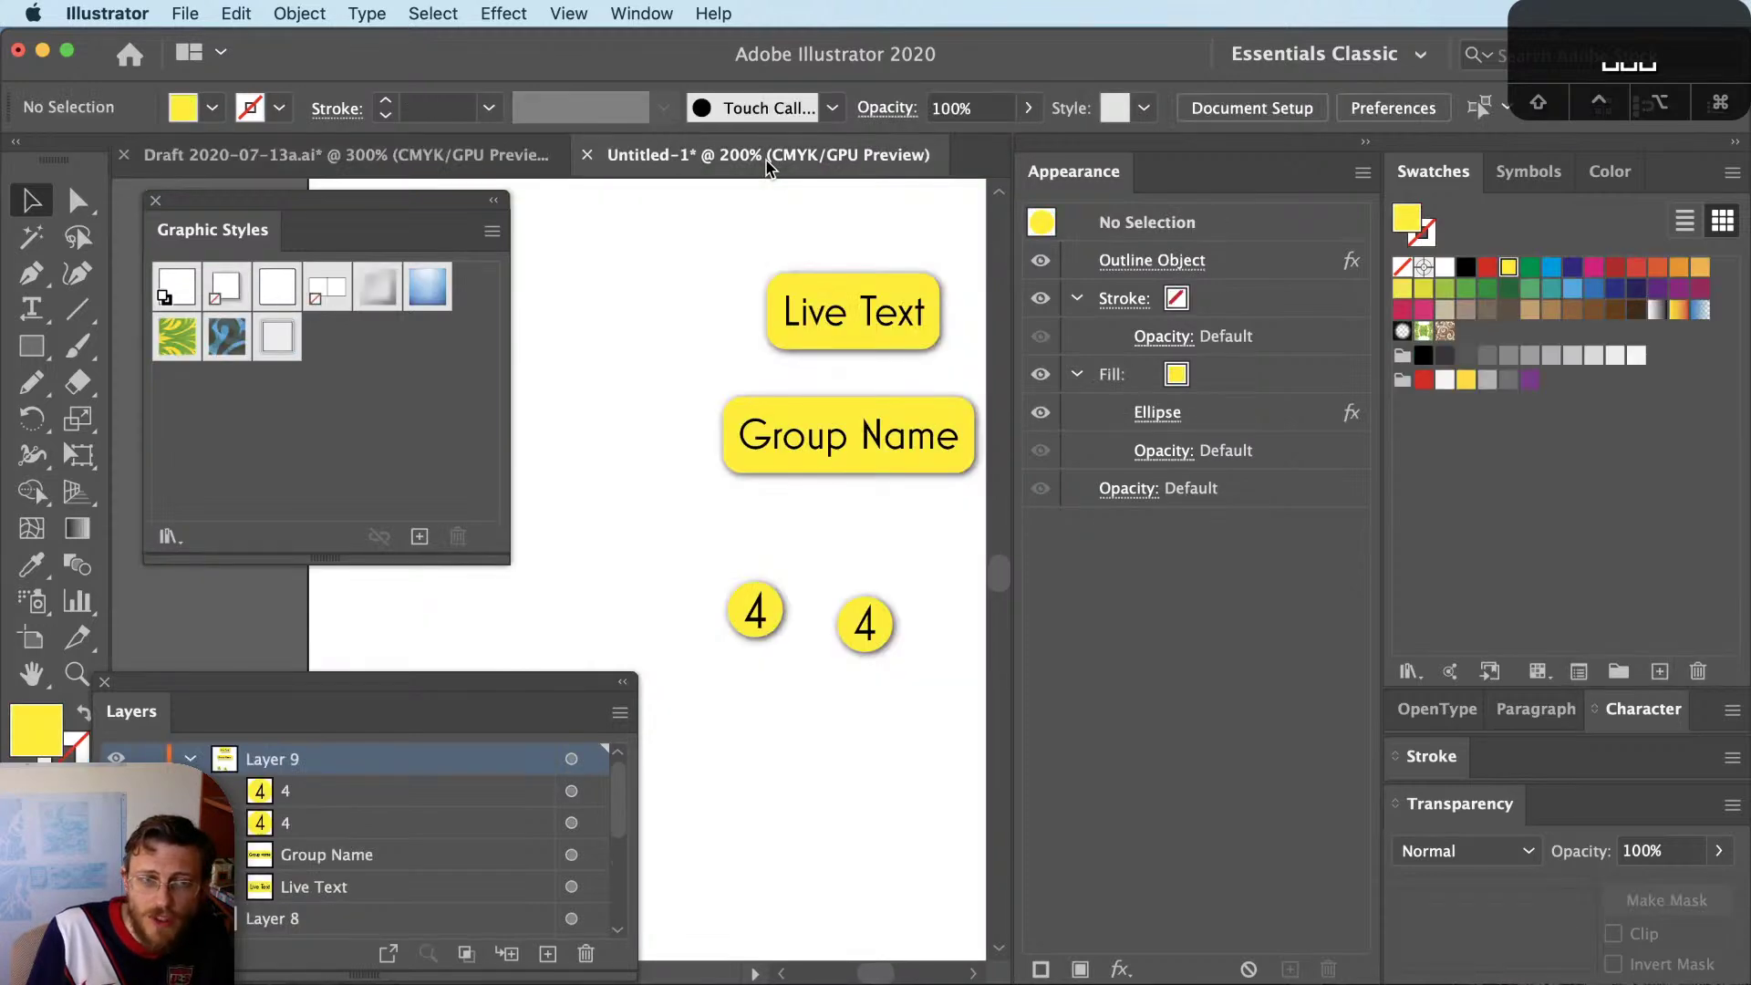
pyautogui.moveTo(754, 735); pyautogui.dragTo(929, 626)
pyautogui.moveTo(790, 633); pyautogui.dragTo(906, 797)
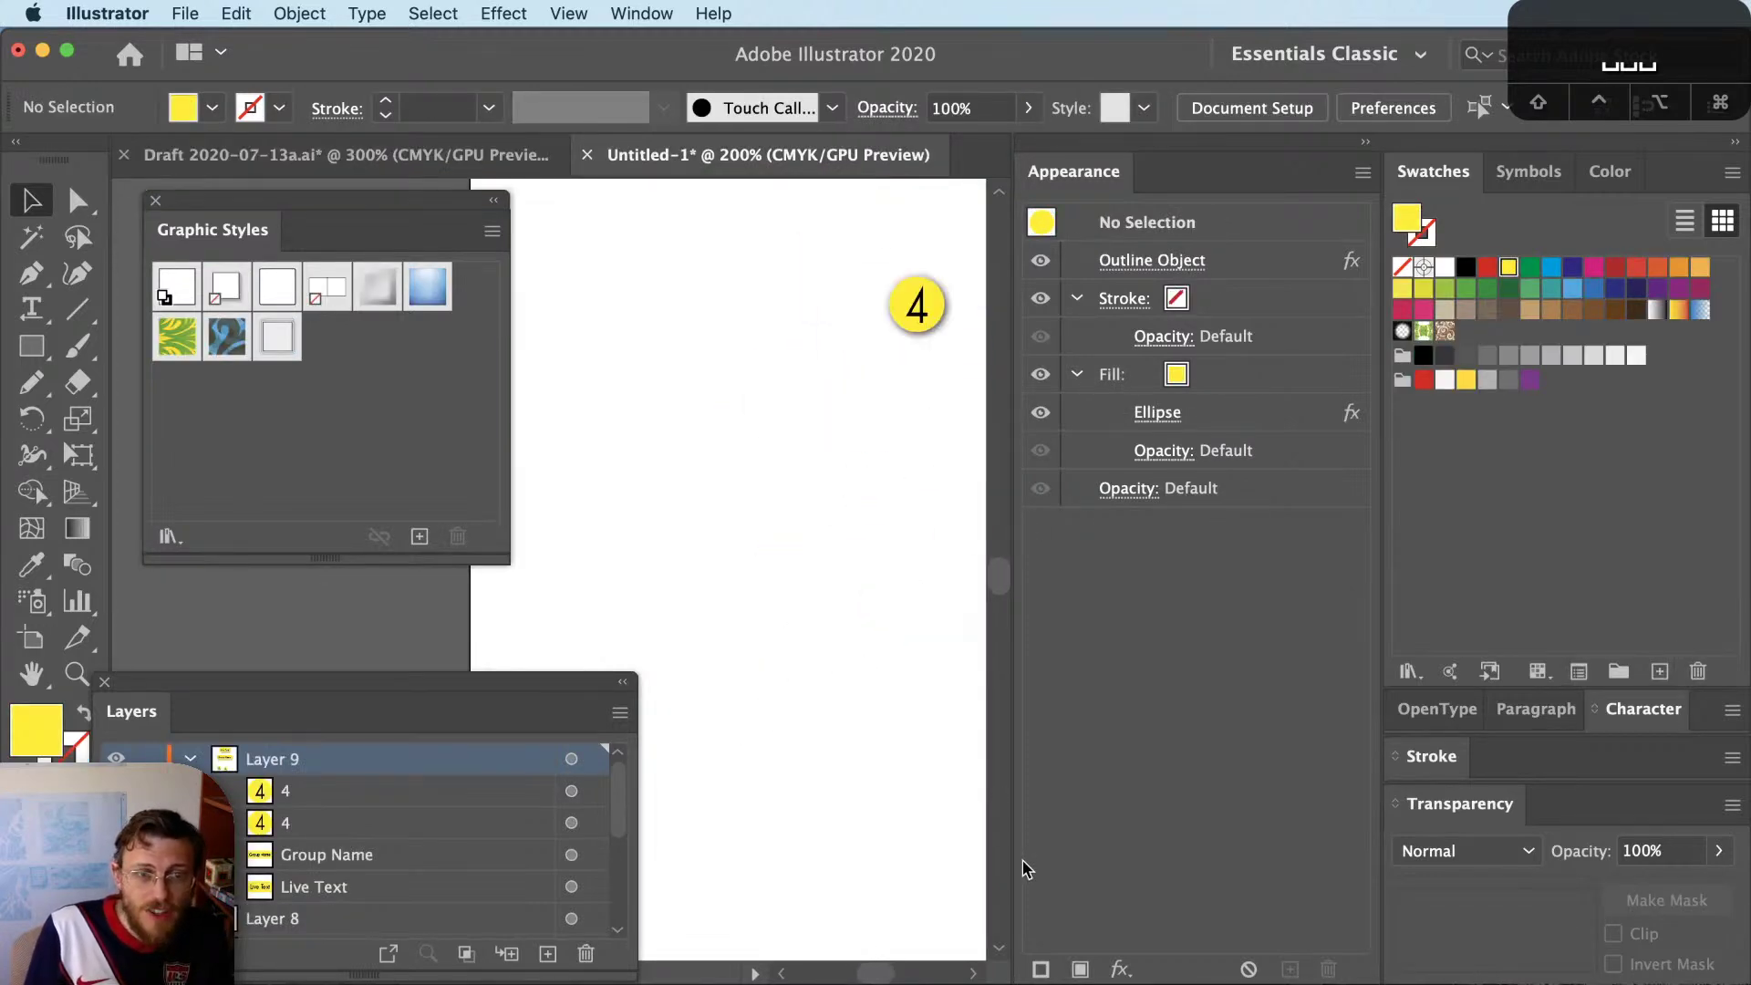
pyautogui.press('p')
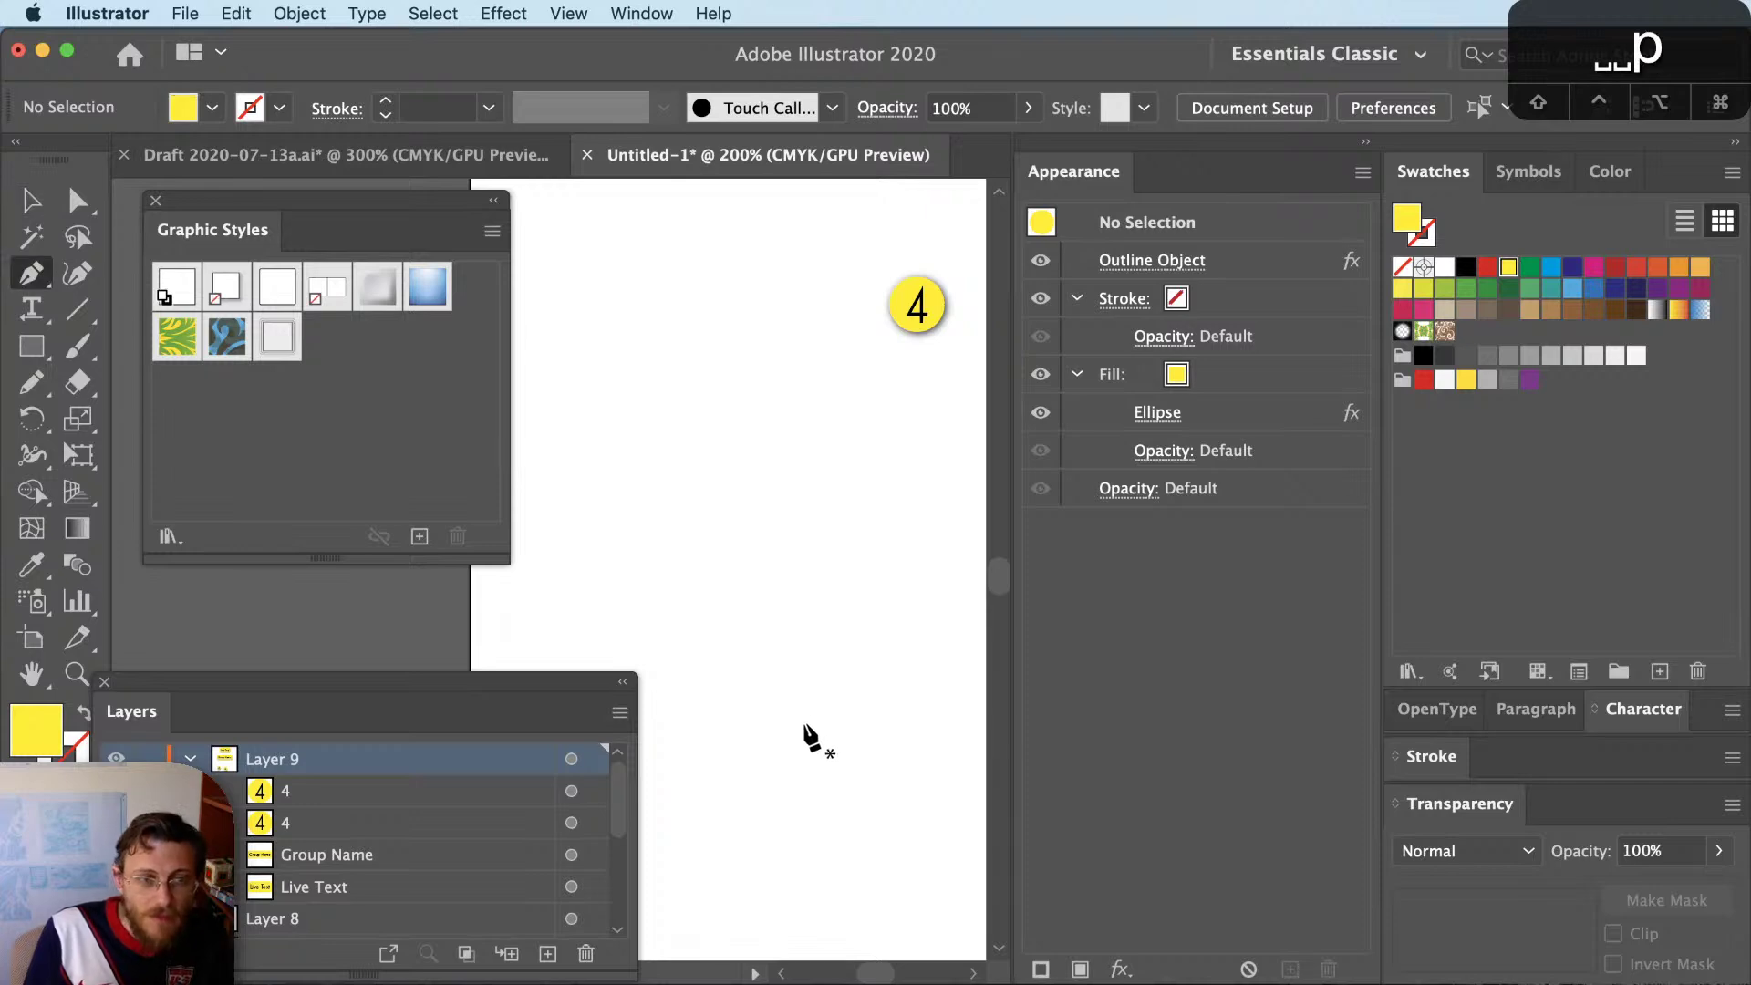
pyautogui.click(802, 724)
pyautogui.click(750, 670)
pyautogui.click(772, 560)
pyautogui.click(700, 489)
pyautogui.click(708, 408)
pyautogui.click(808, 399)
pyautogui.click(898, 430)
pyautogui.click(960, 521)
pyautogui.click(938, 672)
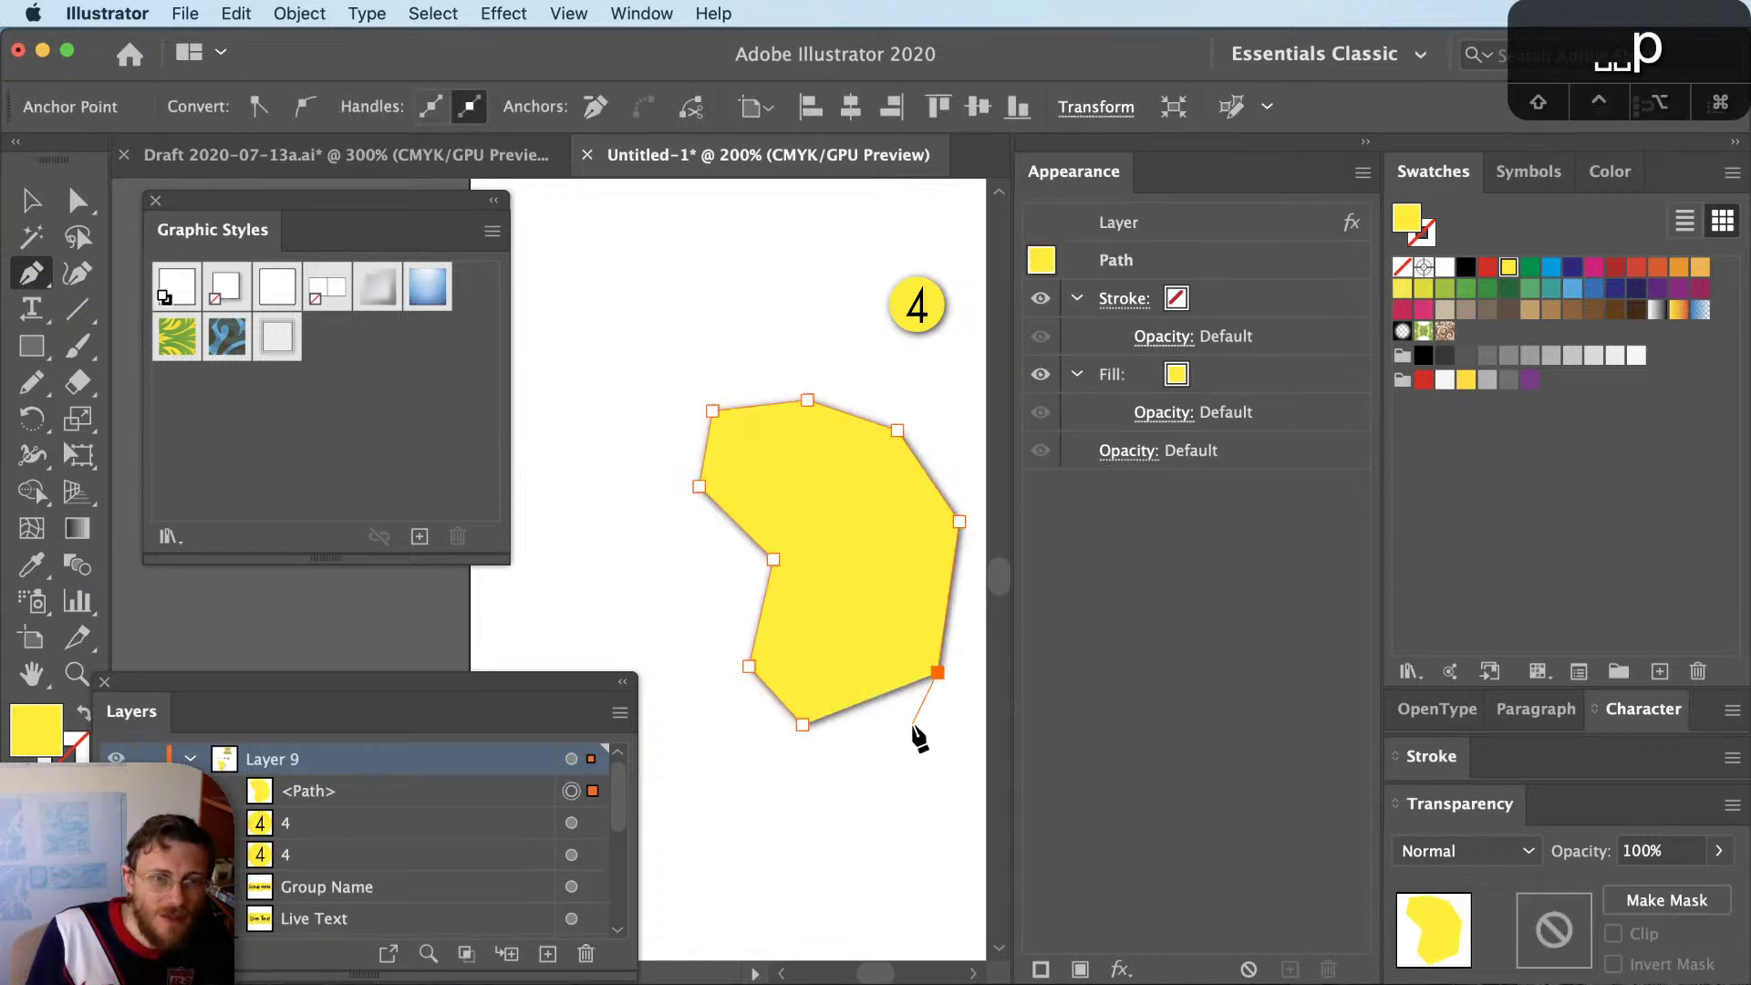
pyautogui.click(912, 725)
pyautogui.click(869, 701)
pyautogui.click(837, 718)
pyautogui.click(803, 726)
pyautogui.keyDown('super'); pyautogui.click(810, 743); pyautogui.keyUp('super')
# Swap the irregular shape's fill and stroke, and make its stroke black
pyautogui.press('v')
pyautogui.click(825, 656)
pyautogui.hotkey('shift', 'x')
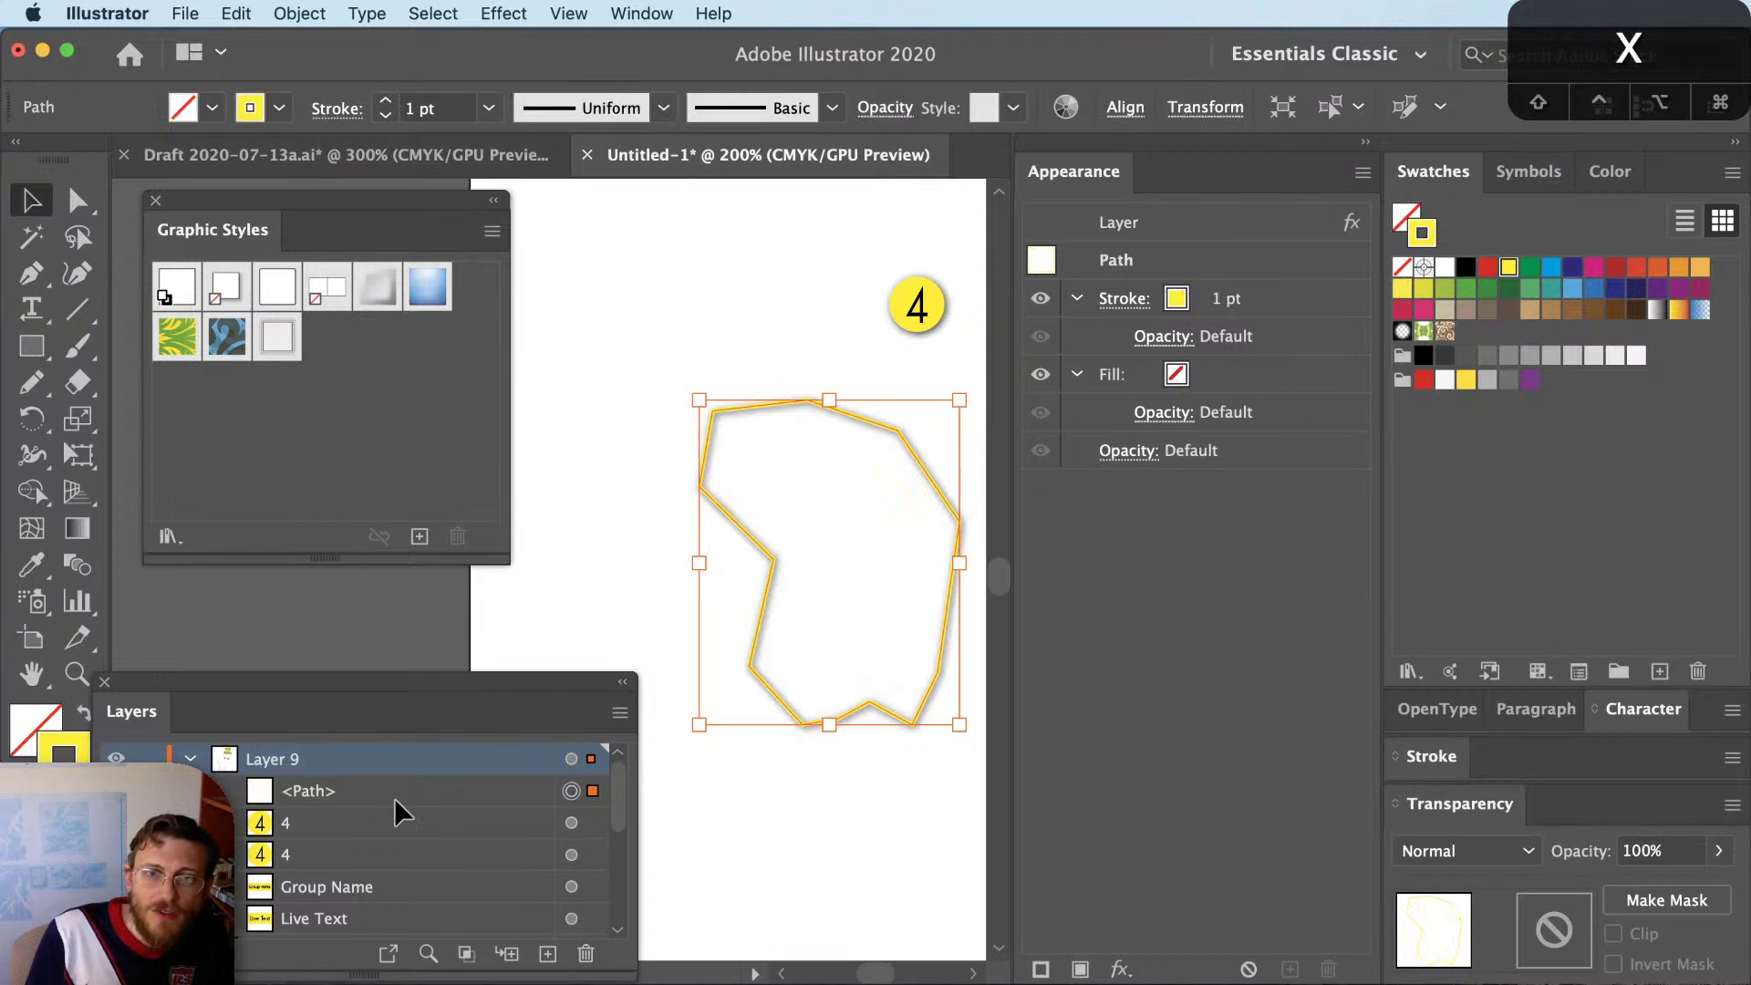
pyautogui.click(1464, 266)
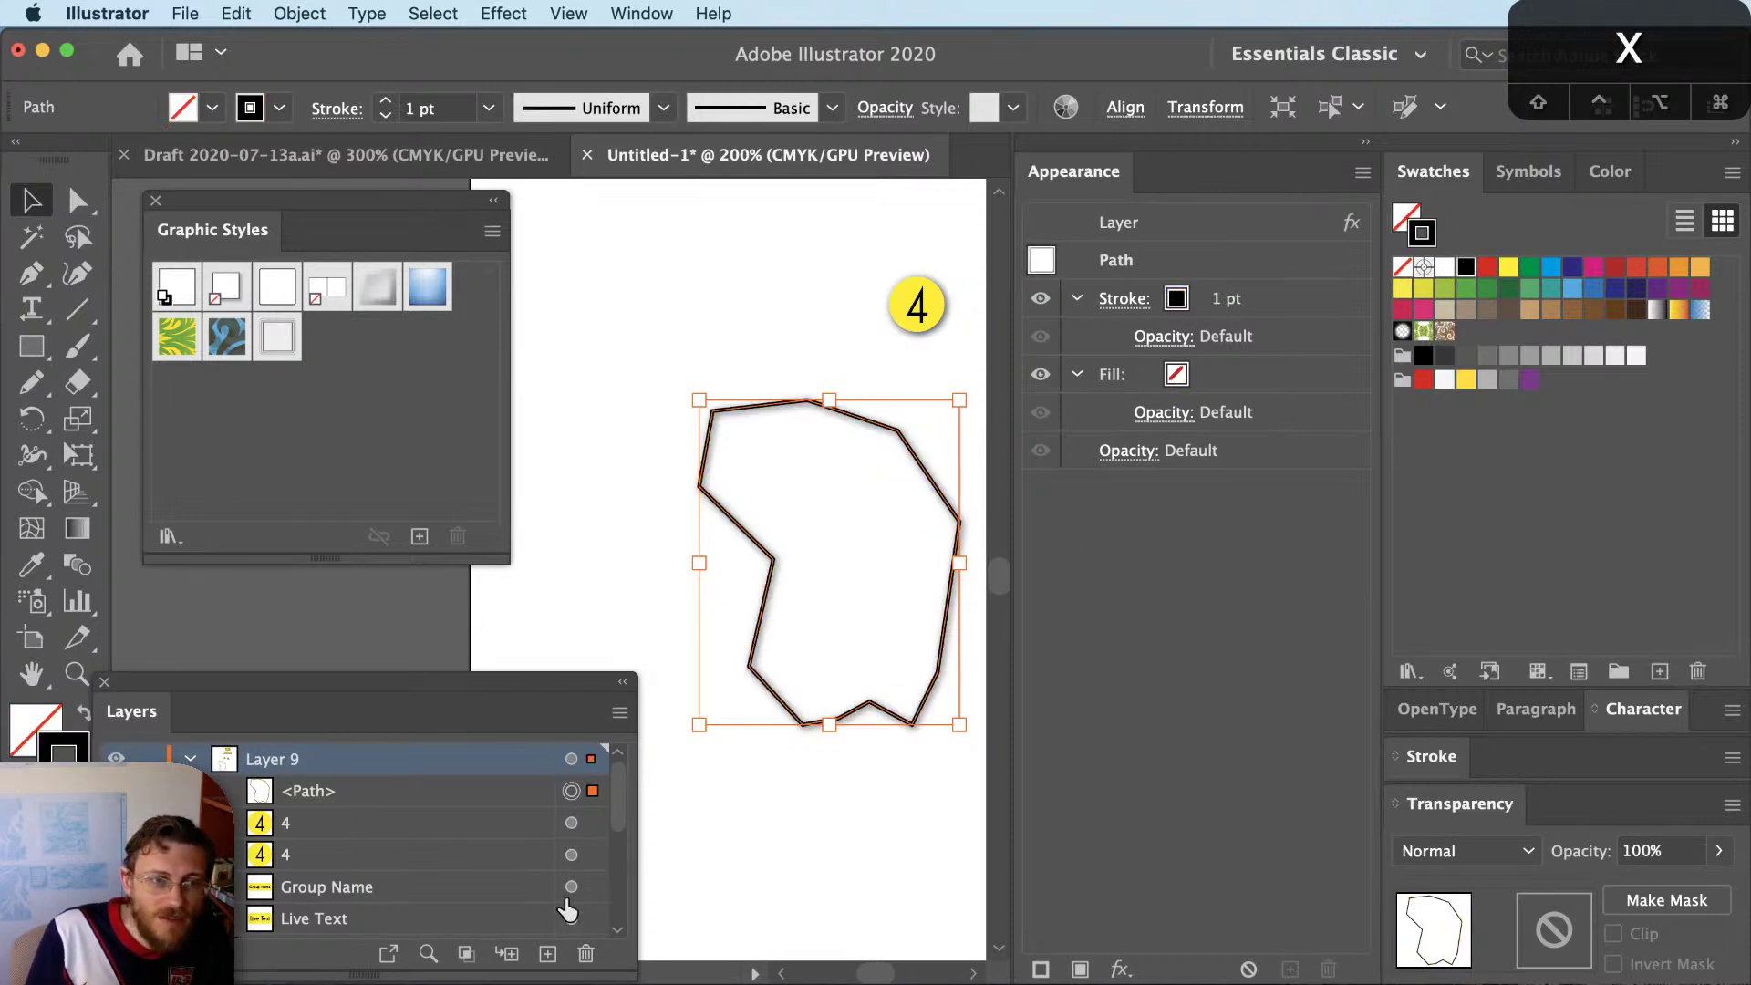
# Create a new layer above Layer 9, move the irregular path onto it and deselect the path
pyautogui.click(547, 953)
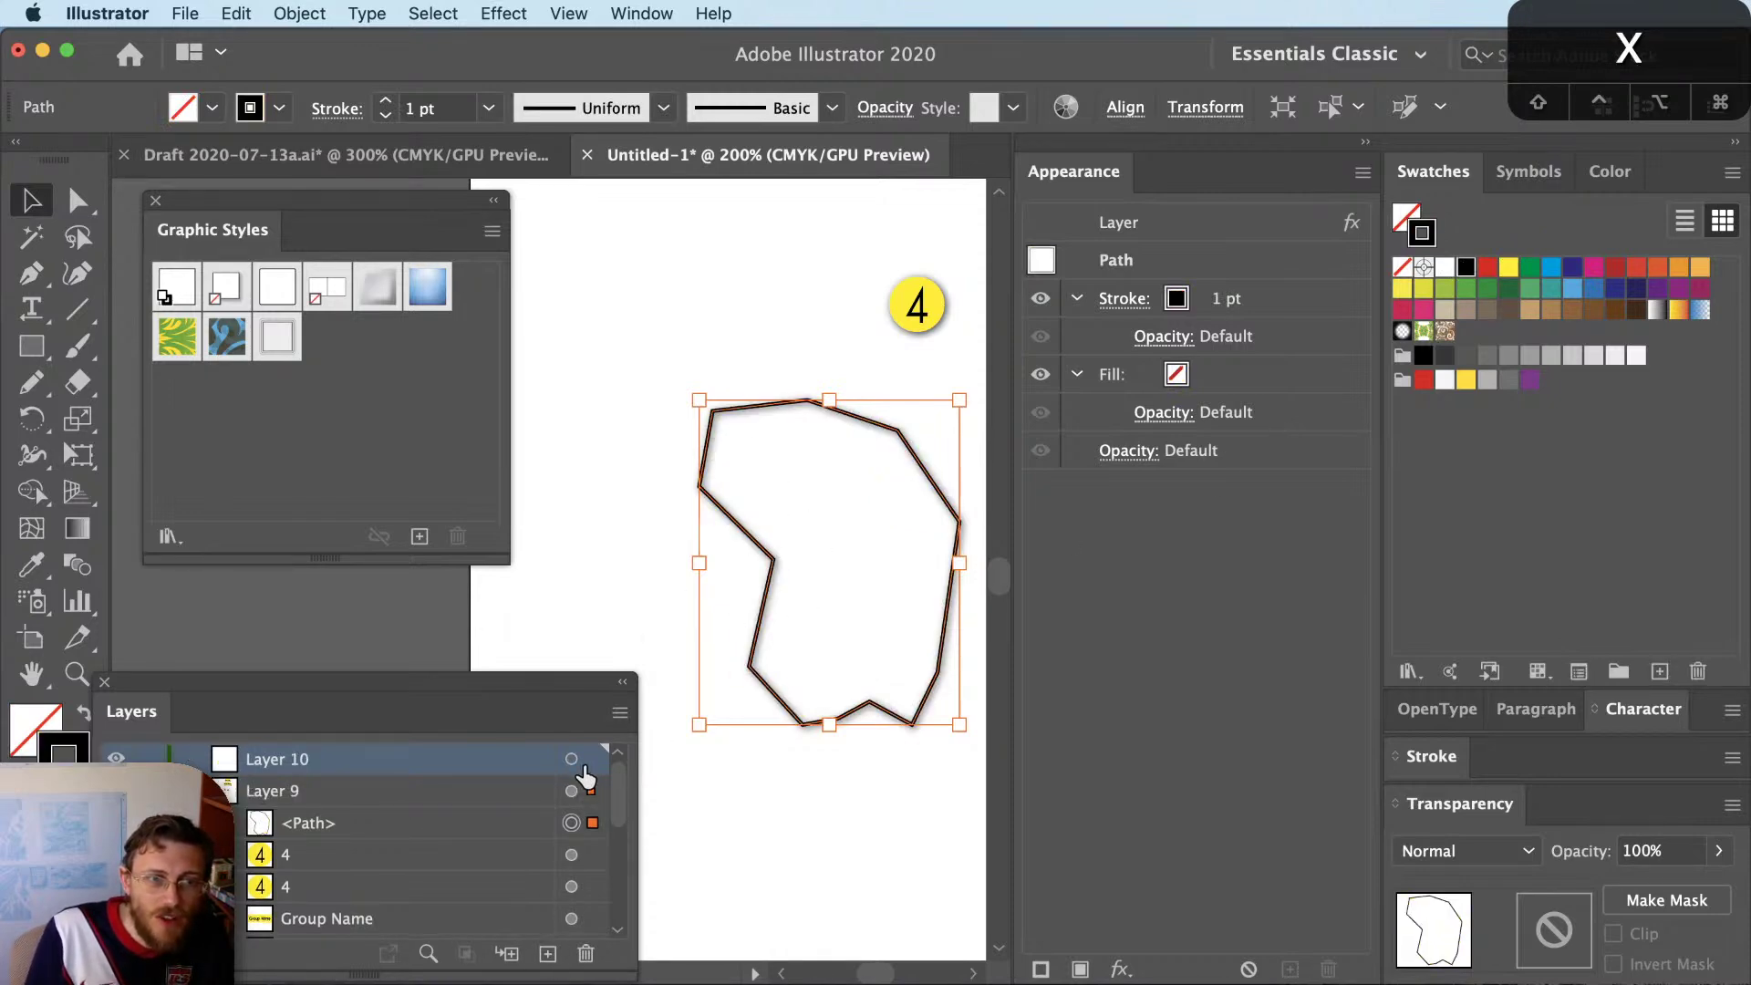
pyautogui.moveTo(592, 823); pyautogui.dragTo(592, 758)
pyautogui.press('shift+super+a')
pyautogui.press('v')
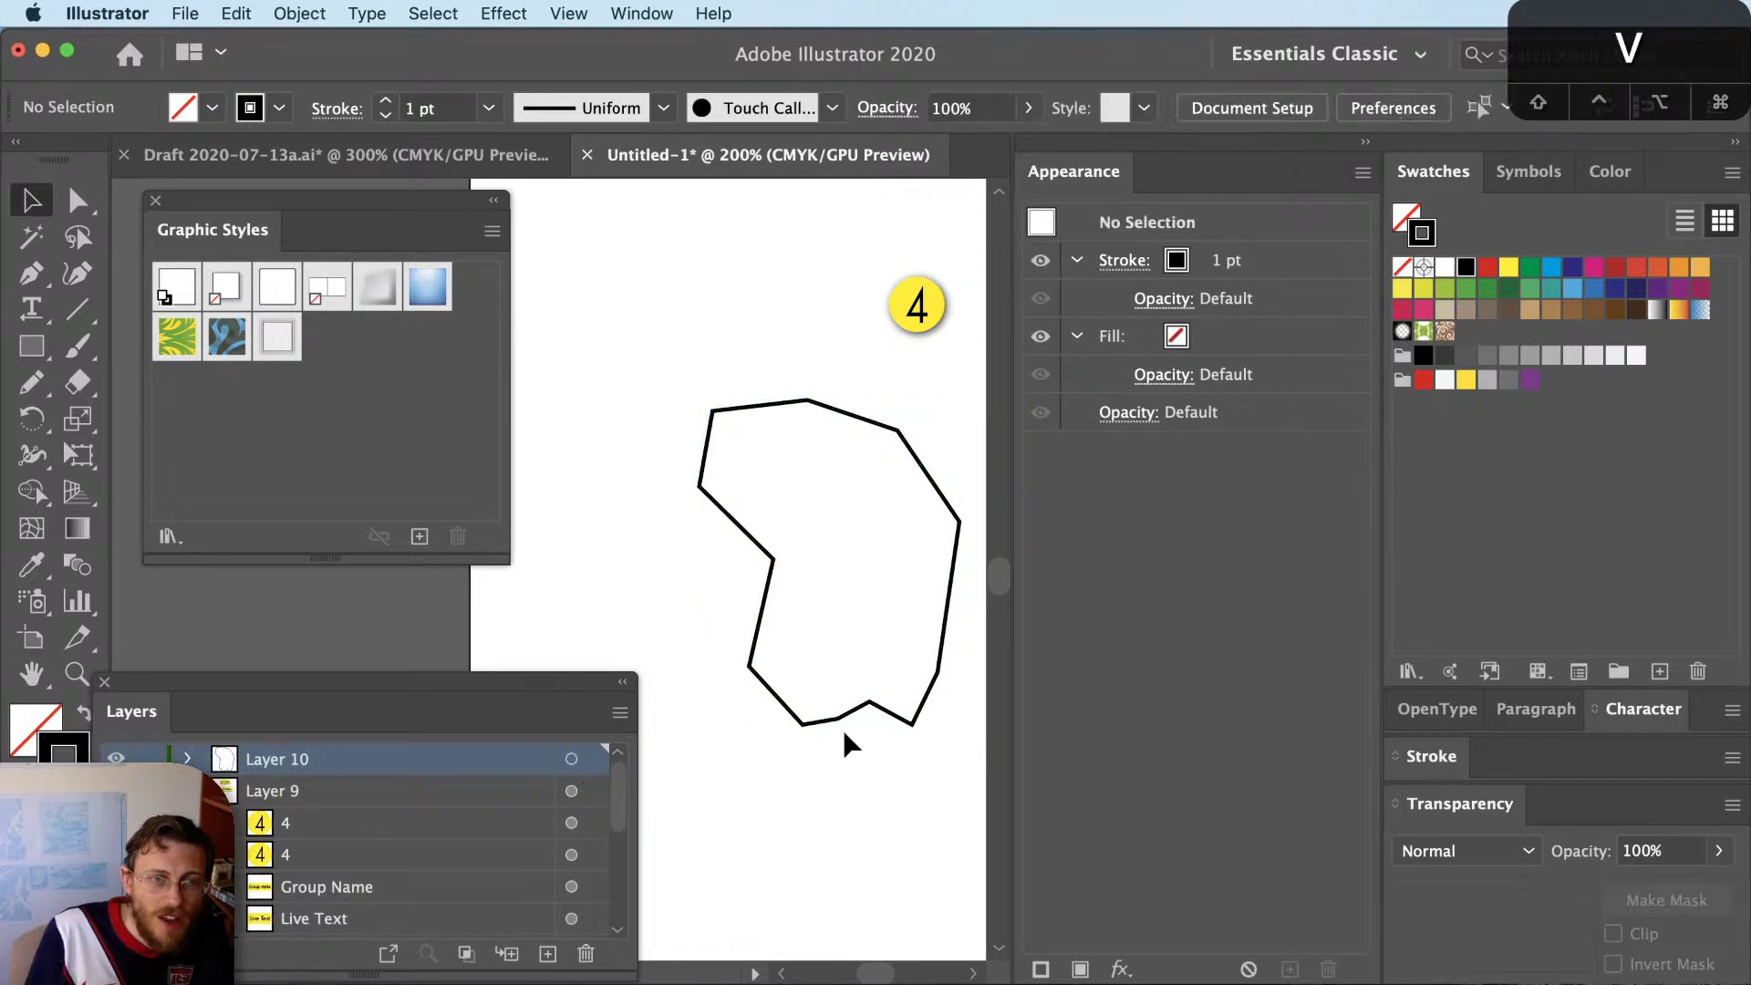
pyautogui.hscroll(2, 857, 707)
pyautogui.scroll(1, 857, 707)
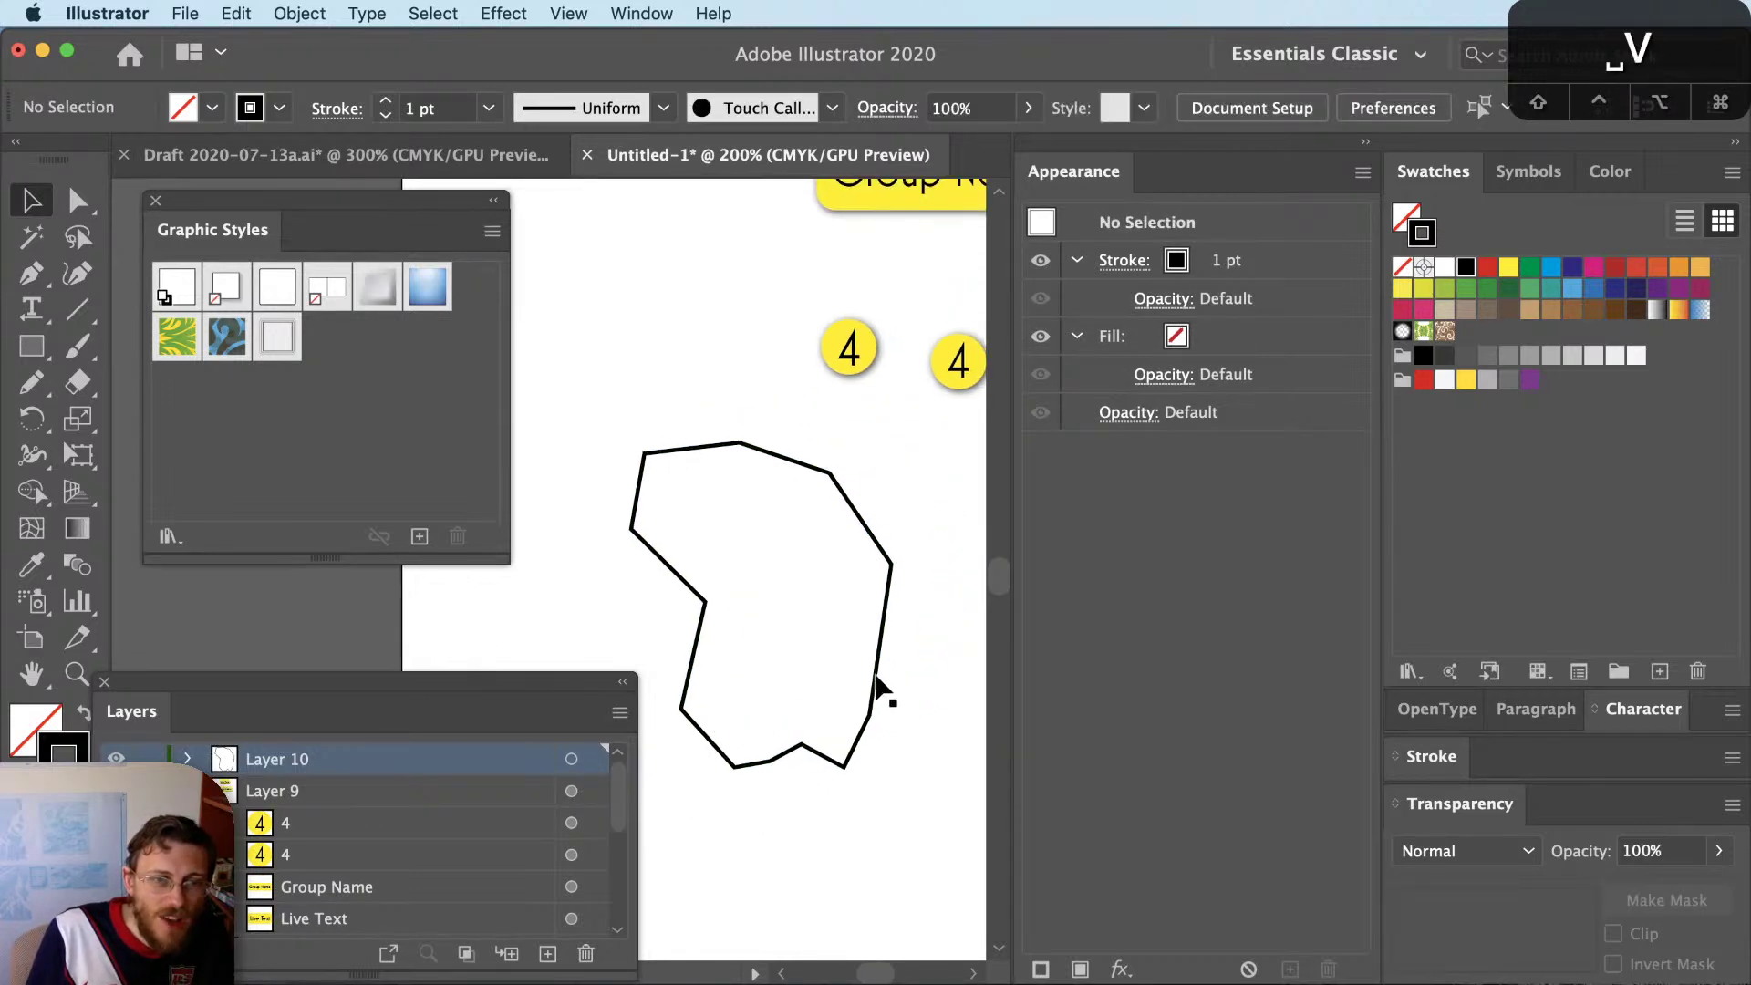
pyautogui.click(877, 686)
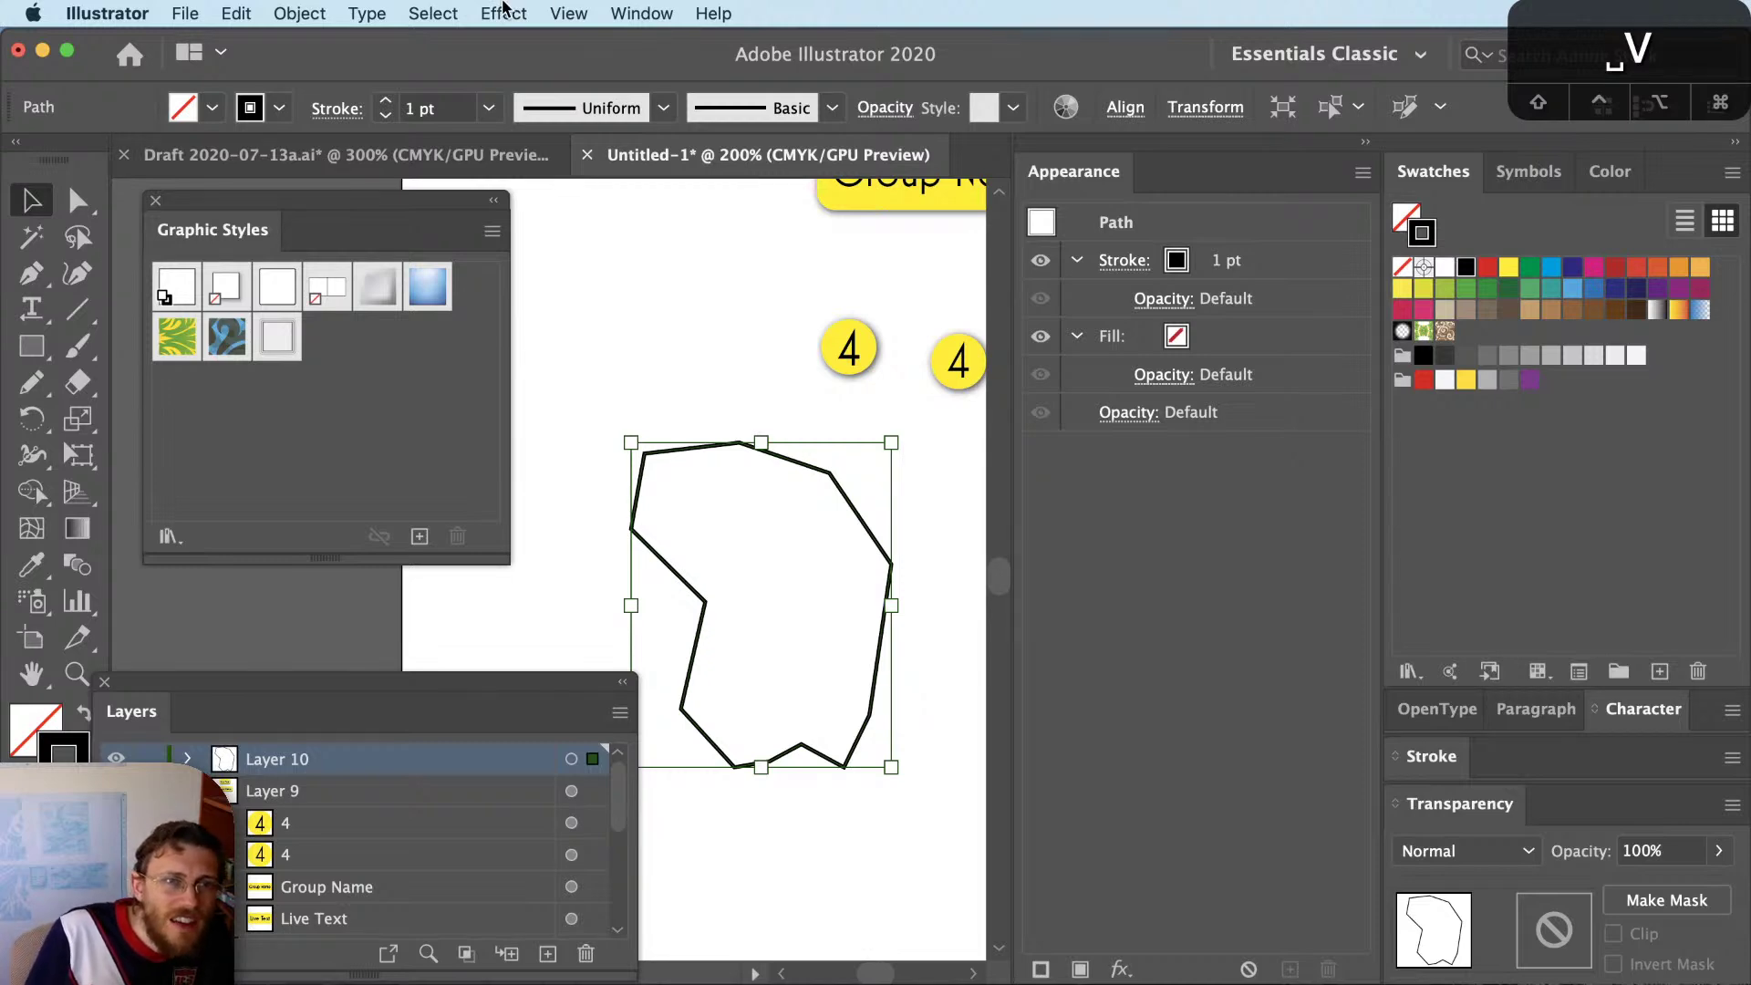
pyautogui.click(503, 11)
pyautogui.moveTo(560, 330)
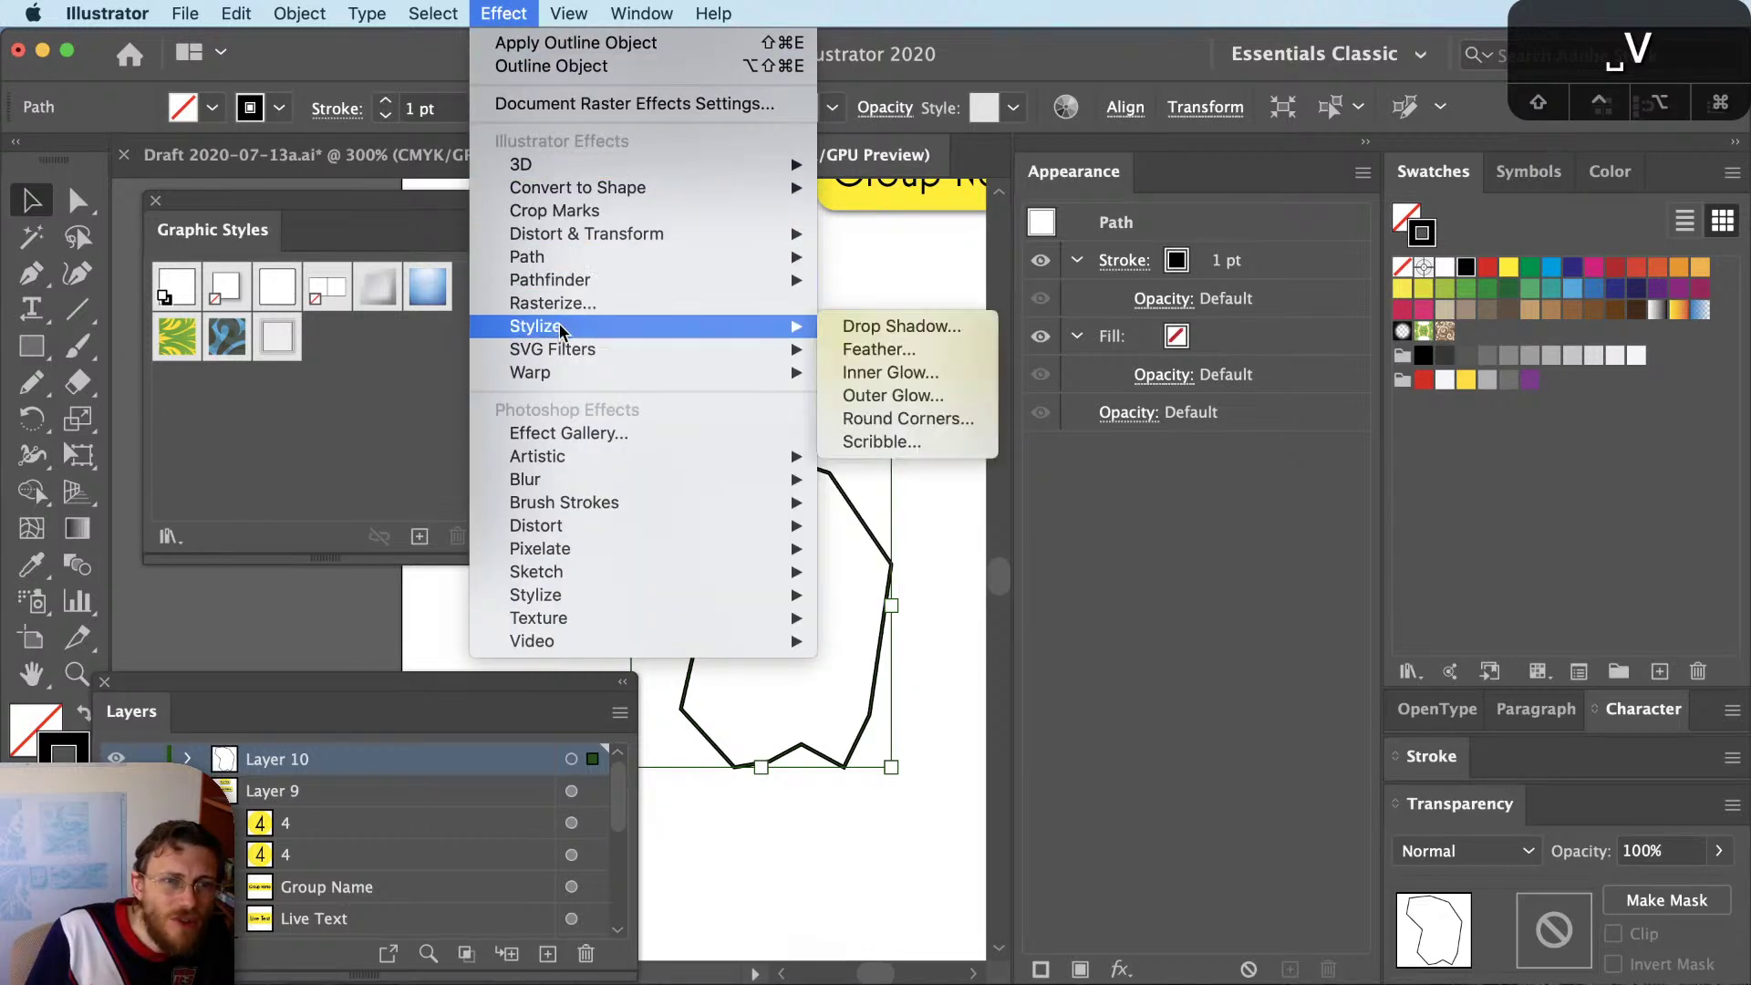
pyautogui.click(907, 441)
pyautogui.press('Escape')
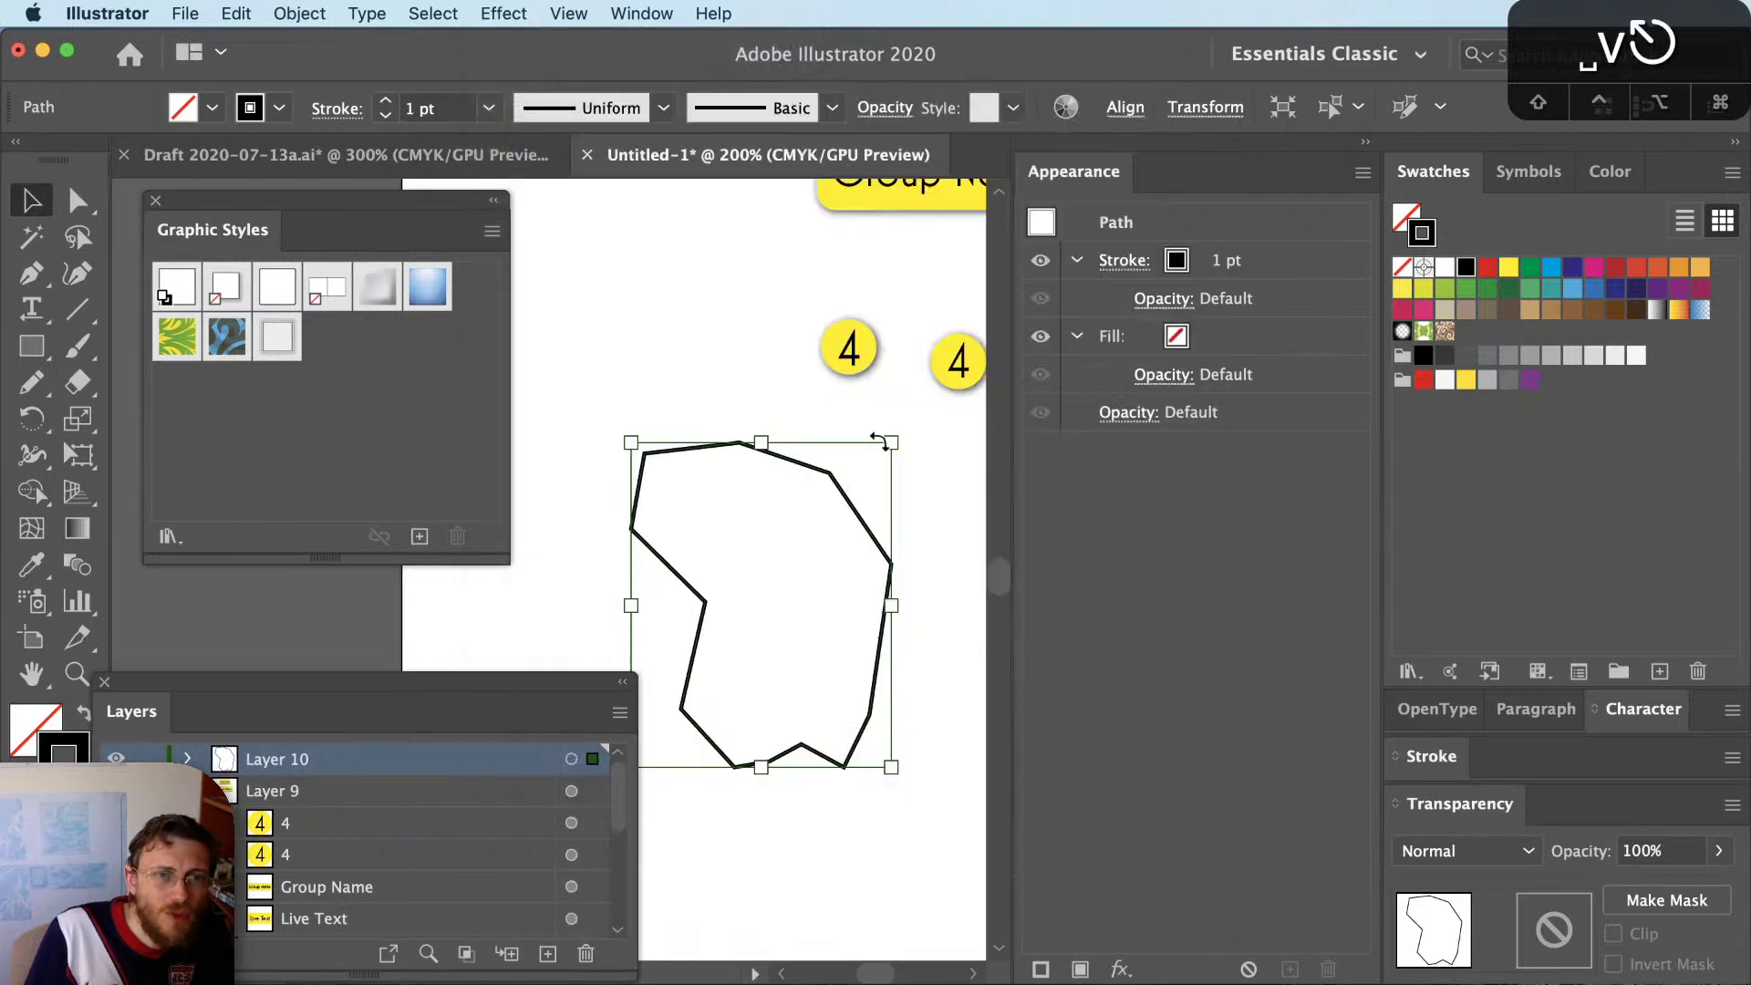
# Duplicate the irregular outline, placing the copy below and to the right of the original
pyautogui.scroll(3, 852, 704)
pyautogui.scroll(-5, 766, 462)
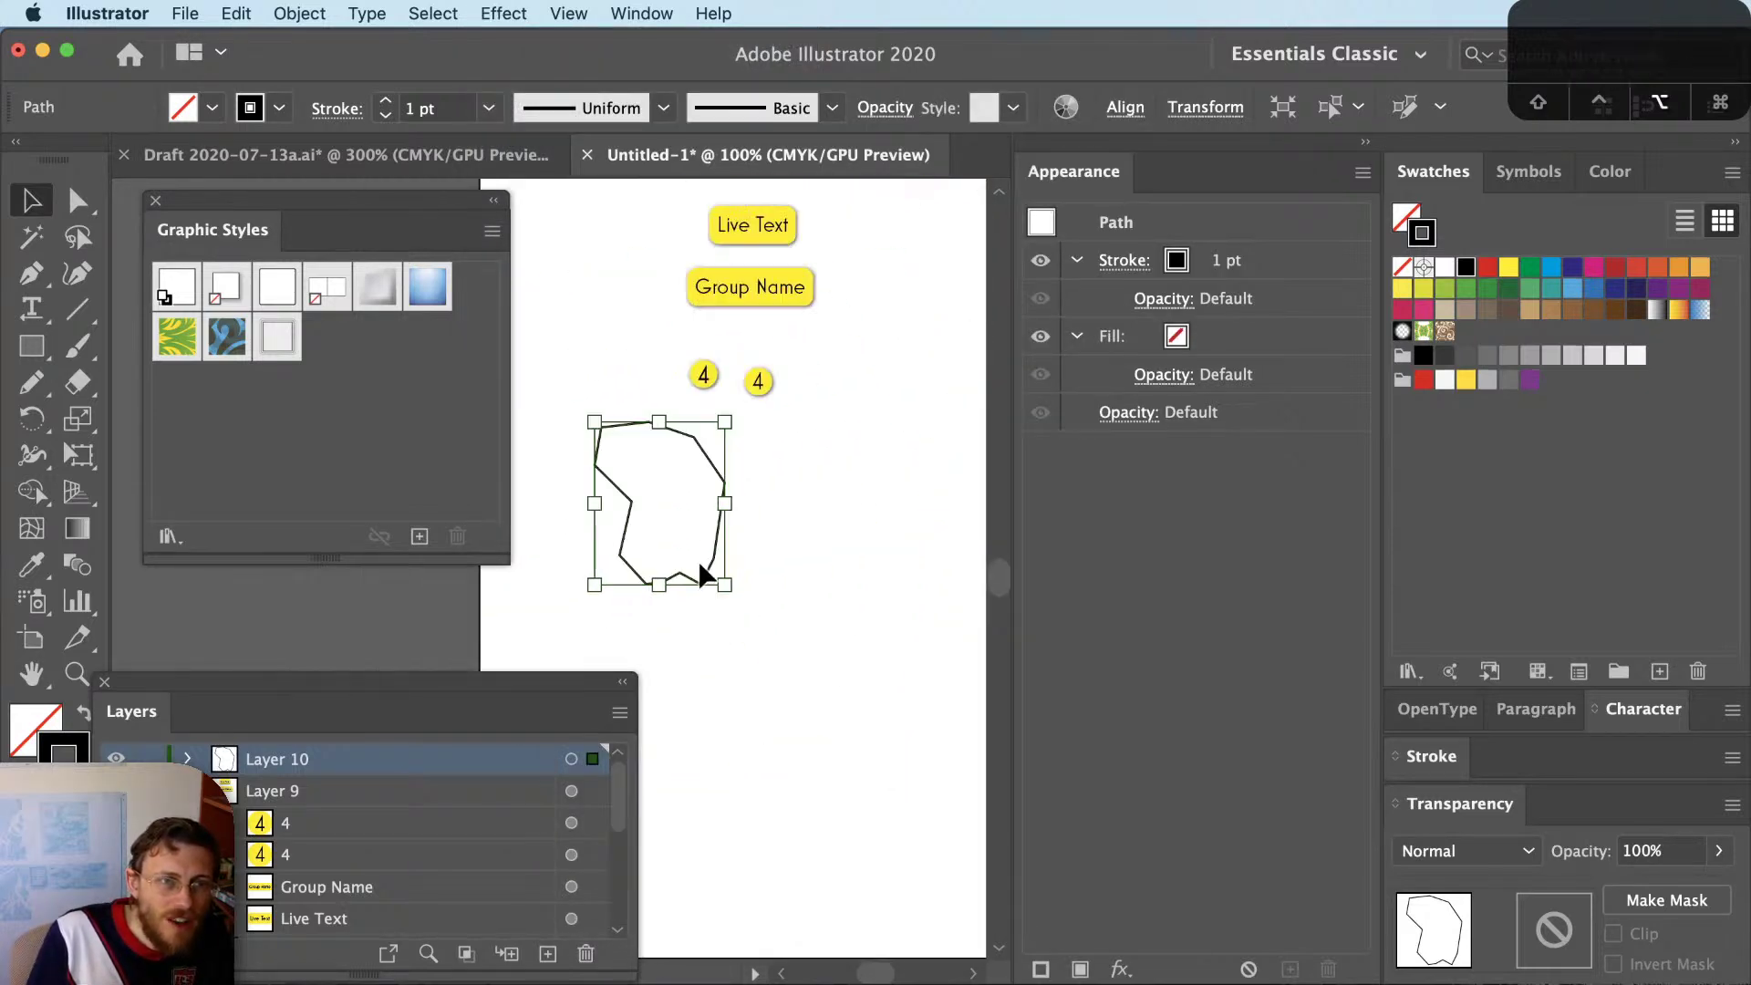
pyautogui.moveTo(715, 559); pyautogui.dragTo(900, 653)
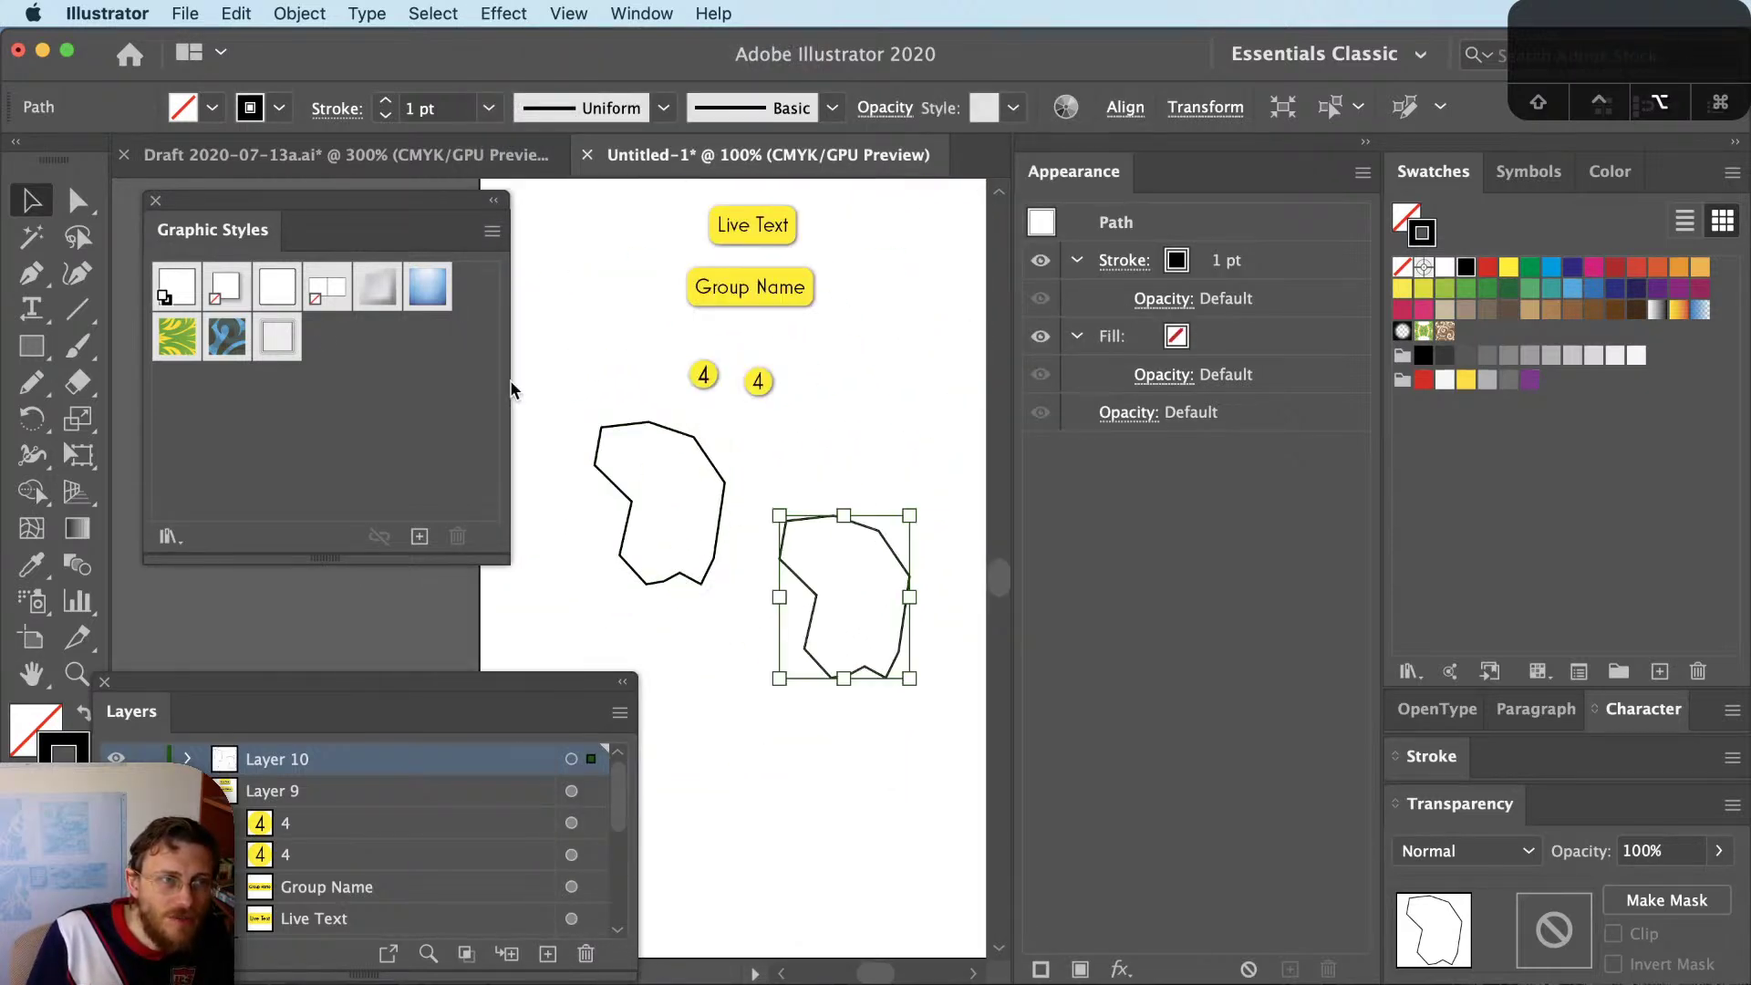
# Close the Graphic Styles panel and narrow the Layers panel to free up canvas space
pyautogui.click(156, 202)
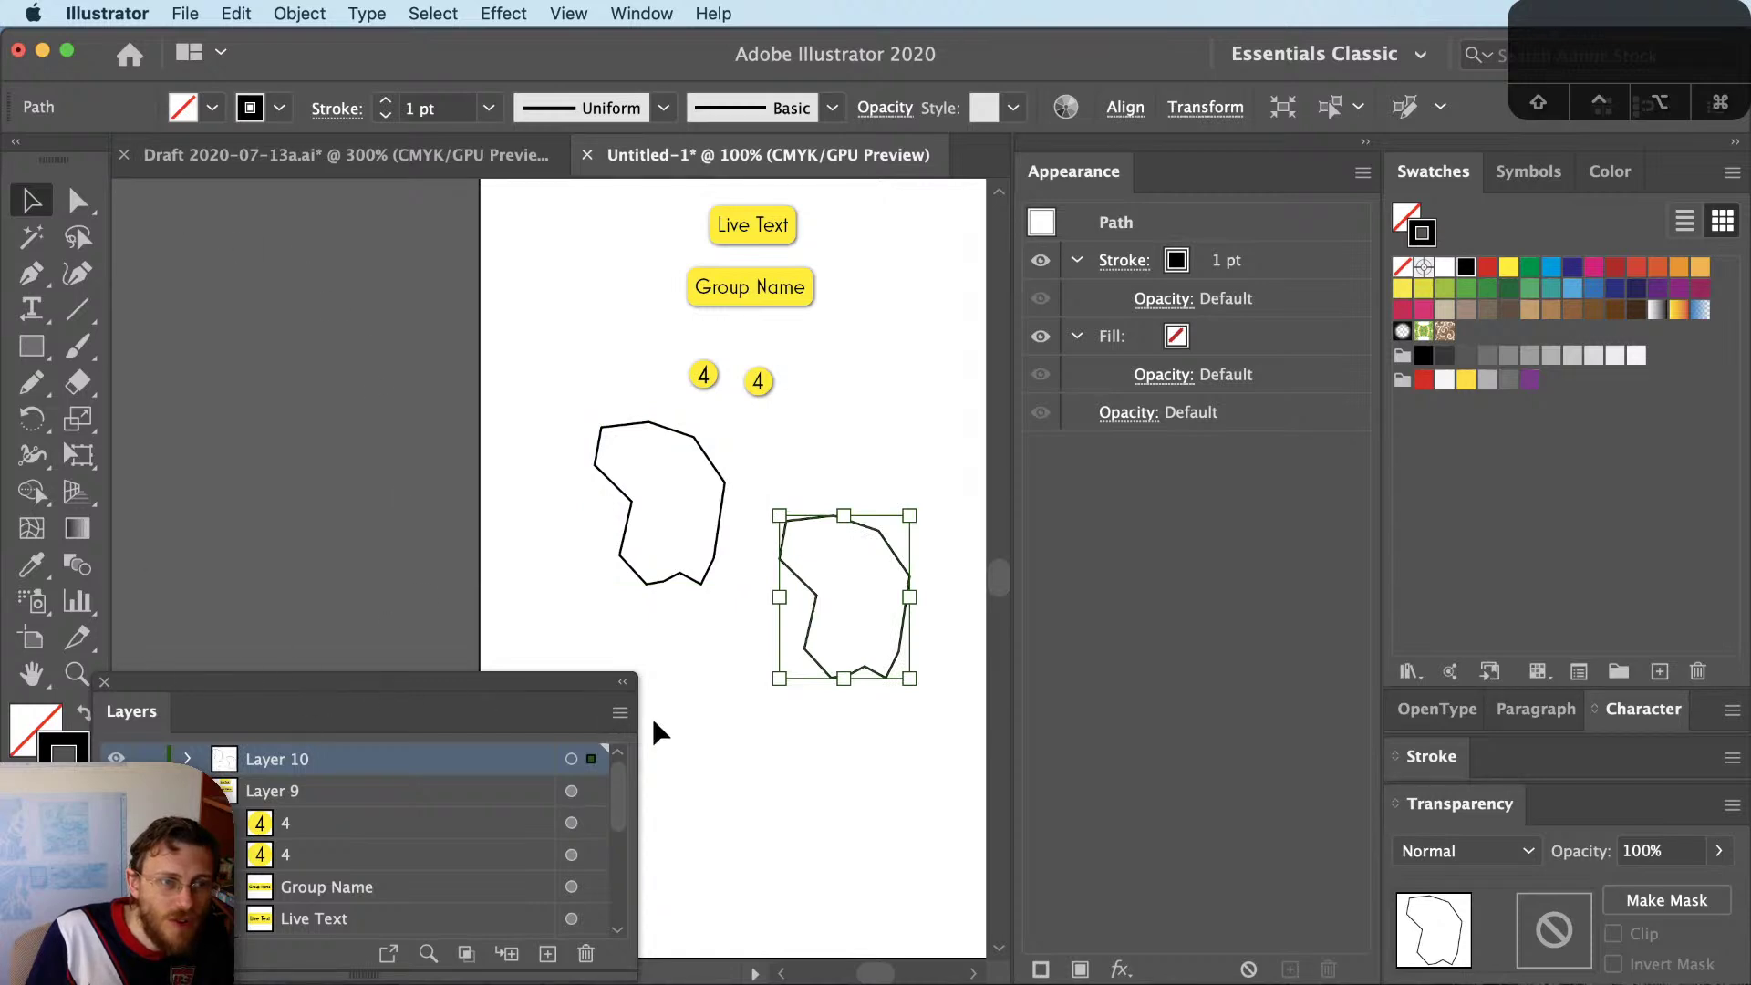
pyautogui.moveTo(638, 719); pyautogui.dragTo(459, 719)
pyautogui.scroll(3, 794, 593)
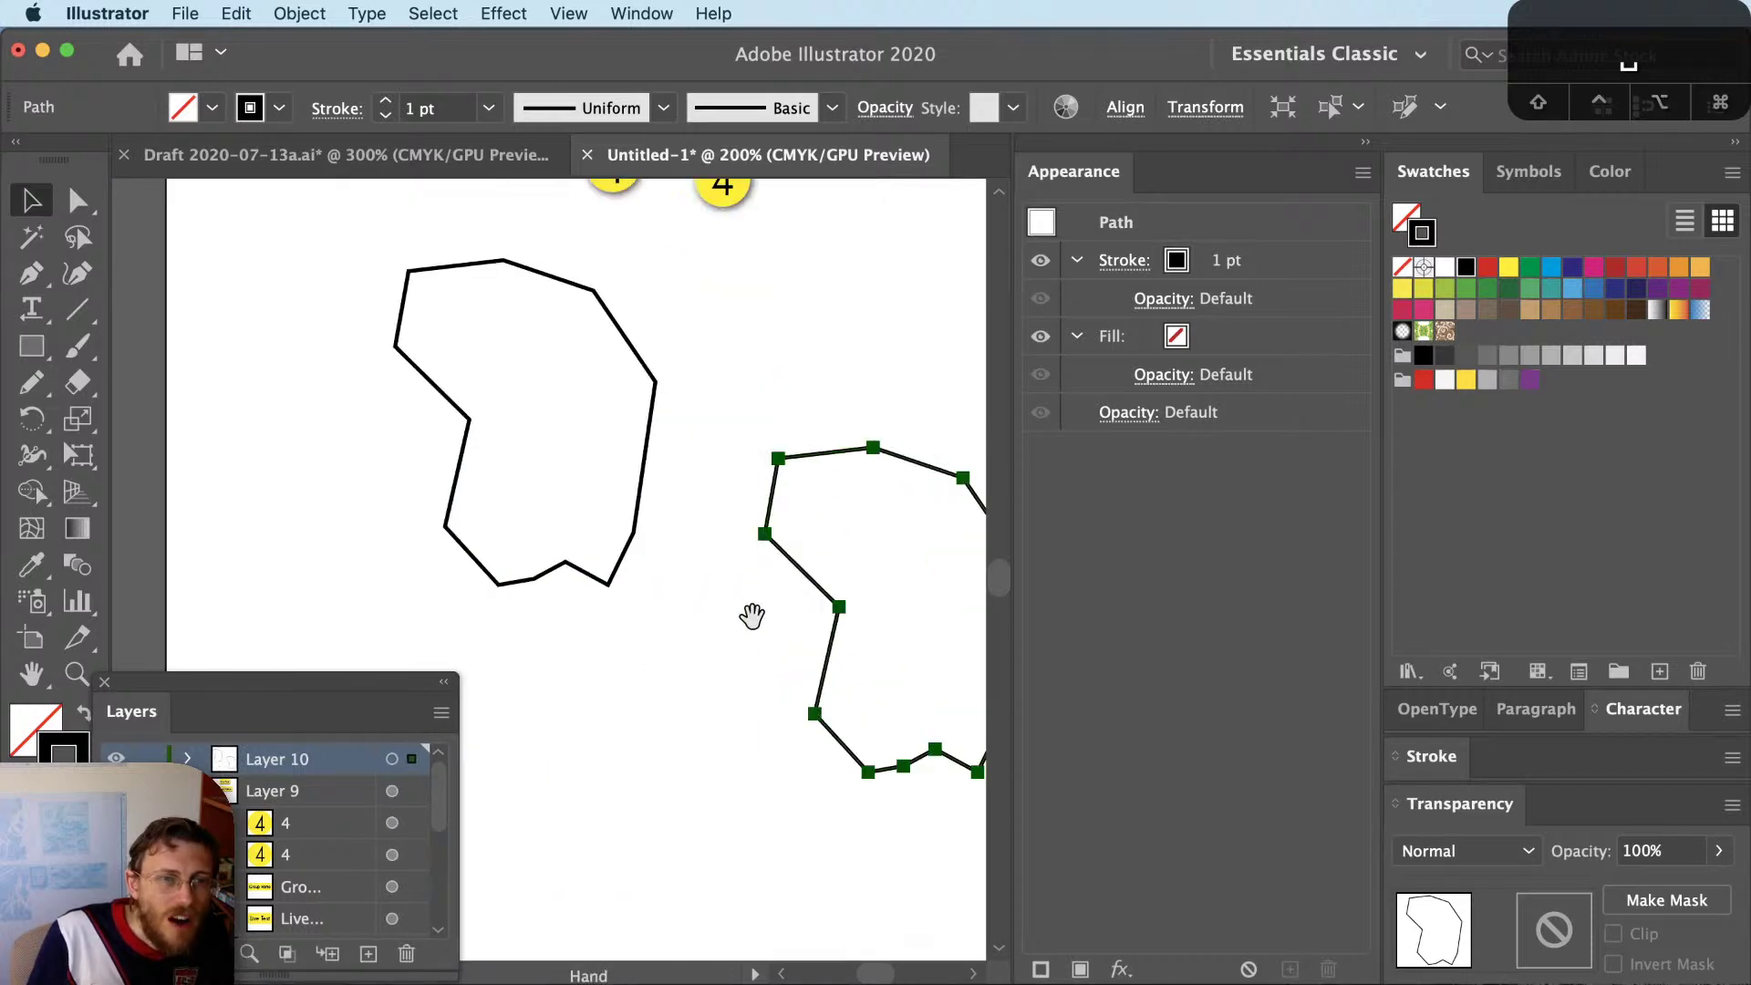
# Apply the Round Corners effect to the duplicated outline and deselect it
pyautogui.moveTo(758, 618); pyautogui.dragTo(616, 562)
pyautogui.click(503, 13)
pyautogui.moveTo(589, 327)
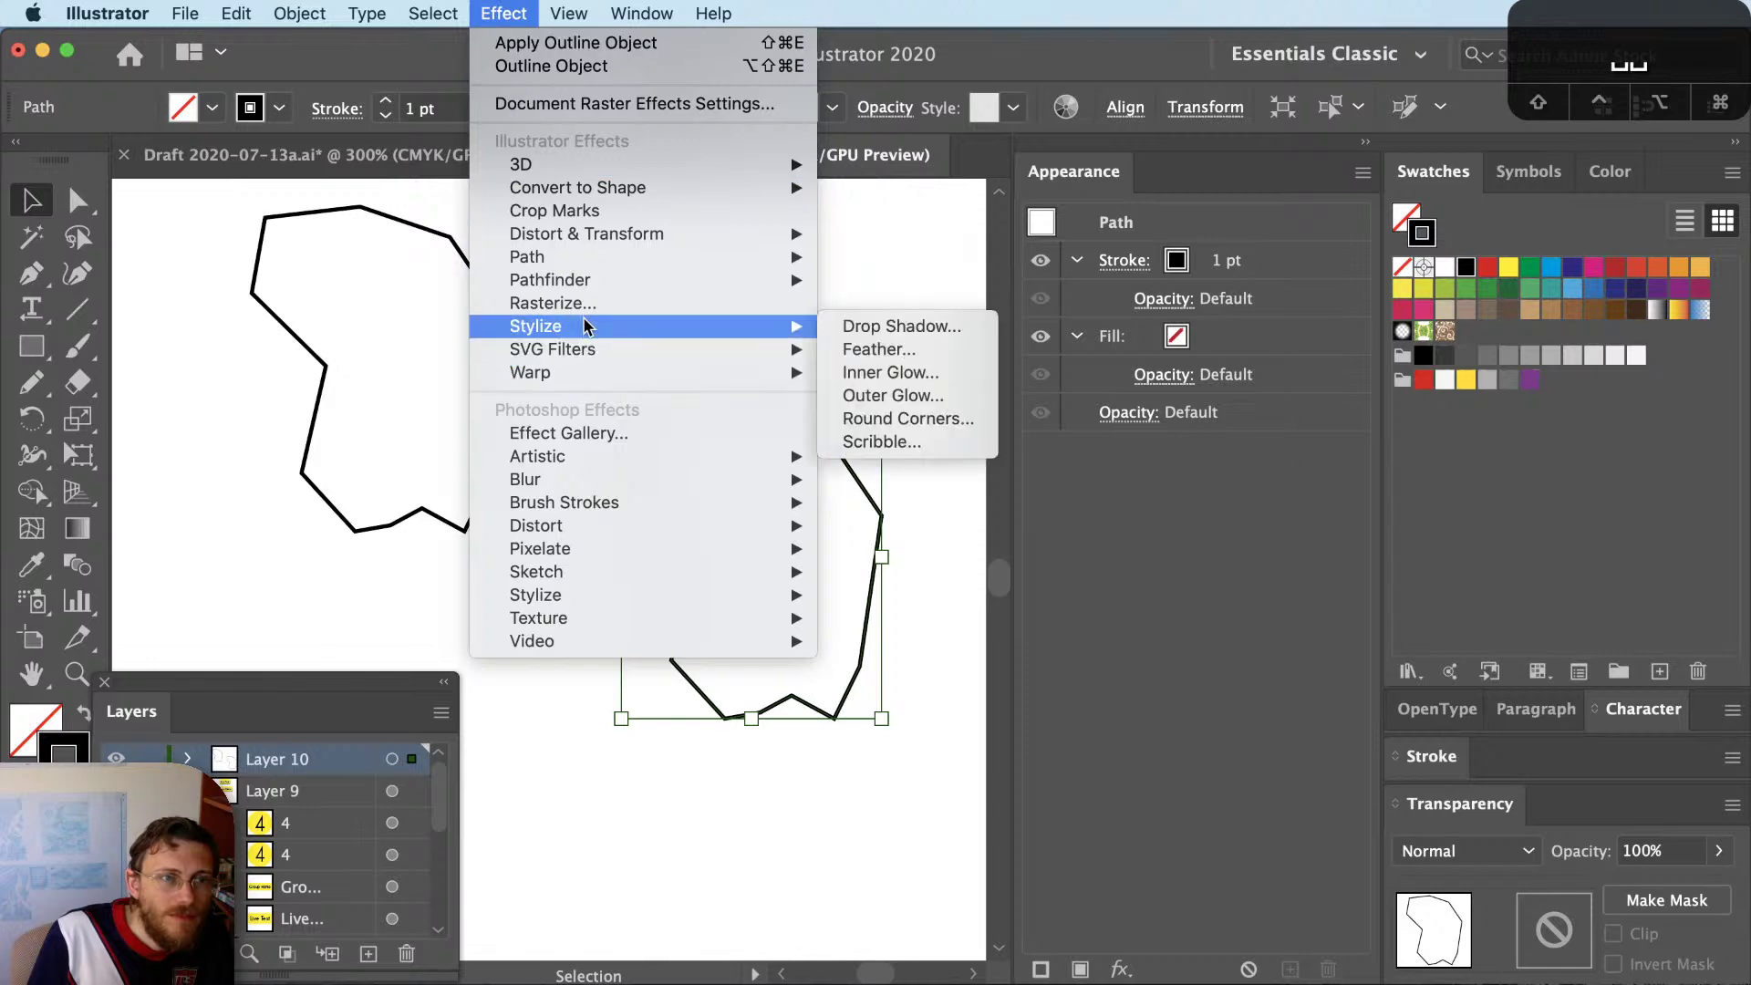
pyautogui.click(861, 416)
pyautogui.press('Return')
pyautogui.click(861, 410)
# Move the rounded copy up beside the original angular outline and deselect it
pyautogui.scroll(-1, 657, 793)
pyautogui.moveTo(698, 778); pyautogui.dragTo(738, 819)
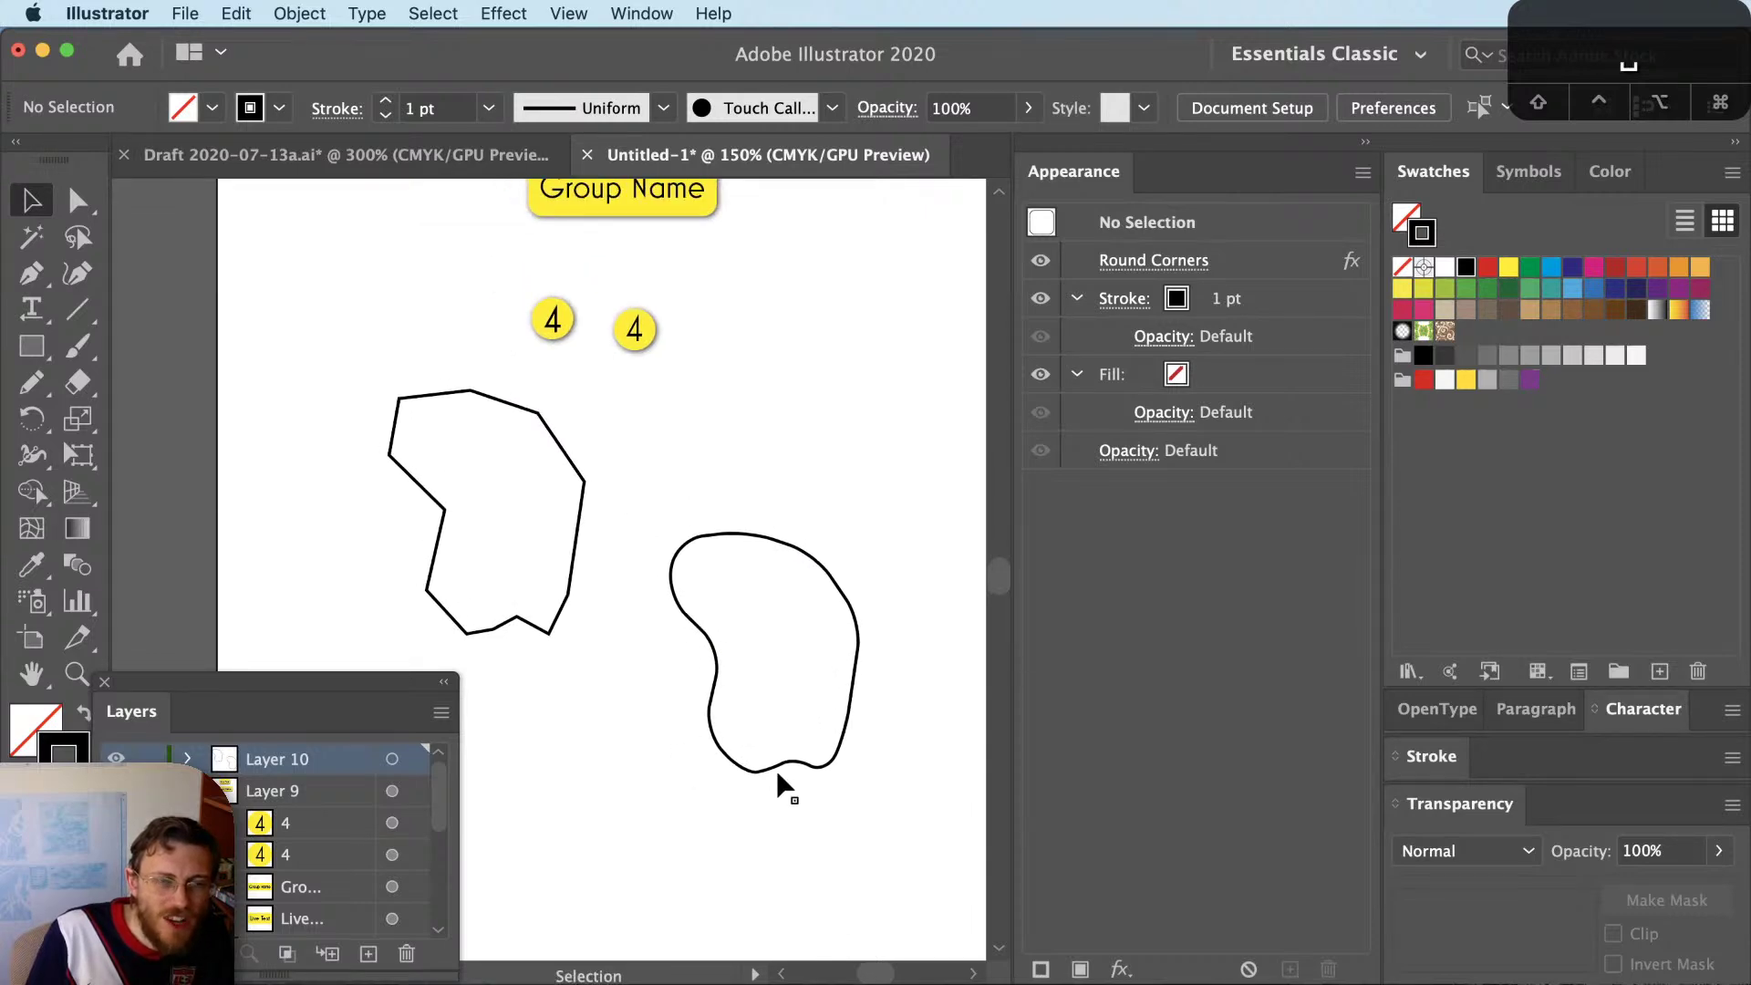
pyautogui.moveTo(782, 786); pyautogui.dragTo(733, 666)
pyautogui.click(721, 836)
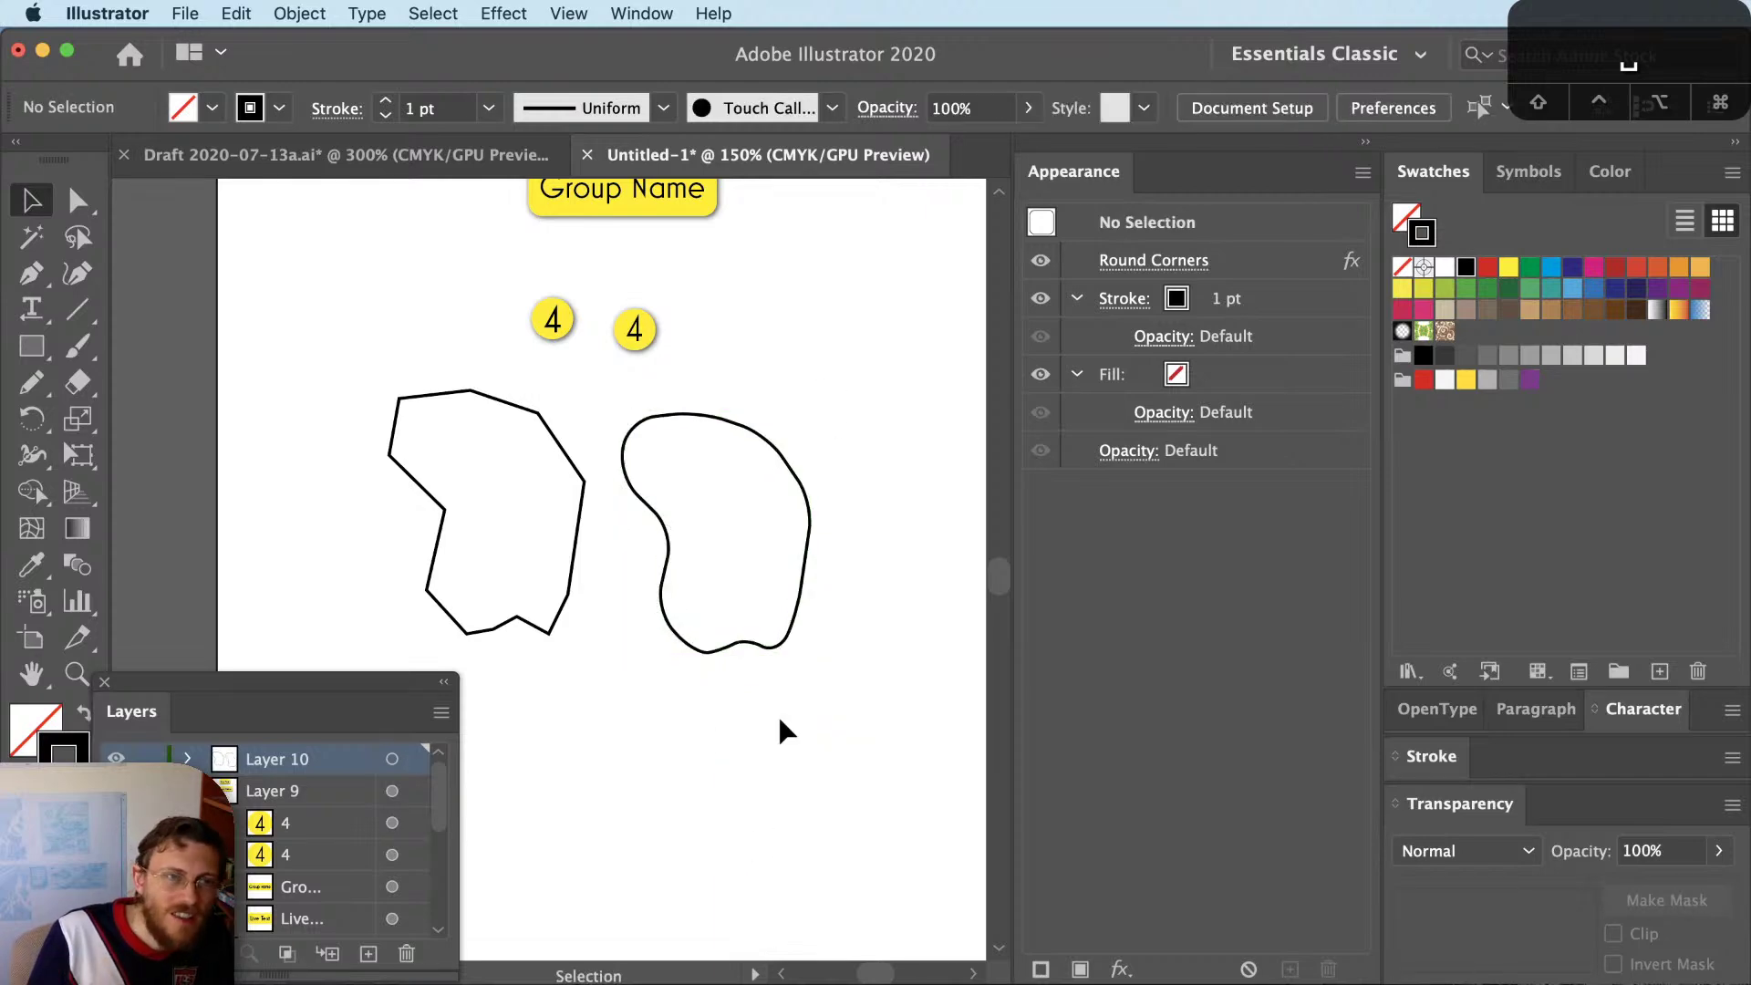
# Return to the Draft 2020-07-13a map document and reselect the Coosa river path to review its appearance
pyautogui.click(489, 165)
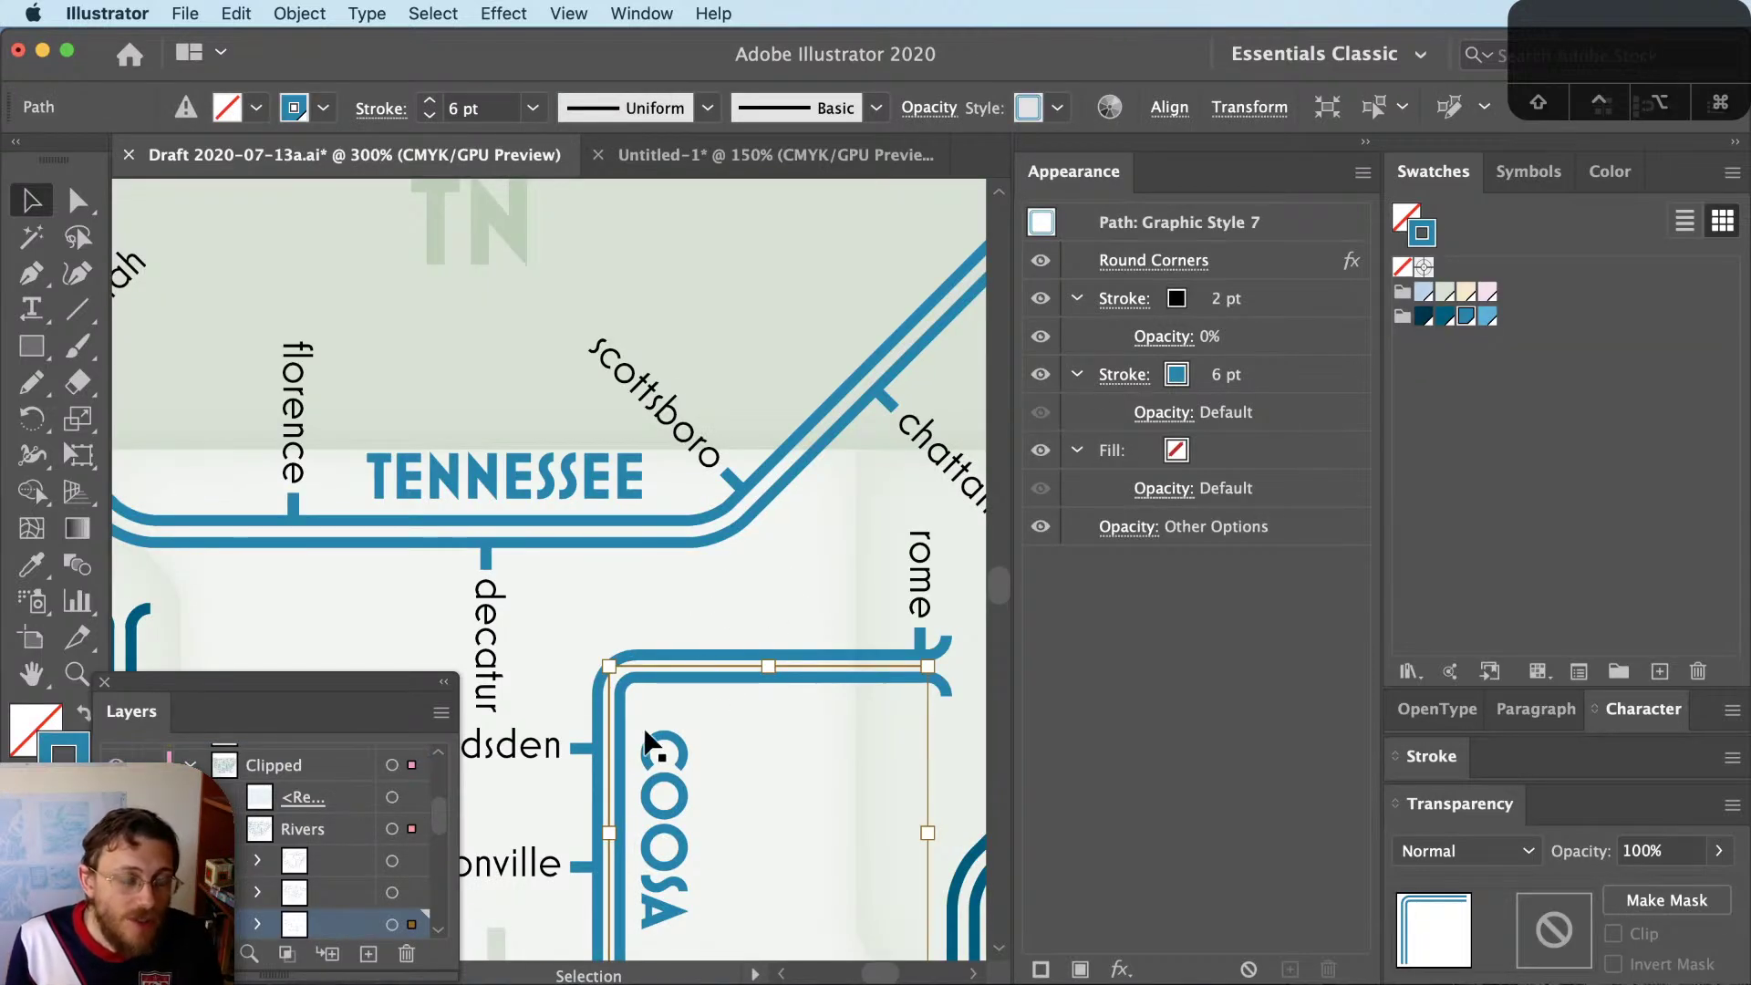
pyautogui.press('shift+super+a')
pyautogui.press('v')
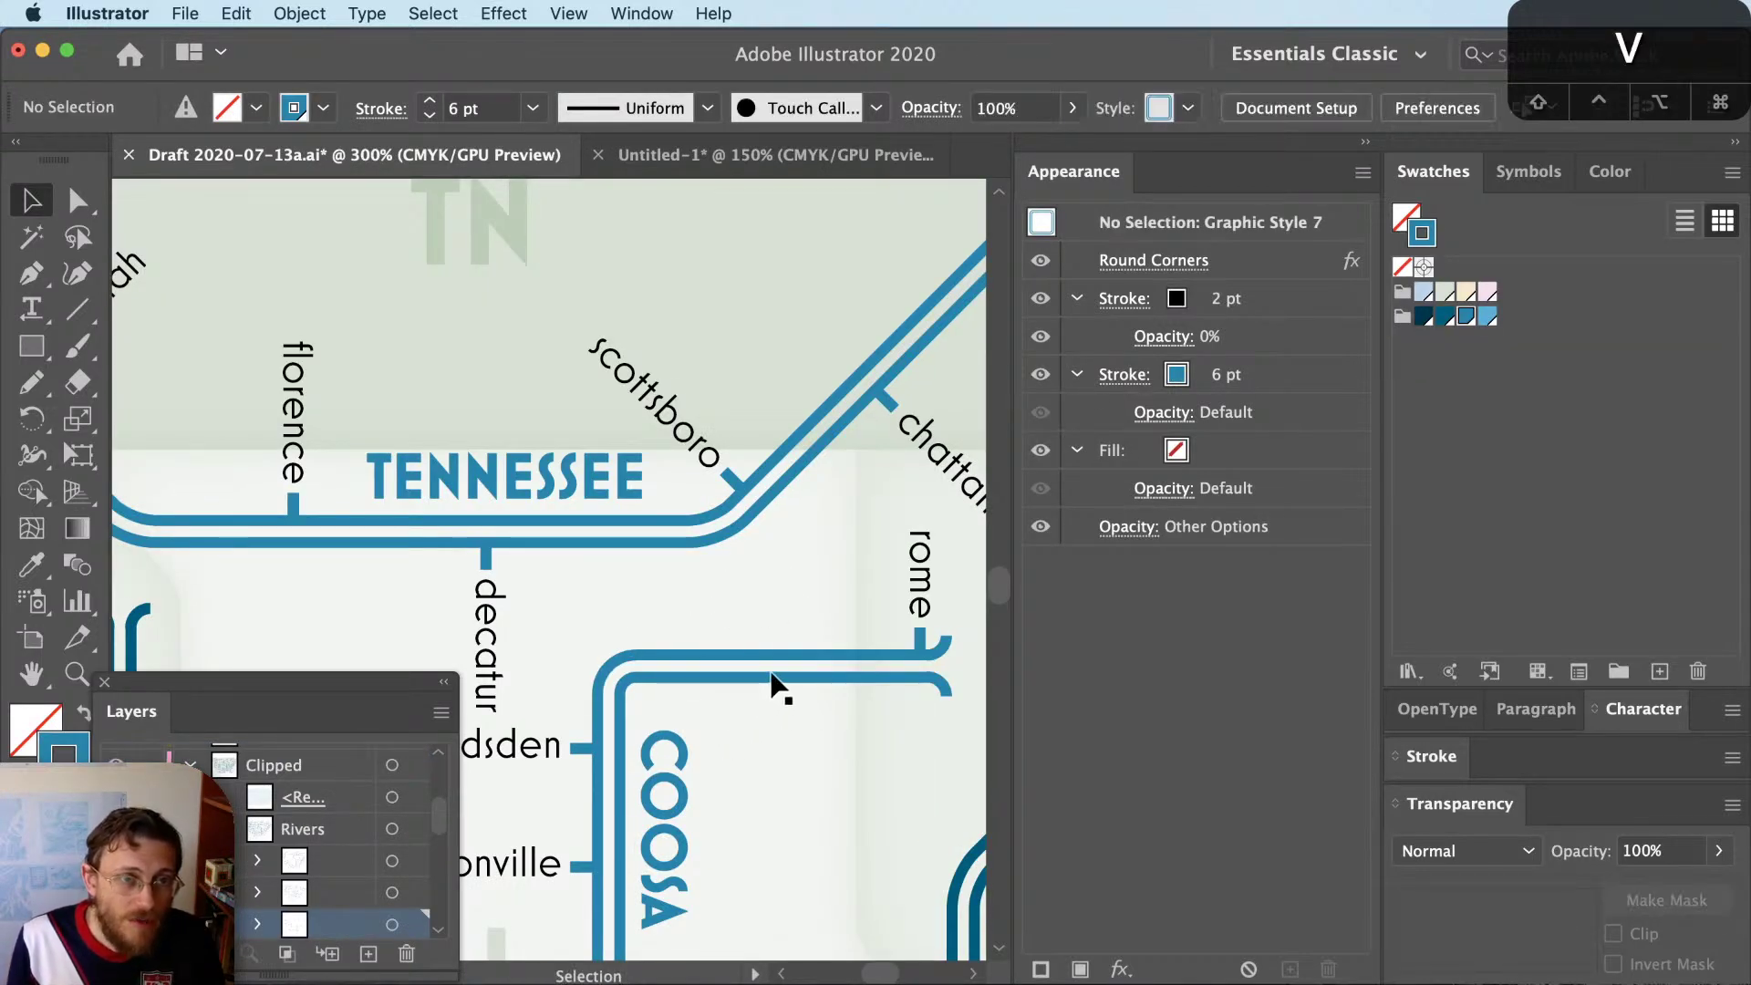
pyautogui.click(774, 686)
pyautogui.click(782, 673)
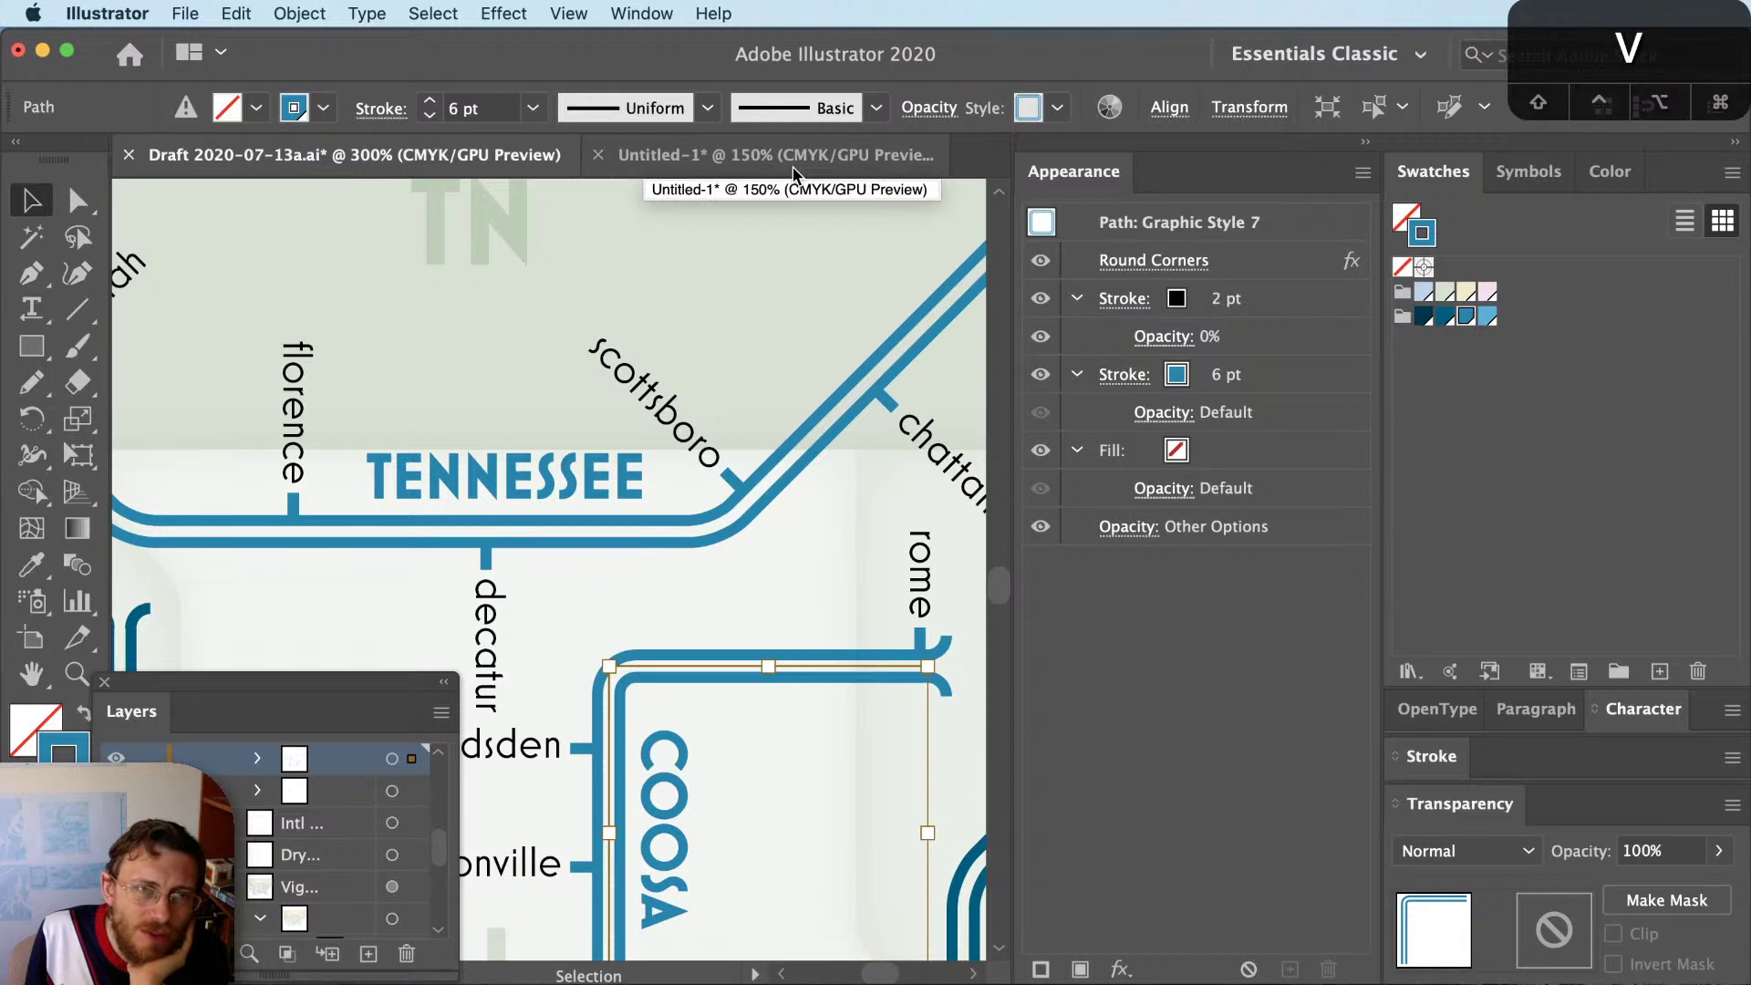
# Switch to Chrome and search Google for "mordy golding"
pyautogui.press('super+Tab')
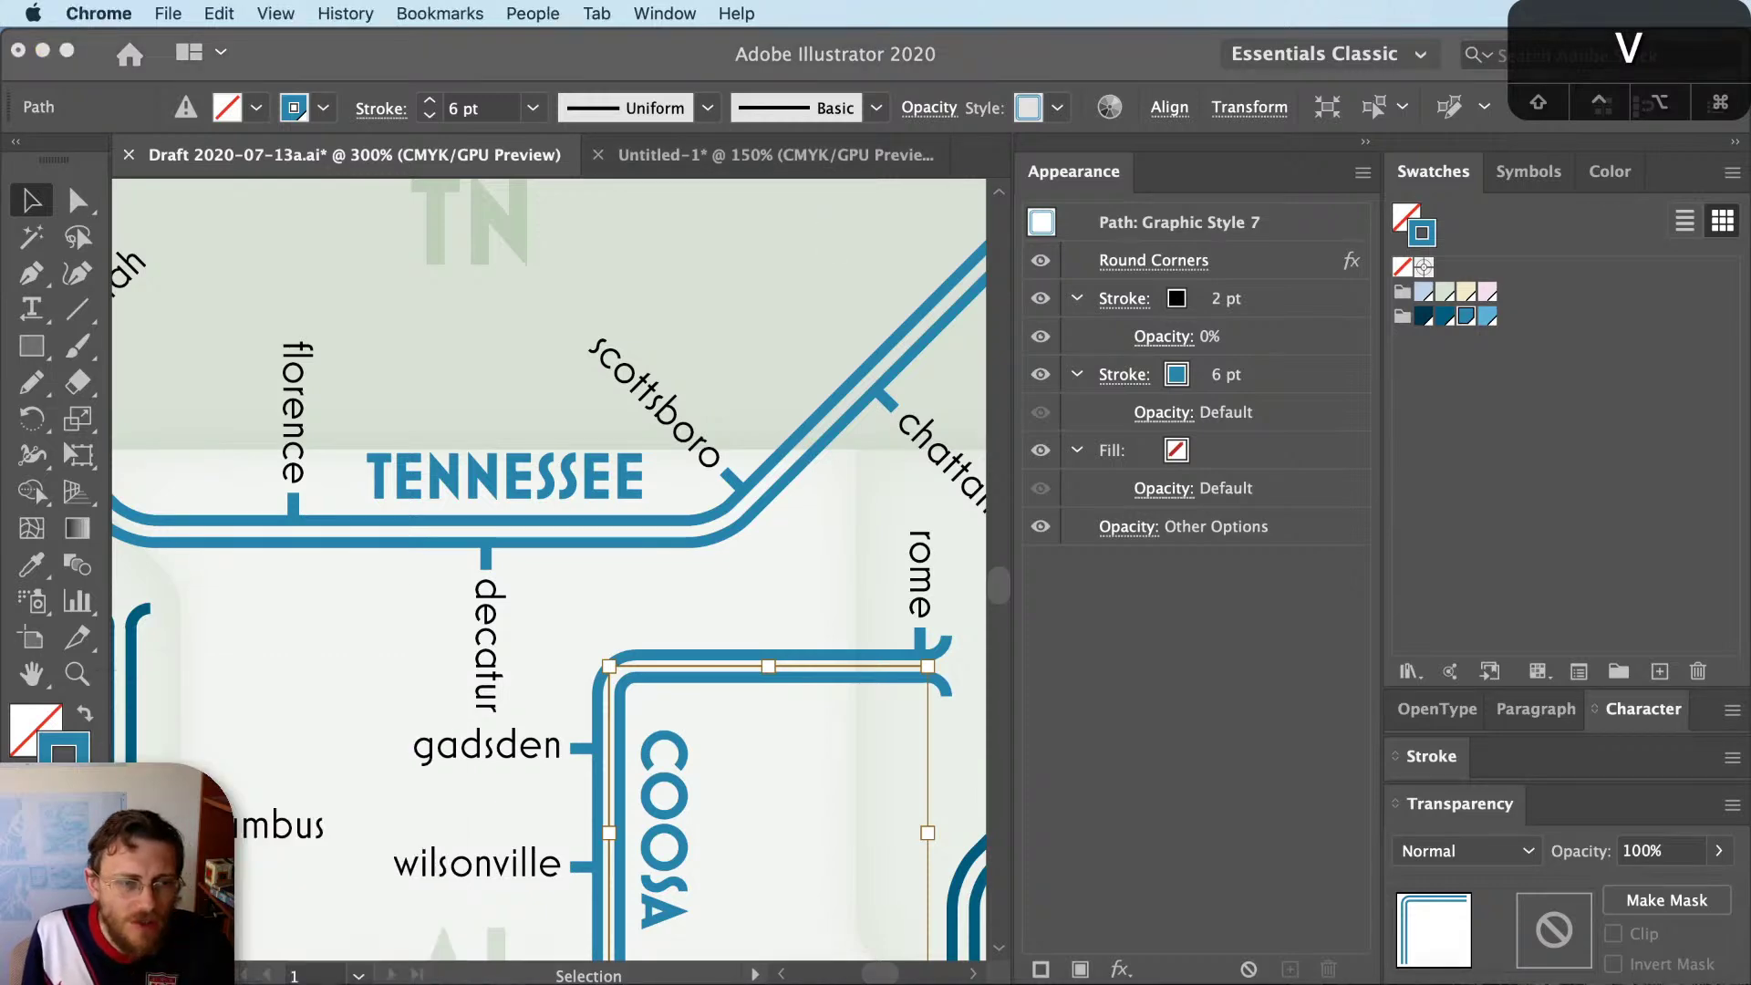
pyautogui.write('mordy_golding')
pyautogui.press('Return')
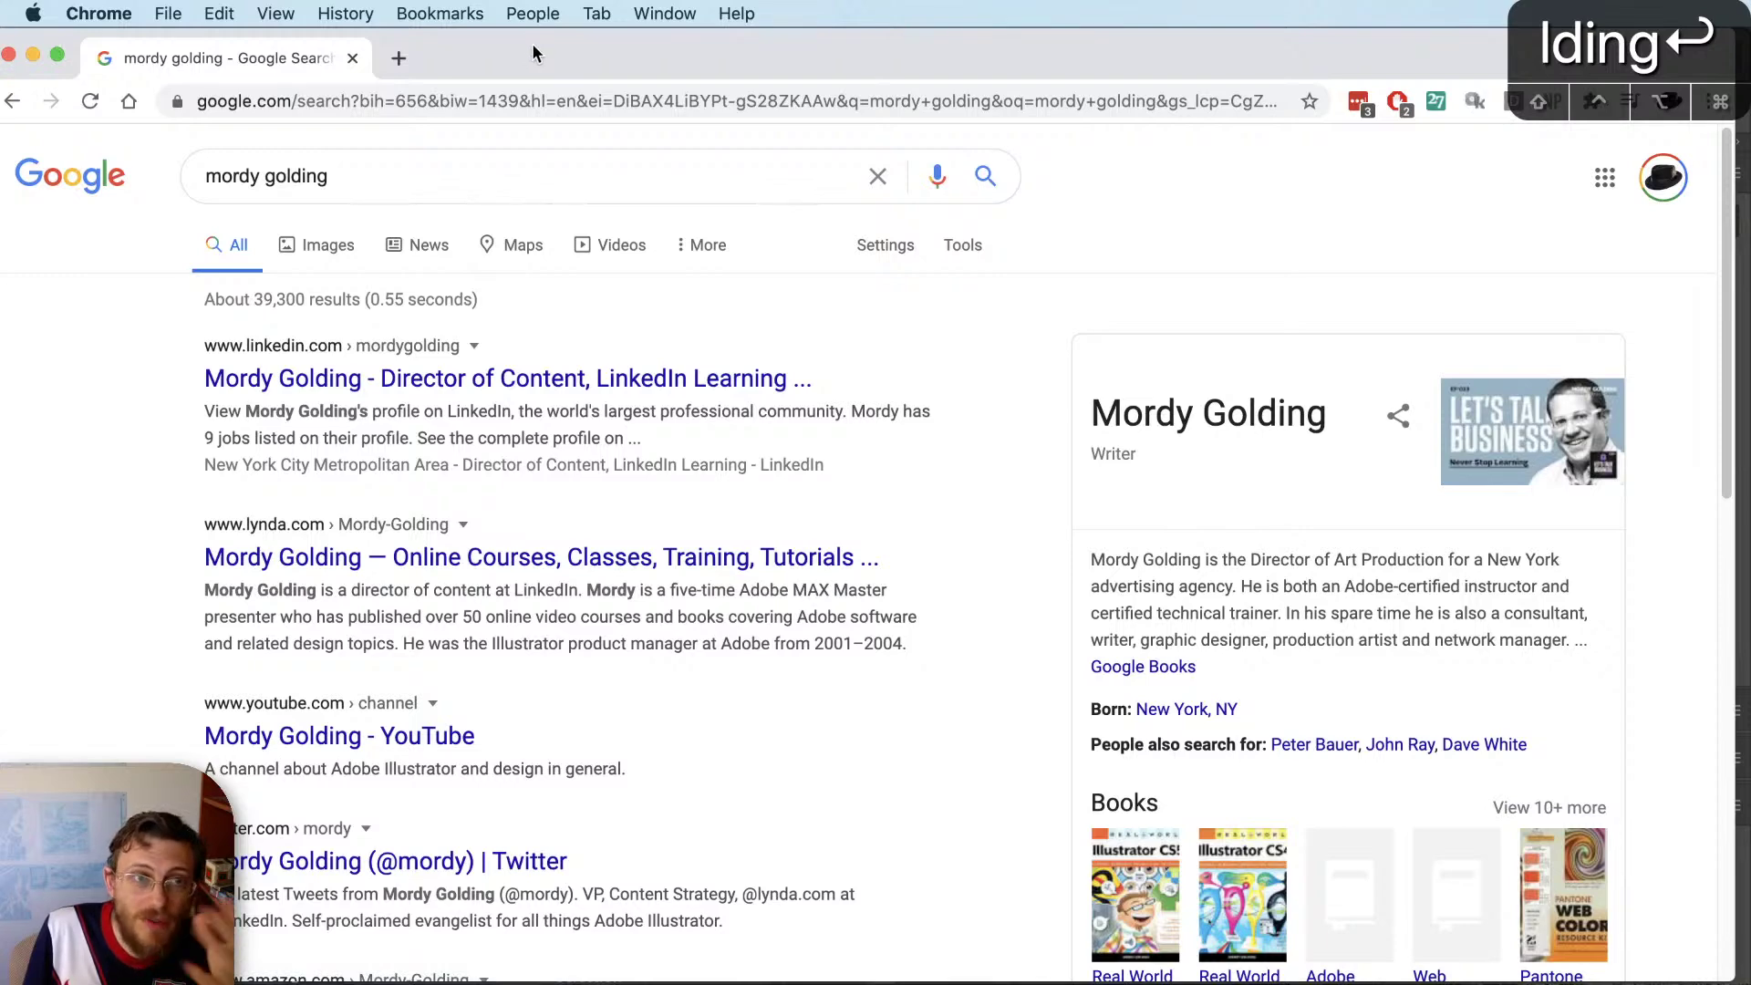
pyautogui.moveTo(533, 50); pyautogui.dragTo(558, 52)
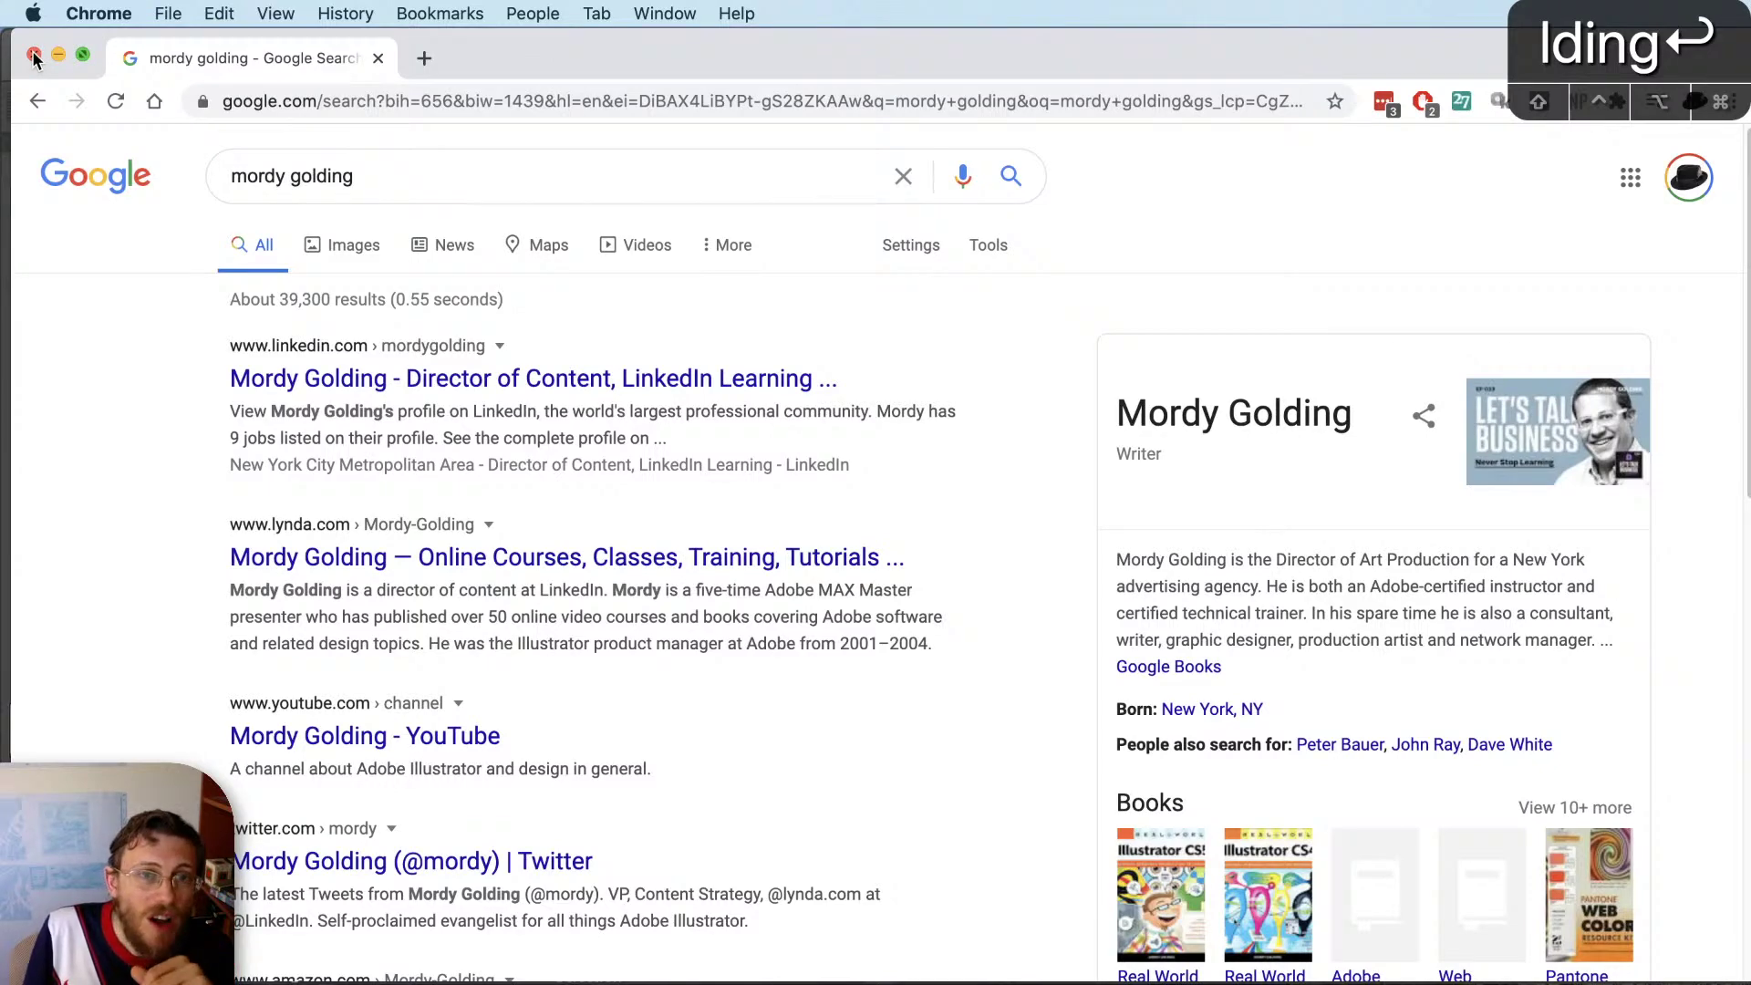
# Close the browser window and return to the two outlines in Illustrator's Untitled-1 document
pyautogui.click(34, 57)
pyautogui.click(1161, 771)
pyautogui.click(821, 155)
pyautogui.moveTo(743, 664); pyautogui.dragTo(879, 524)
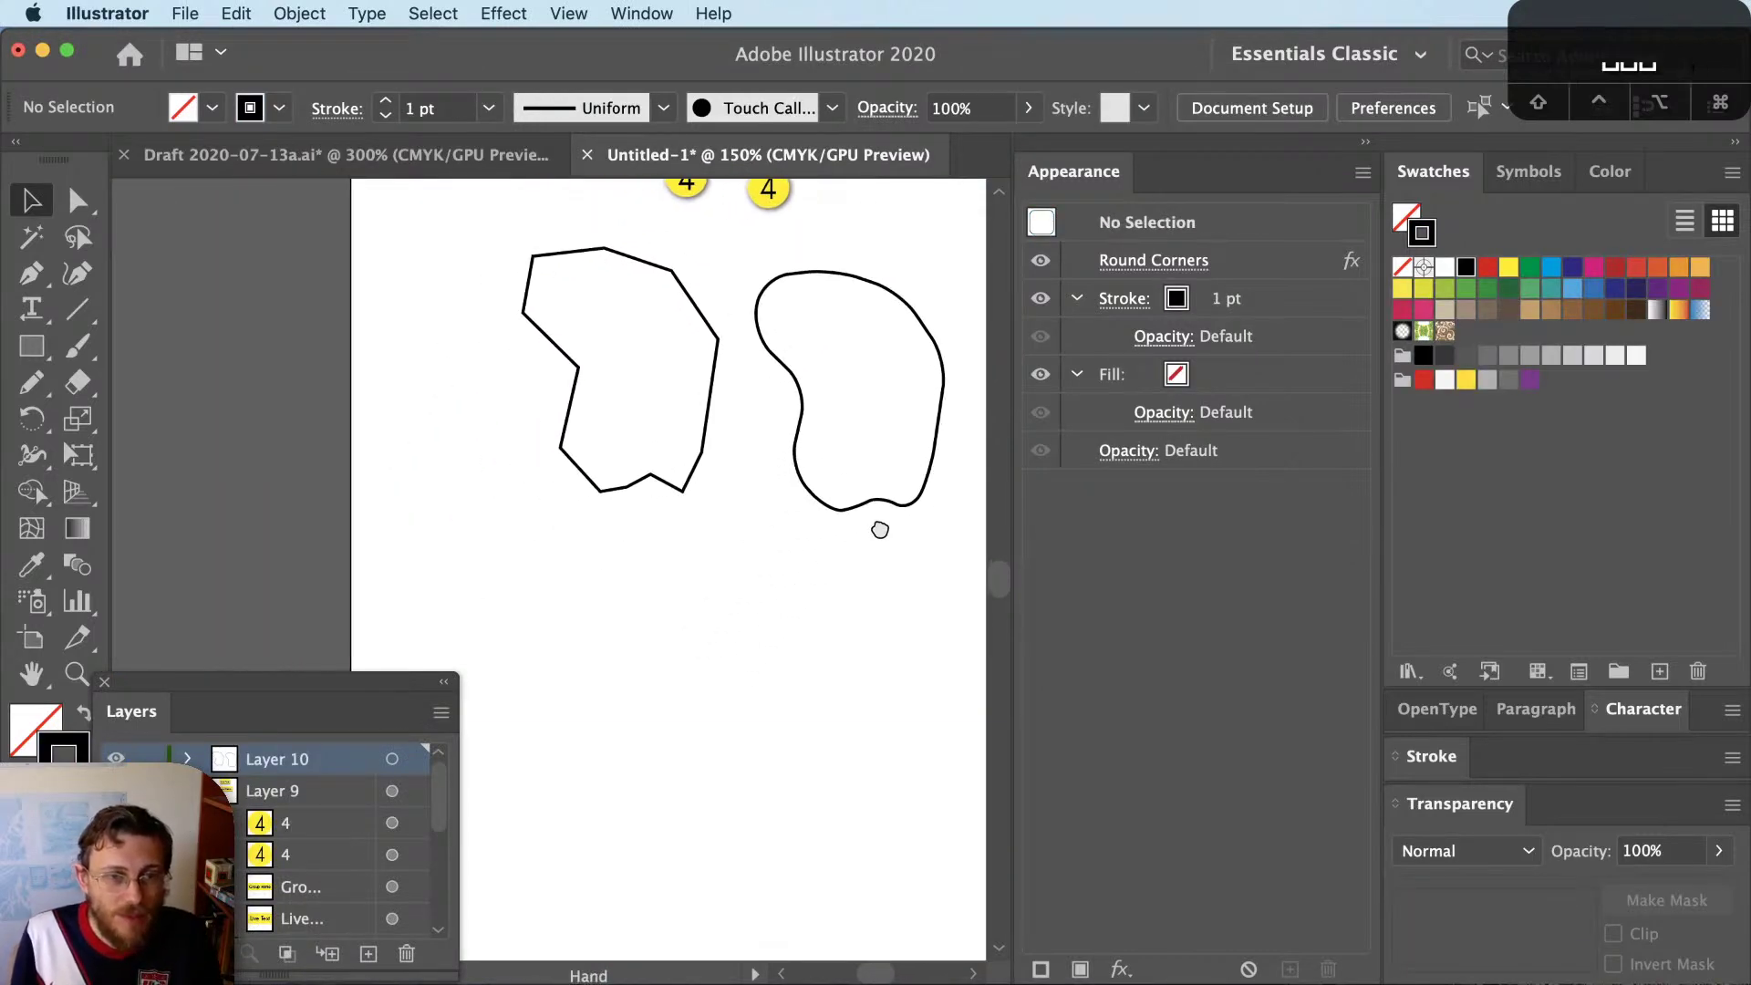
# Undock the Transparency panel, expand it to show the Knockout Group options, and place it clear of the artwork
pyautogui.moveTo(1457, 807); pyautogui.dragTo(1098, 507)
pyautogui.click(1008, 506)
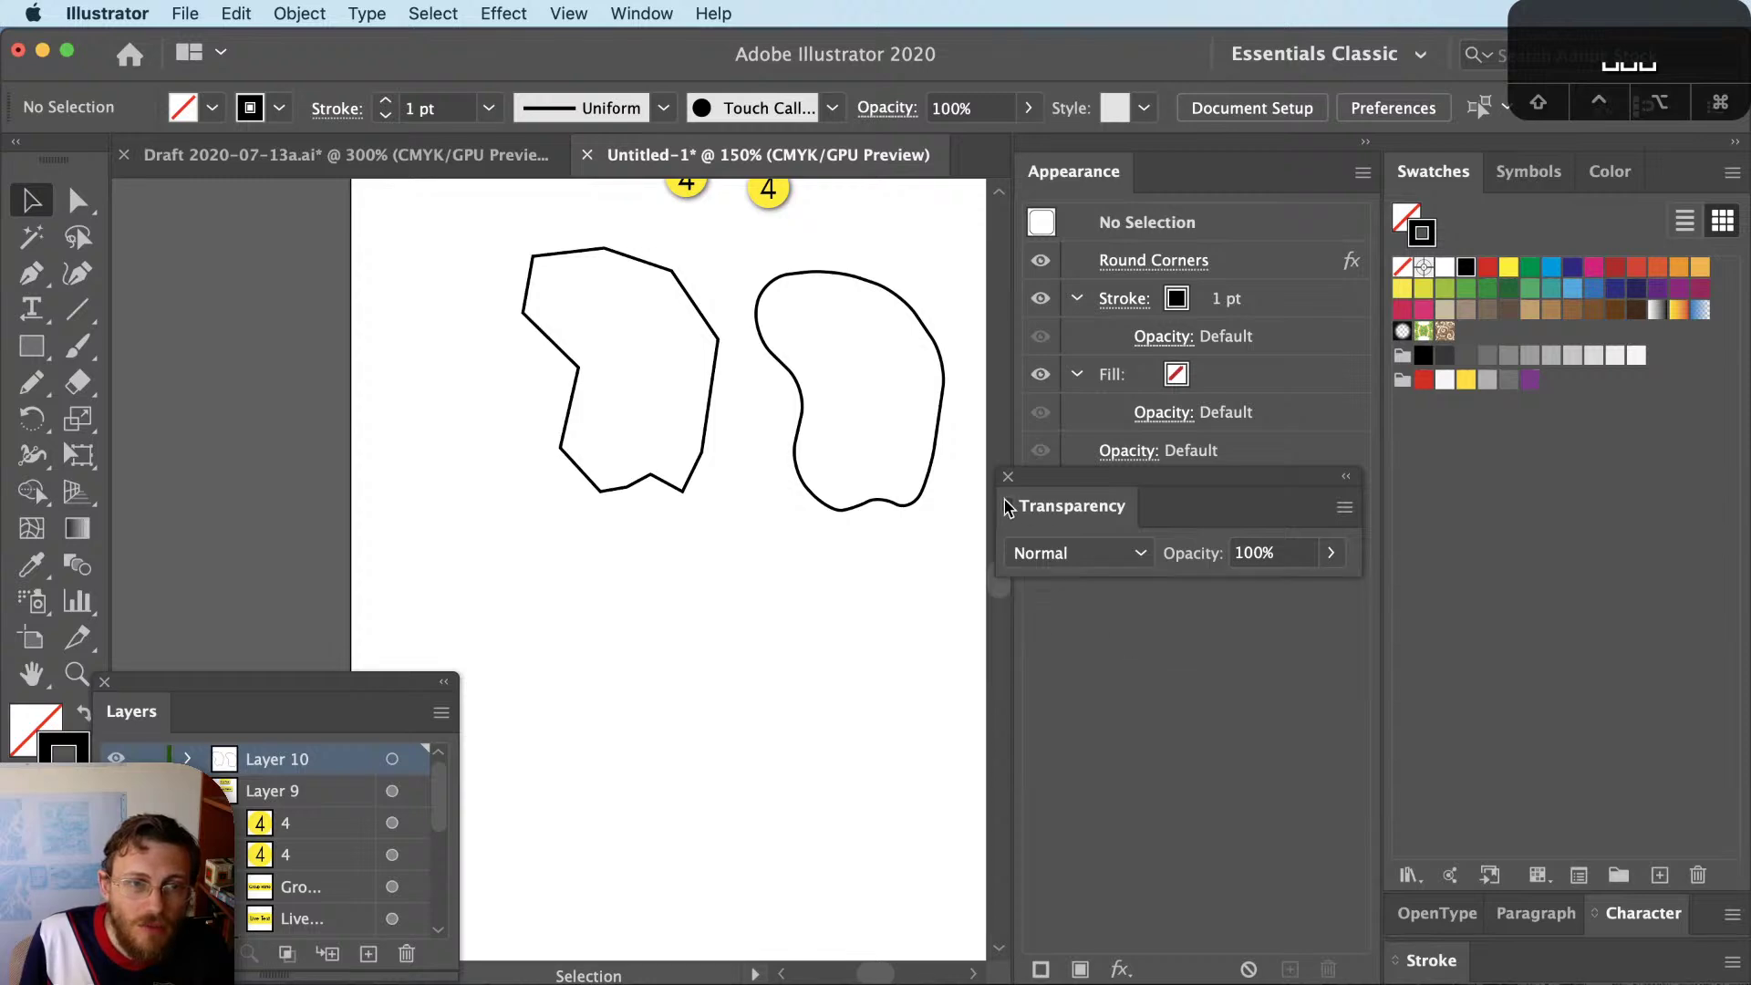
pyautogui.click(1008, 506)
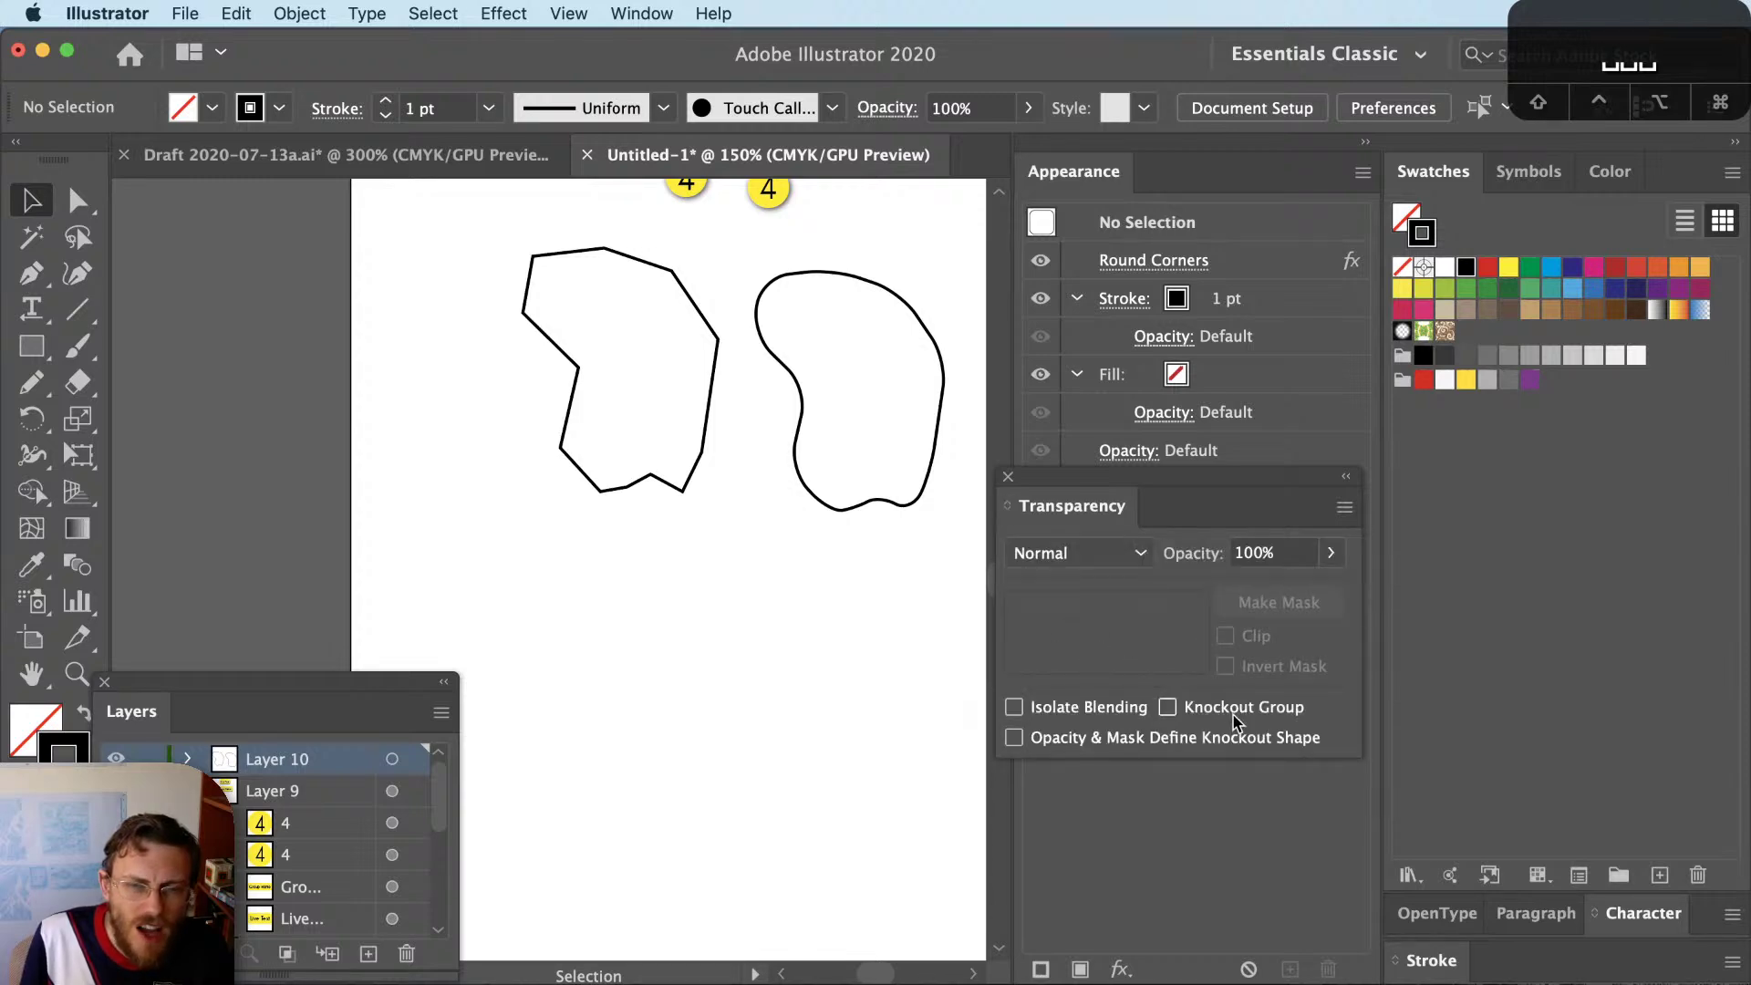
pyautogui.moveTo(1240, 489); pyautogui.dragTo(1199, 530)
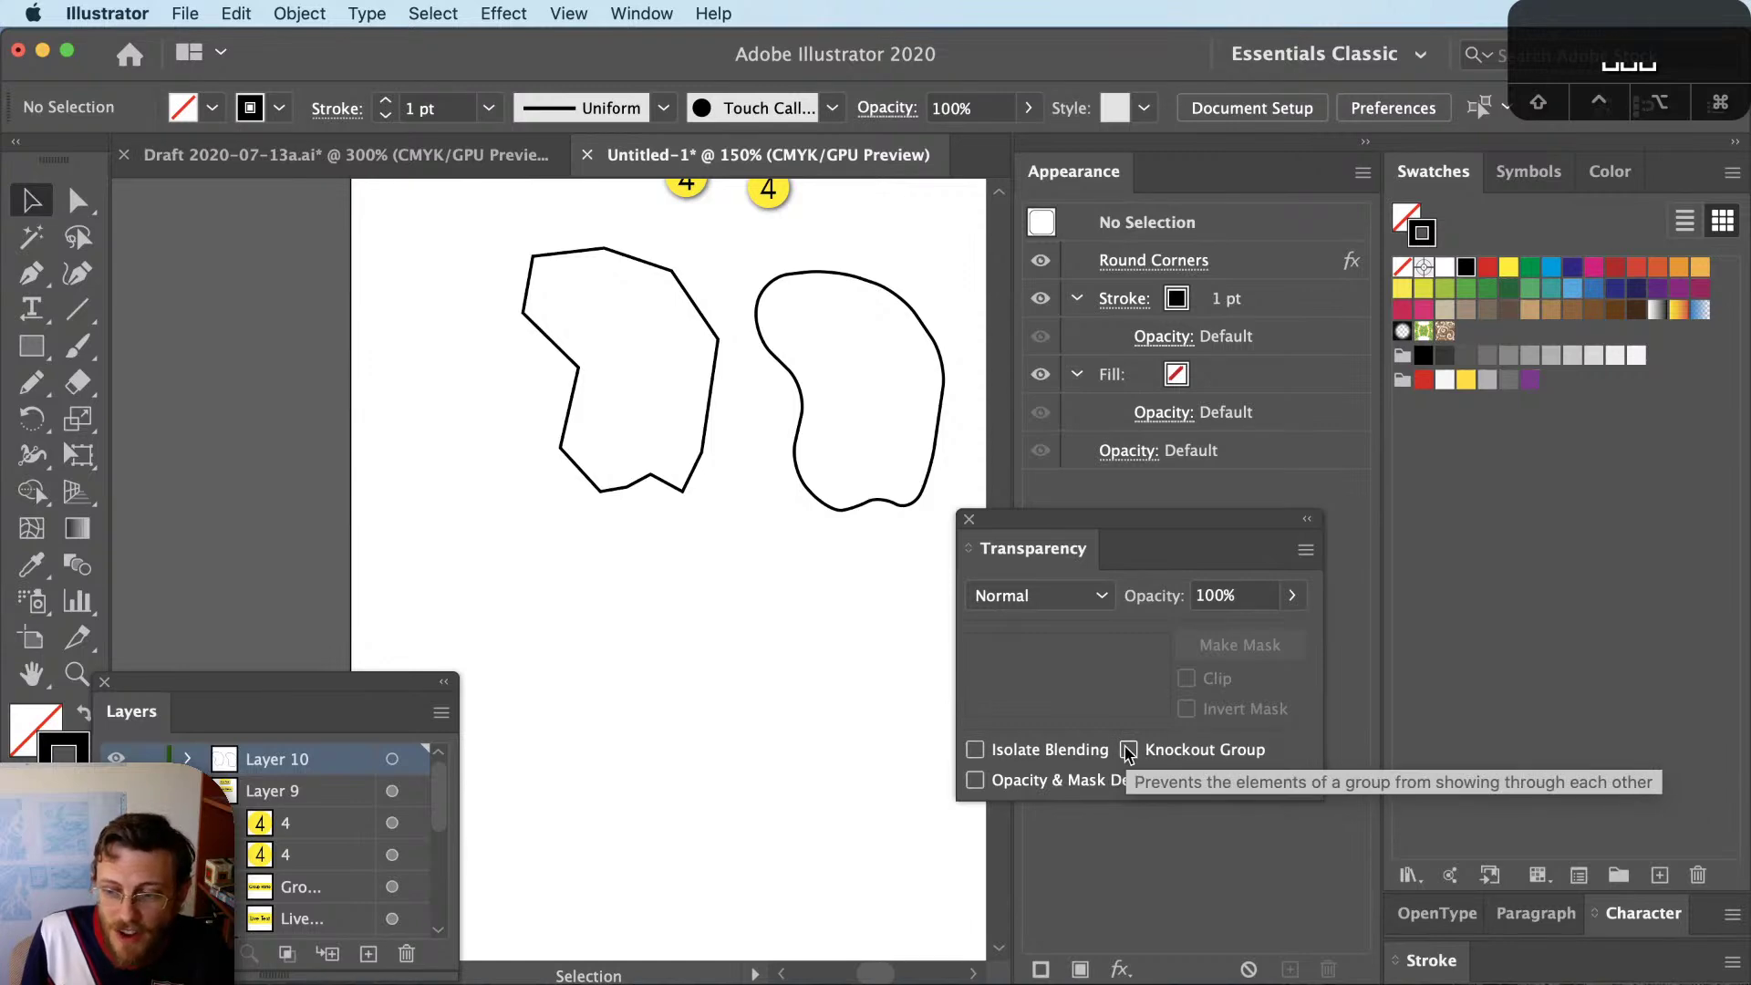
pyautogui.moveTo(1104, 549); pyautogui.dragTo(1334, 660)
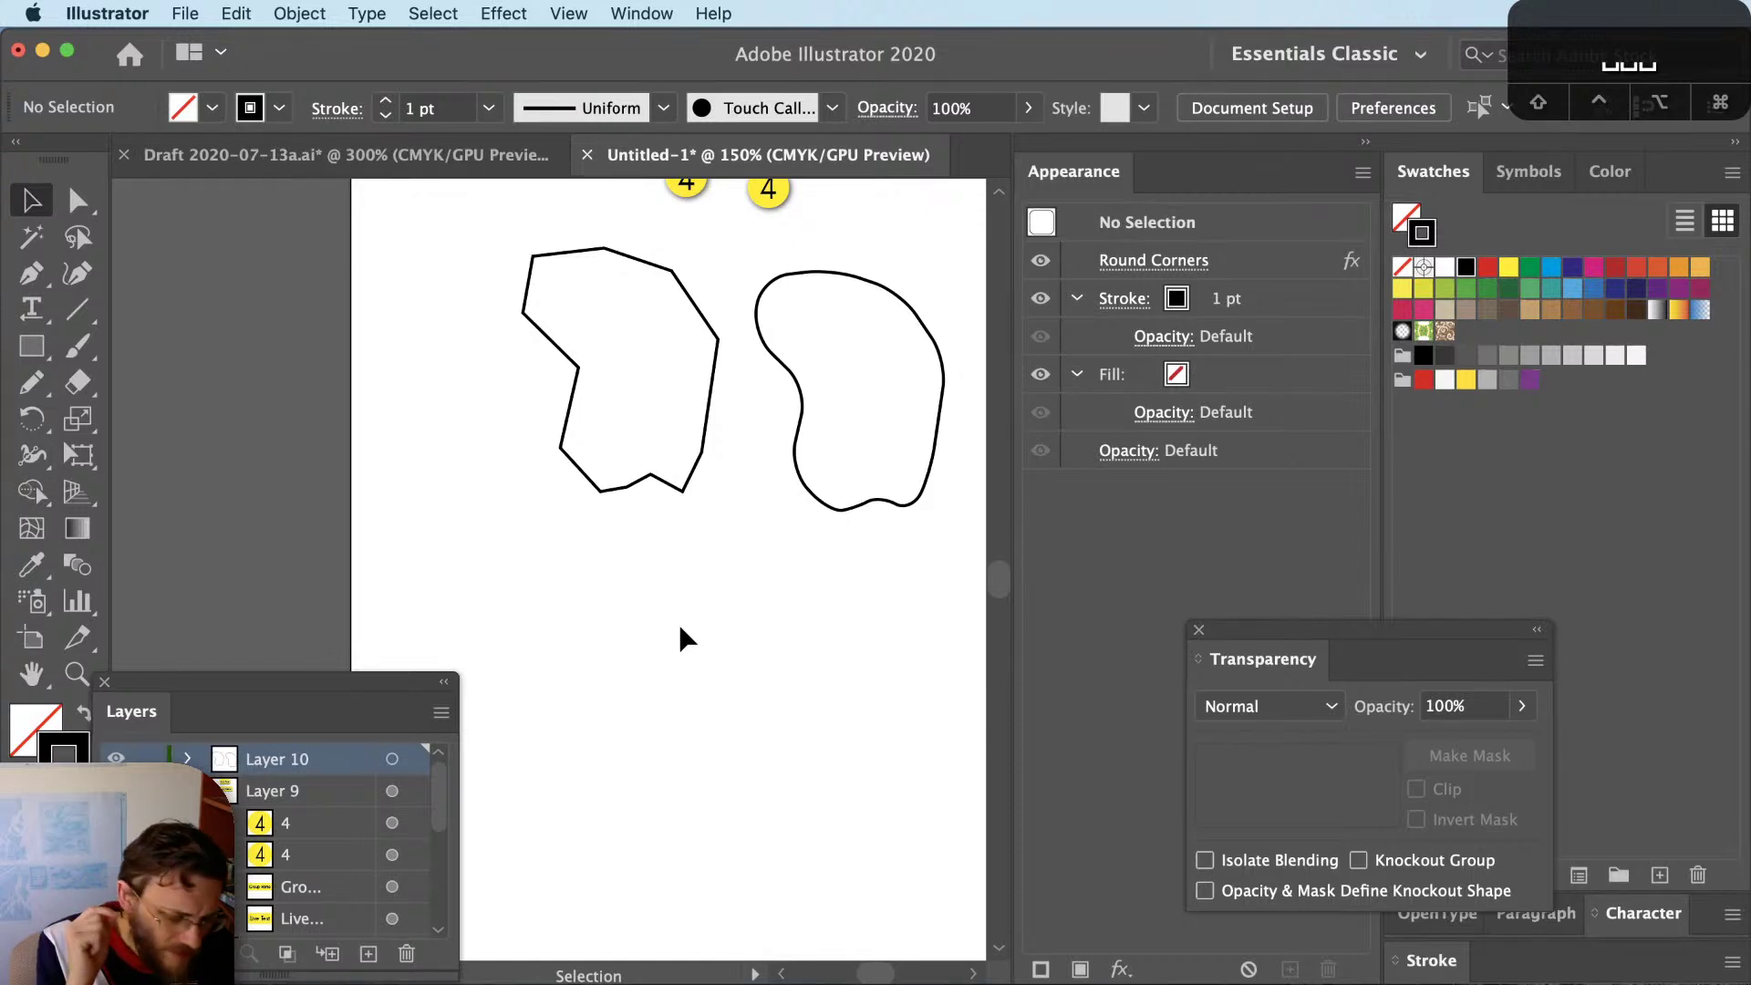
# Draw a black-filled rectangle without a stroke below the two outlines and place an offset copy overlapping its lower-right corner
pyautogui.press('m')
pyautogui.moveTo(632, 601); pyautogui.dragTo(818, 762)
pyautogui.hotkey('shift', 'x')
pyautogui.press('super+shift+a')
pyautogui.press('v')
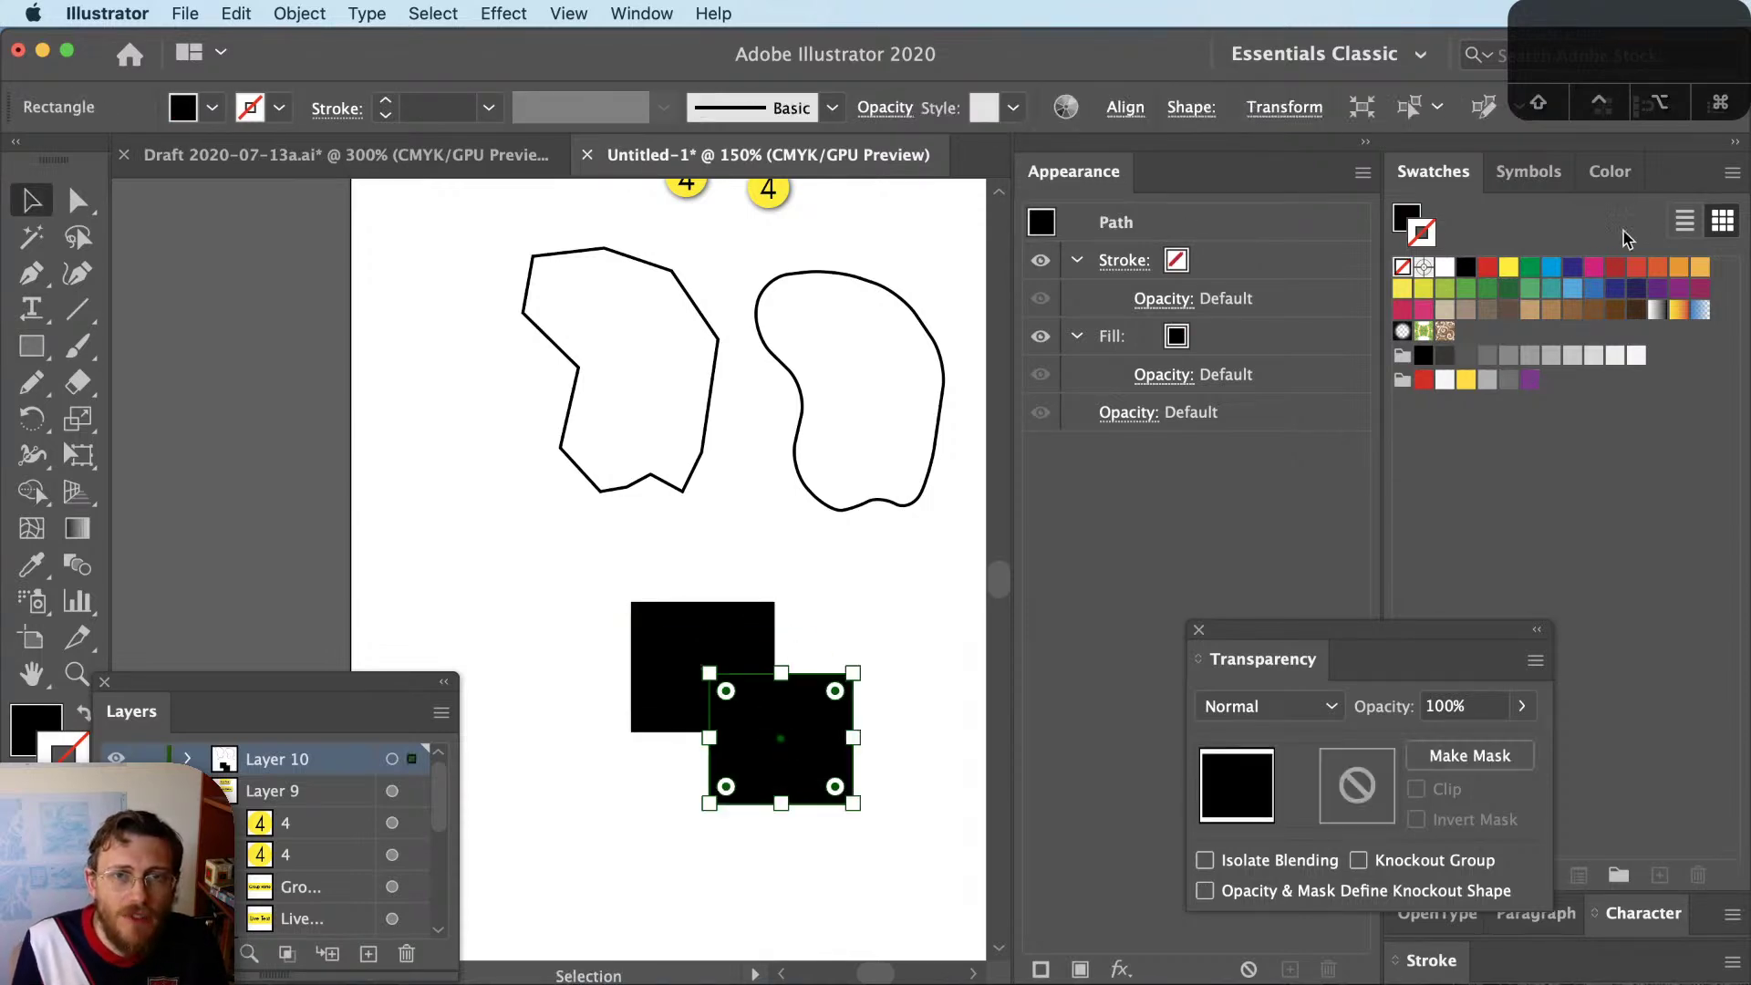
# Give the front rectangle a magenta fill with no stroke and deselect it
pyautogui.click(1594, 267)
pyautogui.hotkey('shift', 'x')
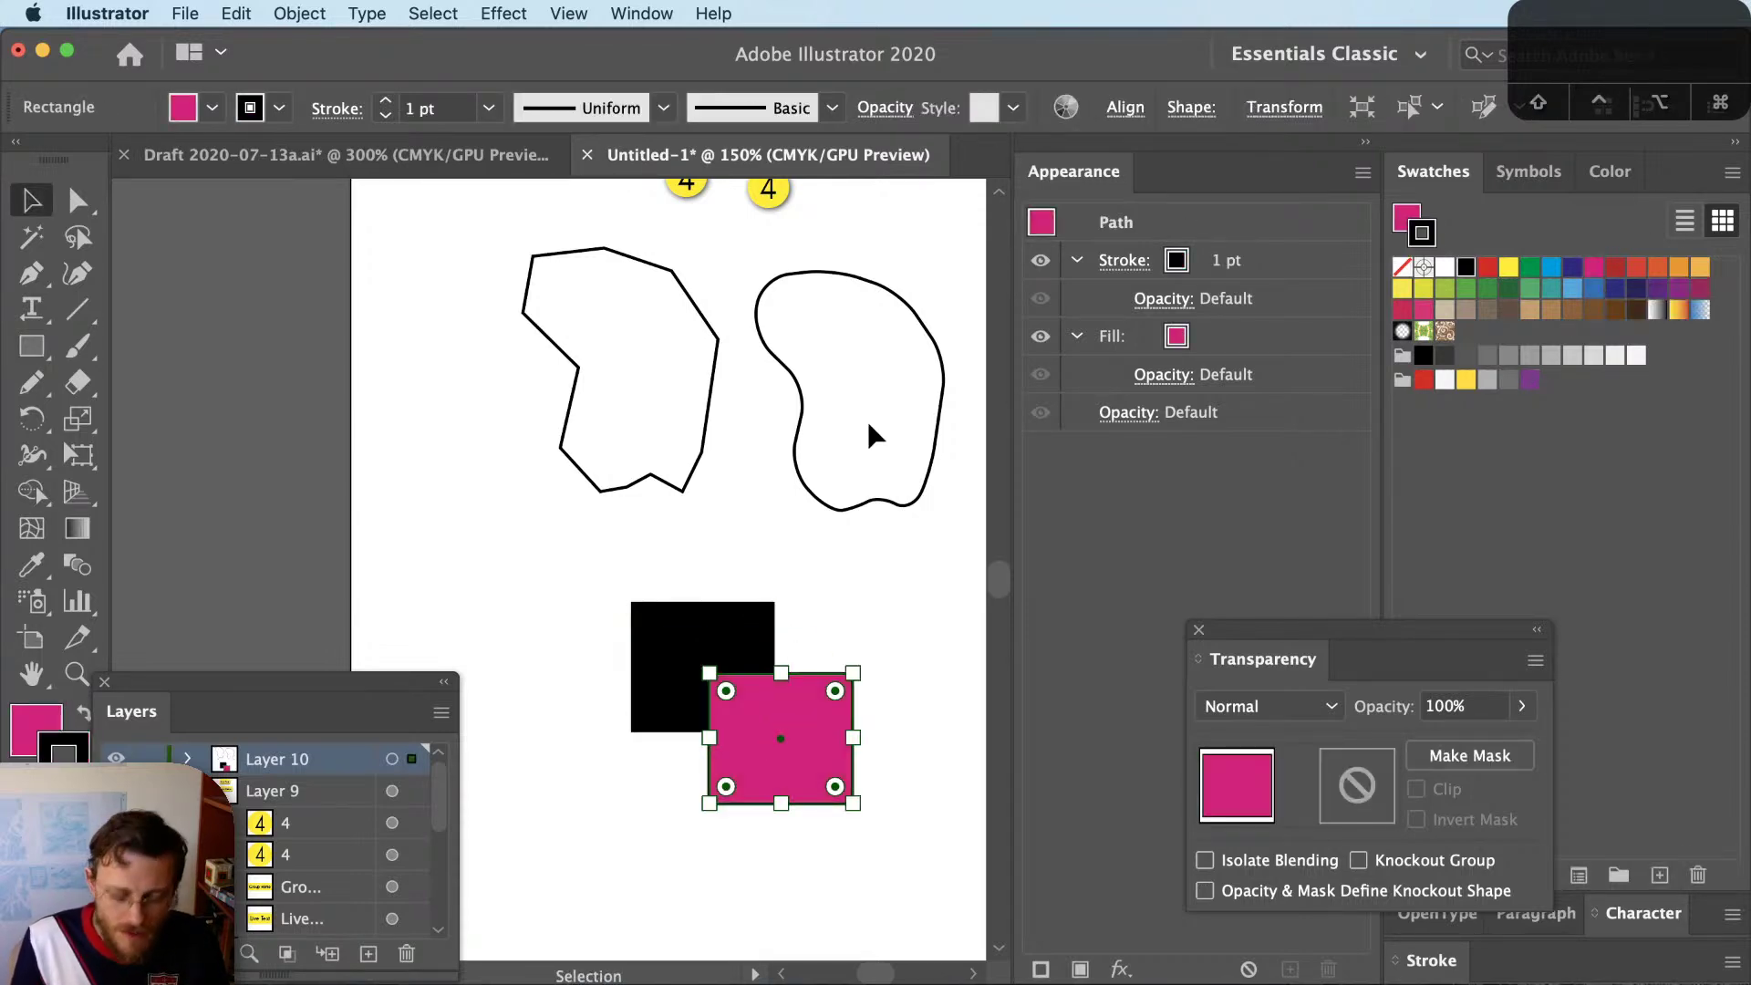
pyautogui.press('/')
pyautogui.press('super+shift+a')
pyautogui.press('v')
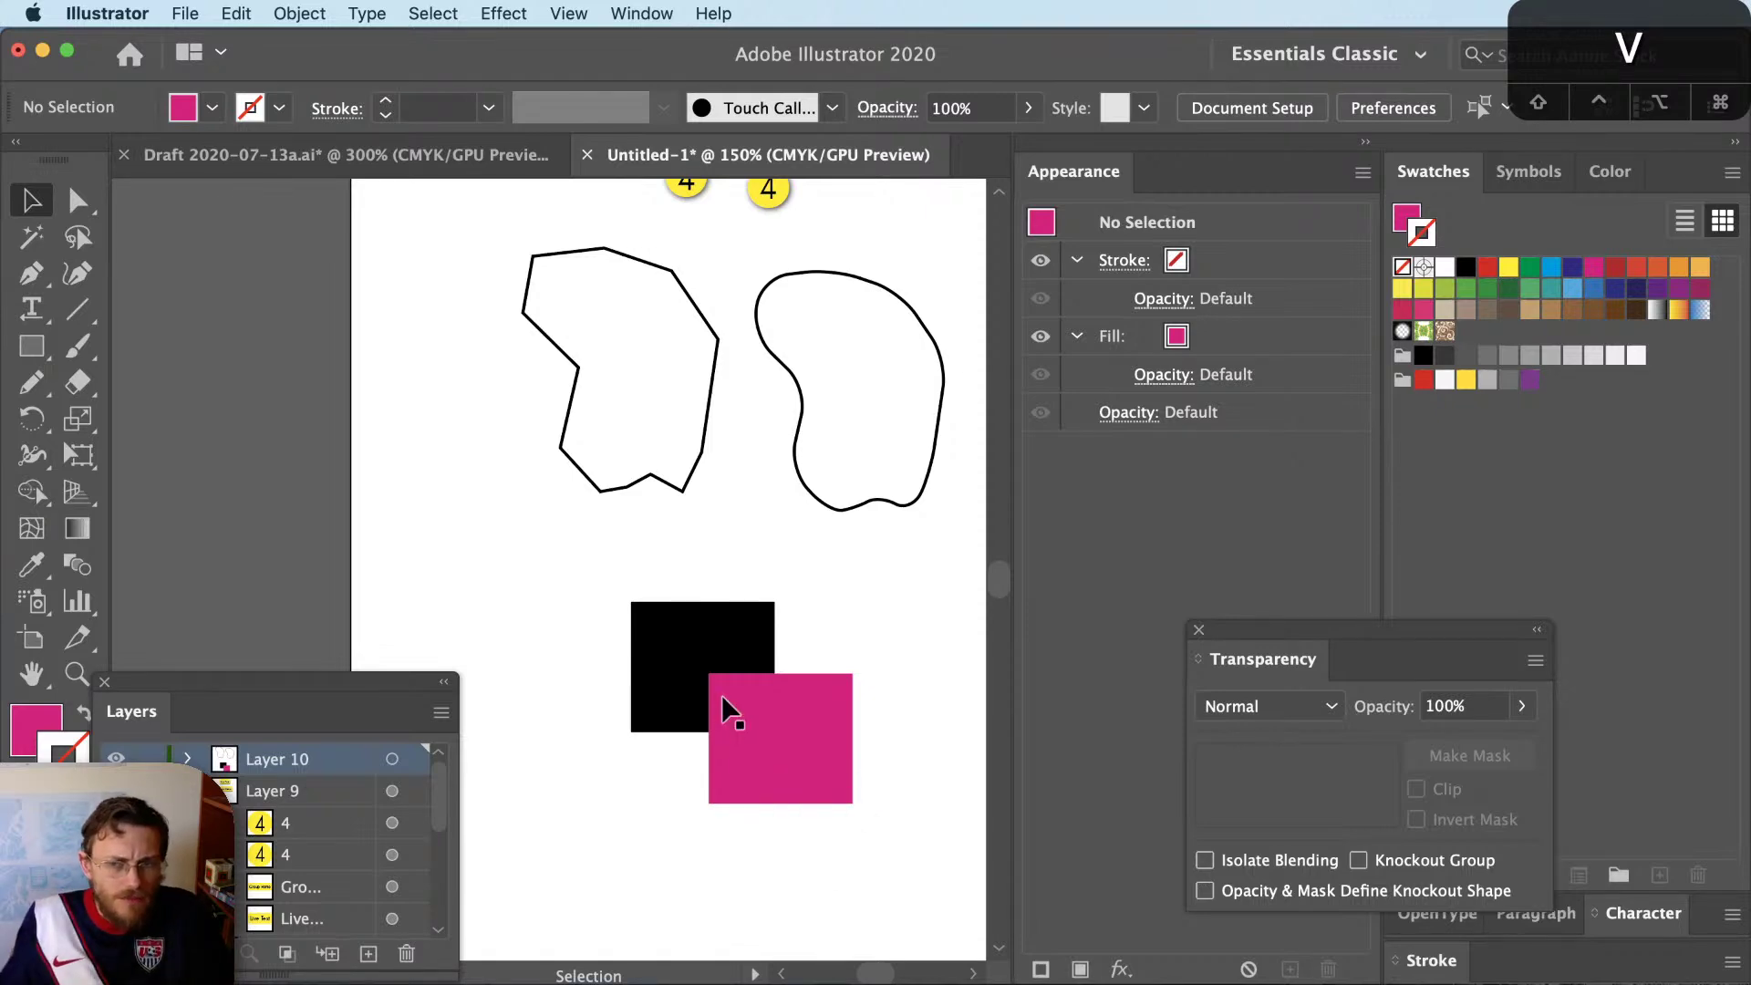
# Set the magenta rectangle's opacity to 25% and deselect it
pyautogui.click(813, 700)
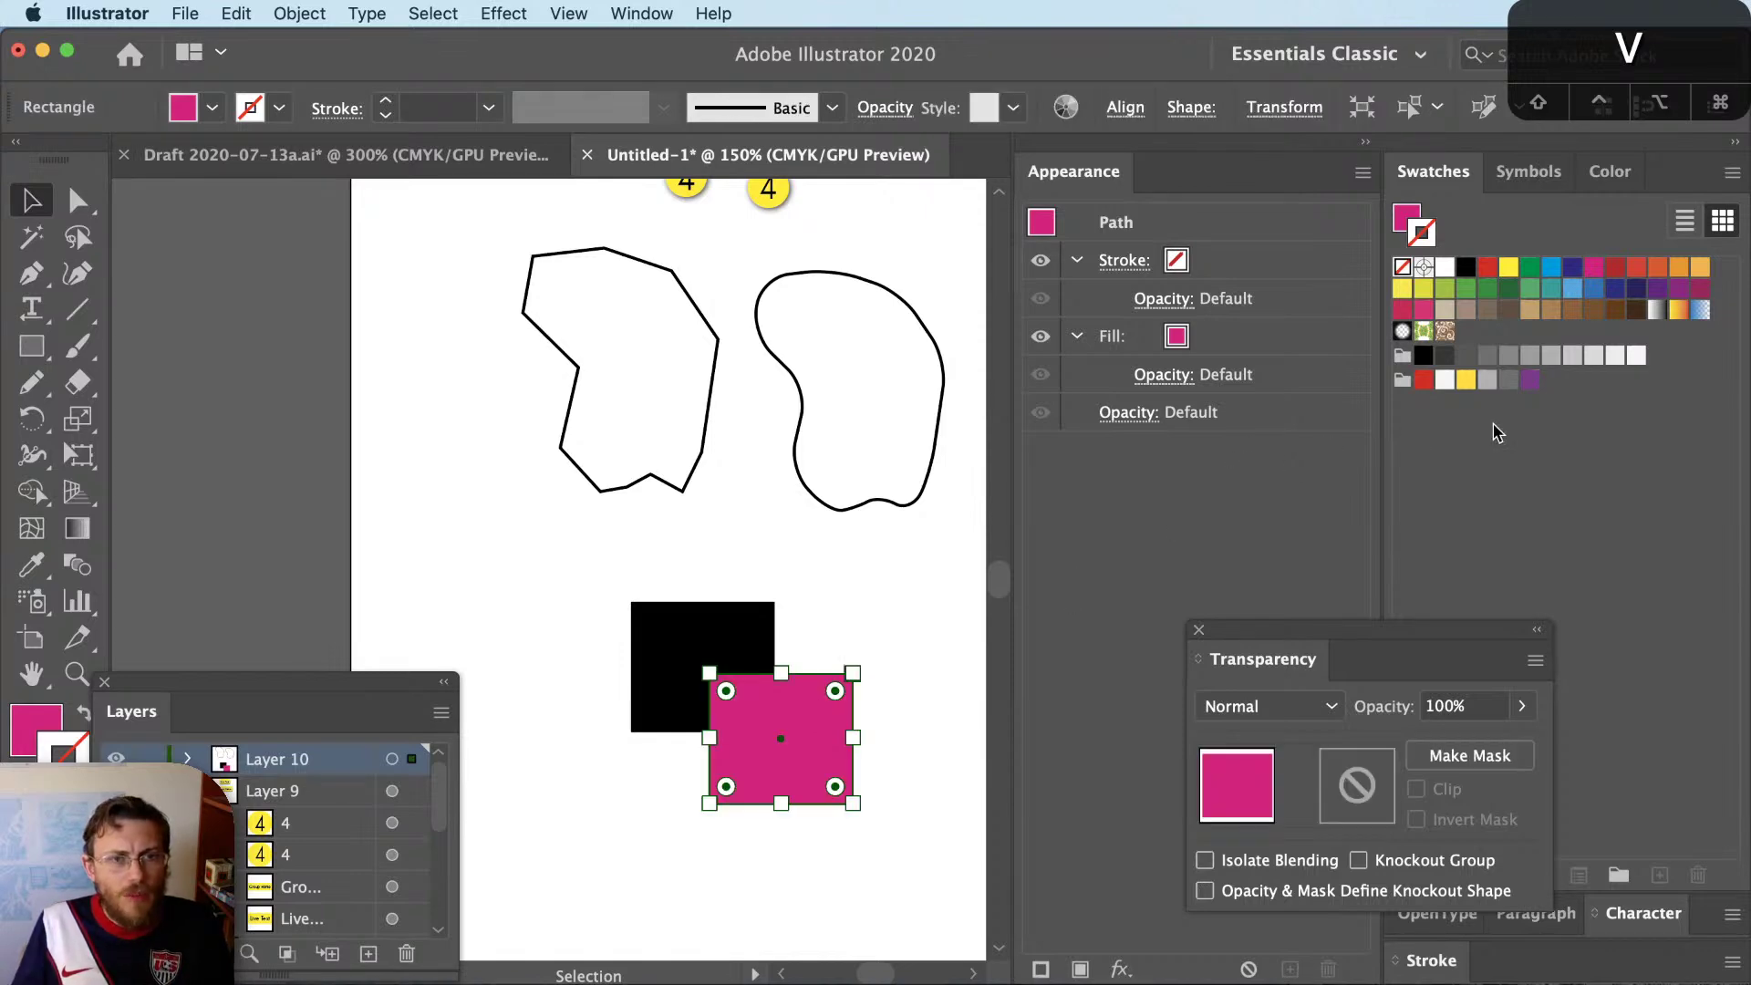
pyautogui.press('x')
pyautogui.click(1478, 713)
pyautogui.write('25')
pyautogui.press('Return')
pyautogui.click(933, 632)
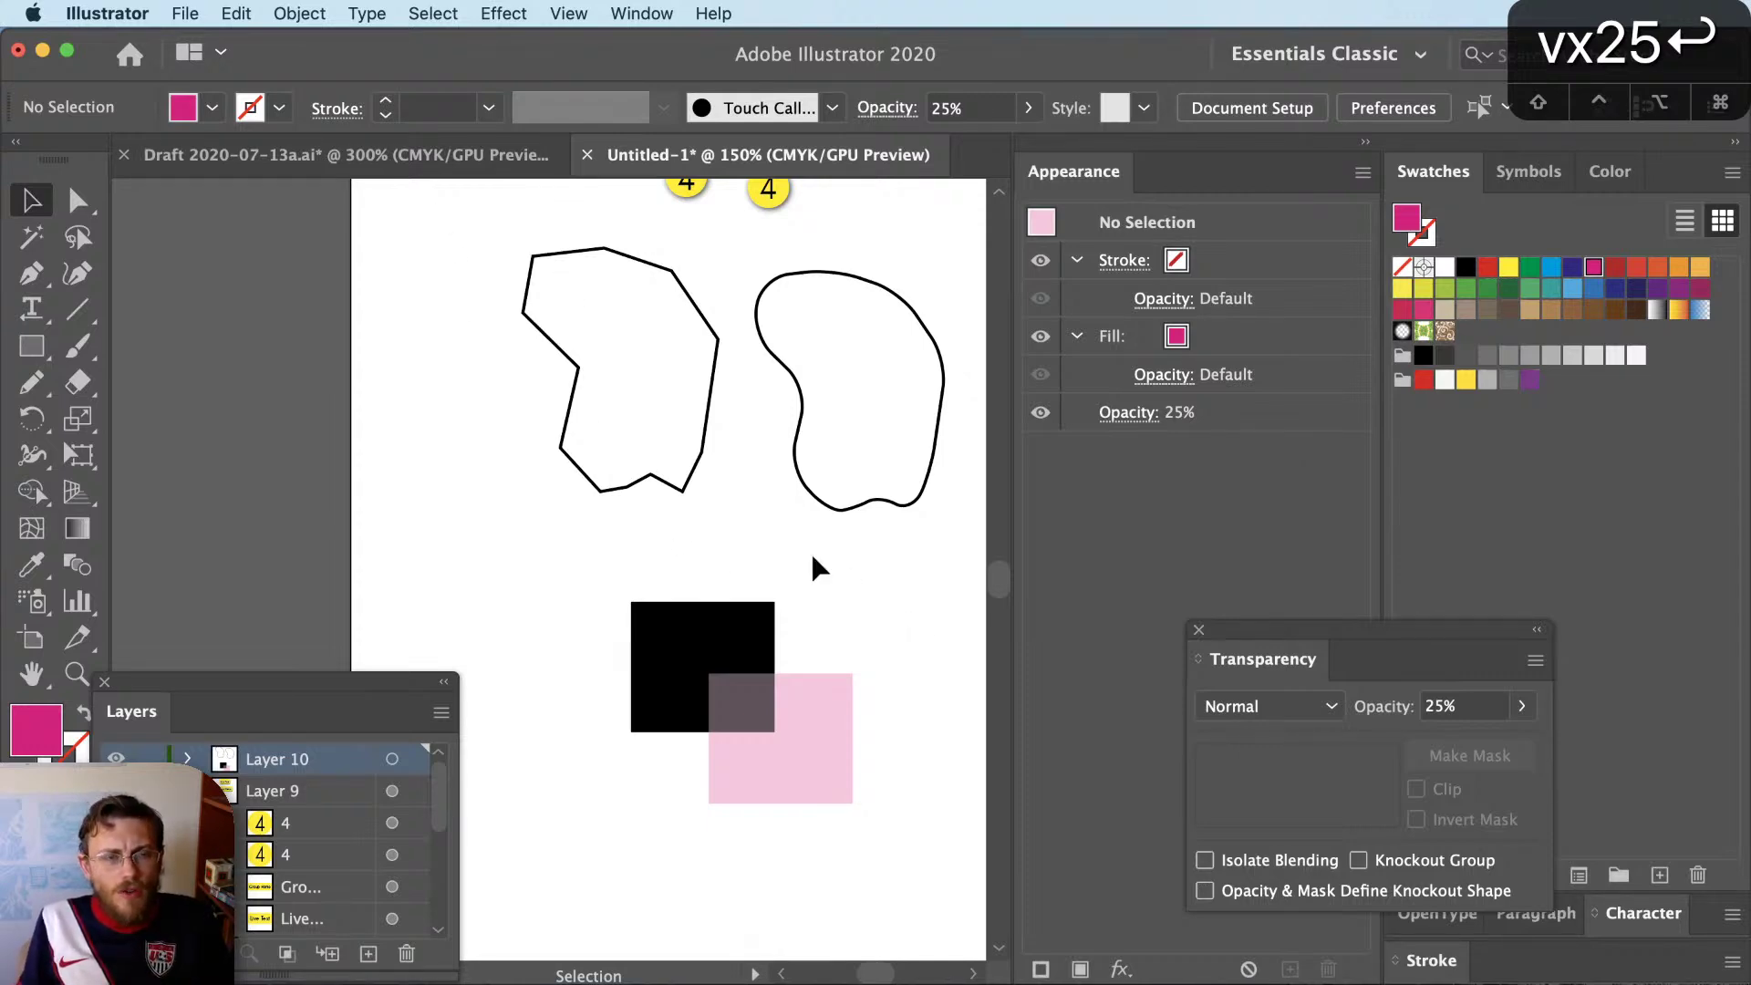
# Draw a long diagonal line in the empty area beside the overlapping rectangles
pyautogui.moveTo(827, 556); pyautogui.dragTo(579, 315)
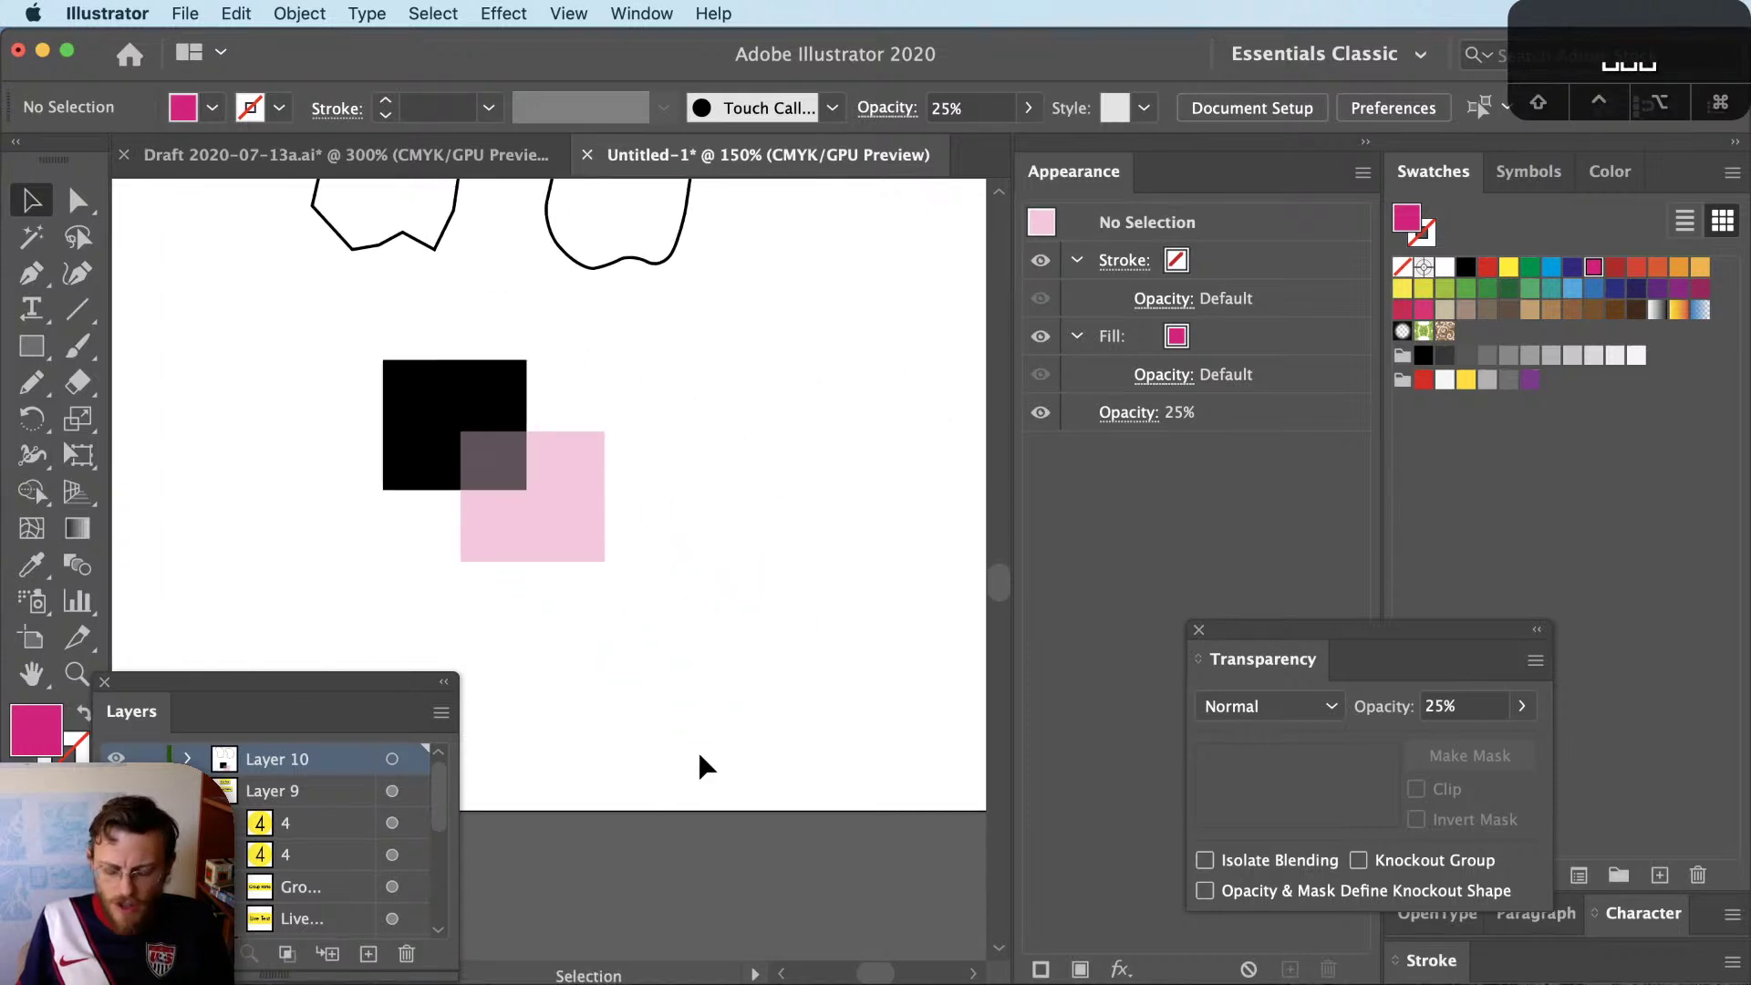
pyautogui.press('\\')
pyautogui.moveTo(665, 755); pyautogui.dragTo(864, 371)
pyautogui.scroll(1, 821, 429)
# Give the diagonal line a green stroke with a weight of 10 pt
pyautogui.press('x')
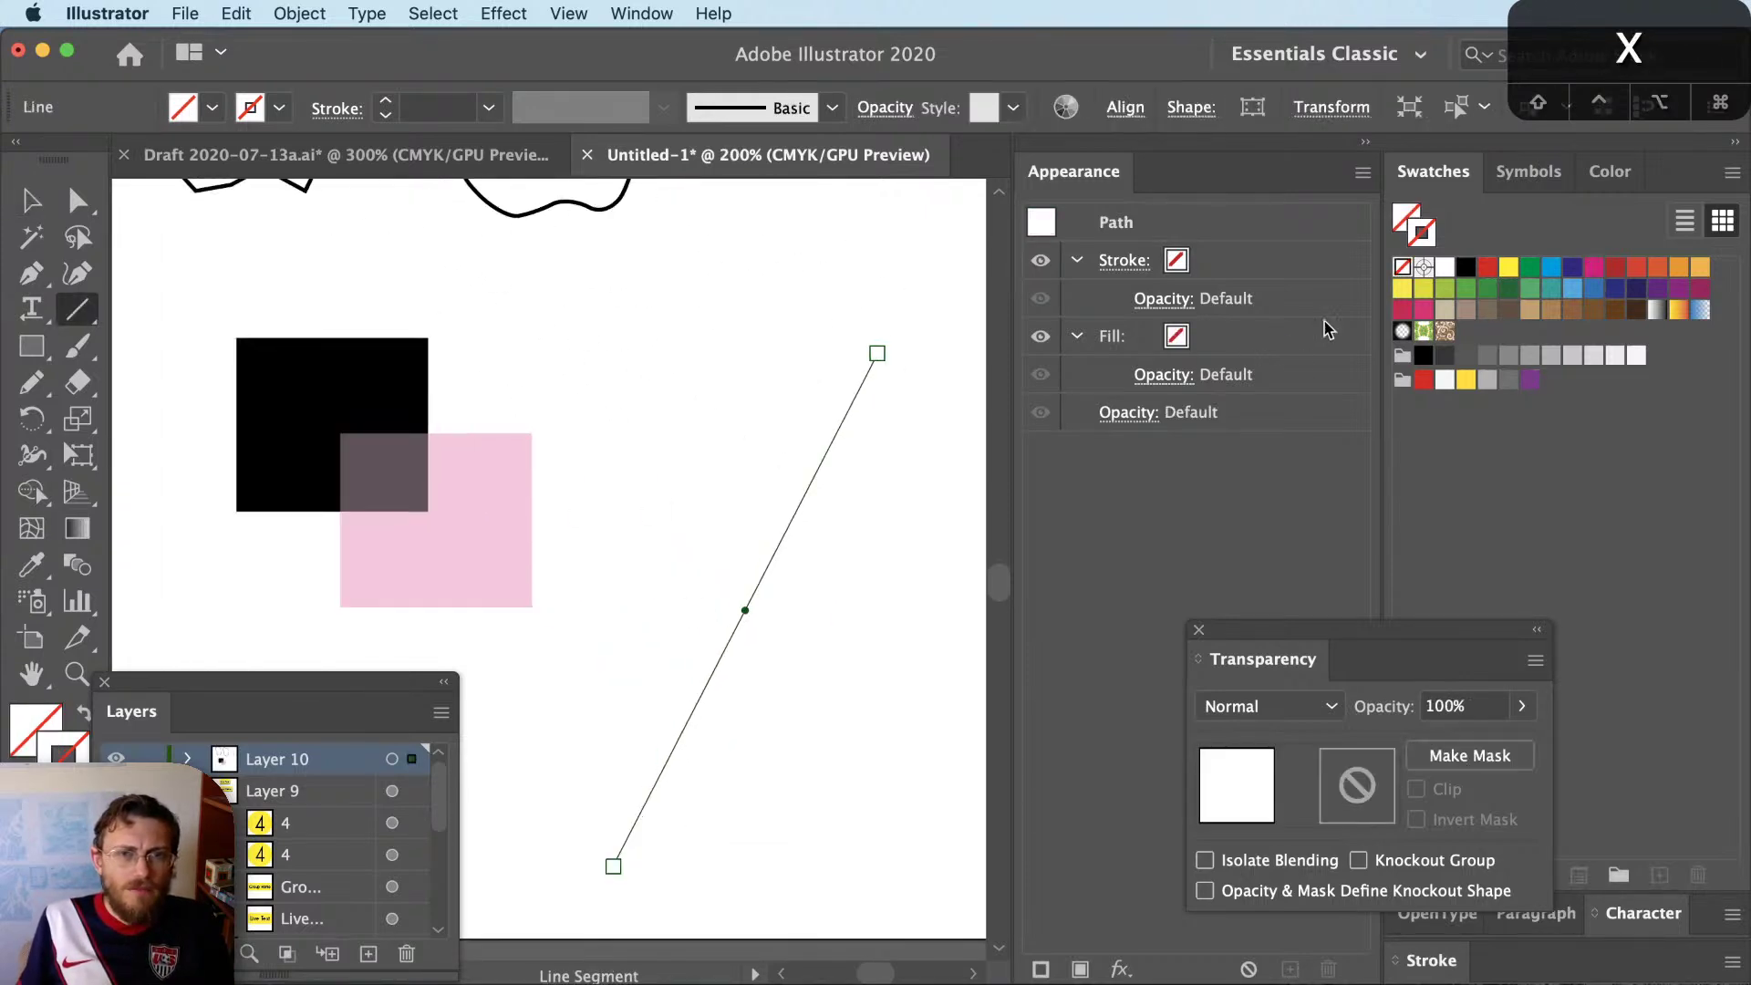
pyautogui.click(1530, 266)
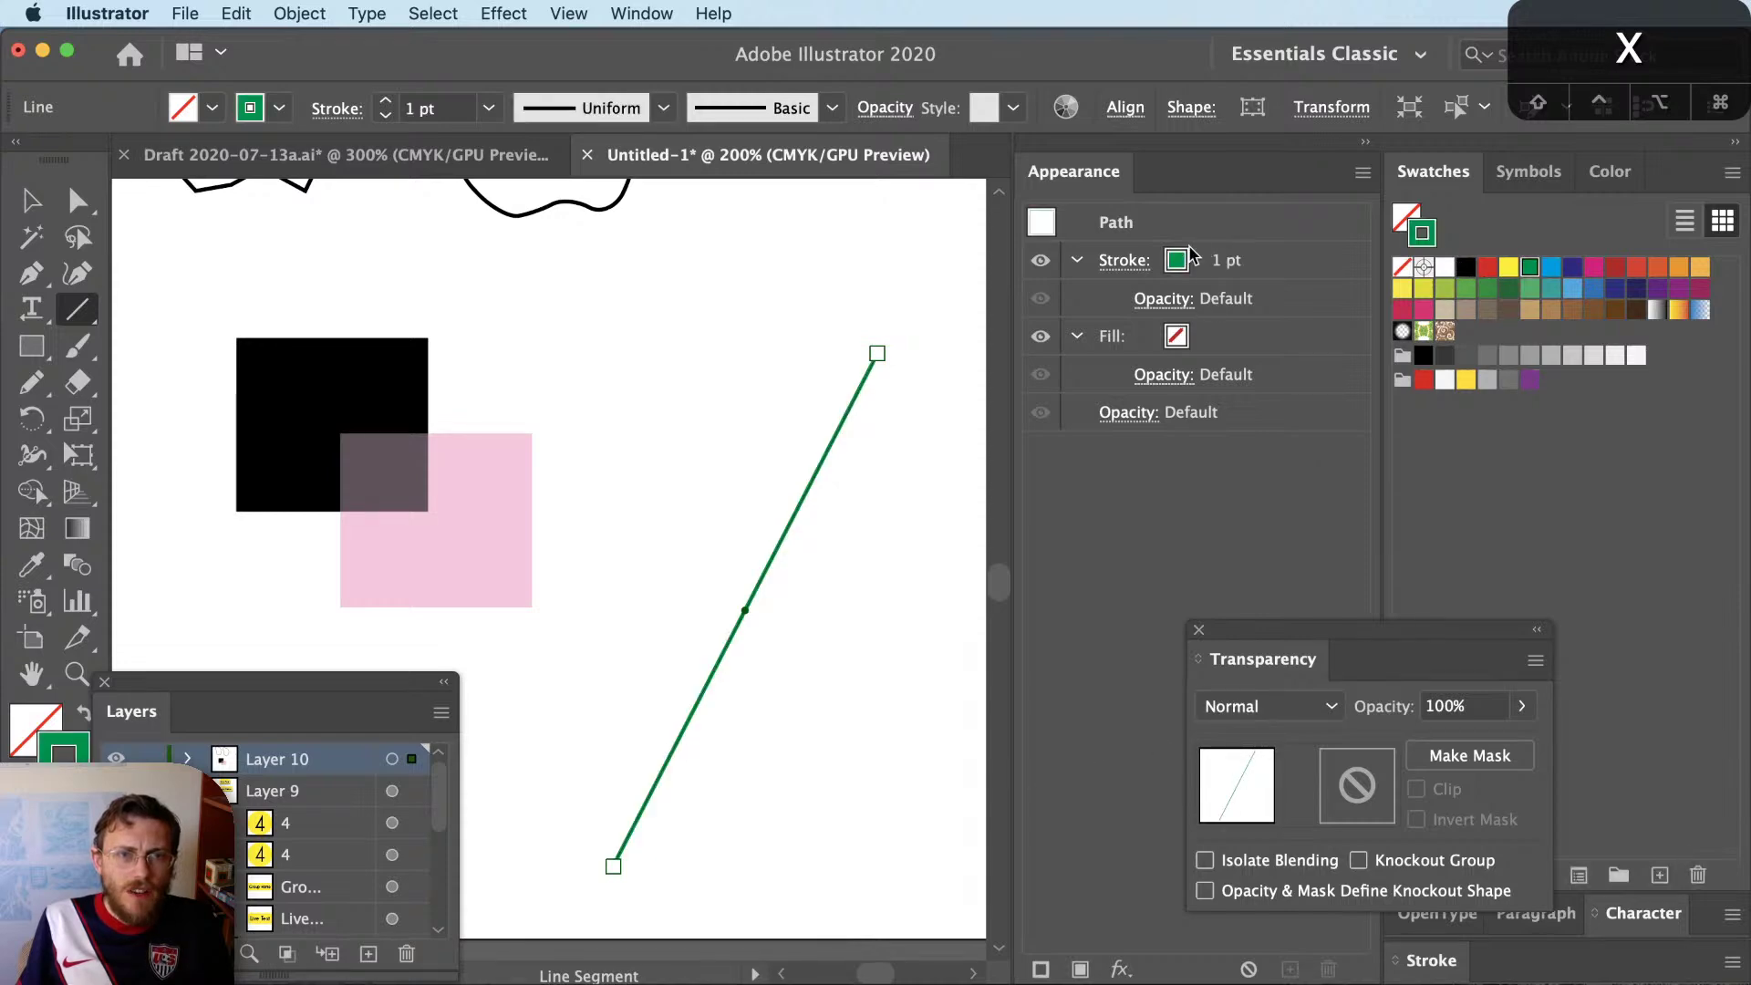
pyautogui.click(1124, 260)
pyautogui.write('10')
pyautogui.press('Return')
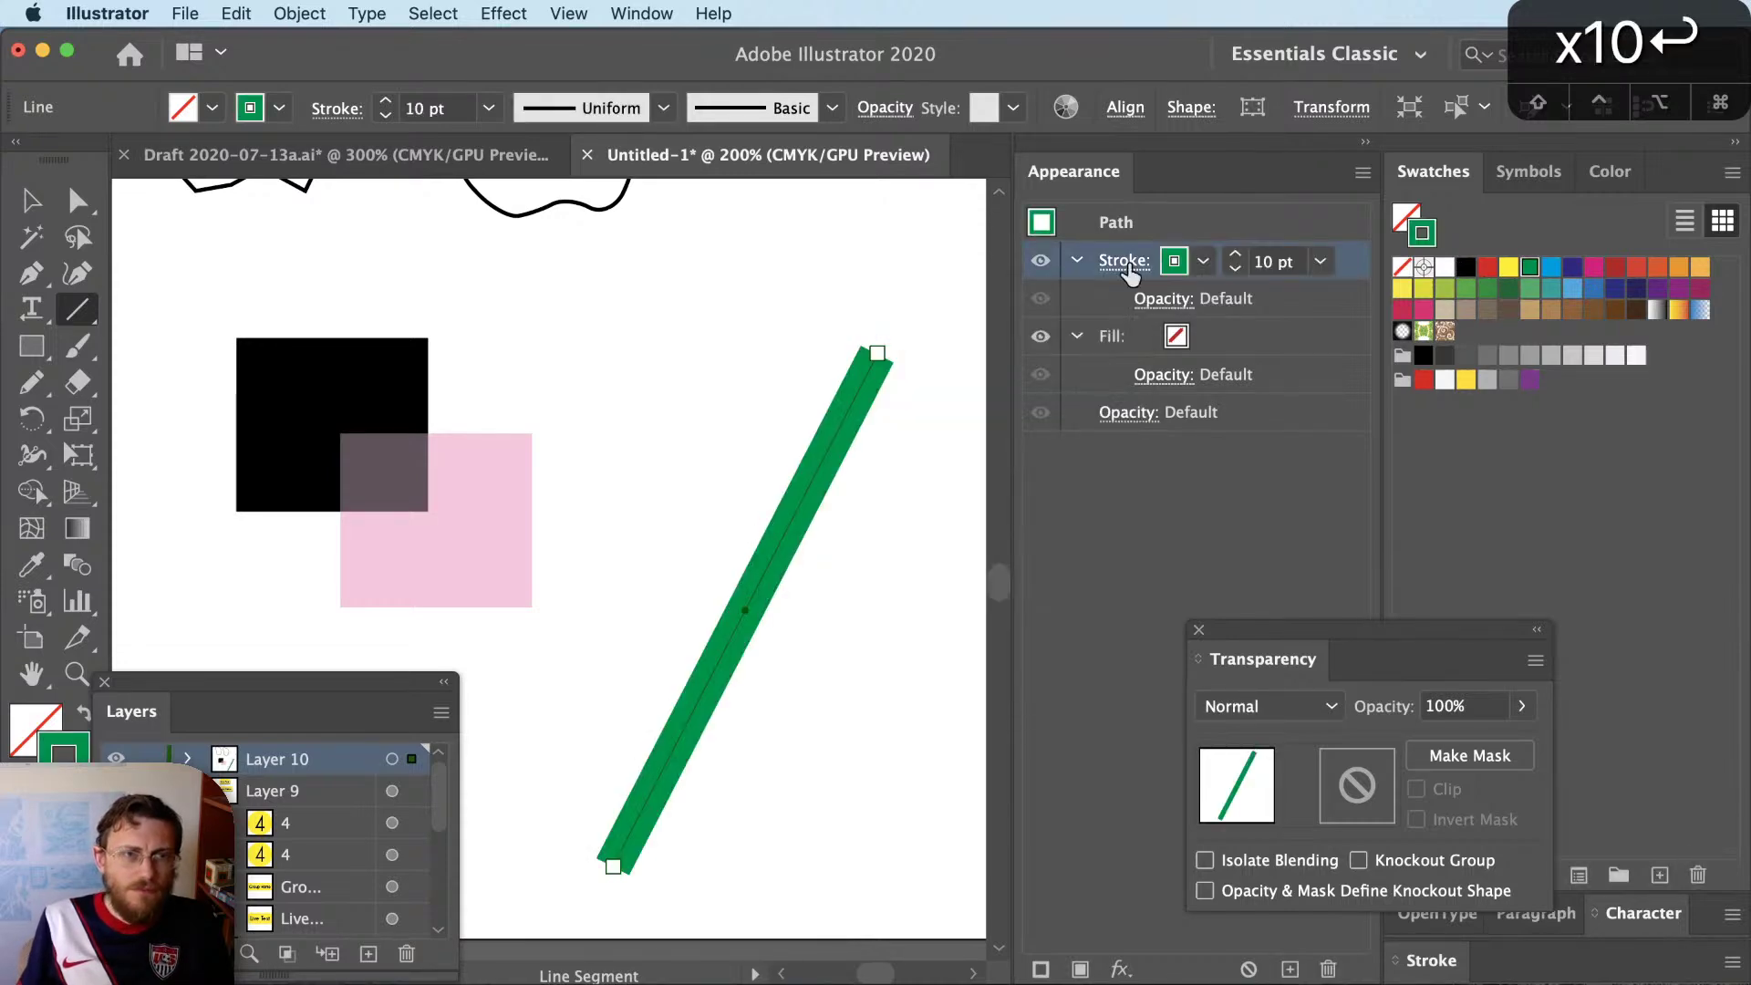
pyautogui.press('v')
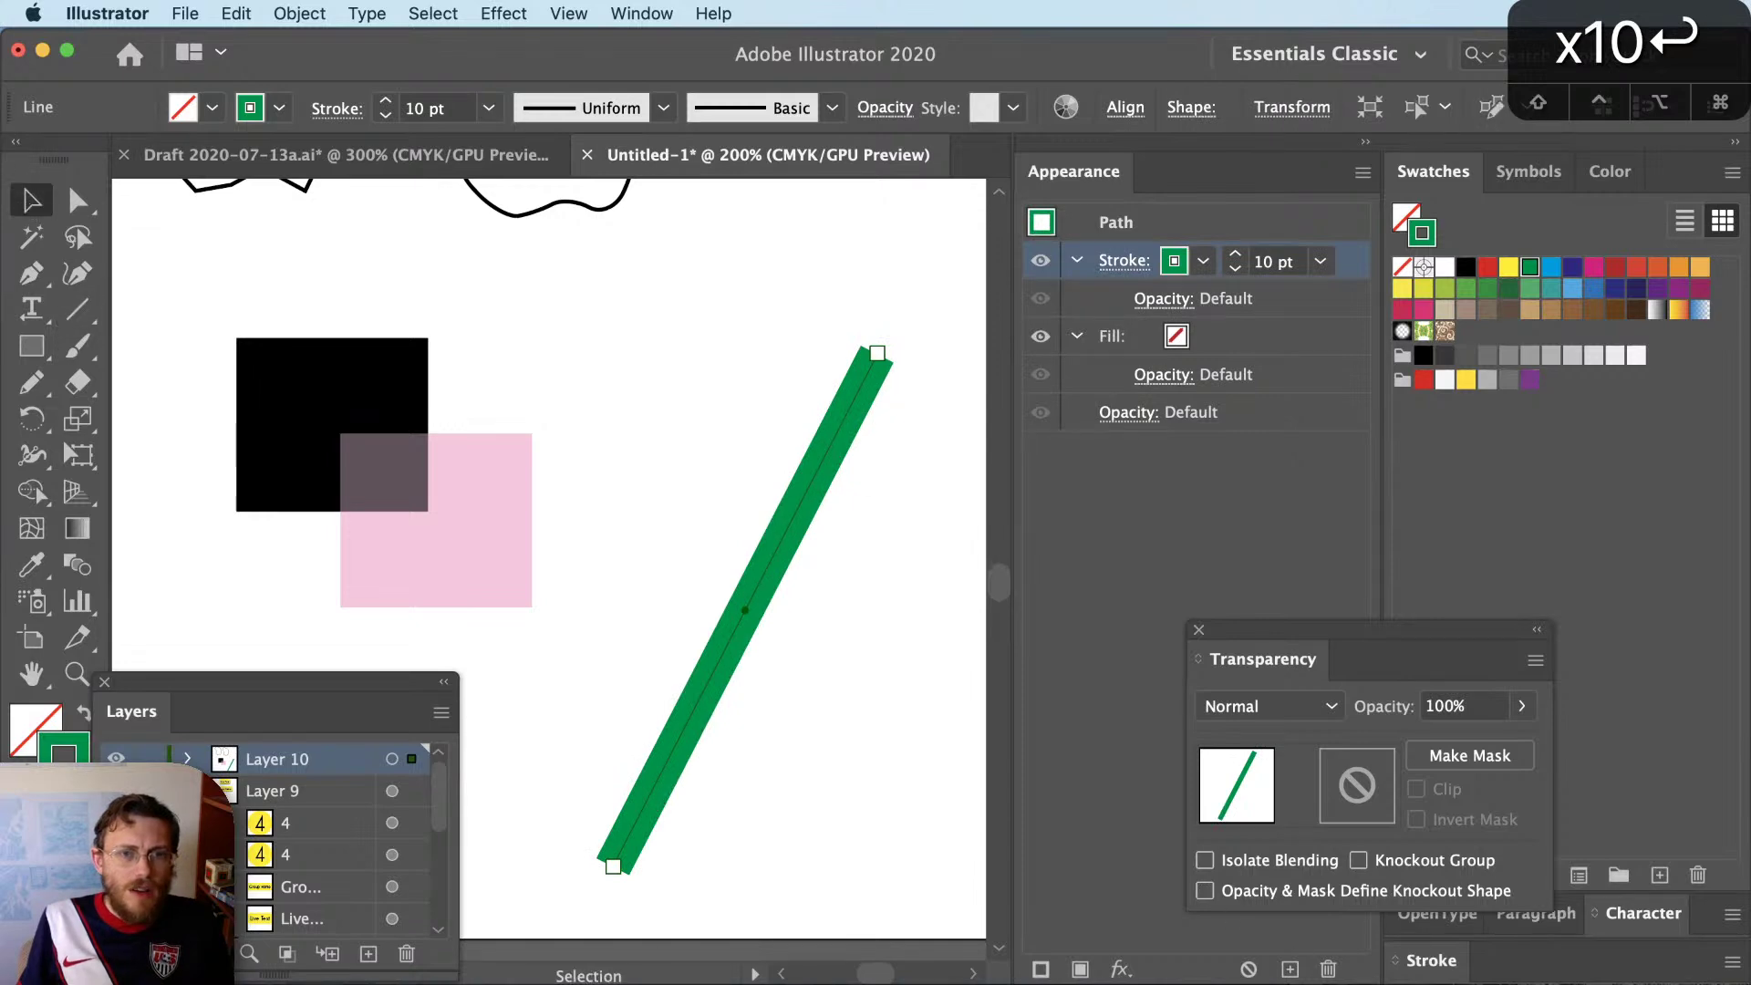
# Add a second stroke on top of the line's green one, coloured yellow with a weight of 5 pt
pyautogui.click(1041, 970)
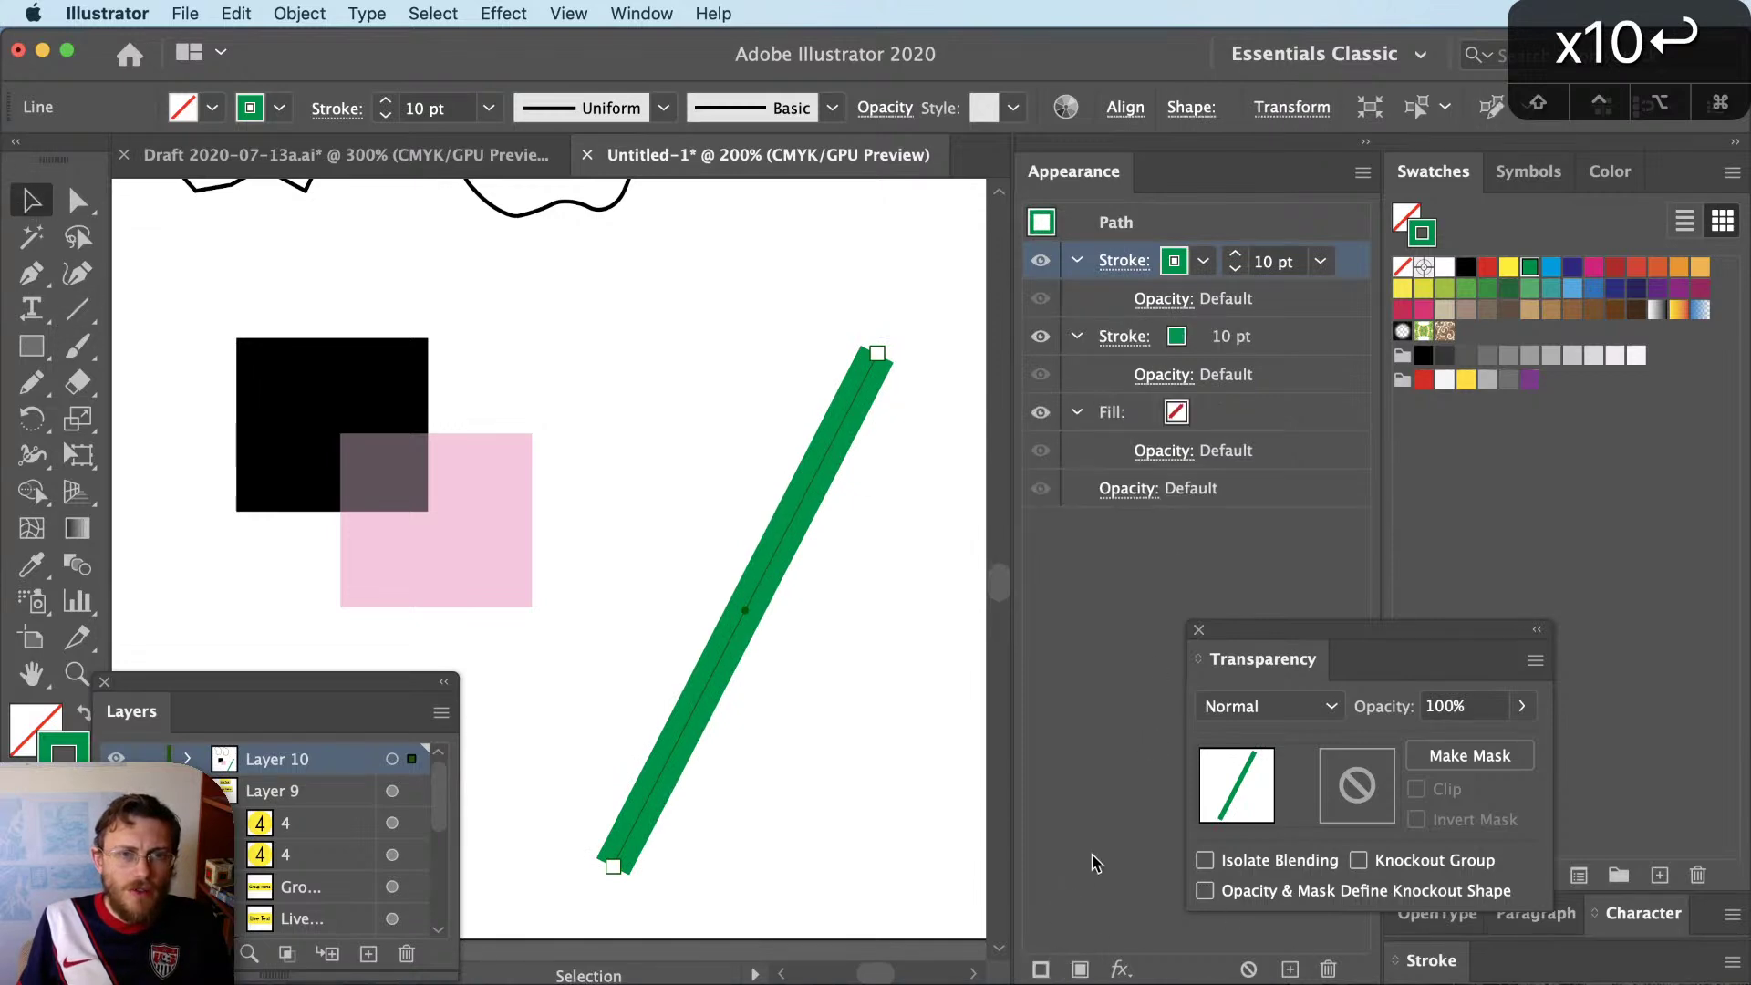
pyautogui.click(1509, 267)
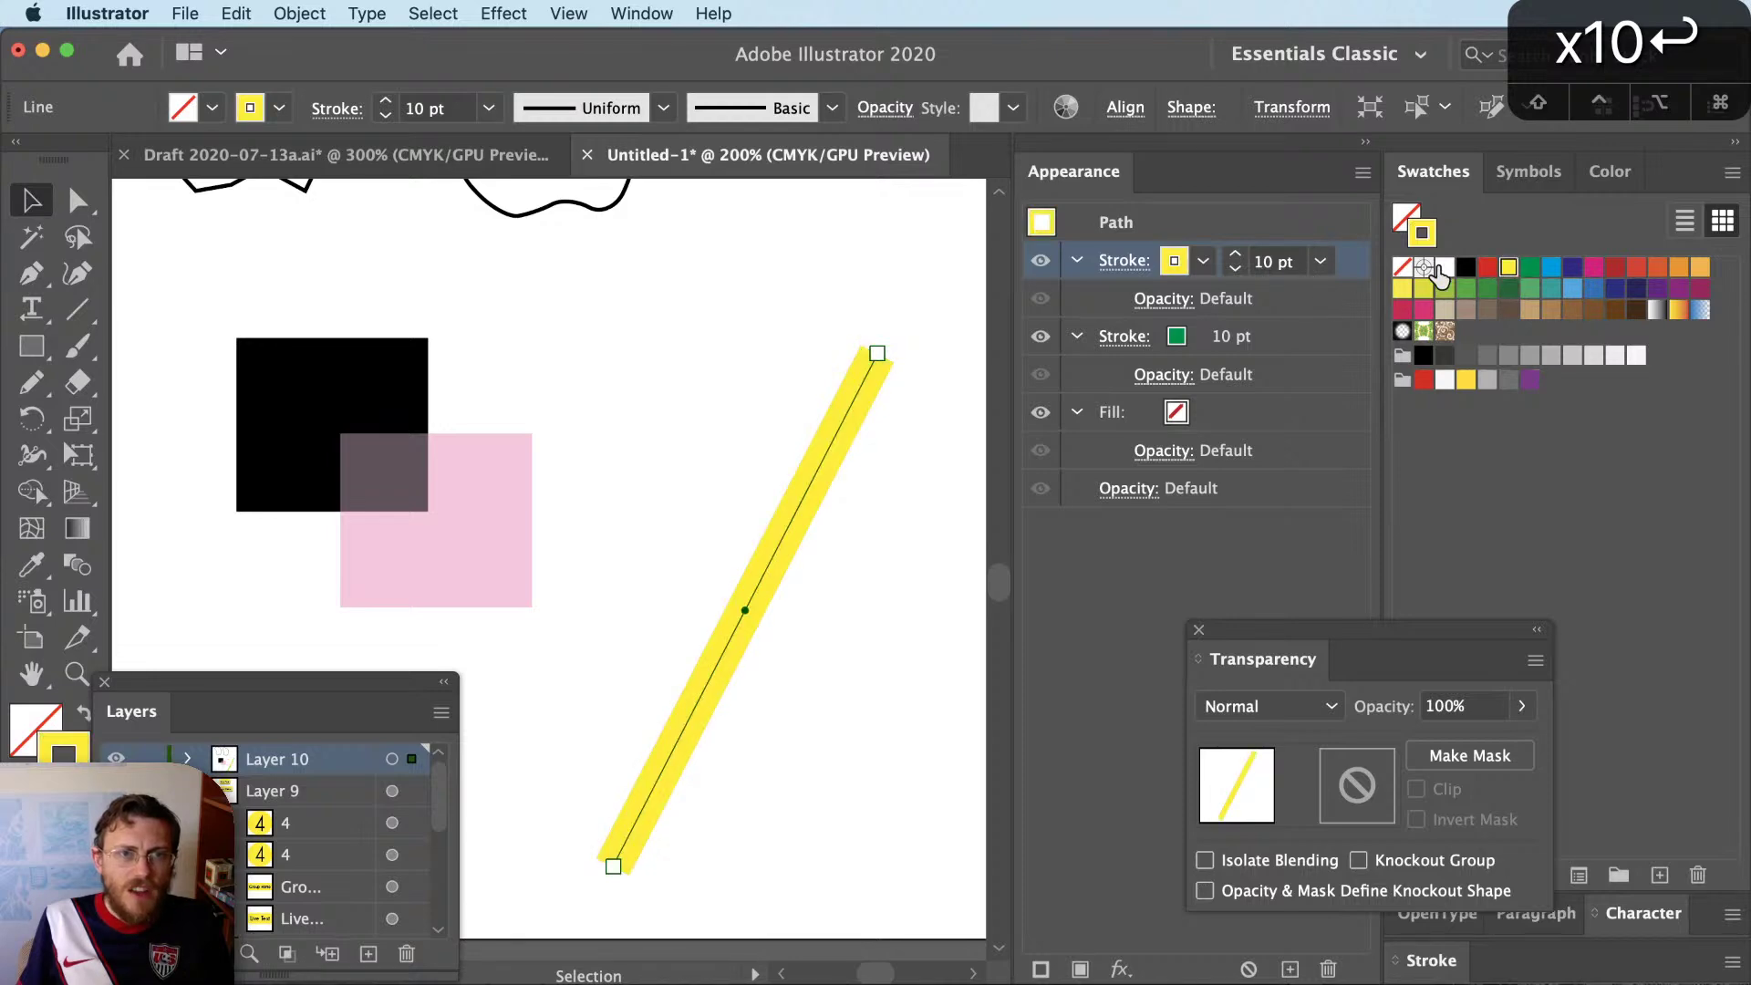
pyautogui.click(1281, 262)
pyautogui.write('5')
pyautogui.press('Return')
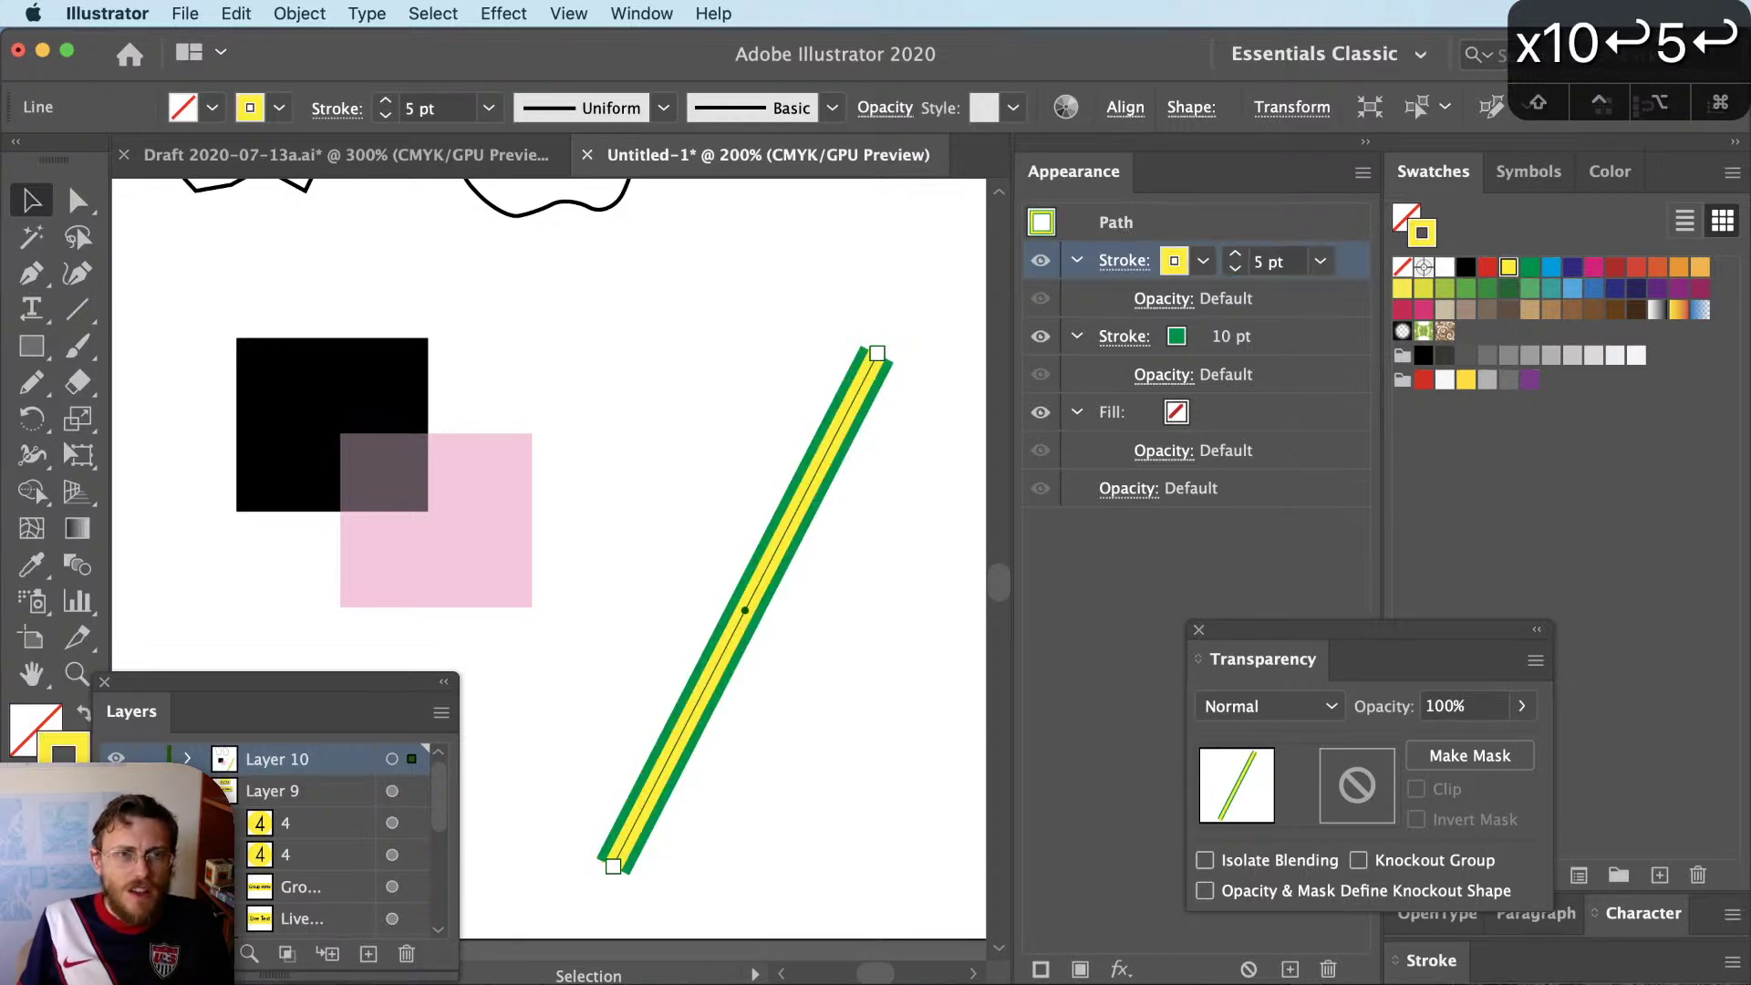
pyautogui.click(662, 304)
pyautogui.scroll(1, 781, 524)
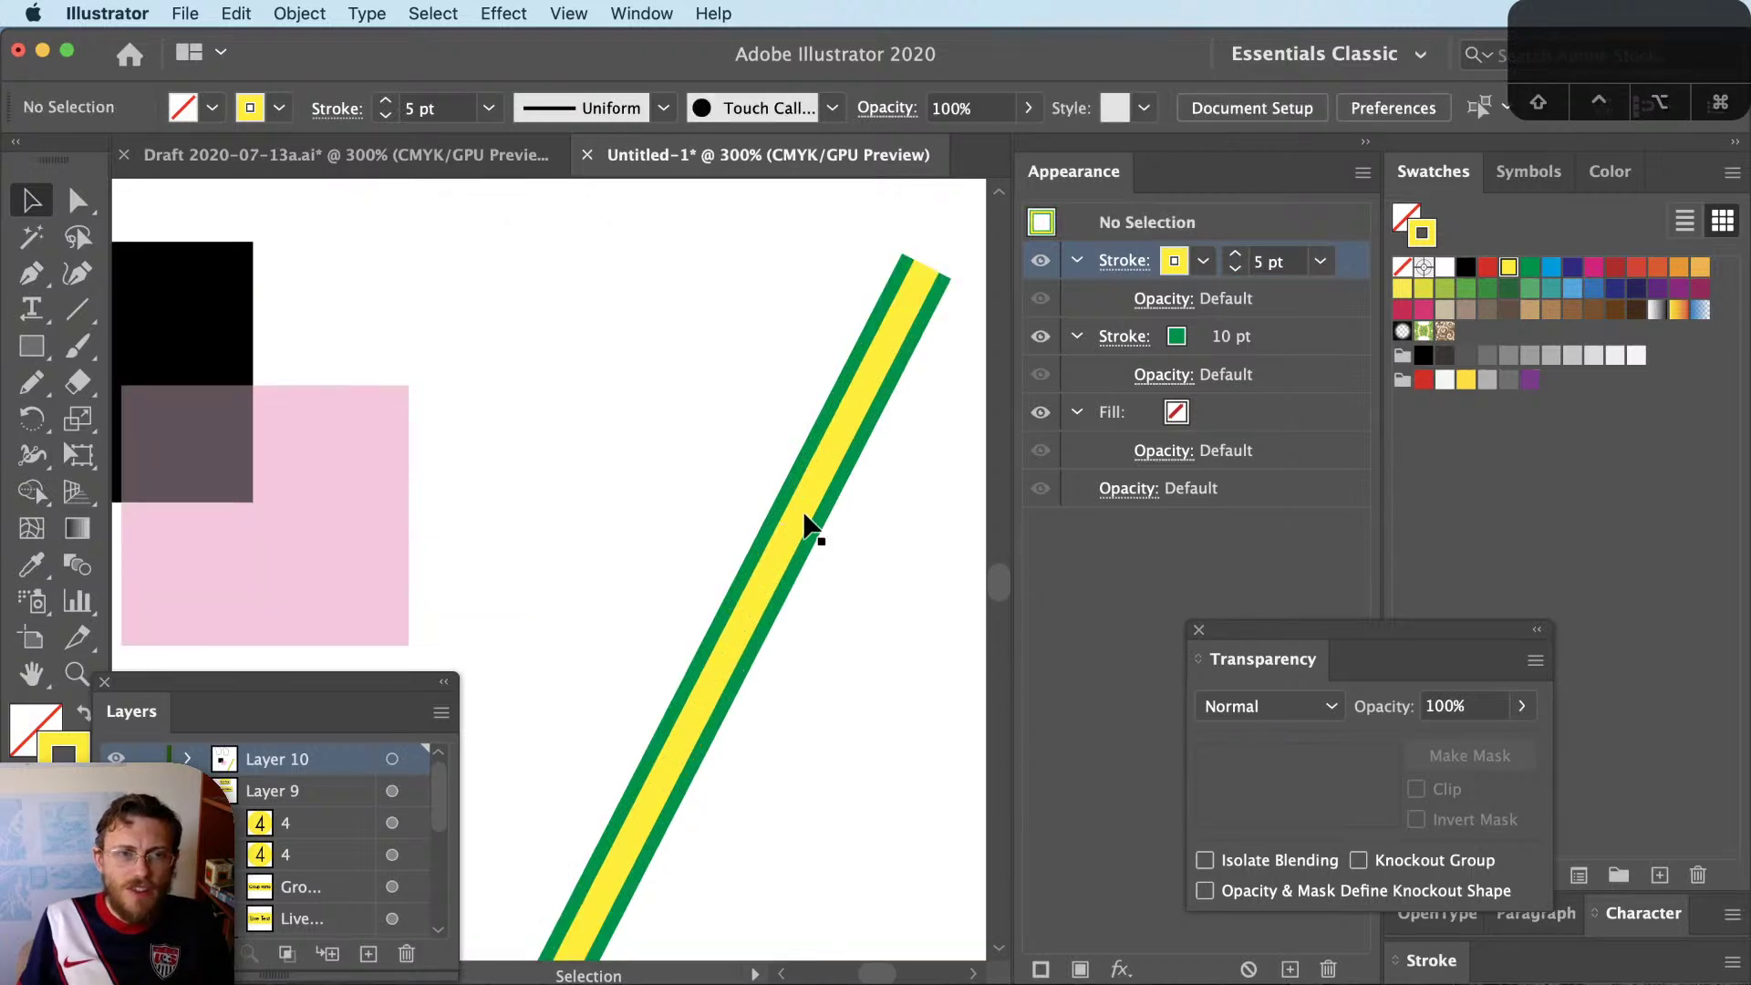
# Try the line's yellow stroke at 25% opacity and settle on 50%
pyautogui.click(805, 517)
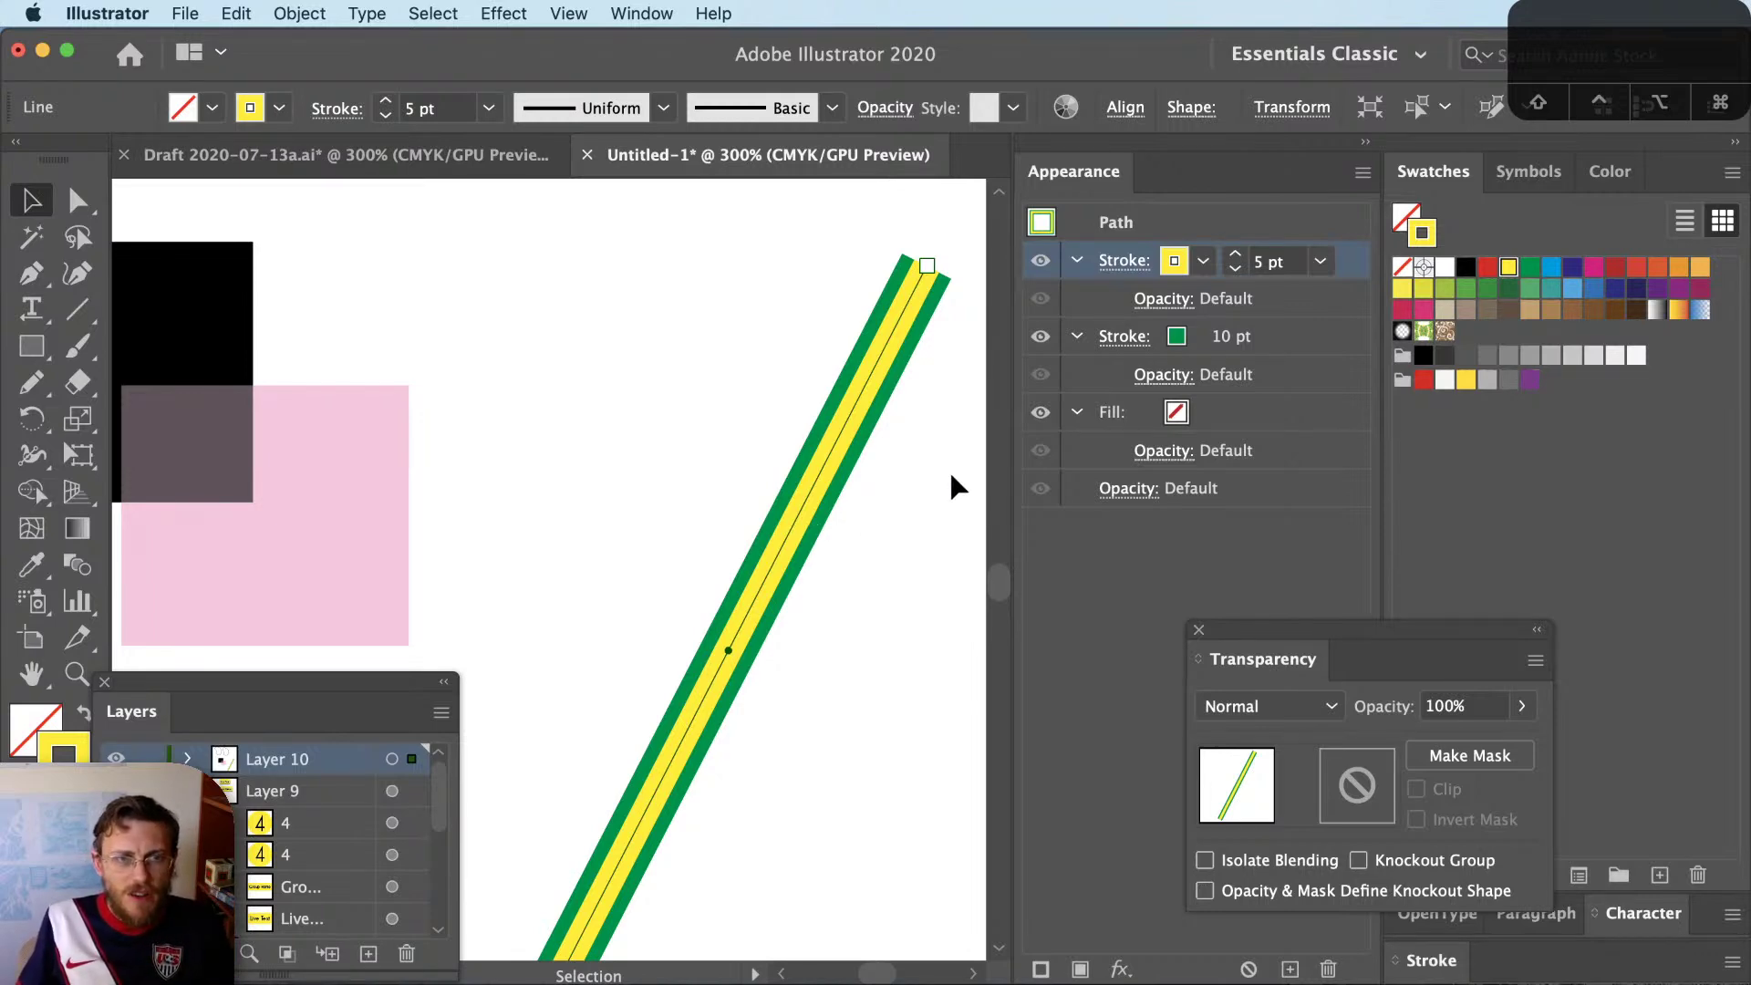
pyautogui.click(1163, 298)
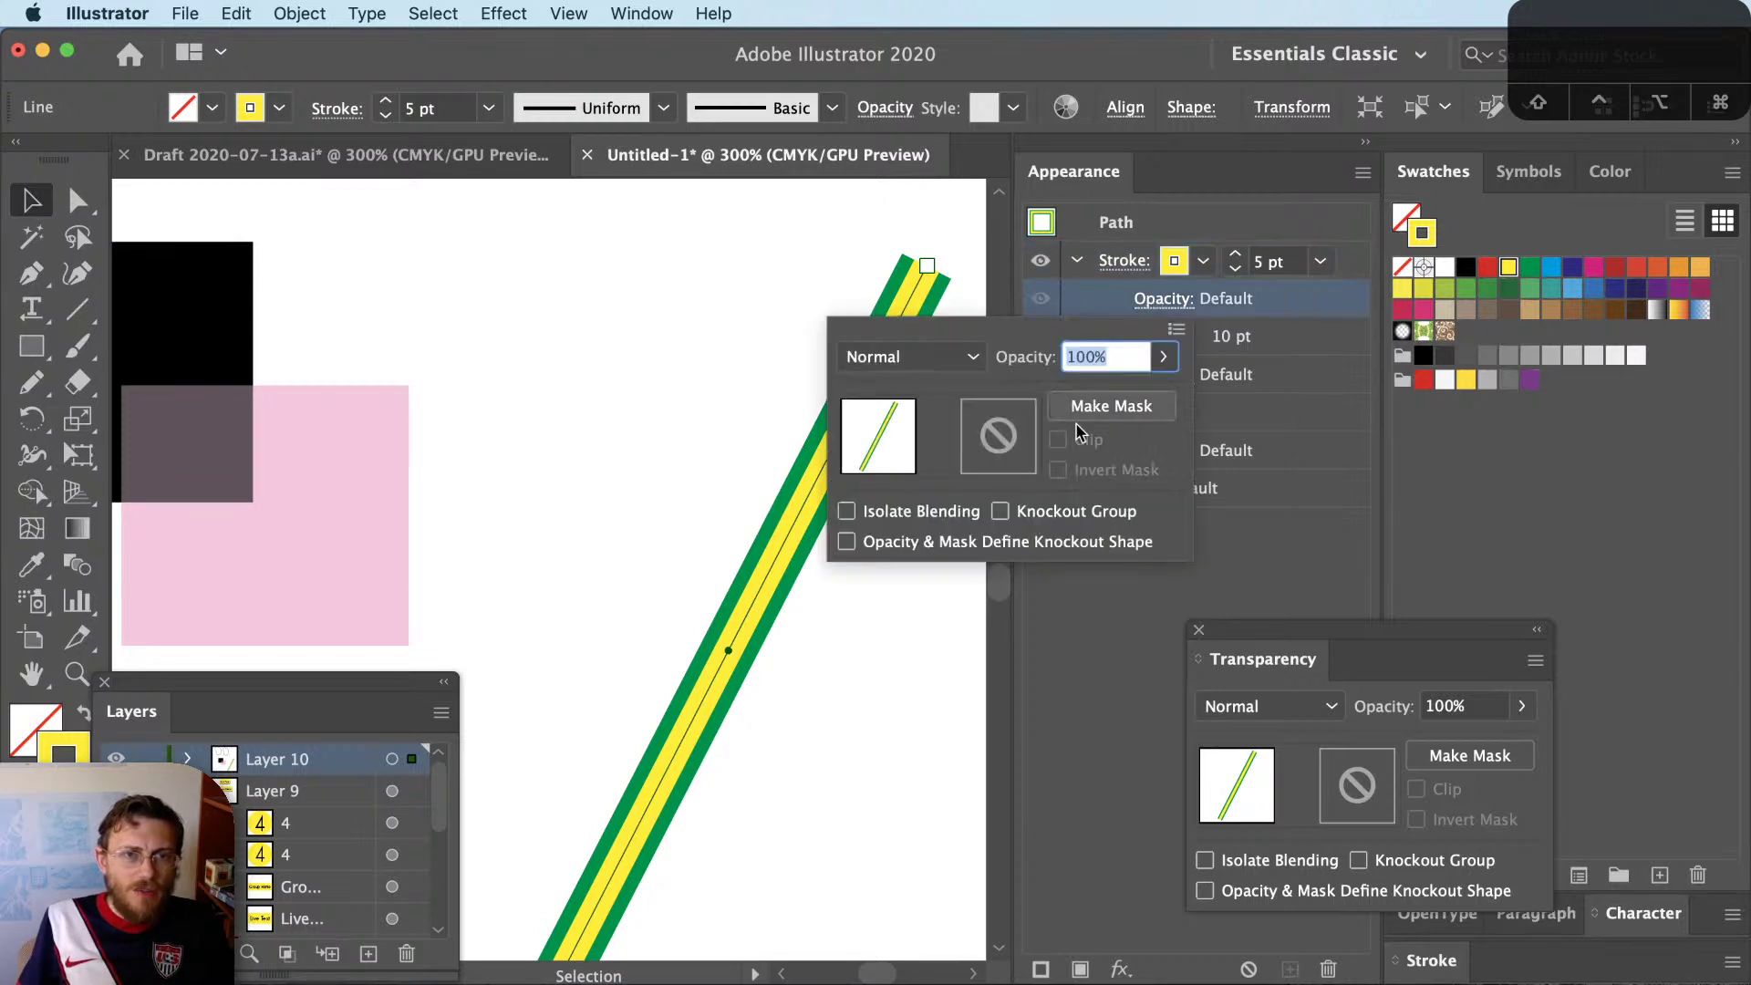
pyautogui.write('25')
pyautogui.press('Return')
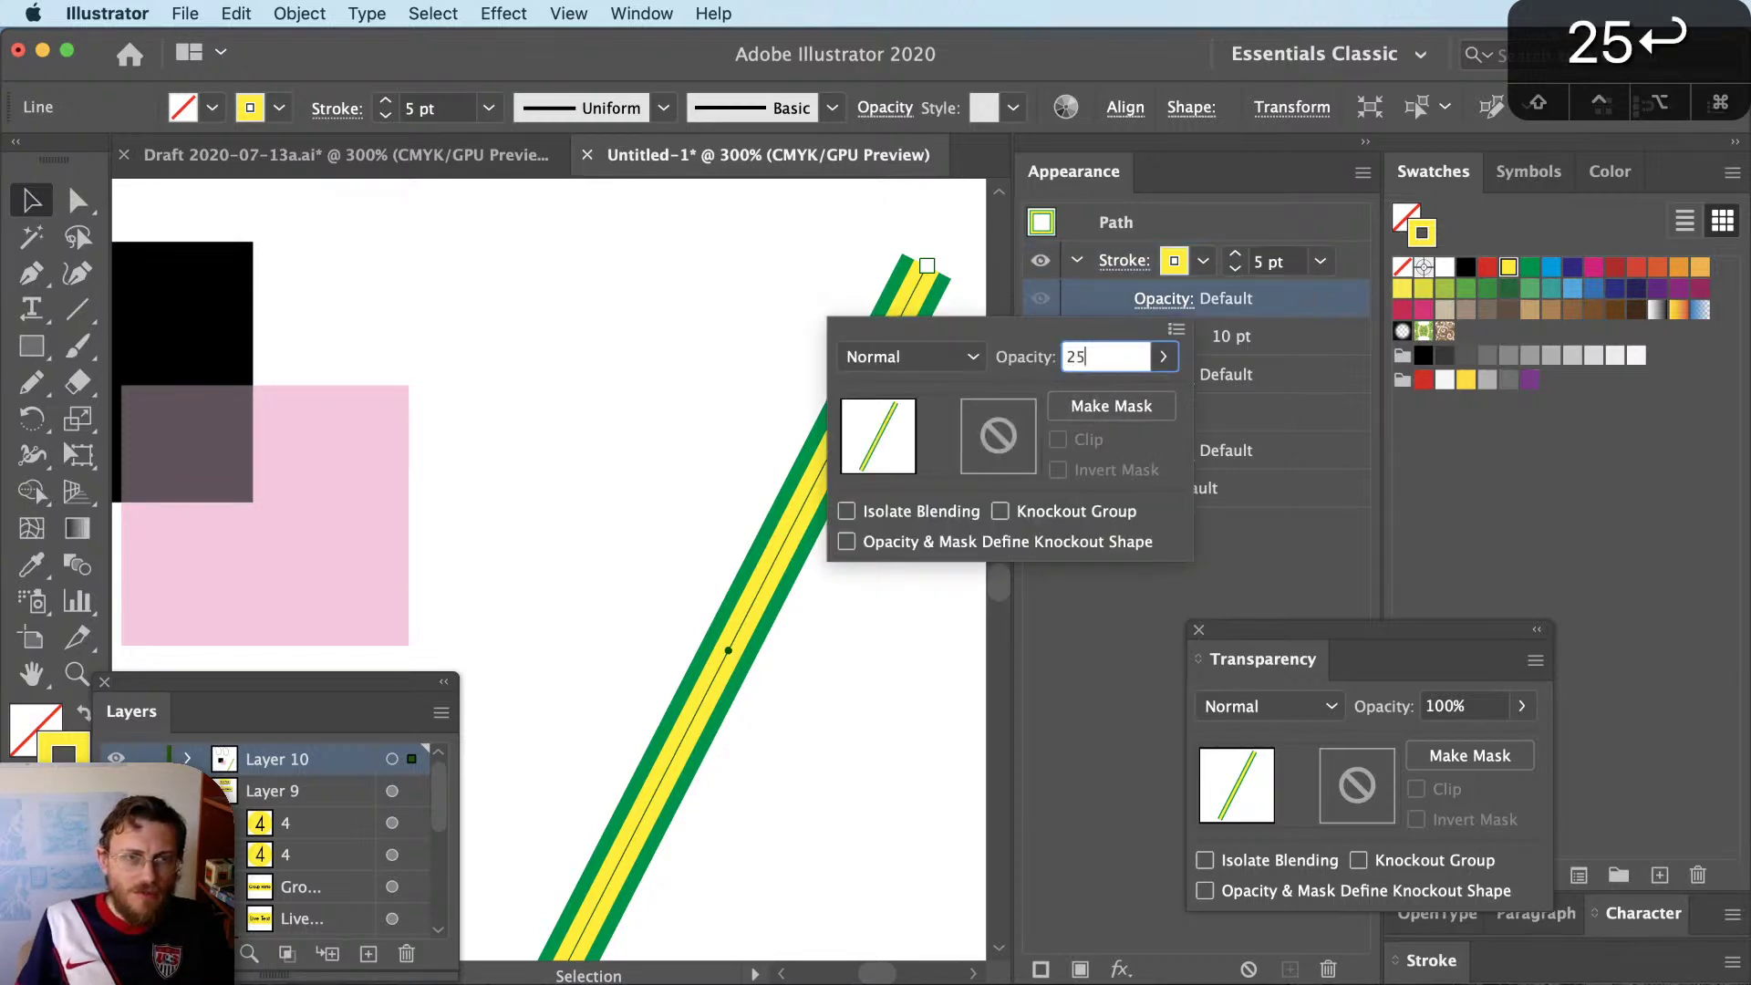
pyautogui.click(1162, 299)
pyautogui.write('50')
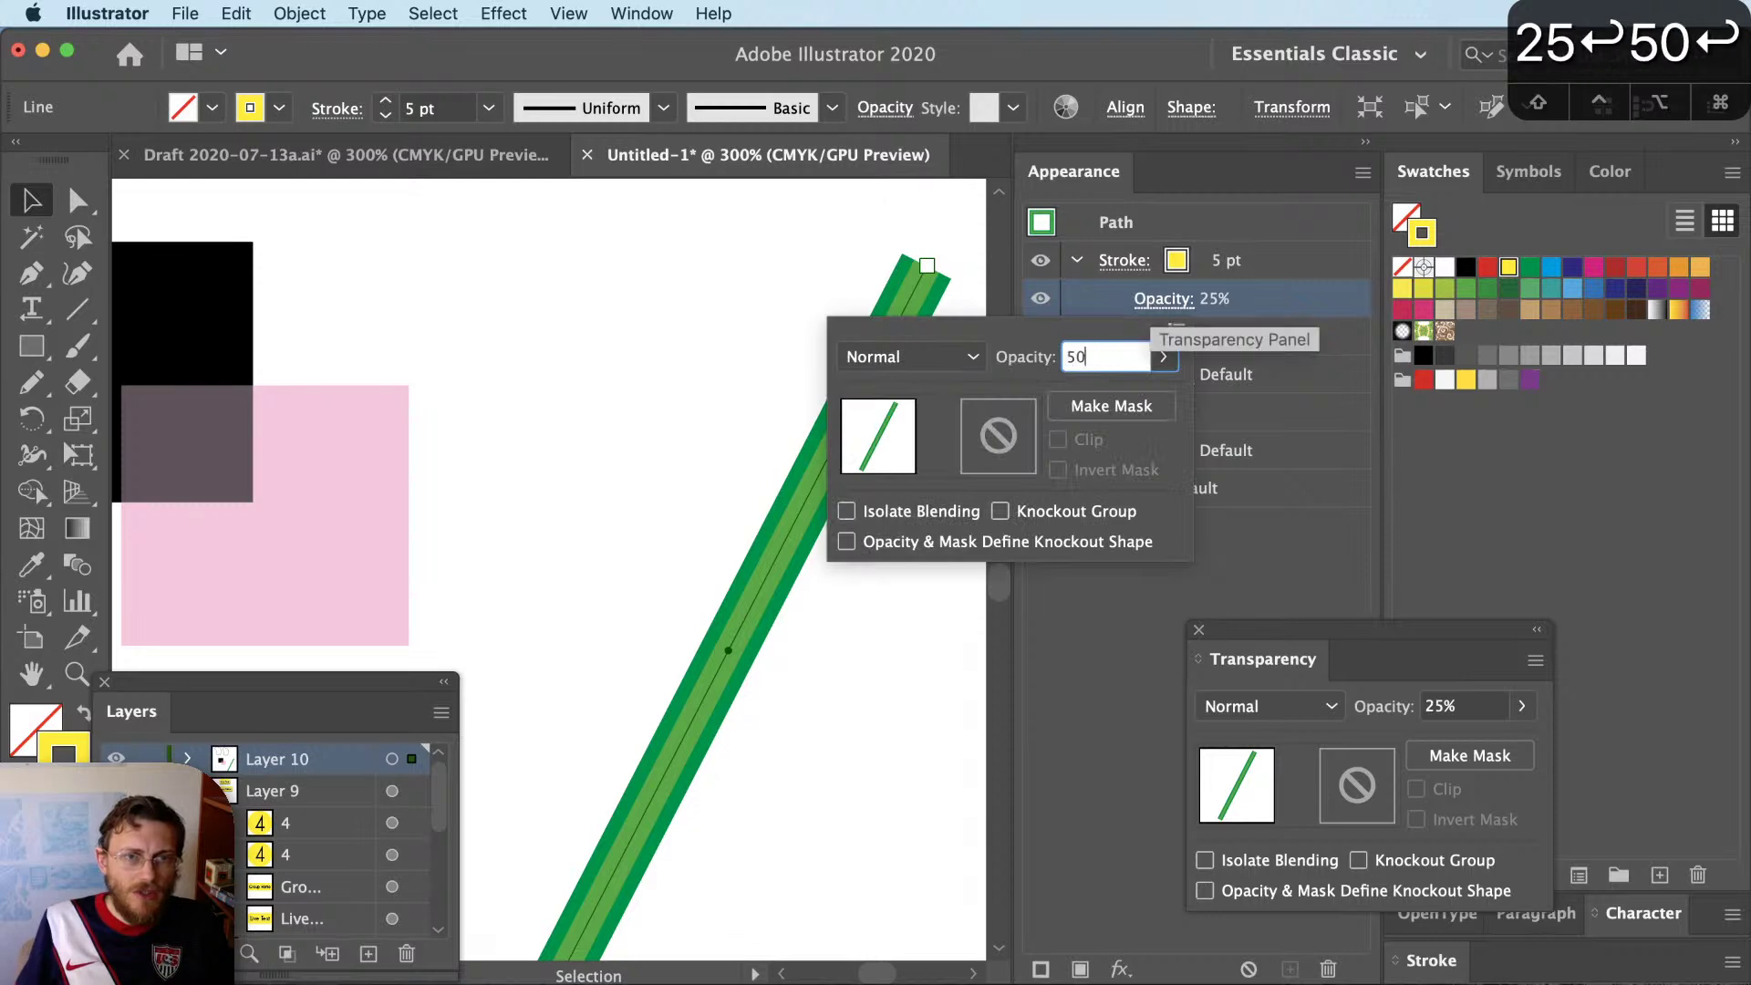
pyautogui.press('Return')
pyautogui.click(781, 283)
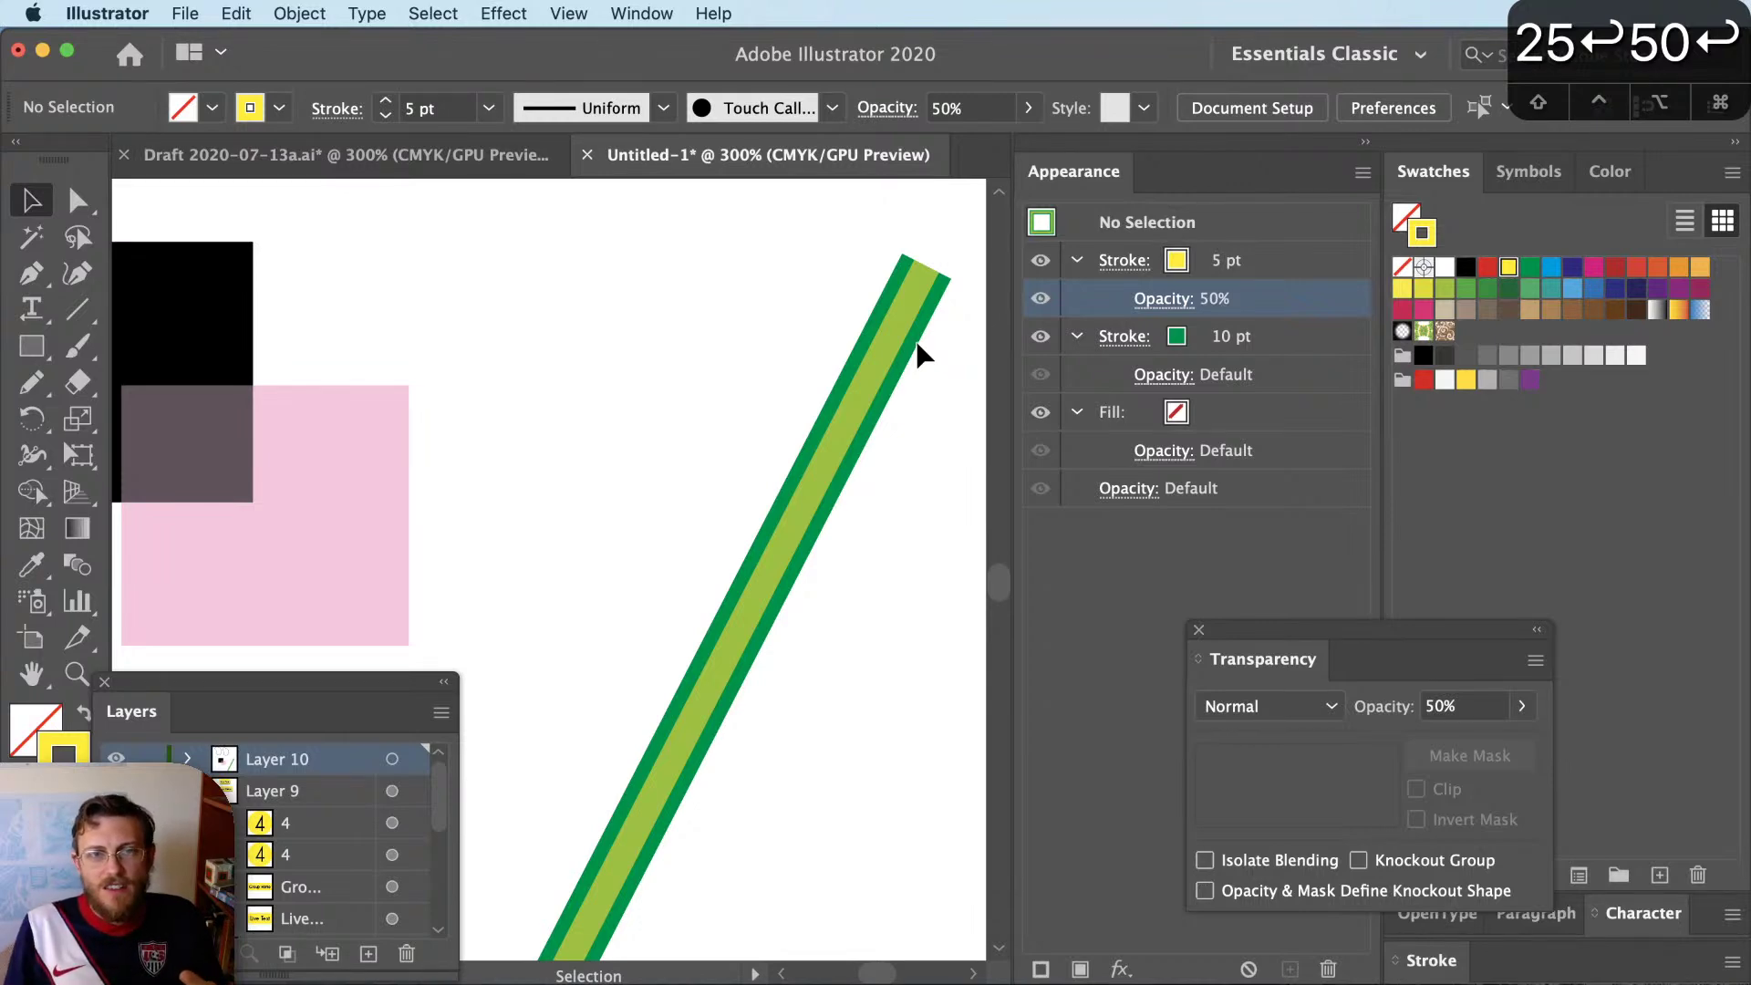
# Turn on Knockout Group for the opacity of the line's yellow stroke
pyautogui.click(1163, 299)
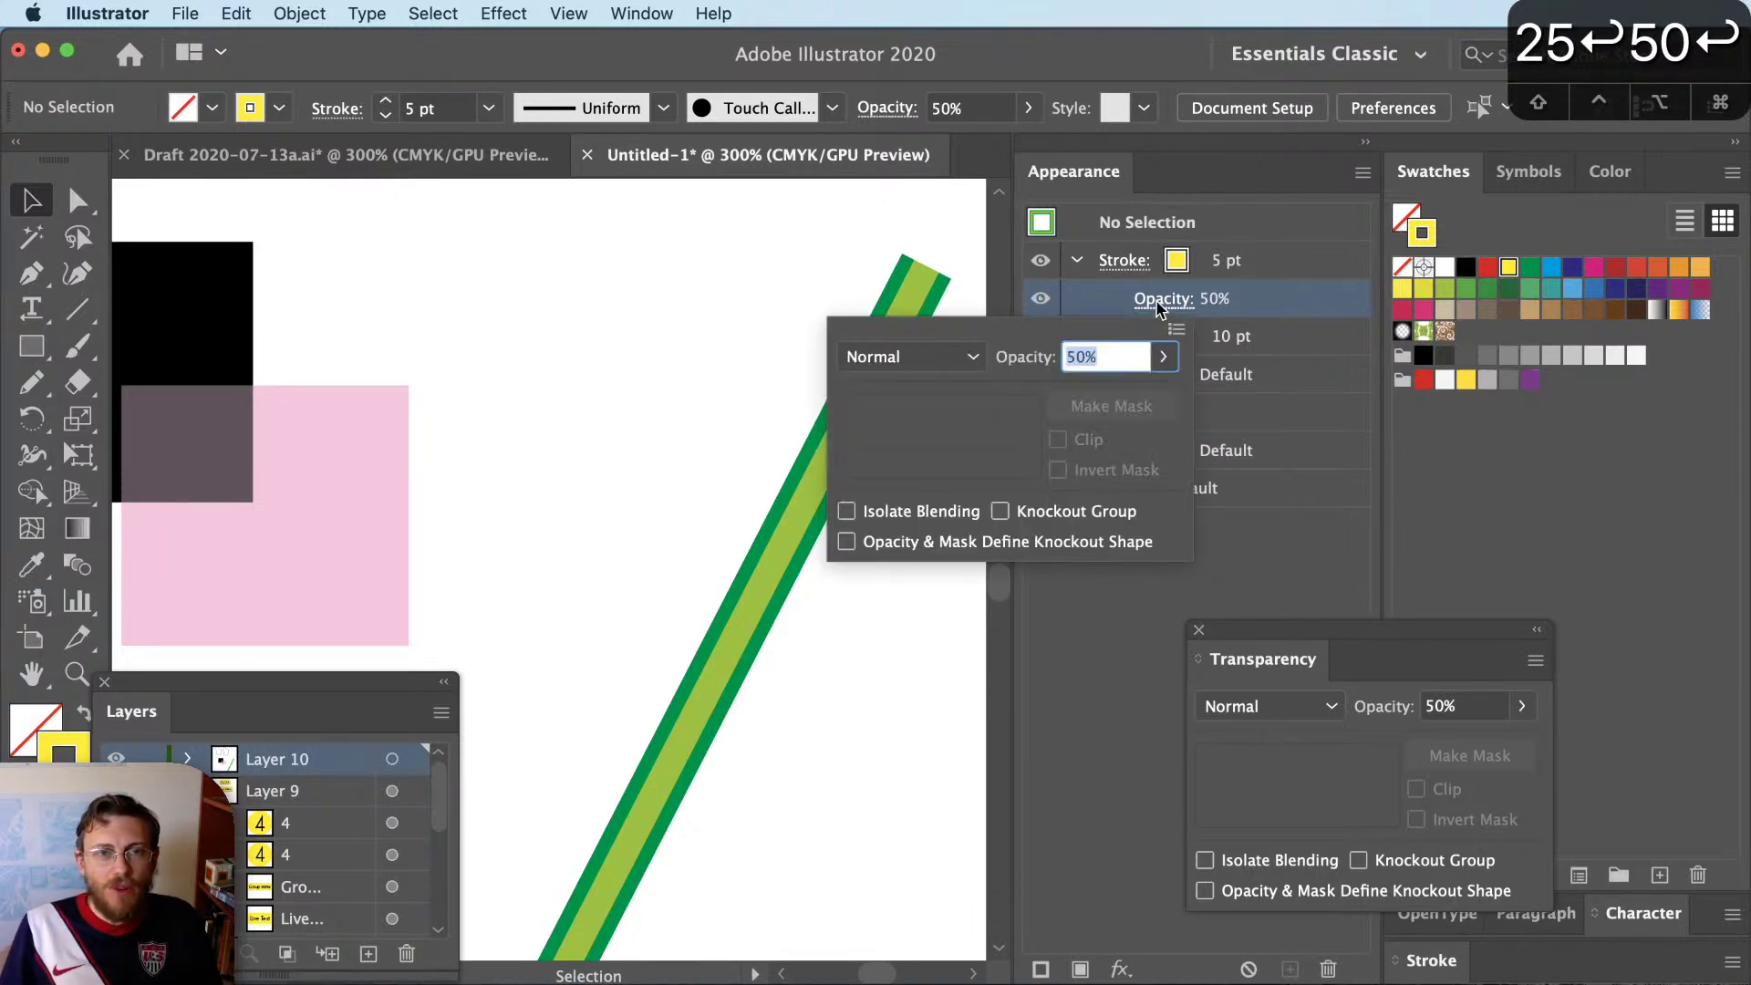
pyautogui.click(859, 273)
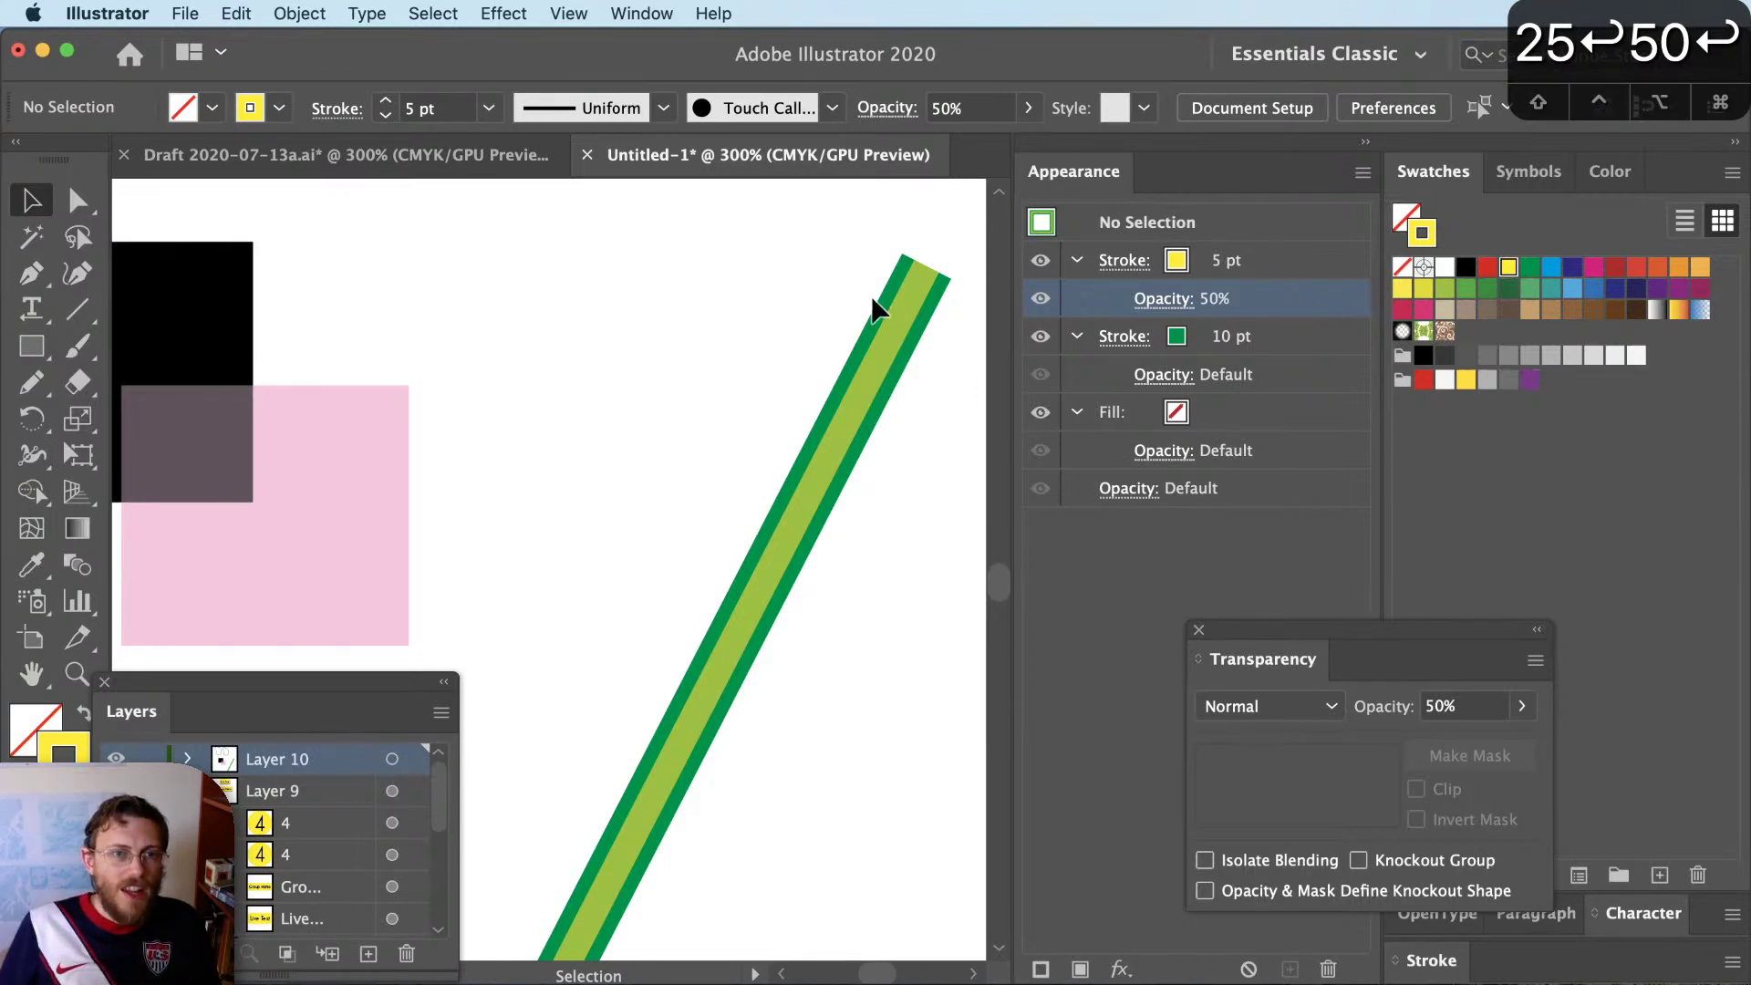
pyautogui.click(903, 338)
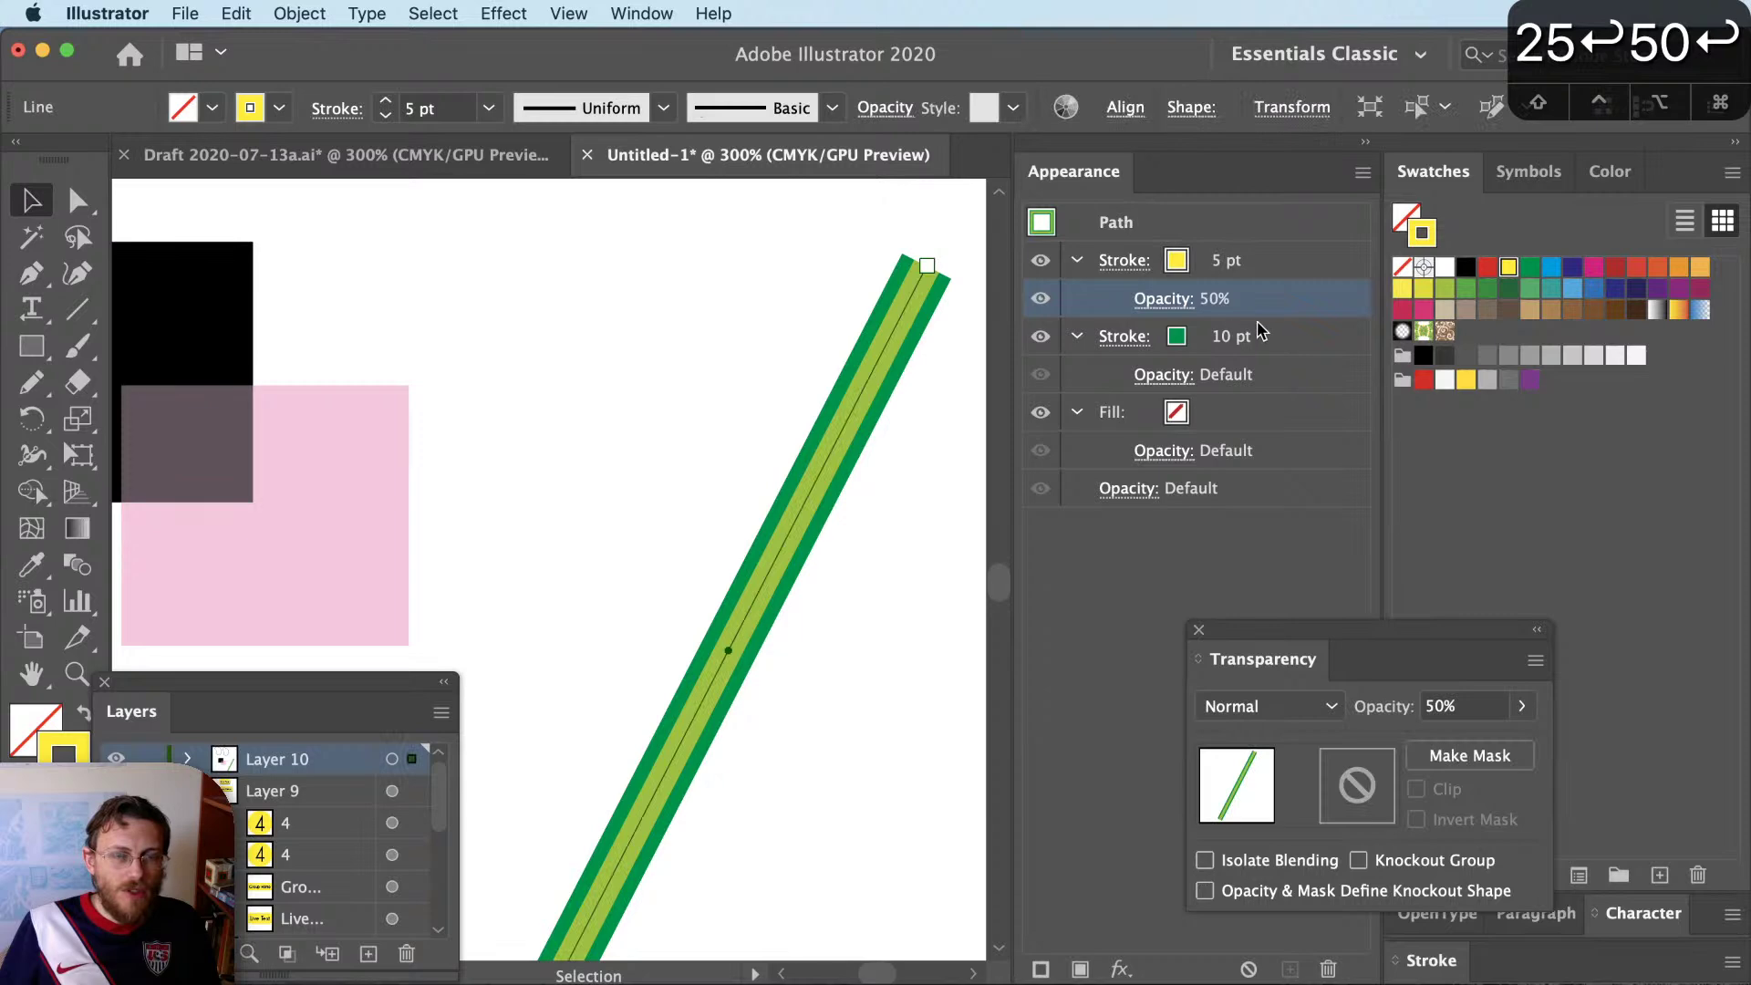
pyautogui.click(1360, 861)
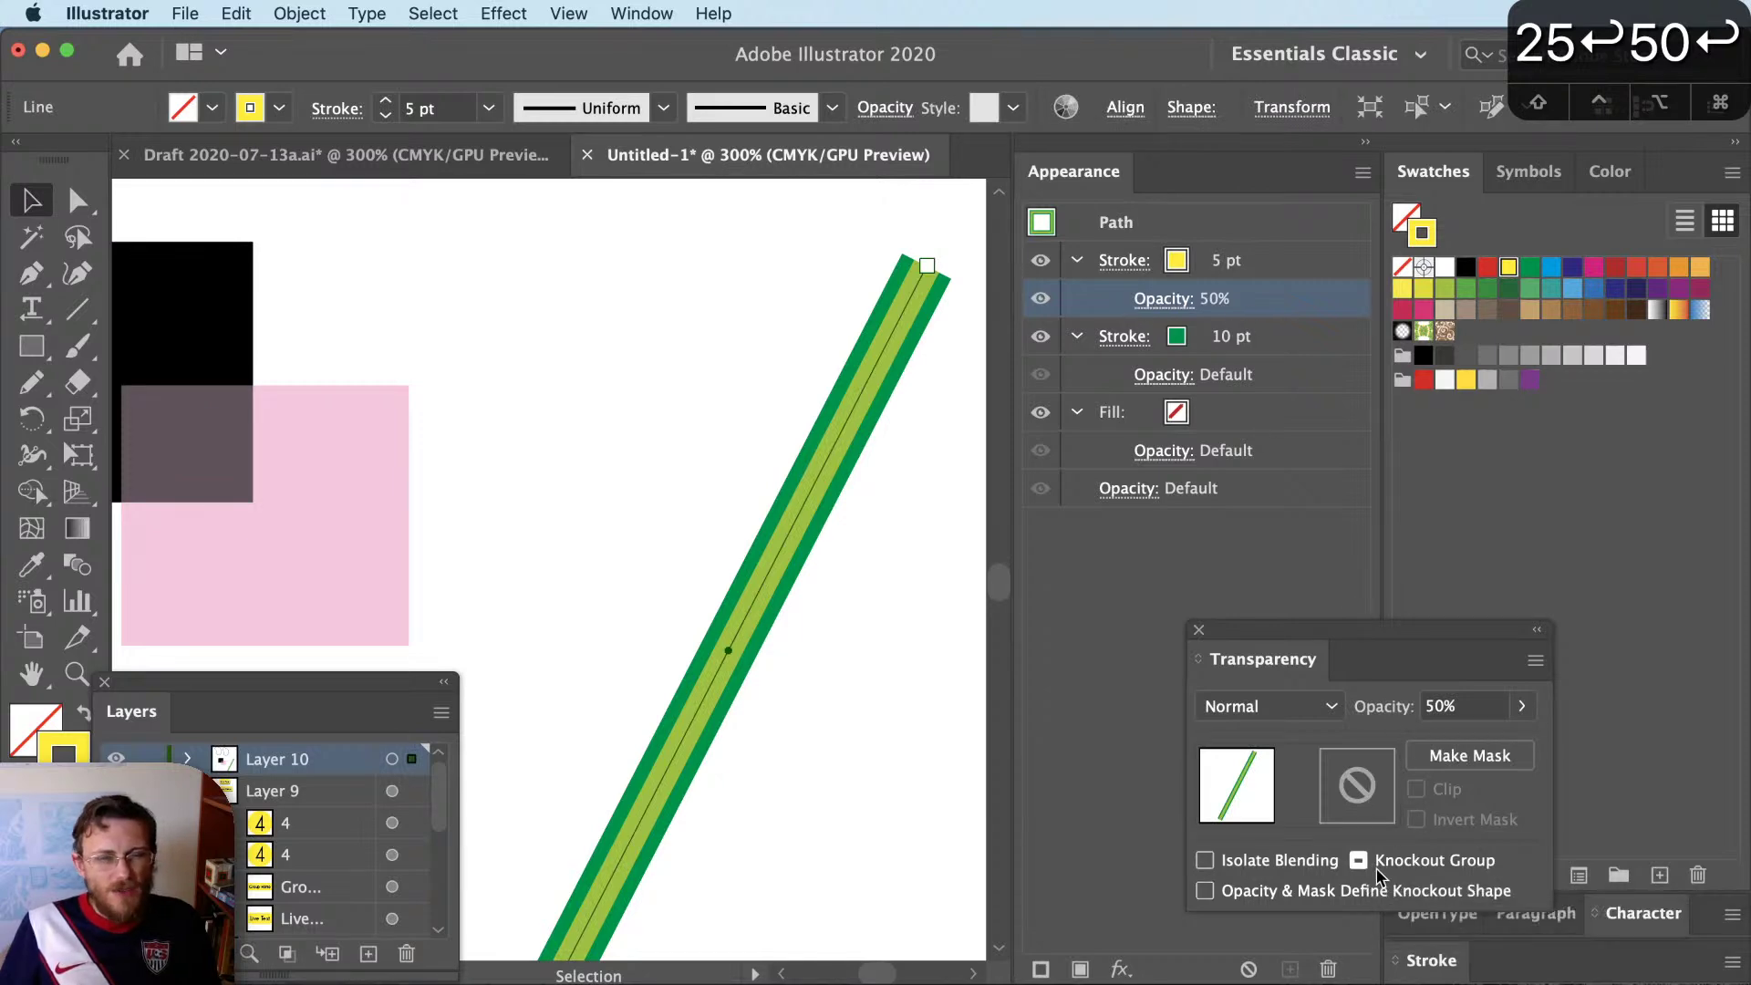
pyautogui.click(1360, 864)
pyautogui.click(1360, 864)
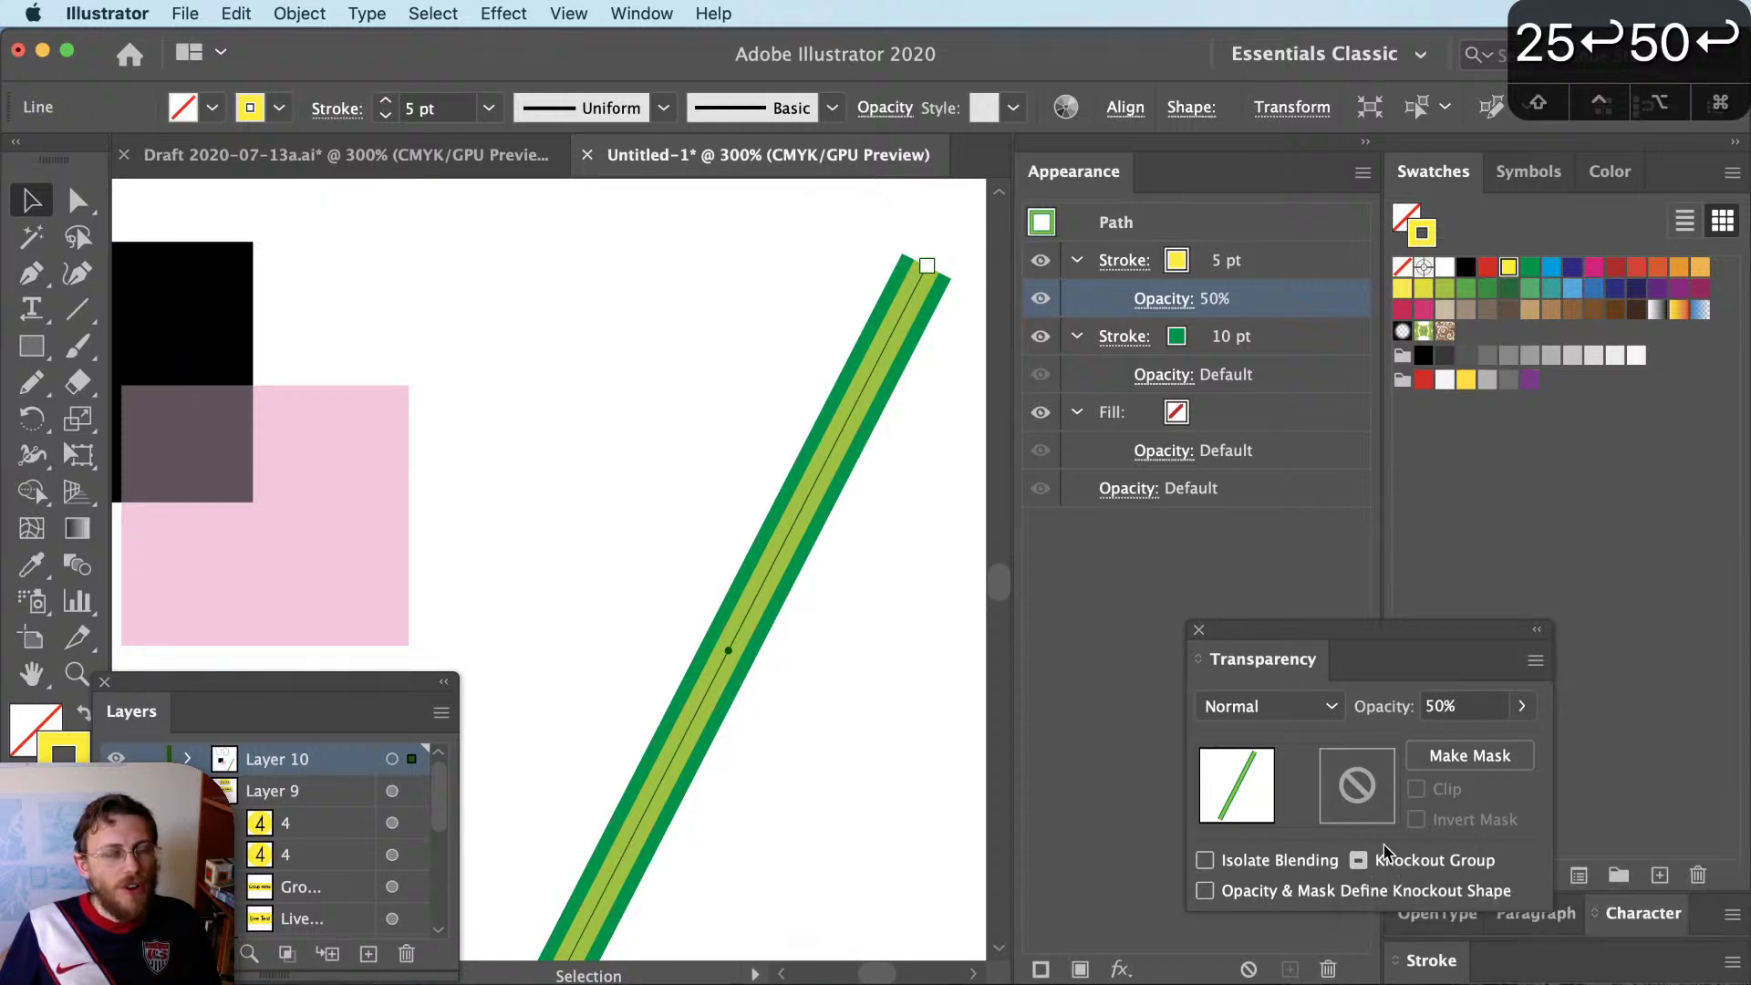
pyautogui.click(1357, 860)
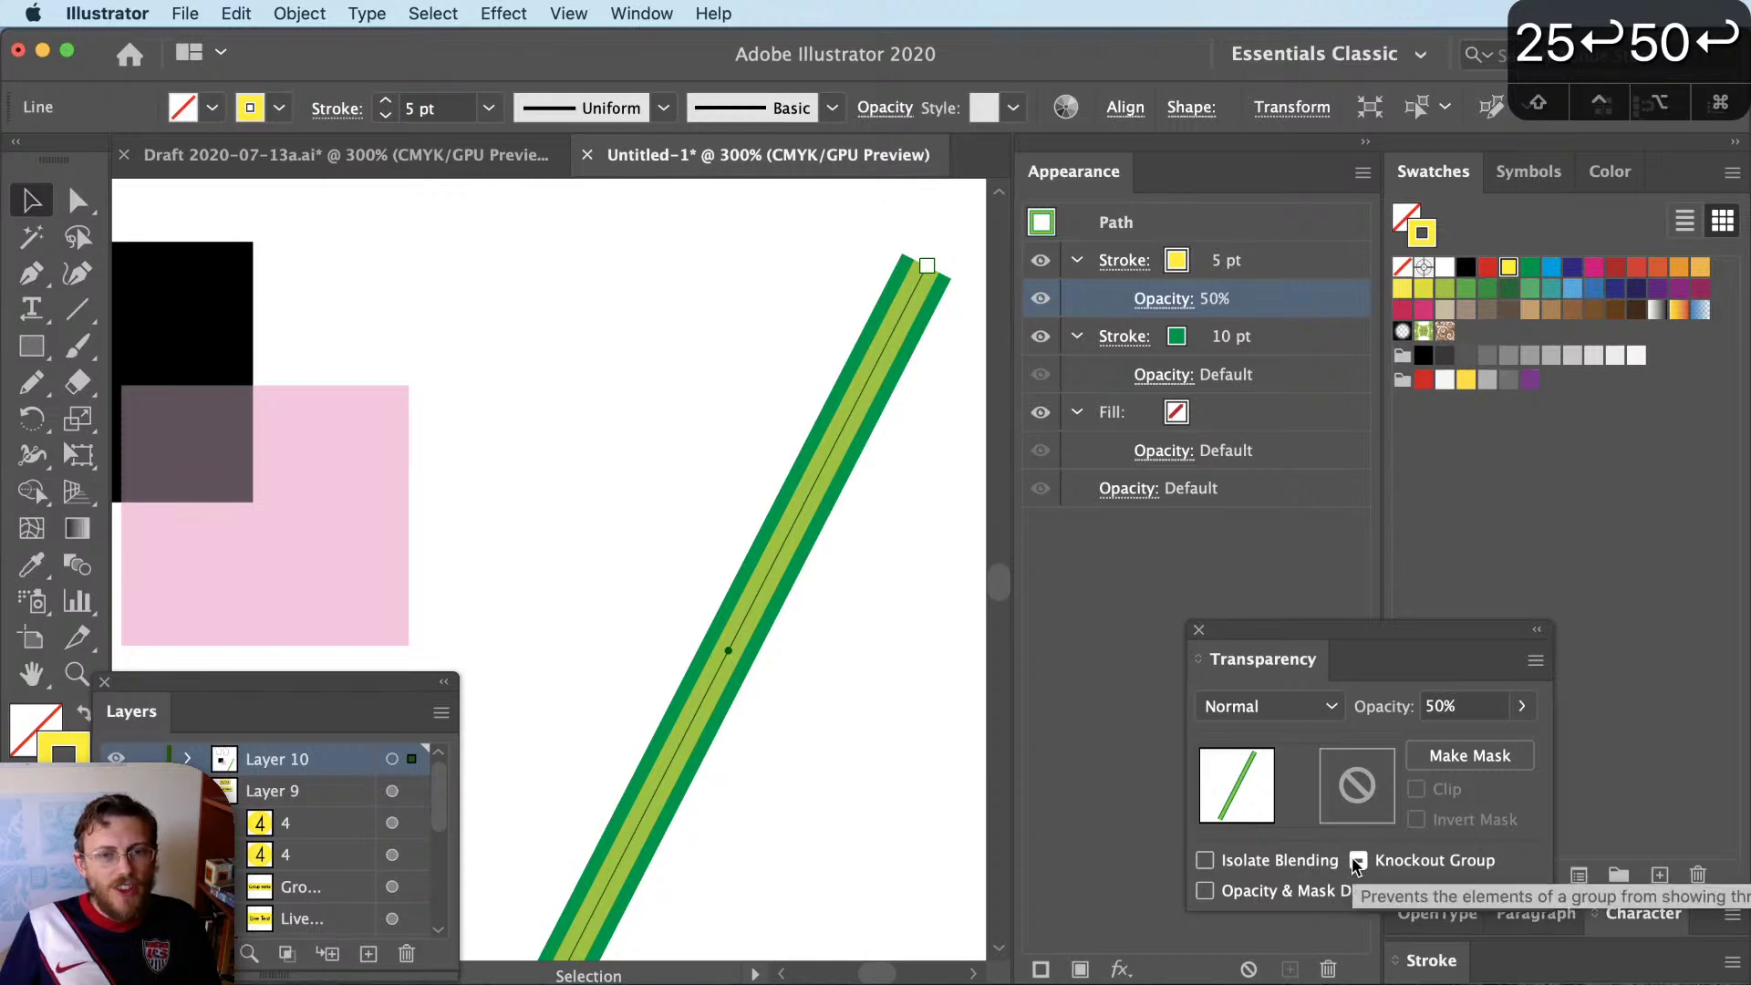
pyautogui.click(917, 617)
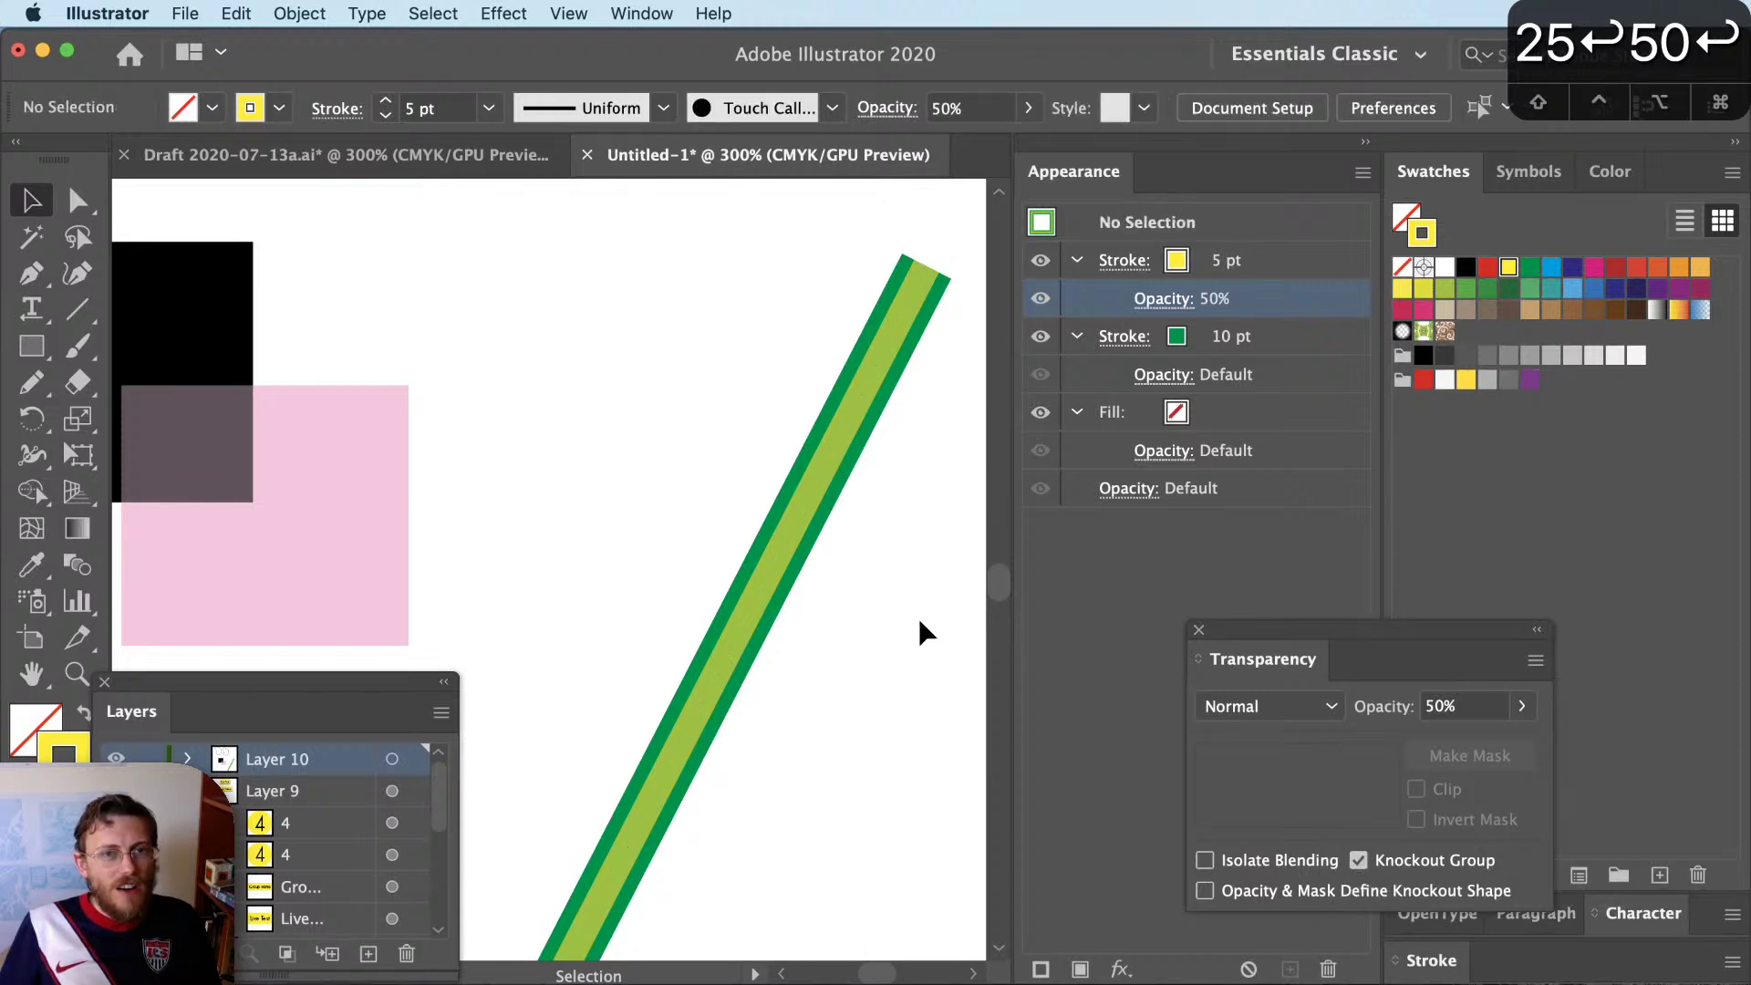
pyautogui.click(1158, 299)
pyautogui.click(1348, 866)
pyautogui.click(1359, 860)
pyautogui.click(1133, 607)
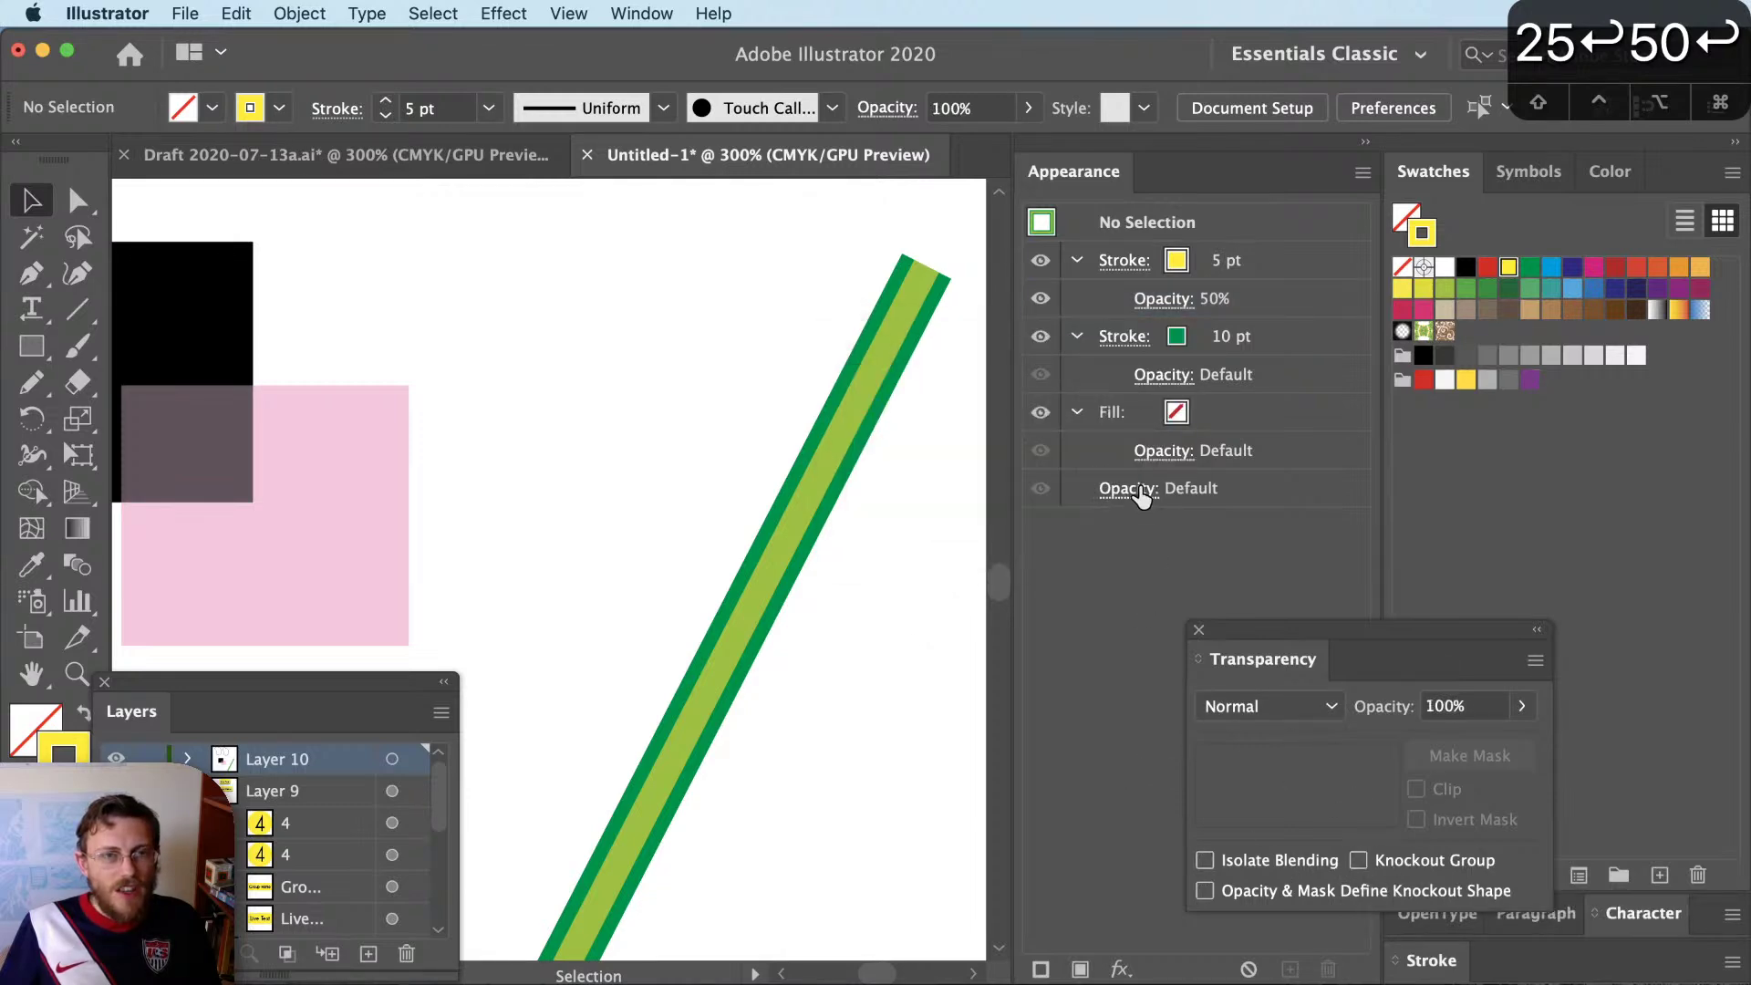
# Select the line and turn on Knockout Group for the whole path's opacity
pyautogui.click(864, 418)
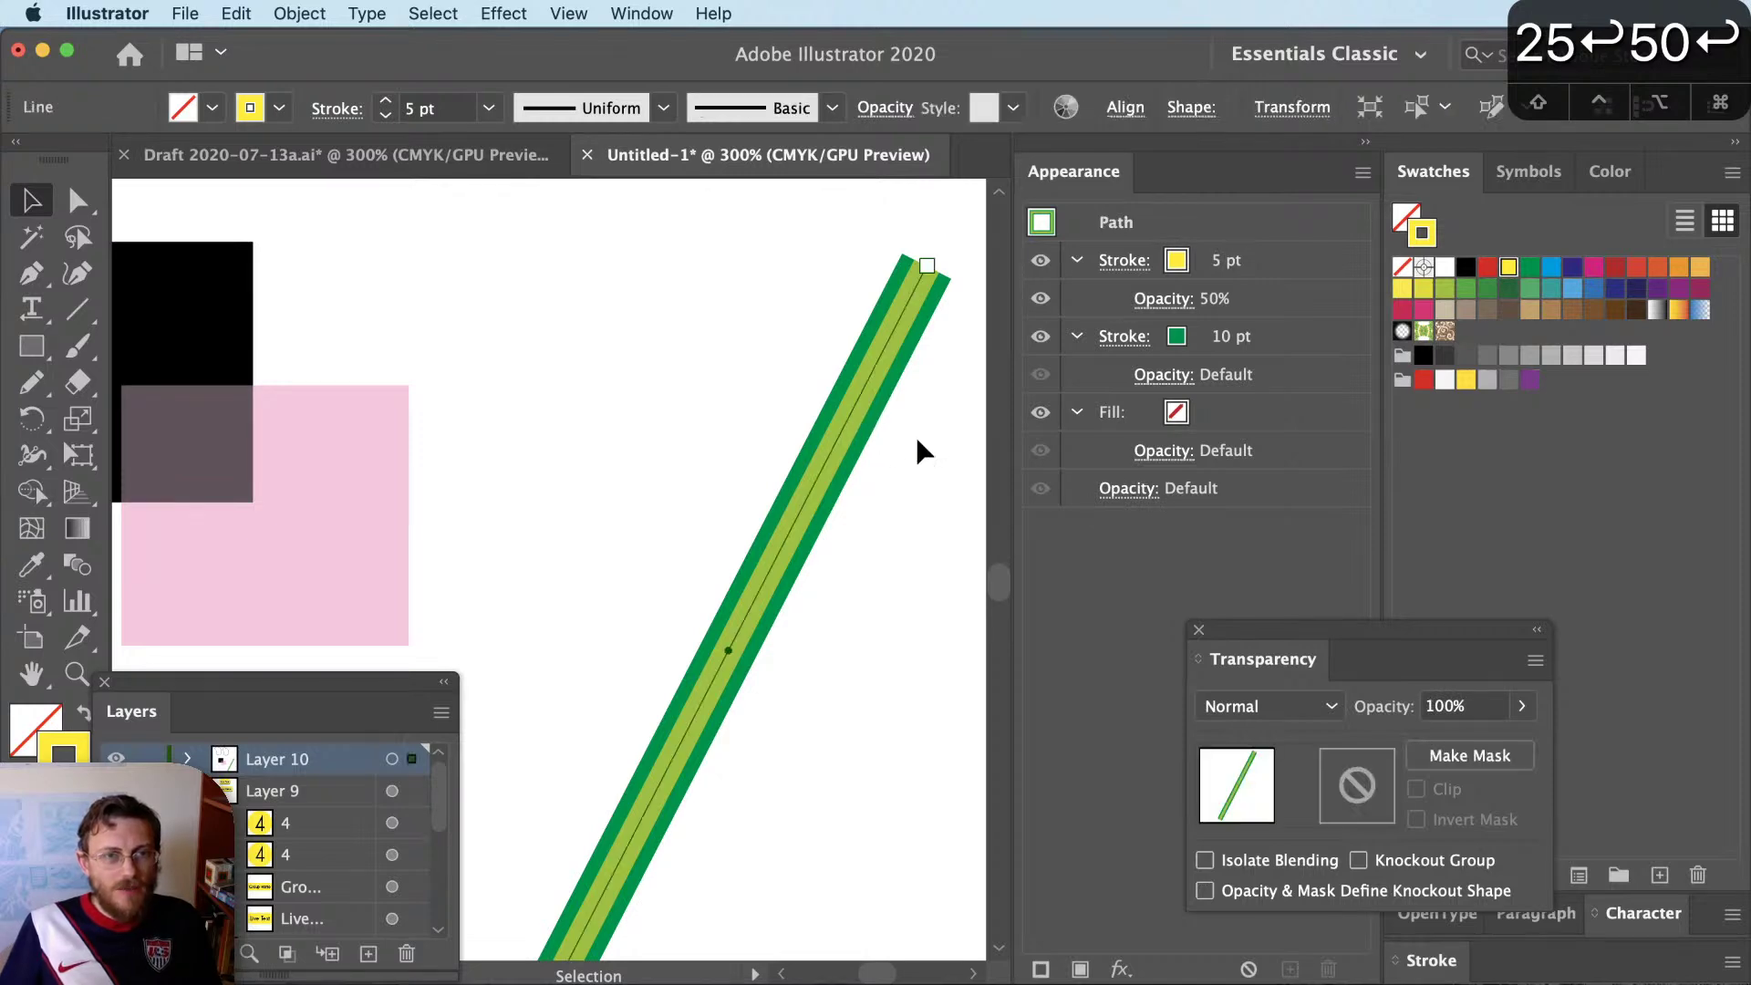
pyautogui.click(1148, 493)
pyautogui.click(966, 702)
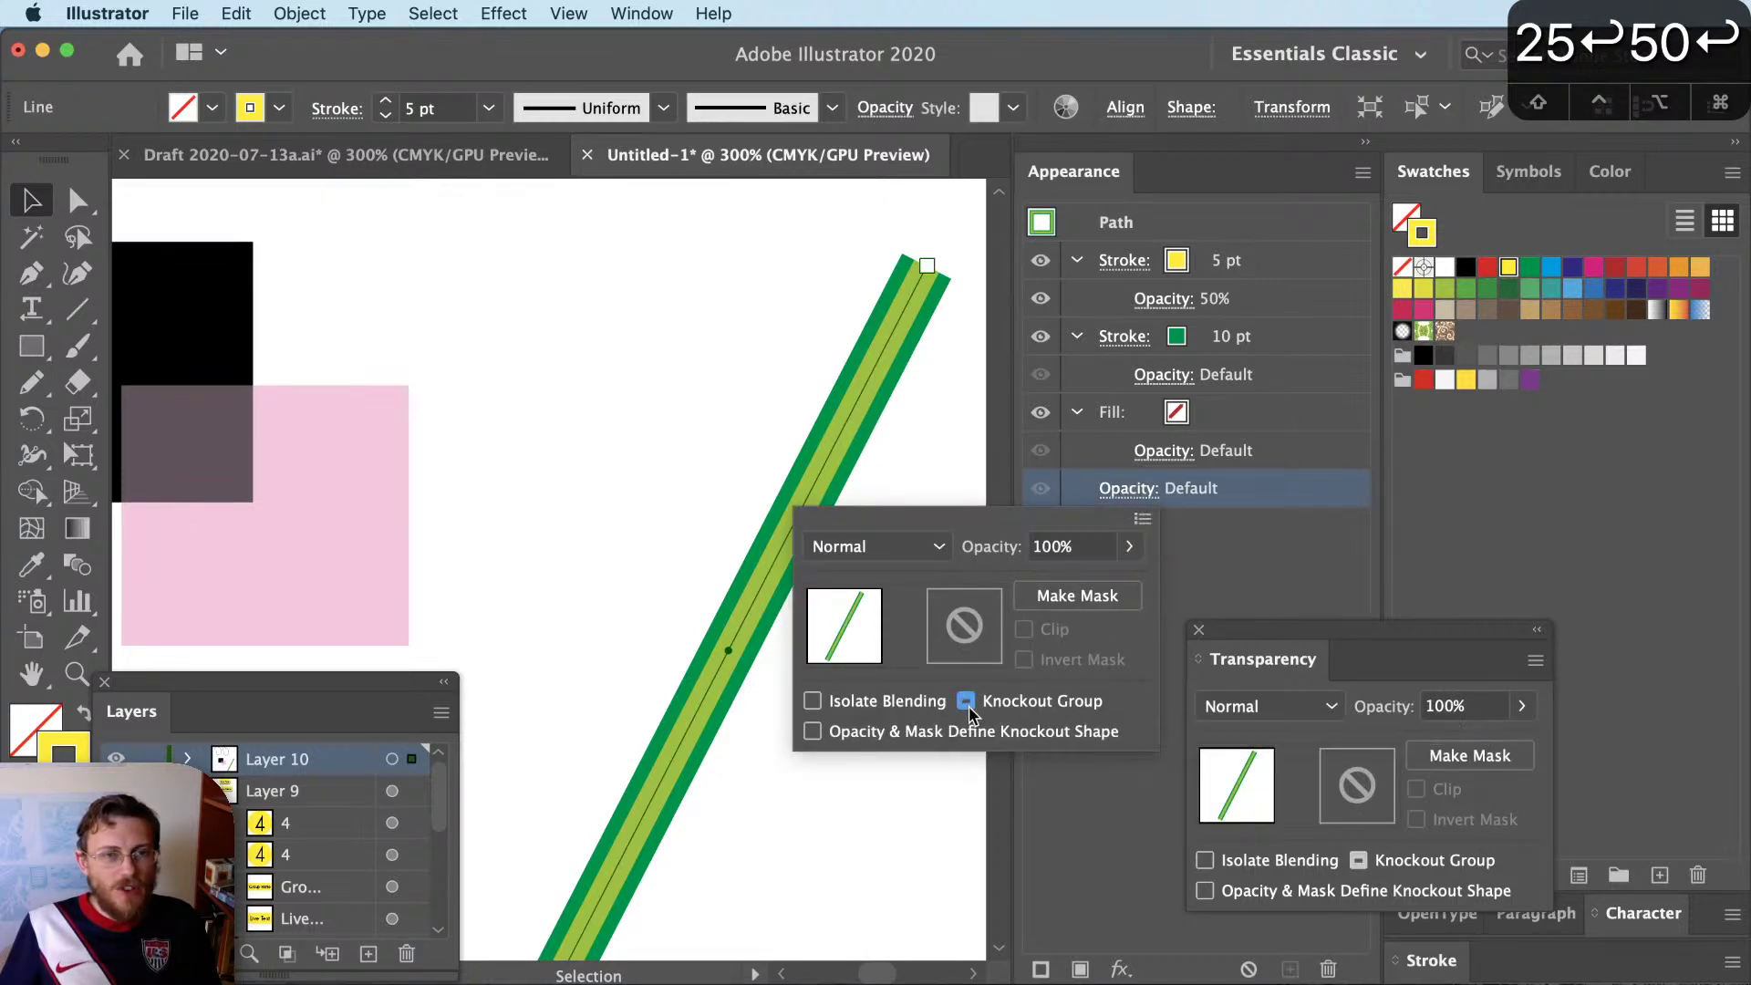
pyautogui.click(966, 701)
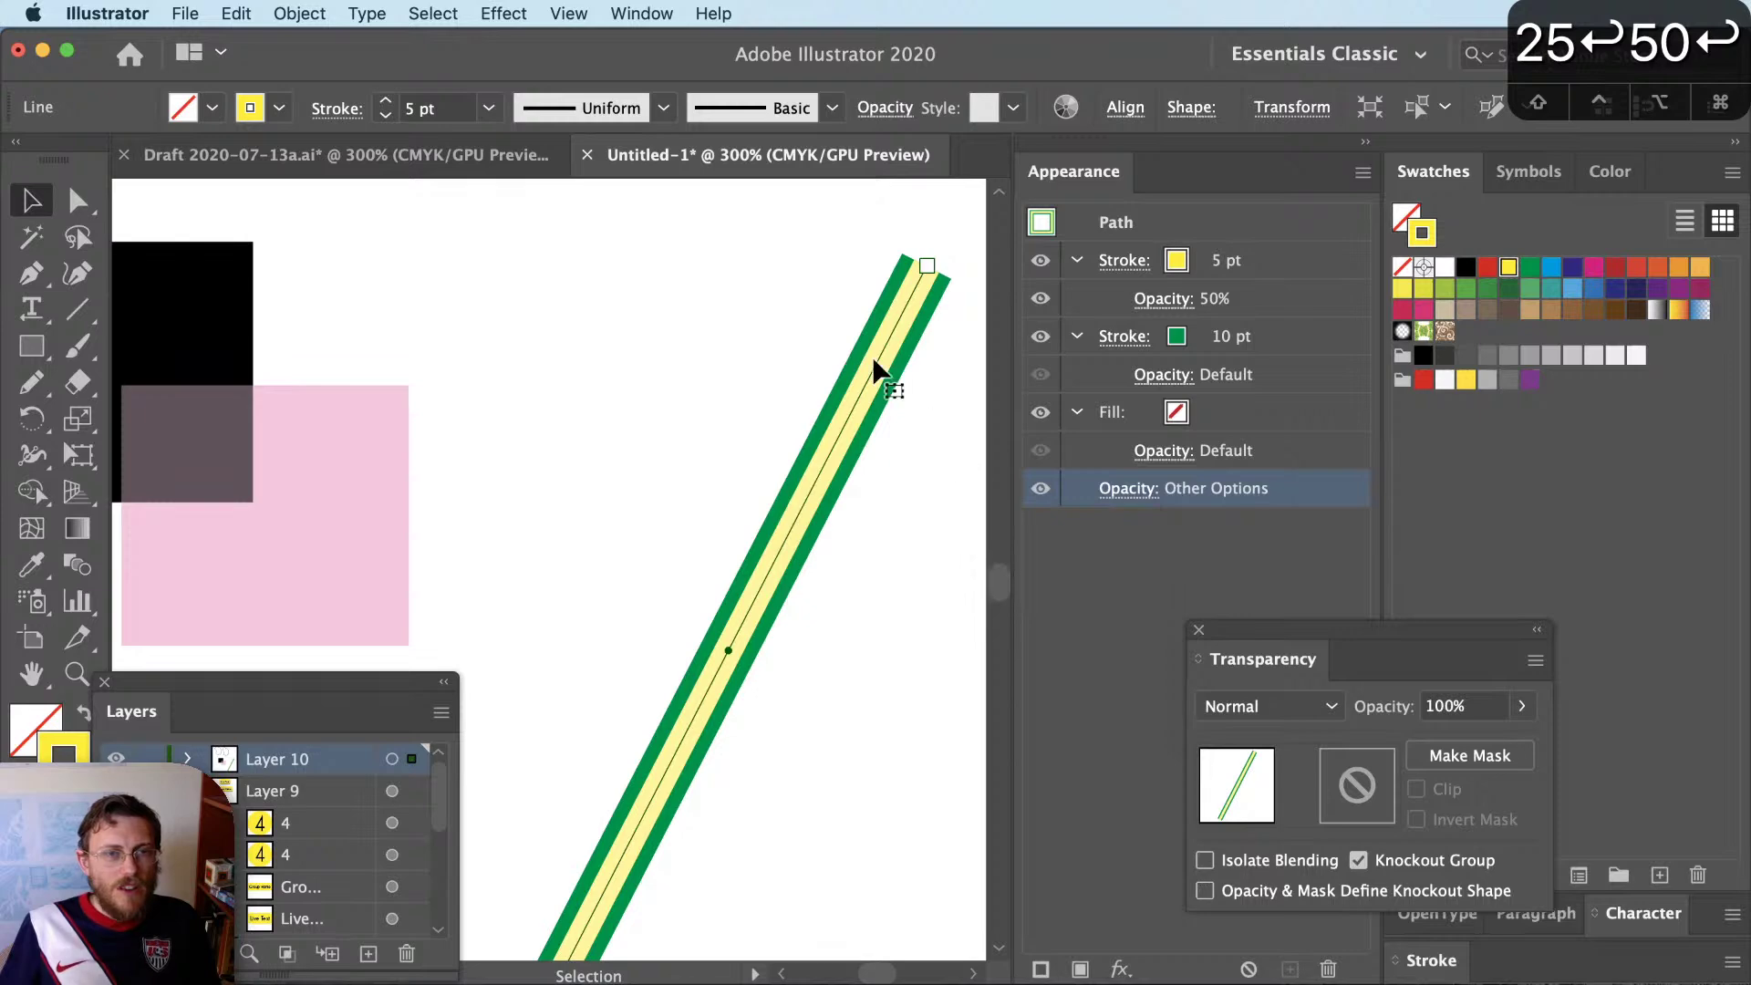
# Raise the yellow stroke's opacity to 100% with the line's upper anchor point selected
pyautogui.press('a')
pyautogui.click(927, 265)
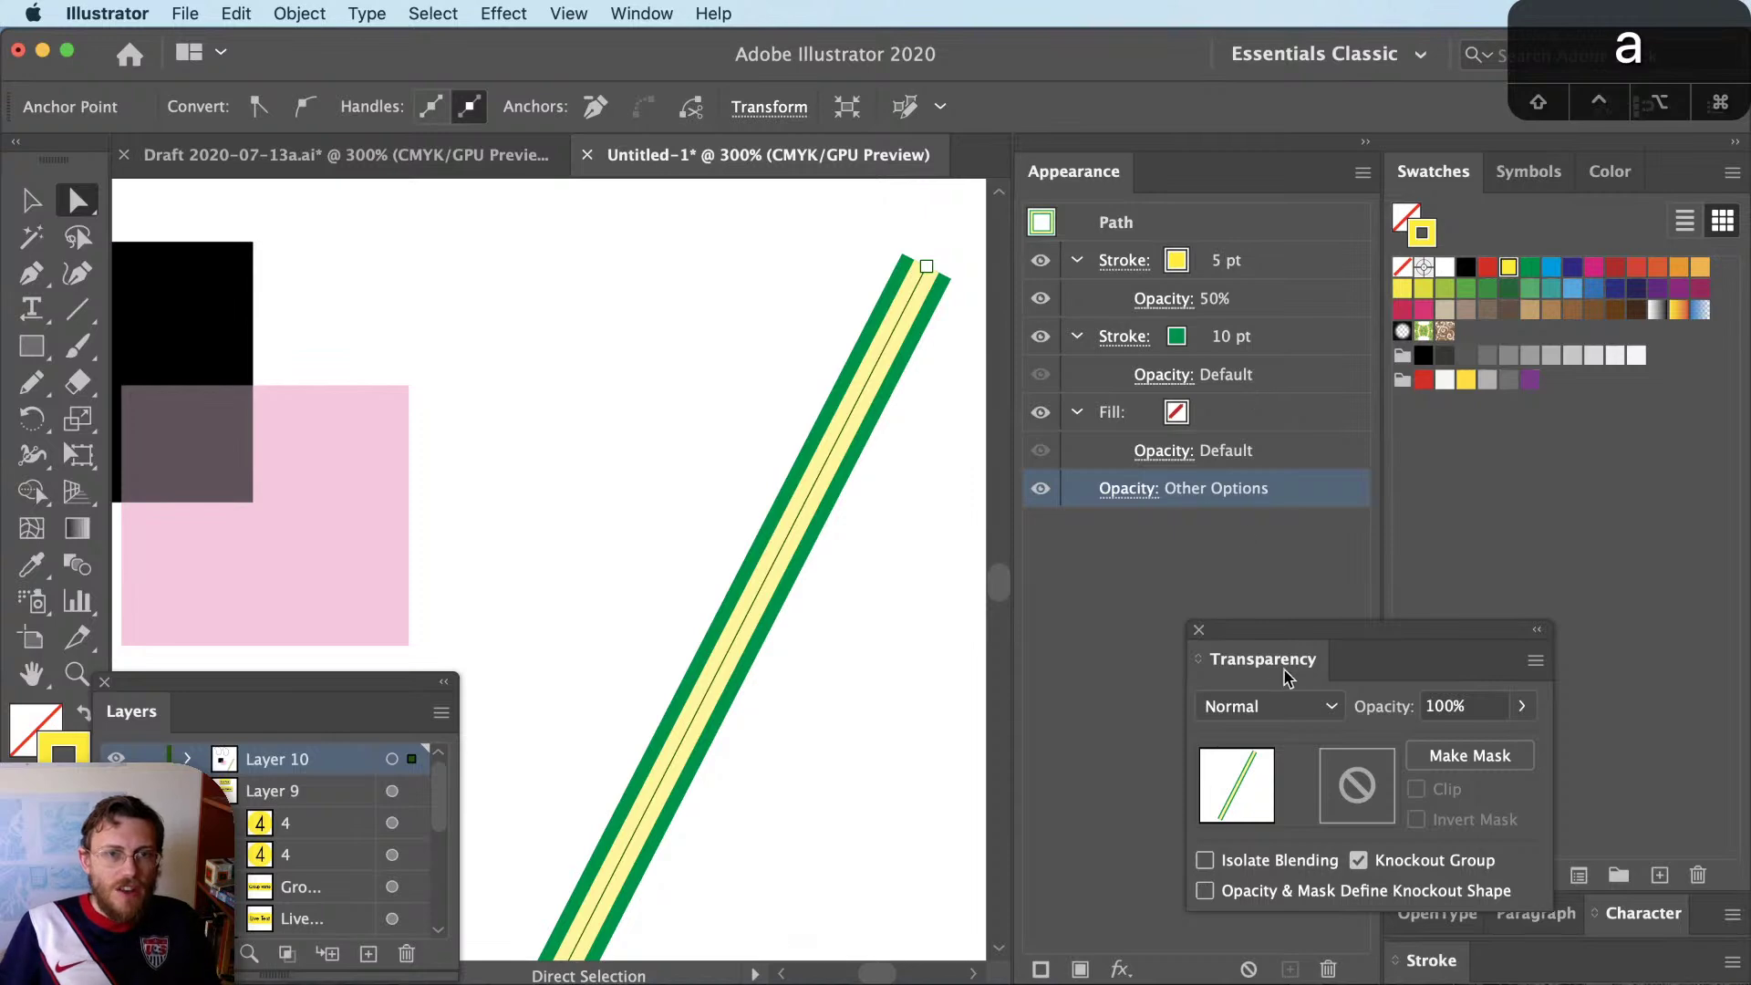
pyautogui.click(1163, 299)
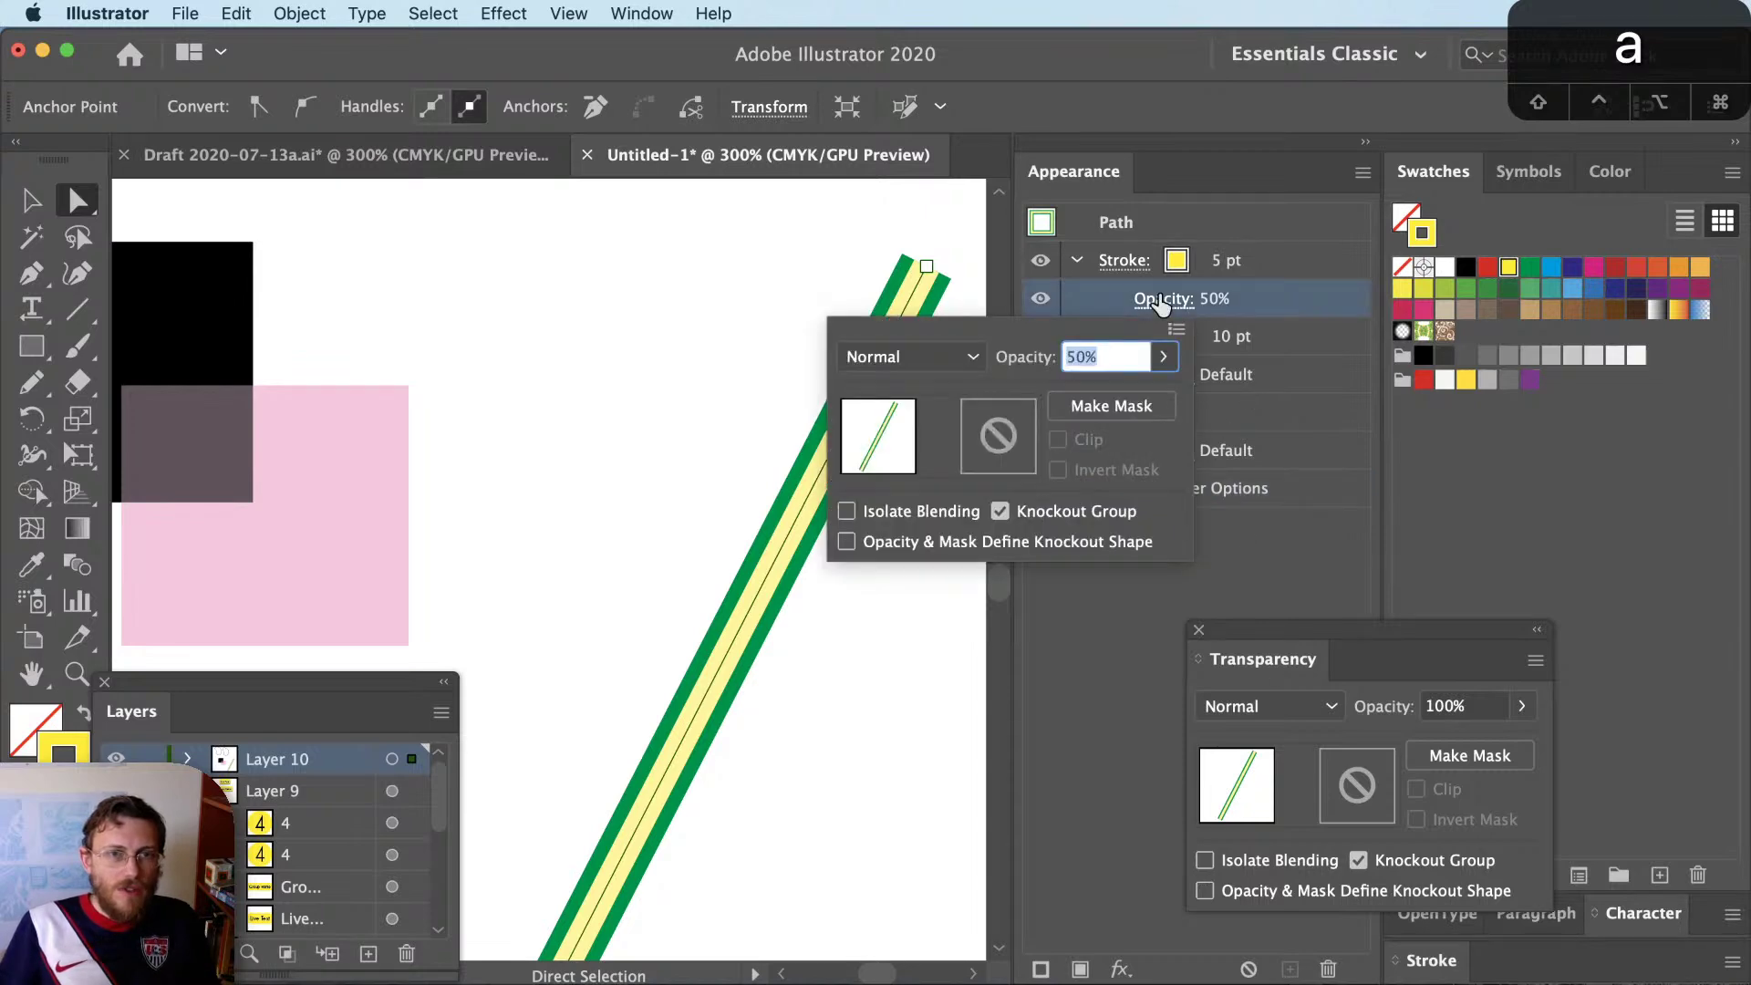
pyautogui.click(1163, 356)
pyautogui.moveTo(1104, 392); pyautogui.dragTo(1251, 401)
pyautogui.press('Escape')
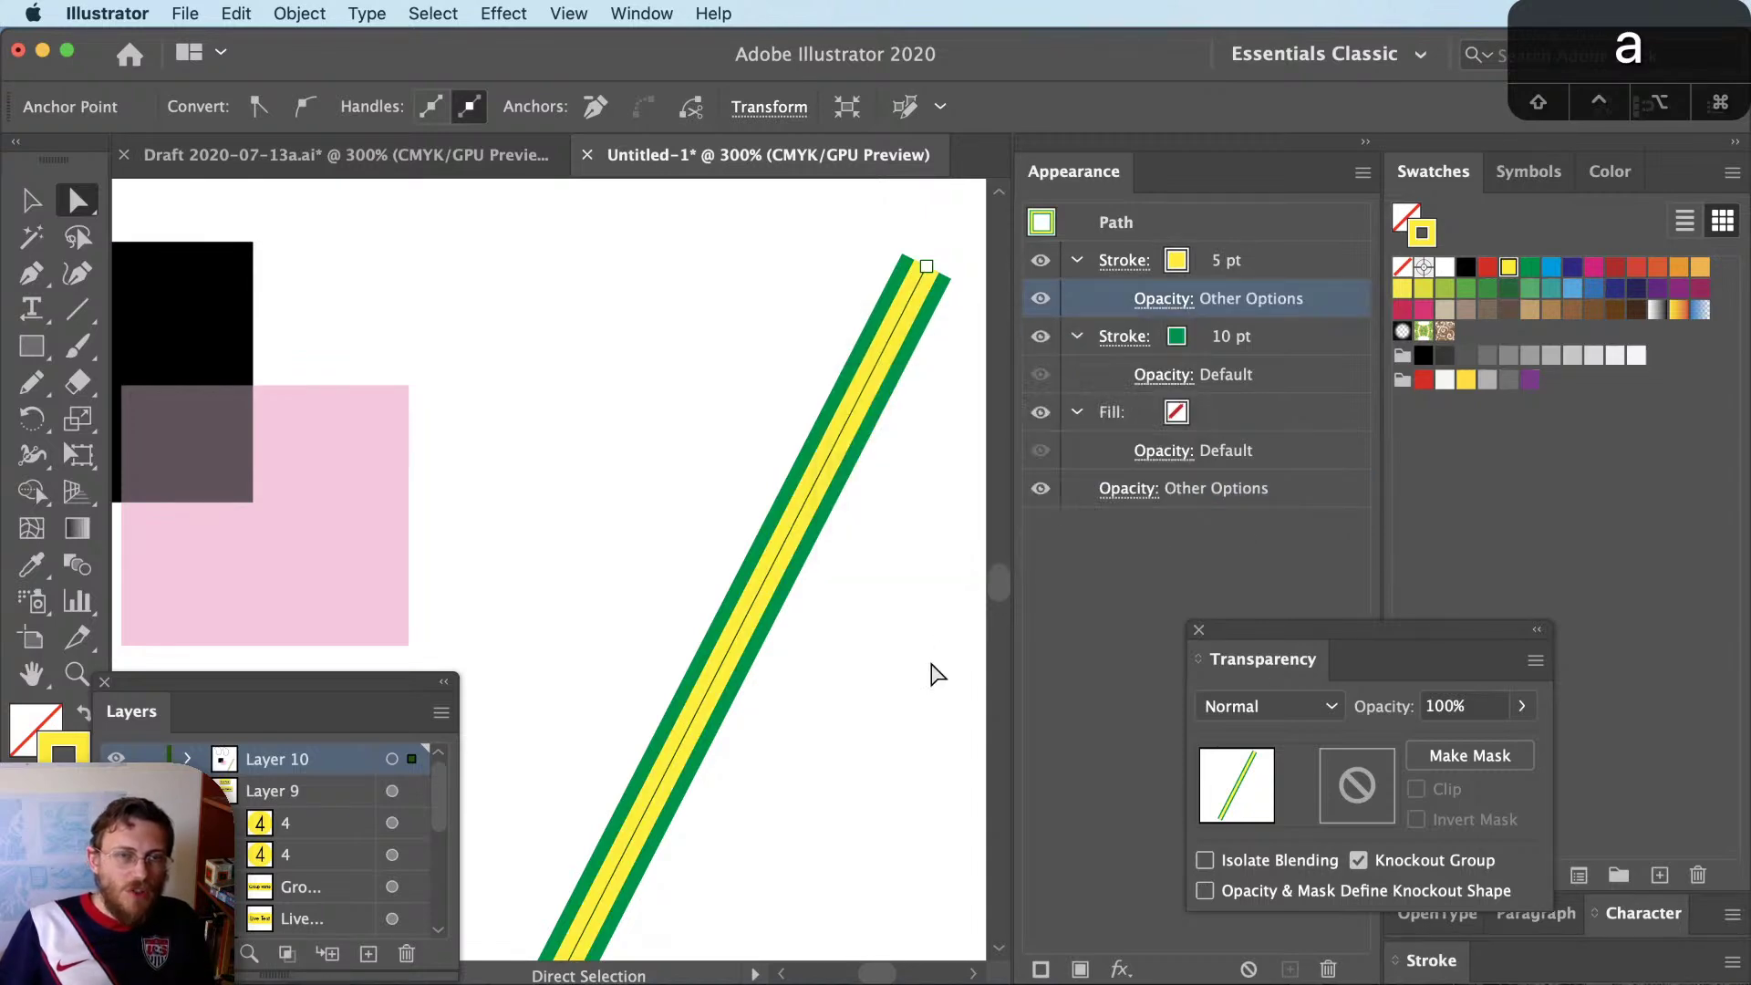
# Set the yellow stroke's opacity to 0% and deselect the line
pyautogui.click(1163, 299)
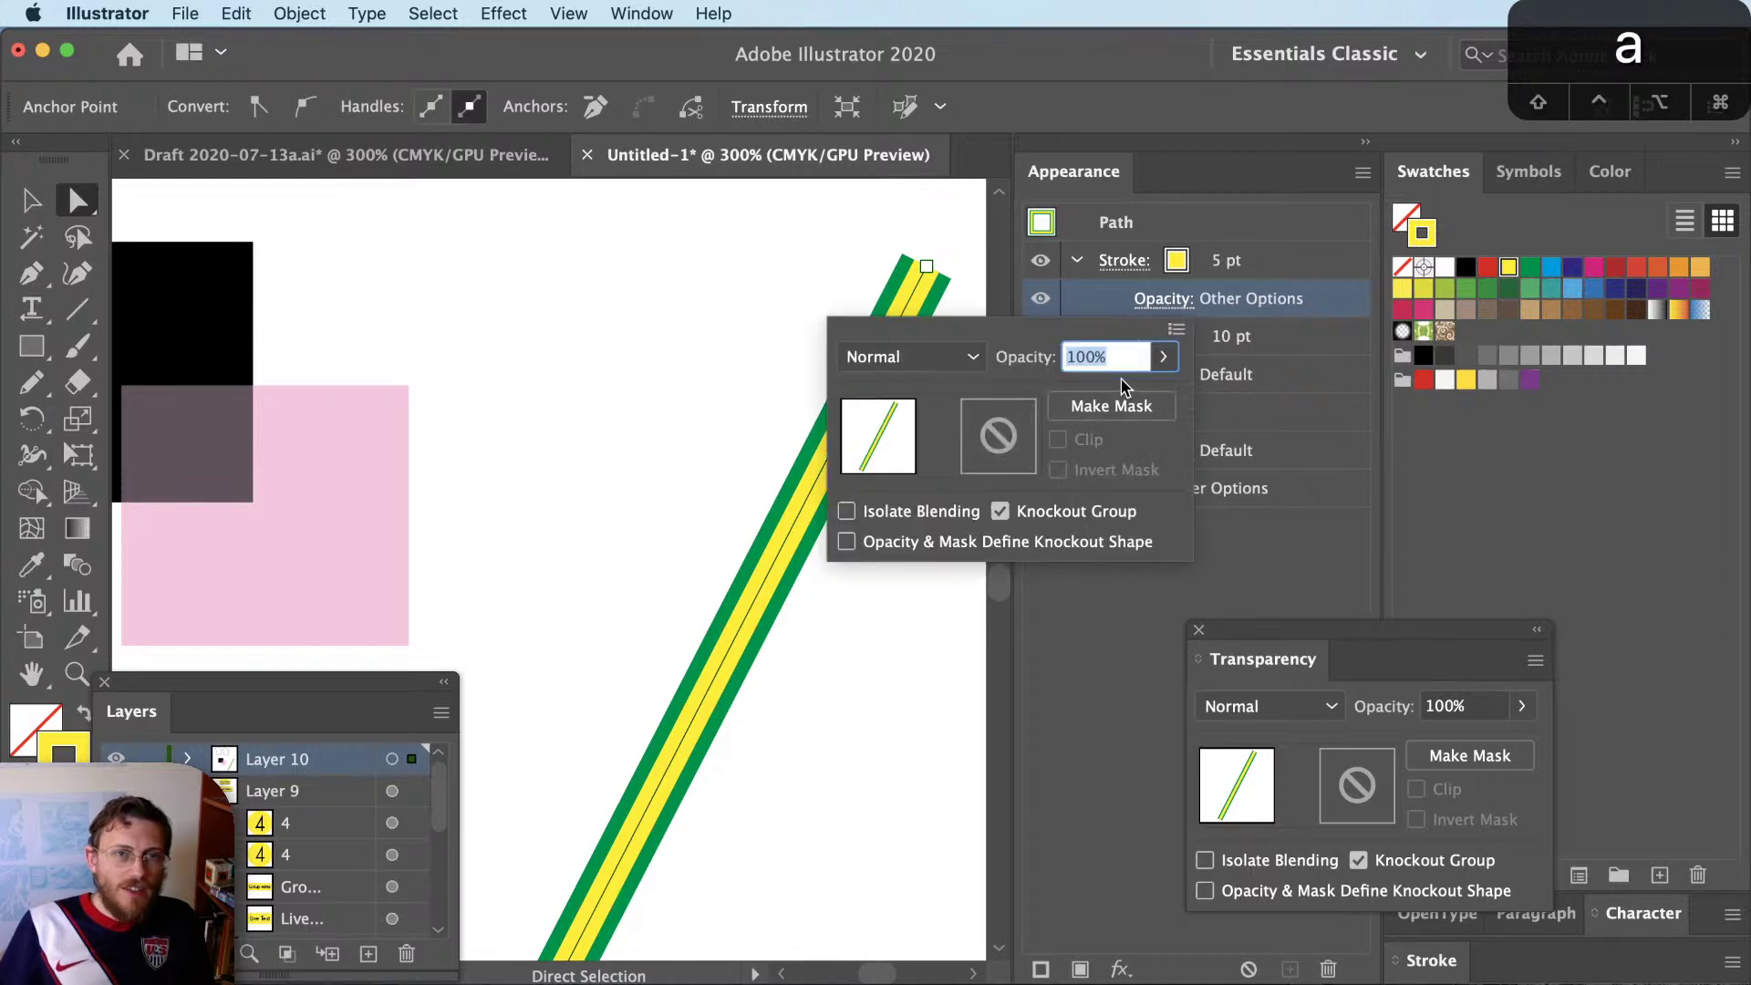
pyautogui.write('0')
pyautogui.press('Return')
pyautogui.click(922, 644)
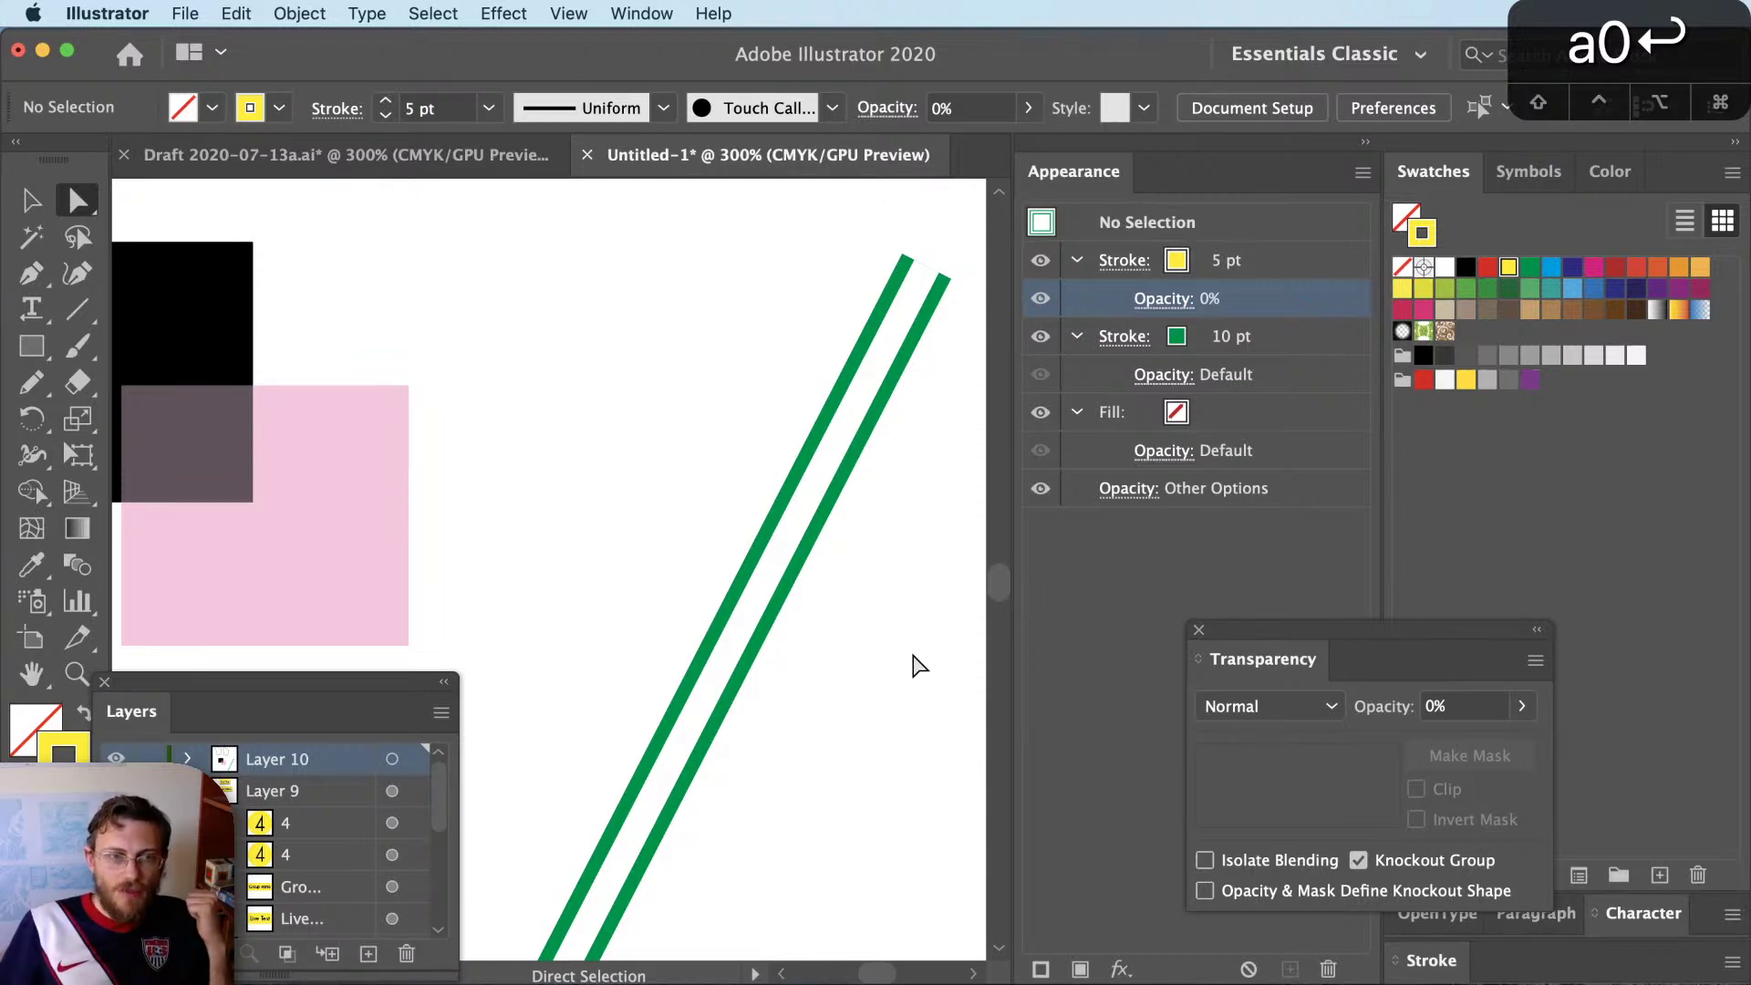
# Examine the line's hollow upper end and the opacity and Knockout Group settings of its yellow stroke and whole path
pyautogui.click(805, 506)
pyautogui.moveTo(808, 522)
pyautogui.mouseDown()
pyautogui.moveTo(417, 335)
pyautogui.moveTo(719, 500)
pyautogui.mouseUp()
pyautogui.moveTo(790, 529); pyautogui.dragTo(493, 489)
pyautogui.click(557, 573)
pyautogui.moveTo(556, 572)
pyautogui.mouseDown()
pyautogui.moveTo(918, 462)
pyautogui.moveTo(867, 613)
pyautogui.moveTo(829, 539)
pyautogui.mouseUp()
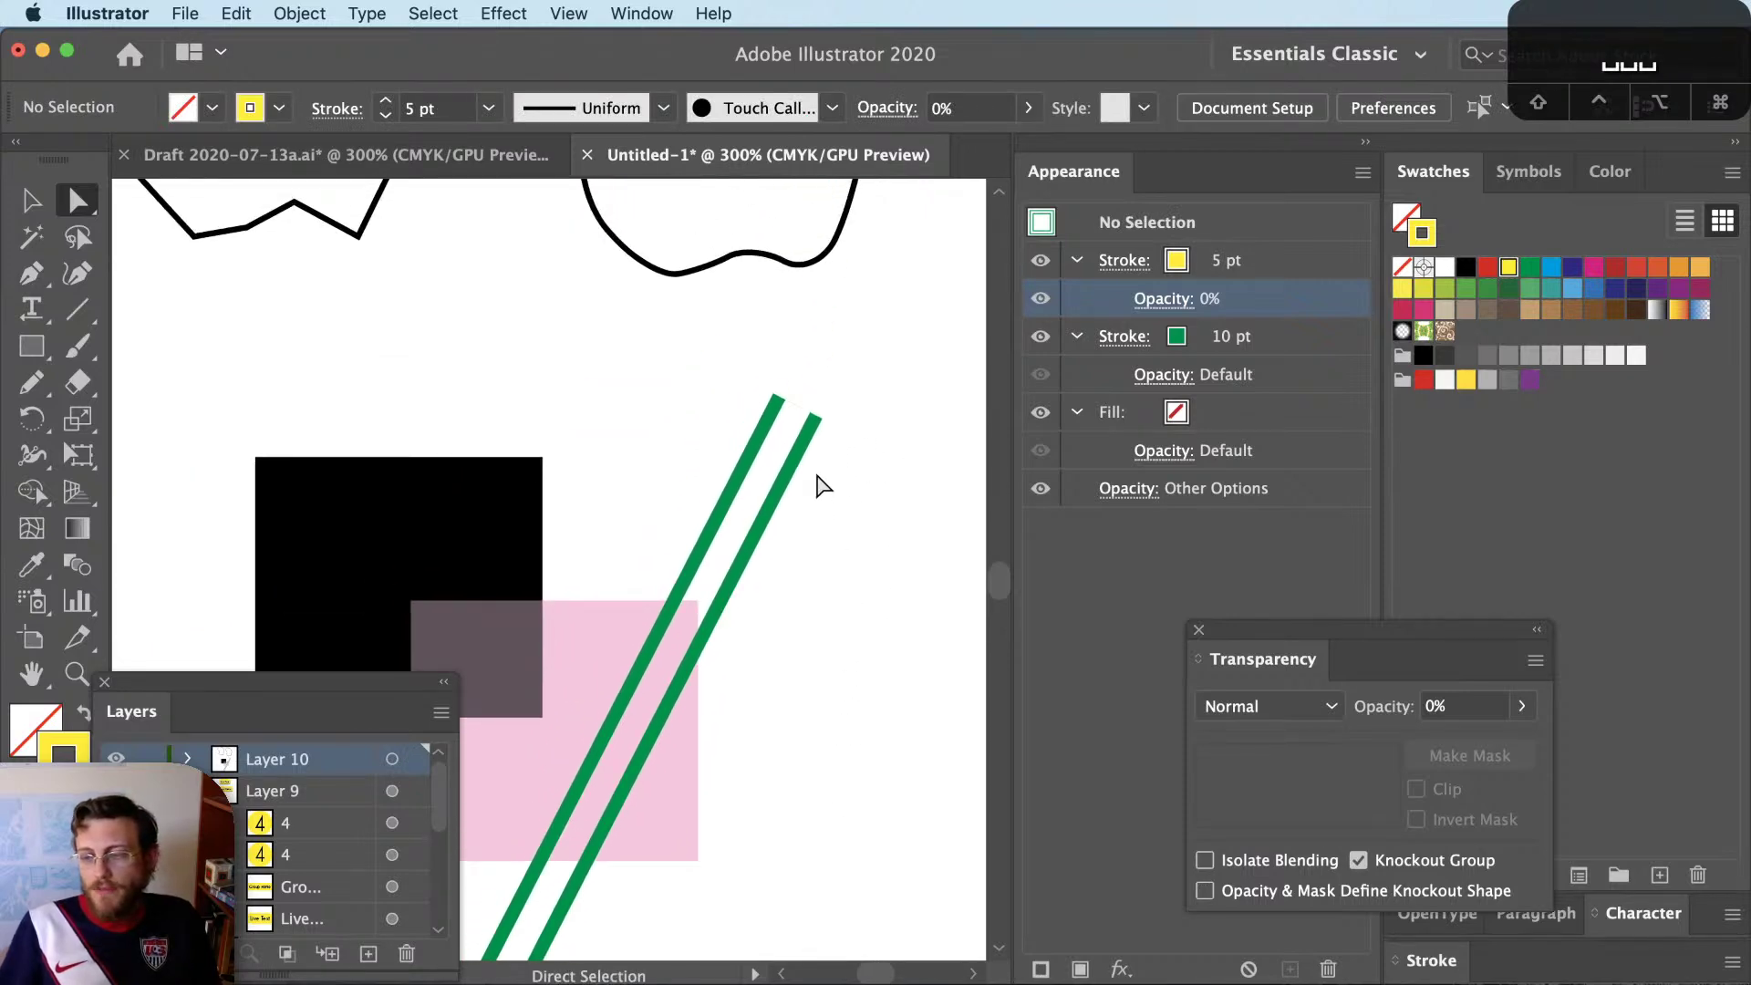
pyautogui.click(1258, 561)
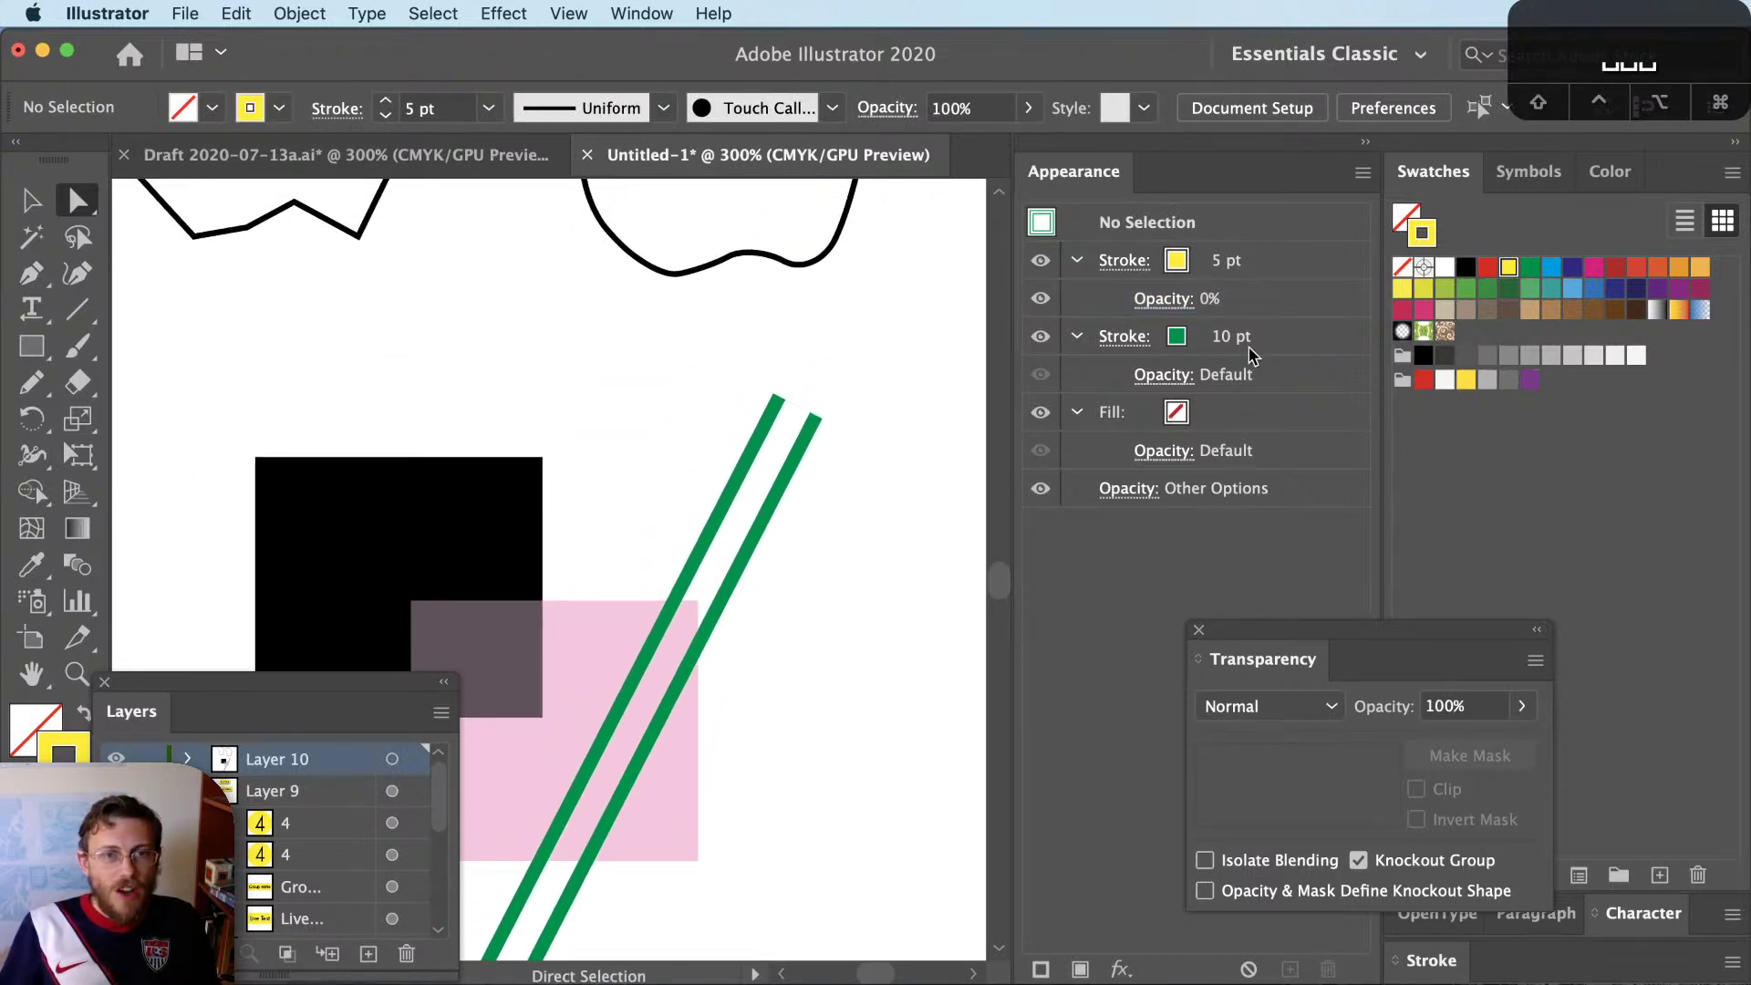
pyautogui.click(1209, 275)
pyautogui.click(1239, 310)
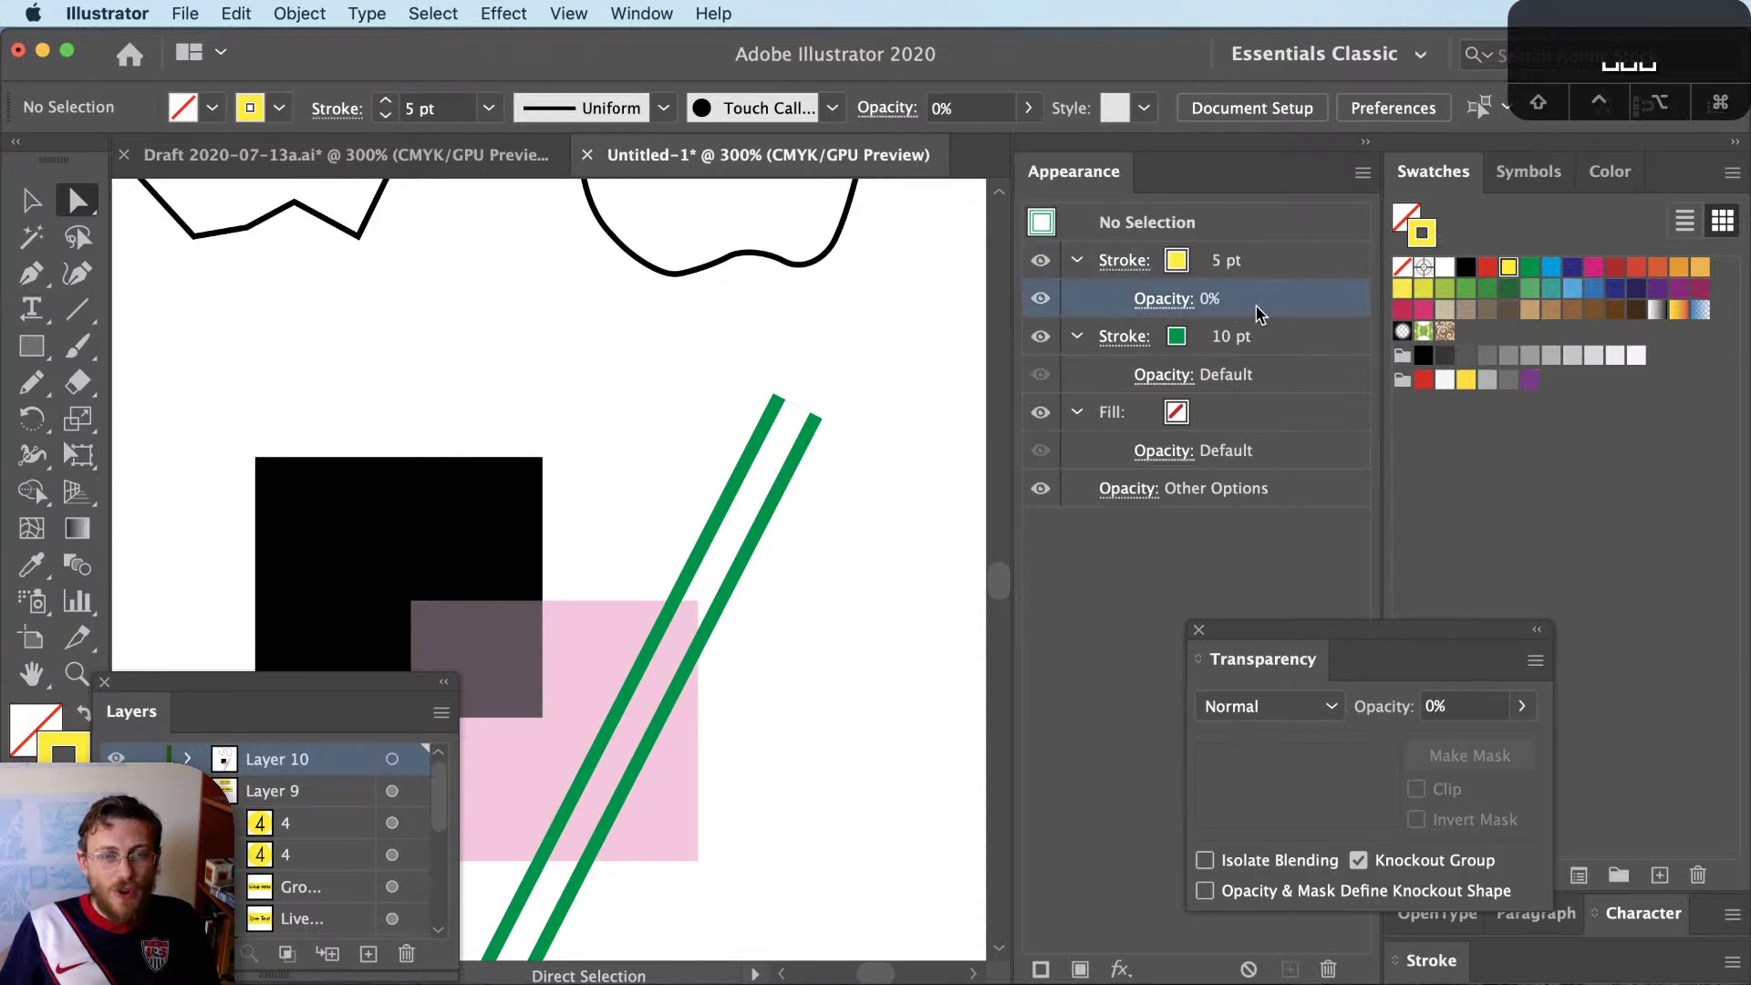
pyautogui.click(1233, 454)
pyautogui.click(1204, 491)
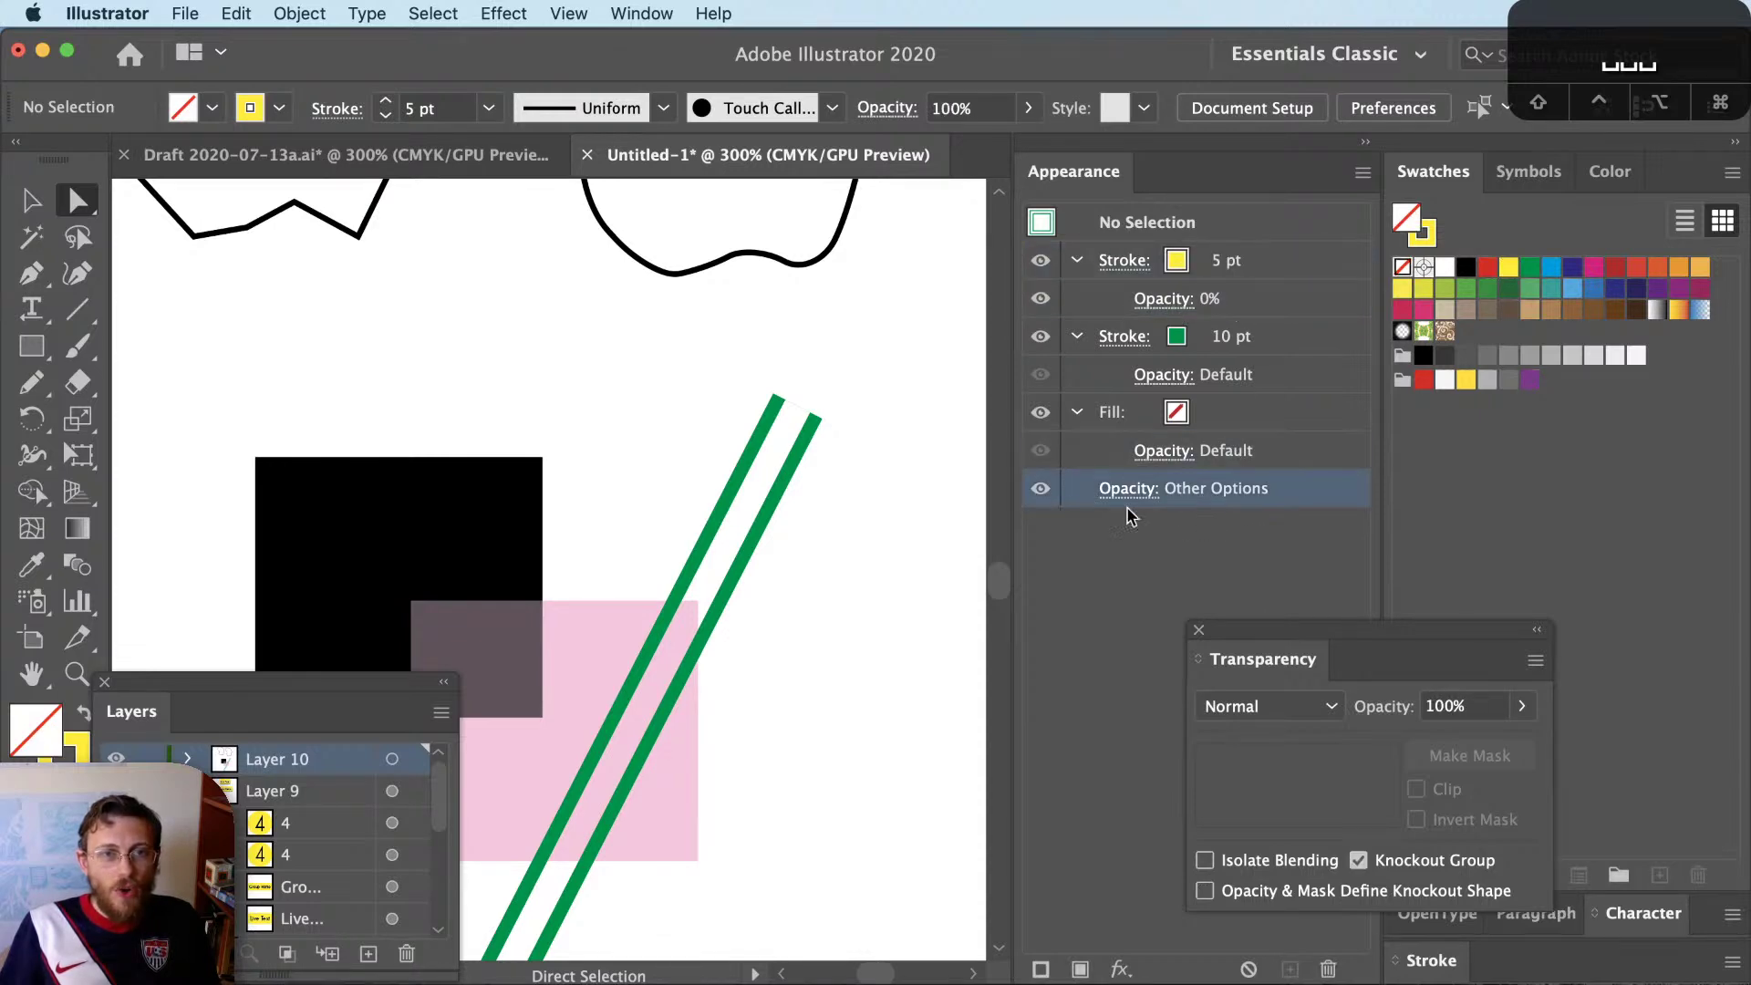
pyautogui.click(1151, 489)
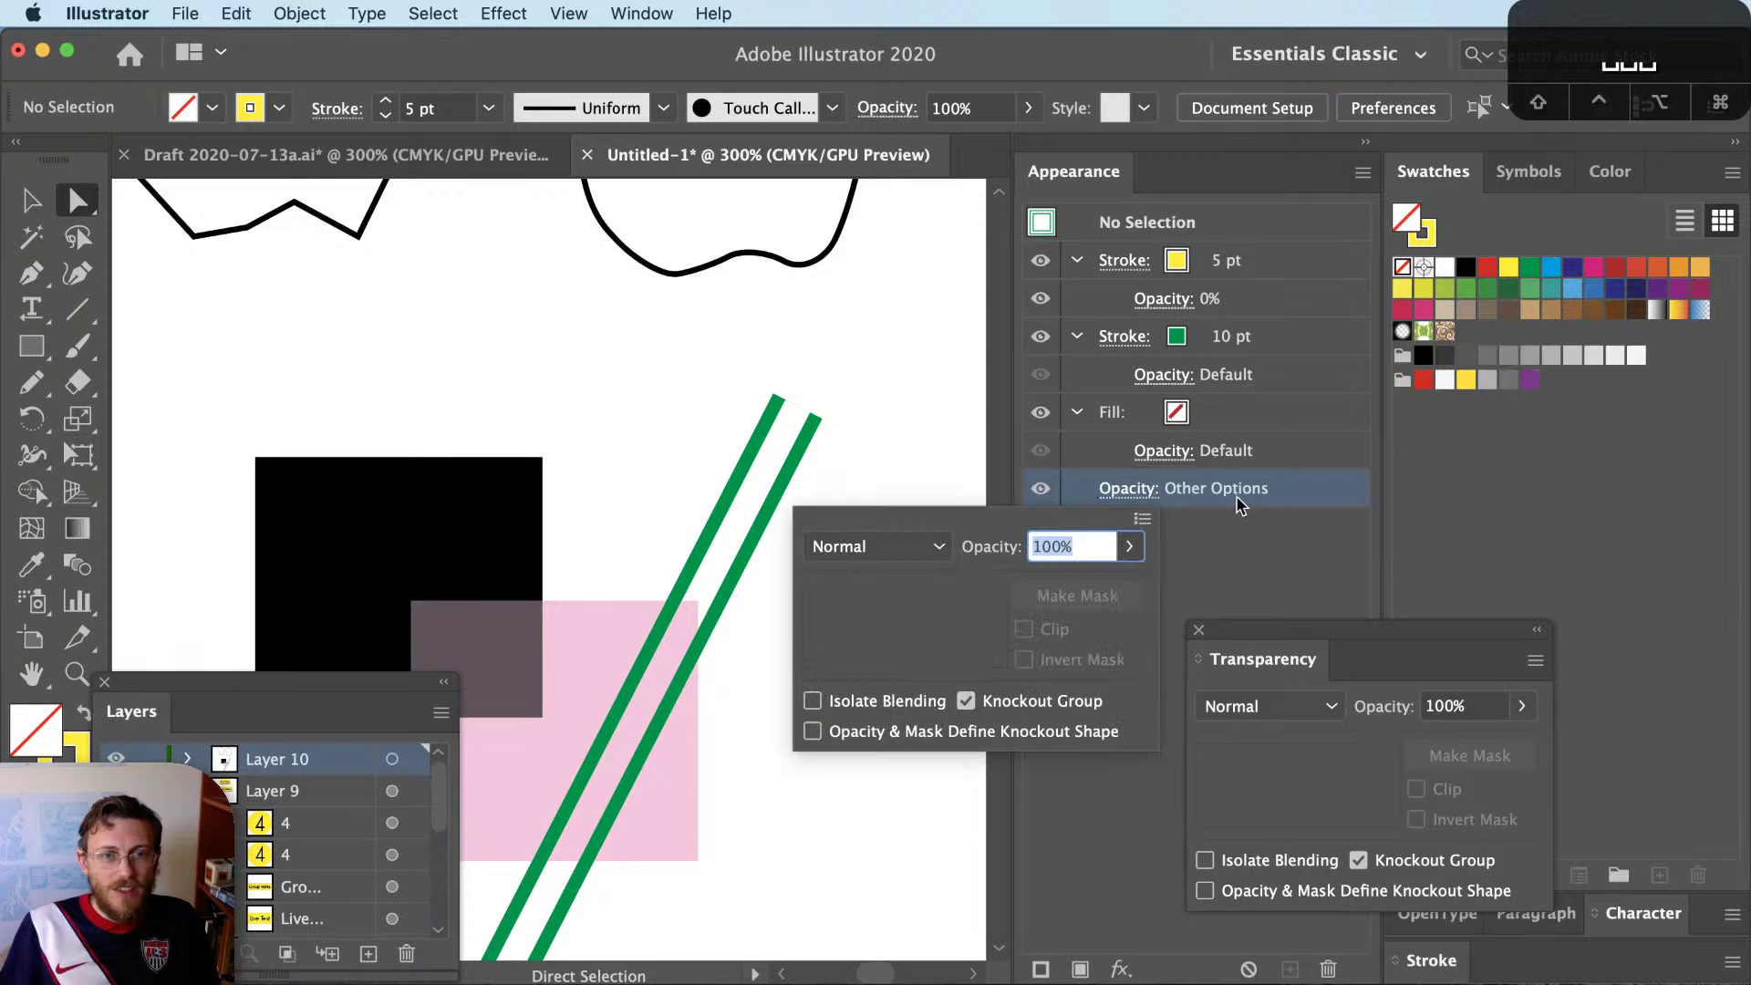
pyautogui.click(1106, 840)
pyautogui.moveTo(802, 419)
pyautogui.mouseDown()
pyautogui.moveTo(812, 402)
pyautogui.moveTo(802, 447)
pyautogui.moveTo(782, 436)
pyautogui.mouseUp()
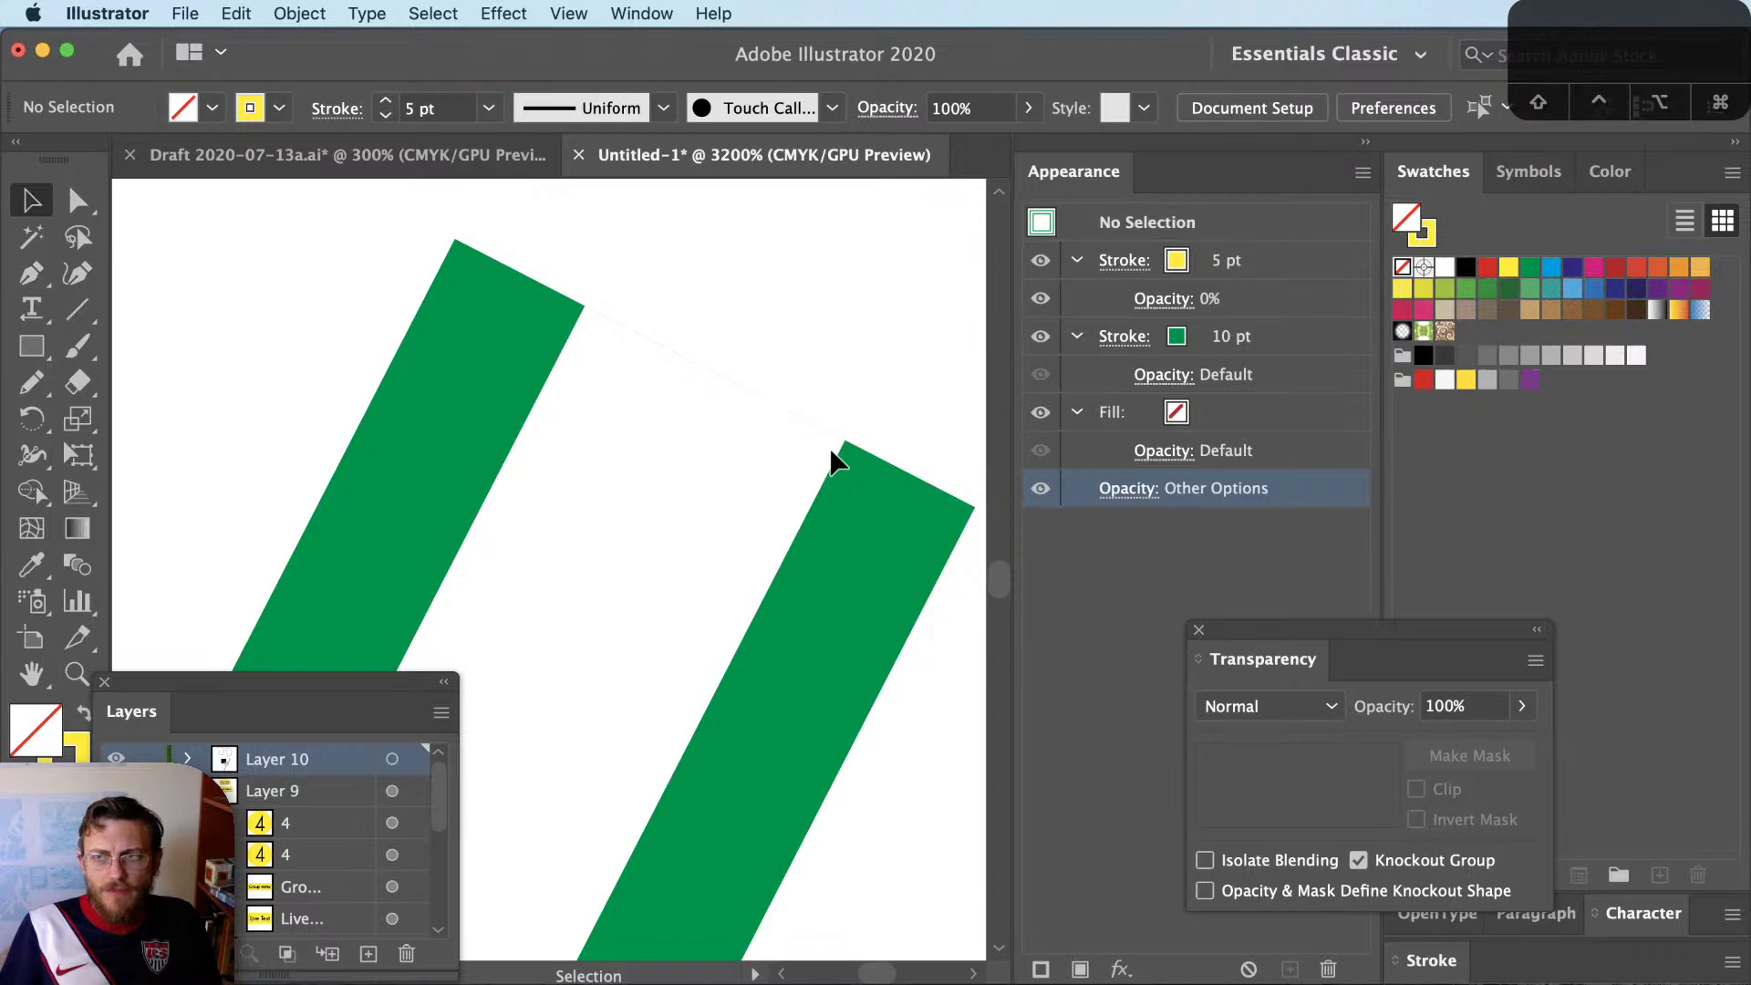
pyautogui.press('super+Tab')
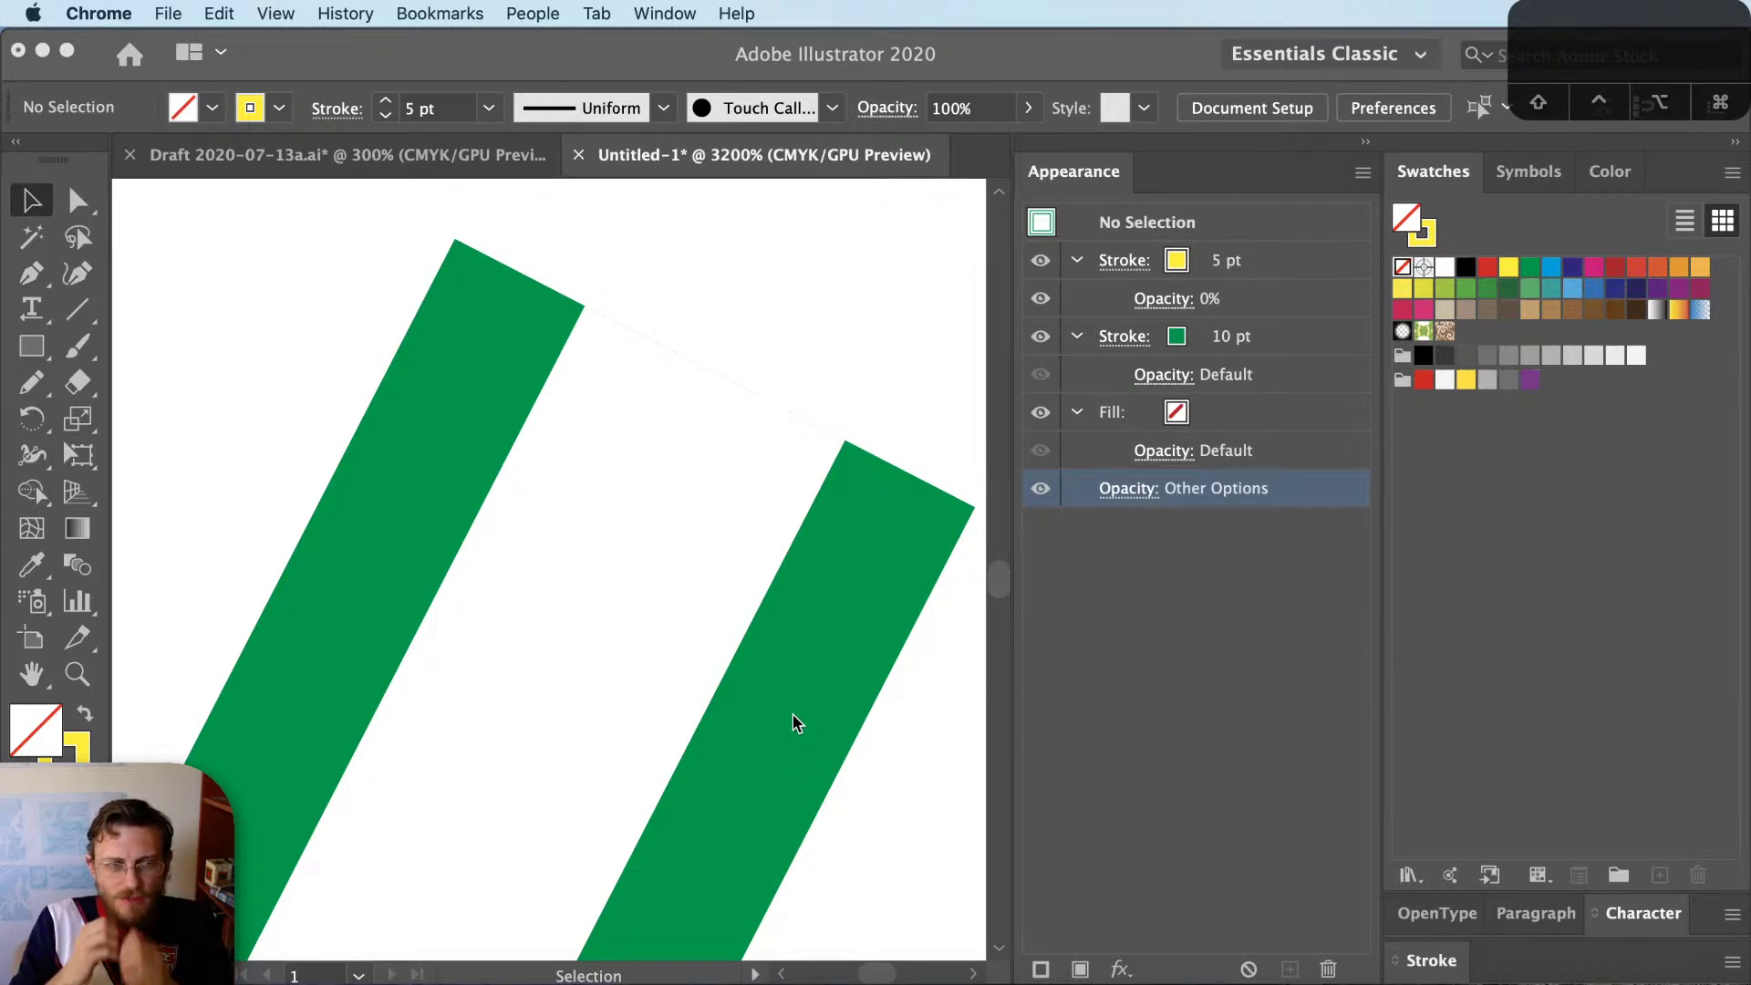
pyautogui.press('v')
pyautogui.click(636, 528)
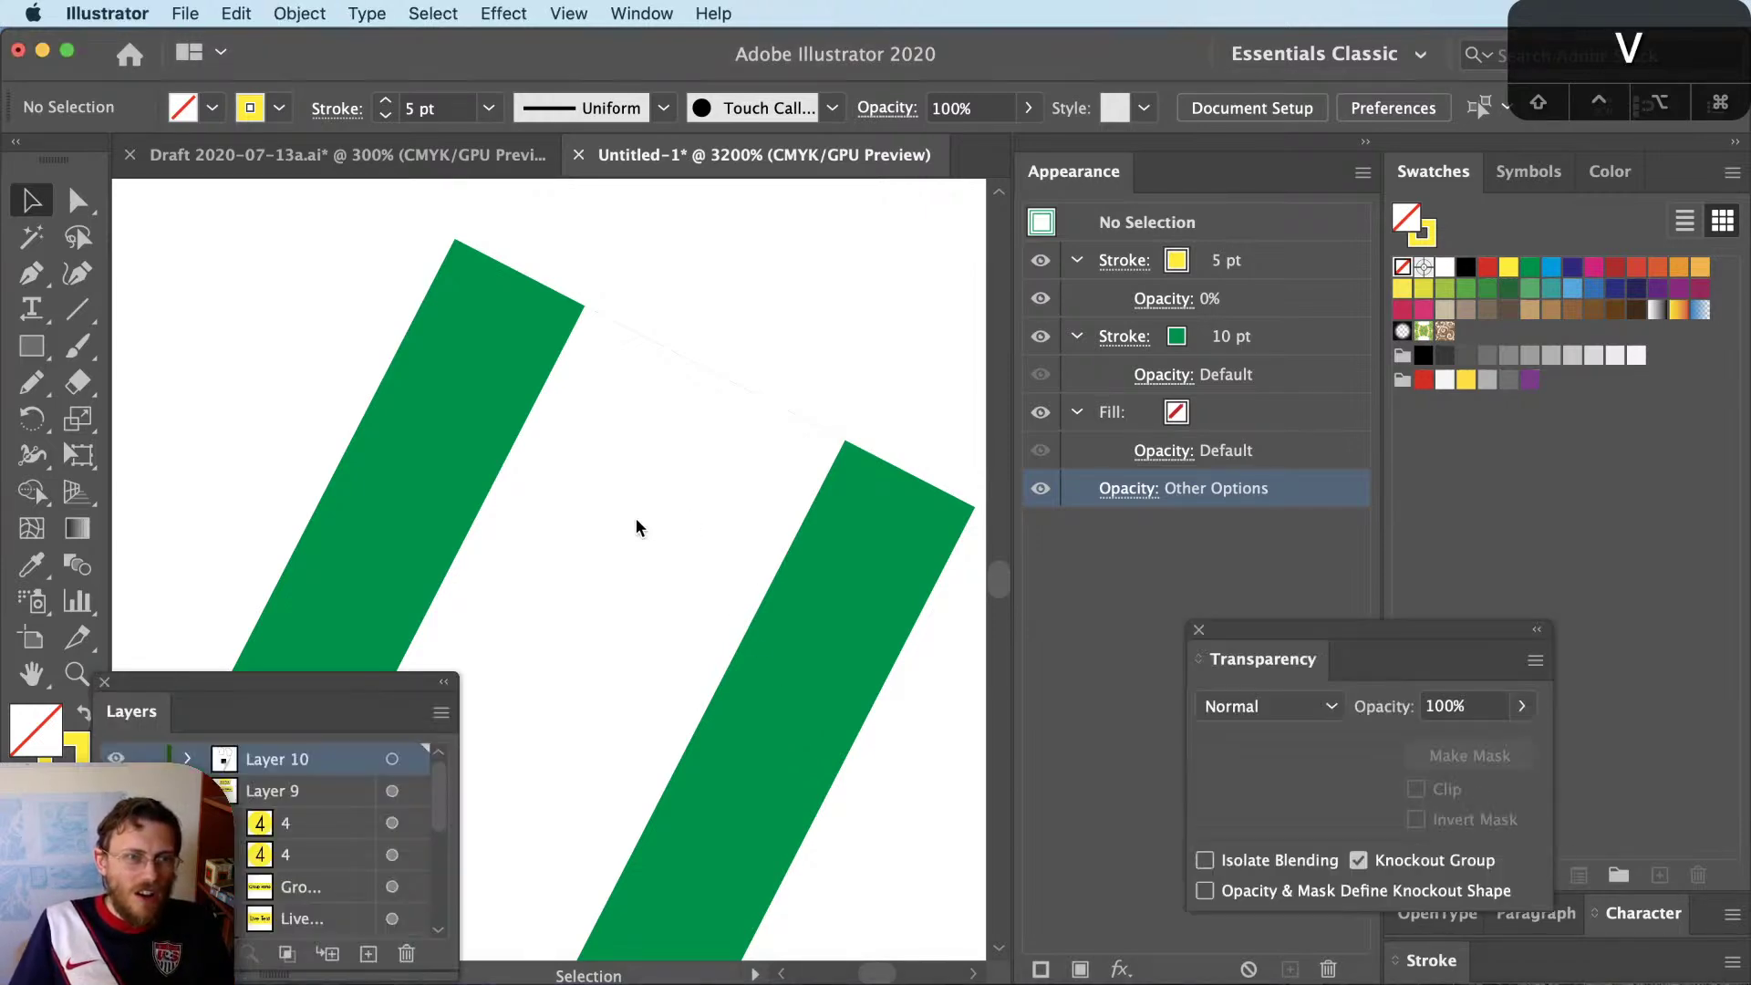
# Select the green double line and raise its yellow stroke's opacity to 100%
pyautogui.click(654, 513)
pyautogui.scroll(-3, 844, 529)
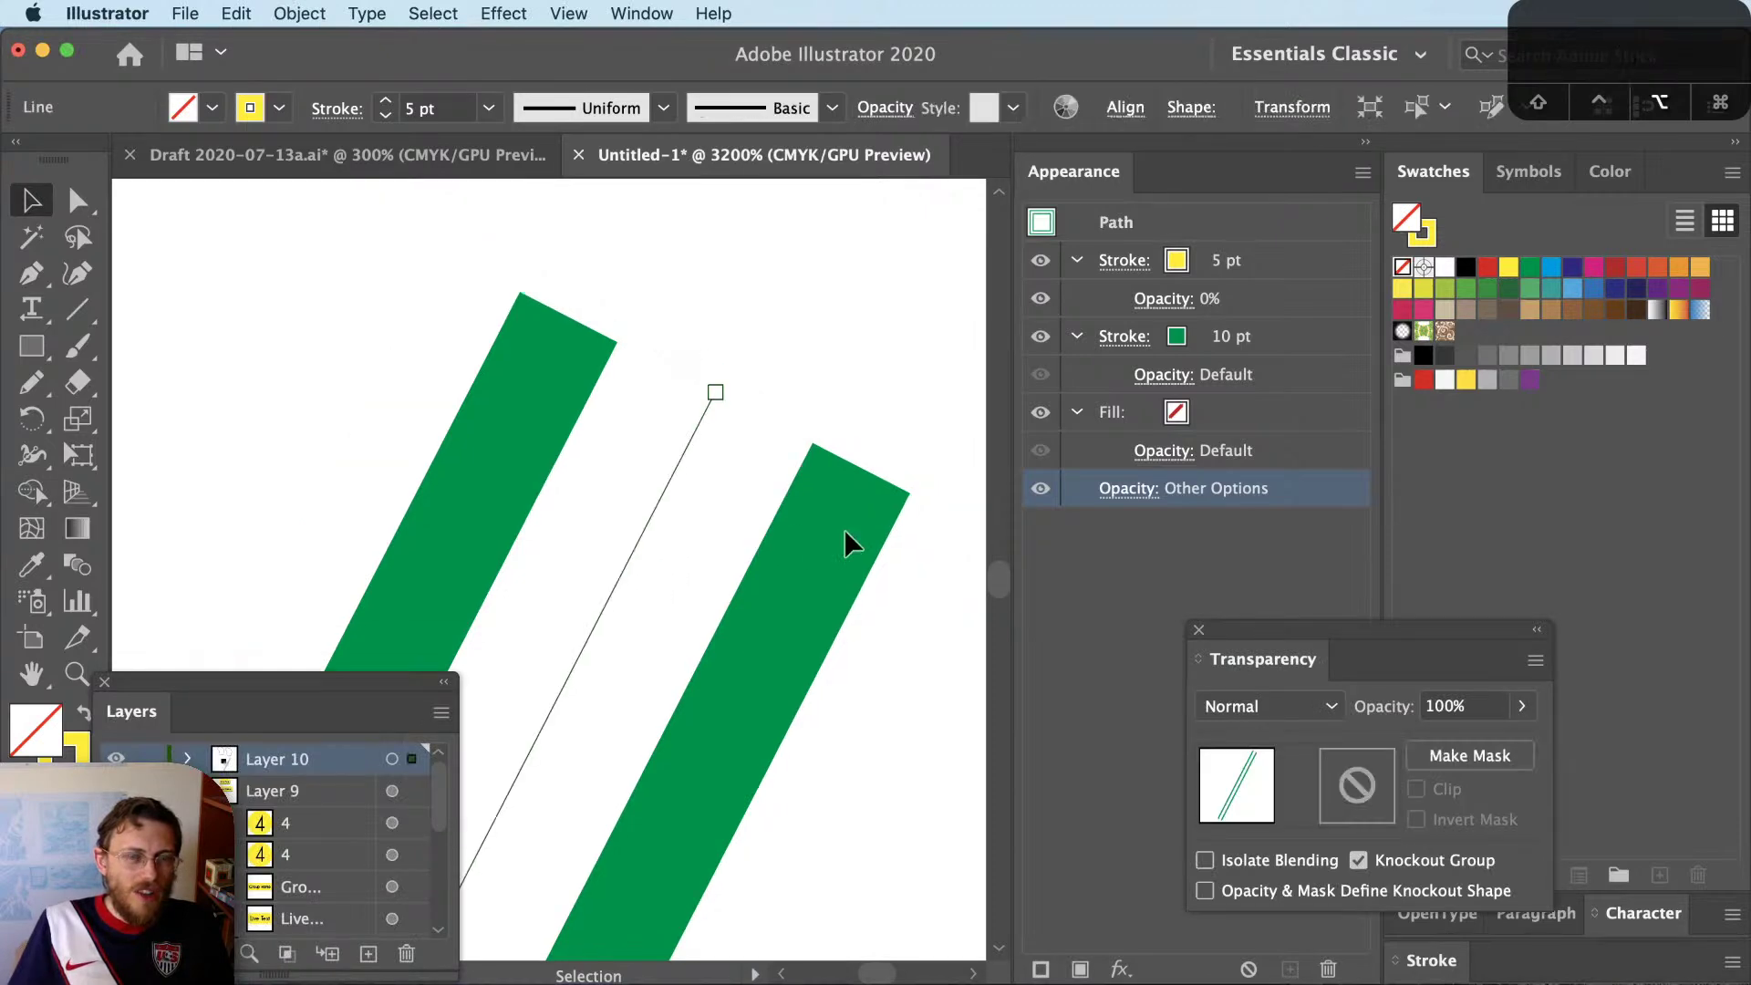
pyautogui.scroll(-2, 845, 530)
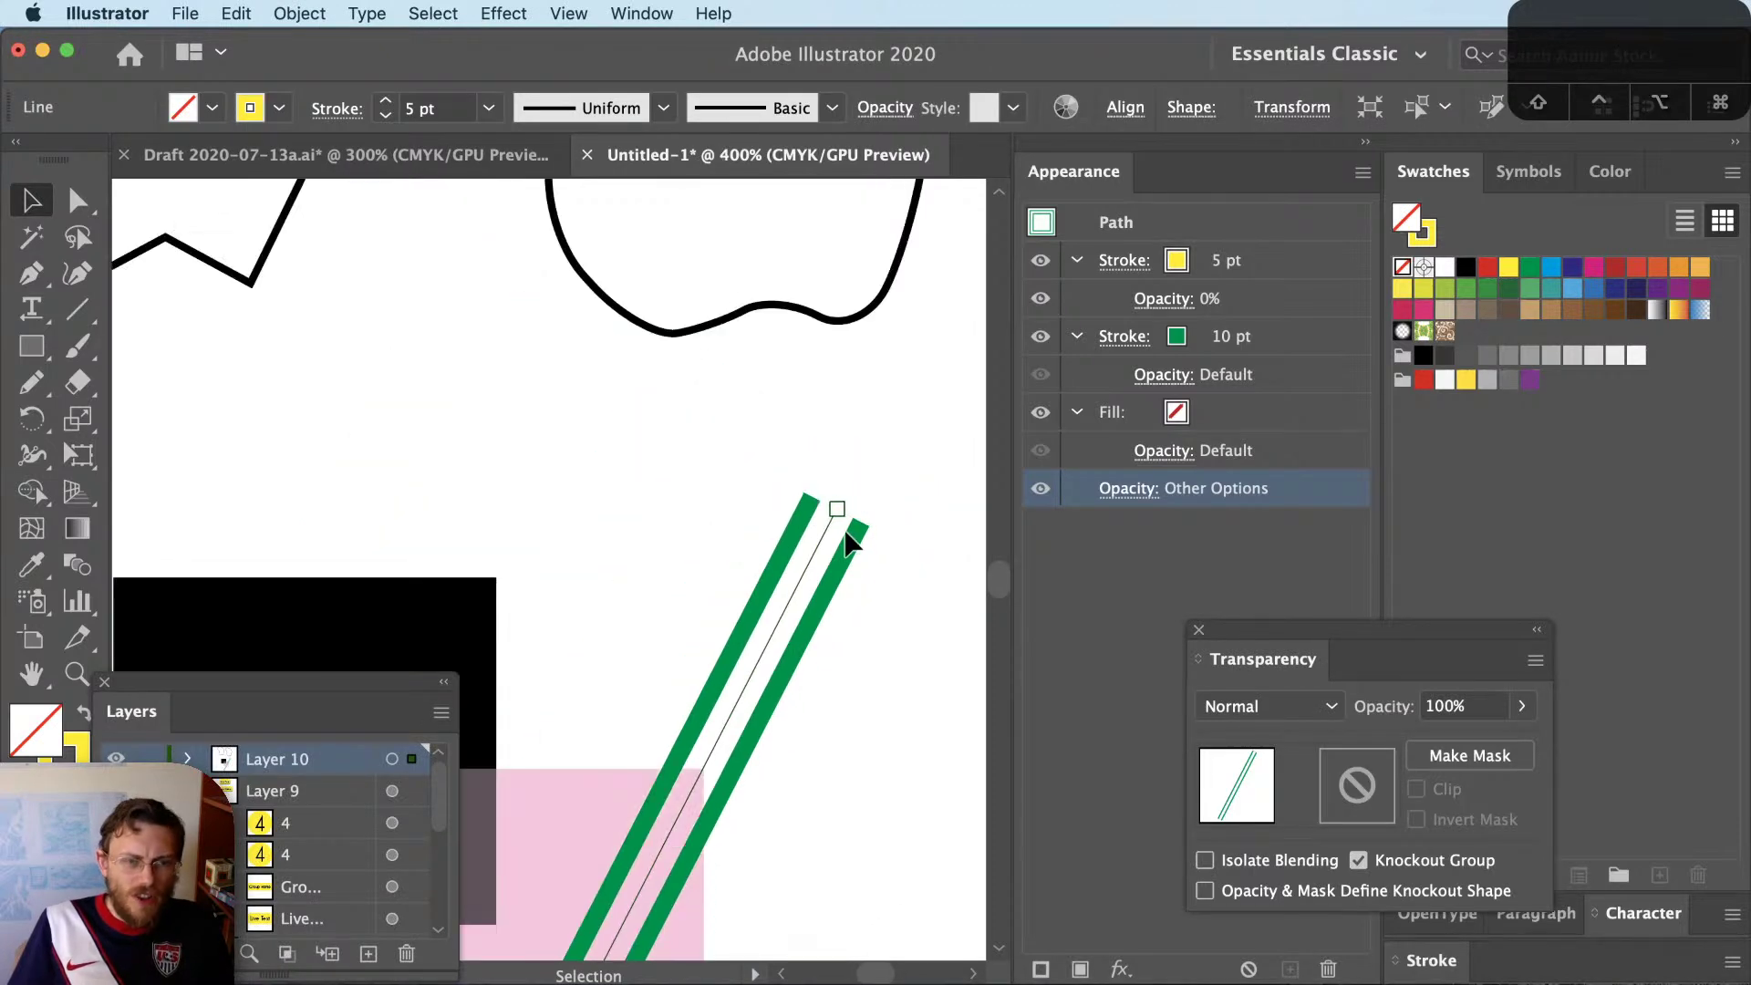
pyautogui.click(1163, 298)
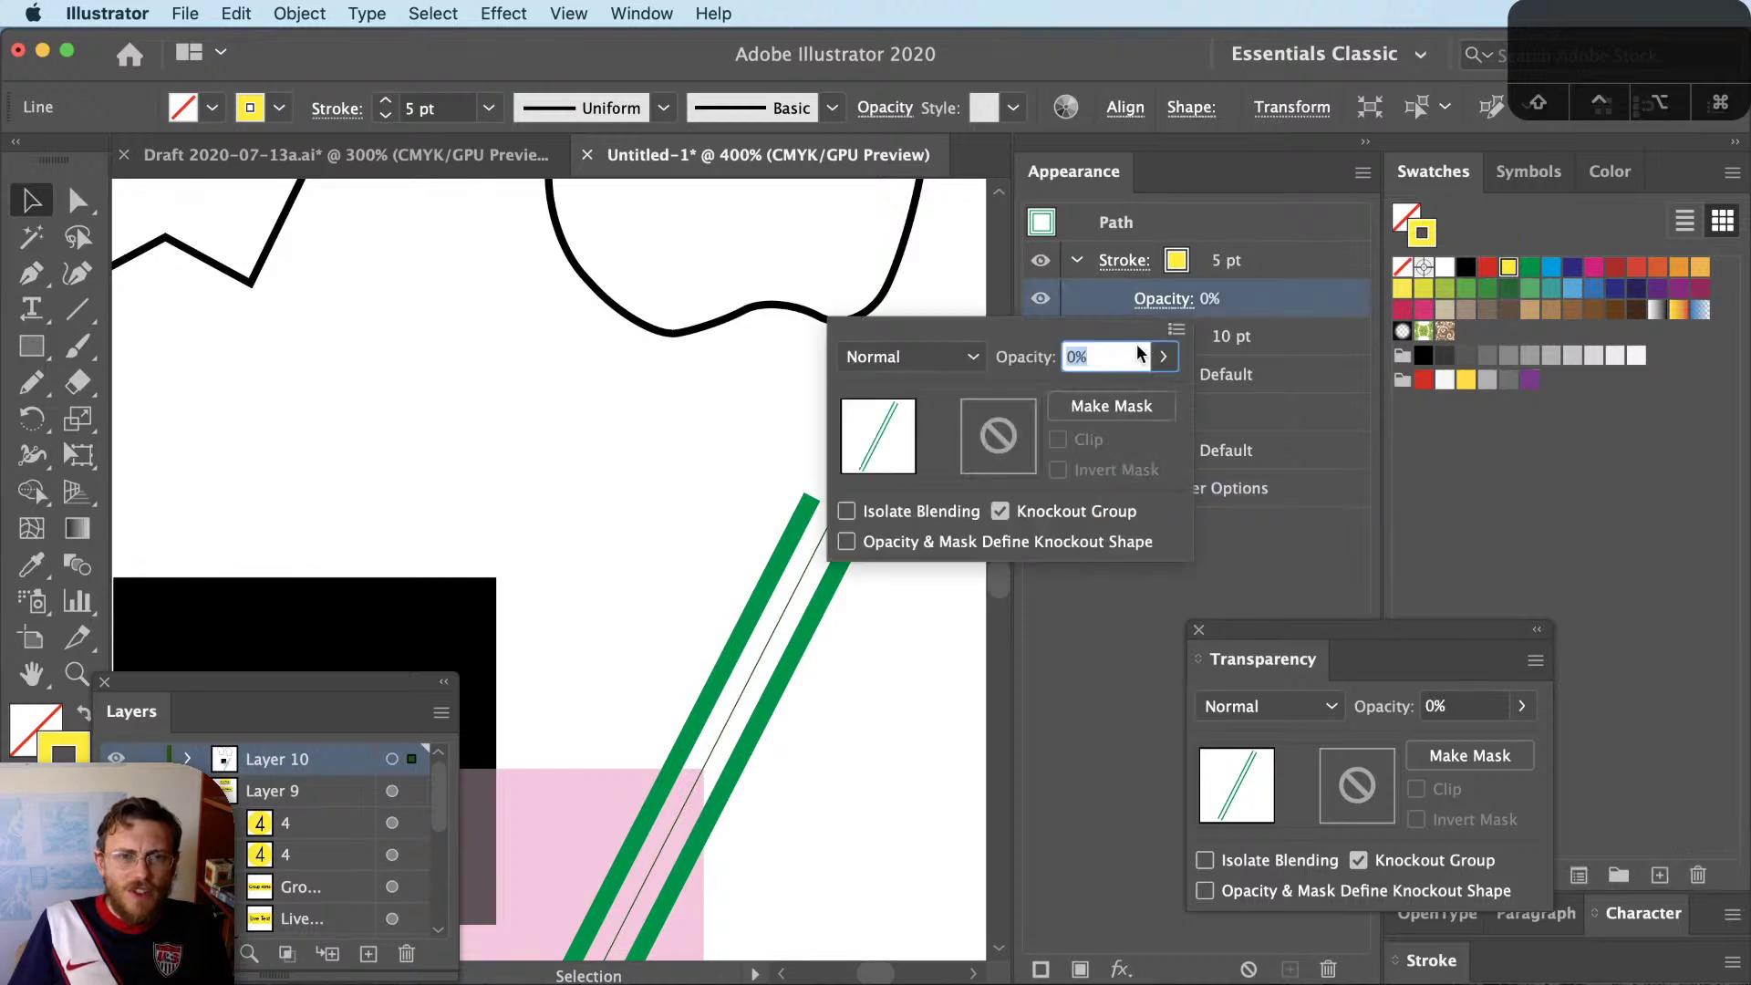
pyautogui.moveTo(1154, 360)
pyautogui.mouseDown()
pyautogui.moveTo(1125, 402)
pyautogui.moveTo(1340, 587)
pyautogui.moveTo(1252, 545)
pyautogui.mouseUp()
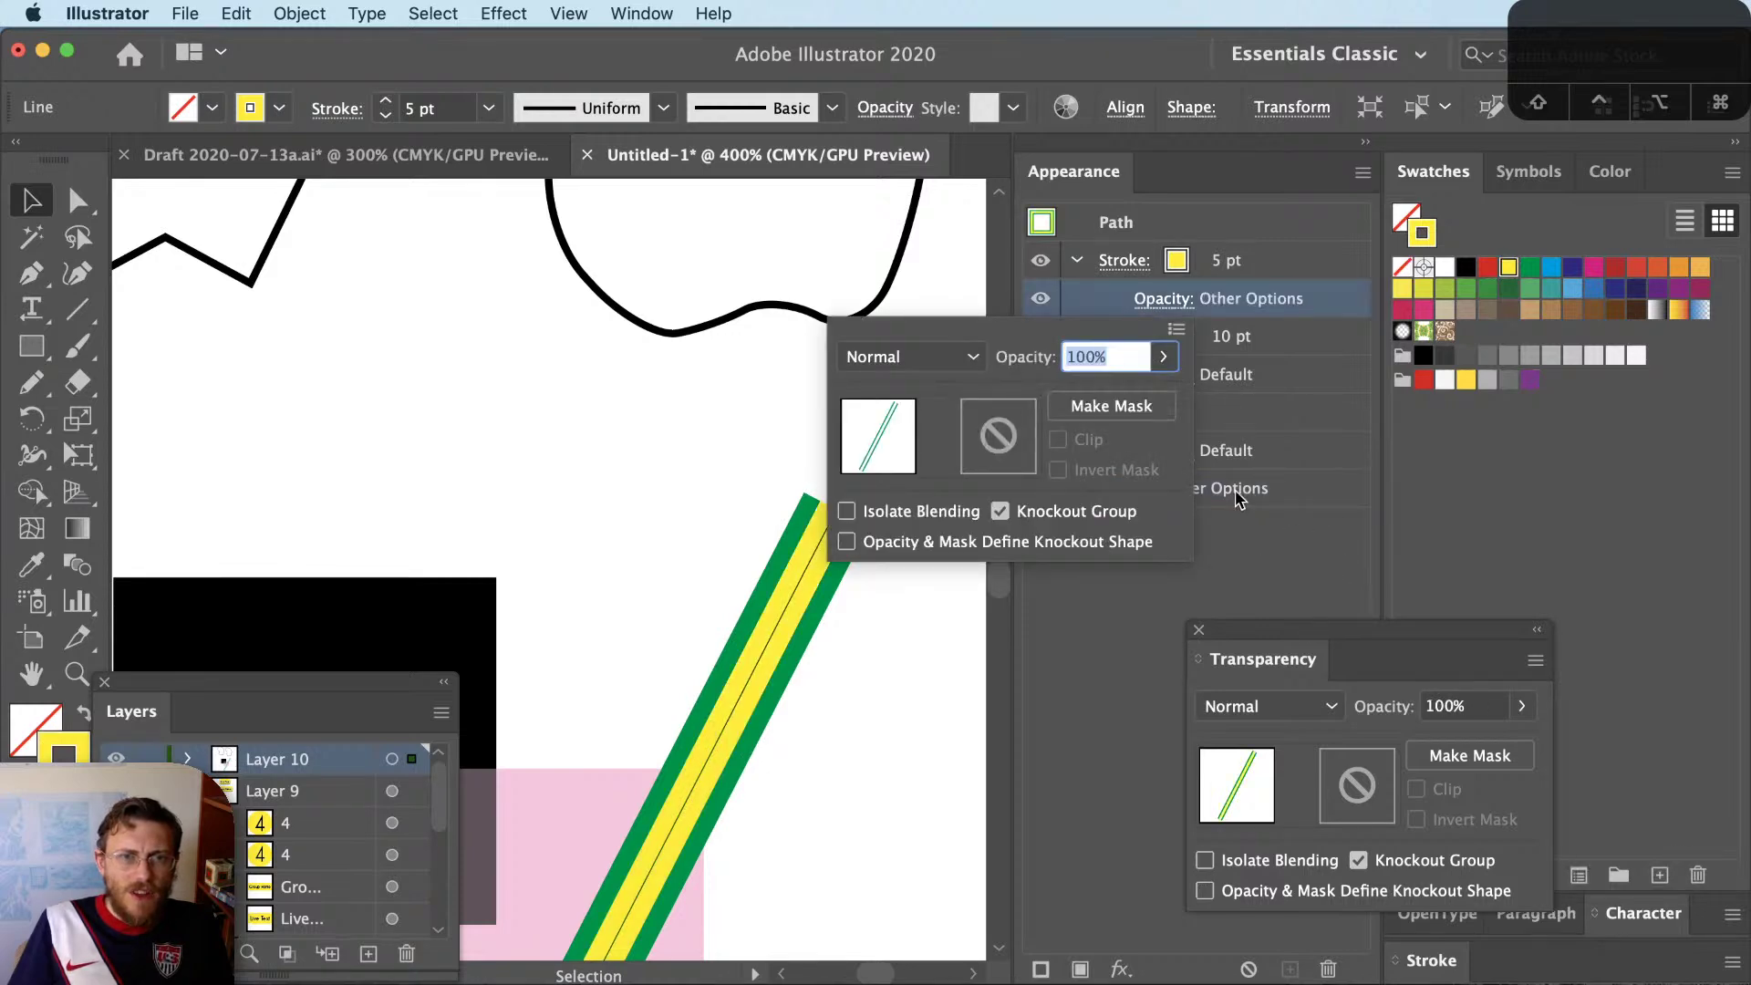
pyautogui.click(1128, 301)
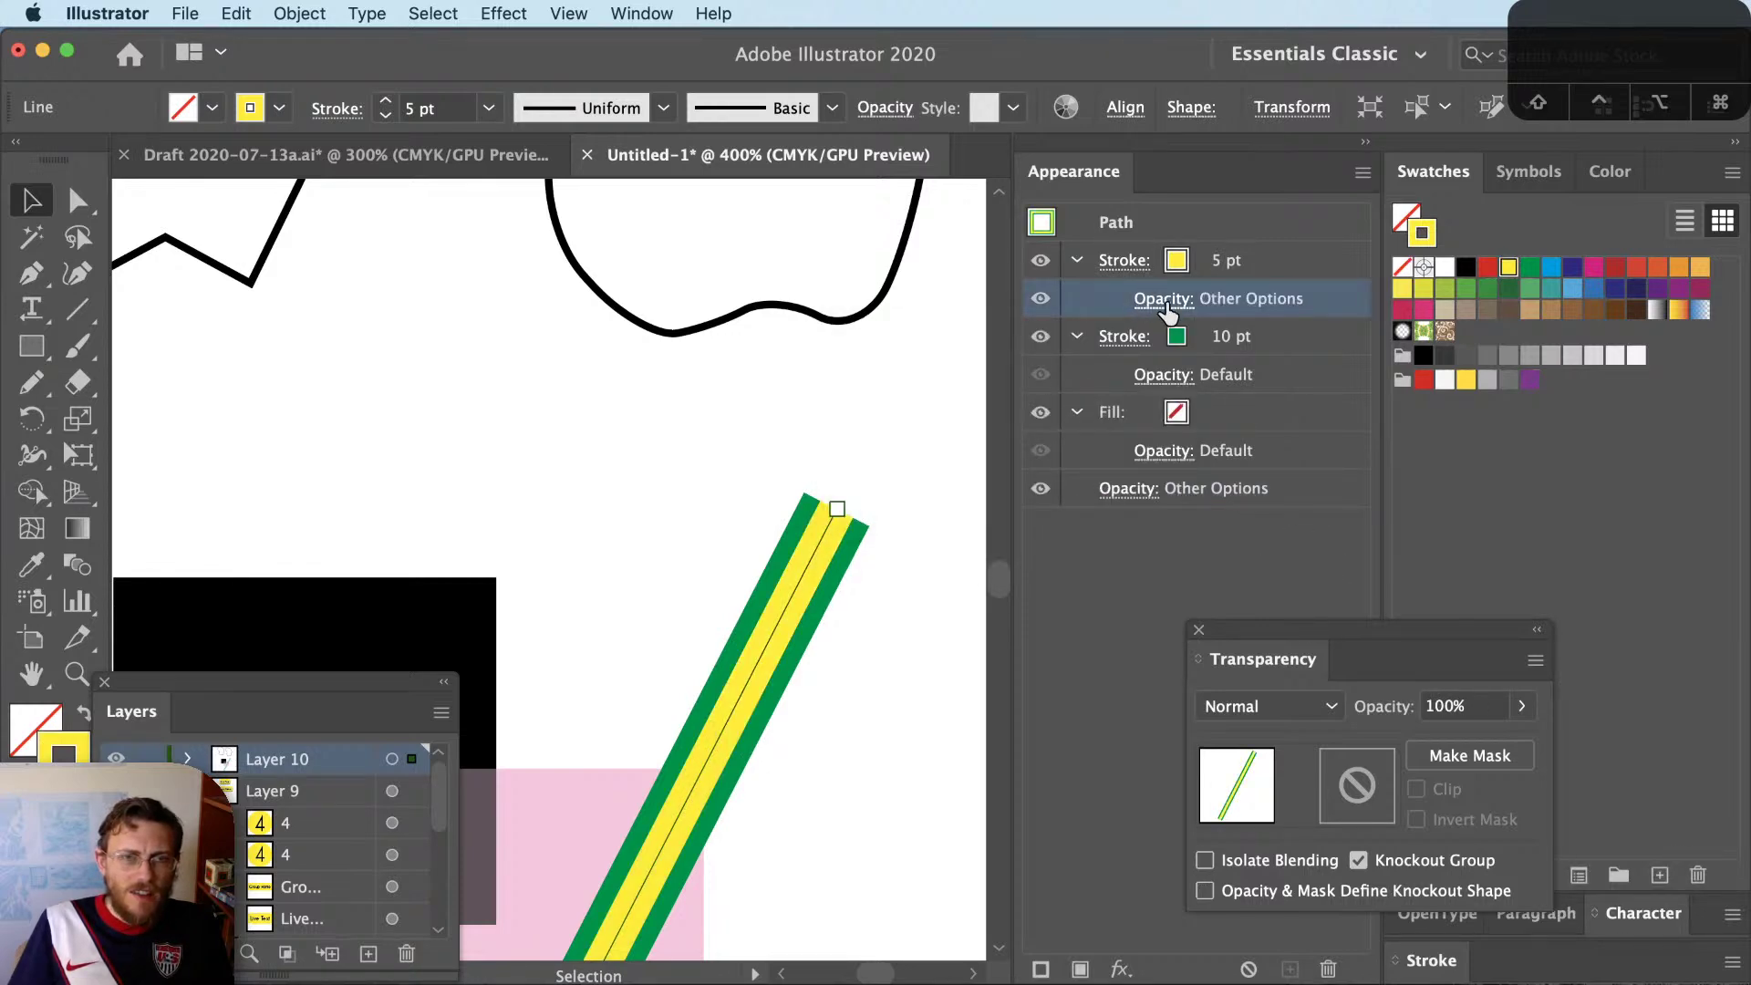
# Give the line's yellow 5 pt stroke a round cap and deselect the line
pyautogui.click(1125, 262)
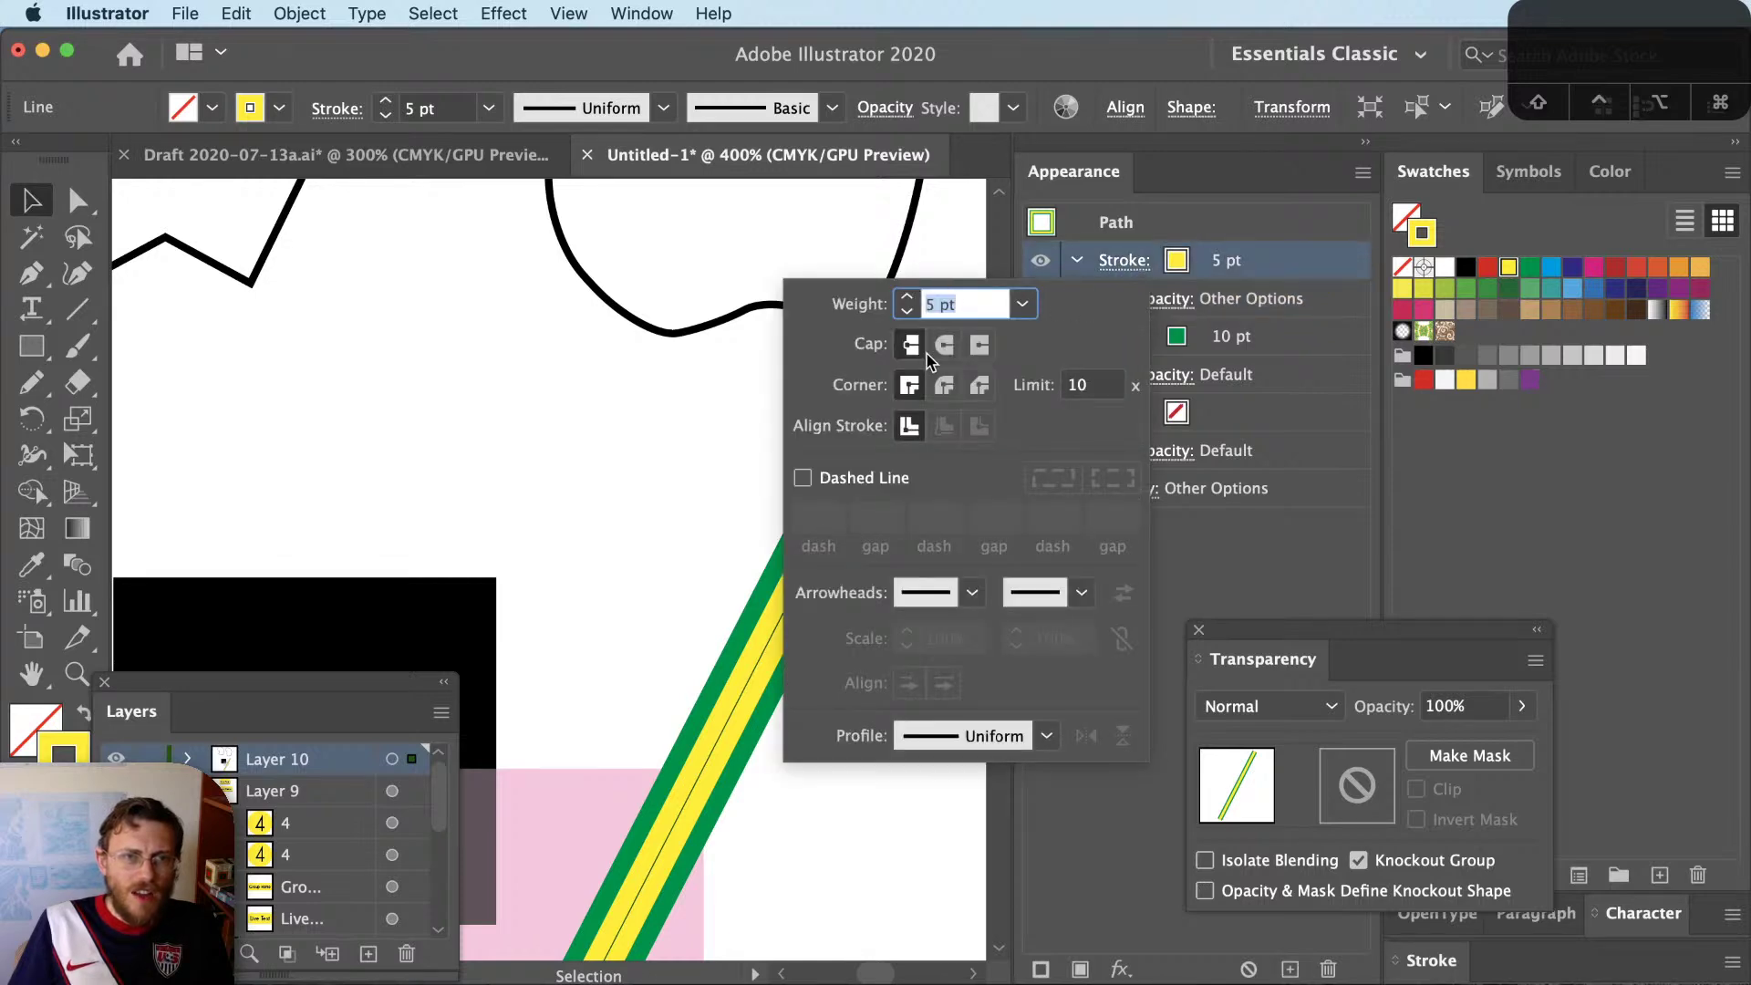
pyautogui.click(945, 345)
pyautogui.click(894, 548)
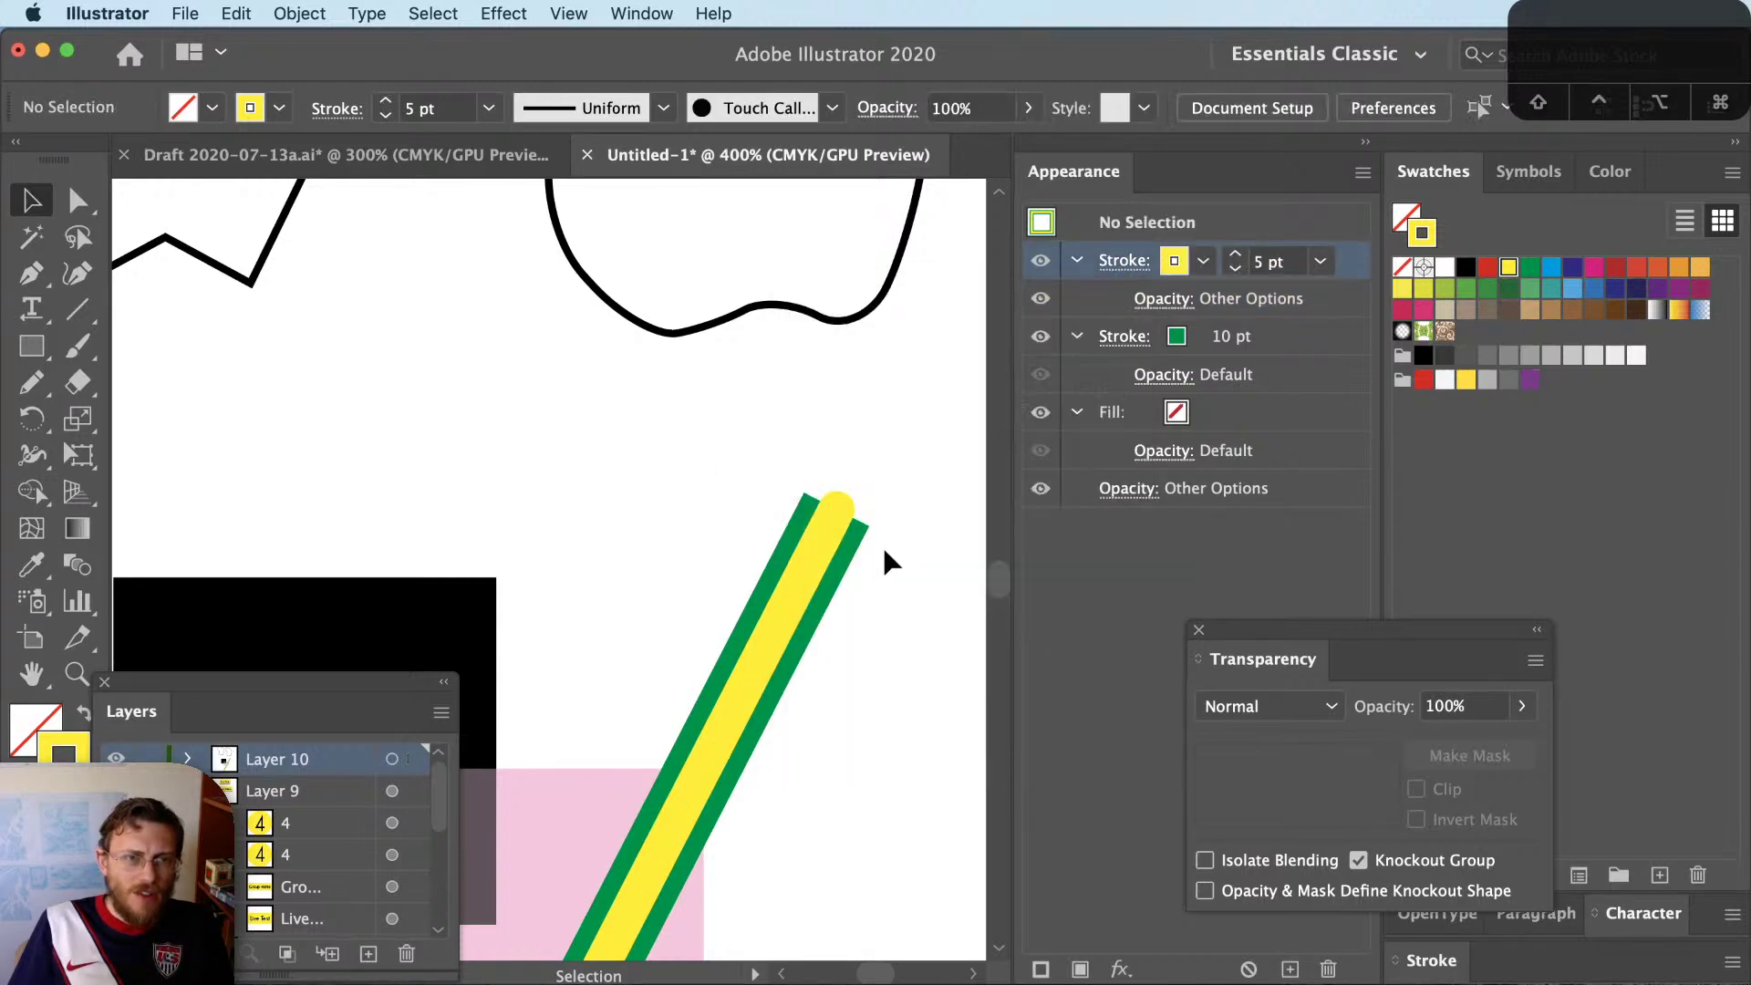
pyautogui.scroll(4, 854, 527)
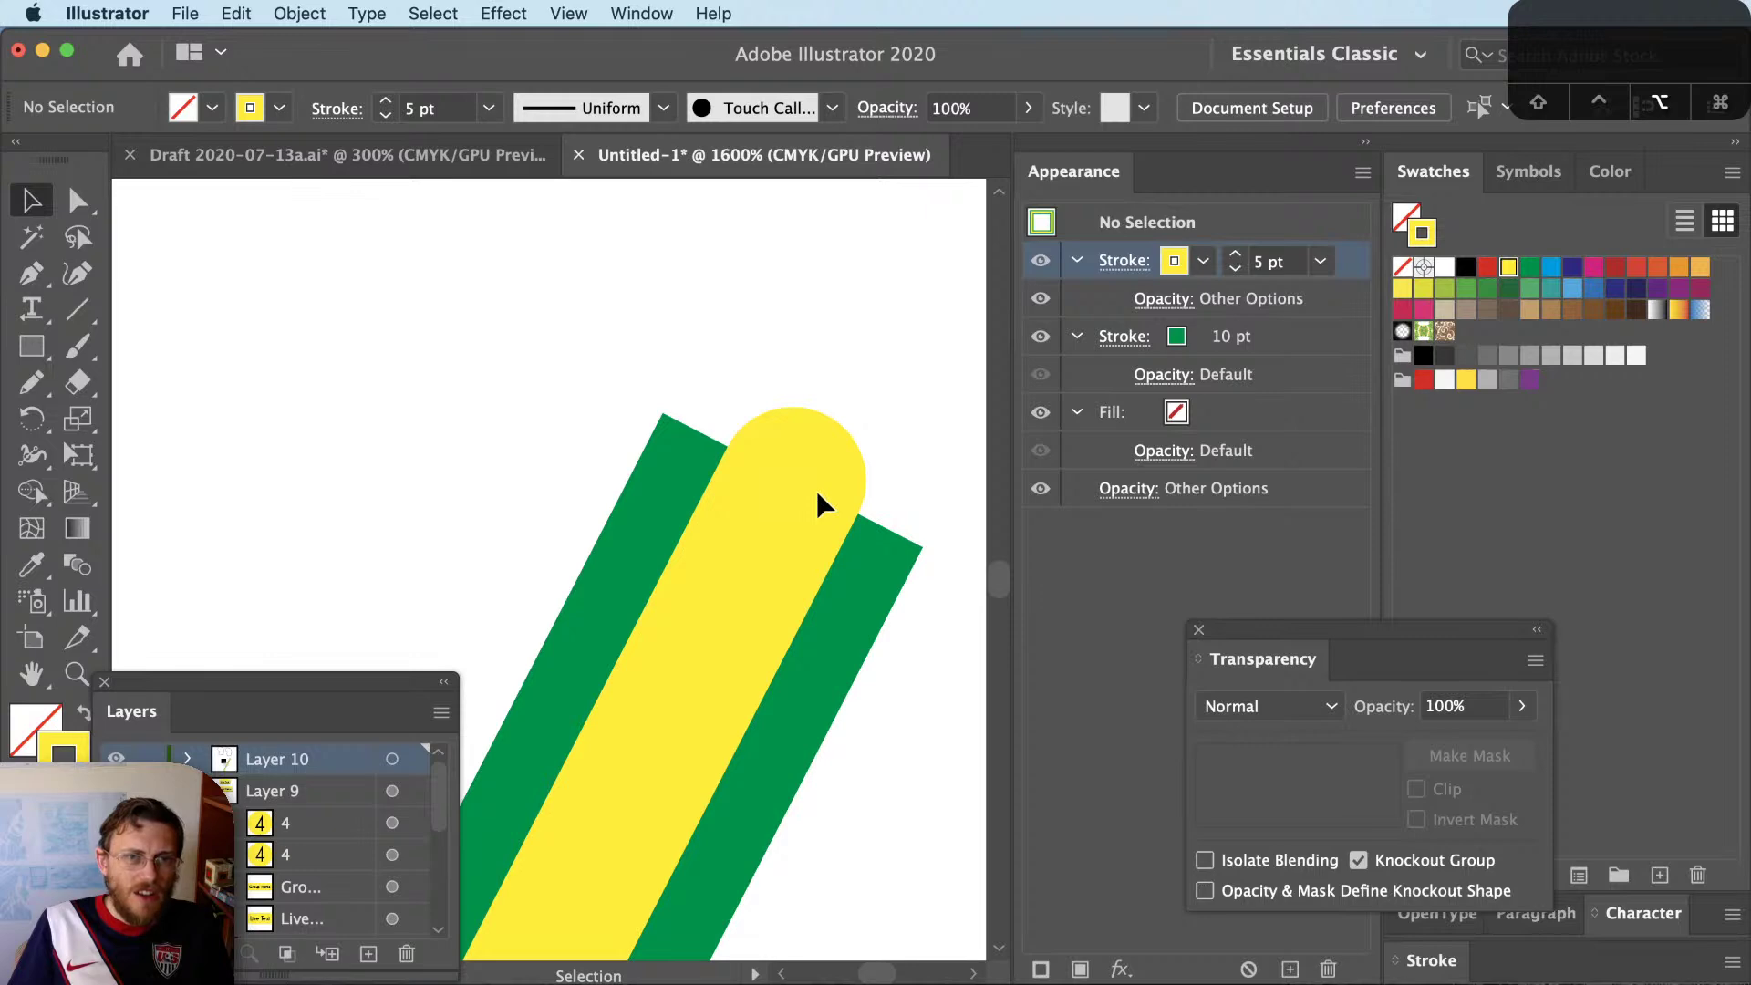
# Select the line, set its yellow stroke's opacity to 0% and deselect it
pyautogui.click(793, 506)
pyautogui.click(1163, 301)
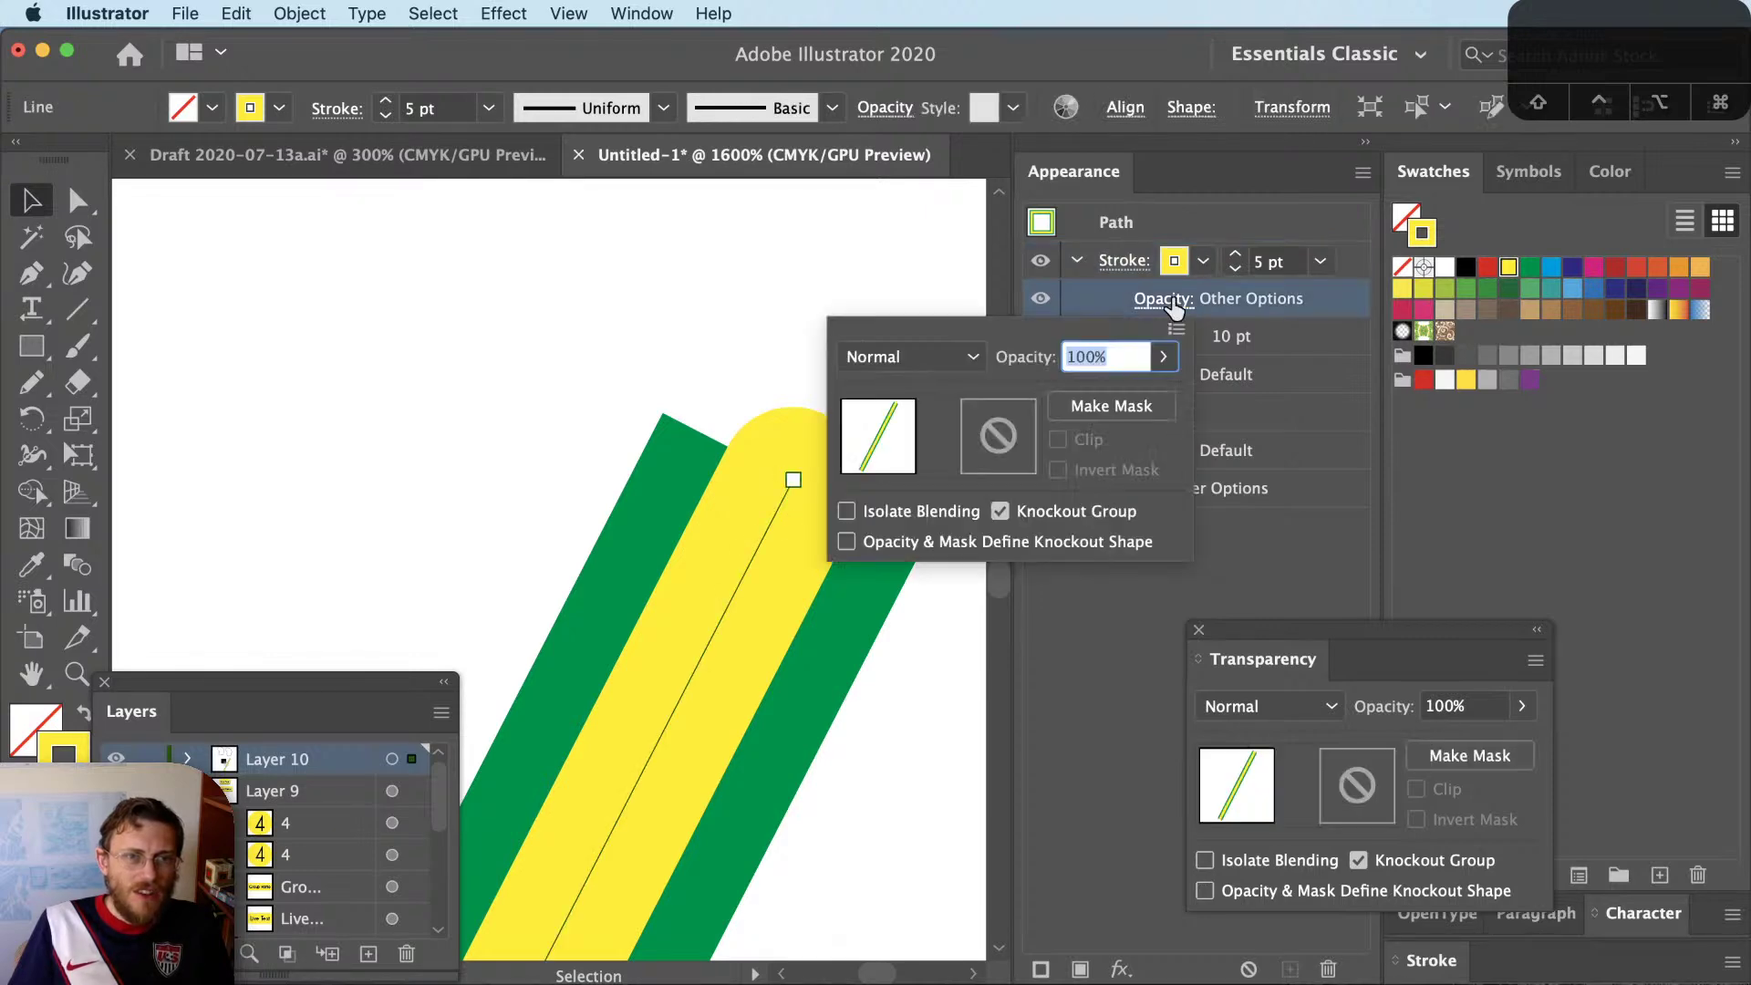
pyautogui.write('0')
pyautogui.press('Return')
pyautogui.click(882, 390)
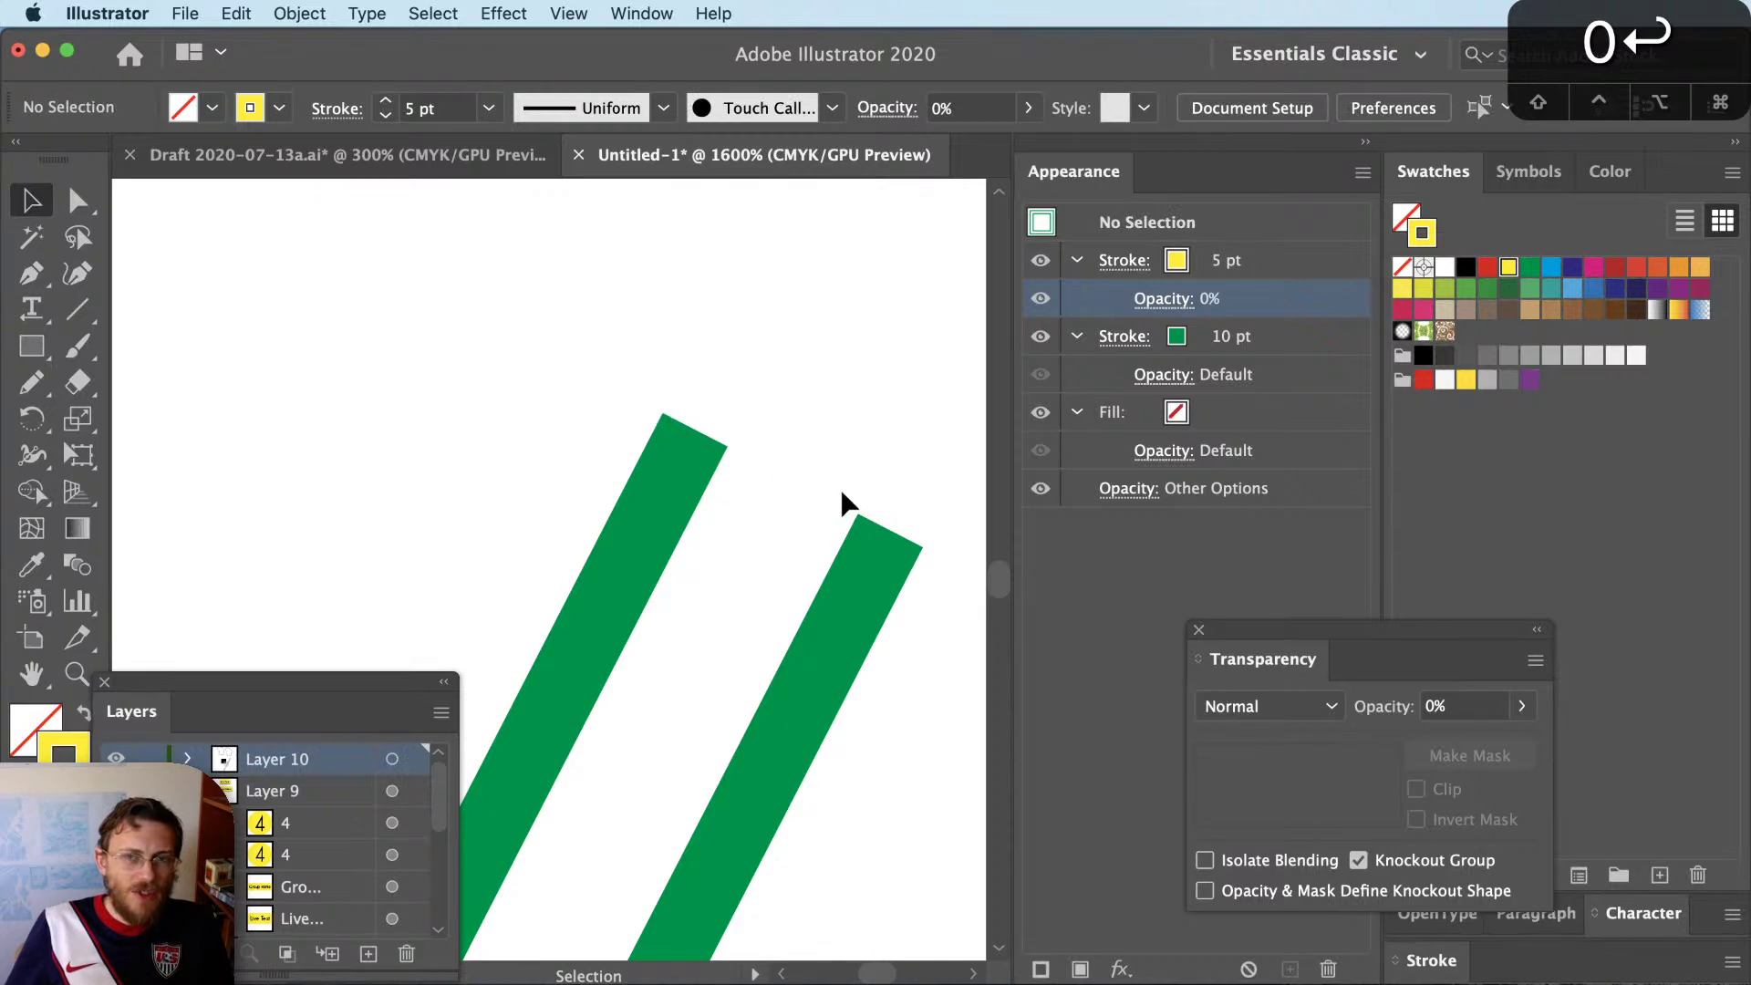
pyautogui.scroll(-5, 814, 544)
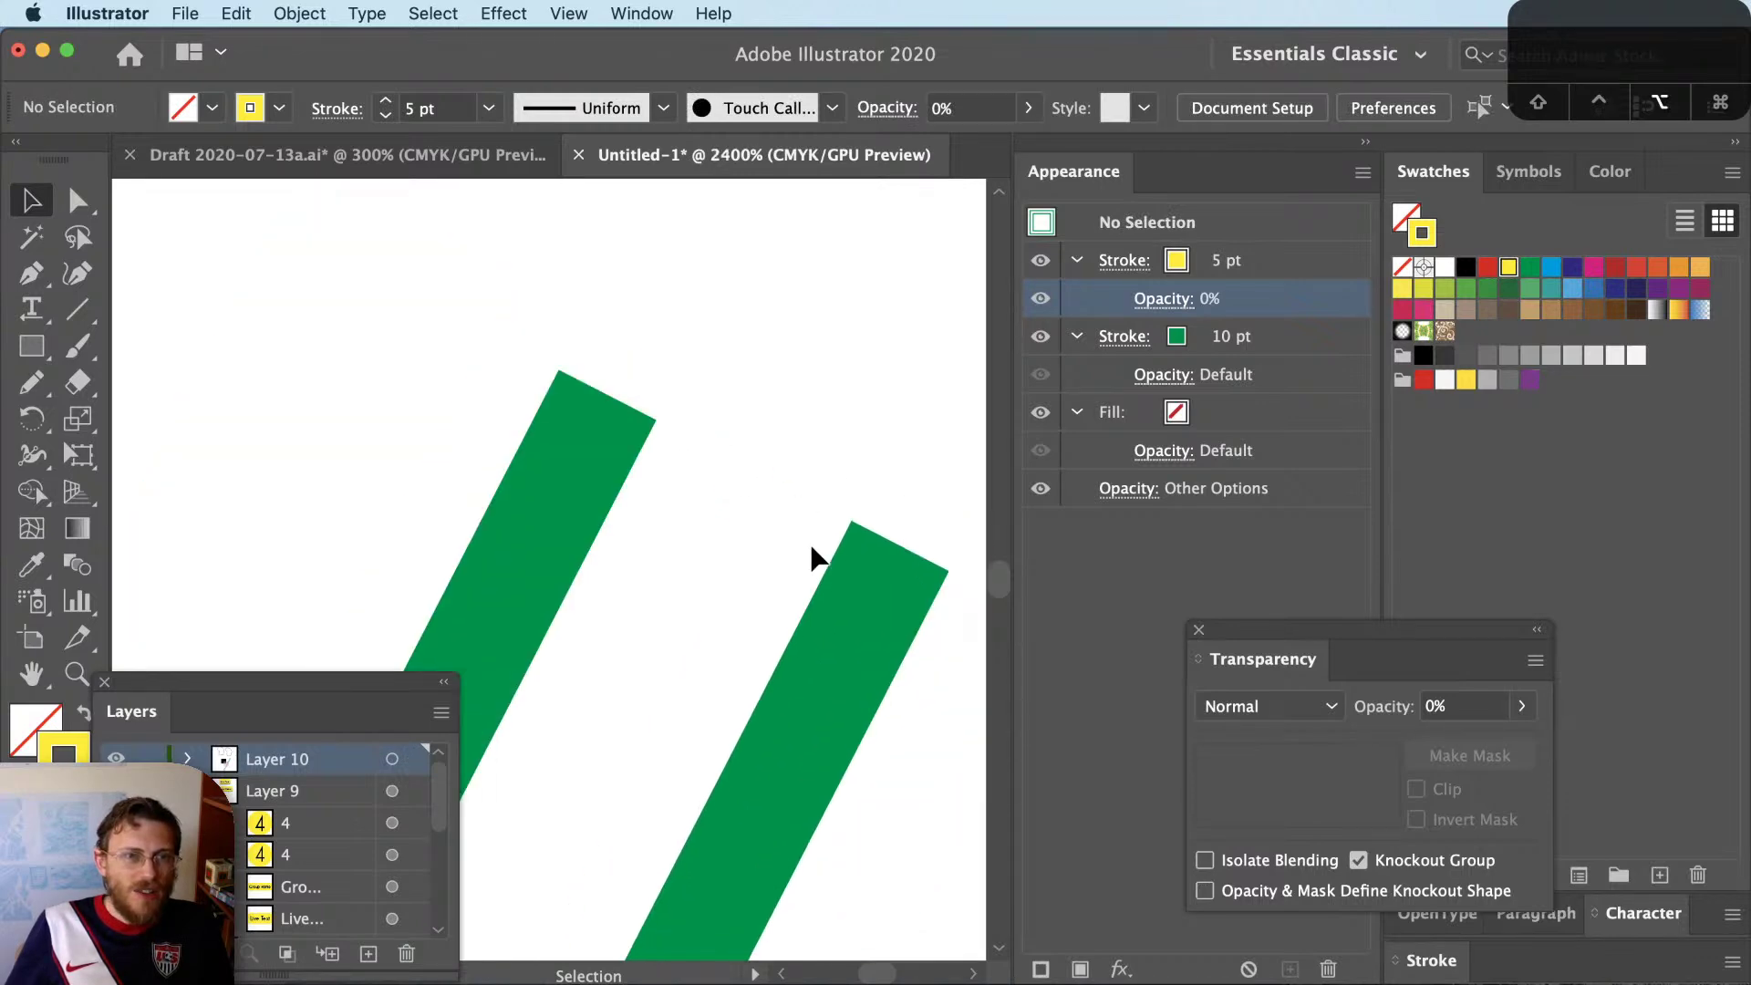
pyautogui.scroll(-5, 814, 558)
# Switch to the Draft 2020-07-13a.ai map, examine its double-line rivers around the Coosa, and return to the untitled test document
pyautogui.click(518, 157)
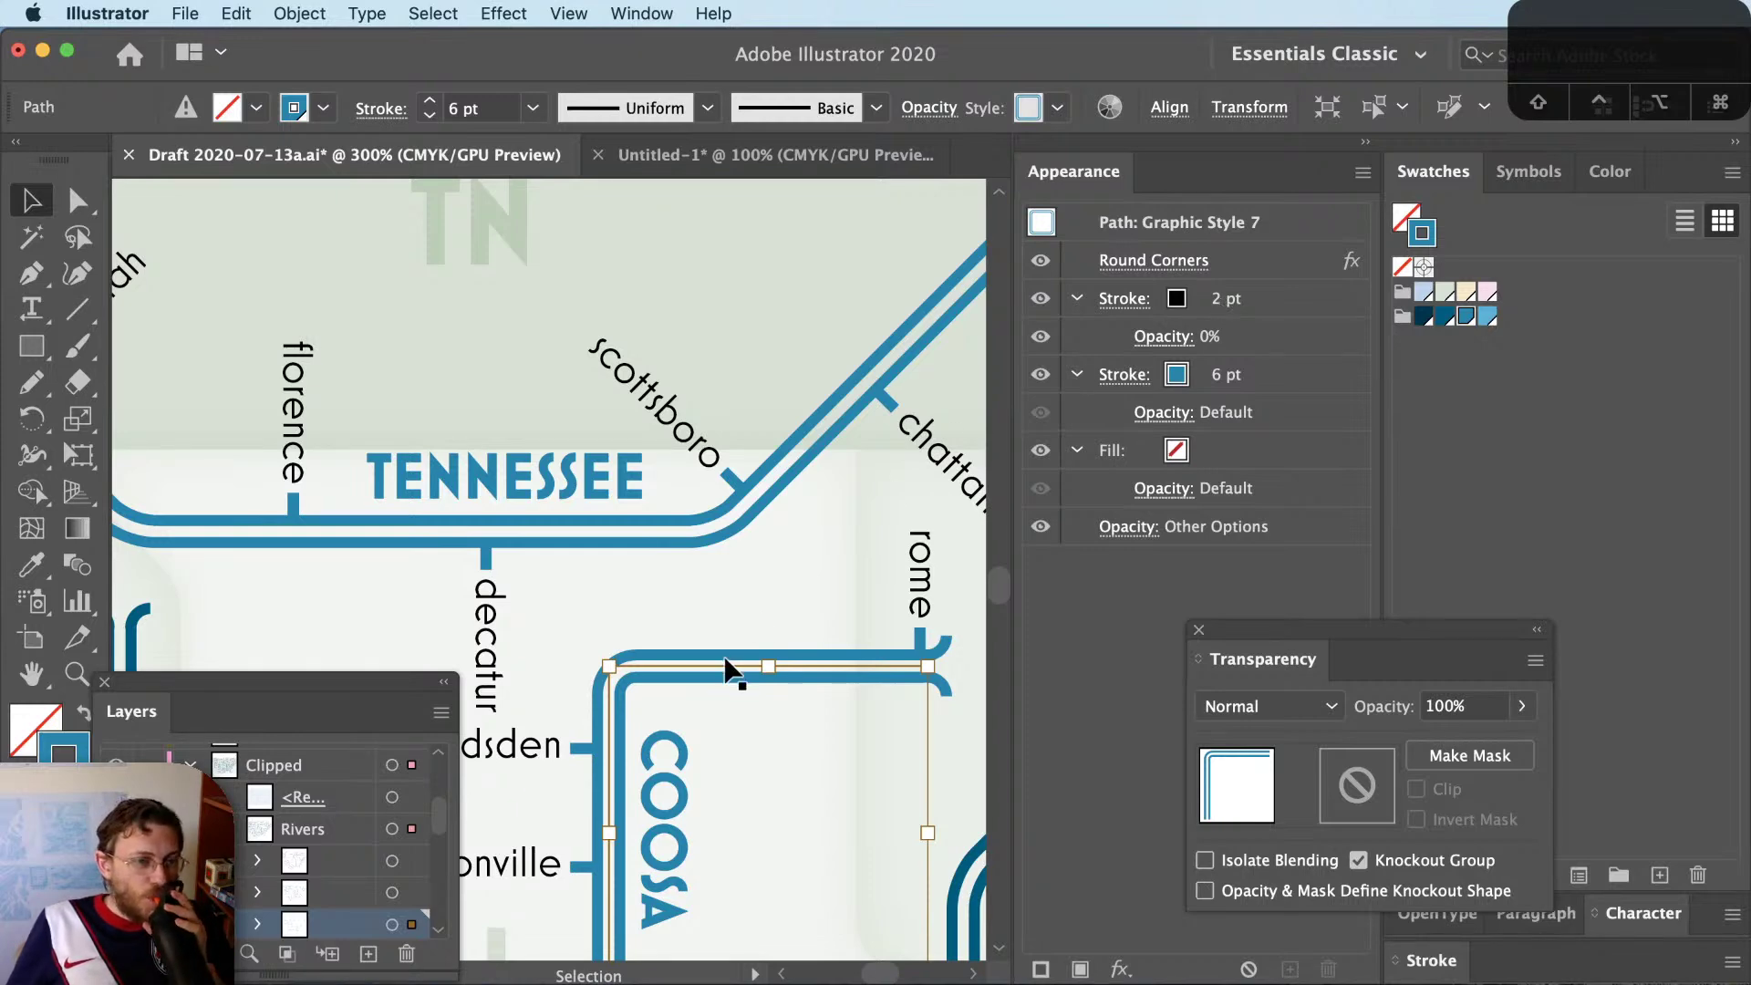
pyautogui.scroll(-5, 727, 672)
pyautogui.scroll(-1, 734, 673)
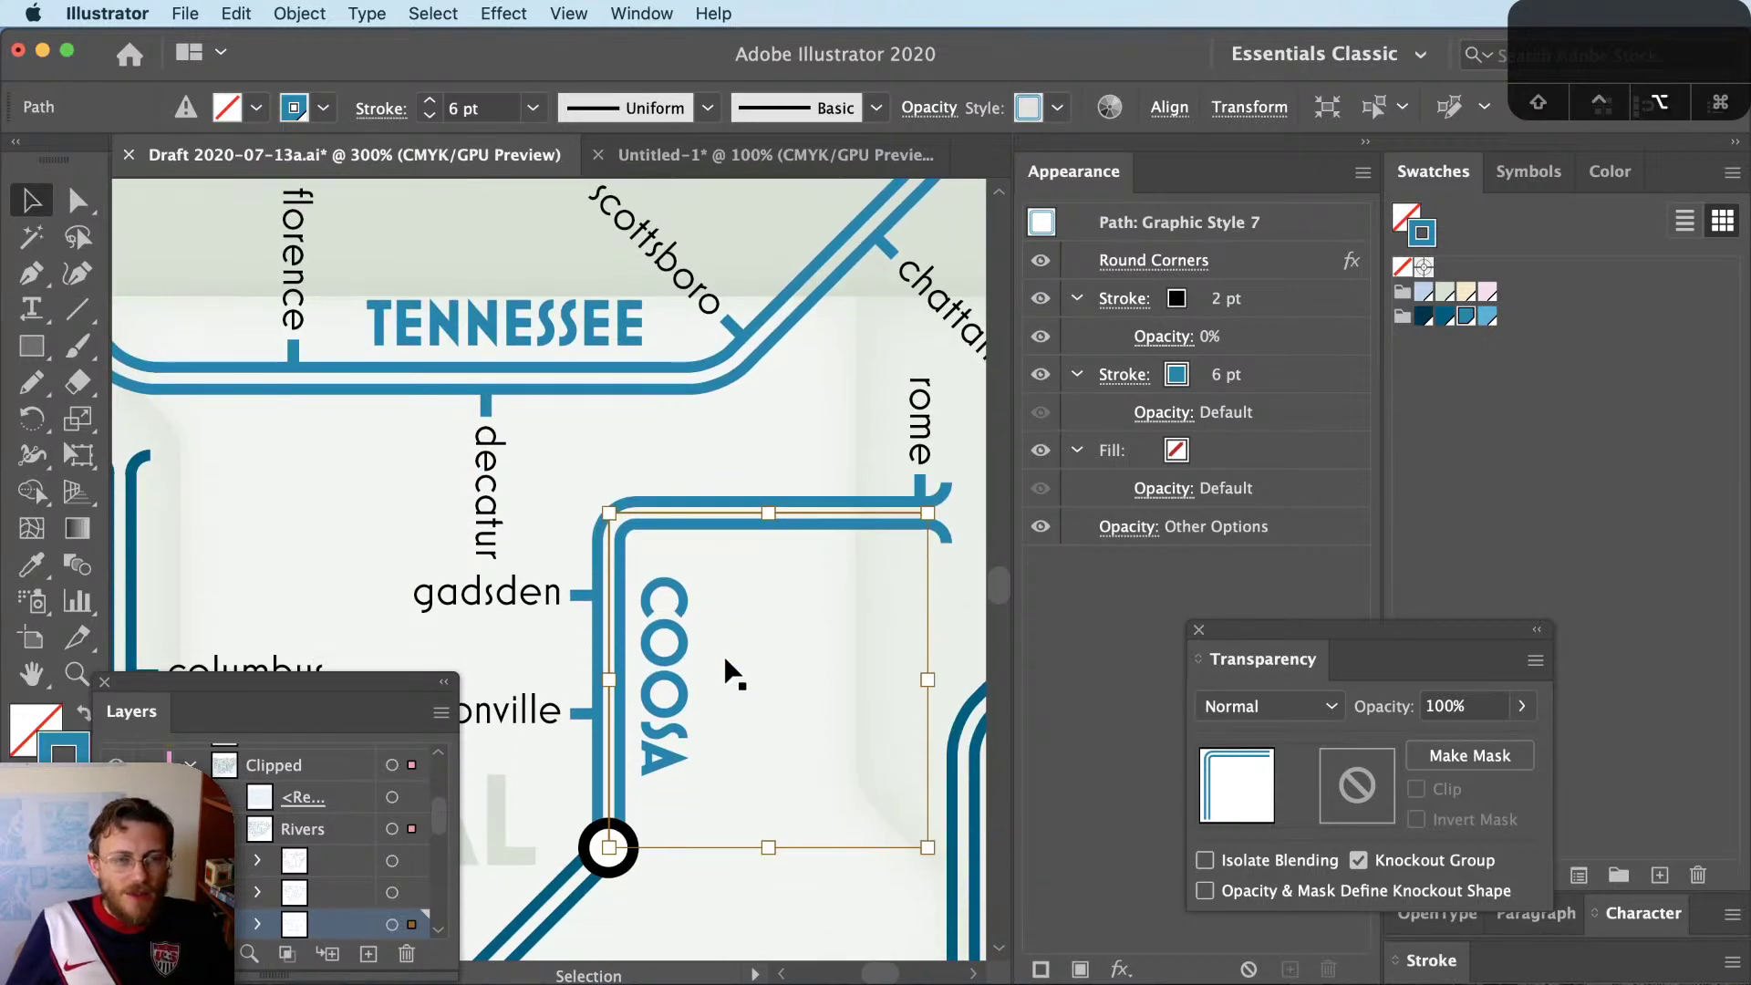
pyautogui.scroll(-6, 729, 672)
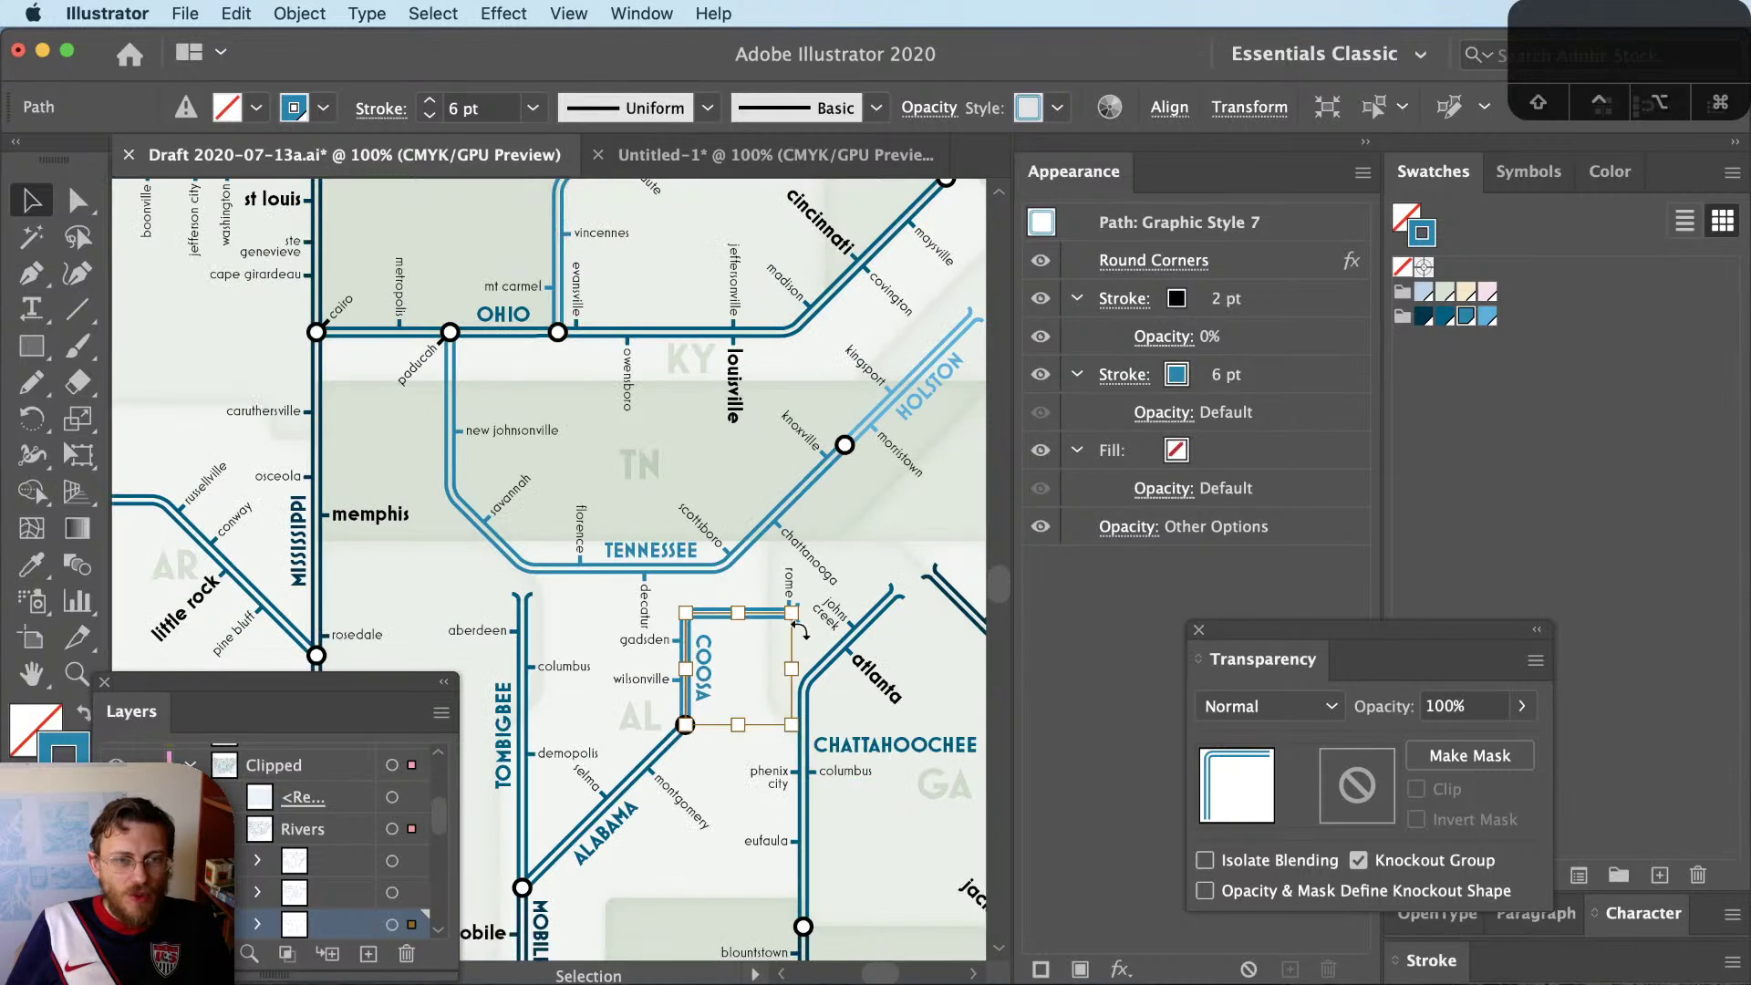
pyautogui.click(716, 166)
# Add a text object reading "Some Text" below the overlapping black and pink rectangles, touching the green double line
pyautogui.scroll(2, 846, 605)
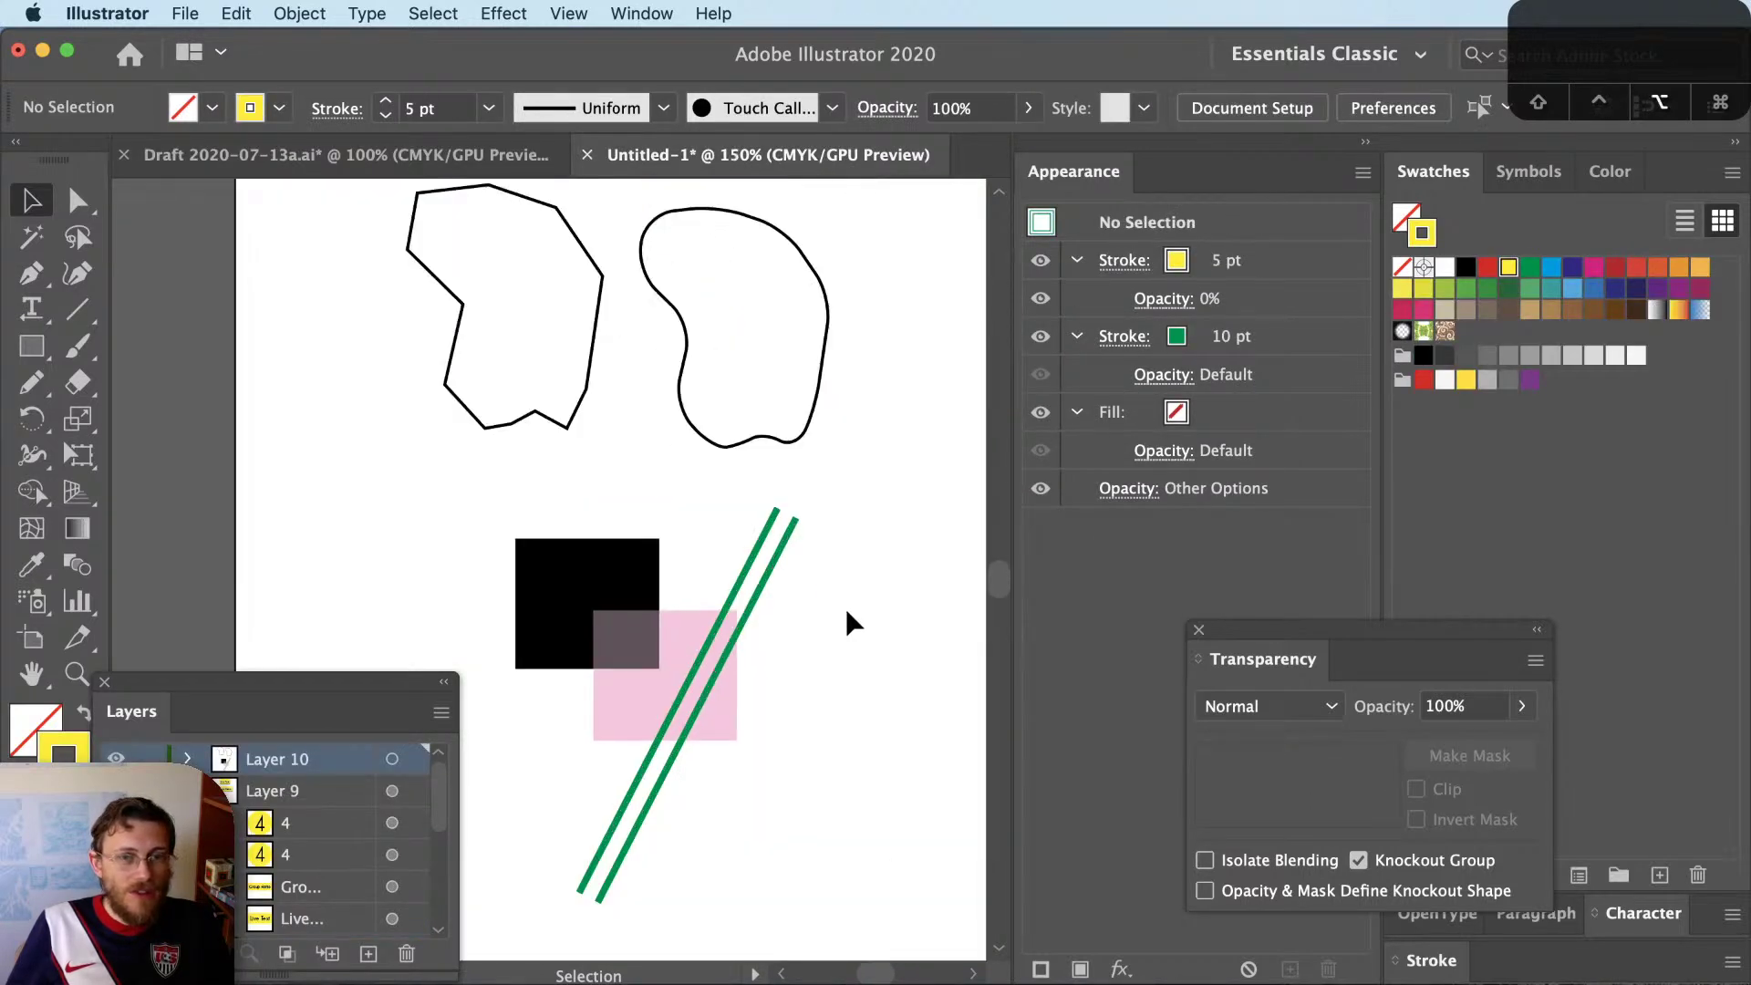
pyautogui.moveTo(681, 544); pyautogui.dragTo(744, 437)
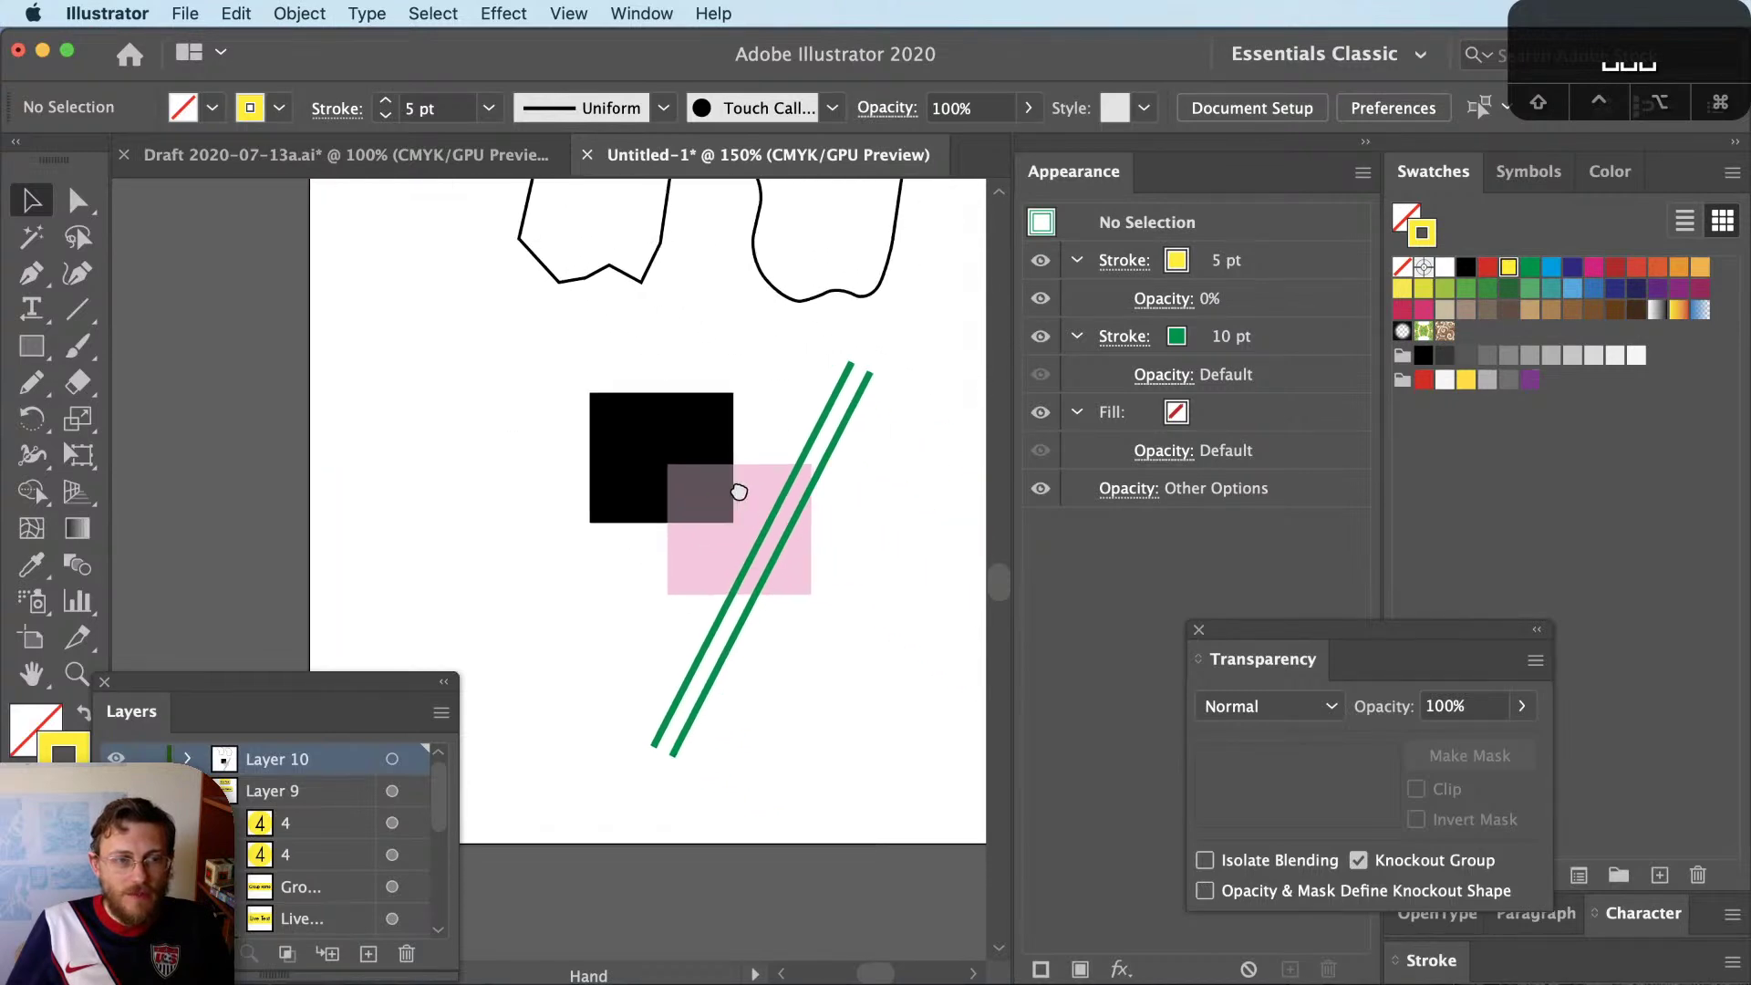
pyautogui.click(187, 791)
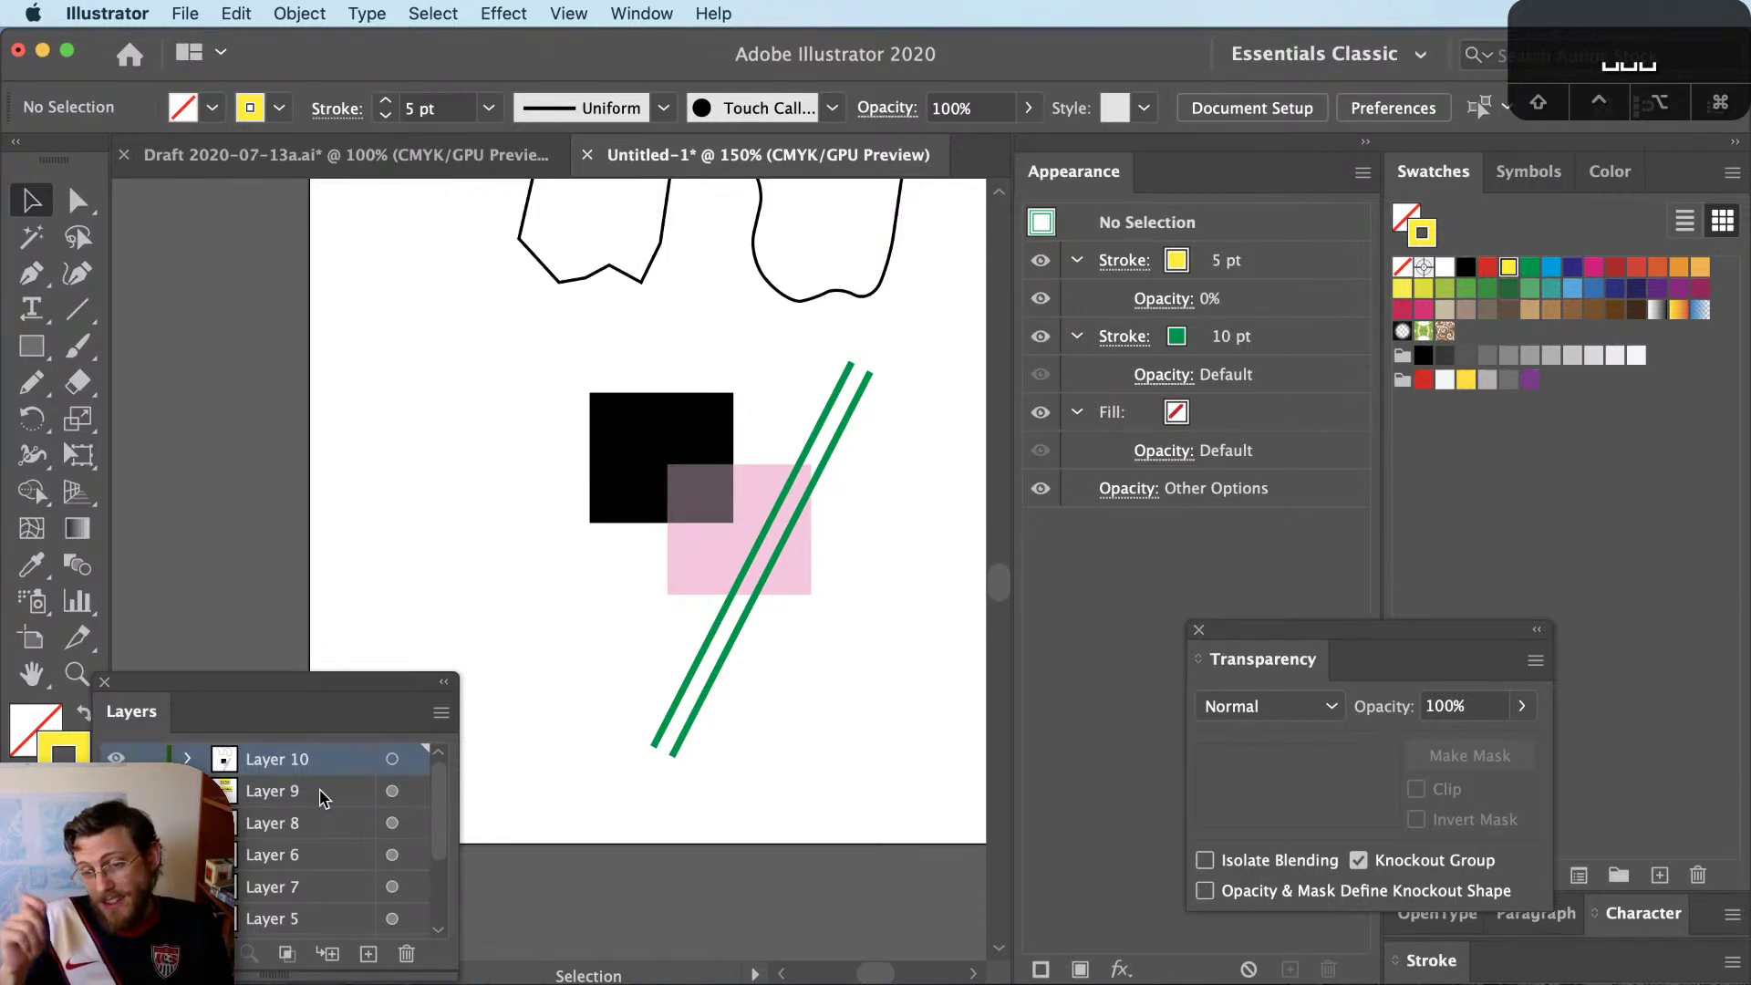
pyautogui.press('t')
pyautogui.click(636, 652)
pyautogui.write('Some Text')
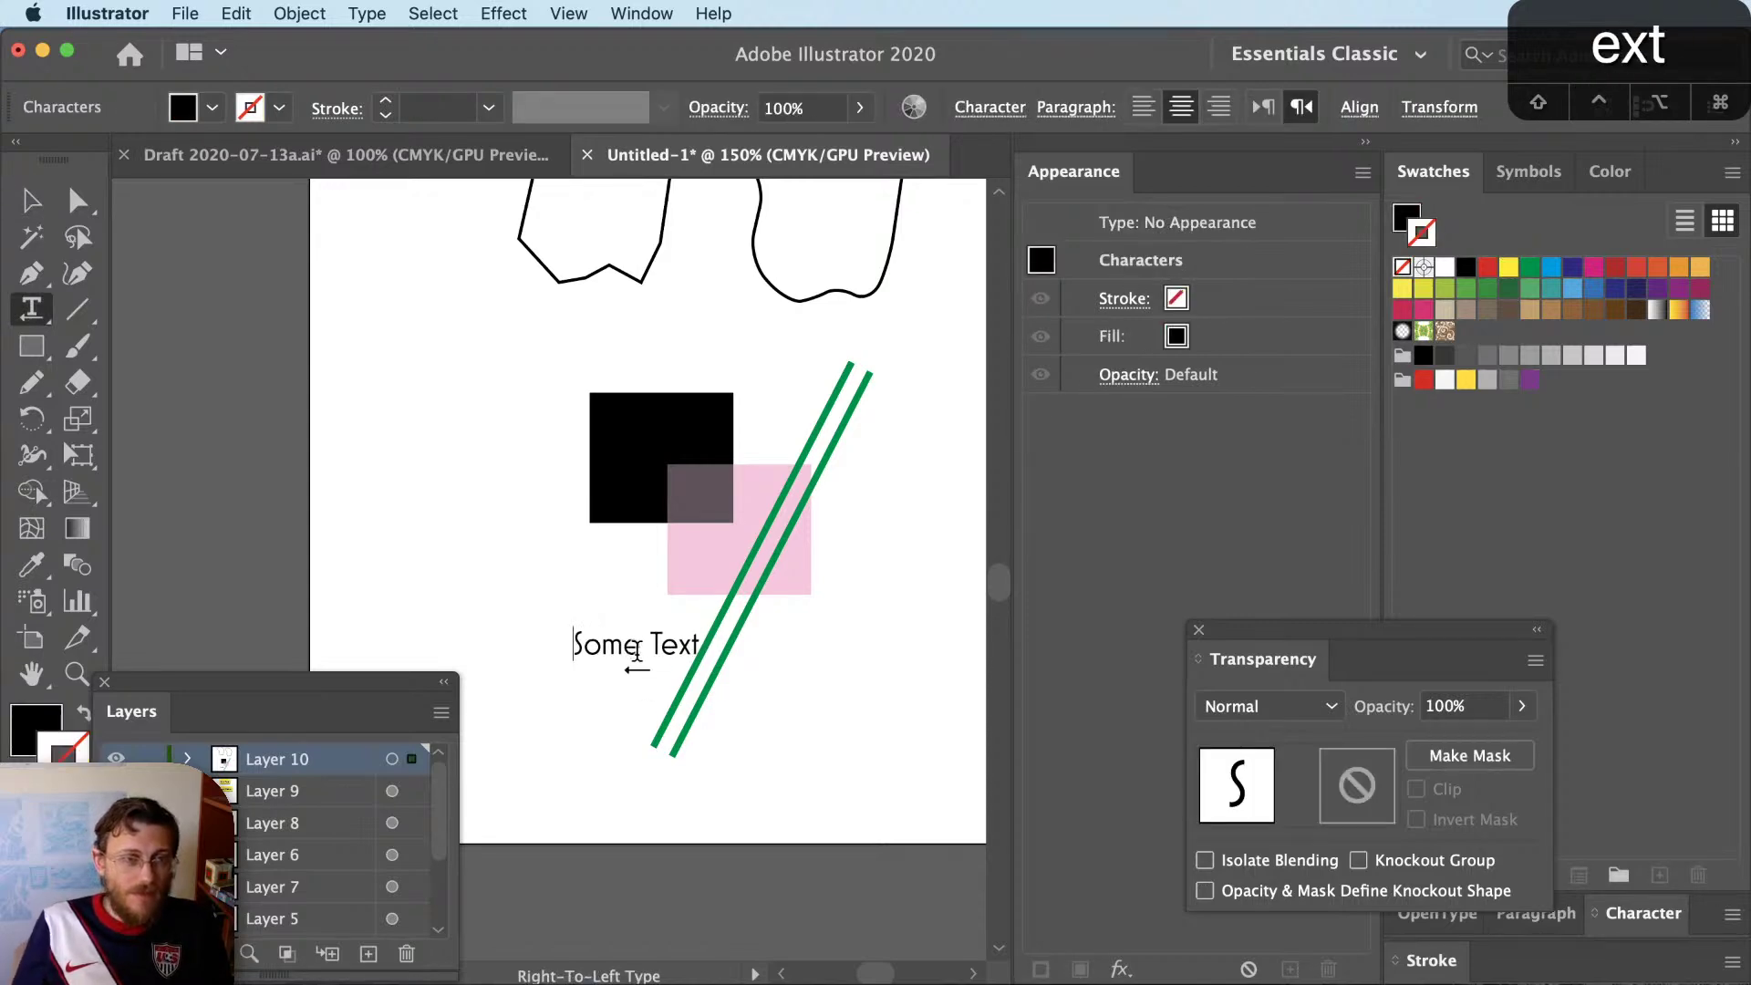
pyautogui.press('Escape')
pyautogui.scroll(1, 636, 649)
pyautogui.scroll(1, 638, 652)
pyautogui.moveTo(638, 665)
pyautogui.mouseDown()
pyautogui.moveTo(686, 661)
pyautogui.moveTo(650, 695)
pyautogui.moveTo(690, 633)
pyautogui.moveTo(693, 672)
pyautogui.moveTo(658, 663)
pyautogui.mouseUp()
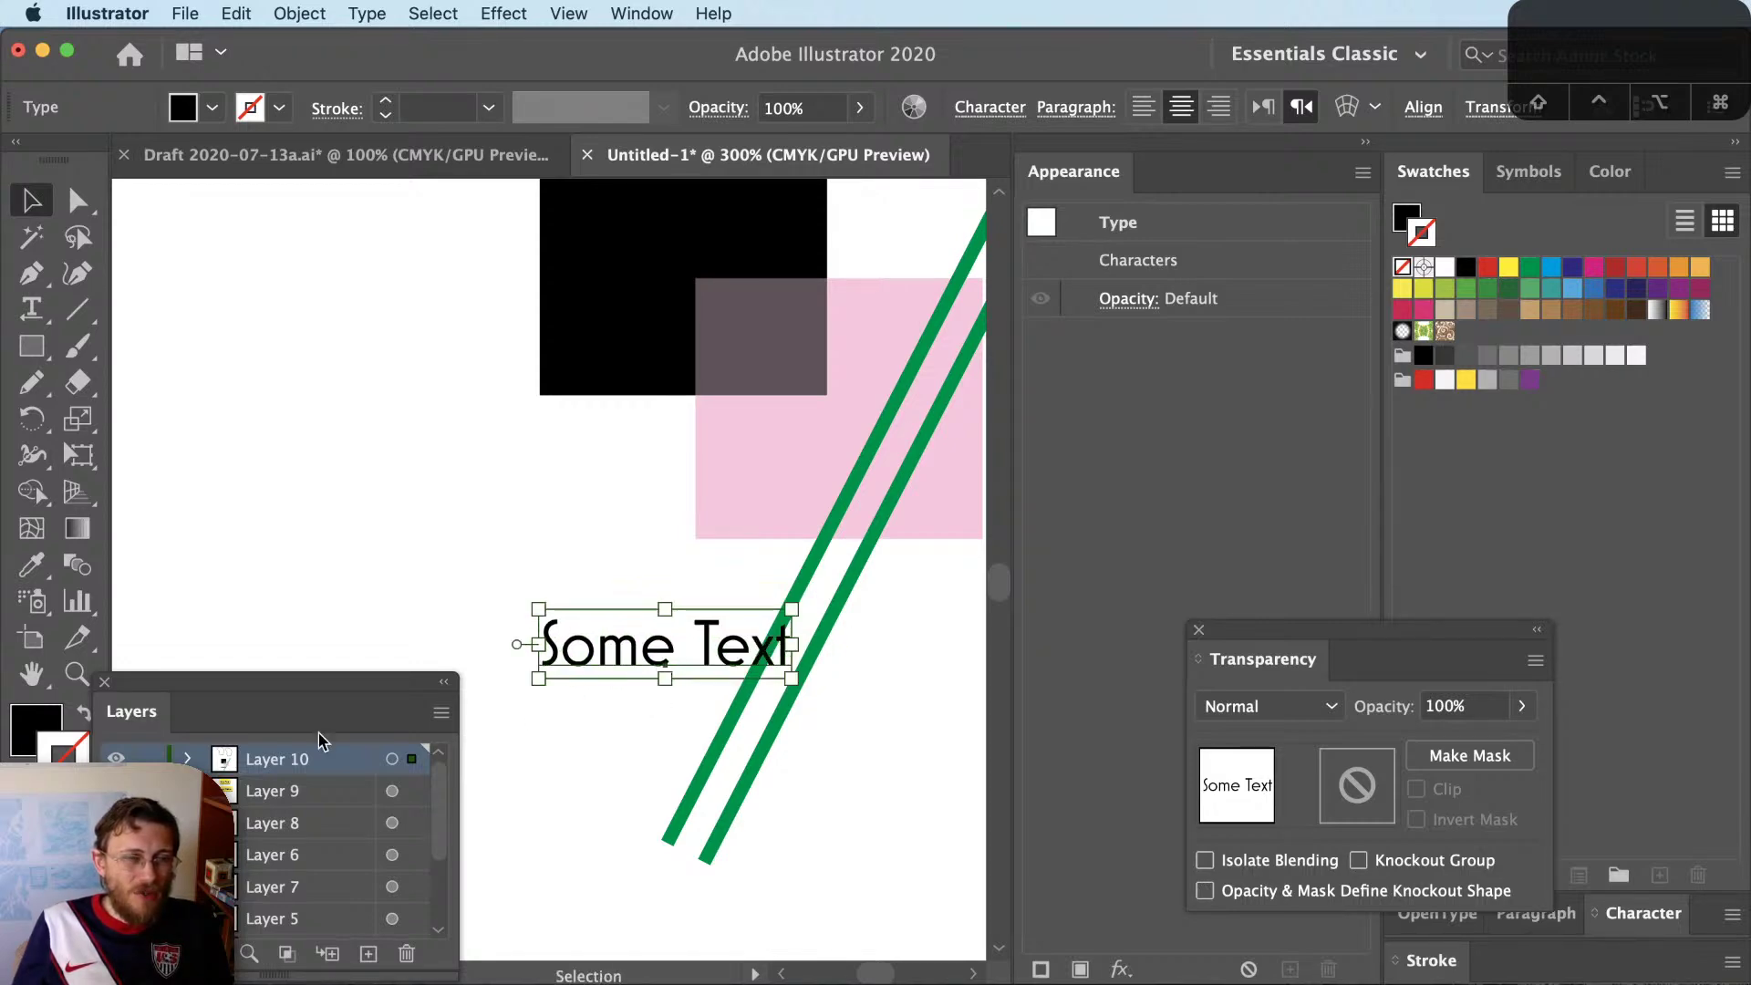
# Expand Layer 10, create a new top-level layer and place it directly beneath Layer 10
pyautogui.click(187, 759)
pyautogui.click(344, 790)
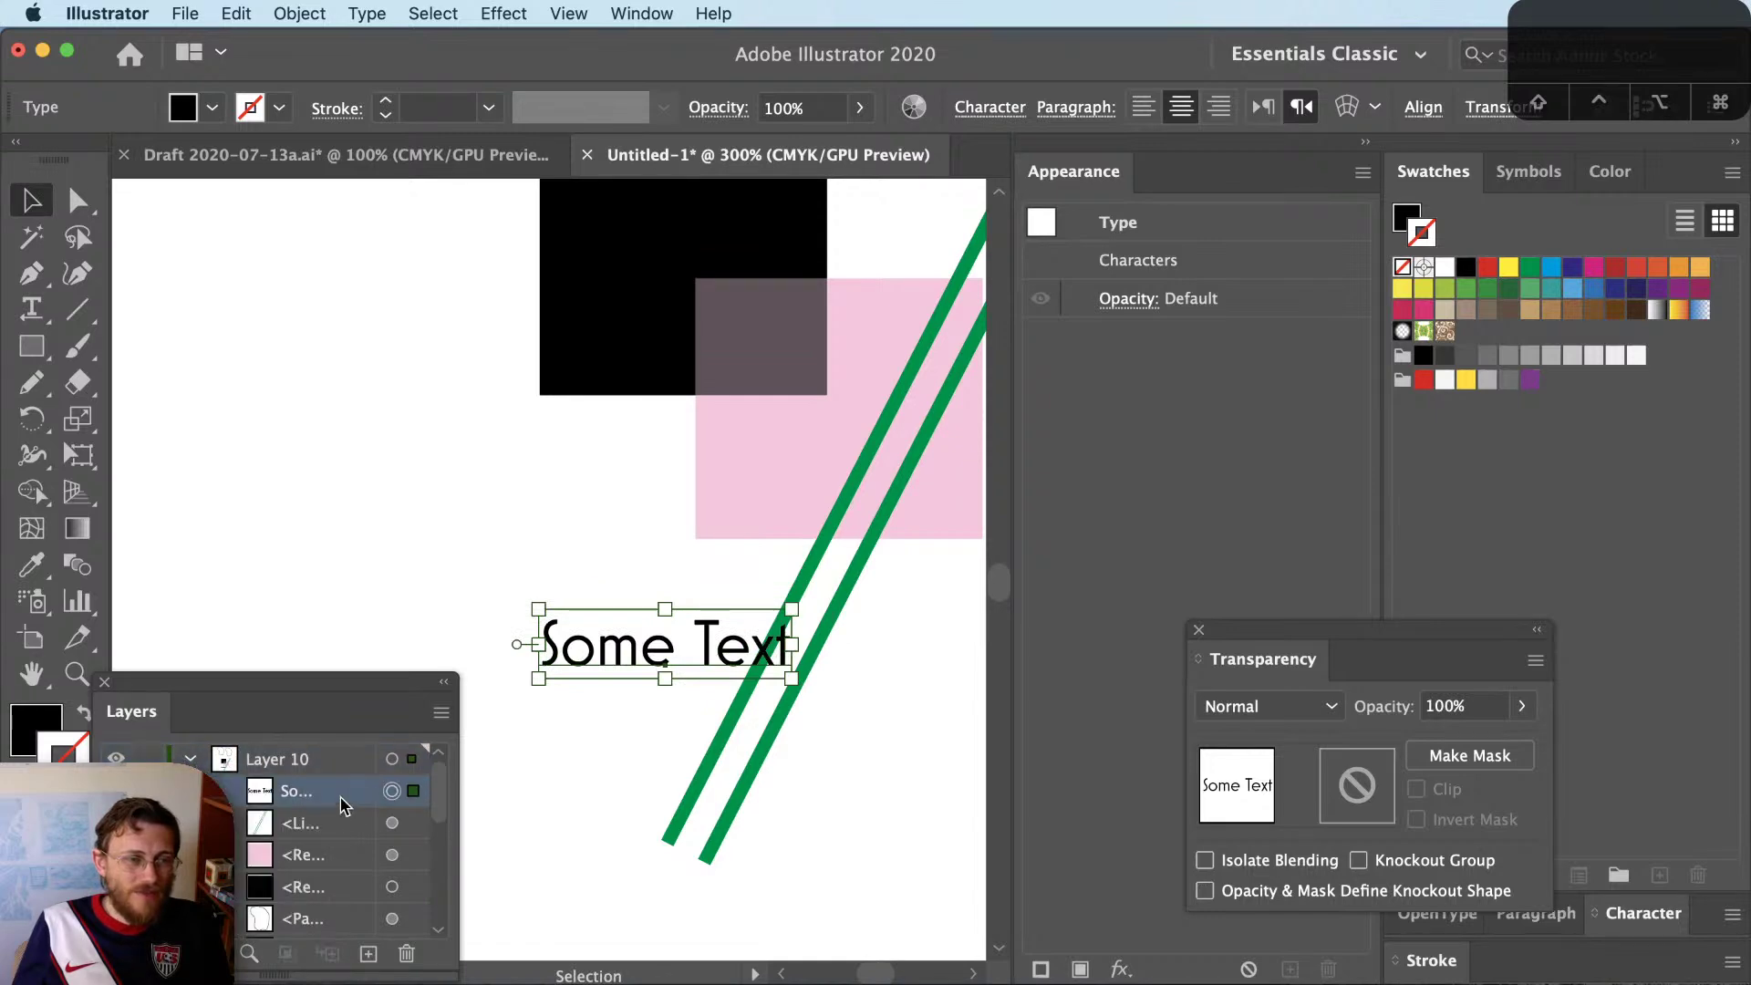
pyautogui.click(368, 954)
pyautogui.doubleClick(276, 793)
pyautogui.press('Return')
pyautogui.click(290, 824)
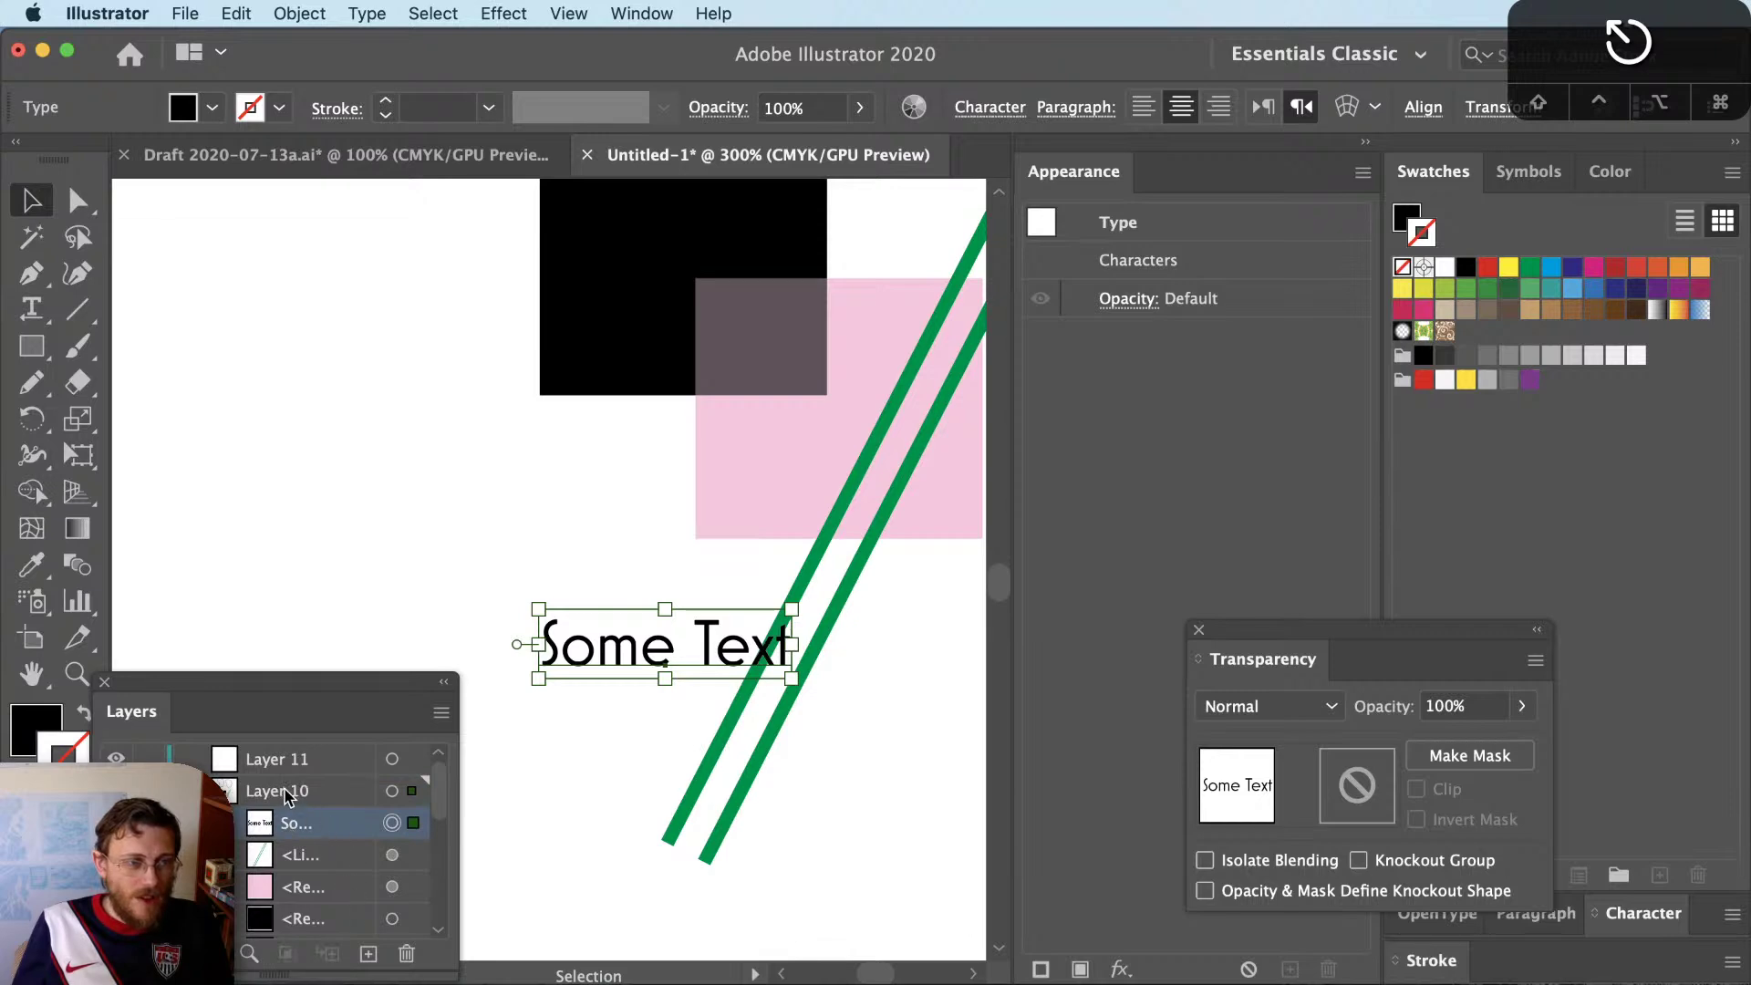
pyautogui.click(291, 759)
pyautogui.press('Delete')
pyautogui.click(319, 800)
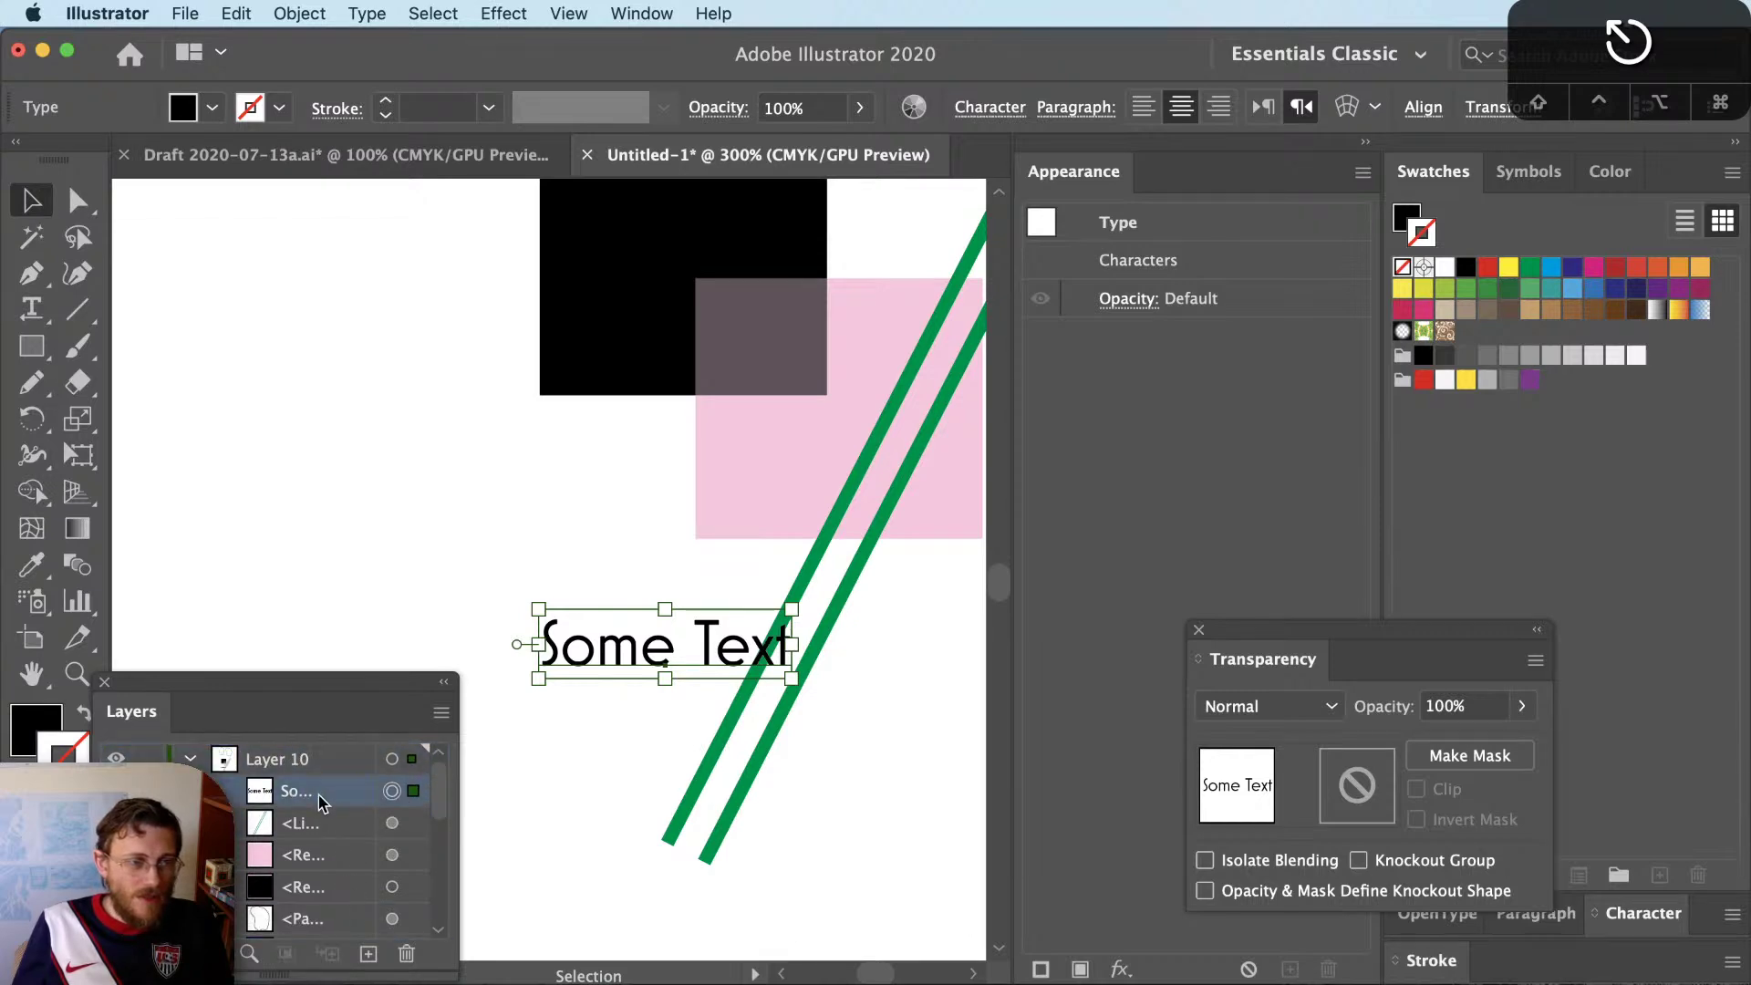
# Create a sublayer in Layer 10, move the Some Text object into it and name it "Words"
pyautogui.click(368, 955)
pyautogui.moveTo(301, 773); pyautogui.dragTo(301, 812)
pyautogui.moveTo(413, 823); pyautogui.dragTo(413, 791)
pyautogui.doubleClick(295, 792)
pyautogui.write('Words')
pyautogui.press('Return')
pyautogui.moveTo(458, 821); pyautogui.dragTo(675, 803)
# Create a second sublayer beneath Words and move the line, rectangles and paths into it
pyautogui.click(588, 826)
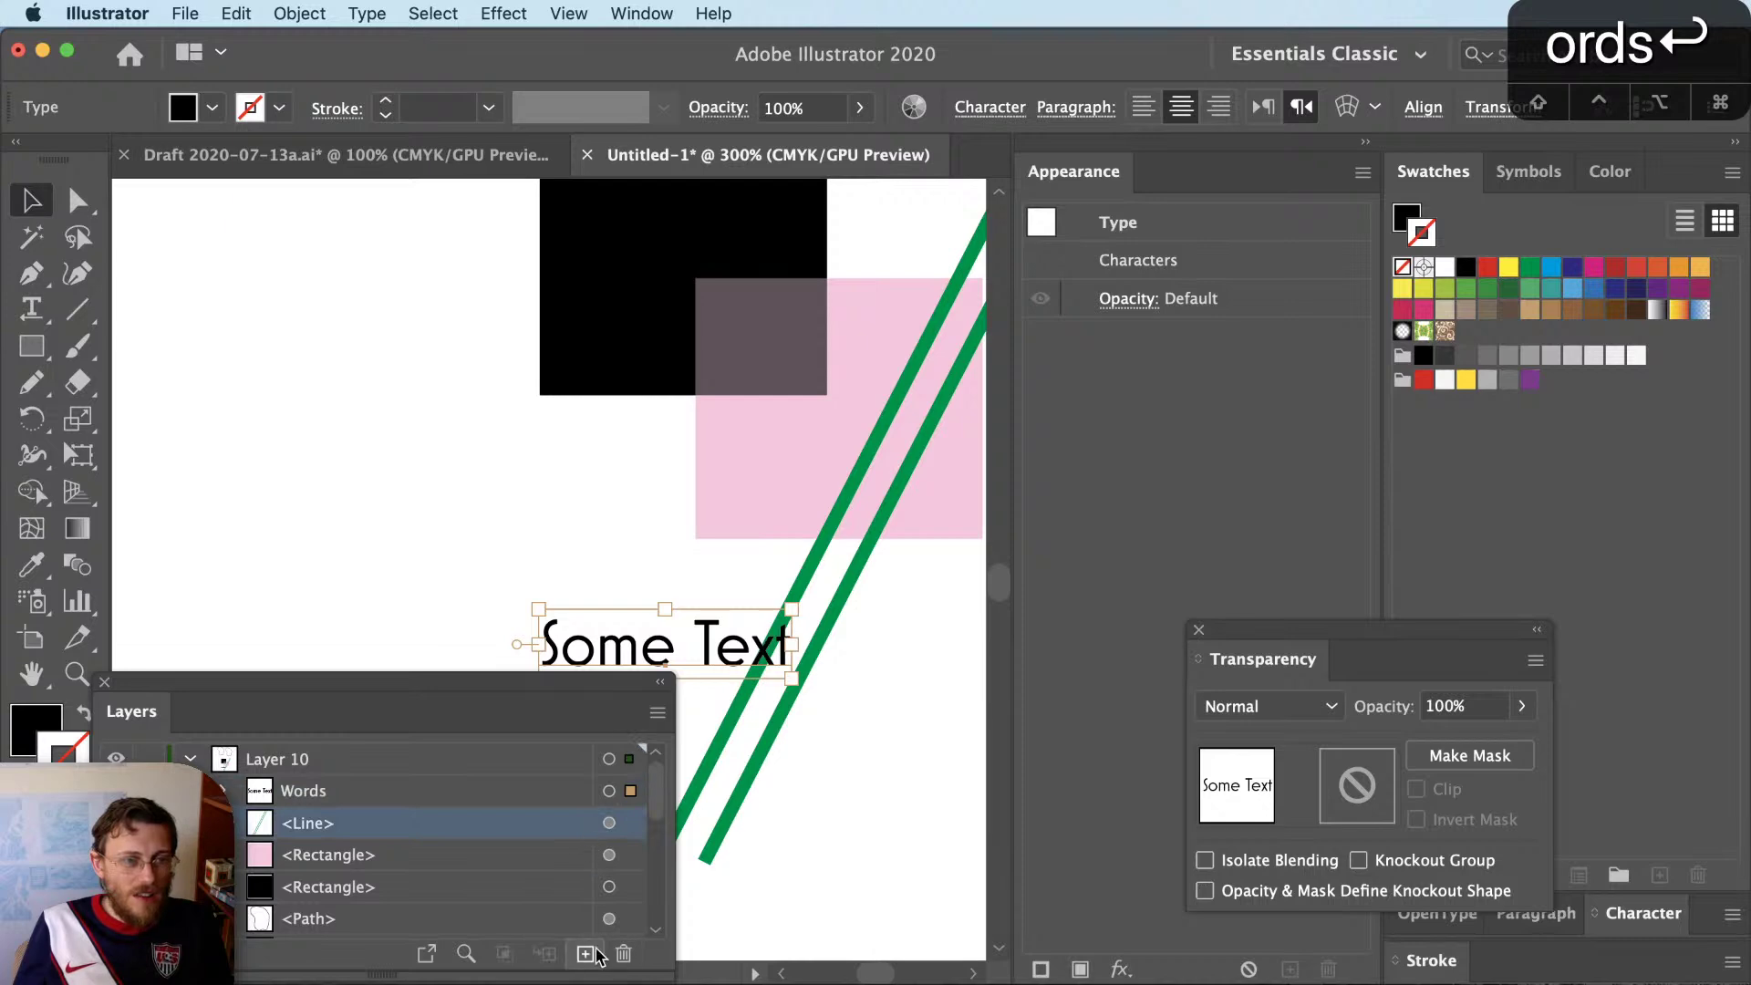
pyautogui.click(585, 953)
pyautogui.moveTo(561, 773); pyautogui.dragTo(398, 790)
pyautogui.click(544, 821)
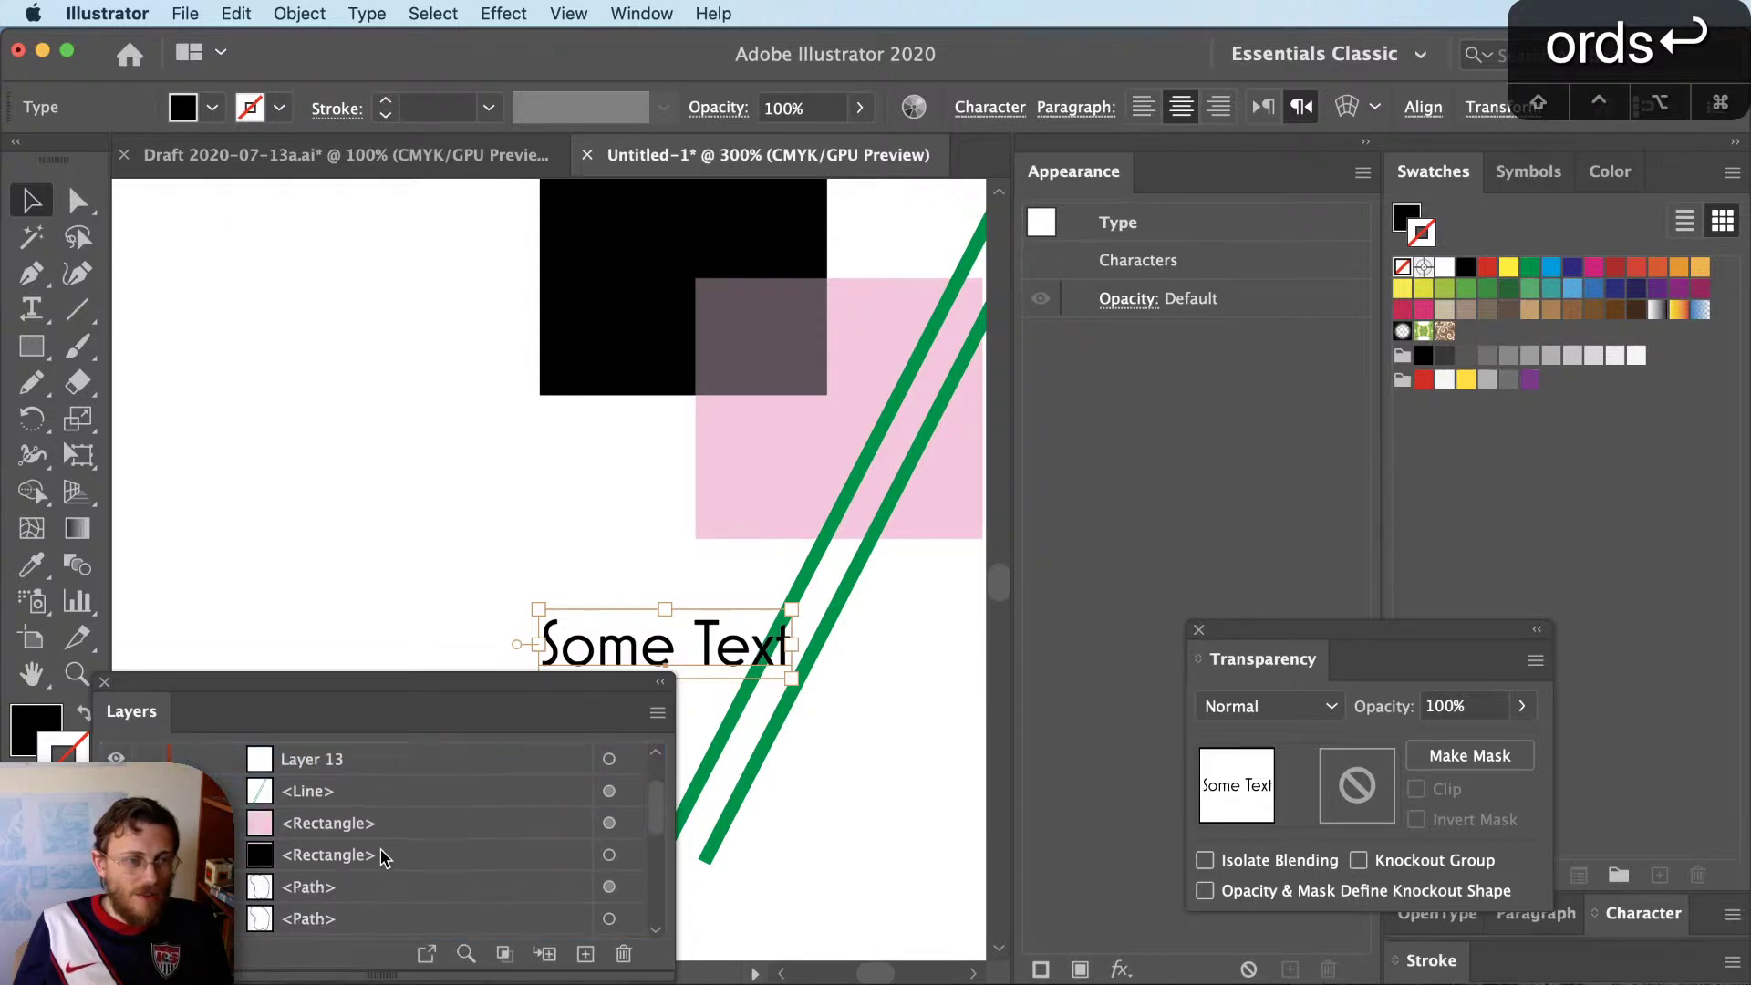
pyautogui.click(354, 793)
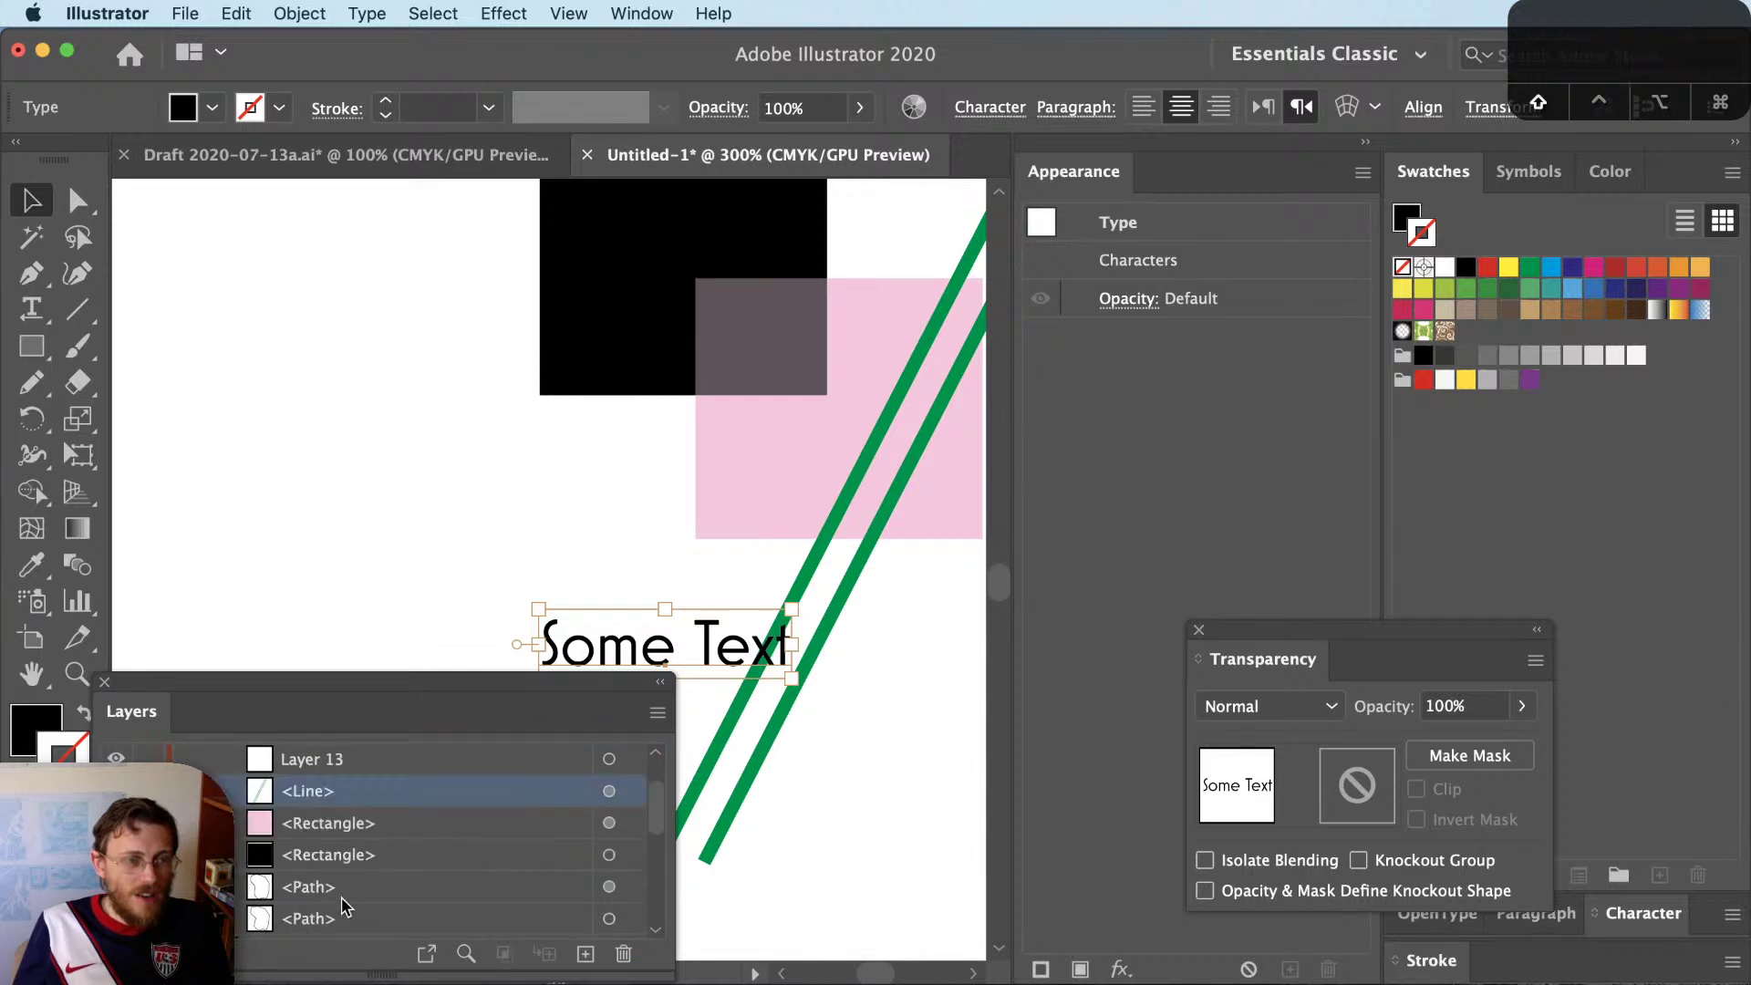
pyautogui.keyDown('shift'); pyautogui.click(345, 915); pyautogui.keyUp('shift')
pyautogui.scroll(2, 347, 874)
pyautogui.moveTo(324, 846); pyautogui.dragTo(310, 823)
# Rename the sublayer holding the line, rectangles and paths as "To Hide"
pyautogui.doubleClick(310, 823)
pyautogui.write('To Hide')
pyautogui.press('Return')
pyautogui.click(566, 823)
# Move the Some Text object slightly so it fully crosses the green double line, and target the Words sublayer
pyautogui.press('v')
pyautogui.moveTo(677, 647); pyautogui.dragTo(722, 629)
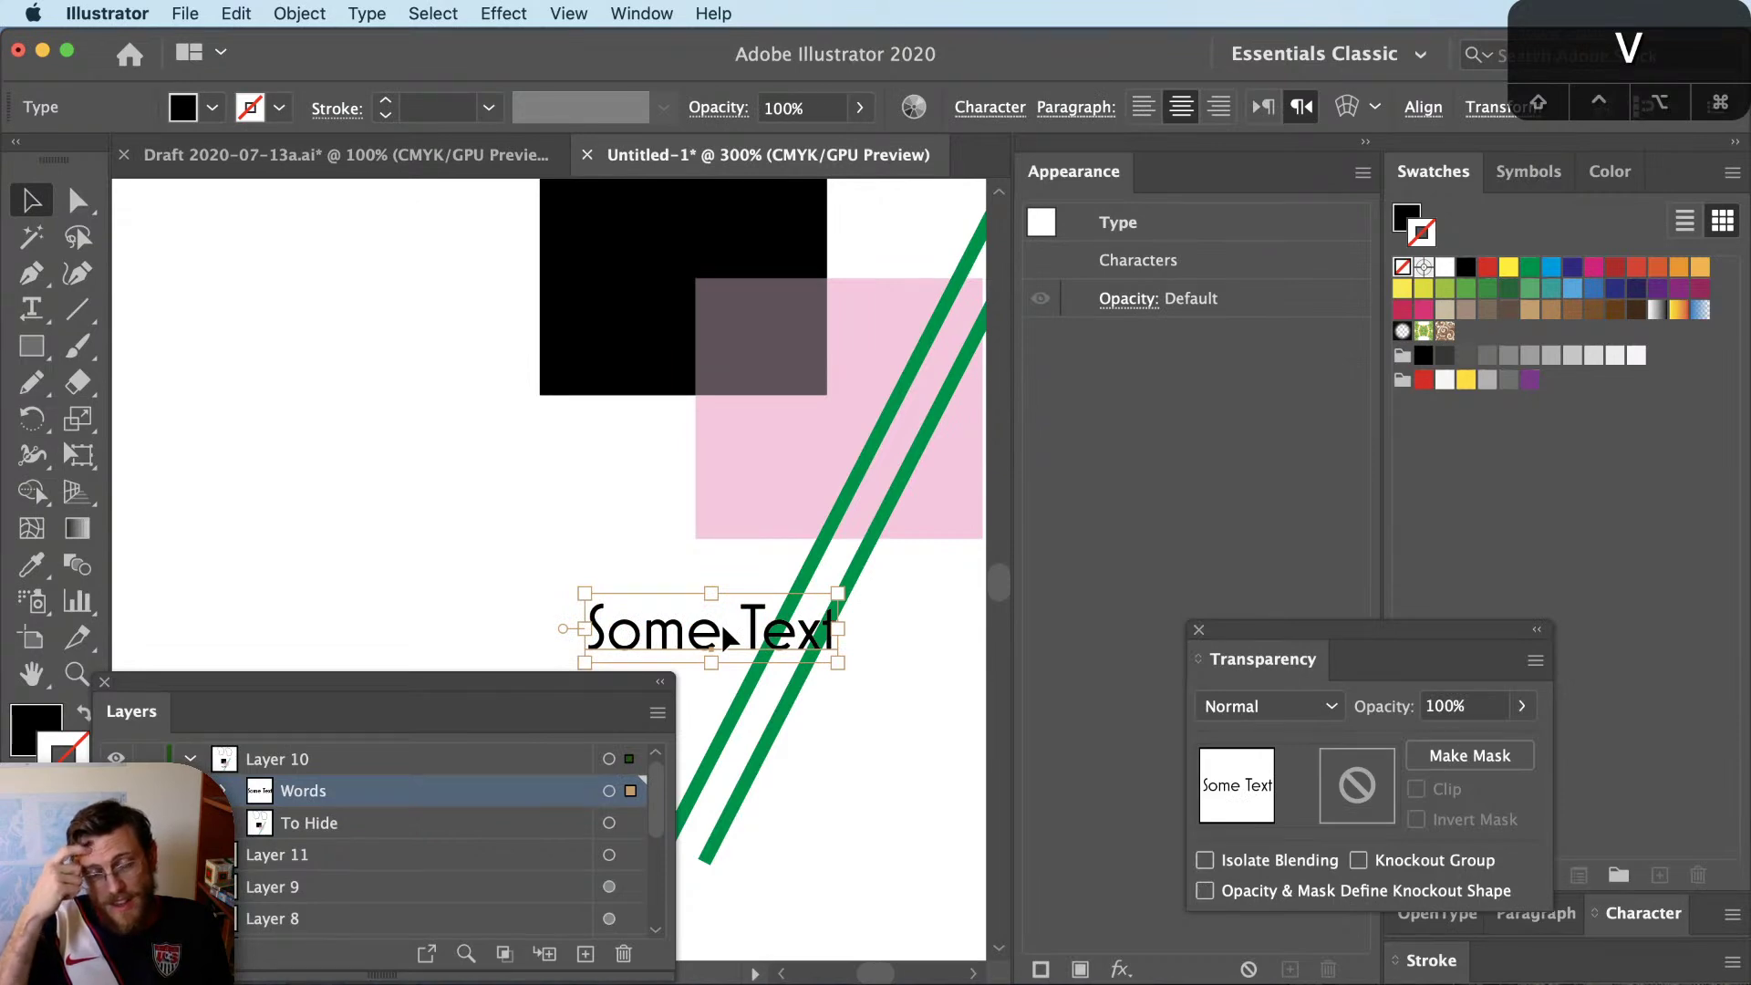
pyautogui.click(609, 791)
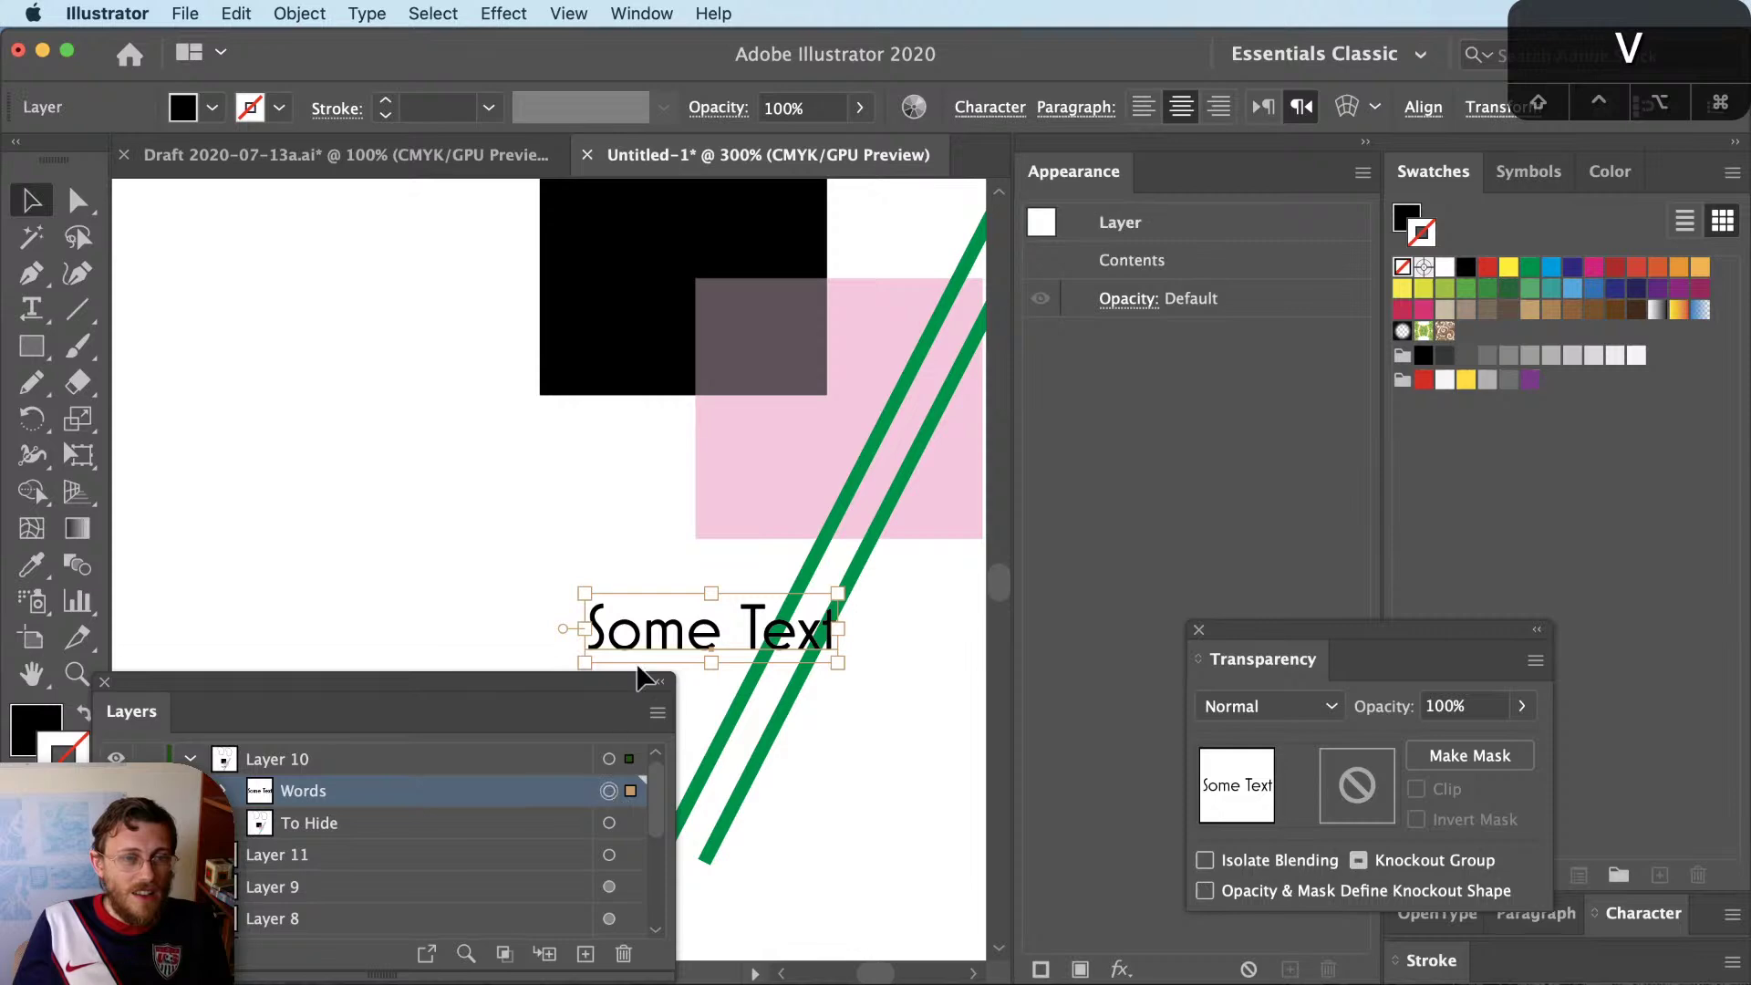
# Add a red stroke to the Some Text object and place it beneath its Characters
pyautogui.scroll(1, 646, 634)
pyautogui.moveTo(655, 625); pyautogui.dragTo(678, 544)
pyautogui.hscroll(4, 621, 496)
pyautogui.scroll(-1, 621, 496)
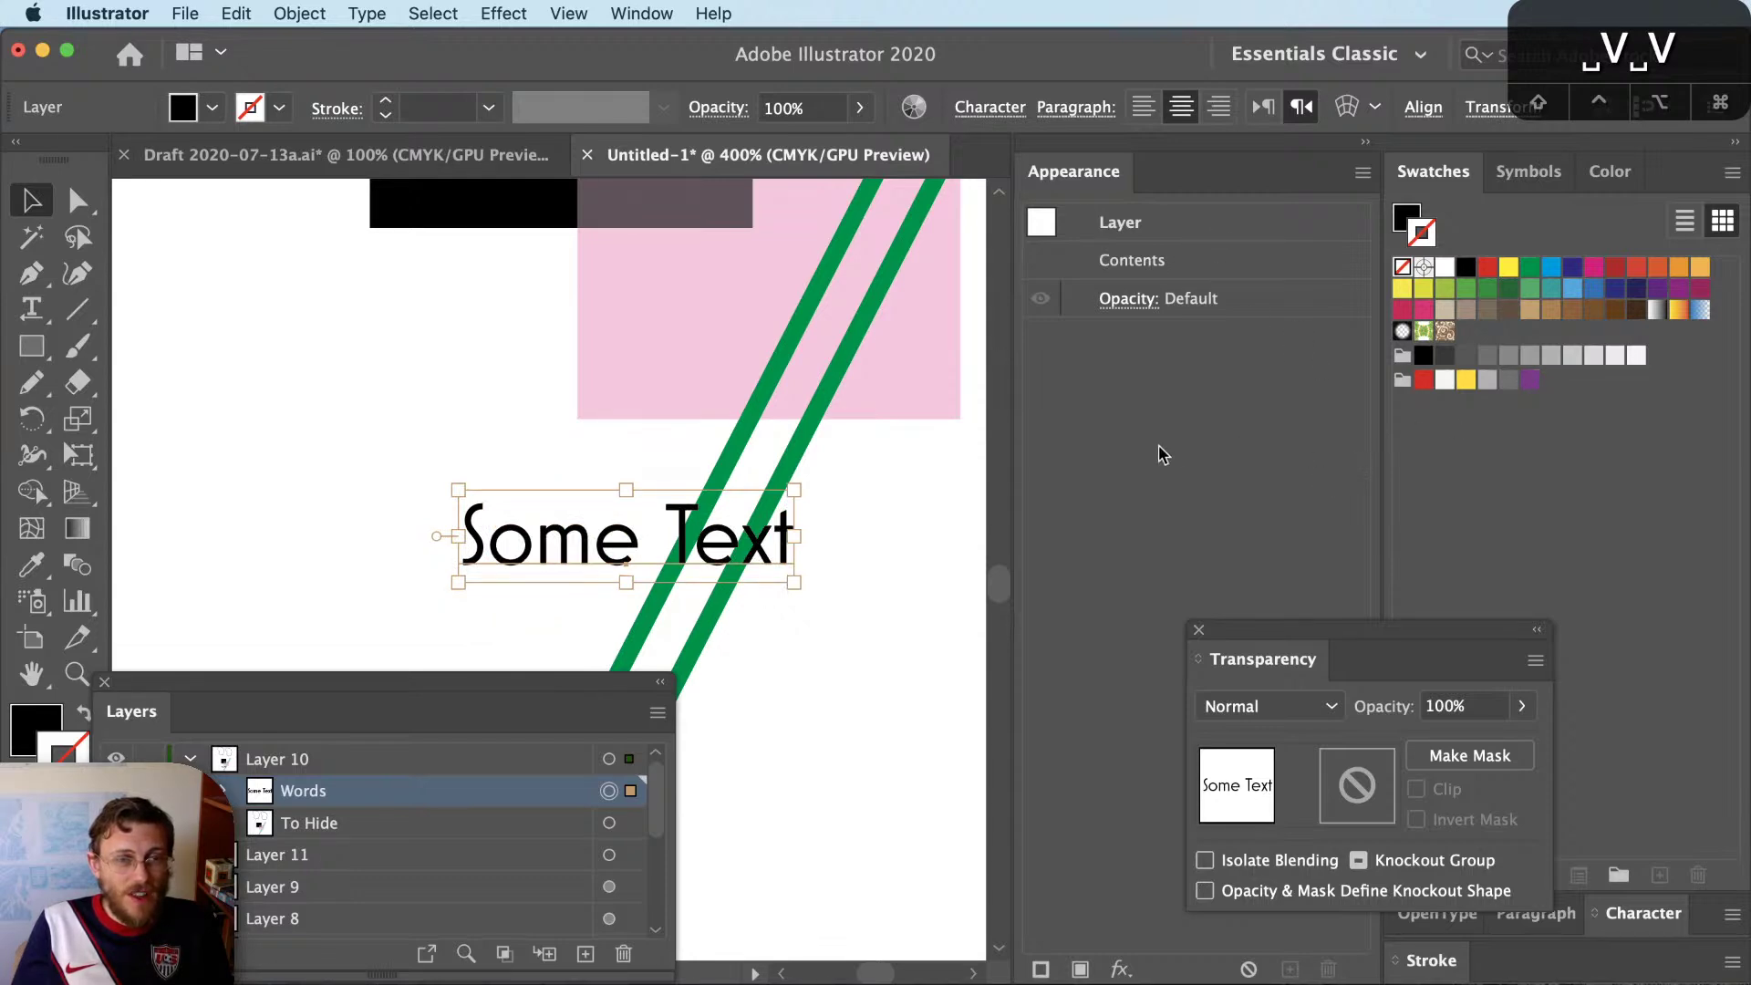
pyautogui.click(863, 552)
pyautogui.press('v')
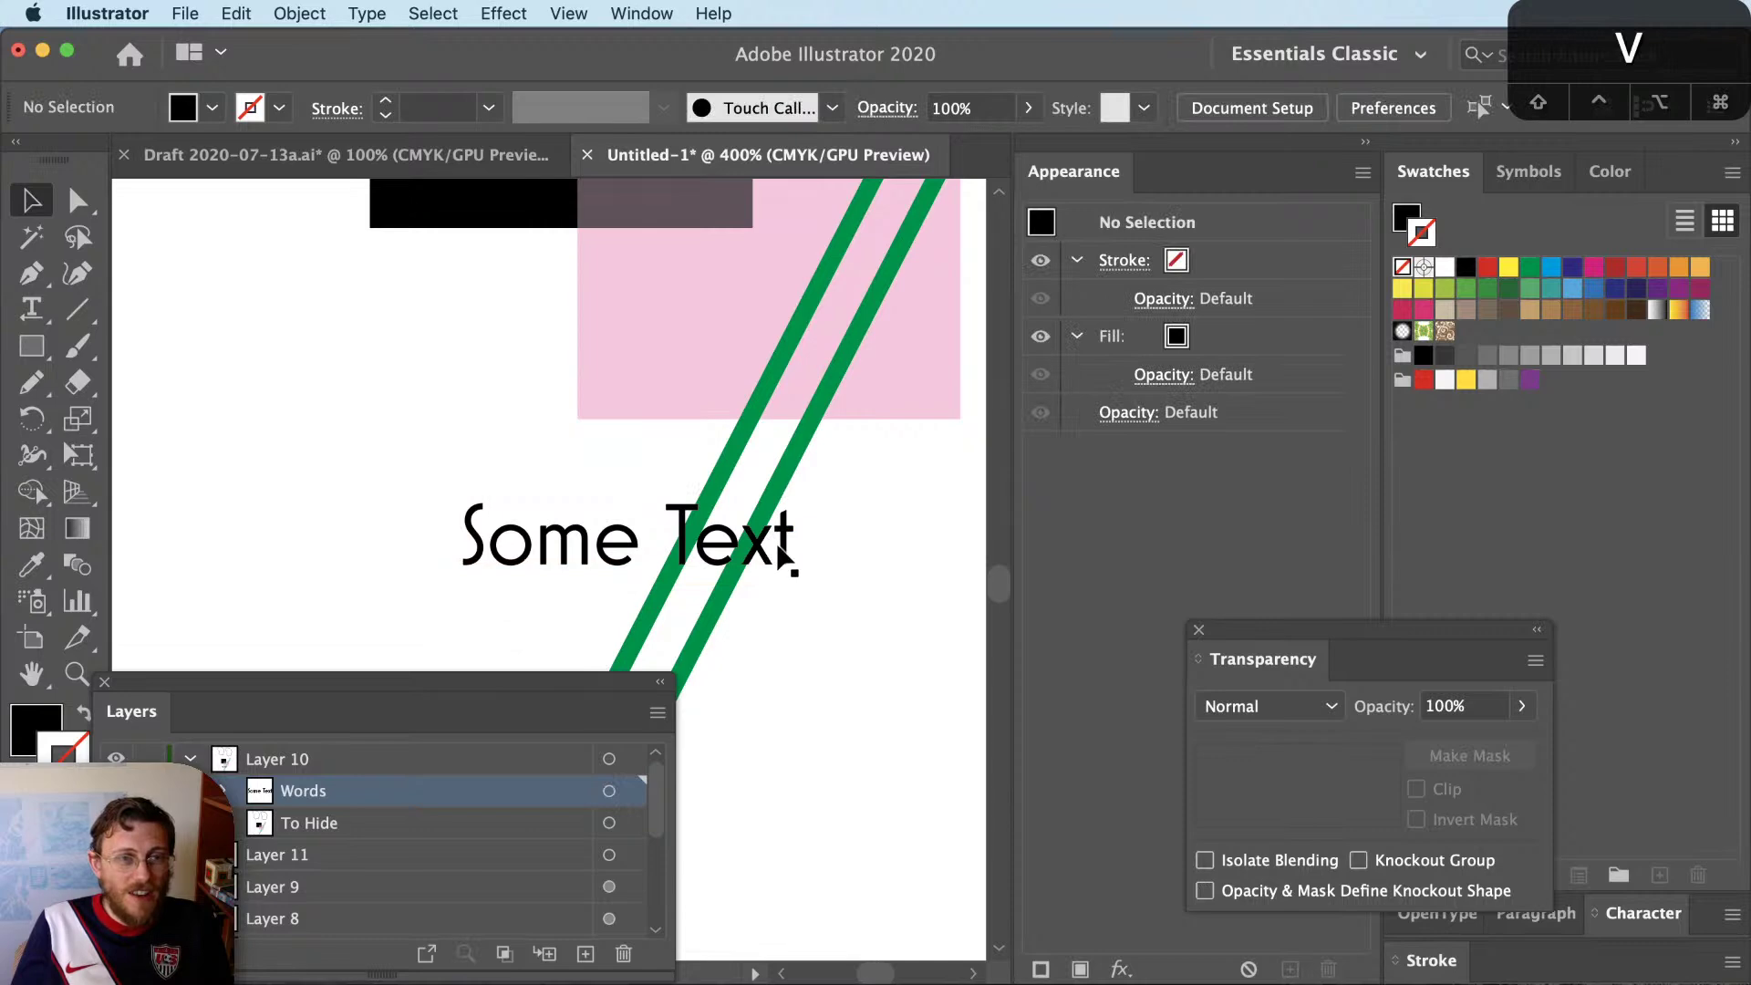
pyautogui.click(786, 545)
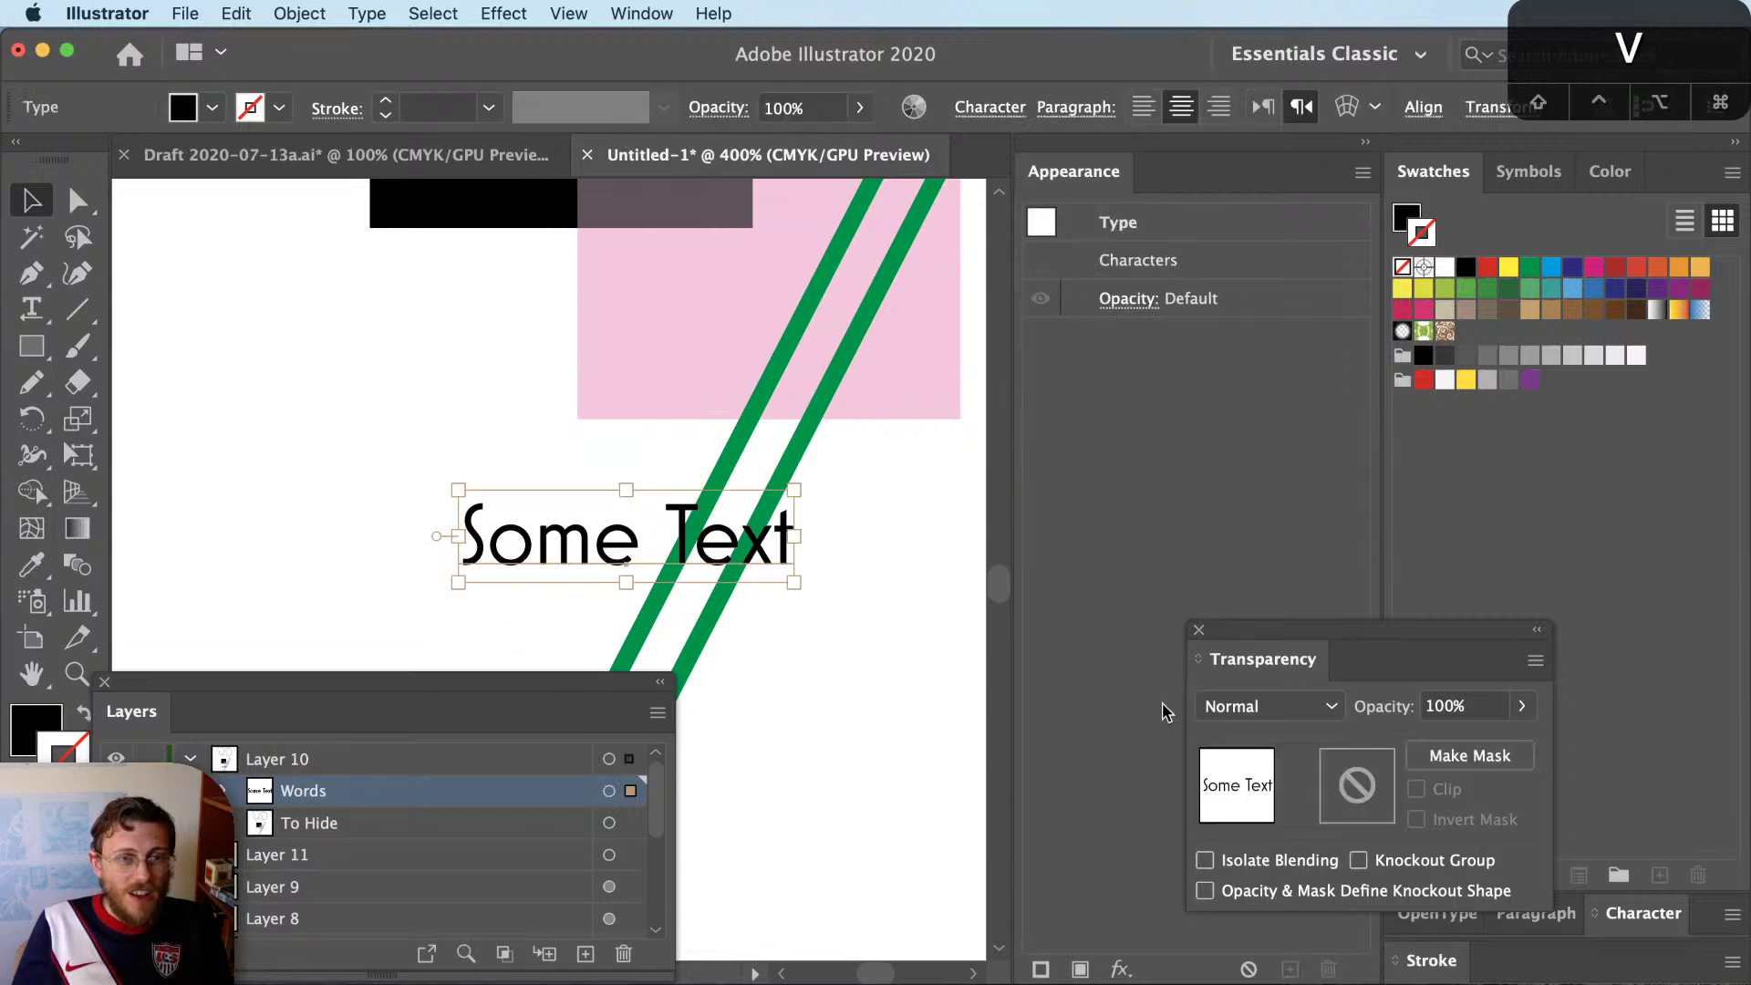
pyautogui.click(1040, 969)
pyautogui.moveTo(1345, 269); pyautogui.dragTo(1332, 425)
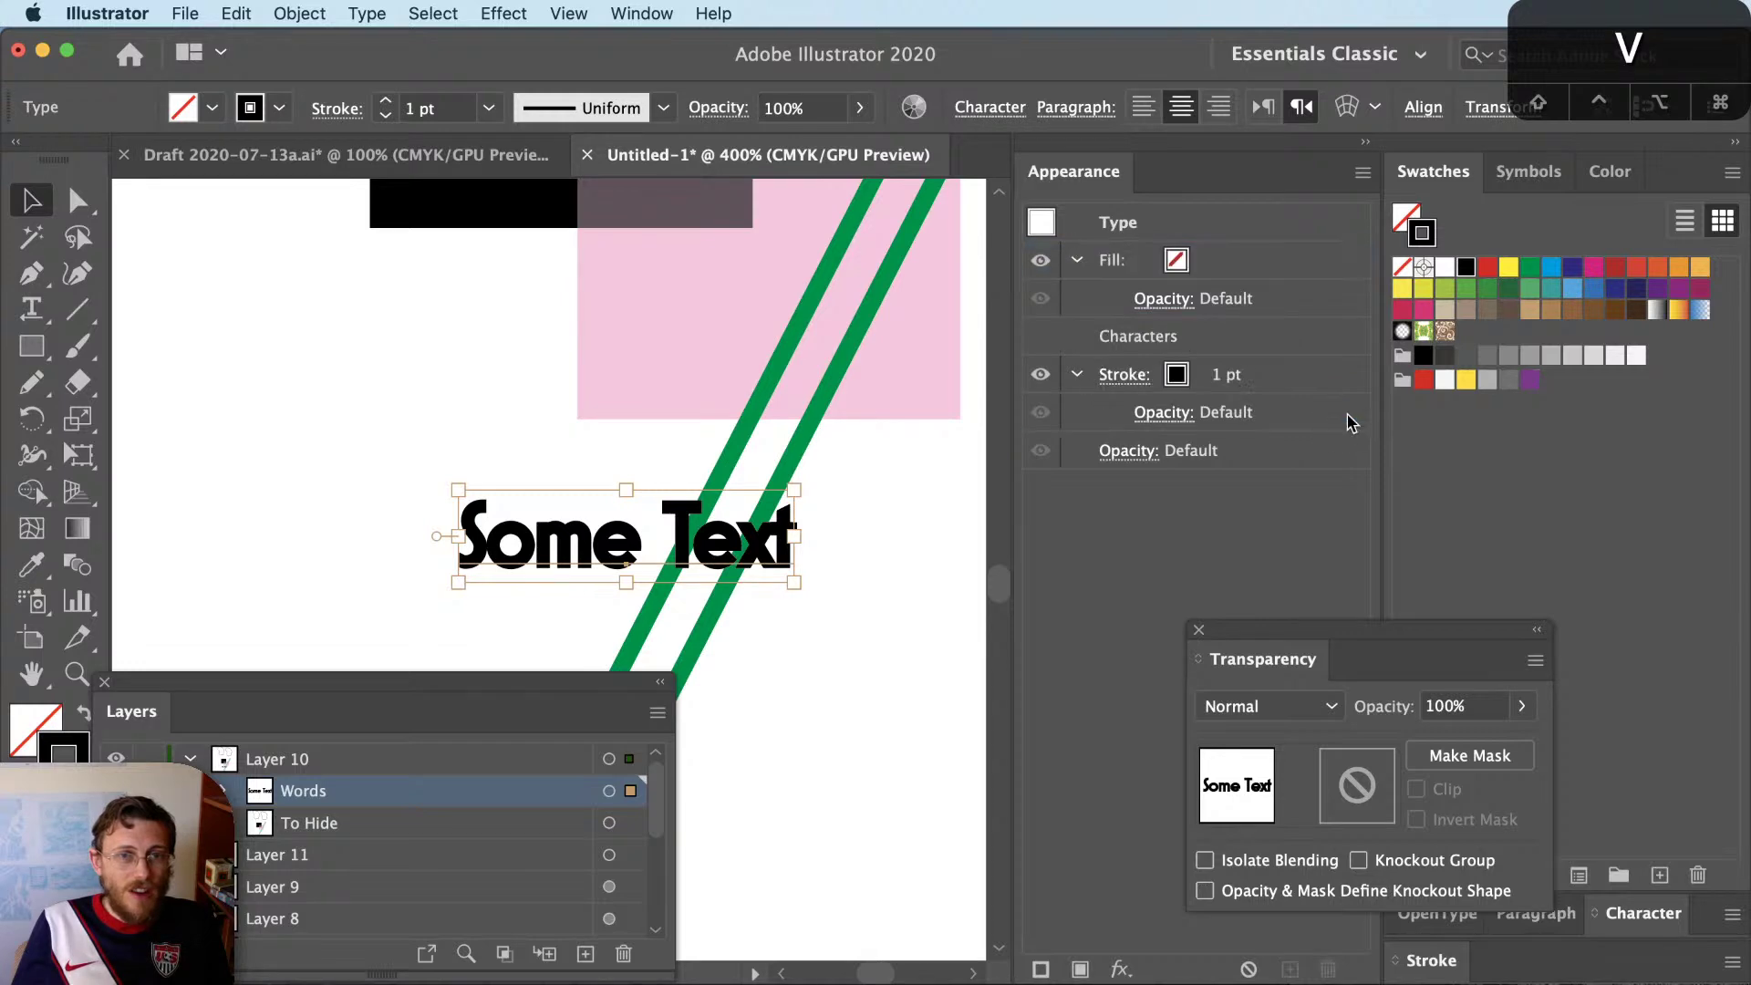
pyautogui.click(1488, 266)
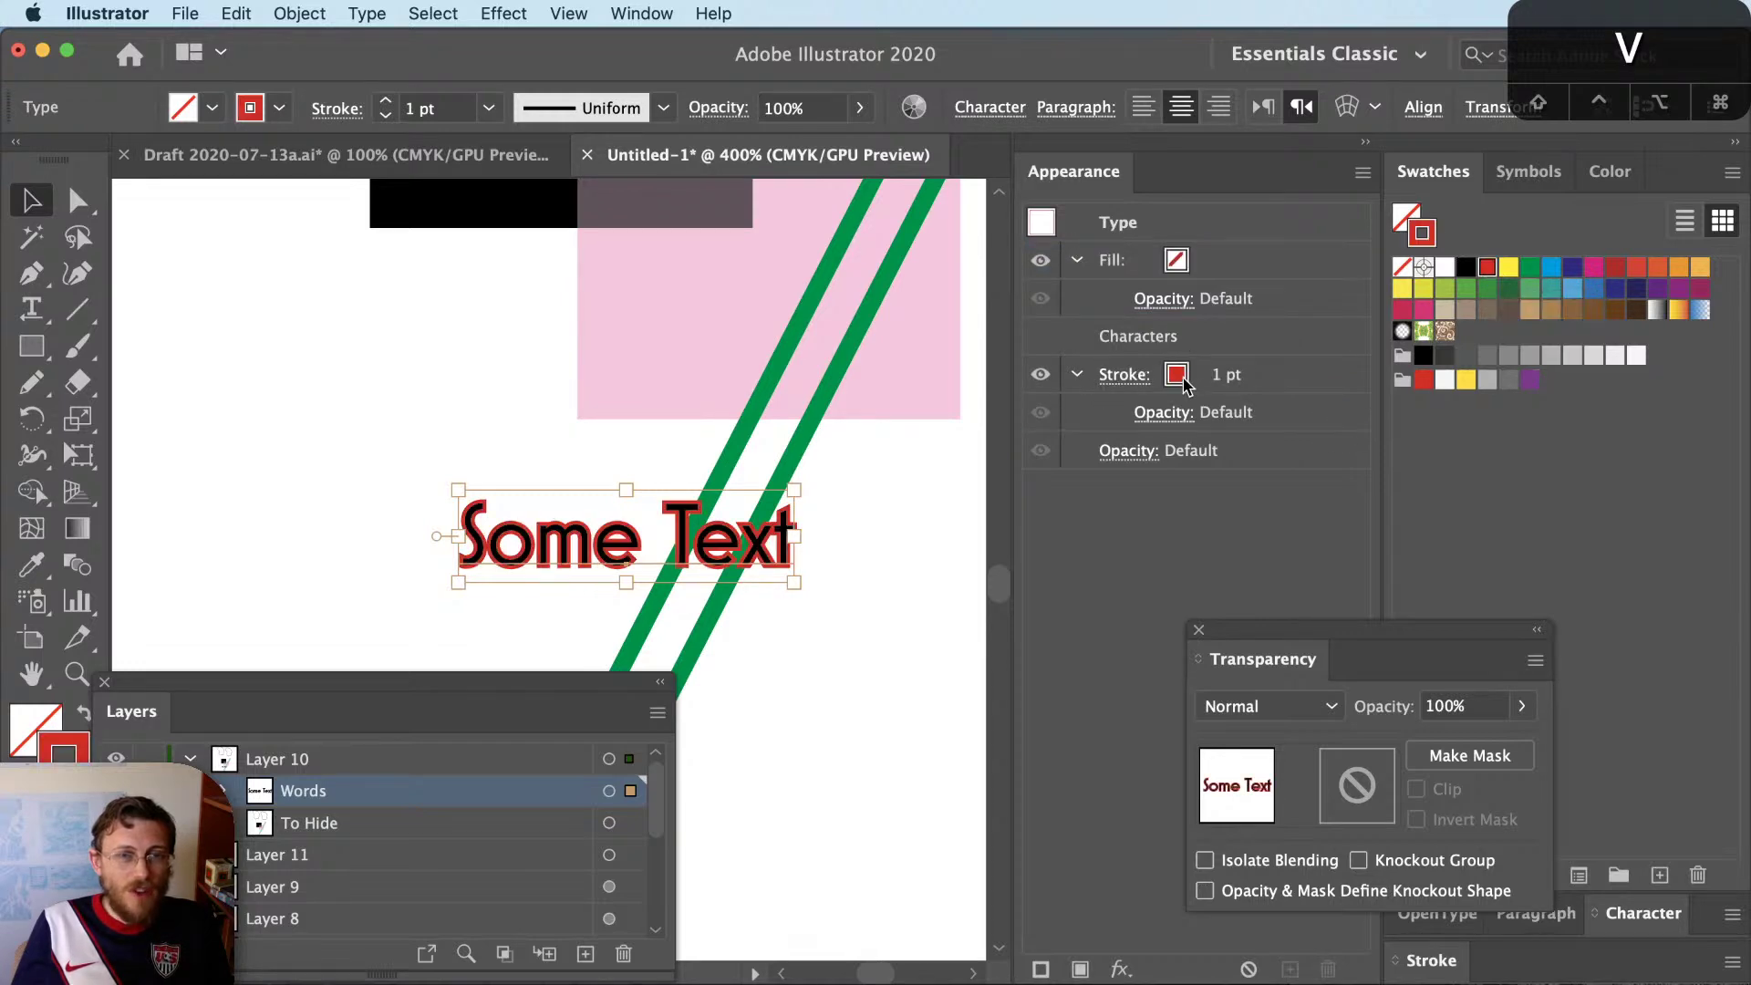
# Set the text's red stroke to 3 pt with round joins
pyautogui.click(1128, 377)
pyautogui.write('3')
pyautogui.press('Tab')
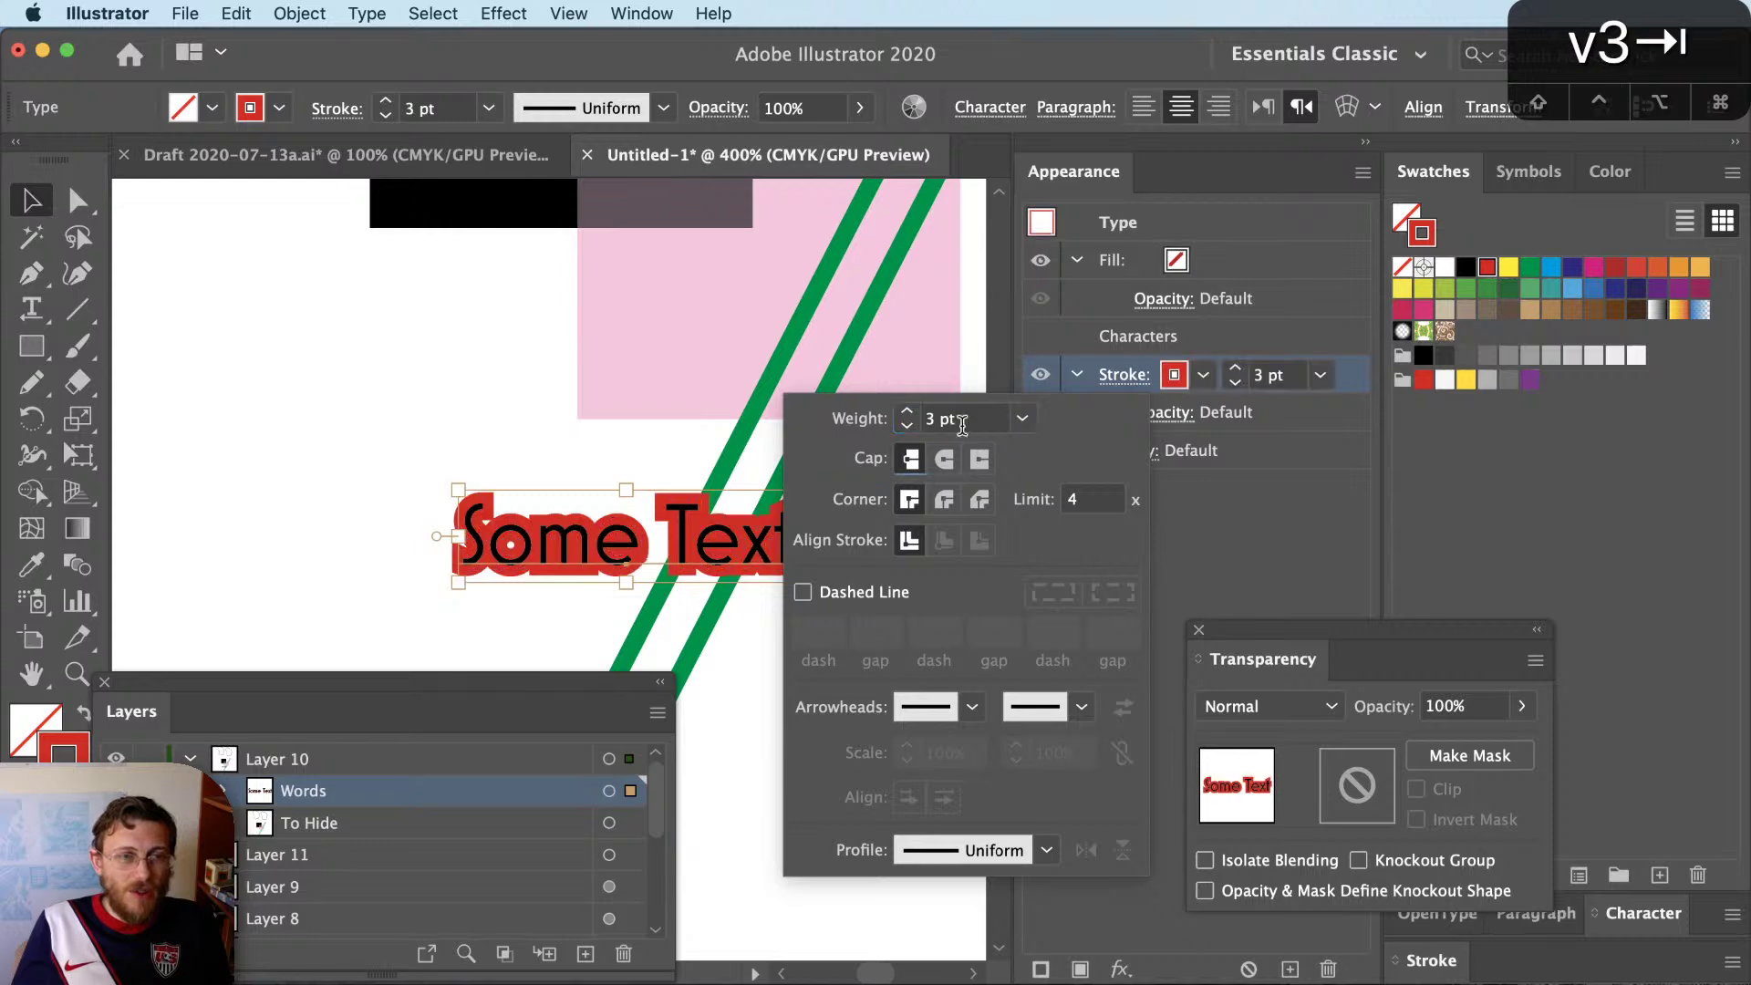
pyautogui.click(944, 498)
pyautogui.click(608, 445)
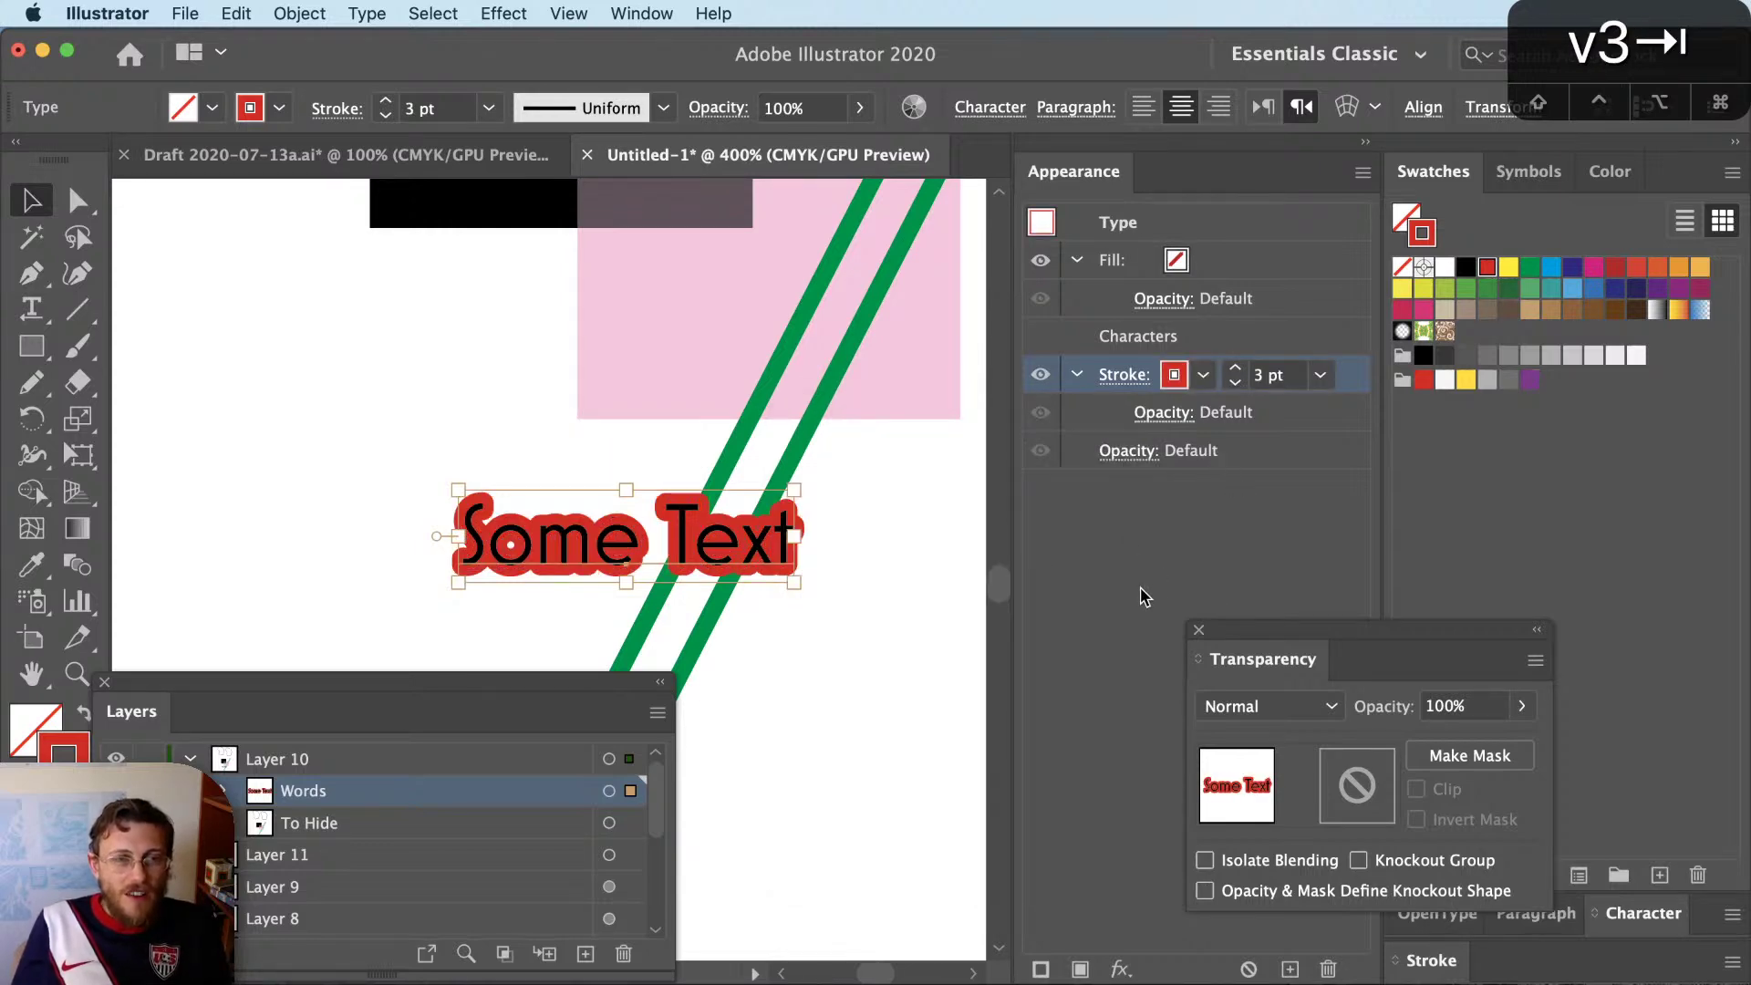
pyautogui.click(1064, 564)
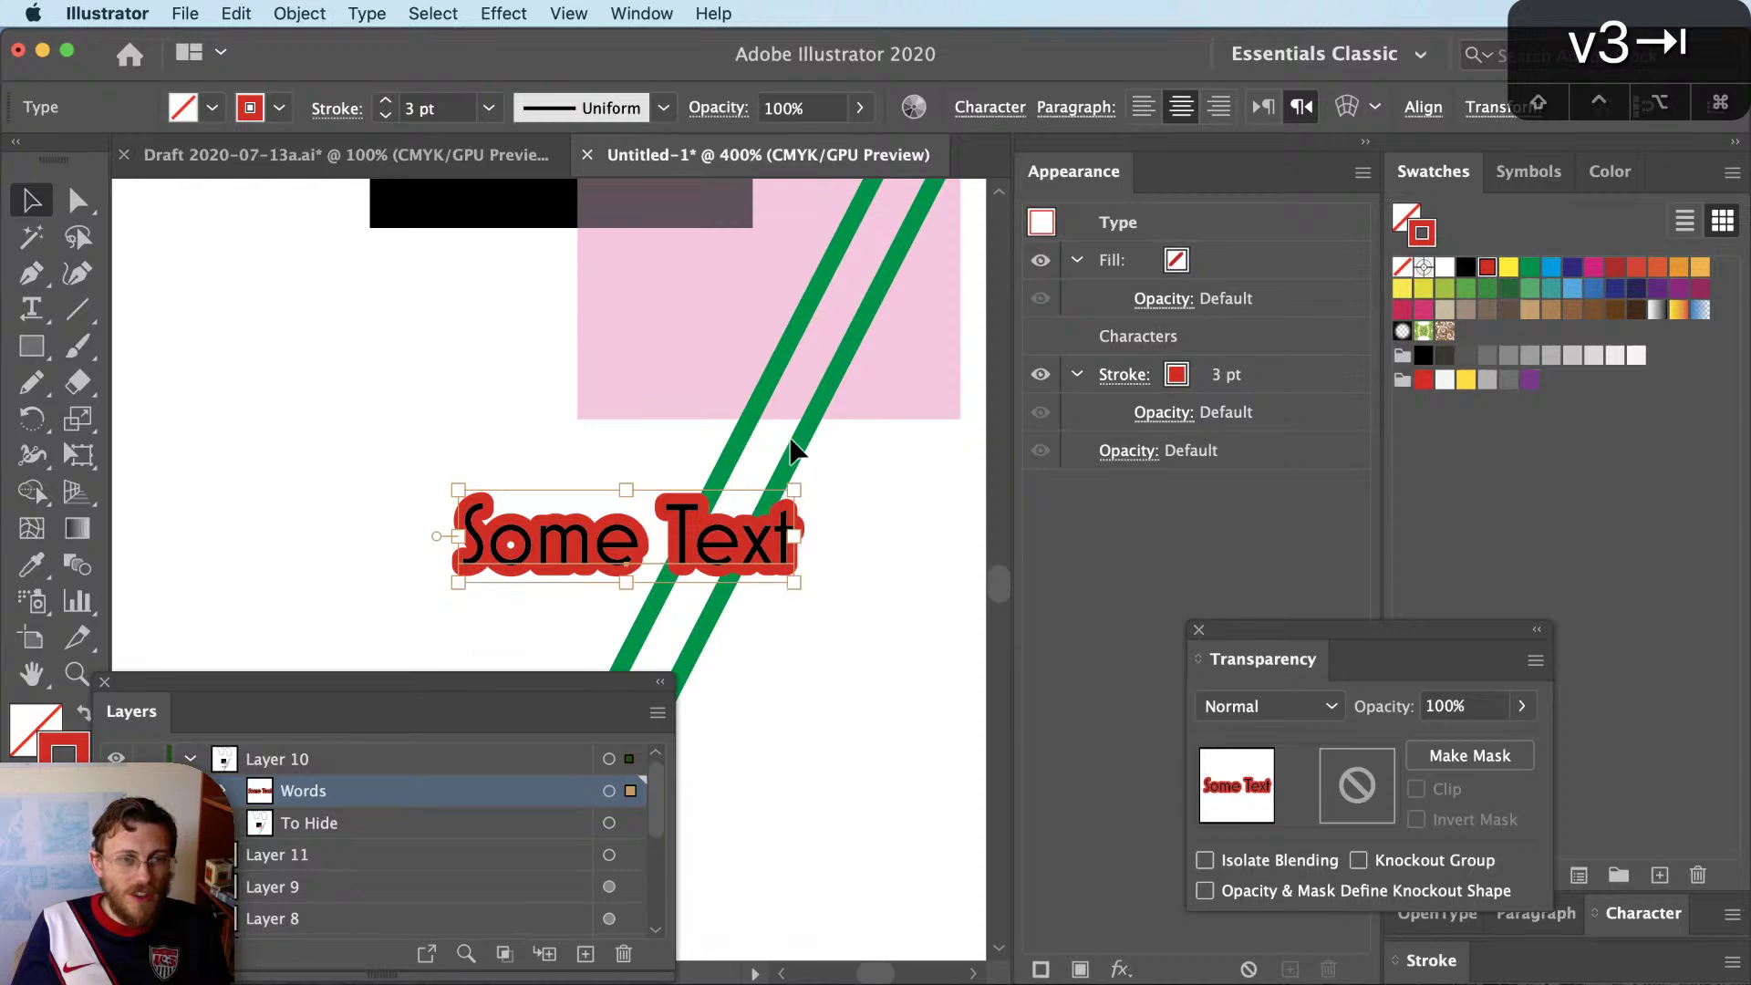
# Move the Some Text object up over the pink rectangle's lower edge and the green double line, and target the Words sublayer
pyautogui.moveTo(630, 541); pyautogui.dragTo(672, 421)
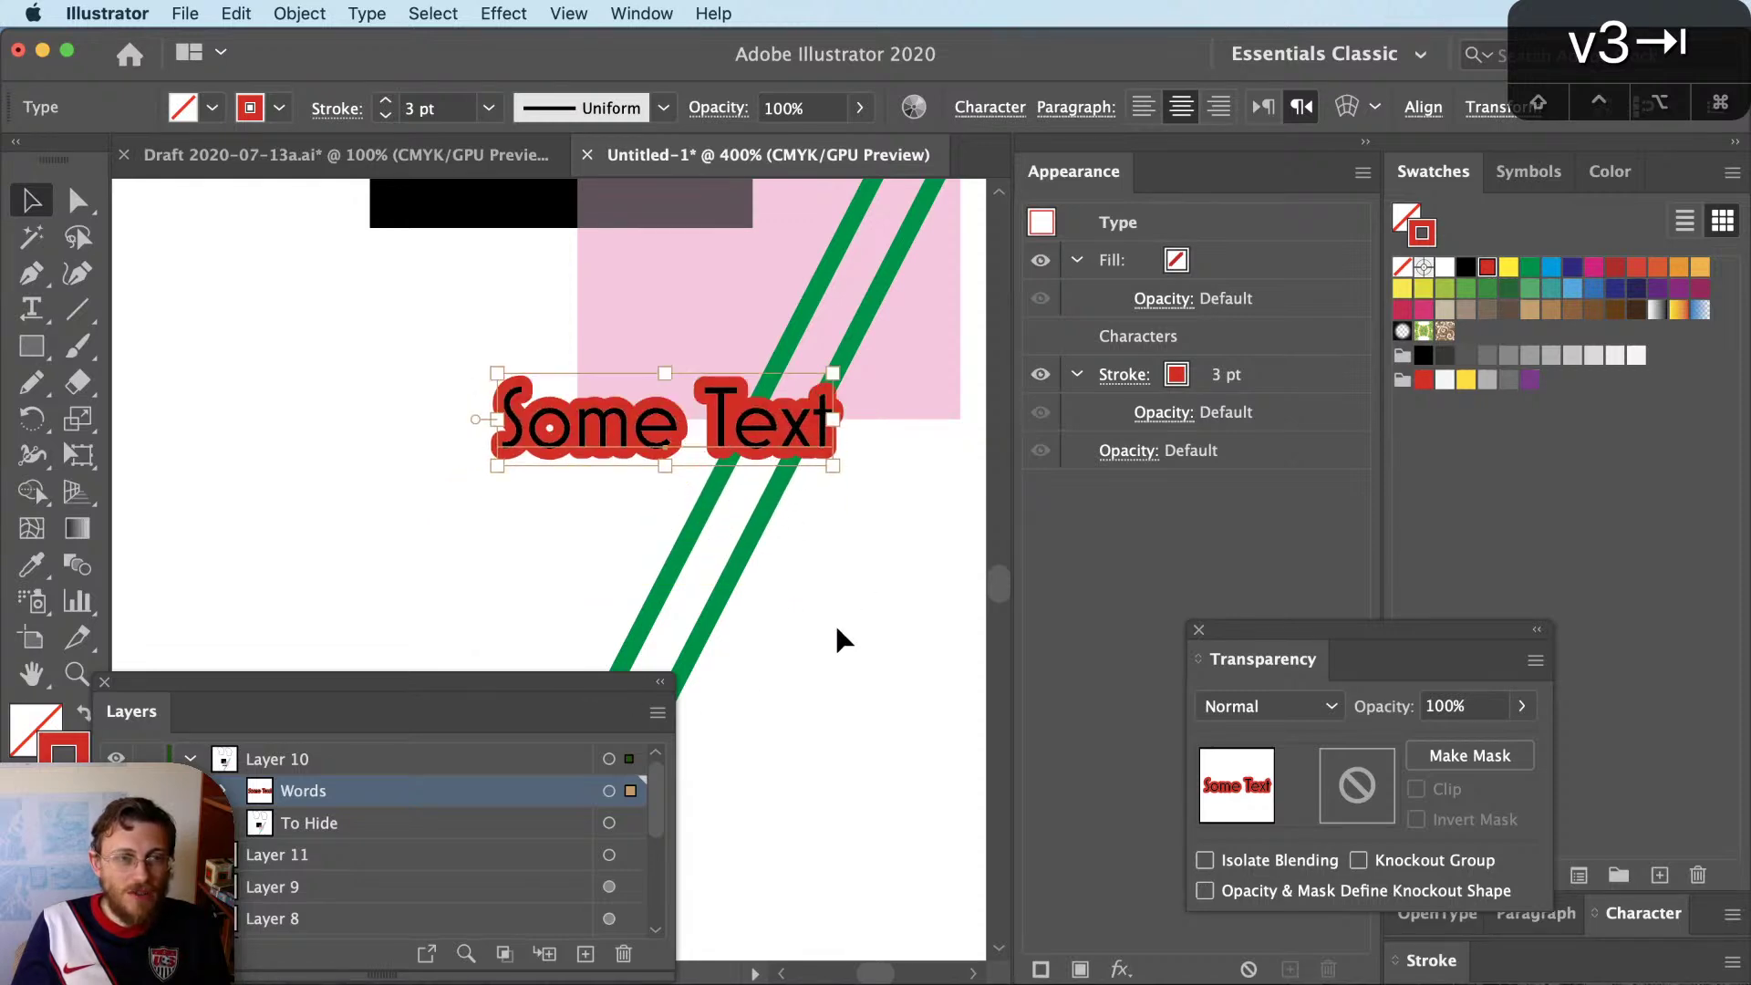
pyautogui.click(632, 824)
pyautogui.click(632, 791)
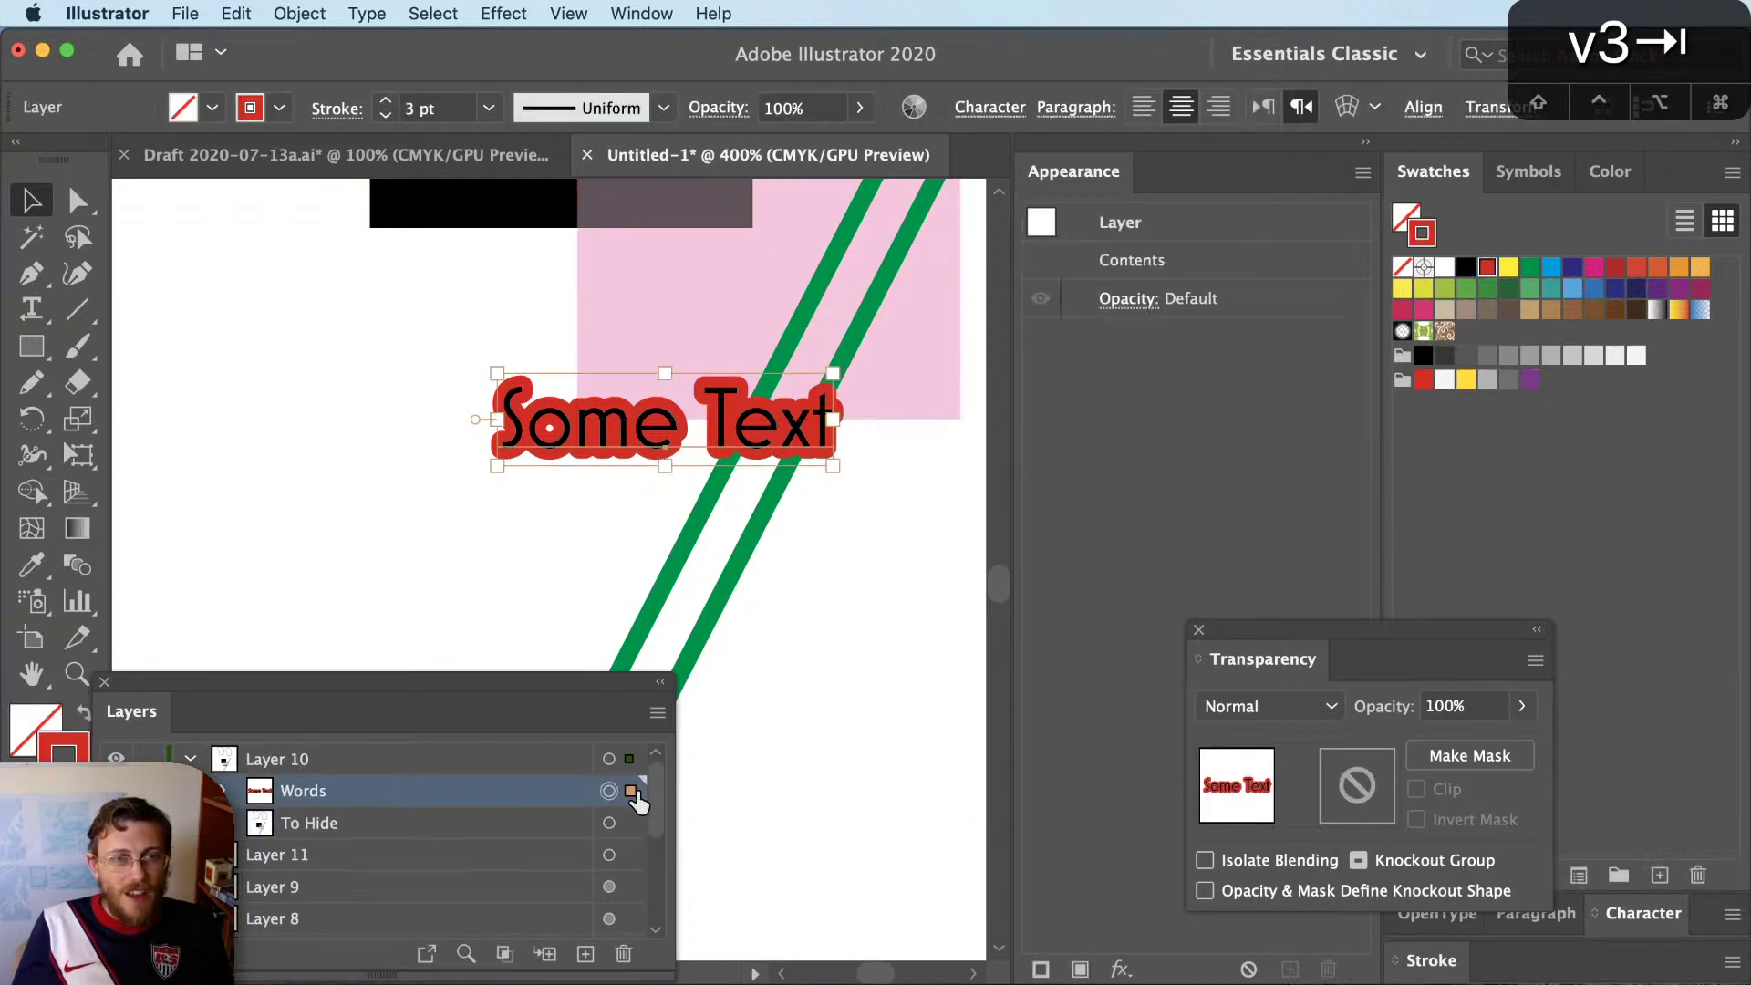
# Reselect the Some Text object and set the opacity of its red stroke to 0%
pyautogui.keyDown('shift'); pyautogui.click(636, 793); pyautogui.keyUp('shift')
pyautogui.click(608, 791)
pyautogui.click(631, 790)
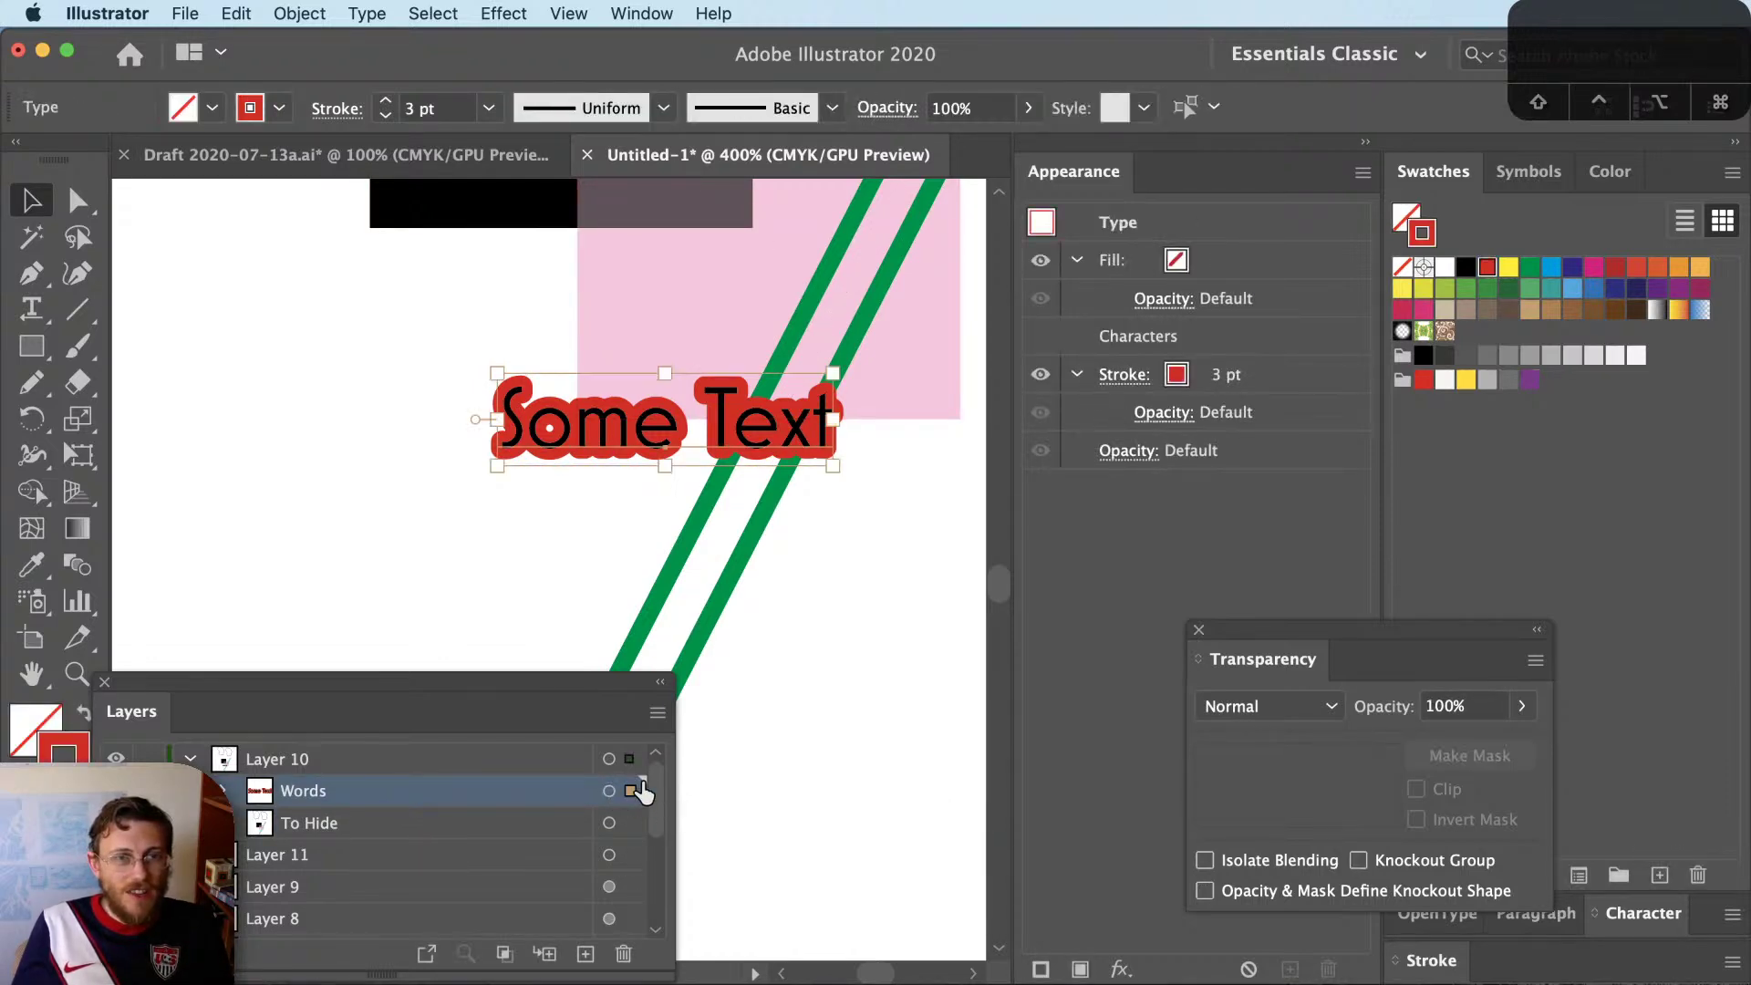
pyautogui.click(1151, 412)
pyautogui.write('0')
pyautogui.press('Return')
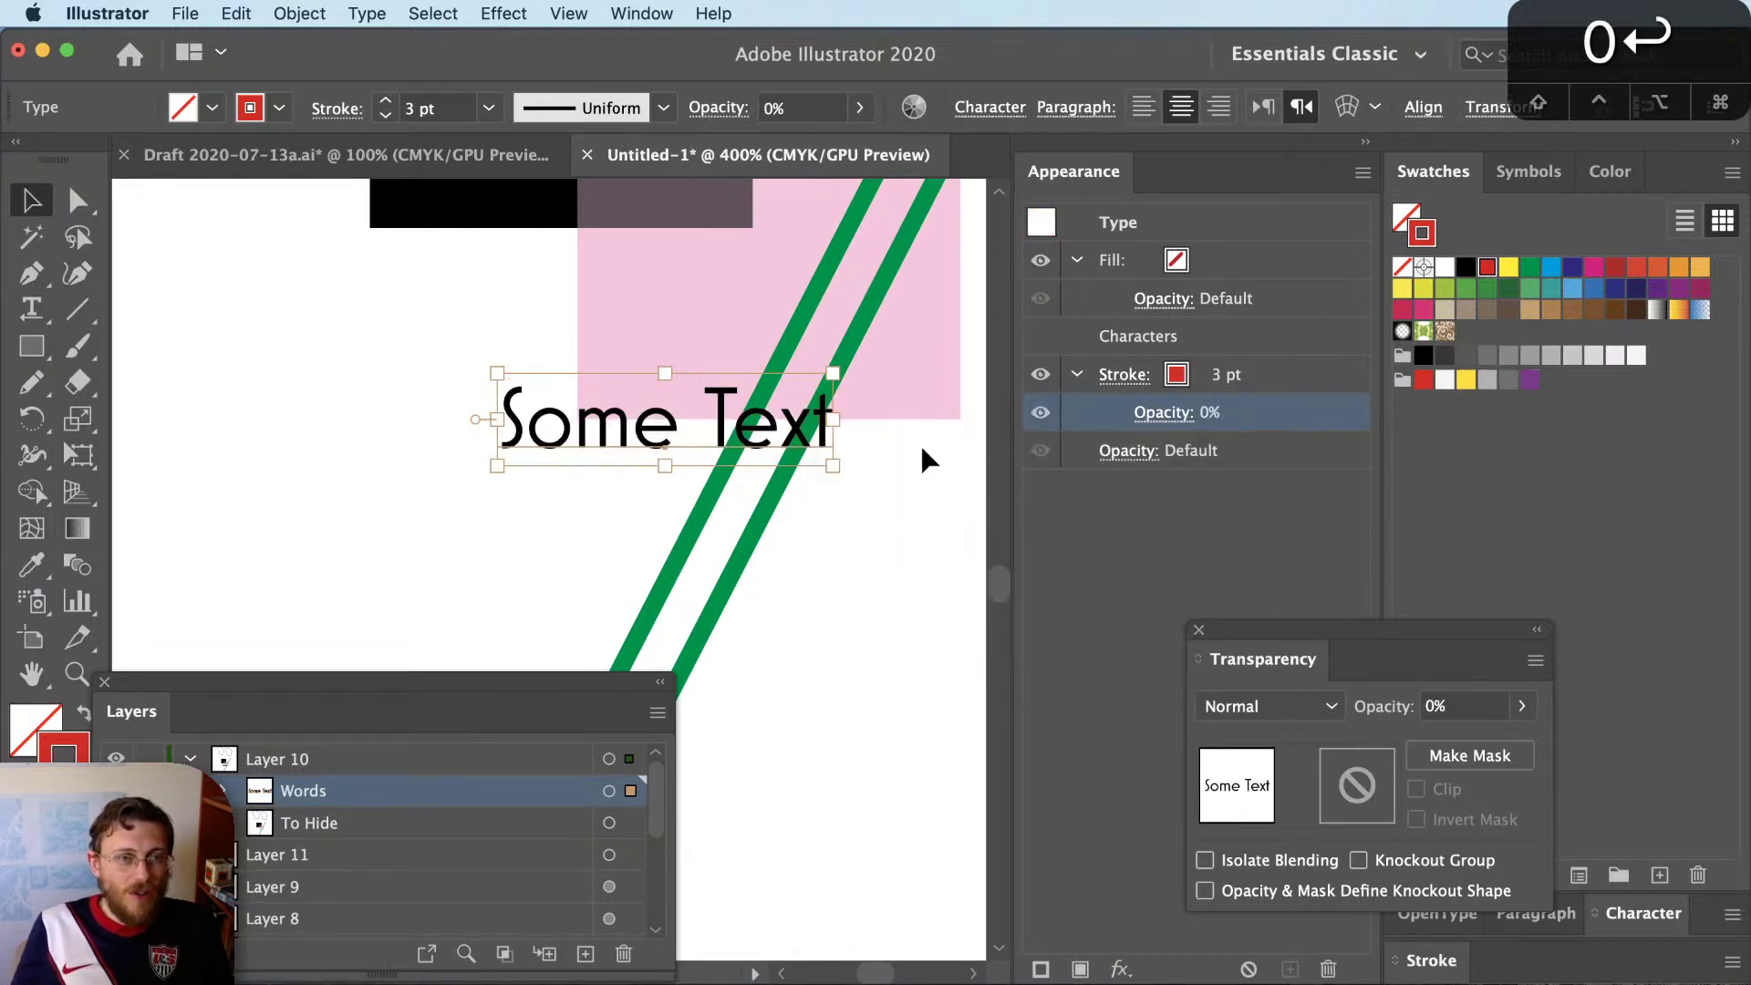
# Target the whole of Layer 10 and turn on Knockout Group for it
pyautogui.press('shift+super+a')
pyautogui.click(611, 758)
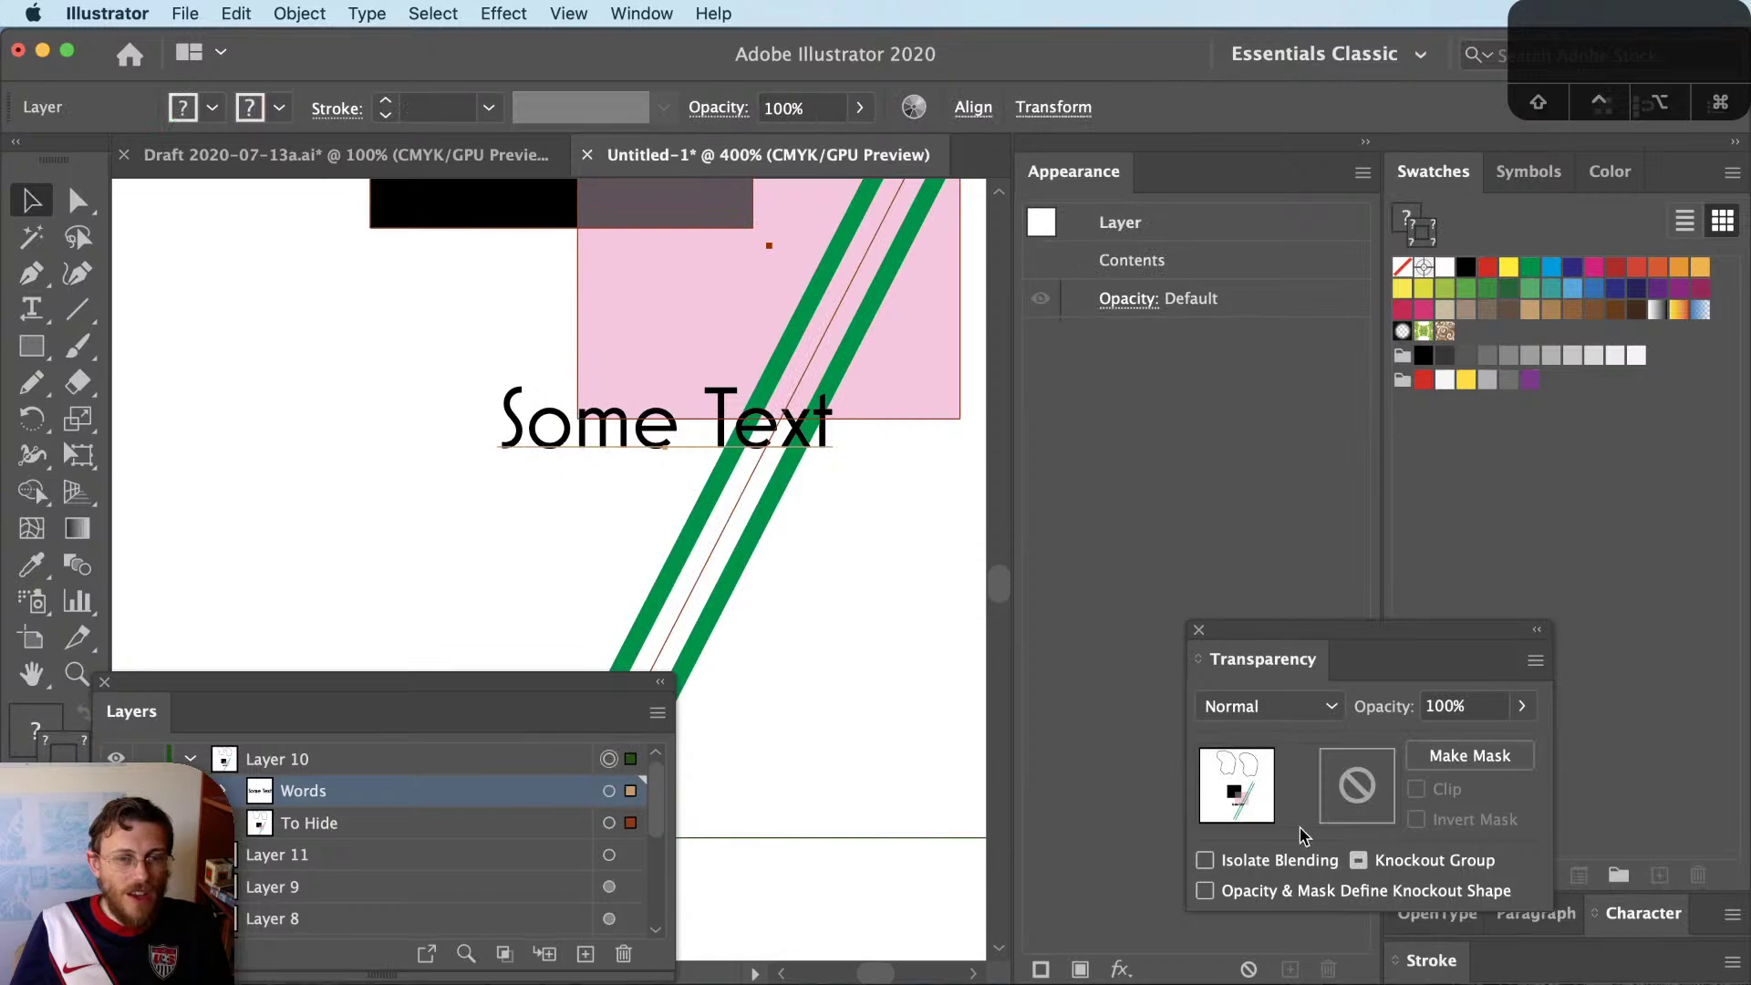
pyautogui.click(1359, 861)
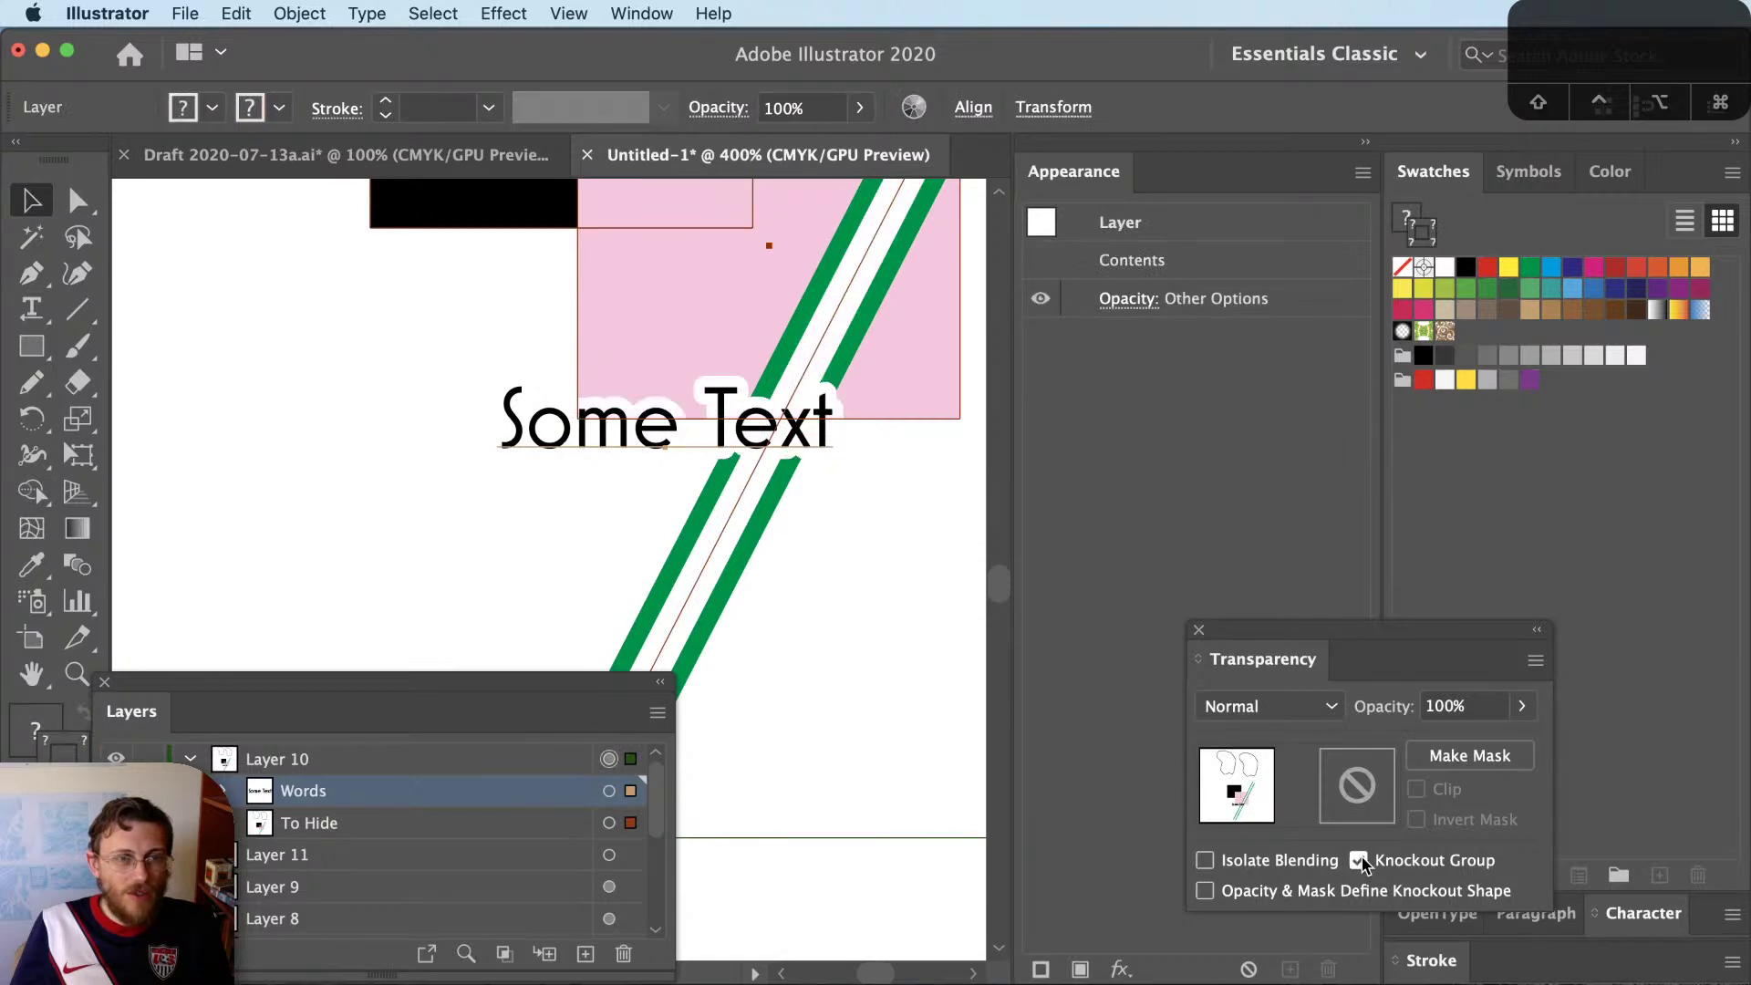
# Move the Some Text object down off the pink rectangle so it crosses the lower part of the green double line
pyautogui.click(555, 546)
pyautogui.scroll(3, 554, 546)
pyautogui.press('v')
pyautogui.click(737, 582)
pyautogui.moveTo(737, 582); pyautogui.dragTo(857, 674)
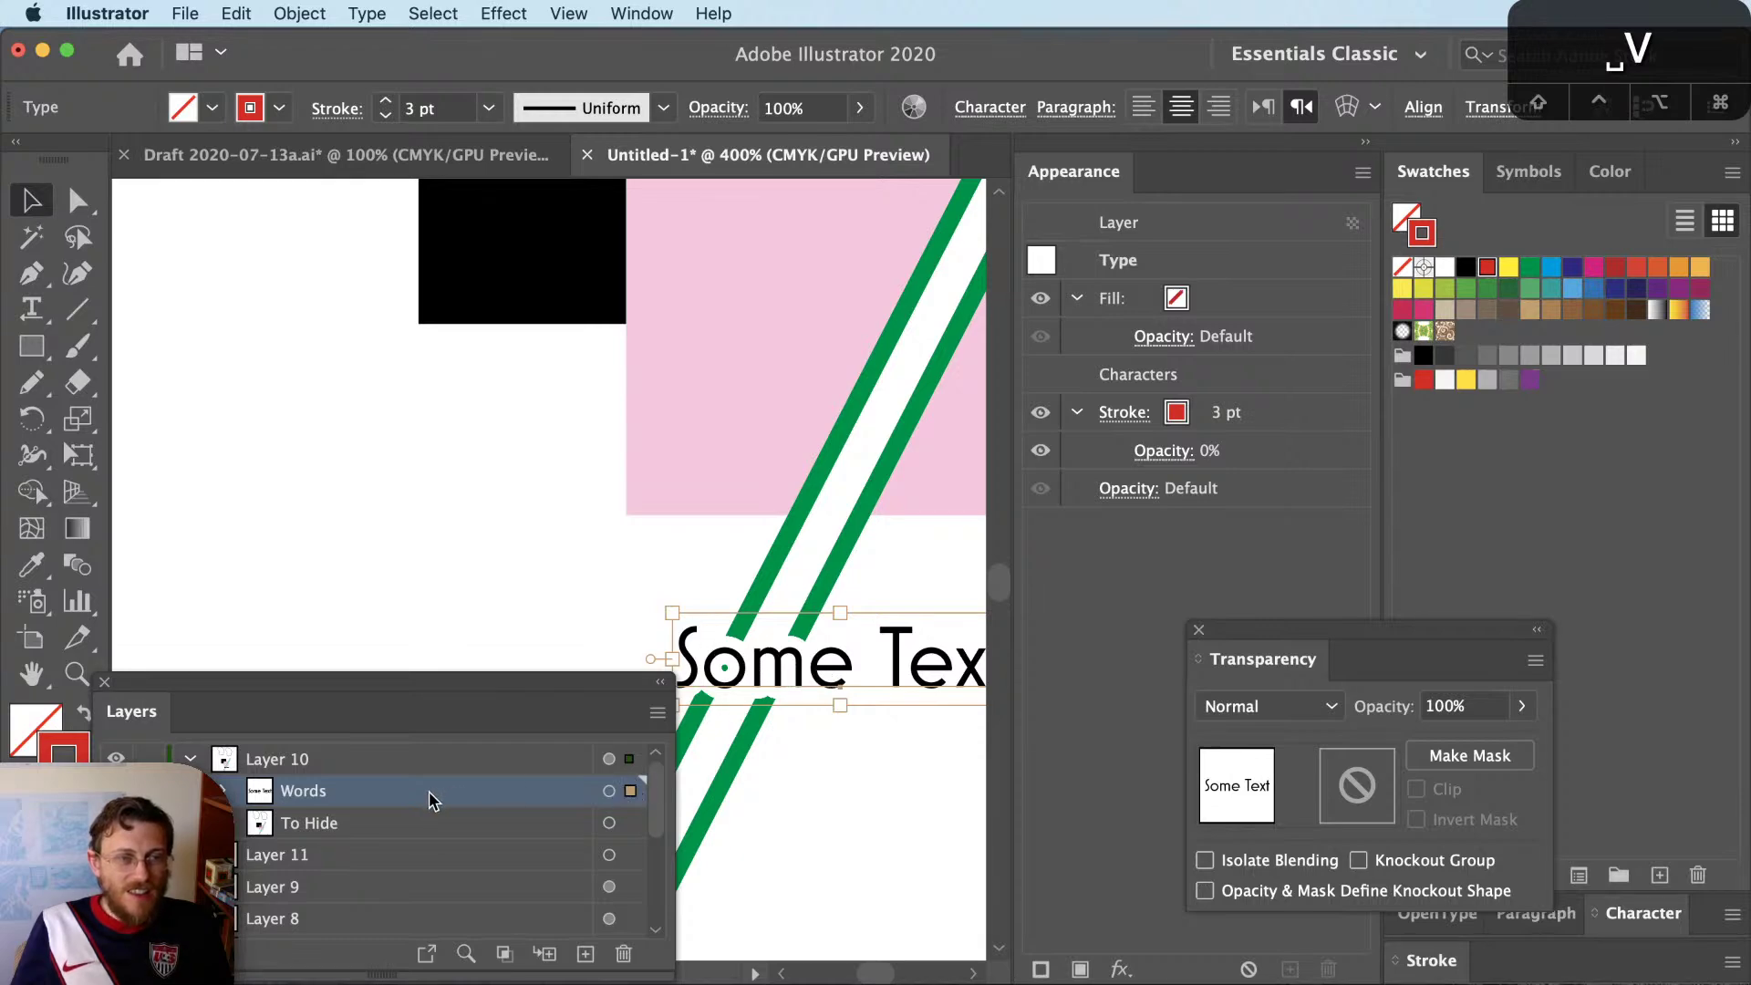
# Examine how the pink rectangle and the Words and To Hide sublayers relate to the Knockout Group set on Layer 10
pyautogui.click(734, 438)
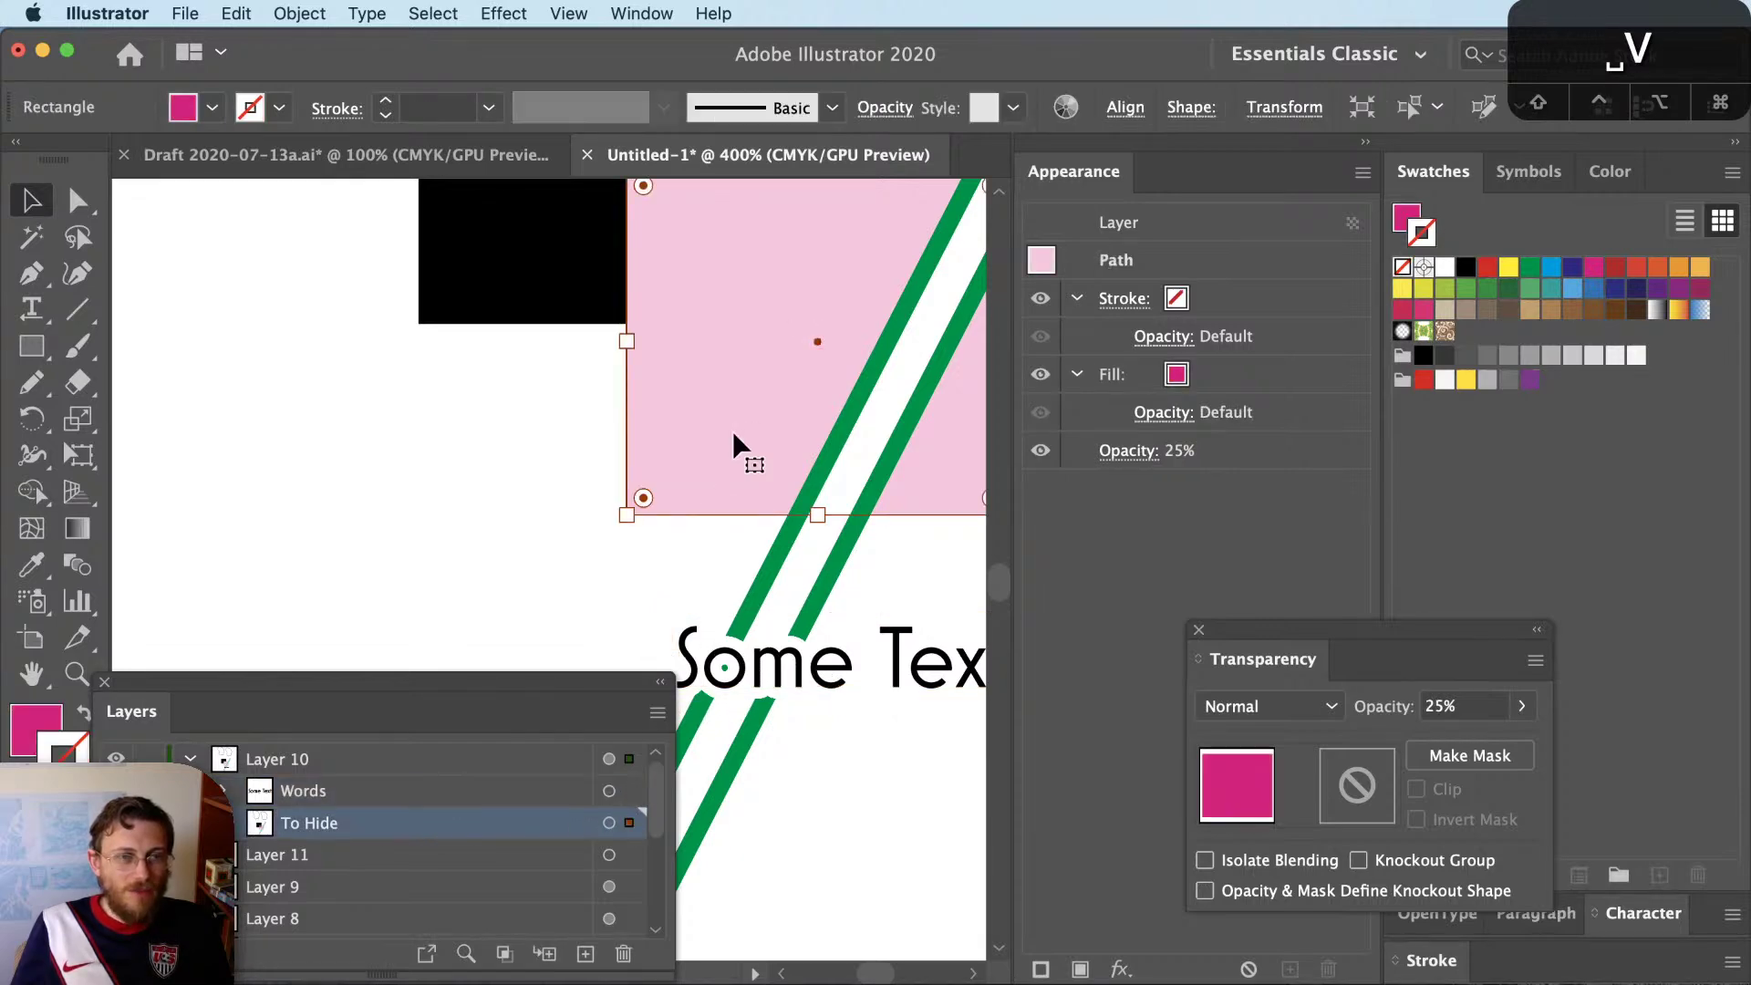
pyautogui.keyDown('shift'); pyautogui.click(609, 791); pyautogui.keyUp('shift')
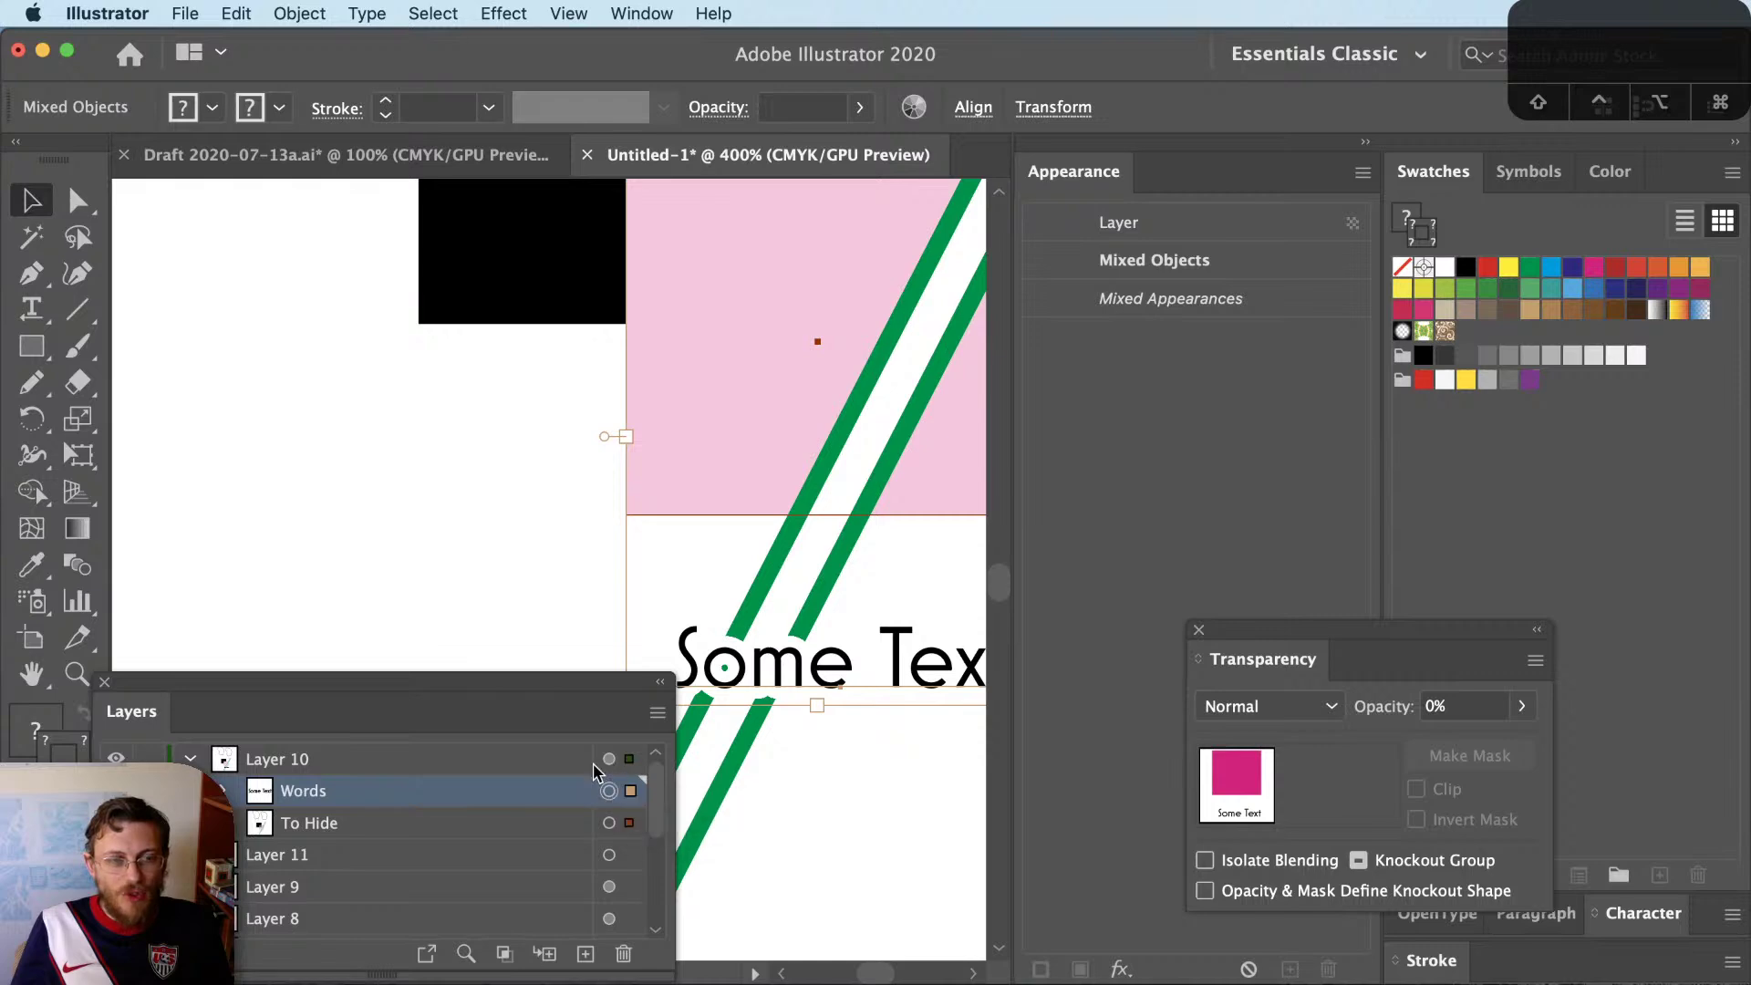
pyautogui.click(361, 824)
pyautogui.keyDown('shift'); pyautogui.click(470, 793); pyautogui.keyUp('shift')
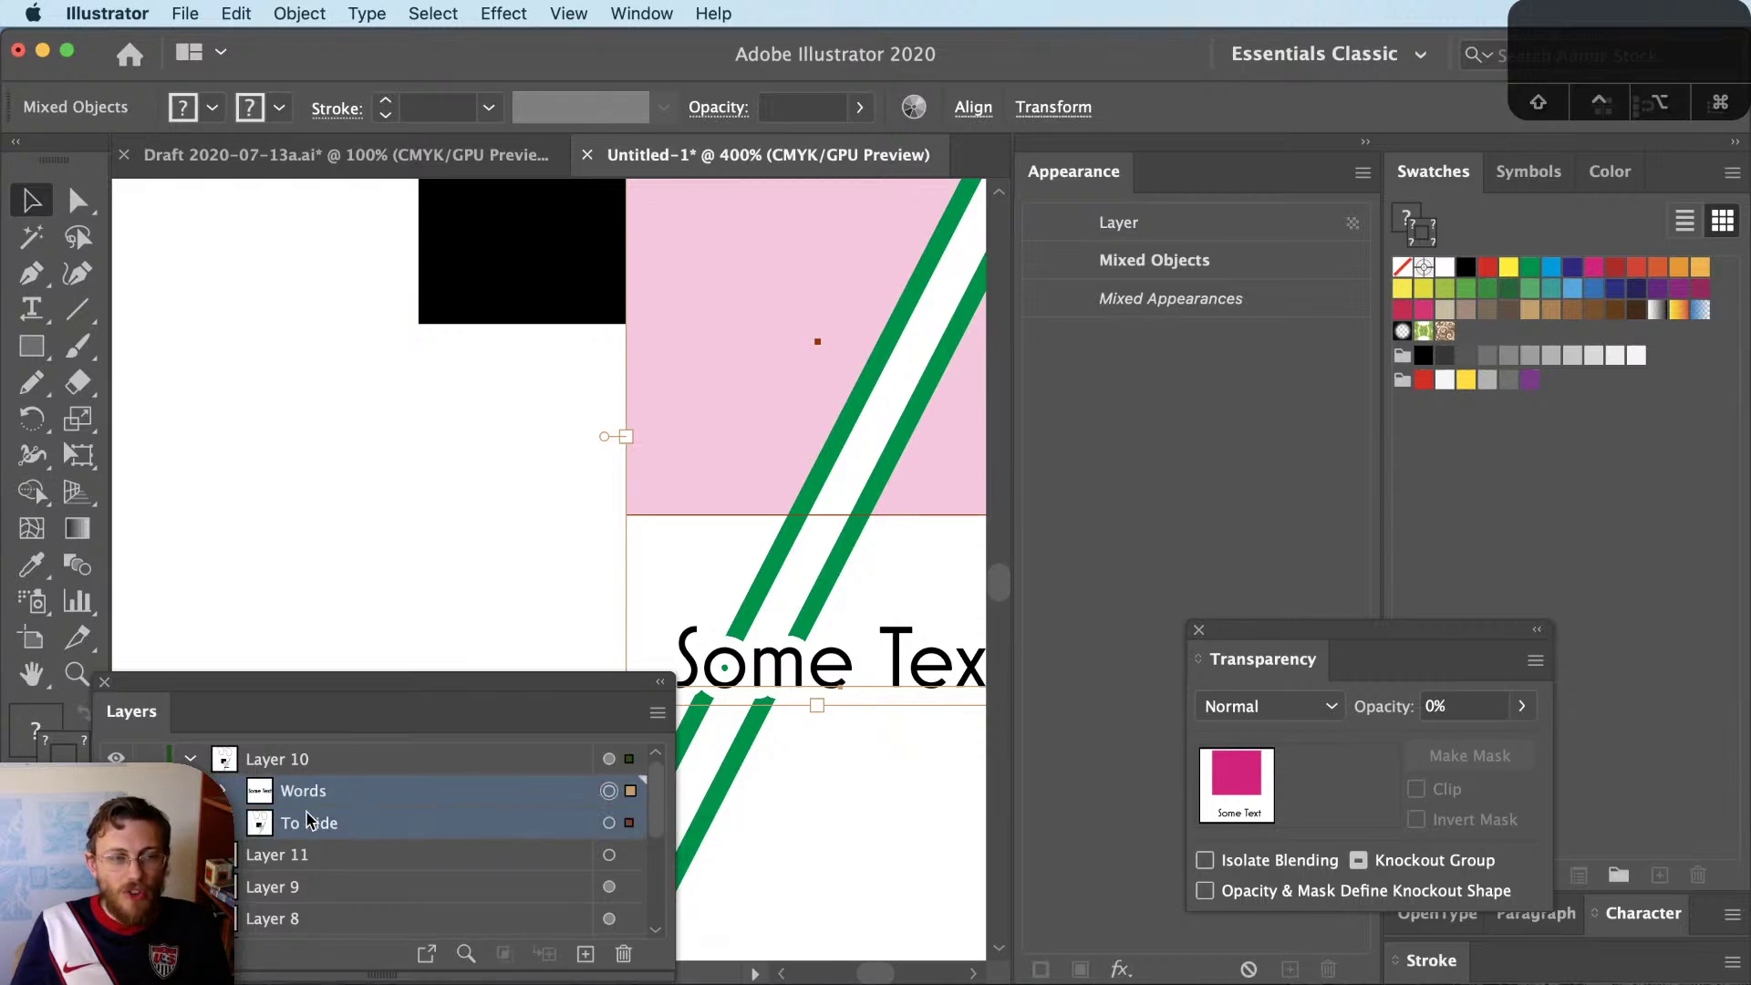
pyautogui.click(609, 759)
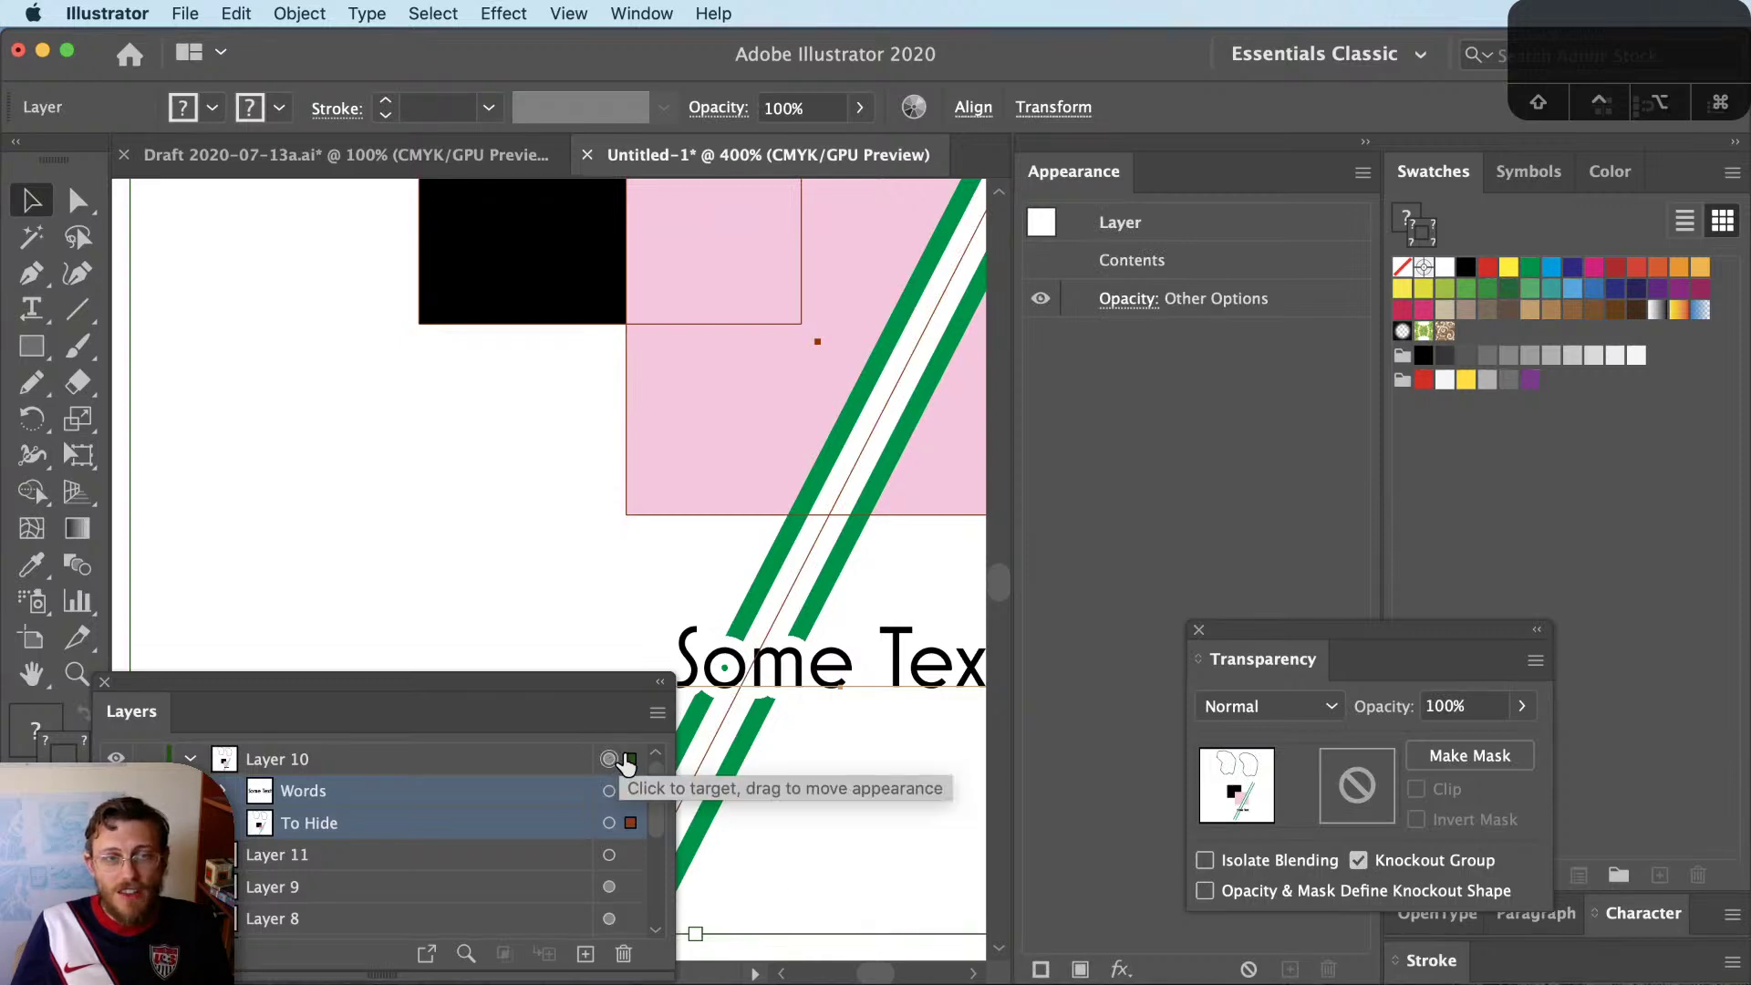
# Inspect the overall opacity options of the green double line, including its Knockout Group setting
pyautogui.moveTo(758, 829); pyautogui.dragTo(939, 531)
pyautogui.click(793, 643)
pyautogui.click(793, 643)
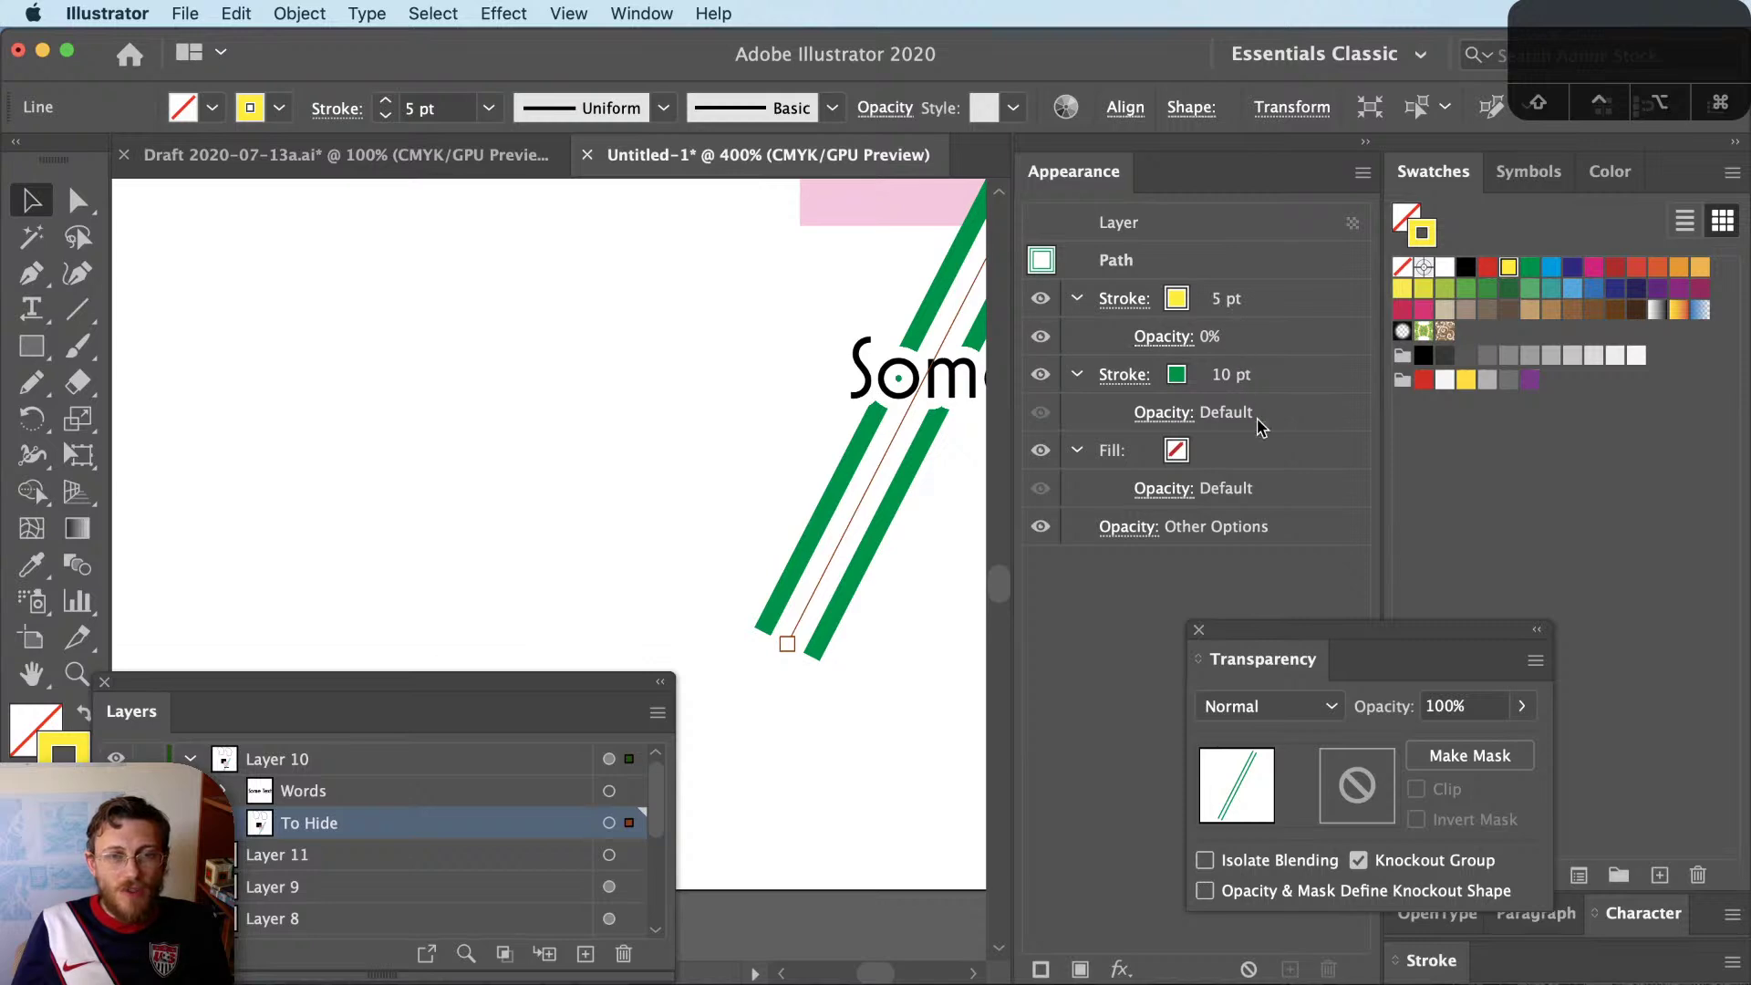
pyautogui.click(1121, 529)
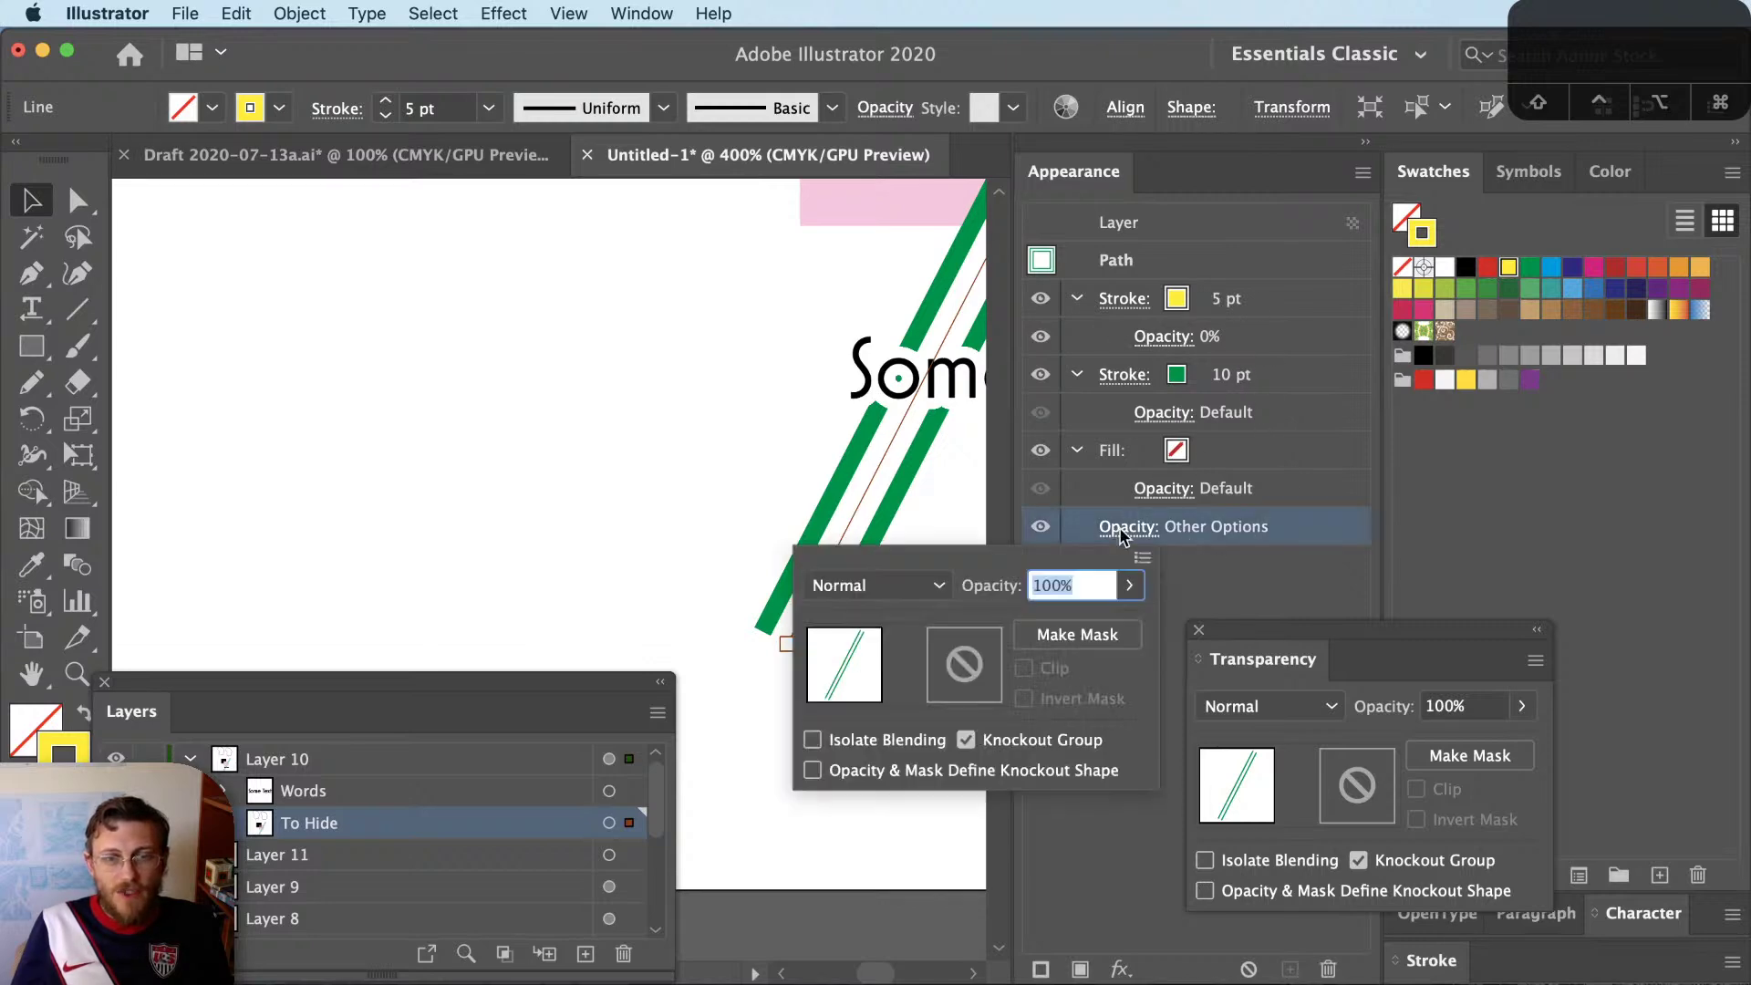
pyautogui.click(588, 463)
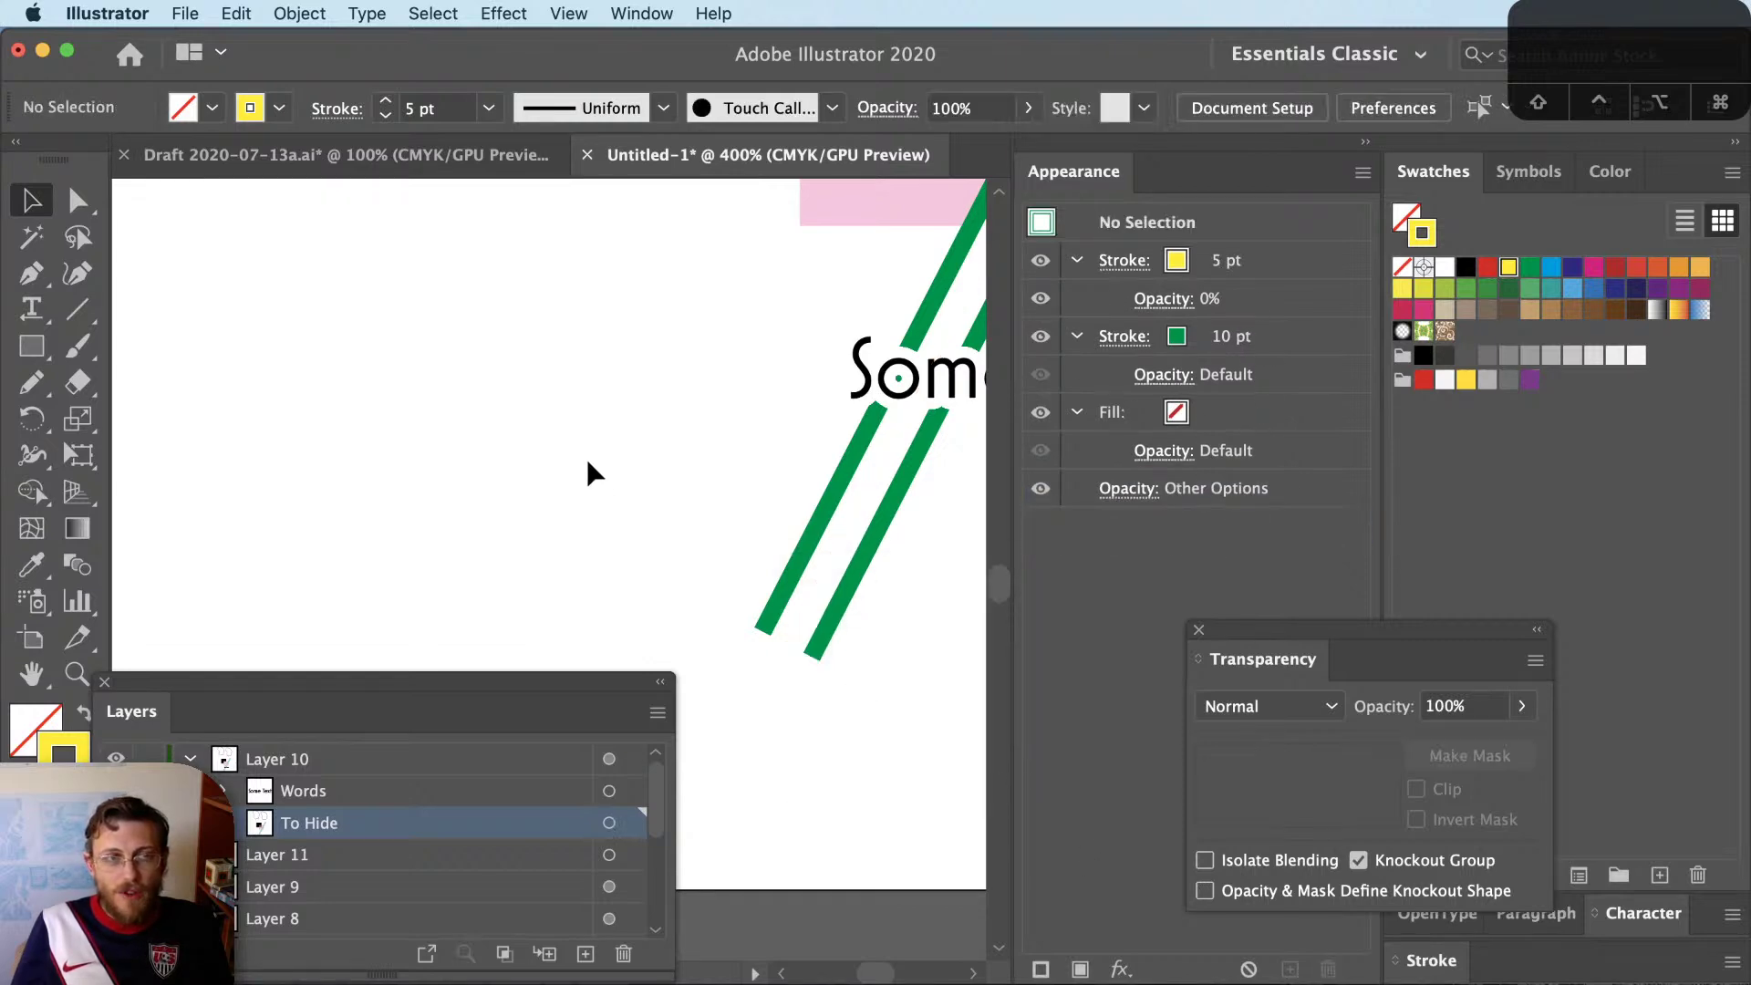
# Review the text crossing the green double line, highlighting the Words sublayer and the To Hide sublayer in turn
pyautogui.moveTo(727, 383); pyautogui.dragTo(496, 493)
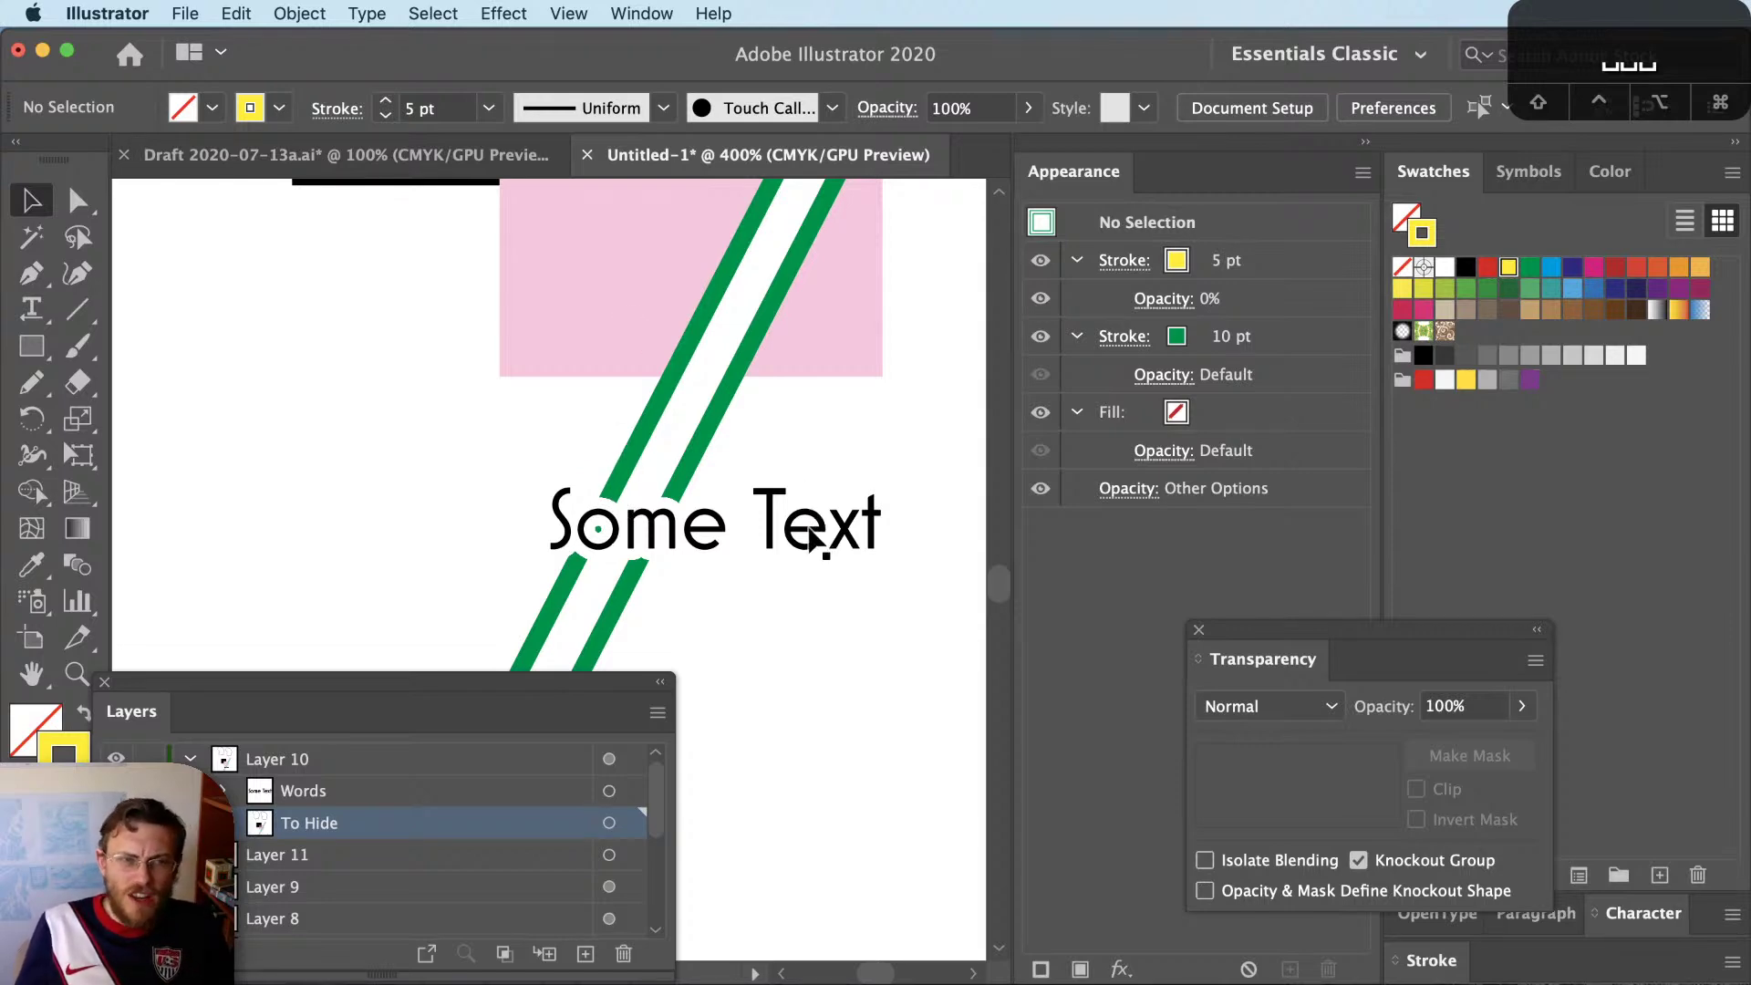
pyautogui.click(354, 795)
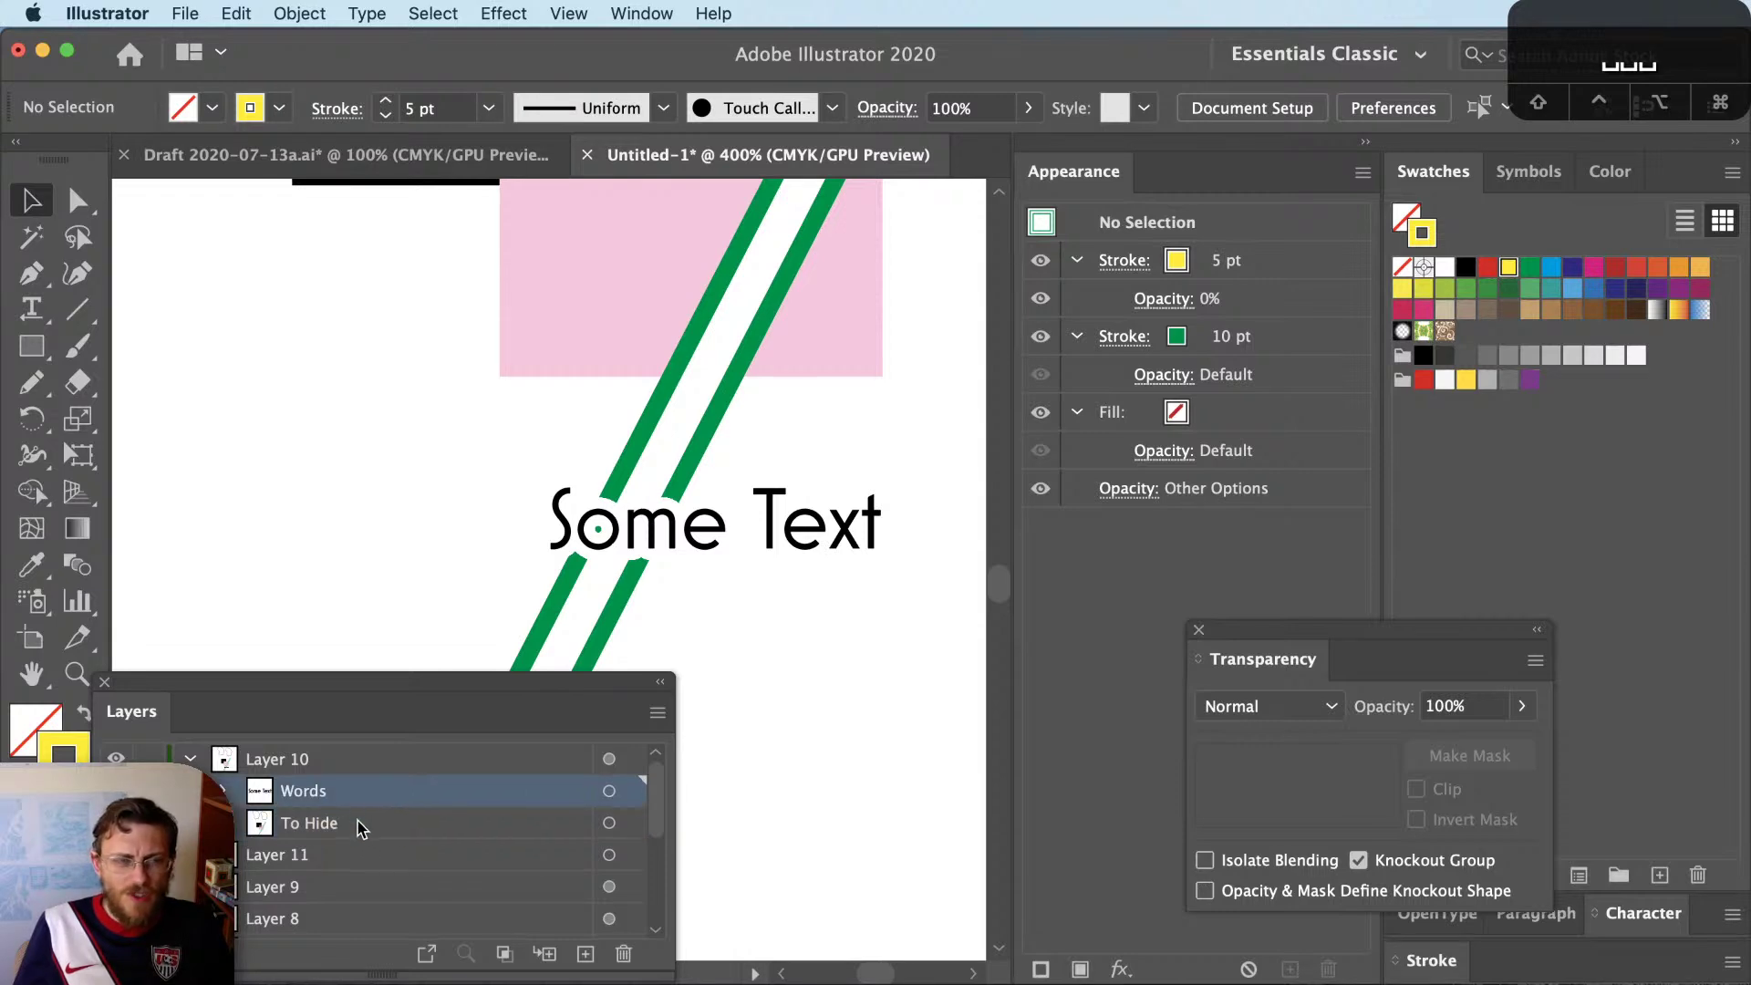
pyautogui.click(333, 824)
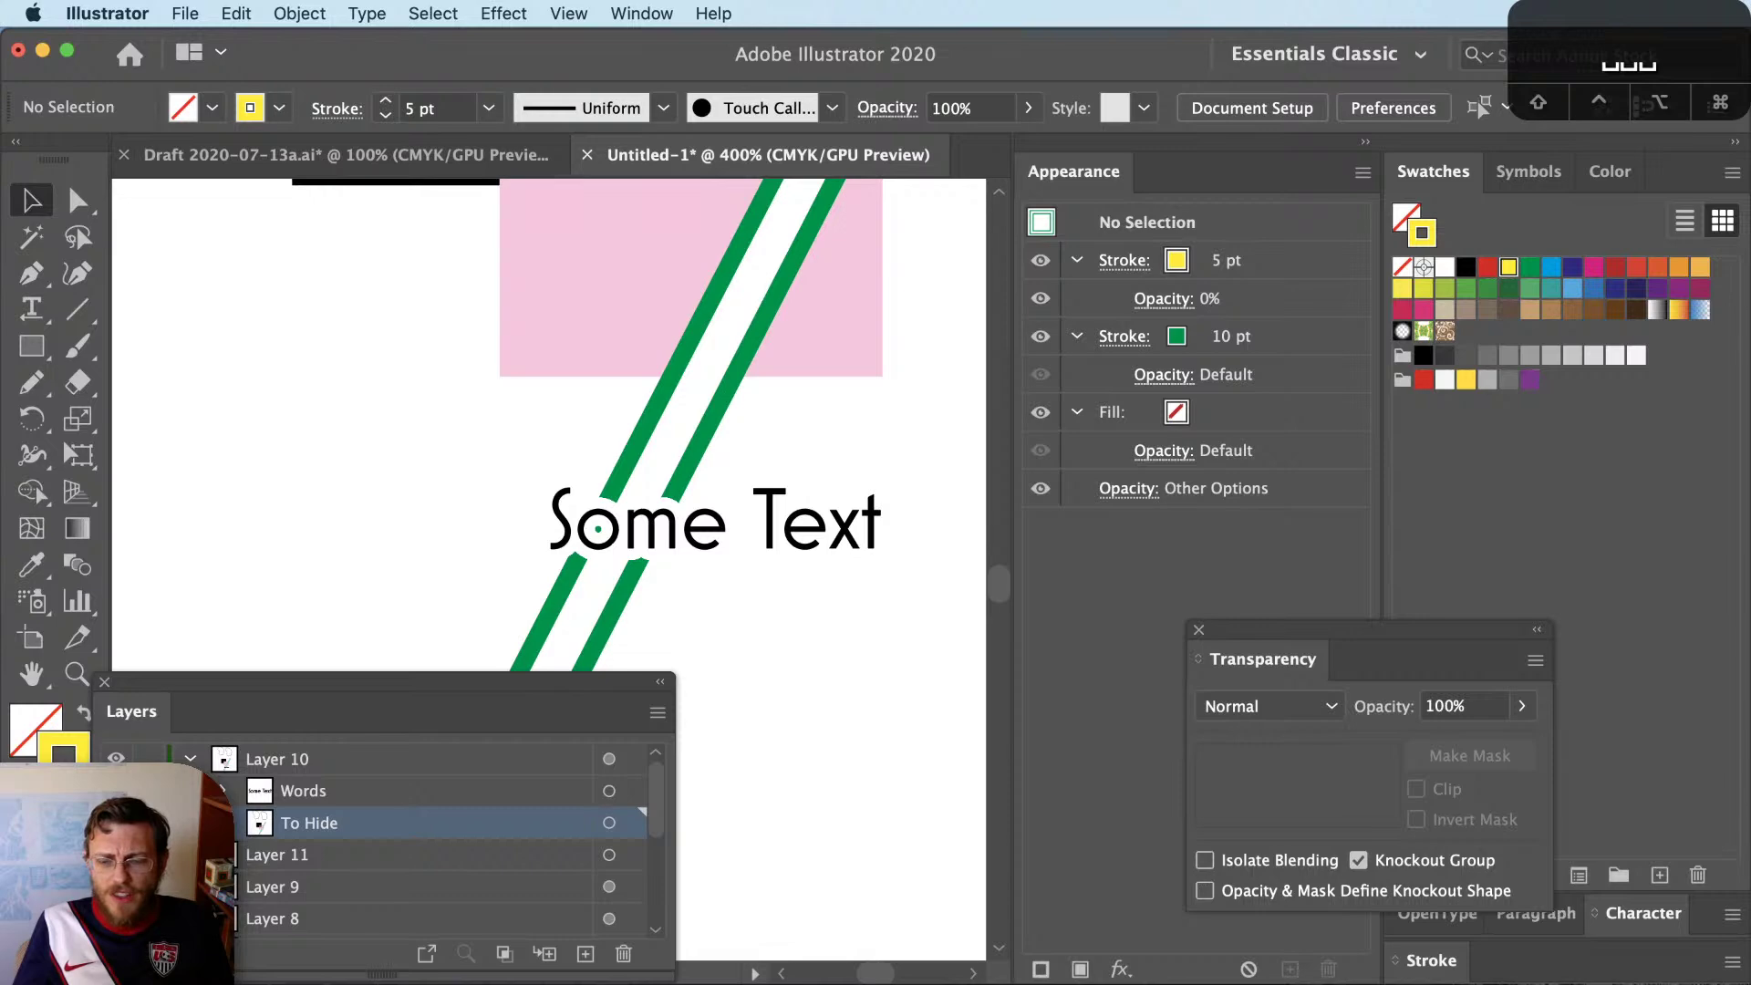
# Switch to TextEdit briefly, return to Illustrator and view the rectangles, double line and text together
pyautogui.press('super+Tab')
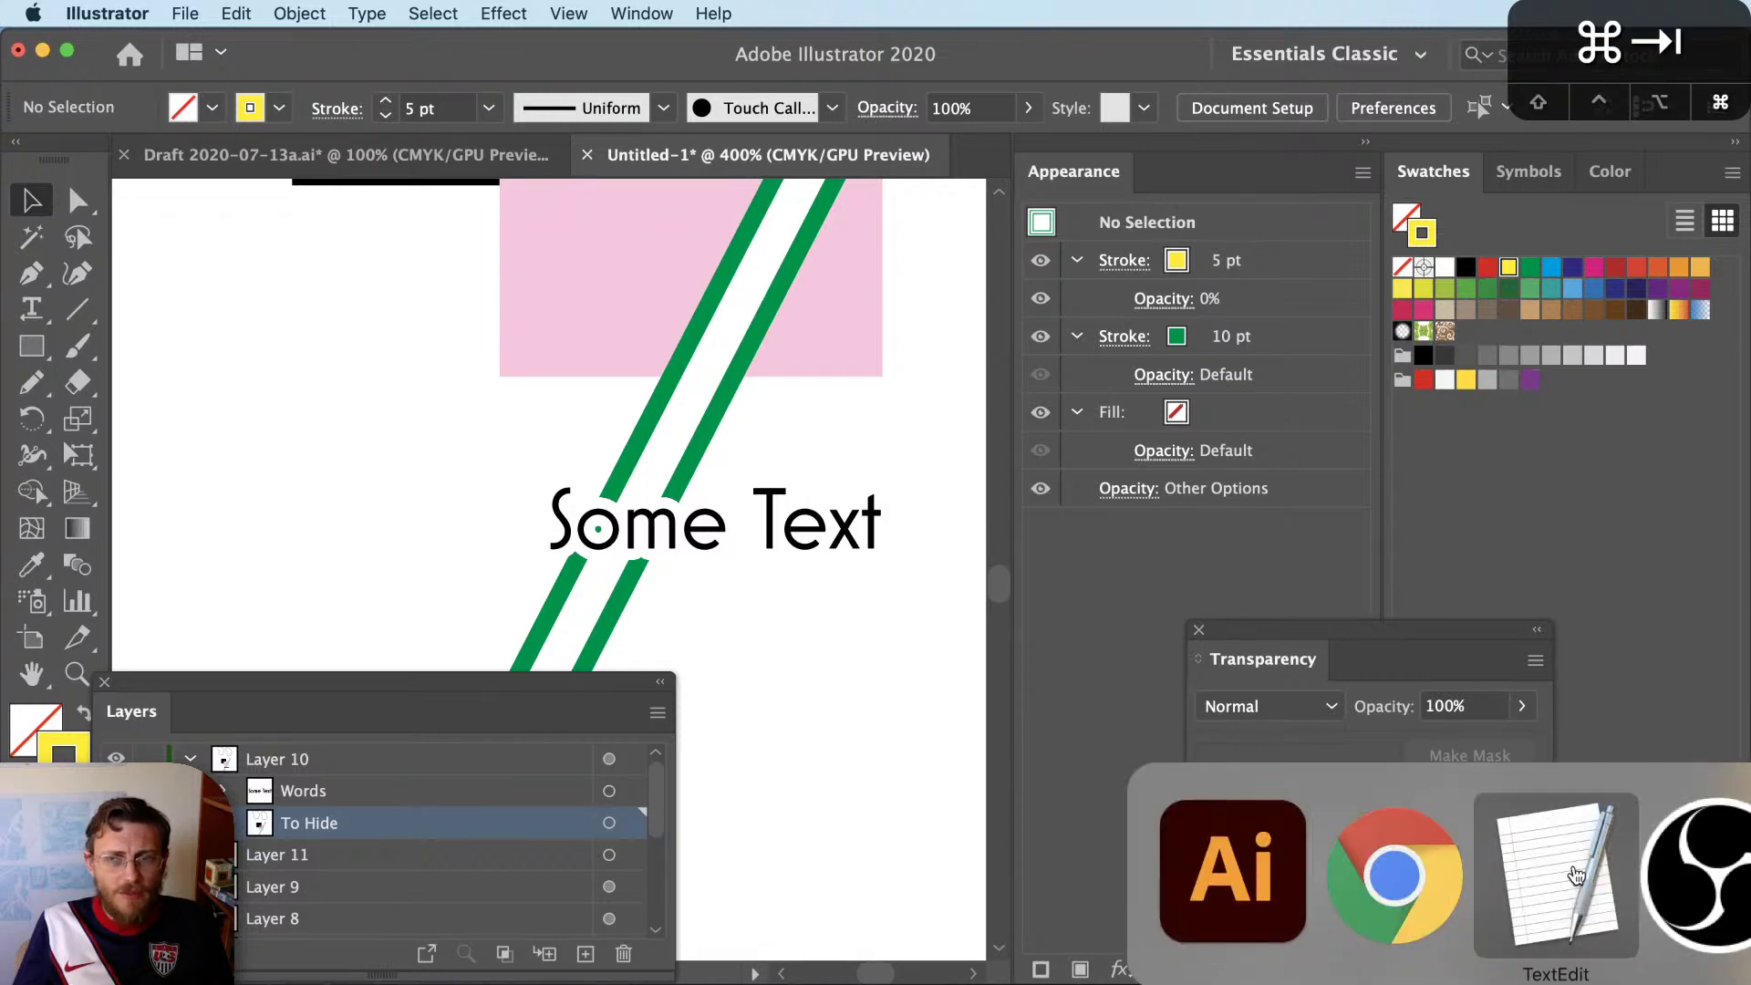
pyautogui.click(1576, 874)
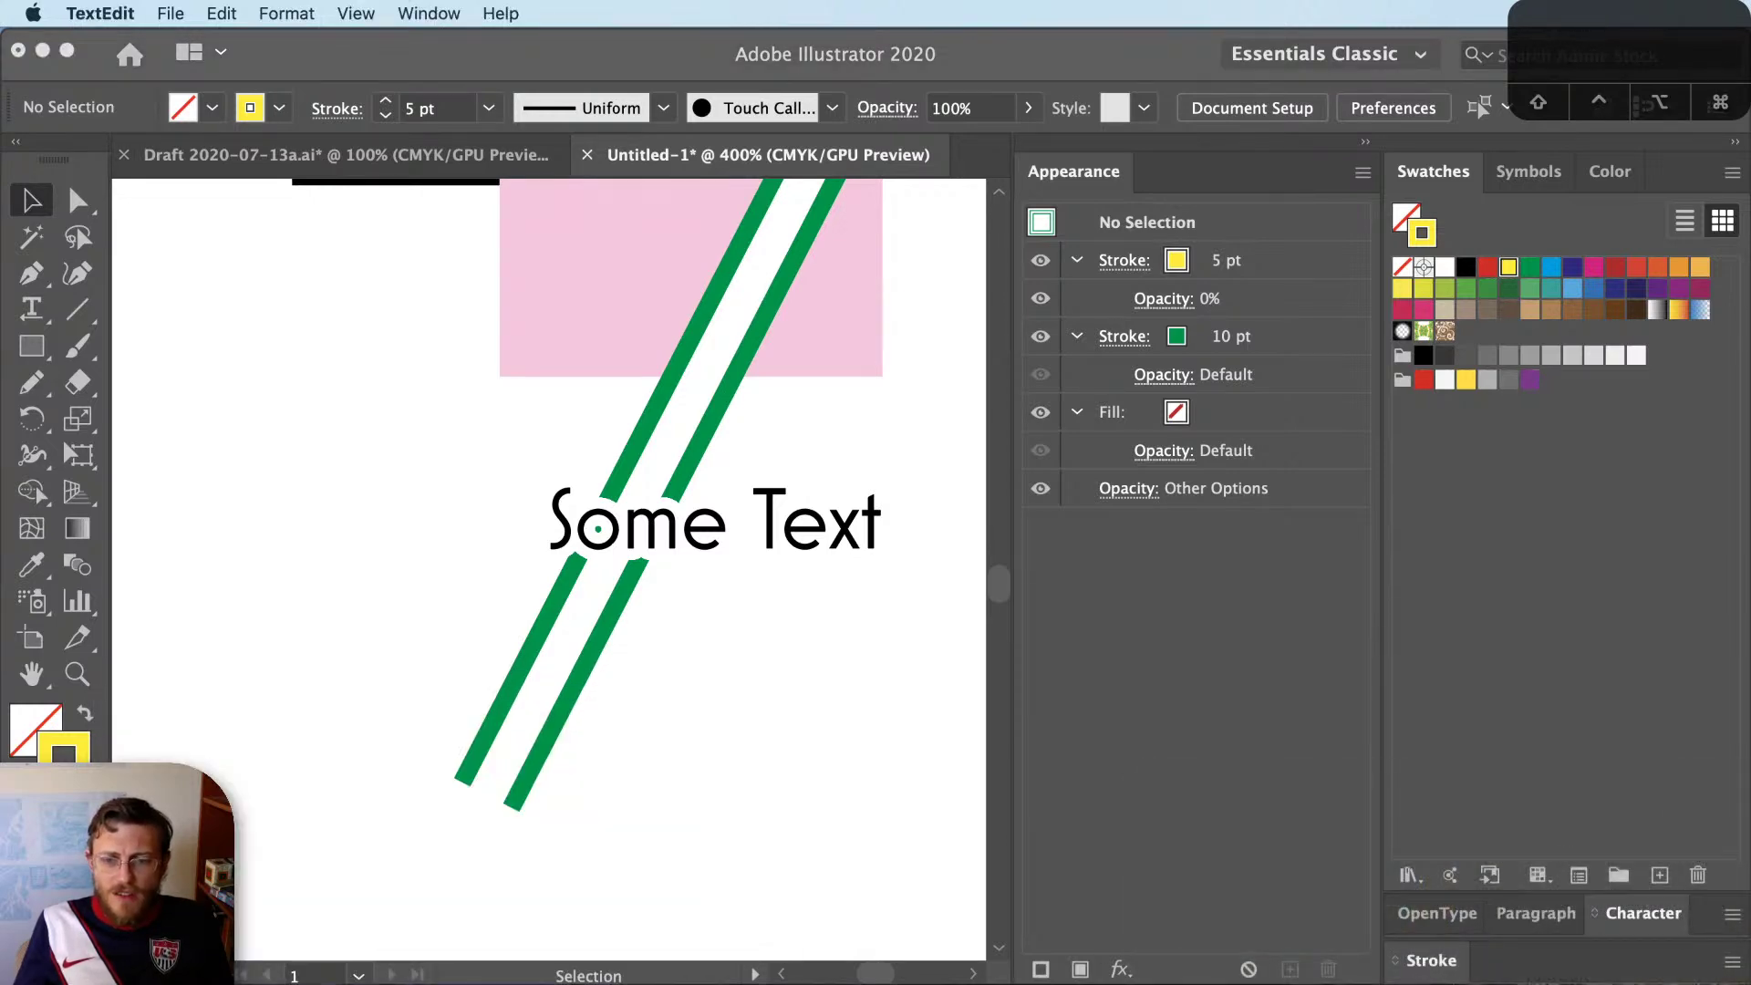
pyautogui.press('super+Tab')
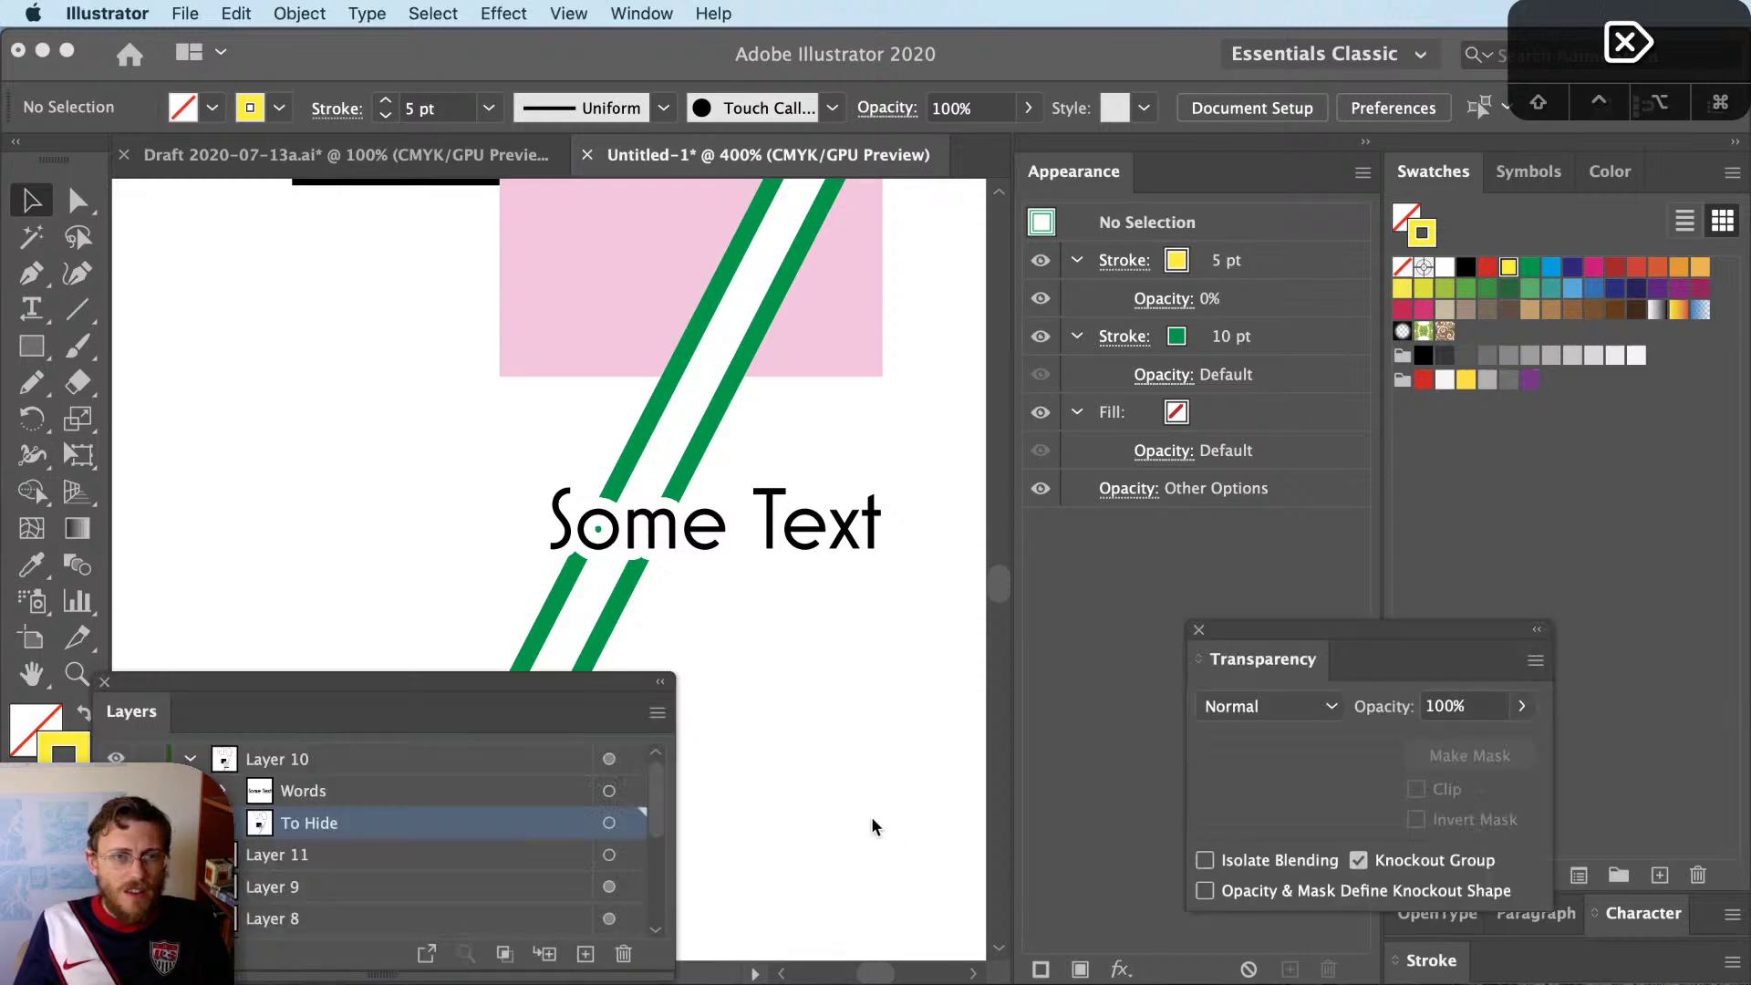
pyautogui.scroll(-2, 874, 829)
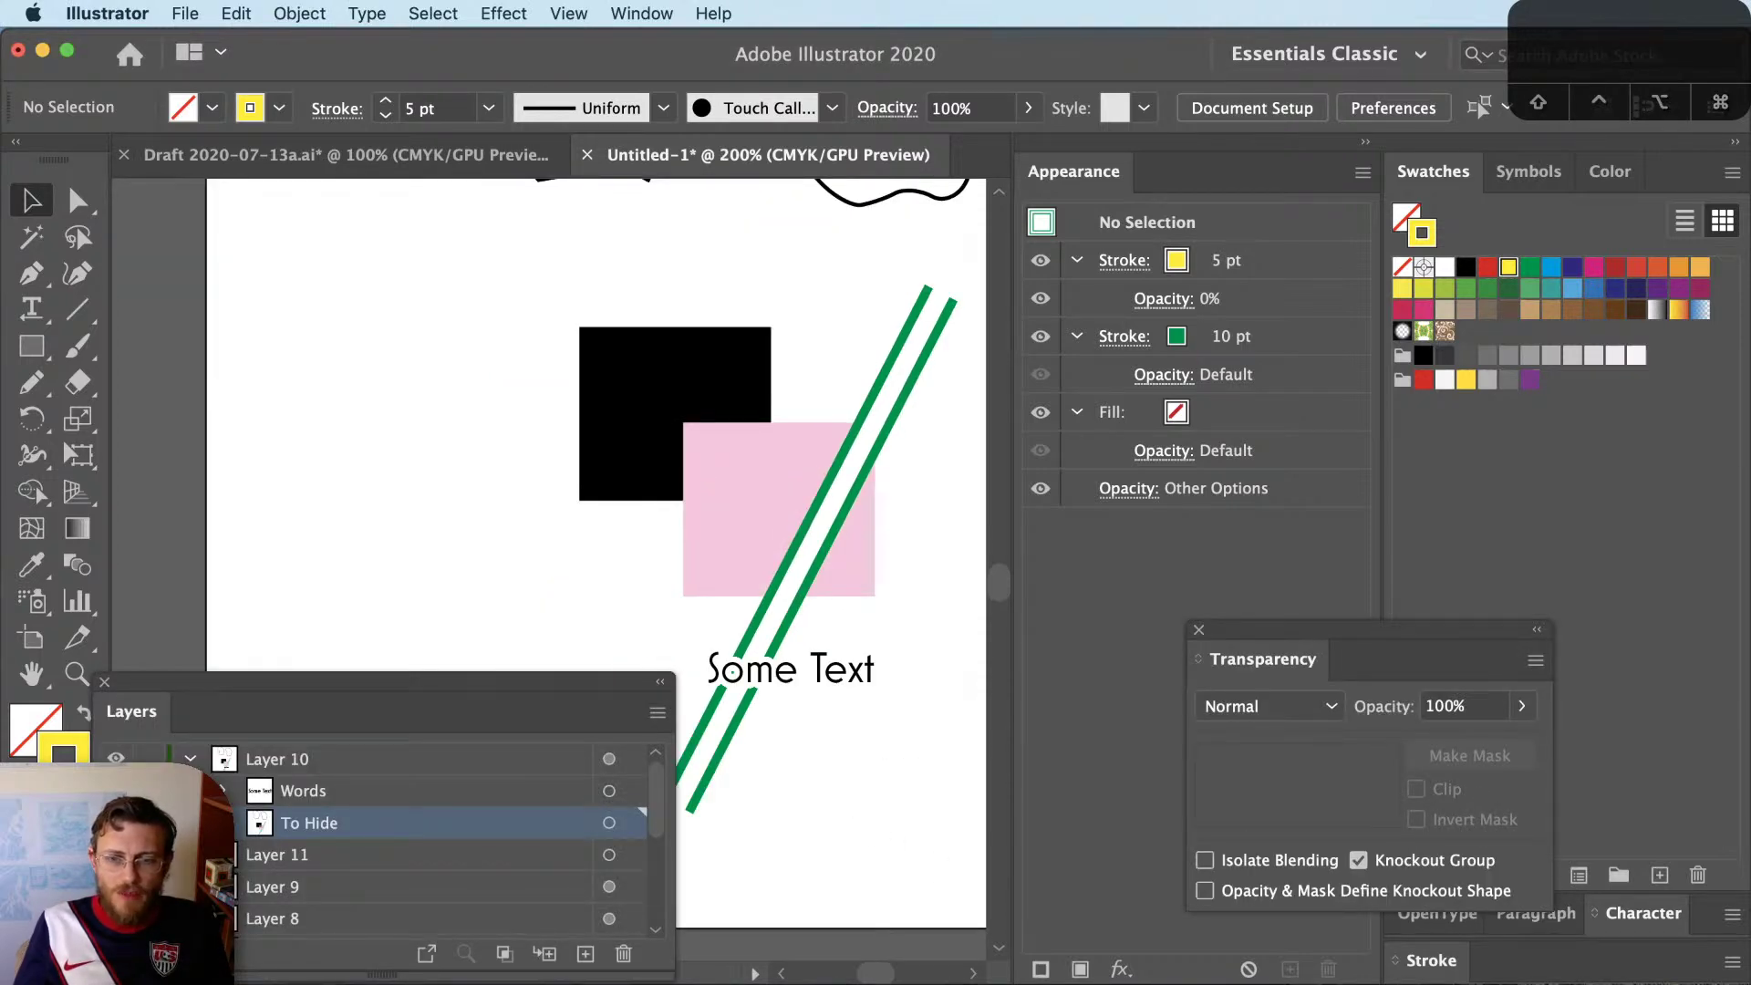
# Switch to Finder and open King Eider 07-11-17.ai in Illustrator
pyautogui.press('super+Tab')
pyautogui.press('super+Tab')
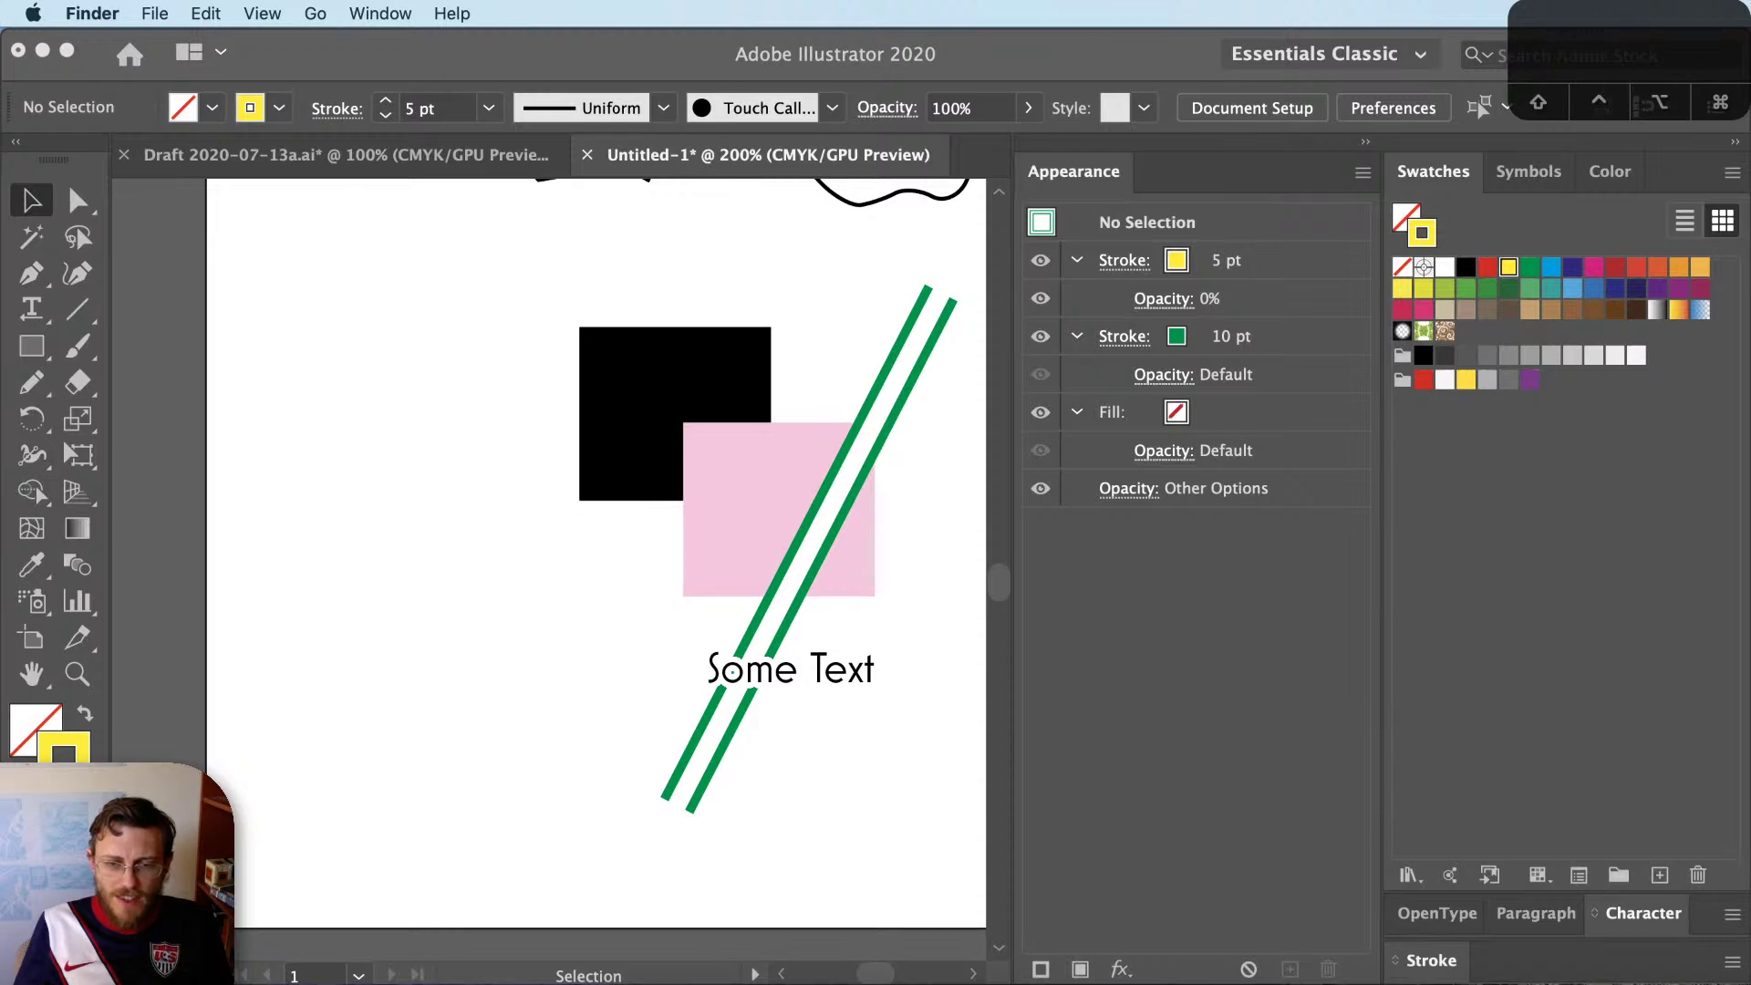
pyautogui.click(1478, 101)
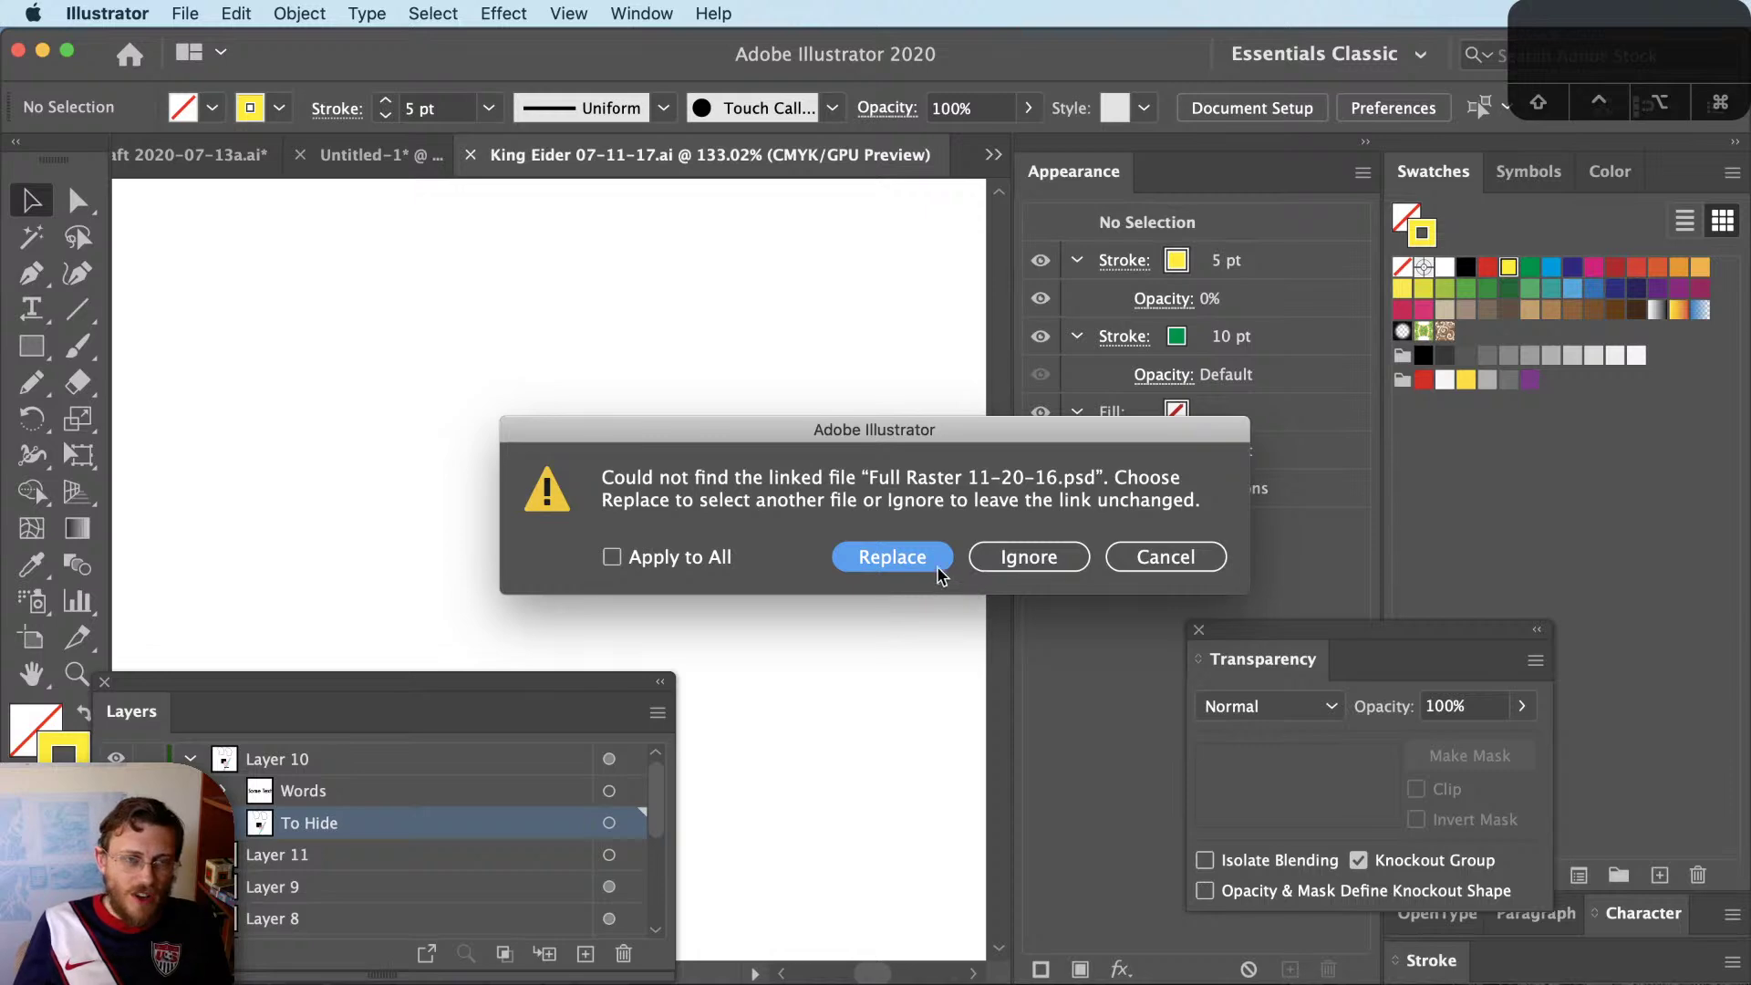
# Relink the missing raster to Full Raster 11-20-16.psd in the Large Basemap folder of the 16-10 Audubon Alaska project
pyautogui.click(940, 560)
pyautogui.moveTo(1423, 356); pyautogui.dragTo(1546, 529)
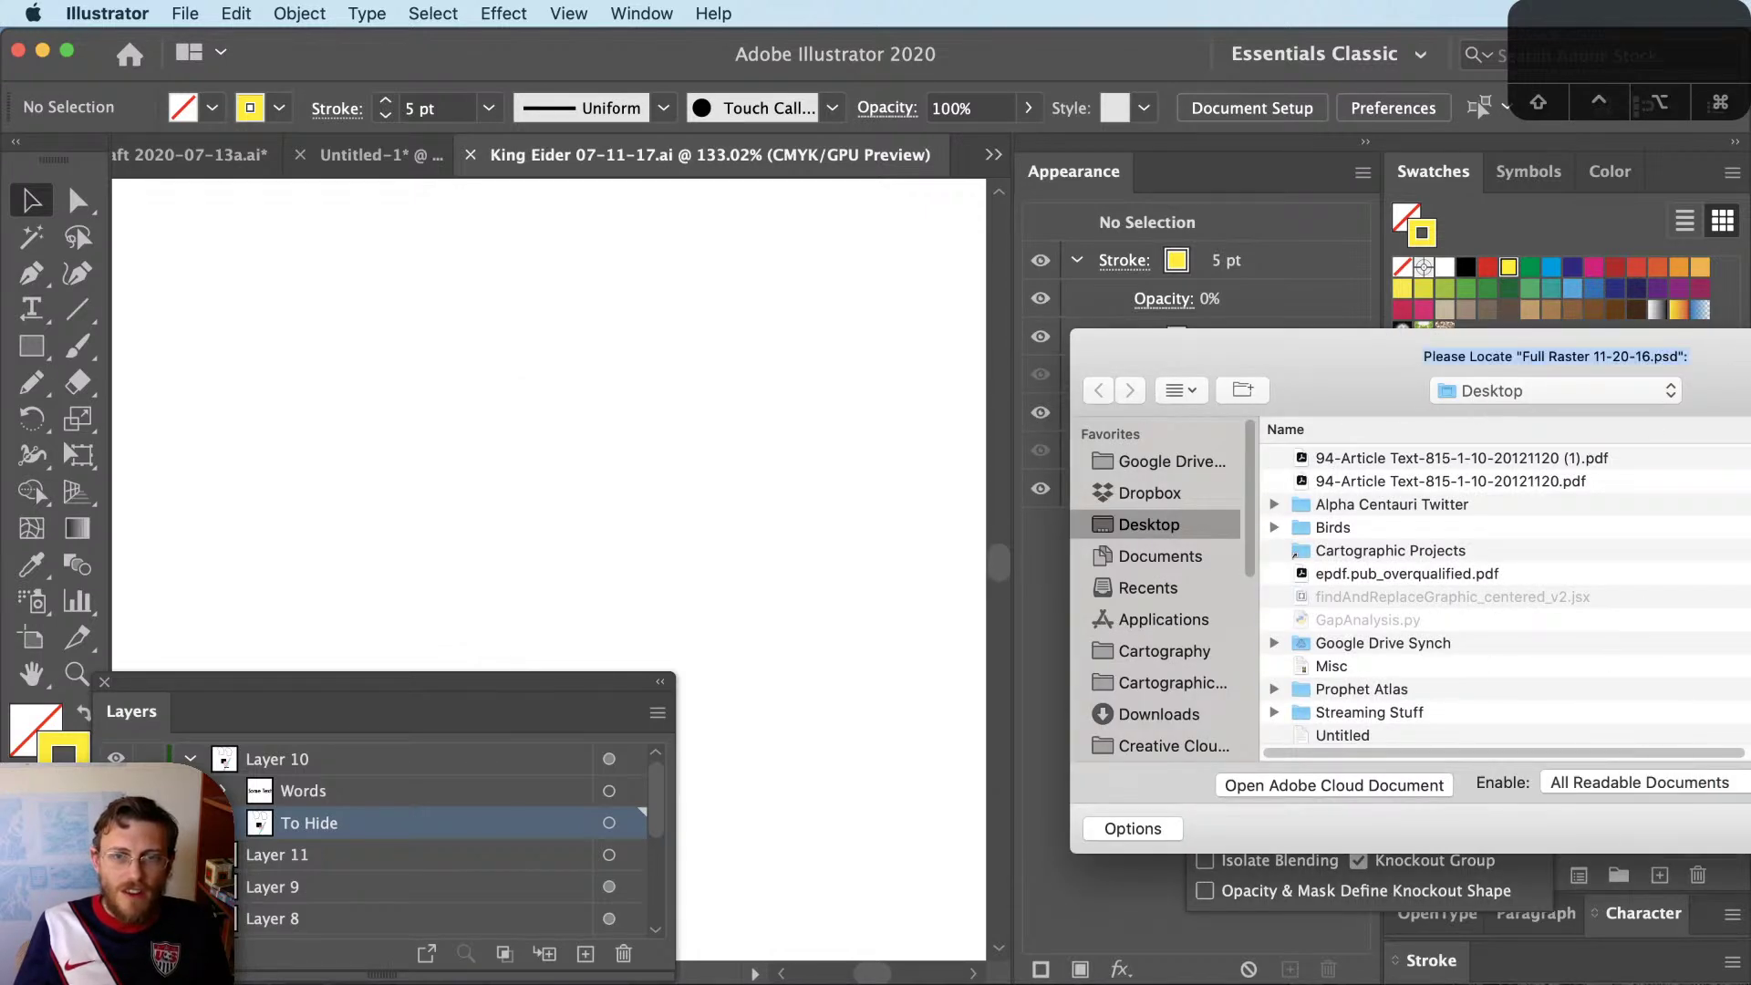
pyautogui.click(1191, 682)
pyautogui.doubleClick(1350, 481)
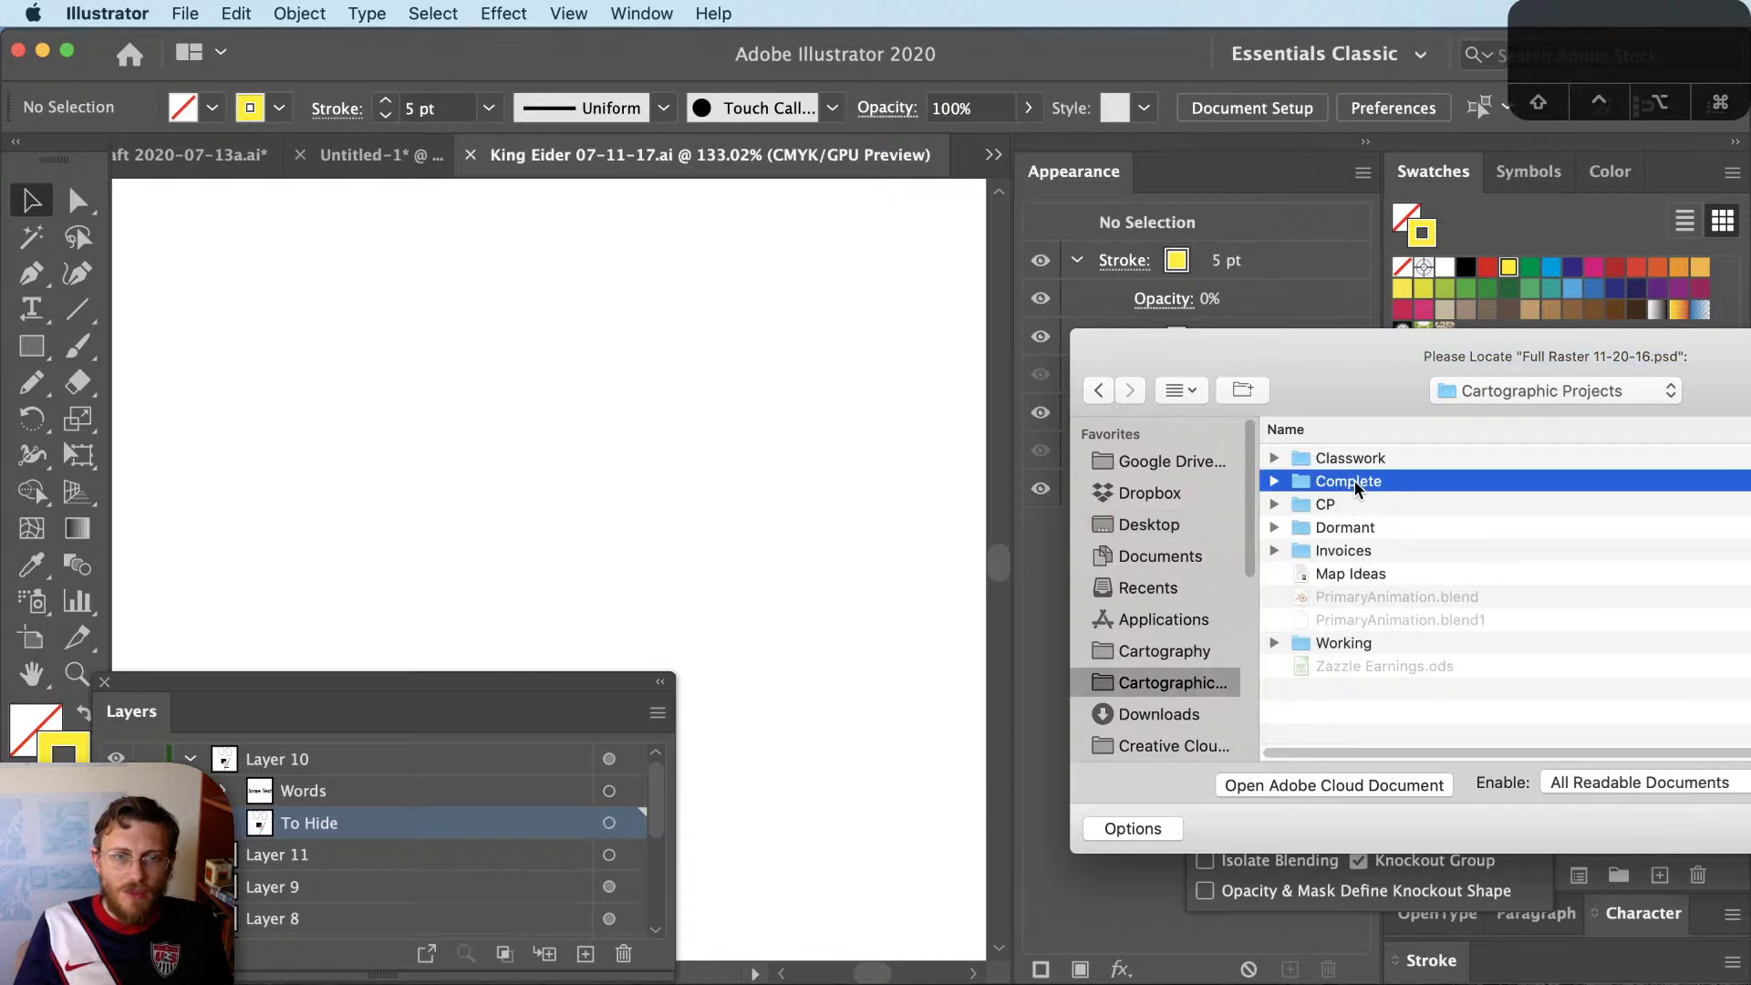
pyautogui.doubleClick(1333, 644)
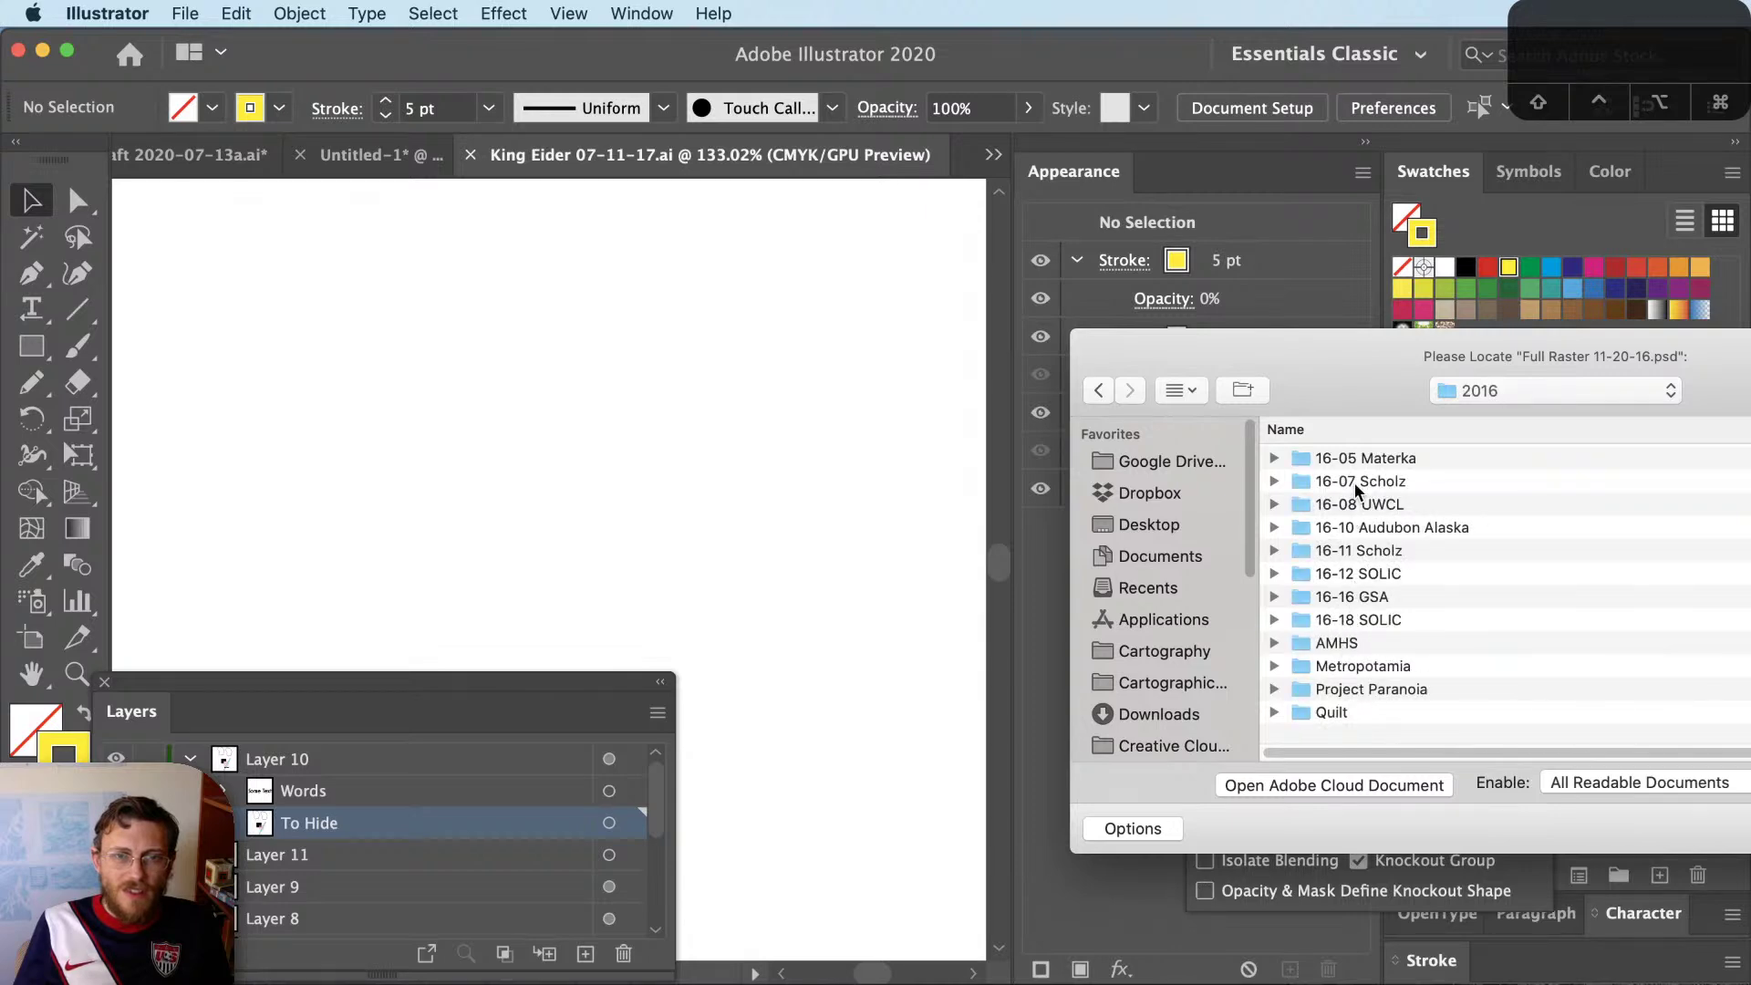
pyautogui.doubleClick(1354, 529)
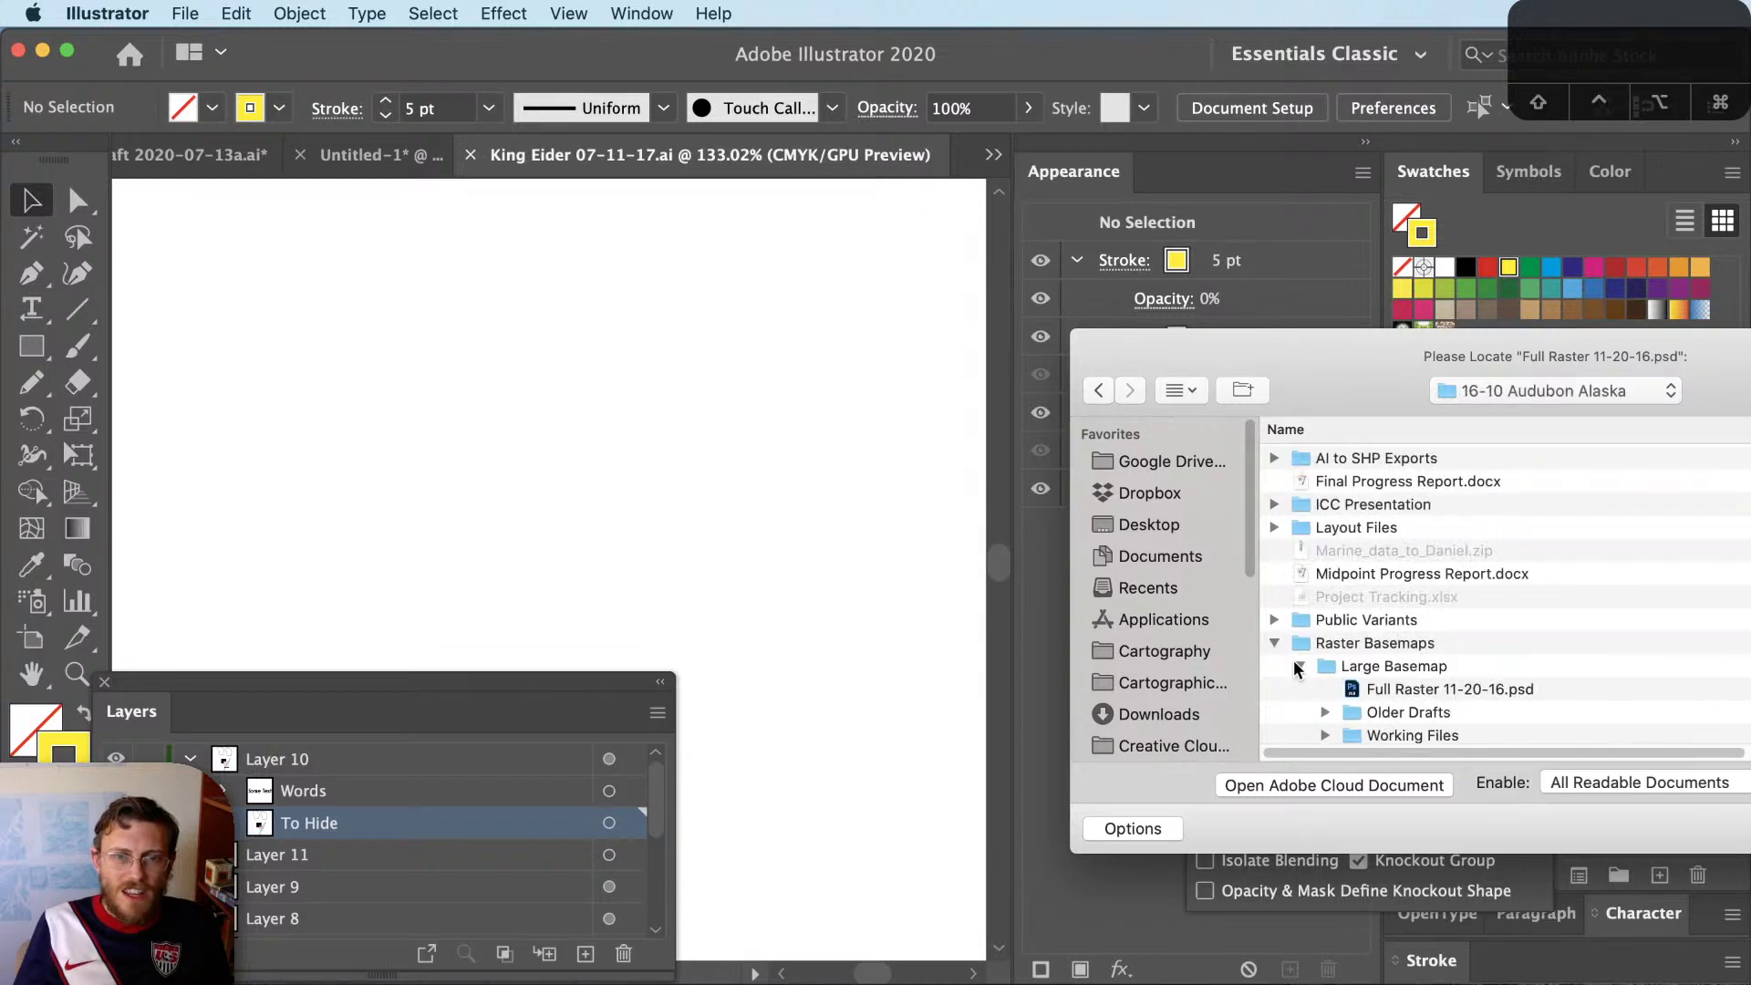
pyautogui.click(1496, 690)
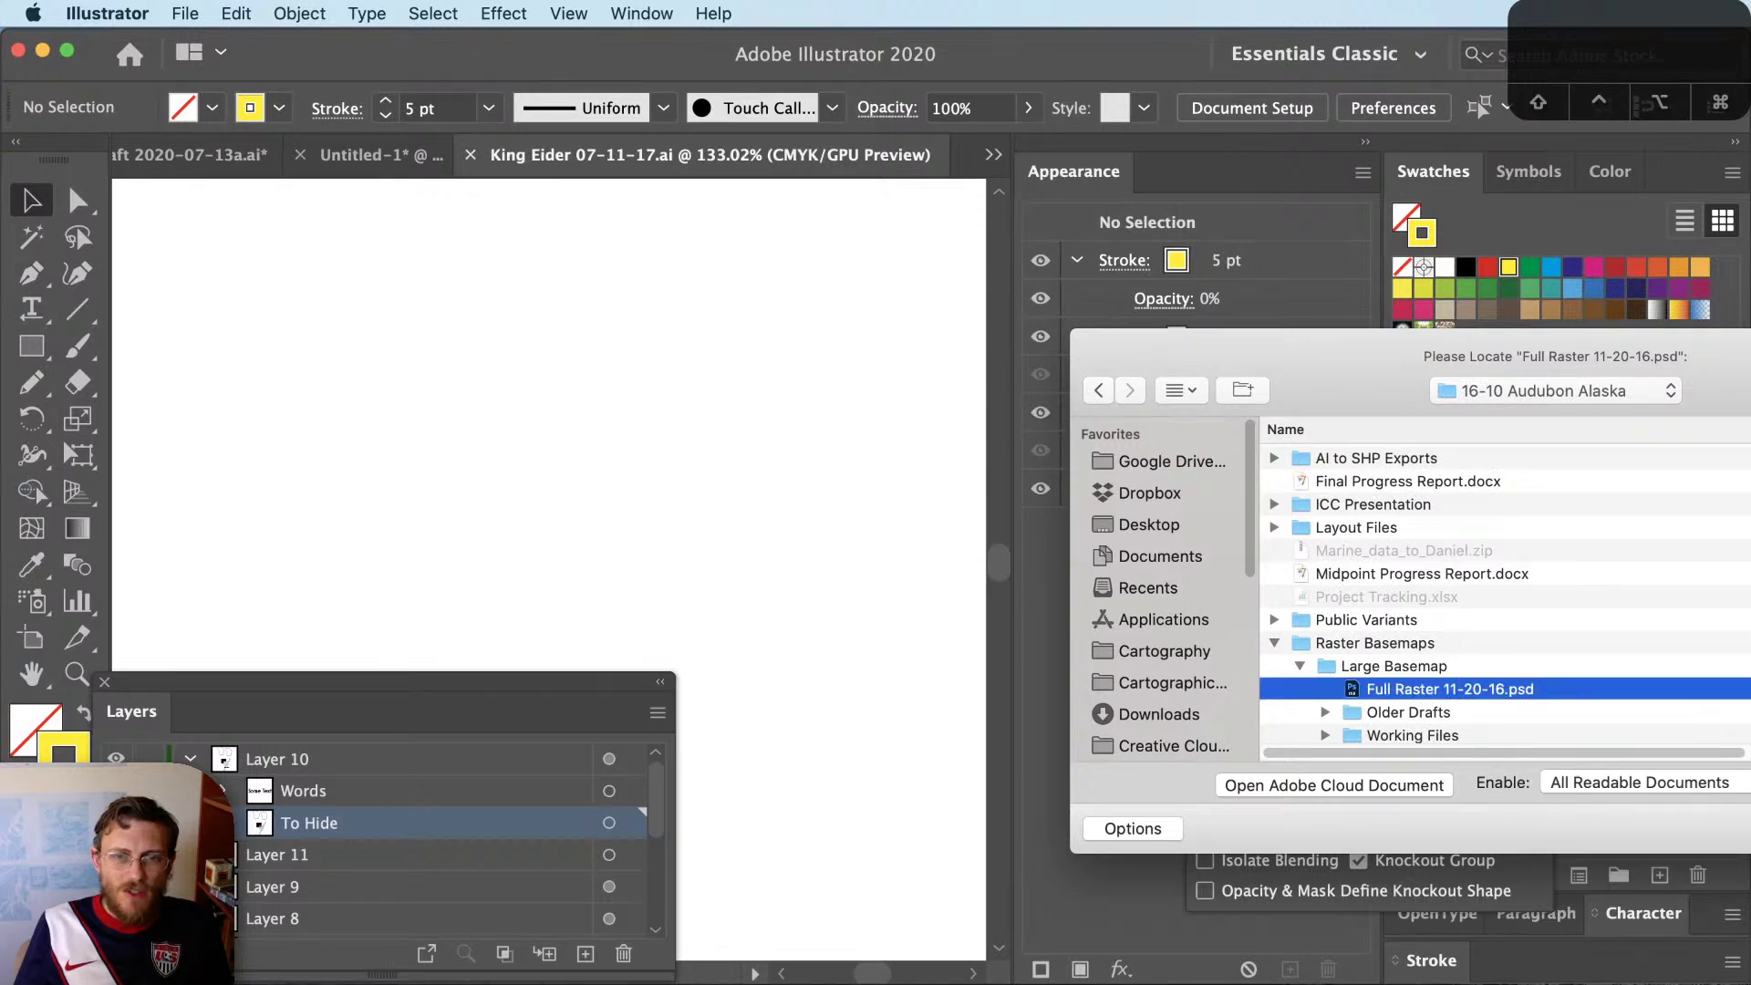
pyautogui.doubleClick(1497, 690)
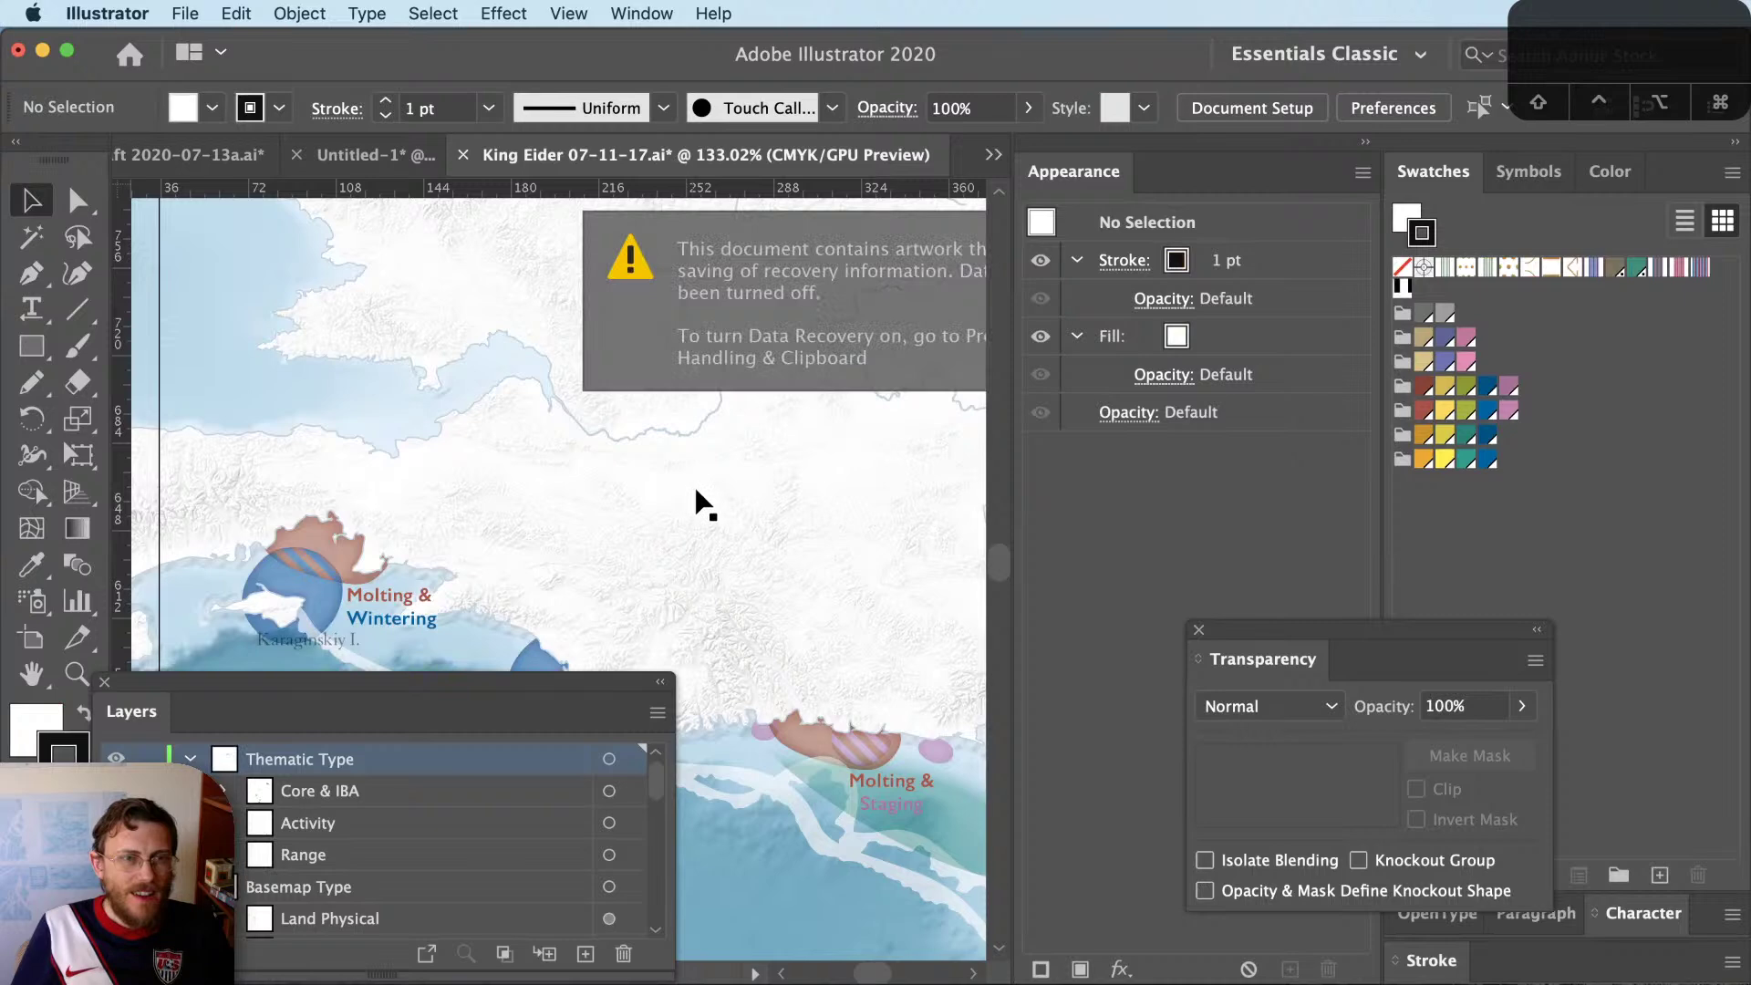
# View the whole King Eider map, then examine the Chukchi Sea migration arrows and select the larger SPRING label
pyautogui.click(735, 502)
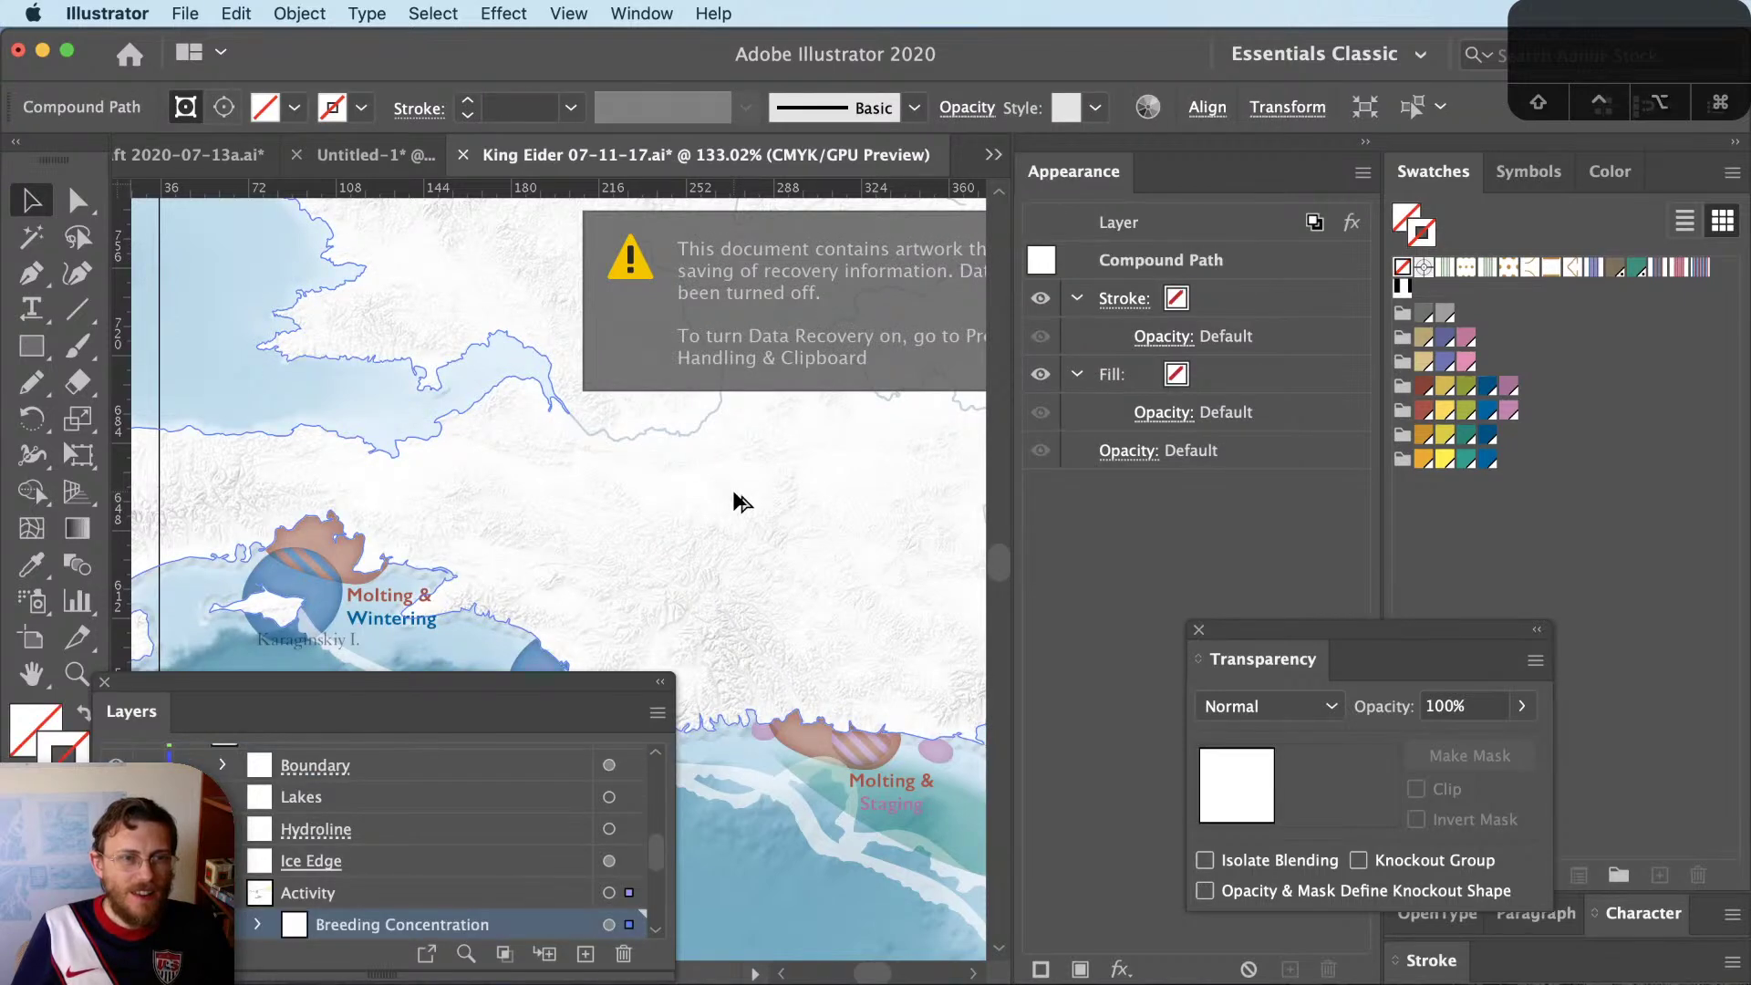
pyautogui.press('super+minus')
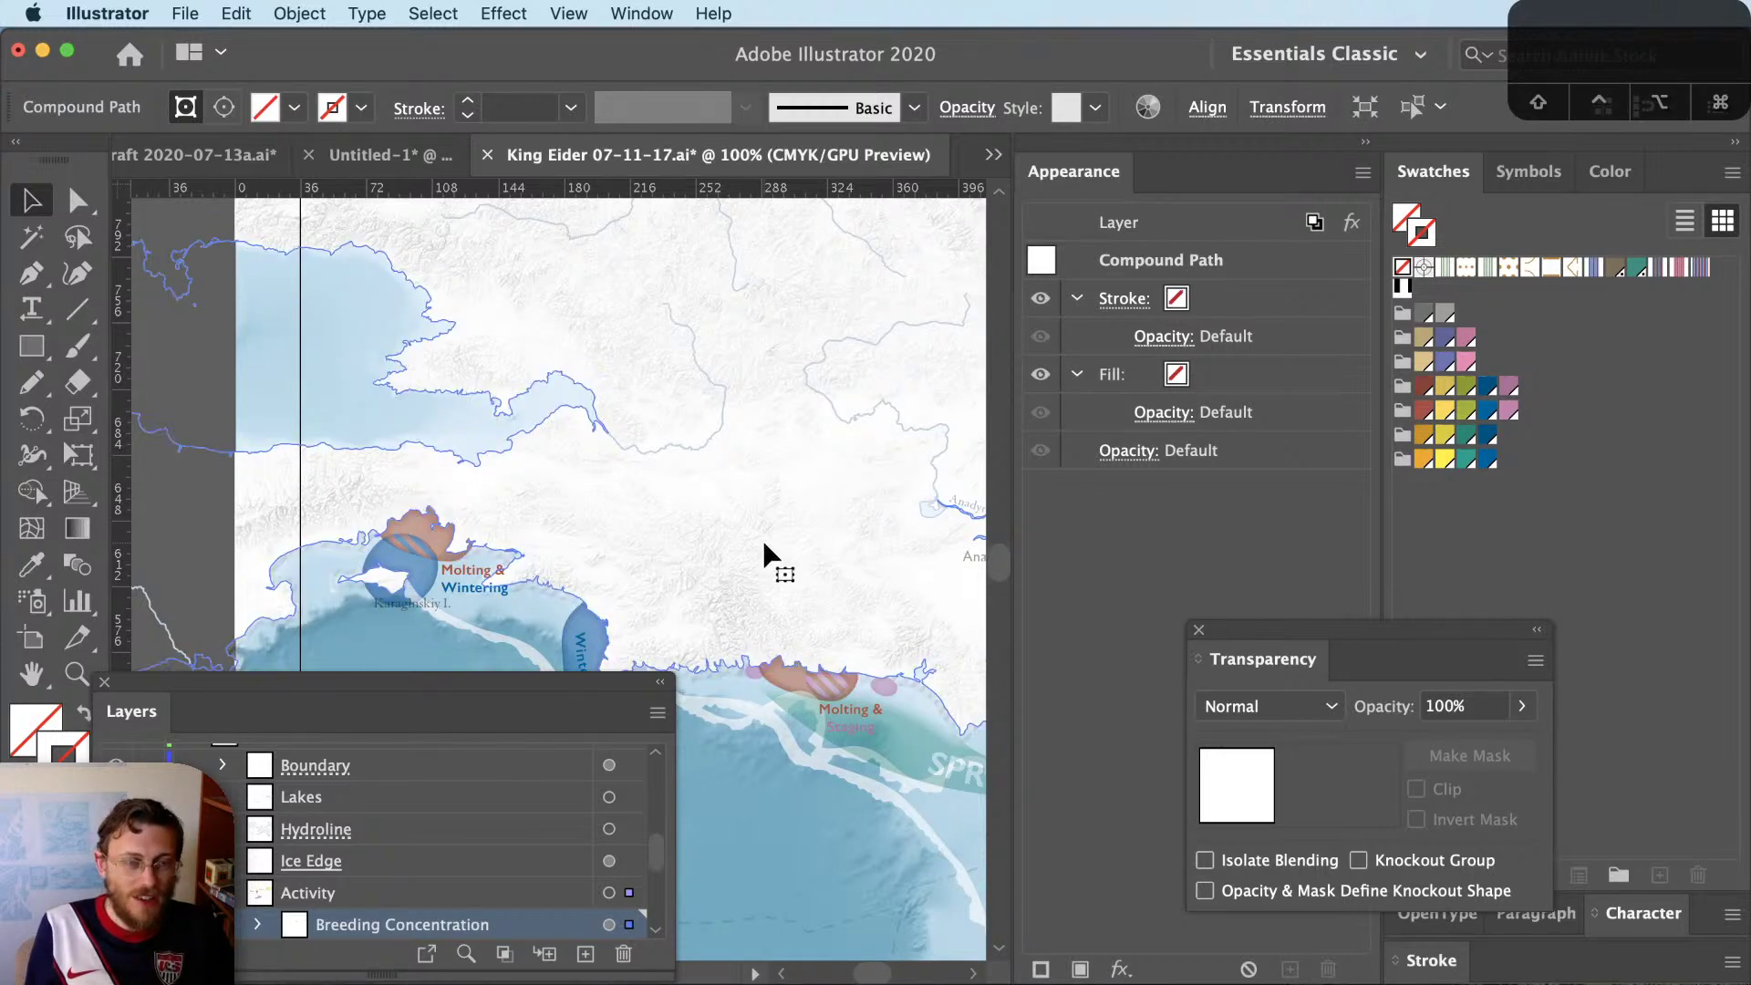
pyautogui.click(765, 545)
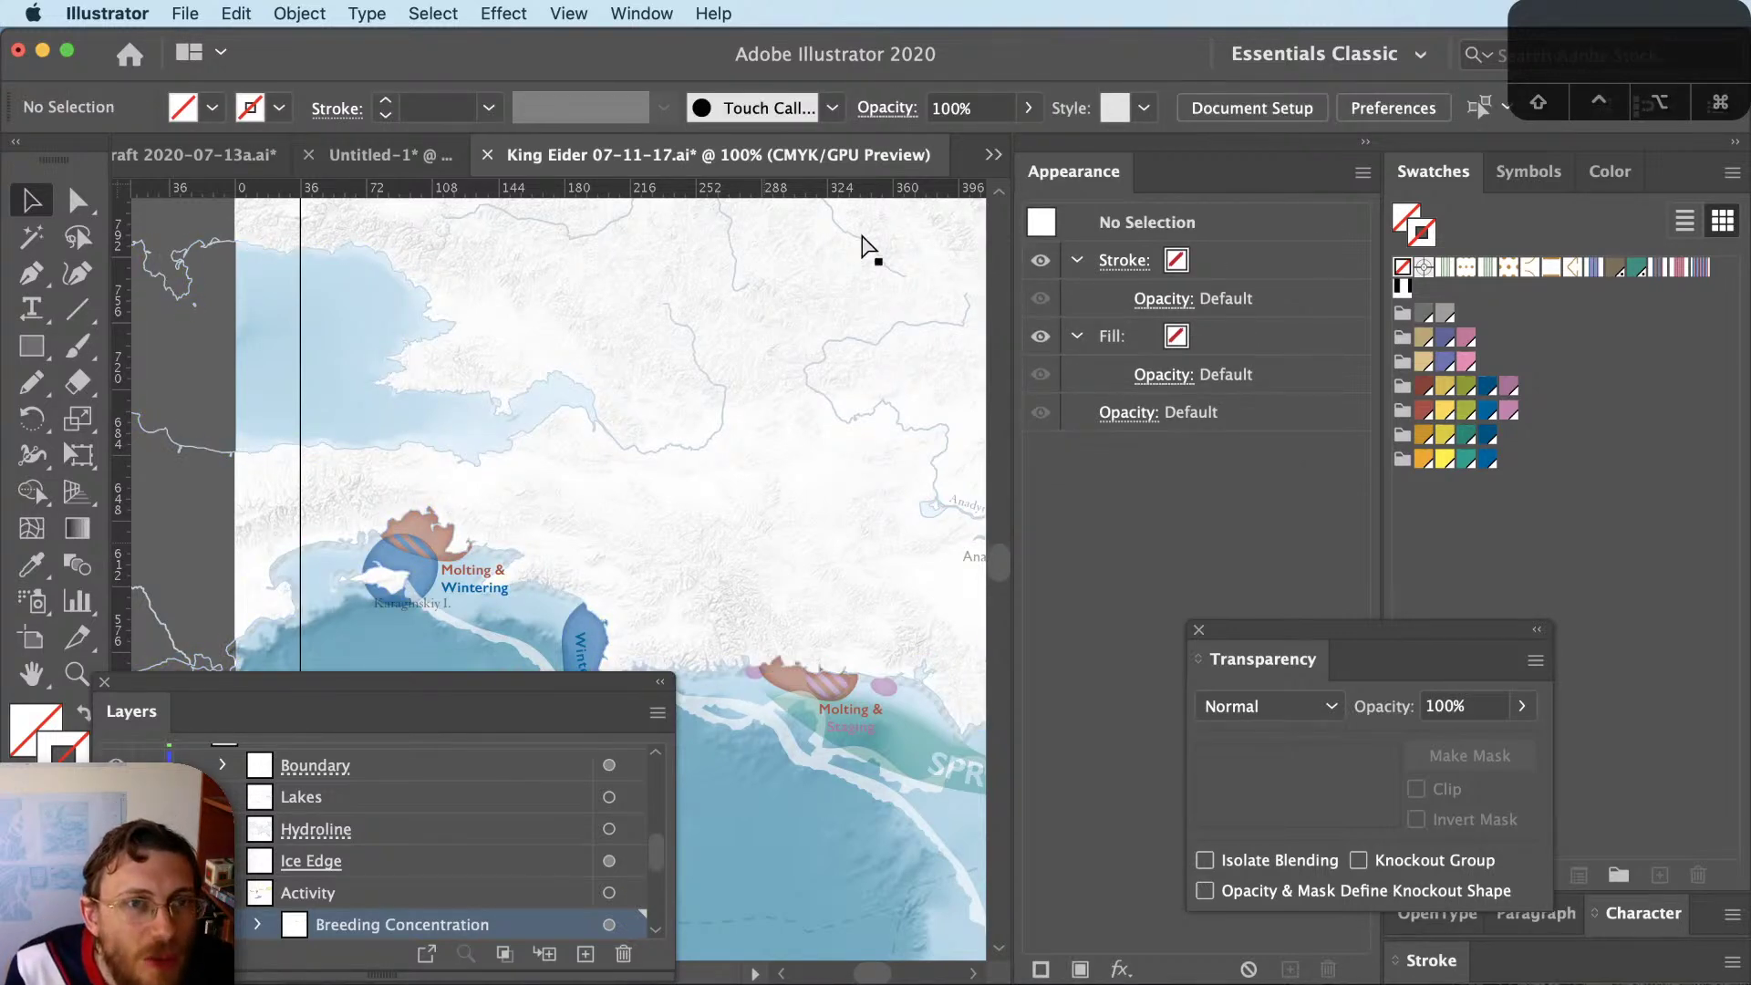
pyautogui.press('super+0')
pyautogui.press('z')
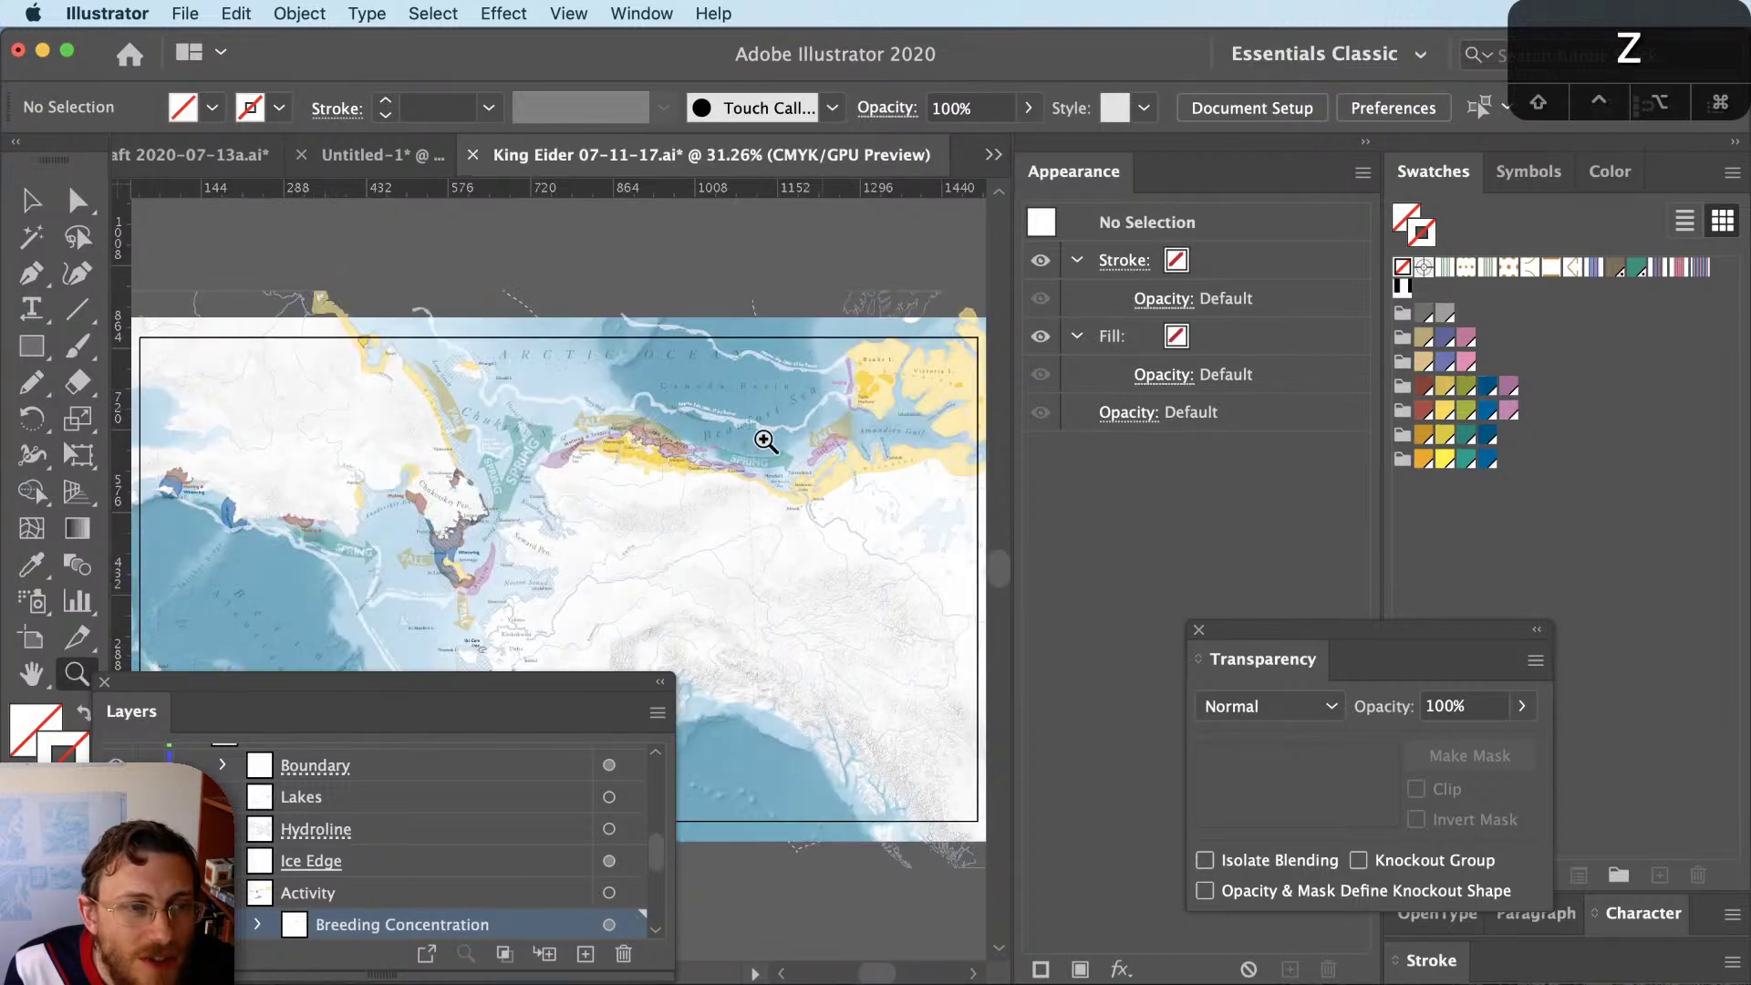
pyautogui.moveTo(390, 395); pyautogui.dragTo(575, 520)
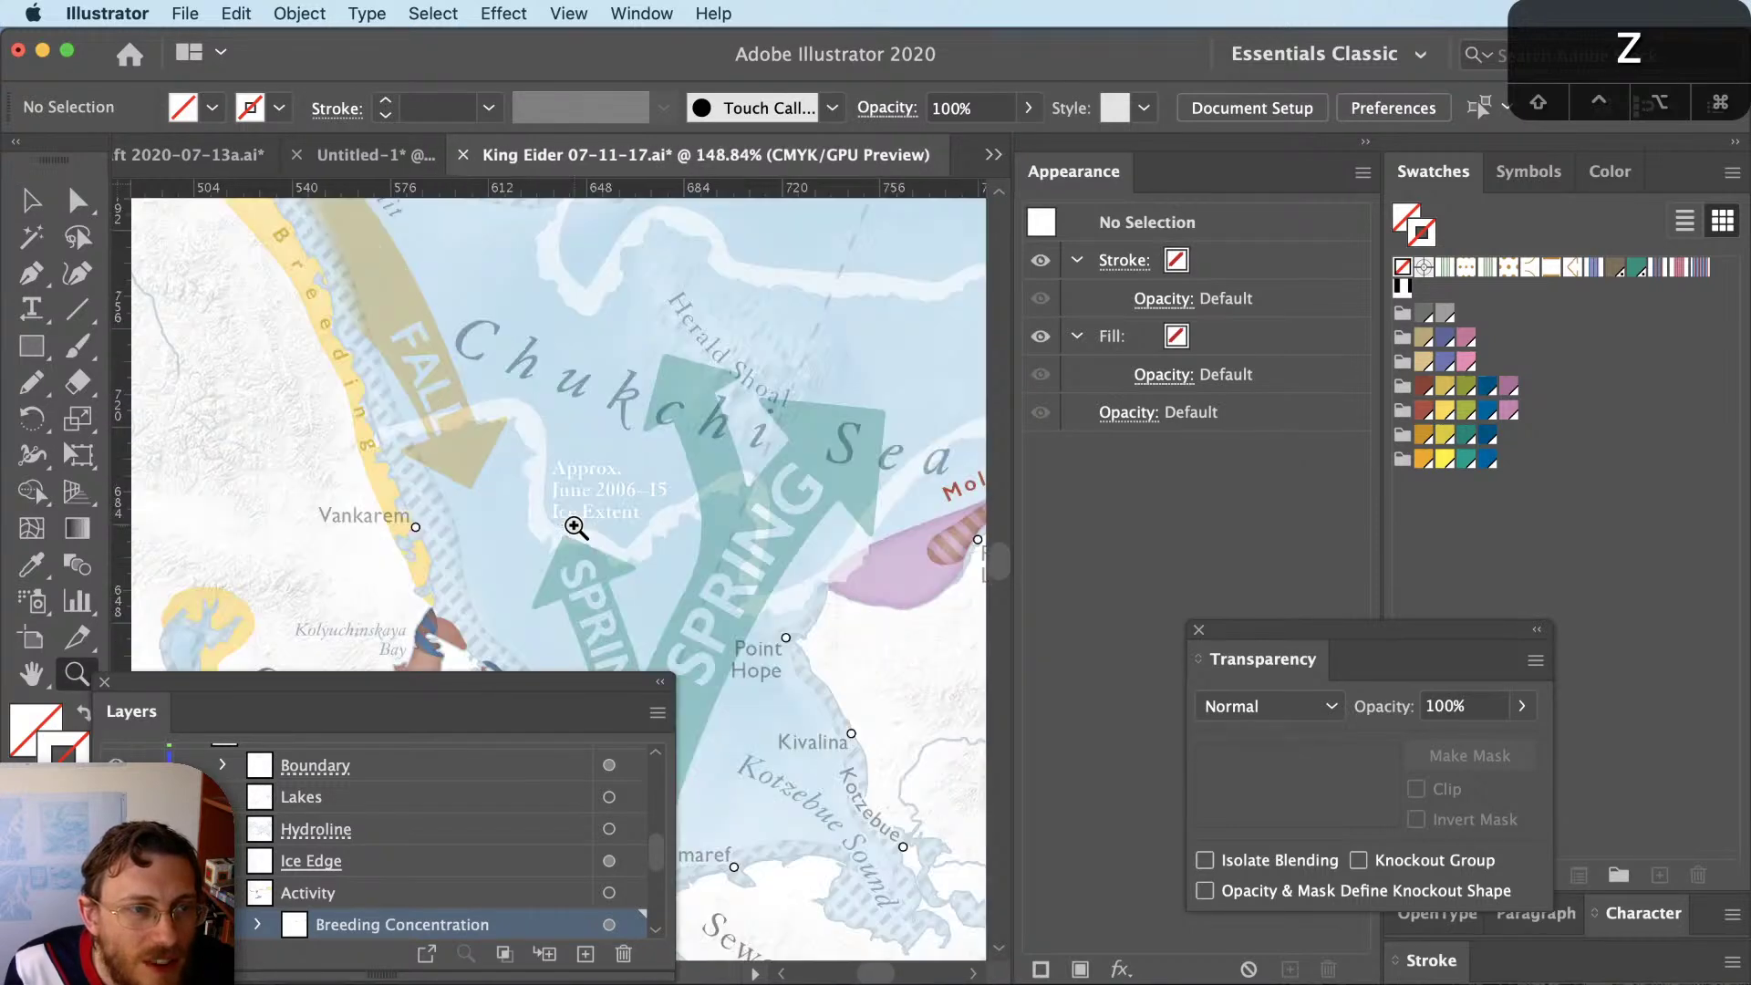
pyautogui.press('space')
pyautogui.moveTo(718, 598); pyautogui.dragTo(763, 402)
pyautogui.press('v')
pyautogui.click(748, 545)
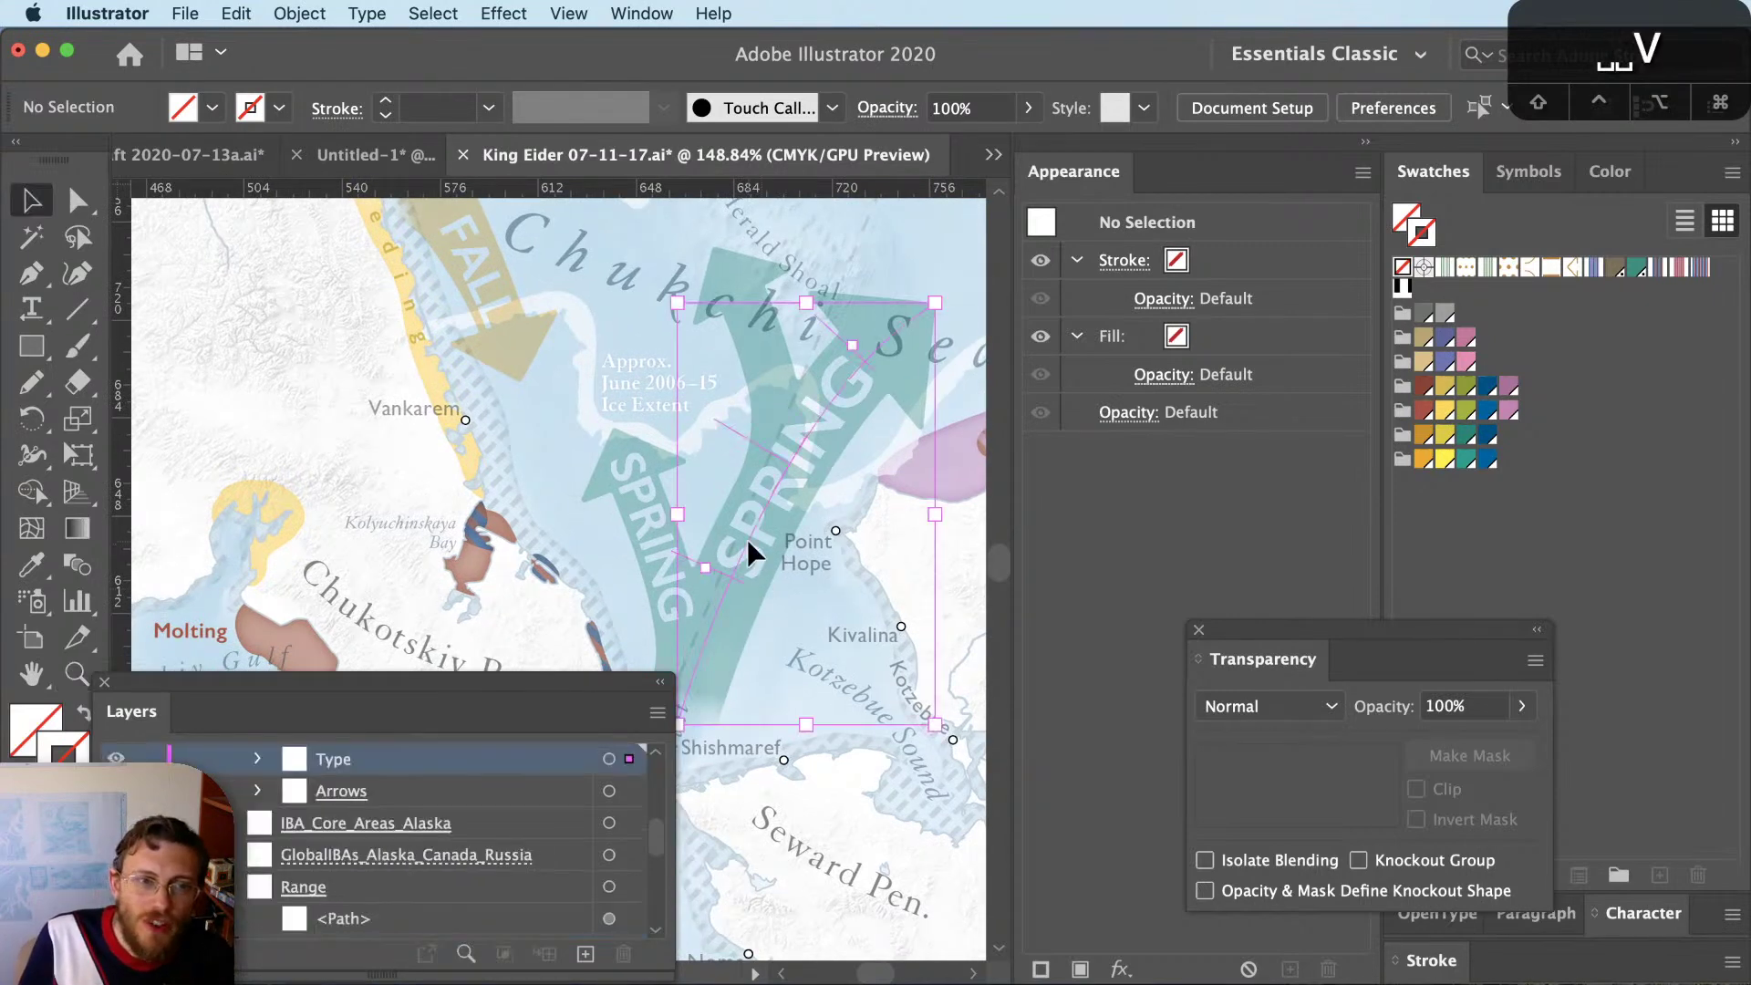
# Target the Migration layer containing the selected label and inspect its Knockout Group setting
pyautogui.scroll(3, 419, 862)
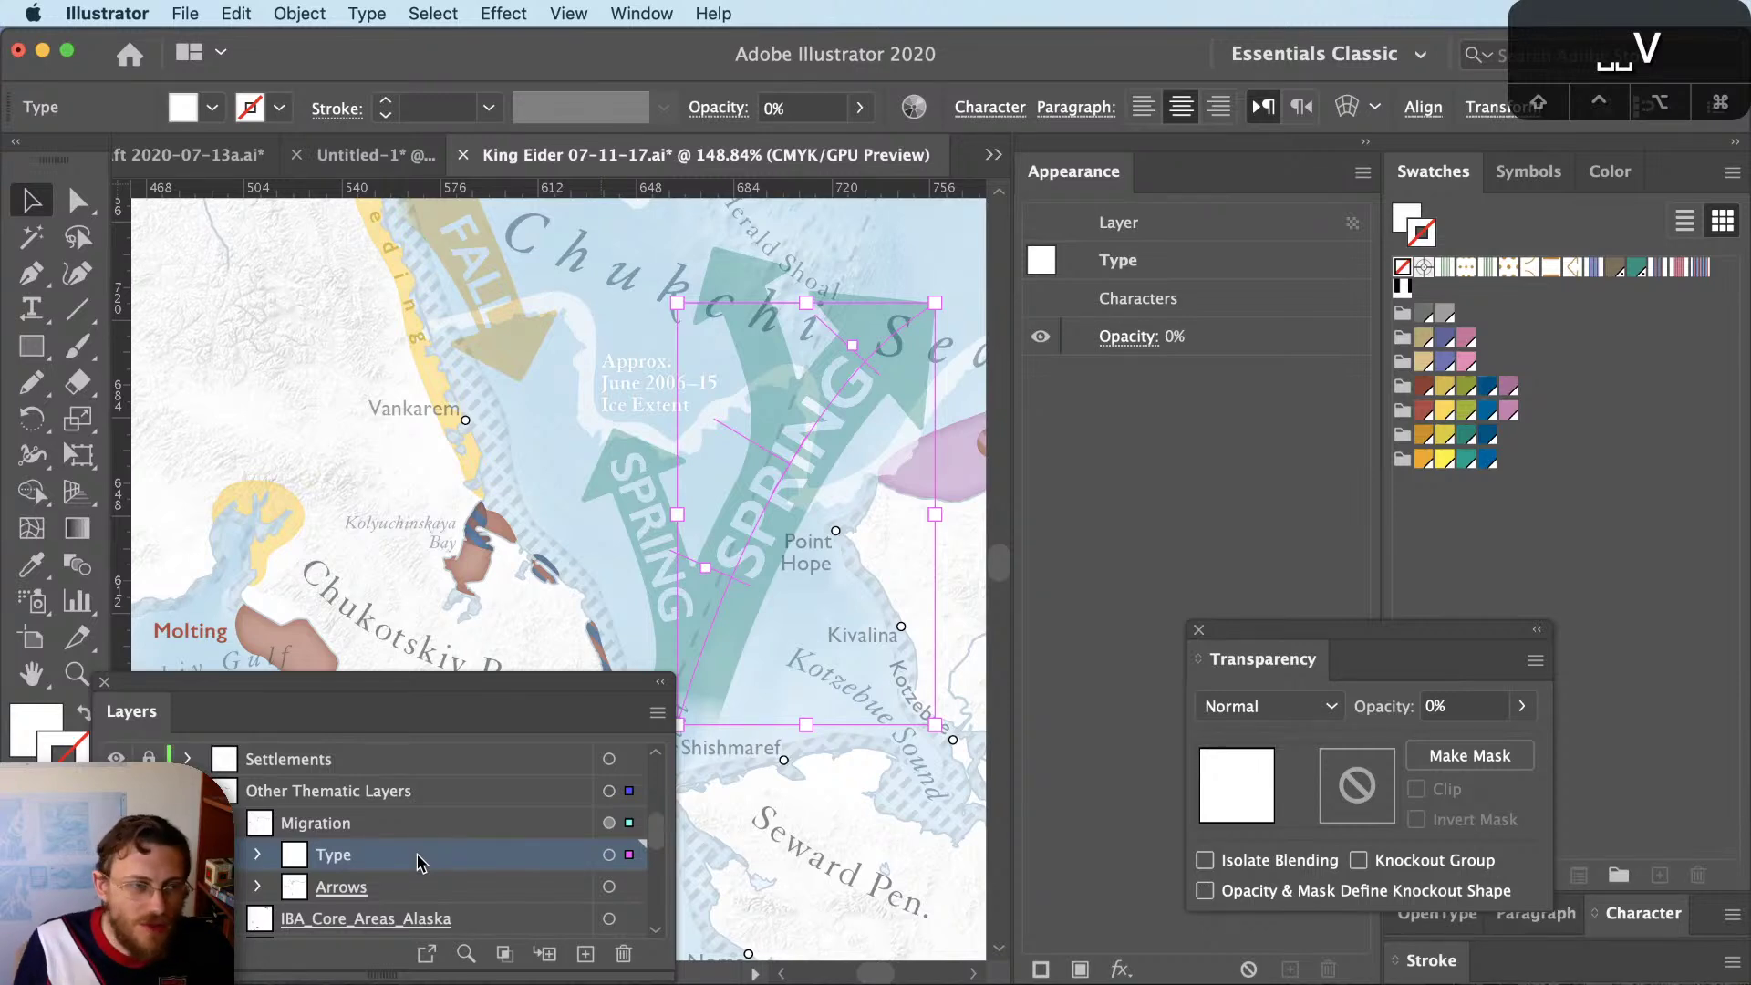
pyautogui.click(290, 826)
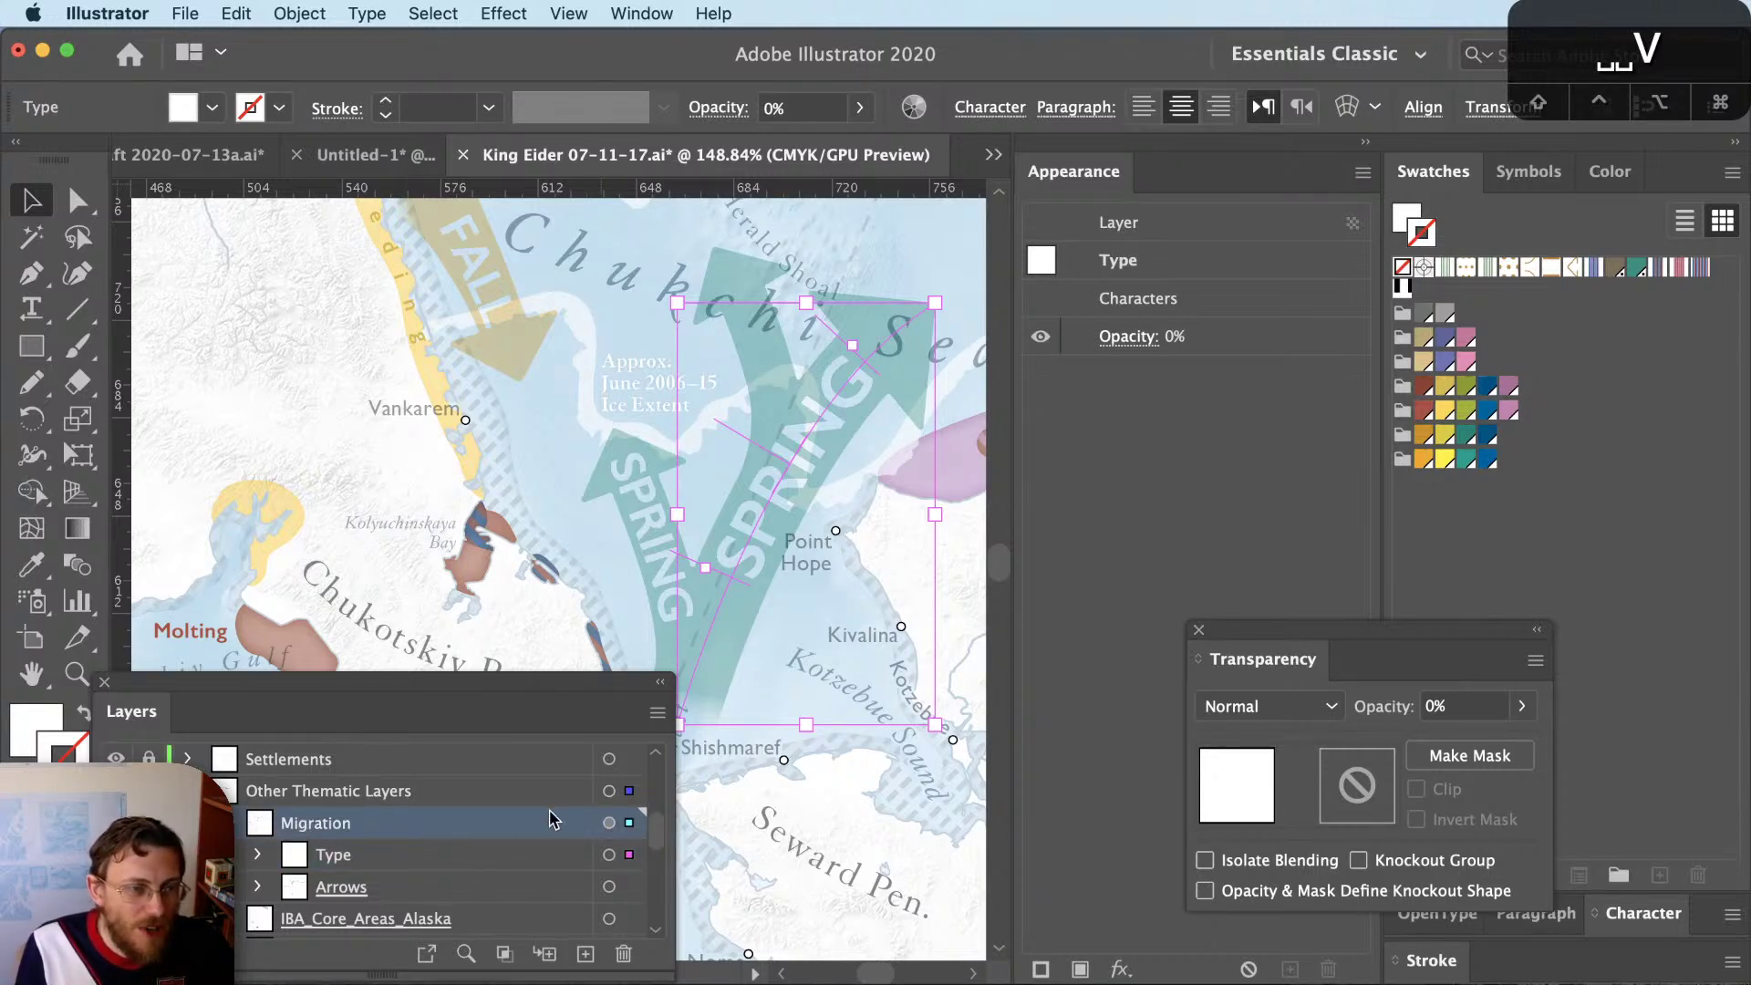
pyautogui.click(608, 823)
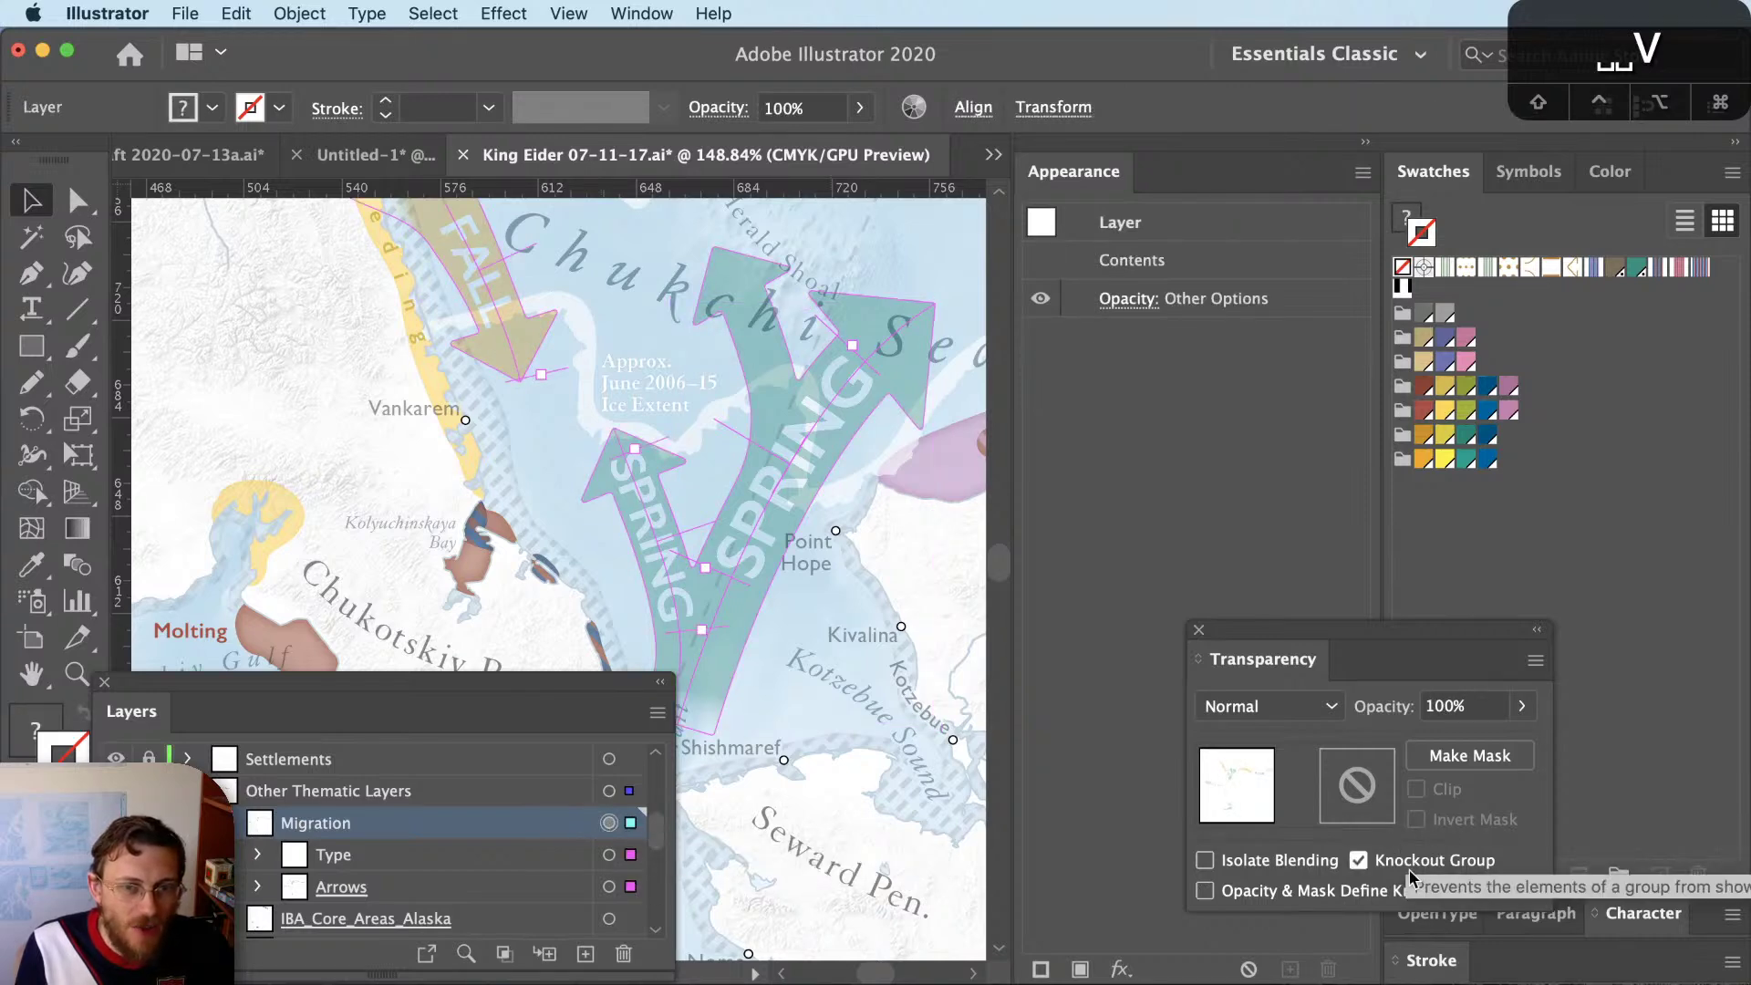
# Select all artwork on the Arrows sublayer and examine the arrow paths with their anchor points
pyautogui.click(259, 887)
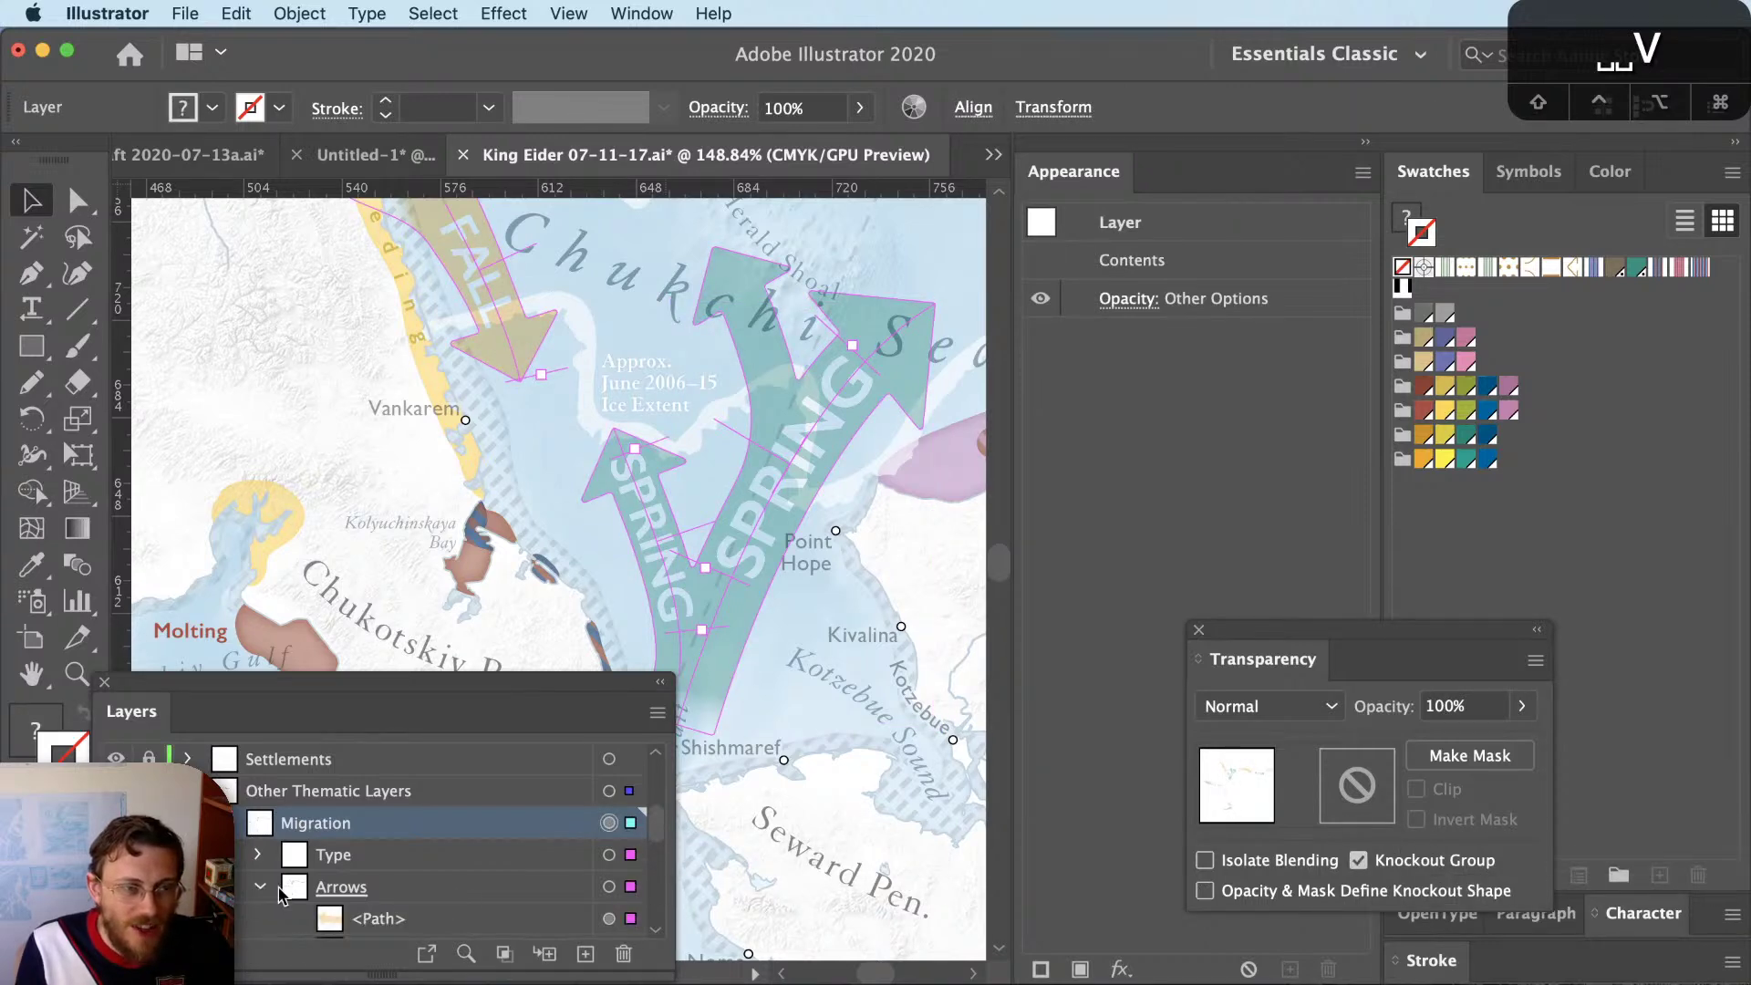
pyautogui.click(629, 887)
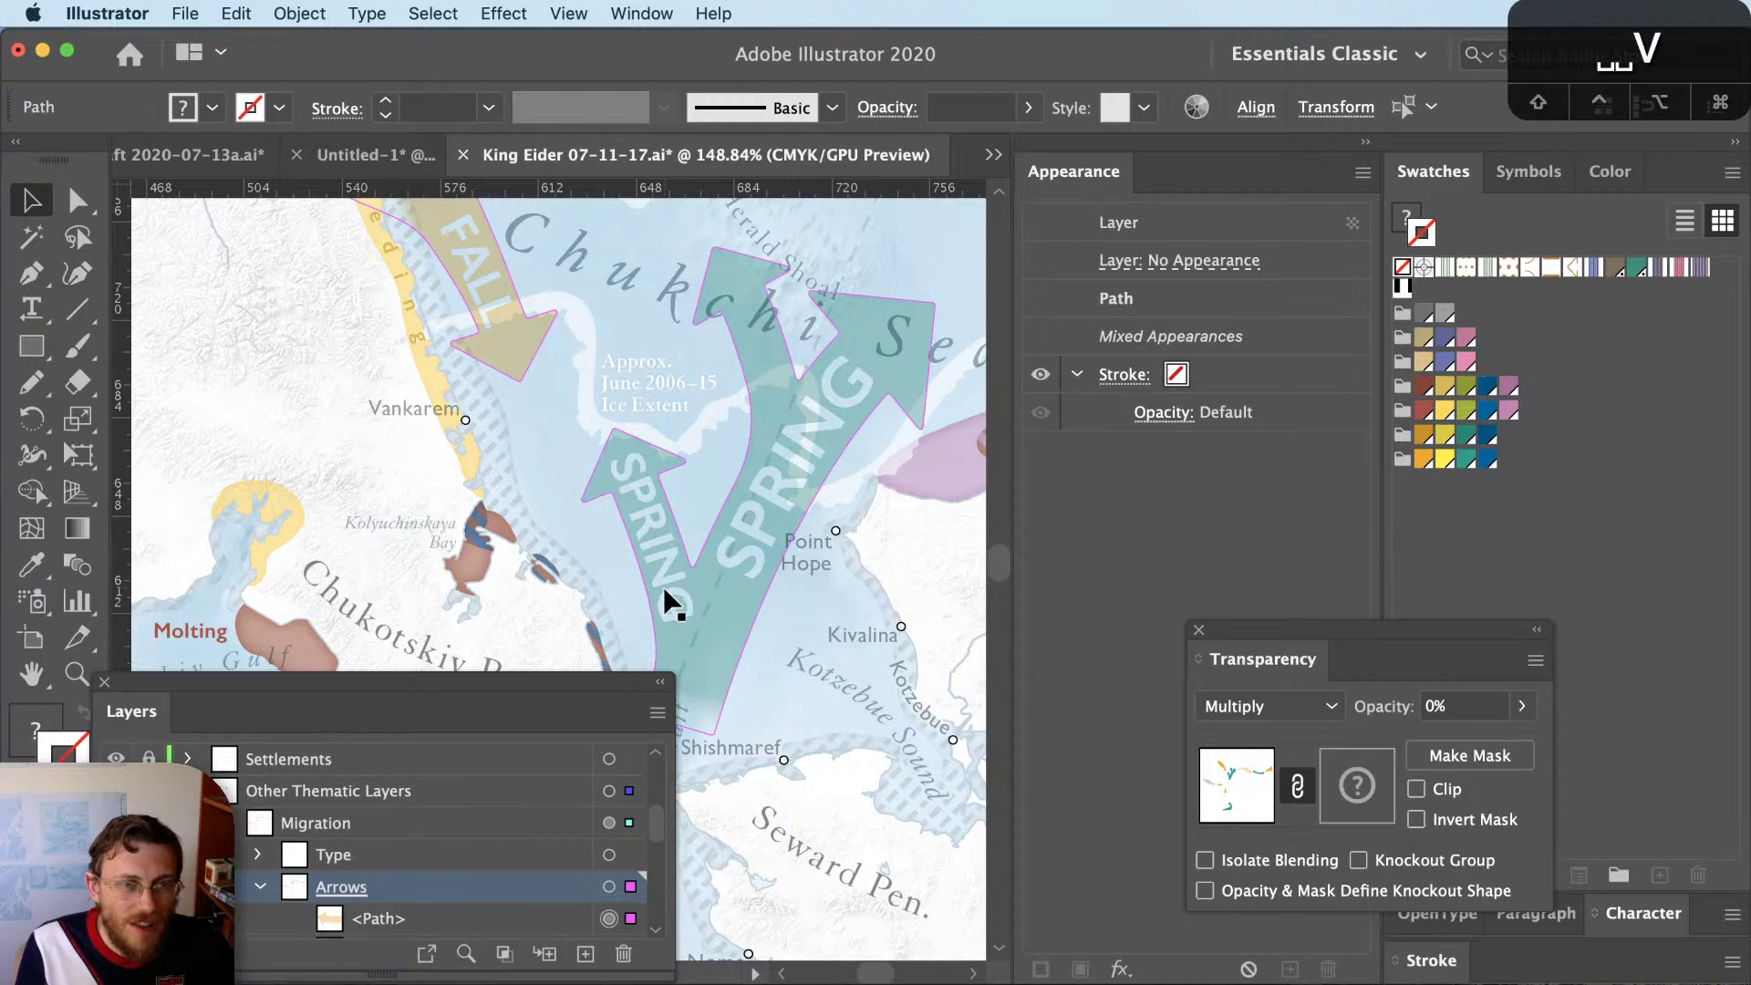
pyautogui.press('a')
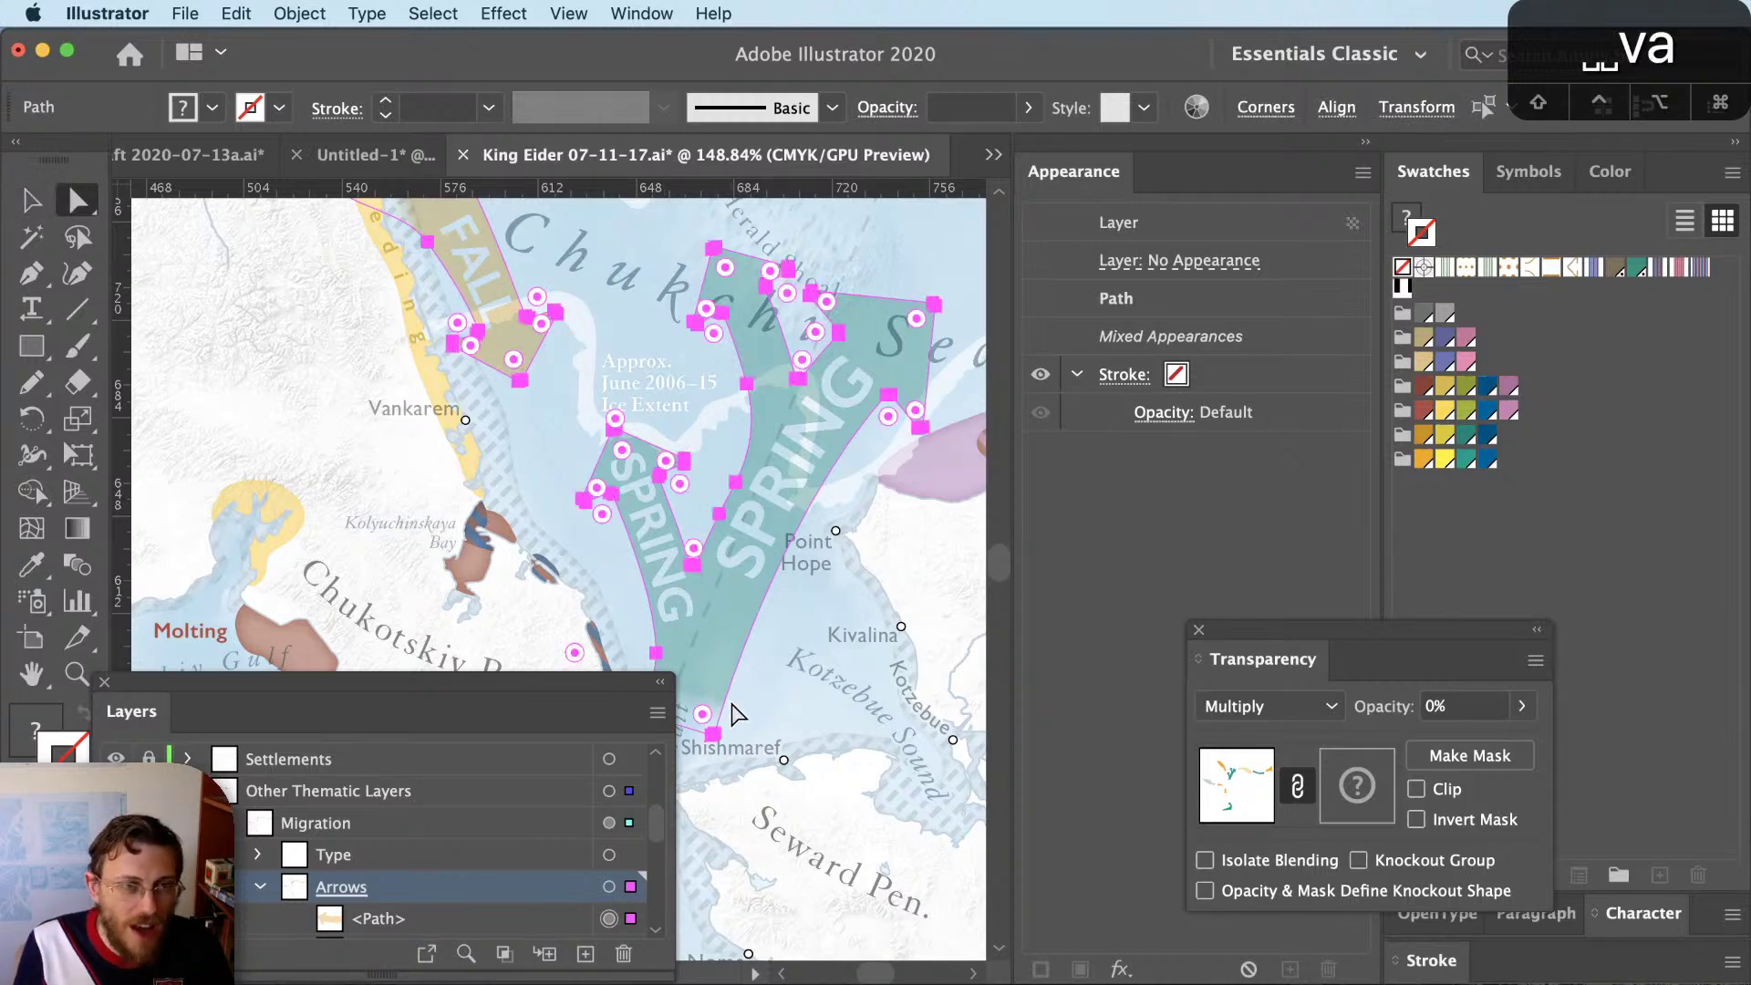
pyautogui.click(266, 883)
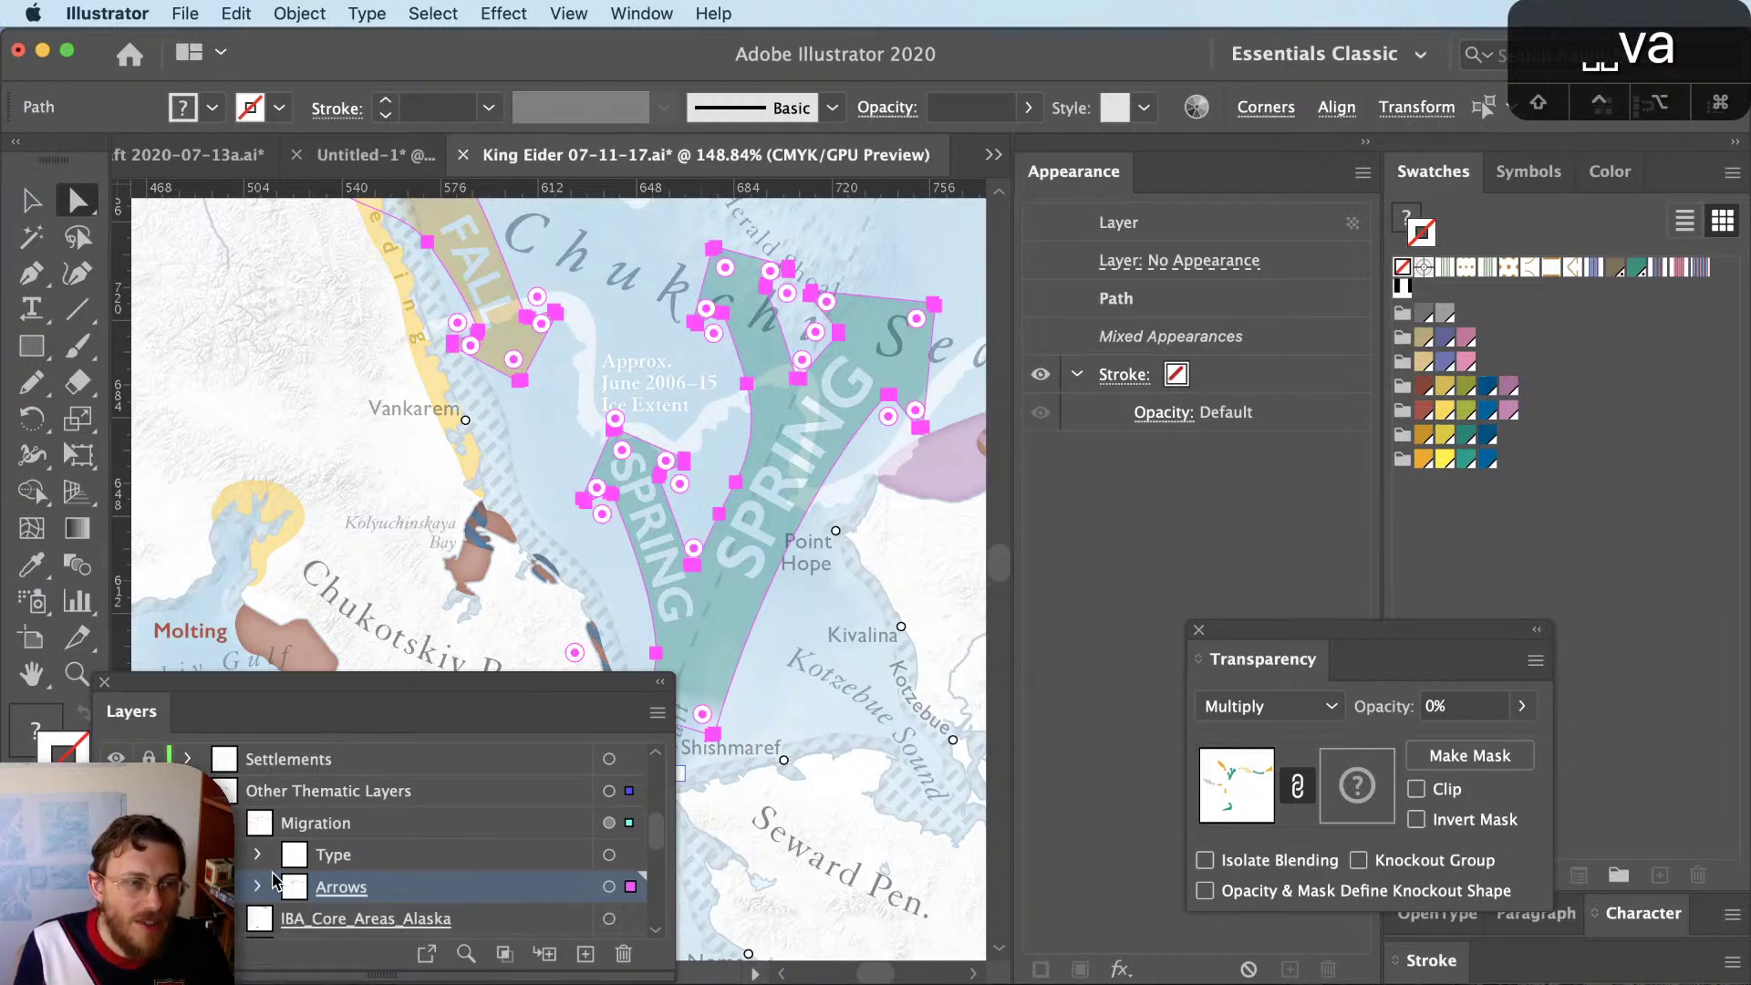
# Select all the labels on the Type sublayer and expand it to examine their opacity
pyautogui.click(629, 854)
pyautogui.click(262, 855)
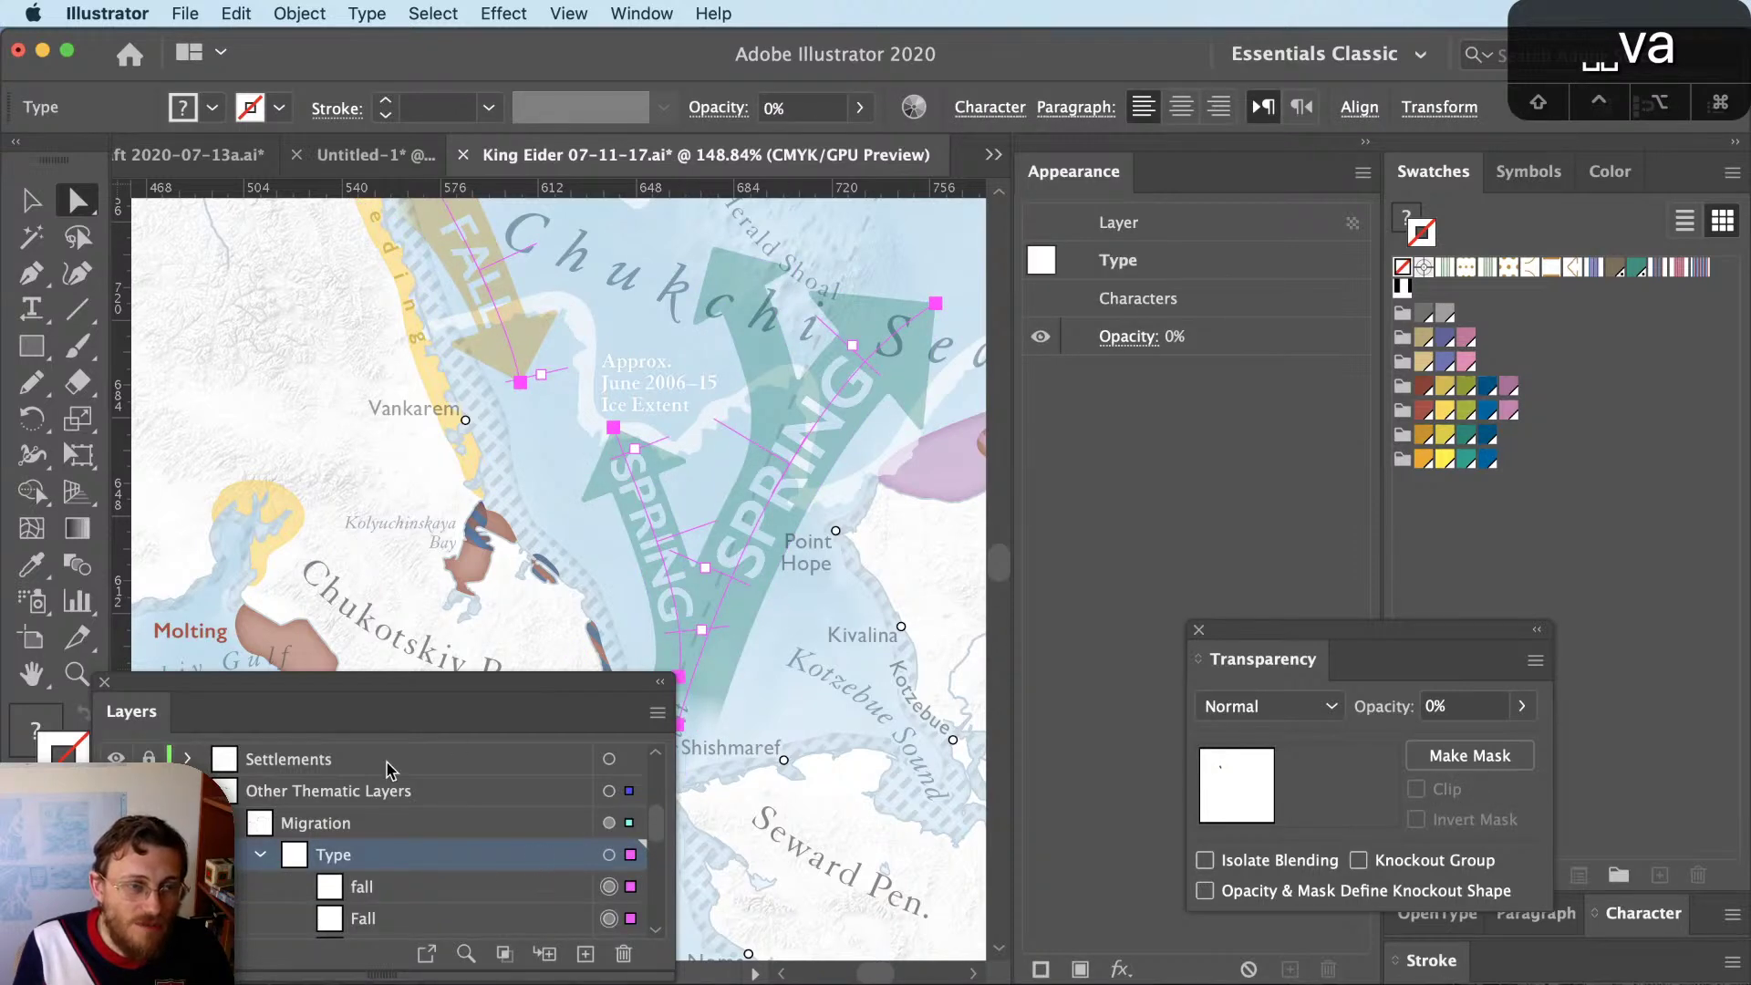
pyautogui.moveTo(1393, 649); pyautogui.dragTo(1449, 600)
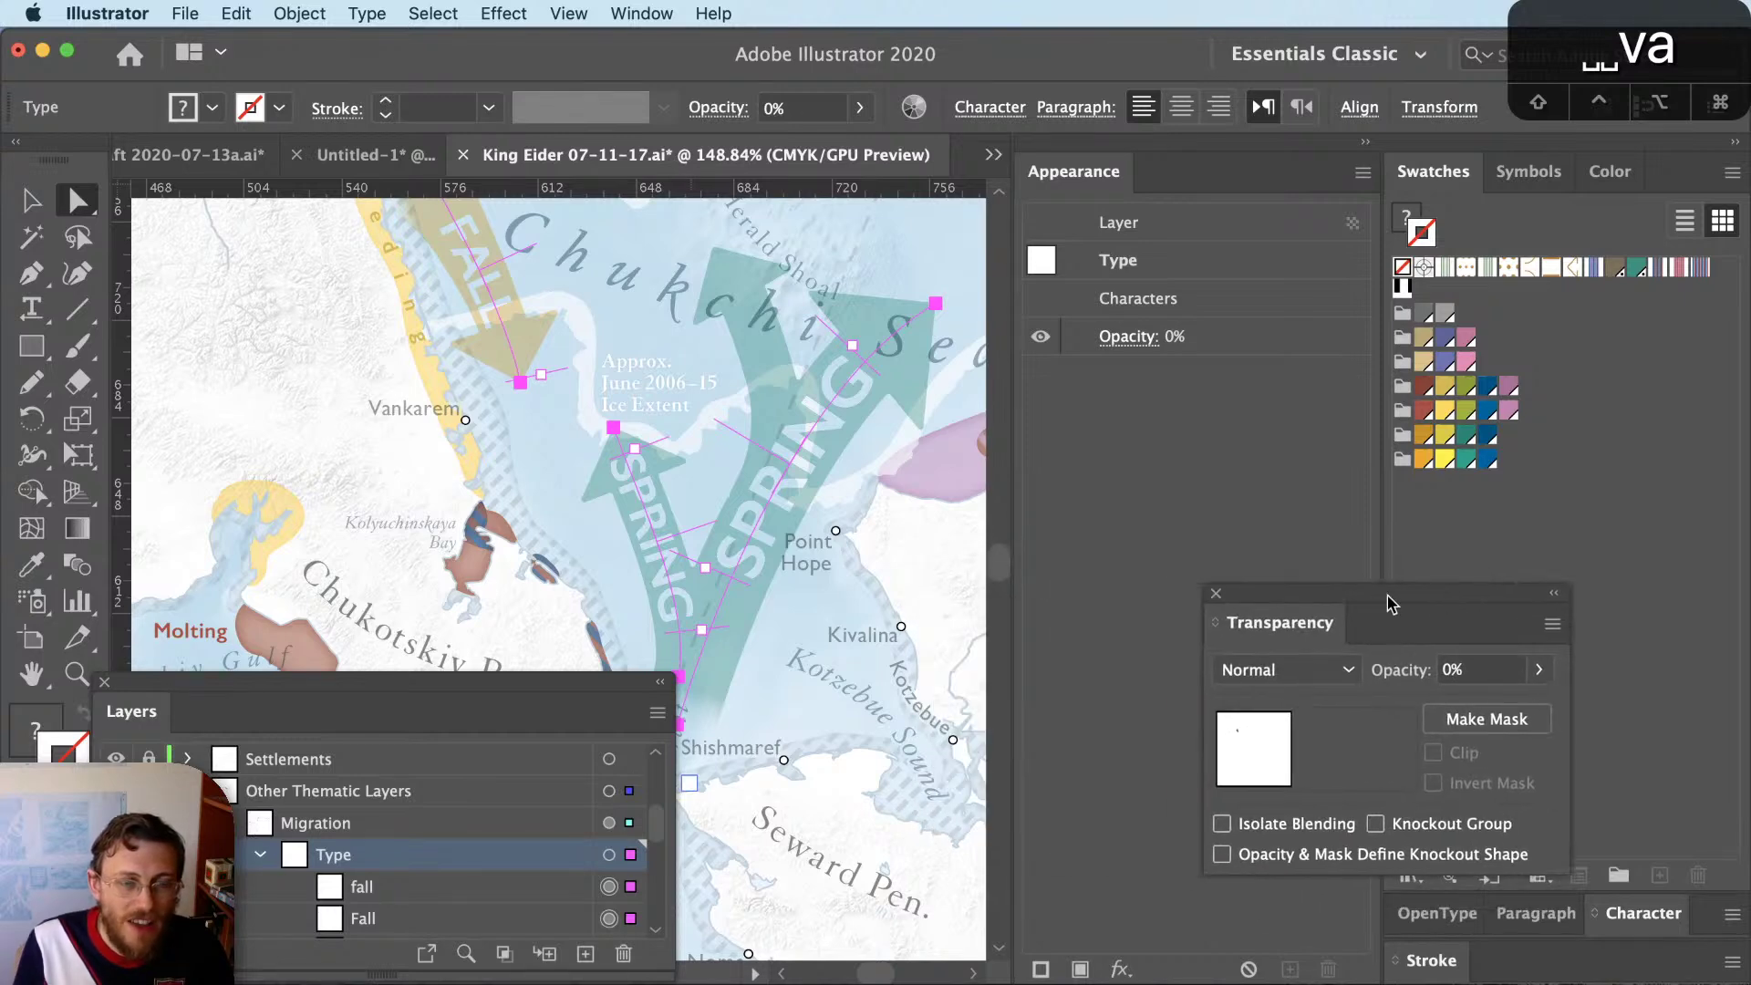
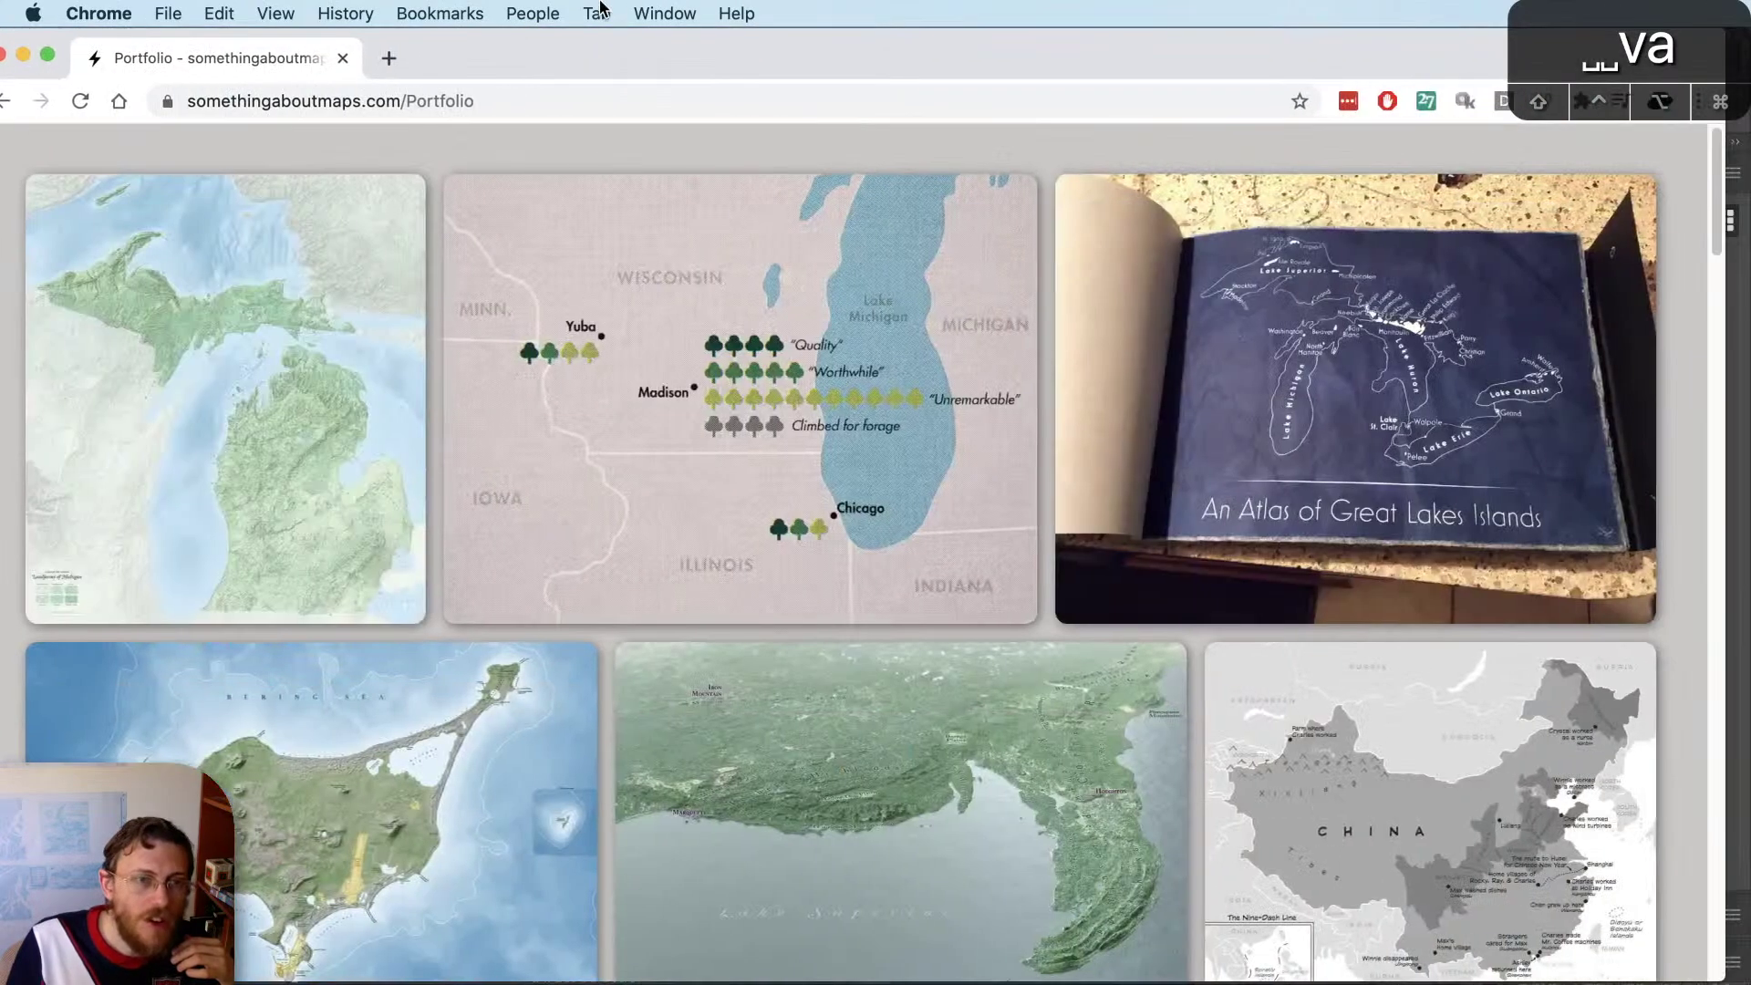
# In Chrome, open the 3D Views in Blender project from the portfolio and look through its terrain images
pyautogui.click(829, 771)
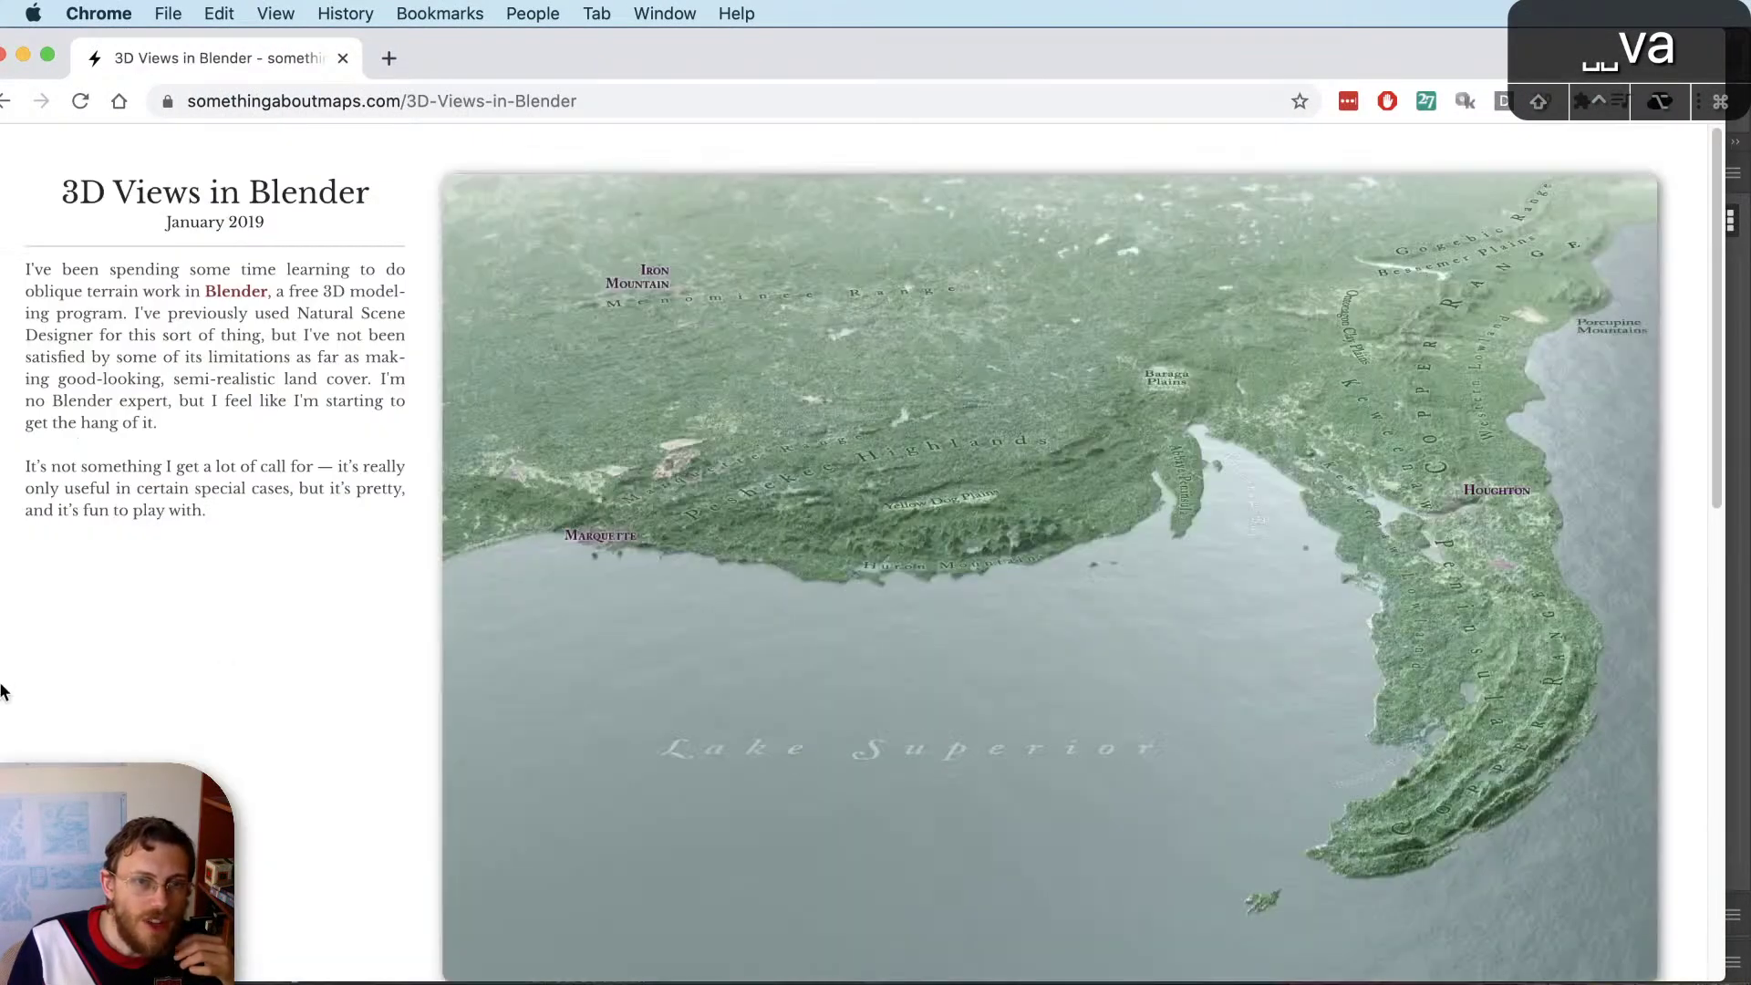
pyautogui.scroll(-10, 335, 655)
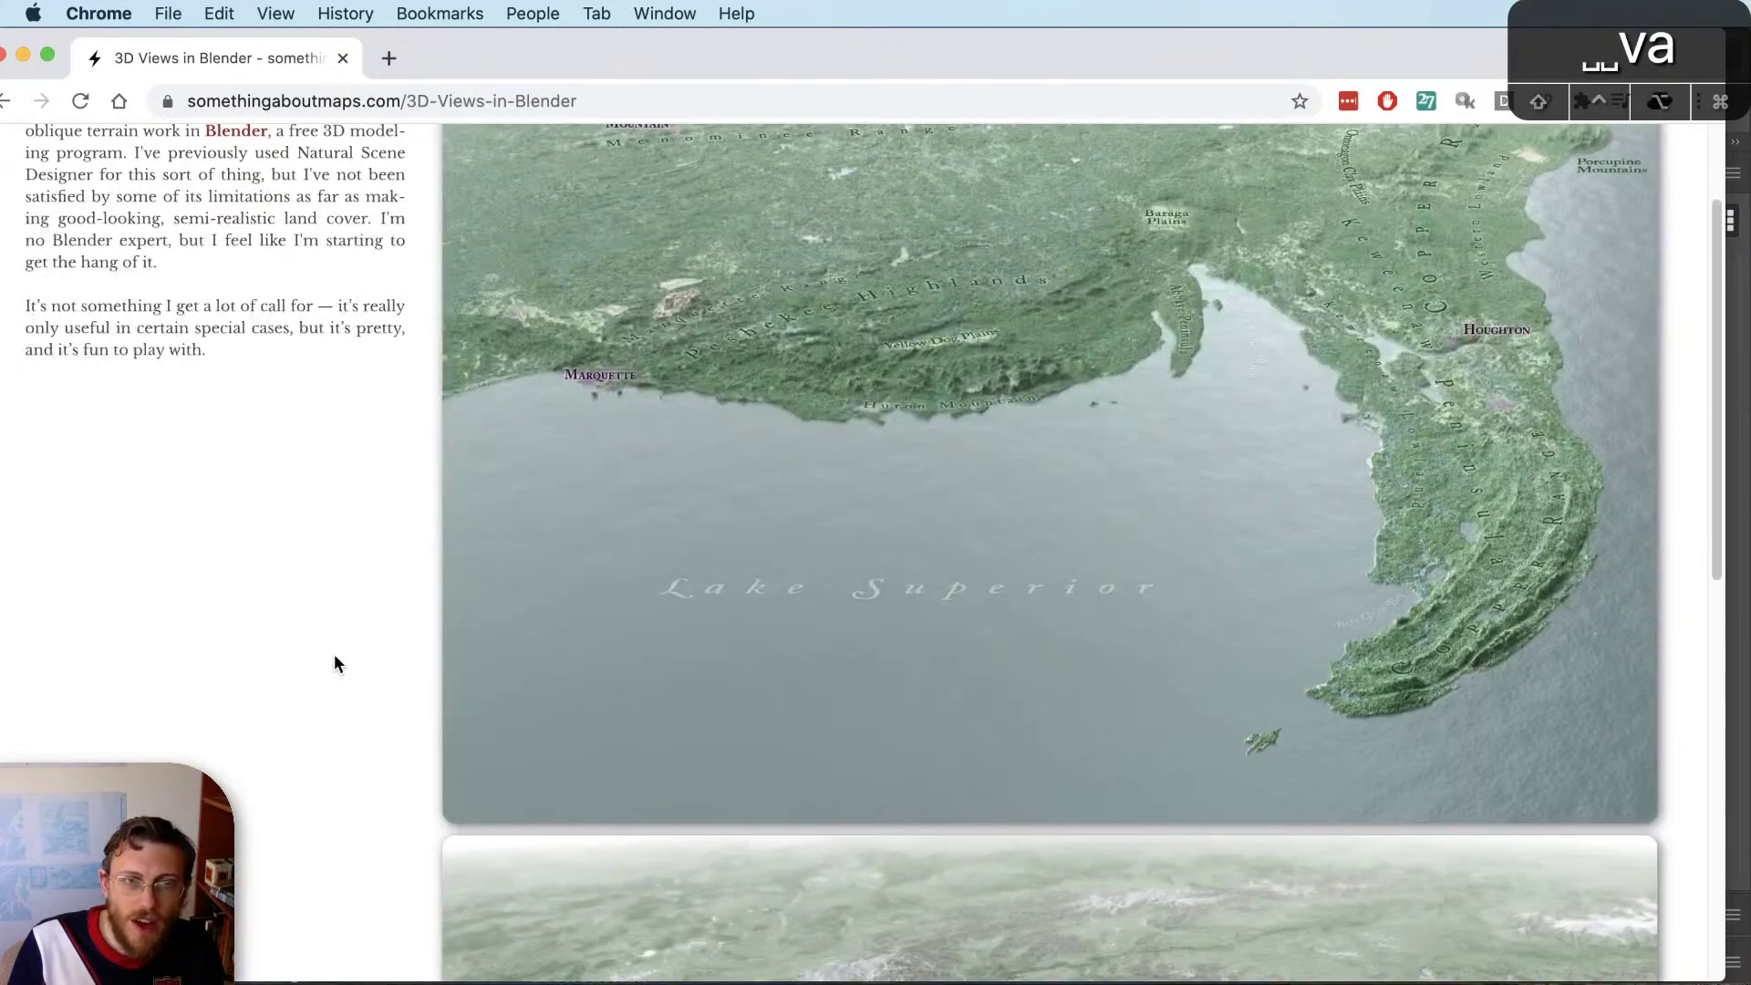
pyautogui.scroll(-5, 333, 654)
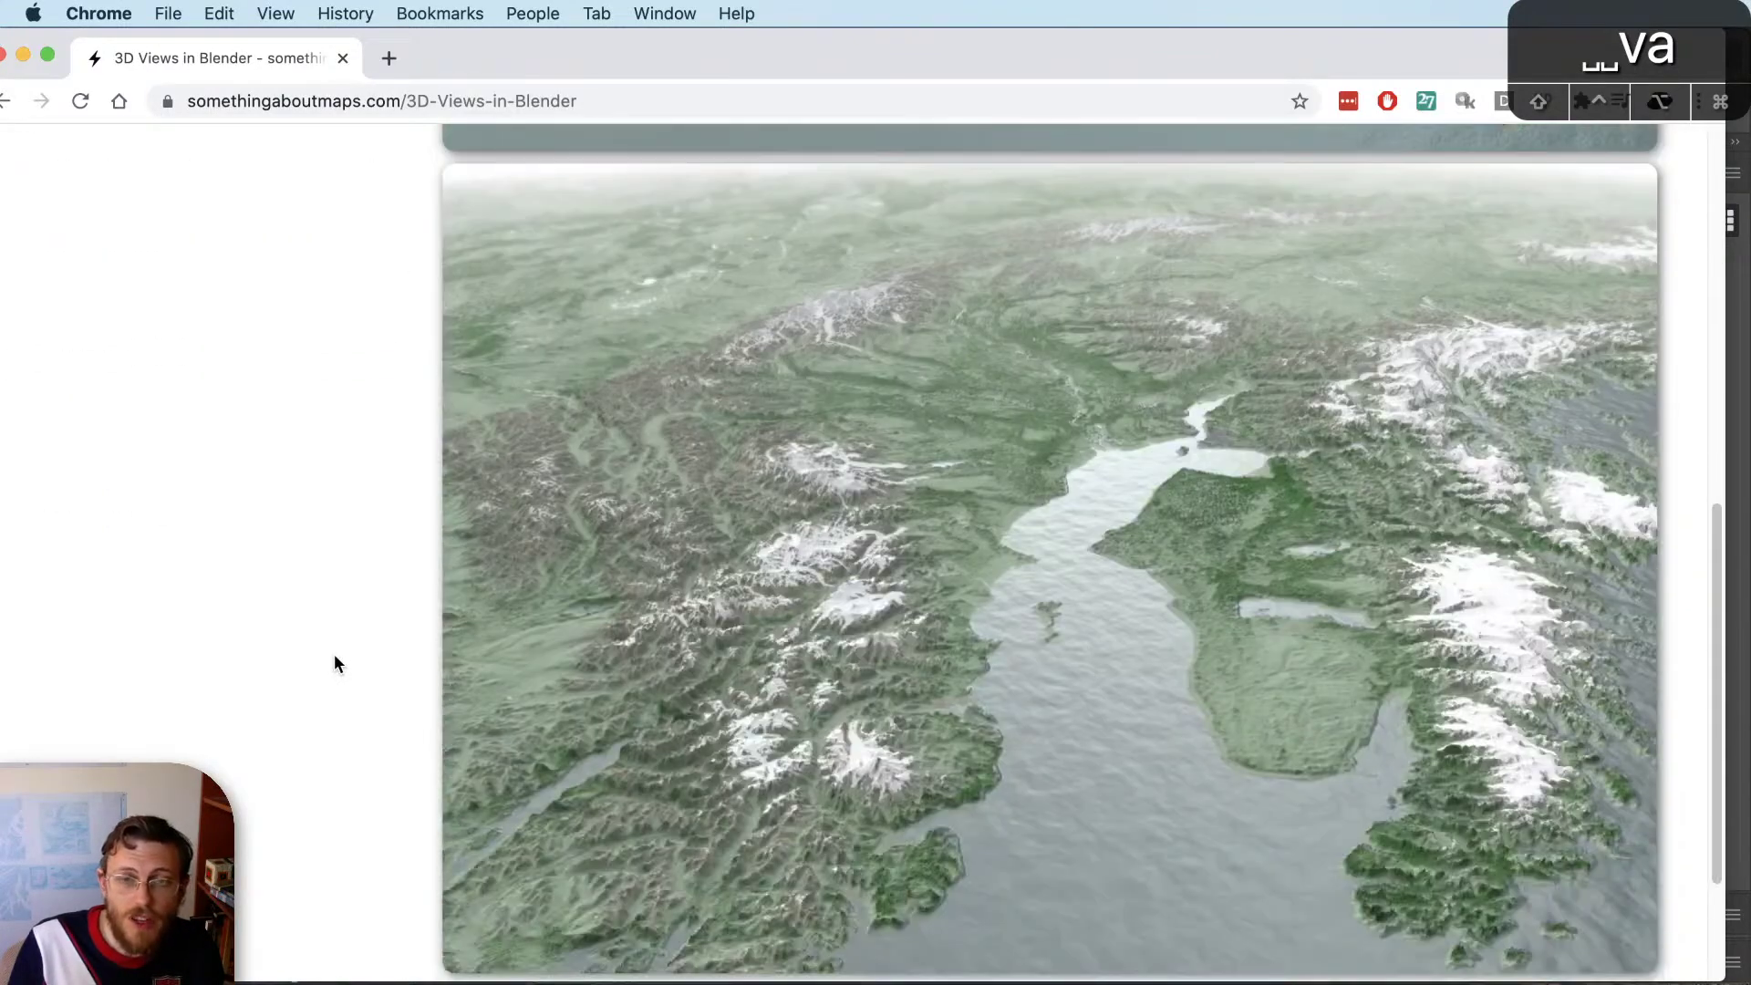
pyautogui.scroll(15, 334, 654)
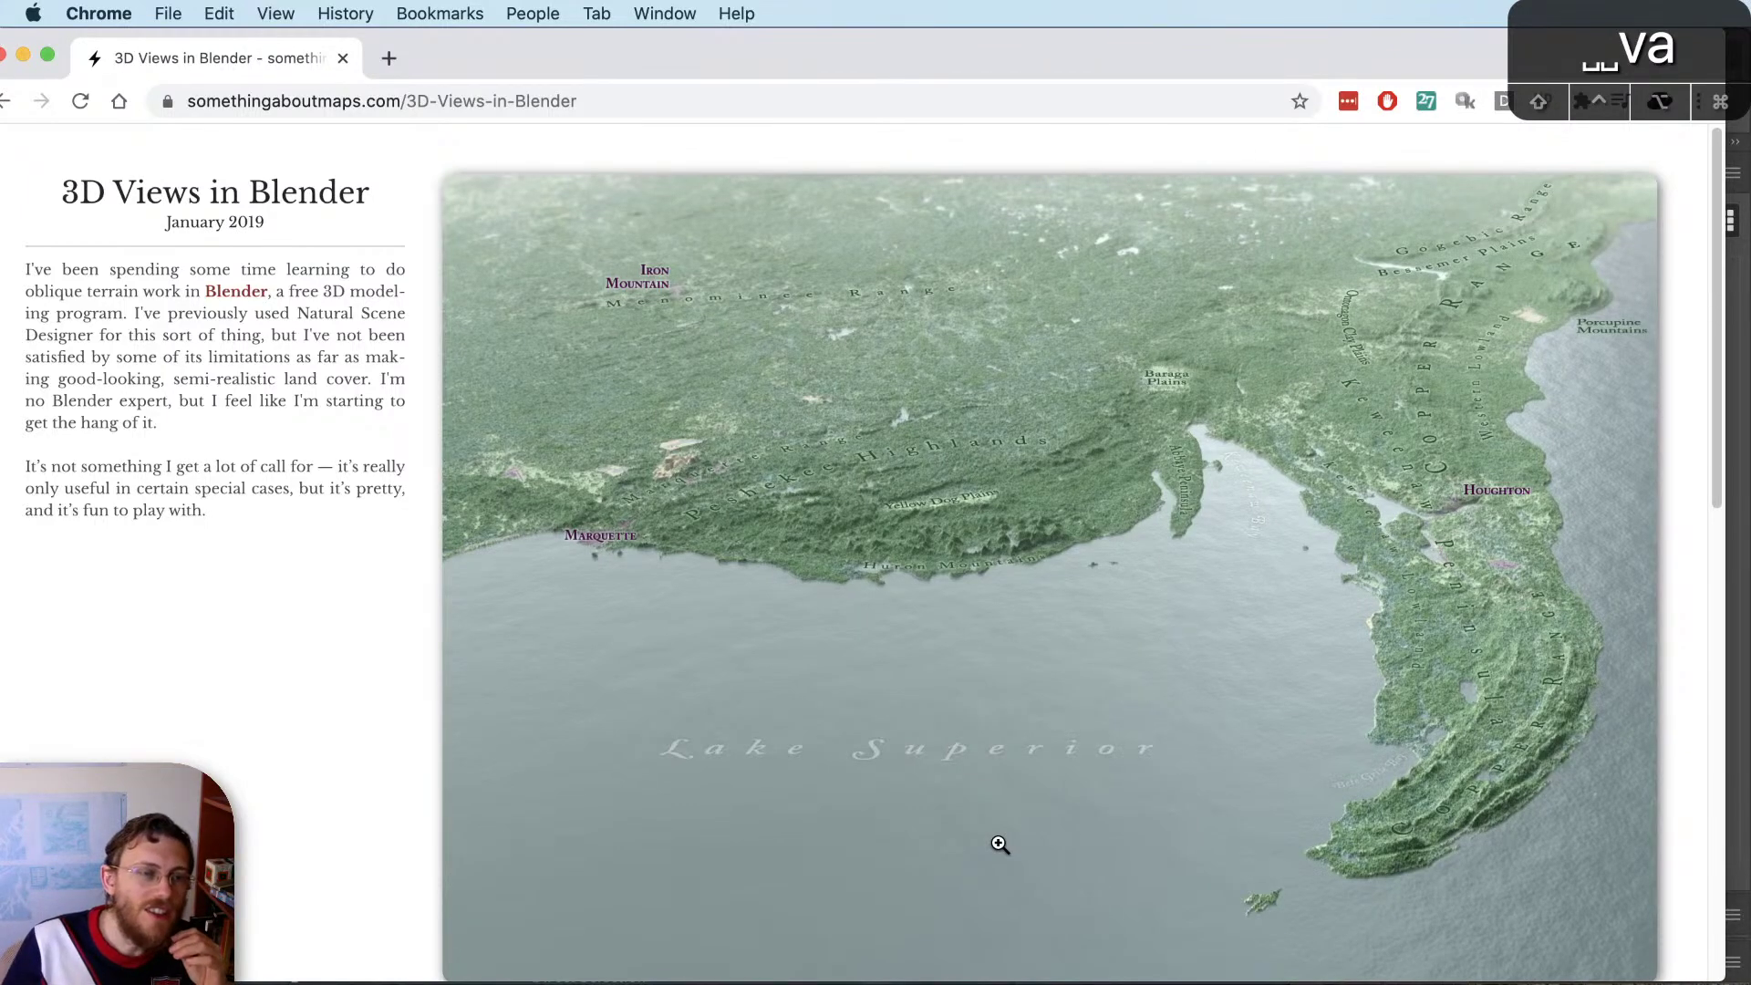
# Close the Chrome window and return to the map in Illustrator, moving the Transparency panel aside
pyautogui.moveTo(502, 69); pyautogui.dragTo(540, 77)
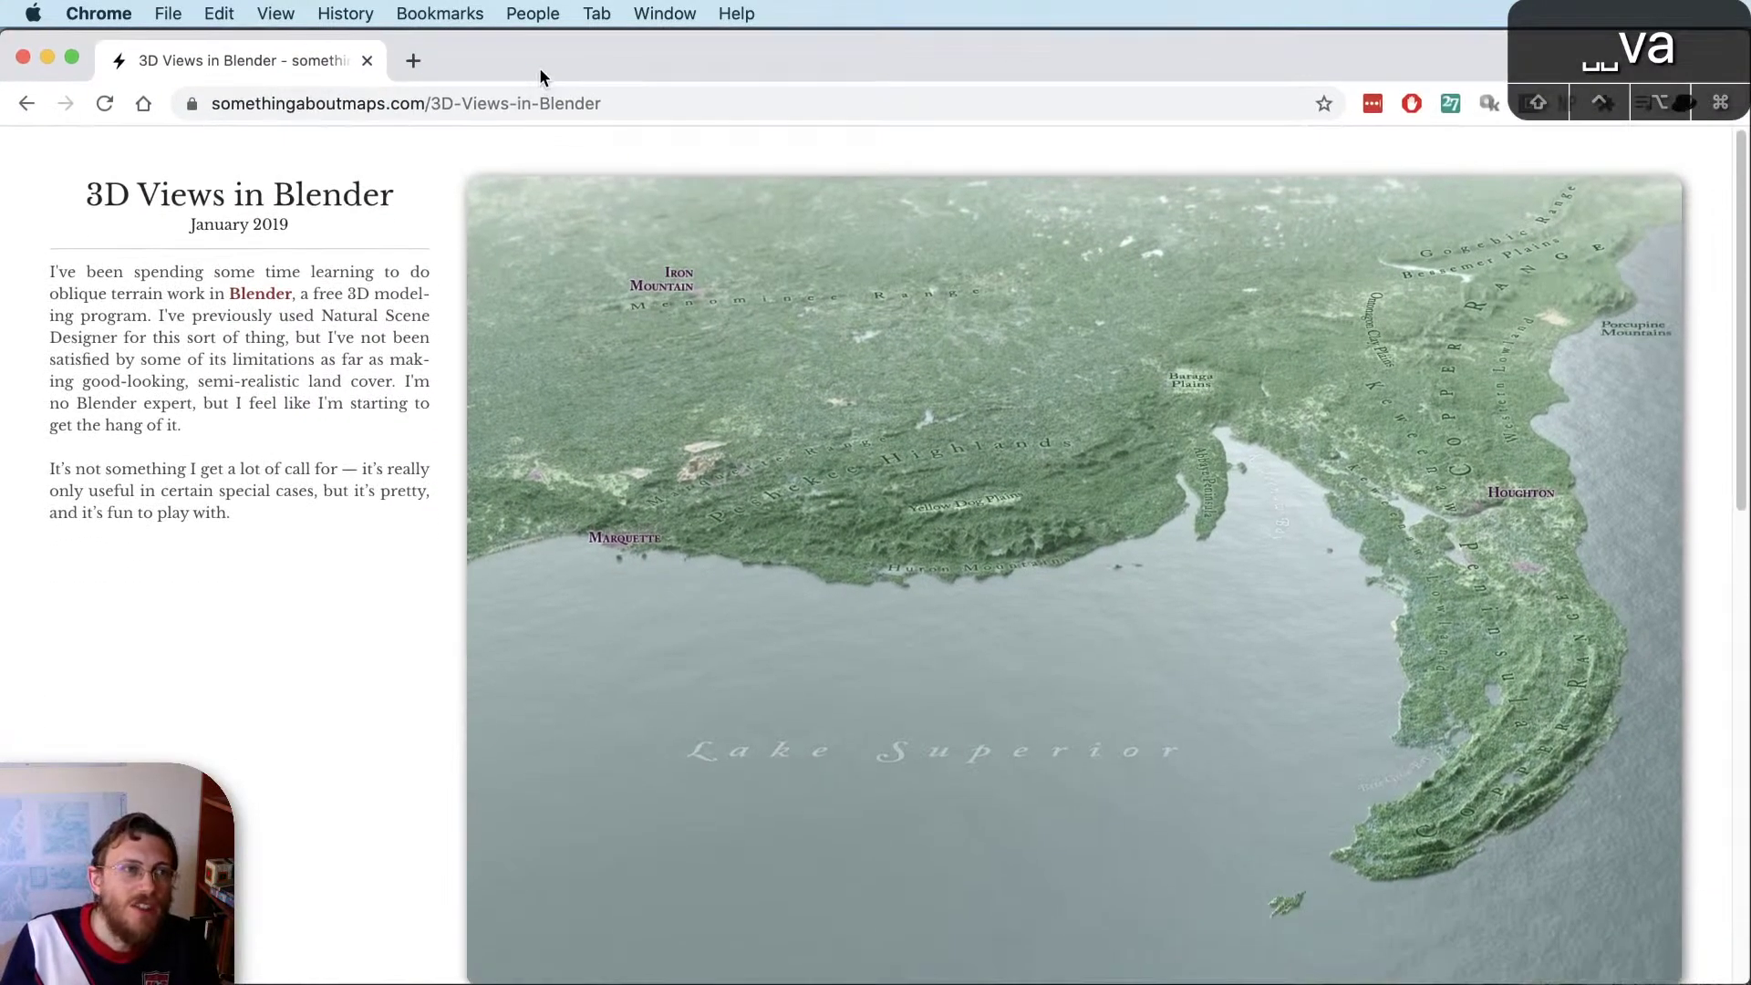
pyautogui.click(24, 60)
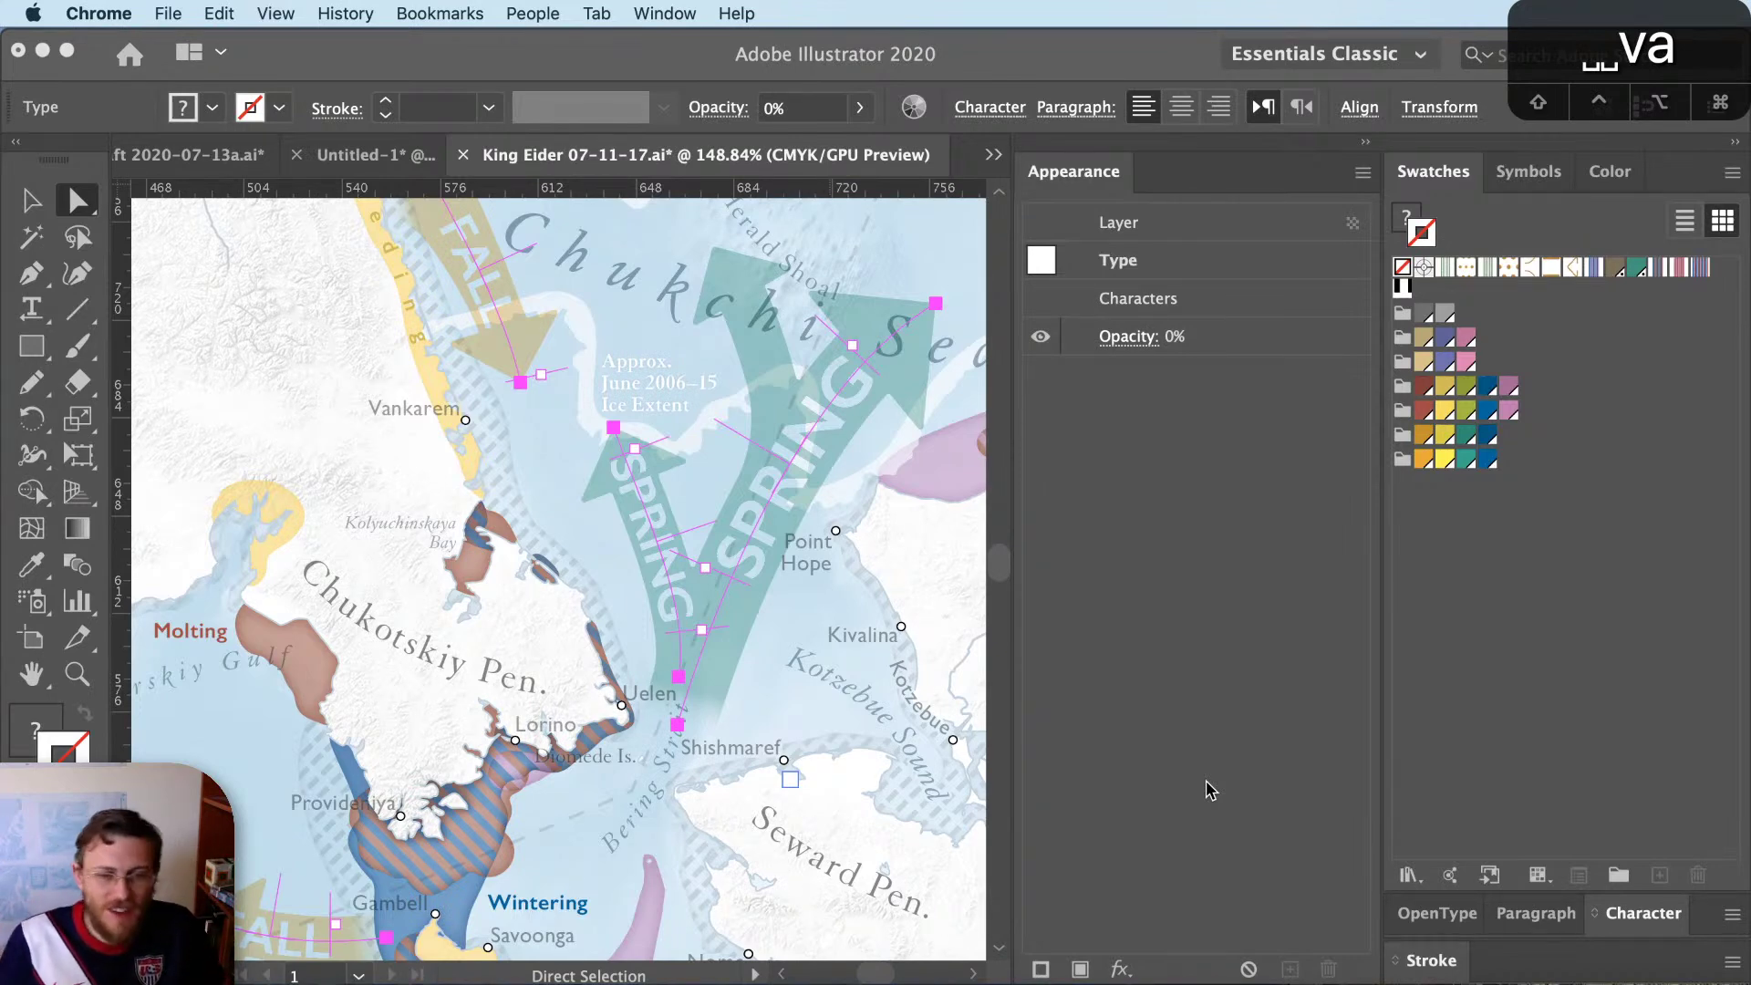
pyautogui.click(1209, 790)
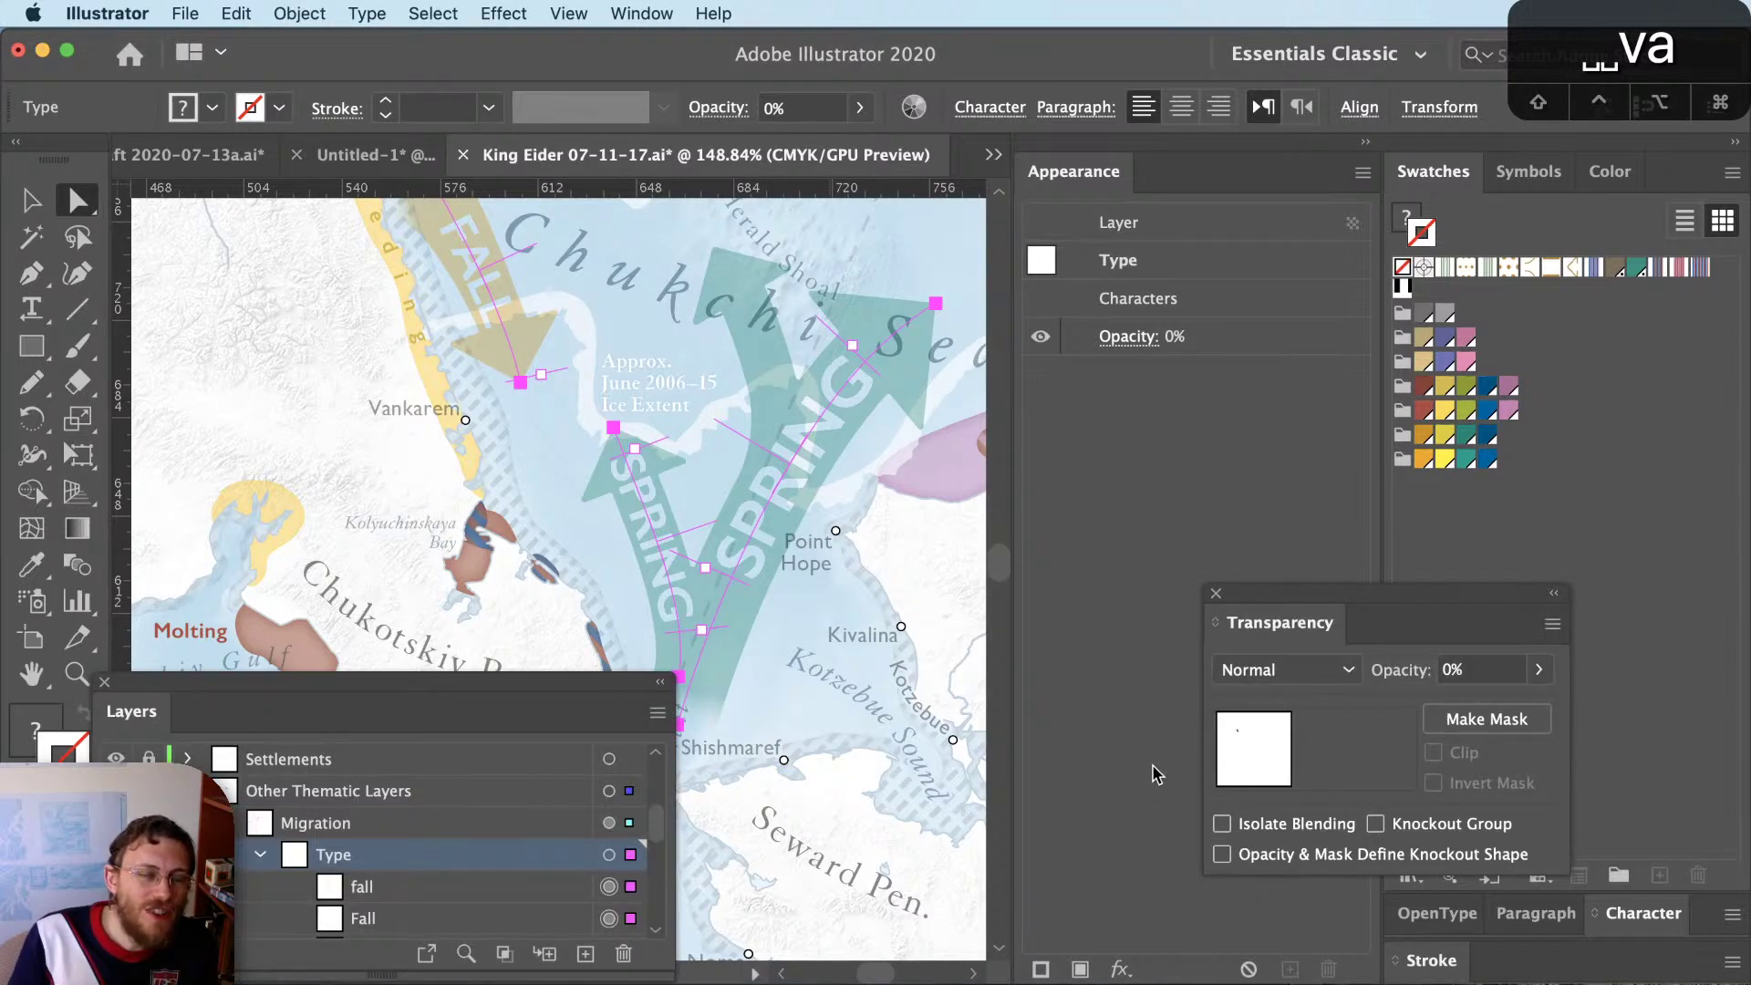
pyautogui.moveTo(1393, 592); pyautogui.dragTo(1717, 559)
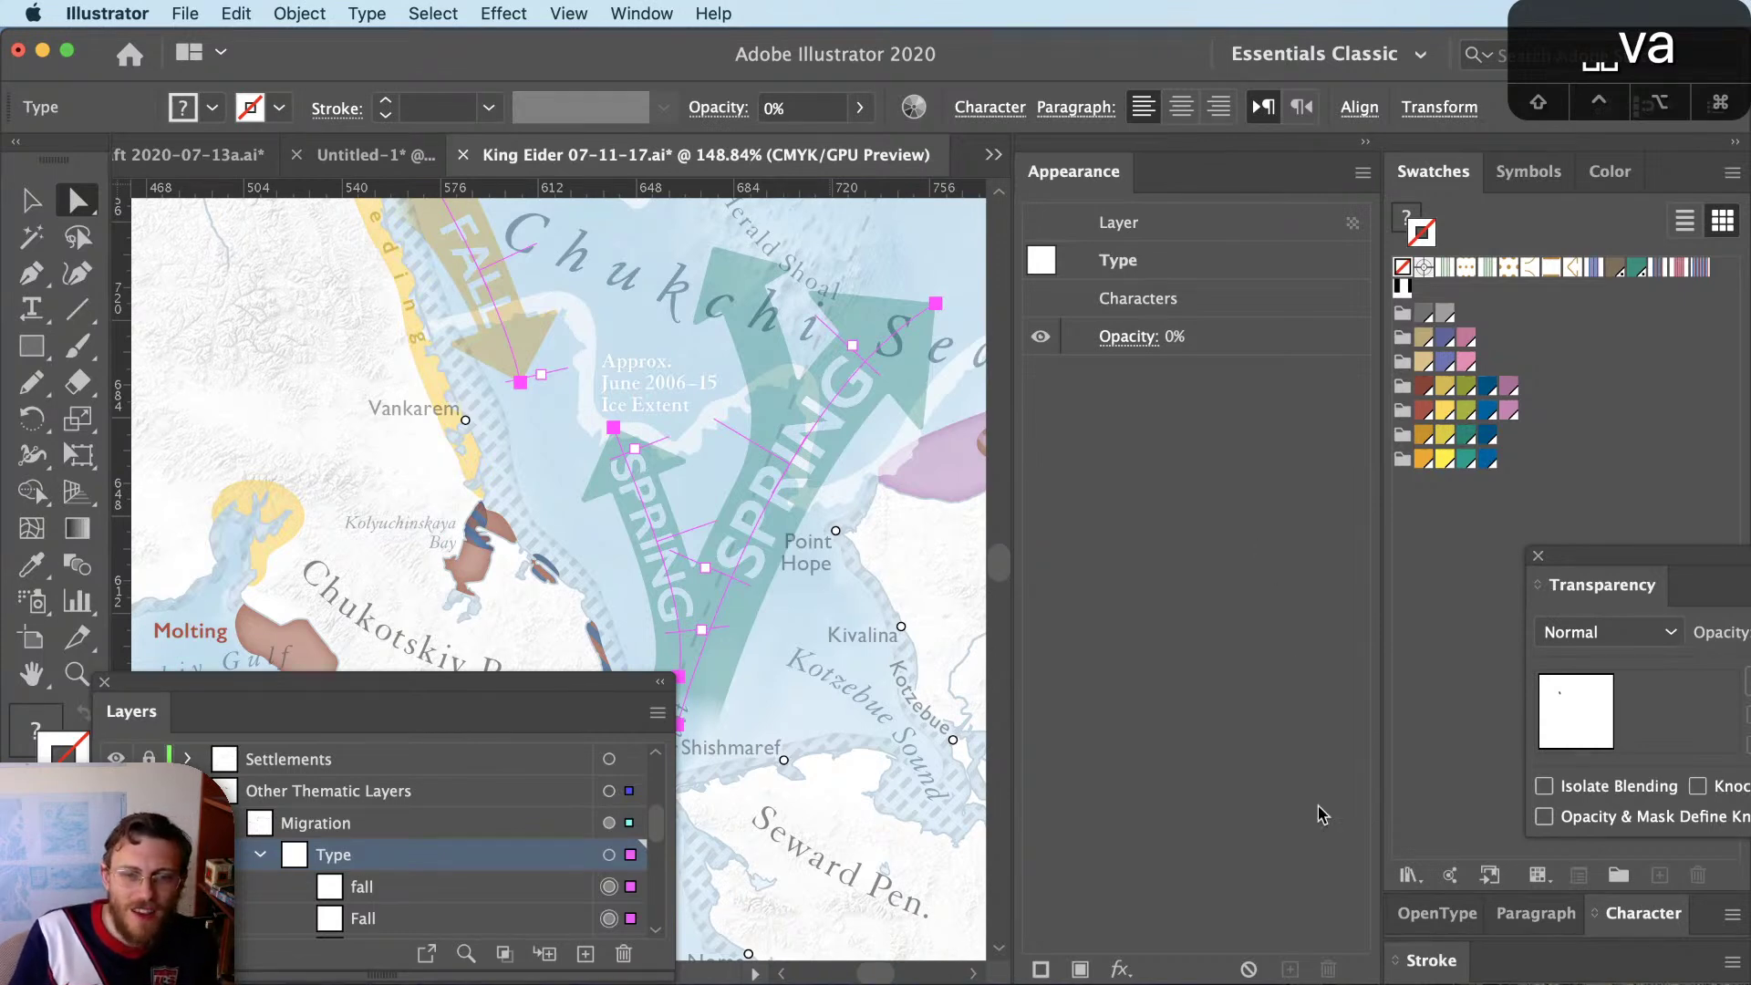
# Switch to TextEdit and delete a few characters several lines down in the document
pyautogui.press('super+Tab')
pyautogui.press('super+Tab')
pyautogui.press('super+Tab')
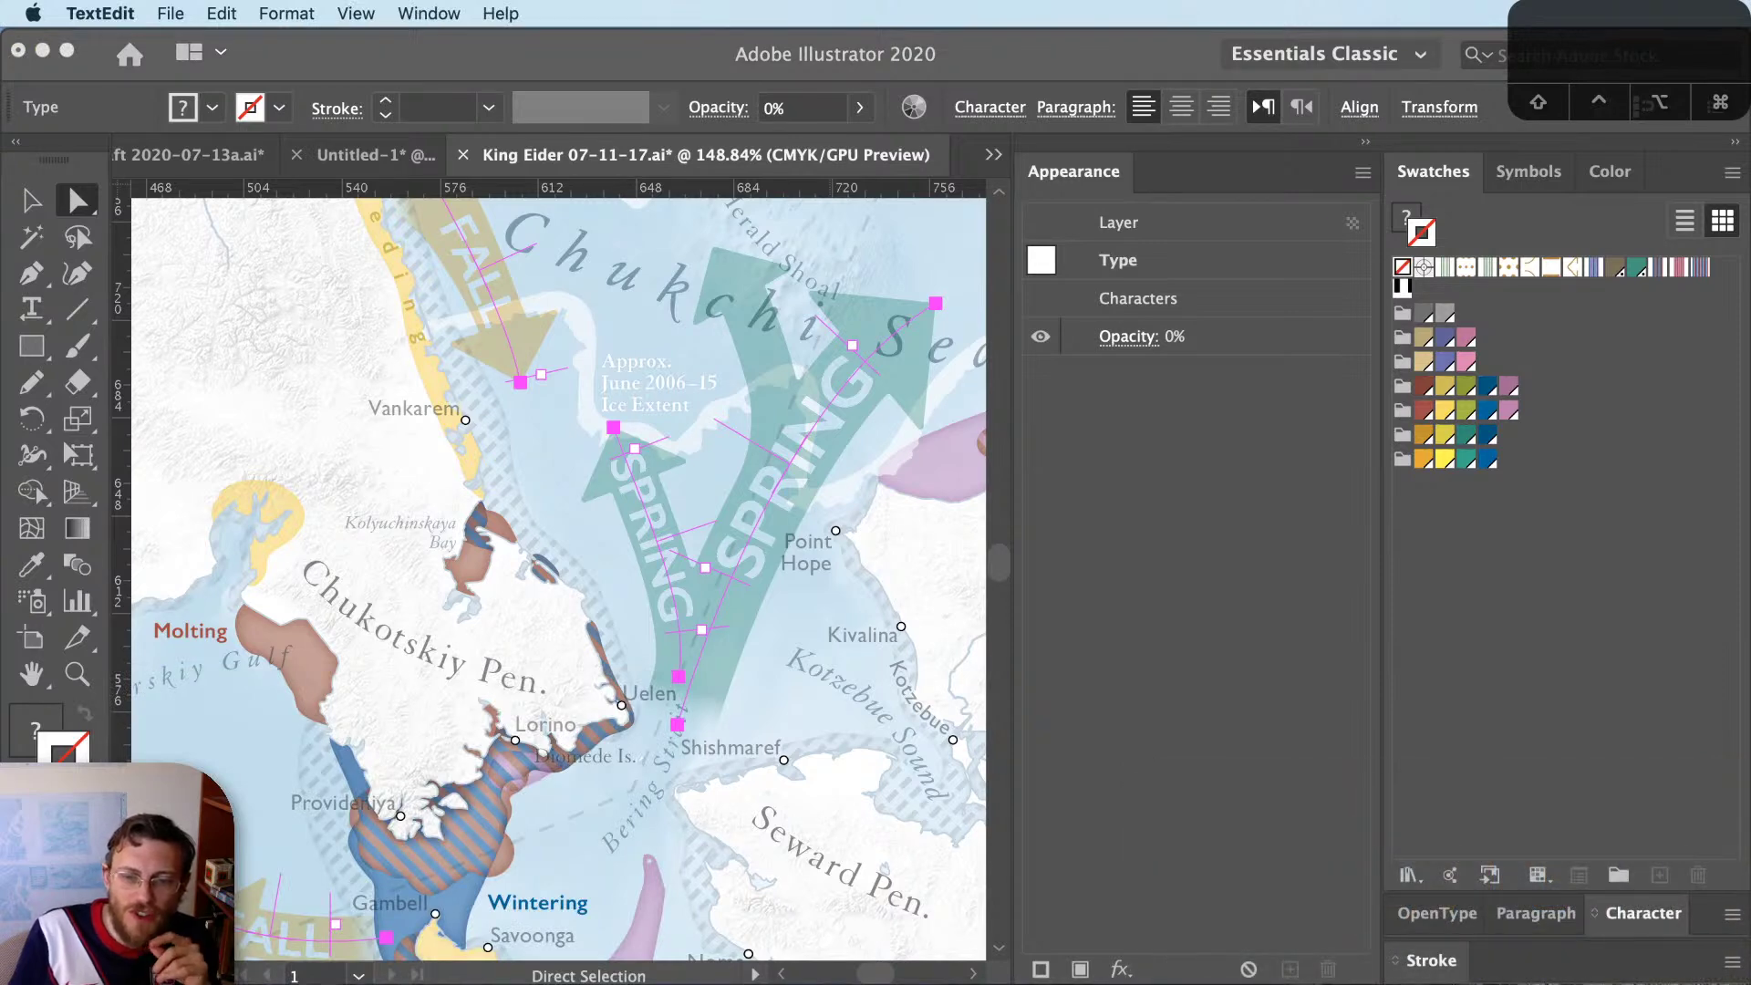
pyautogui.press('Escape')
pyautogui.press('Down')
pyautogui.press('Down')
pyautogui.press('Down')
pyautogui.press('Down')
pyautogui.press('Escape')
pyautogui.press('BackSpace')
pyautogui.press('BackSpace')
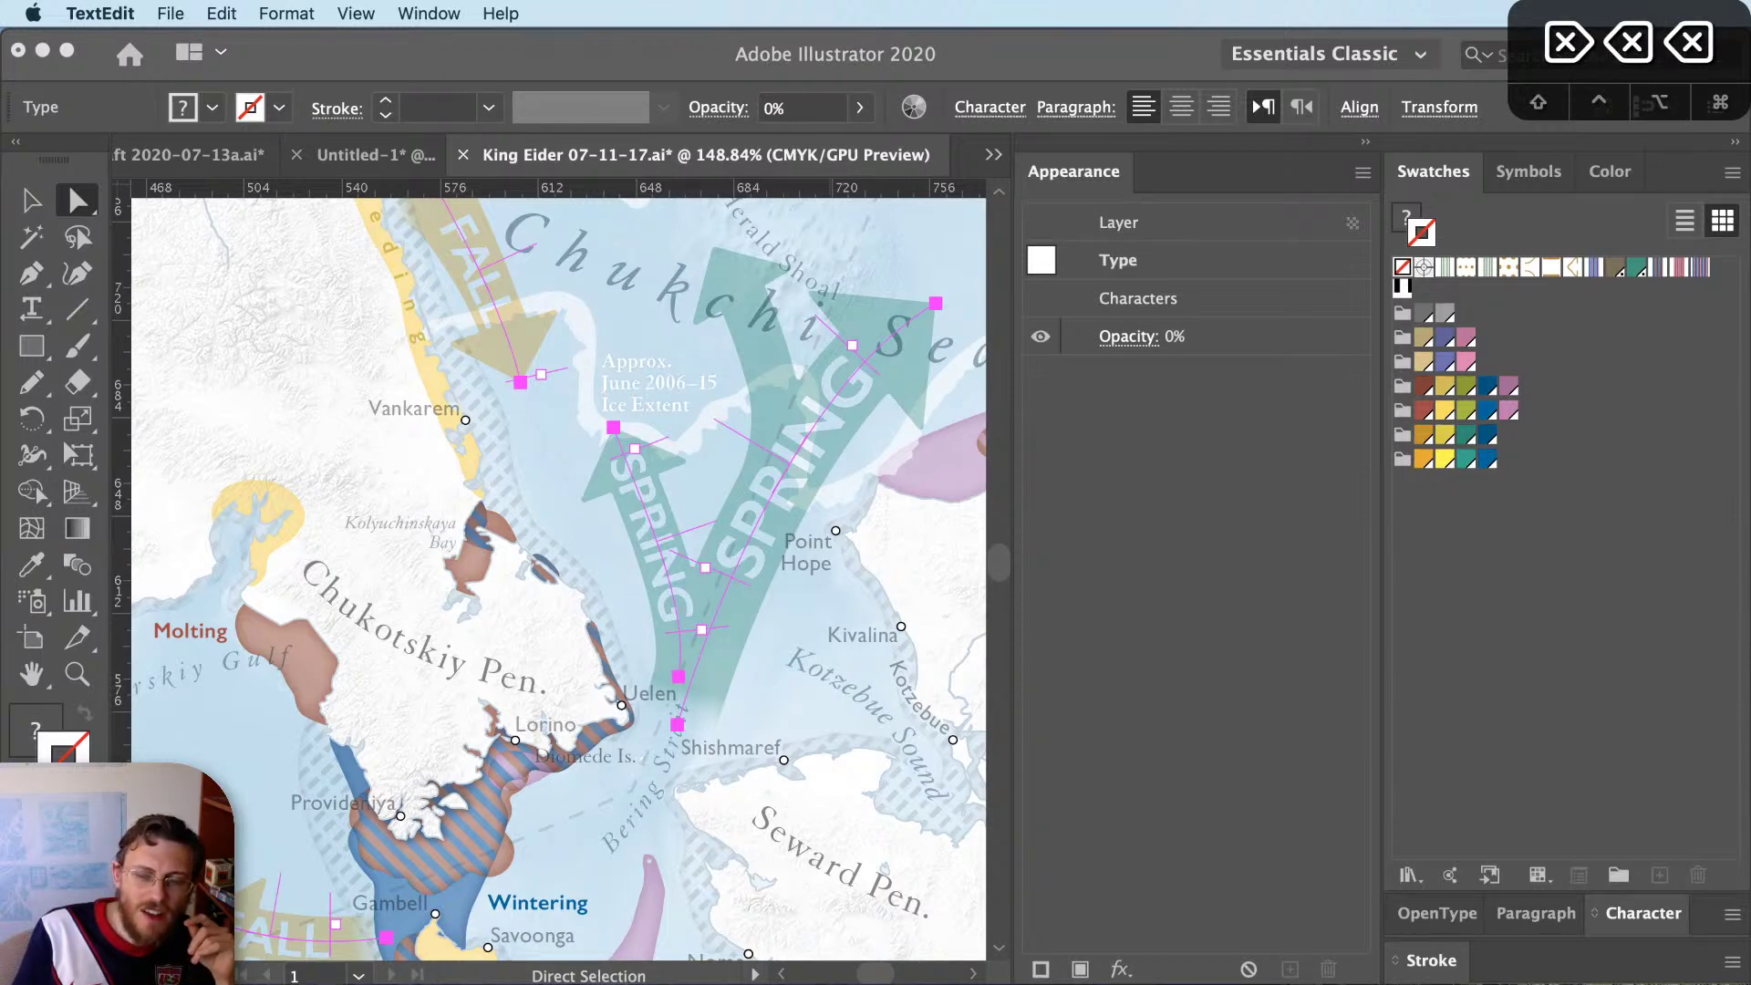
# Add a question mark and extra line breaks to the TextEdit document
pyautogui.hotkey('shift', '/')
pyautogui.press('Return')
pyautogui.press('Return')
pyautogui.press('Up')
pyautogui.press('Up')
pyautogui.press('Return')
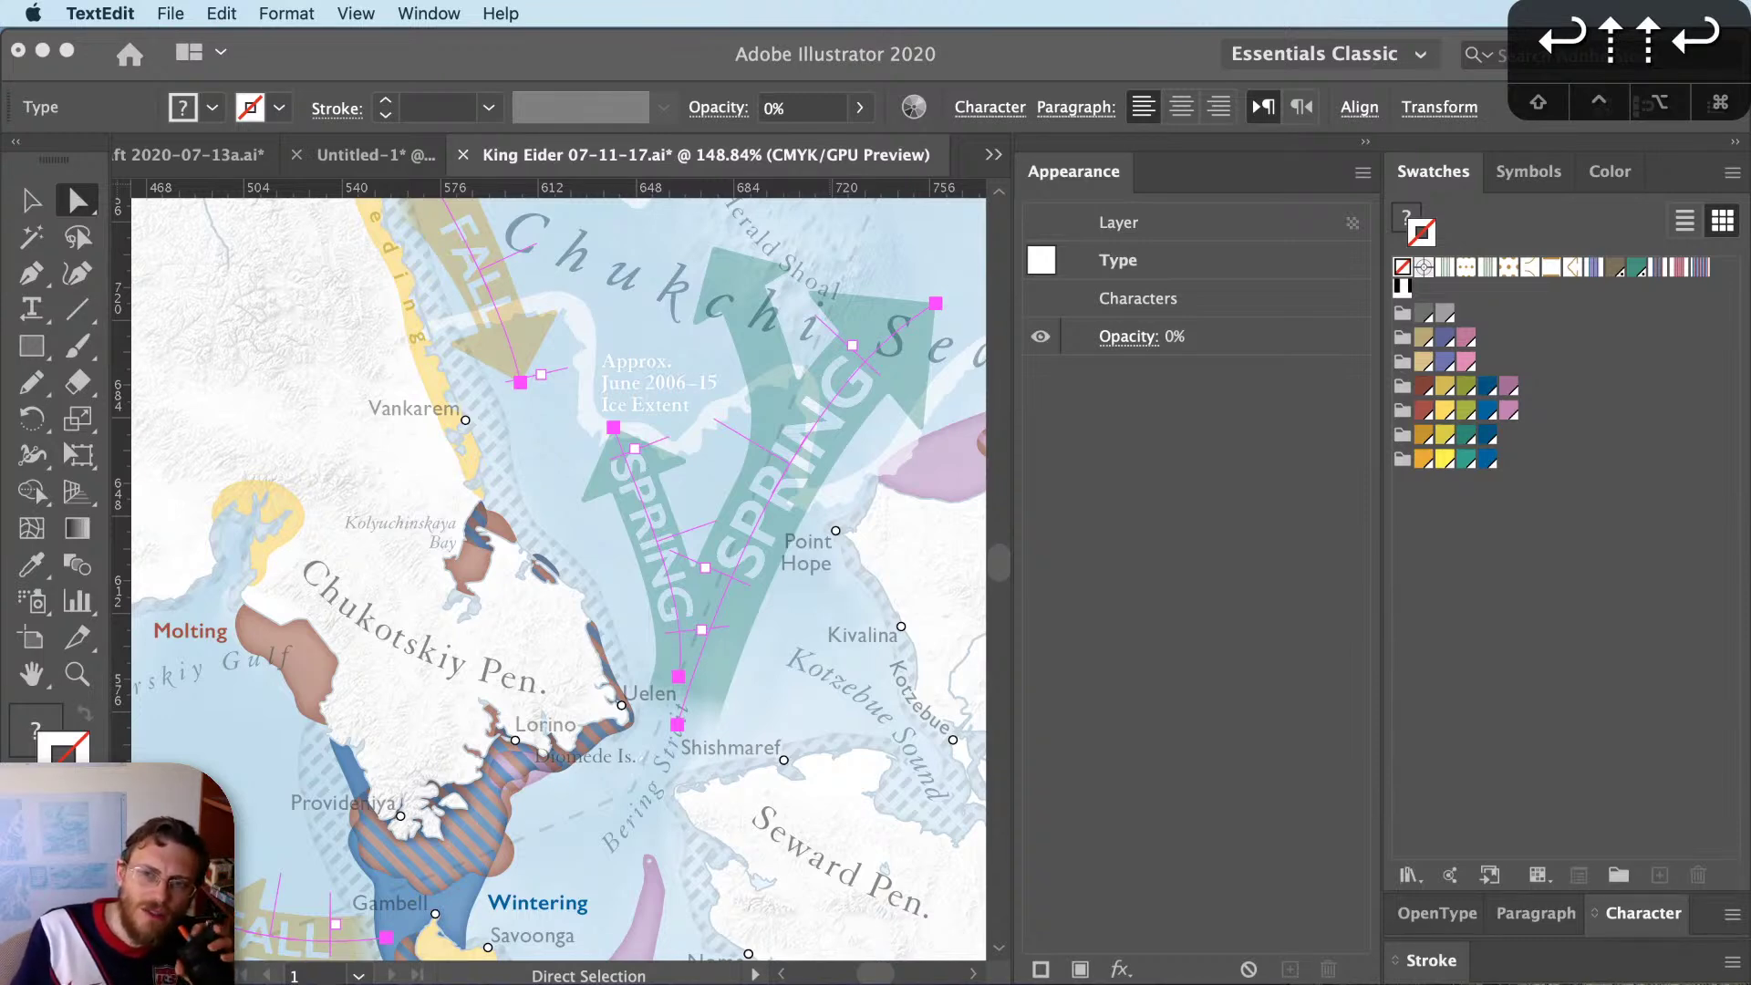
# Switch to Chrome and open the website somethingaboutmaps.com in a new tab
pyautogui.click(1202, 708)
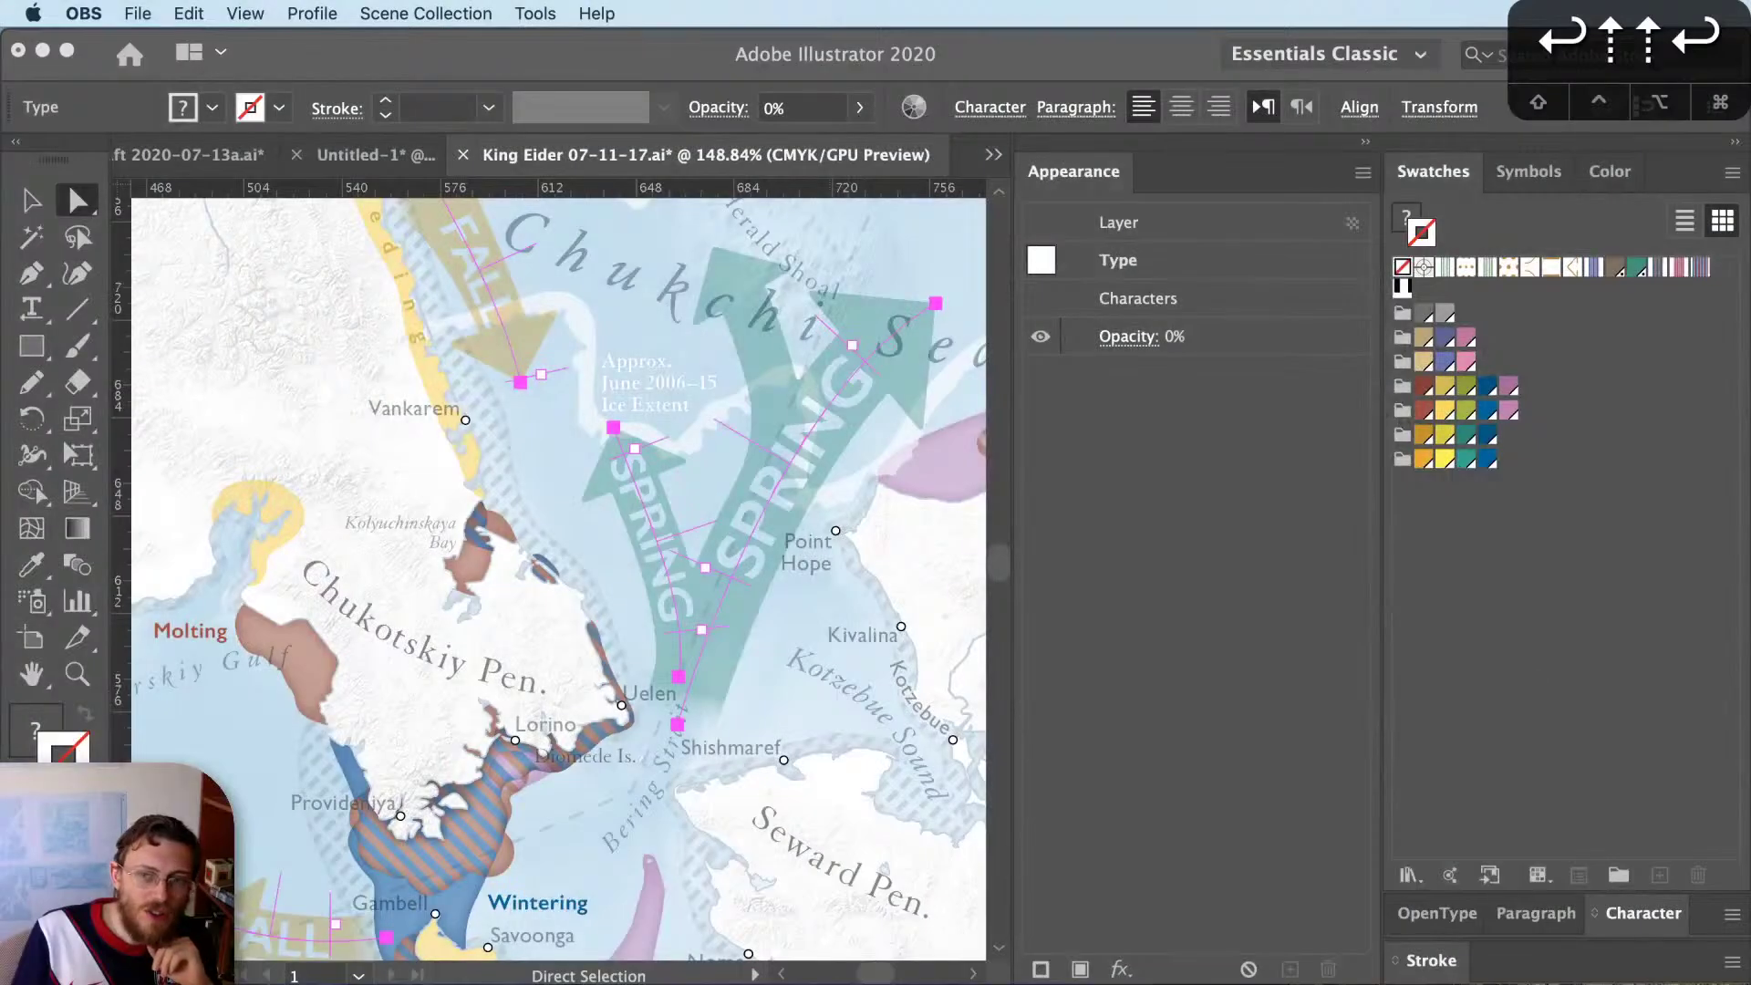
pyautogui.press('super+Tab')
pyautogui.press('super+t')
pyautogui.write('some')
pyautogui.press('Return')
pyautogui.write('seom')
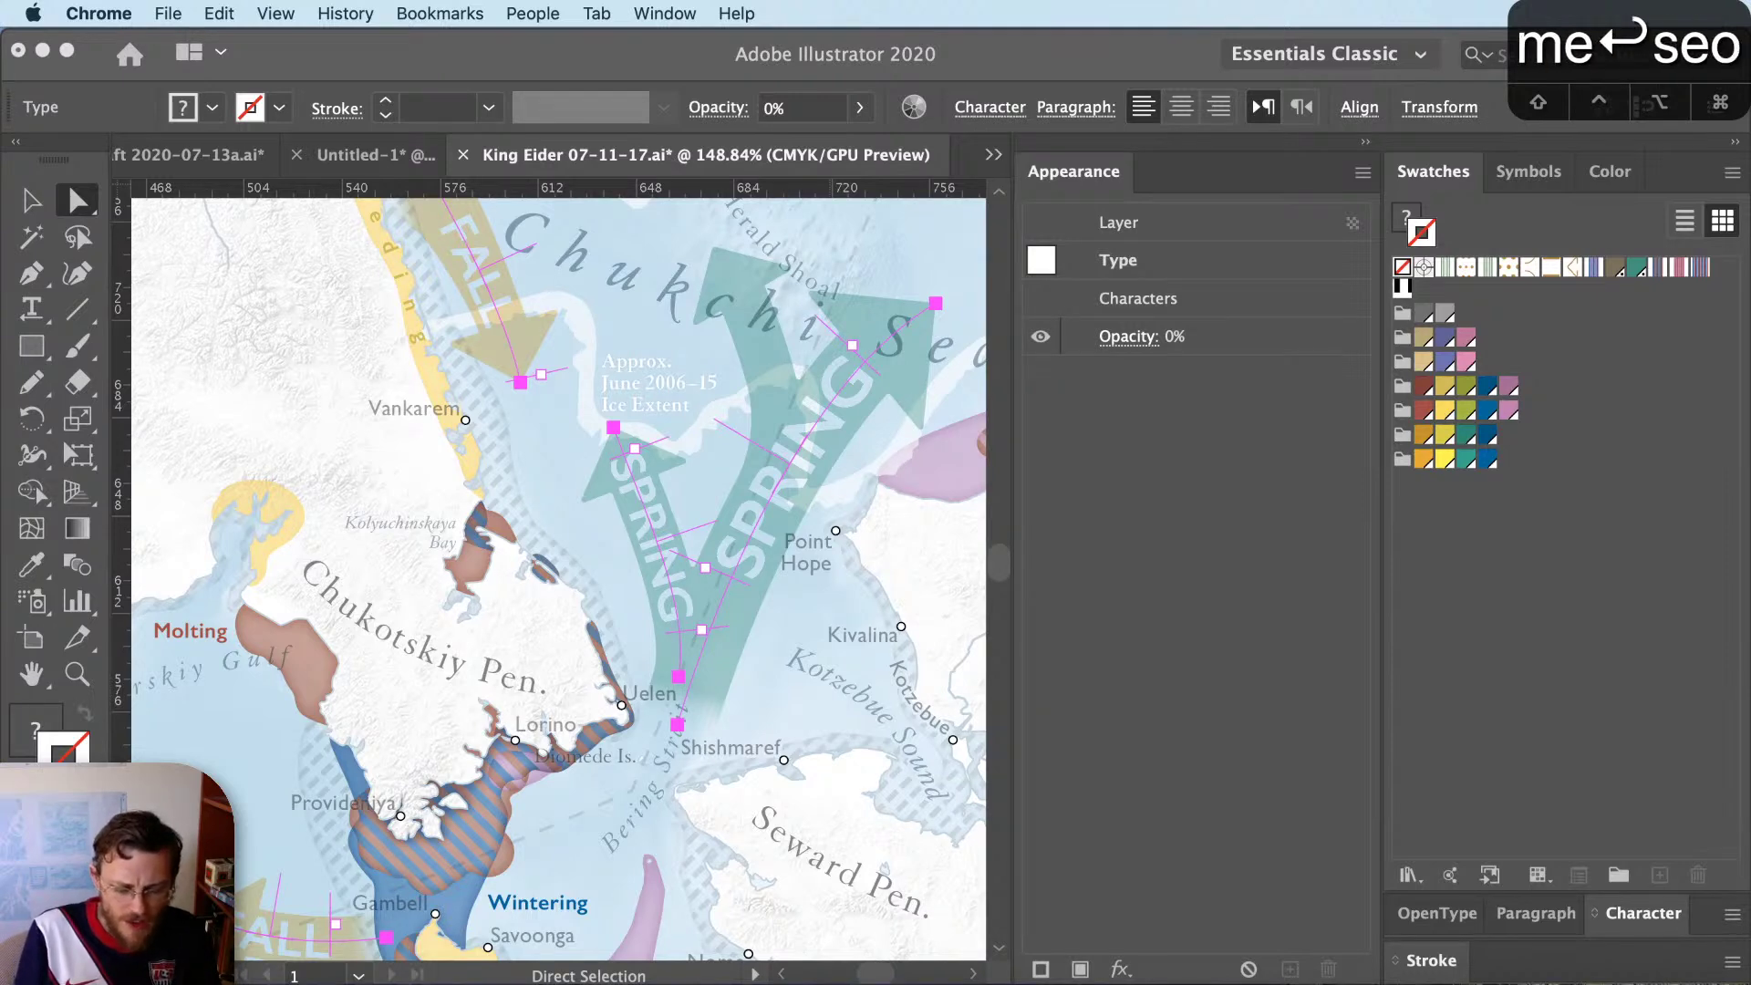
pyautogui.press('BackSpace')
pyautogui.press('BackSpace')
pyautogui.press('BackSpace')
pyautogui.write('omethingaboutmaps.com')
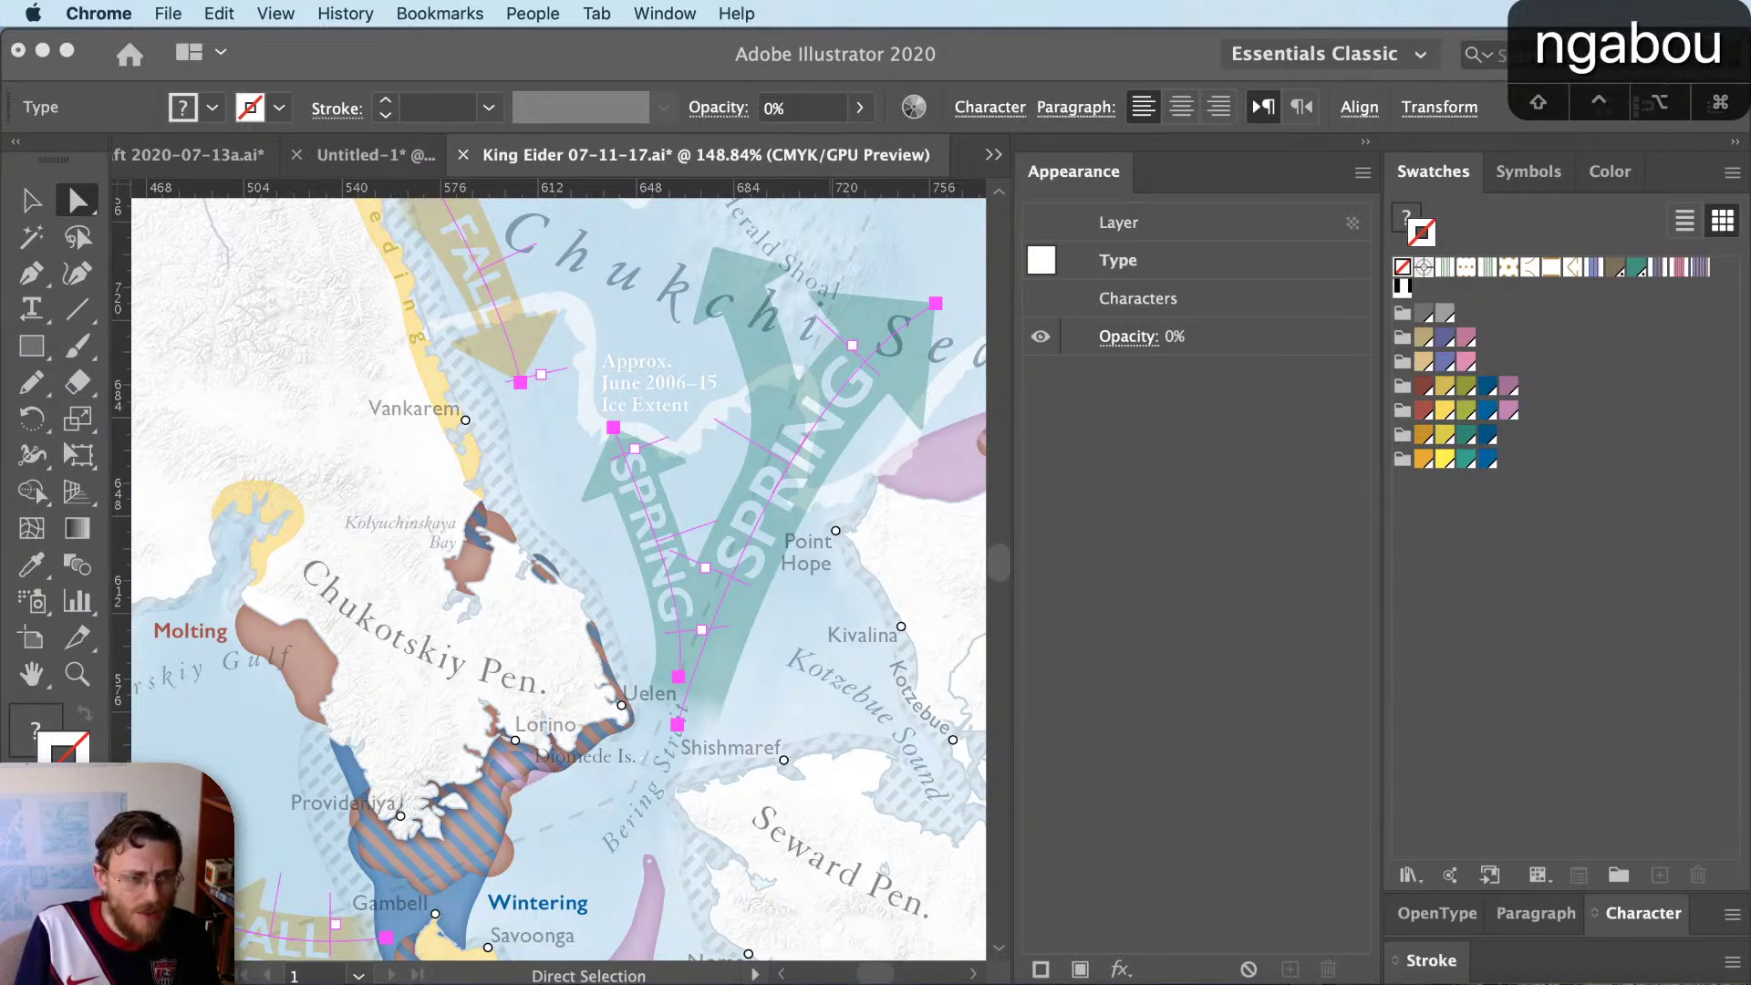
pyautogui.press('Return')
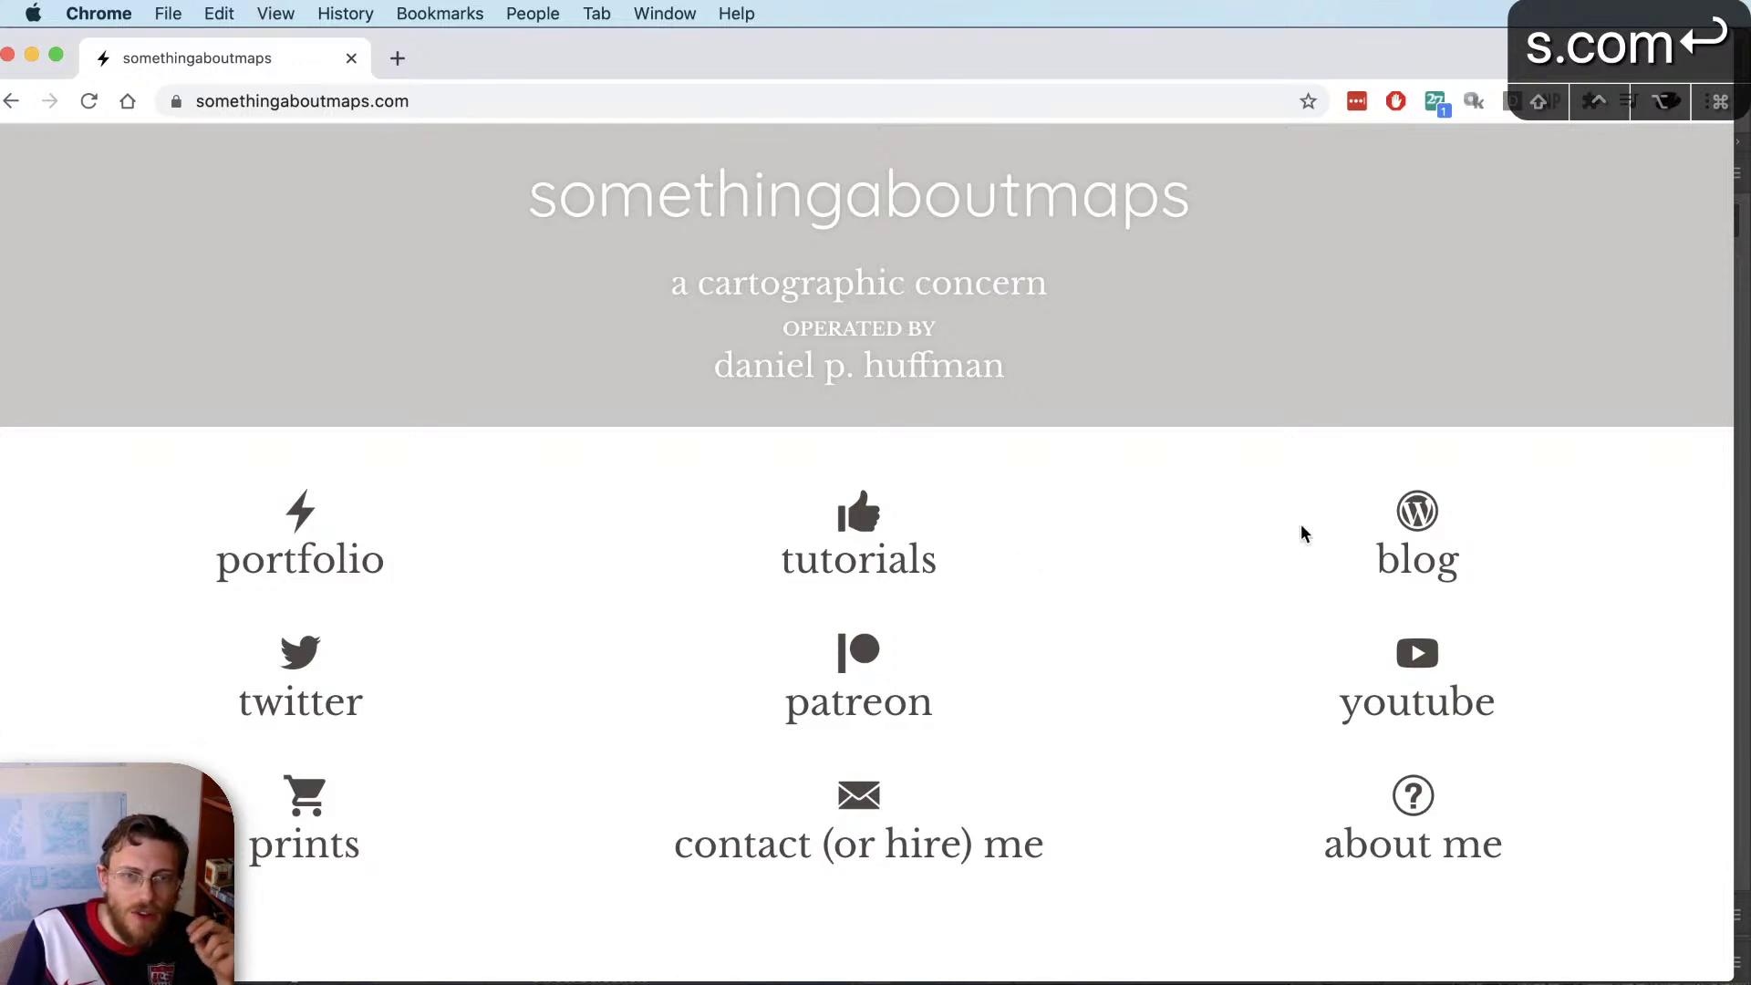
# Open the site's blog, view the Back to the Rivers map at full size and return to the post
pyautogui.click(1406, 517)
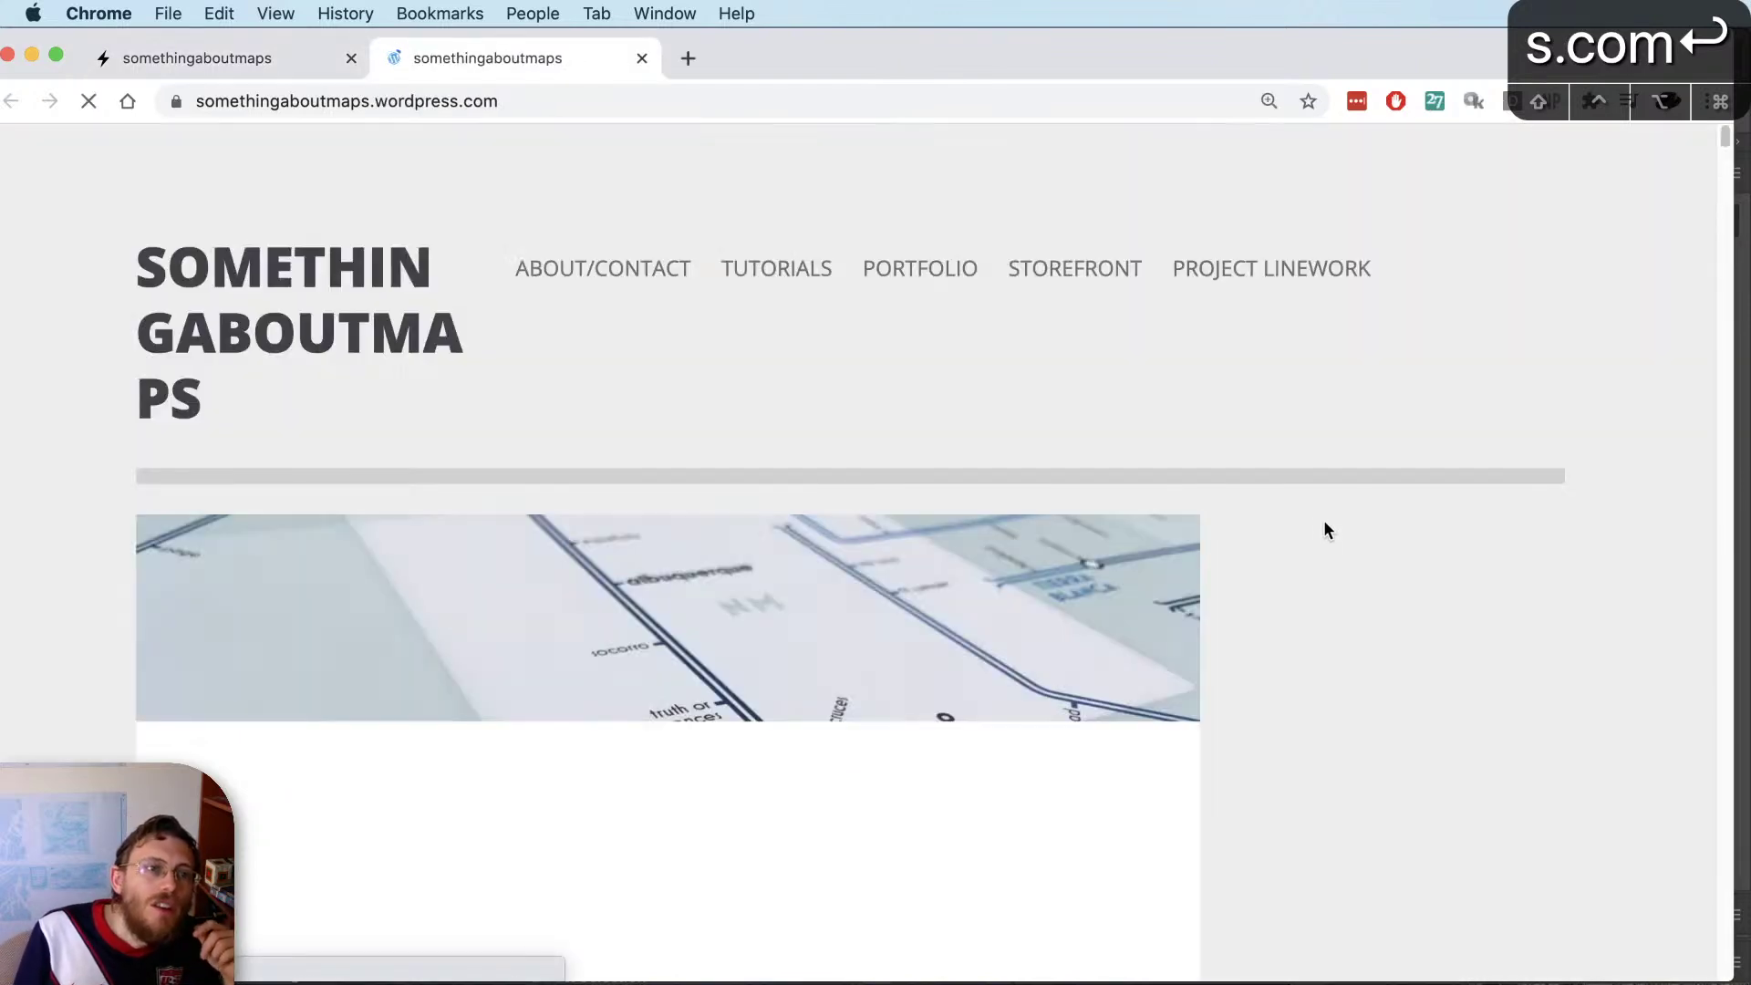
pyautogui.scroll(-5, 989, 483)
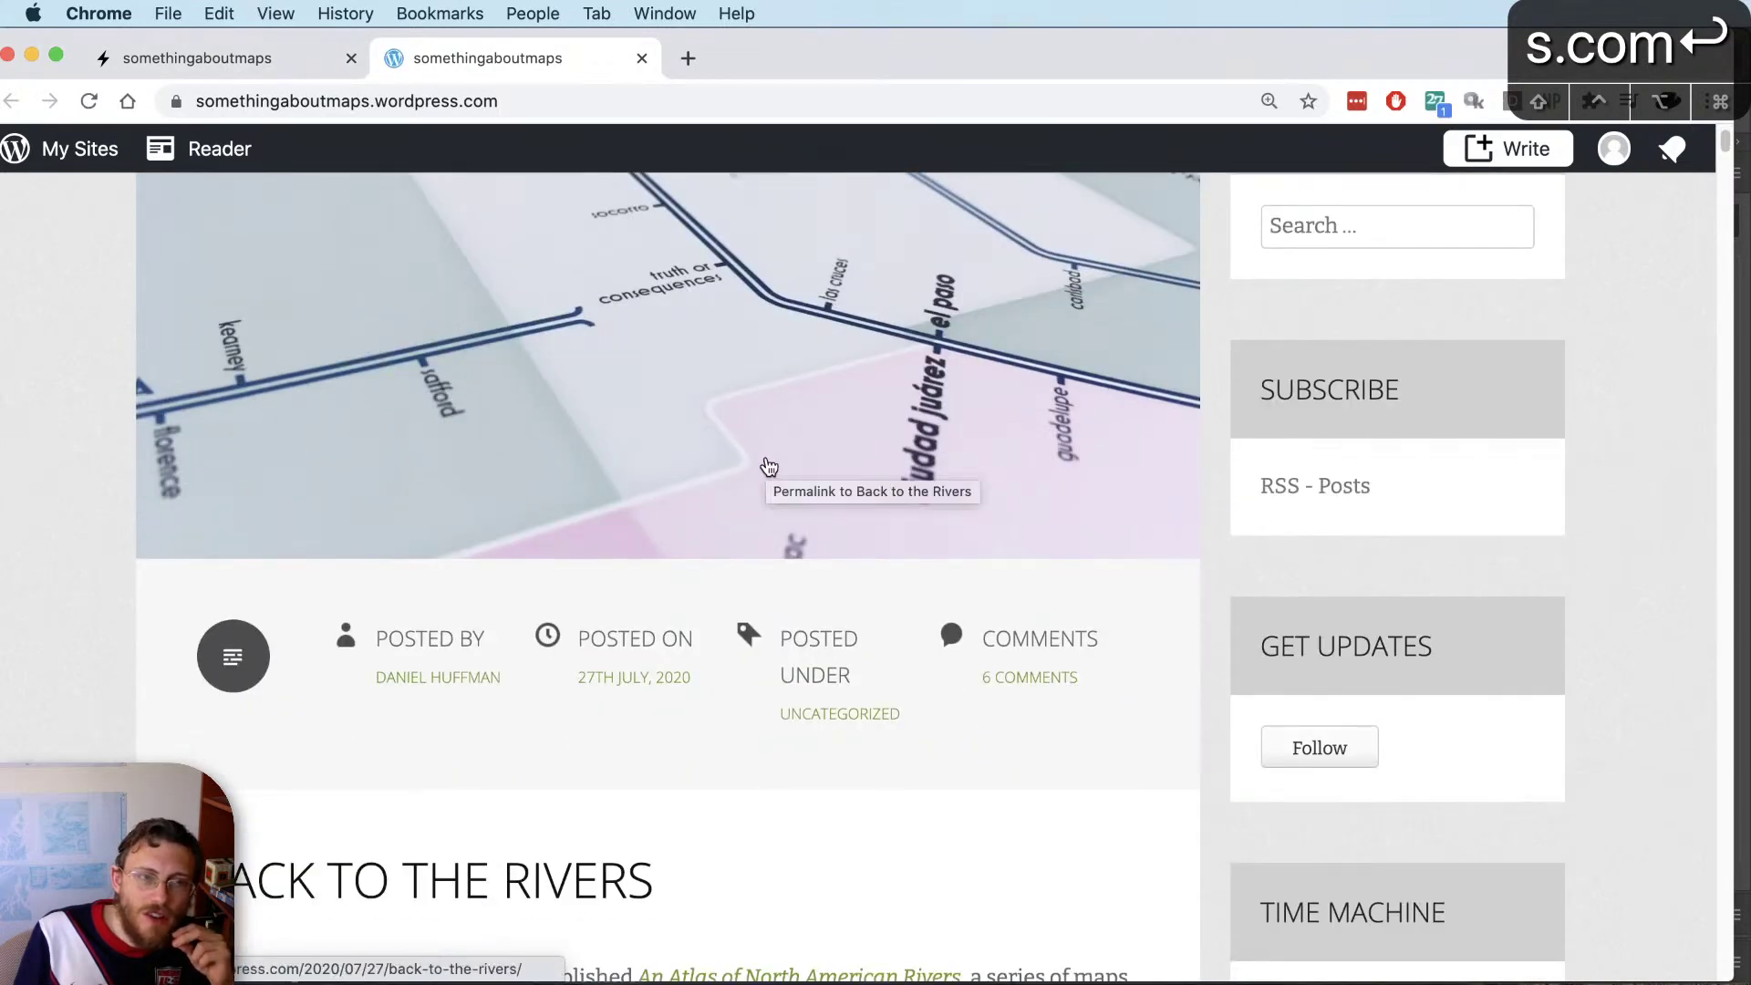
pyautogui.scroll(-10, 768, 467)
pyautogui.click(739, 511)
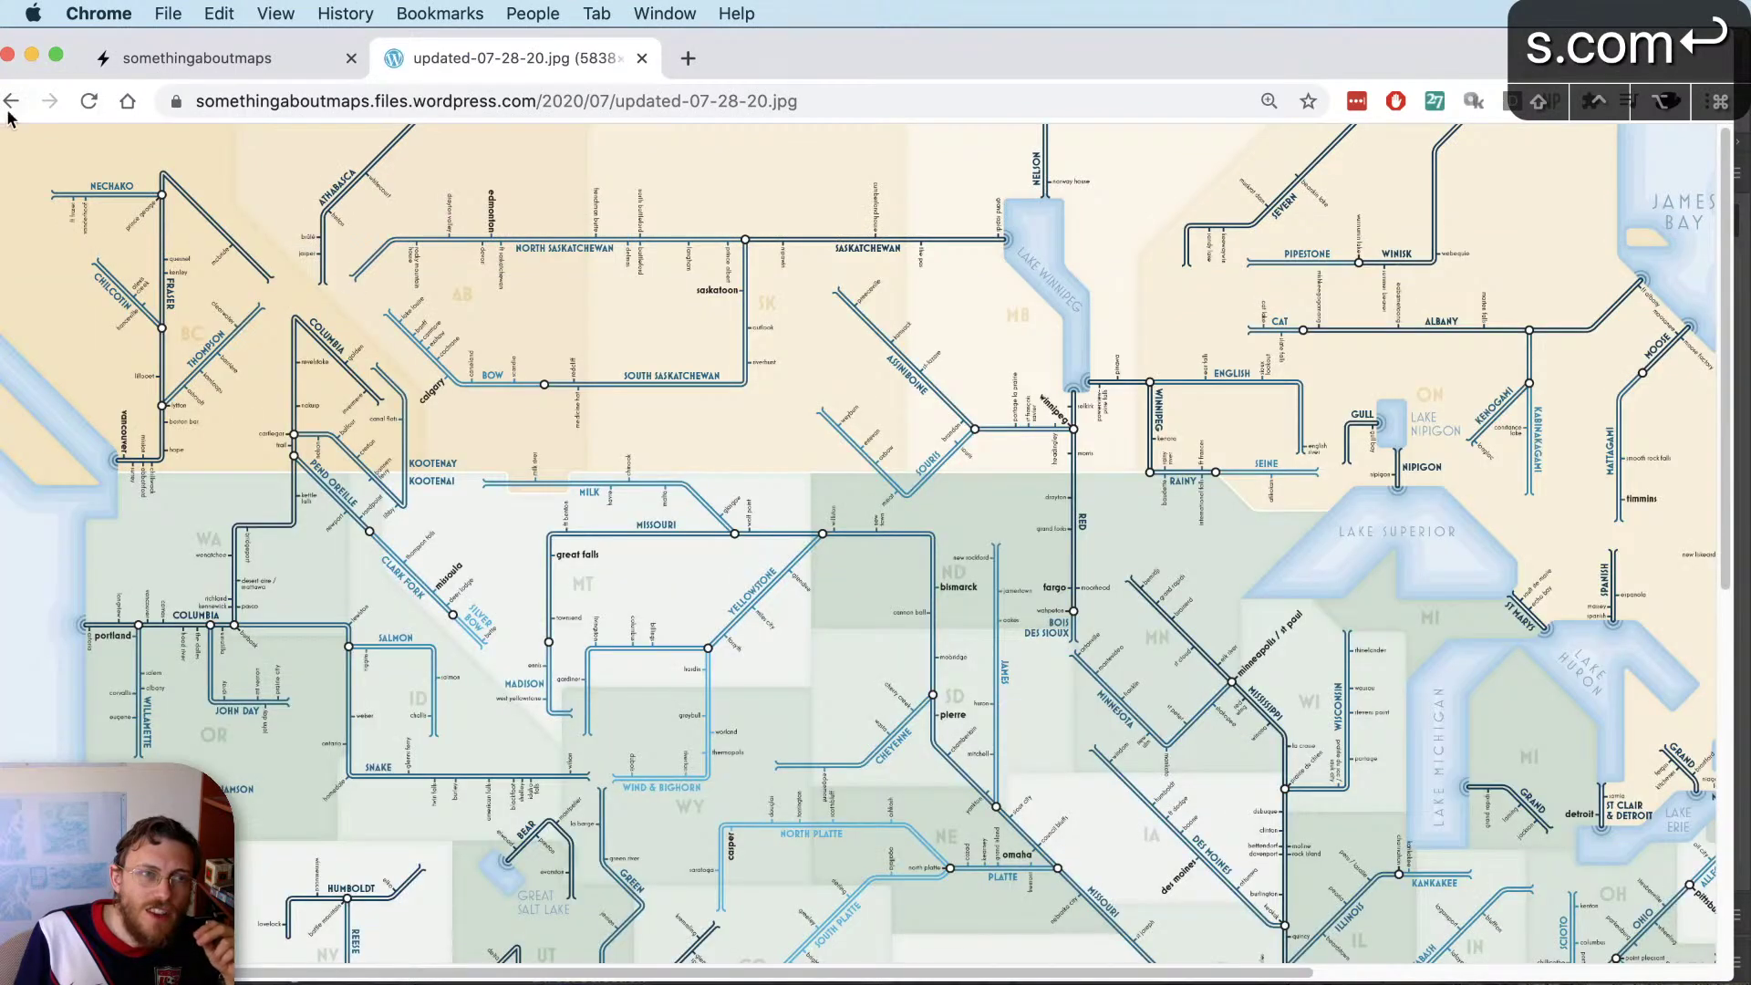
pyautogui.click(11, 104)
# Look through the Back to the Rivers post, from the print photos back up to the river map
pyautogui.scroll(-4, 1006, 569)
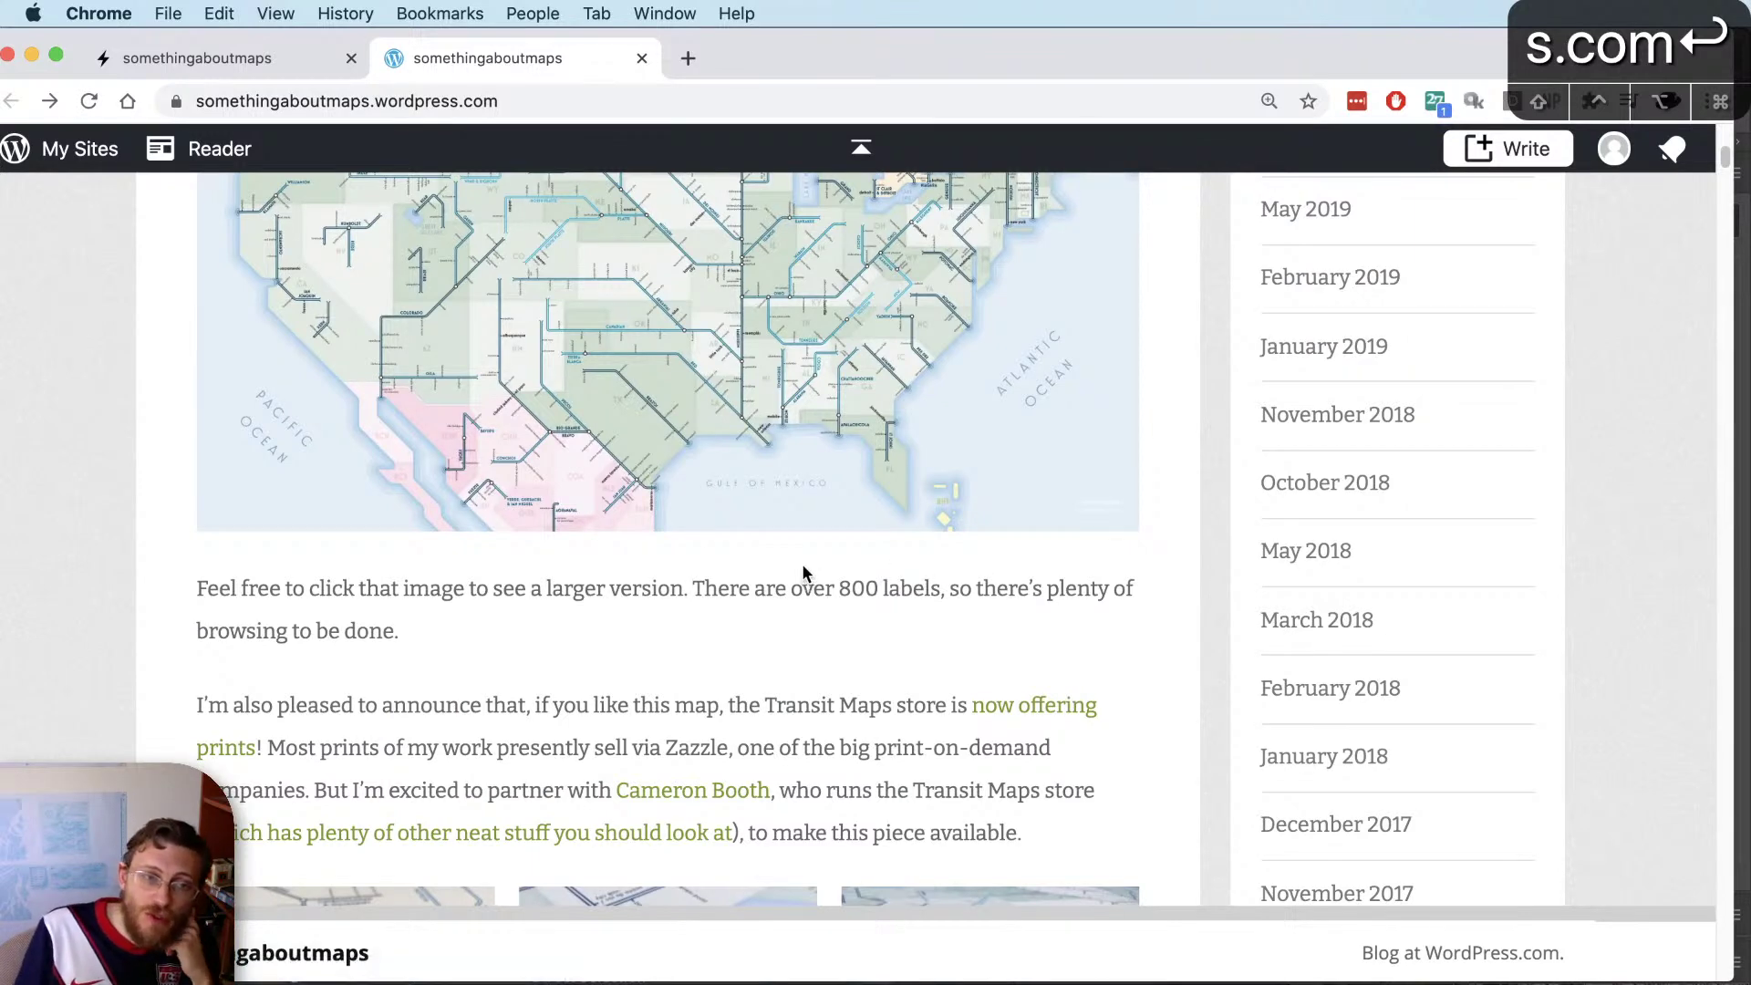
pyautogui.scroll(-4, 844, 606)
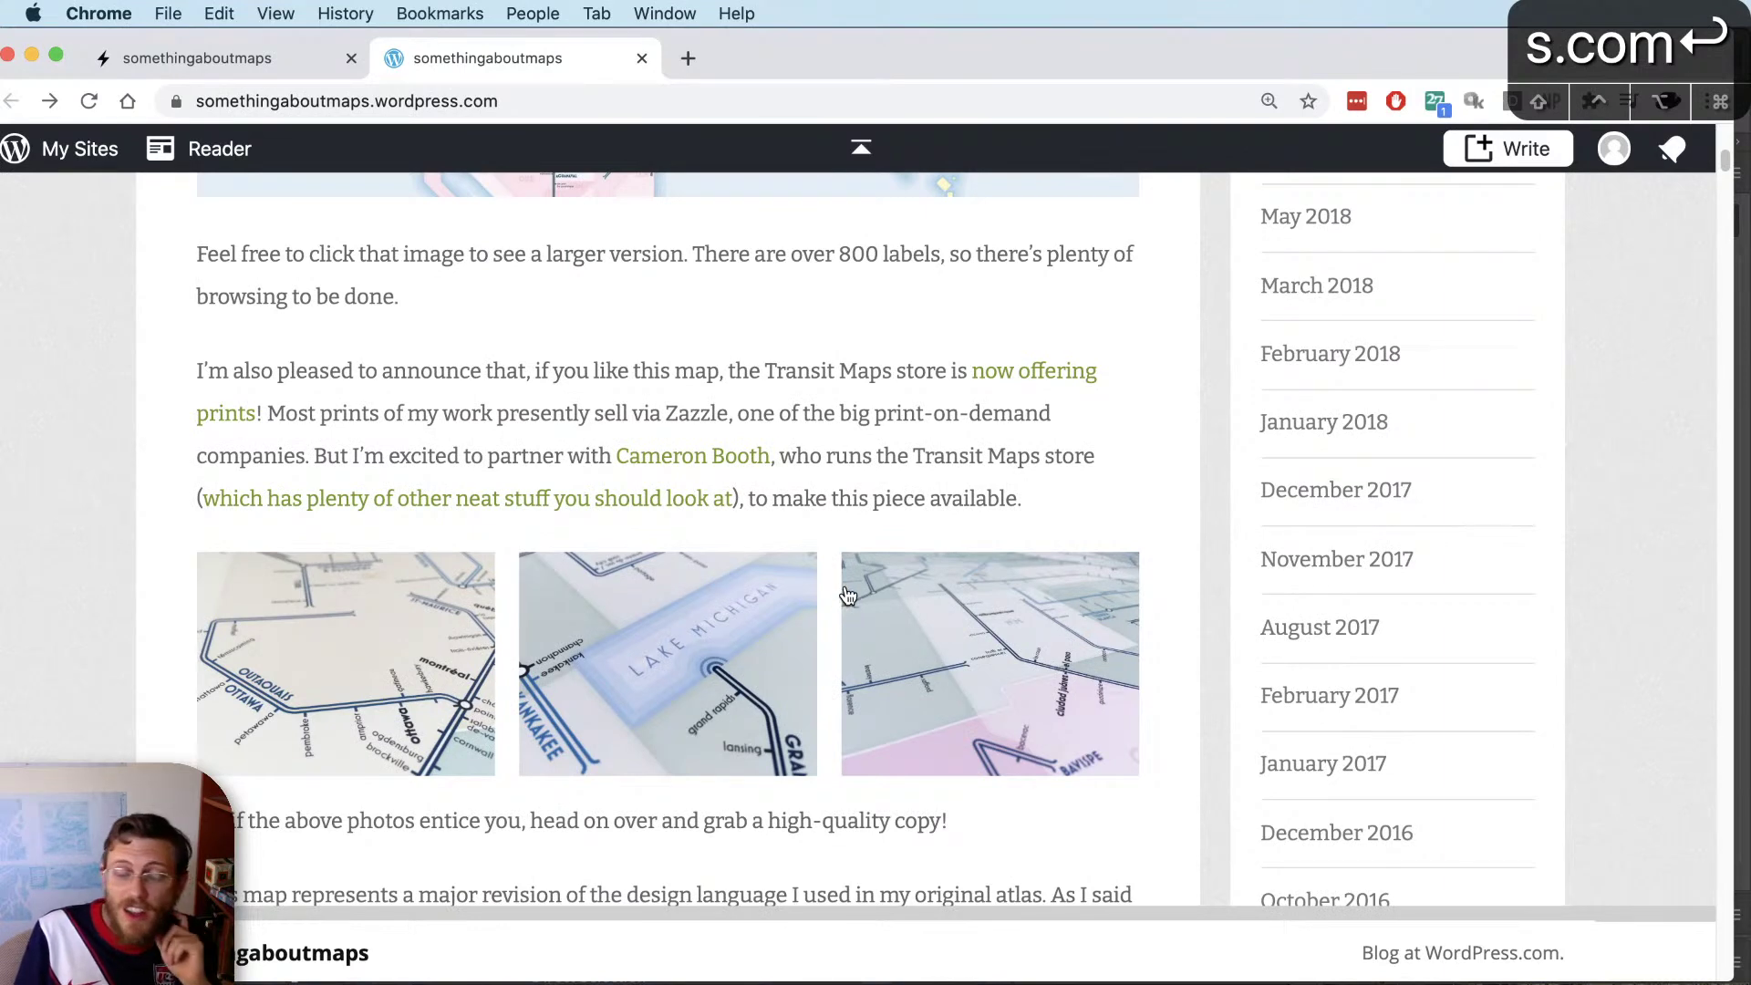
pyautogui.scroll(2, 848, 594)
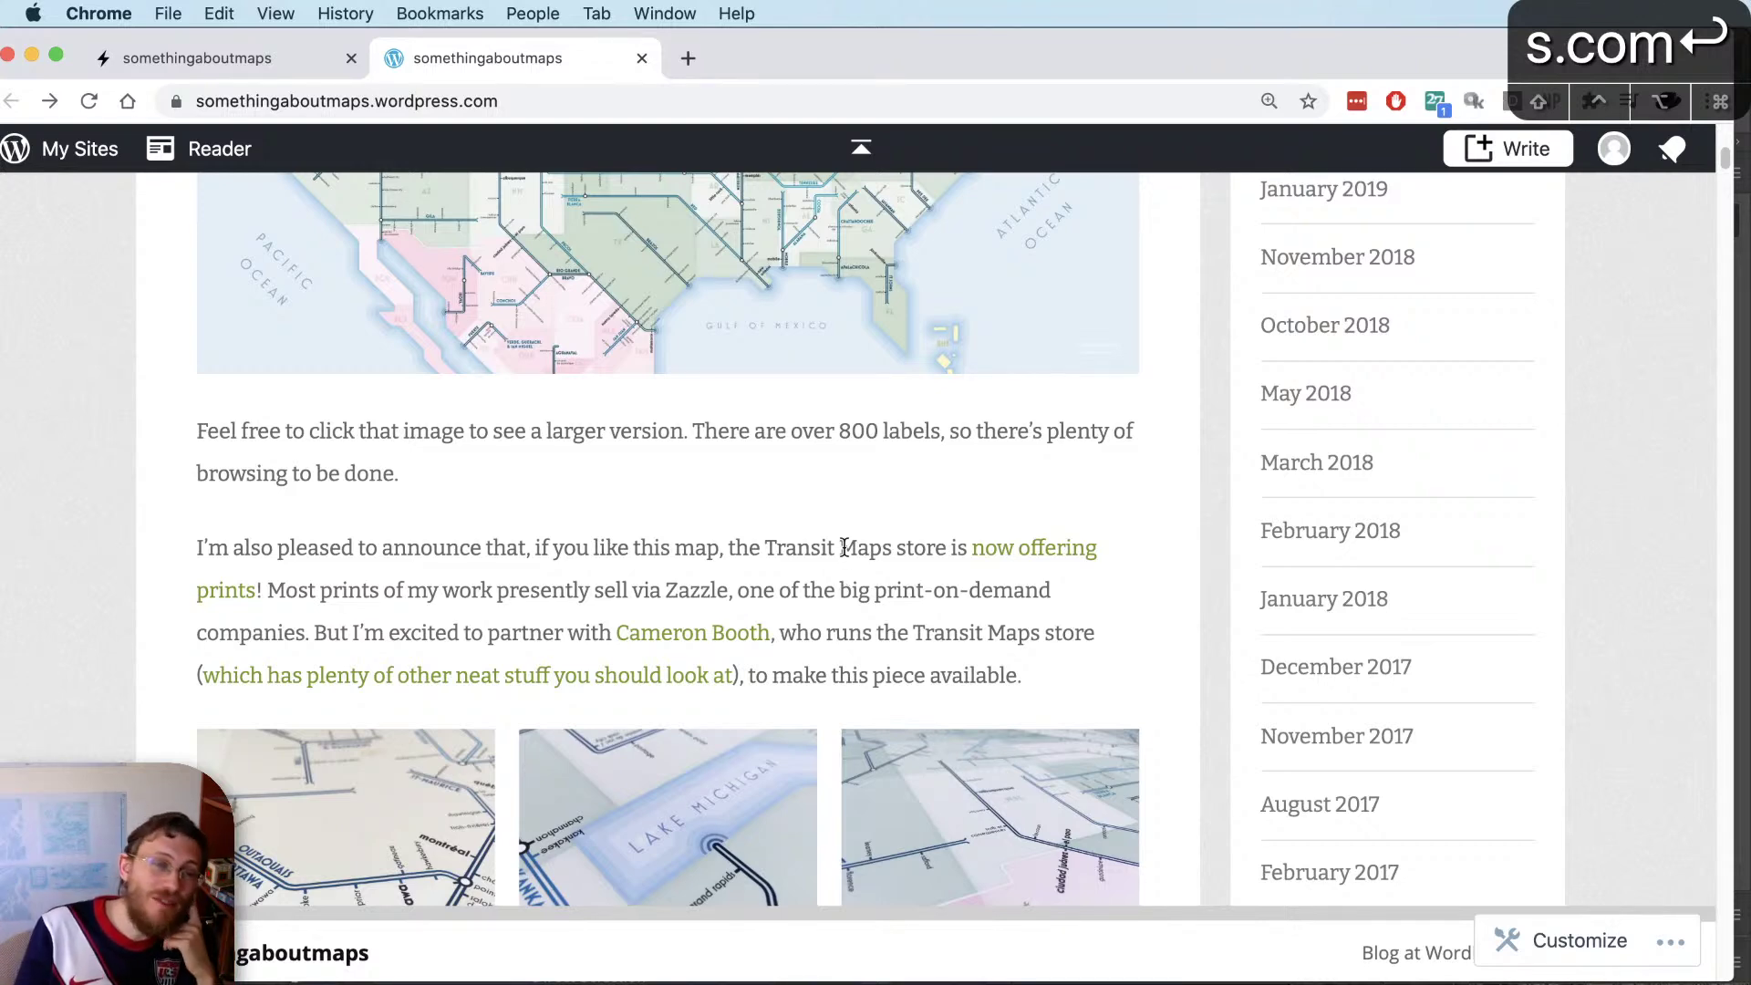
pyautogui.scroll(5, 839, 573)
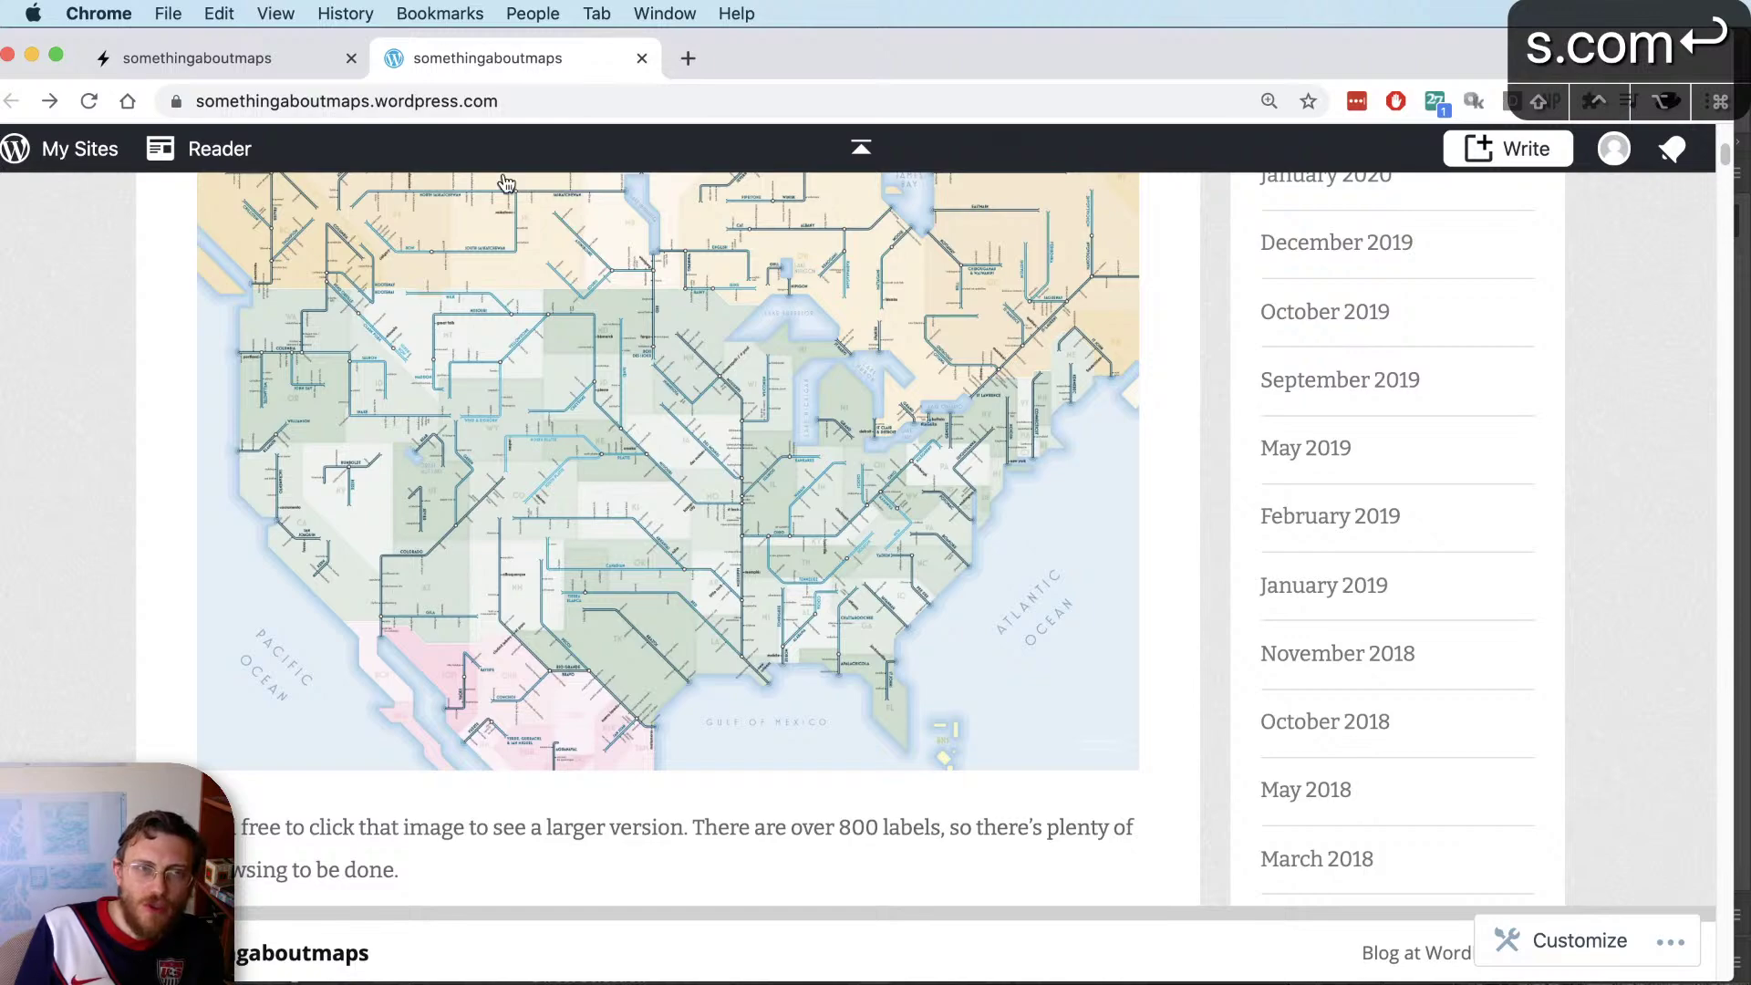
# Return to Illustrator's Untitled-1 document and add a new layer at the top of the layer stack
pyautogui.moveTo(766, 67); pyautogui.dragTo(1008, 840)
pyautogui.click(1106, 618)
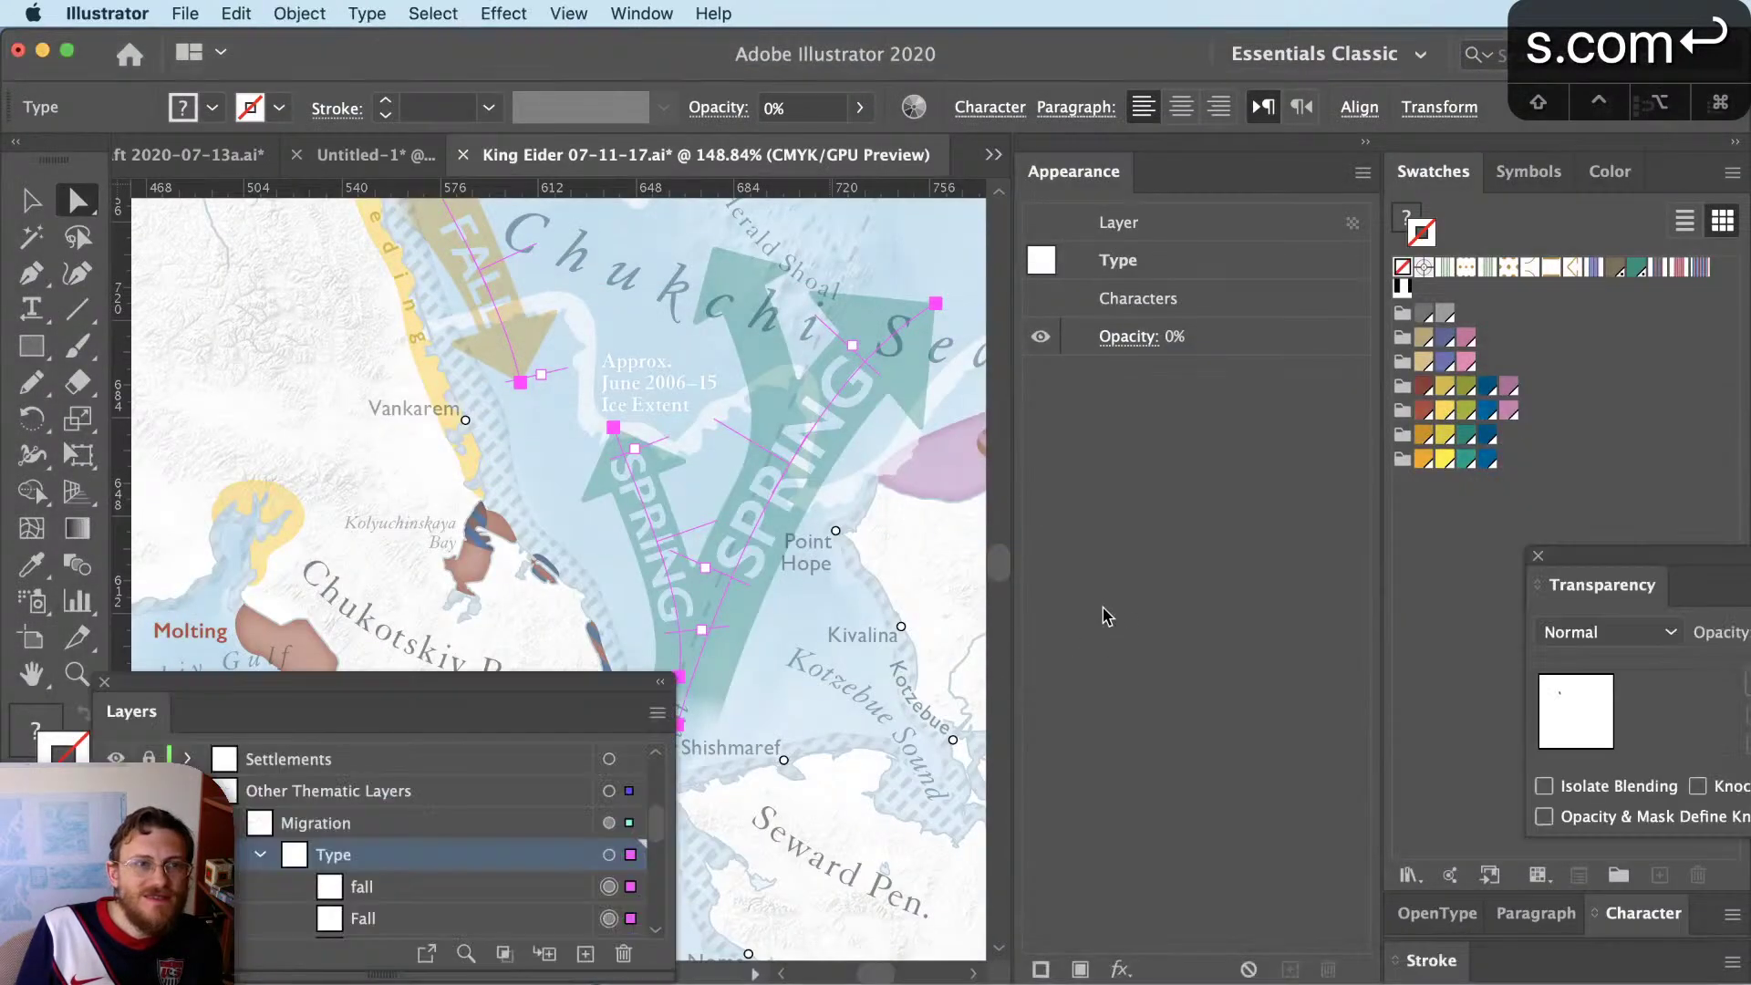
pyautogui.click(346, 155)
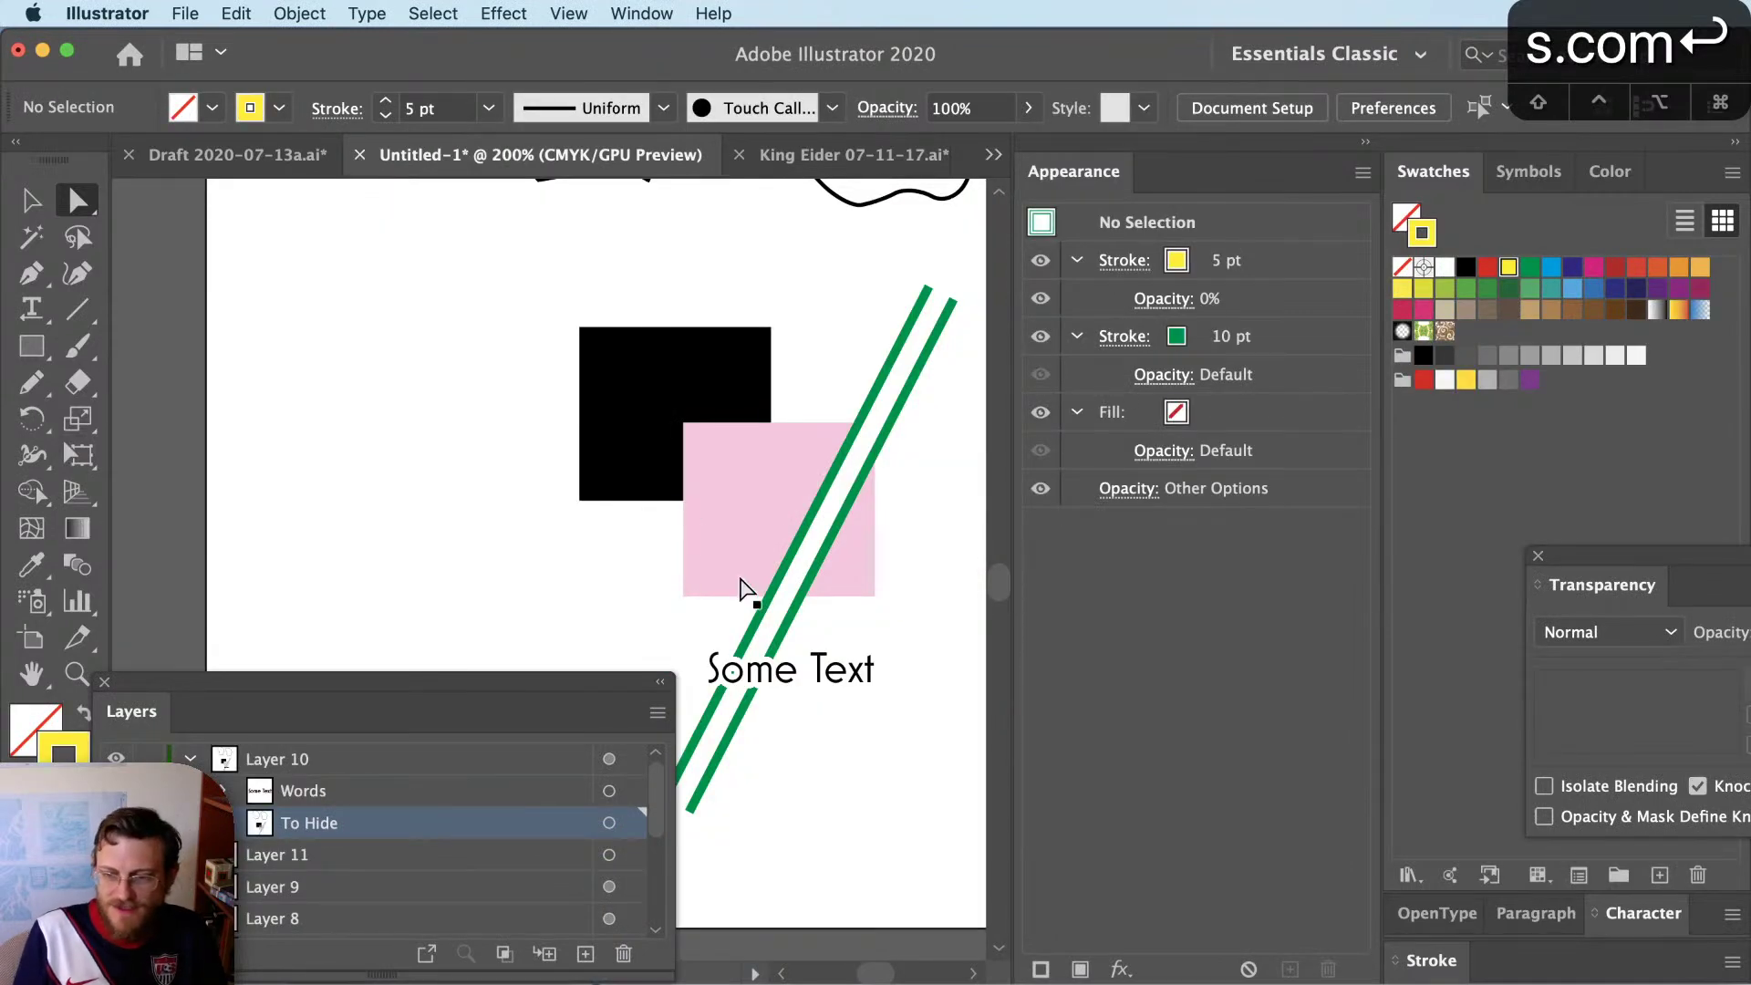
pyautogui.click(586, 953)
pyautogui.moveTo(398, 825); pyautogui.dragTo(390, 746)
# Draw a freehand curved path in the empty area beside the green lines and give its stroke a dark red color
pyautogui.scroll(-2, 461, 559)
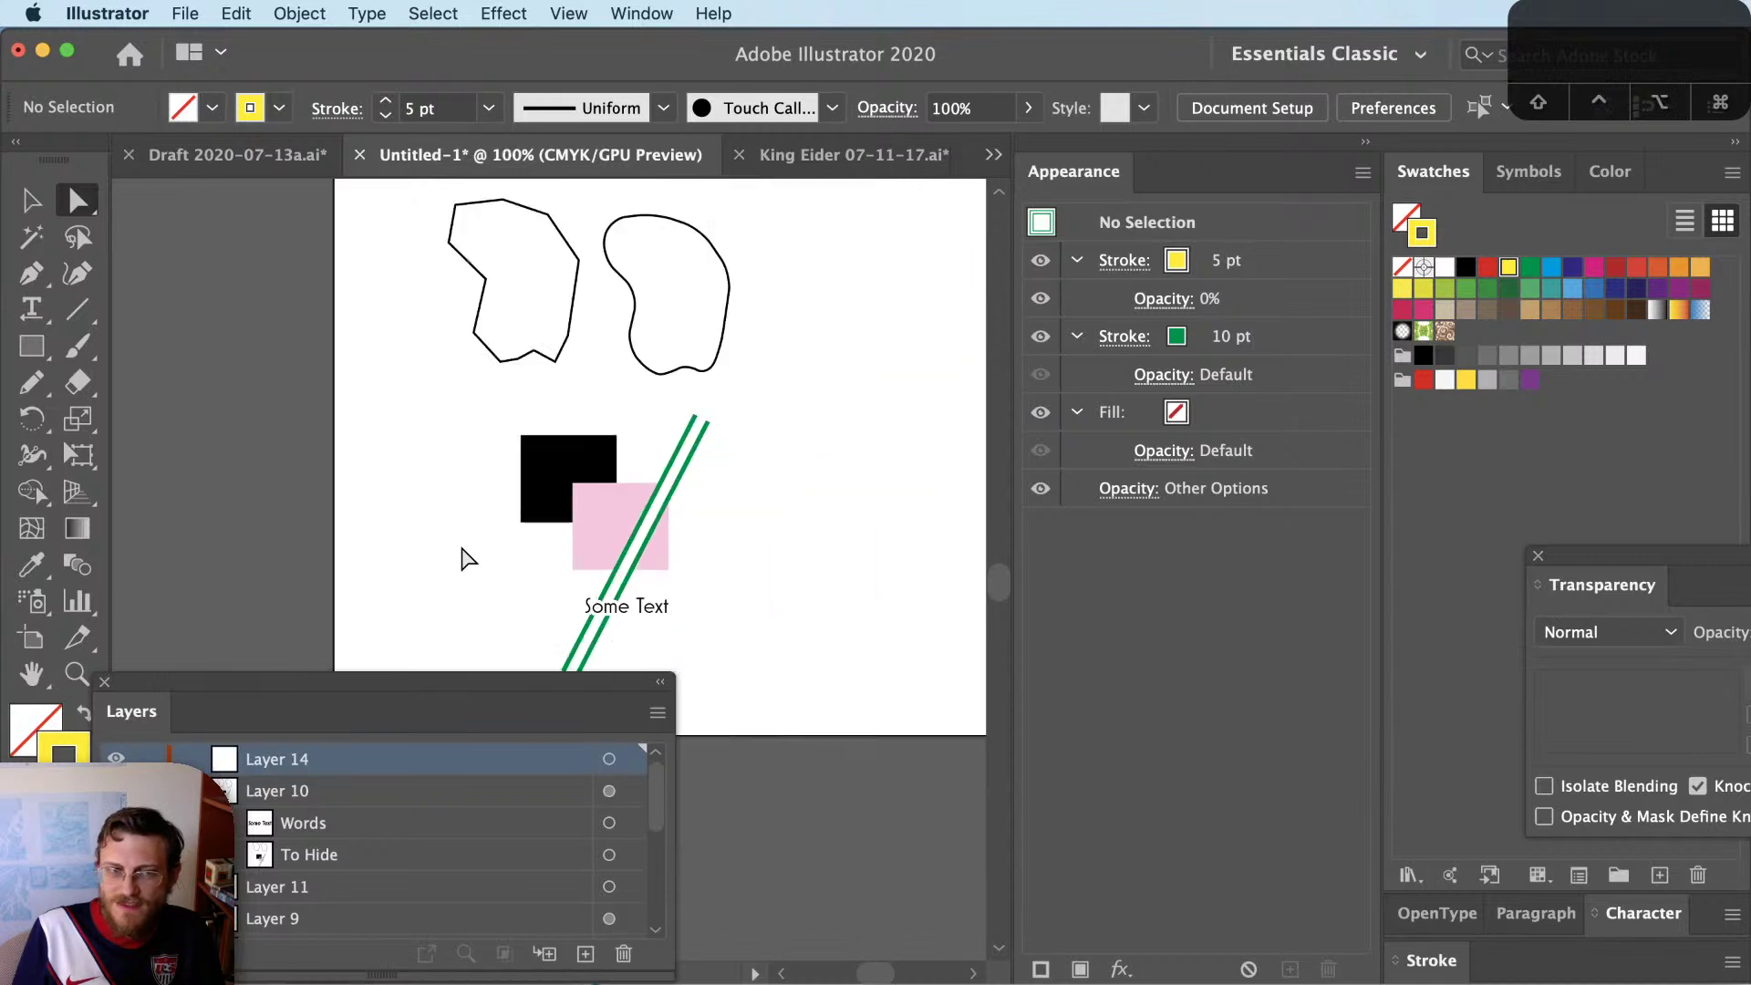
pyautogui.hscroll(3, 511, 560)
pyautogui.scroll(2, 703, 520)
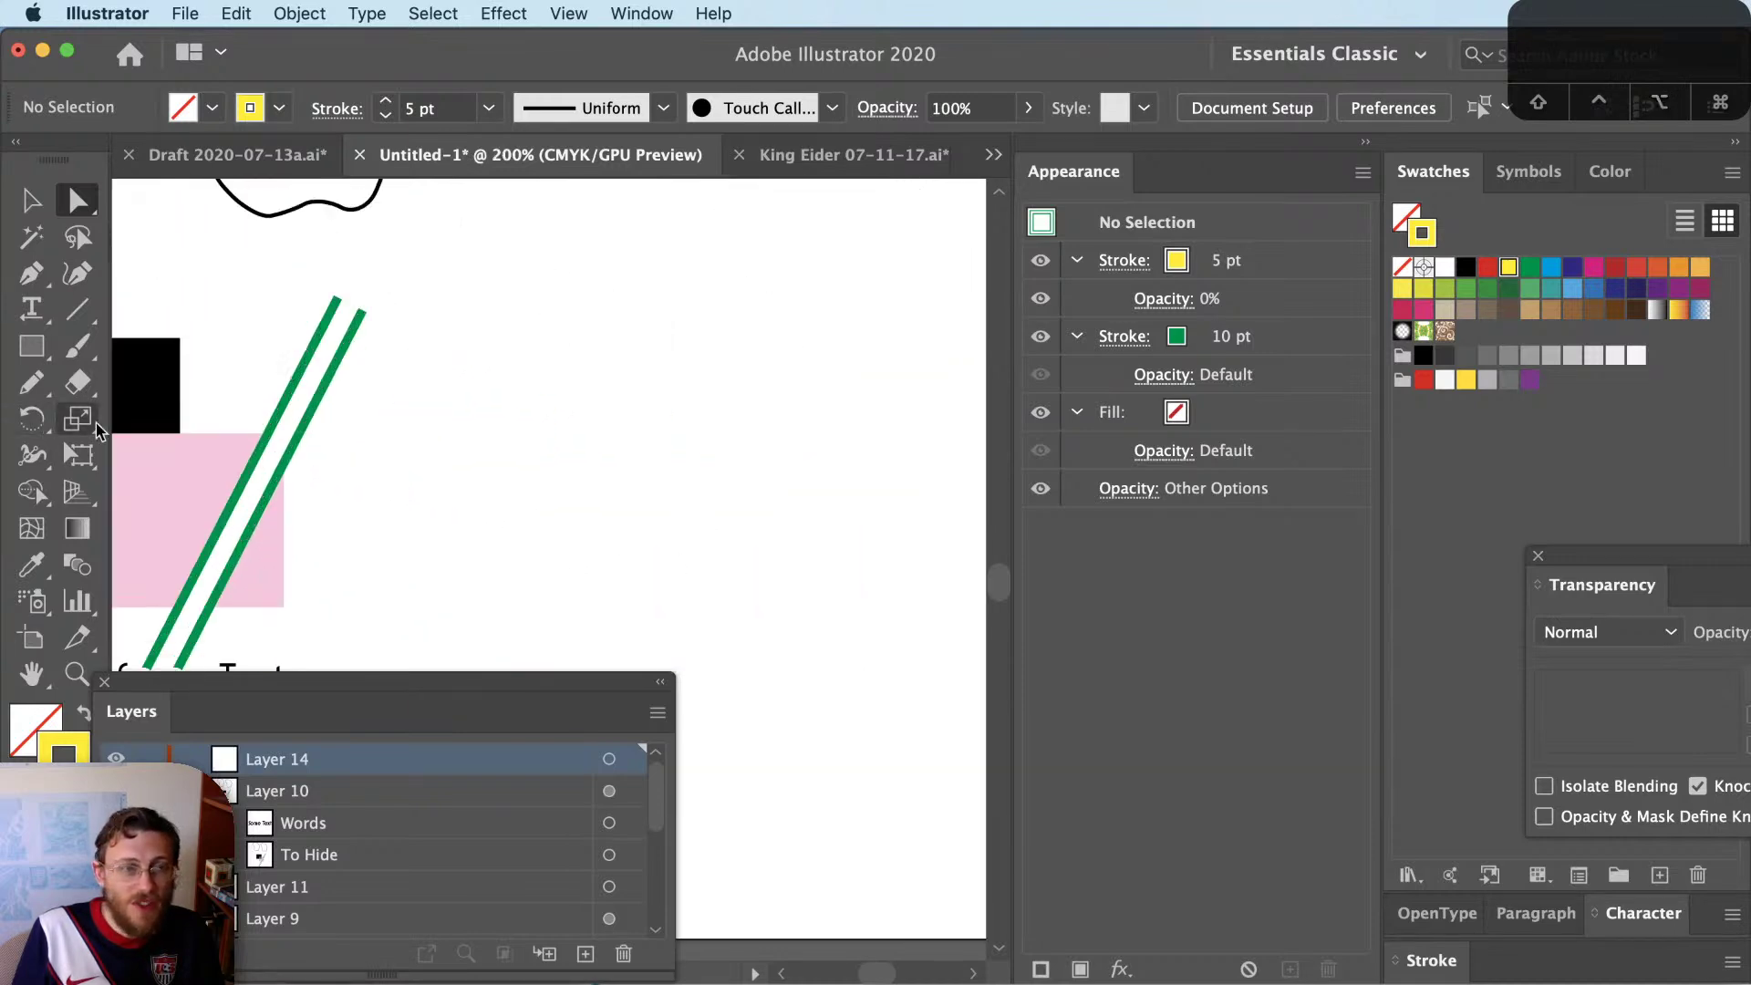
pyautogui.press('n')
pyautogui.moveTo(597, 581)
pyautogui.mouseDown()
pyautogui.moveTo(696, 403)
pyautogui.moveTo(811, 312)
pyautogui.mouseUp()
pyautogui.click(30, 200)
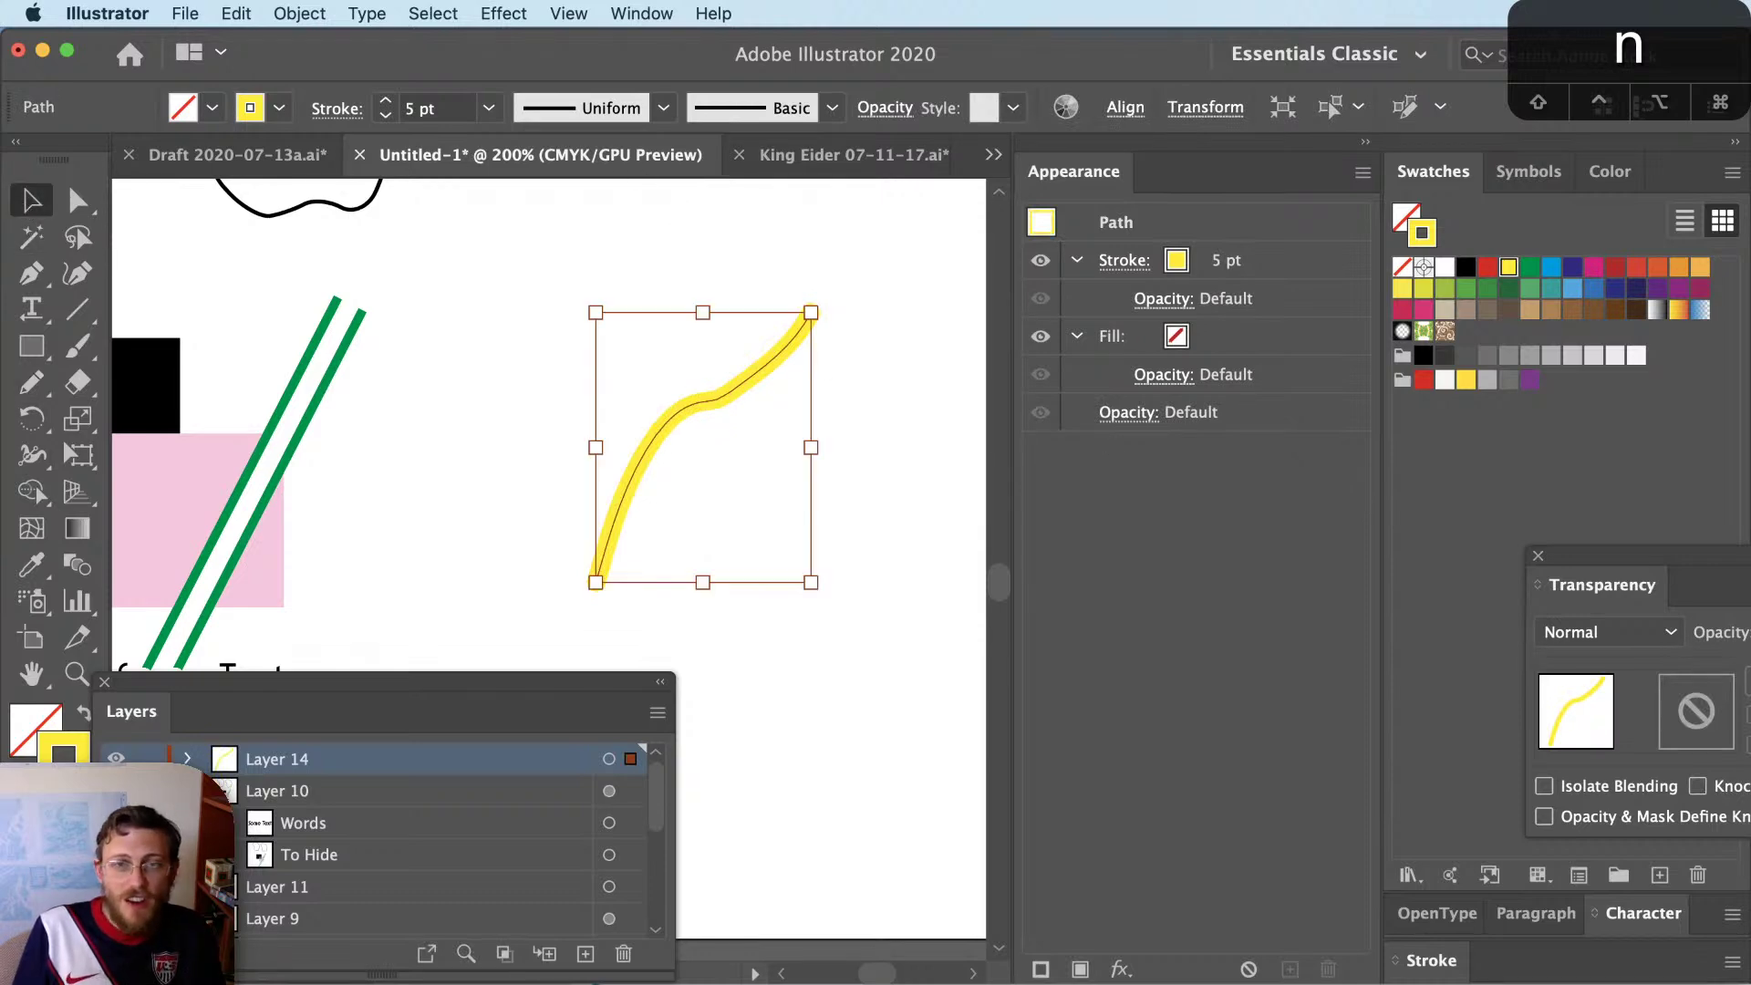
pyautogui.click(1615, 267)
# Vary the red path's stroke with the Width tool so it tapers toward its upper end
pyautogui.scroll(2, 845, 332)
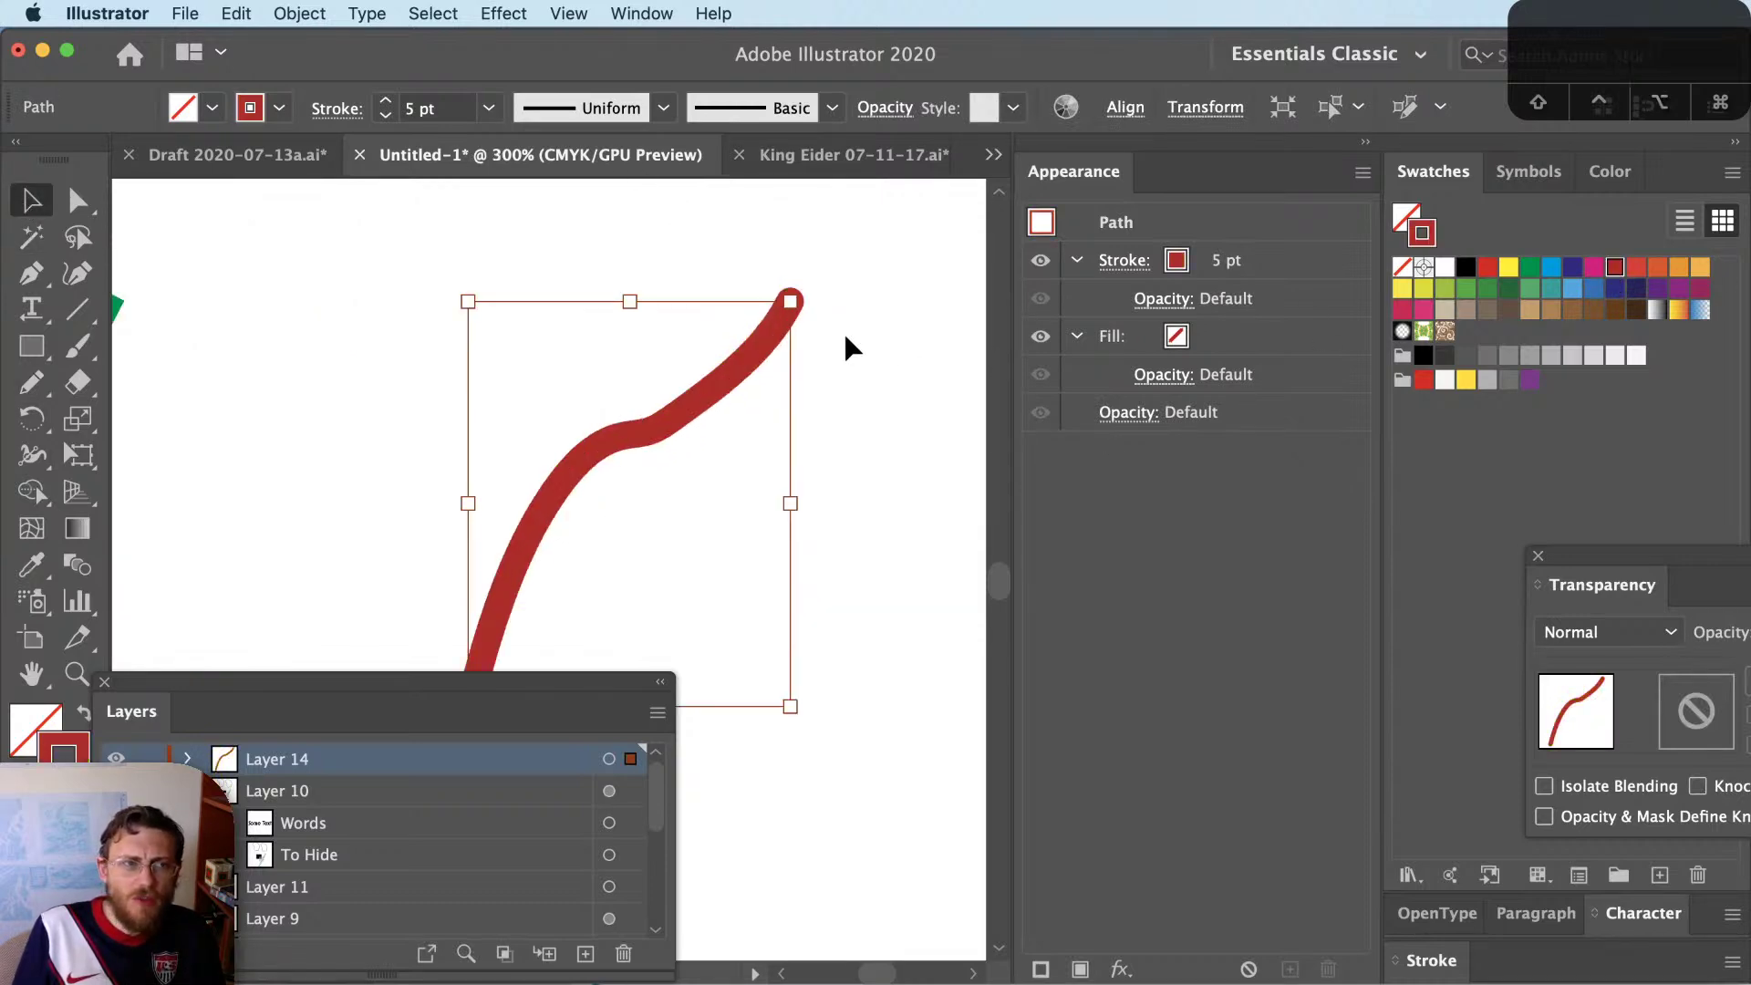
pyautogui.click(33, 456)
pyautogui.moveTo(794, 308); pyautogui.dragTo(828, 337)
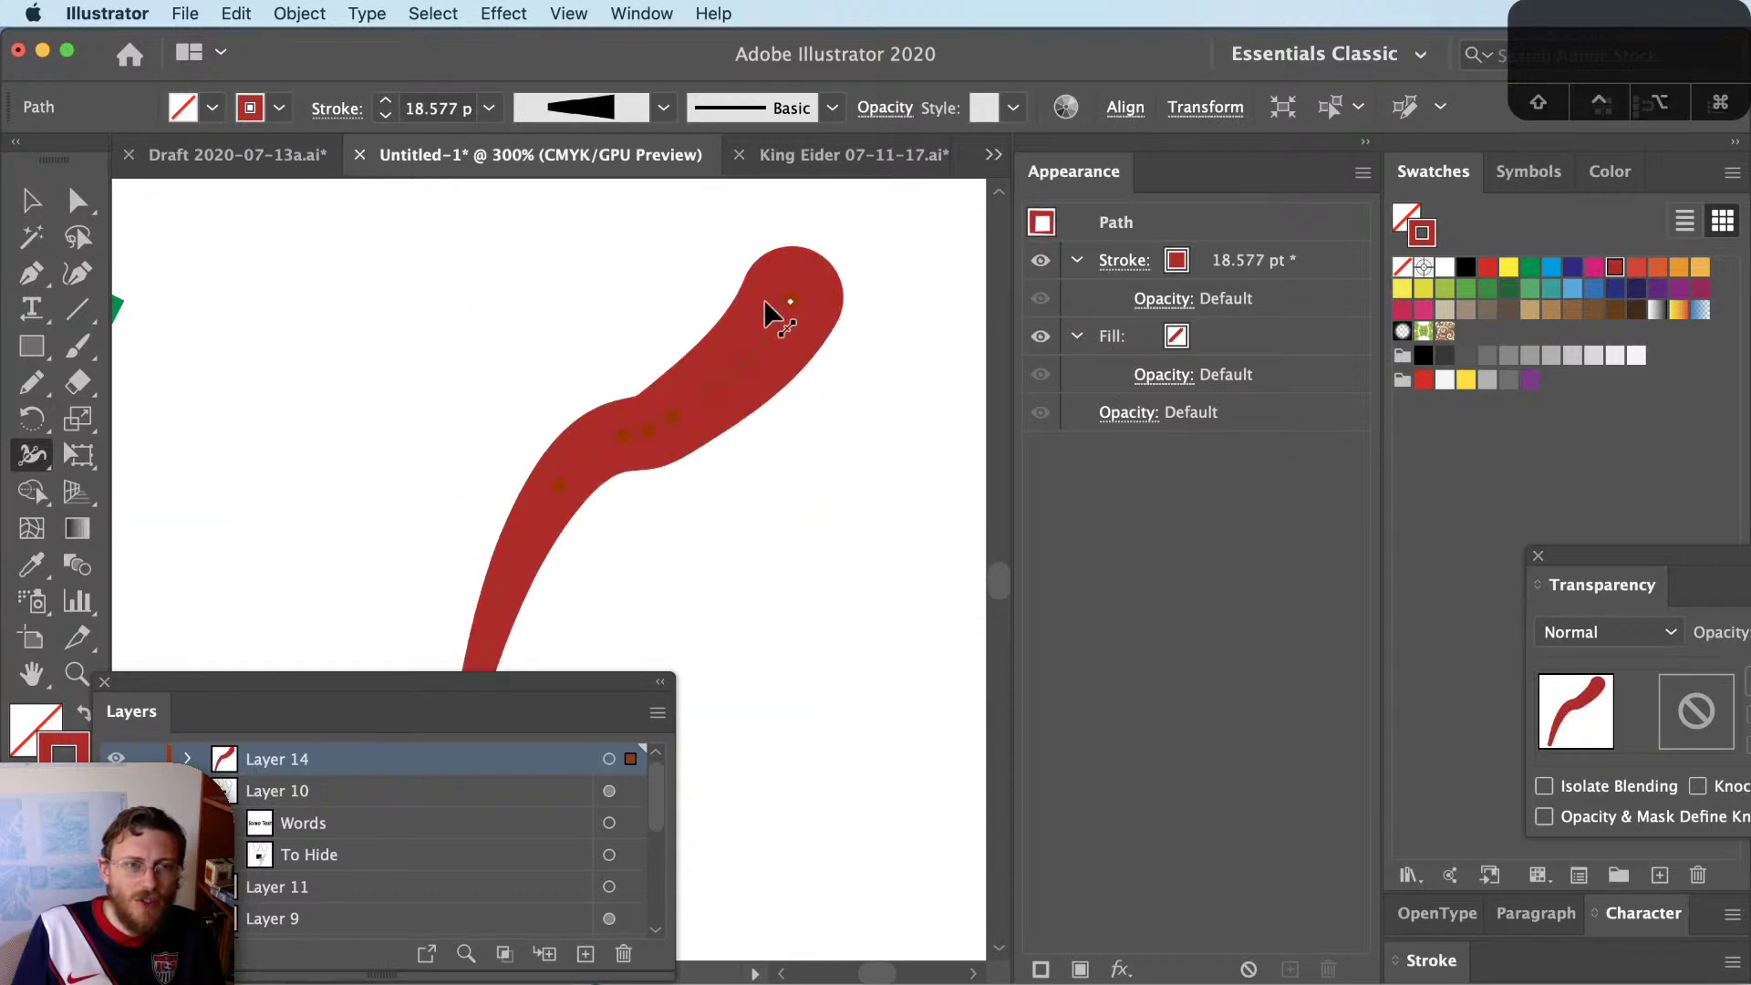
pyautogui.press('super+z')
pyautogui.press('super+minus')
pyautogui.click(809, 415)
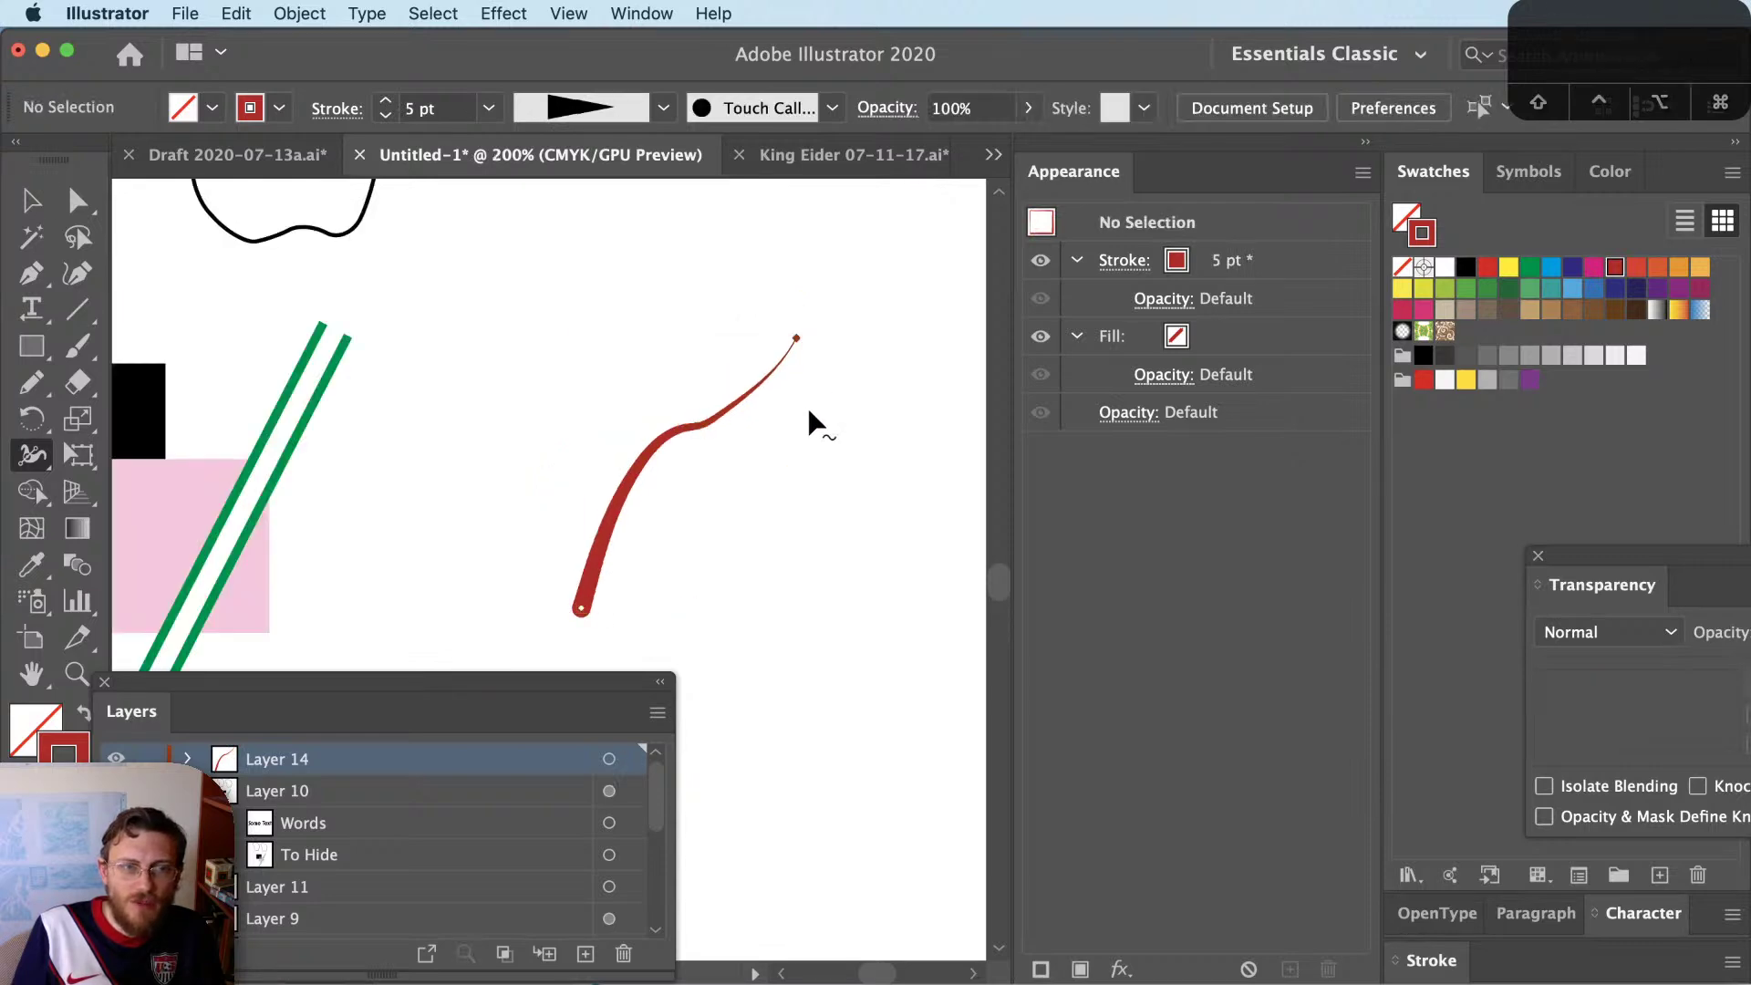
pyautogui.press('v')
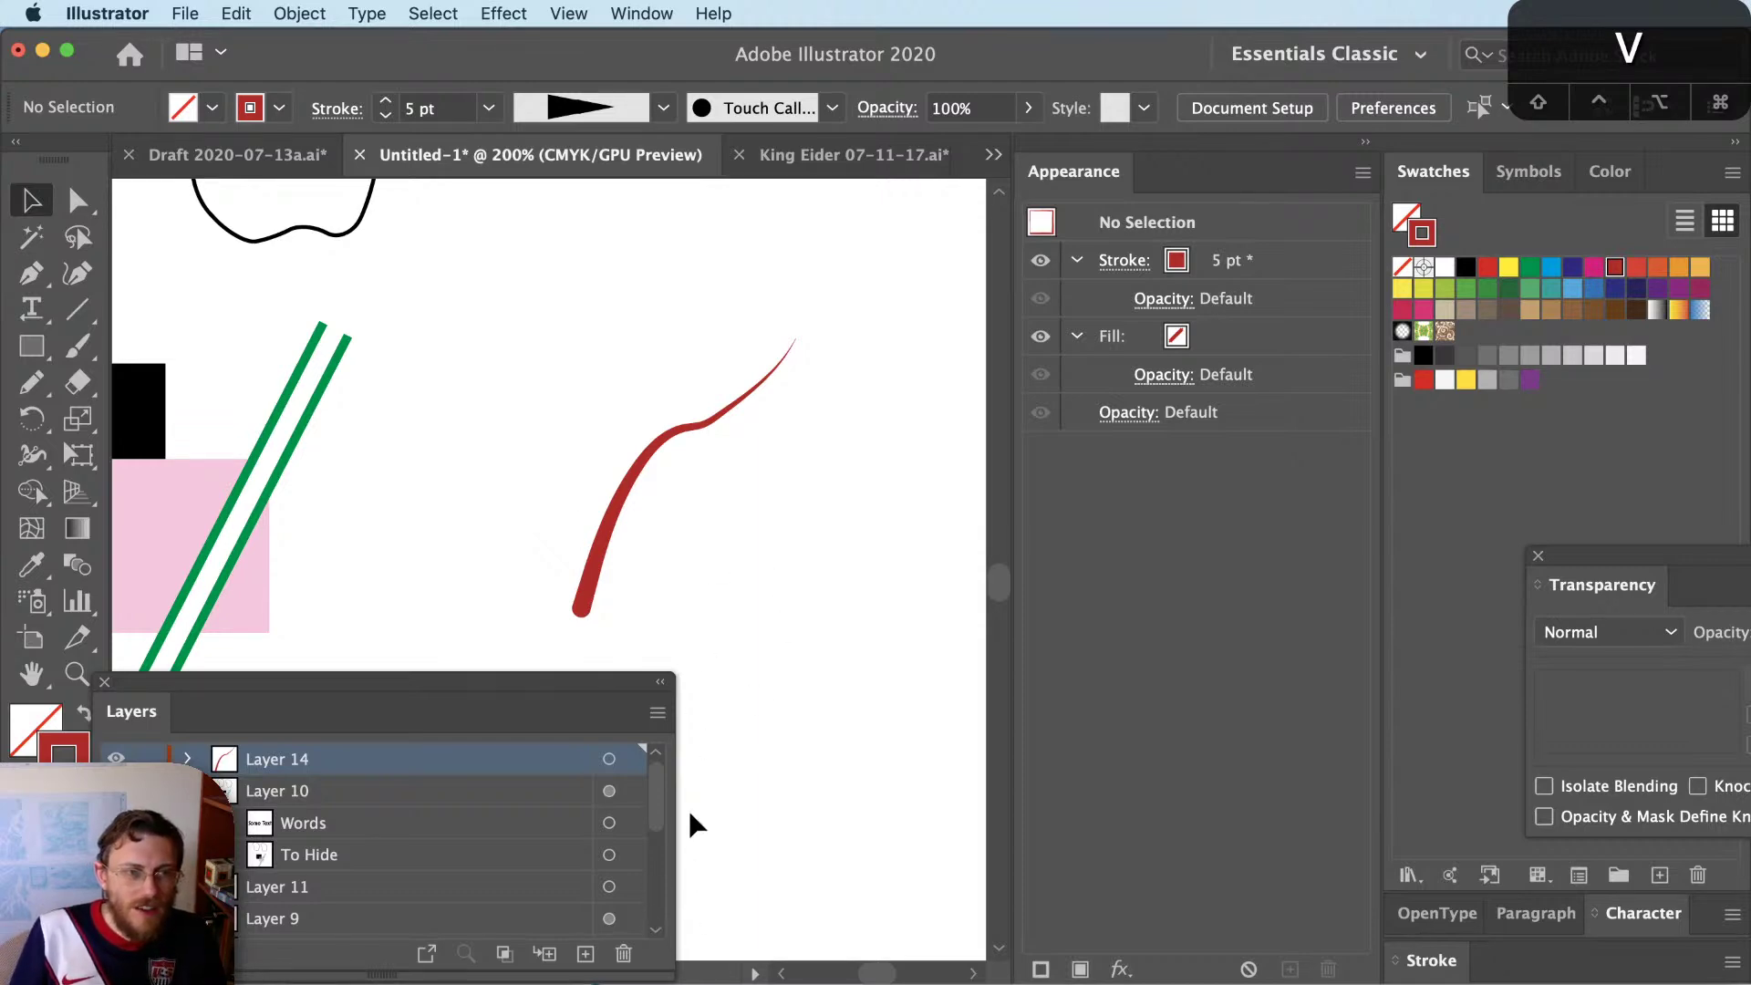
# Delete the tapered red path and draw a new freehand wavy path in its place with the Pencil
pyautogui.click(614, 510)
pyautogui.press('BackSpace')
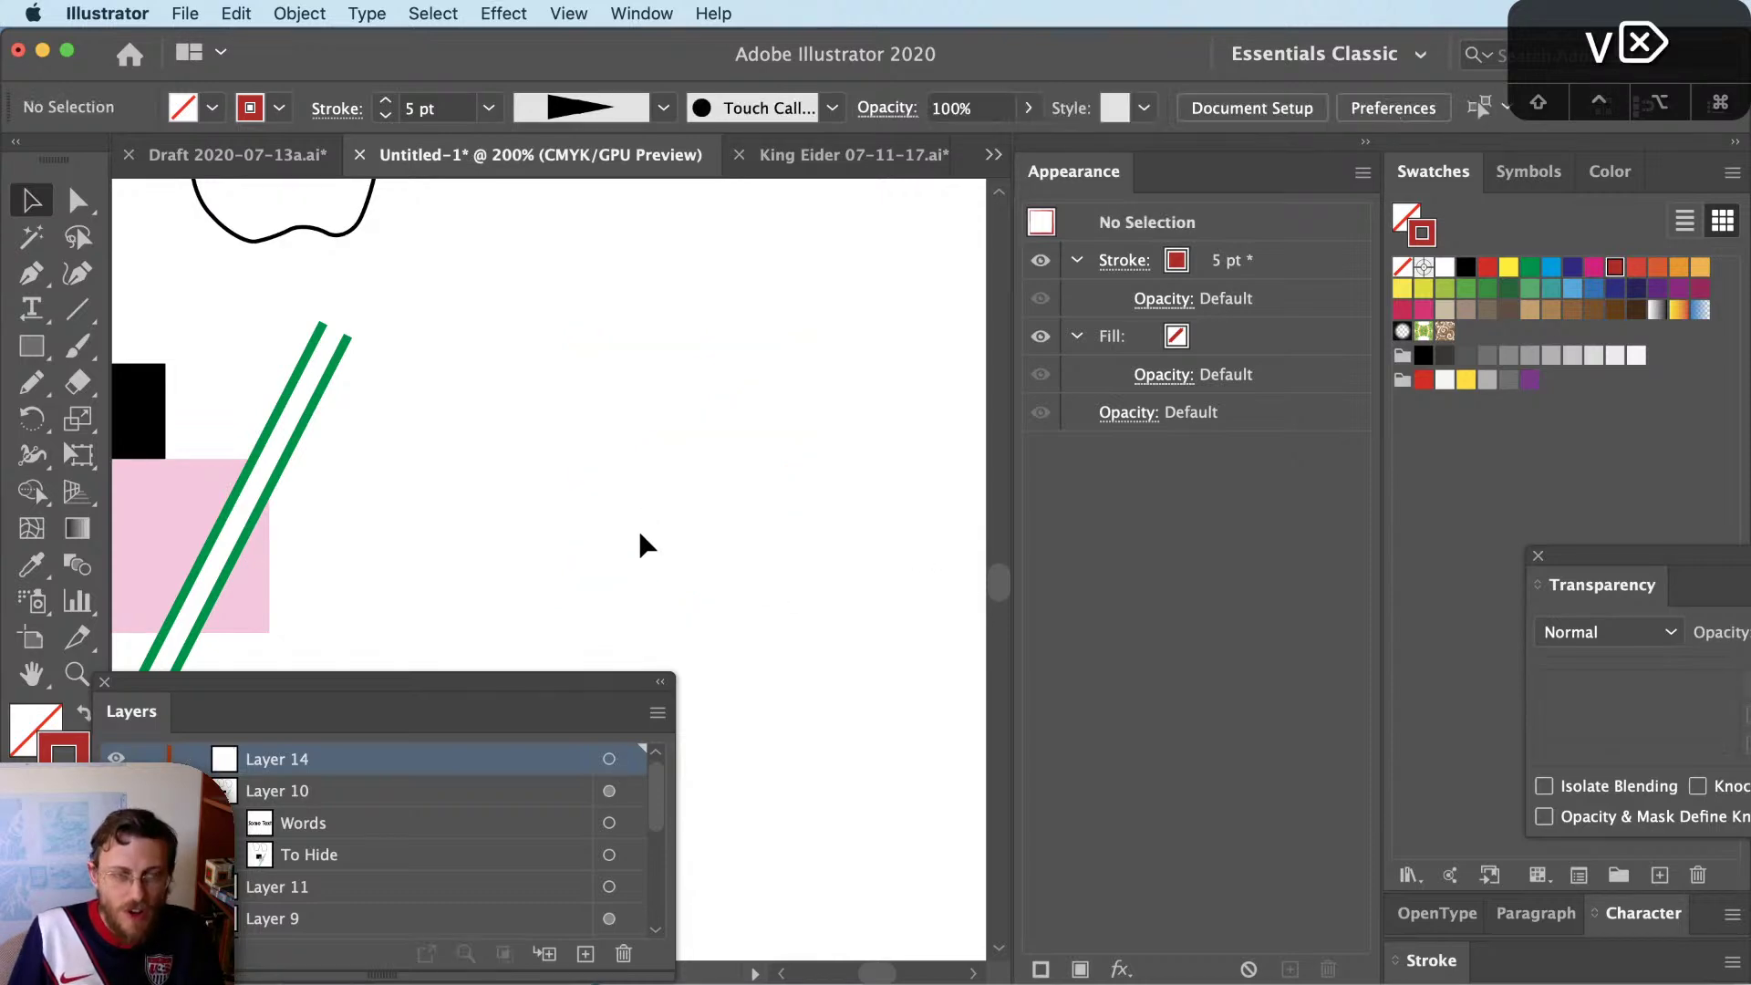
pyautogui.press('n')
pyautogui.moveTo(515, 589); pyautogui.dragTo(739, 442)
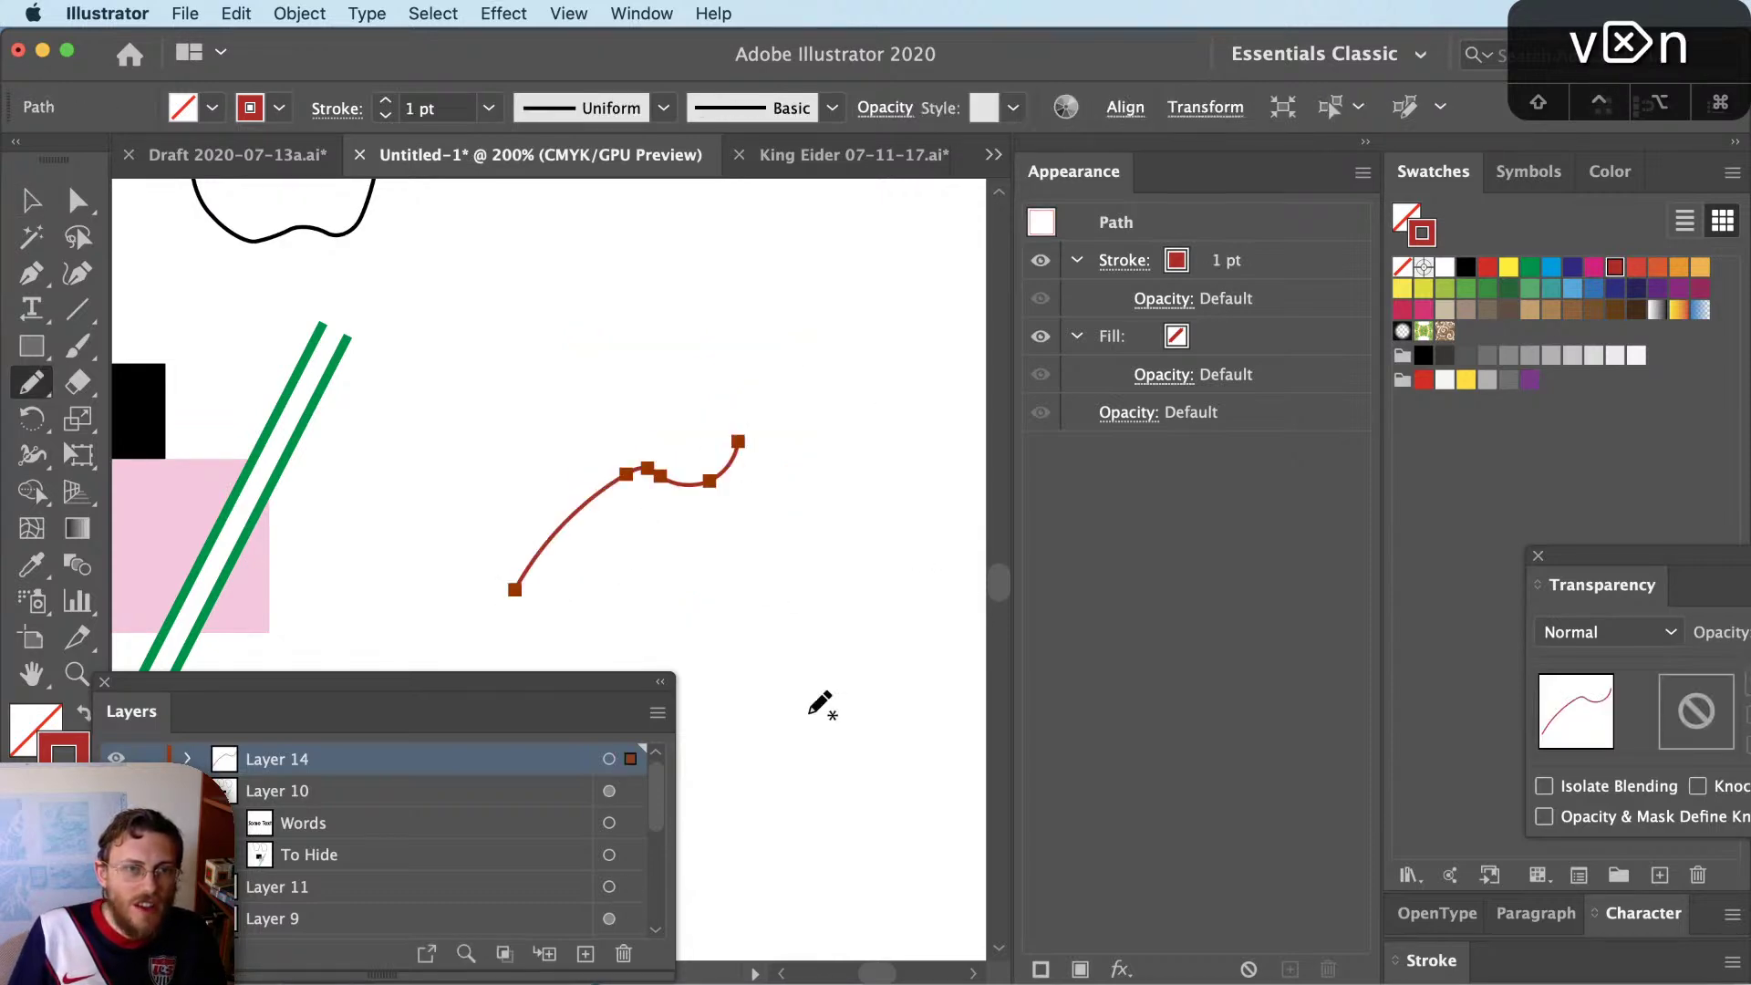
# Add a second stroke beneath the wavy path's existing one, set to 1.5 pt and colored dark blue
pyautogui.click(1041, 969)
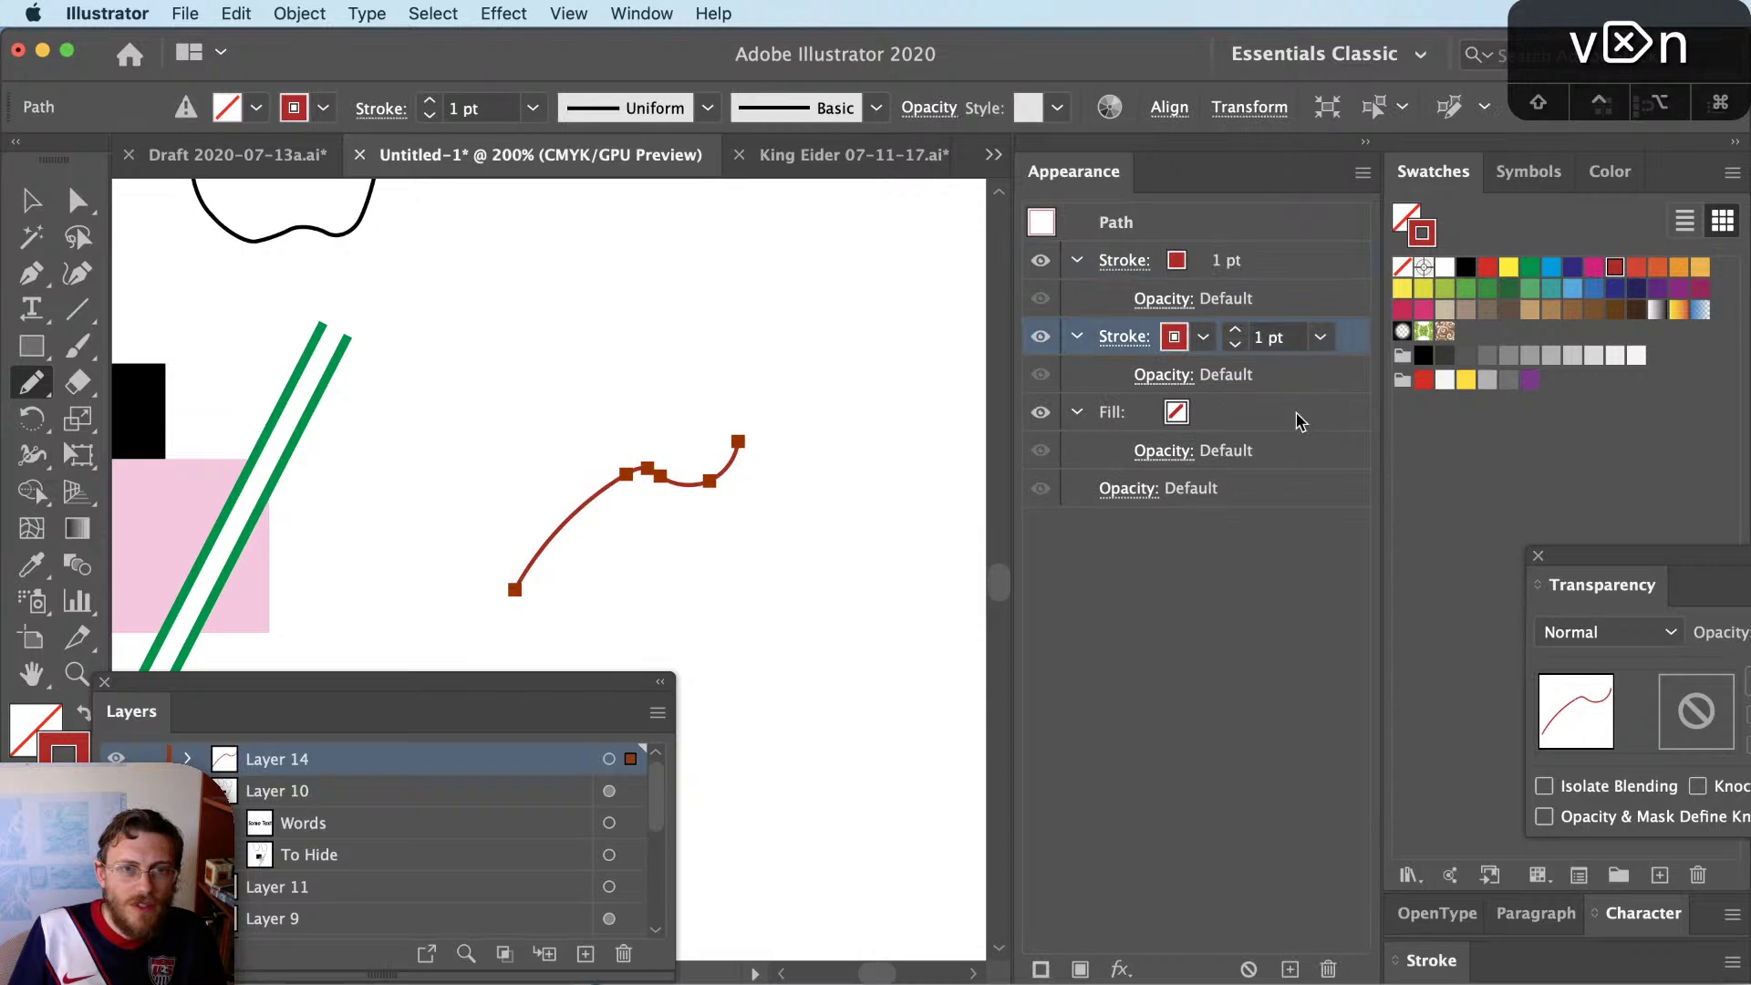
pyautogui.click(1294, 339)
pyautogui.write('1.5')
pyautogui.press('Return')
pyautogui.click(1509, 266)
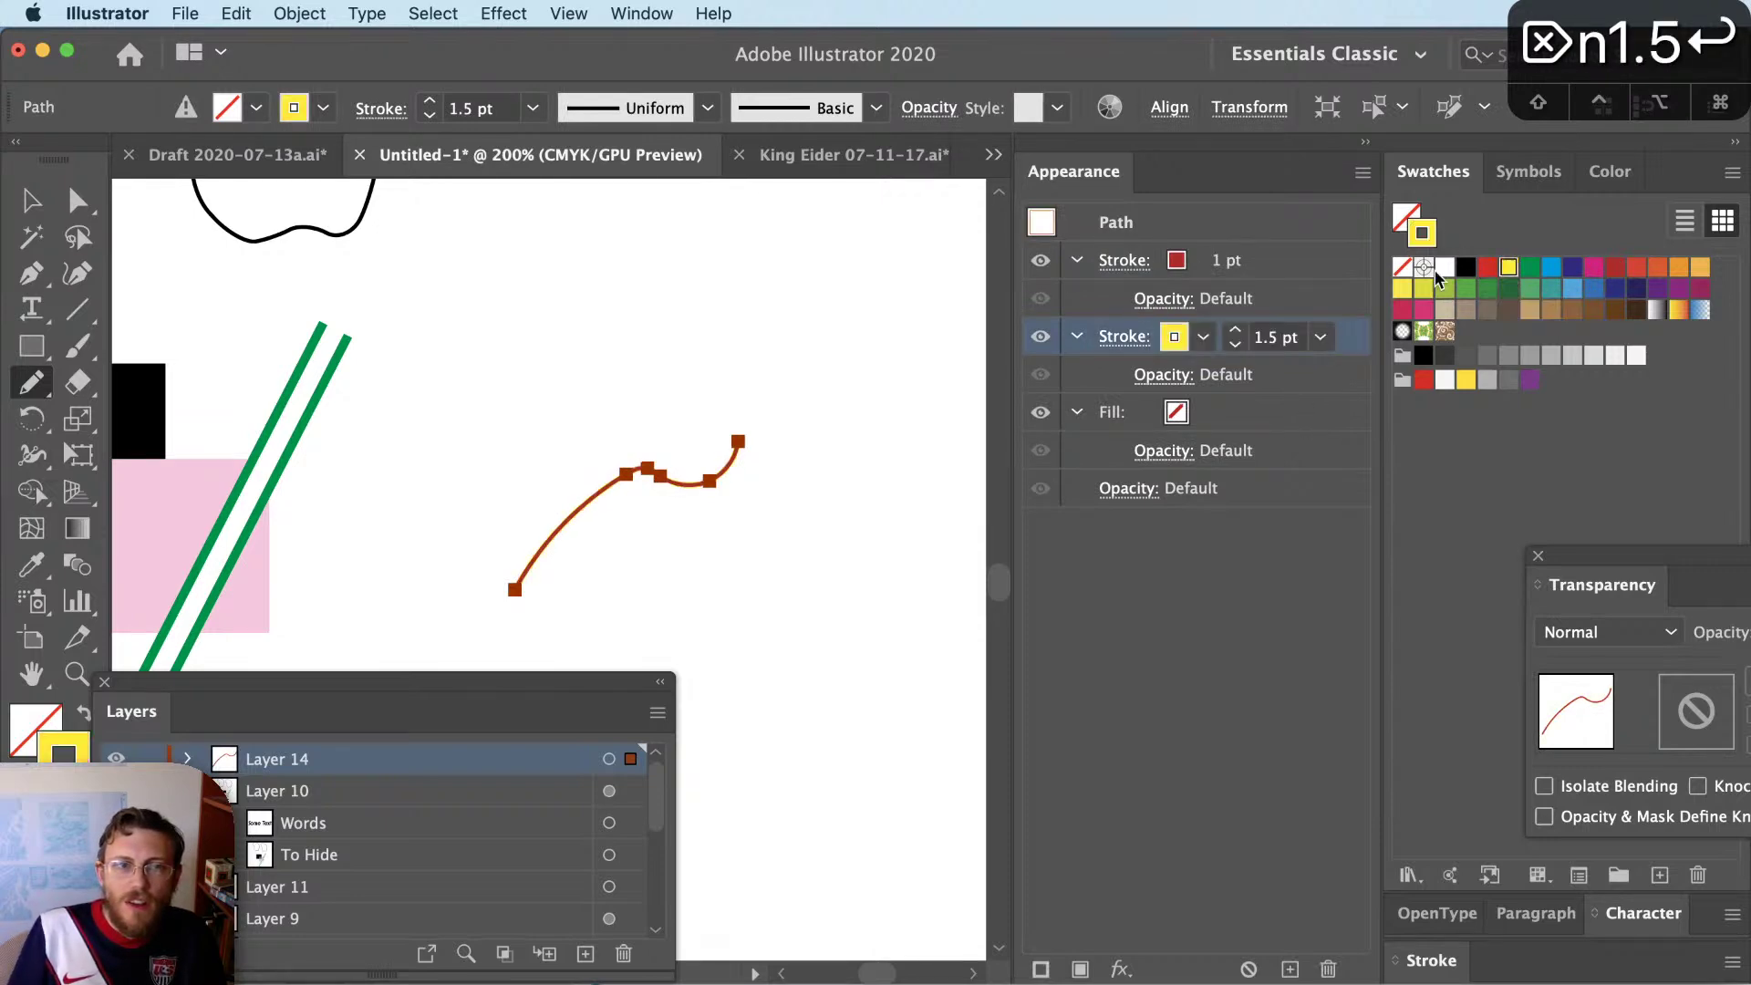
pyautogui.click(31, 202)
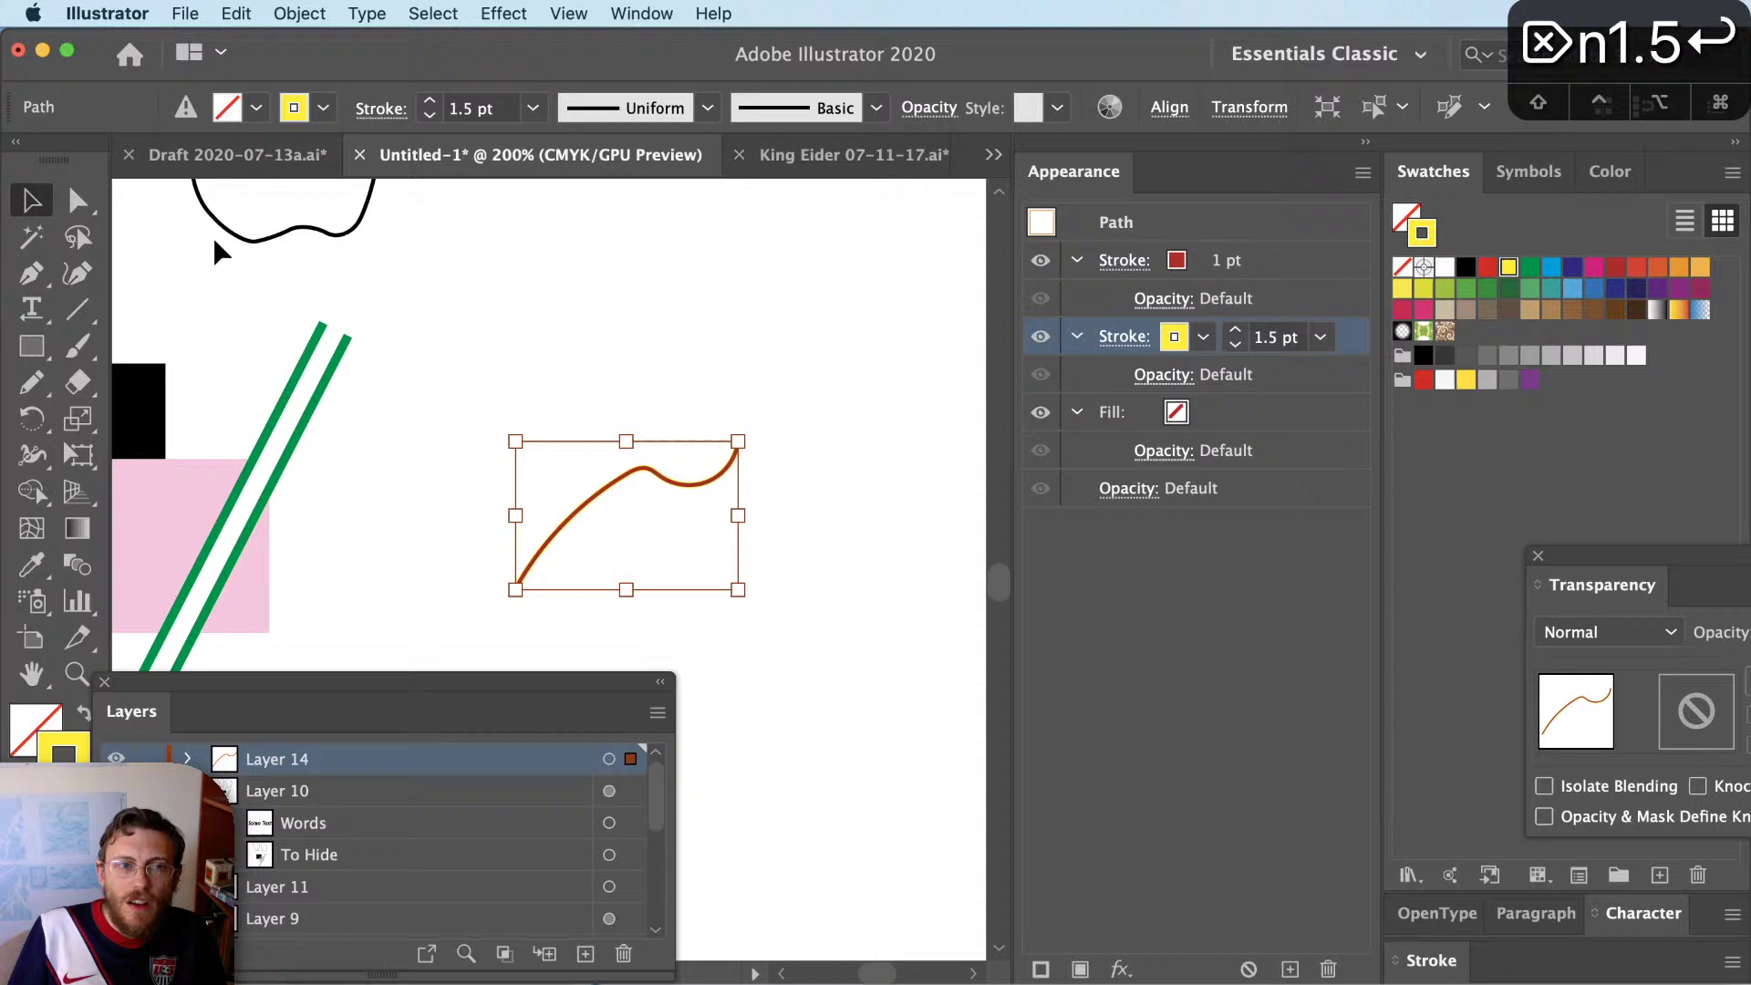
pyautogui.click(1571, 272)
# Color the wavy path's upper 1 pt stroke yellow and check the cased line up close
pyautogui.click(1264, 265)
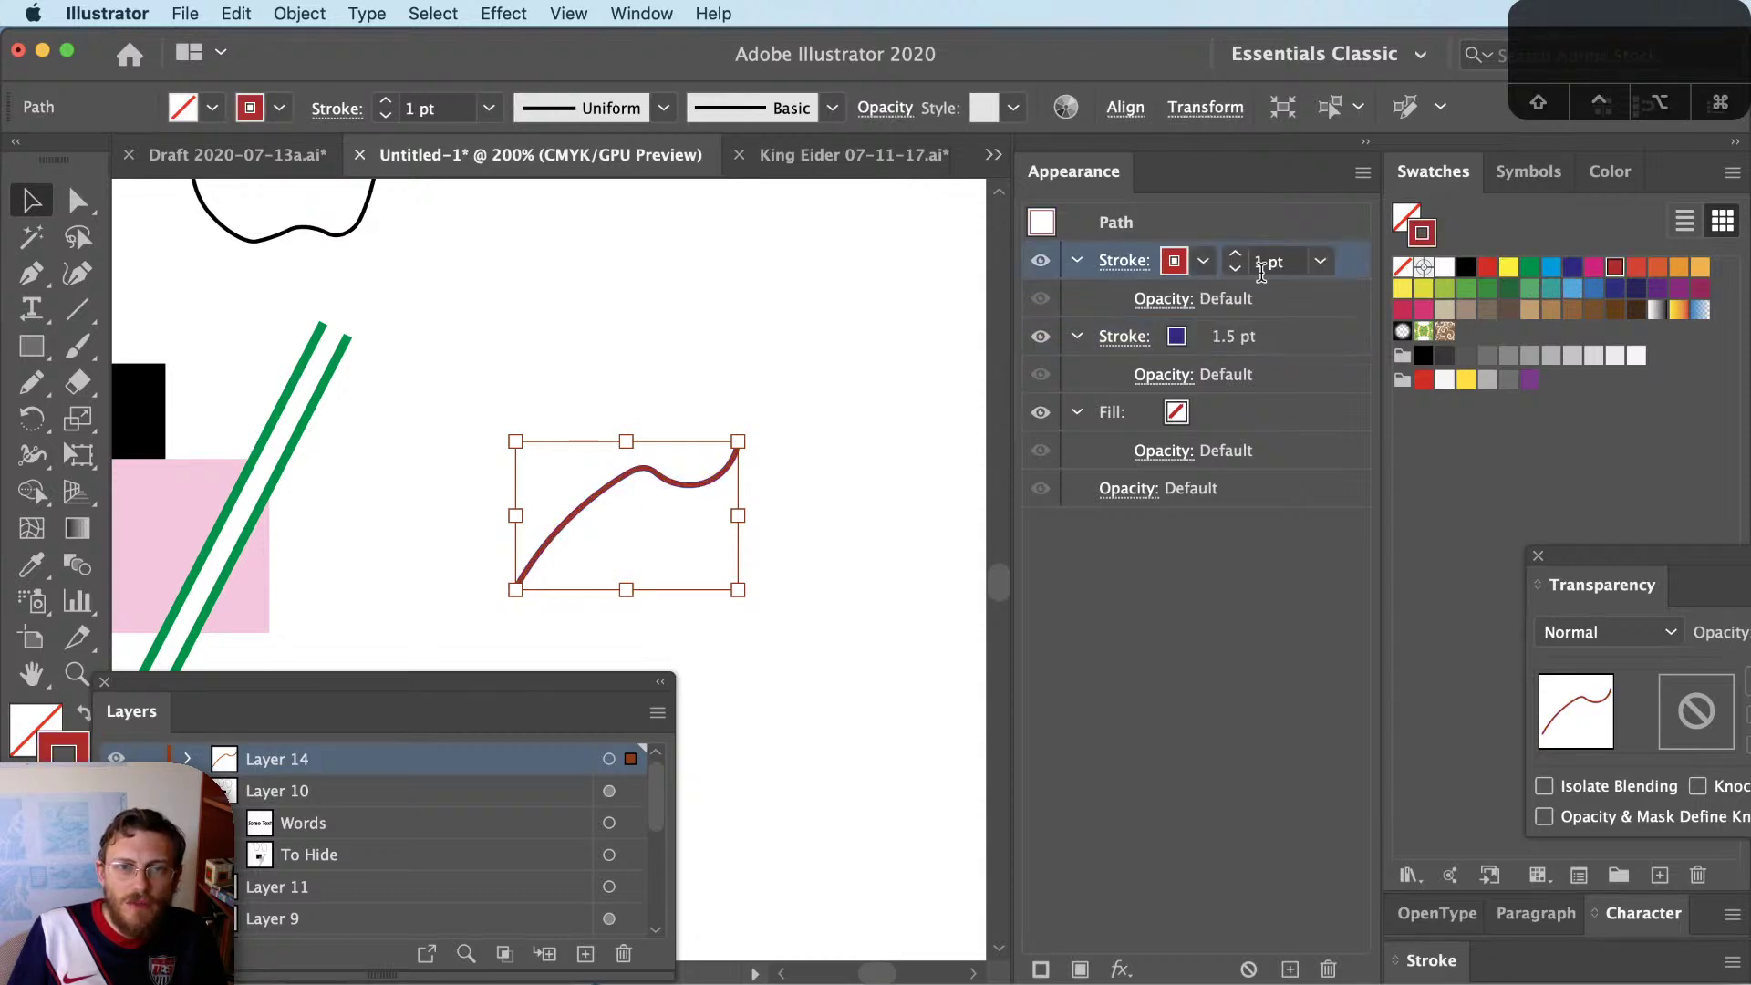
pyautogui.click(1509, 266)
pyautogui.click(483, 347)
pyautogui.scroll(3, 644, 479)
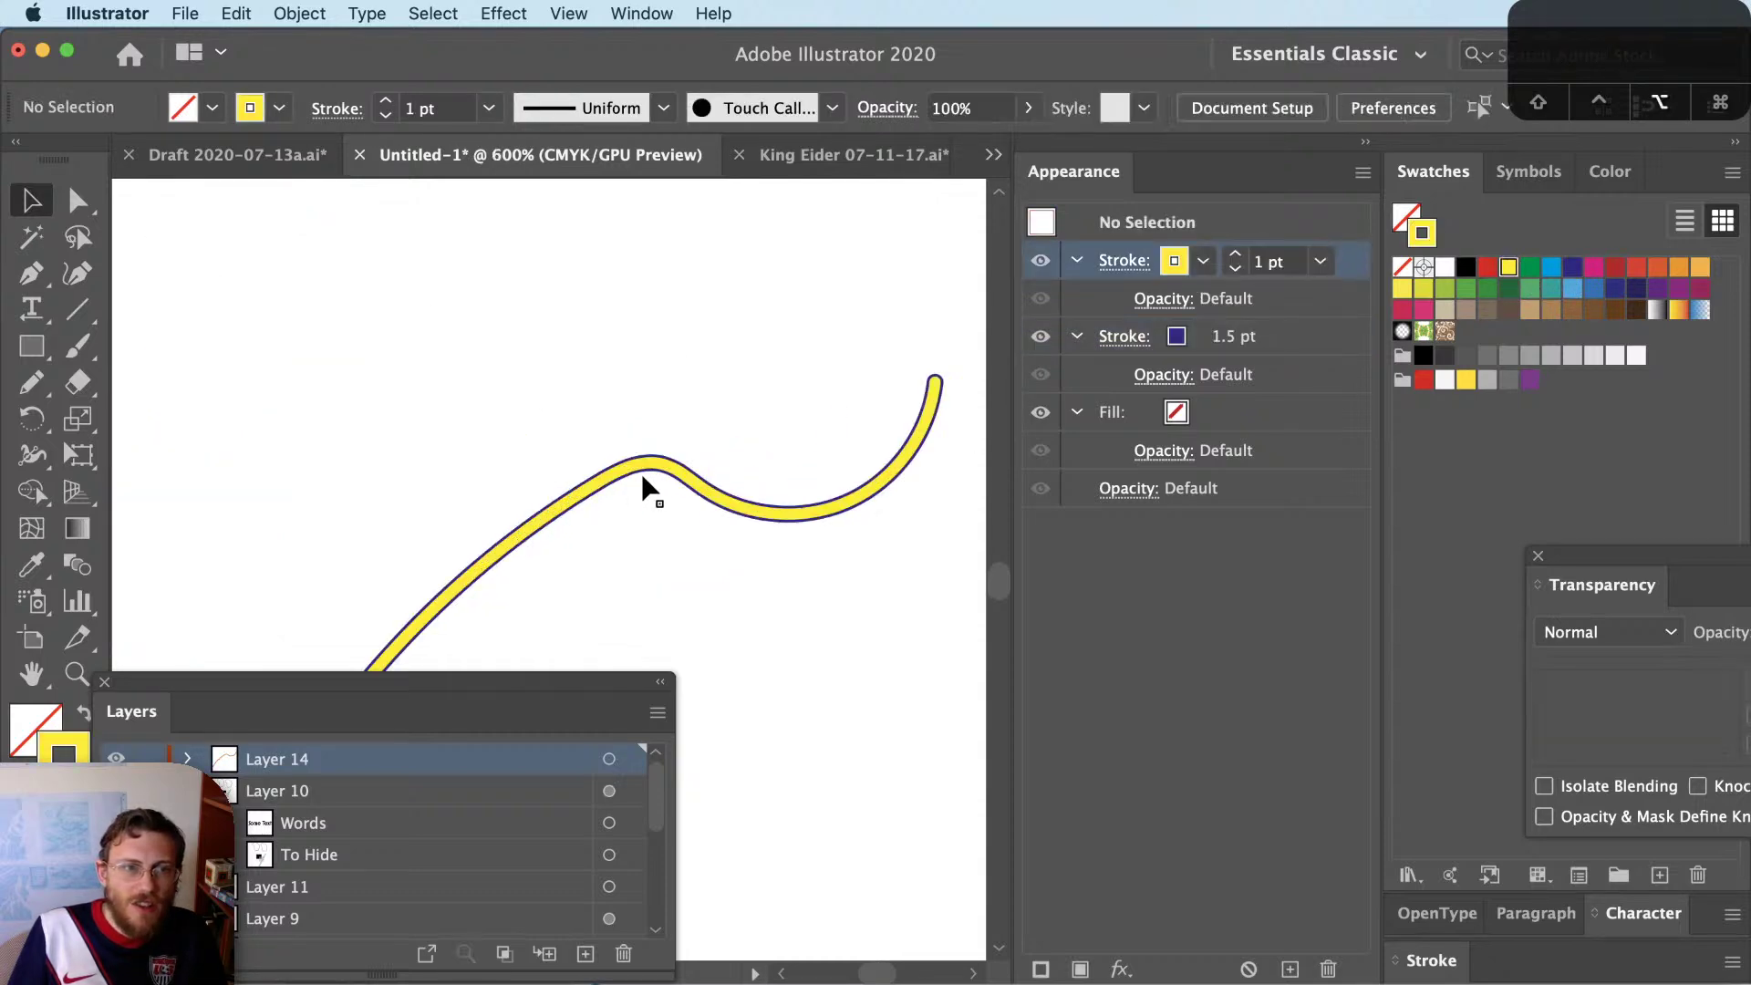
pyautogui.moveTo(642, 476); pyautogui.dragTo(674, 360)
pyautogui.press('v')
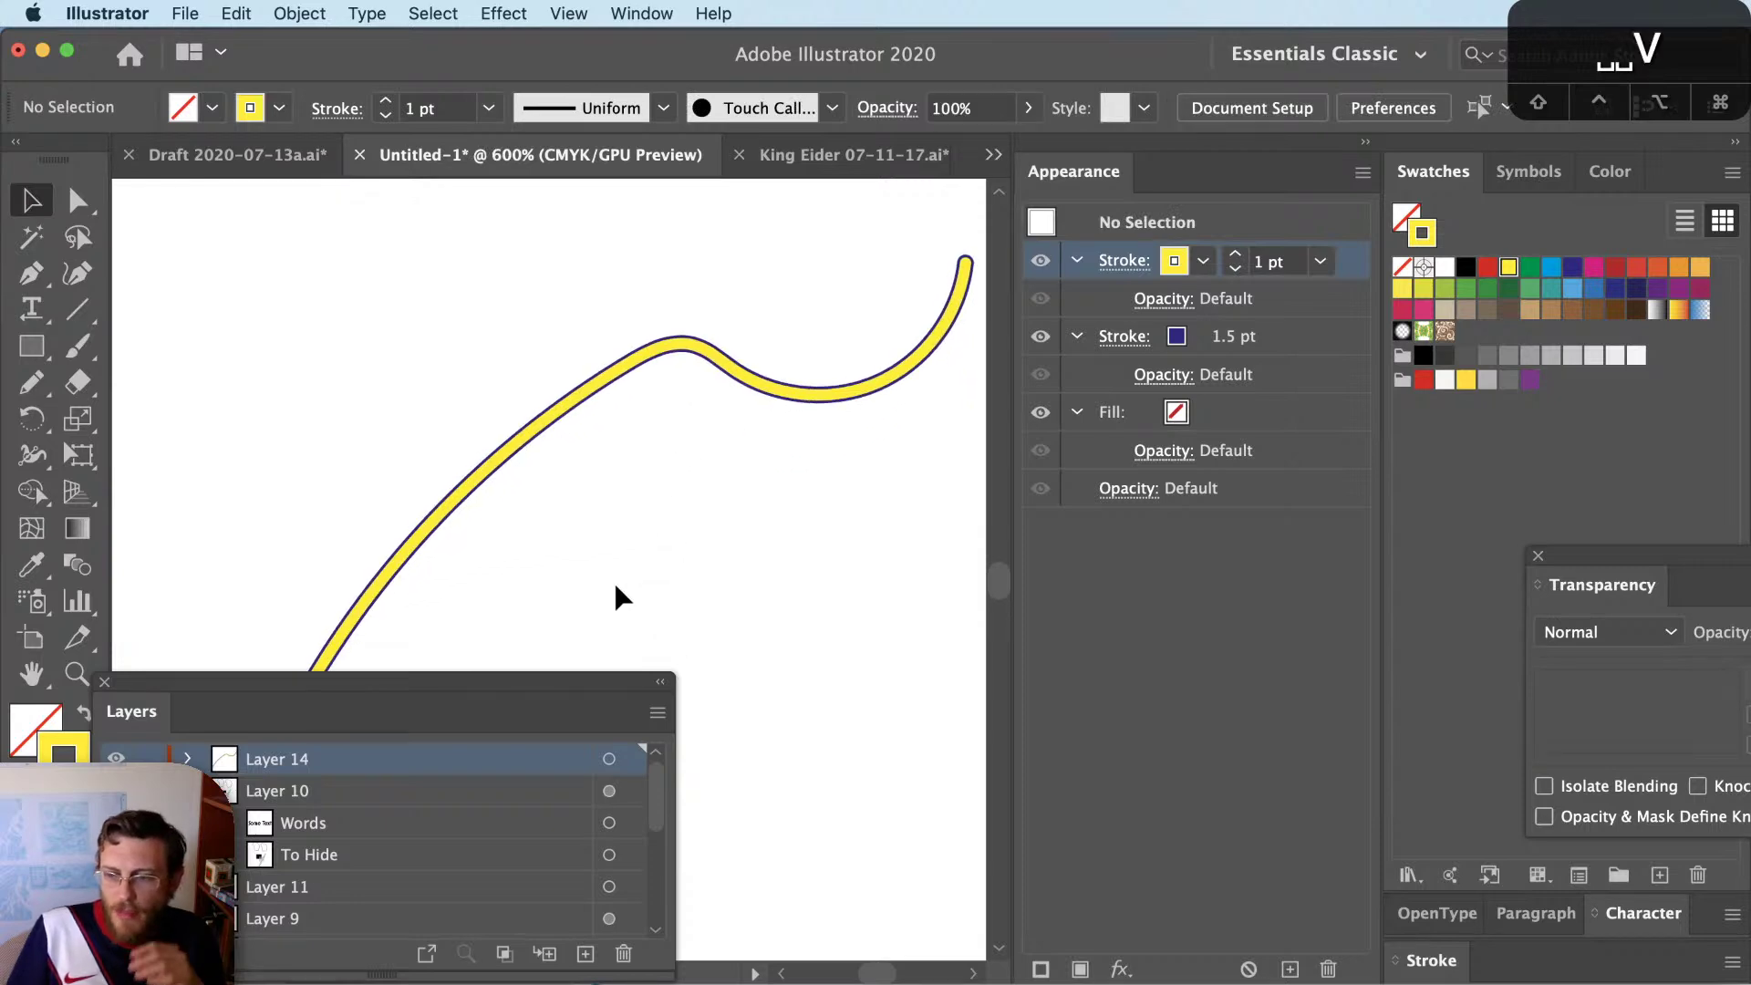
# Open the Scale options for the yellow cased path and enable Scale Strokes & Effects
pyautogui.moveTo(648, 543); pyautogui.dragTo(441, 354)
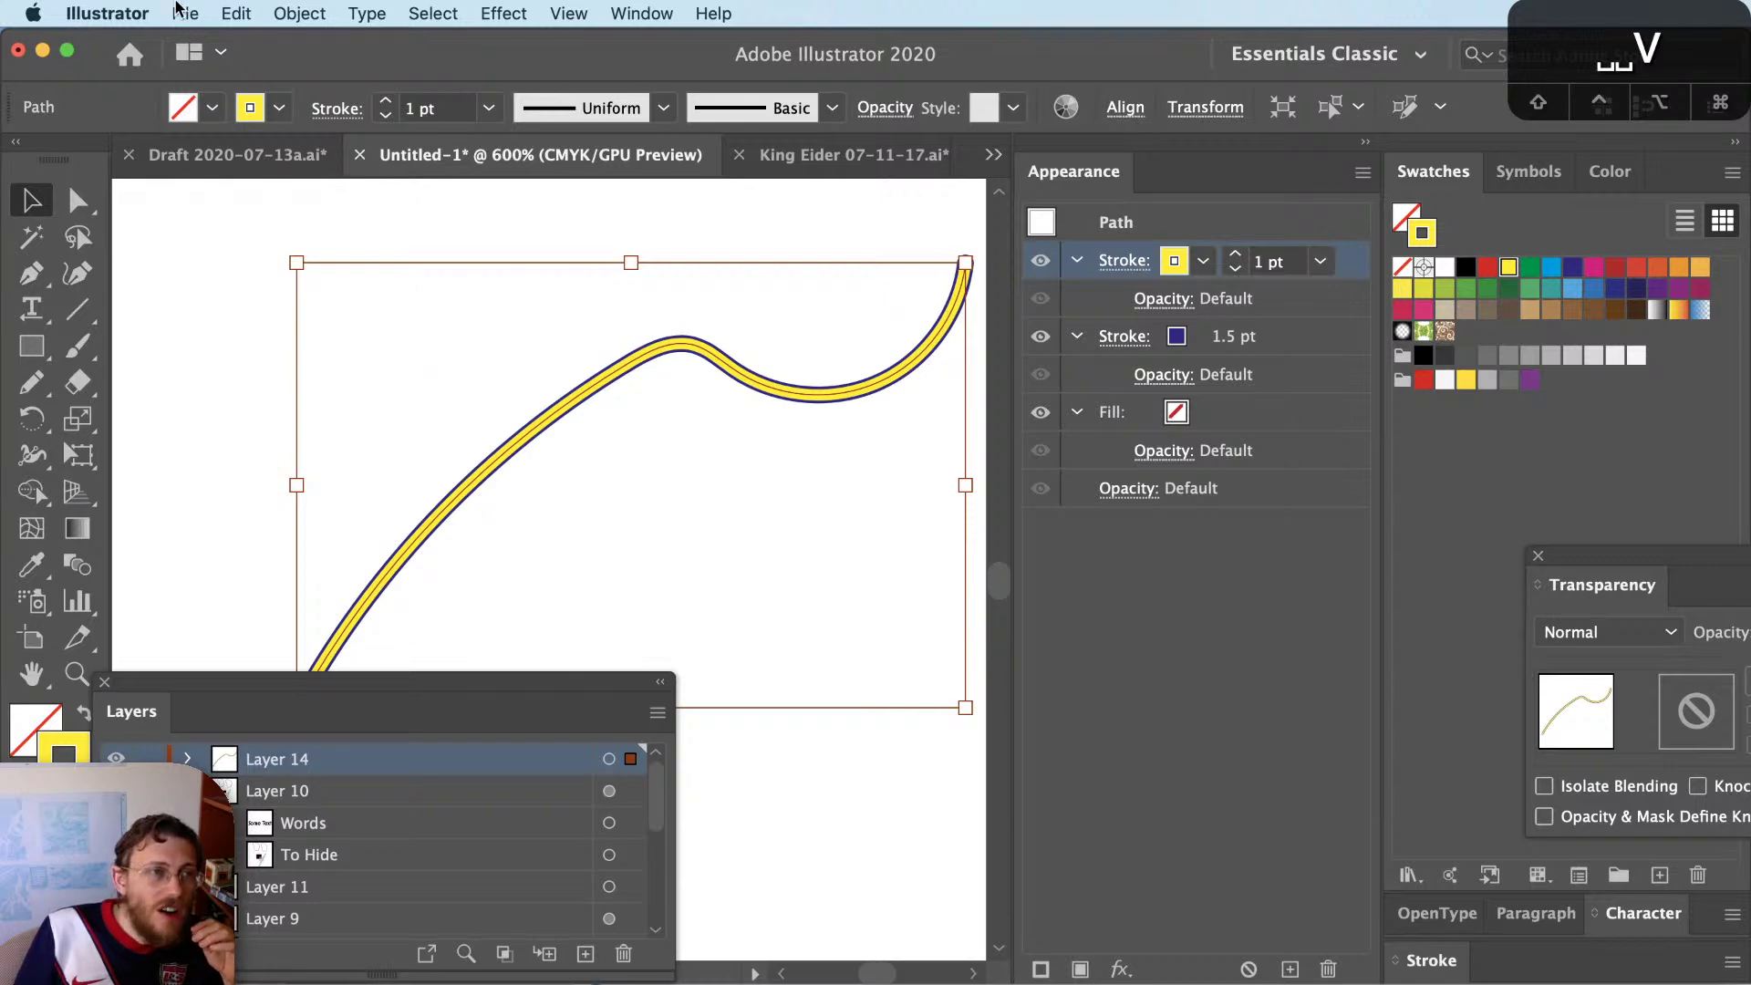
pyautogui.press('s')
pyautogui.press('Return')
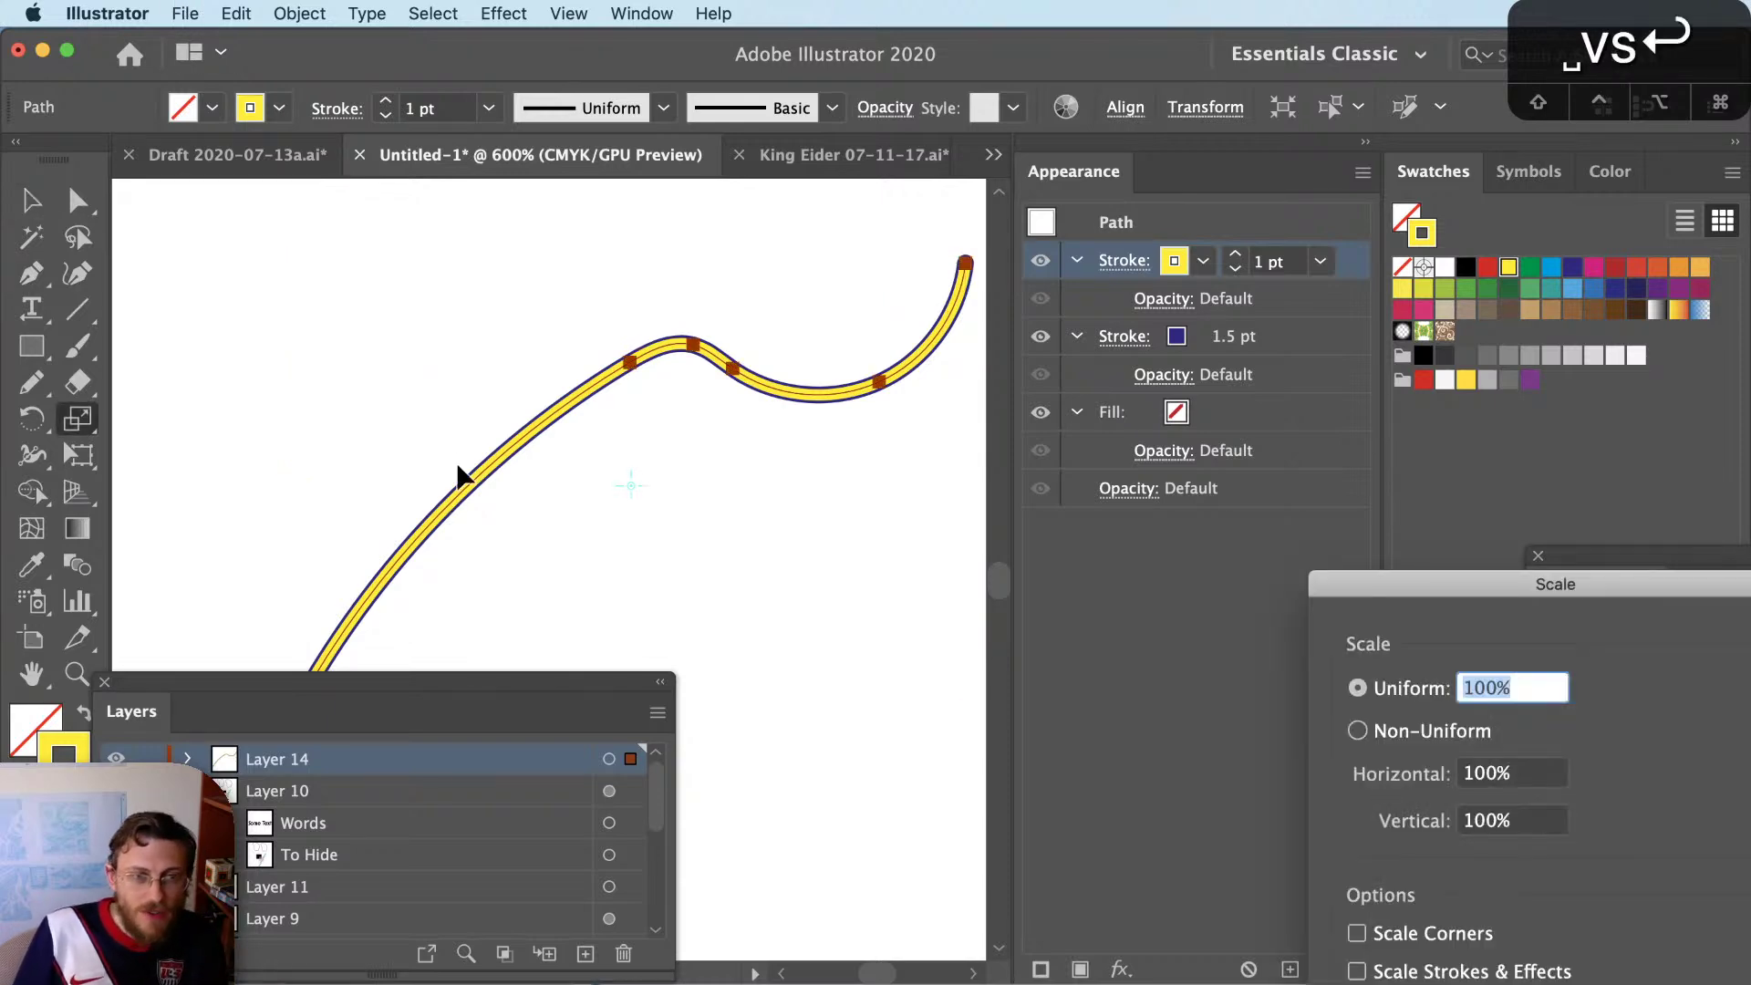
pyautogui.moveTo(1477, 588); pyautogui.dragTo(1007, 374)
pyautogui.click(989, 752)
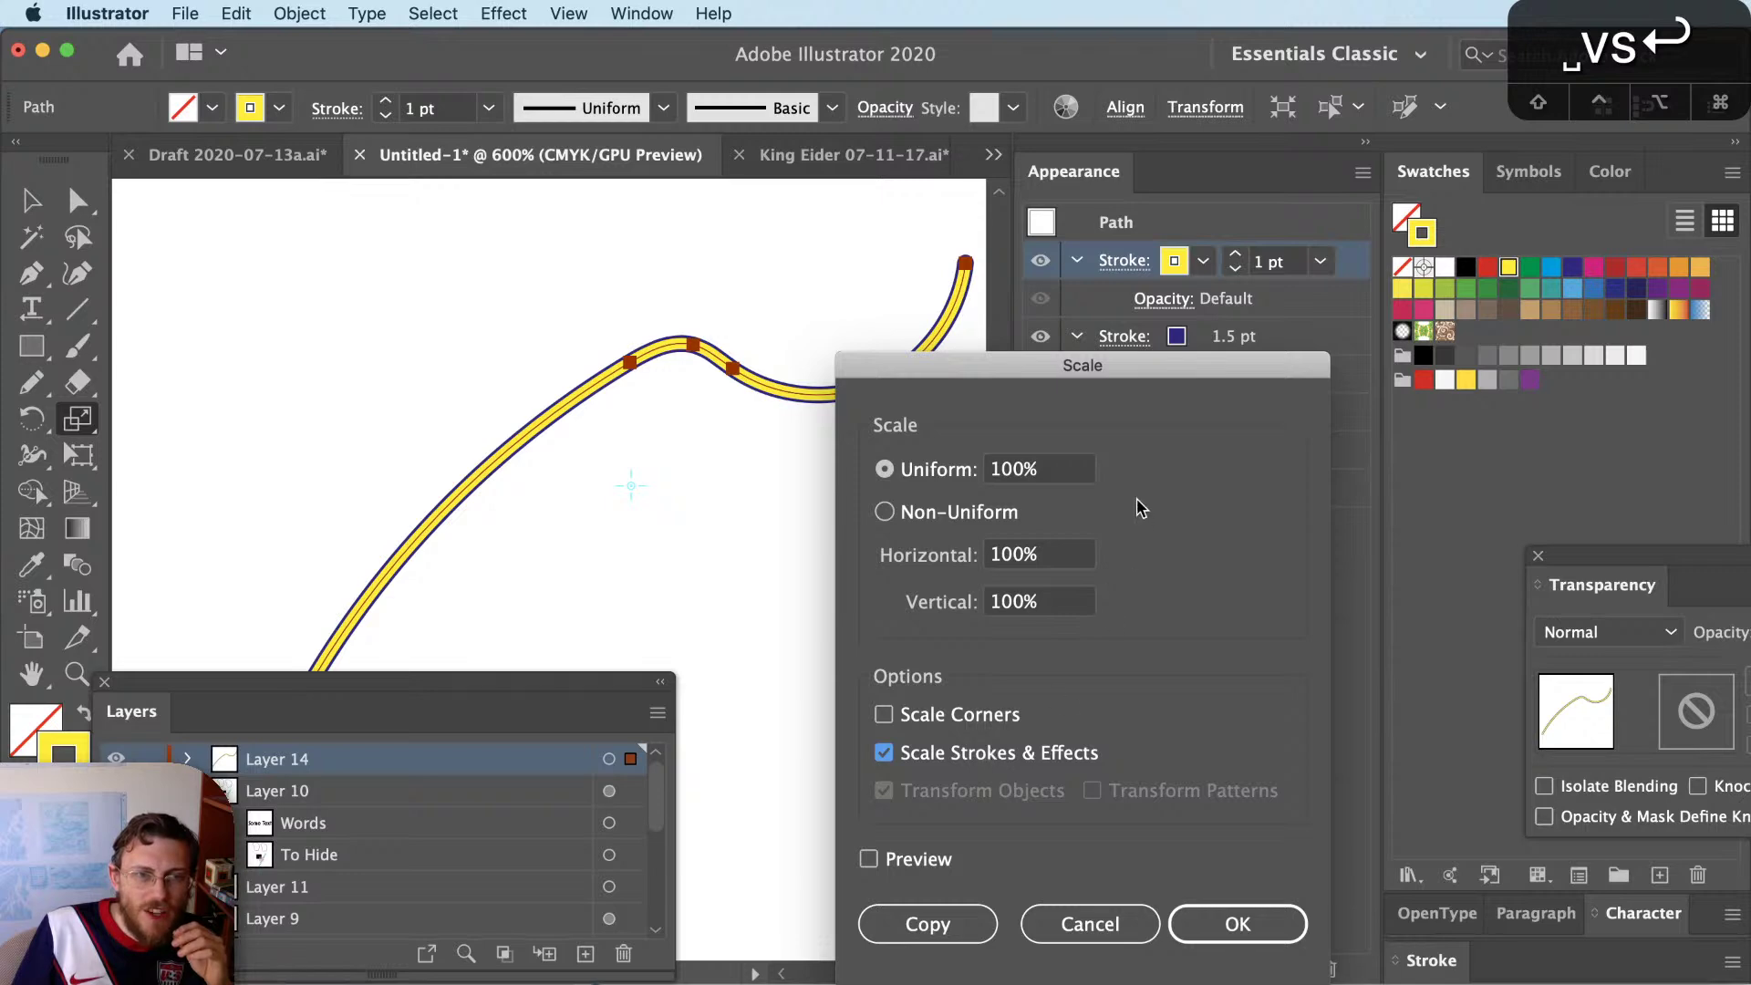
# Try scaling the path uniformly to 2000%, and undo the scaling
pyautogui.click(1083, 471)
pyautogui.write('2000')
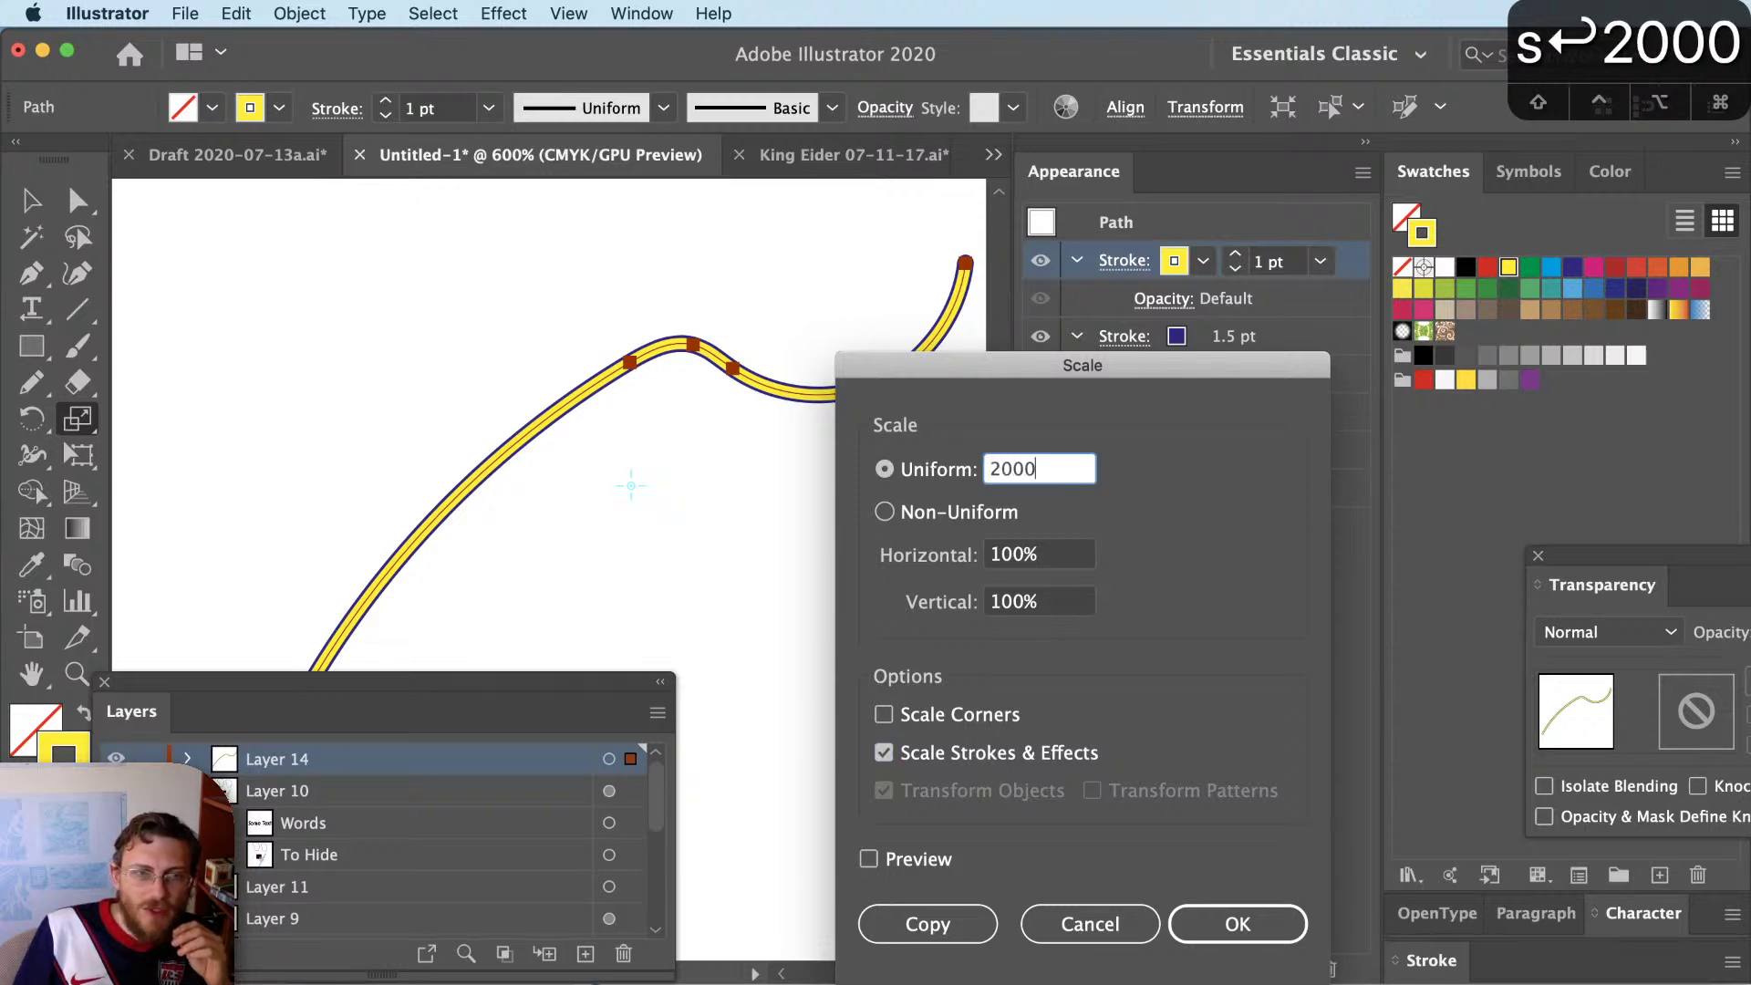
pyautogui.press('Return')
pyautogui.press('super+z')
# Scale the cased path uniformly to 200% together with its strokes, and deselect it
pyautogui.press('s')
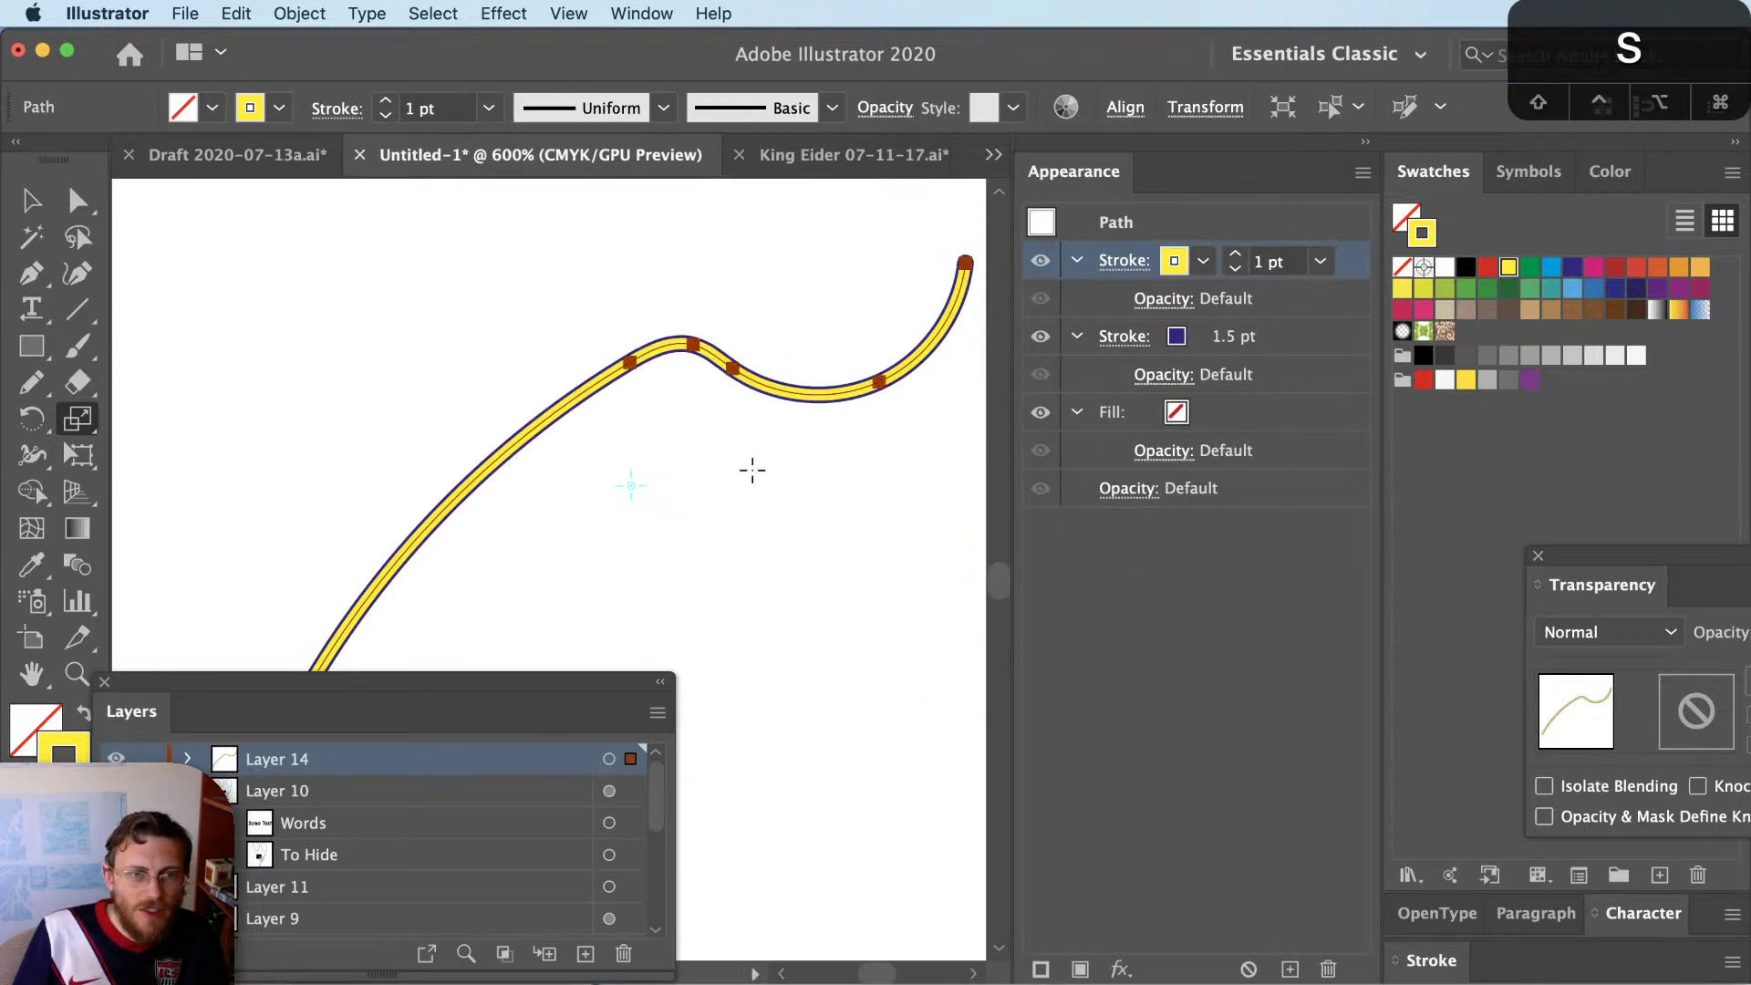
pyautogui.press('Return')
pyautogui.write('200')
pyautogui.press('Return')
pyautogui.scroll(-3, 700, 457)
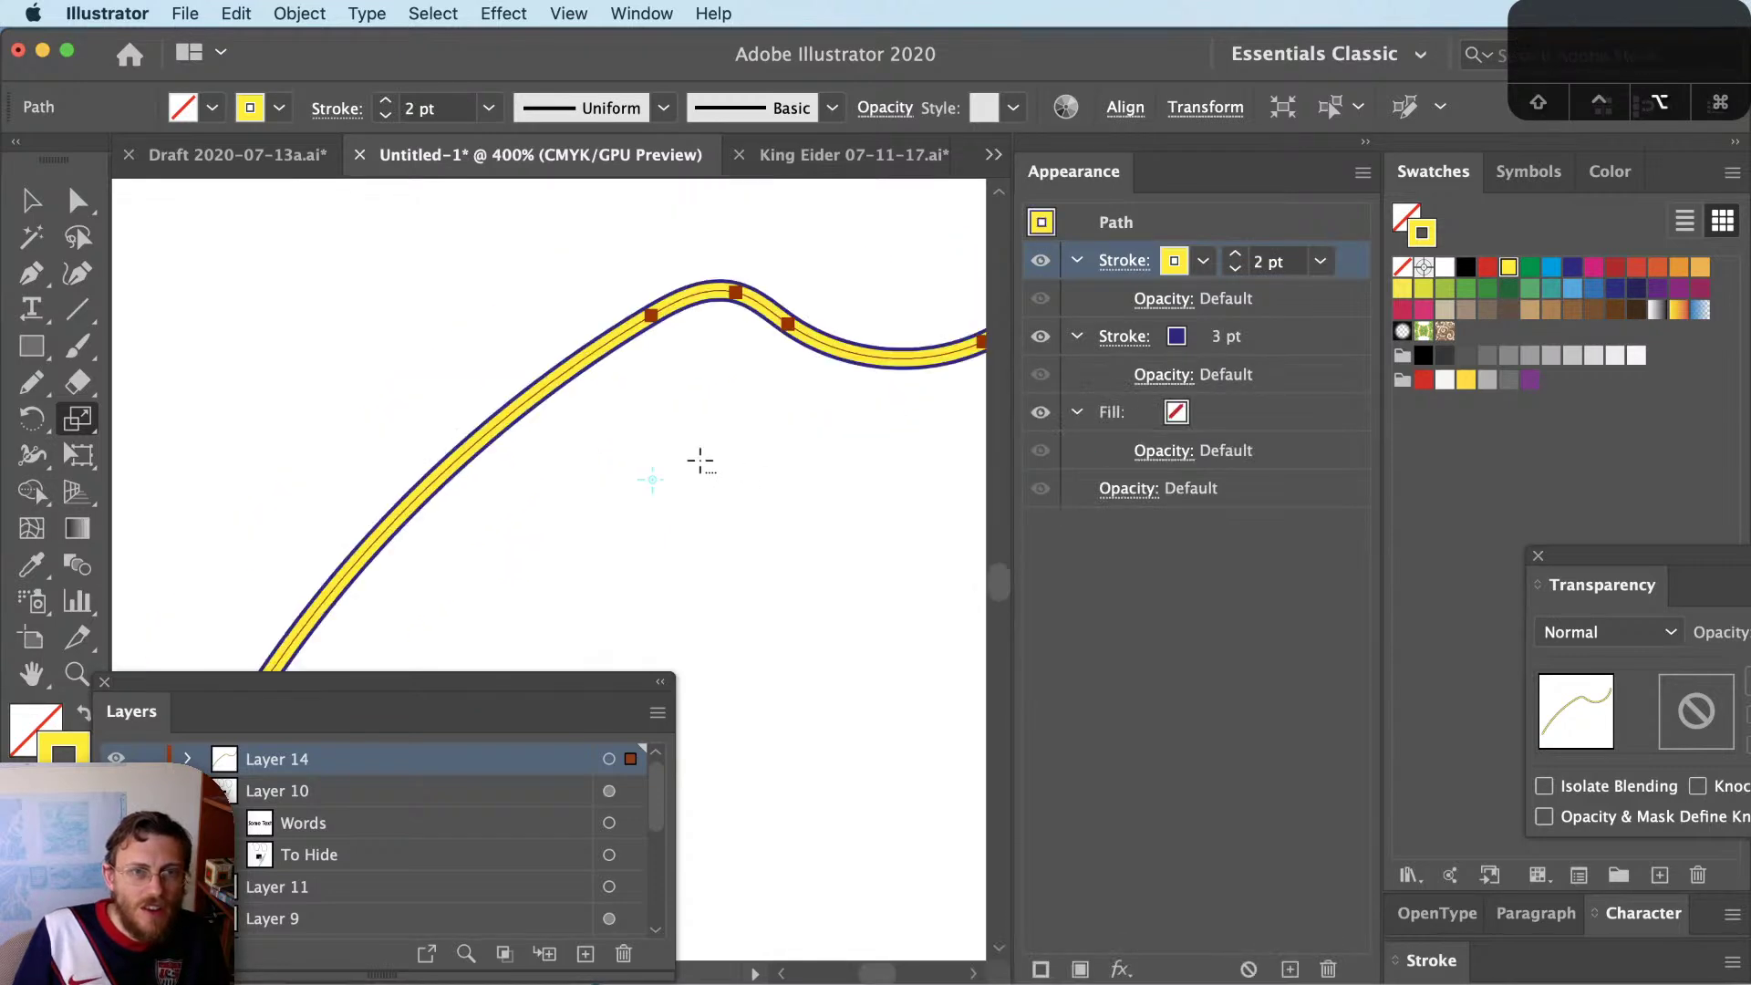
pyautogui.press('v')
pyautogui.click(798, 496)
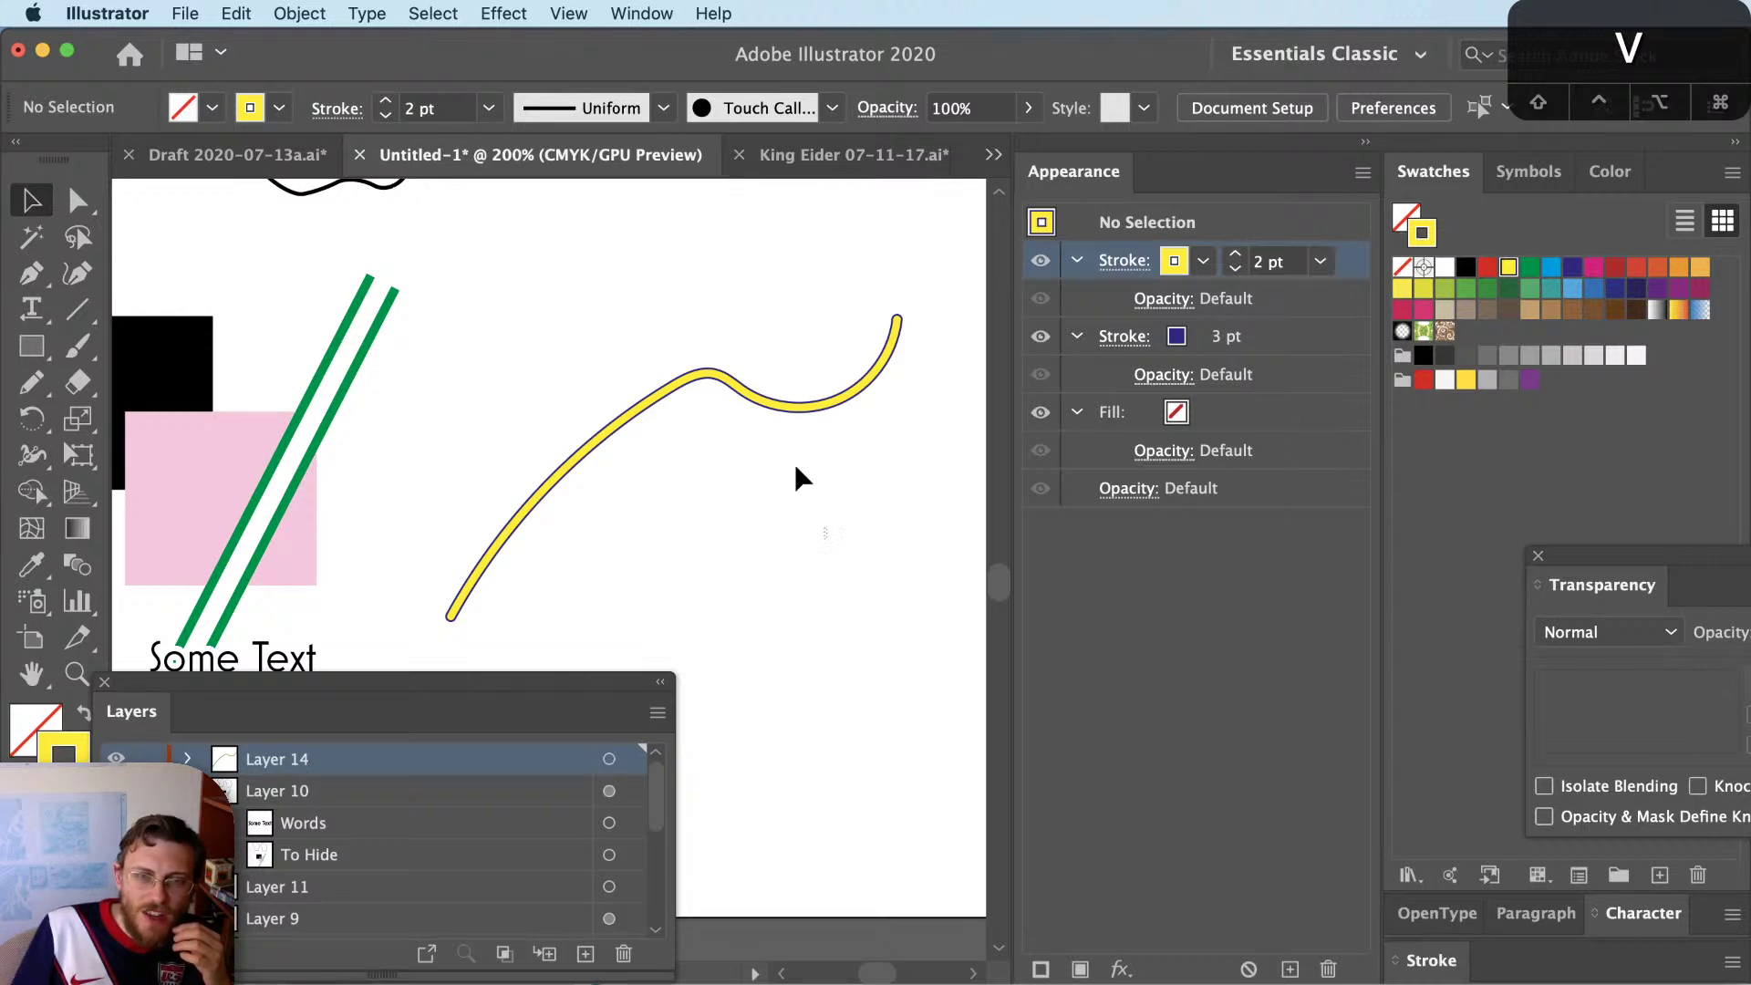
# Draw a rectangle below the yellow cased path and fill it with the Pompadour pattern, without a stroke
pyautogui.click(857, 388)
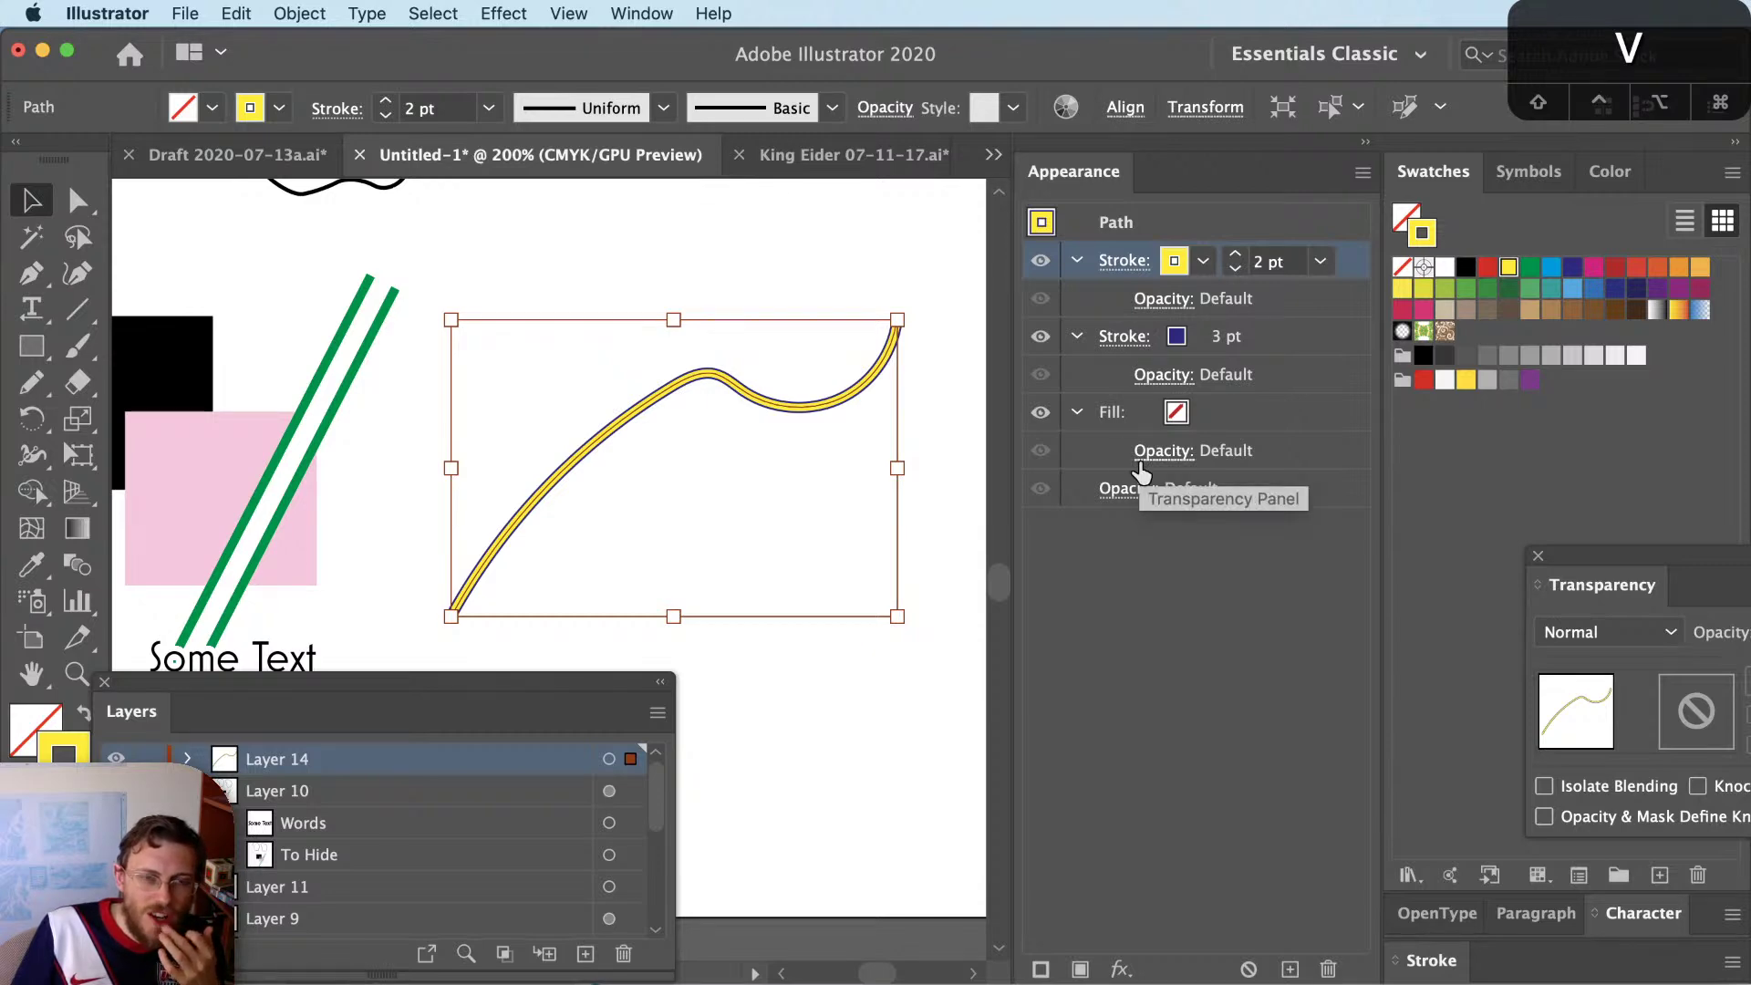
pyautogui.click(868, 720)
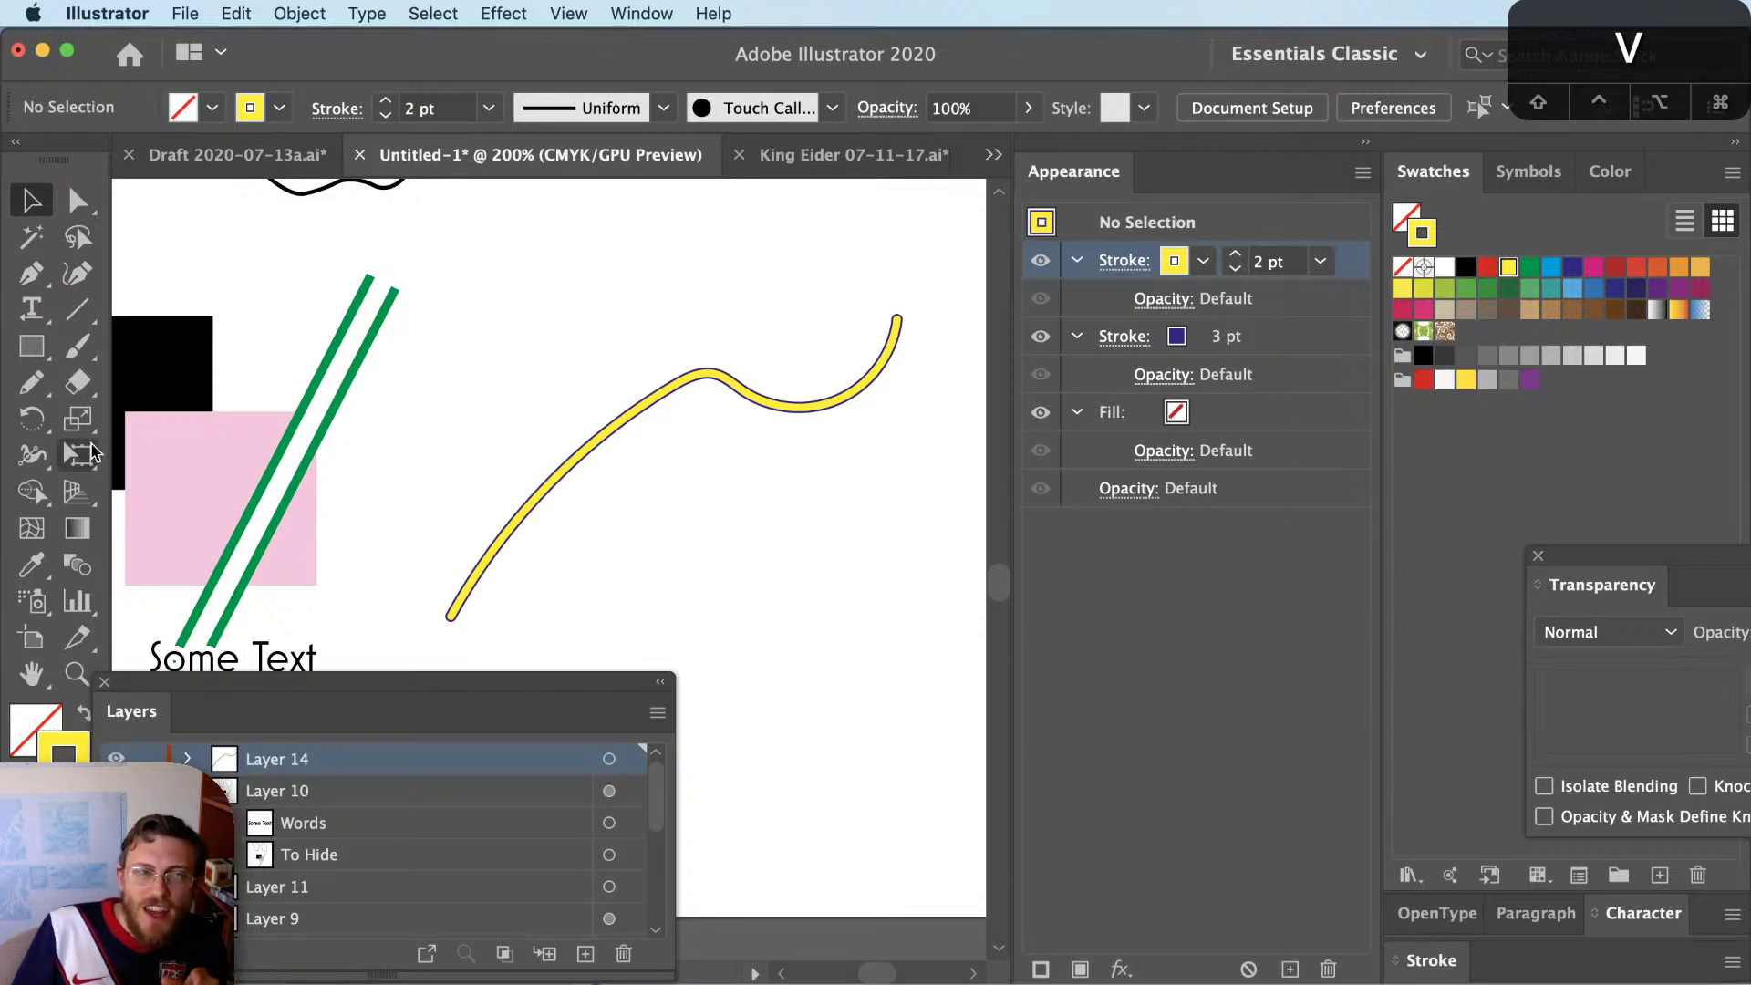
pyautogui.click(31, 346)
pyautogui.moveTo(693, 530); pyautogui.dragTo(871, 685)
pyautogui.click(1445, 331)
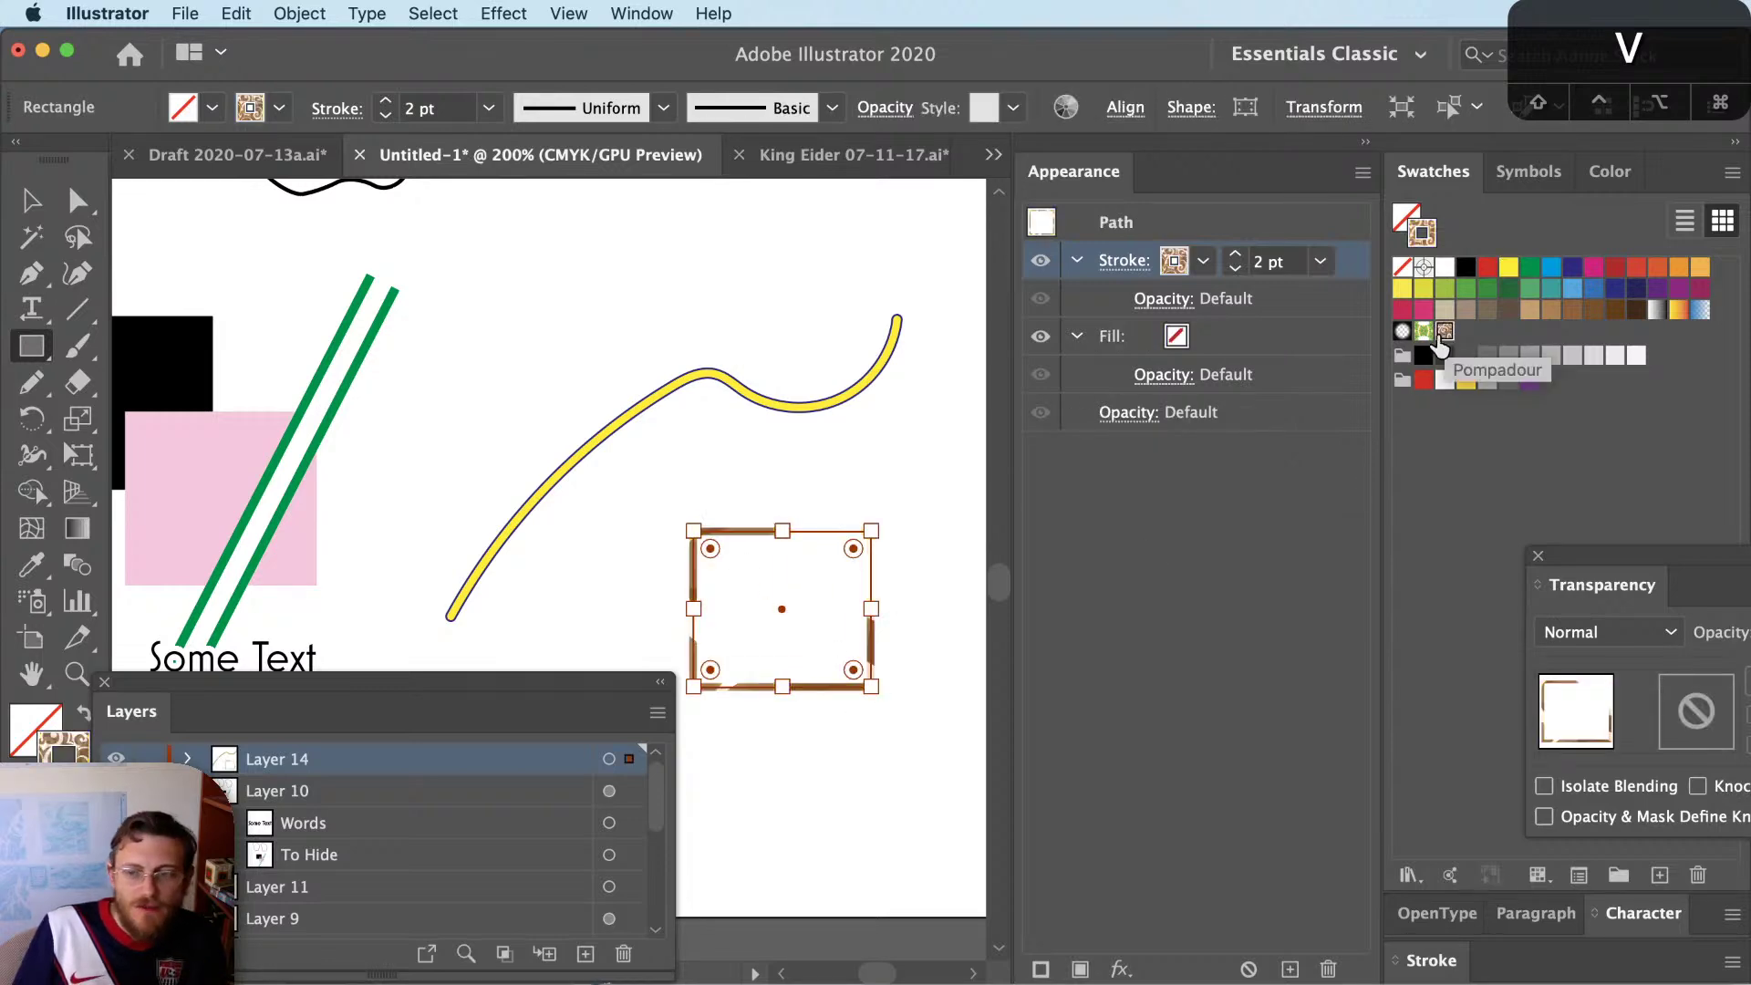
pyautogui.hotkey('shift', 'x')
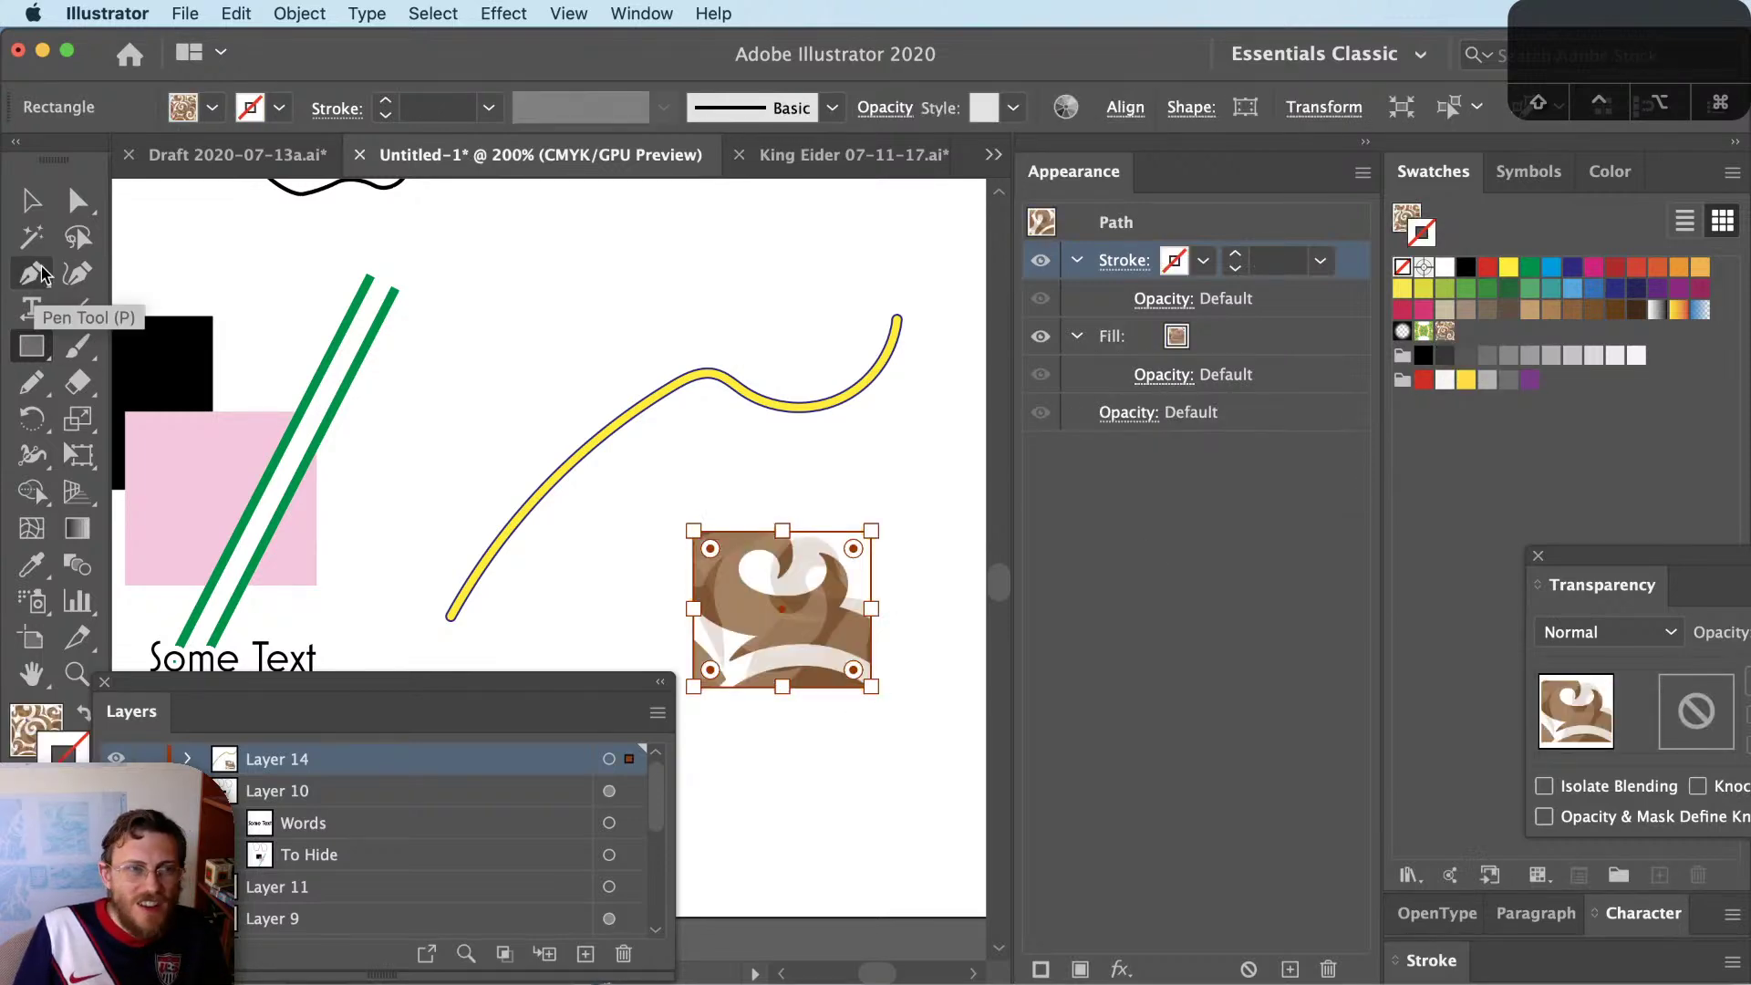
# Scale only the rectangle's pattern uniformly to 200%, with Transform Objects off and Transform Patterns on
pyautogui.click(32, 201)
pyautogui.scroll(1, 742, 715)
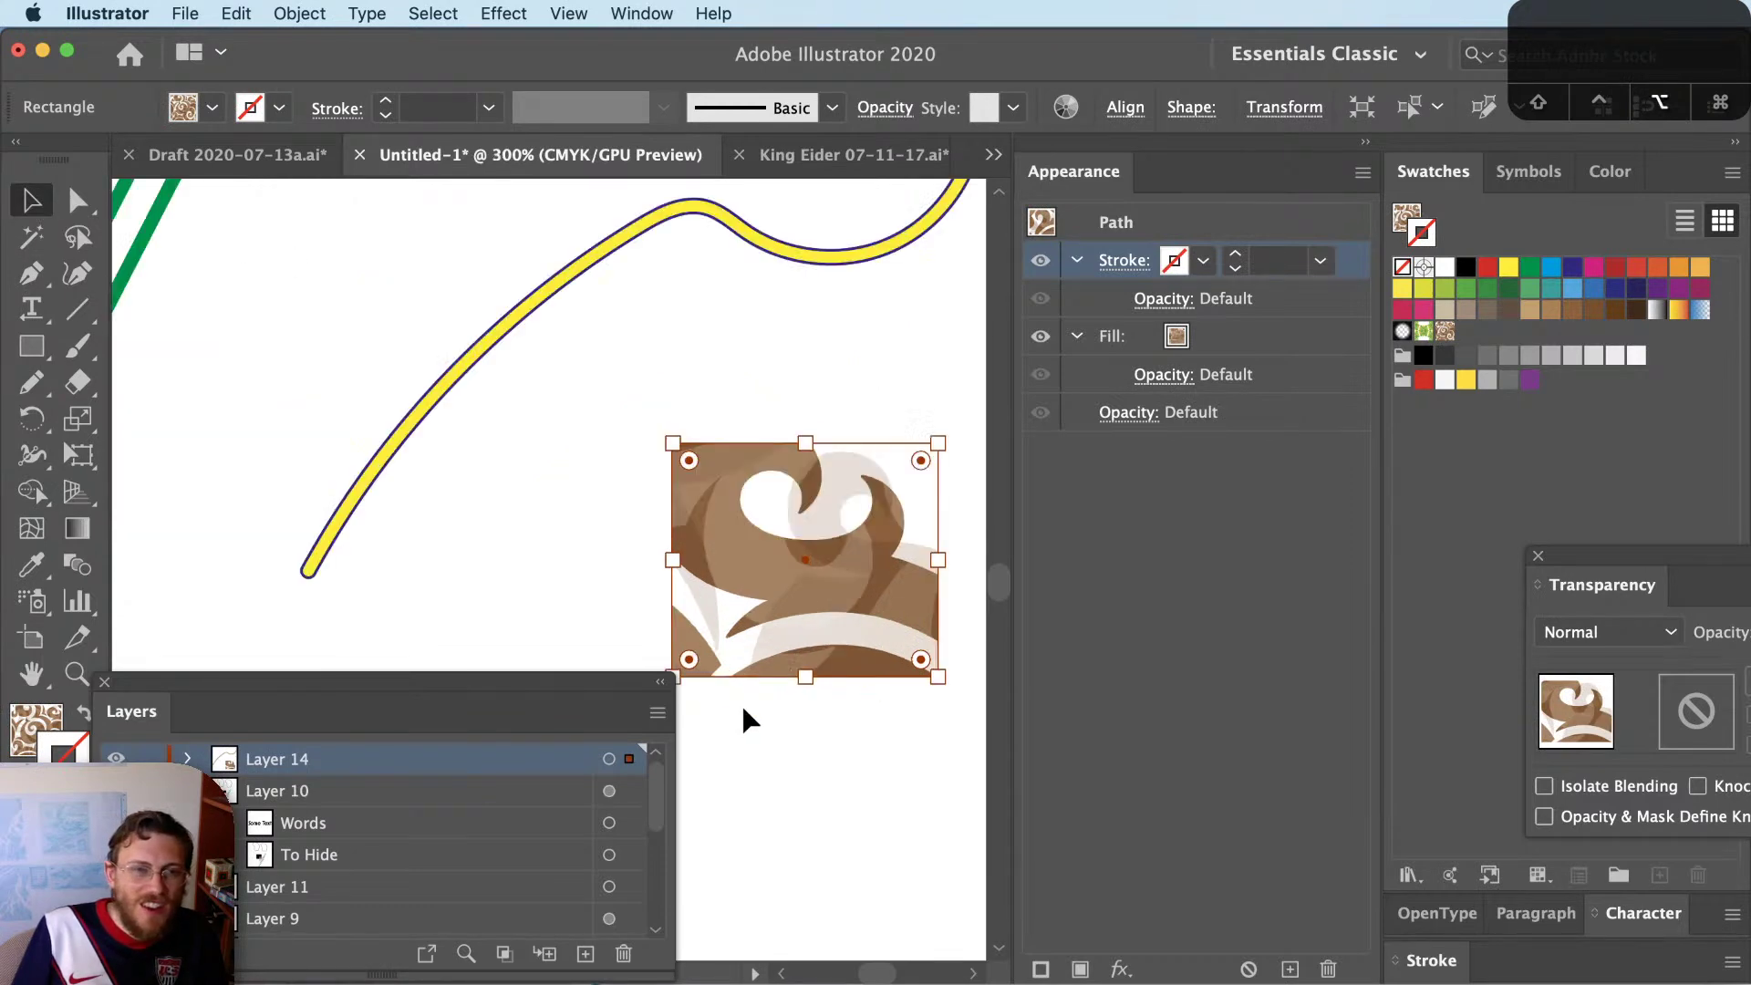
pyautogui.moveTo(797, 723); pyautogui.dragTo(700, 744)
pyautogui.press('s')
pyautogui.press('Return')
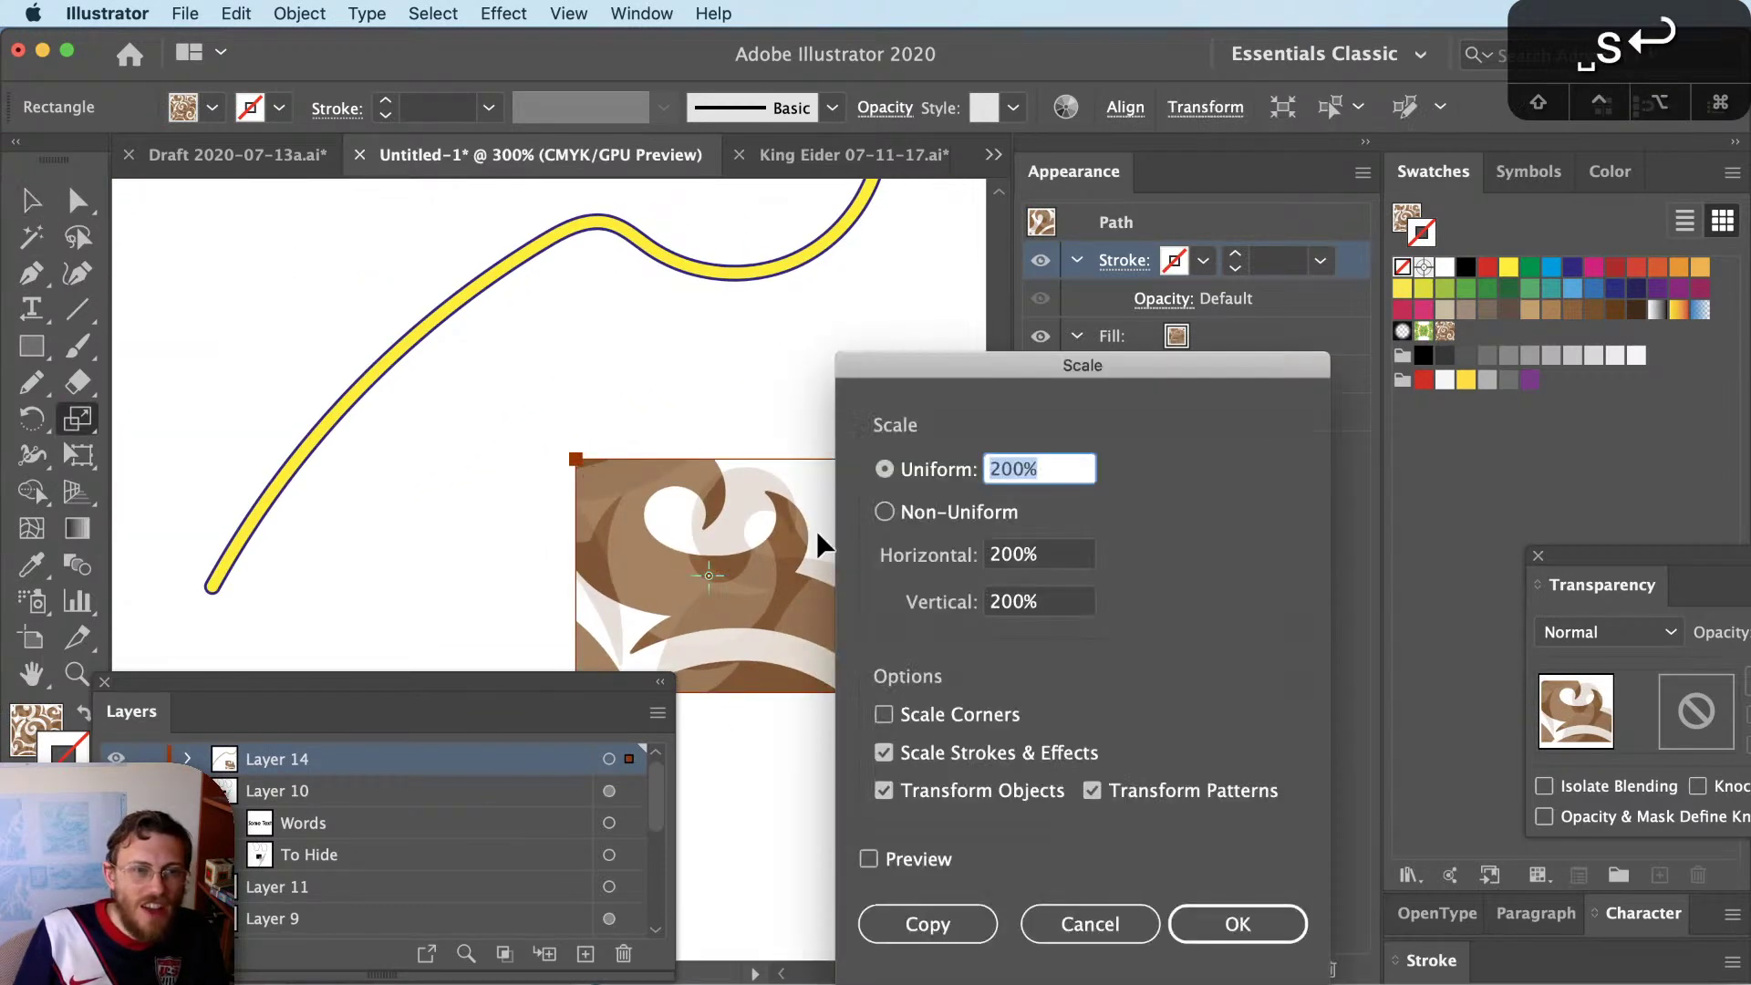
pyautogui.click(924, 793)
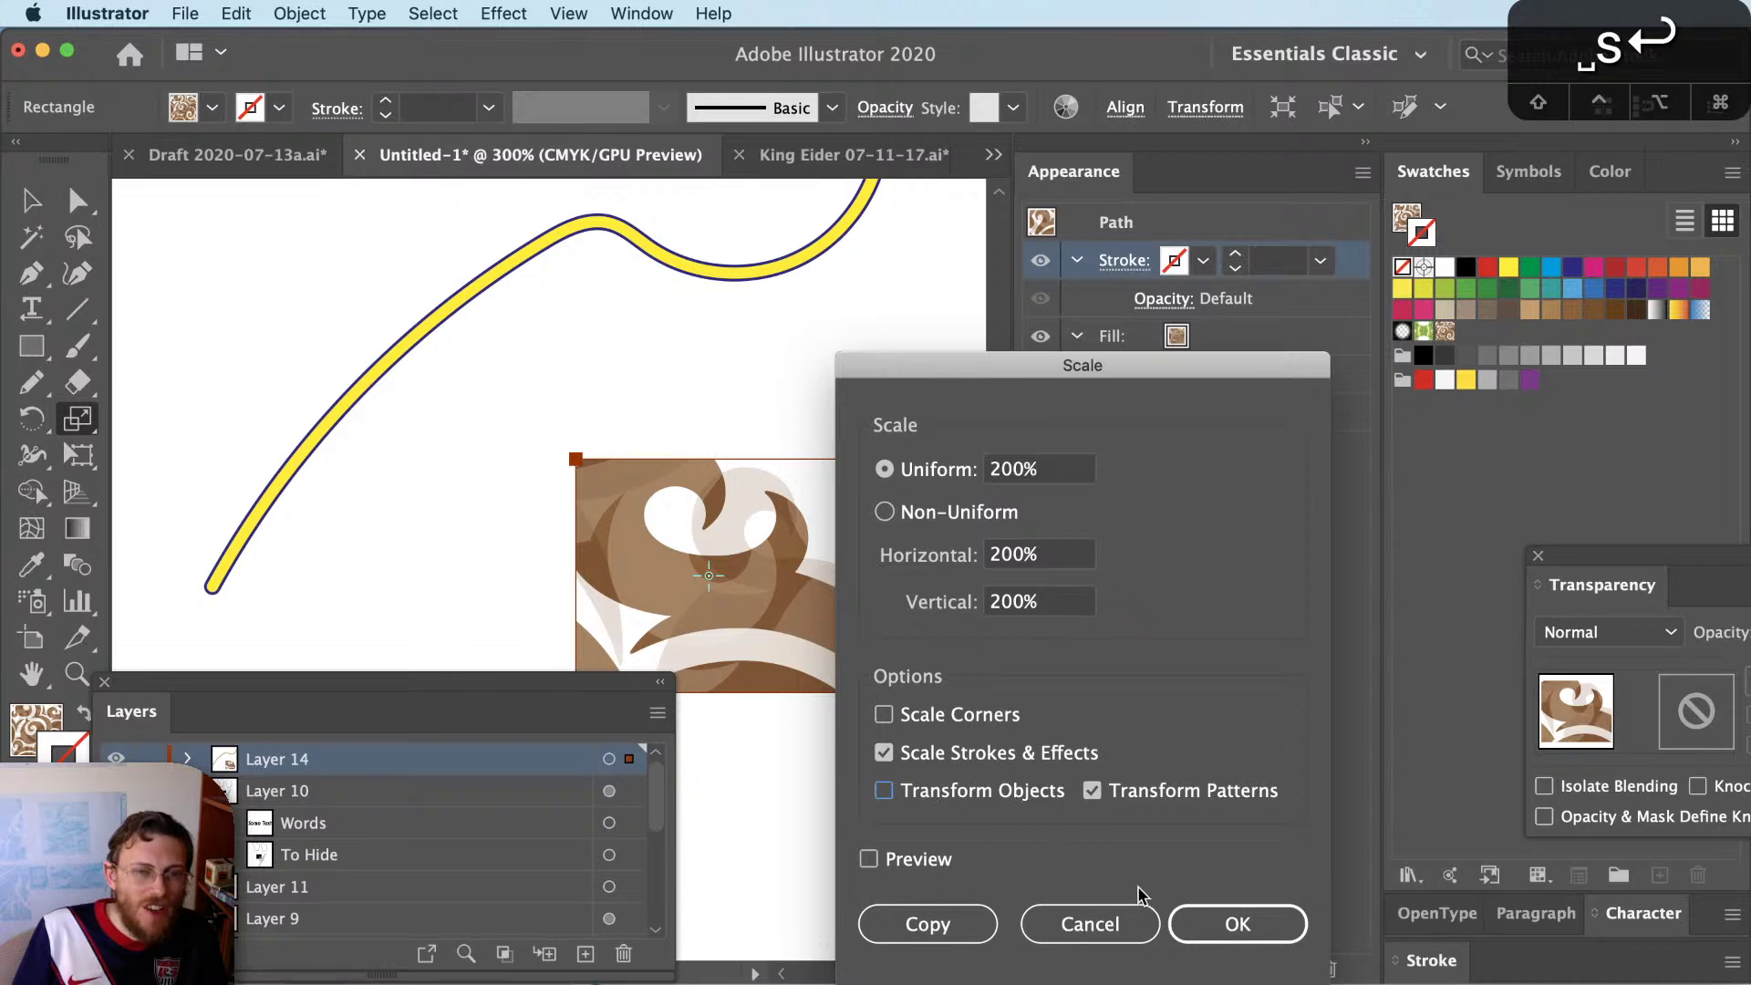
pyautogui.click(1229, 926)
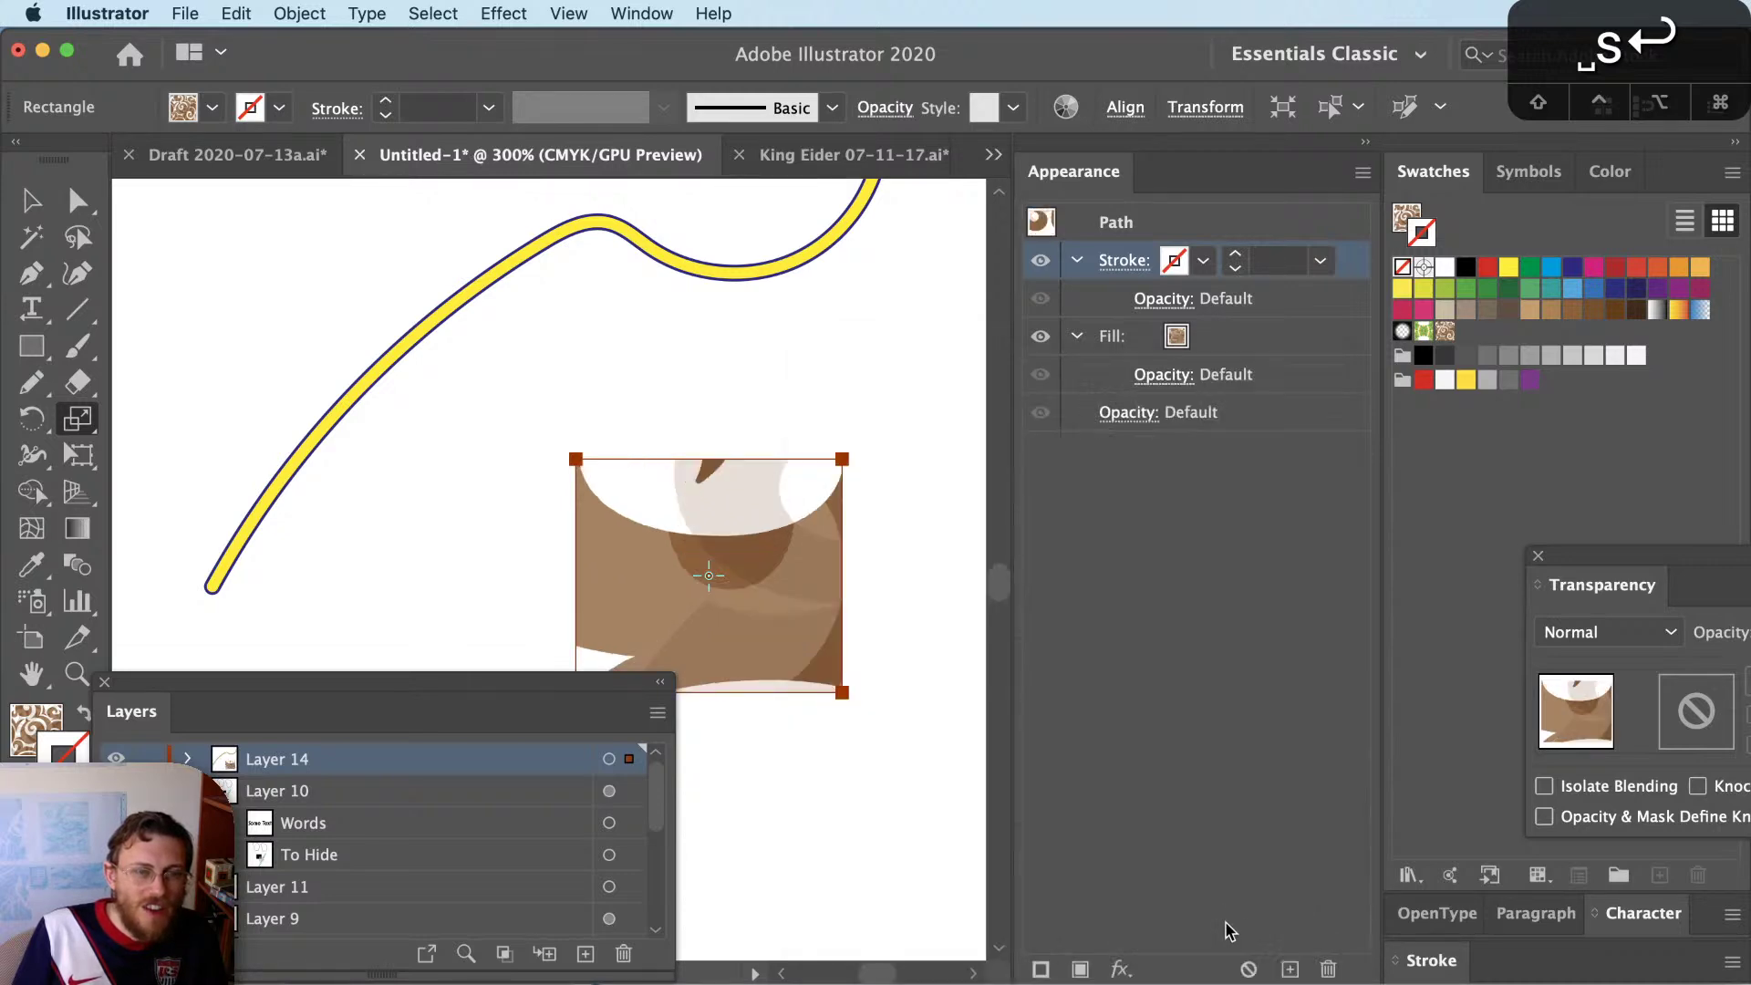
pyautogui.scroll(-1, 921, 714)
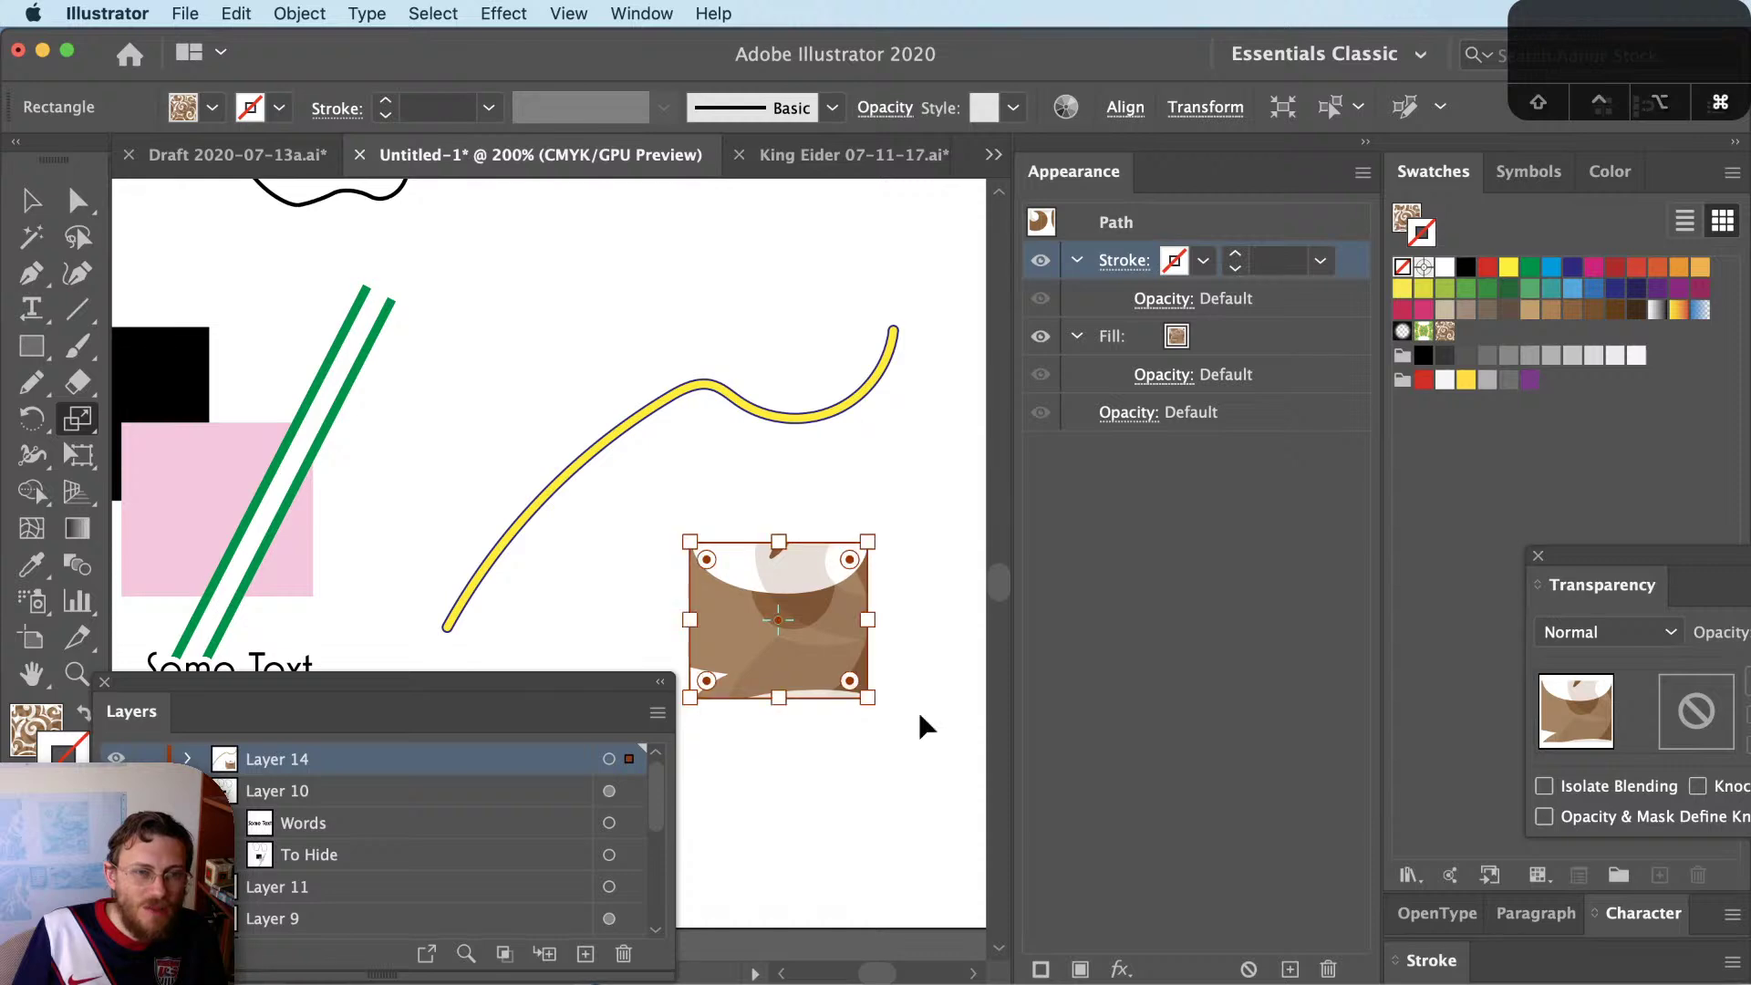
# Try scaling the yellow cased path uniformly to 200% with Transform Objects off
pyautogui.press('v')
pyautogui.click(797, 418)
pyautogui.press('s')
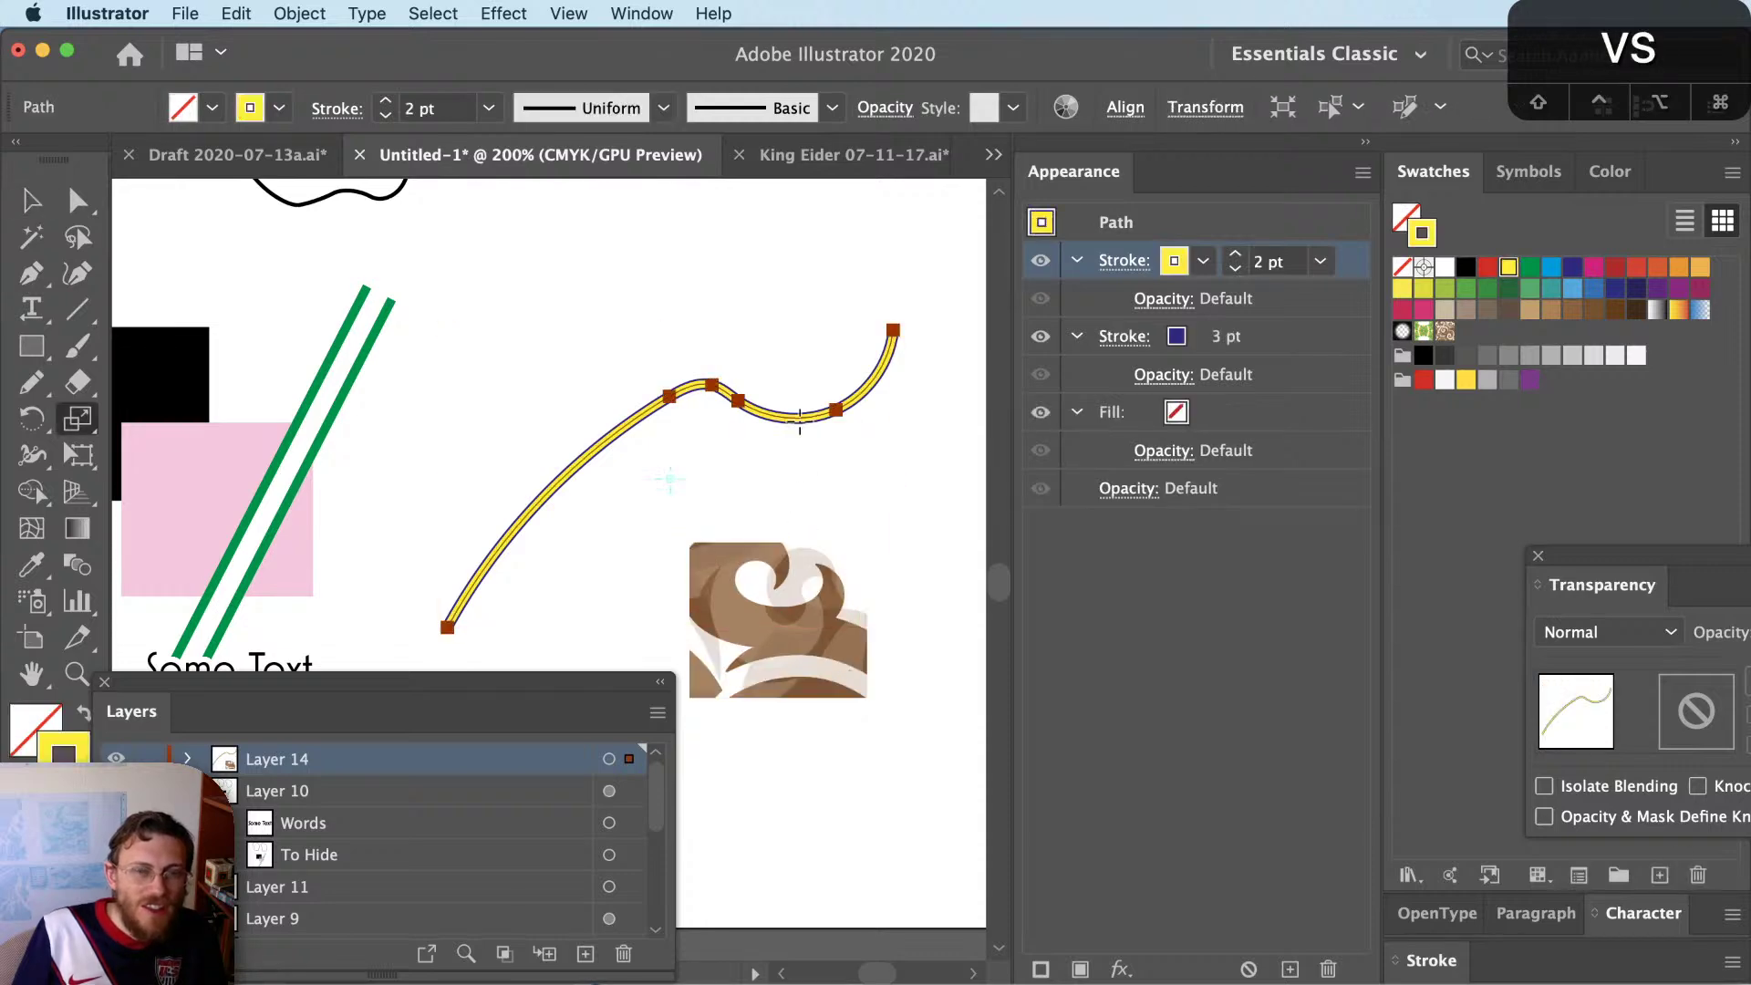
pyautogui.press('Return')
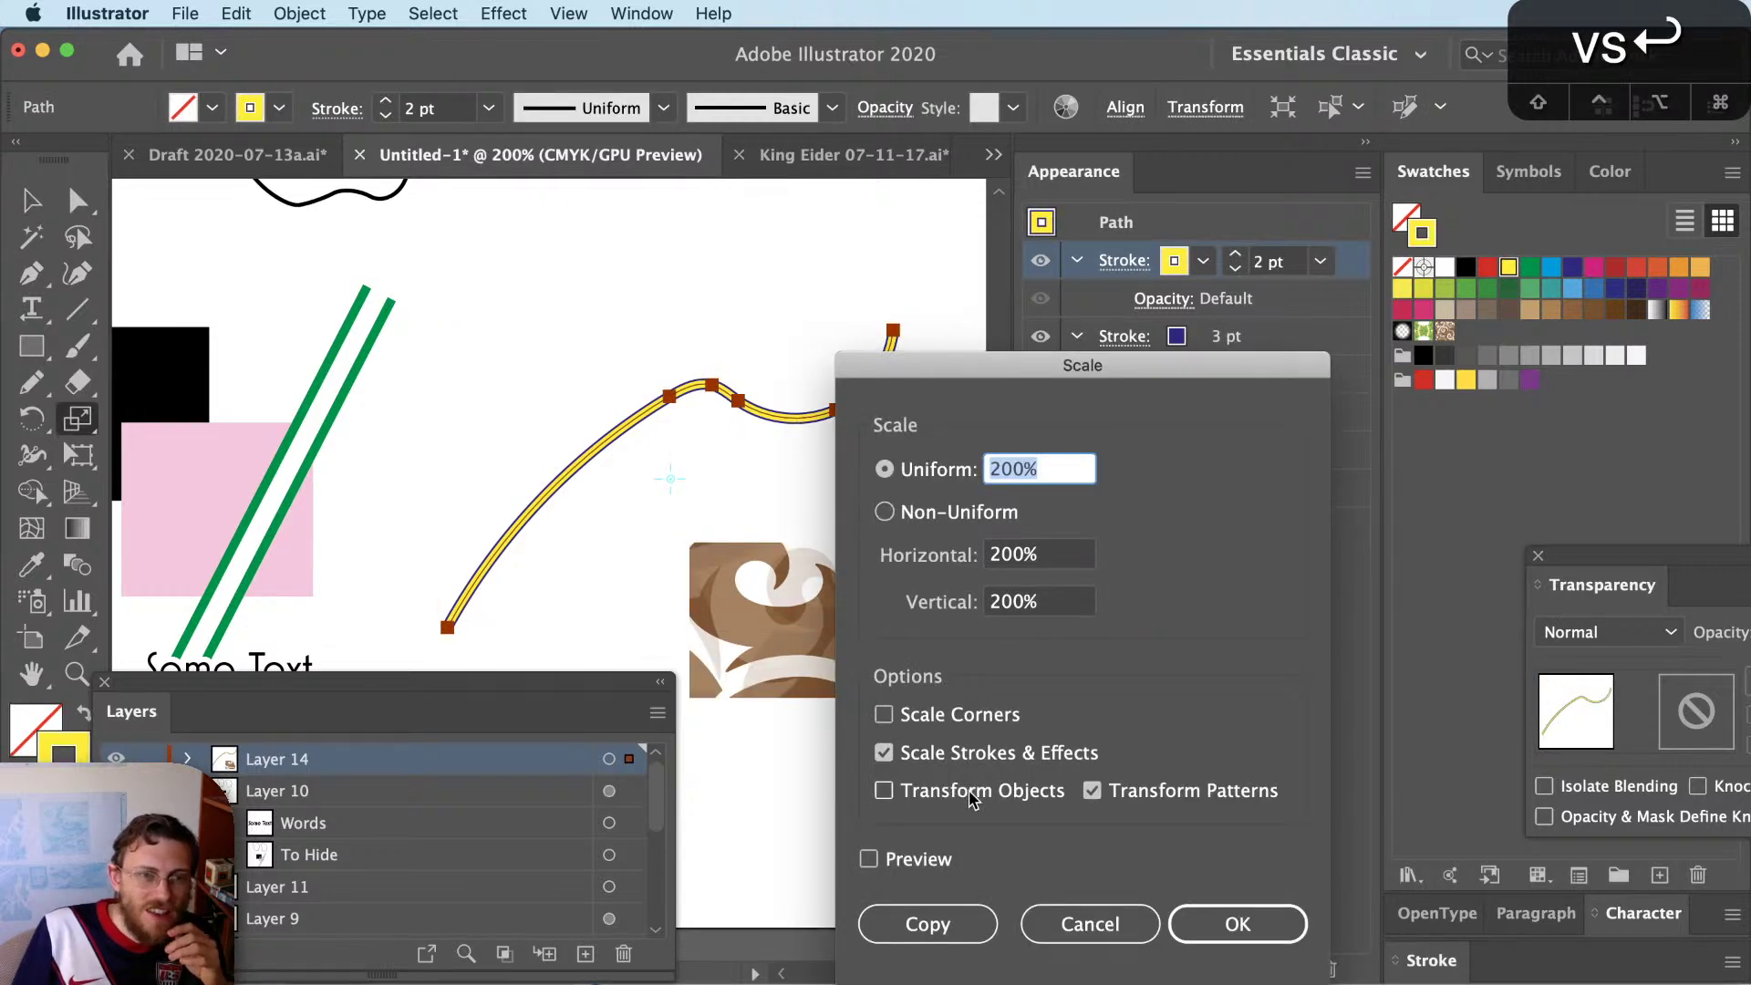
pyautogui.click(1231, 923)
# Undo the recent scaling and fill changes, and delete the patterned rectangle
pyautogui.press('super+z')
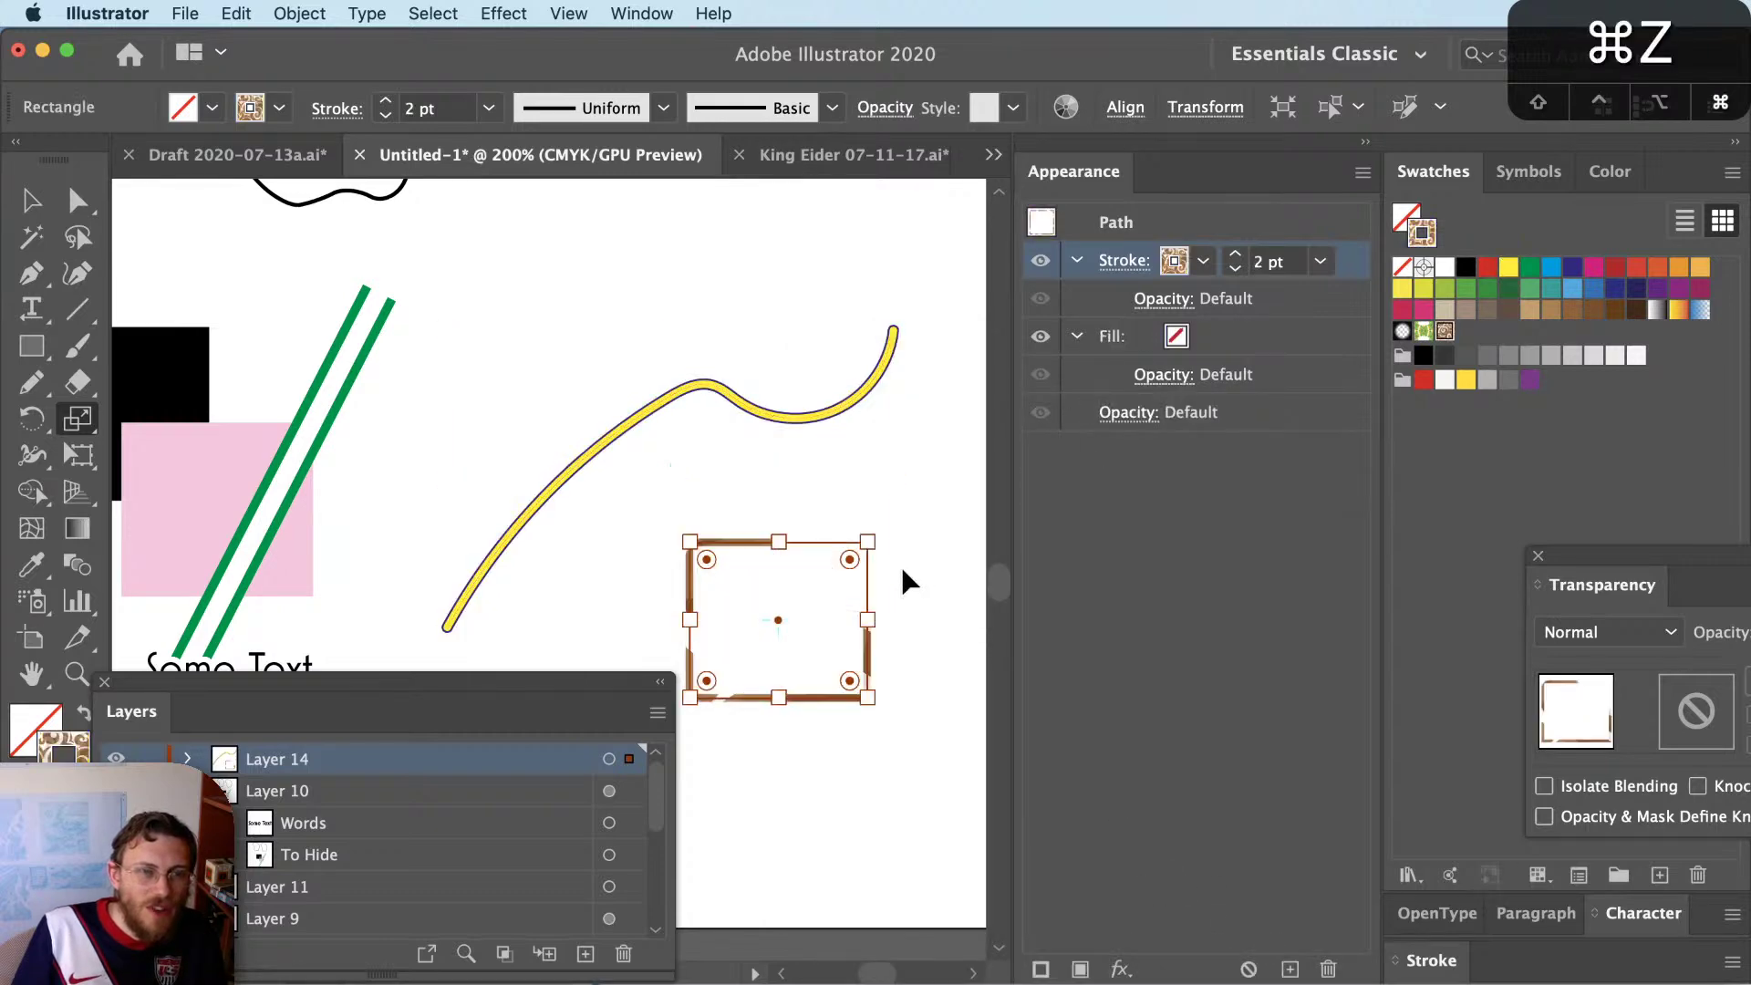
pyautogui.press('super+z')
pyautogui.press('c')
pyautogui.press('v')
pyautogui.click(691, 747)
pyautogui.press('BackSpace')
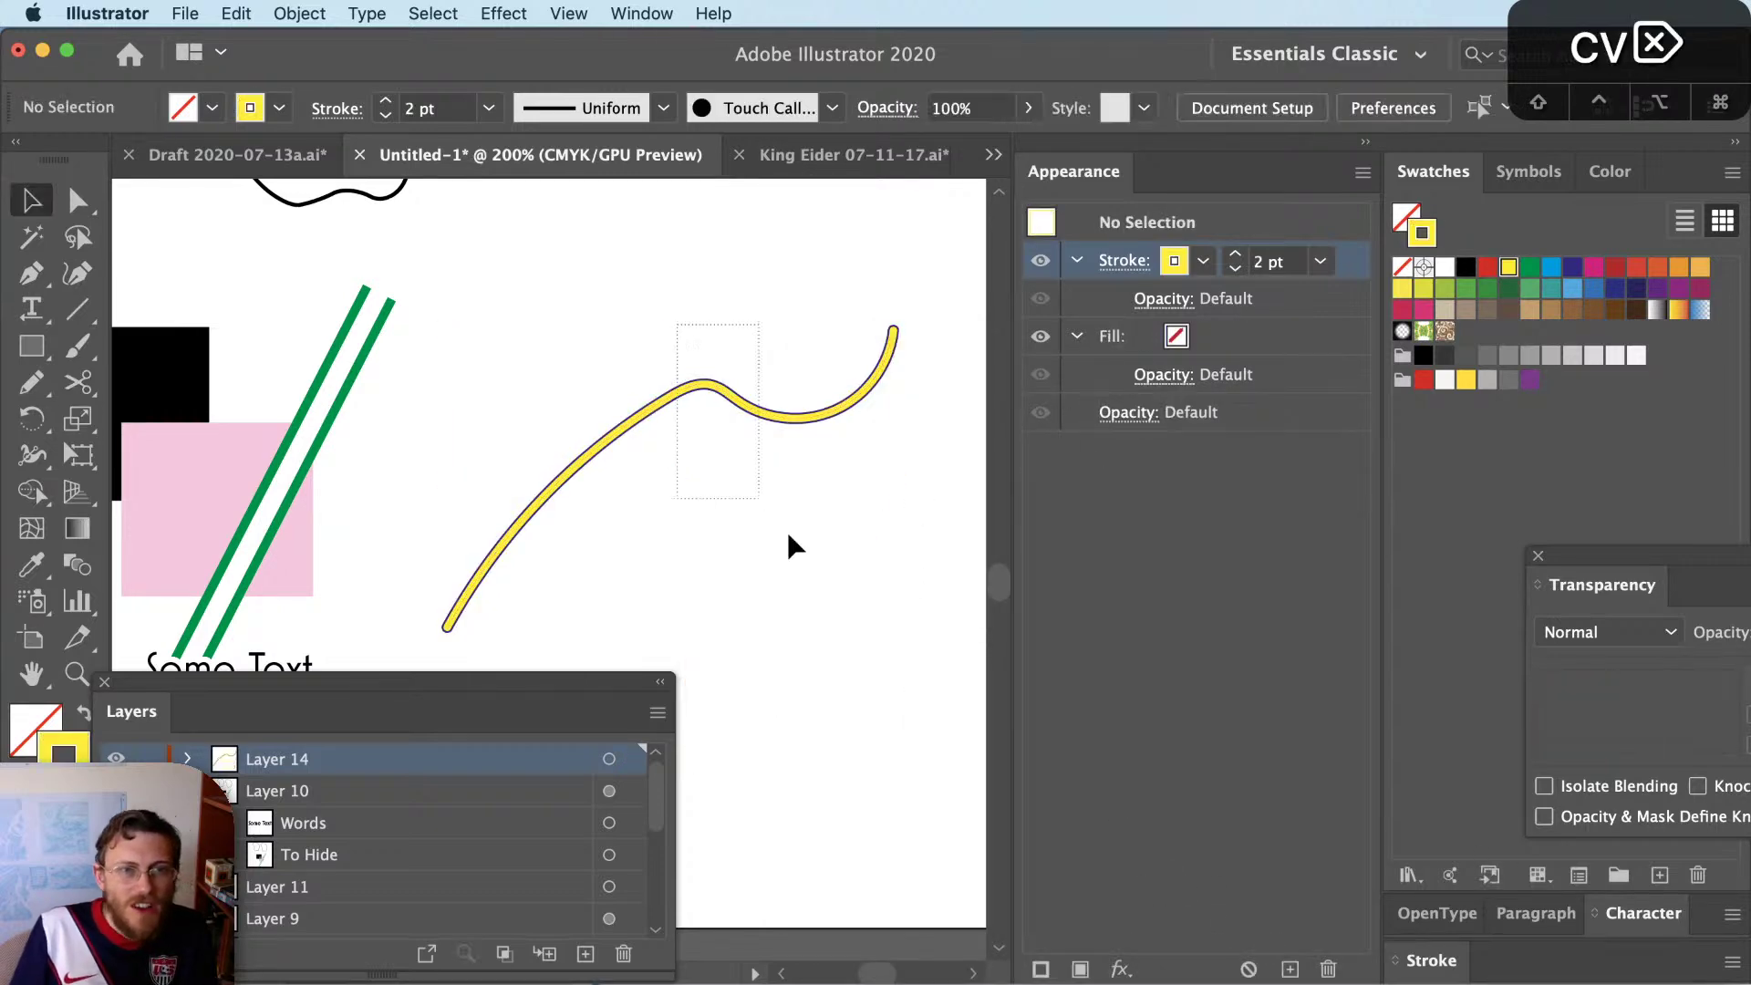
# Check which Scale options are available for the cased path, and leave without scaling
pyautogui.click(721, 391)
pyautogui.press('s')
pyautogui.press('Return')
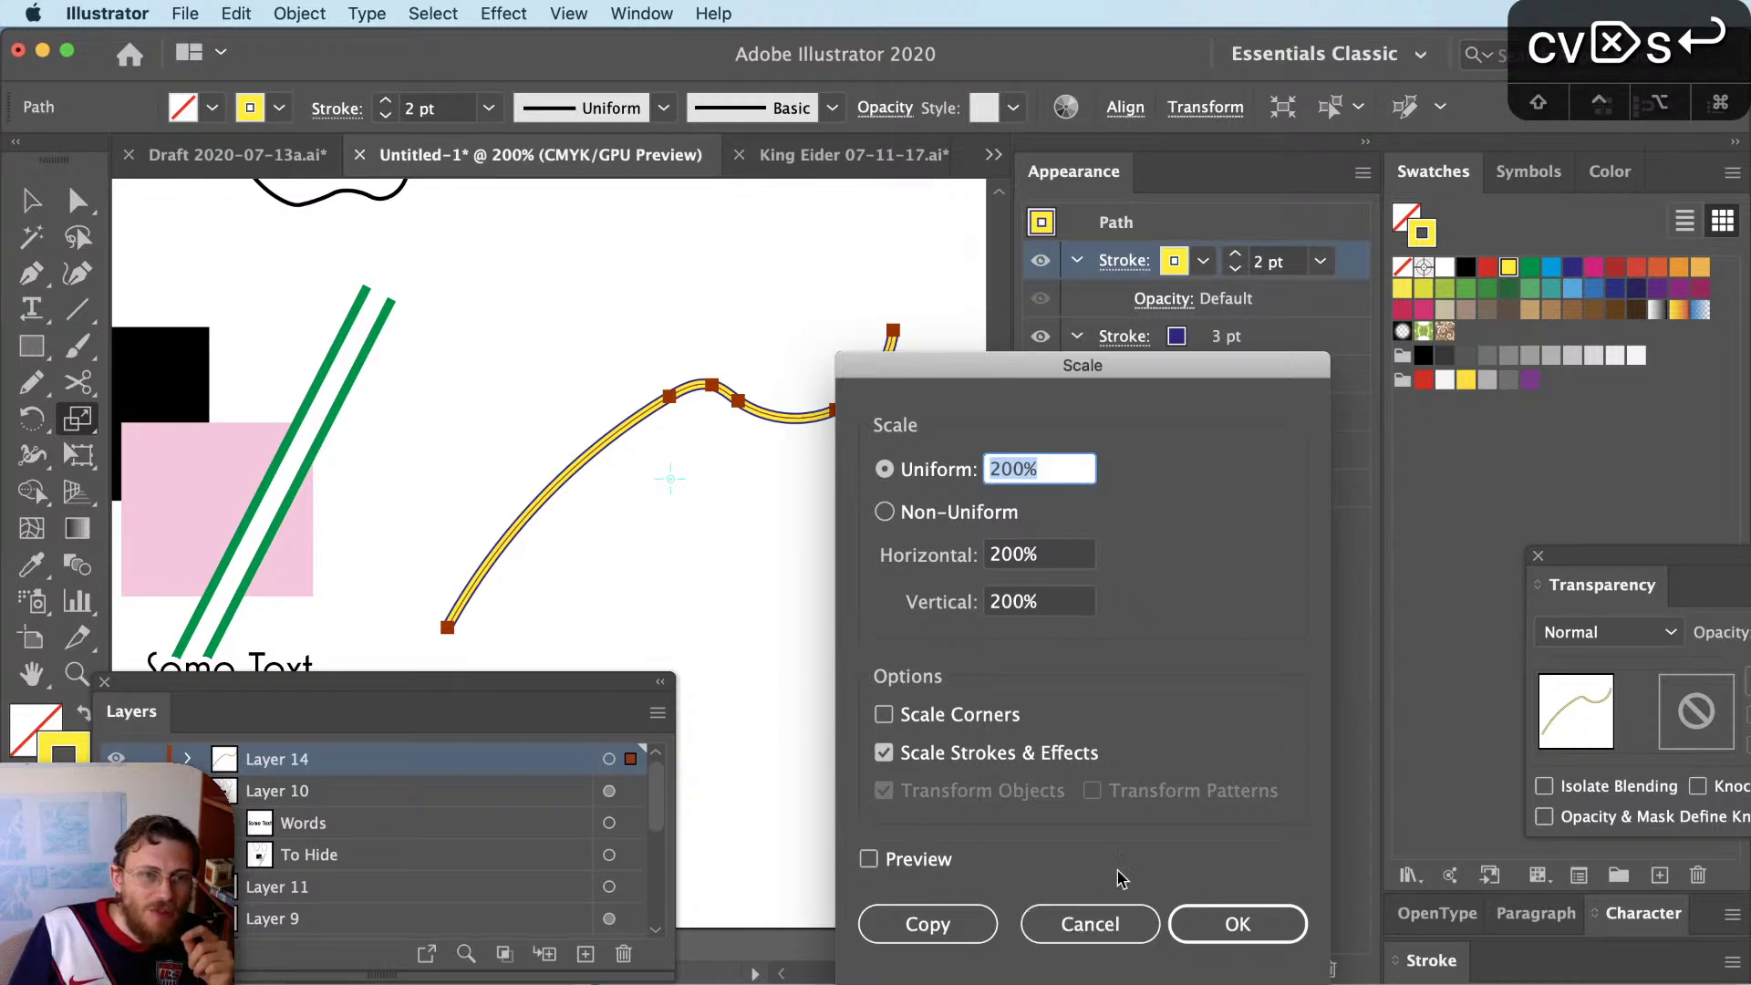
pyautogui.click(1106, 921)
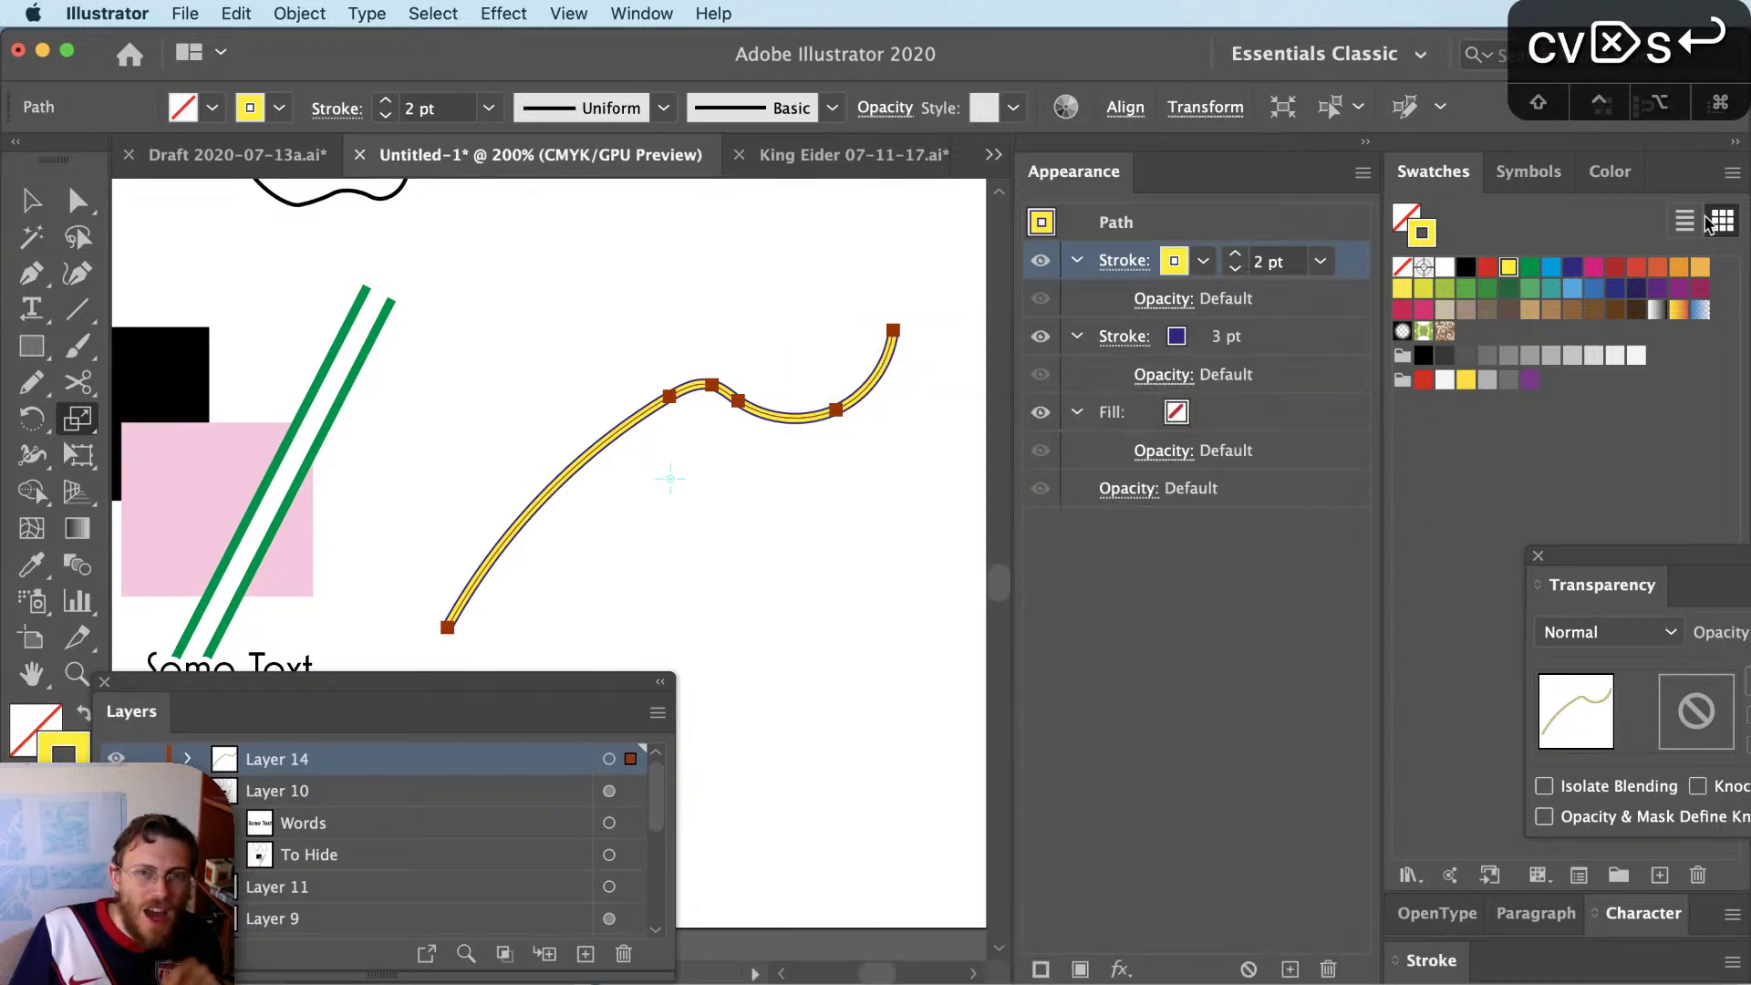
# Add a third stroke on top of the cased path and apply the Pompadour pattern to it
pyautogui.click(1041, 968)
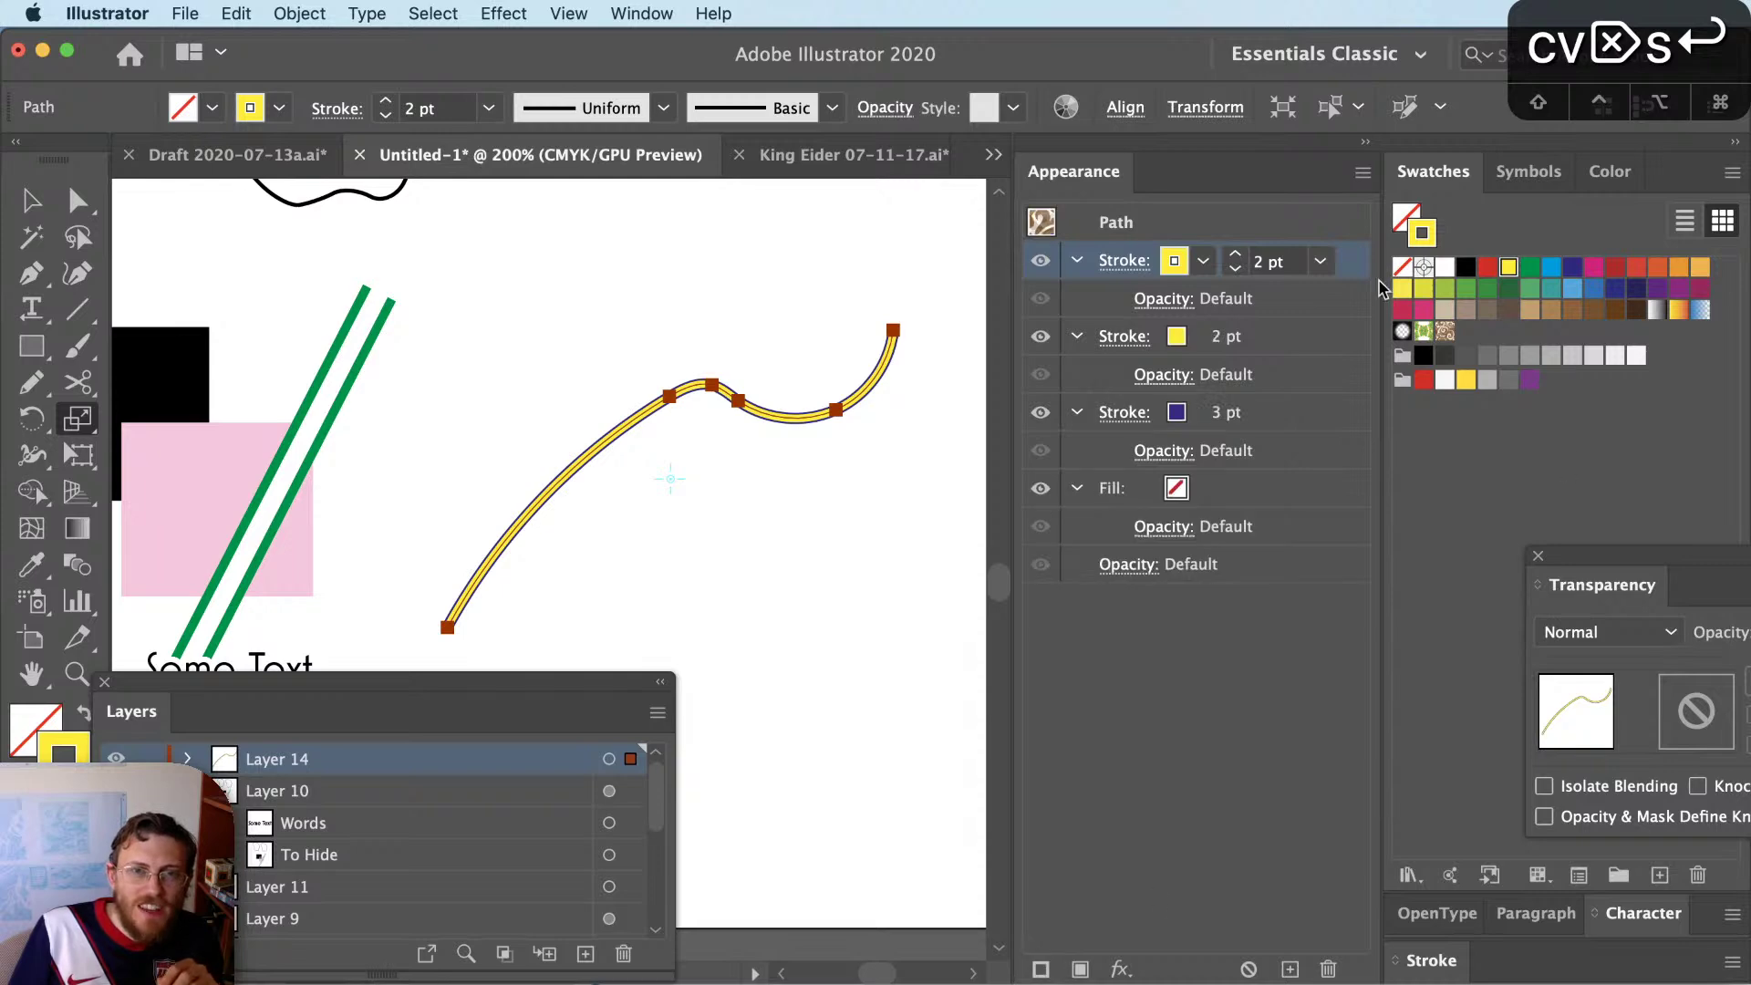
pyautogui.click(1445, 330)
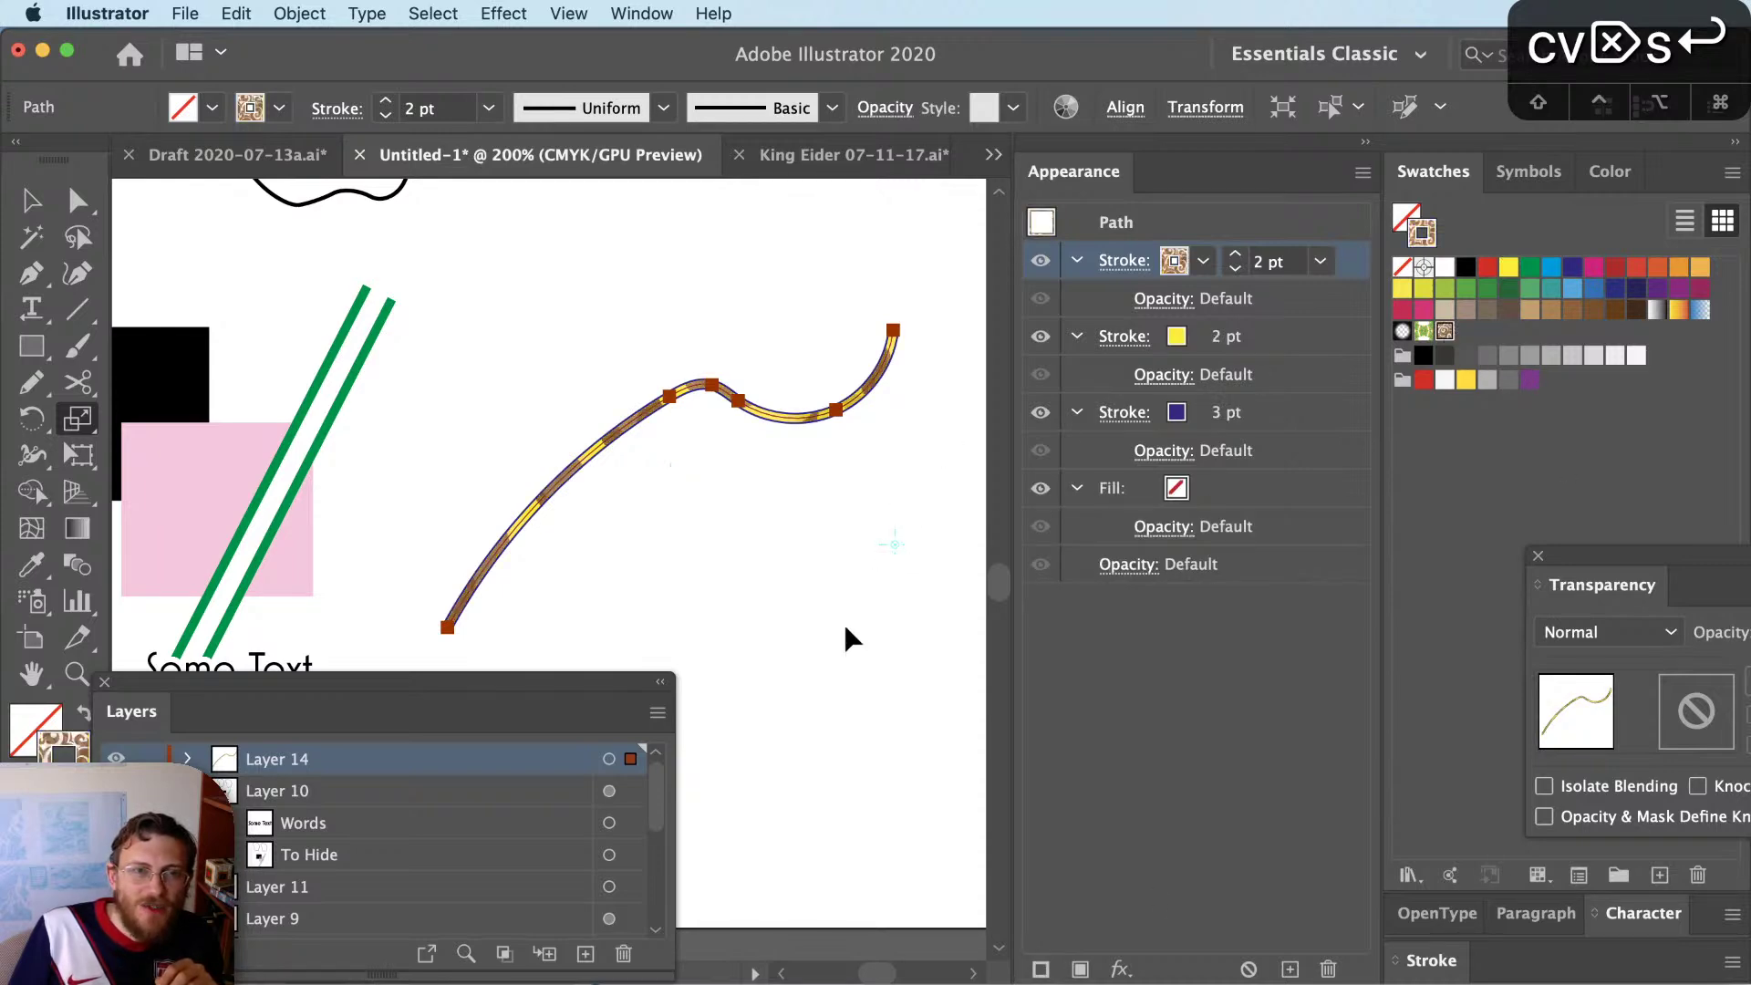
pyautogui.press('v')
pyautogui.click(511, 273)
# Try scaling the path's patterned stroke to 200% with Transform Objects off, and undo both the scaling and the pattern
pyautogui.click(664, 401)
pyautogui.press('s')
pyautogui.press('Return')
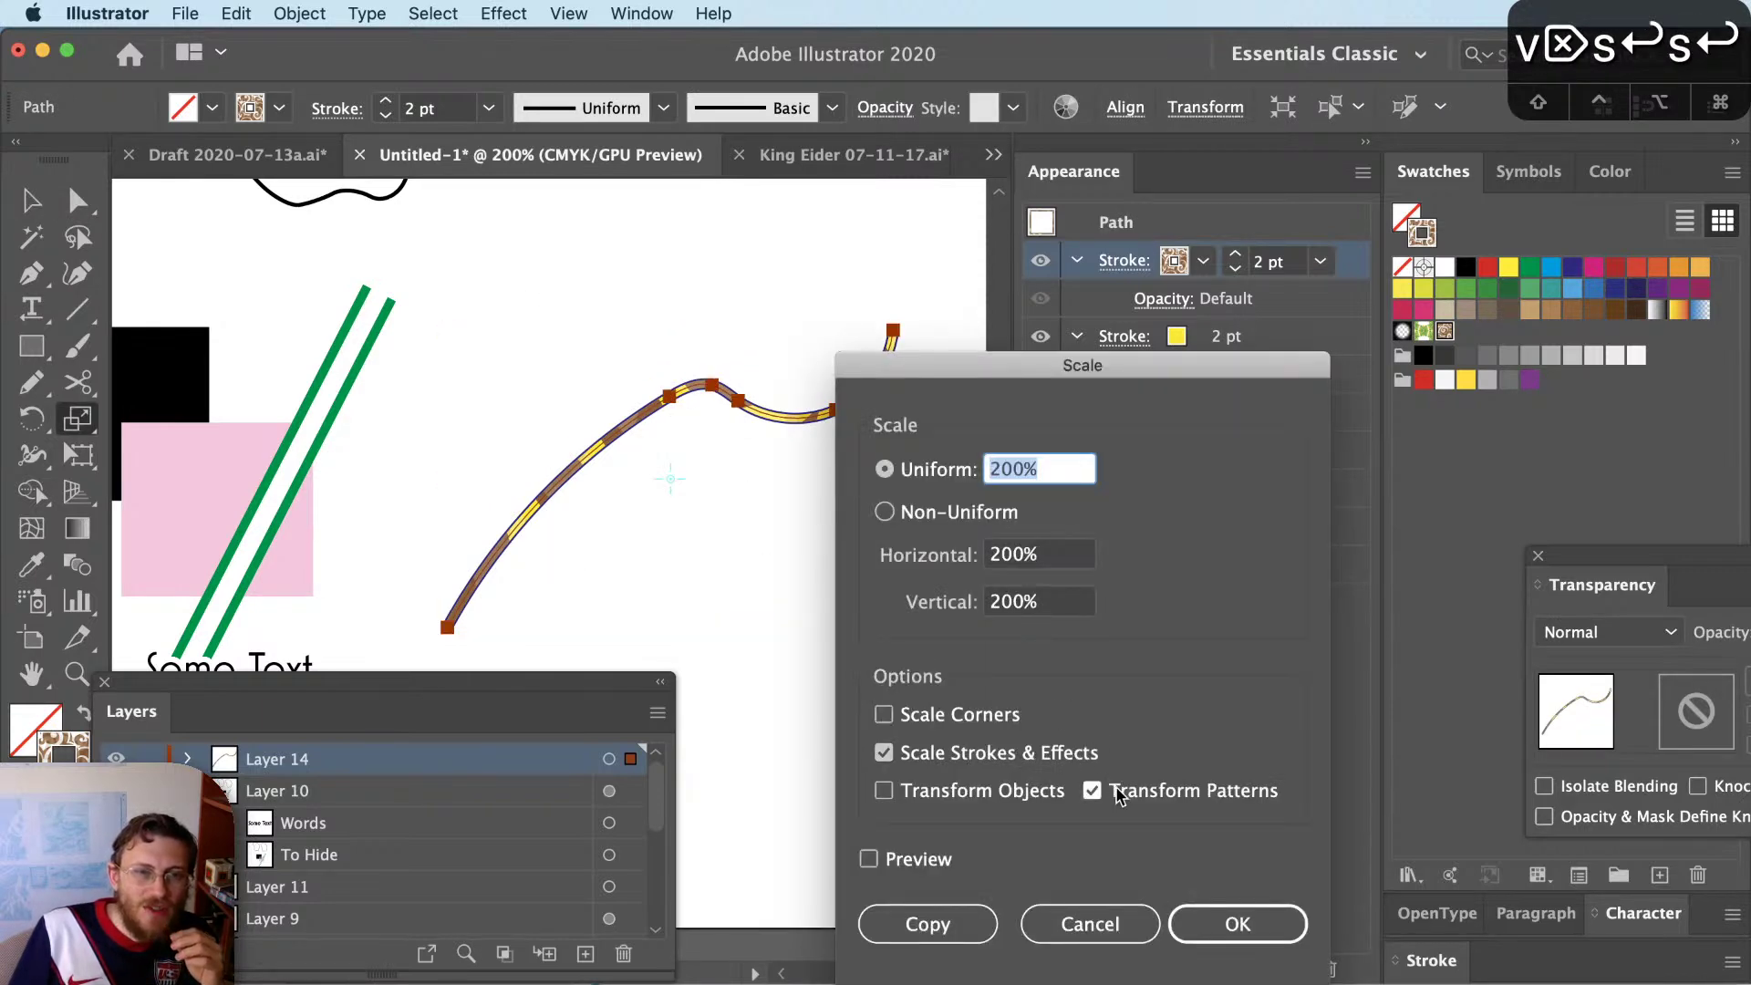
pyautogui.press('Return')
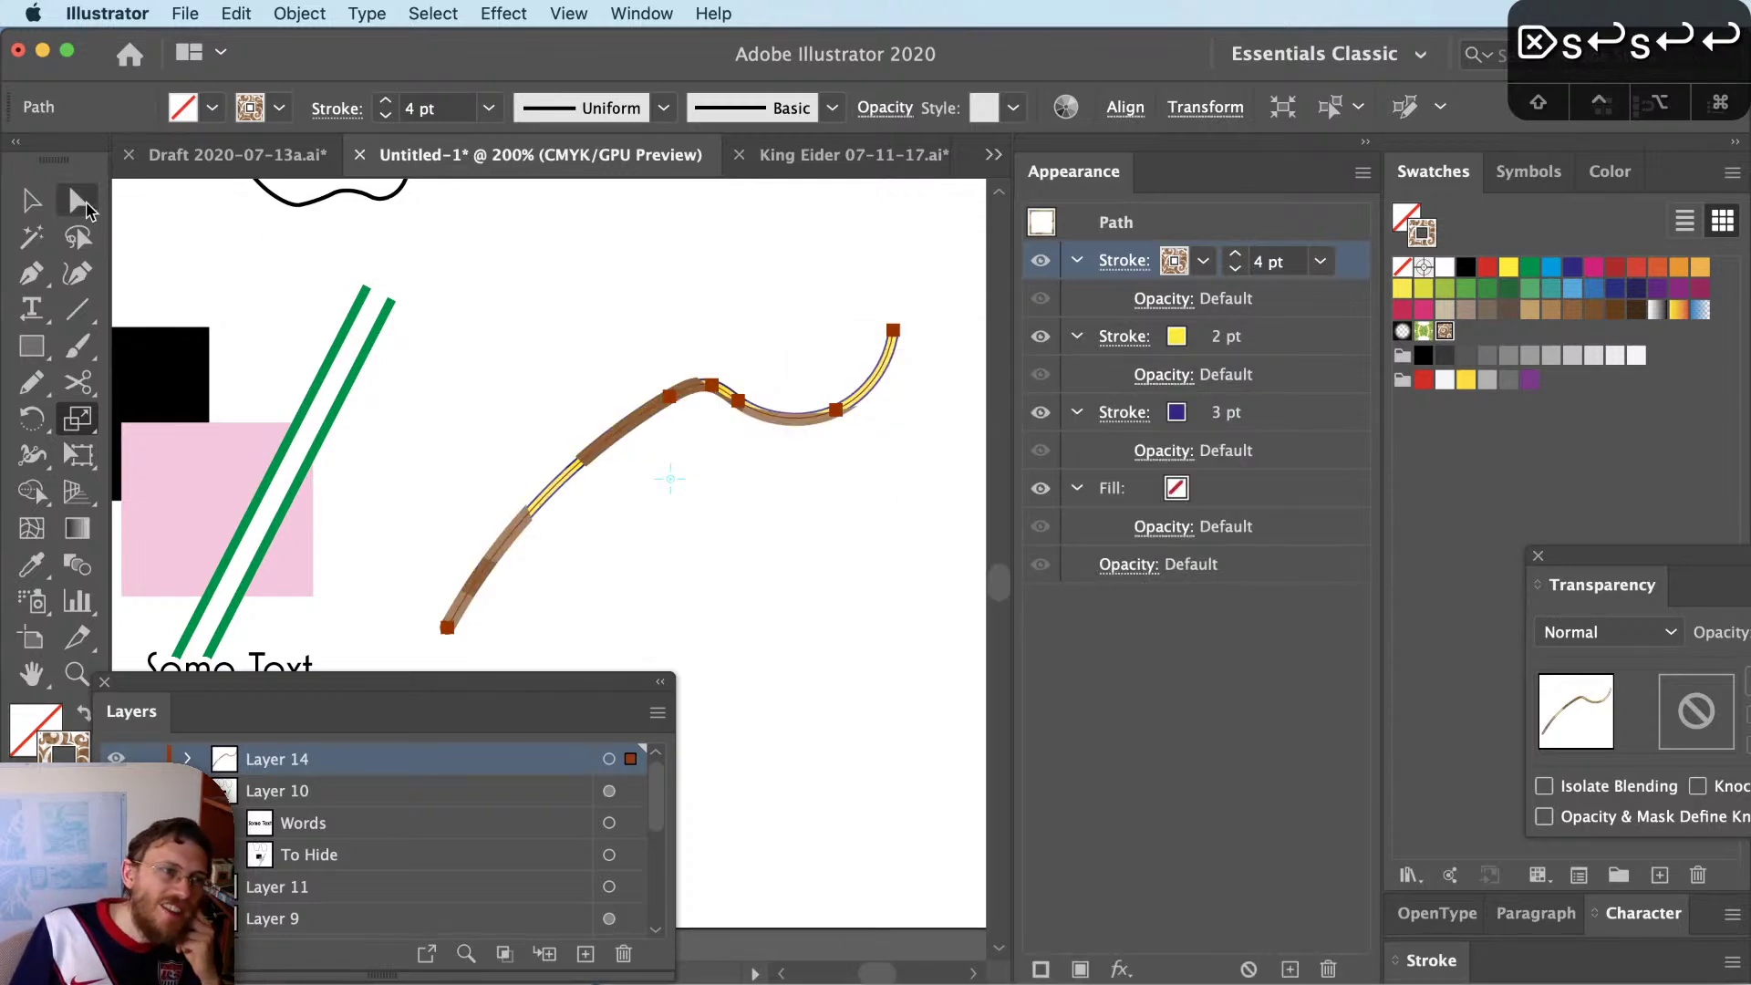
pyautogui.press('super+z')
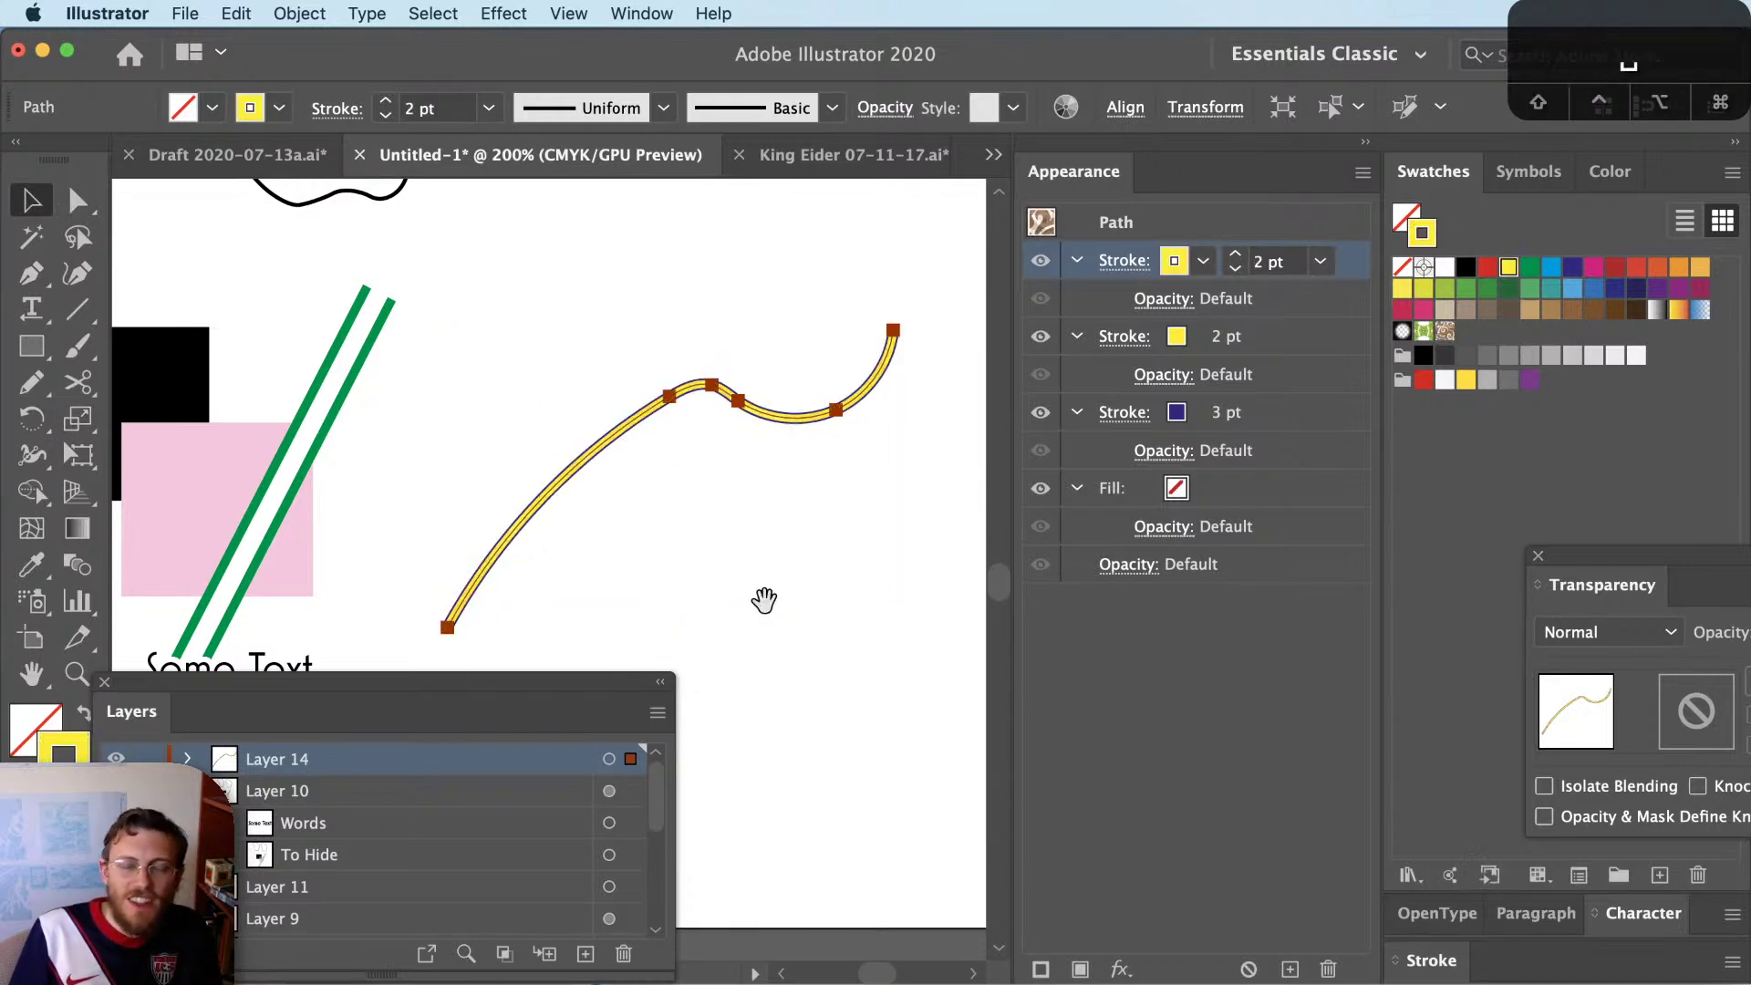
# Draw a near-square rectangle below the cased path with a yellow fill and no stroke
pyautogui.scroll(-2, 775, 556)
pyautogui.click(785, 520)
pyautogui.press('m')
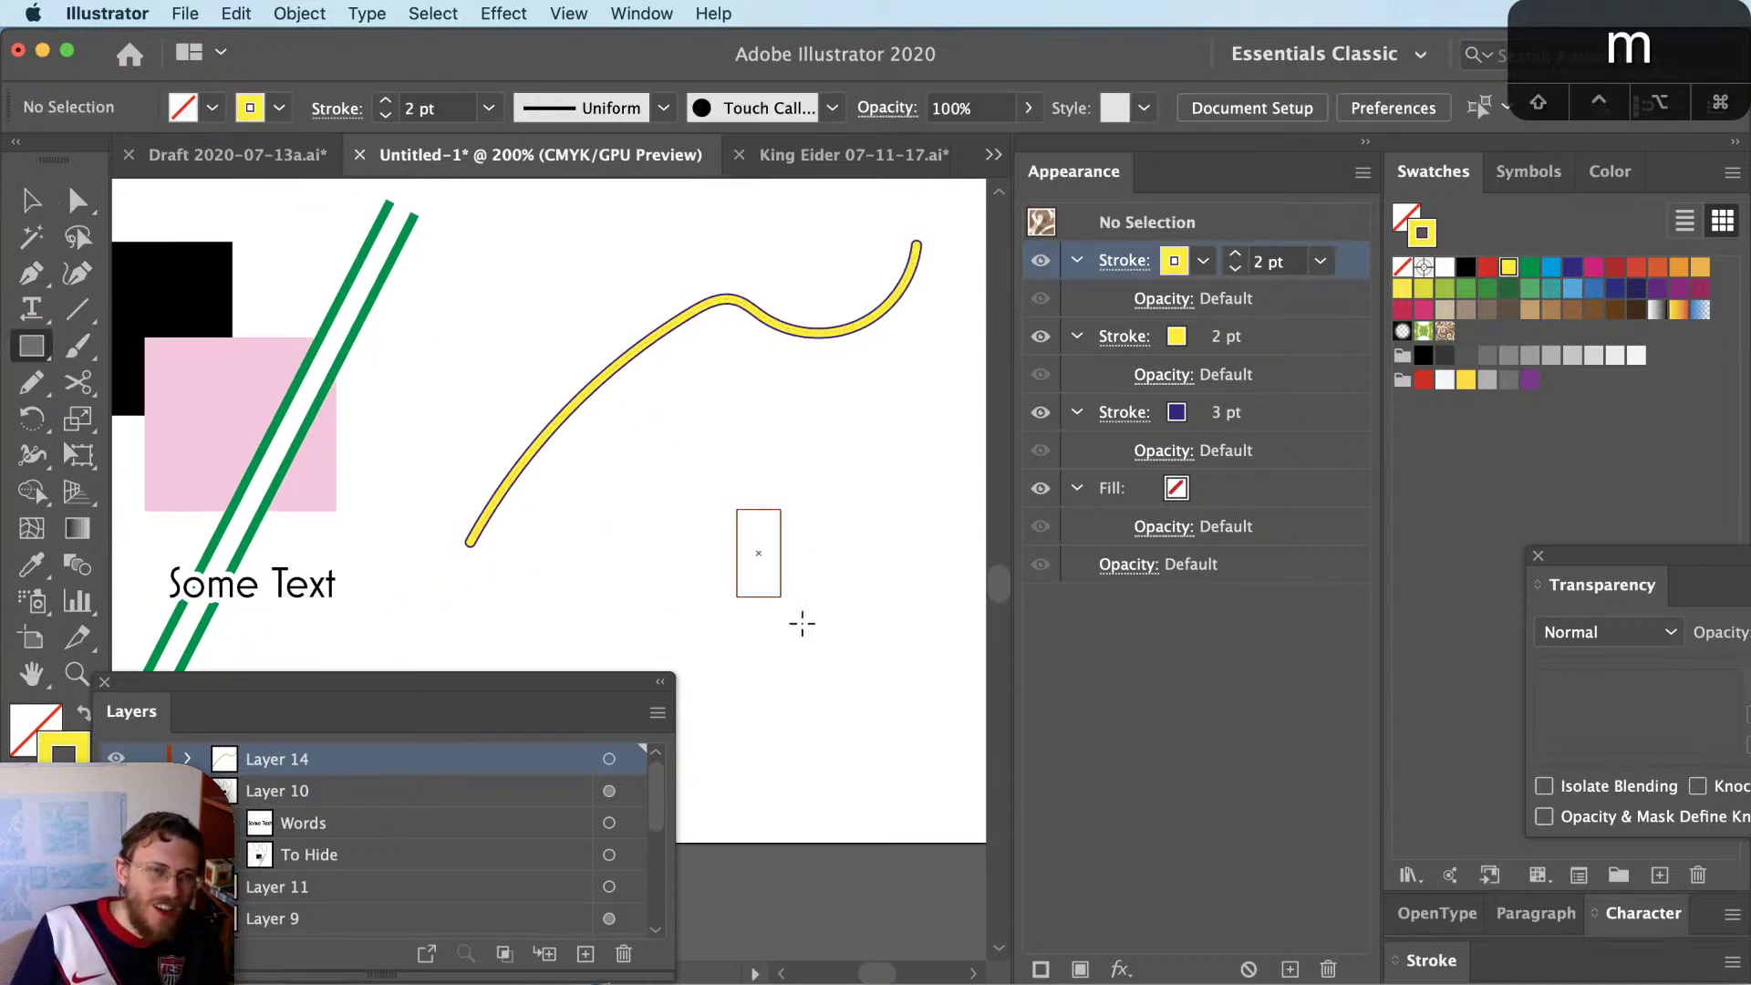
pyautogui.moveTo(737, 508); pyautogui.dragTo(882, 663)
pyautogui.hotkey('shift', 'x')
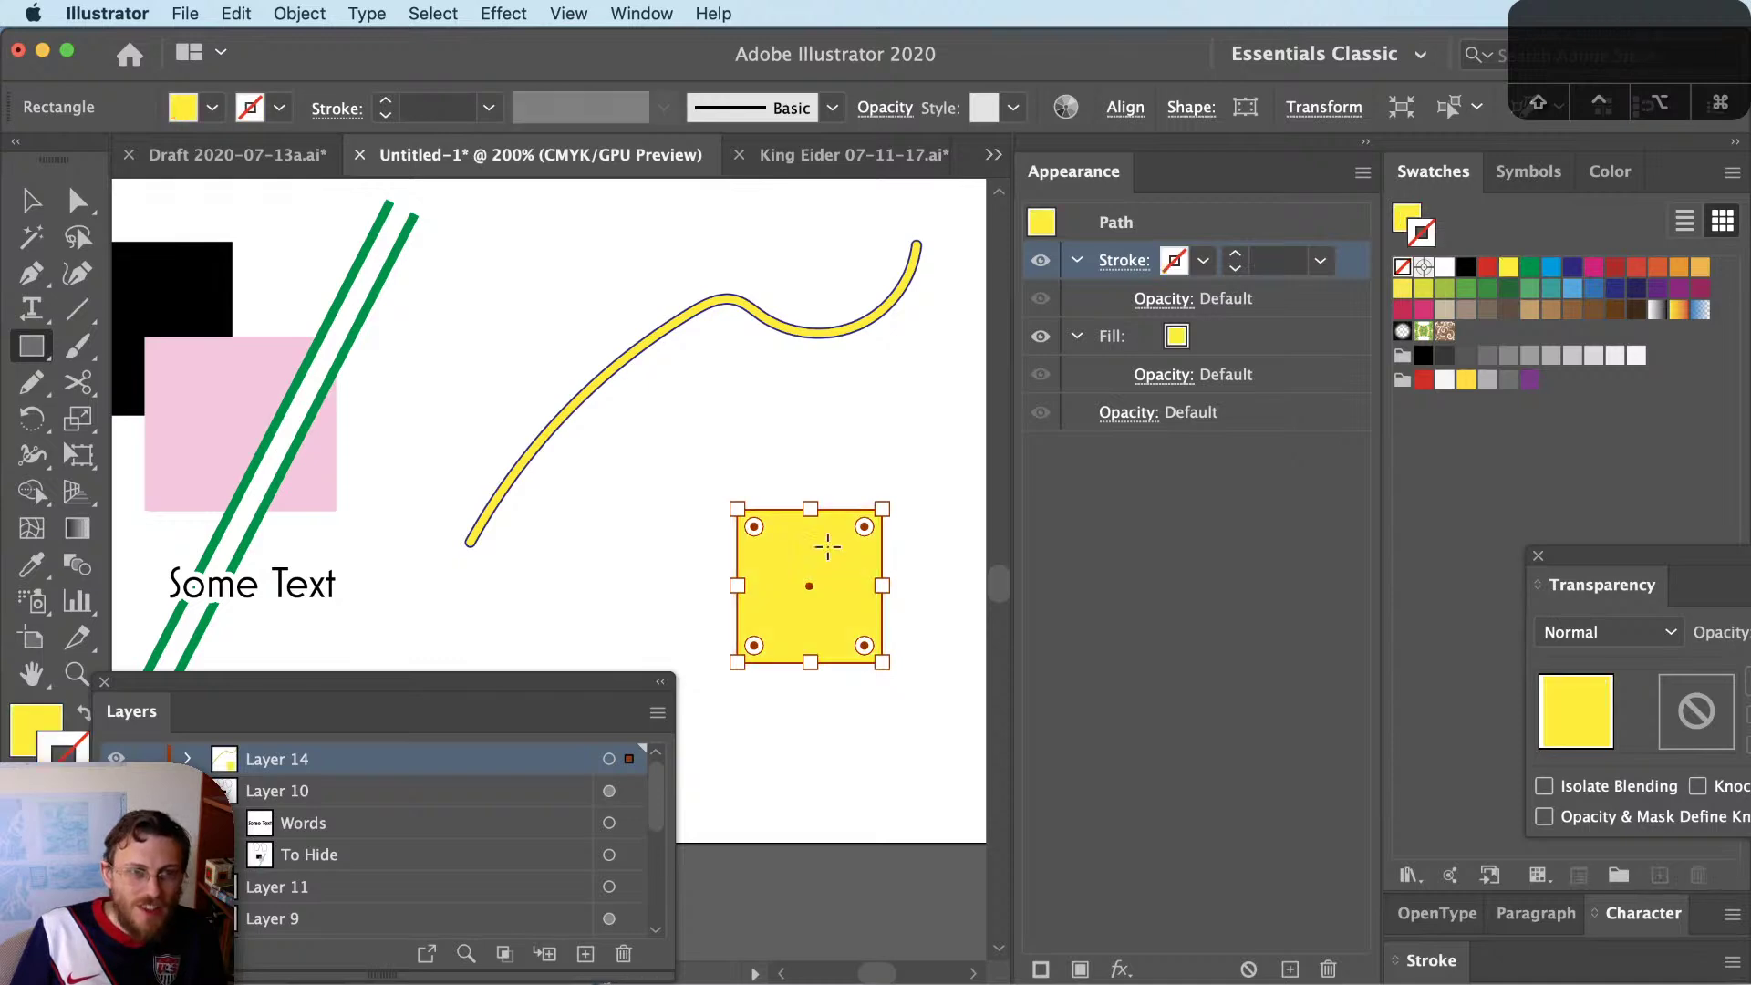
# Check the Scale options for the yellow rectangle, and leave without scaling
pyautogui.press('s')
pyautogui.press('Return')
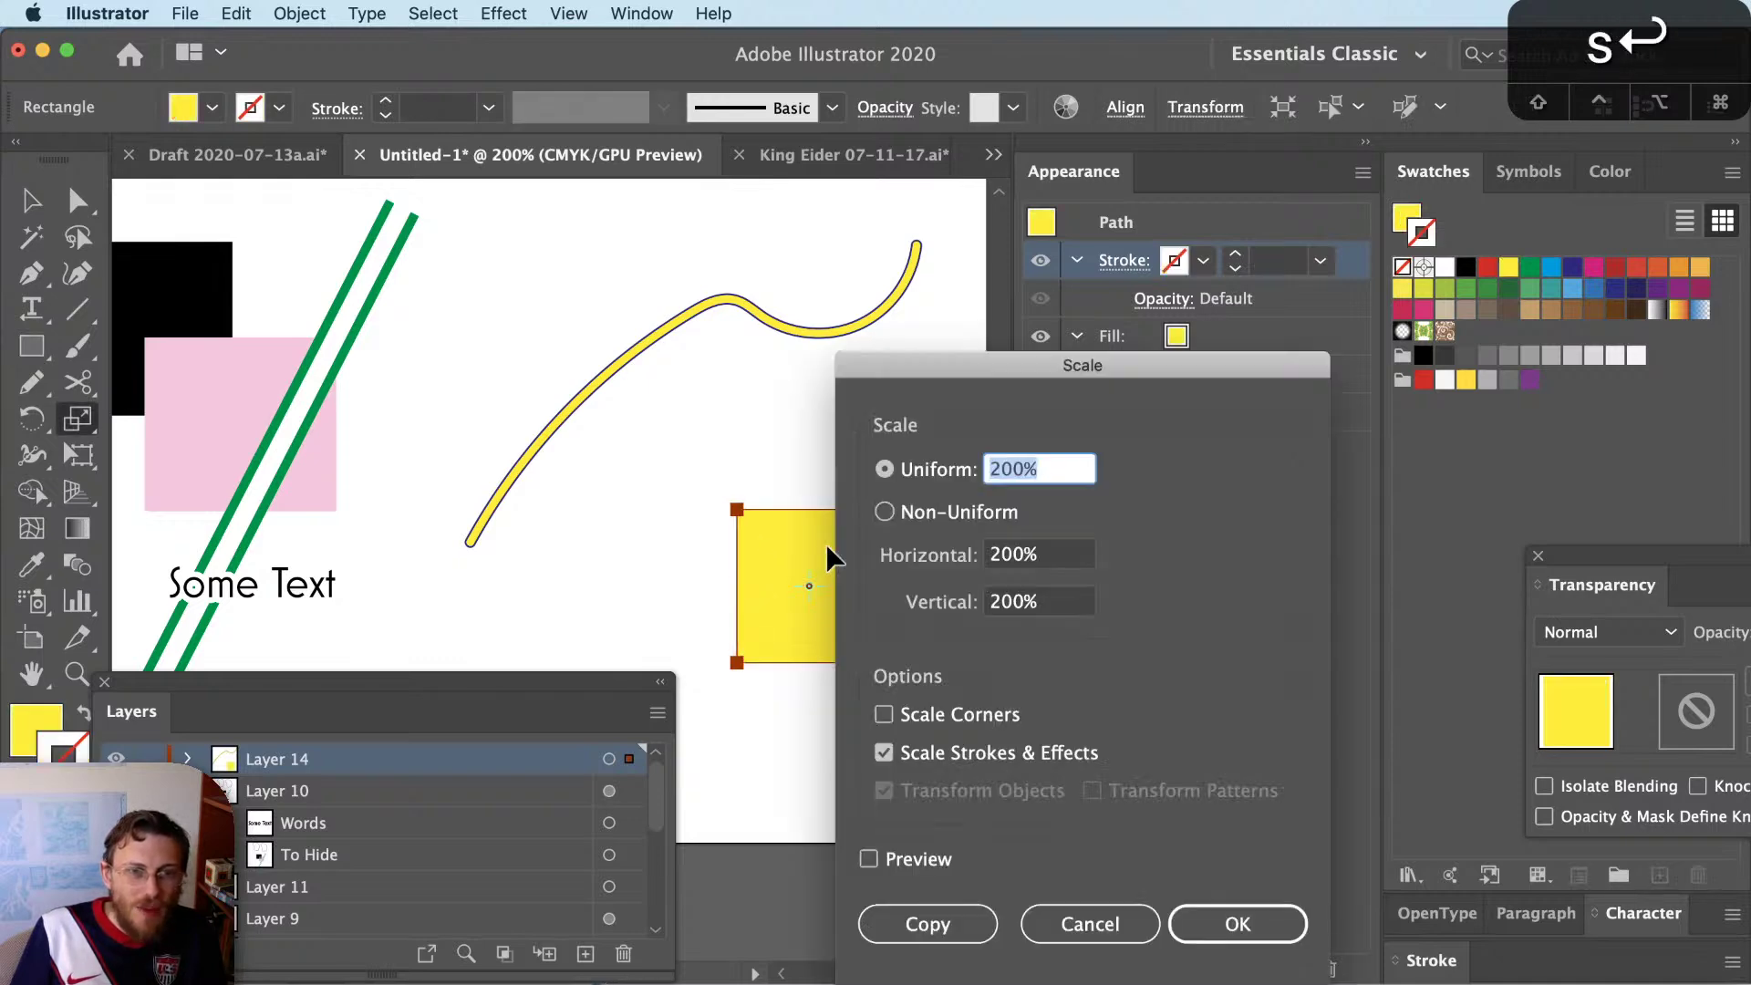
pyautogui.click(1125, 941)
pyautogui.click(27, 202)
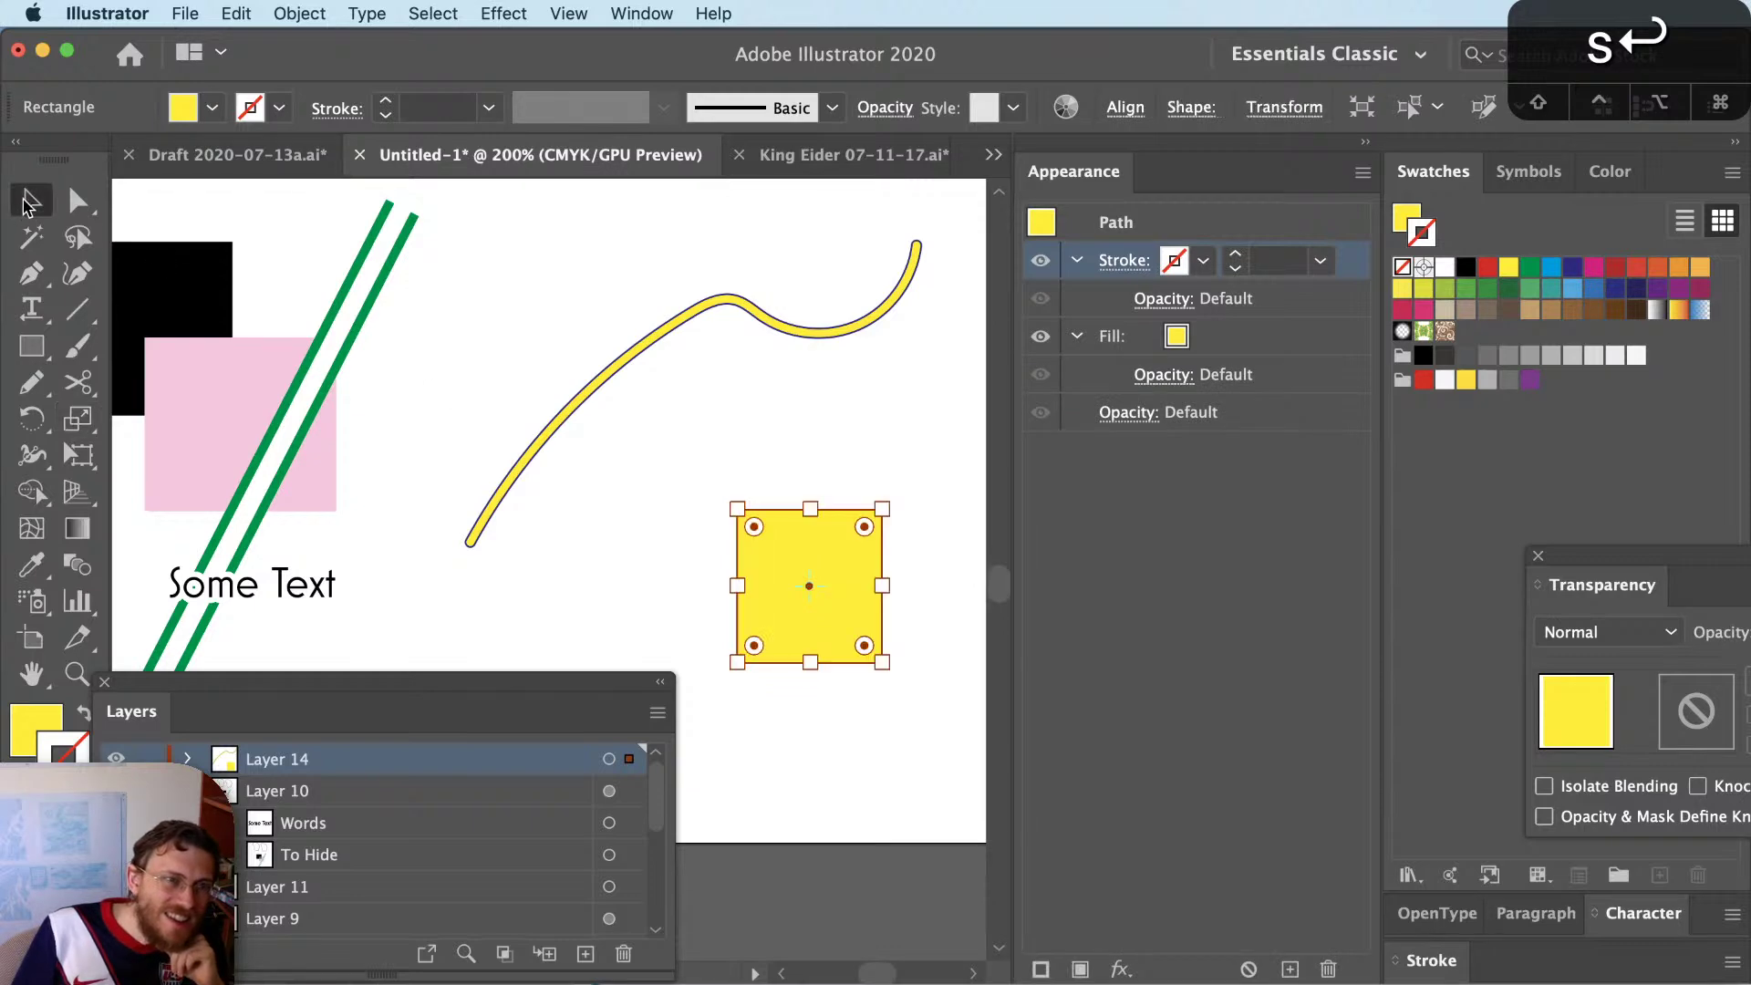
# Remove the cased path's uppermost stroke color and fill the path with the Pompadour pattern
pyautogui.click(768, 319)
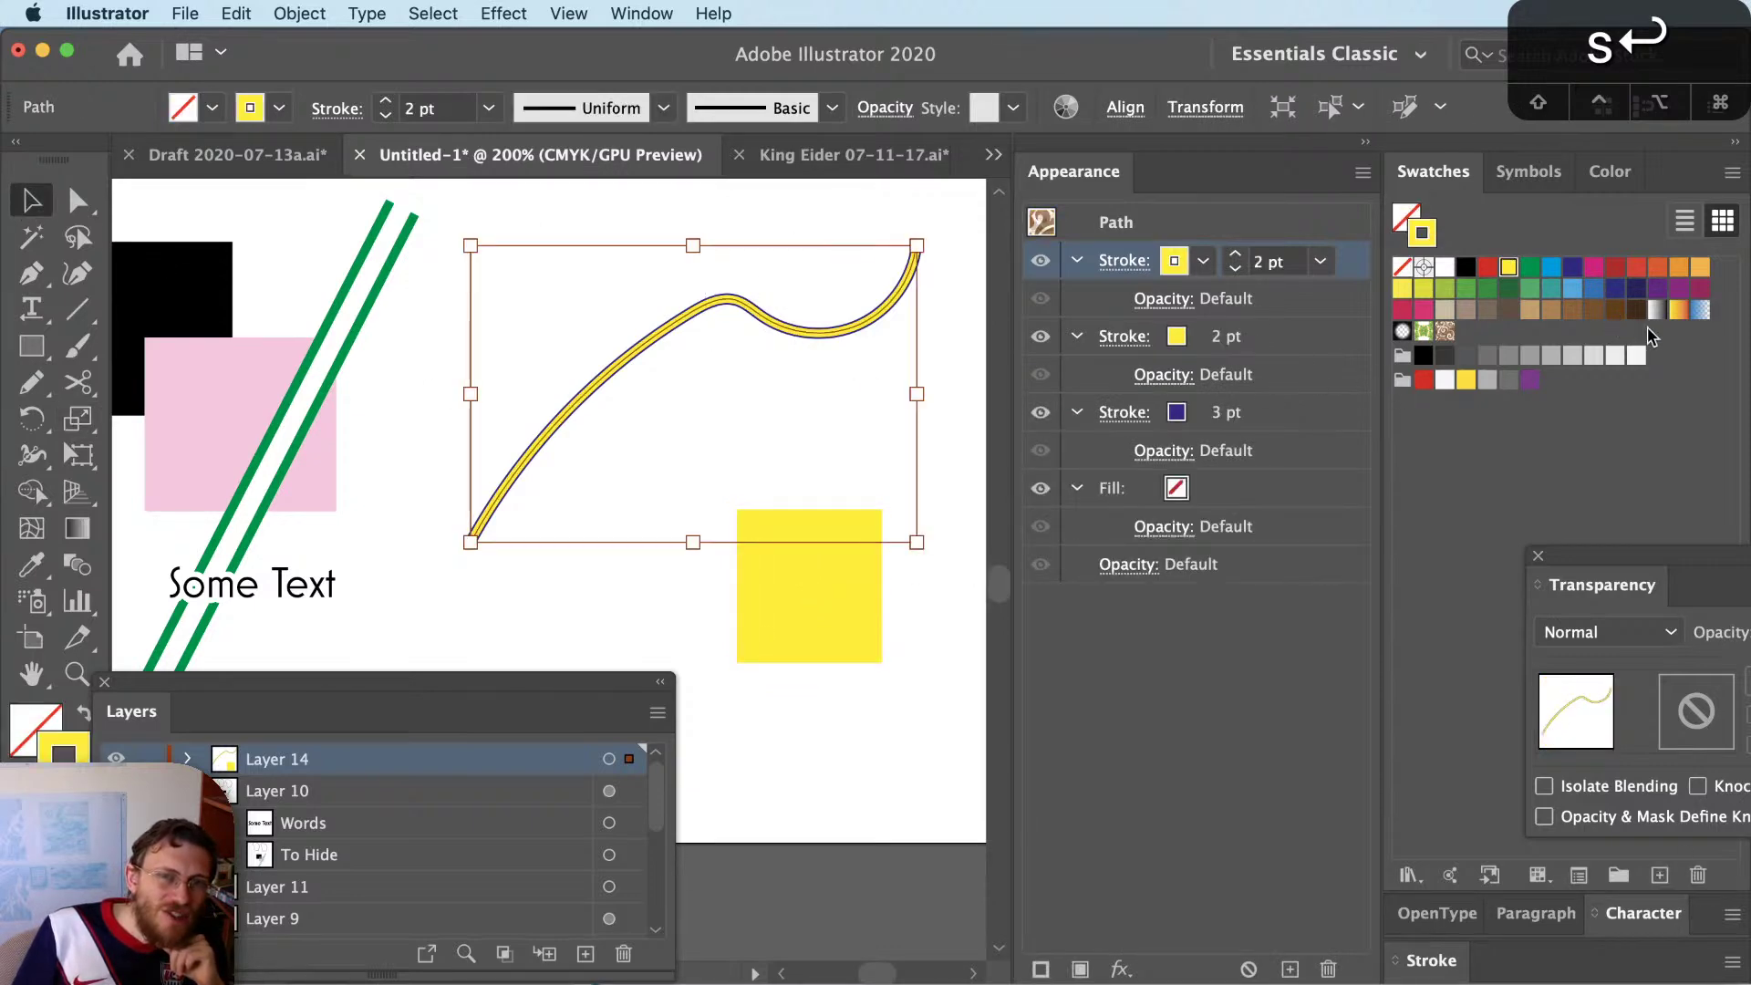
pyautogui.hotkey('shift', 'x')
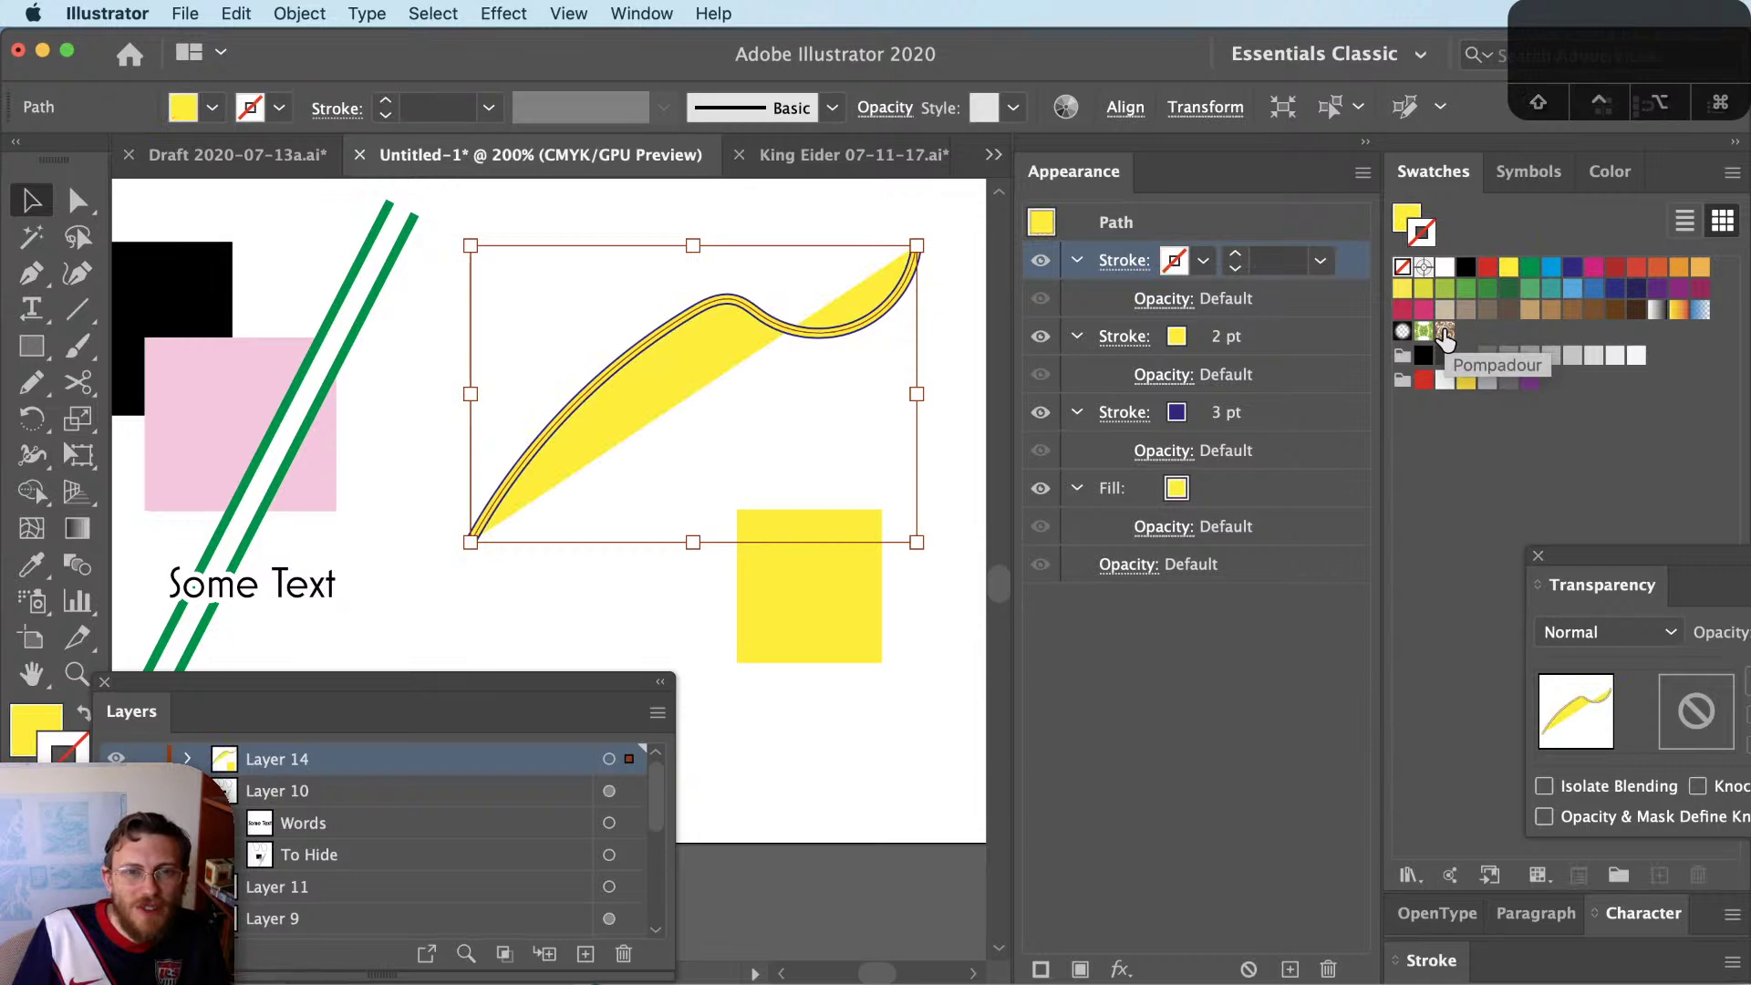
pyautogui.click(1272, 500)
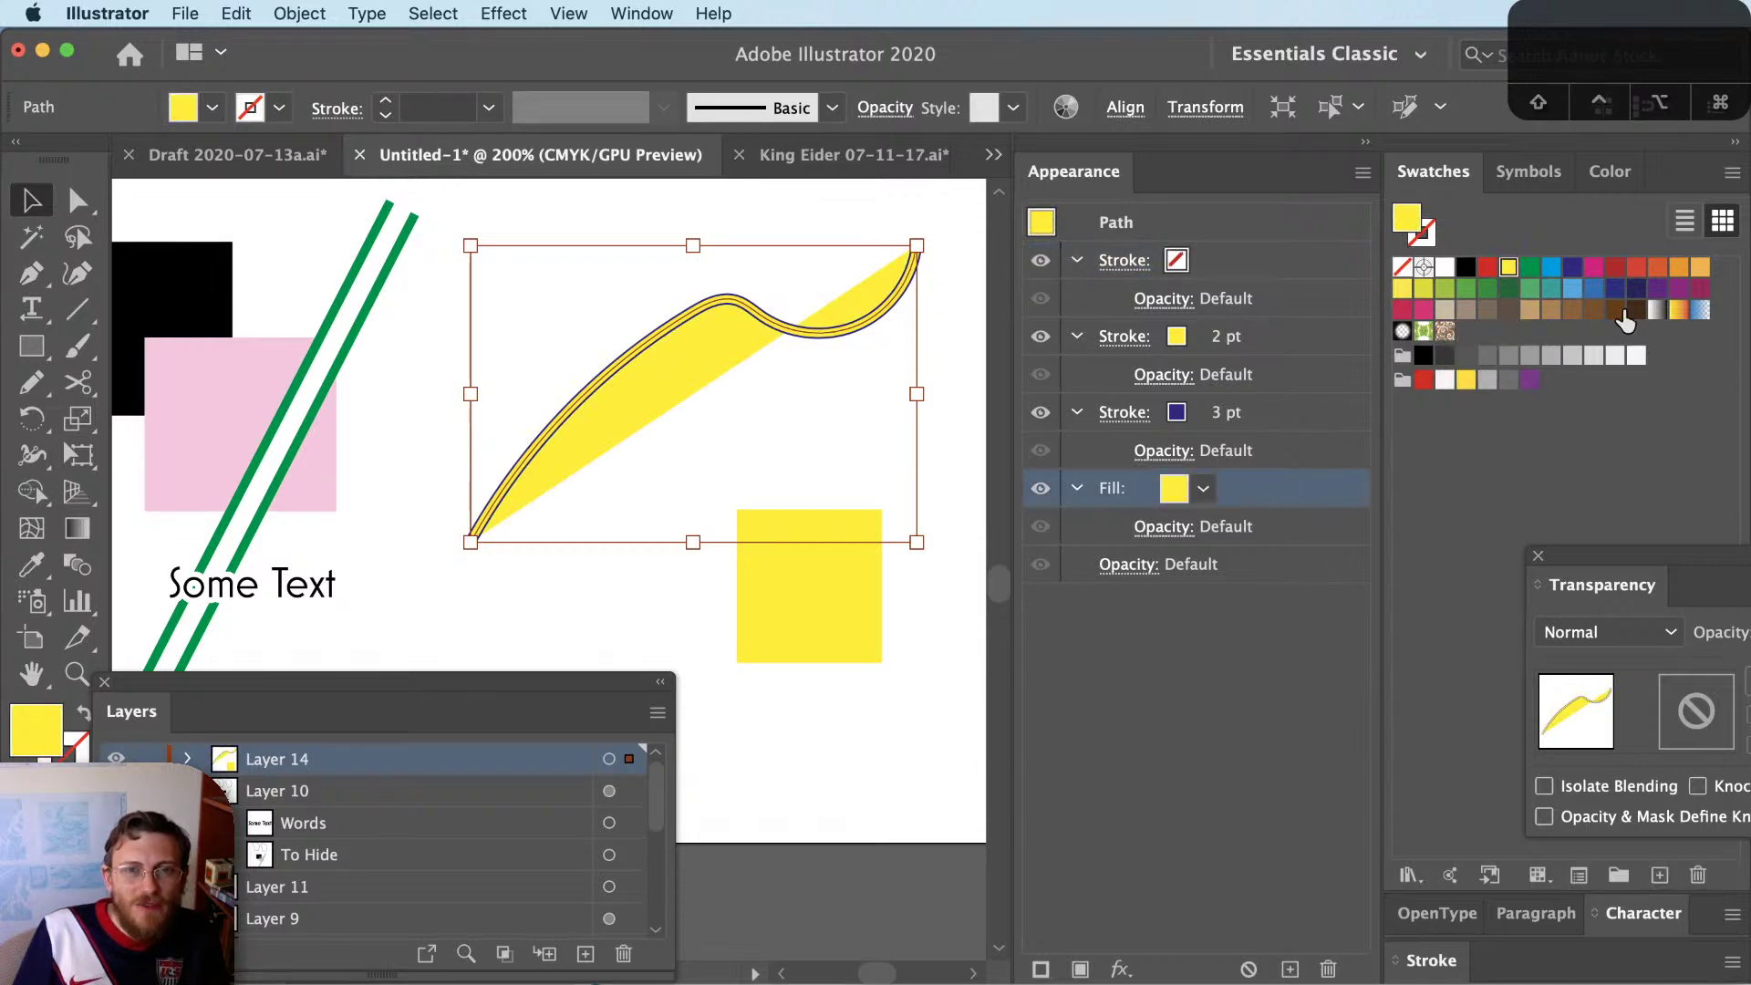
pyautogui.click(1444, 332)
# Scale the path's pattern fill uniformly to 200%, with Transform Objects off and Transform Patterns on
pyautogui.hotkey('shift', 's')
pyautogui.press('Return')
pyautogui.press('Escape')
pyautogui.press('s')
pyautogui.press('Return')
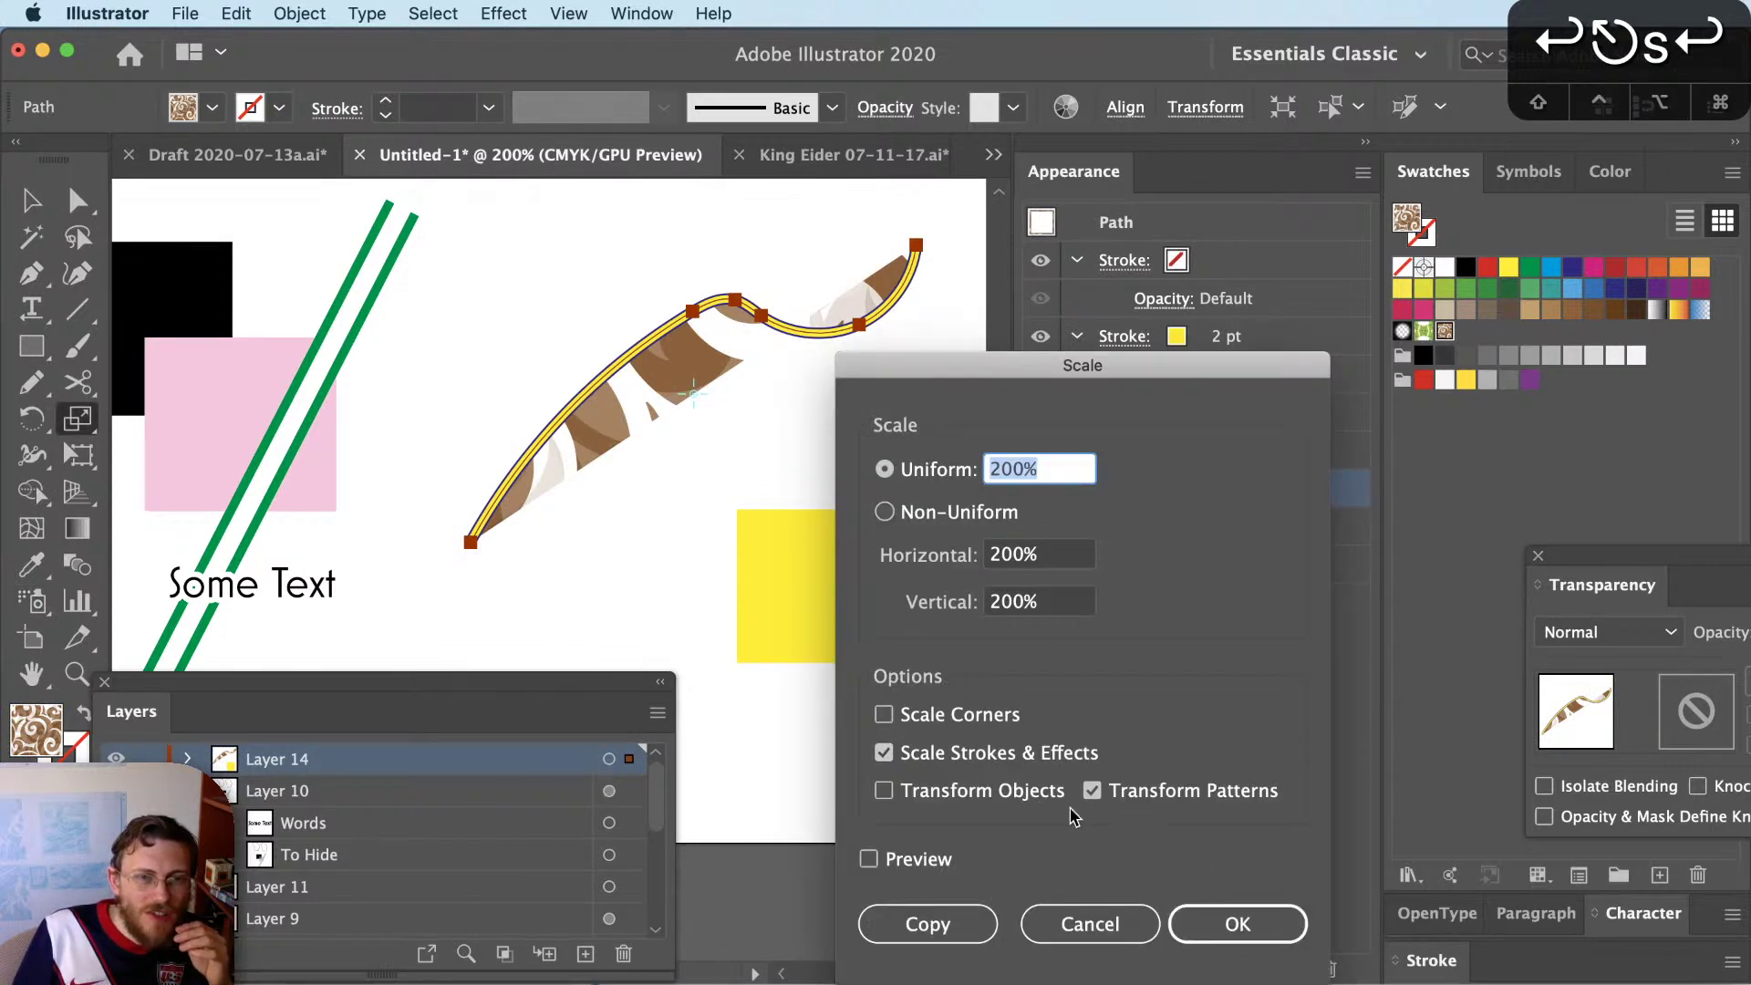
pyautogui.click(1243, 924)
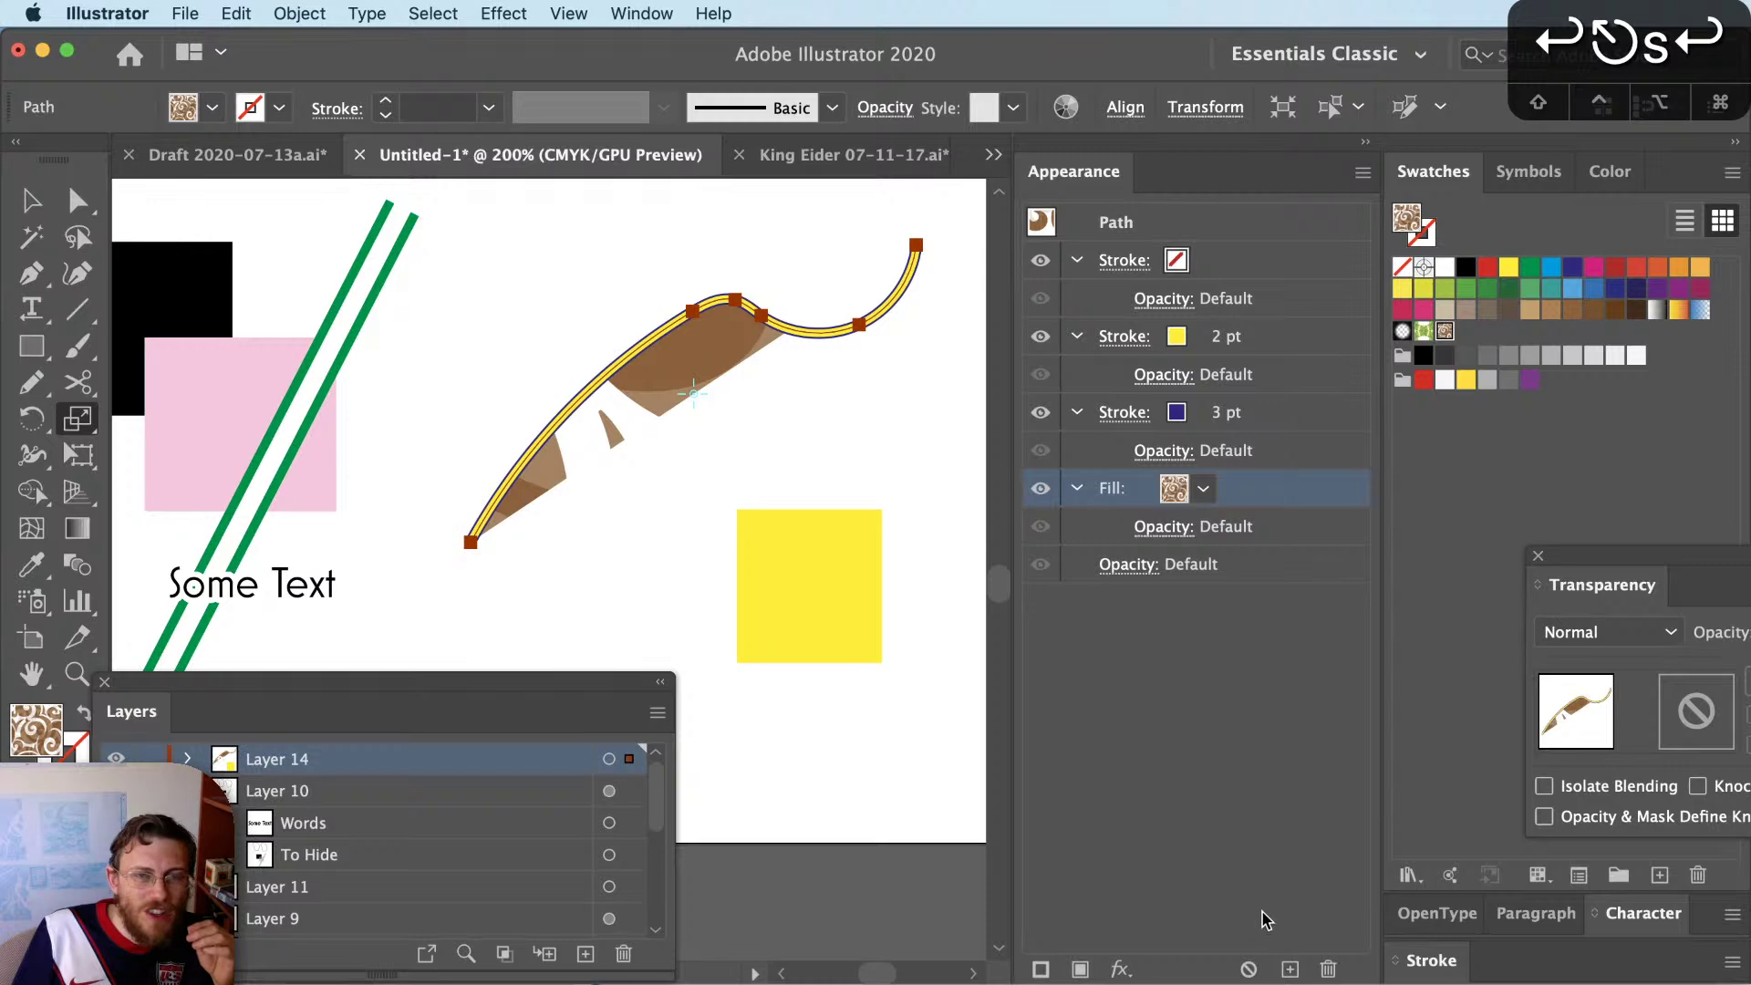
# Inspect the cased path's blue and yellow strokes to see how the scaling affected their weights
pyautogui.click(1248, 416)
pyautogui.click(1259, 341)
pyautogui.click(30, 198)
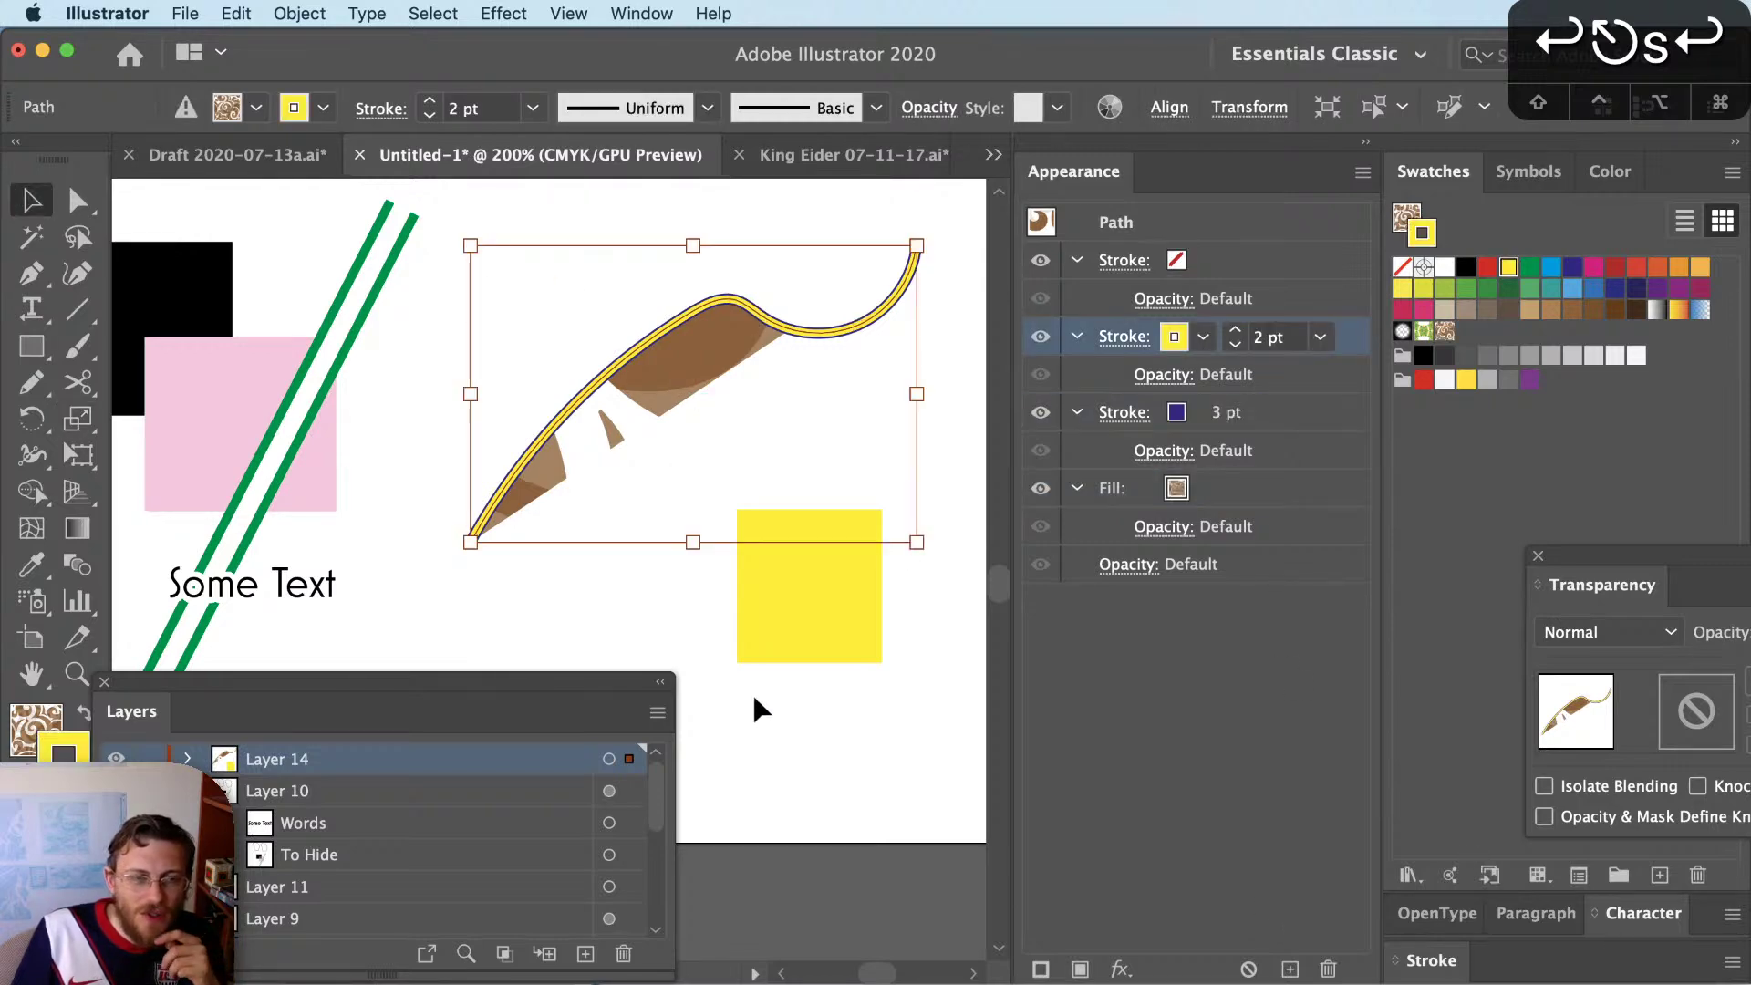
# Save the document containing the cased path and yellow rectangle to the Desktop in SVG format, using the SVG 1.1 profile
pyautogui.click(832, 762)
pyautogui.moveTo(898, 743); pyautogui.dragTo(644, 289)
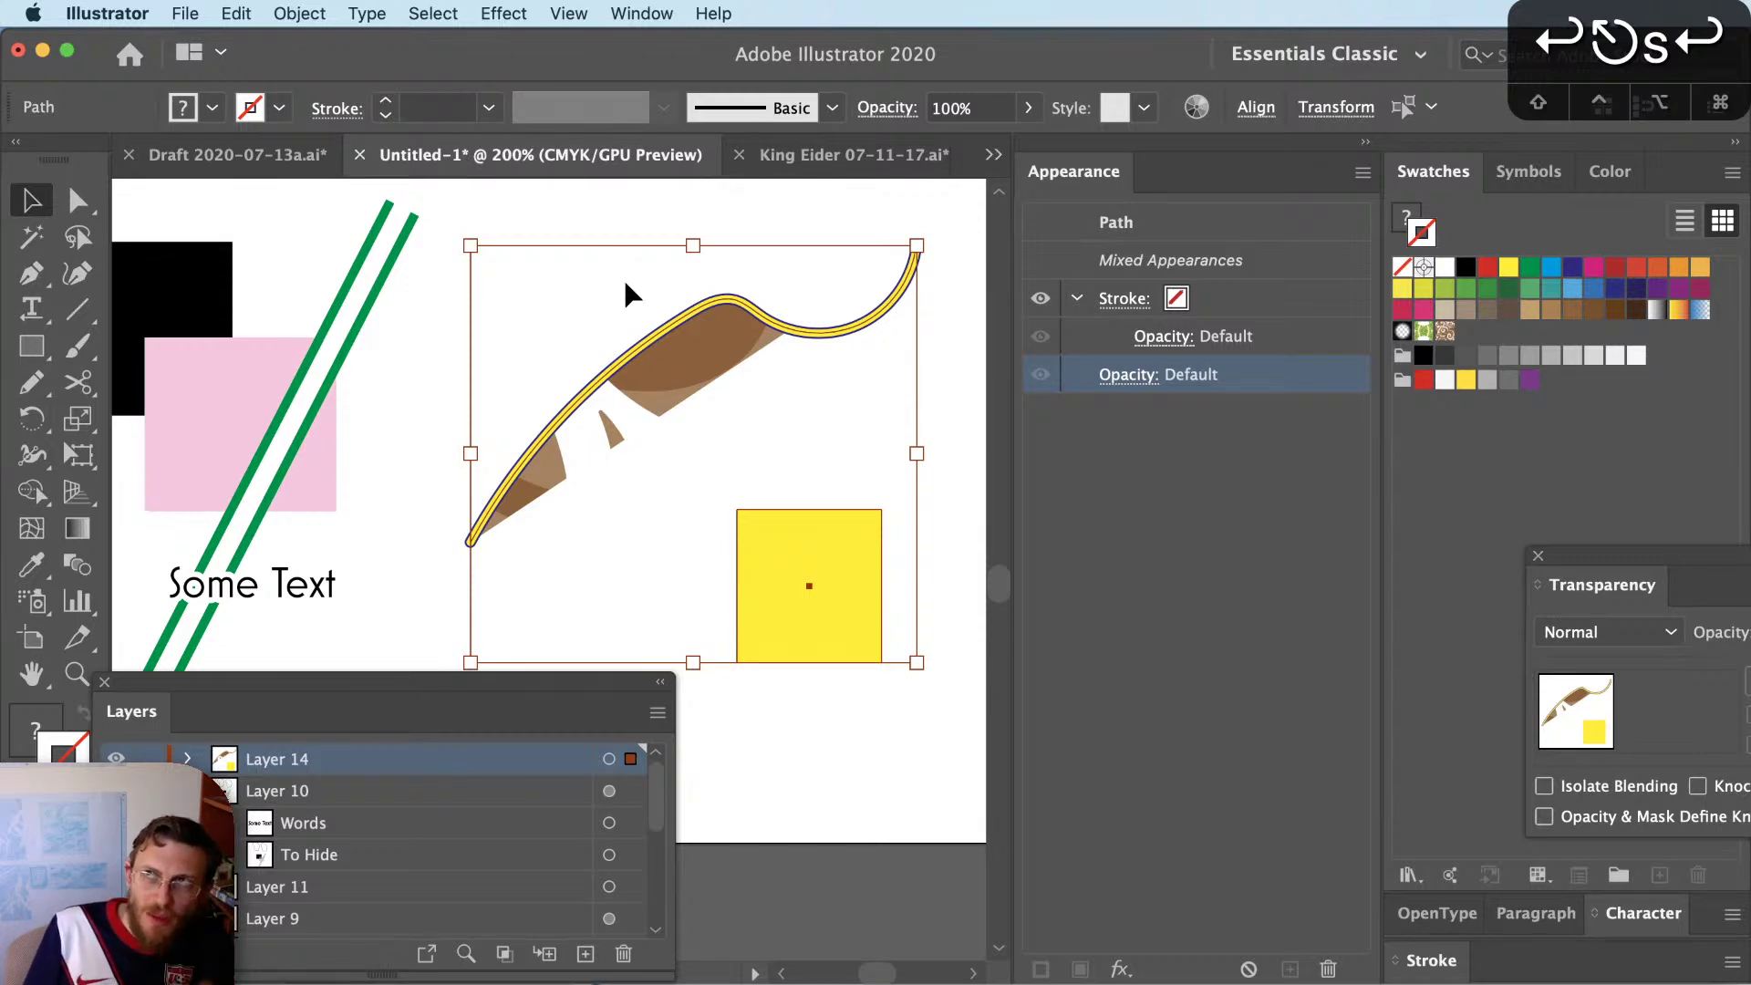
pyautogui.click(187, 13)
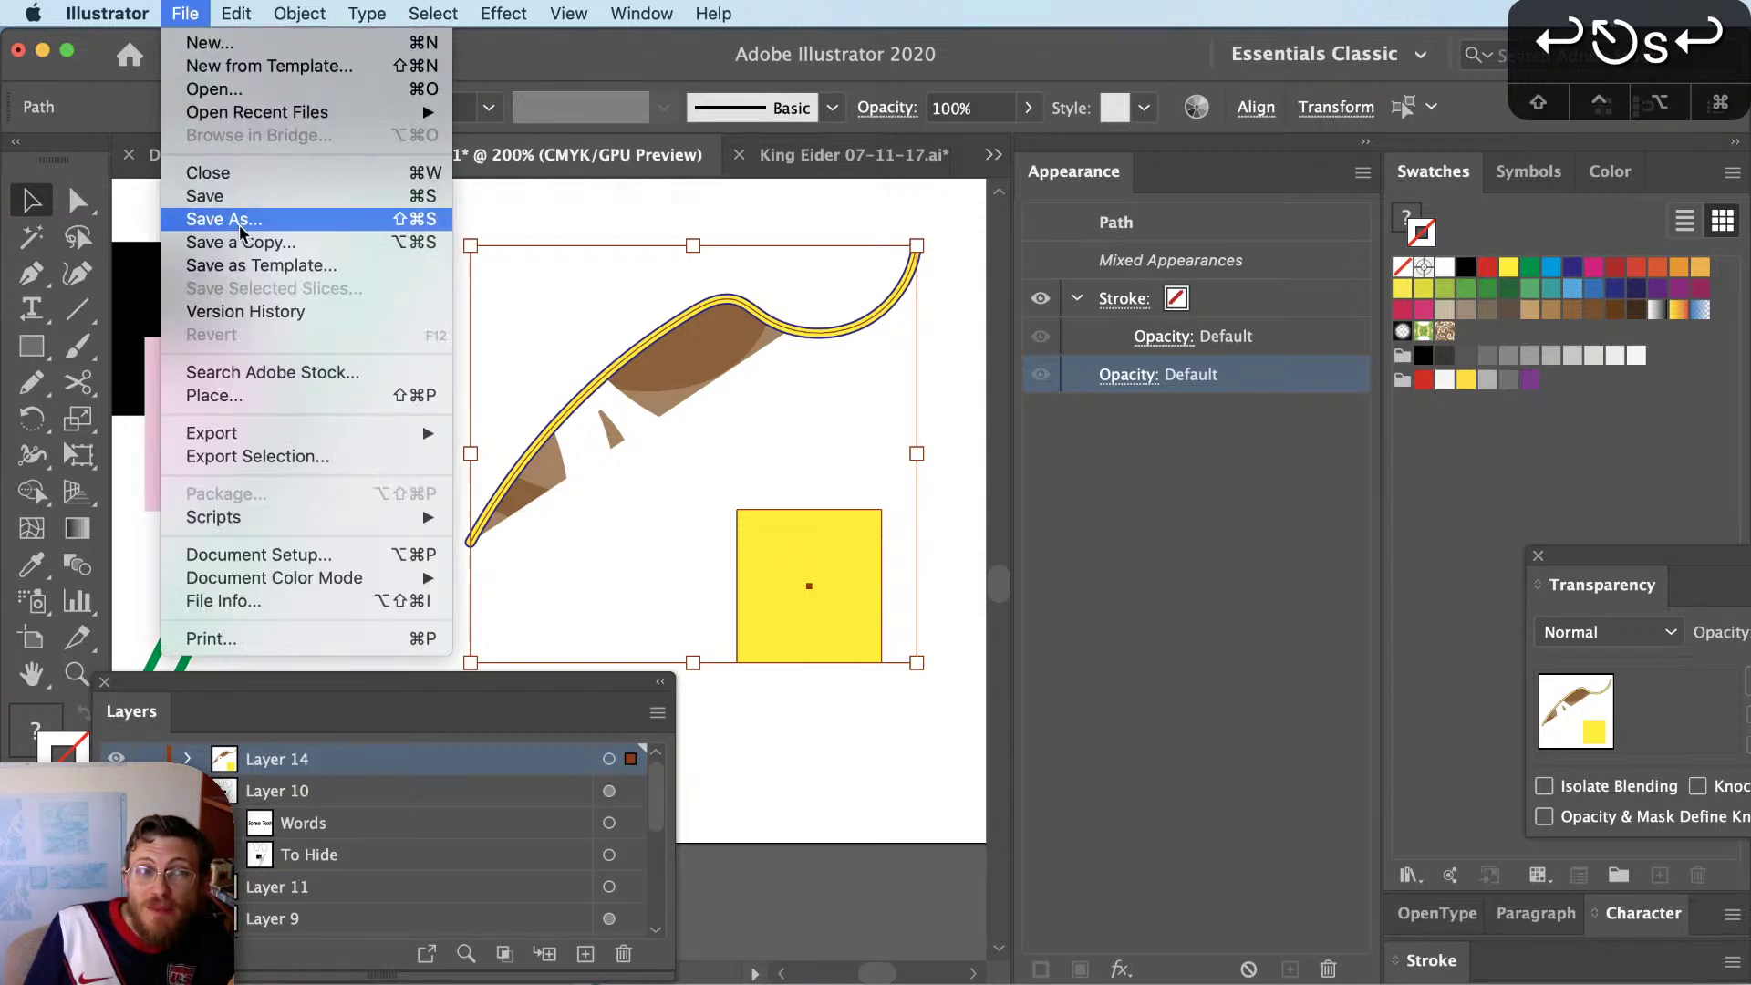
pyautogui.click(378, 221)
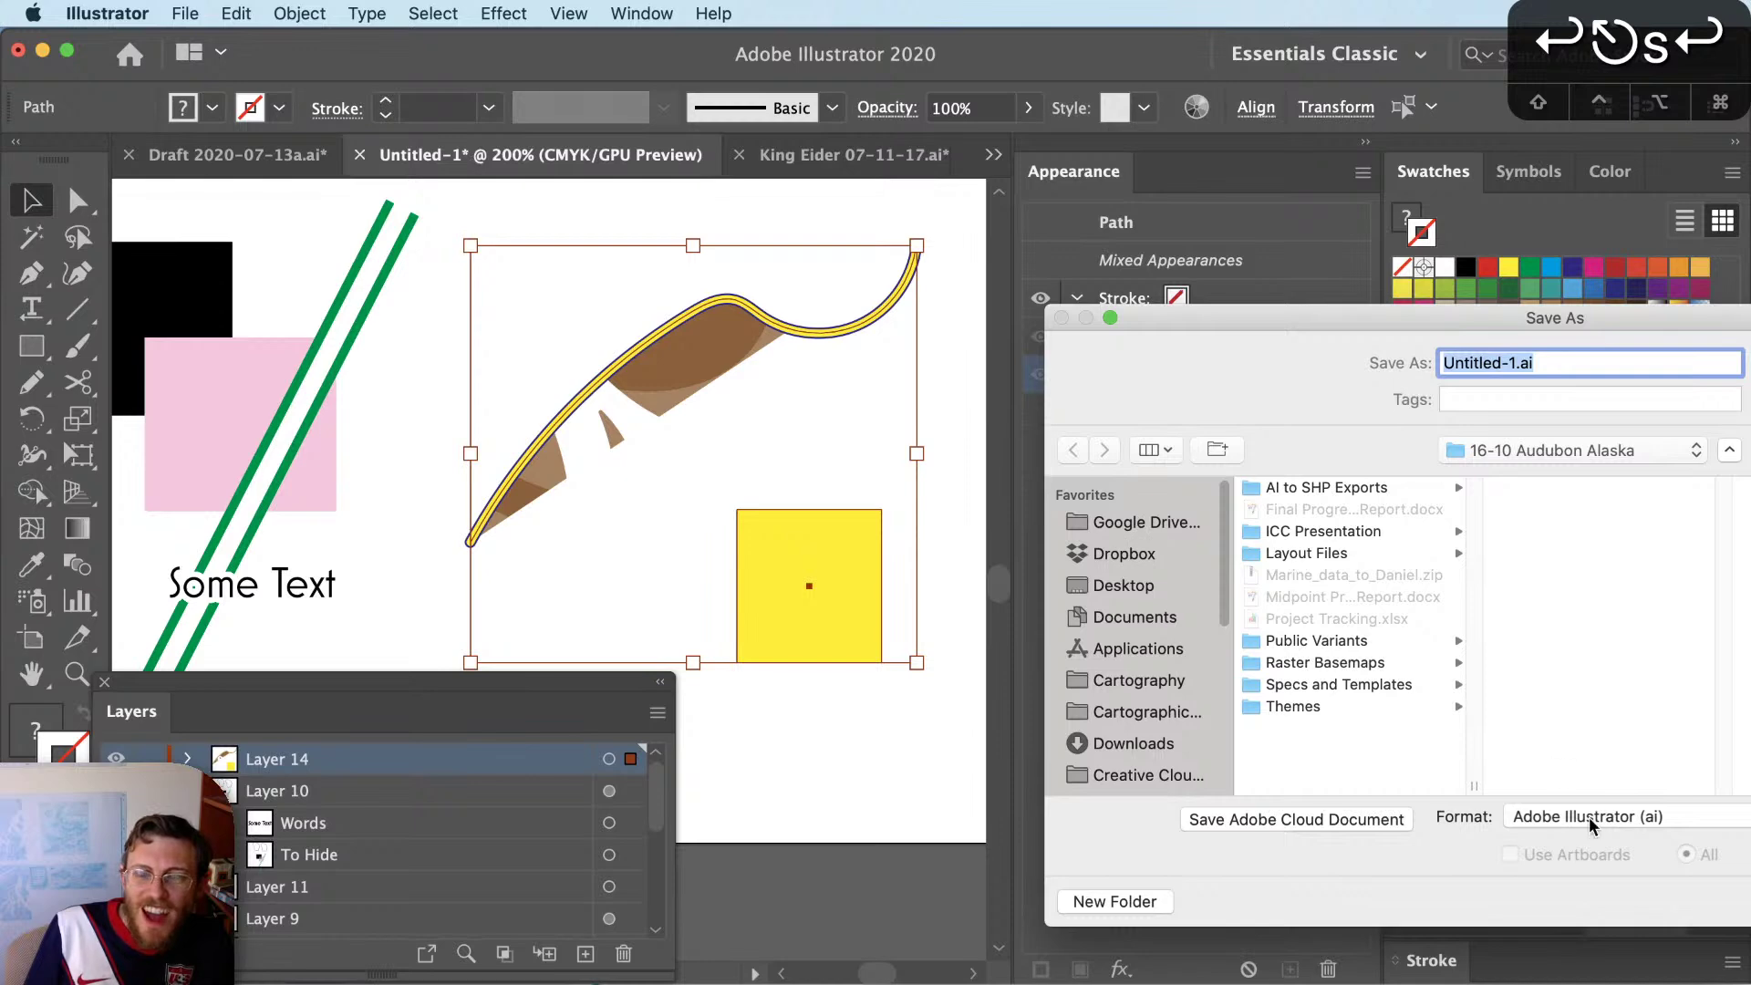
pyautogui.click(1137, 585)
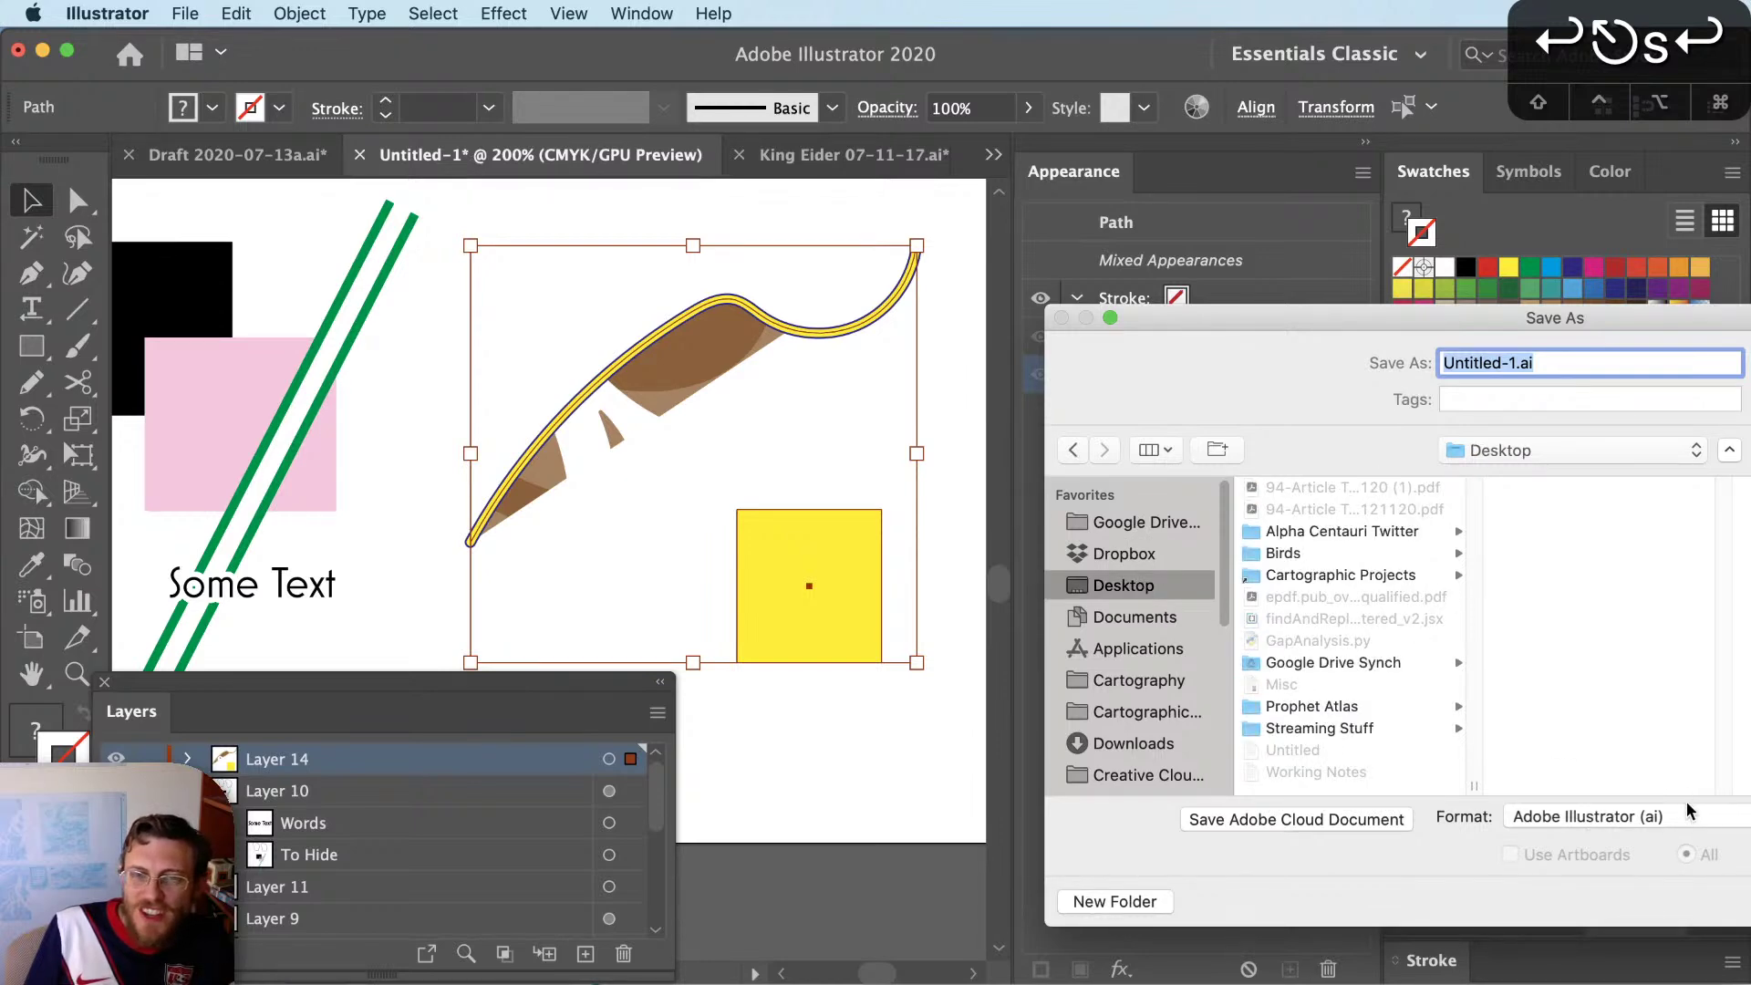
pyautogui.click(1698, 821)
pyautogui.click(1679, 932)
pyautogui.click(1683, 901)
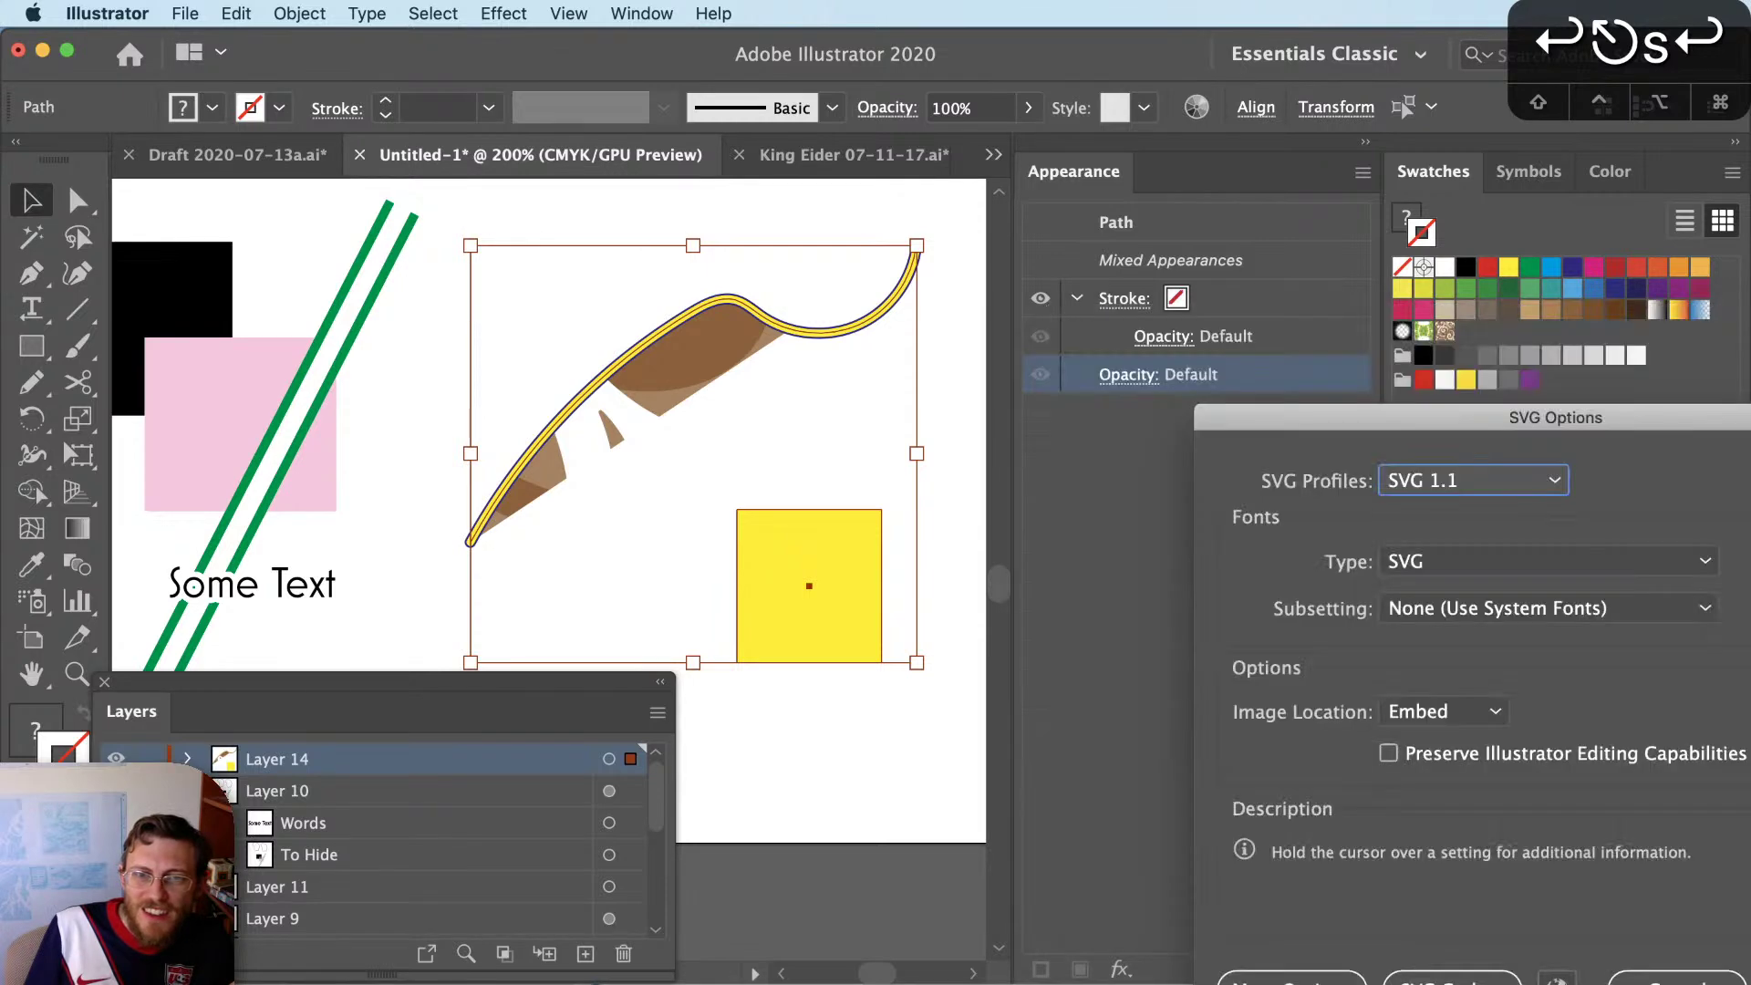
pyautogui.press('Return')
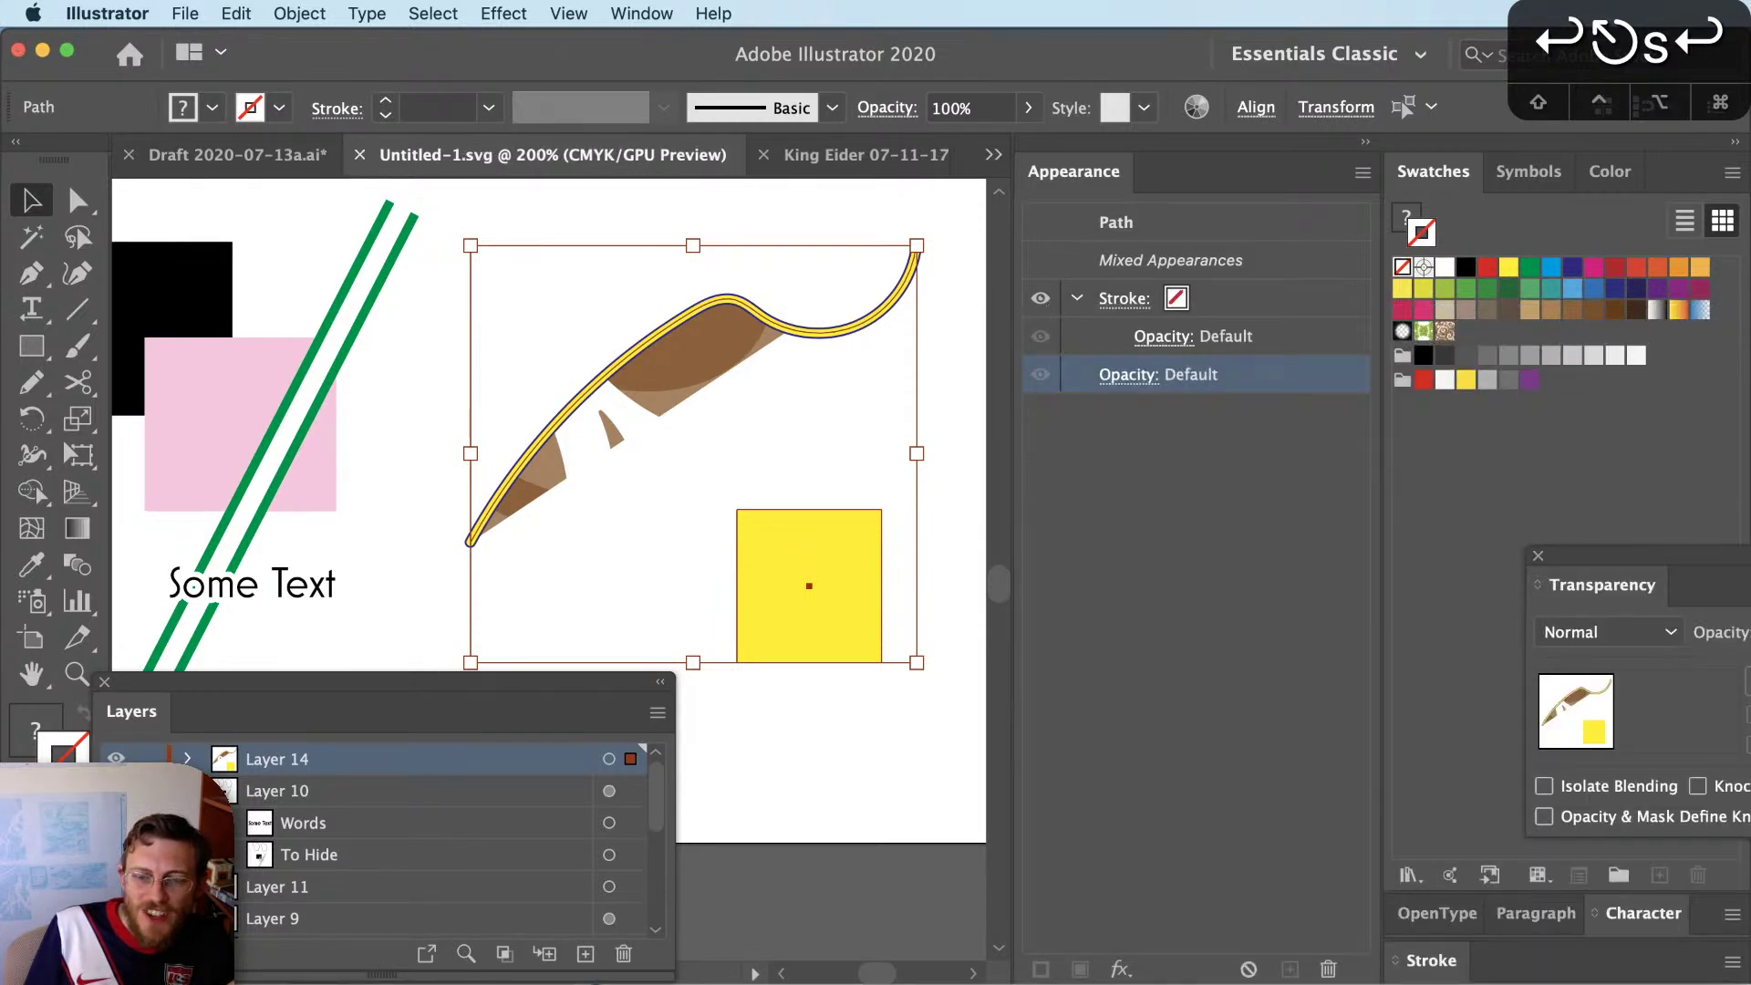
# Switch to TextEdit, examine the style and pattern code of Untitled-1.svg in an enlarged window, and close the file
pyautogui.press('super+Tab')
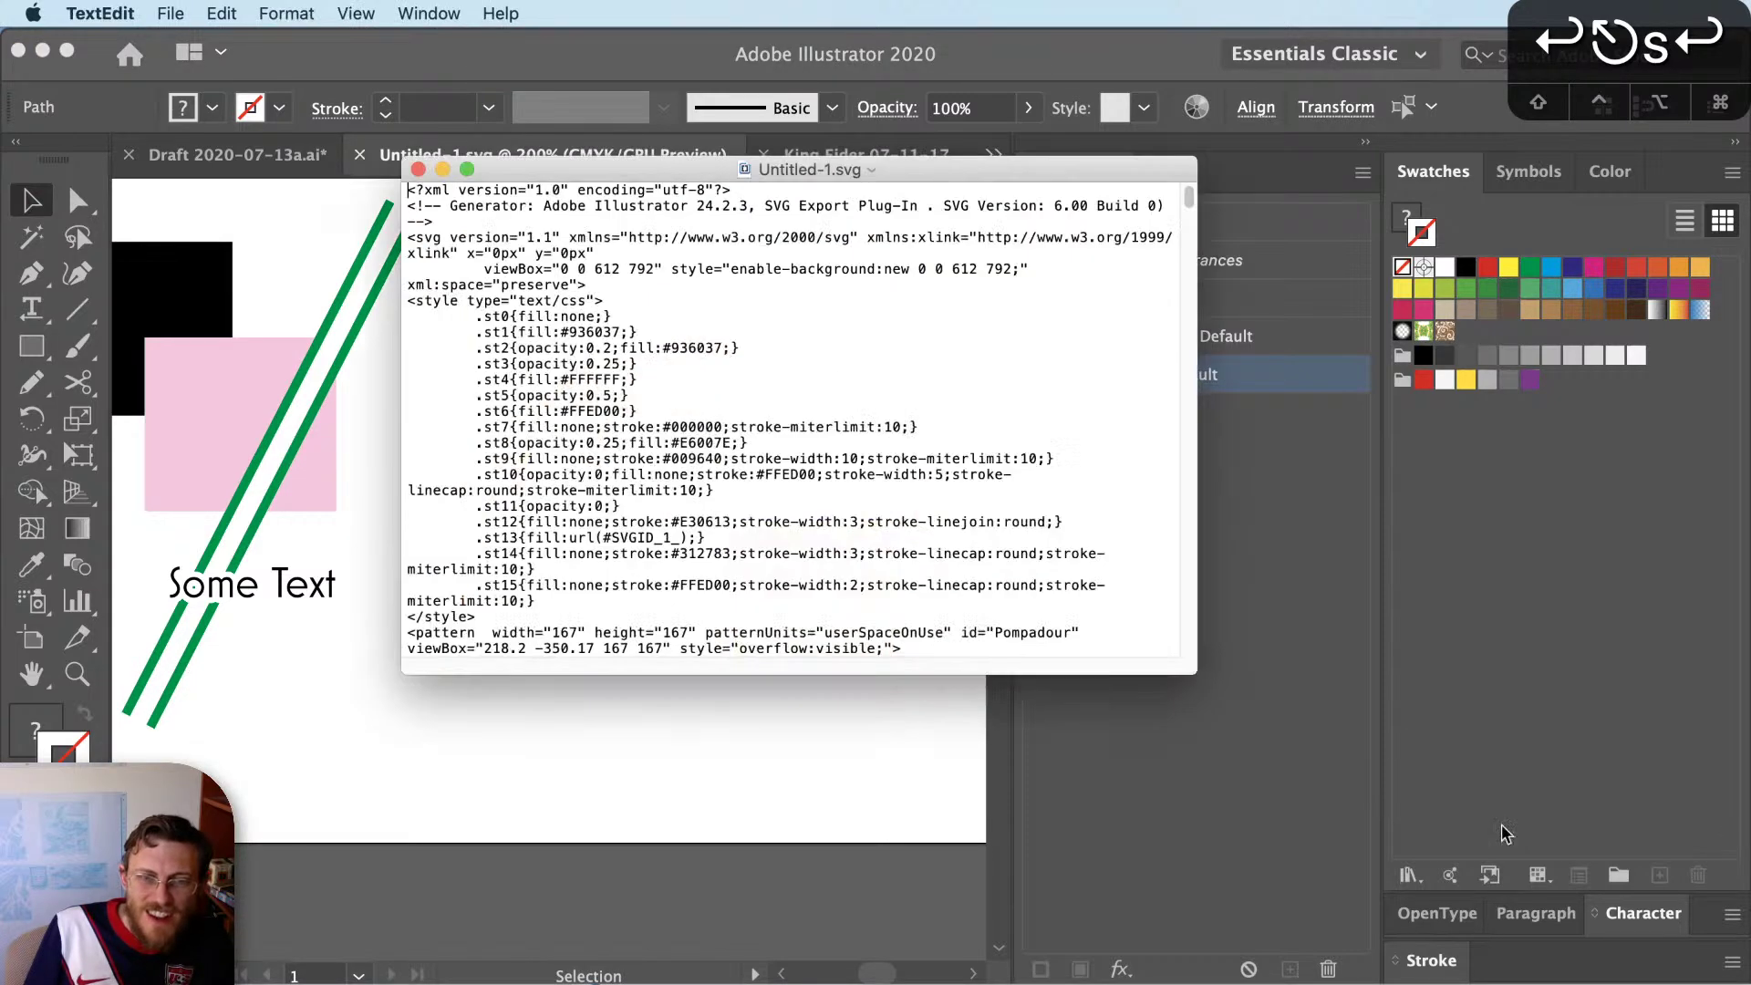
pyautogui.click(1020, 520)
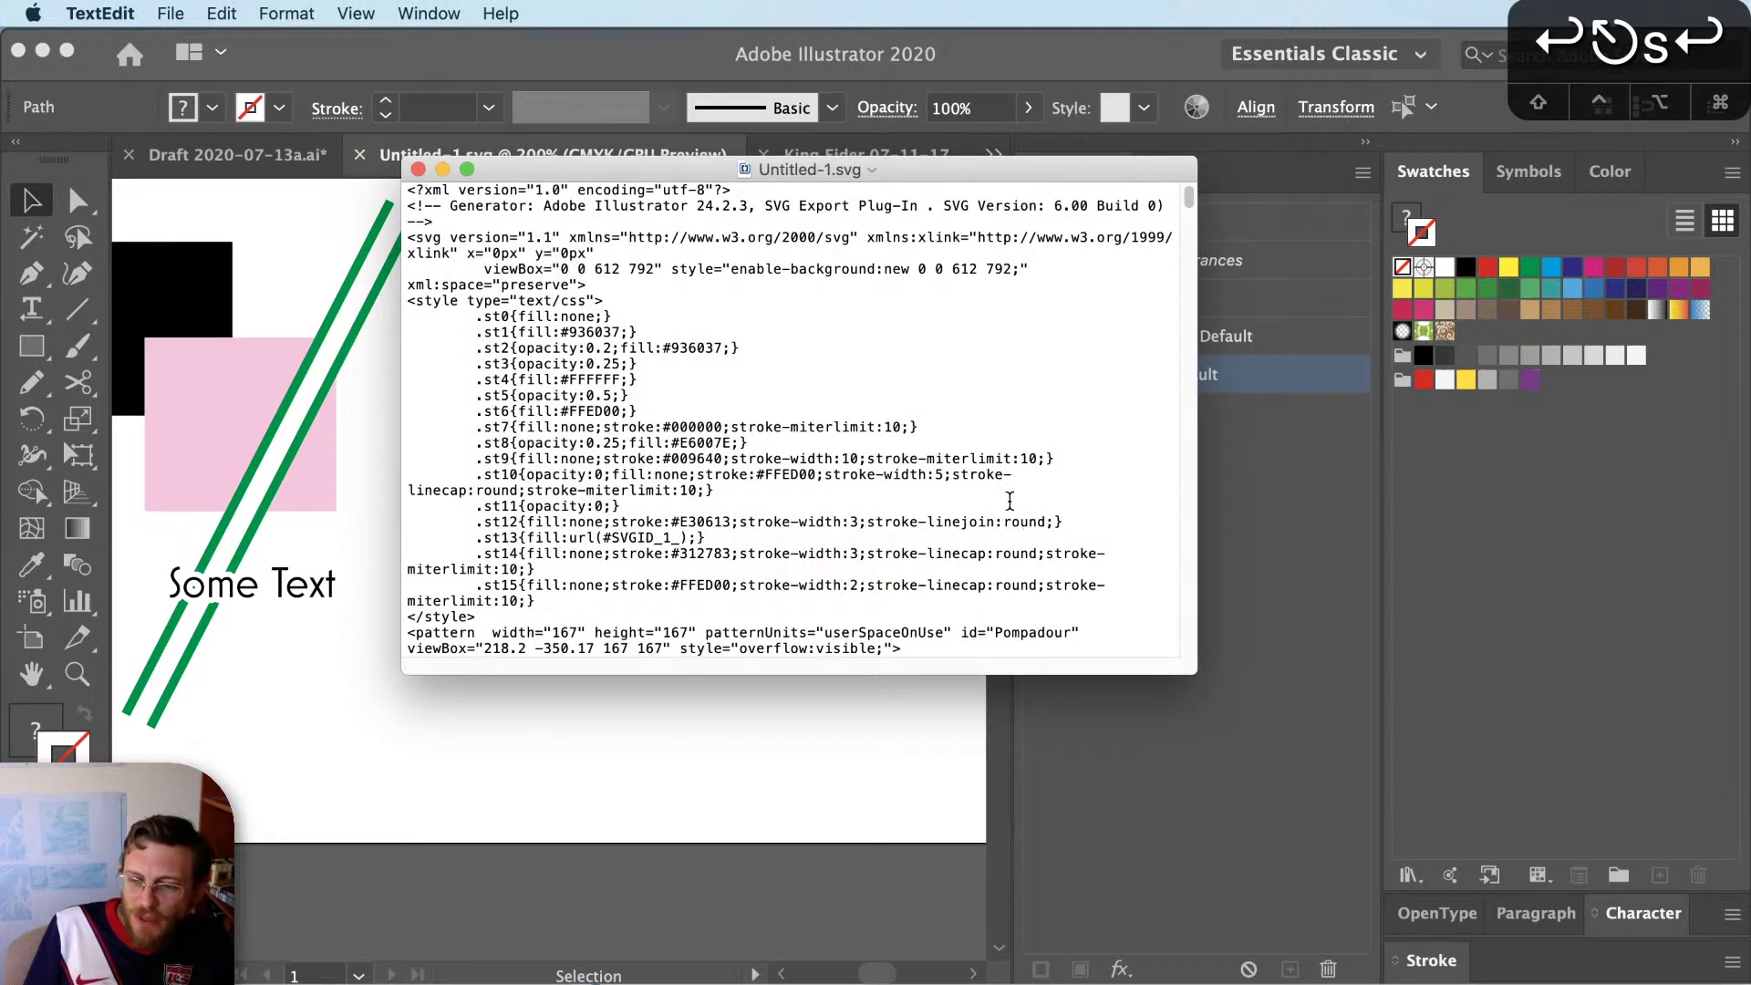
pyautogui.scroll(-1, 765, 396)
pyautogui.scroll(1, 638, 383)
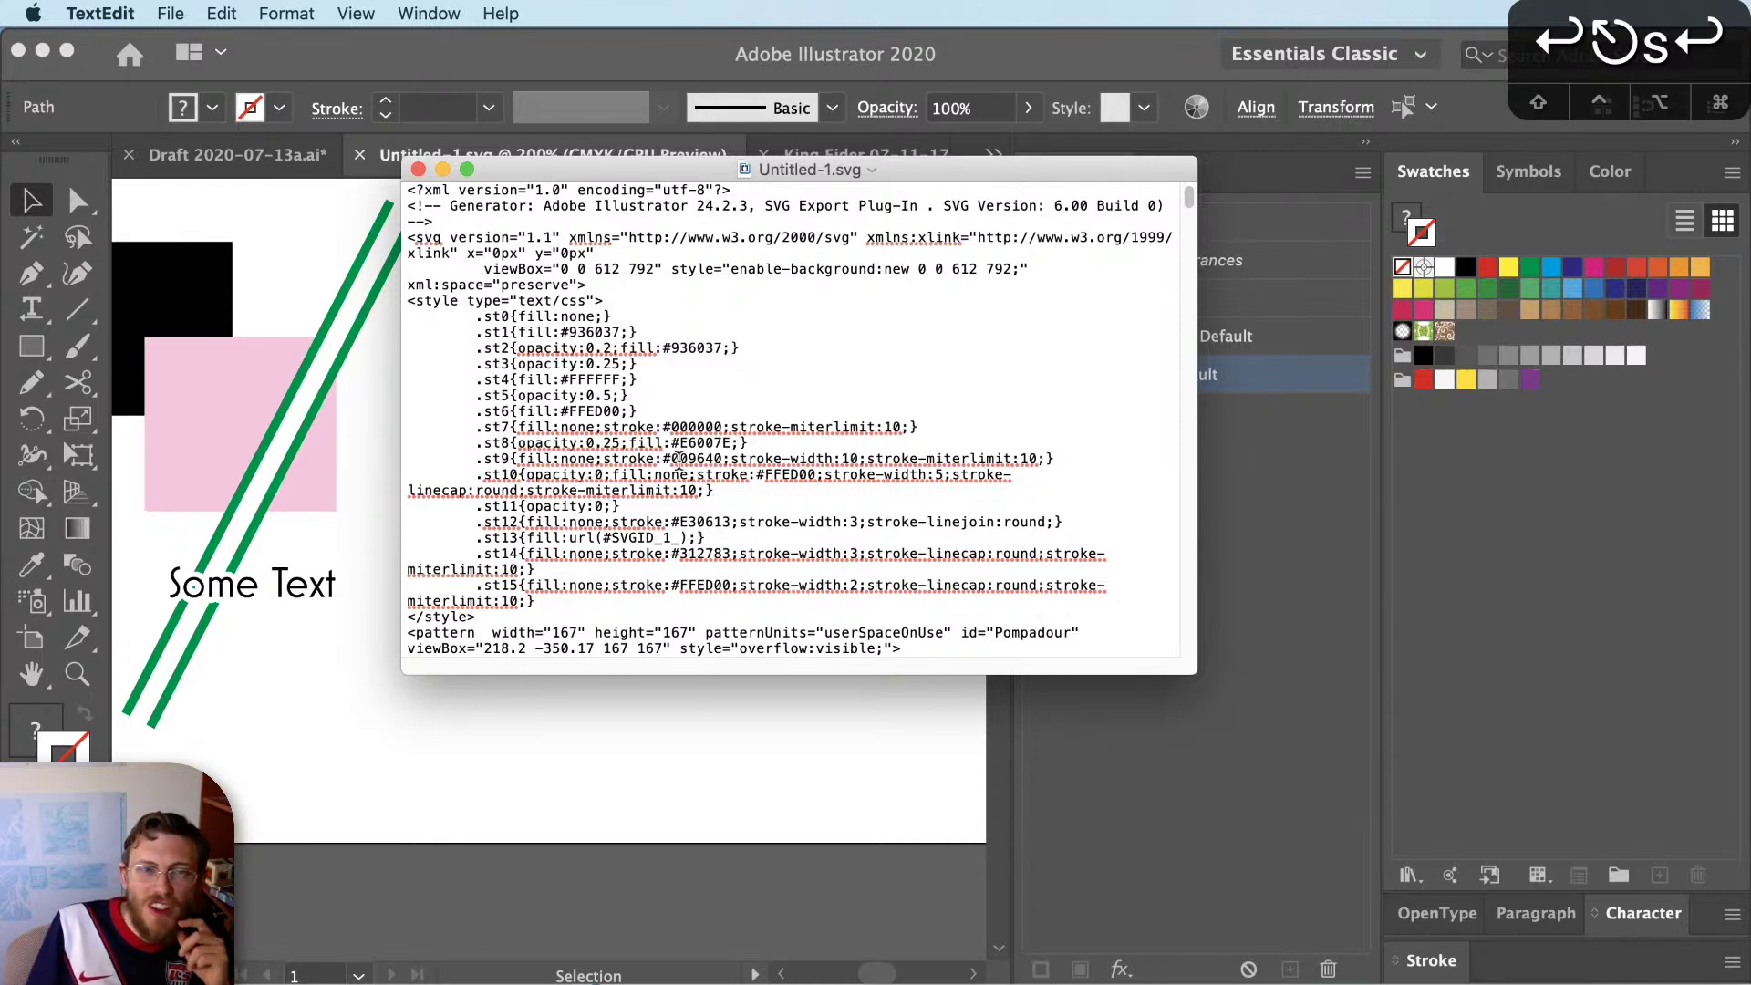
pyautogui.moveTo(1193, 675); pyautogui.dragTo(1350, 917)
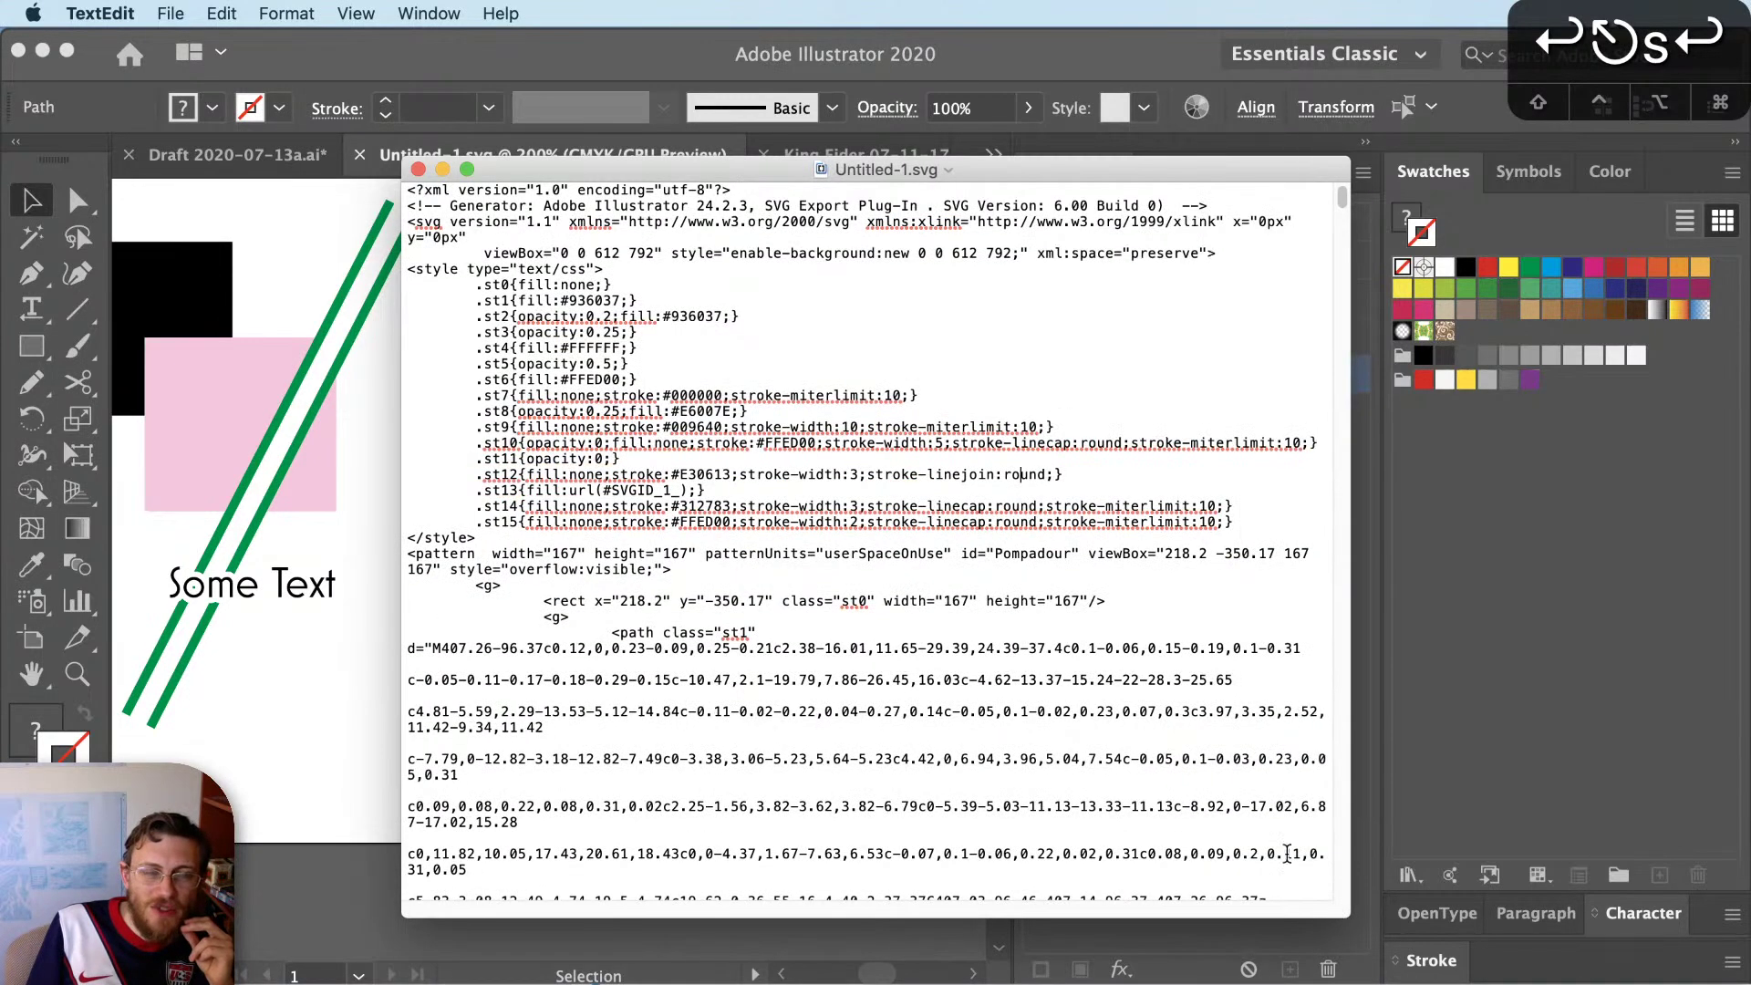
pyautogui.click(418, 170)
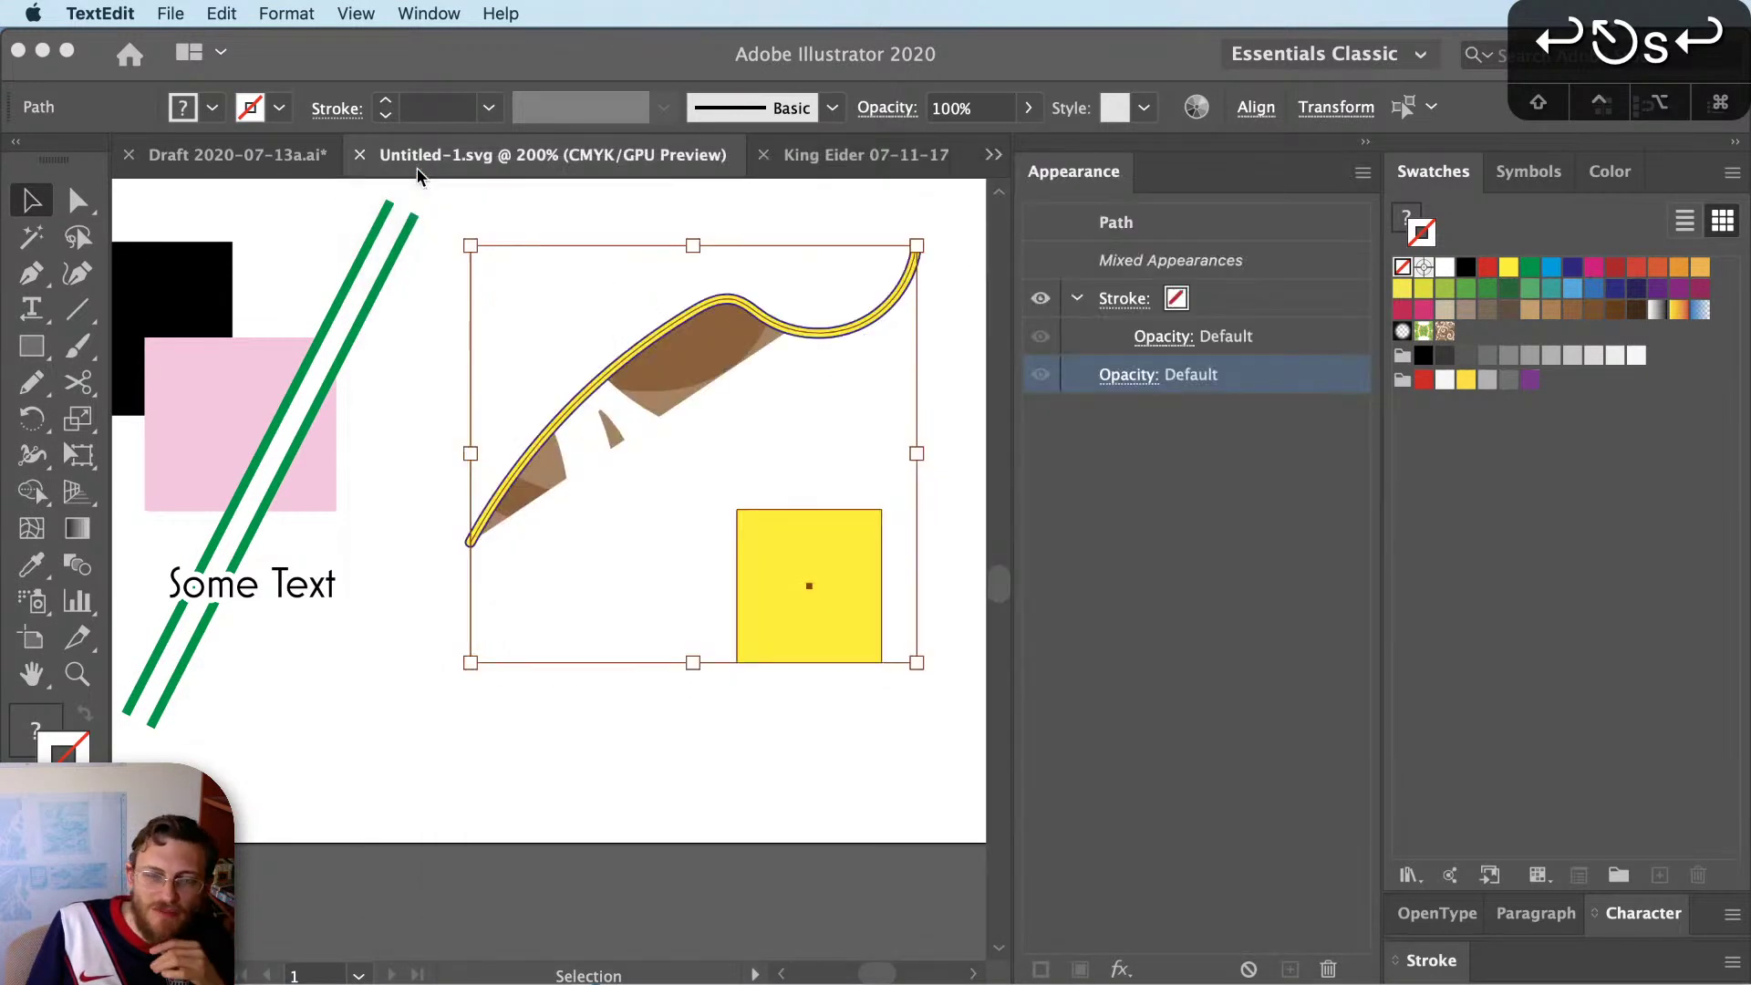
pyautogui.click(1017, 588)
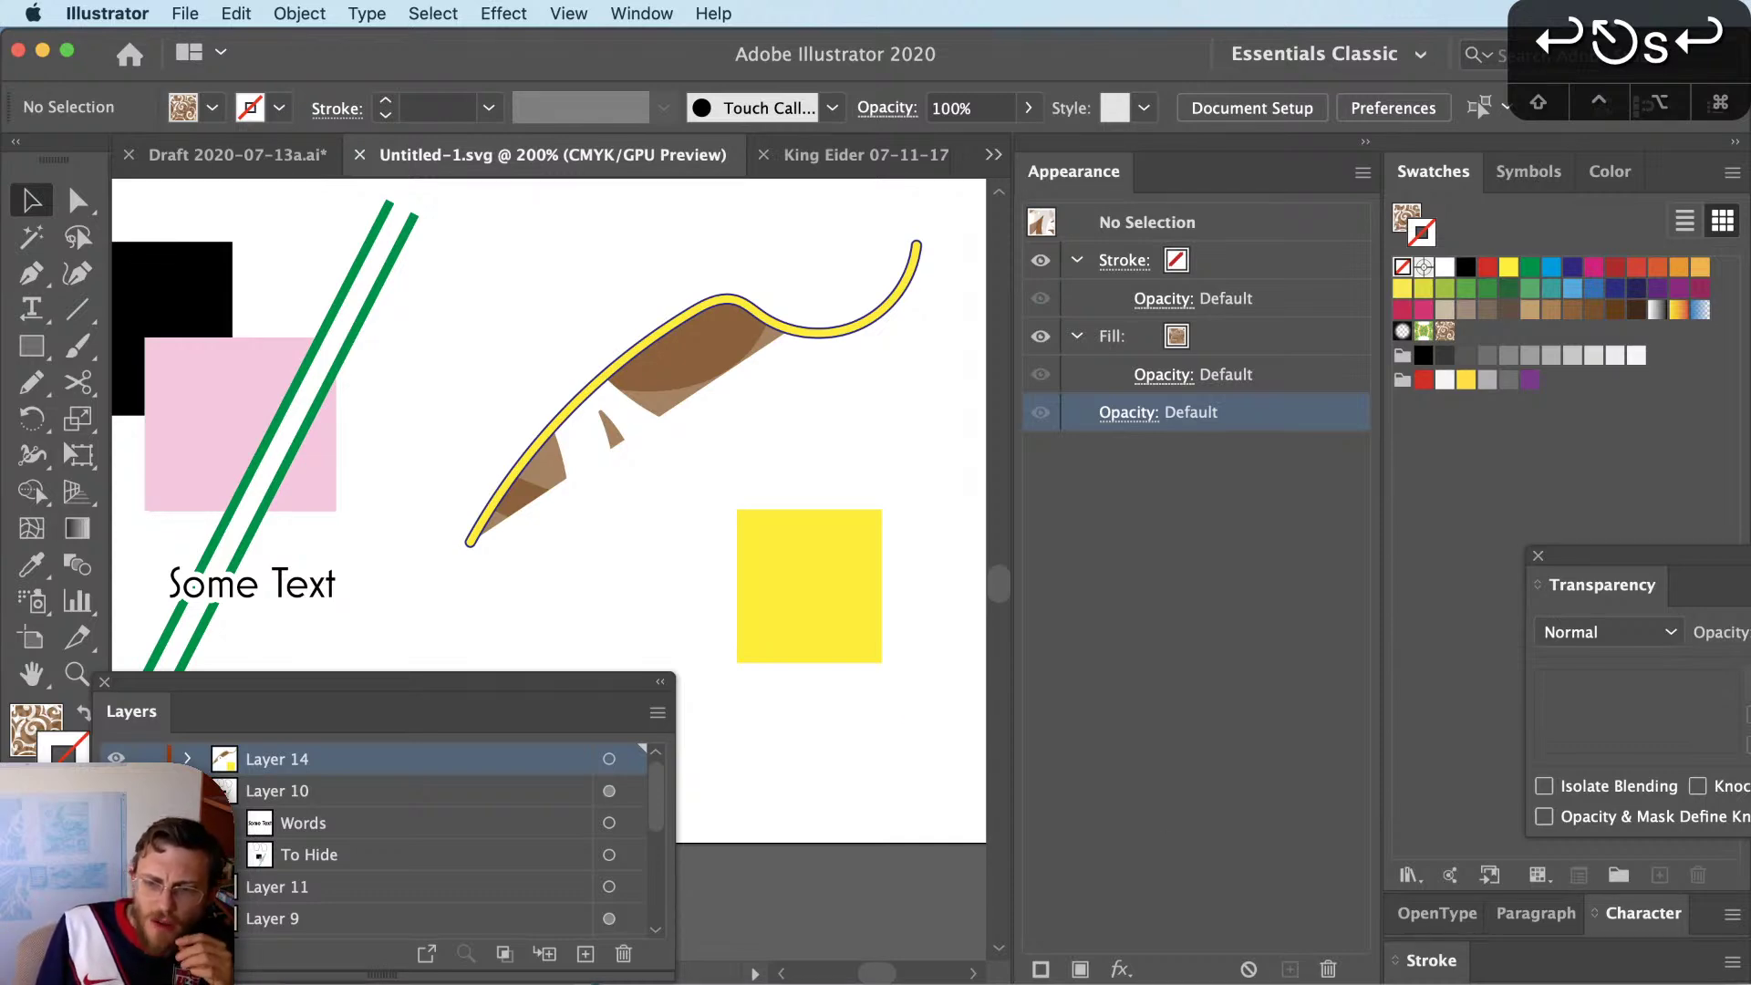
pyautogui.press('super+Tab')
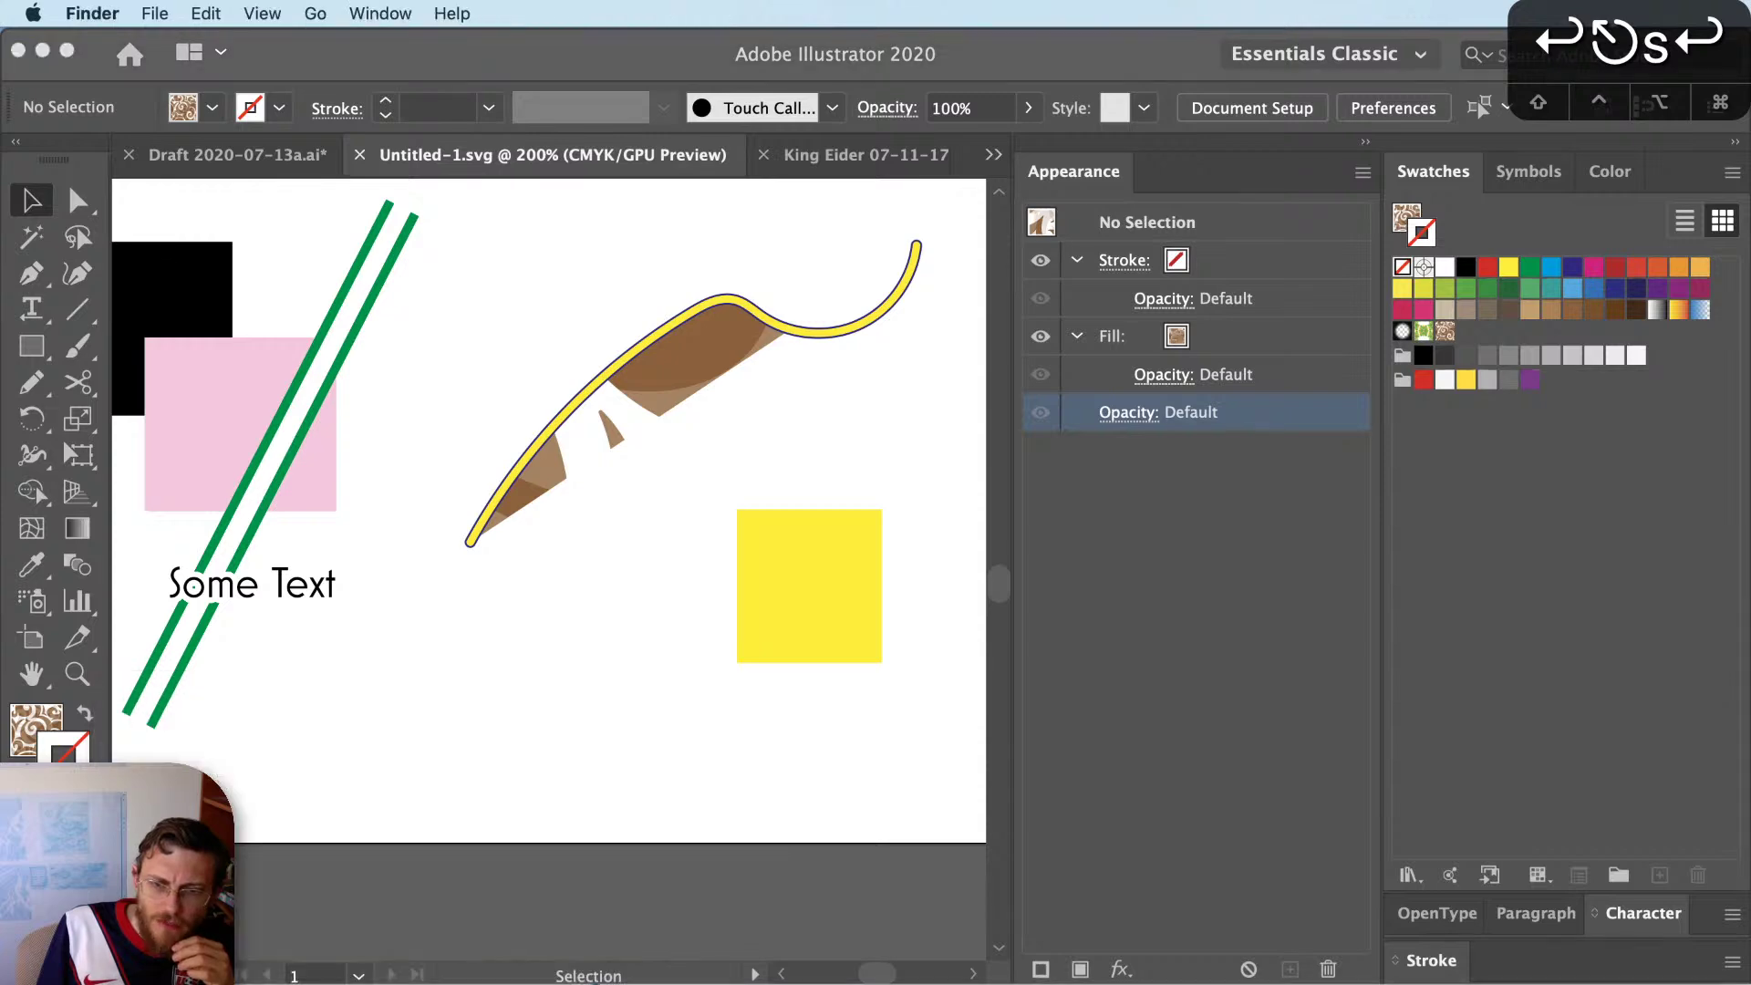
pyautogui.press('super+Tab')
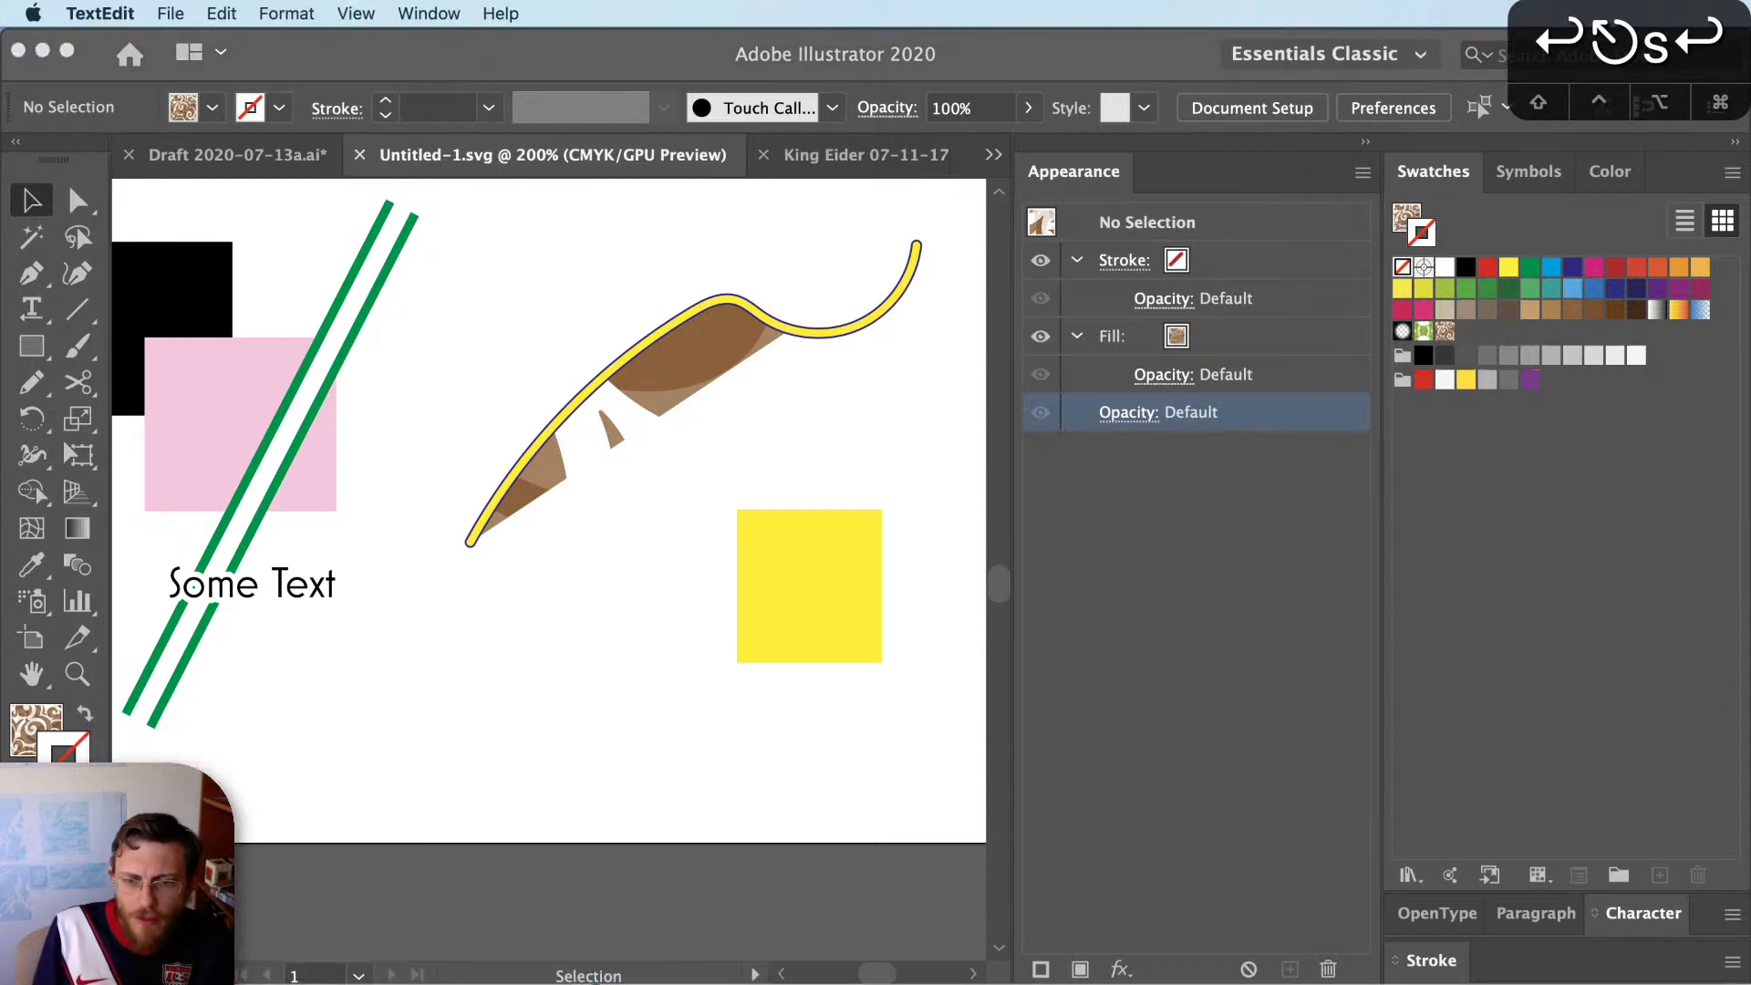
pyautogui.press('super+grave')
pyautogui.press('super+Tab')
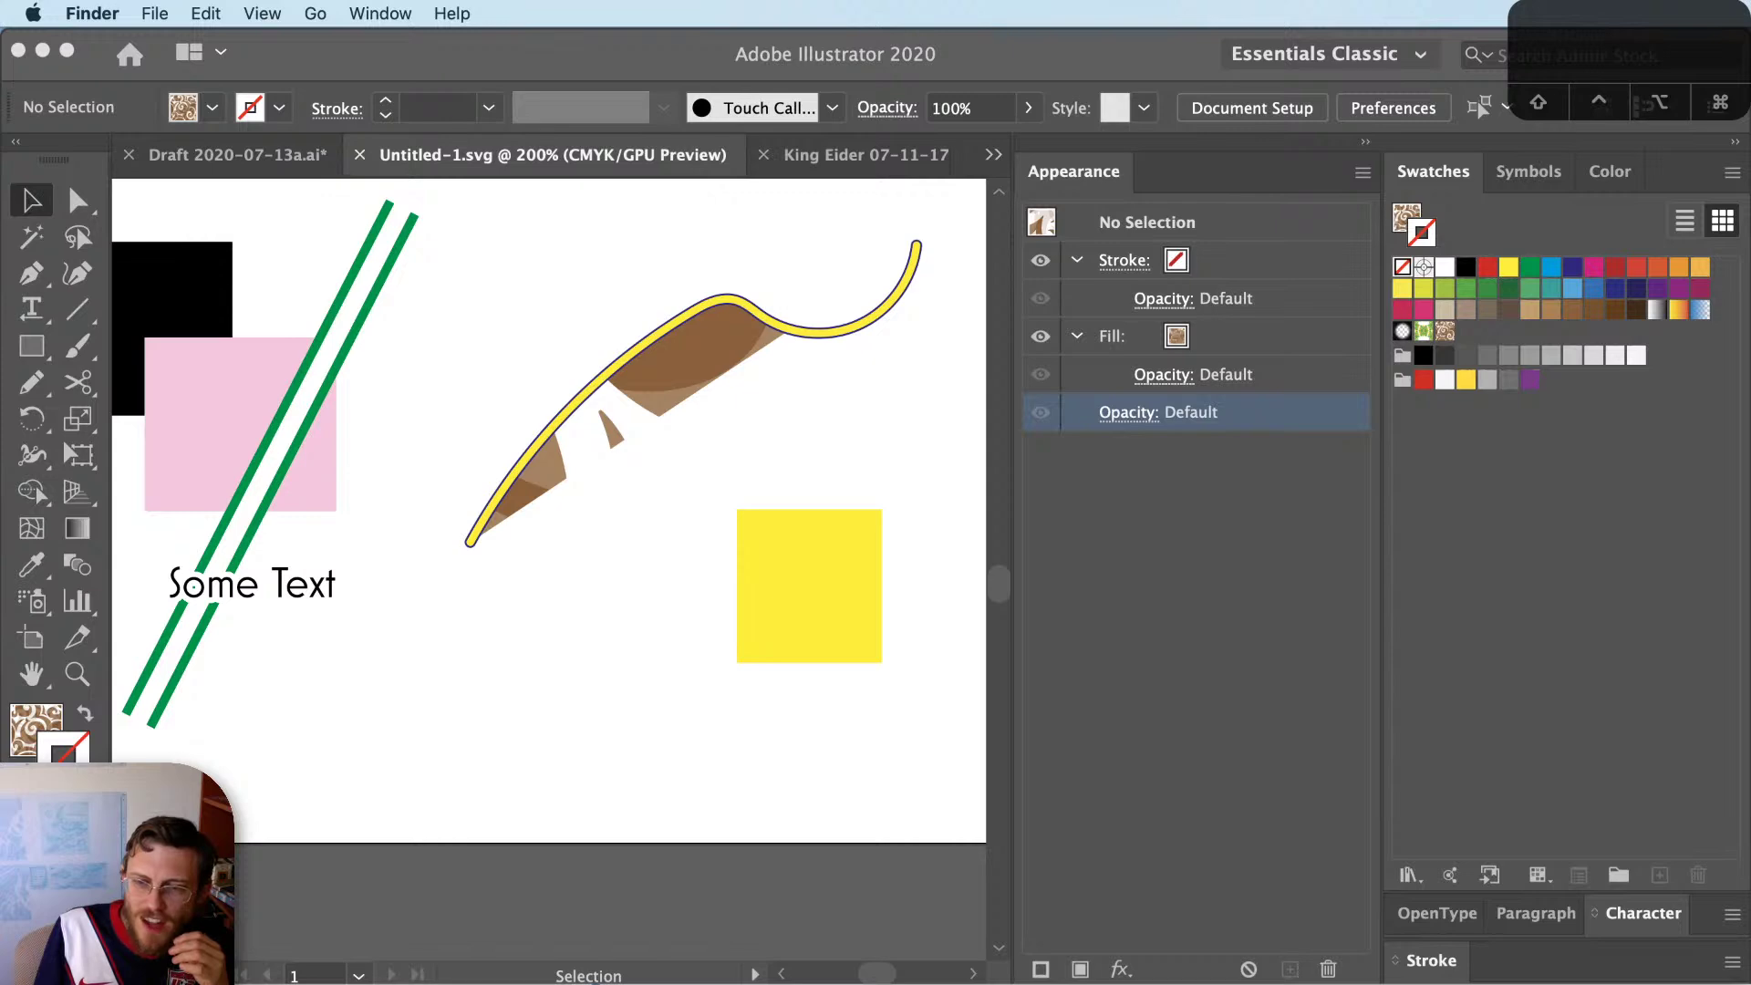
# Switch to the Ocean Currents 07-13-17.ai map in Illustrator and examine the purple current along the coast southwest of Anadyr'
pyautogui.press('super+Tab')
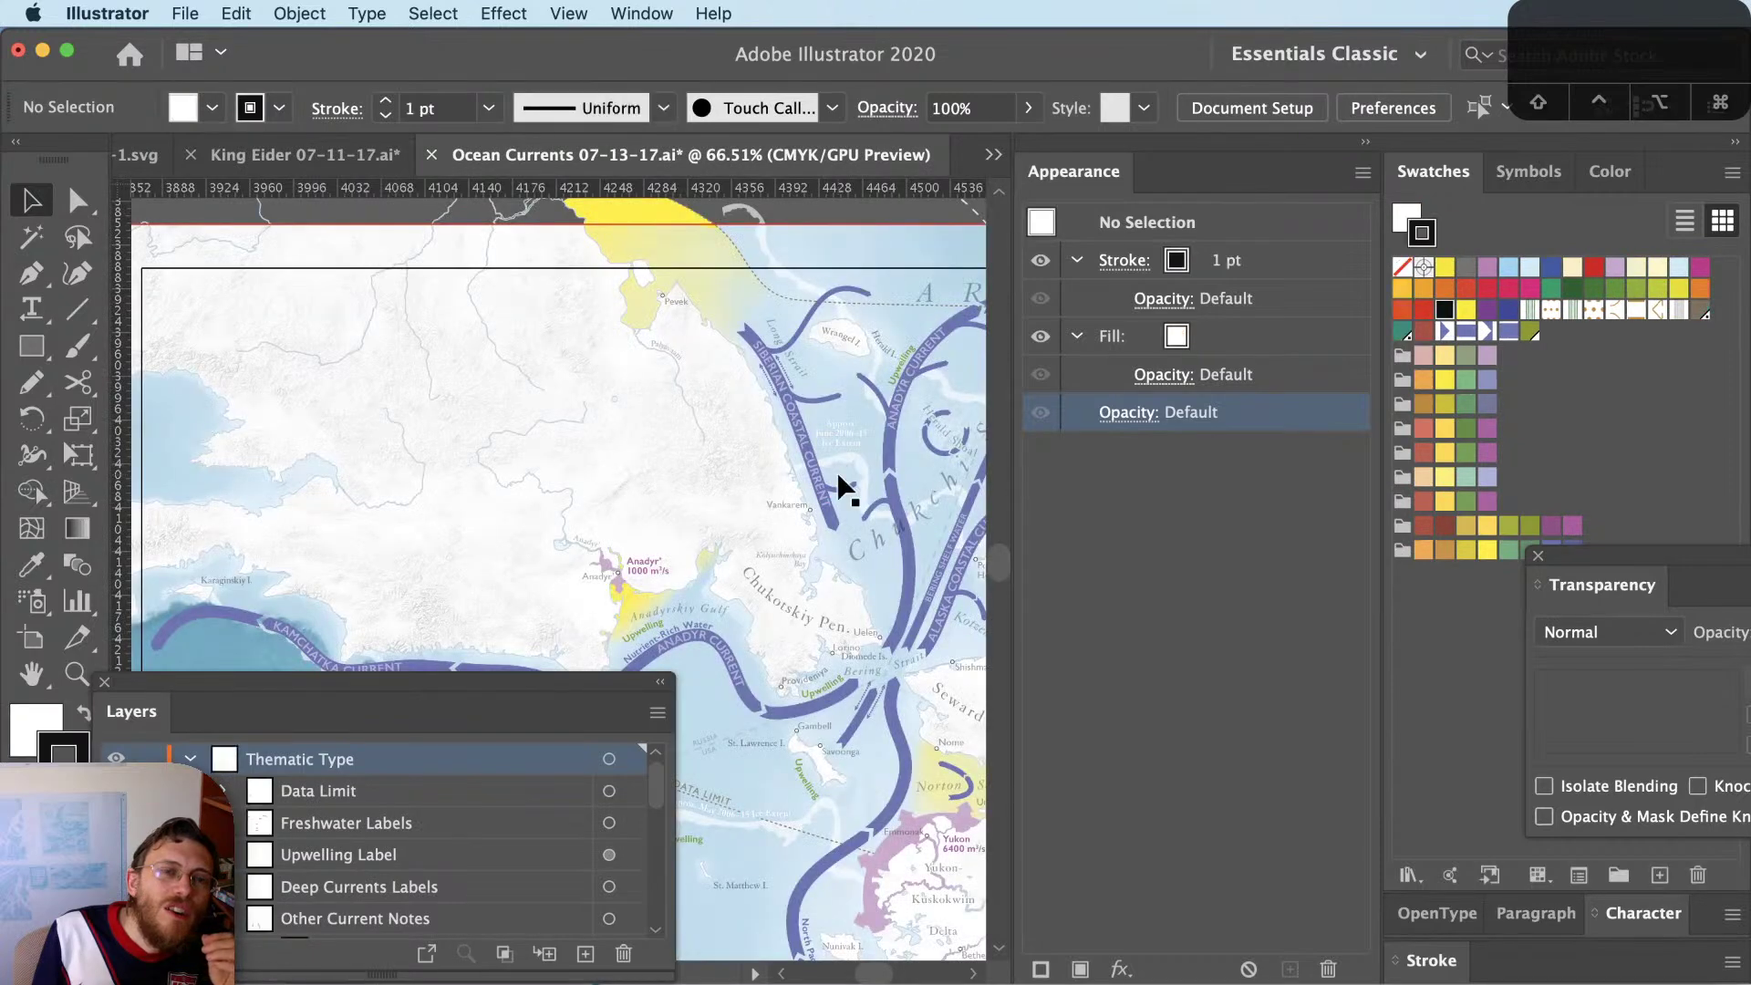
pyautogui.moveTo(670, 417); pyautogui.dragTo(525, 312)
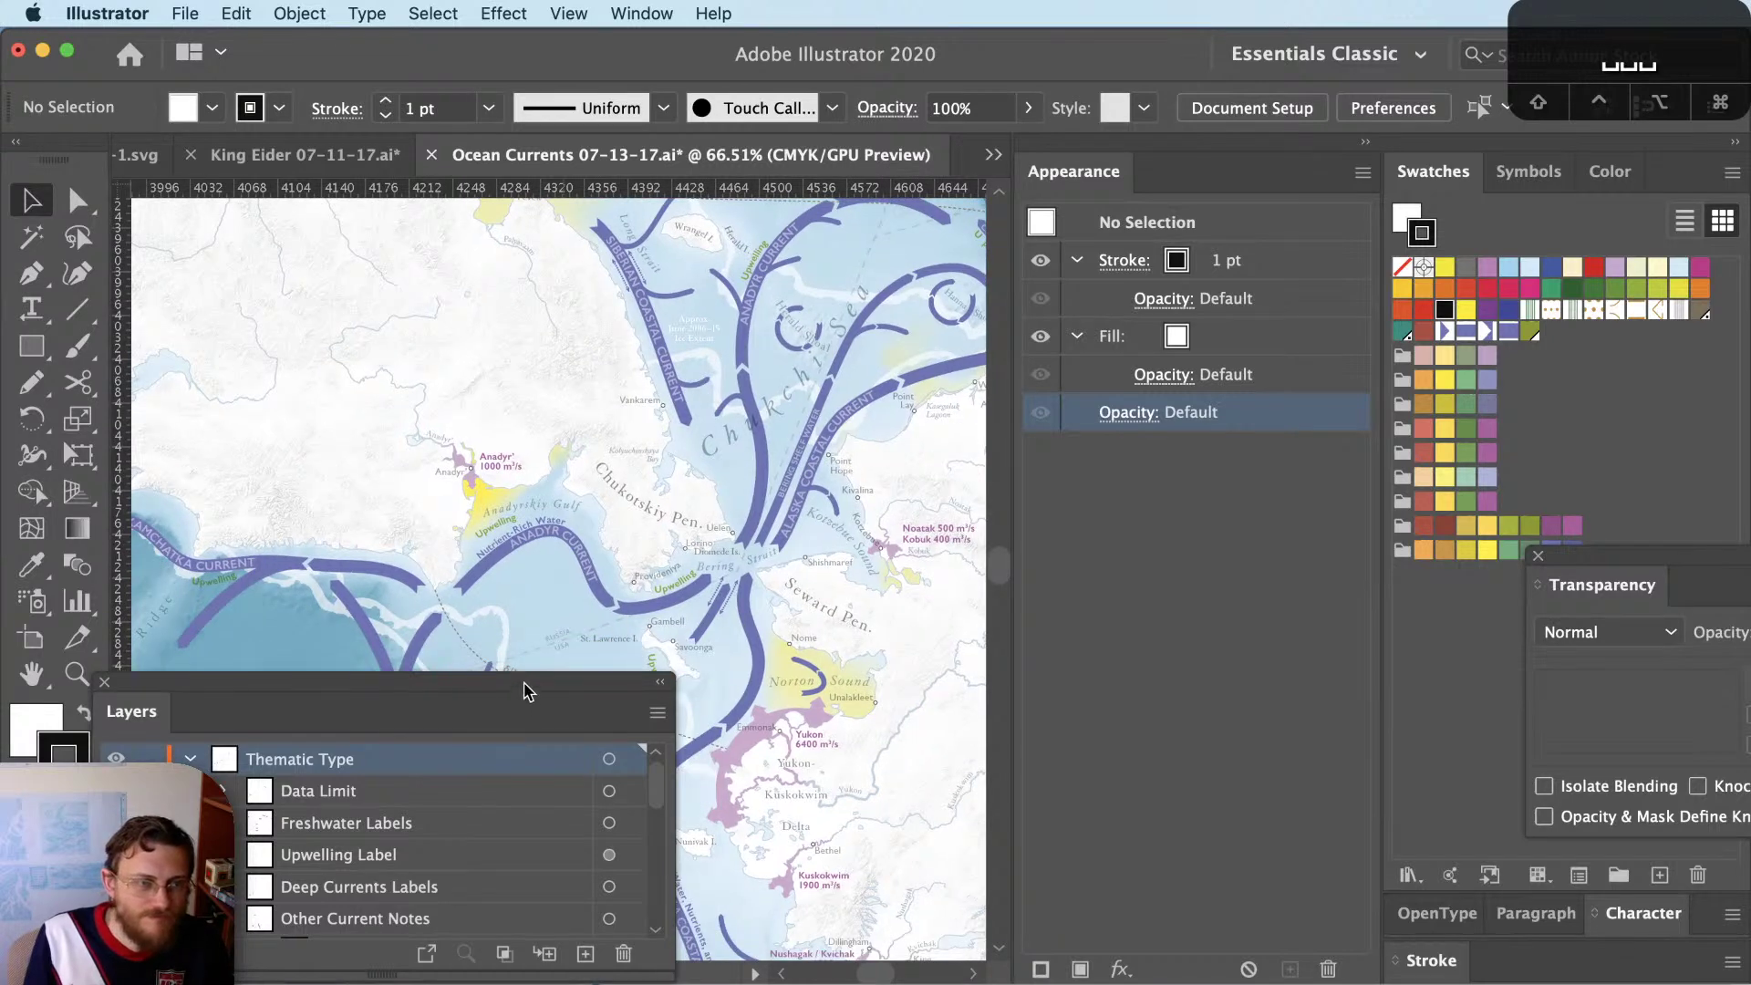
pyautogui.press('z')
pyautogui.moveTo(480, 628); pyautogui.dragTo(197, 525)
pyautogui.press('a')
pyautogui.click(588, 547)
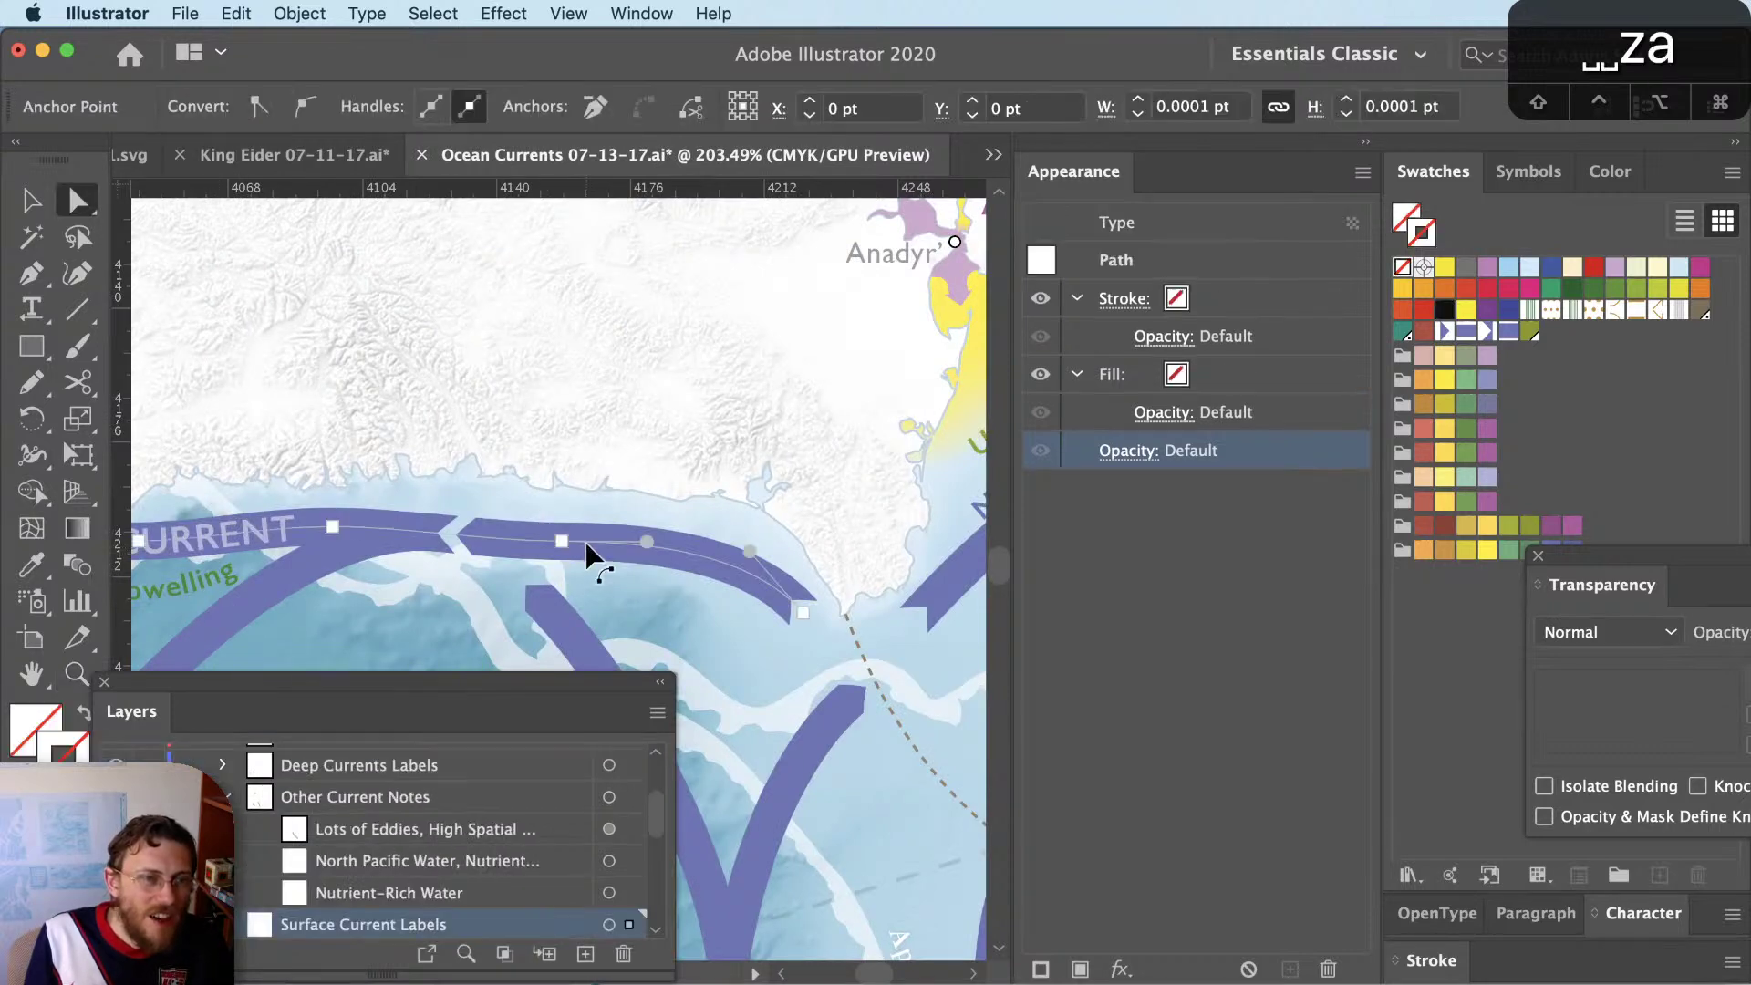
pyautogui.press('shift+super+a')
pyautogui.press('v')
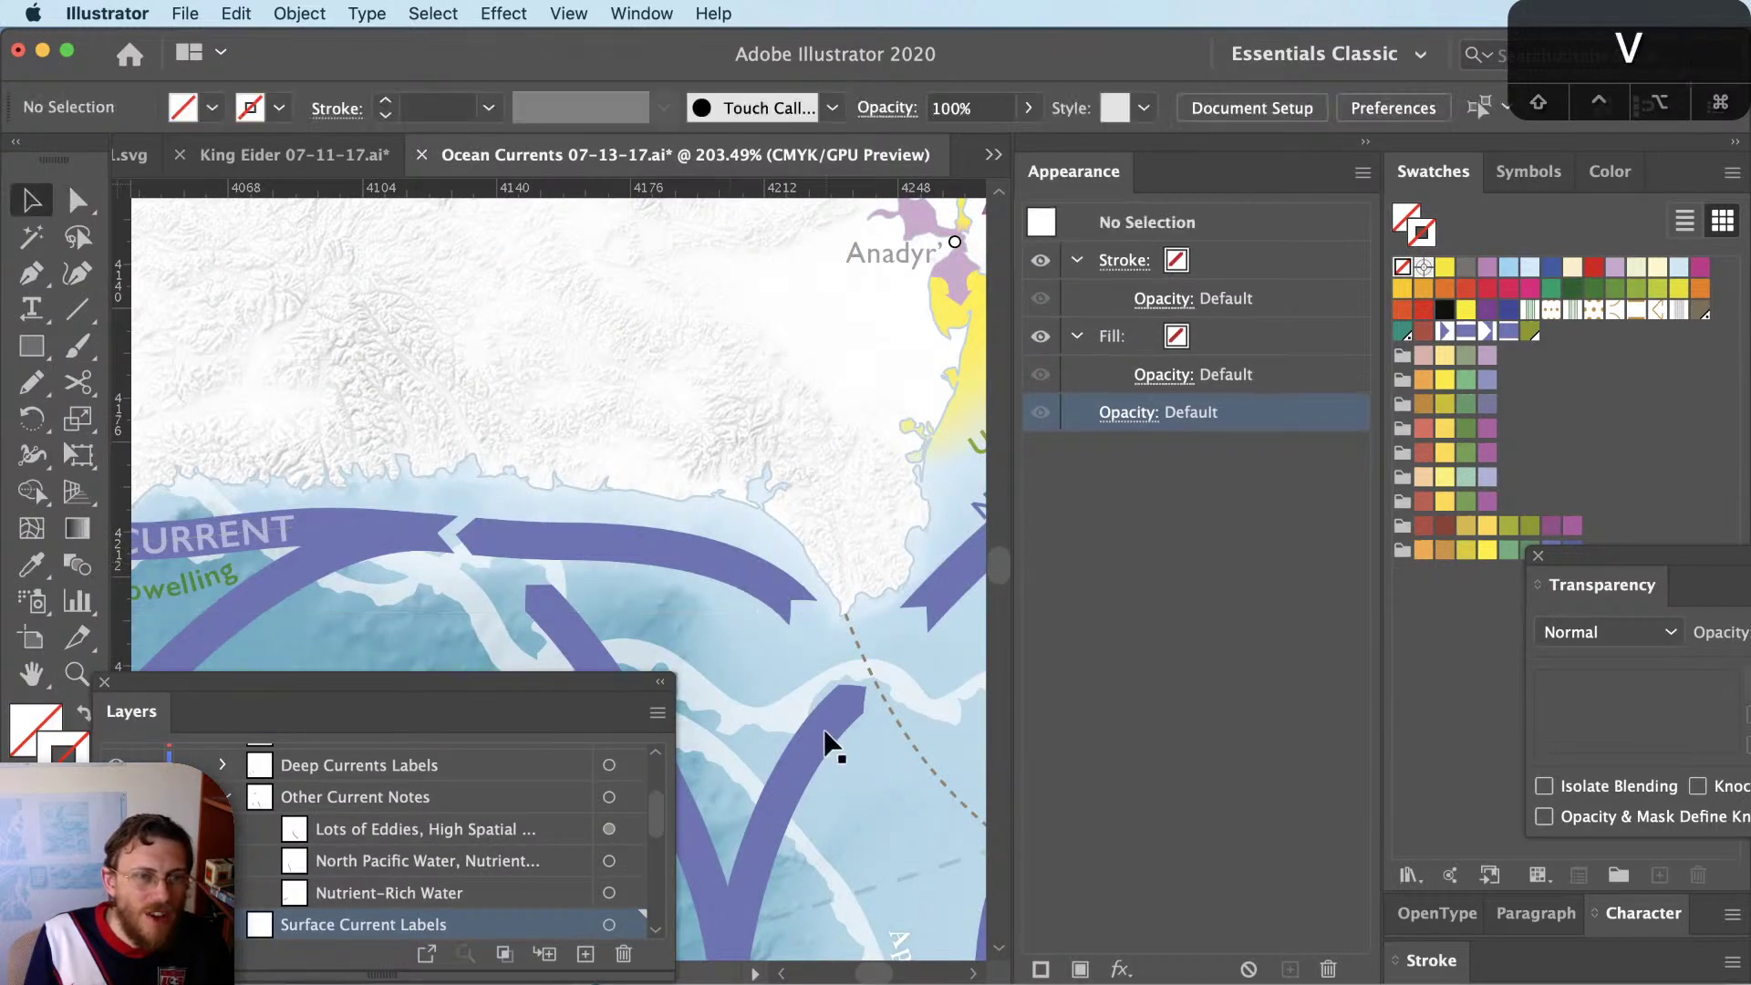
# Lock and collapse the Thematic Type layer, and select the purple current segment running along the coast
pyautogui.click(828, 743)
pyautogui.scroll(1, 254, 810)
pyautogui.scroll(5, 254, 810)
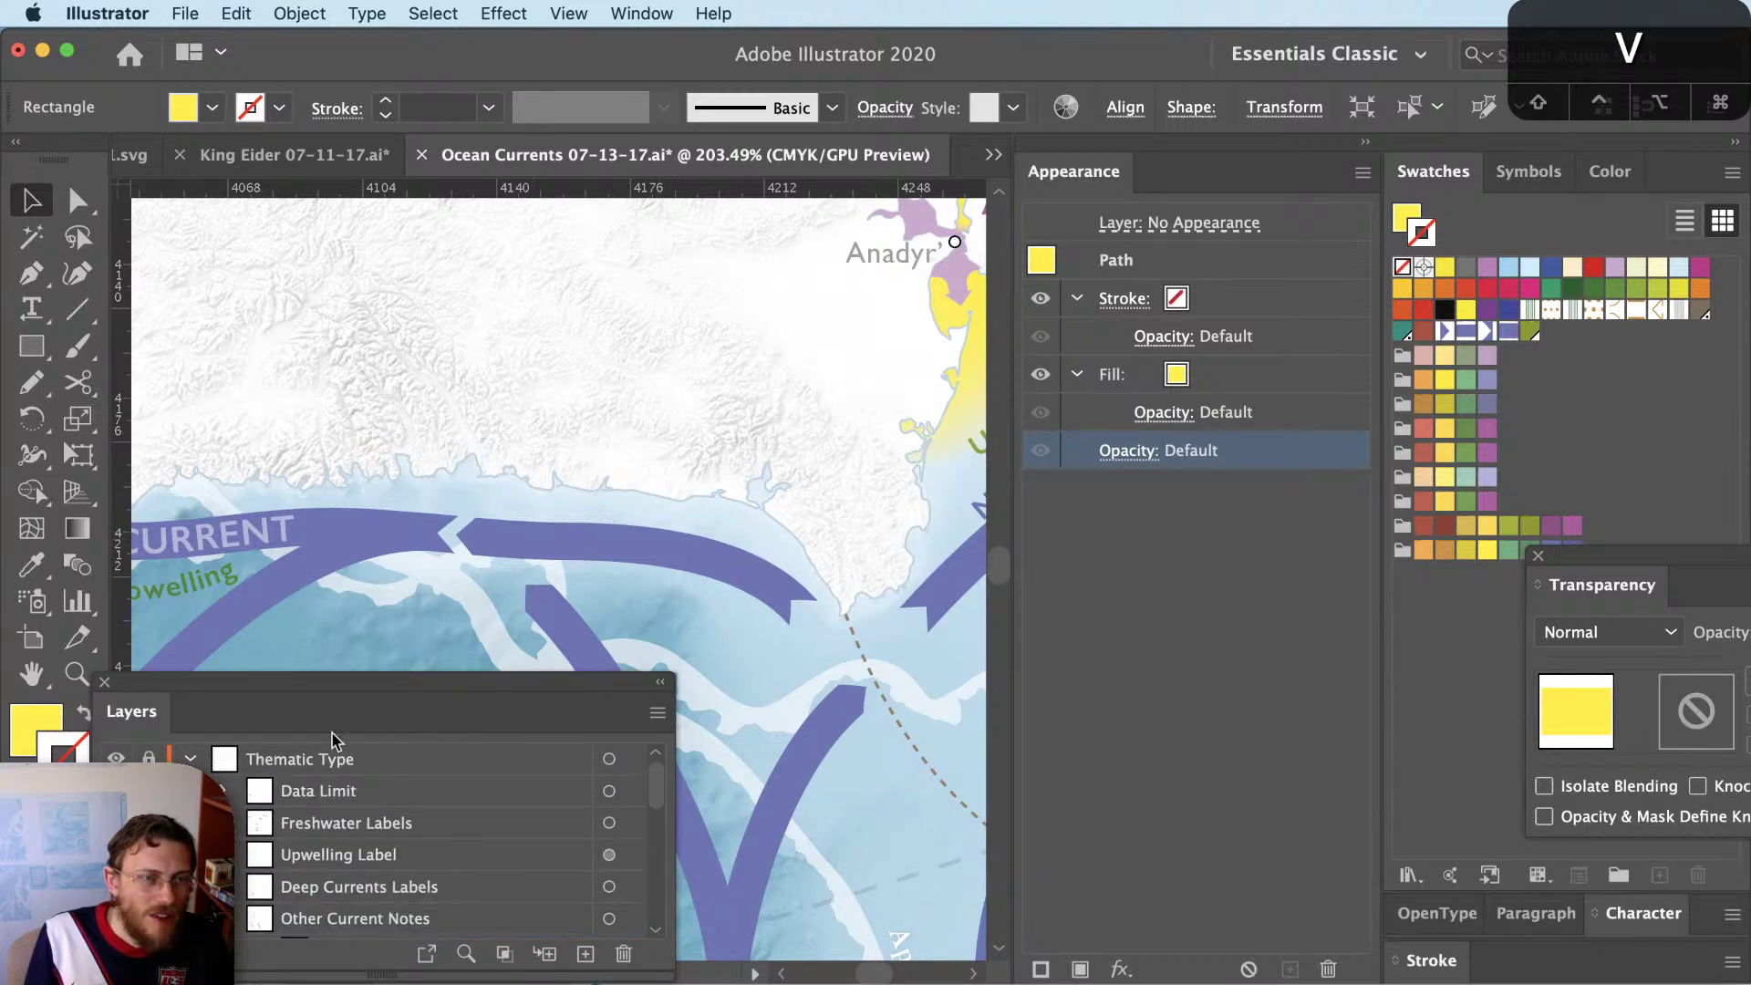
pyautogui.click(189, 759)
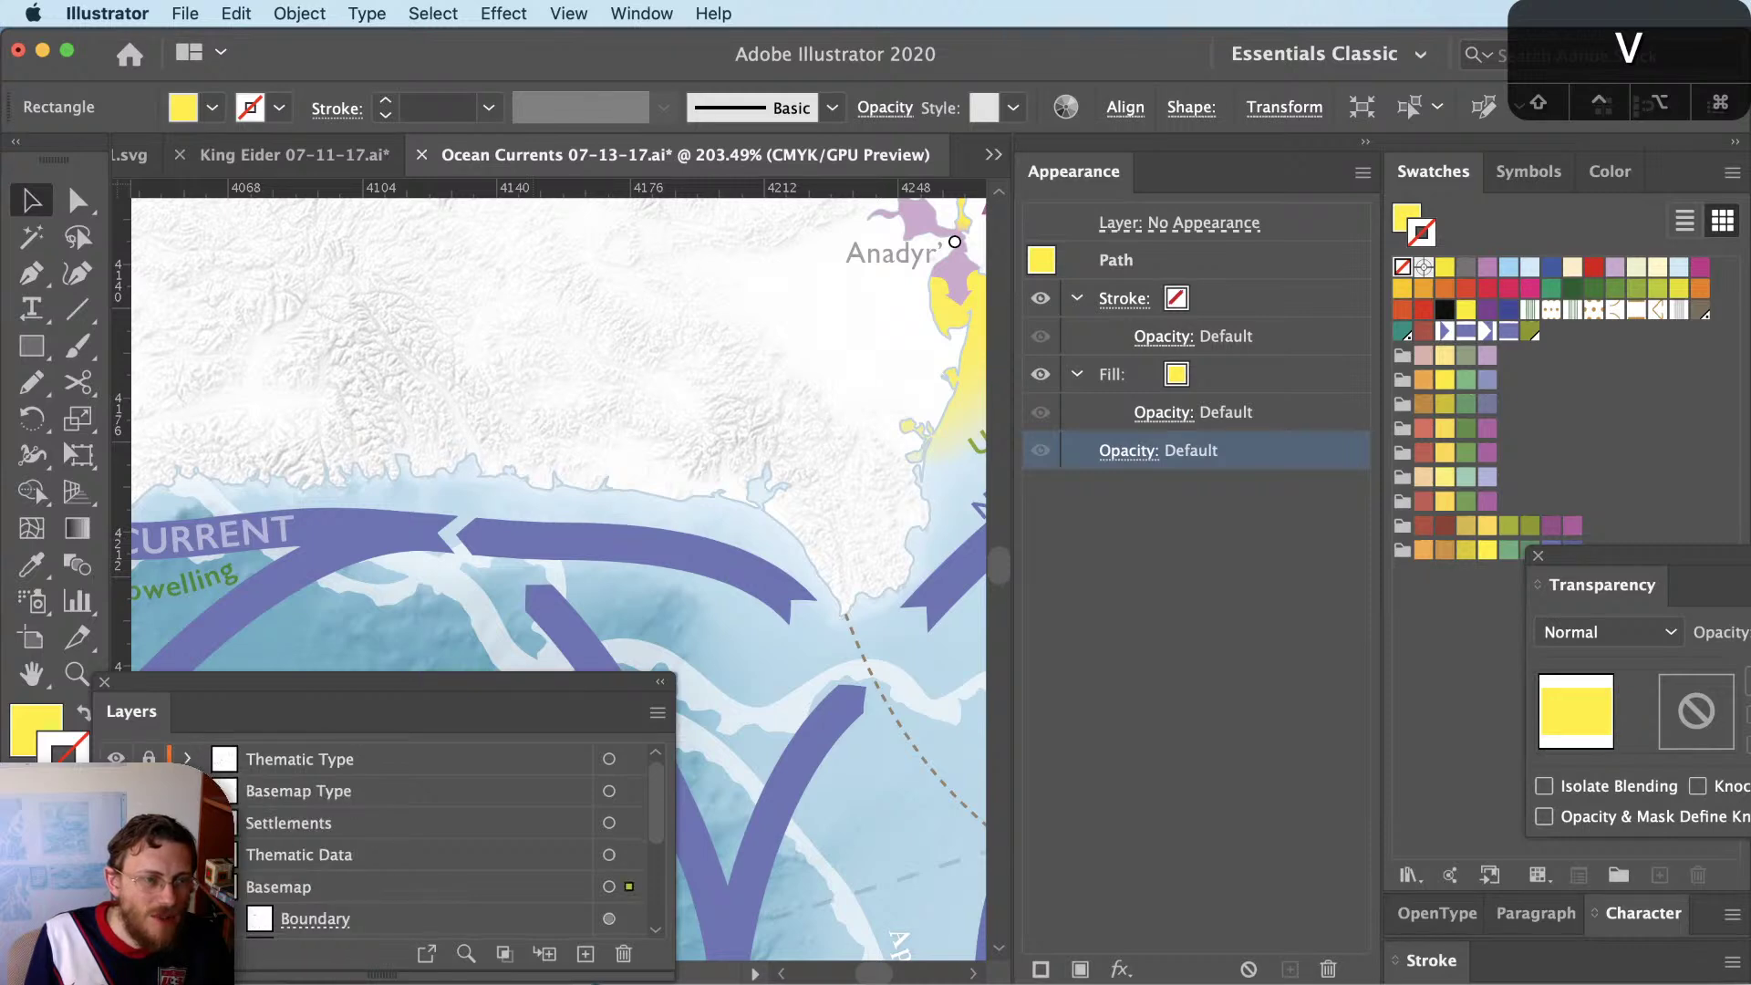
pyautogui.press('super+shift+a')
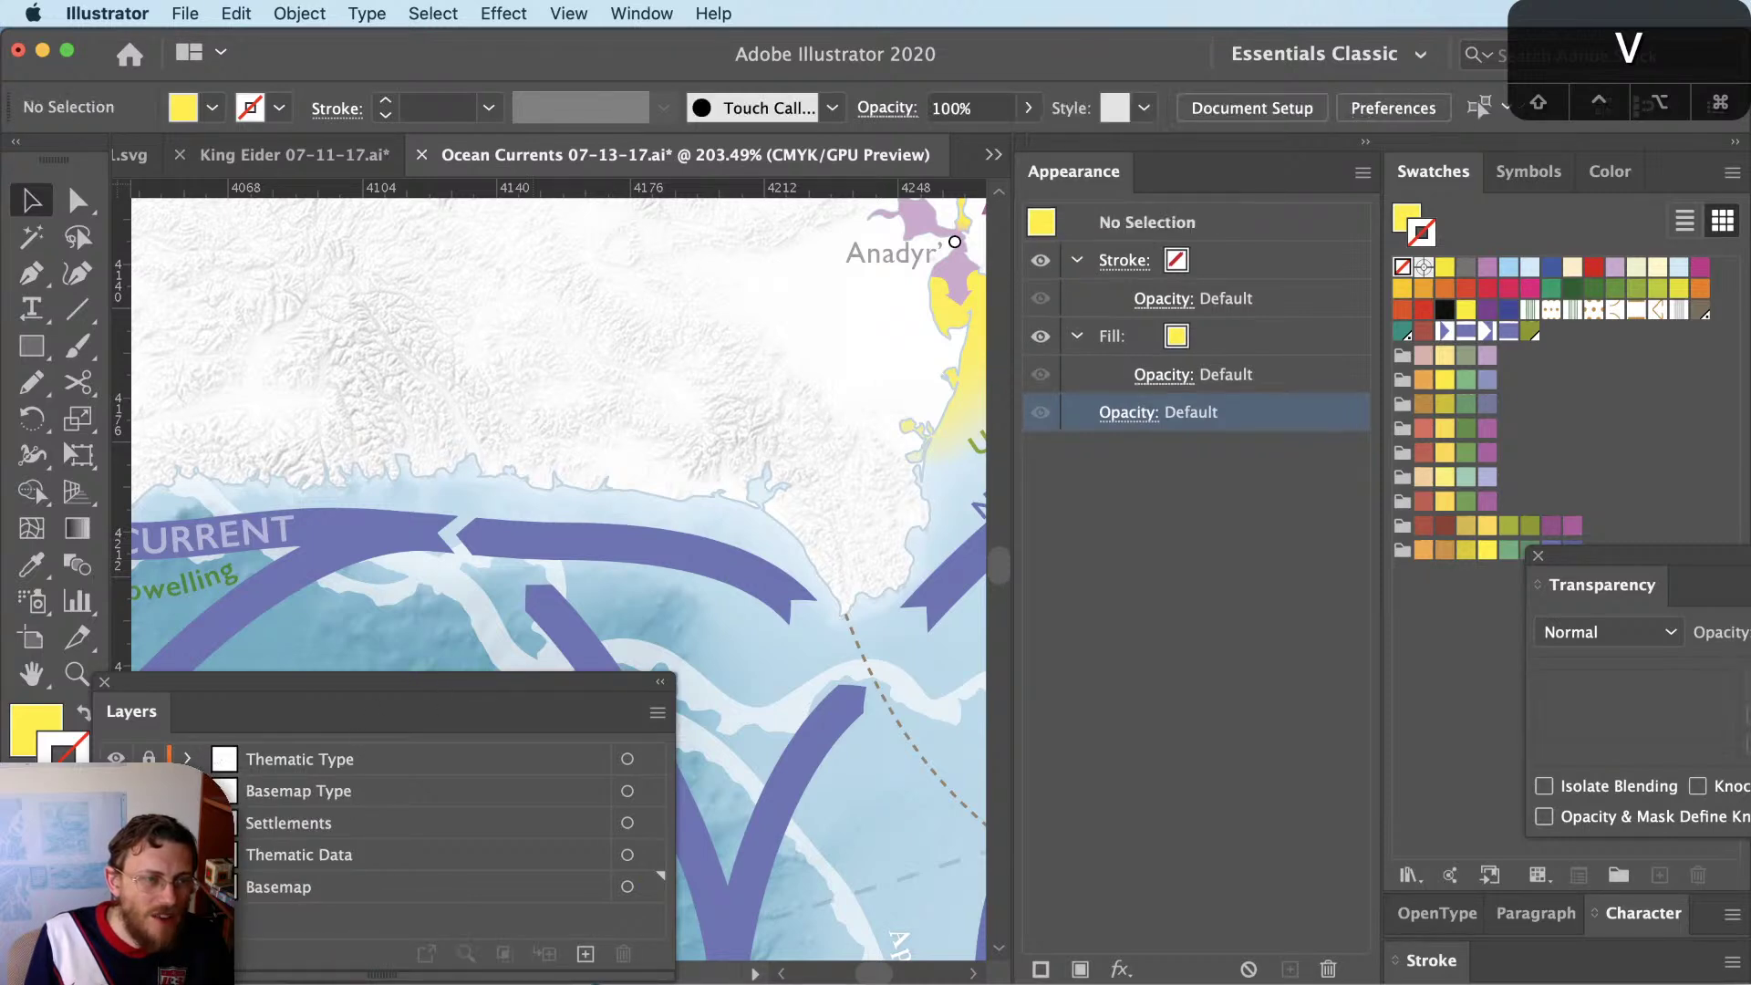
pyautogui.click(560, 549)
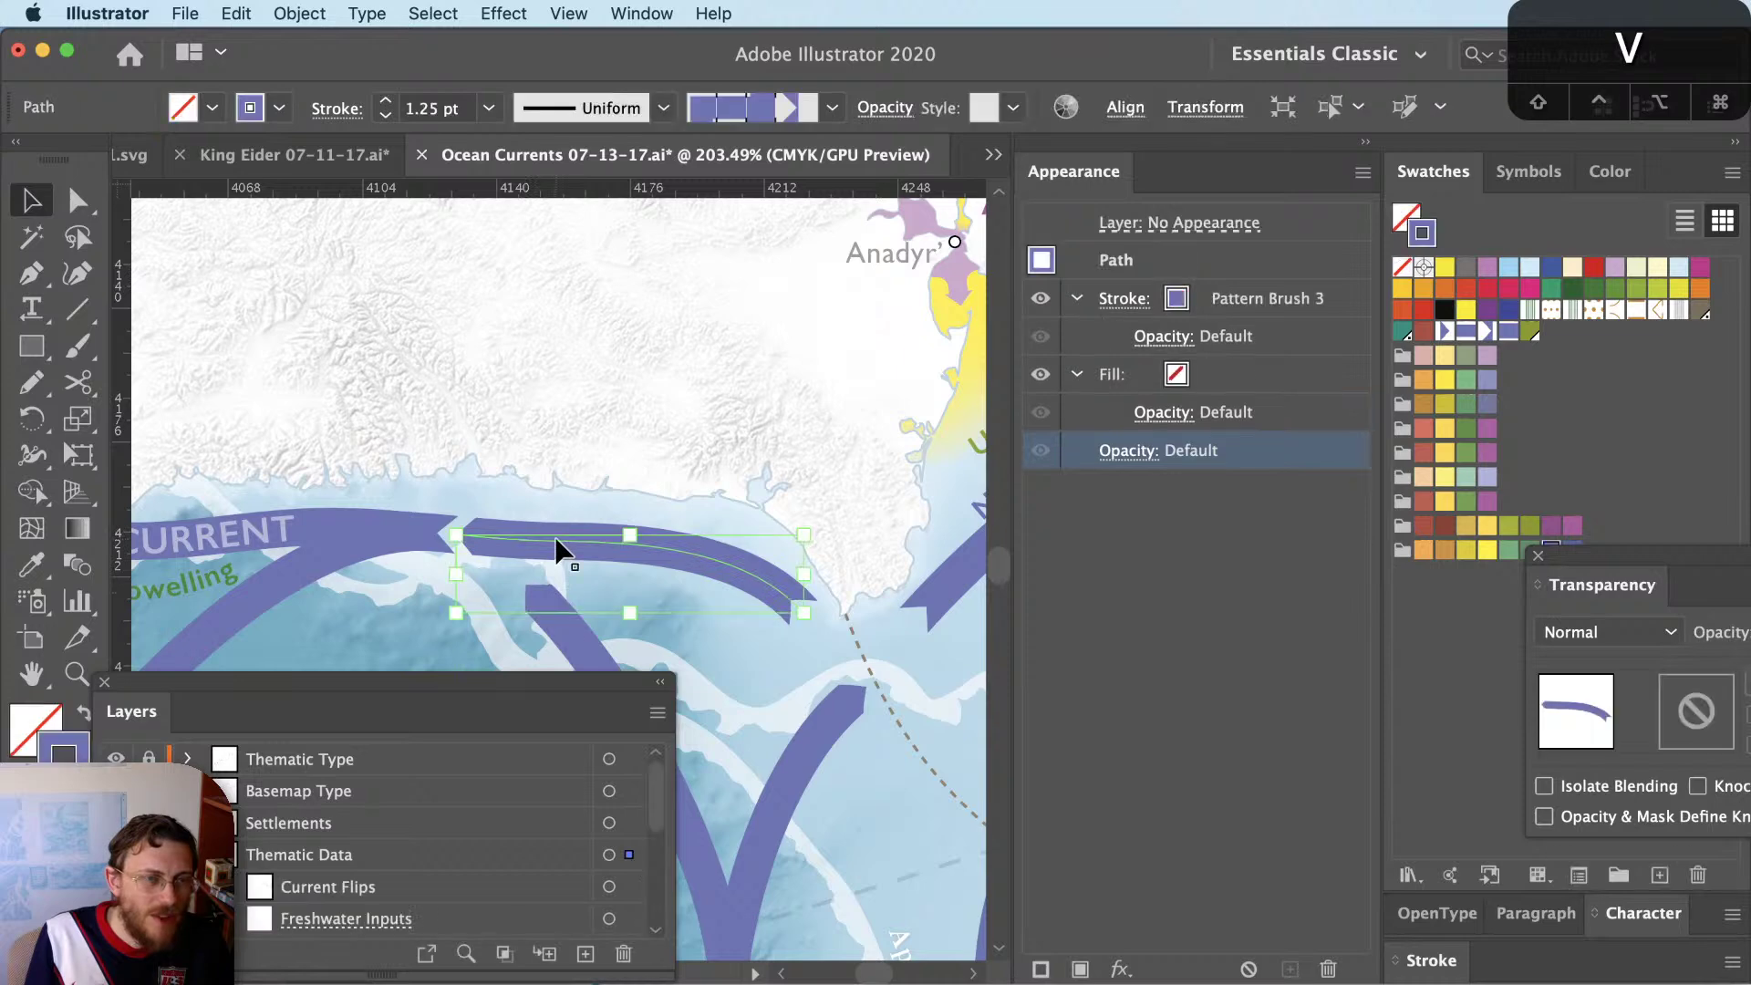
# Compare the purple current segment in Outline view and preview to examine its underlying path
pyautogui.scroll(1, 549, 558)
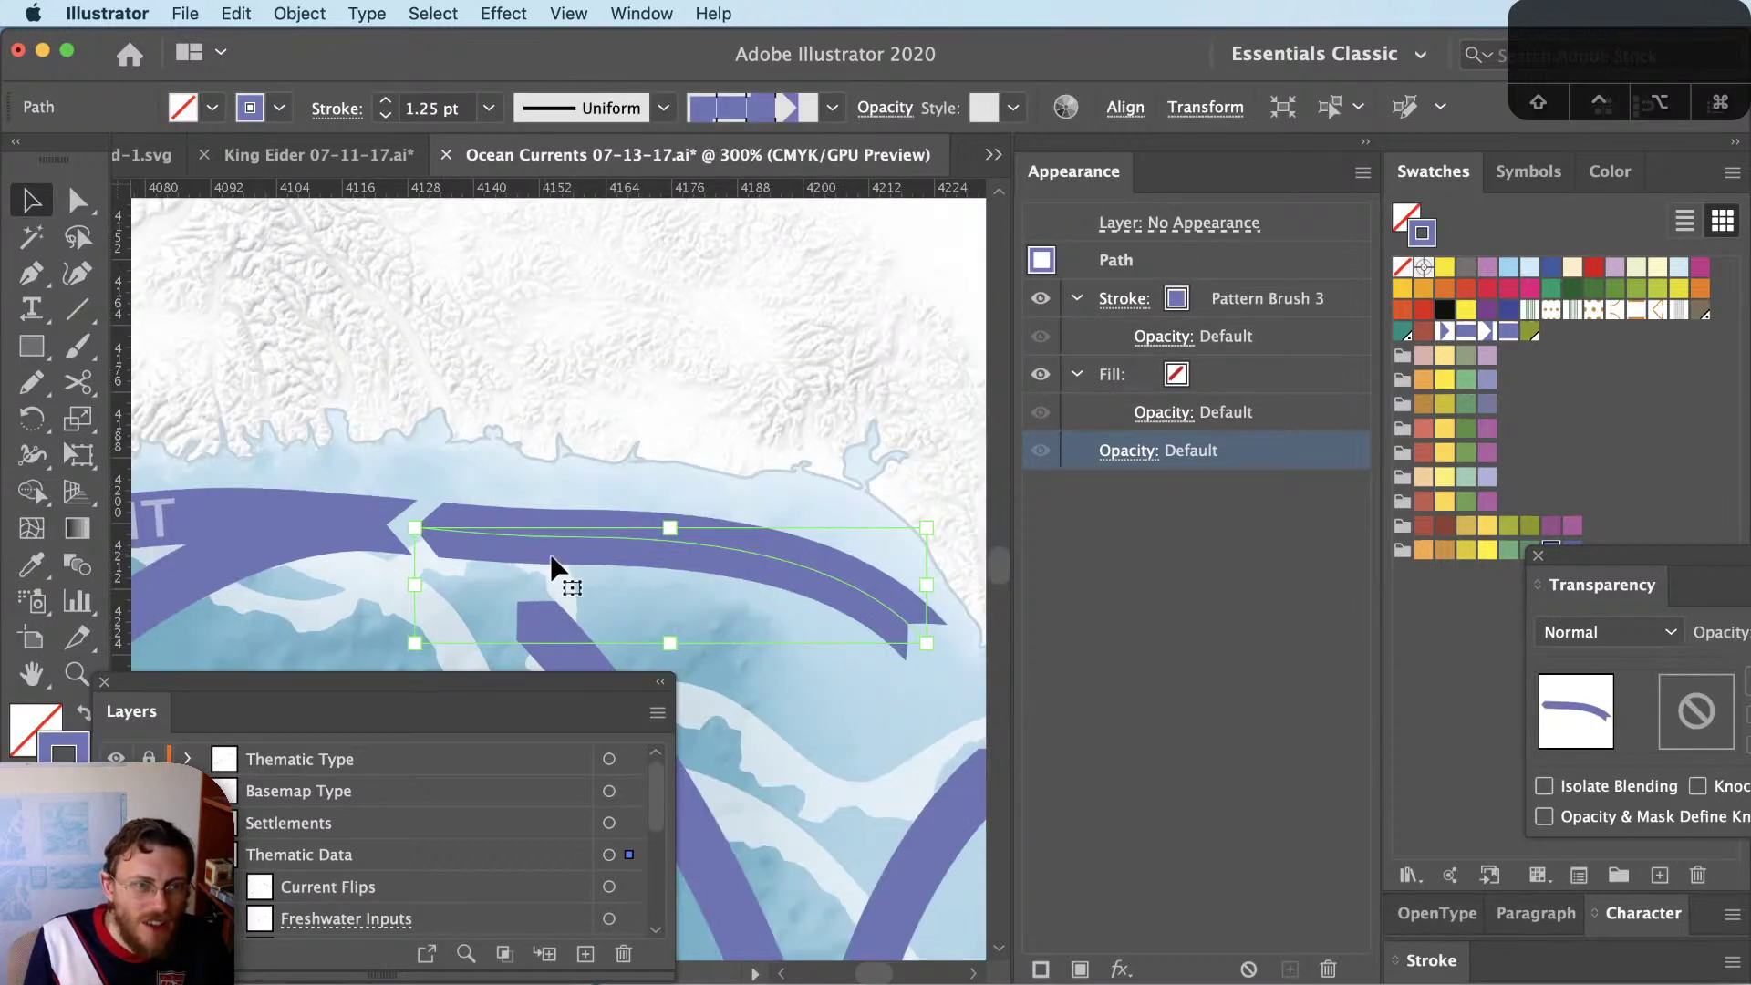
pyautogui.press('super+y')
pyautogui.click(865, 621)
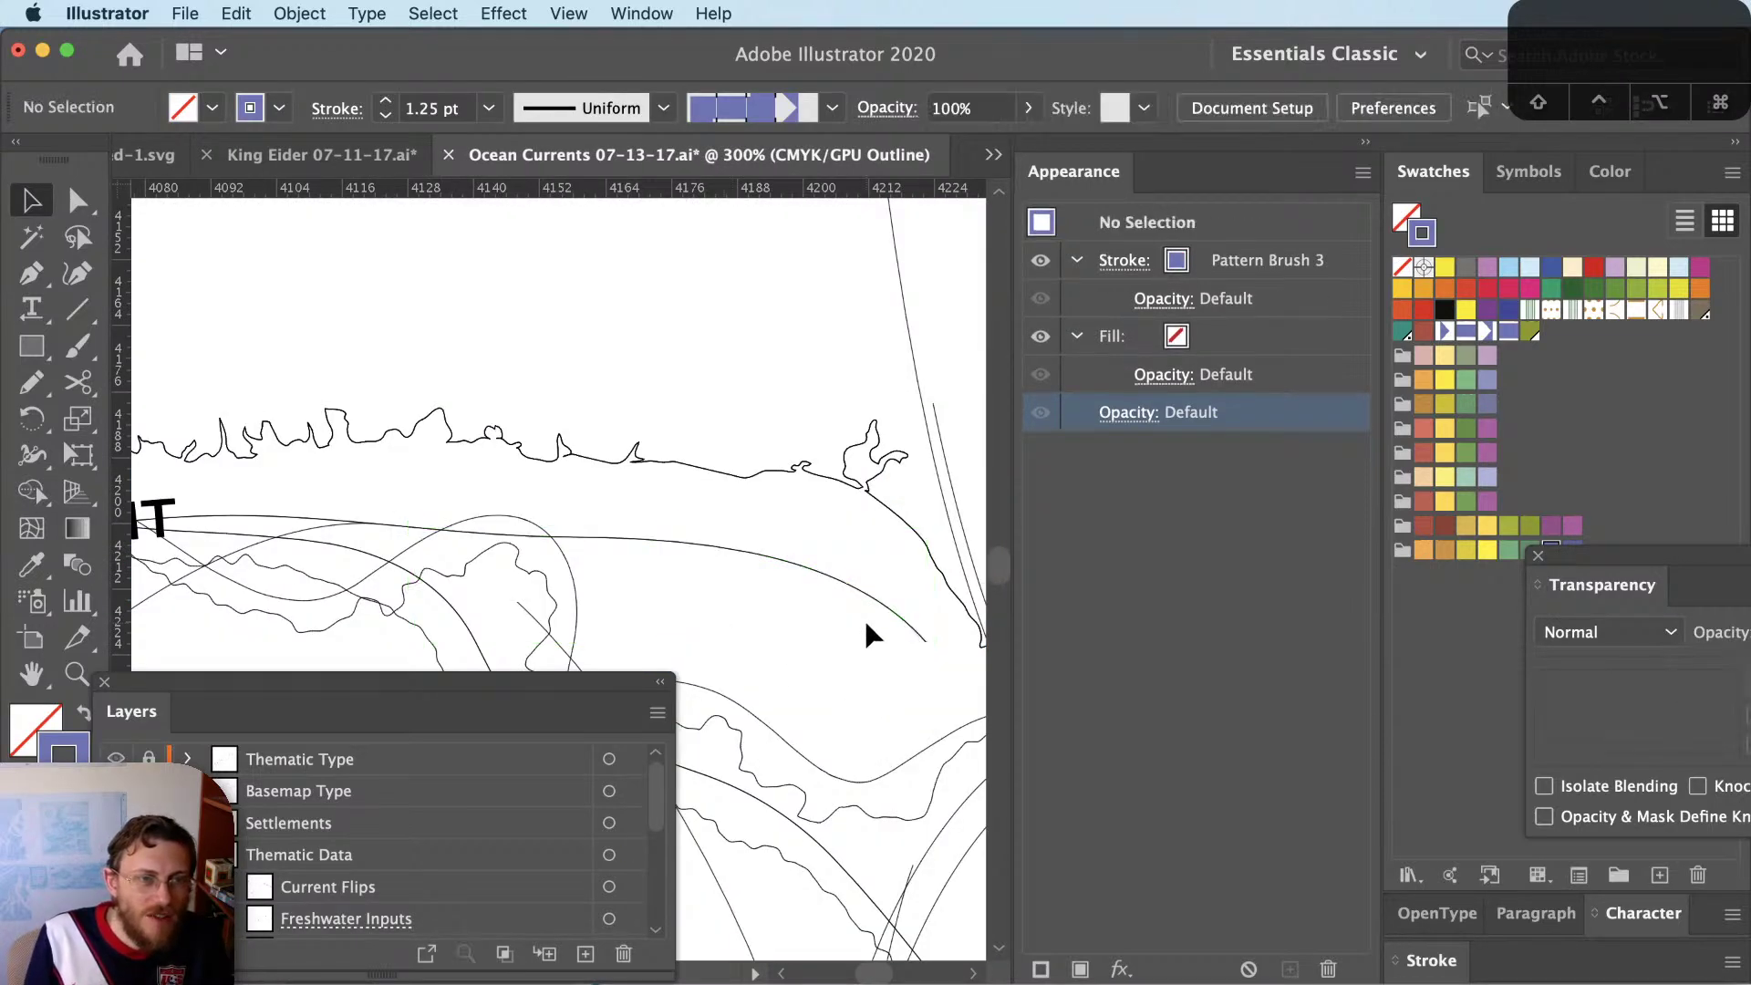
pyautogui.press('super+y')
pyautogui.click(874, 603)
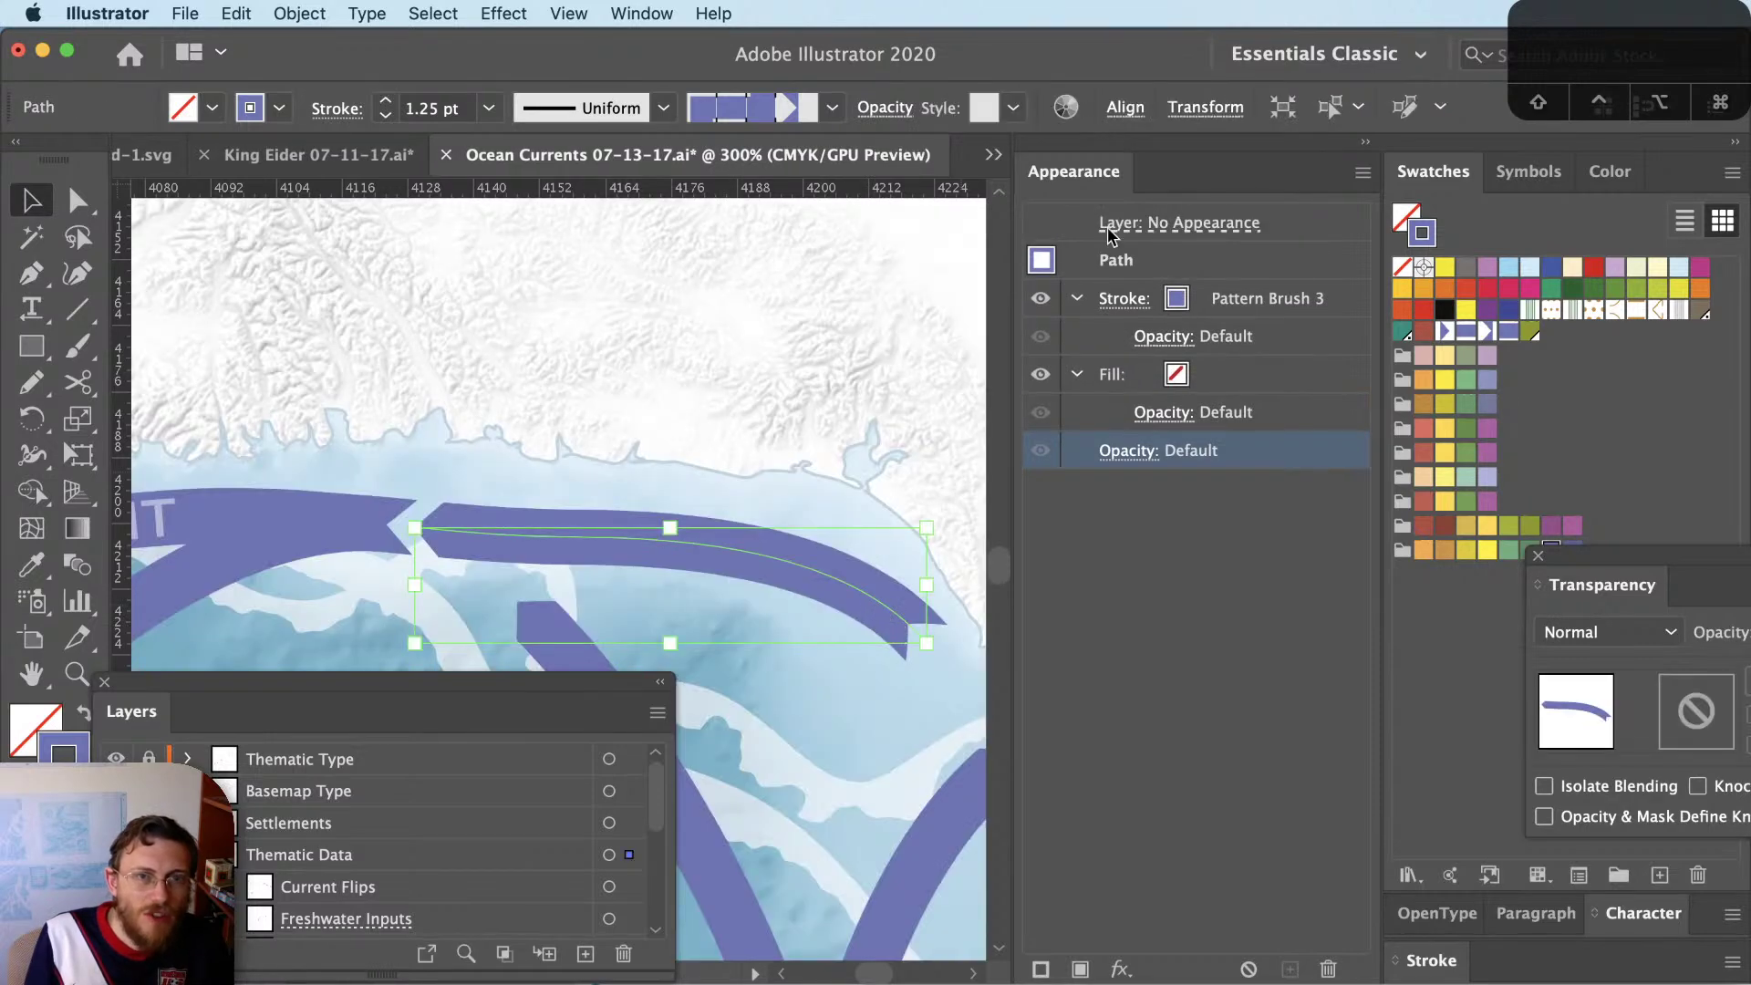
# Show the enlarged brush list and examine the options of Pattern Brush 3, leaving without changes
pyautogui.click(641, 13)
pyautogui.click(1232, 520)
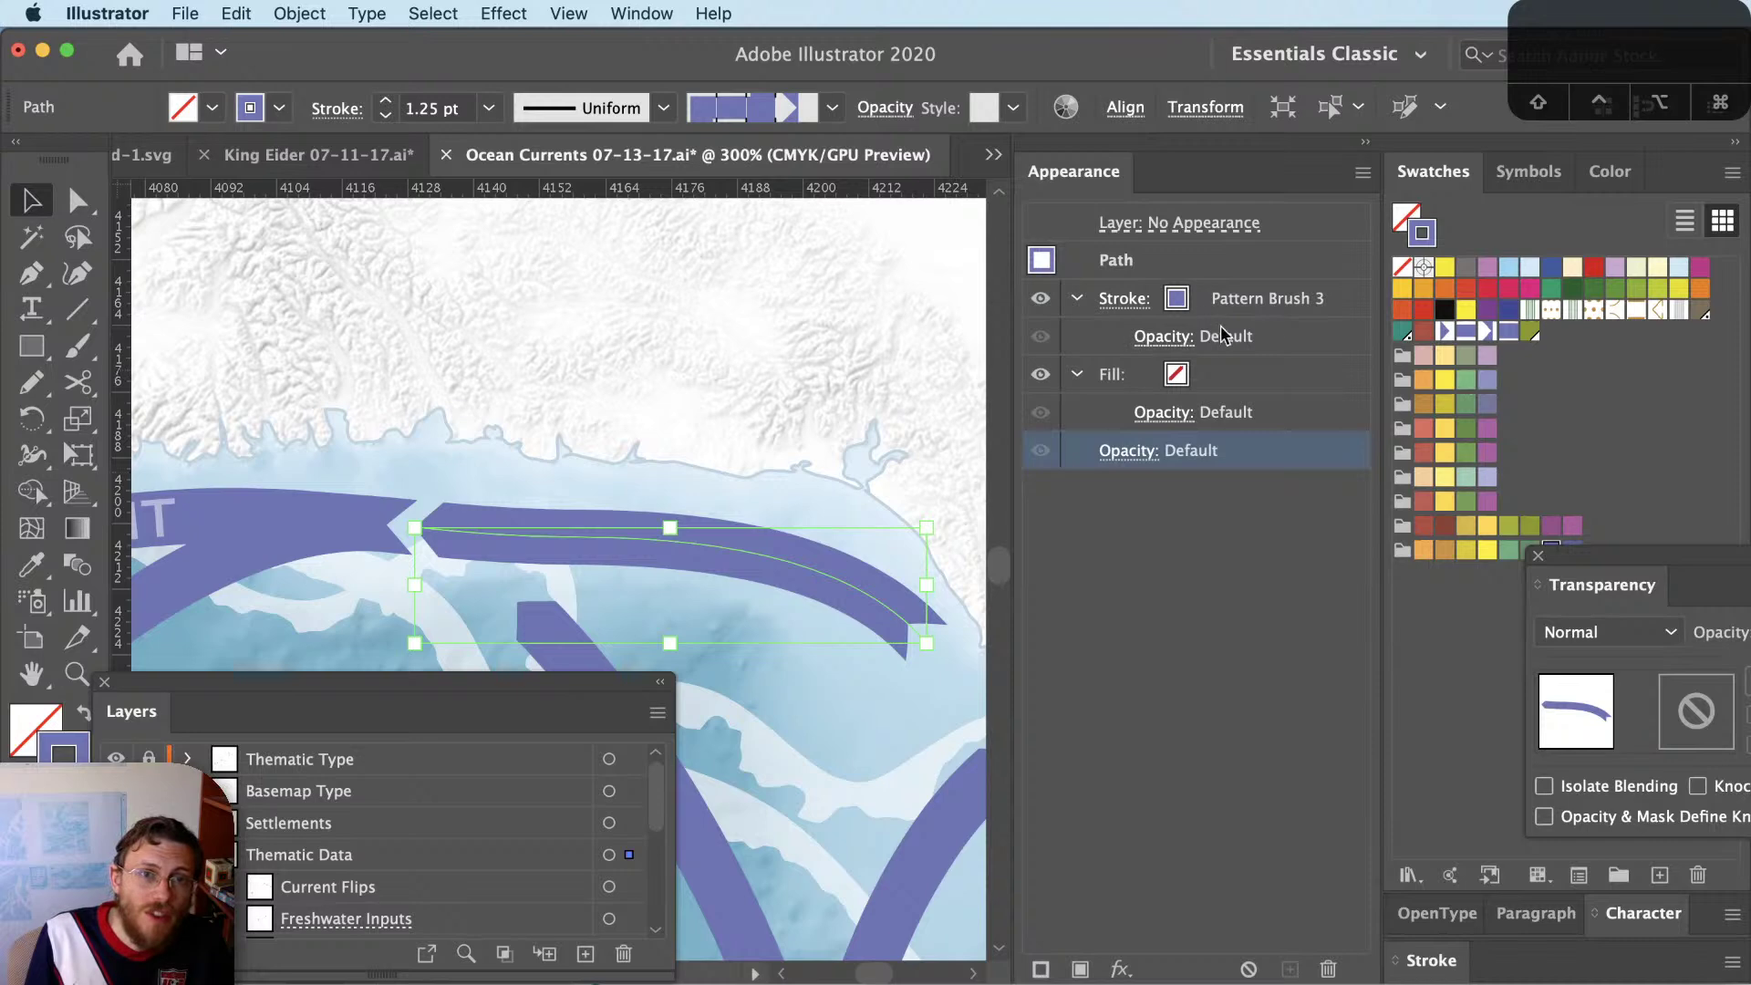
pyautogui.press('F5')
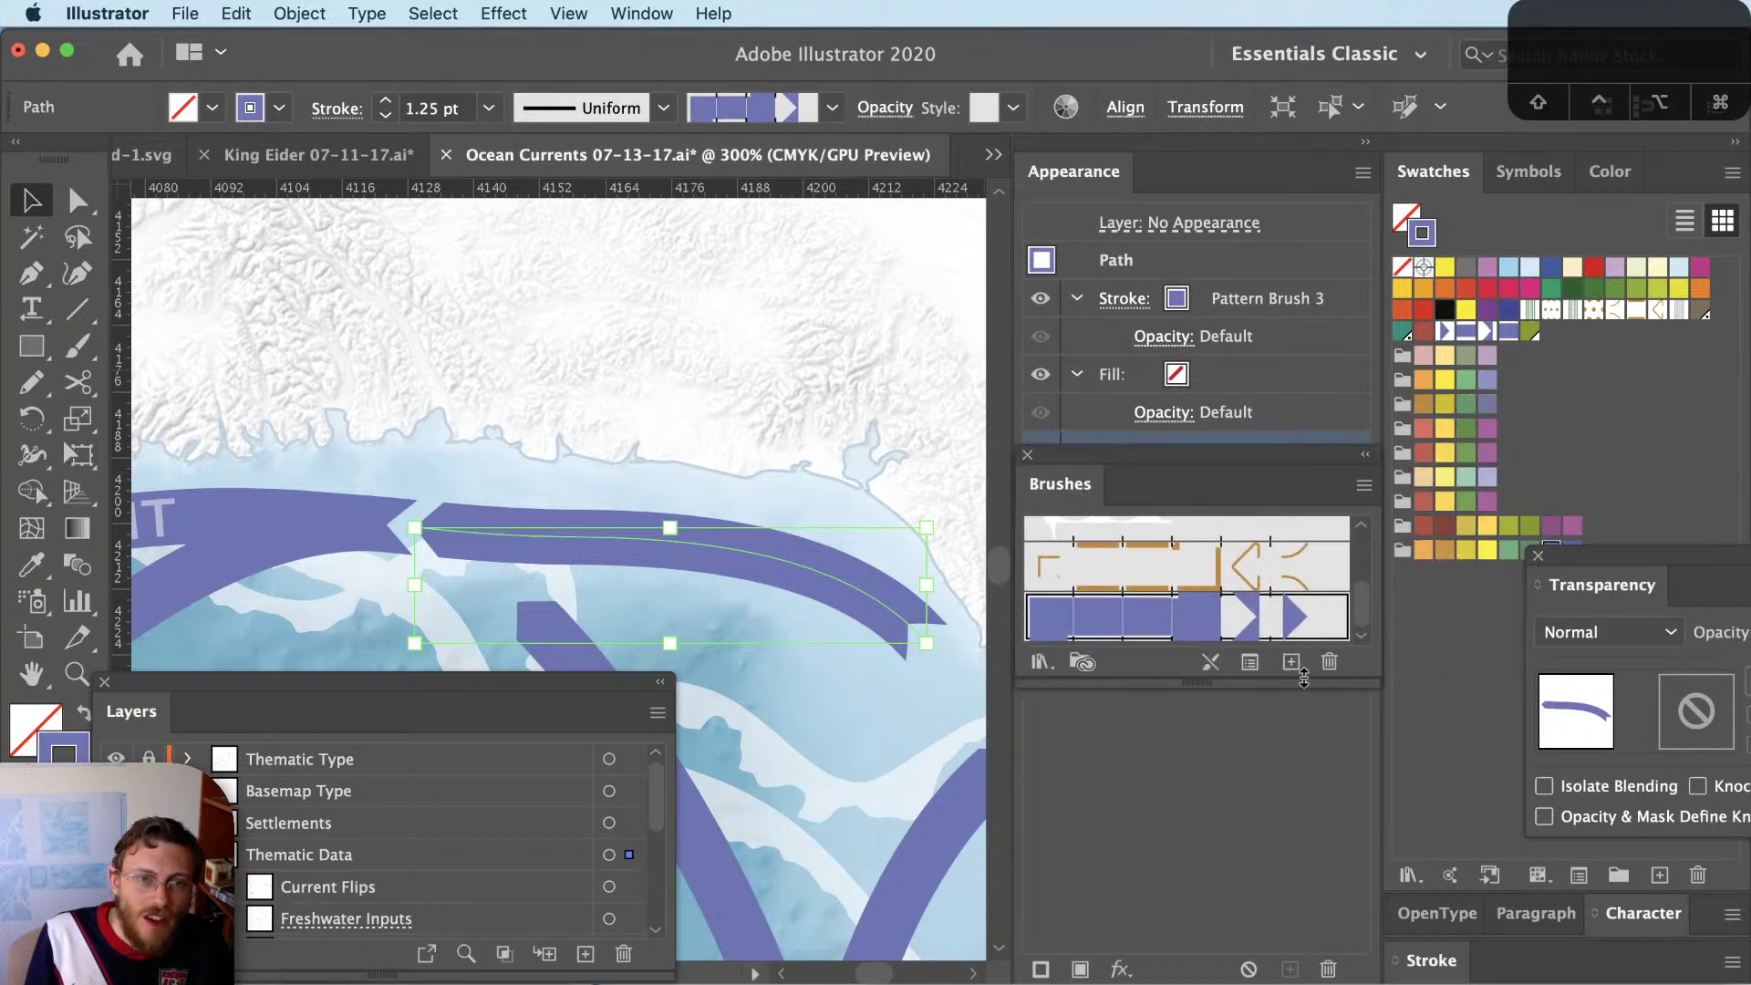
pyautogui.moveTo(1292, 693); pyautogui.dragTo(1299, 903)
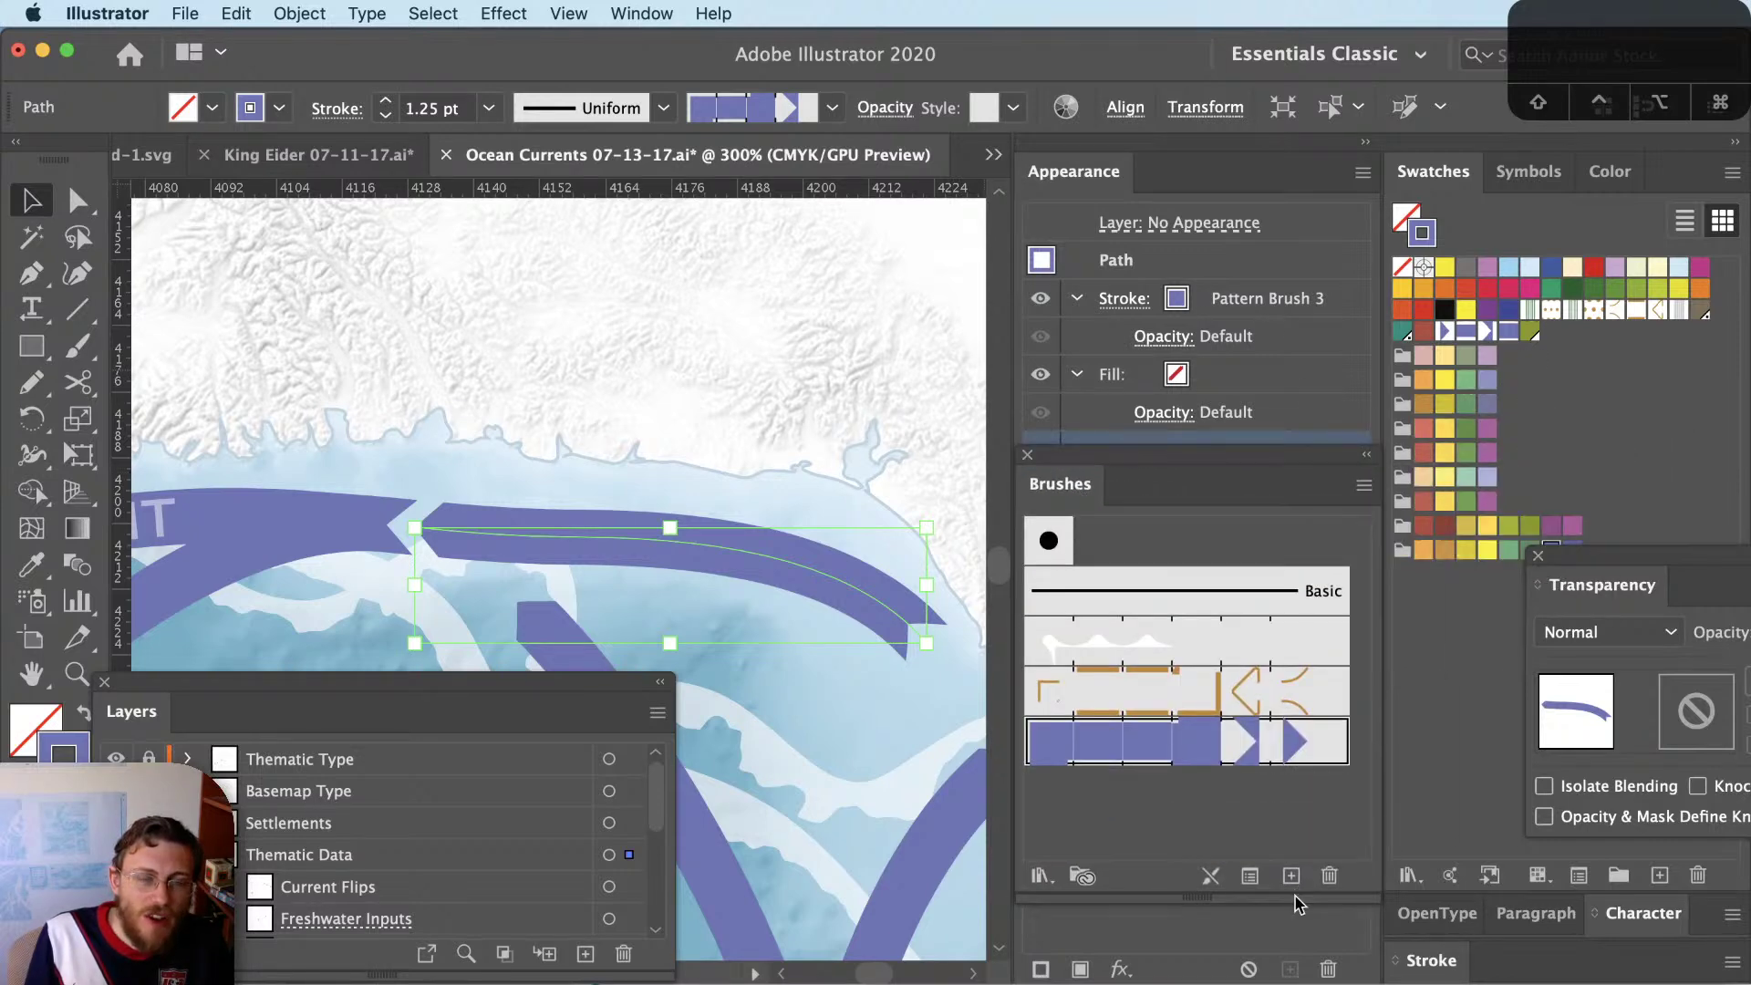
pyautogui.doubleClick(1108, 753)
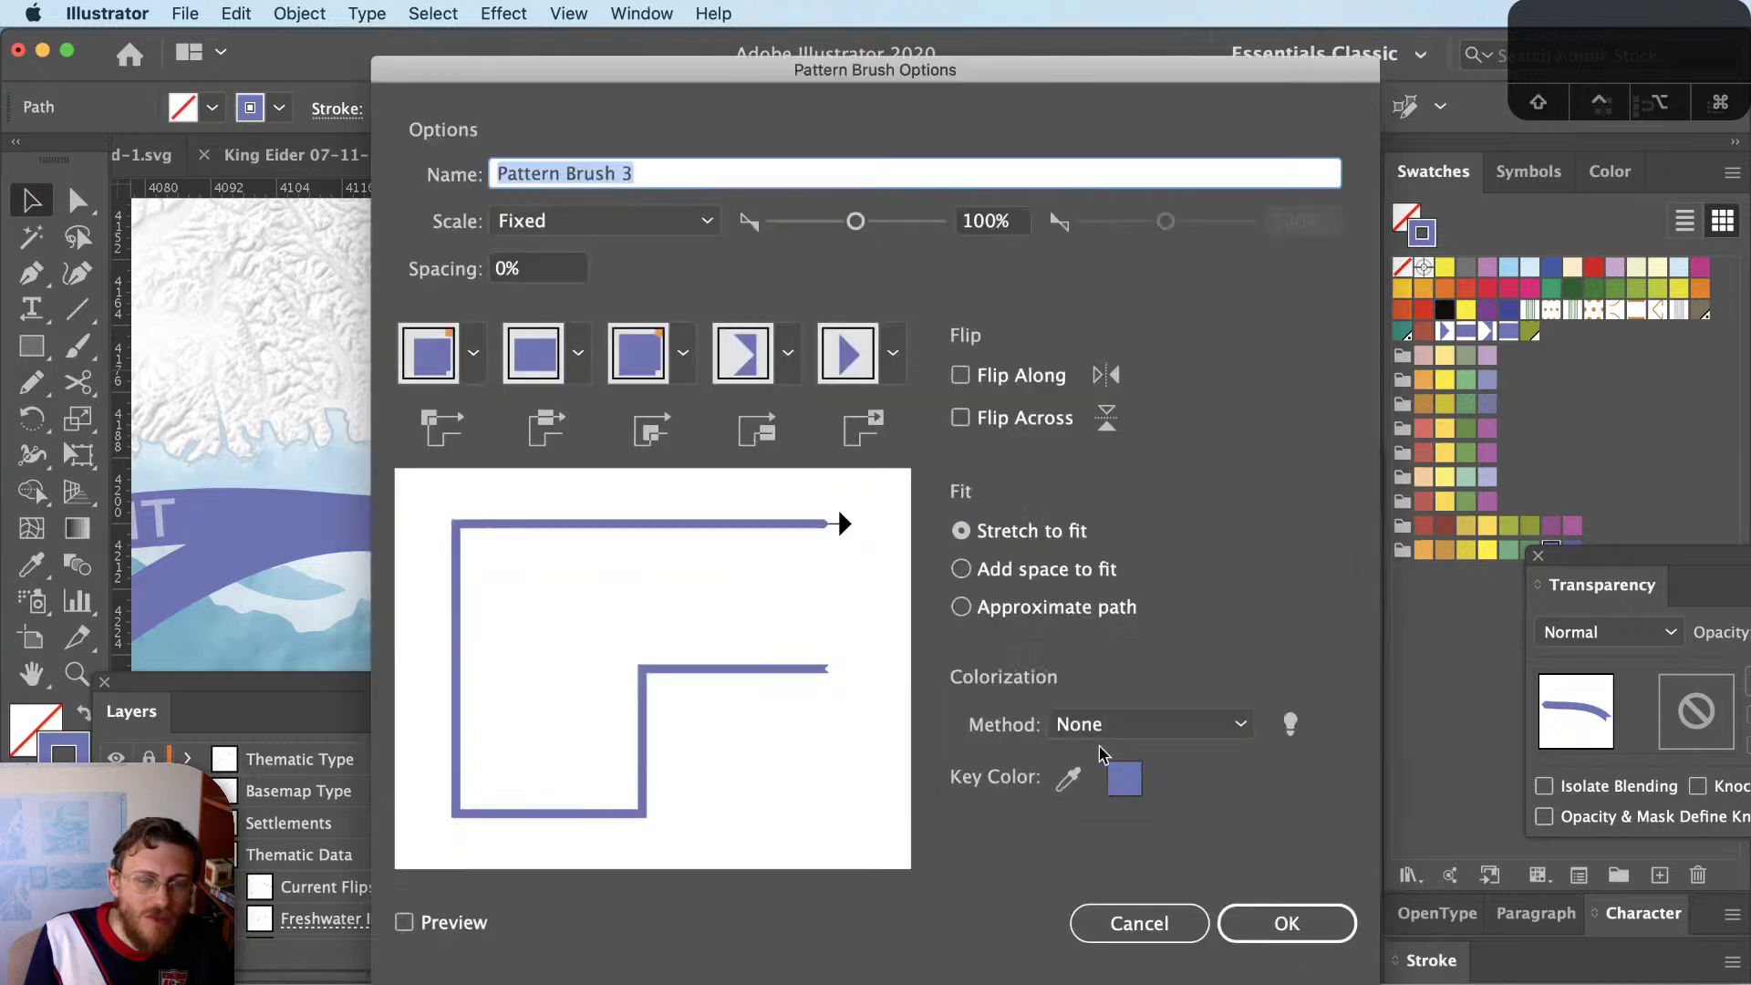
pyautogui.moveTo(732, 85); pyautogui.dragTo(1234, 100)
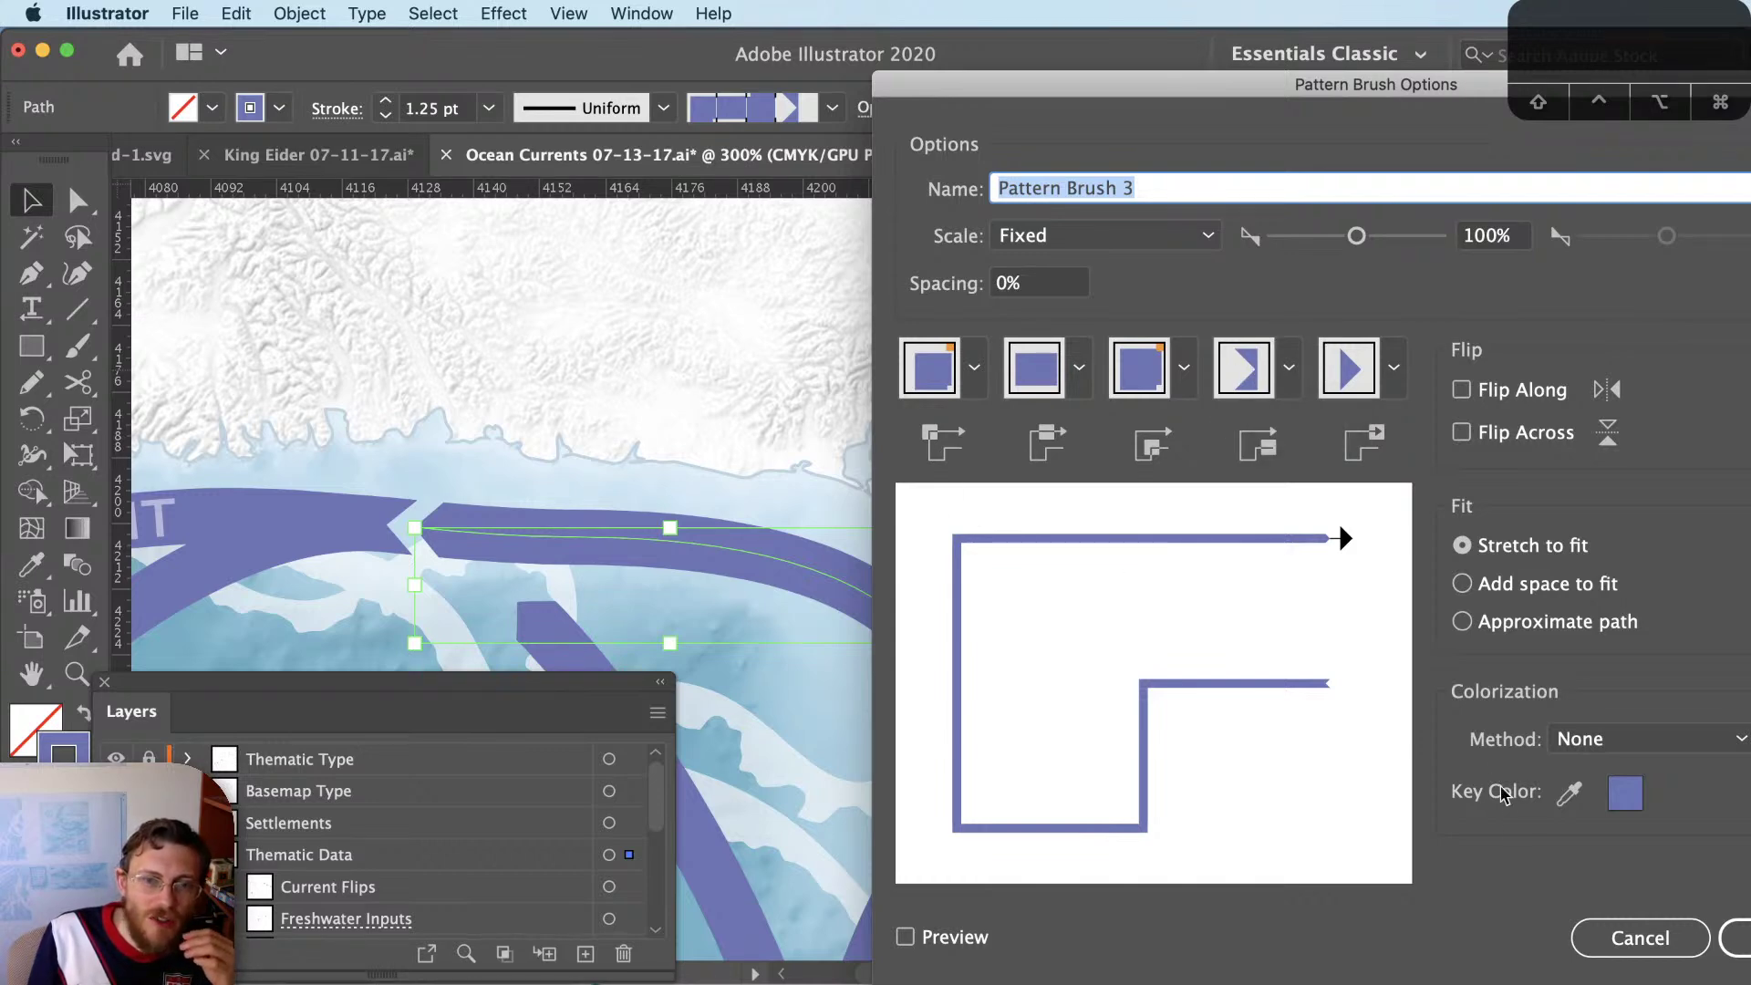
pyautogui.click(1640, 938)
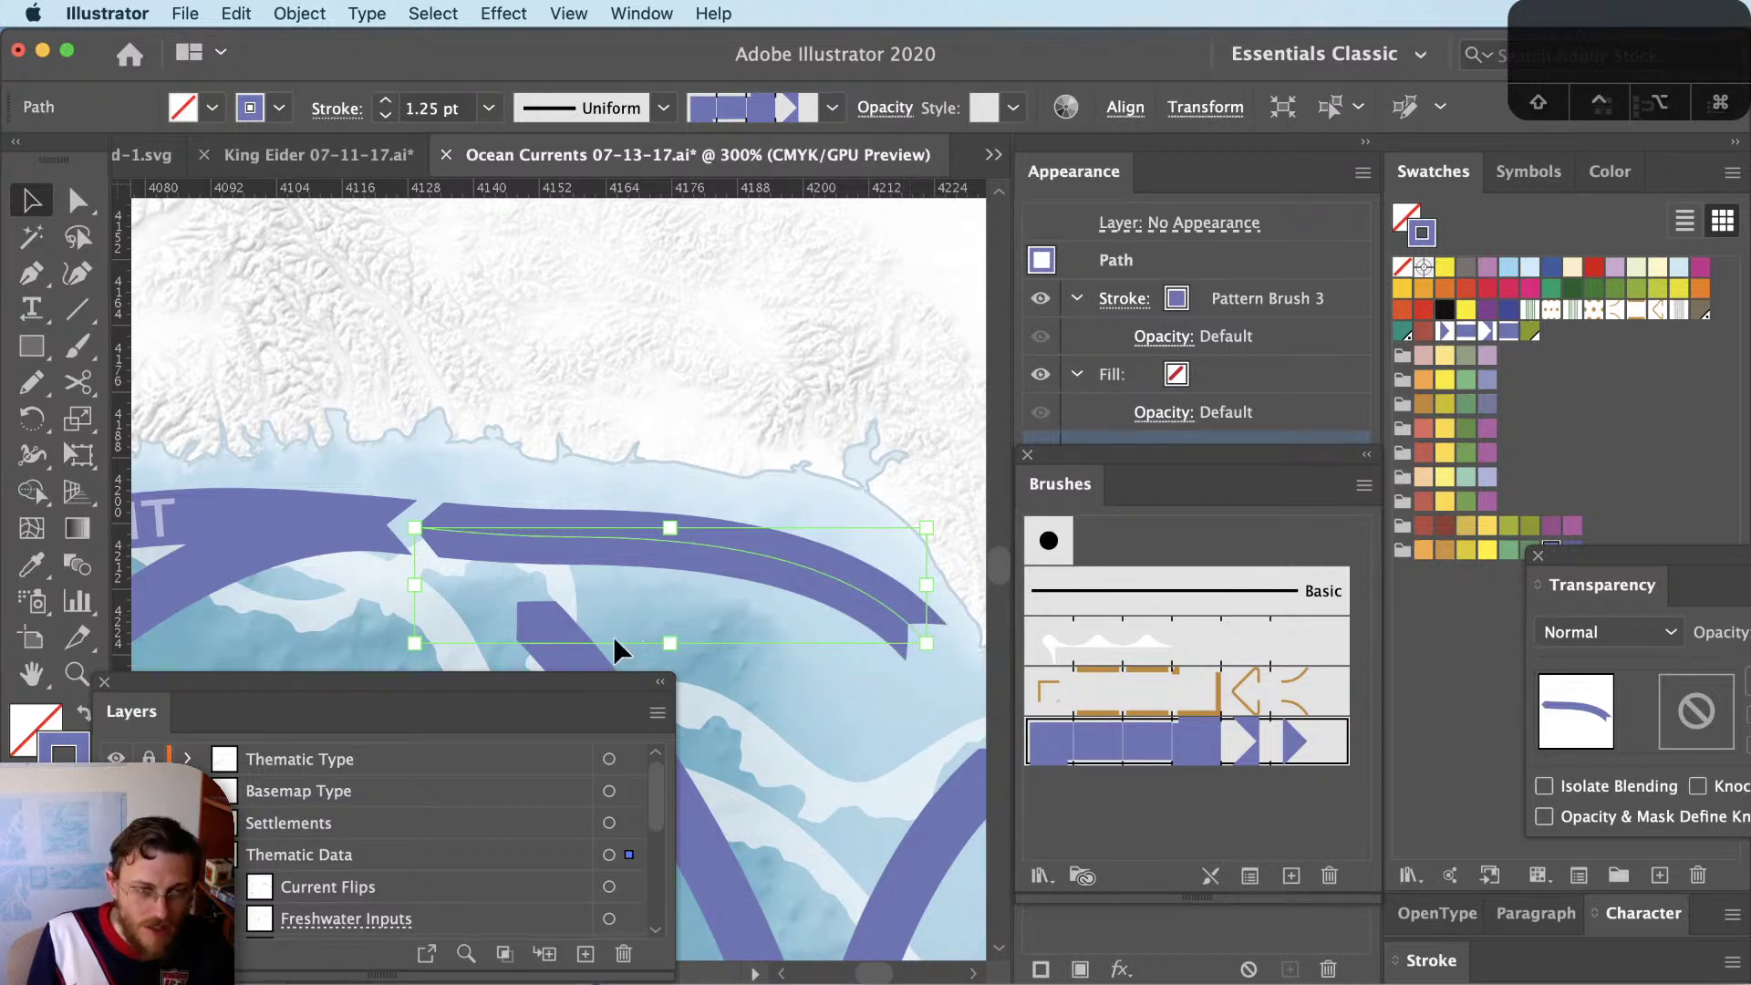
# Cut the coastal current path partway along its length with the Scissors tool, splitting it into two arrow segments
pyautogui.hscroll(-1, 548, 557)
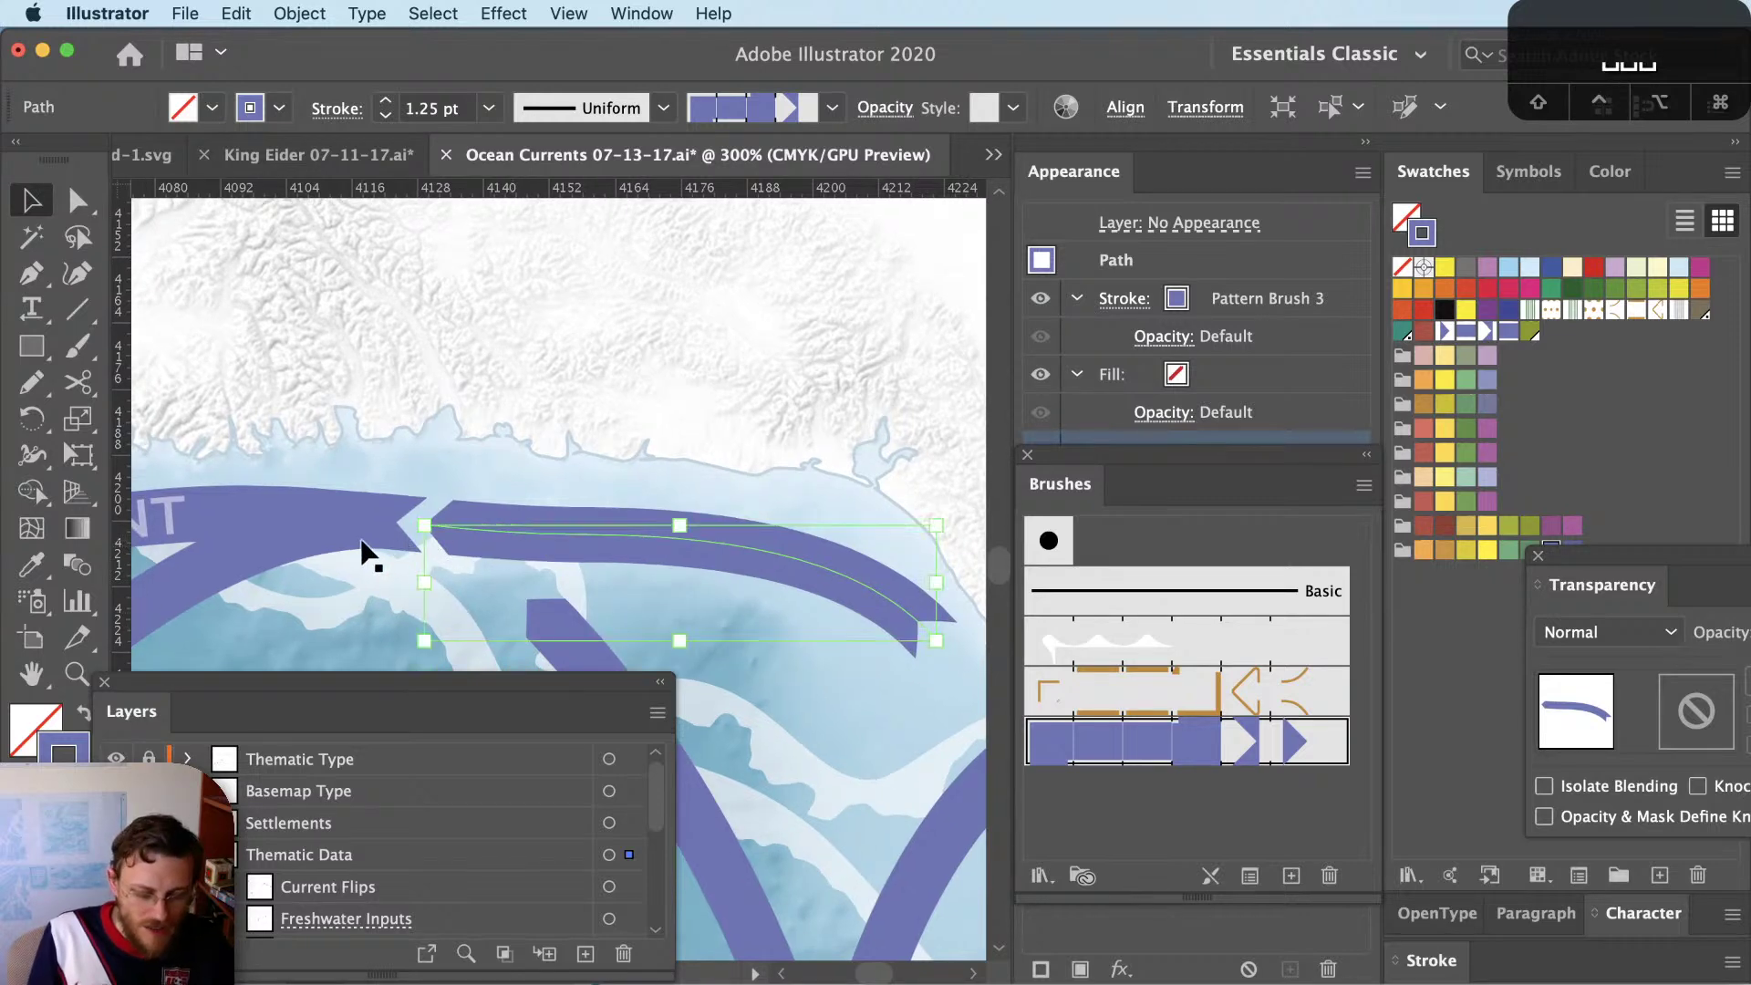
pyautogui.press('super+y')
pyautogui.press('super+y')
pyautogui.press('a')
pyautogui.moveTo(517, 539); pyautogui.dragTo(734, 554)
pyautogui.press('c')
pyautogui.click(885, 547)
pyautogui.press('a')
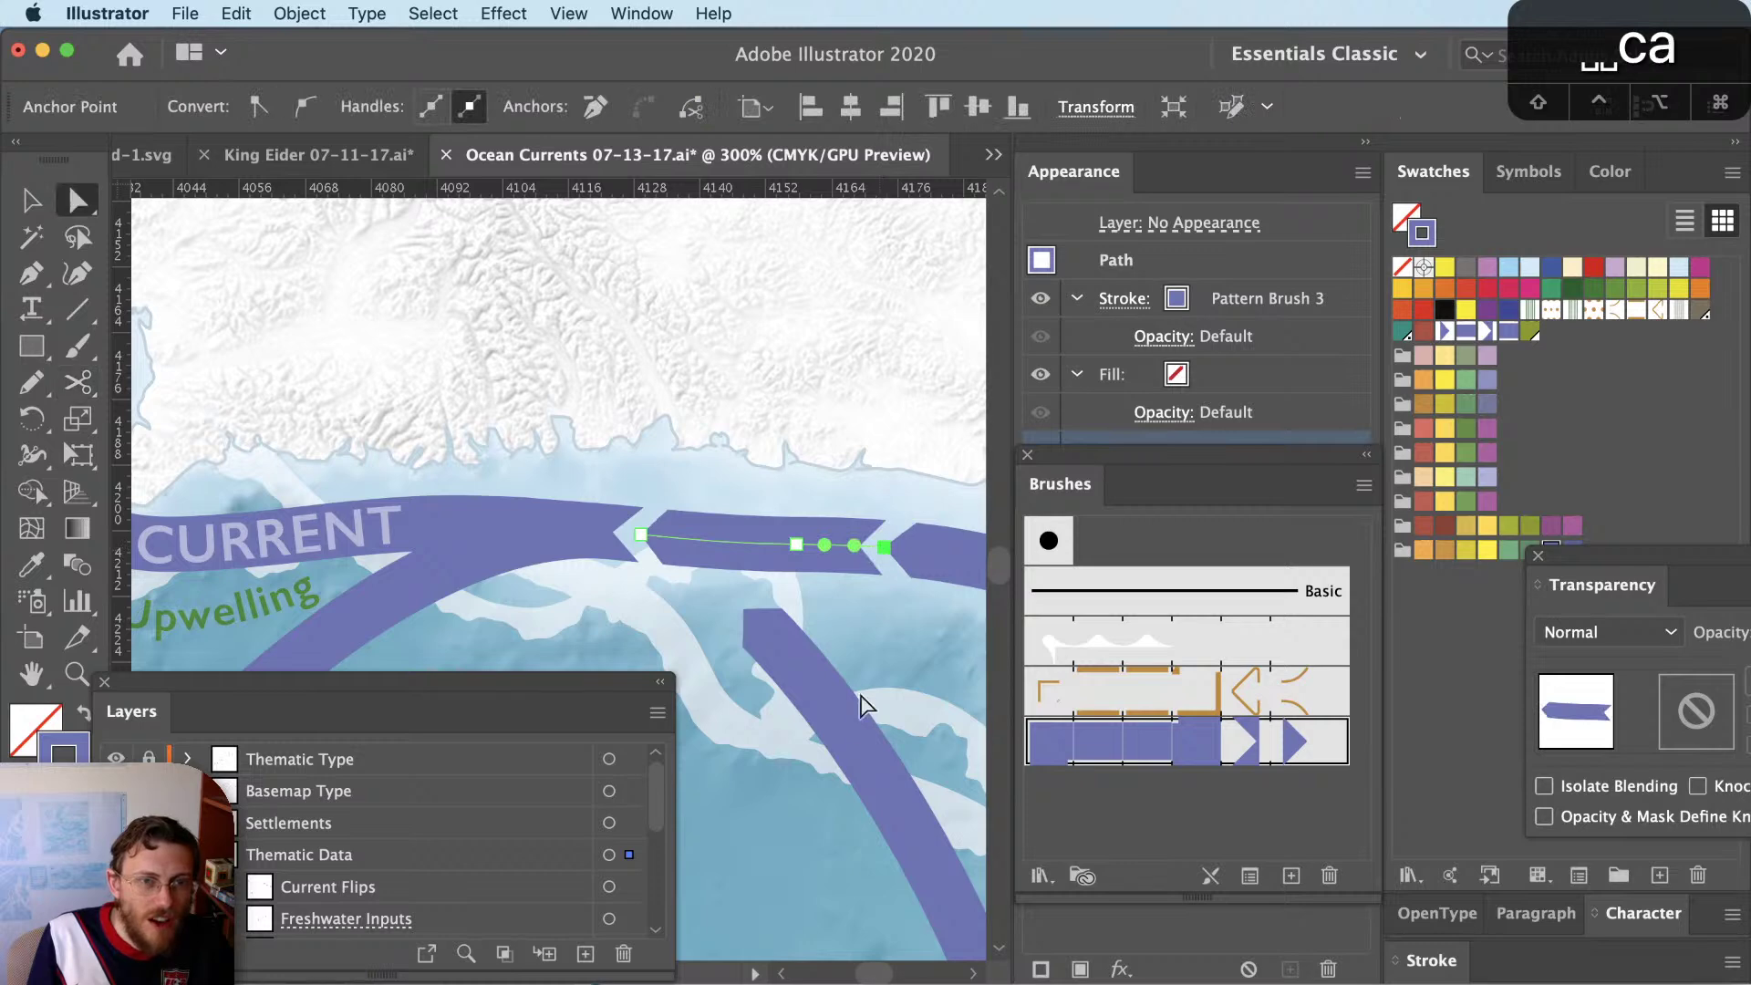
pyautogui.moveTo(759, 670); pyautogui.dragTo(710, 671)
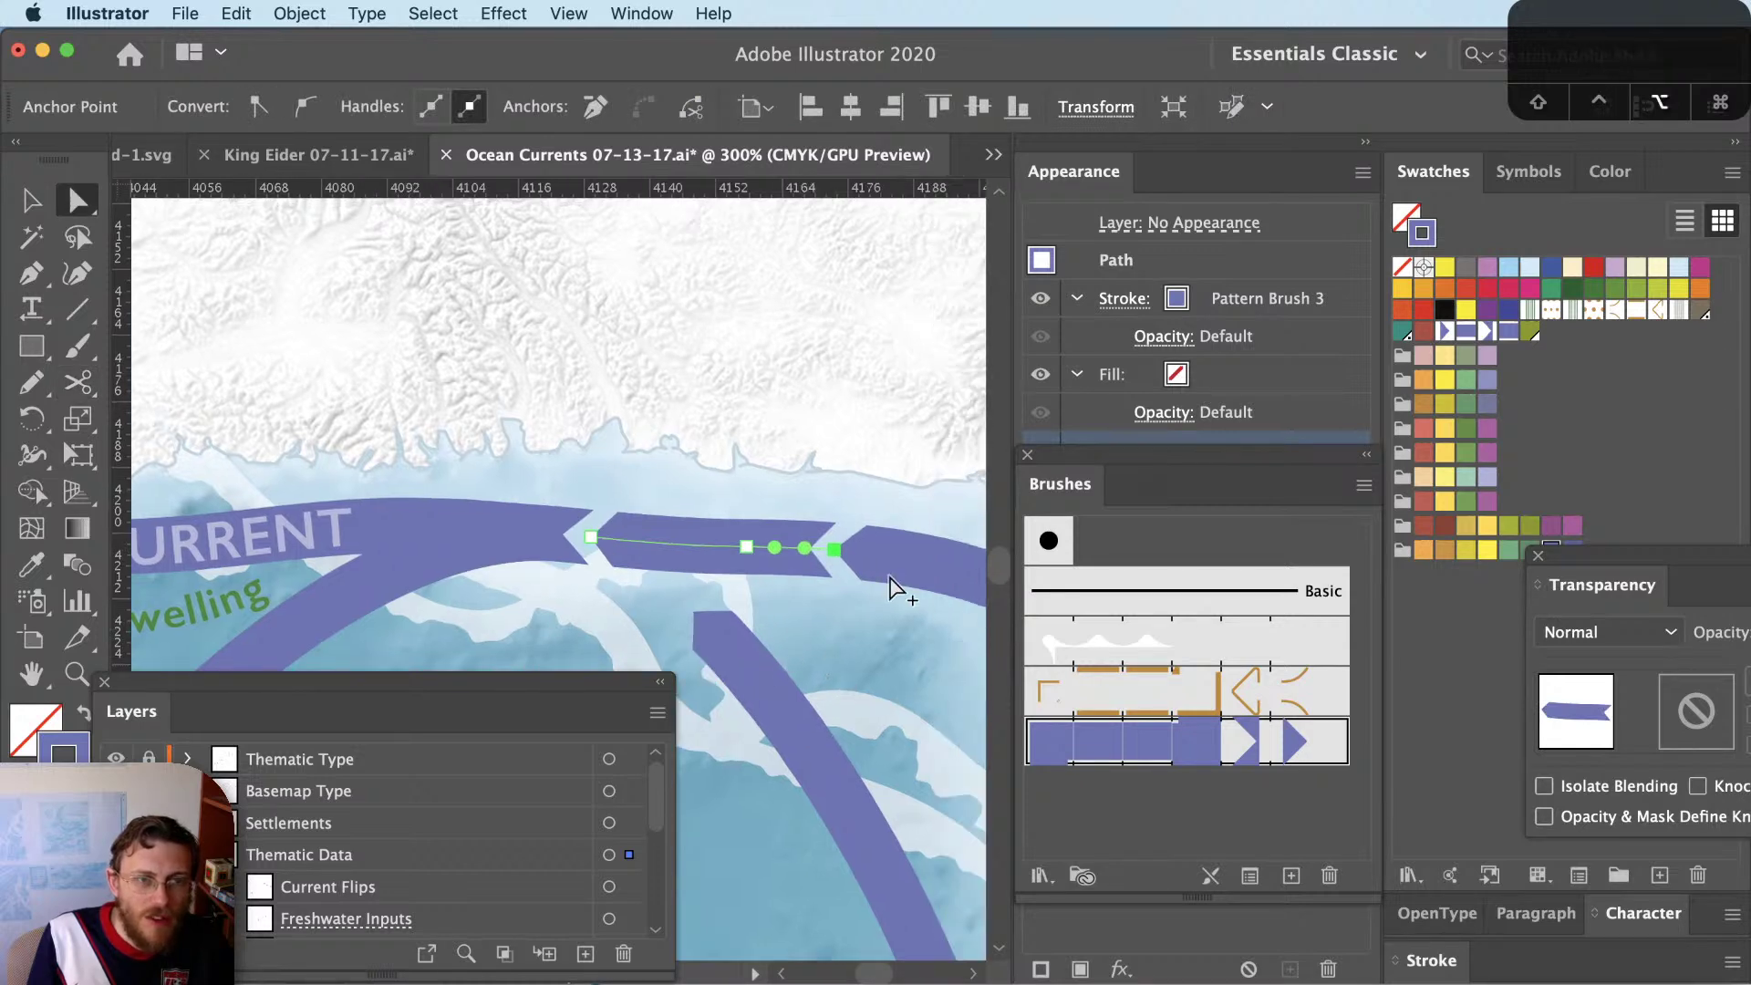
# Examine the split coastal current arrows at several zoom levels, check the arrow nearest the cape as a whole path, and clear the selection
pyautogui.scroll(-2, 821, 607)
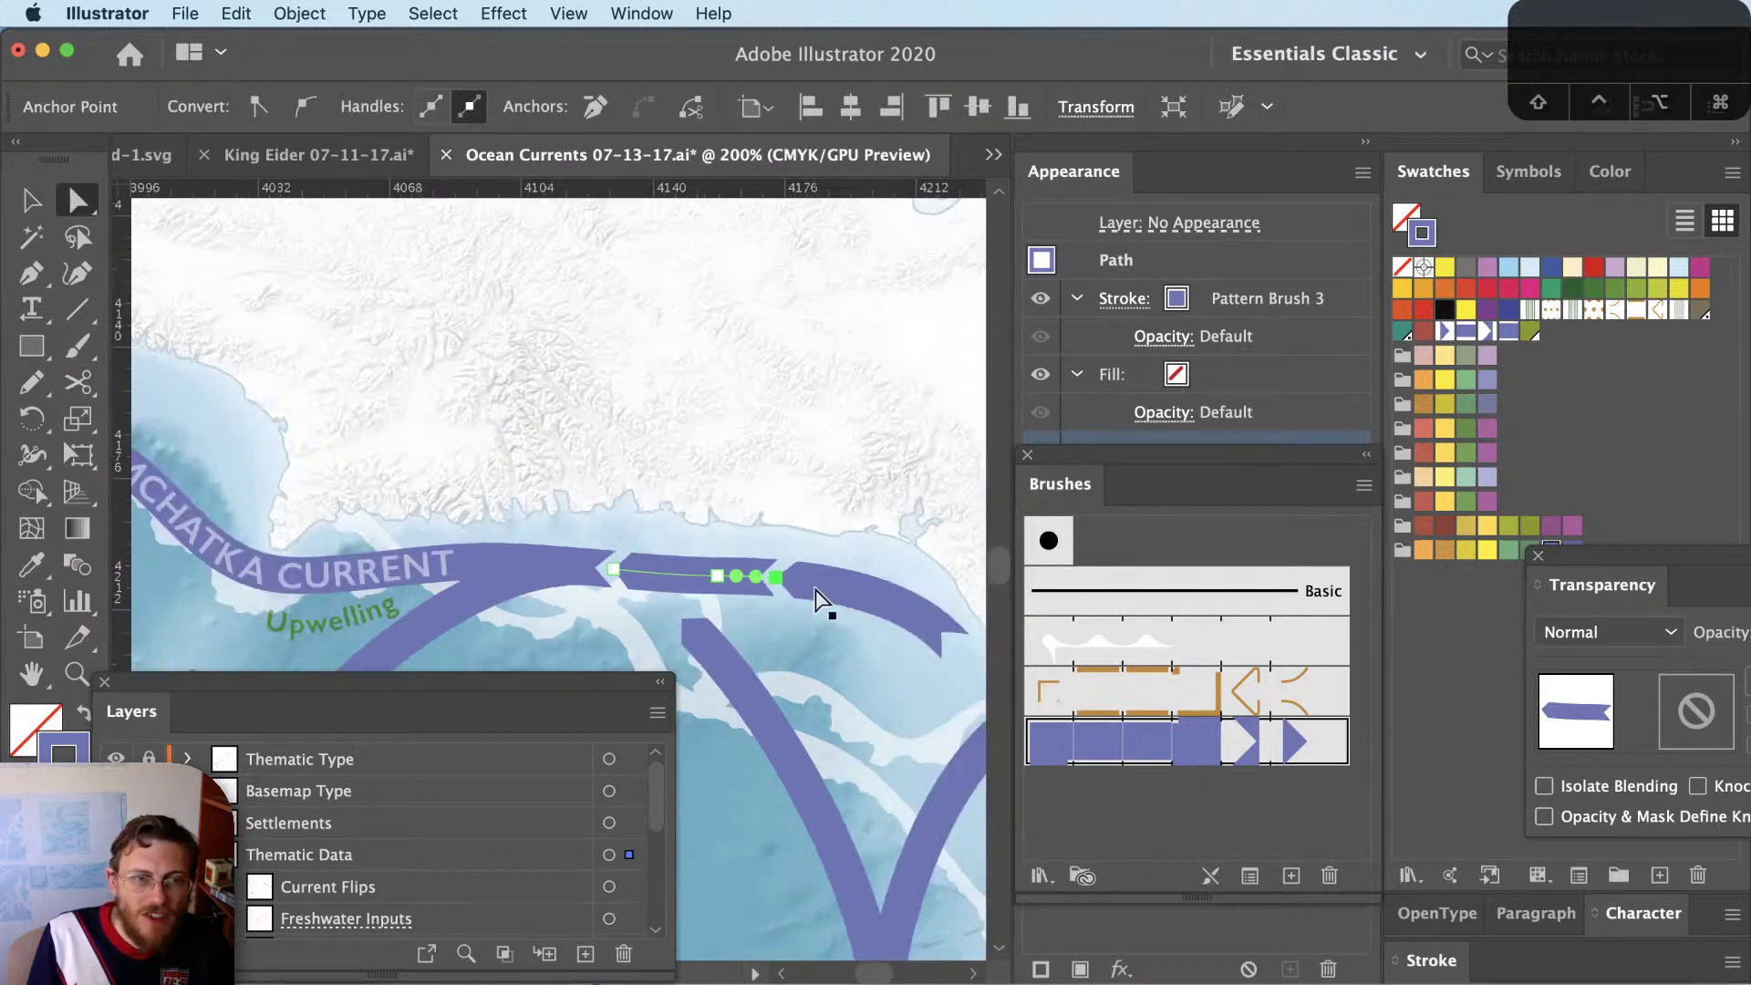
pyautogui.scroll(4, 817, 599)
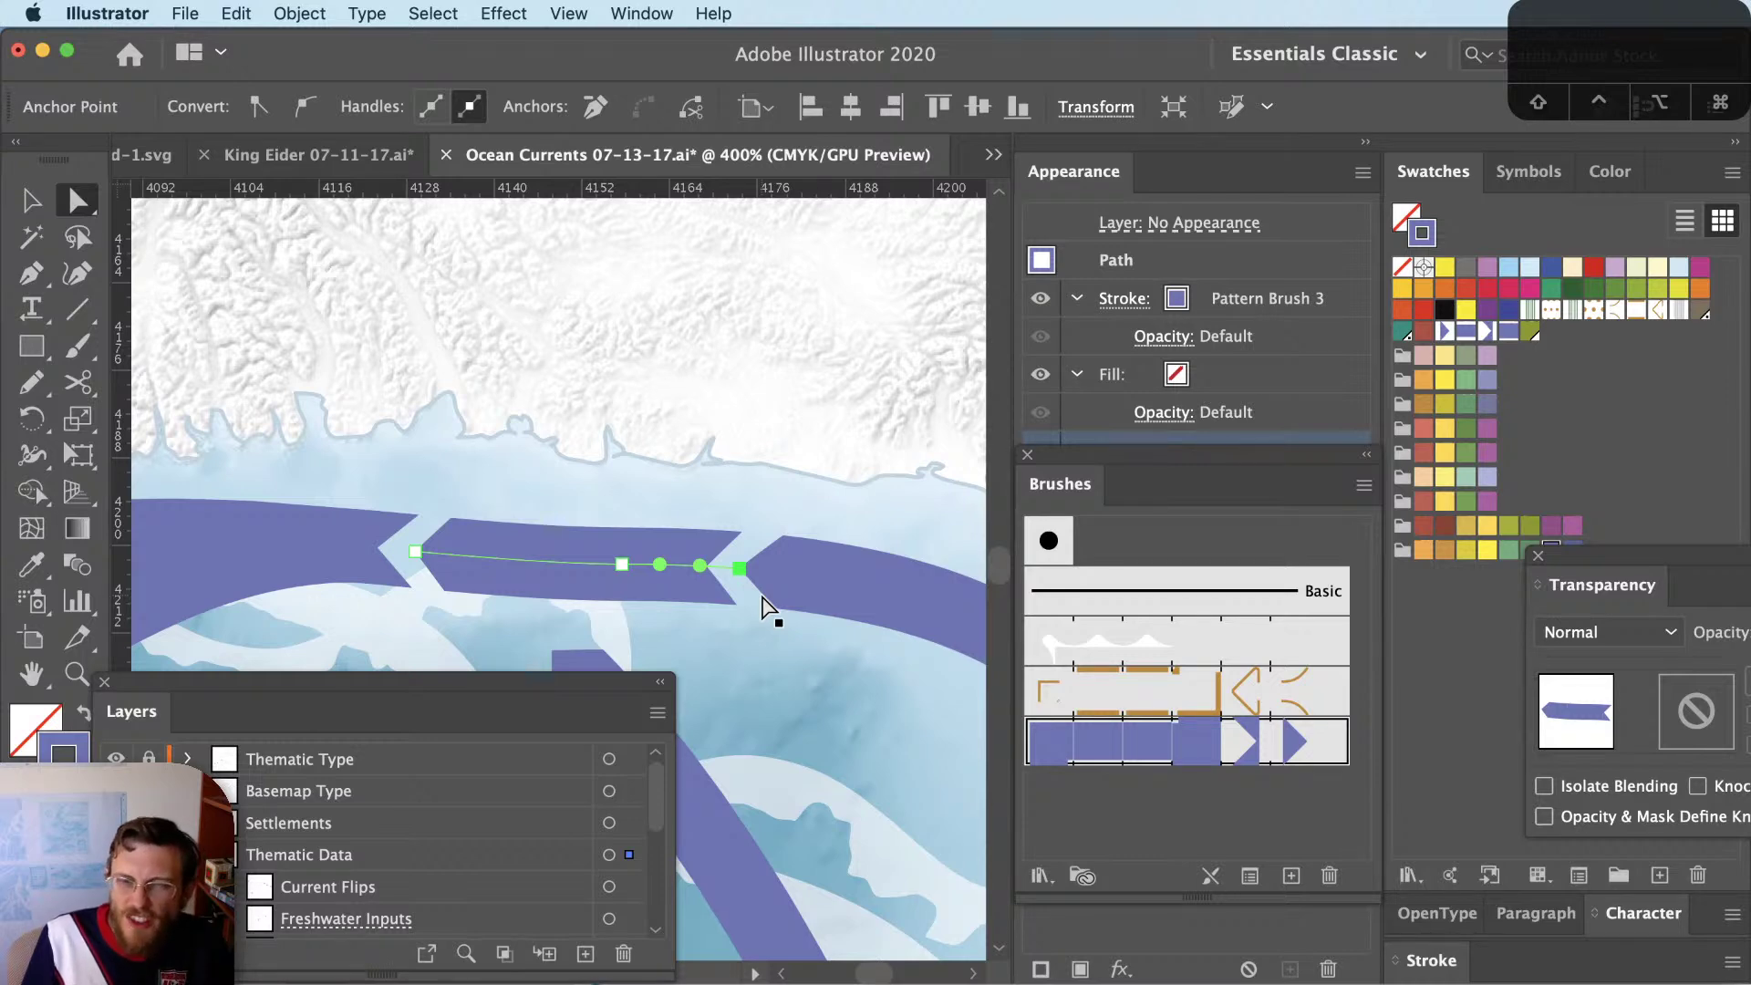
pyautogui.scroll(-5, 757, 605)
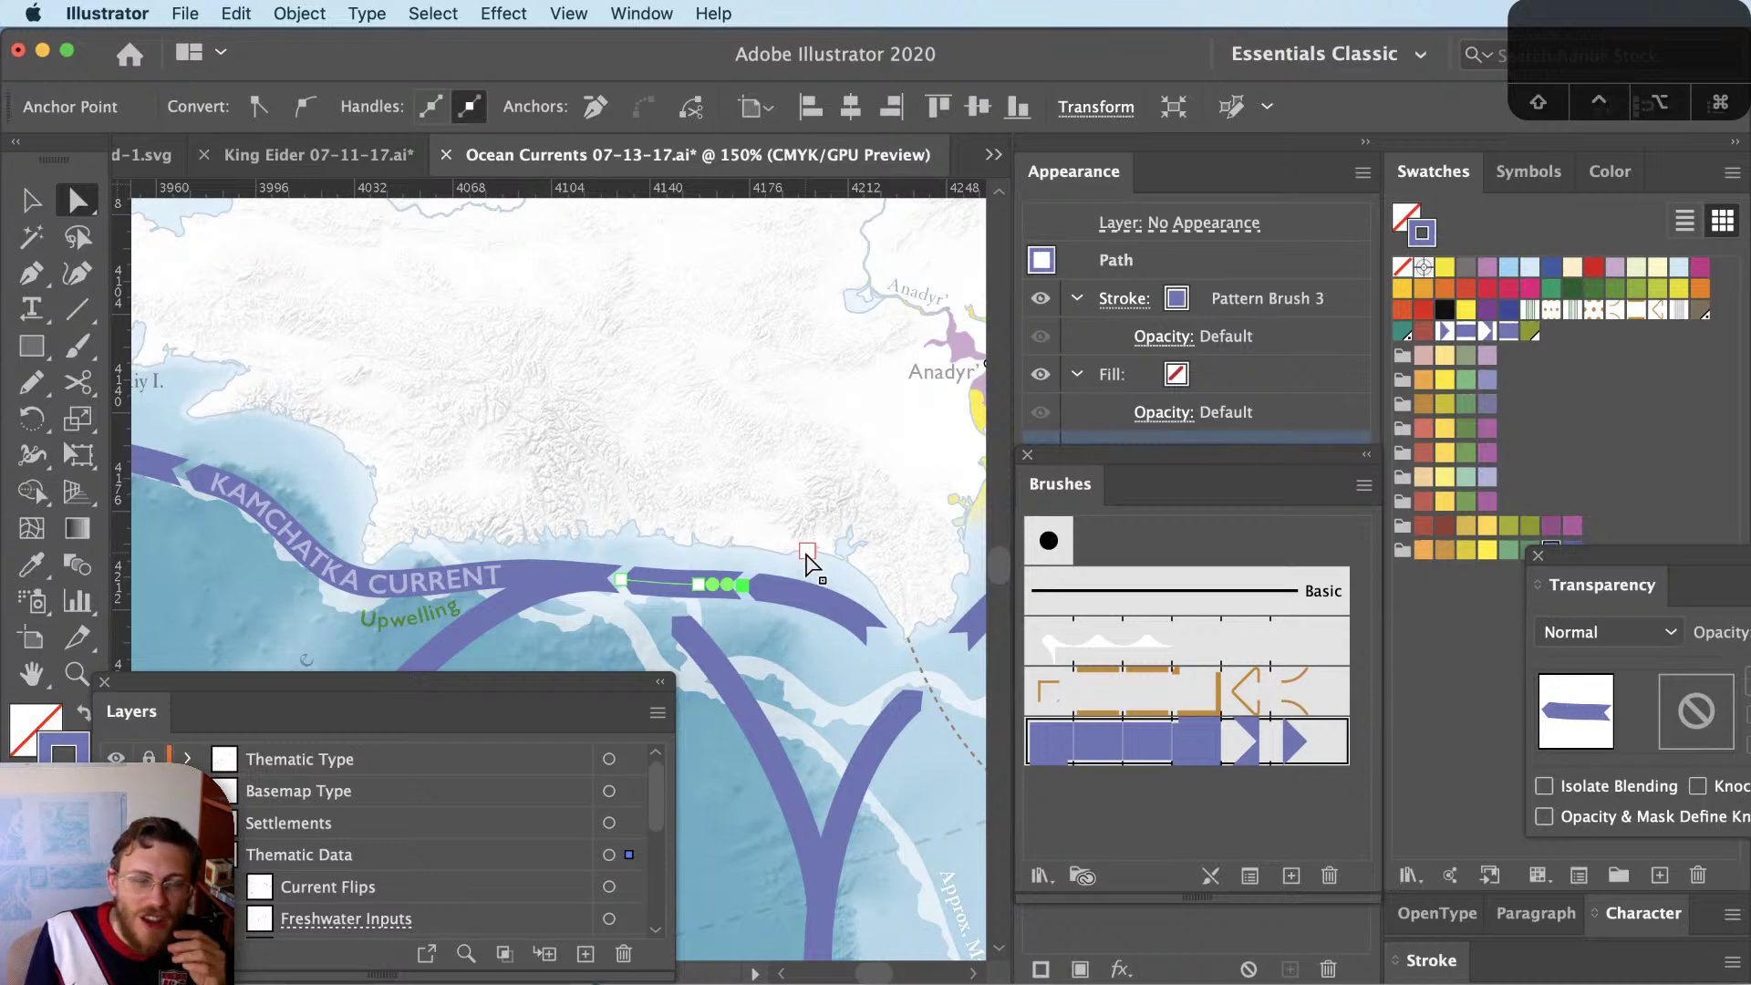
pyautogui.click(792, 506)
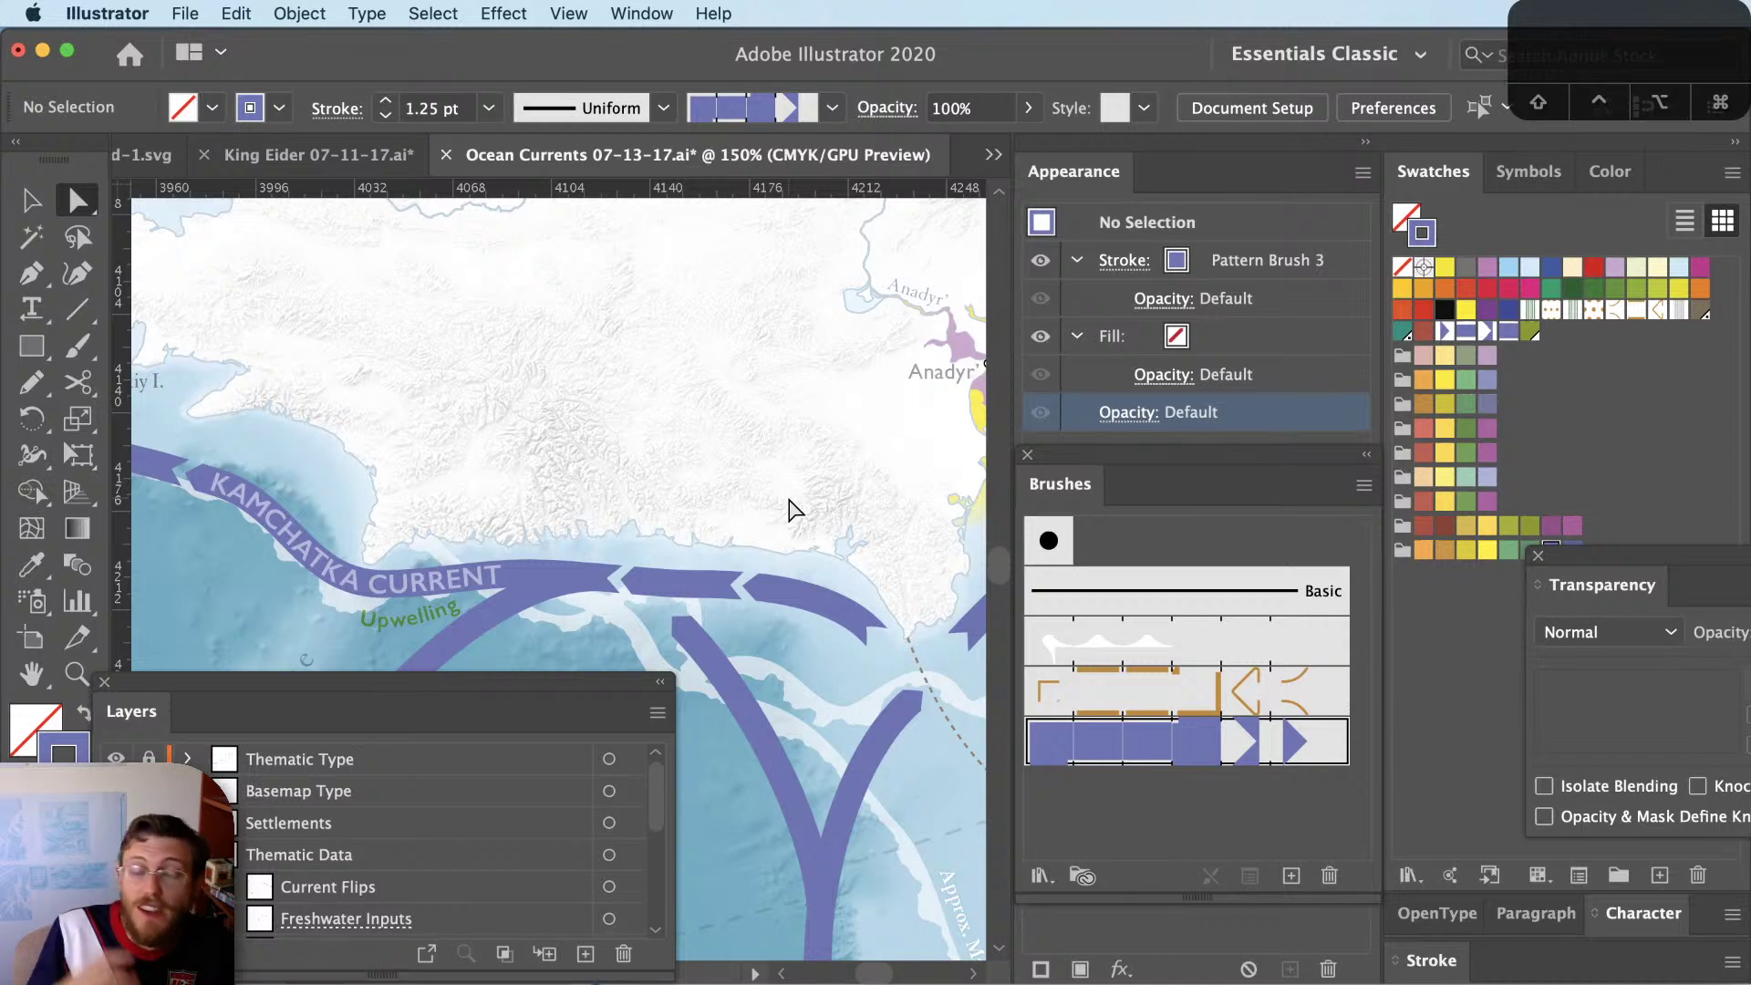
pyautogui.click(37, 206)
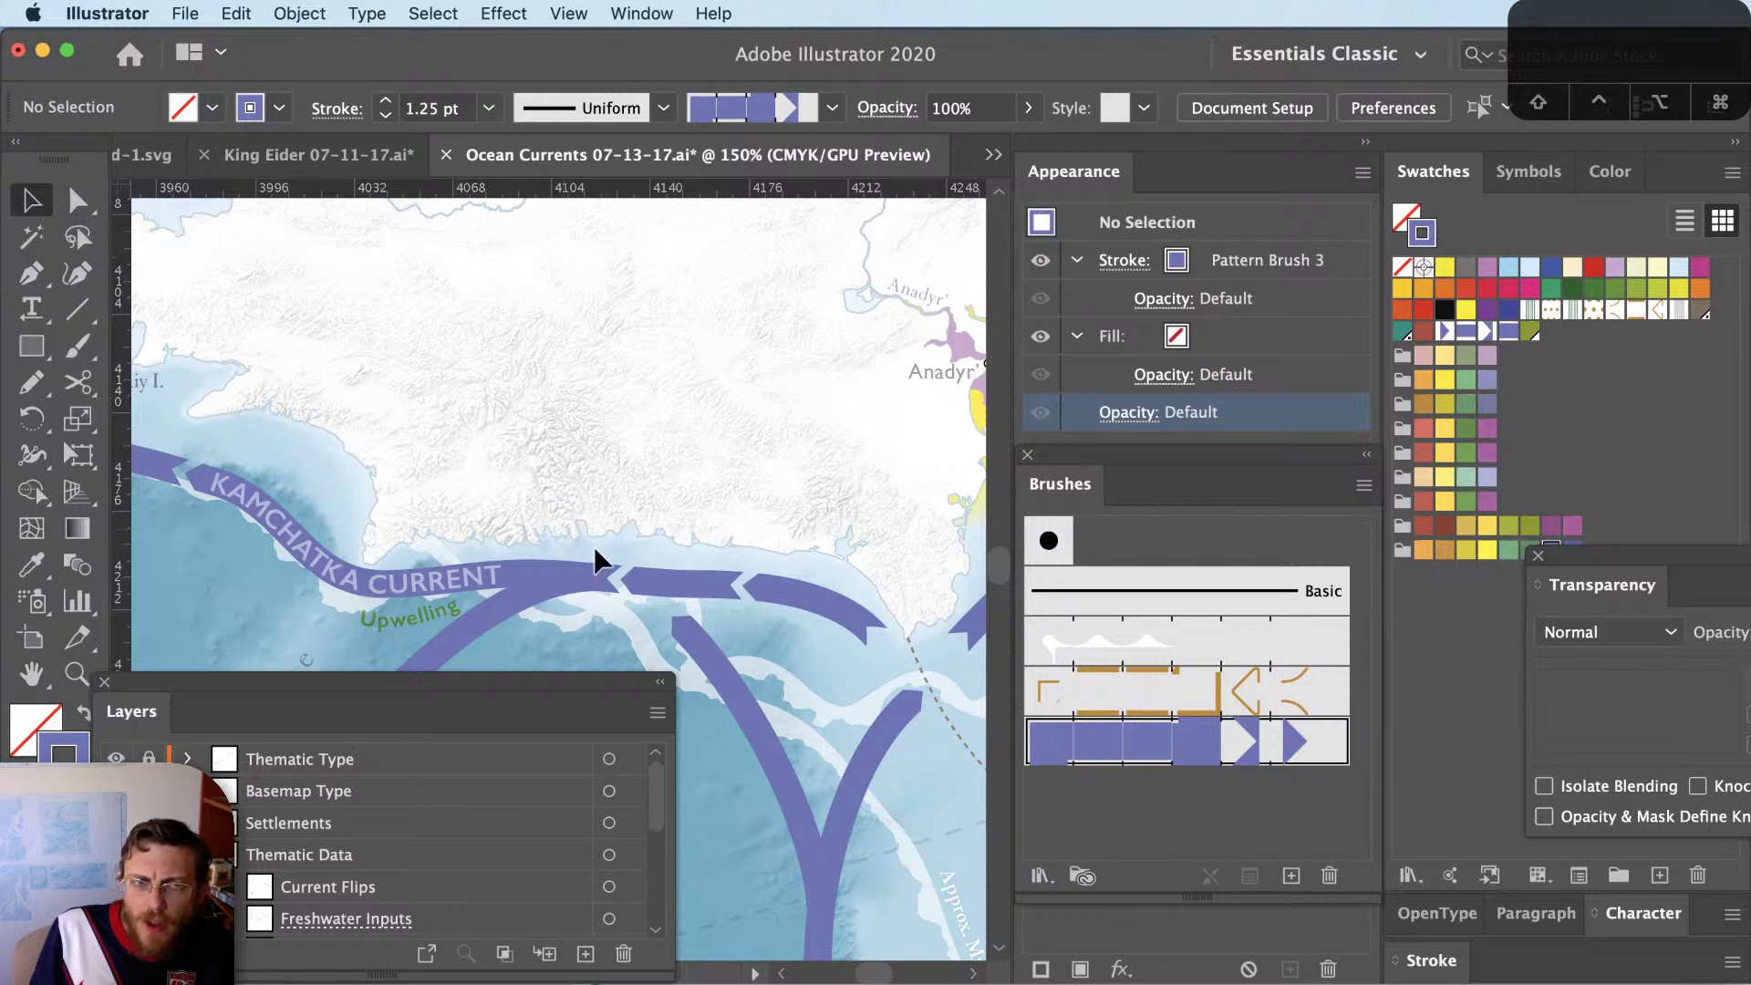
pyautogui.click(804, 613)
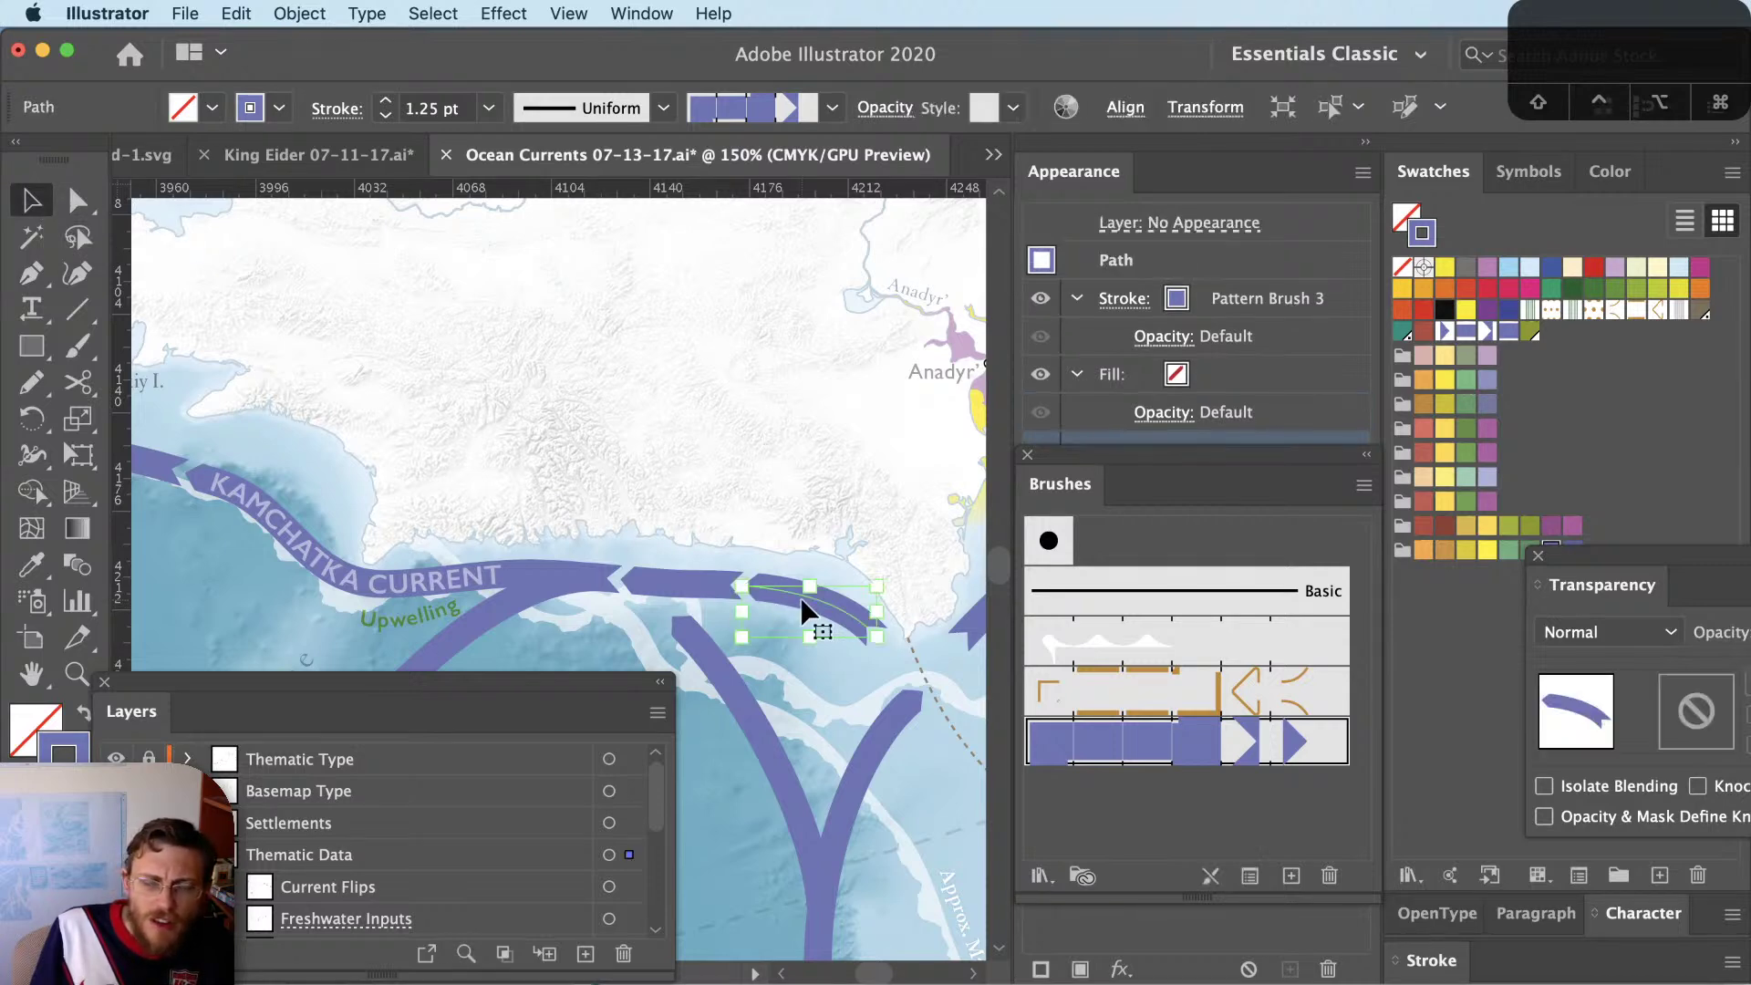
pyautogui.click(809, 538)
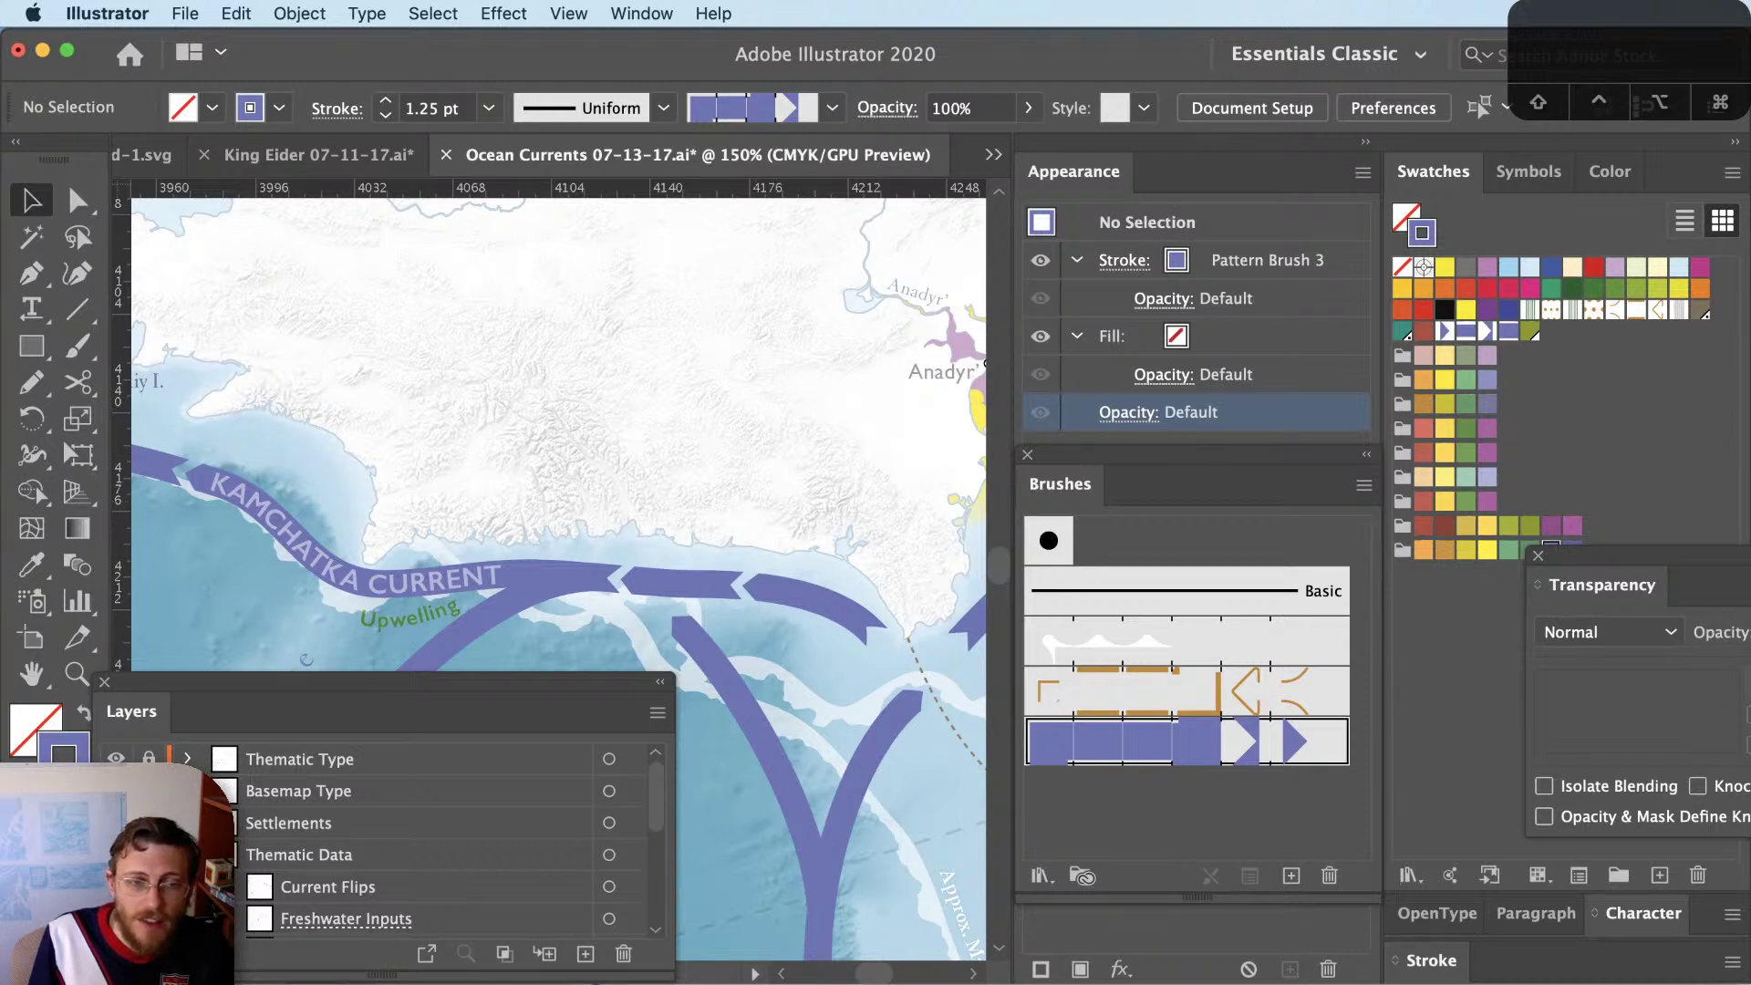
# Switch to Chrome and open the Ecological Atlas of the Bering, Chukchi, and Beaufort Seas page from the somethingaboutmaps portfolio
pyautogui.press('super+Tab')
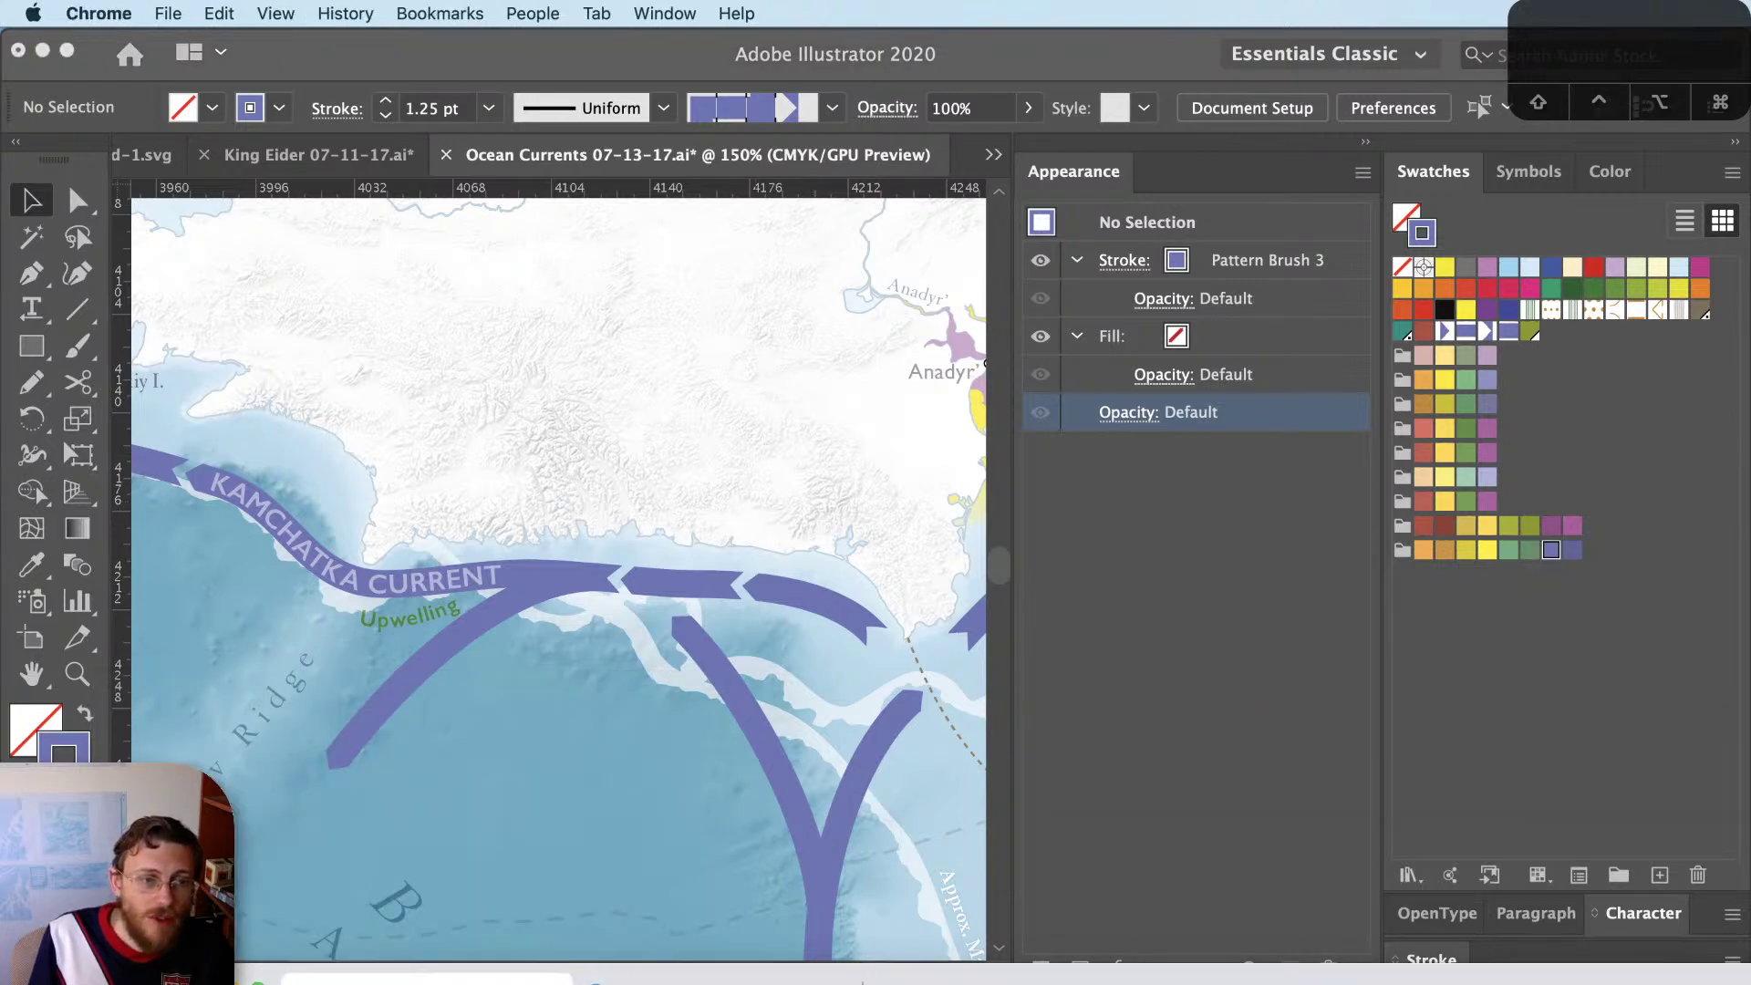
pyautogui.moveTo(1066, 980); pyautogui.dragTo(886, 5)
pyautogui.scroll(-10, 854, 575)
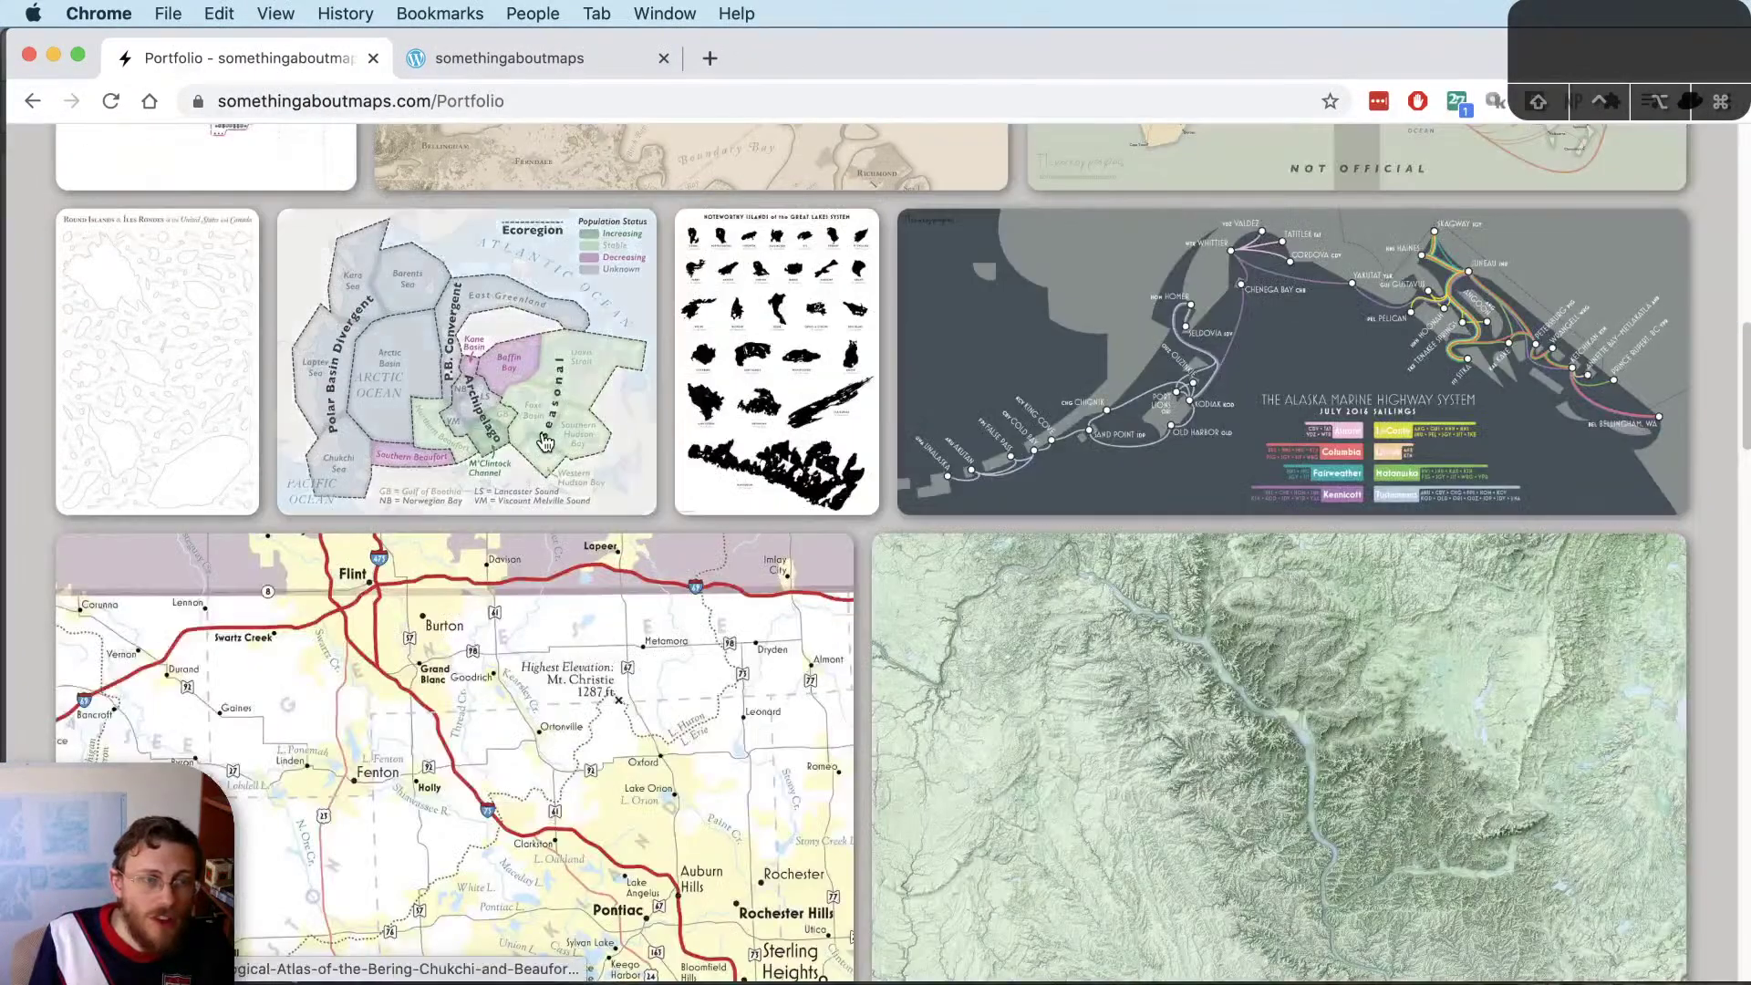
pyautogui.click(678, 561)
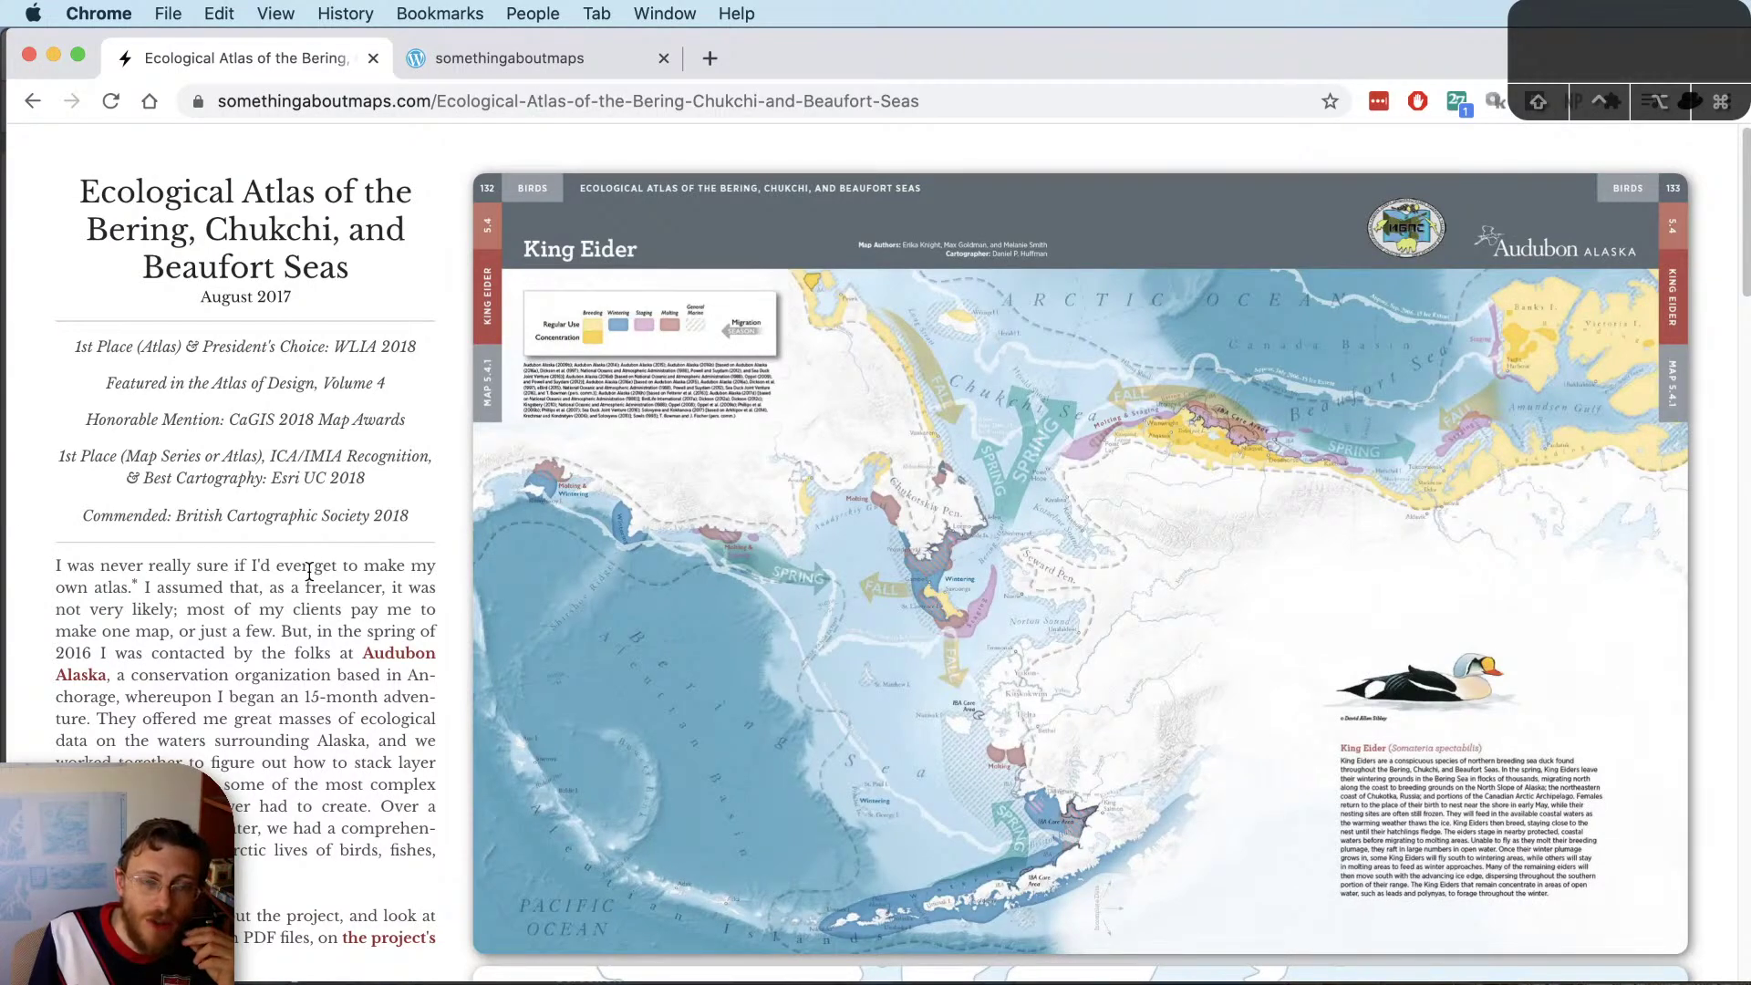
# Look through the atlas page's sample maps down to Fisheries Management Conservation Areas, and return to the King Eider map
pyautogui.scroll(-7, 309, 572)
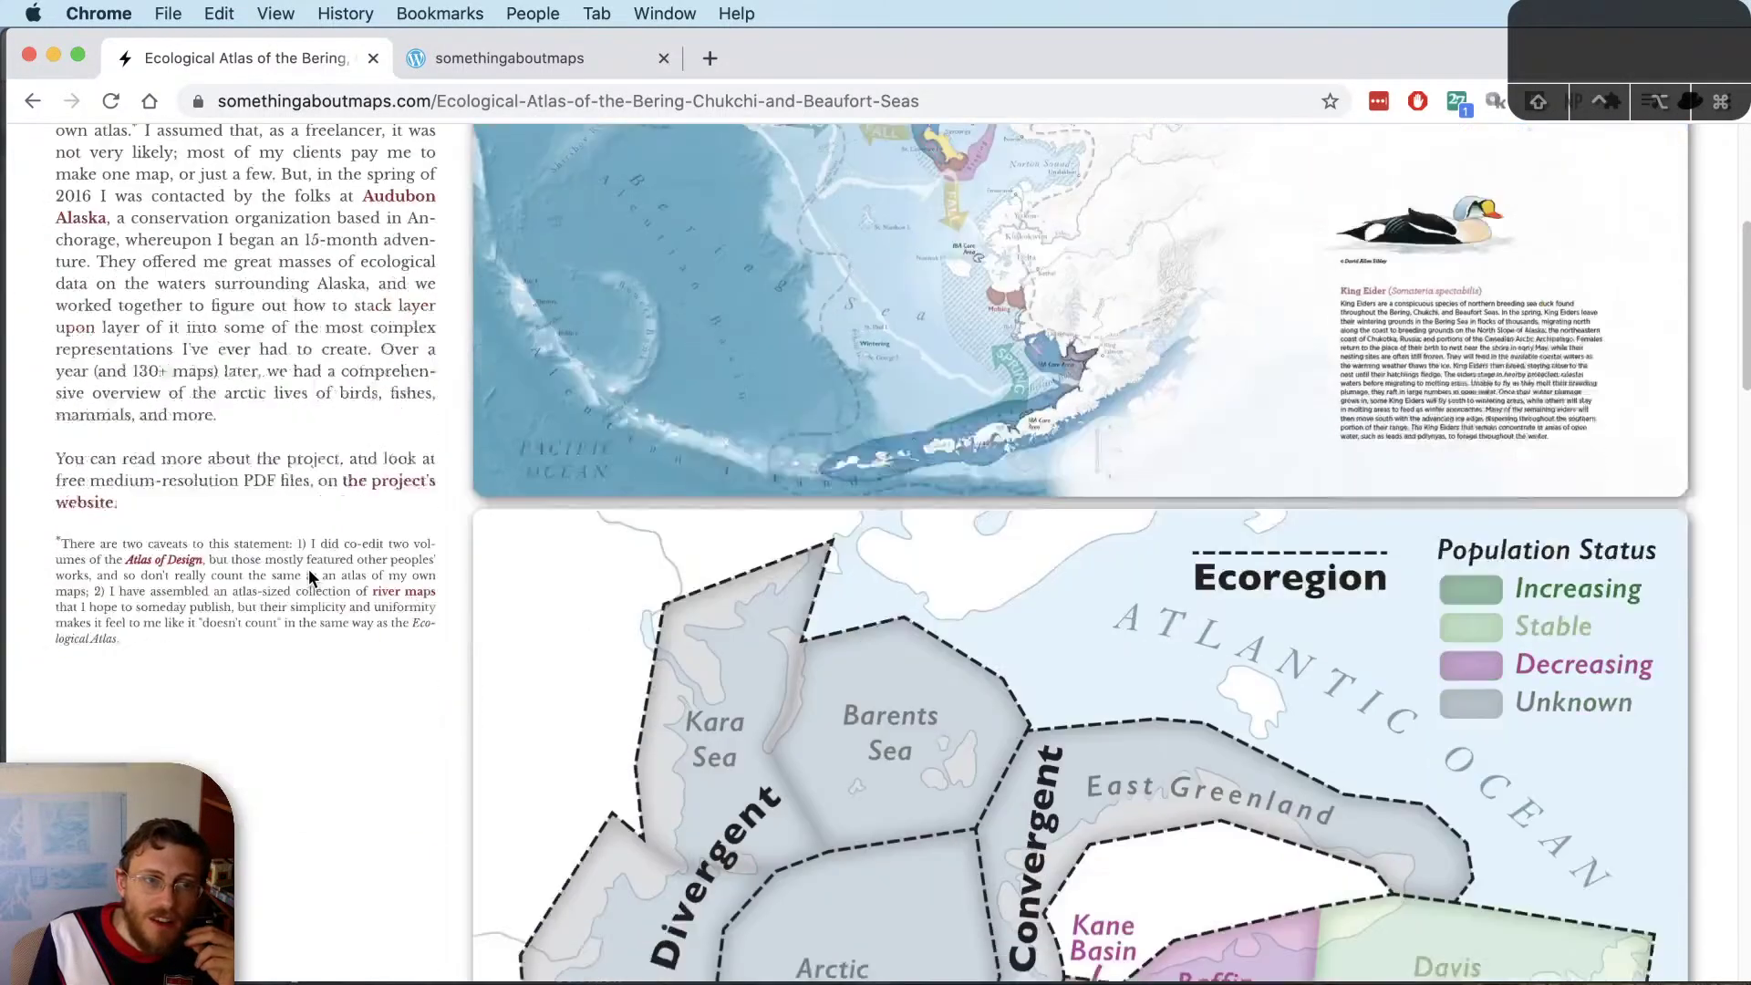
pyautogui.scroll(-12, 309, 572)
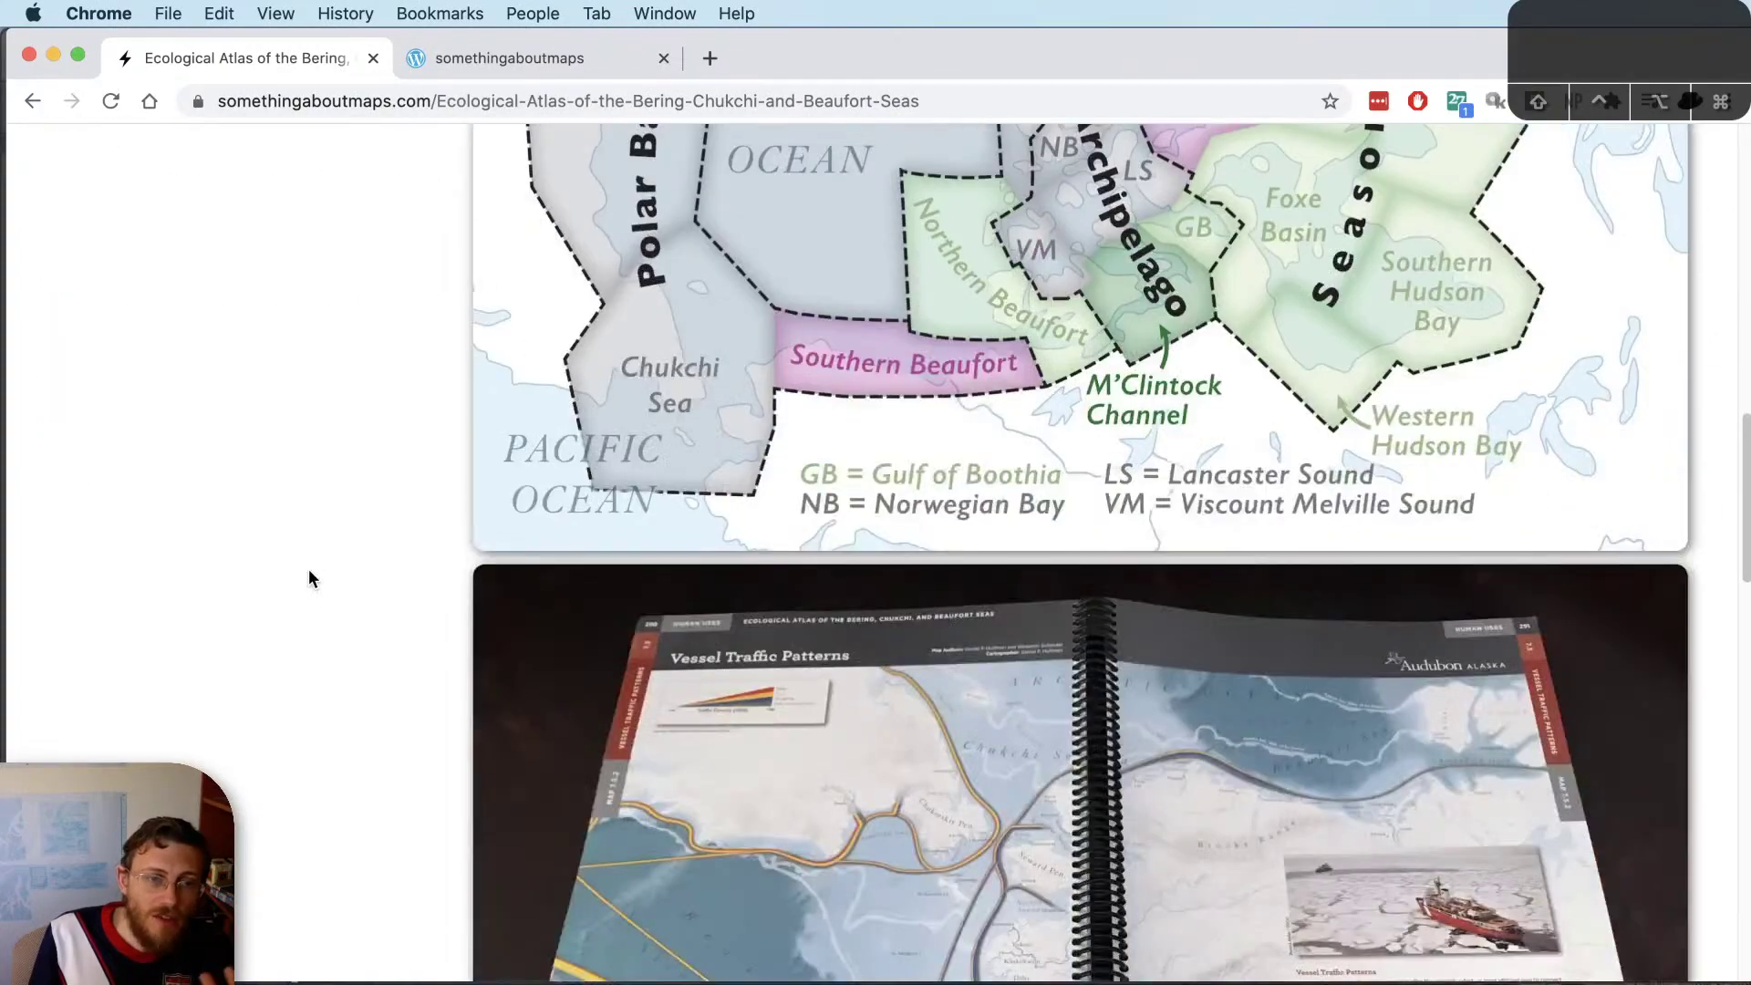
pyautogui.scroll(-8, 308, 578)
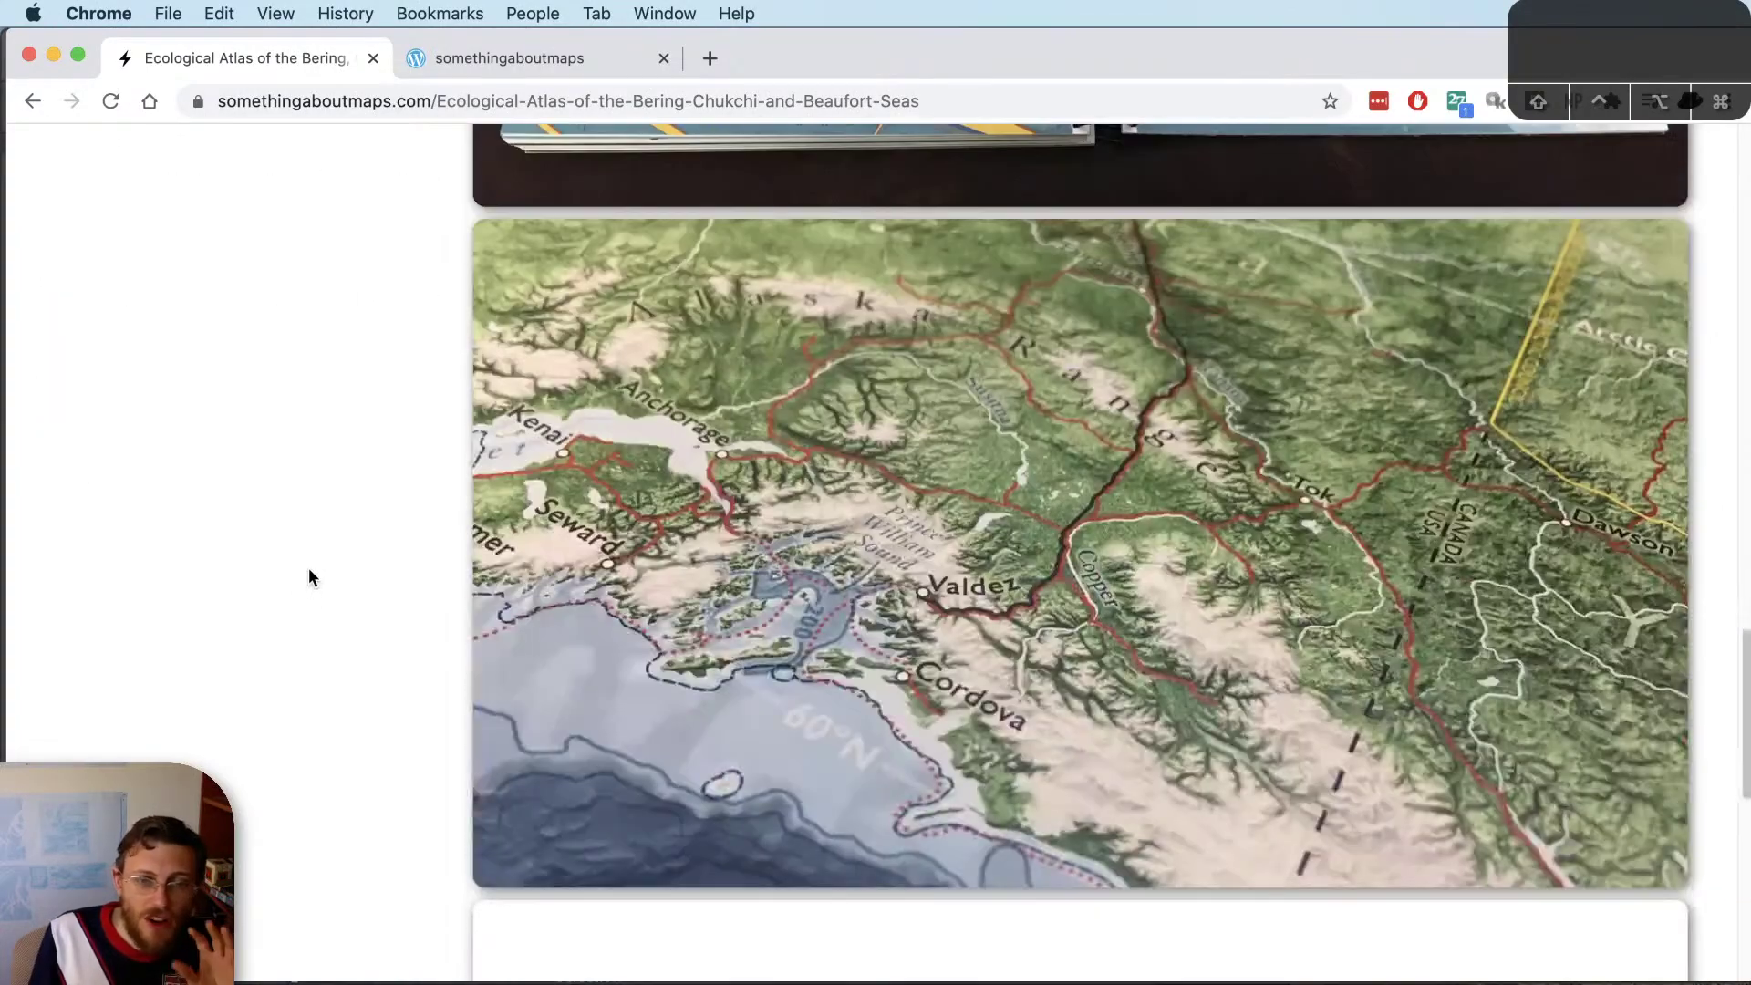
pyautogui.scroll(-1, 308, 577)
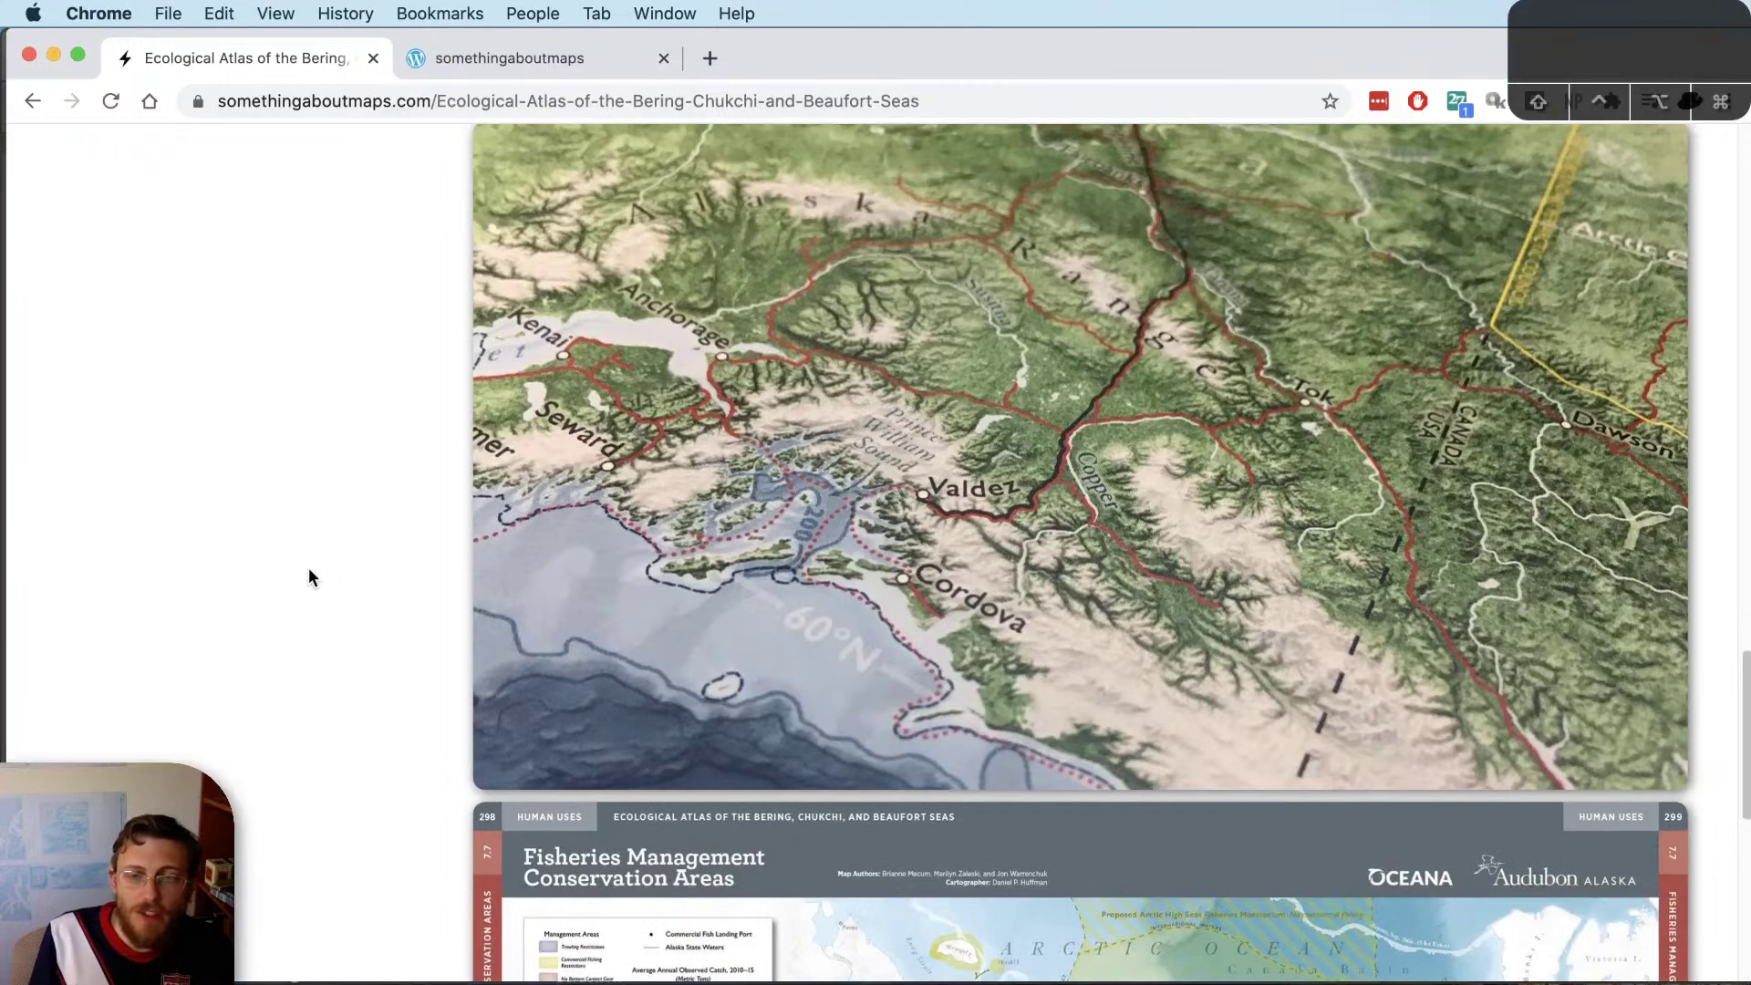
pyautogui.scroll(-8, 309, 575)
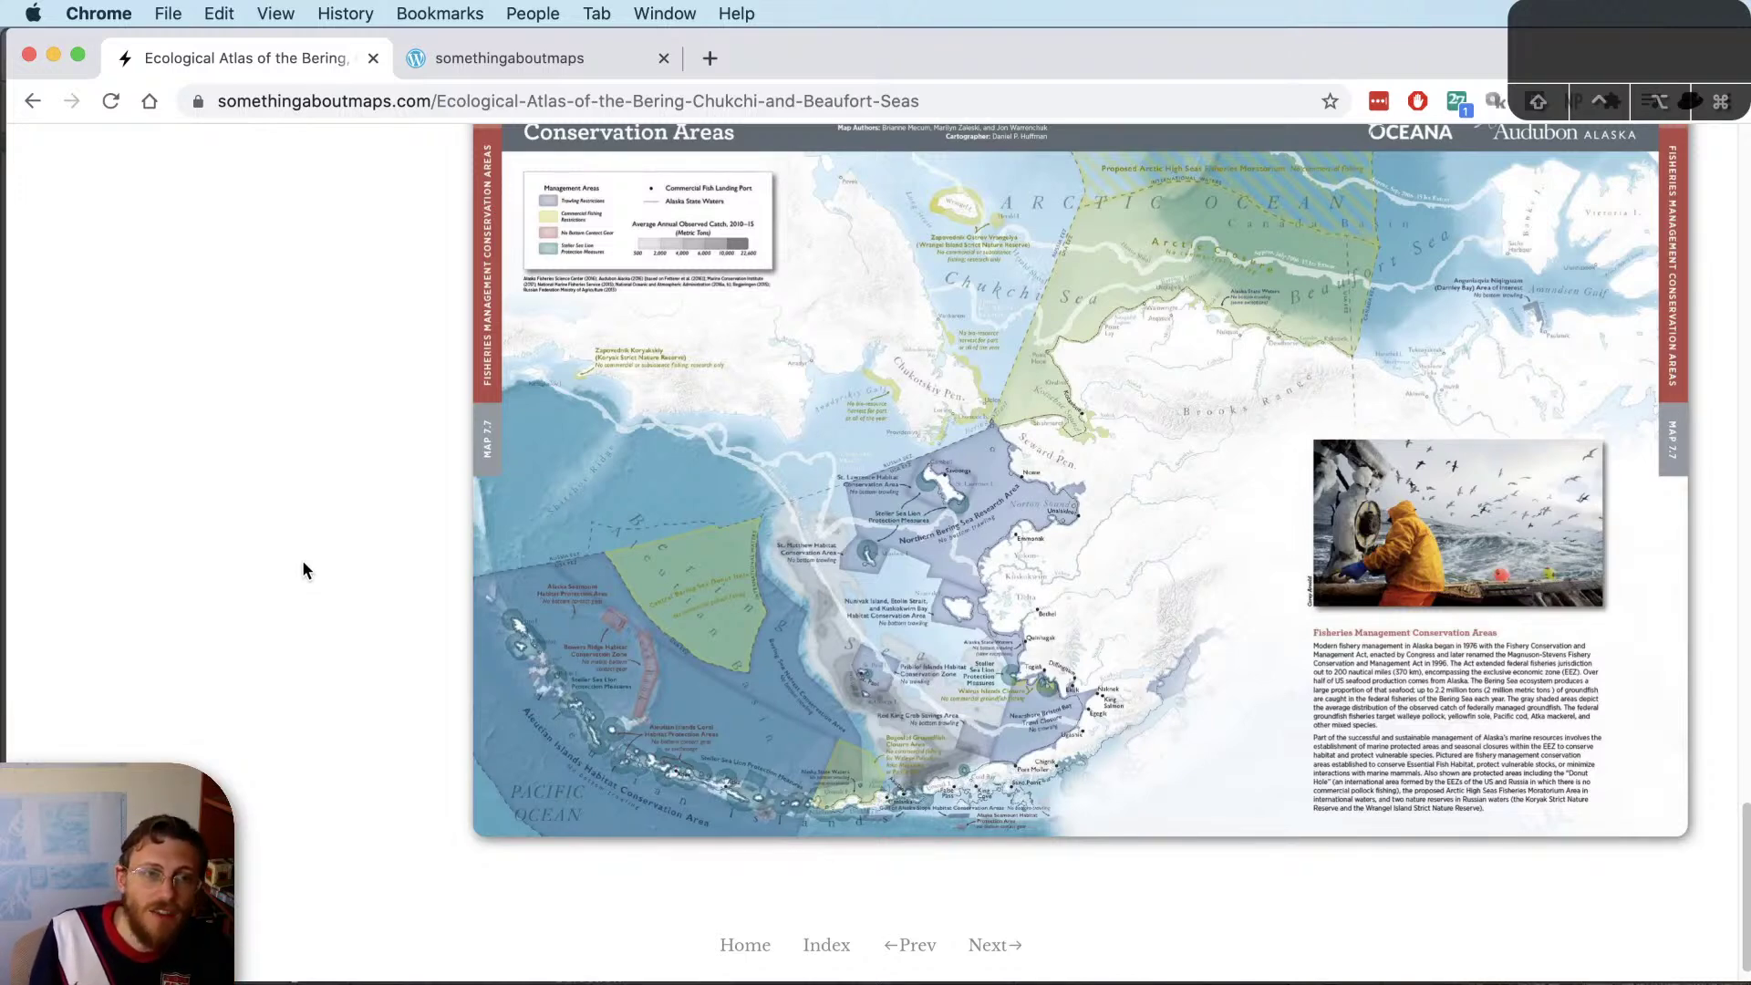
pyautogui.scroll(20, 442, 624)
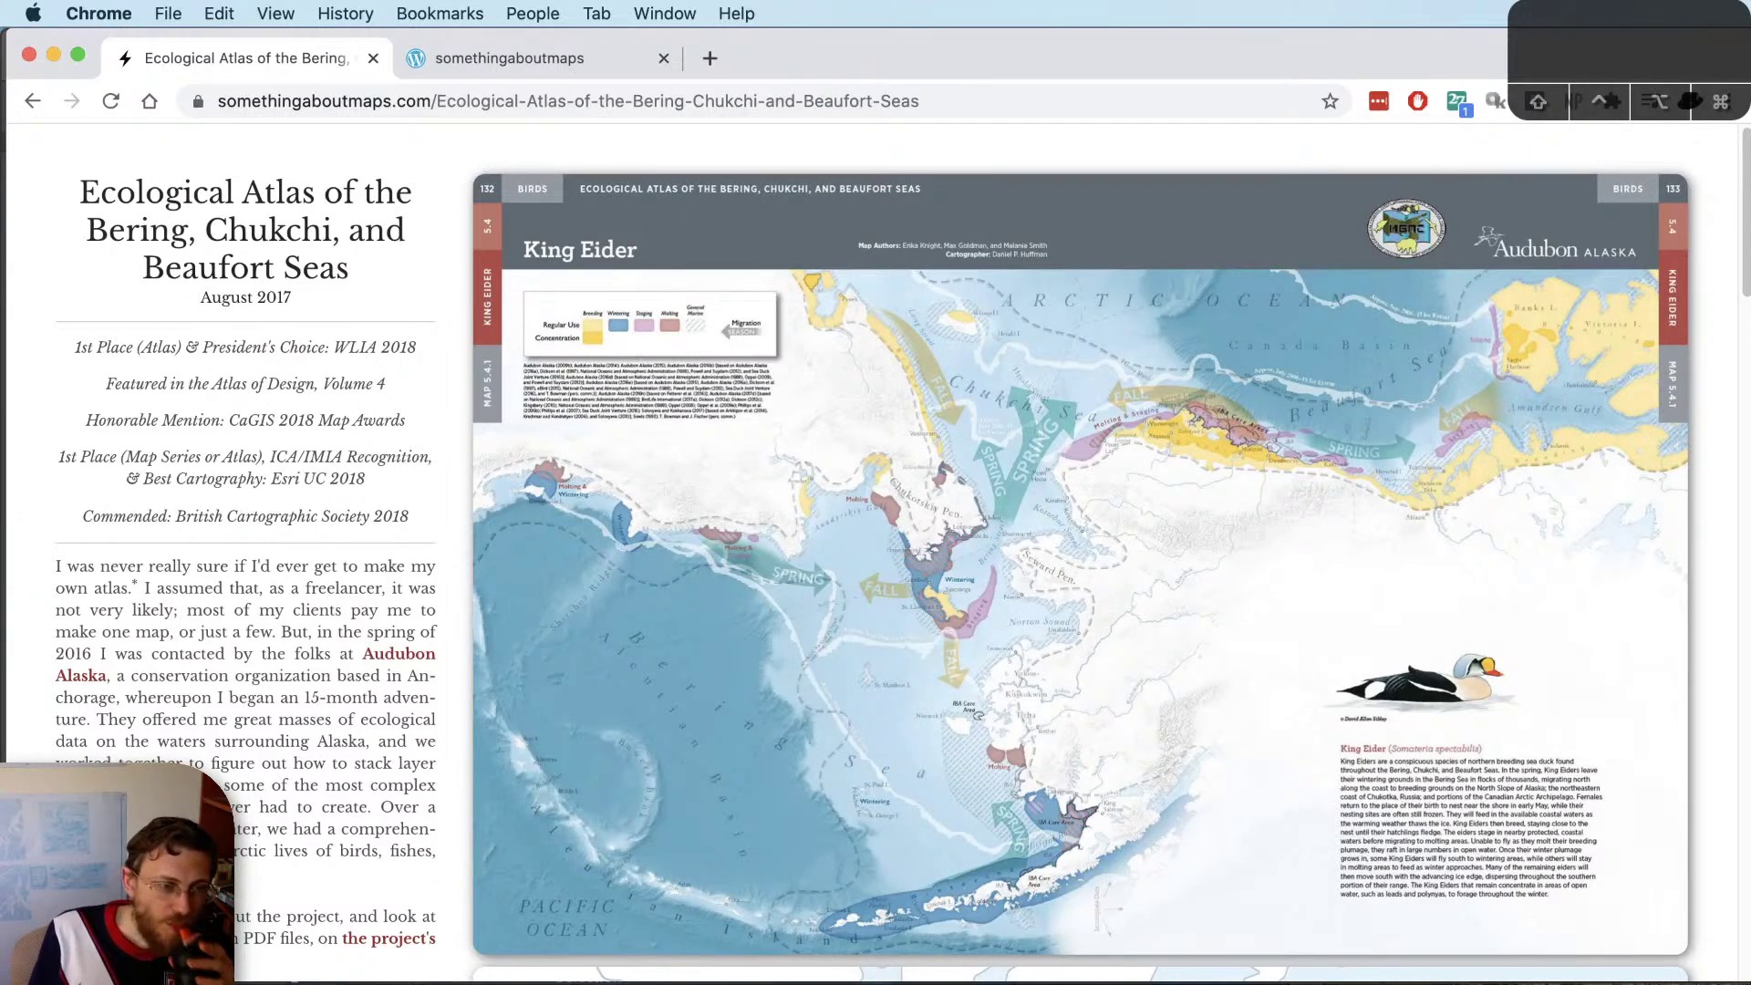
pyautogui.click(397, 980)
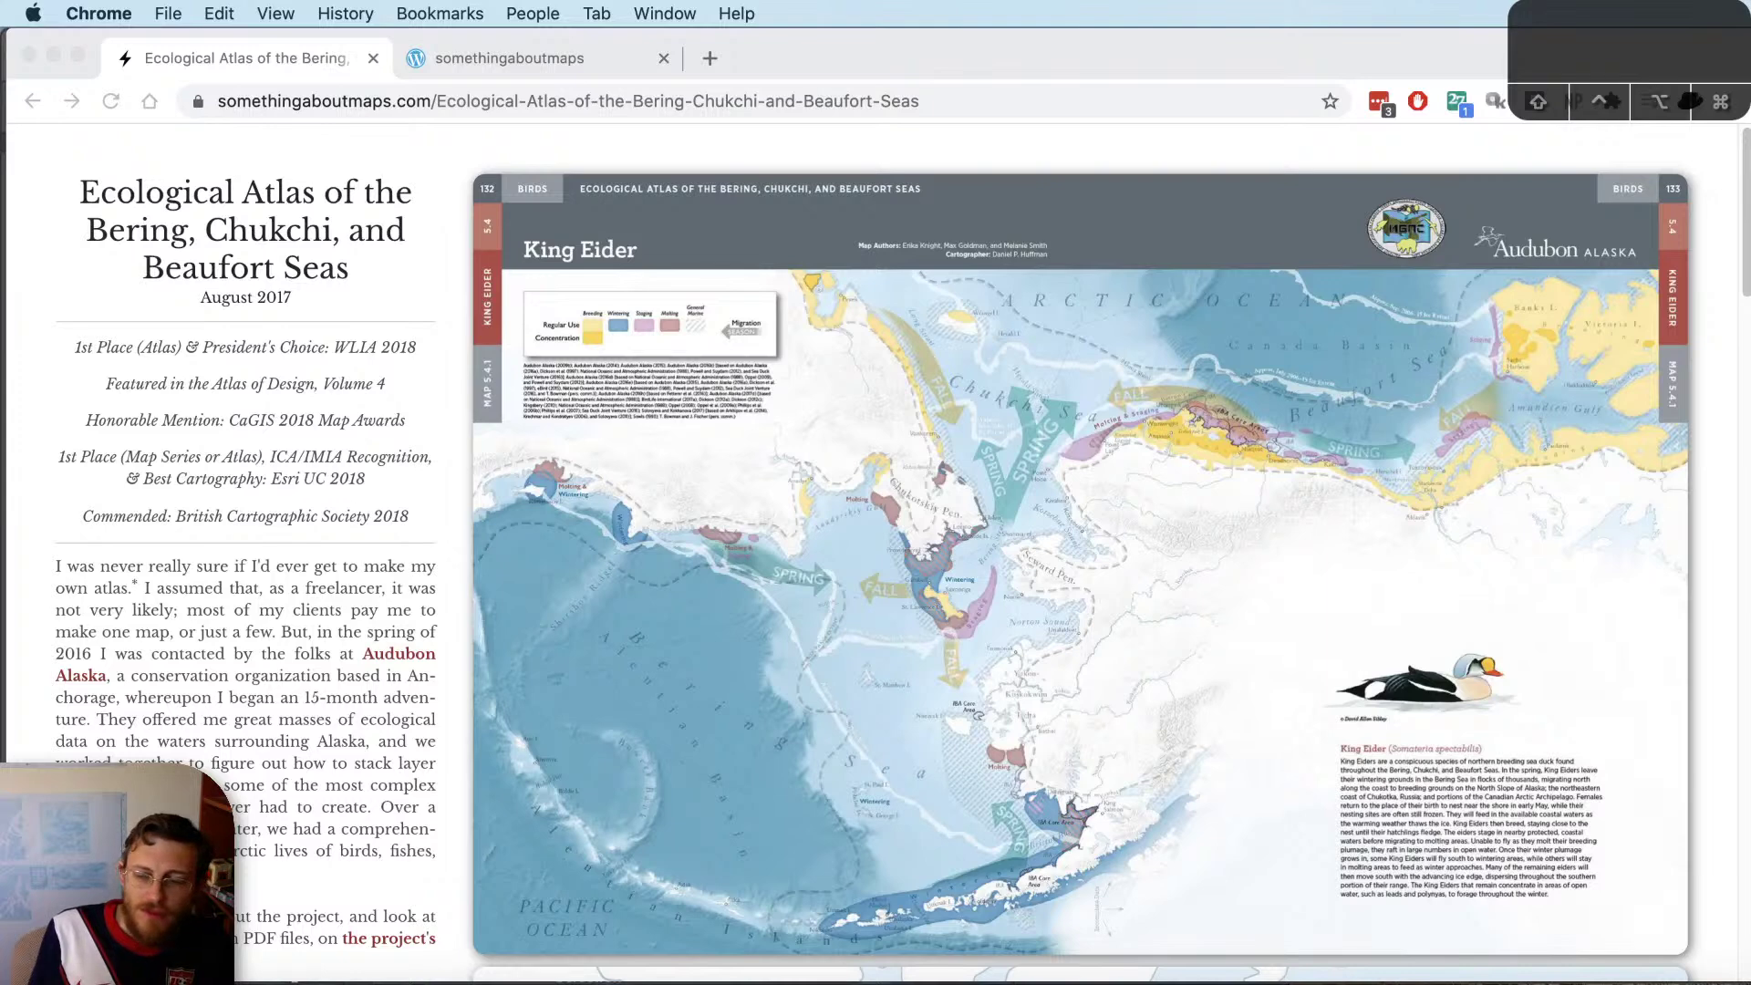